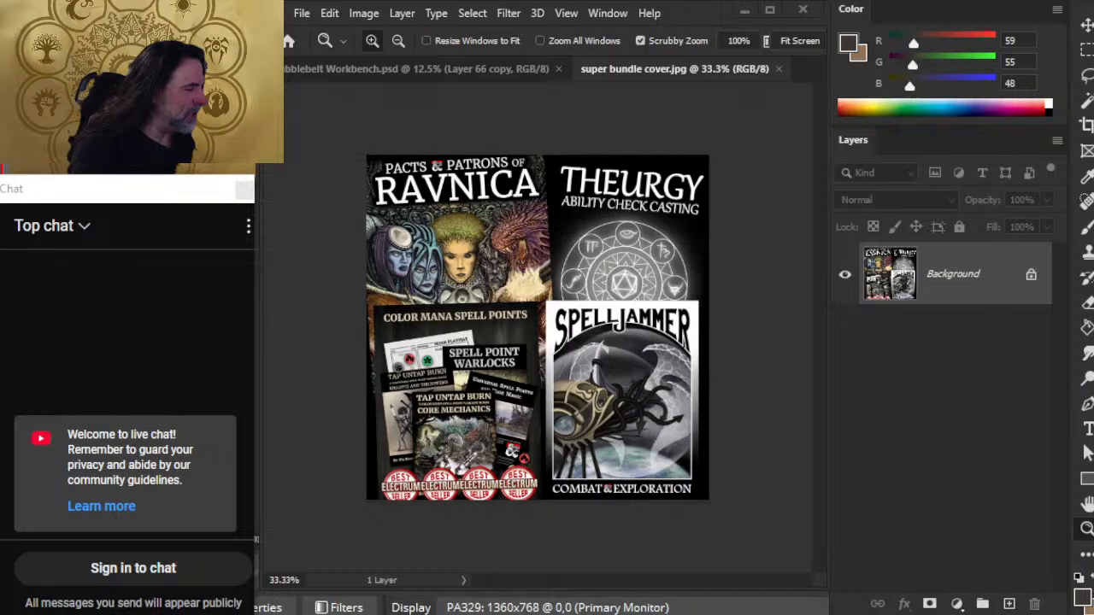
Step: Switch to the browser, look through the recent livestream posts on the channel owner's X profile, and close that page
left_click_drag(1010, 448, 1009, 409)
key("alt+Tab")
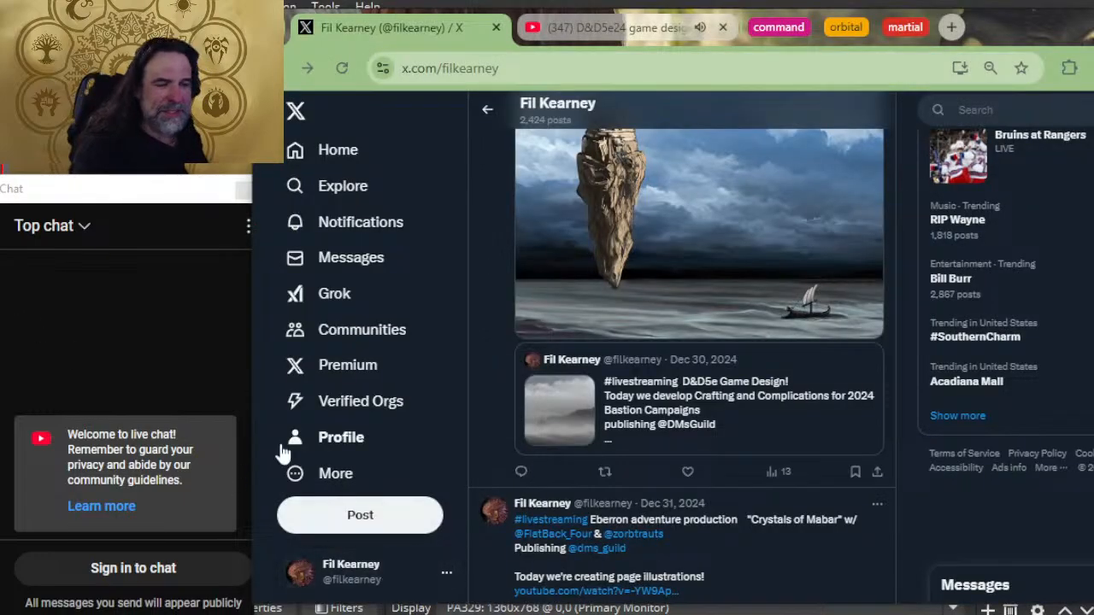
left_click(327, 443)
scroll(800, 295, "down", 6)
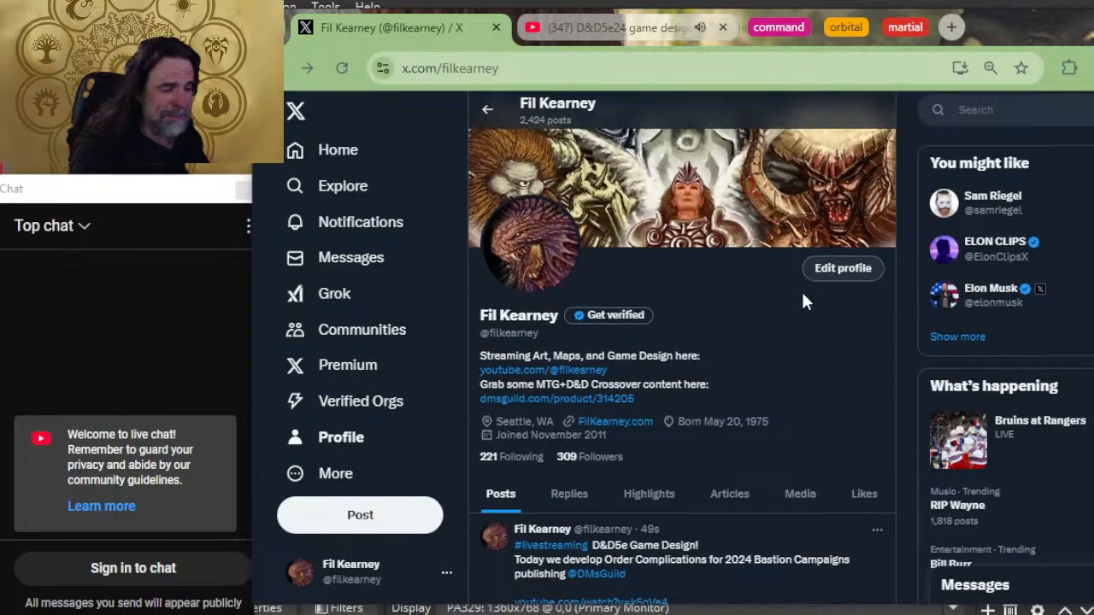
scroll(752, 305, "down", 5)
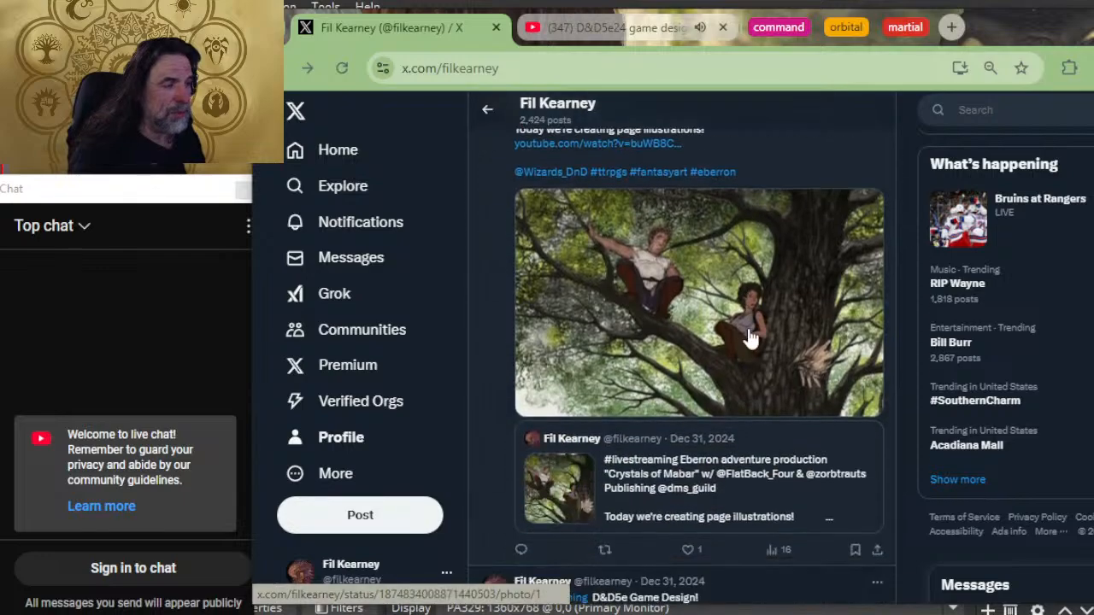
scroll(714, 305, "down", 10)
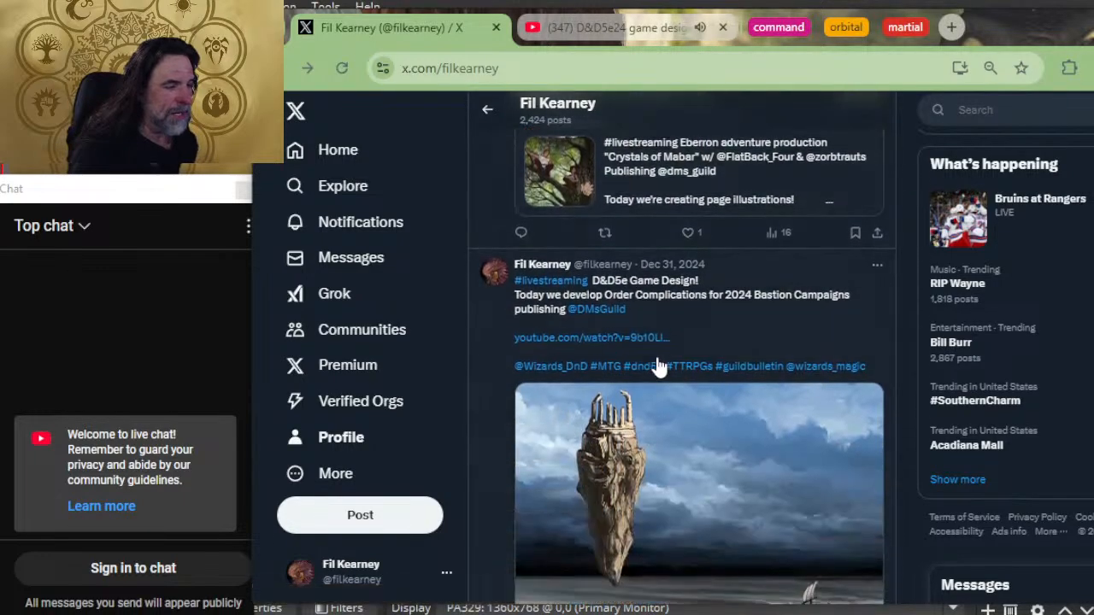
scroll(658, 372, "up", 10)
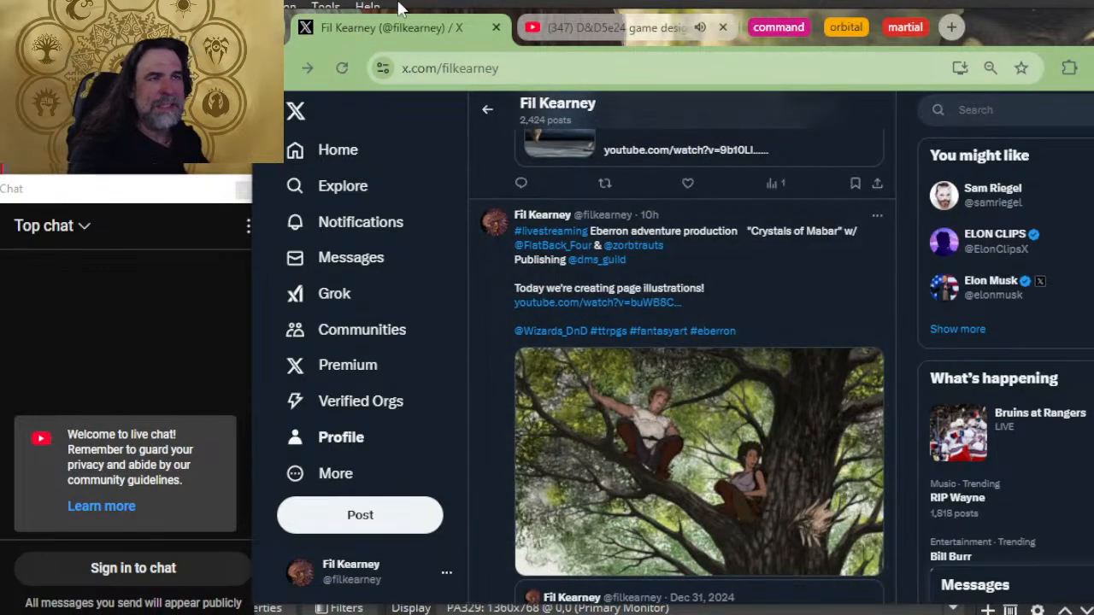
left_click(496, 27)
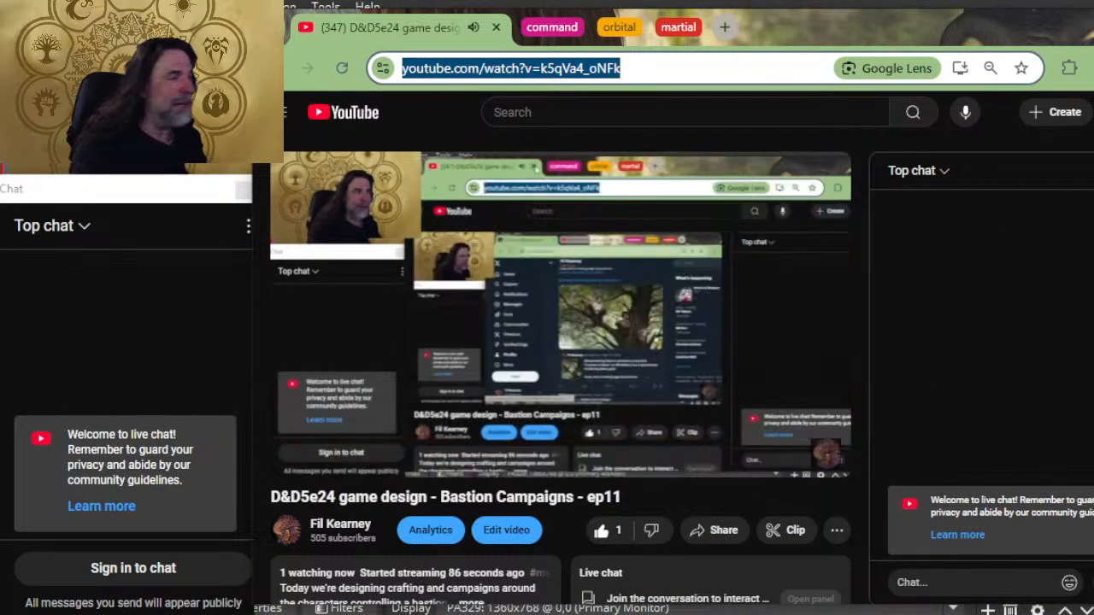
left_click(1089, 605)
left_click_drag(1052, 417, 1058, 469)
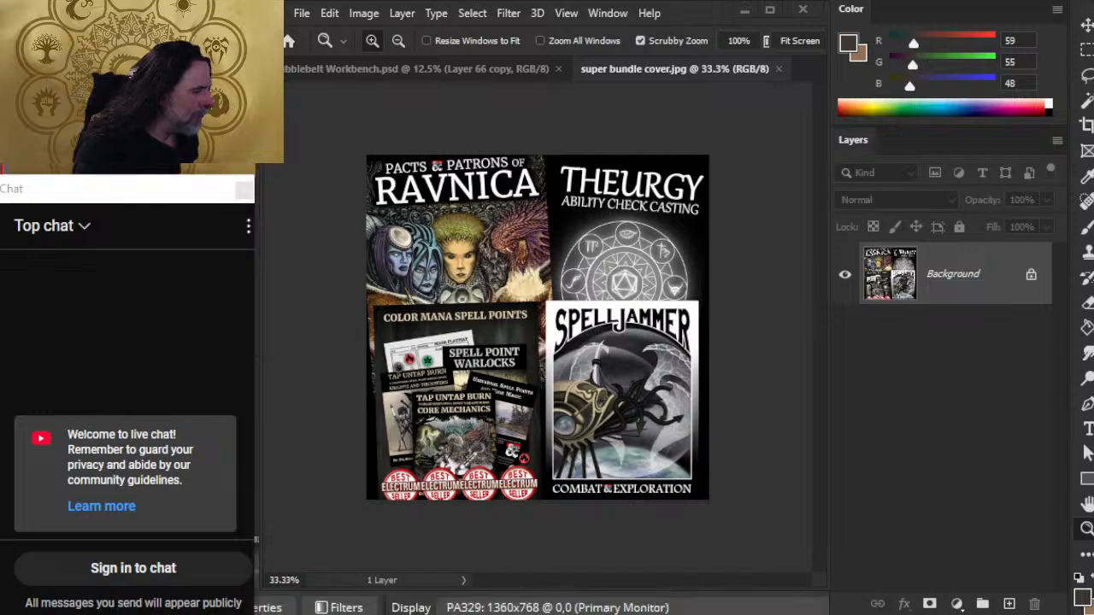
left_click_drag(1036, 449, 1031, 415)
Step: Switch to the livestream's YouTube page, expand the video description and review its playtest, playlist, Patreon, Discord and DMsGuild links
key("alt+Tab")
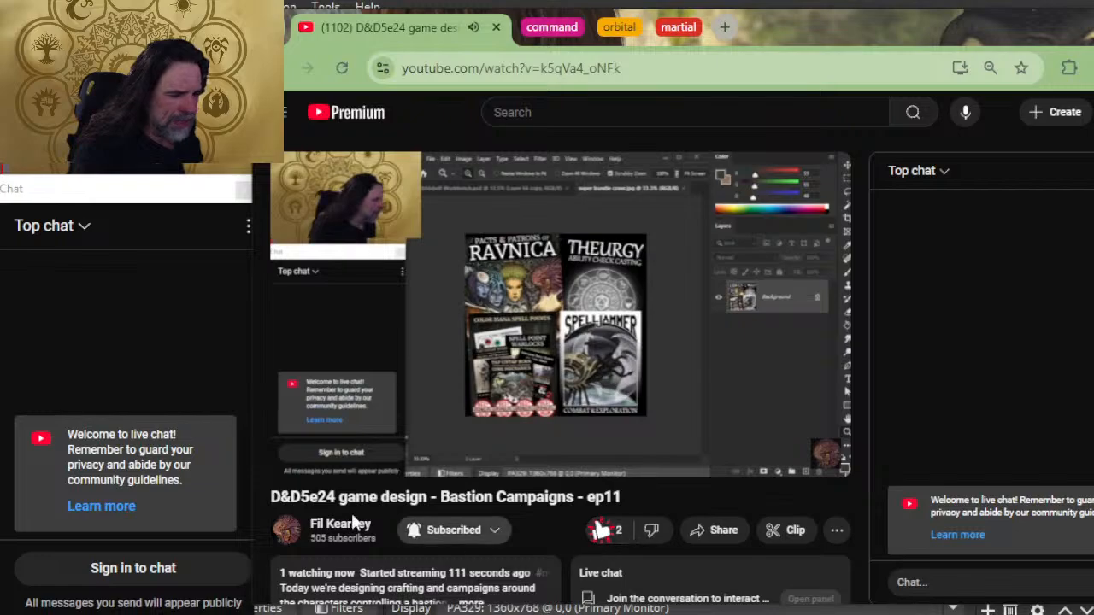
scroll(427, 463, "down", 2)
left_click(468, 445)
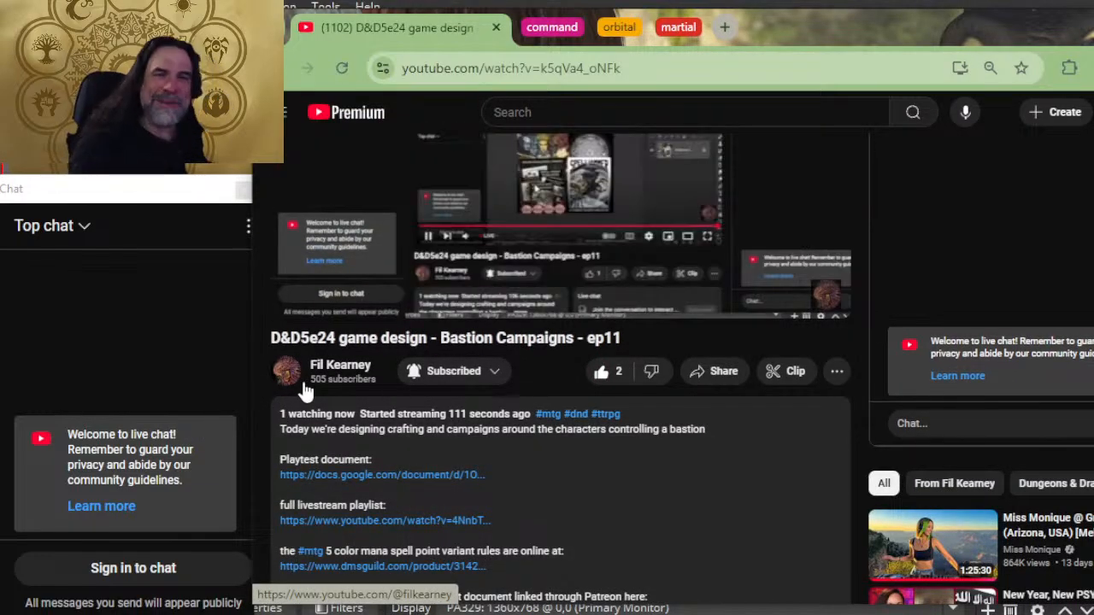
scroll(440, 220, "down", 2)
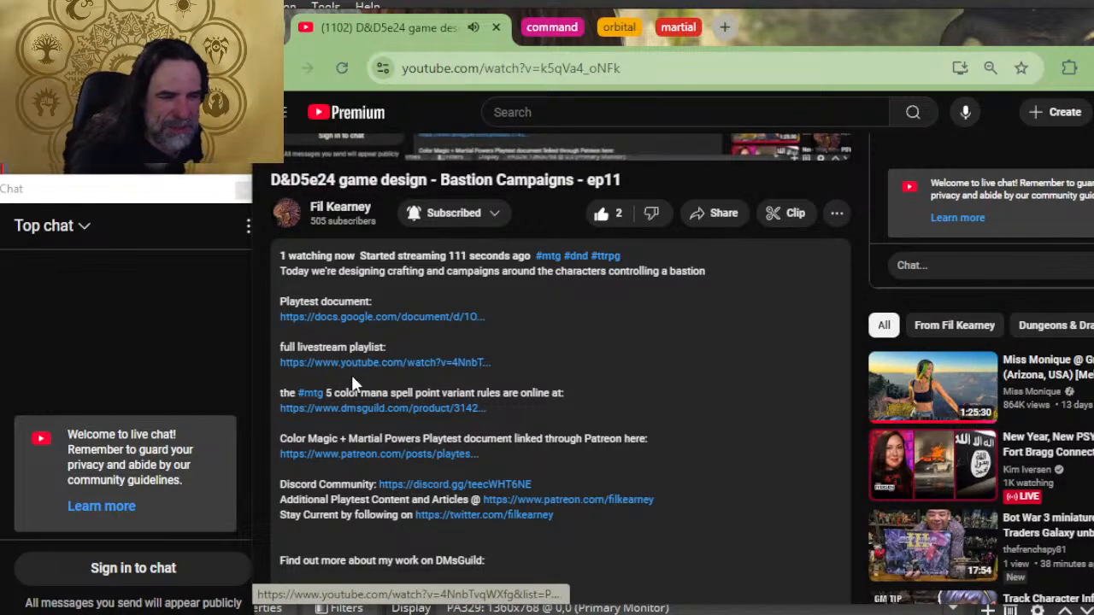
scroll(491, 220, "up", 2)
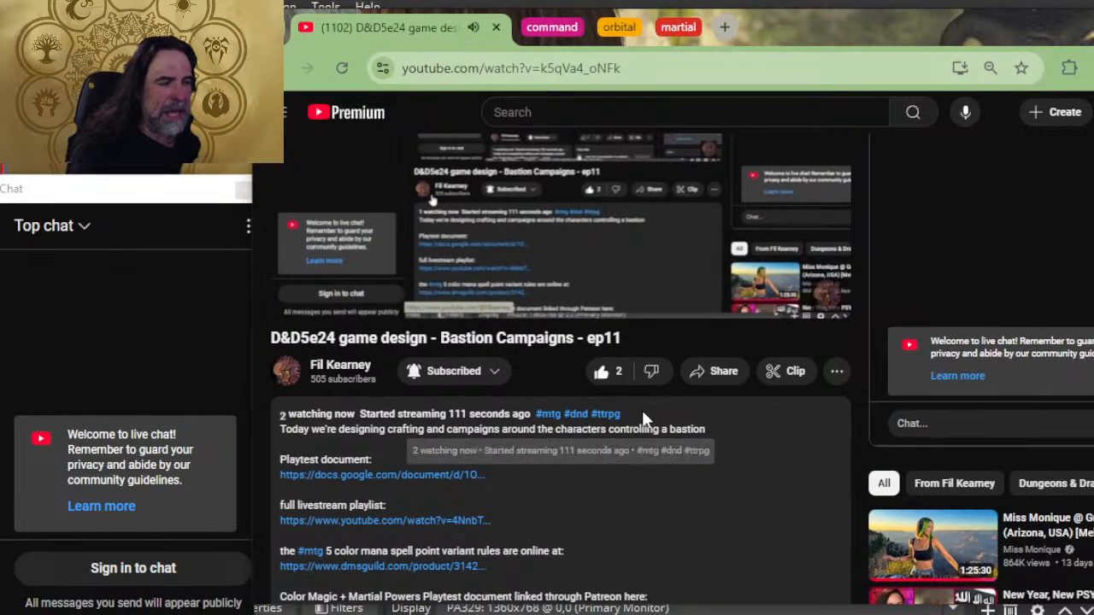
scroll(647, 427, "down", 4)
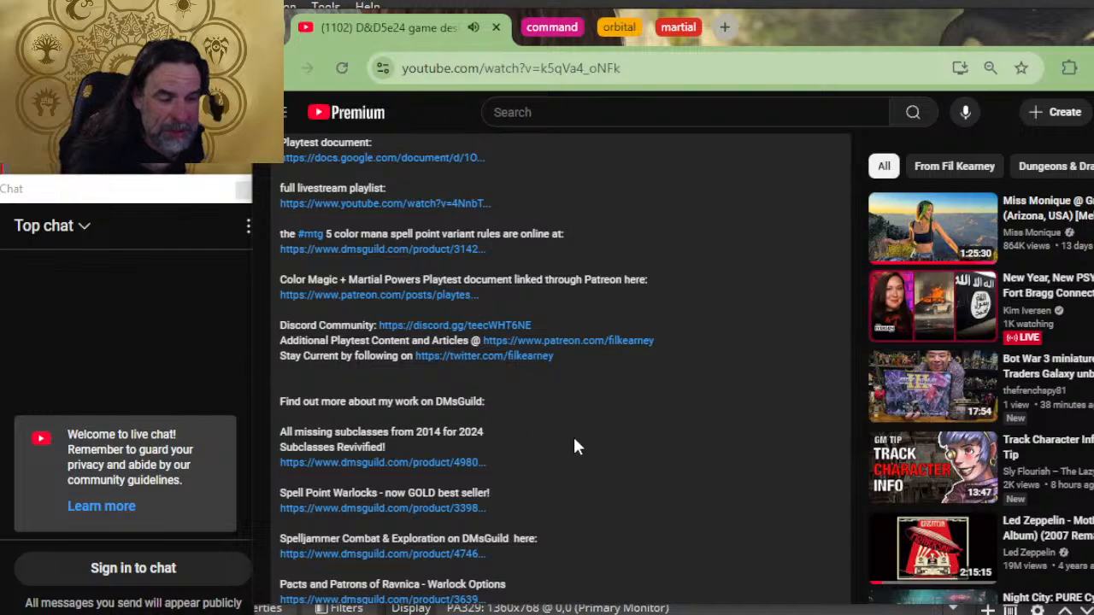
scroll(316, 418, "down", 2)
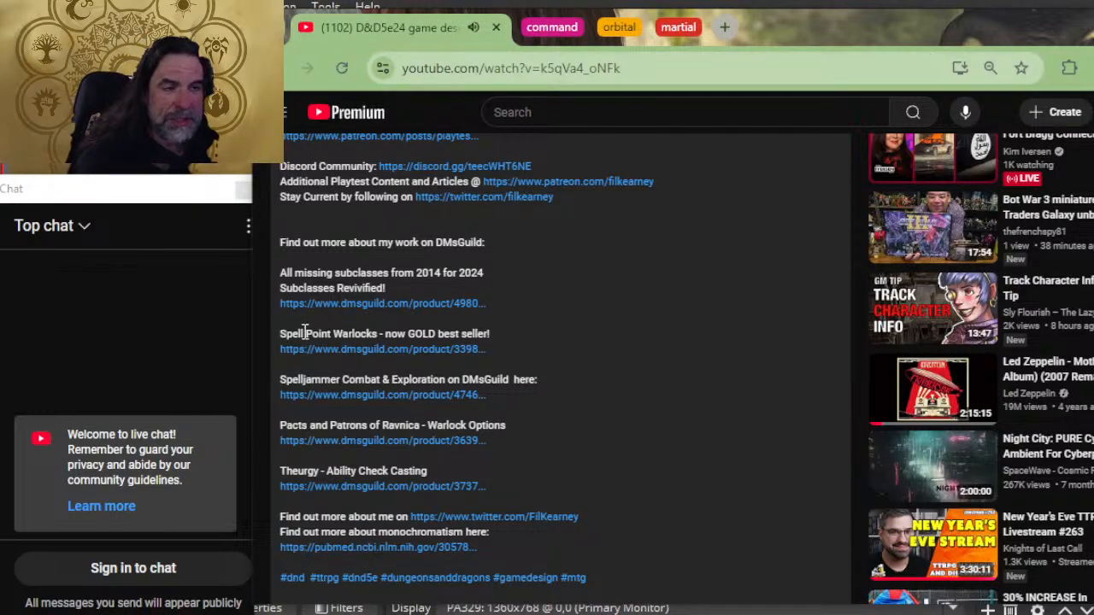
scroll(369, 313, "up", 4)
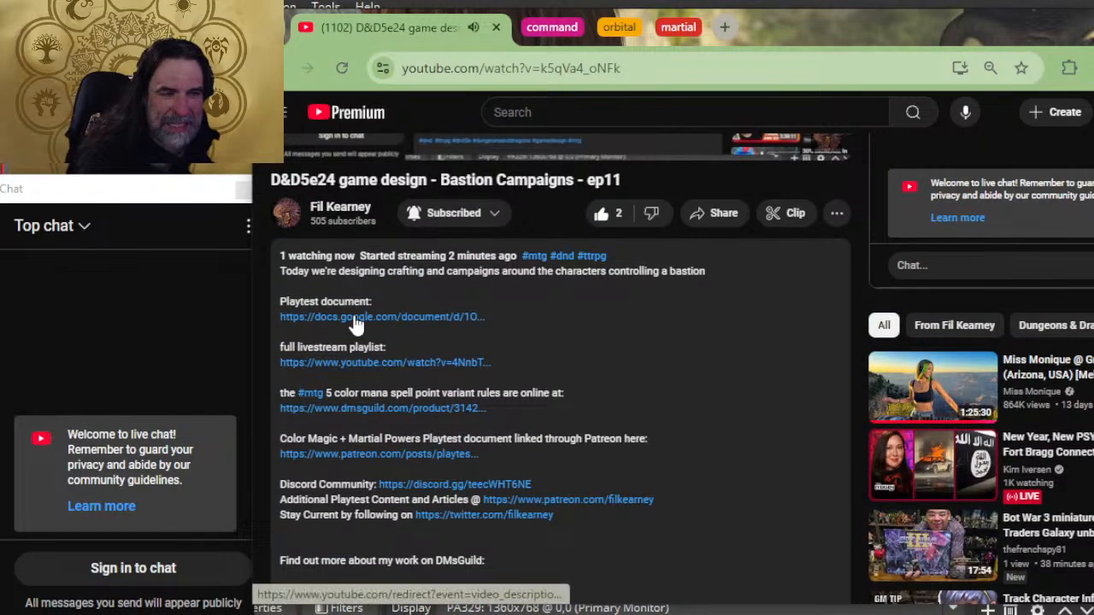
Step: Open the playtest document linked in the description, close the duplicate, and show the 2024 Bastion Campaigns copy in the command tab group
left_click(352, 316)
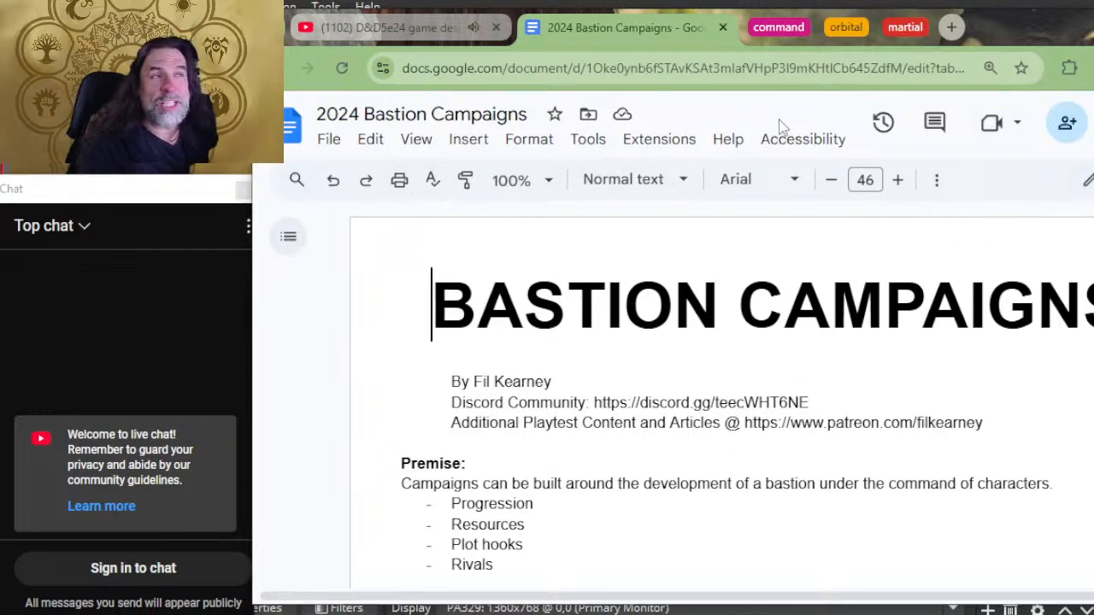
left_click(773, 28)
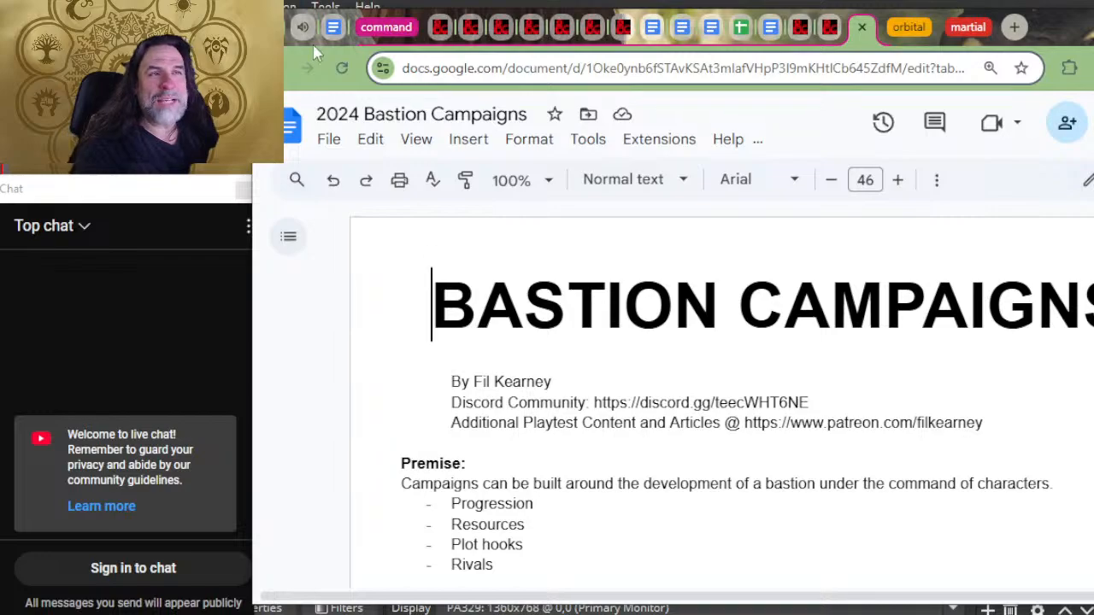
left_click(376, 28)
left_click(327, 29)
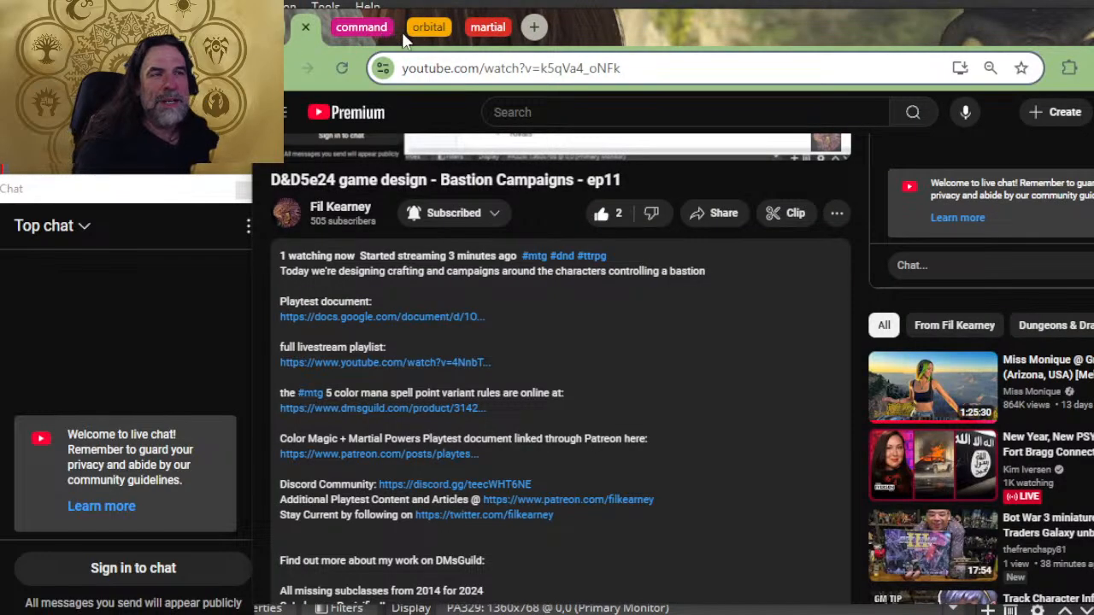
left_click(374, 27)
left_click(865, 28)
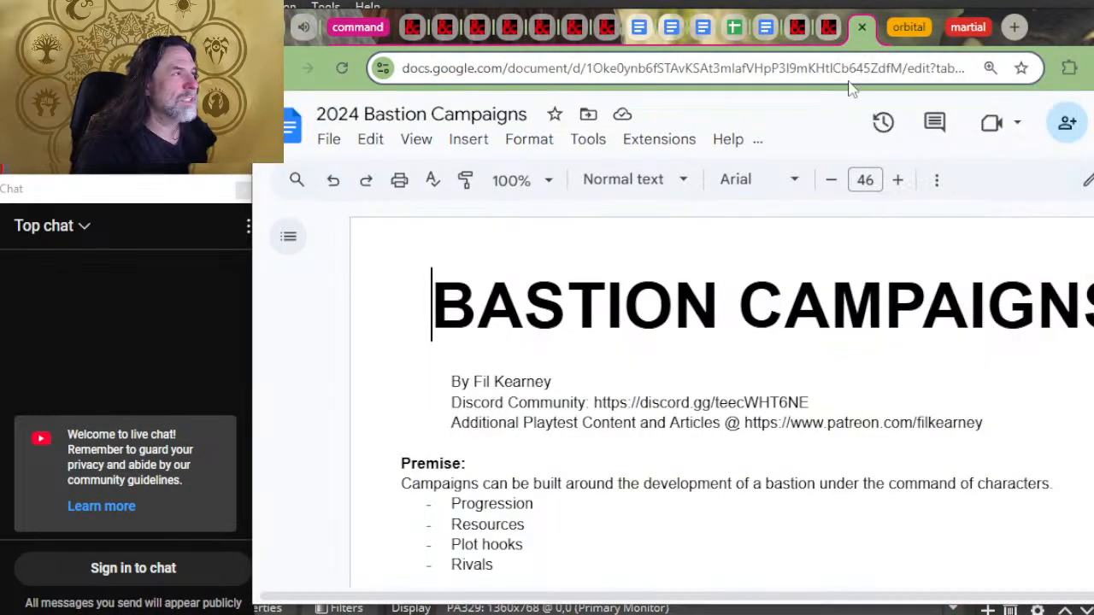
Step: Review the 2024 Bastion Campaigns document from the Bastions rules through the recruit orders to the Bastion Events table
scroll(879, 291, "down", 3)
scroll(879, 291, "up", 2)
scroll(880, 291, "down", 15)
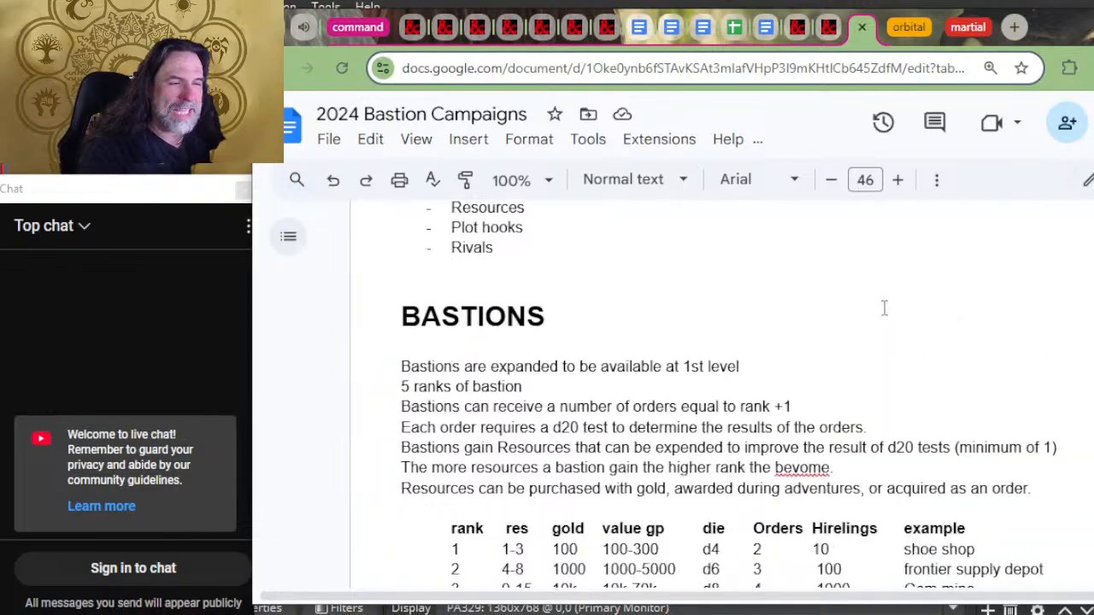
scroll(771, 382, "down", 20)
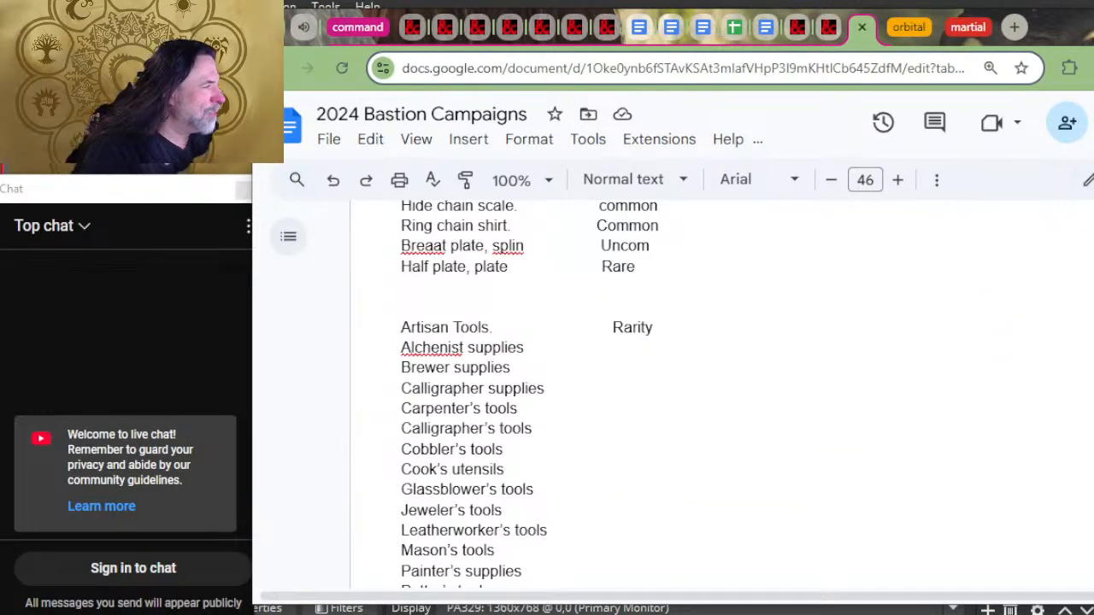
scroll(810, 420, "up", 15)
scroll(810, 419, "down", 3)
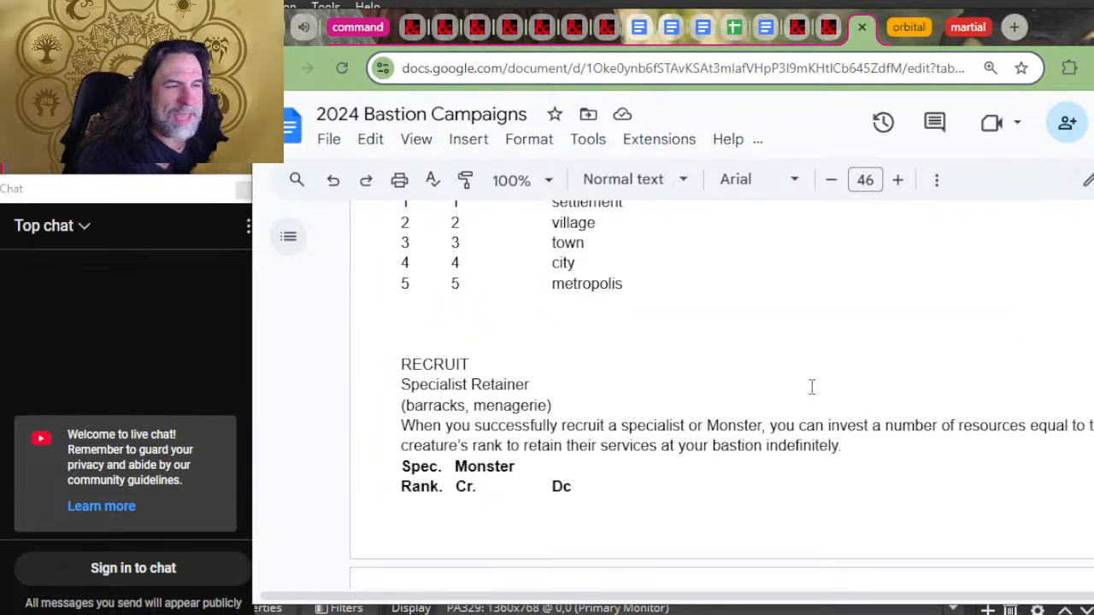
scroll(814, 380, "down", 10)
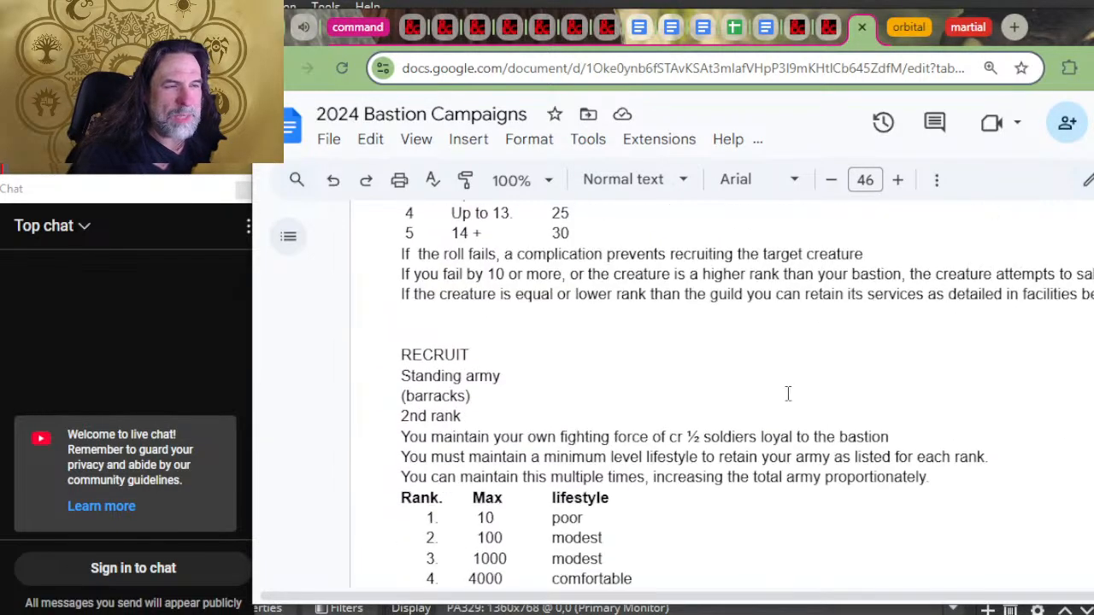
scroll(801, 385, "down", 10)
scroll(818, 402, "up", 4)
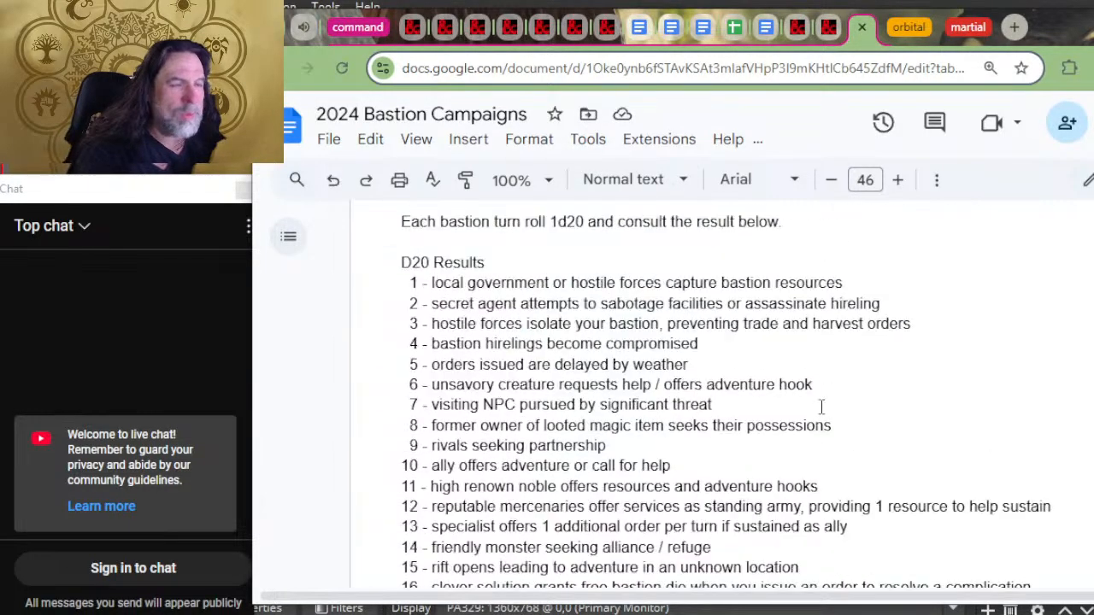
scroll(712, 376, "up", 2)
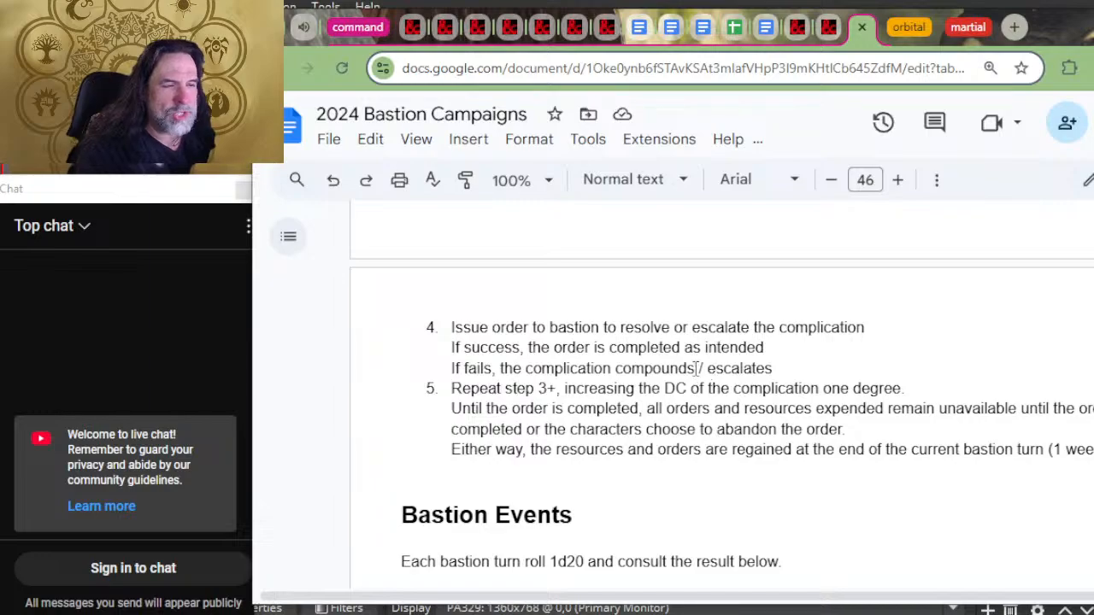
scroll(711, 359, "down", 2)
scroll(714, 333, "down", 5)
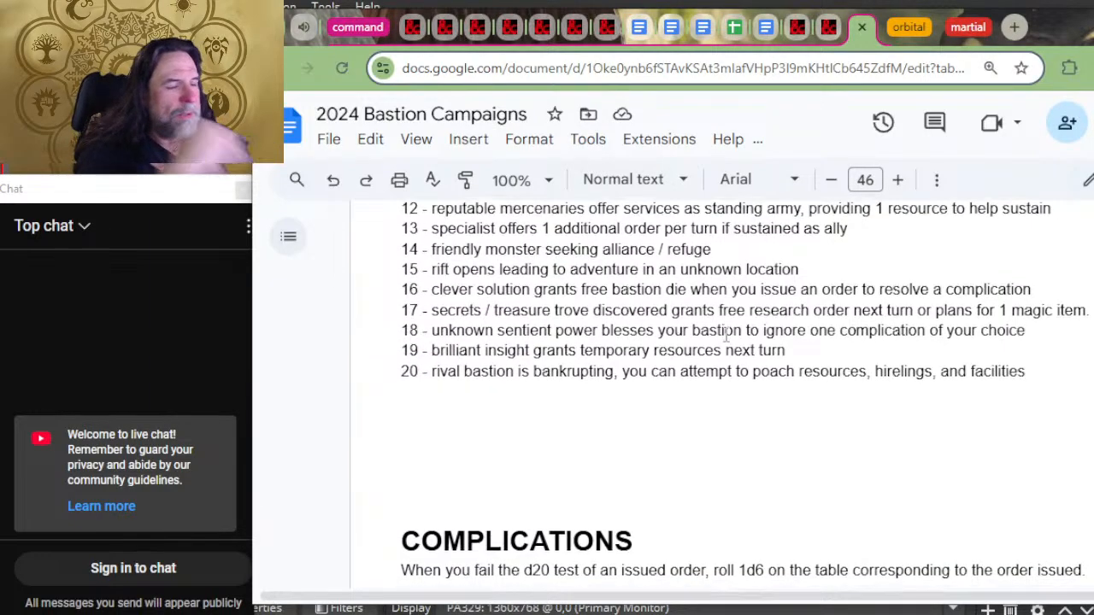
Step: Examine the Craft order entries in the Complications section, highlighting "hire a specialist" in the Recruit complication
scroll(722, 335, "down", 4)
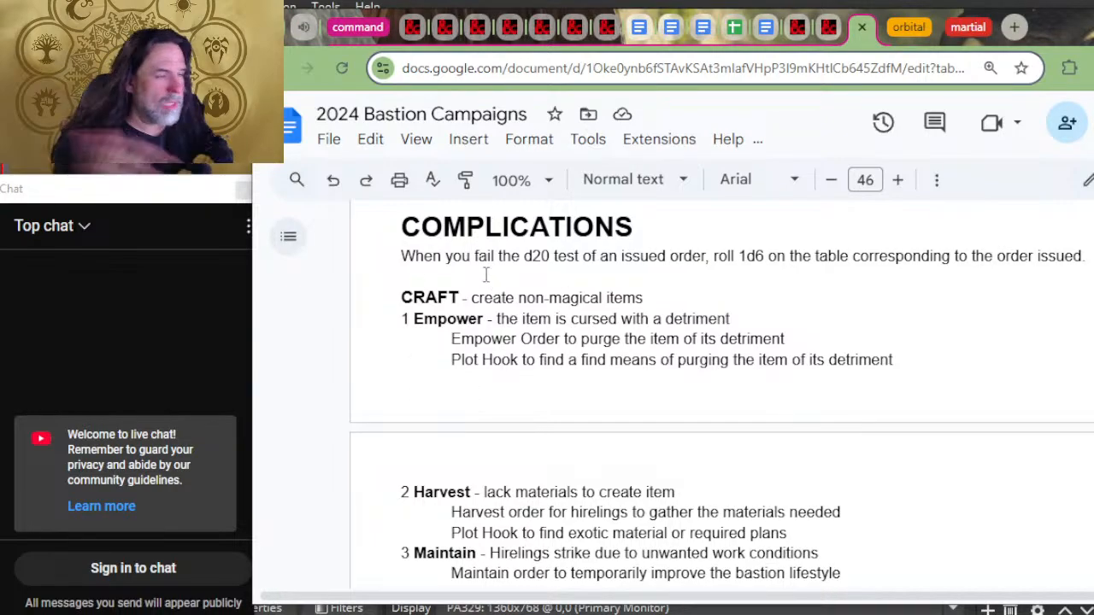
scroll(558, 248, "down", 2)
scroll(558, 247, "down", 2)
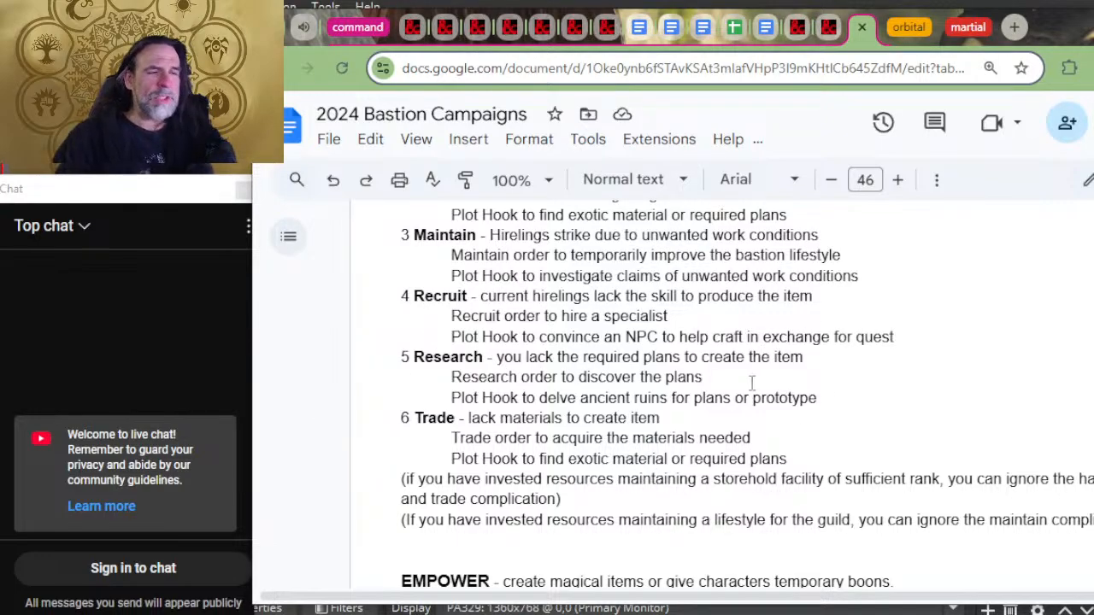
left_click(740, 314)
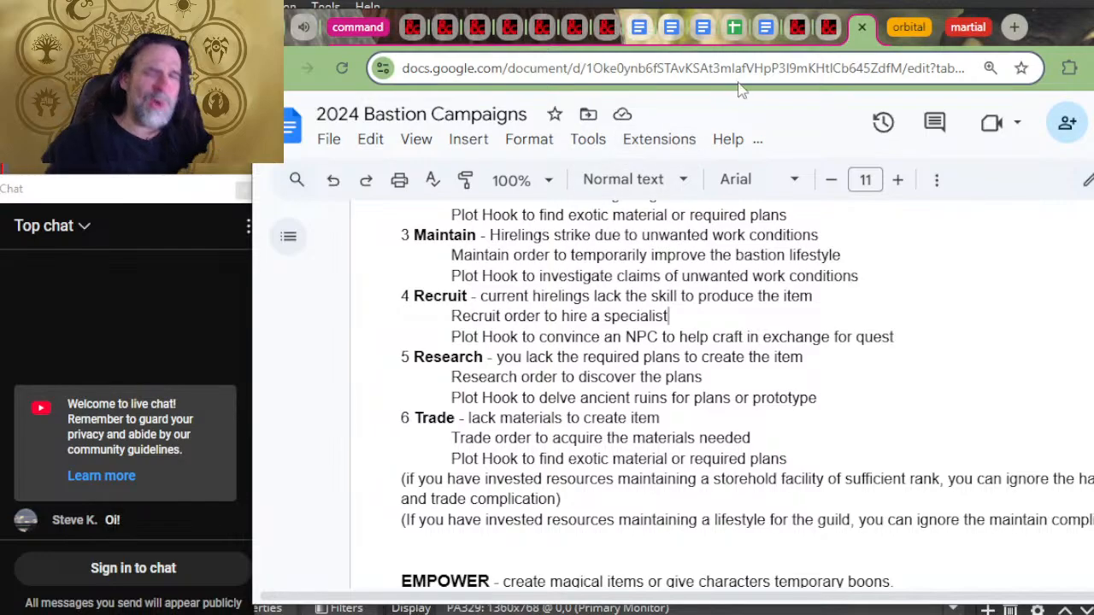
scroll(923, 314, "up", 5)
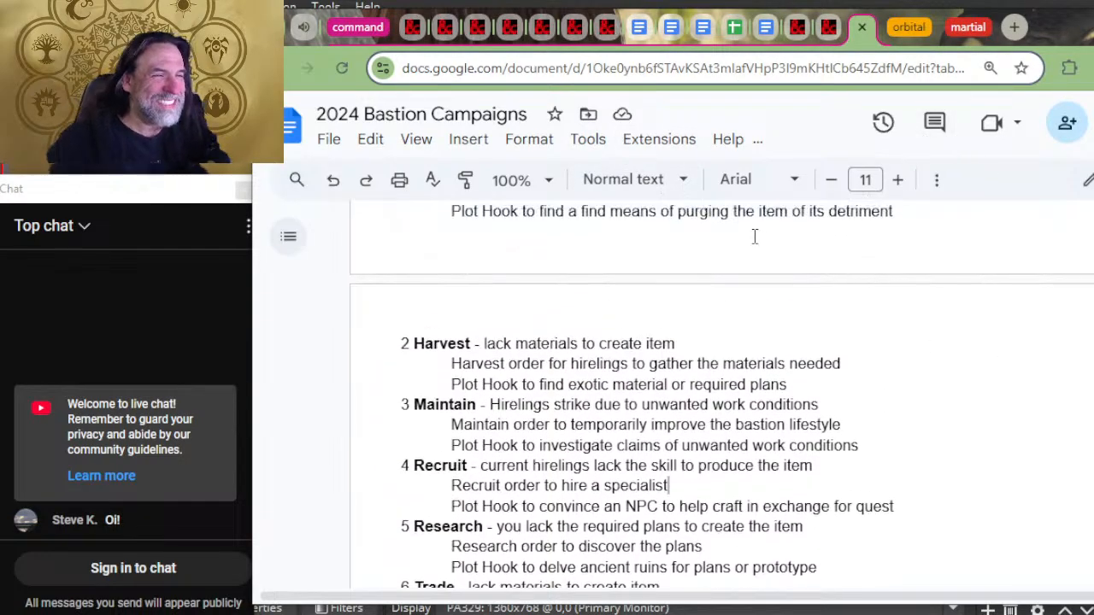
scroll(586, 346, "down", 3)
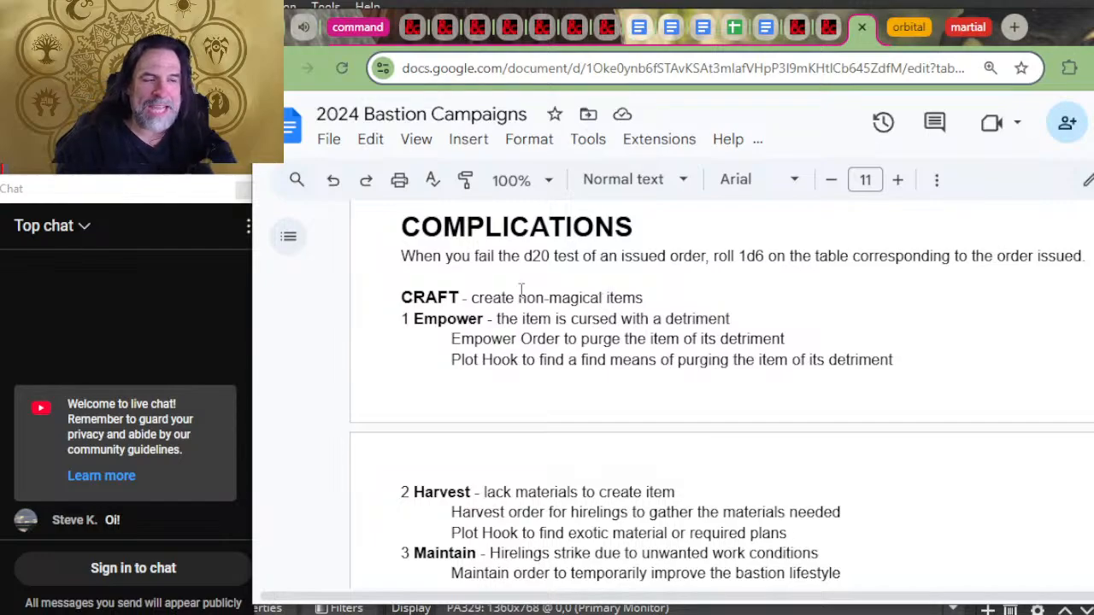
scroll(512, 291, "down", 4)
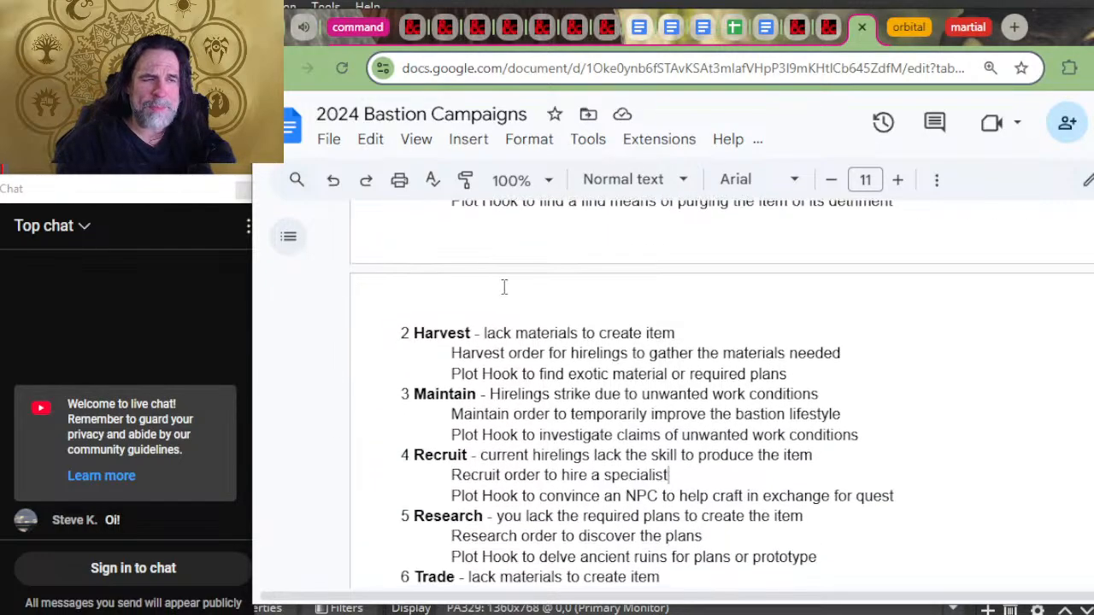
scroll(512, 390, "up", 4)
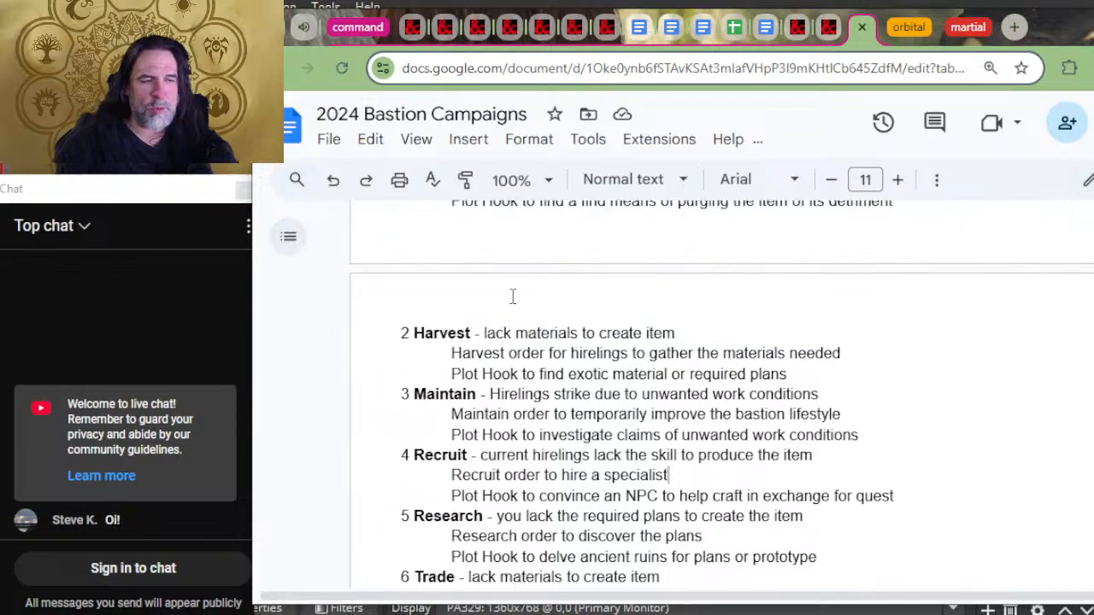
scroll(514, 387, "down", 4)
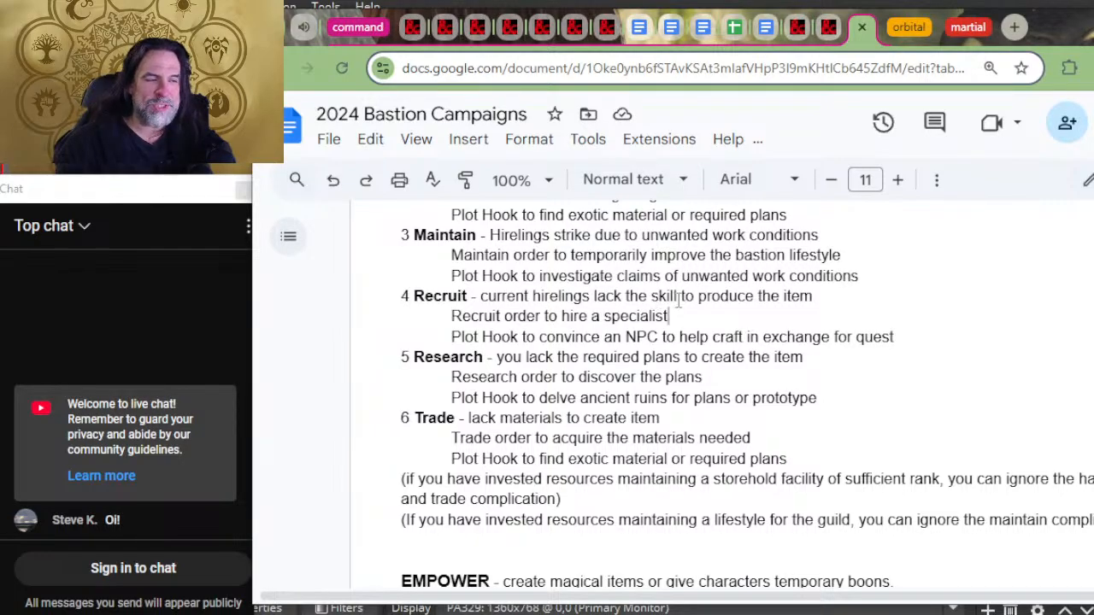
left_click_drag(696, 317, 559, 315)
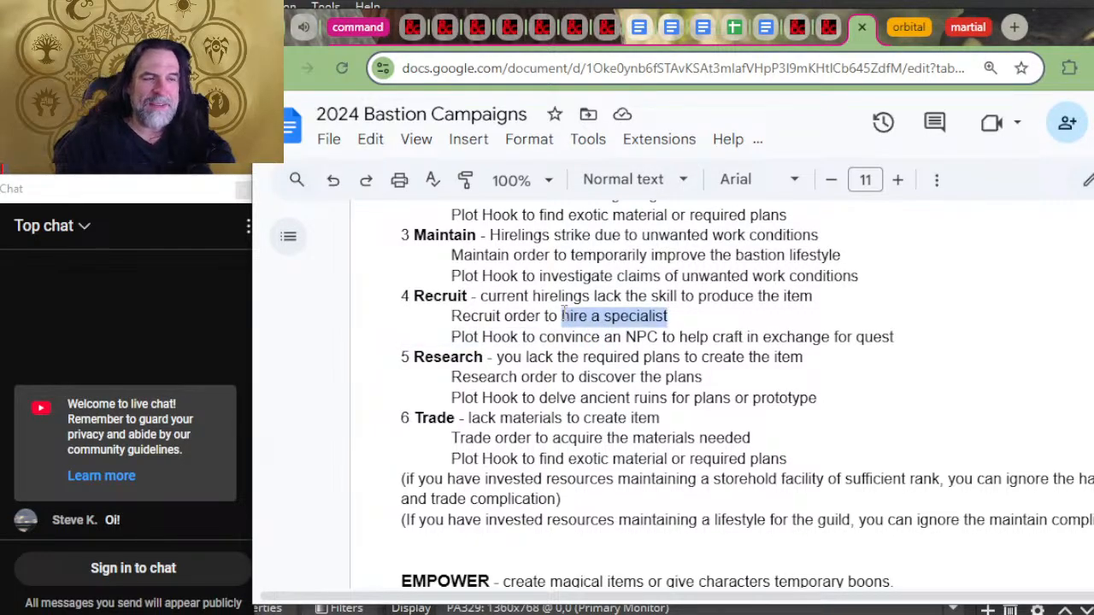
left_click(557, 316)
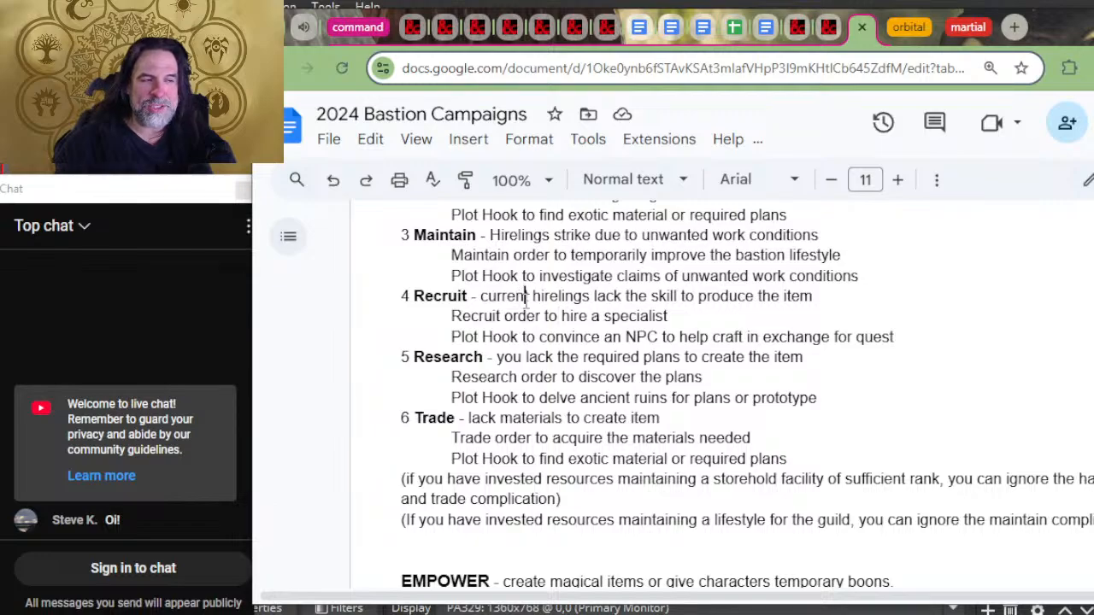
Step: Examine the Craft order's Recruit complication and the Empower order's complications, highlighting part of the EMPOWER heading line
left_click_drag(526, 296, 425, 297)
left_click(424, 297)
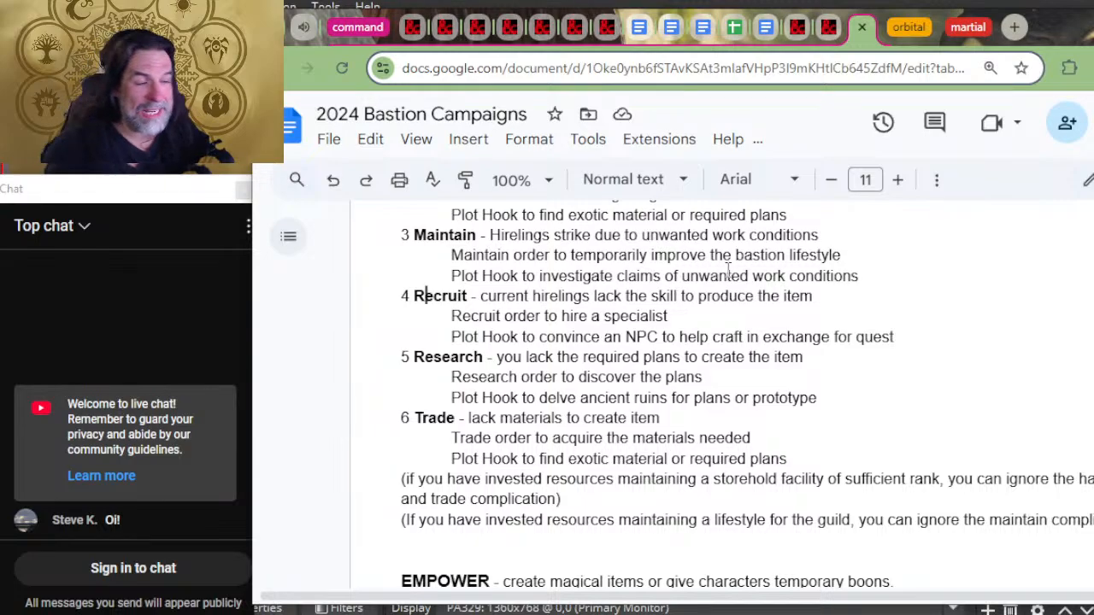
scroll(938, 237, "up", 5)
scroll(752, 273, "down", 10)
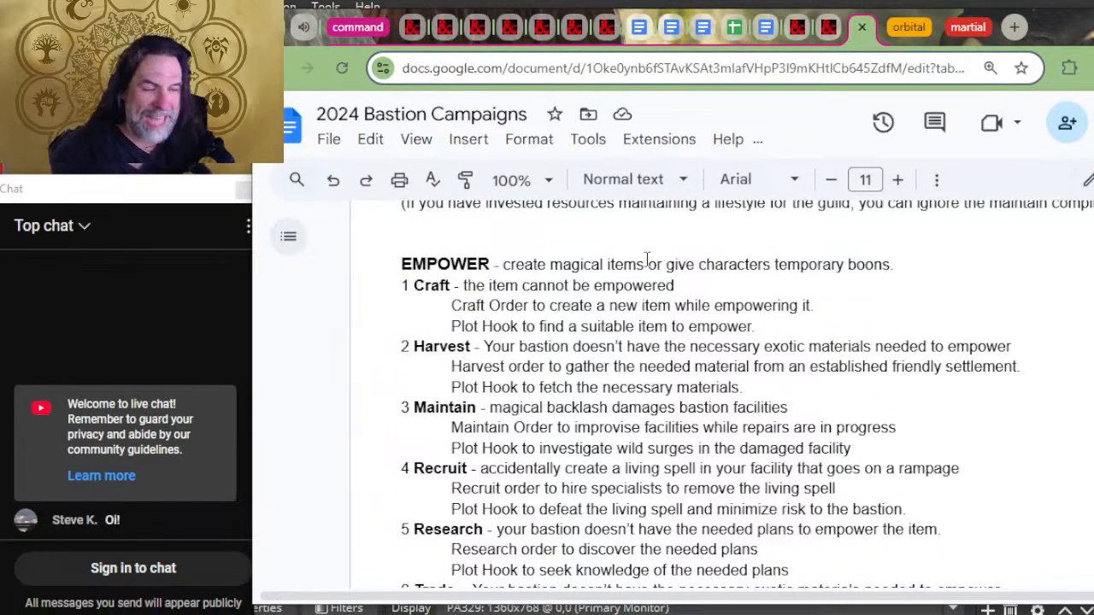
left_click_drag(487, 263, 424, 261)
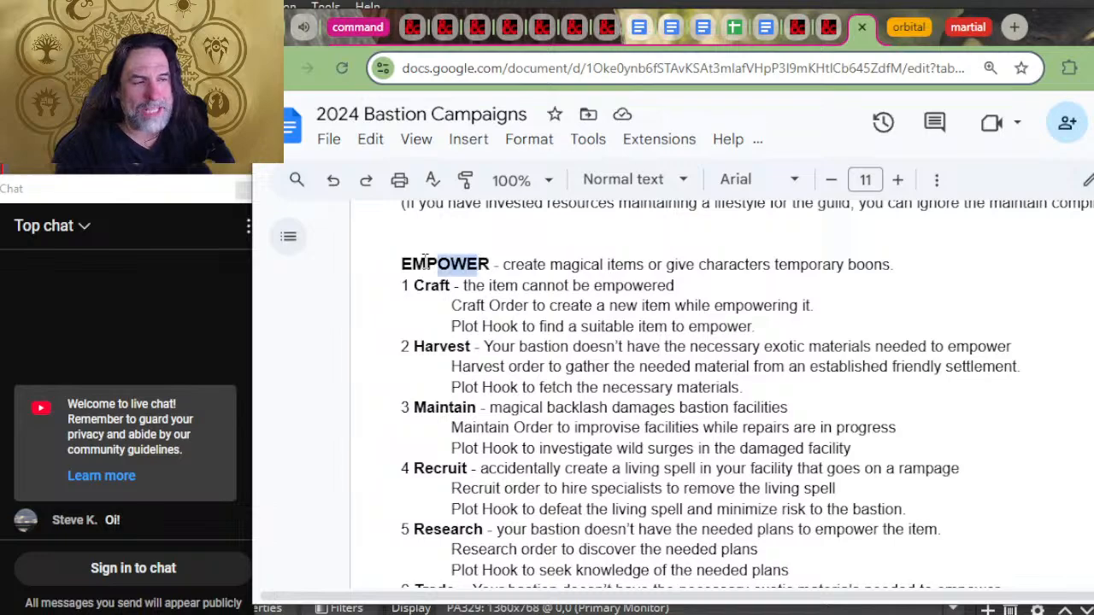
left_click(458, 287)
scroll(458, 291, "down", 2)
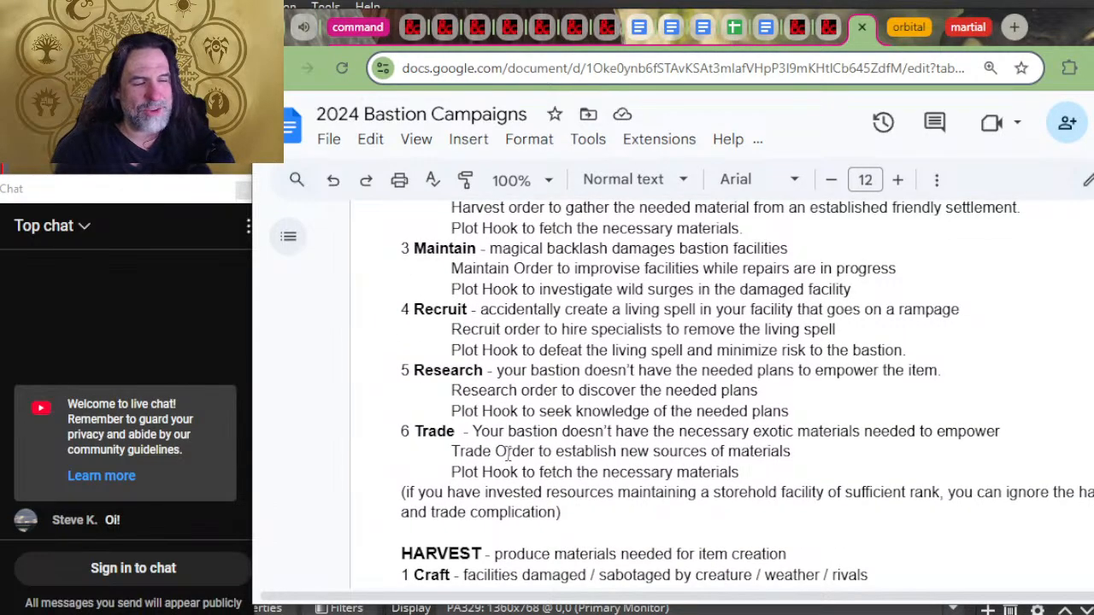
scroll(508, 453, "up", 2)
left_click(526, 264)
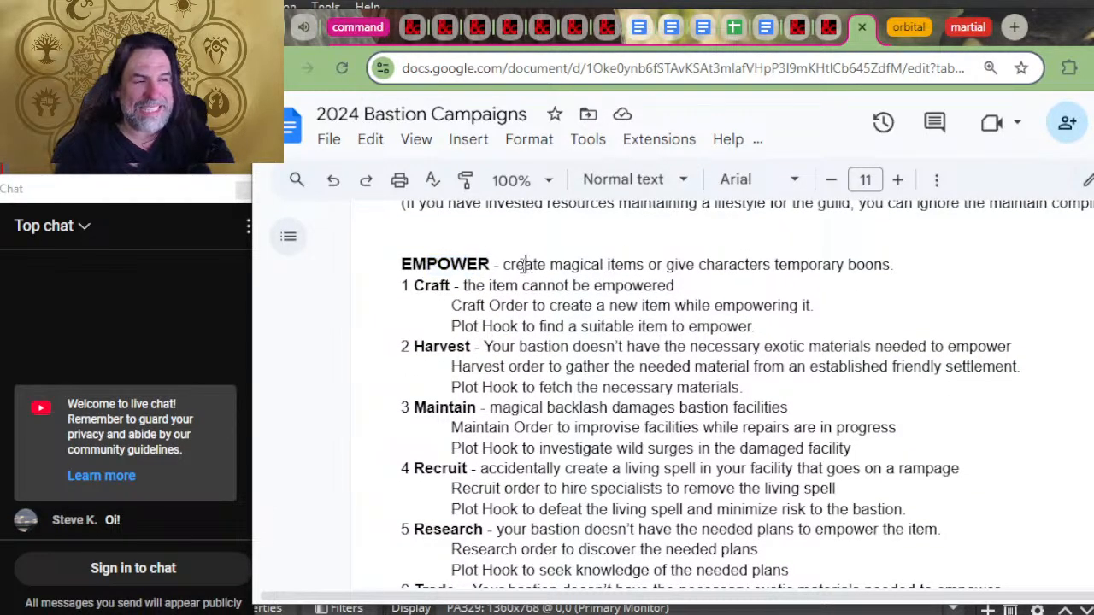
left_click_drag(427, 265, 584, 266)
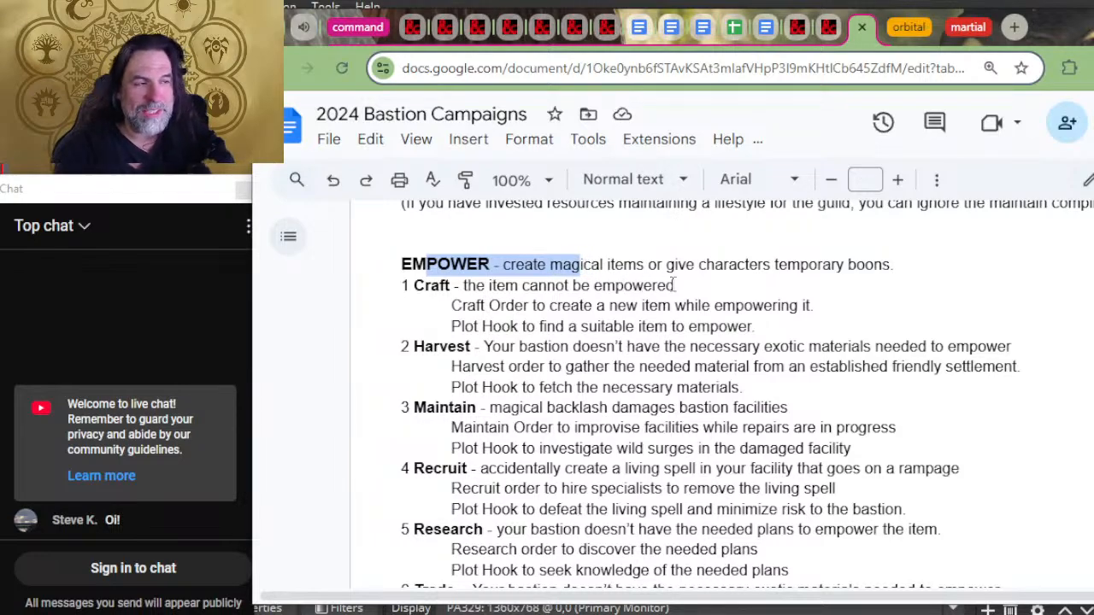
scroll(478, 359, "down", 2)
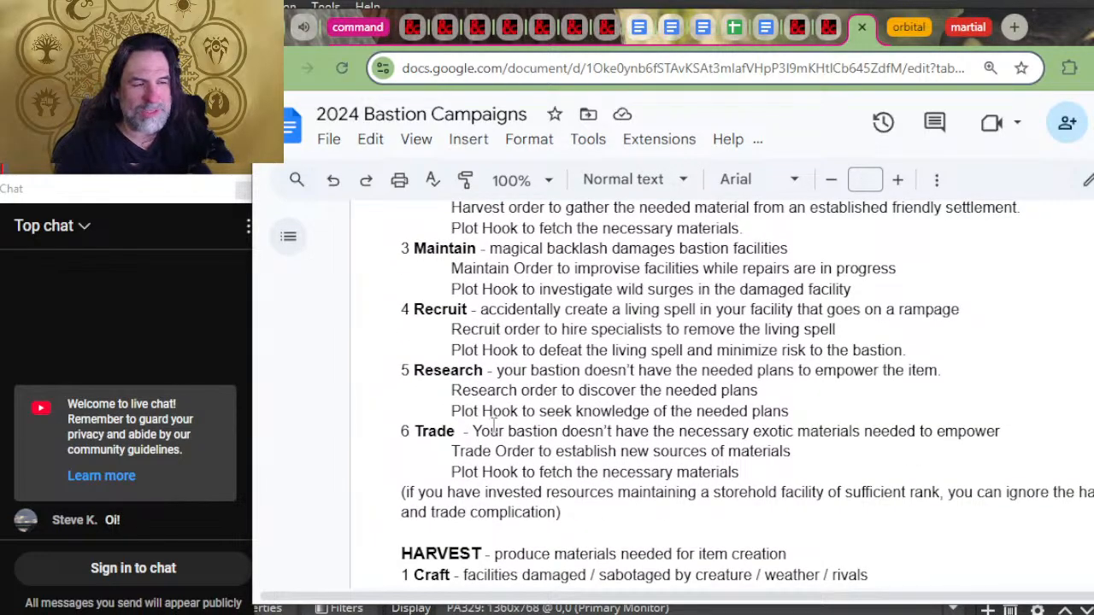
scroll(494, 423, "up", 2)
scroll(487, 352, "down", 2)
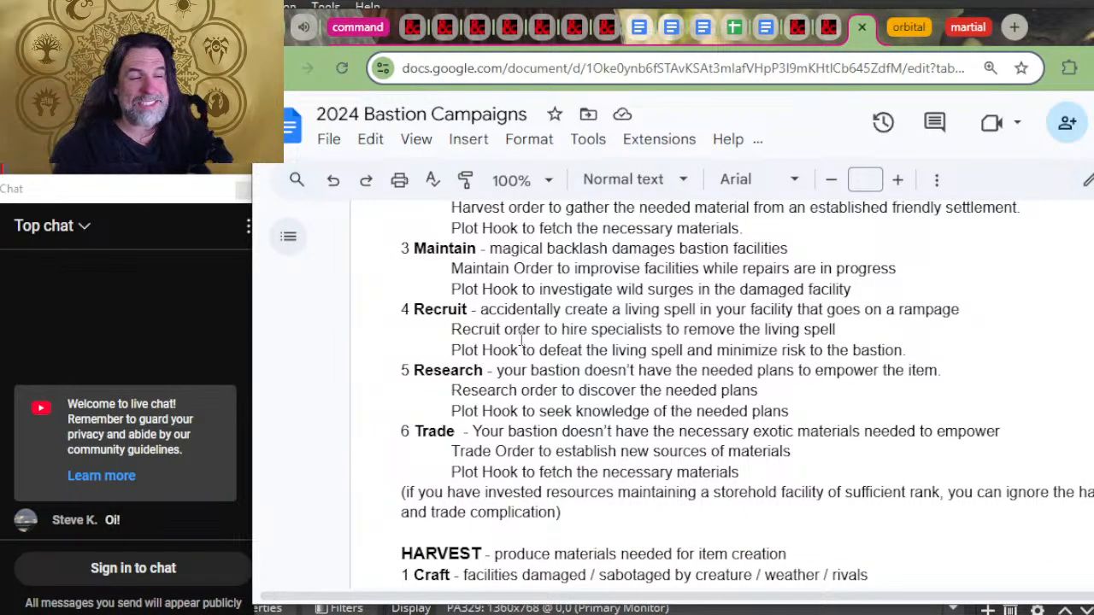
scroll(519, 338, "up", 2)
left_click(470, 246)
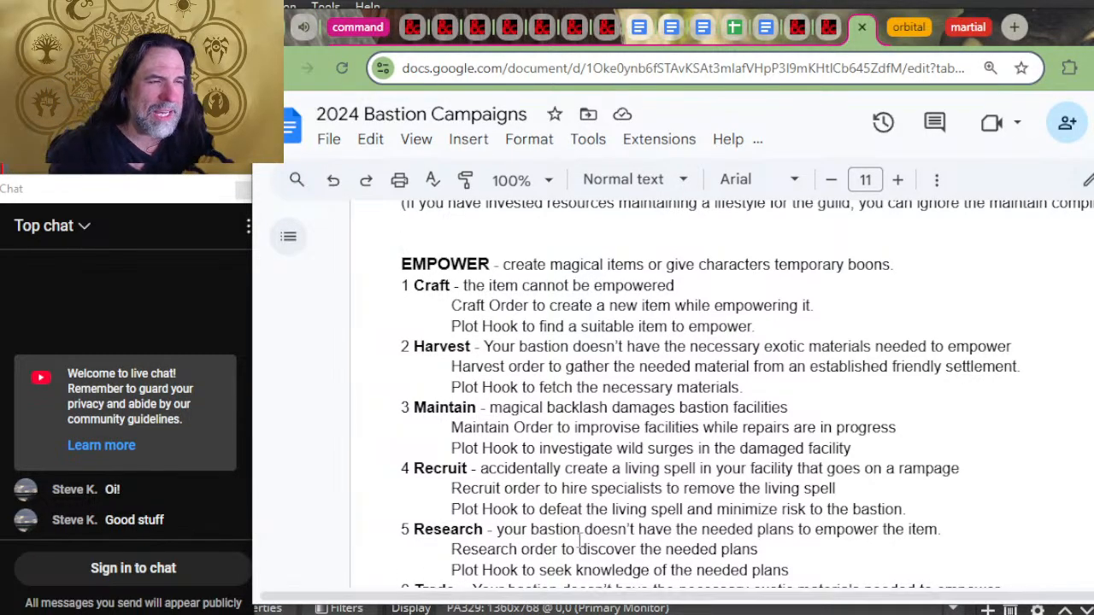
Step: Review the complication entries for the Harvest, Maintain, Recruit and Research orders, returning to the start of the COMPLICATIONS section
scroll(555, 462, "down", 1)
scroll(555, 462, "down", 10)
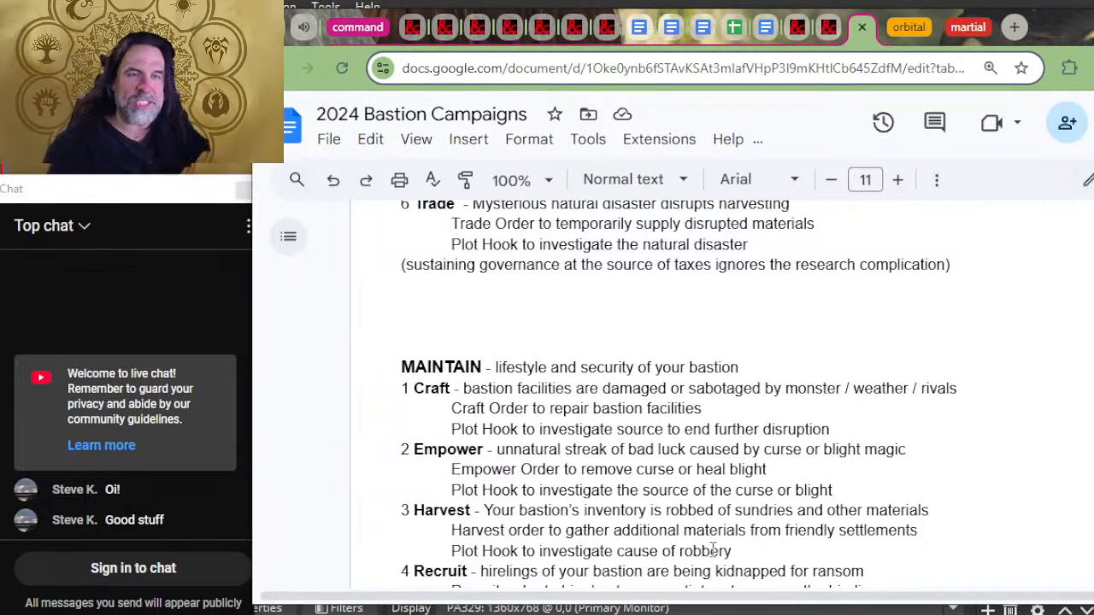
scroll(850, 487, "down", 6)
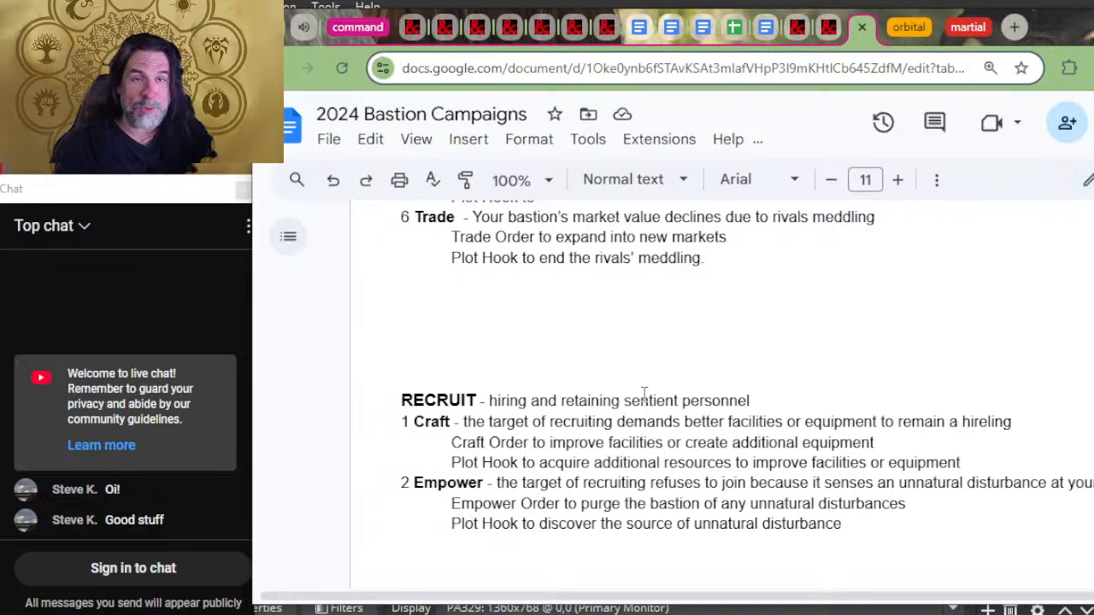
scroll(692, 337, "down", 4)
scroll(697, 331, "down", 5)
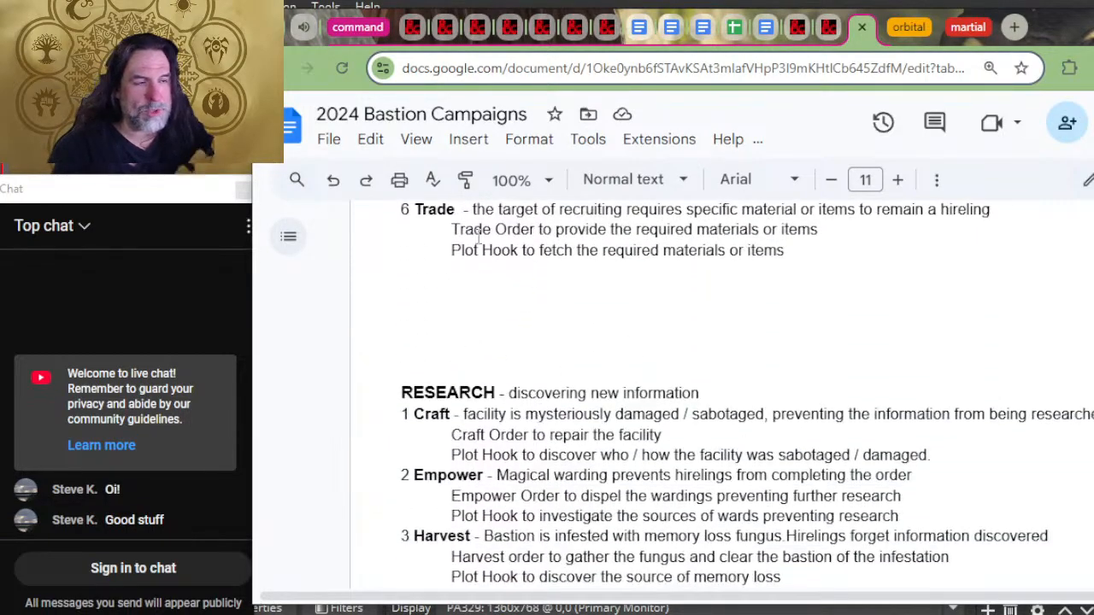
scroll(585, 336, "up", 3)
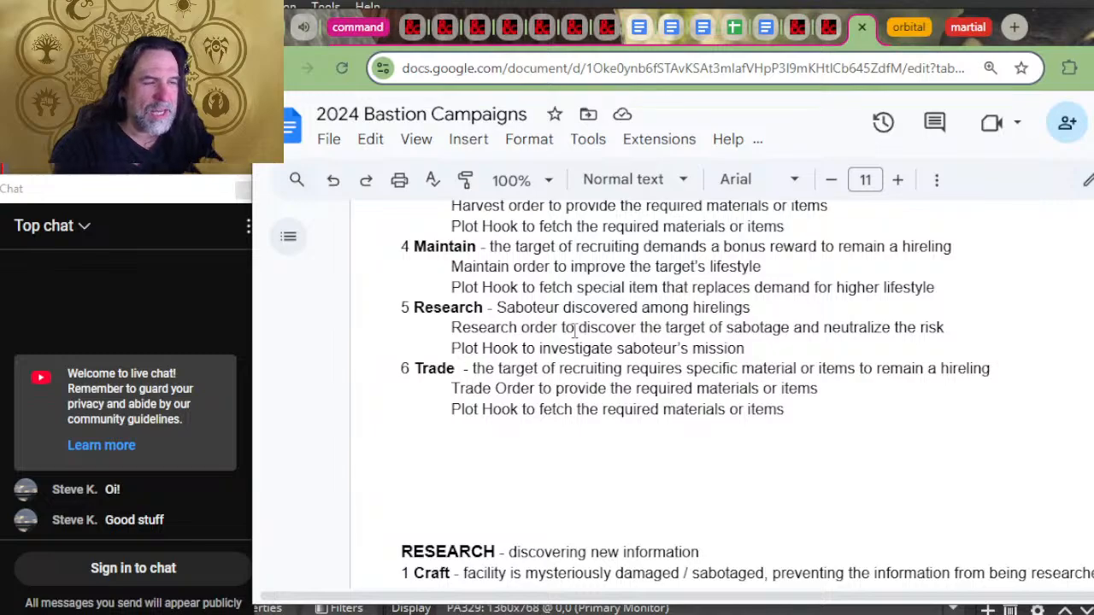
scroll(472, 376, "up", 4)
scroll(590, 333, "up", 2)
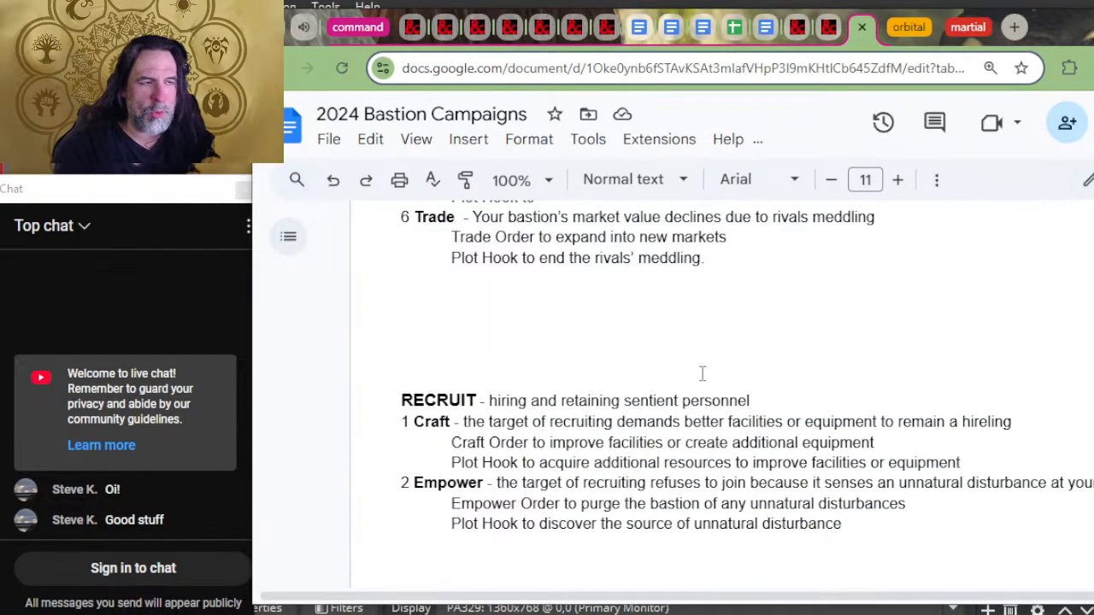
scroll(701, 374, "down", 4)
scroll(827, 289, "down", 2)
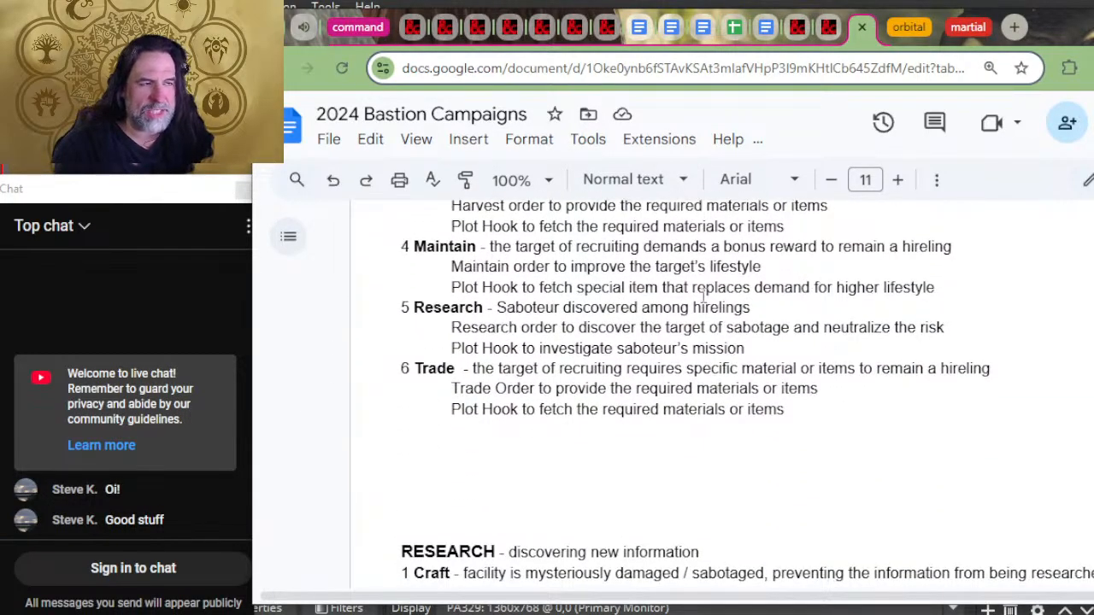
scroll(572, 351, "down", 6)
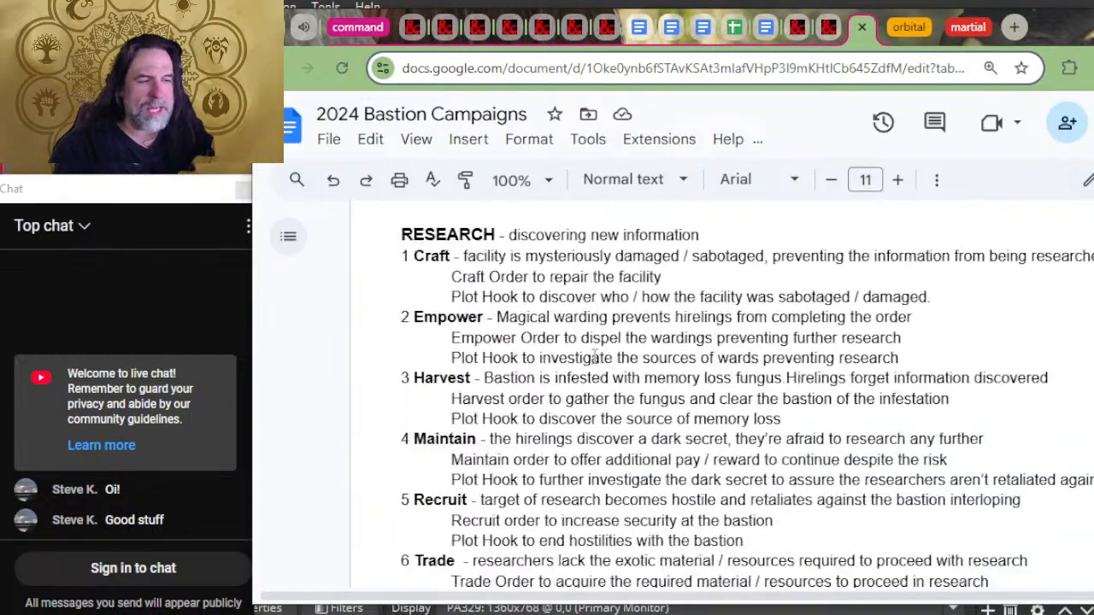
scroll(601, 369, "up", 15)
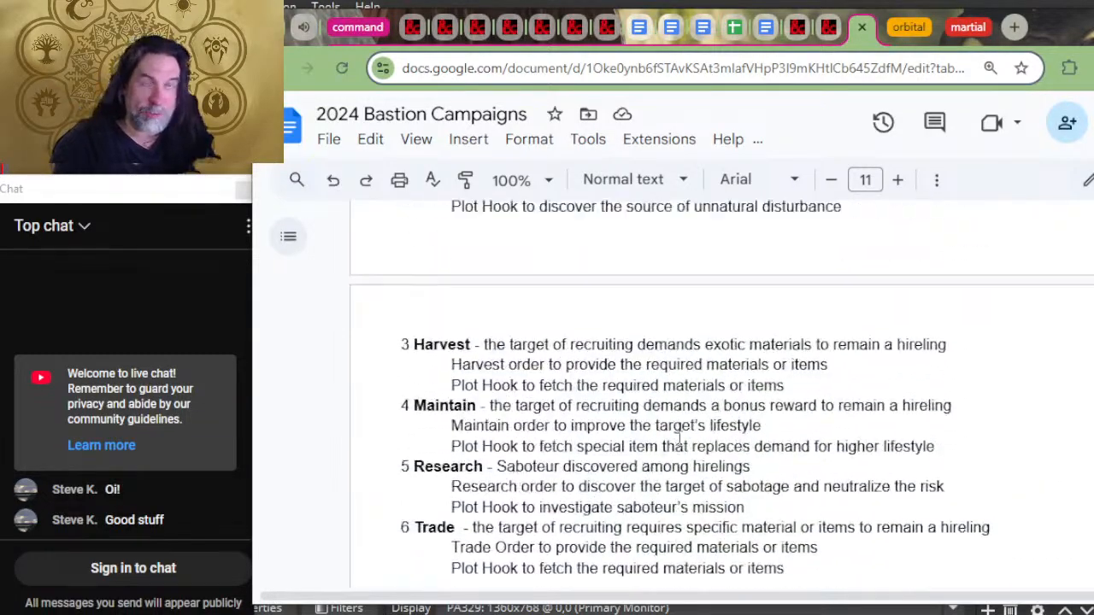
scroll(609, 443, "up", 20)
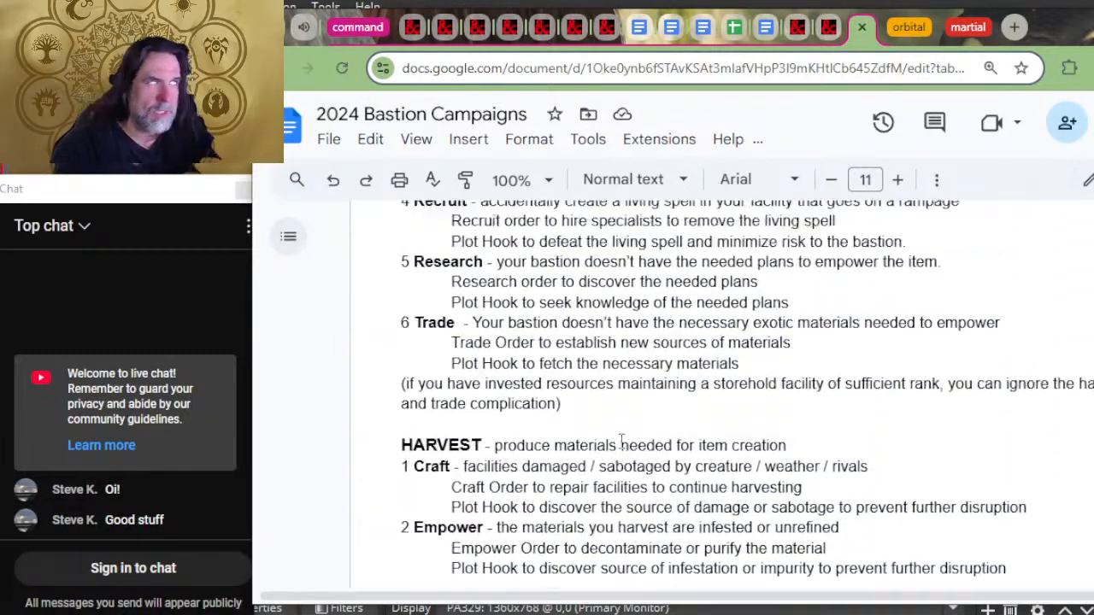
scroll(639, 419, "down", 4)
scroll(645, 402, "up", 12)
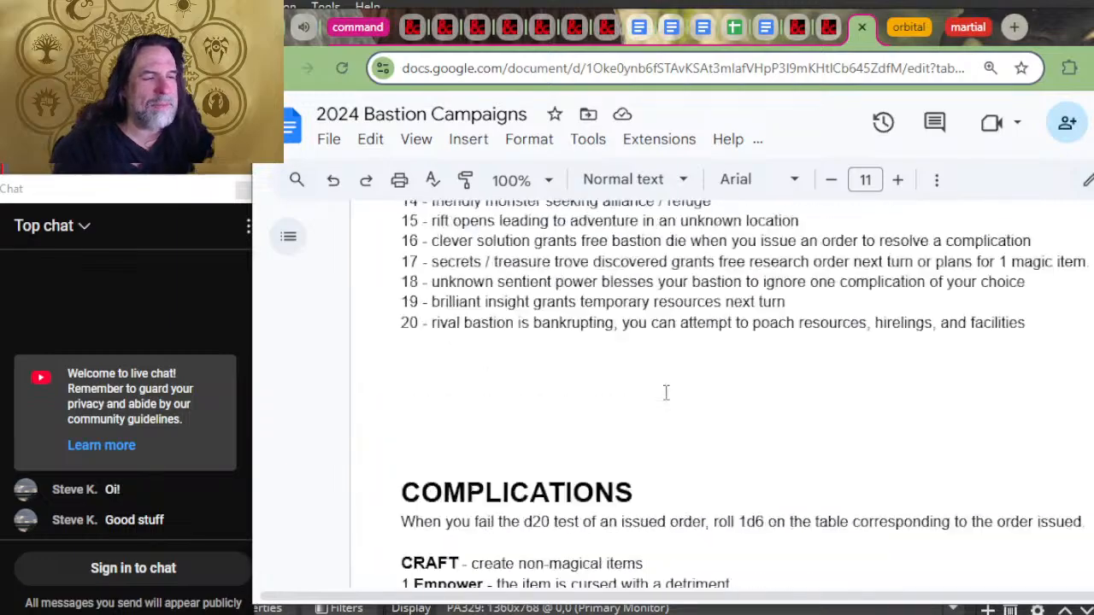
Step: Look through the bastion order and facility rules, including the army ranks, Training area, Laboratory, Magical Plans and Brew Healing Potions
scroll(709, 418, "up", 20)
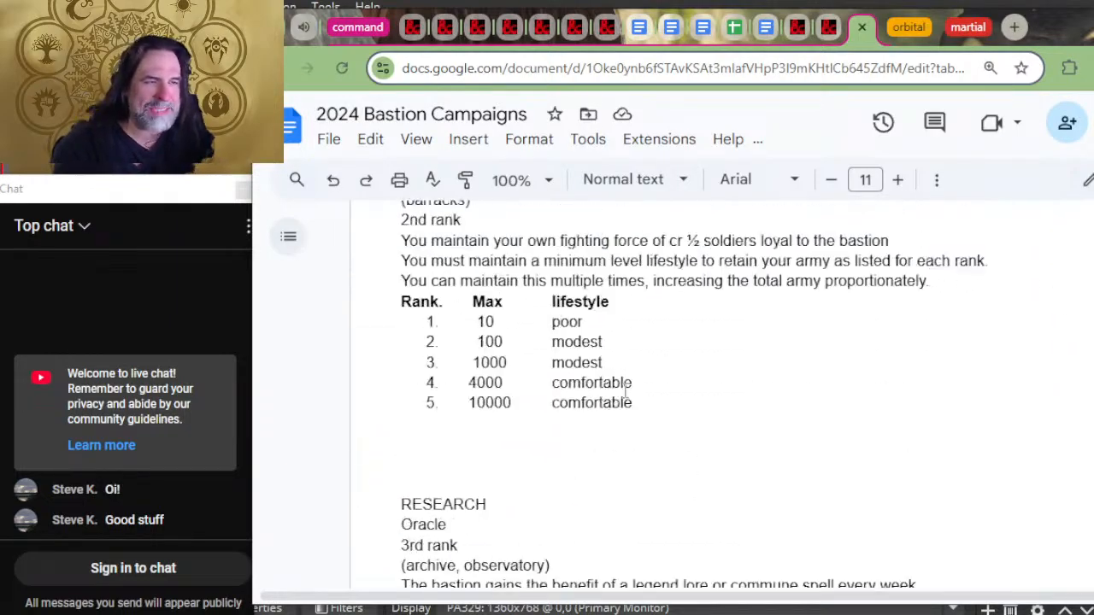
scroll(708, 353, "down", 20)
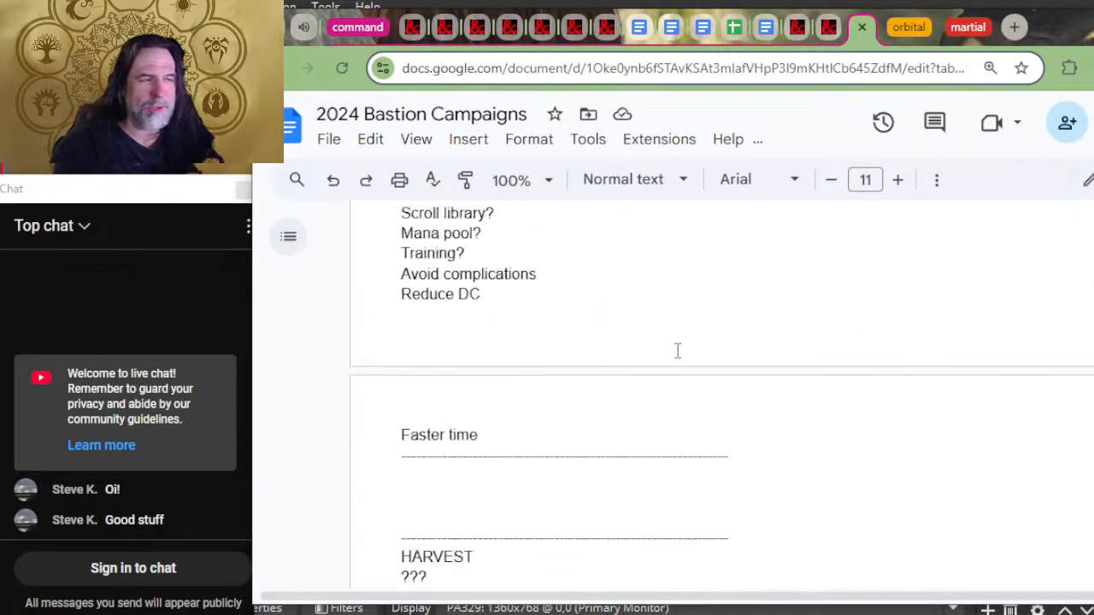
scroll(628, 349, "down", 20)
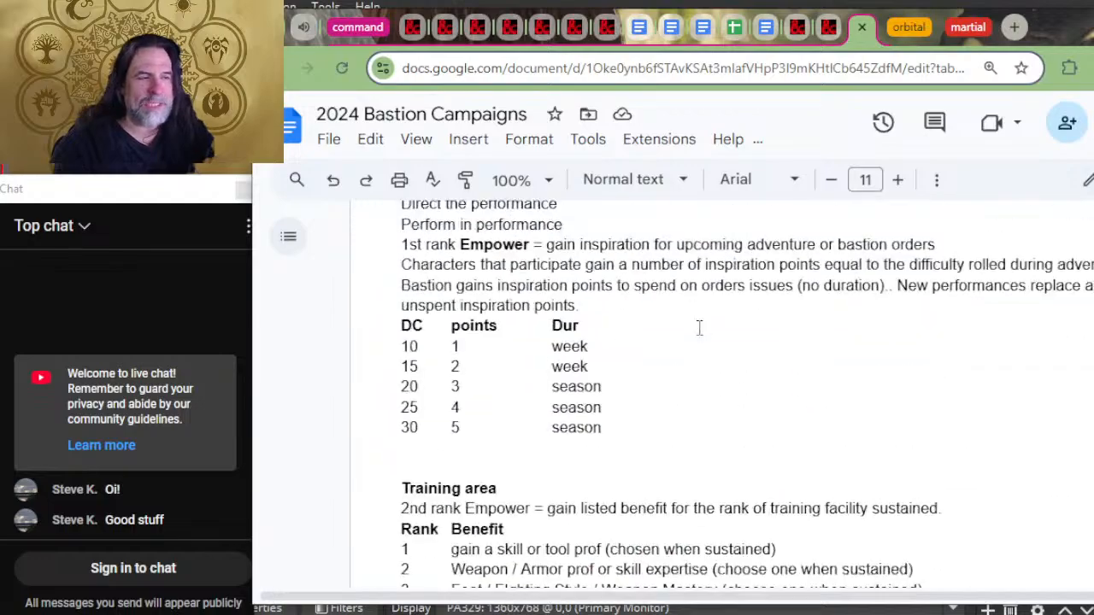
scroll(752, 369, "up", 20)
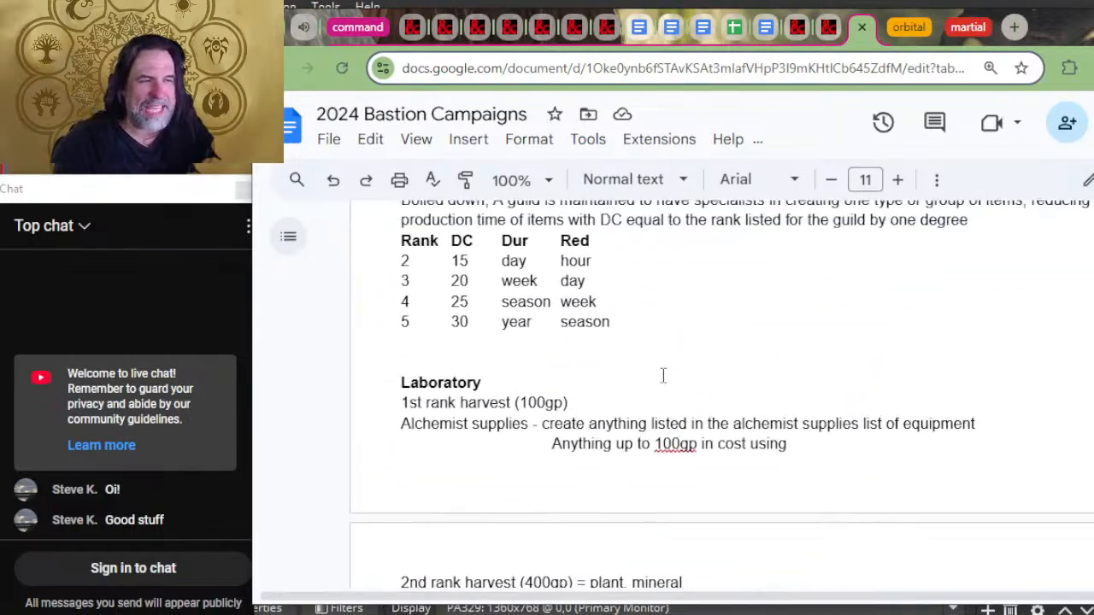
scroll(663, 374, "up", 20)
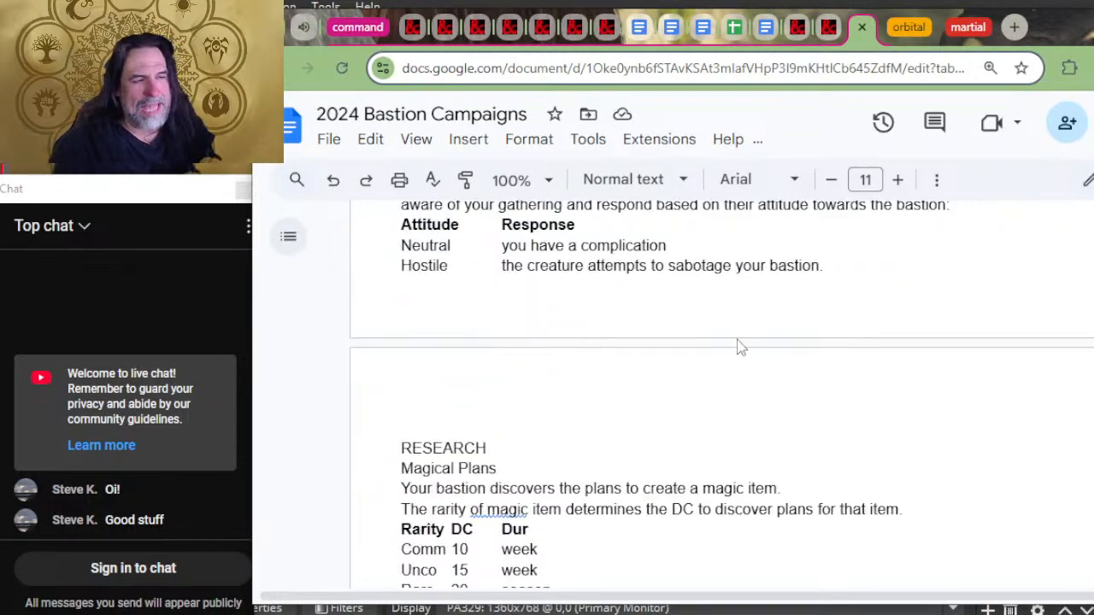
scroll(725, 343, "down", 20)
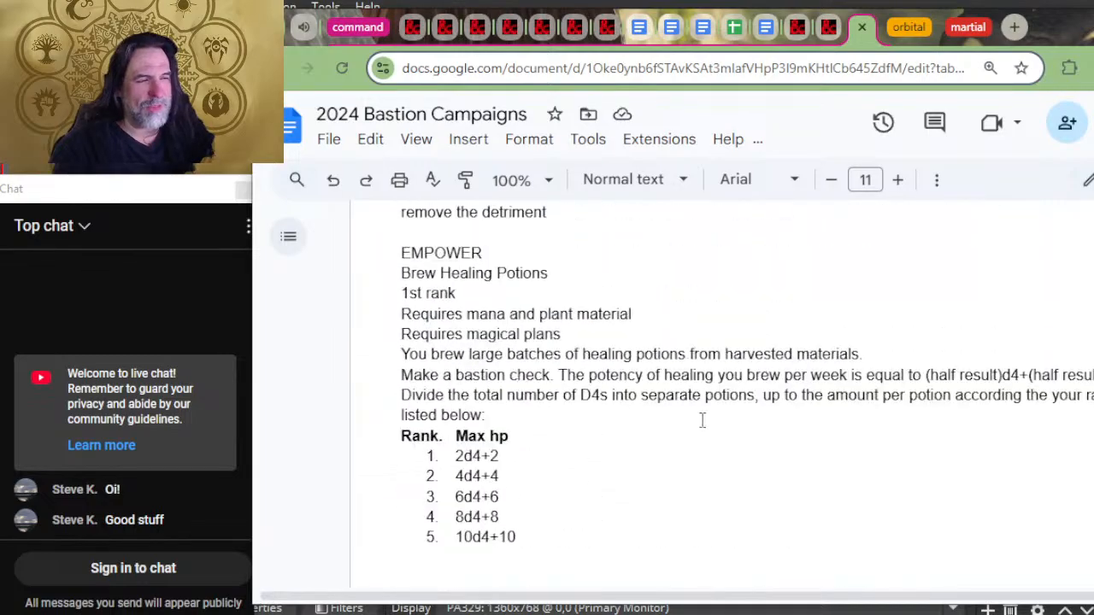
scroll(790, 422, "down", 8)
Step: Review the gear rarity lists for vehicles, adventuring gear, artisan tools, weapons and armor, along with the facility list
scroll(778, 417, "up", 2)
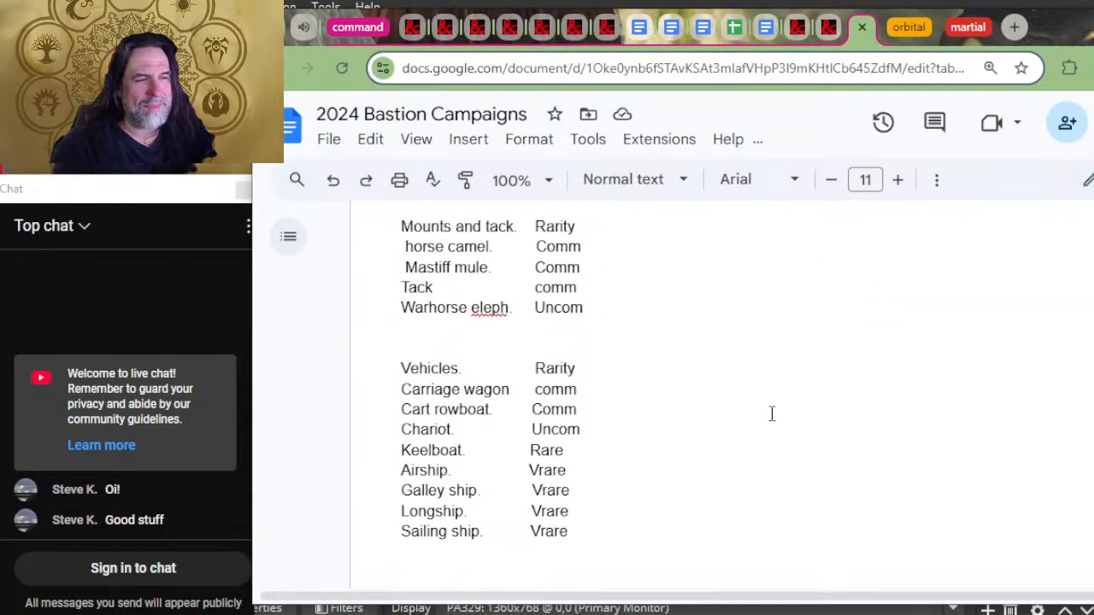
scroll(684, 410, "up", 2)
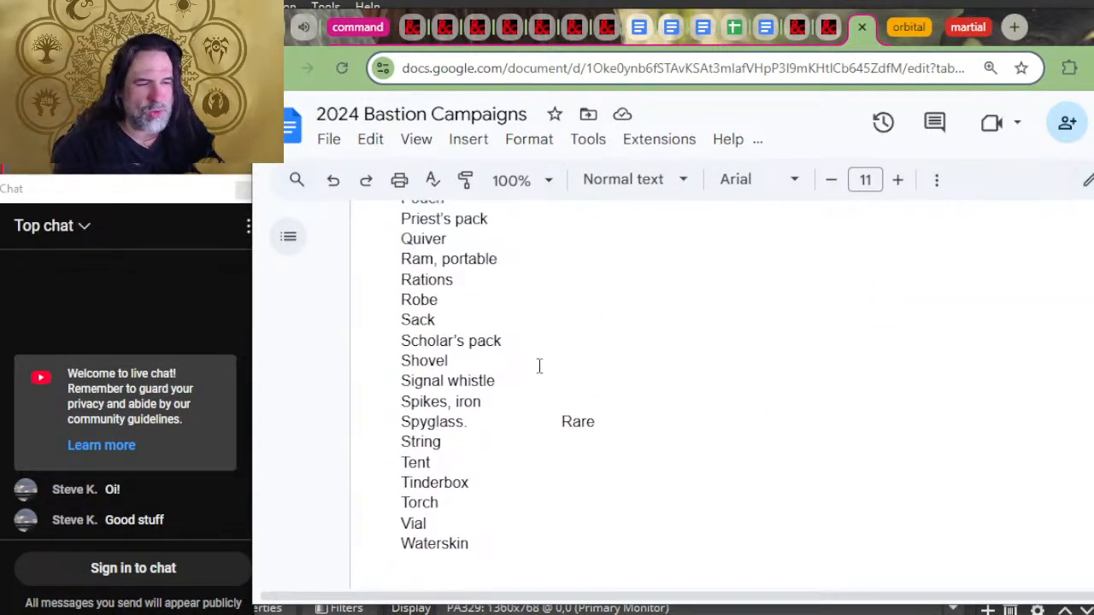
scroll(539, 366, "up", 12)
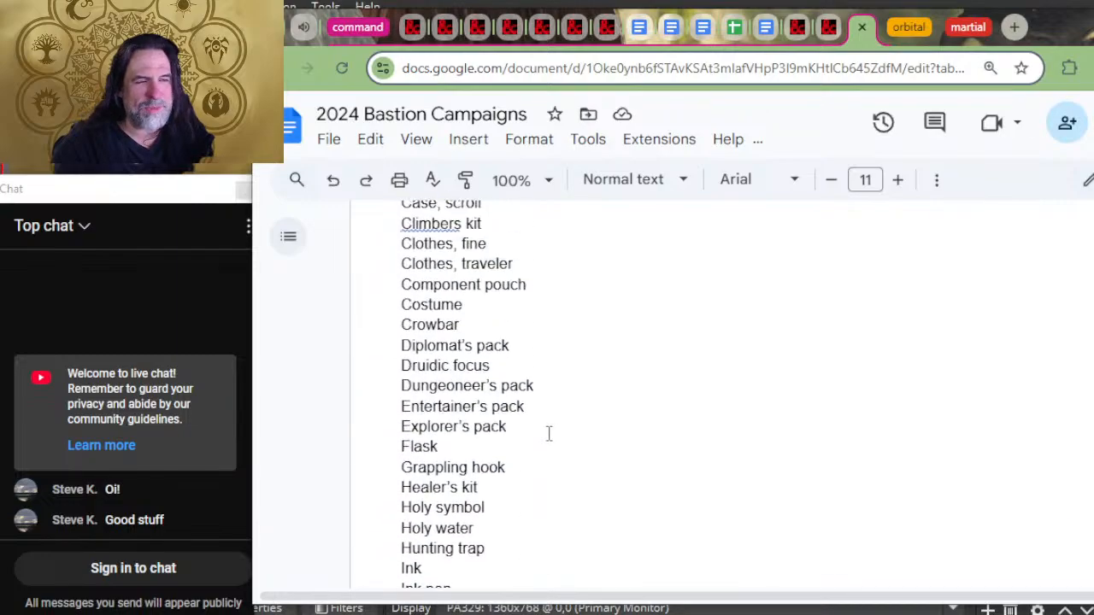
scroll(570, 444, "up", 15)
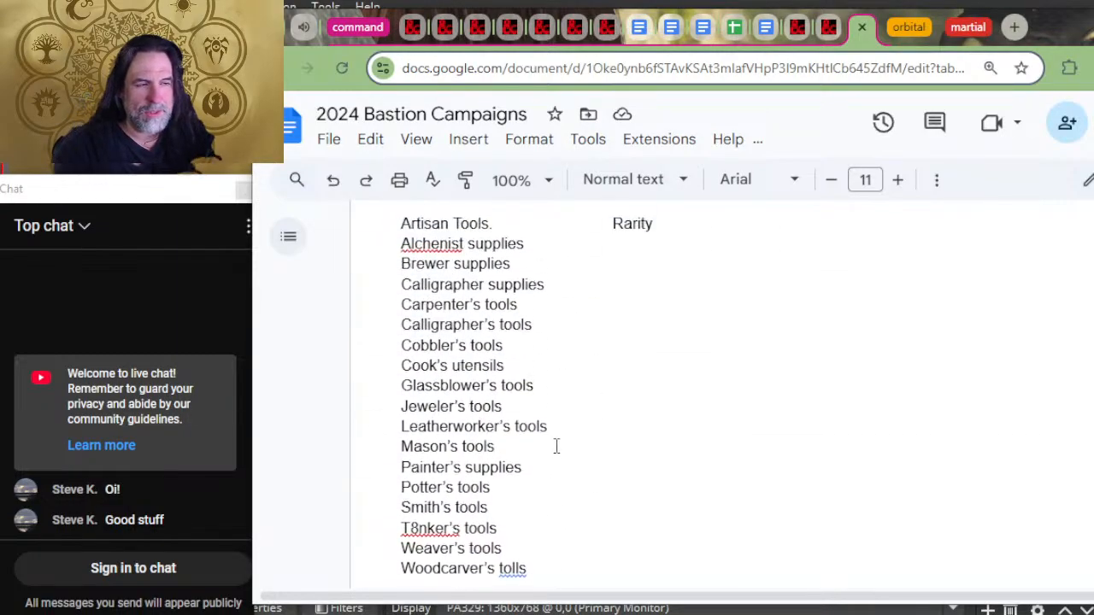
scroll(562, 446, "up", 15)
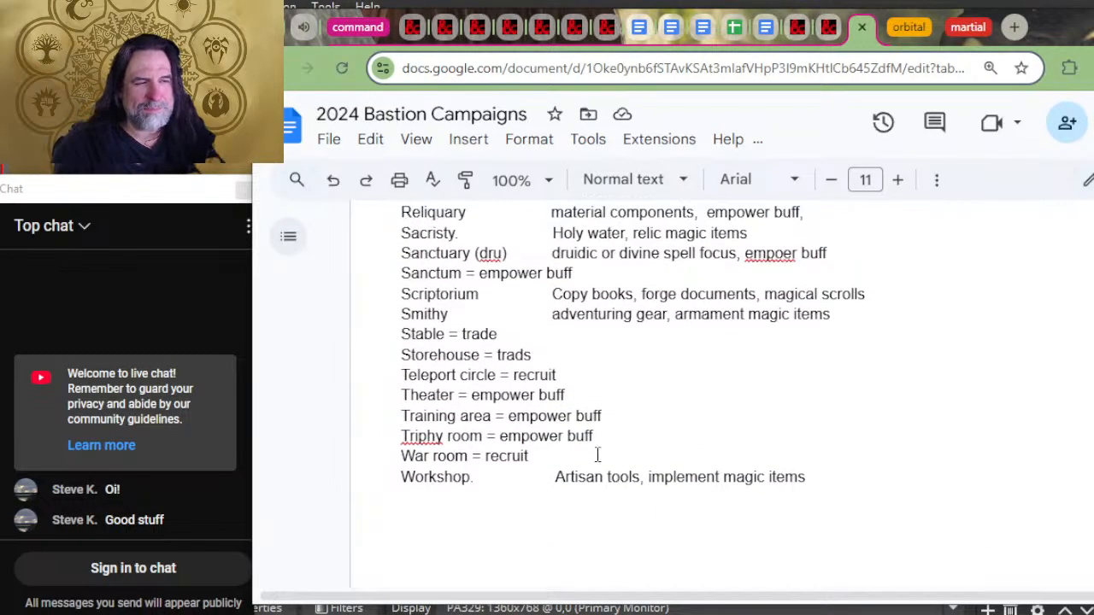
scroll(595, 453, "down", 8)
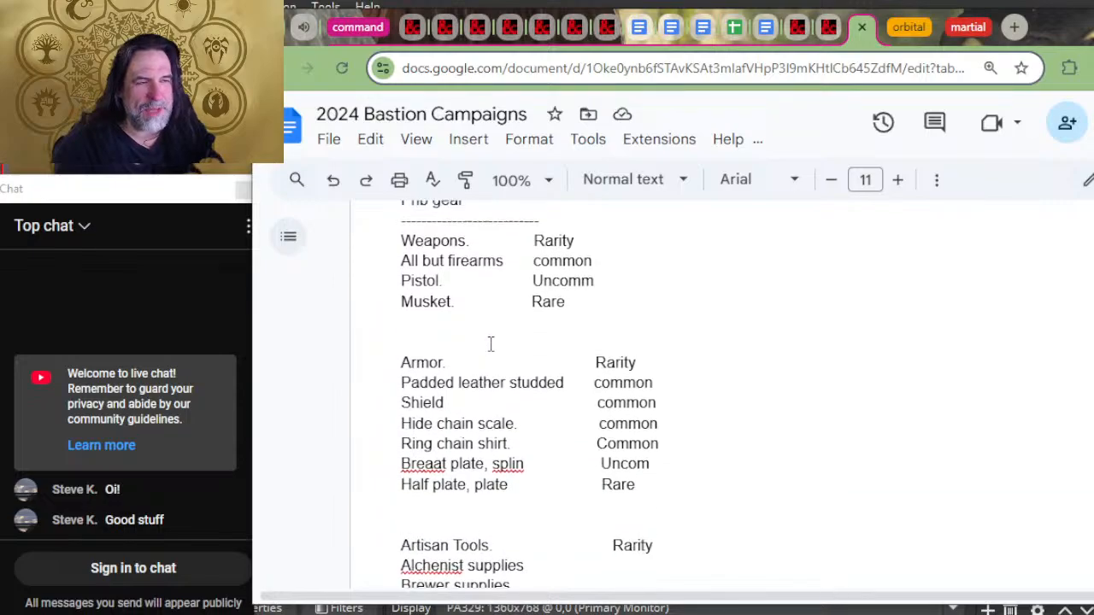
scroll(490, 343, "up", 3)
scroll(555, 299, "down", 2)
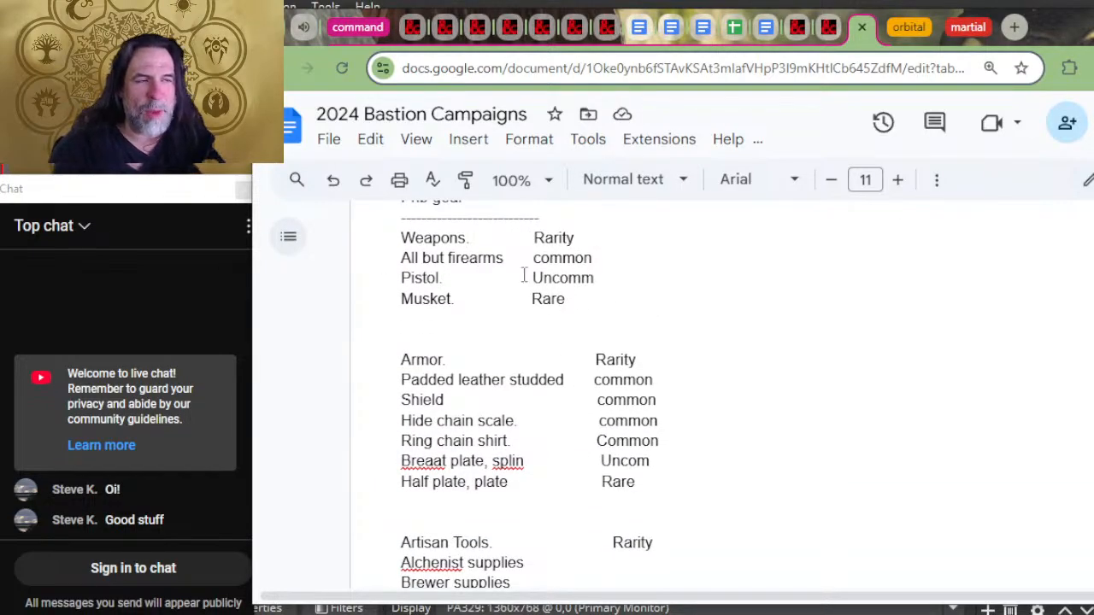
scroll(547, 359, "down", 4)
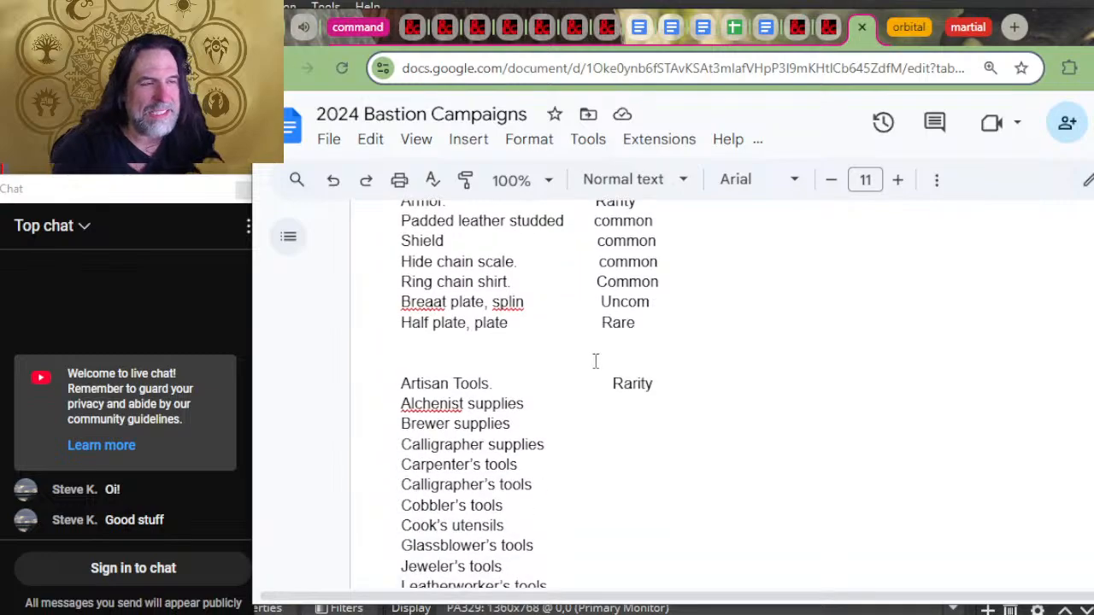
scroll(613, 384, "up", 4)
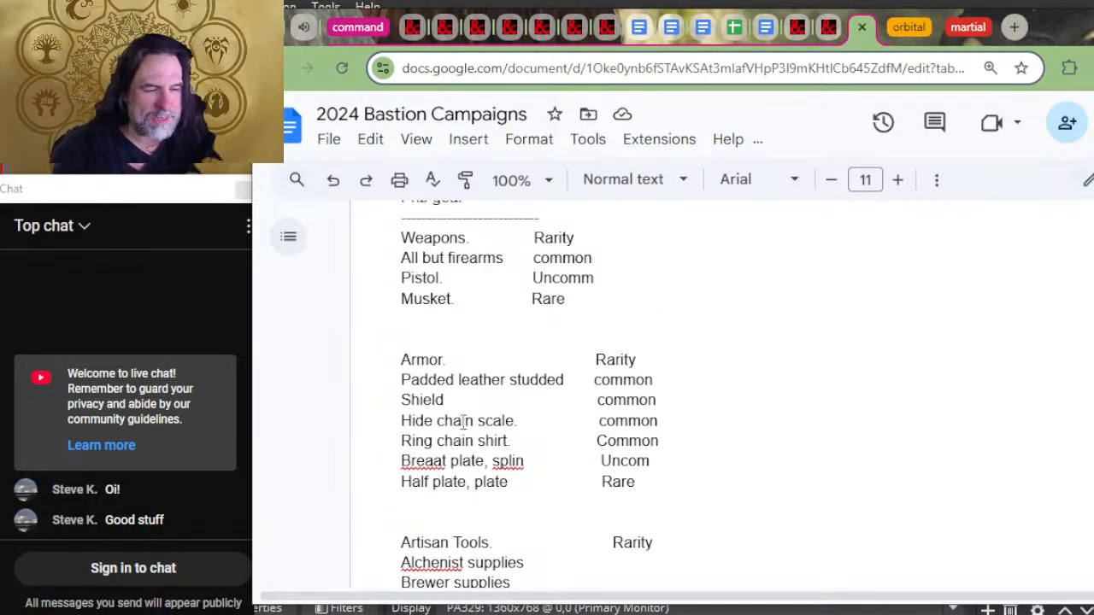
scroll(489, 391, "down", 5)
scroll(489, 390, "down", 5)
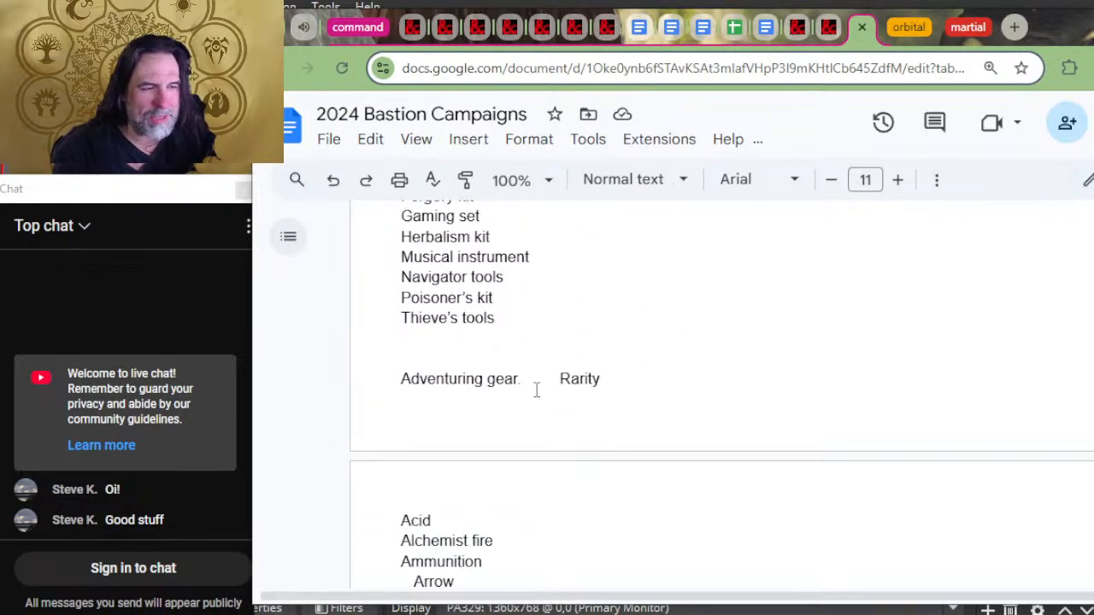
Step: Review the gear rarity lists from the artisan and other tools through adventuring gear, mounts, vehicles and siege equipment
scroll(535, 388, "up", 2)
scroll(530, 410, "up", 4)
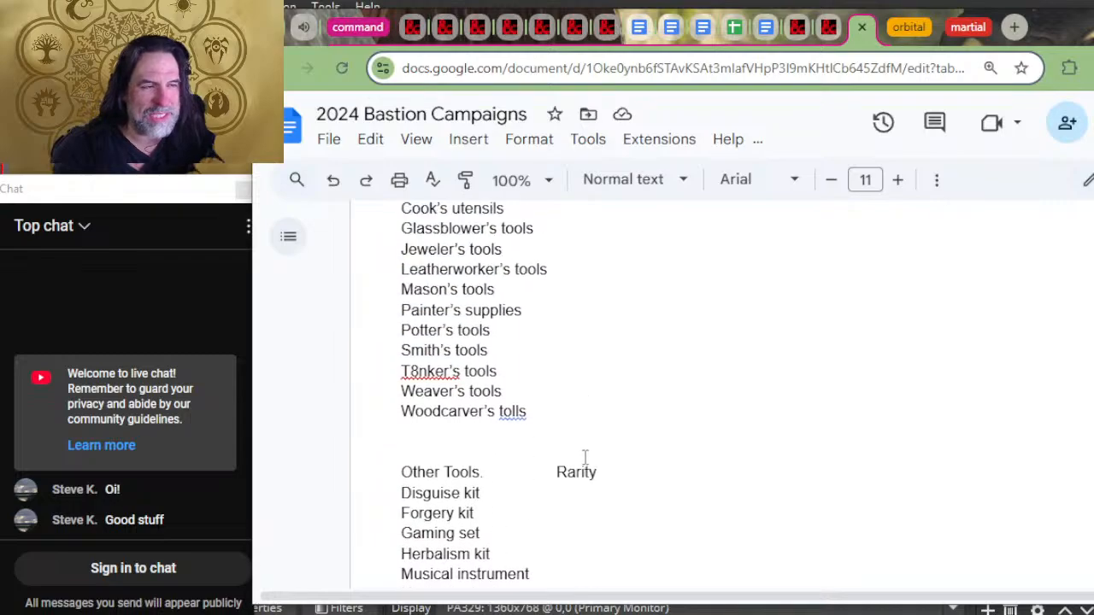
scroll(554, 328, "down", 4)
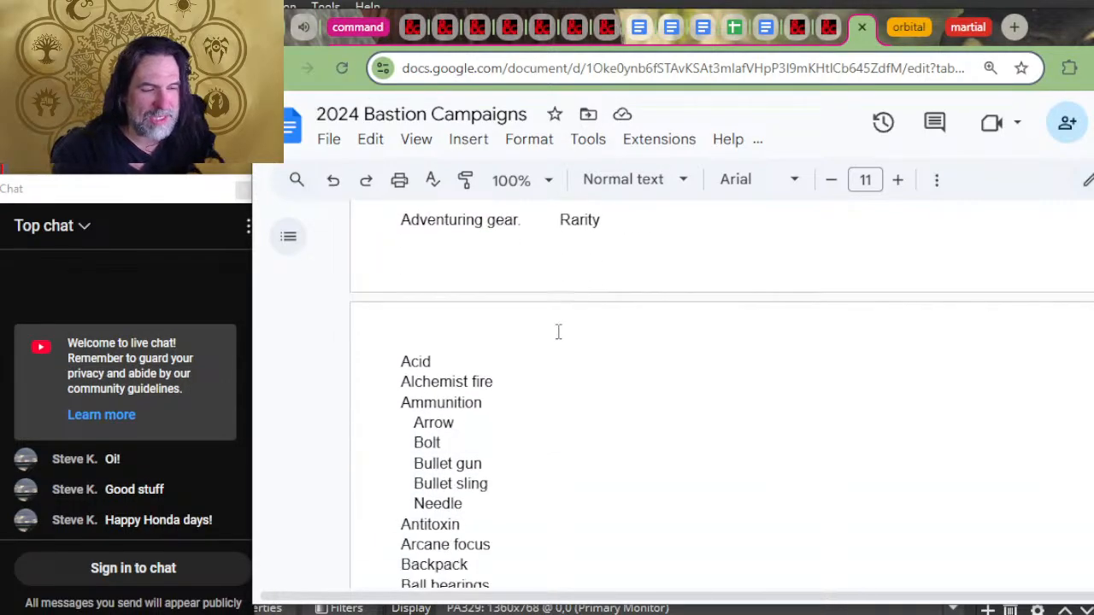
scroll(516, 276, "down", 8)
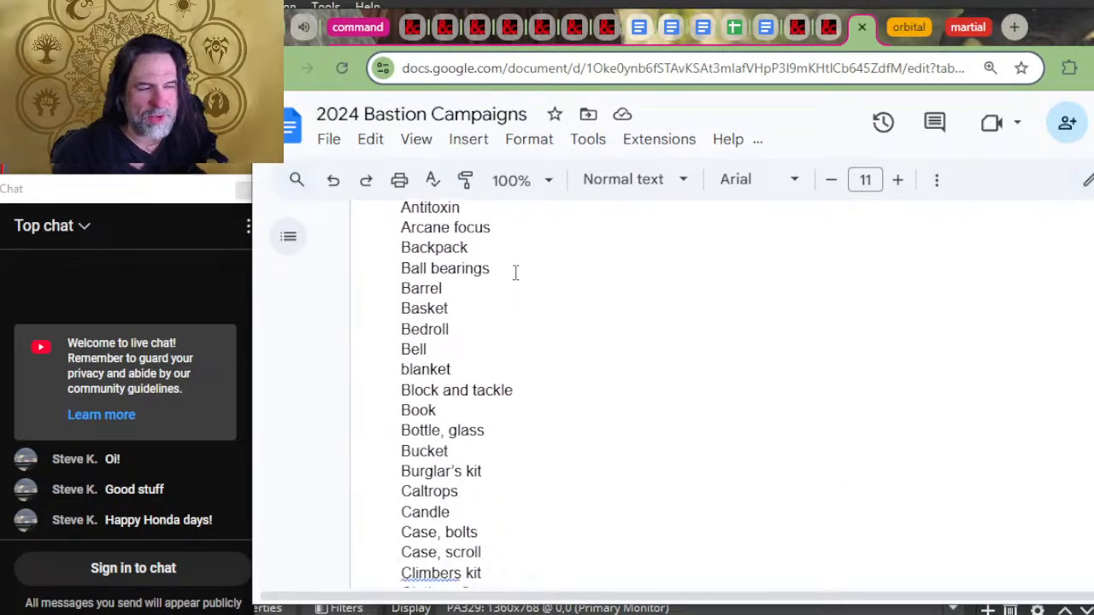
scroll(481, 320, "down", 6)
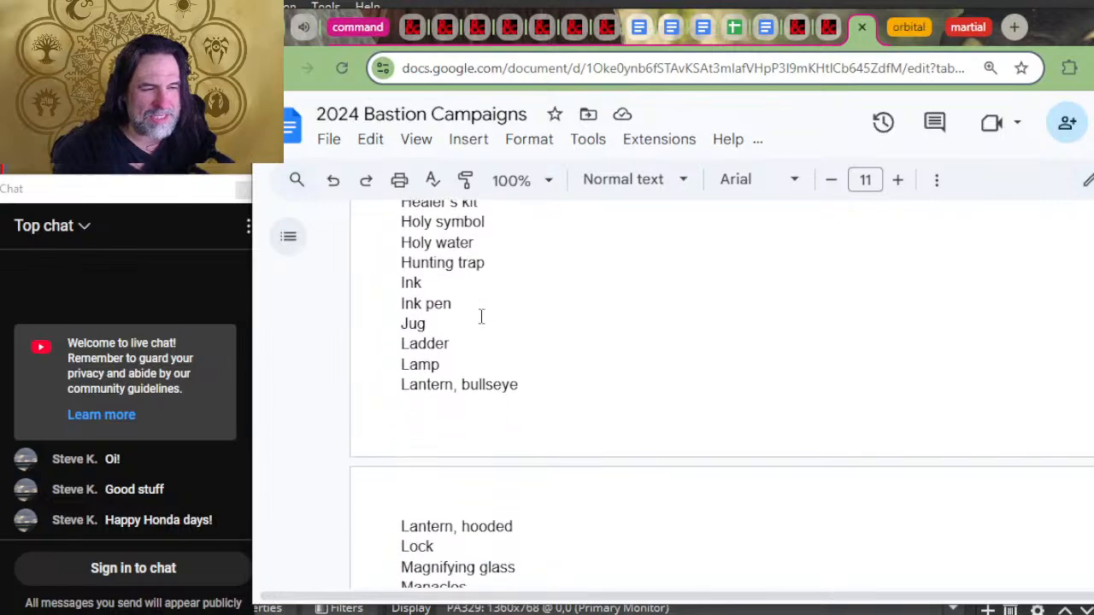
scroll(491, 433, "down", 6)
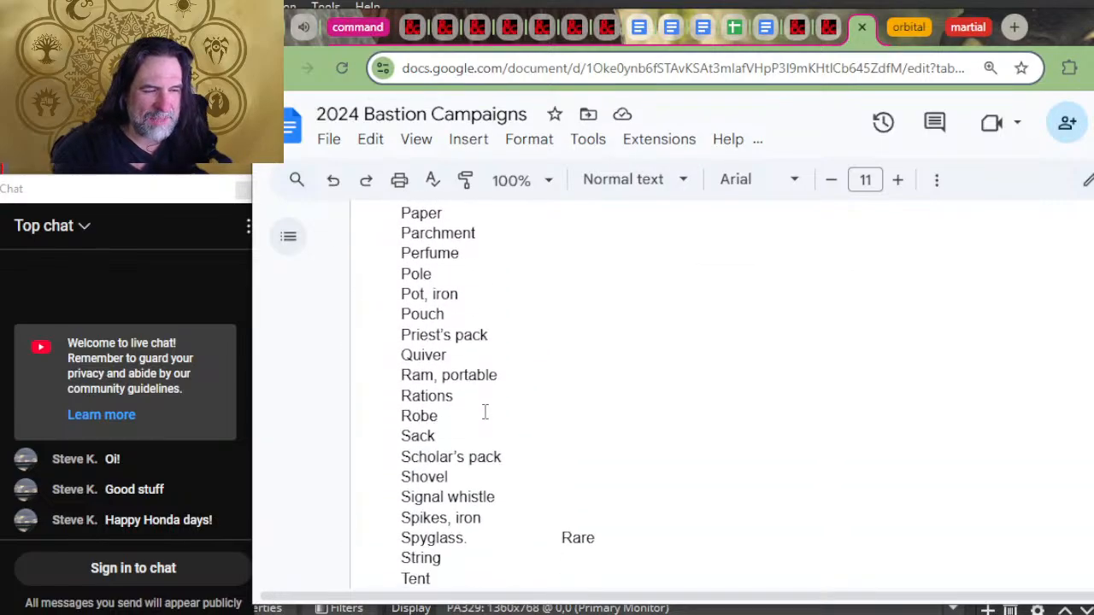
scroll(534, 380, "down", 2)
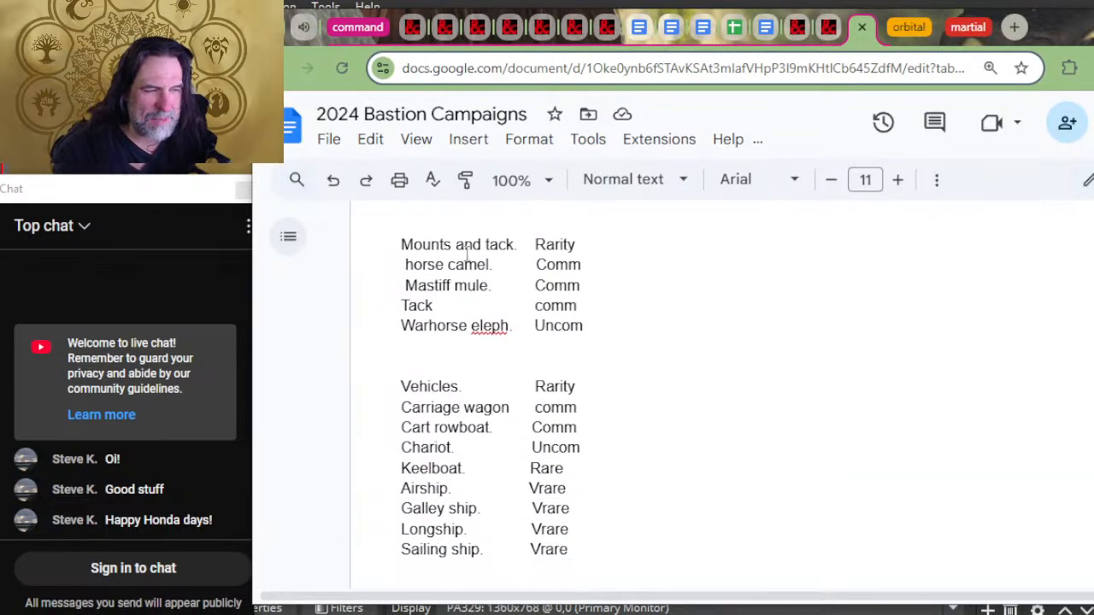
scroll(547, 371, "down", 2)
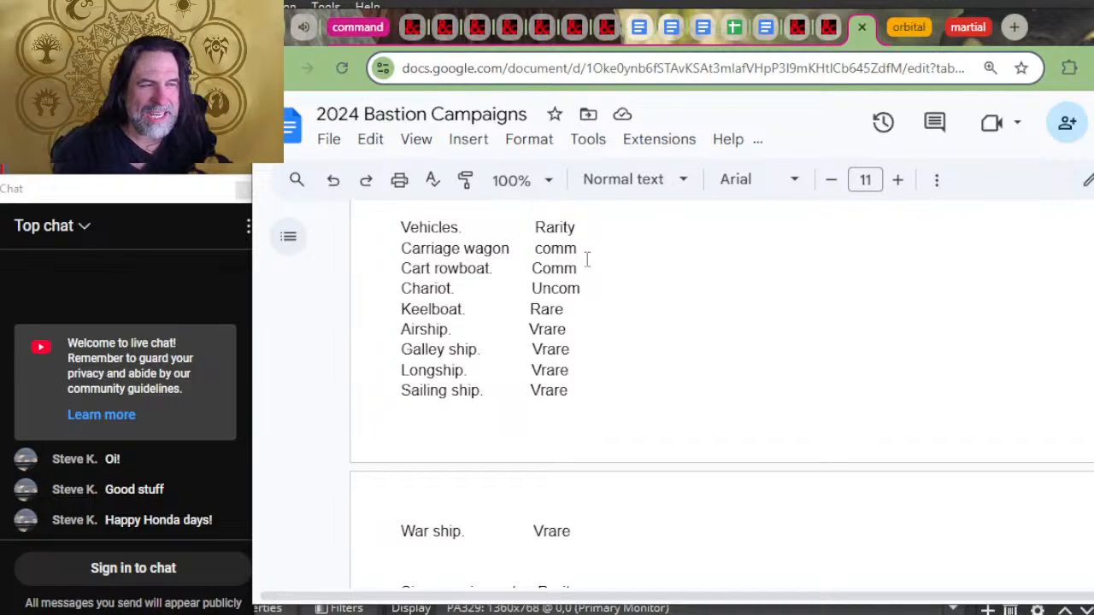
scroll(578, 342, "down", 2)
scroll(587, 384, "down", 2)
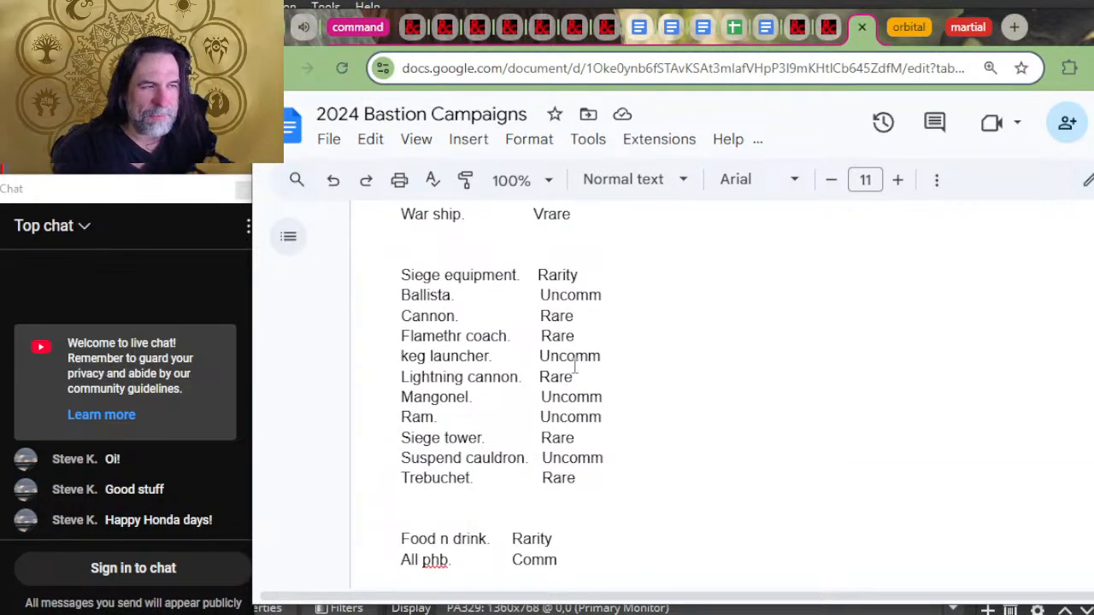
scroll(543, 314, "down", 2)
scroll(531, 401, "up", 2)
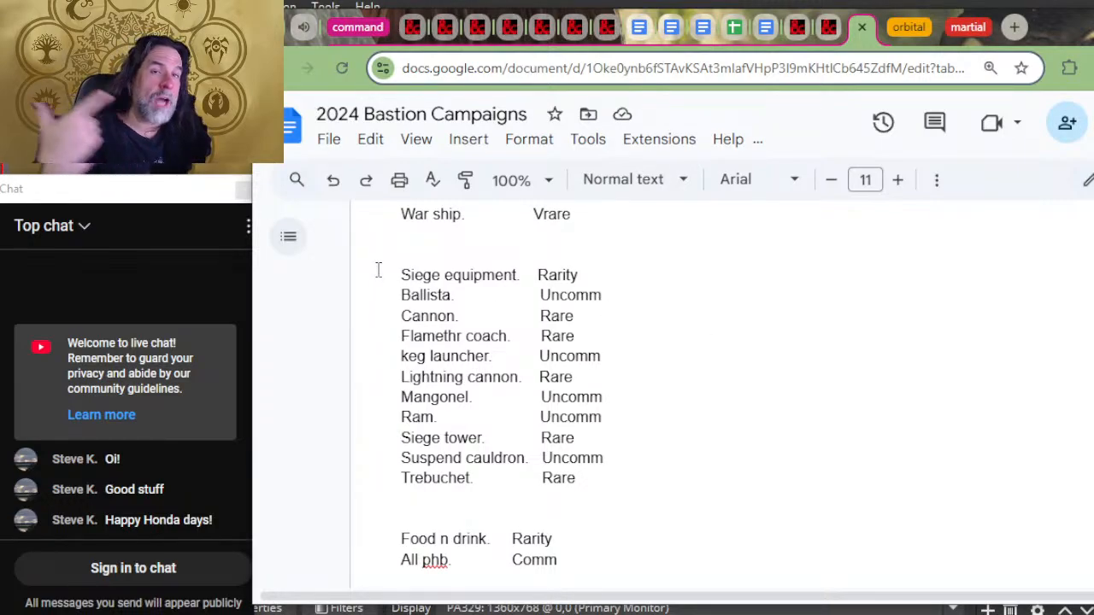
Step: Look back through the mounts and vehicles lists, the facility list, the MASS PRODUCTION rules and the EMPOWER magic item tables
scroll(378, 270, "up", 3)
scroll(428, 257, "up", 4)
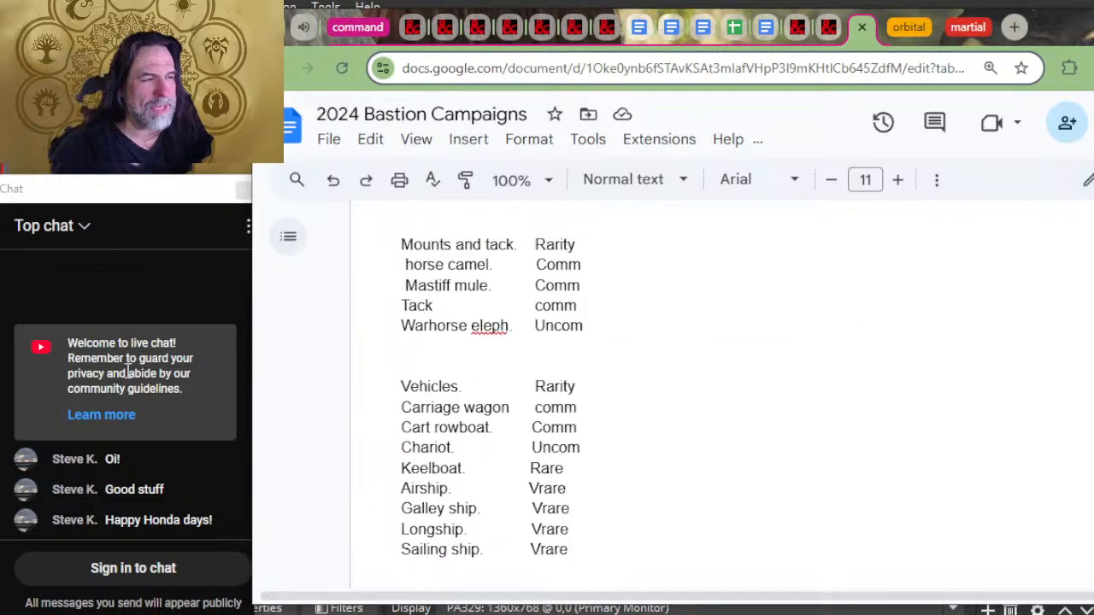
scroll(643, 366, "up", 15)
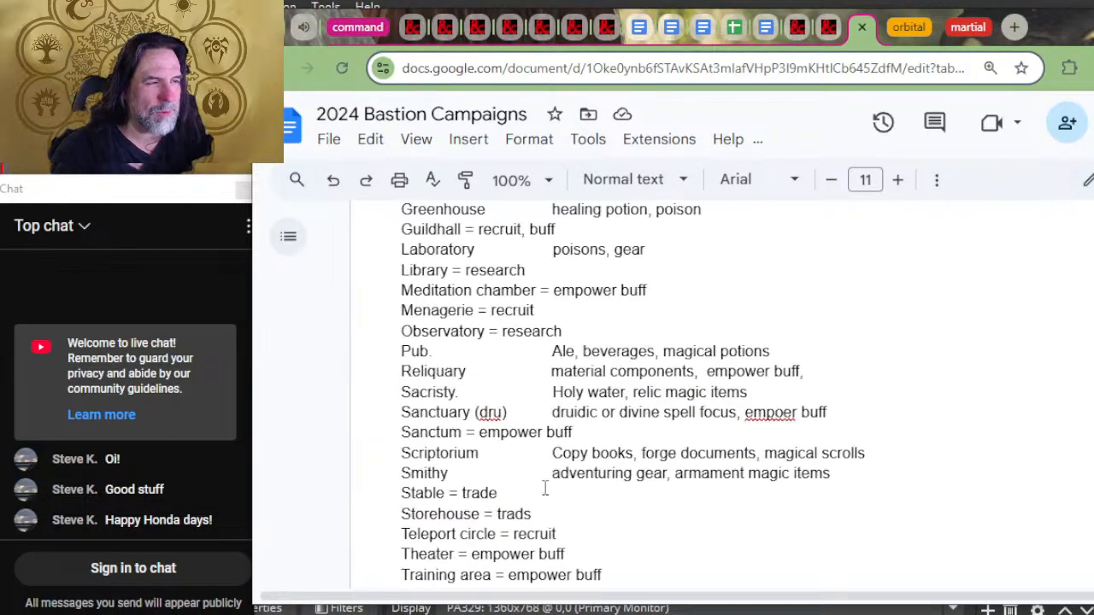
scroll(636, 563, "up", 4)
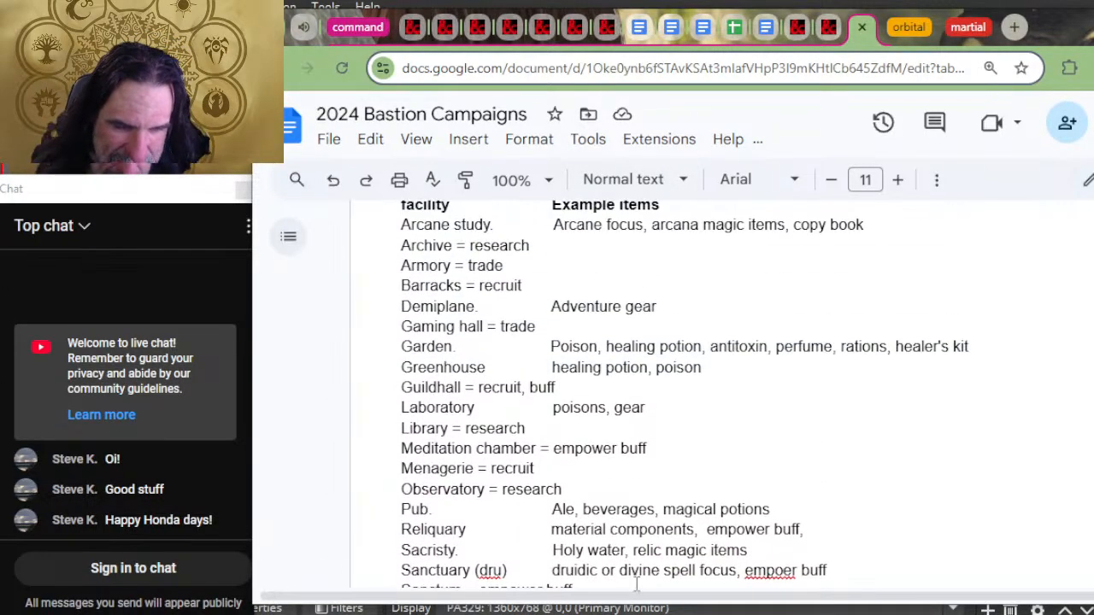
scroll(613, 589, "up", 8)
scroll(613, 590, "up", 10)
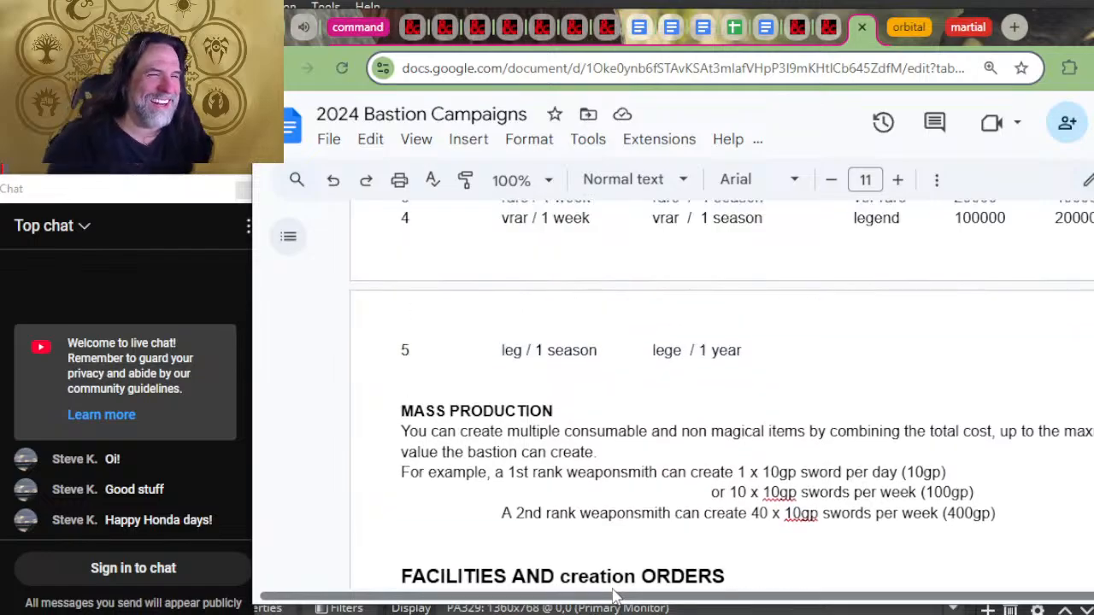
scroll(611, 576, "down", 5)
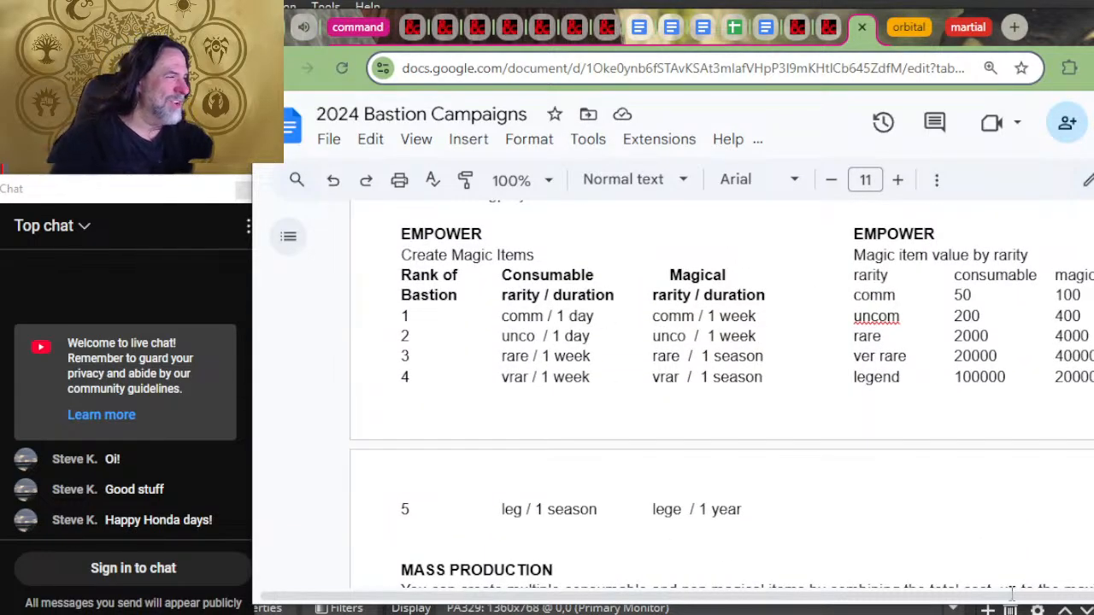
scroll(813, 555, "up", 15)
scroll(804, 519, "down", 5)
scroll(803, 518, "down", 6)
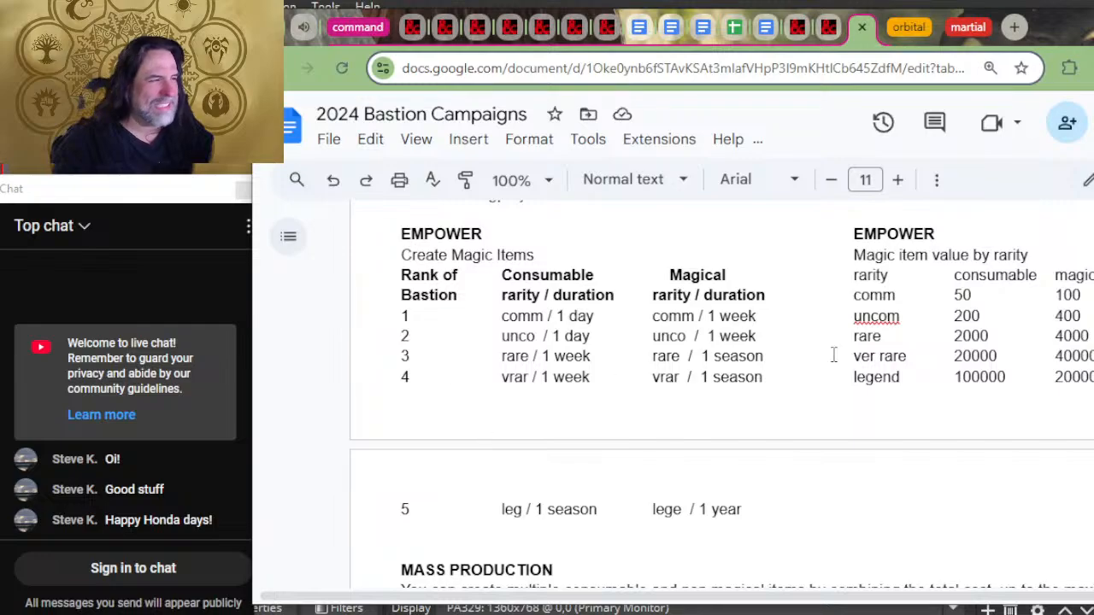
Step: Remove the empty line directly above the ITEM CREATION heading and check the layout of the EMPOWER table
scroll(782, 400, "up", 2)
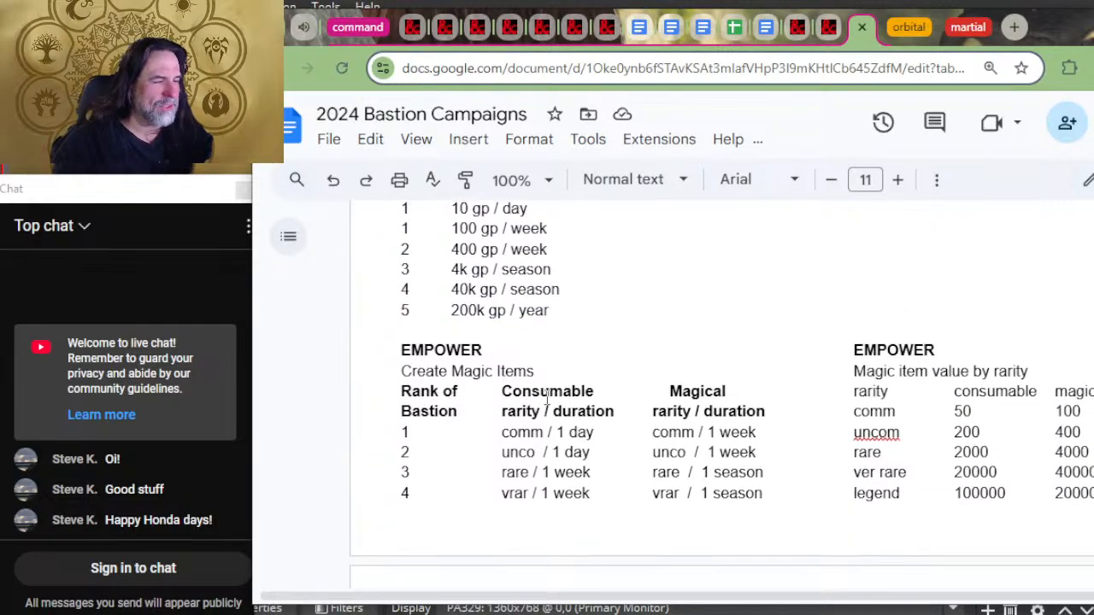
scroll(547, 397, "up", 10)
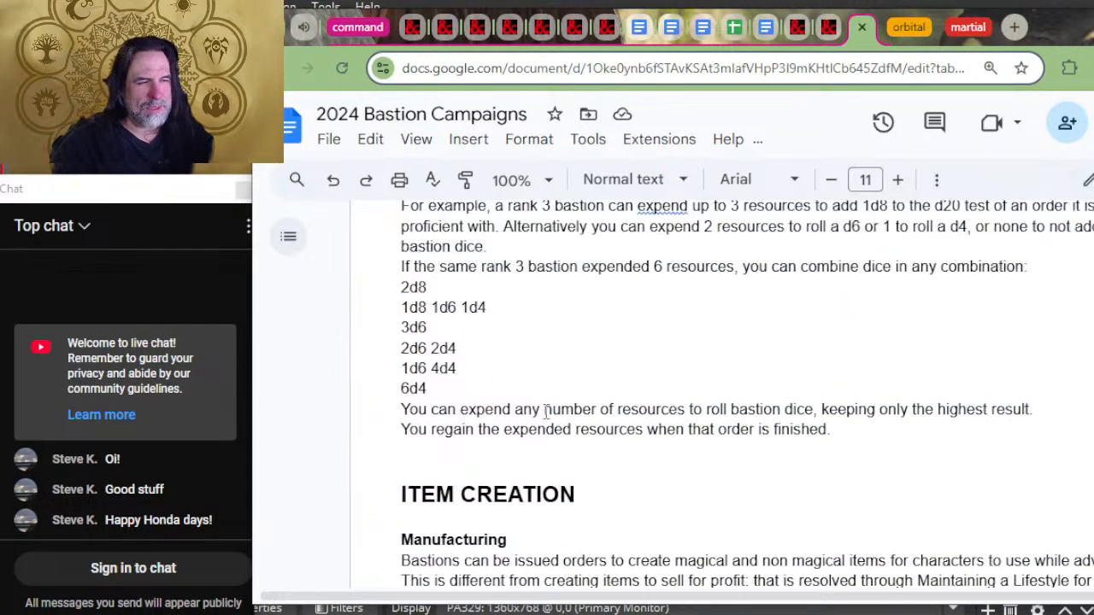
double_click(545, 448)
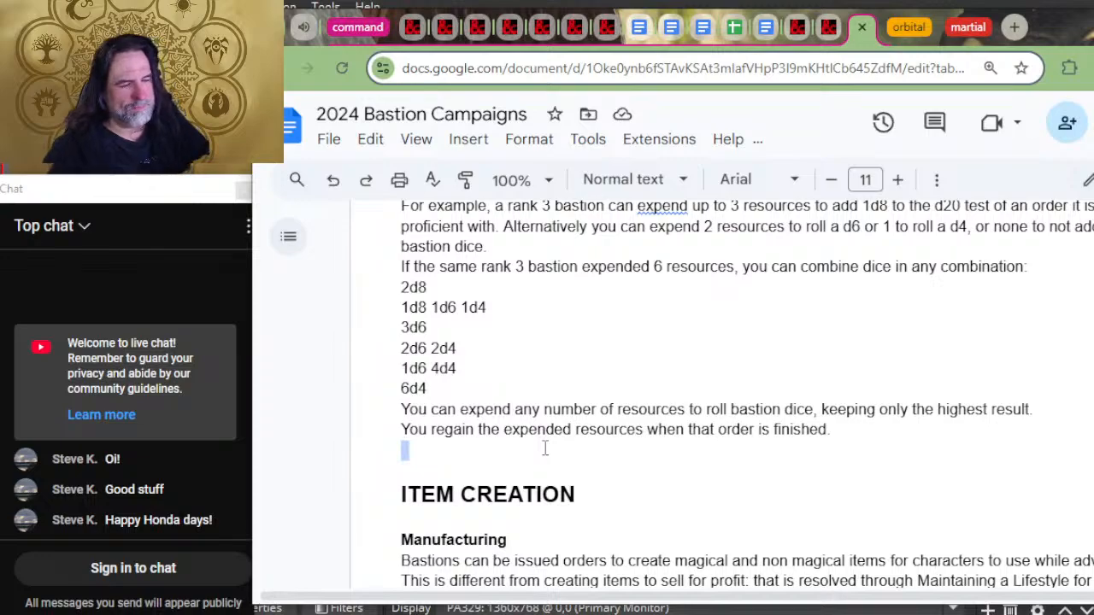
key("Delete")
scroll(649, 453, "down", 12)
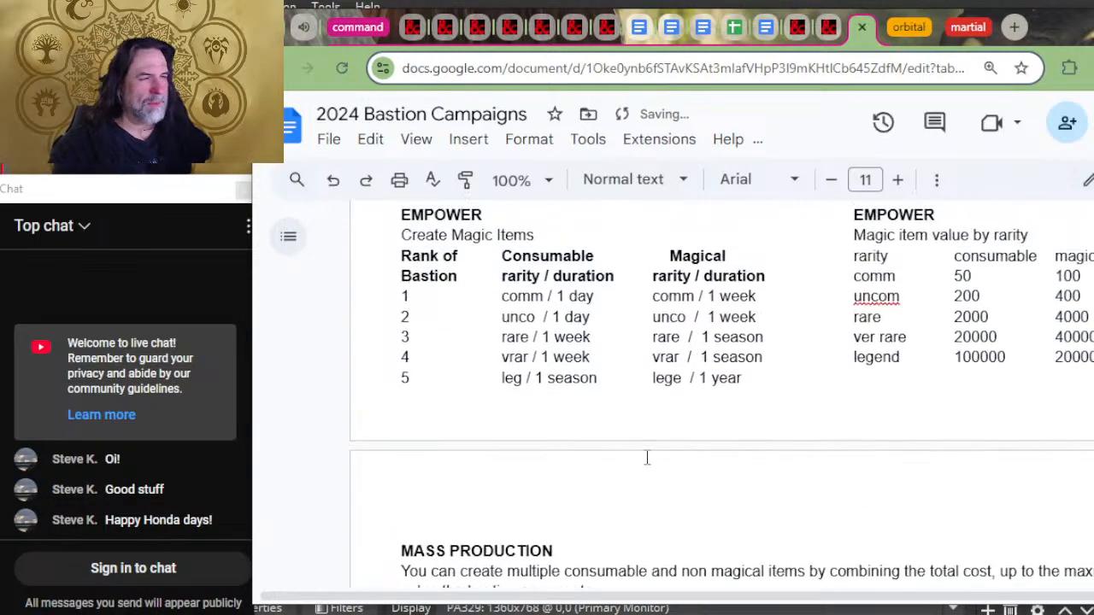
Step: Examine the EMPOWER magic item values by rarity and the magical item creation durations, highlighting part of the very rare magic value
scroll(646, 458, "up", 3)
scroll(671, 542, "down", 3)
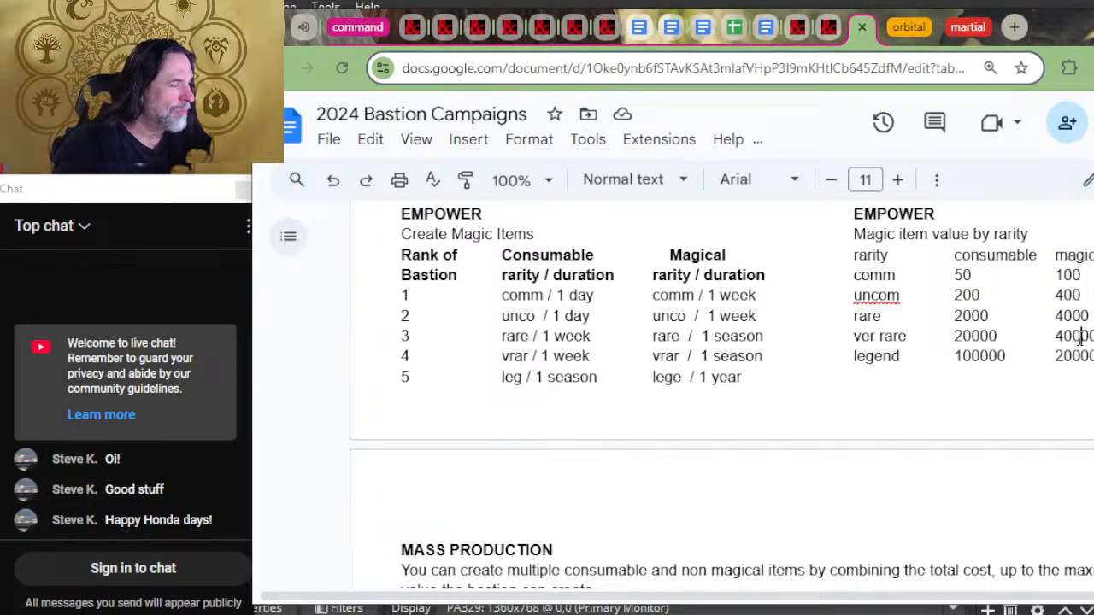
left_click_drag(1078, 338, 1049, 345)
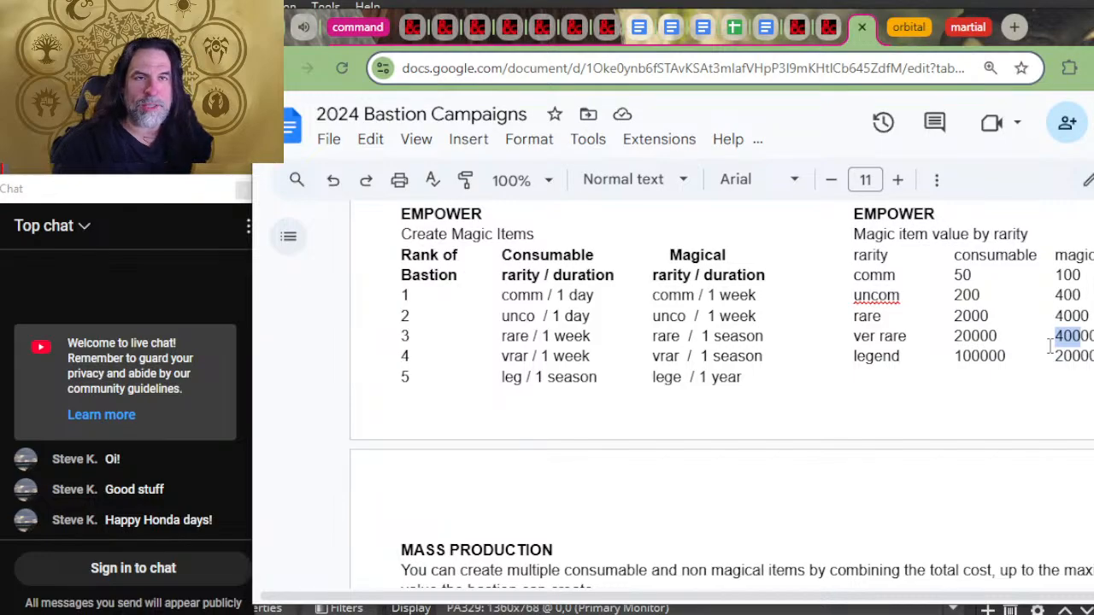
left_click(1050, 345)
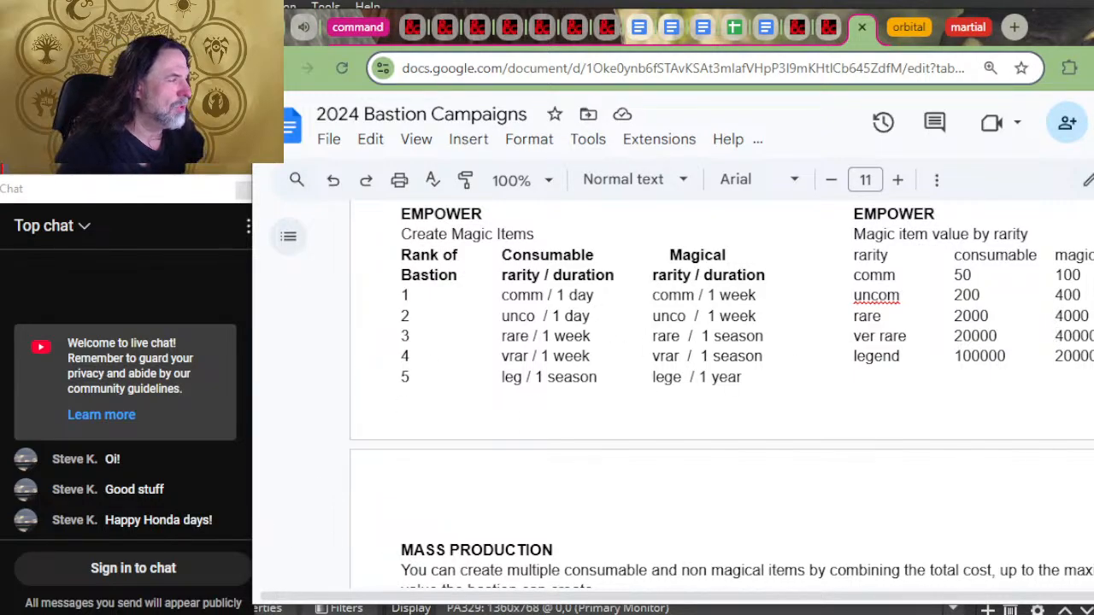
mouse_move(1093, 275)
left_mouse_down()
mouse_move(1050, 272)
mouse_move(1083, 275)
left_mouse_up()
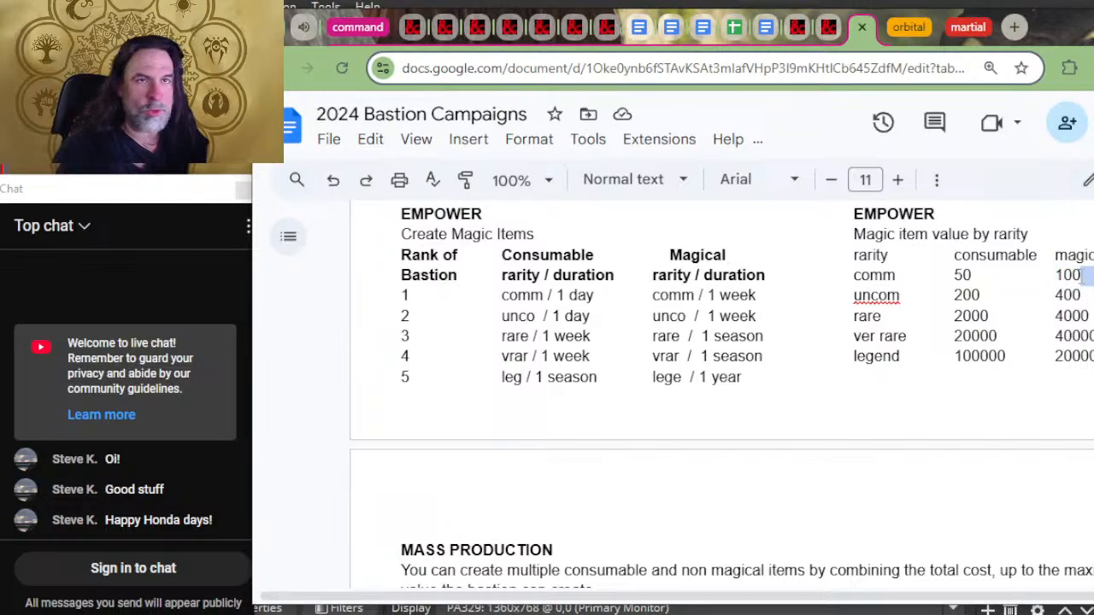
left_click(1089, 276)
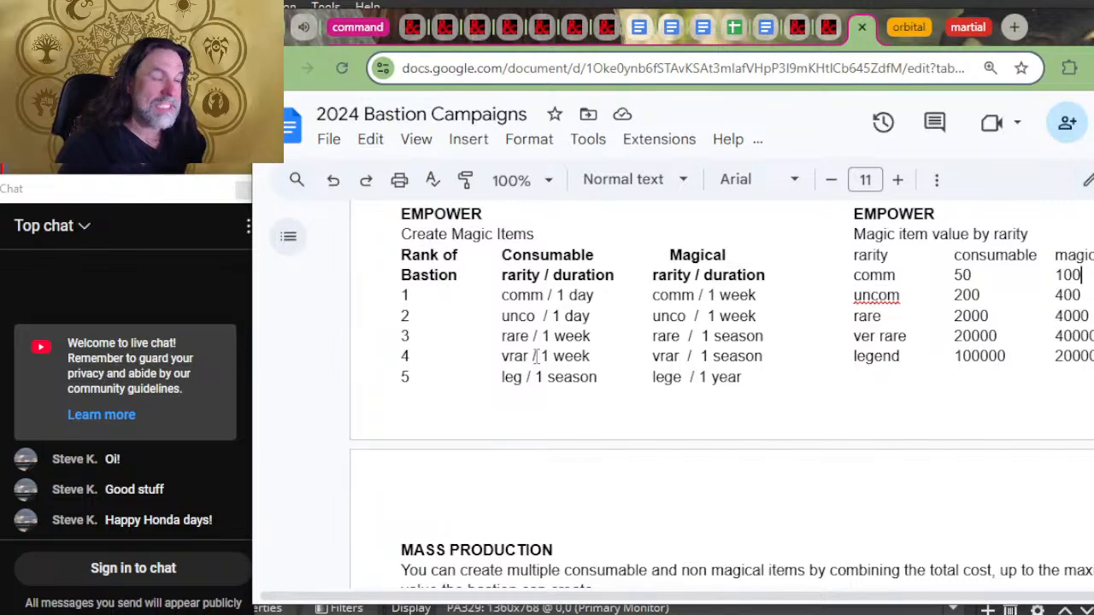
left_click(1089, 297)
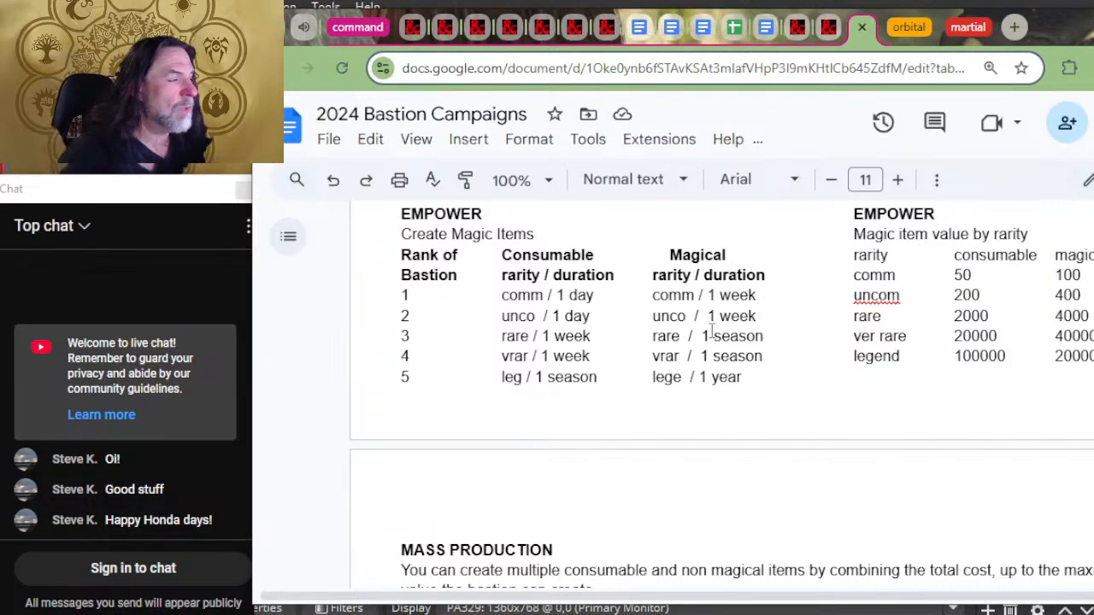
left_click_drag(757, 316, 669, 316)
left_click_drag(804, 356, 769, 360)
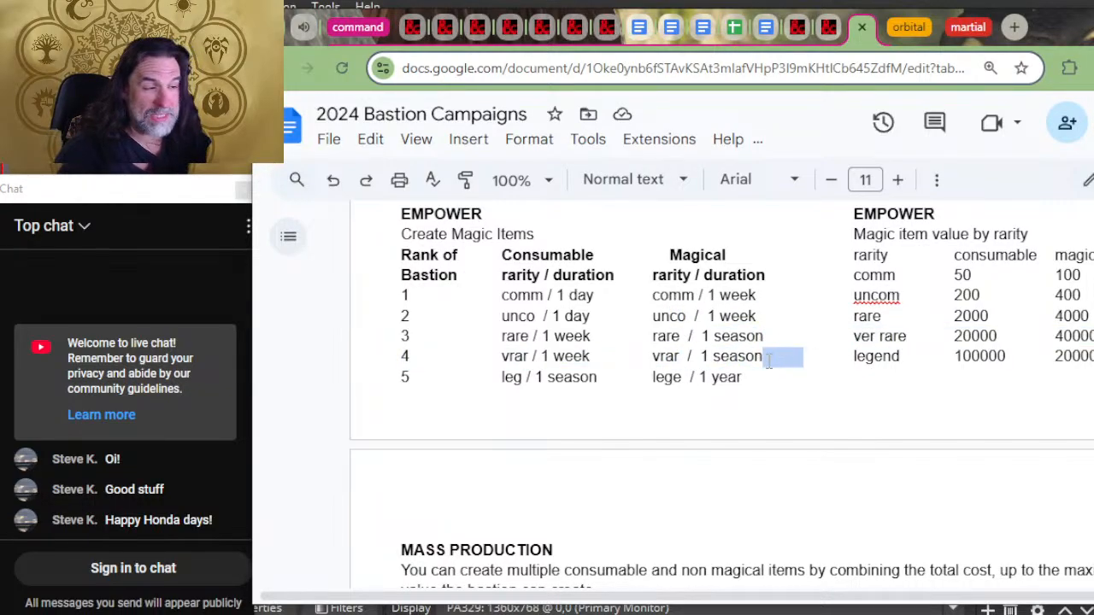
left_click(740, 355)
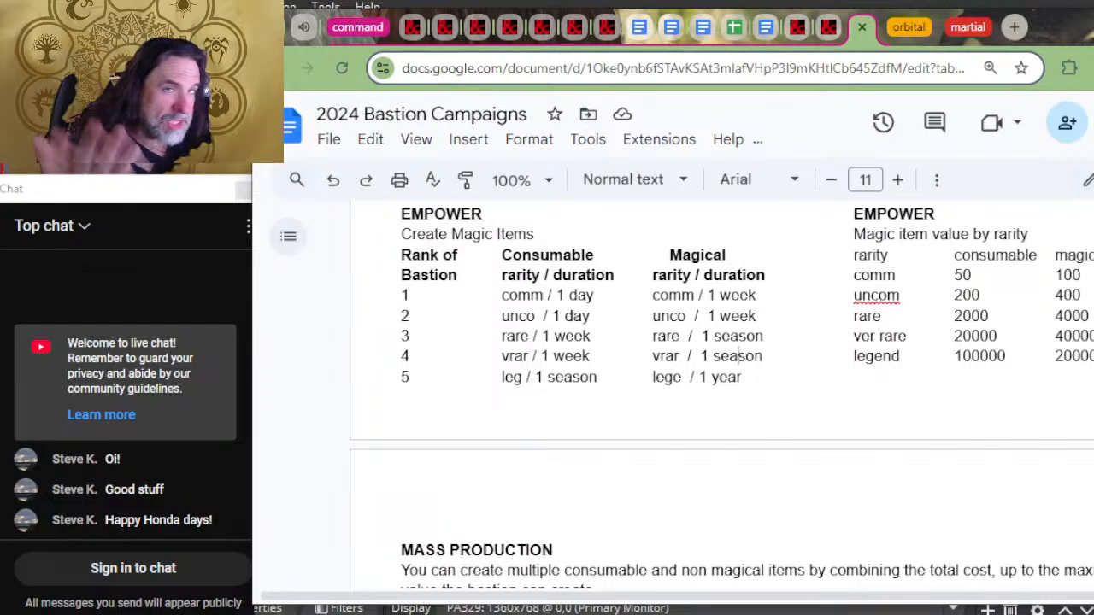
Step: Try to correct the misspelled "Triphy room" entry in the facility list by replacing its "r" with "o"
scroll(468, 376, "down", 2)
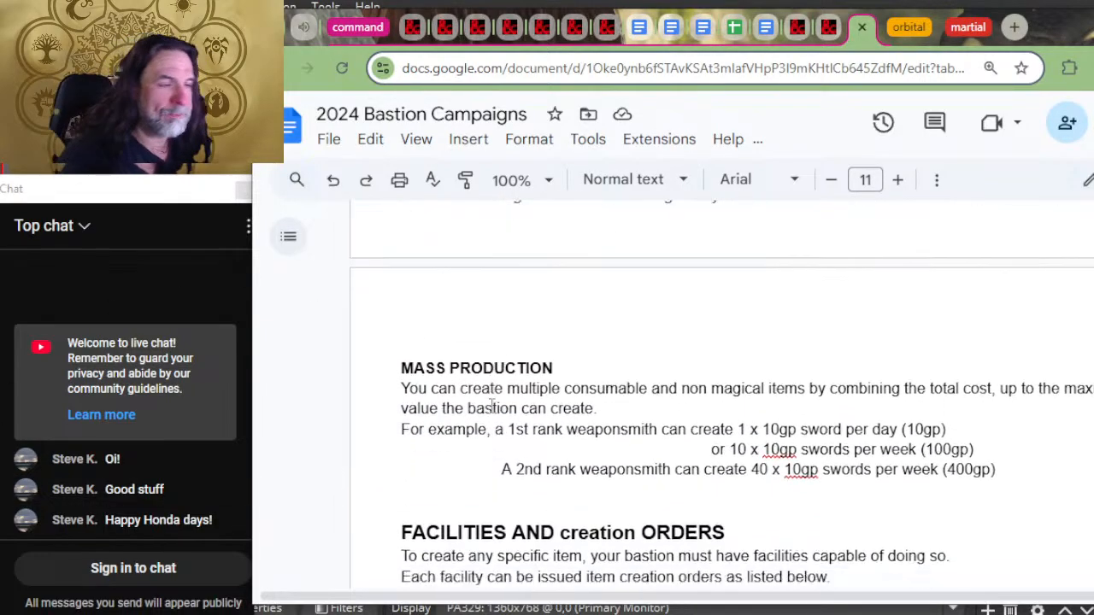
scroll(491, 406, "down", 5)
scroll(483, 342, "up", 2)
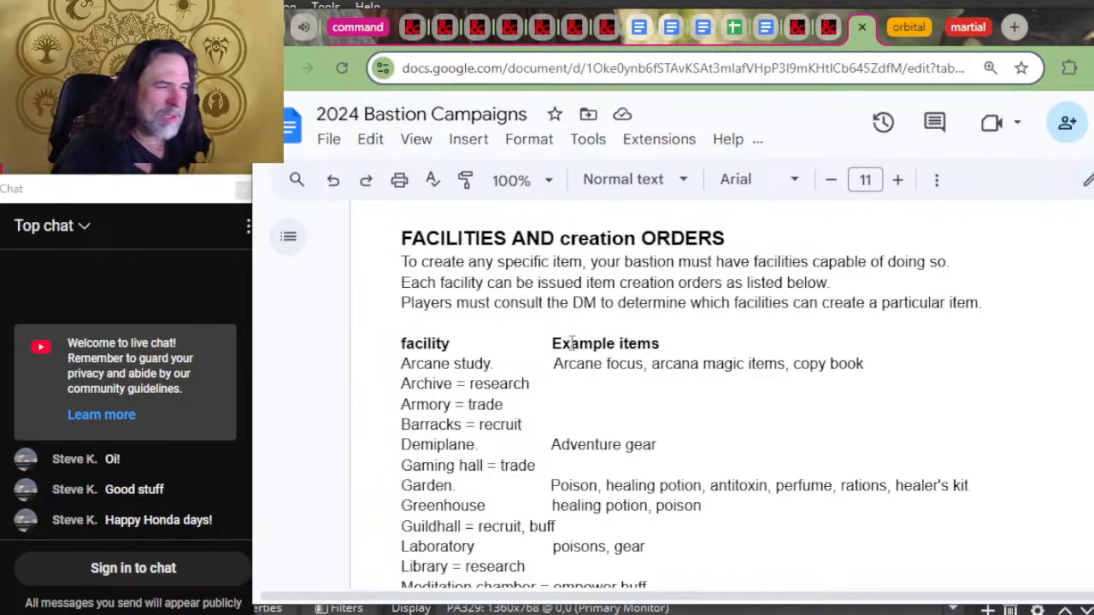
scroll(537, 372, "down", 6)
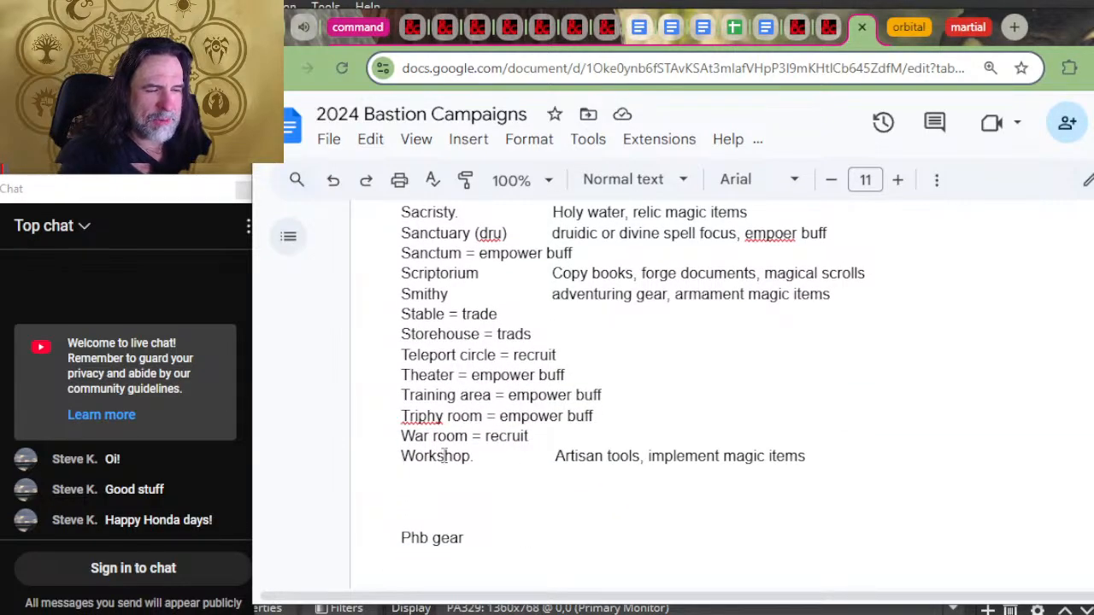
left_click(419, 417)
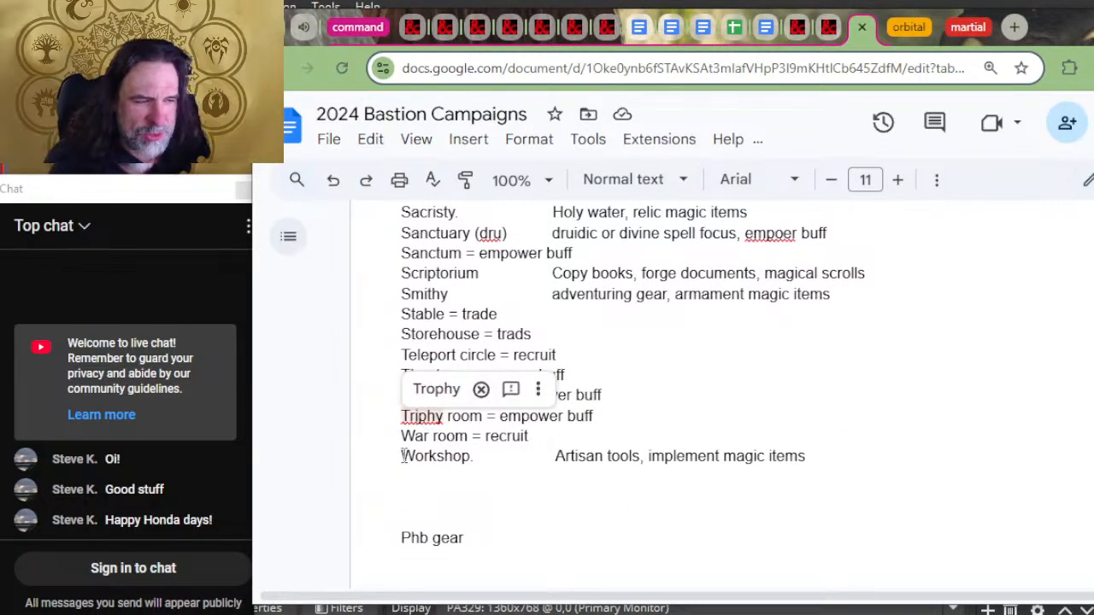
key("BackSpace")
key("BackSpace")
type("o")
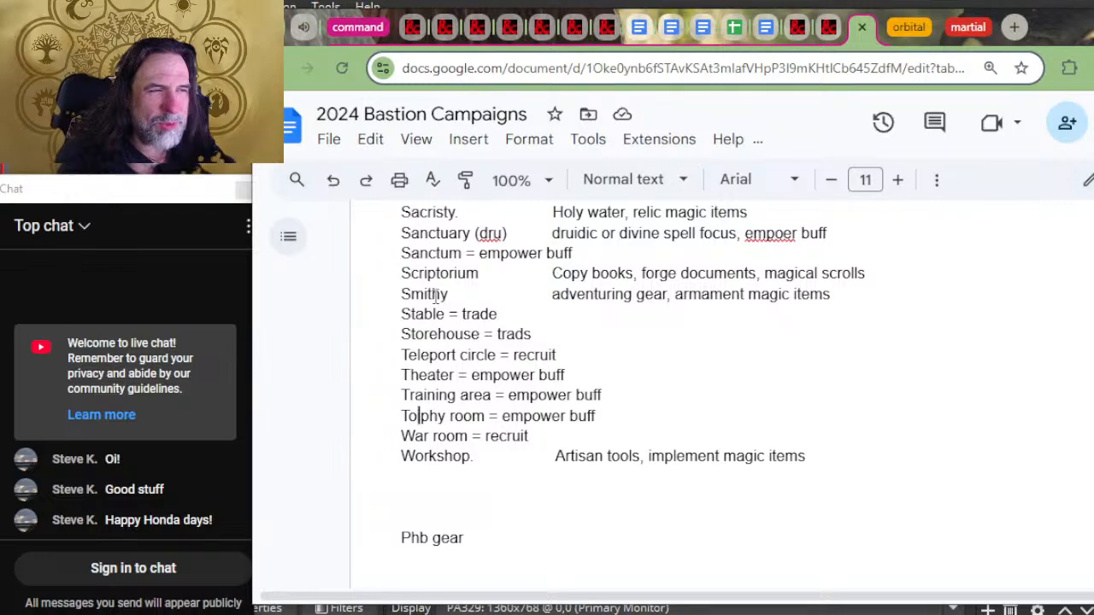
Step: Review the FACILITIES AND creation ORDERS list, highlighting parts of the Scriptorium and Laboratory entries
left_click_drag(456, 282, 425, 275)
scroll(479, 342, "up", 4)
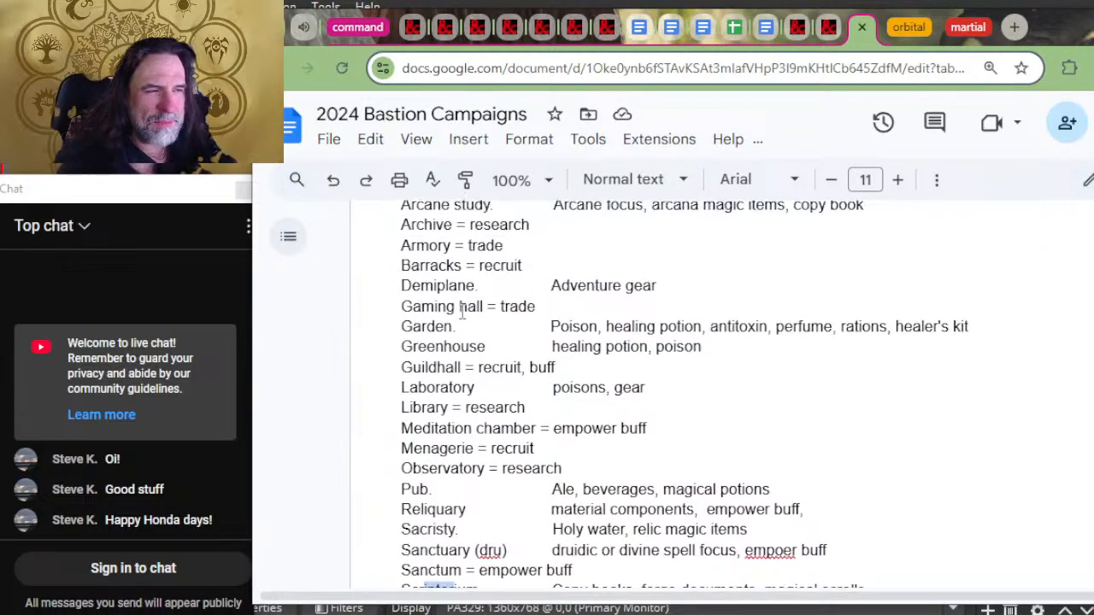
scroll(483, 428, "down", 2)
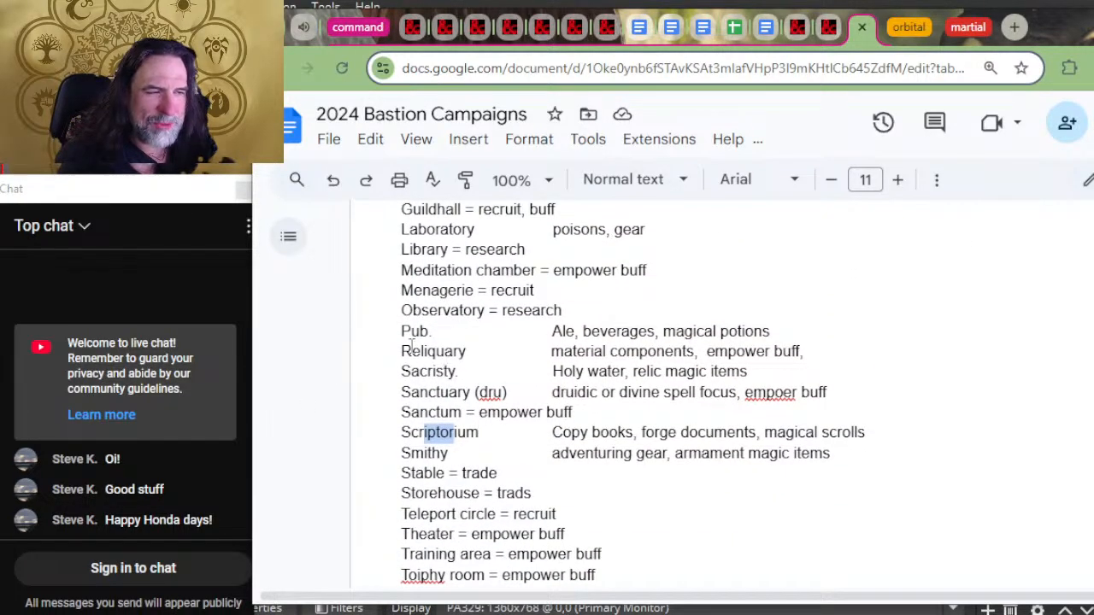
left_click_drag(453, 229, 402, 230)
scroll(493, 270, "up", 2)
scroll(493, 270, "up", 2)
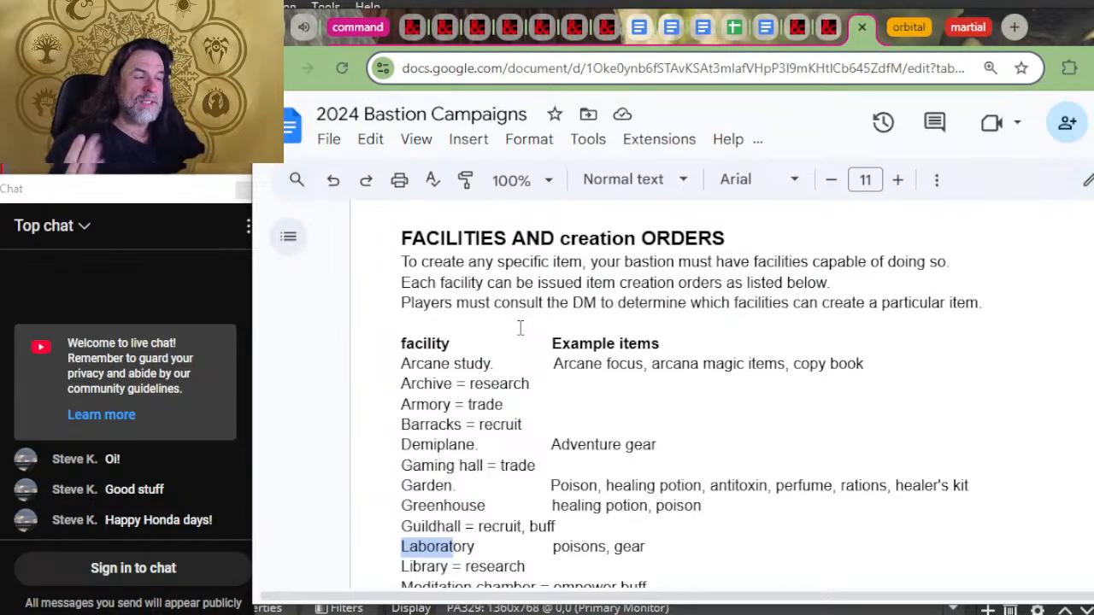
Step: Extend the Laboratory entry's example items in the facility list with "based on which artisan tools are in the lab"
scroll(615, 364, "down", 2)
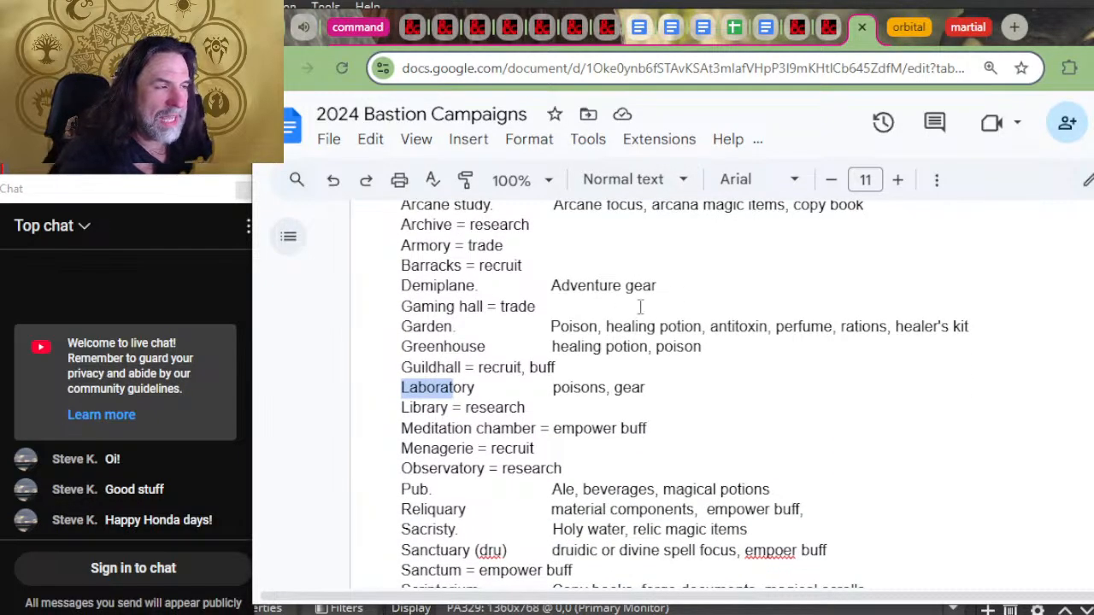
scroll(637, 309, "down", 2)
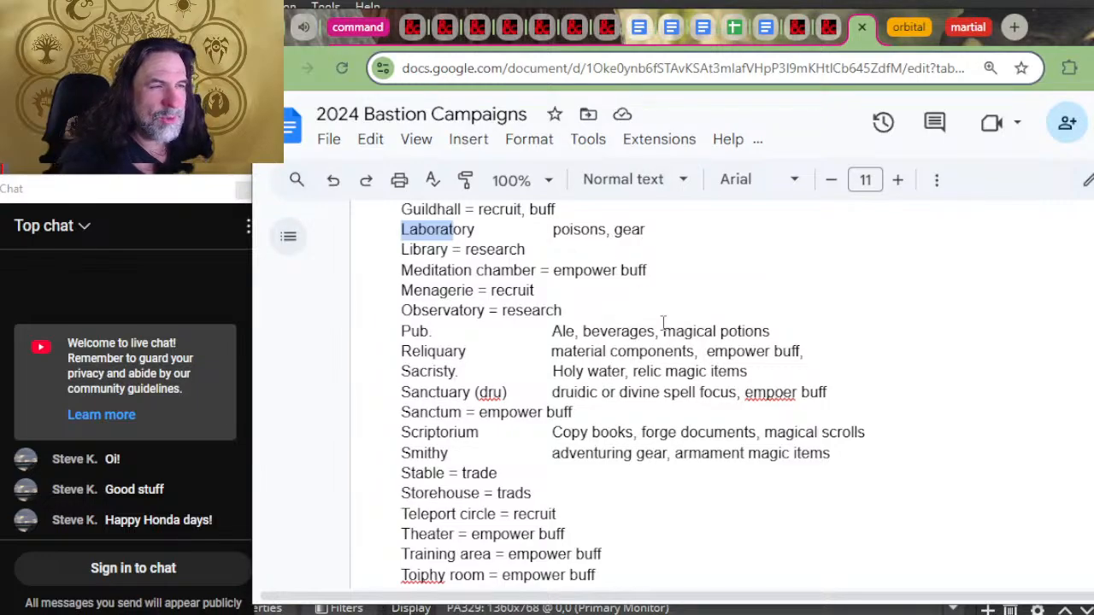
scroll(663, 323, "up", 2)
left_click(629, 387)
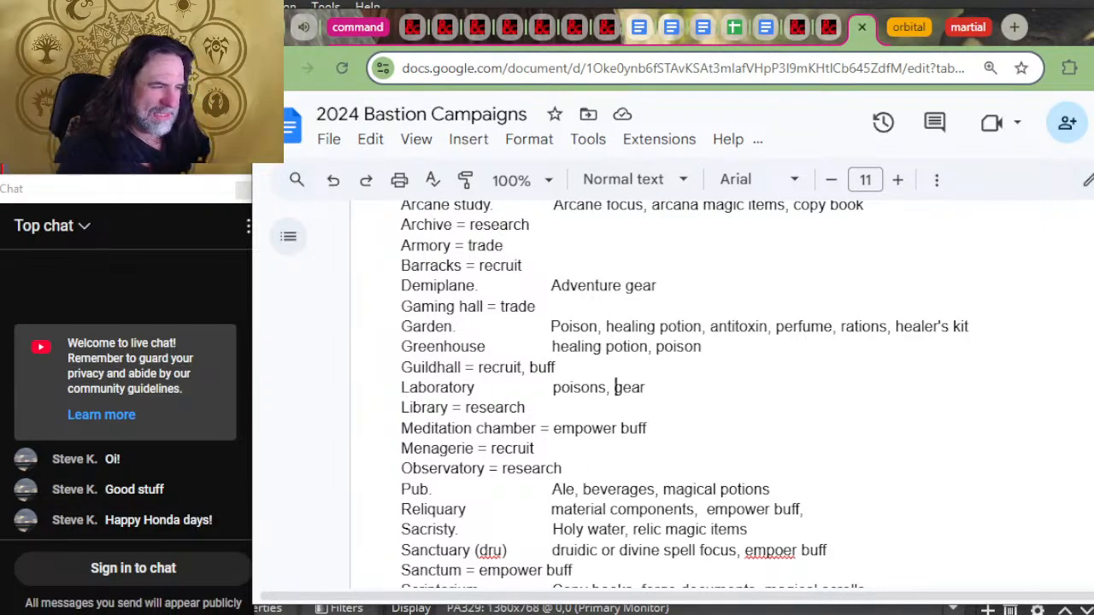
key("Right")
key("Right")
key("Right")
key("Right")
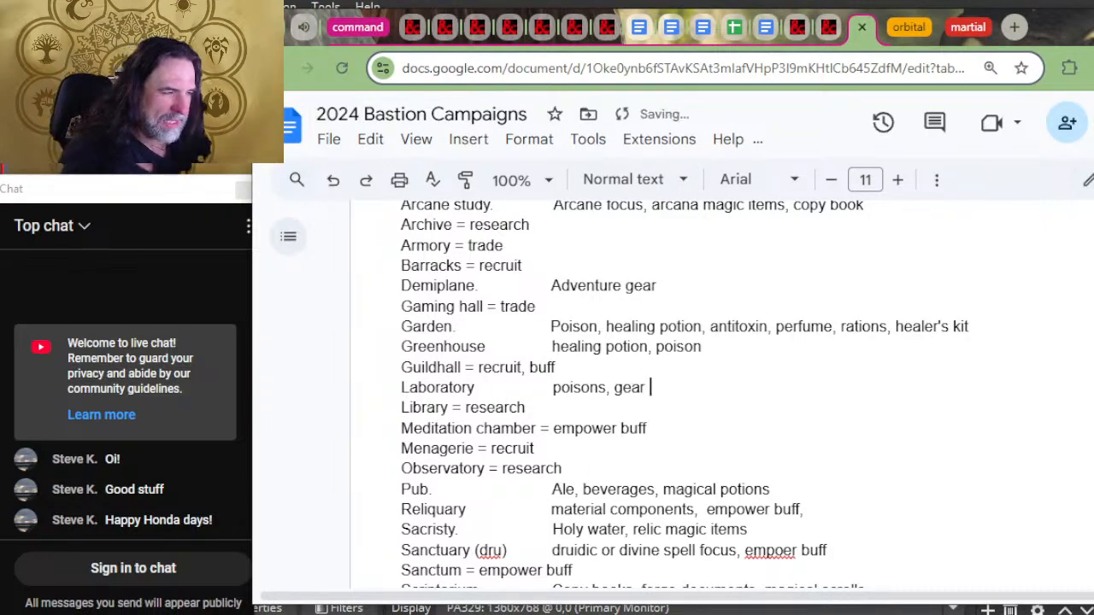
type("based on ")
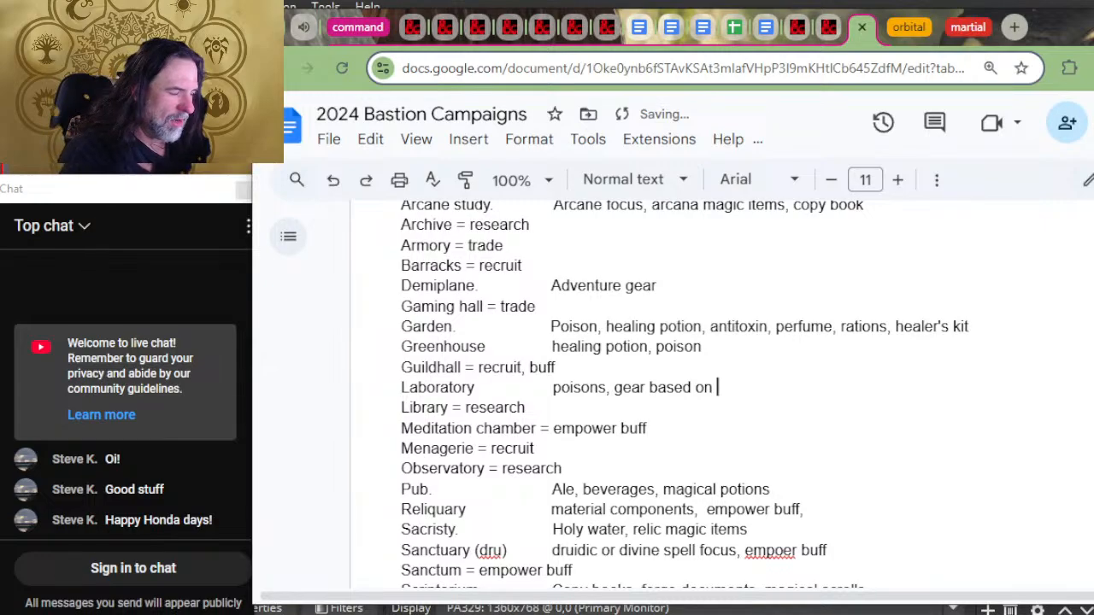
type("which ")
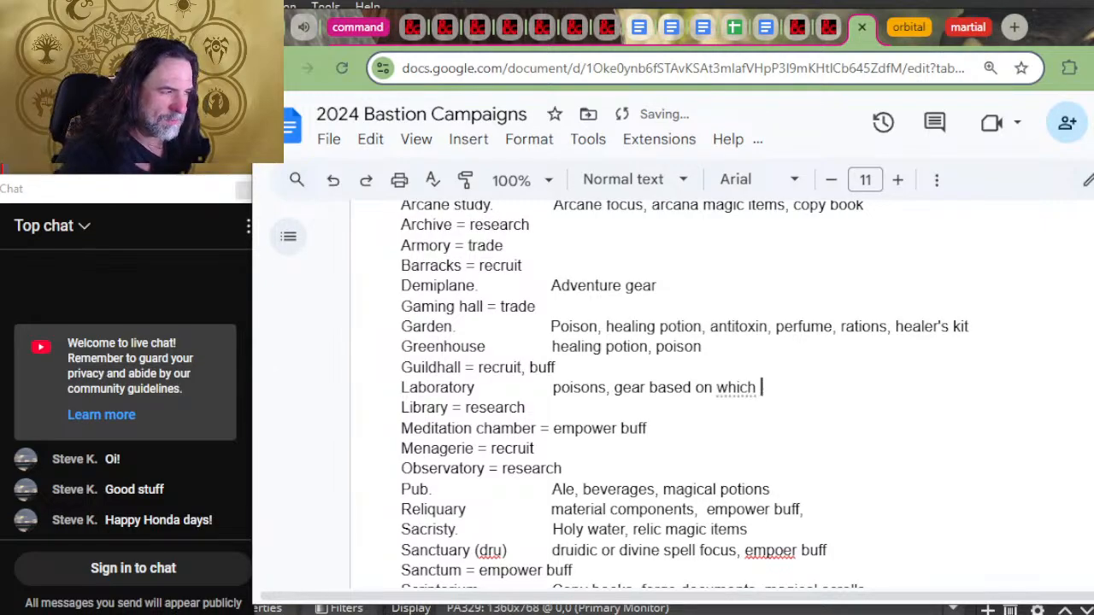
type("artisan ")
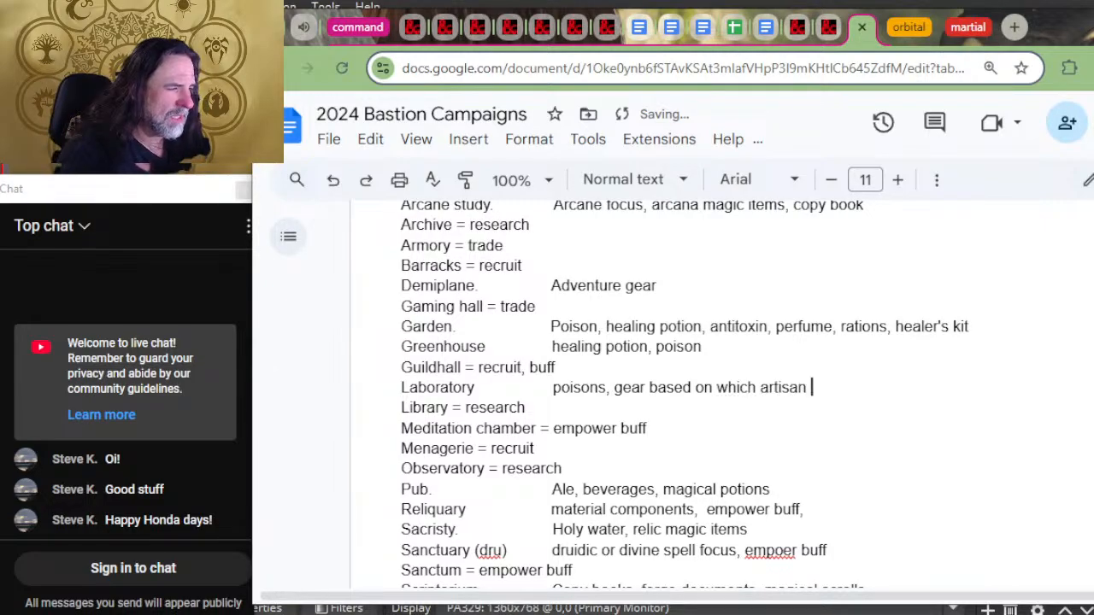
type("tools are in")
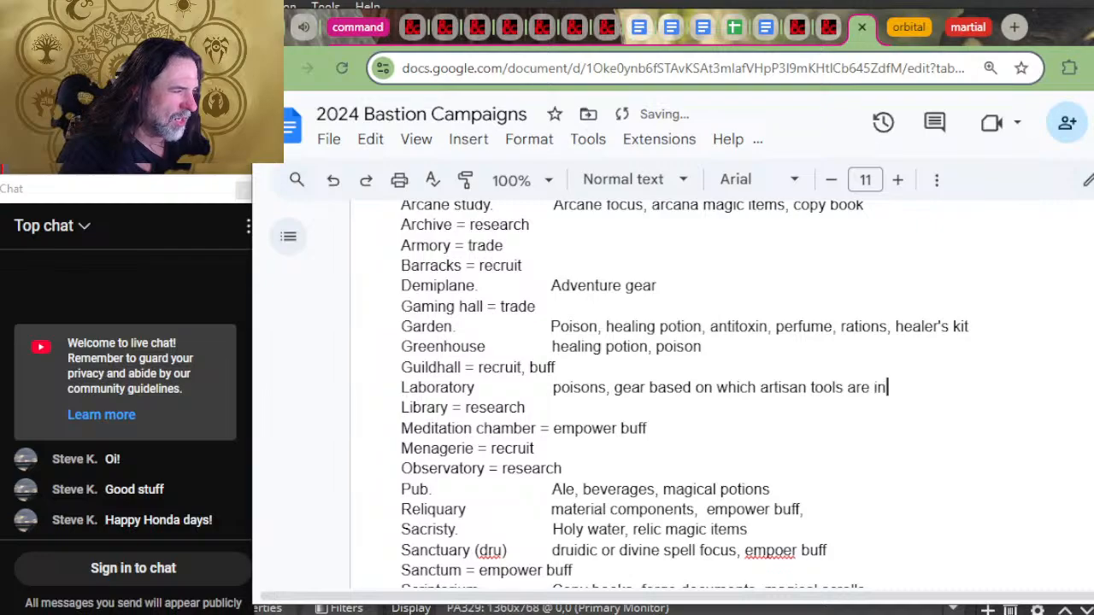
type(" the lab")
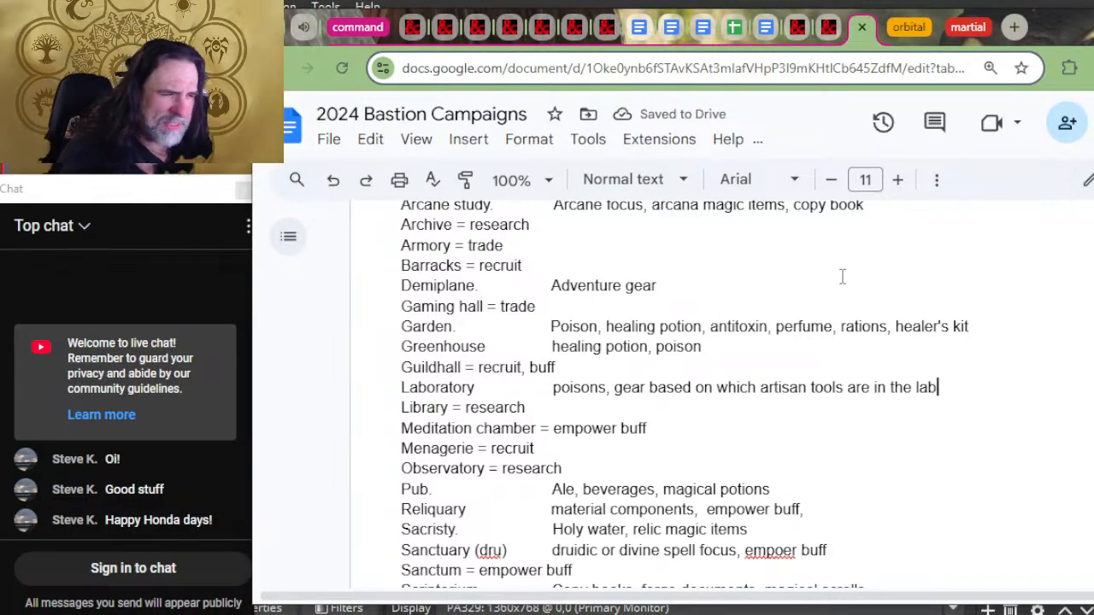
Step: Compare the document's facility list with the Workshop's Artisan's Tools list on the D&D Beyond bastions page
key("alt+Tab")
key("alt+Tab")
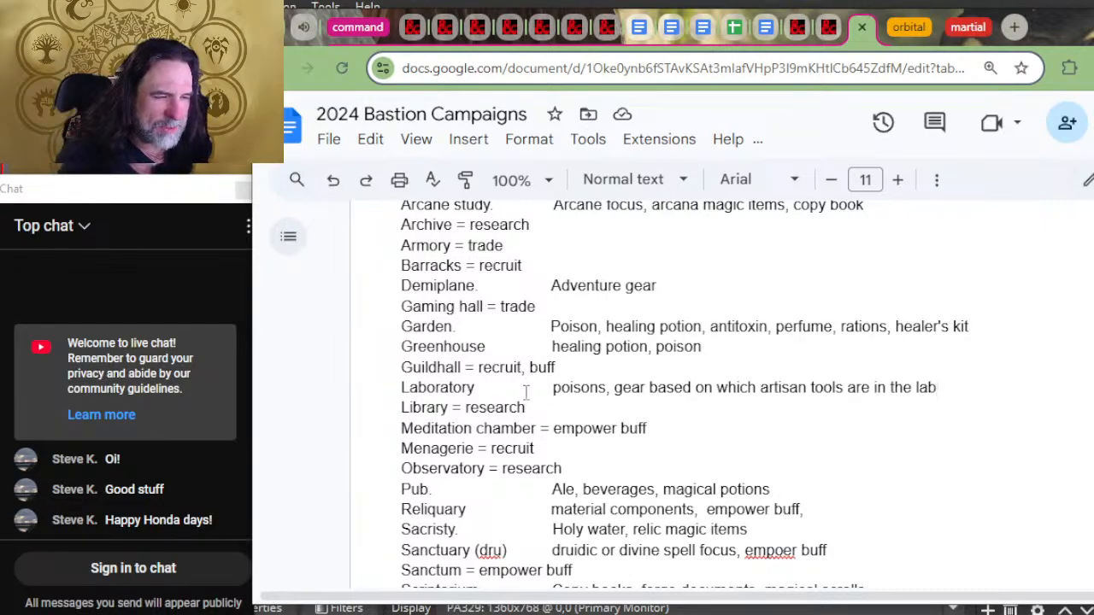
scroll(553, 470, "down", 2)
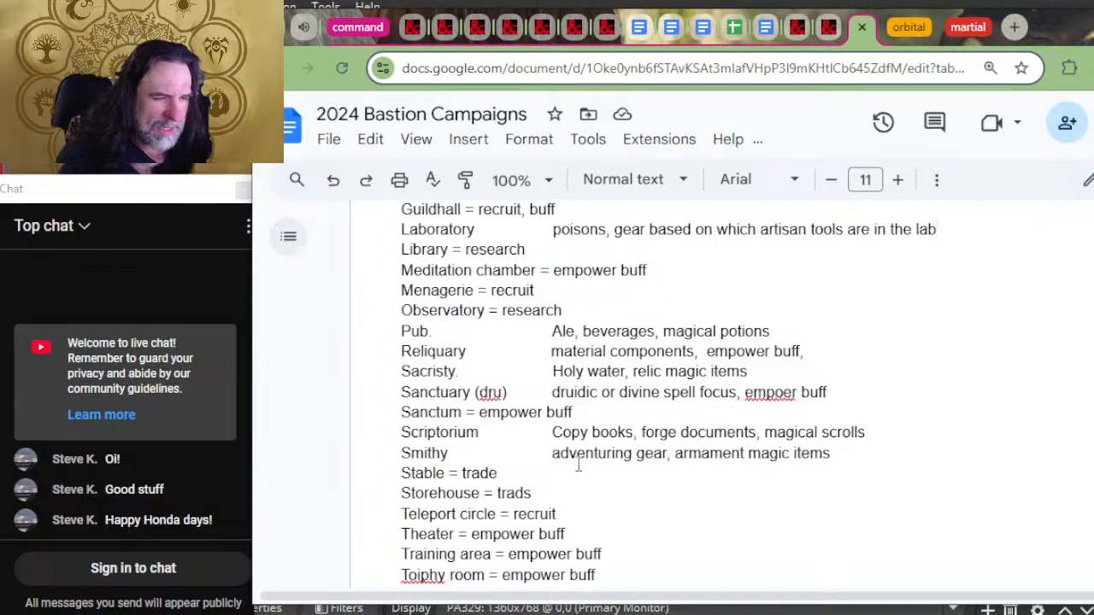
scroll(538, 464, "down", 2)
scroll(501, 470, "up", 2)
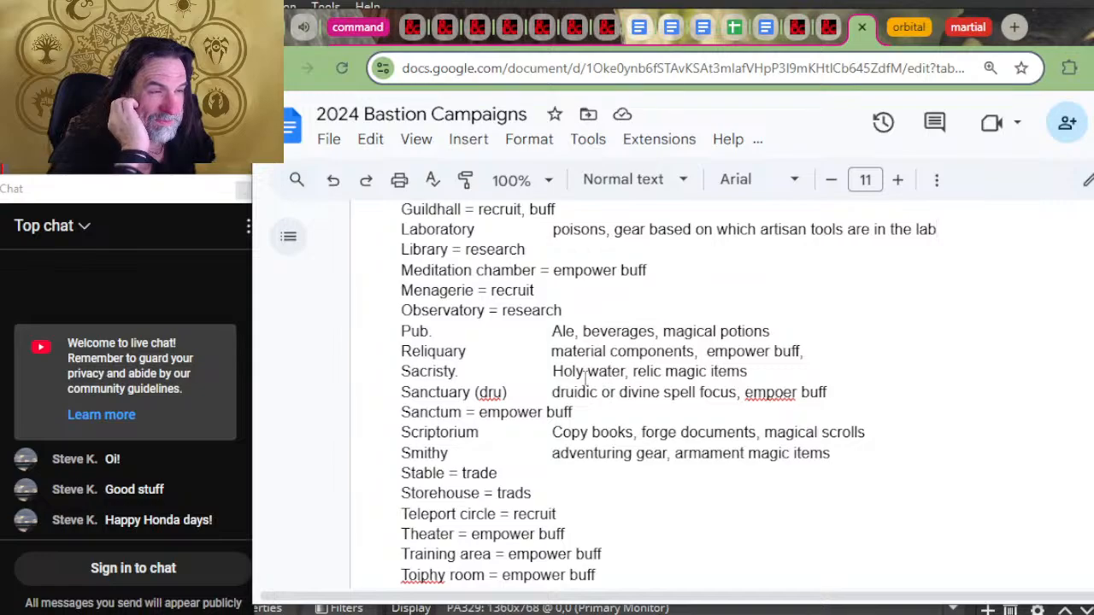
scroll(732, 345, "up", 2)
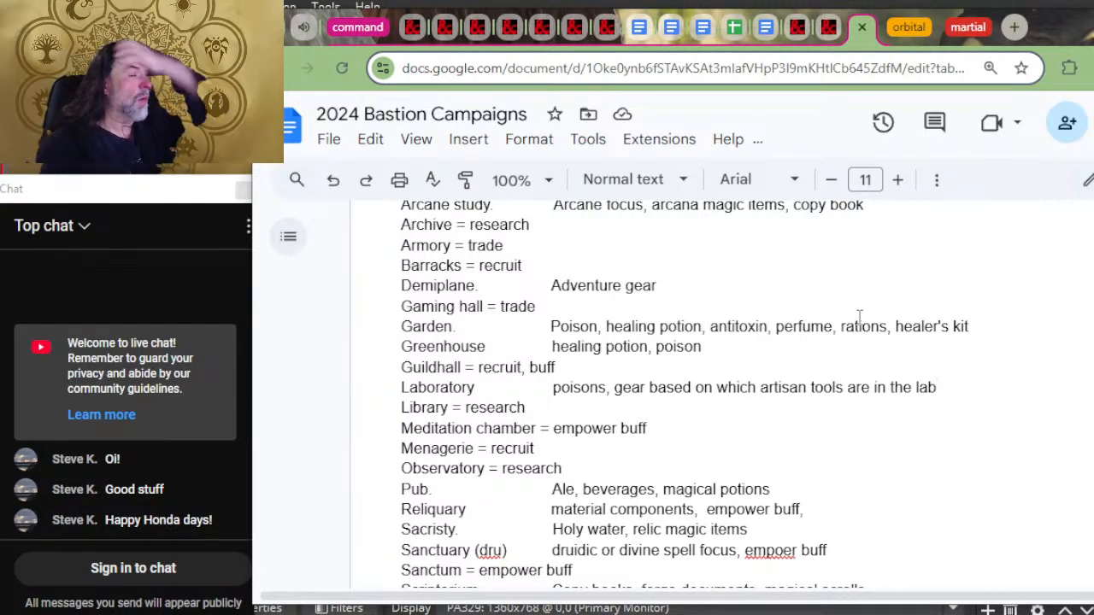
left_click(833, 28)
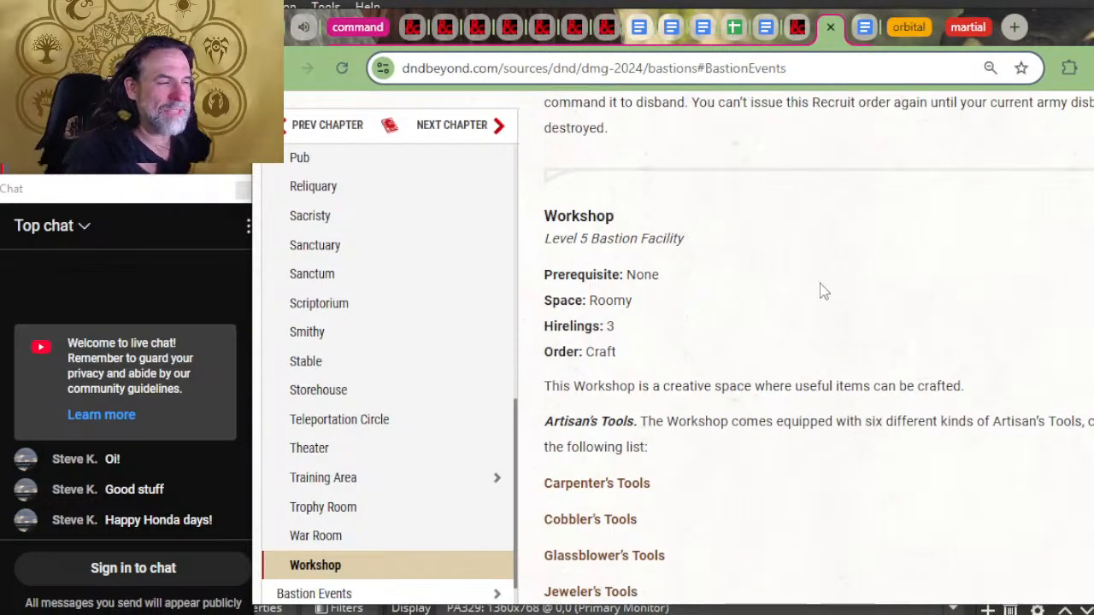
scroll(820, 288, "down", 3)
scroll(706, 339, "down", 2)
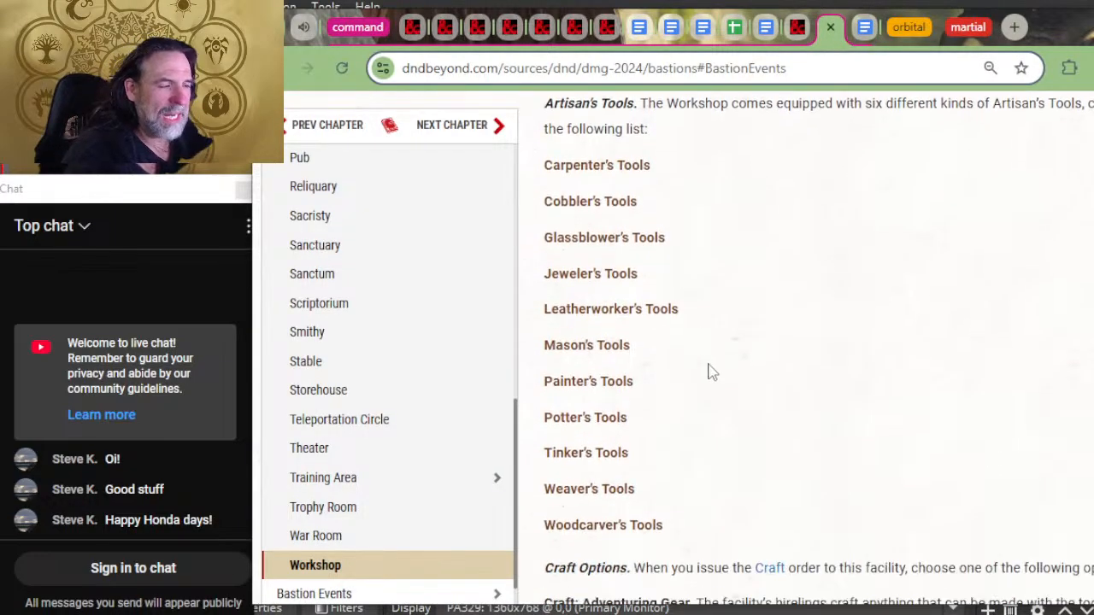
key("alt+Tab")
key("alt+Tab")
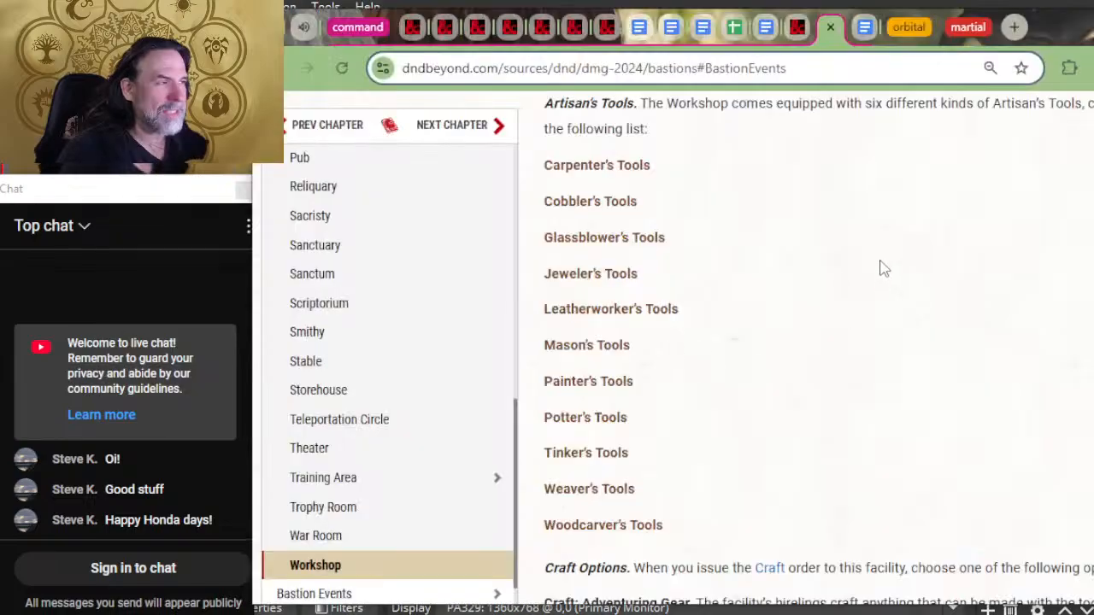
key("alt+Tab")
key("alt+Tab")
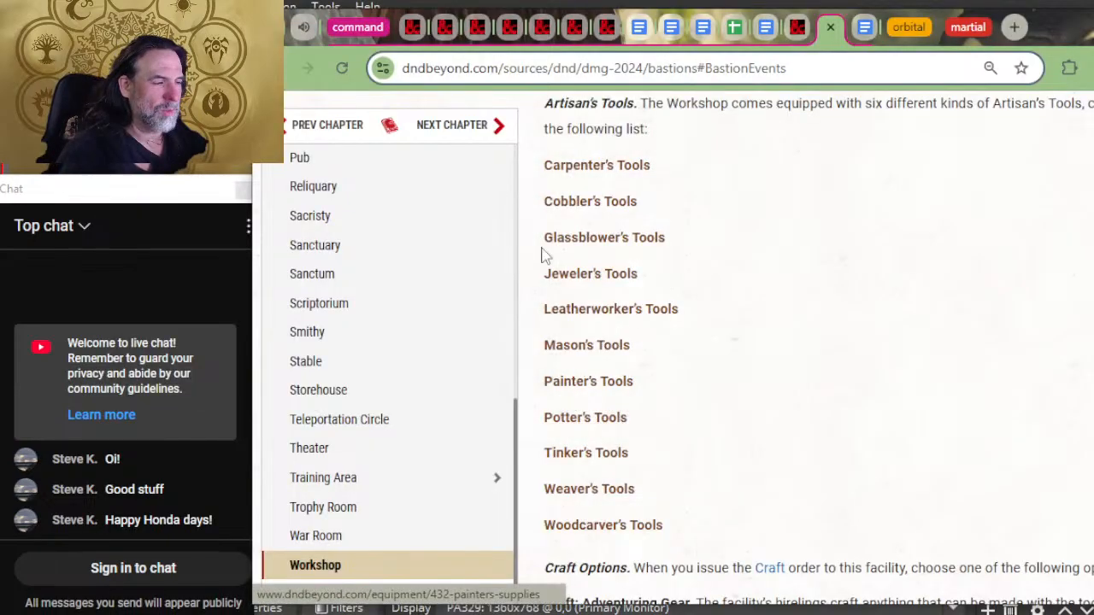
left_click(863, 27)
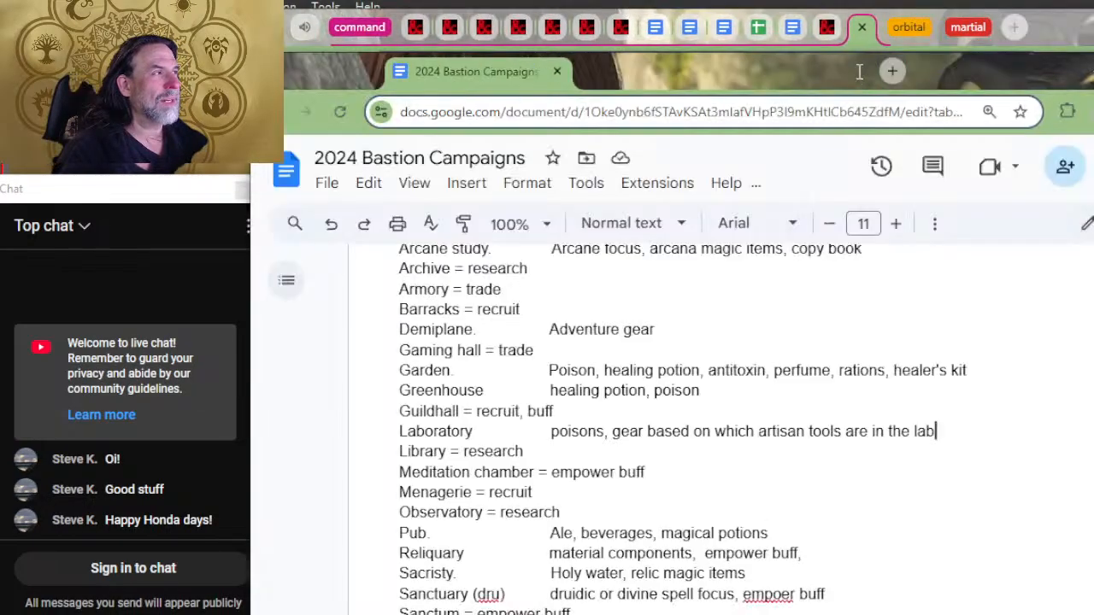
scroll(808, 261, "down", 6)
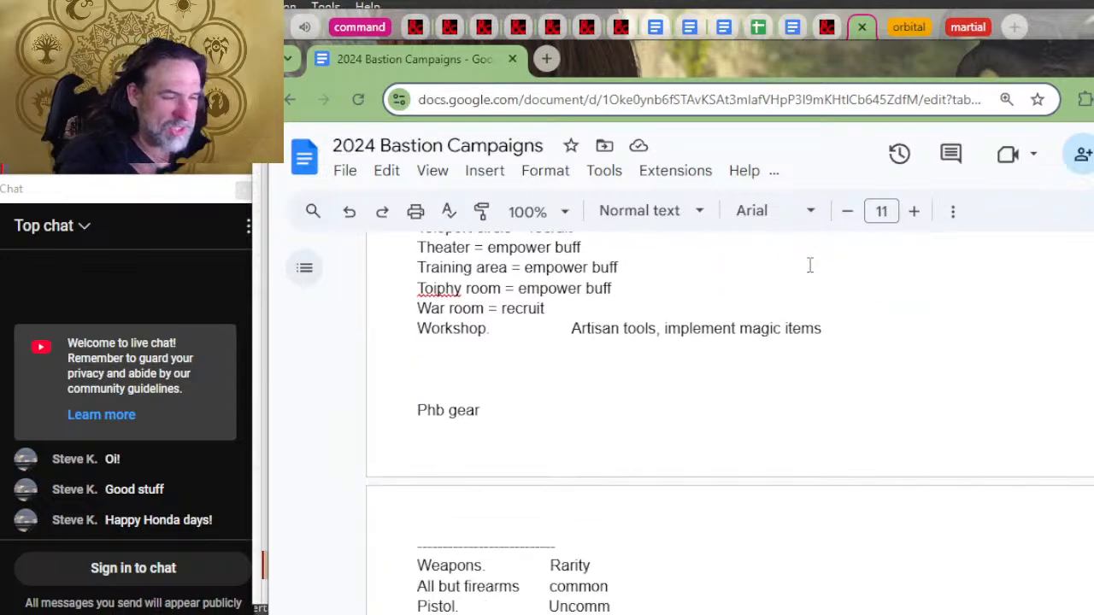
key("alt+Tab")
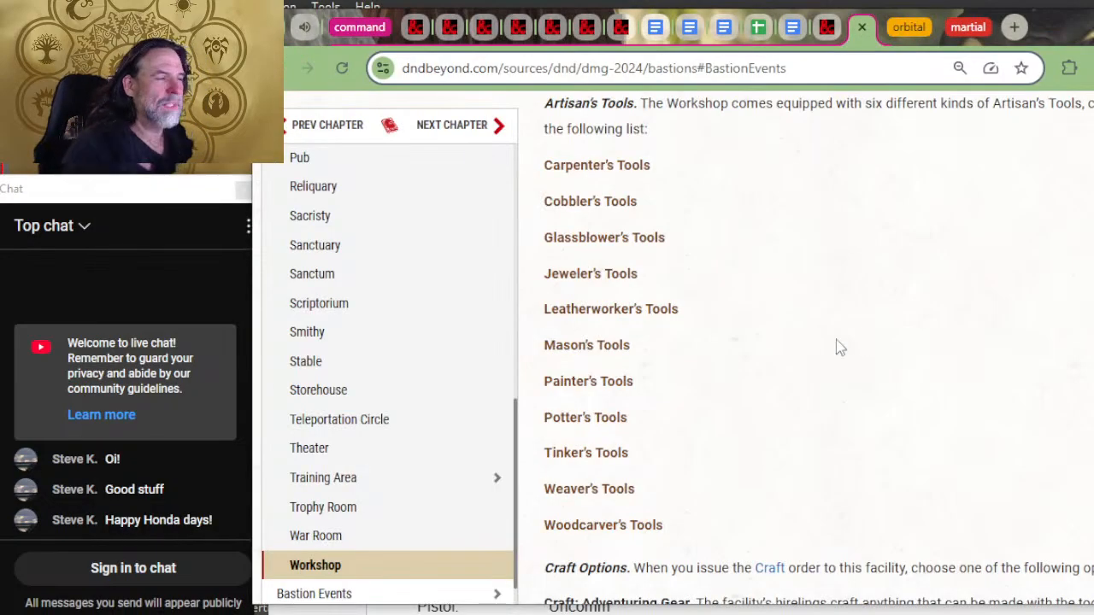
scroll(662, 483, "up", 2)
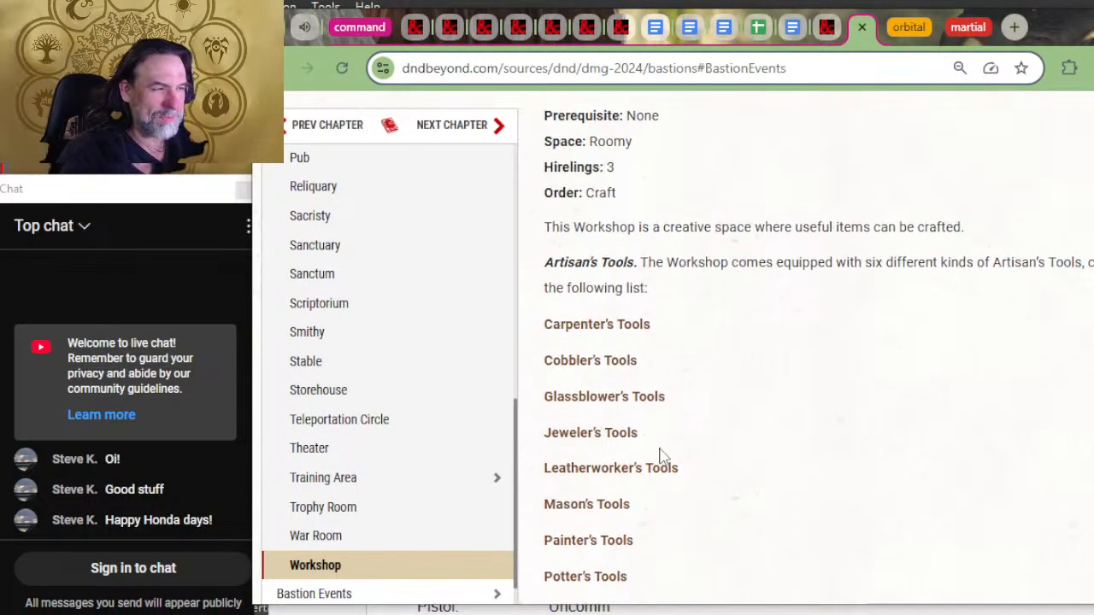
Step: Return to the 2024 Bastion Campaigns document and review the facility orders and the Weapons and Armor rarity lists
key("alt+Tab")
scroll(666, 444, "up", 4)
scroll(679, 439, "up", 4)
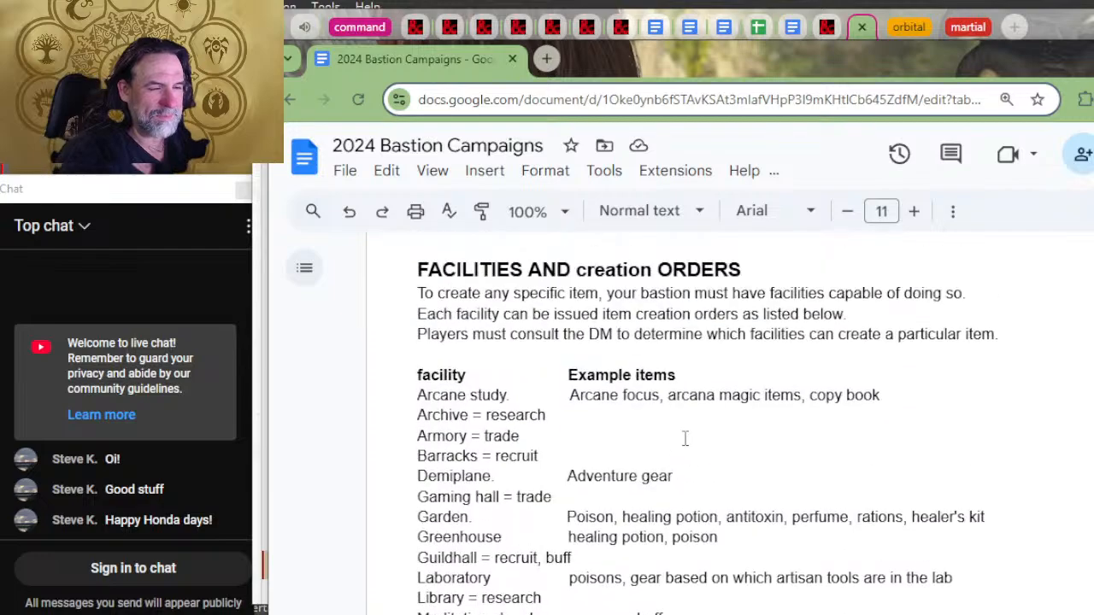
scroll(684, 438, "up", 5)
scroll(684, 439, "down", 15)
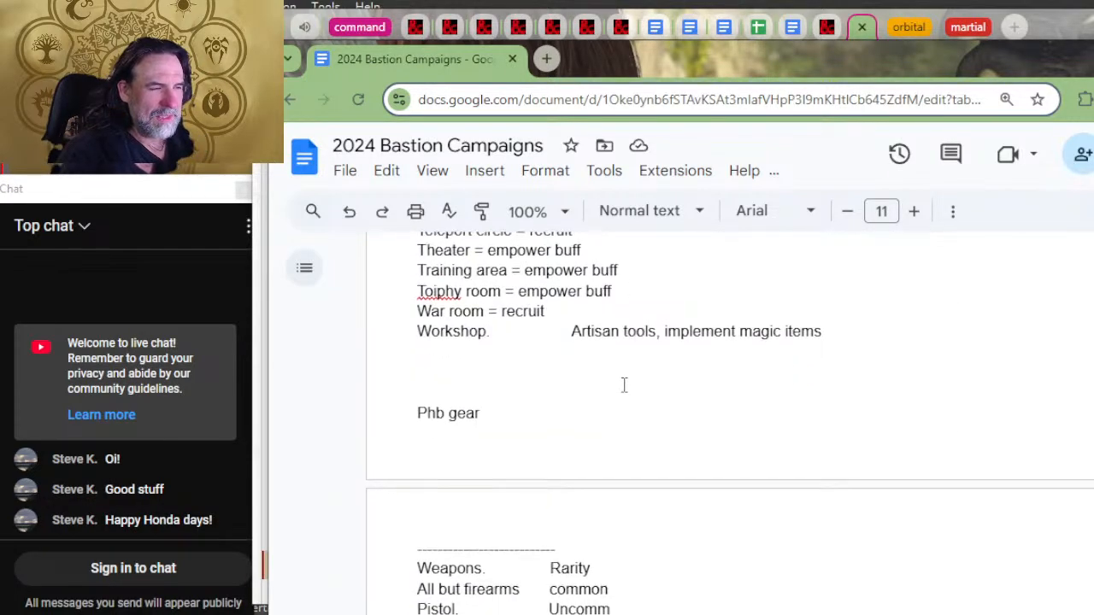
scroll(623, 383, "up", 5)
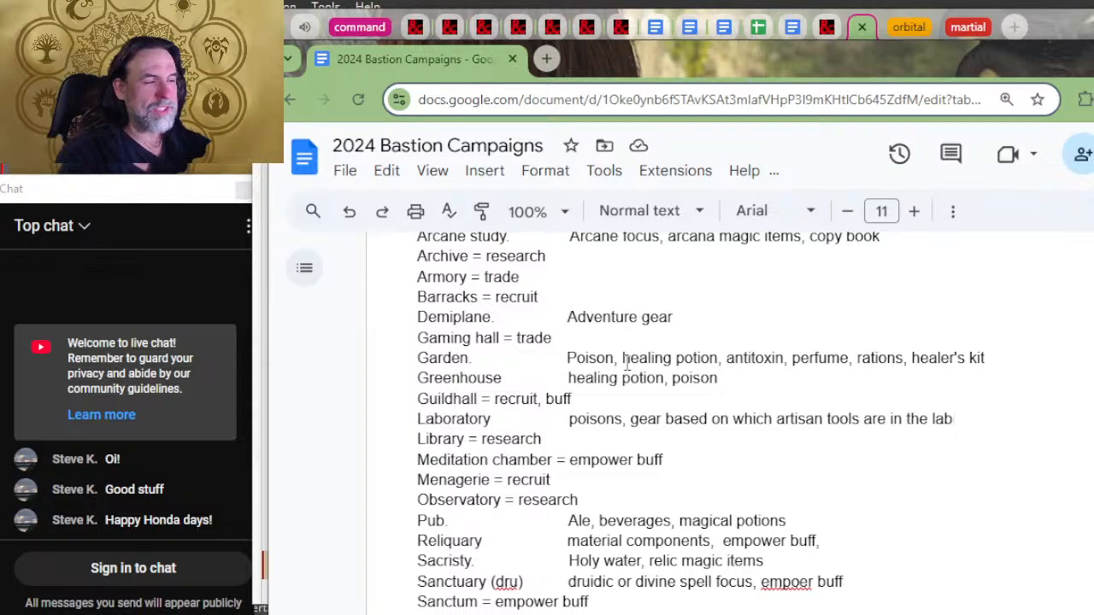
scroll(624, 363, "up", 2)
scroll(501, 383, "down", 2)
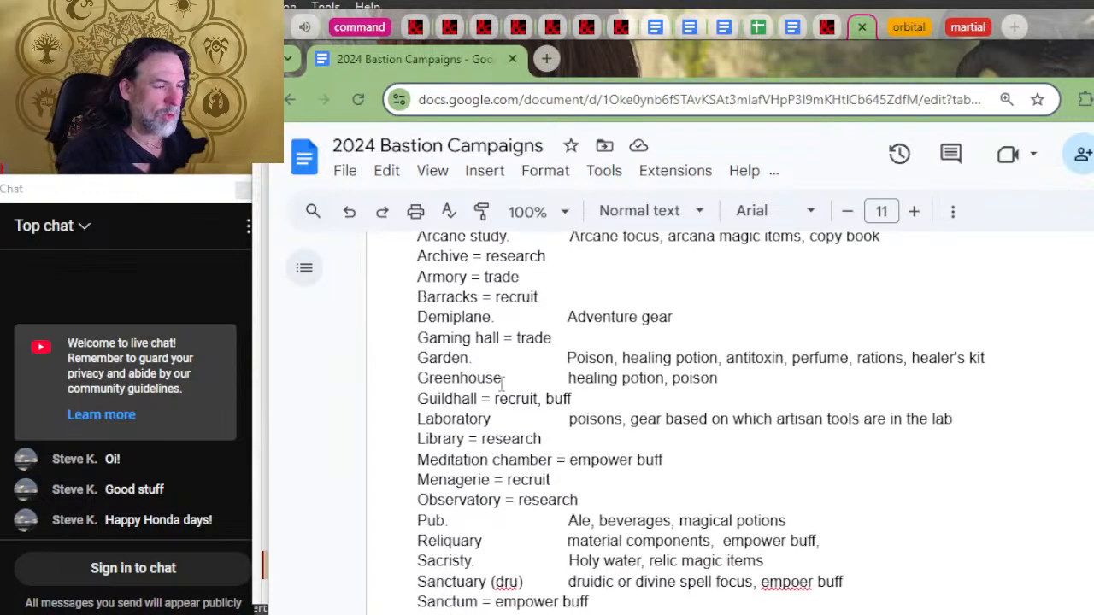
scroll(496, 383, "up", 2)
scroll(512, 384, "down", 4)
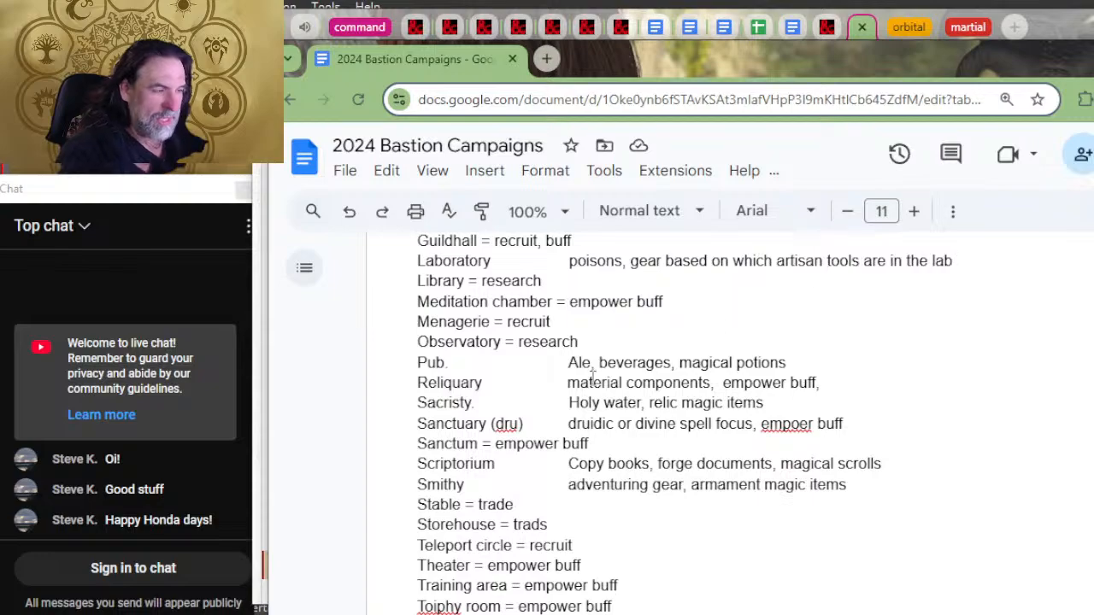
scroll(640, 333, "down", 6)
scroll(655, 346, "down", 2)
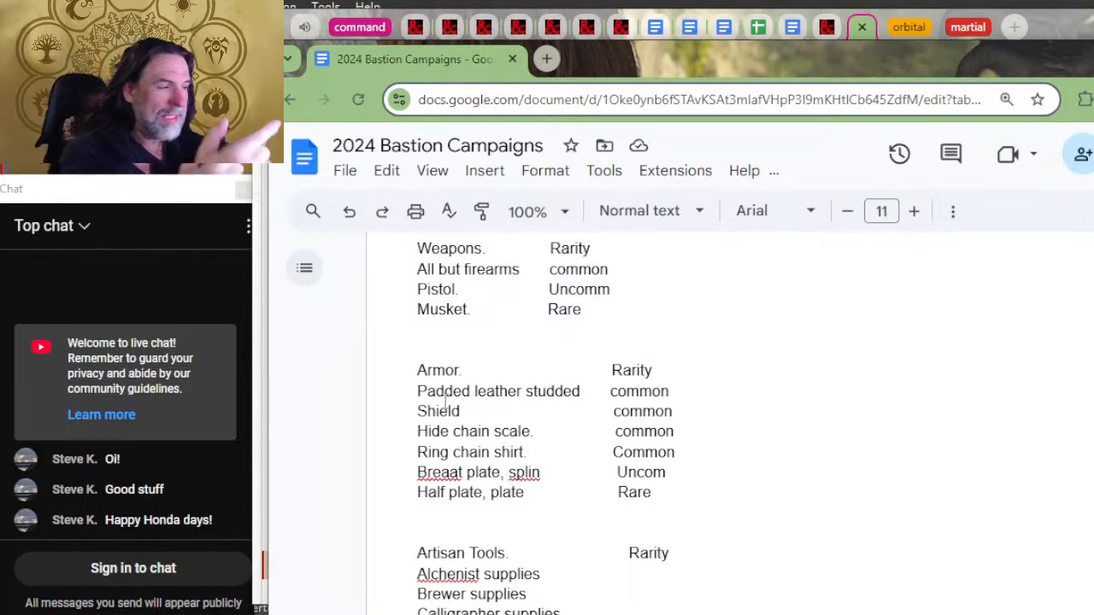
scroll(601, 378, "up", 1)
scroll(601, 378, "up", 3)
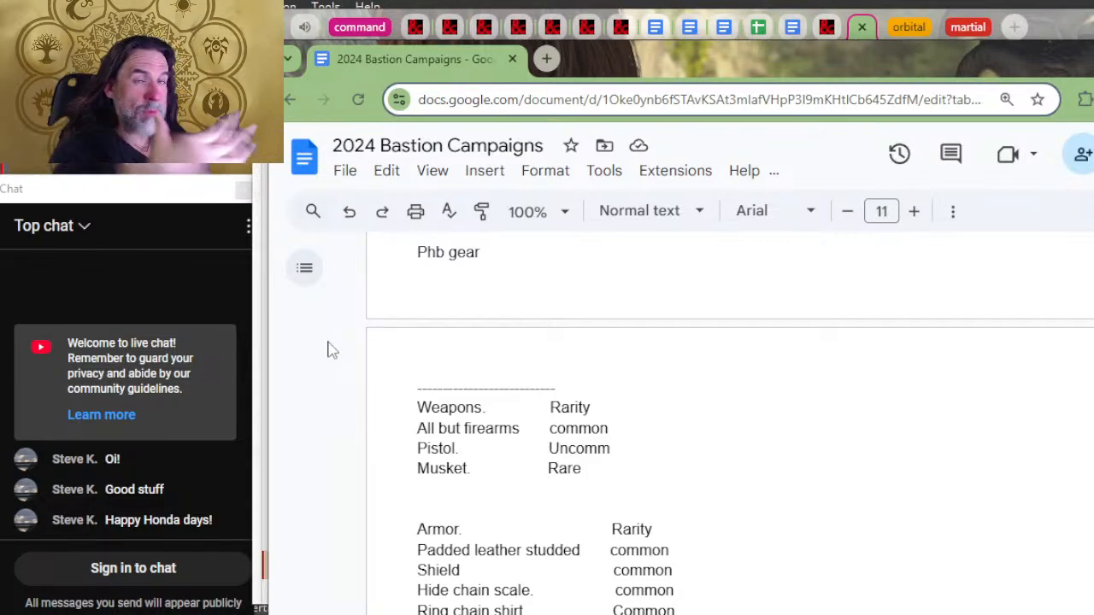
Step: Correct the misspelled "Breaat plate, splin" entry in the Armor list to "Breast plate, splint"
scroll(476, 583, "down", 2)
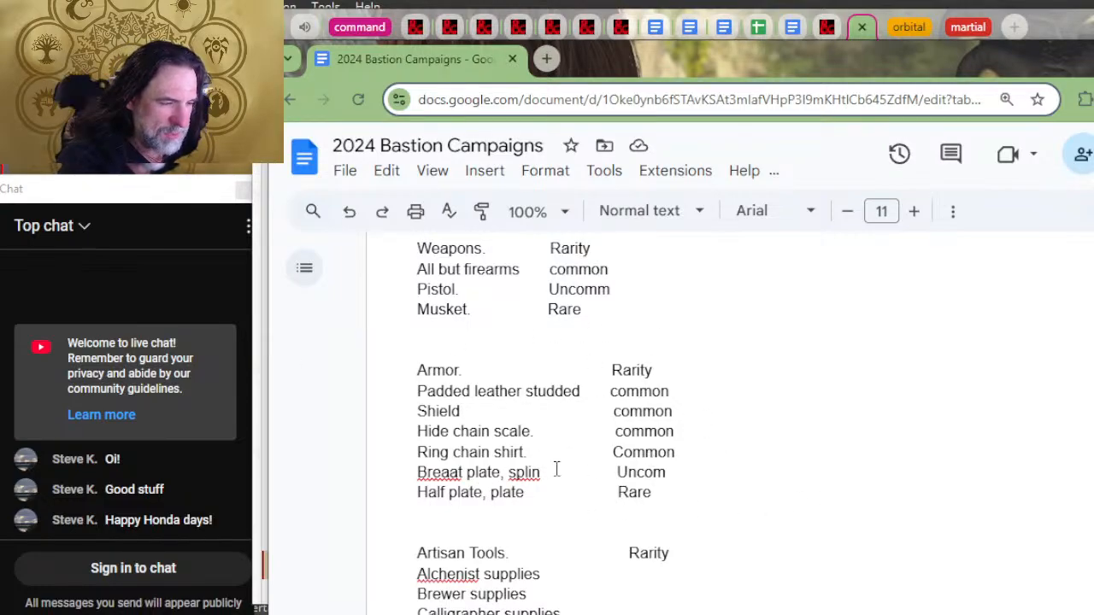
key("BackSpace")
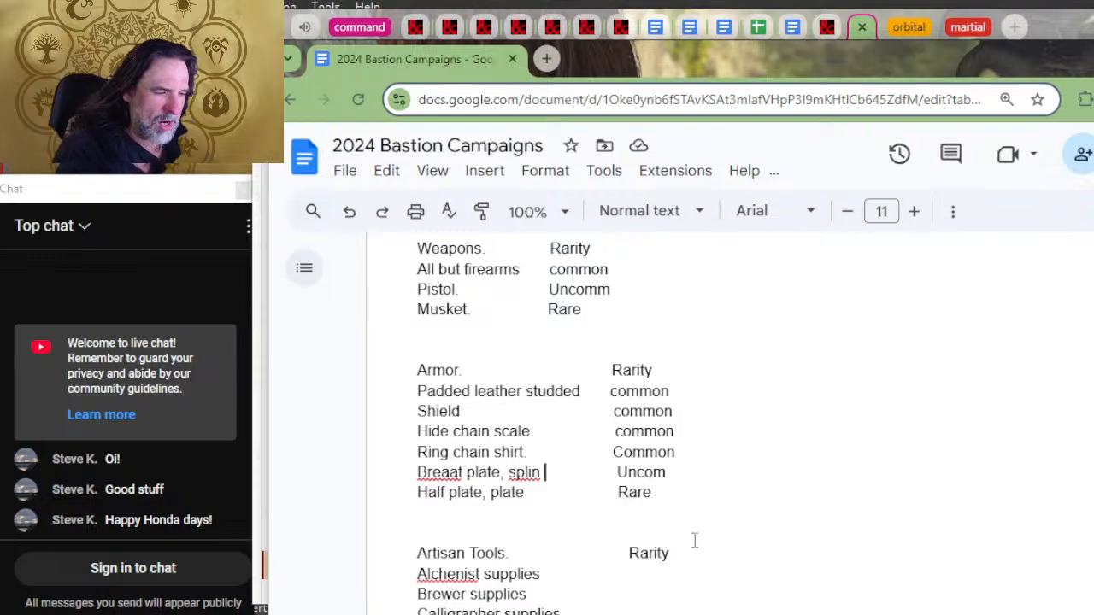
type("t")
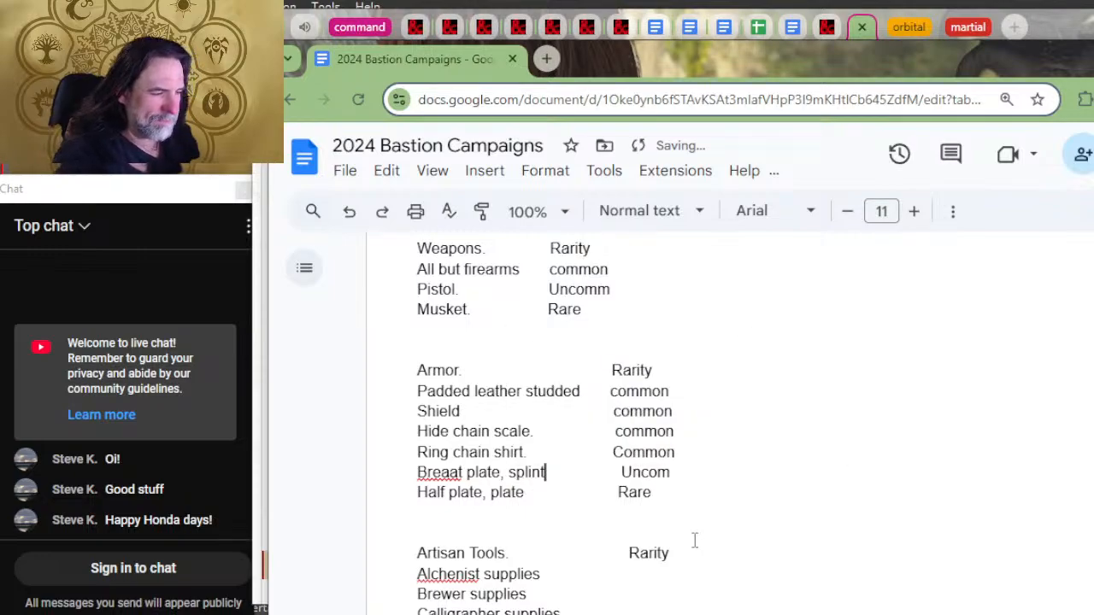
key("Delete")
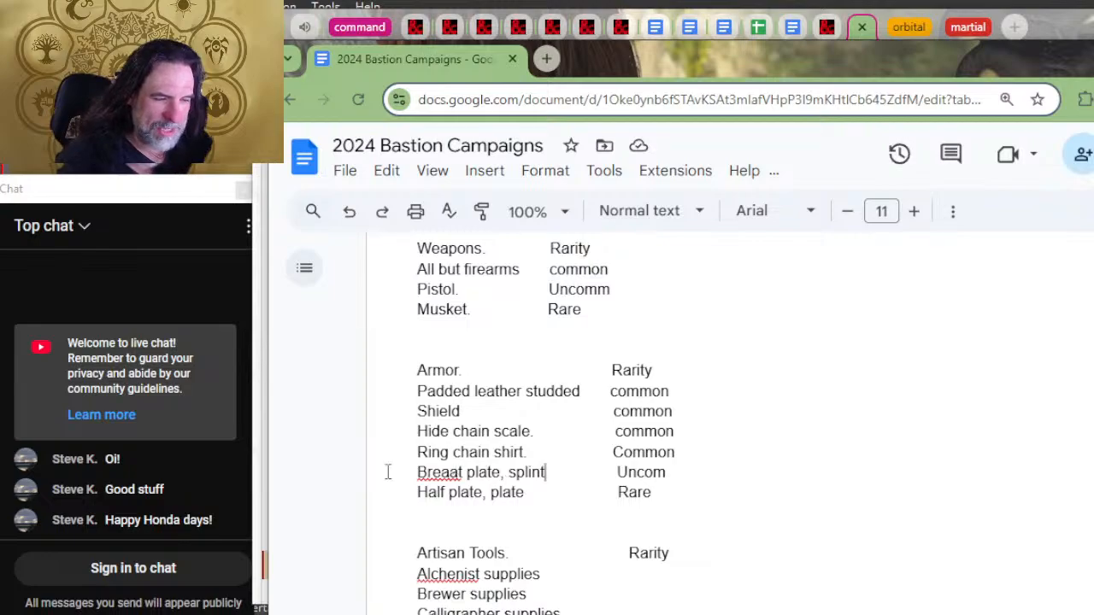
left_click(451, 472)
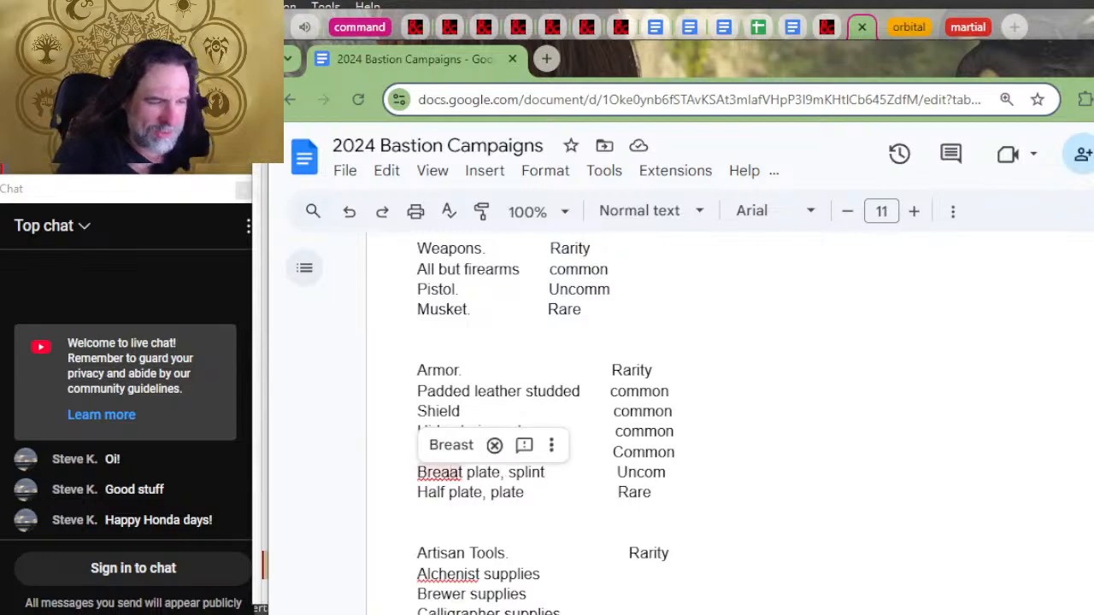
key("Delete")
type("s")
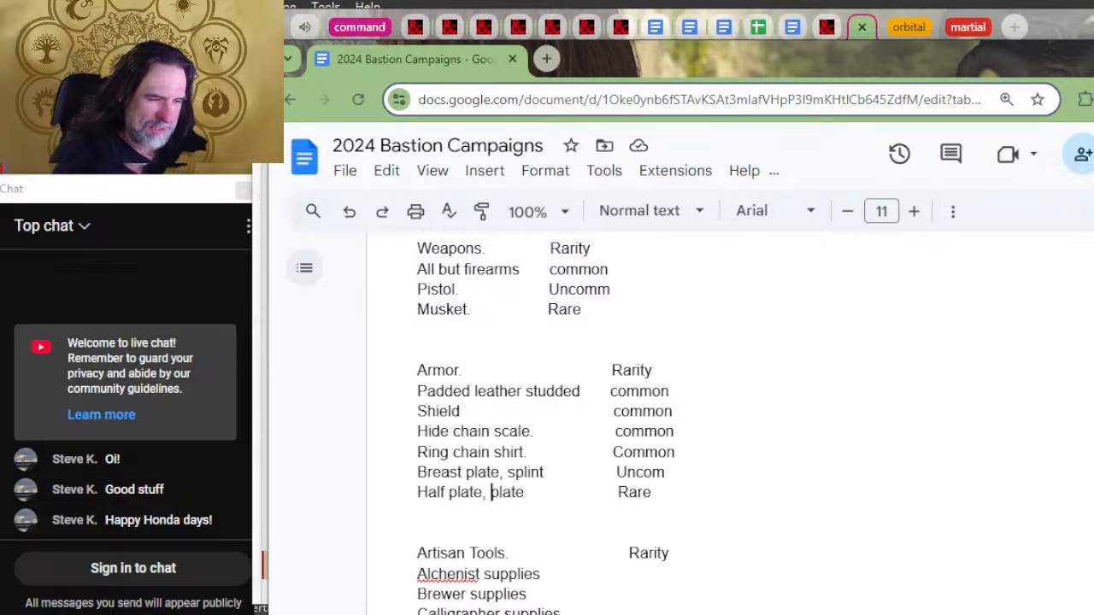
Step: Extend the last Armor entry to read "Half plate, plate mail" and remove surplus spacing before its rarity
left_click(525, 492)
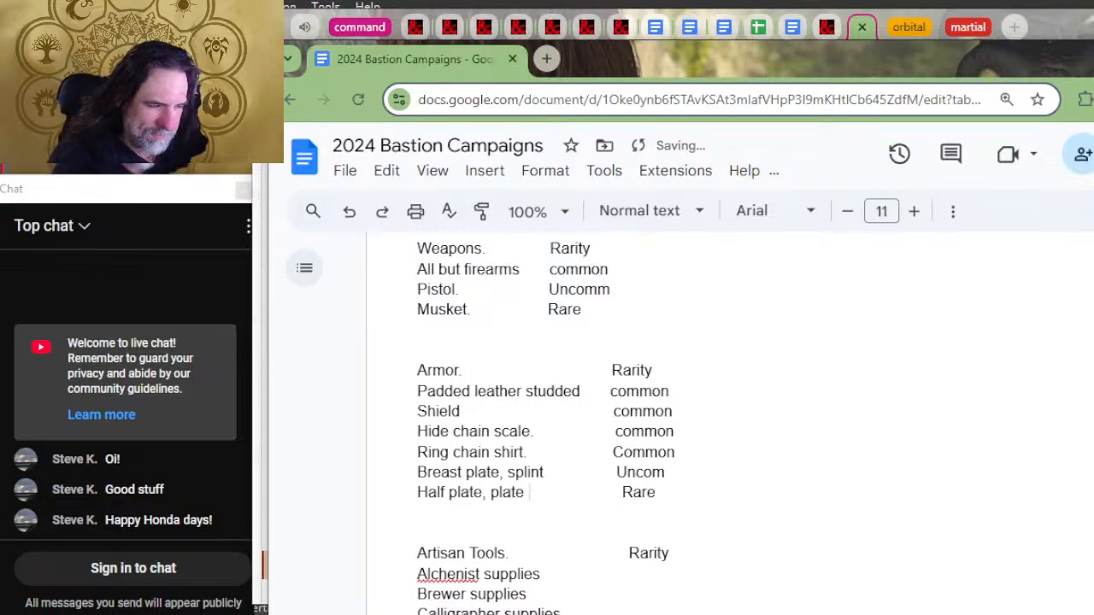
type("mail")
key("Delete")
key("Delete")
key("Delete")
key("Delete")
key("Delete")
key("Delete")
key("Delete")
key("Delete")
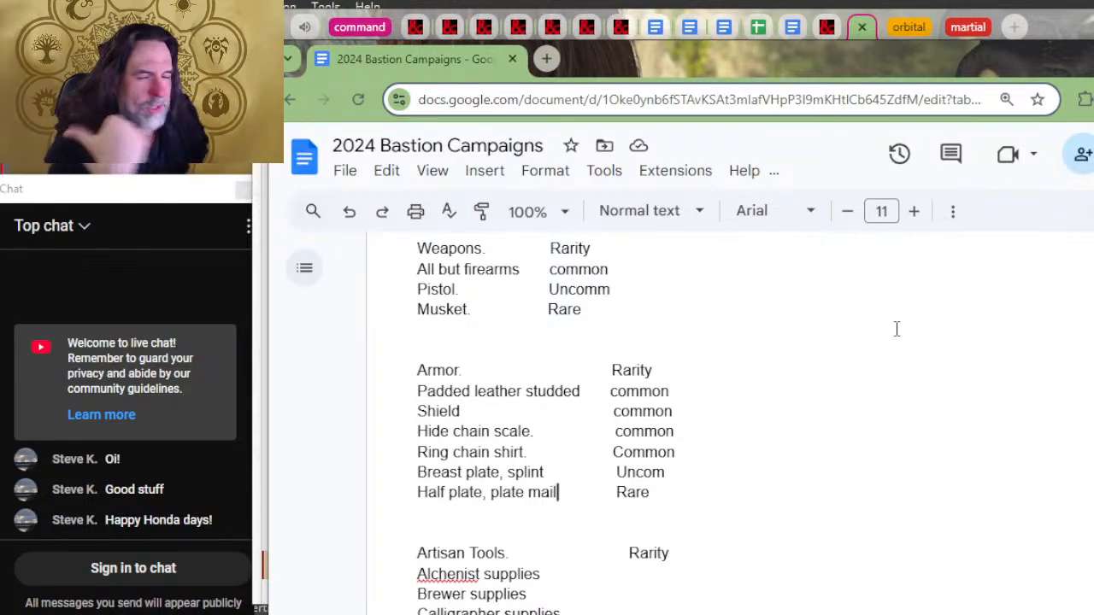
Step: Enter "common" under the Rarity heading for the alchemist supplies line in the Artisan Tools list
scroll(896, 328, "down", 4)
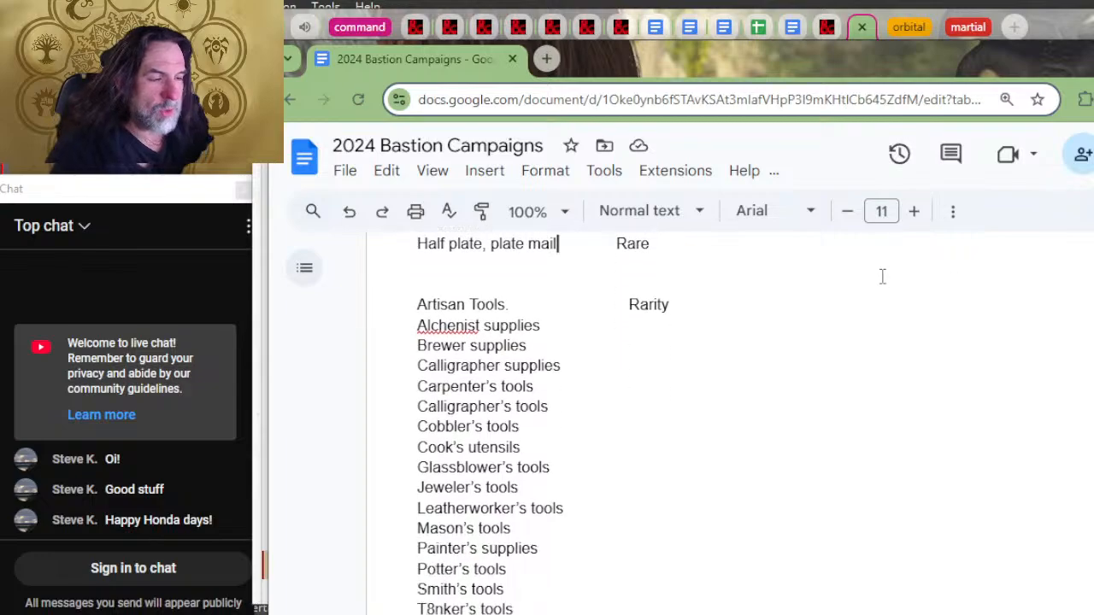
scroll(833, 314, "up", 1)
scroll(822, 321, "up", 1)
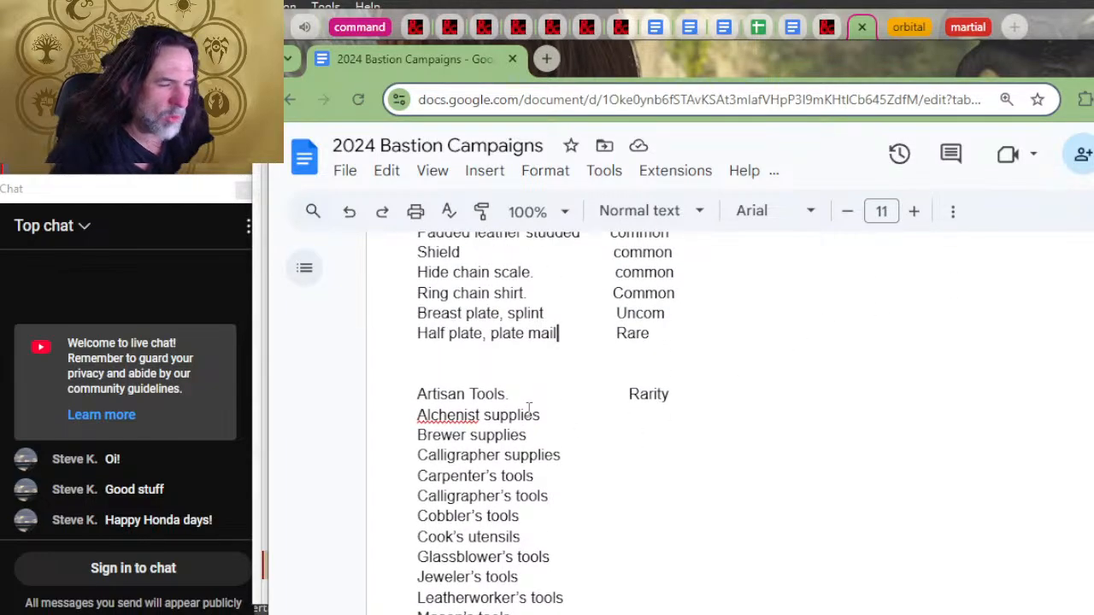
left_click(555, 412)
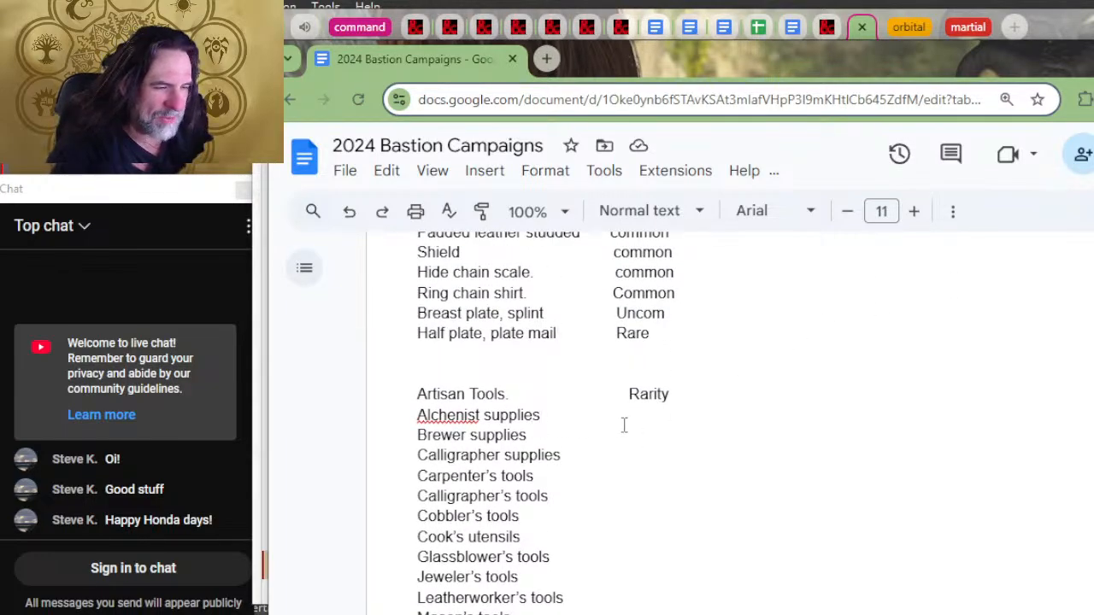
key("Tab")
key("Tab")
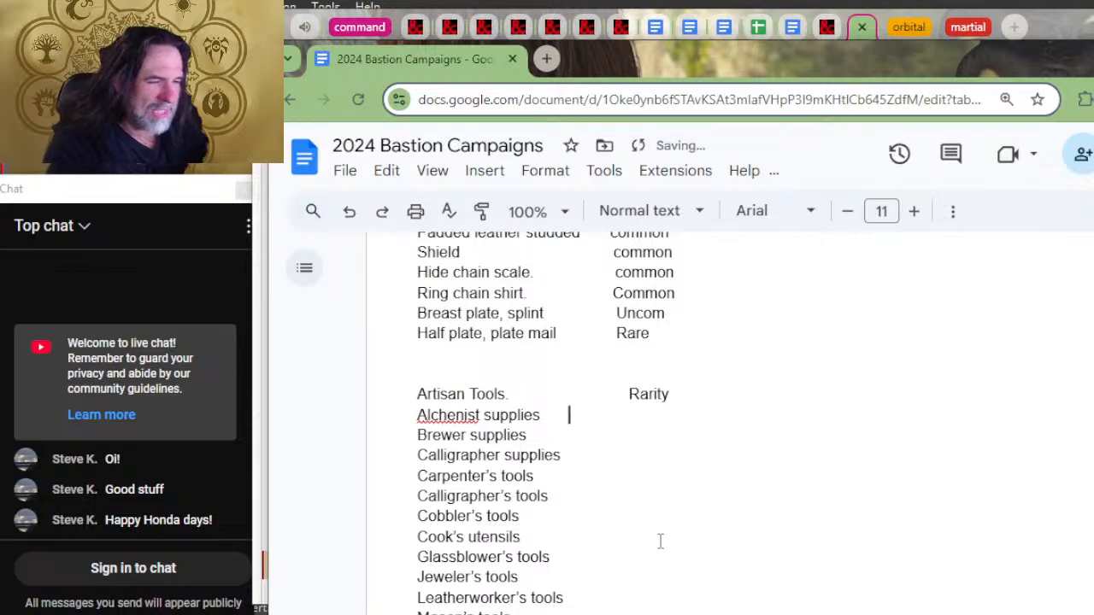
type("comm")
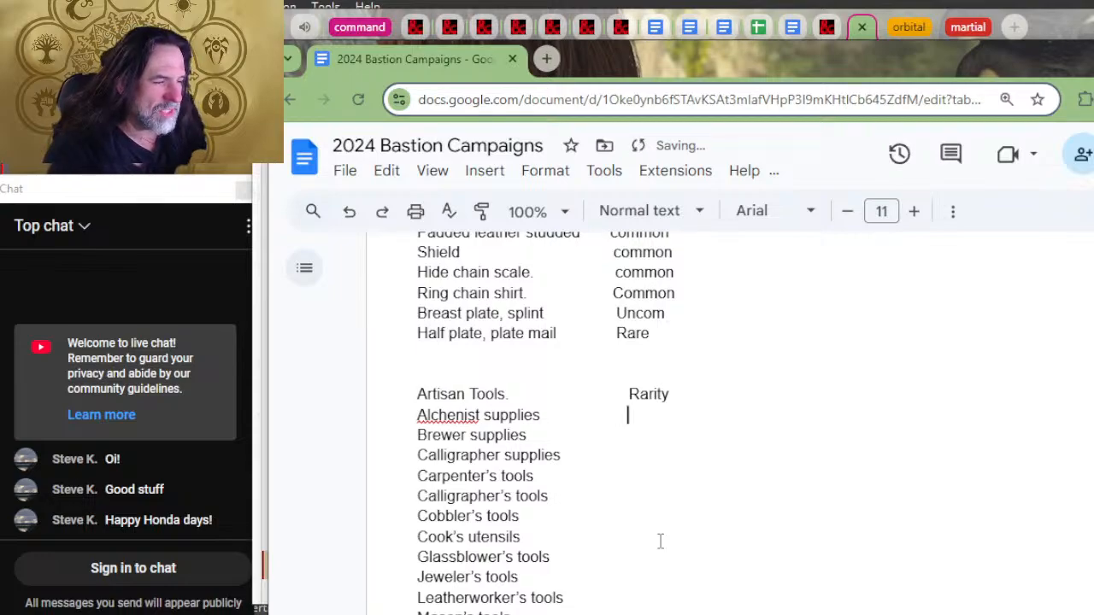
type("on")
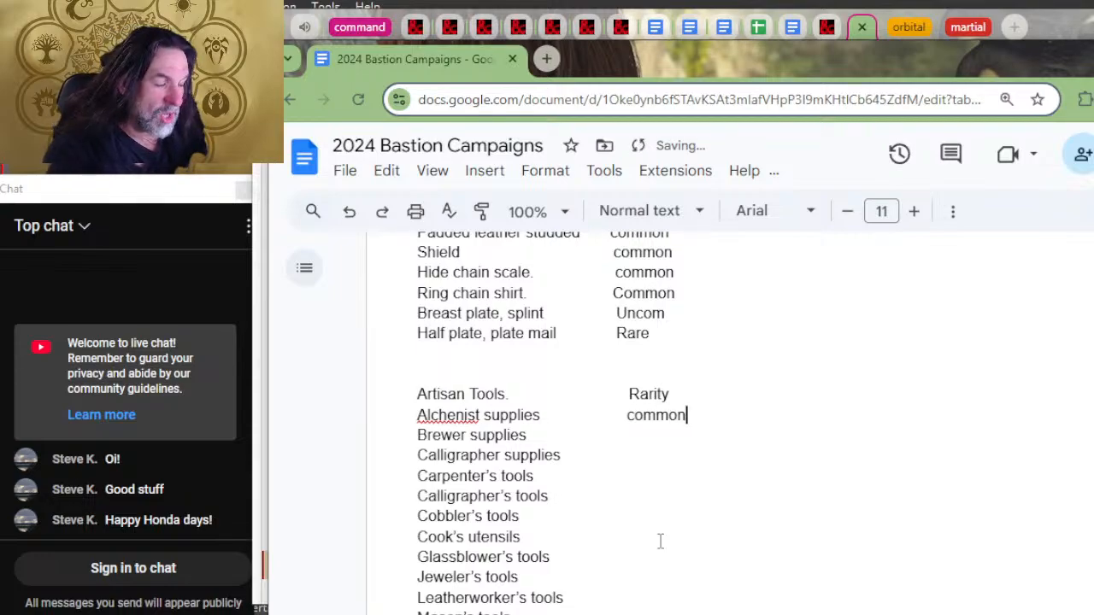
Step: Copy the spaced "common" rarity onto the Artisan Tools lines from Brewer supplies through Leatherworker's tools
key("shift+Left")
key("shift+Left")
key("shift+Left")
key("shift+Left")
key("shift+Left")
key("shift+Left")
key("shift+Left")
key("shift+Left")
key("shift+Left")
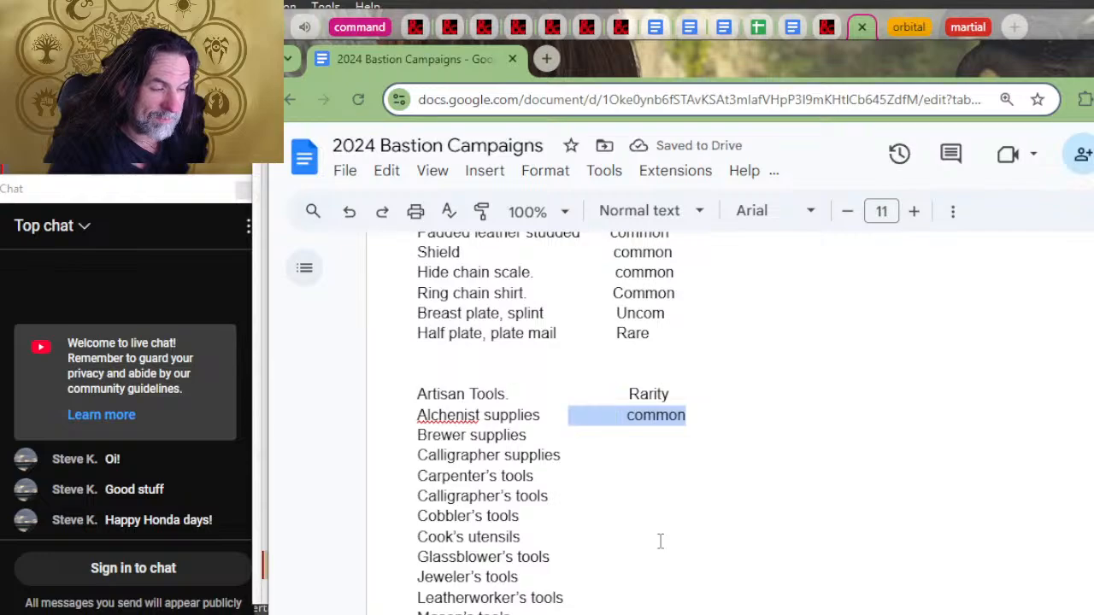
key("shift+Left")
key("shift+Left")
key("ctrl+c")
key("Down")
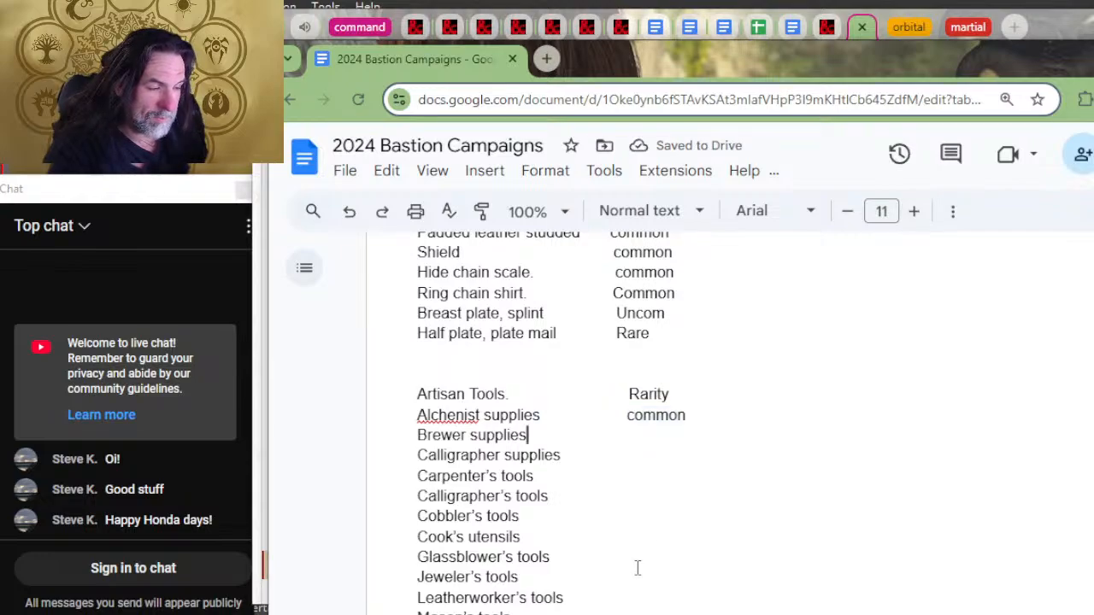
key("ctrl+v")
key("Down")
key("ctrl+v")
key("Down")
key("ctrl+v")
key("Down")
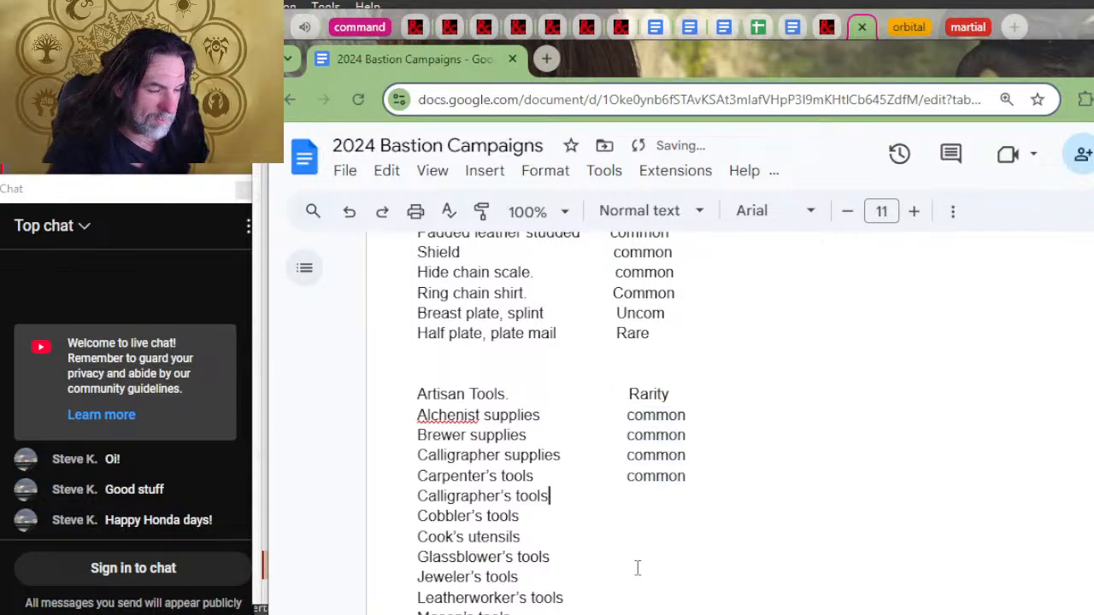
key("ctrl+v")
key("Down")
key("ctrl+v")
key("Down")
key("ctrl+v")
key("Down")
Step: Paste the "common" rarity onto the remaining Artisan Tools lines from Mason's tools through Woodcarver's
key("ctrl+v")
key("Down")
key("ctrl+v")
key("Down")
key("ctrl+v")
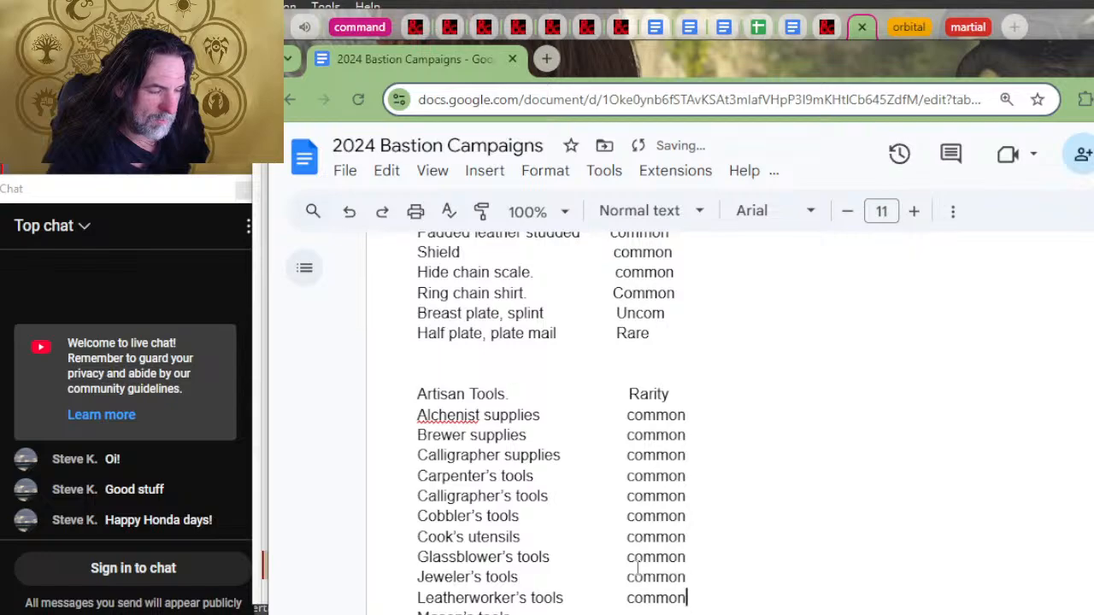
key("Down")
key("ctrl+v")
key("Down")
key("ctrl+v")
key("Down")
key("ctrl+v")
key("Down")
key("ctrl+v")
key("Down")
key("ctrl+v")
key("Down")
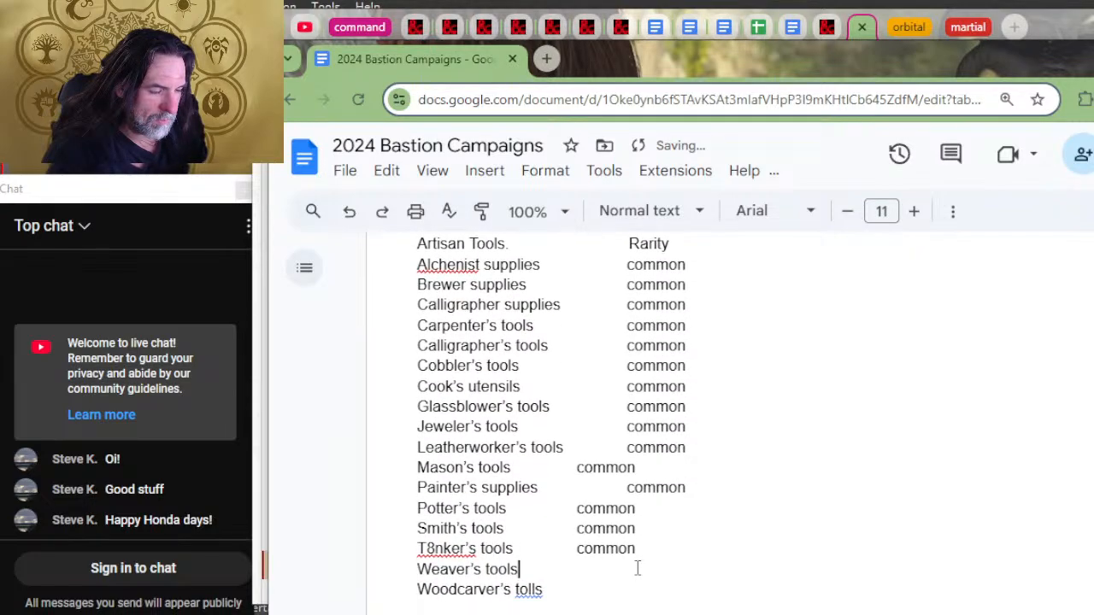
key("ctrl+v")
key("Down")
key("ctrl+v")
Step: Correct the misspelled "T8nker's tools" entry in the Artisan Tools list to "Tinker's tools"
key("Up")
key("Up")
key("Right")
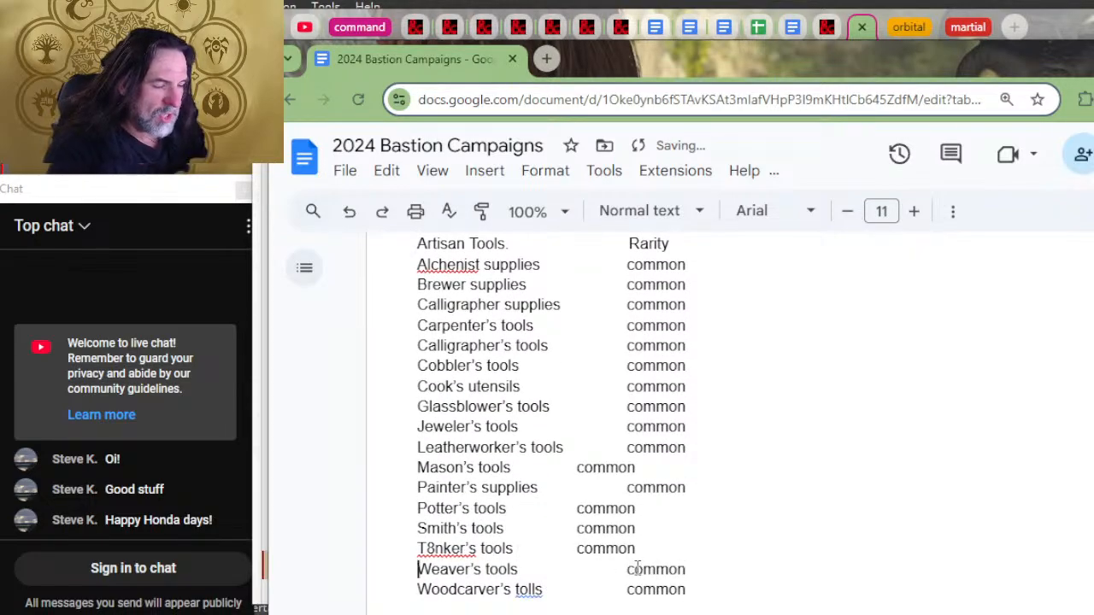
key("Up")
key("Right")
key("Right")
key("Right")
key("Right")
key("Right")
key("Right")
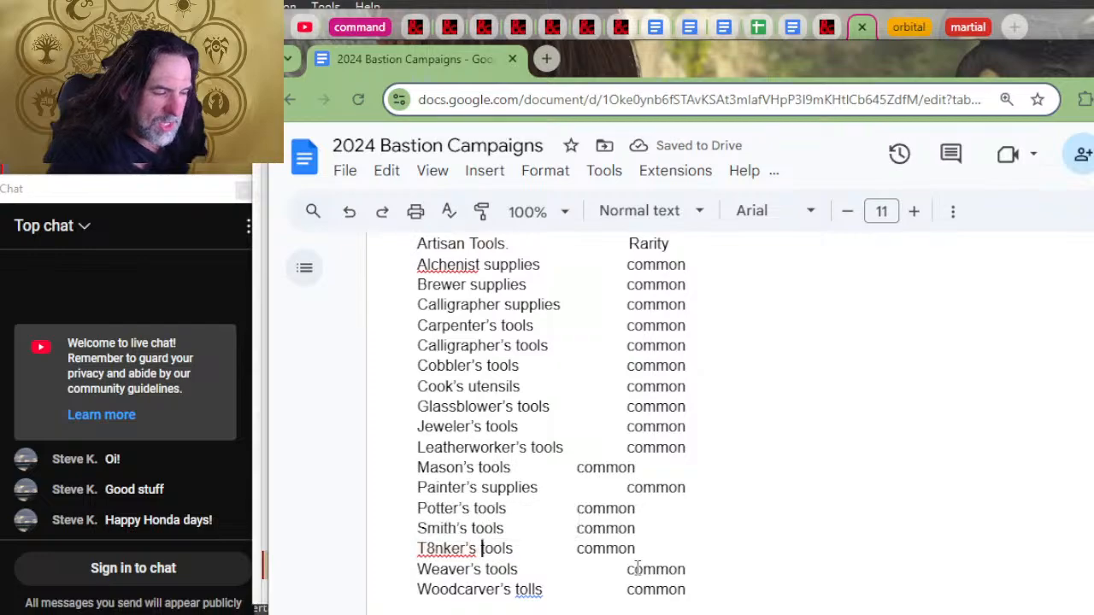
key("Tab")
Step: Align the "common" rarities of Tinker's, Smith's, Potter's and Mason's tools with the rest of the Artisan Tools Rarity column
key("Right")
key("Right")
key("Right")
key("Right")
key("Right")
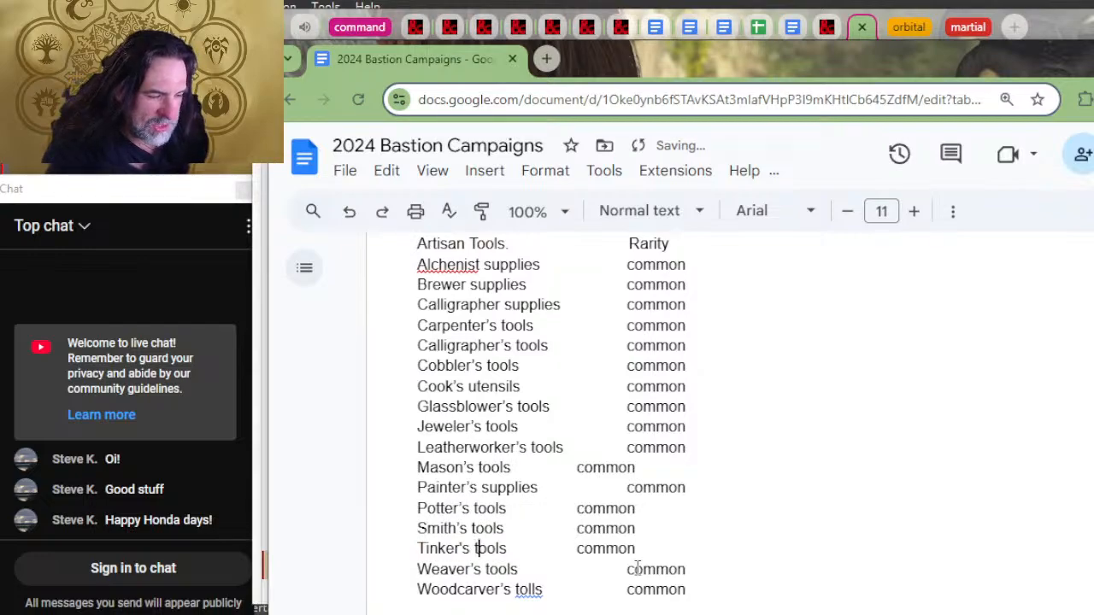
key("Right")
key("Tab")
key("Left")
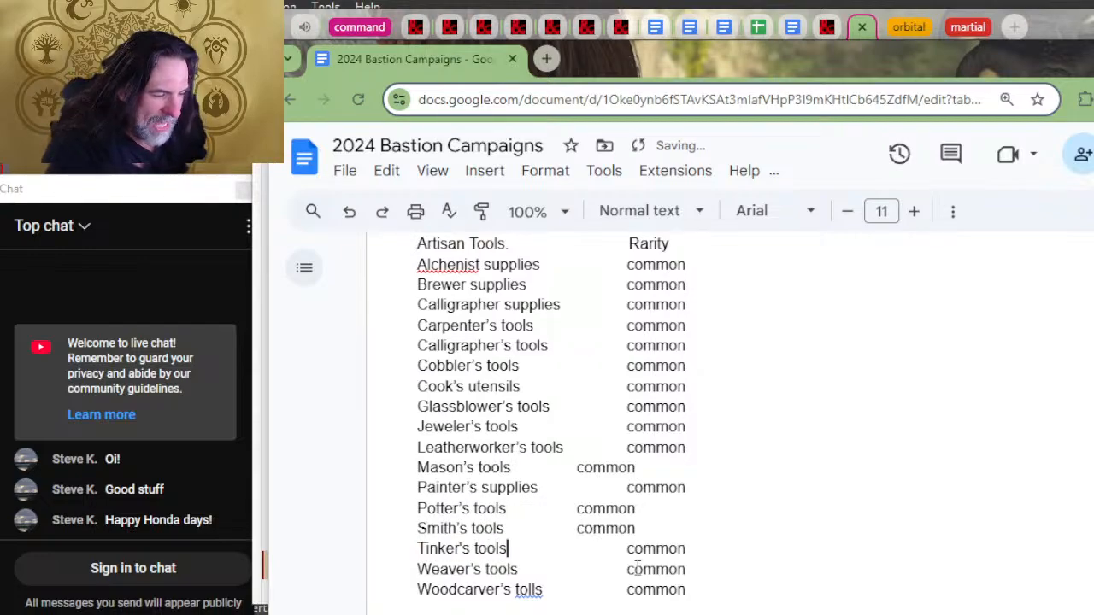
key("Up")
key("Tab")
key("Left")
key("Up")
key("Tab")
key("Left")
key("Right")
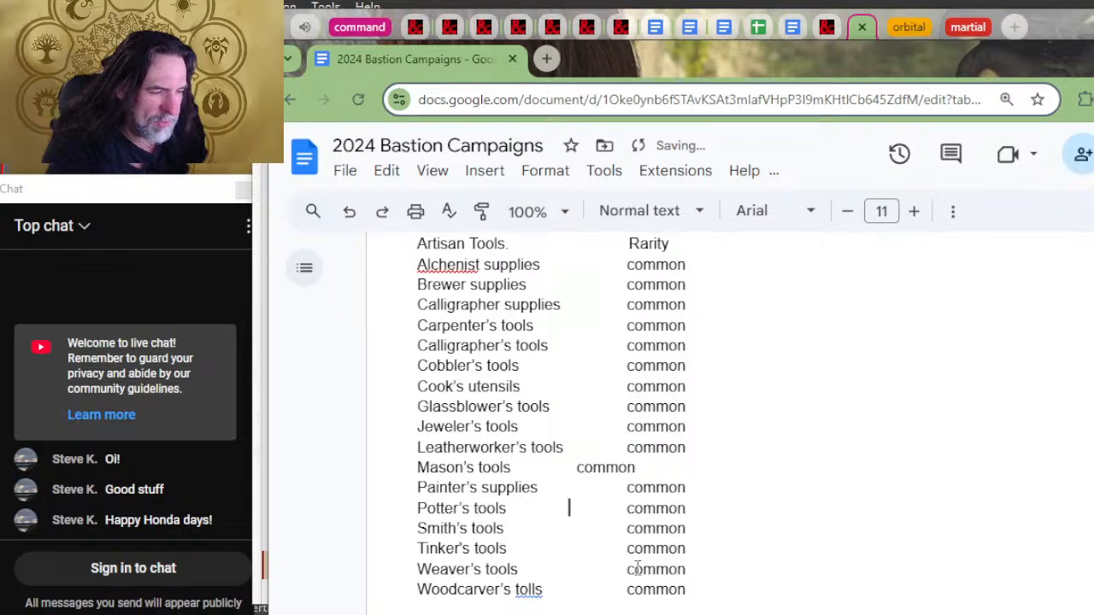
key("Right")
key("Up")
key("Left")
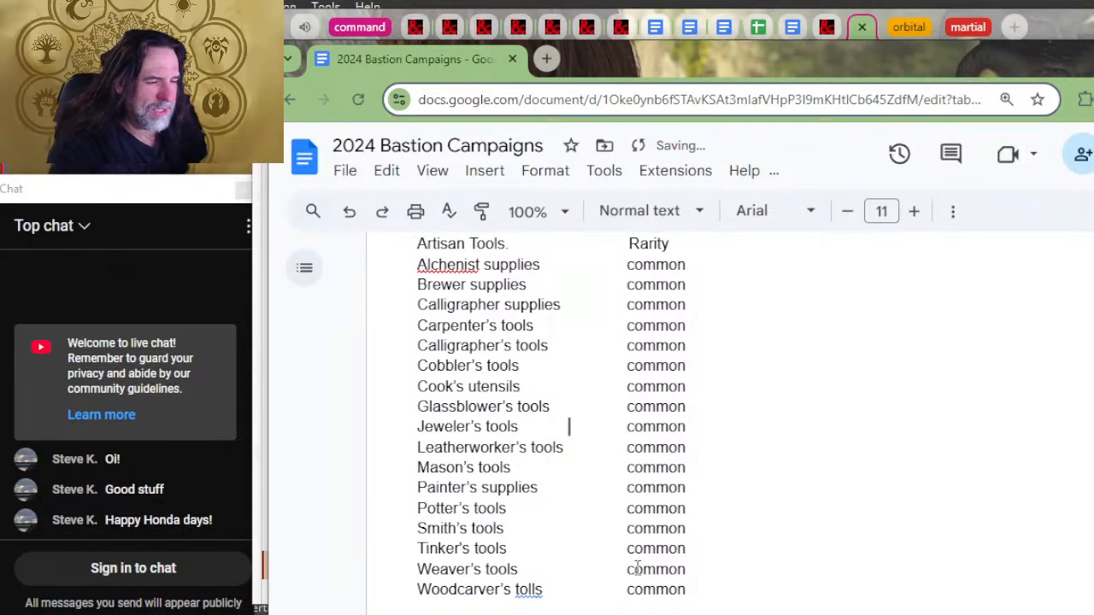
Step: Move the Other Tools list's Rarity heading into line with the Artisan Tools rarity column above
scroll(545, 389, "down", 2)
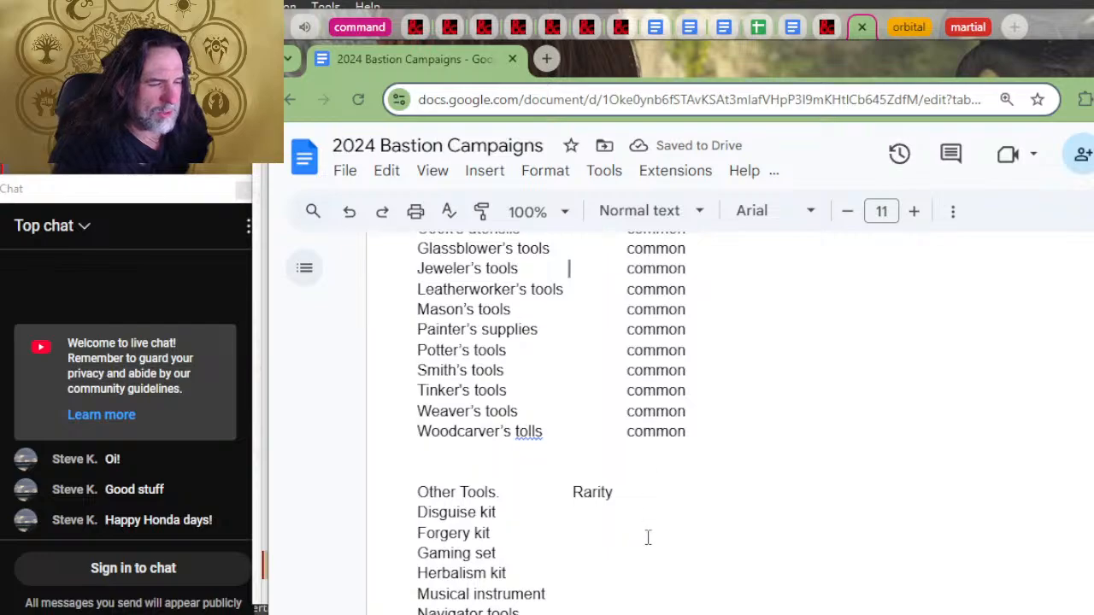
left_click(566, 496)
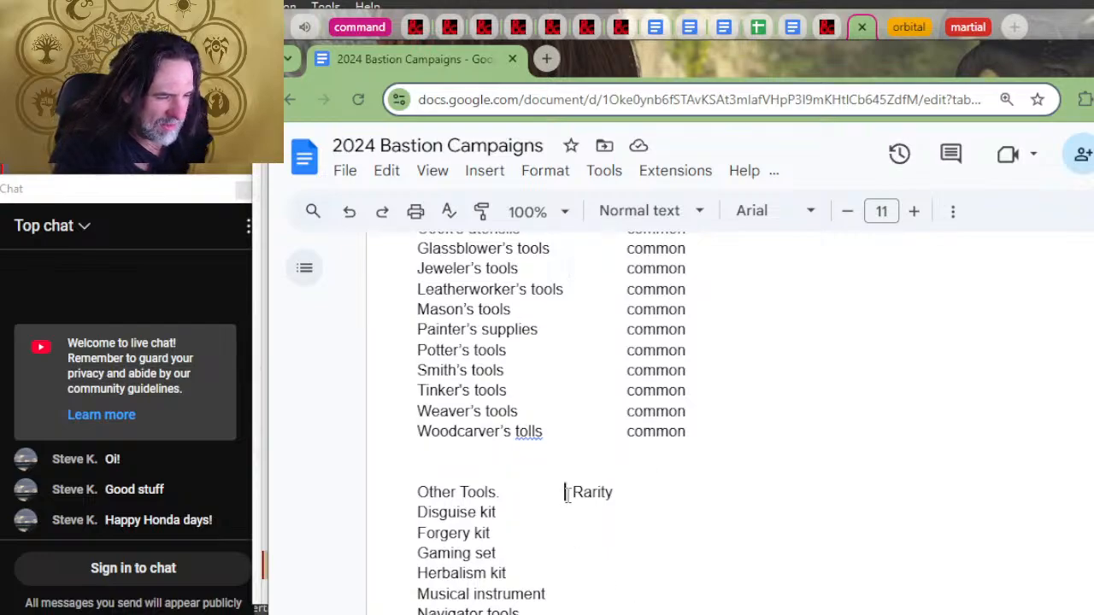
key("Tab")
left_click(679, 498)
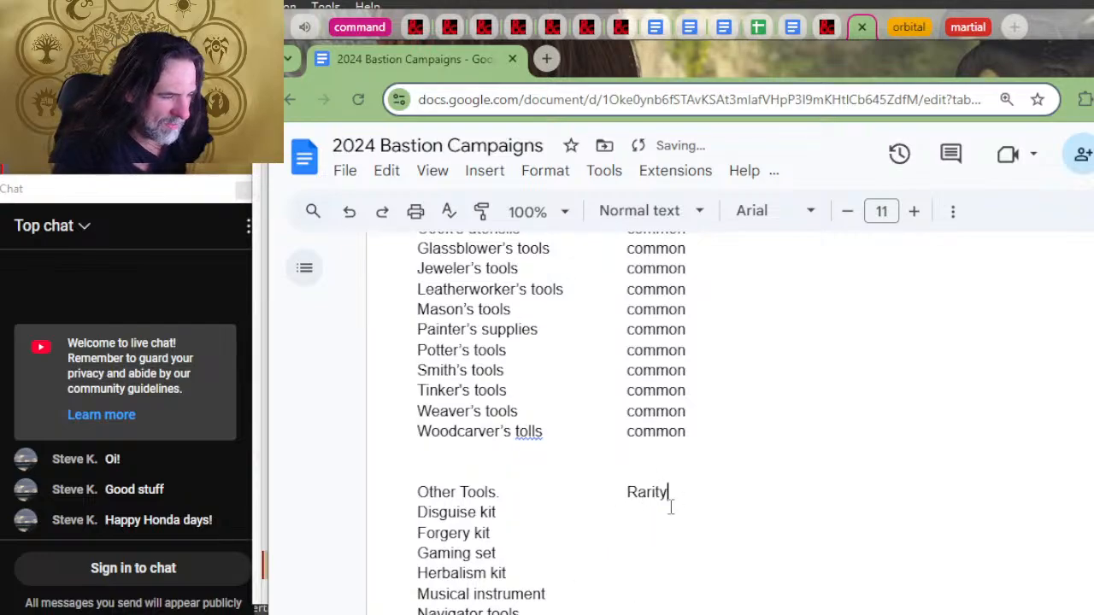
Step: Add "common" as the rarity of Disguise kit and Forgery kit, undoing the duplicate inserted on the Forgery kit line
left_click(671, 507)
key("Tab")
type("common")
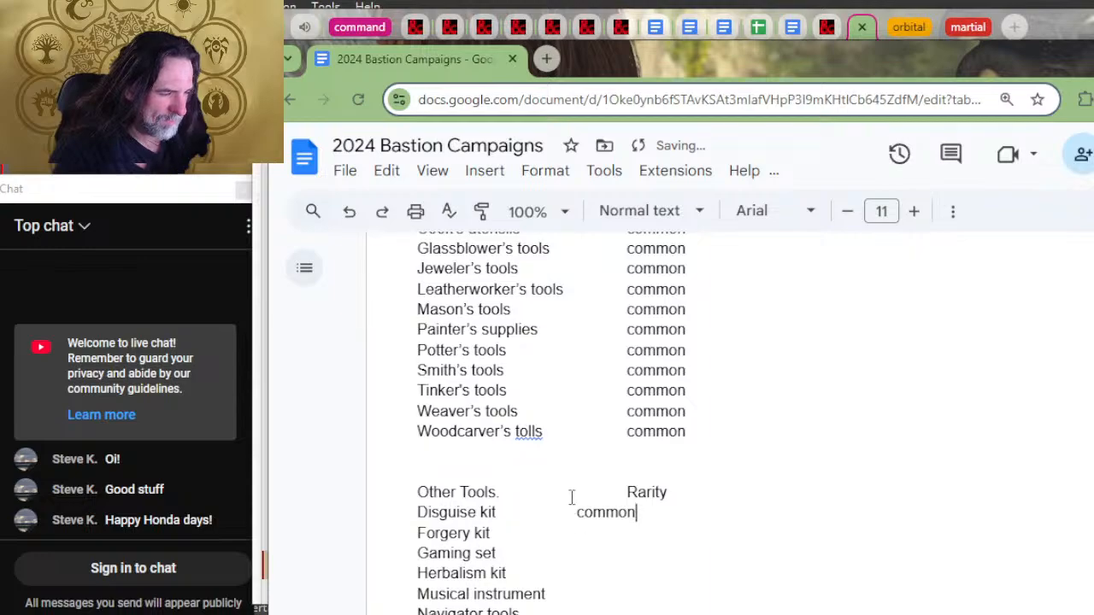
left_click(594, 532)
key("Tab")
type("common")
left_click(605, 535)
key("Tab")
type("common")
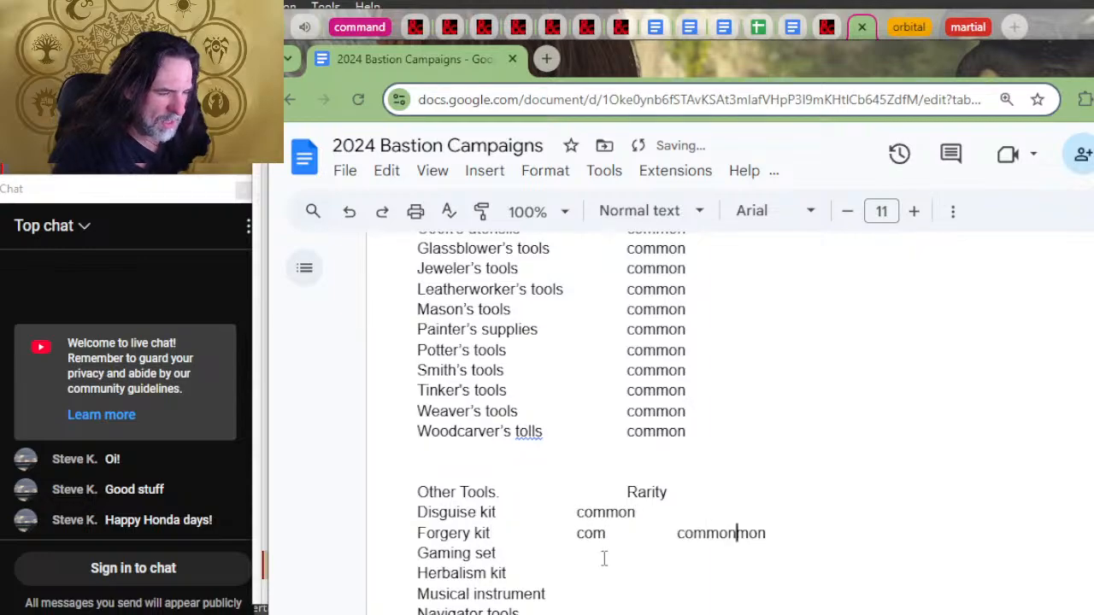
key("ctrl+z")
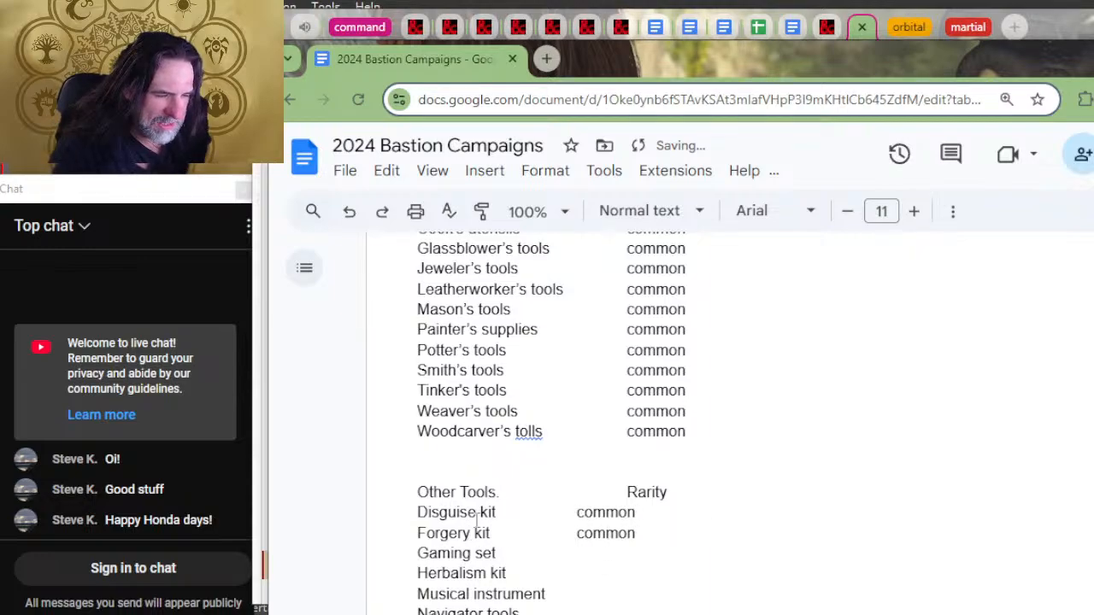
Step: Add "common" as the rarity of Gaming set, Herbalism kit and Musical instrument in the Other Tools list
left_click(599, 549)
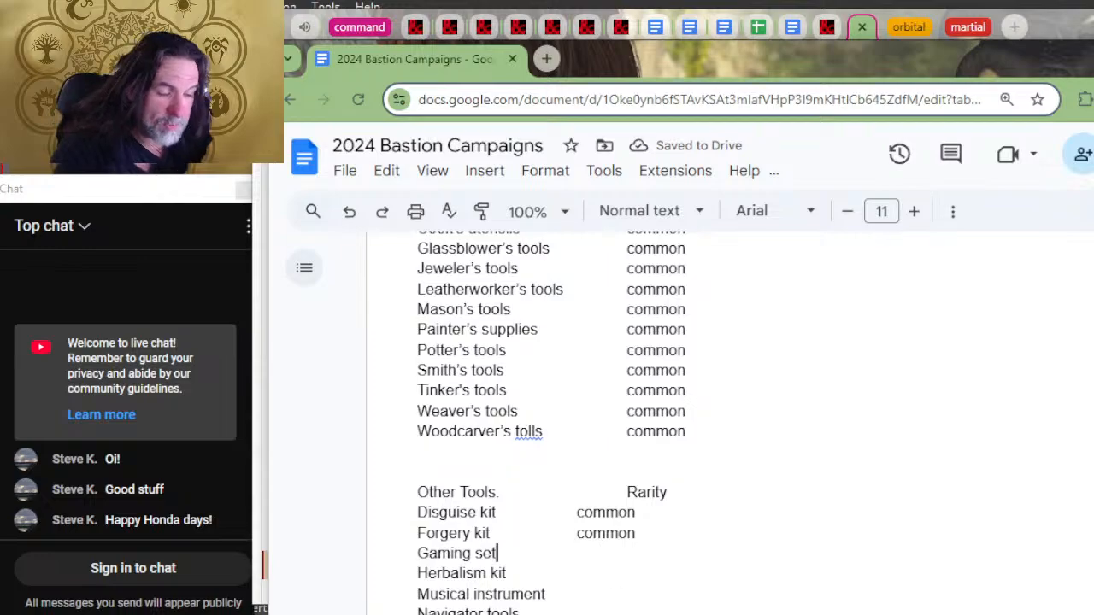
key("Tab")
type("common")
left_click(590, 575)
key("Tab")
type("common")
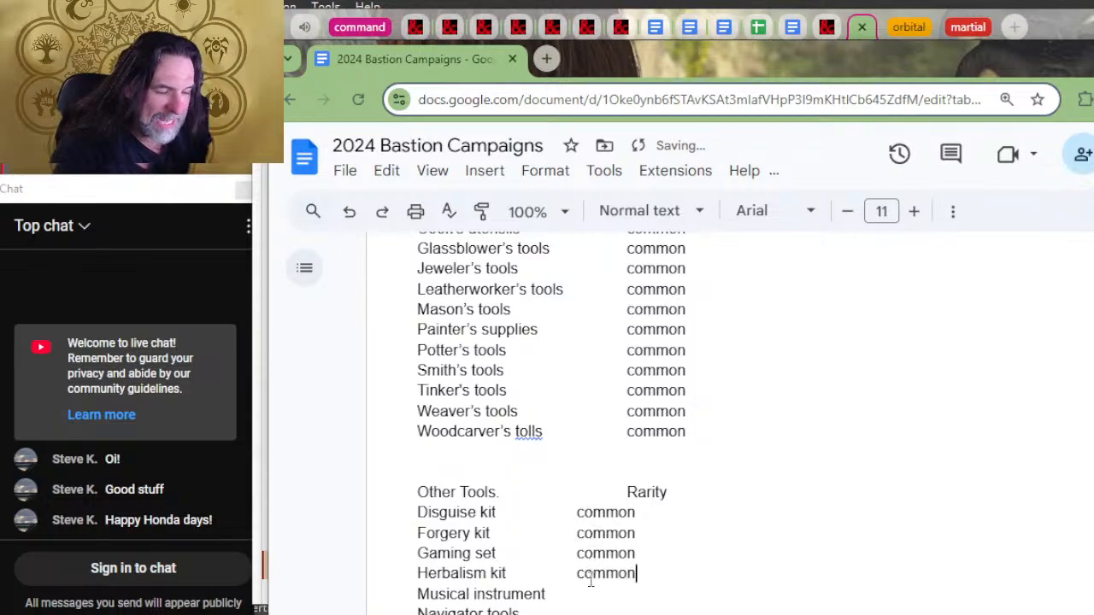
left_click(547, 593)
key("Tab")
type("common")
Step: Add "common" as the rarity of Navigator tools, Poisoner's kit and Thieve's tools in the Other Tools list
scroll(571, 451, "down", 2)
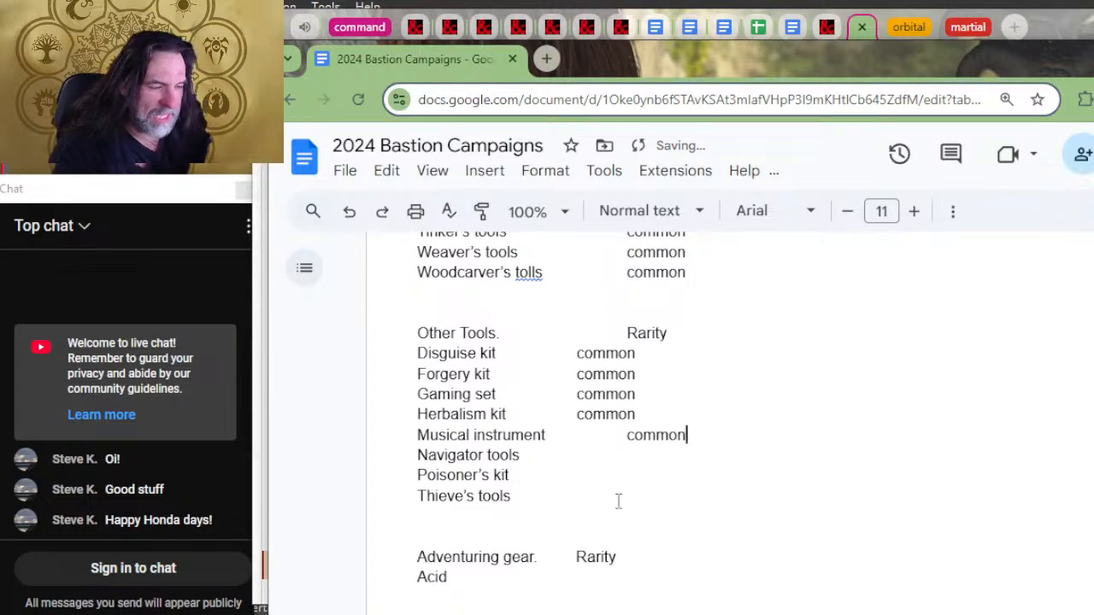
left_click(591, 455)
key("Tab")
type("common")
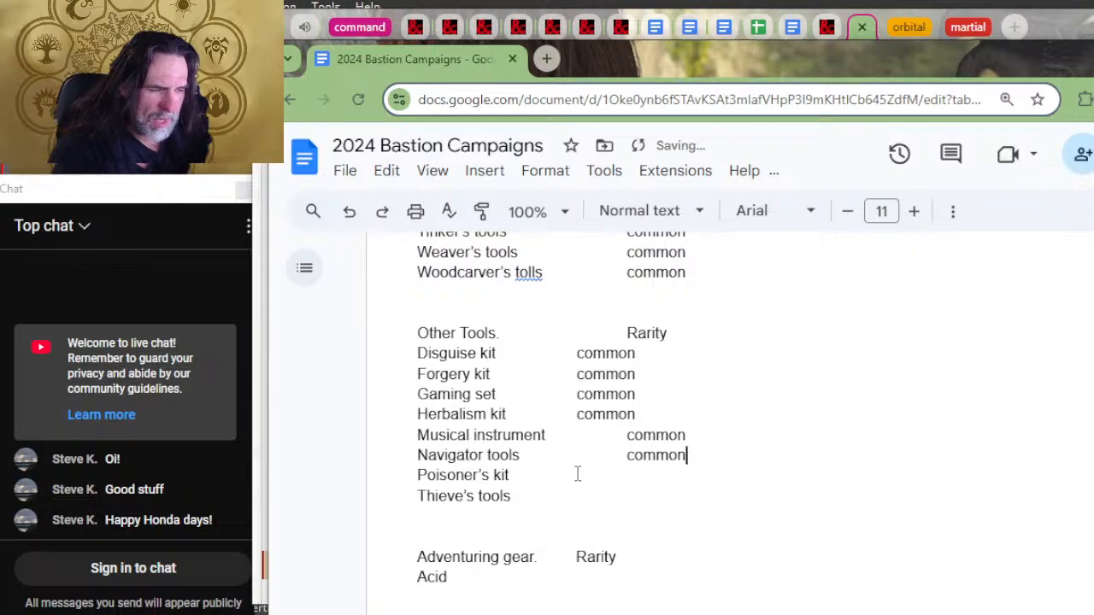
left_click(576, 474)
key("Tab")
type("common")
left_click(576, 494)
key("Tab")
type("common")
Step: Align the "common" rarities of the Poisoner's, Thieve's, Herbalism, Gaming, Forgery and Disguise lines with the Other Tools Rarity heading
left_click(560, 477)
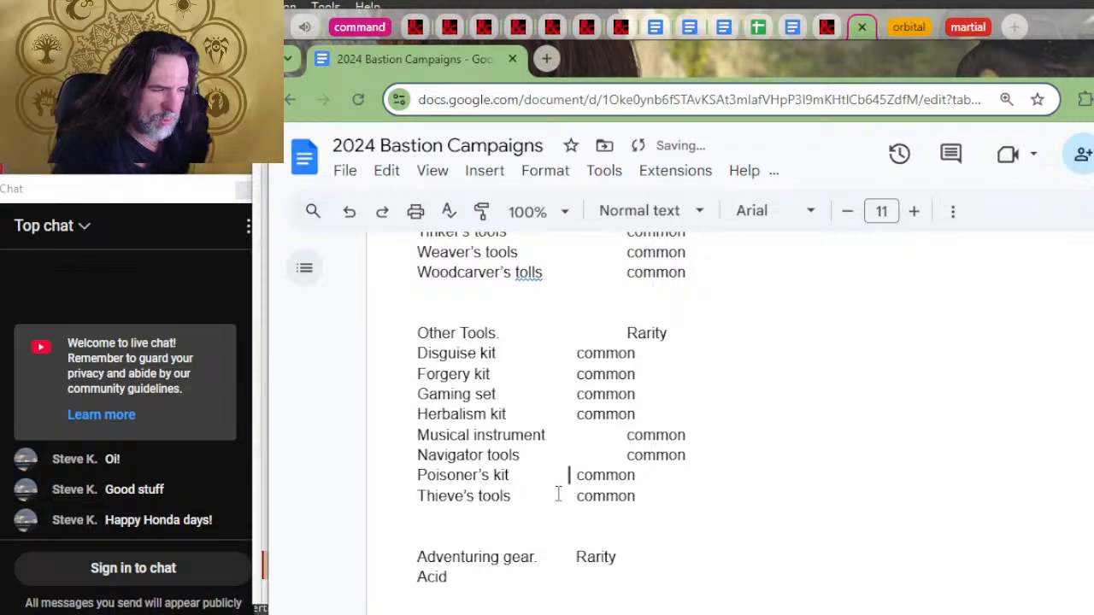
key("Tab")
left_click(557, 495)
key("Tab")
left_click(552, 414)
key("Tab")
left_click(551, 393)
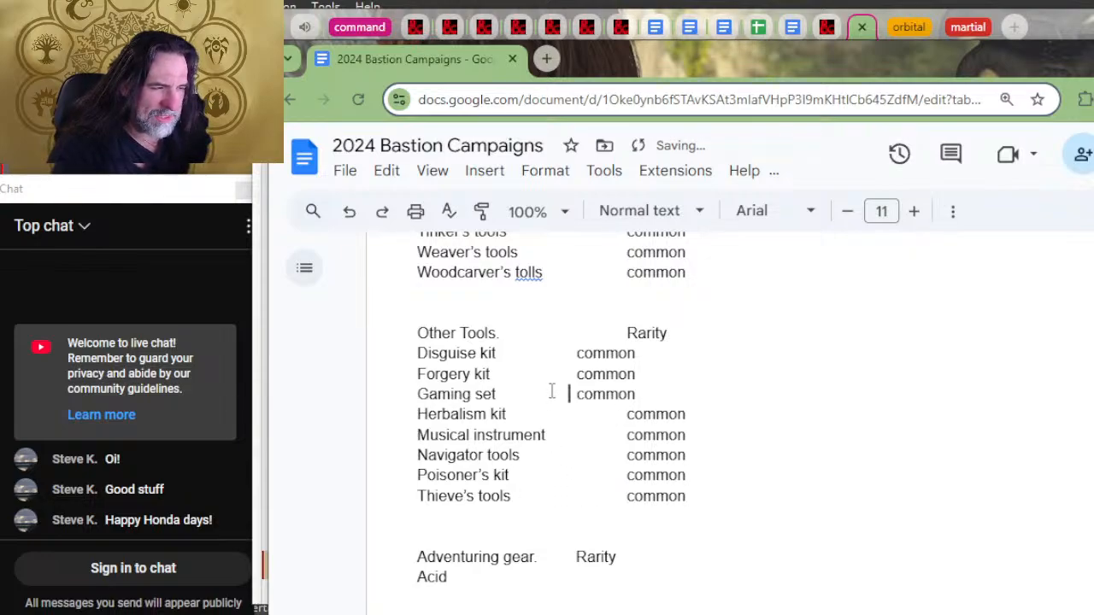
key("Tab")
left_click(552, 372)
key("Tab")
left_click(552, 351)
key("Tab")
Step: Review the rarity lists from the Weapons section through the start of the Adventuring gear section
scroll(552, 355, "up", 2)
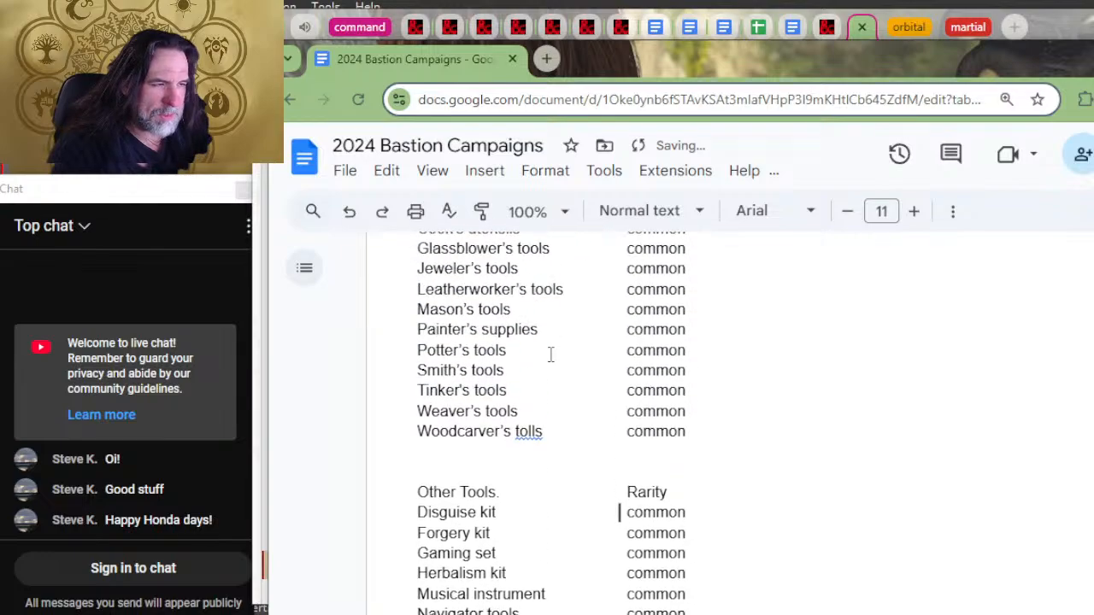
scroll(551, 355, "up", 6)
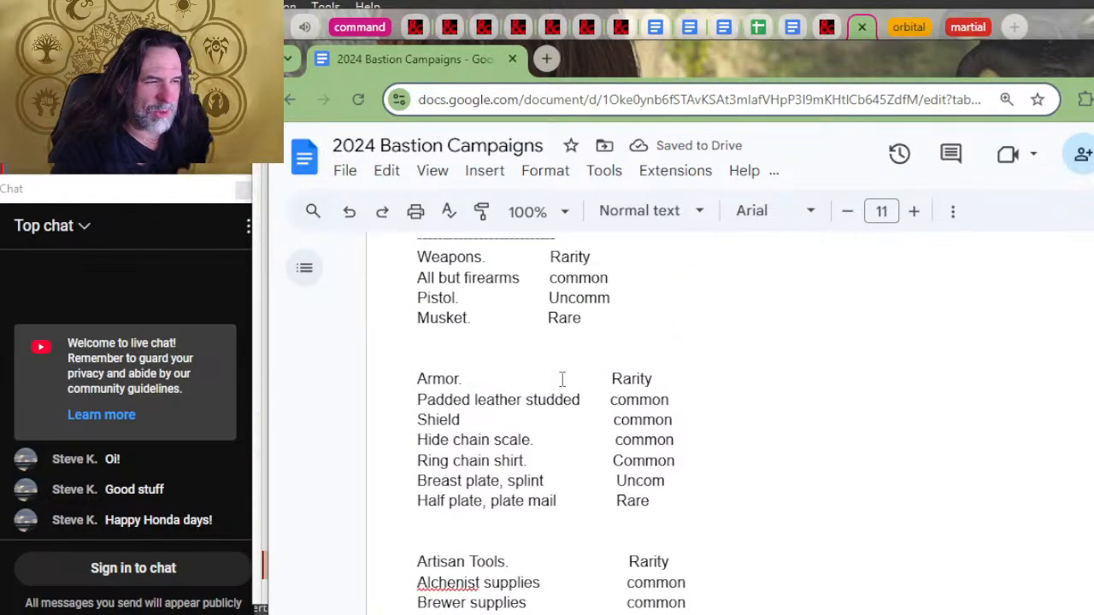
scroll(572, 373, "down", 10)
scroll(598, 359, "up", 9)
scroll(603, 357, "down", 9)
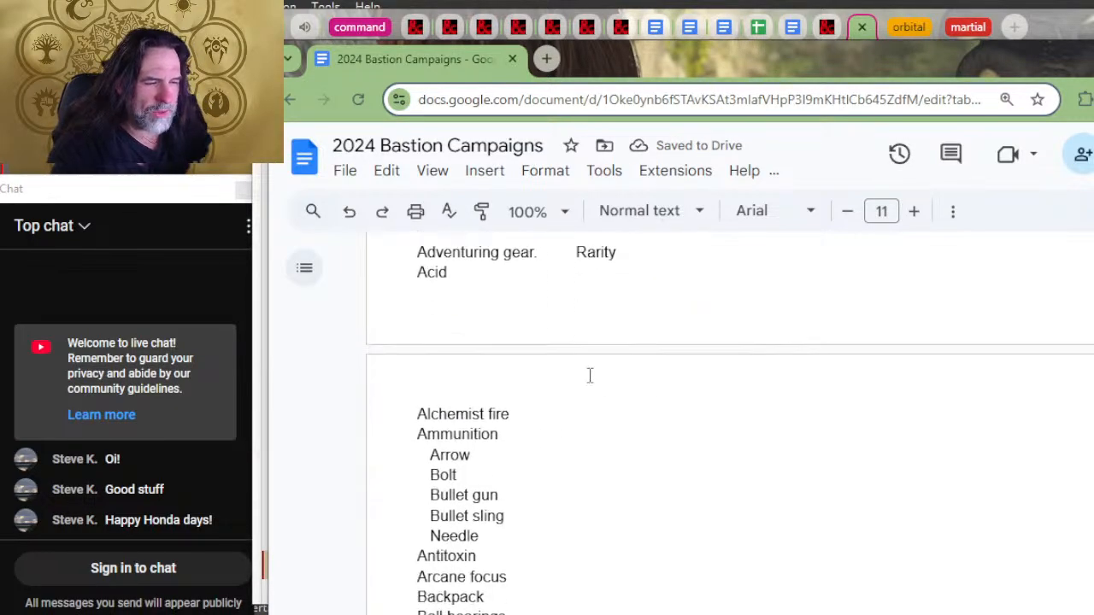
scroll(551, 402, "up", 2)
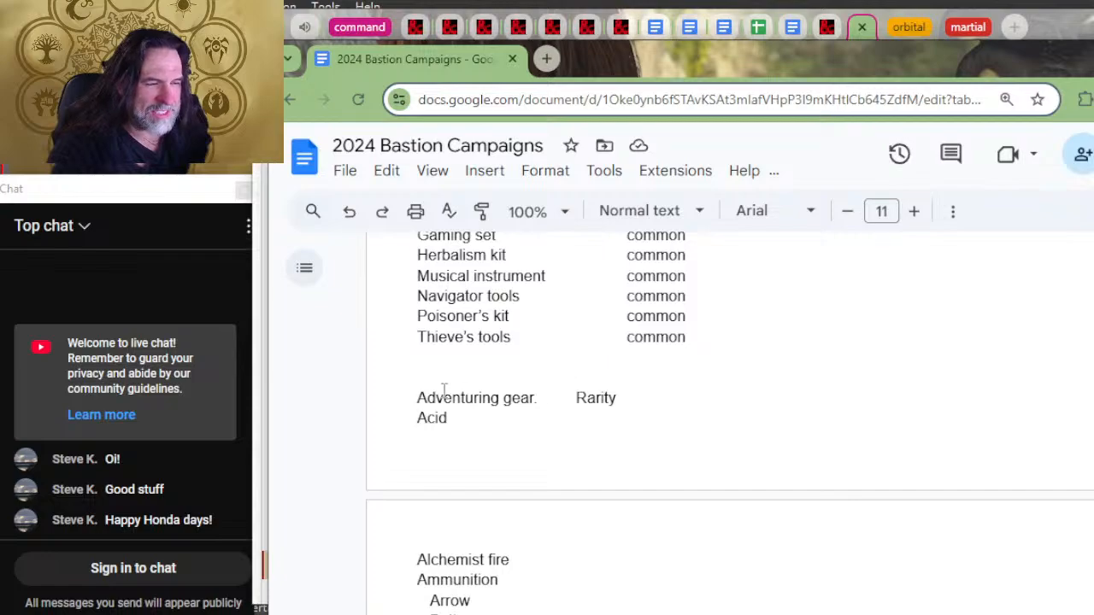
Step: Review the Armor, Artisan Tools and Other Tools rarity lists and the end of the facilities list above them
scroll(586, 379, "up", 4)
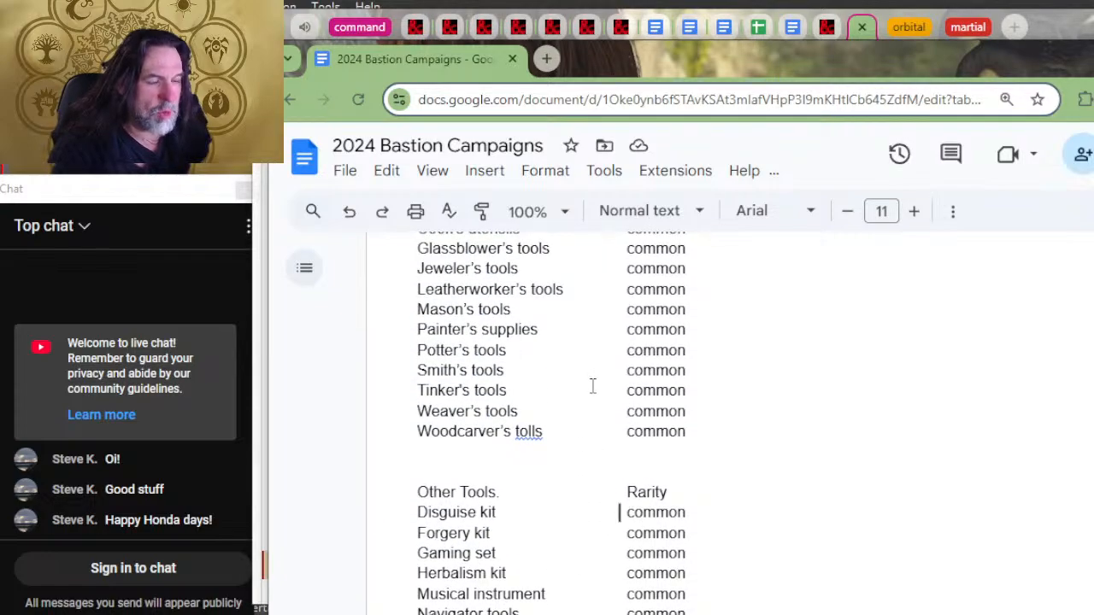
scroll(590, 380, "up", 4)
scroll(587, 374, "down", 2)
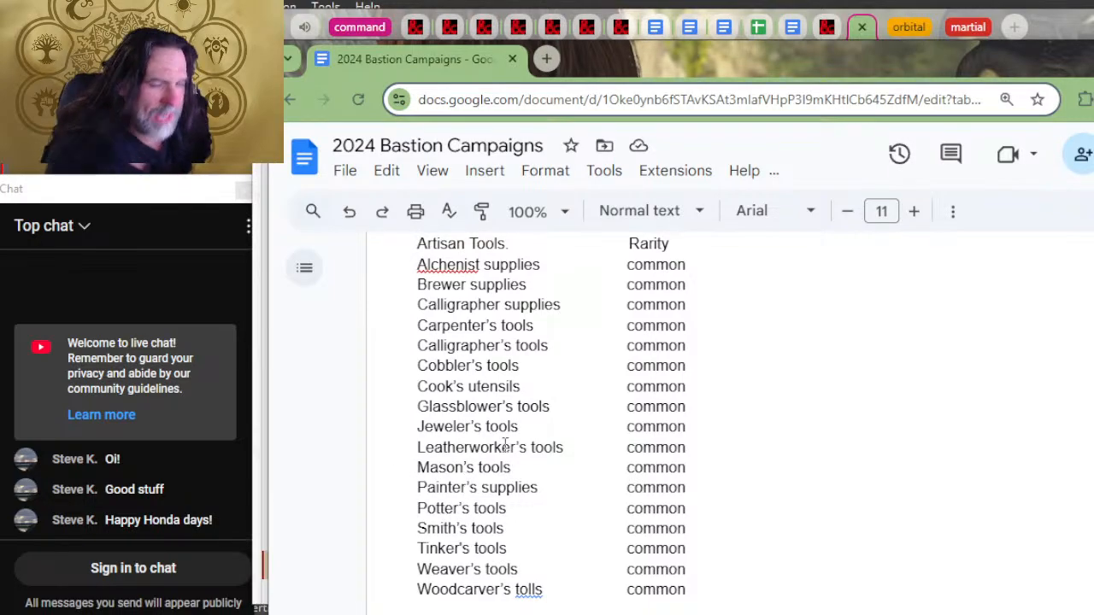
scroll(532, 317, "down", 2)
scroll(541, 347, "up", 4)
scroll(552, 346, "down", 4)
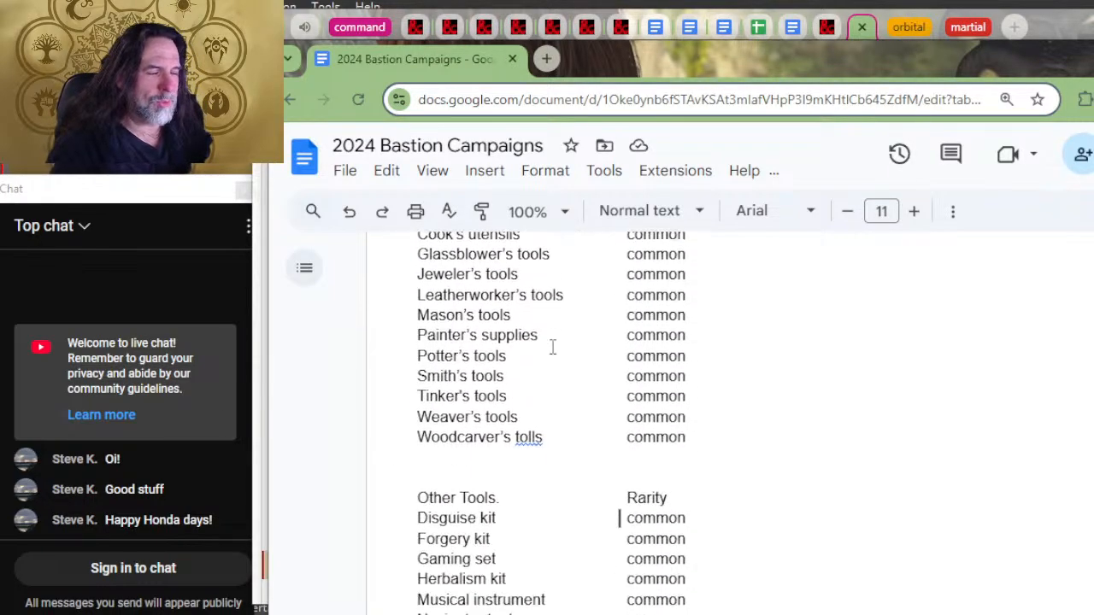
scroll(808, 398, "up", 6)
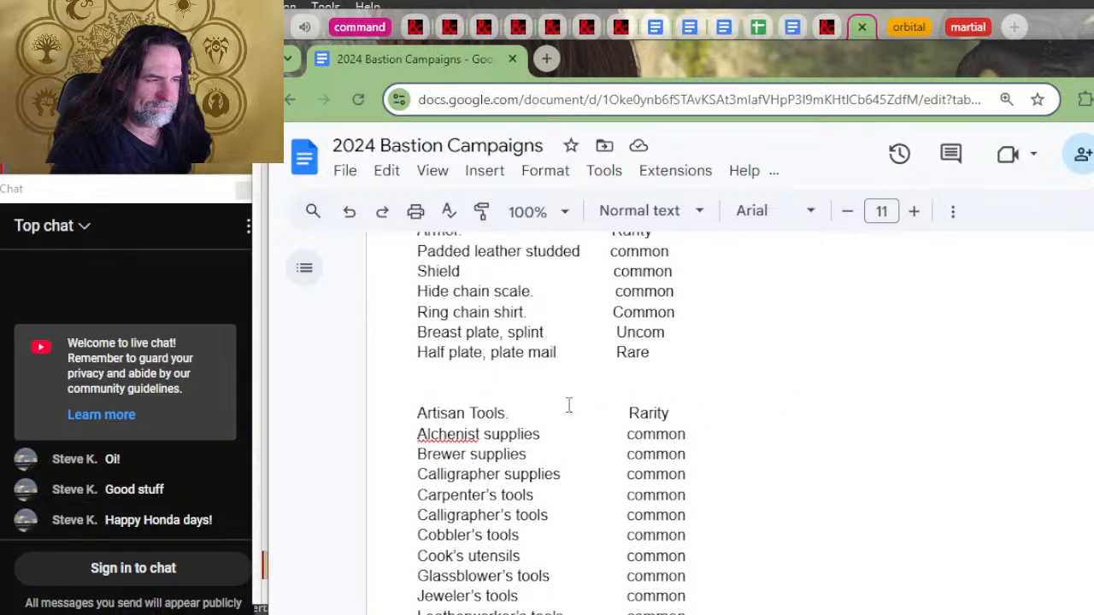
scroll(589, 393, "up", 5)
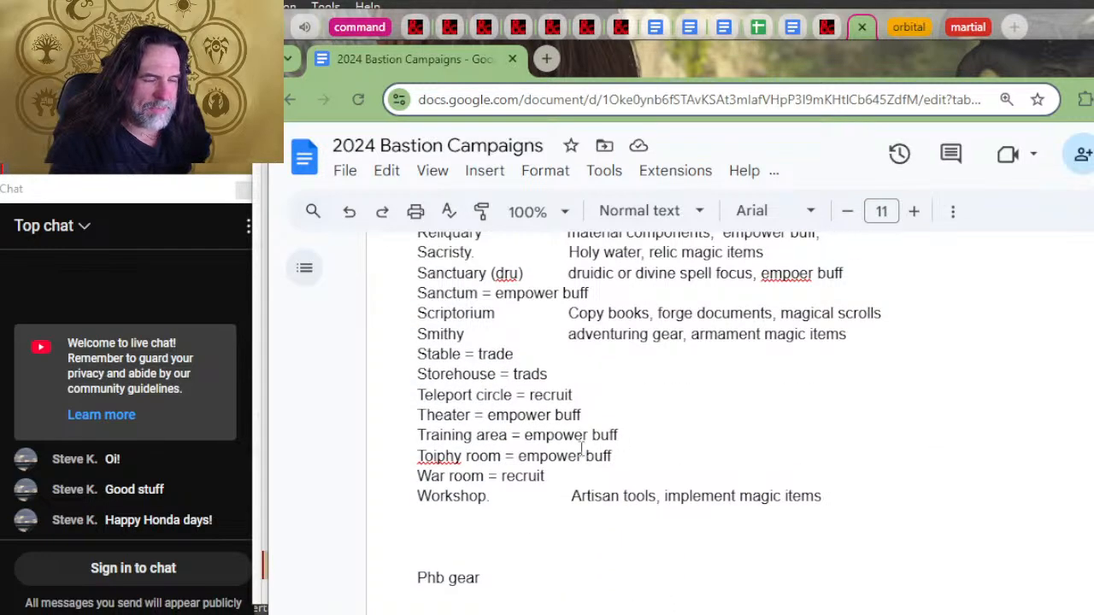
Step: Insert two blank lines above the Phb gear heading to push it onto the next page
scroll(564, 427, "down", 2)
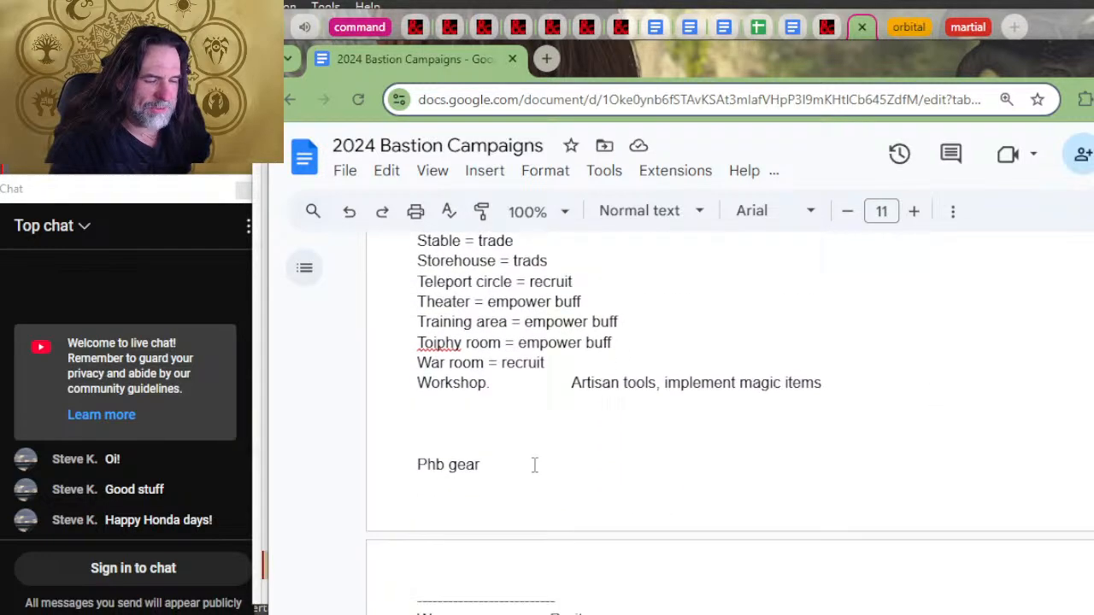
left_click(513, 404)
key("Return")
key("Return")
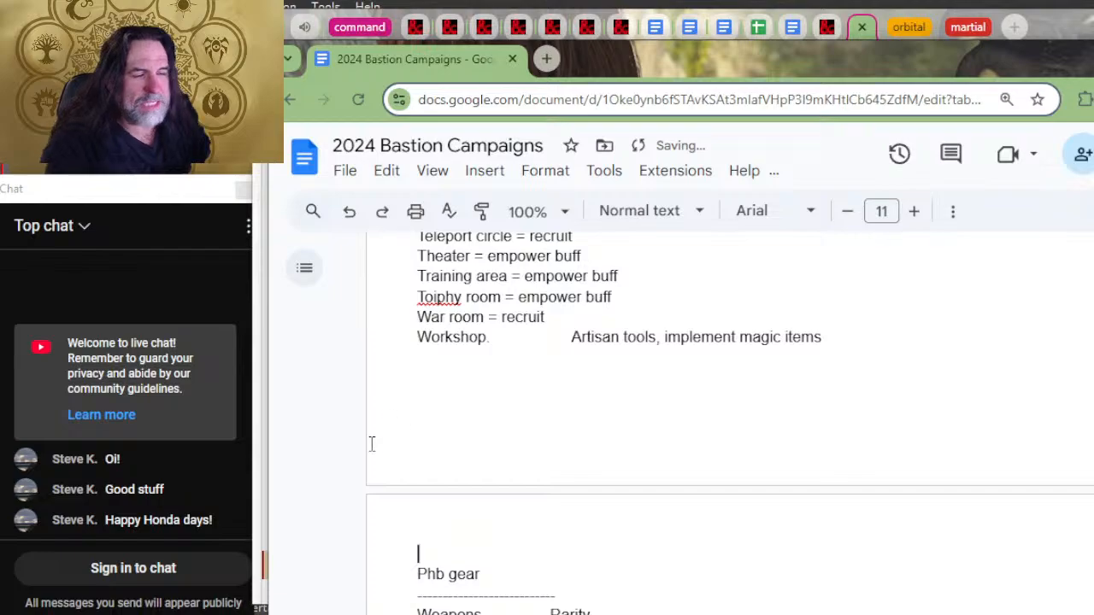
Step: Compare the facilities and creation orders list with the Workshop entry's tools and craft options on the D&D Beyond bastions page
scroll(432, 419, "up", 2)
scroll(504, 397, "up", 1)
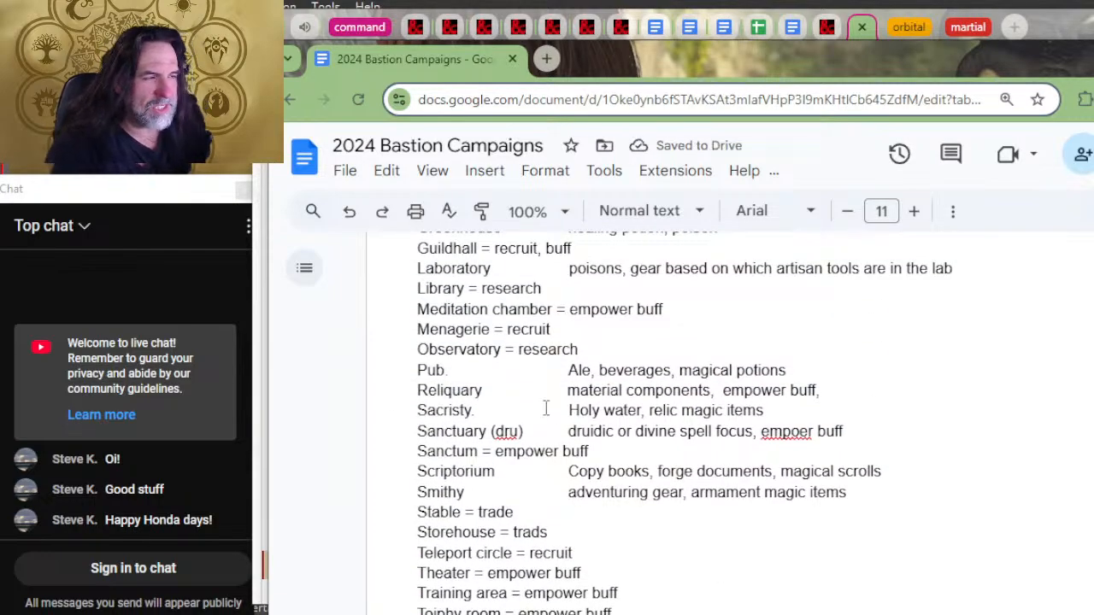
scroll(547, 406, "up", 4)
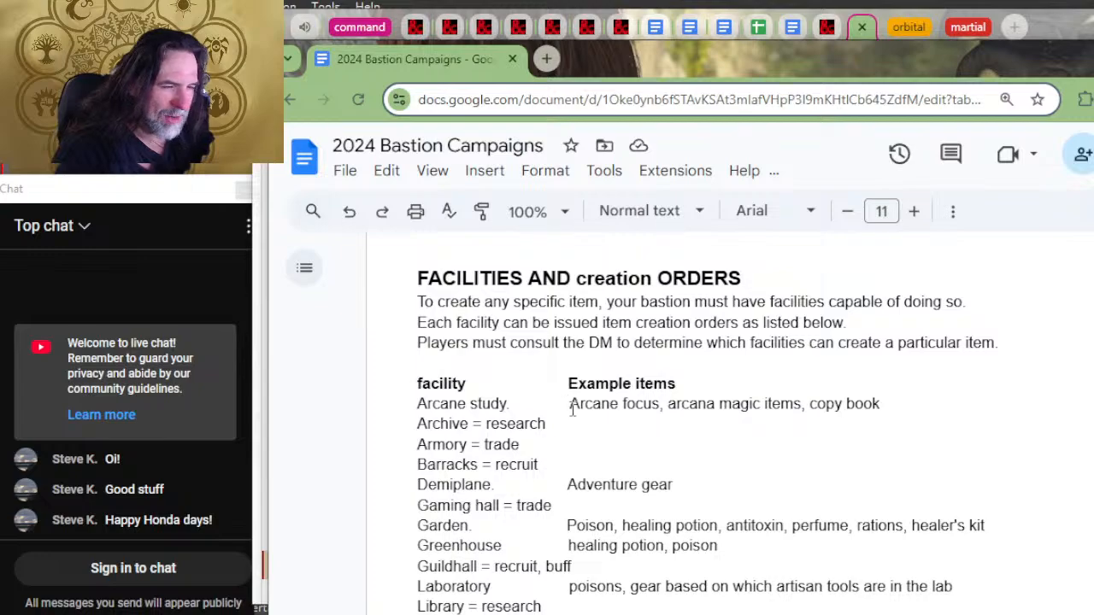
key("alt+Tab")
key("alt+Tab")
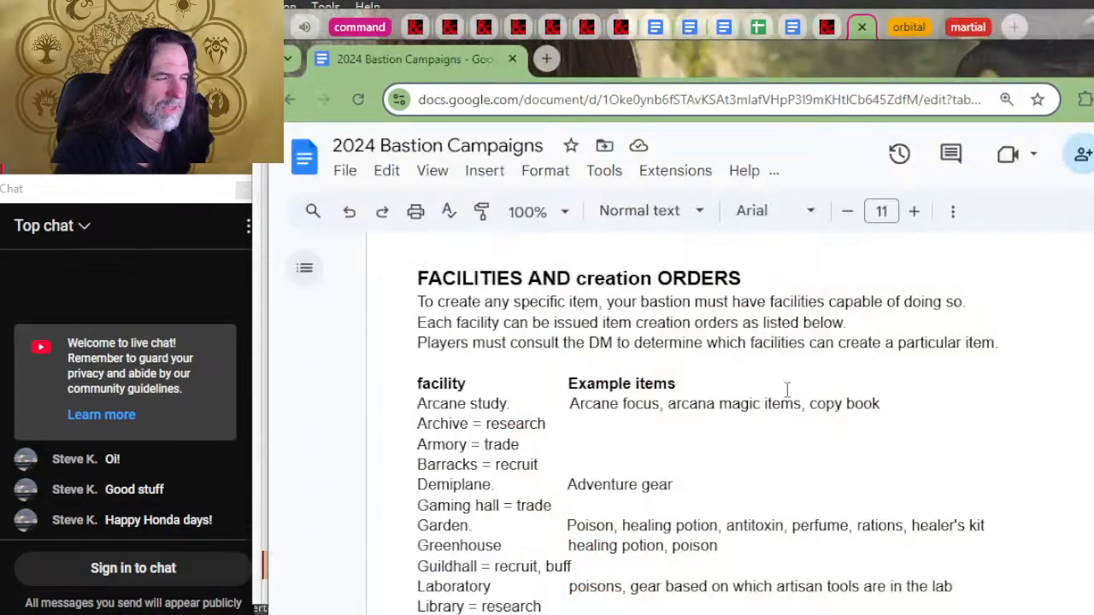
scroll(701, 361, "down", 5)
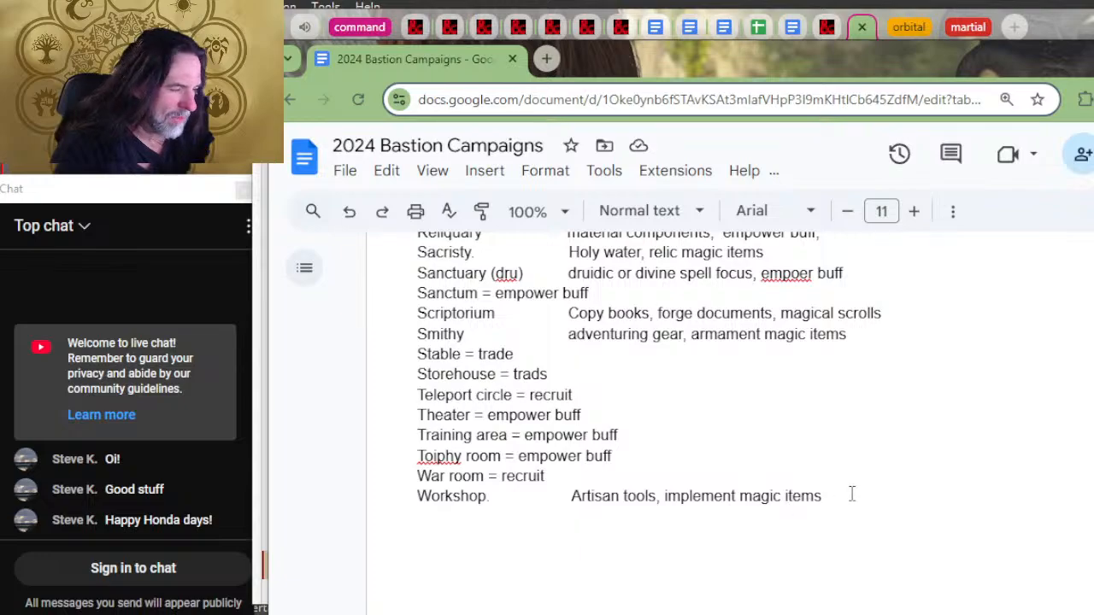
key("alt+Tab")
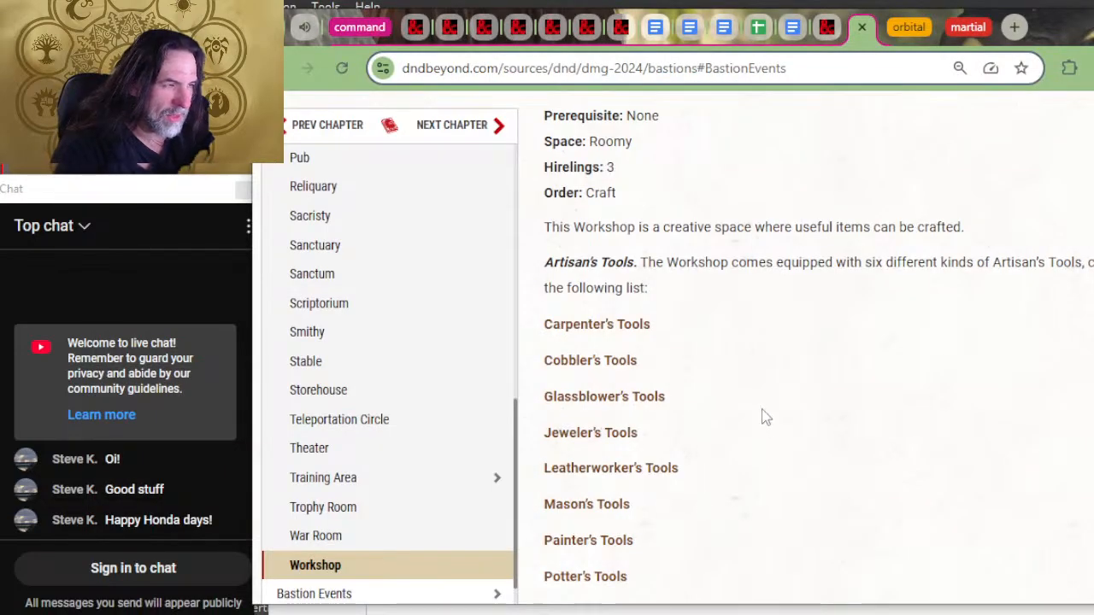
scroll(767, 416, "up", 2)
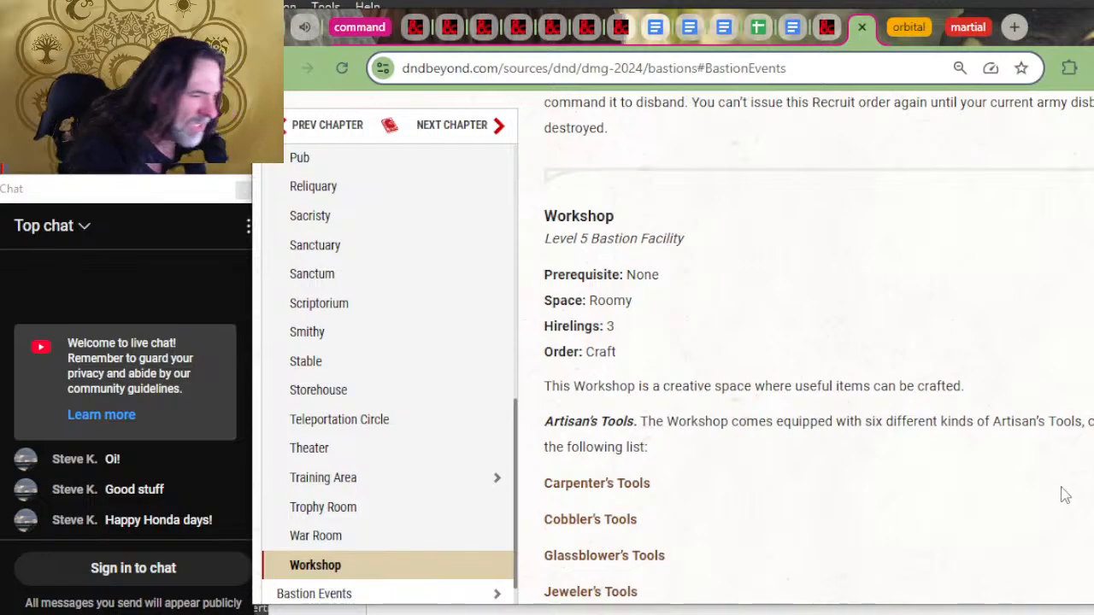
scroll(659, 403, "down", 5)
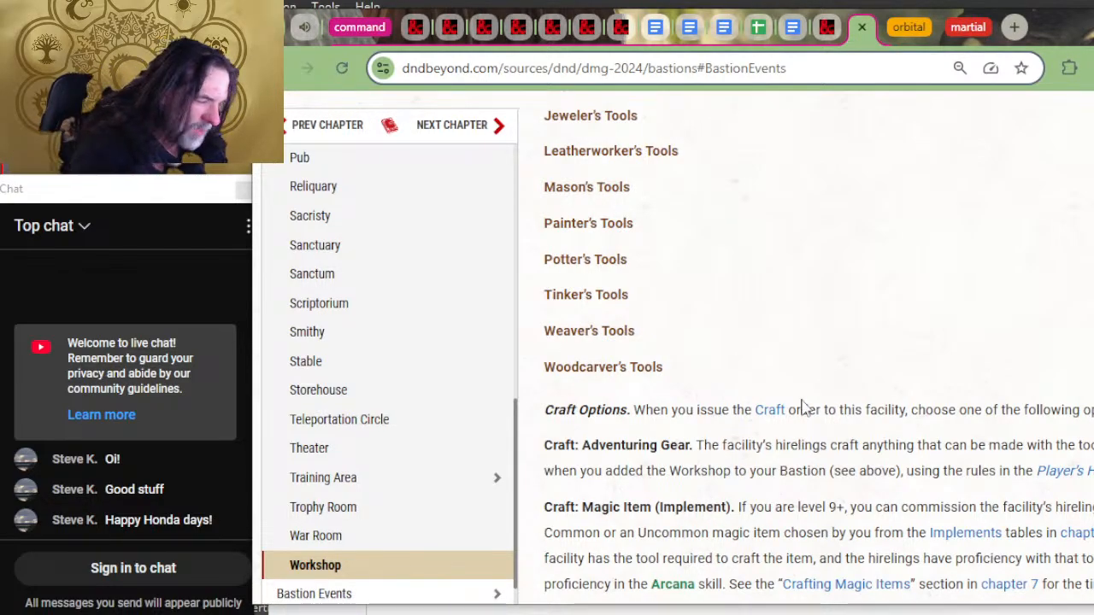
scroll(803, 409, "down", 2)
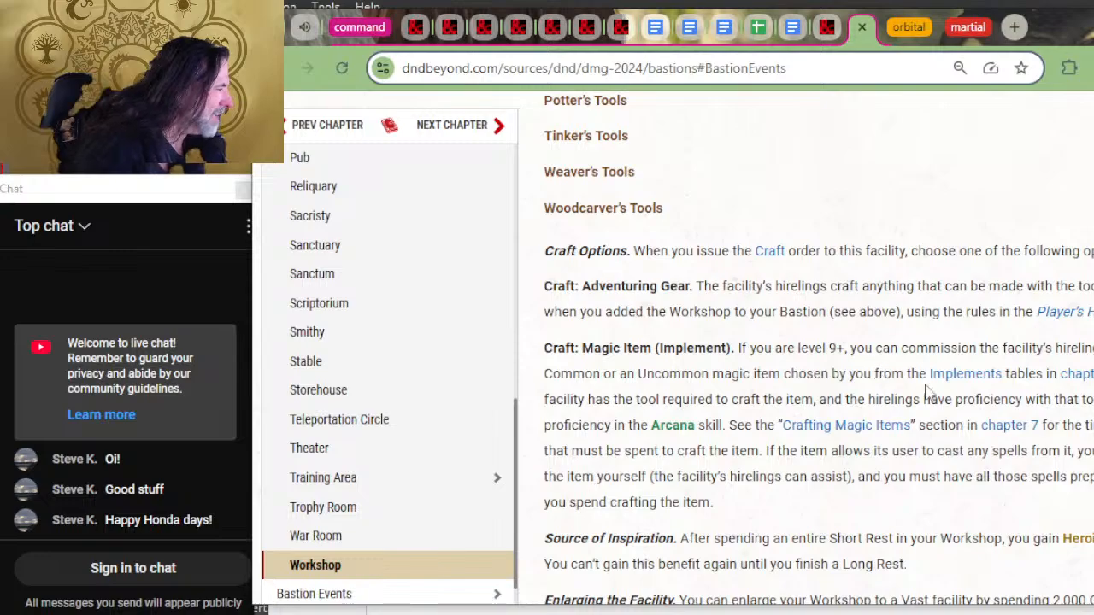
mouse_move(883, 376)
left_mouse_down()
mouse_move(1068, 366)
mouse_move(931, 373)
mouse_move(1036, 350)
mouse_move(876, 373)
left_mouse_up()
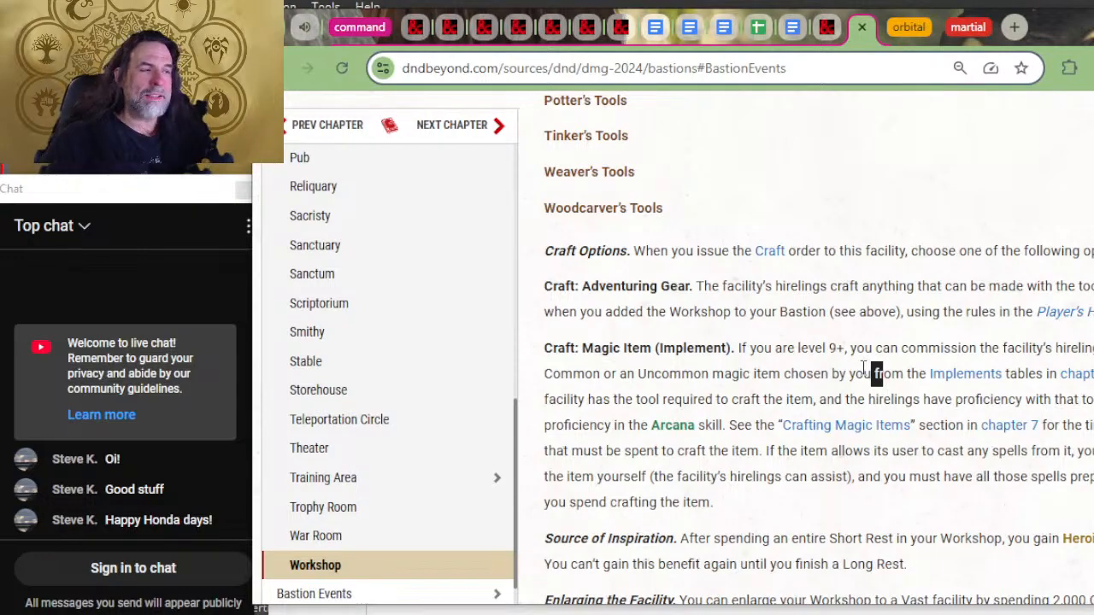
Step: Return to the 2024 Bastion Campaigns document and review the facilities' example items, from Arcane study to Scriptorium
key("alt+Tab")
scroll(615, 362, "up", 3)
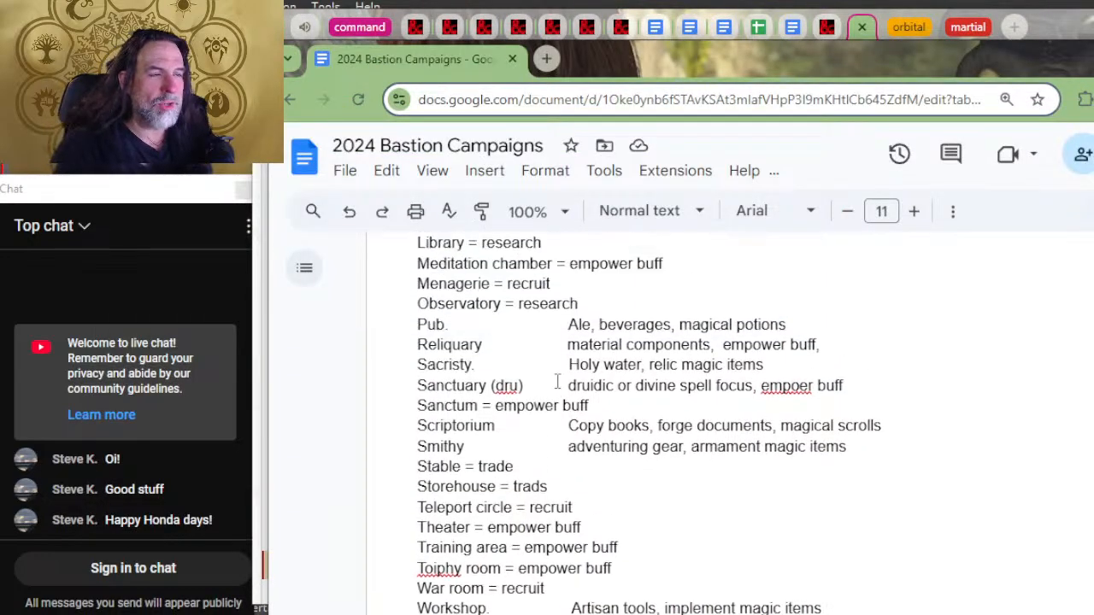
scroll(614, 362, "up", 5)
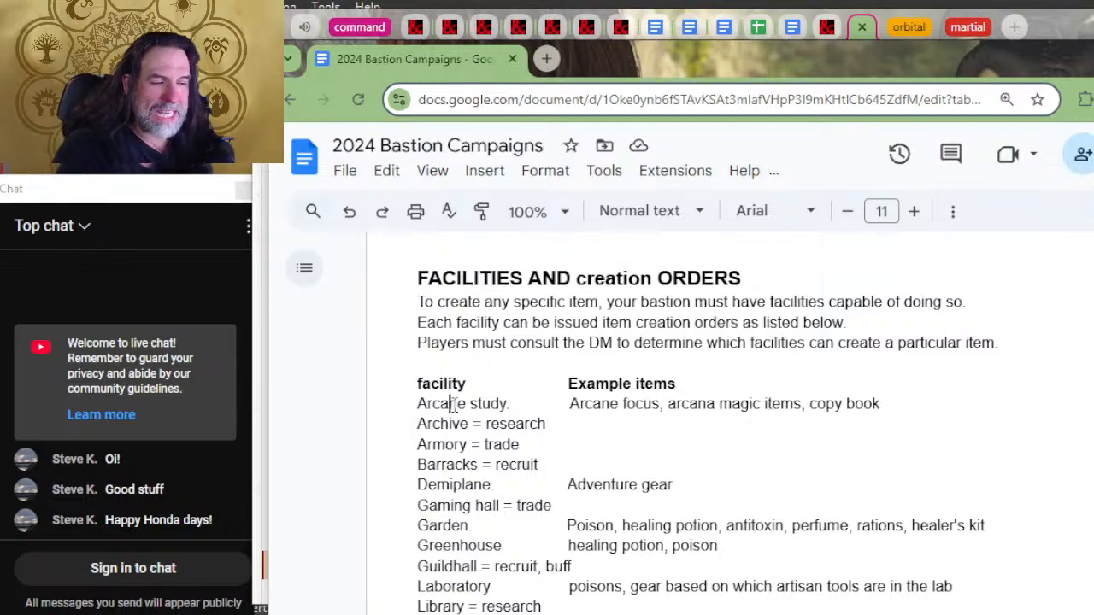
left_click_drag(454, 403, 598, 395)
left_click(598, 410)
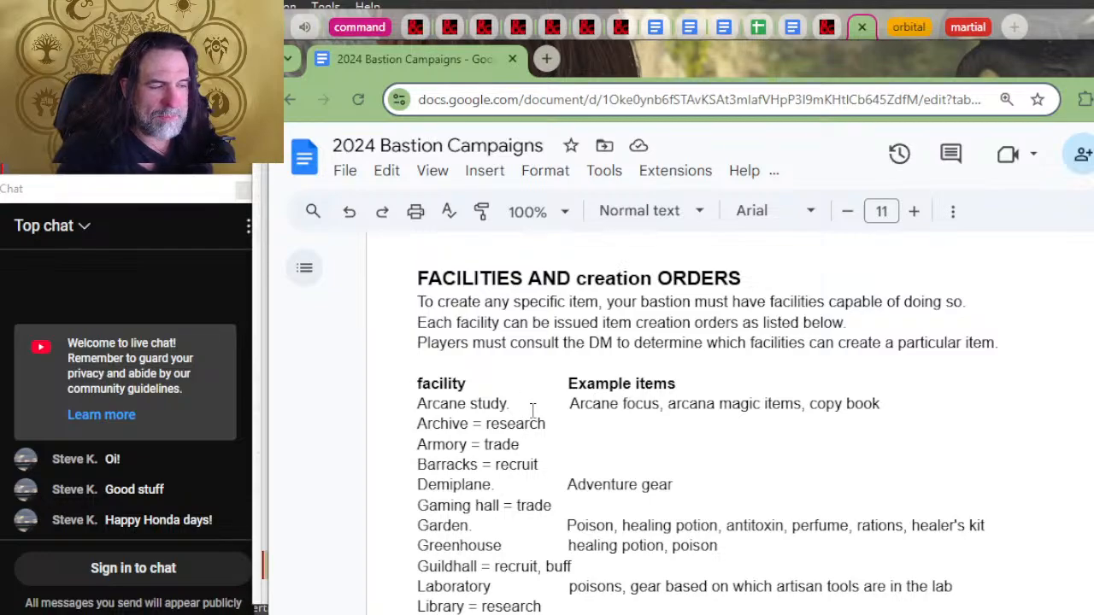
scroll(624, 377, "down", 2)
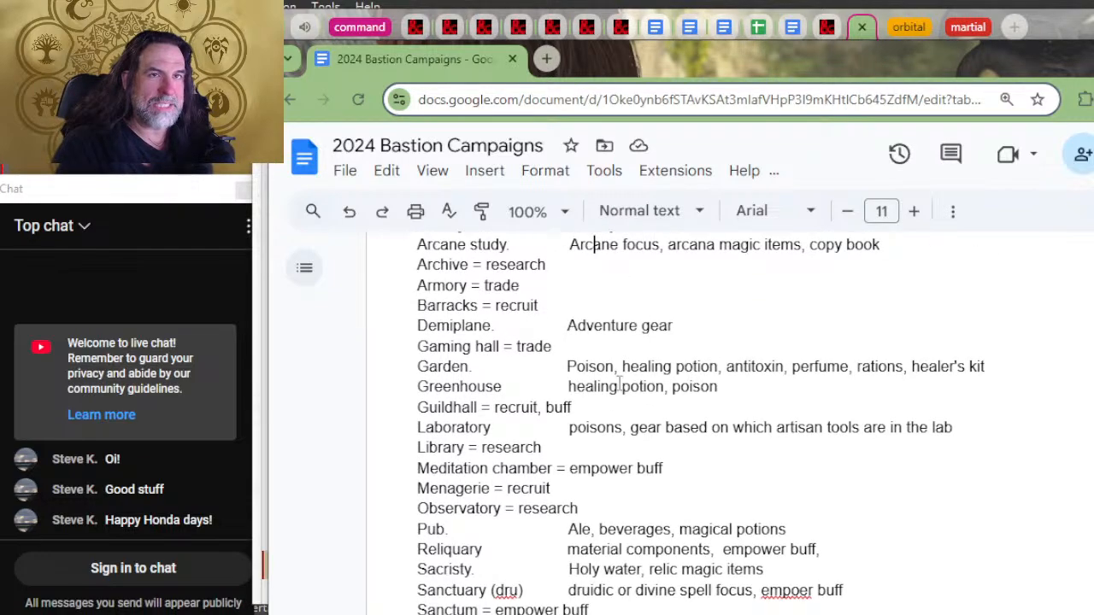
left_click_drag(611, 247, 592, 247)
left_click(592, 248)
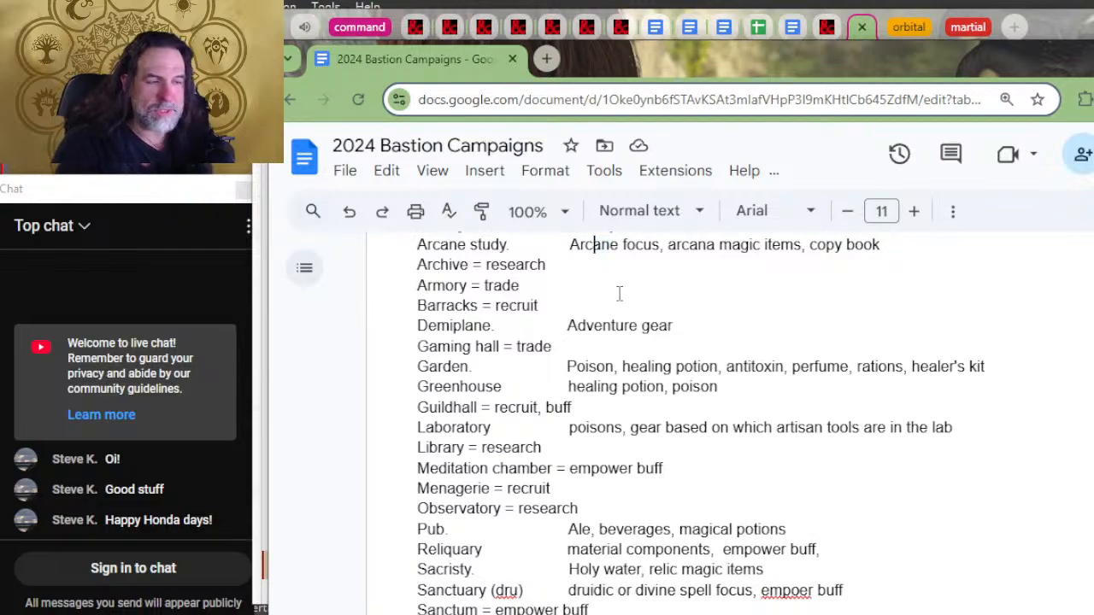
scroll(647, 434, "down", 5)
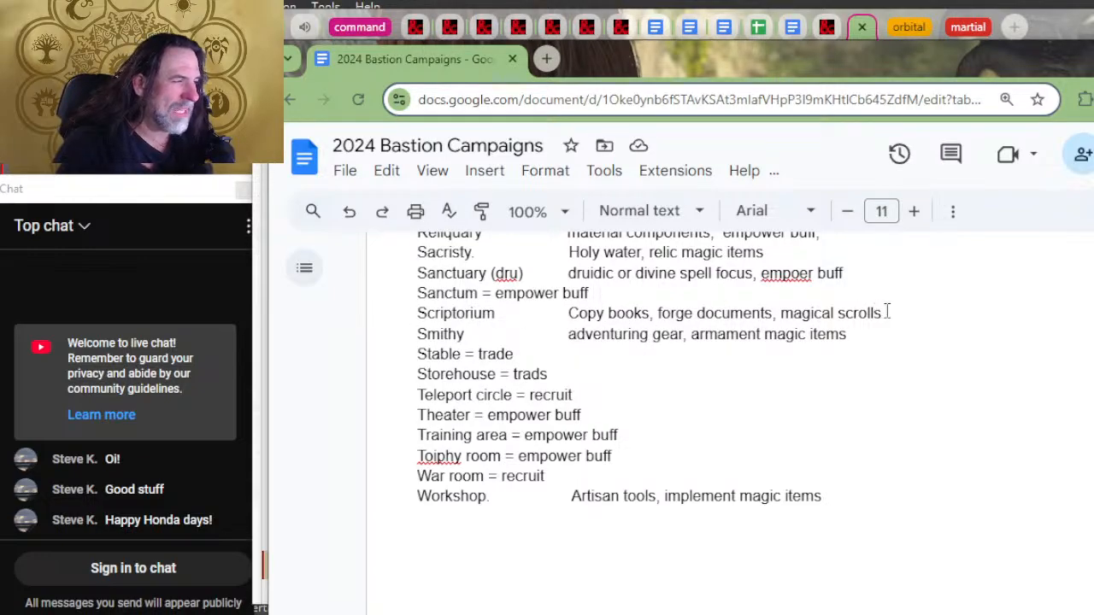
left_click_drag(887, 313, 809, 322)
left_click_drag(792, 316, 815, 317)
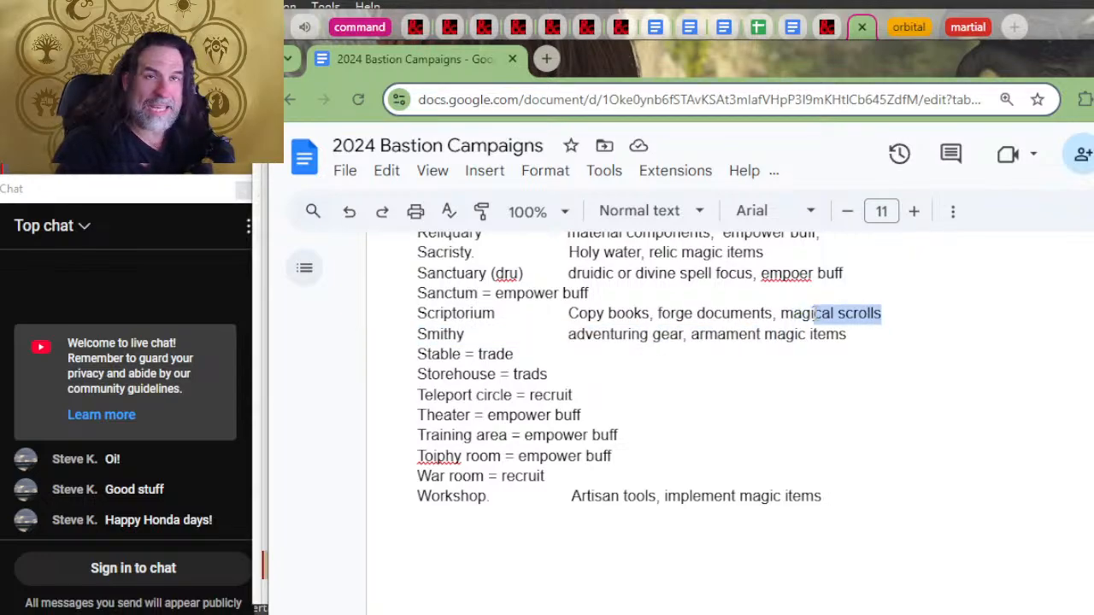
left_click(503, 318)
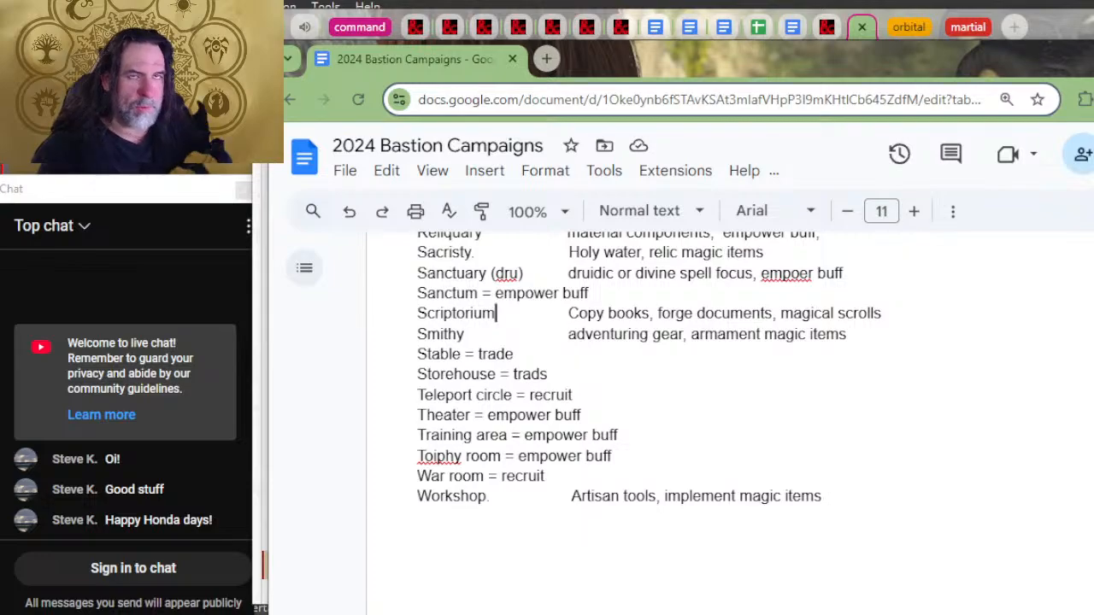
Step: Switch to the YouTube livestream page and check its description and video player, returning to the campaign document
left_click(393, 12)
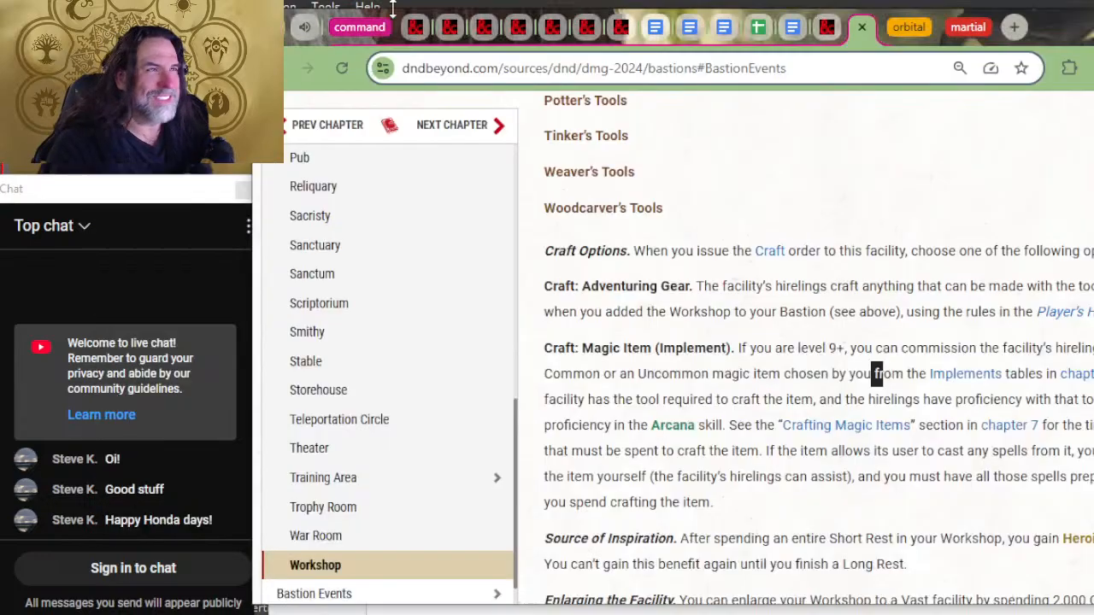
key("alt+Tab")
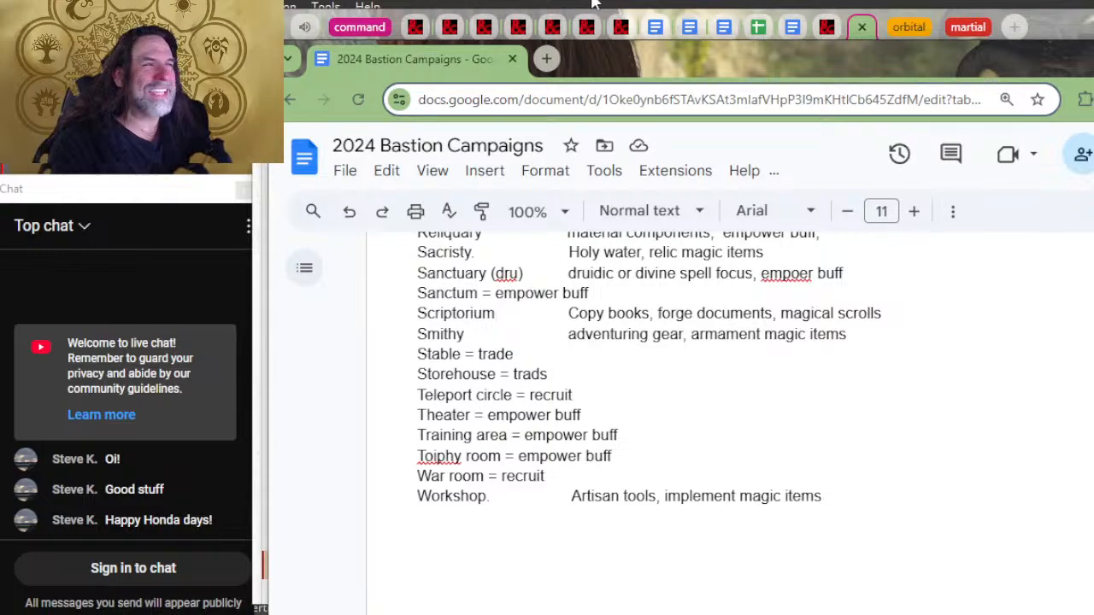
left_click(478, 12)
left_click(304, 28)
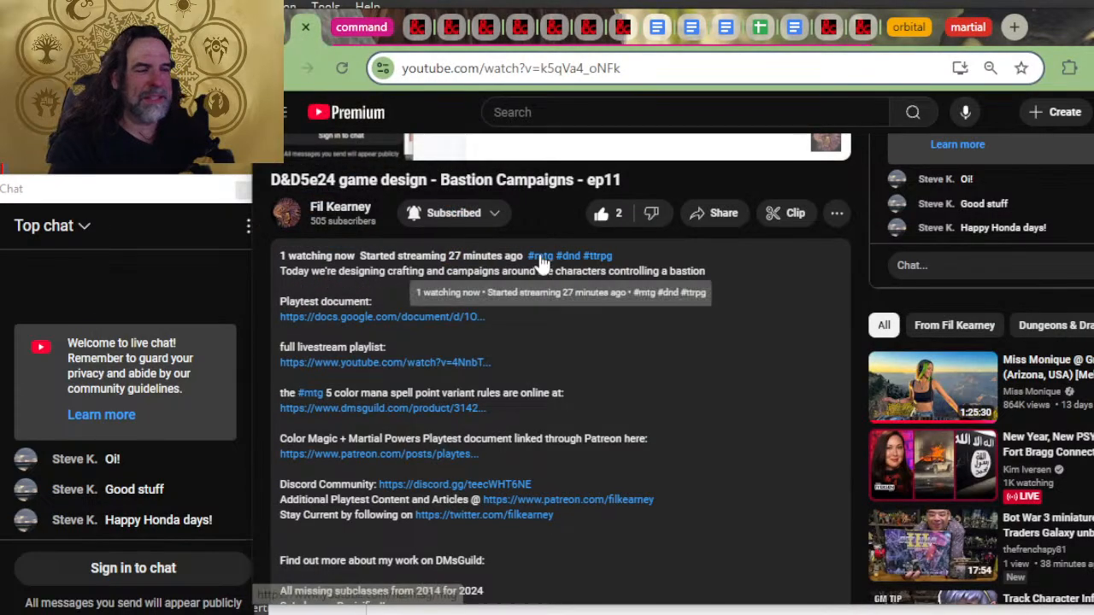
scroll(513, 341, "up", 5)
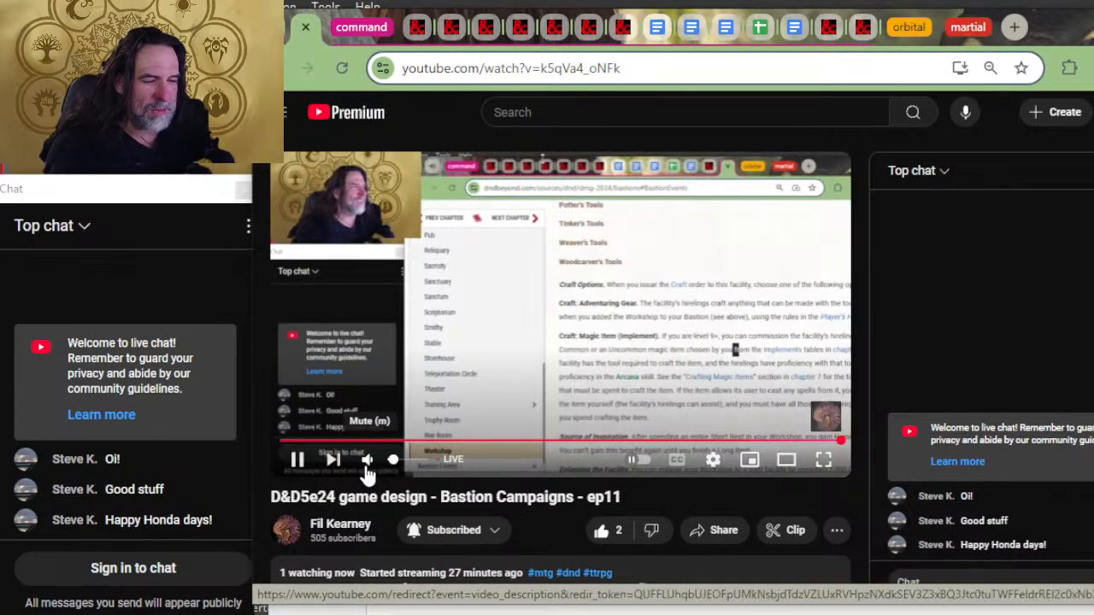
key("alt+Tab")
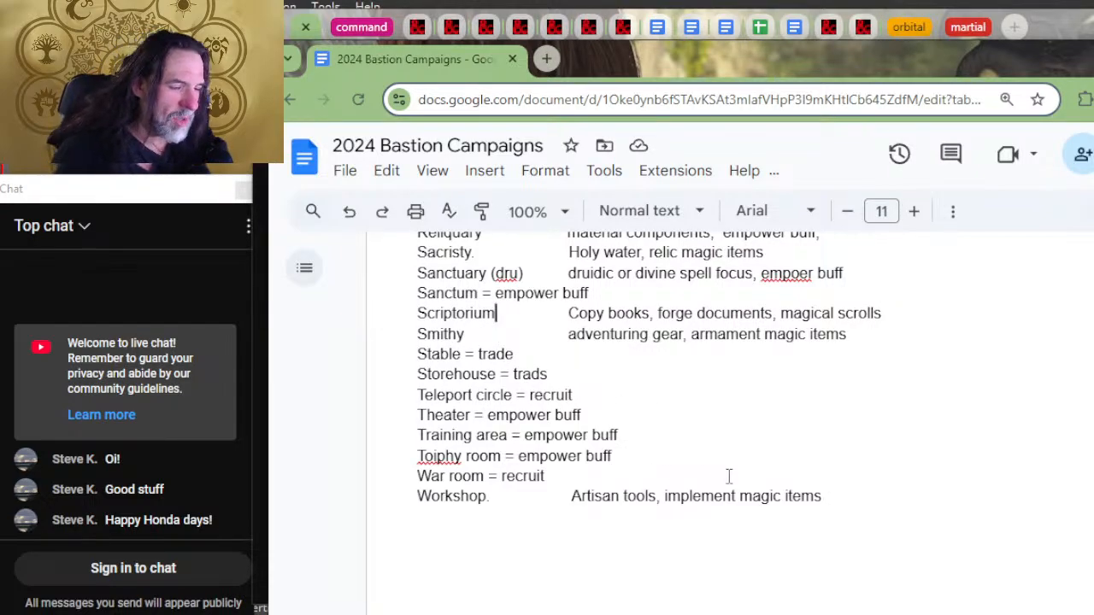
Step: Add "research," before "empower buff" on the Toiphy room line of the facilities list
scroll(728, 465, "down", 2)
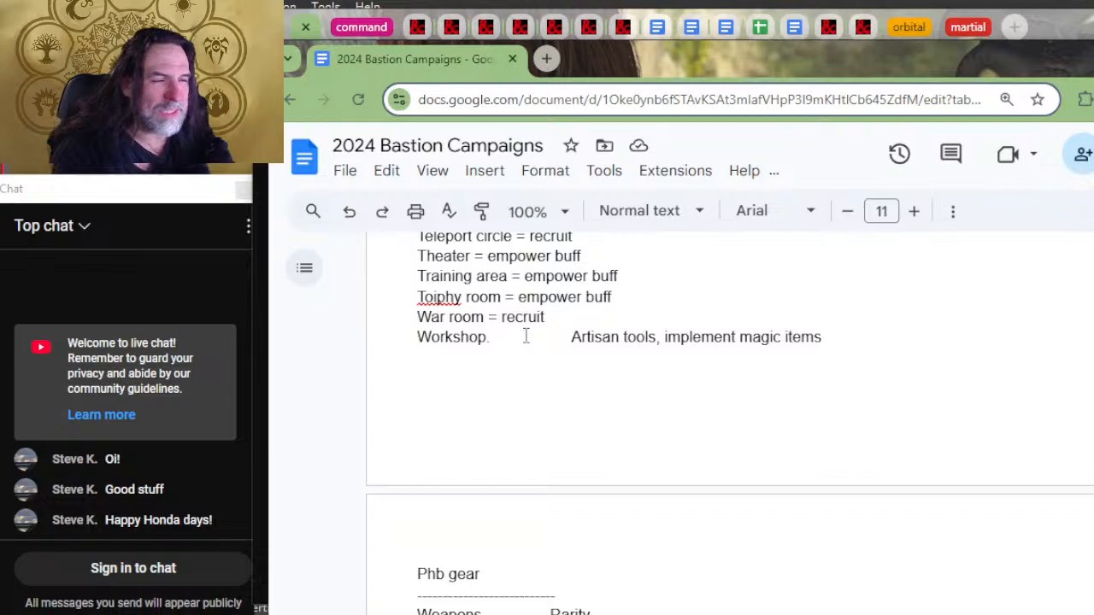
scroll(543, 300, "up", 2)
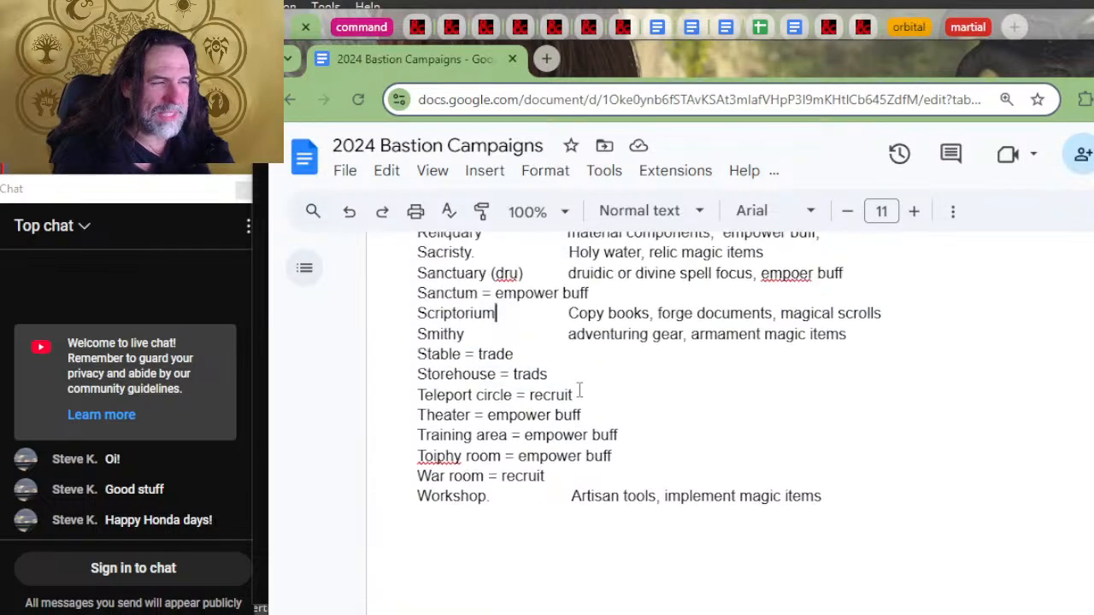
left_click(502, 456)
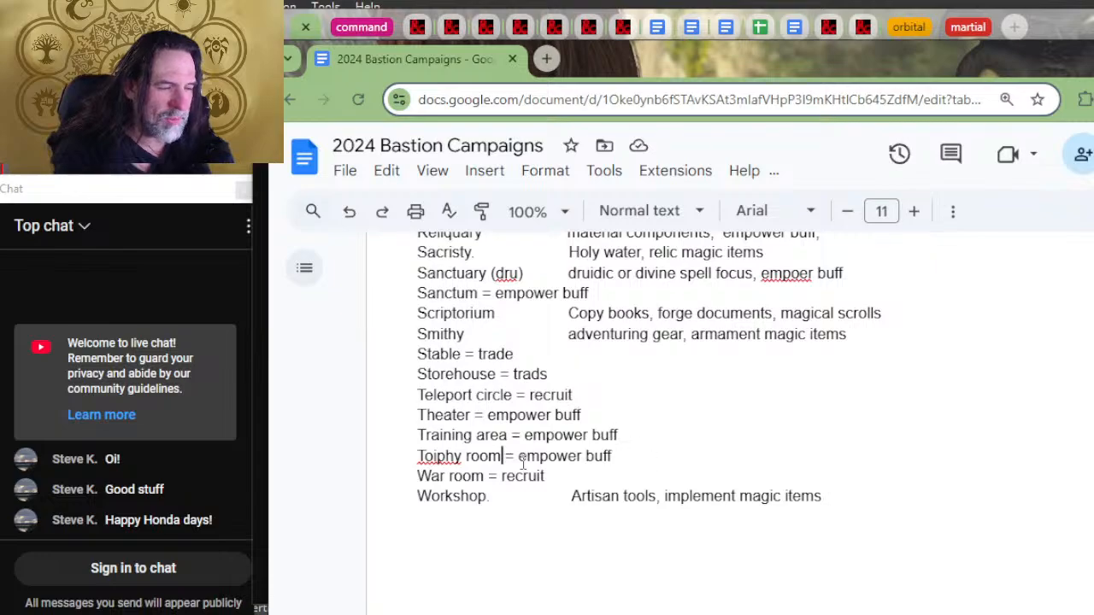
left_click(520, 457)
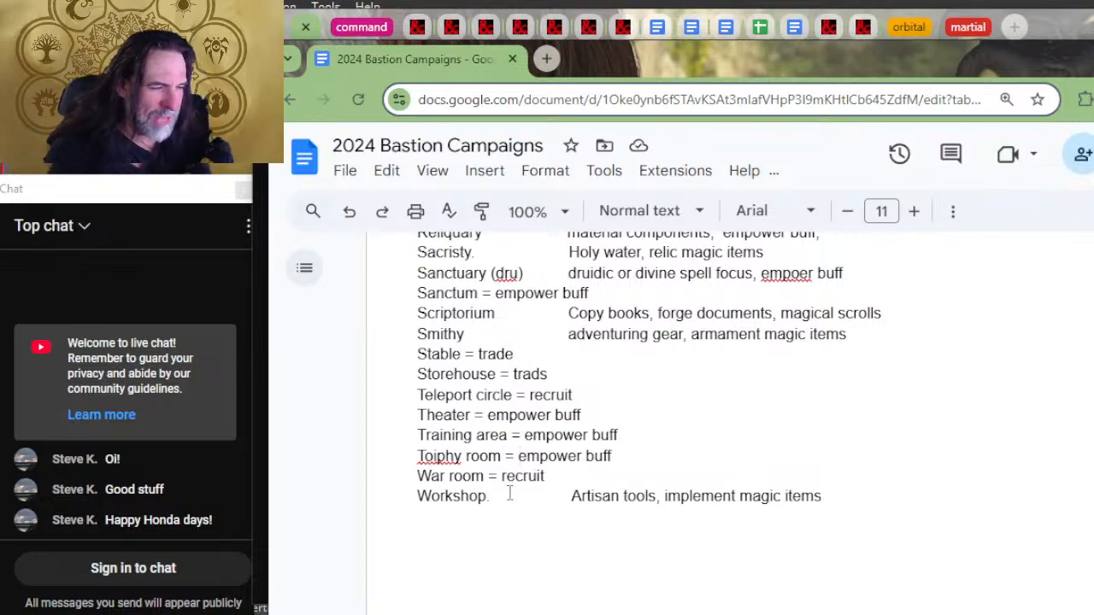
type("rec")
key("BackSpace")
key("BackSpace")
key("BackSpace")
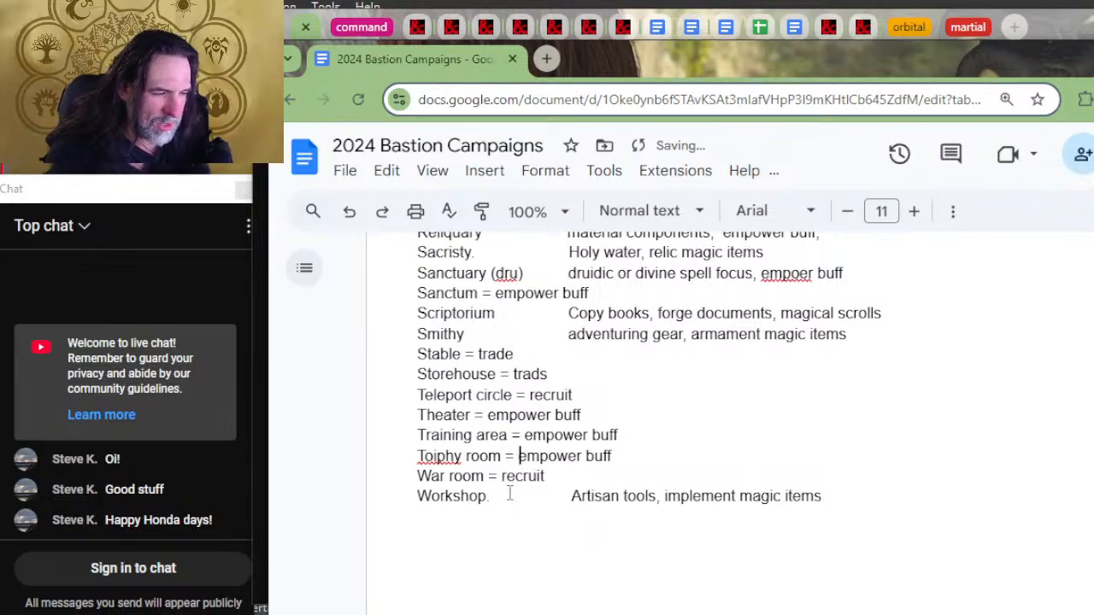
type("research,")
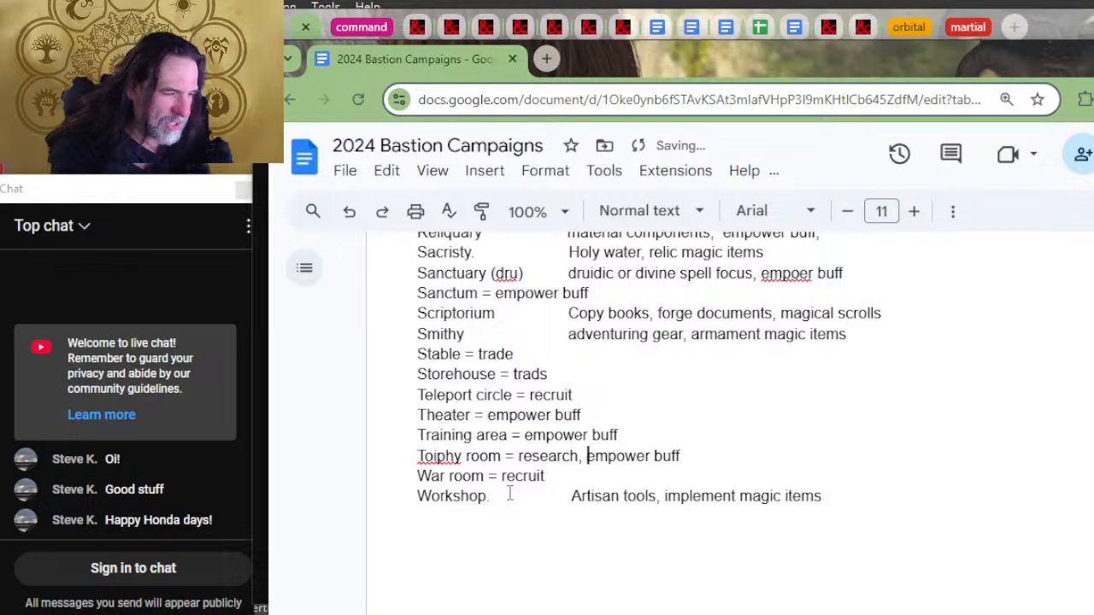
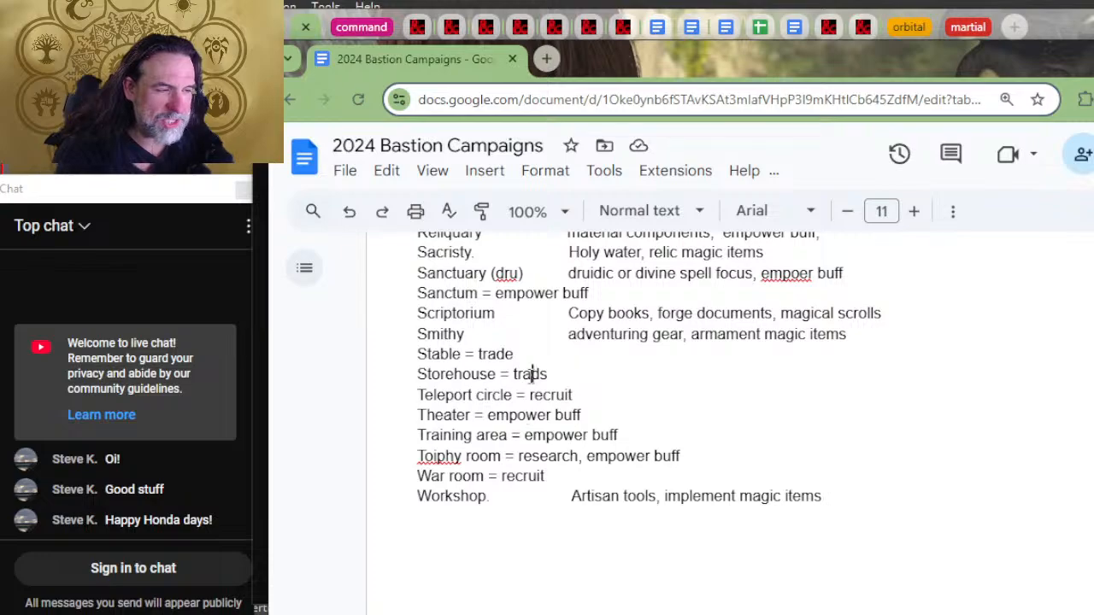
Step: Review the order types assigned to the facilities from Stable to Toiphy room, highlighting the Toiphy room's empower buff entry
left_click(508, 357)
left_click(524, 373)
left_click(566, 396)
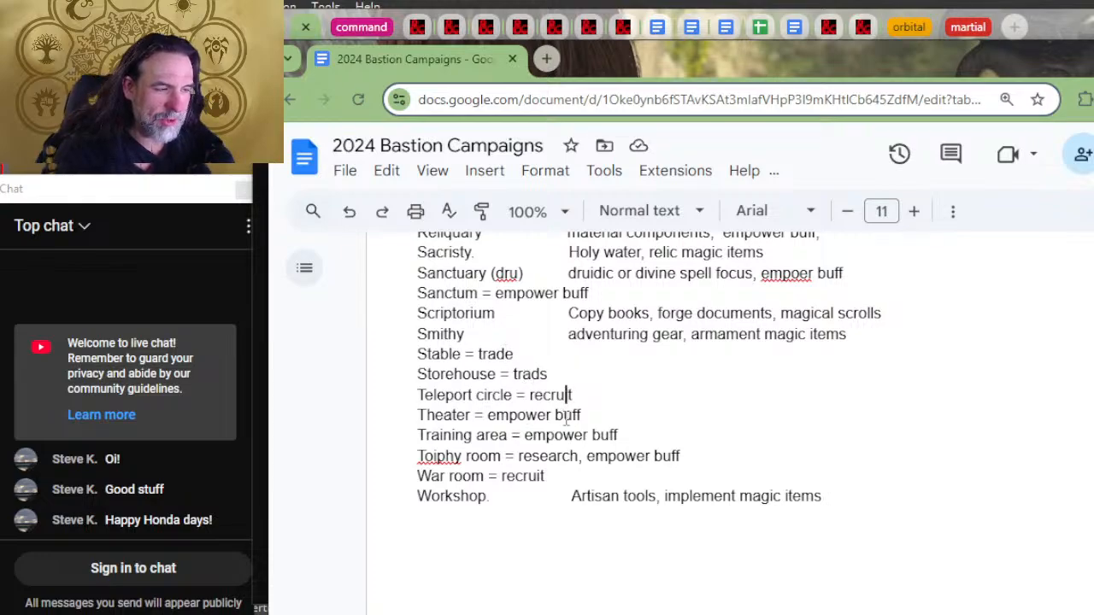
left_click(565, 415)
left_click(555, 435)
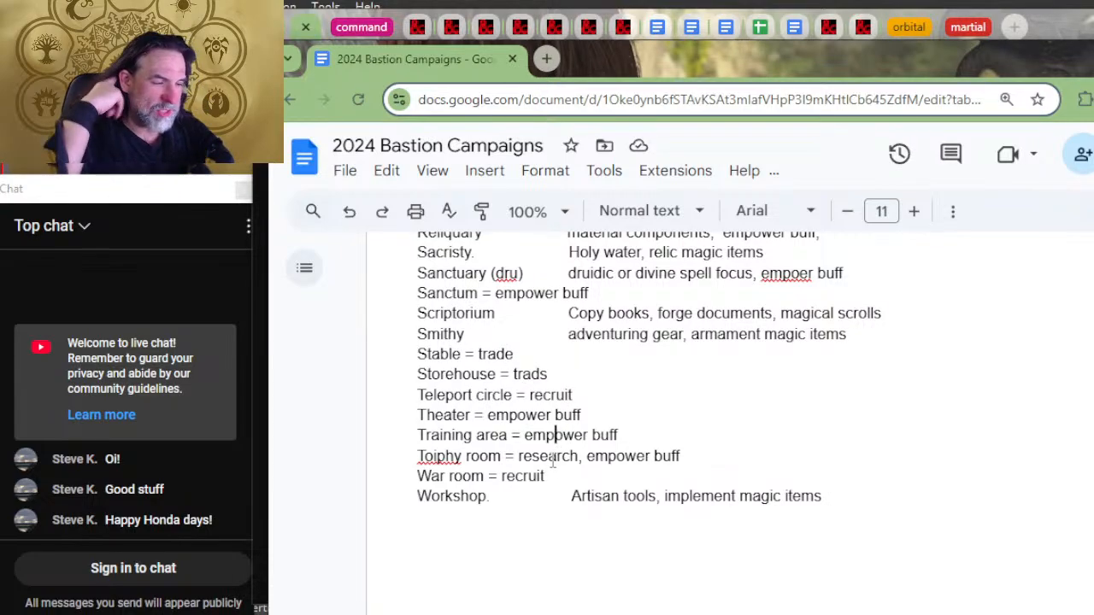
left_click(550, 458)
left_click(510, 459)
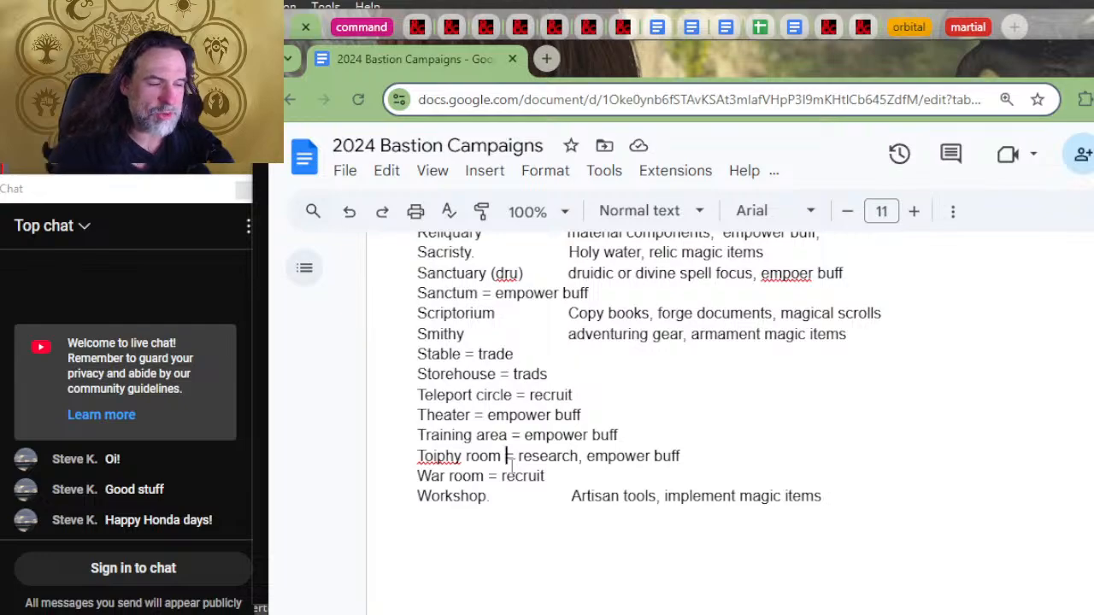
left_click_drag(697, 455, 612, 456)
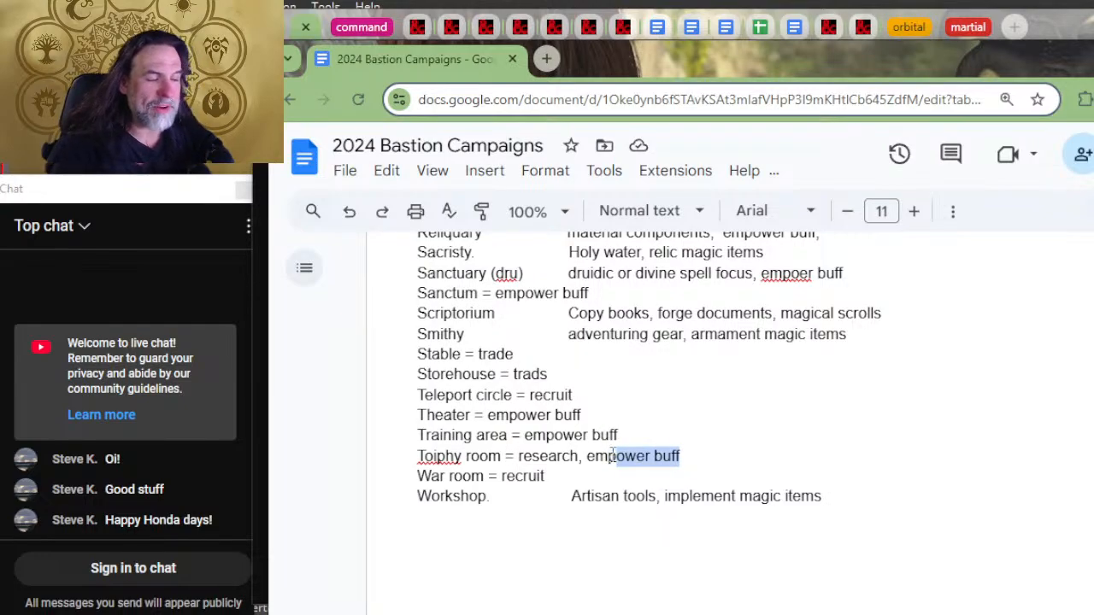
left_click_drag(681, 459, 708, 460)
left_click(709, 460)
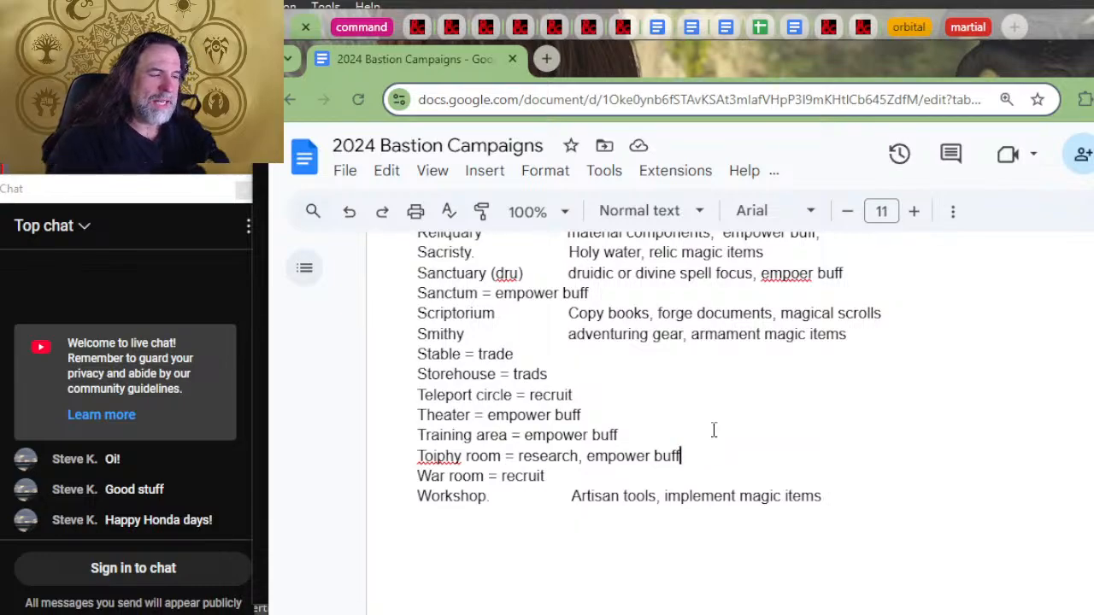
left_click(713, 430)
Step: Read through the facilities and creation orders section, from its introduction to the Workshop line
scroll(714, 431, "up", 8)
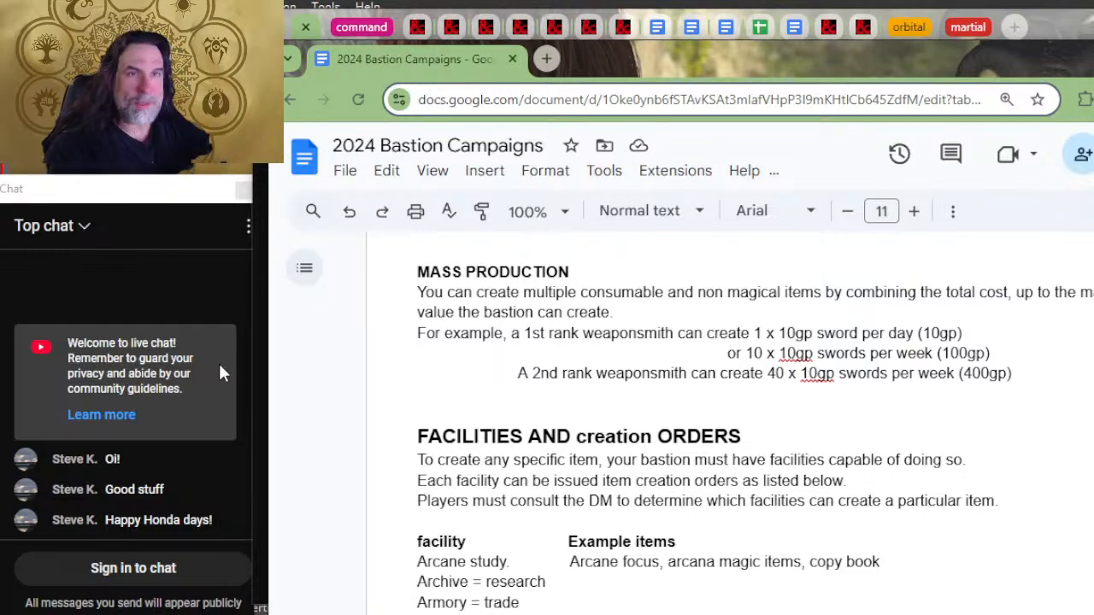
scroll(325, 347, "down", 4)
scroll(281, 347, "down", 2)
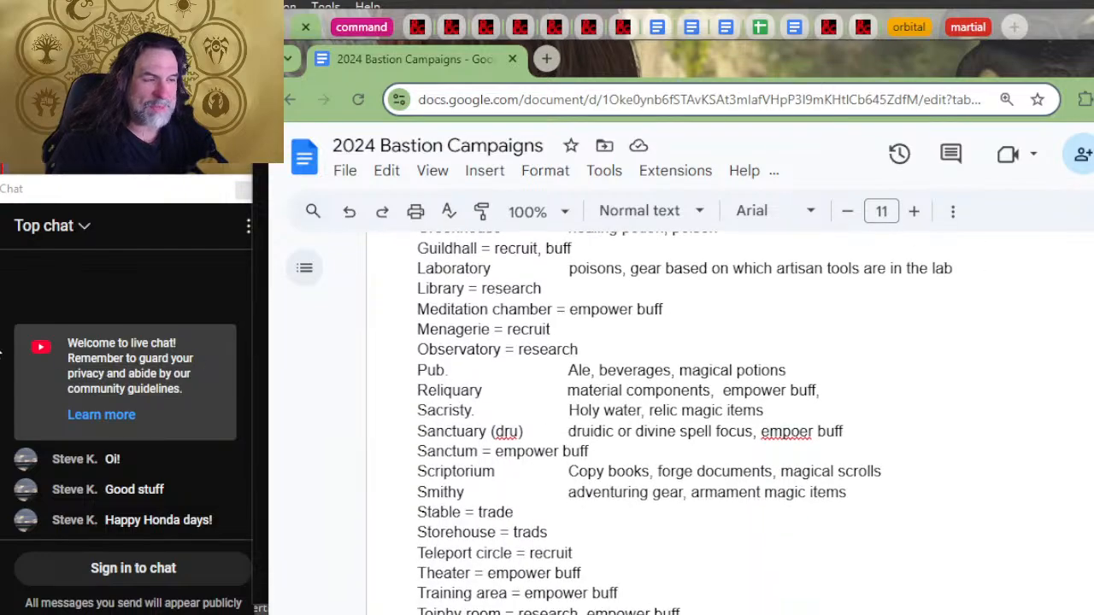
scroll(530, 427, "down", 2)
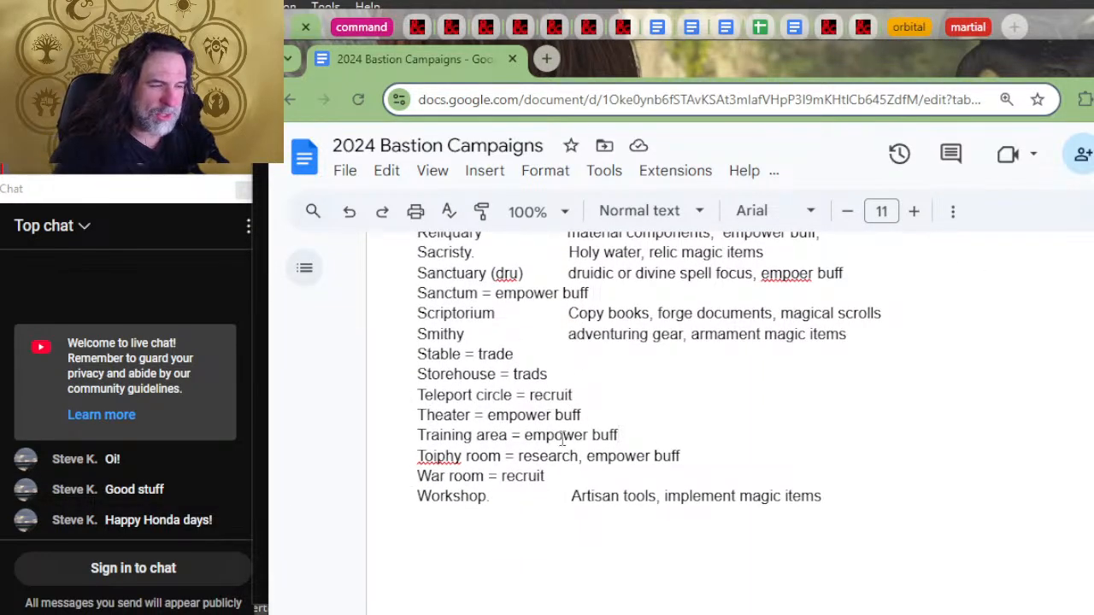
scroll(534, 425, "up", 2)
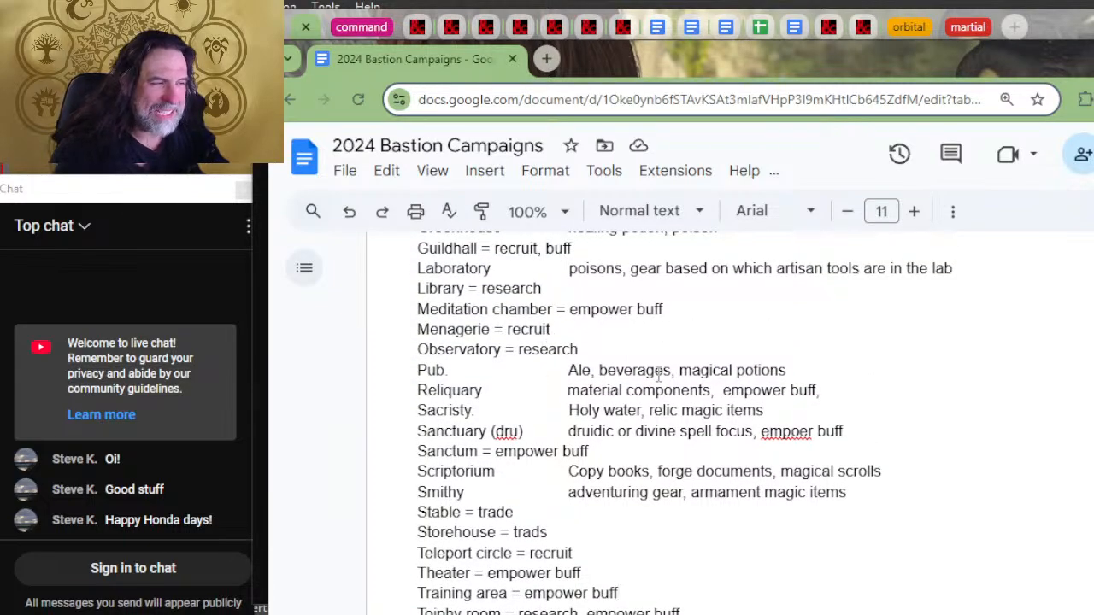
scroll(598, 401, "up", 2)
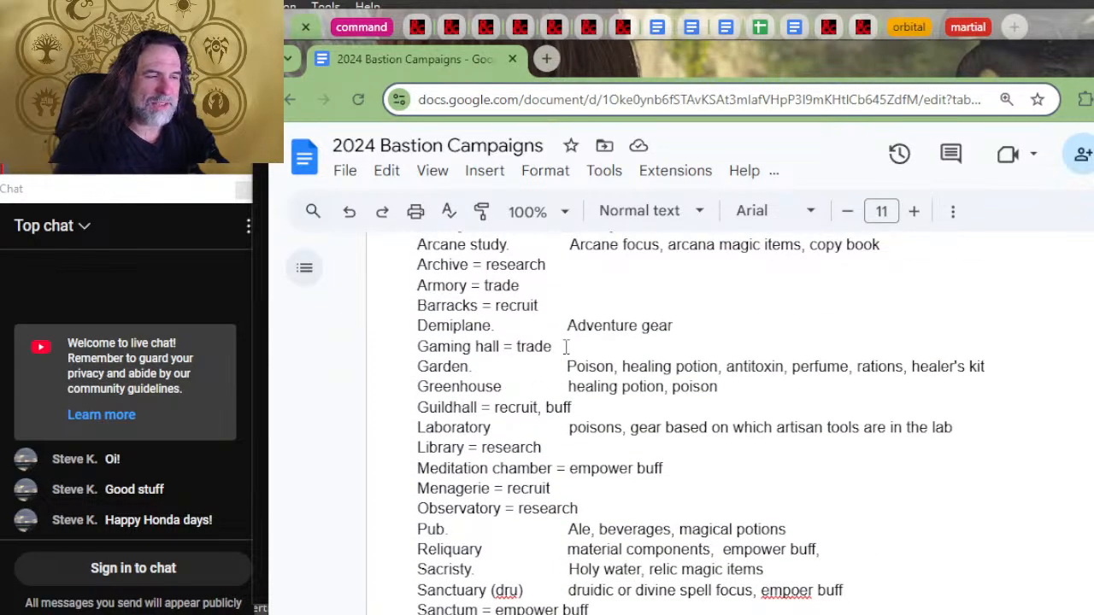
scroll(579, 312, "up", 2)
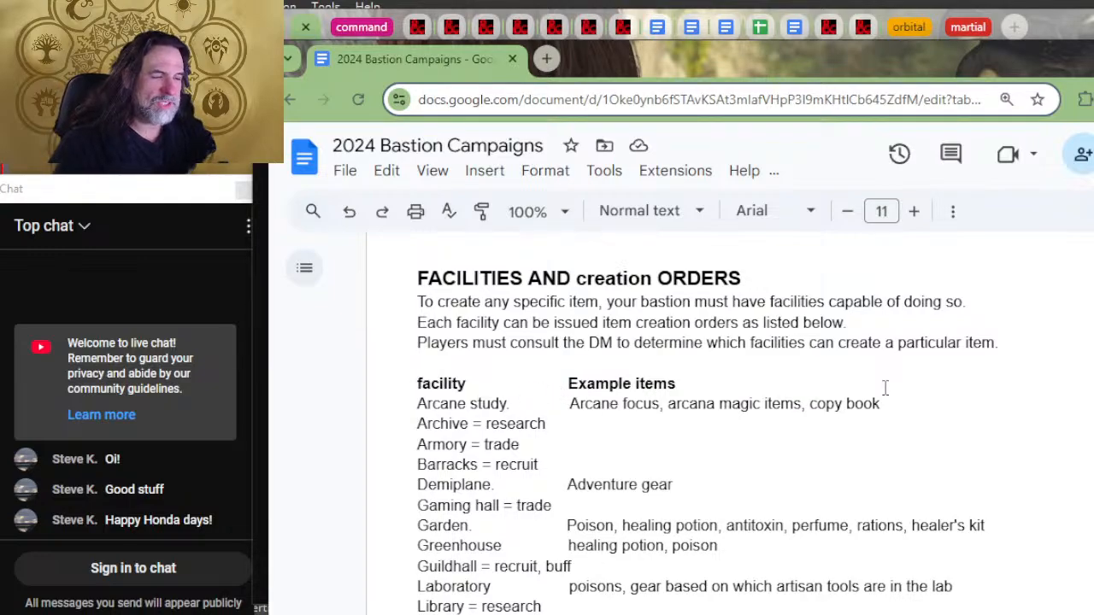
Step: Correct the misspelled "empoer" to "empower" on the Sanctuary line of the facilities list
scroll(493, 450, "down", 1)
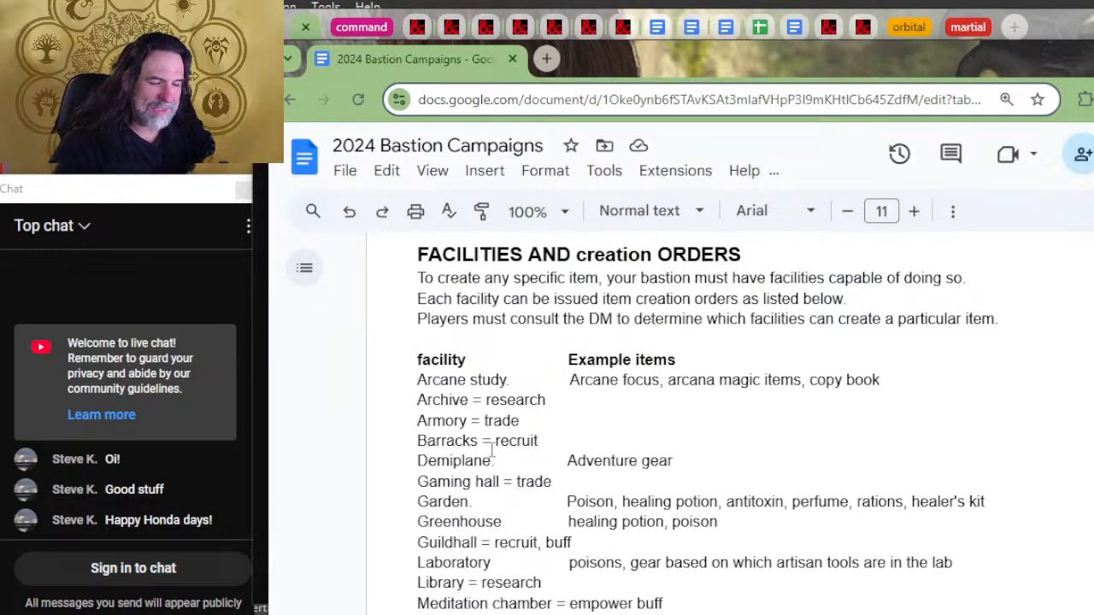
scroll(493, 450, "down", 2)
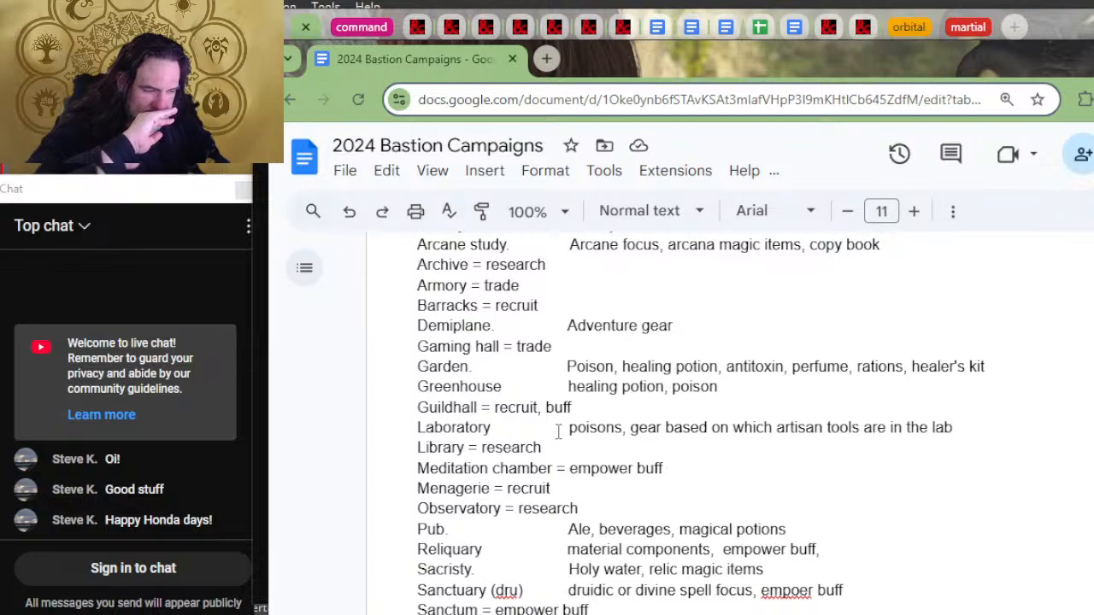
scroll(558, 431, "down", 2)
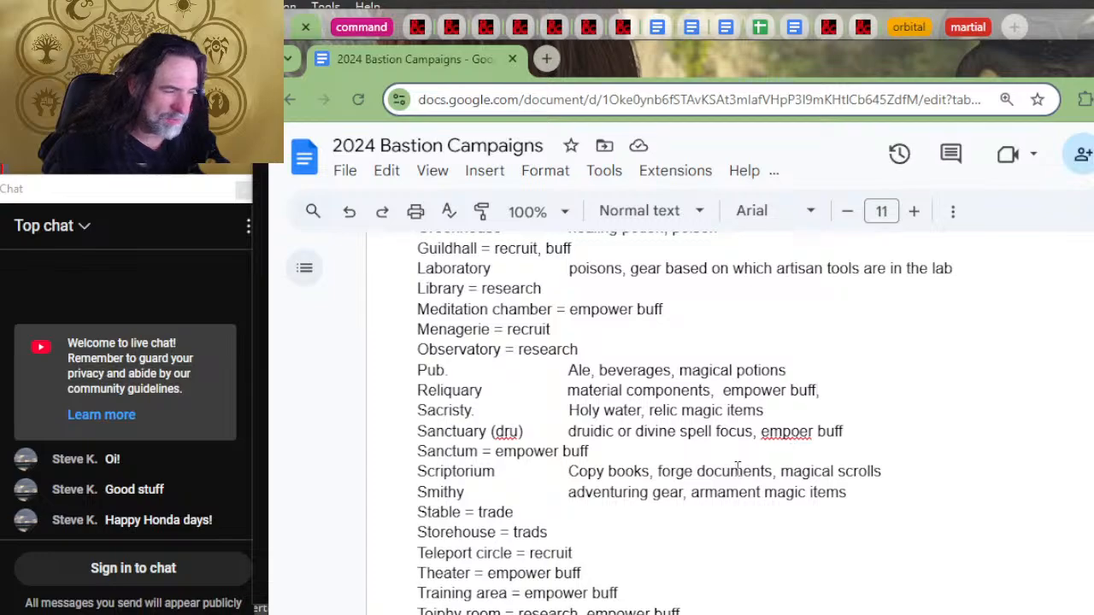
left_click(799, 432)
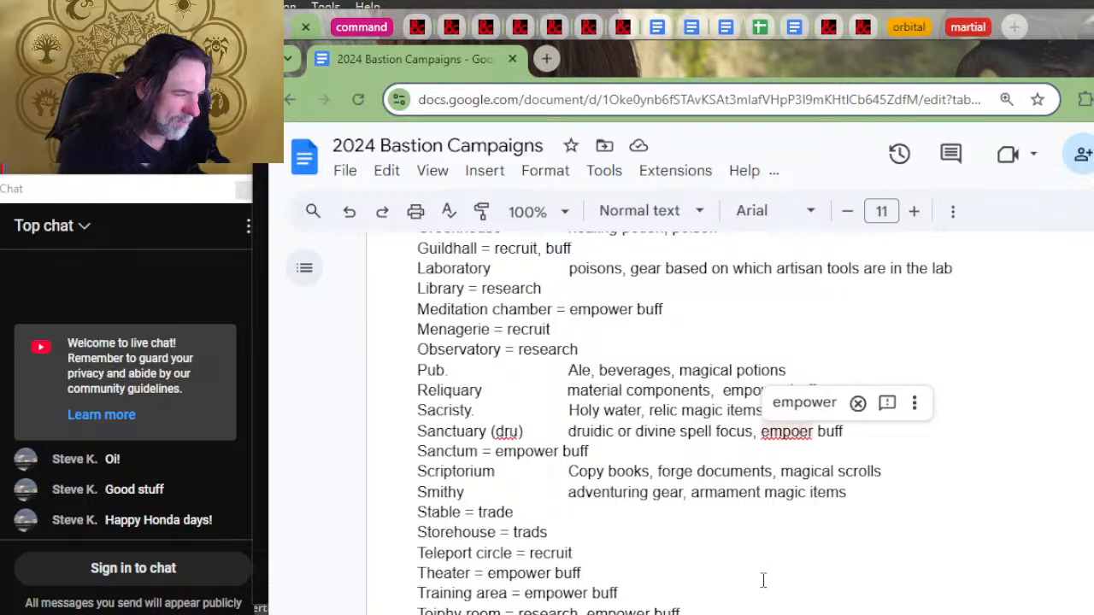
type("w")
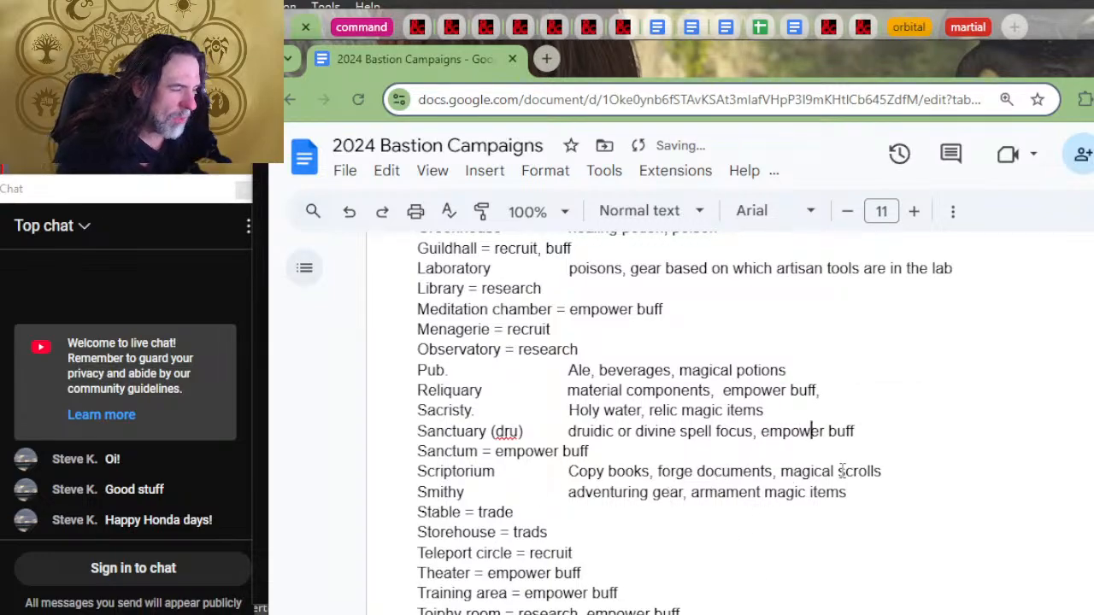
Step: Highlight the Scriptorium's magical scrolls entry and look through the gear rarity lists and the craft, empower, harvest, research and recruit order rules
left_click_drag(883, 471, 803, 485)
left_click_drag(833, 470, 781, 471)
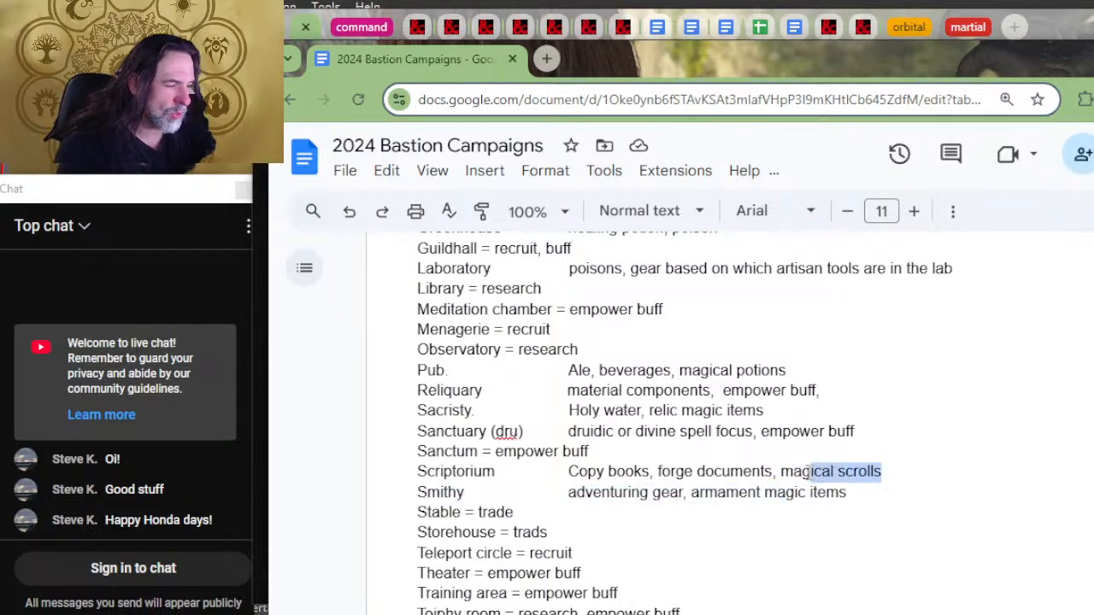
scroll(738, 500, "up", 15)
scroll(675, 472, "down", 20)
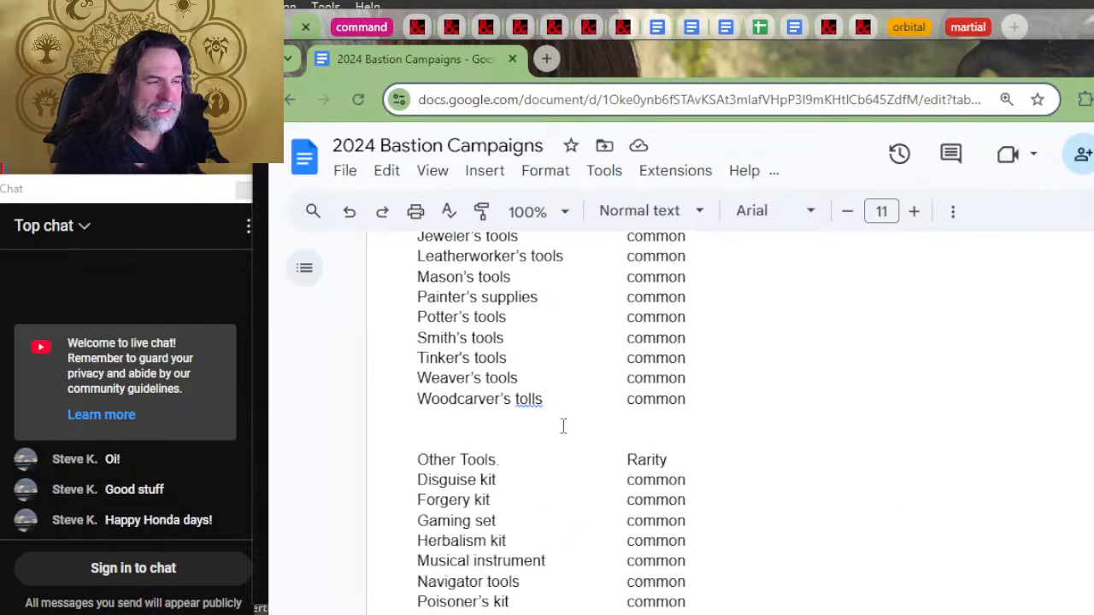
scroll(641, 424, "down", 20)
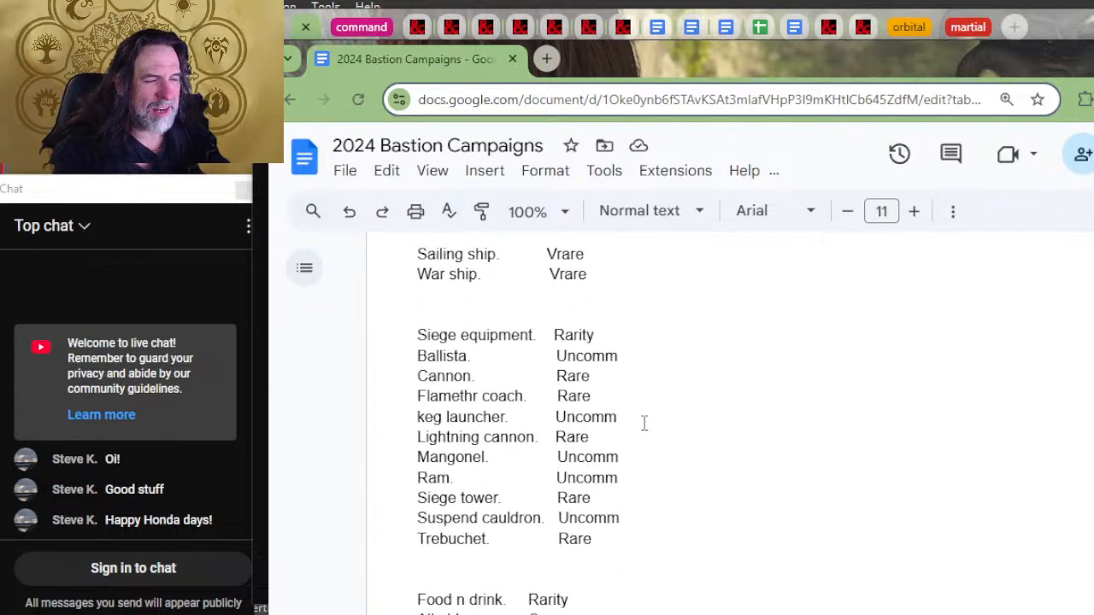
scroll(649, 425, "down", 15)
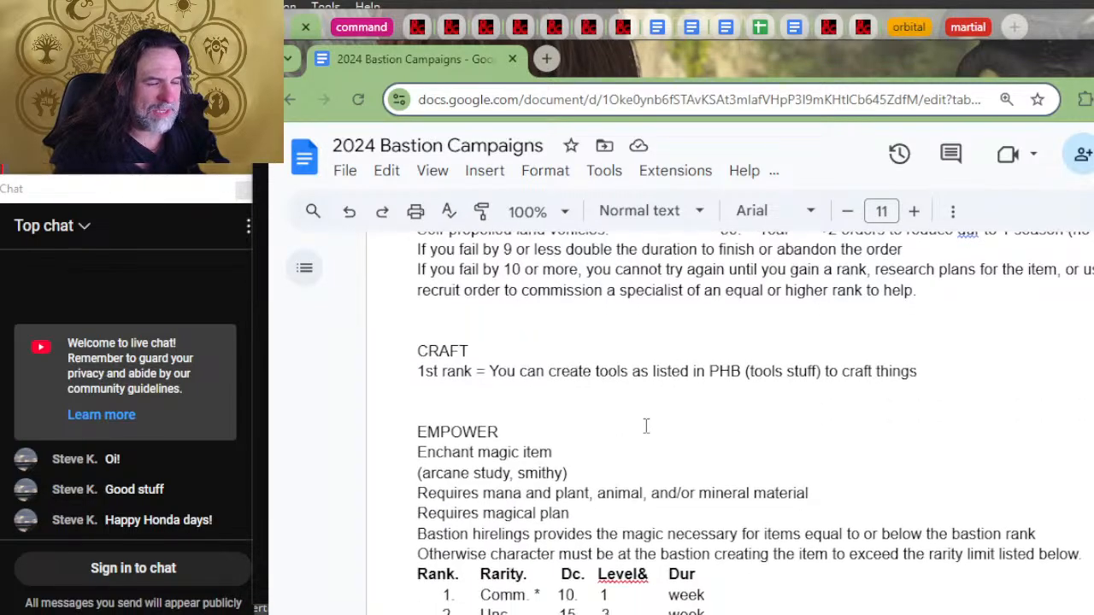
scroll(663, 453, "down", 20)
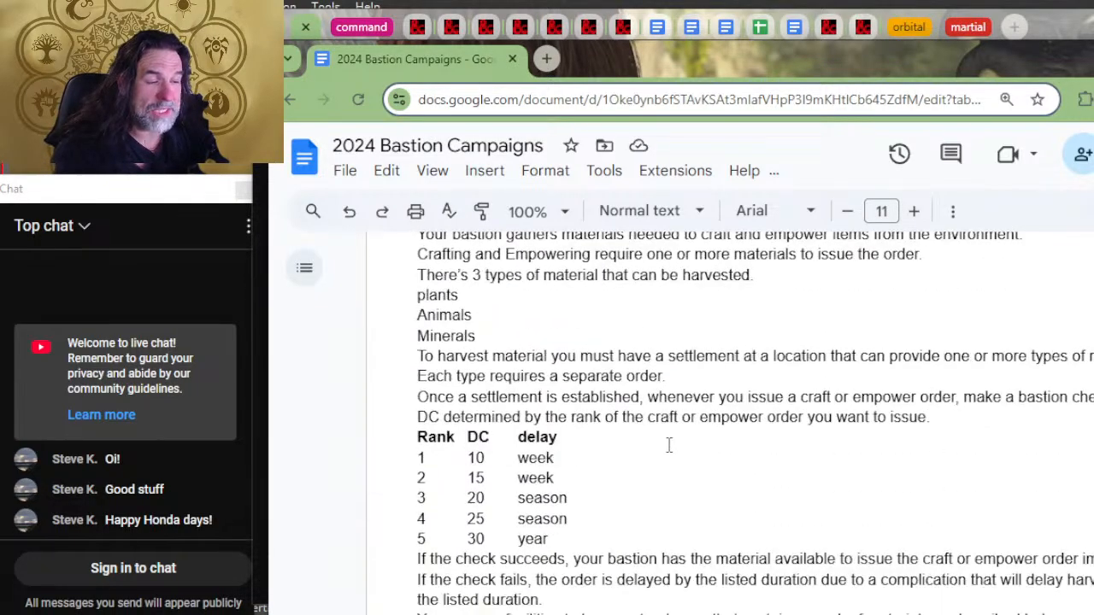
scroll(685, 438, "down", 20)
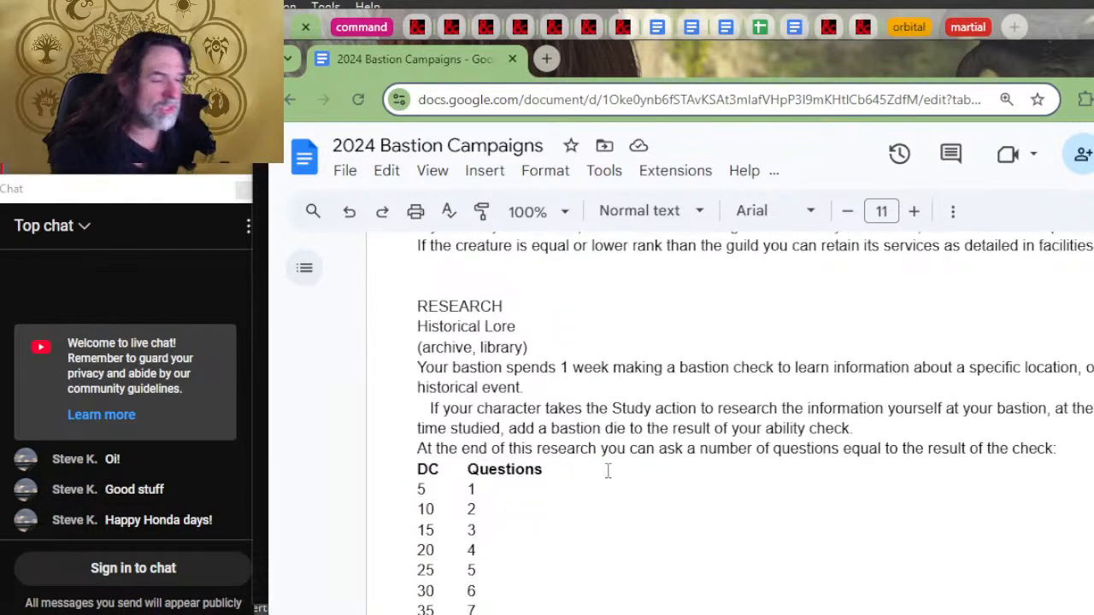
scroll(607, 471, "down", 4)
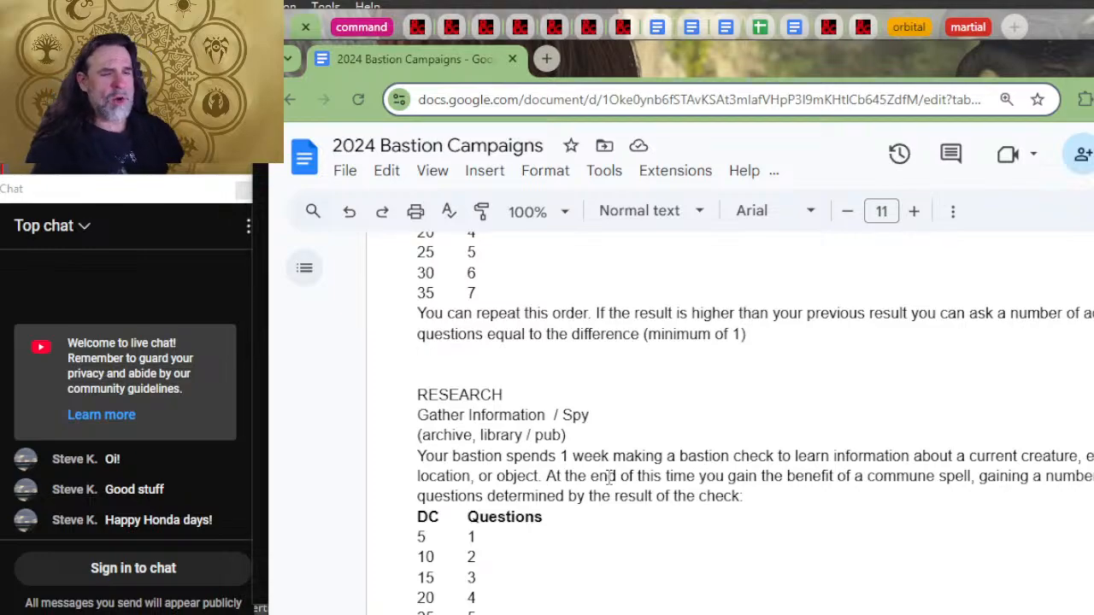
scroll(553, 362, "down", 10)
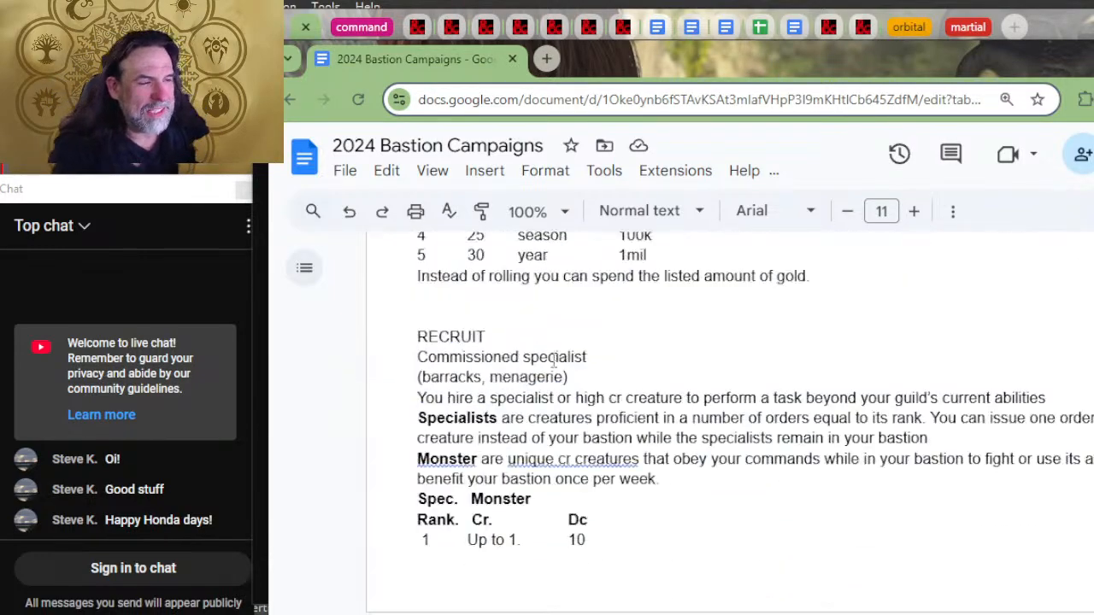
scroll(554, 361, "down", 15)
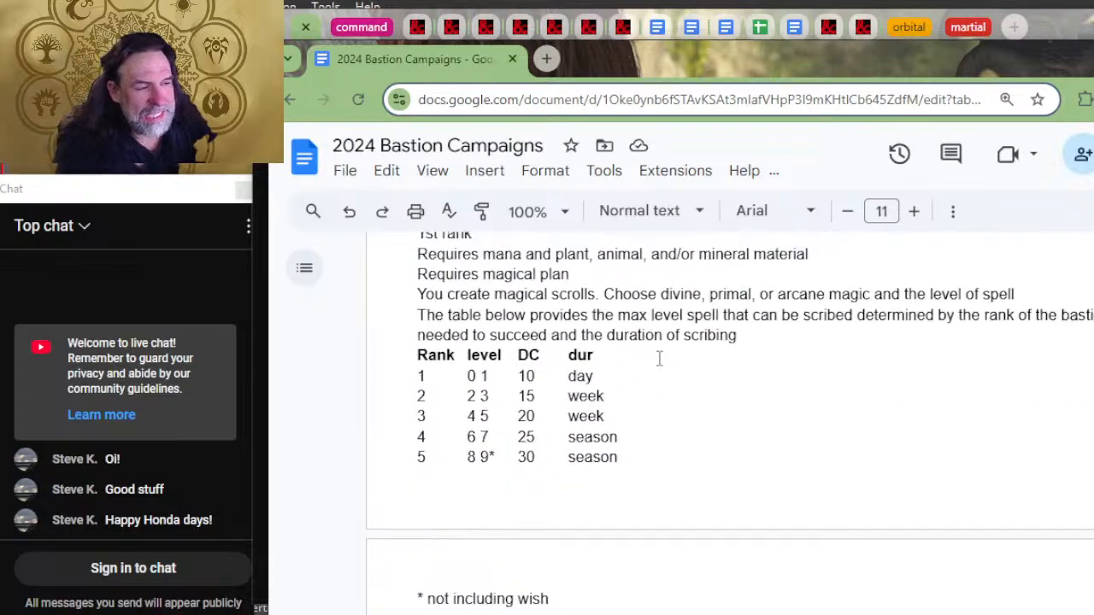
scroll(658, 358, "down", 15)
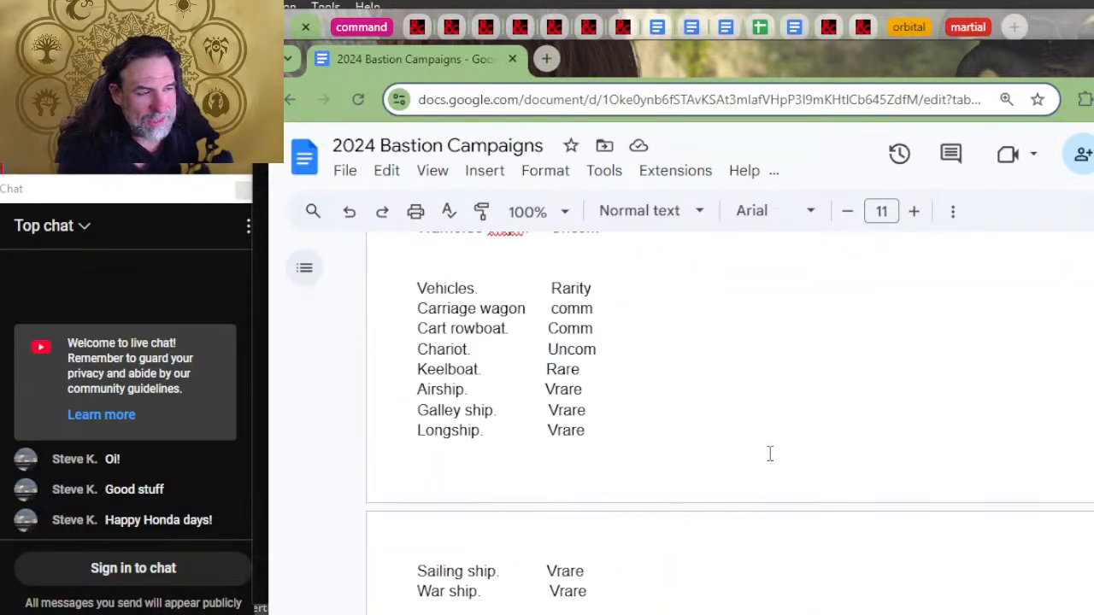
Step: Return to the facilities and creation orders section and examine the example items and orders listed for each facility
scroll(769, 454, "up", 15)
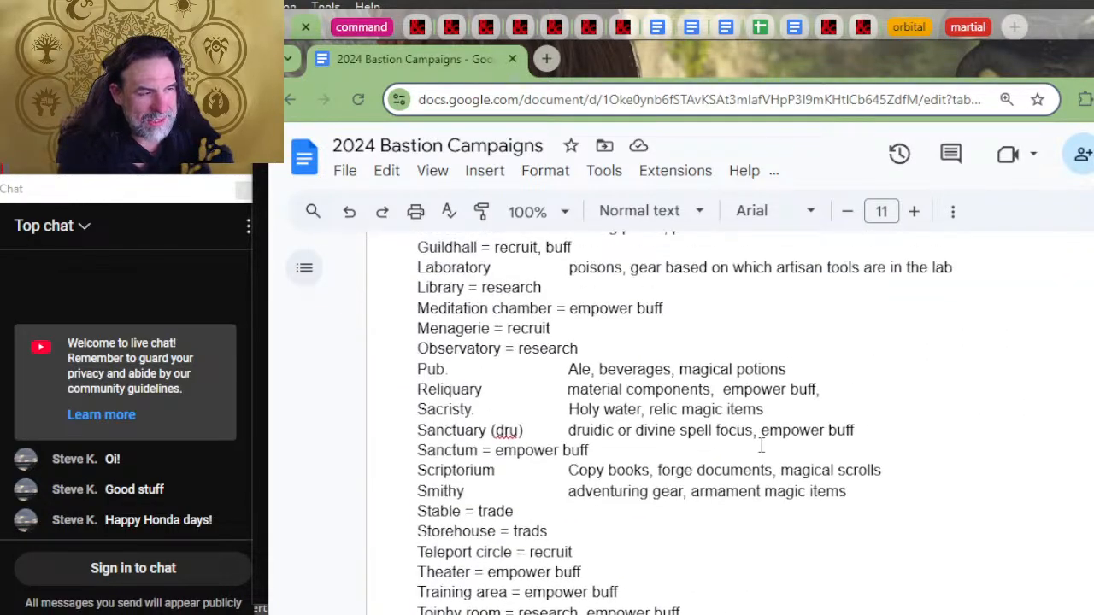
scroll(760, 444, "up", 5)
scroll(761, 446, "down", 5)
scroll(761, 444, "up", 2)
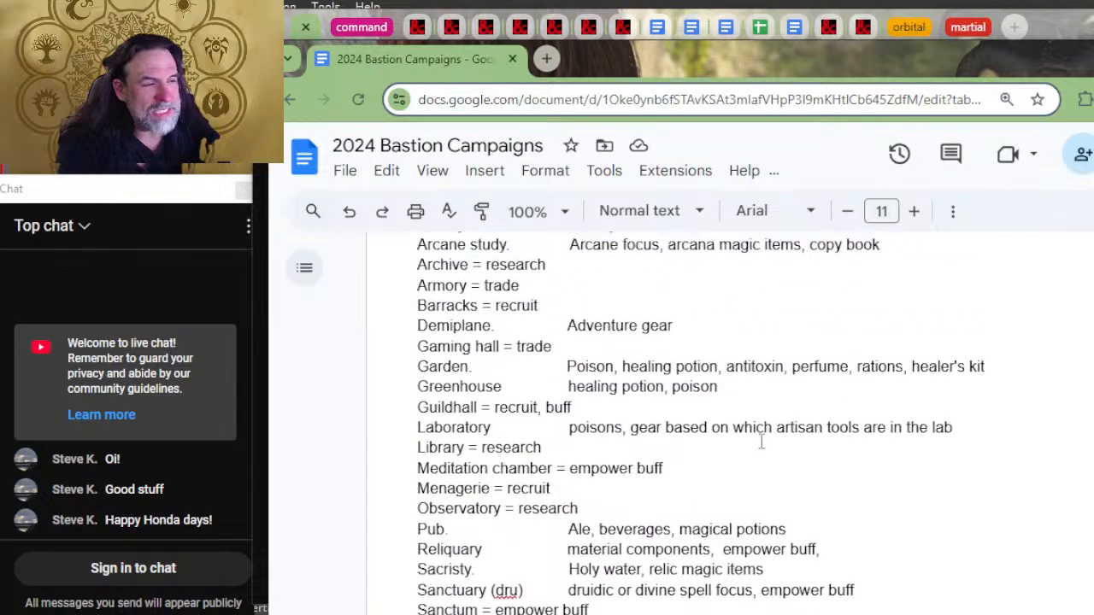
scroll(664, 442, "up", 4)
scroll(573, 357, "down", 2)
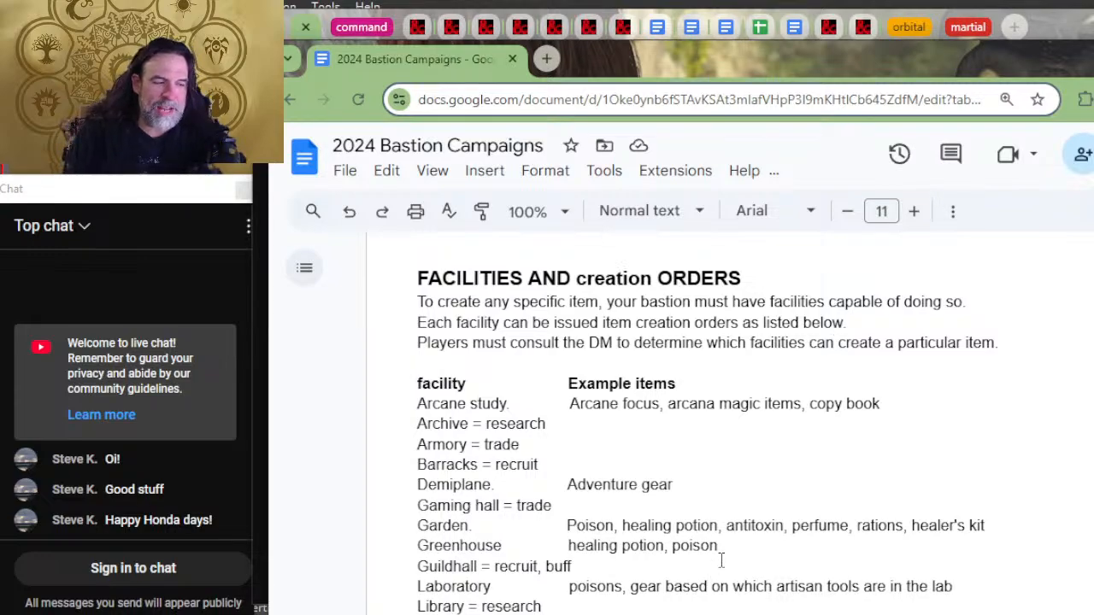
Step: Check the Phb gear rarity lists for weapons, armor, artisan tools and other tools, returning to the facilities list
scroll(683, 366, "down", 10)
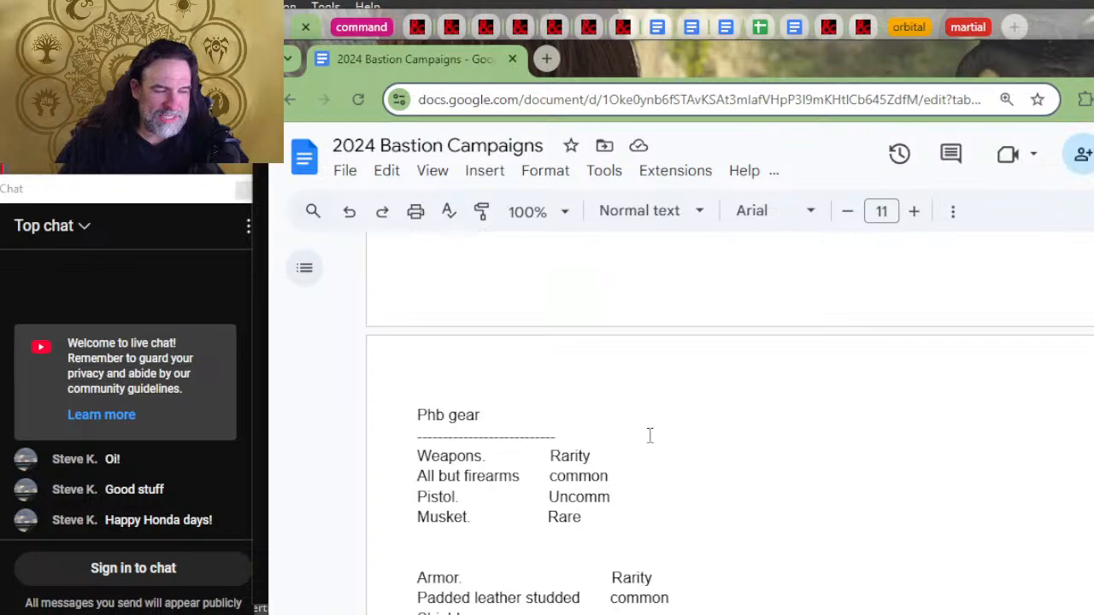
scroll(650, 436, "down", 2)
scroll(649, 438, "down", 4)
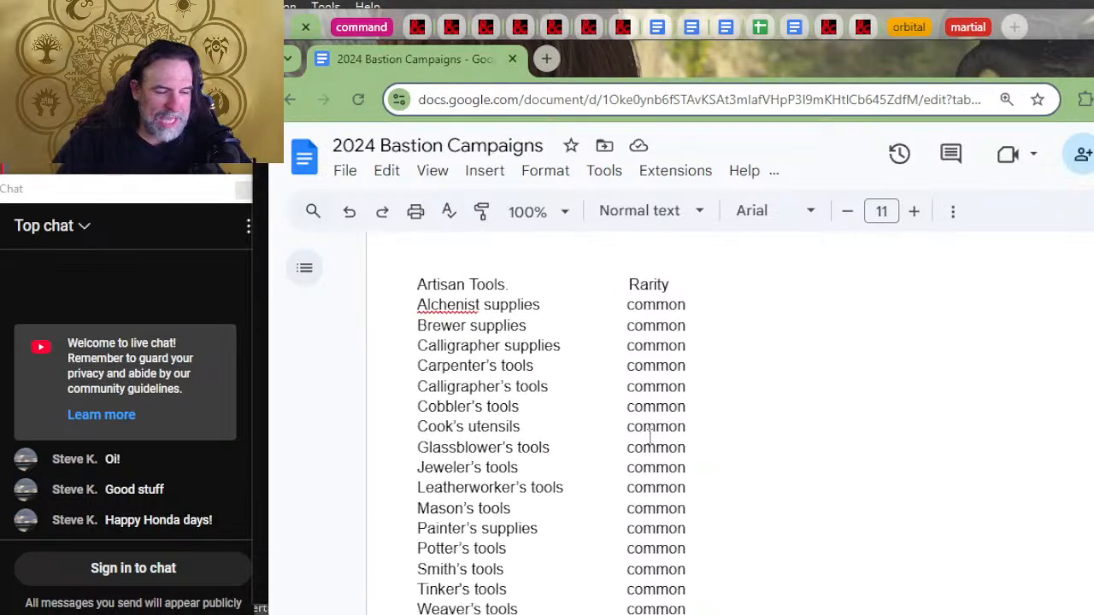
scroll(650, 436, "down", 6)
scroll(649, 435, "up", 6)
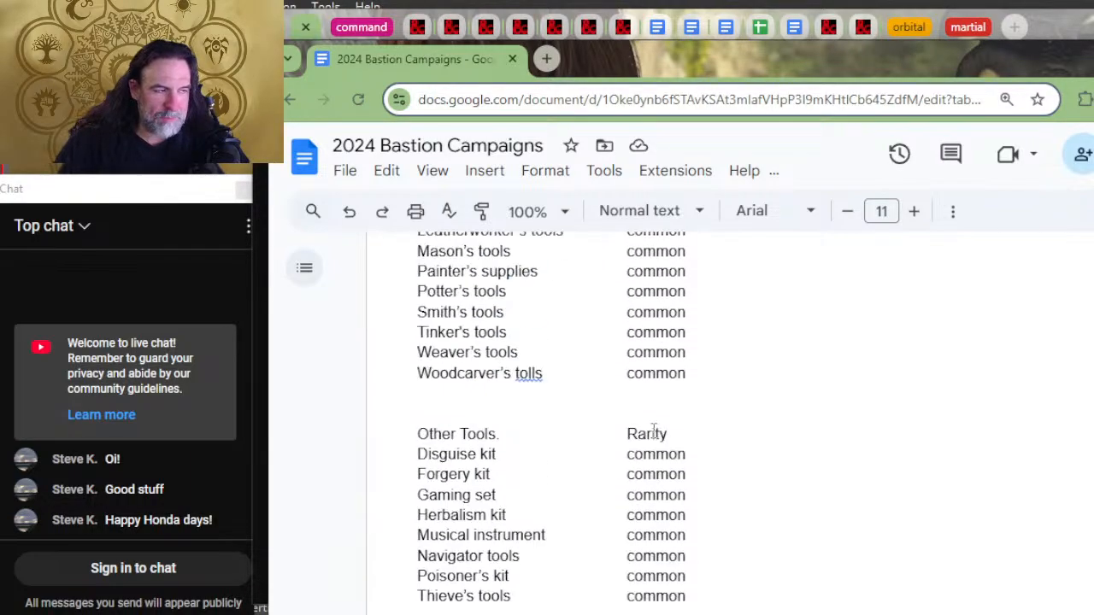
scroll(655, 425, "up", 4)
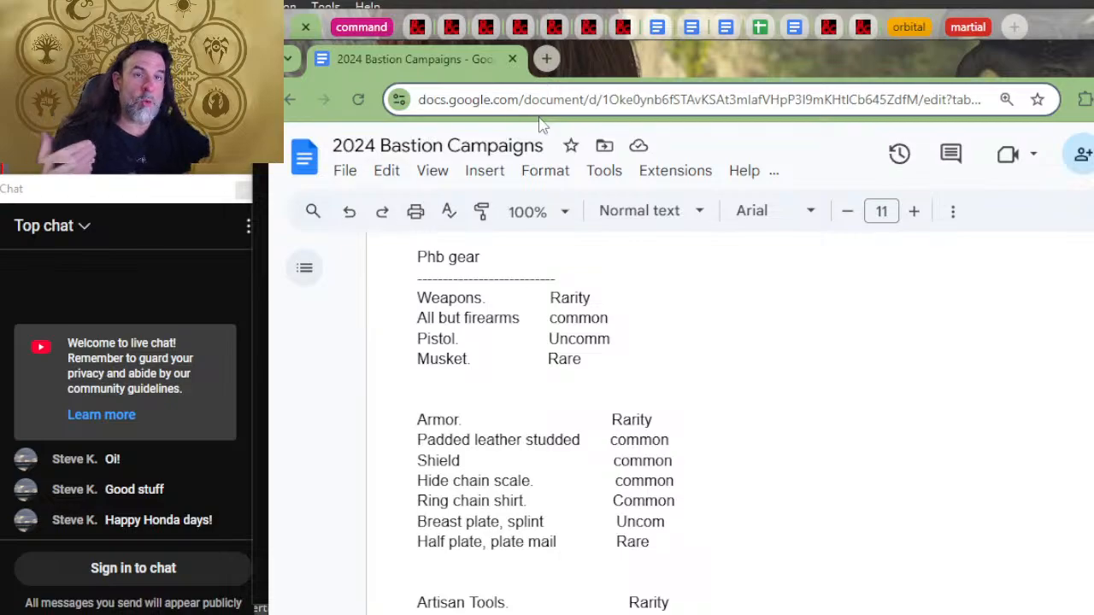
scroll(744, 395, "up", 5)
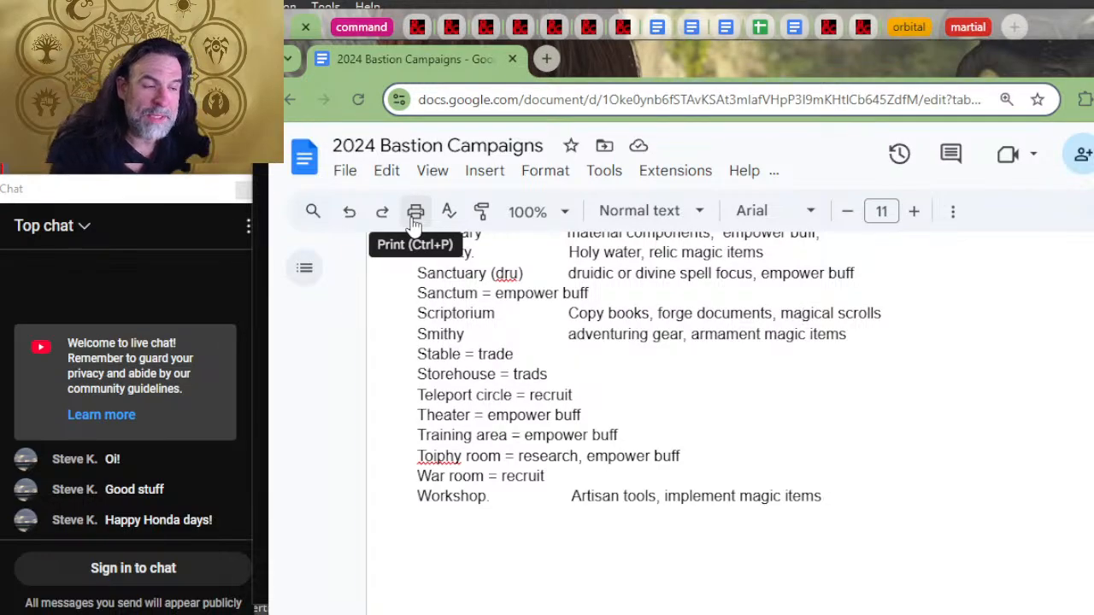
scroll(516, 272, "up", 2)
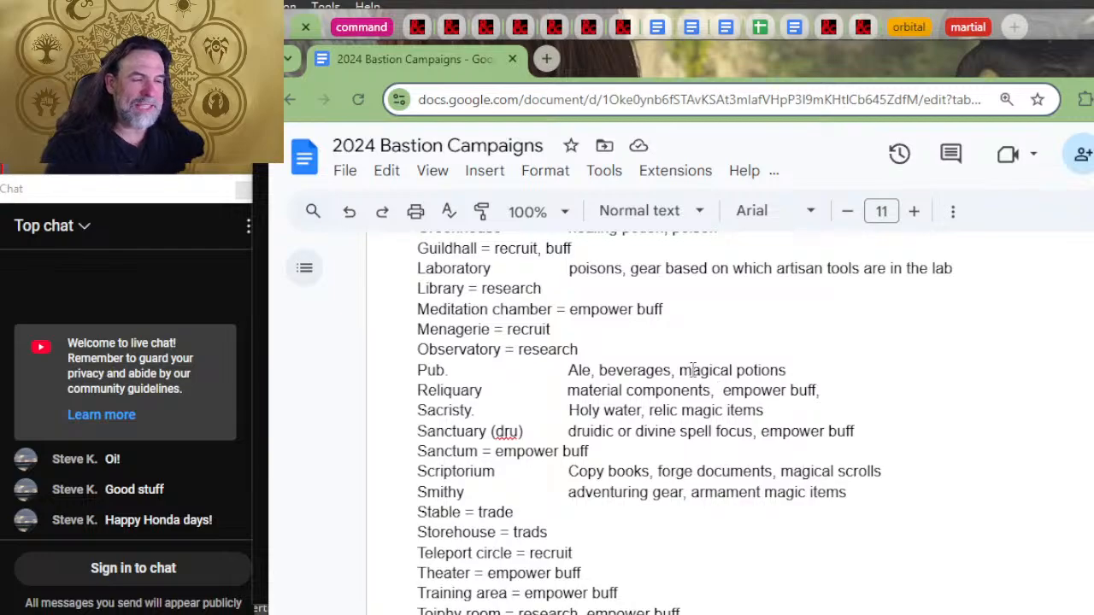
Step: Examine the Pub and Reliquary lines and look over the example items and orders of the surrounding facilities
left_click(824, 365)
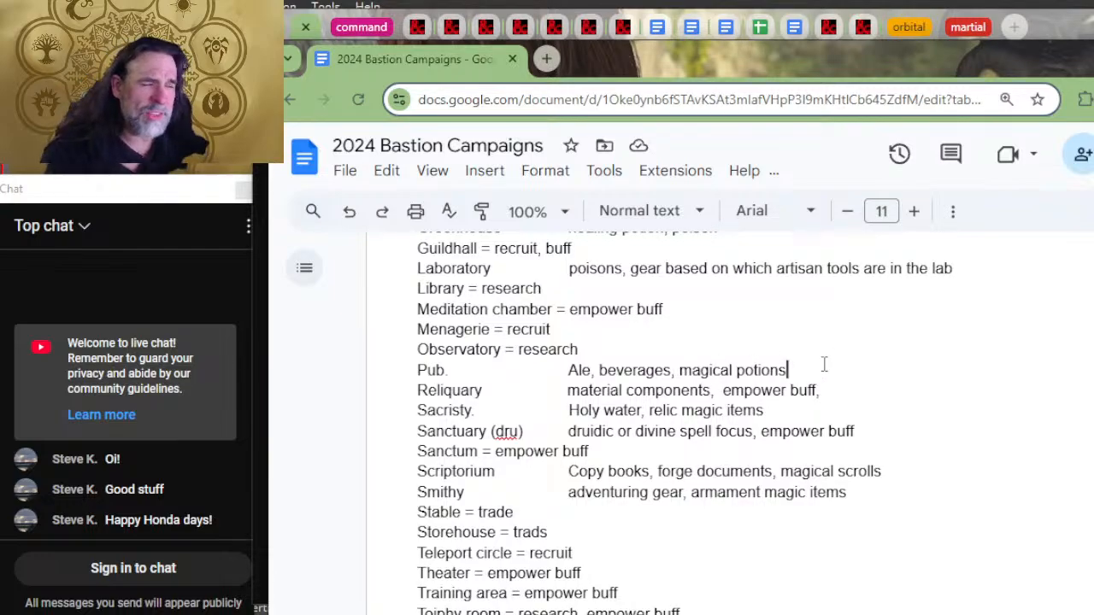
left_click(472, 371)
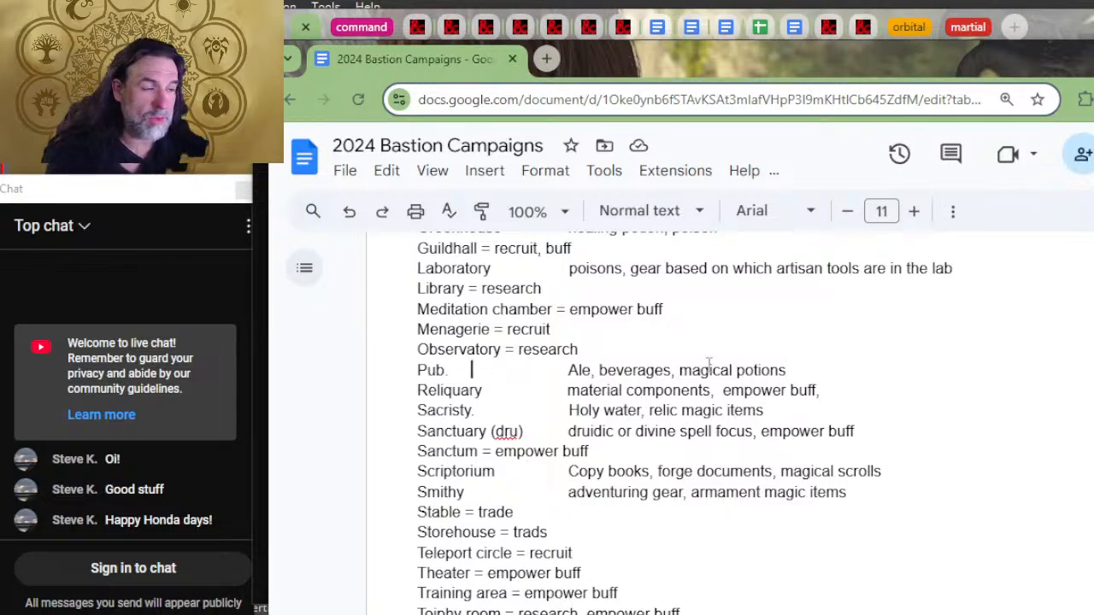
double_click(812, 373)
left_click_drag(811, 373, 630, 386)
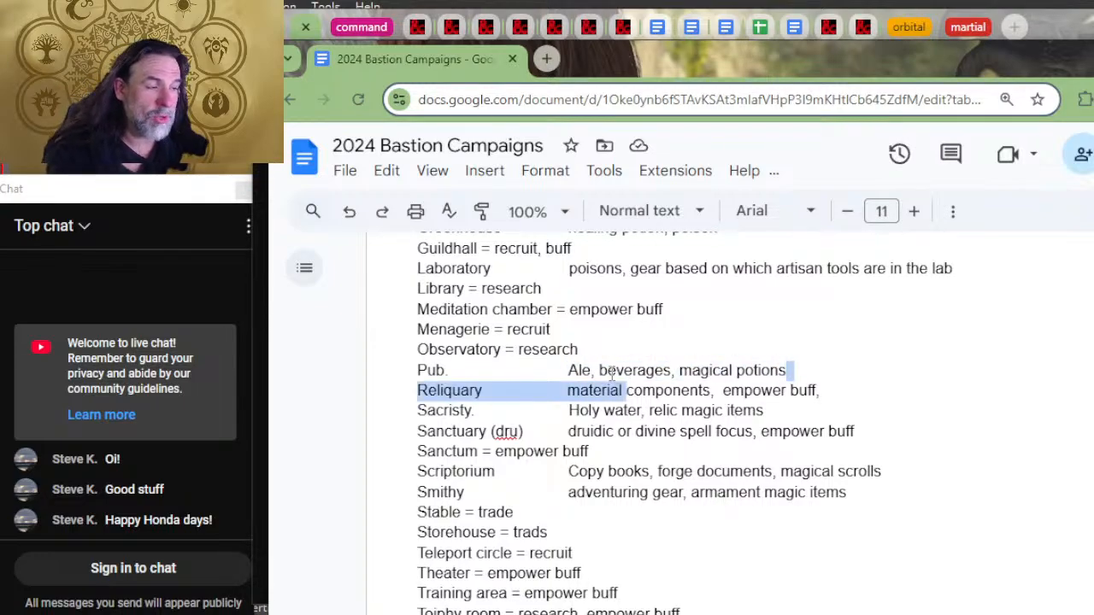
left_click(610, 373)
scroll(683, 376, "up", 1)
scroll(720, 398, "up", 3)
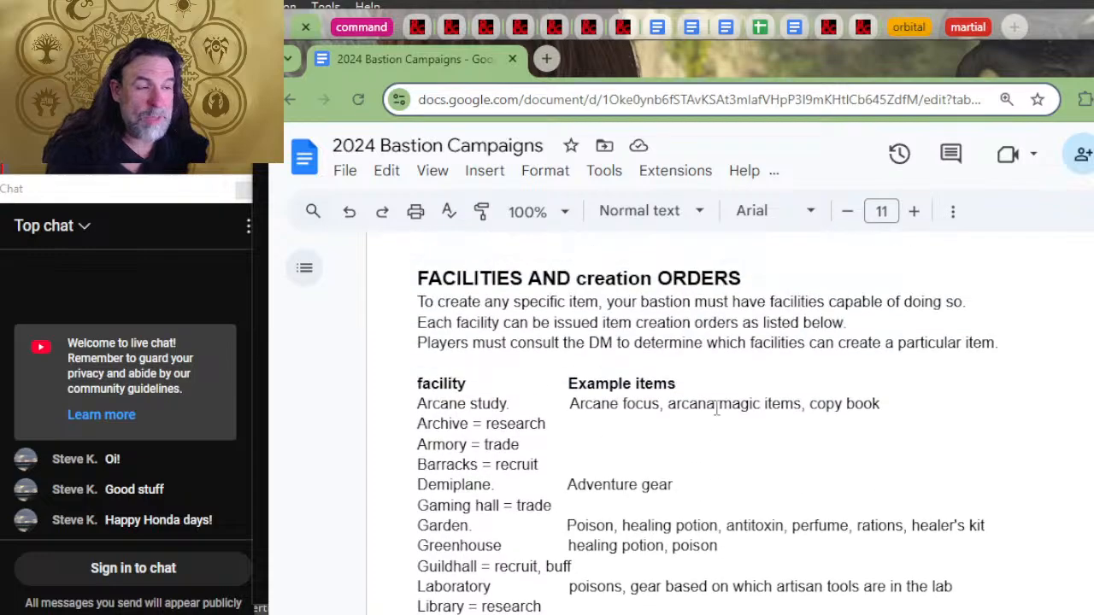
scroll(722, 400, "down", 6)
scroll(724, 397, "down", 4)
scroll(740, 377, "up", 5)
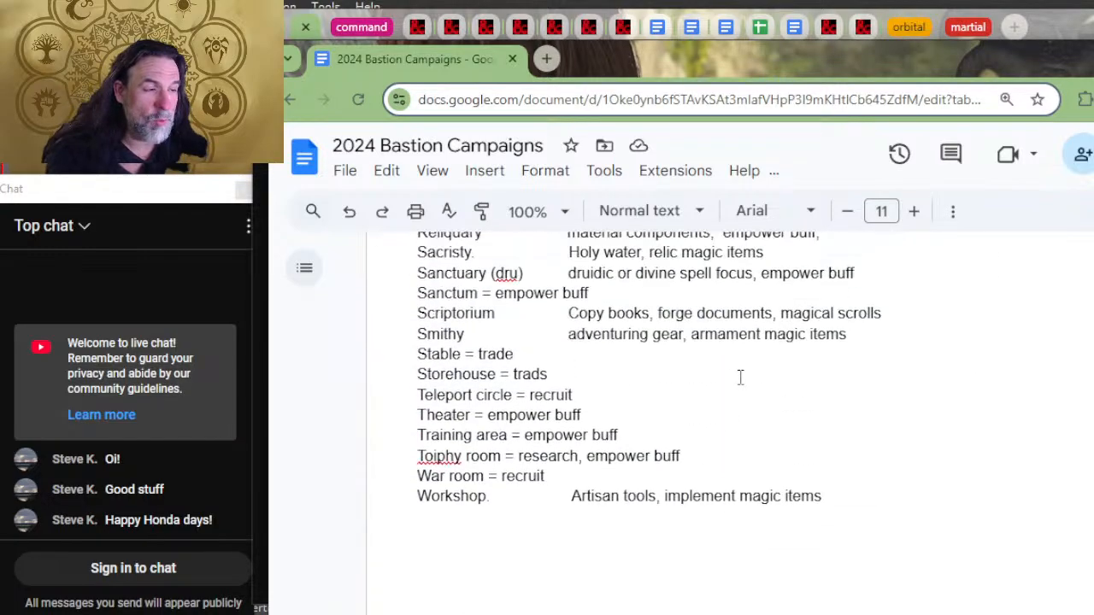
scroll(731, 386, "up", 4)
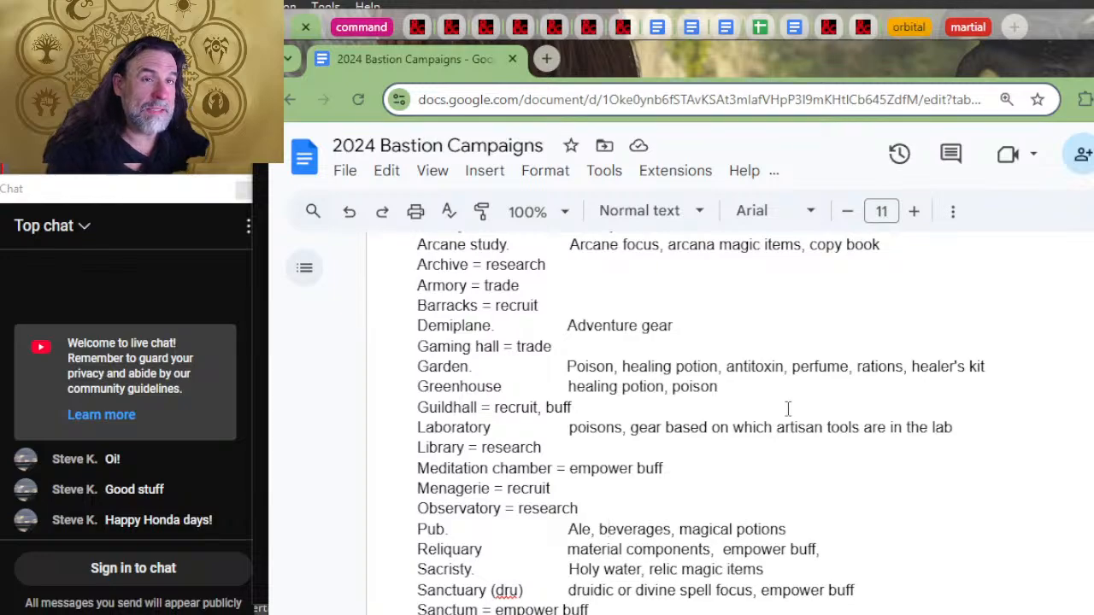
Step: Review the full facilities and creation orders list, from Arcane study down to Workshop
scroll(826, 359, "down", 2)
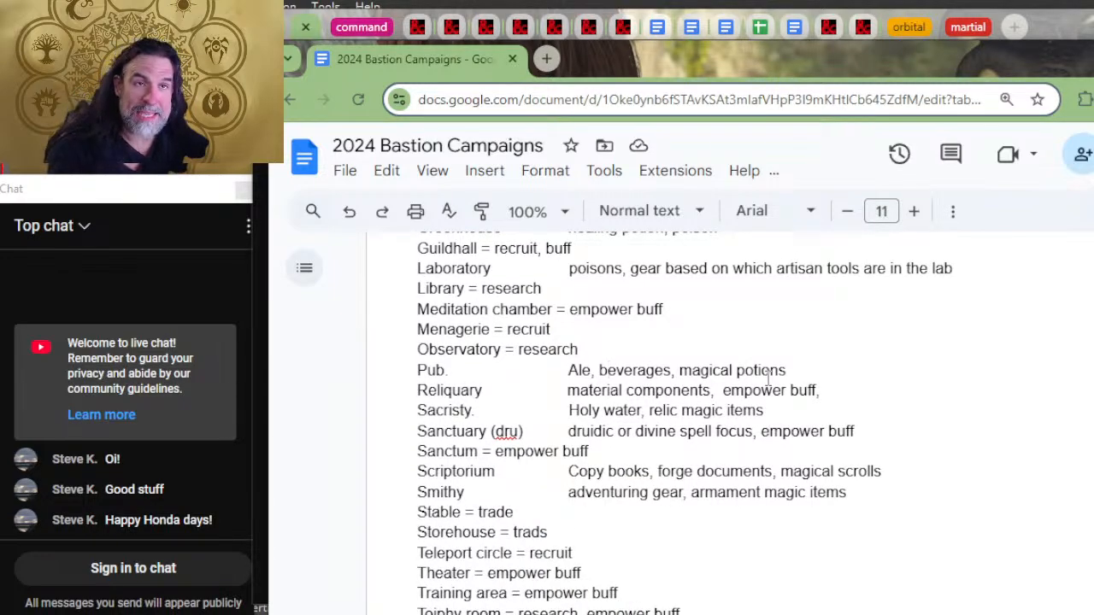
scroll(752, 371, "down", 2)
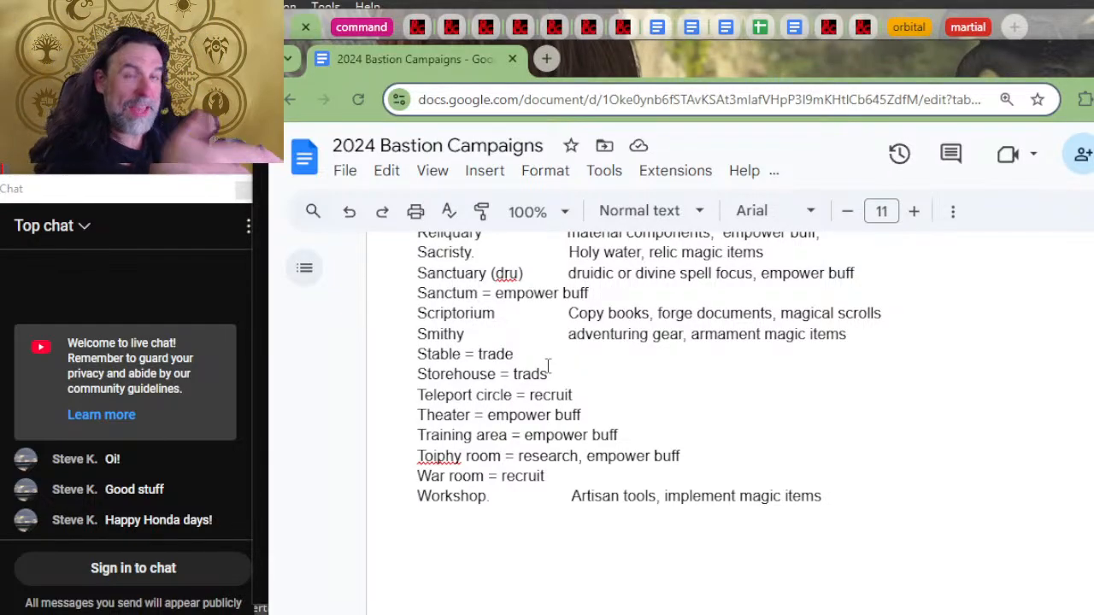
scroll(654, 434, "up", 4)
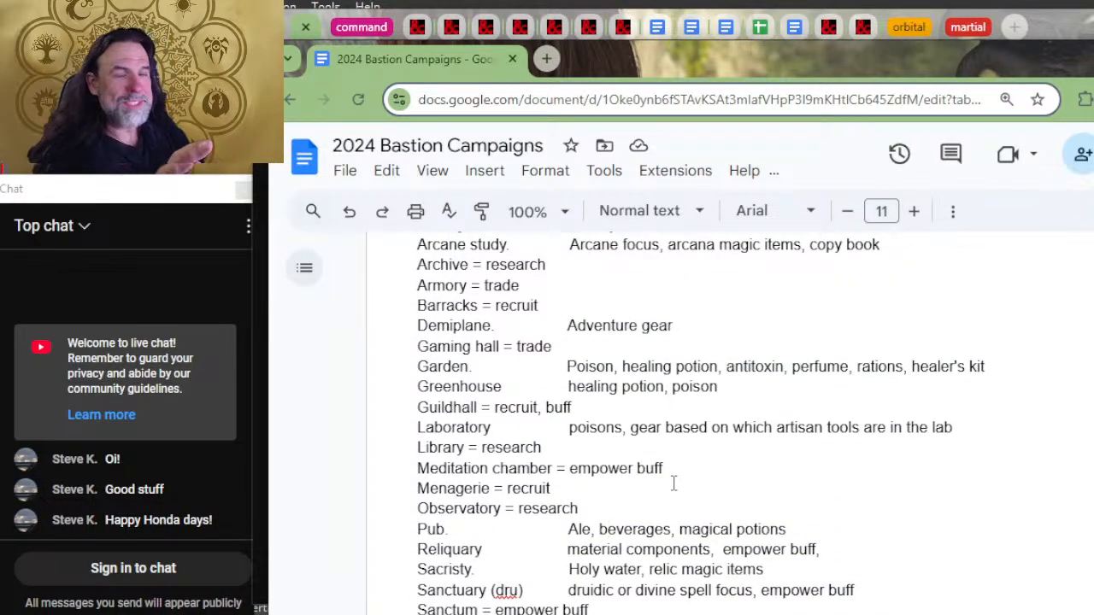
scroll(653, 493, "down", 2)
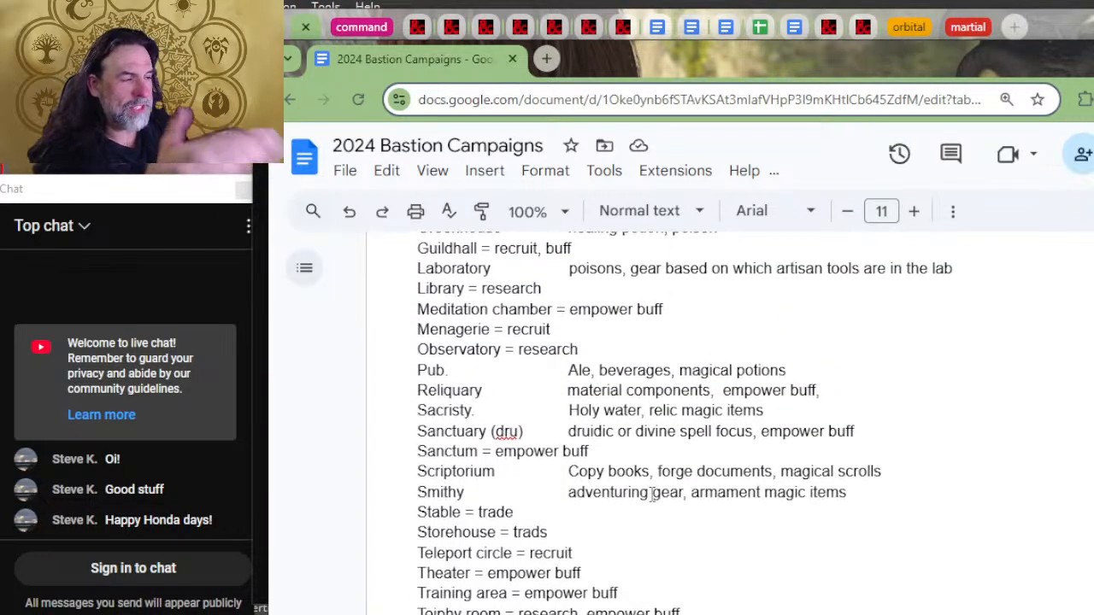
scroll(621, 557, "up", 2)
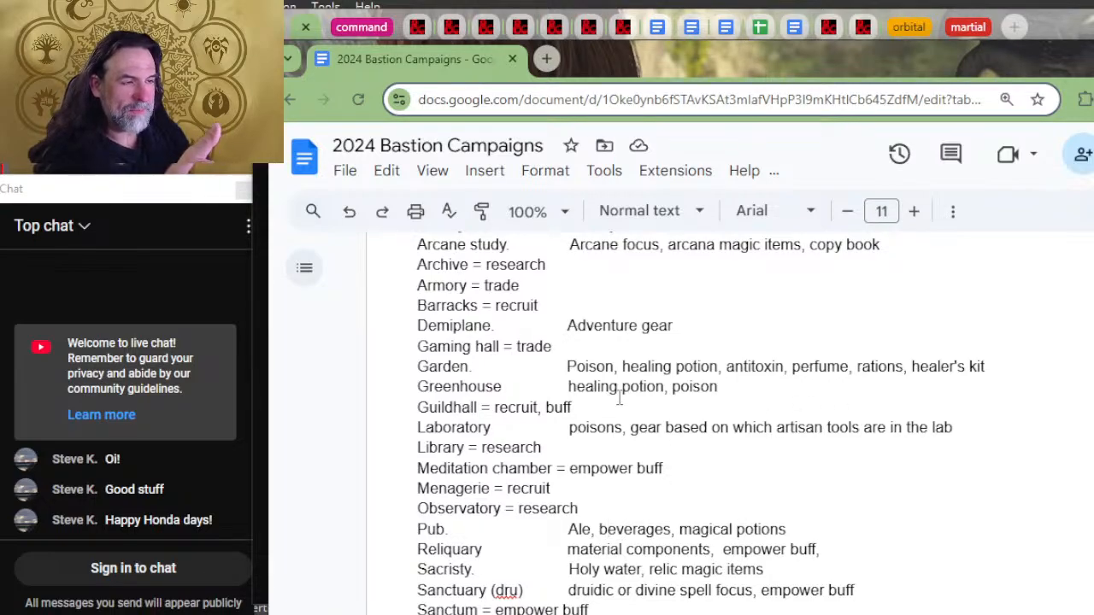
scroll(665, 376, "up", 4)
scroll(665, 389, "down", 2)
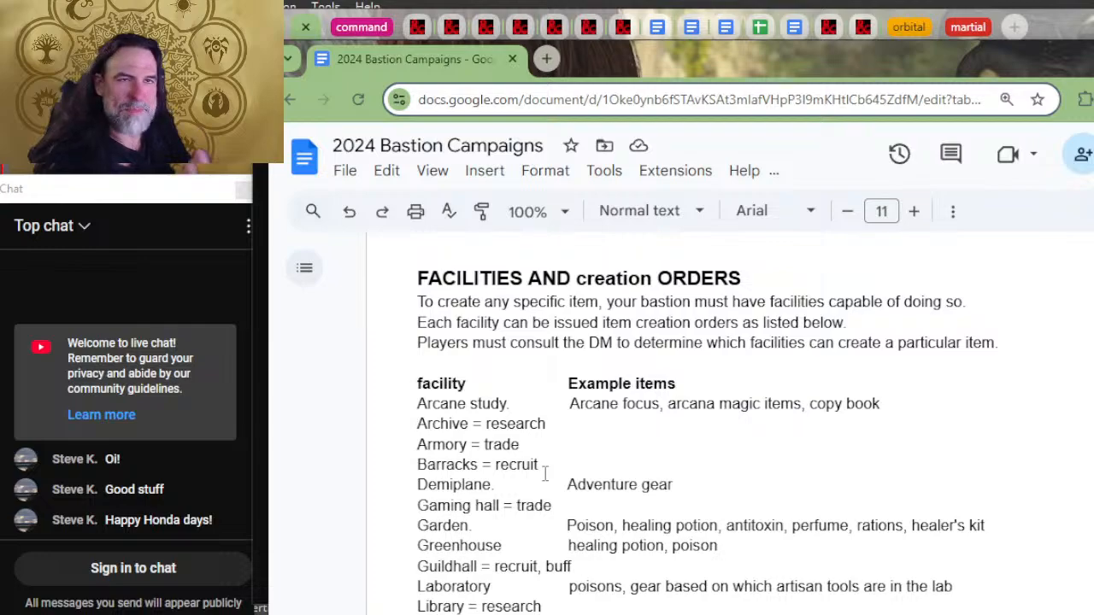
scroll(544, 474, "down", 2)
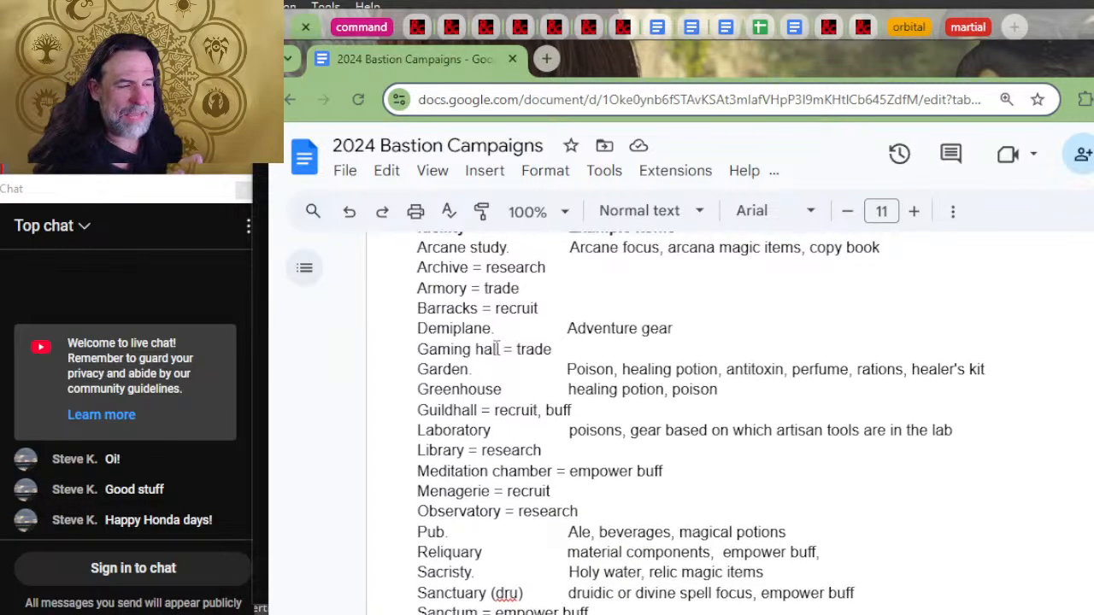
scroll(497, 349, "up", 2)
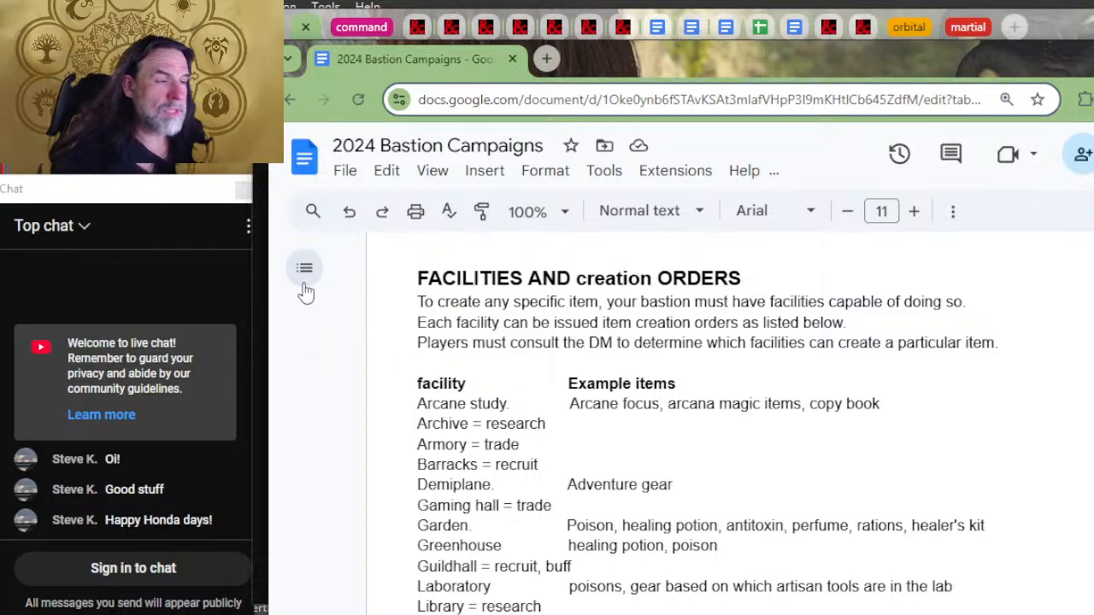
scroll(359, 485, "up", 1)
scroll(359, 484, "down", 4)
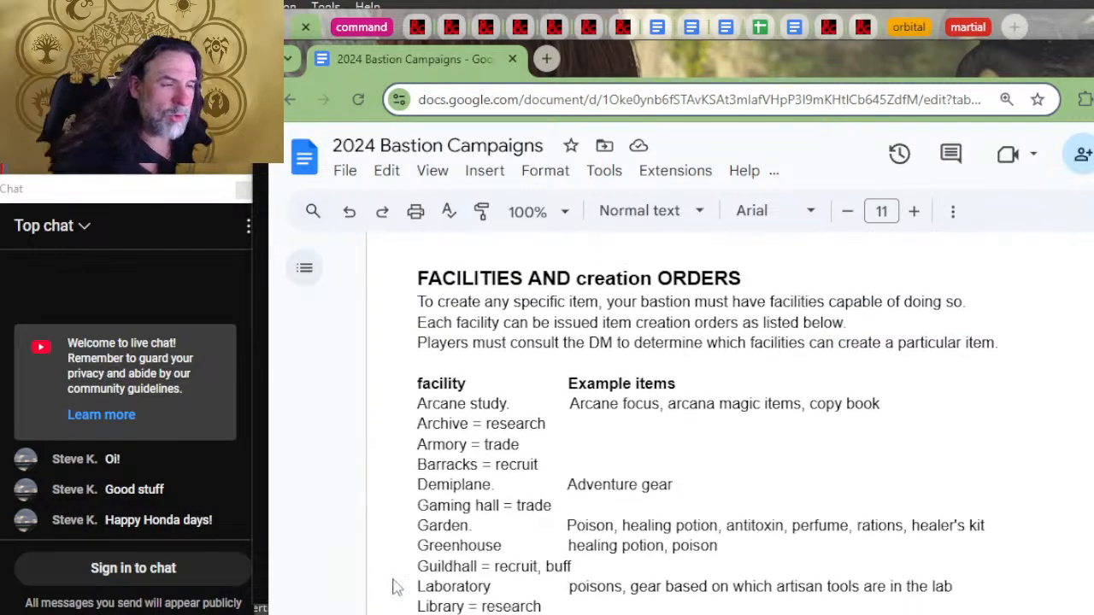
scroll(538, 462, "down", 2)
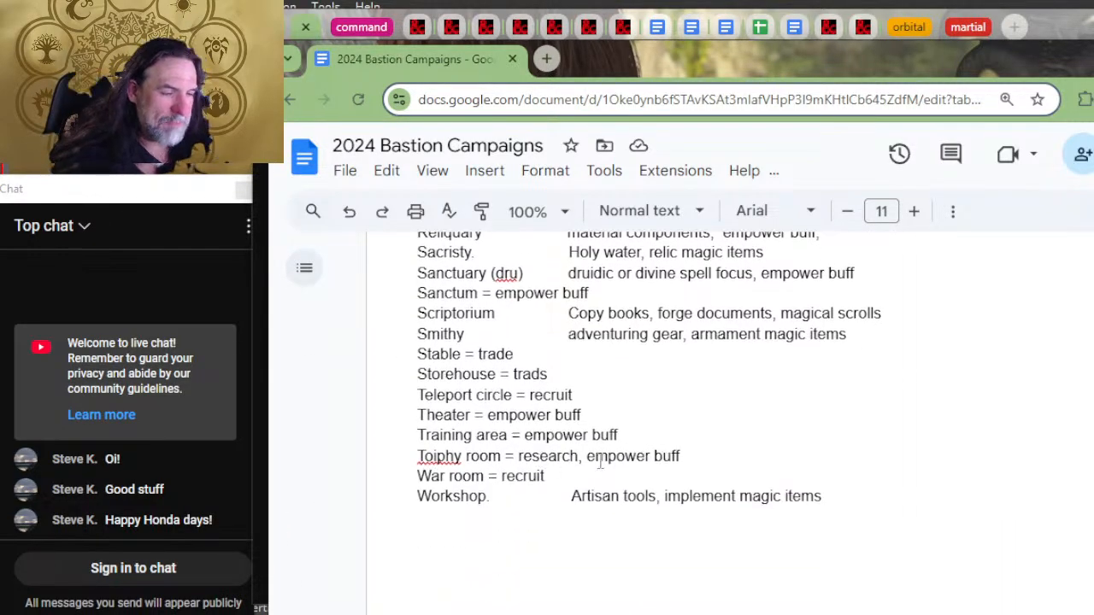
Step: Examine the Workshop's implement magic items entry and switch to D&D Beyond to check the Workshop's craft options
left_click(851, 511)
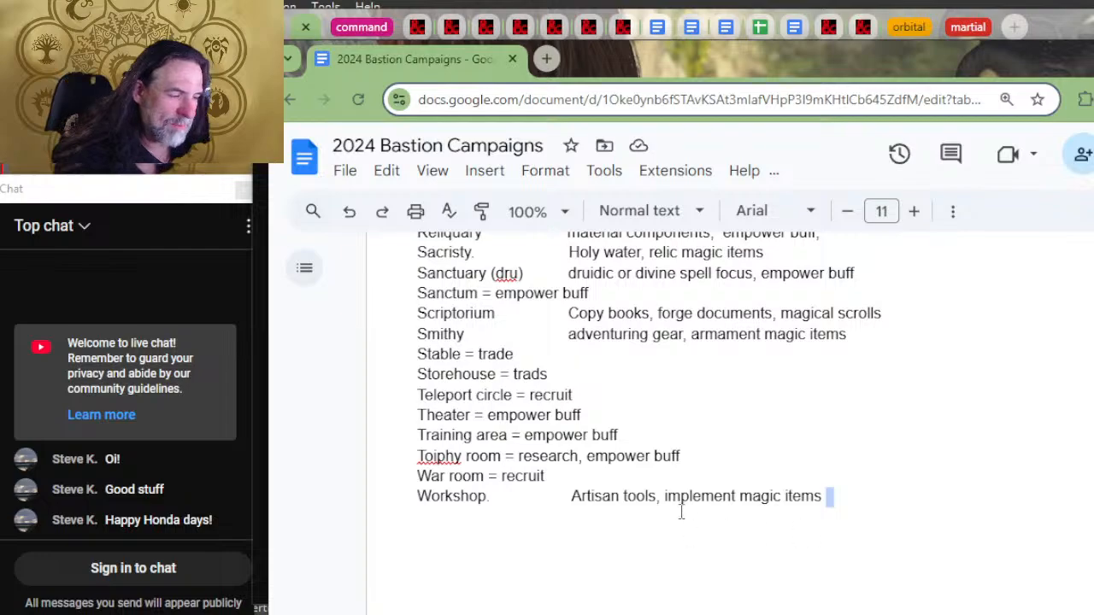
left_click(661, 495)
key("alt+Tab")
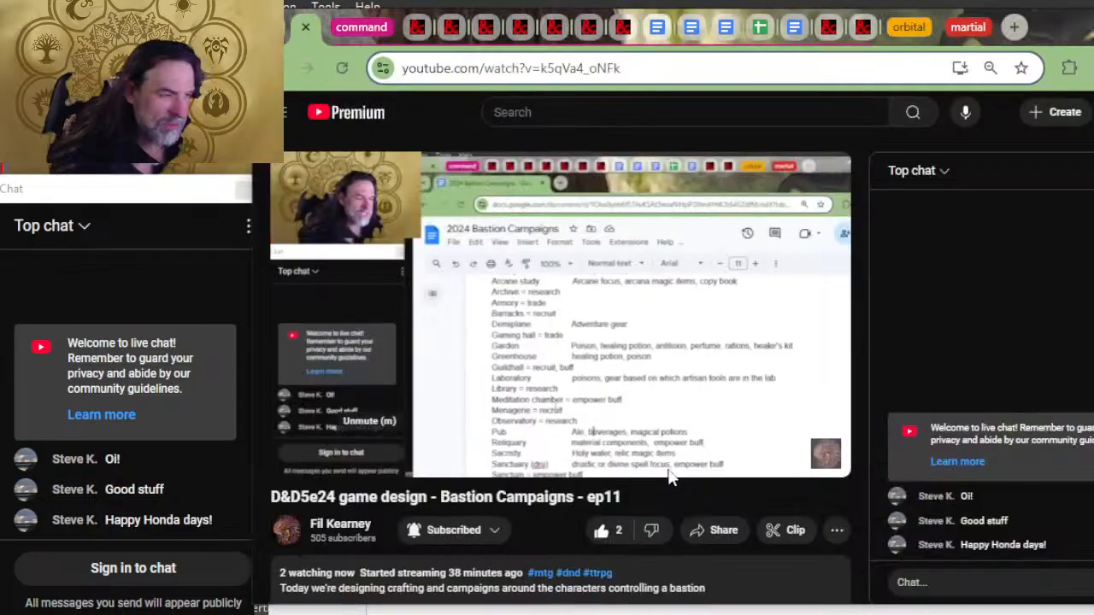
key("alt+Tab")
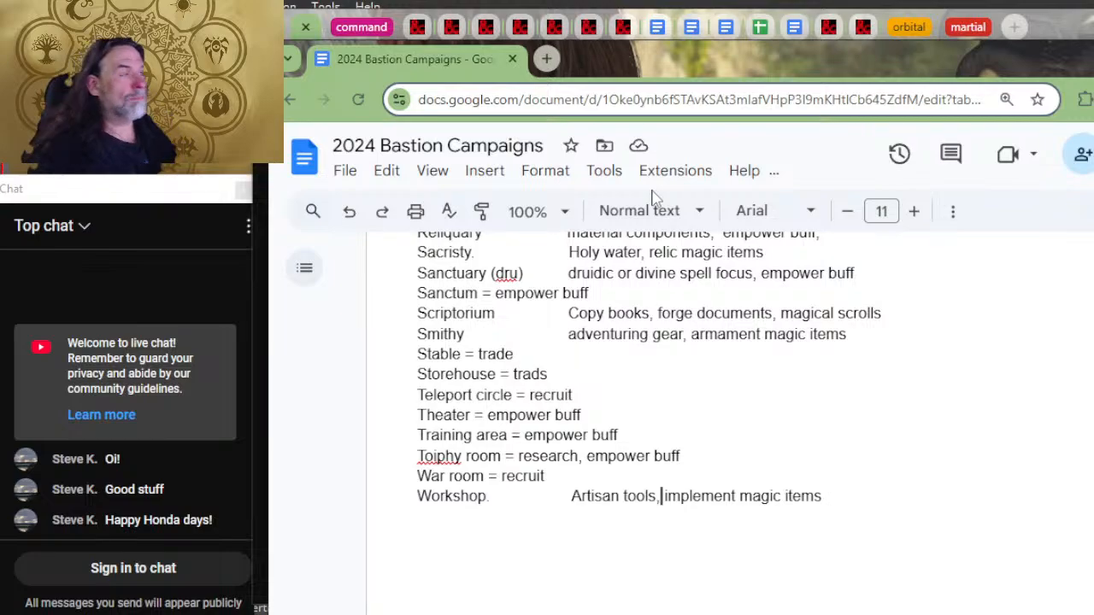
key("alt+Tab")
left_click(862, 29)
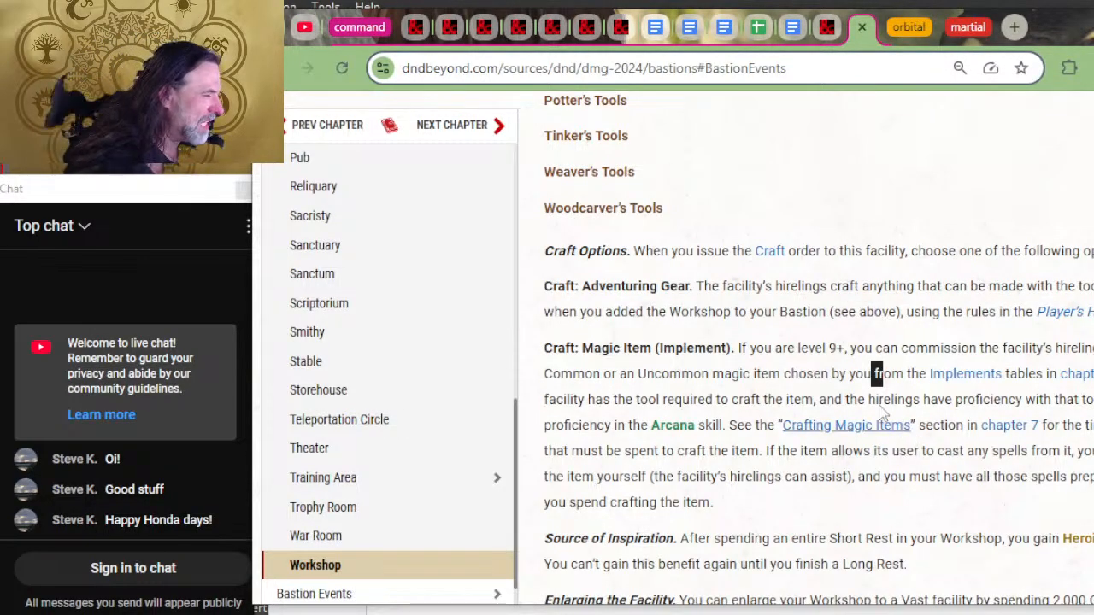
Step: Return to the 2024 Bastion Campaigns document and highlight the Artisan Tools rarity list while checking its entries and the Other Tools list
key("alt+Tab")
scroll(459, 331, "up", 1)
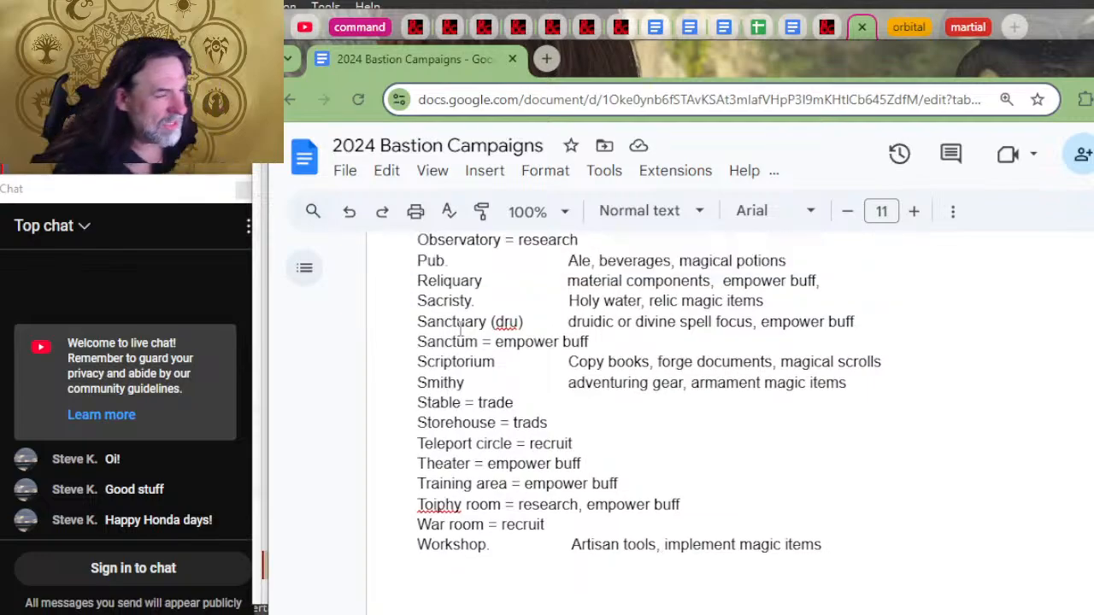
scroll(513, 341, "up", 20)
scroll(756, 414, "down", 5)
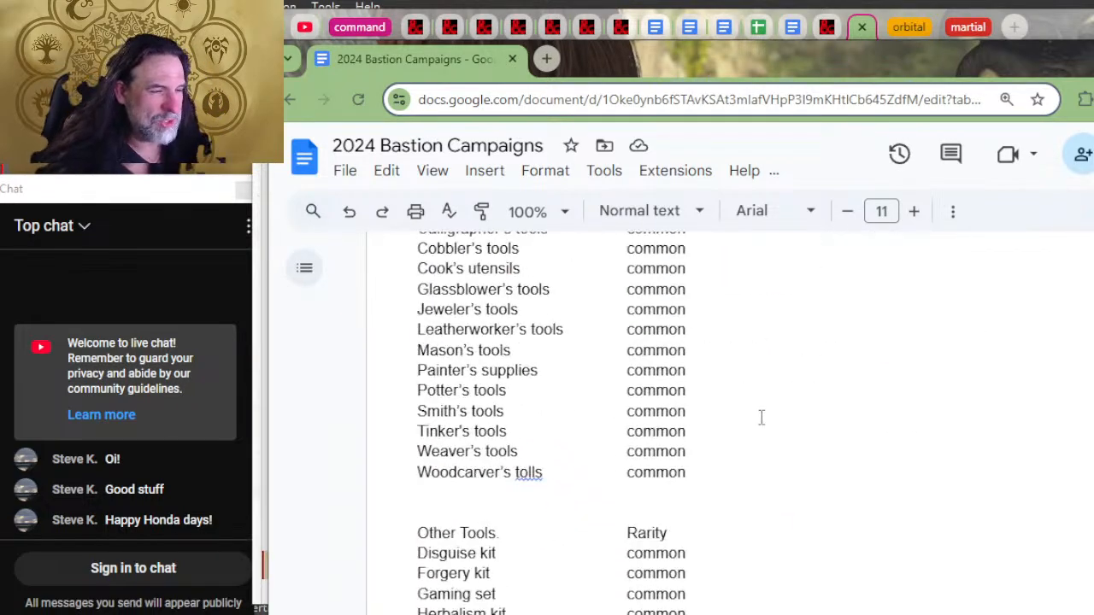
scroll(761, 418, "down", 6)
scroll(748, 432, "up", 4)
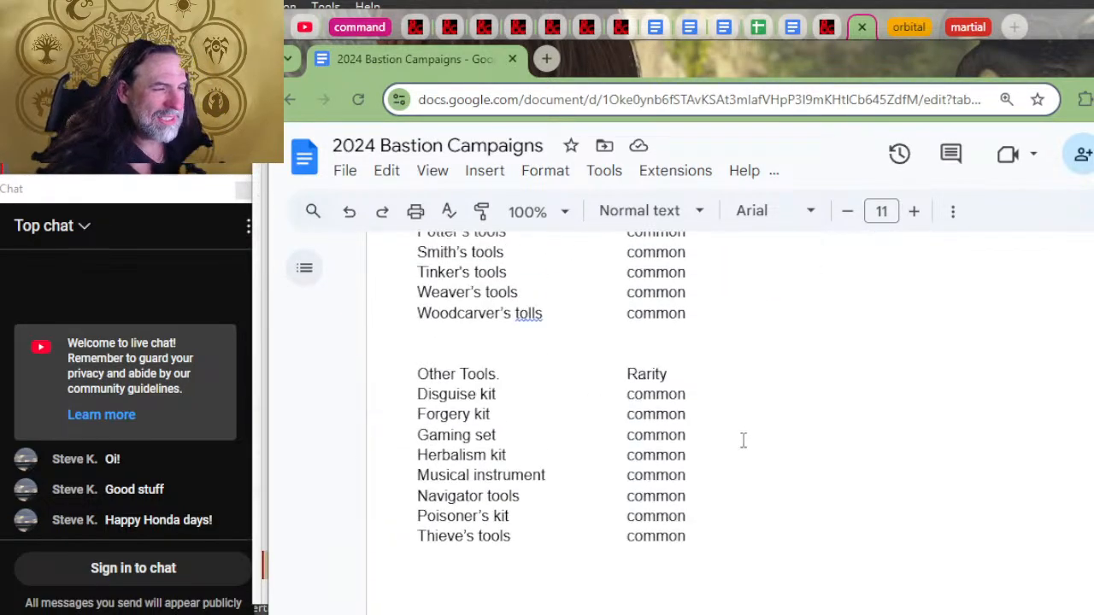
scroll(731, 474, "up", 2)
left_click(731, 474)
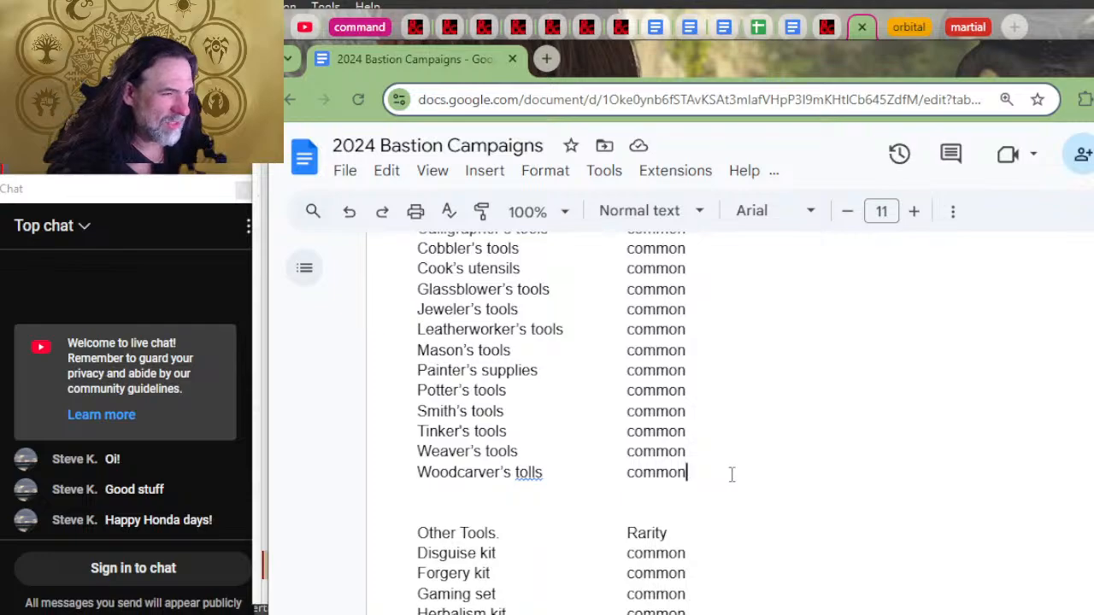
left_click_drag(731, 474, 381, 307)
scroll(720, 433, "up", 2)
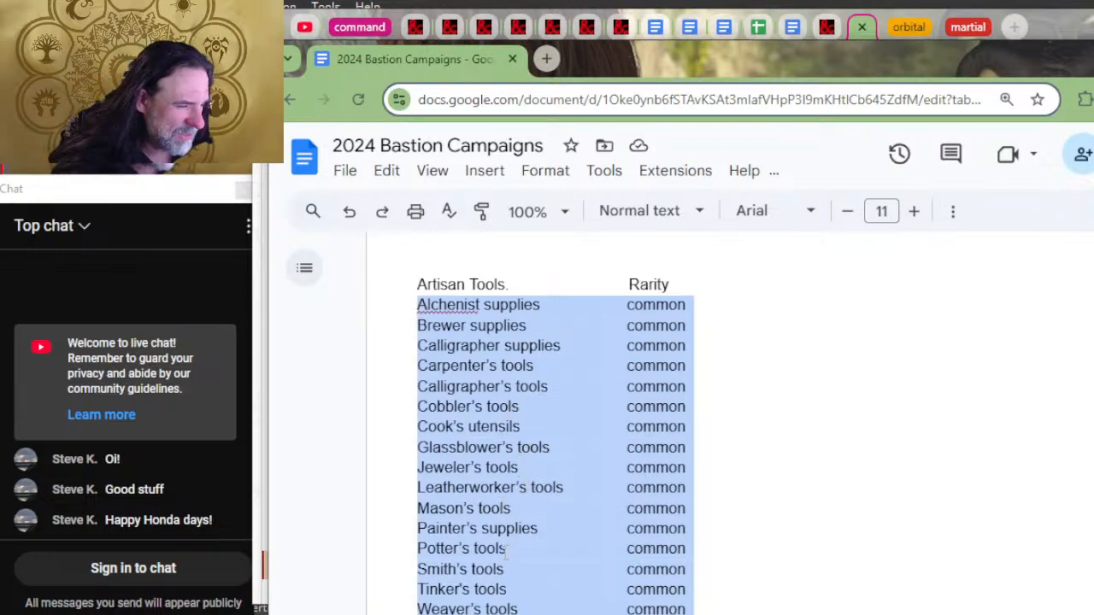
left_click_drag(517, 605, 473, 590)
scroll(472, 590, "down", 2)
scroll(502, 461, "up", 10)
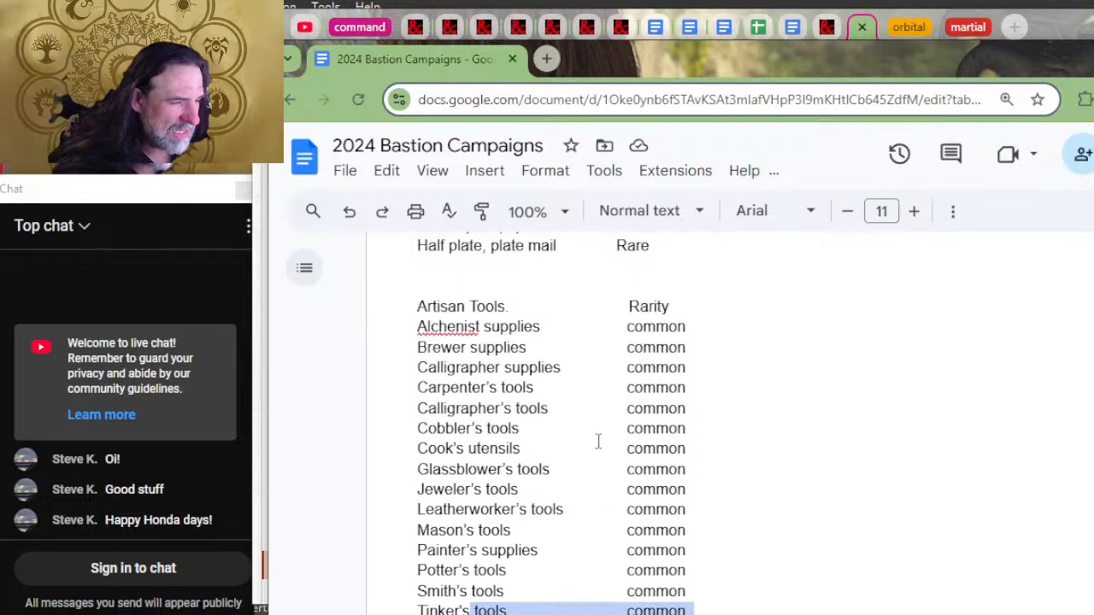
Step: Compare the Workshop's list of artisan's tools on D&D Beyond with the document's Artisan Tools rarity list
key("alt+Tab")
scroll(666, 406, "up", 1)
scroll(667, 405, "up", 3)
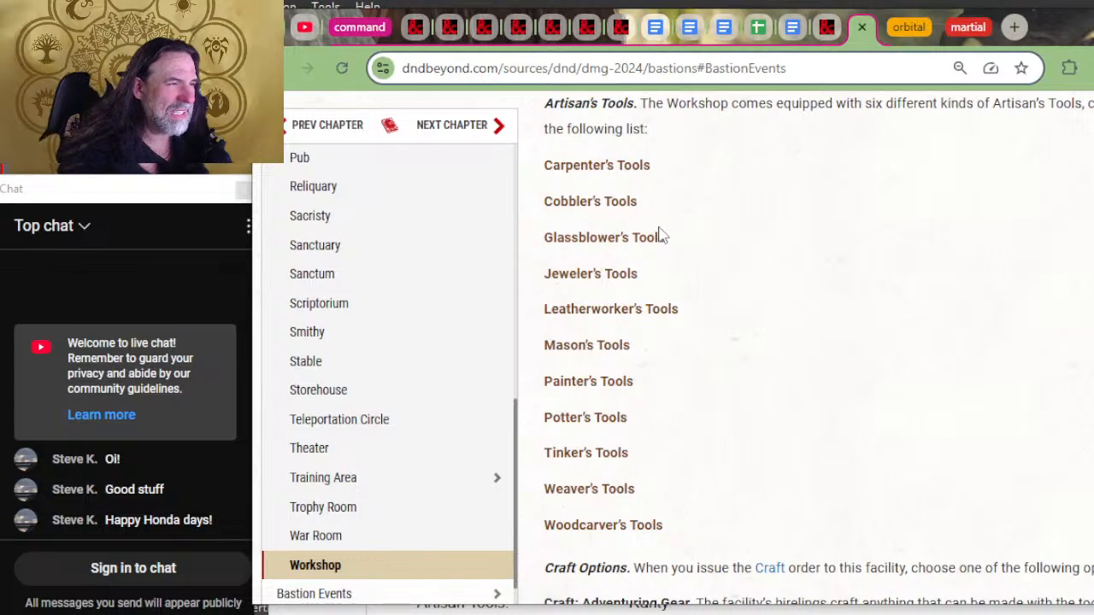
double_click(654, 237)
scroll(689, 237, "up", 2)
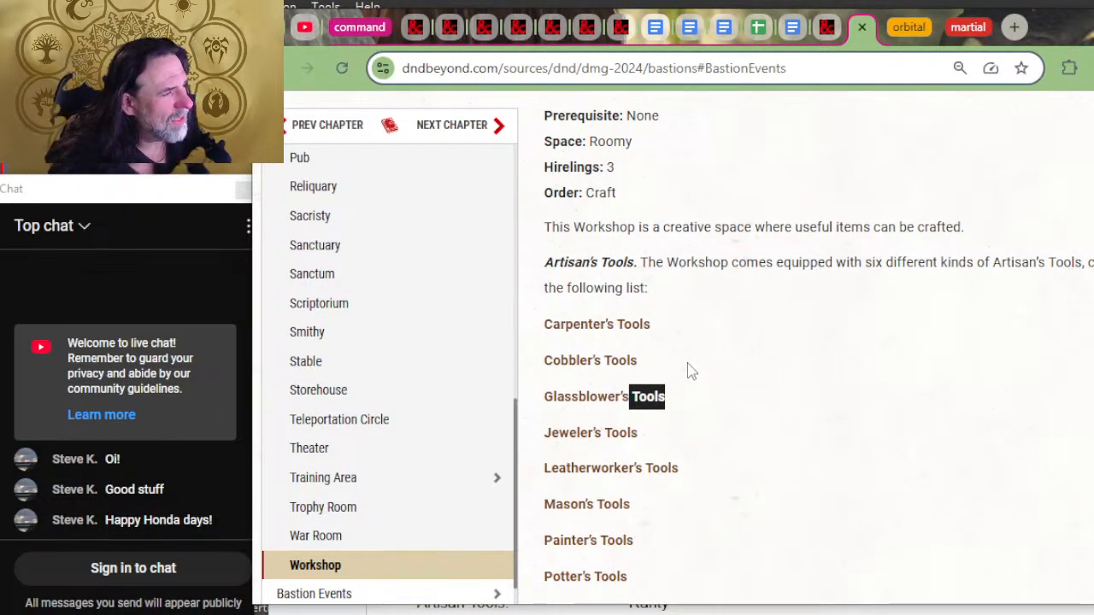
scroll(688, 371, "down", 2)
key("alt+Tab")
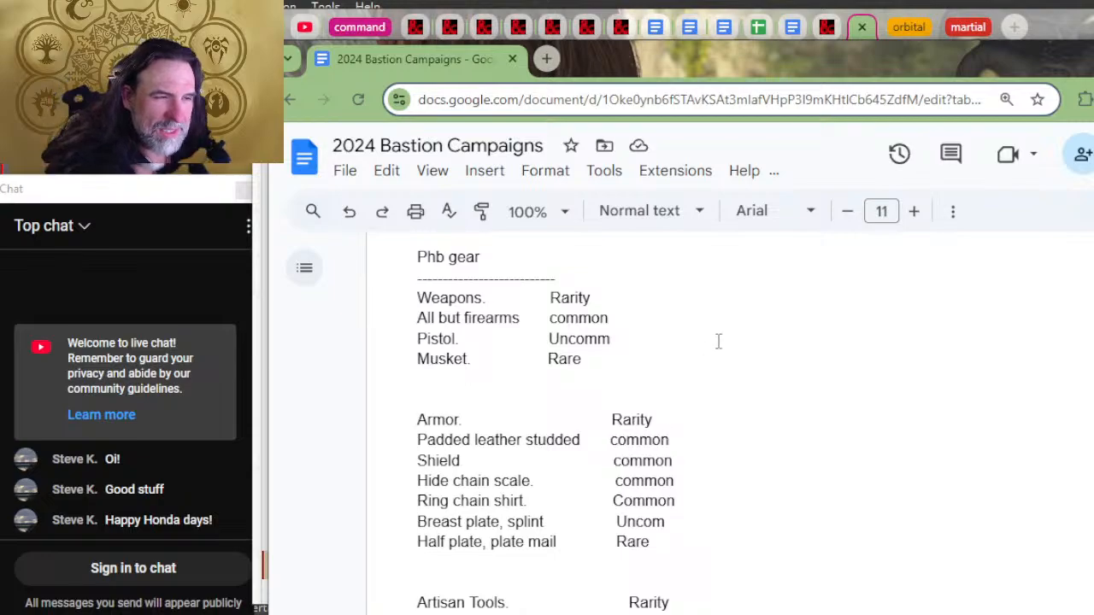
scroll(718, 342, "down", 4)
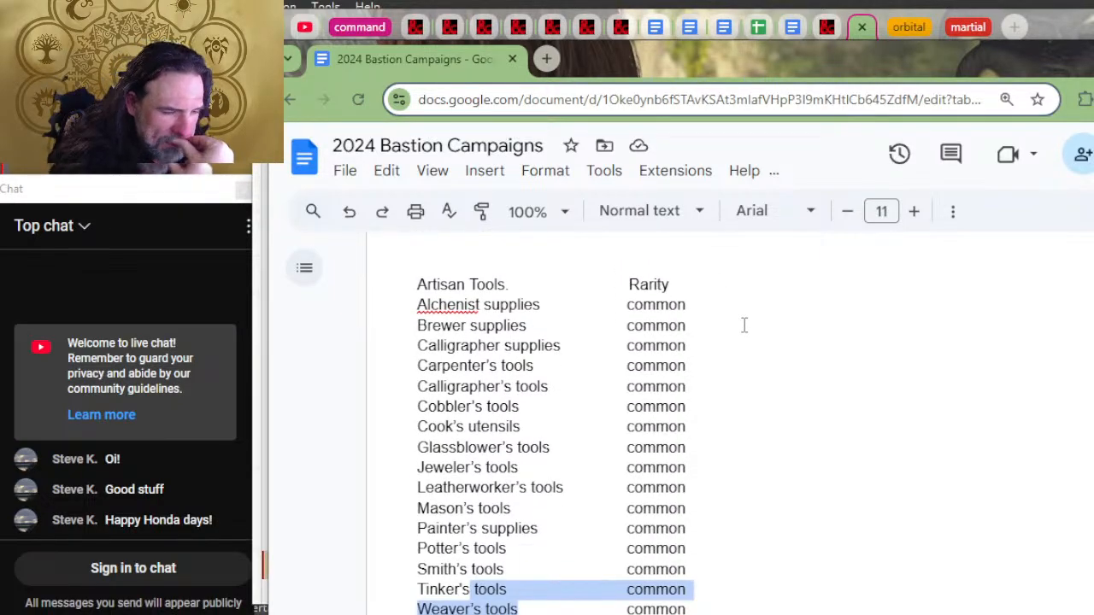
key("alt+Tab")
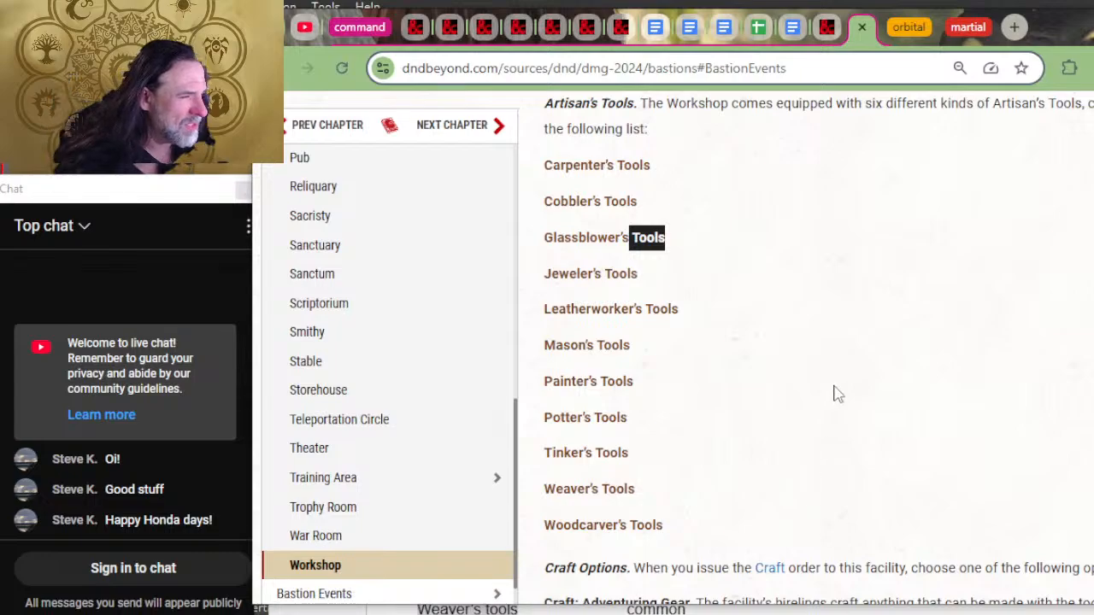
key("alt+Tab")
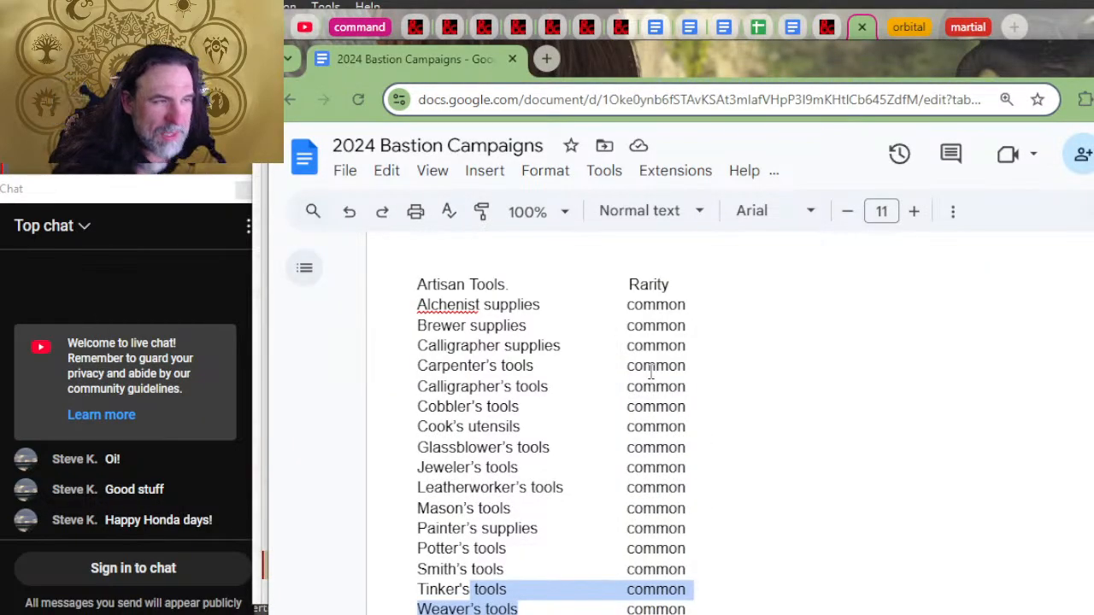
Step: Correct the misspelled "Alchenist" to "Alchemist" in the Artisan Tools list and switch back to the Workshop's tools on D&D Beyond
scroll(650, 371, "up", 2)
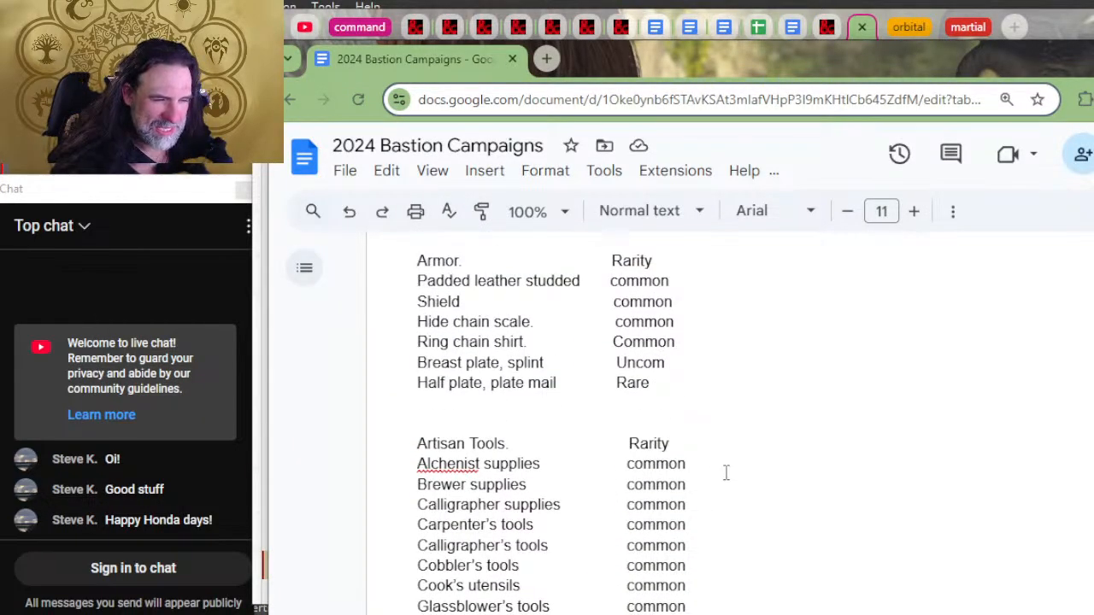
left_click(457, 463)
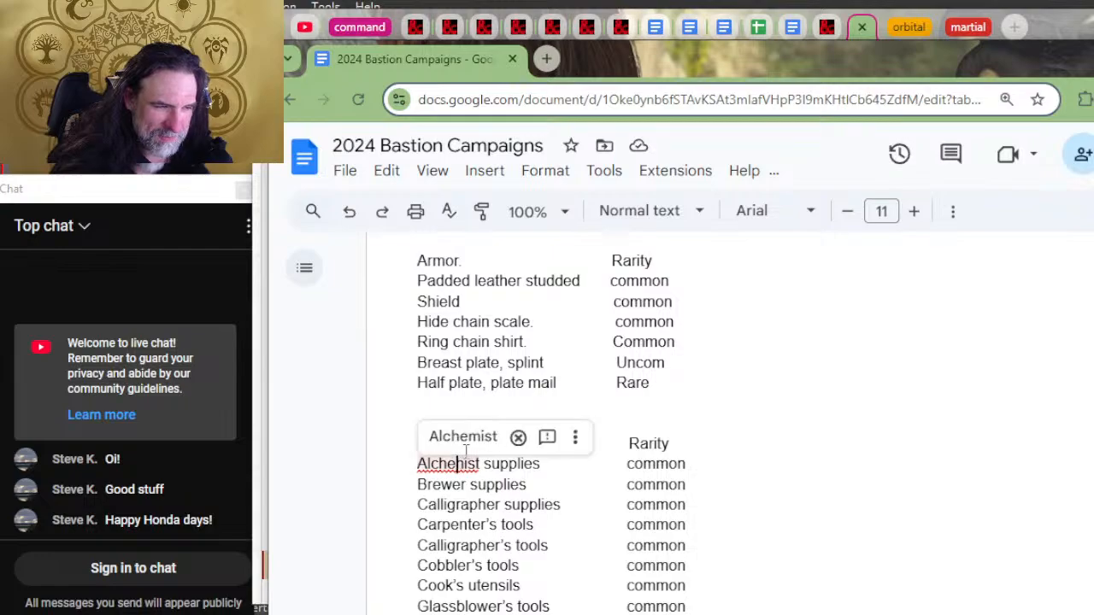
left_click(464, 438)
key("alt+Tab")
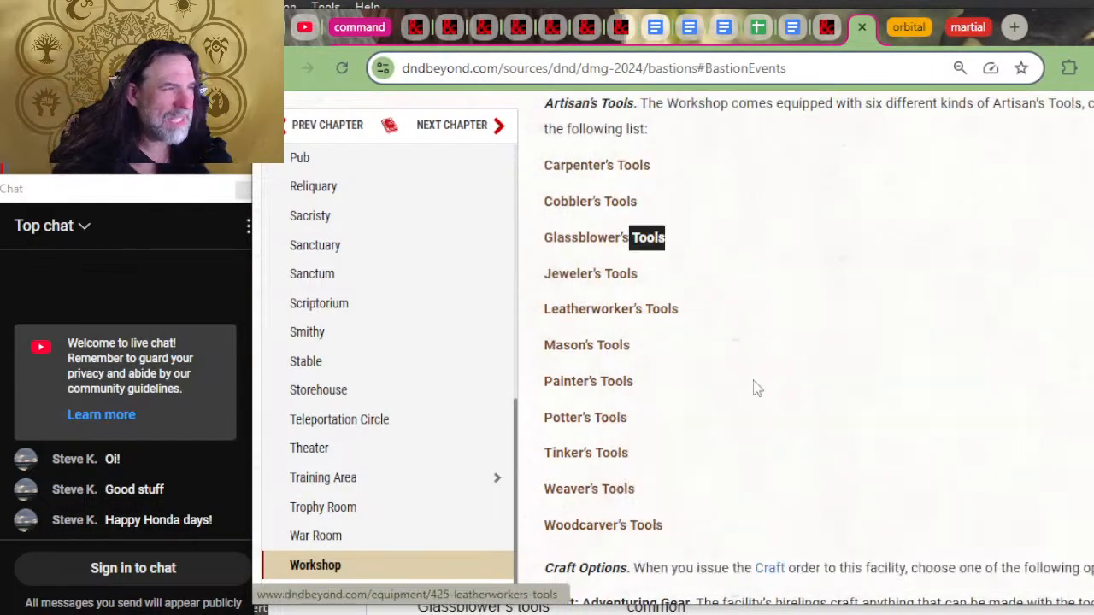
Step: Check the Workshop's facility details and artisan's tools on D&D Beyond against the document's Artisan Tools list
scroll(756, 389, "up", 2)
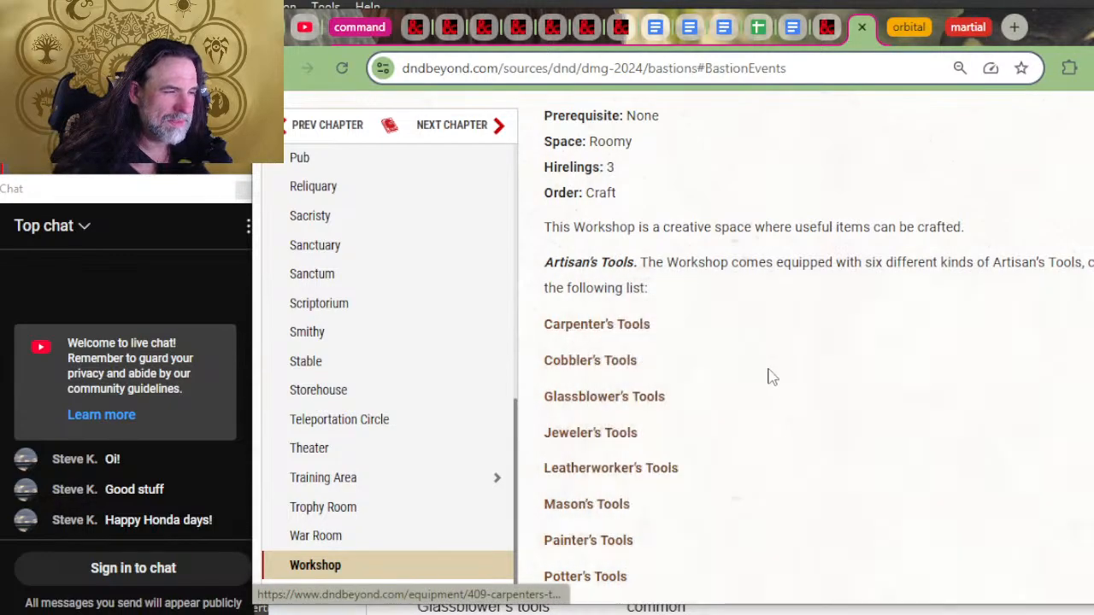
key("alt+Tab")
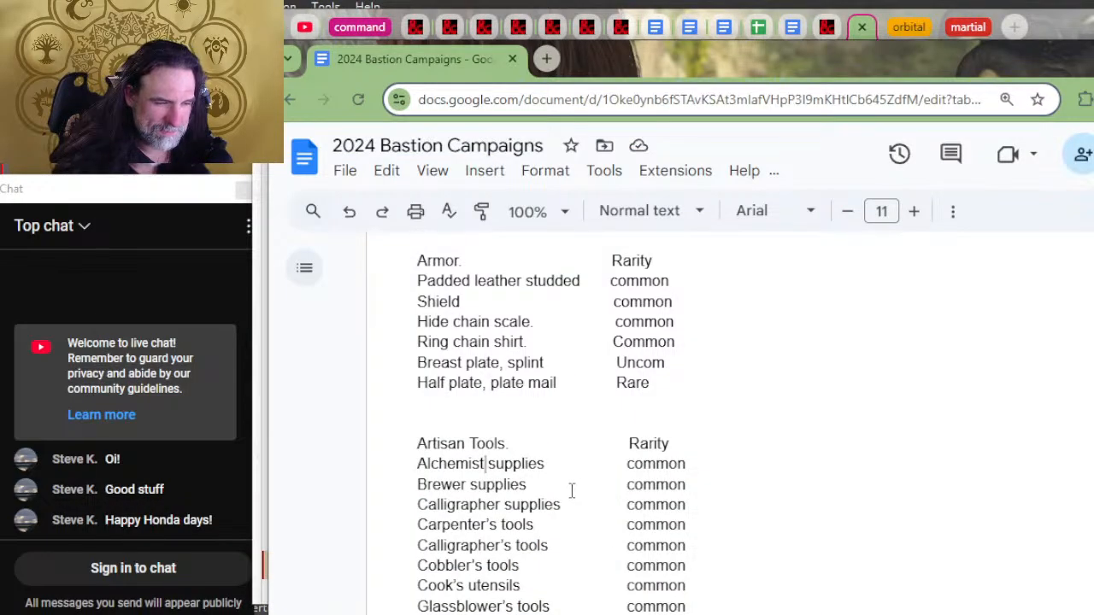
key("alt+Tab")
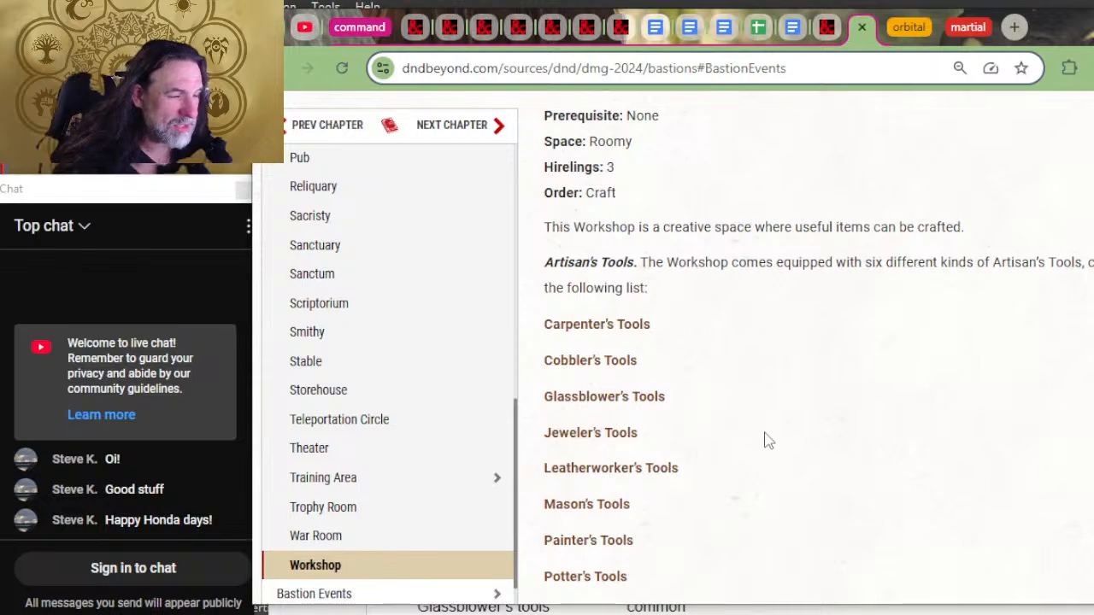
scroll(710, 371, "up", 2)
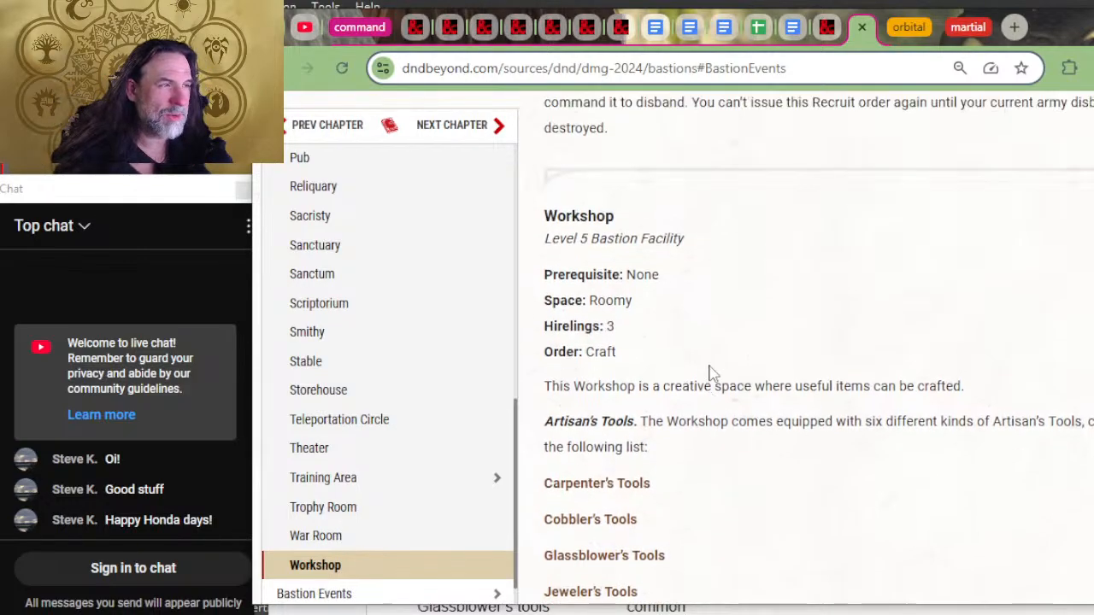
scroll(716, 389, "down", 5)
Step: Select and copy the Workshop's full artisan's tools list on D&D Beyond, from Carpenter's Tools to Woodcarver's Tools
left_click_drag(694, 376, 544, 324)
scroll(656, 322, "up", 2)
scroll(655, 320, "up", 4)
scroll(608, 436, "down", 2)
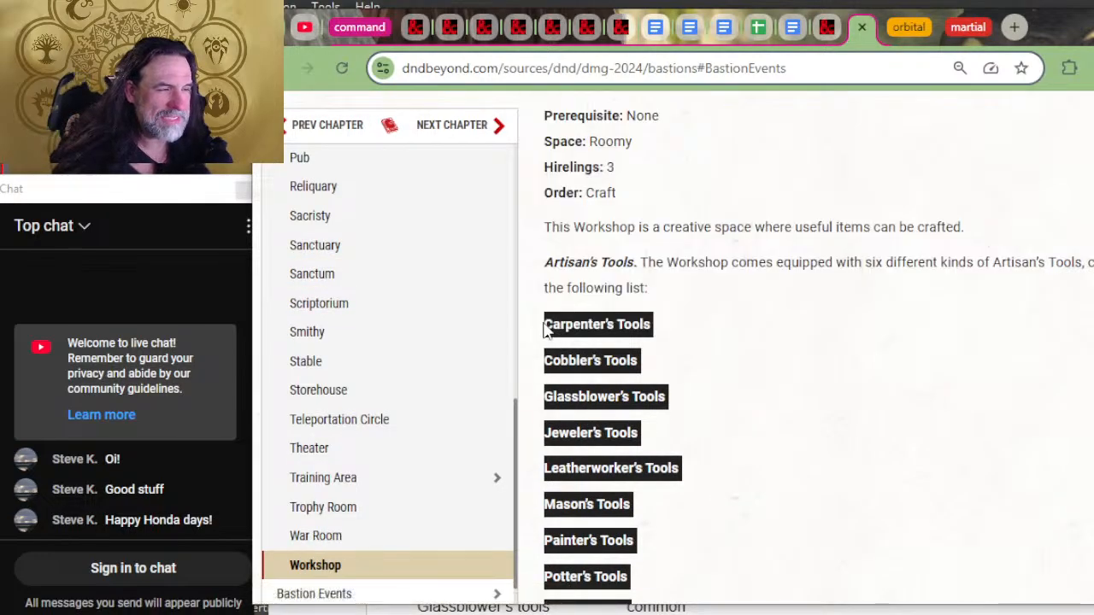
mouse_move(606, 425)
scroll(752, 322, "down", 3)
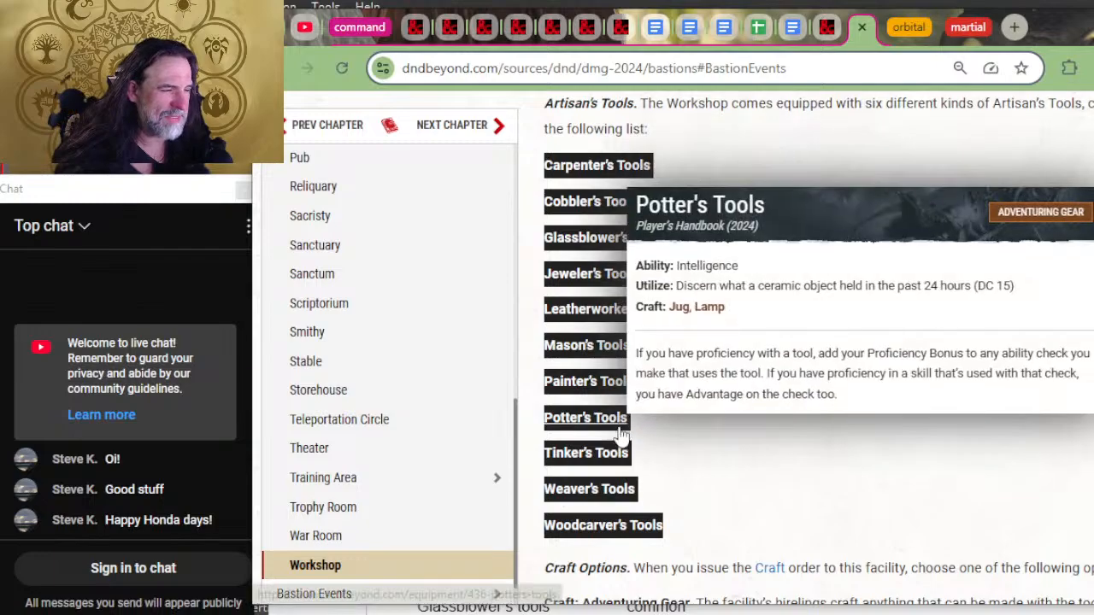
key("alt+space")
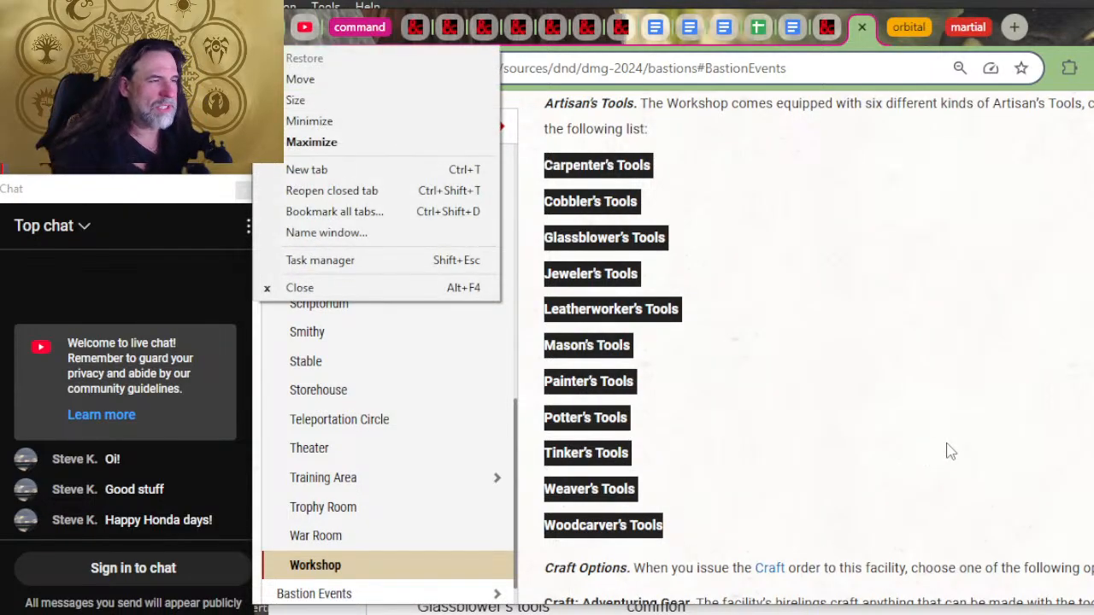
key("Escape")
Step: Open a blank Notepad file and paste the copied artisan's tools list into it
key("alt+Tab")
key("alt+Tab")
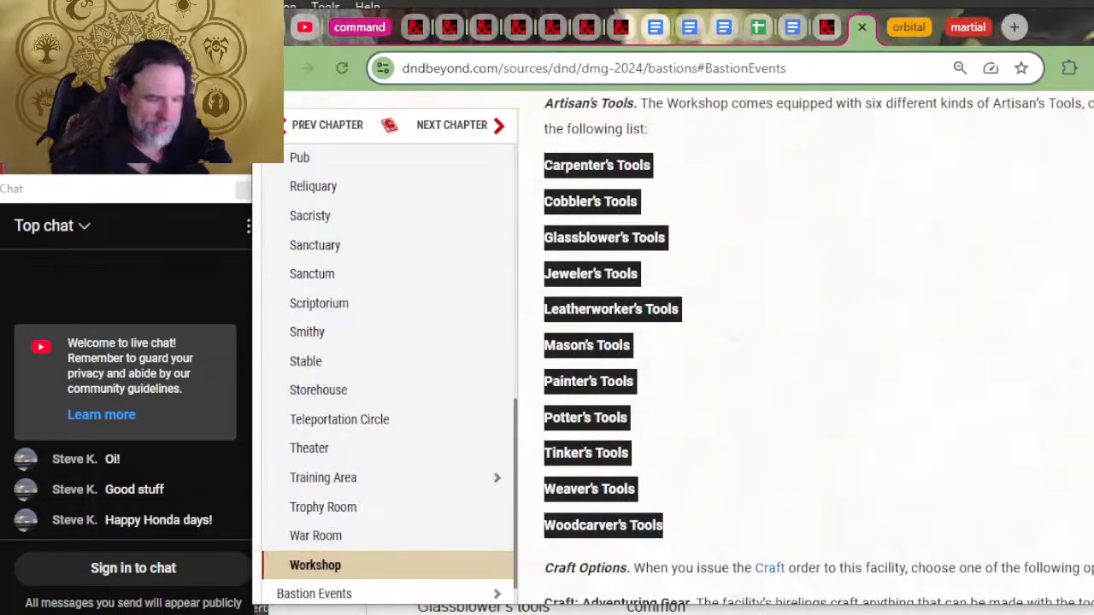
key("alt+Tab")
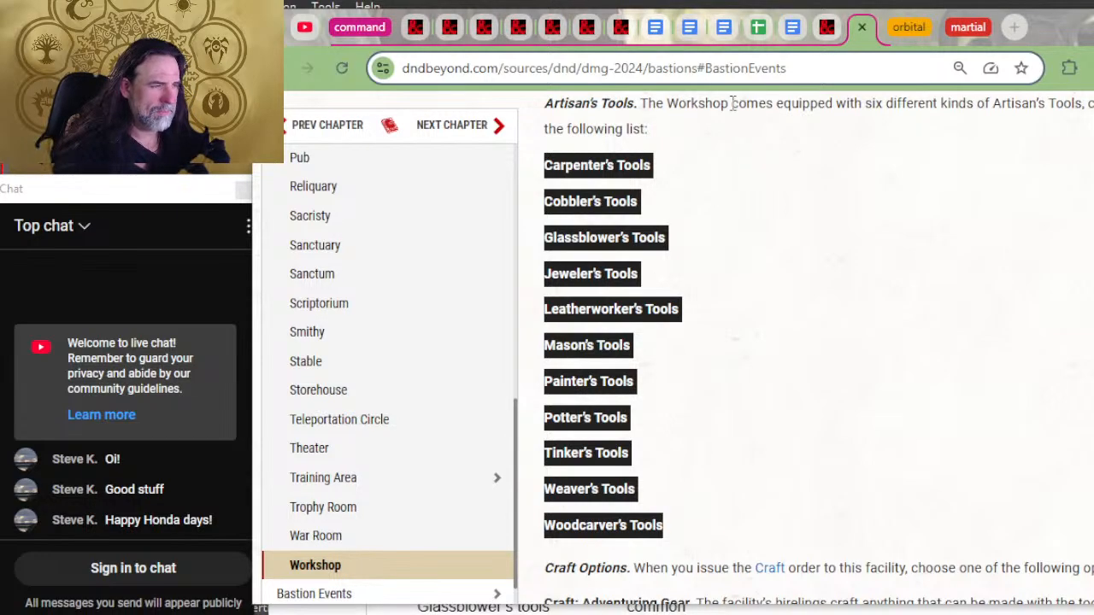
key("alt+Tab")
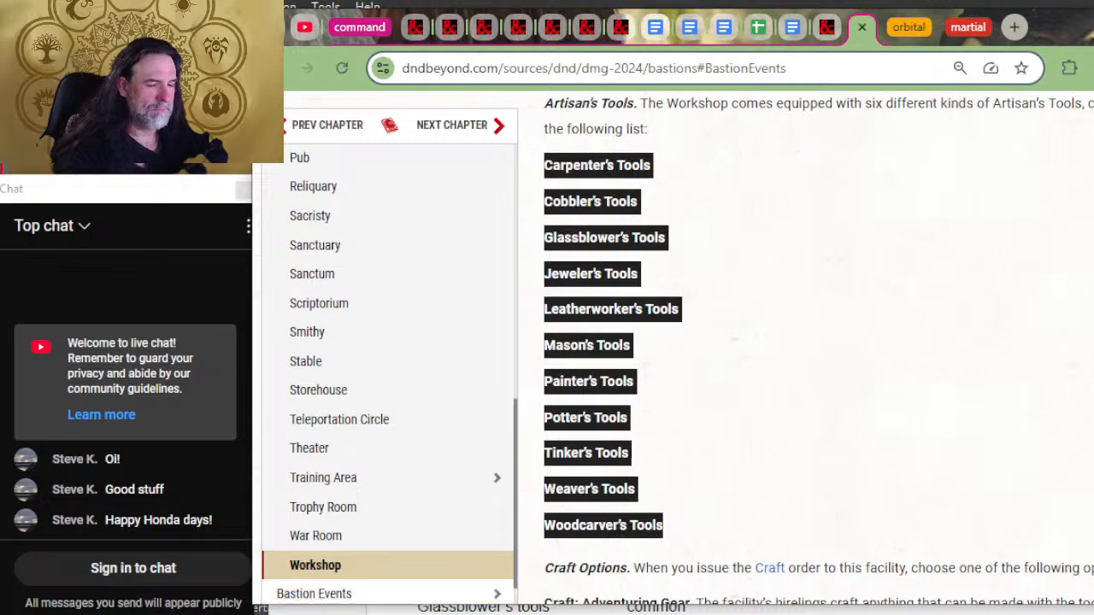
left_click(650, 614)
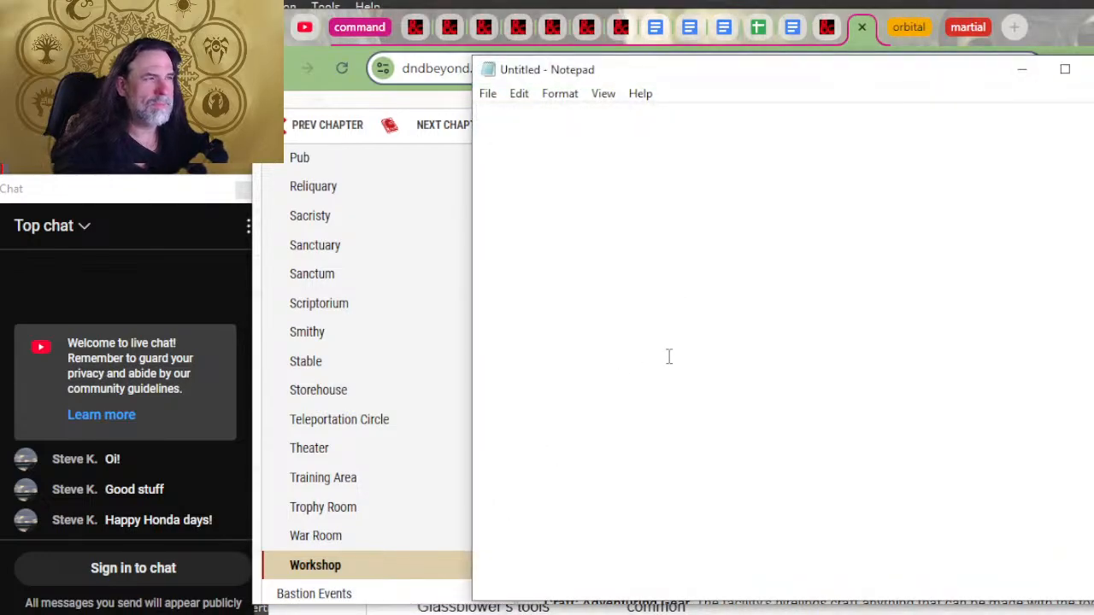
type("Carpenter’s Tools  Cobbler’s Tools  Glassblower’s Tools  Jeweler’s Tools  Leatherworker’s Tools  Mason’s Tools  Painter’s Tools  Potter’s Tools  Tinker’s Tools  Weaver’s Tools  Woodcarver’s Tools")
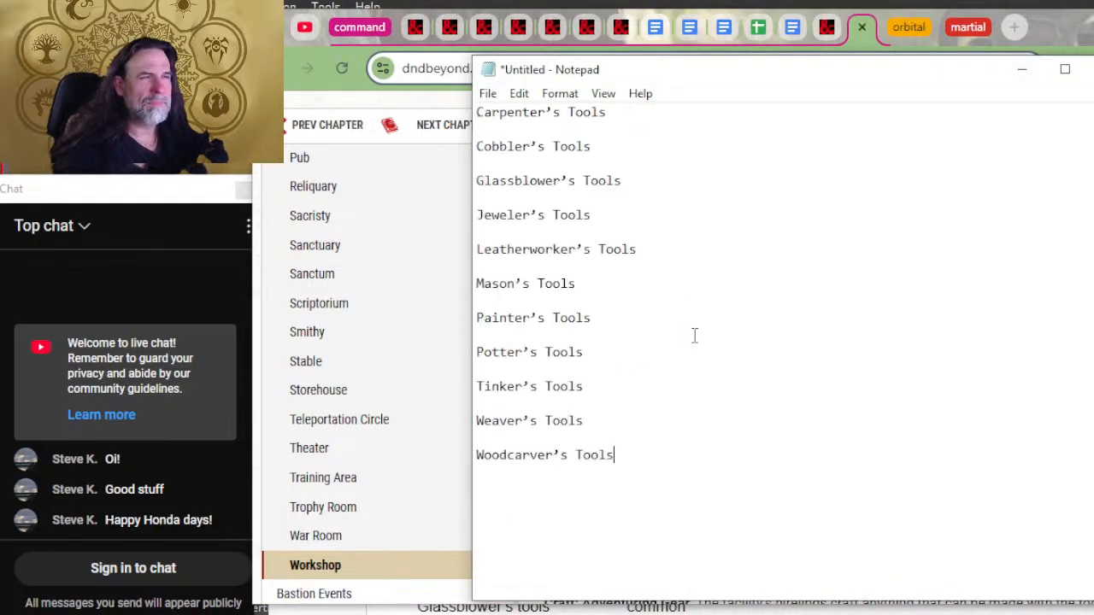
Step: Remove the blank lines between all the tool names in the pasted list, from Carpenter's Tools down to Woodcarver's Tools
left_click(634, 117)
key("Delete")
key("Down")
key("Delete")
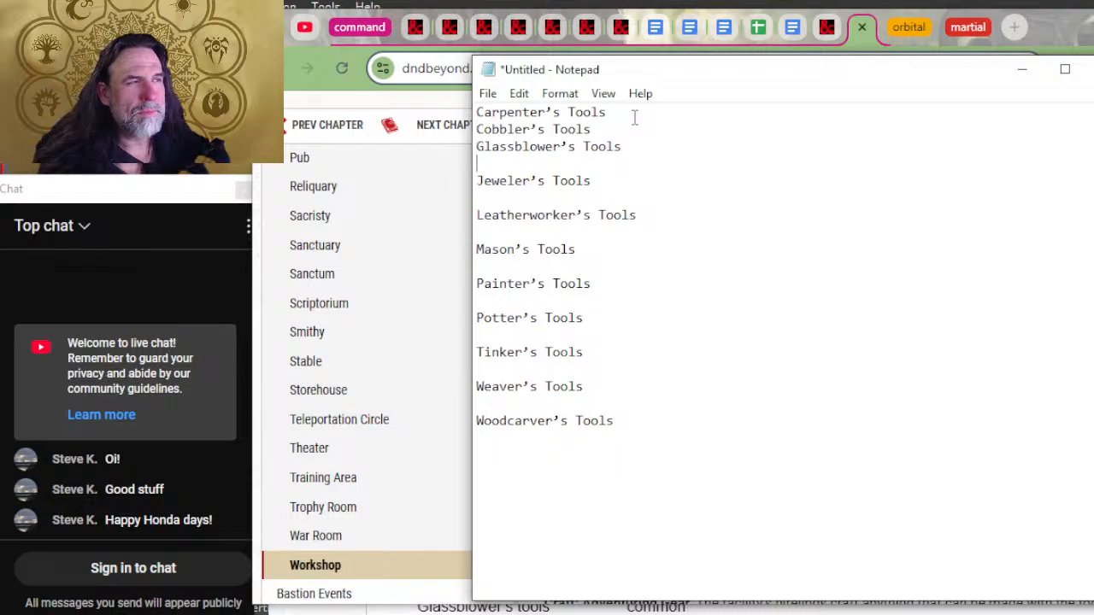
key("Down")
key("Delete")
key("Down")
key("Delete")
key("End")
key("Down")
key("Delete")
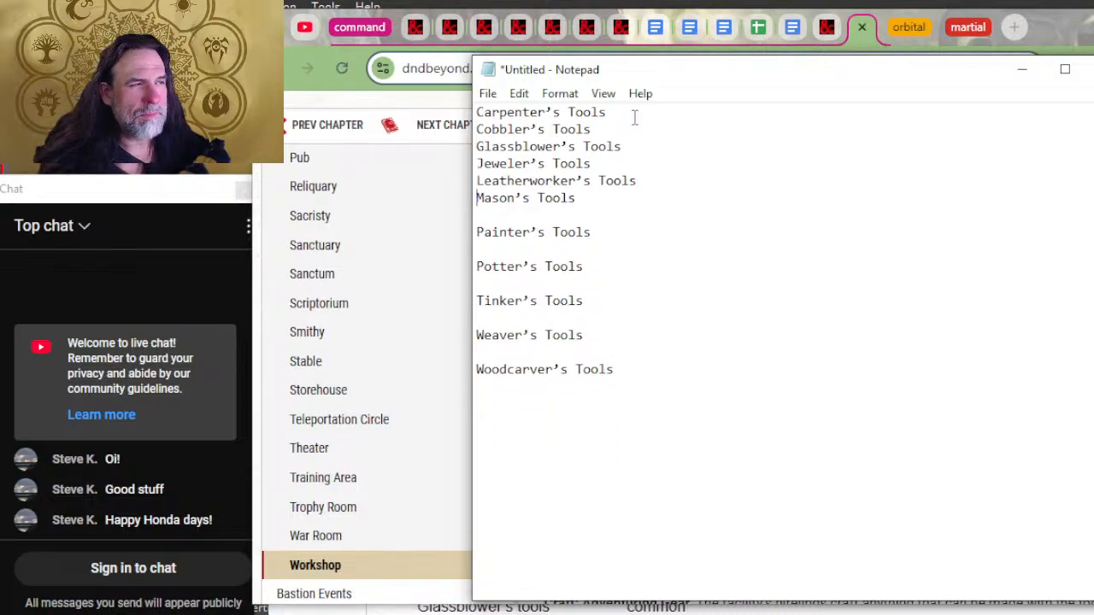
key("Down")
key("Delete")
key("Down")
key("Delete")
key("End")
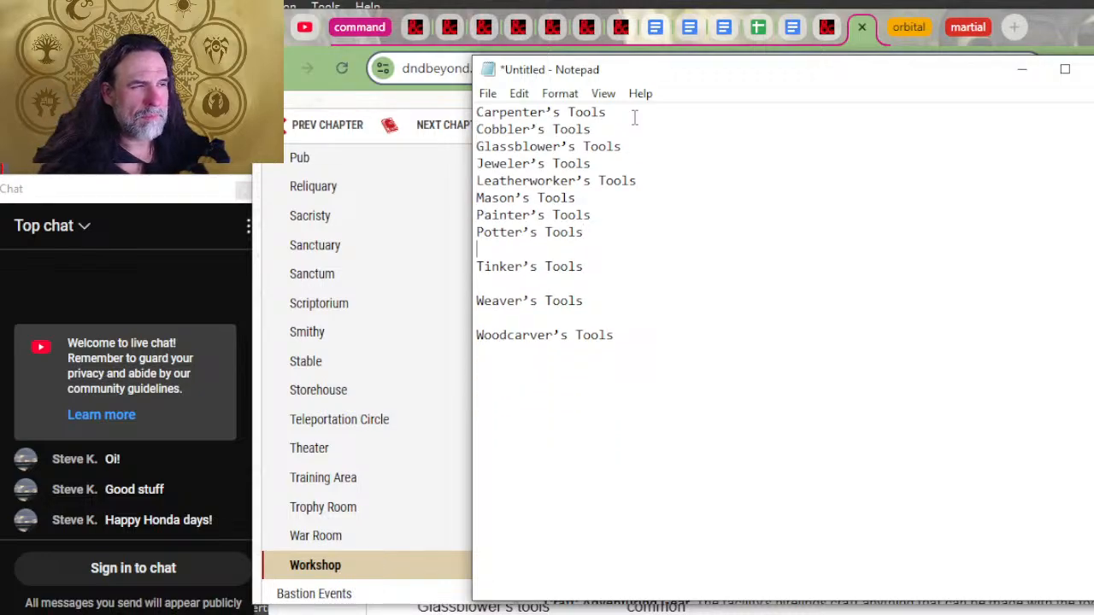
key("Delete")
key("Down")
key("Delete")
key("Down")
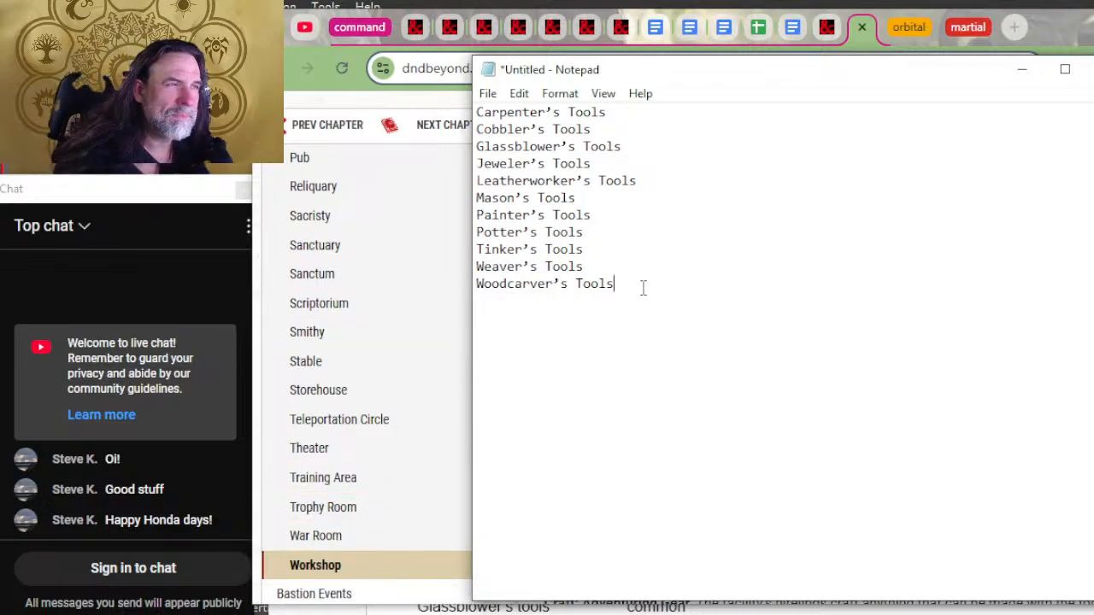
Step: Transfer the cleaned tool list into the 2024 Bastion Campaigns document, inserting it before "Artisan tools, implement magic items" in the Workshop entry
key("ctrl+a")
key("ctrl+c")
key("alt+Tab")
key("alt+Tab")
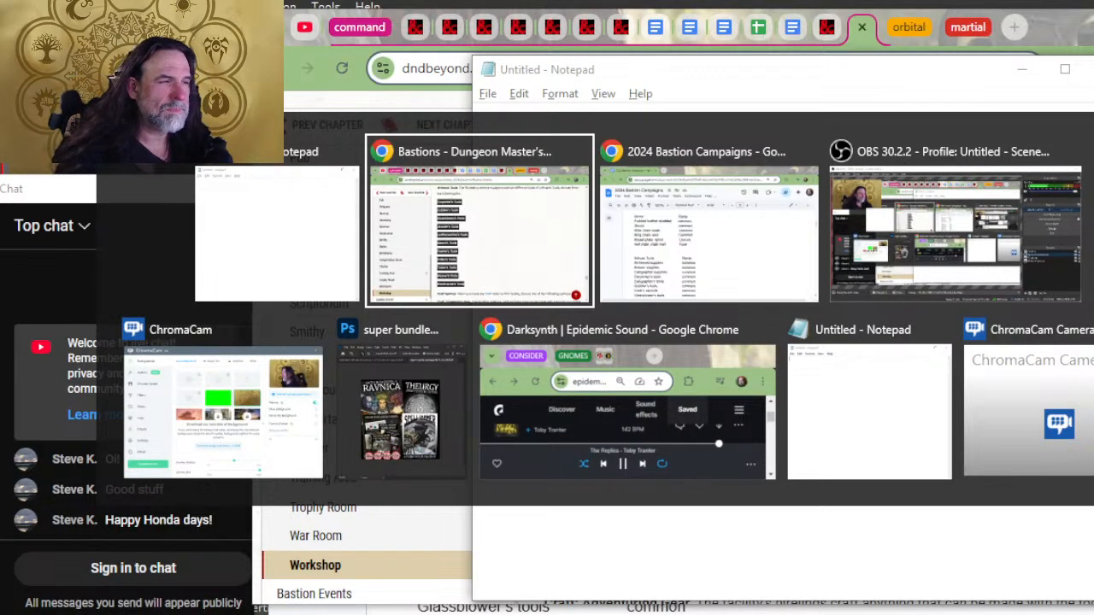
scroll(732, 475, "up", 4)
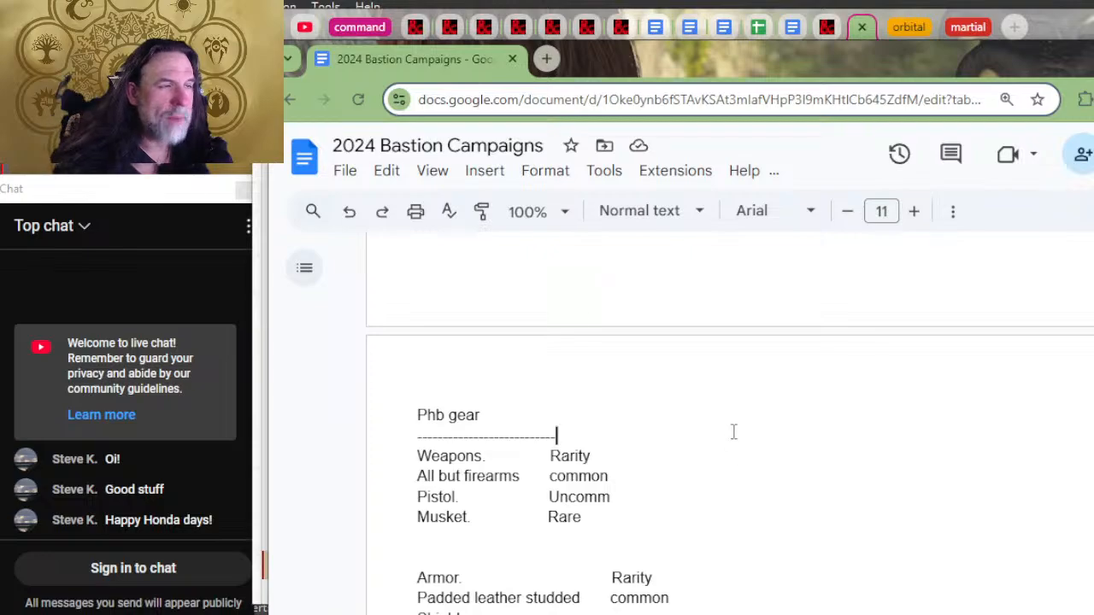
scroll(732, 432, "up", 2)
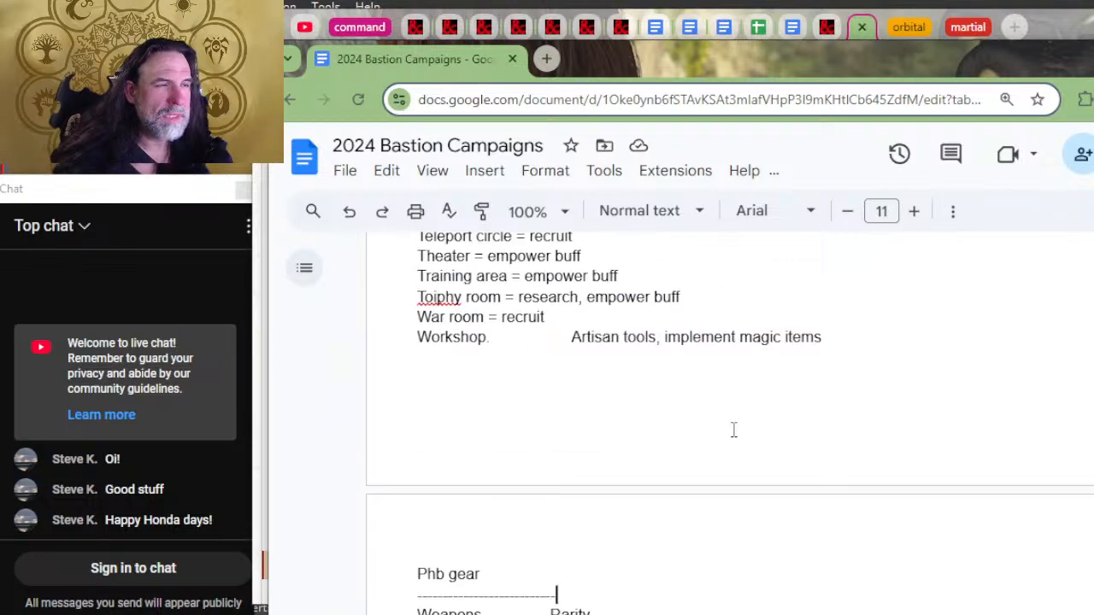
left_click(568, 335)
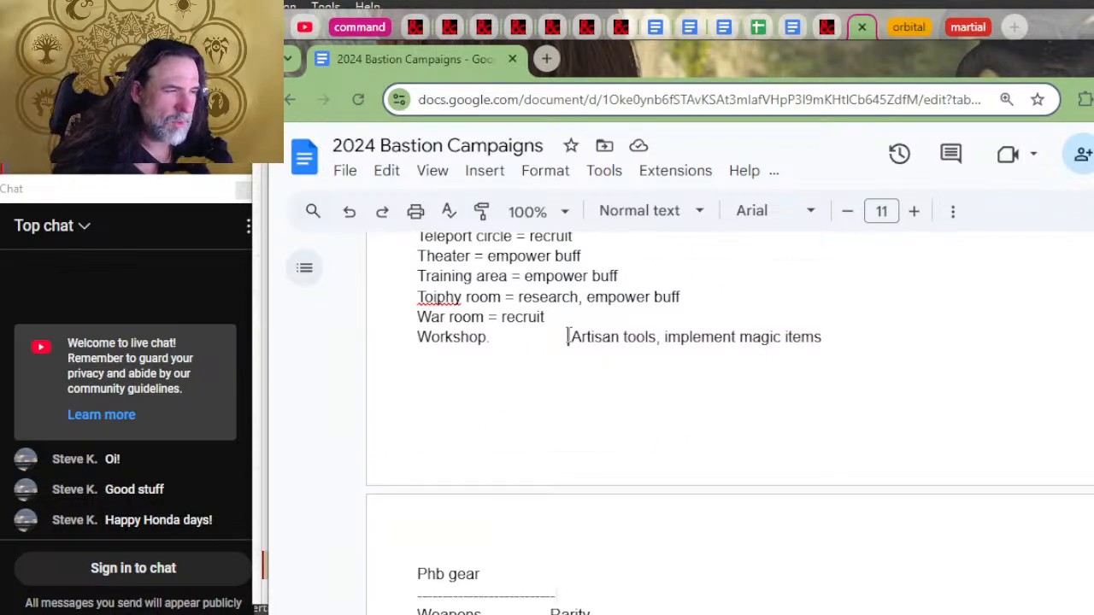
key("ctrl+v")
scroll(630, 435, "up", 4)
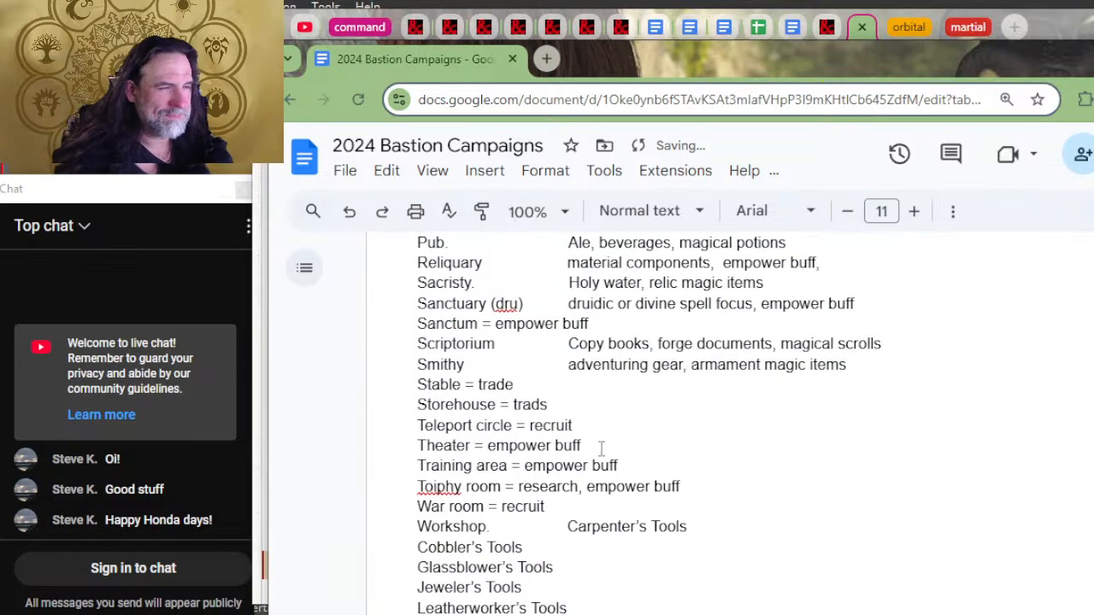
left_click(569, 365)
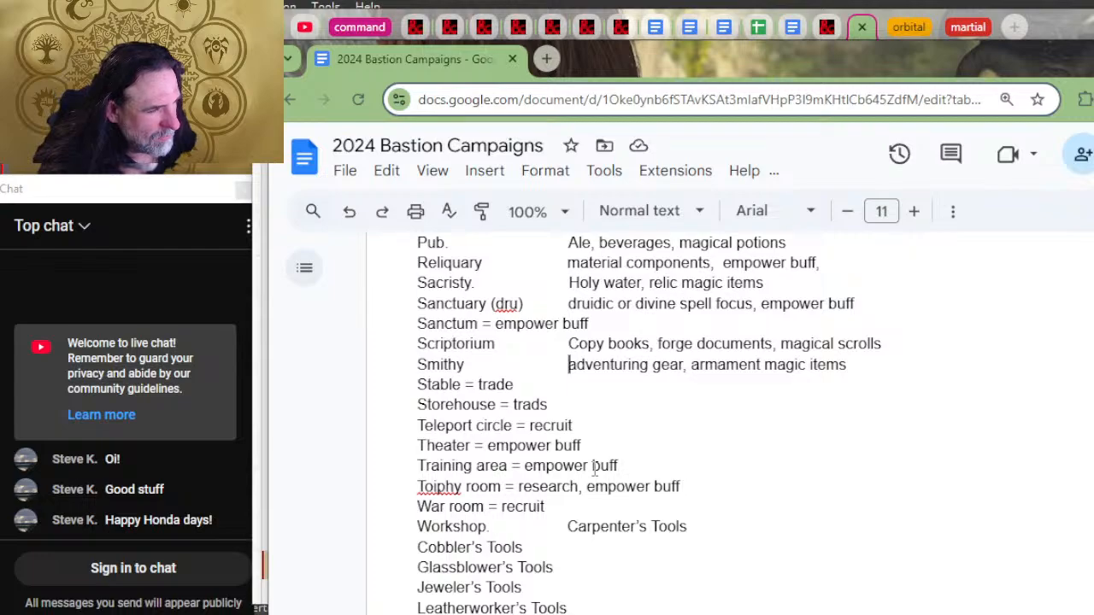
key("Down")
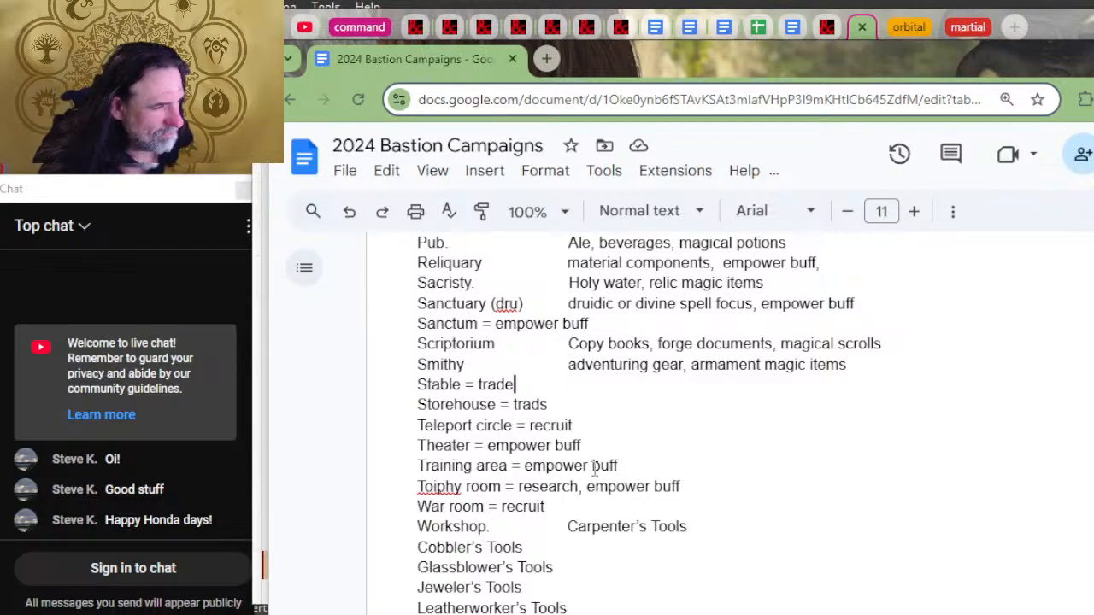
scroll(623, 494, "down", 2)
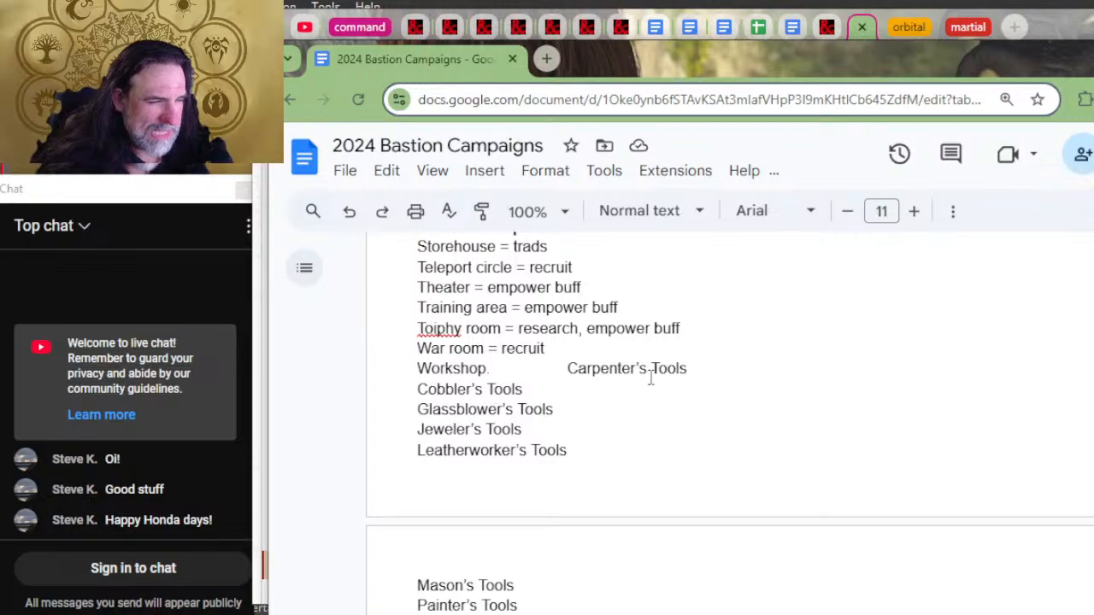
Step: Join Cobbler's Tools and Glassblower's Tools onto the Workshop line after Carpenter's Tools, separated by commas
left_click(710, 369)
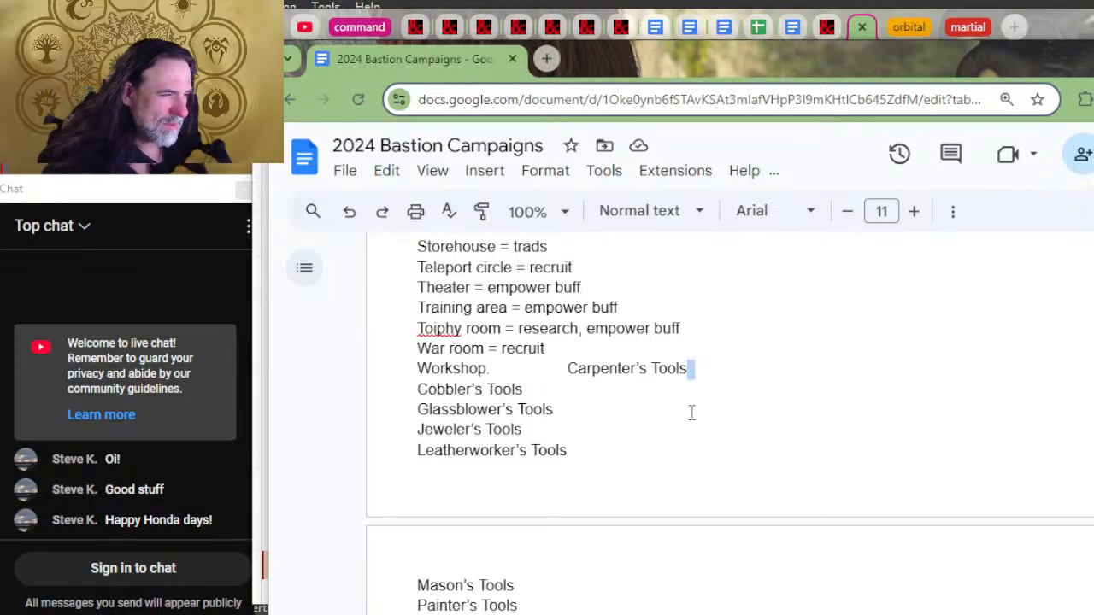
key("Delete")
type(", Cobbler’s Tools")
key("Down")
key("Home")
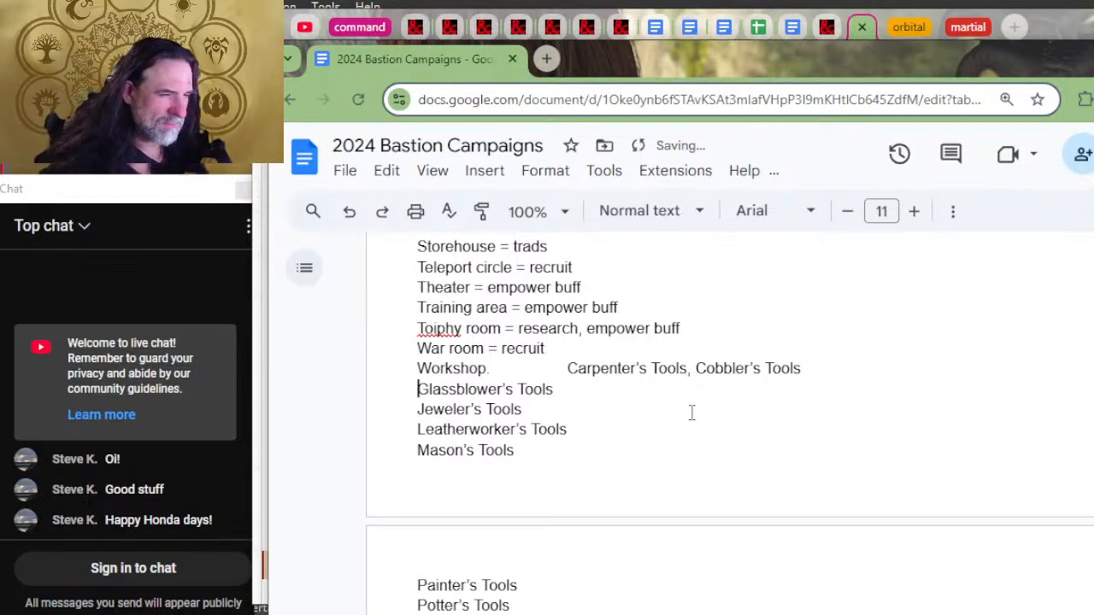
key("BackSpace")
type(", Glassblower’s Tools")
Step: Join Jeweler's Tools onto the Workshop line after Glassblower's Tools, with a comma before and after it
key("Down")
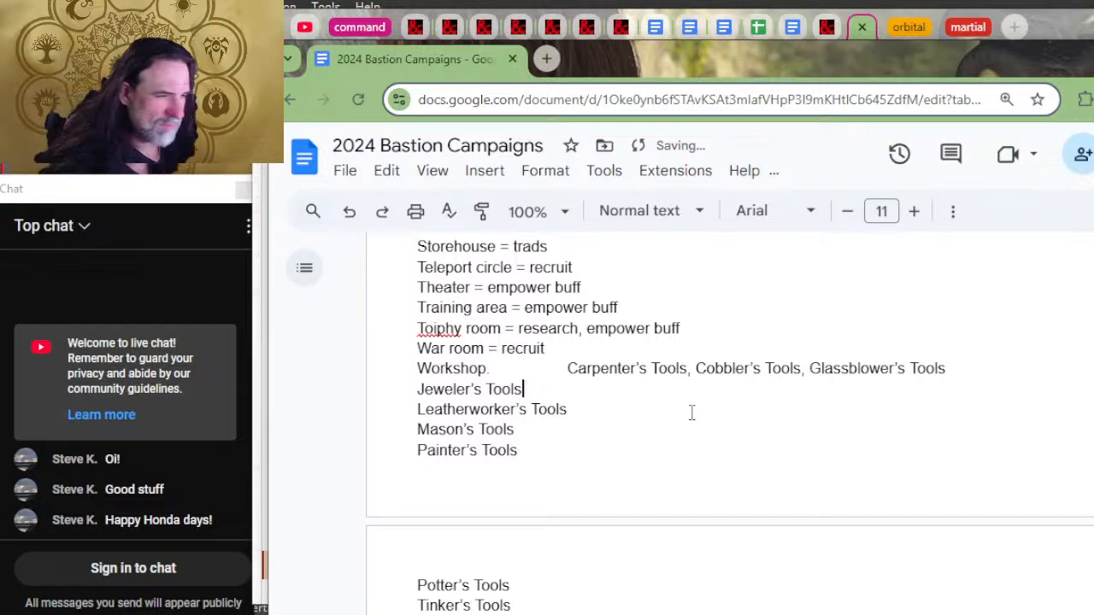
type(",")
key("Home")
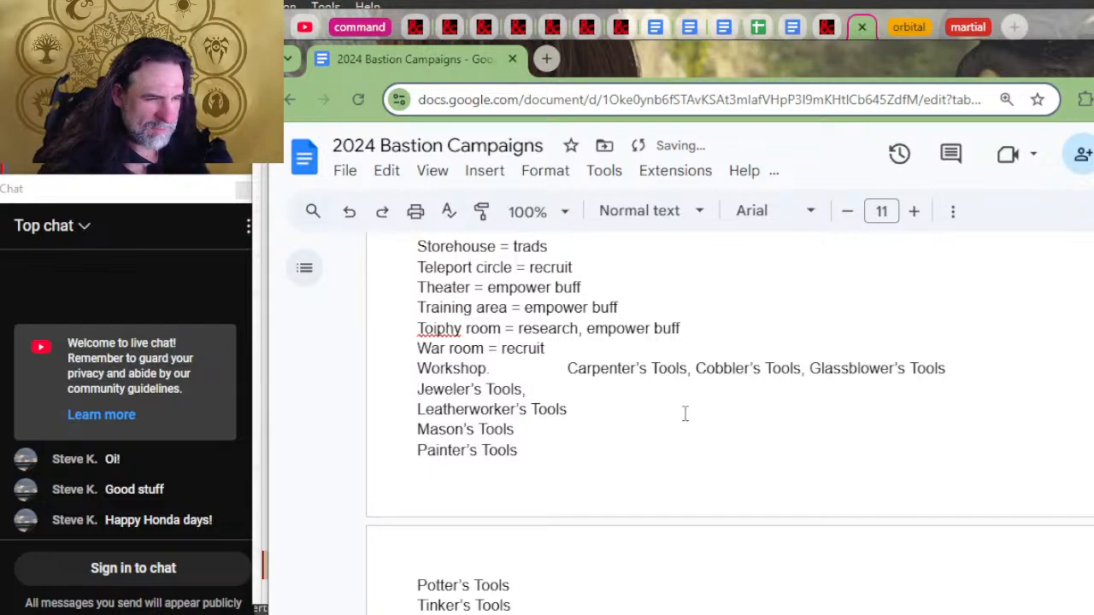
key("BackSpace")
type(", Jeweler’s Tools,")
Step: Add a comma after Leatherworker's Tools and join Mason's Tools onto the same line
key("Down")
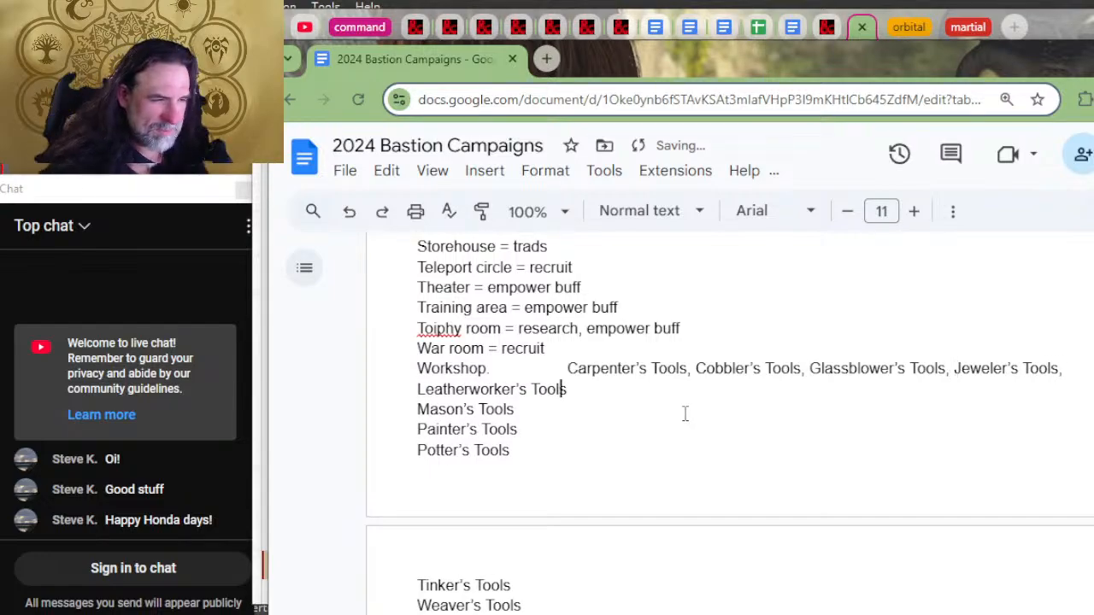
type(",")
key("BackSpace")
key("BackSpace")
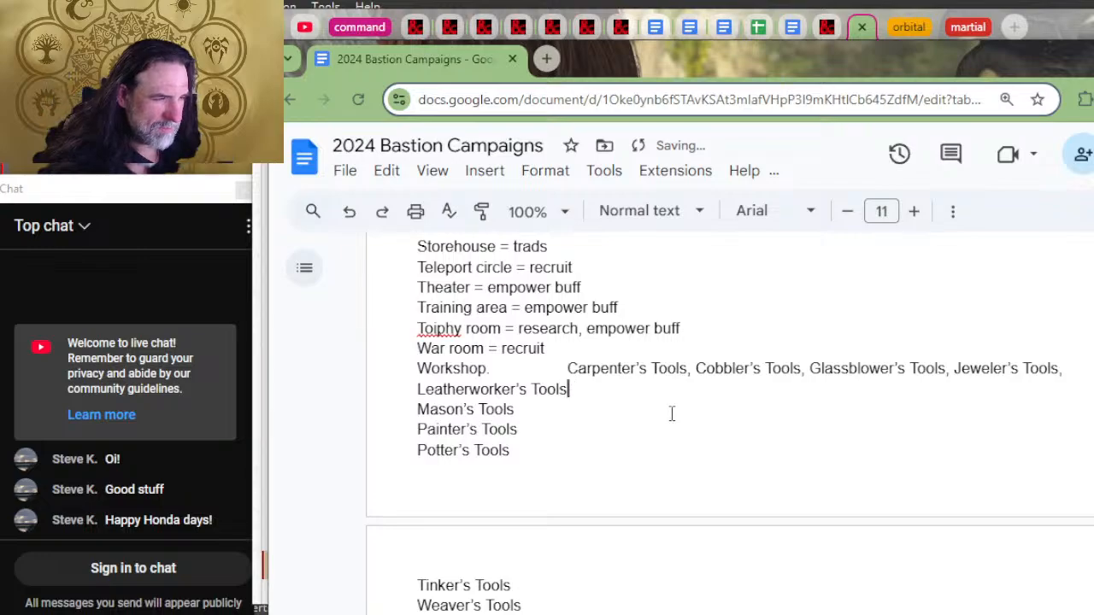
type(",")
key("Delete")
Step: Add commas after Painter's, Potter's and Tinker's Tools and join the three entries into one line
key("Down")
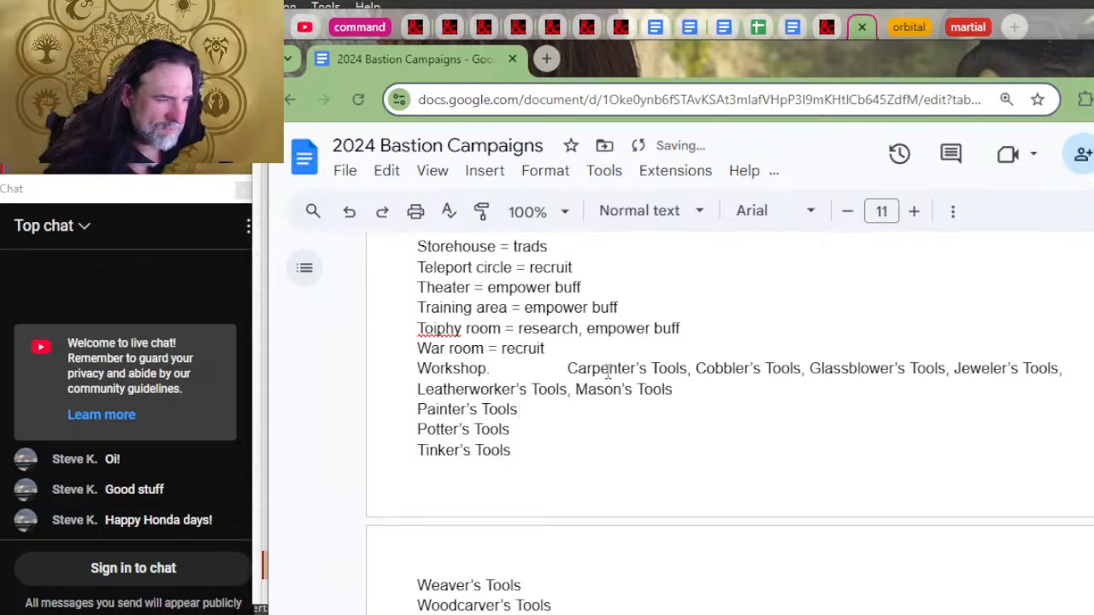
type(",")
key("Down")
type(",")
key("Down")
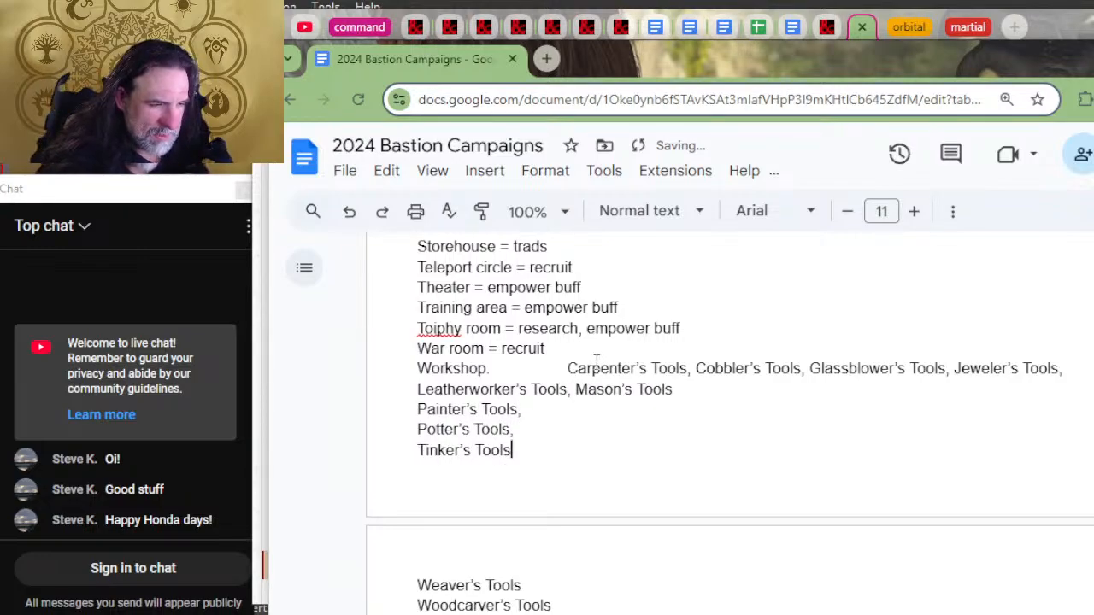
type(",")
key("Home")
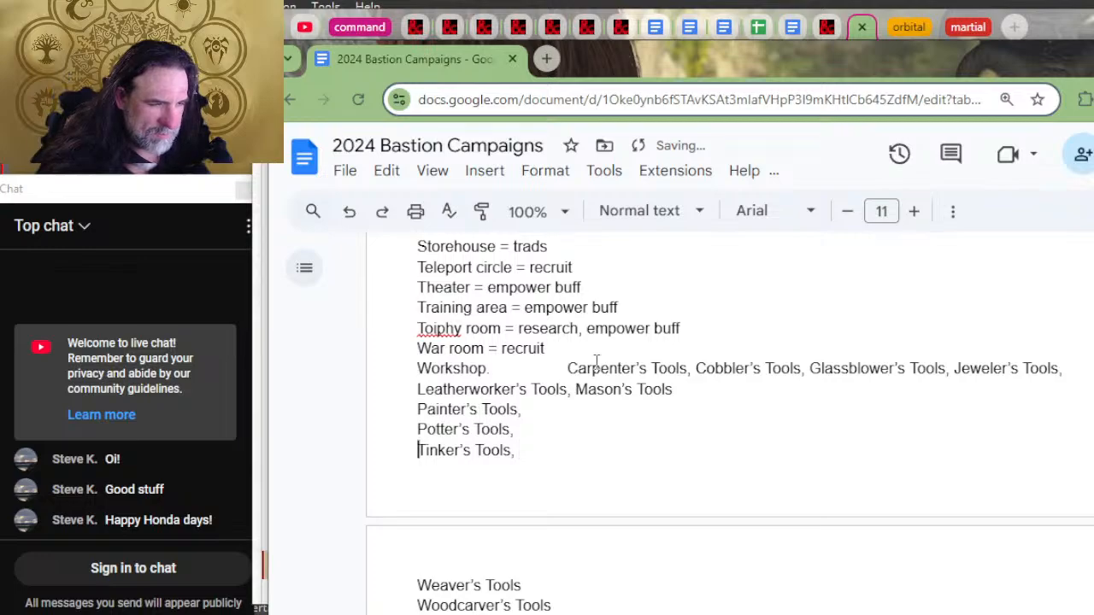
key("BackSpace")
key("Up")
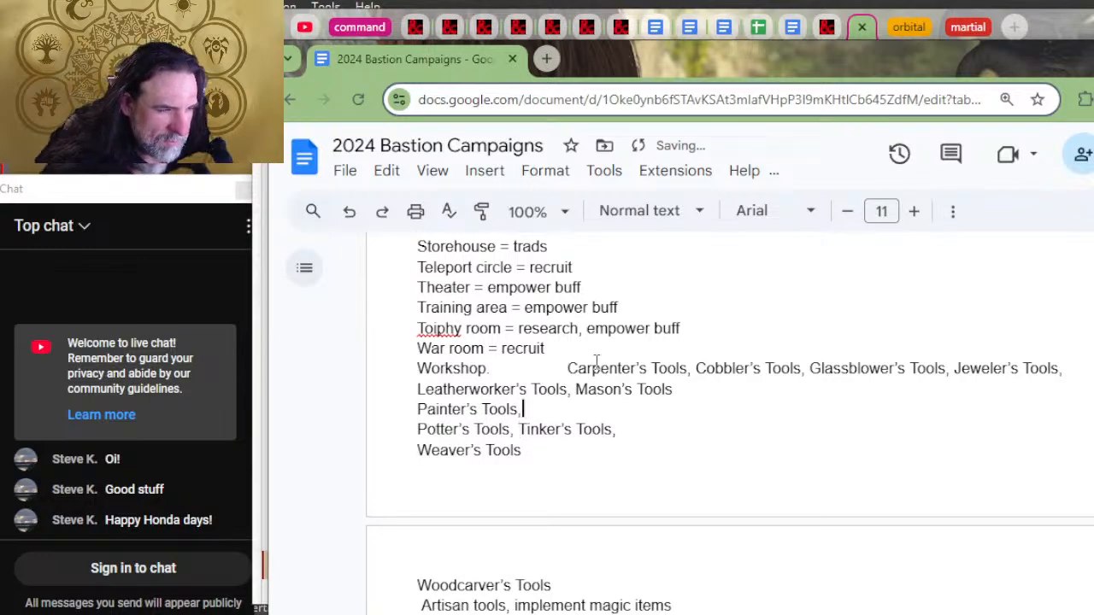
key("Delete")
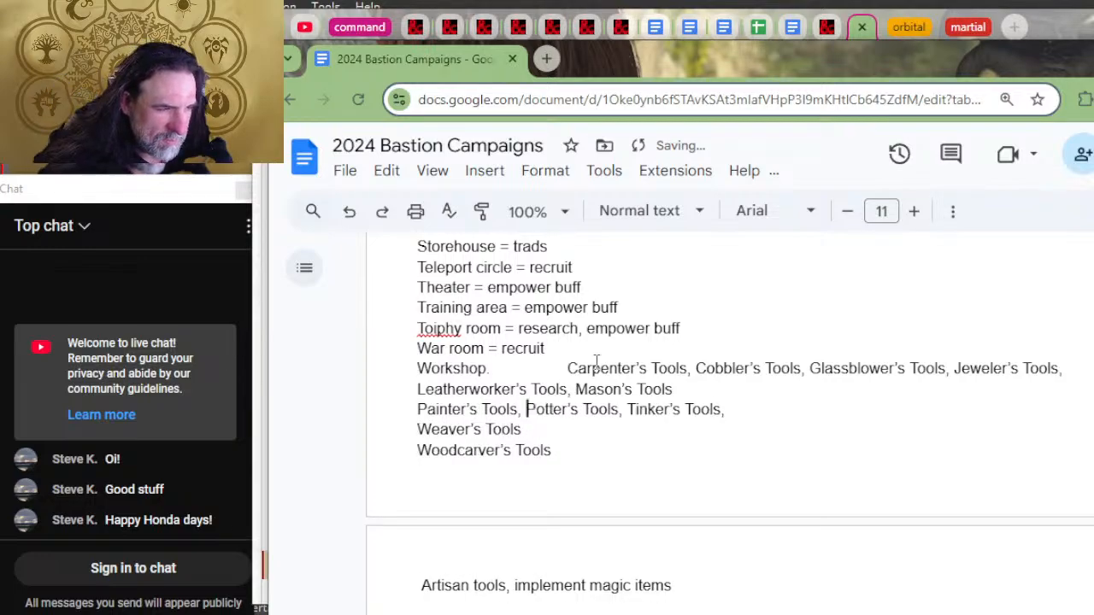
Step: Add a comma after Mason's Tools and join the Painter's, Potter's and Tinker's Tools line onto it
key("Up")
key("ctrl+Right")
key("ctrl+Right")
key("ctrl+Right")
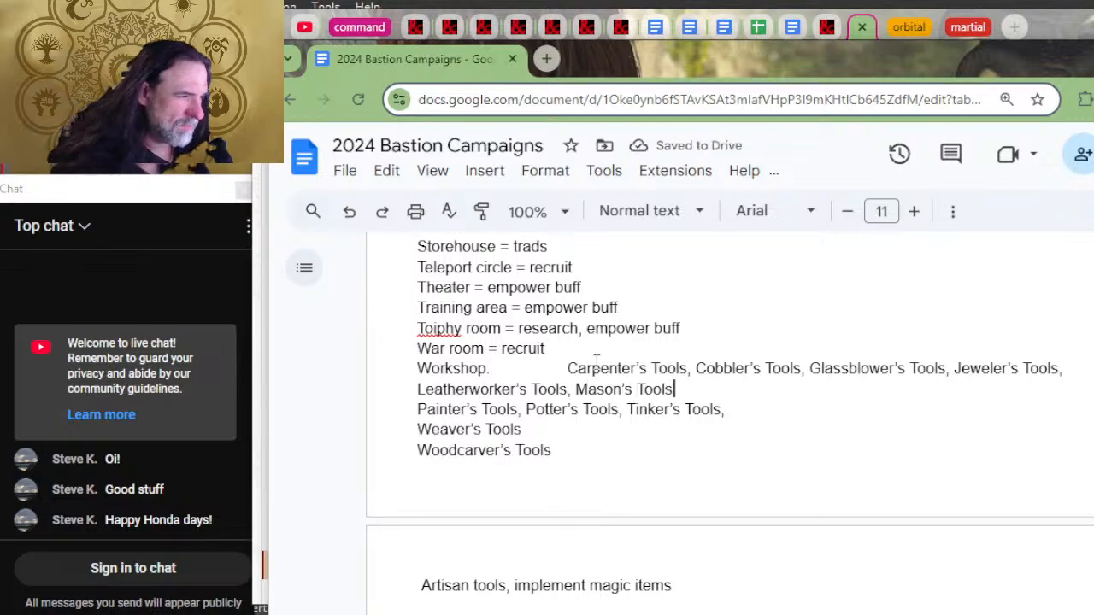
type(",")
key("Delete")
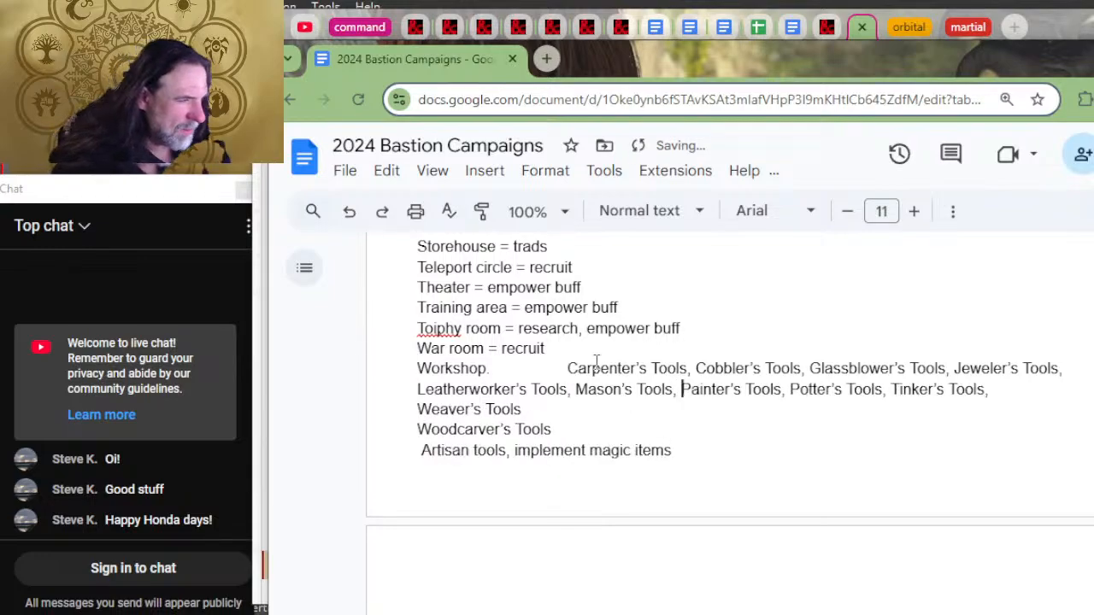
Step: Add a comma after Weaver's Tools and join Woodcarver's Tools onto the same line
key("Down")
type(",")
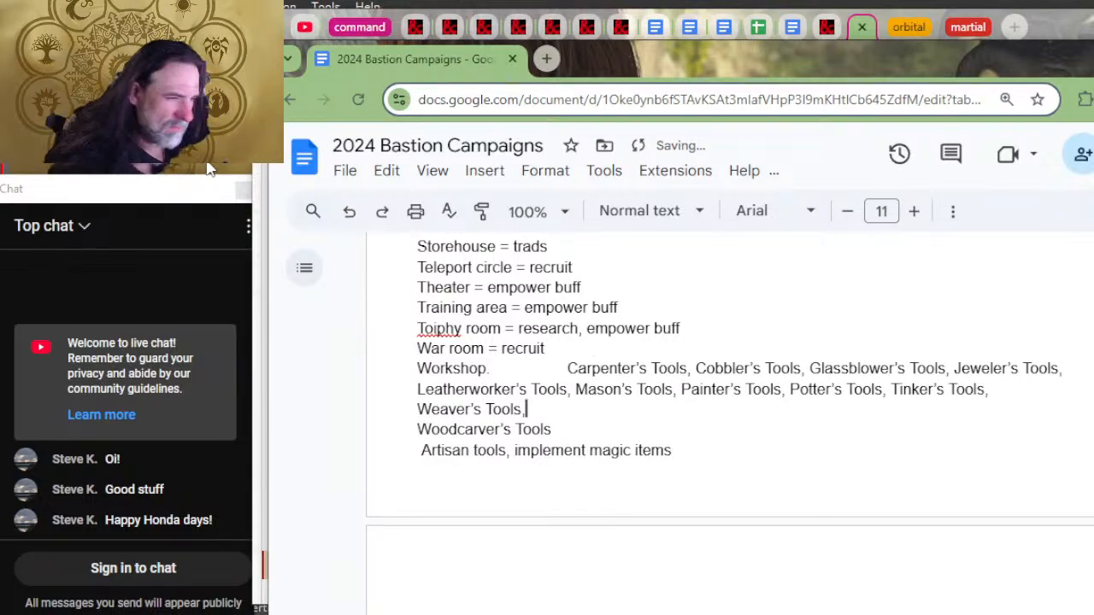
key("Delete")
Step: Add a comma after Woodcarver's Tools and join the "Artisan tools, implement magic items" line onto it
key("Right")
key("Right")
key("Right")
key("Right")
key("Right")
key("Right")
key("Right")
key("Right")
key("Right")
key("Right")
key("Right")
key("Right")
key("Right")
key("Right")
key("Right")
key("Right")
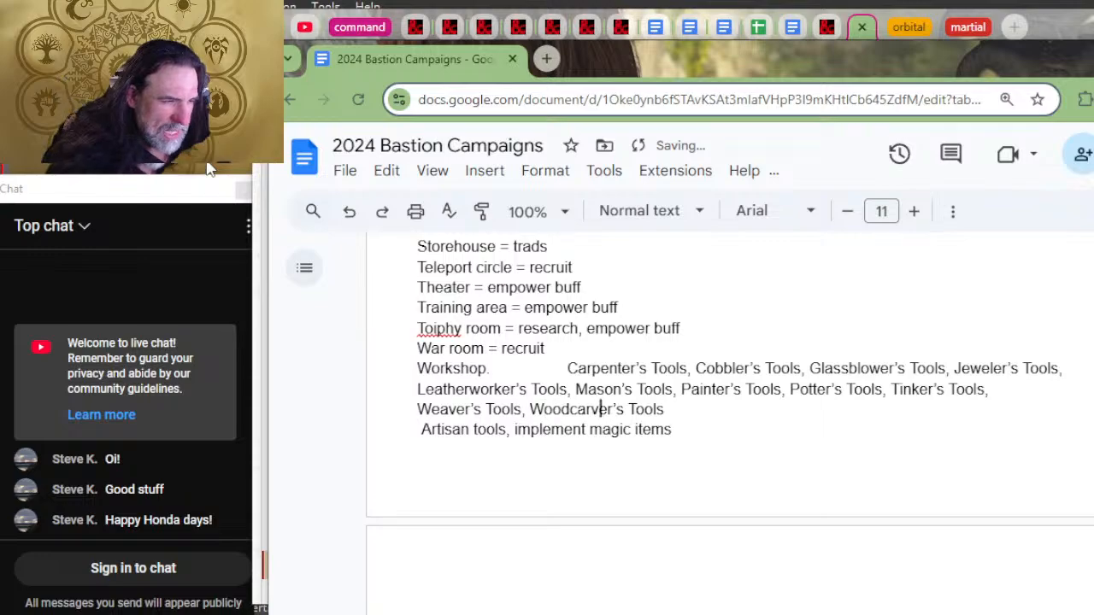
key("Right")
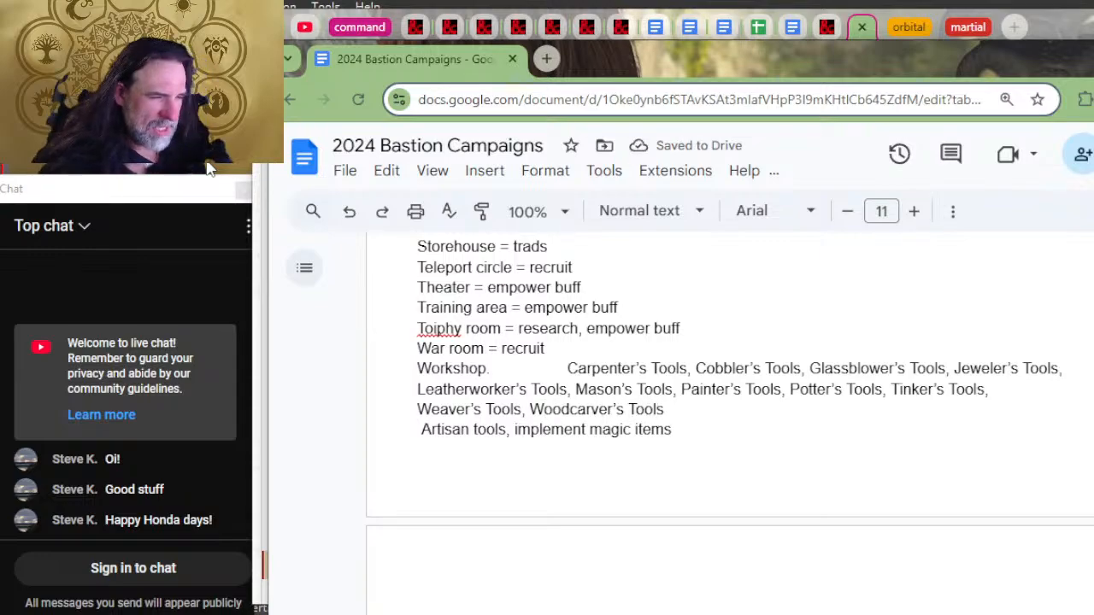
key("Right")
type(",")
key("Delete")
key("Delete")
key("Delete")
key("Delete")
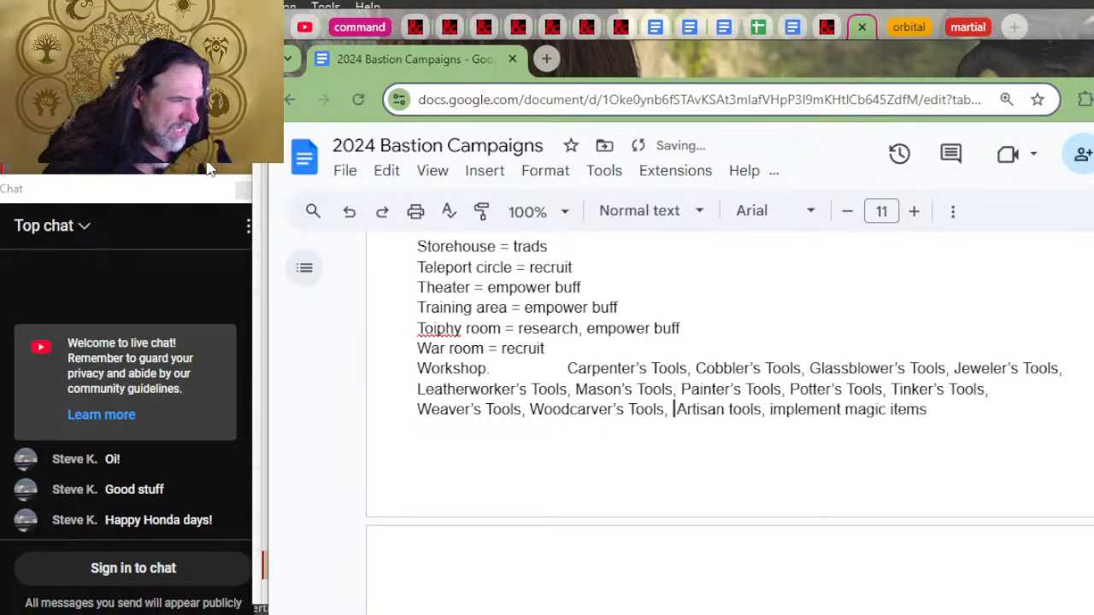
Step: Delete the words "Artisan tools," in front of "implement magic items" in the Workshop entry
key("Delete")
key("Delete")
key("Delete")
key("Delete")
key("Delete")
key("Delete")
key("Delete")
key("Delete")
key("Delete")
key("Delete")
key("Delete")
key("Delete")
key("Delete")
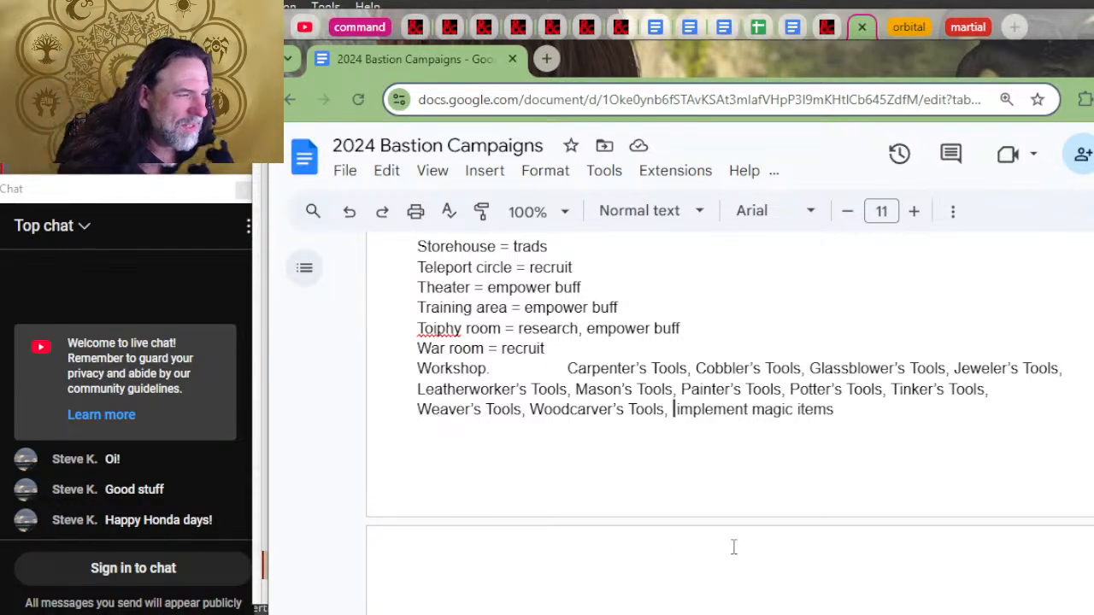
Step: Indent the Workshop entry's Leatherworker's and Weaver's Tools lines by three tab stops to align them with Carpenter's Tools
left_click(517, 370)
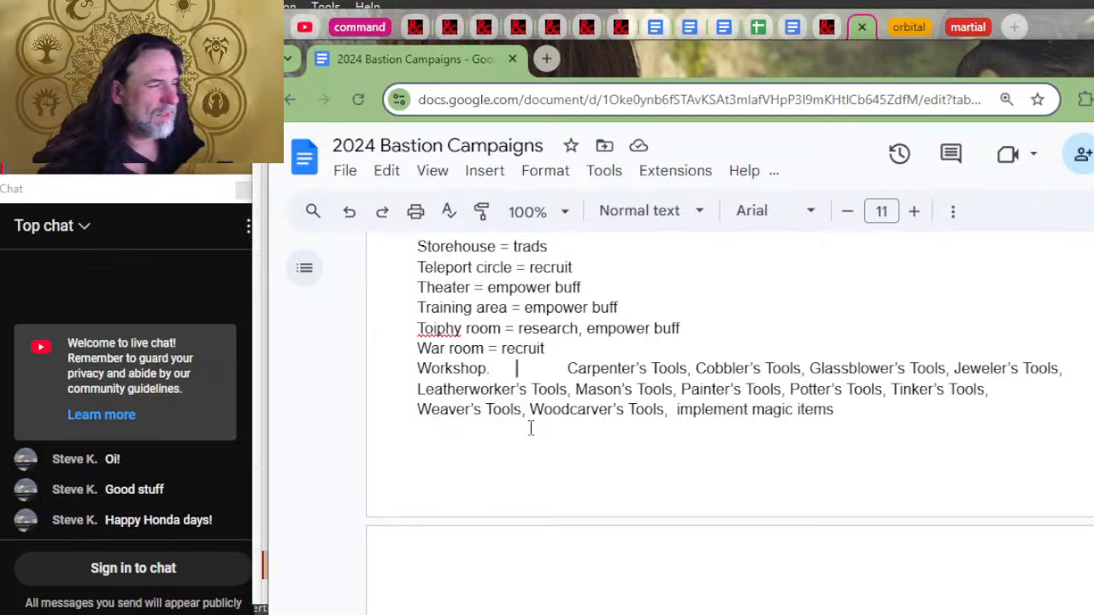
scroll(666, 257, "up", 2)
scroll(591, 271, "down", 2)
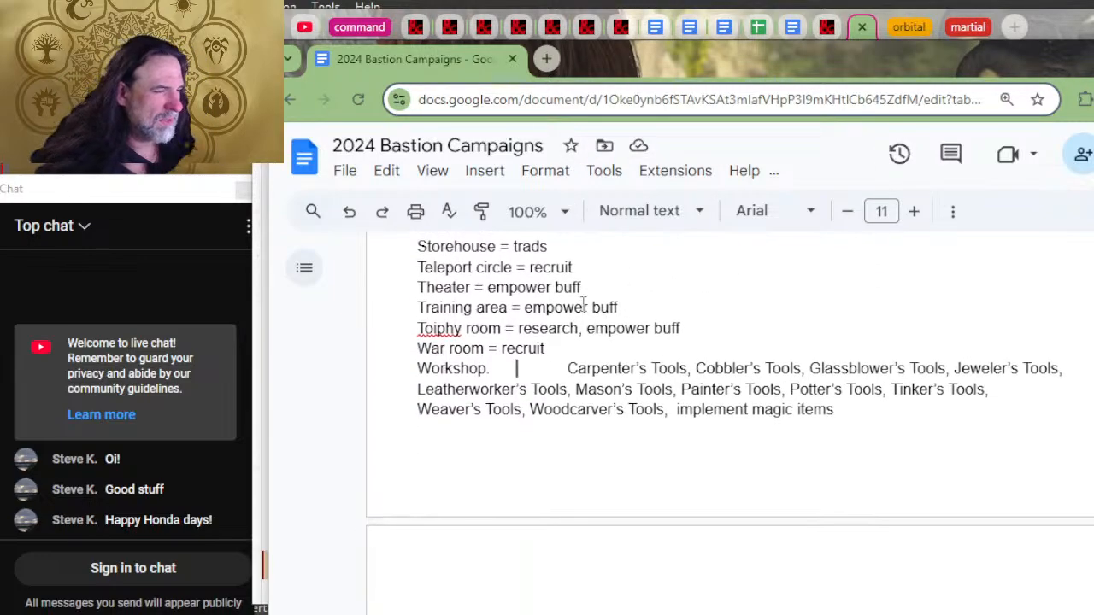
left_click(419, 396)
key("Tab")
key("Tab")
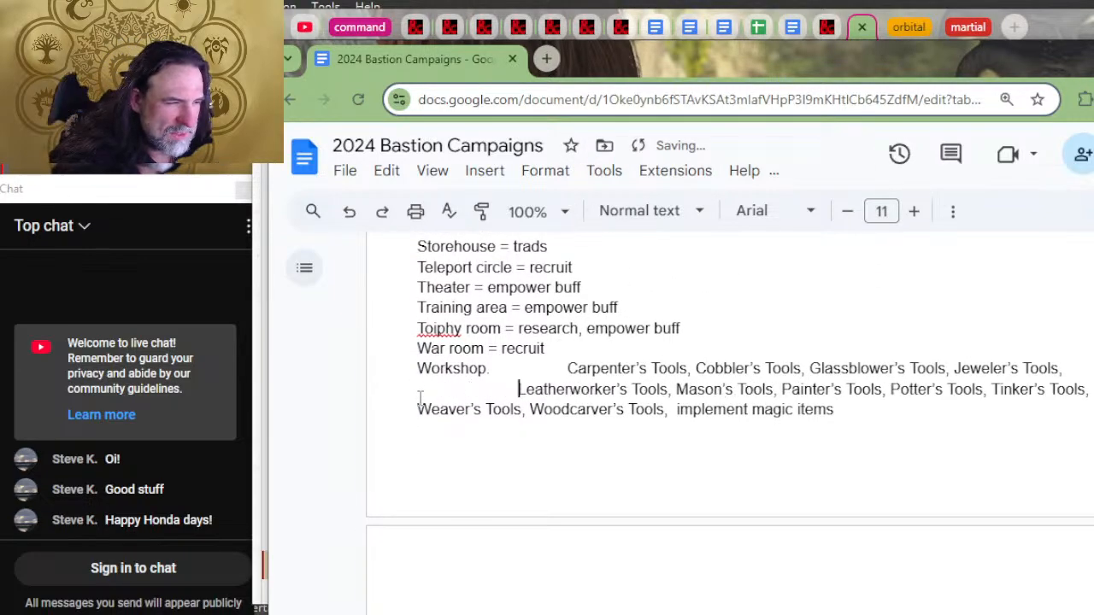
key("Tab")
left_click(407, 410)
key("Tab")
key("Tab")
key("Tab")
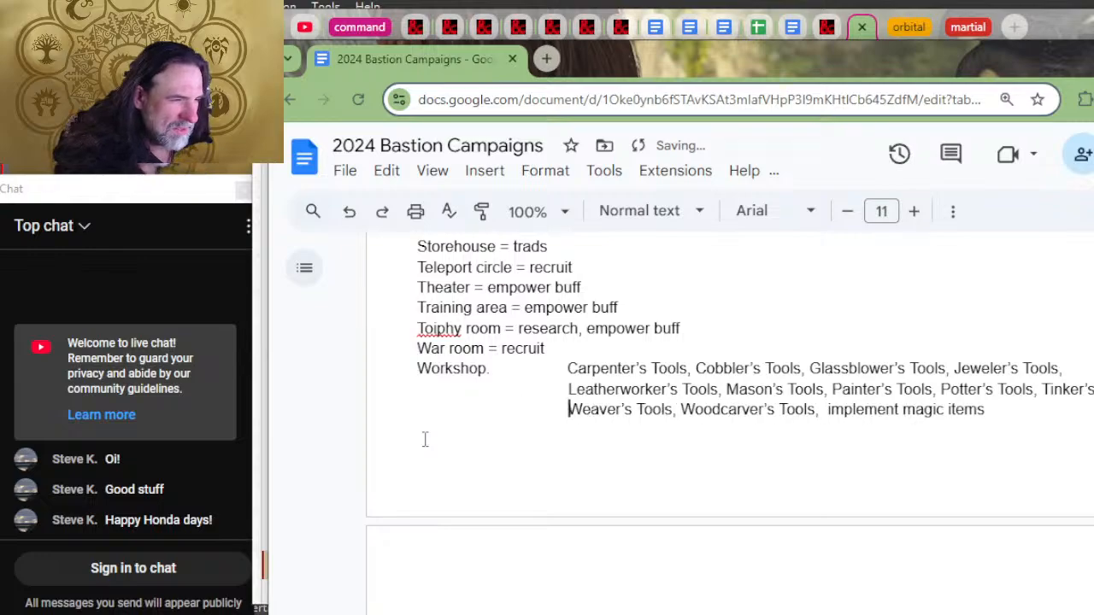
left_click(1023, 419)
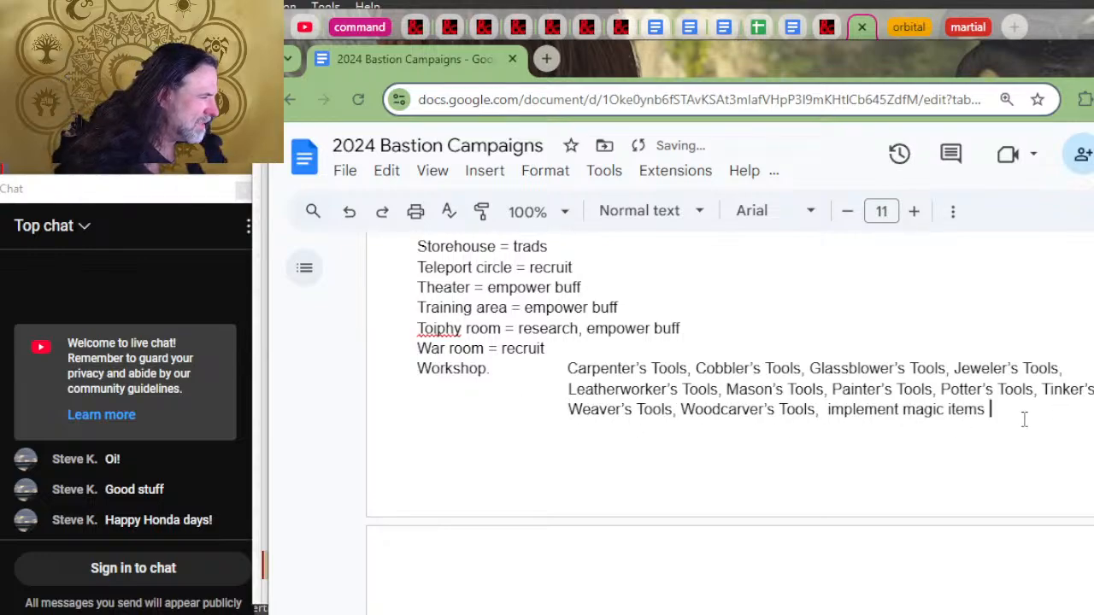
left_click(530, 386)
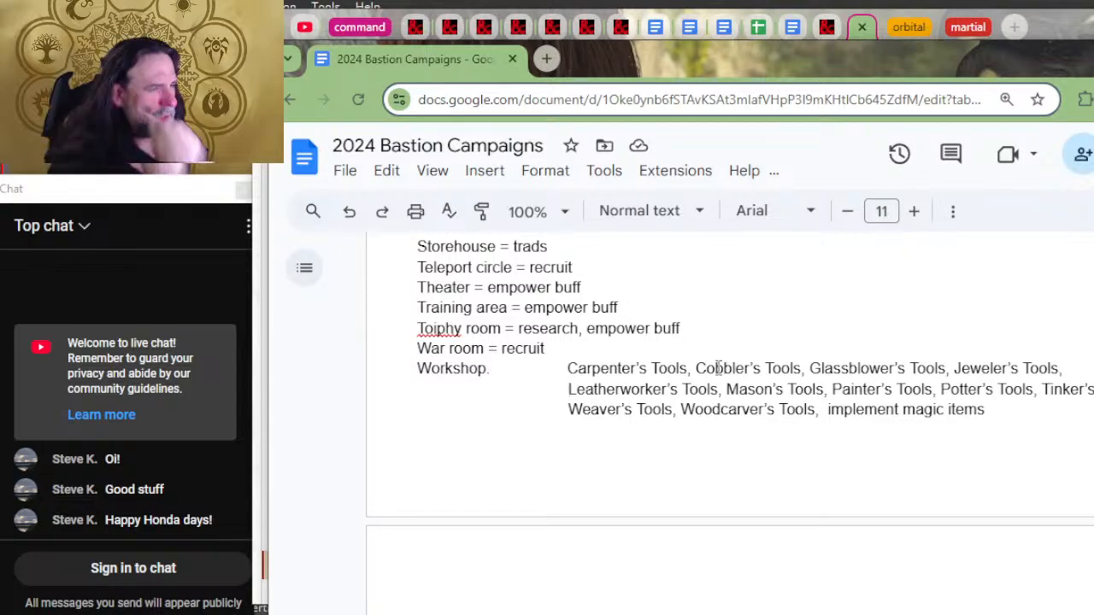
Step: Switch to the D&D Beyond Bastions page and check how many kinds of Artisan's Tools the Workshop includes
key("alt+Tab")
key("alt+Tab")
key("alt+Tab")
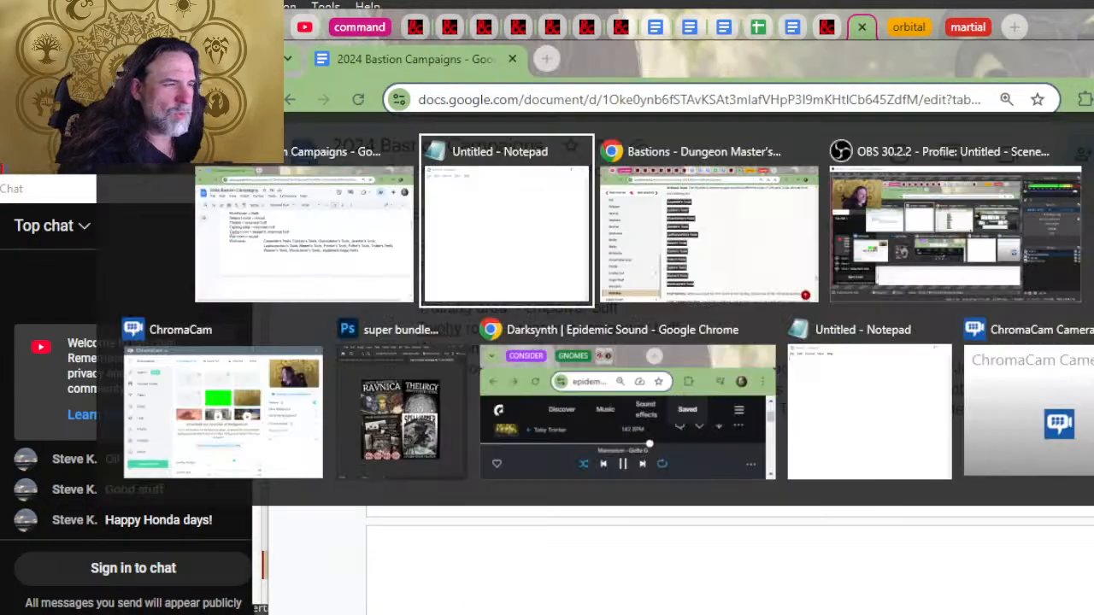
key("alt+Tab")
scroll(811, 359, "up", 3)
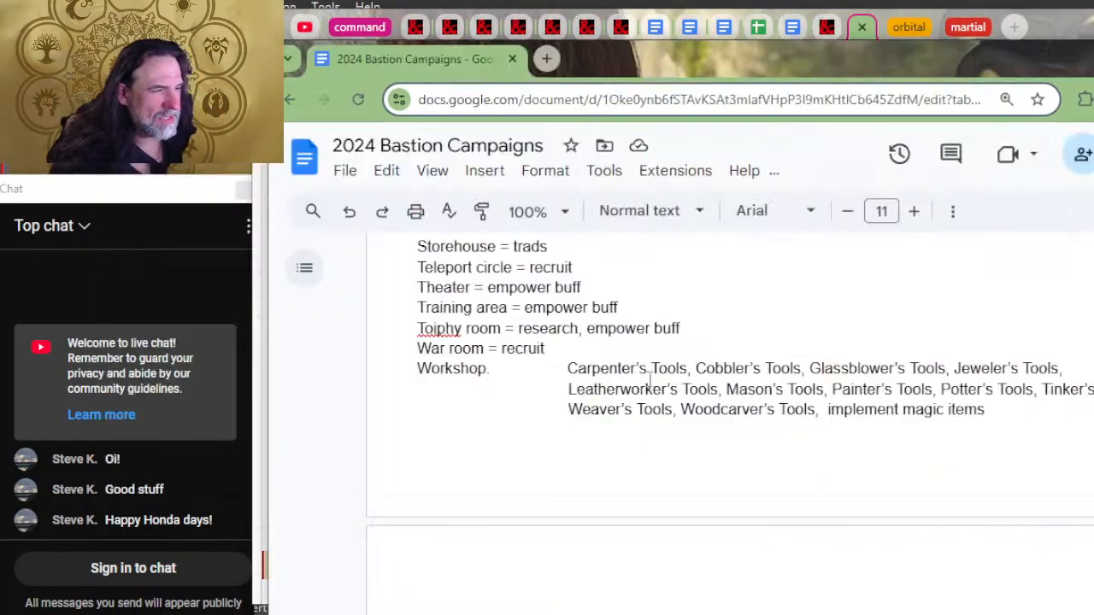
key("alt+Tab")
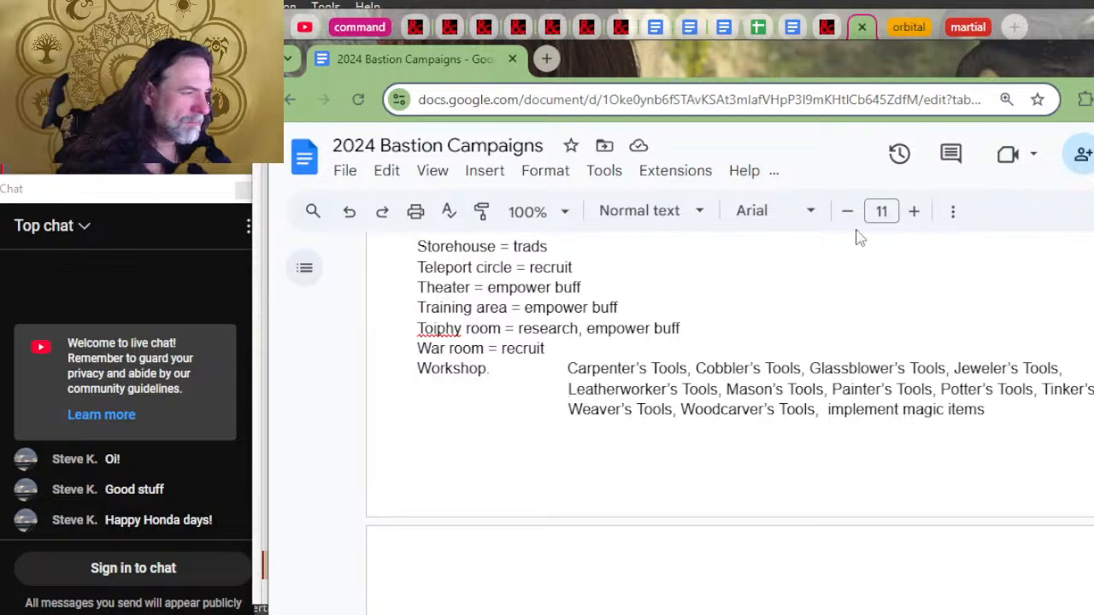
key("alt+Tab")
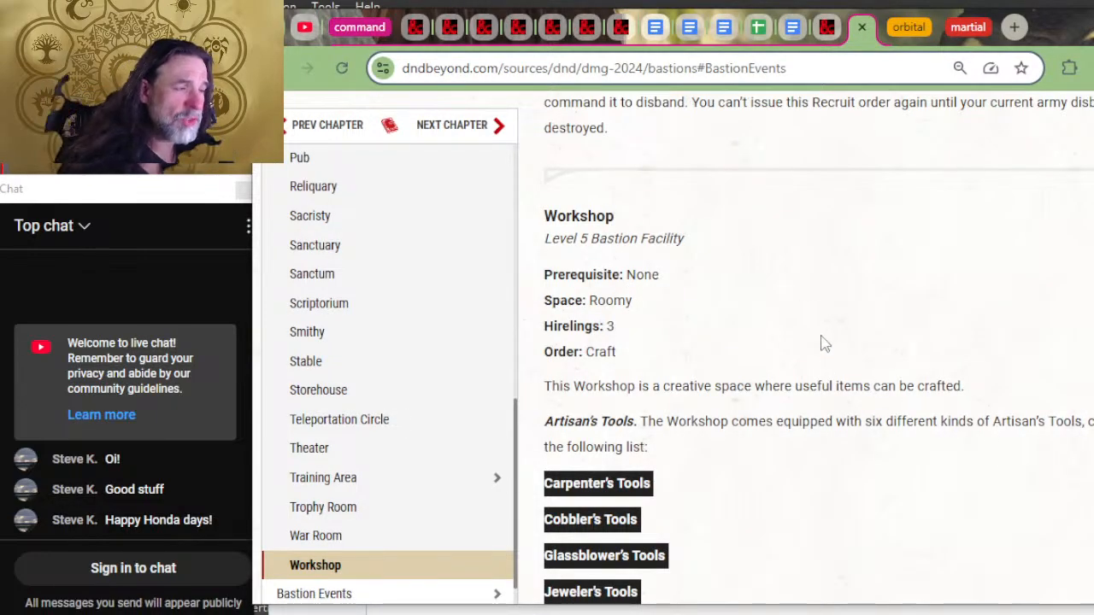
Step: Return to the 2024 Bastion Campaigns document and insert "(pick 6)" before Carpenter's Tools in the Workshop entry
key("alt+Tab")
left_click_drag(558, 369, 498, 372)
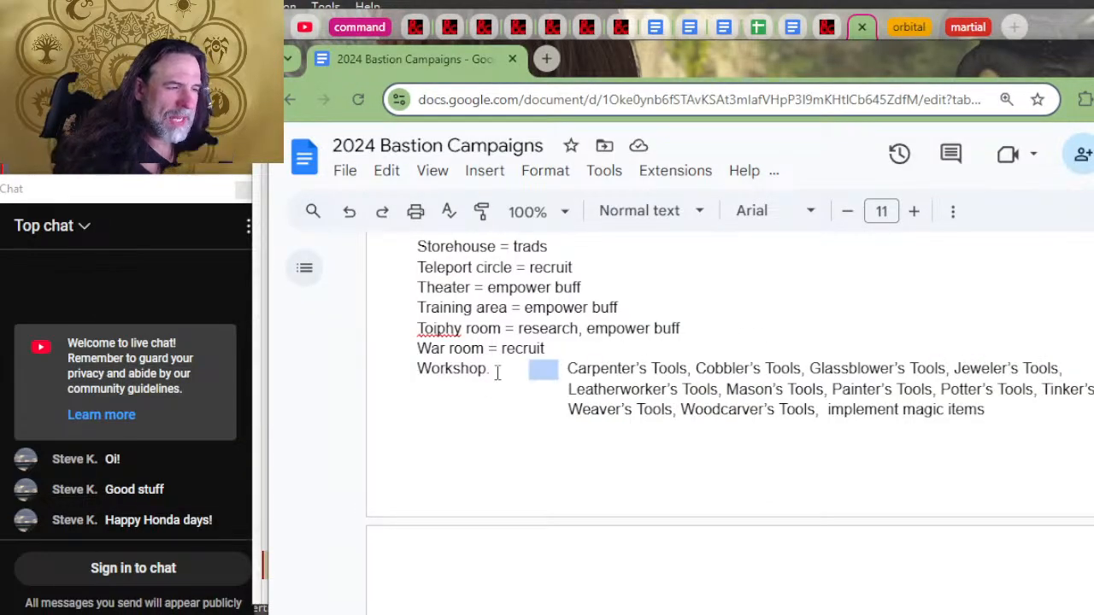
key("Right")
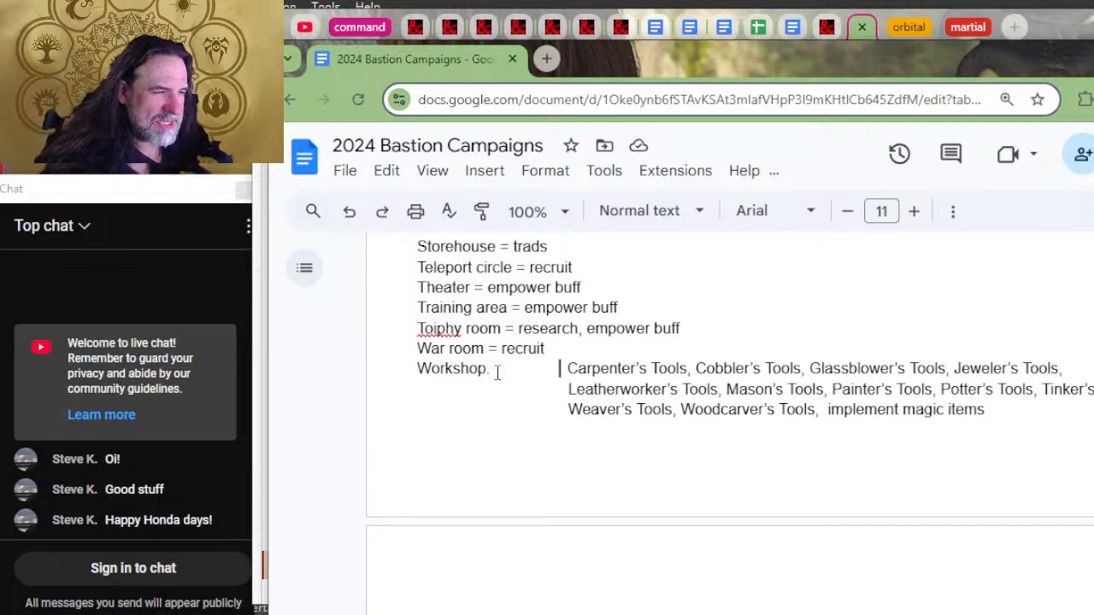
type("(pic")
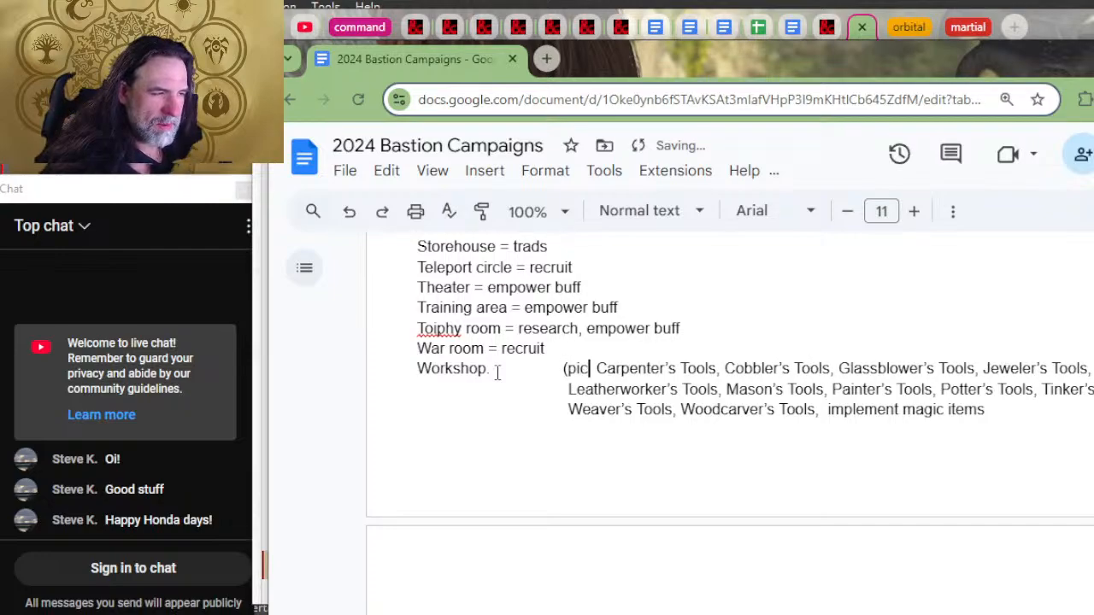
type("k 5")
key("BackSpace")
type("6")
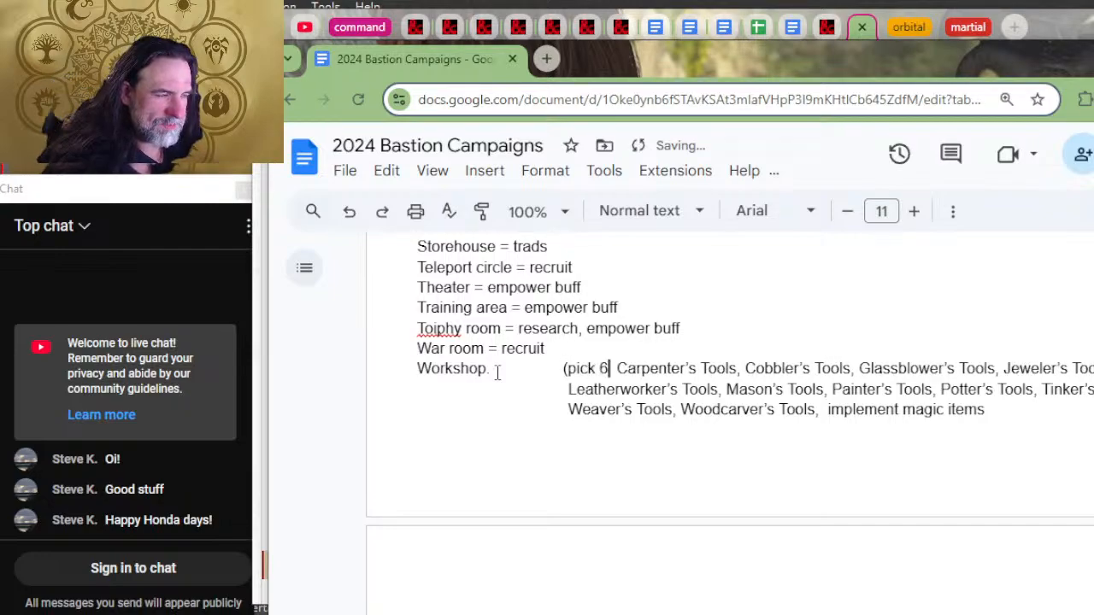
type(")")
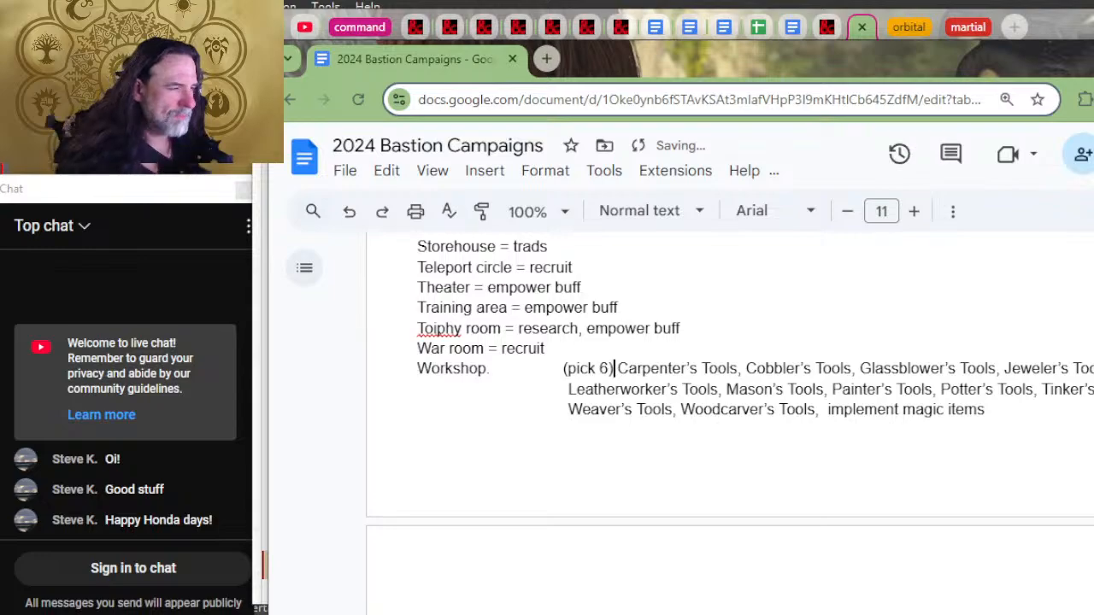
Step: Switch to D&D Beyond and review the craft, recruit and research options of the Workshop, War Room and Trophy Room
key("alt+Tab")
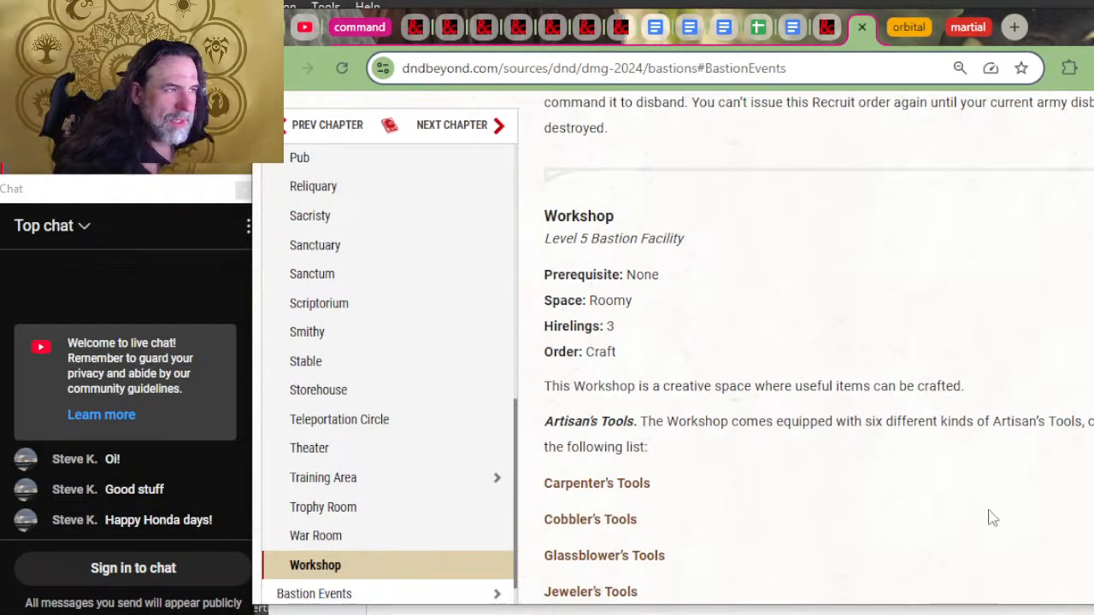
scroll(740, 500, "down", 5)
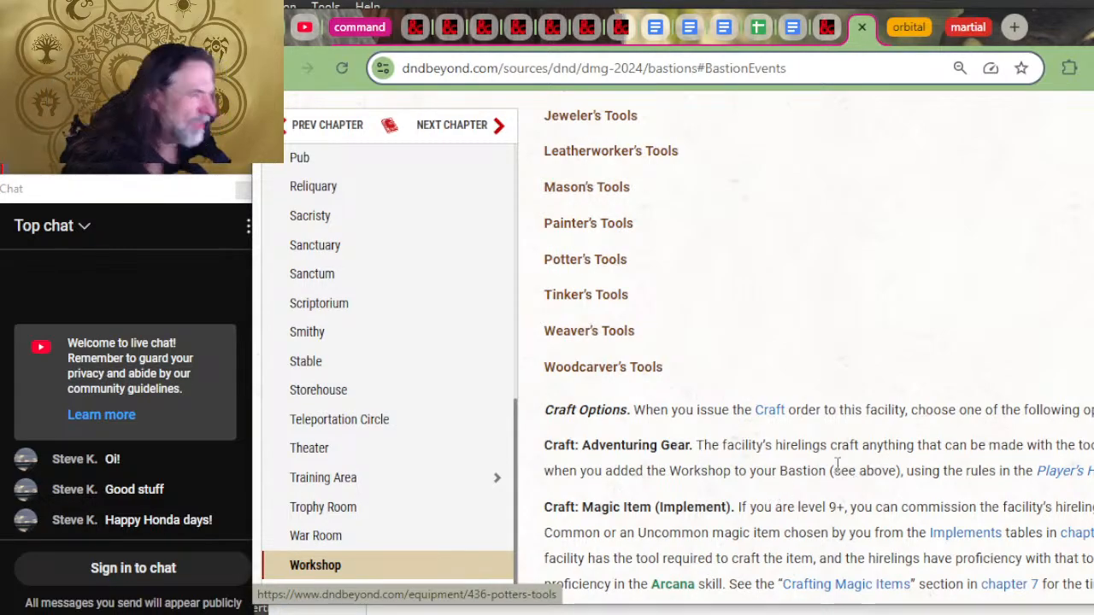
scroll(837, 466, "up", 8)
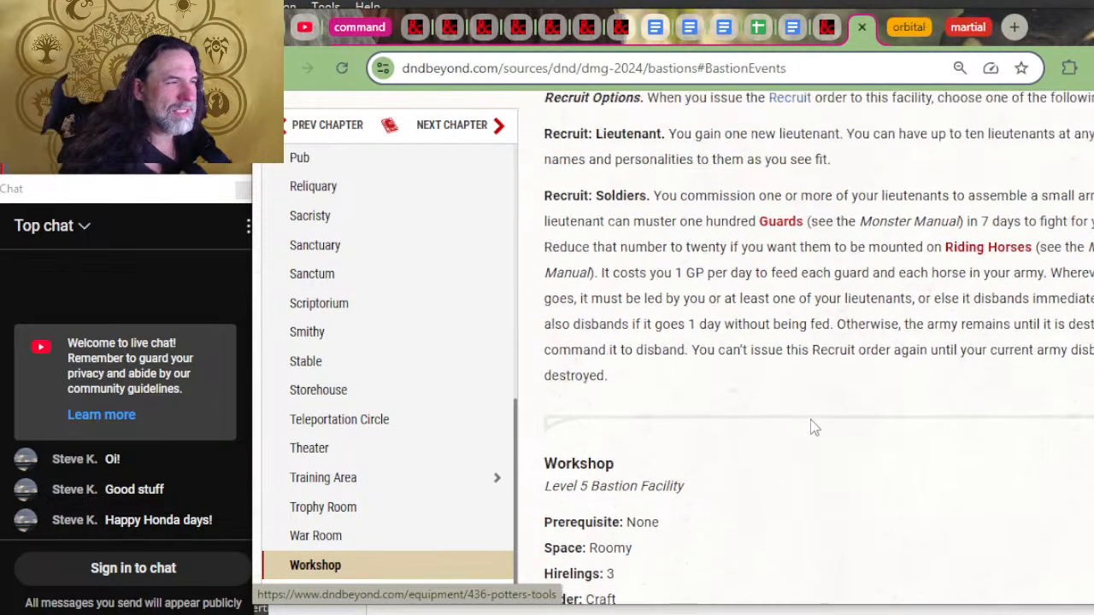
scroll(813, 427, "up", 1)
scroll(822, 389, "up", 1)
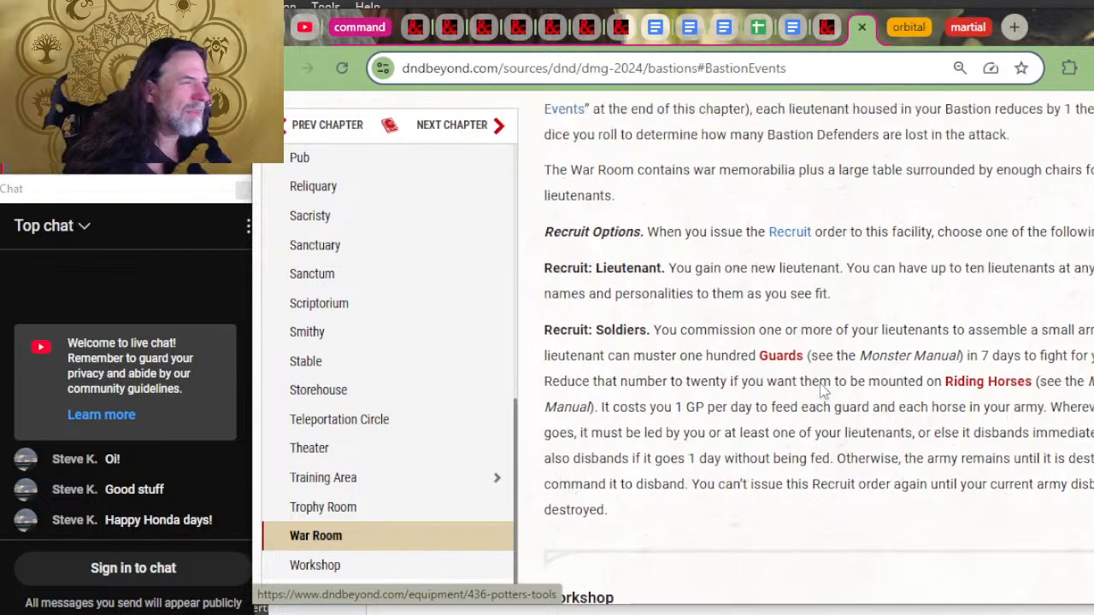
scroll(822, 388, "up", 1)
scroll(831, 499, "up", 3)
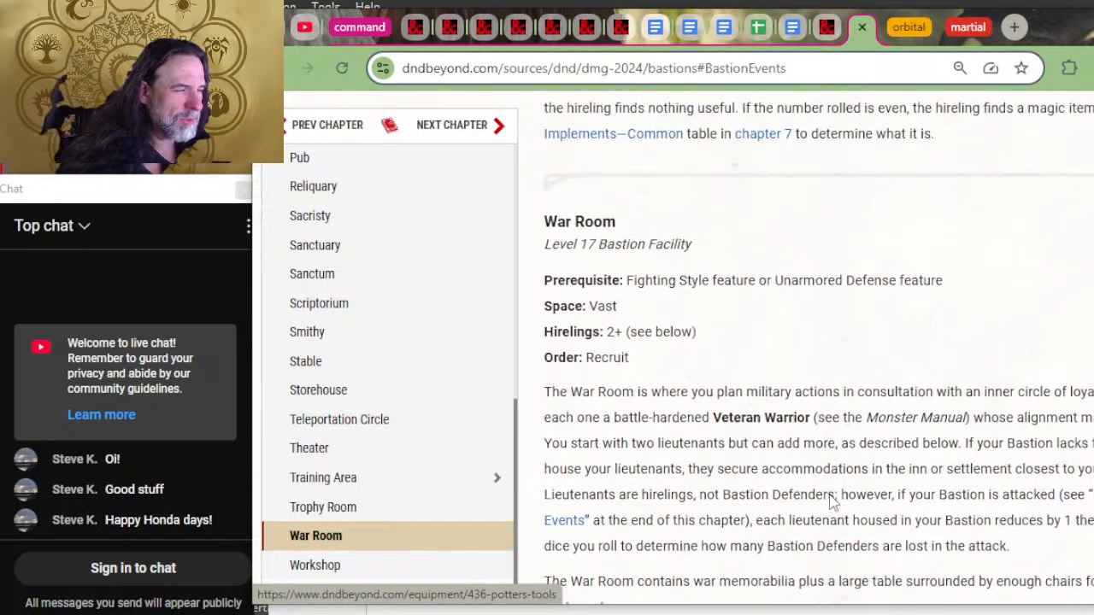
scroll(831, 493, "up", 5)
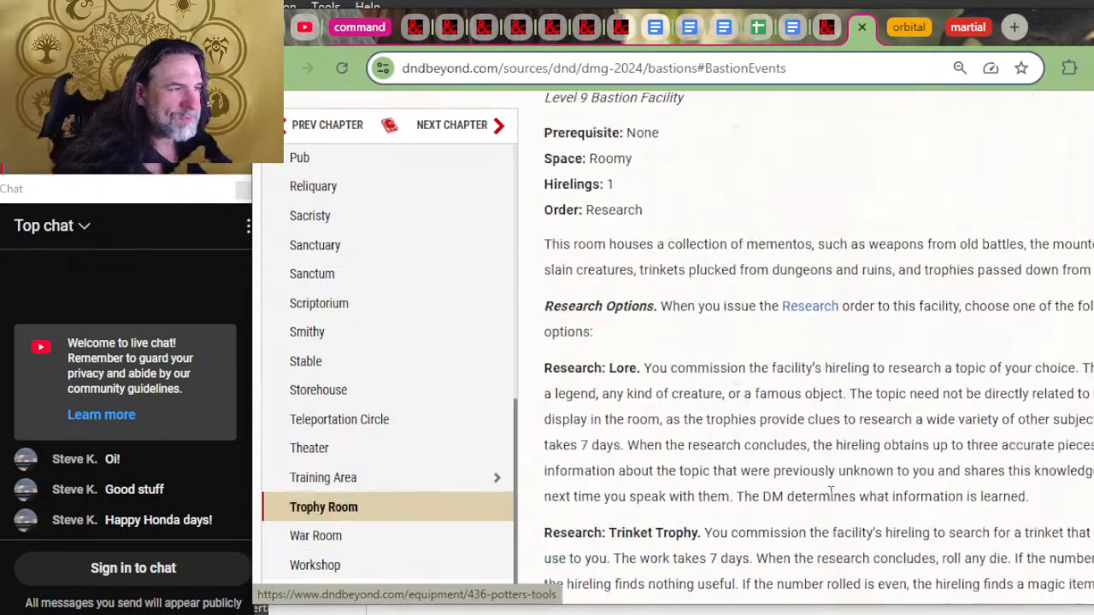
scroll(744, 359, "up", 2)
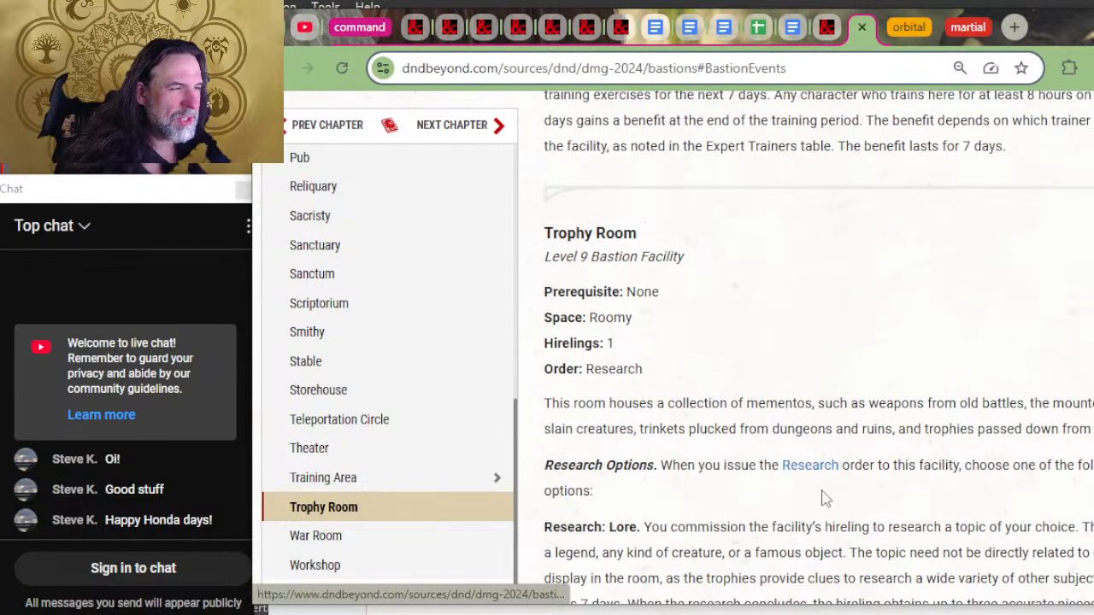
scroll(816, 487, "down", 2)
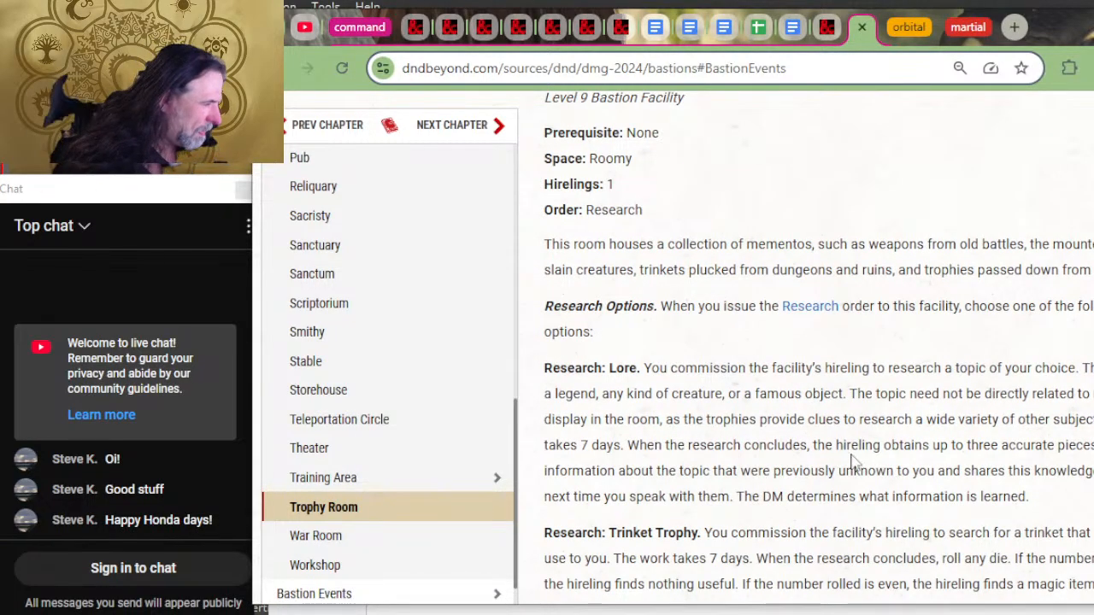
scroll(804, 426, "down", 2)
scroll(805, 425, "down", 1)
Step: Read the Empower order descriptions of the Training Area and the Theater, including expert trainers and theatrical events
scroll(829, 462, "up", 8)
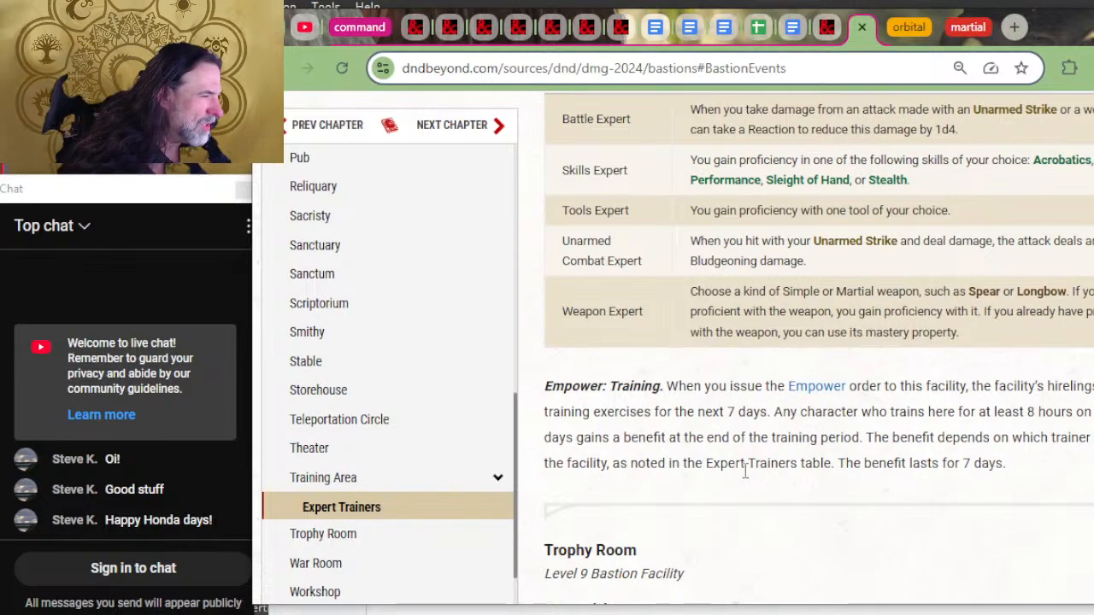
scroll(827, 510, "up", 5)
scroll(894, 402, "up", 3)
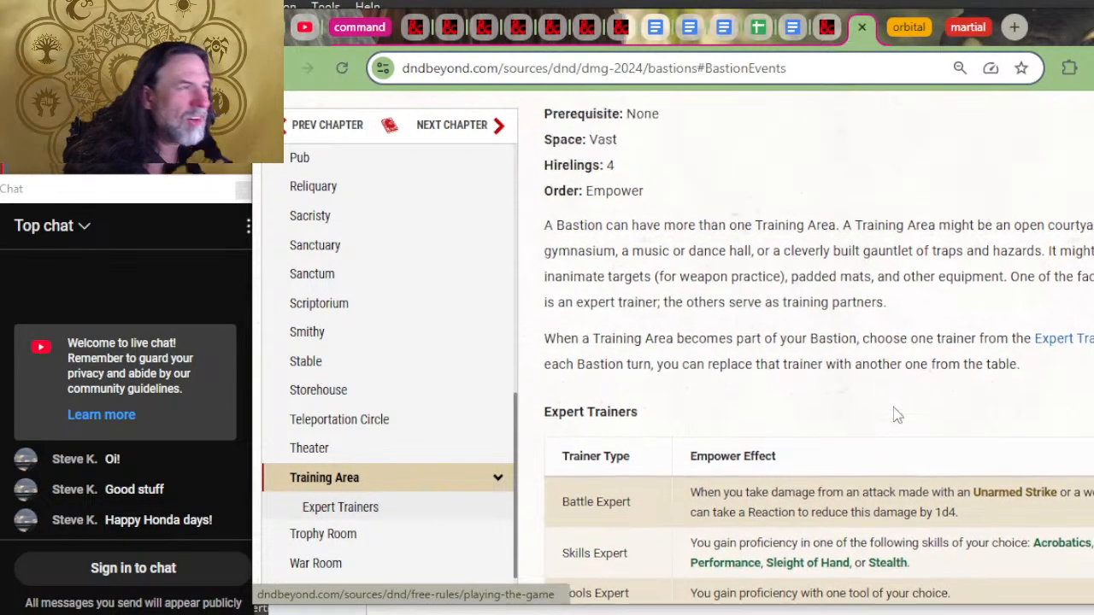
scroll(854, 436, "up", 9)
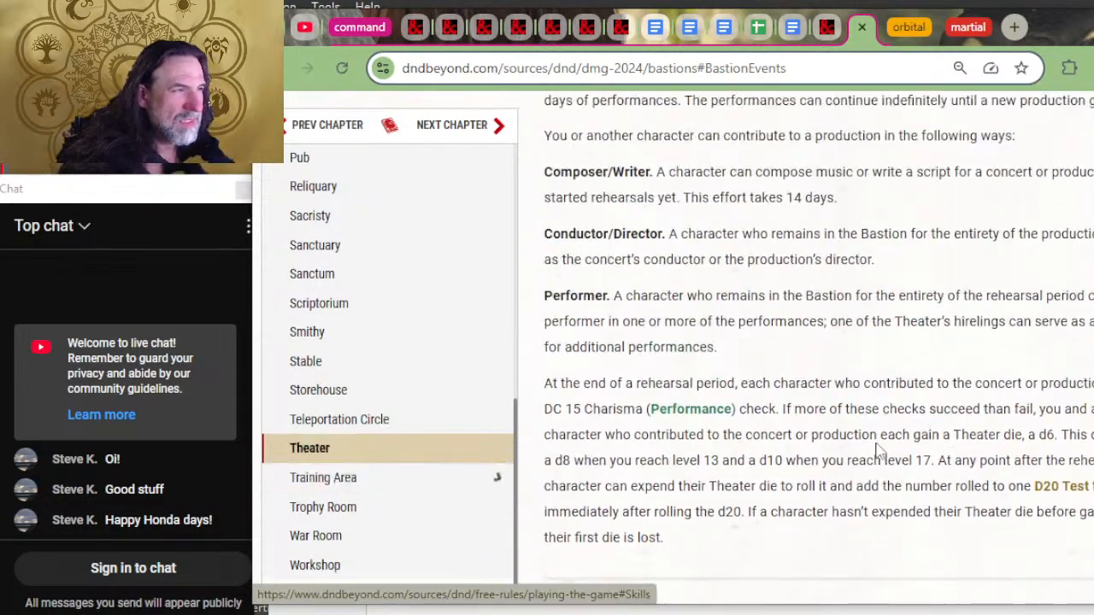
scroll(876, 442, "up", 4)
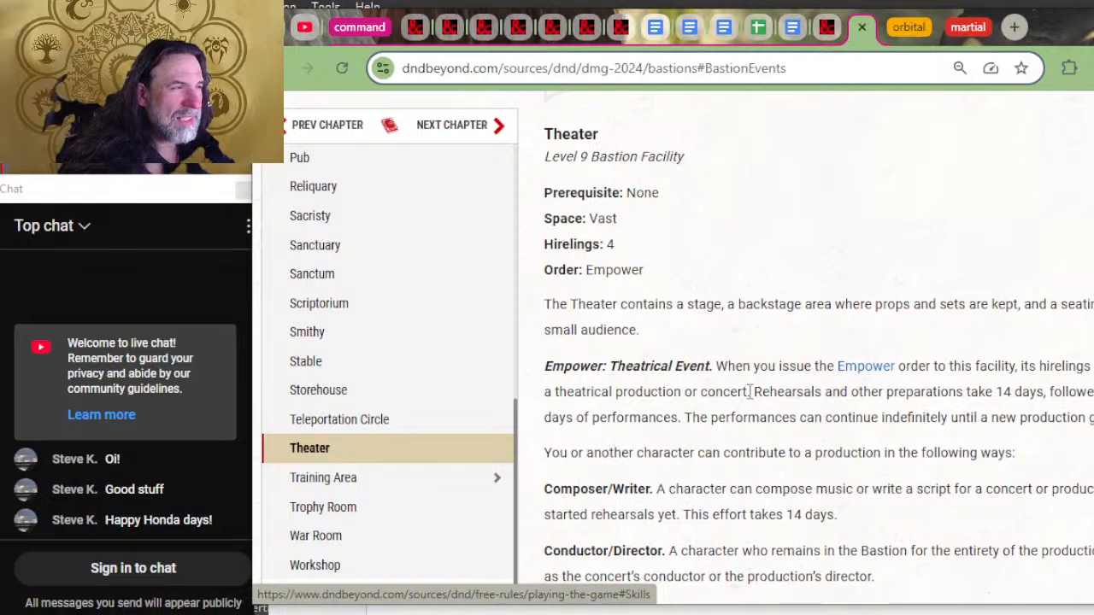
scroll(831, 442, "down", 5)
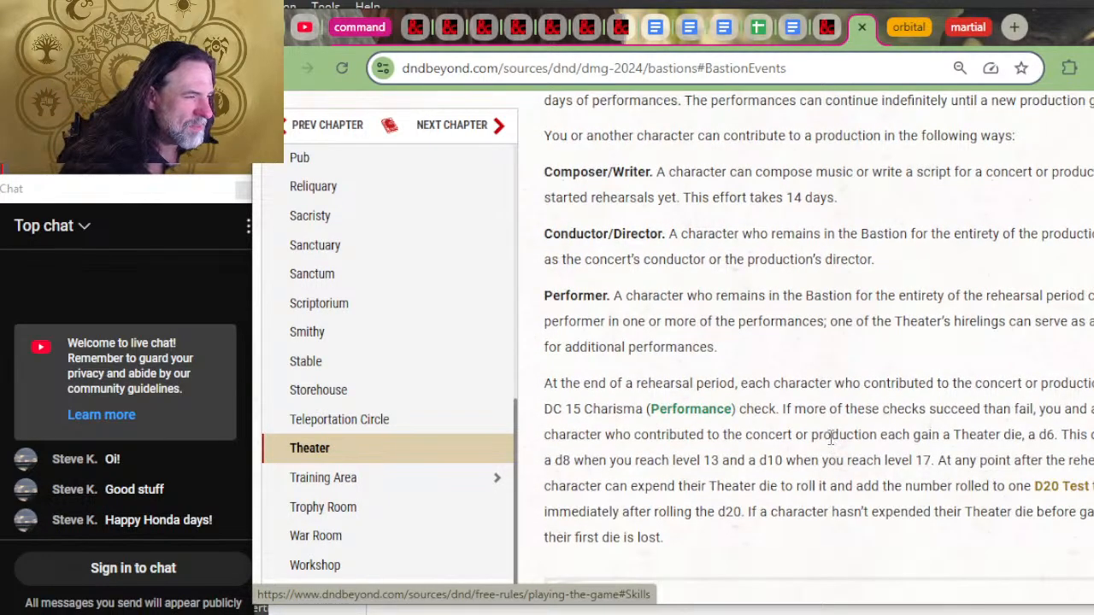
Step: Review the orders and descriptions of the Teleportation Circle, Storehouse and Stable on the D&D Beyond Bastions page
scroll(830, 444, "up", 5)
scroll(829, 438, "up", 12)
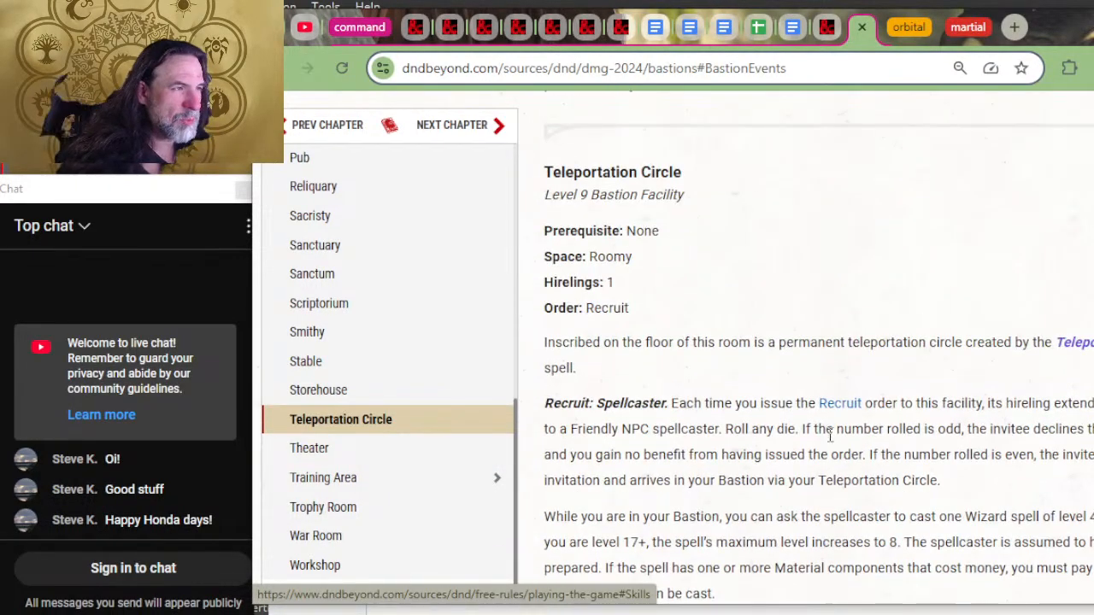
scroll(820, 452, "down", 3)
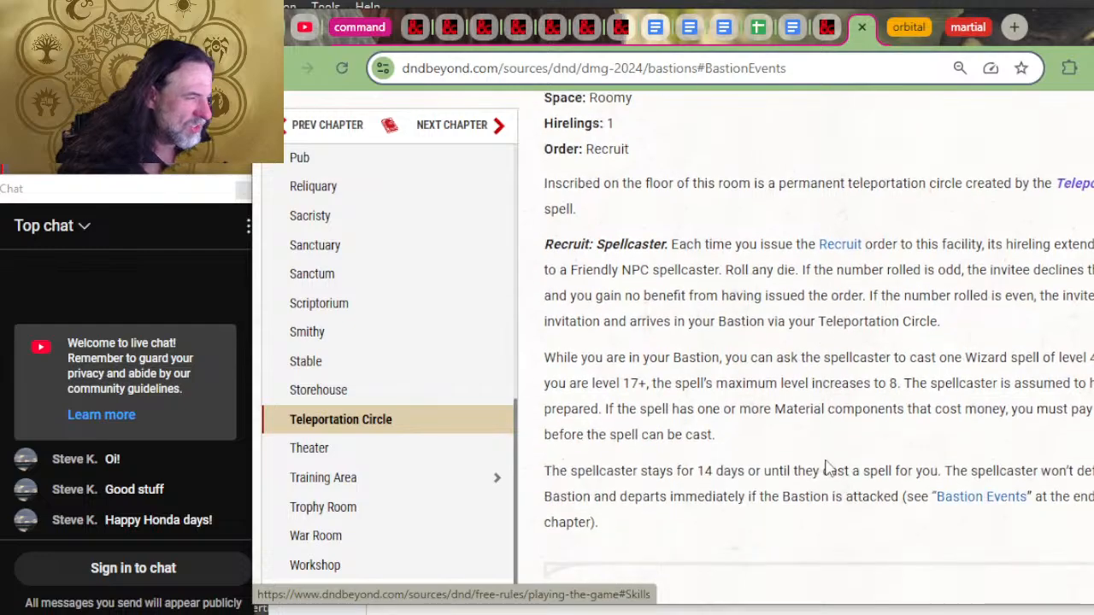
scroll(923, 461, "up", 7)
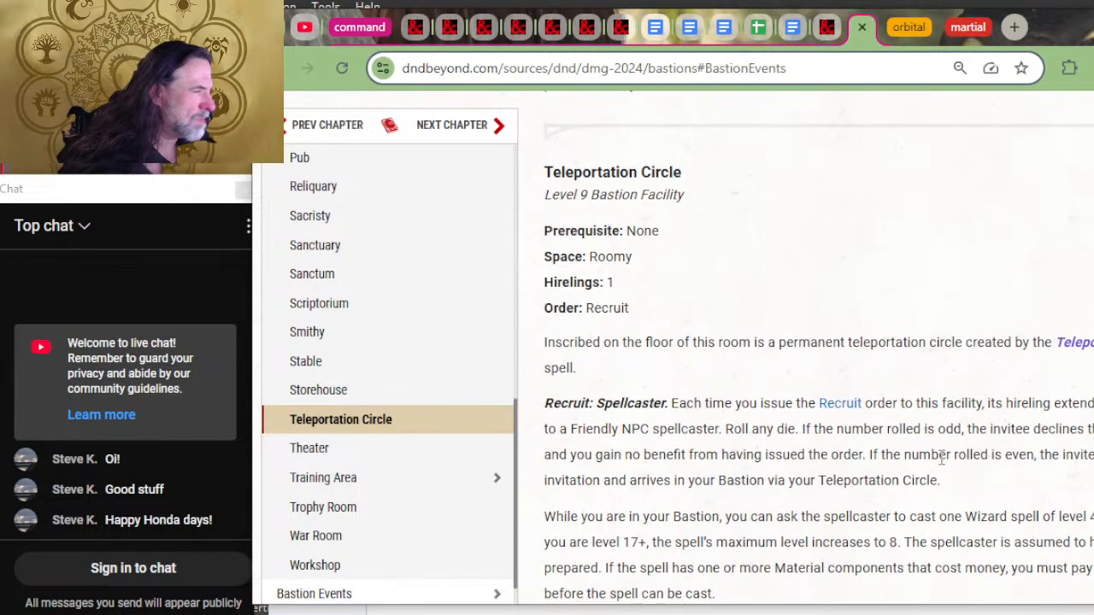
scroll(881, 451, "up", 4)
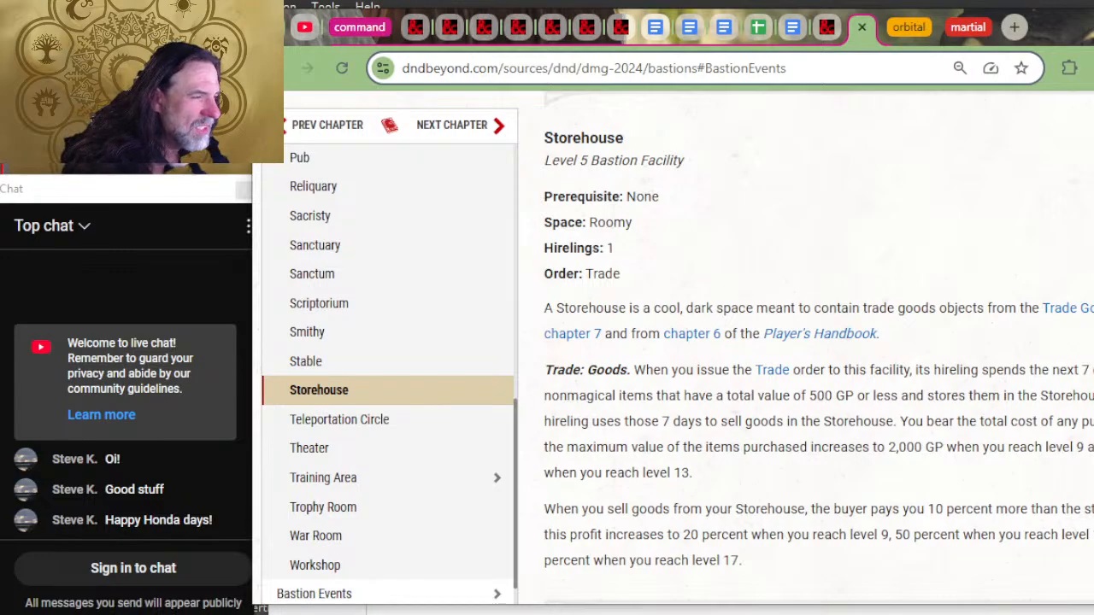
scroll(835, 457, "up", 4)
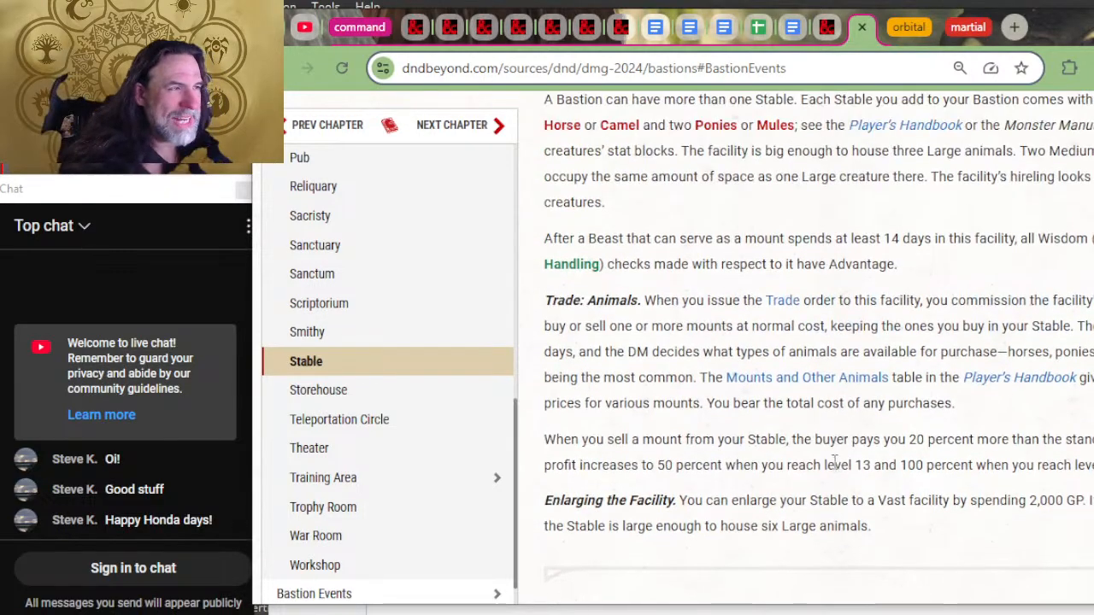
scroll(836, 453, "up", 2)
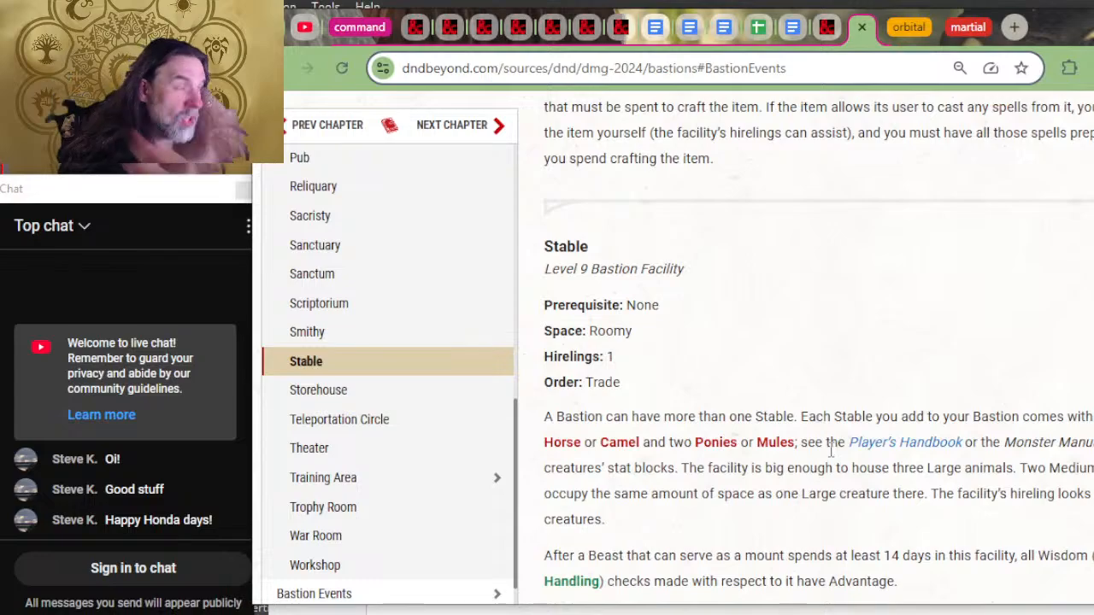
Step: Read the Smithy's craft options, covering Smith's Tools and armament magic items
scroll(836, 450, "up", 4)
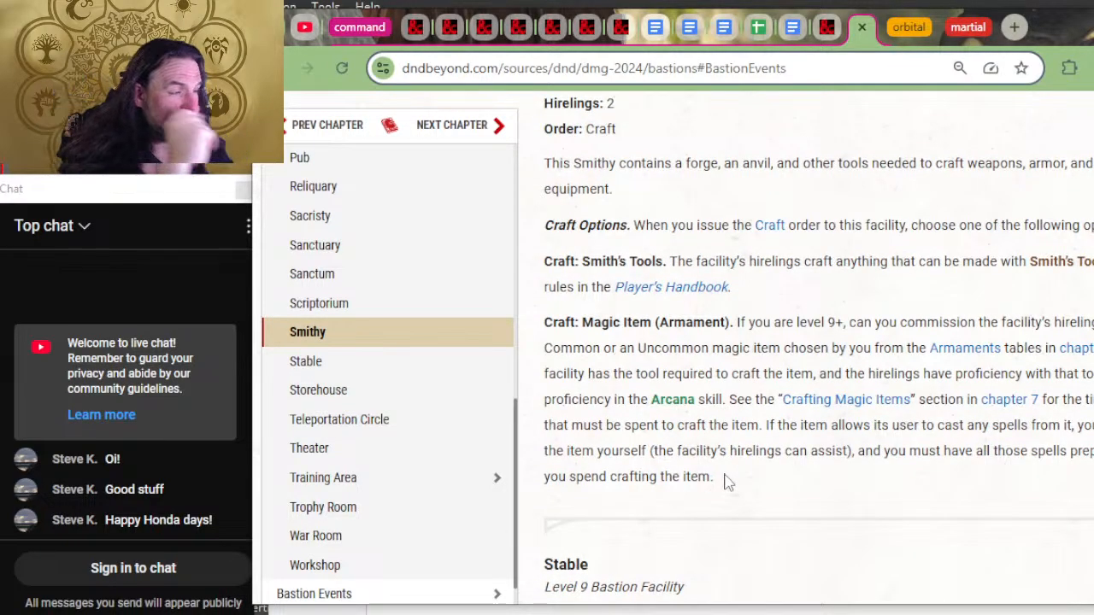
scroll(726, 479, "up", 2)
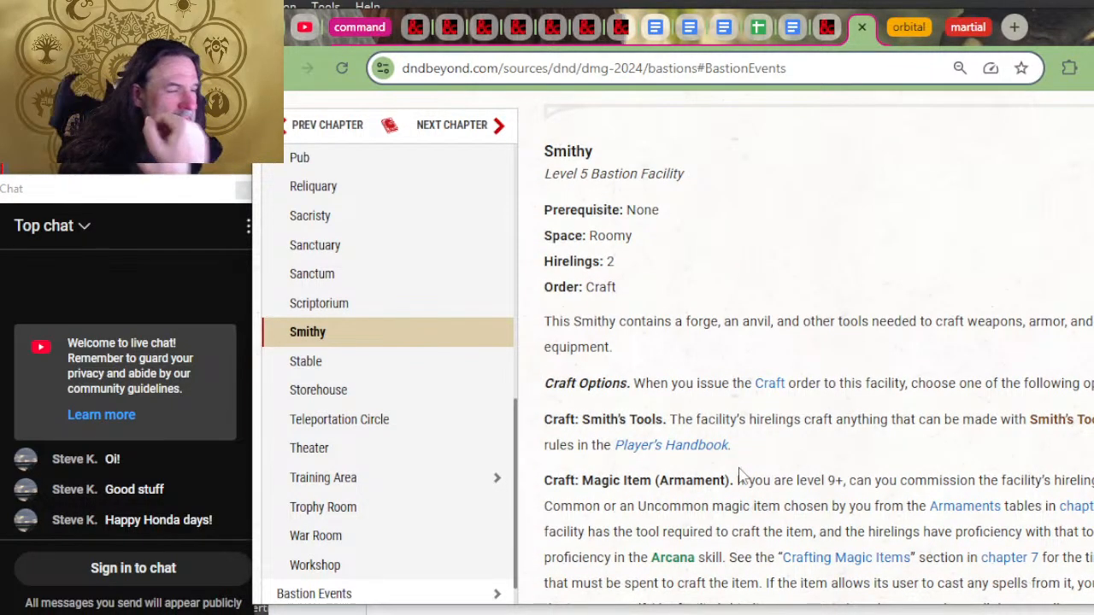
scroll(740, 475, "down", 1)
scroll(722, 436, "up", 1)
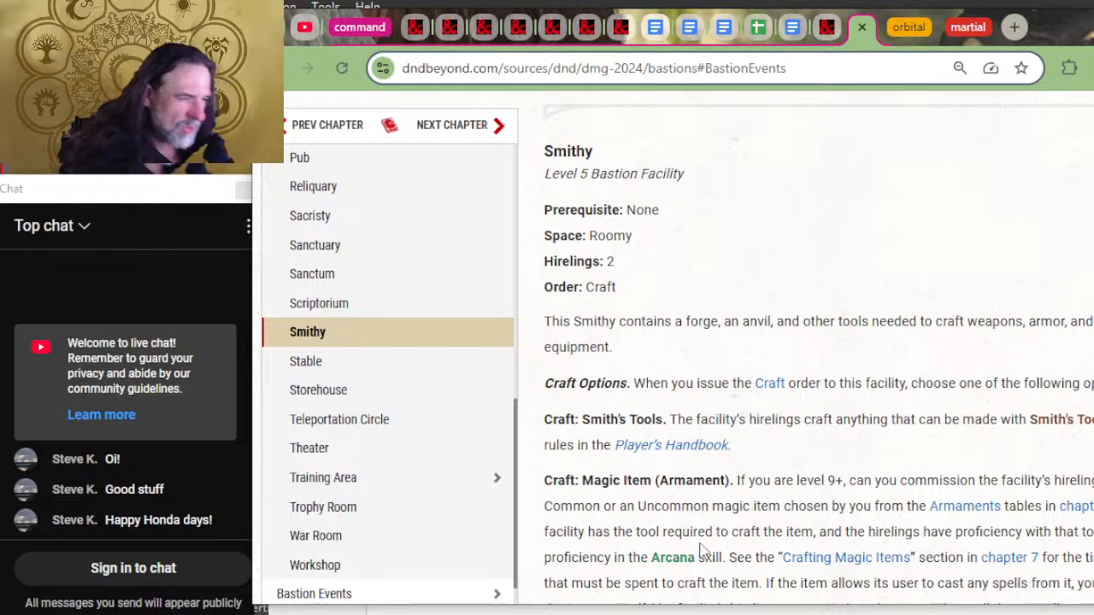
Step: Return to the 2024 Bastion Campaigns document and insert "smithy's tools" before "adventuring gear" in the Smithy entry
key("alt+Tab")
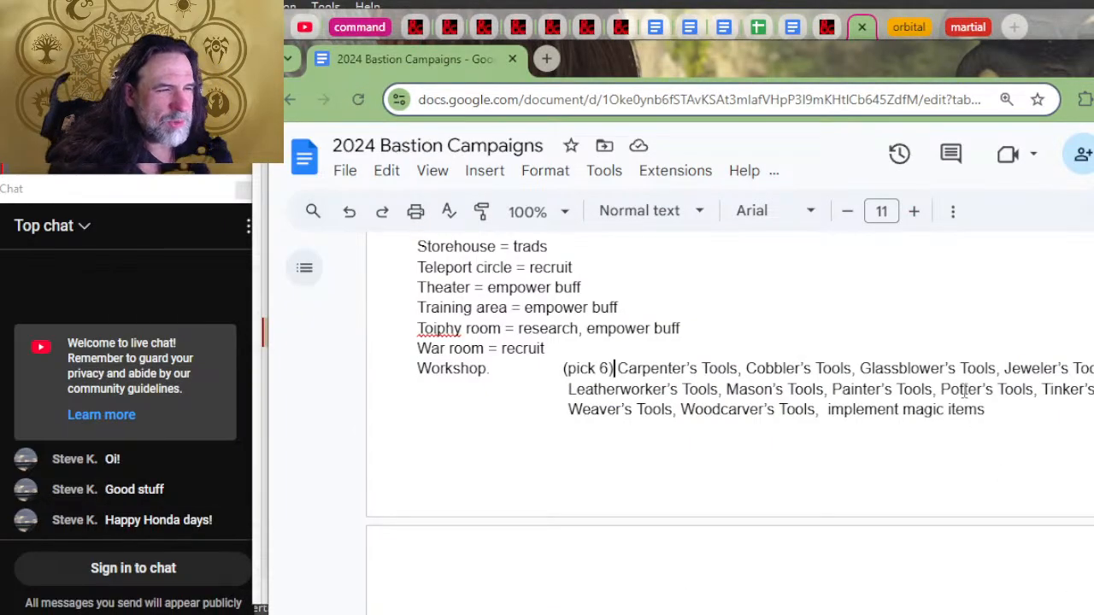
scroll(888, 464, "up", 2)
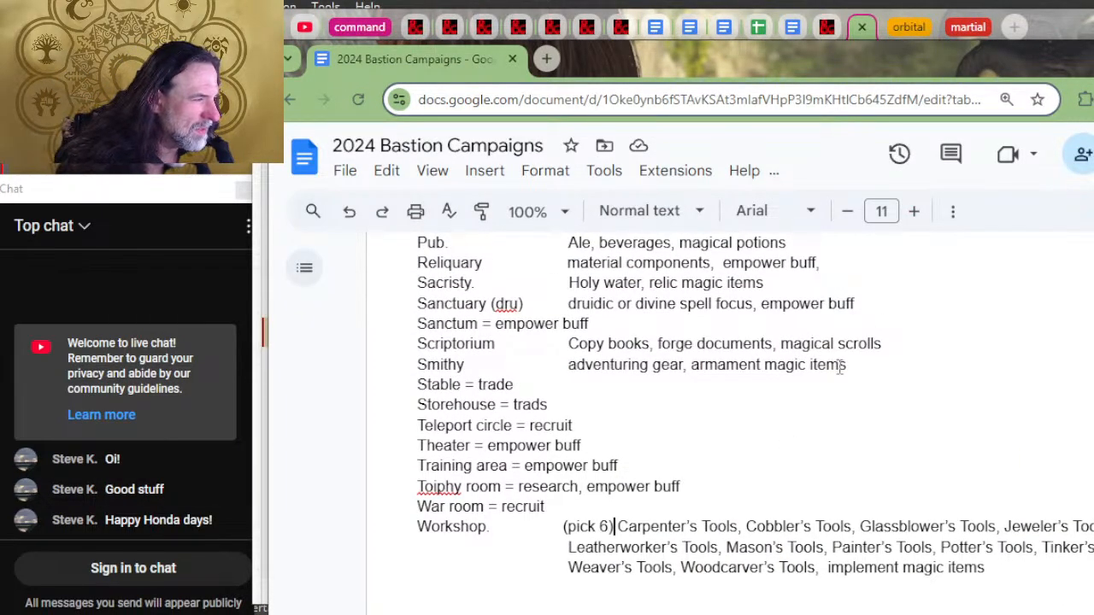
left_click(567, 364)
type("s")
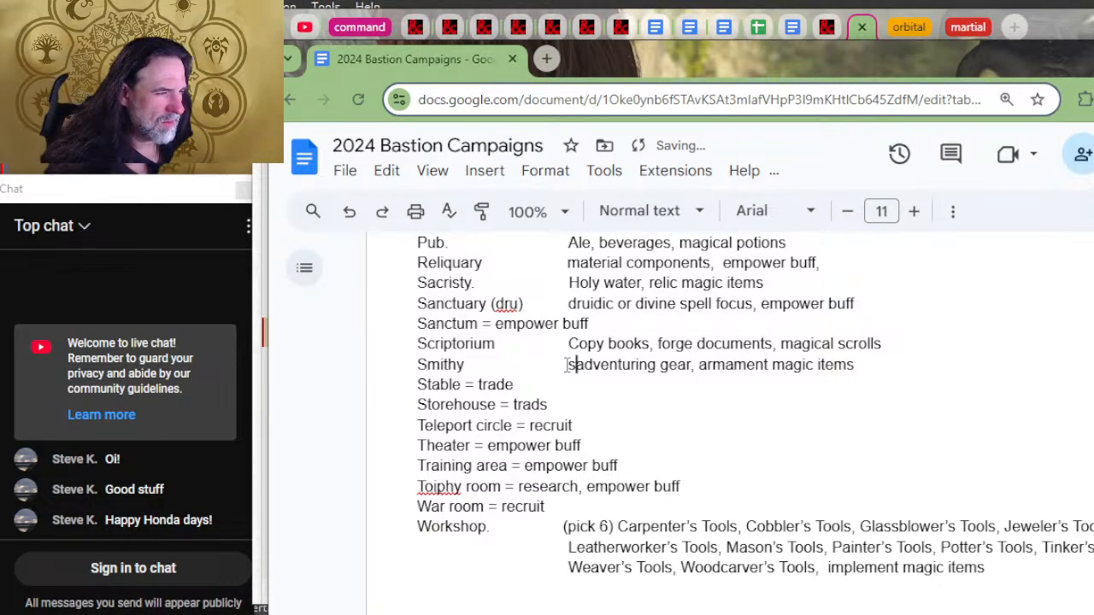
type("mithy t")
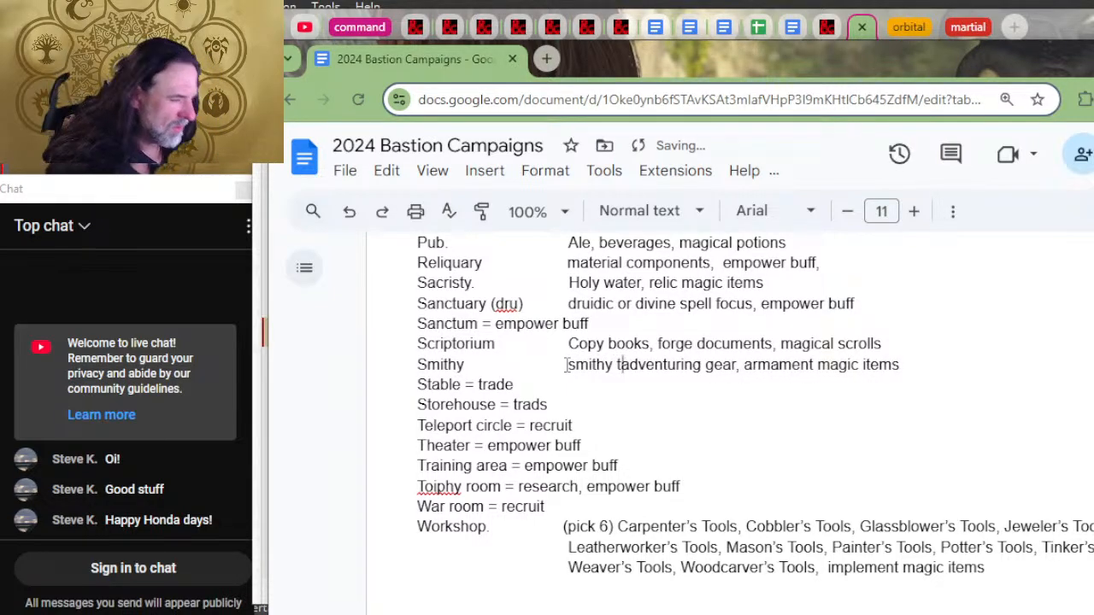
key("BackSpace")
key("BackSpace")
type("'s tools")
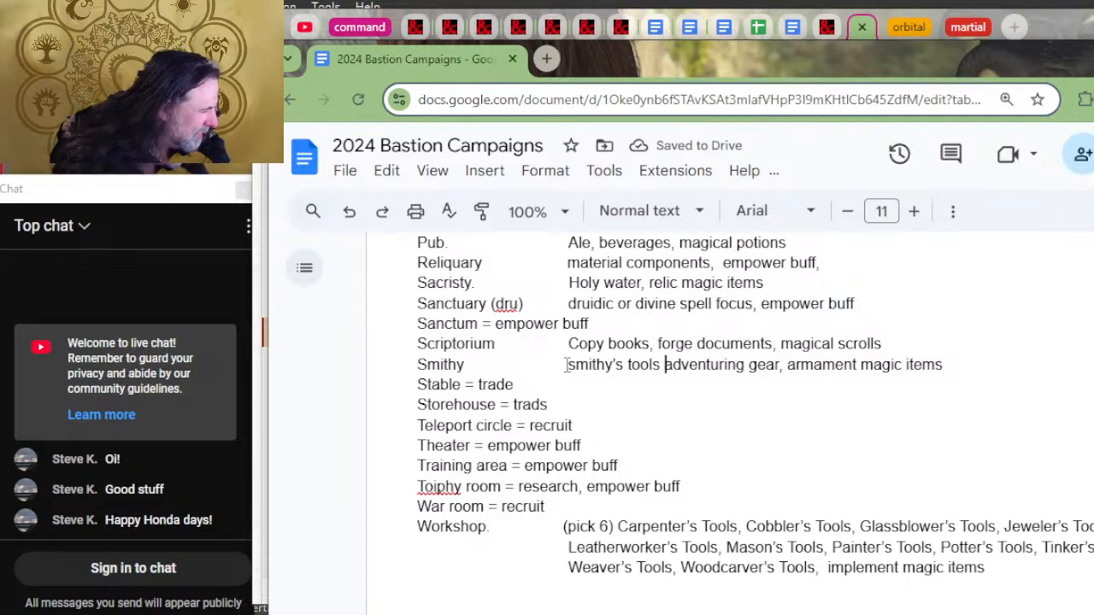
Step: Capitalize "Smithy's tools" in the Smithy entry and insert a "+" between it and "adventuring gear"
scroll(840, 532, "up", 3)
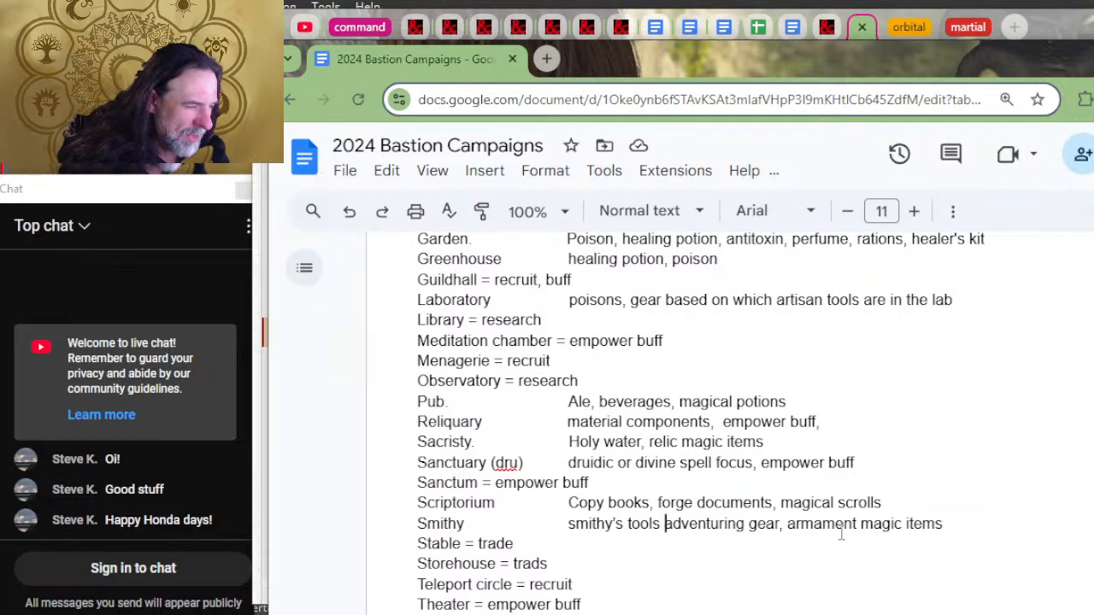
key("Left")
key("Left")
key("Left")
key("Left")
key("Left")
key("Left")
key("Left")
key("Left")
key("Left")
key("Left")
key("Left")
key("Left")
key("Left")
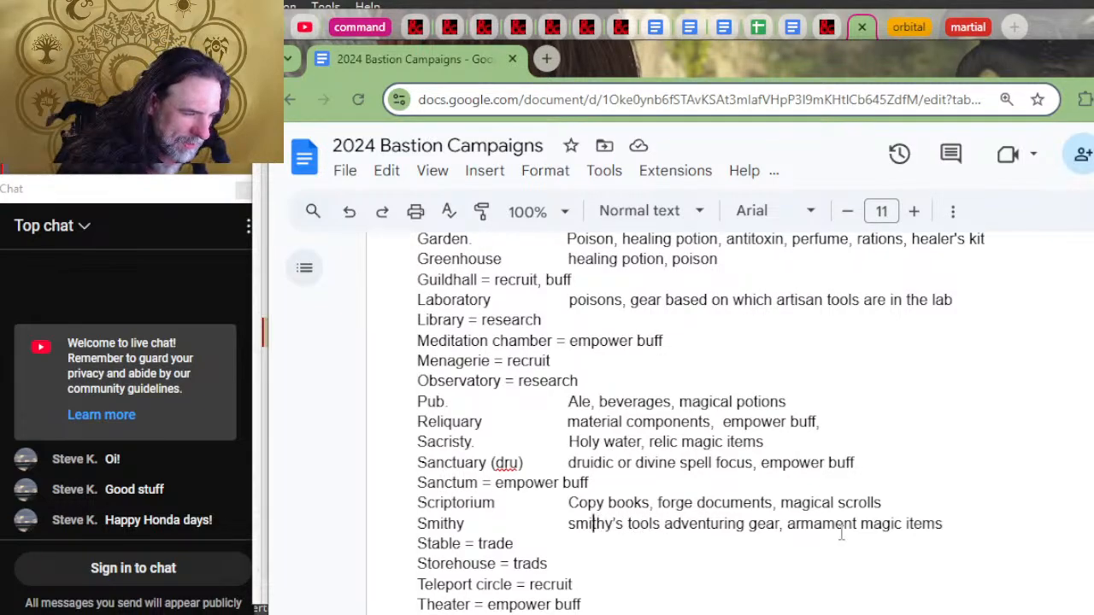
key("Left")
key("Left")
key("Delete")
type("S")
key("Right")
key("Right")
key("Right")
key("Right")
key("Right")
key("Right")
key("Right")
key("Right")
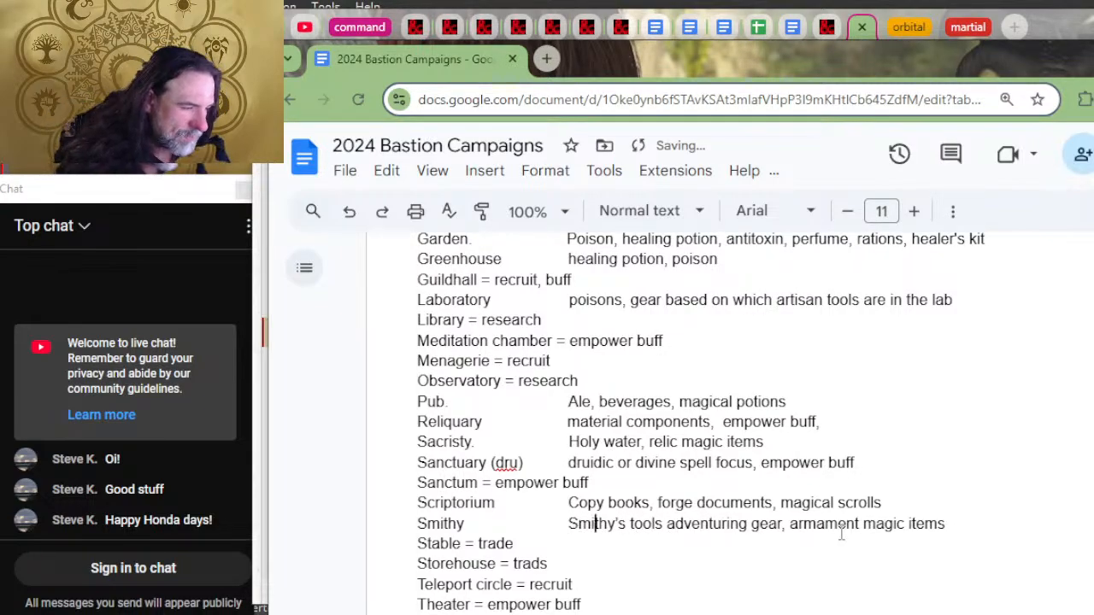
key("Right")
key("Right")
key("Right")
key("Right")
key("Right")
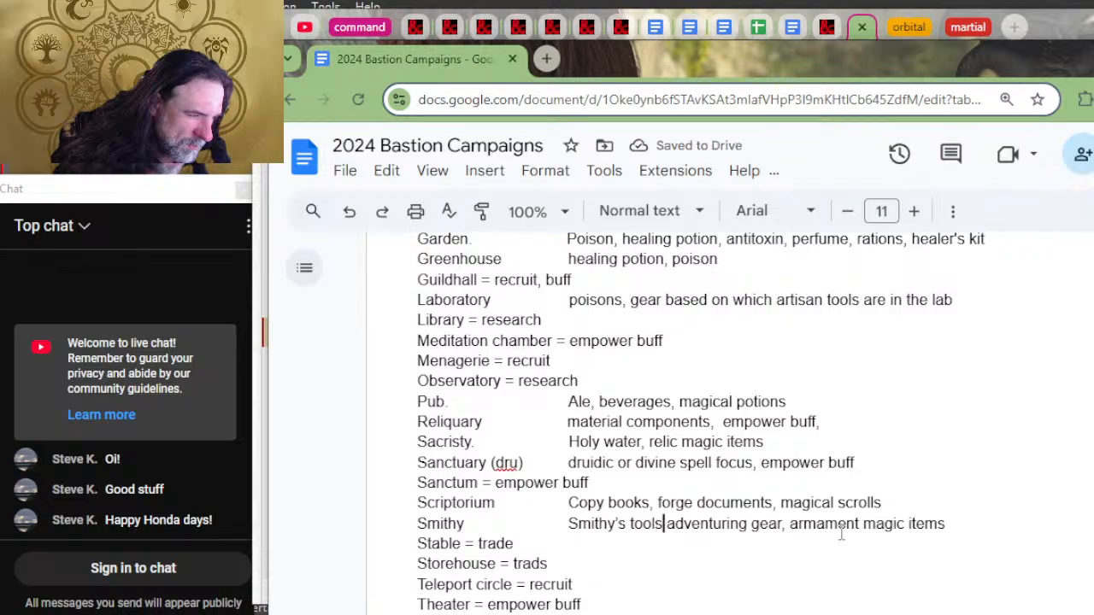
type("+")
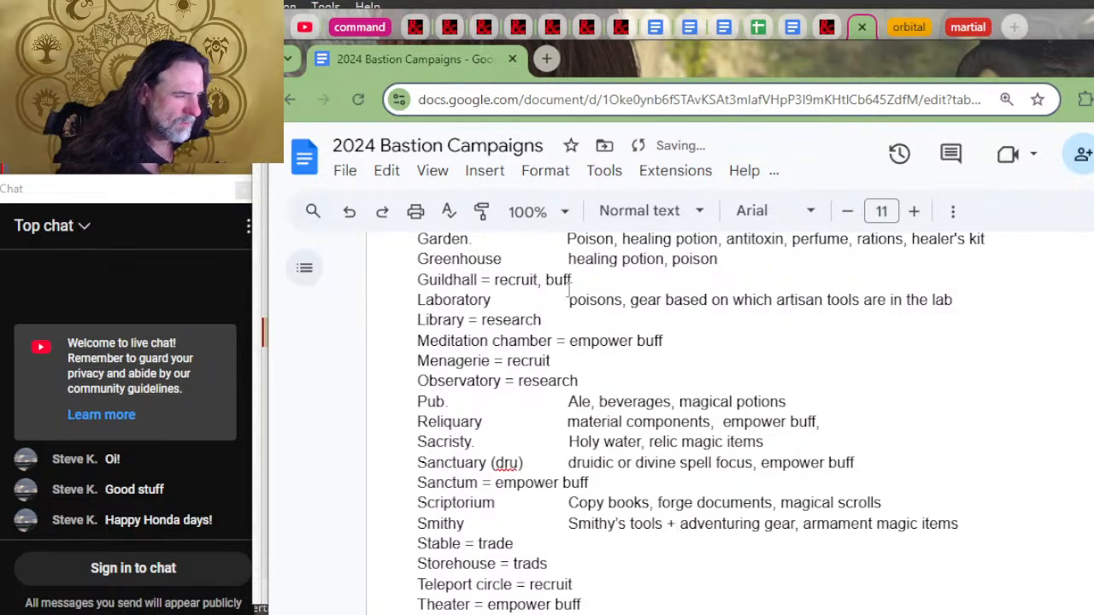
Step: Extend the Workshop's bracketed note to read "(pick 6... can create tools and adventuring gear for those selected)"
scroll(1008, 288, "down", 7)
scroll(385, 376, "up", 3)
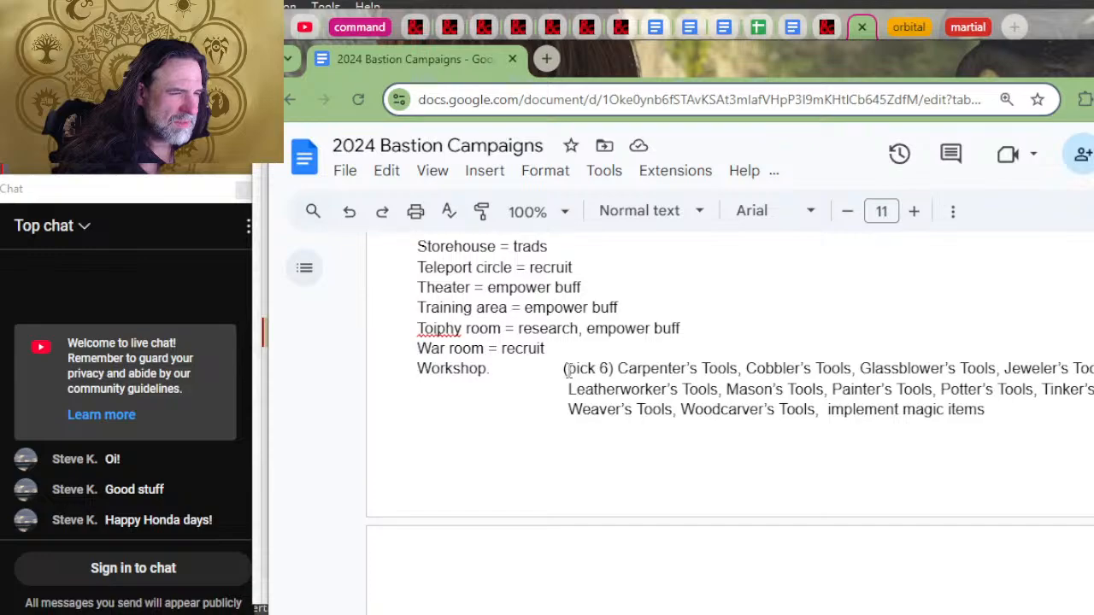
scroll(568, 371, "up", 2)
left_click_drag(567, 371, 593, 580)
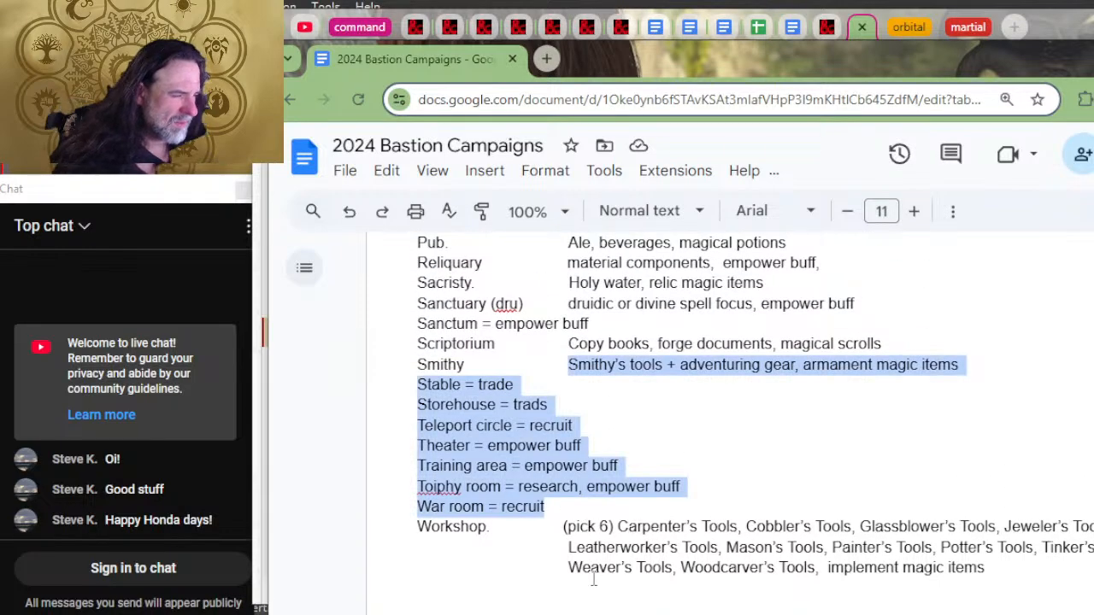
left_click(586, 523)
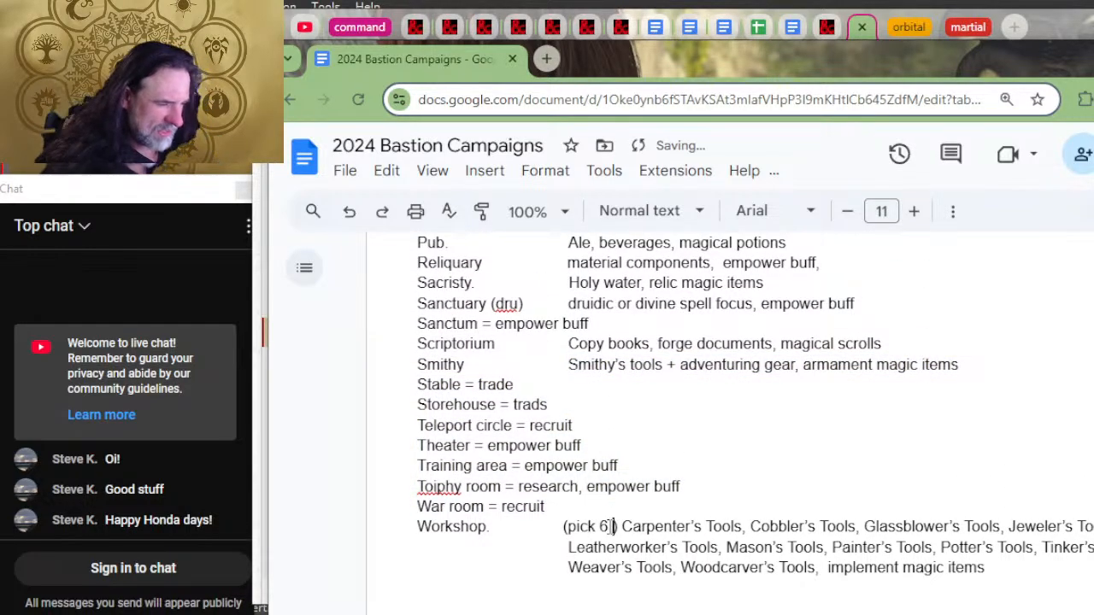
type("... can ")
type("create tools and ")
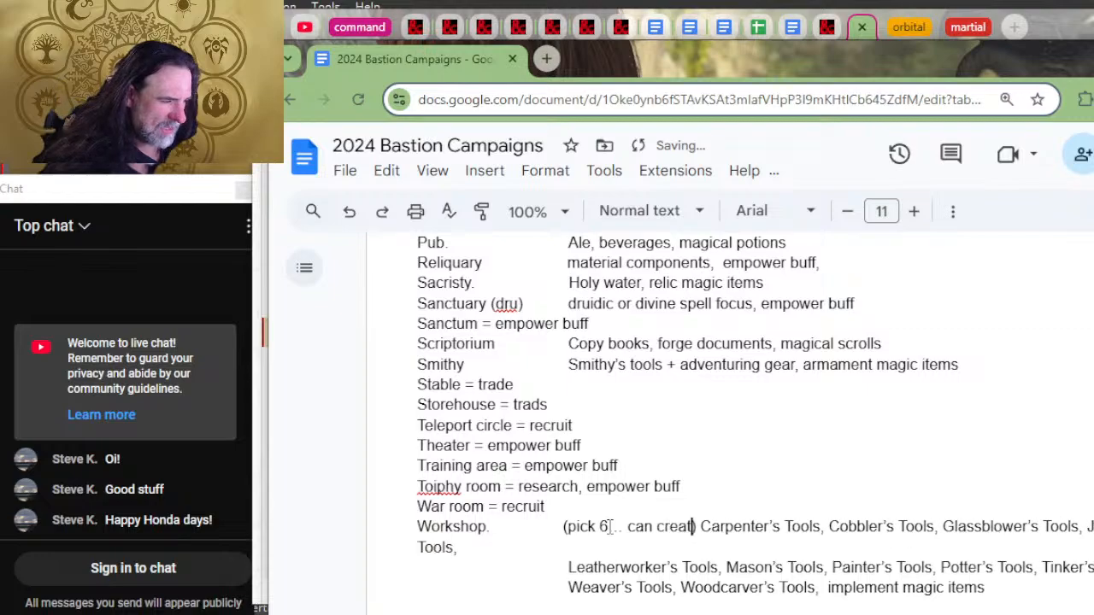
type("adventuring gear")
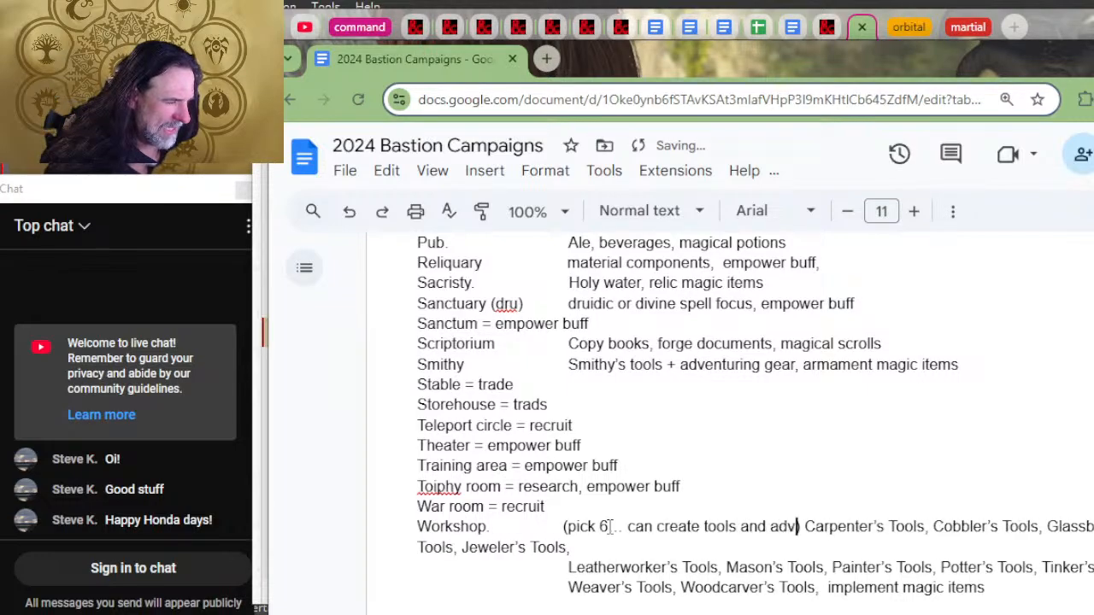
type(" for those c")
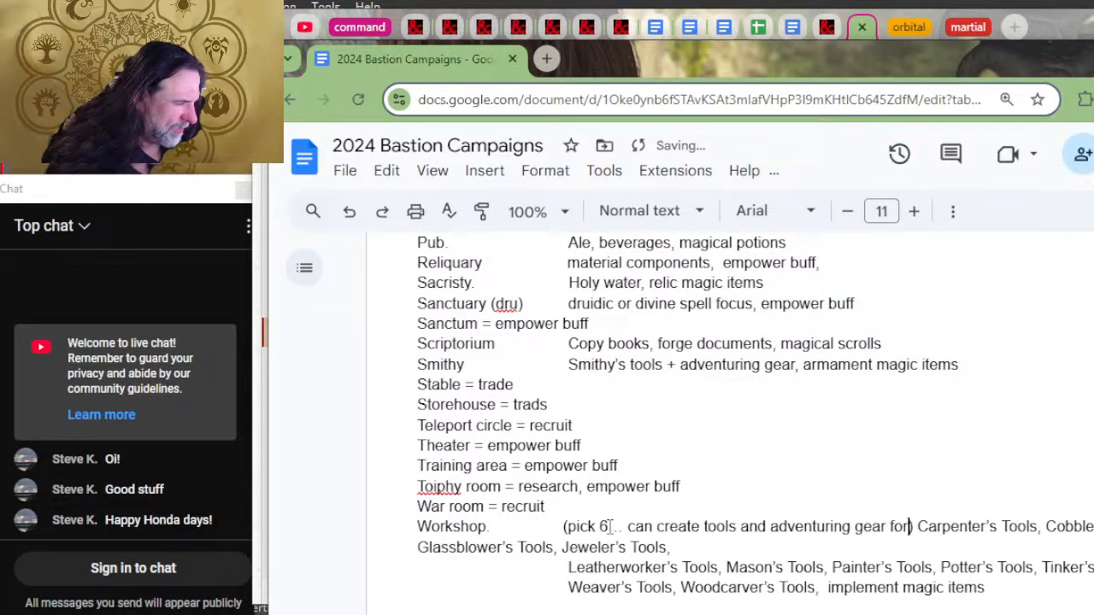
type("elected")
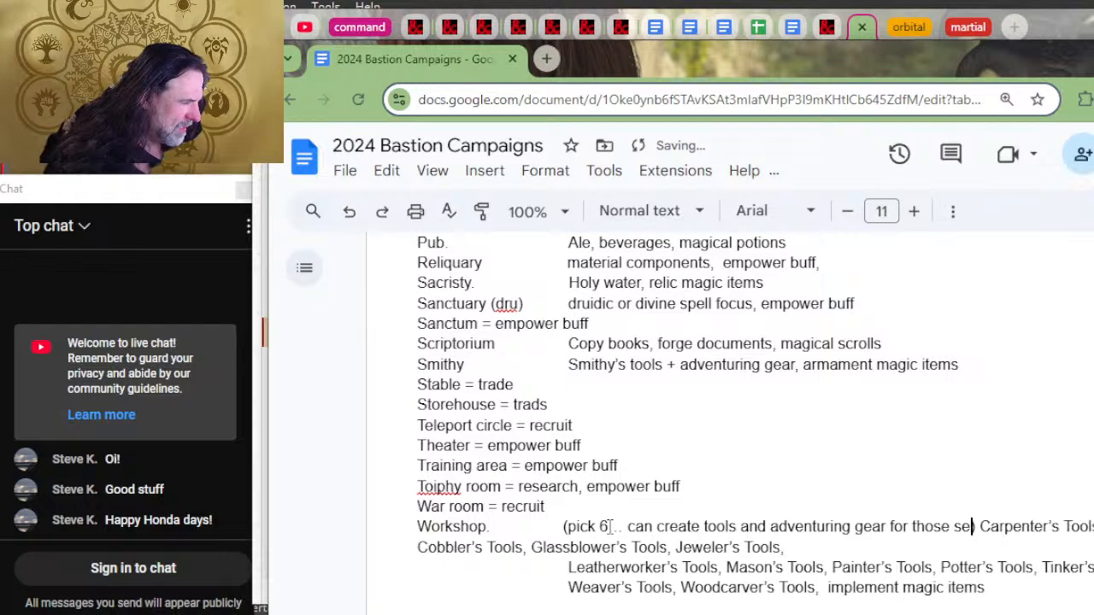
Step: Realign the Workshop's wrapped tool lines starting with Cobbler's Tools and Leatherworker's Tools to the description column using tab indents
key("Down")
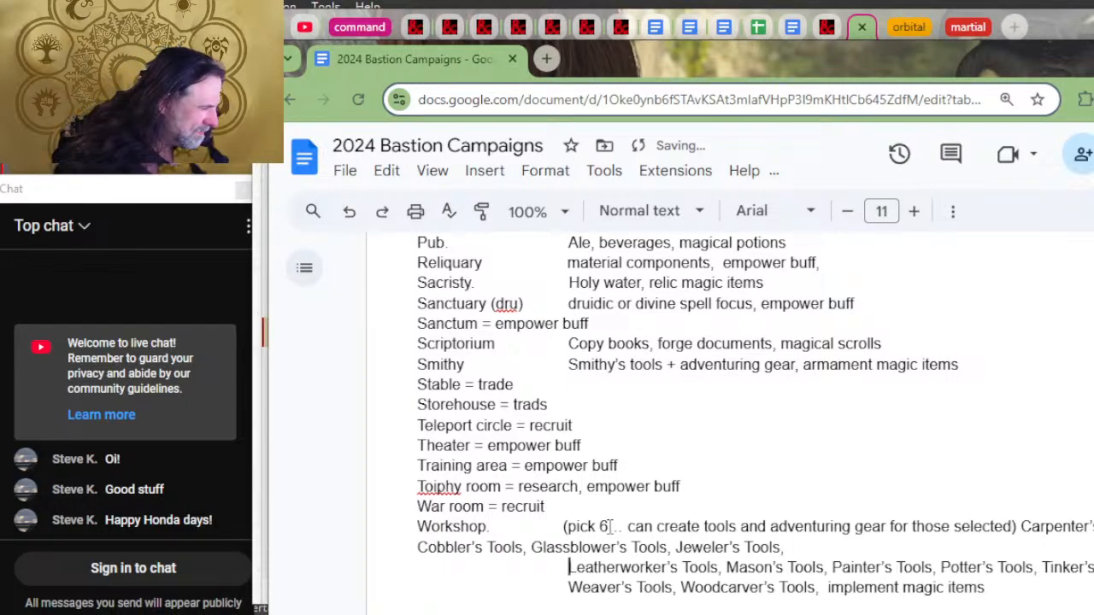
key("BackSpace")
key("BackSpace")
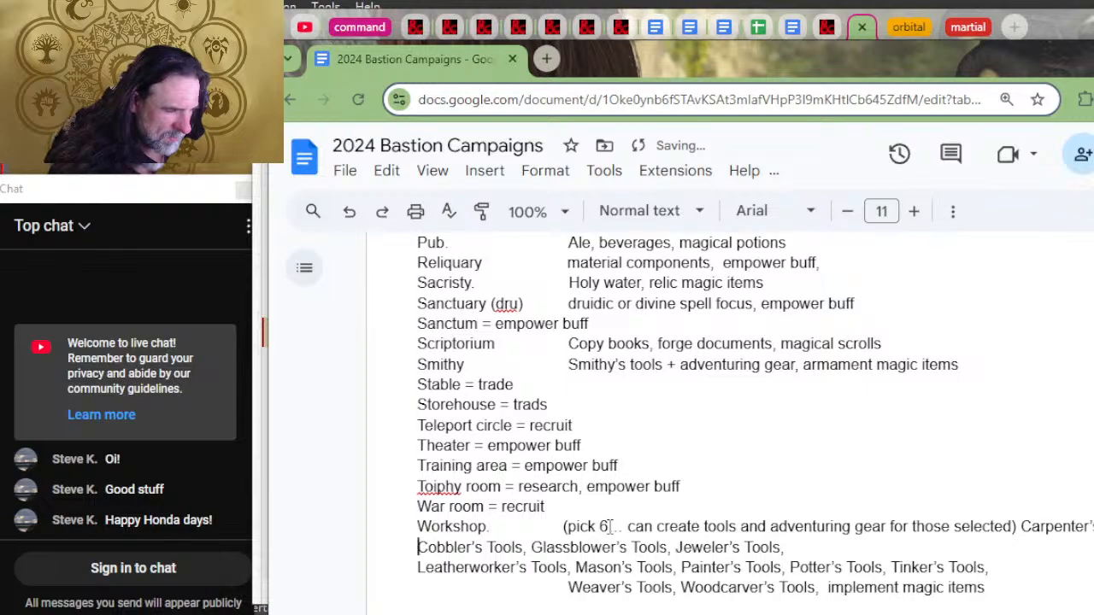
key("Tab")
key("Tab")
key("Up")
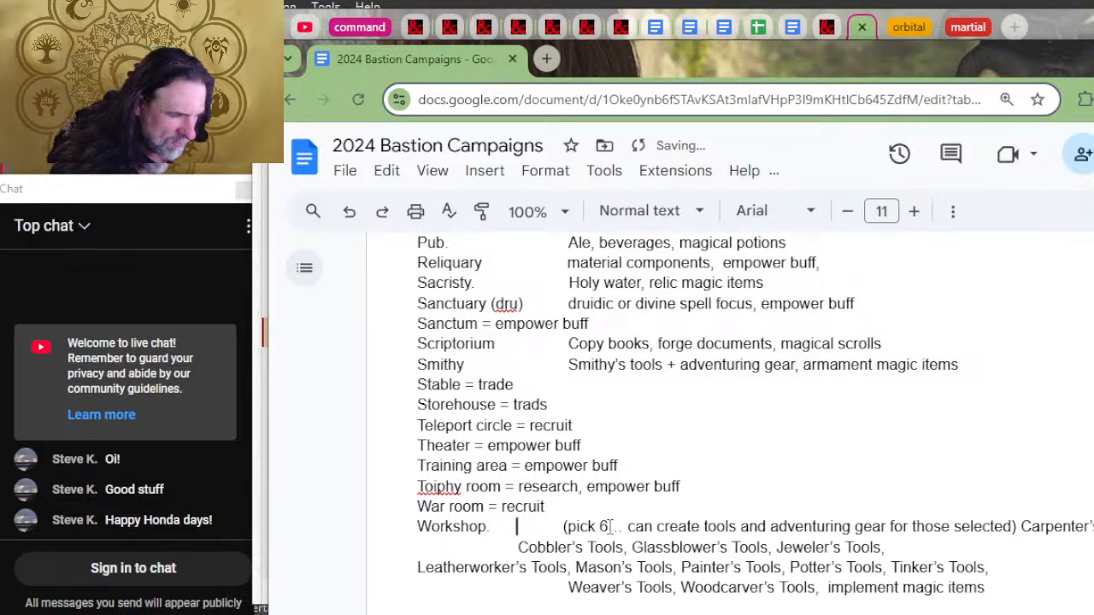
key("Tab")
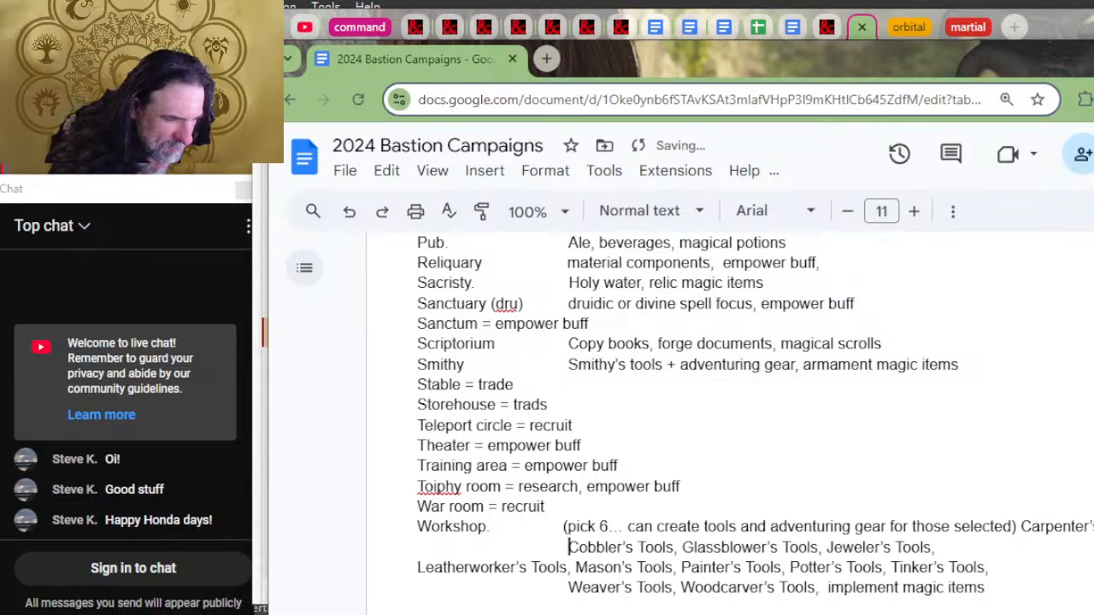
key("Down")
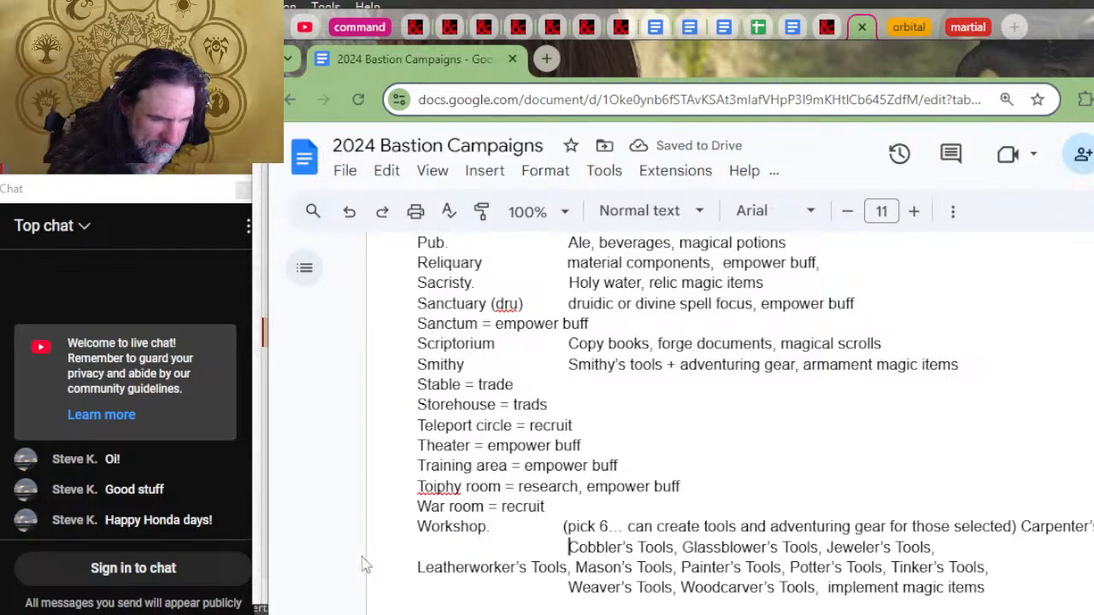
left_click(402, 564)
key("Tab")
key("Tab")
key("Tab")
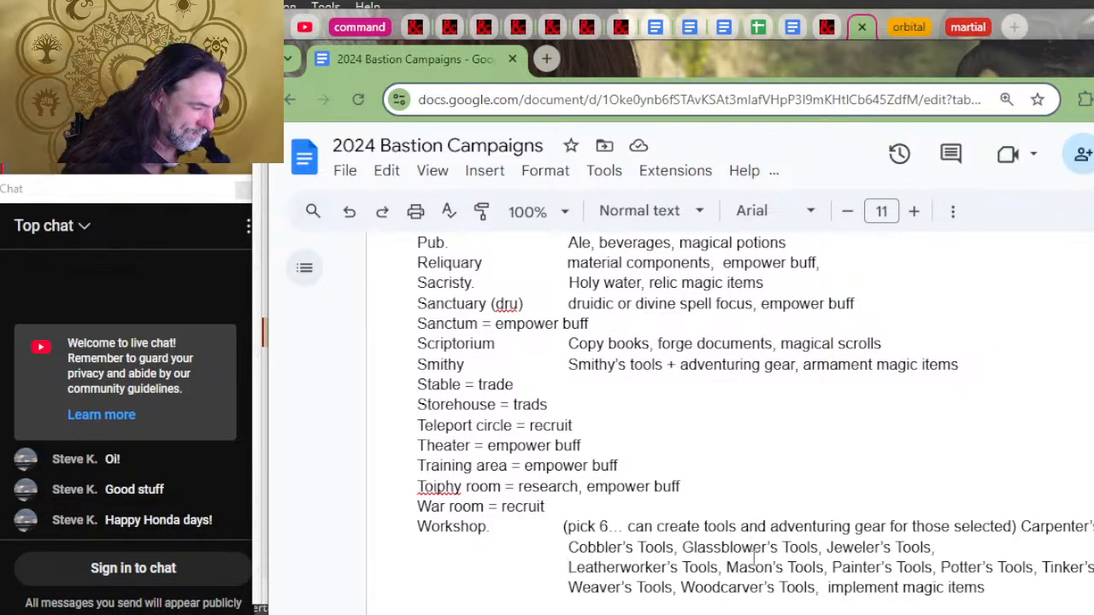
Step: Look over the facility list, and switch to D&D Beyond to read the Scriptorium's craft options
scroll(731, 457, "up", 2)
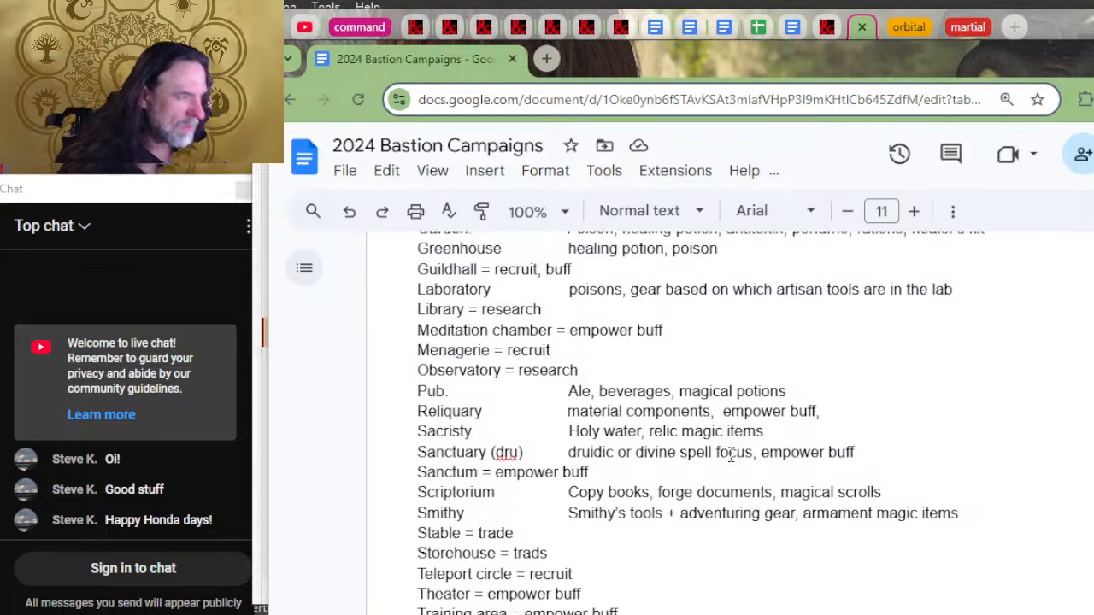
key("alt+Tab")
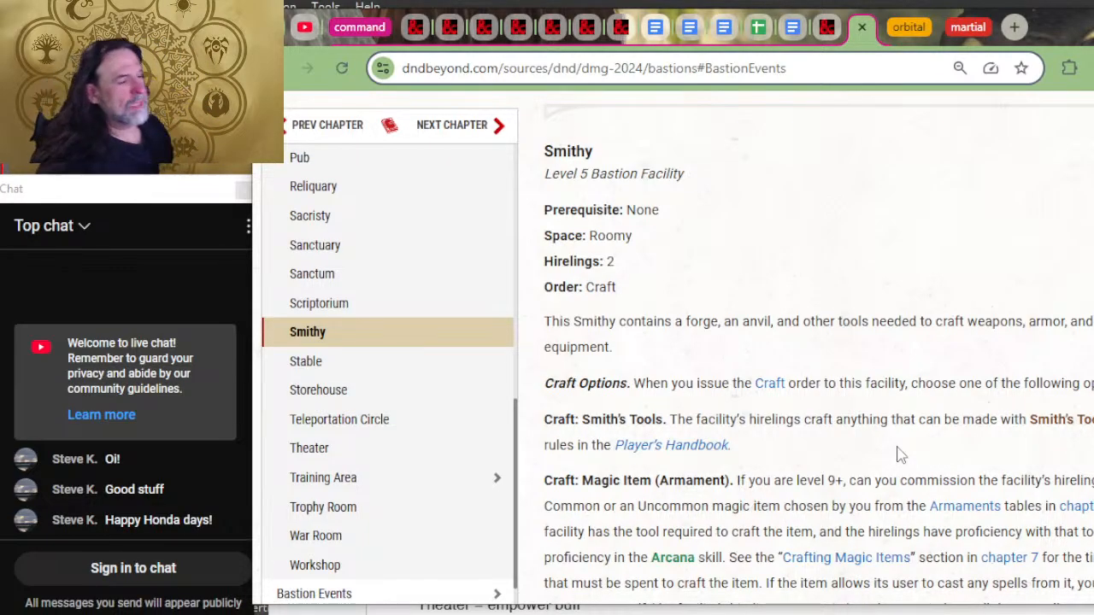
scroll(897, 455, "up", 10)
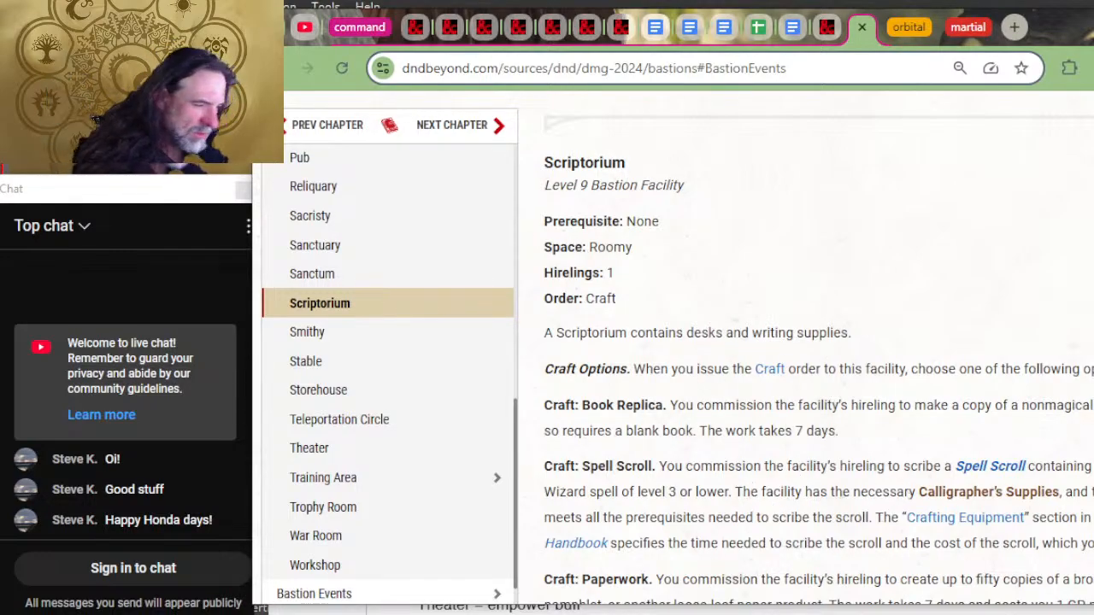
Step: Switch to the 2024 Bastion Campaigns document and insert "Calligrapher's supplies +" at the start of the Scriptorium's example items
key("alt+Tab")
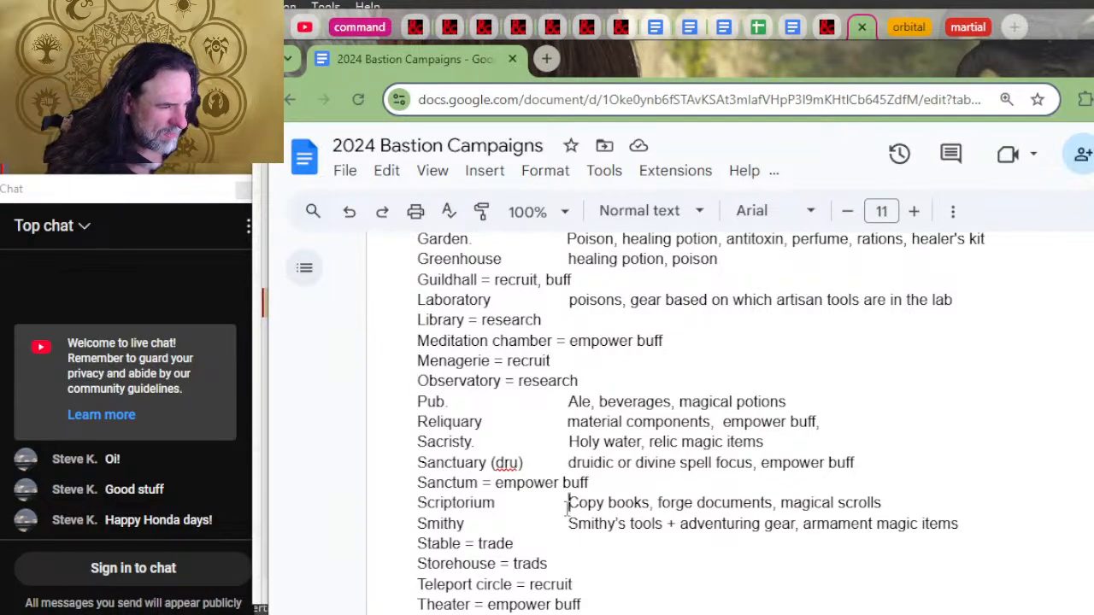
left_click_drag(567, 503, 518, 544)
type("C")
key("ctrl+z")
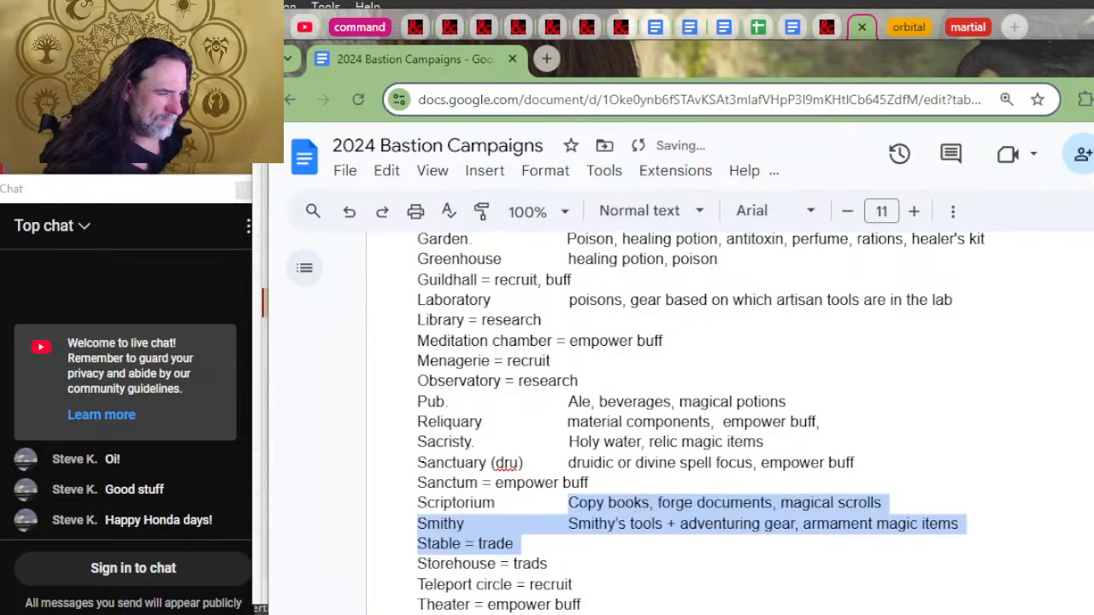
key("Left")
type("Cal")
type("ligreaphe")
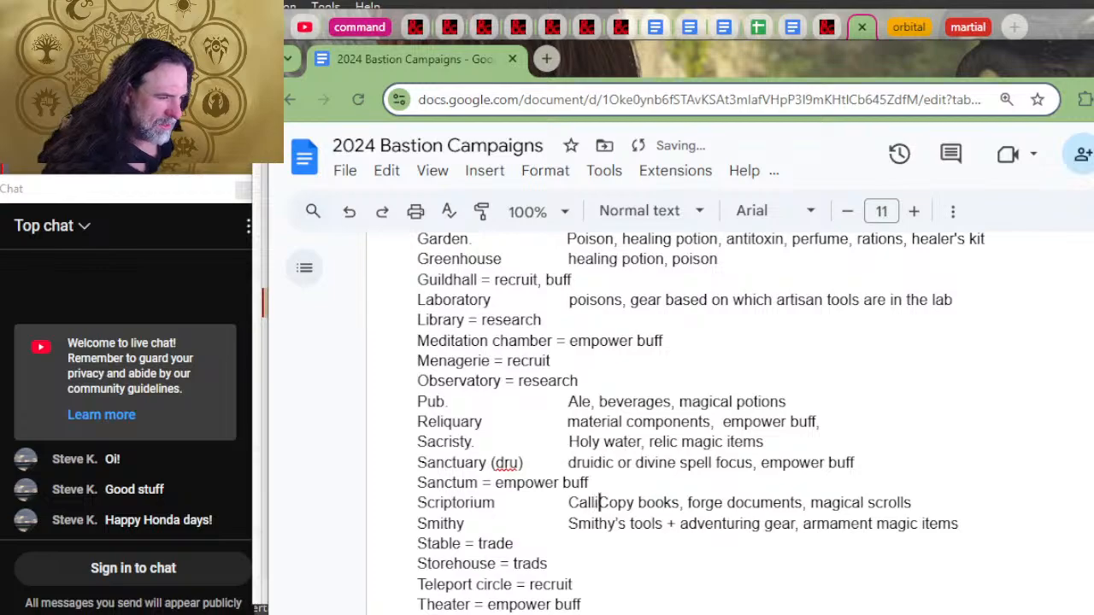
key("BackSpace")
key("BackSpace")
key("BackSpace")
key("BackSpace")
key("BackSpace")
key("BackSpace")
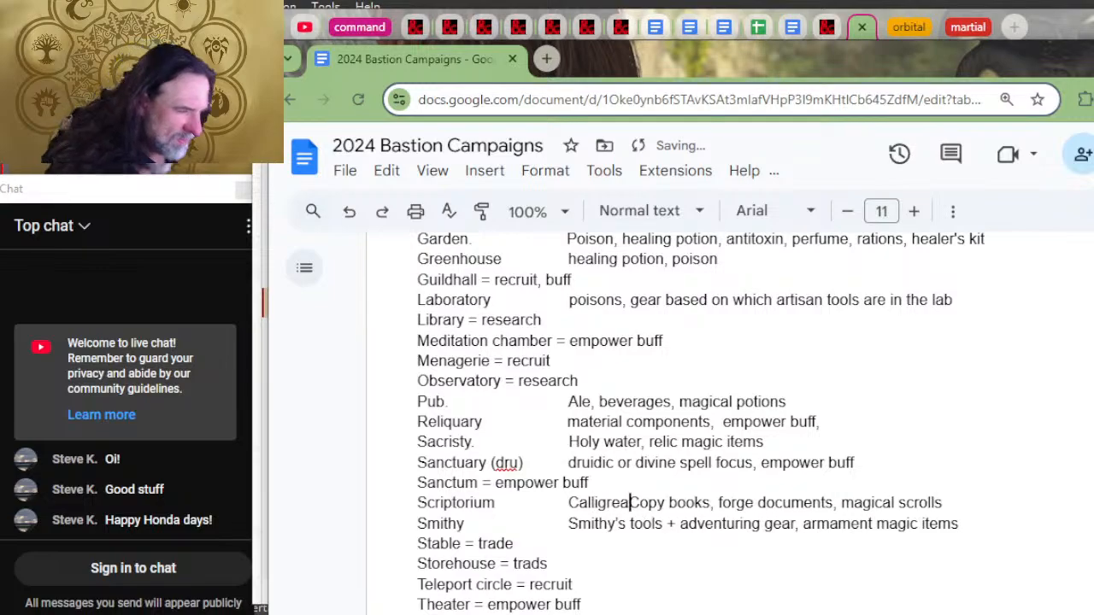
type("rapher's ")
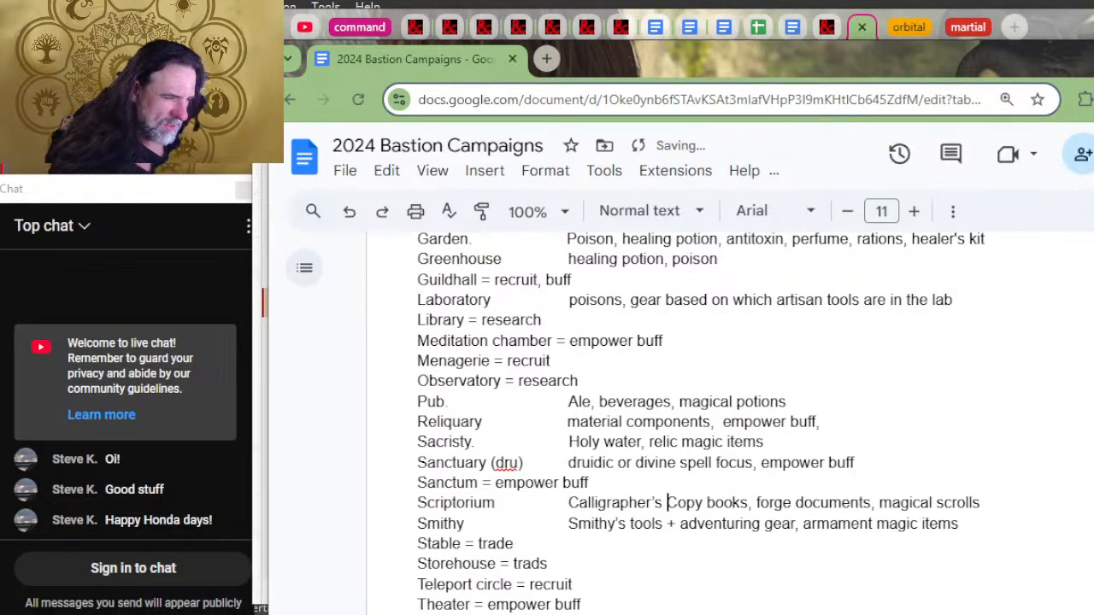
type("supplies +")
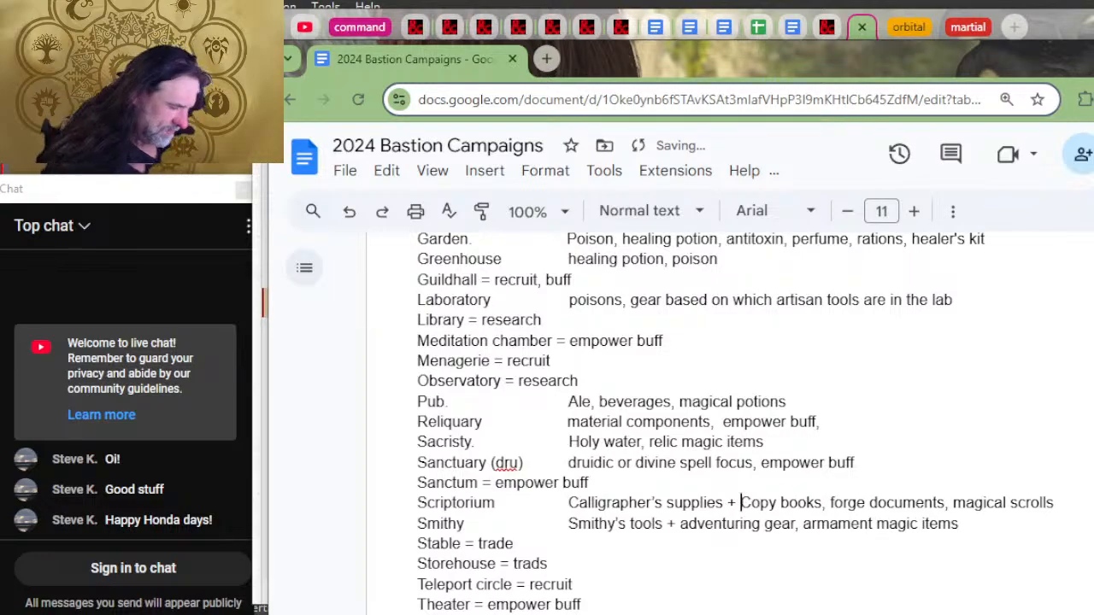
type(" adventuring g")
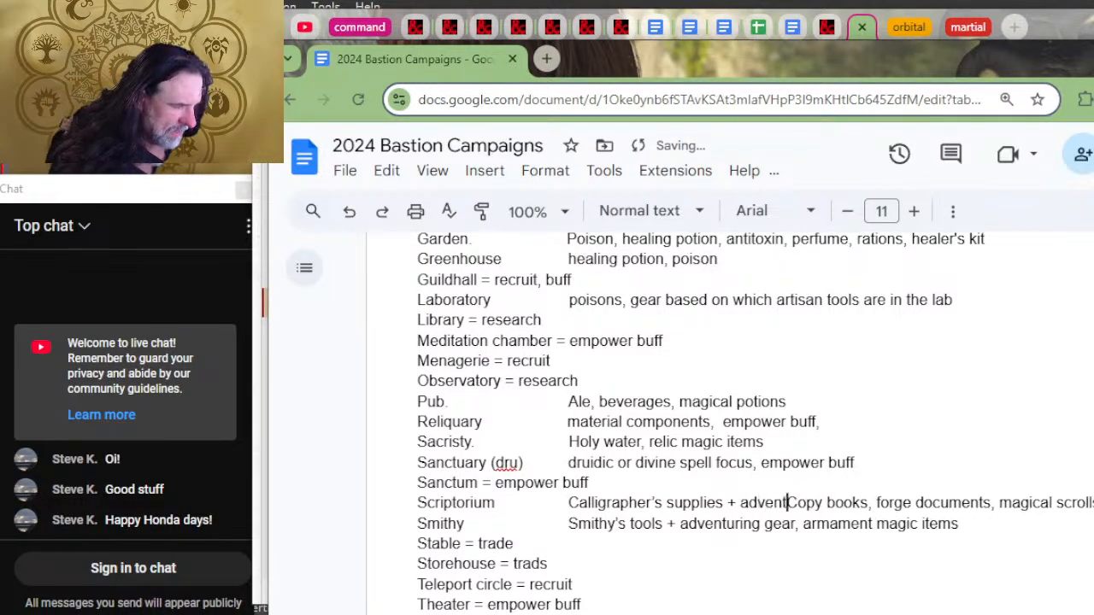
type("ear")
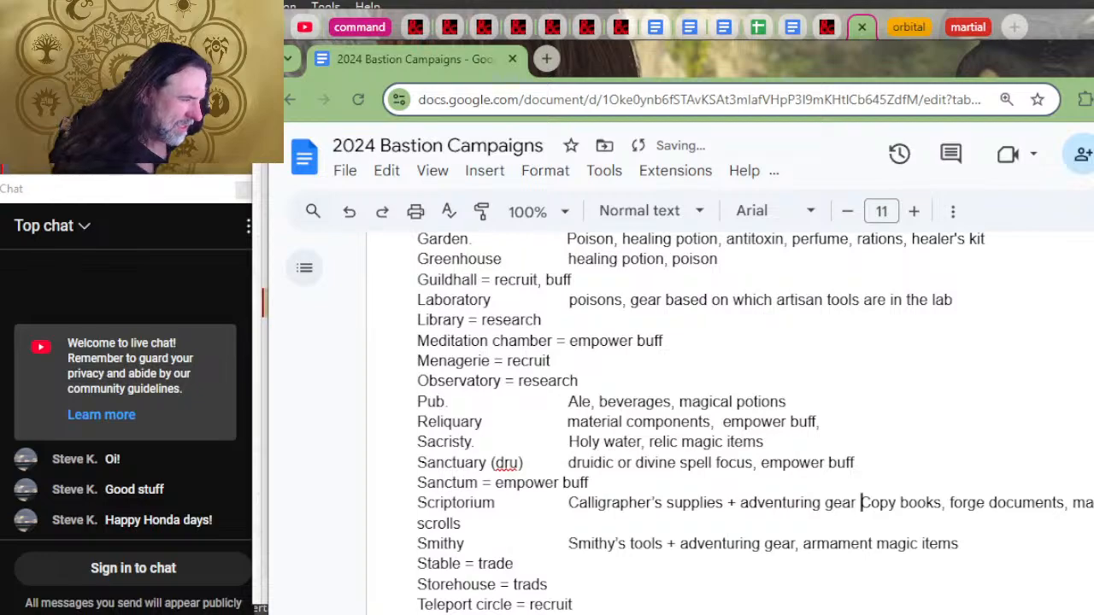
Step: Add "adventuring gear," after the "+" in the Scriptorium entry
key("BackSpace")
type(",")
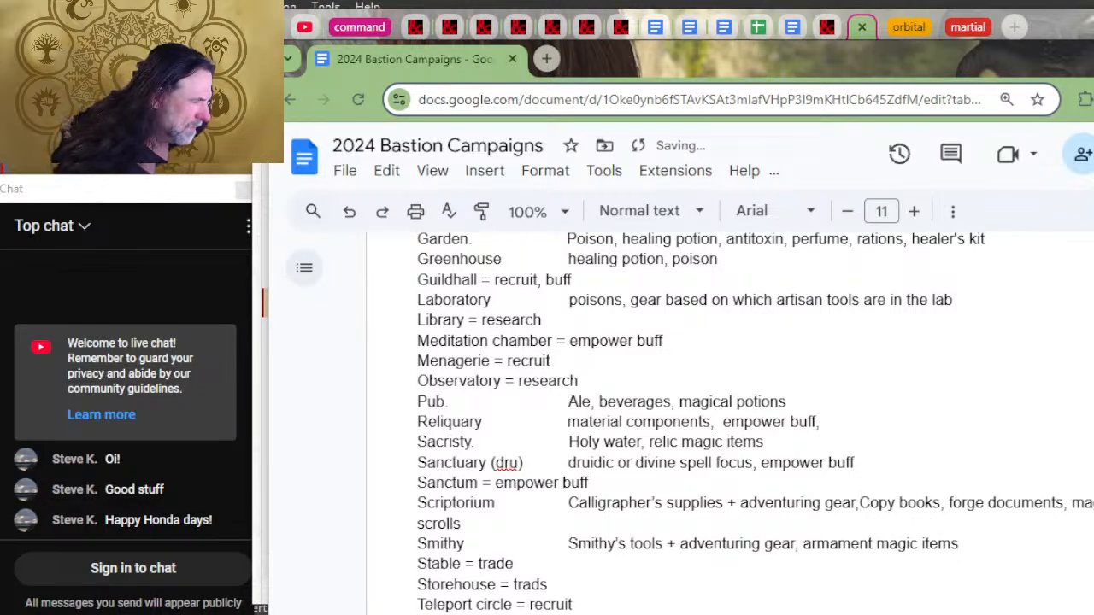
Step: Make the Scriptorium's items singular, changing "Copy books" to "Copy book" and "forge documents" to "forge document"
key("Right")
key("Right")
key("Right")
key("Right")
key("Right")
key("Right")
key("Right")
key("Right")
key("Right")
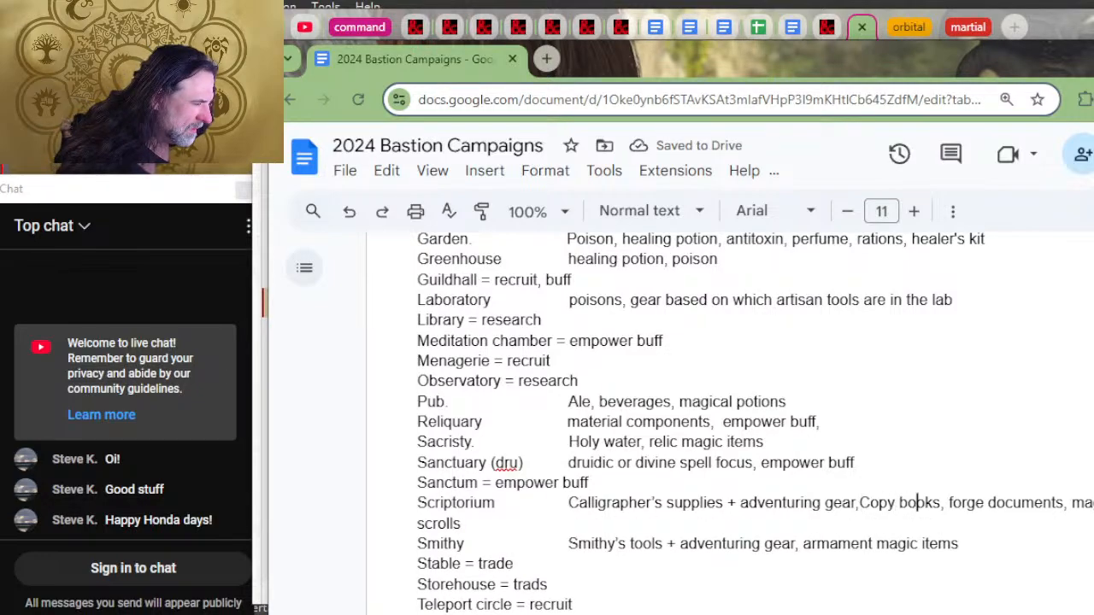
key("Delete")
key("Right")
key("Right")
key("Right")
key("Right")
key("Right")
key("Right")
key("Right")
key("Right")
key("Right")
key("Right")
key("Right")
key("Right")
key("Right")
key("Right")
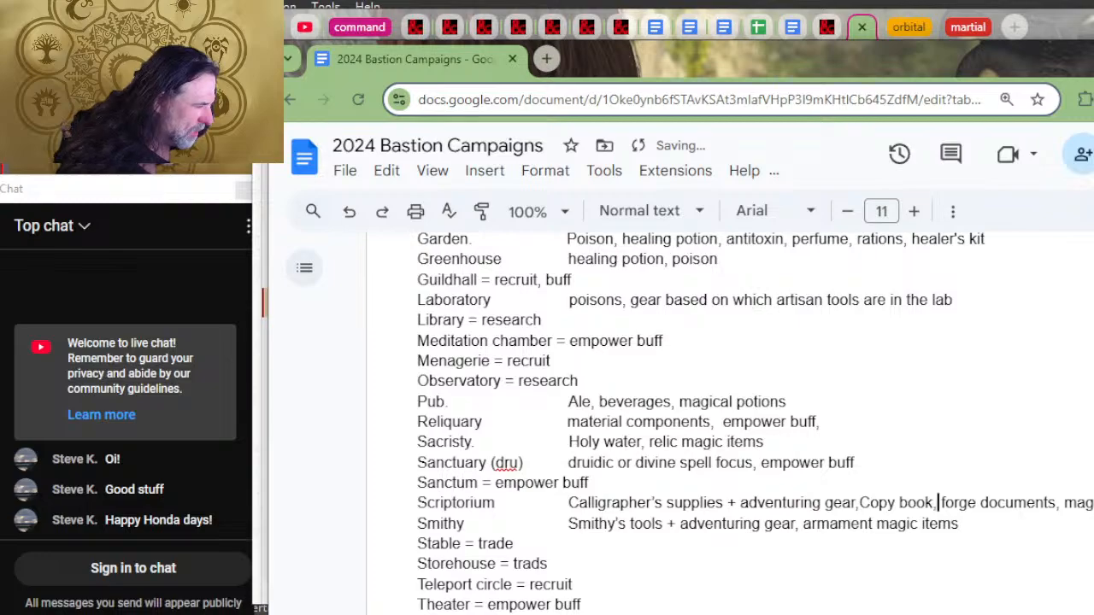
key("Right")
key("Right")
key("Delete")
key("Delete")
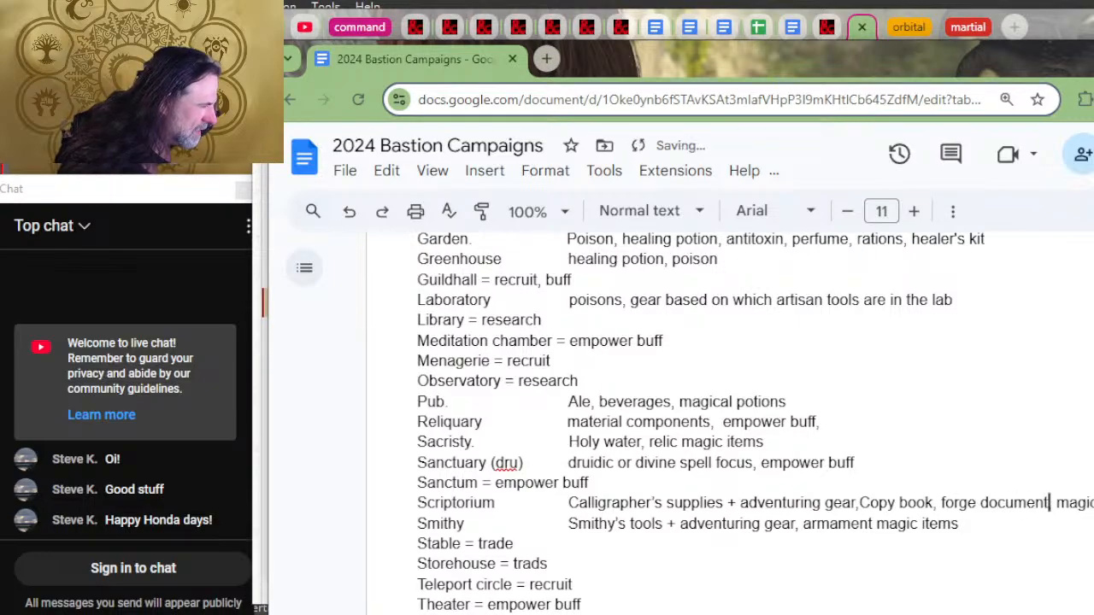
Step: Switch to D&D Beyond and examine the Scriptorium's craft options and the Sanctum's order and benefits
key("alt+Tab")
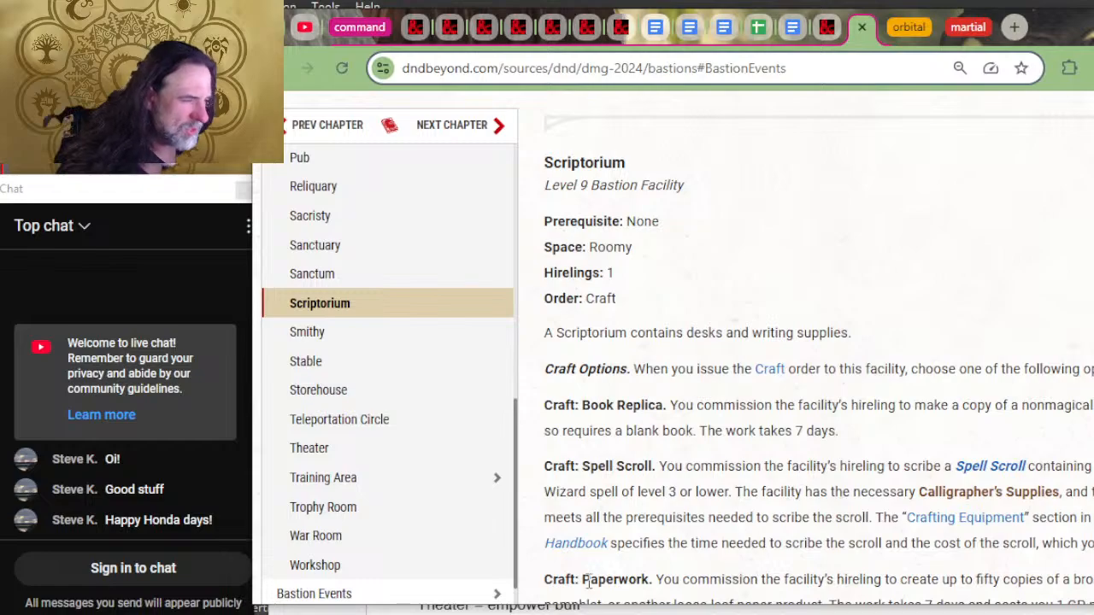
scroll(588, 581, "down", 2)
scroll(752, 419, "up", 2)
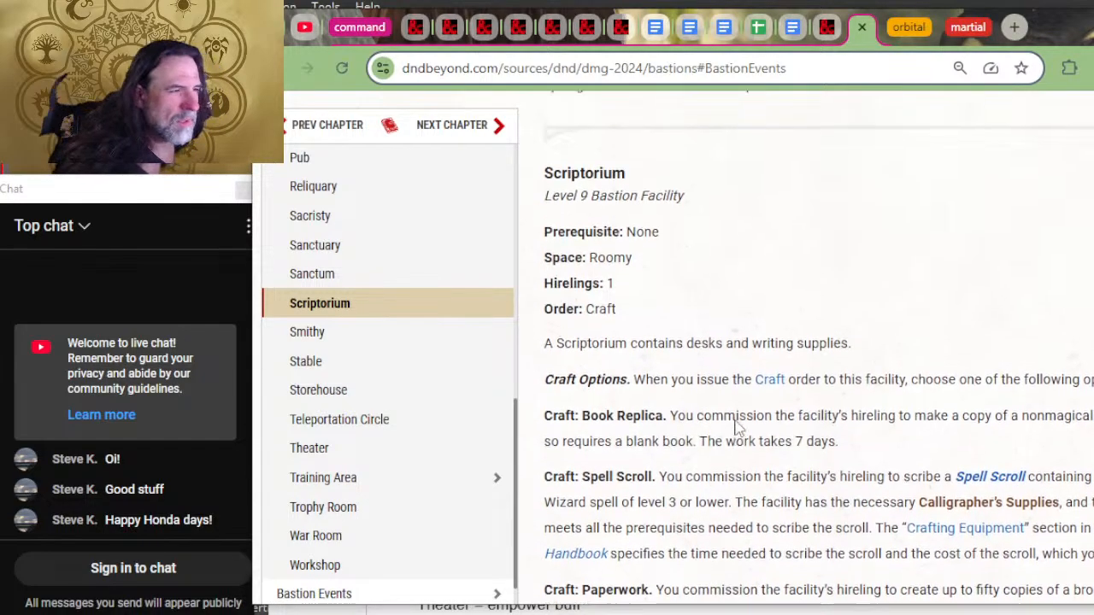
scroll(737, 428, "up", 6)
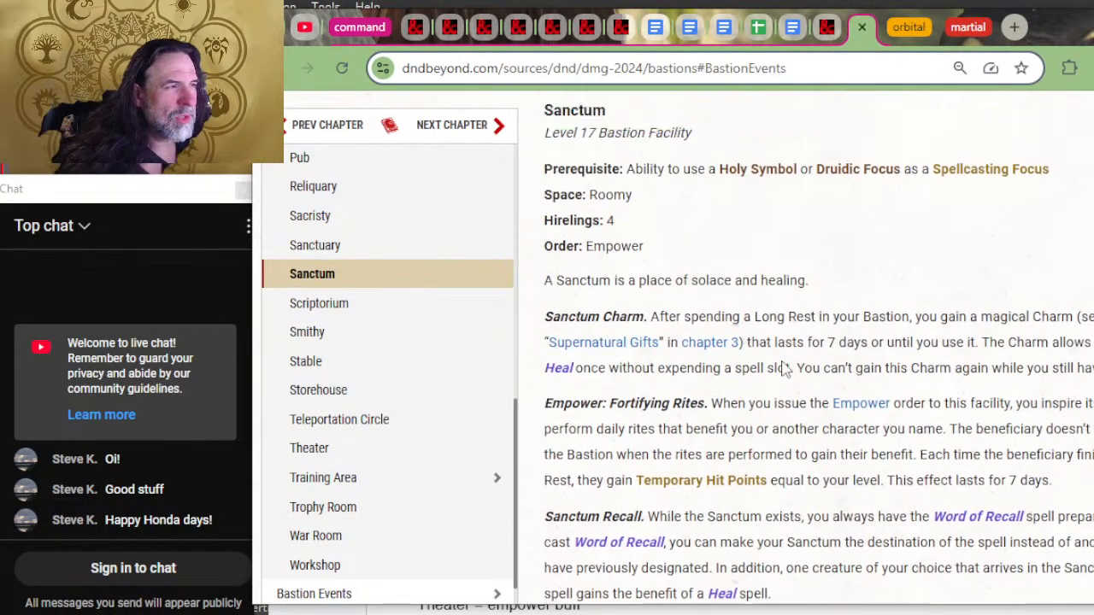
scroll(783, 369, "up", 1)
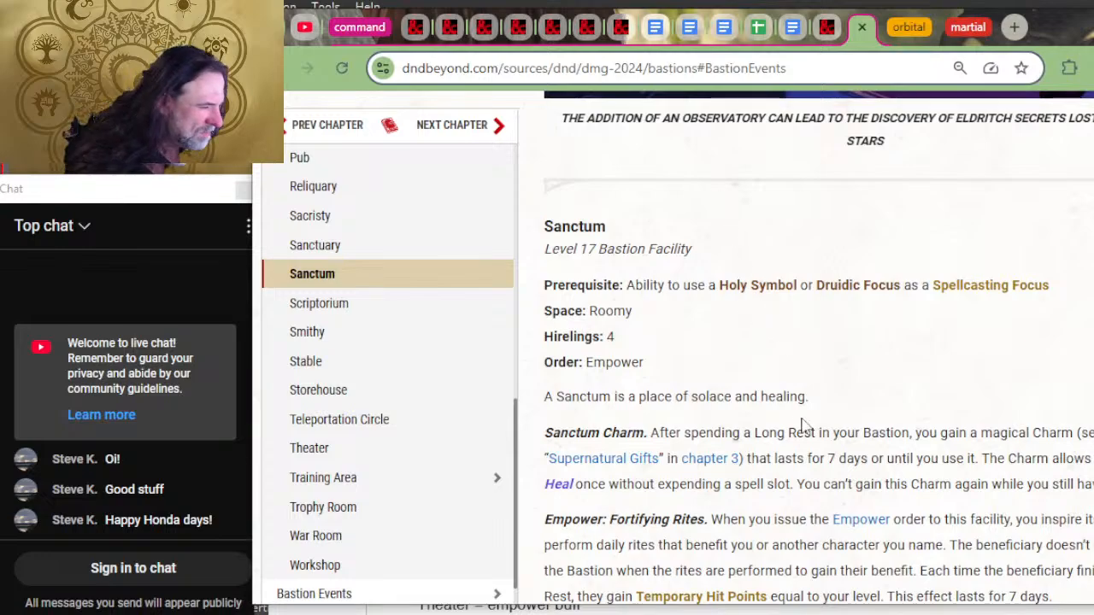
scroll(803, 425, "down", 2)
mouse_move(756, 437)
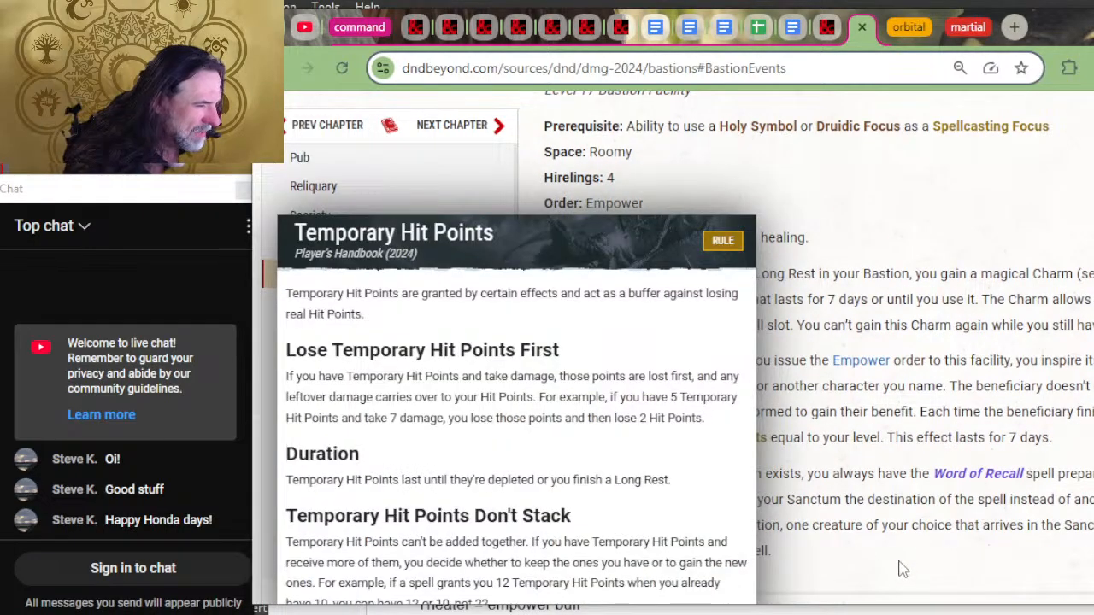
scroll(763, 373, "up", 3)
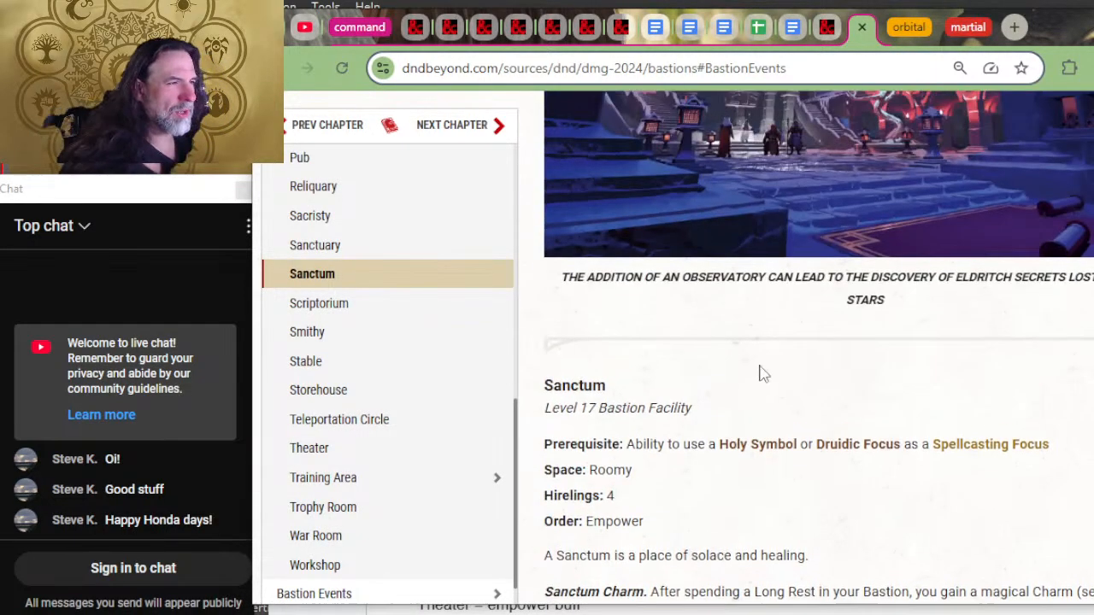
Step: Review the document's facility list from top to Workshop and the Phb gear section, rechecking the Sanctum against D&D Beyond
key("alt+Tab")
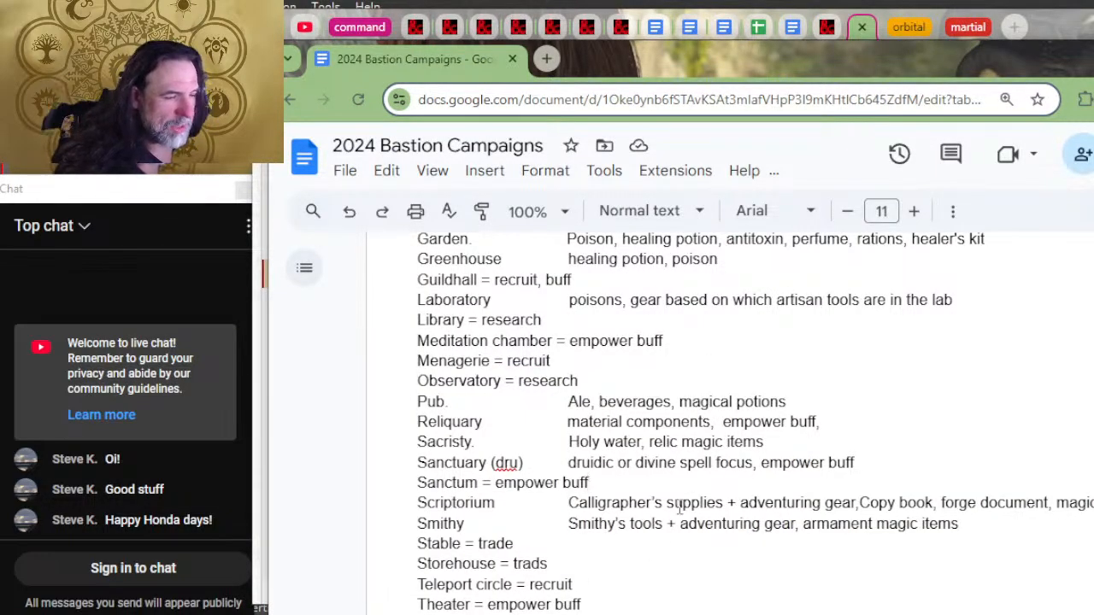
scroll(679, 509, "down", 2)
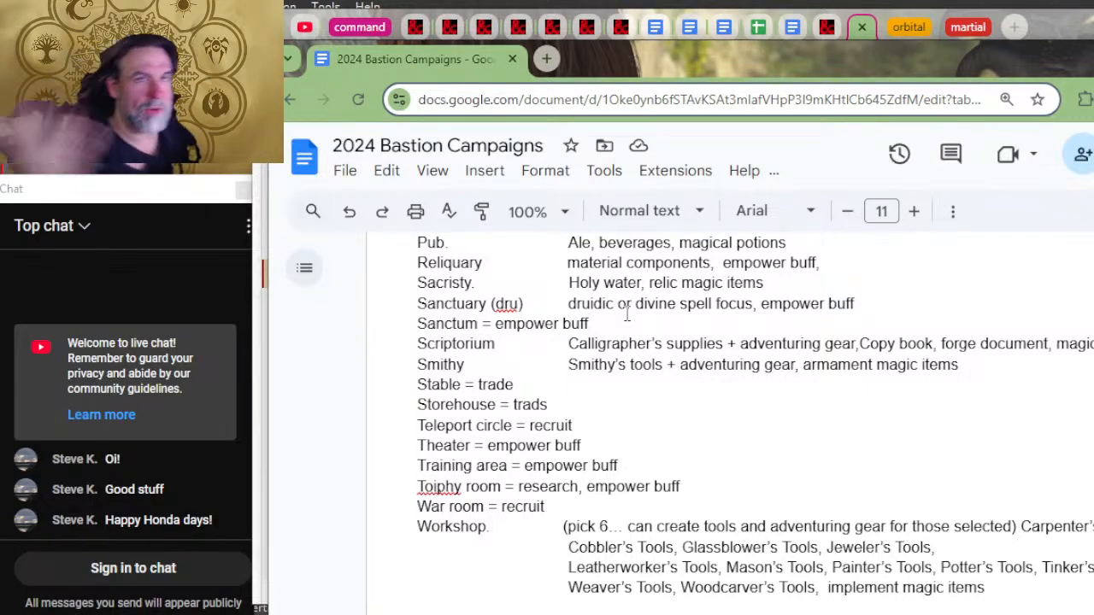
key("alt+Tab")
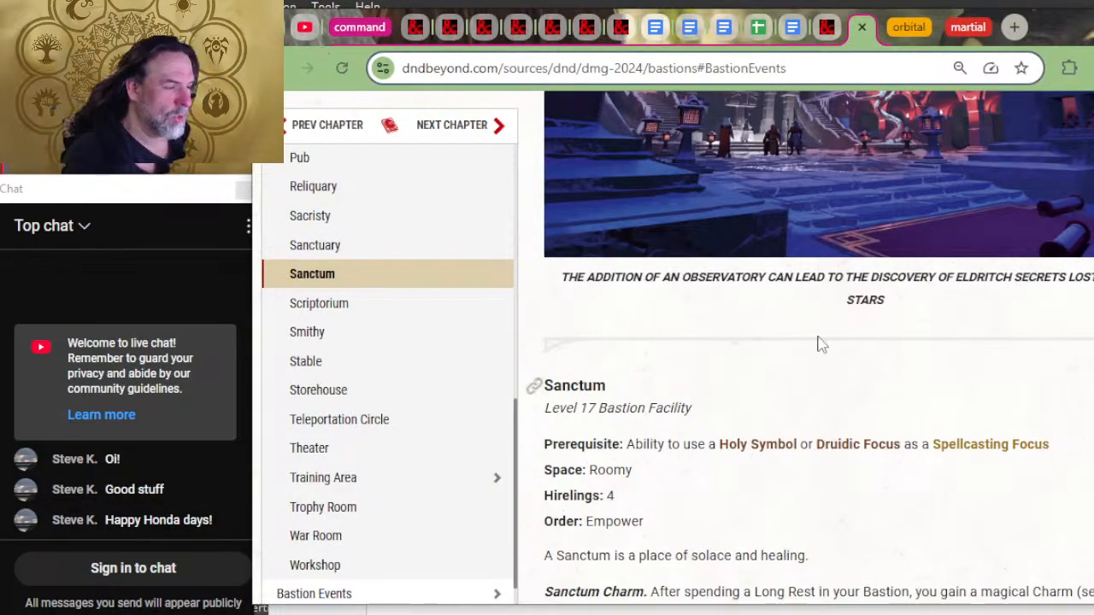
scroll(982, 557, "up", 1)
scroll(983, 557, "down", 5)
scroll(774, 458, "up", 2)
key("alt+Tab")
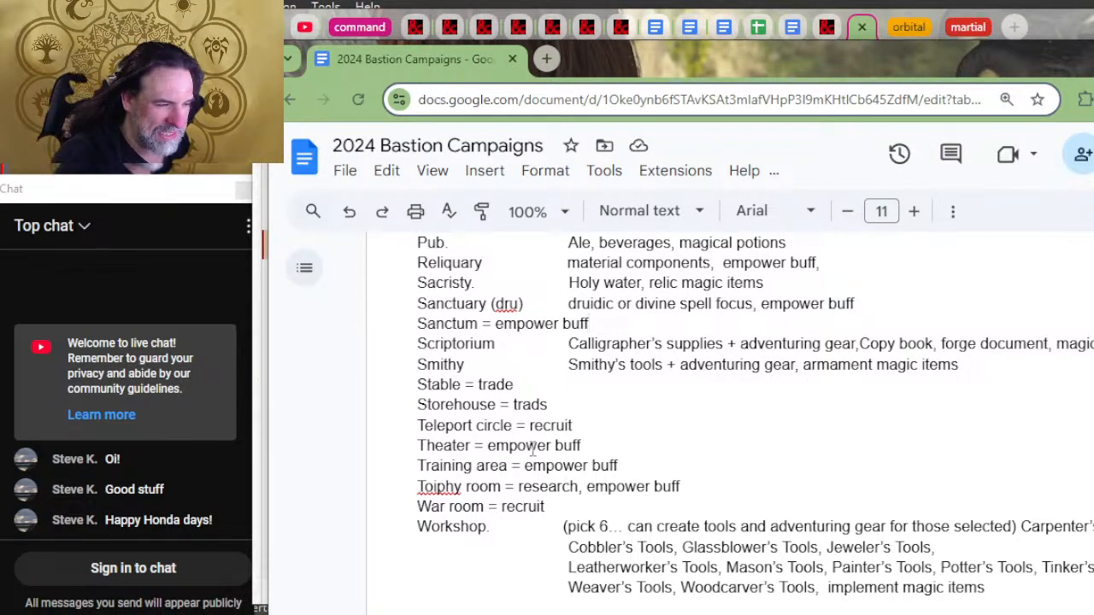
scroll(599, 431, "down", 3)
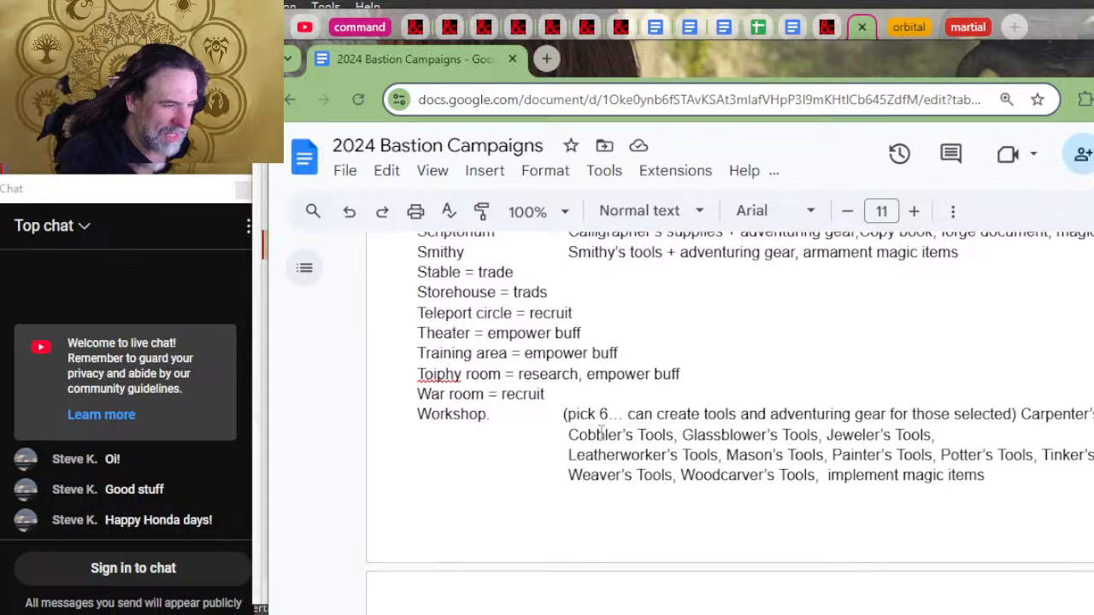
scroll(655, 427, "up", 3)
scroll(656, 427, "down", 5)
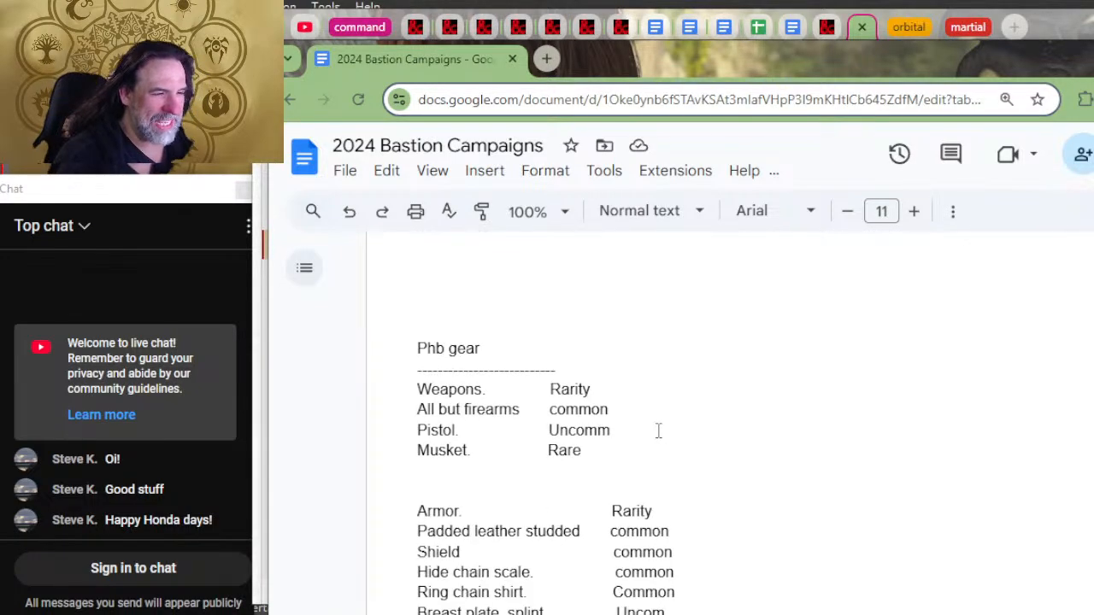
scroll(656, 430, "up", 4)
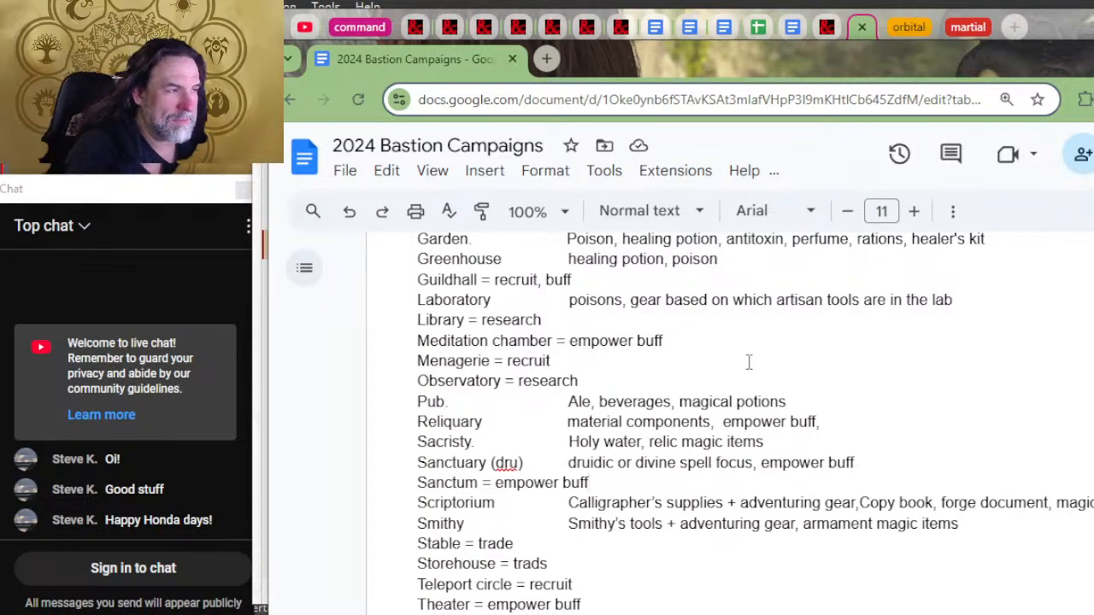
scroll(747, 361, "up", 3)
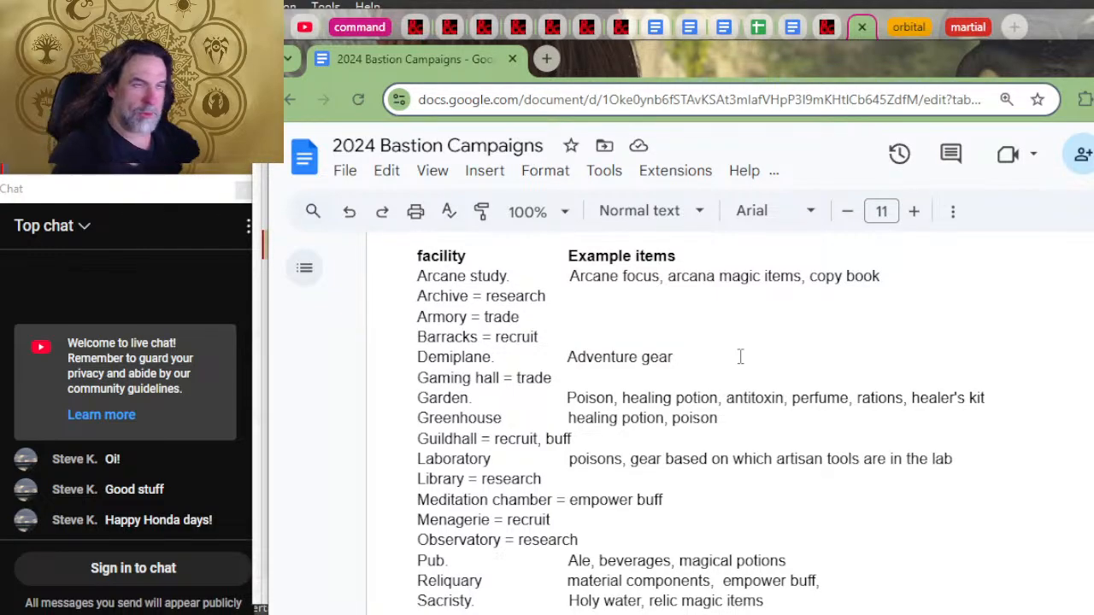
Step: Read the Sanctuary's order, charm and Sacred Focus craft option on D&D Beyond, comparing them with the document's facility list
key("alt+Tab")
scroll(1058, 590, "up", 2)
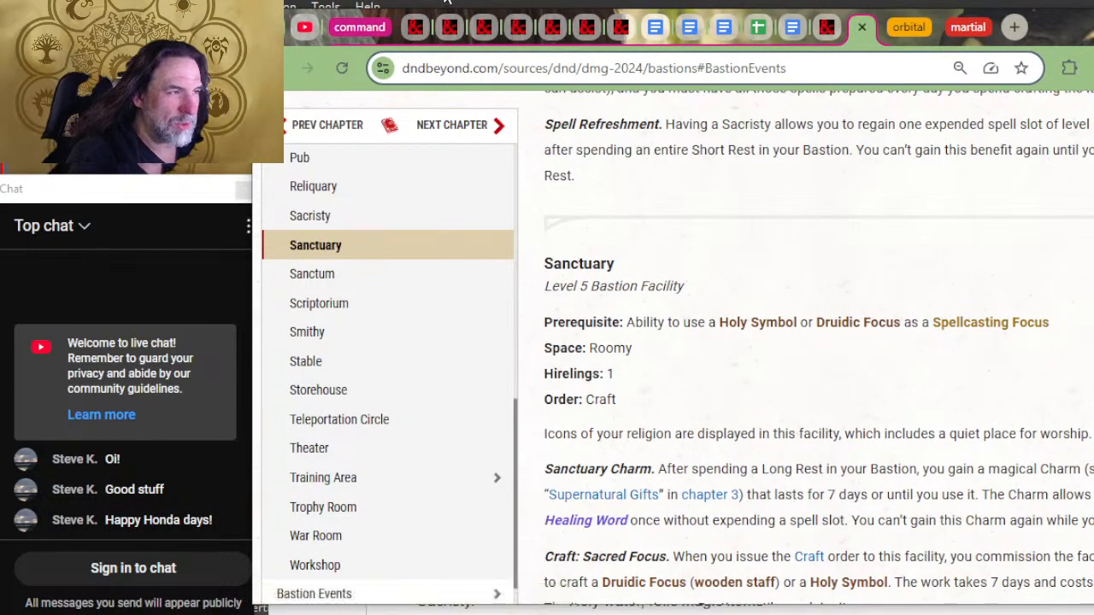
scroll(740, 369, "down", 3)
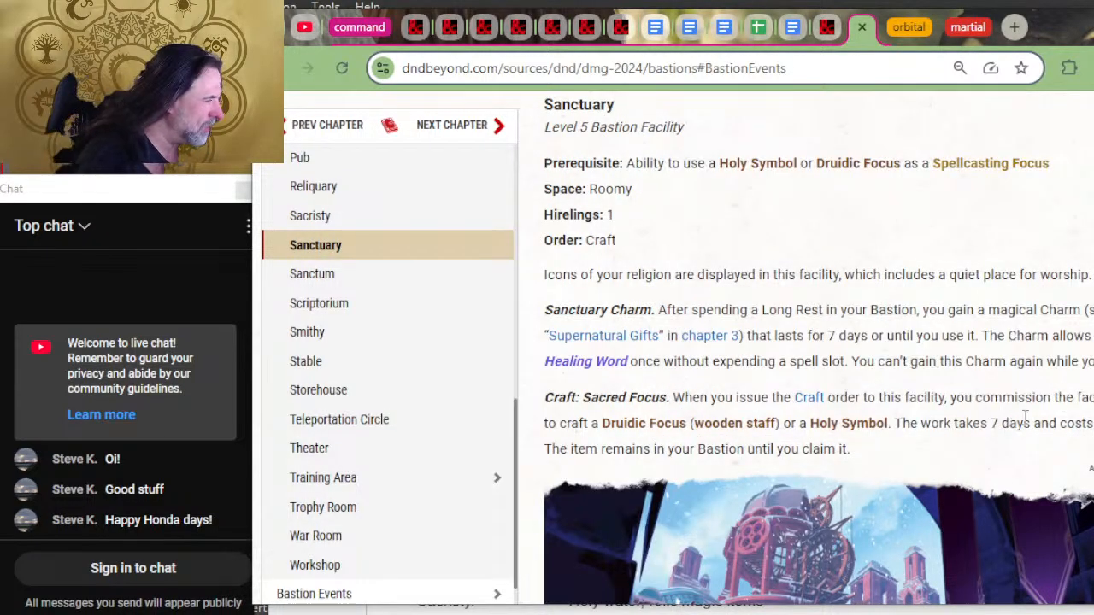
scroll(868, 267, "down", 7)
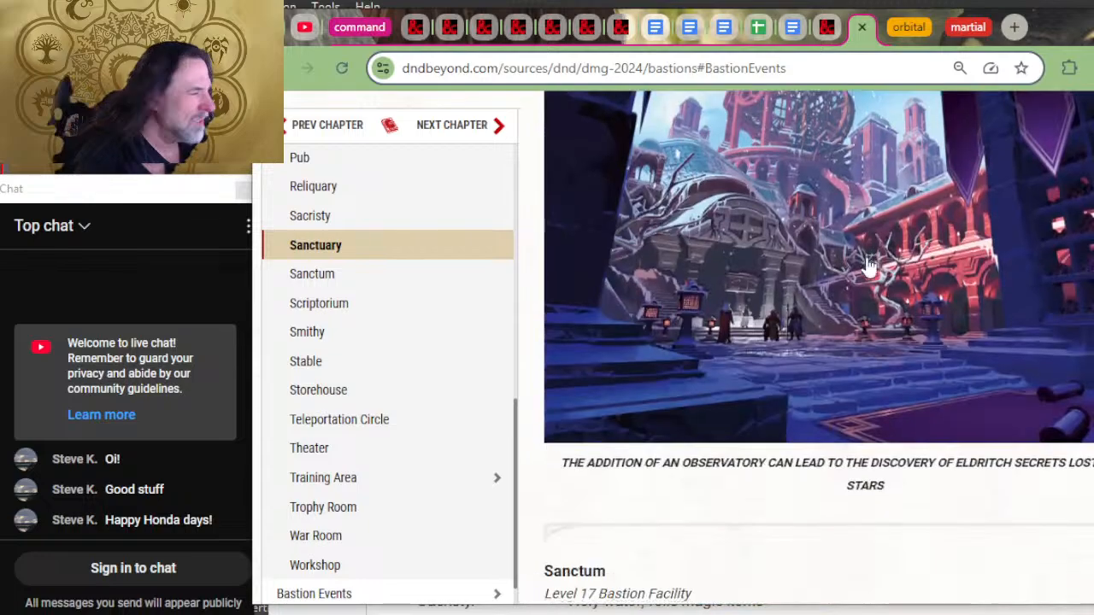
scroll(870, 268, "up", 5)
key("alt+Tab")
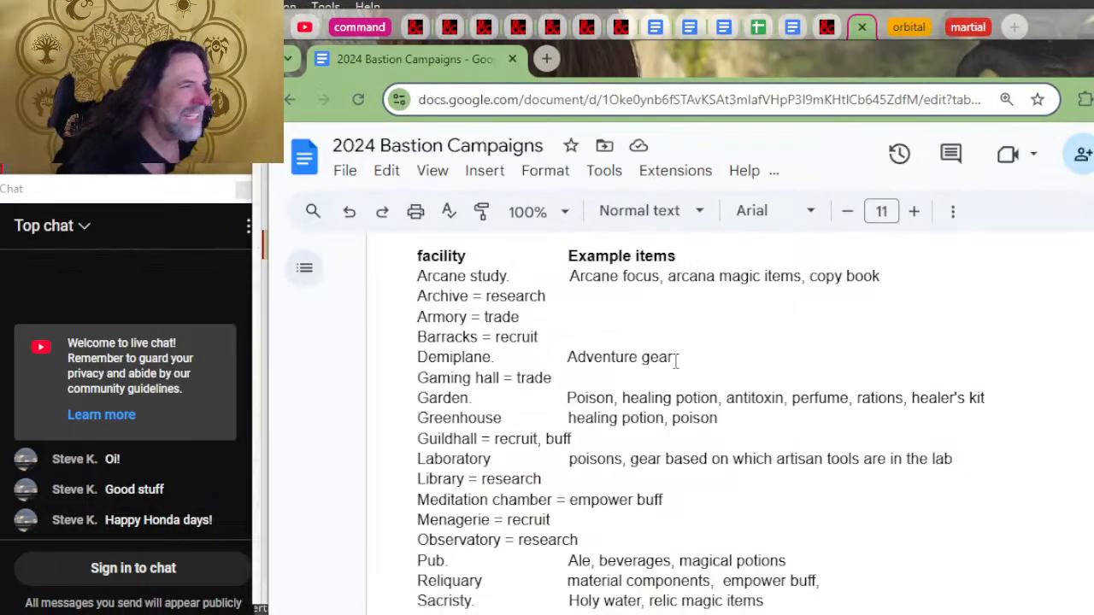
key("alt+Tab")
scroll(727, 293, "up", 3)
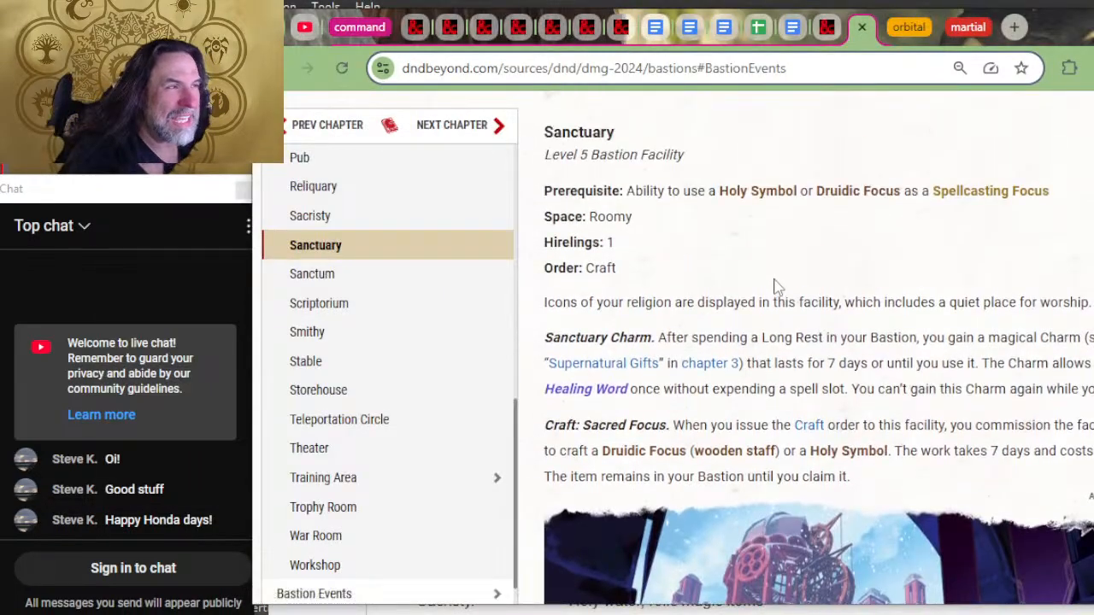
Step: Check the Sanctuary and Sanctum lines in the document, and return to D&D Beyond to read the Sacristy's craft options
key("alt+Tab")
scroll(621, 313, "down", 2)
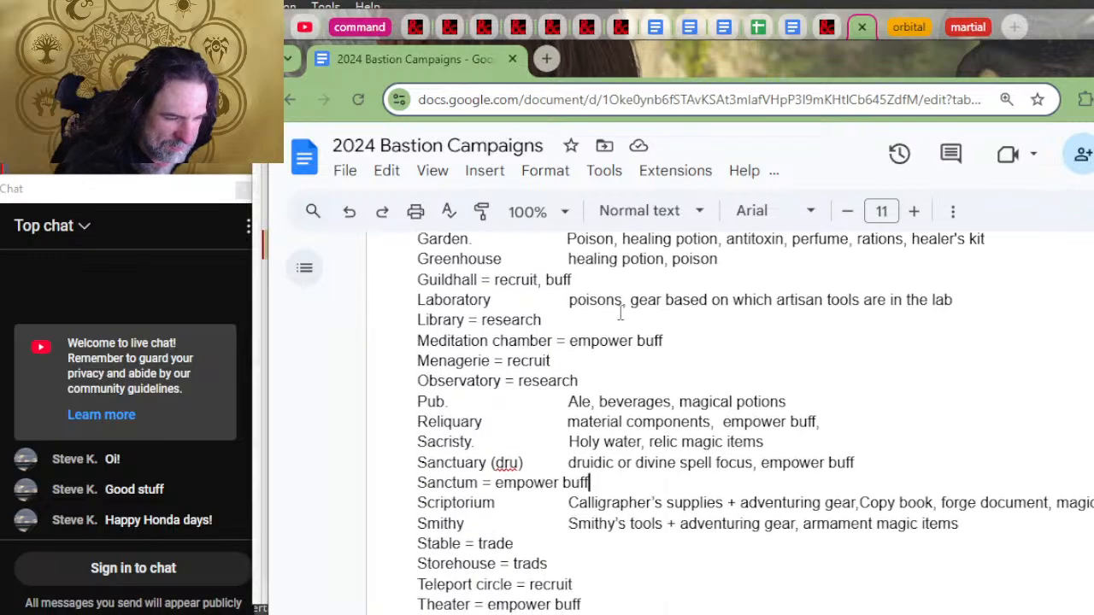
left_click(590, 483)
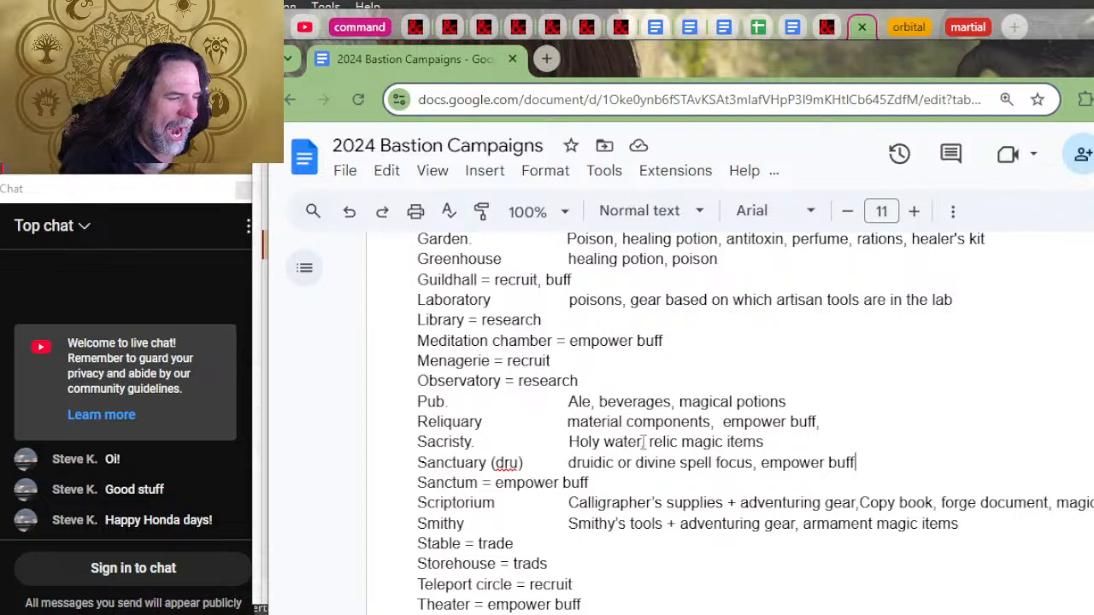
key("alt+Tab")
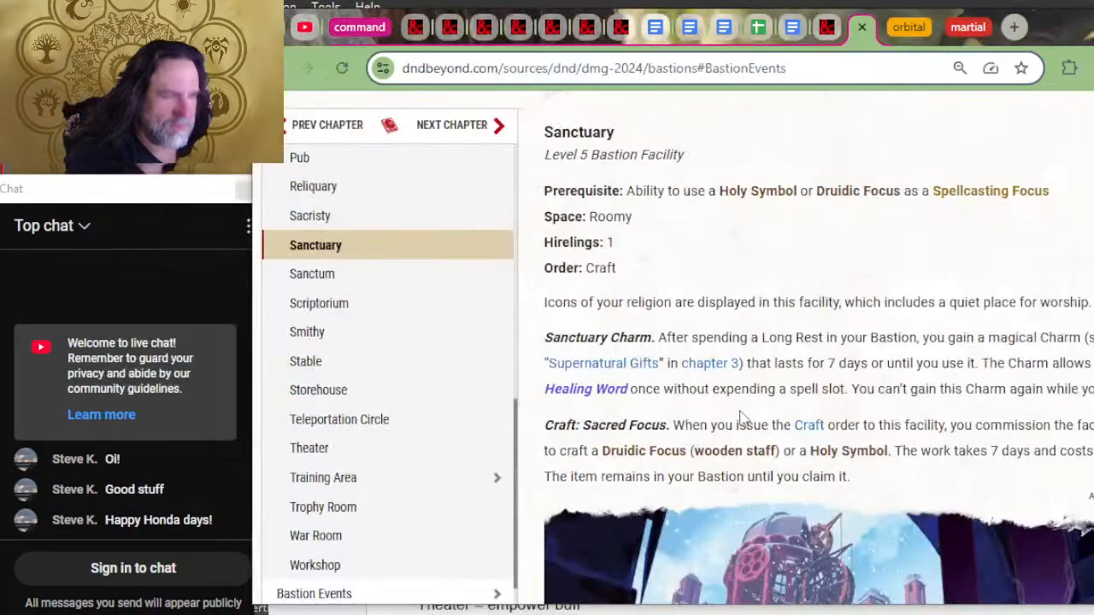
scroll(740, 419, "up", 3)
scroll(810, 416, "up", 2)
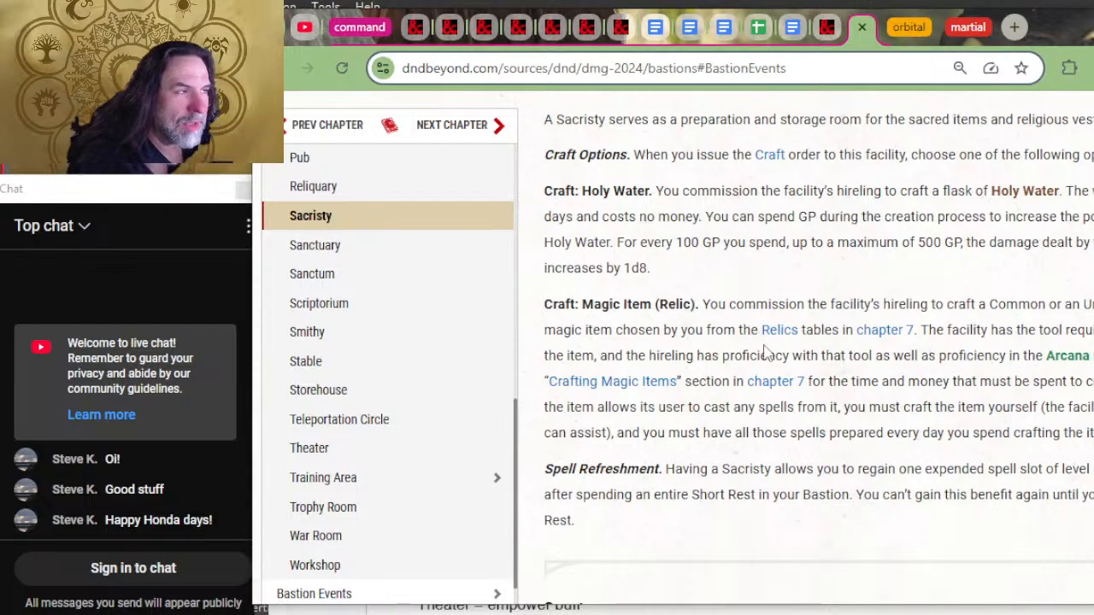
Step: Read the Sacristy's order and the Reliquary's charm and talisman entries on D&D Beyond, and check the facility list in the document
scroll(769, 352, "up", 2)
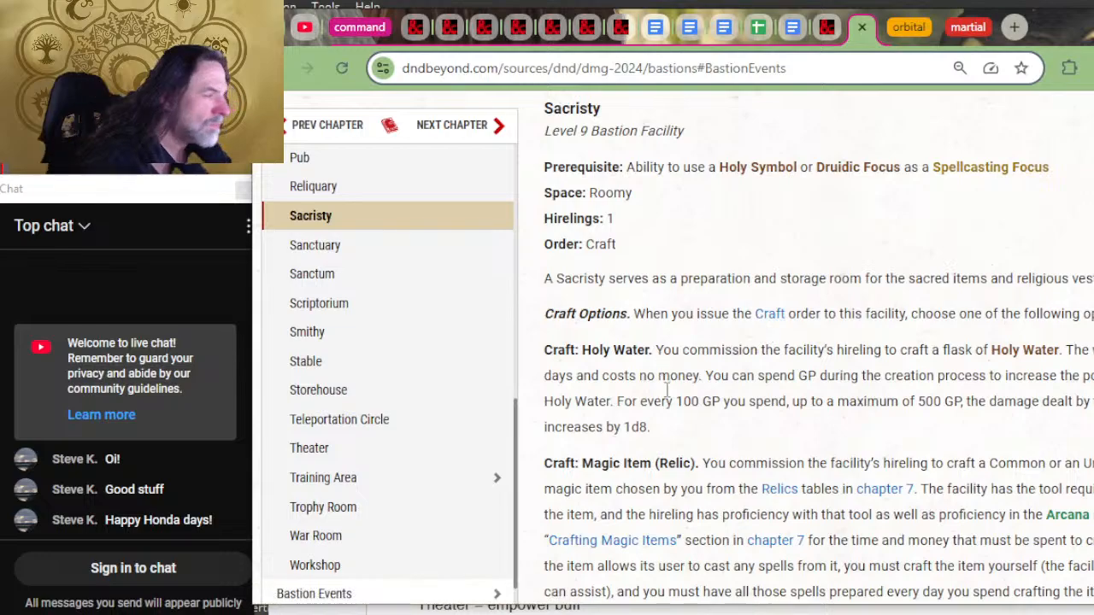
scroll(702, 386, "up", 4)
scroll(783, 420, "up", 2)
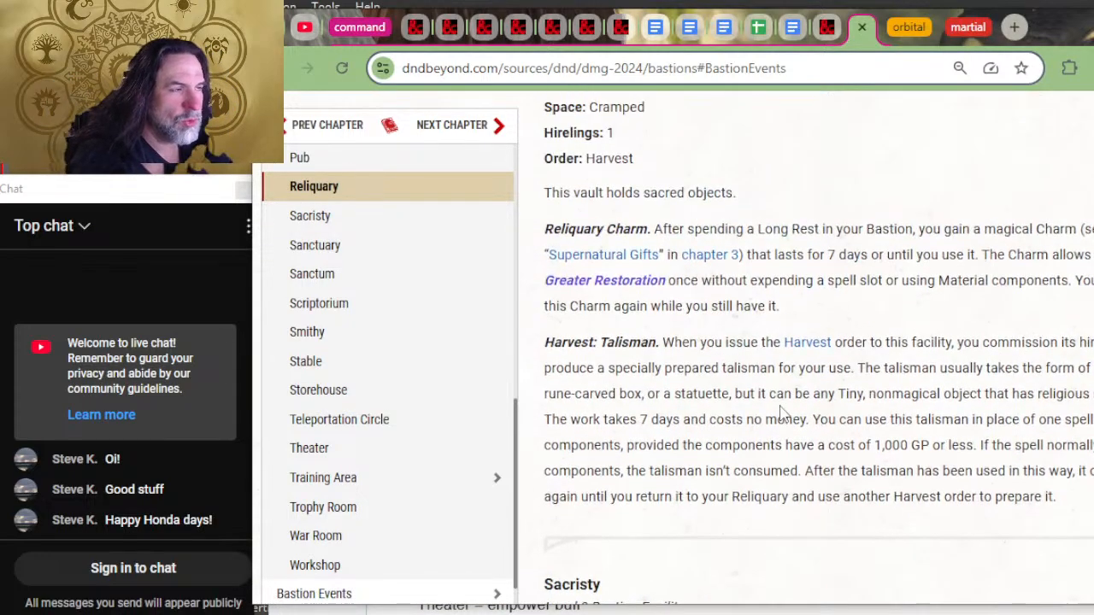
scroll(784, 393, "up", 2)
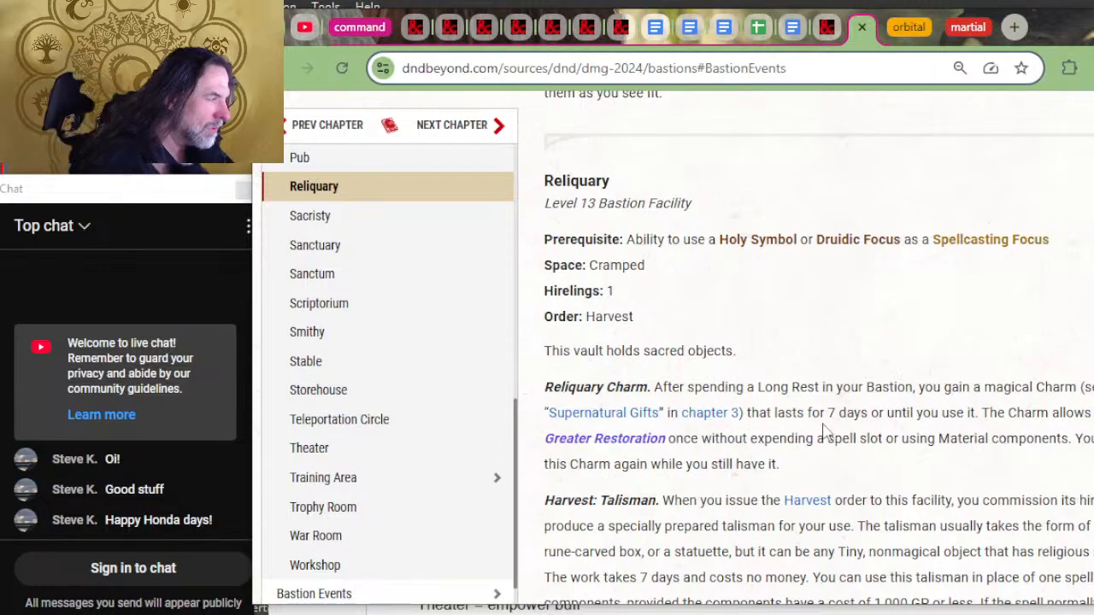
key("alt+Tab")
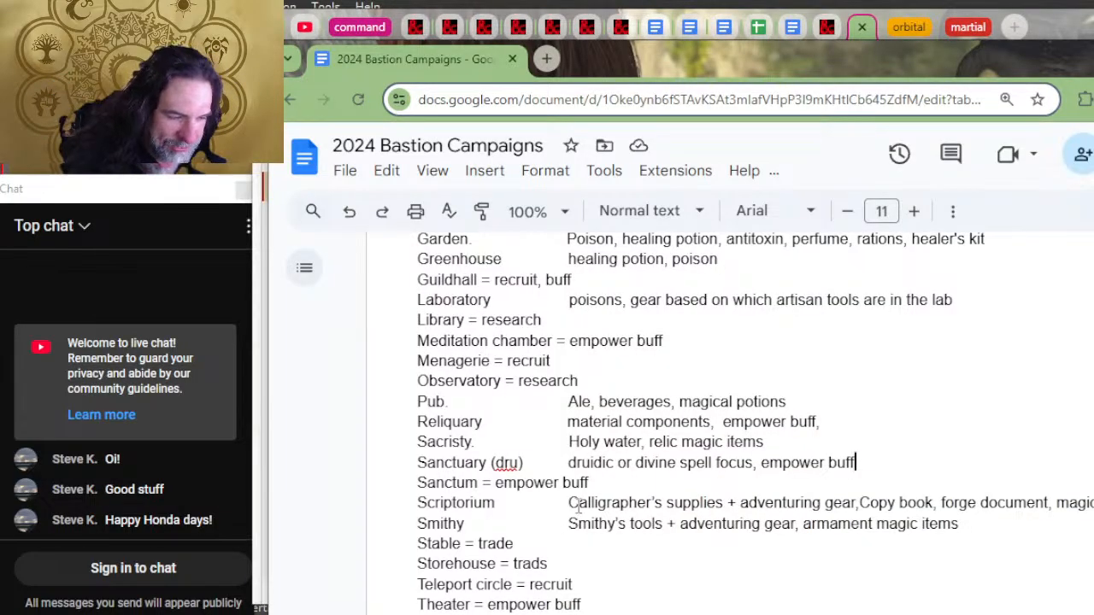
scroll(618, 502, "down", 2)
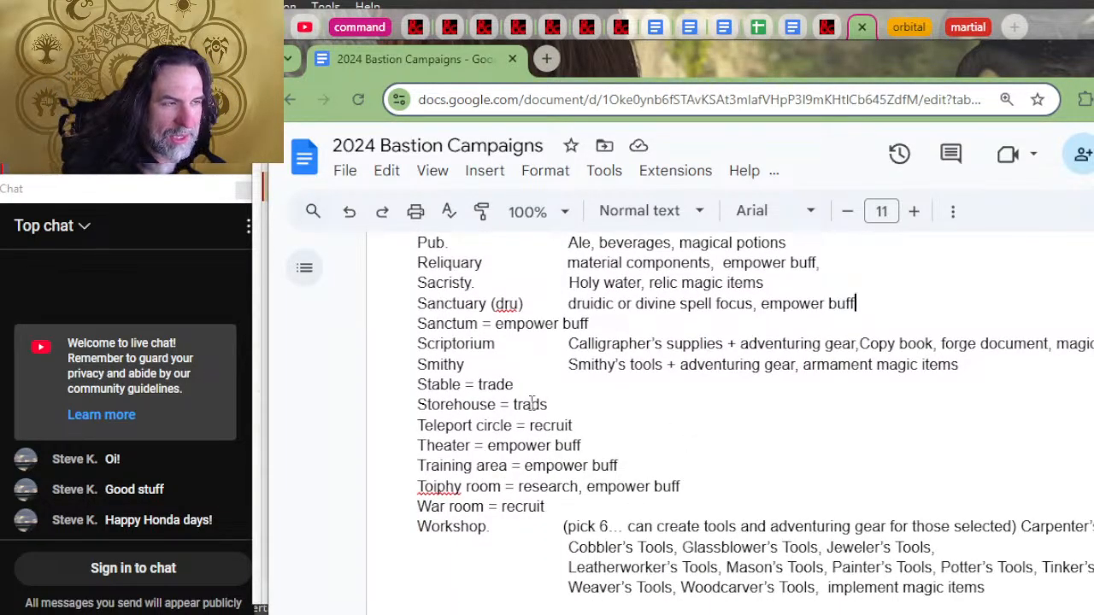
scroll(556, 349, "up", 2)
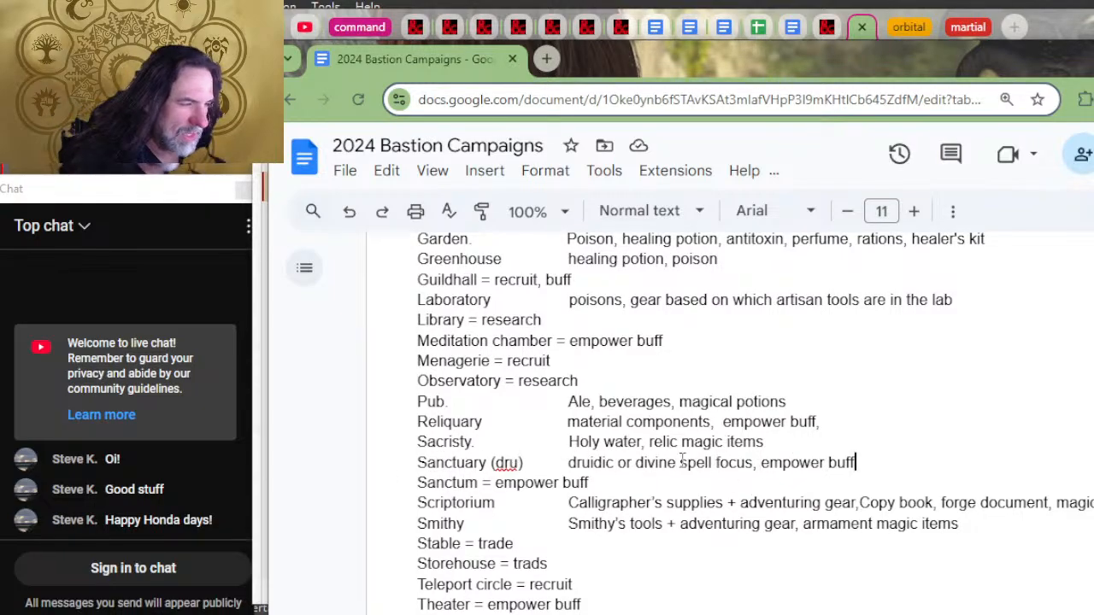
Step: Return to D&D Beyond and recheck the Reliquary's talisman rules and the Sacristy's craft options against the document's facility lines
key("alt+Tab")
scroll(936, 464, "down", 4)
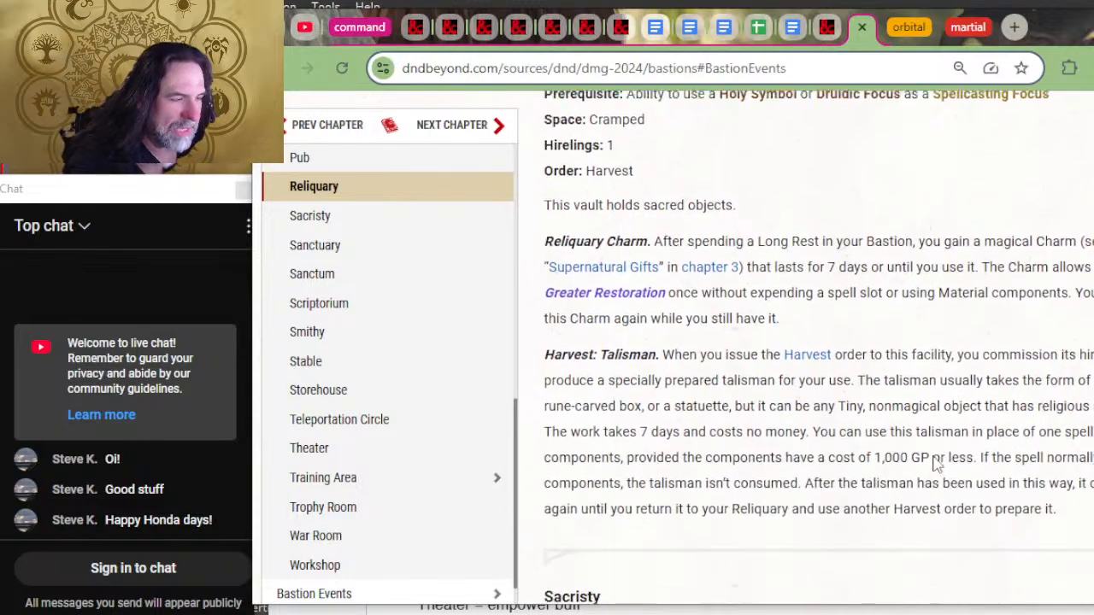
scroll(936, 464, "down", 4)
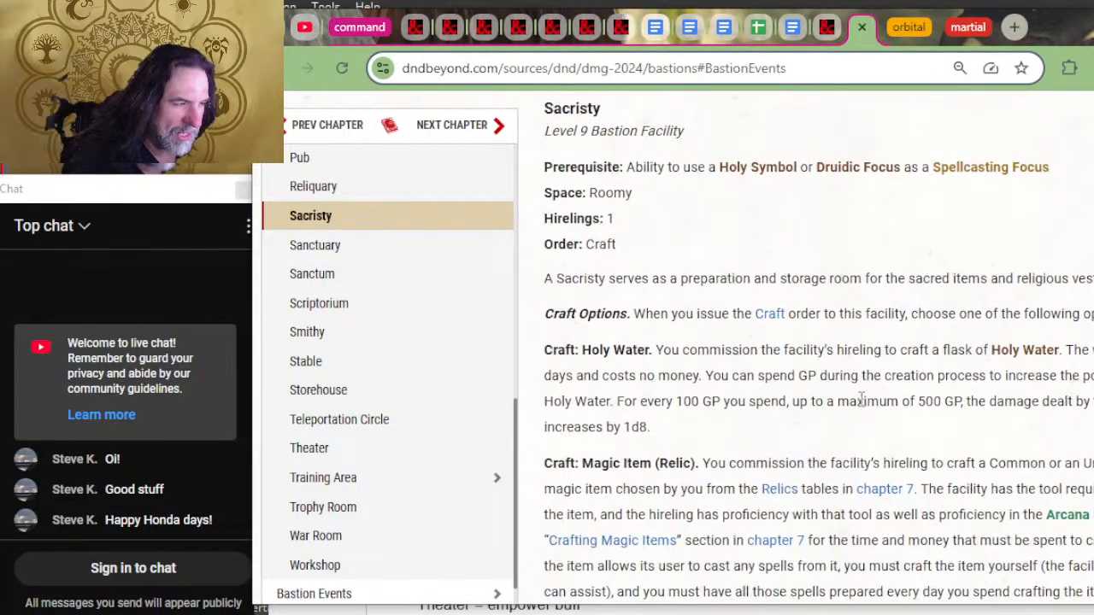
scroll(850, 478, "up", 4)
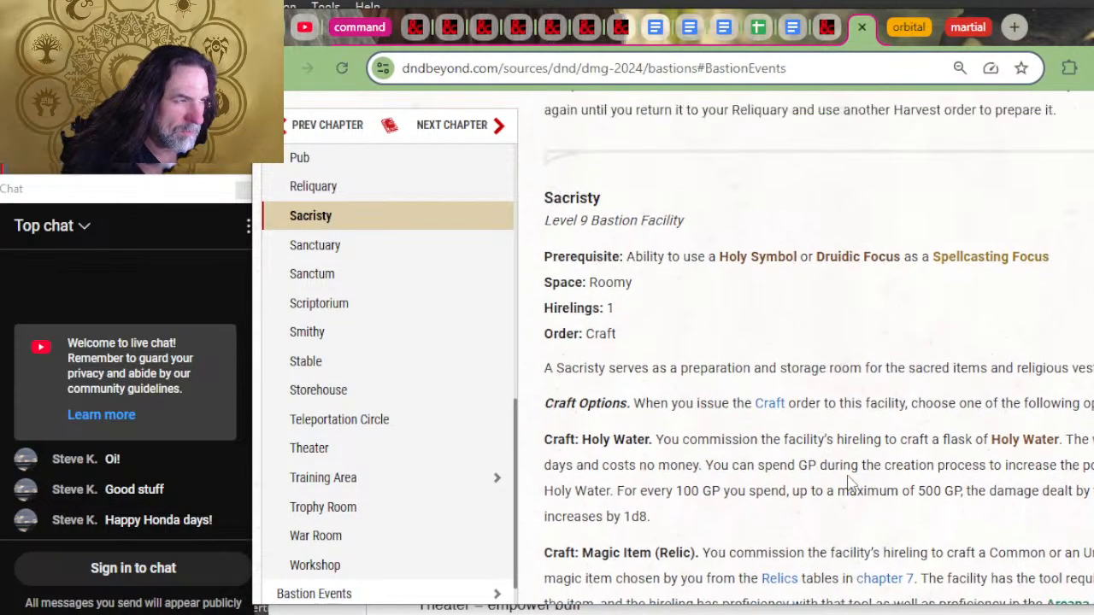
key("alt+Tab")
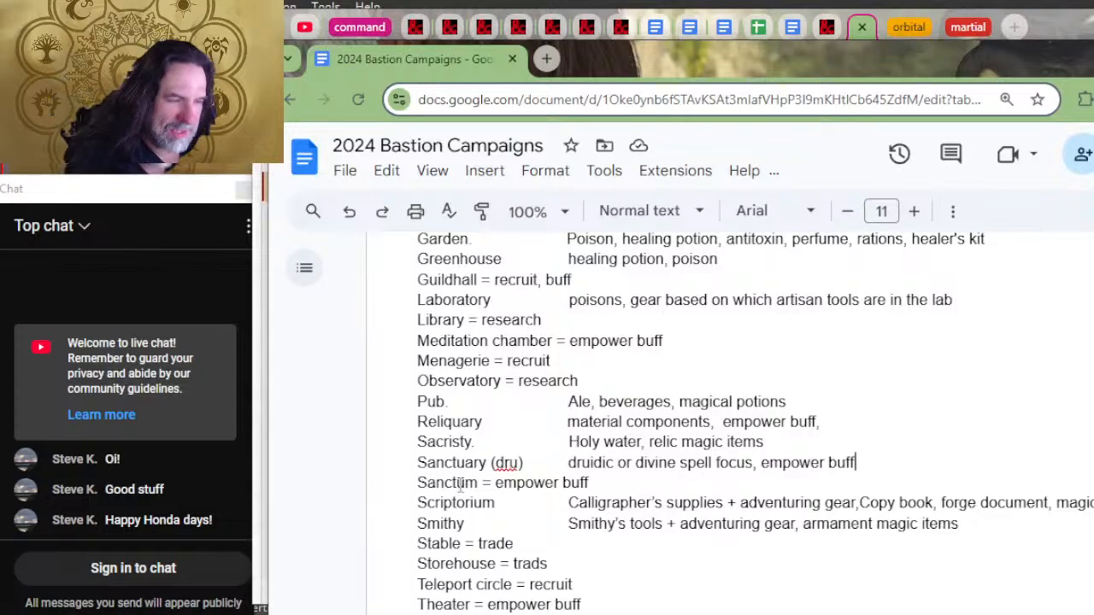
key("alt+Tab")
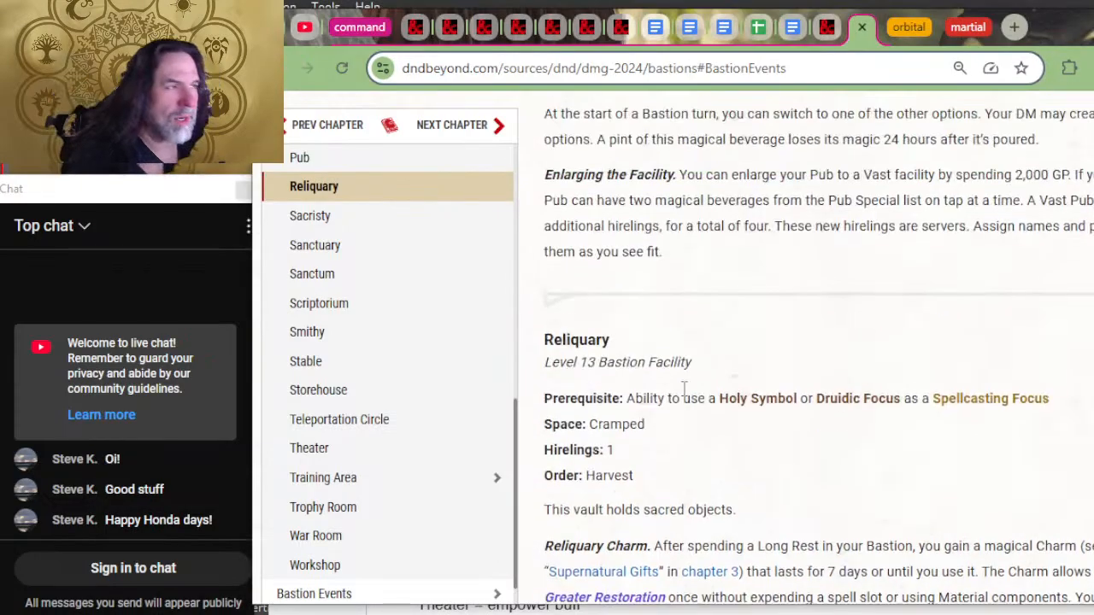
scroll(709, 388, "down", 2)
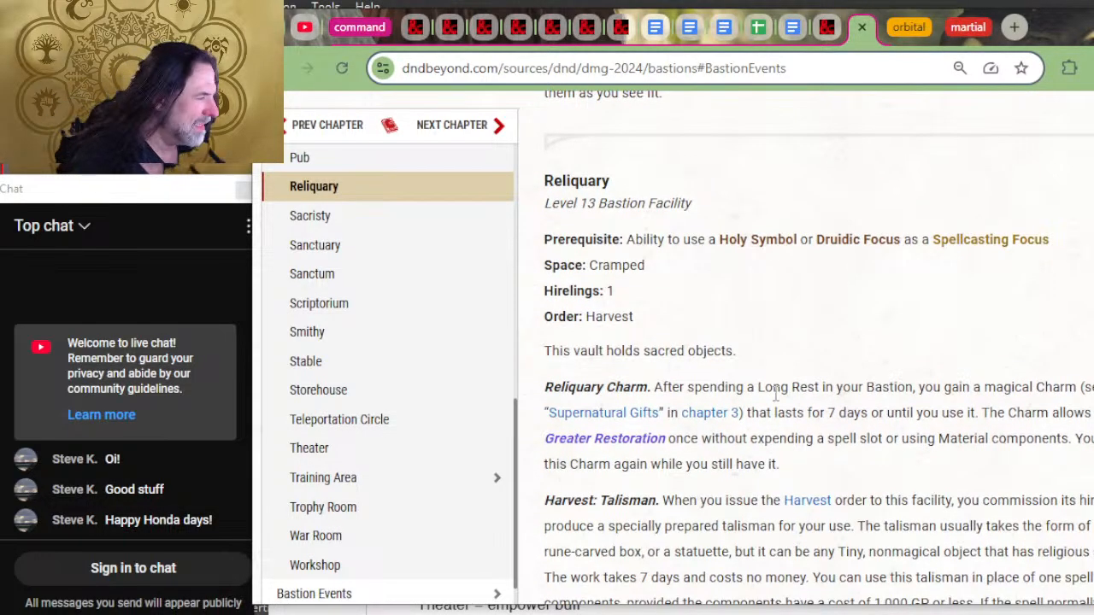
Step: Examine the Pub's order, Pub Special beverages and enlargement rules on D&D Beyond, comparing them with the document's Pub line
scroll(793, 527, "up", 5)
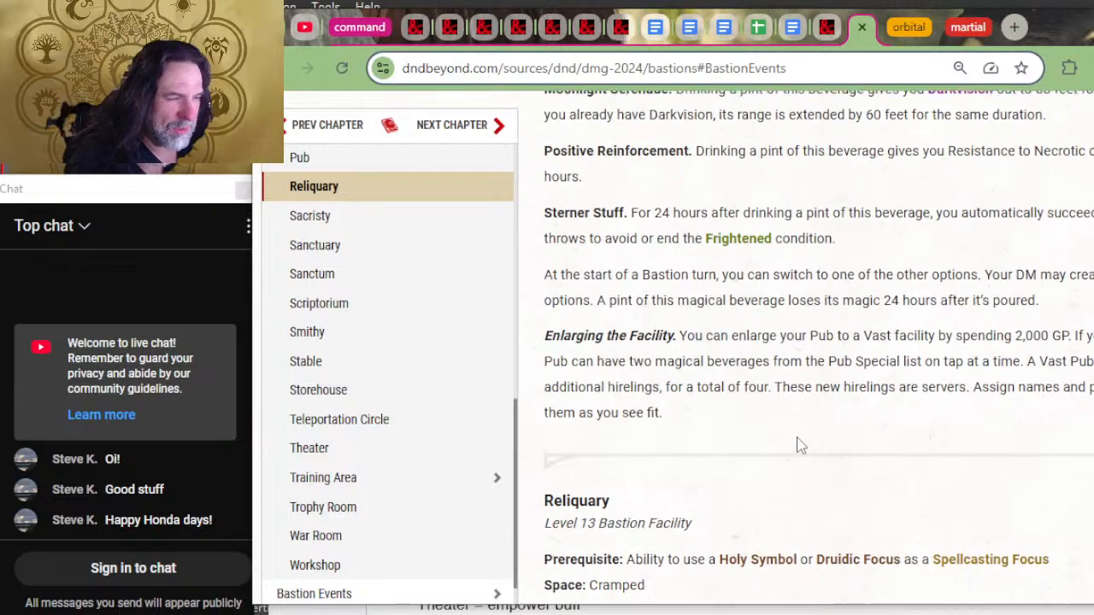
scroll(799, 436, "up", 8)
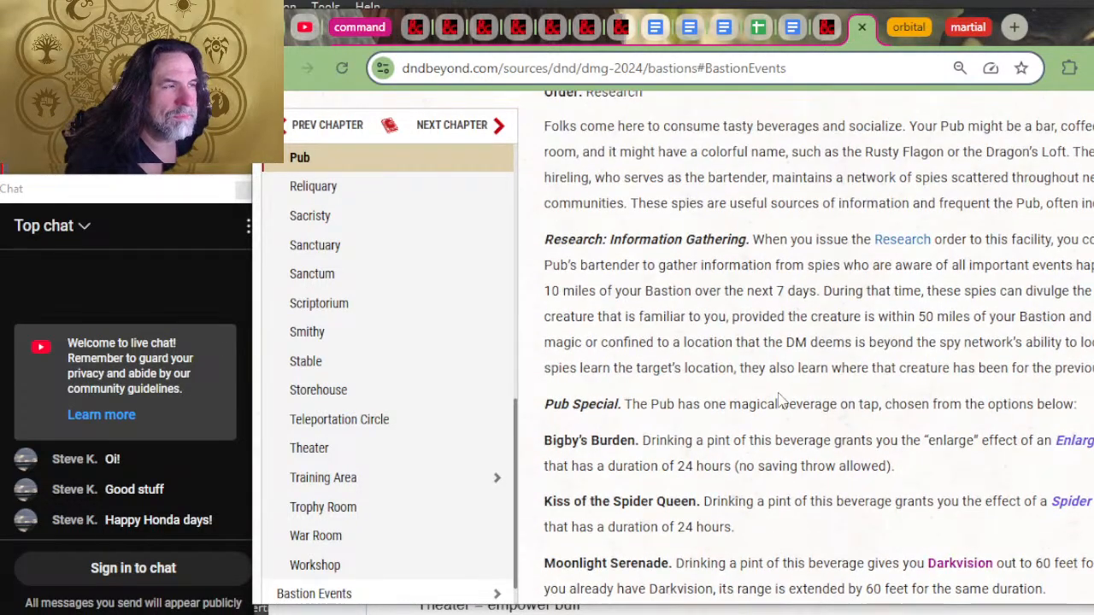
scroll(706, 407, "down", 2)
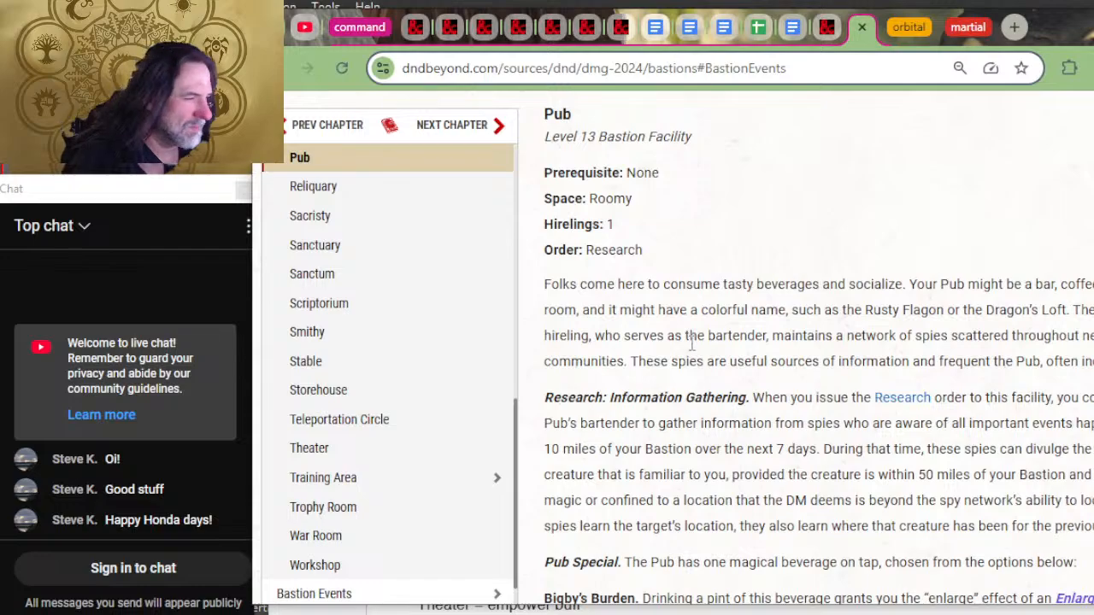
scroll(692, 343, "down", 2)
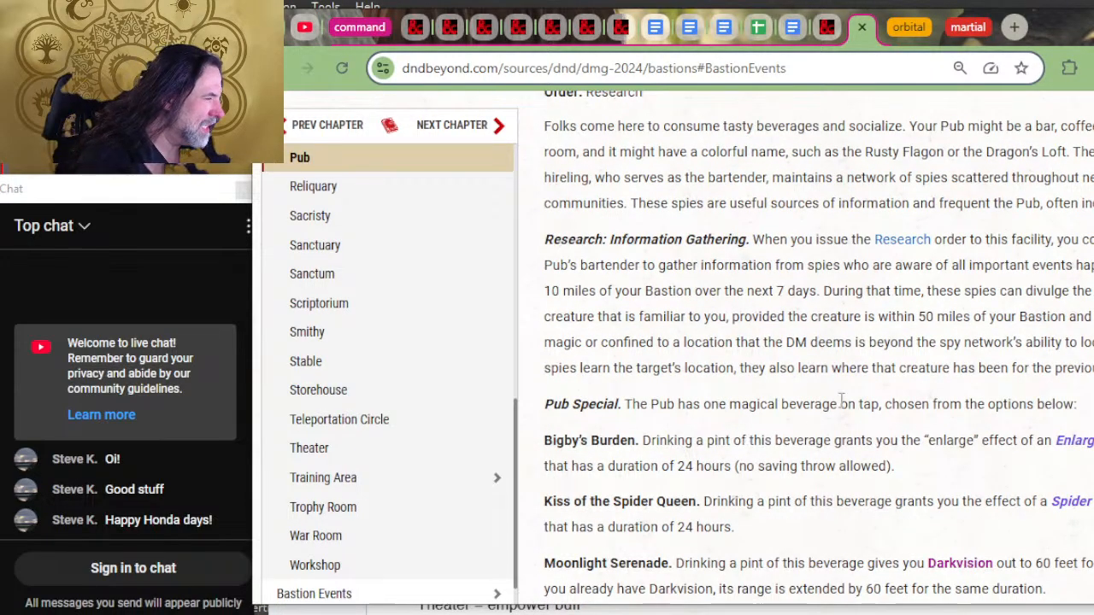
scroll(1025, 341, "down", 6)
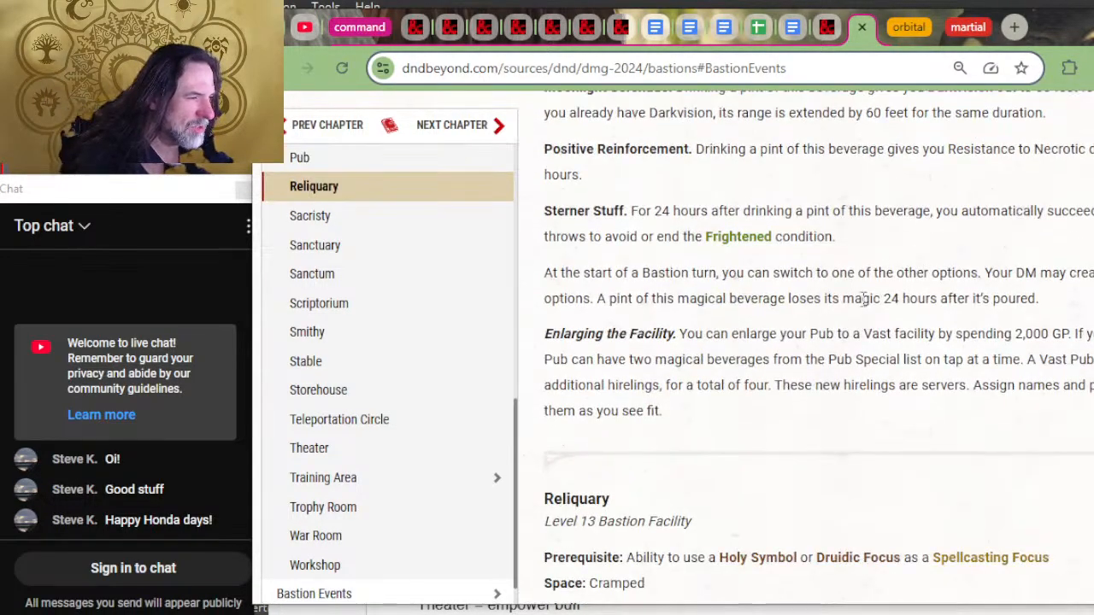
key("alt+Tab")
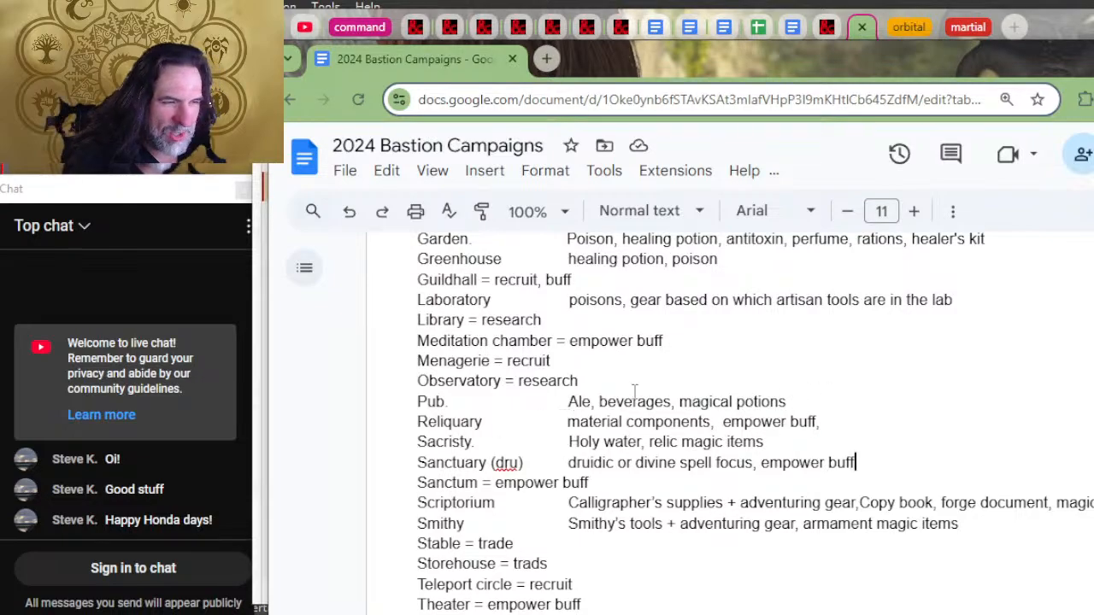
key("alt+Tab")
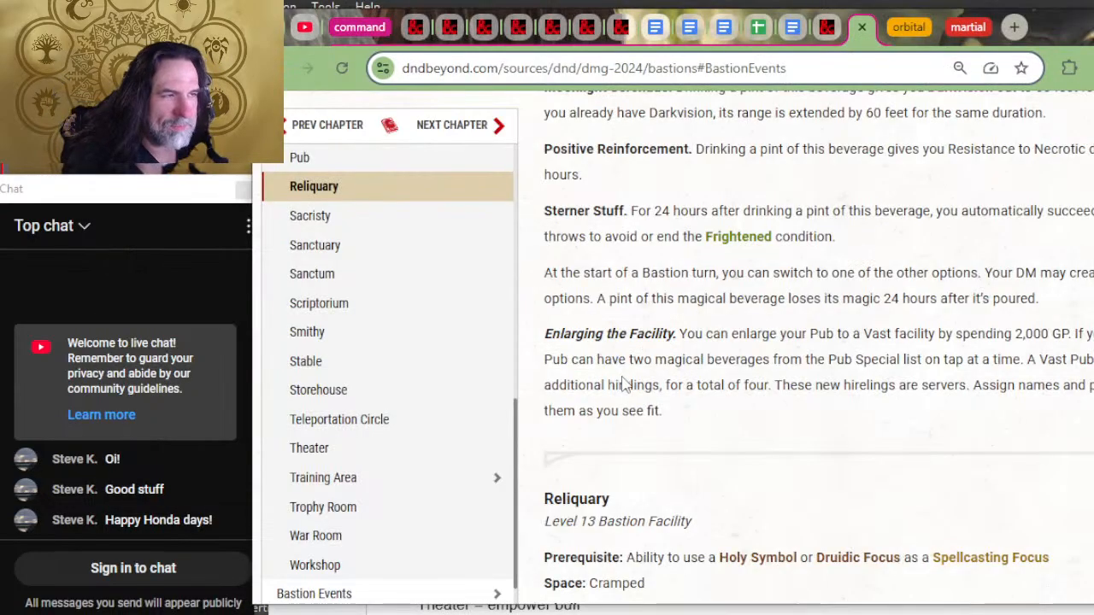
scroll(727, 362, "down", 2)
scroll(733, 366, "up", 3)
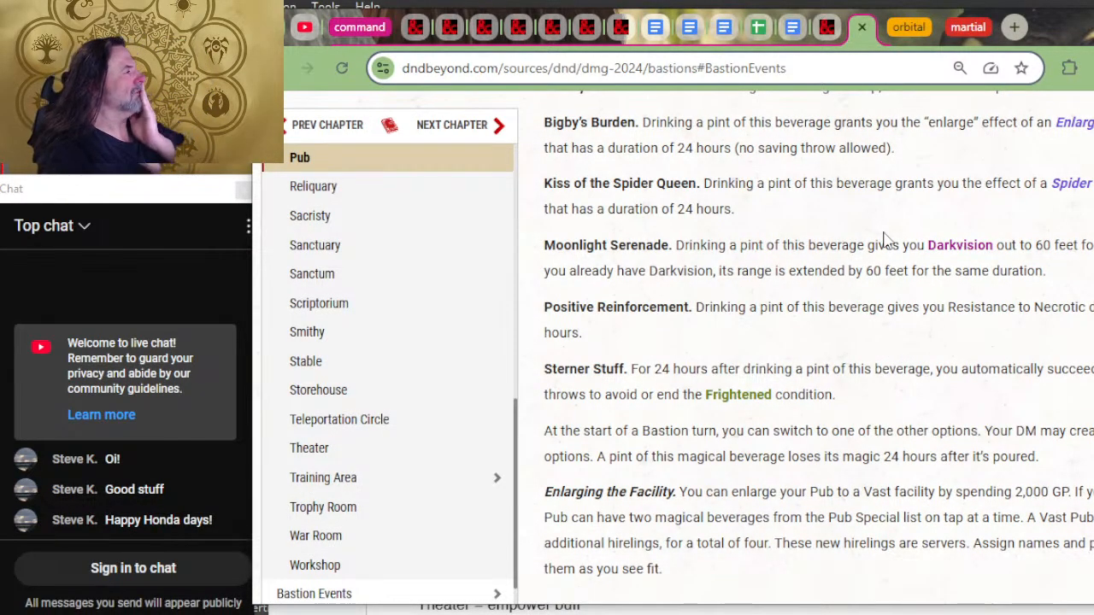
key("alt+Tab")
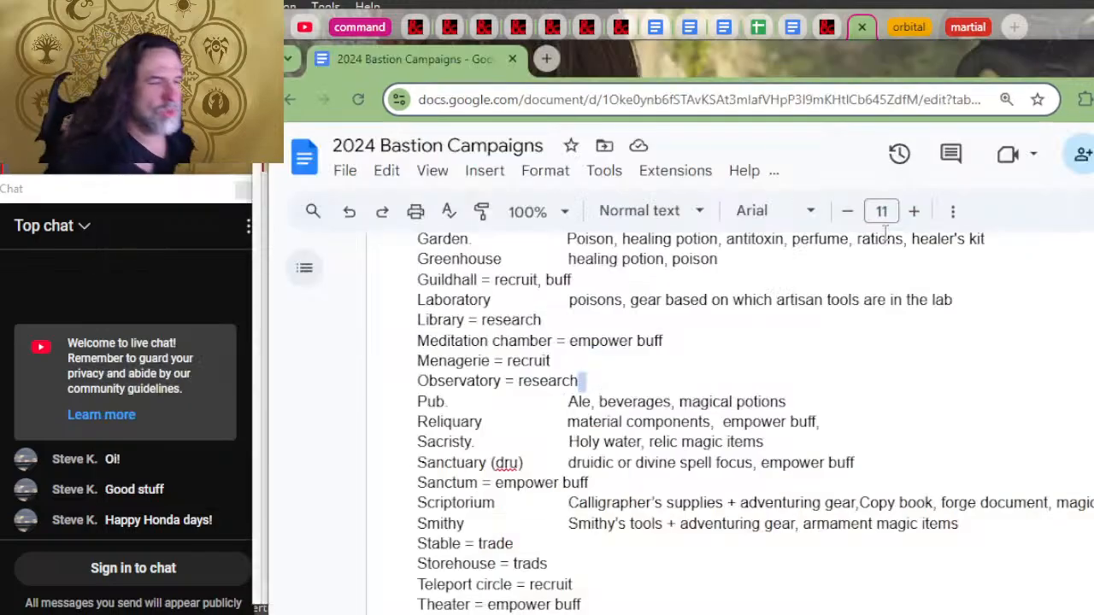
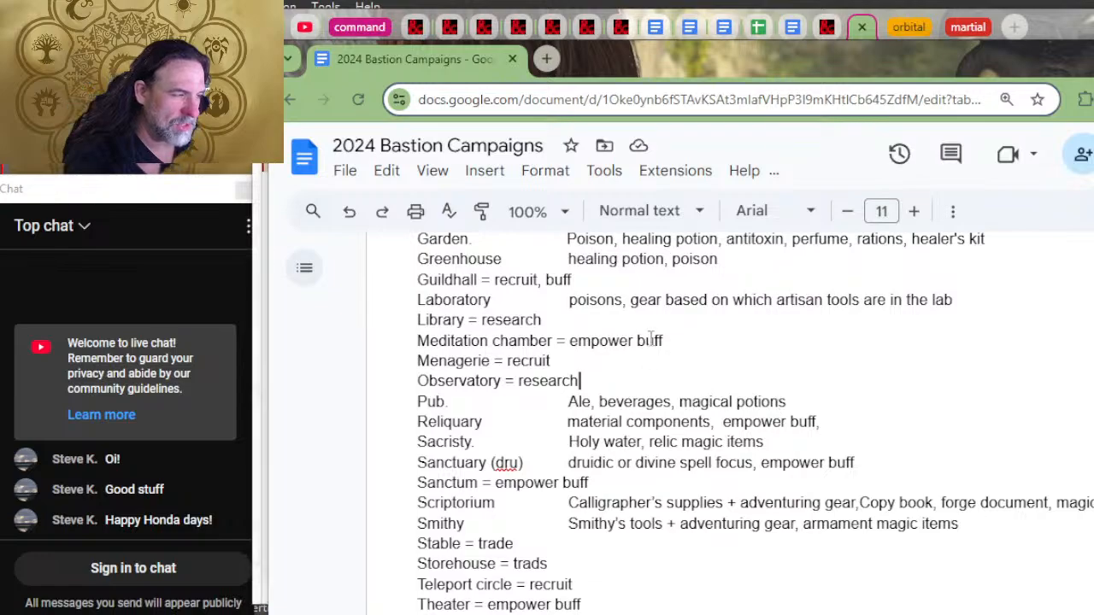
Step: Return to D&D Beyond and read the Pub's order and specials, along with the Observatory's order, charm and Eldritch Discovery rules
key("alt+Tab")
scroll(763, 299, "up", 2)
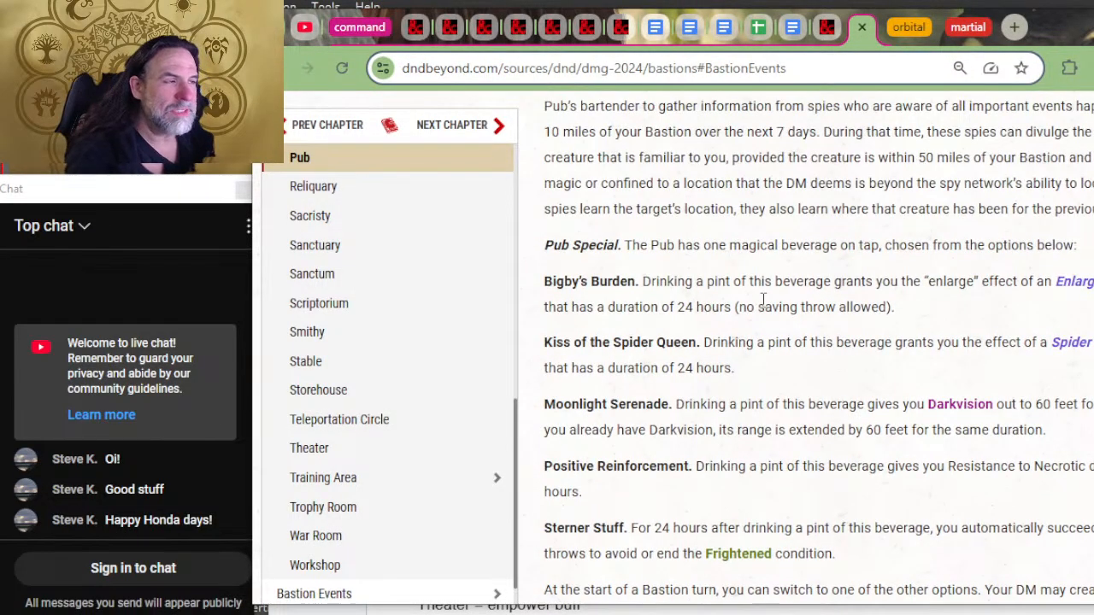
scroll(762, 299, "up", 2)
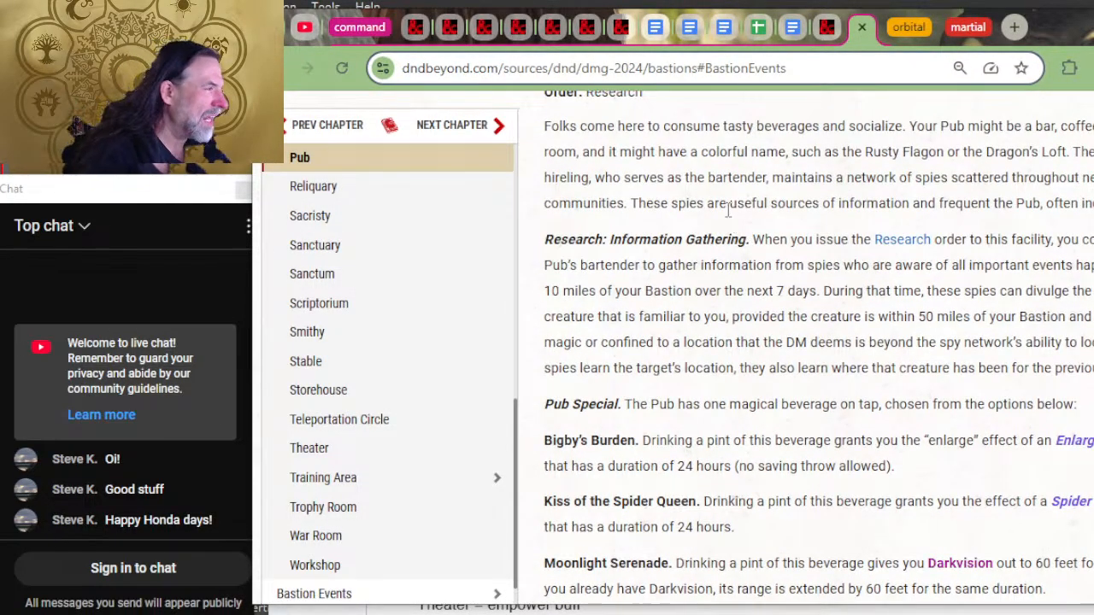
scroll(788, 344, "up", 2)
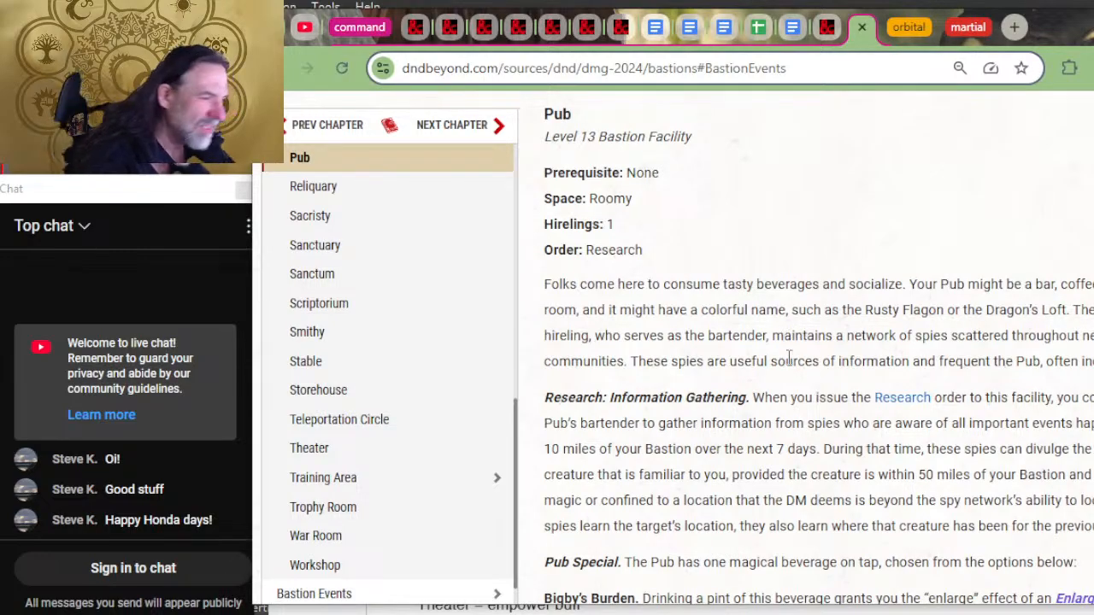
scroll(788, 358, "down", 2)
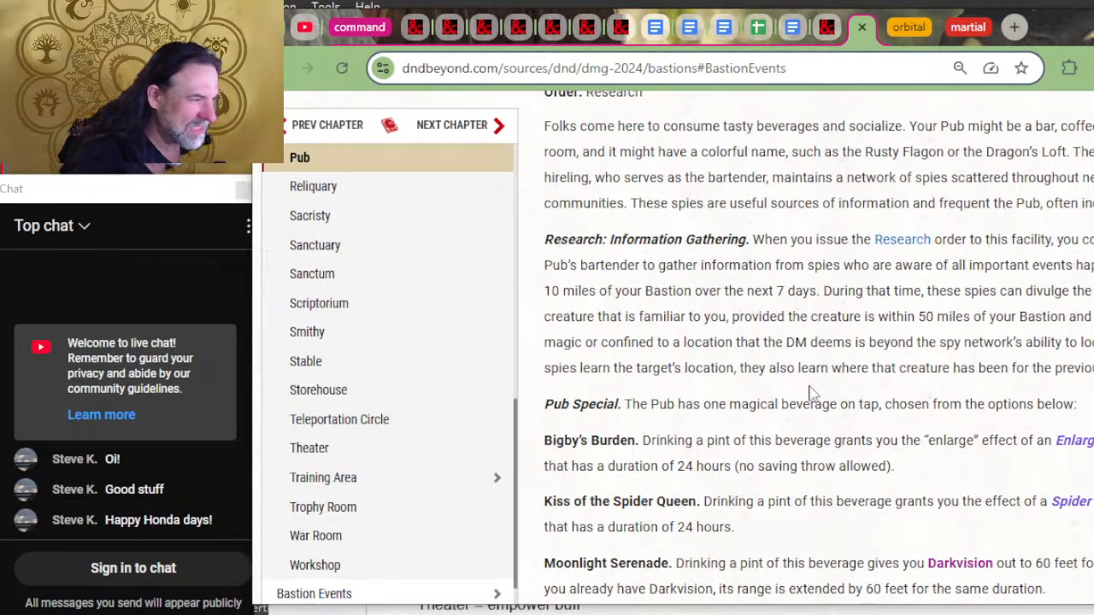
scroll(796, 366, "up", 2)
scroll(797, 366, "up", 8)
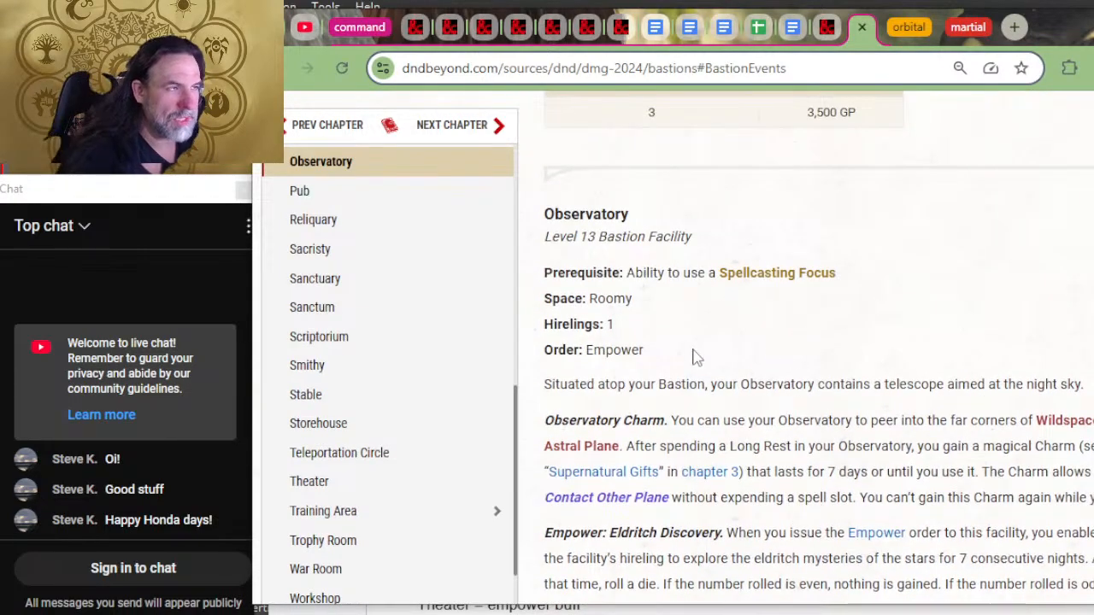
scroll(732, 441, "down", 2)
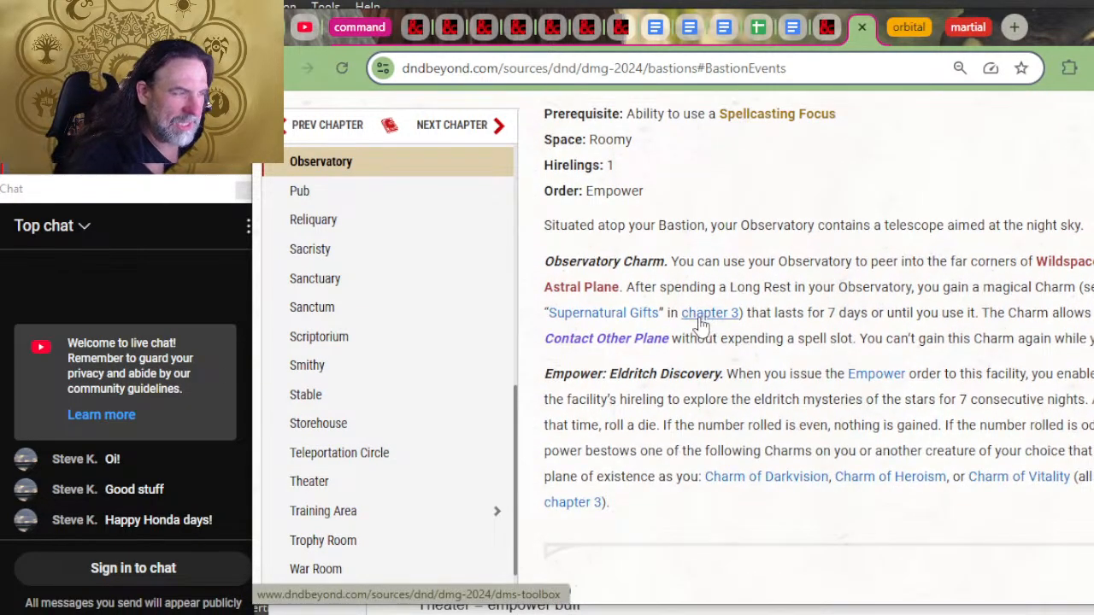
Step: In the document's facility list, append ", empower buff" to the Observatory line
key("alt+Tab")
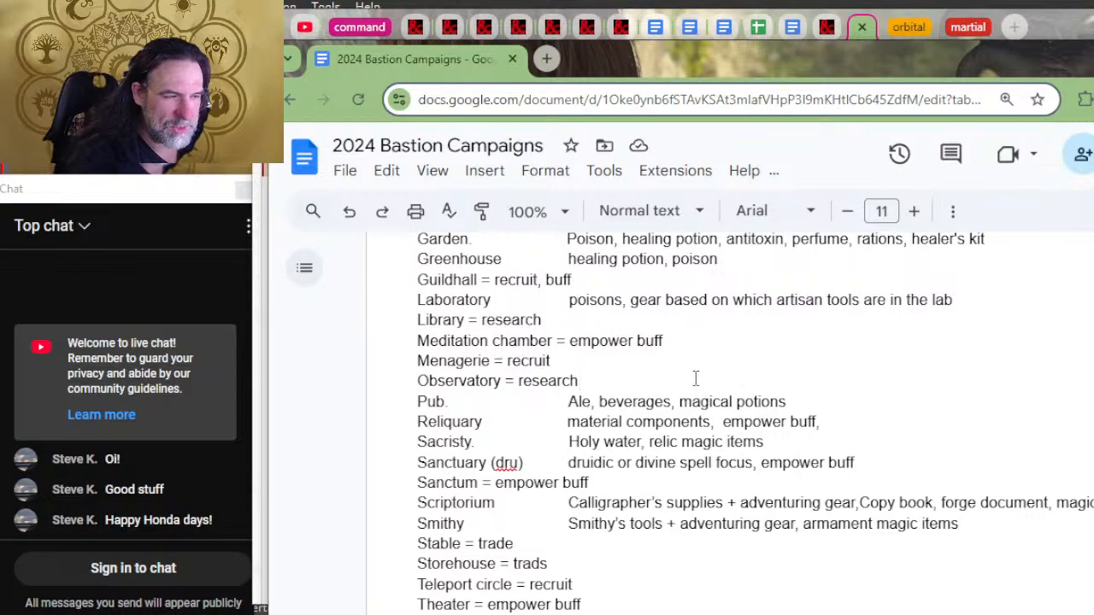
type(", emp")
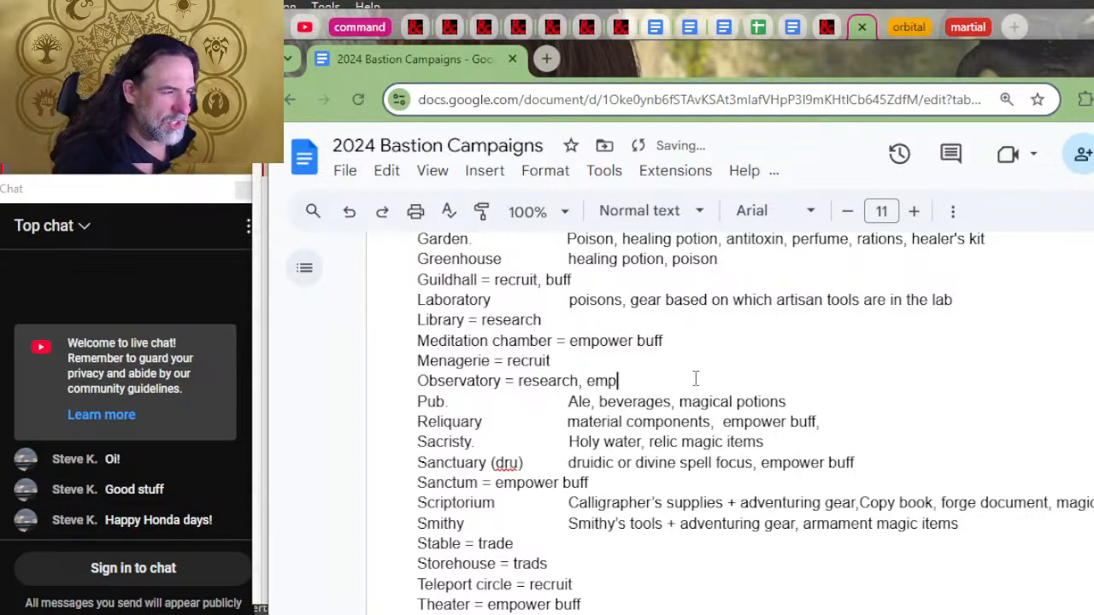
type("ower bu")
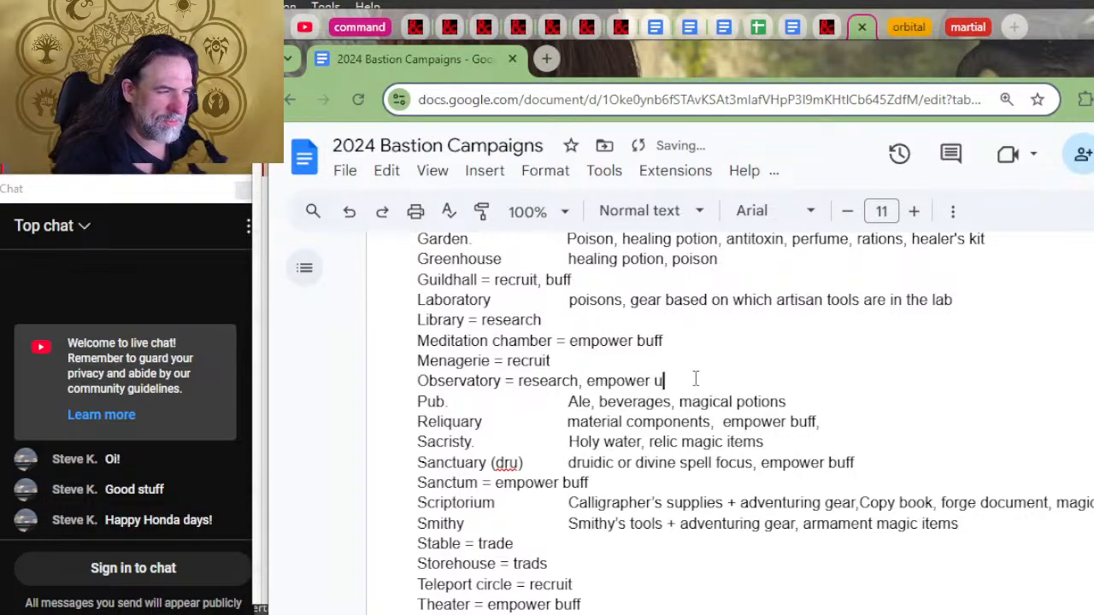
key("BackSpace")
type("buff")
key("BackSpace")
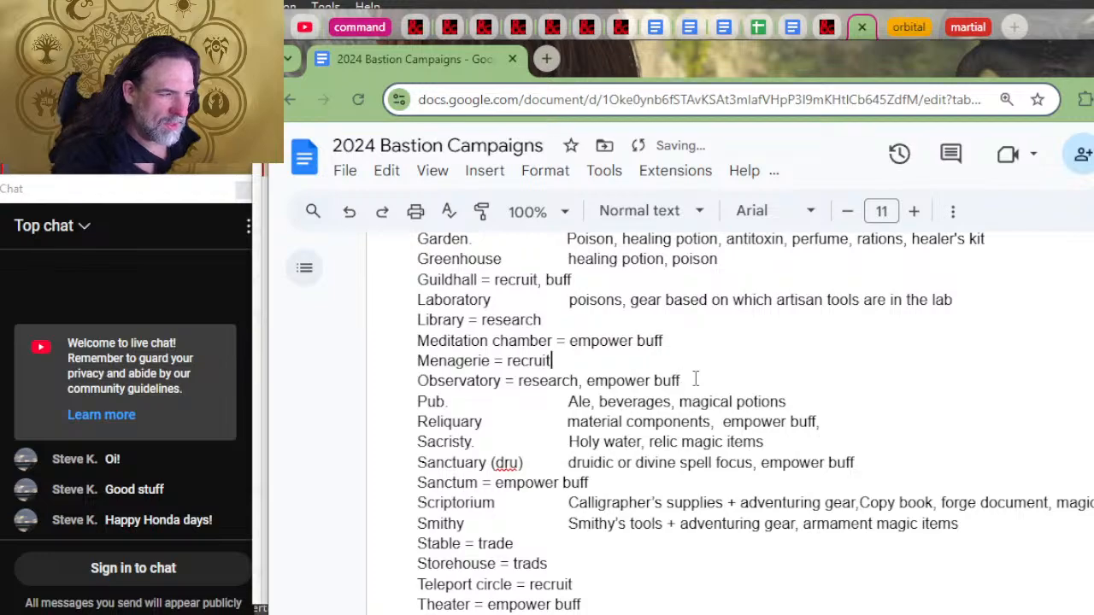
Step: Read the Menagerie and Meditation Chamber entries on D&D Beyond and compare their orders with the document's lines
key("alt+Tab")
scroll(760, 434, "up", 1)
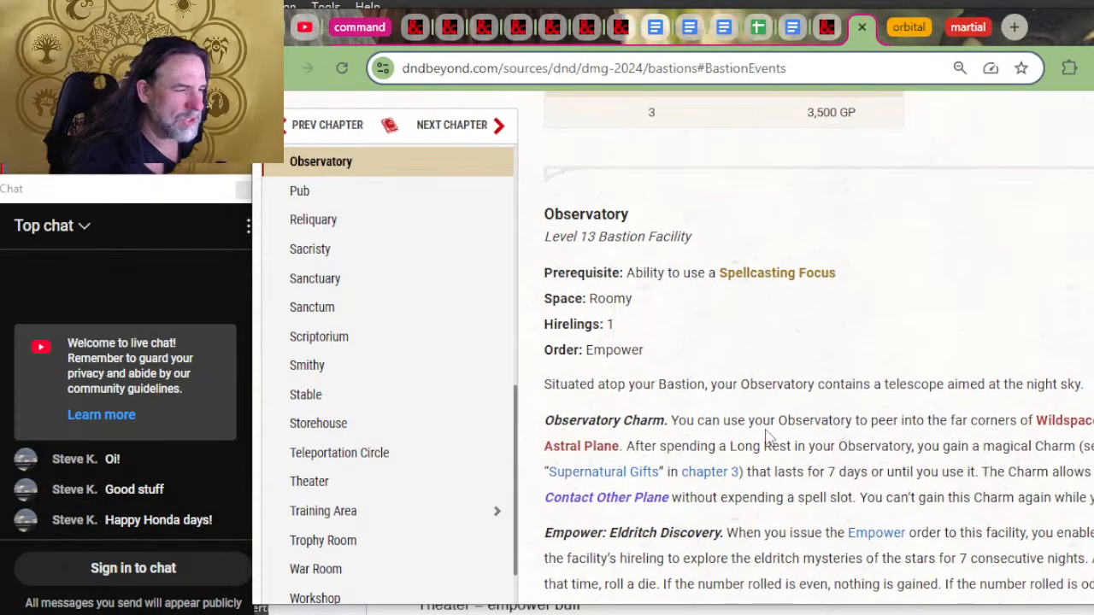
scroll(609, 416, "up", 6)
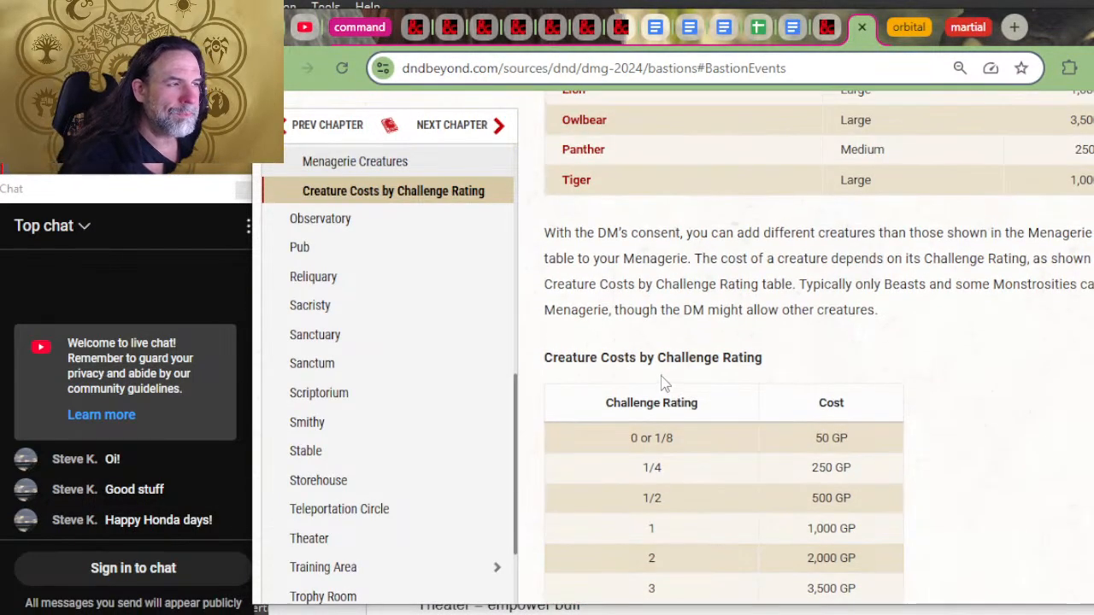
scroll(664, 373, "up", 7)
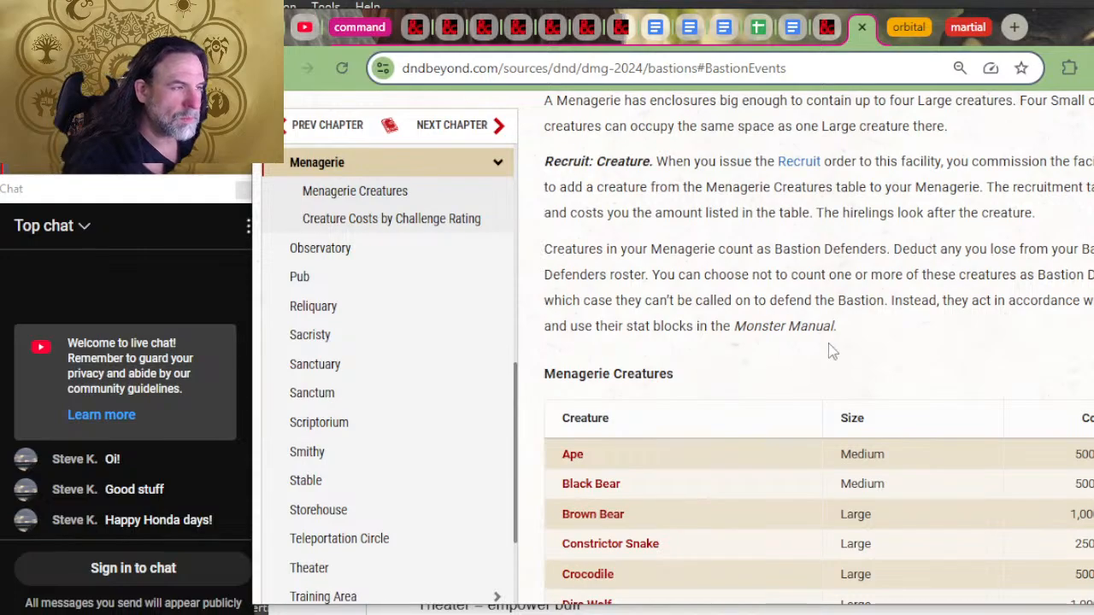
scroll(857, 342, "up", 2)
scroll(889, 357, "up", 5)
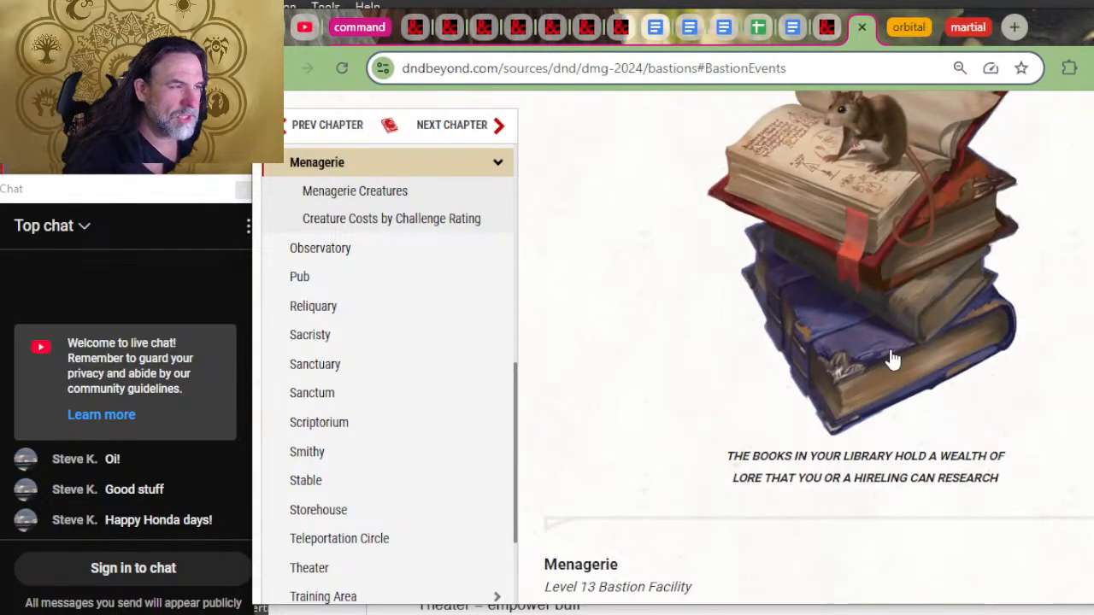
scroll(889, 358, "up", 6)
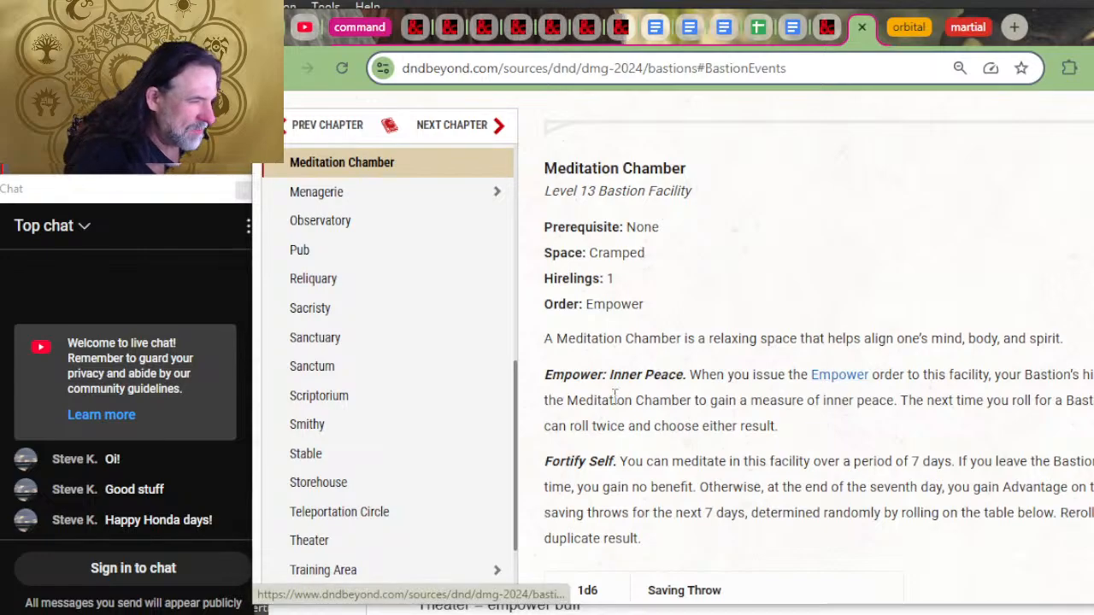
key("alt+Tab")
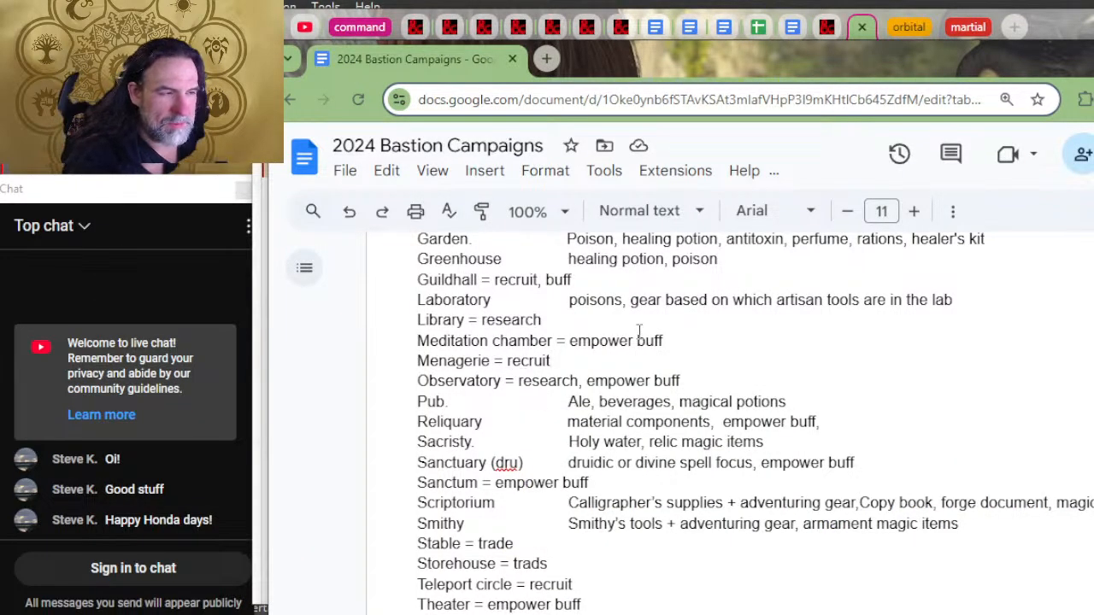
Step: Read the Library's order and the Laboratory's craft options on D&D Beyond, comparing them with the document's facility list
key("alt+Tab")
scroll(708, 325, "up", 4)
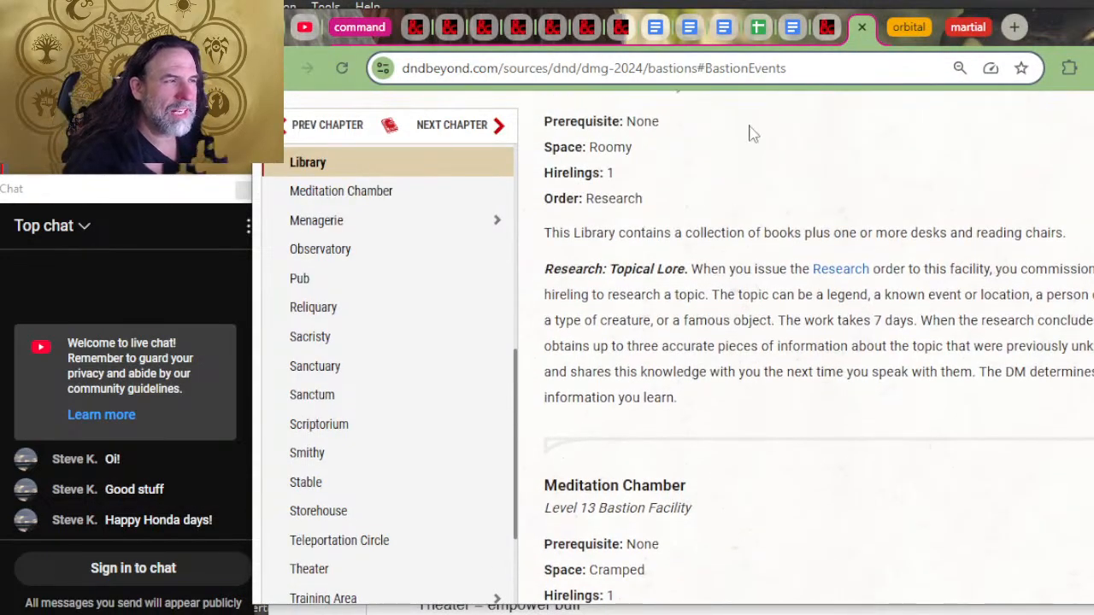
scroll(781, 303, "up", 5)
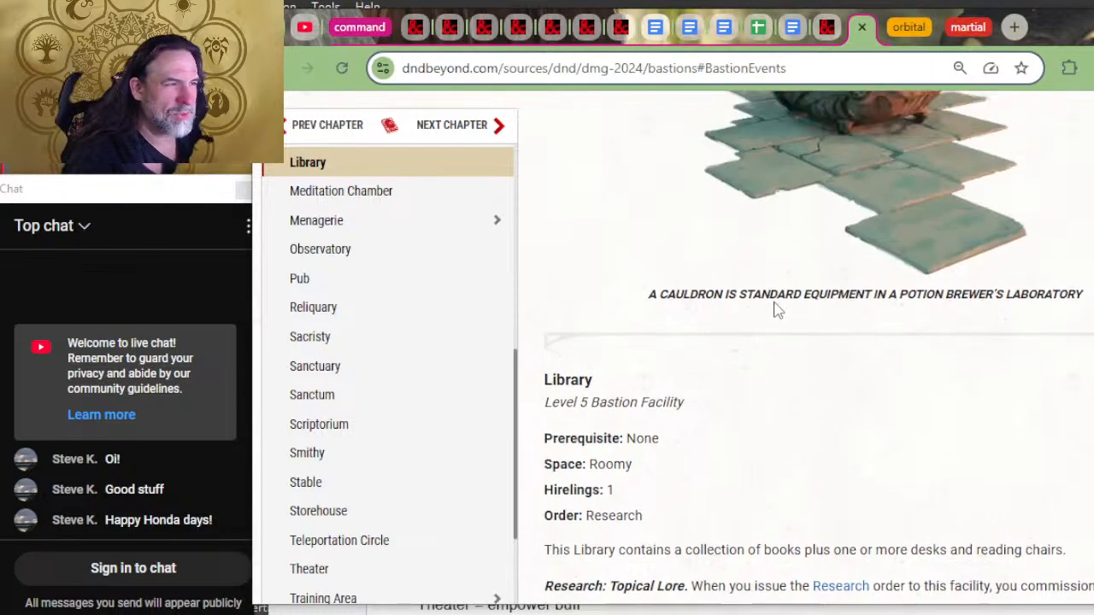
scroll(794, 317, "up", 8)
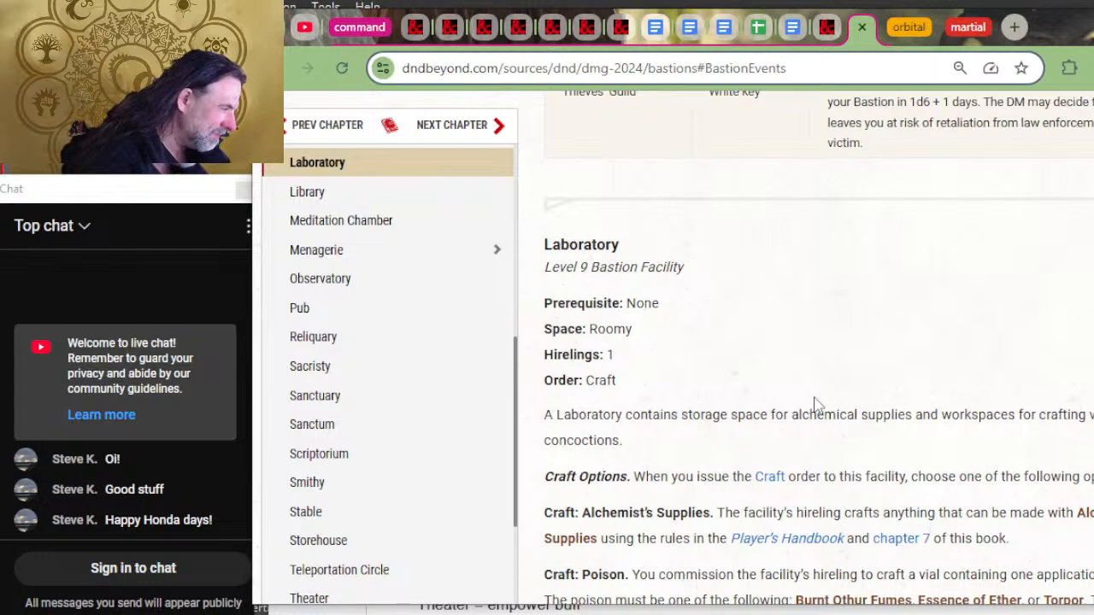
key("alt+Tab")
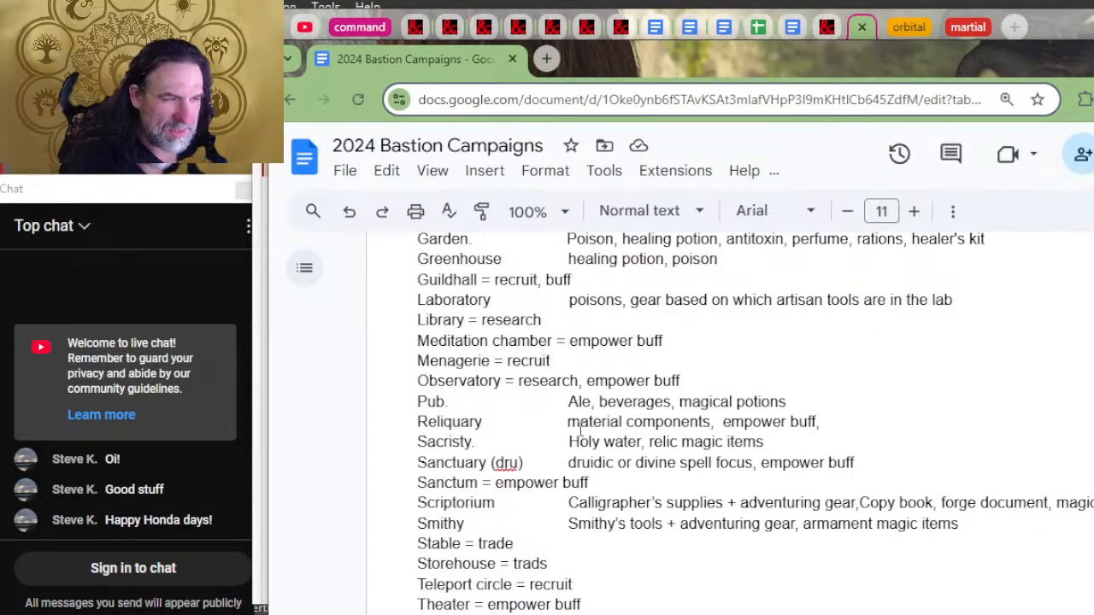
key("alt+Tab")
key("alt+Tab")
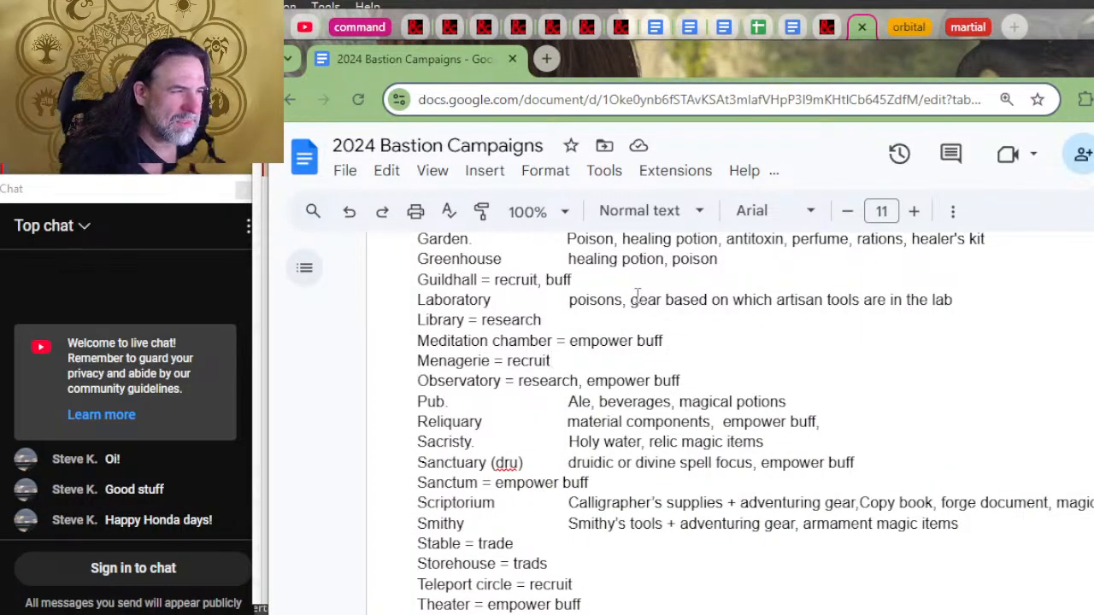
Step: Change the document's Laboratory line to read "poisons, alchemist's supplies + adventure gear", removing the wording about artisan tools in the lab
type("alchemist")
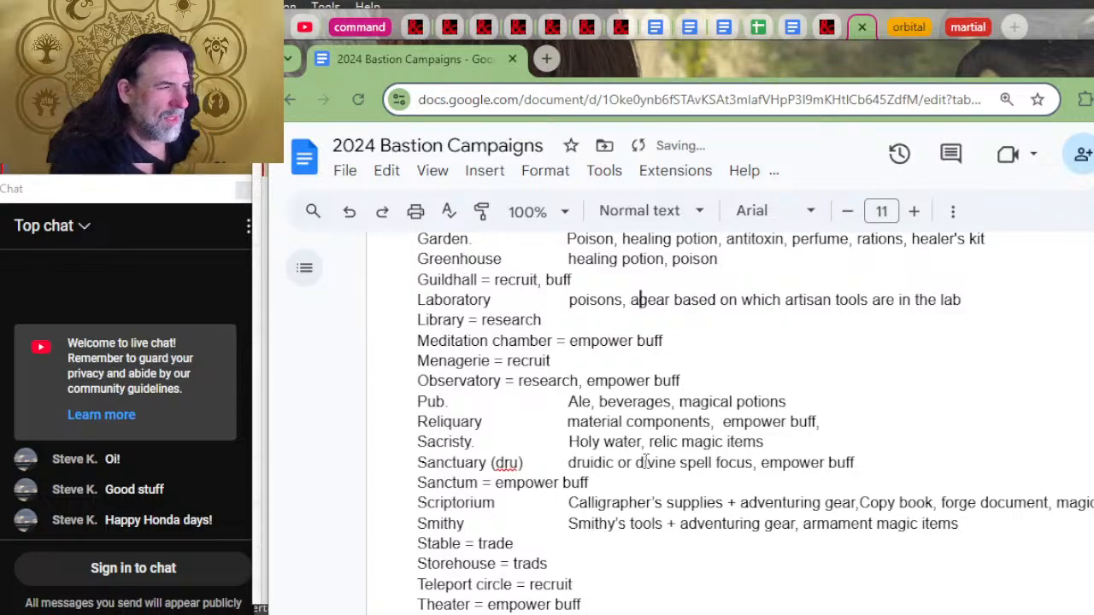
type("'s supplie")
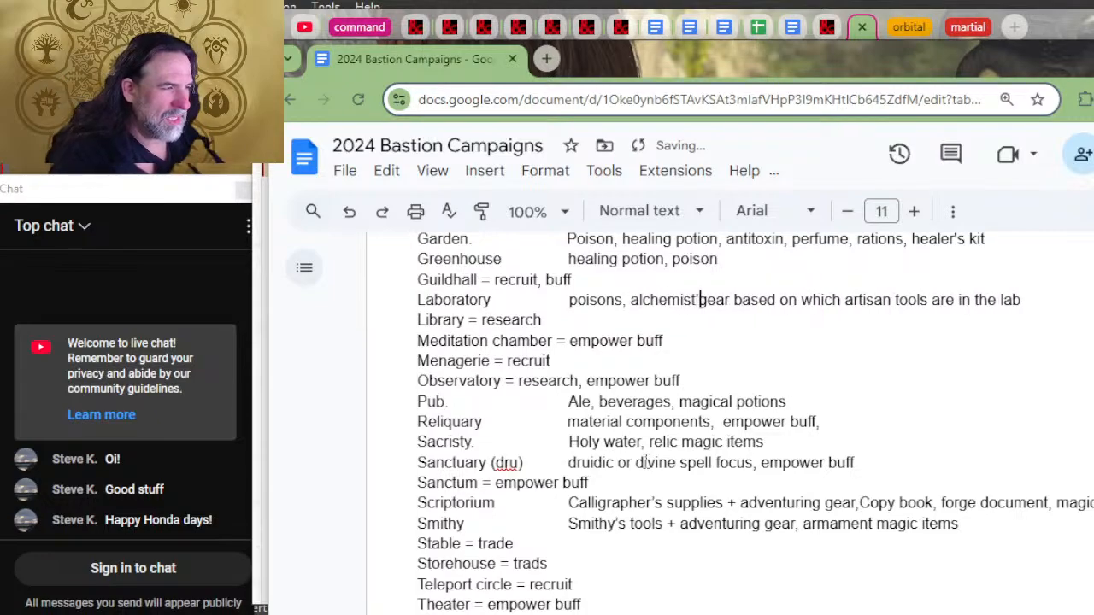
type("s + adventure")
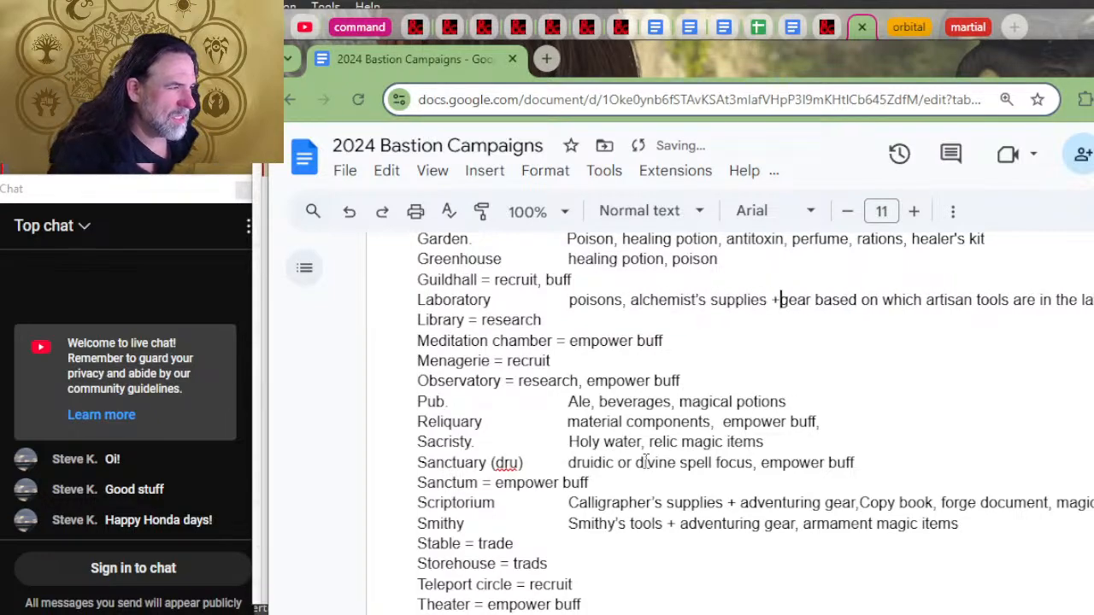
key("Right")
key("Right")
key("Right")
key("Right")
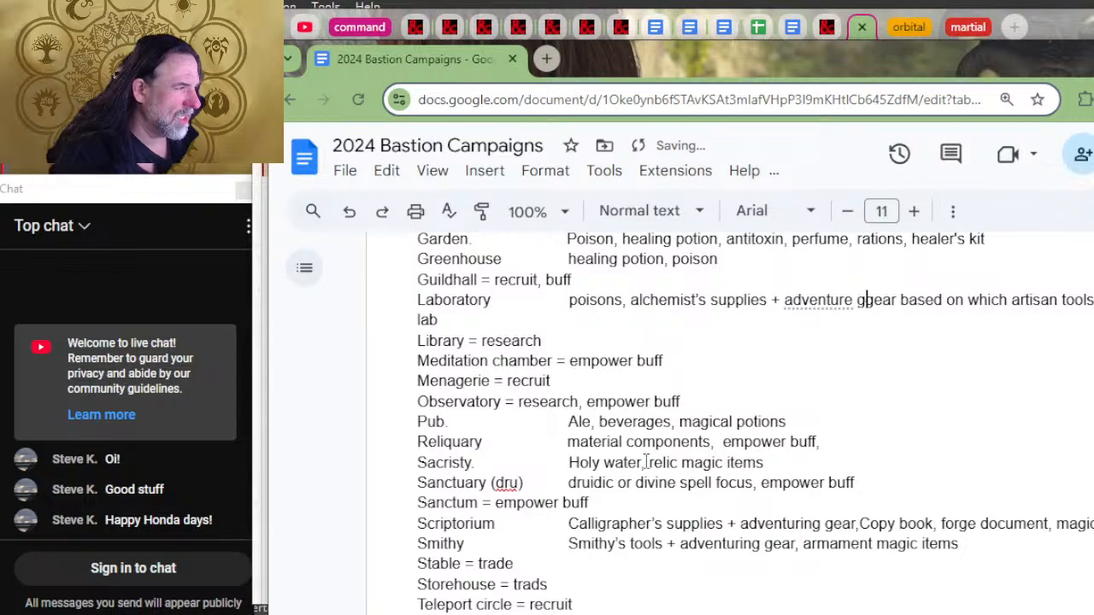
key("Delete")
key("Delete")
key("Delete")
key("Delete")
key("Delete")
key("Delete")
key("Delete")
key("Delete")
key("Delete")
key("Delete")
key("Delete")
key("Delete")
key("Delete")
key("Delete")
key("Delete")
key("Delete")
key("Delete")
key("Delete")
key("Delete")
key("Delete")
key("Delete")
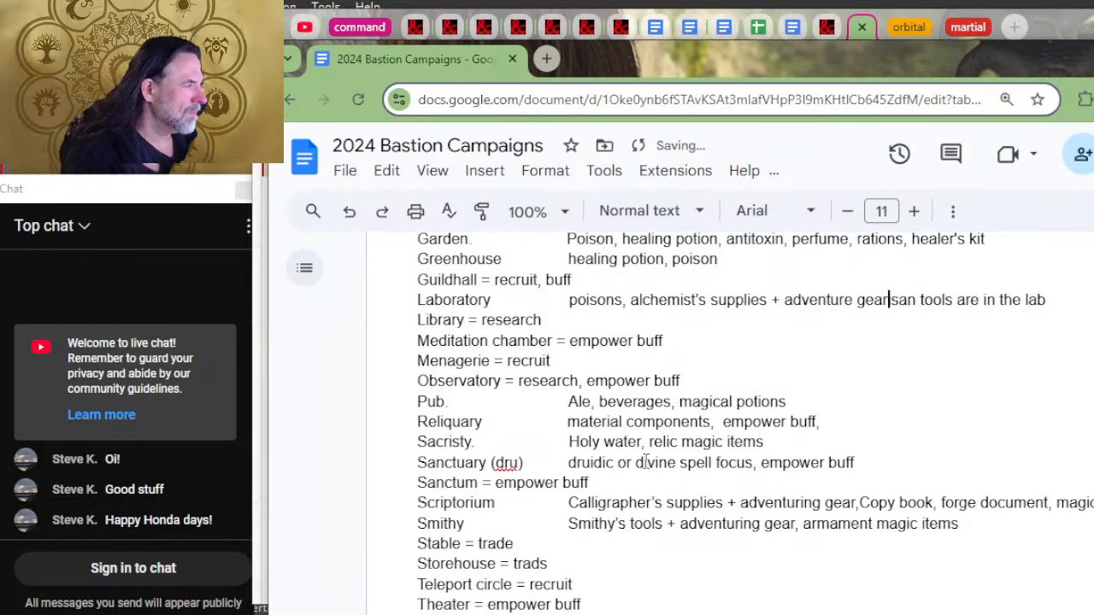
Step: Recheck the Laboratory's Alchemist's Supplies and Poison craft options on D&D Beyond against the document's Laboratory line
key("alt+Tab")
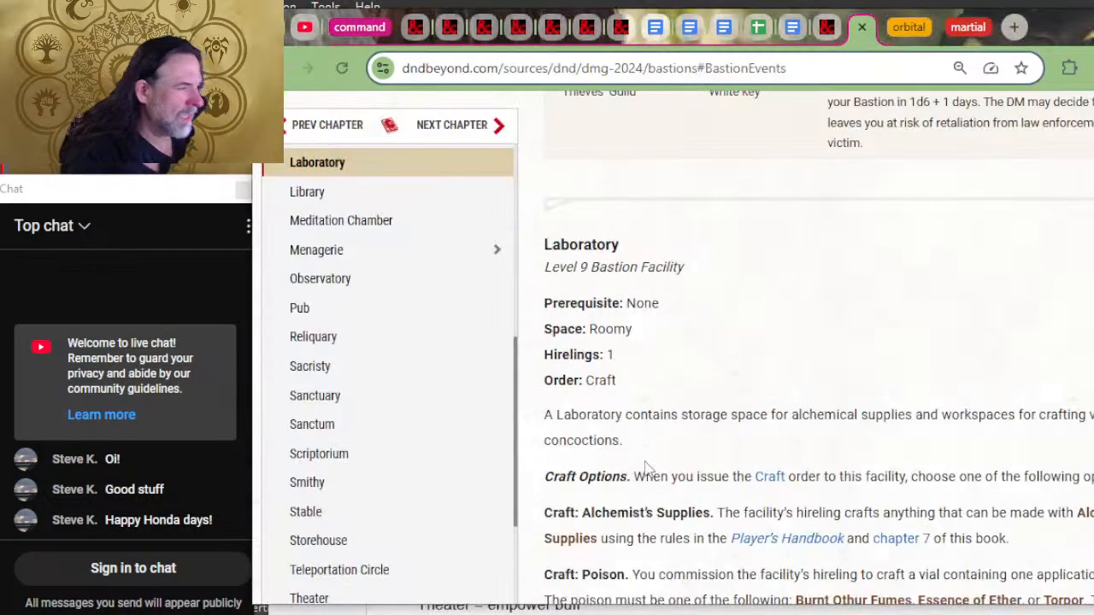
scroll(927, 505, "down", 2)
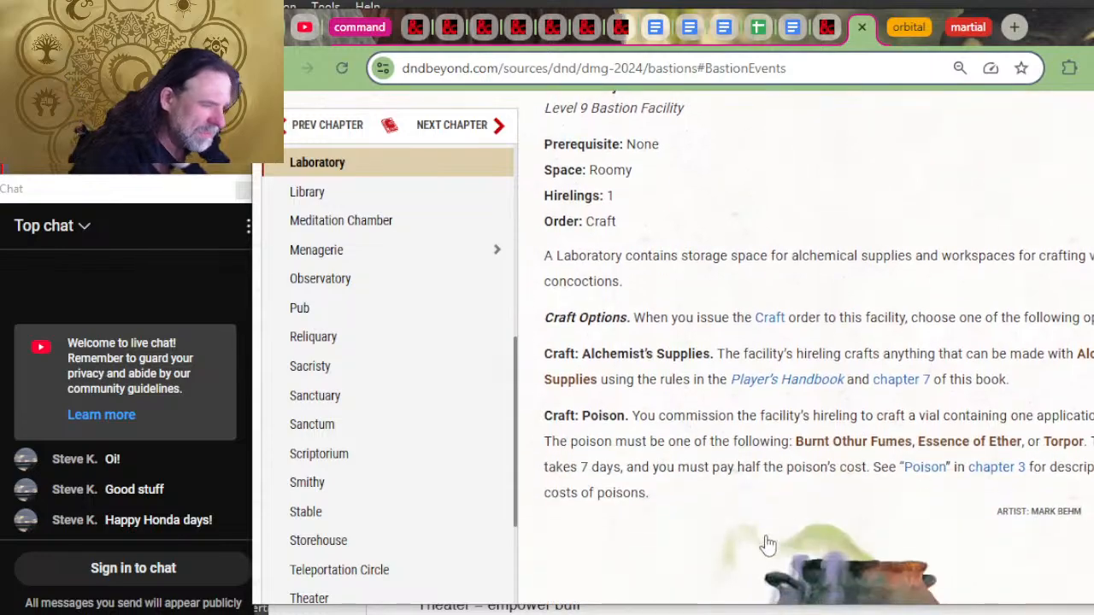
key("alt+Tab")
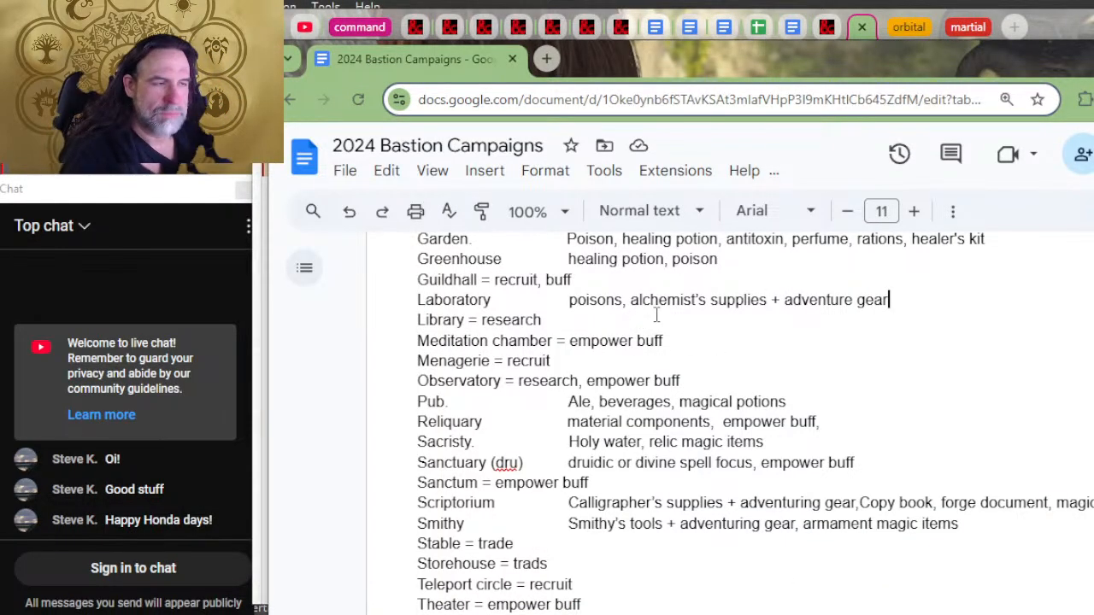
Step: Examine the Sample Guilds table on D&D Beyond, reading the assignments from the Adventurers' Guild to the Thieves' Guild
key("alt+Tab")
scroll(692, 346, "up", 5)
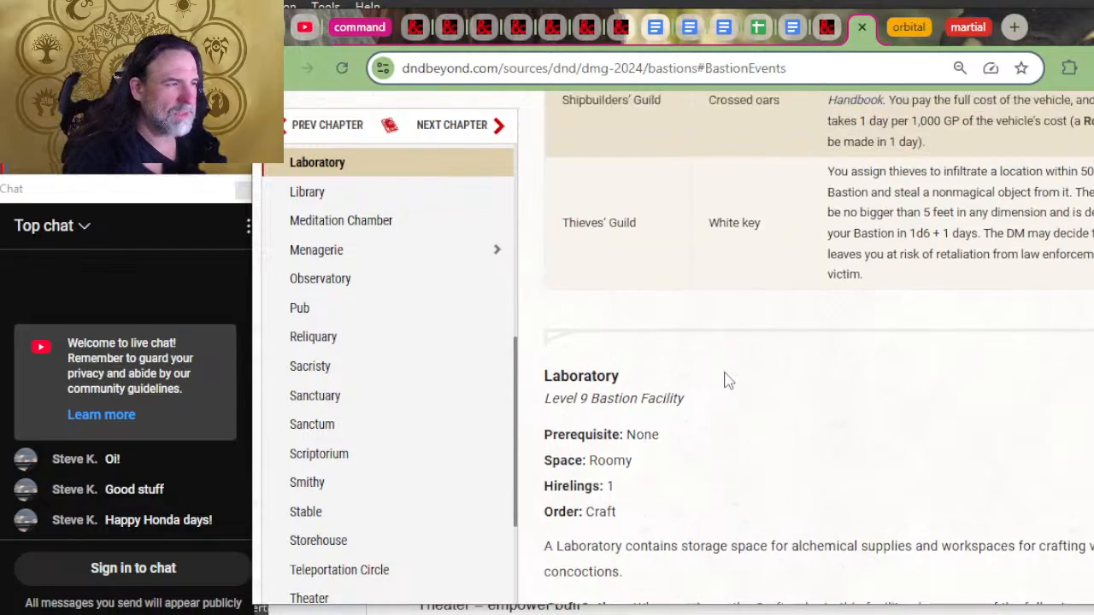
scroll(726, 380, "up", 4)
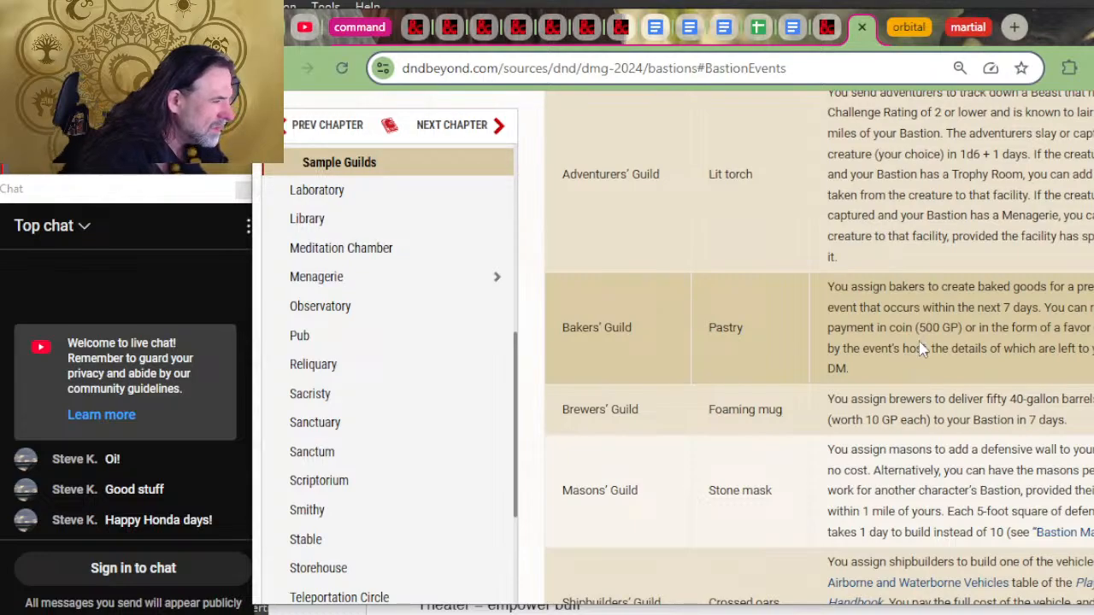
scroll(920, 347, "down", 1)
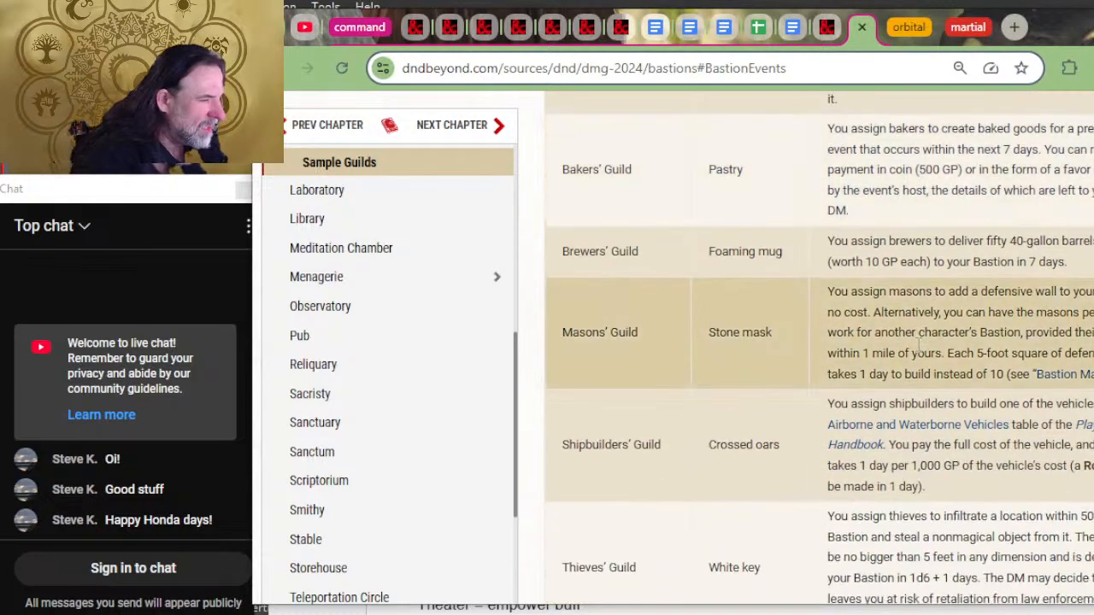
scroll(850, 393, "down", 3)
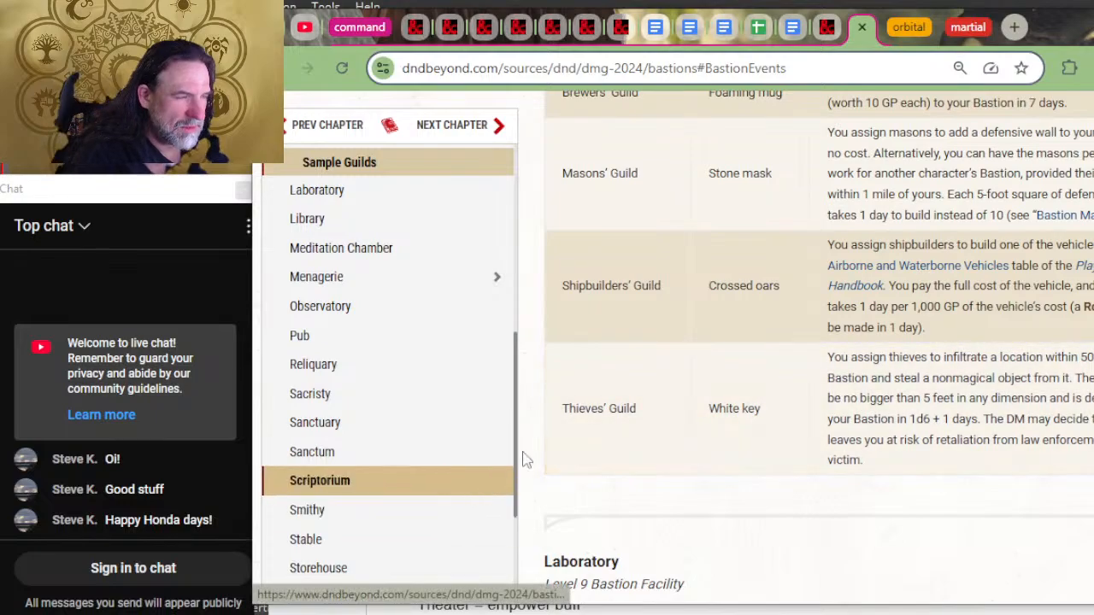
key("alt+Tab")
key("alt+Tab")
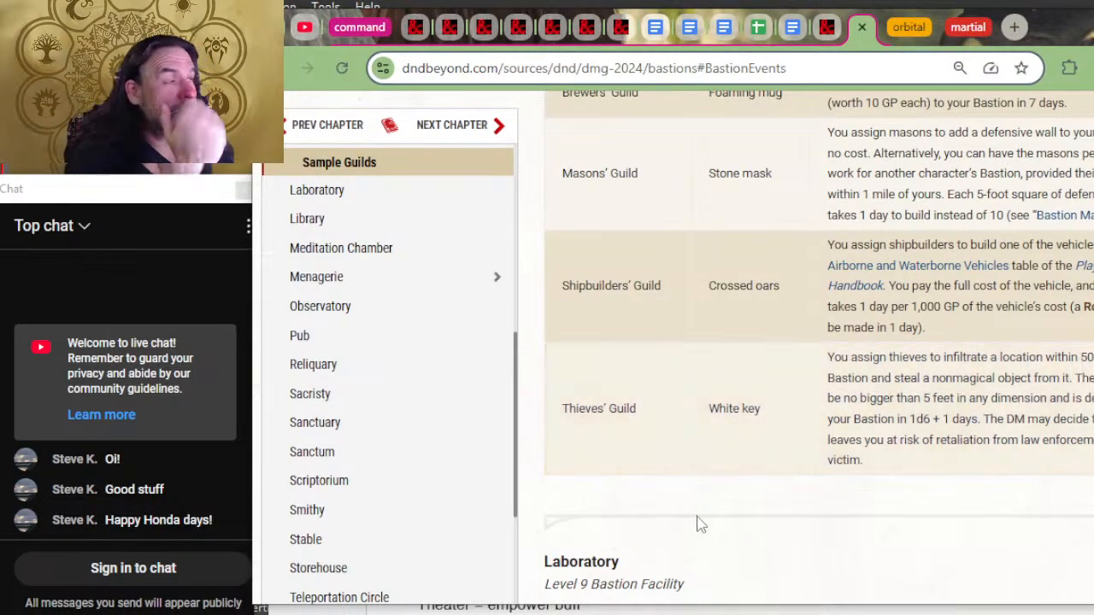
scroll(696, 517, "up", 2)
scroll(705, 465, "up", 3)
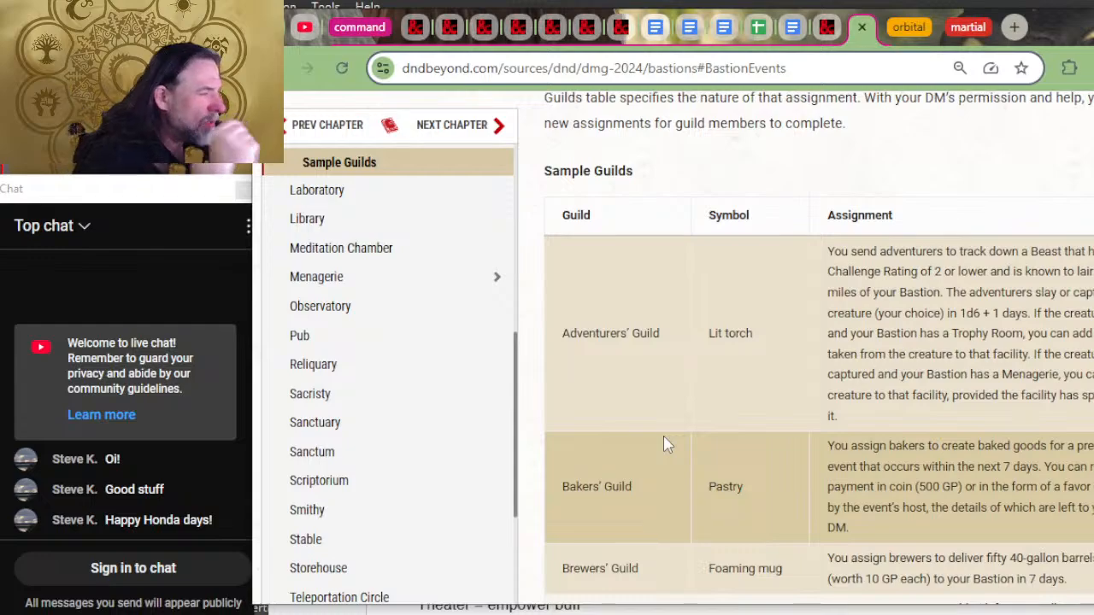
Step: Switch back to the 2024 Bastion Campaigns document and change the Guildhall line to read "recruit, empower buff"
key("alt+Tab")
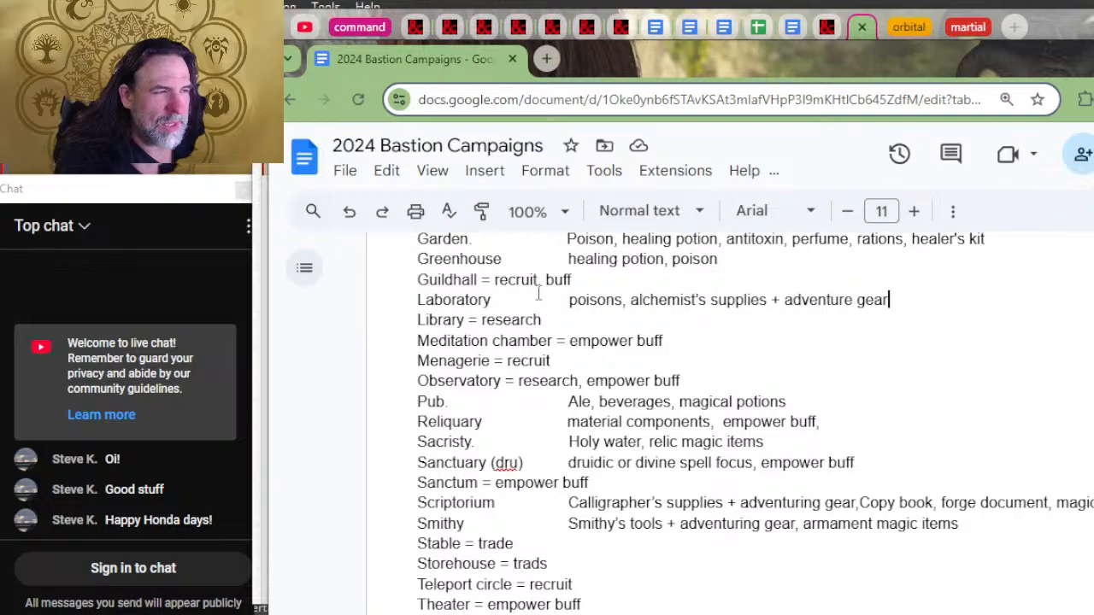
type("empower")
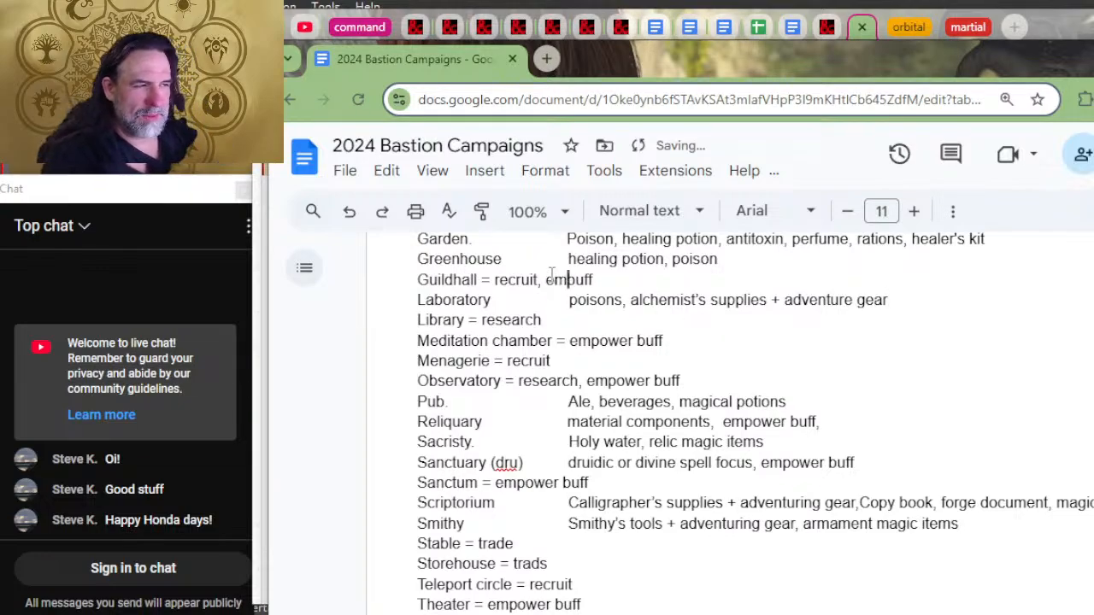
key("End")
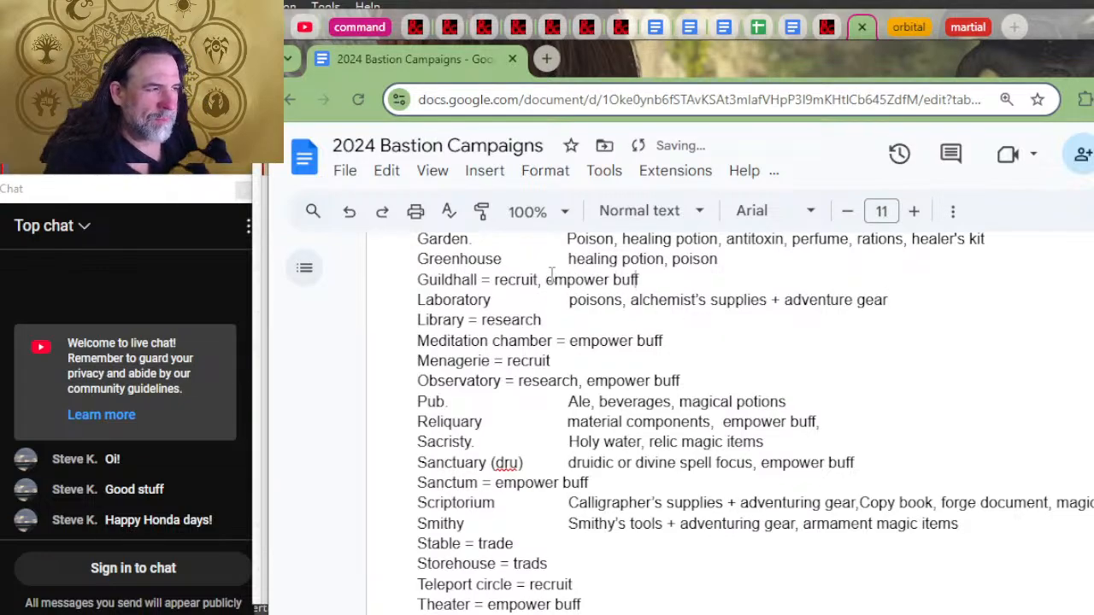
Step: Add an indented line for "Adventurer's guild" directly beneath the Guildhall line
key("Return")
type("adventure")
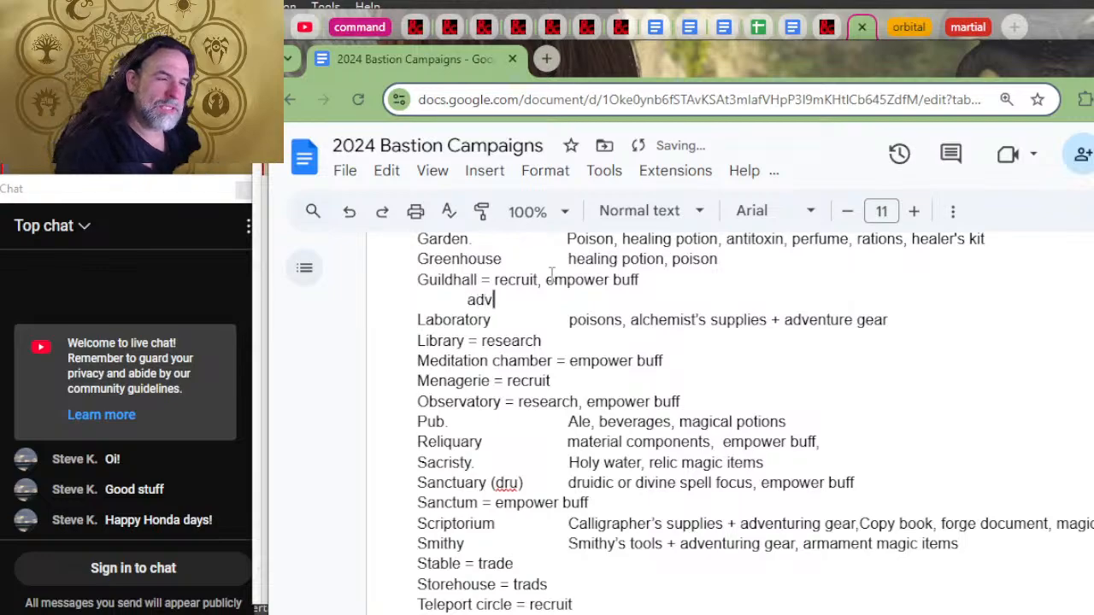
key("BackSpace")
key("BackSpace")
type("rer's gbuil")
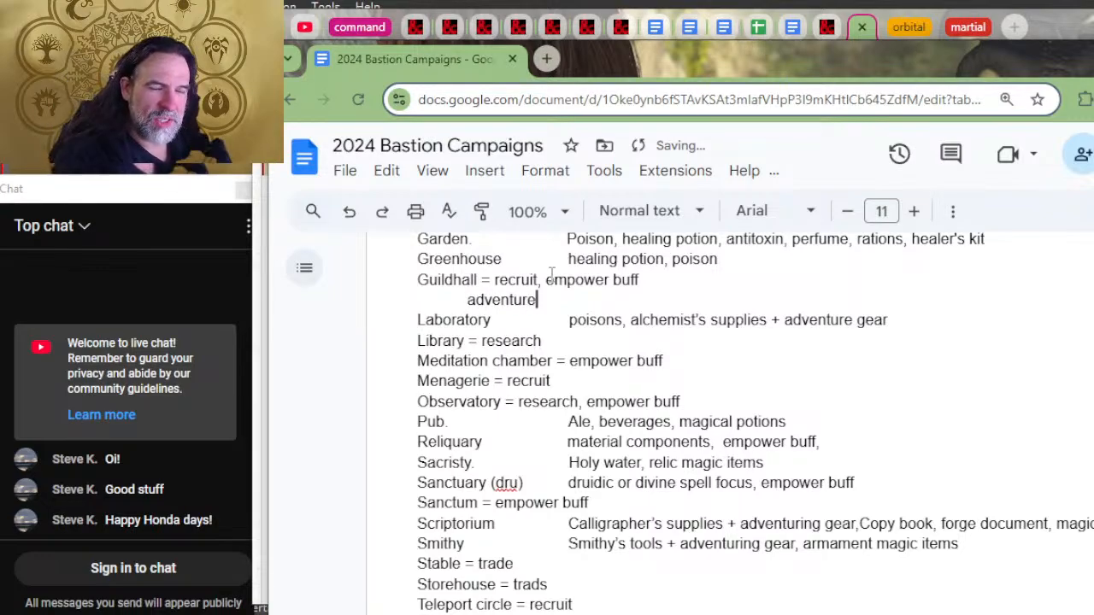
key("BackSpace")
key("BackSpace")
key("BackSpace")
key("BackSpace")
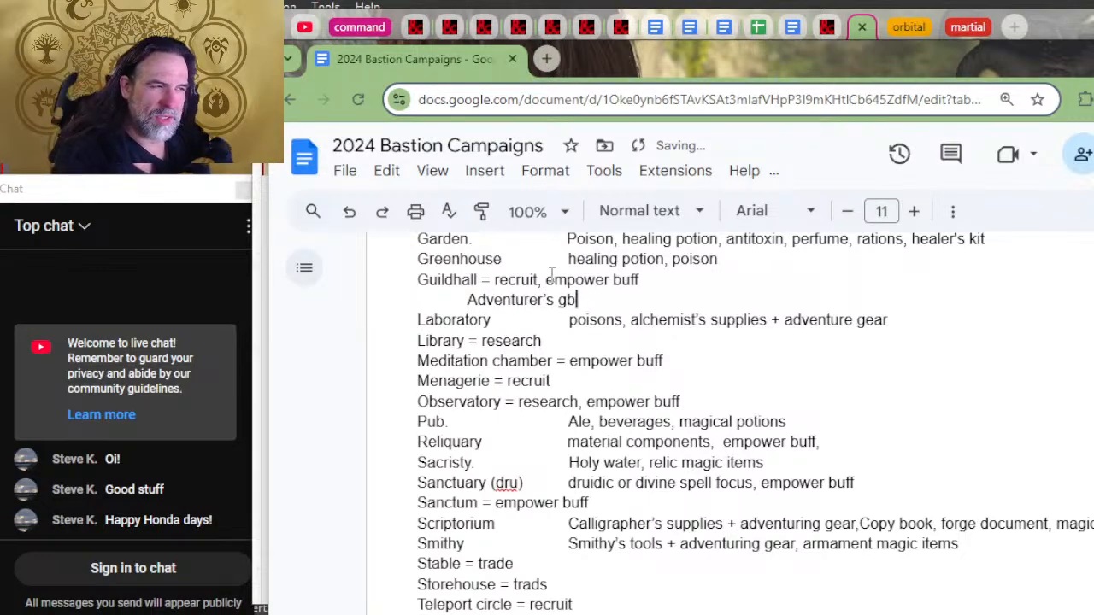
type("uild =")
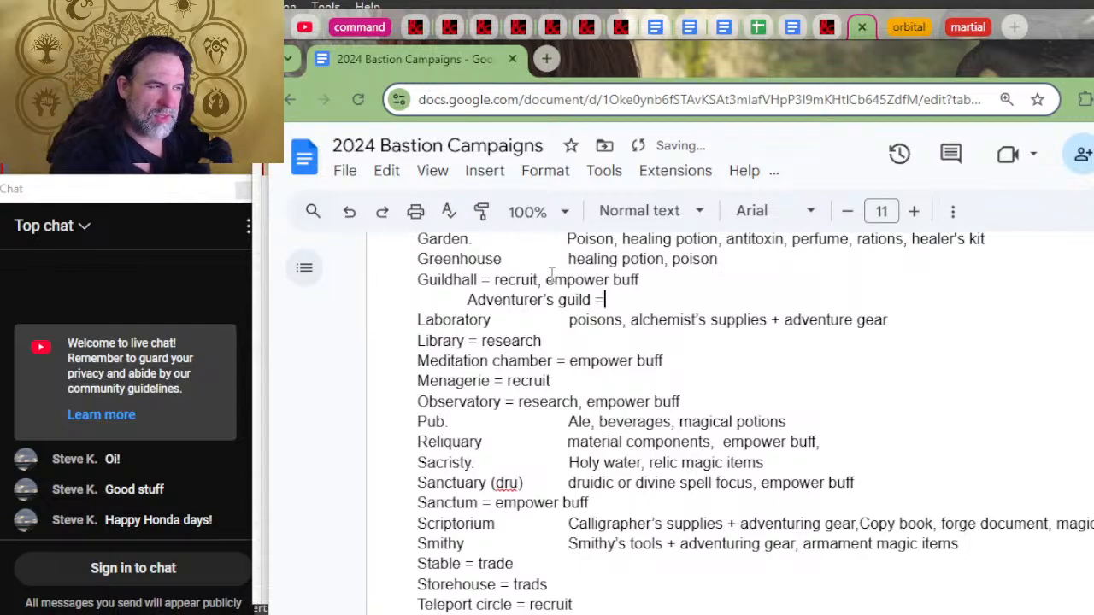
type(" gather")
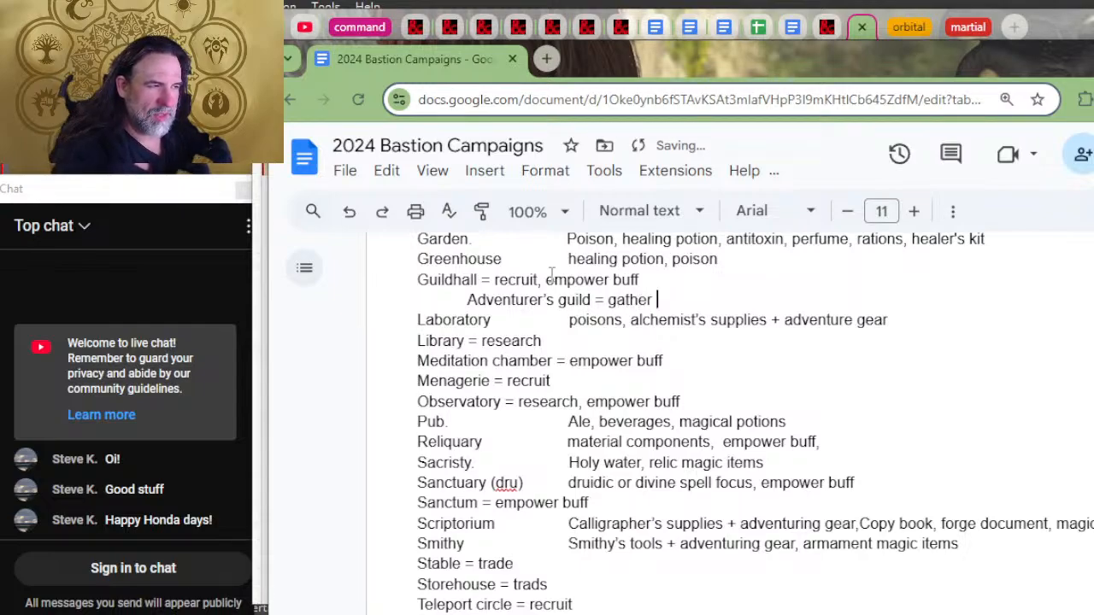
Step: Complete the Adventurer's guild line with "= harvest menagerie, empower buff trophies" and start a new line below it
key("BackSpace")
key("BackSpace")
key("BackSpace")
key("BackSpace")
key("BackSpace")
key("BackSpace")
key("BackSpace")
type("su")
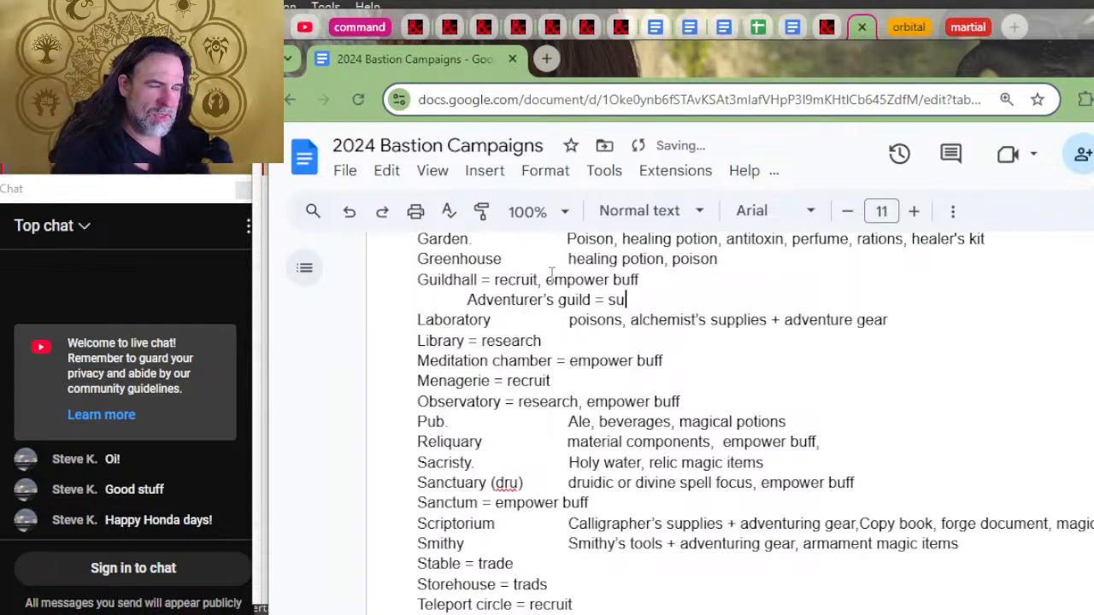
key("BackSpace")
key("BackSpace")
type("harvest ")
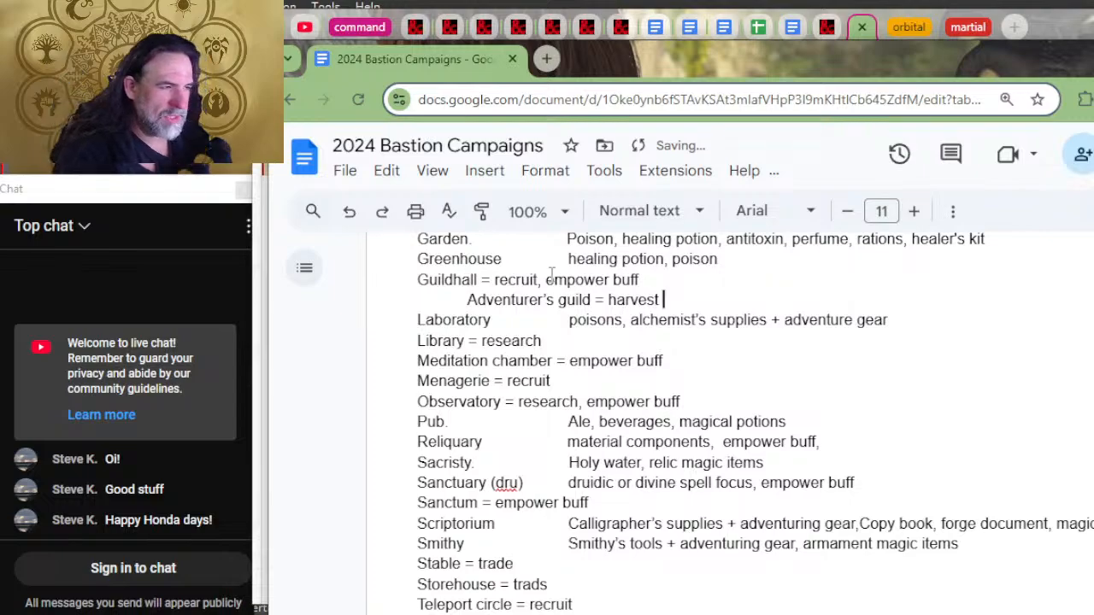
type("menageri")
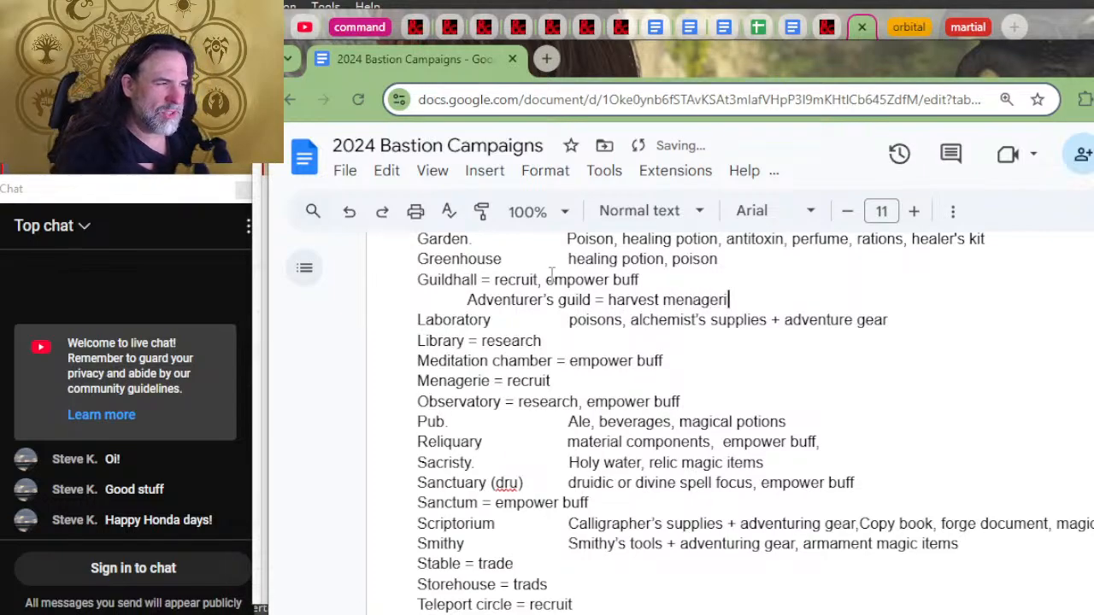
type("e l ")
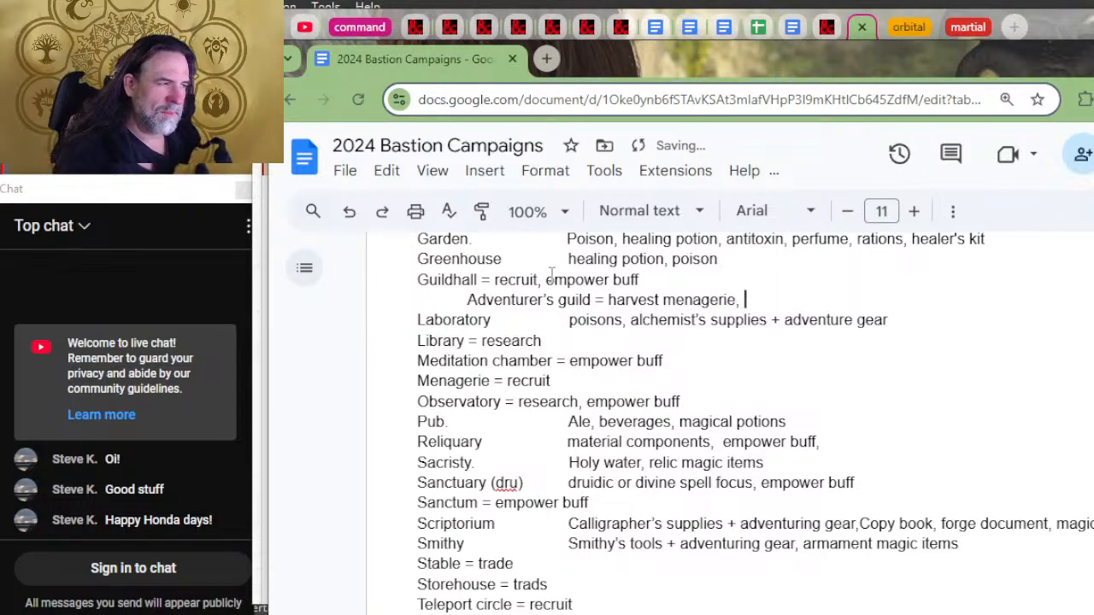
type("empower buf")
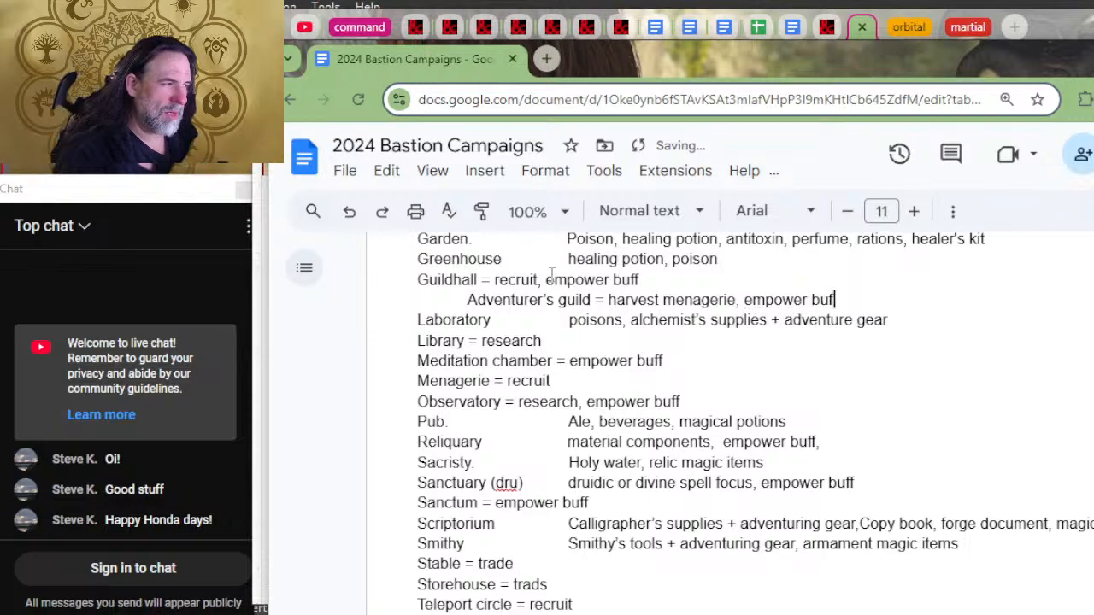
type("f trophies")
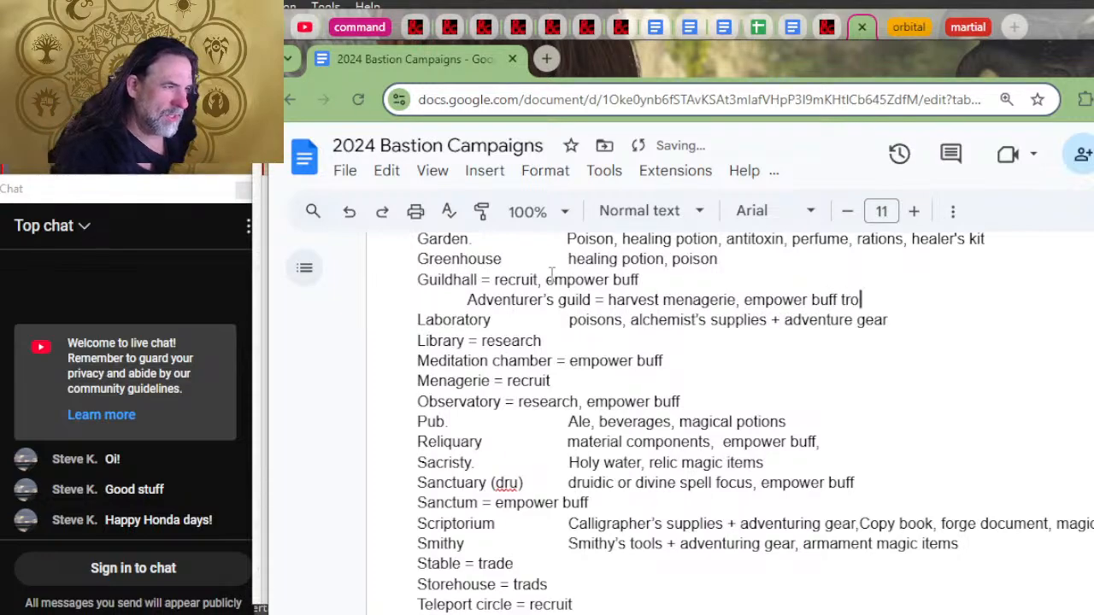
key("Return")
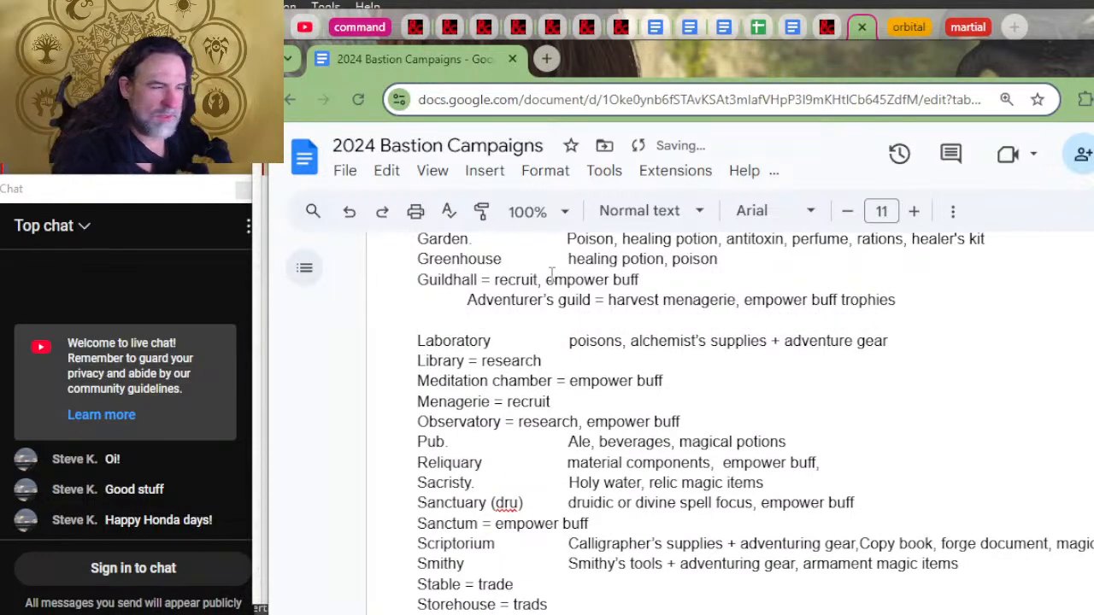
Step: Check the Sample Guilds table on D&D Beyond again and start a "Baker's guild =" line under the Adventurer's guild entry
key("alt+Tab")
key("alt+Tab")
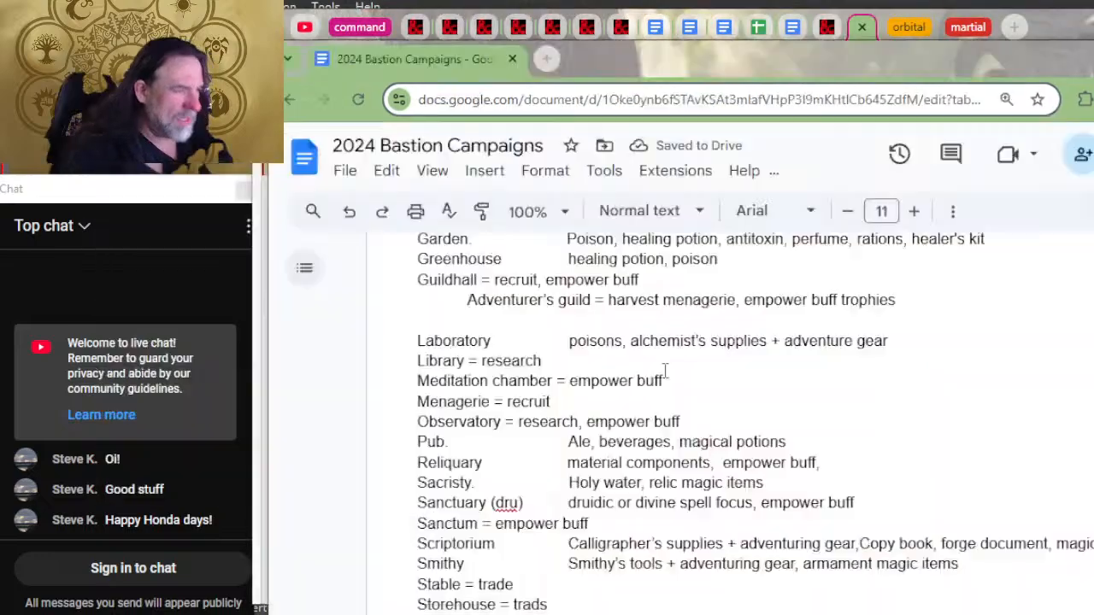
left_click(487, 319)
type("Baker's gu")
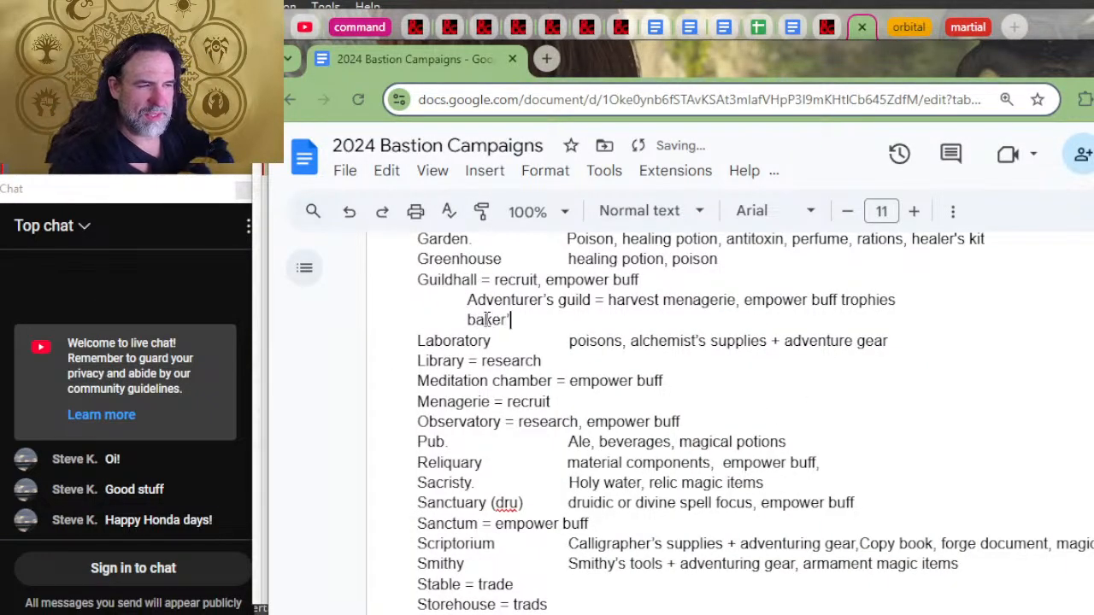
type("ild =")
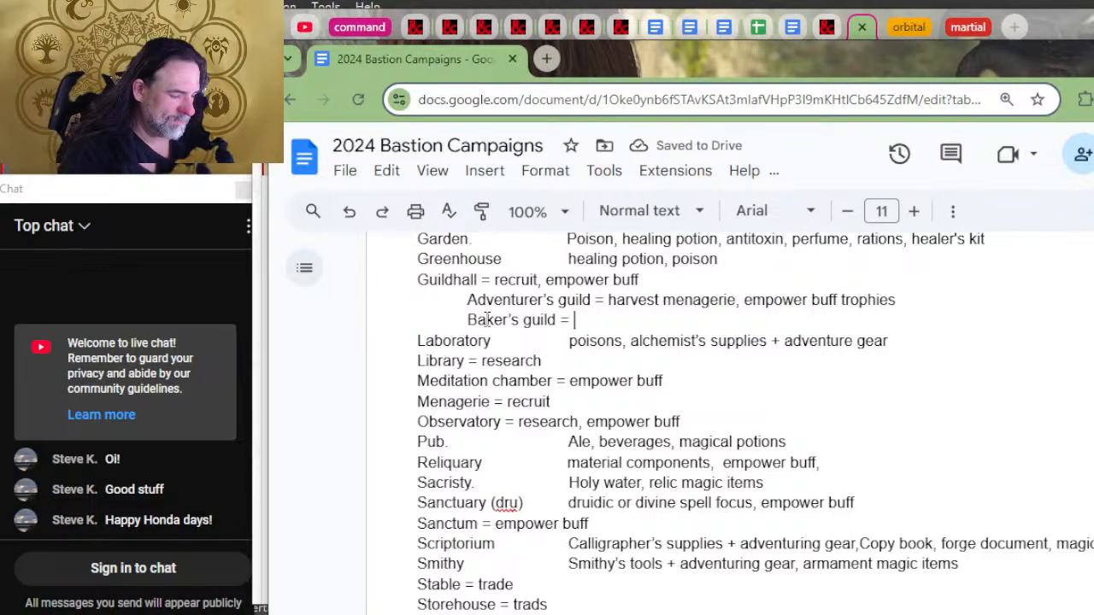
Step: Enter "cook's utensils +" as the first part of the Baker's guild entry
type("chef's ")
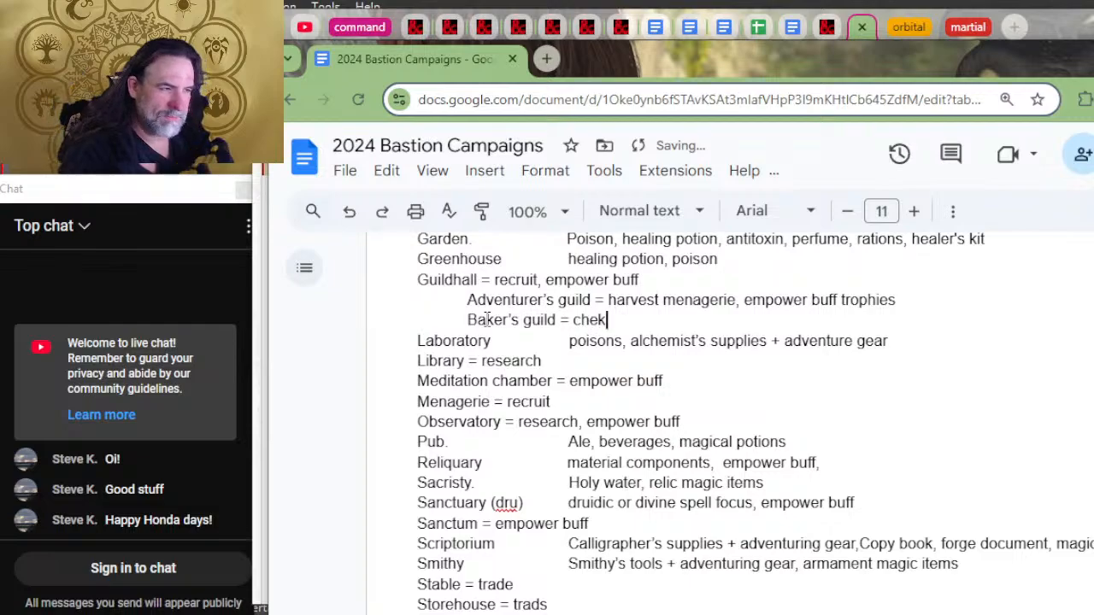
type("s s")
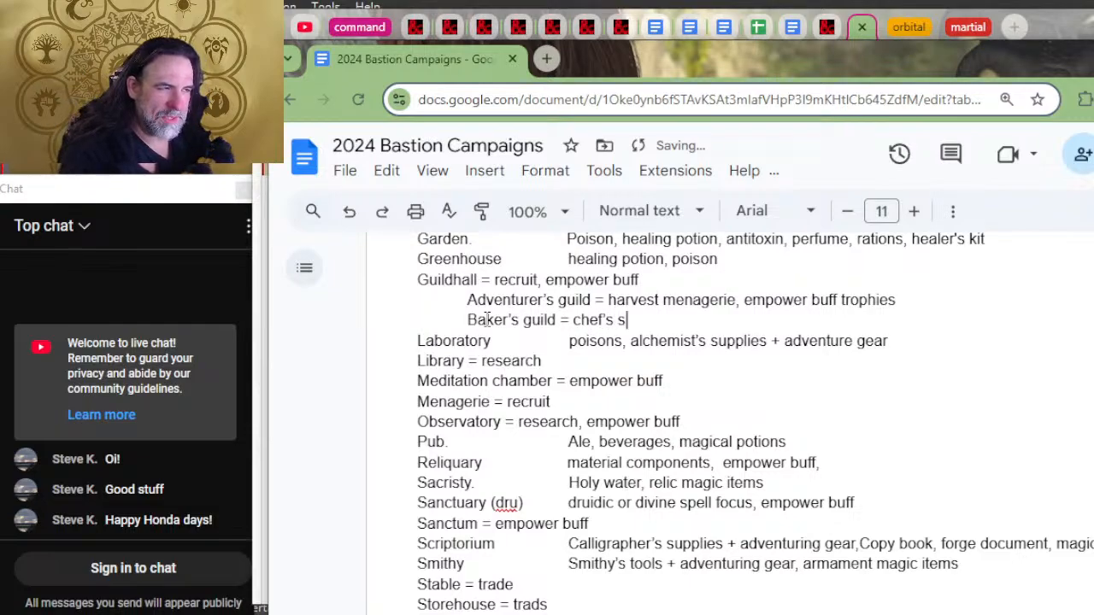
key("BackSpace")
type("u")
key("BackSpace")
key("BackSpace")
key("BackSpace")
key("BackSpace")
key("BackSpace")
key("BackSpace")
key("BackSpace")
key("BackSpace")
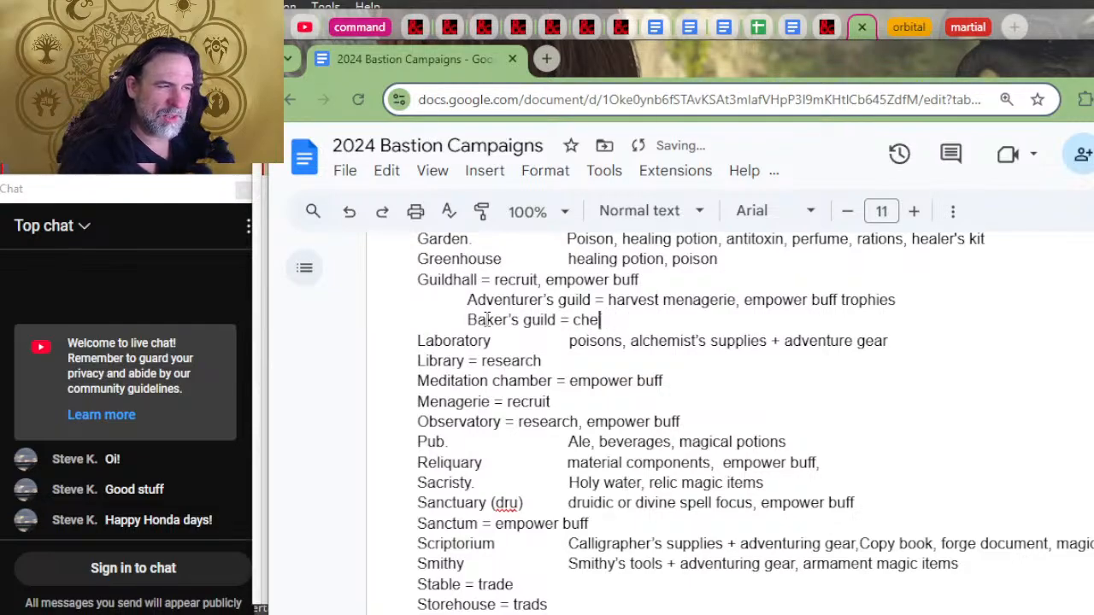
type("ck")
key("BackSpace")
type("ook's t")
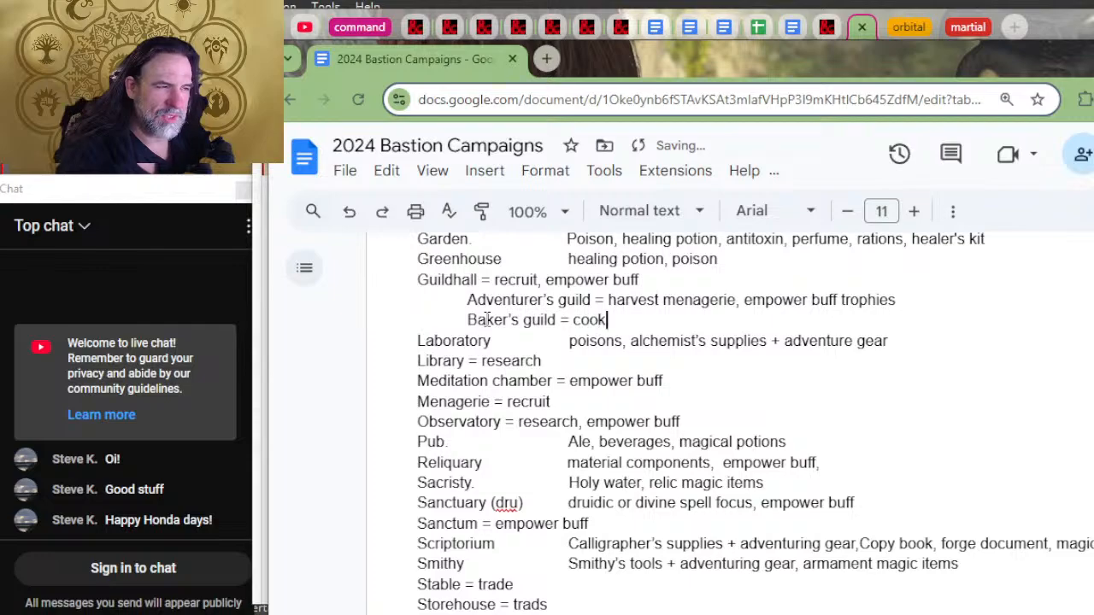
key("BackSpace")
type("utensils +")
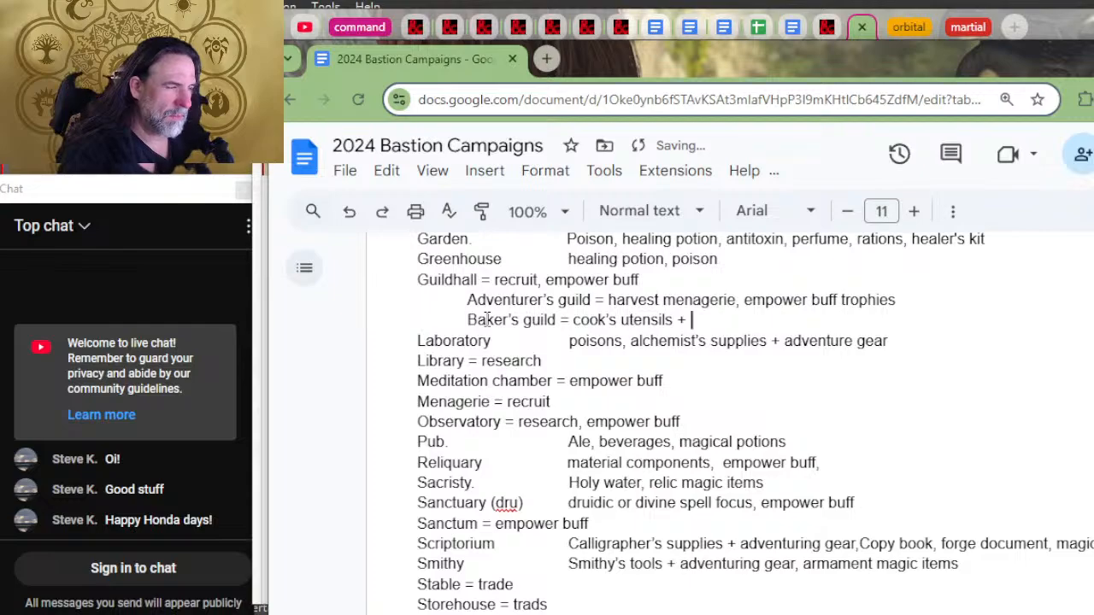
type(" whatever")
Step: Finish the Baker's guild entry with "adventuring gear" and start a new line below it
key("BackSpace")
key("BackSpace")
key("BackSpace")
key("BackSpace")
key("BackSpace")
key("BackSpace")
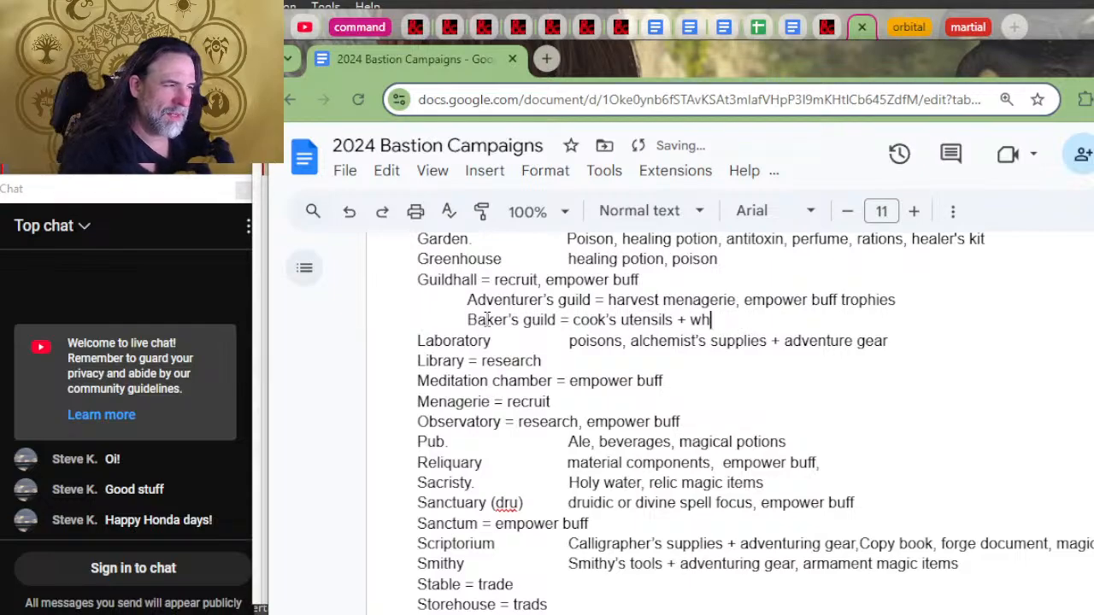
key("BackSpace")
key("BackSpace")
type("adventuring ")
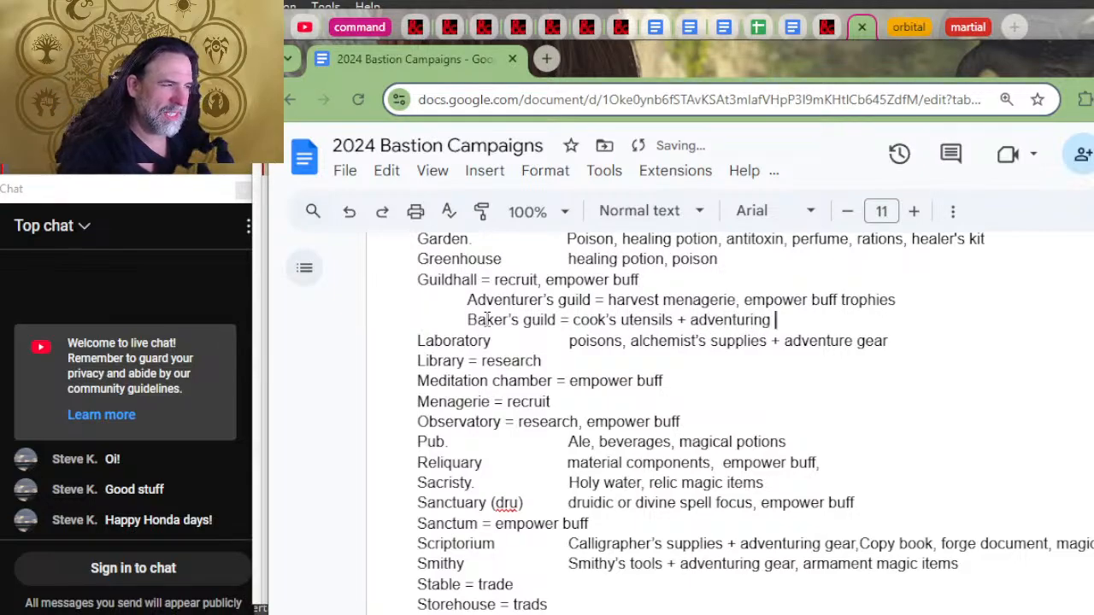
type("gear")
key("Return")
Step: Check the next guild on D&D Beyond and start a "Brewer's guild =" line beneath the Baker's guild entry
key("alt+Tab")
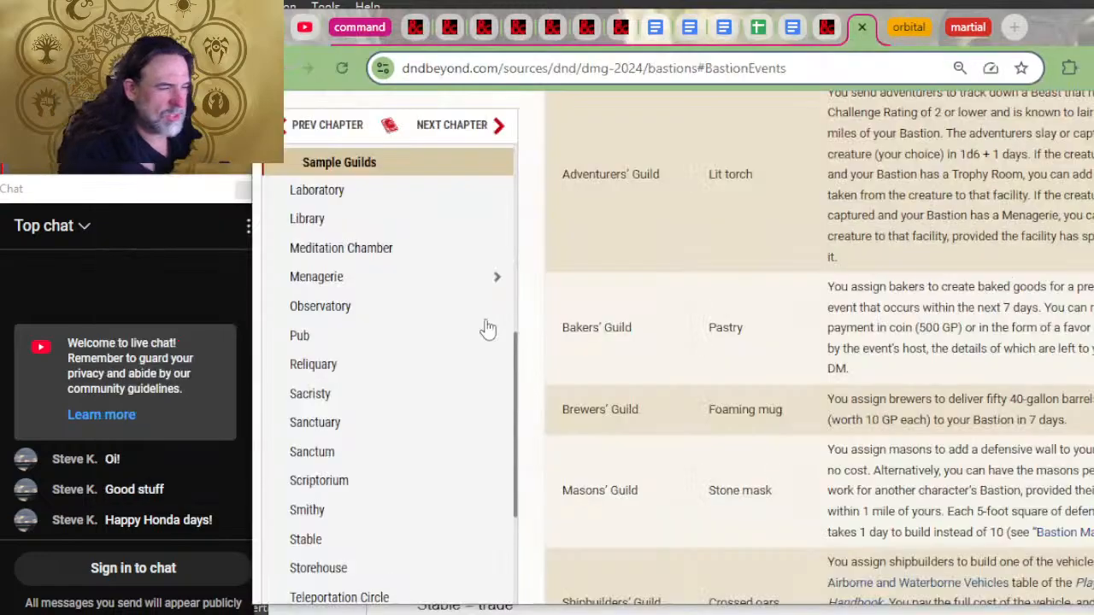
key("alt+Tab")
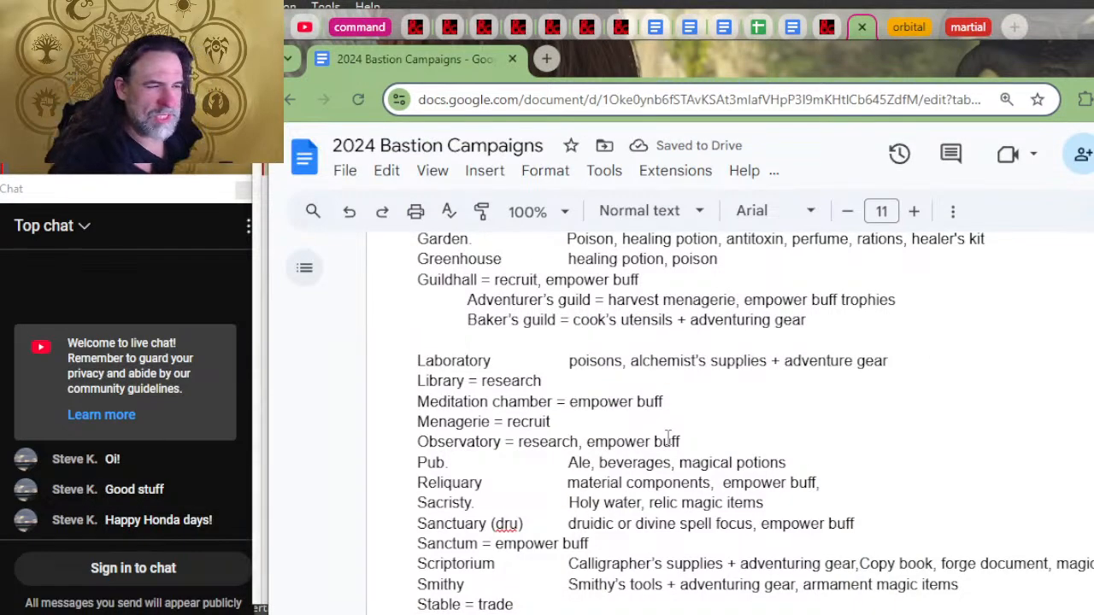
type("Brewer's Gu")
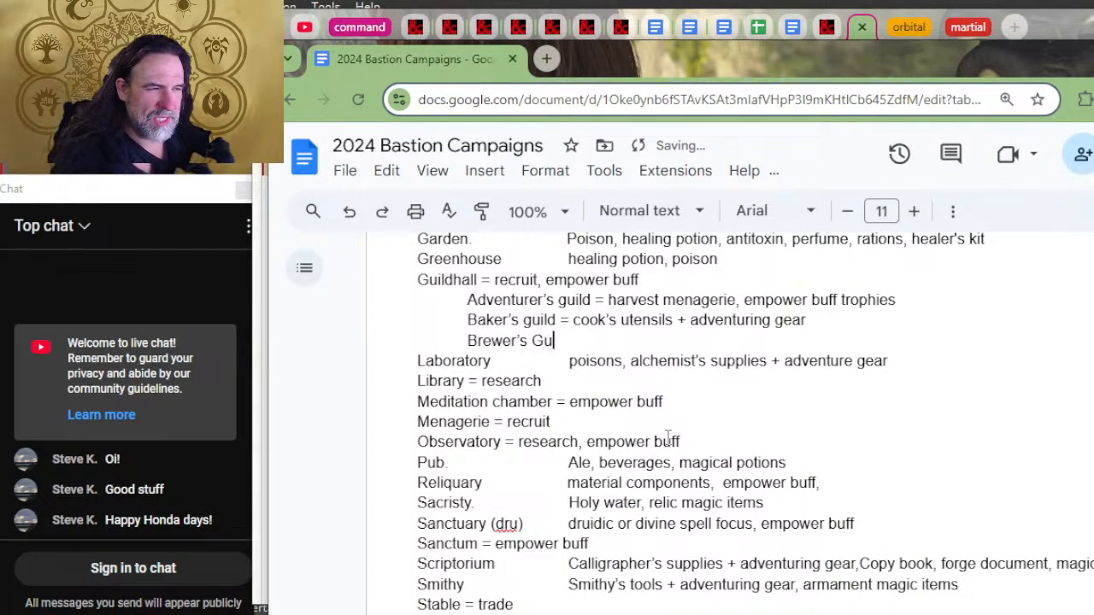
key("BackSpace")
key("BackSpace")
type("guild = ")
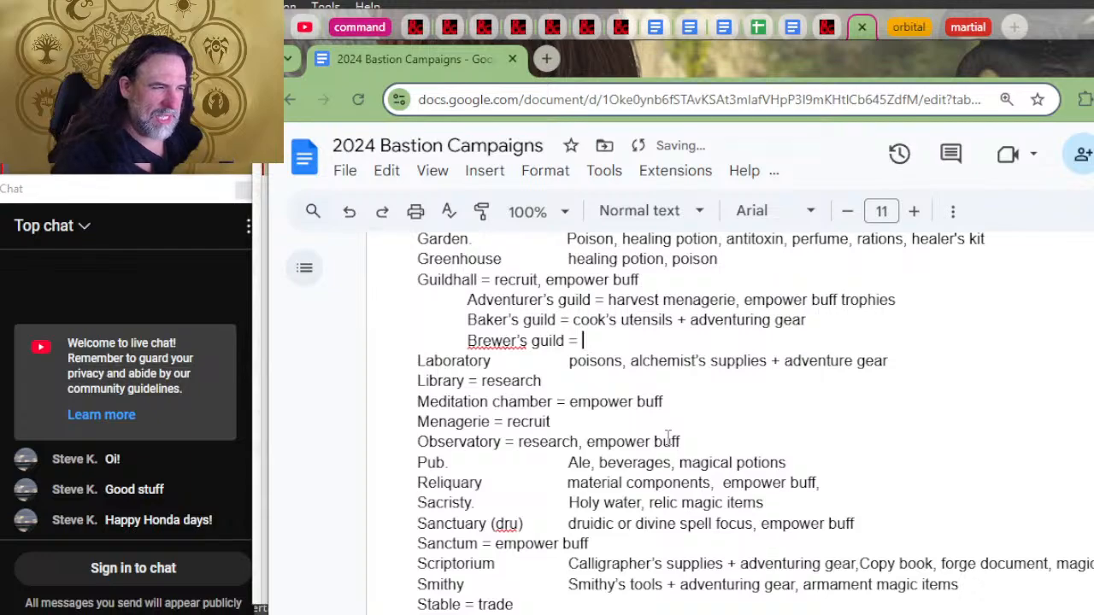
type("brewer")
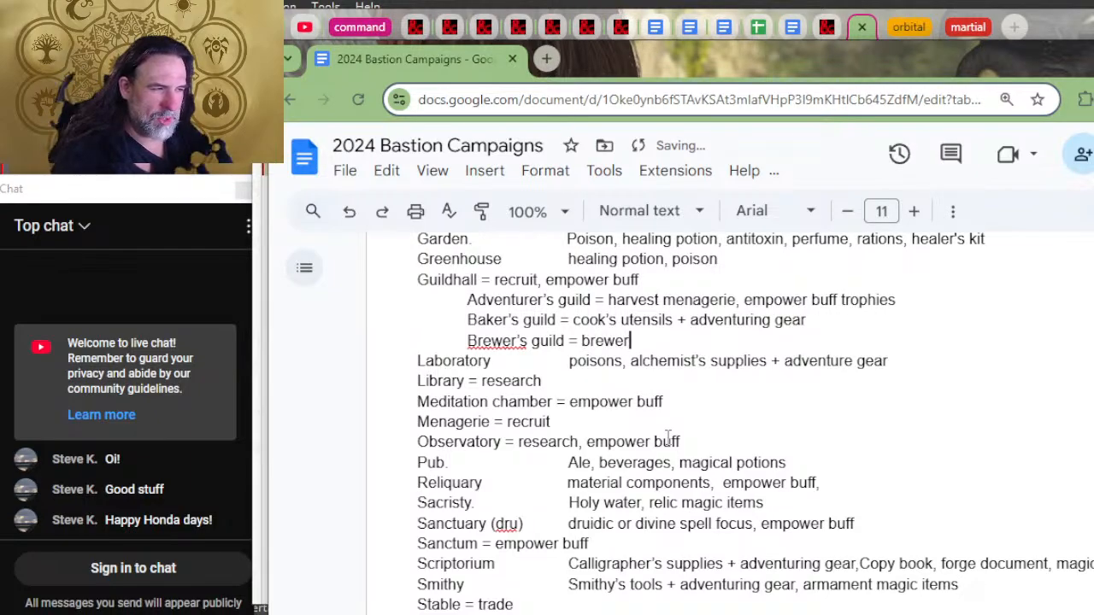
type("'s su")
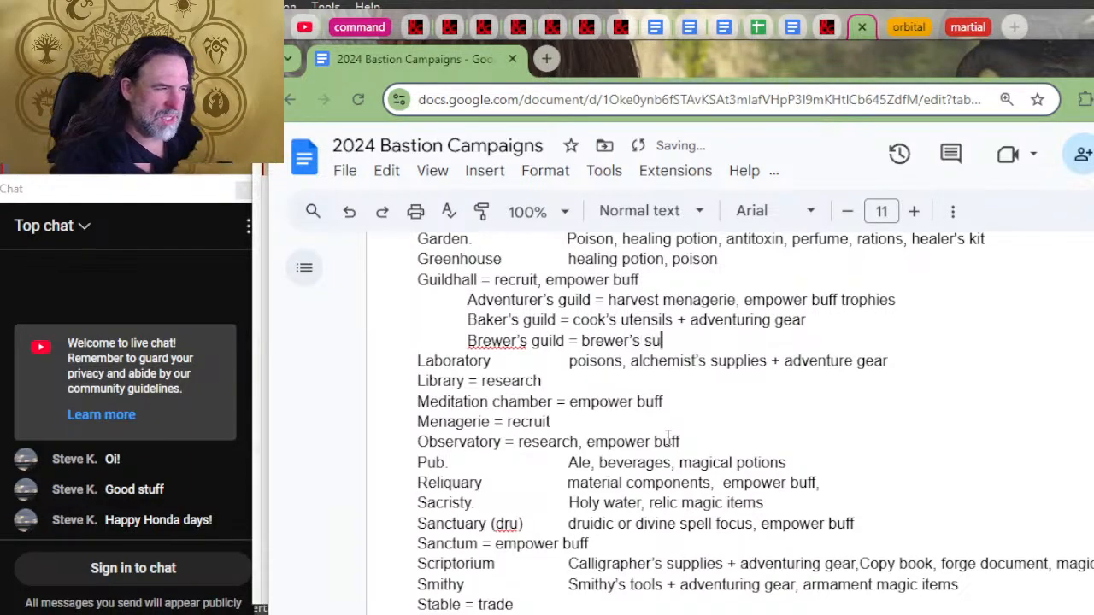
type("pplies ")
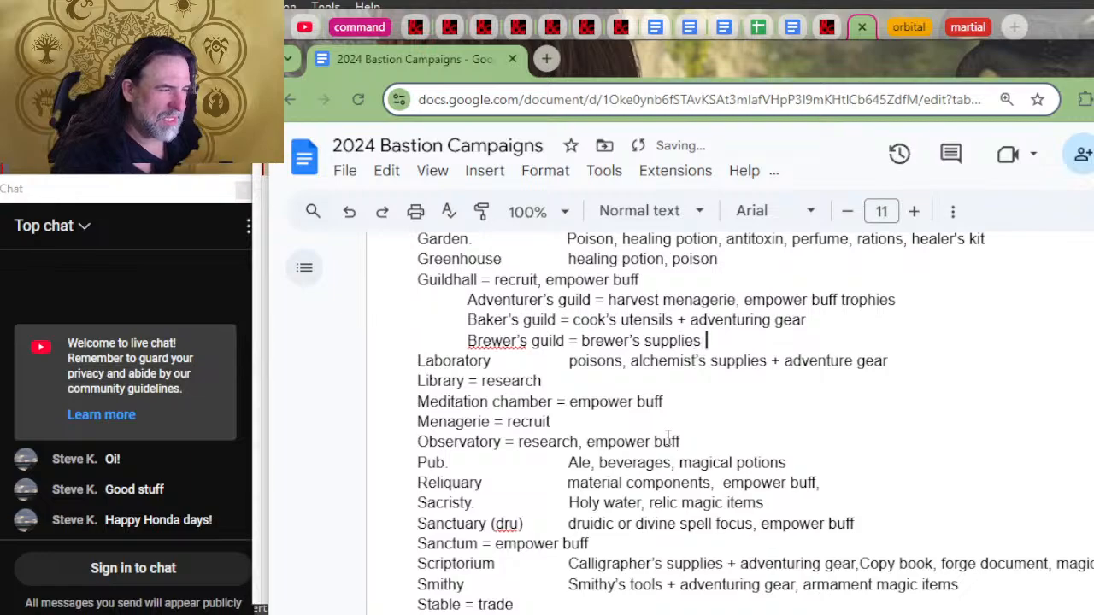
type("+ adventuiring")
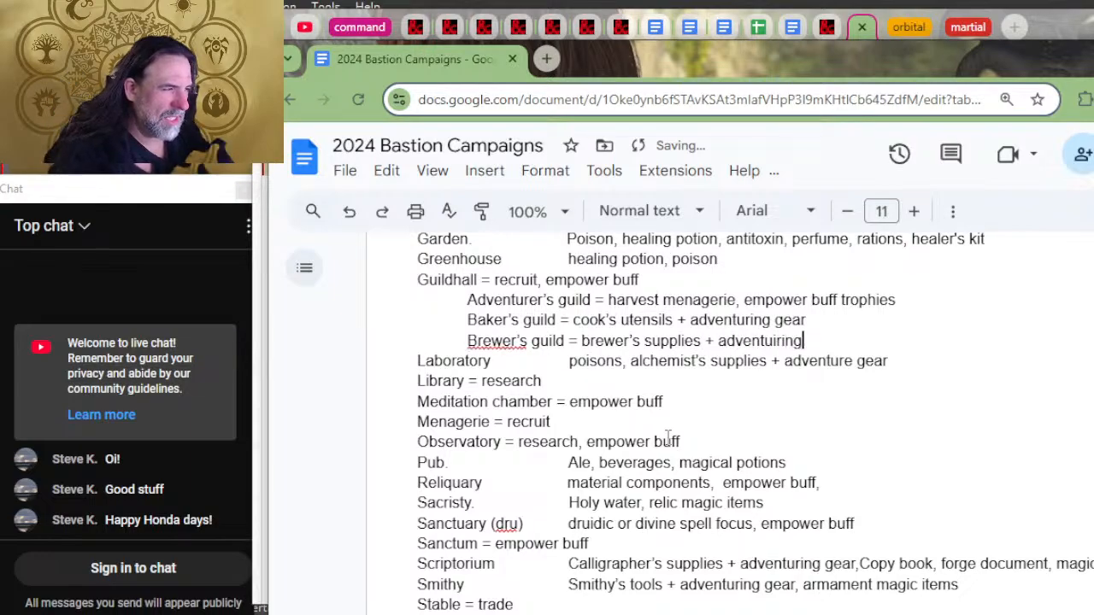
Step: Complete the Brewer's guild entry with "brewer's supplies + adventuring gear" and start a new line below it
key("BackSpace")
key("BackSpace")
key("BackSpace")
key("BackSpace")
key("BackSpace")
type("ring gea")
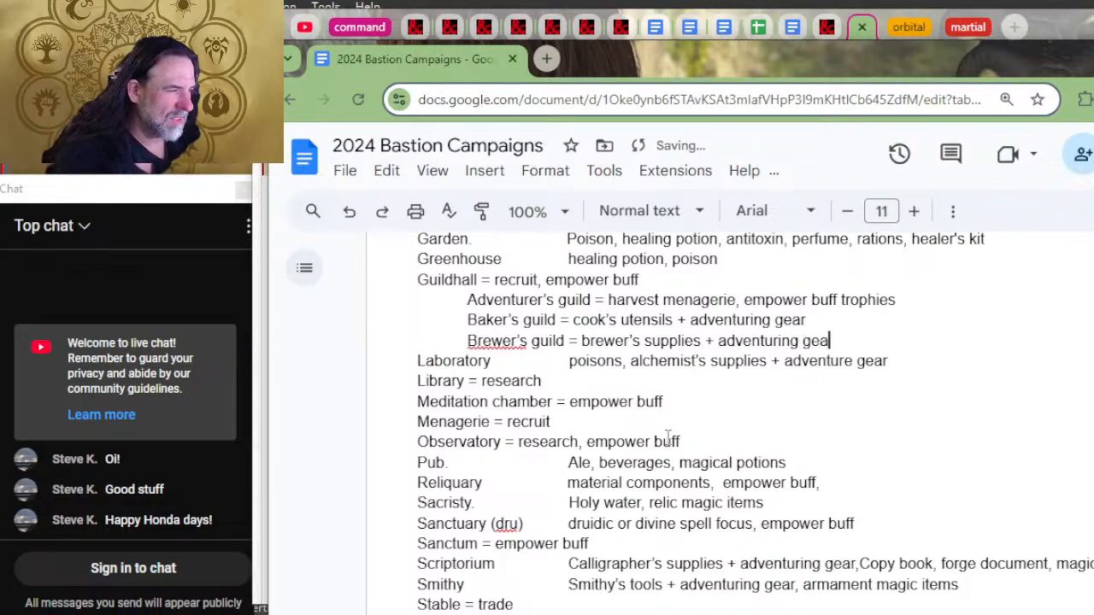
type("r")
key("Return")
Step: Check the next guild on D&D Beyond and start a "Mason's guild =" line beneath the Brewer's guild entry
key("alt+Tab")
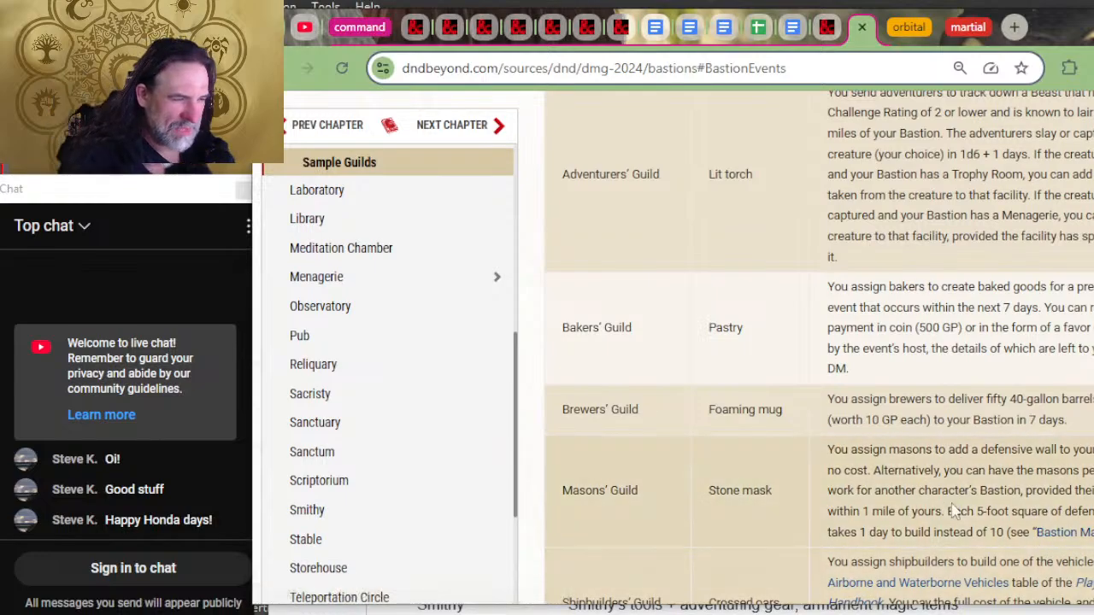
key("alt+Tab")
type("Maso")
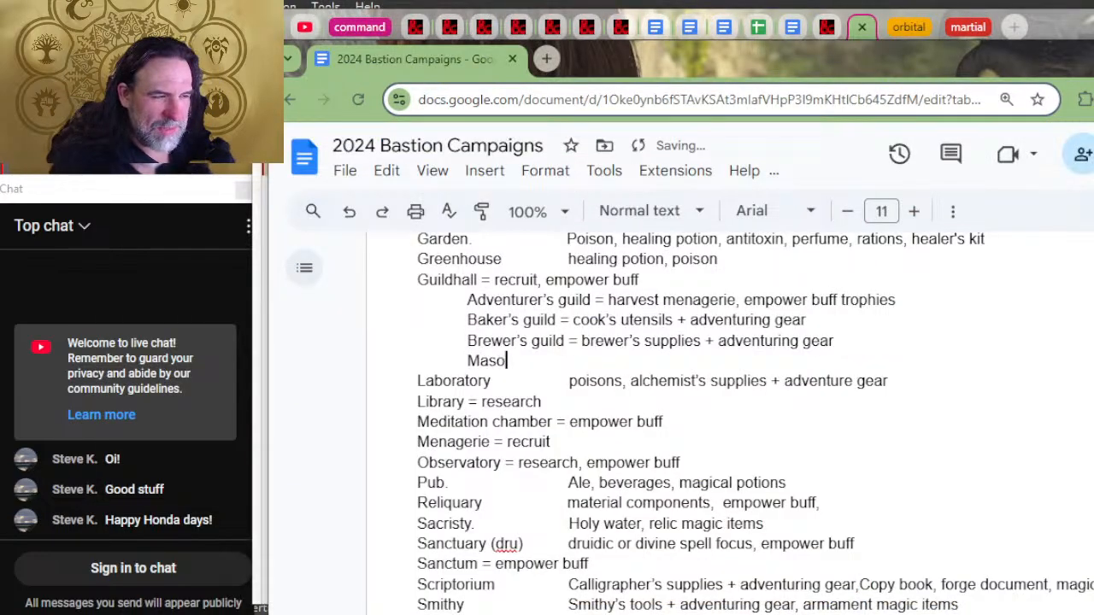
type("n's ")
type("guild =")
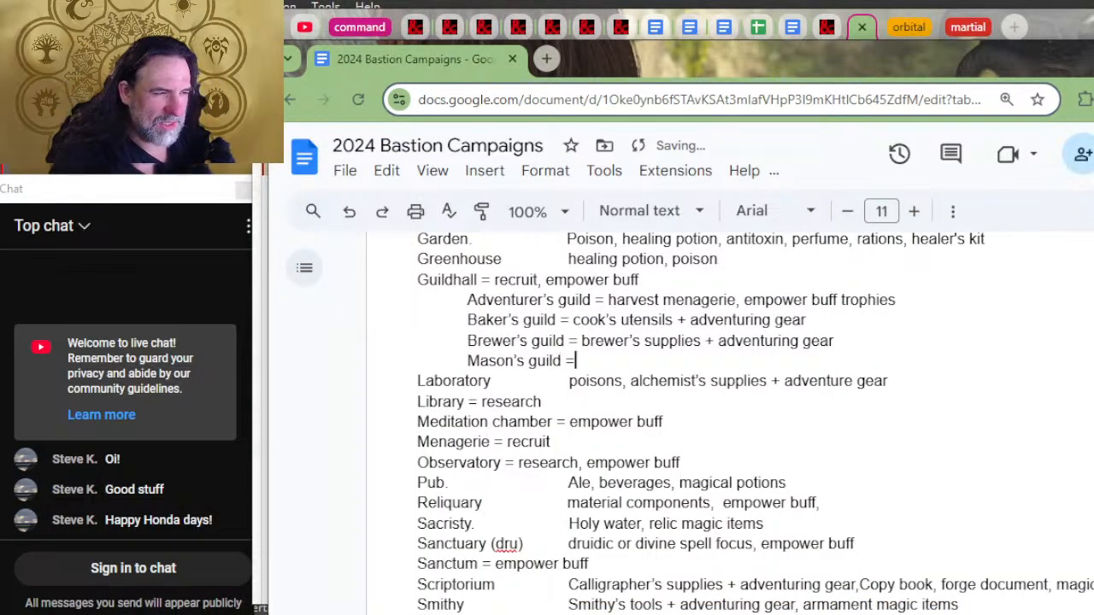
type(" mason")
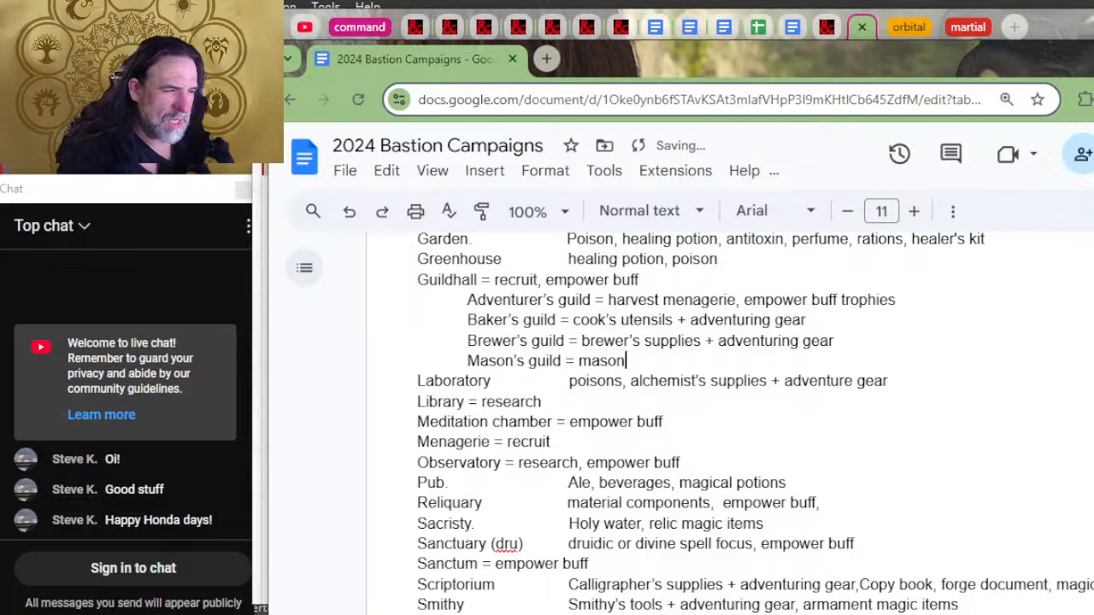
type("'s")
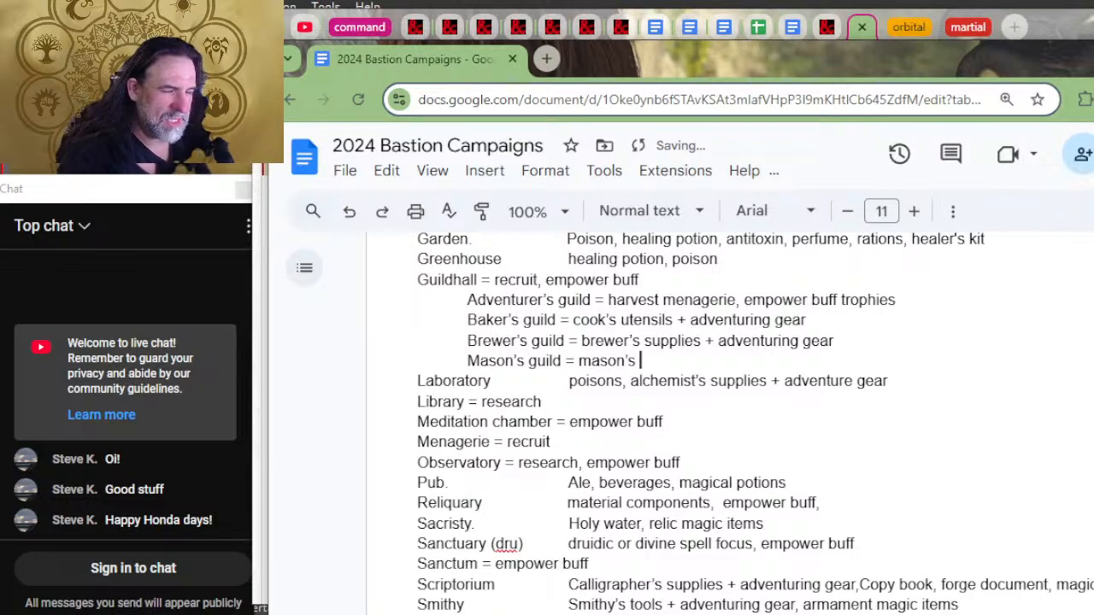
type(" tools")
Step: Enter the mason's tools as the first part of the Mason's guild entry, checking them against the document's Artisan Tools list
key("alt+Tab")
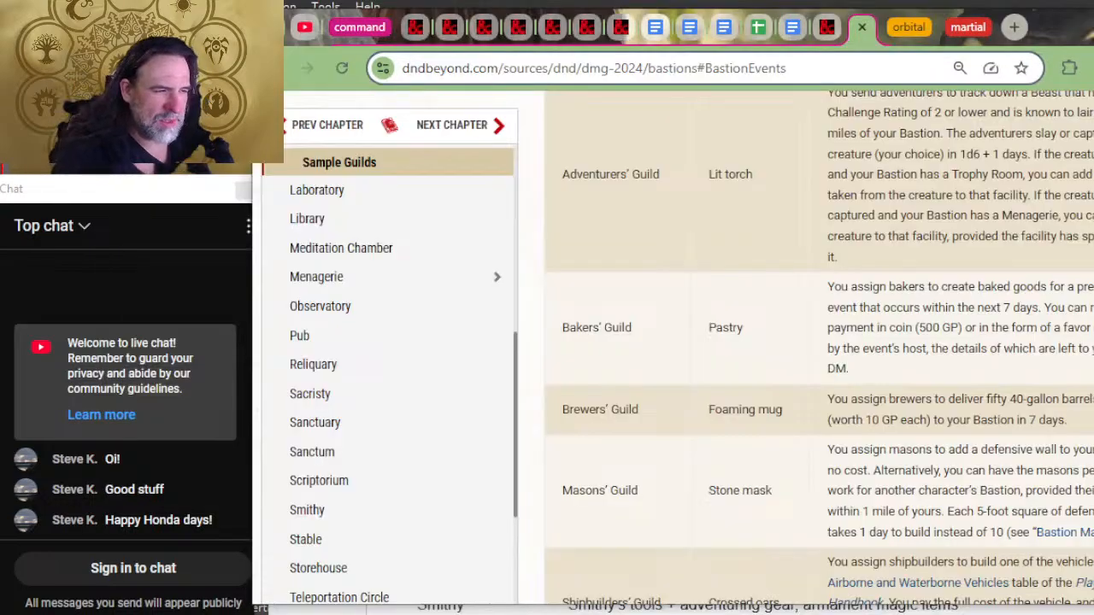
key("alt+Tab")
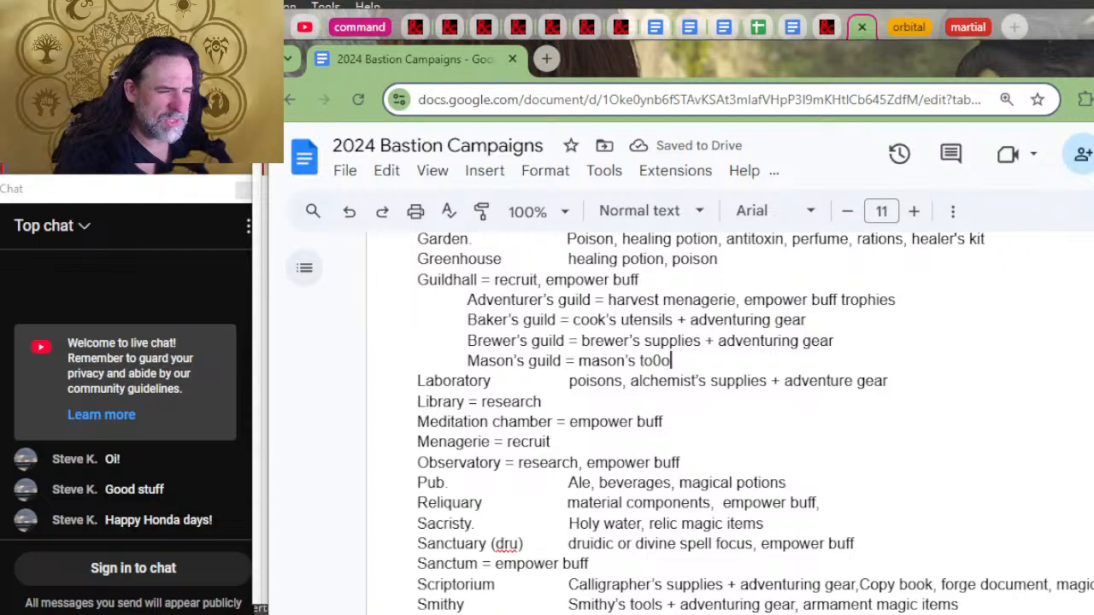
scroll(831, 379, "down", 20)
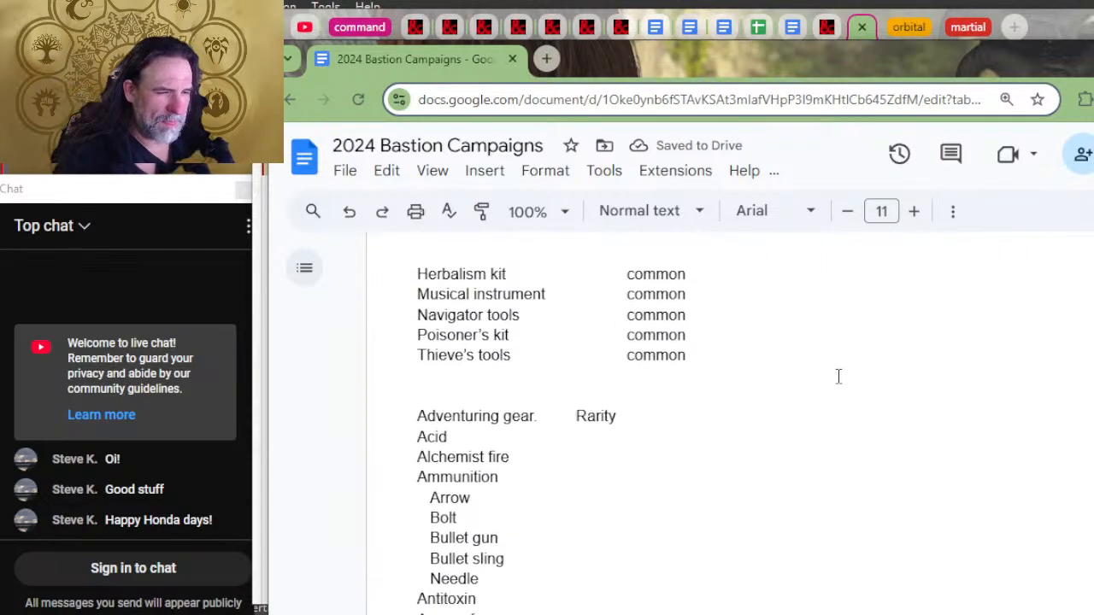
scroll(831, 379, "up", 4)
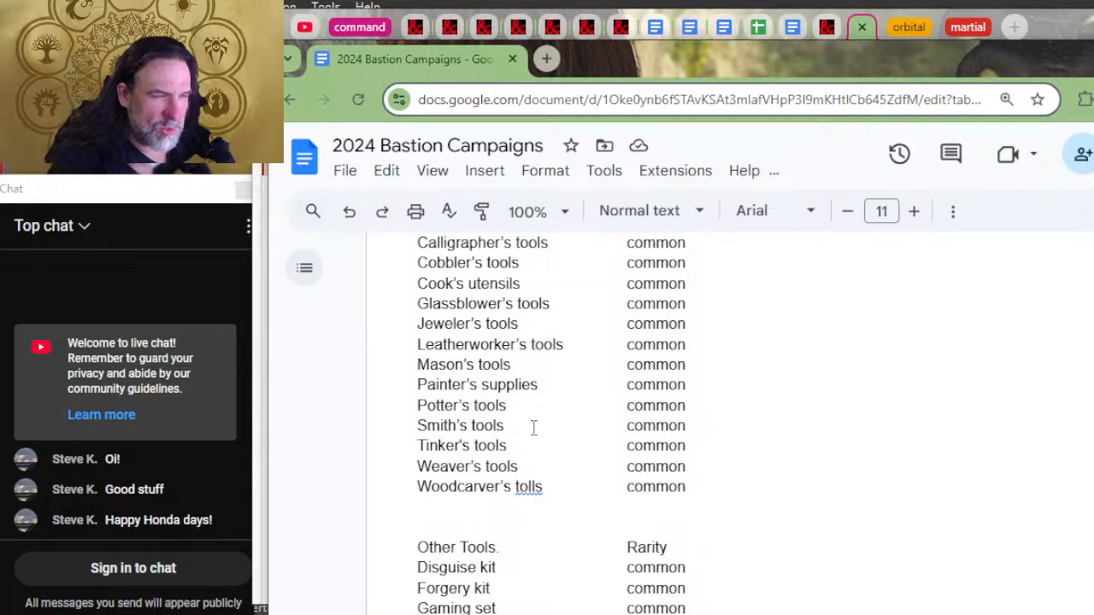
scroll(532, 427, "up", 4)
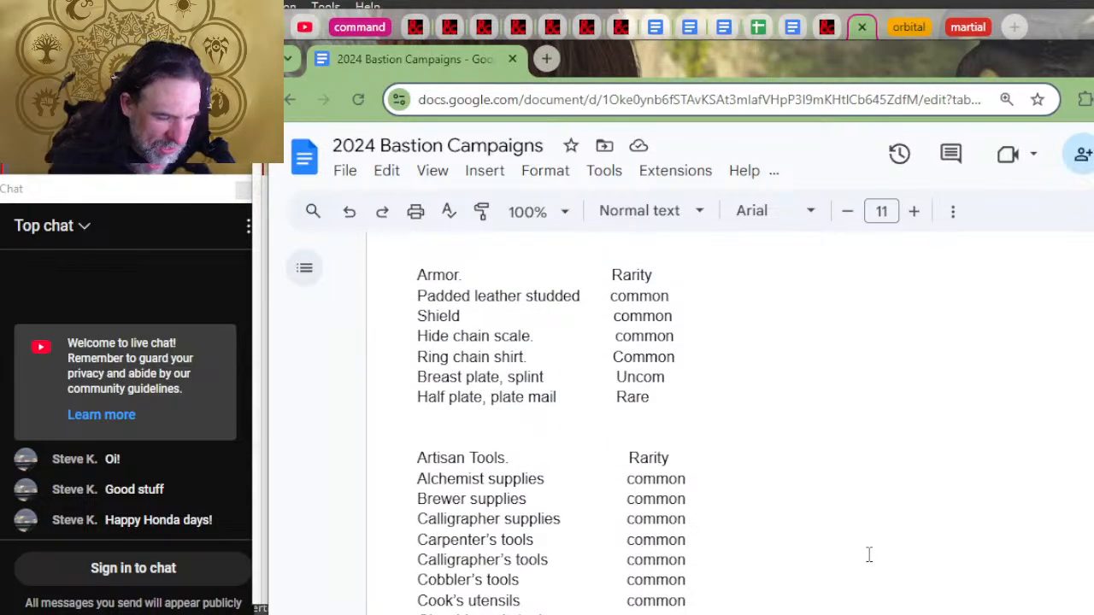
scroll(869, 554, "up", 15)
Step: Remove the possessive "'s" from the "Brewer's guild" label so it reads "Brewer guild"
left_click(672, 284)
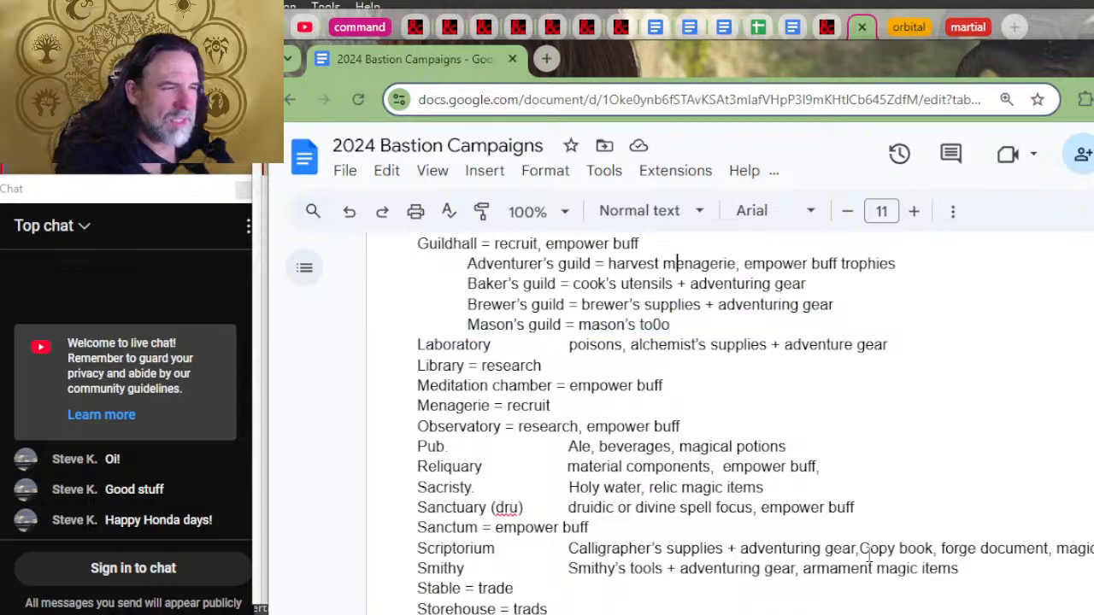
key("Left")
key("Left")
key("Left")
key("Left")
key("Left")
key("Left")
key("Left")
key("Left")
key("Left")
key("Left")
key("Left")
key("Left")
key("Left")
key("Left")
key("Left")
key("Left")
key("Left")
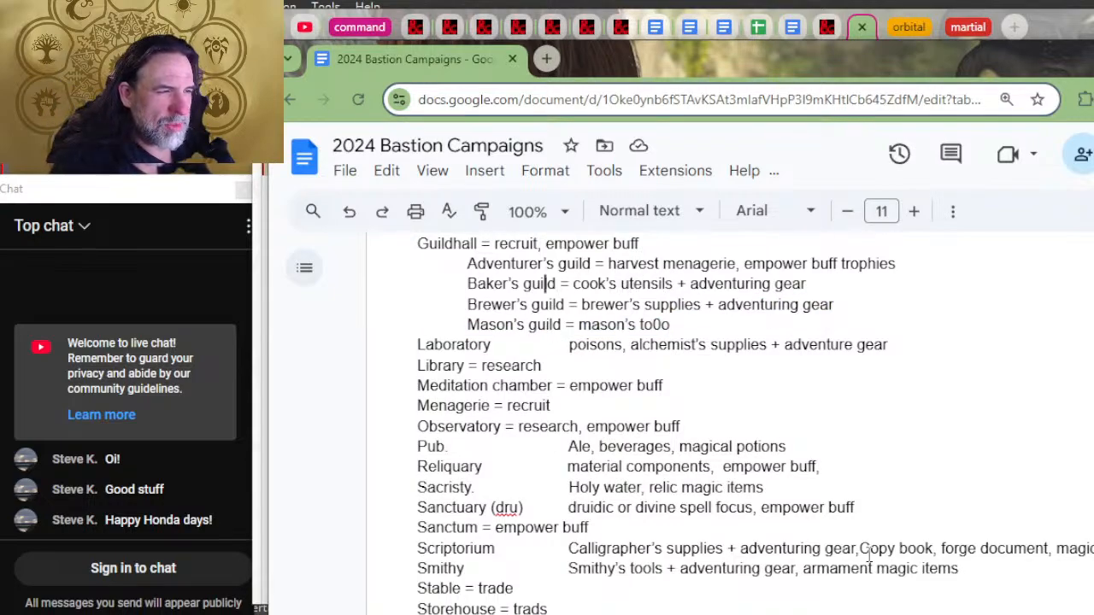
key("Delete")
key("Down")
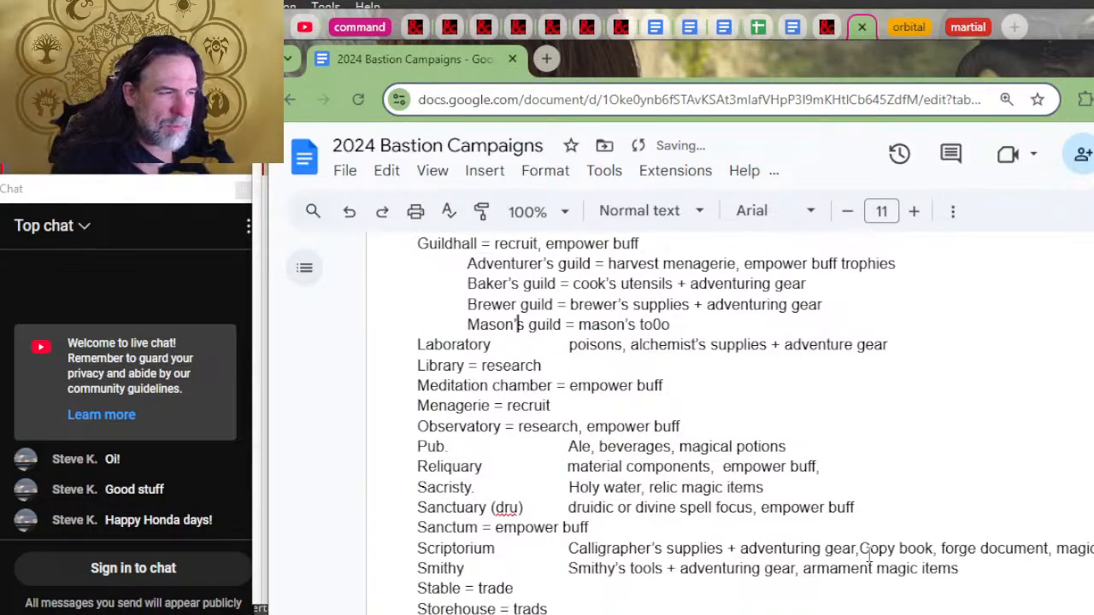
Step: Correct the mistyped last word of the Mason's guild entry so it reads "mason's tools"
key("Right")
key("Right")
key("Right")
key("Right")
key("Right")
key("Right")
key("Right")
key("Right")
key("Right")
key("Right")
key("Right")
key("Right")
key("Right")
key("Right")
key("Right")
key("Right")
key("Right")
key("Right")
key("Right")
key("Right")
key("Right")
key("Right")
key("BackSpace")
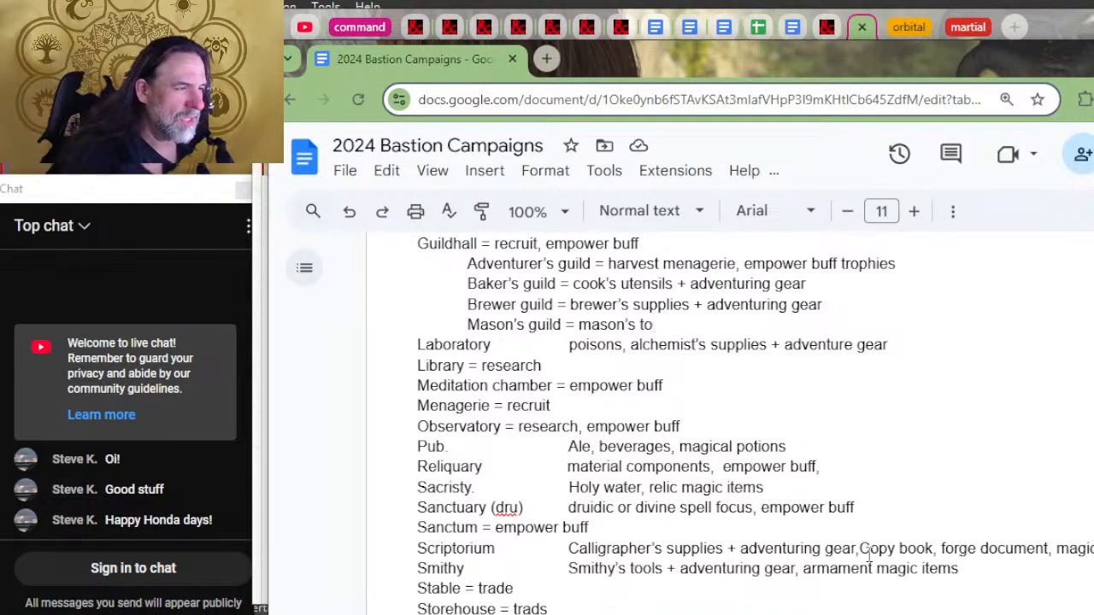
type("to")
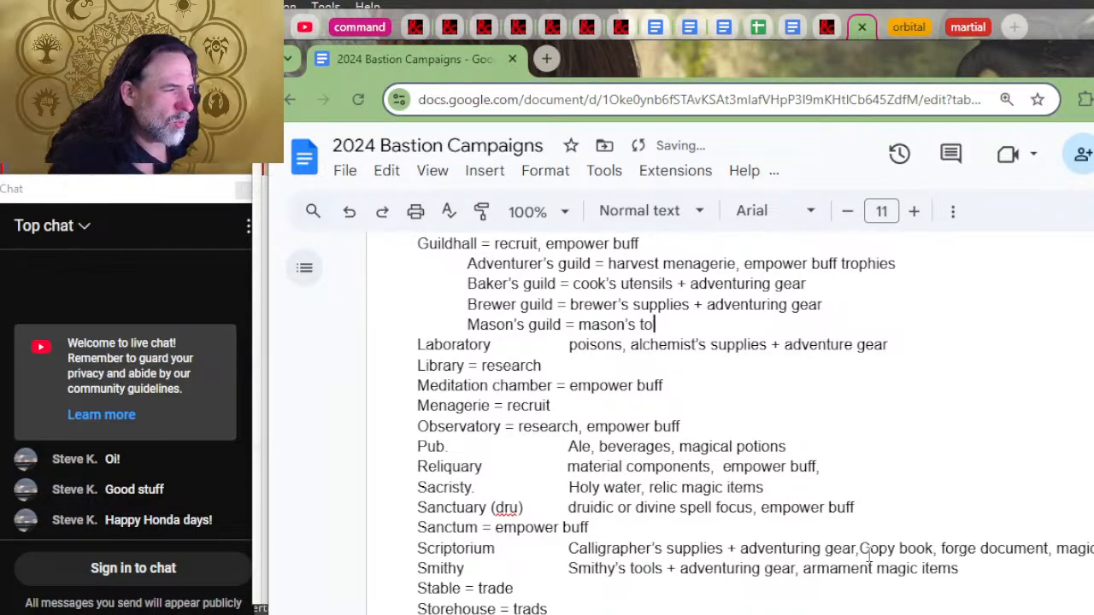
type("ols + ")
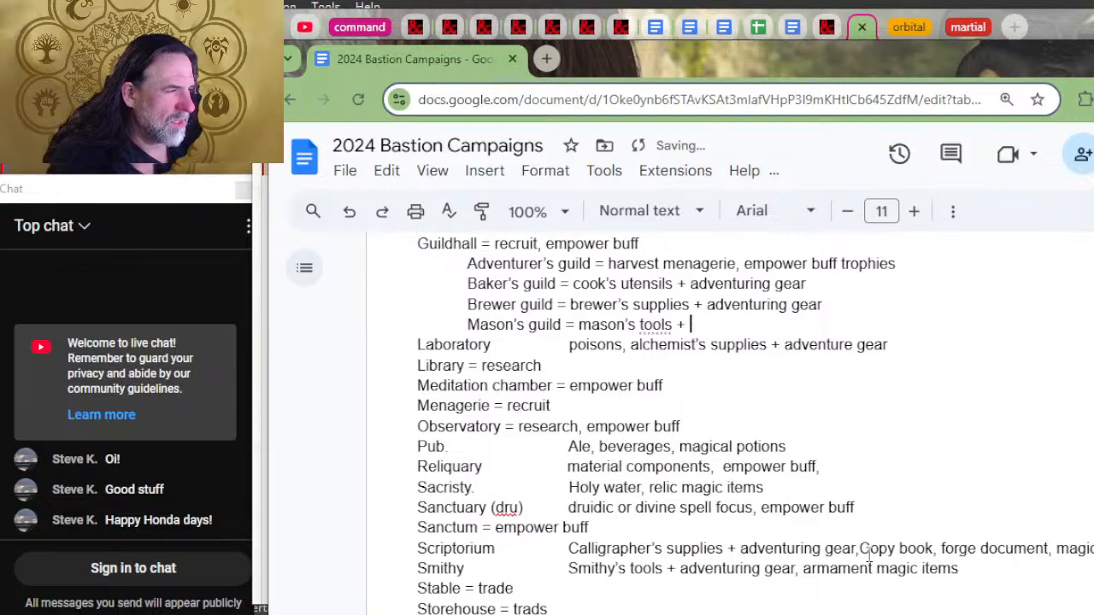
type("adventuring")
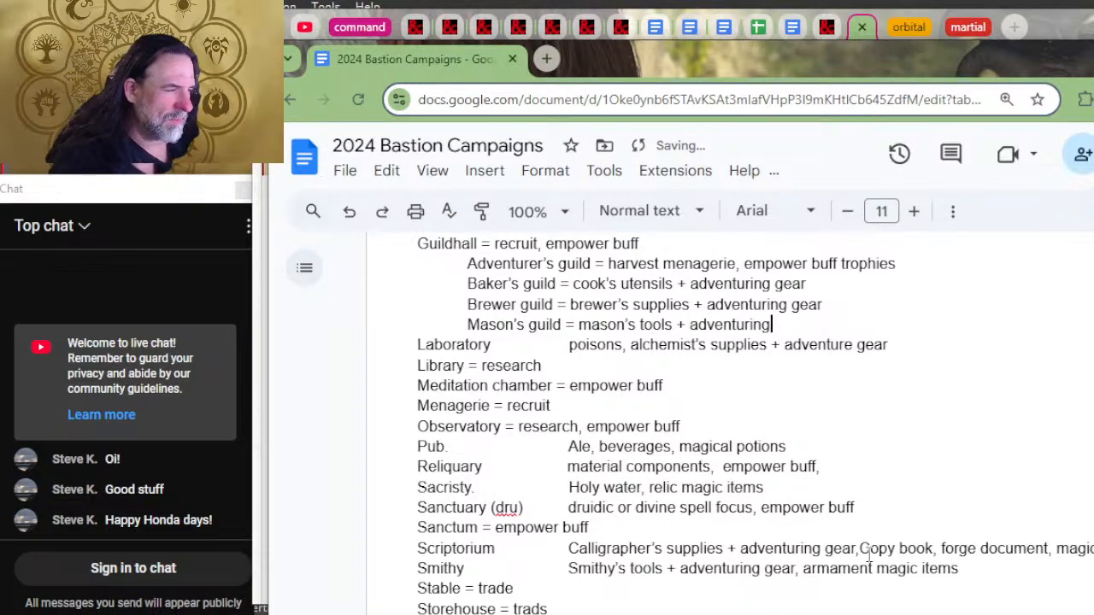
Step: Extend the Mason's guild entry with "+ adventuring" and delete the word "adventuring" again, keeping the plus sign
key("BackSpace")
key("BackSpace")
key("BackSpace")
key("BackSpace")
key("BackSpace")
key("BackSpace")
key("BackSpace")
key("BackSpace")
key("BackSpace")
key("BackSpace")
key("BackSpace")
key("BackSpace")
key("BackSpace")
key("BackSpace")
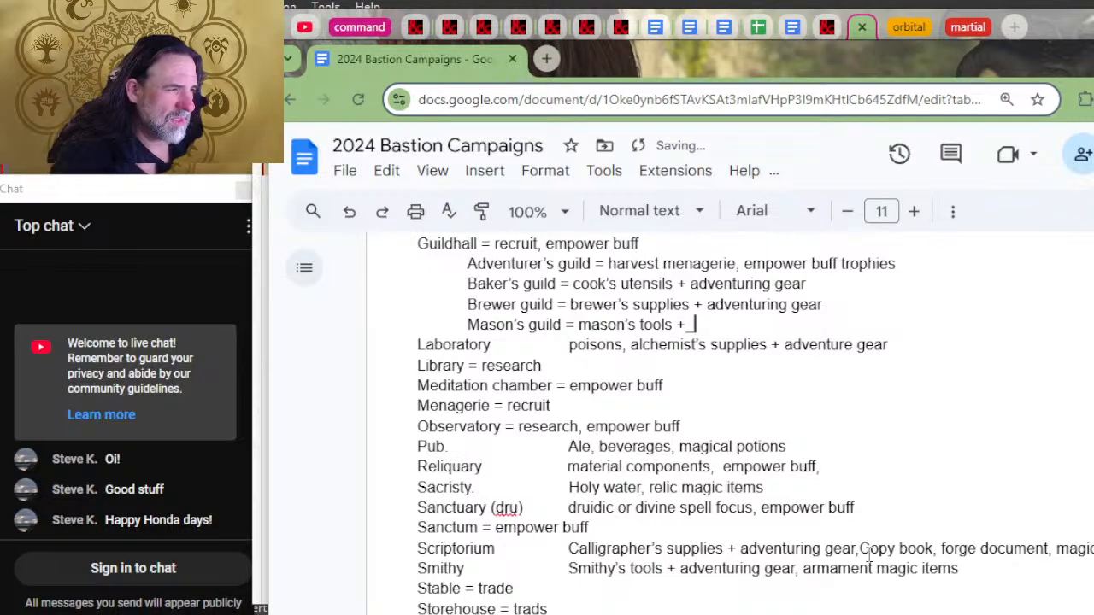
Step: Check the Brewers' Guild assignment on D&D Beyond and append "= ale" to the Brewer guild entry
key("alt+Tab")
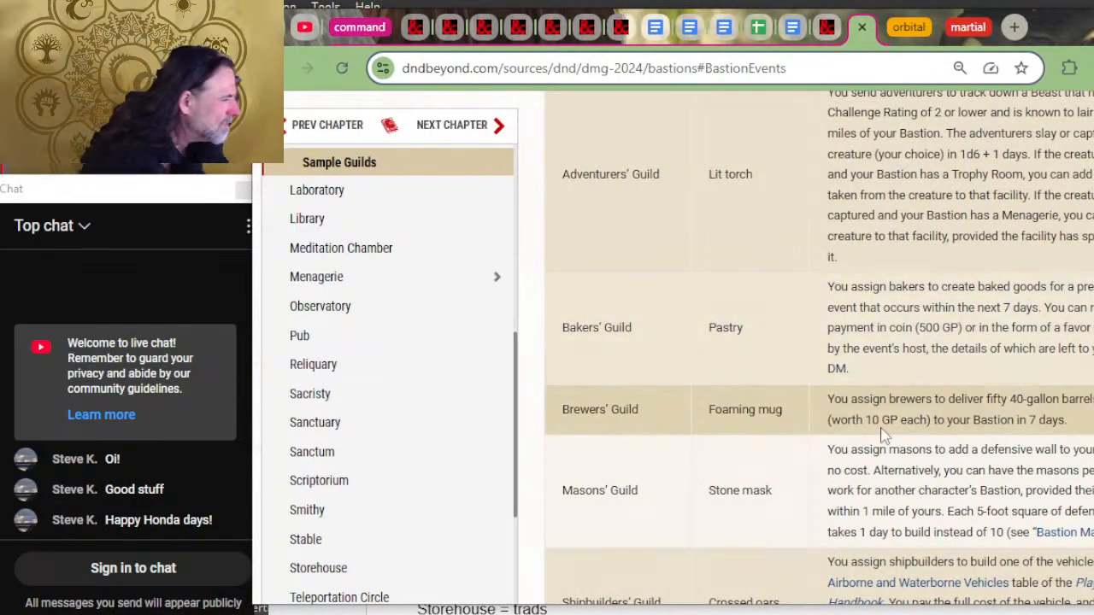
key("alt+Tab")
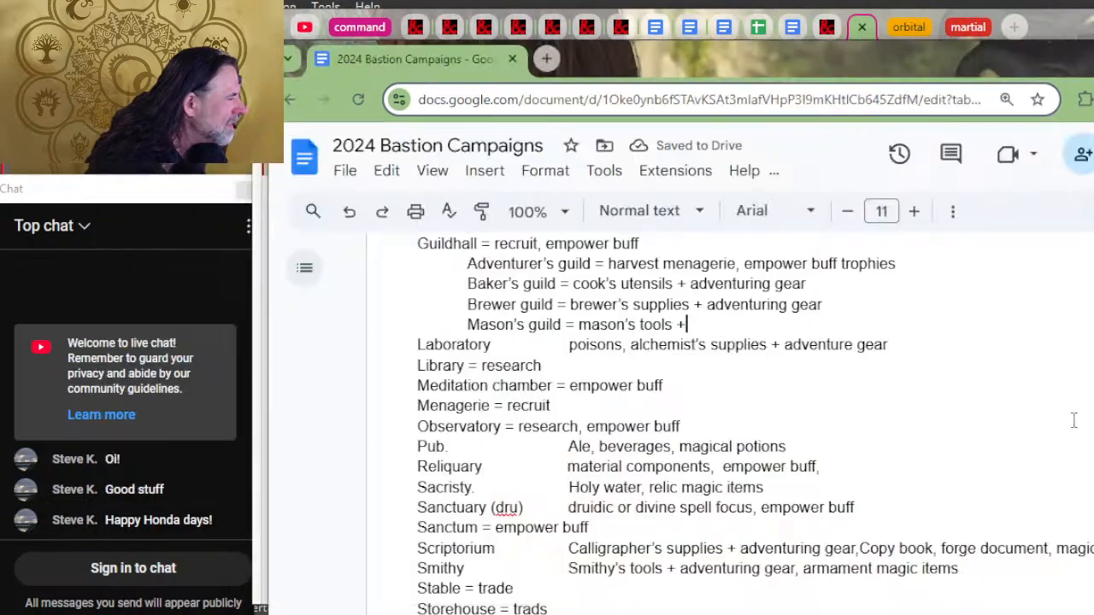
key("alt+Tab")
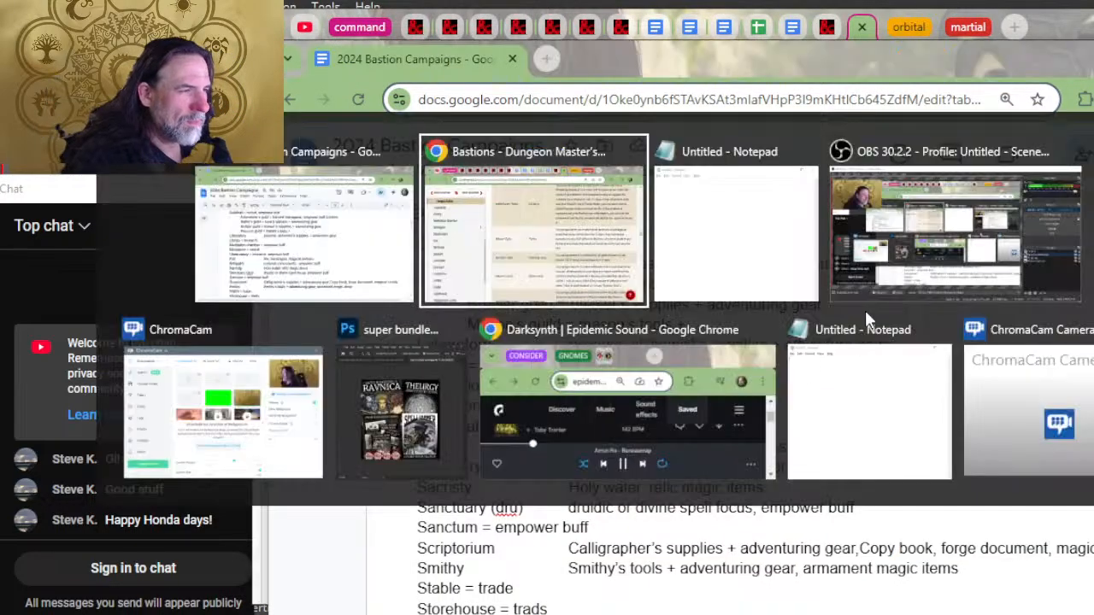
key("alt+Tab")
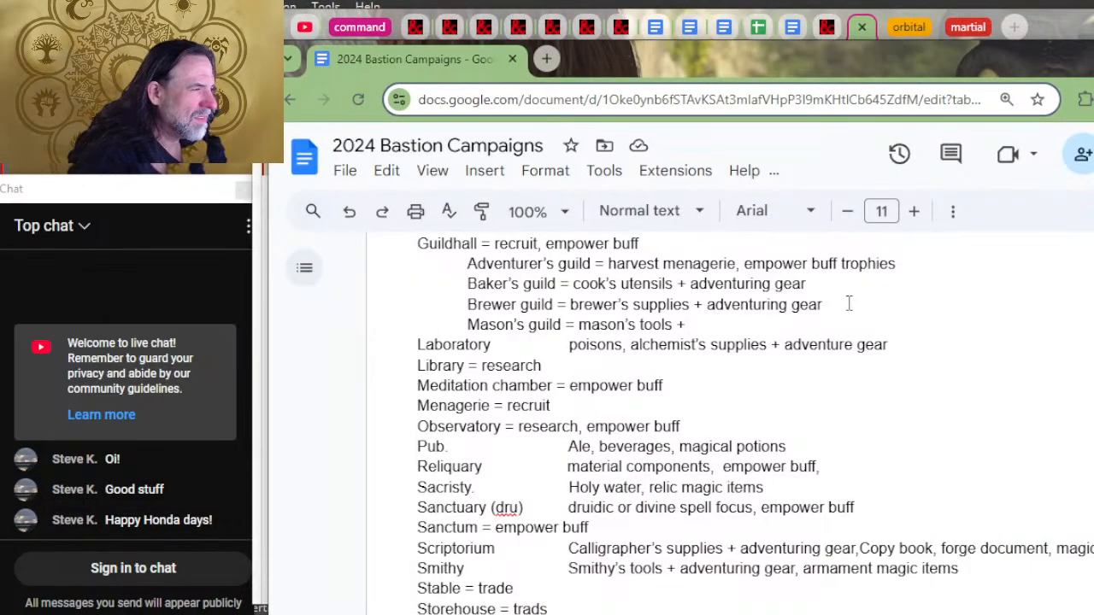
type("= ale")
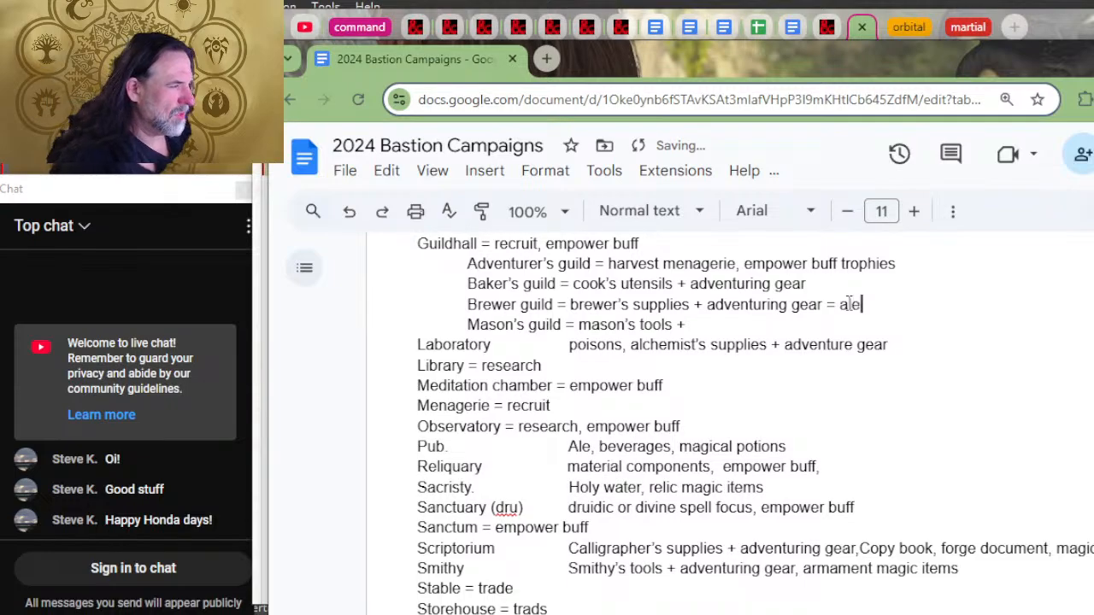
type(" and")
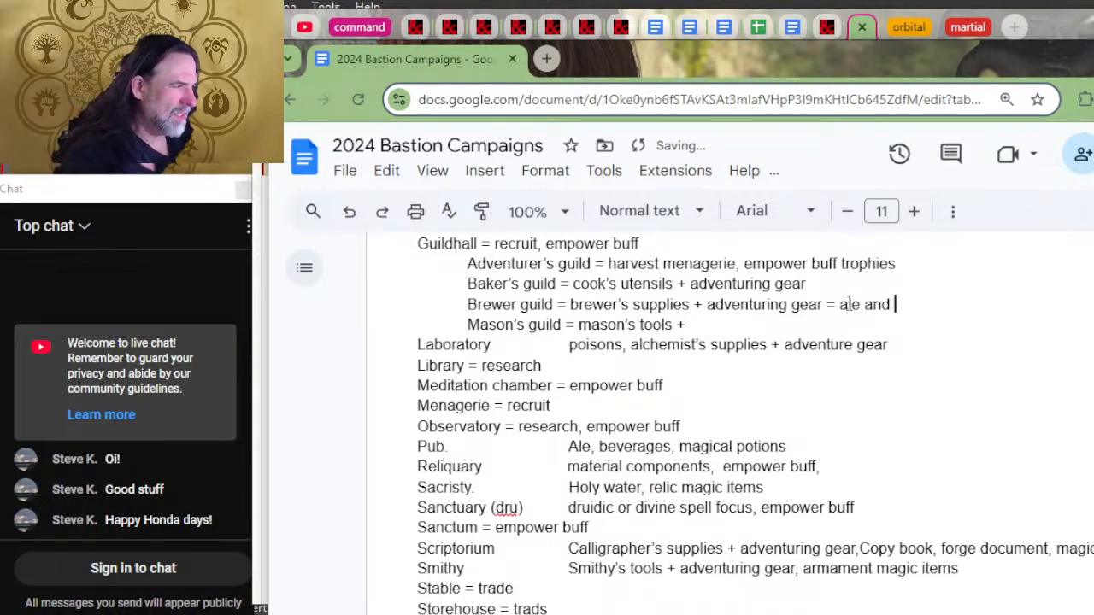
key("BackSpace")
key("BackSpace")
key("BackSpace")
key("BackSpace")
key("BackSpace")
Step: Recheck the Sample Guilds table on D&D Beyond and add ", beverage" after "ale" in the Brewer guild entry
key("alt+Tab")
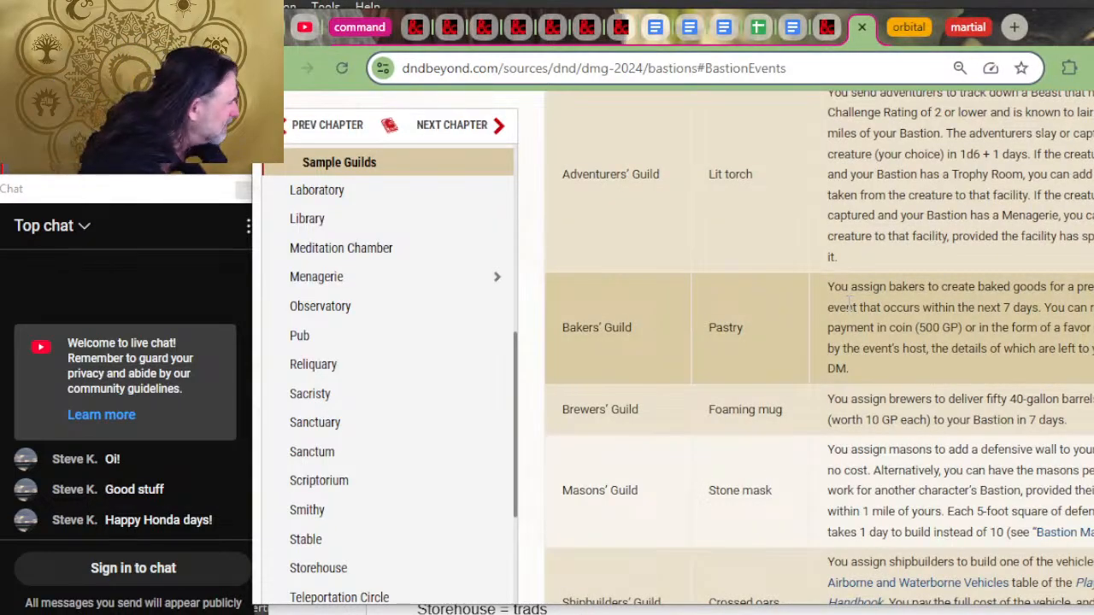
key("alt+Tab")
type(", beveratge")
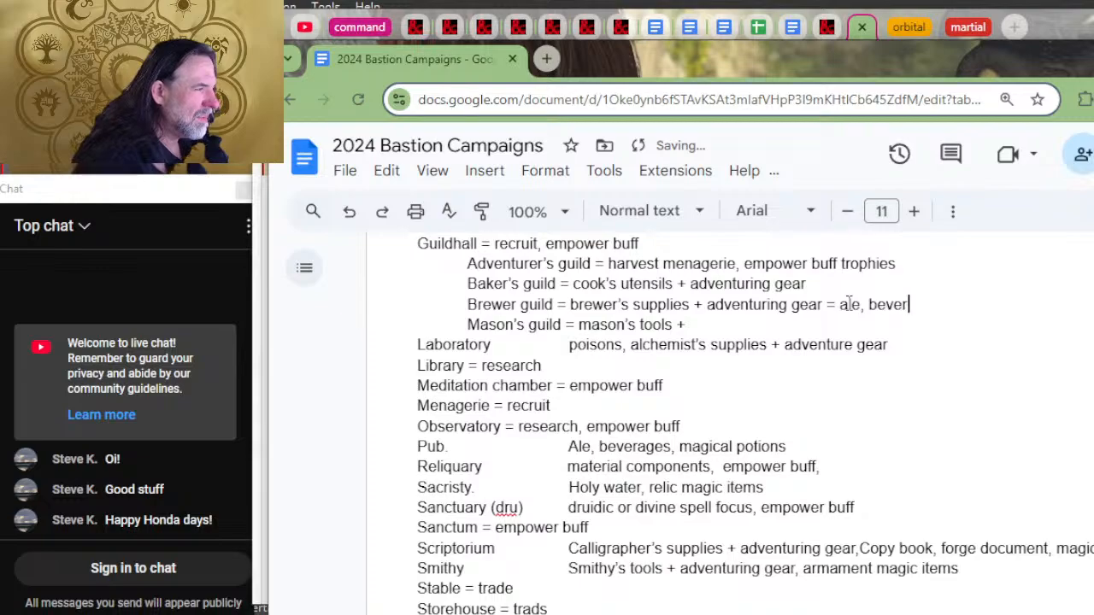
key("BackSpace")
key("BackSpace")
Step: Review the Bakers' Guild assignment on D&D Beyond and append "= foods?" to the Baker's guild entry
key("alt+Tab")
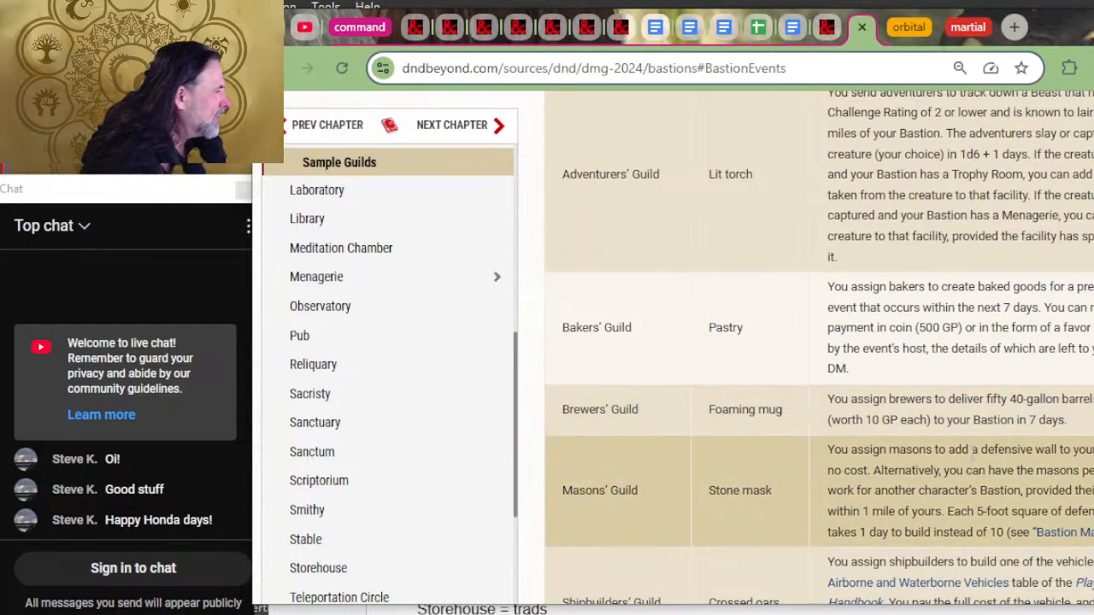
scroll(982, 380, "up", 2)
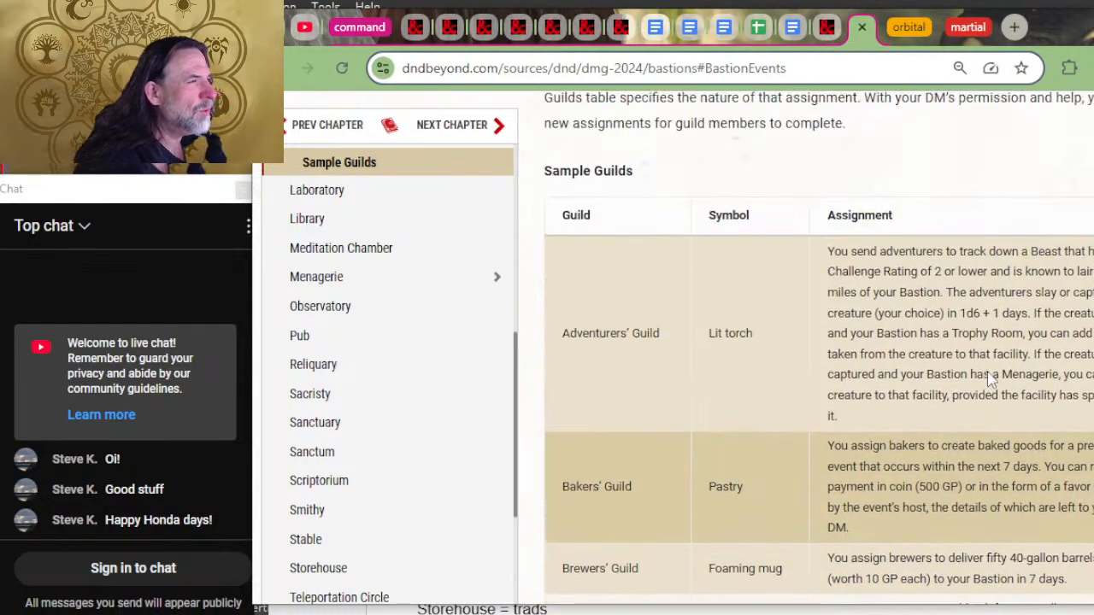
scroll(989, 373, "down", 4)
key("alt+Tab")
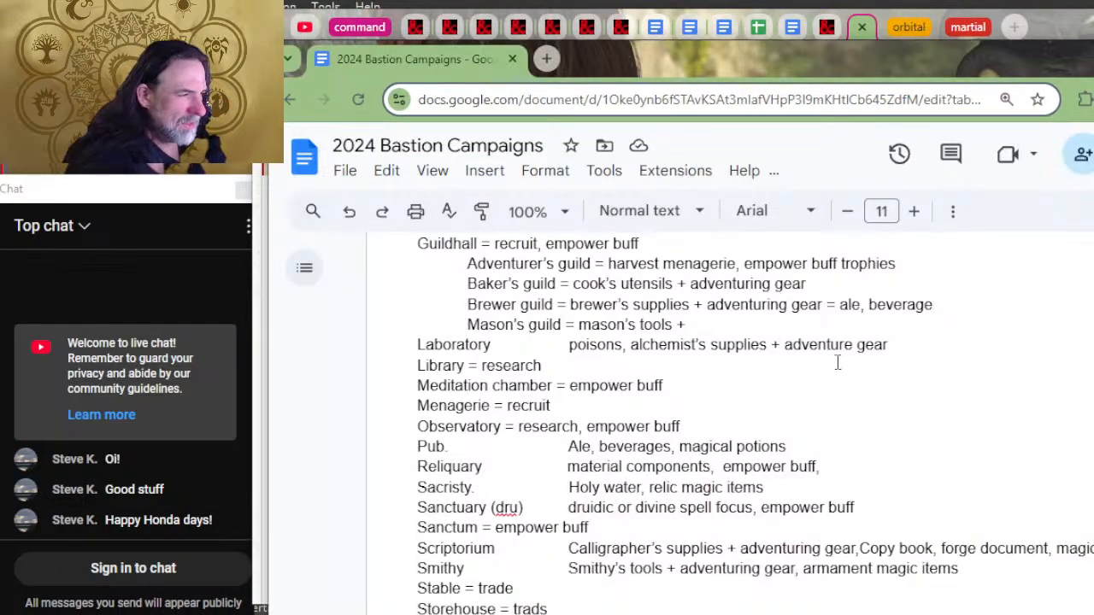
left_click(926, 281)
type("= FOOD")
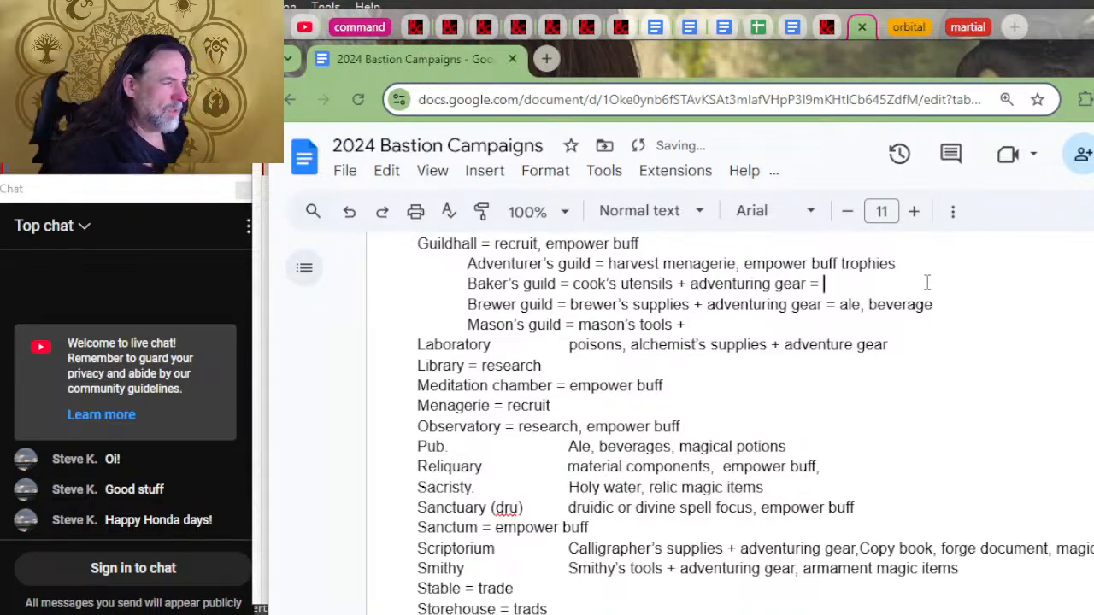
key("BackSpace")
key("BackSpace")
key("BackSpace")
key("BackSpace")
key("BackSpace")
key("BackSpace")
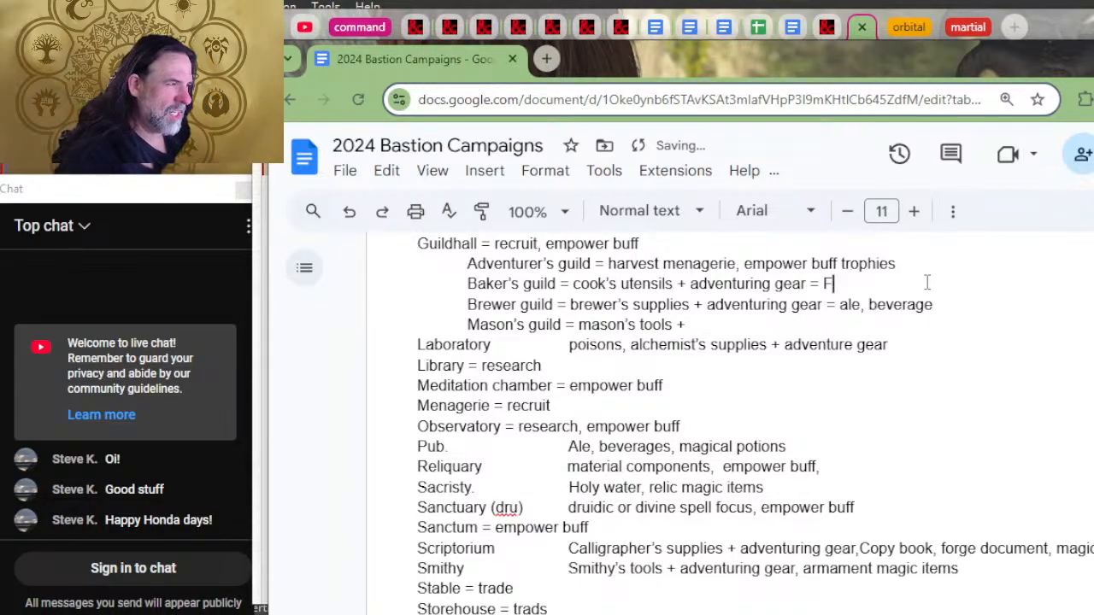
type("food")
key("BackSpace")
key("BackSpace")
key("BackSpace")
key("BackSpace")
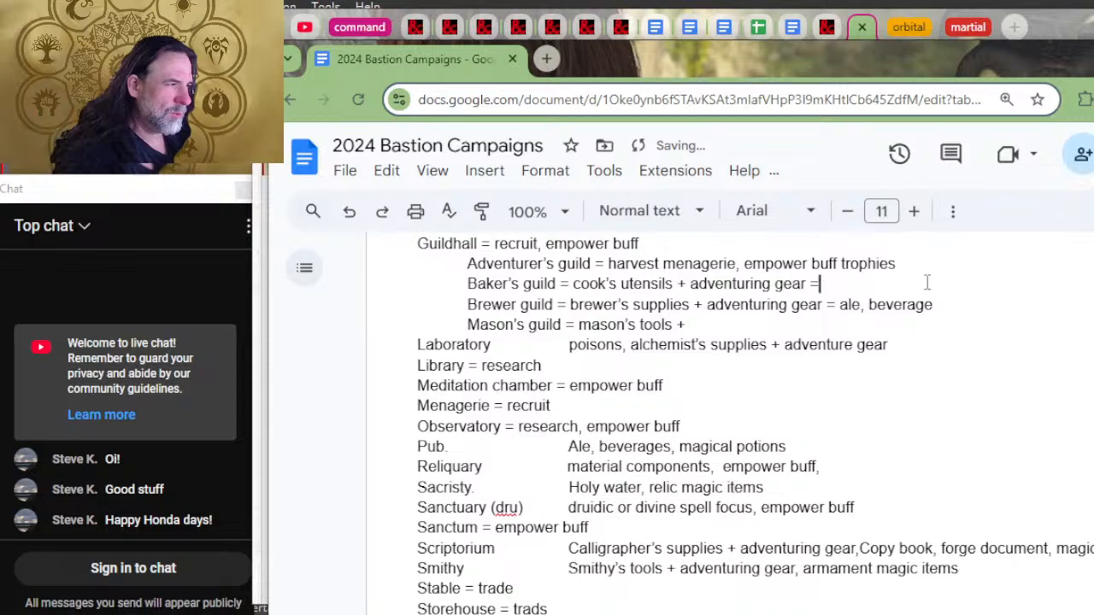
type("f")
key("BackSpace")
type("foods?")
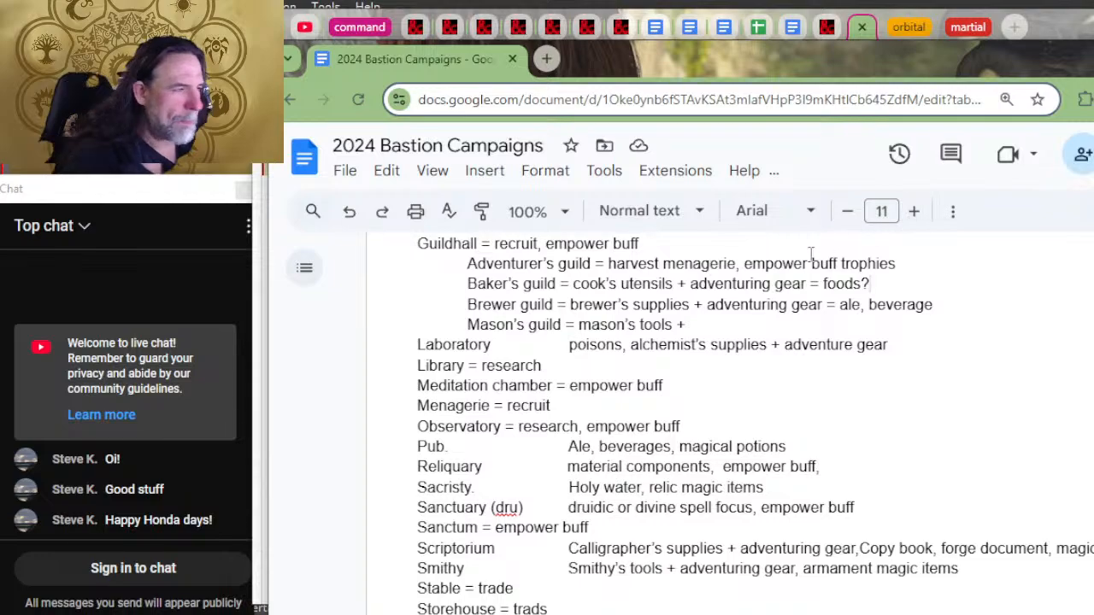
Step: Check the Masons' Guild assignment on D&D Beyond and complete the Mason's guild entry as "mason's tools + structures?"
key("alt+Tab")
key("alt+Tab")
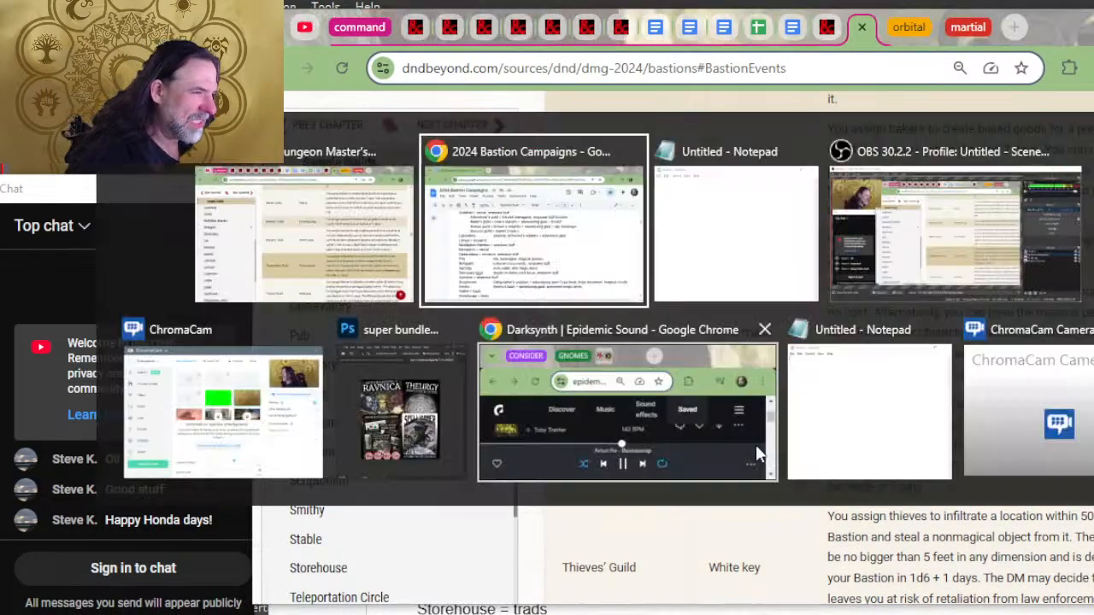
key("alt+Tab")
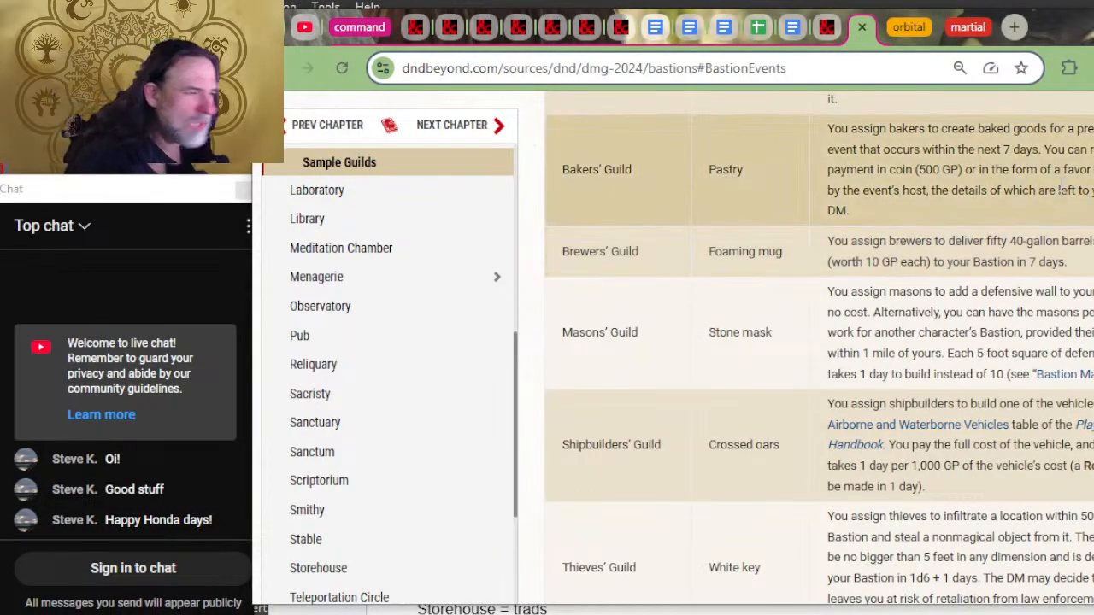
key("alt+Tab")
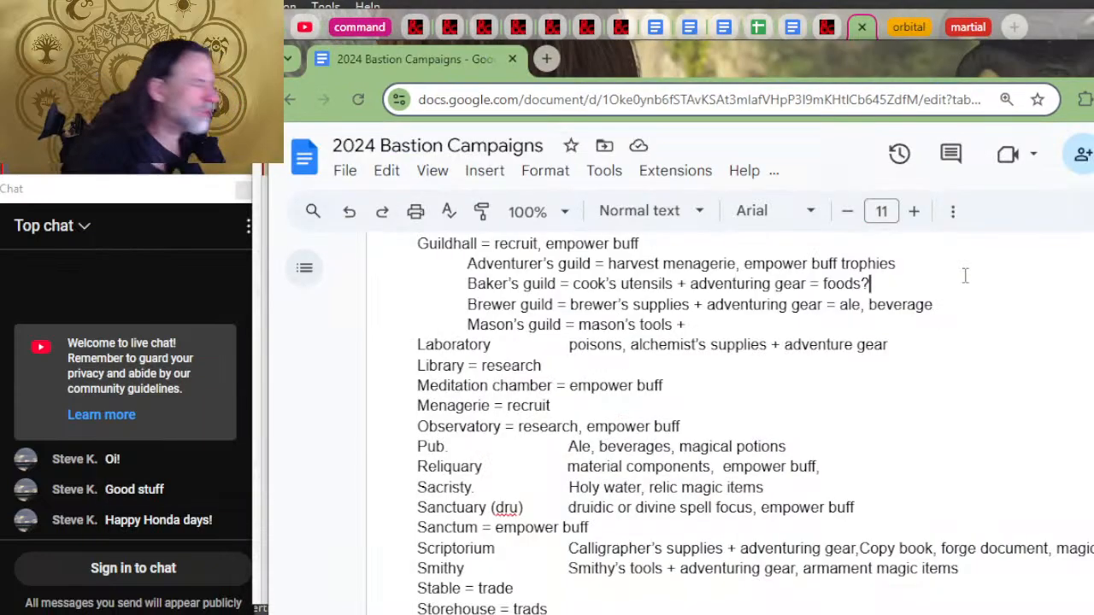
key("Down")
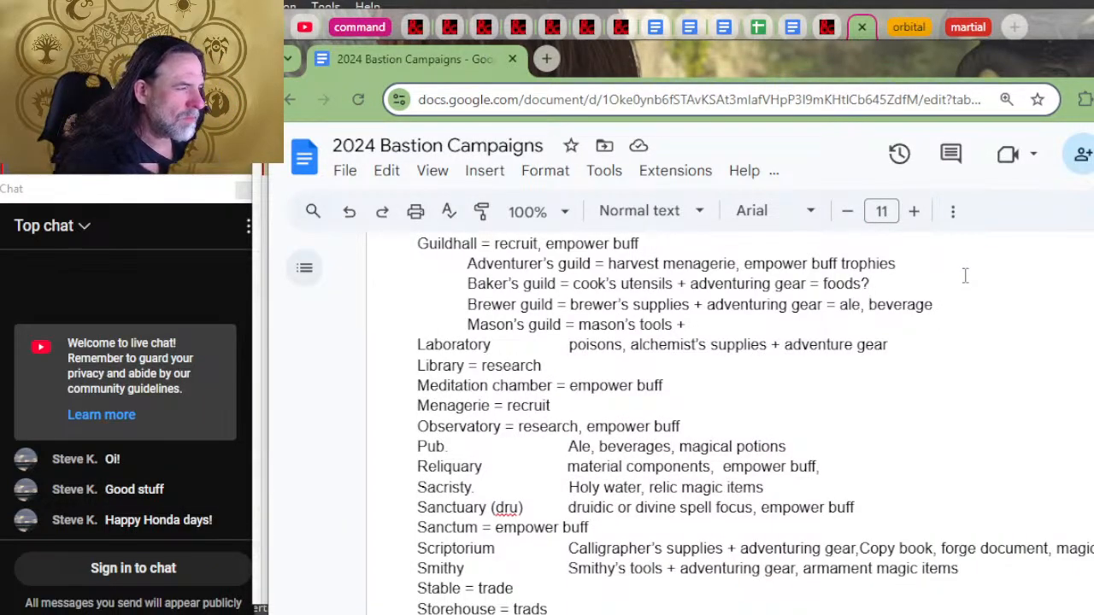
type("strucut")
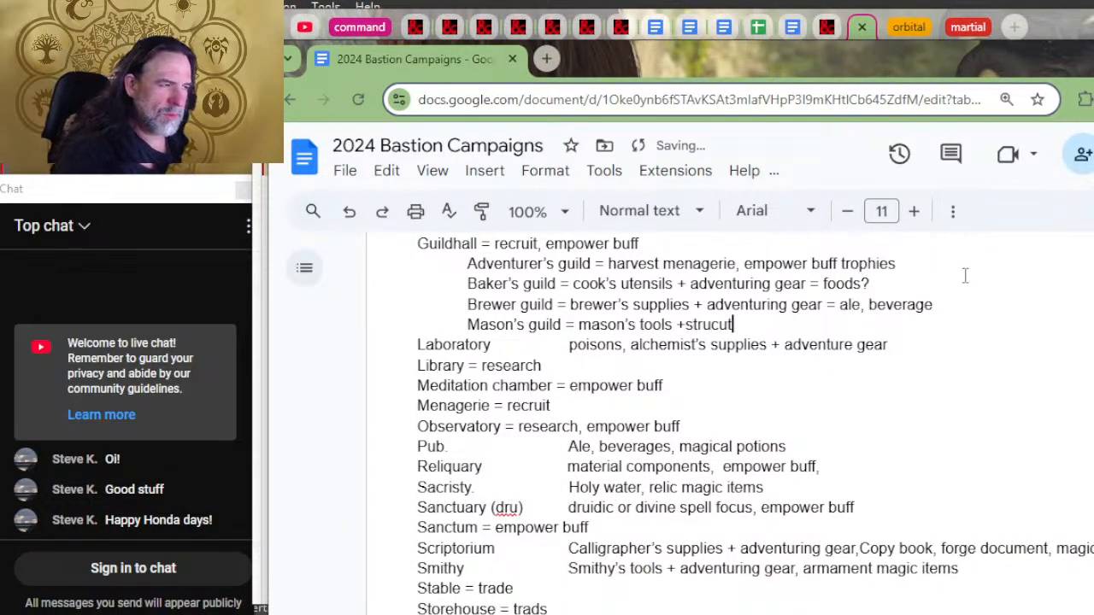
key("BackSpace")
key("BackSpace")
key("BackSpace")
key("BackSpace")
key("BackSpace")
key("BackSpace")
key("BackSpace")
key("BackSpace")
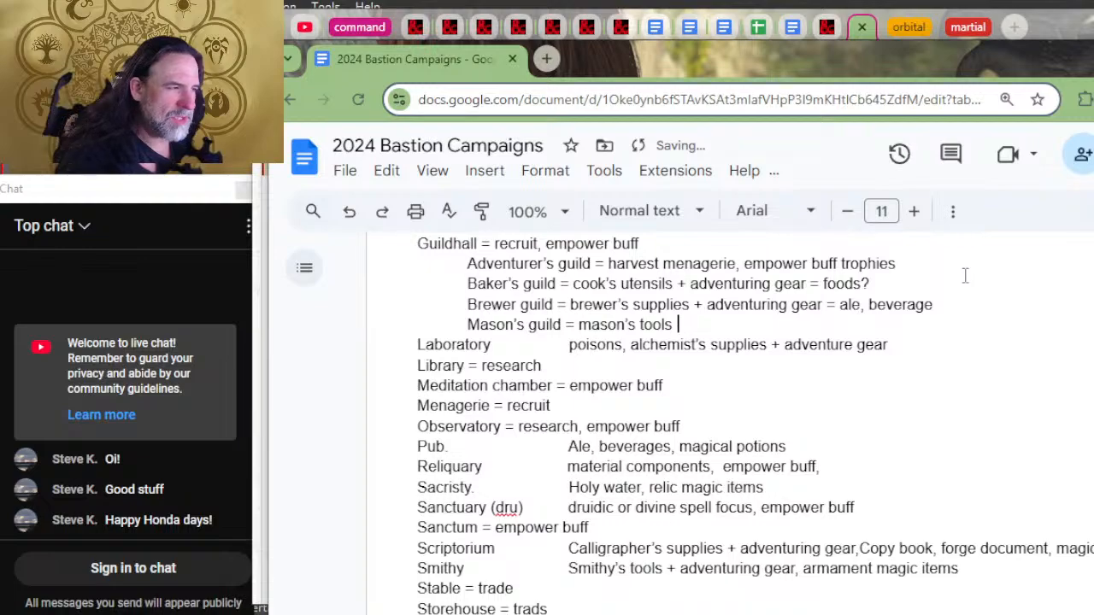
type("=")
key("BackSpace")
key("BackSpace")
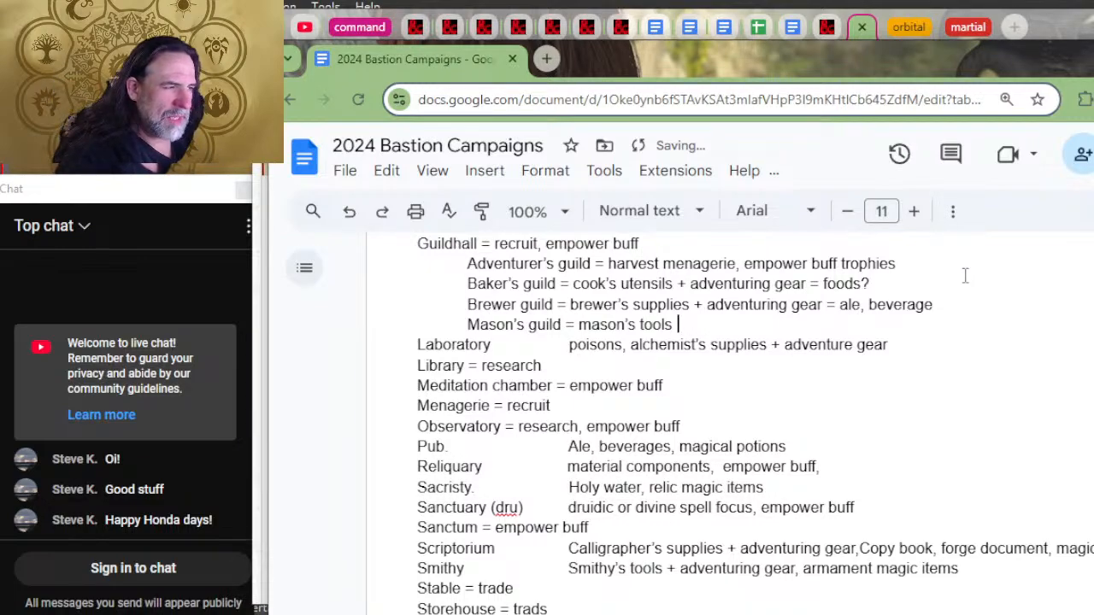
type("+ structures?")
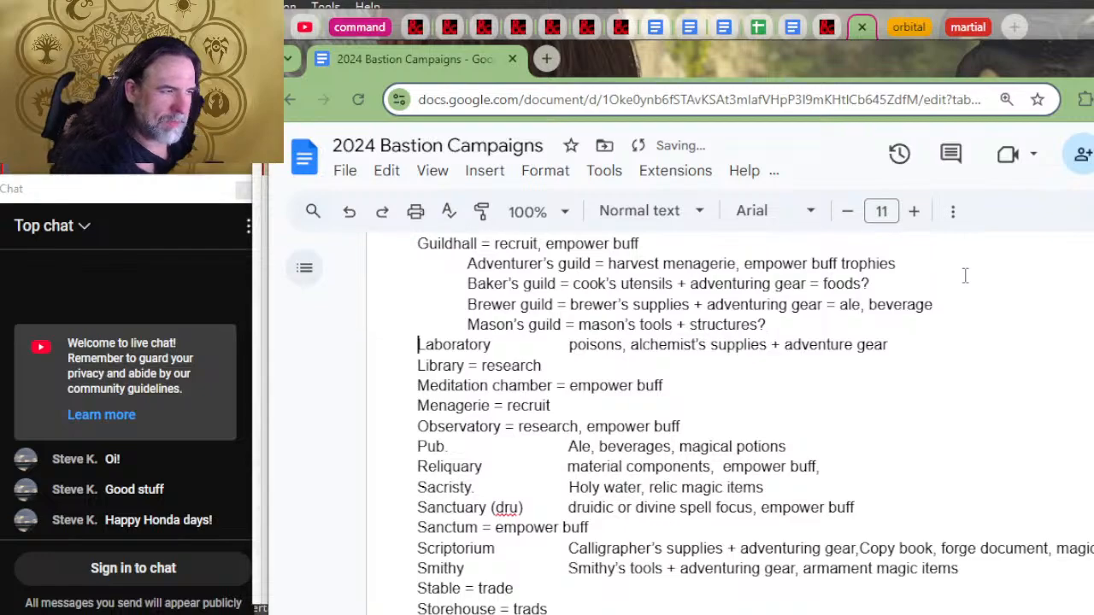
Step: Check the Sample Guilds table on D&D Beyond and add a "Shipbuilder's guild" line below the Mason's guild entry
key("Return")
key("alt+Tab")
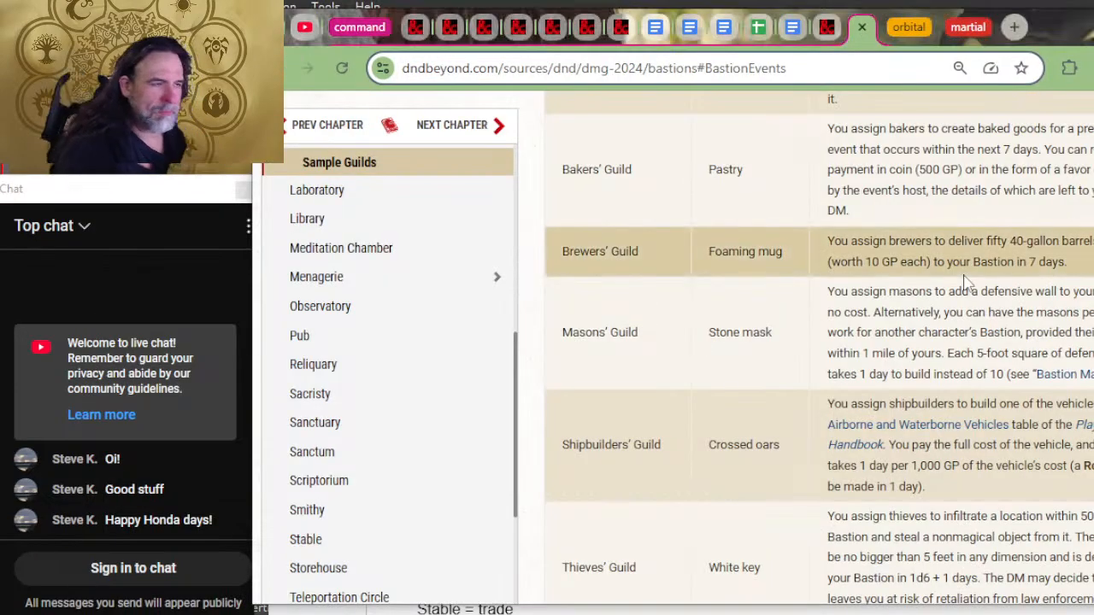
key("alt+Tab")
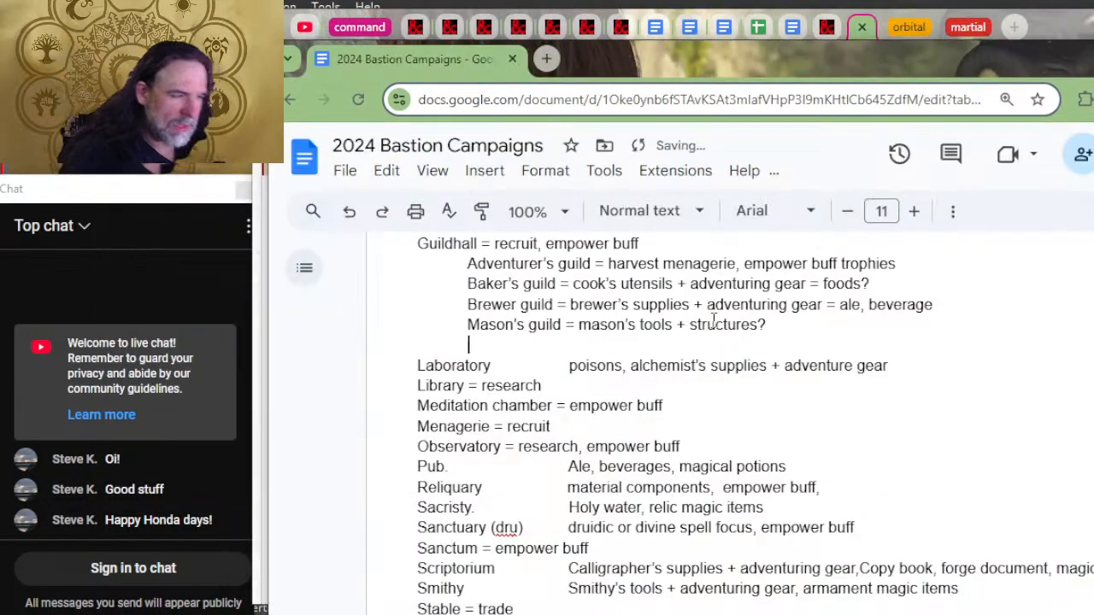
type("shipbuil")
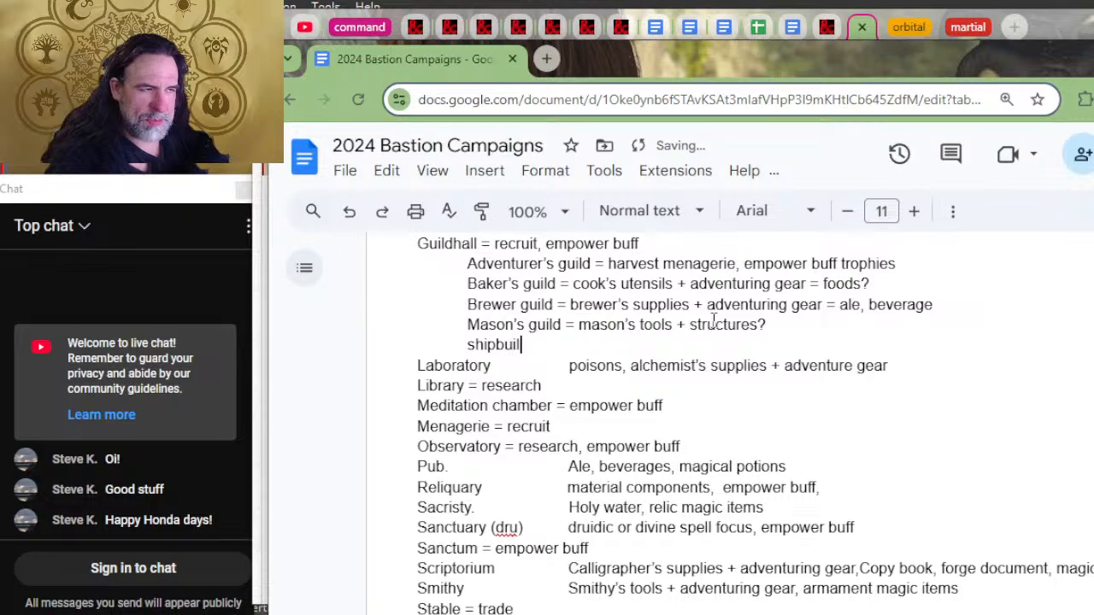
type("der's guild")
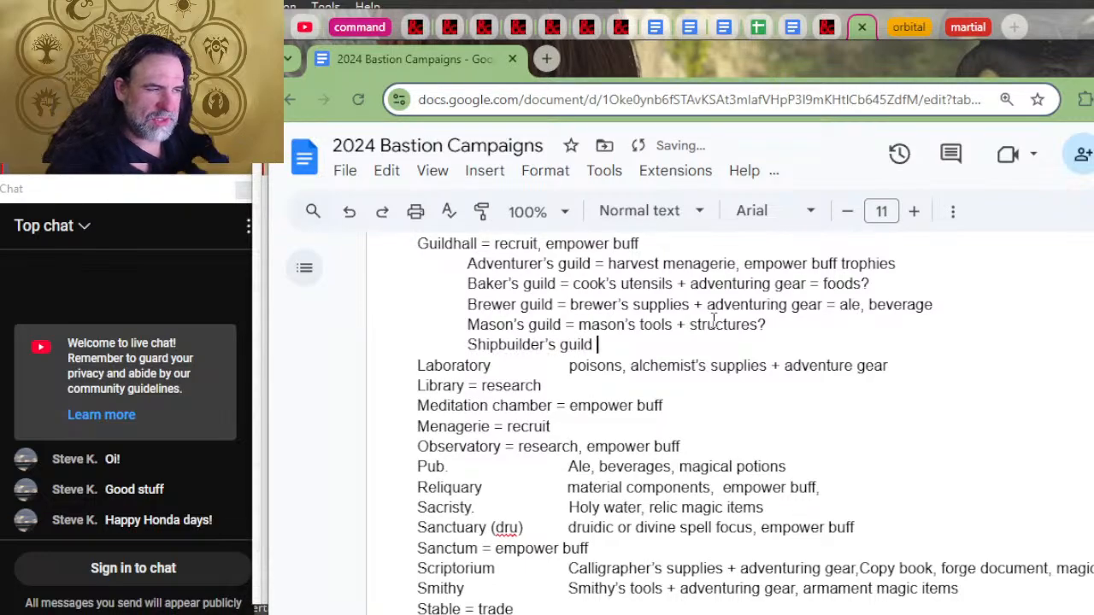
Step: Review the Shipbuilders' Guild assignment on D&D Beyond and add "=" after Shipbuilder's guild in the document
key("alt+Tab")
key("alt+Tab")
key("alt+Tab")
key("alt+Tab")
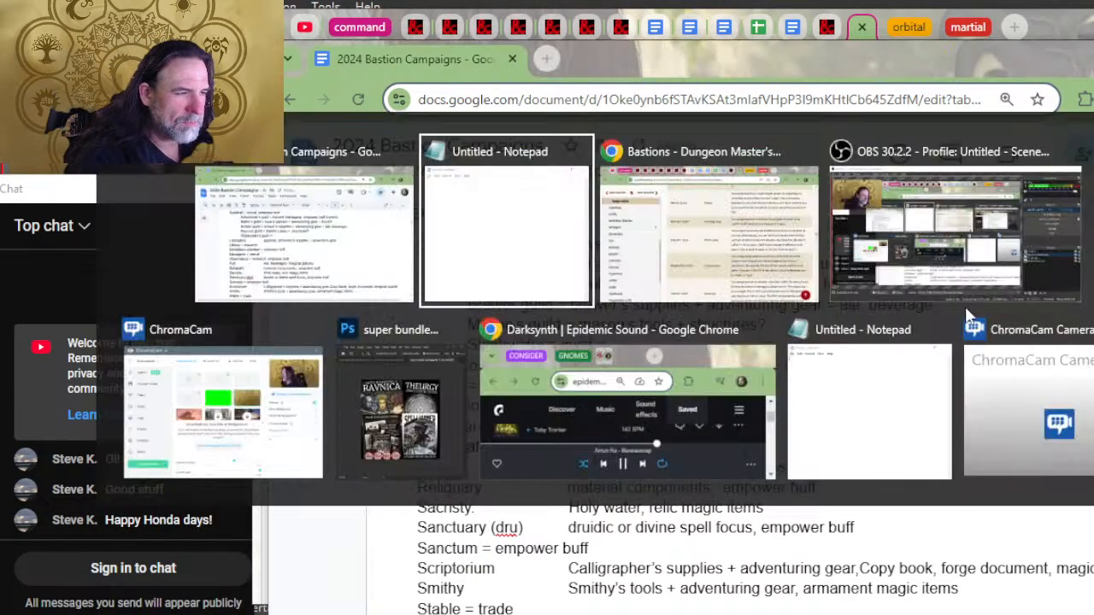
key("alt+Tab")
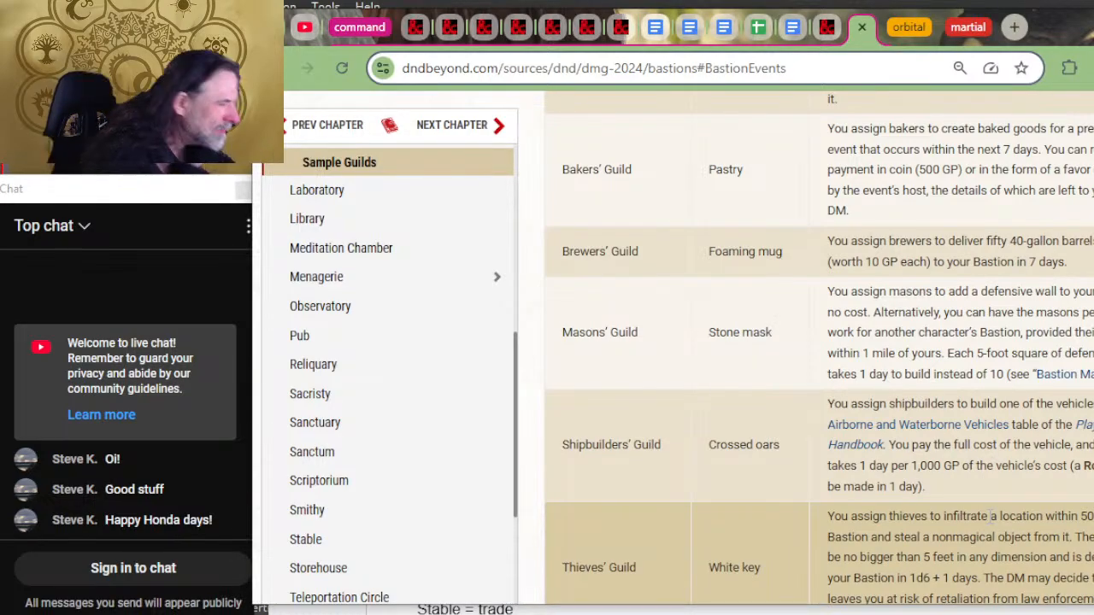
key("alt+Tab")
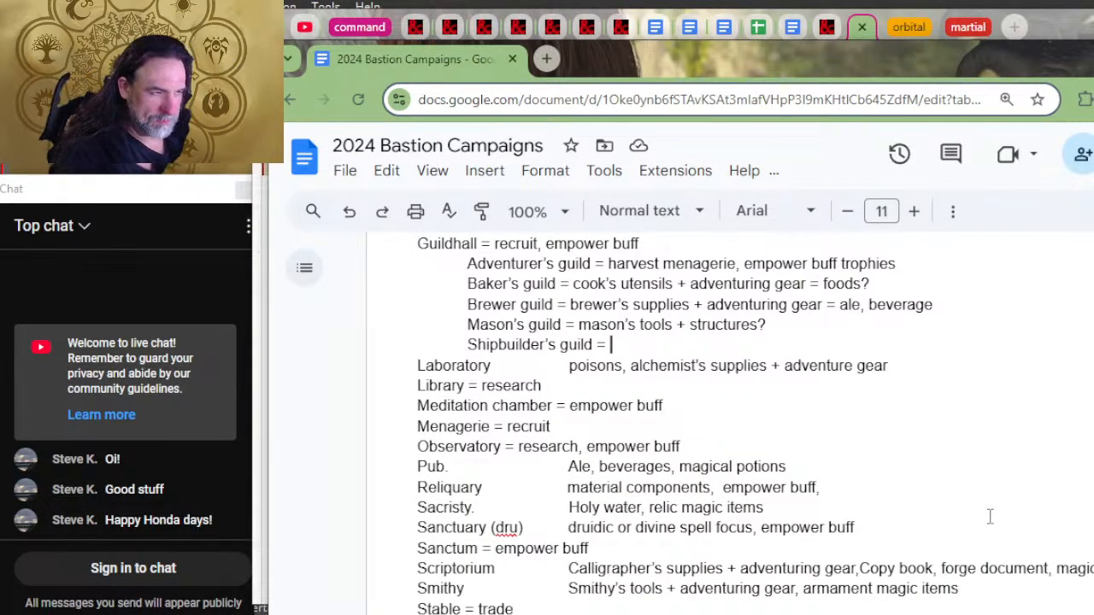
key("alt+Tab")
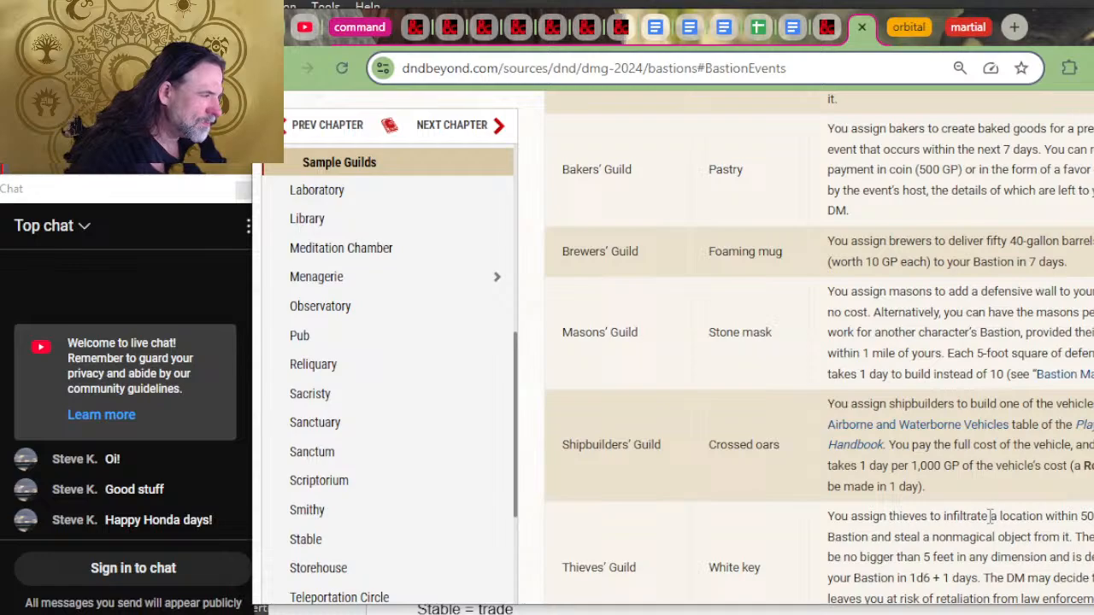
key("alt+Tab")
type("carpew")
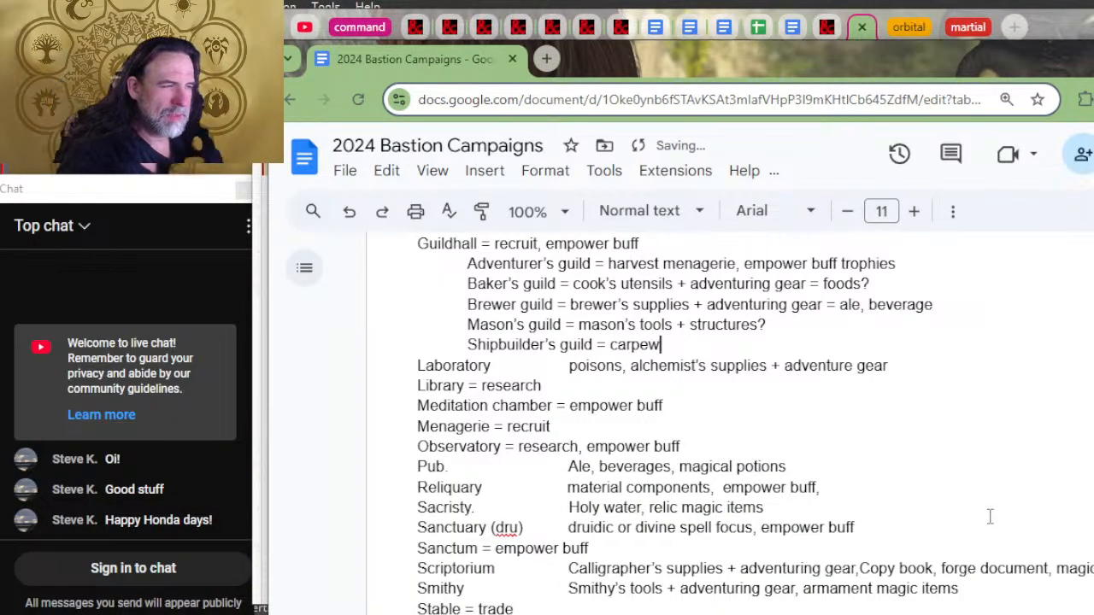
key("BackSpace")
key("BackSpace")
key("BackSpace")
key("BackSpace")
key("BackSpace")
key("BackSpace")
Step: Append "make sh, 1000 gold per day" to the Shipbuilder's guild entry
type("make ")
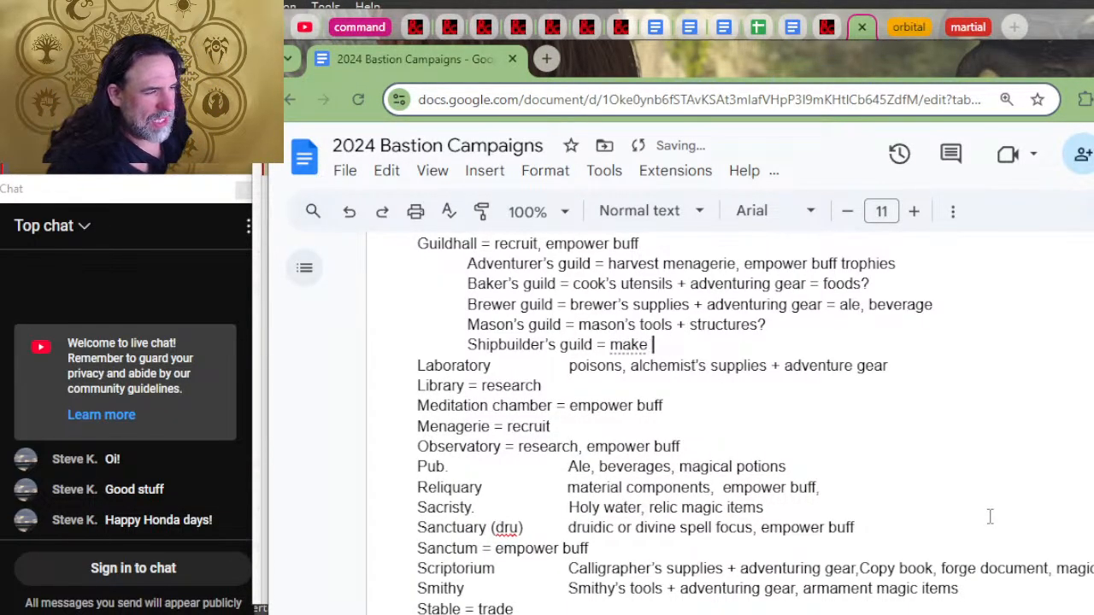
type("shjips")
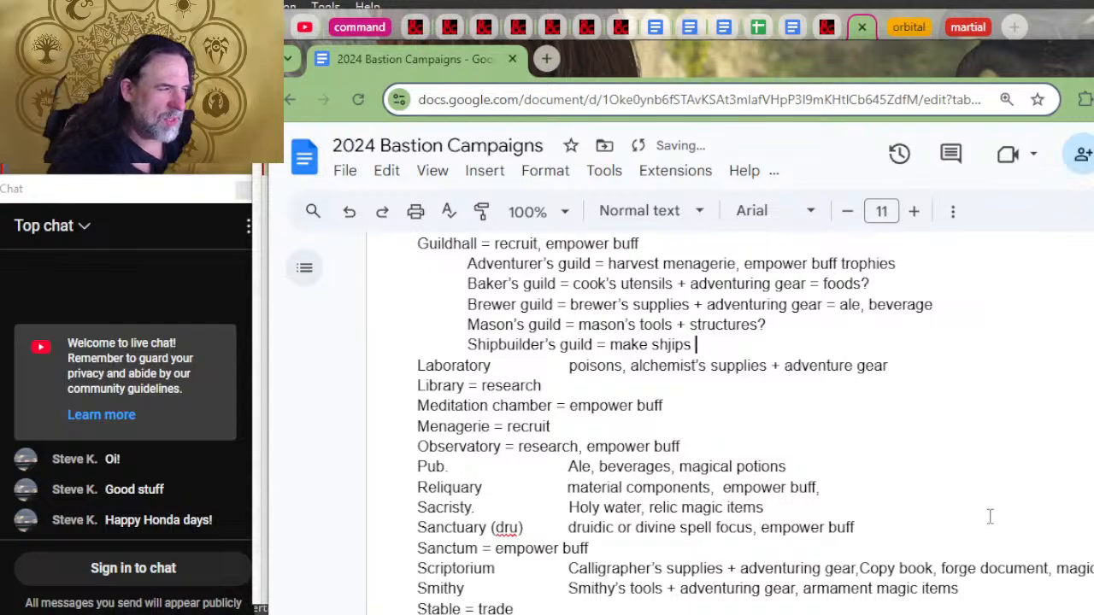
key("BackSpace")
key("BackSpace")
key("BackSpace")
key("BackSpace")
key("BackSpace")
type(", 100")
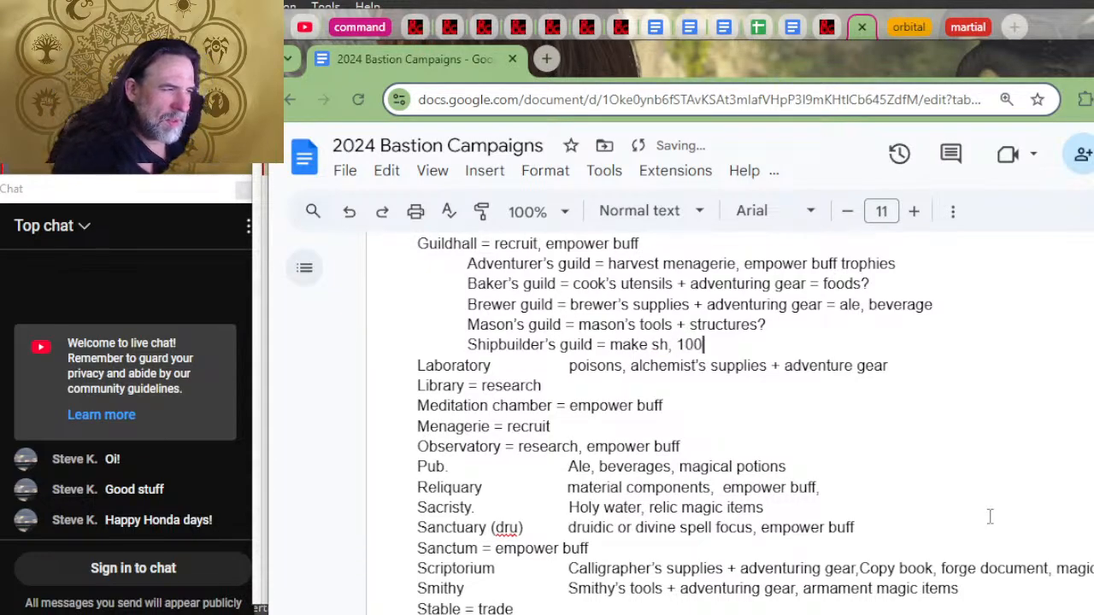
type("0 gold per")
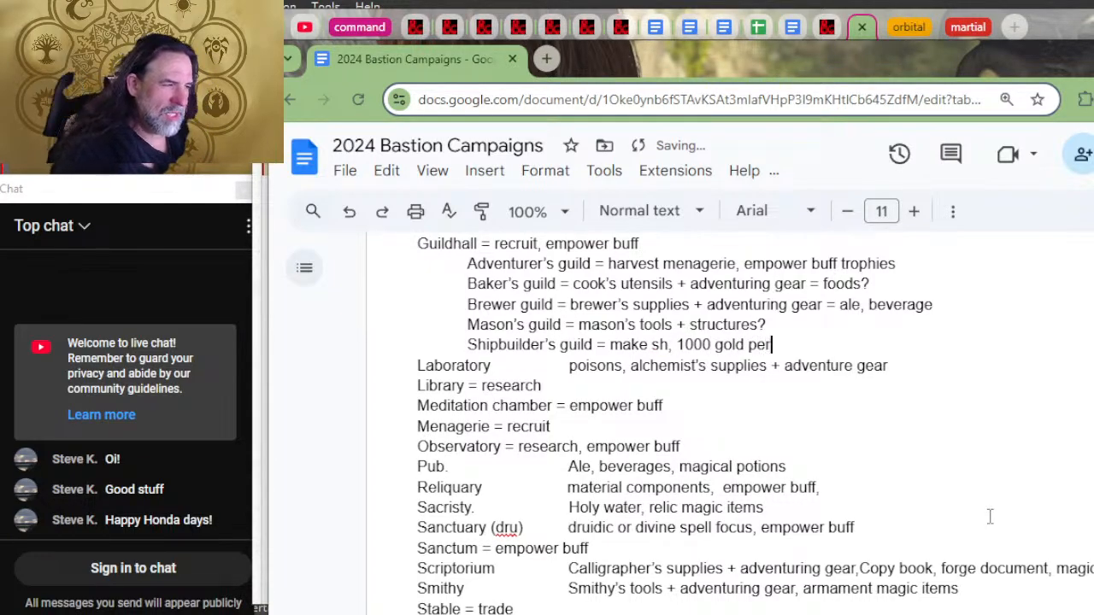
type(" day")
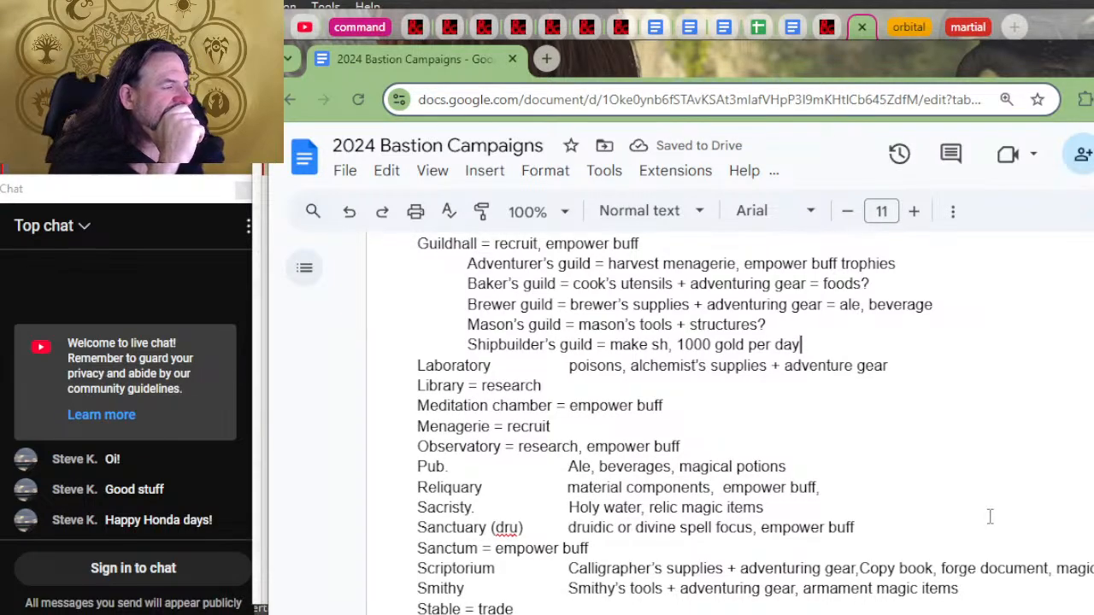
Step: Complete "sh" to read "ship" in the Shipbuilder's guild entry
key("Left")
key("Left")
key("Left")
key("Left")
key("Left")
key("Left")
key("Left")
key("Left")
key("Left")
key("Left")
key("Left")
key("Left")
key("Left")
key("Left")
key("Left")
key("Left")
key("Left")
key("Left")
key("Left")
key("Left")
key("Right")
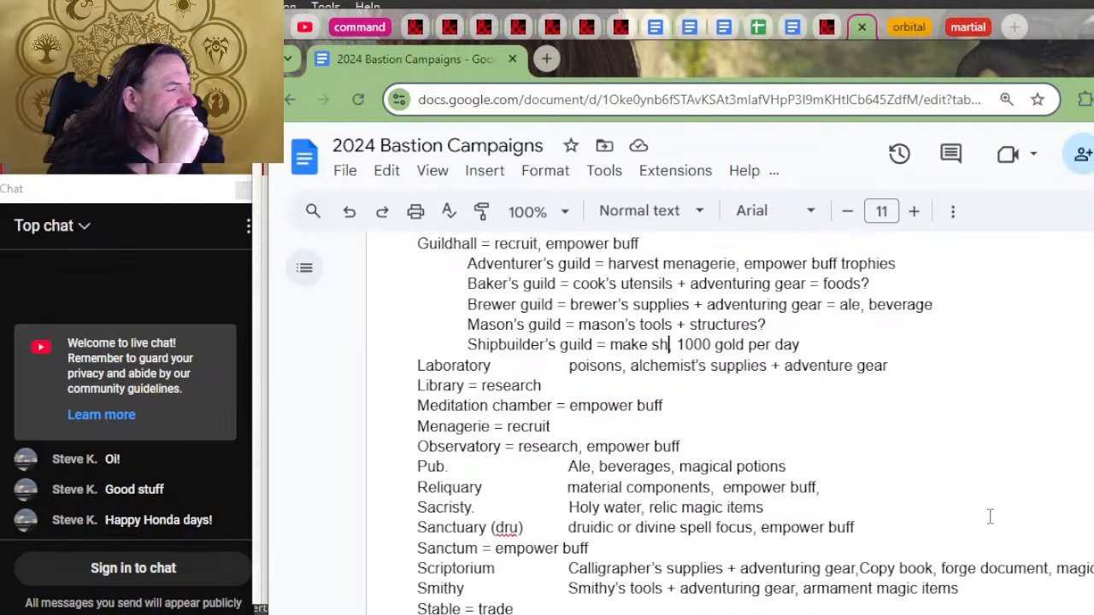
type("ip")
Step: Review the Guildhall's requirements and Guild Assignment rules on D&D Beyond
key("alt+Tab")
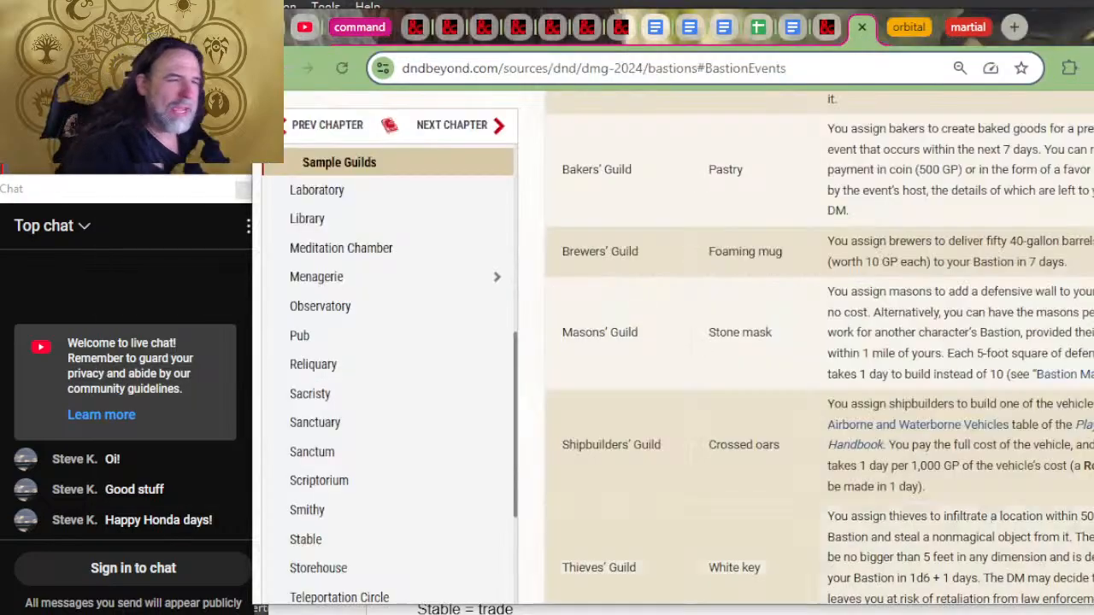
scroll(969, 355, "up", 4)
scroll(678, 325, "up", 5)
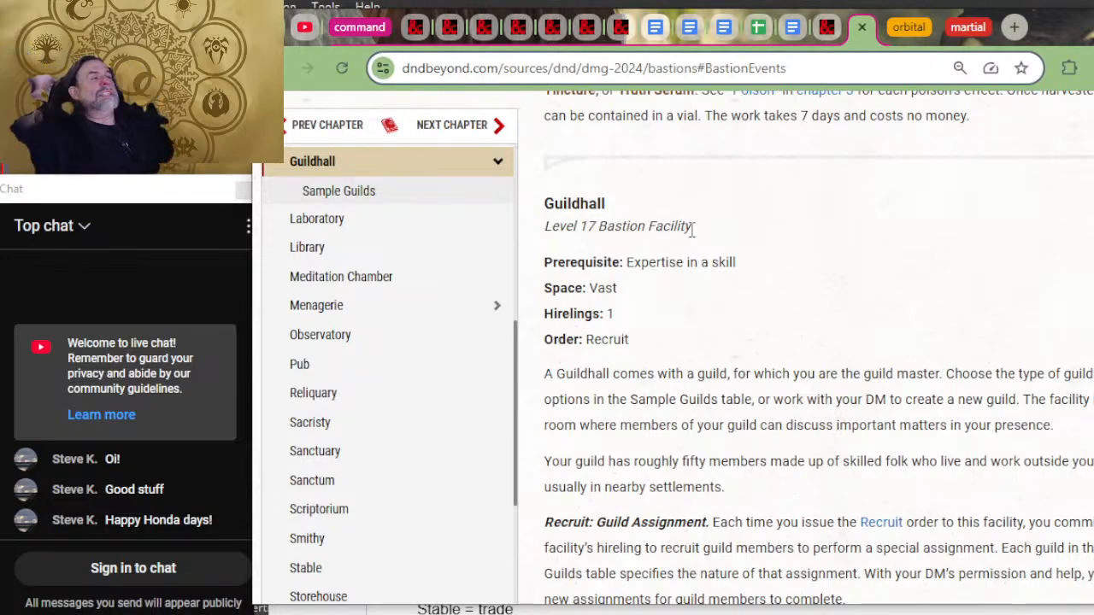
key("alt+Tab")
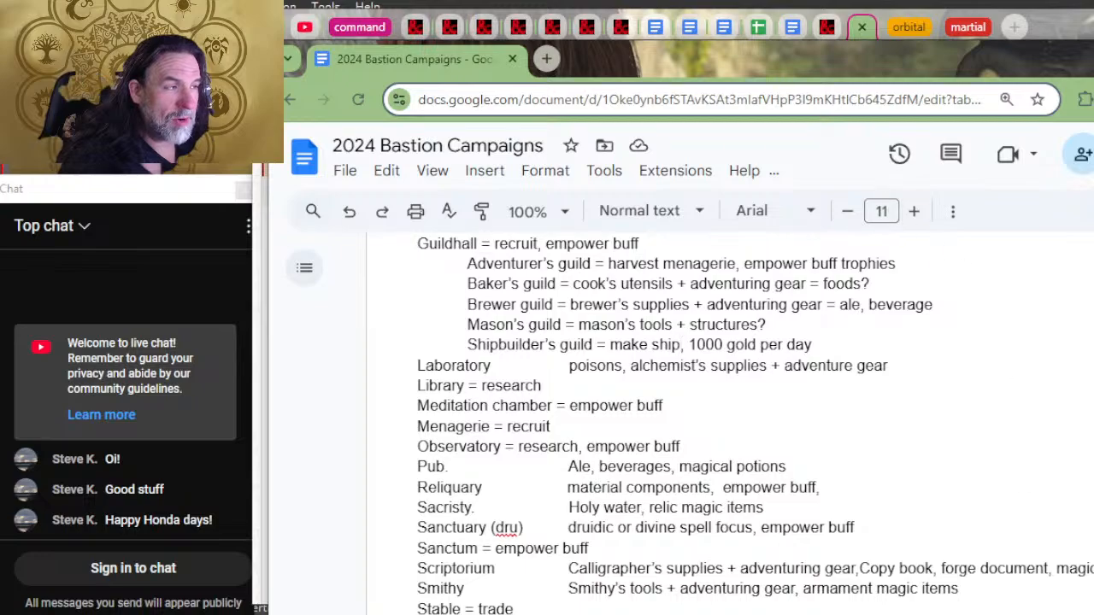
Step: Append "(half time to create specific items as below)" after "empower buff" on the Guildhall line
type(",")
scroll(707, 248, "up", 2)
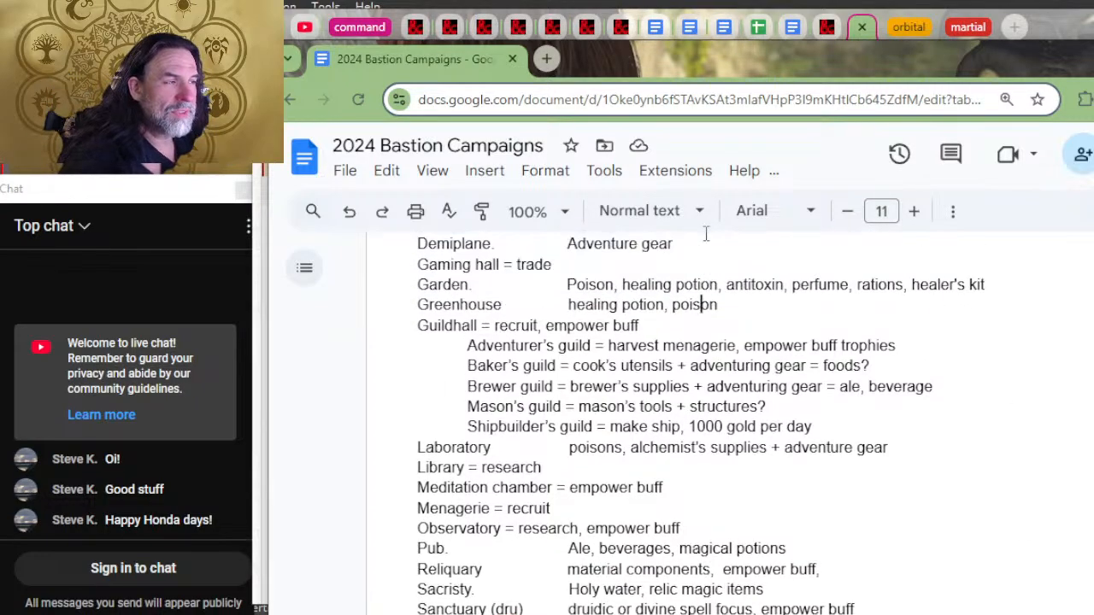
left_click(722, 322)
type("(")
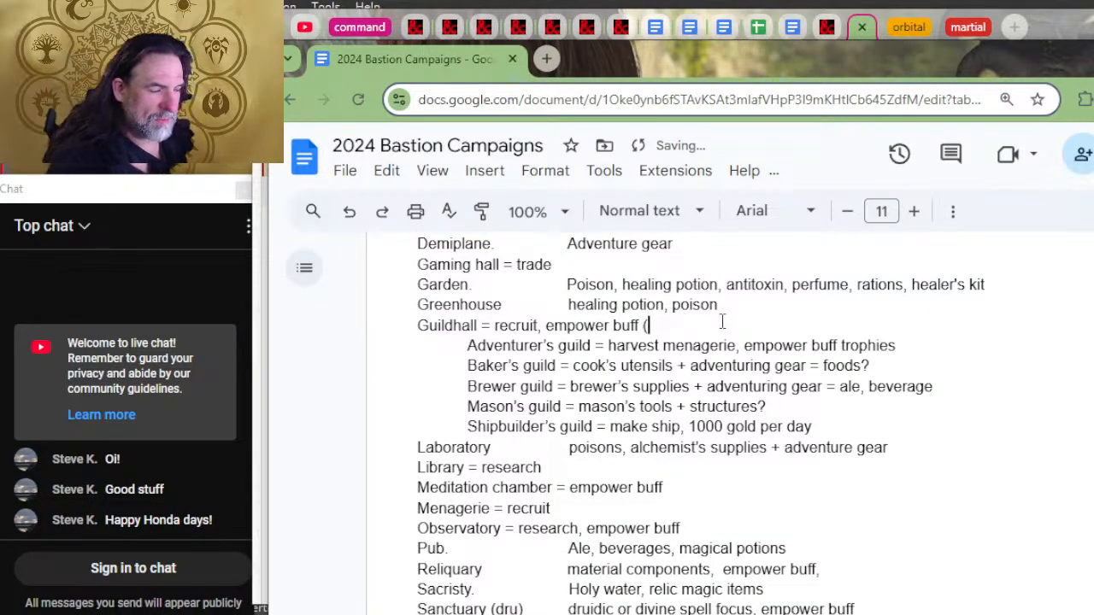
type("half time ")
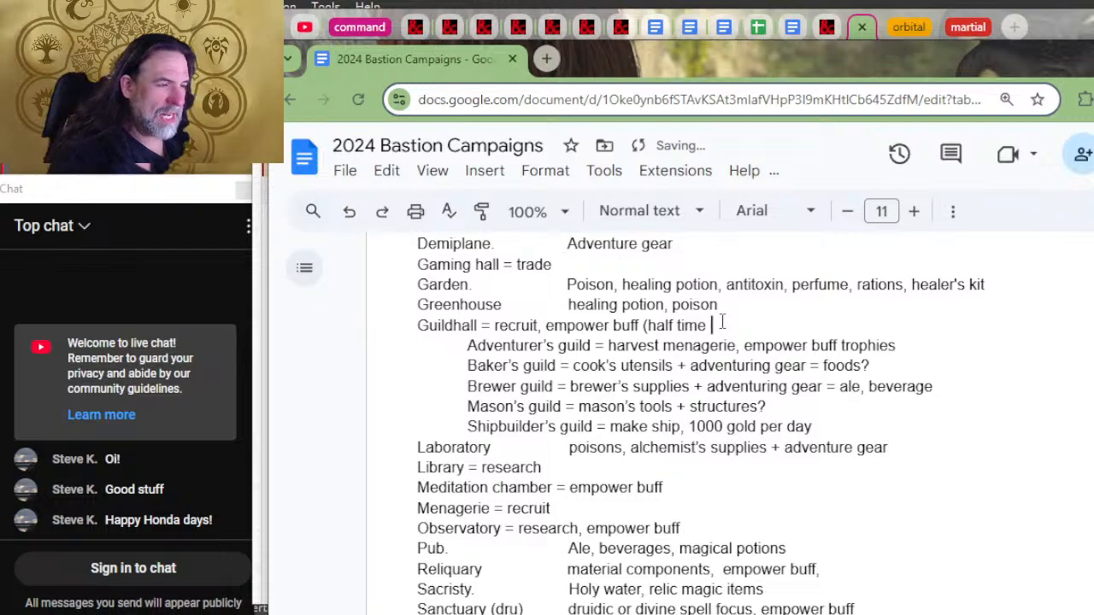
type("to create")
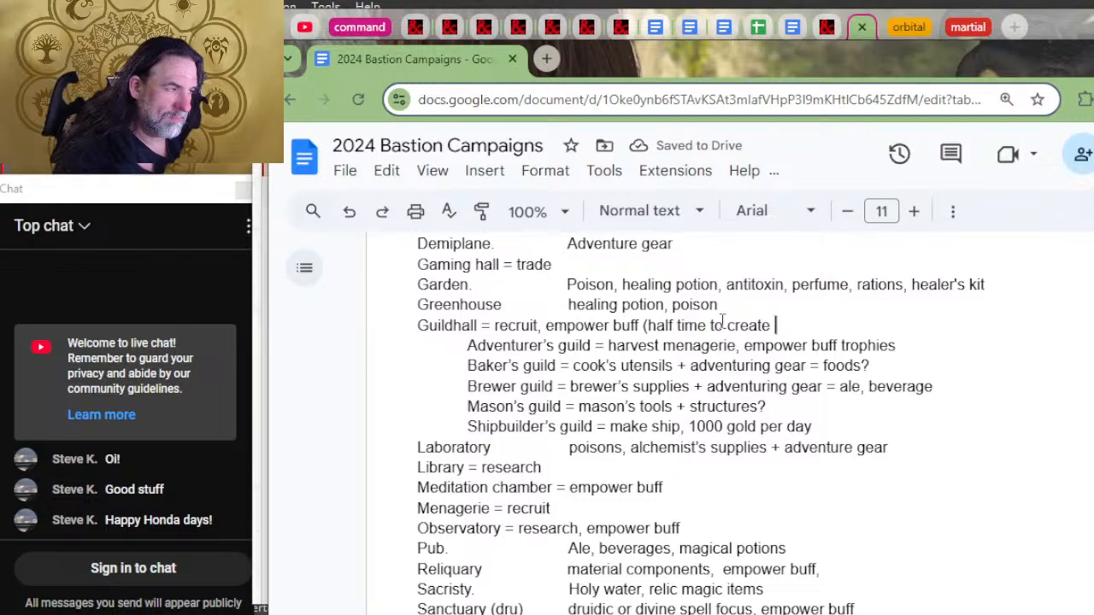
type("spec")
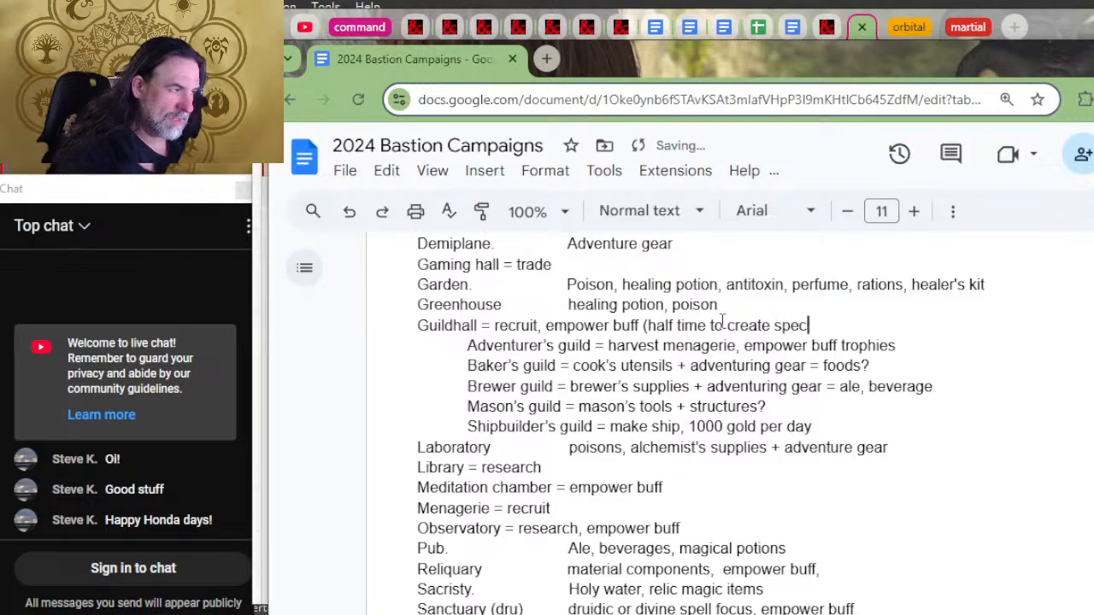
type("ific item,s")
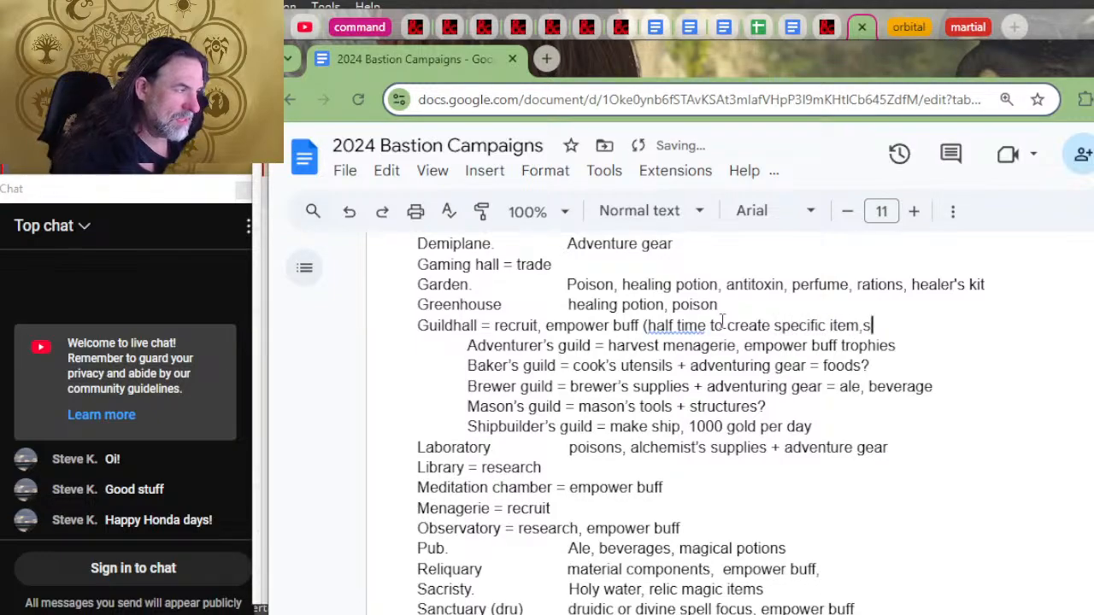
key("BackSpace")
key("BackSpace")
type("s as below)")
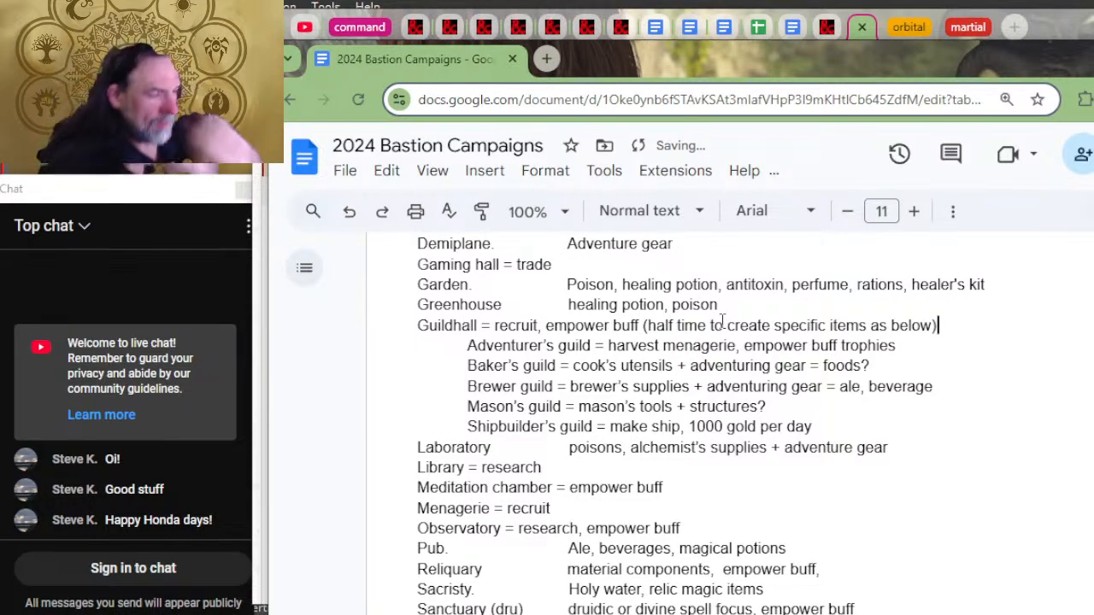
Step: Check the next sample guild on D&D Beyond and add an indented "Thieve's guild =" line below the Shipbuilder's guild entry
key("alt+Tab")
scroll(1073, 353, "down", 10)
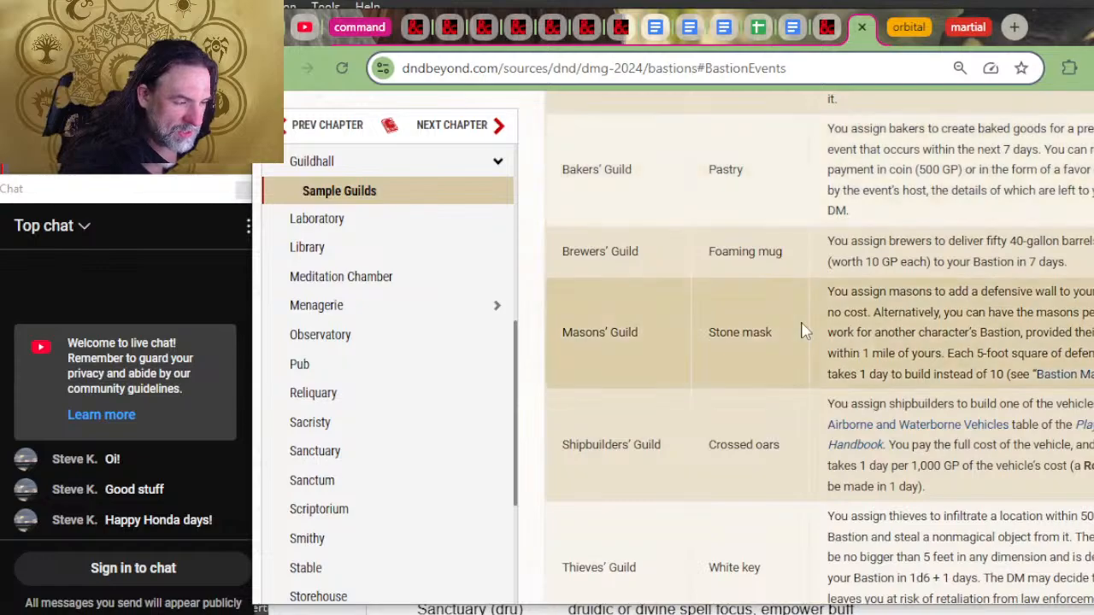
scroll(803, 331, "down", 3)
key("alt+Tab")
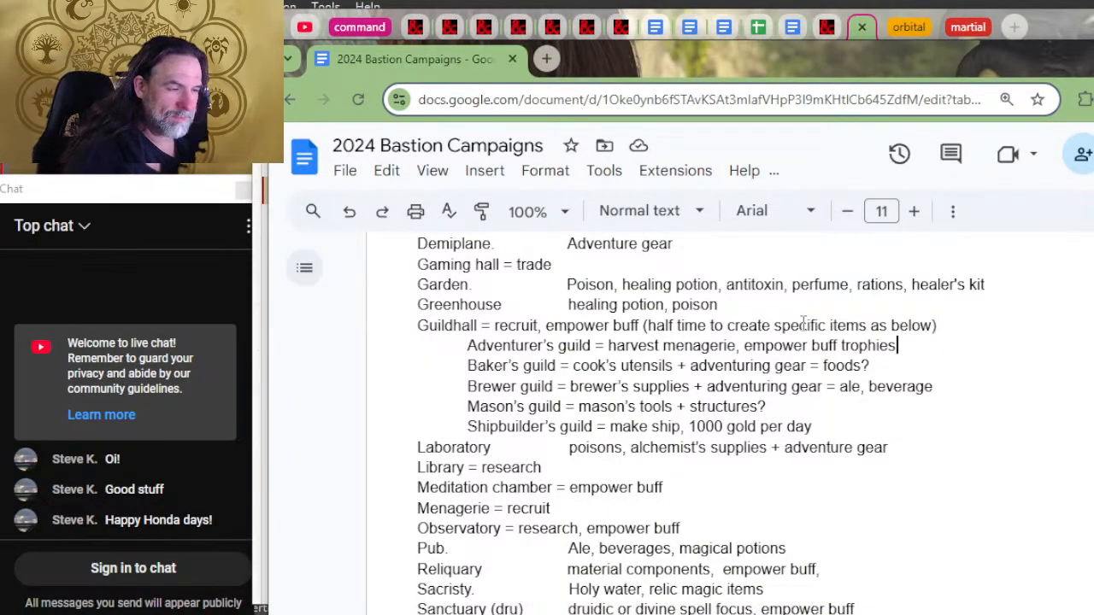
key("Down")
key("Down")
key("Down")
key("Down")
key("Tab")
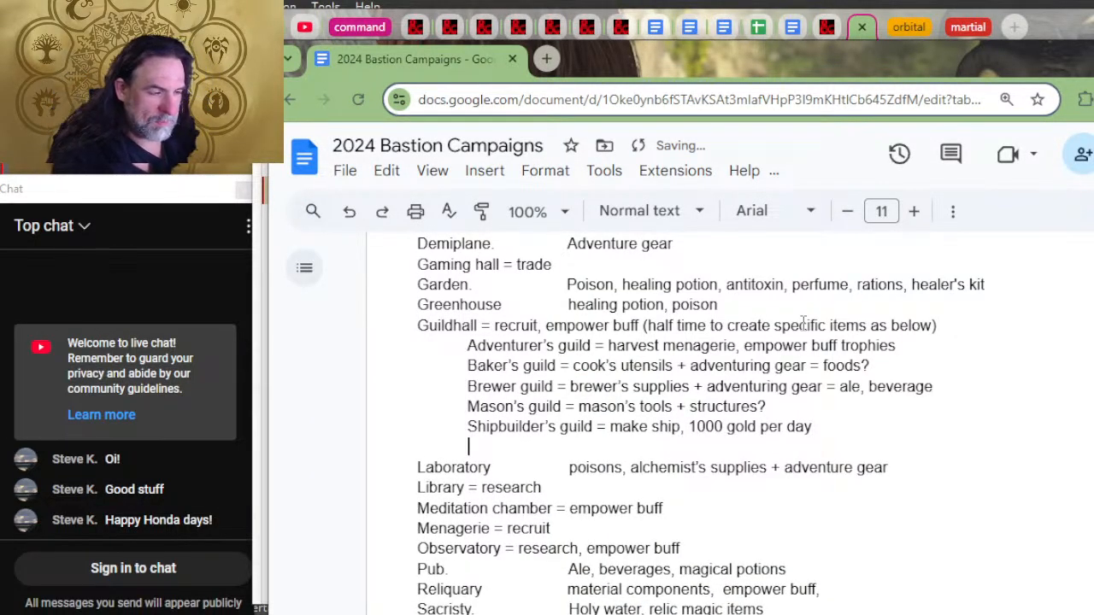
type("thieve's guild =")
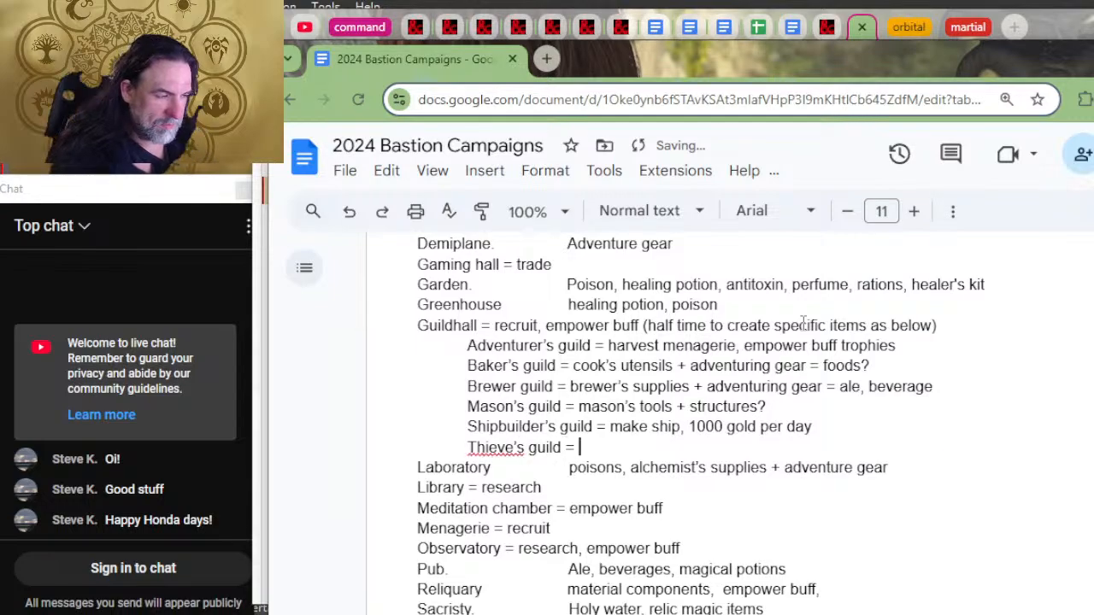
Step: Consult the Thieves' Guild assignment on D&D Beyond and enter "steal" as the Thieve's guild activity
key("alt+Tab")
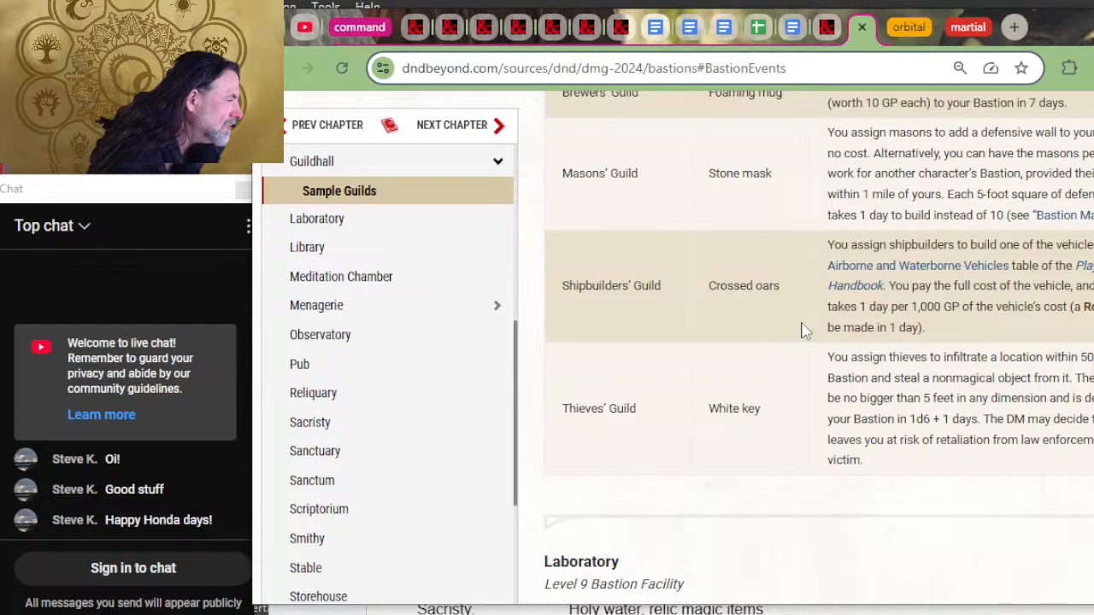
key("alt+Tab")
type("stal")
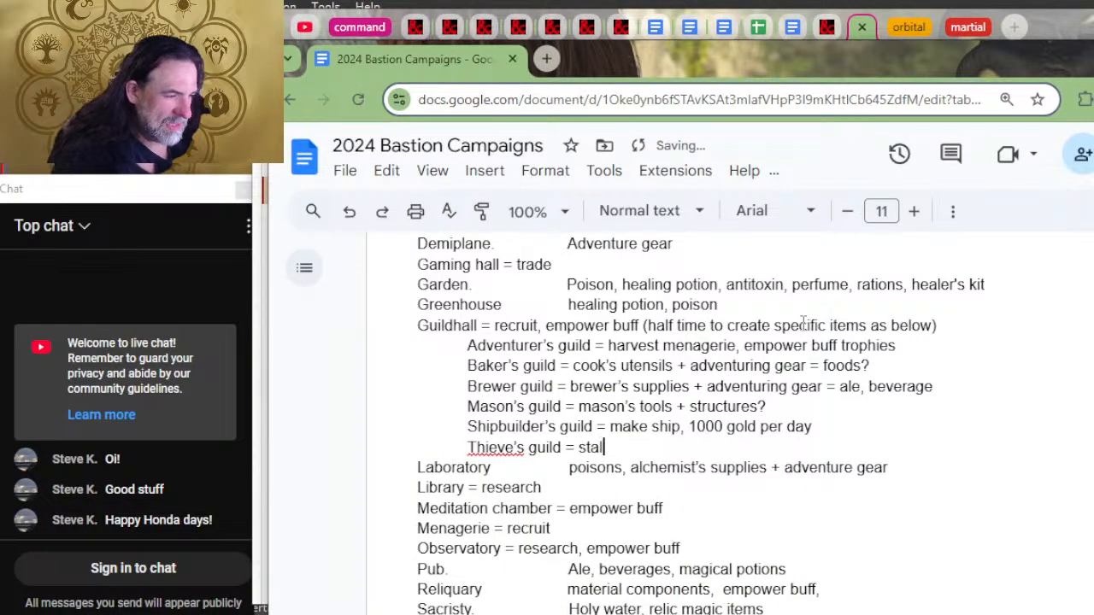
type("l")
key("BackSpace")
key("BackSpace")
key("BackSpace")
type("eal")
Step: Recheck the Thieves' Guild rule and extend its entry after "steal" with "uncommon non magical item"
key("alt+Tab")
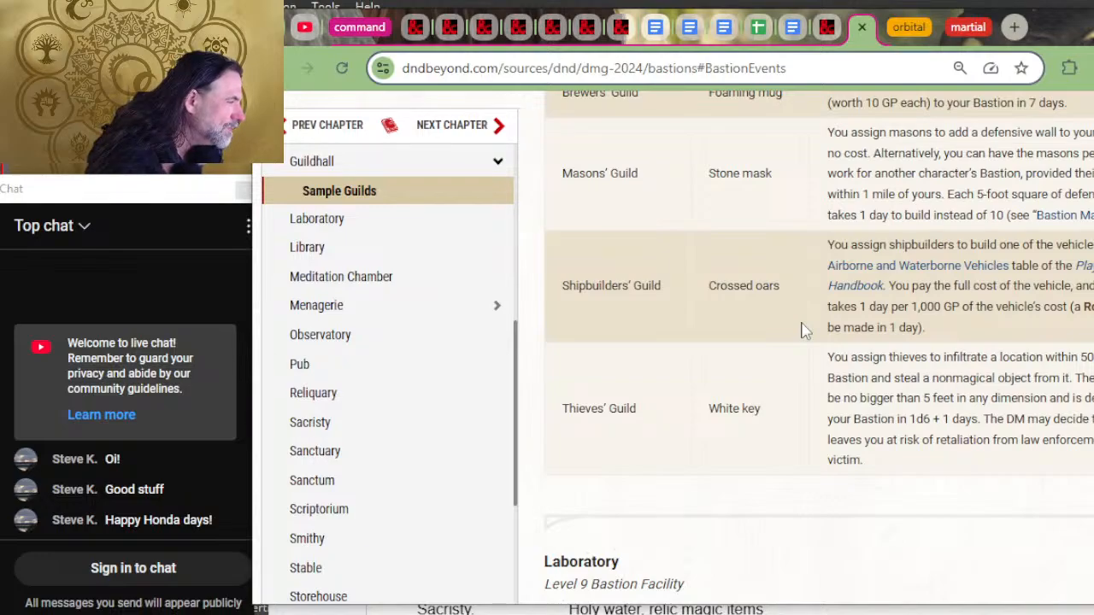
key("alt+Tab")
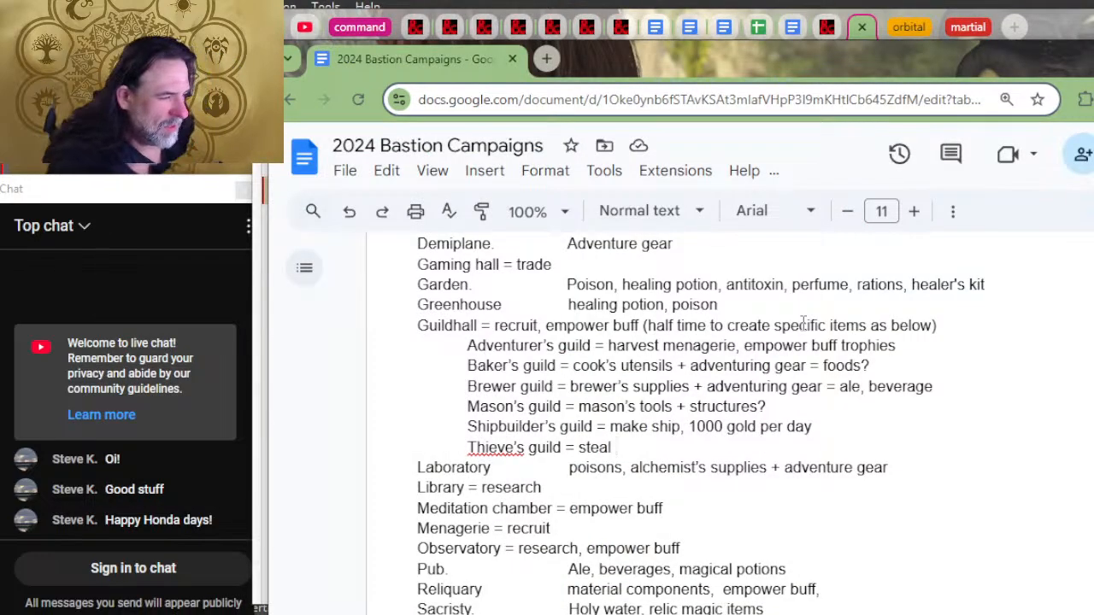
type("uco")
key("BackSpace")
key("BackSpace")
key("BackSpace")
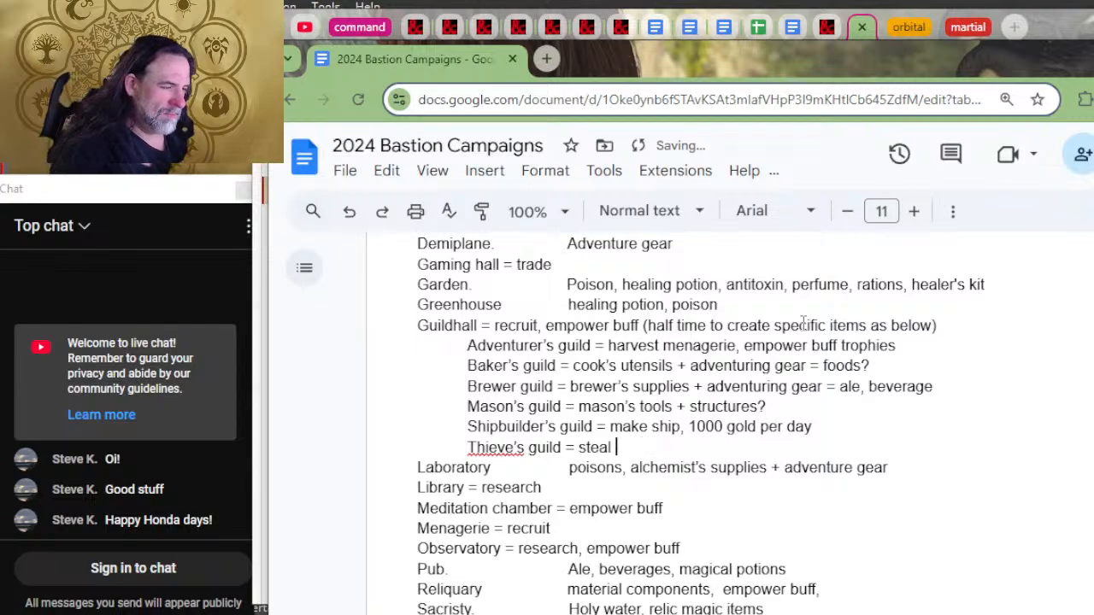
type("uncommon ")
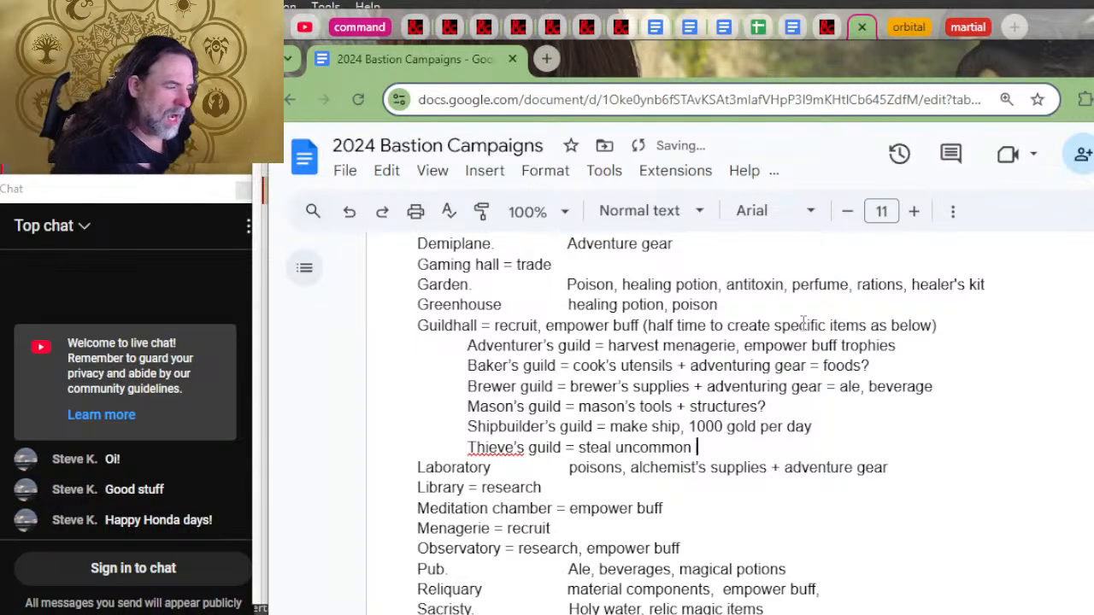
type("non magical item")
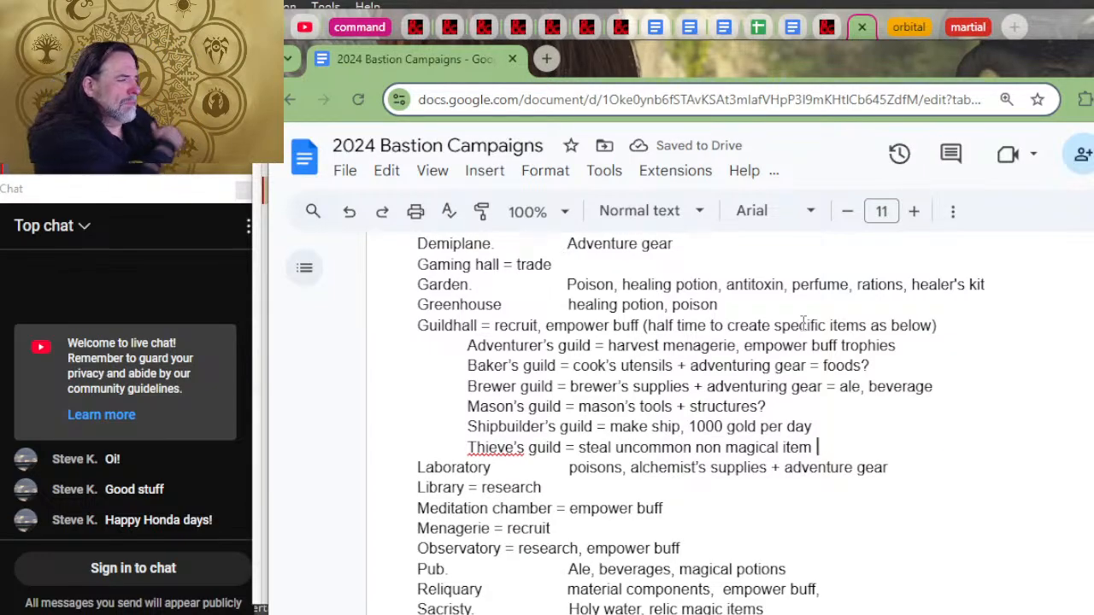
Step: Review the sample guild assignments again and append "35 x 10 / week" to the Thieve's guild entry
key("alt+Tab")
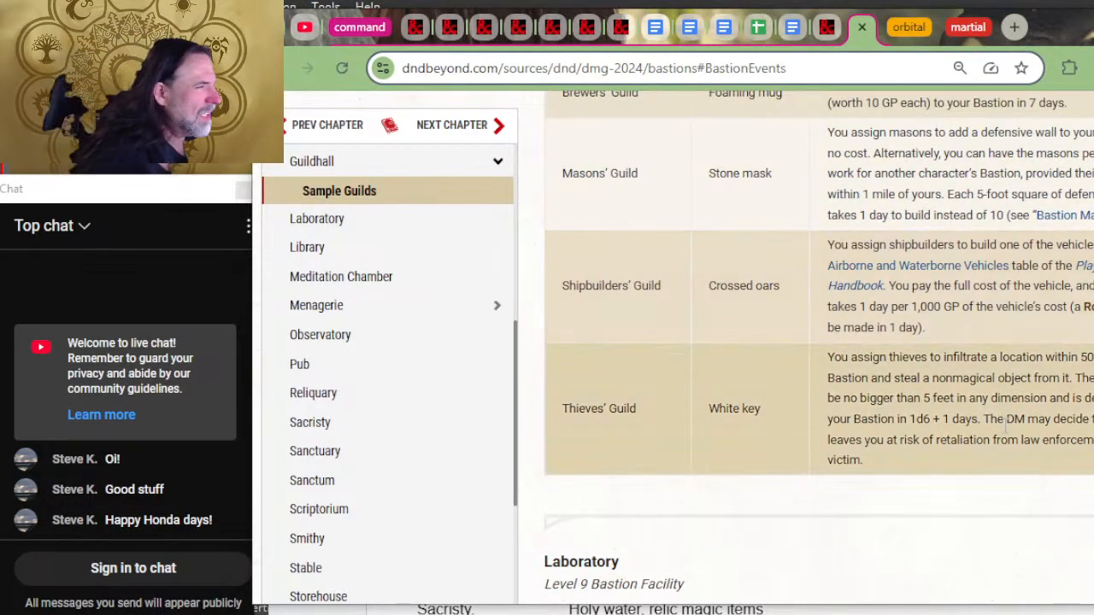
scroll(1025, 395, "up", 2)
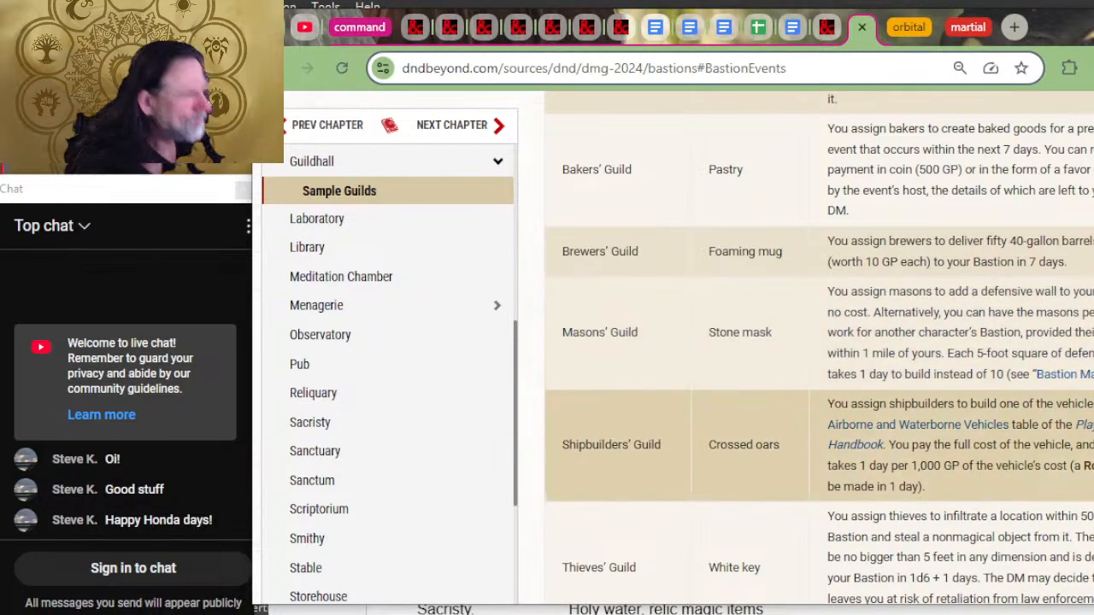
key("alt+Tab")
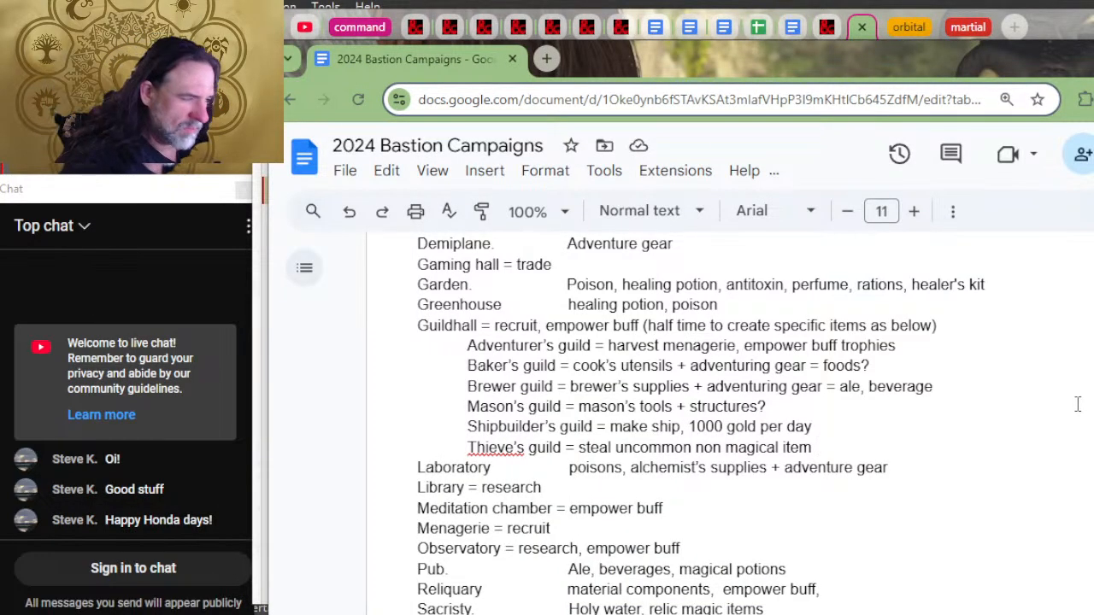
type("35 ")
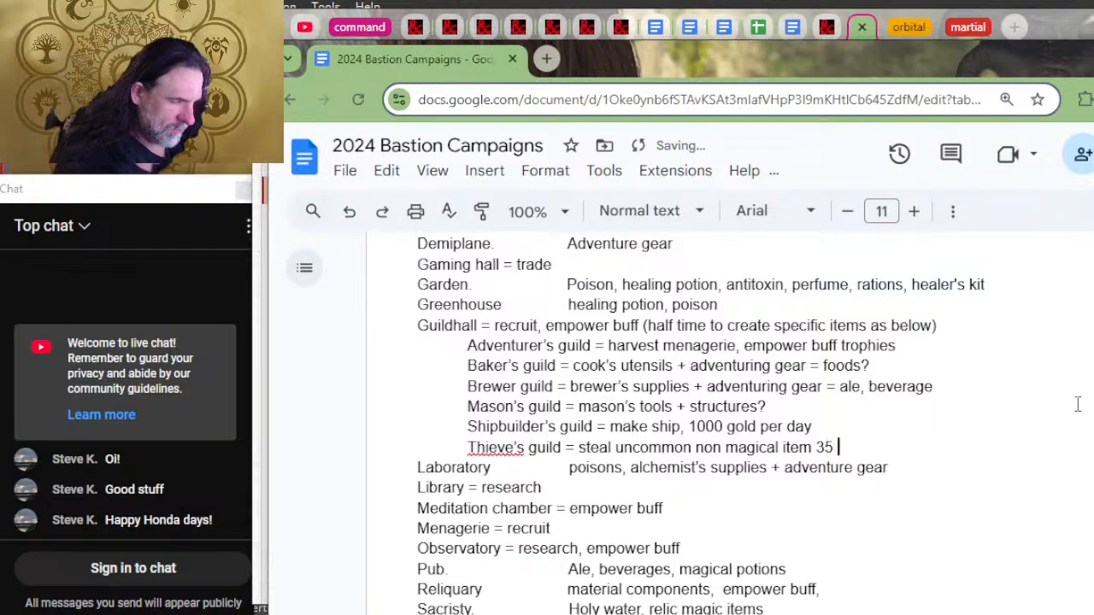
type("x 10 ")
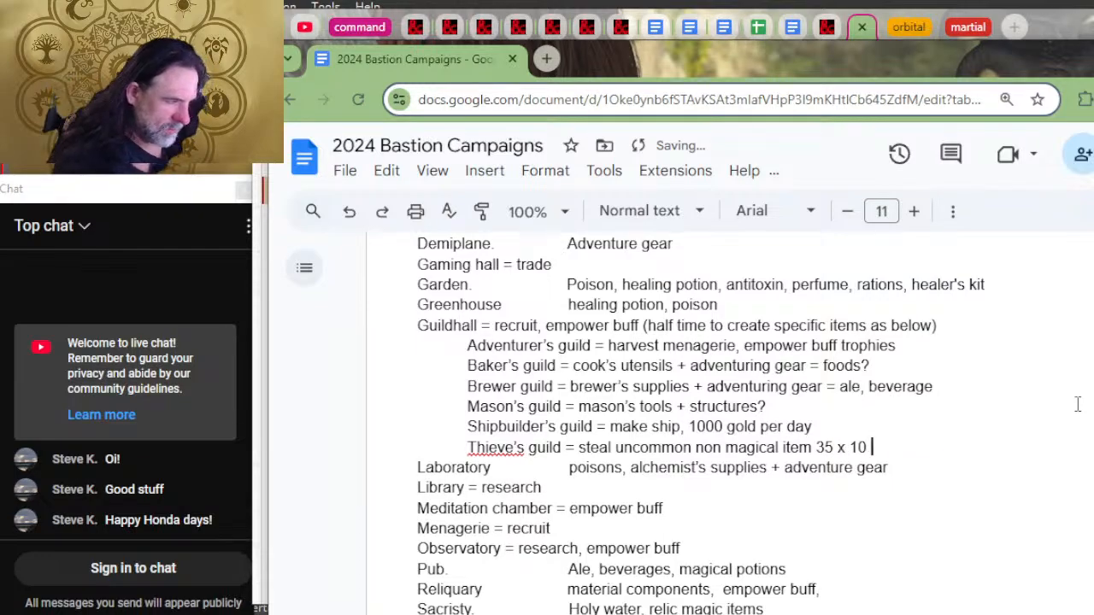
type("/ week")
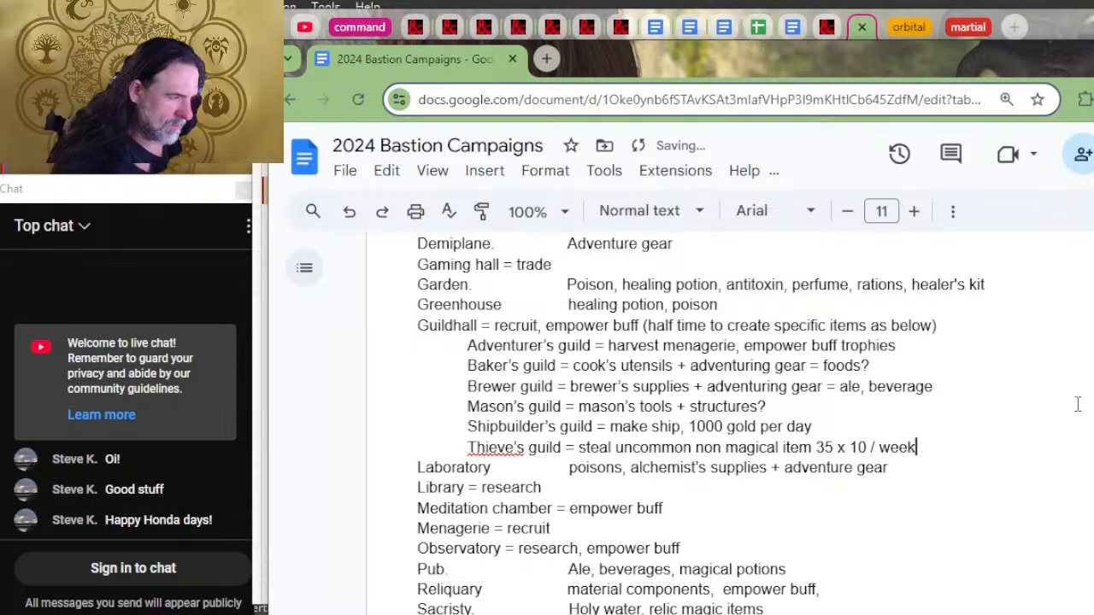
Step: Add foot marks and a third dimension to the Thieve's guild entry so the size reads "35' x 10' x 10'"
key("Left")
key("Left")
key("Left")
key("Left")
key("Left")
key("Left")
key("Left")
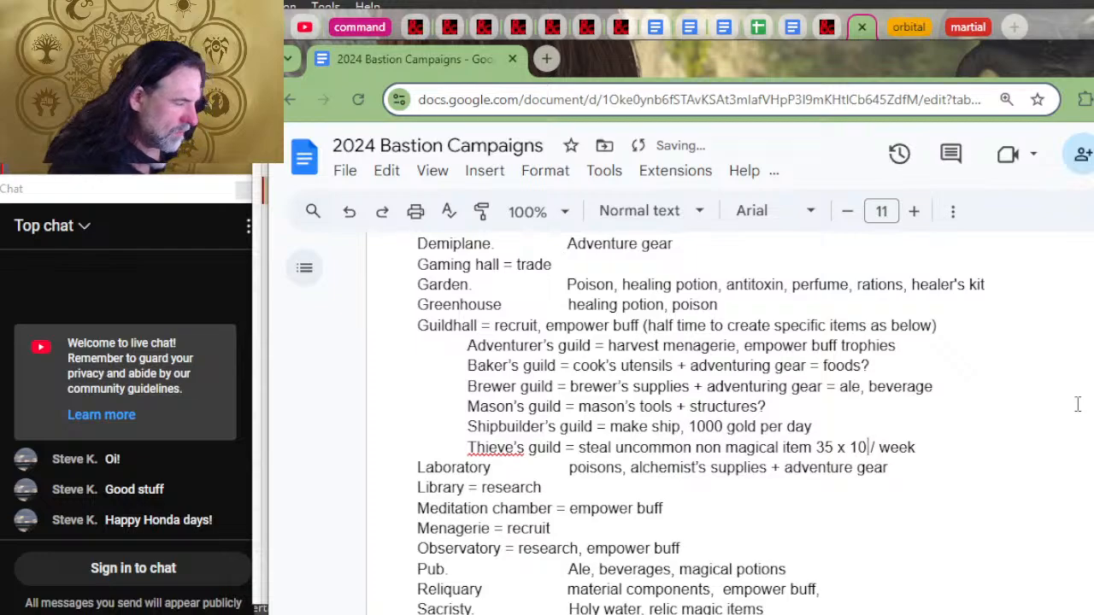
type("' x ")
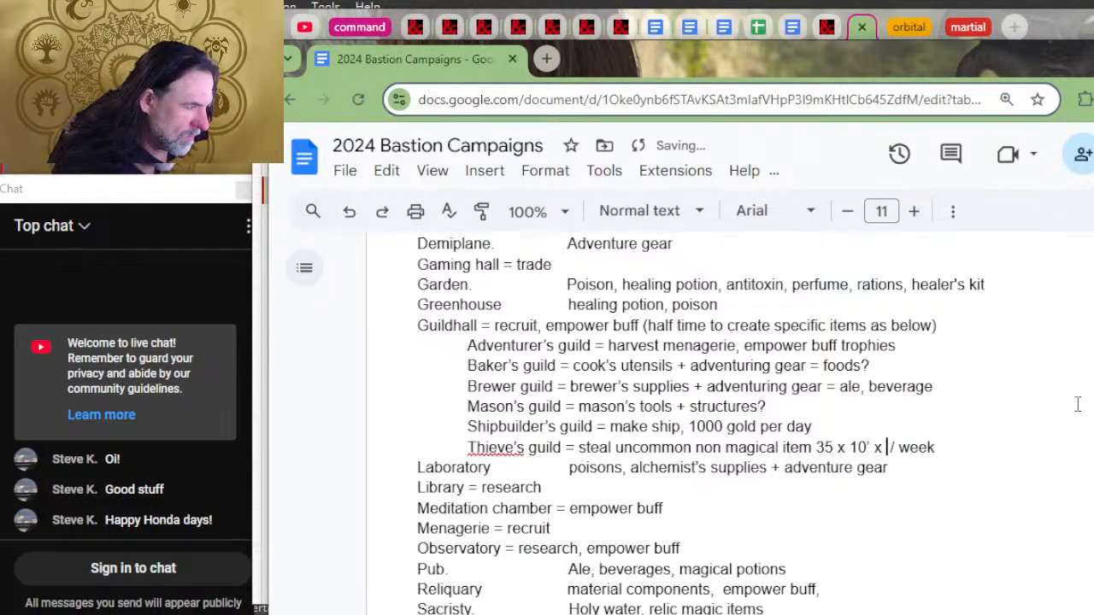
type("10'")
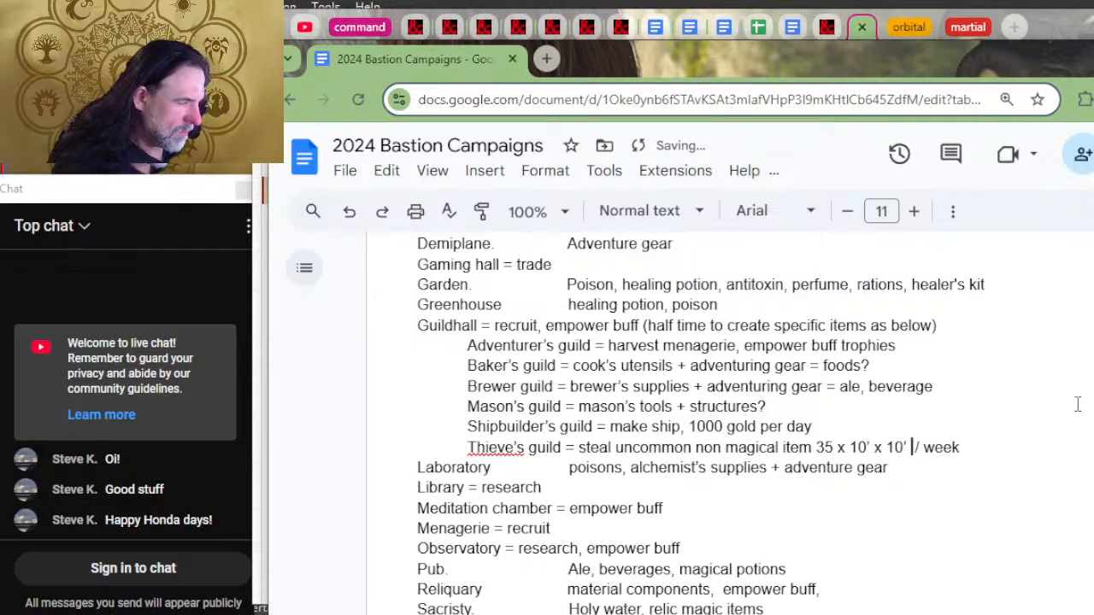
key("Left")
key("Left")
key("Left")
key("Left")
key("Left")
key("Left")
key("Left")
key("Left")
key("Left")
key("Left")
key("Left")
key("Left")
key("Left")
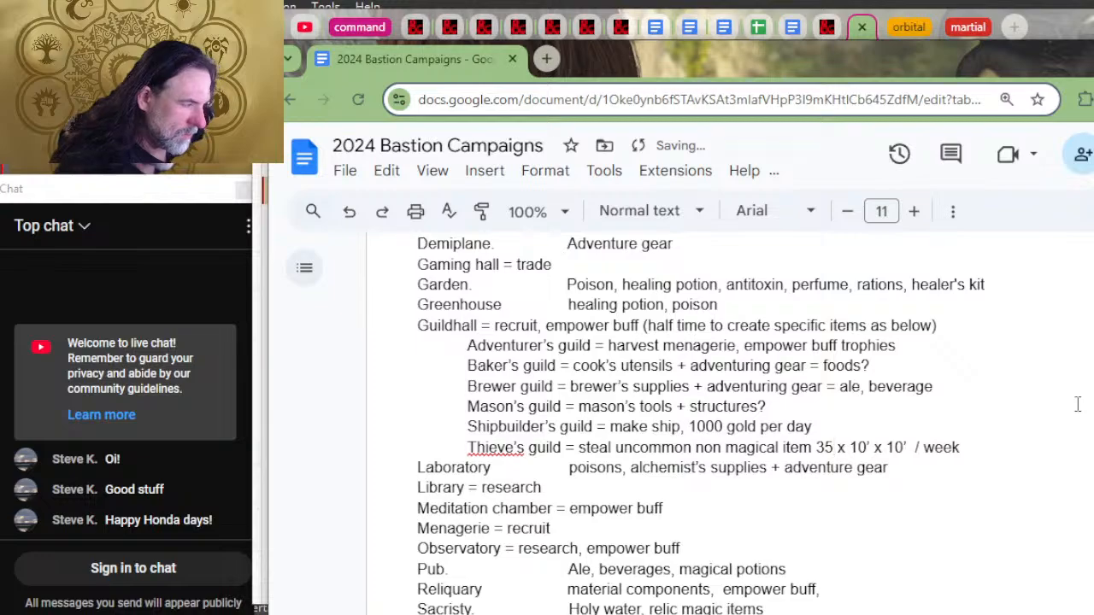
type("'")
Step: Open the Bastion Map rules linked from the Masons' Guild in a new tab, read the defensive wall details, and return to the document
key("alt+Tab")
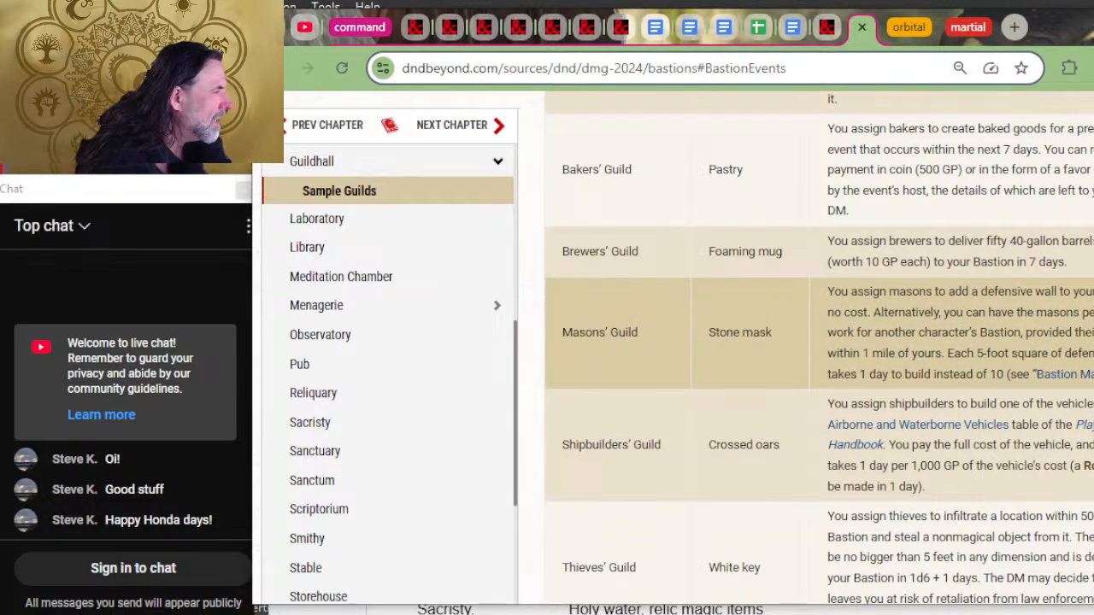
right_click(1059, 380)
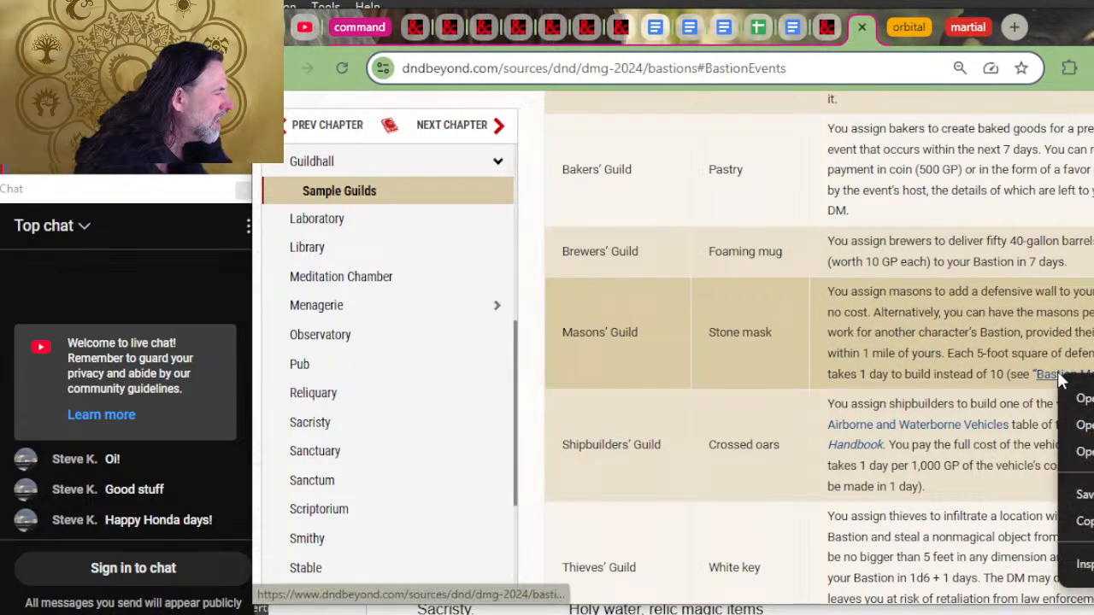
left_click(1079, 398)
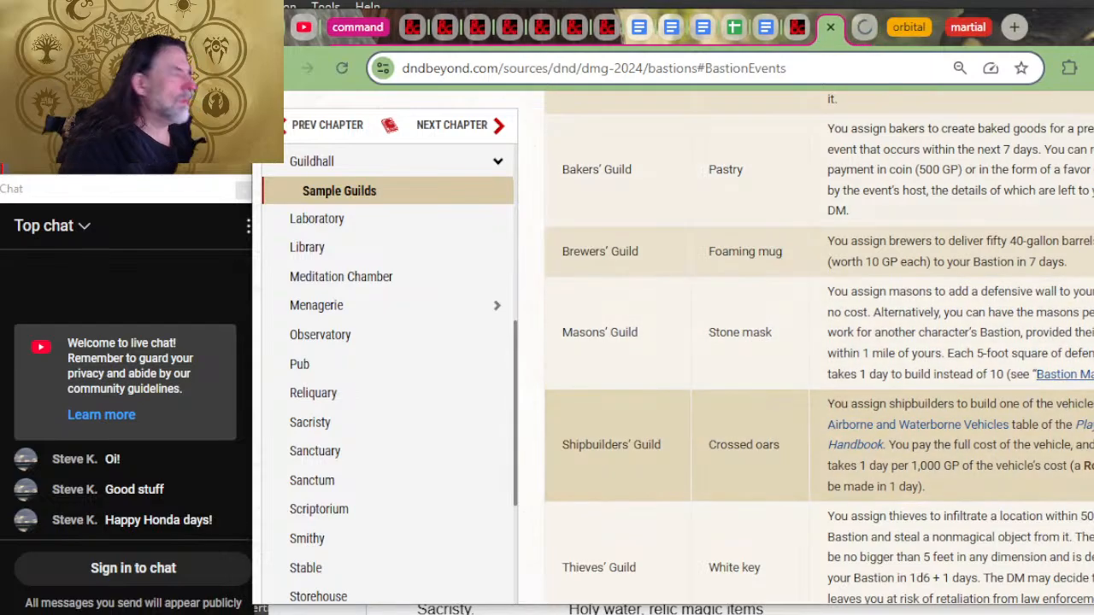
left_click(861, 28)
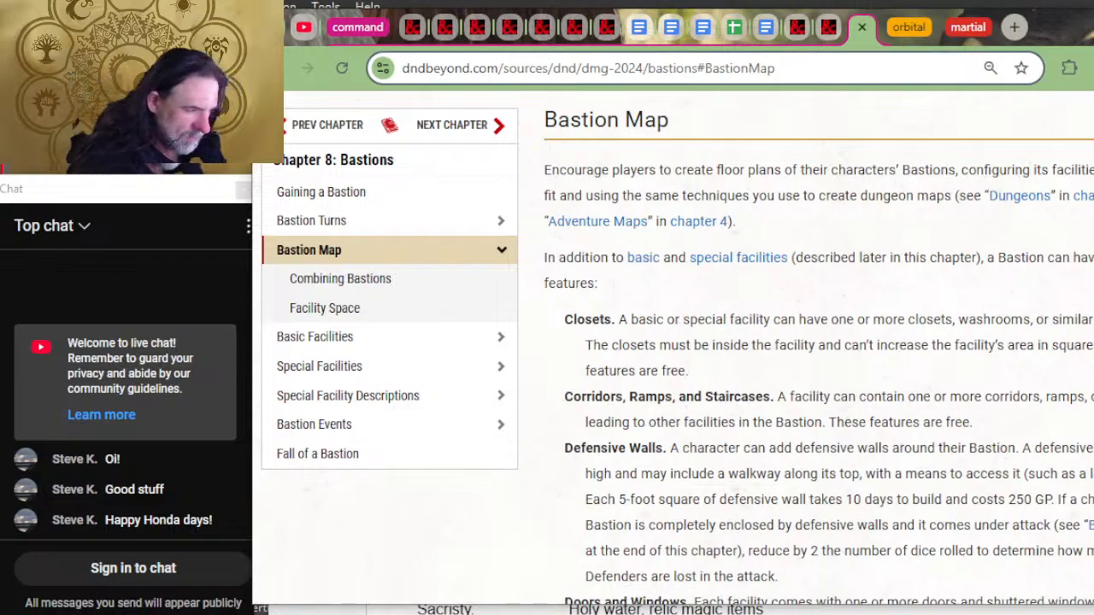
left_click(836, 31)
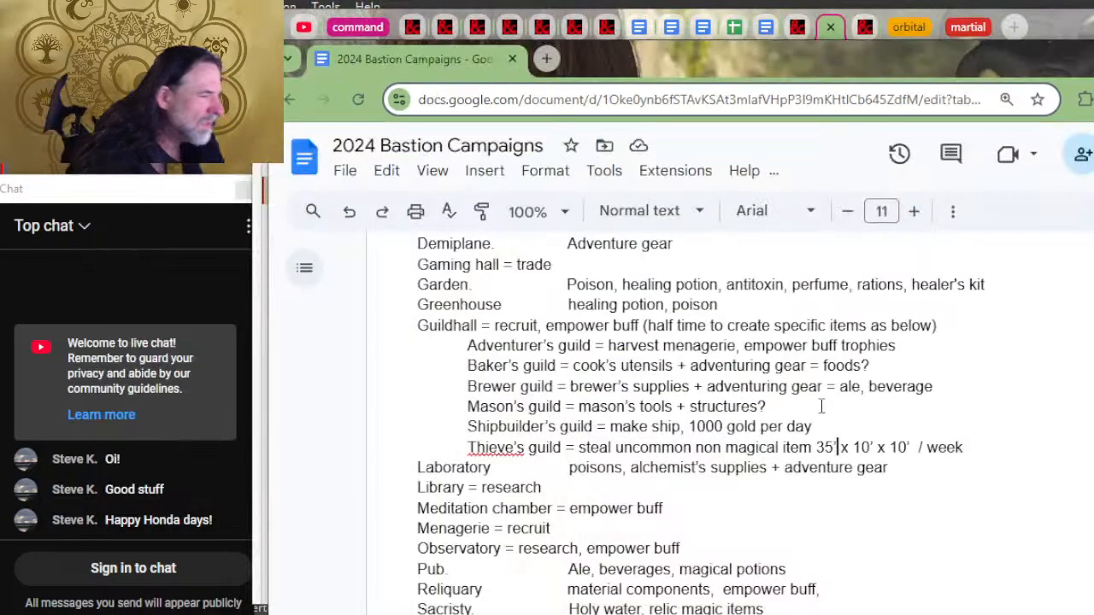
key("alt+Tab")
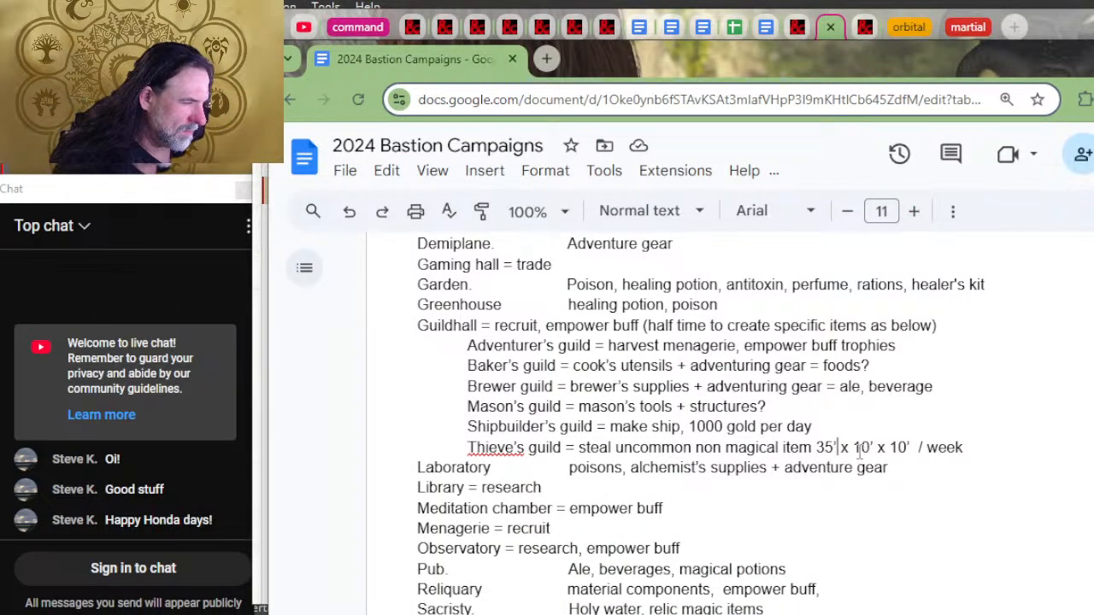
Step: Change the last two dimensions in the Thieve's guild entry to 5' and 20', and correct the name to "Thieves guild"
left_click(853, 446)
key("Delete")
key("Delete")
key("Delete")
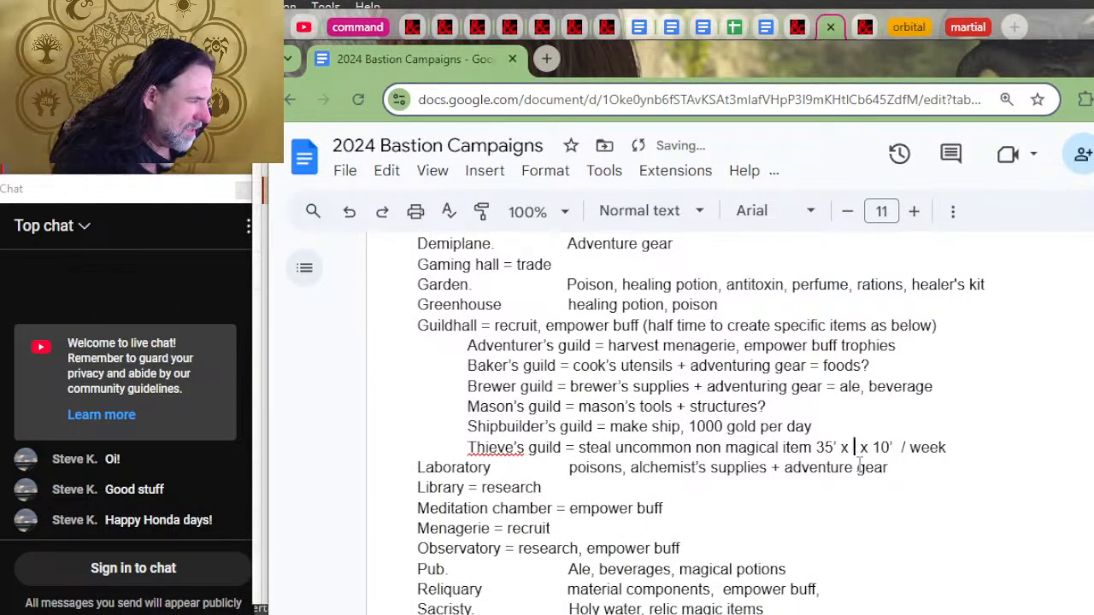
type("5'")
key("Right")
key("Right")
key("Right")
key("Delete")
key("Delete")
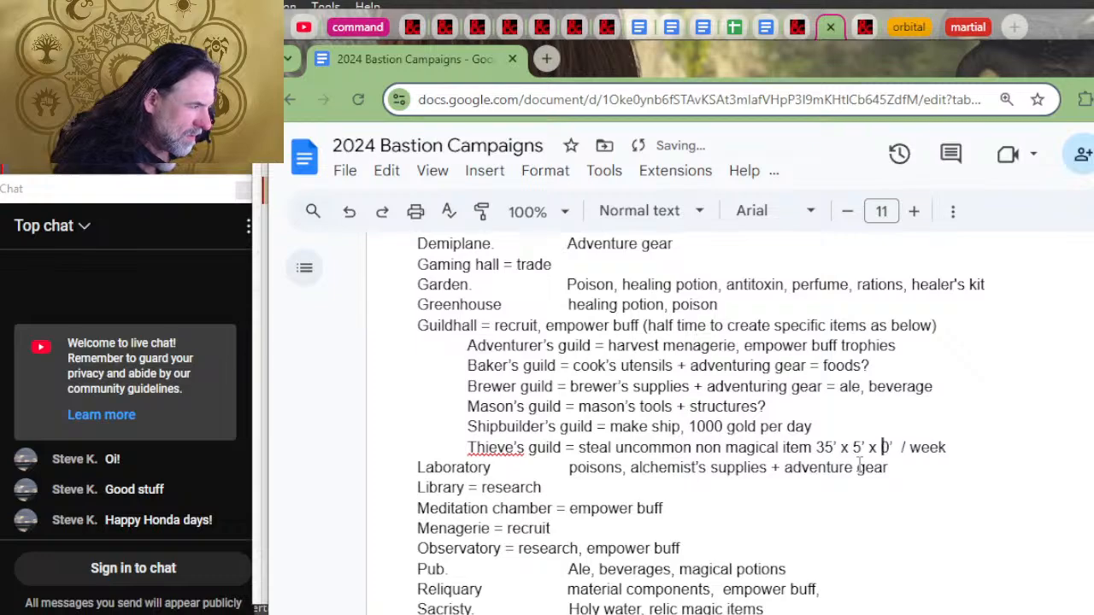
type("20")
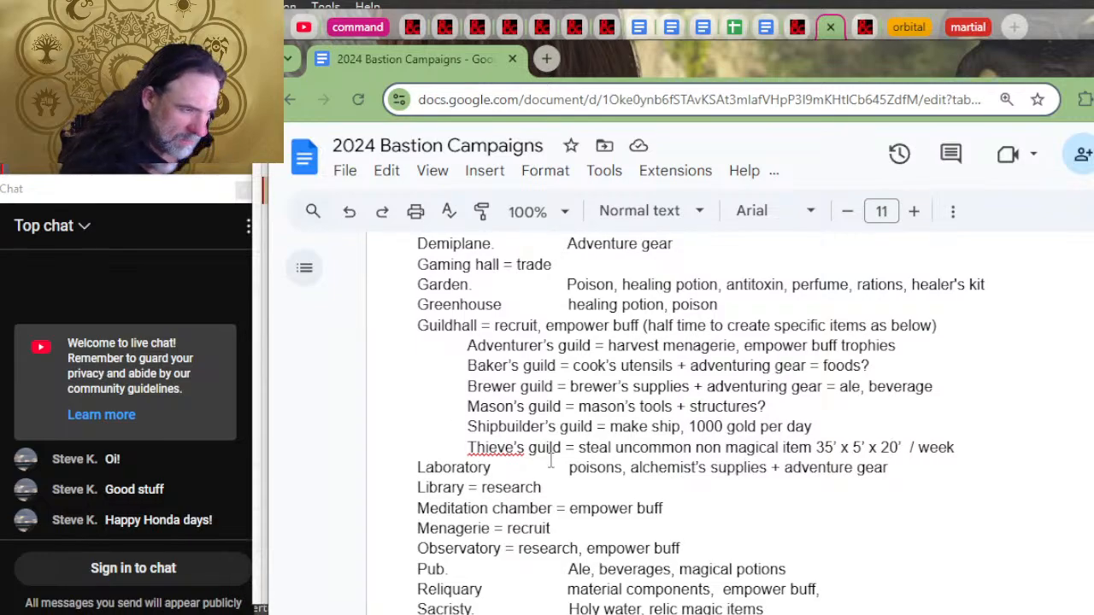
left_click(510, 448)
left_click(505, 418)
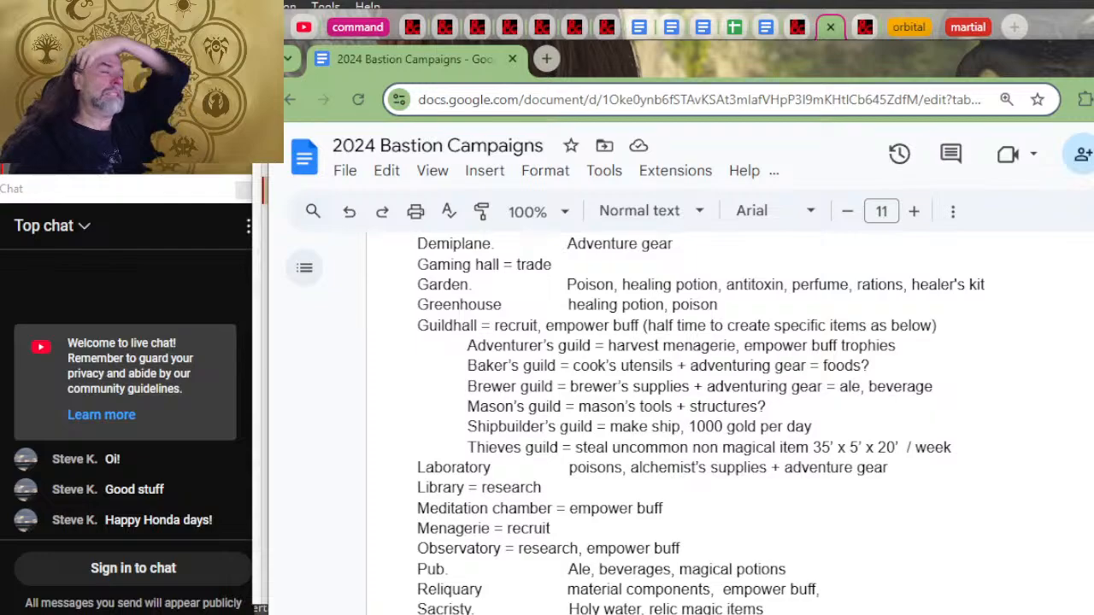
Step: Switch to the D&D Beyond Bastions chapter and check the Guildhall and Greenhouse rules, including the Fruit of Restoration and harvest options
left_click(859, 7)
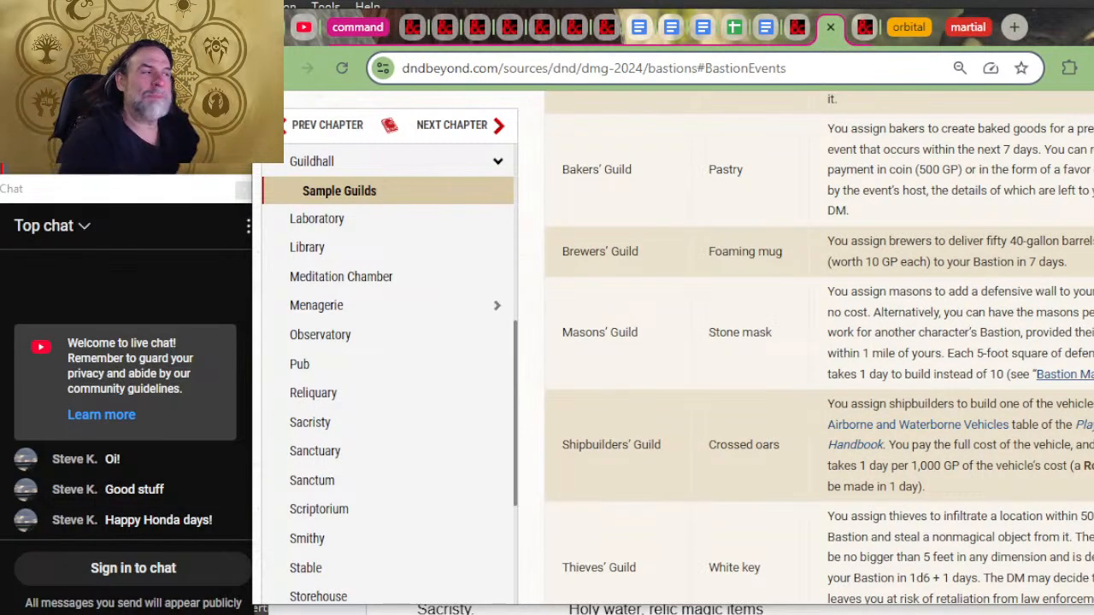
scroll(805, 249, "up", 5)
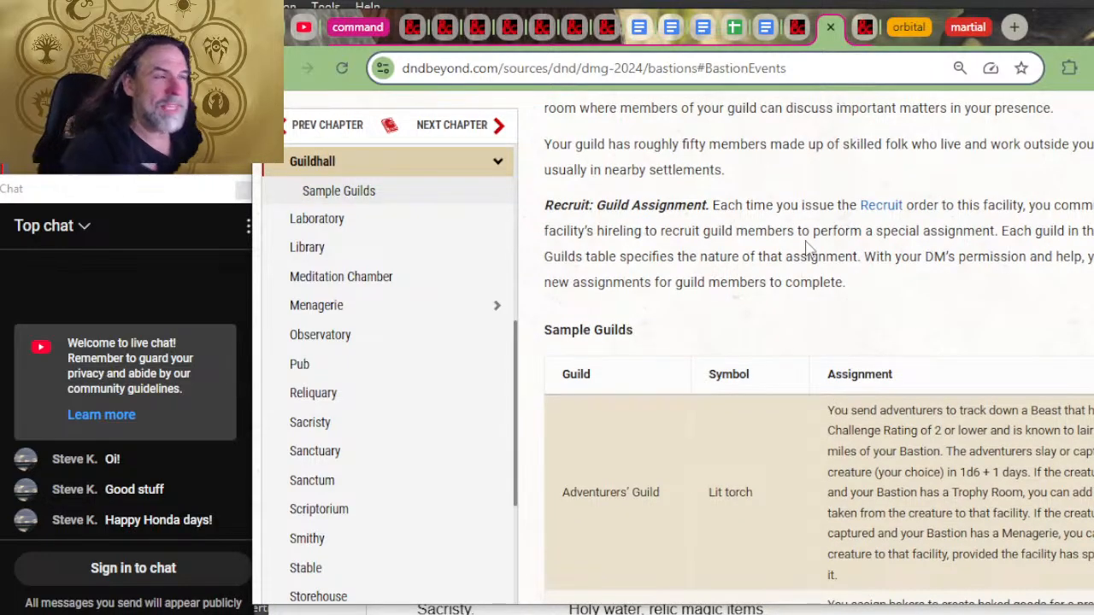
scroll(806, 250, "up", 2)
scroll(809, 288, "up", 2)
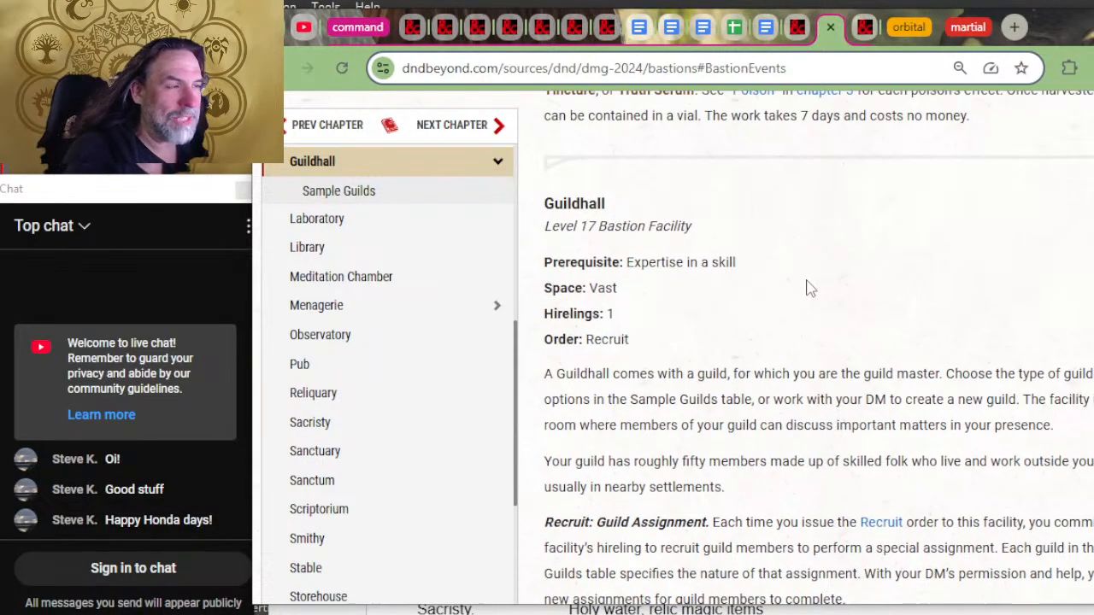
scroll(812, 299, "up", 4)
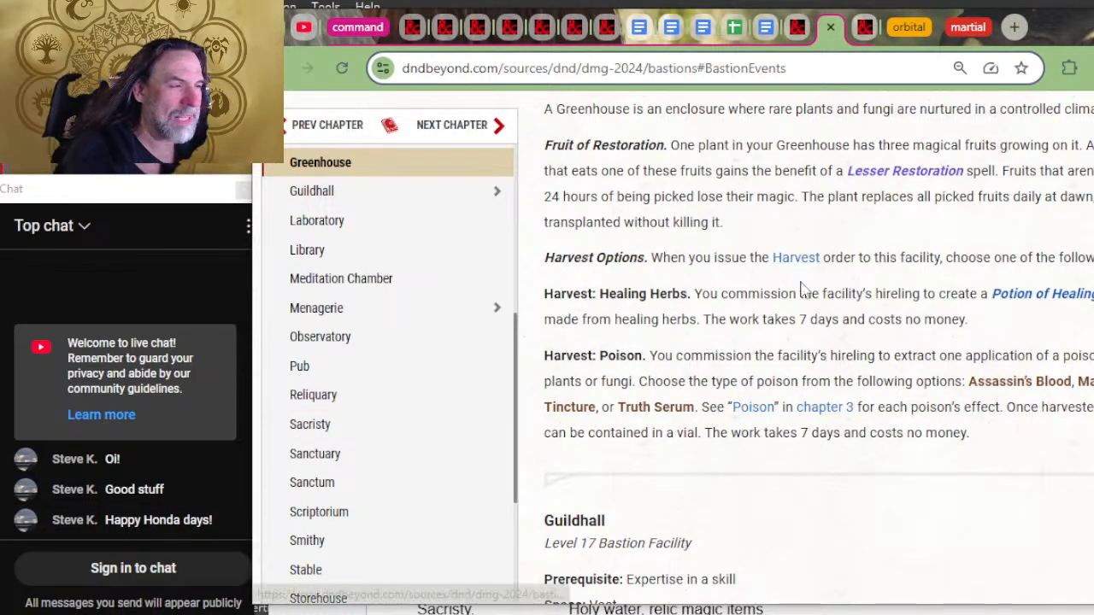
scroll(872, 265, "up", 2)
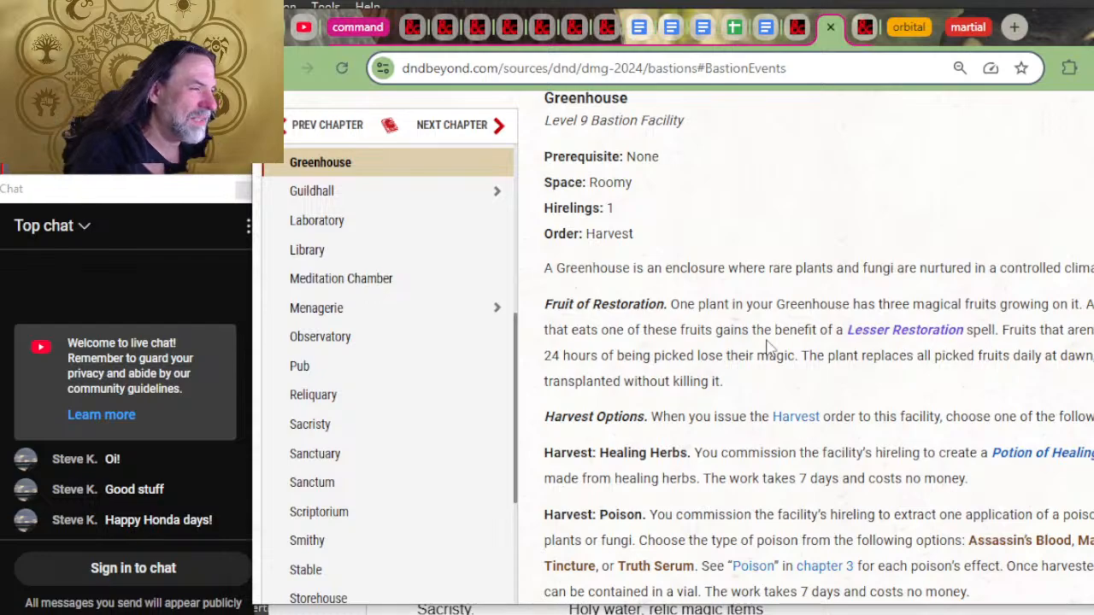
Step: Append ", empower buff" to the Greenhouse entry in the 2024 Bastion Campaigns document, checking the wording against the Greenhouse rules
key("alt+Tab")
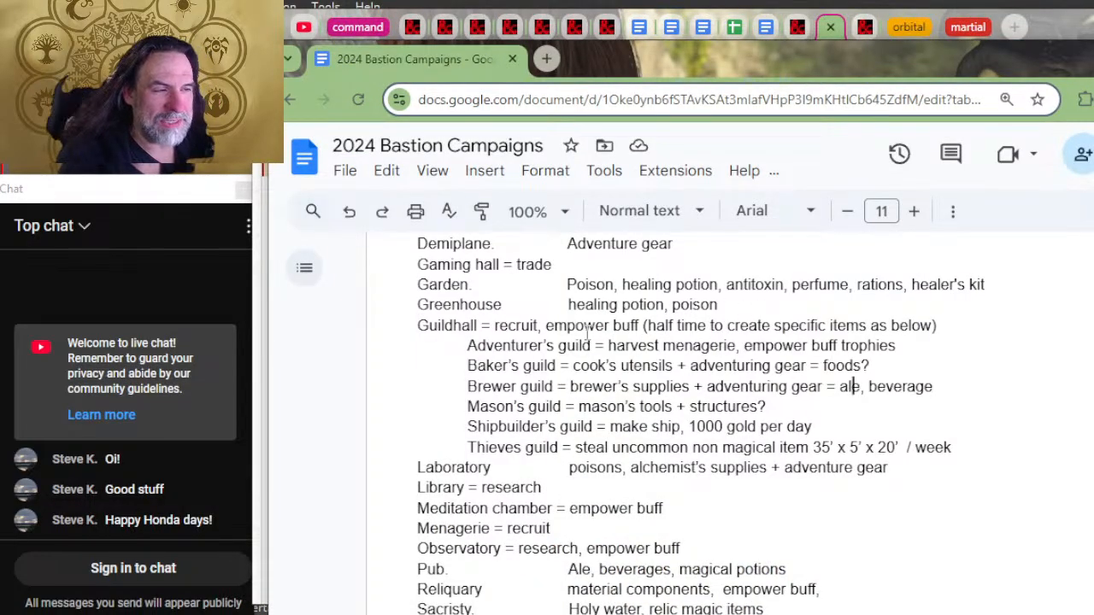
left_click(737, 304)
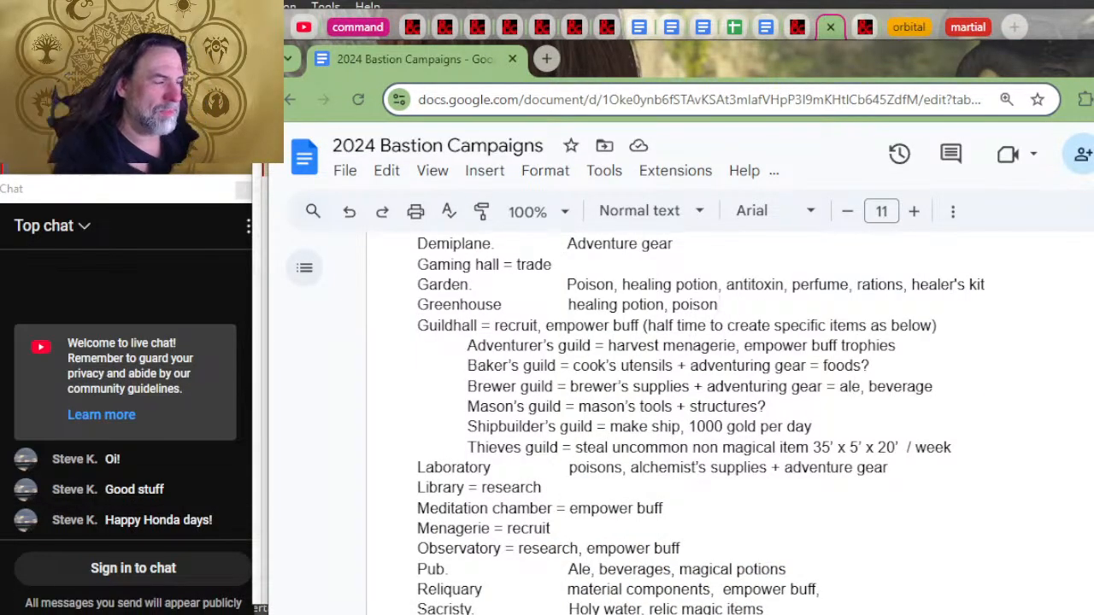
type(", empo")
key("alt+Tab")
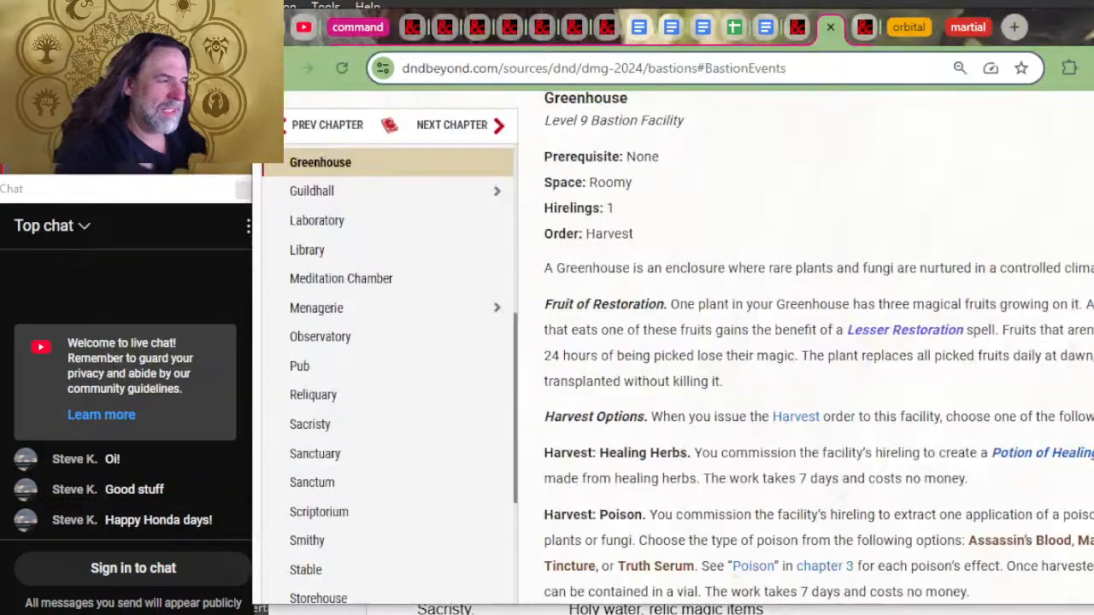
key("alt+Tab")
key("BackSpace")
key("BackSpace")
key("BackSpace")
key("BackSpace")
key("BackSpace")
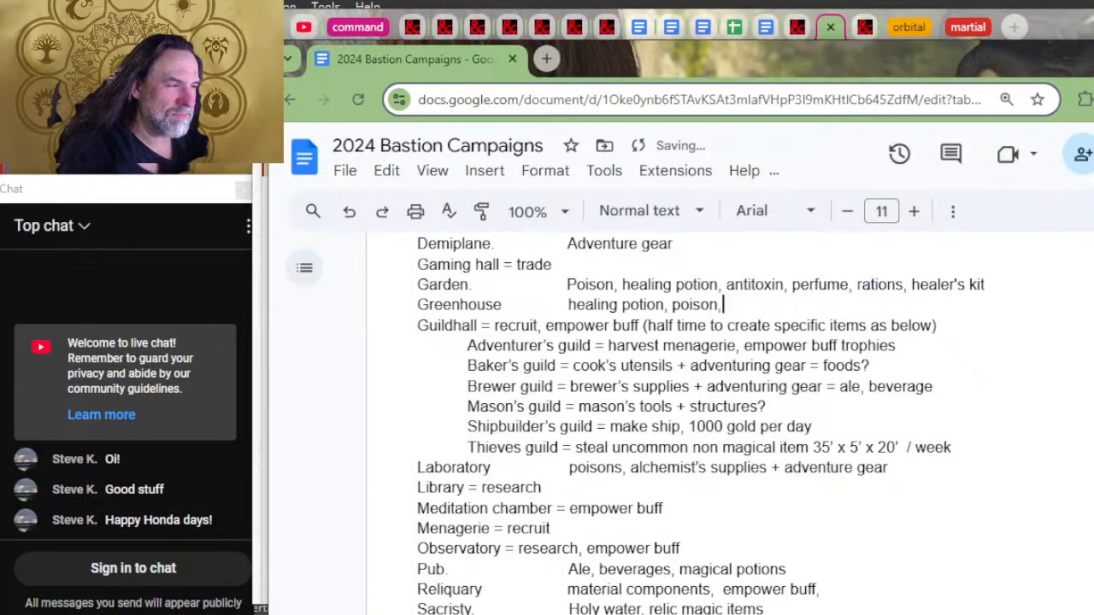
key("alt+Tab")
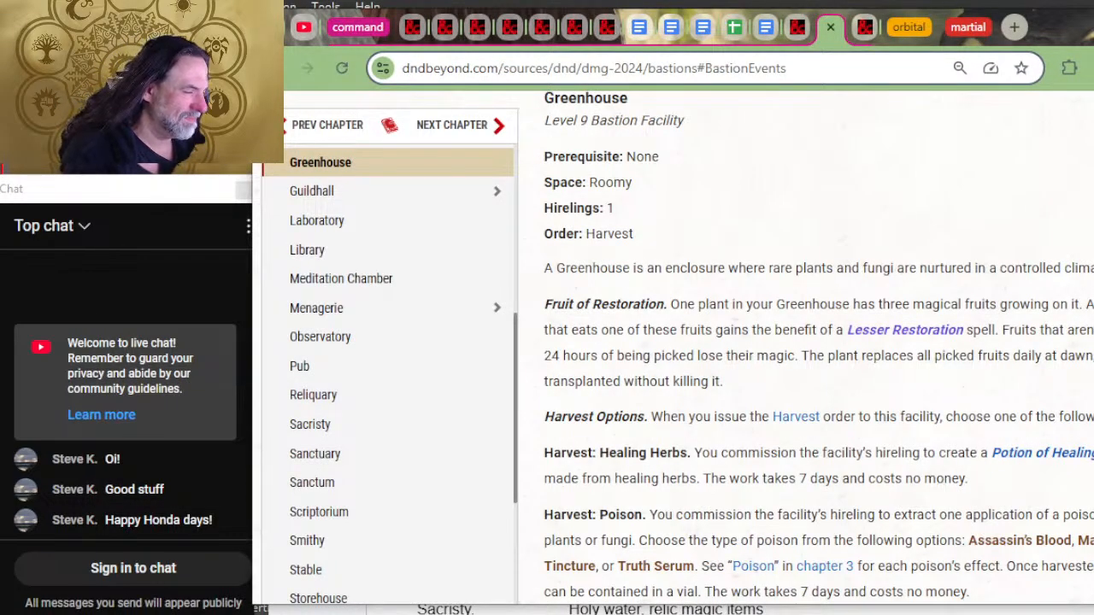
key("alt+Tab")
type("empower po")
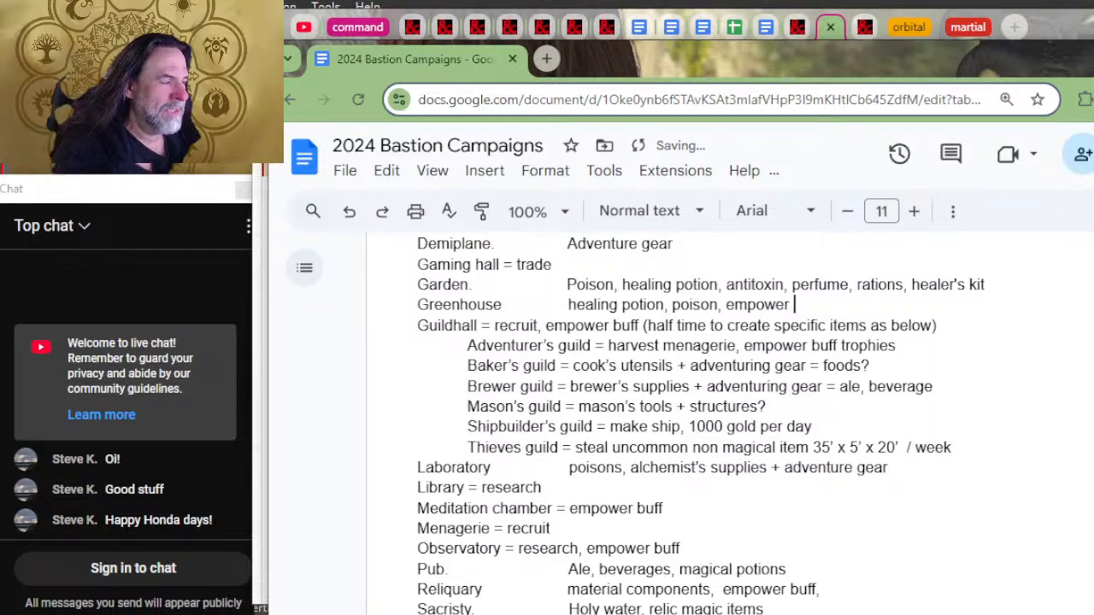
key("BackSpace")
key("BackSpace")
type("buff")
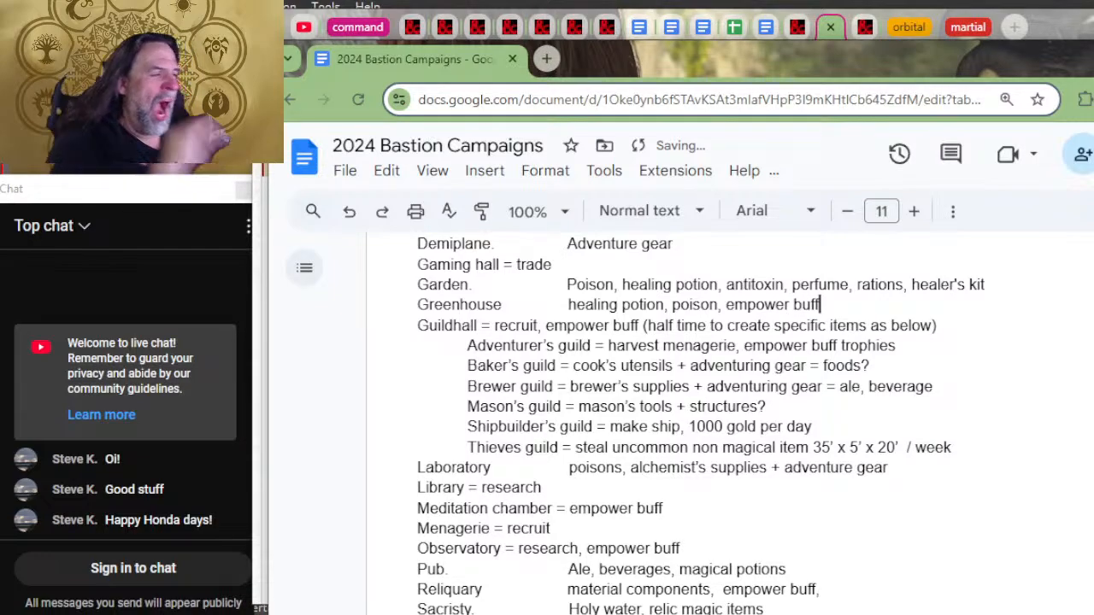
Step: Return to the D&D Beyond Bastions chapter and review the Greenhouse, Garden and Gaming Hall orders and outputs
key("alt+Tab")
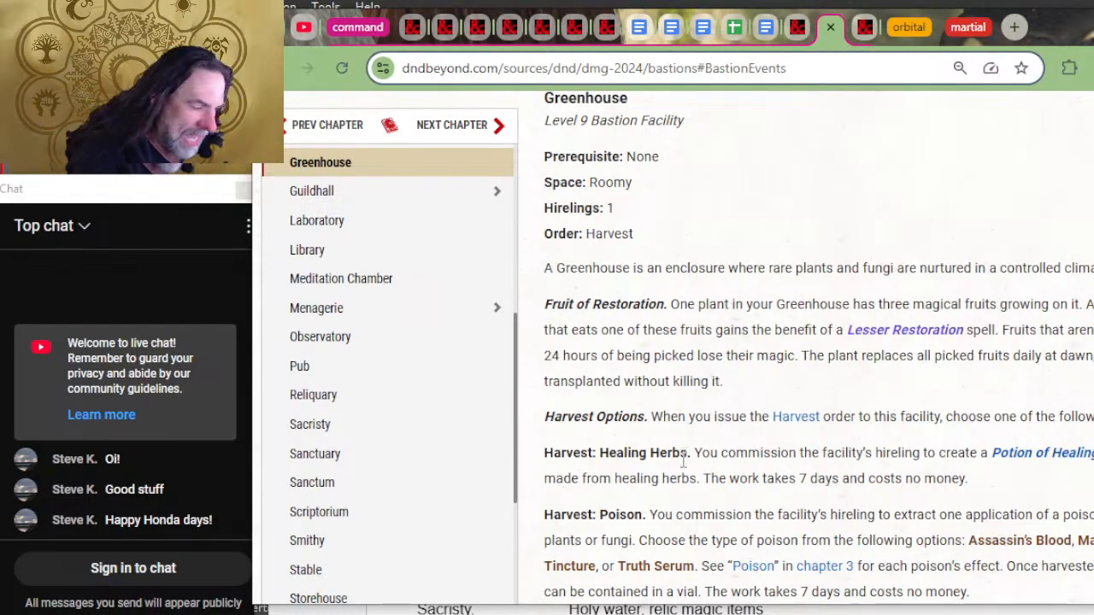
scroll(829, 519, "down", 2)
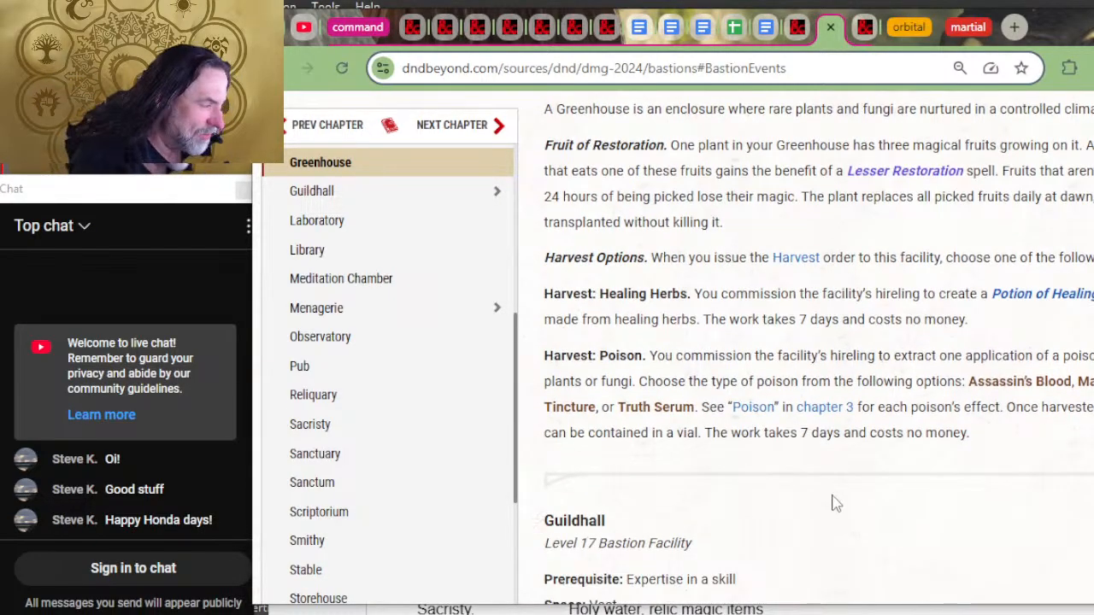
scroll(652, 446, "up", 2)
scroll(652, 446, "up", 5)
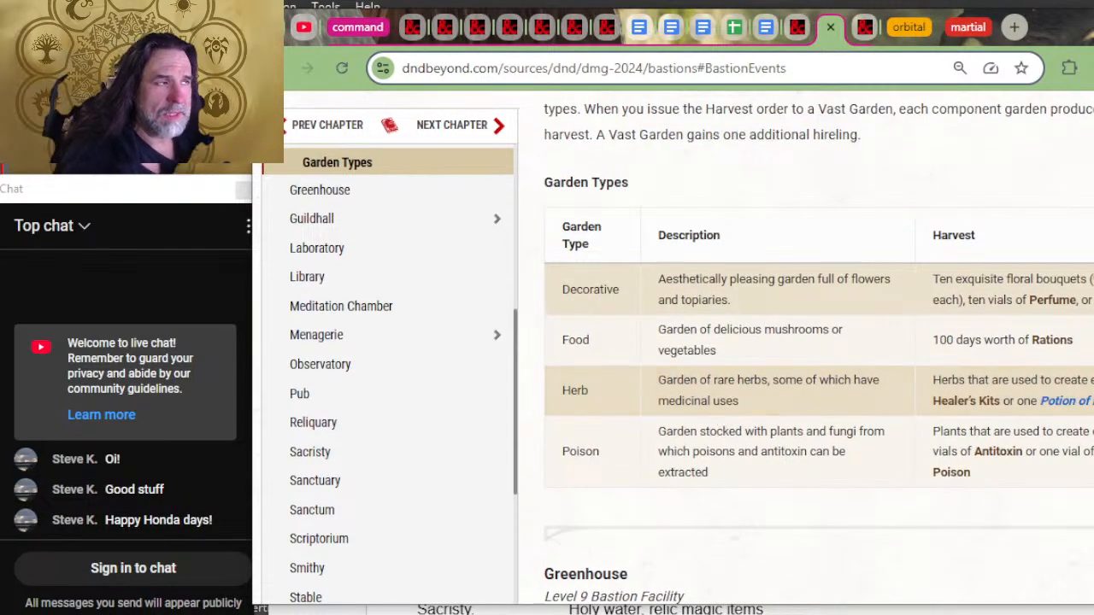
scroll(972, 154, "up", 2)
scroll(946, 252, "up", 2)
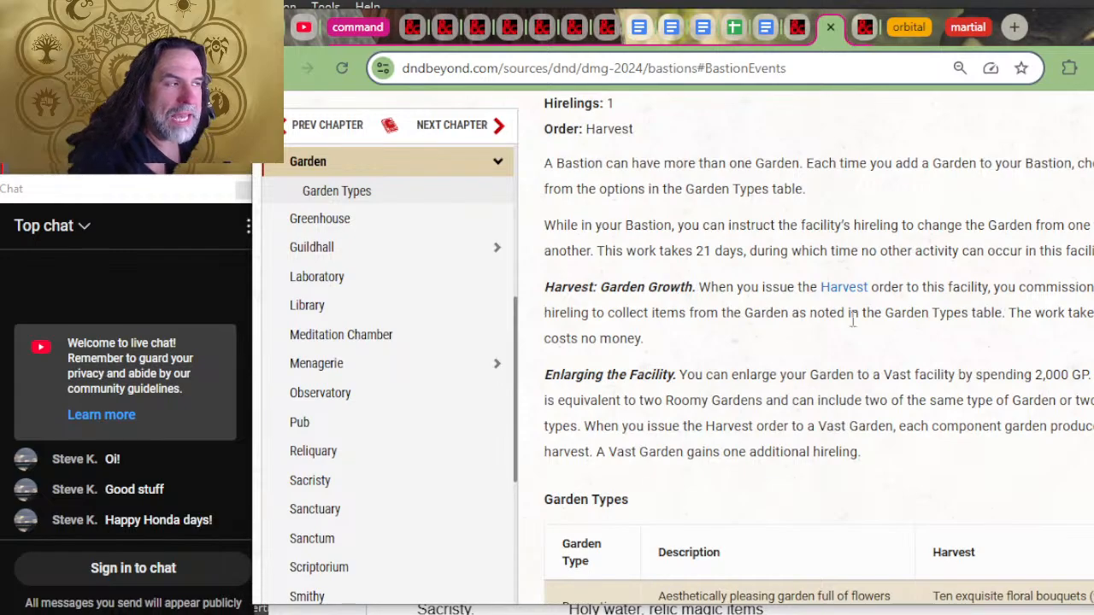
scroll(773, 350, "up", 4)
scroll(773, 425, "up", 3)
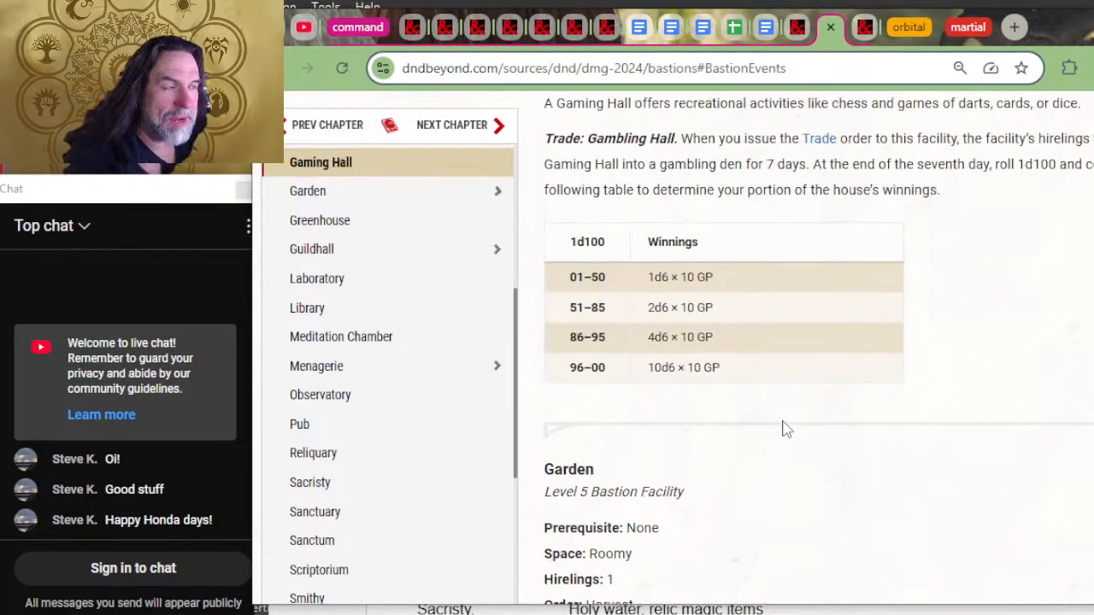
scroll(791, 399, "up", 2)
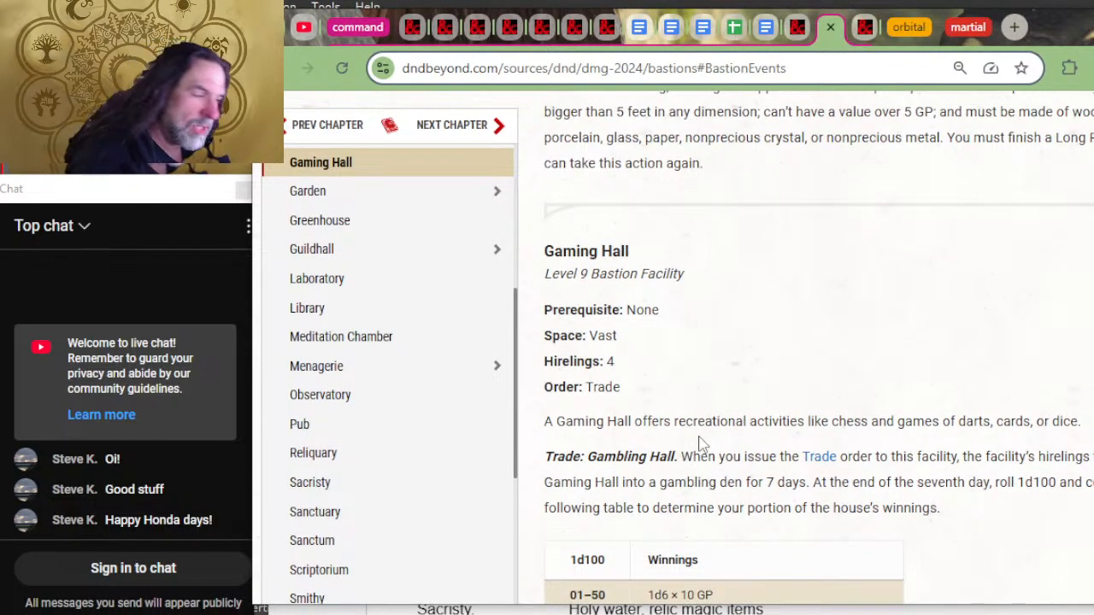
Step: Read the Demiplane, Barrack and Armory rules in the Bastions chapter, including Arcane Resilience, Fabrication, Bastion Defenders and Stock Armory
scroll(879, 484, "up", 2)
scroll(880, 490, "up", 2)
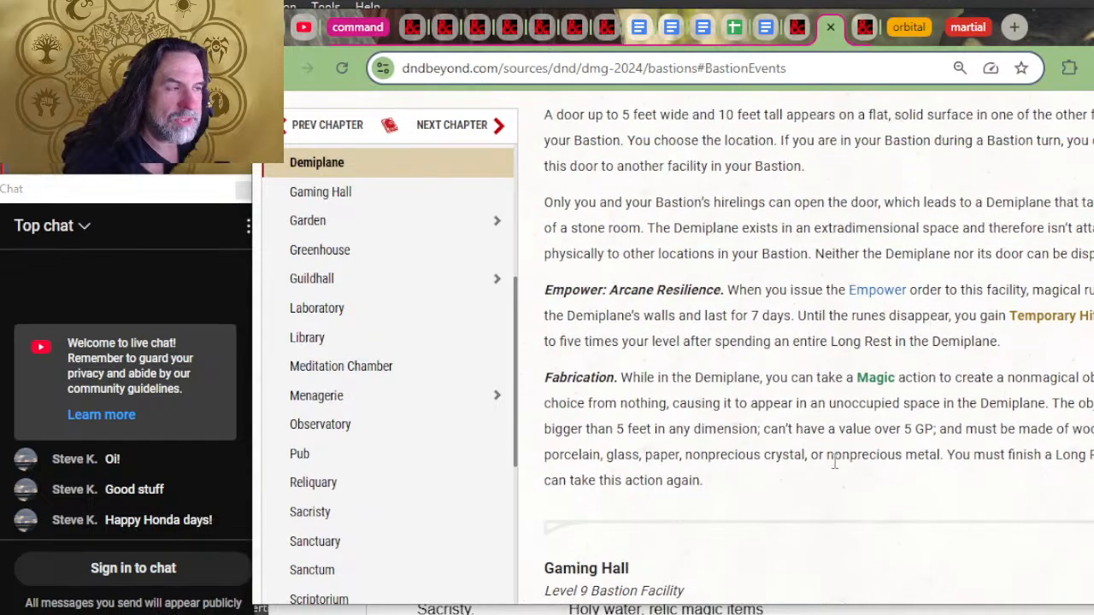
scroll(854, 487, "up", 2)
scroll(816, 335, "up", 2)
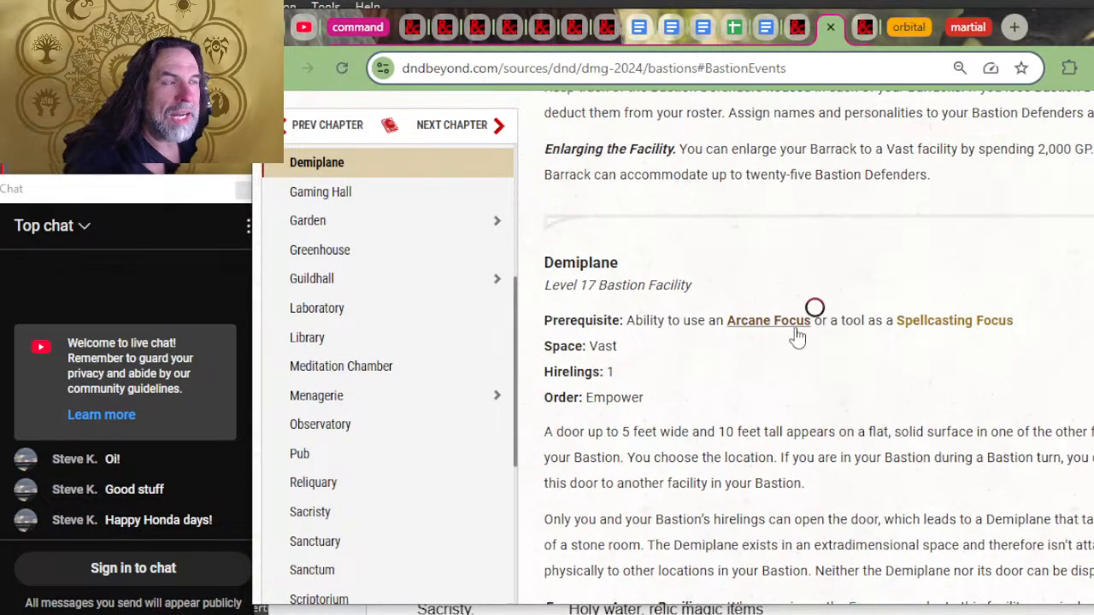
scroll(794, 335, "down", 5)
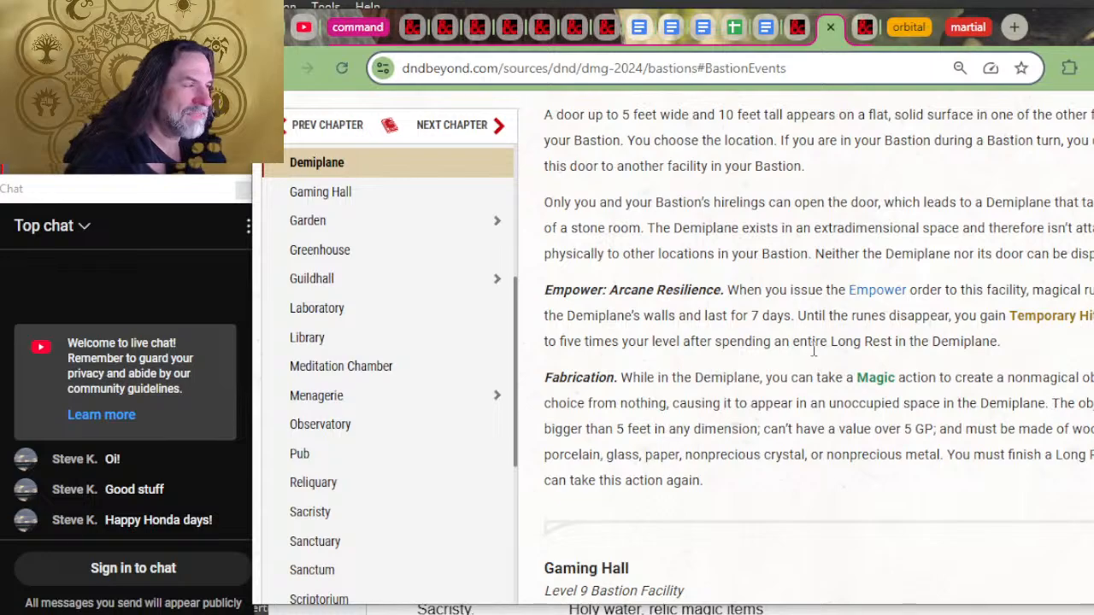
scroll(807, 363, "up", 2)
scroll(733, 414, "up", 6)
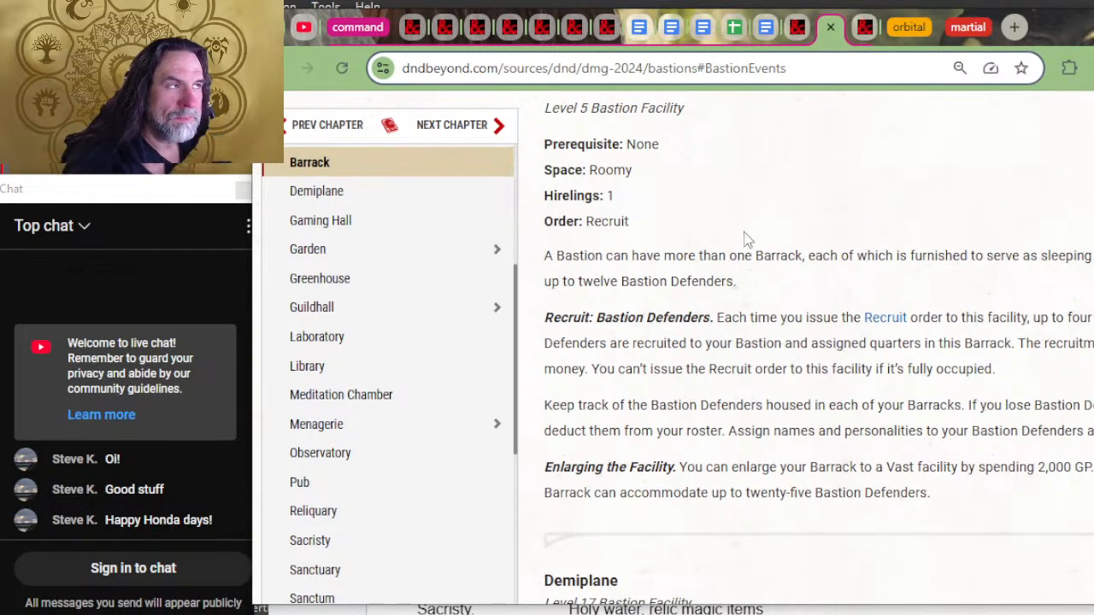
scroll(757, 224, "up", 2)
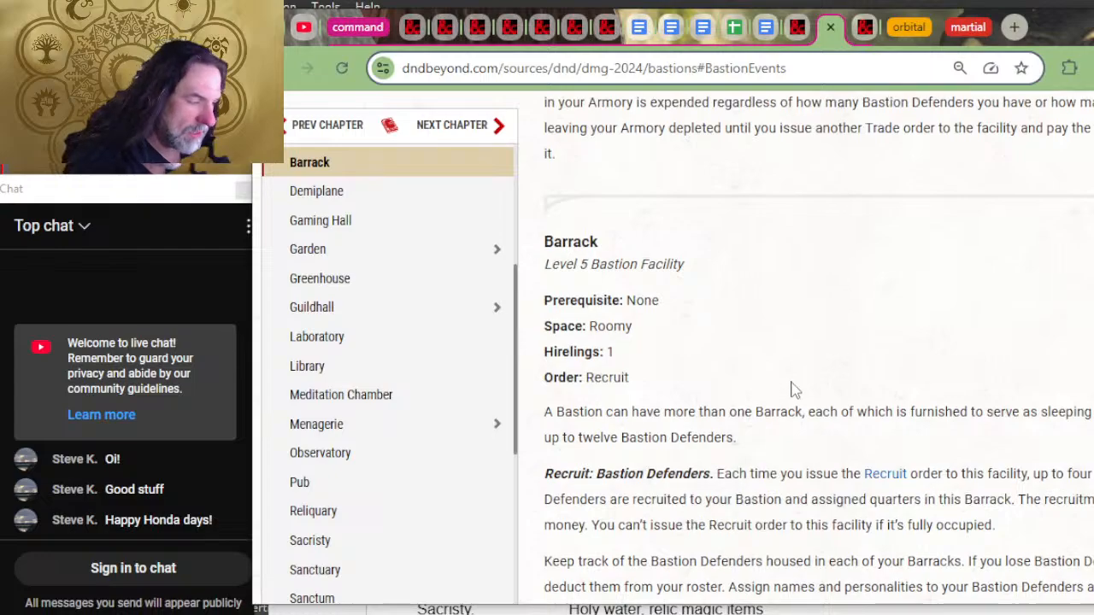
scroll(692, 340, "down", 2)
scroll(768, 359, "up", 4)
scroll(803, 370, "up", 4)
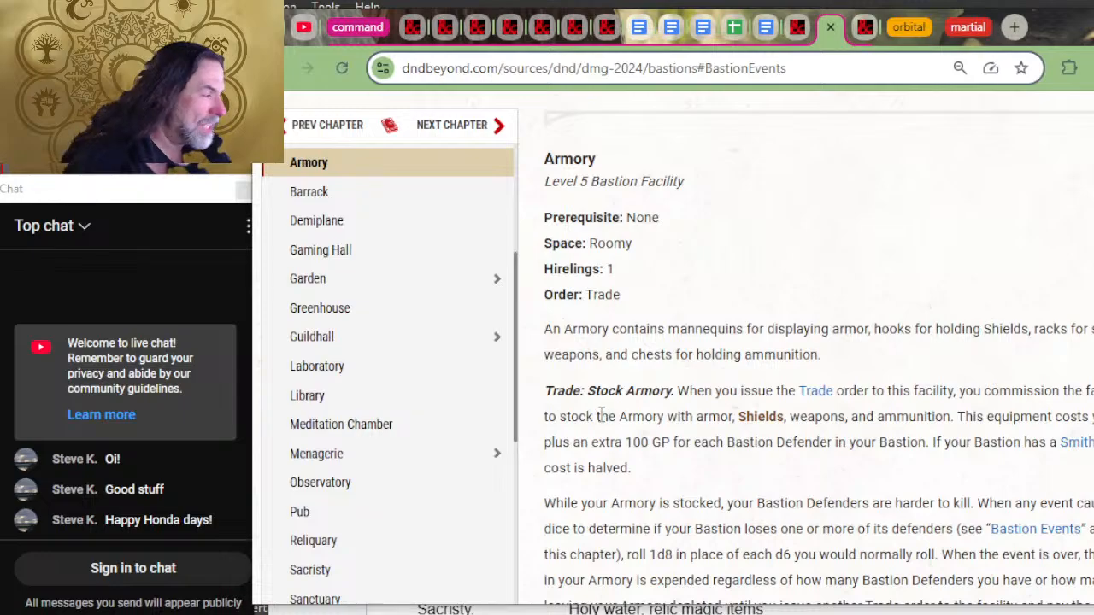
scroll(926, 366, "down", 2)
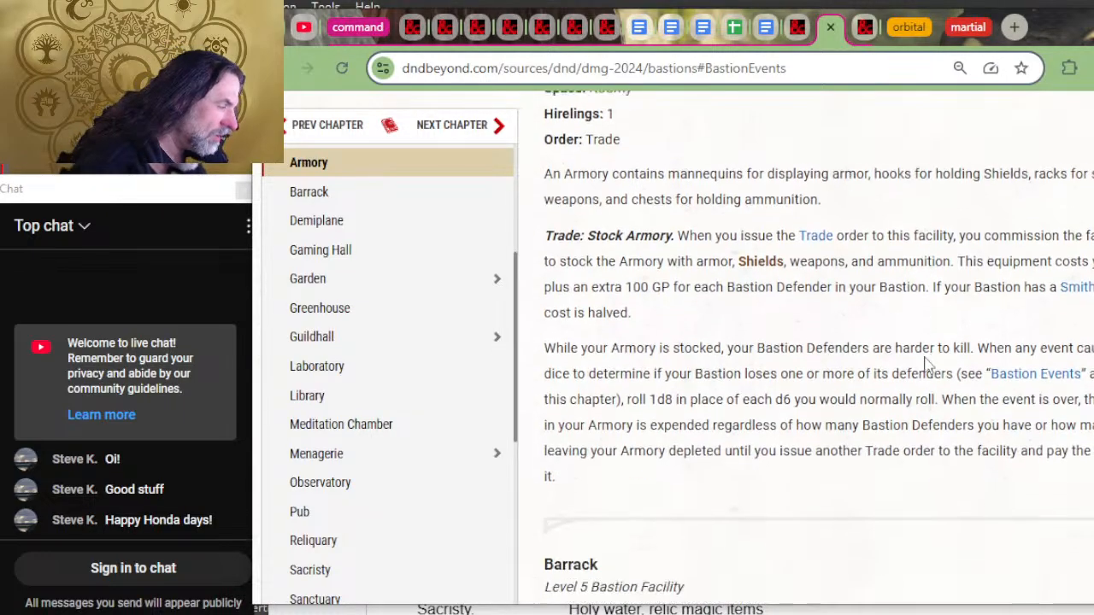
scroll(732, 467, "up", 2)
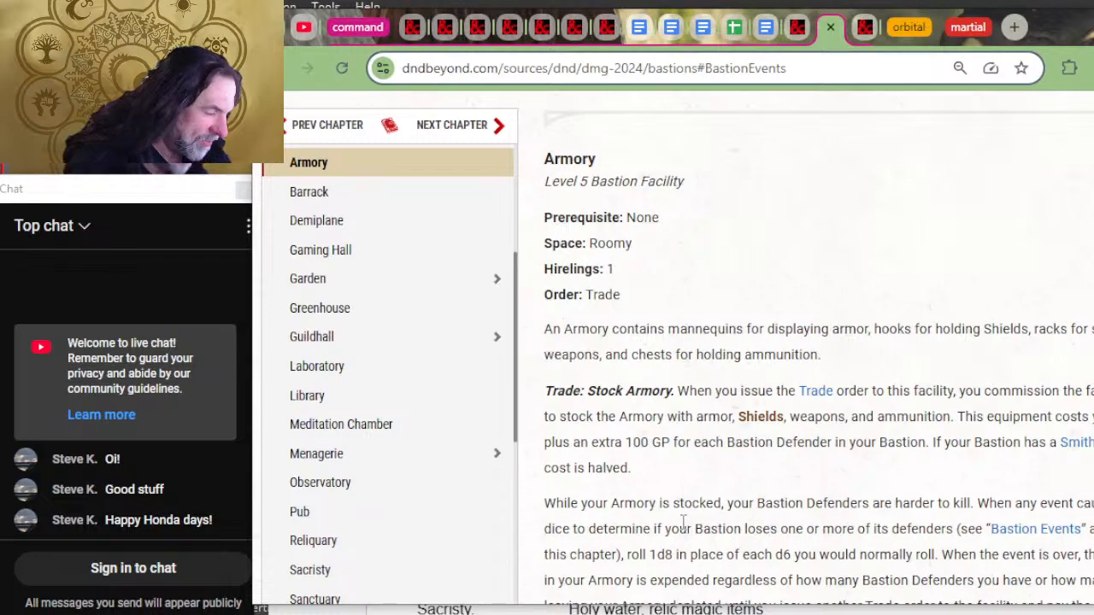
Step: Examine the Archive's research order and reference books, and the Arcane Study's charm and craft options in the Bastions chapter
scroll(680, 479, "up", 2)
scroll(688, 403, "up", 6)
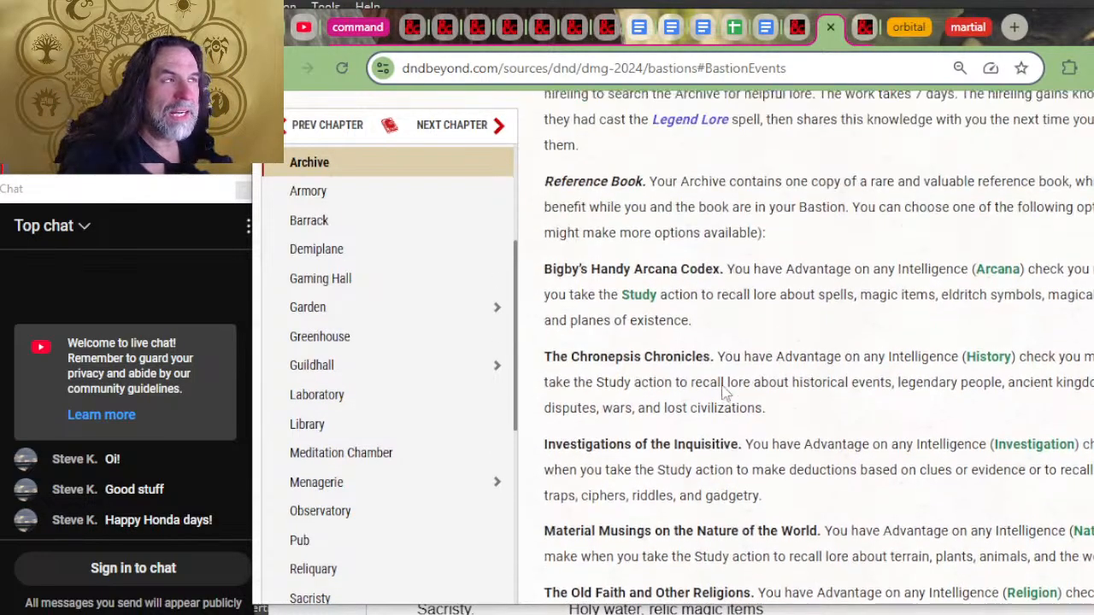
scroll(724, 390, "up", 4)
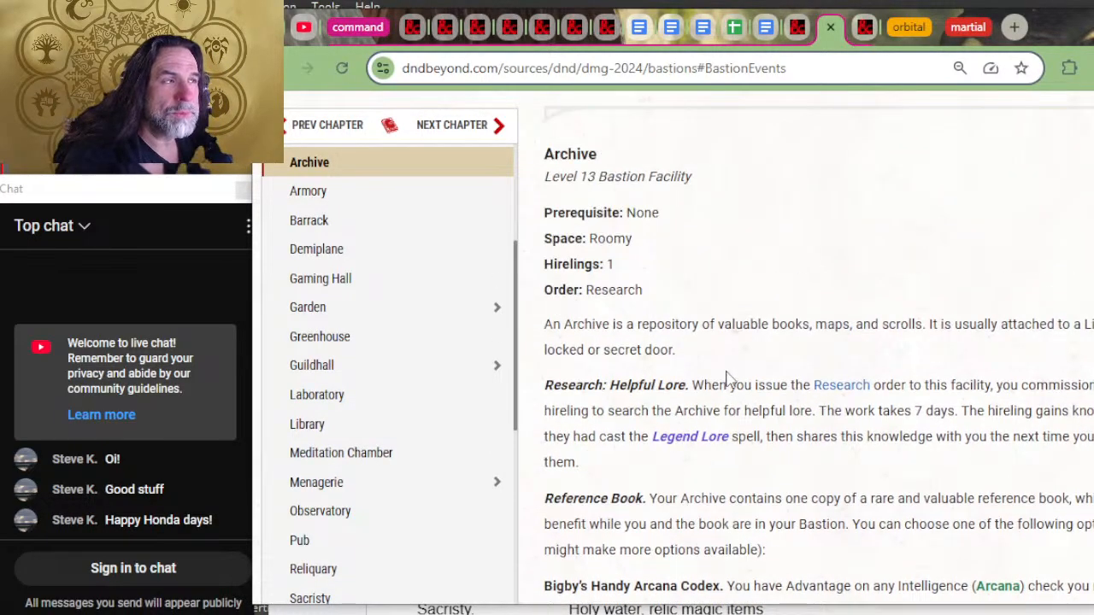
scroll(730, 350, "down", 2)
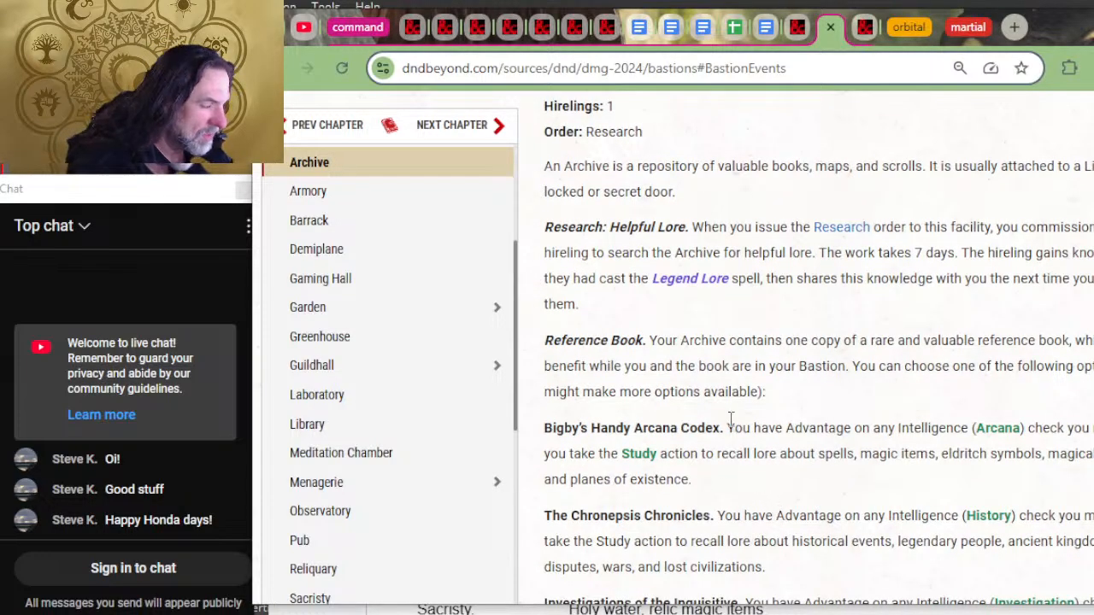
scroll(712, 389, "down", 2)
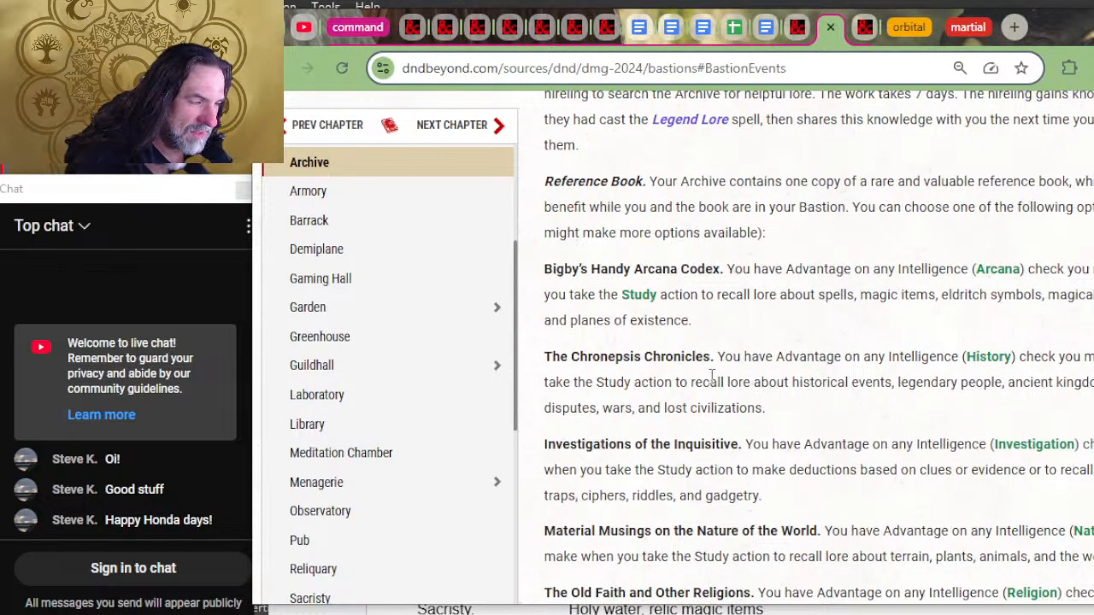
scroll(711, 376, "down", 2)
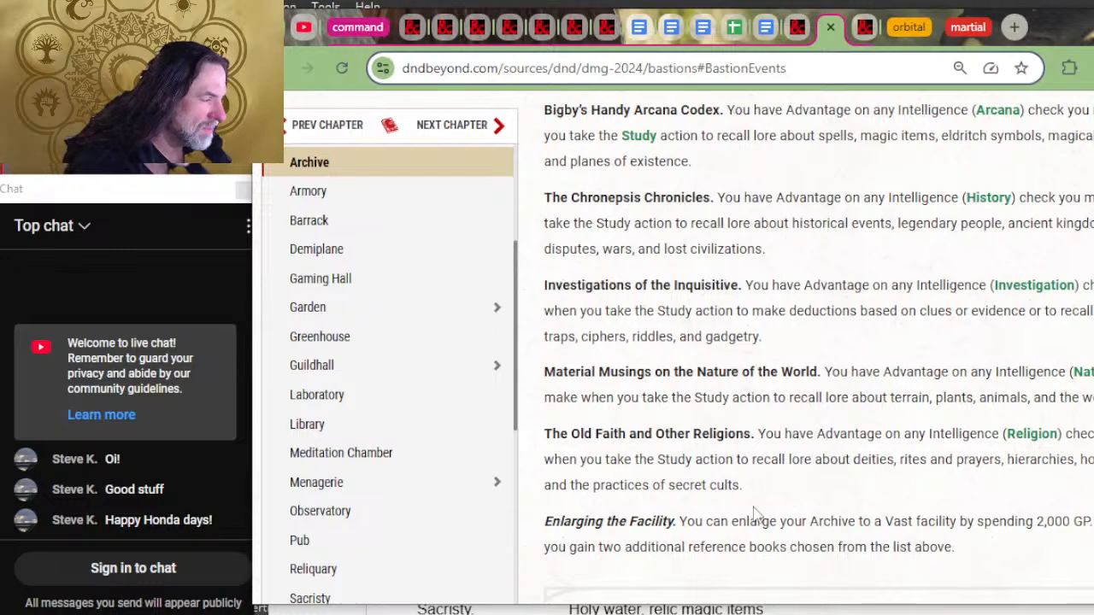
scroll(752, 449, "up", 6)
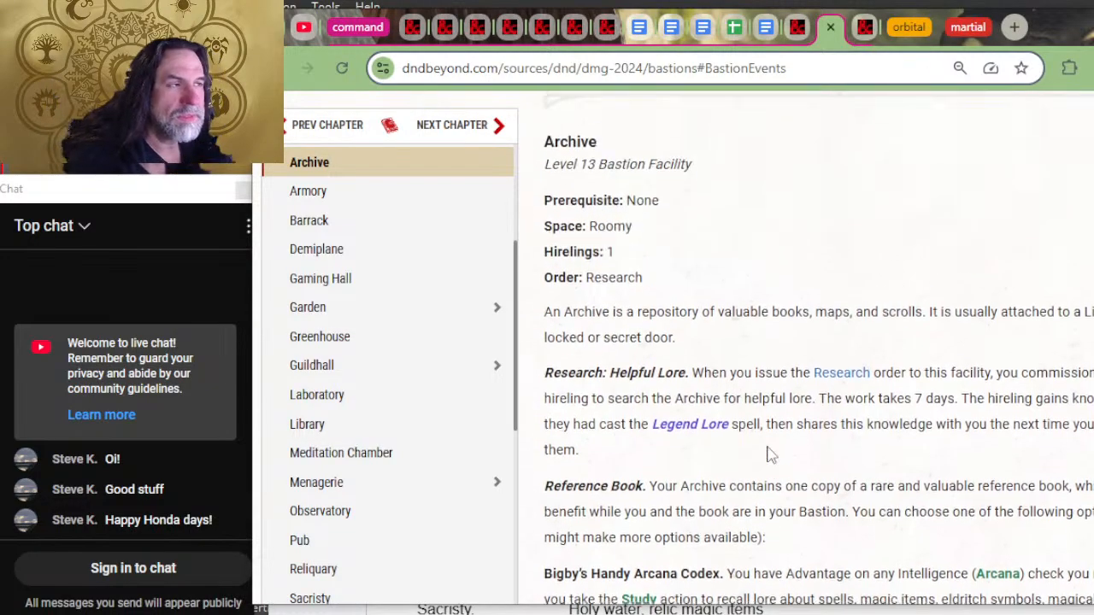
scroll(766, 453, "up", 6)
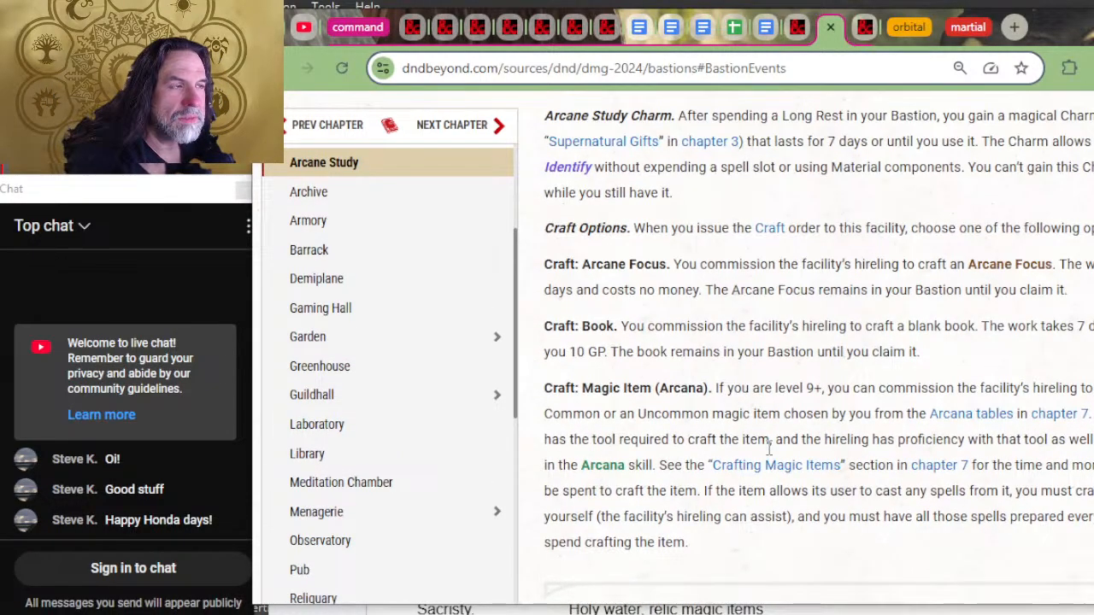
scroll(769, 449, "up", 4)
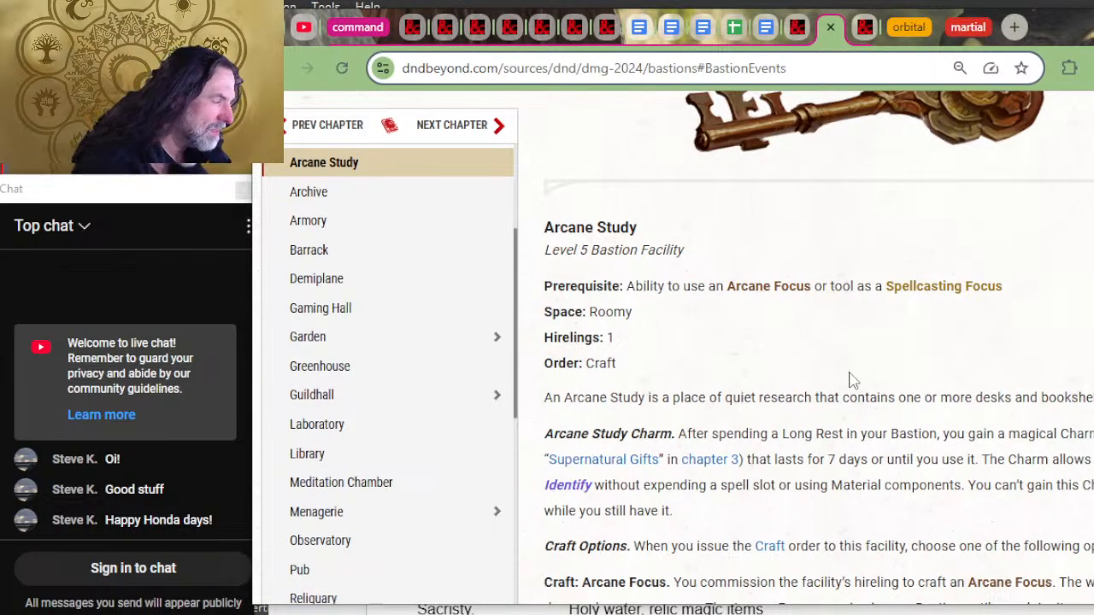
scroll(850, 380, "down", 2)
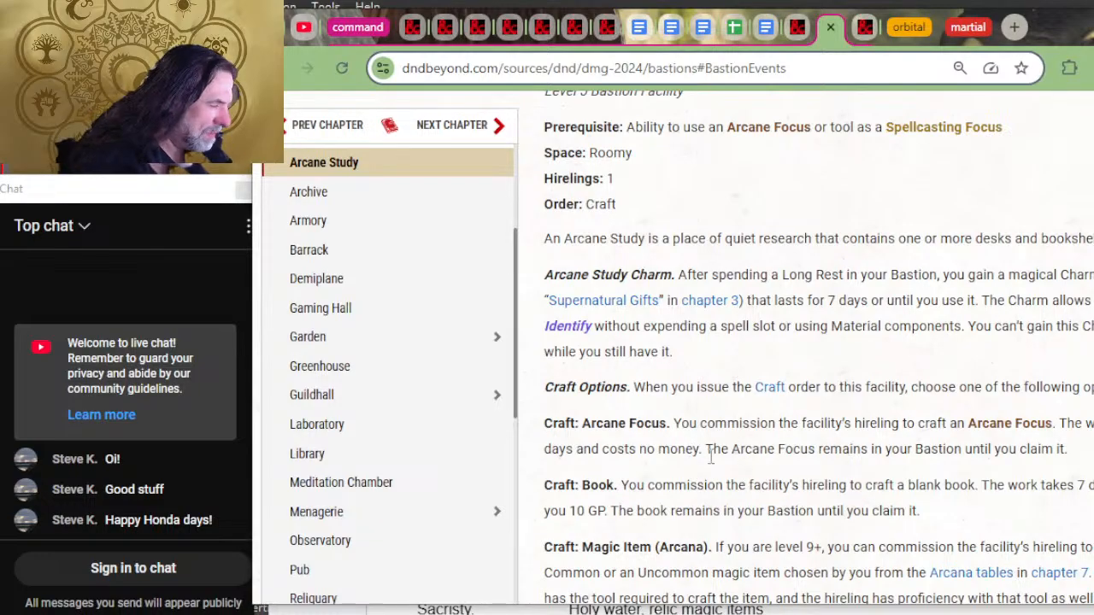
Step: Compare the Arcane Study's craft options and order in the Bastions chapter with its entry in the 2024 Bastion Campaigns document's facility list
scroll(728, 435, "down", 2)
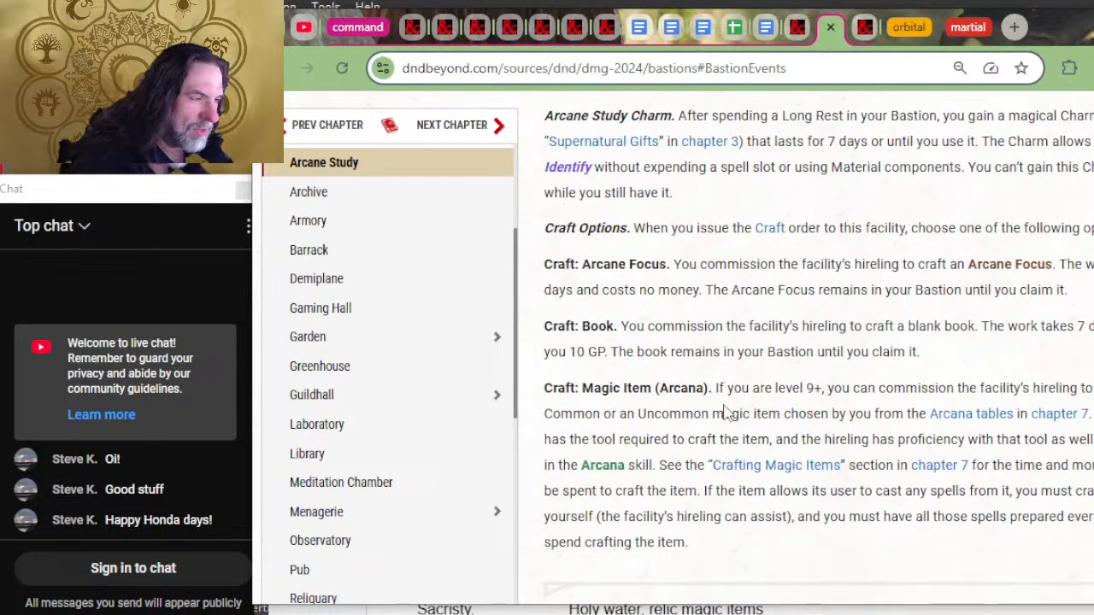
key("alt+Tab")
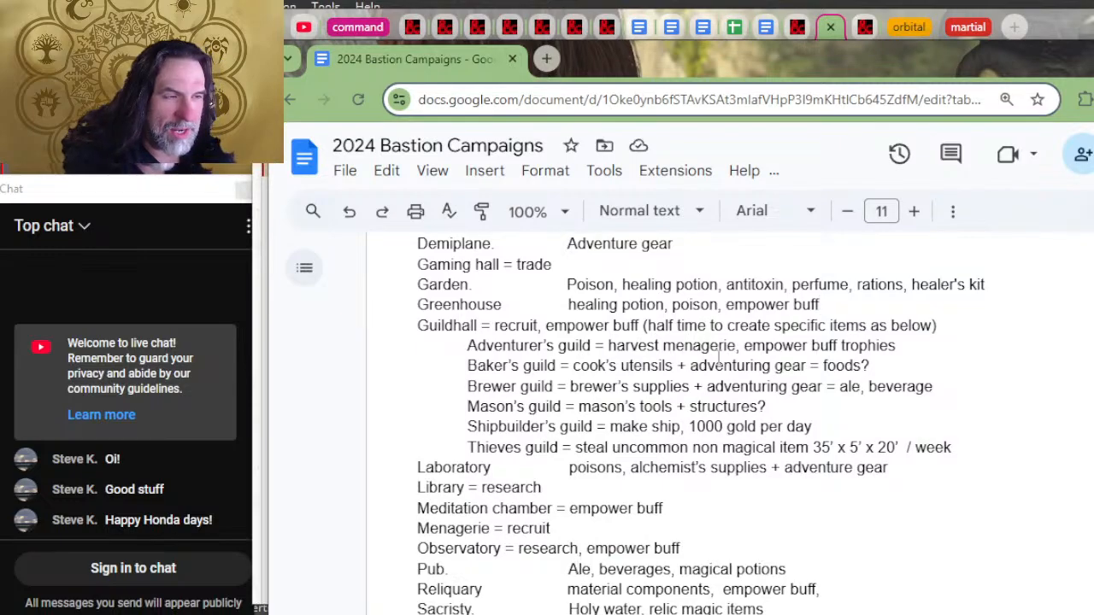
scroll(606, 414, "up", 2)
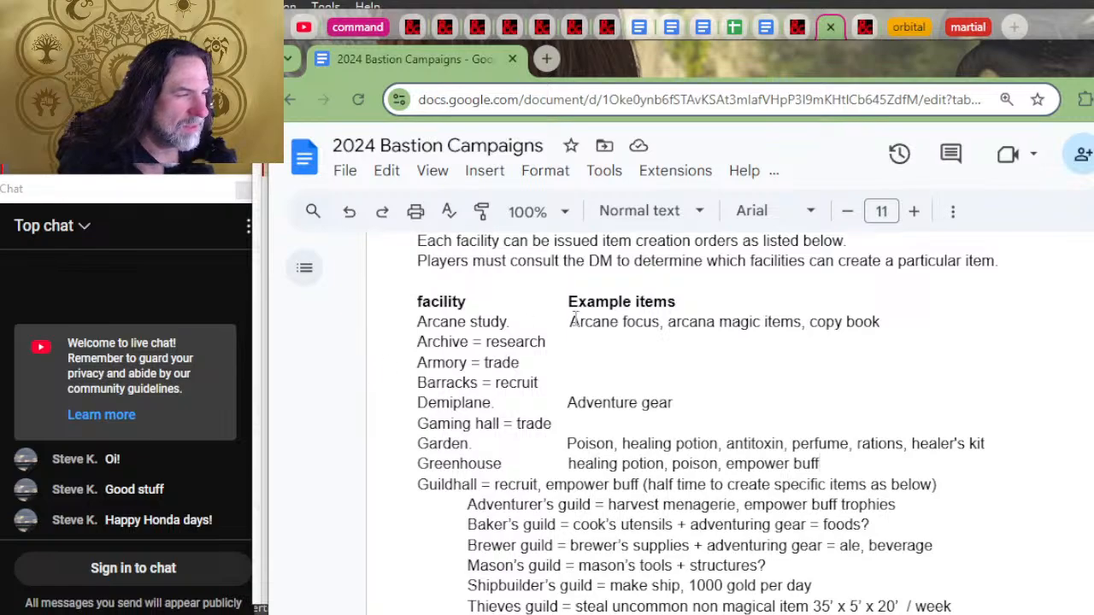
key("alt+Tab")
scroll(764, 379, "up", 6)
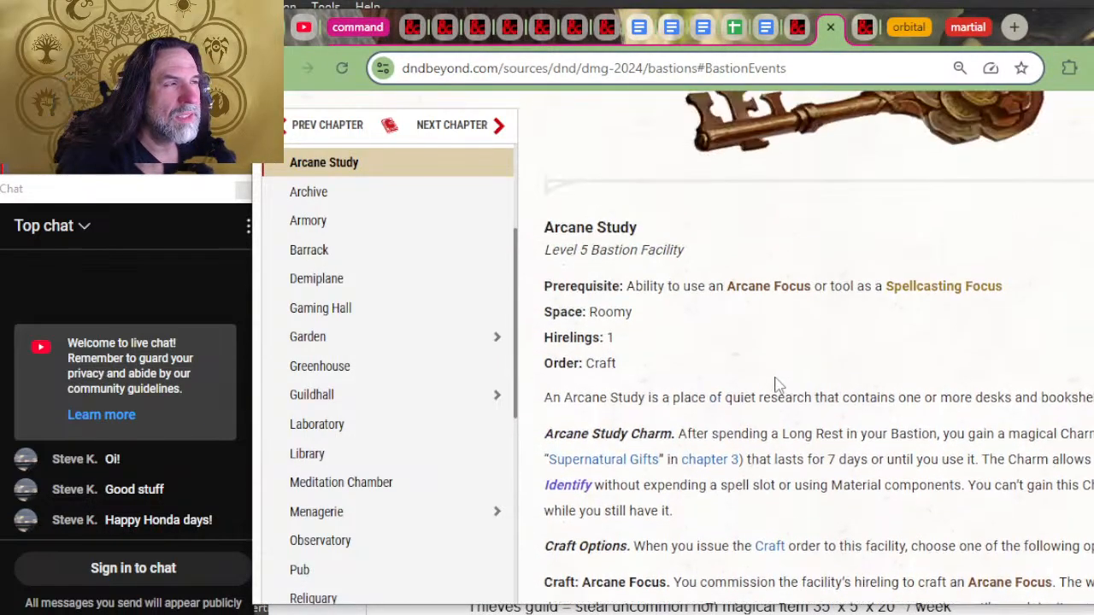
scroll(775, 385, "up", 6)
key("alt+Tab")
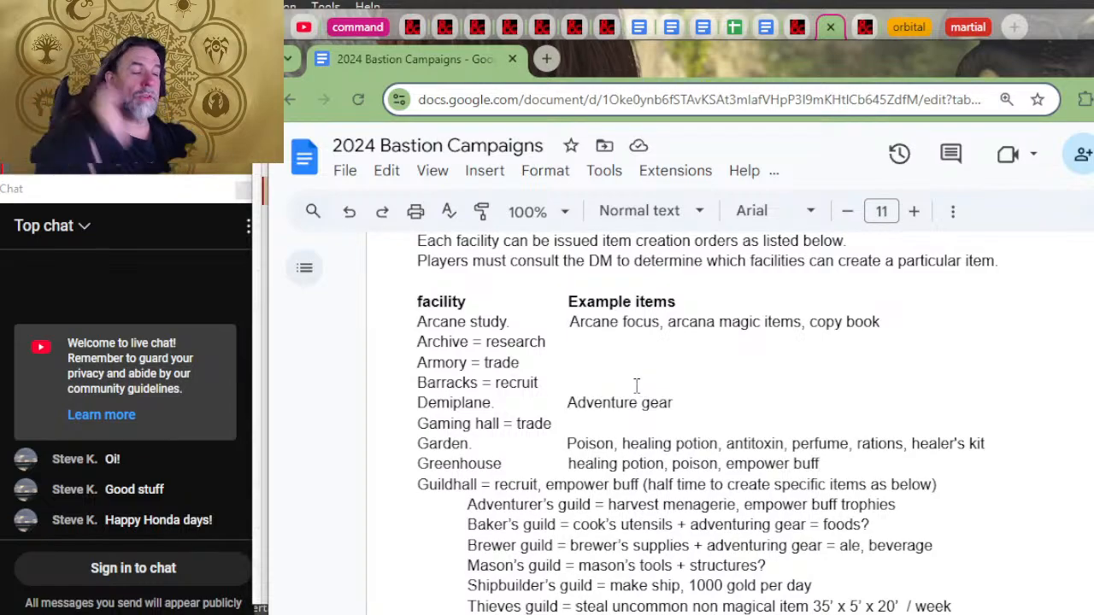
Step: Insert two blank lines beneath the Weapons and Rarity heading in the document's Phb gear section
scroll(675, 418, "down", 2)
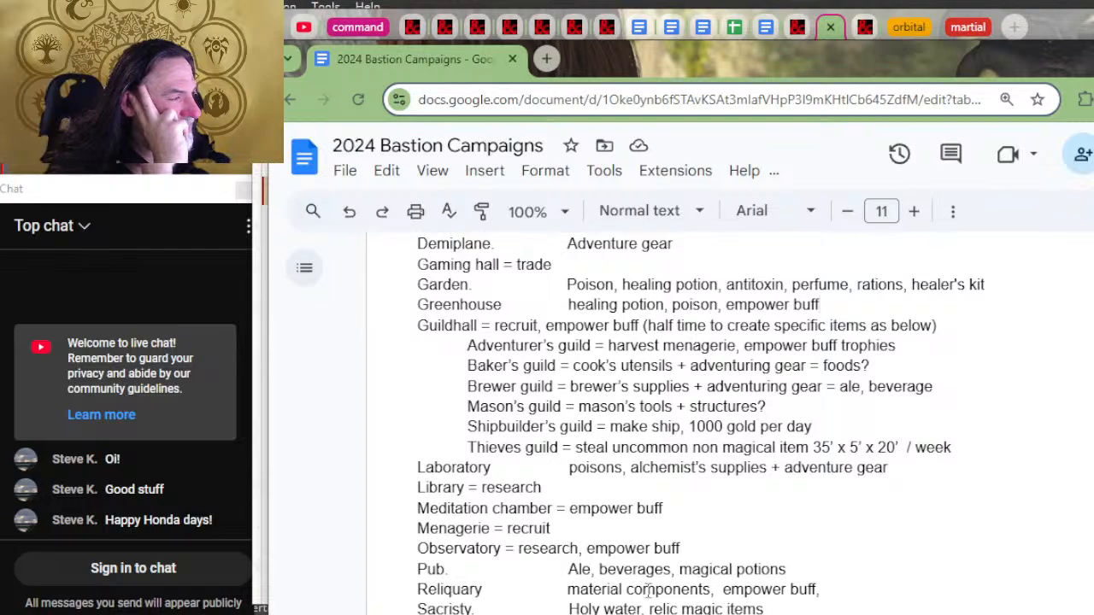
scroll(696, 481, "down", 8)
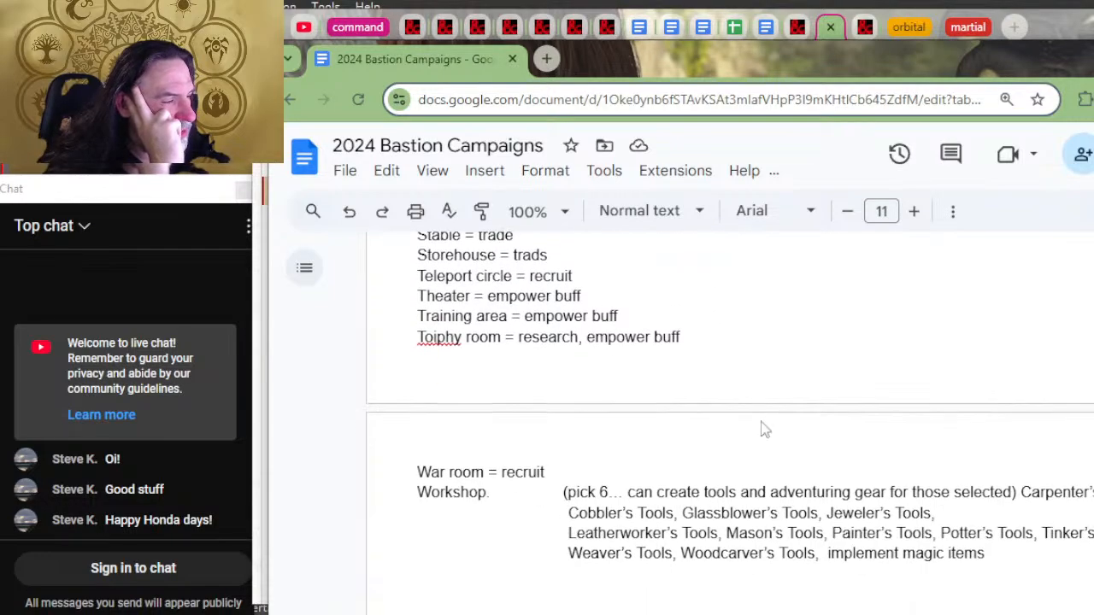
scroll(761, 410, "down", 4)
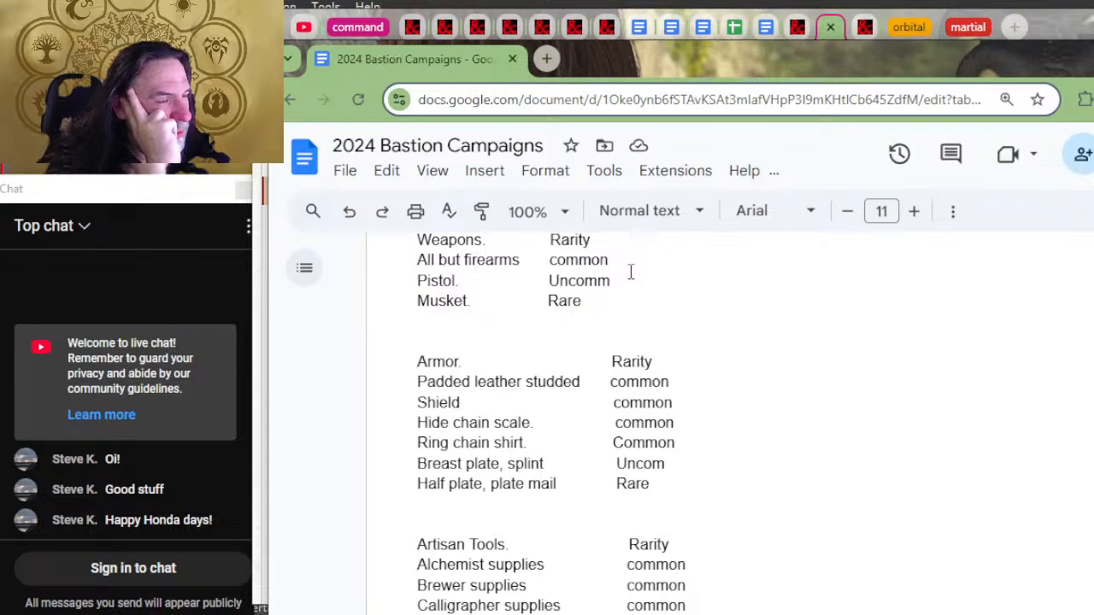
scroll(452, 470, "up", 2)
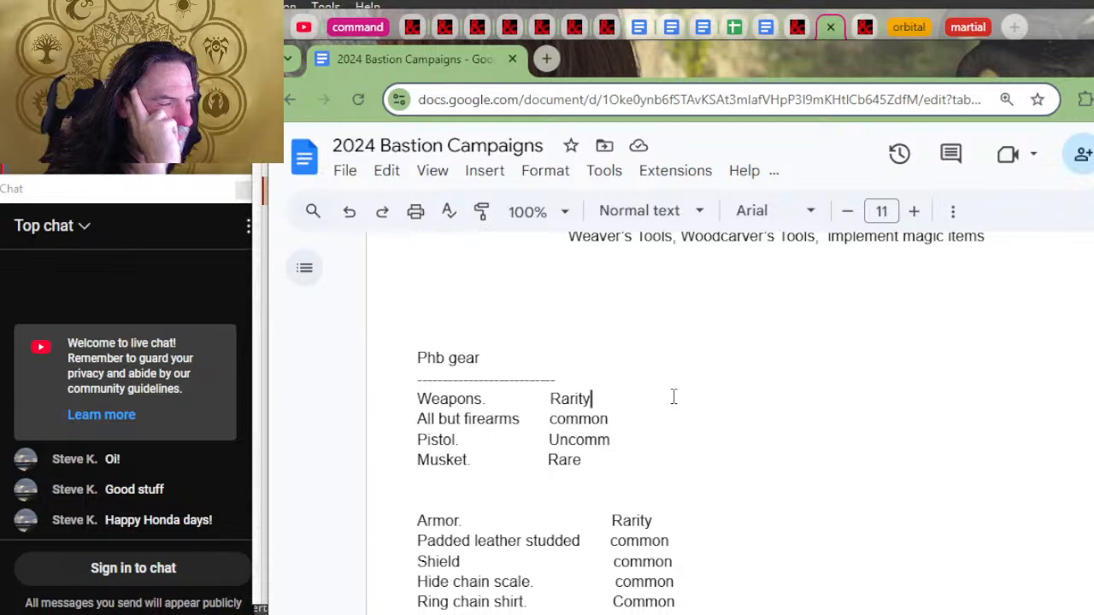
key("Return")
key("Return")
Step: Switch to the D&D Beyond browser window, close the Bastion Map page and bring up the poison search results page
key("alt+Tab")
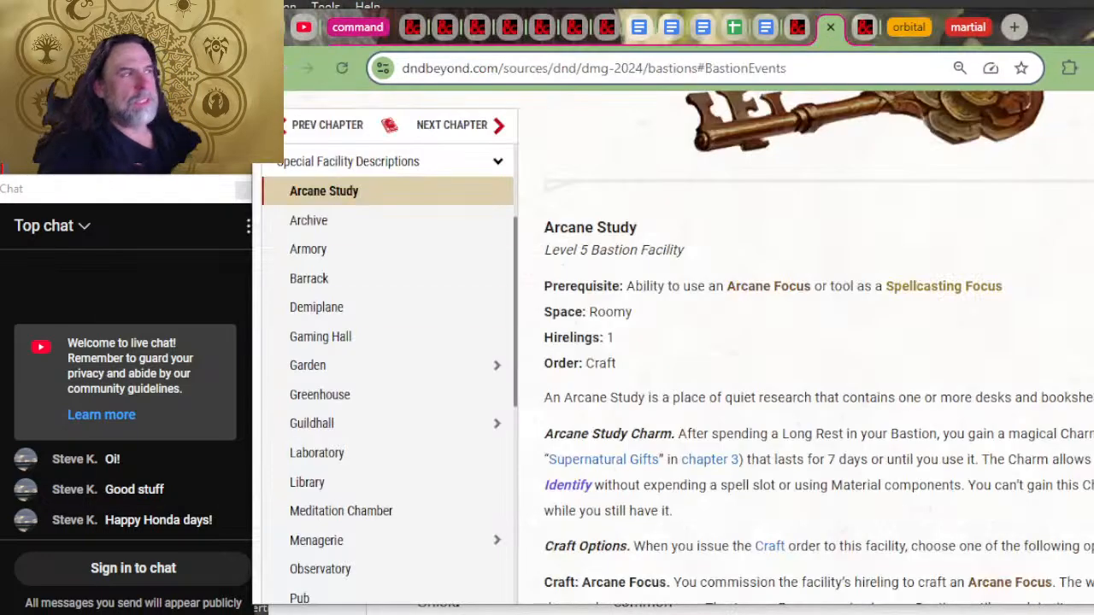
left_click(863, 29)
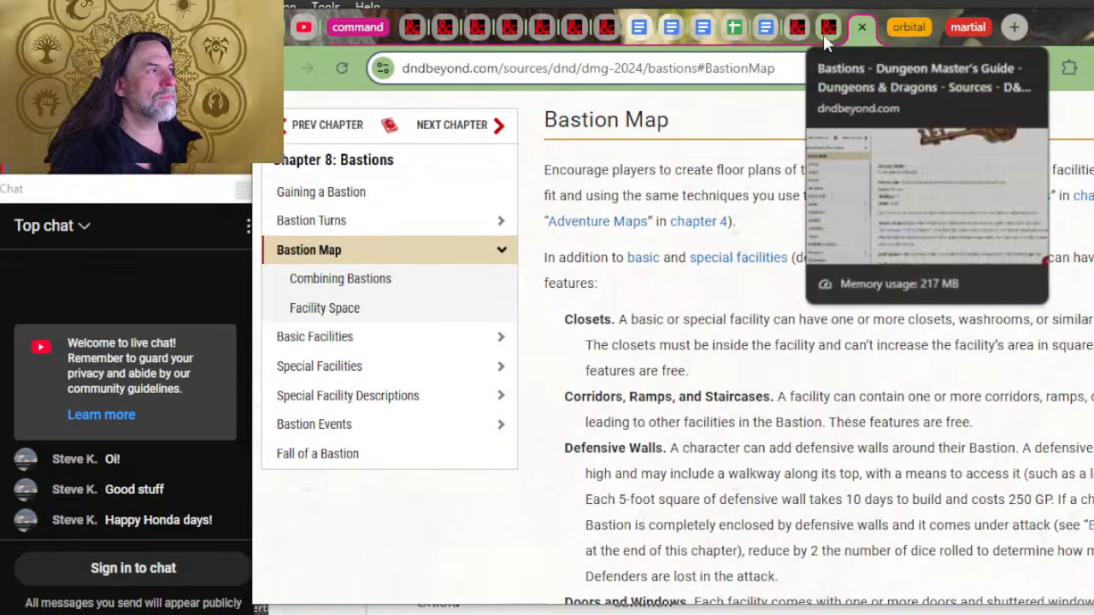
left_click(823, 33)
left_click(863, 32)
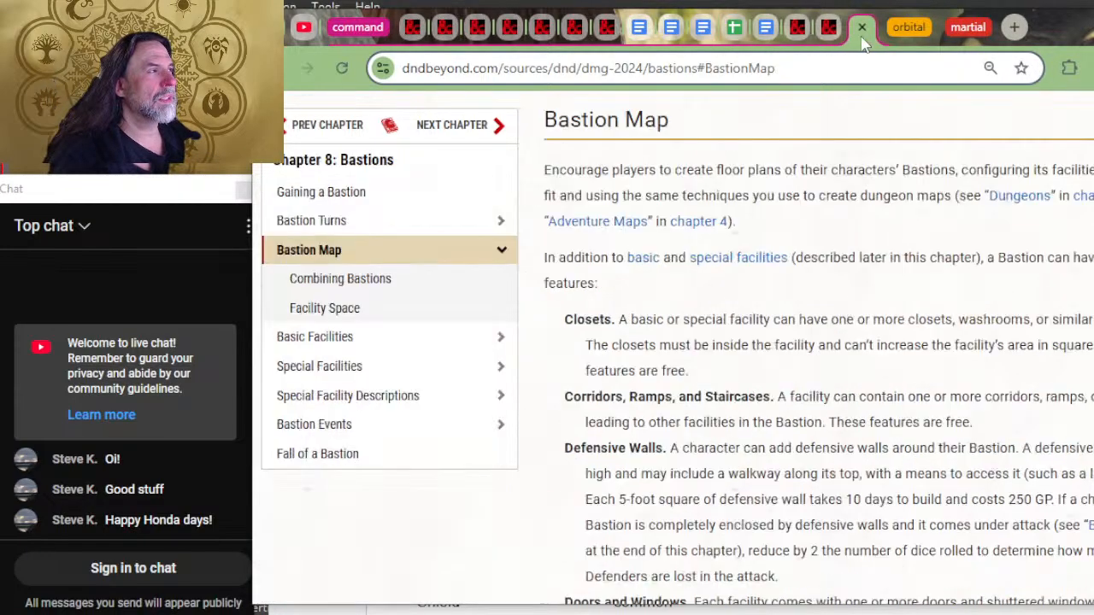
left_click(864, 31)
left_click(798, 28)
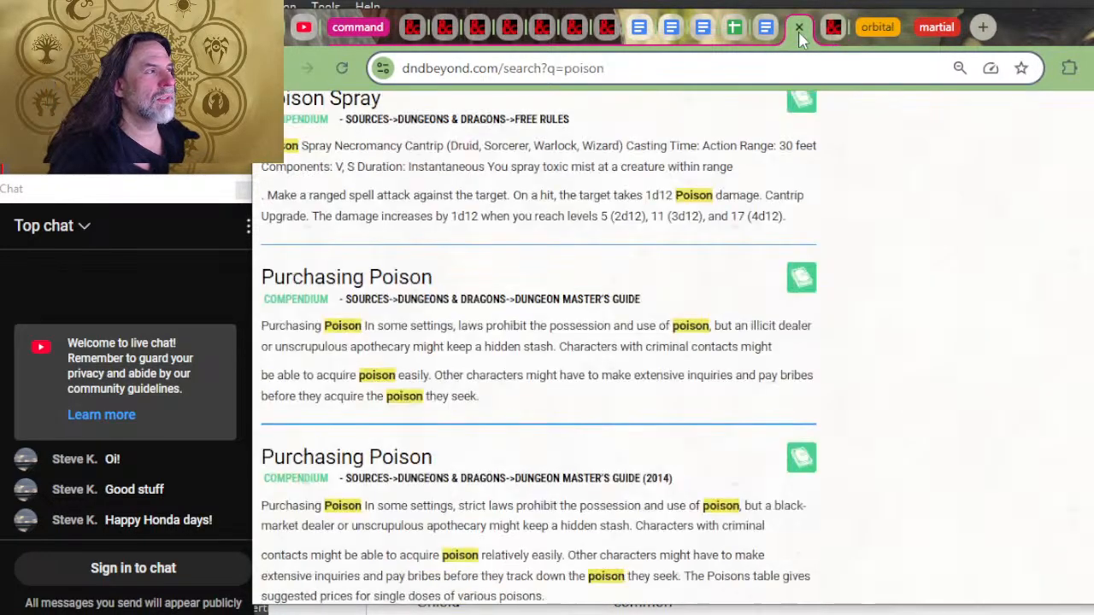
Step: Open the 2024 Player's Handbook from the featured sources and go to the Weapons table in Chapter 6: Equipment
scroll(515, 280, "down", 10)
scroll(514, 279, "up", 15)
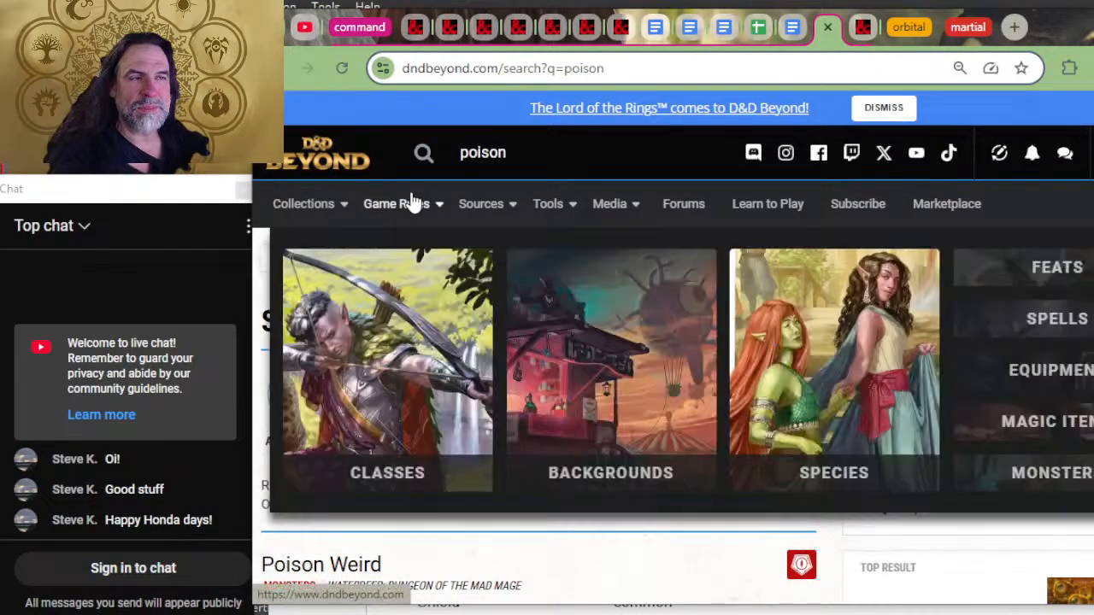
mouse_move(467, 209)
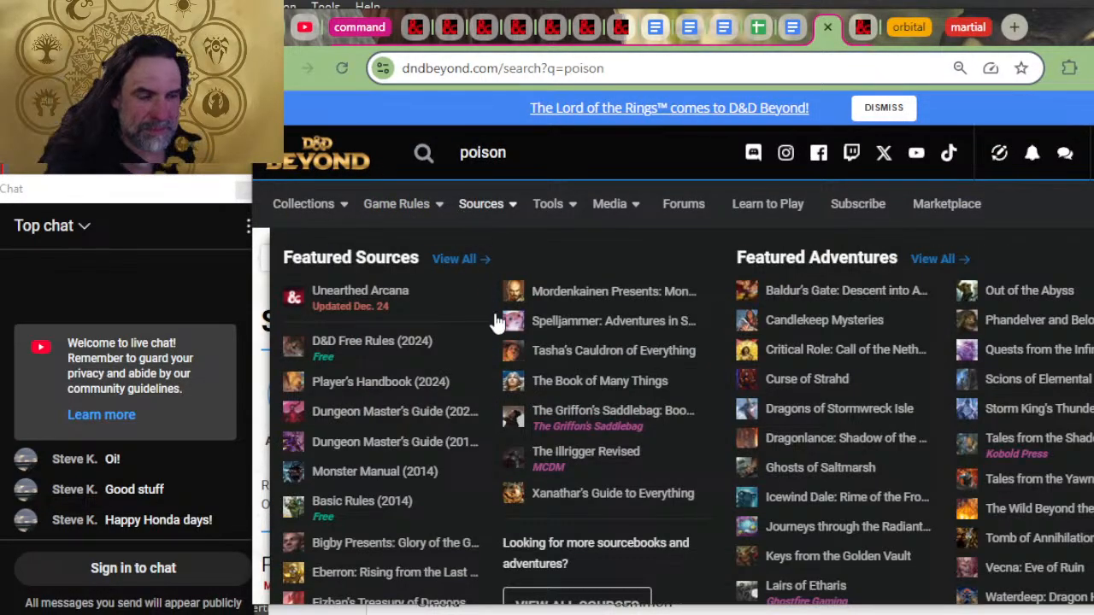
left_click(395, 391)
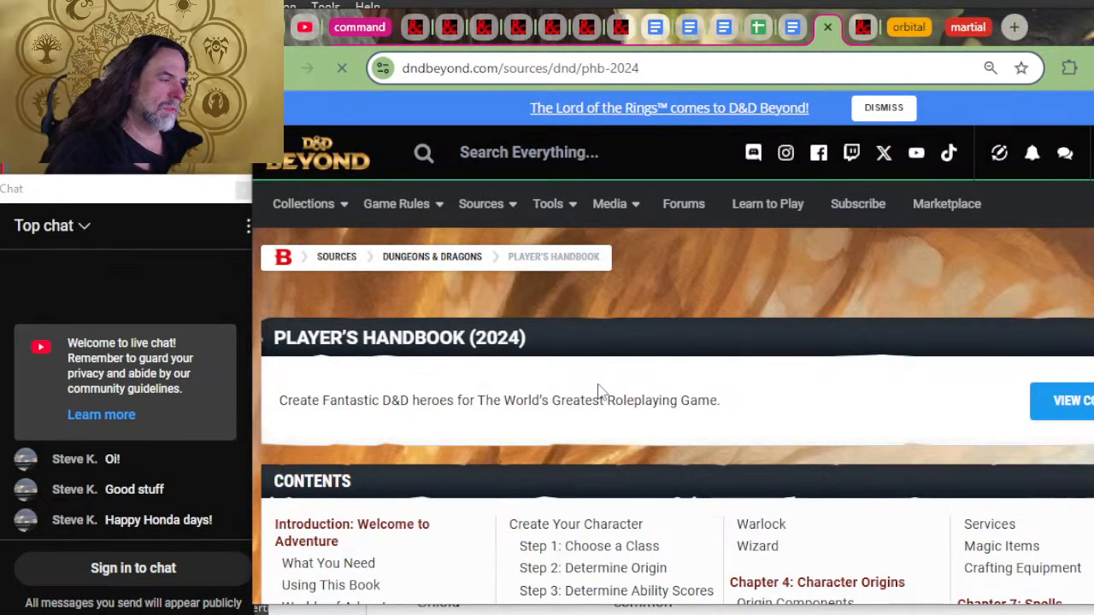
scroll(747, 427, "down", 1)
scroll(747, 427, "down", 5)
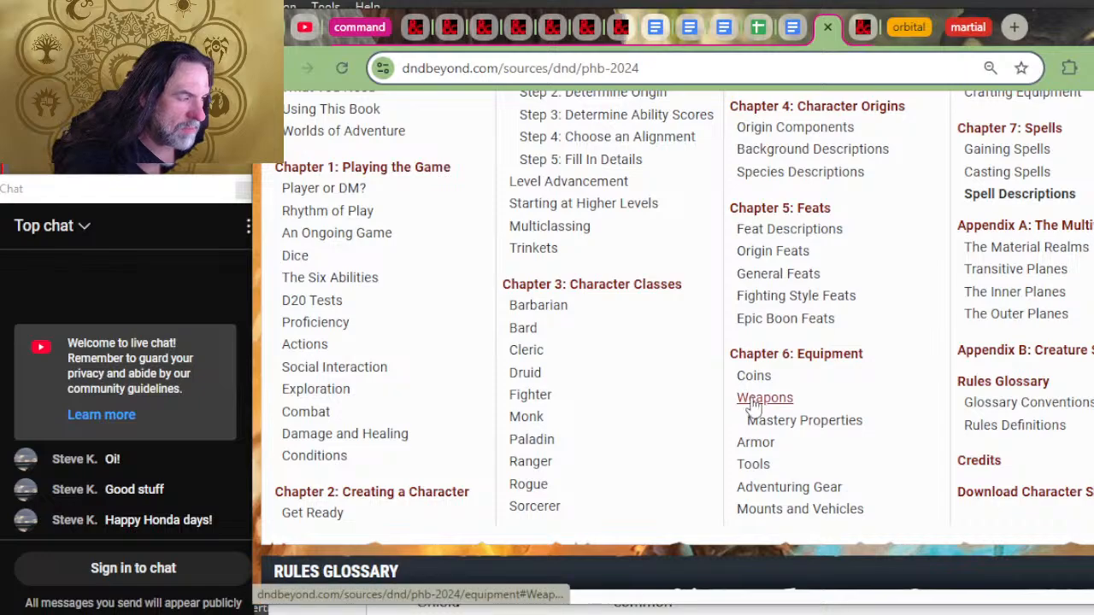
left_click(752, 403)
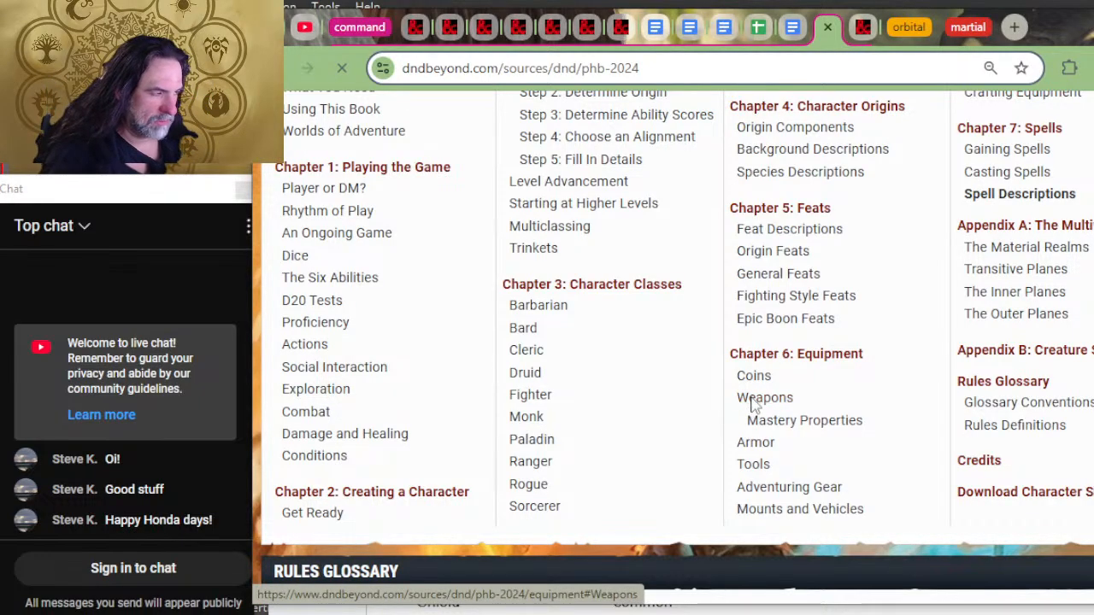
scroll(724, 264, "down", 3)
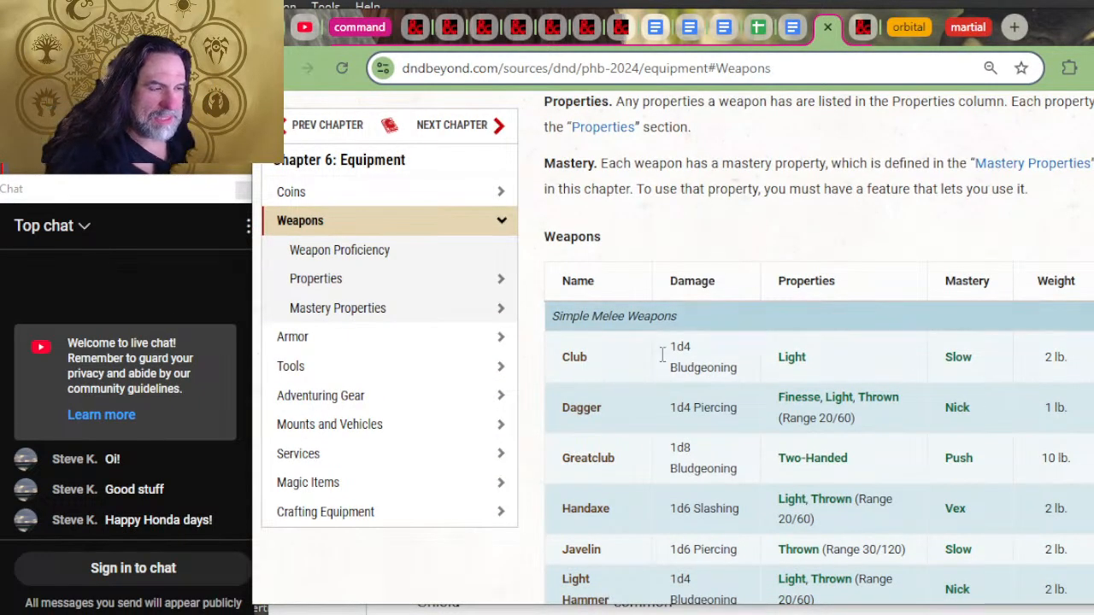
Step: Return to the 2024 Bastion Campaigns document and move its window beside the weapon table, keeping the Name column visible
mouse_move(570, 357)
left_click_drag(571, 358, 880, 247)
left_click(902, 226)
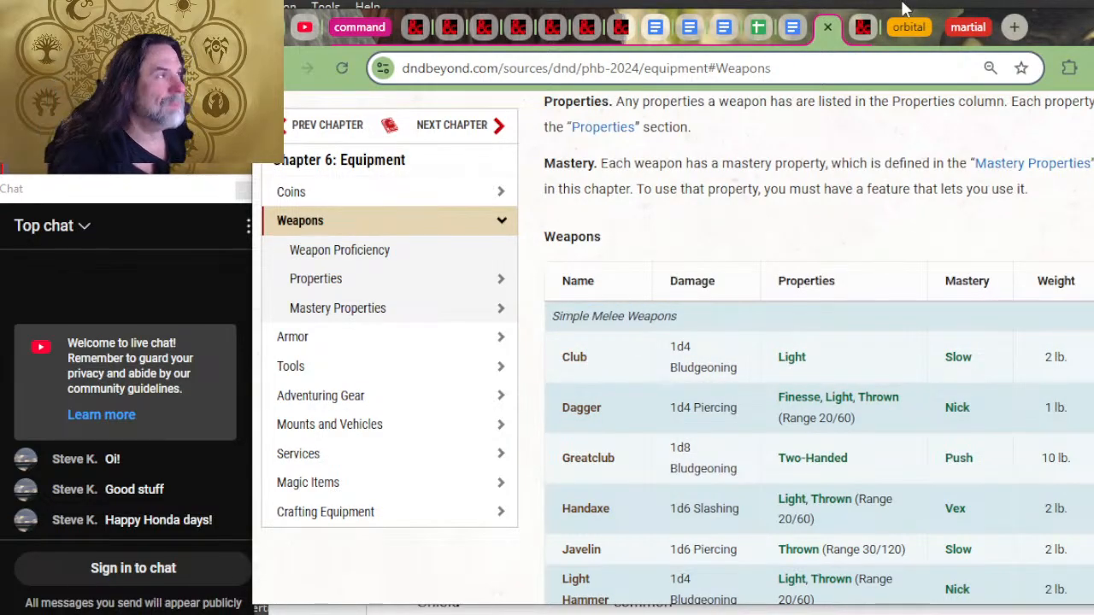
key("alt+Tab")
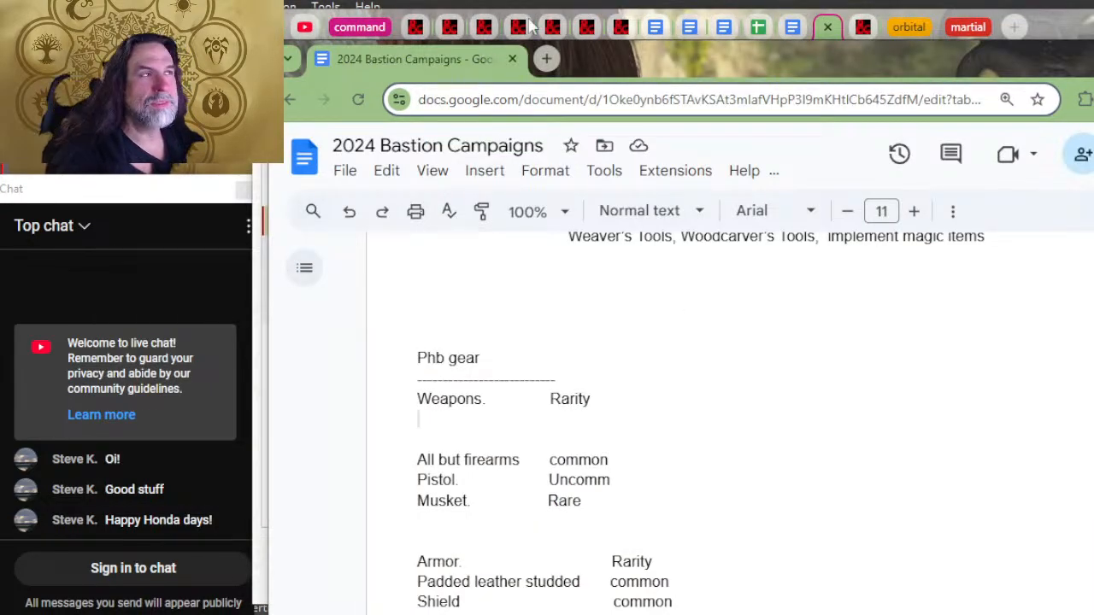
left_click_drag(589, 60, 944, 36)
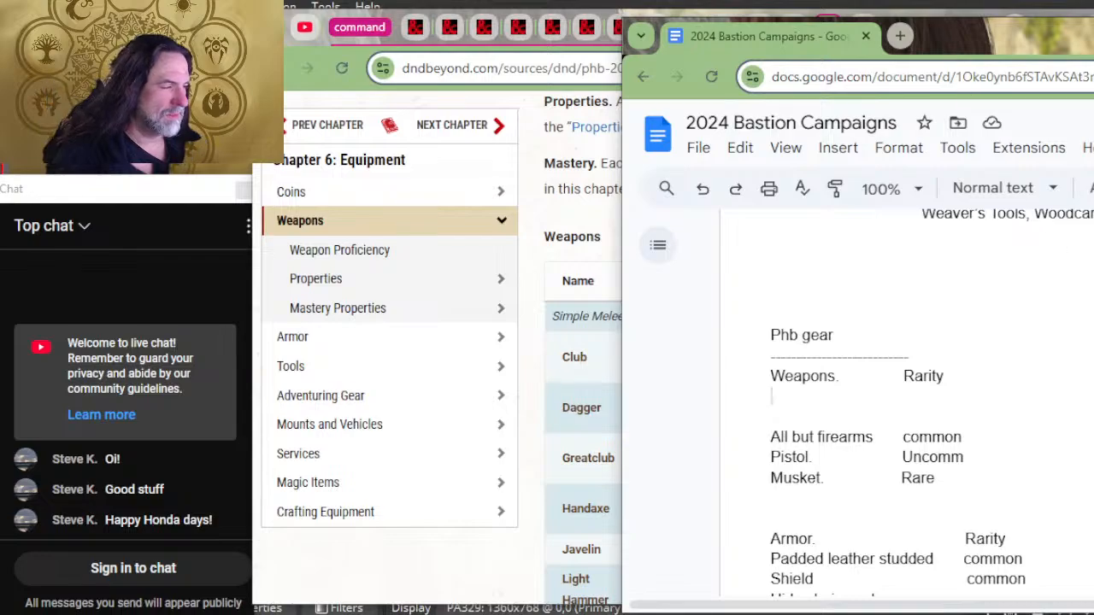
Step: List club, dagger and greatclub on separate lines under the Weapons heading in the Phb gear section
type("club")
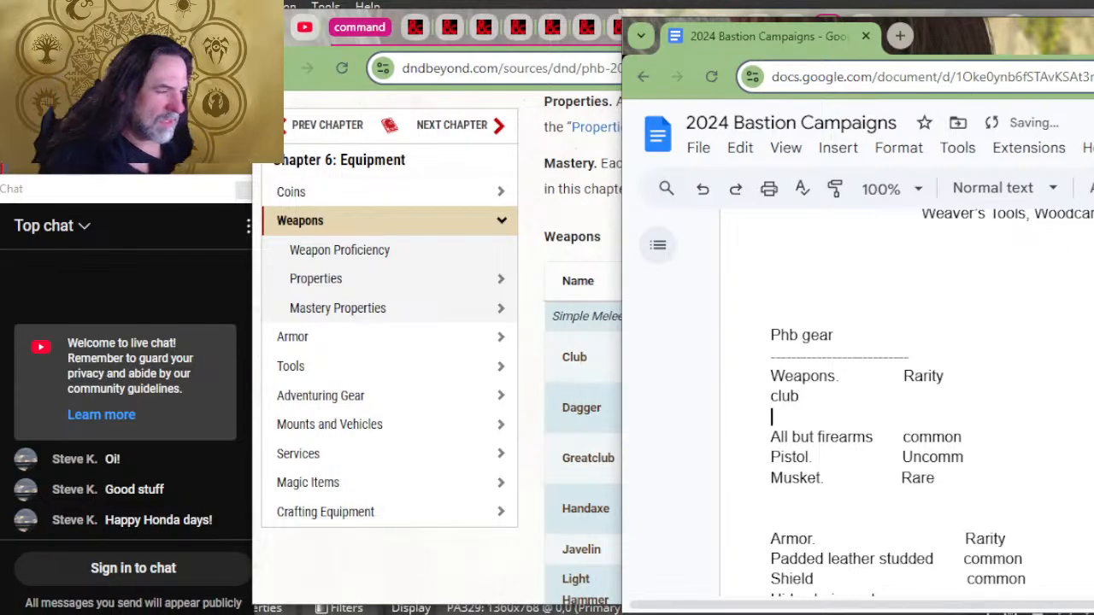
key("Return")
key("Return")
key("Return")
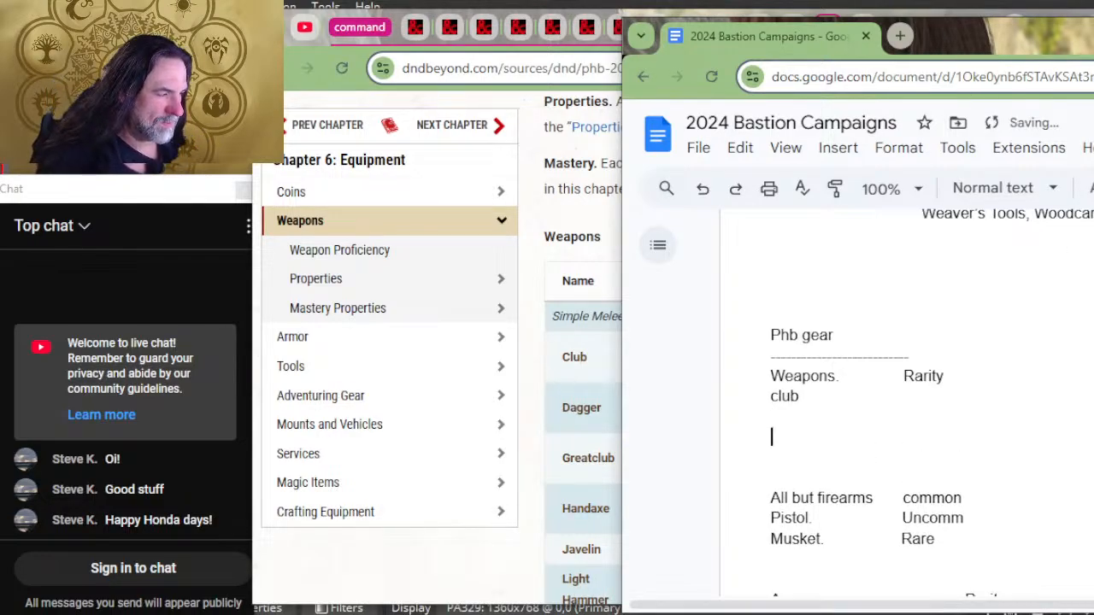
type("dagger")
key("Return")
type("gr")
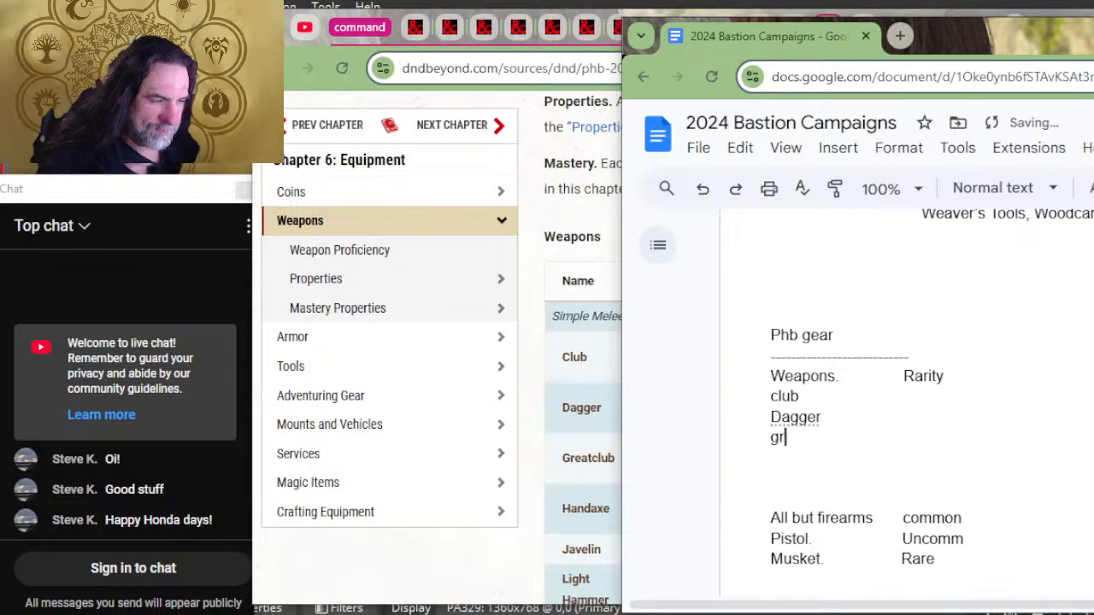
type("eagclub")
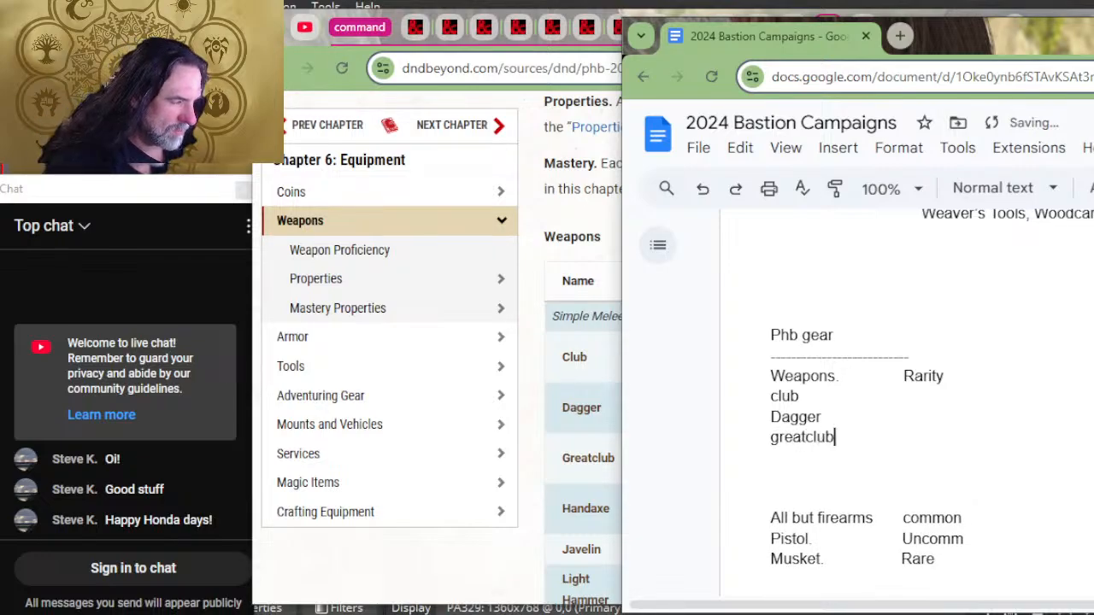
Step: Add handaxe, javelin and light hammer on separate lines below greatclub in the weapons list
key("Return")
type("hardn")
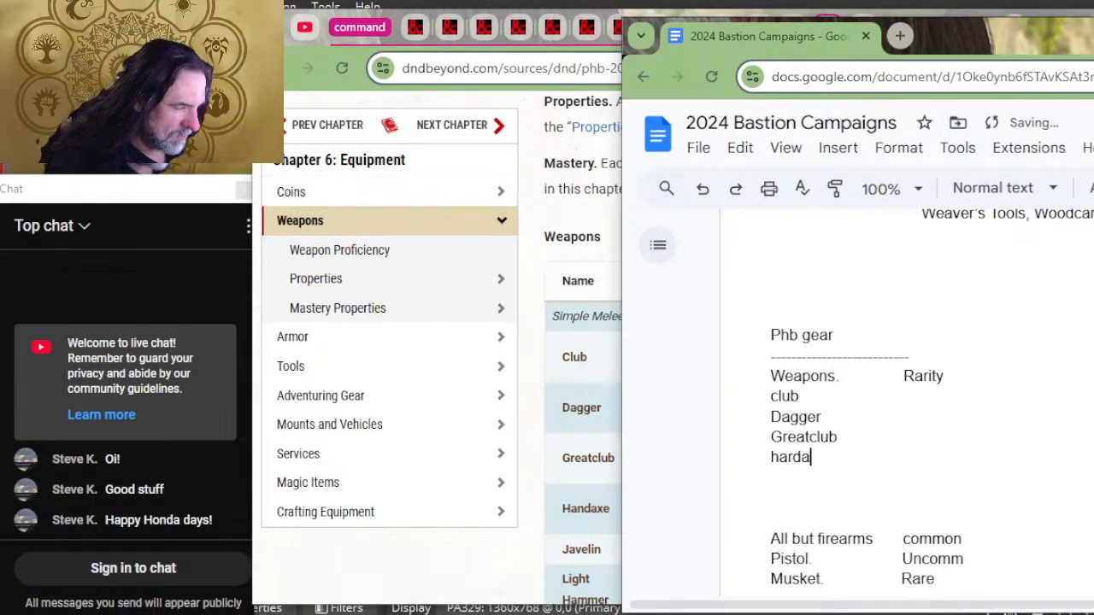
key("BackSpace")
key("BackSpace")
type("n")
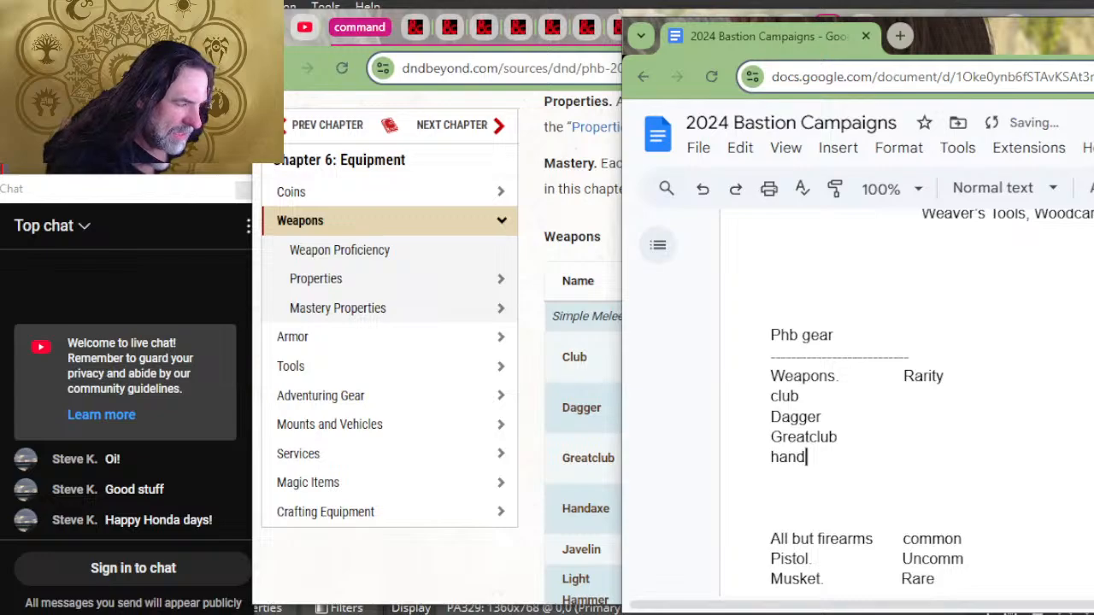
type("daxe")
key("Return")
type("javelin")
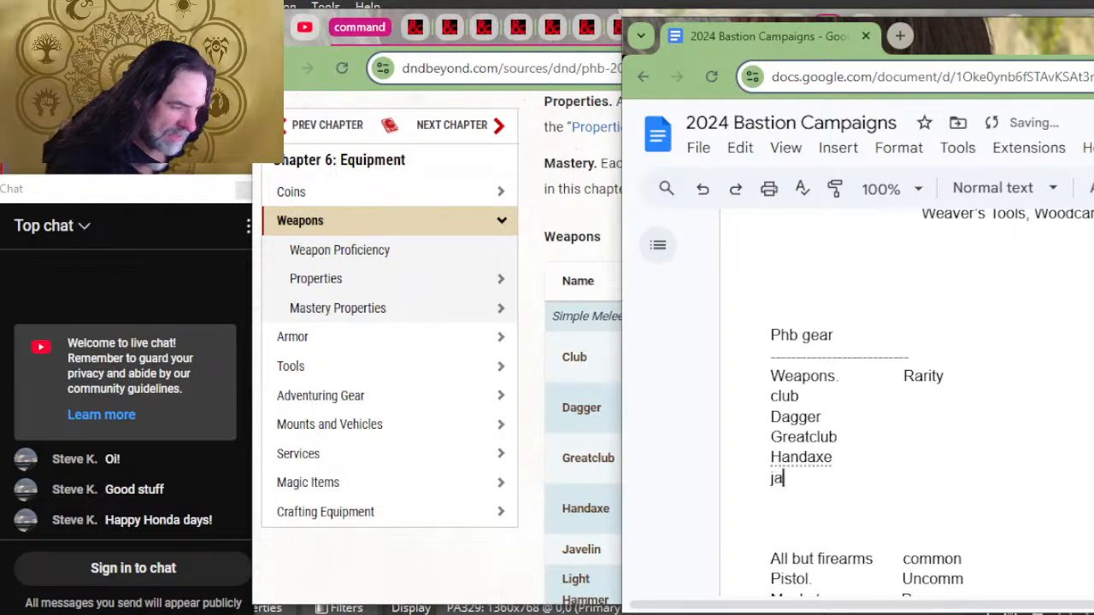
key("Return")
type("light hammer")
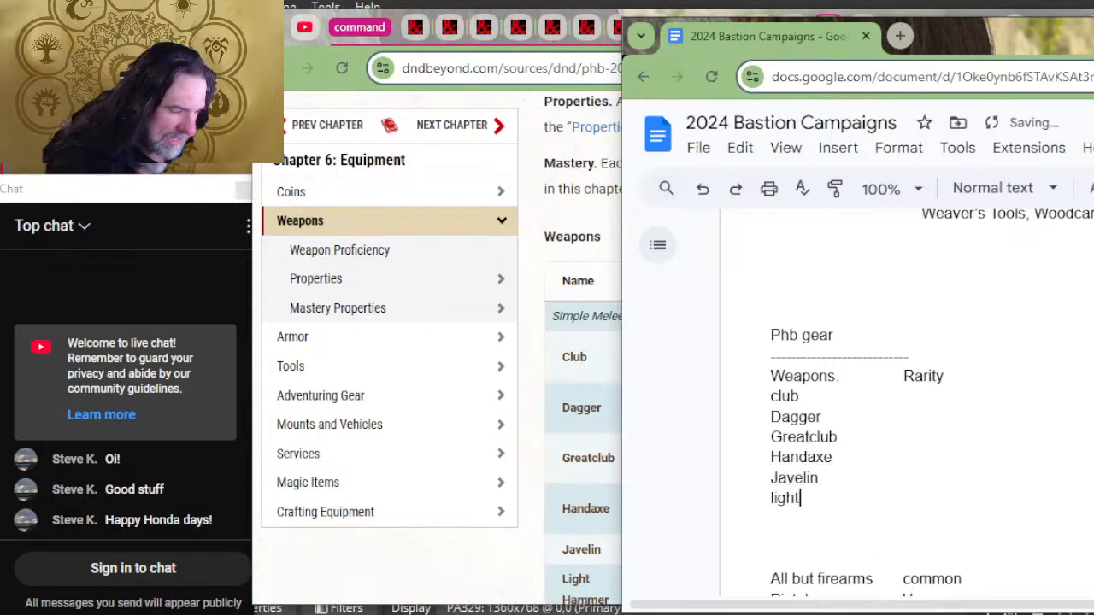
key("Return")
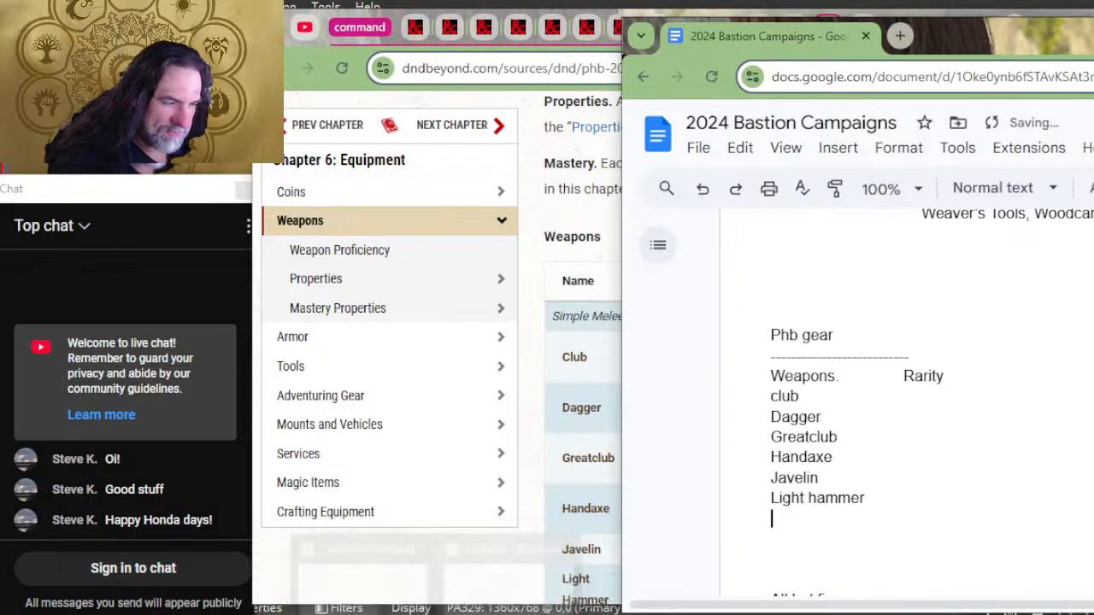
Step: Add mace and quarterstaff on separate lines below light hammer in the weapons list
scroll(488, 391, "down", 4)
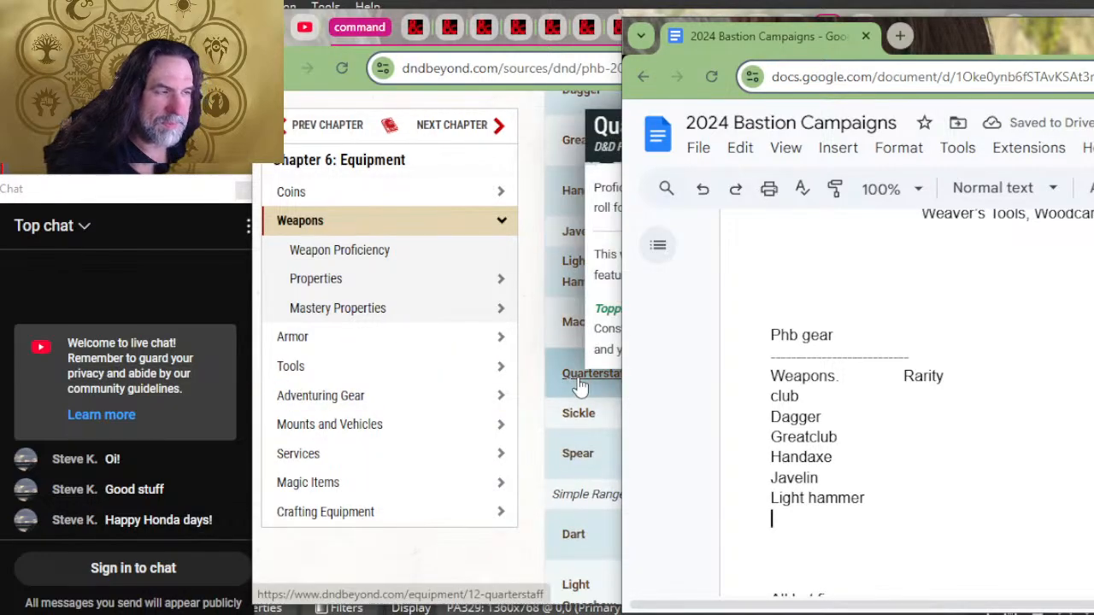
type("mace")
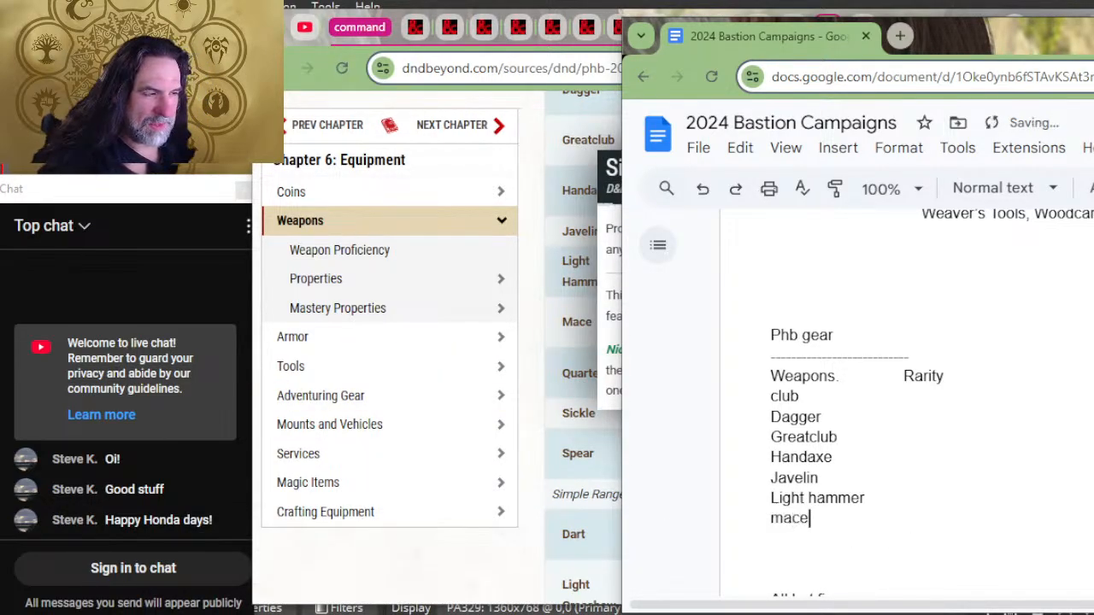
key("Return")
type("quarter")
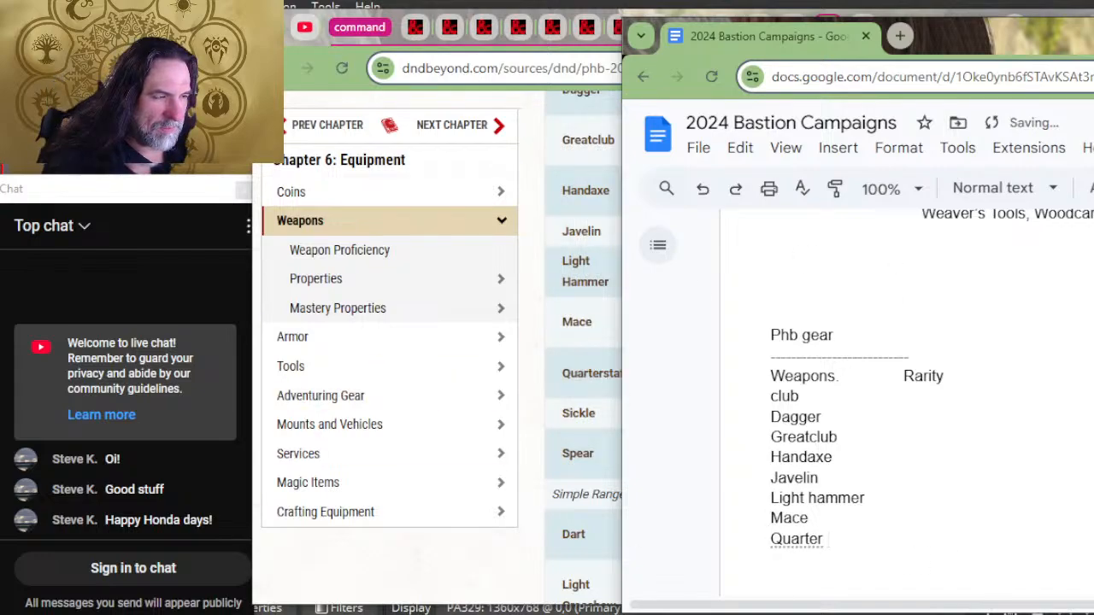
key("BackSpace")
key("ctrl+z")
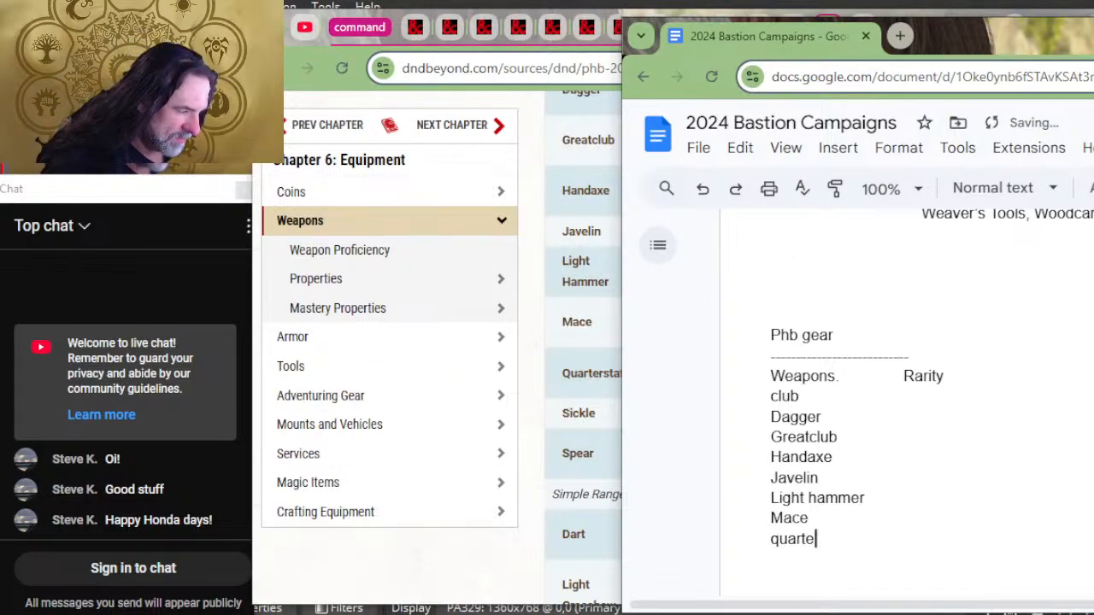
type("rstaff")
key("Return")
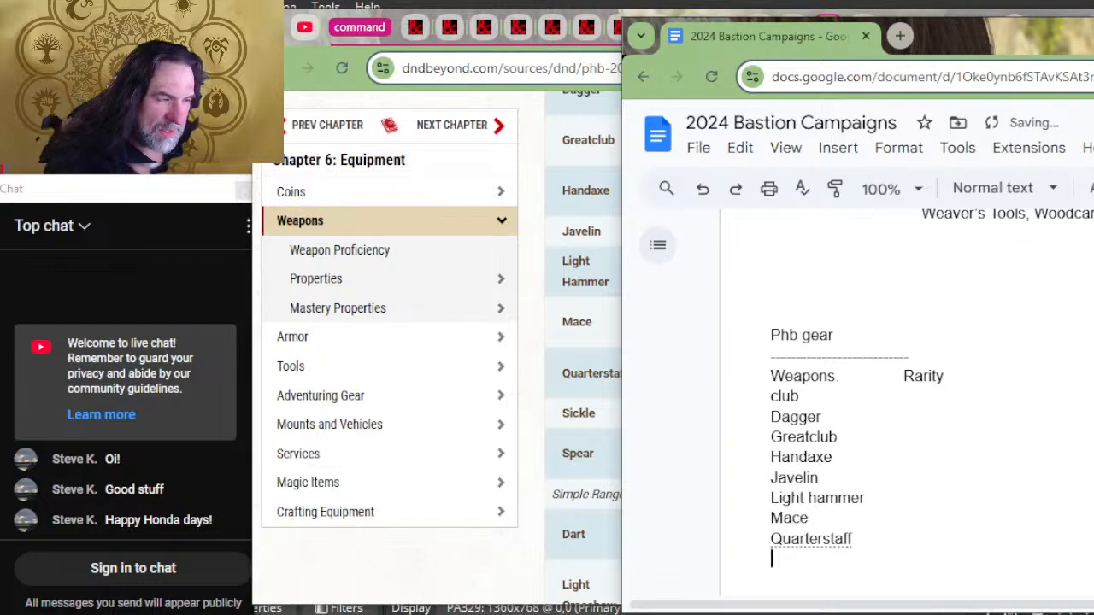
Step: Continue the weapons list with sickle, spear and dart on separate lines below quarterstaff
type("sickle")
key("Return")
type("spea")
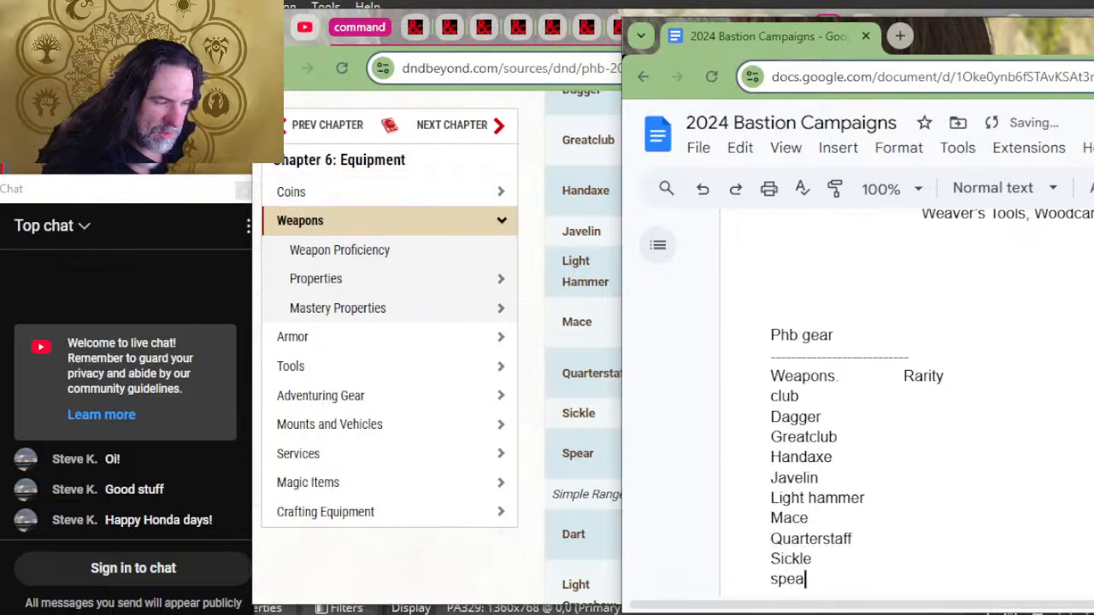
type("r")
key("Return")
type("dart")
key("Return")
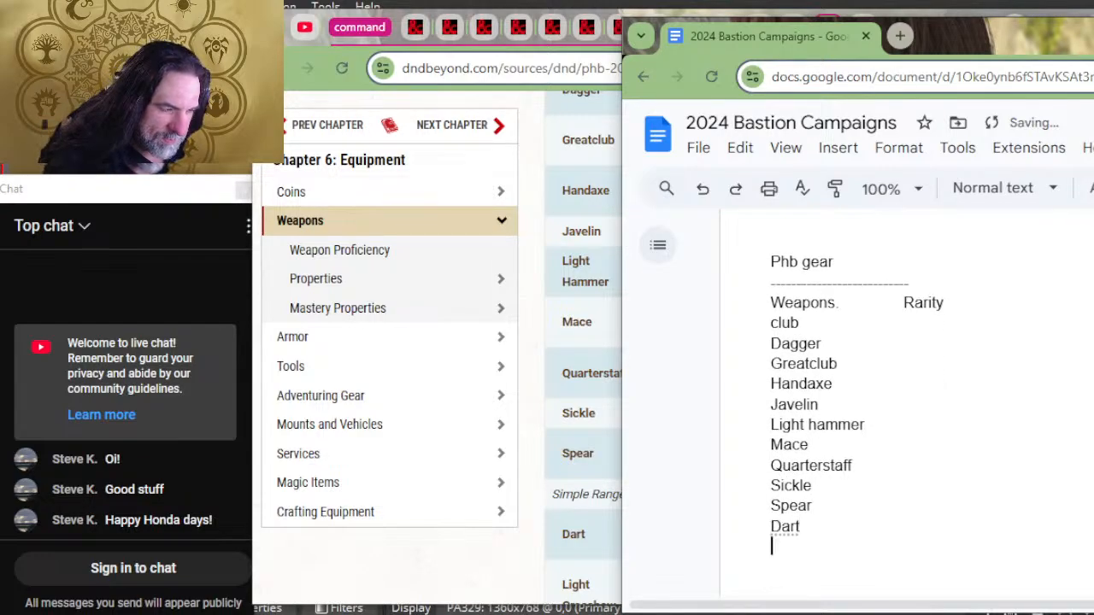
Step: Add light crossbow, shortbow and sling on separate lines below dart, following the simple ranged weapons in the table
type("light")
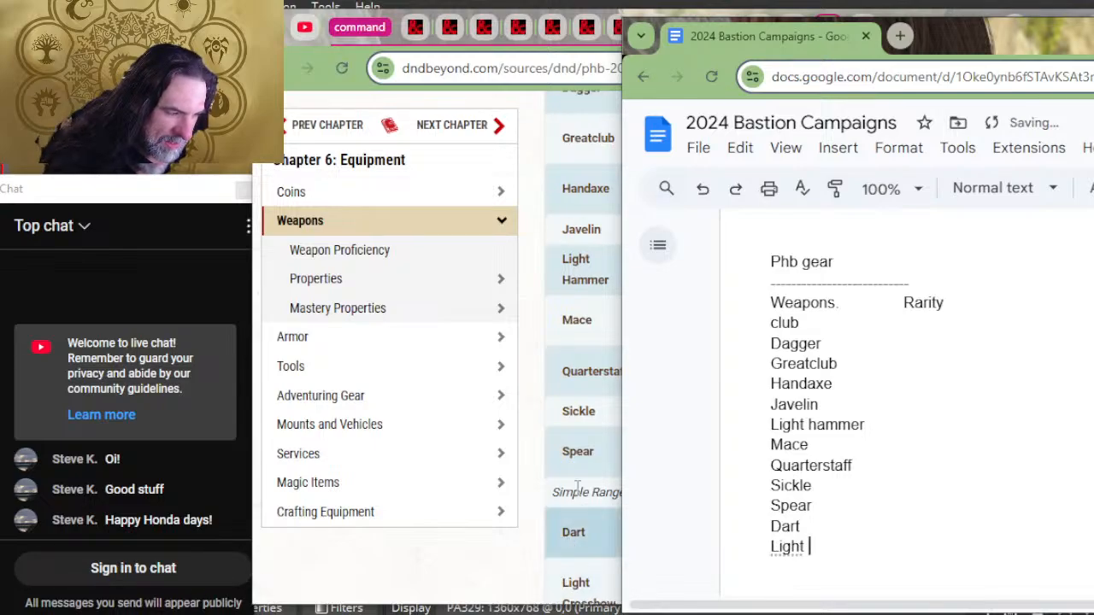
scroll(619, 231, "down", 2)
type("cros")
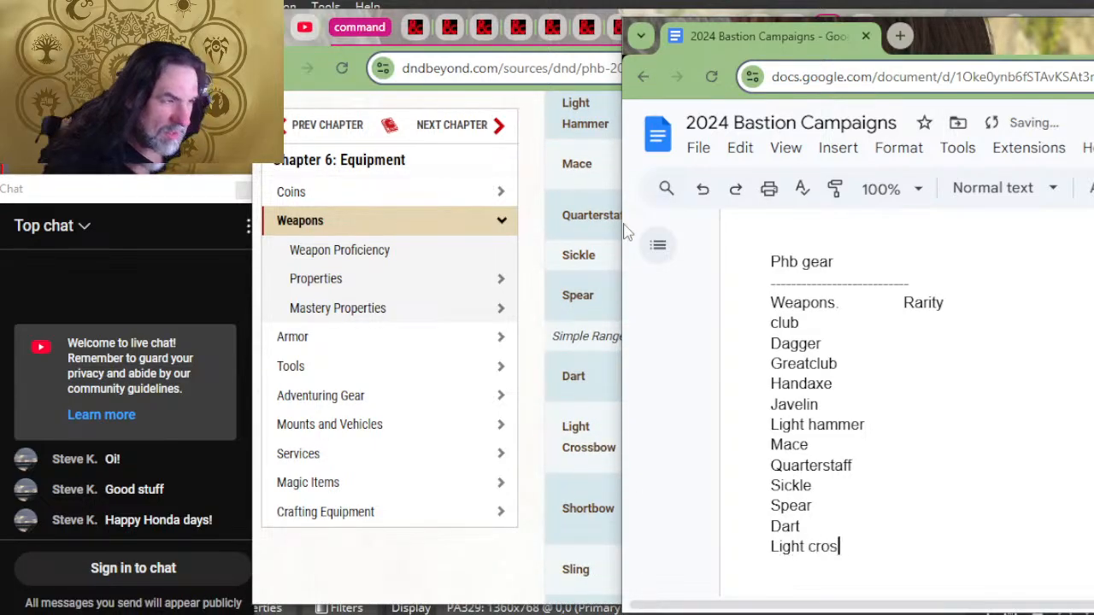
type("sbo")
key("BackSpace")
type("bo")
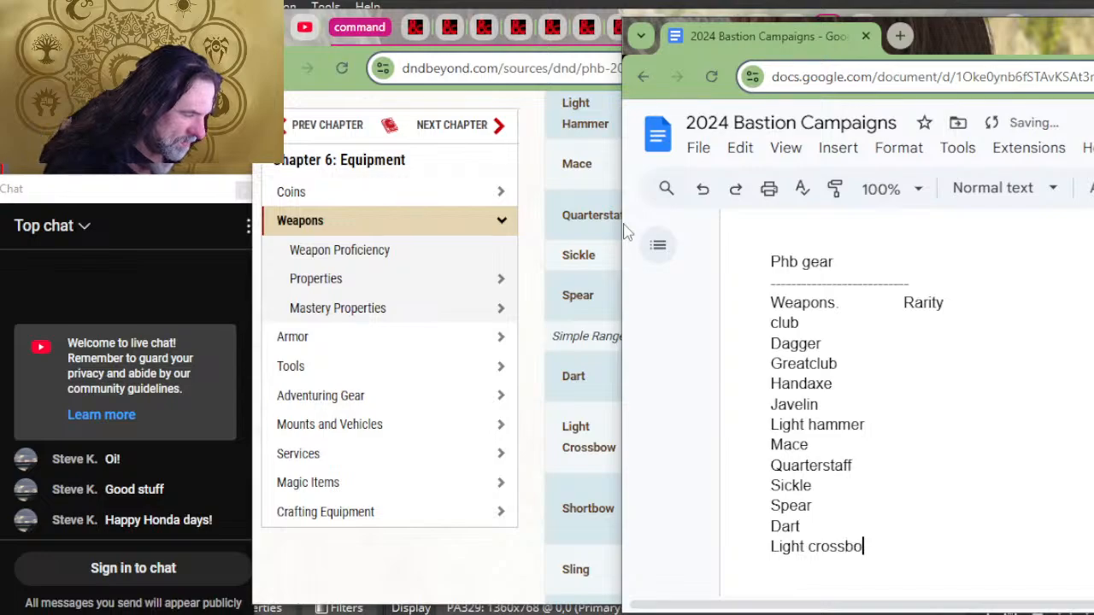
type("short")
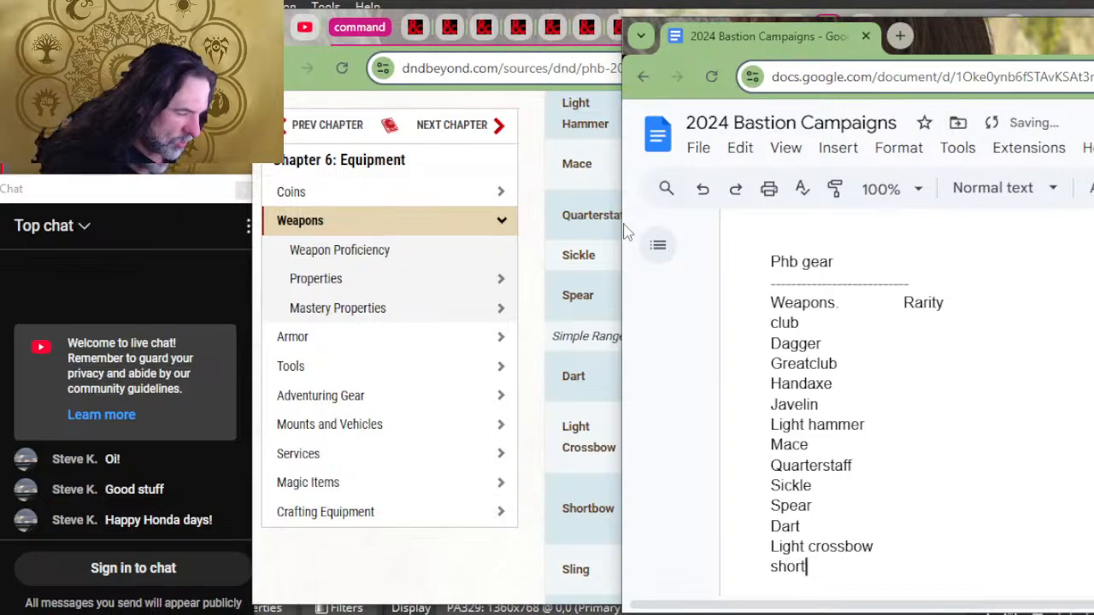
type("bow")
key("Return")
type("sling")
key("Return")
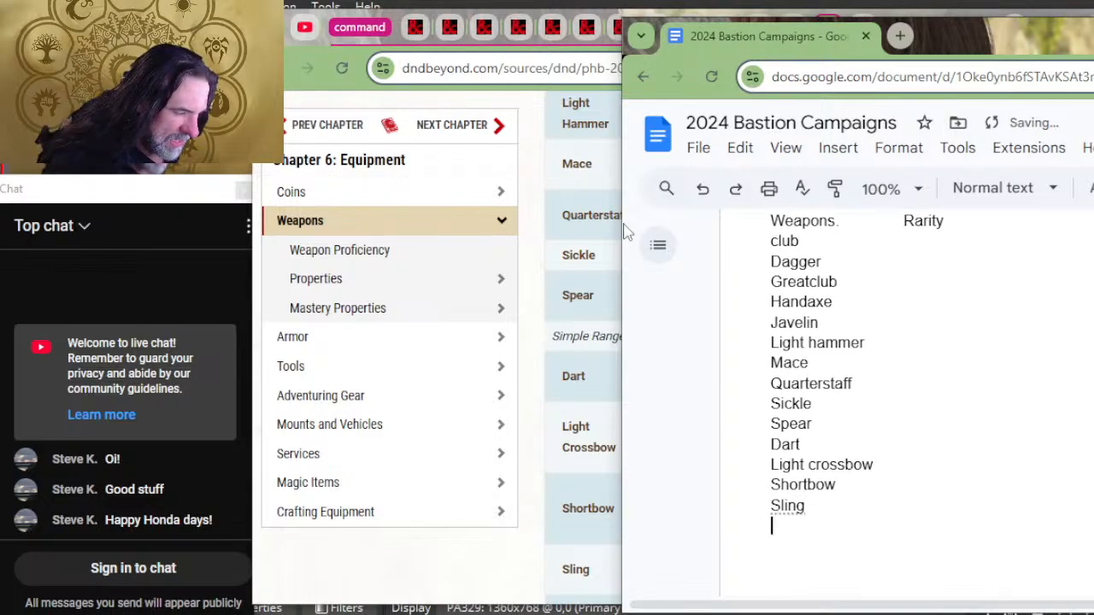
Step: List the martial melee weapons battleaxe, flail and glaive on separate lines below sling
scroll(574, 375, "down", 2)
scroll(551, 453, "down", 2)
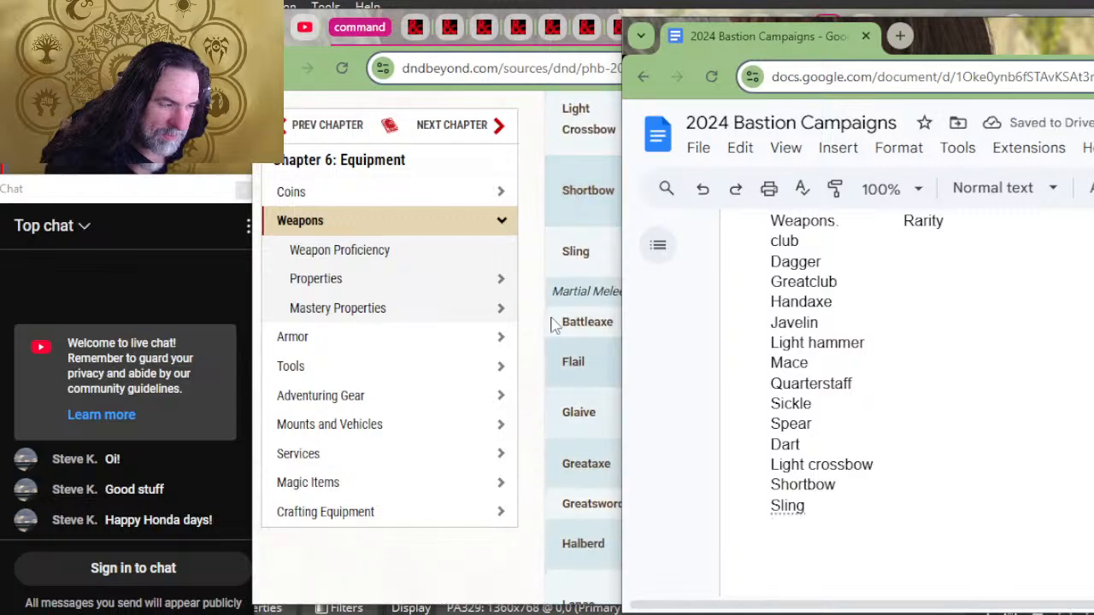
type("battleaxe")
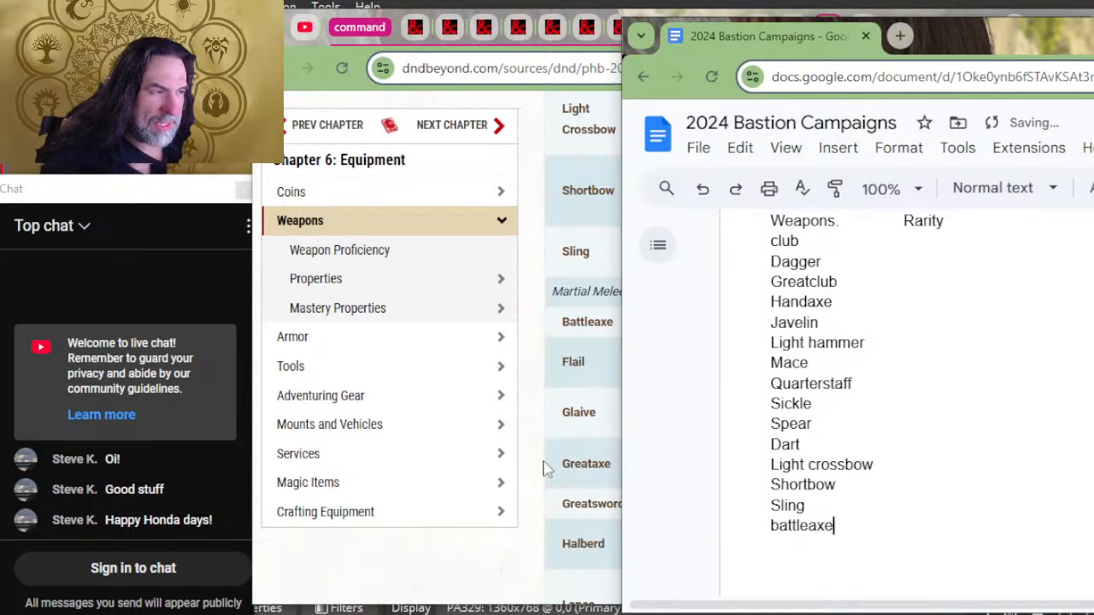
key("Return")
type("flail")
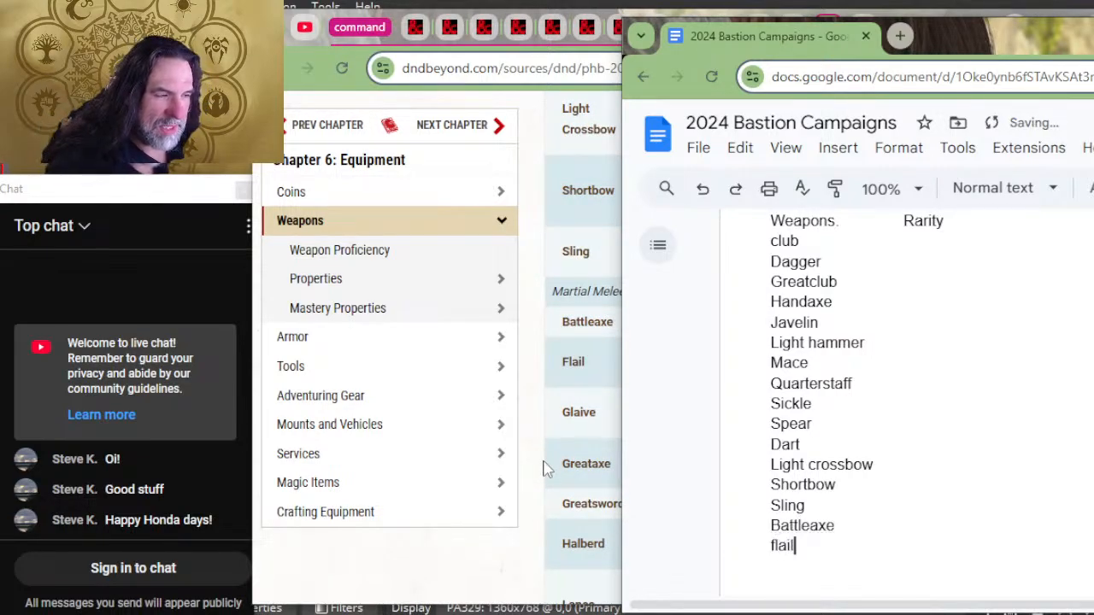
key("Return")
type("glaive")
key("Return")
Step: Add greataxe and greatsword on separate lines below glaive in the weapons list
type("g")
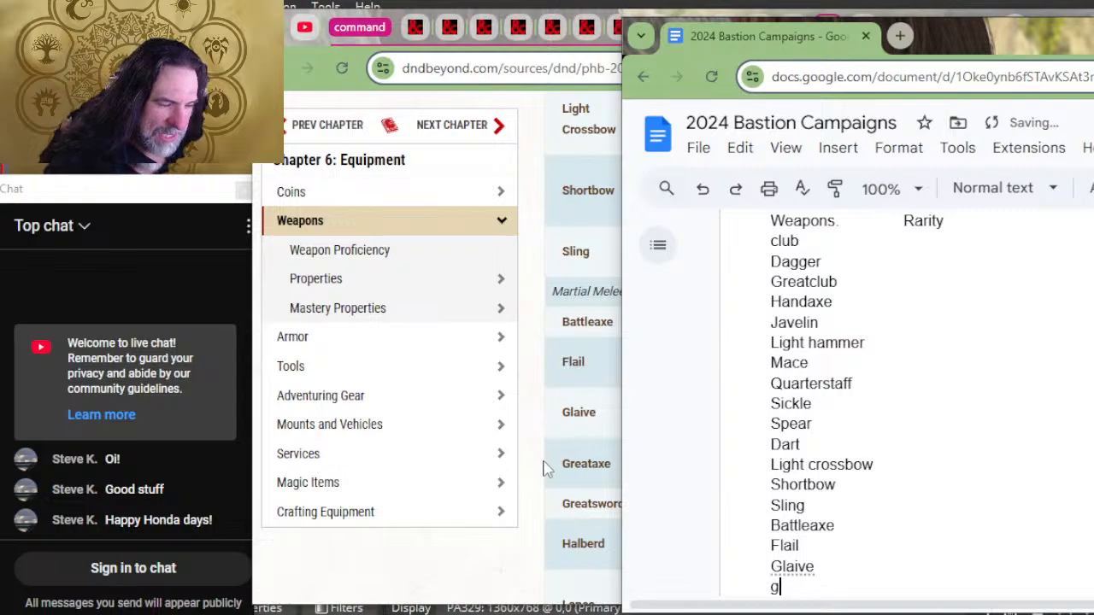
type("reataxe")
key("Return")
type("gre")
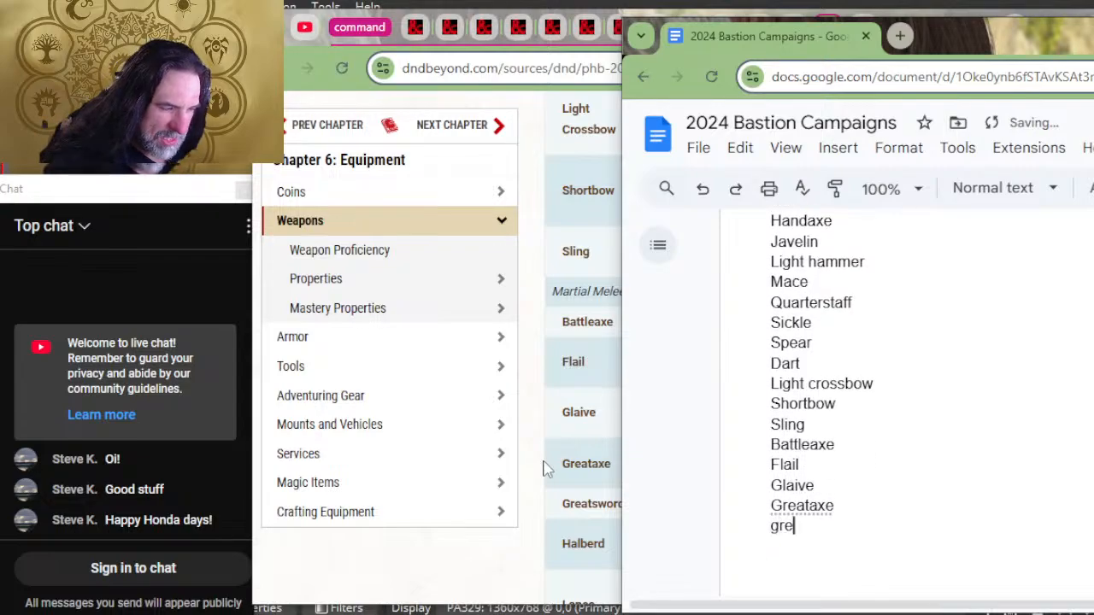
type("atswolrd")
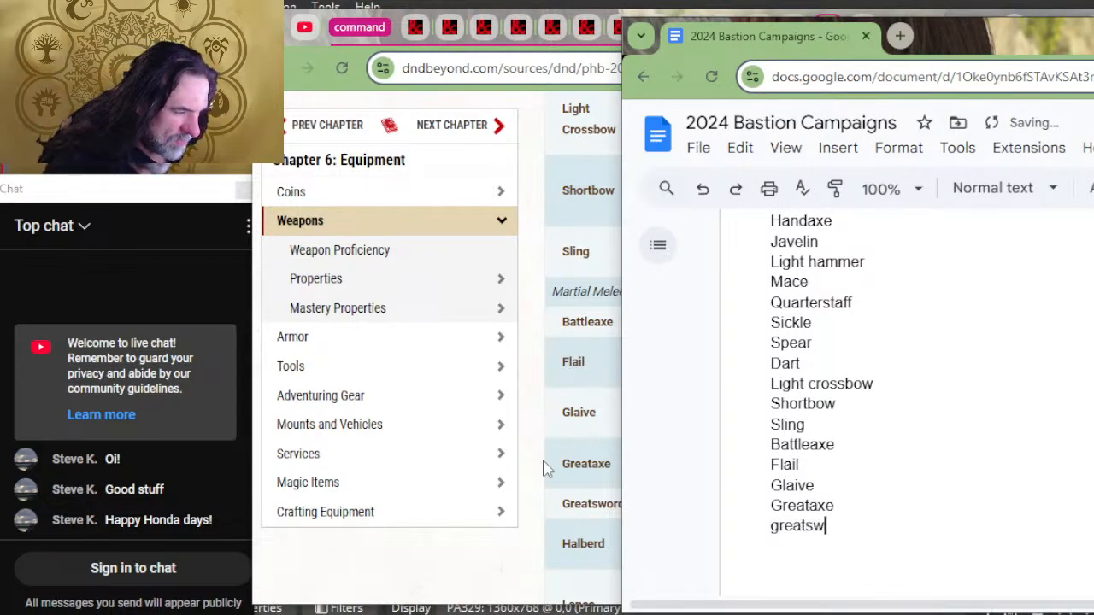
key("Return")
key("BackSpace")
key("BackSpace")
key("BackSpace")
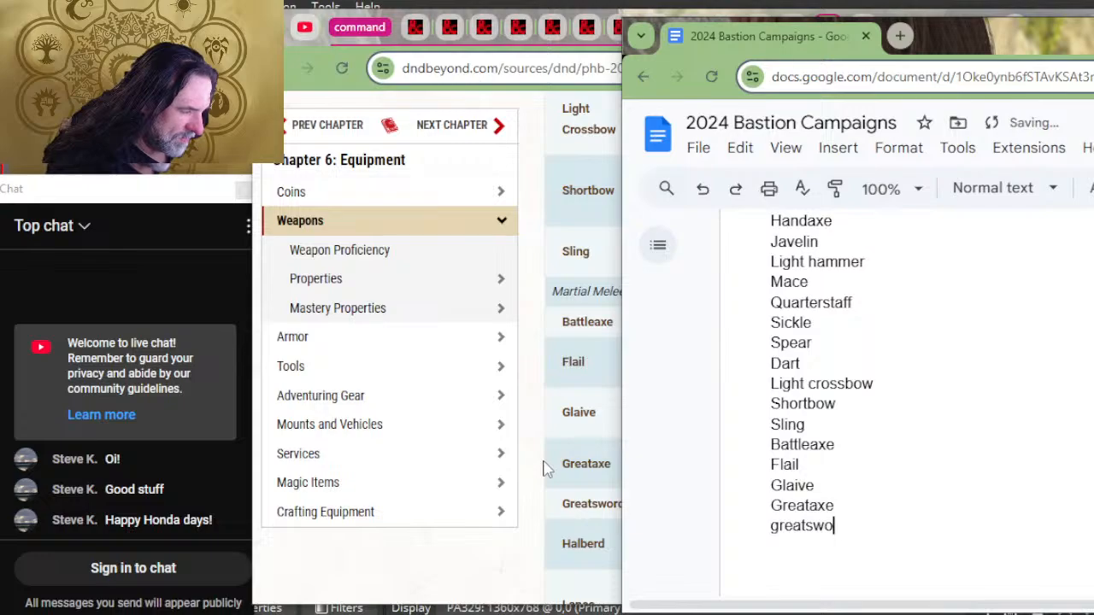
type("rd")
key("Return")
Step: Add halberd and lance on separate lines below greatsword, removing surplus blank lines after lance
type("halberd")
key("Return")
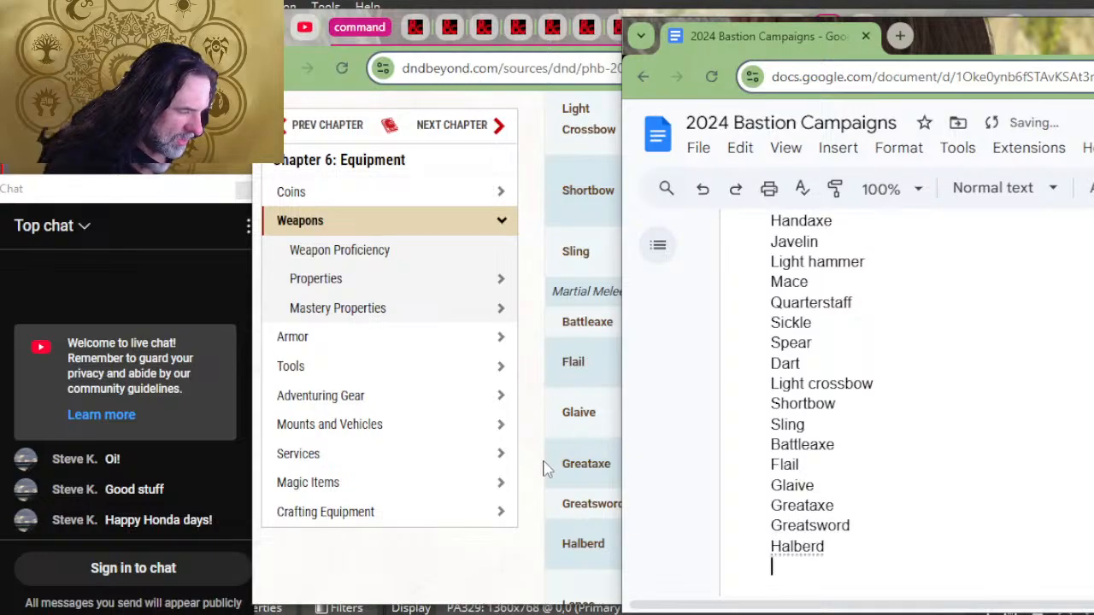
scroll(600, 397, "down", 4)
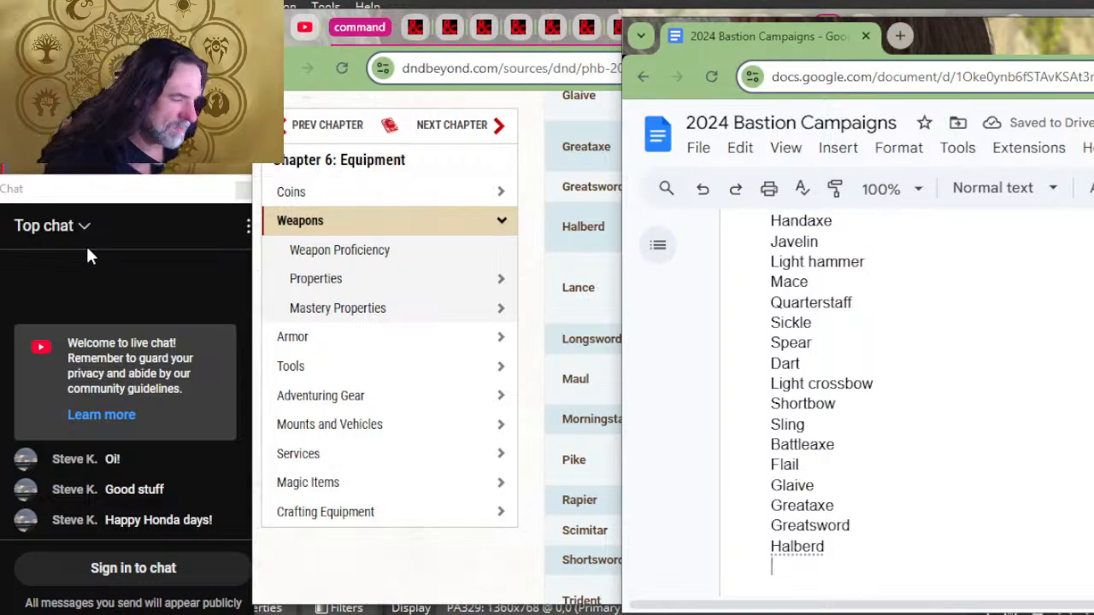
type("land")
key("BackSpace")
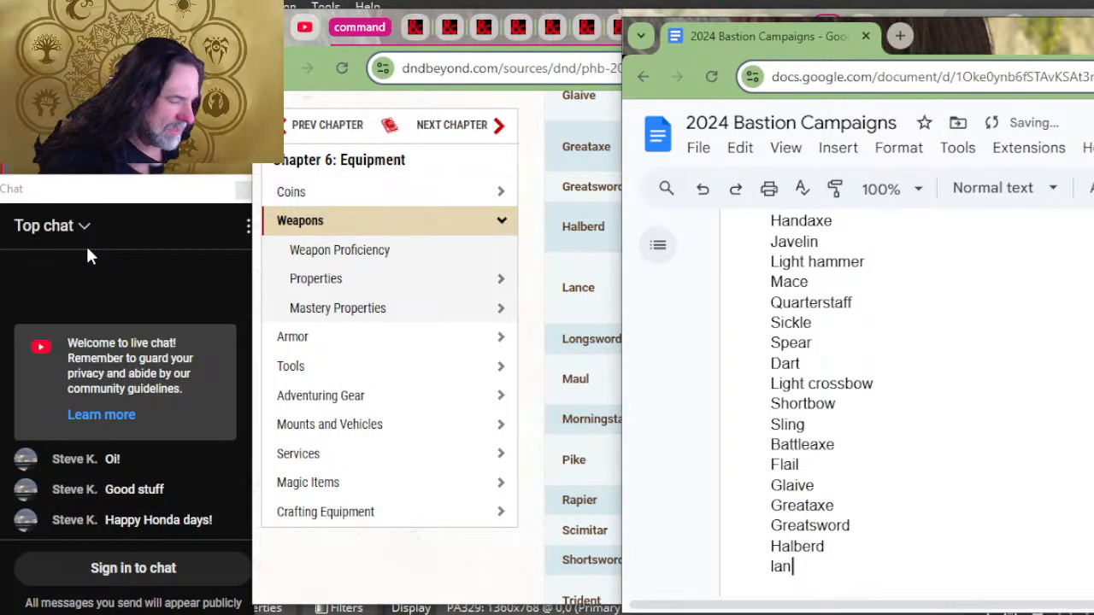
type("ce")
key("Return")
key("Return")
key("Return")
key("Return")
key("Return")
key("Return")
key("Return")
key("Return")
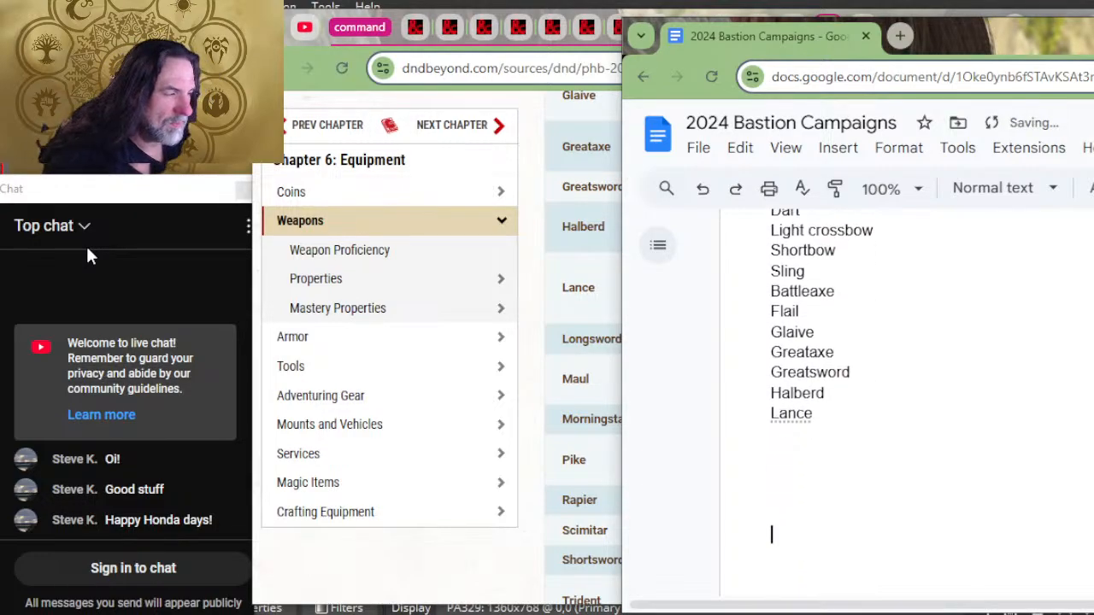
key("BackSpace")
key("BackSpace")
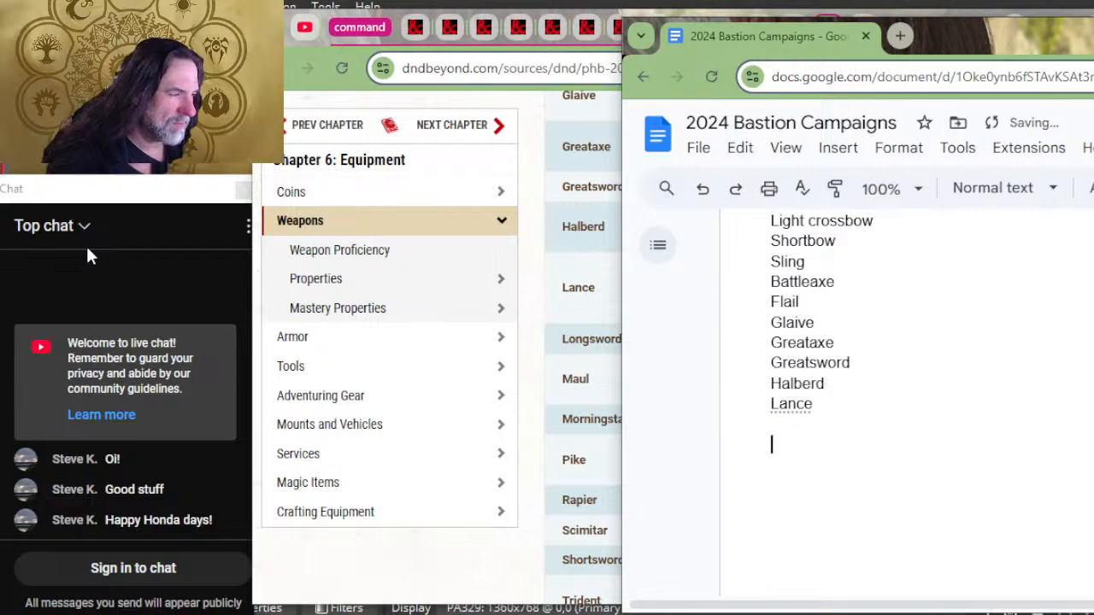
Step: Continue the weapons list with longsword, maul and morningstar on separate lines below lance
type("longsword")
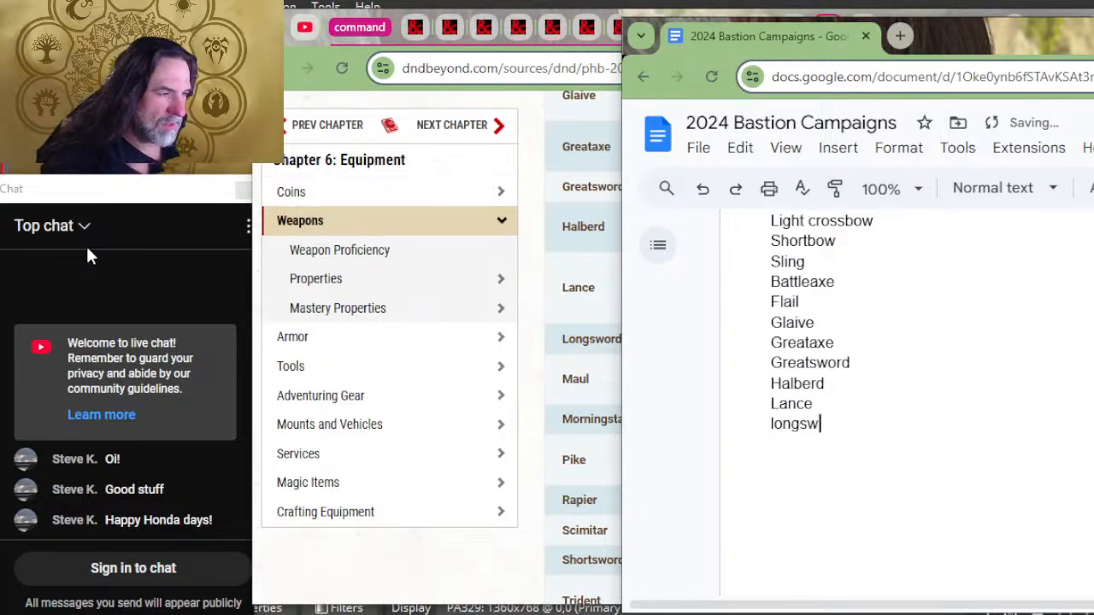
key("Return")
type("maul")
key("Return")
type("mornings")
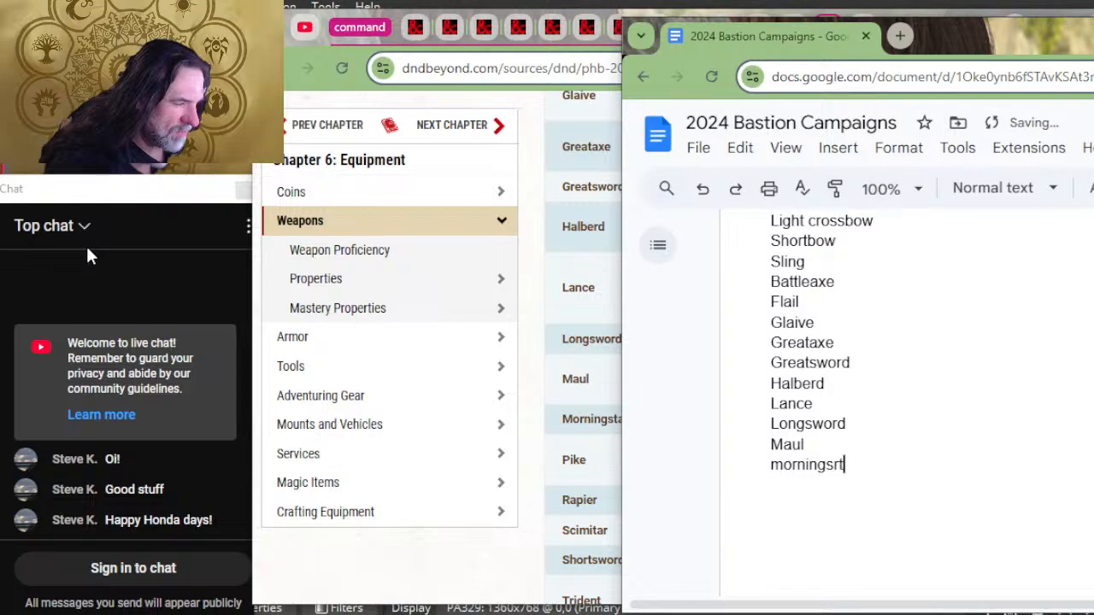
type("tar")
key("Return")
Step: Add pike, rapier and scimitar on separate lines below morningstar in the weapons list
type("pkie")
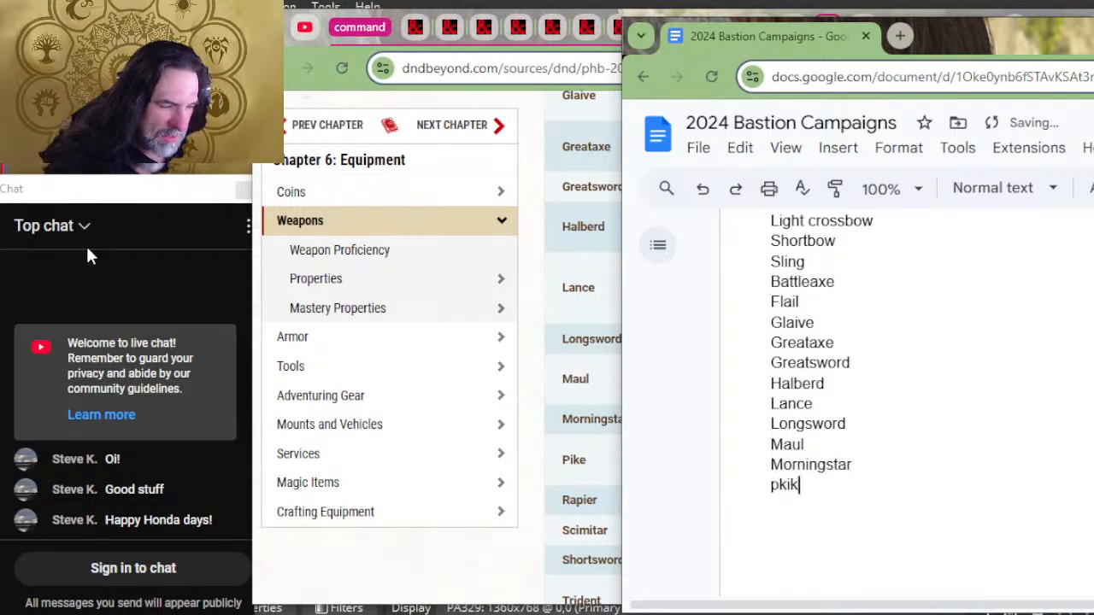
key("BackSpace")
key("BackSpace")
key("BackSpace")
type("ike")
key("Return")
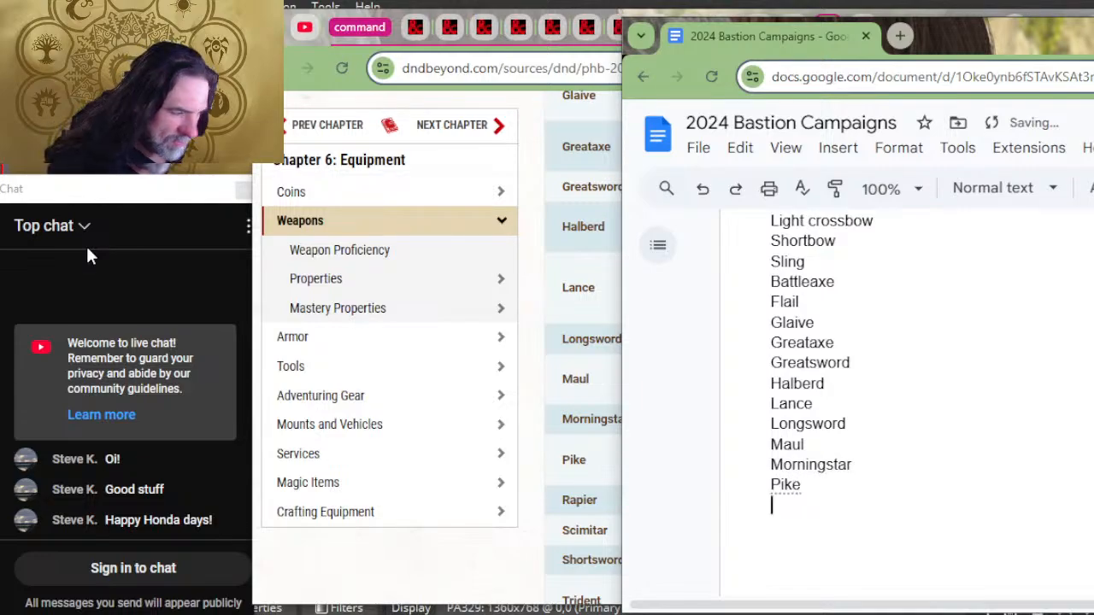
type("rapier")
key("Return")
type("scimitar")
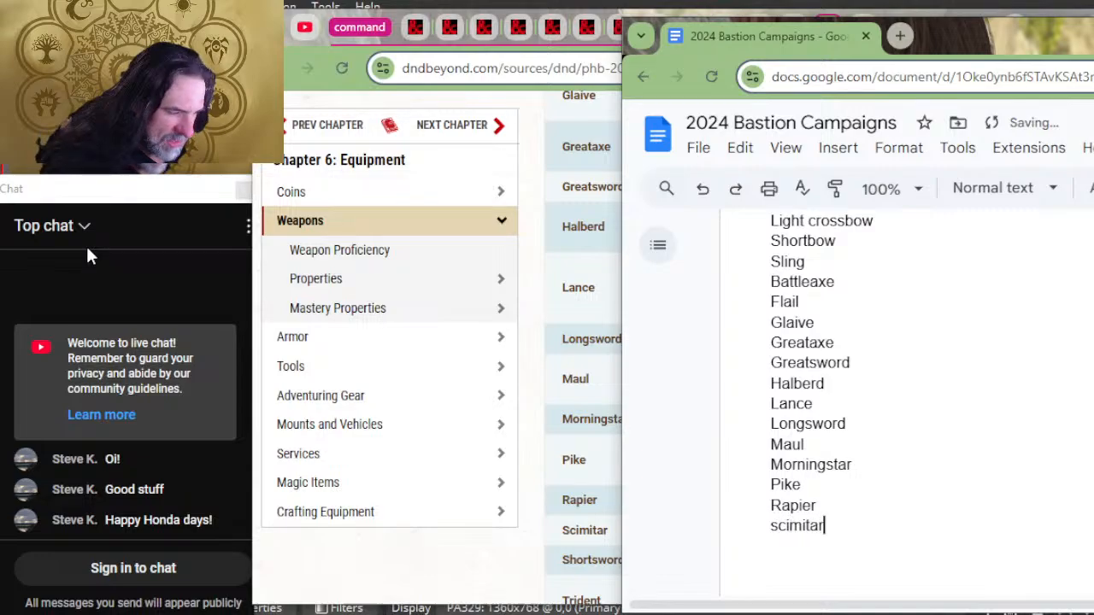
key("Return")
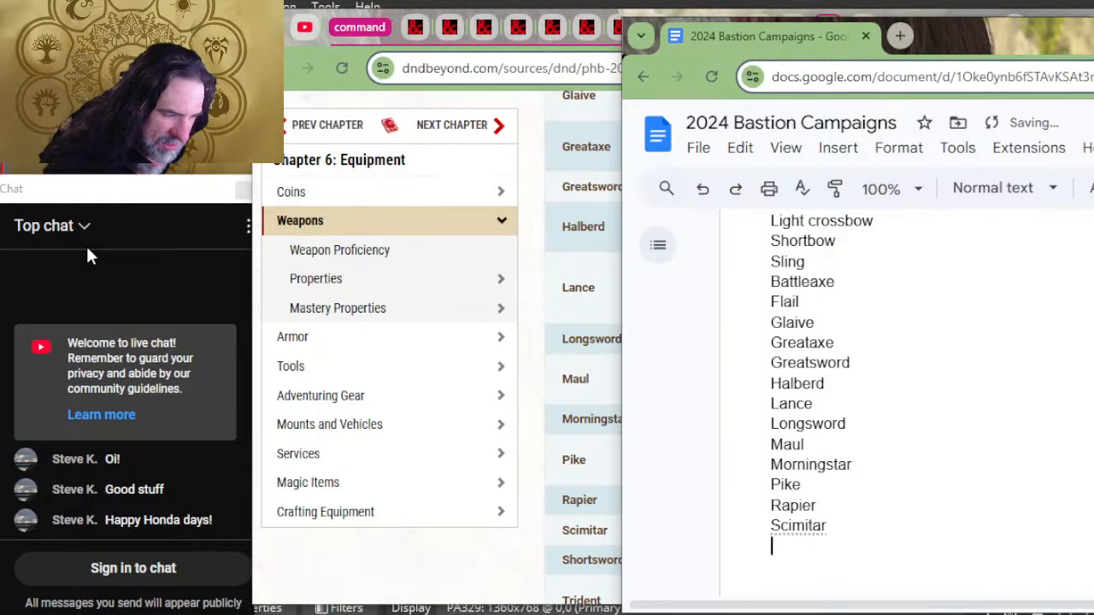
Step: Add shortsword and trident on separate lines below scimitar in the weapons list
type("shorts")
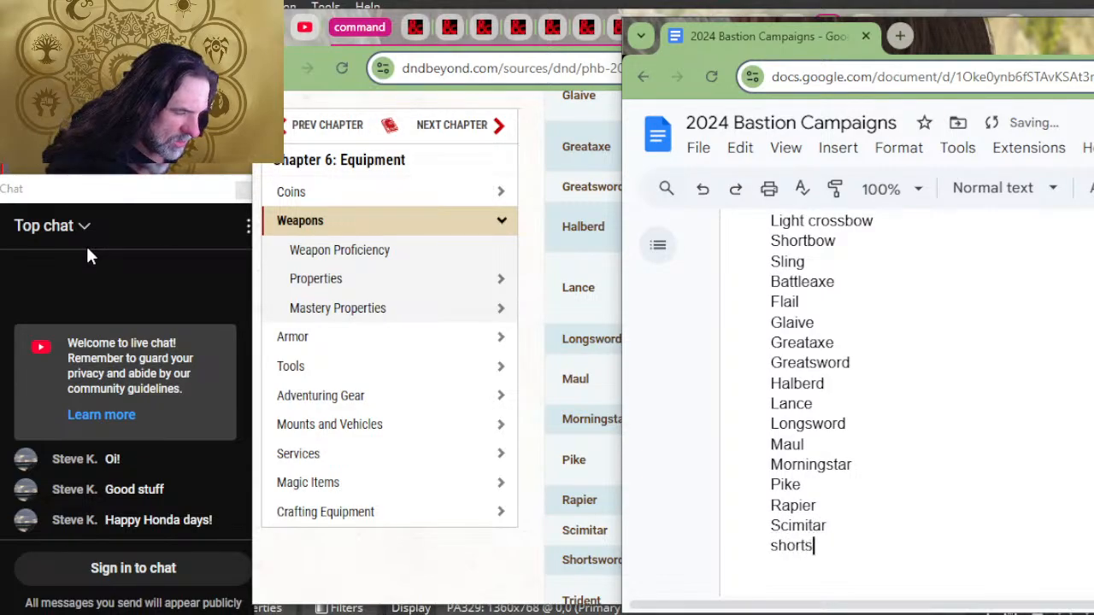
type("word")
key("Return")
type("tride")
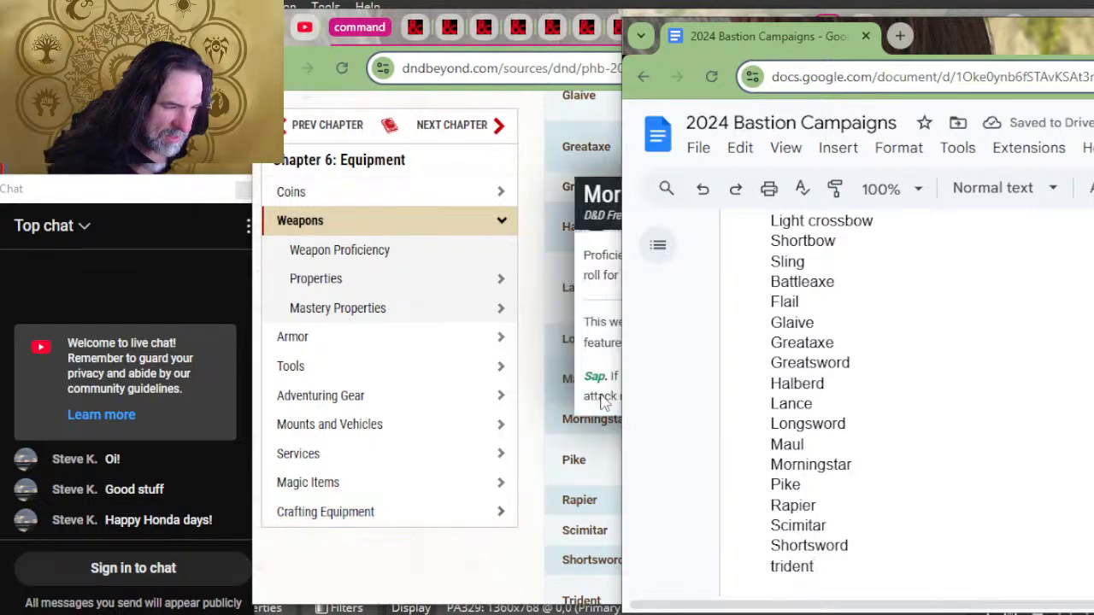
type("nt")
scroll(603, 400, "down", 4)
key("Return")
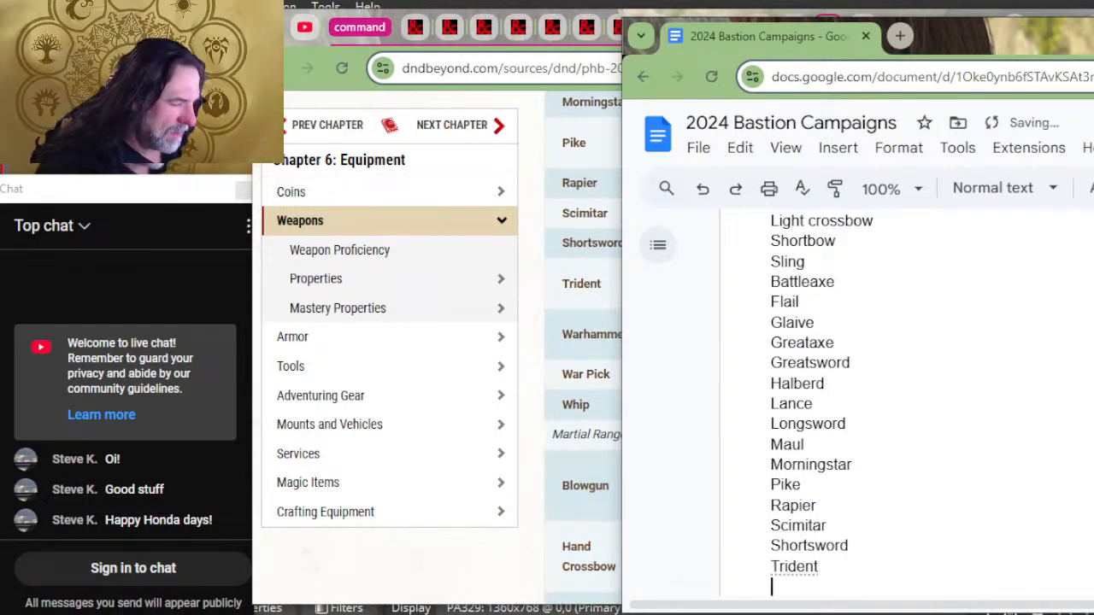
Step: Add warhammer, war pick and whip on separate lines below trident in the weapons list
type("warhammer")
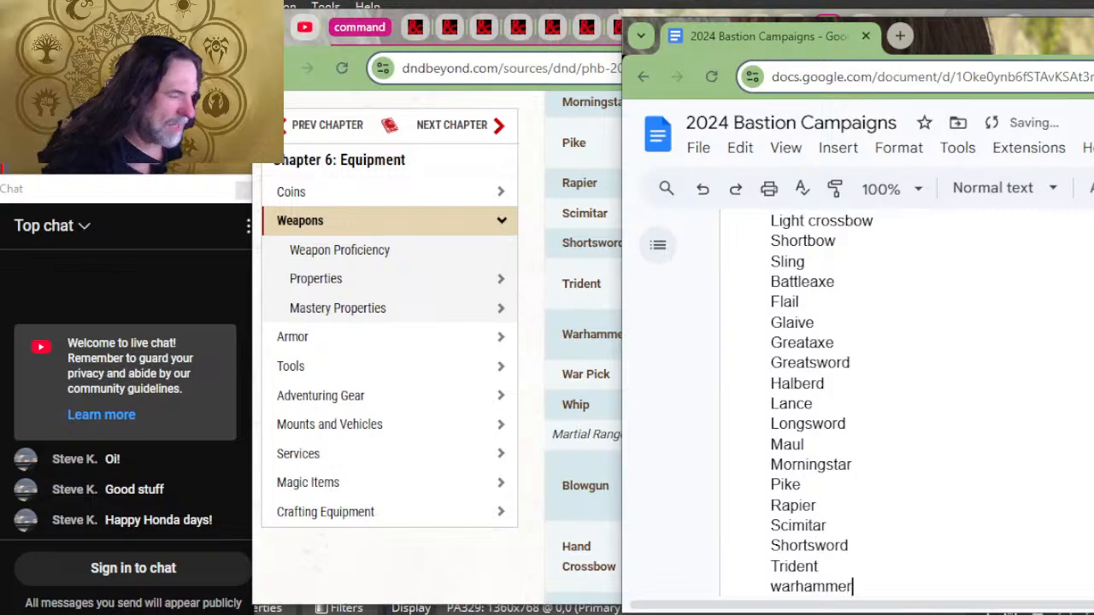
key("Return")
type("war i")
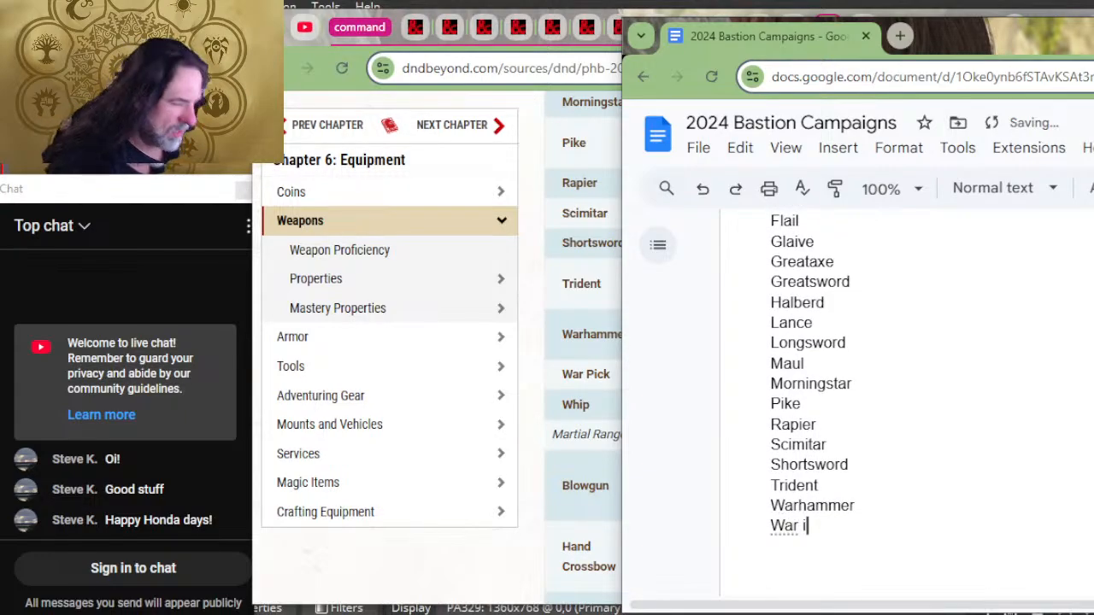
key("BackSpace")
type("pick")
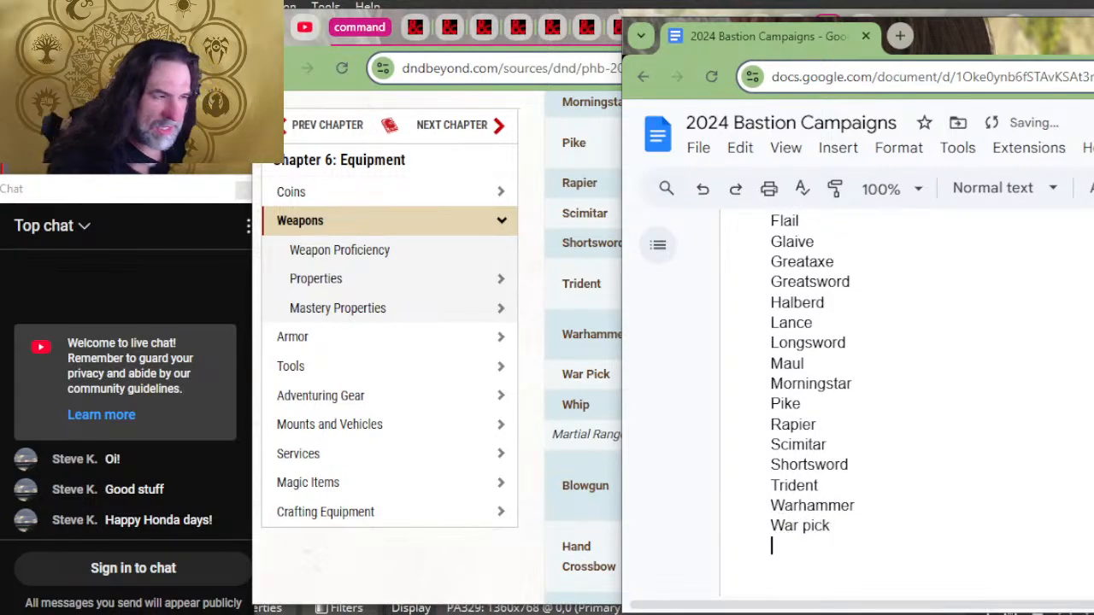
type("whip")
key("Return")
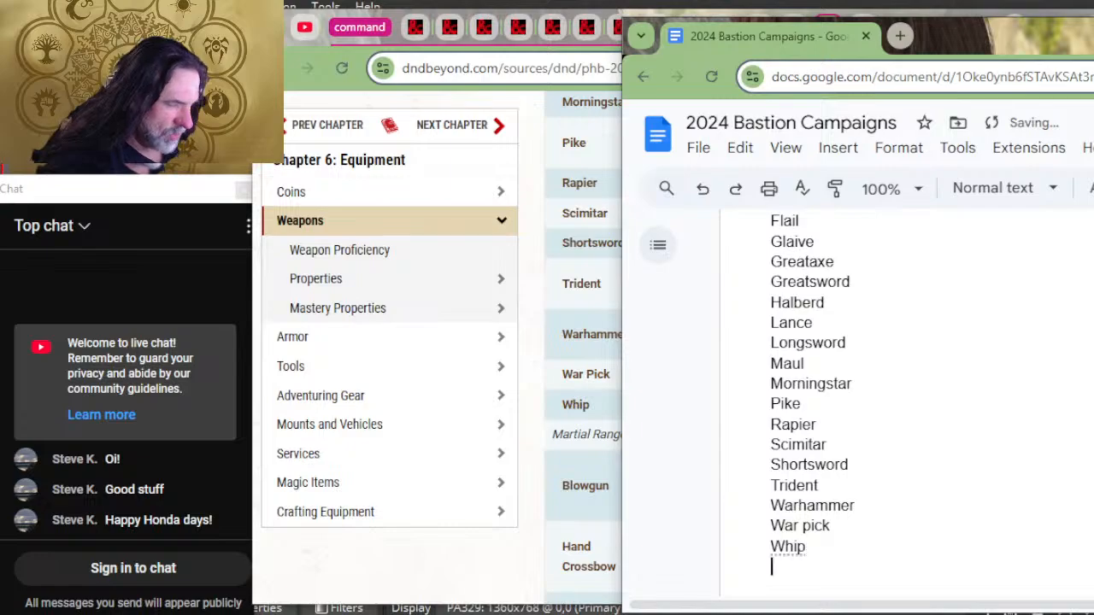
Step: Add blowgun and hand crossbow on separate lines below whip in the weapons list
type("bl")
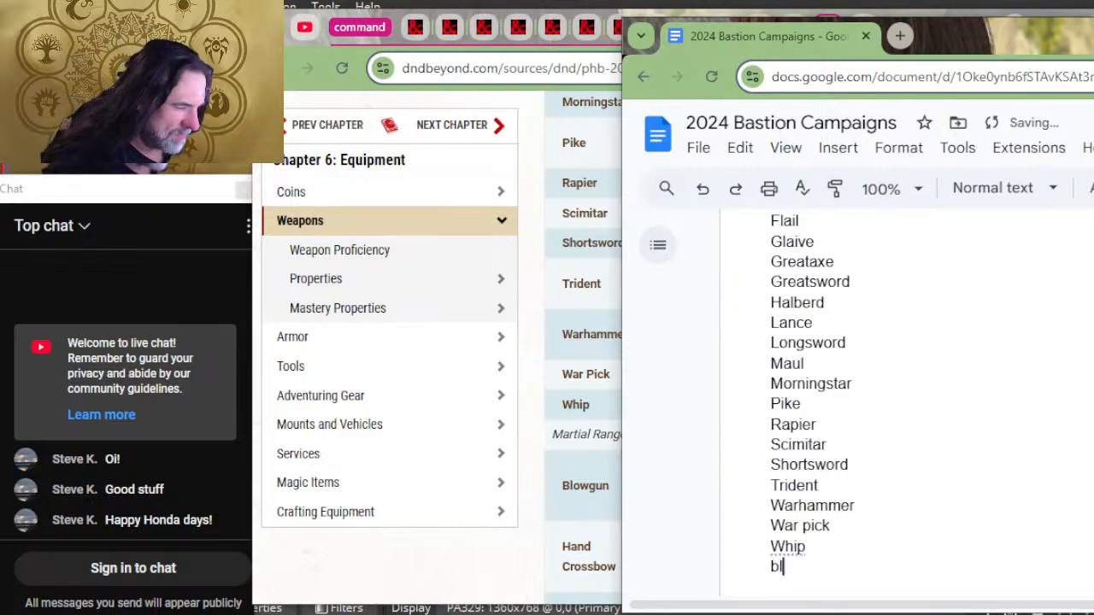
type("owgun")
key("Return")
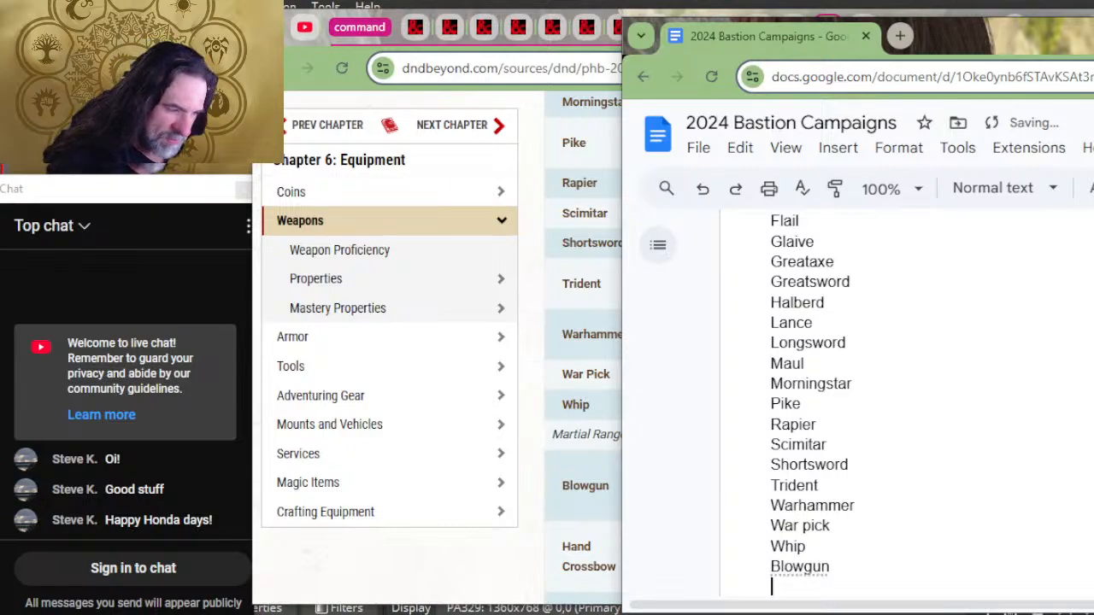
type("hand cross")
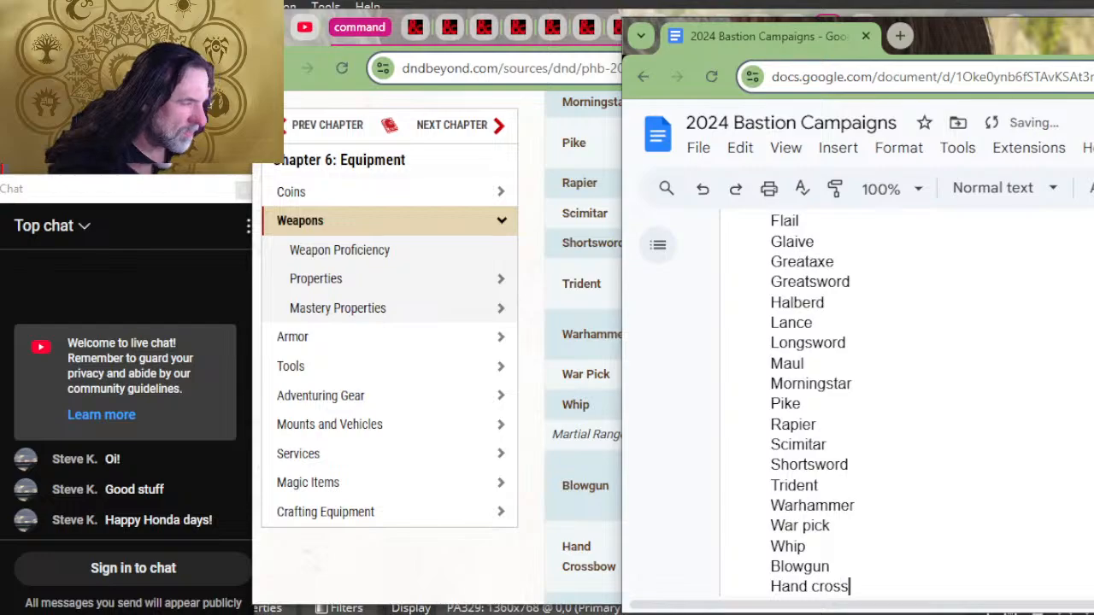
type("bow")
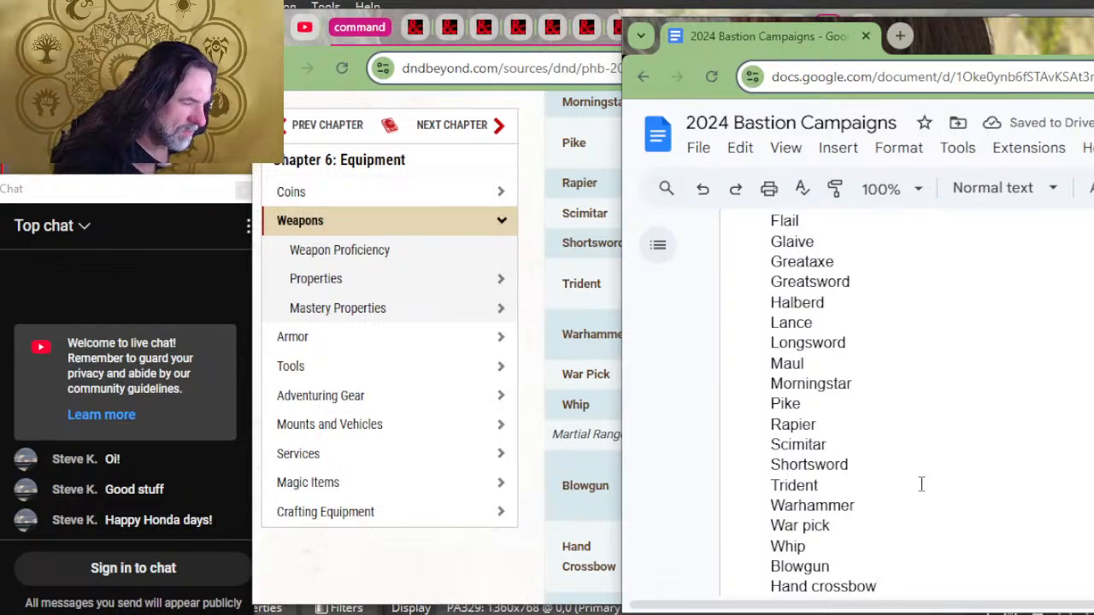
scroll(884, 266, "up", 2)
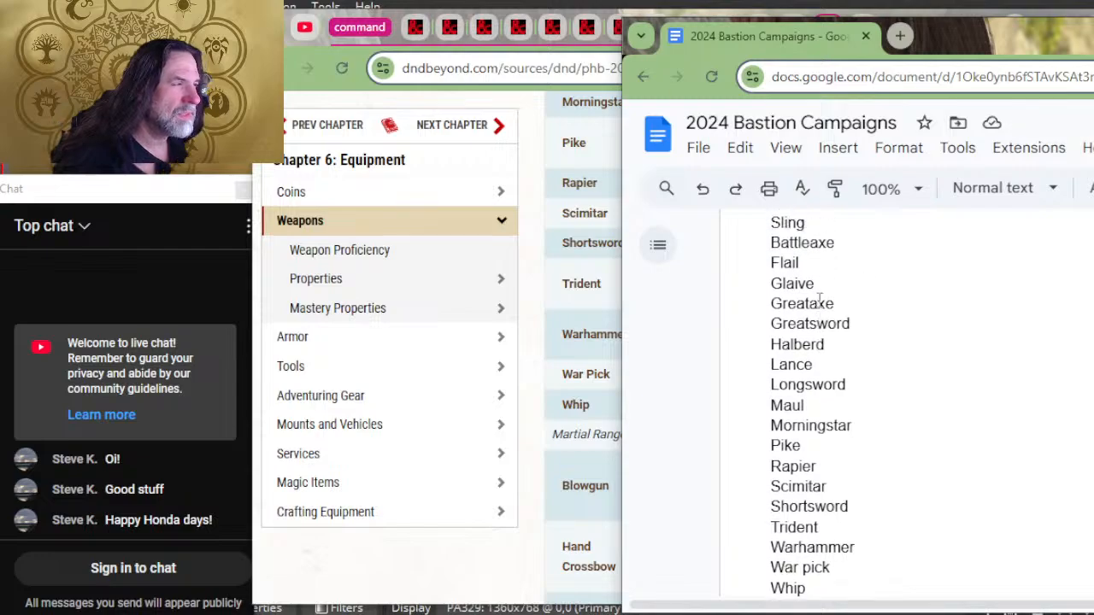
scroll(918, 376, "down", 4)
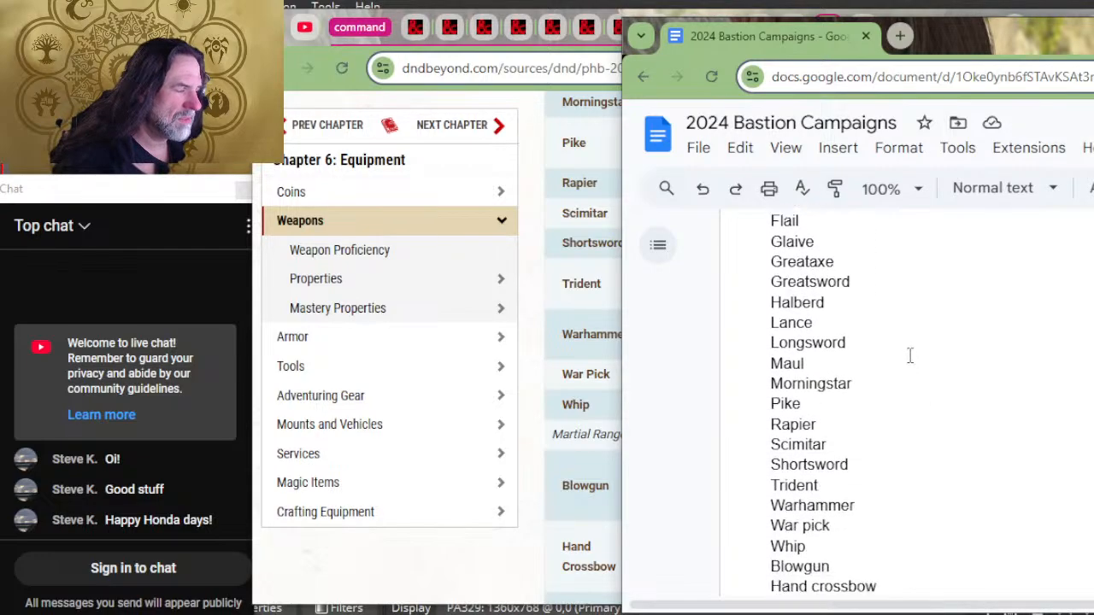
key("Return")
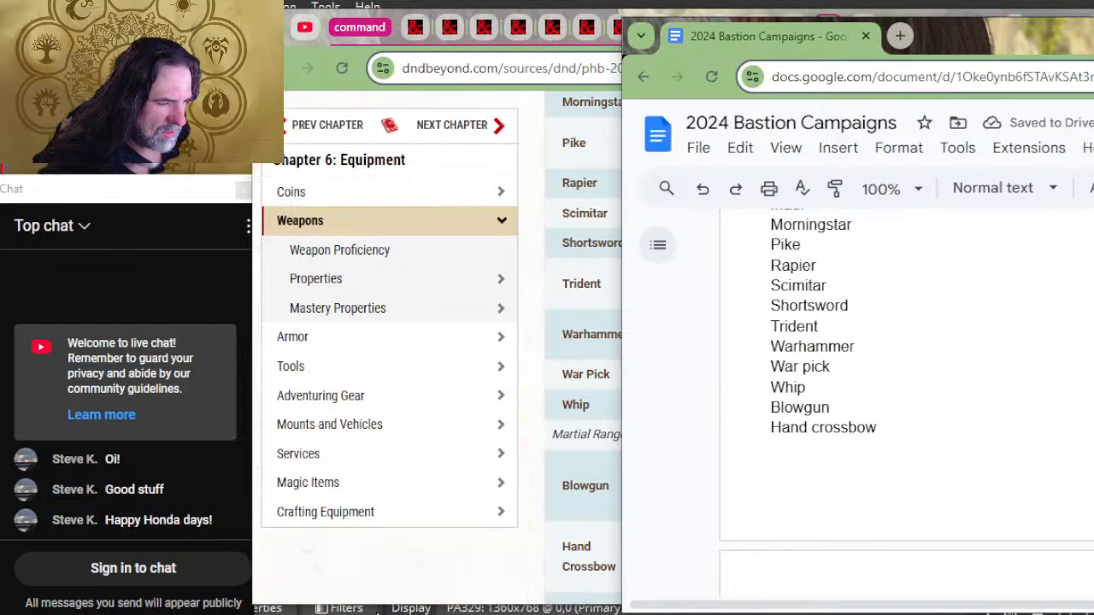
Step: Continue the weapons list with heavy crossbow and longbow on separate lines below hand crossbow
scroll(566, 352, "down", 3)
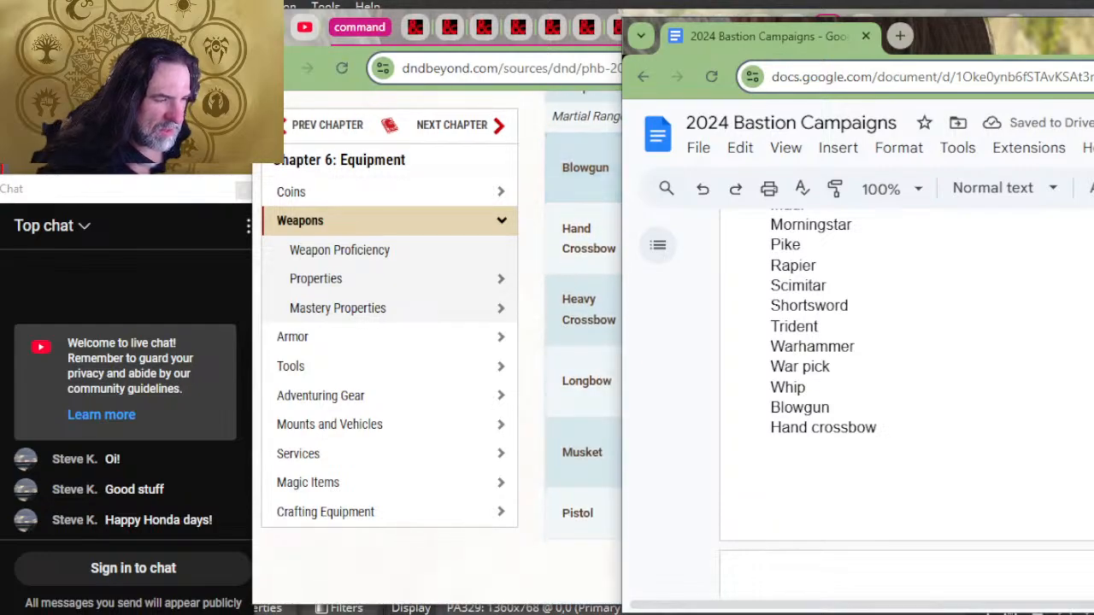
type("heavy c")
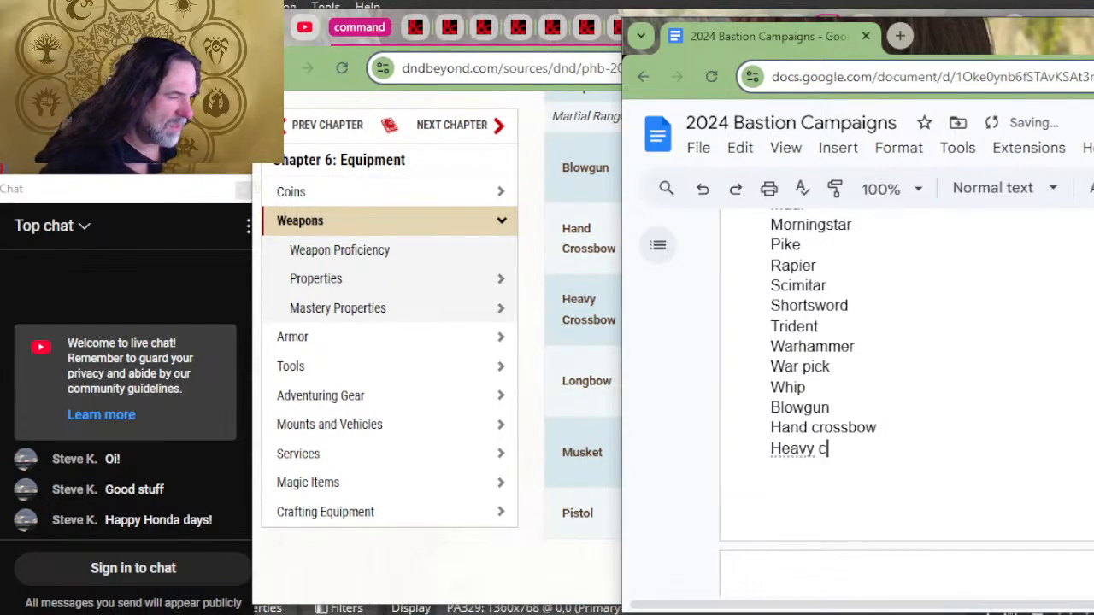
type("rossbow")
key("Return")
type("l")
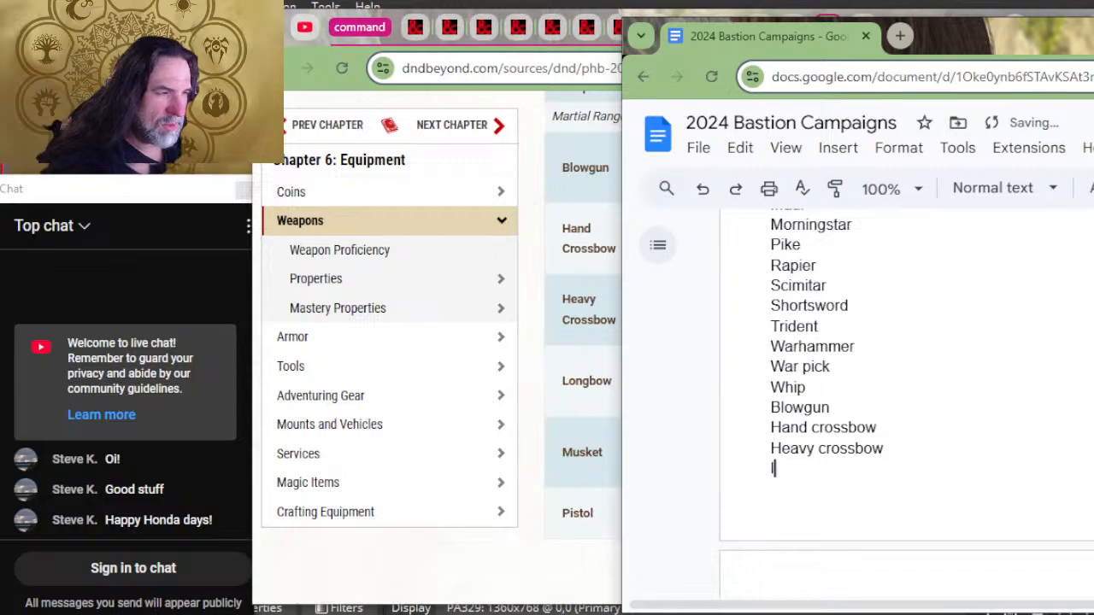
type("ong")
key("BackSpace")
type("b")
key("BackSpace")
key("BackSpace")
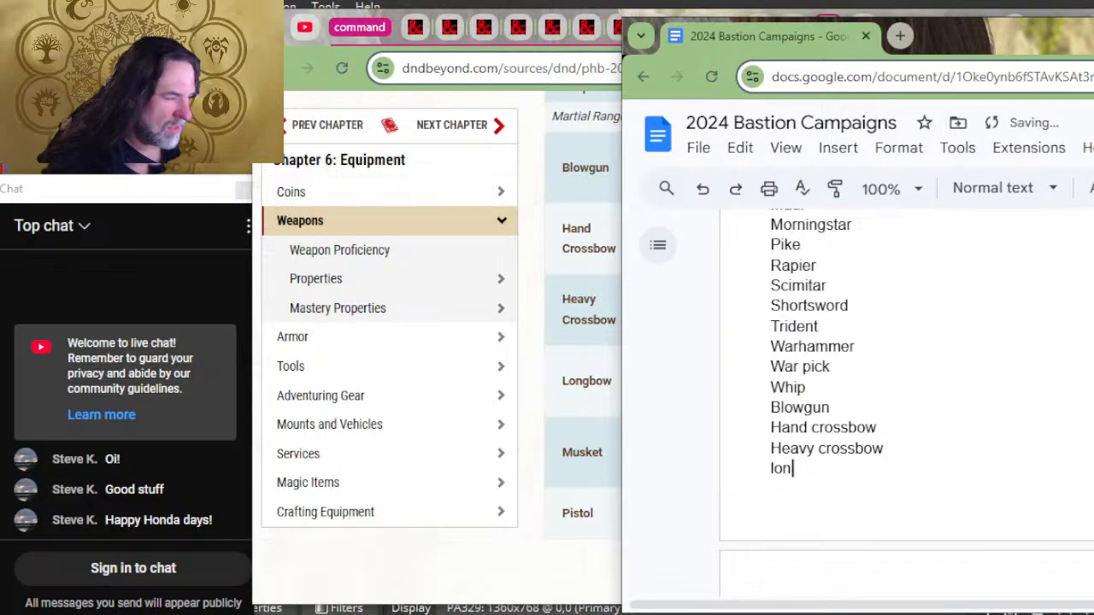
type("bow")
key("Return")
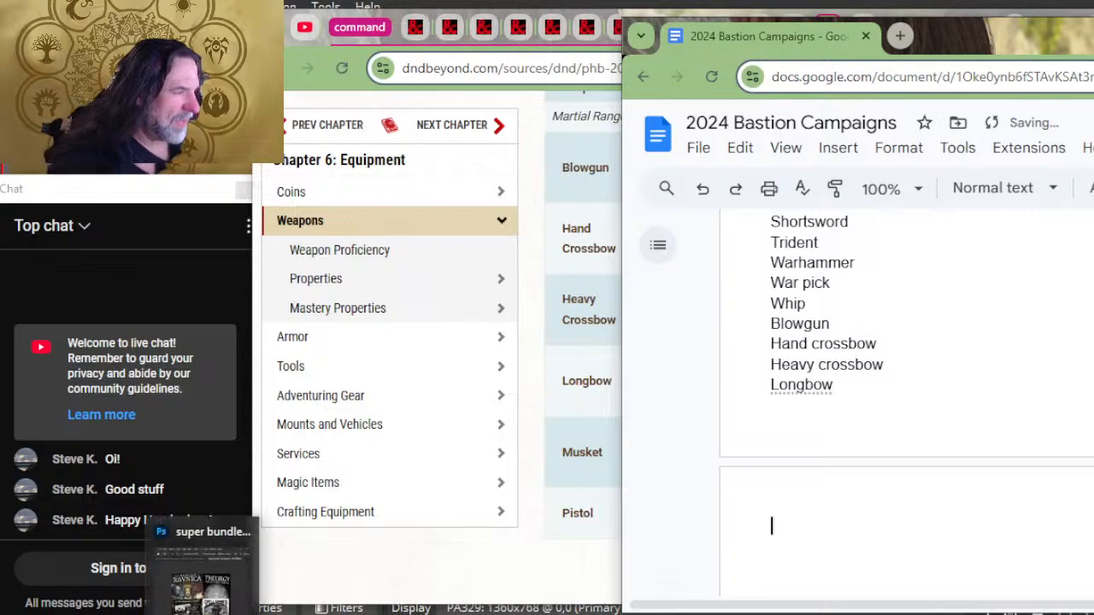
Step: Remove the blank lines below longbow and the "All but firearms" label, leaving its common rarity tabbed after longbow
scroll(906, 443, "down", 2)
scroll(906, 443, "down", 2)
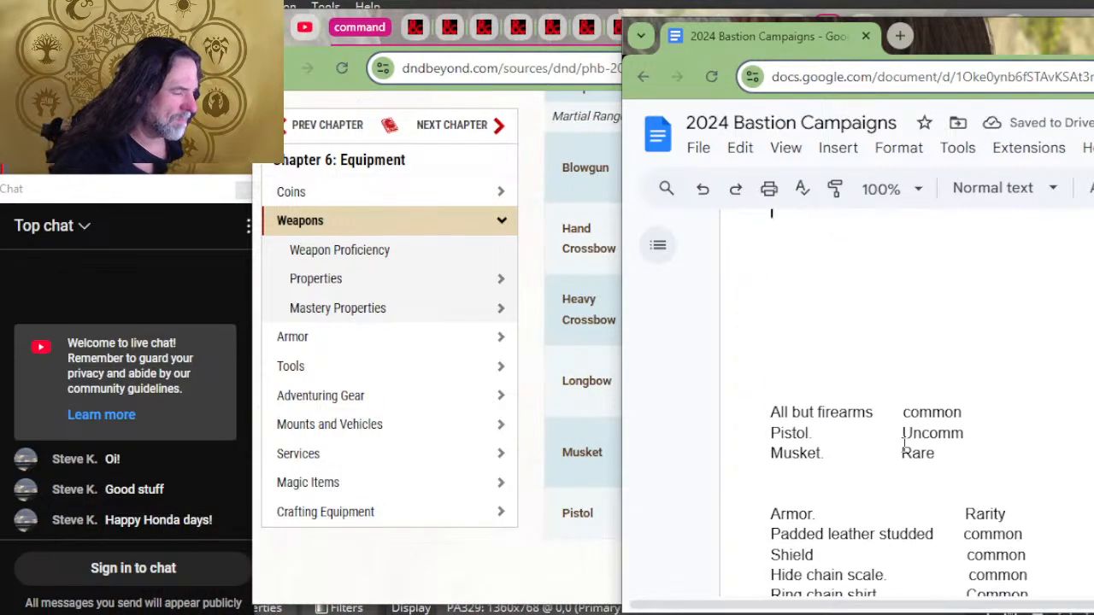
scroll(904, 444, "up", 1)
scroll(904, 443, "down", 1)
key("BackSpace")
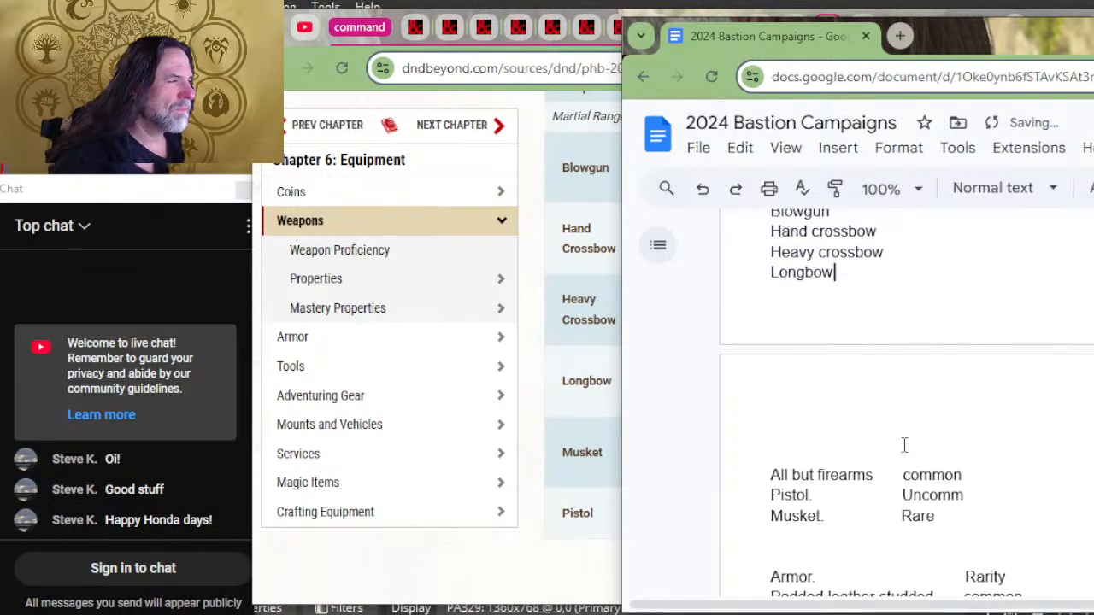
key("Delete")
key("Delete")
key("Delete")
key("Delete")
key("Delete")
key("Delete")
key("Delete")
key("Delete")
key("Delete")
key("Delete")
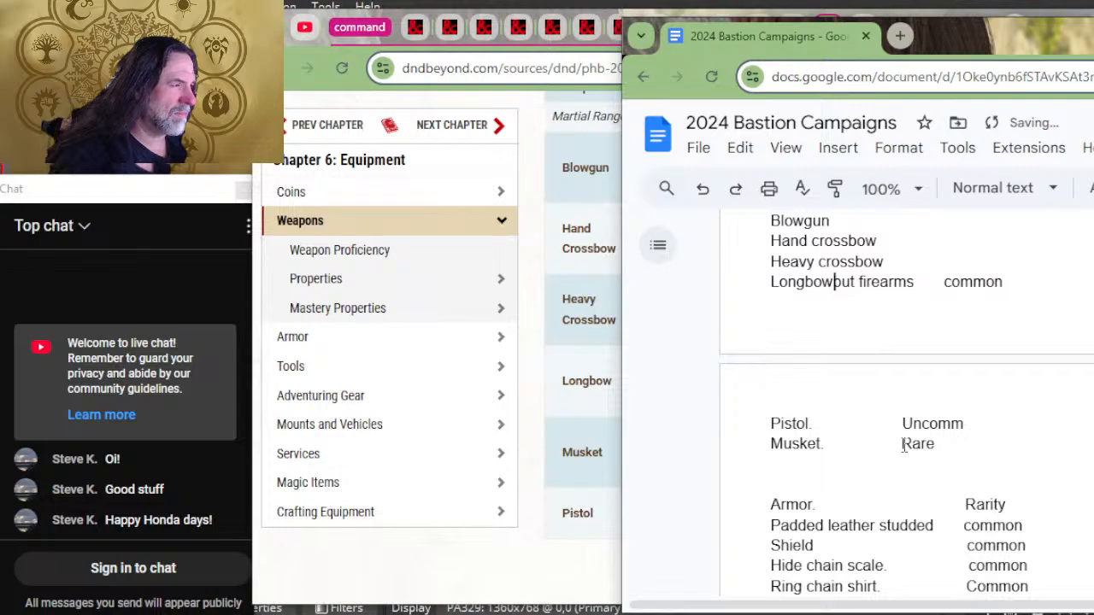
key("Delete")
key("Delete")
key("Delete")
key("Delete")
key("Delete")
key("Delete")
key("Delete")
key("Delete")
key("Delete")
key("Delete")
key("Delete")
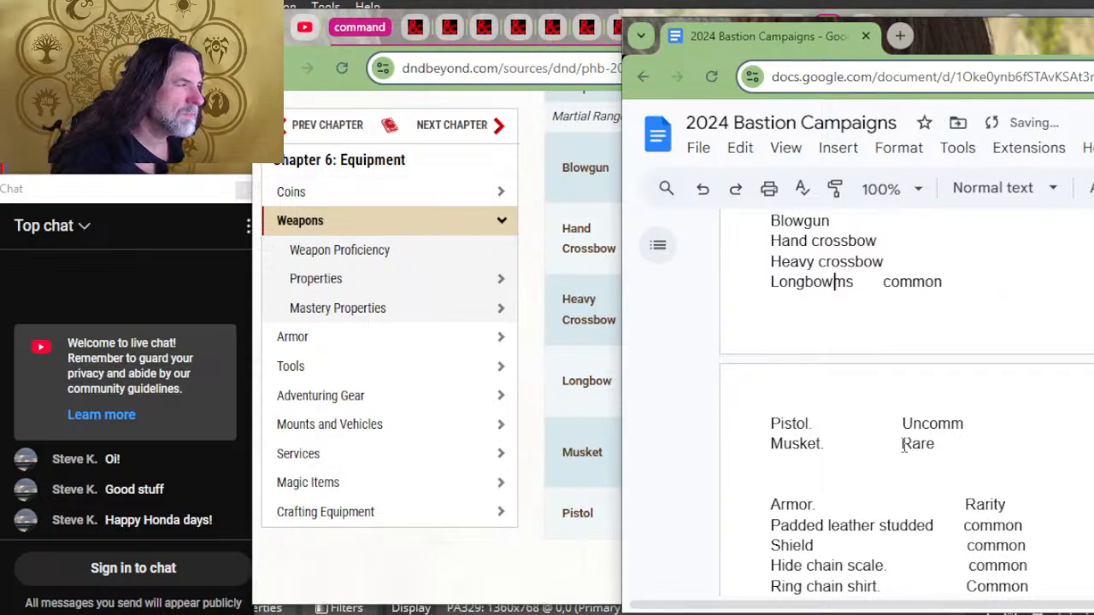
key("Tab")
Step: Copy longbow's tabbed common rarity onto the heavy crossbow, hand crossbow, blowgun, whip and war pick lines
key("shift+Right")
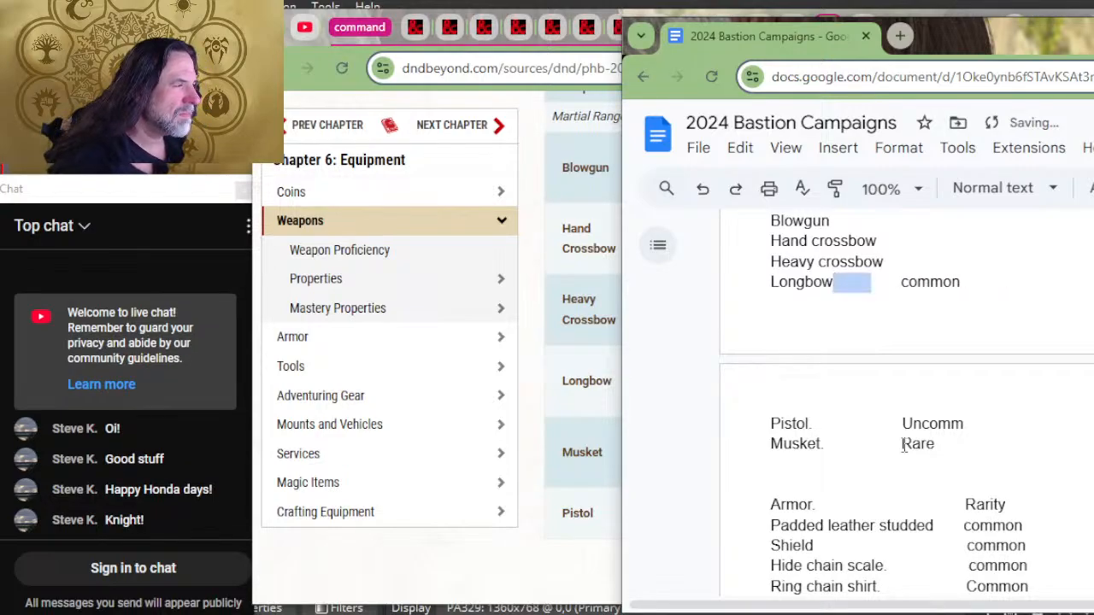
key("shift+Right")
key("shift+Right")
key("shift+Right")
key("shift+Right")
key("shift+Right")
key("shift+Right")
key("ctrl+c")
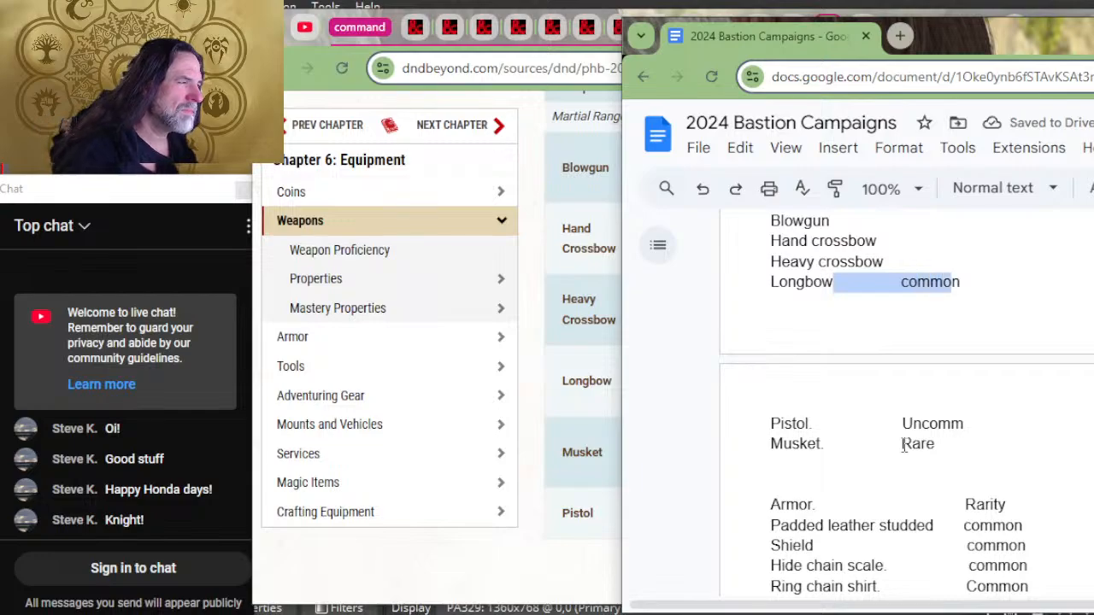
key("Left")
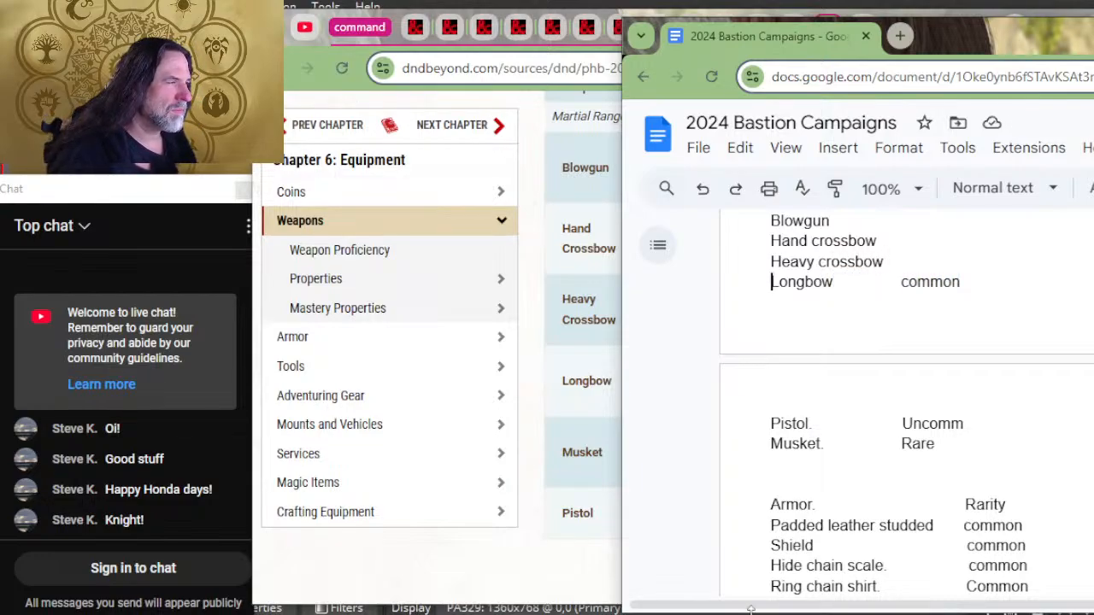
key("ctrl+v")
key("Up")
key("ctrl+v")
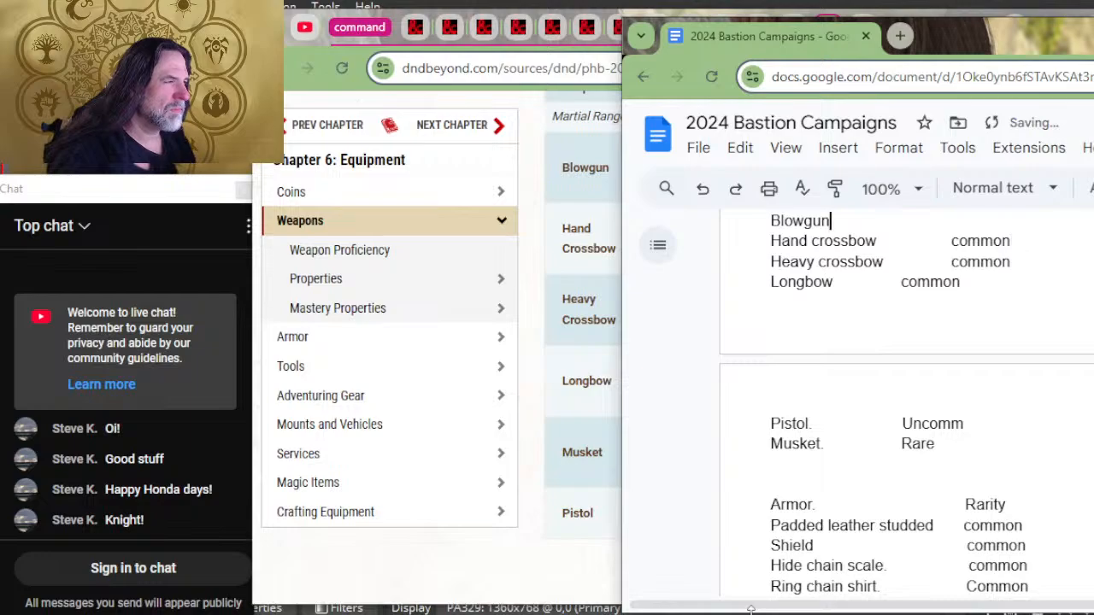
key("ctrl+v")
key("Up")
key("ctrl+v")
key("Up")
key("ctrl+v")
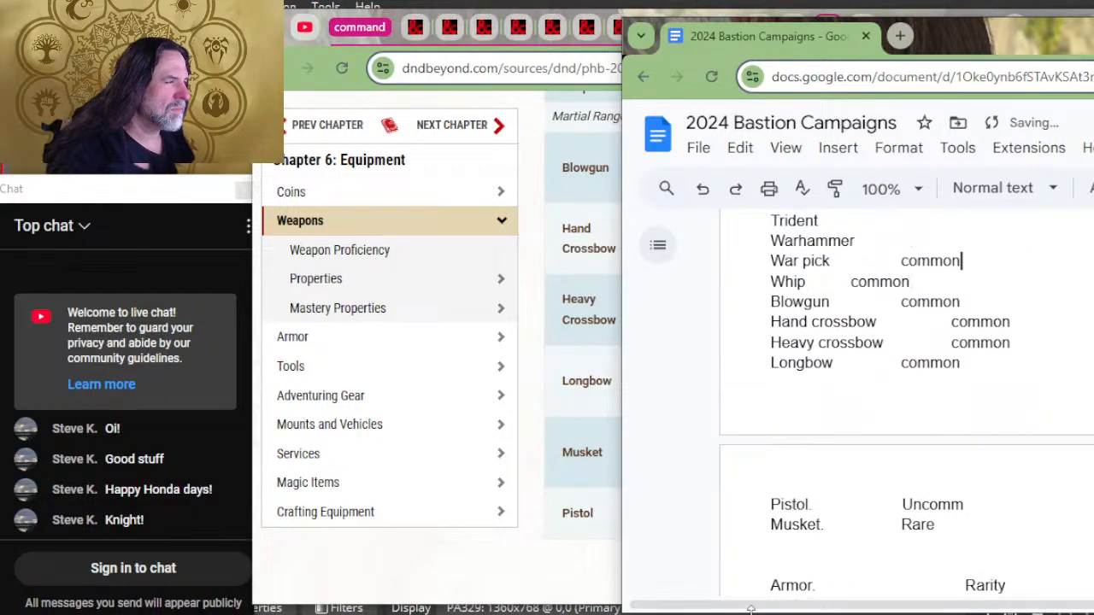
Step: Add the copied common rarity to the warhammer, trident, shortsword, scimitar and rapier lines
key("Up")
key("ctrl+v")
key("Up")
key("ctrl+v")
key("Up")
key("ctrl+v")
key("Up")
Step: Add the common rarity to every weapon line from pike up through greatsword
key("ctrl+v")
key("Up")
key("ctrl+v")
key("Up")
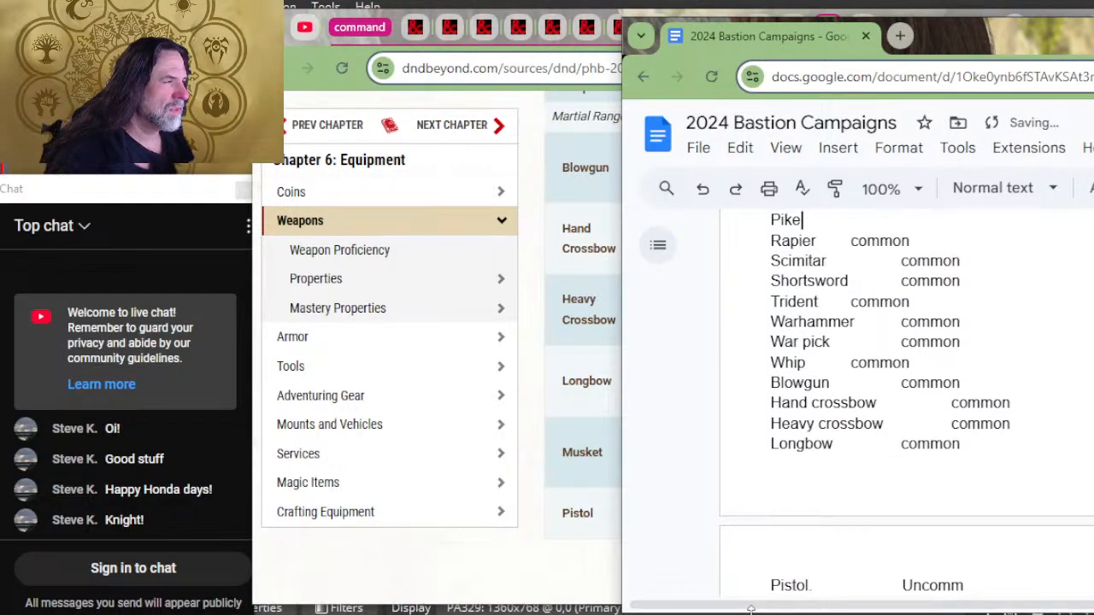
key("ctrl+v")
key("Up")
key("ctrl+v")
key("Up")
key("ctrl+v")
key("Up")
key("ctrl+v")
Step: Add the common rarity to every weapon line from greataxe up through dart
key("Up")
key("ctrl+v")
key("Up")
key("ctrl+v")
key("Up")
key("ctrl+v")
key("Up")
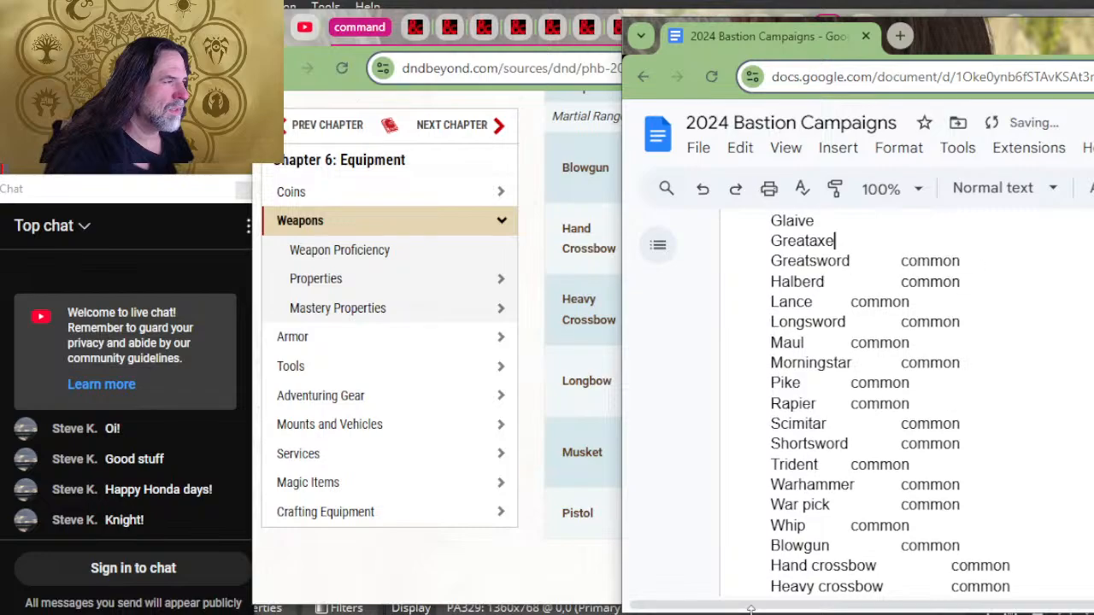
key("ctrl+v")
key("Up")
key("ctrl+v")
key("Up")
key("ctrl+v")
key("Up")
key("ctrl+v")
key("Up")
Step: Add the common rarity to every weapon line from spear up through handaxe
key("ctrl+v")
key("Up")
key("ctrl+v")
key("Up")
key("ctrl+v")
key("Up")
key("ctrl+v")
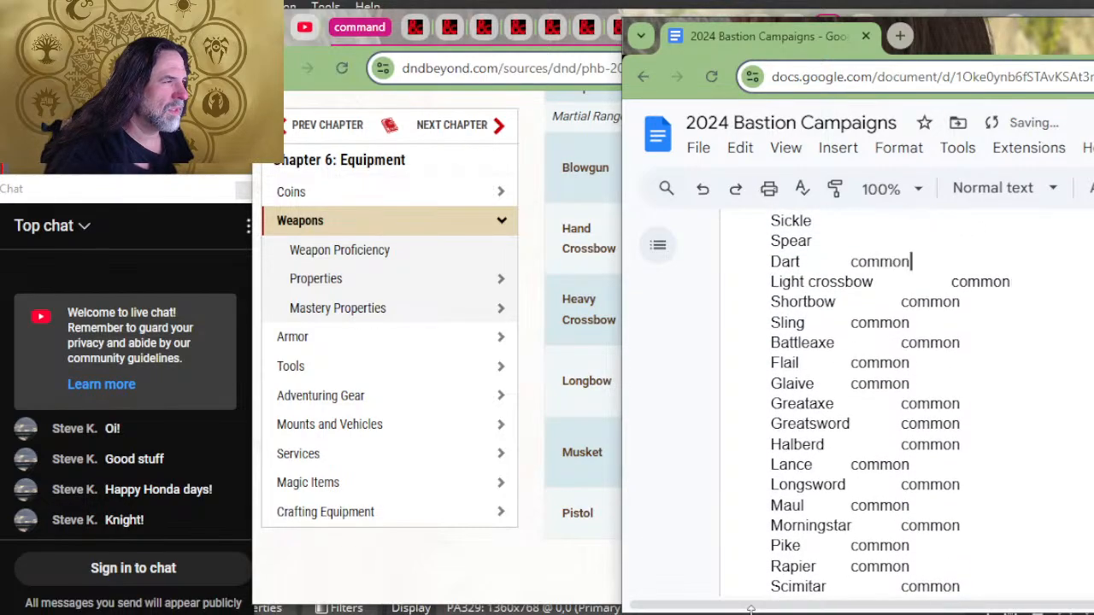
key("Up")
key("ctrl+v")
key("Up")
key("ctrl+v")
key("Up")
key("ctrl+v")
key("Up")
key("ctrl+v")
Step: Add the common rarity to greatclub, dagger and club, and undo the stray entry in the Weapons heading line
key("Up")
key("ctrl+v")
key("Up")
key("ctrl+v")
key("Up")
key("ctrl+v")
key("Up")
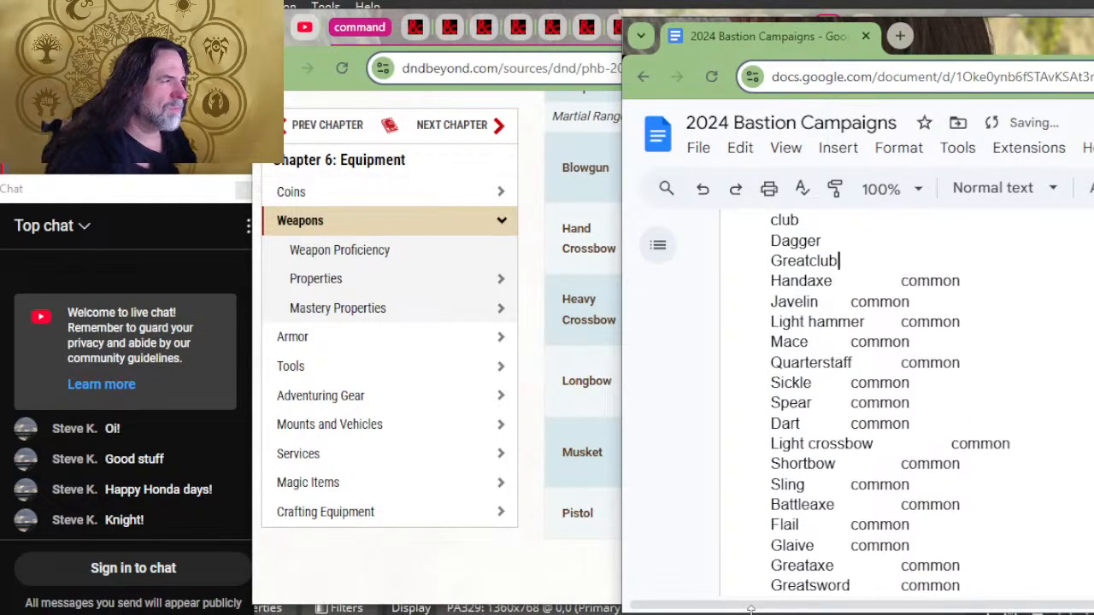
key("ctrl+v")
key("Up")
key("ctrl+v")
key("Up")
key("ctrl+v")
key("Up")
key("Up")
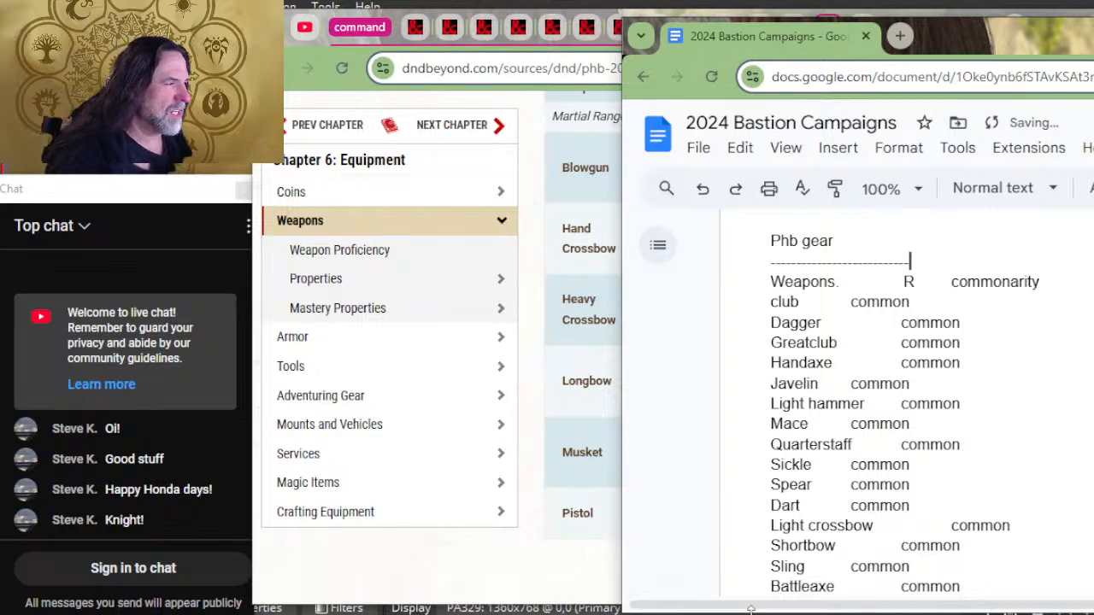
key("ctrl+z")
Step: Switch to the D&D Beyond equipment page showing the Martial Ranged Weapons
left_click(428, 602)
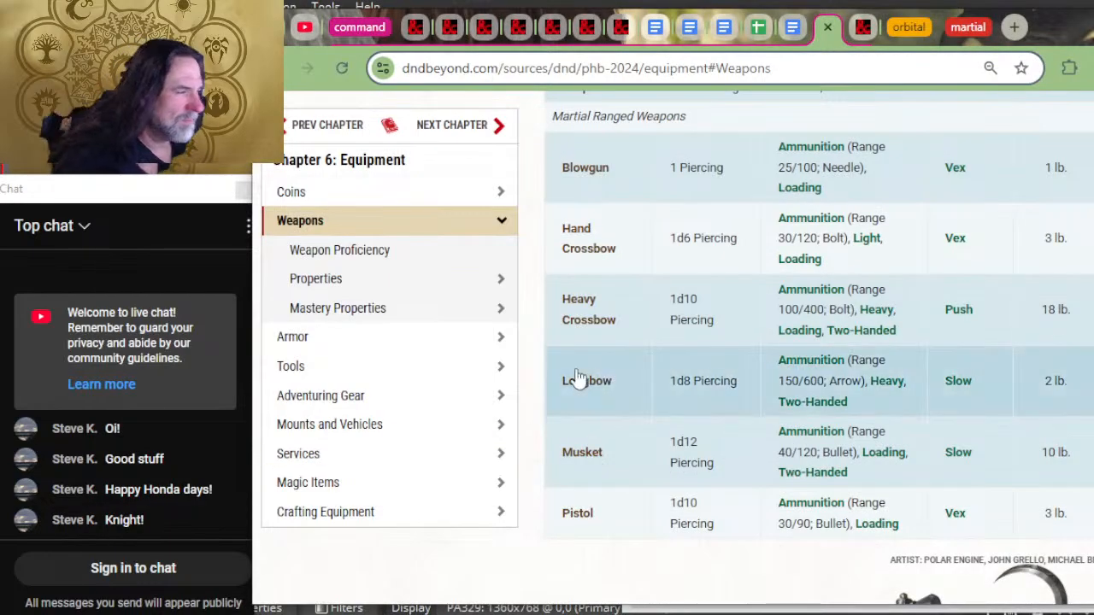
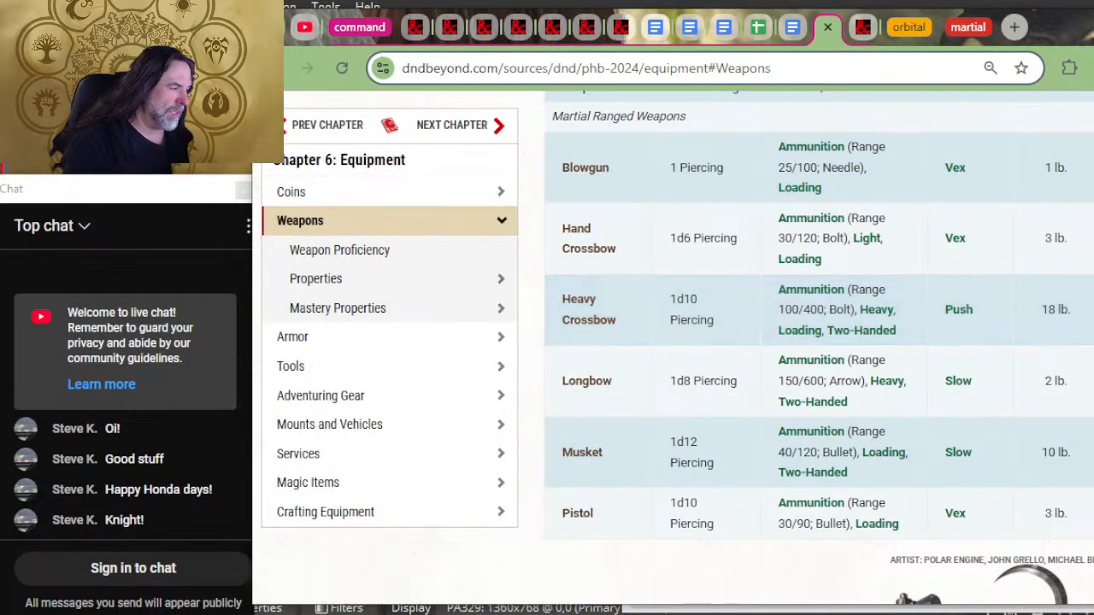
Step: Review the Player's Handbook weapon tables from the martial ranged weapons back up to the simple melee weapons
scroll(1083, 376, "up", 2)
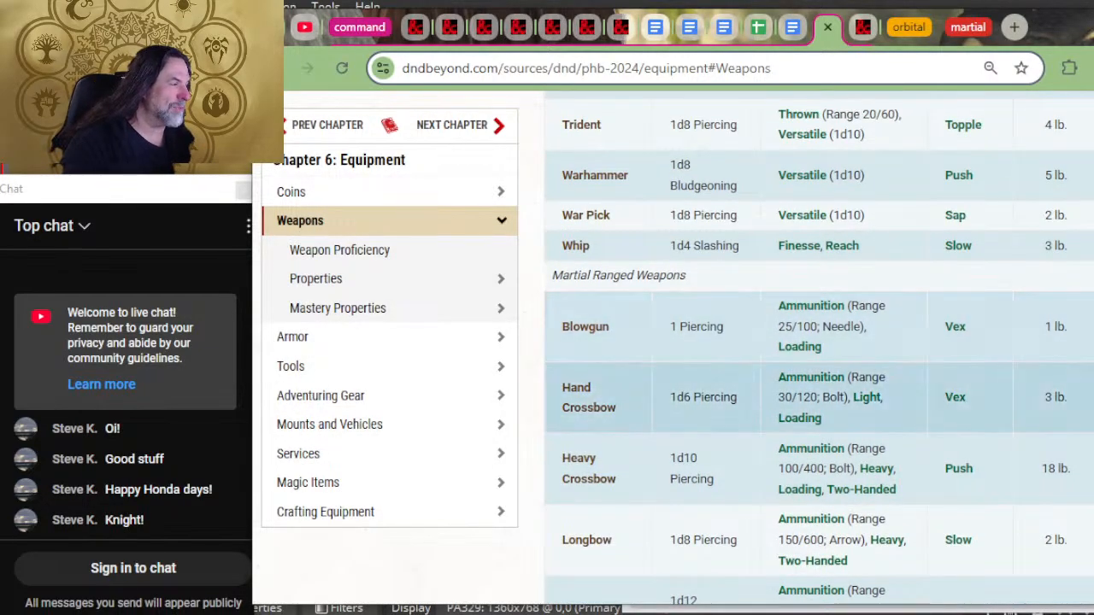
scroll(1084, 376, "up", 2)
scroll(819, 333, "down", 2)
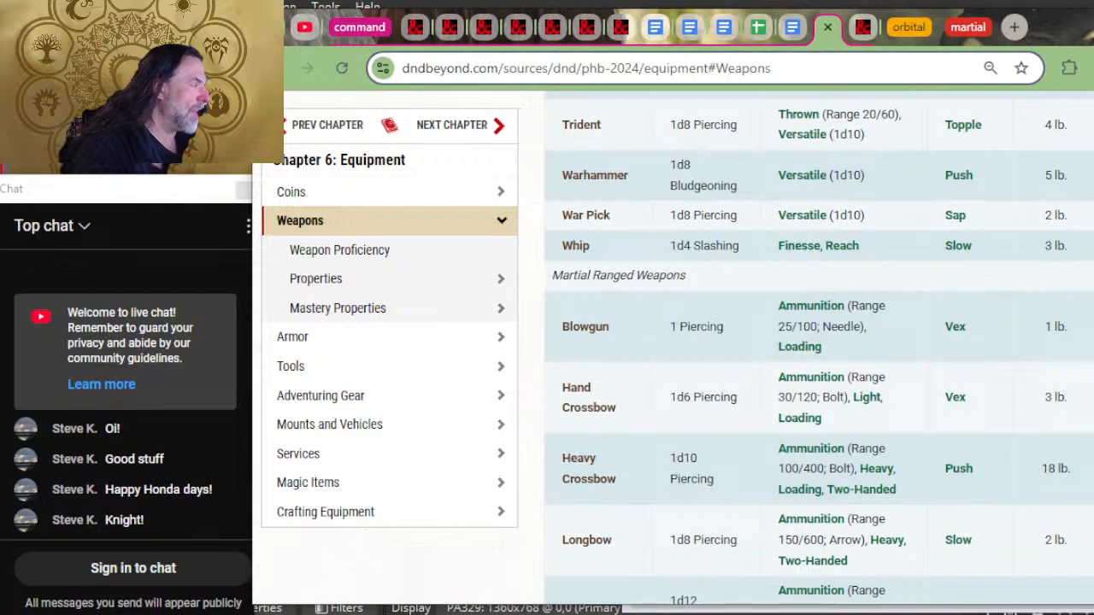
scroll(818, 503, "up", 4)
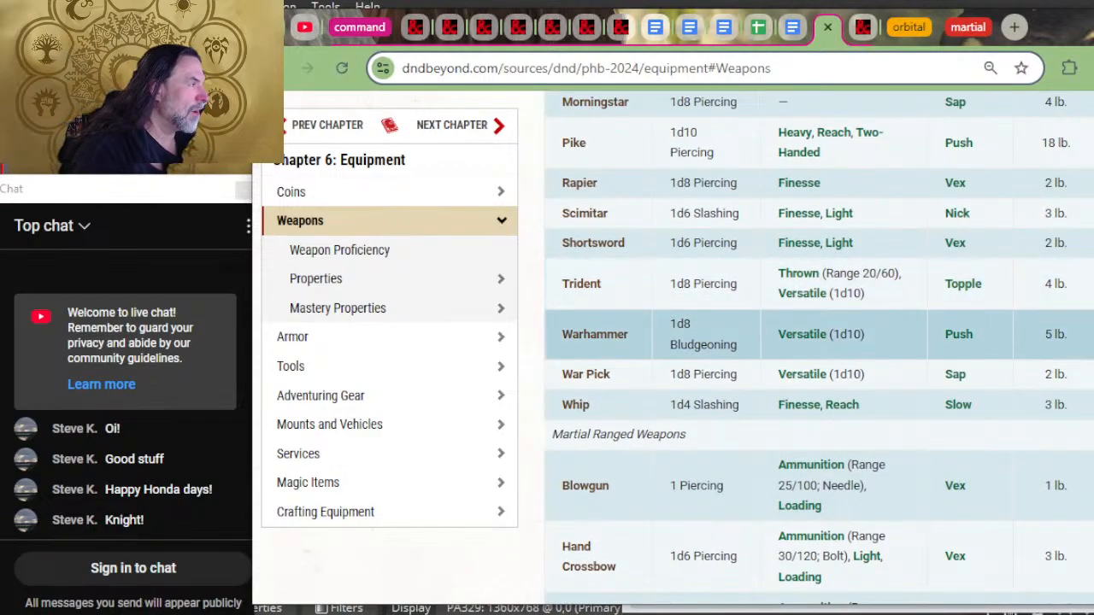
scroll(818, 503, "up", 5)
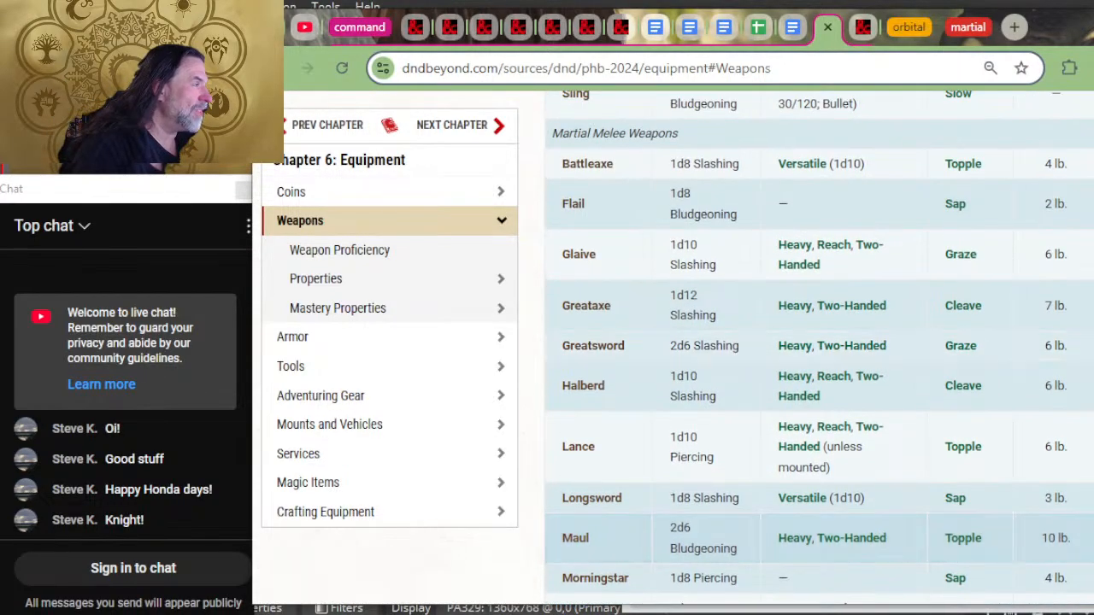
scroll(818, 502, "up", 5)
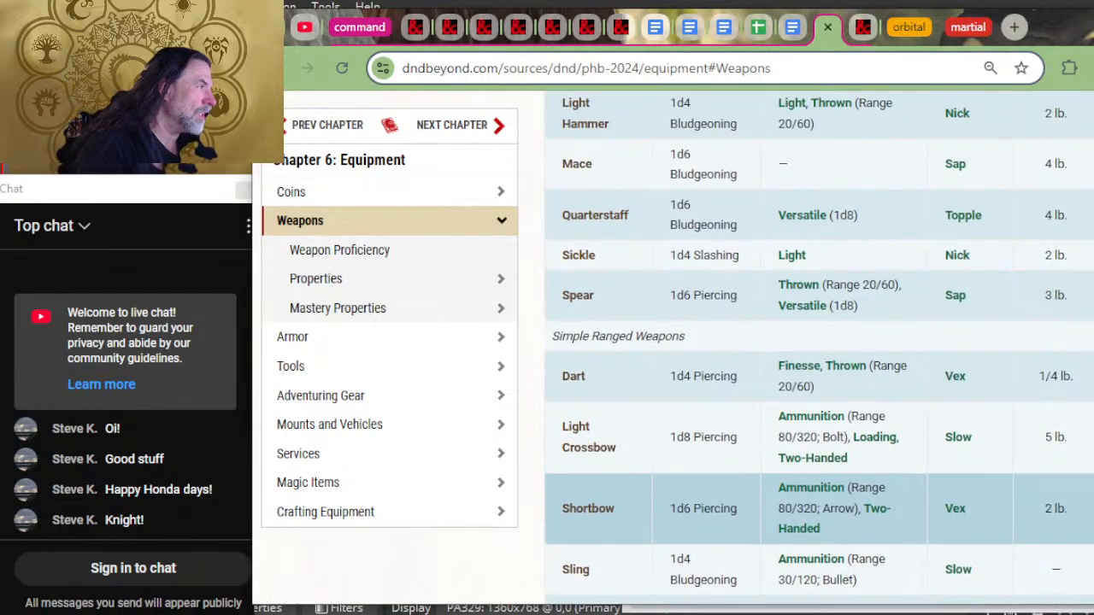
scroll(819, 359, "up", 4)
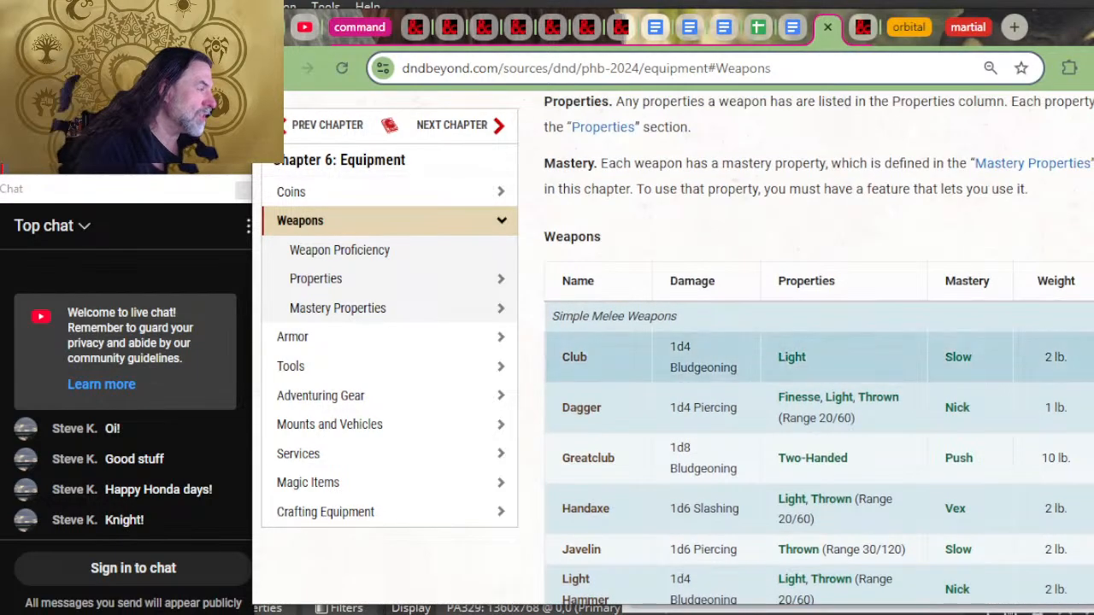
Step: Switch to the 2024 Bastion Campaigns document and add one tab space before the rarity of club, javelin and mace
key("alt+Tab")
scroll(782, 423, "down", 2)
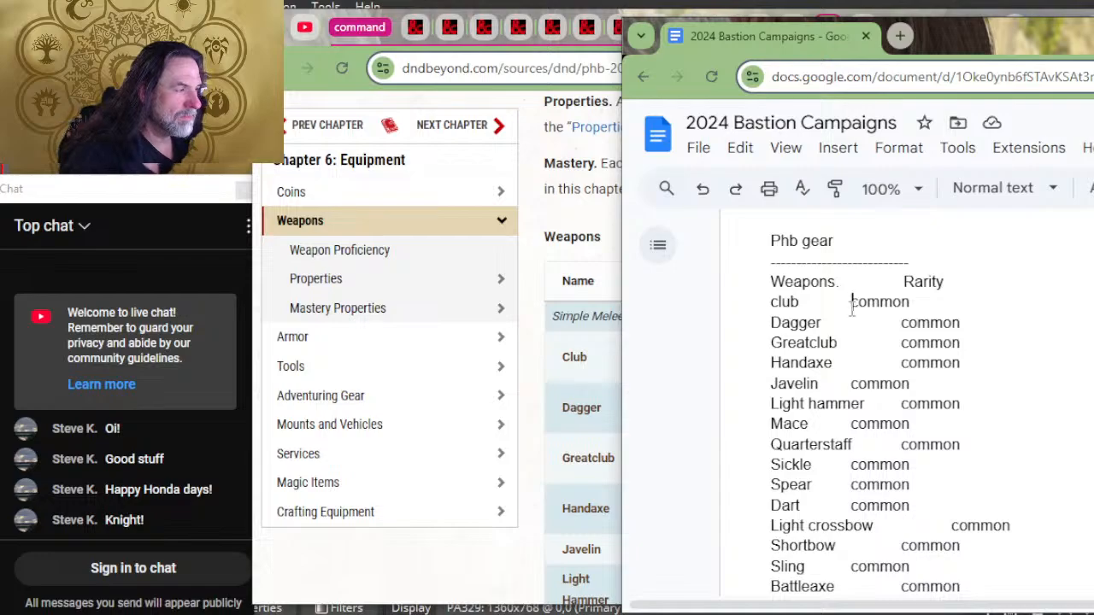
key("Tab")
left_click(850, 384)
key("Tab")
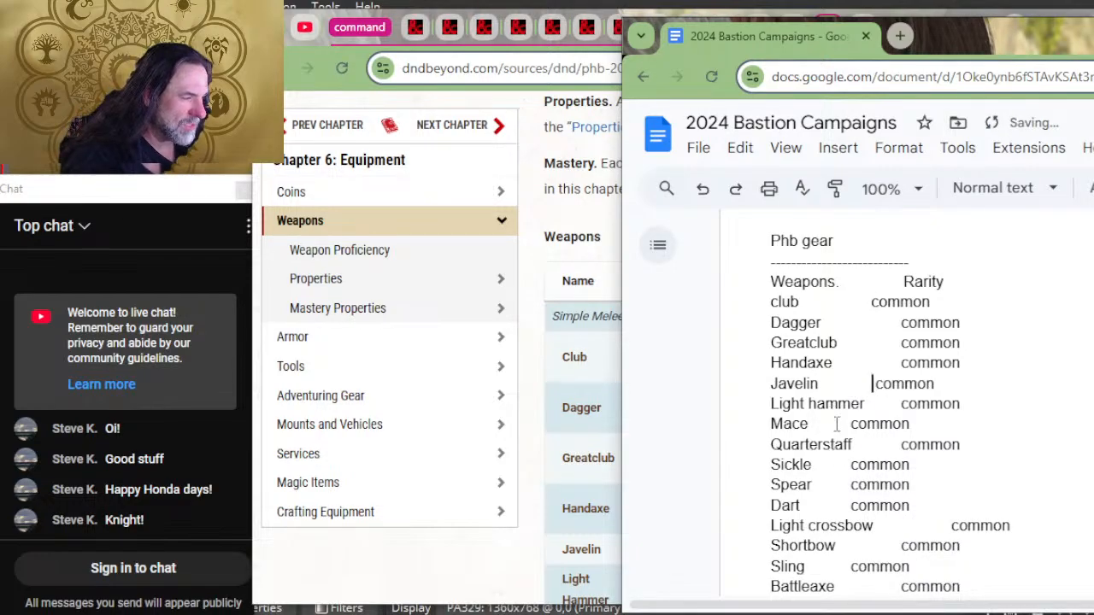
left_click(836, 424)
key("Tab")
Step: Add tab spacing before the rarity of sickle, spear and dart, giving spear two tabs
left_click(836, 464)
key("Tab")
left_click(840, 485)
key("Tab")
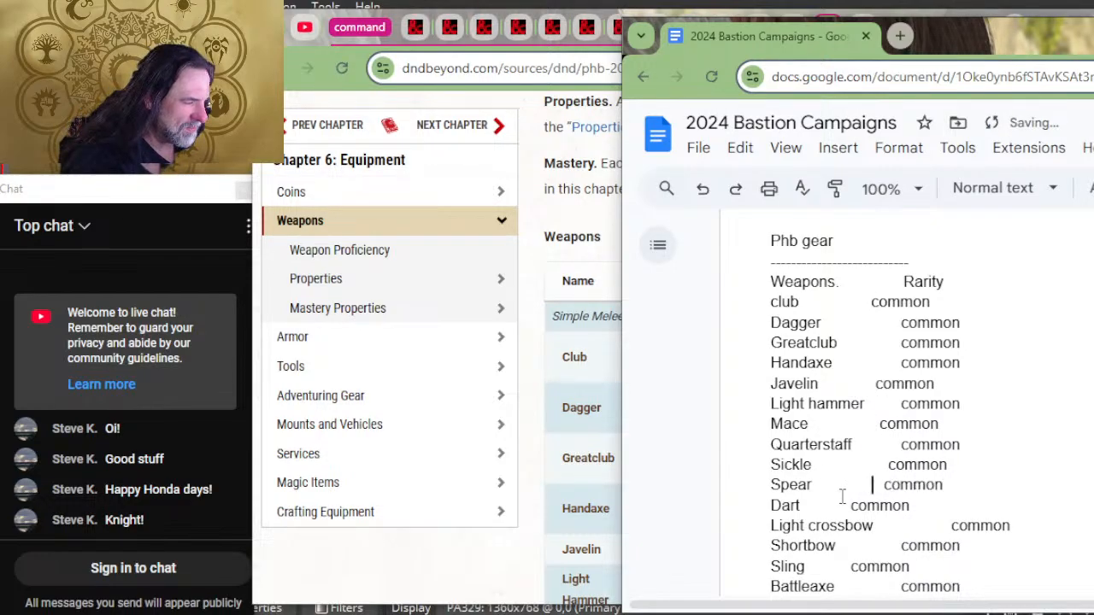
key("Tab")
left_click(835, 505)
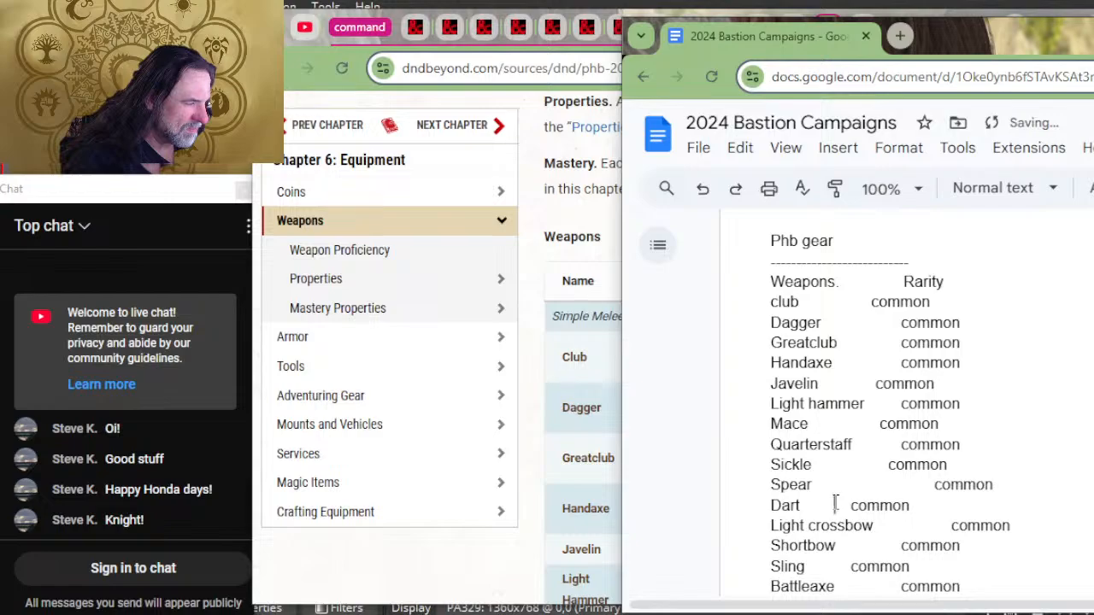
key("Tab")
Step: Add a second tab space before the rarity of sickle, mace and javelin
left_click(866, 463)
key("Tab")
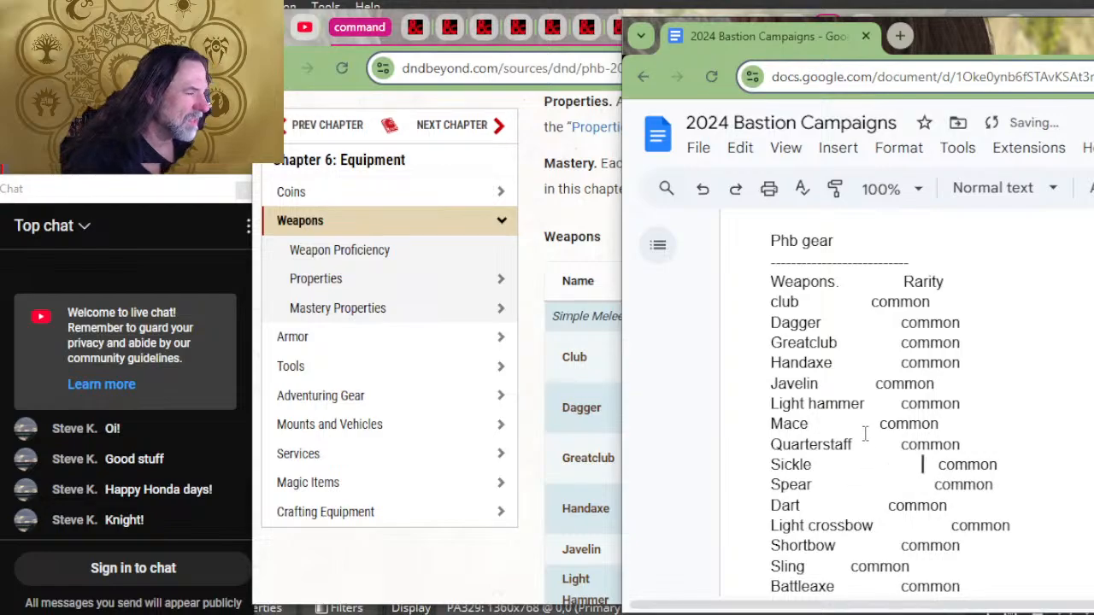
left_click(872, 424)
key("Tab")
left_click(871, 384)
key("Tab")
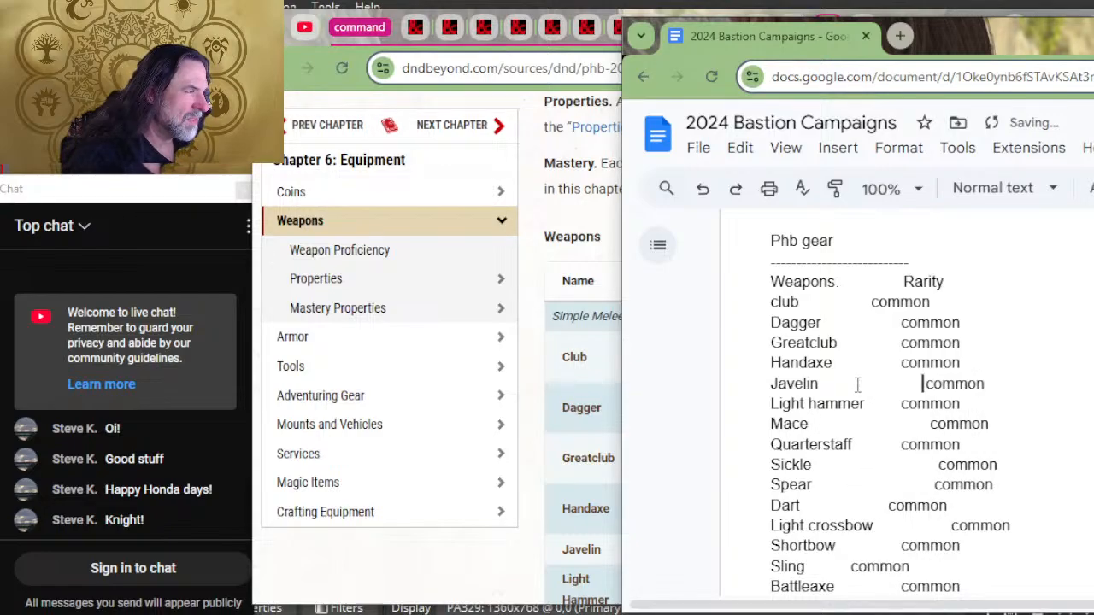
Step: Move club's rarity one more tab stop over and align the Rarity heading with it
left_click(871, 302)
key("Tab")
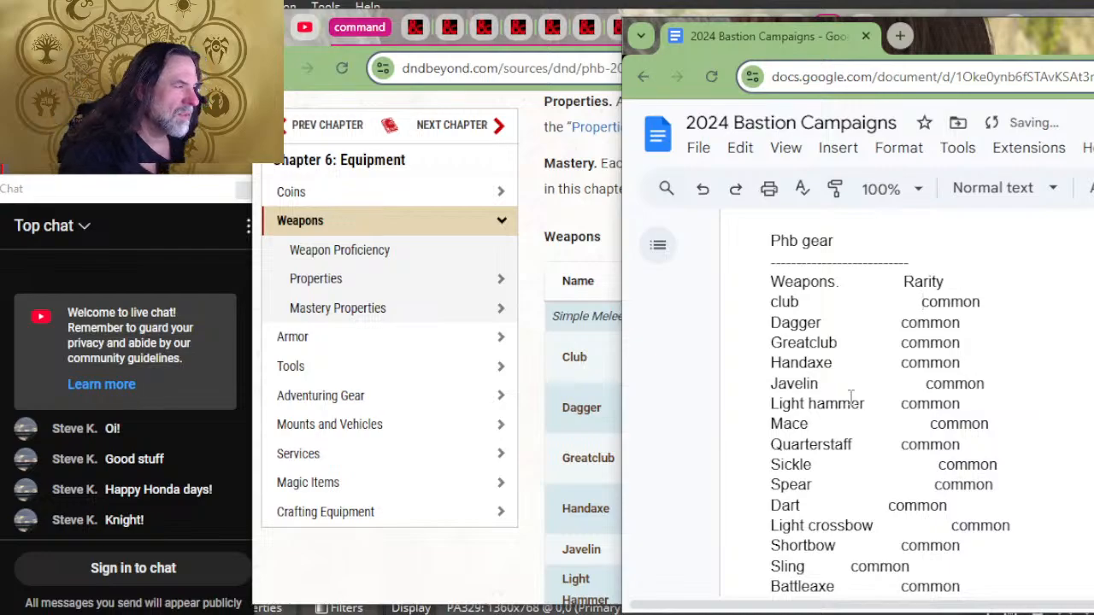
key("BackSpace")
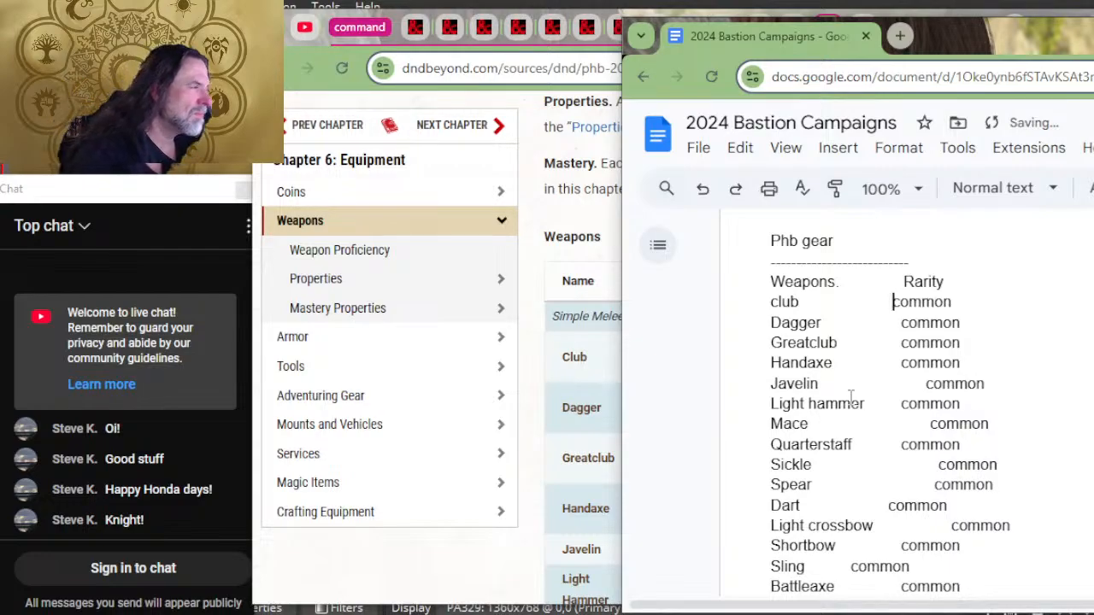
key("Tab")
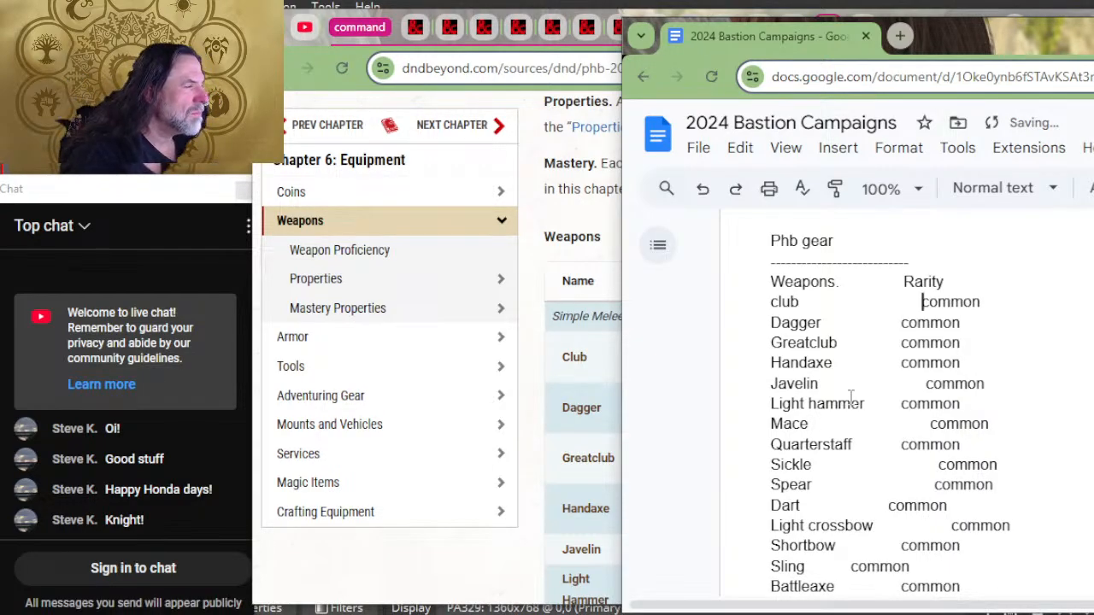
key("Tab")
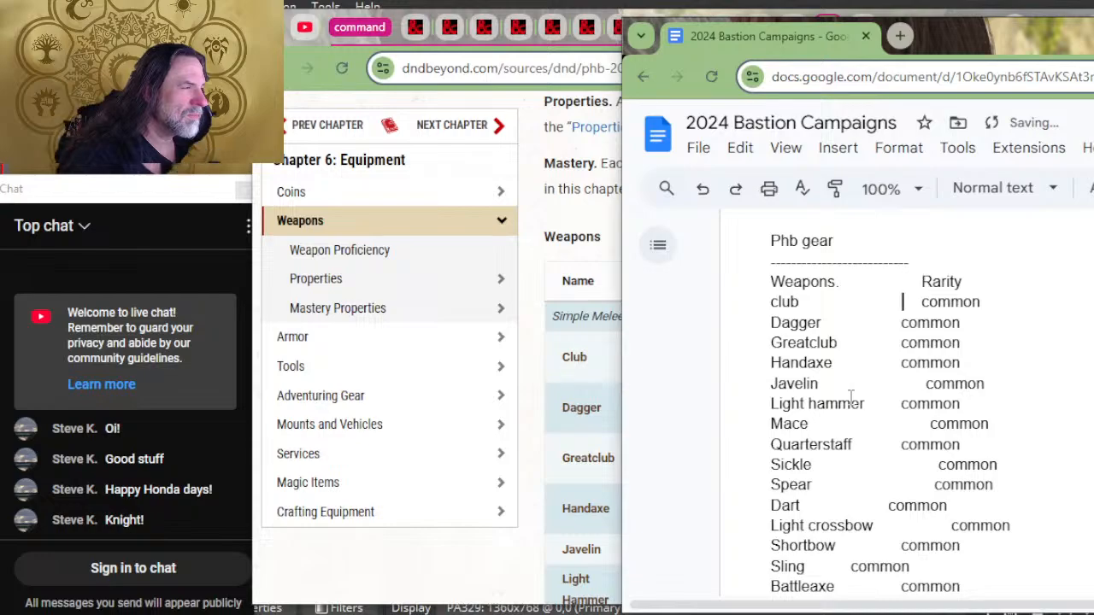
Step: Align the rarity of dagger, greatclub, handaxe, light hammer and quarterstaff with the Rarity heading using a tab space
key("Tab")
key("Down")
key("Tab")
key("Down")
key("Tab")
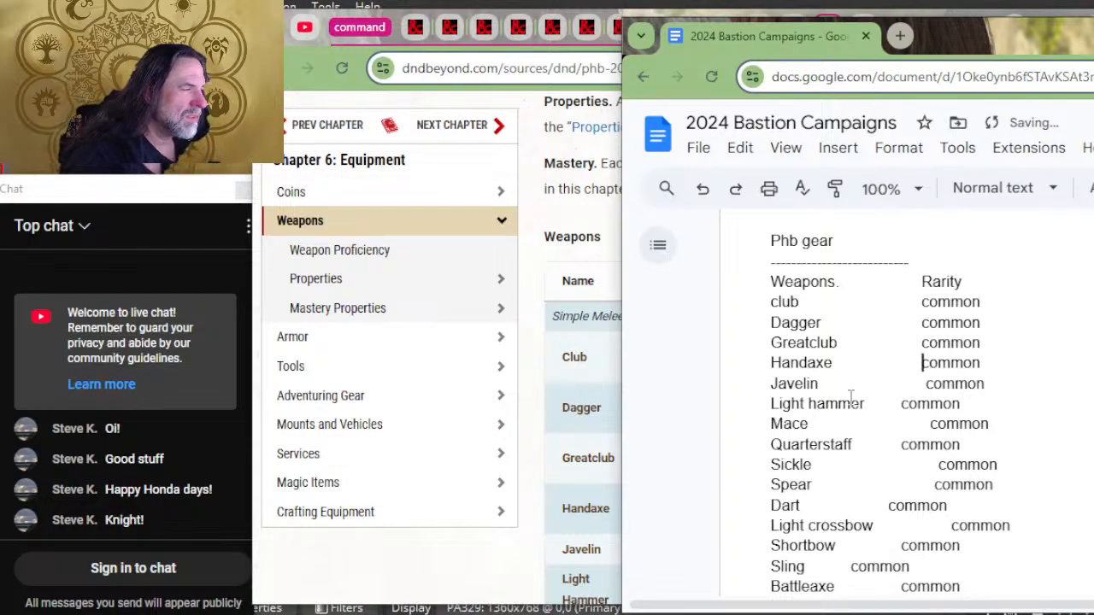
key("Tab")
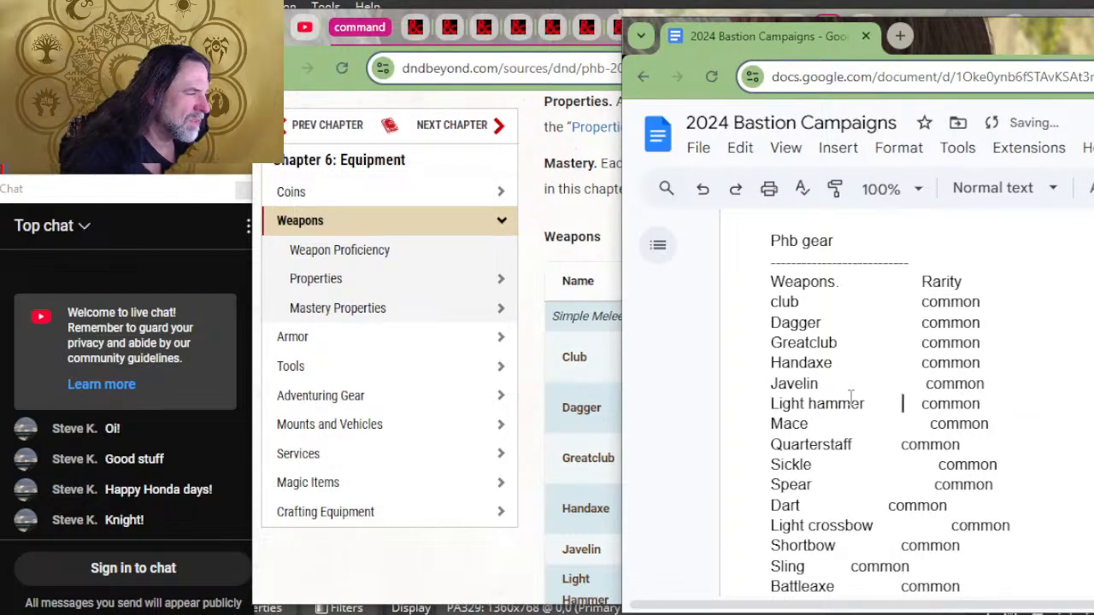
key("Tab")
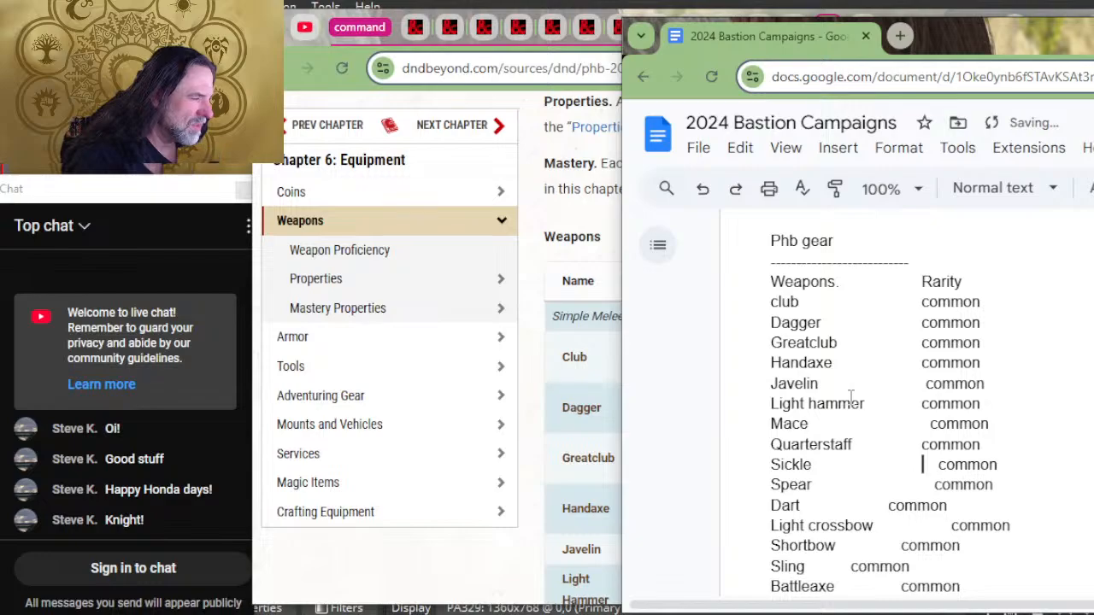
Step: Remove the surplus spaces before the rarity of sickle, mace and javelin so they align with the Rarity column
key("Delete")
key("Delete")
key("Delete")
key("Delete")
key("Delete")
key("Up")
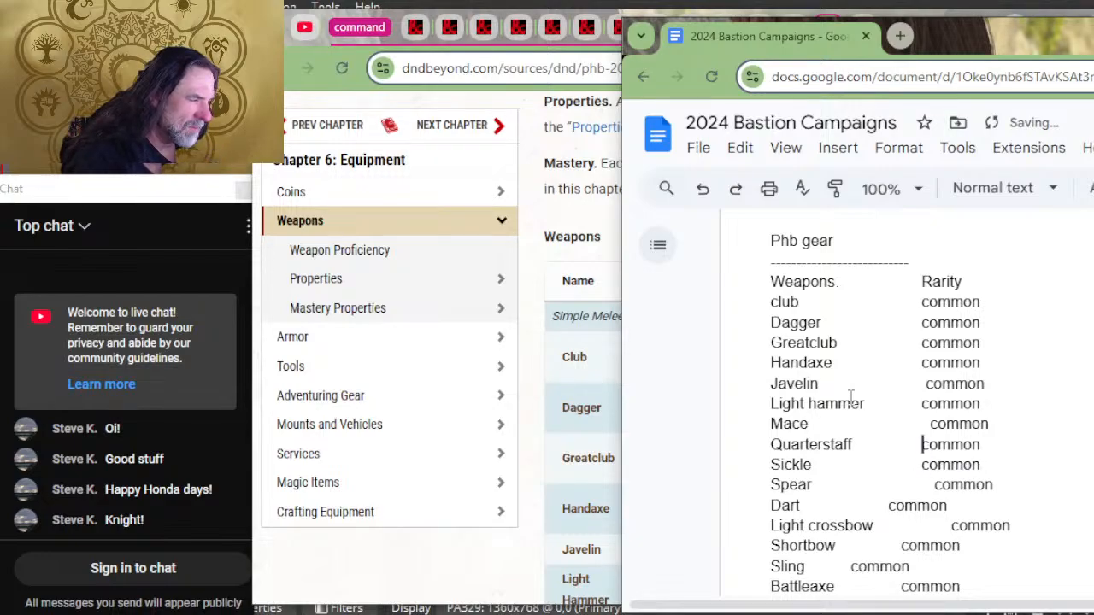
key("Delete")
key("Delete")
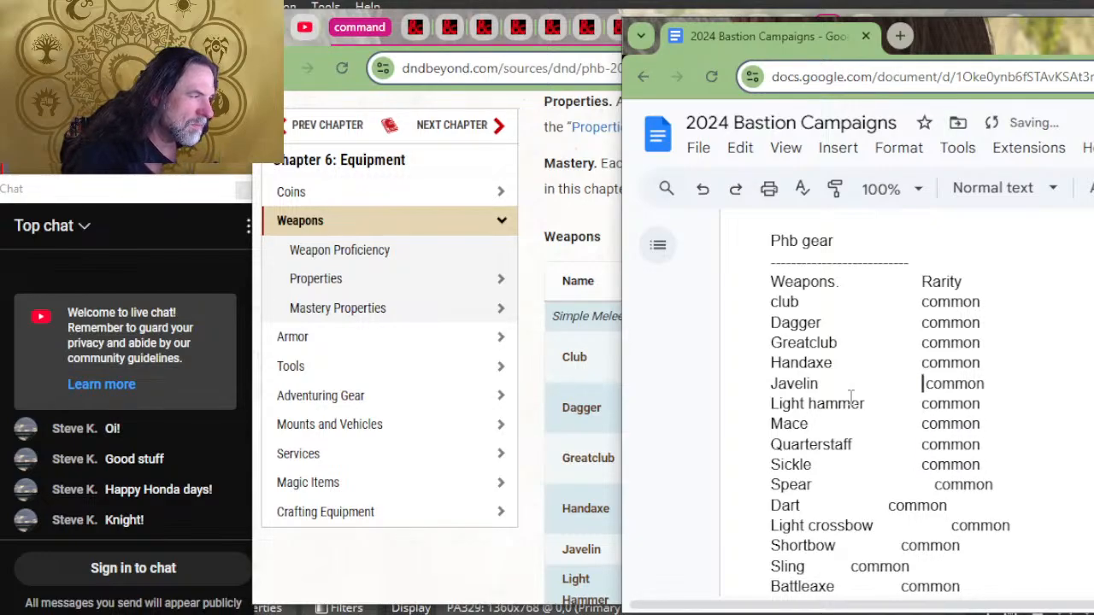
key("Delete")
Step: Delete the surplus spaces before spear's rarity to align it with the Rarity column
key("Down")
key("Down")
key("Down")
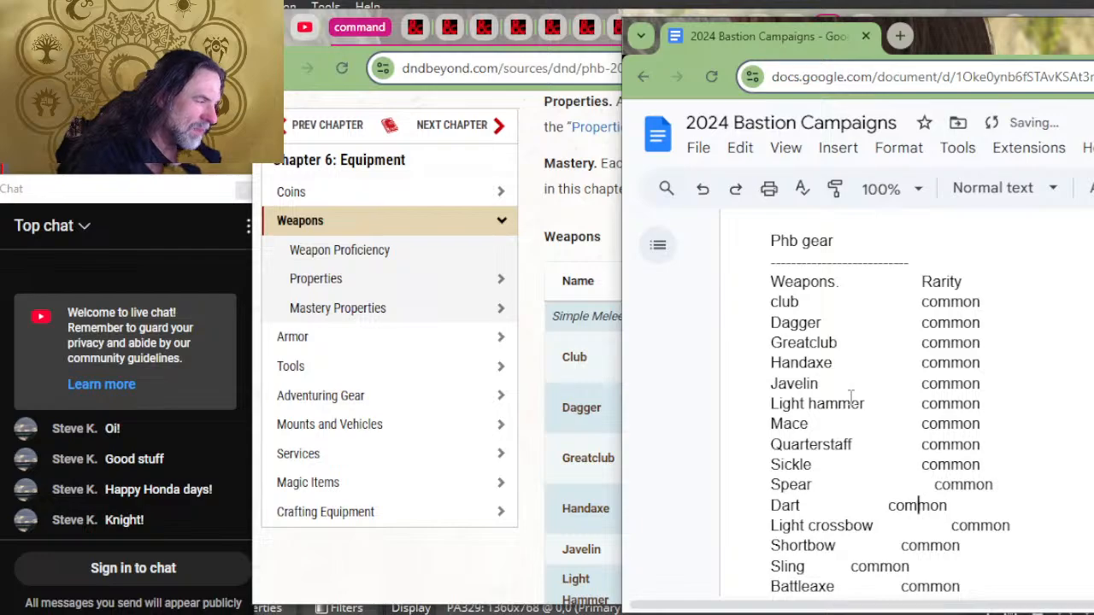
key("Up")
key("Delete")
key("Delete")
key("Delete")
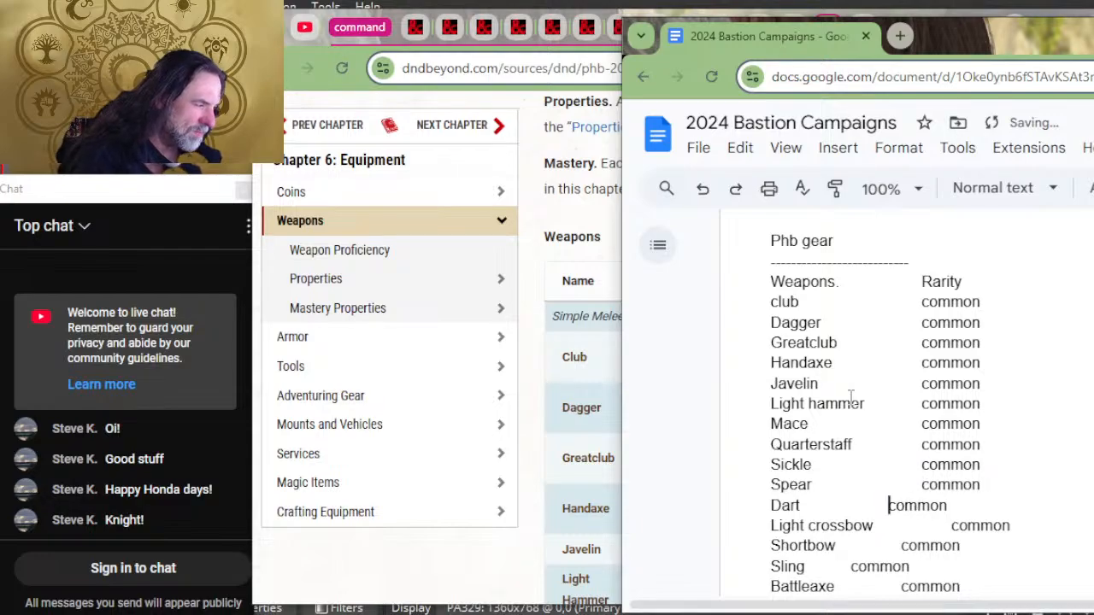
Step: Align dart's rarity with a tab space and remove the surplus spaces before light crossbow's rarity
key("Tab")
key("Down")
key("Delete")
key("Delete")
key("Delete")
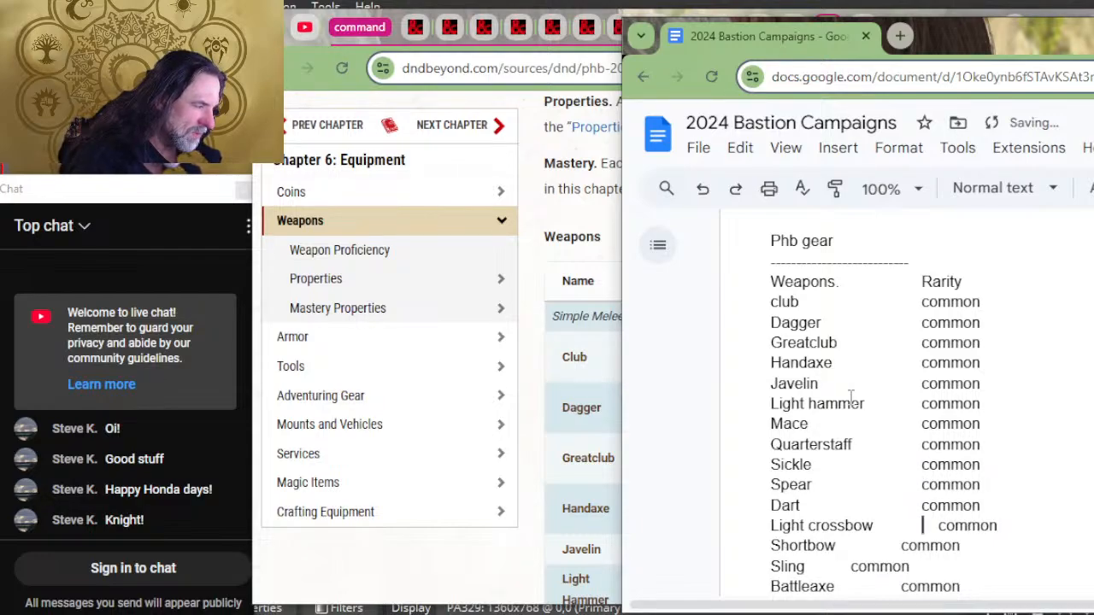
key("Delete")
key("Delete")
key("Delete")
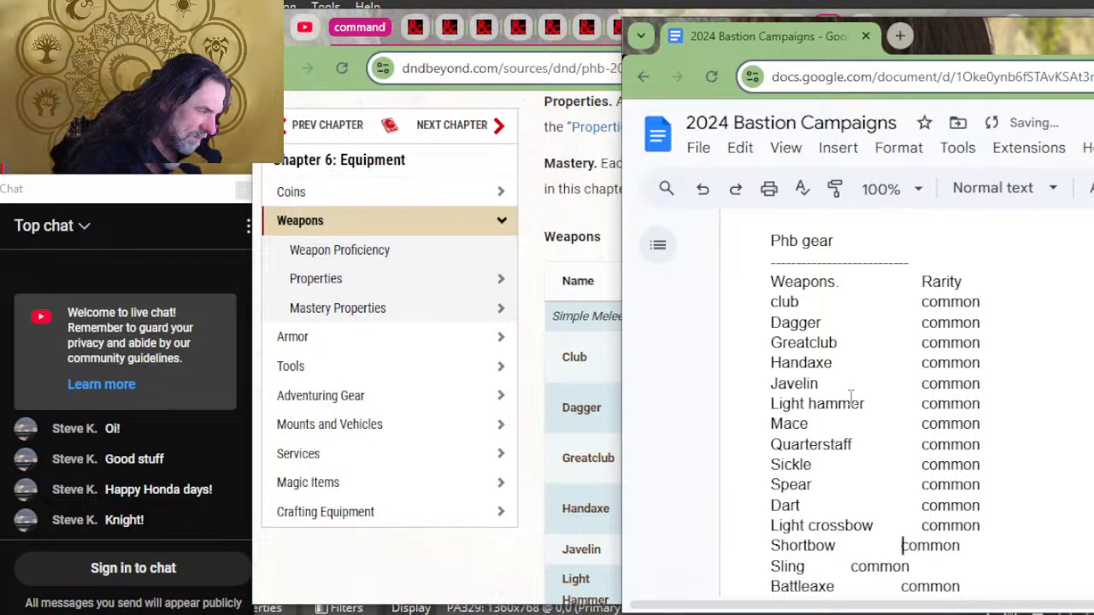
Step: Add tab spacing before the rarity of shortbow, sling and battleaxe to align them with the Rarity column
key("Tab")
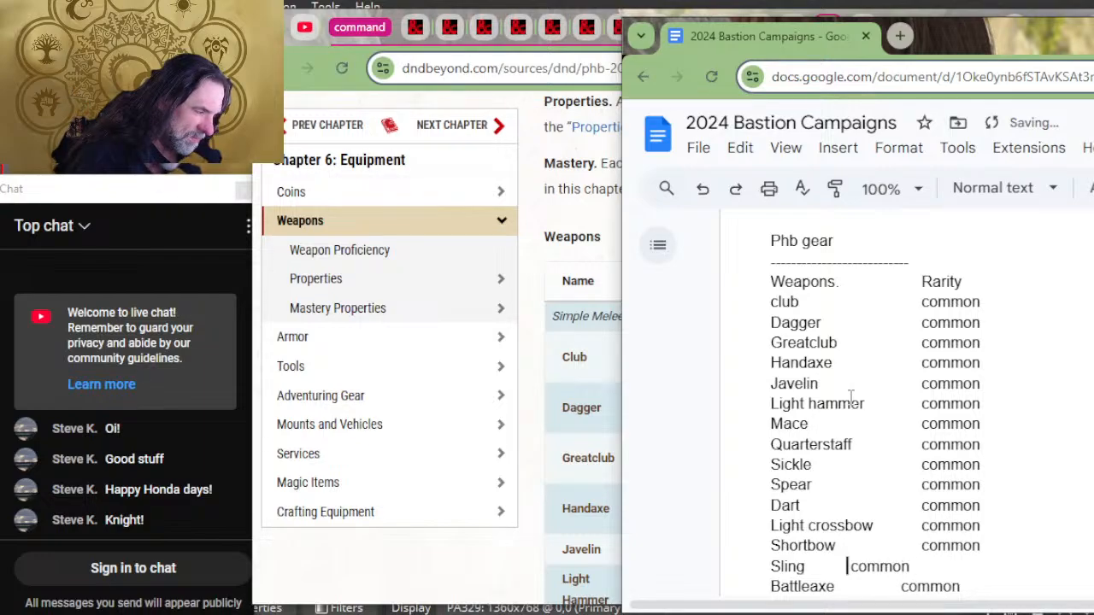
key("Tab")
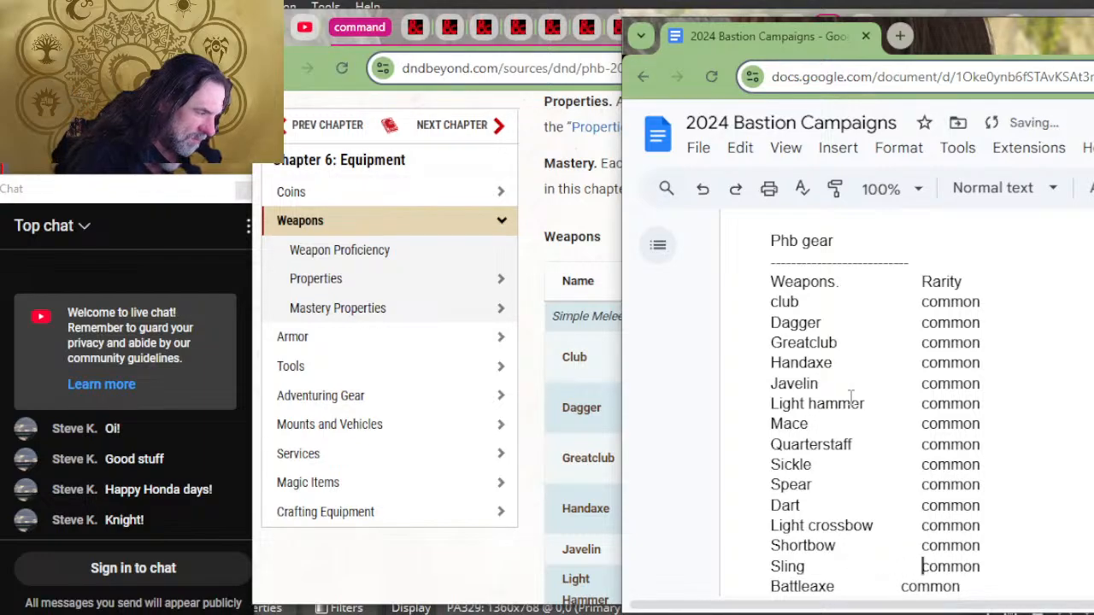
key("Down")
key("Tab")
Step: Add tab spacing before the rarity of flail and glaive to bring them over to the Rarity column
key("Down")
key("Down")
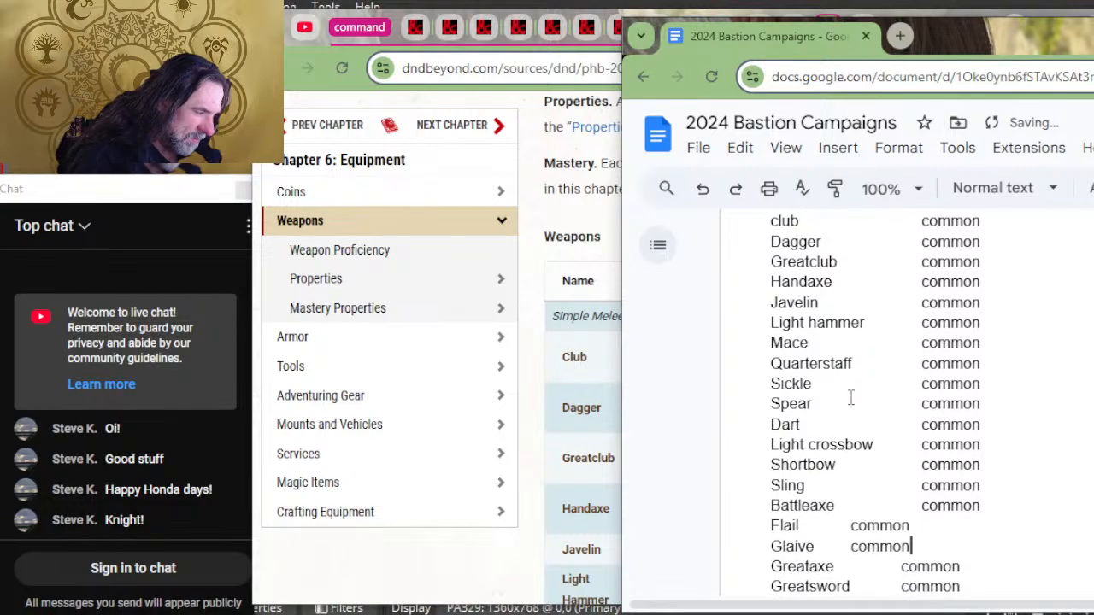
key("Left")
key("Left")
key("Left")
key("Left")
key("Left")
key("Tab")
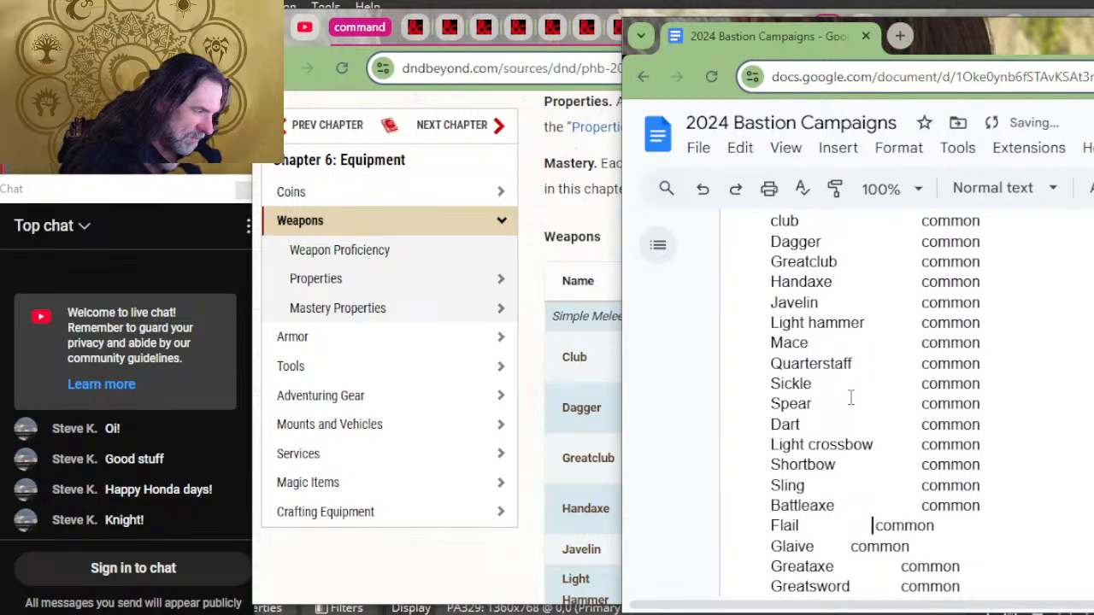
key("Down")
key("Tab")
key("Tab")
Step: Add a tab space before greataxe's rarity and delete the surplus spaces following it
key("Tab")
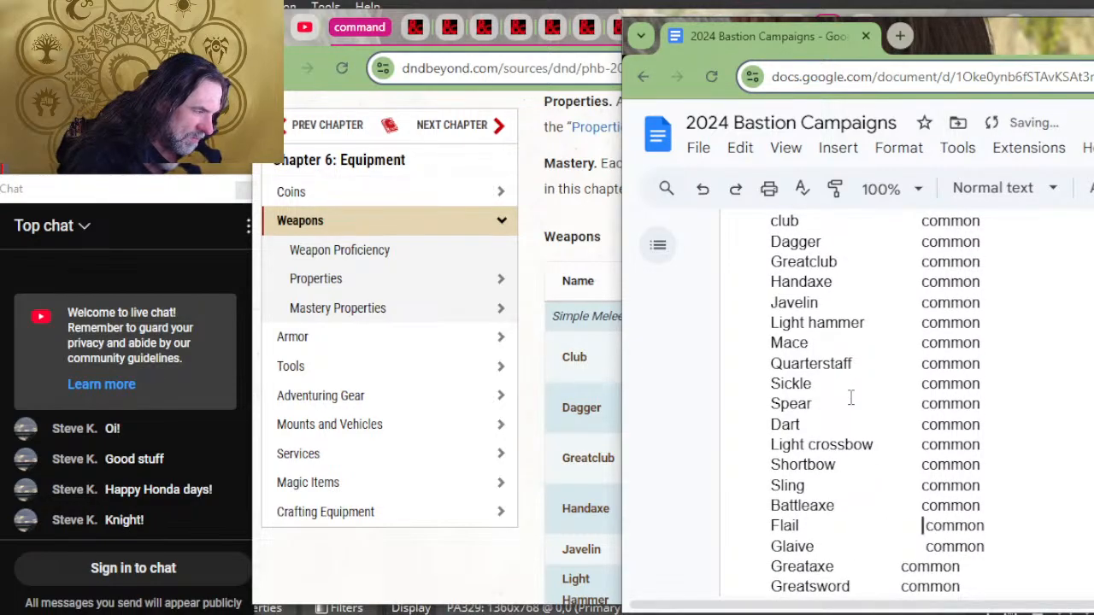
key("Down")
key("Tab")
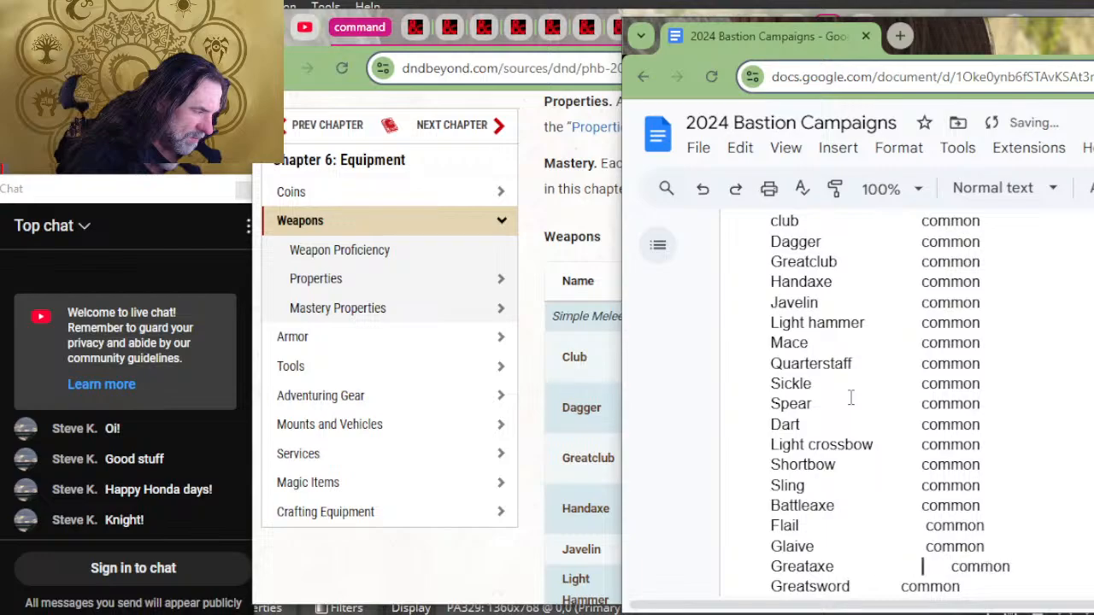
key("Delete")
key("Delete")
key("Delete")
key("Delete")
key("Delete")
key("Delete")
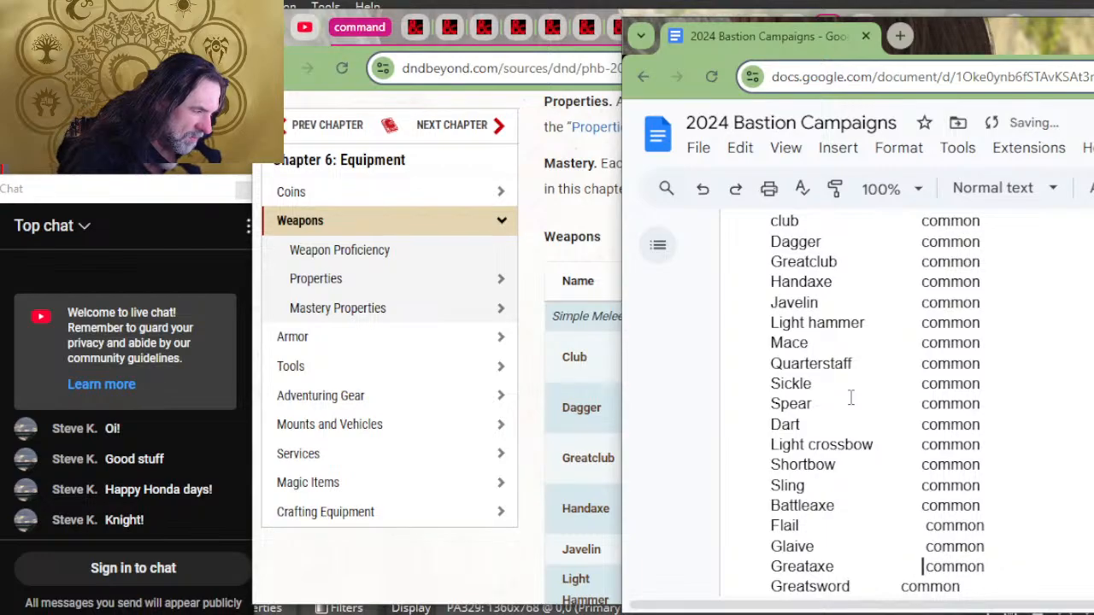
Step: Delete the leftover space before the rarity of flail, glaive and greataxe
key("Up")
key("Up")
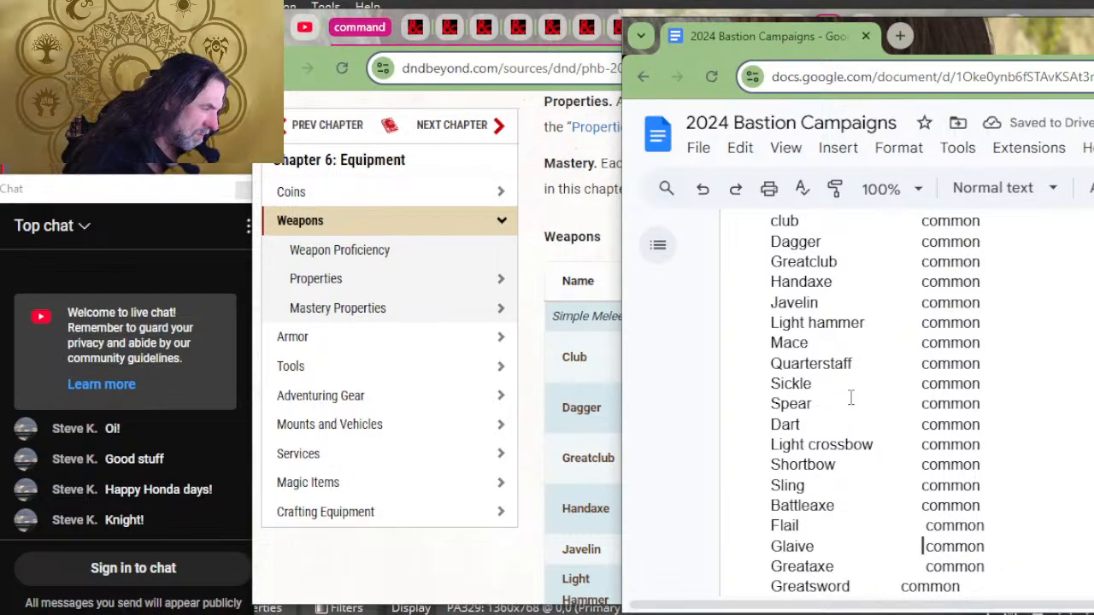
key("Delete")
key("Down")
key("Delete")
key("Down")
key("Delete")
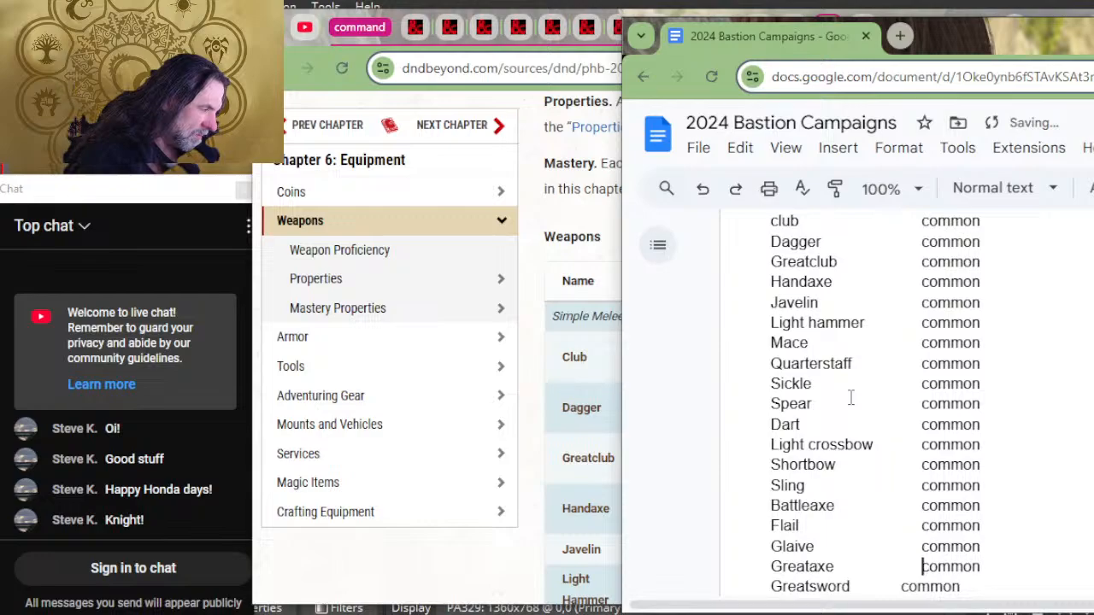
Step: Add a tab space before greatsword's rarity to align it with the Rarity column
key("Down")
key("Left")
key("Left")
key("Tab")
key("Down")
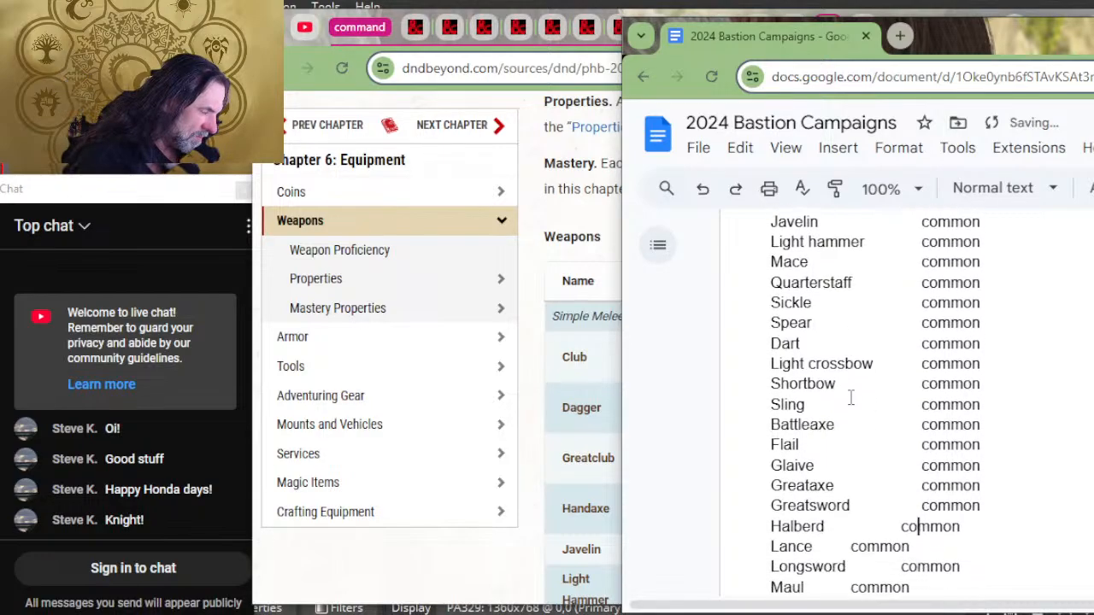
Step: Add tab spacing before the rarity of halberd and lance to align both with the Rarity column
key("Up")
key("Left")
key("Left")
key("Tab")
key("Down")
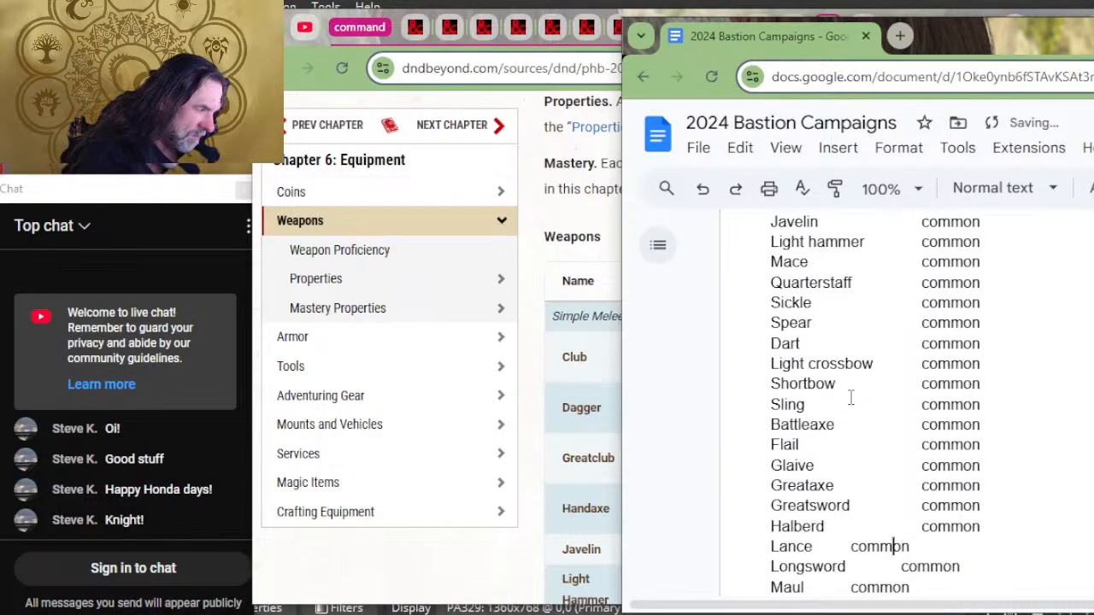
key("Left")
key("Left")
key("Left")
key("Left")
key("Tab")
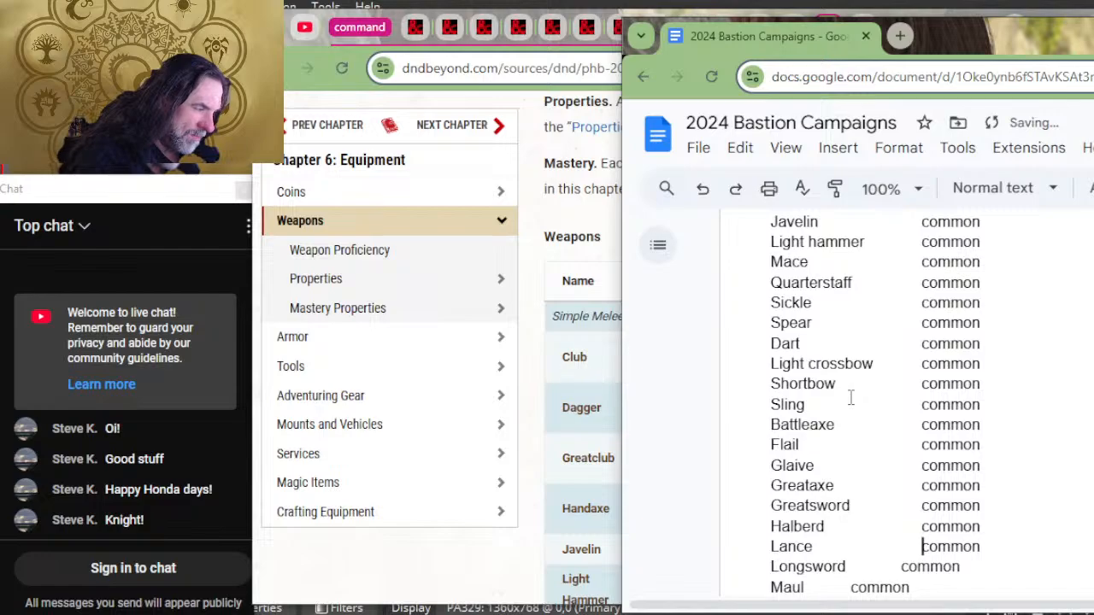
Step: Bring the rarity of longsword, maul and morningstar over to the Rarity column with tab spacing
key("Tab")
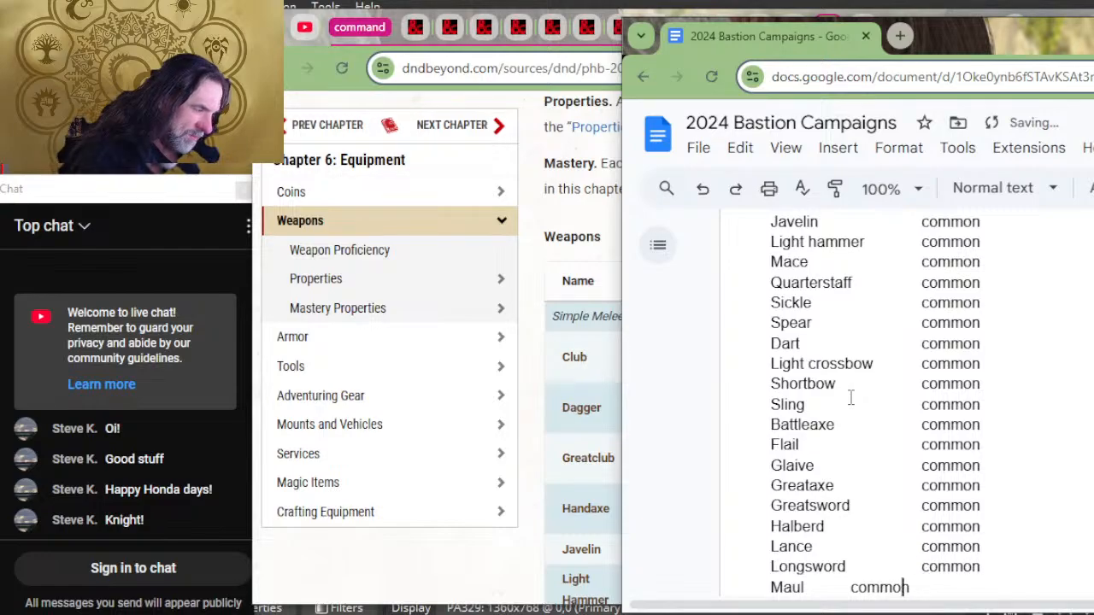
key("Tab")
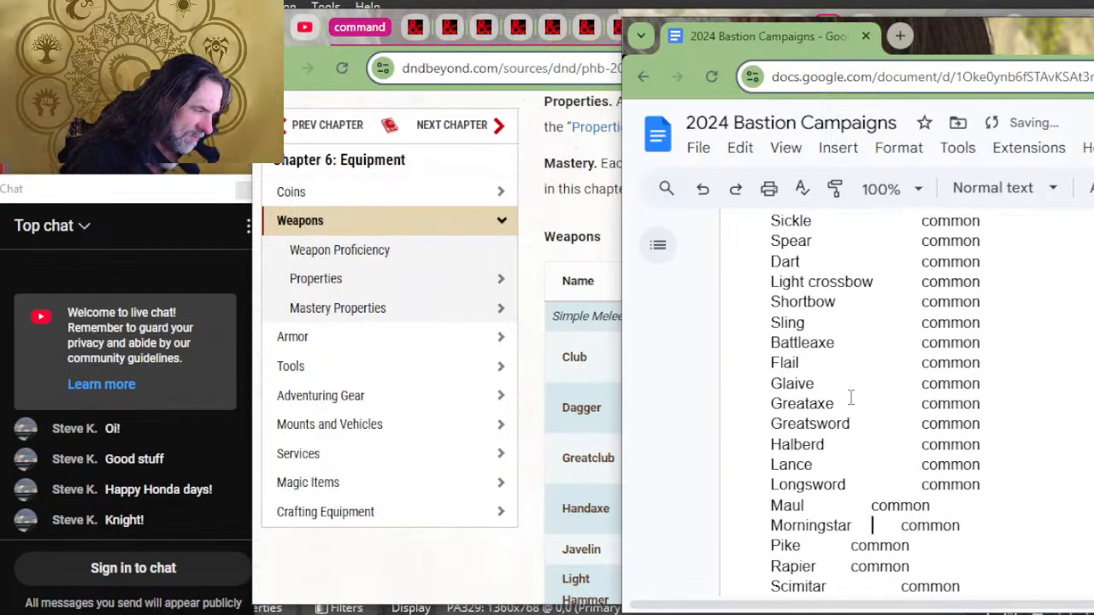
key("Tab")
key("Down")
key("Left")
key("Left")
key("Tab")
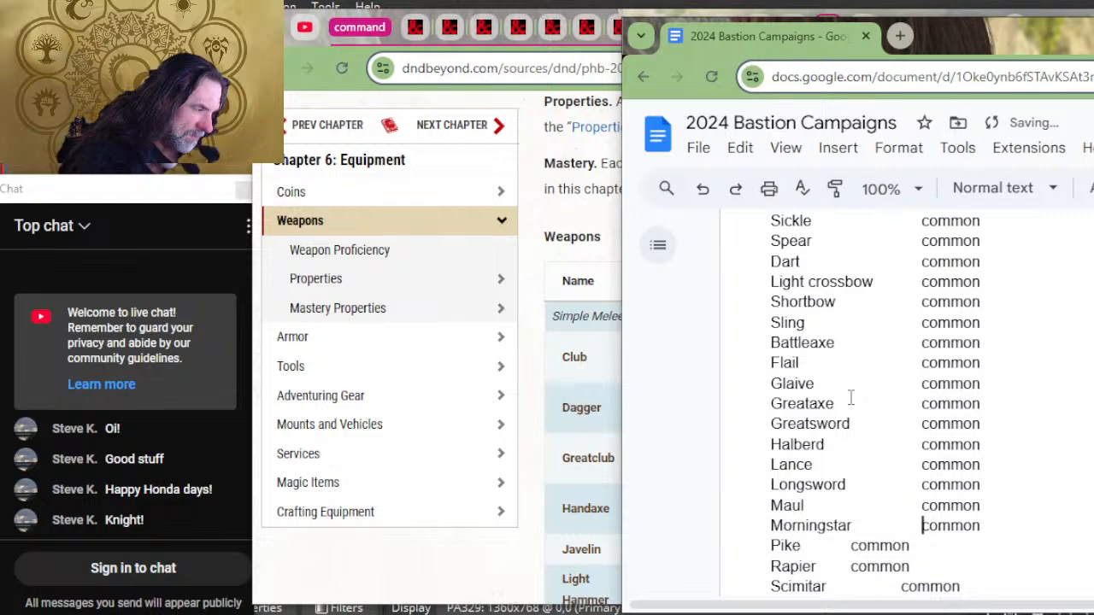
Step: Insert tab spacing before the rarity of pike and rapier to line them up with the Rarity column
key("Left")
key("Left")
key("Left")
key("Left")
key("Left")
key("Left")
key("Left")
key("Right")
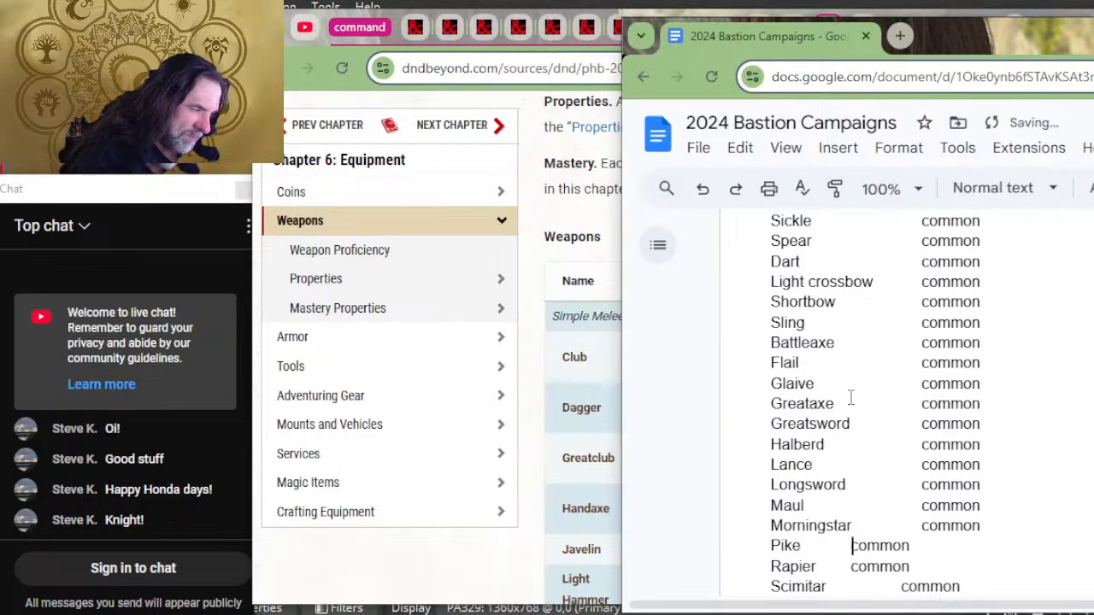
key("Tab")
key("Down")
key("Left")
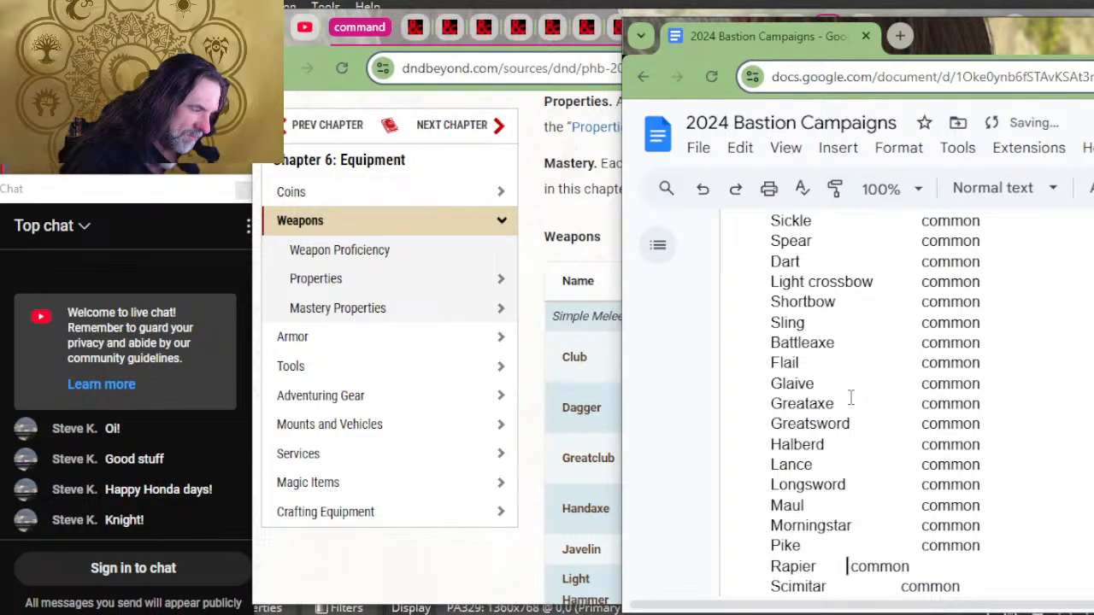
key("Tab")
Step: Add a tab space before the rarity of scimitar and shortsword to align them with the Rarity column
key("Left")
key("Left")
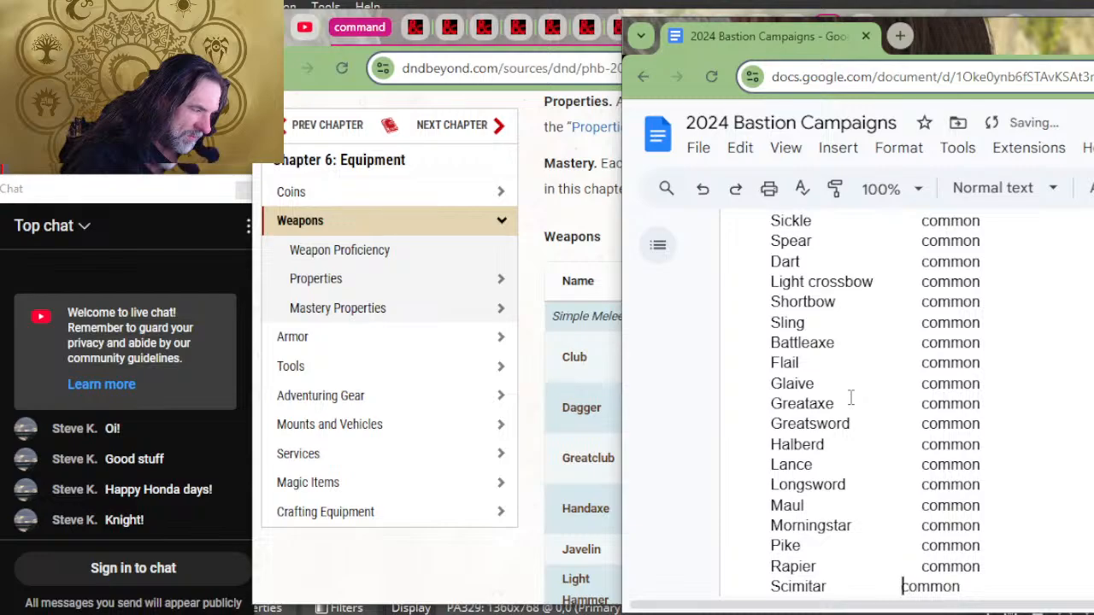
key("Tab")
key("Down")
key("Left")
key("Left")
key("Tab")
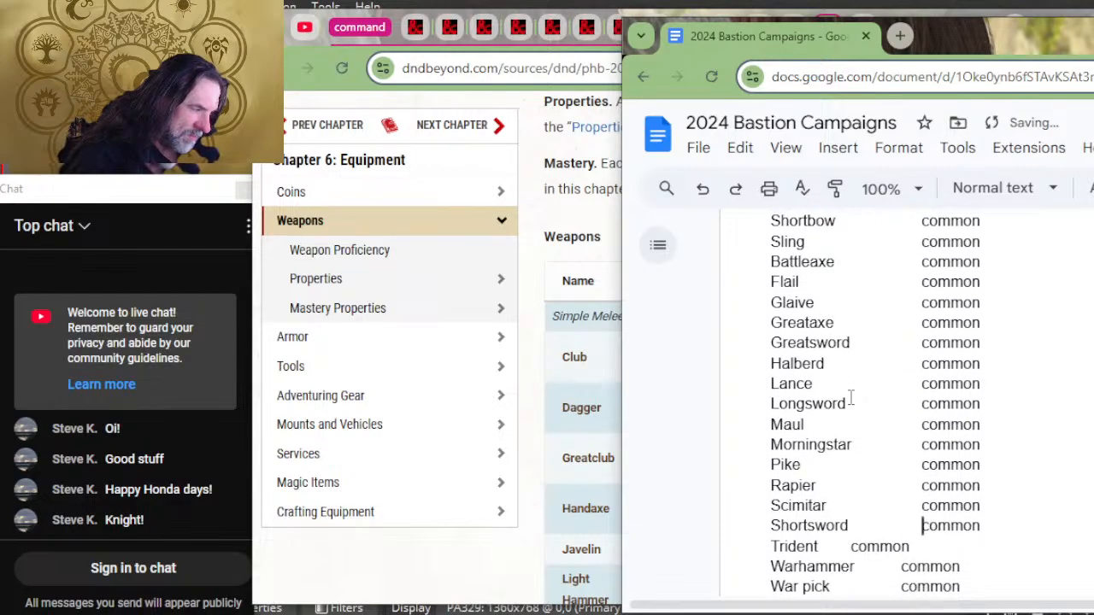
Step: Align the rarity of trident, warhammer and war pick with the Rarity column using tab spacing
key("Left")
key("Left")
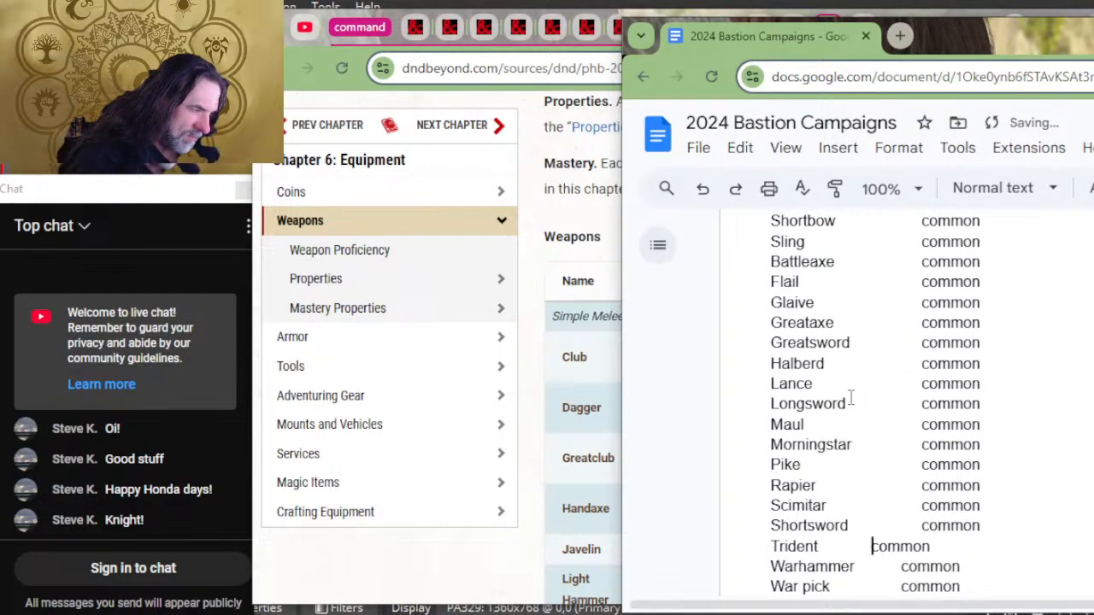
key("Tab")
key("Down")
key("Tab")
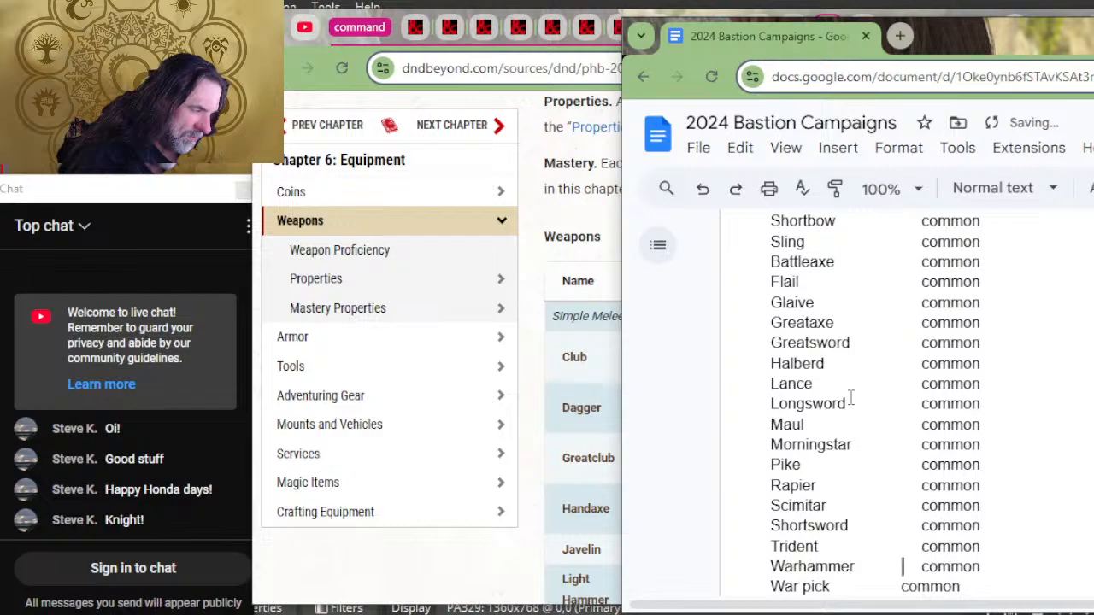
key("Down")
key("Tab")
Step: Add tab spacing before the rarity of whip and blowgun to bring them into the Rarity column
key("Down")
key("Left")
key("Left")
key("Left")
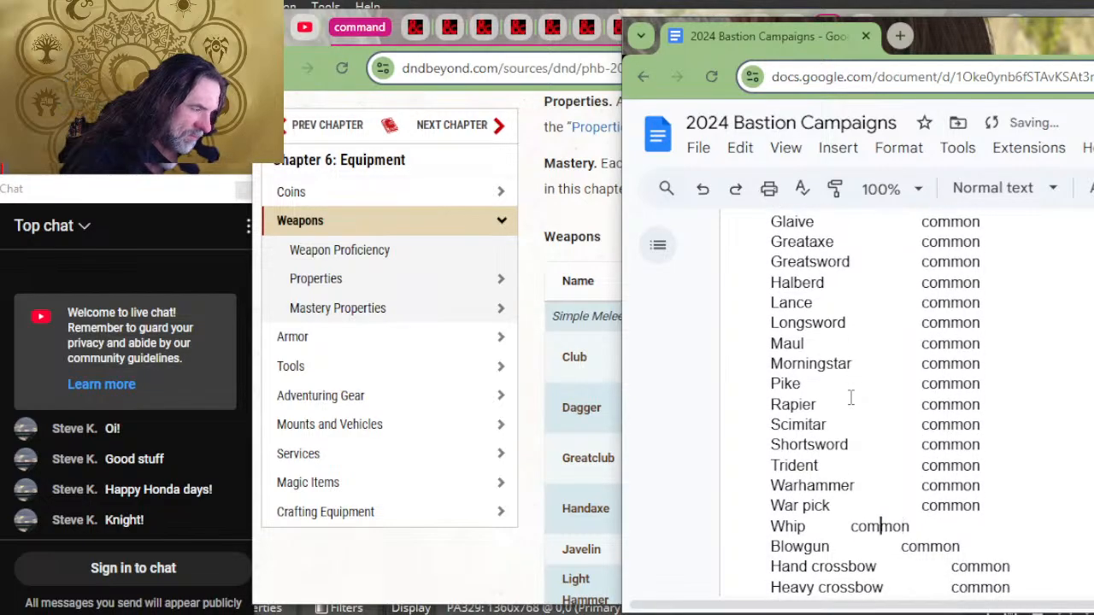
key("Tab")
key("Left")
key("Left")
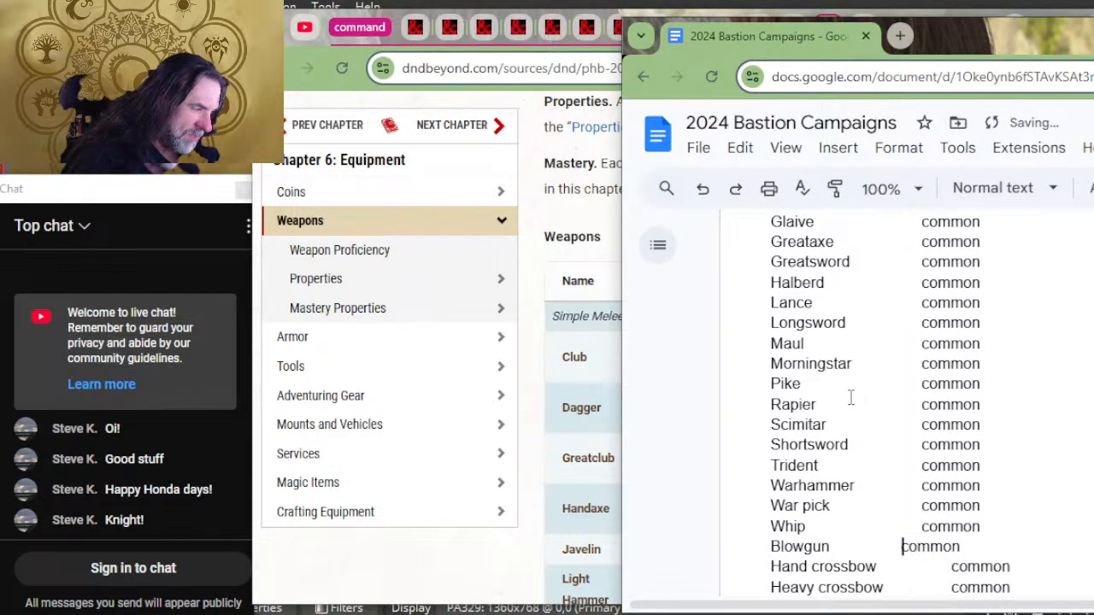
key("Tab")
key("Tab")
Step: Delete the surplus spaces before the rarity of hand crossbow and heavy crossbow, and tab longbow's rarity into the same column
key("BackSpace")
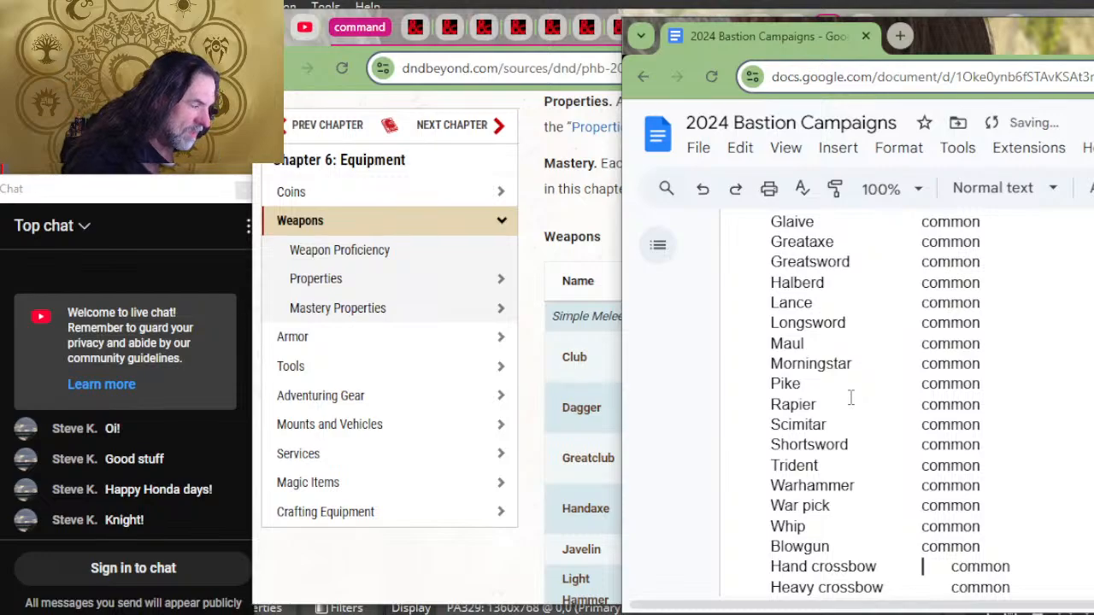
key("Delete")
key("Delete")
key("Delete")
key("Delete")
key("Delete")
key("Delete")
key("Delete")
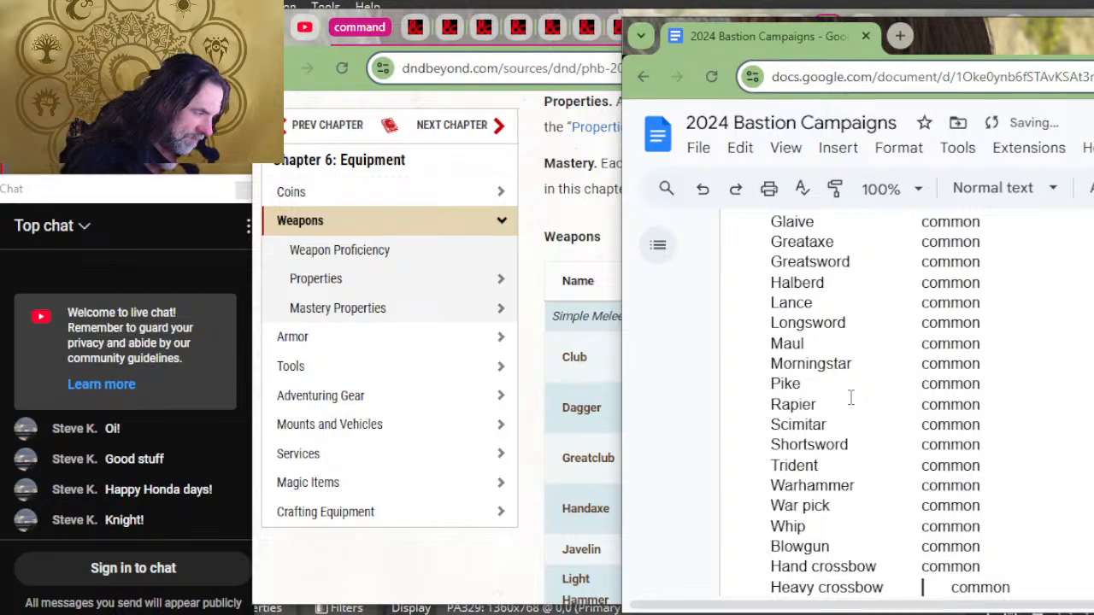
key("Delete")
key("Delete")
key("Delete")
key("Delete")
key("Delete")
key("Delete")
key("Delete")
key("Down")
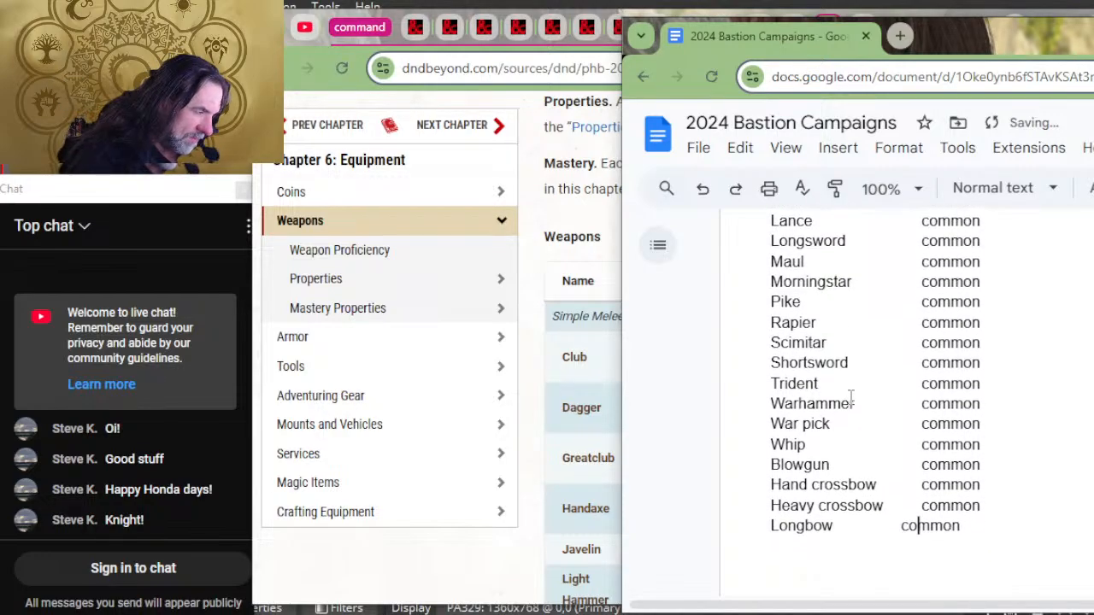
key("Tab")
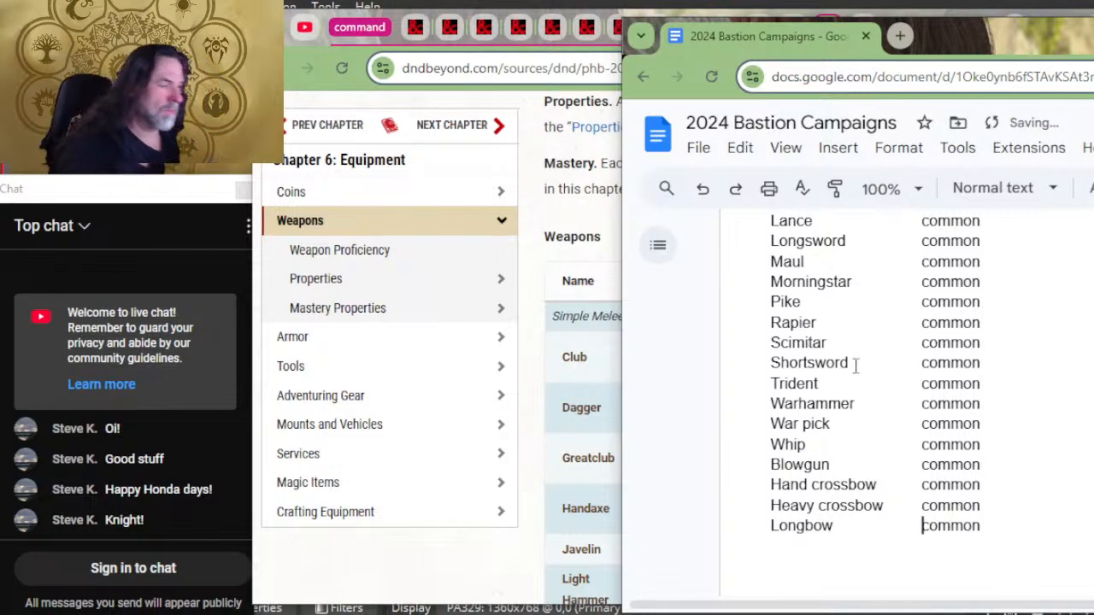
Step: Review the weapons, armor, artisan tools and other tools lists down to the adventuring gear section for alignment and missing rarities
scroll(855, 365, "up", 7)
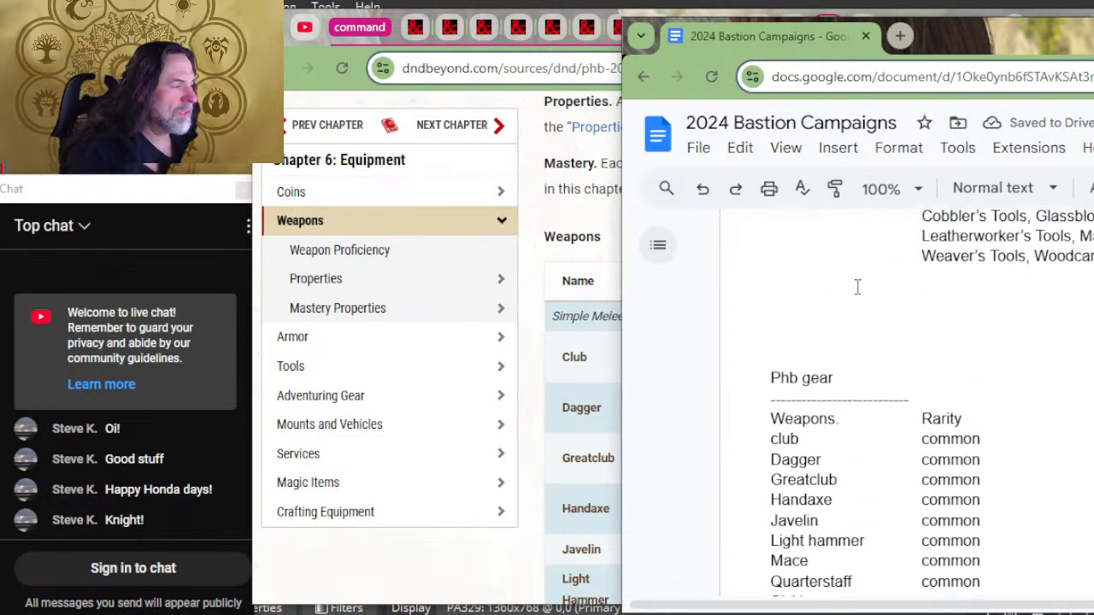
scroll(857, 291, "down", 8)
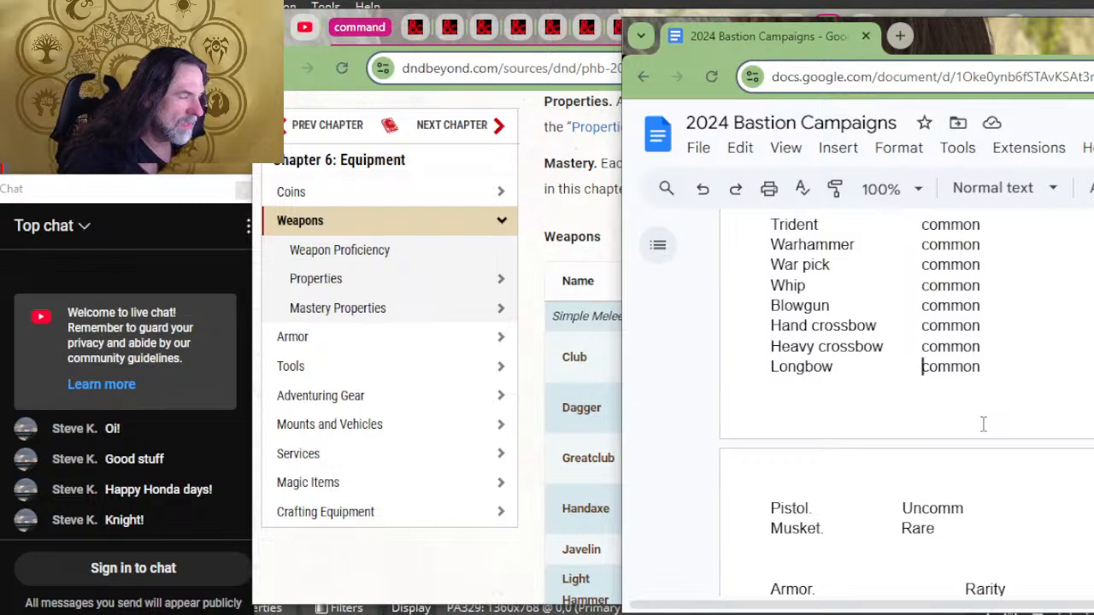
scroll(823, 386, "down", 2)
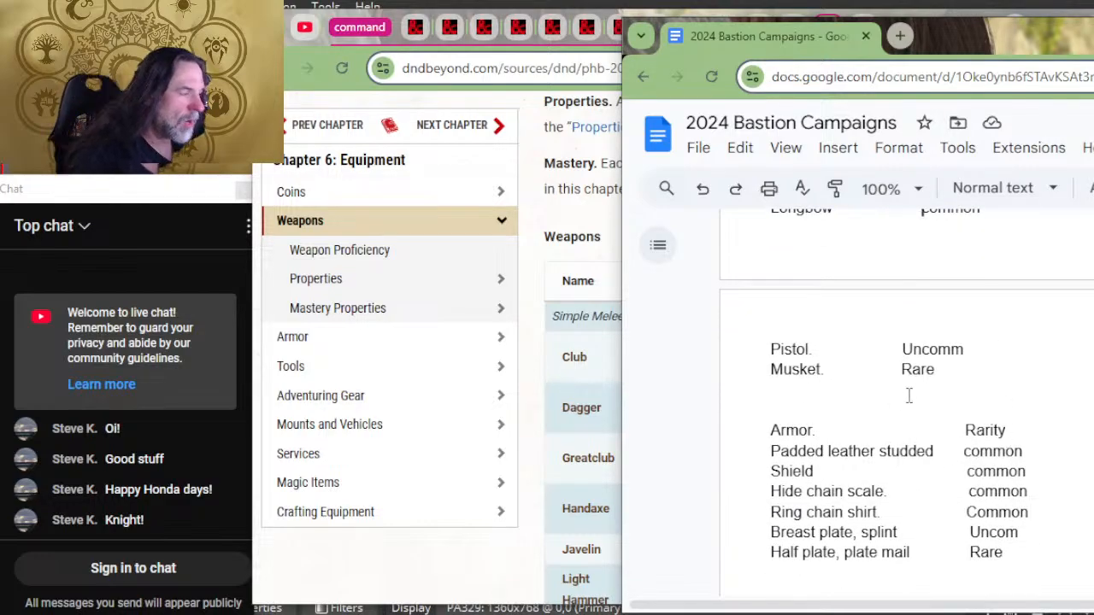
scroll(909, 394, "down", 4)
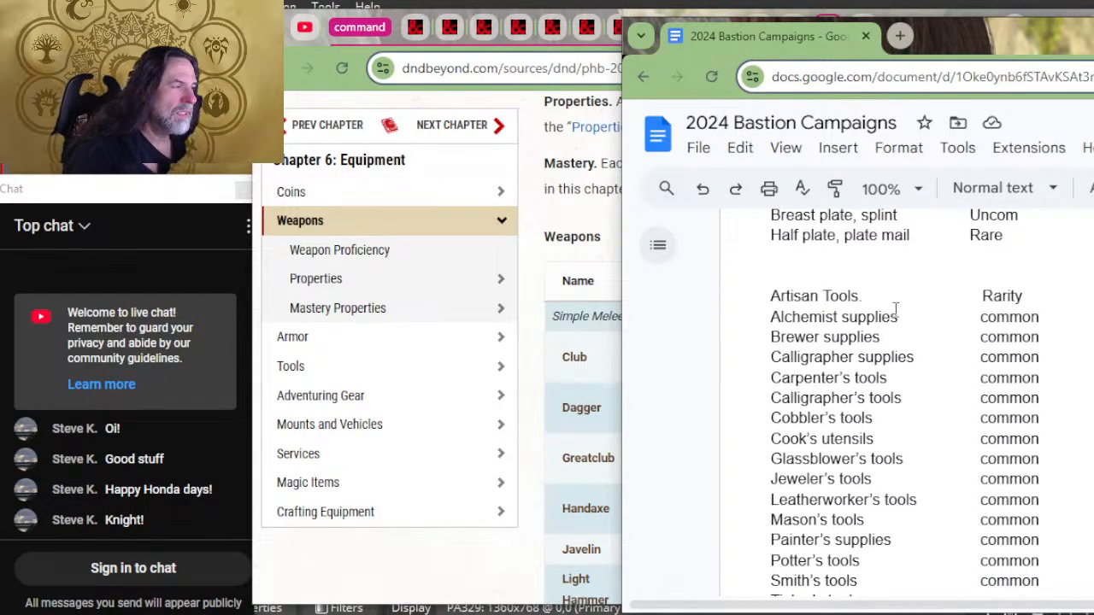
scroll(981, 376, "down", 6)
scroll(984, 401, "up", 4)
scroll(983, 409, "down", 2)
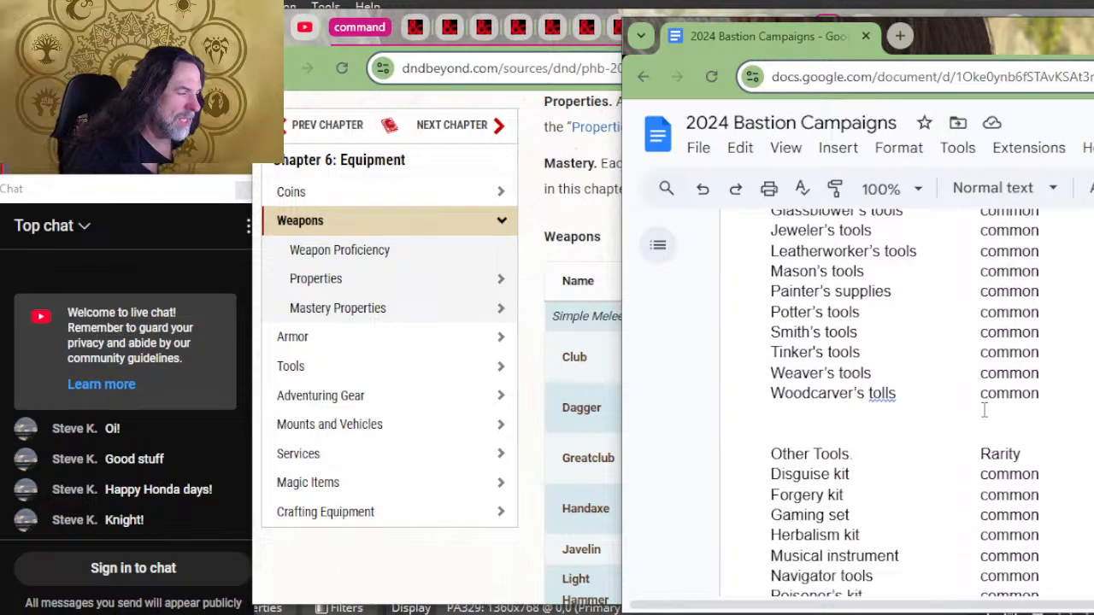
scroll(925, 339, "up", 15)
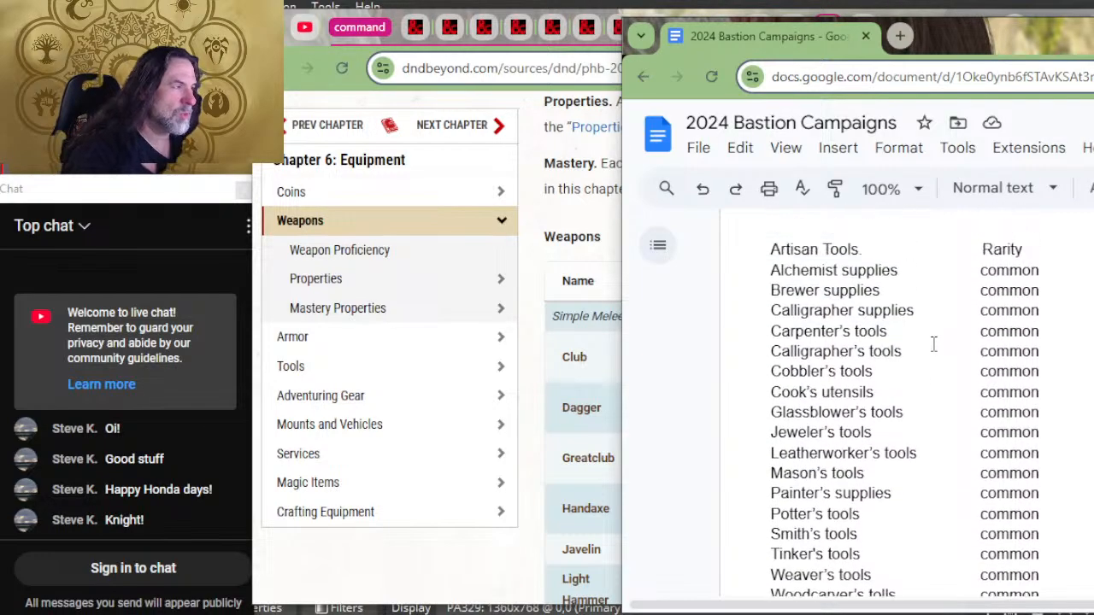
scroll(1035, 479, "up", 8)
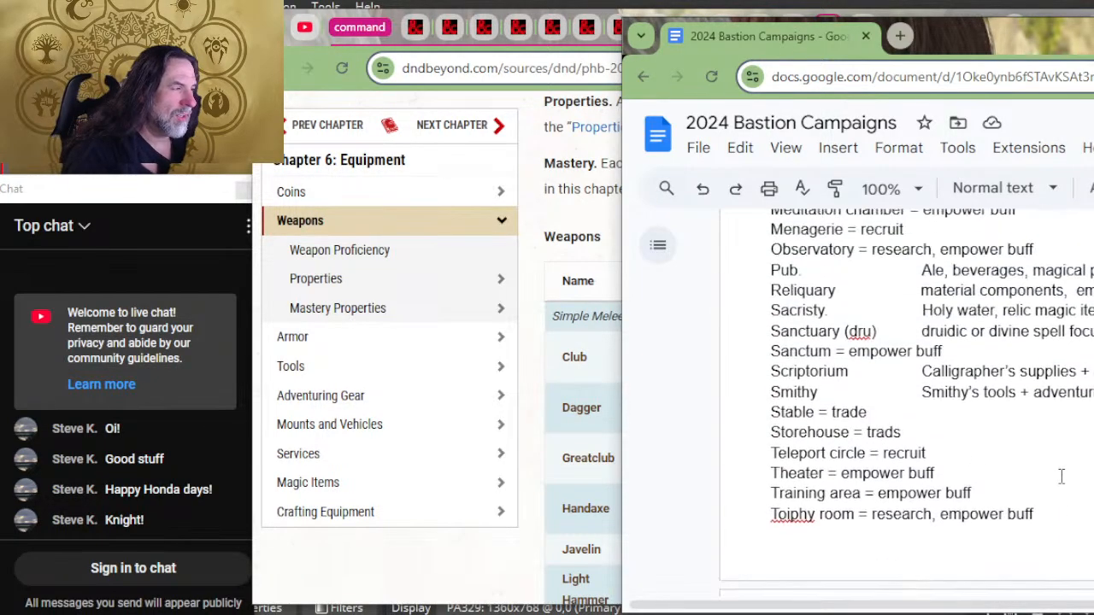
scroll(1059, 478, "down", 10)
scroll(1066, 478, "down", 15)
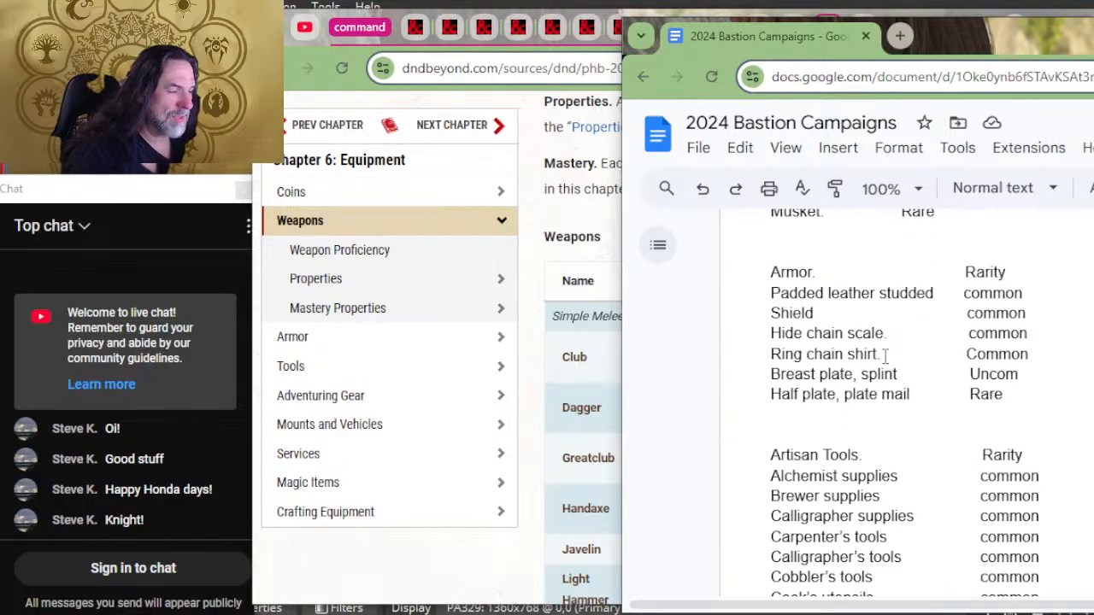
scroll(887, 358, "down", 3)
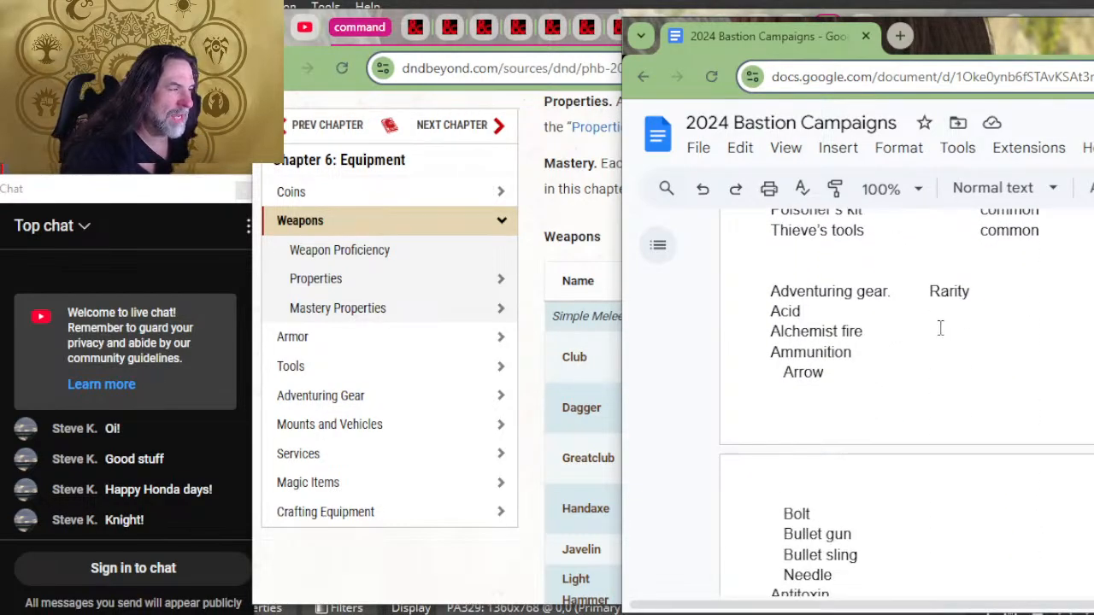
Step: Copy the spacing and "common" entry from the Thieve's tools line and paste it after Acid in the adventuring gear list
scroll(983, 338, "up", 3)
left_click(1053, 391)
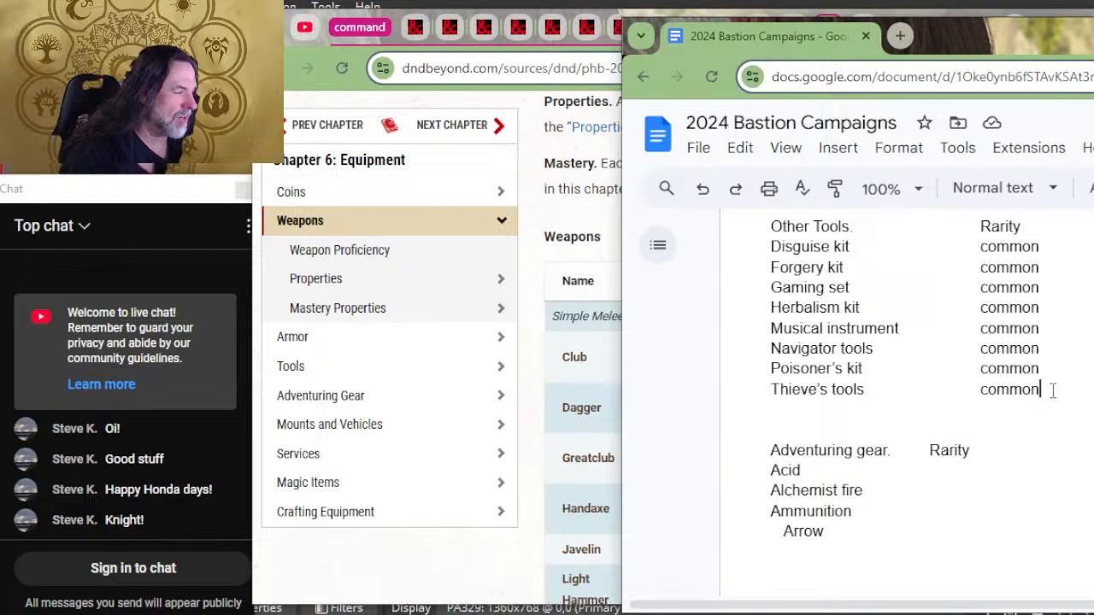
left_click_drag(1053, 390, 865, 387)
key("ctrl+c")
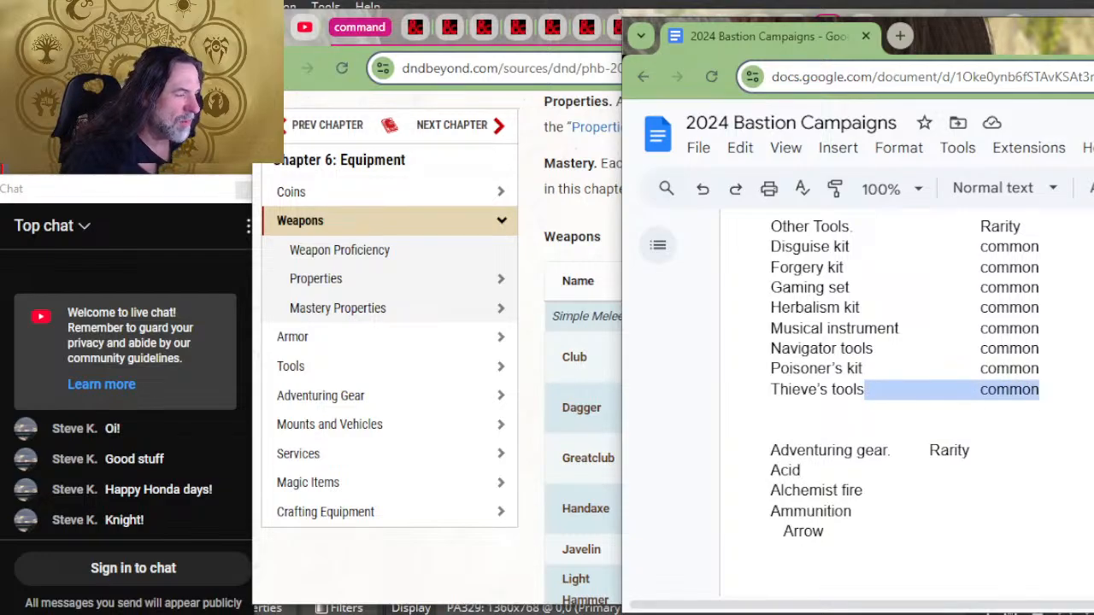
left_click(881, 471)
key("ctrl+v")
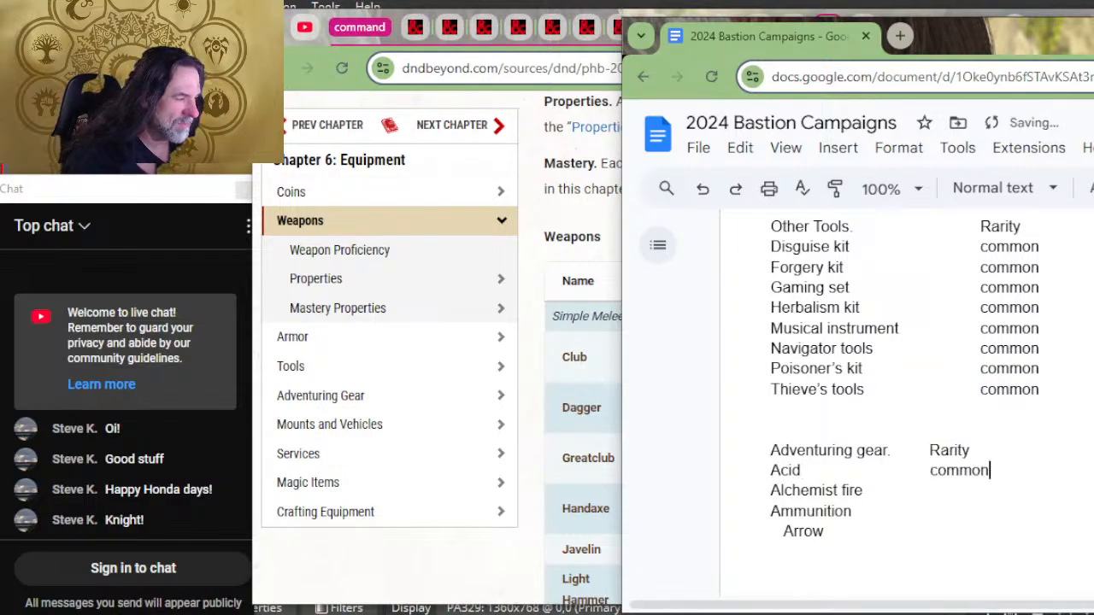
Step: Paste the copied "common" rarity after Alchemist fire, Ammunition and Arrow
left_click(889, 489)
key("ctrl+v")
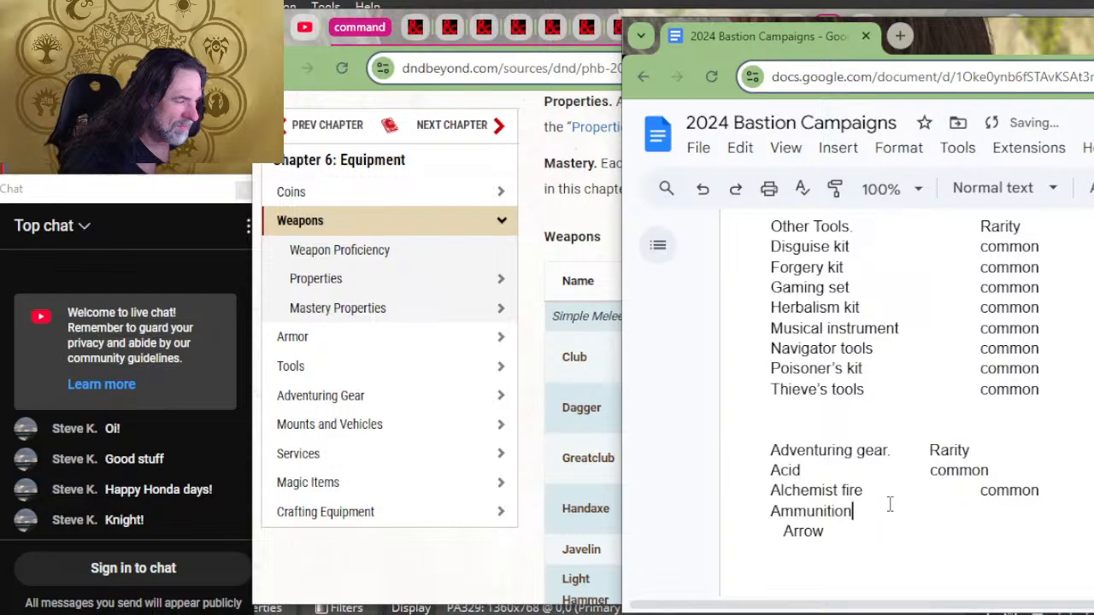
left_click(890, 510)
key("ctrl+v")
left_click(888, 526)
key("ctrl+v")
Step: Paste the copied "common" rarity after the ammunition entries Bolt, Bullet gun, Bullet sling and Needle
scroll(880, 496, "down", 2)
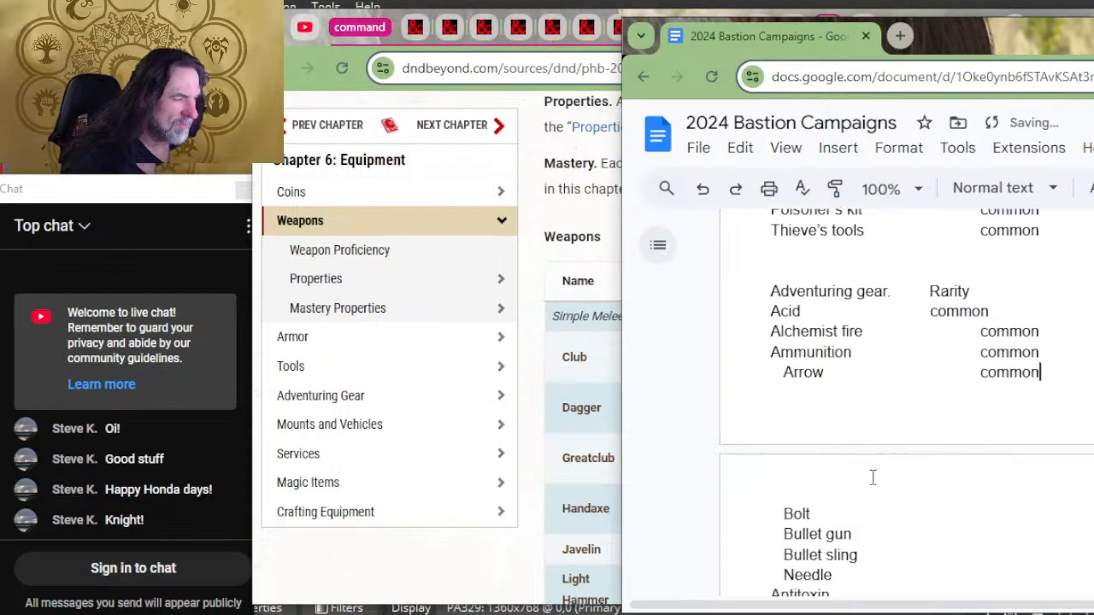
scroll(873, 421, "down", 2)
left_click(880, 342)
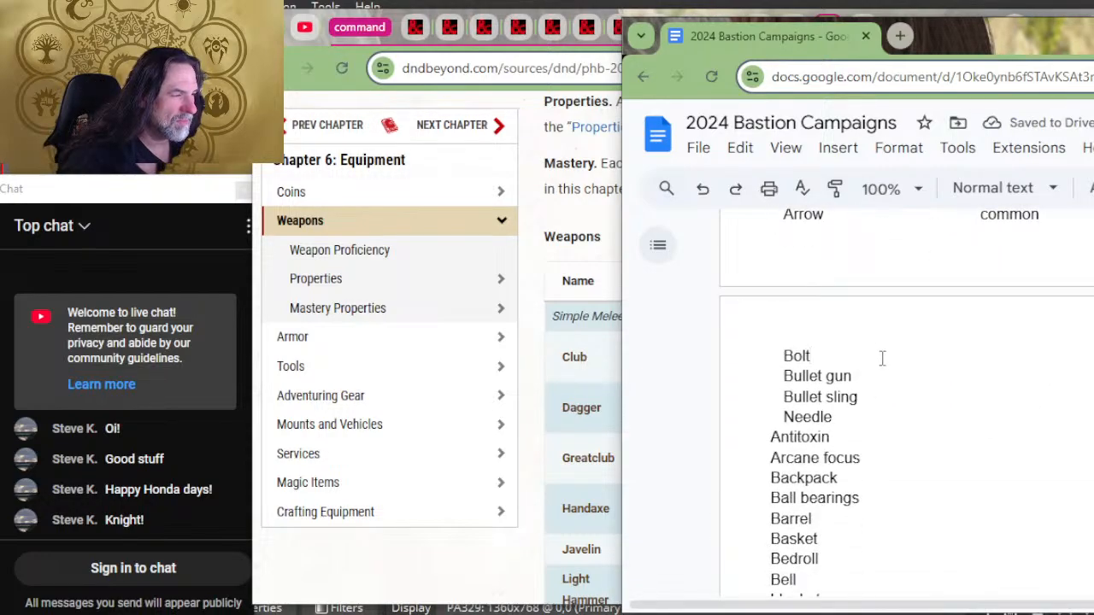
key("ctrl+v")
left_click(886, 377)
key("ctrl+v")
left_click(891, 397)
key("ctrl+v")
left_click(891, 417)
key("ctrl+v")
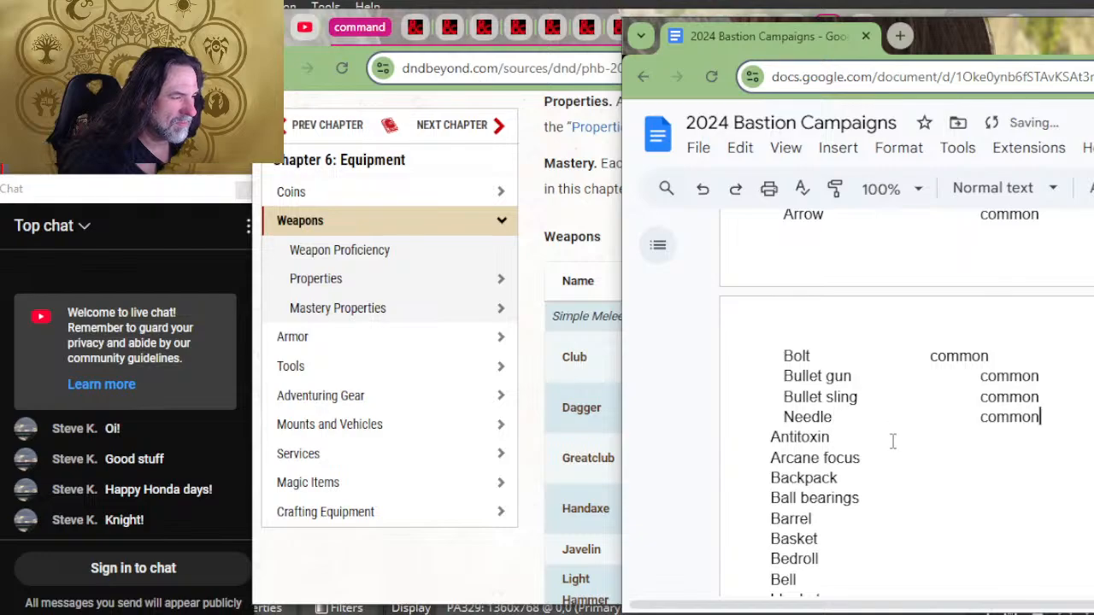
Step: Give Antitoxin, Arcane focus and Backpack the copied "common" rarity
left_click(892, 438)
key("ctrl+v")
left_click(895, 458)
key("ctrl+v")
left_click(896, 478)
key("ctrl+v")
Step: Paste the copied "common" rarity after Ball bearings, Barrel, Basket and Bedroll
left_click(899, 500)
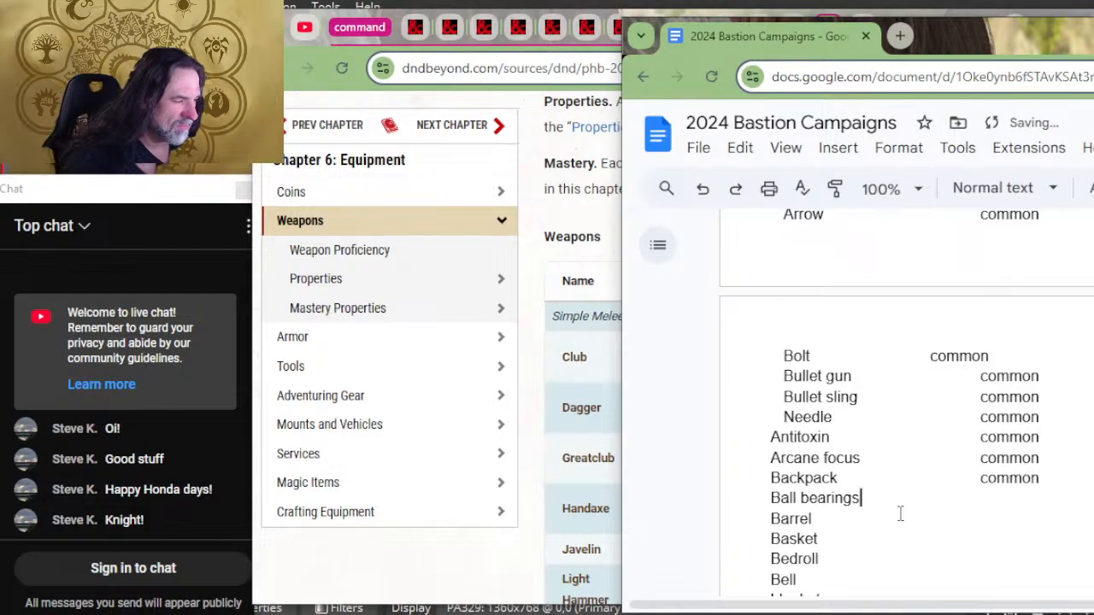
key("ctrl+v")
left_click(876, 519)
key("ctrl+v")
left_click(874, 539)
key("ctrl+v")
left_click(872, 560)
key("ctrl+v")
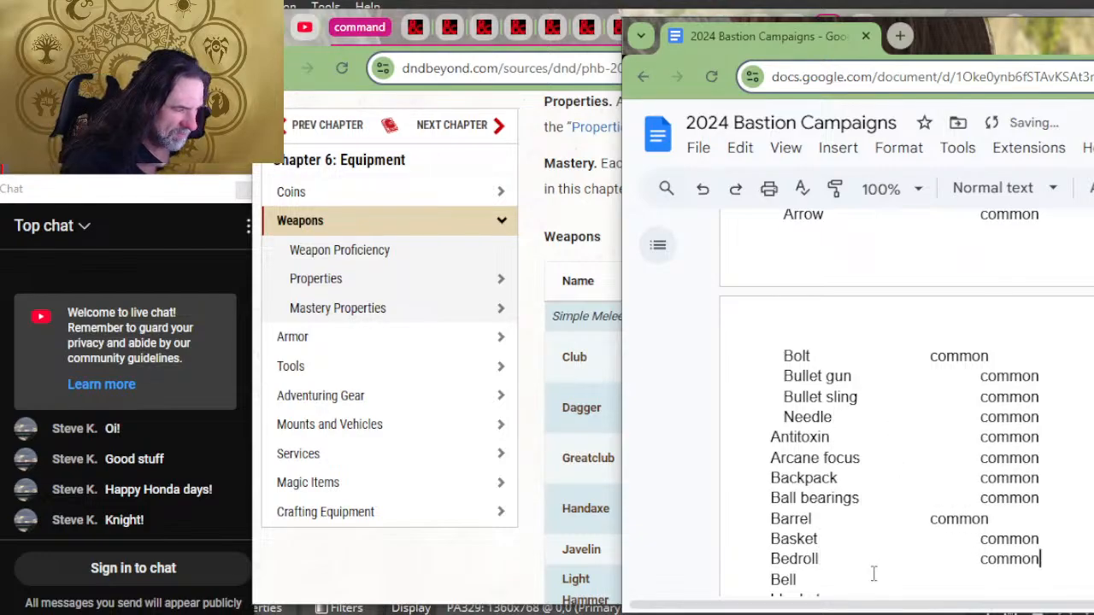
Step: Paste the copied "common" rarity after Bell, blanket, and Block and tackle in the adventuring gear list
left_click(873, 574)
key("ctrl+v")
scroll(878, 483, "down", 2)
left_click(880, 451)
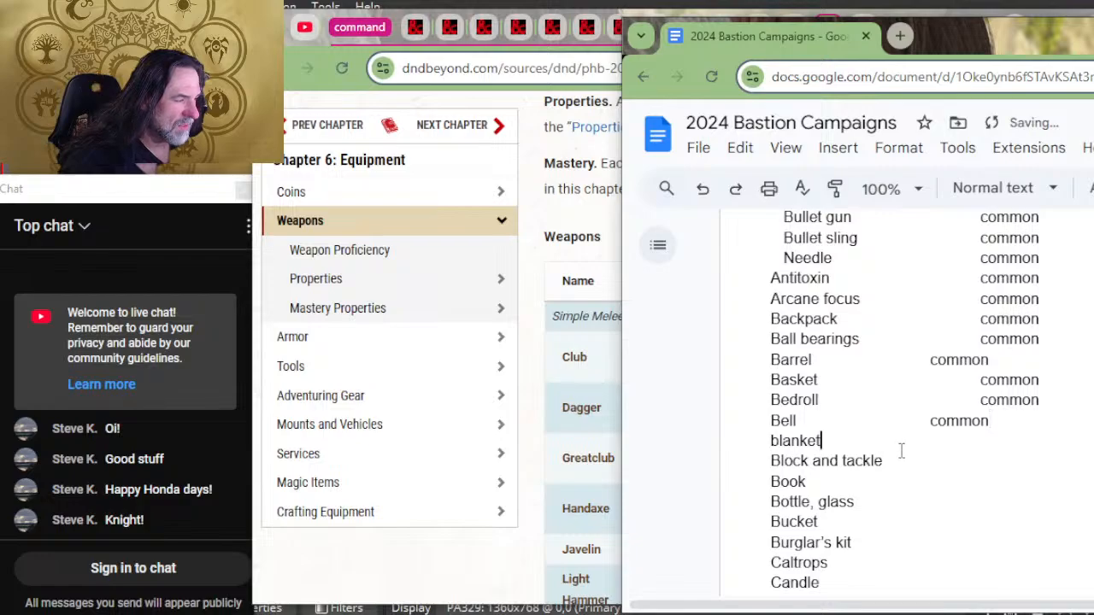
key("ctrl+v")
left_click(906, 462)
key("ctrl+v")
Step: Paste the copied "common" rarity after Book, Bottle, glass and Bucket
left_click(906, 501)
key("ctrl+v")
left_click(900, 484)
key("ctrl+v")
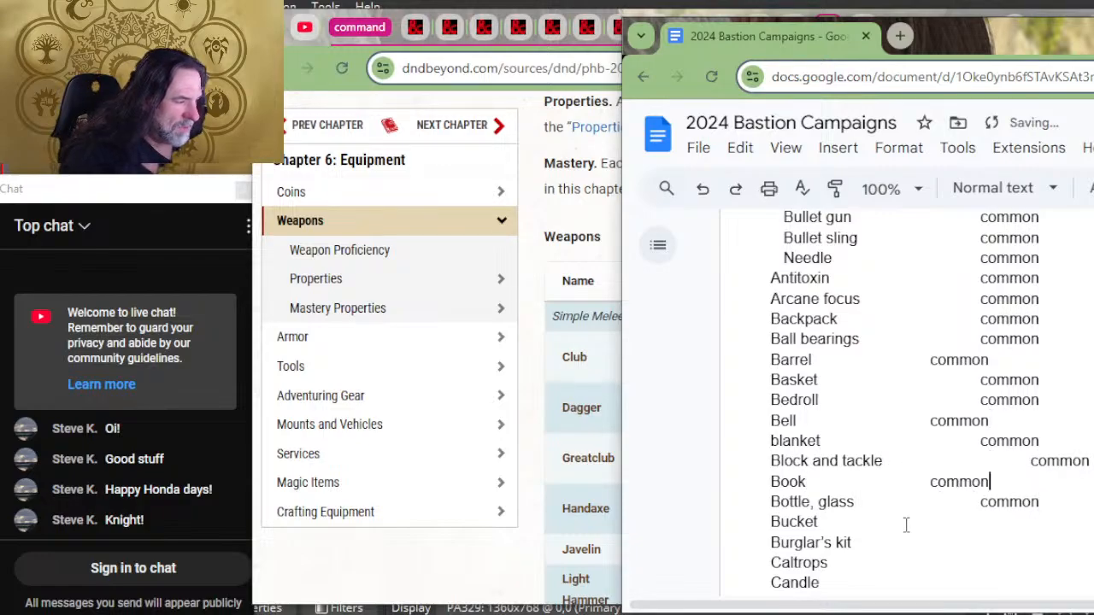
left_click(906, 523)
key("ctrl+v")
Step: Paste the copied "common" rarity after Burglar's kit, Caltrops and Candle
left_click(897, 544)
key("ctrl+v")
left_click(888, 564)
key("ctrl+v")
left_click(880, 582)
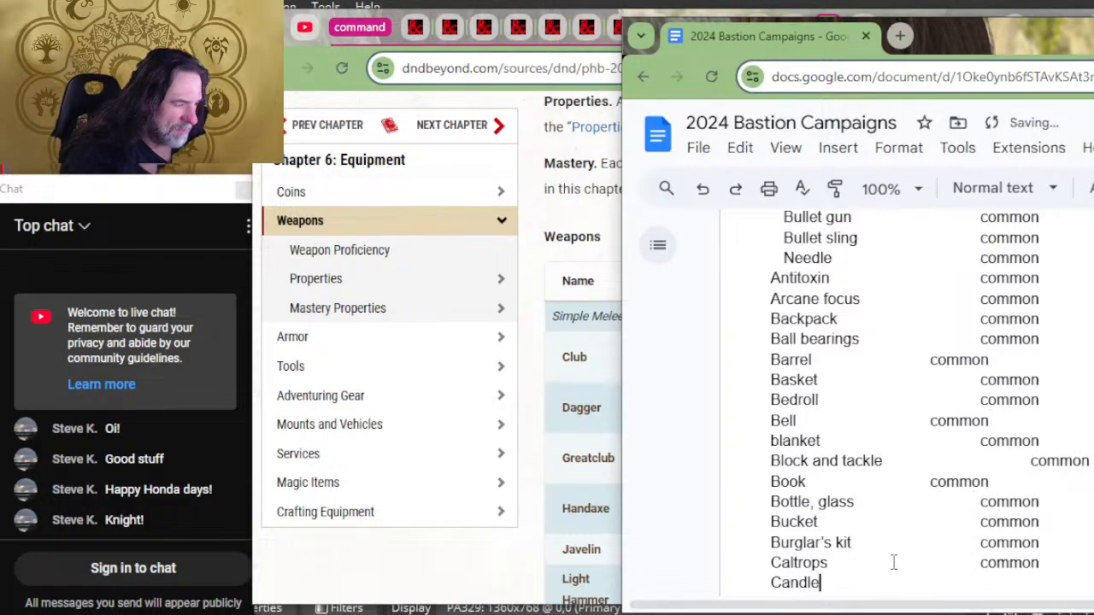
key("ctrl+v")
Step: Give Case, bolts, Case, scroll and Climbers kit the copied "common" rarity
scroll(881, 463, "down", 2)
left_click(871, 452)
key("ctrl+v")
left_click(879, 464)
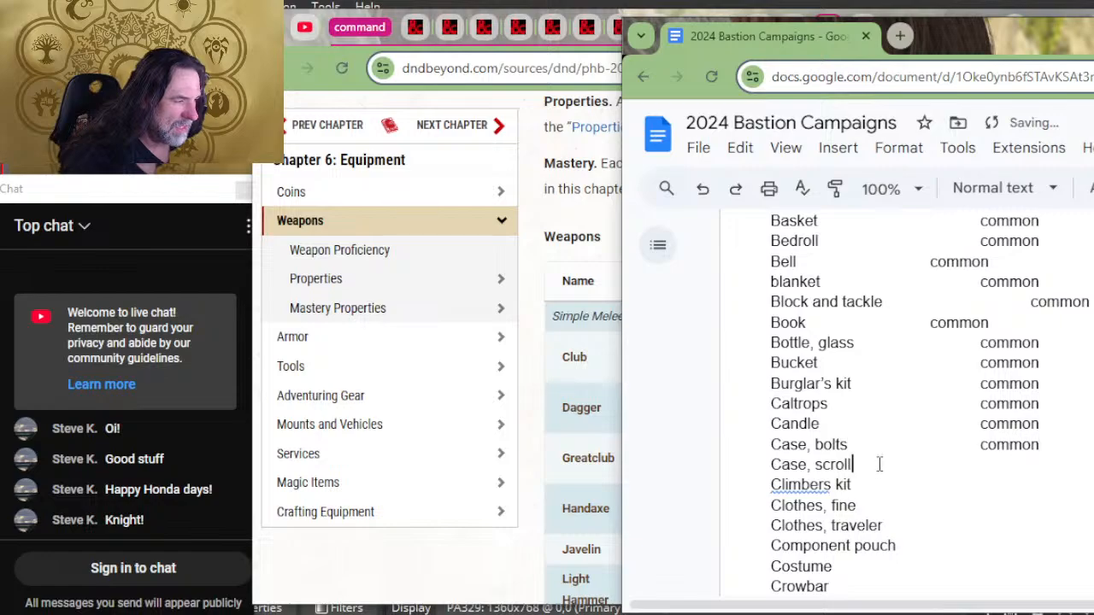
type("common")
left_click(885, 485)
type("common")
Step: Paste the copied "common" rarity after both Clothes entries, Component pouch and Costume
left_click(894, 505)
type("common")
left_click(909, 525)
type("common")
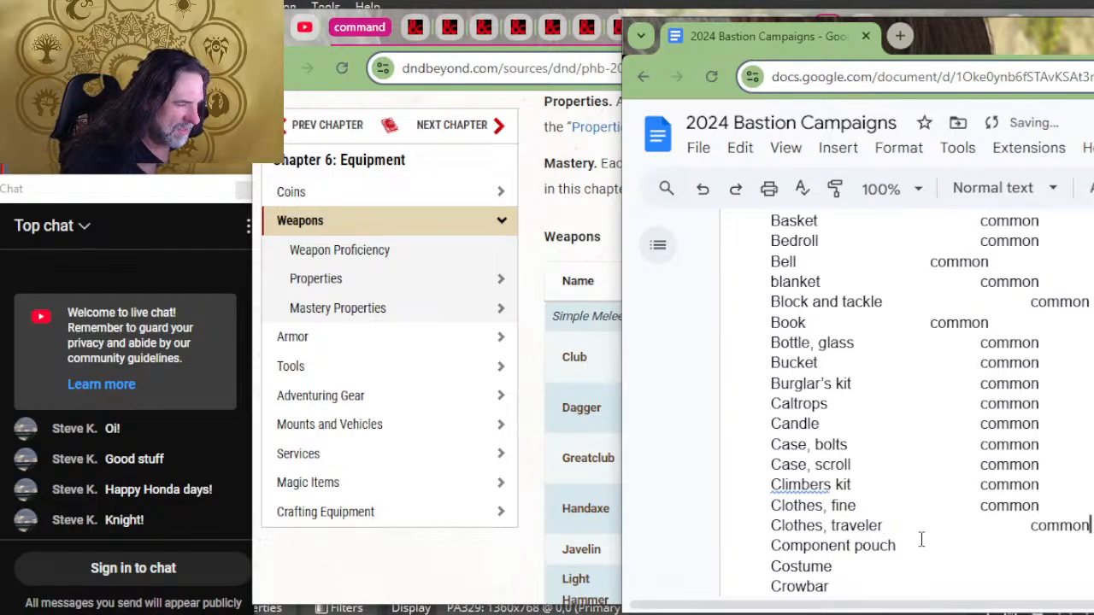
left_click(922, 543)
type("common")
left_click(834, 566)
type("common")
Step: Paste the copied "common" rarity after Crowbar, Diplomat's pack and Druidic focus
scroll(910, 508, "down", 2)
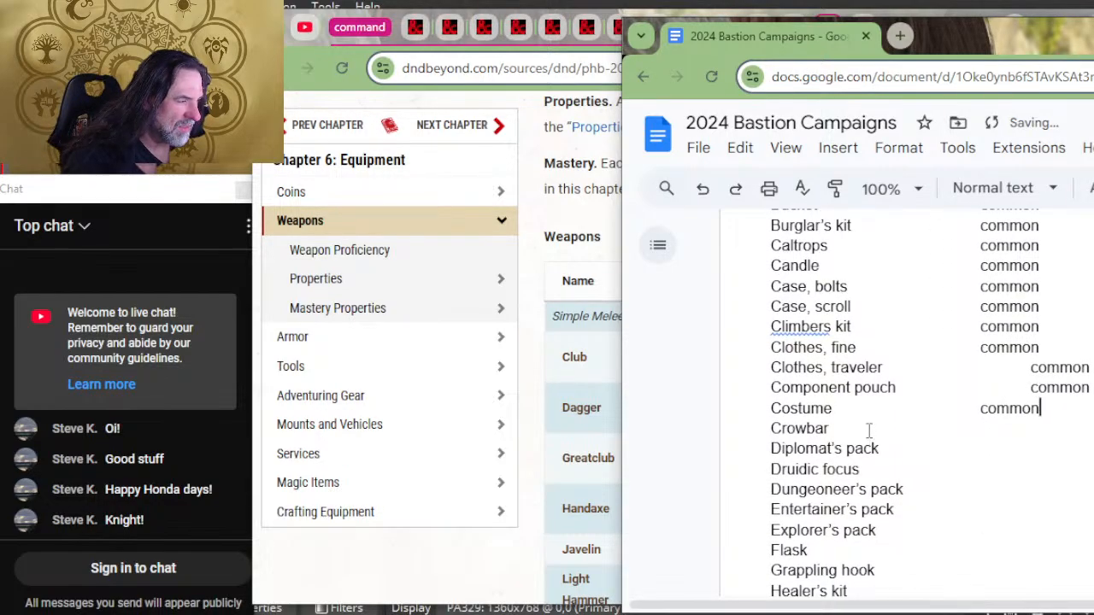
left_click(868, 428)
type("common")
left_click(927, 449)
type("common")
left_click(933, 469)
type("common")
Step: Give the Dungeoneer's, Entertainer's and Explorer's packs the copied "common" rarity
left_click(940, 488)
type("common")
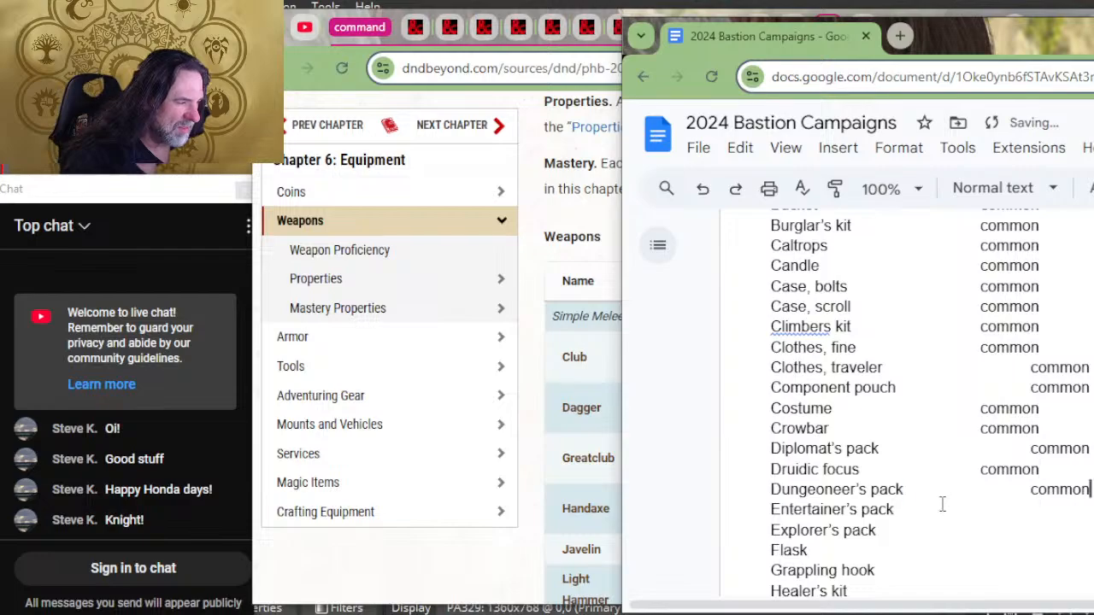
left_click(942, 508)
type("common")
left_click(934, 528)
type("common")
Step: Paste the copied "common" rarity after Flask, Grappling hook and Healer's kit
scroll(933, 521, "down", 2)
left_click(912, 392)
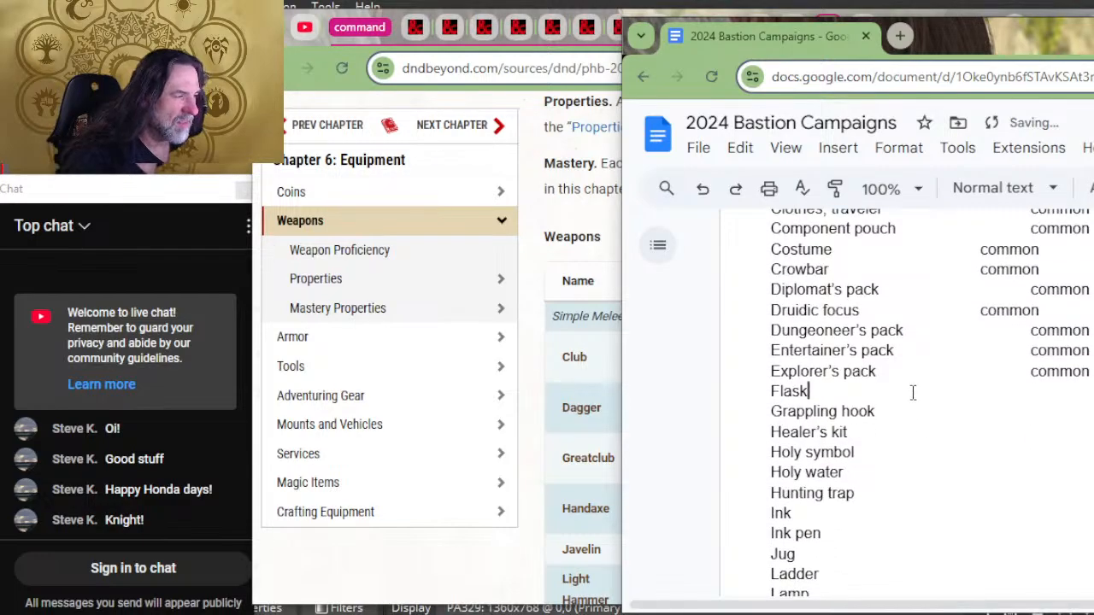
type("common")
left_click(920, 410)
type("common")
left_click(913, 433)
type("common")
Step: Paste the copied "common" rarity after Holy symbol, Holy water and Hunting trap
left_click(912, 453)
type("common")
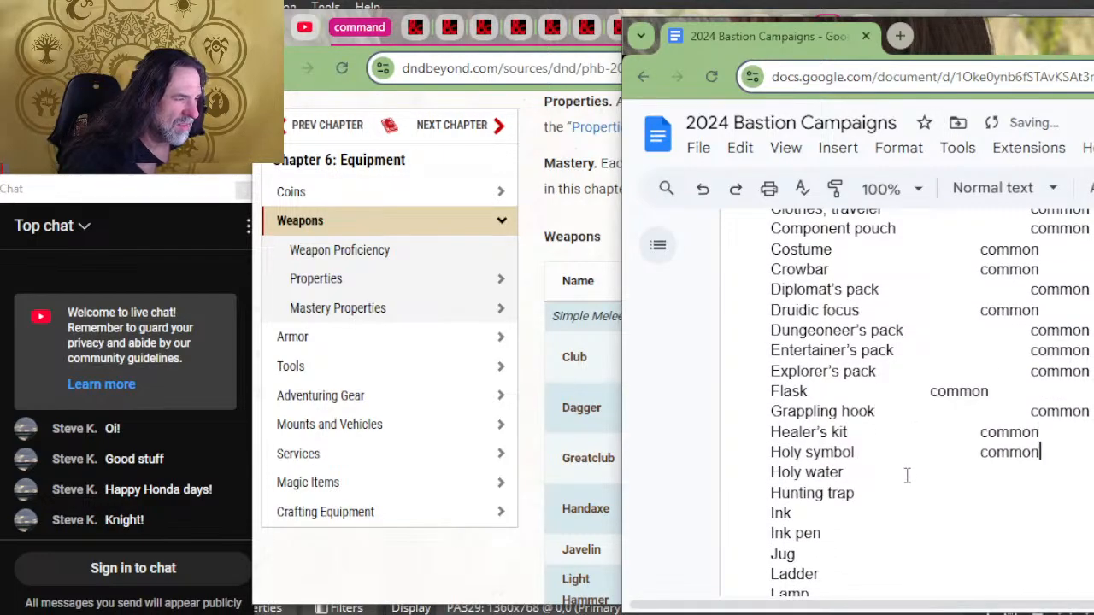
left_click(906, 472)
type("common")
left_click(906, 493)
type("common")
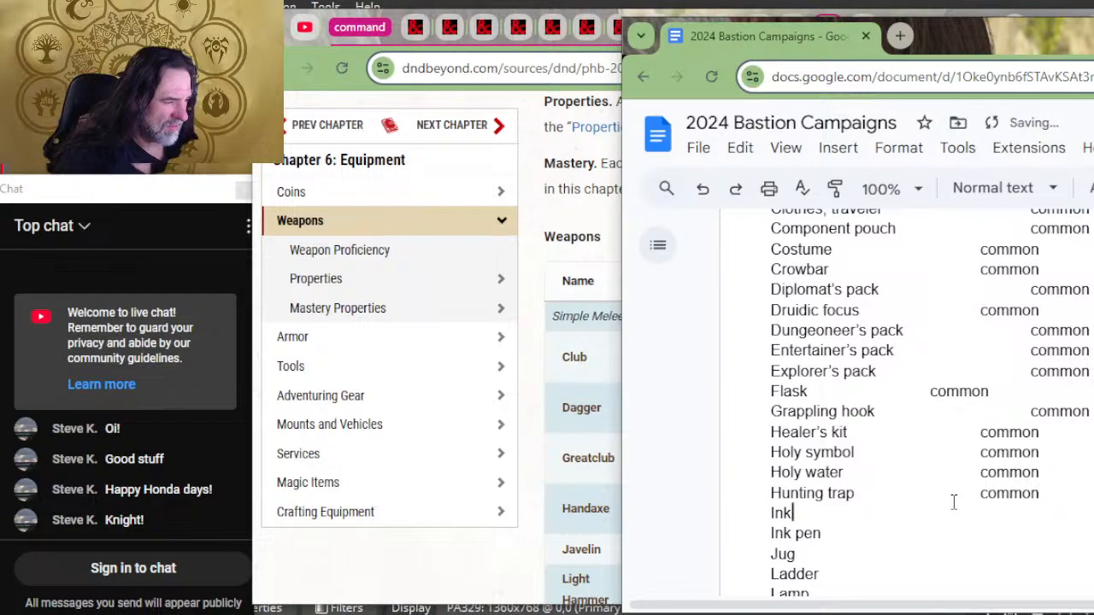
Step: Paste the copied "common" rarity after Ink, Ink pen, Jug, Ladder and Lamp
type("common")
key("Down")
key("ctrl+v")
key("Down")
key("ctrl+v")
Step: Give both Lantern entries and Lock the copied "common" rarity
key("Down")
type("common")
key("Down")
scroll(953, 502, "down", 1)
type("common")
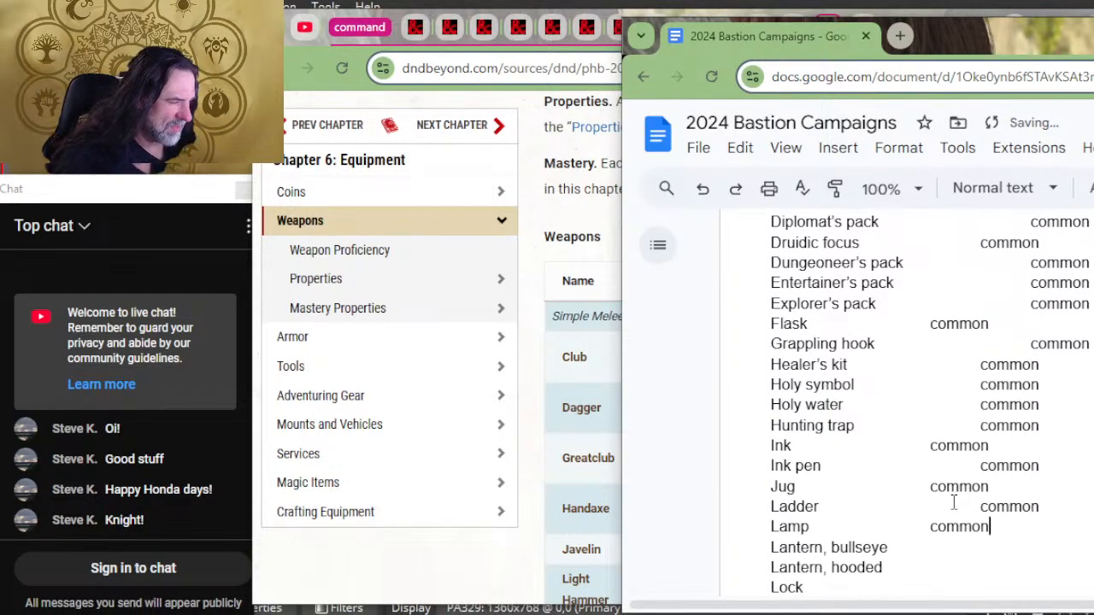
Step: Paste the copied "common" rarity after Magnifying glass and Manacles
key("Down")
type("common")
key("Down")
type("common")
type("common")
key("Down")
key("Down")
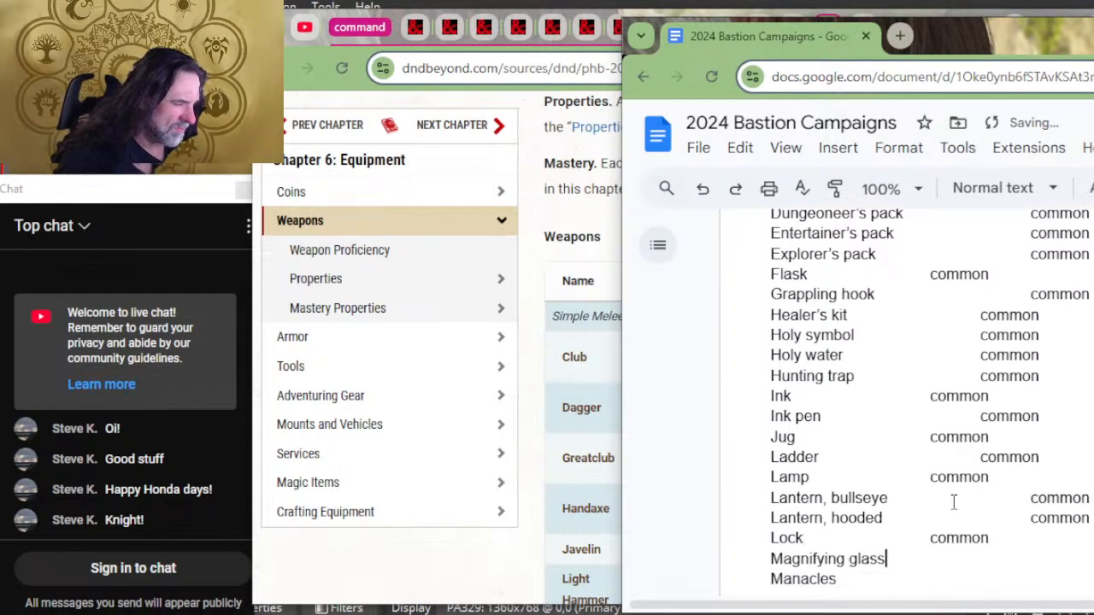
key("ctrl+v")
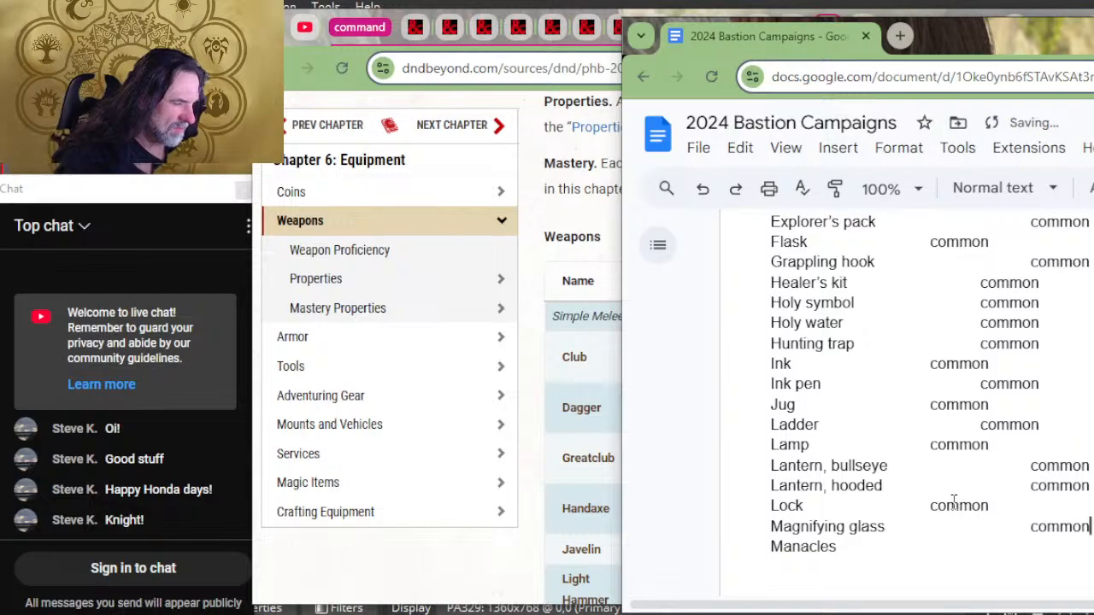
key("Down")
Step: Paste the copied "common" rarity after Map and Mirror
key("ctrl+v")
key("Down")
key("Down")
key("Up")
type("common")
key("Down")
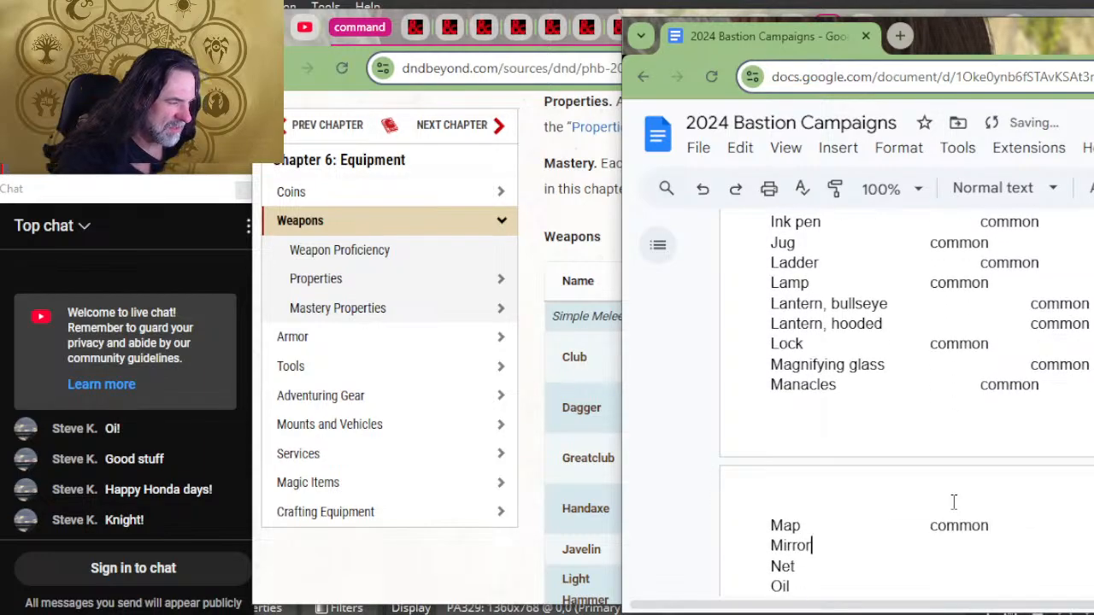
Step: Paste the copied "common" rarity after Net, Oil, Paper, Parchment, Perfume and Pole
key("ctrl+v")
key("Down")
key("ctrl+v")
key("Down")
key("ctrl+v")
key("Down")
key("ctrl+v")
key("Down")
Step: Give every gear entry from Pot, iron through Ram, portable the copied "common" rarity
type("common")
key("Down")
key("ctrl+v")
key("Down")
key("ctrl+v")
key("Down")
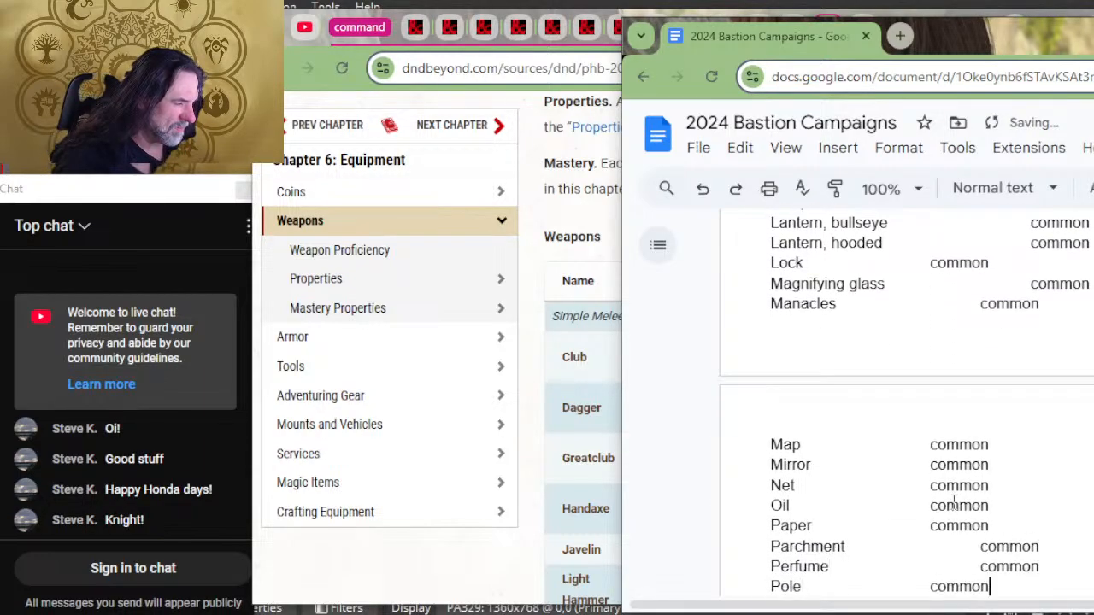
type("common")
key("Down")
key("ctrl+v")
key("Down")
key("ctrl+v")
Step: Paste the copied "common" rarity after Rations, Robe and Sack
key("Down")
type("common")
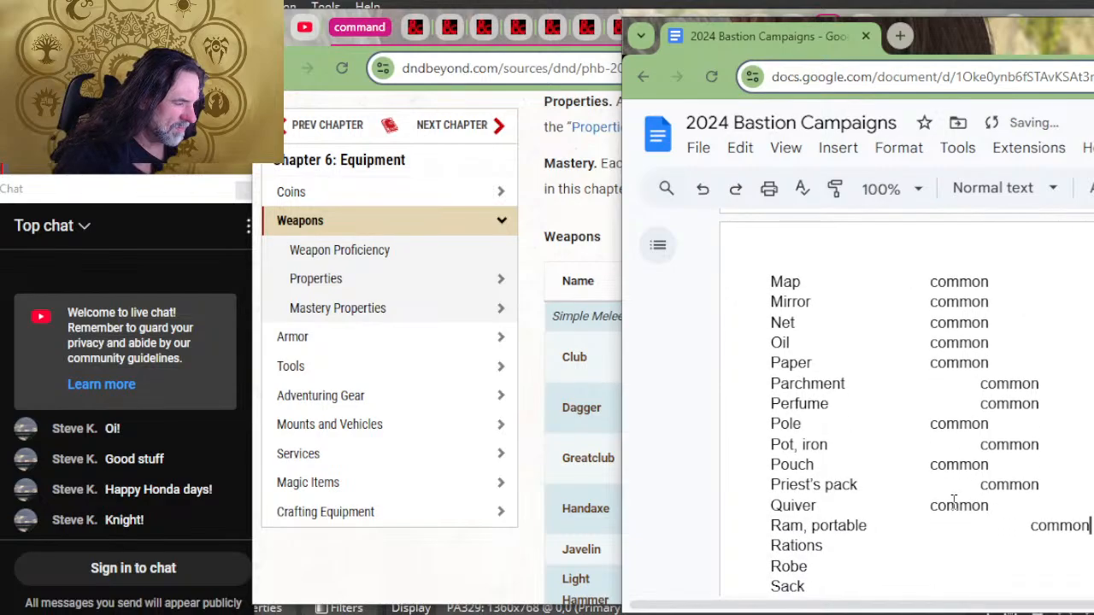
key("ctrl+v")
Step: Paste the copied "common" rarity after Scholar's pack, Shovel, Signal whistle and Spikes, iron
key("Down")
key("ctrl+v")
key("Down")
type("common")
key("Down")
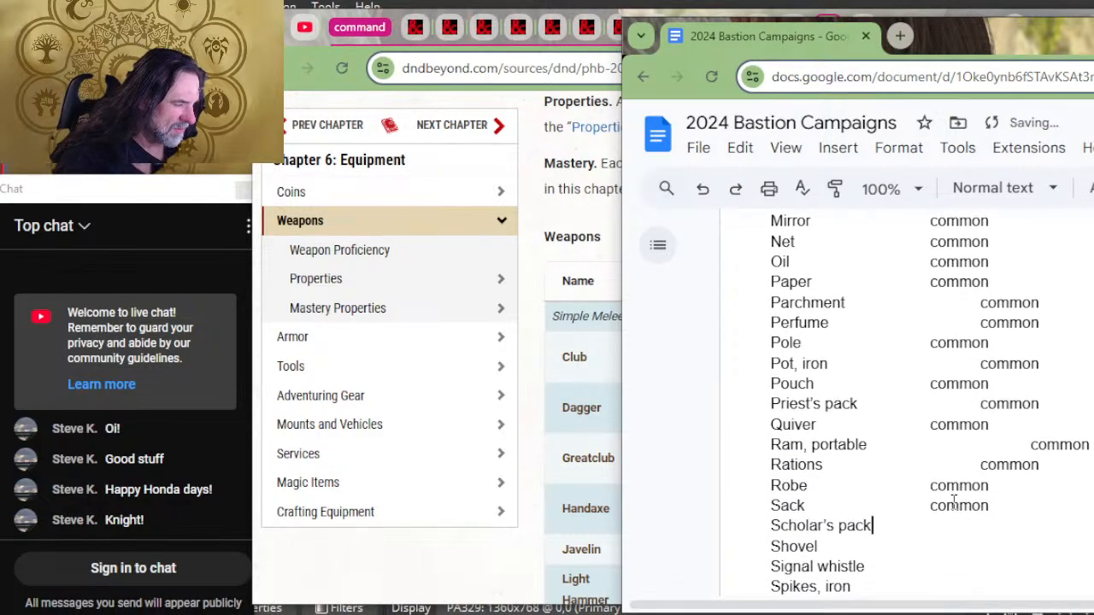
type("common")
key("Down")
type("common")
Step: Enter the rarity "Rare" after Spyglass, set one tab away from the name
key("Down")
type("common")
key("Down")
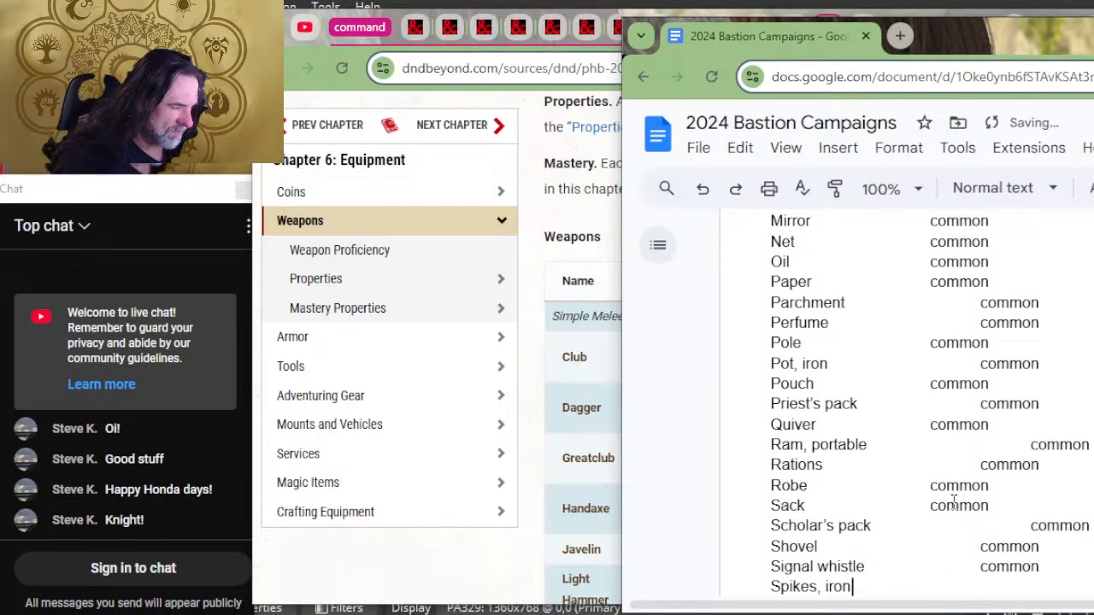
type("common")
key("Down")
key("Tab")
type("Rare")
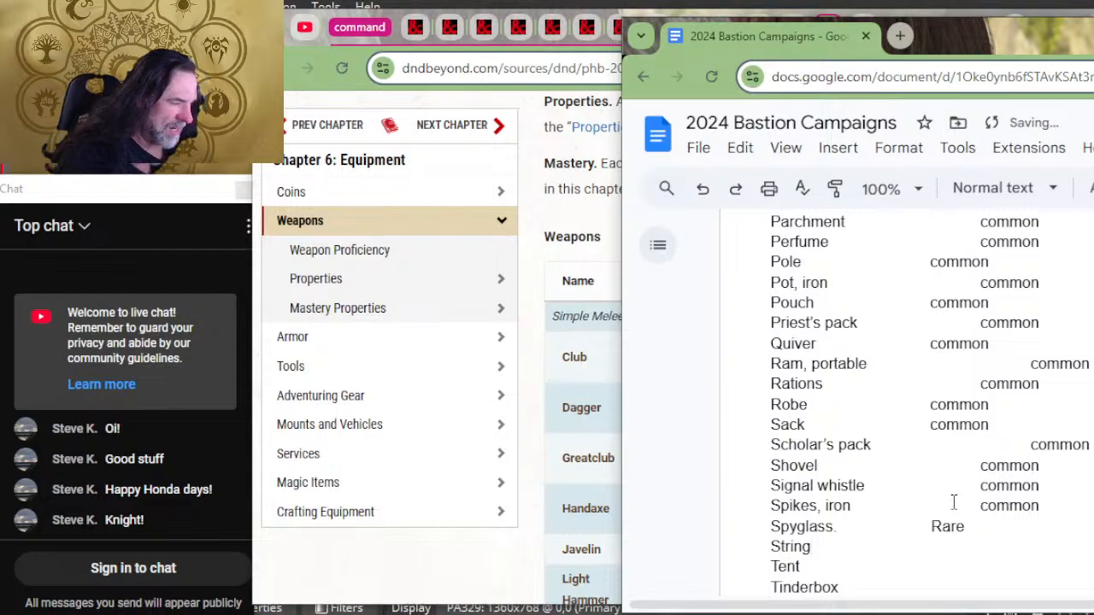
Step: Paste the copied "common" rarity after String, Tent, Tinderbox and Torch
key("Down")
type("common")
key("Down")
type("common")
key("Down")
type("common")
Step: Give Vial and Waterskin, the last adventuring gear entries, the copied "common" rarity
key("Down")
type("common")
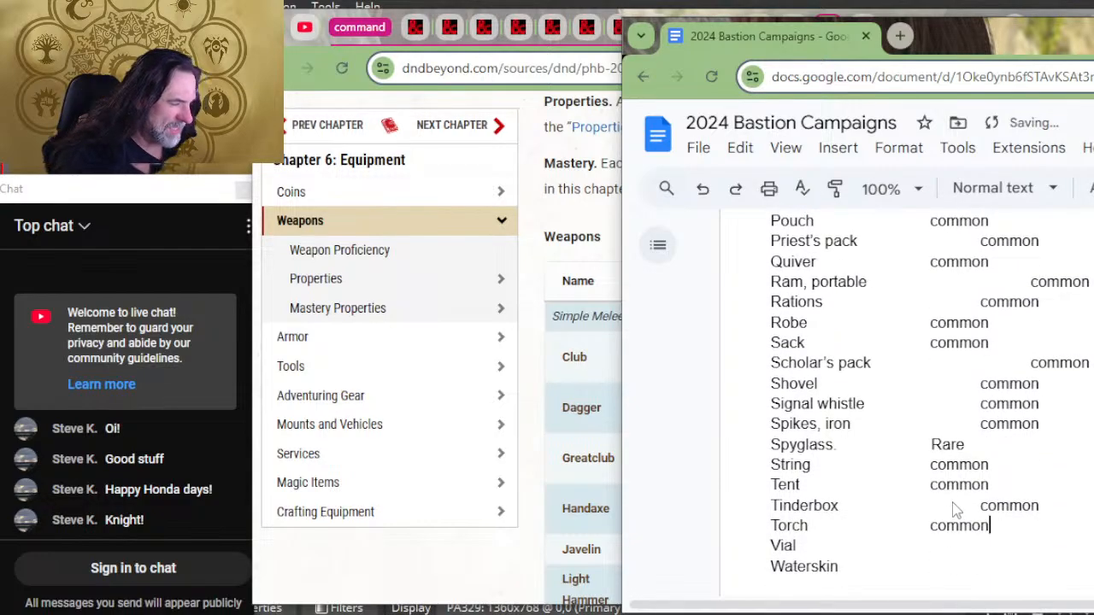
key("Down")
type("common")
key("Down")
type("common")
key("Down")
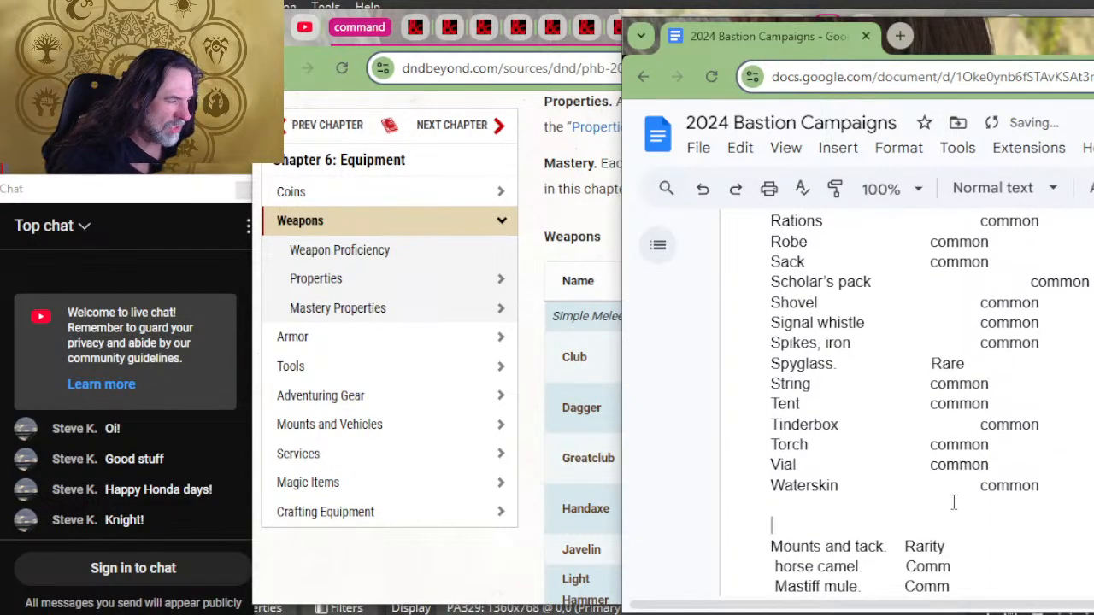
Step: Remove the extra tab before Alchemist fire's "common" so it lines up with the Rarity column
scroll(1044, 438, "up", 9)
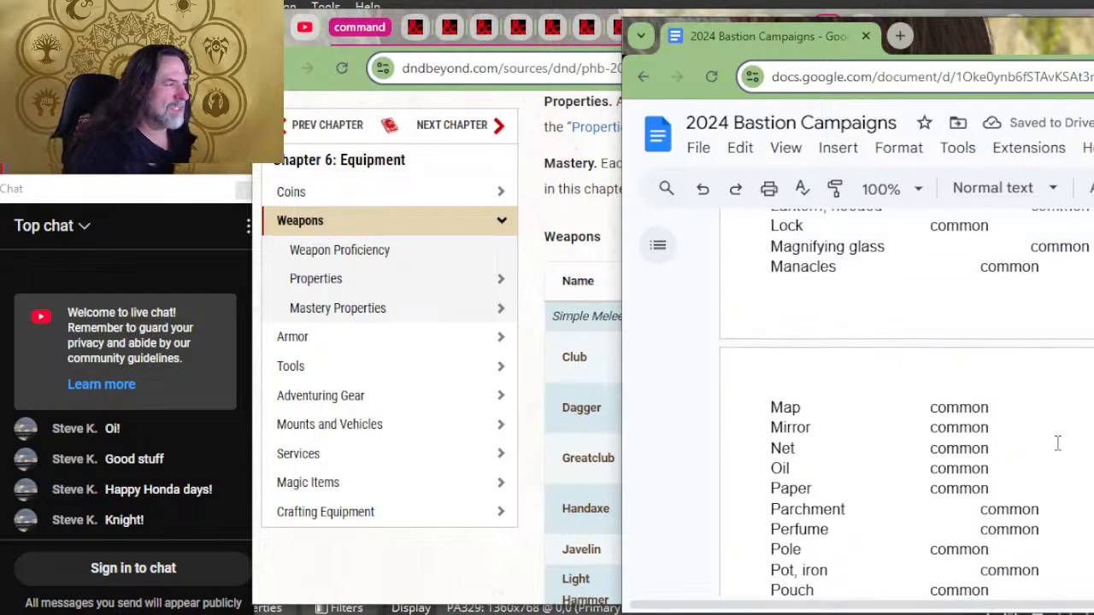
scroll(1044, 438, "up", 10)
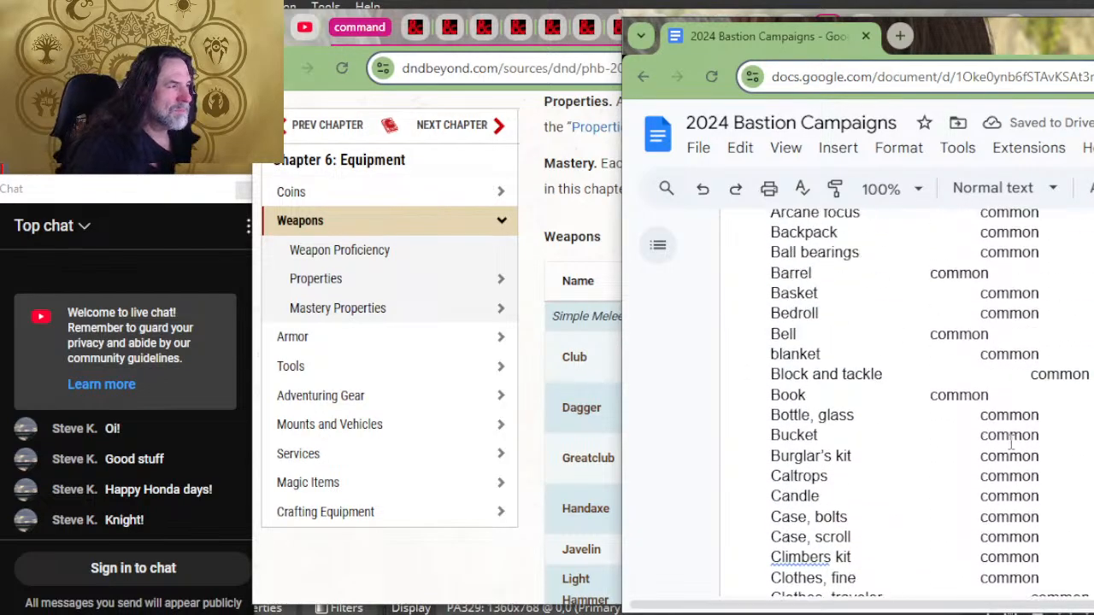
scroll(954, 406, "up", 7)
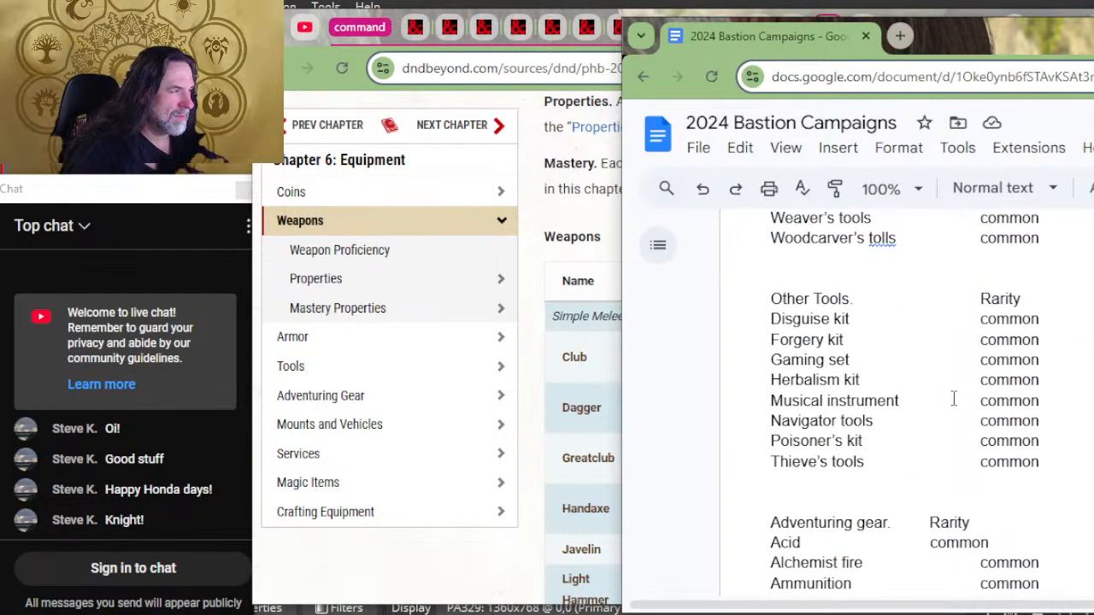
scroll(952, 398, "up", 3)
scroll(953, 396, "down", 7)
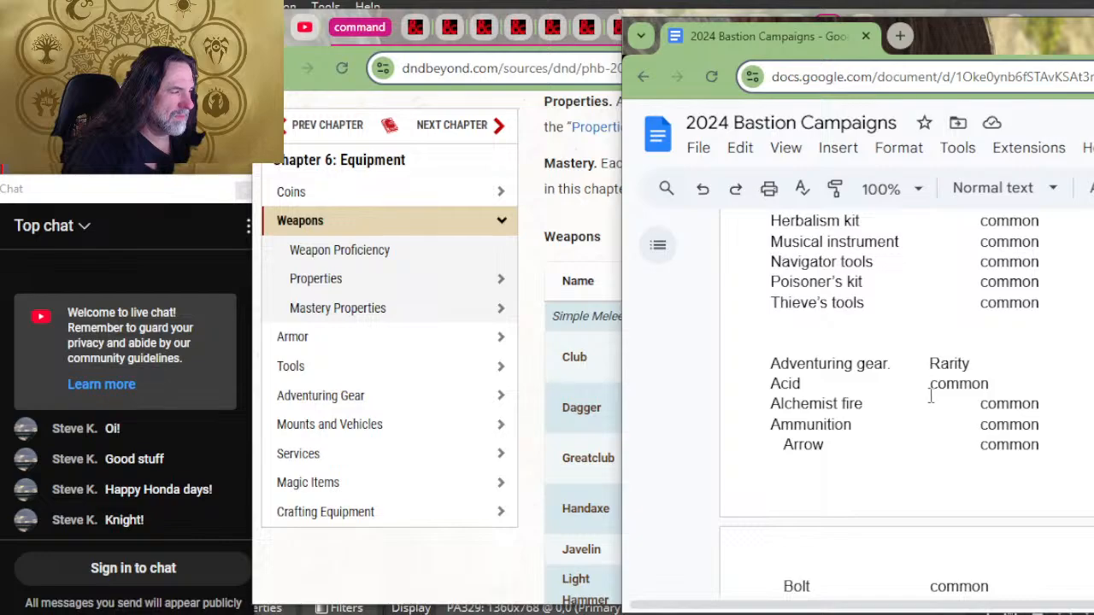
left_click_drag(930, 396, 930, 408)
left_click(934, 430)
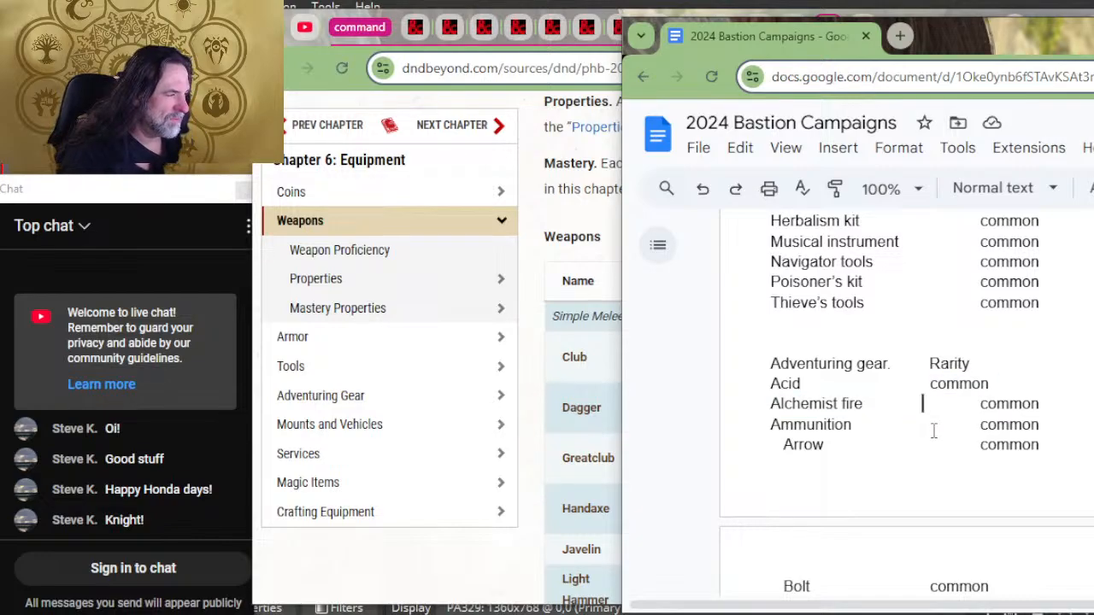
key("Delete")
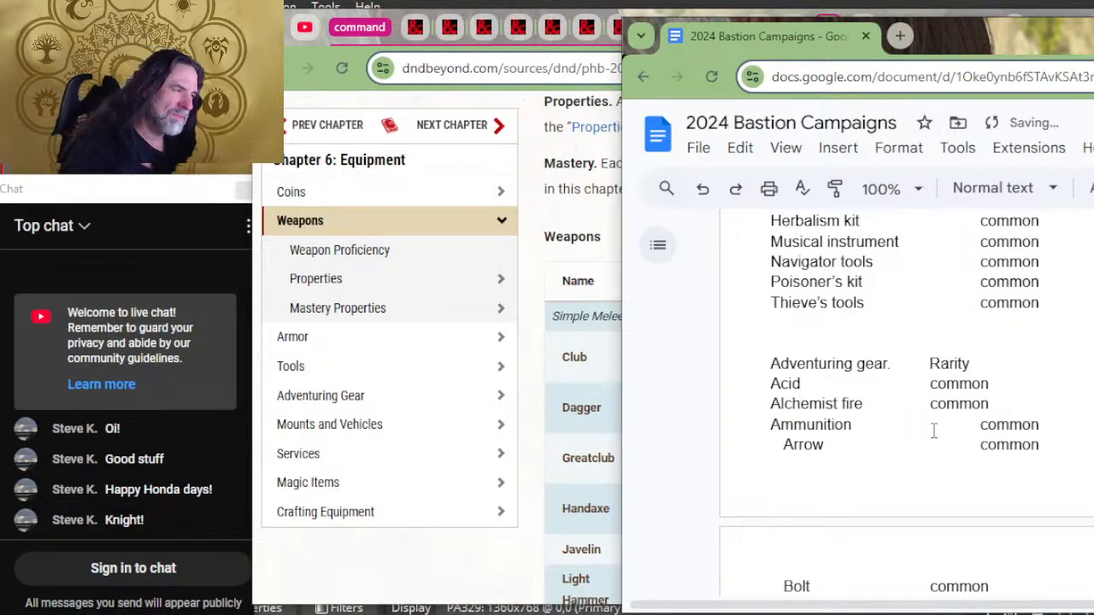
Step: Remove the extra tab before "common" for Ammunition and Arrow, and keep Bolt's rarity aligned with them
key("Delete")
key("Down")
key("Delete")
key("Down")
key("Delete")
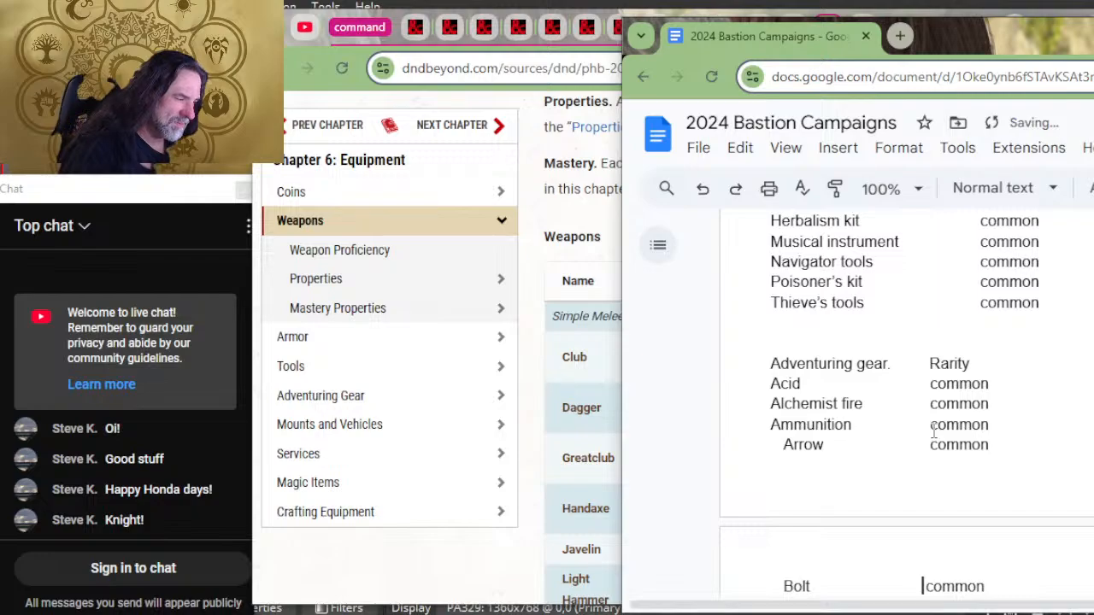
key("Tab")
key("BackSpace")
Step: Align "common" with the Rarity column for Bullet gun, Bullet sling and Needle by deleting the extra tabs
key("Down")
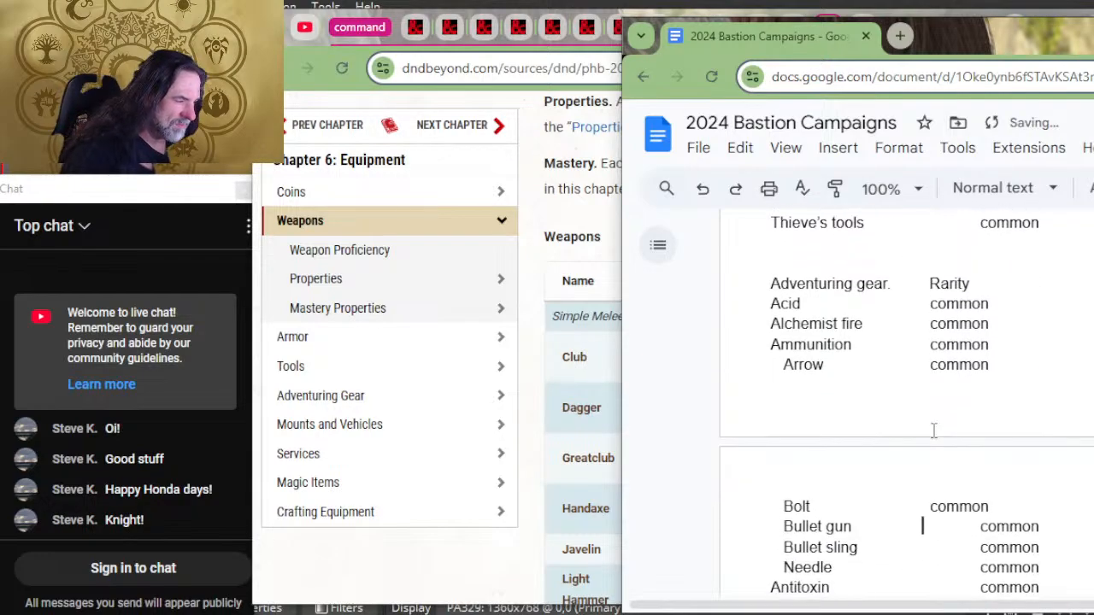
key("Delete")
key("Down")
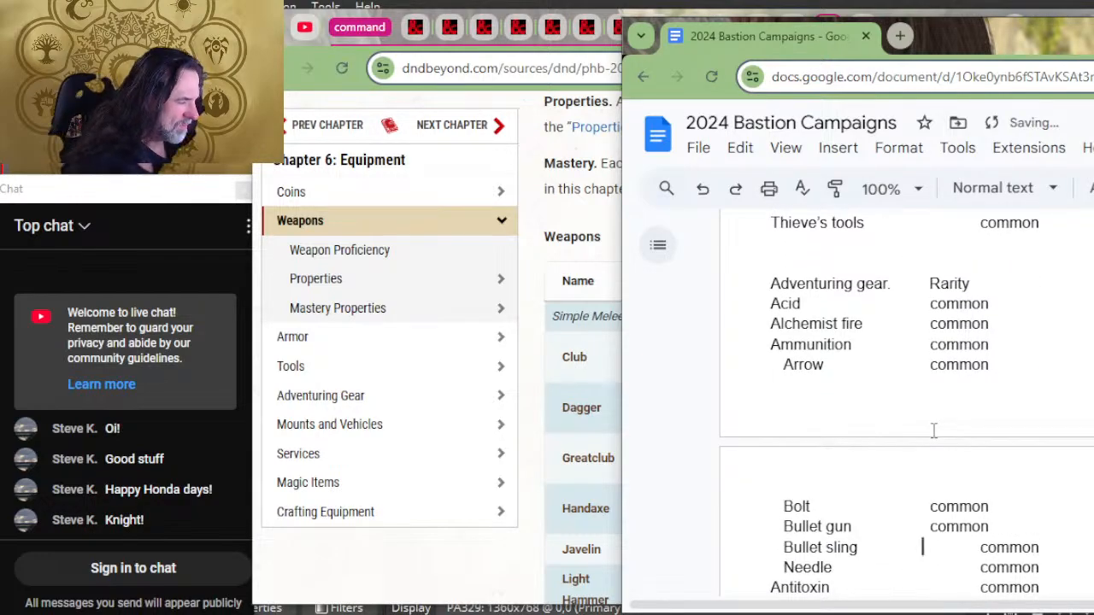
key("Delete")
key("Down")
key("Delete")
Step: Delete the extra spacing before "common" for Antitoxin, Arcane focus and Backpack
key("Down")
key("Delete")
key("Down")
key("Down")
key("Delete")
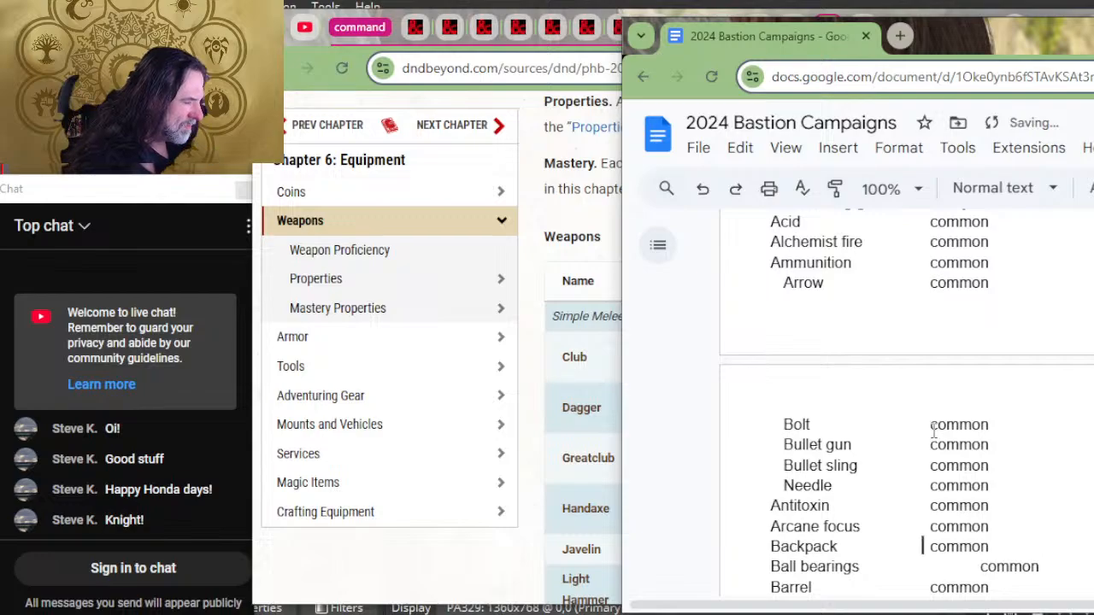
key("Delete")
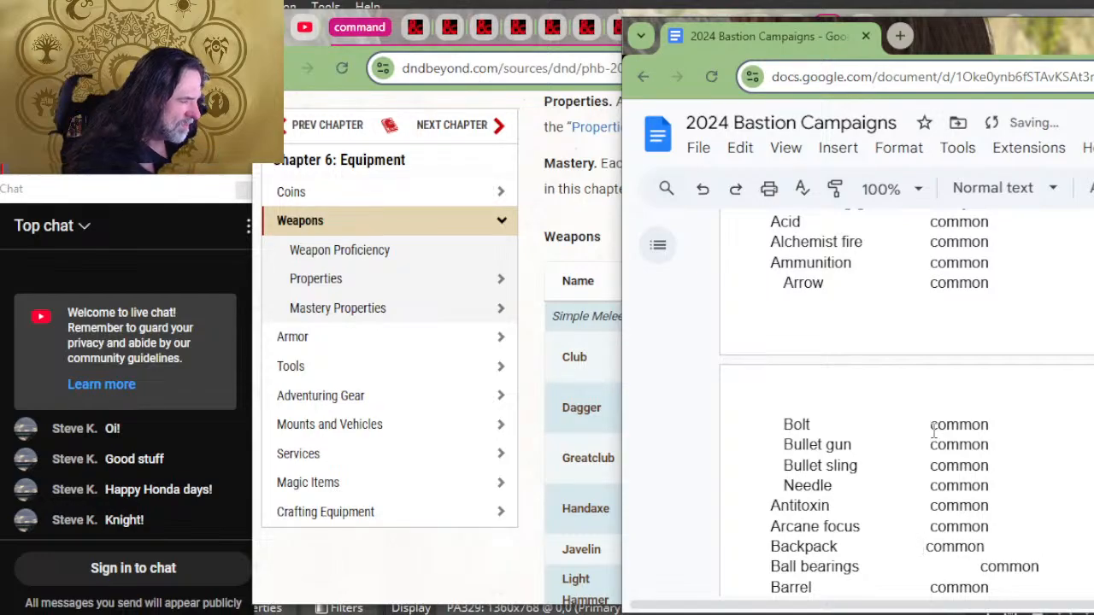
Step: Align "common" with the Rarity column for Ball bearings, Basket and Bedroll by deleting the extra tabs
key("Down")
key("Delete")
key("Down")
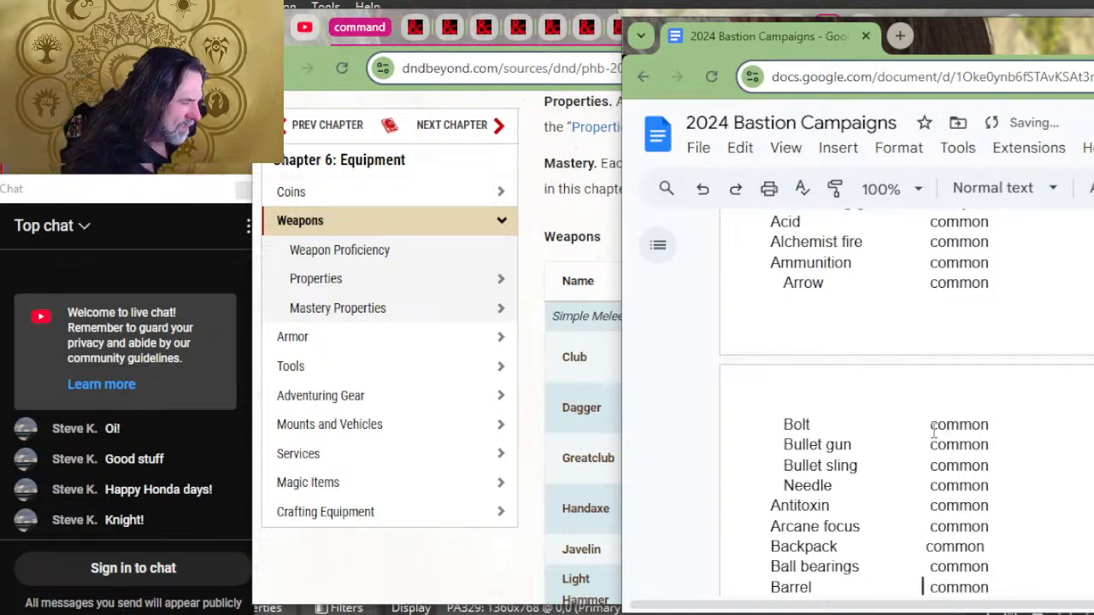
key("Down")
key("Delete")
Step: Align "common" with the Rarity column for blanket, Block and tackle, Bottle, glass and Bucket by deleting the extra tabs
key("Delete")
key("Down")
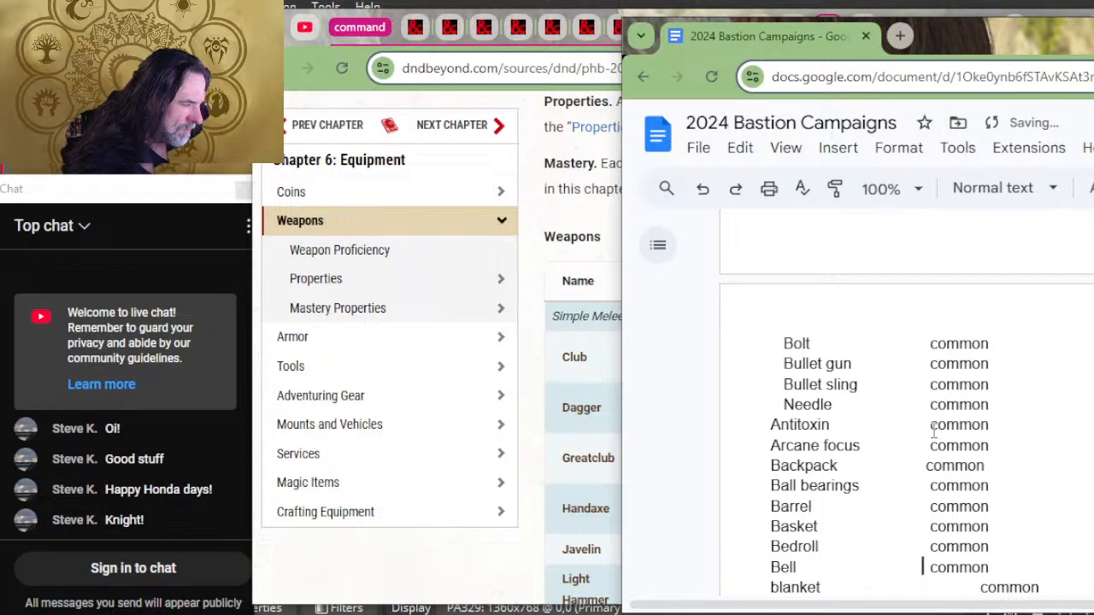
key("Down")
key("Delete")
key("Down")
key("Down")
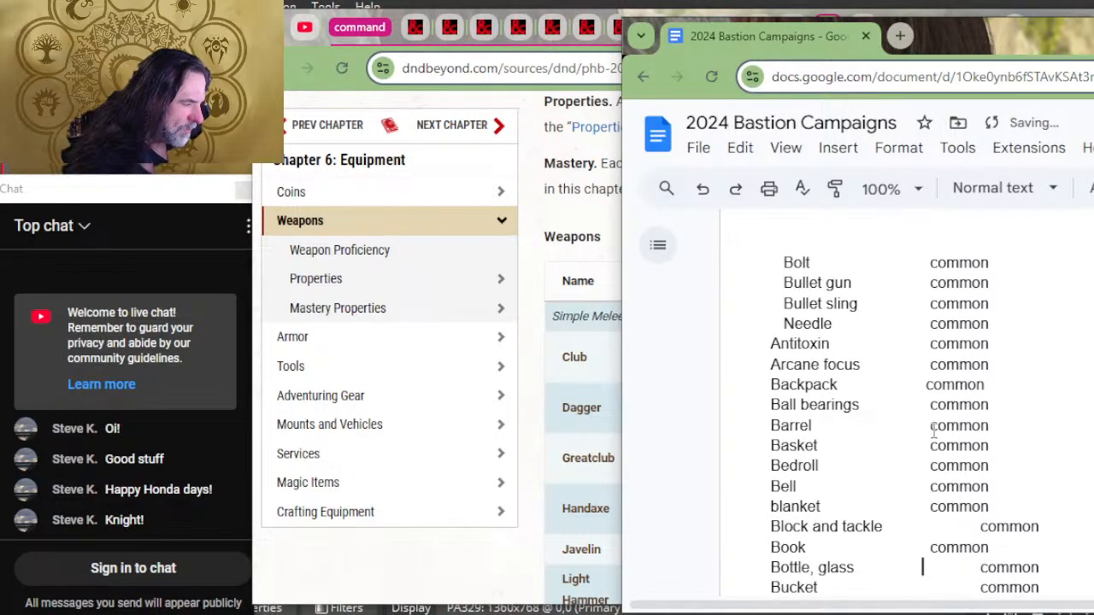
key("Delete")
key("Down")
Step: Delete the extra tabs before "common" for the entries from Burglar's kit through Case, scroll
key("Down")
key("Delete")
key("Down")
key("Delete")
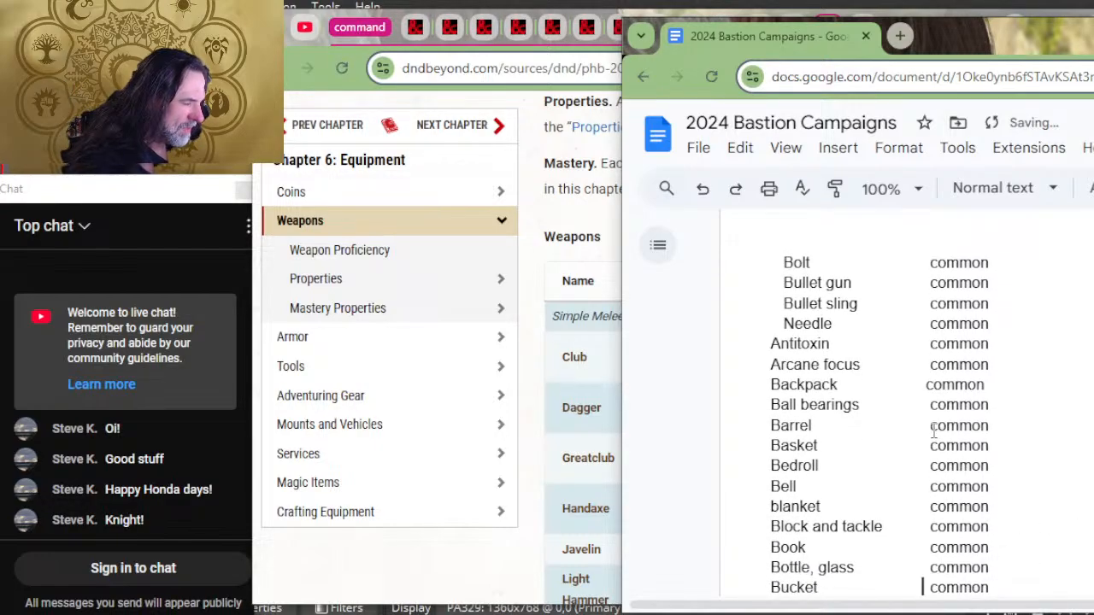
key("Down")
key("Delete")
key("Down")
key("Delete")
Step: Align "common" with the Rarity column from Climbers kit through Costume by deleting the extra tabs
key("Down")
key("Delete")
key("Down")
key("Delete")
key("Down")
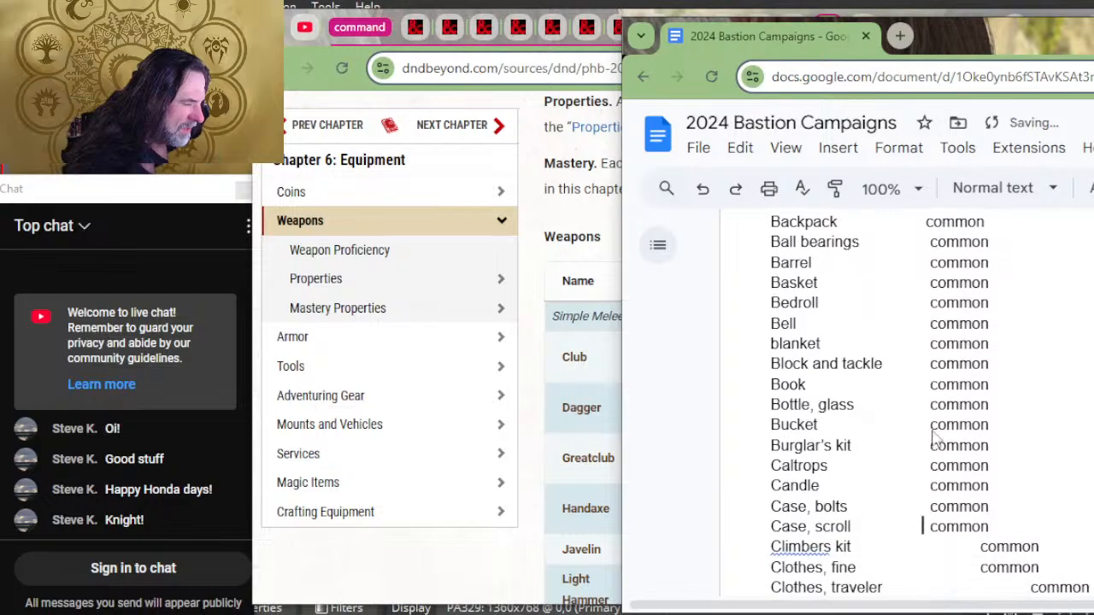
key("Delete")
key("Down")
key("Delete")
key("Down")
key("Delete")
key("Down")
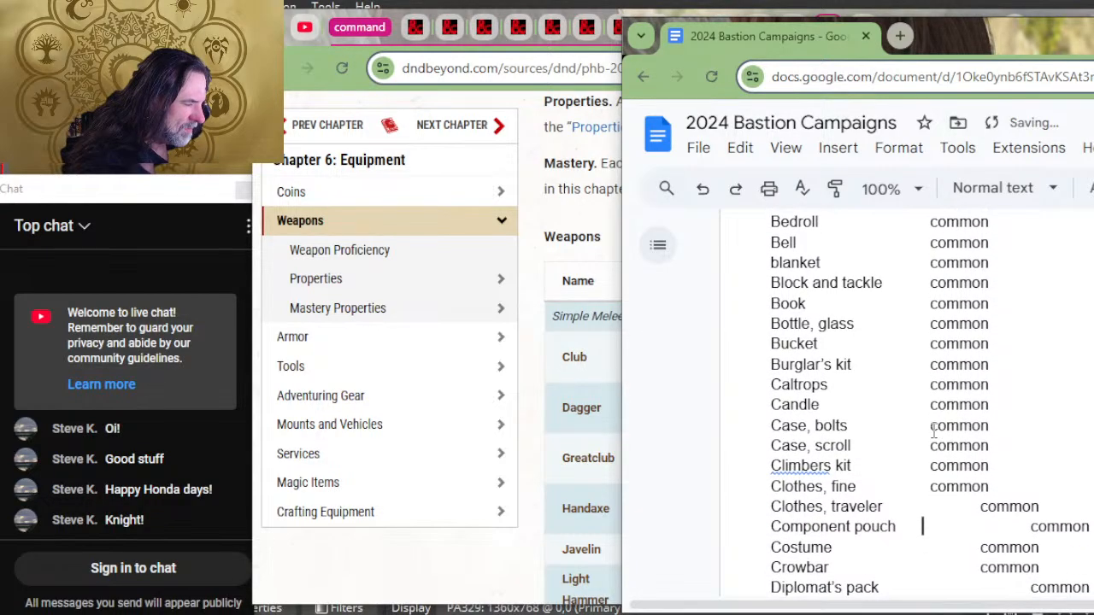
key("Up")
key("Delete")
key("Down")
key("Delete")
Step: Remove the extra tabs before "common" for Crowbar, Diplomat's pack and Druidic focus
key("Delete")
key("Down")
key("Delete")
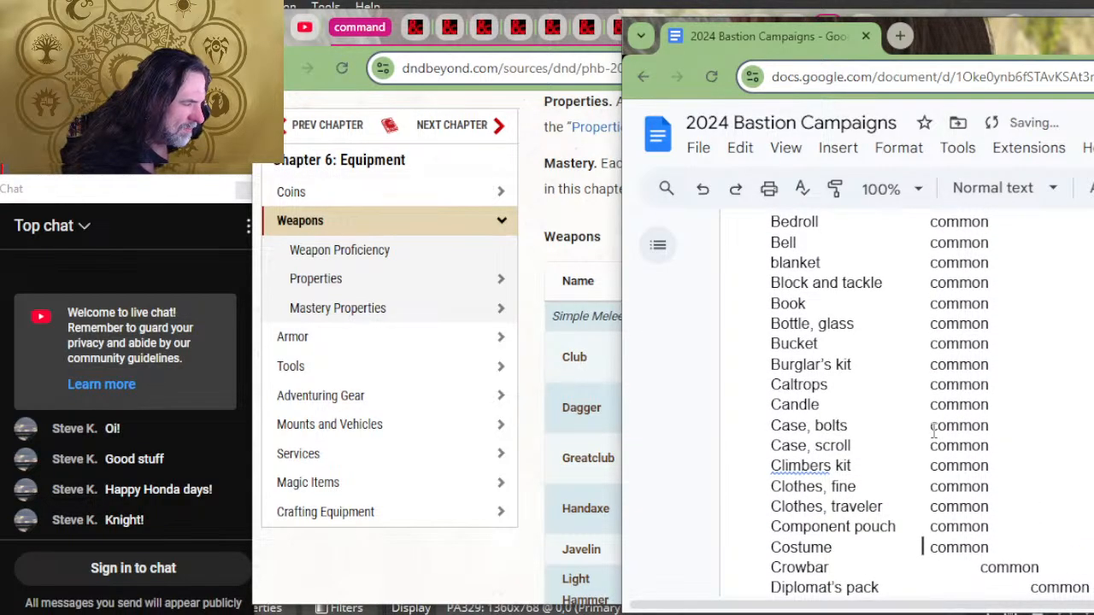
key("Down")
key("Delete")
key("Down")
key("Delete")
key("Down")
Step: Align "common" with the Rarity column for Dungeoneer's pack, Entertainer's pack, Explorer's pack and Flask, correcting the spacing before each
key("Delete")
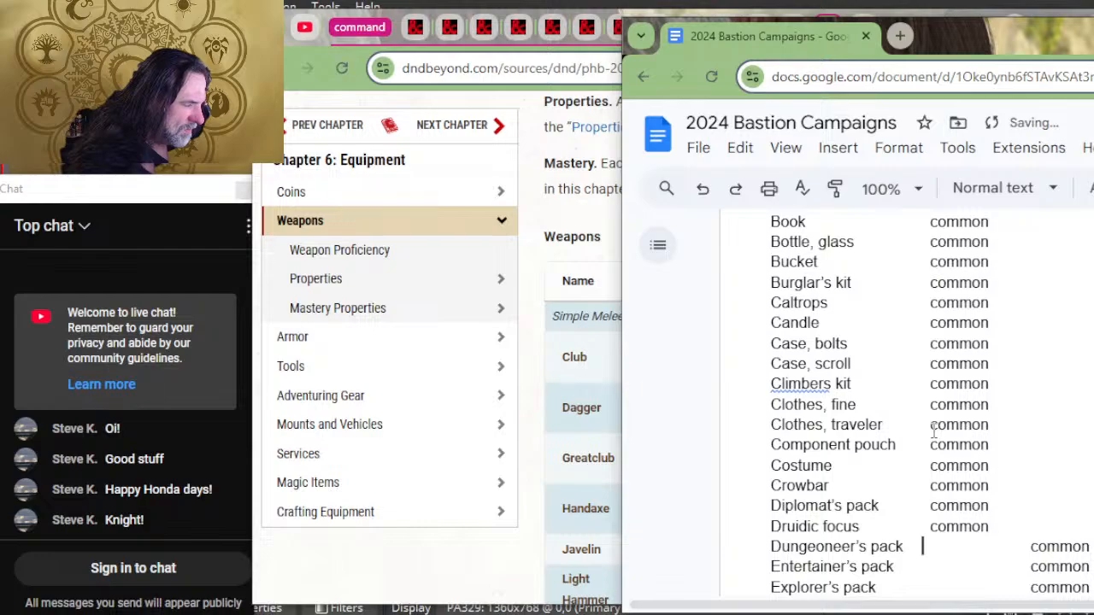
key("Delete")
key("Down")
key("Delete")
key("Down")
key("Delete")
key("Down")
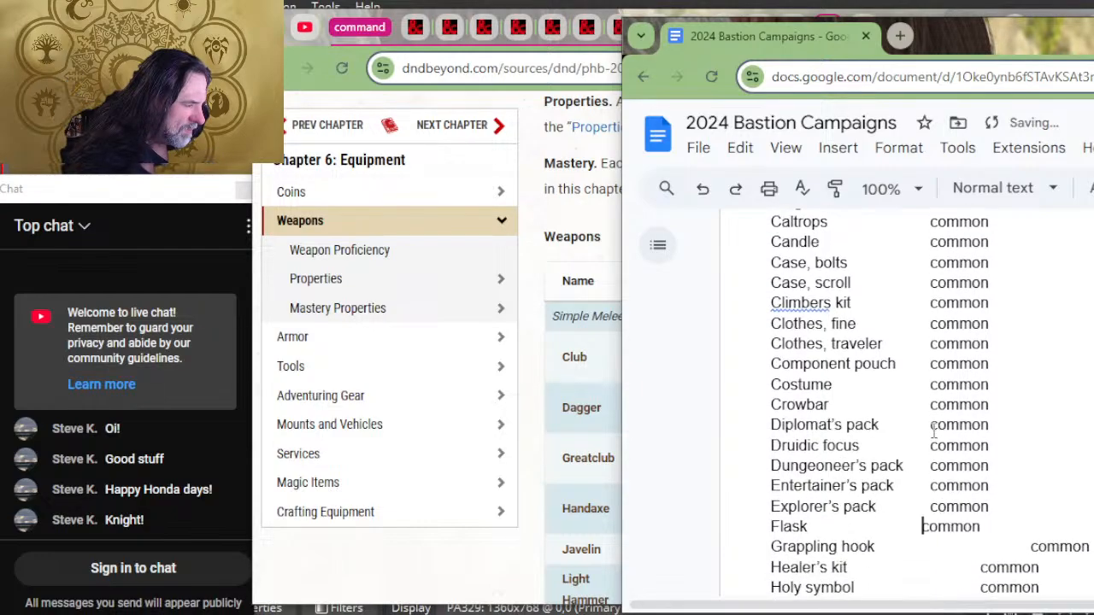
type("v")
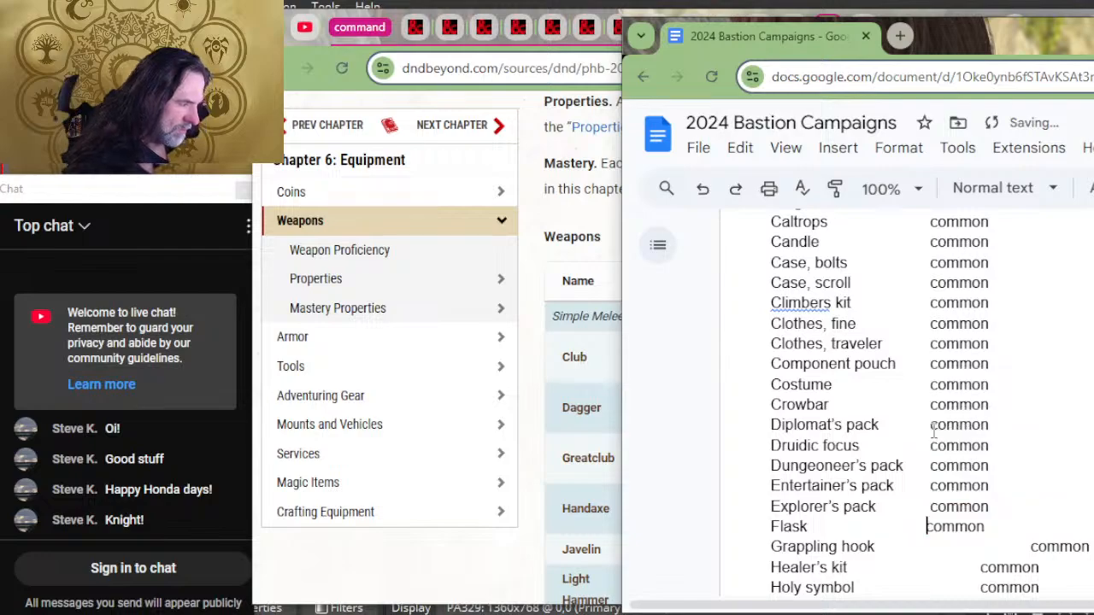
key("BackSpace")
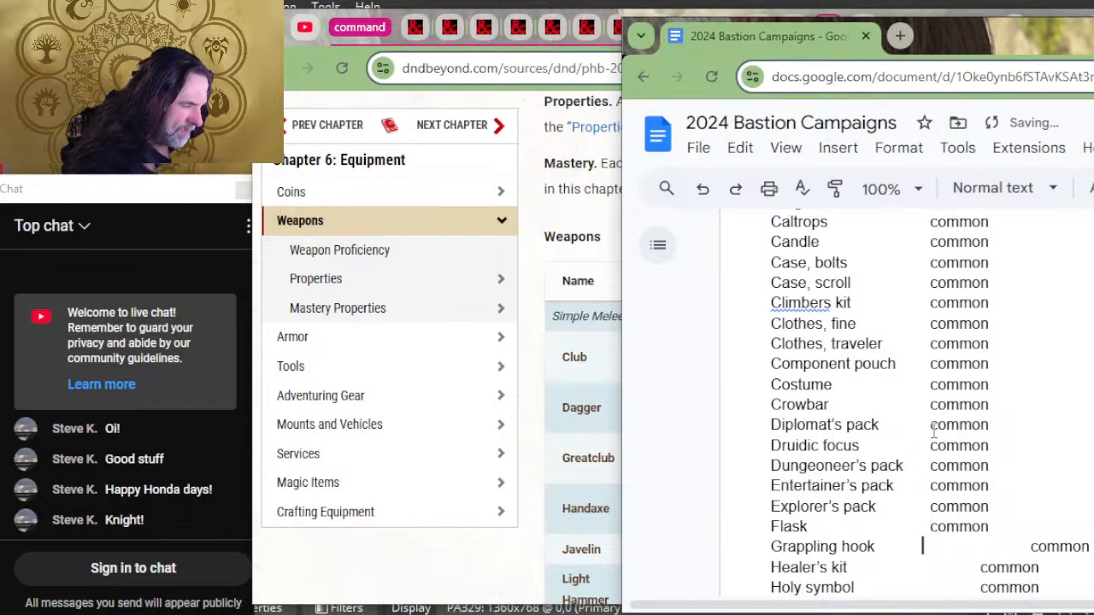
Step: Delete the extra tabs before "common" for Grappling hook, Healer's kit and Holy symbol
key("Delete")
key("Delete")
key("Down")
Step: Align "common" with the Rarity column from Holy water through Jug by deleting the extra tabs
key("Delete")
key("Down")
key("Delete")
key("Down")
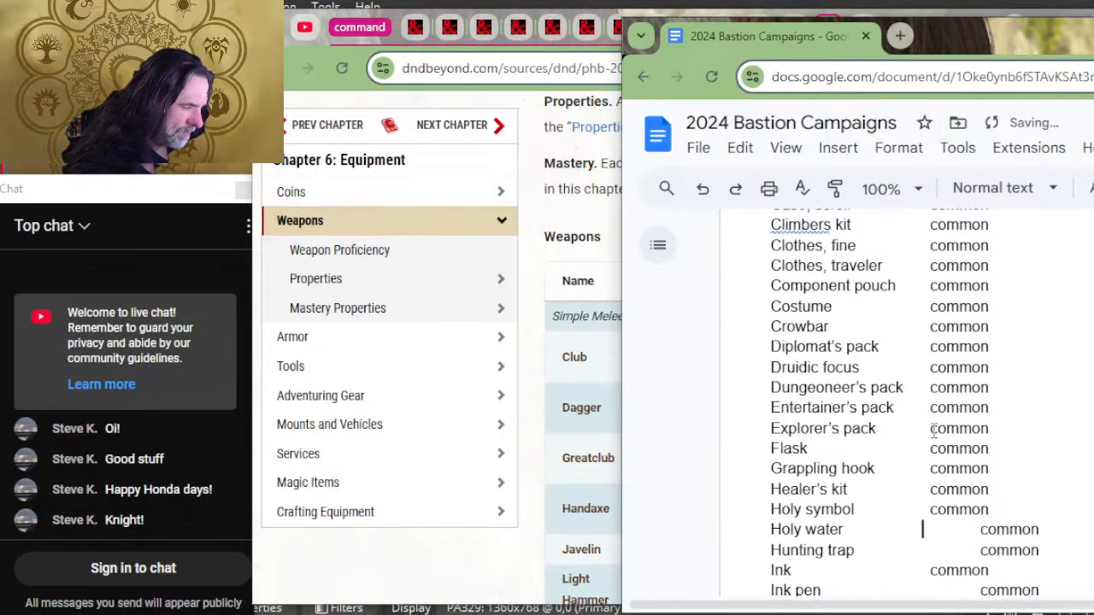
key("Delete")
key("Down")
key("Delete")
key("Delete")
key("Down")
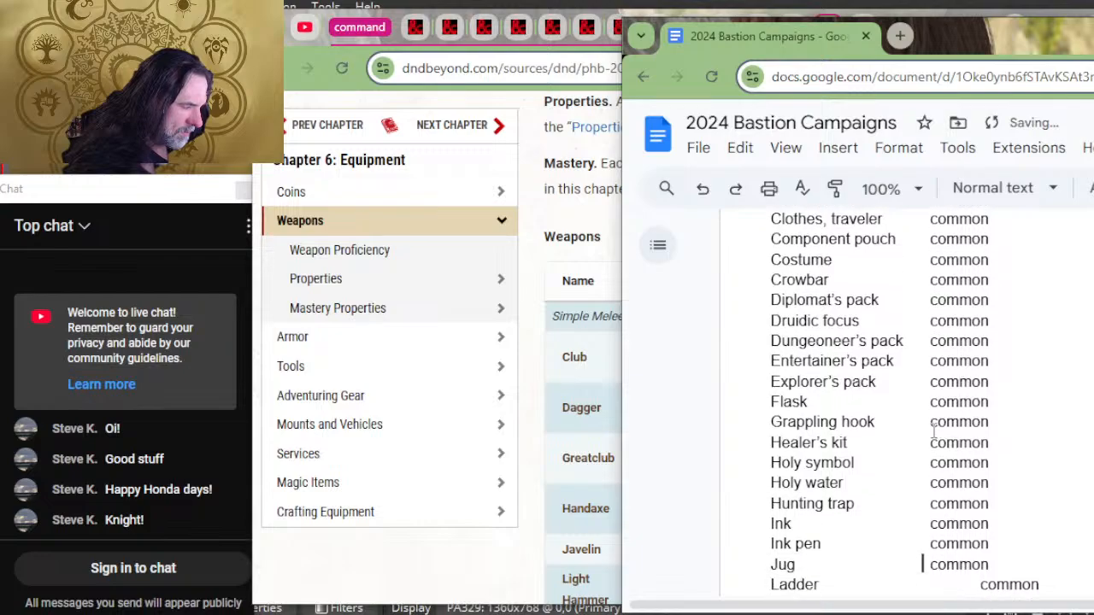
key("Delete")
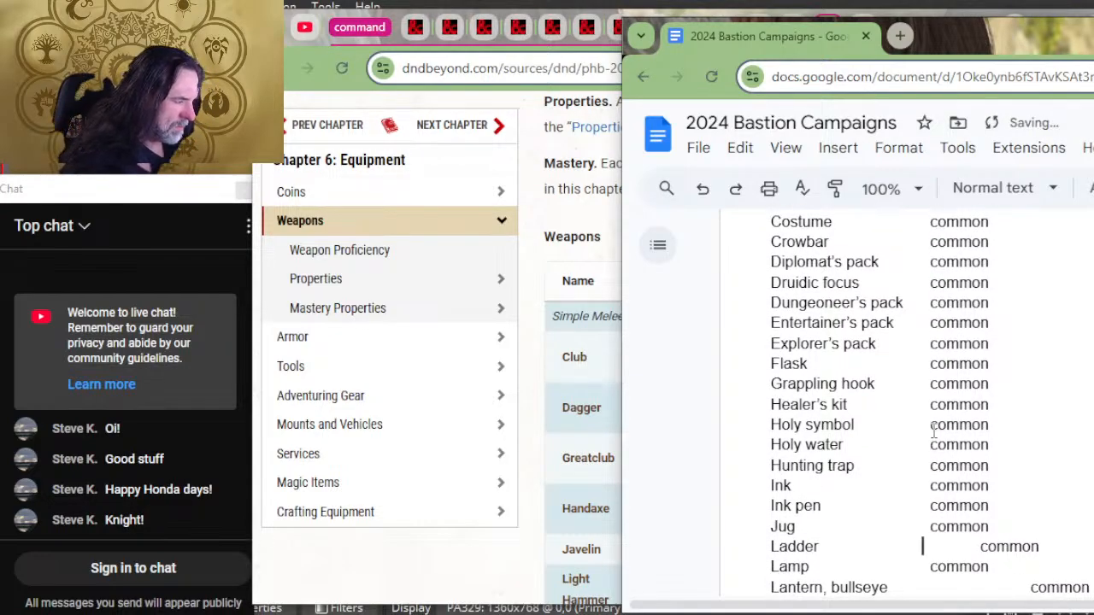
Step: Remove the extra spacing before "common" for Ladder, Lantern, bullseye, Lantern, hooded and Lock
key("Delete")
key("Delete")
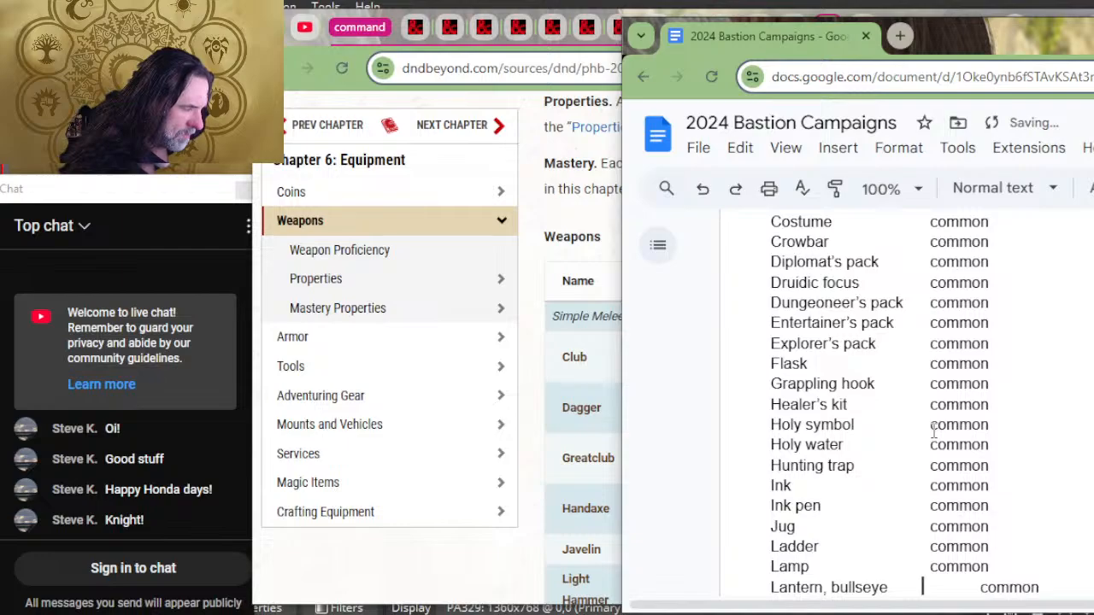
key("Delete")
key("Down")
key("Delete")
Step: Align "common" with the Rarity column from Magnifying glass through Oil by deleting the extra tabs
key("Delete")
key("Down")
key("Delete")
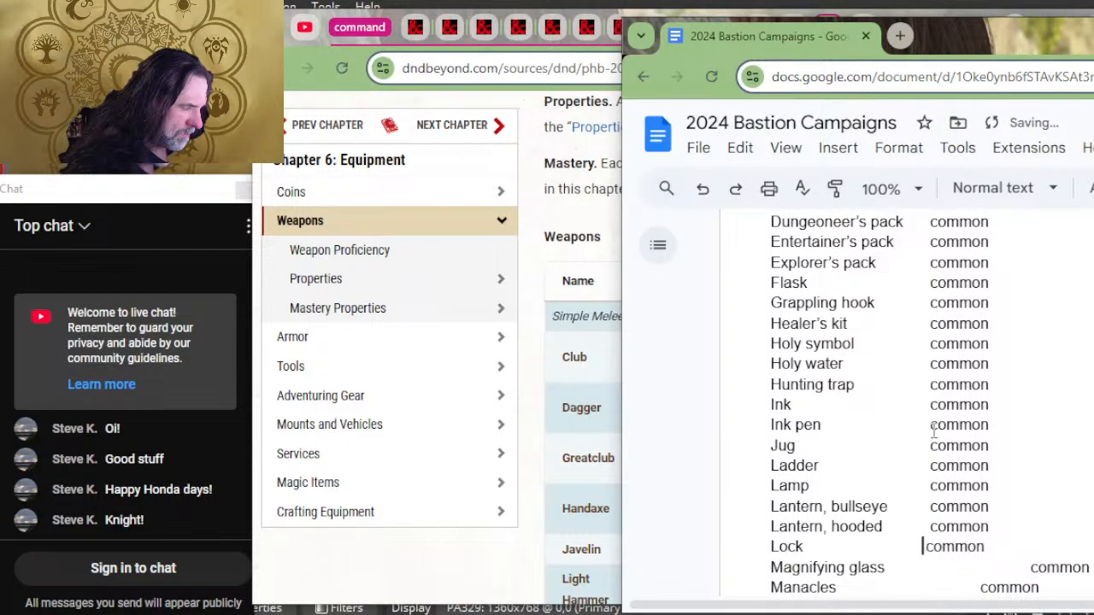
key("Down")
key("Delete")
key("Delete")
key("Down")
key("Delete")
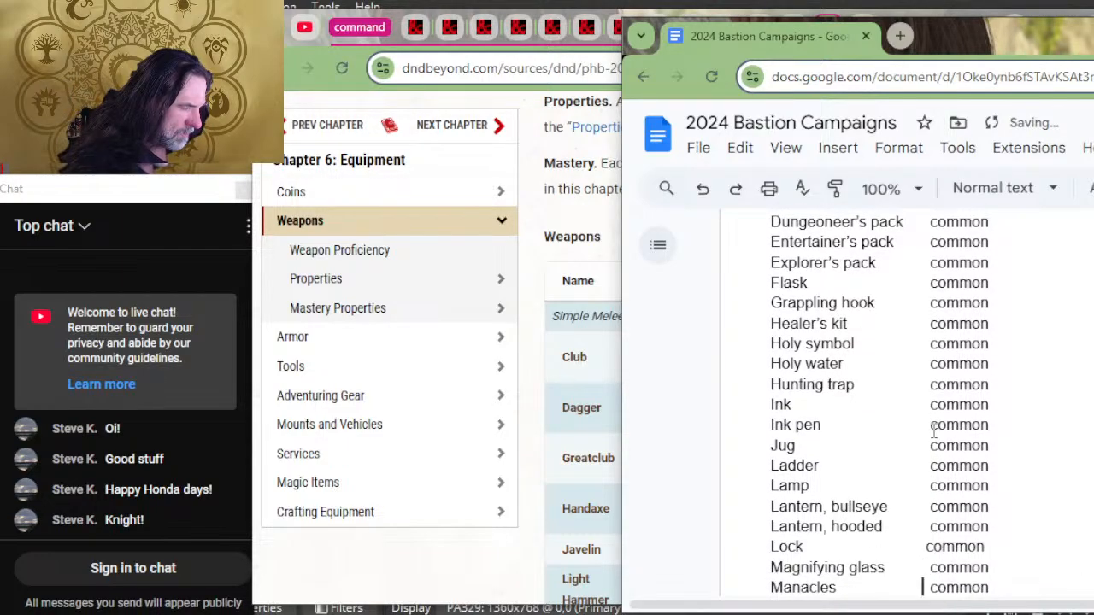
key("Down")
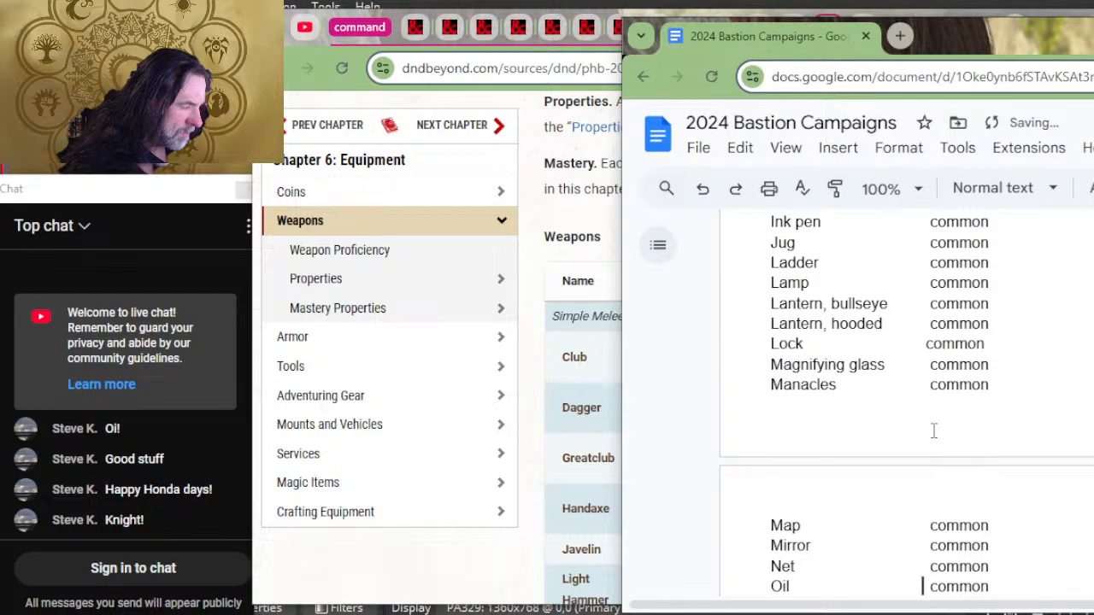
Step: Align the rarities of Paper, Parchment, Perfume and Pole with the Rarity column by deleting any extra tabs
key("Down")
key("Down")
key("Down")
key("Delete")
key("Down")
key("Delete")
key("Down")
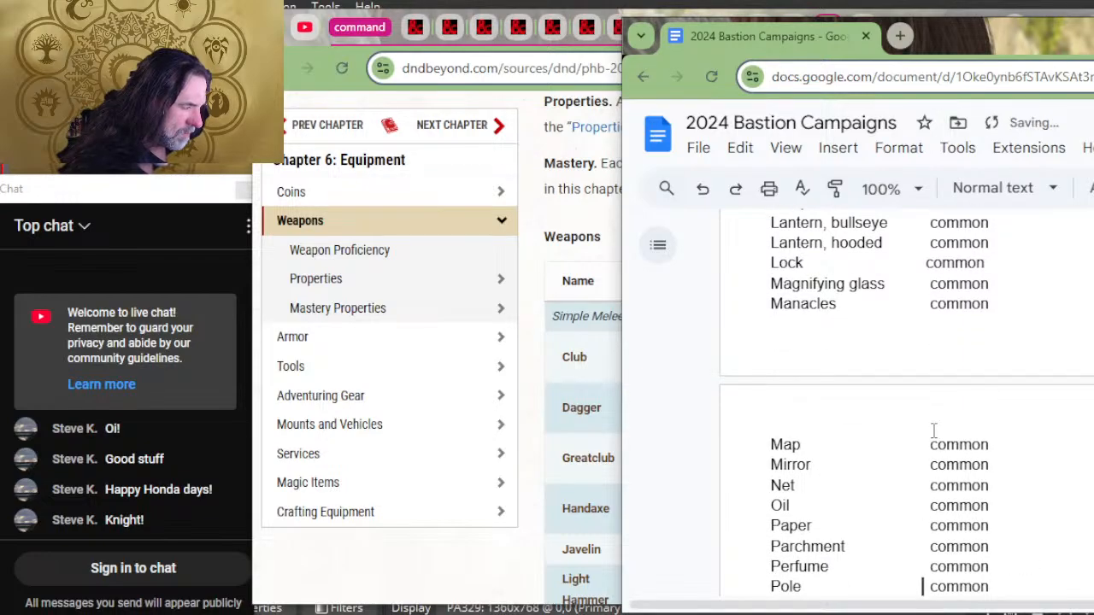
Step: Remove the extra tabs before "common" for the entries from Pot, iron through Quiver
key("Down")
key("Delete")
key("Down")
key("Delete")
key("Down")
Step: Align "common" with the Rarity column for Ram, portable and Rations, keeping Robe and Sack in line
key("Down")
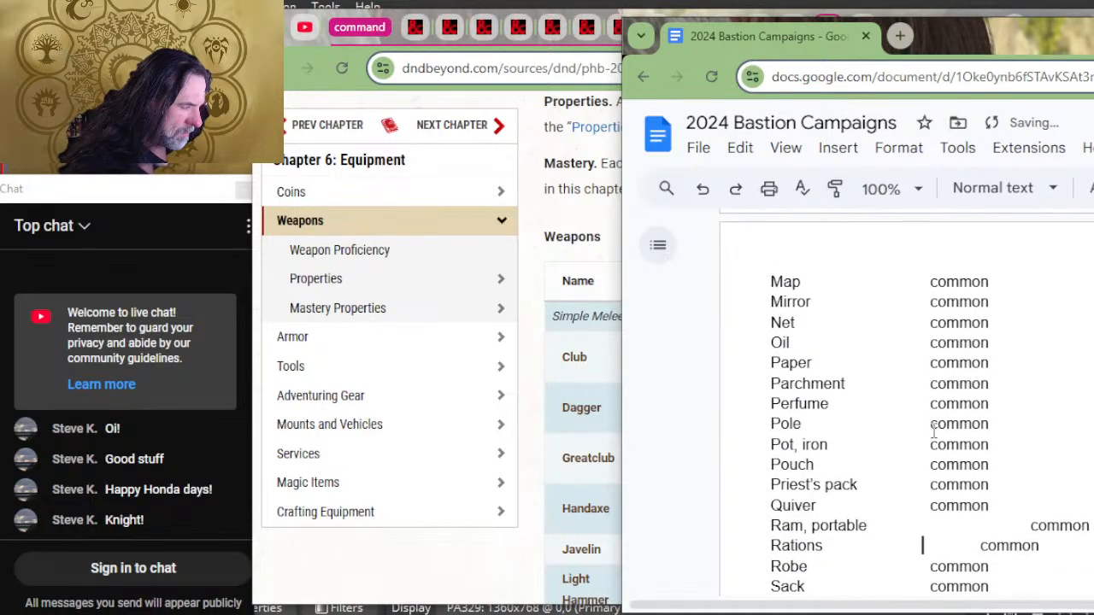
key("Delete")
key("Delete")
key("Down")
Step: Delete the extra tabs before "common" for Scholar's pack, Shovel, Signal whistle and Spikes, iron
key("Delete")
key("Down")
key("Down")
key("Down")
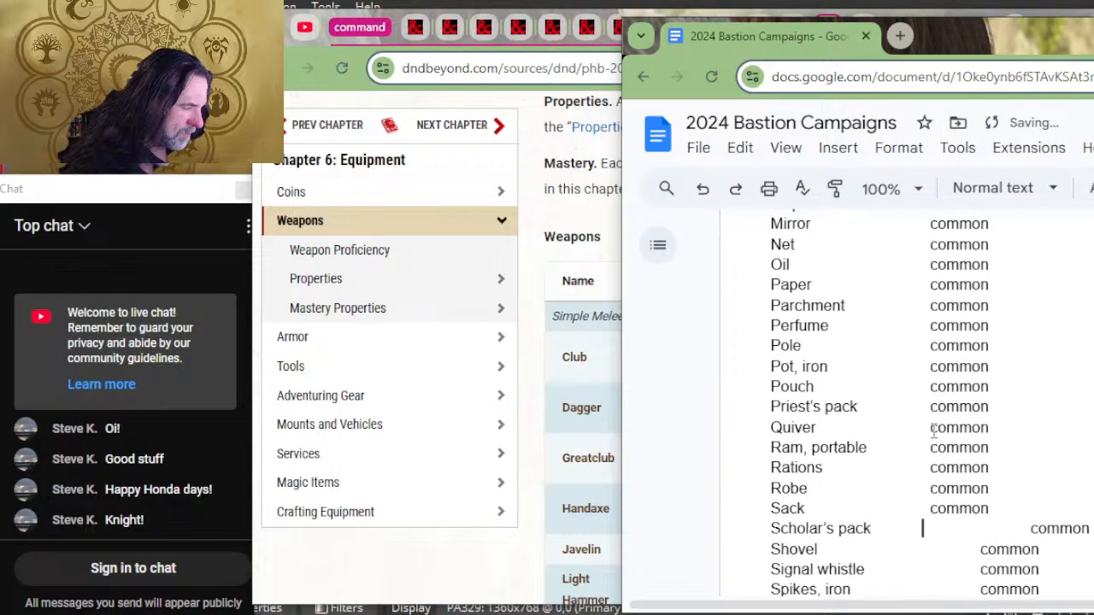
key("Delete")
key("Delete")
key("Down")
key("Delete")
Step: Align "common" with the Rarity column for Tinderbox and Waterskin at the end of the adventuring gear list
key("Down")
key("Delete")
key("Down")
key("Delete")
key("Down")
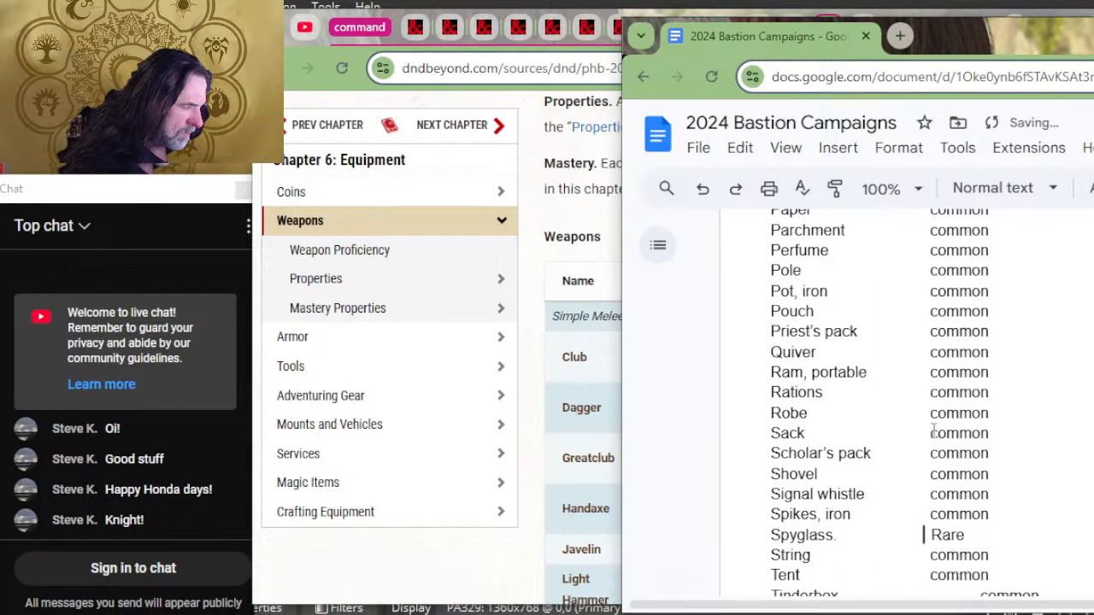
key("Down")
key("Delete")
key("Down")
key("Down")
key("Delete")
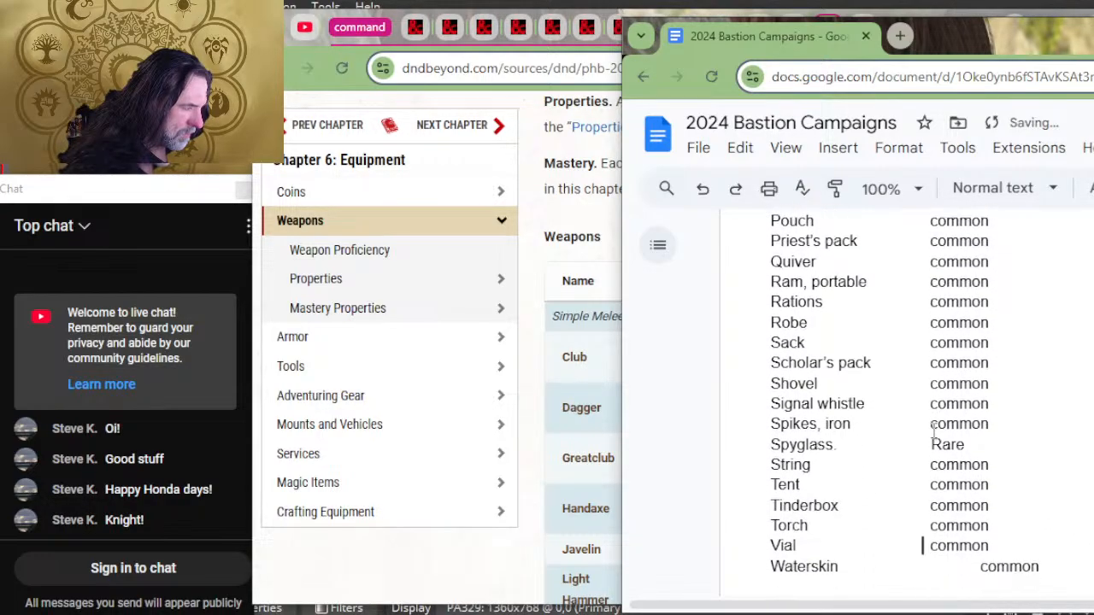
key("Delete")
key("Down")
key("Down")
key("Down")
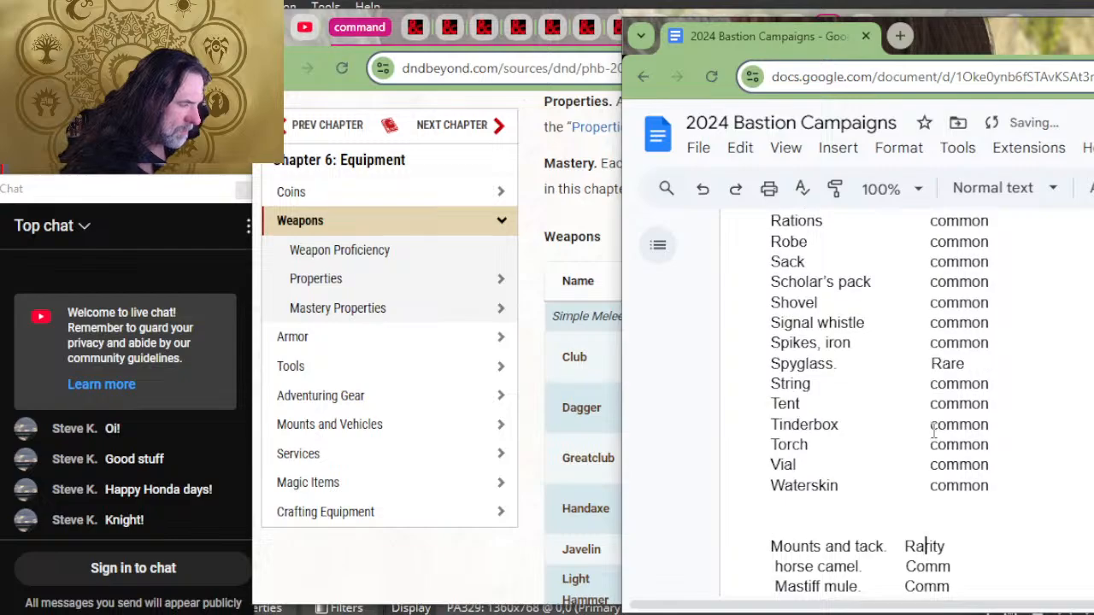
Step: Insert a dashed separator line beneath the Artisan Tools and Rarity heading
scroll(1020, 415, "up", 15)
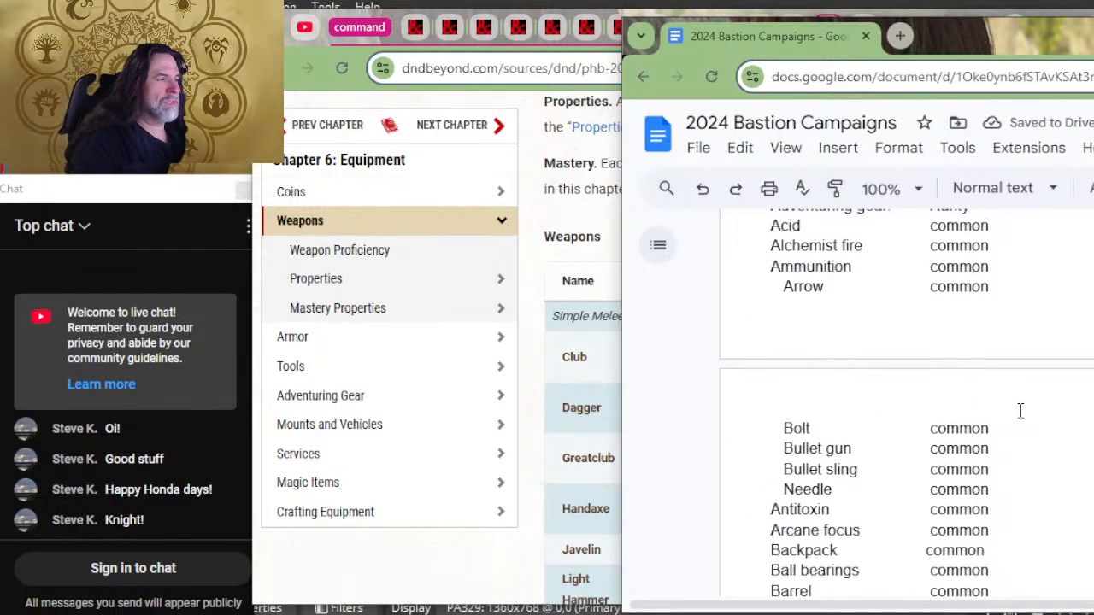
scroll(1026, 415, "up", 15)
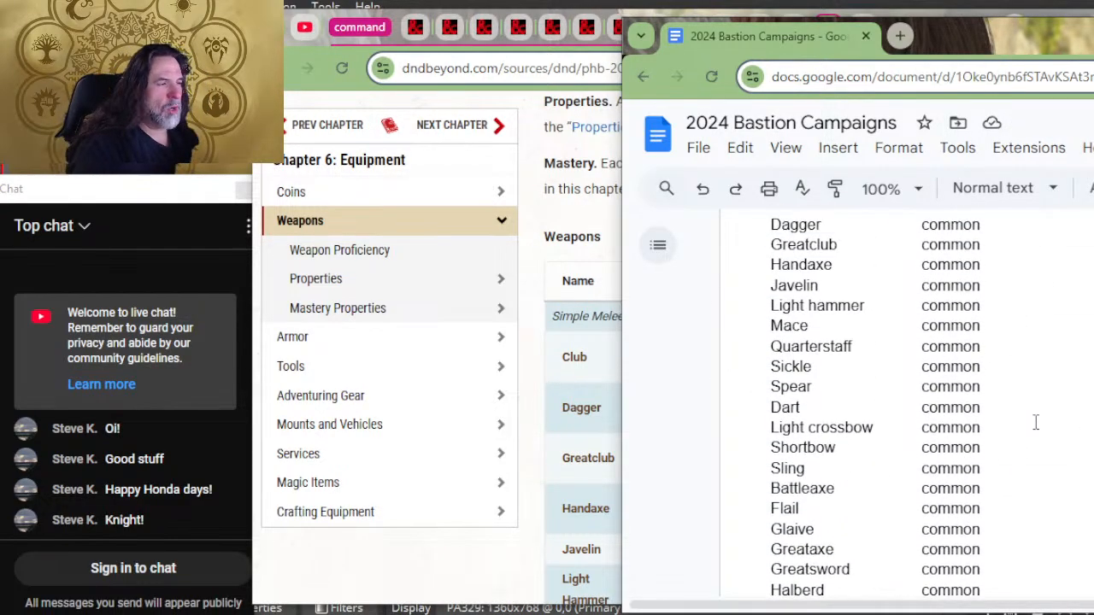
scroll(1035, 419, "up", 6)
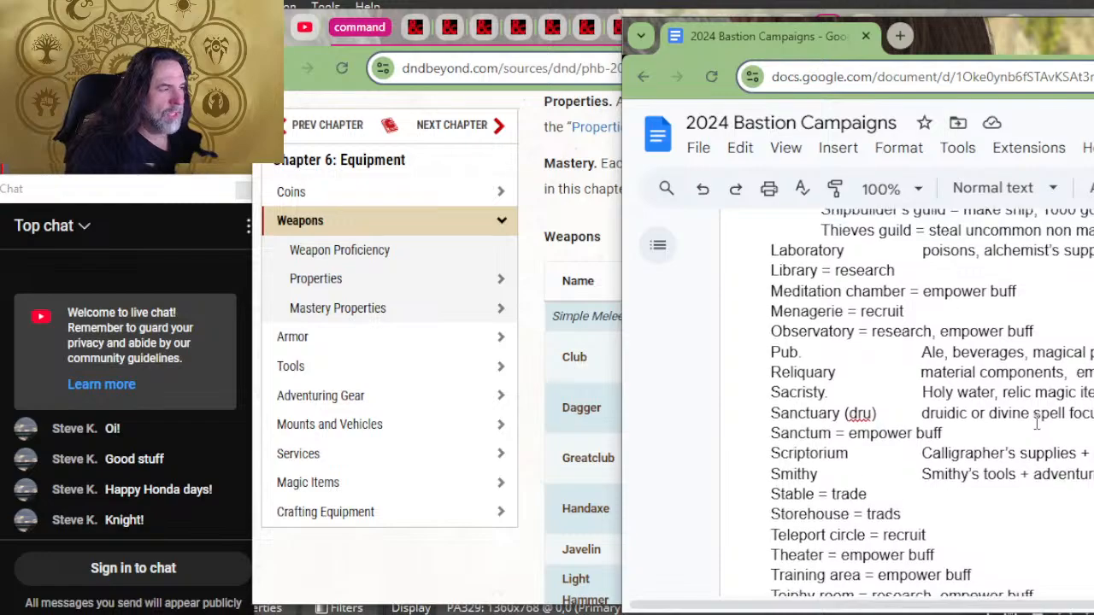
scroll(954, 409, "down", 10)
scroll(955, 408, "down", 12)
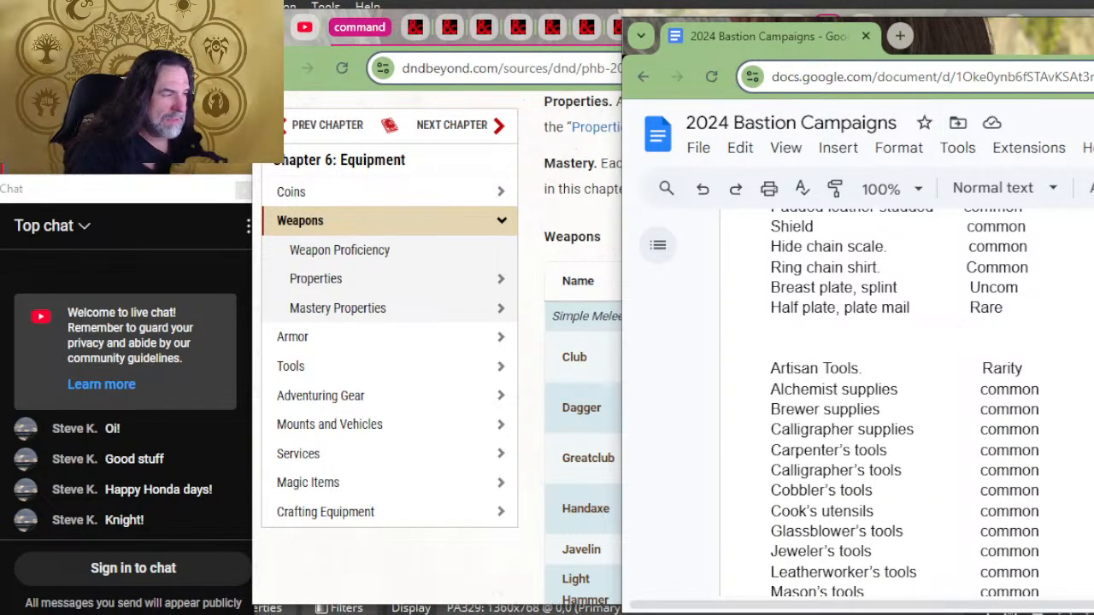
key("Return")
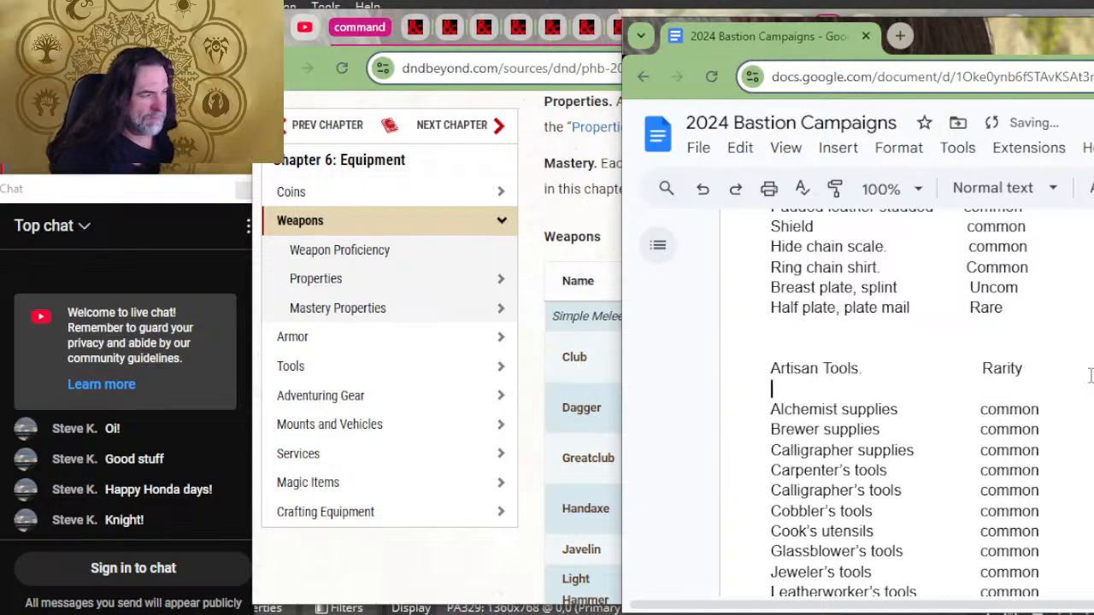
type("-------------------------------------------------")
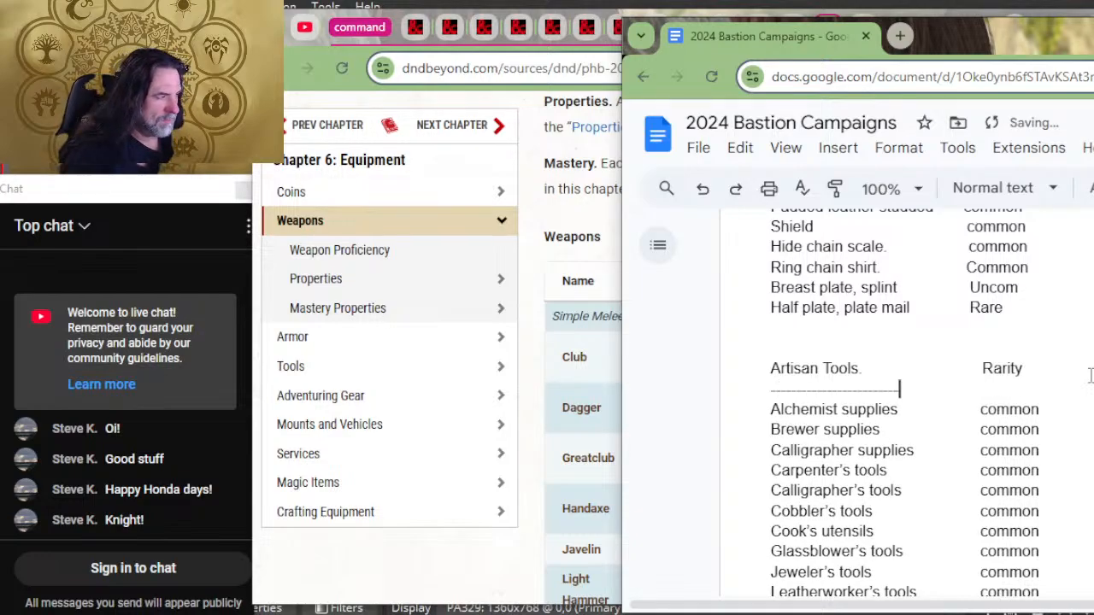
type("----------------------------------------------------------")
Step: Insert a dashed separator line beneath the Armor and Rarity heading, above Padded leather studded
scroll(1078, 376, "up", 4)
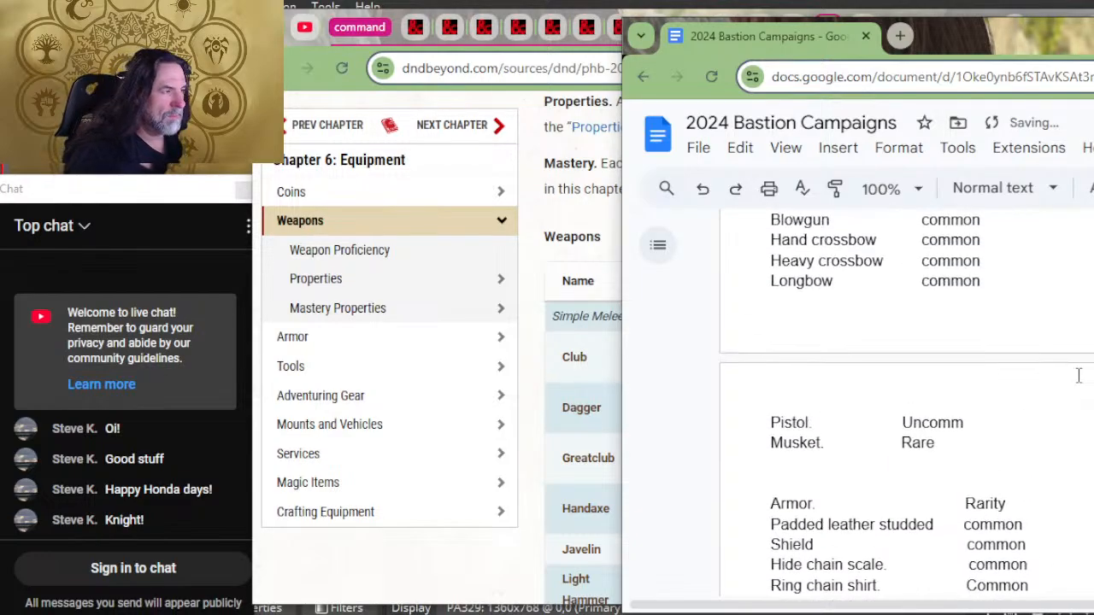
left_click(1026, 500)
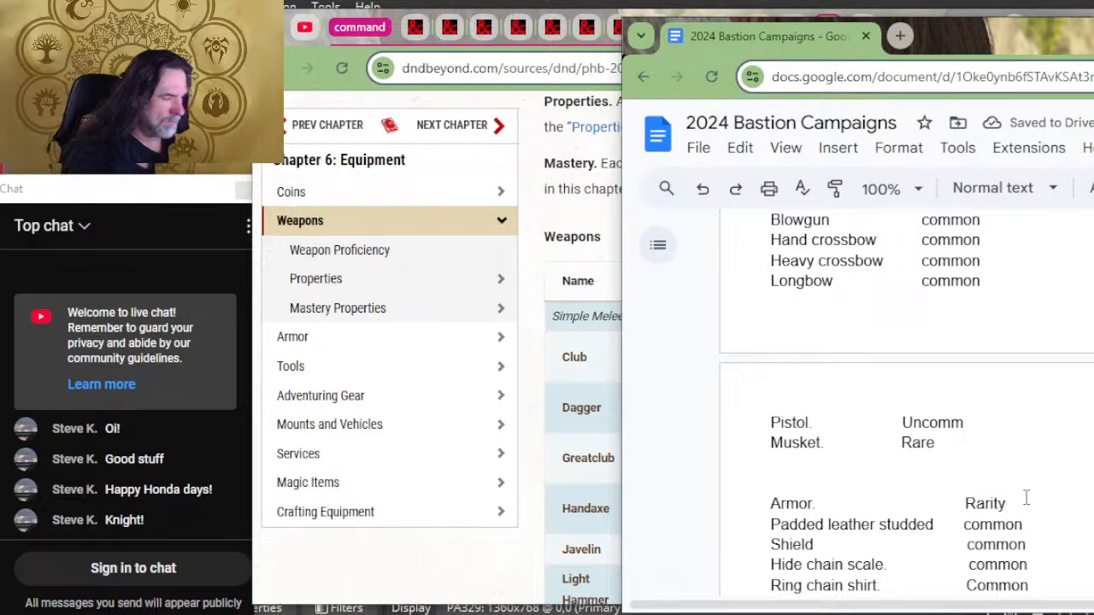
key("Return")
type("----------------------------------")
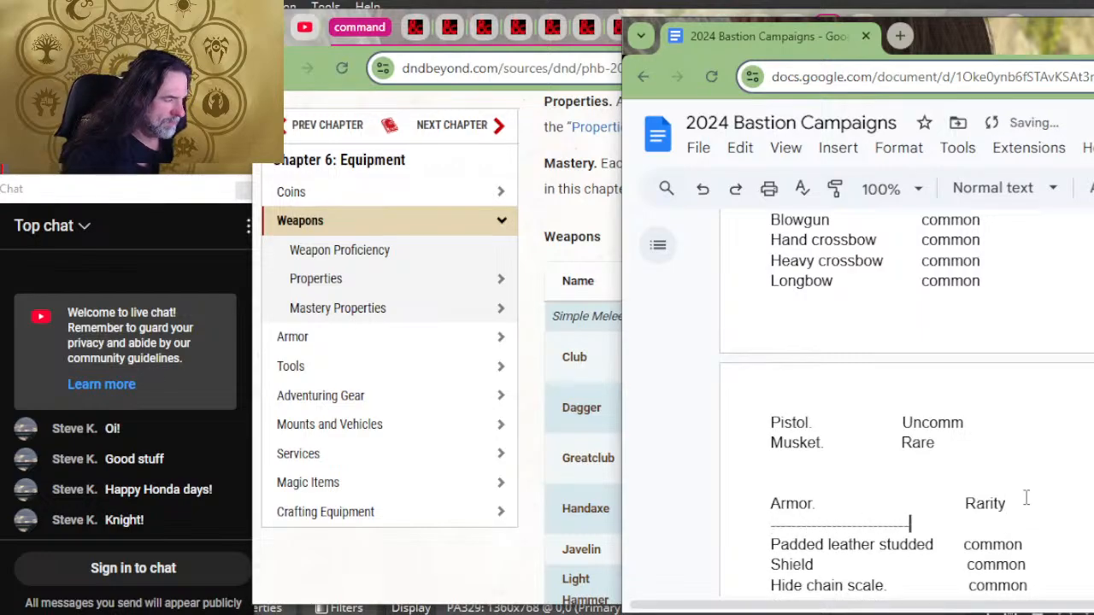
type("----------------------------")
Step: Insert a dashed separator line beneath the Weapons and Rarity heading, above club
scroll(556, 349, "up", 4)
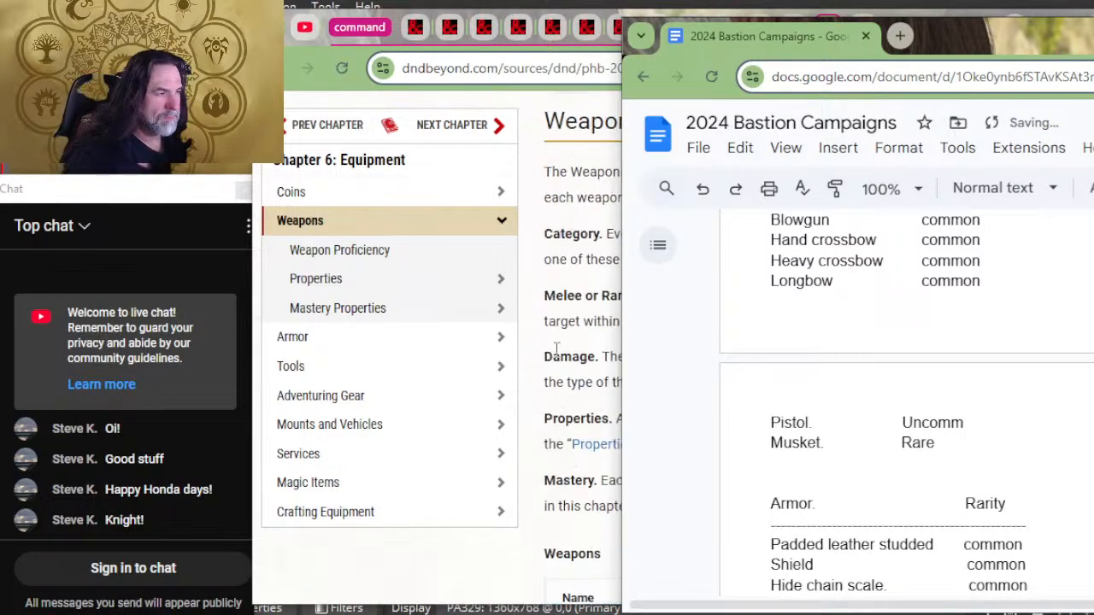
scroll(530, 307, "down", 6)
scroll(1077, 292, "up", 2)
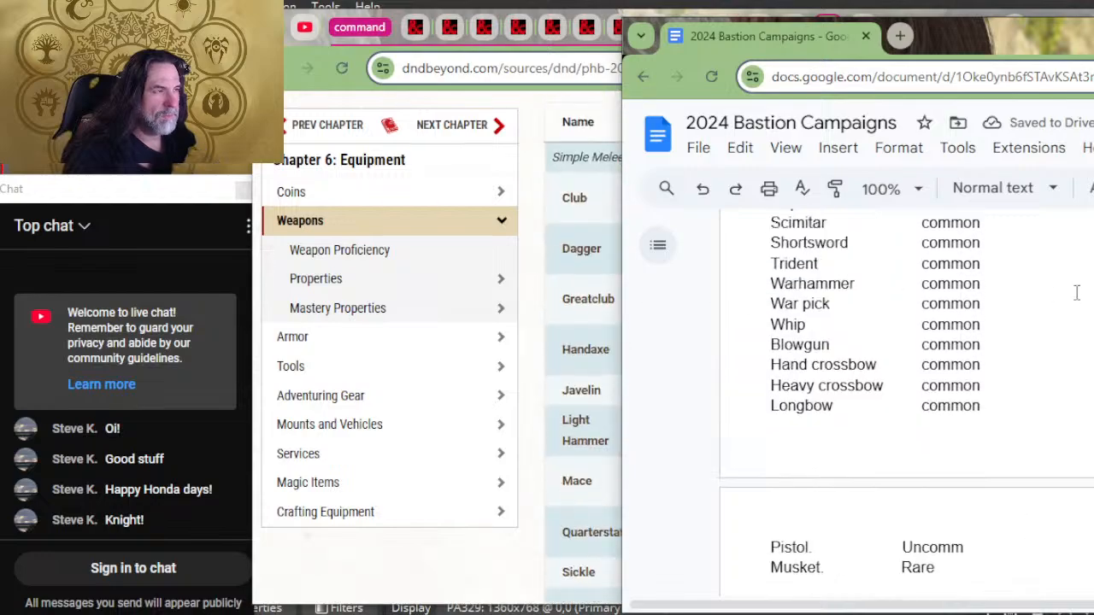
scroll(1001, 354, "up", 8)
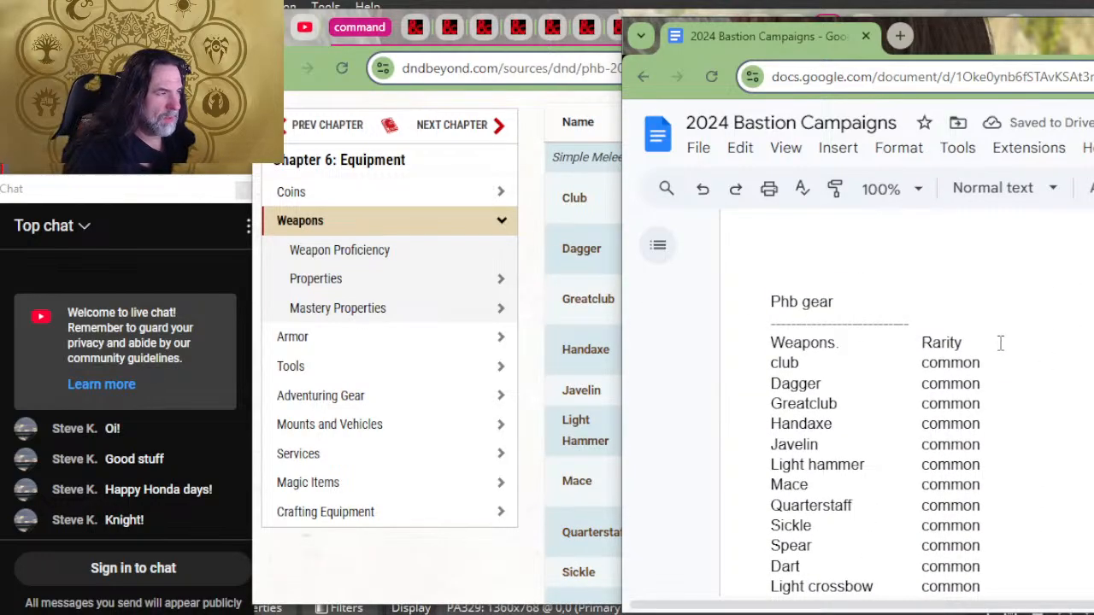
key("Return")
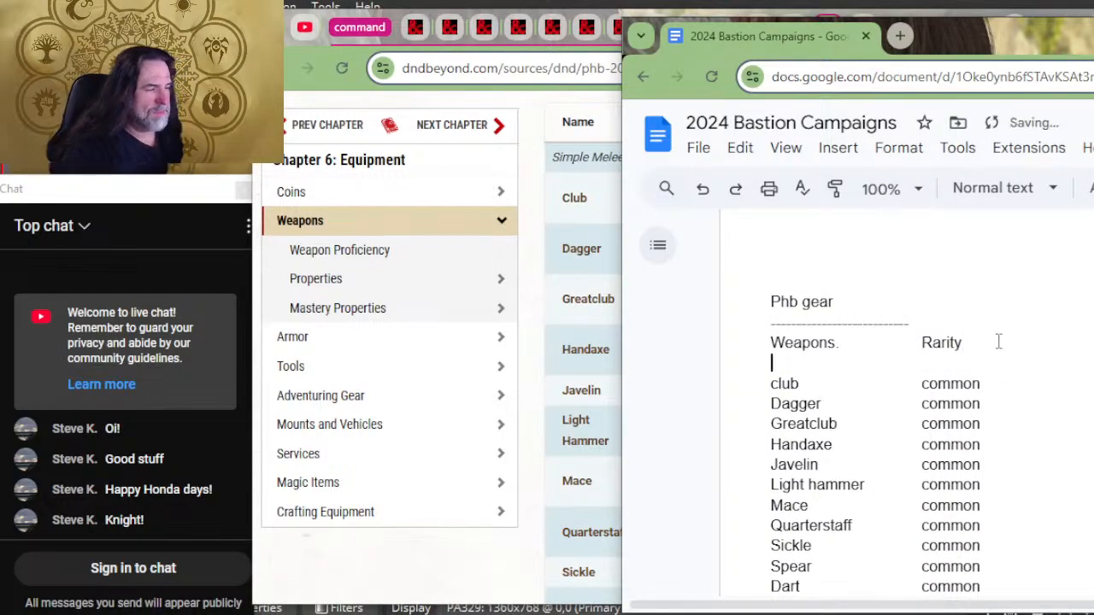
type("-------------------------------------------")
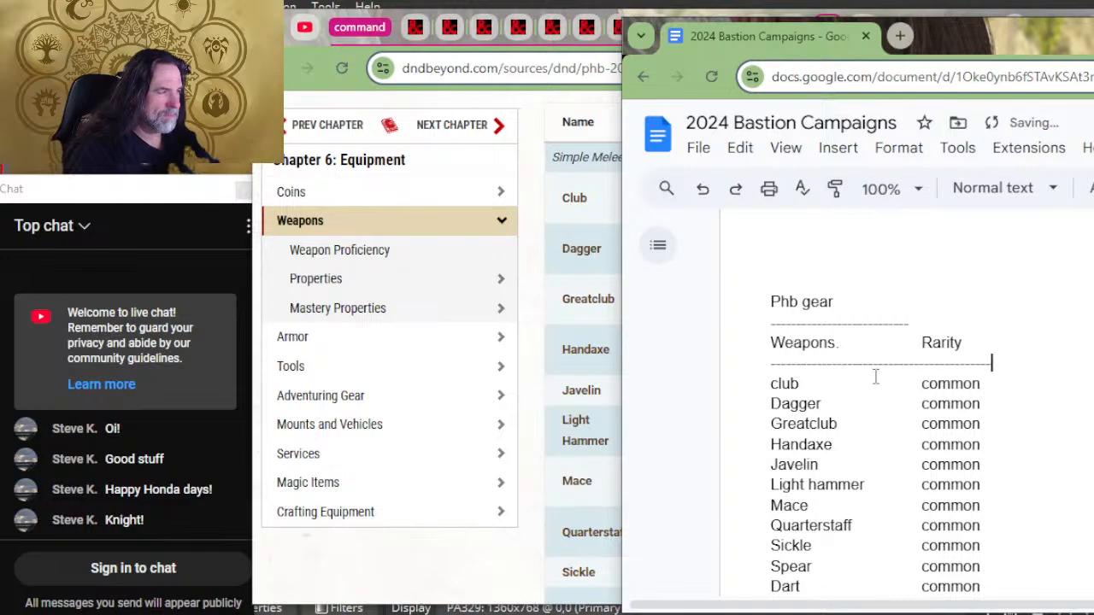
Step: Insert blank lines above the Adventuring gear heading to push it onto the next page with its list
scroll(875, 376, "up", 3)
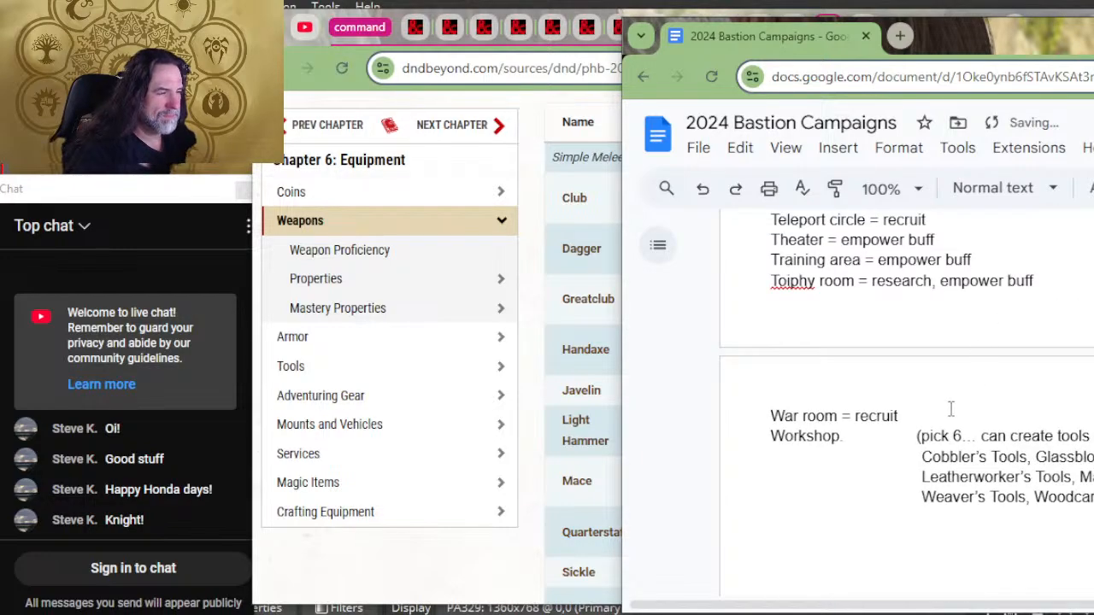
scroll(950, 408, "down", 12)
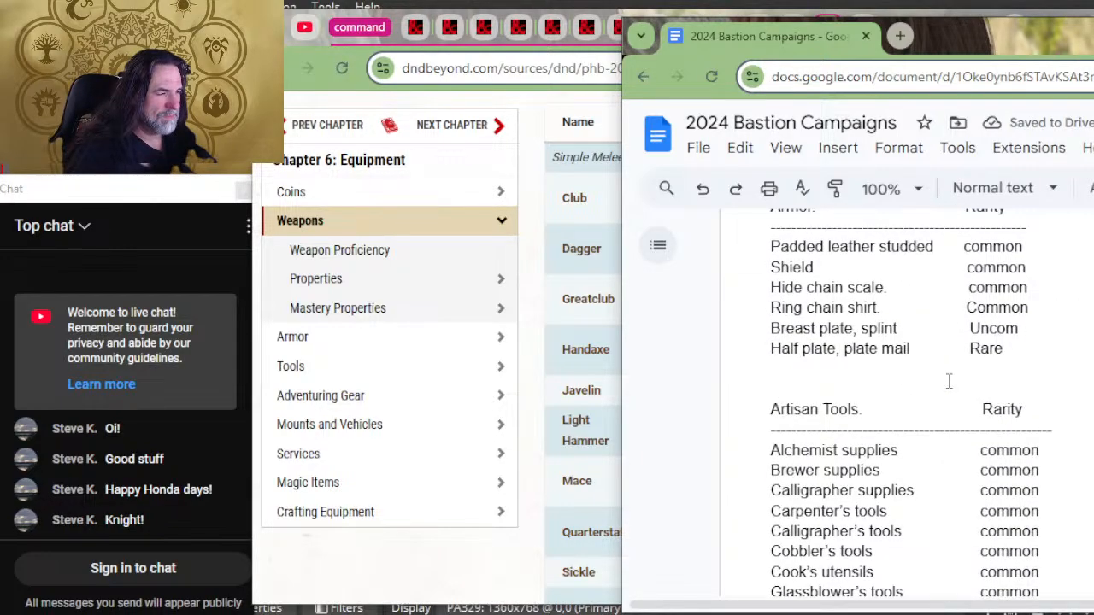
scroll(948, 381, "down", 10)
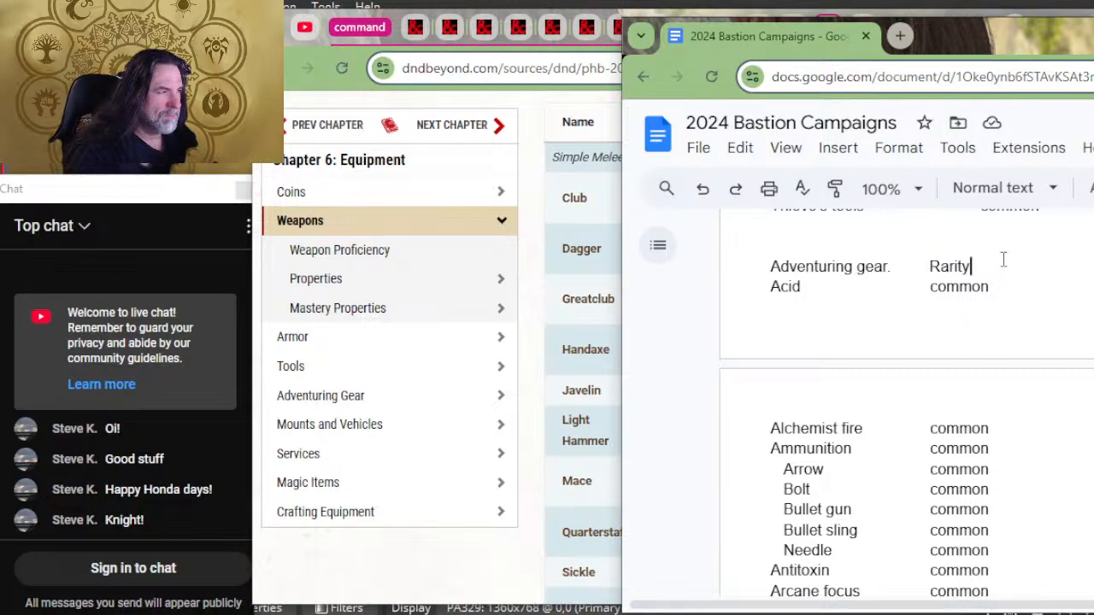
key("shift+Home")
key("Left")
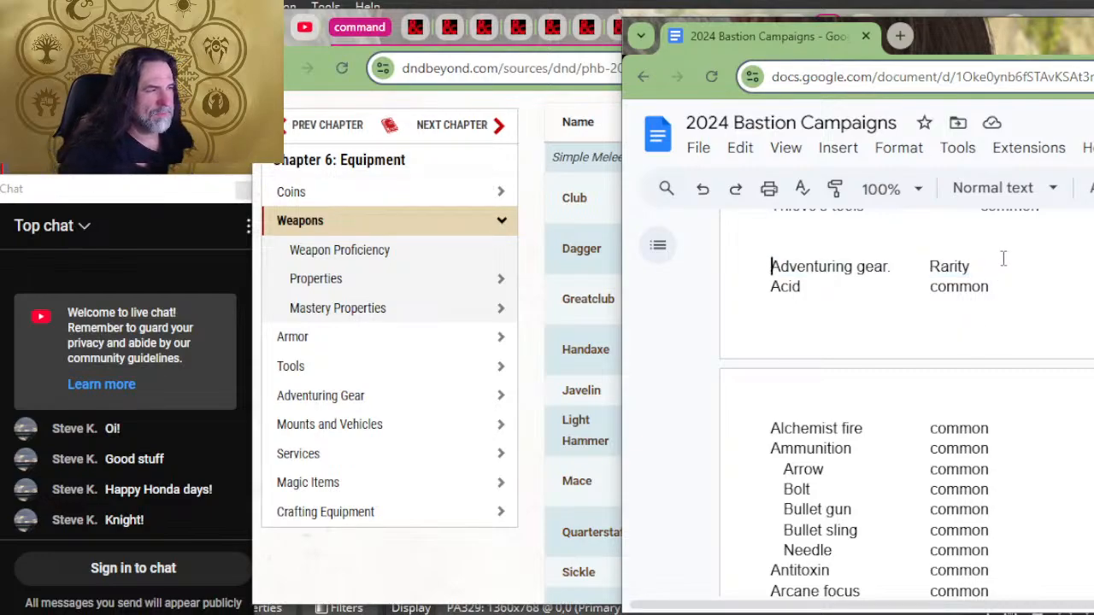
key("Down")
key("ctrl+Return")
key("Up")
Step: Insert a dashed separator line beneath the Adventuring gear and Rarity heading, above Acid
key("Up")
key("Return")
key("Return")
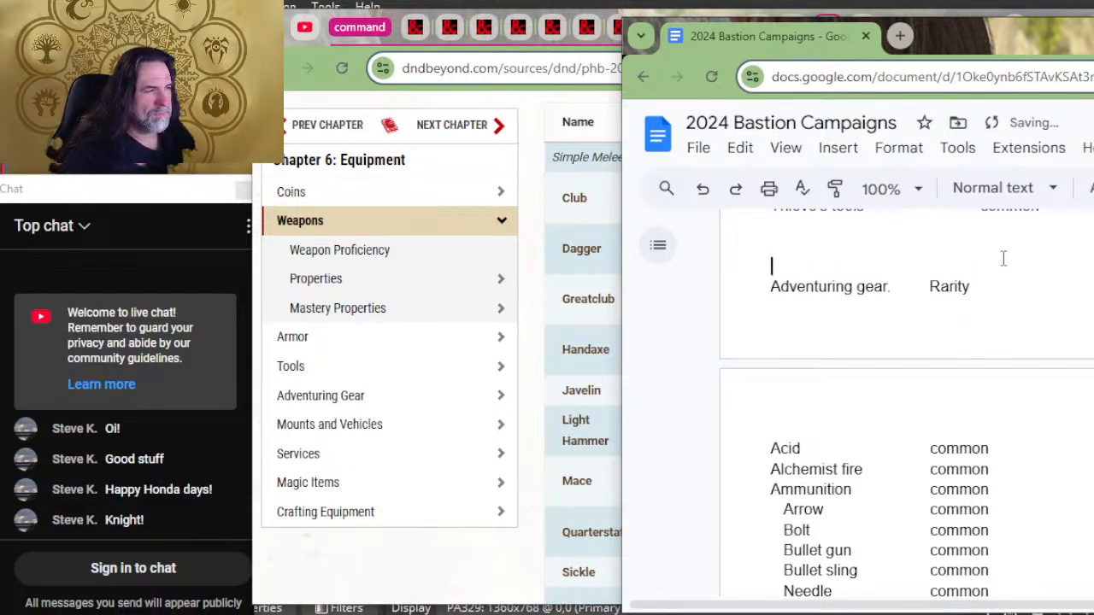
key("Down")
key("Down")
key("Up")
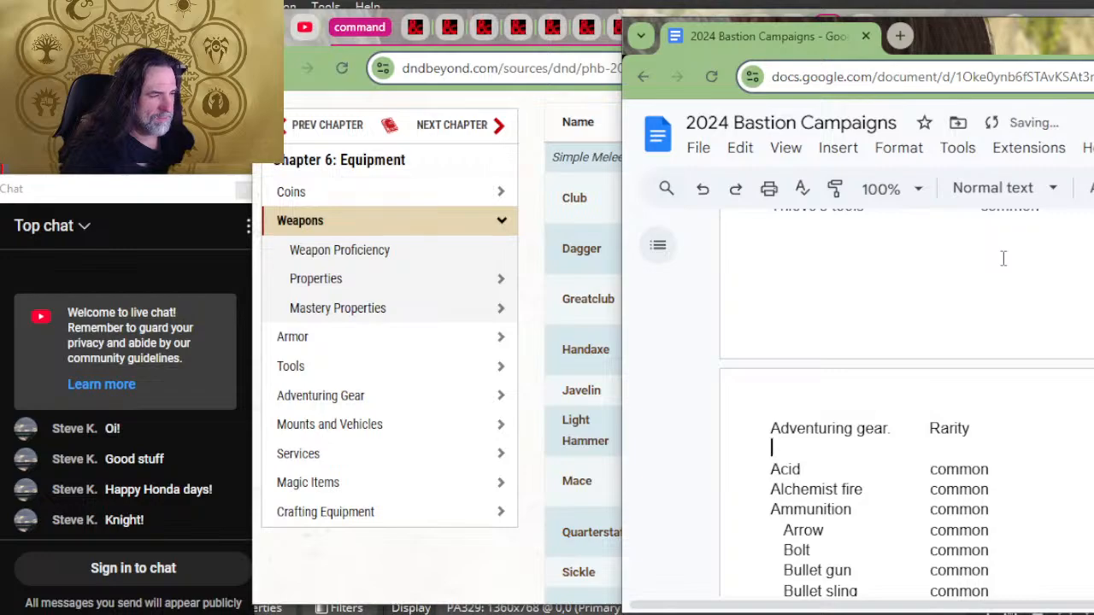
type("------------------------------------------------------------------")
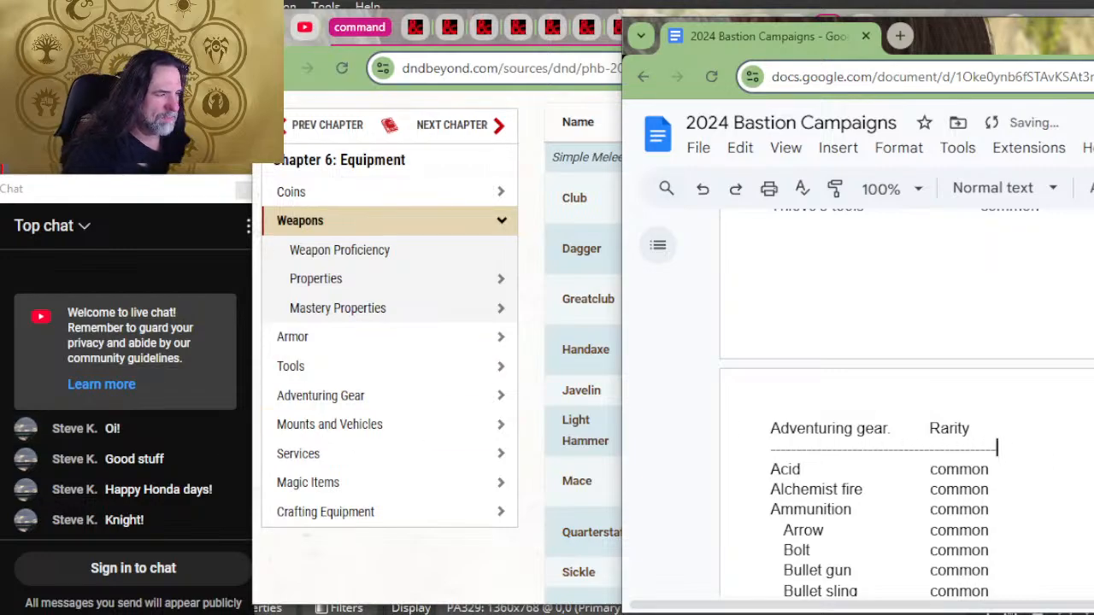
Step: Insert a dashed separator line beneath the Vehicles and Rarity heading, above Carriage wagon
scroll(1003, 258, "down", 13)
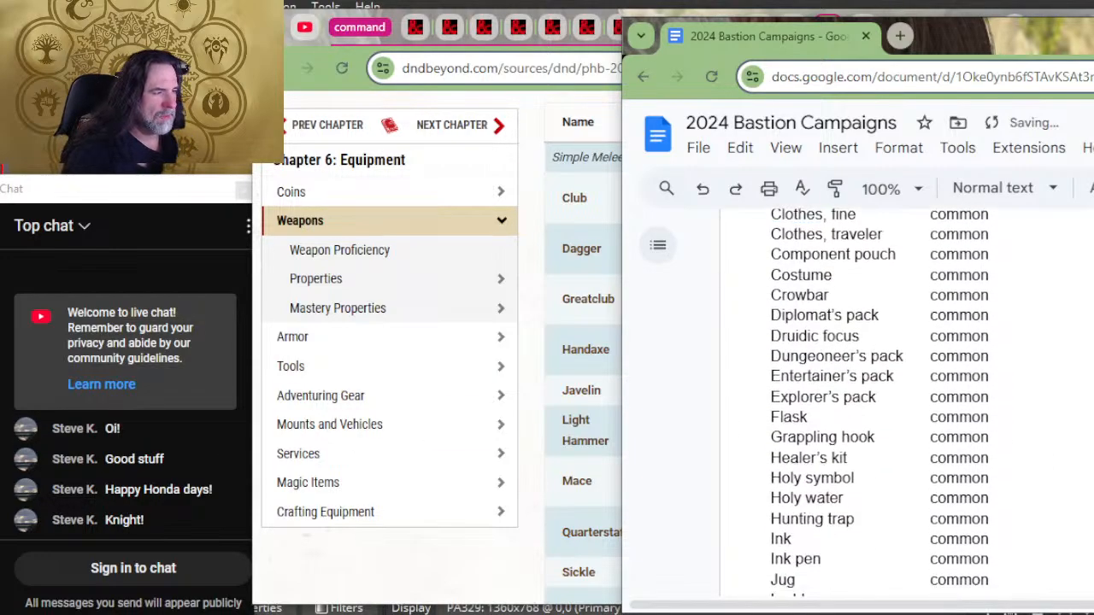
scroll(906, 401, "down", 15)
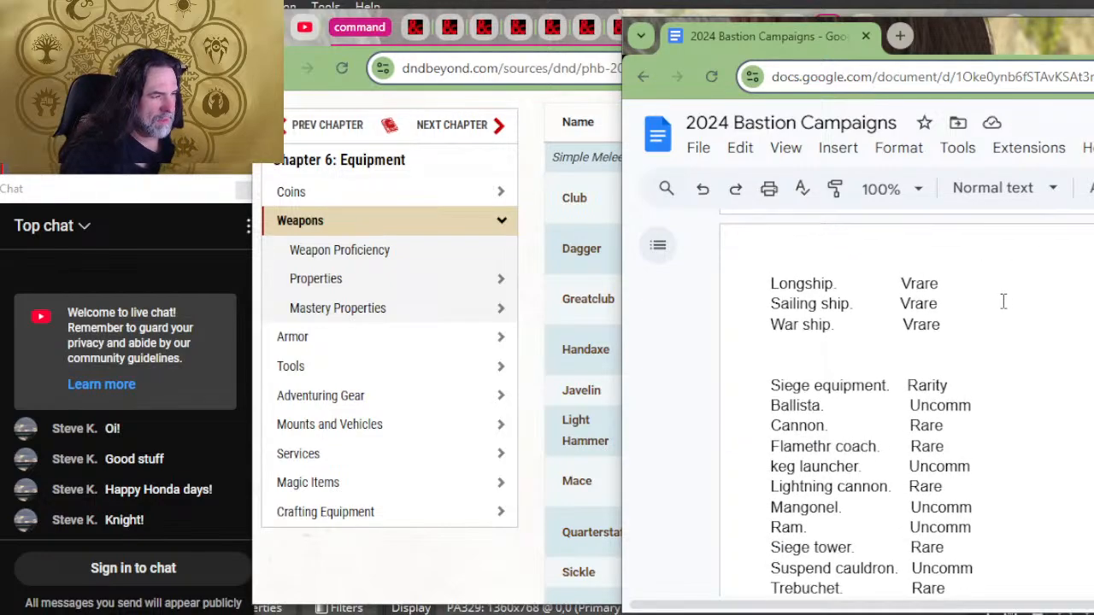
scroll(1005, 291, "up", 4)
left_click(1007, 342)
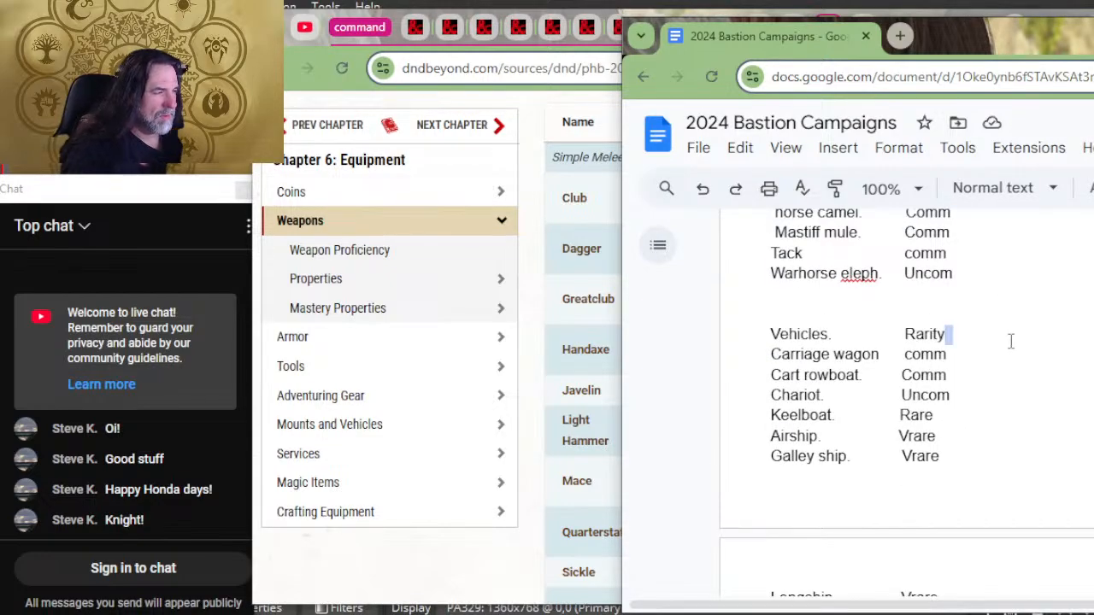
key("Return")
type("----------------------------------------")
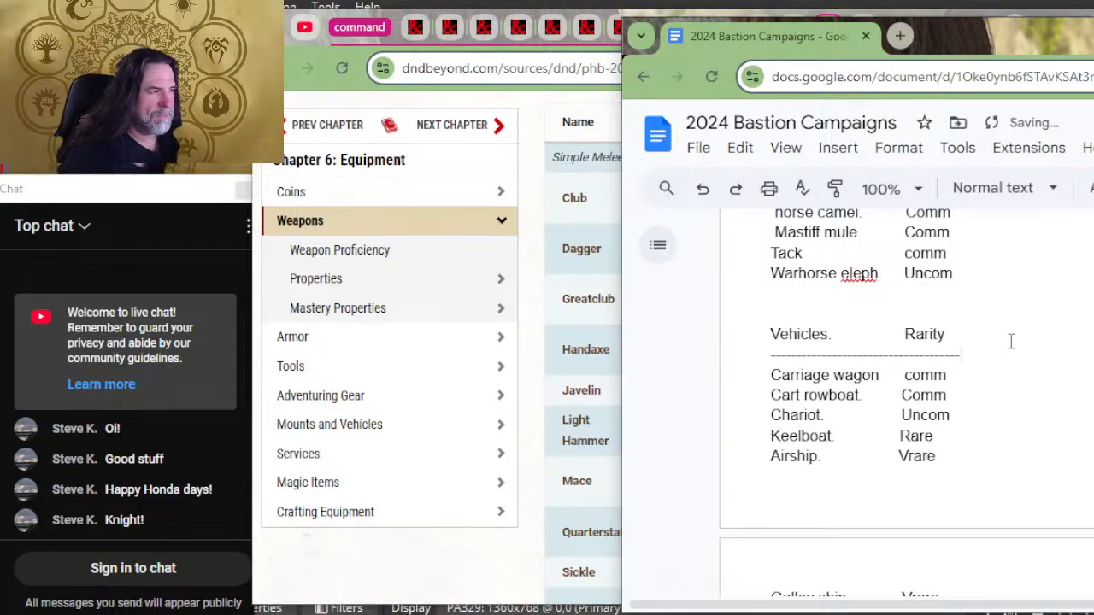
Step: Insert a dashed separator line beneath the Mounts and tack heading, above horse camel
scroll(1012, 344, "up", 4)
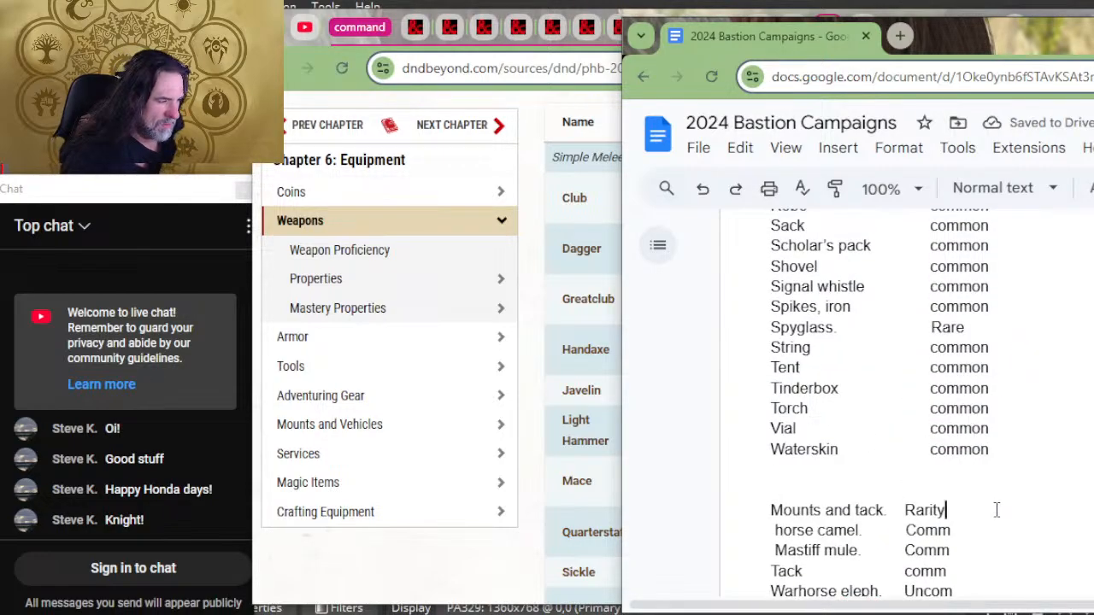
key("Return")
type("--------")
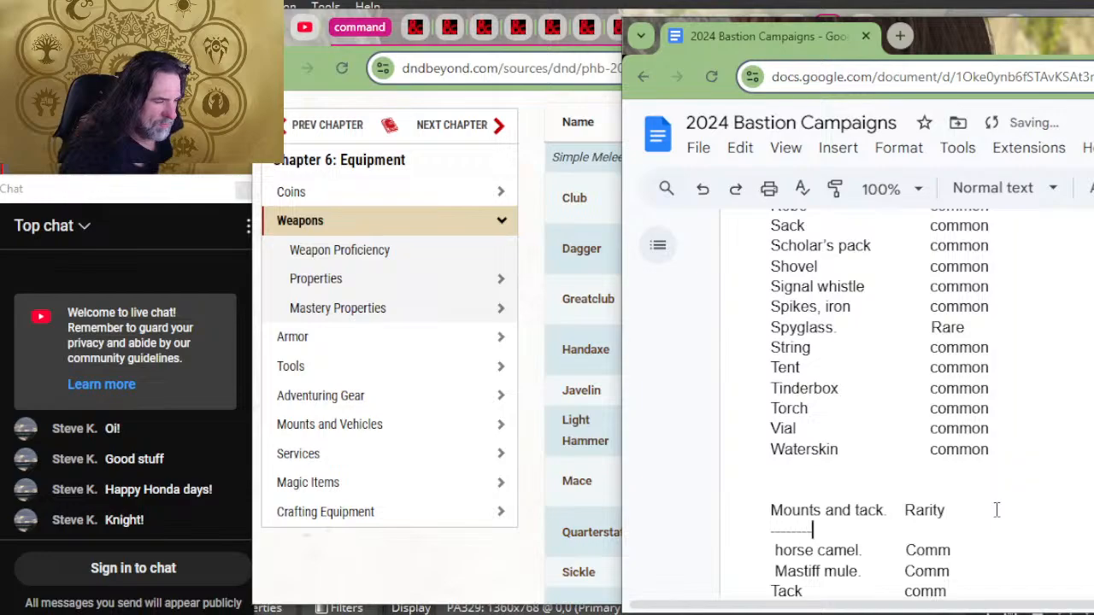
type("----------------------------")
Step: Insert a dashed separator line beneath the Siege equipment and Rarity heading, above Ballista
scroll(998, 420, "up", 10)
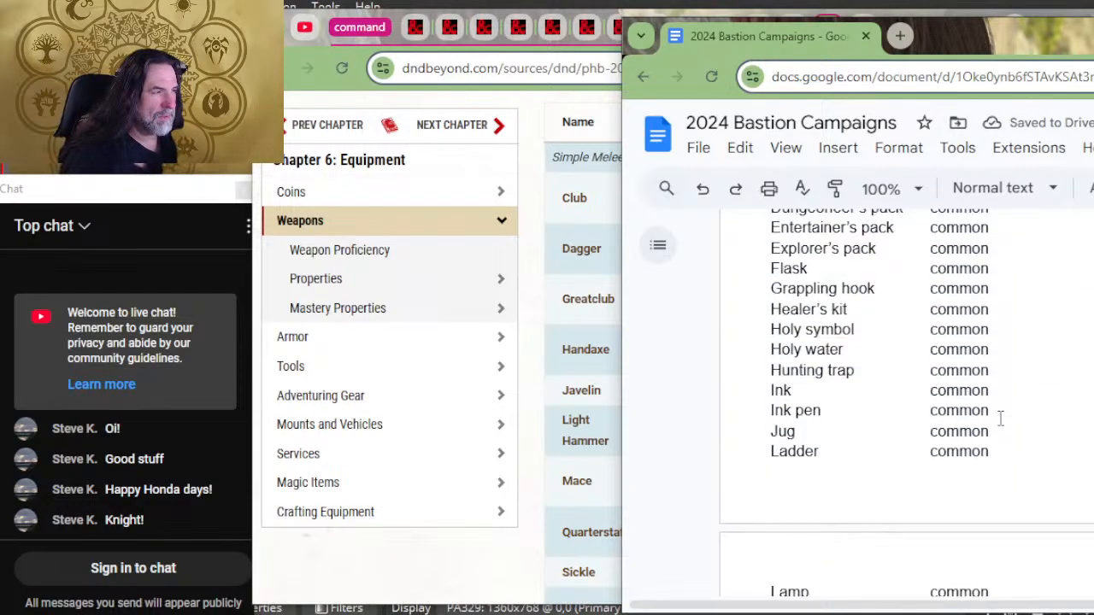
scroll(1000, 419, "down", 15)
scroll(1000, 427, "down", 3)
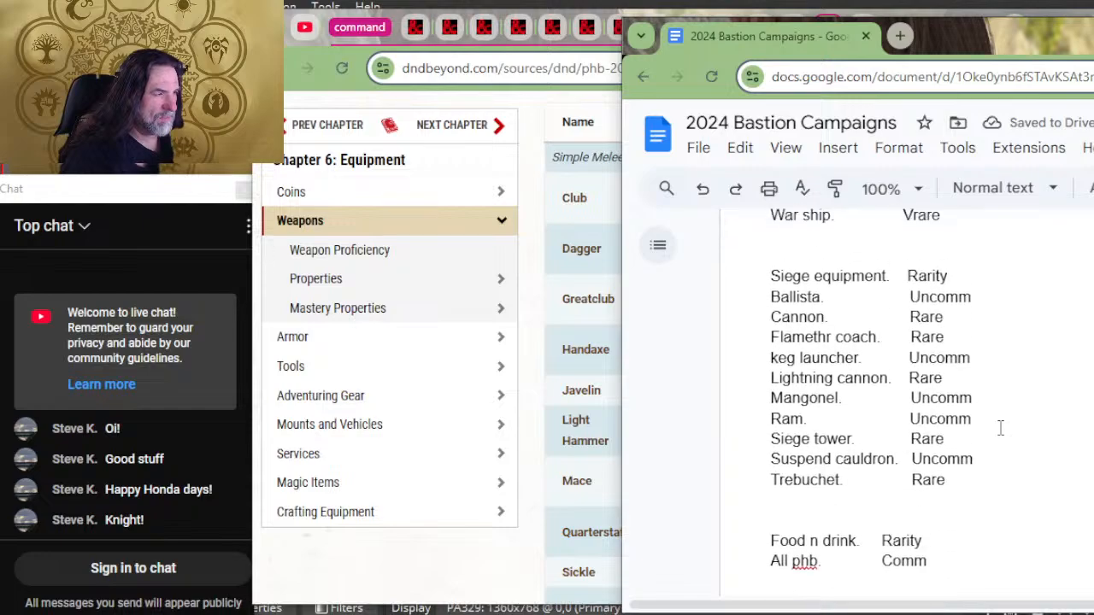
scroll(998, 430, "up", 3)
left_click(996, 434)
left_click(991, 425)
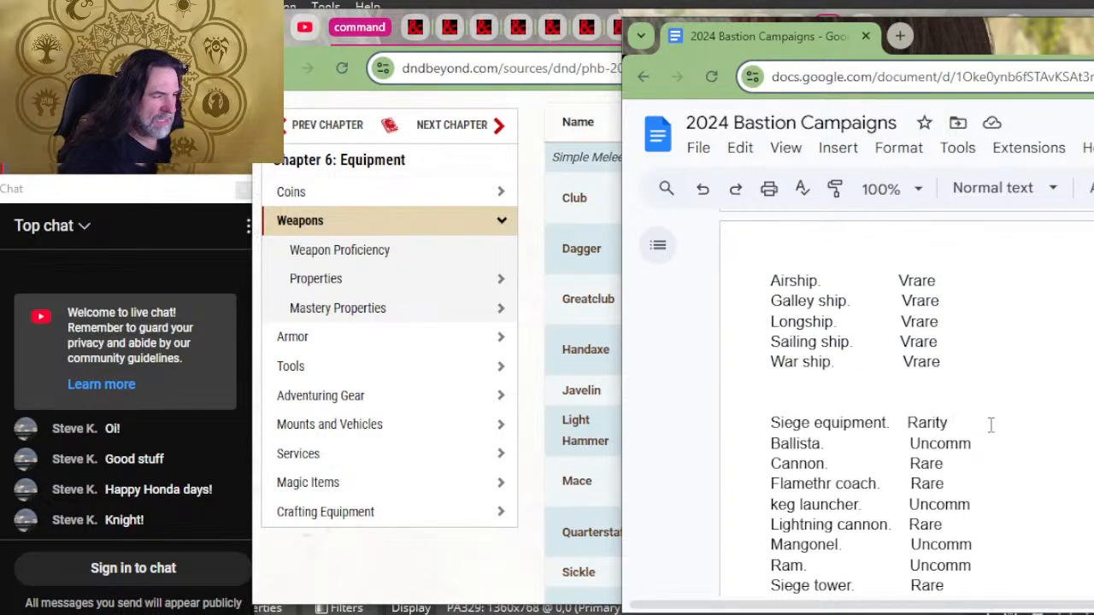
key("Return")
type("----------------------------")
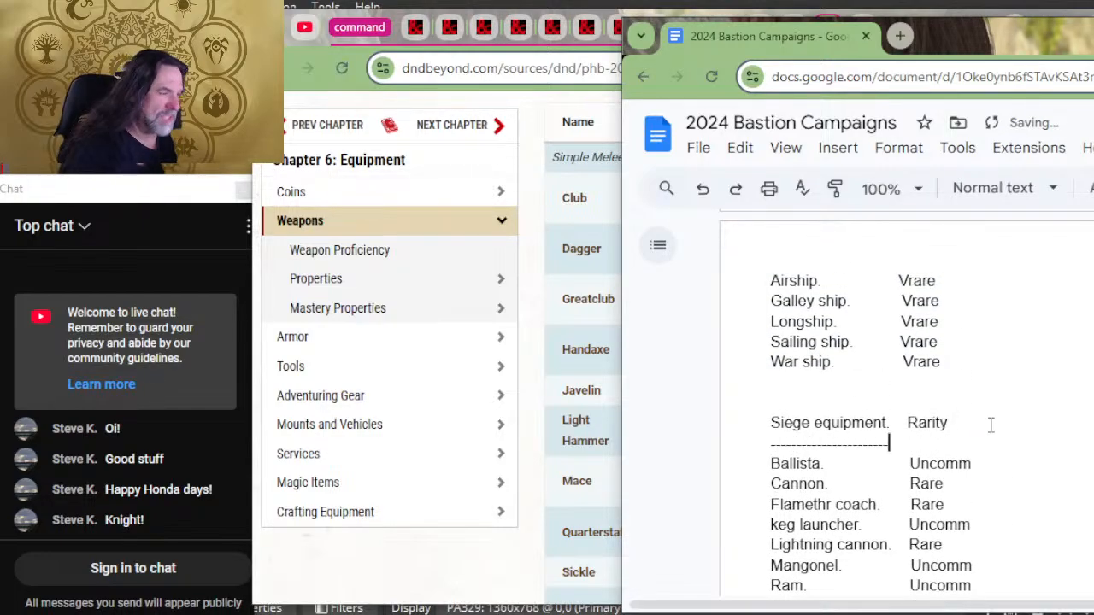
type("------------------------")
Step: Insert a dashed separator line beneath the Food n drink and Rarity heading, above All phb
scroll(999, 421, "up", 5)
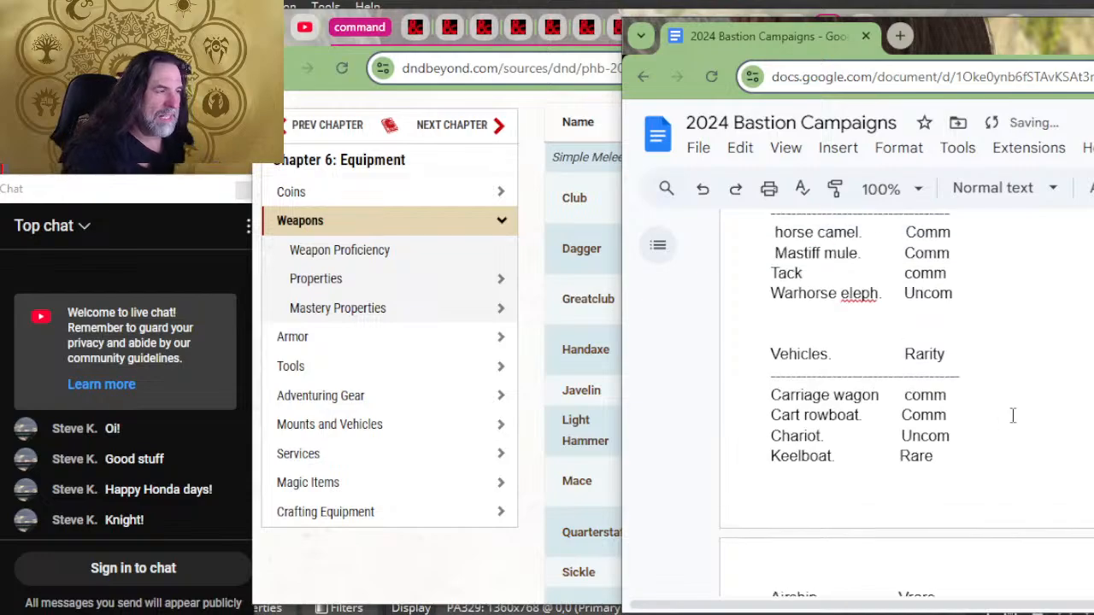
scroll(1014, 415, "down", 10)
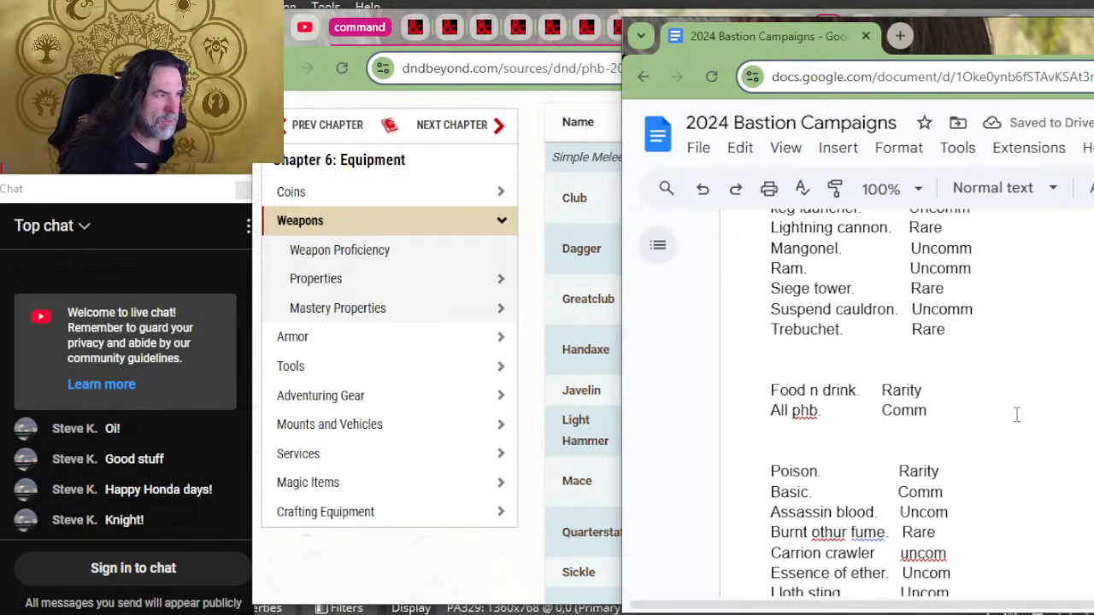
left_click(1014, 373)
left_click(1016, 388)
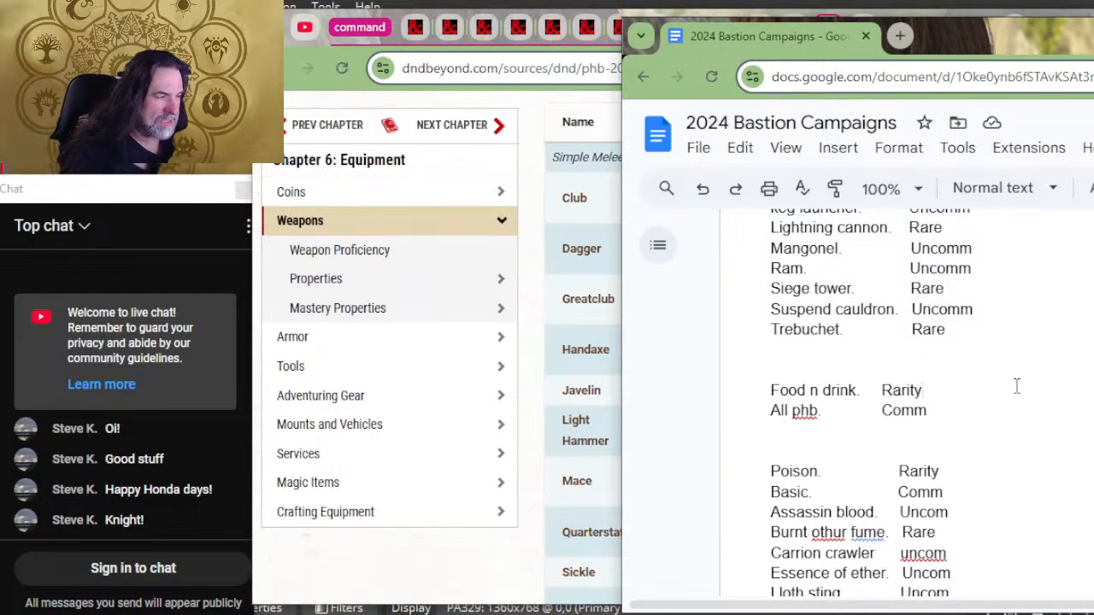
key("Return")
type("------------")
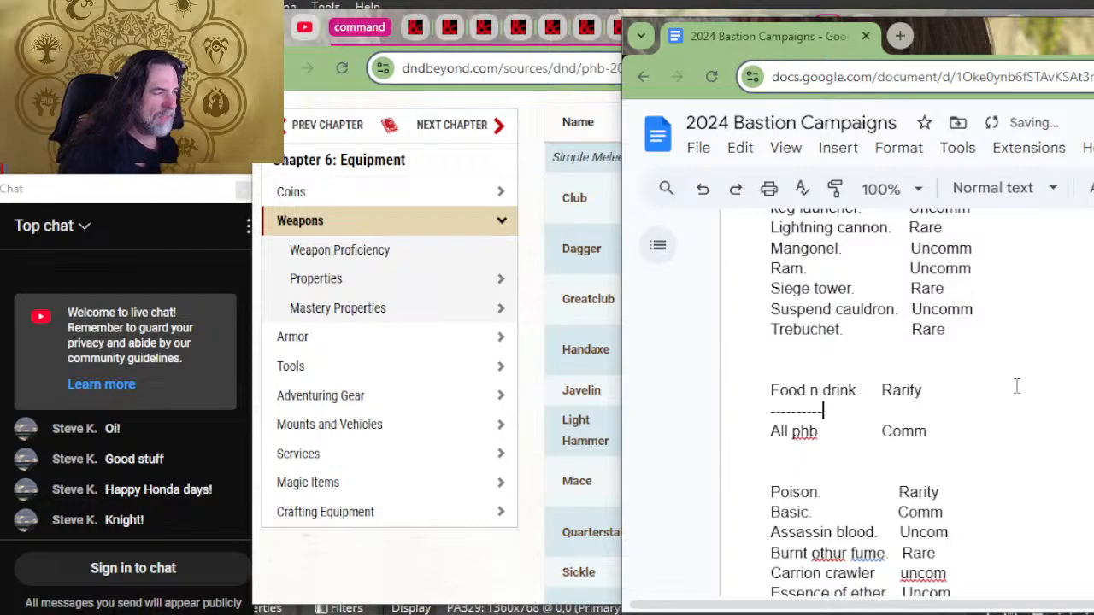
type("---------------------------------------------------------------------------------")
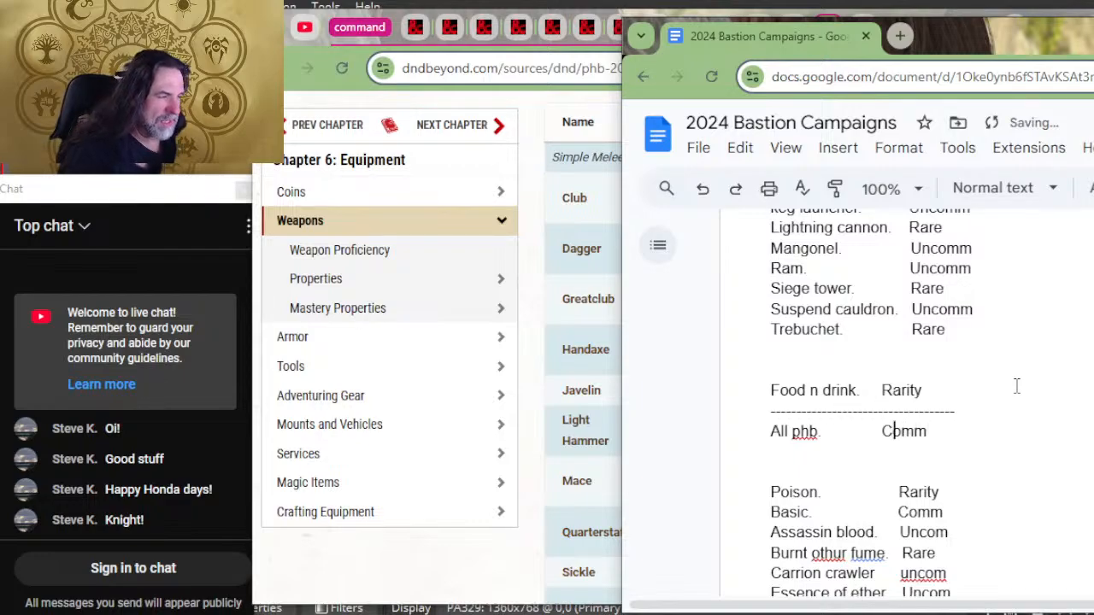
Step: Indent "Comm" and the "Rarity" heading by one tab in the Food n drink section so they line up
key("Tab")
key("Up")
key("Left")
key("Left")
key("Left")
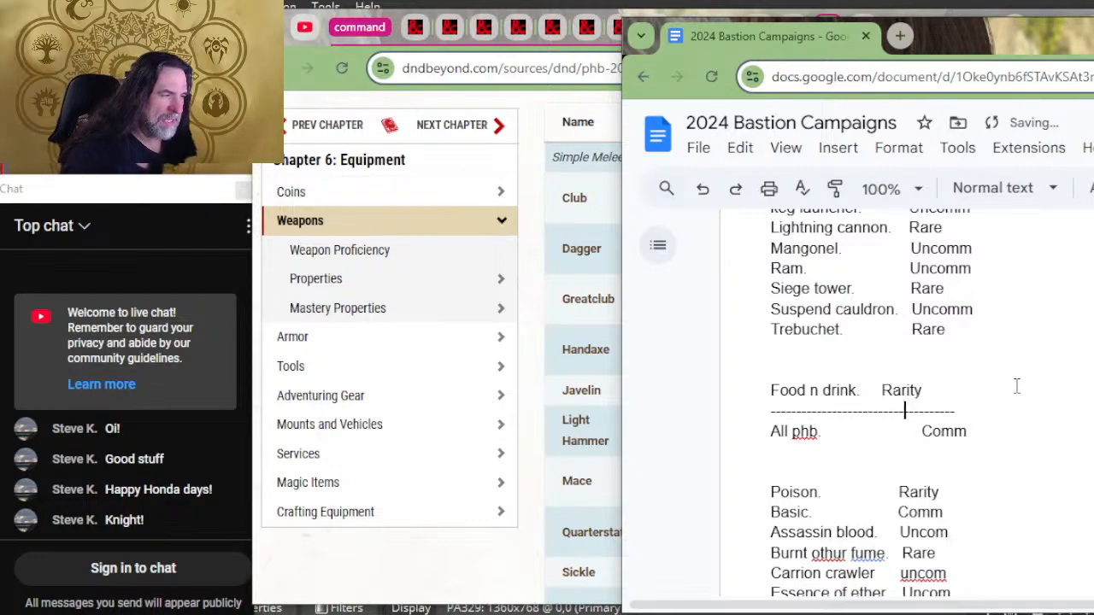
key("Tab")
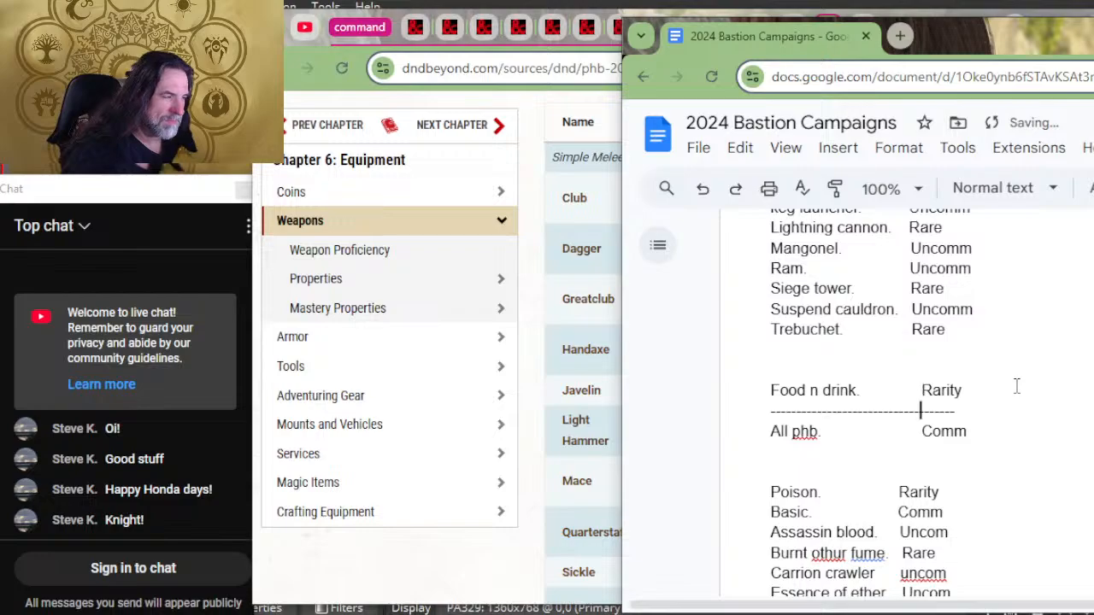
Step: Insert a dashed separator line beneath the Poison and Rarity heading, above Basic
left_click(1013, 480)
key("Down")
key("Down")
key("Return")
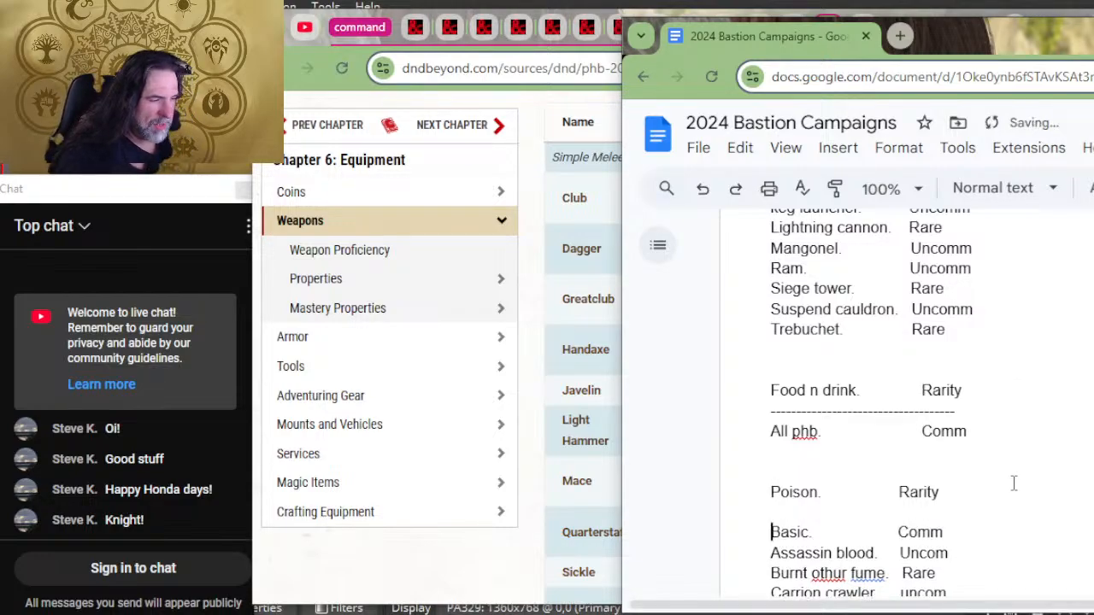
key("Up")
type("------------------------------------------------")
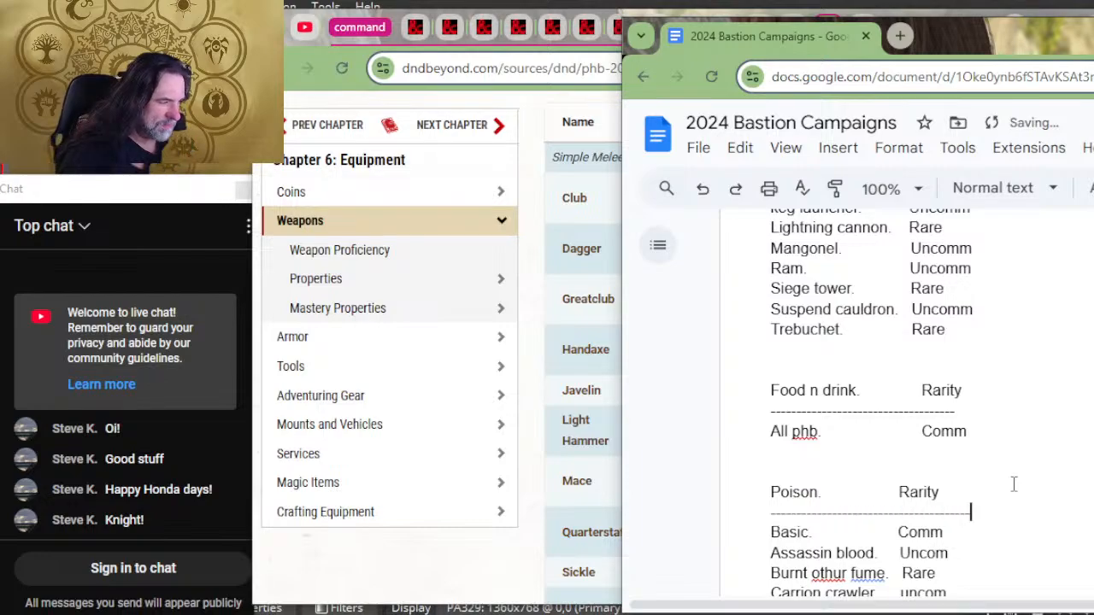
Step: Insert a dashed separator line beneath the Magic Items heading, above Armor
scroll(1008, 491, "down", 6)
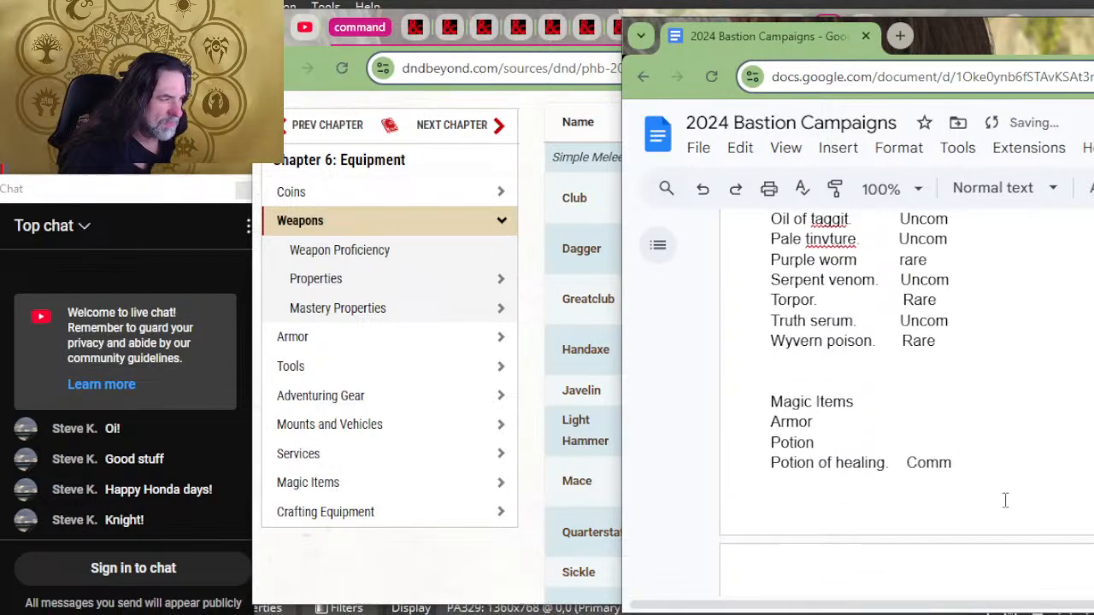
left_click(974, 399)
key("Return")
type("-------------------------------")
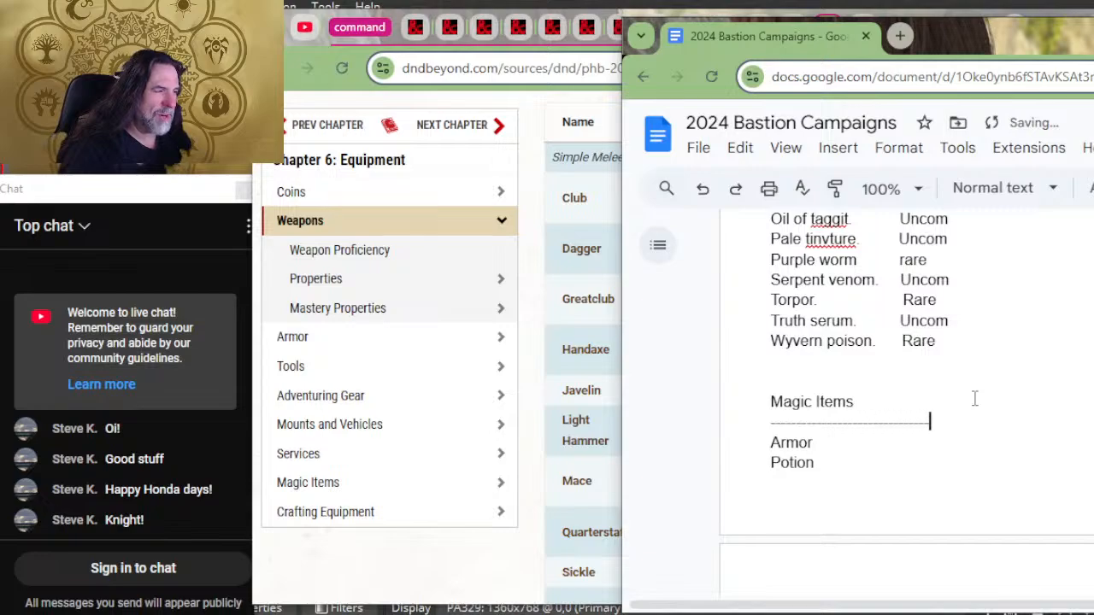
type("-----")
Step: Add blank lines above the Magic Items heading so the whole section starts on the next page
key("Return")
key("Return")
key("Return")
key("Return")
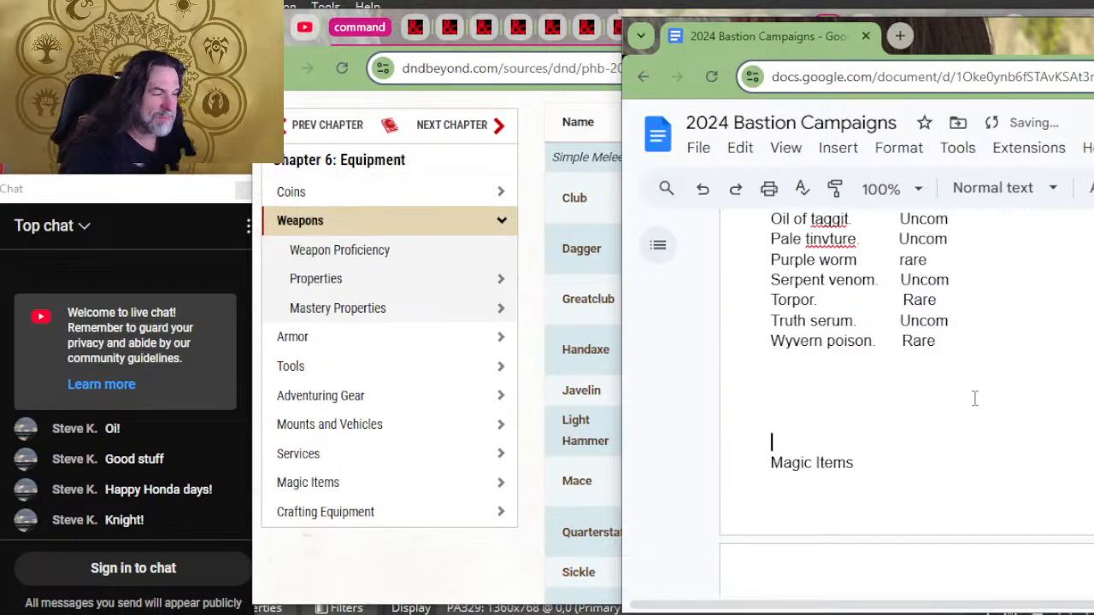
scroll(1071, 549, "down", 2)
scroll(1072, 549, "up", 1)
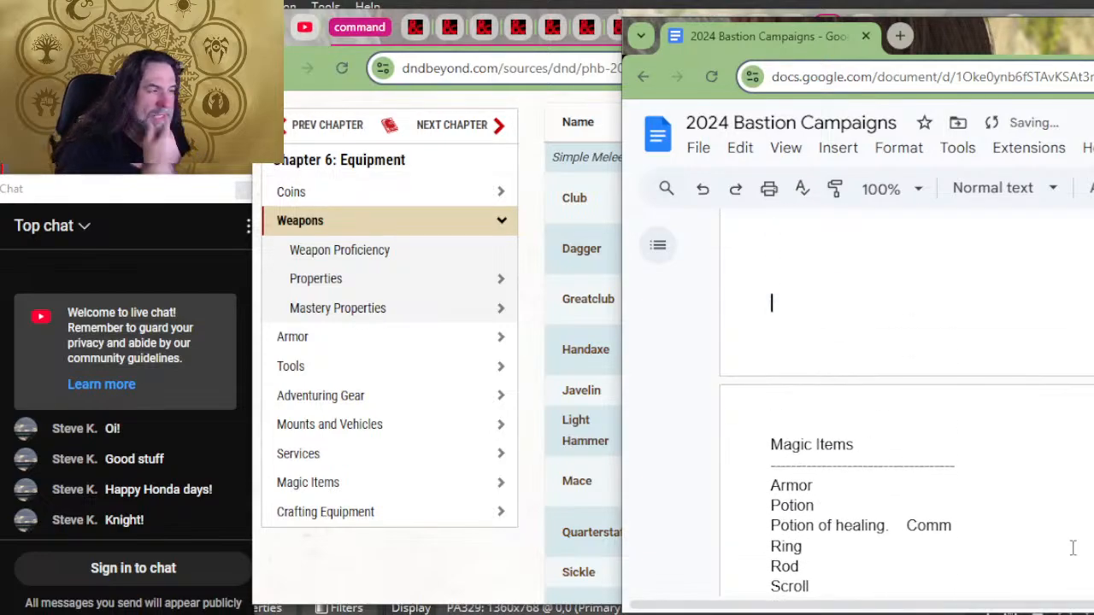
Step: Rename the Themes heading below the magic items list to "Magical Item Themes"
scroll(1072, 550, "down", 1)
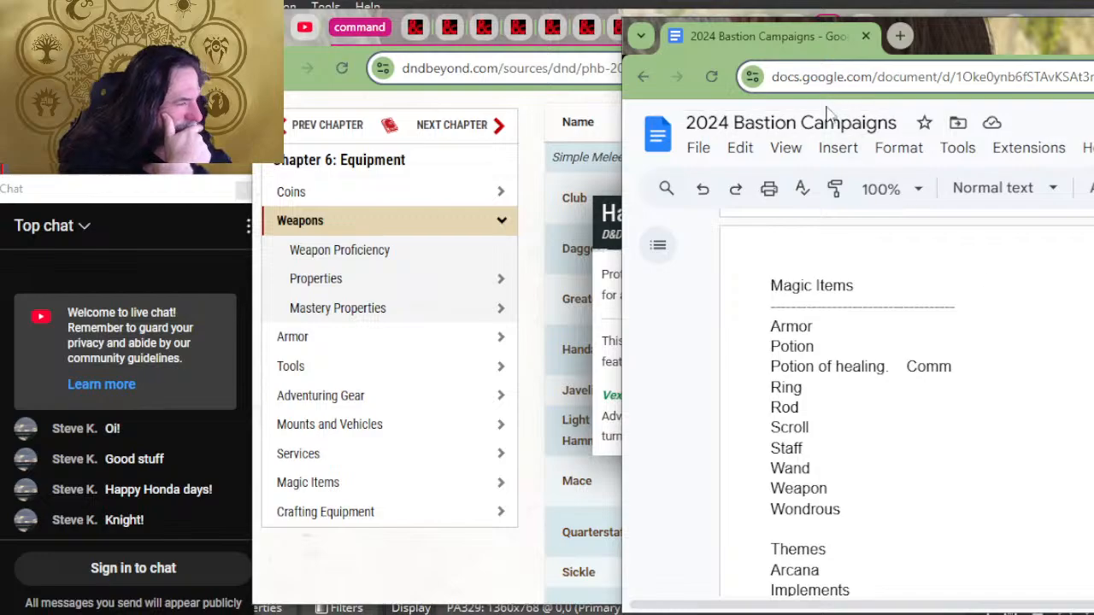
scroll(791, 237, "down", 1)
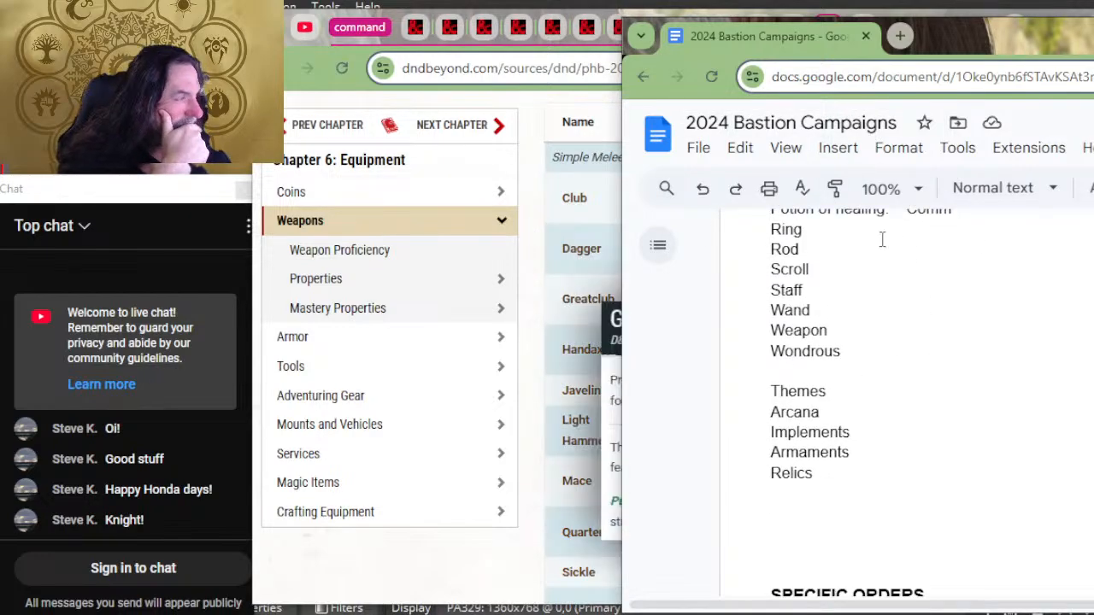
left_click(885, 391)
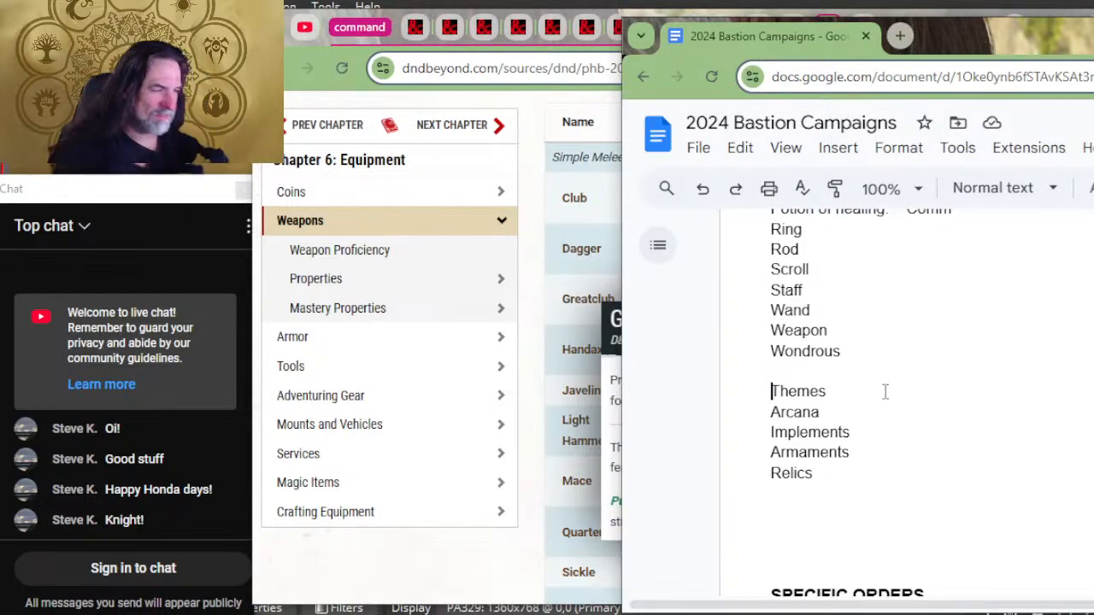
key("Home")
type("Magical ")
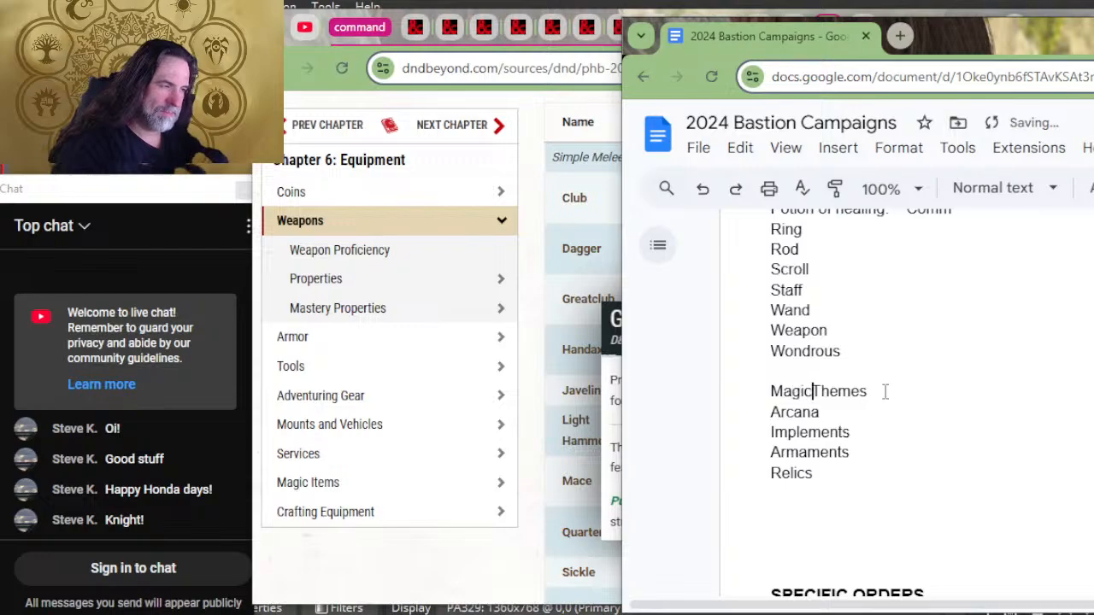
type("Item")
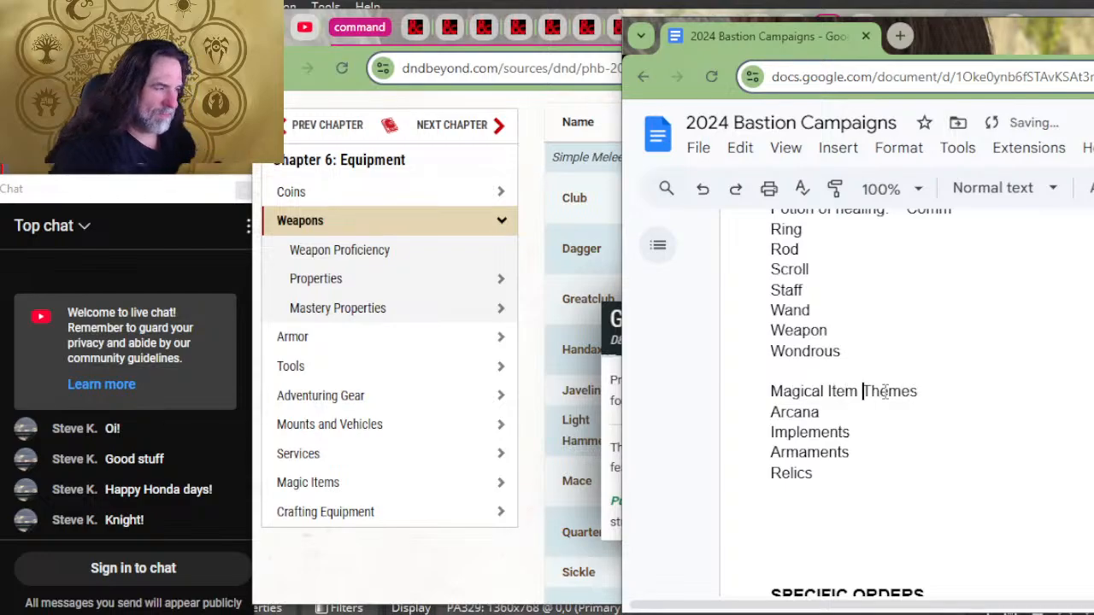
Step: Insert a dashed separator line beneath the Magical Item Themes heading, above Arcana
key("Home")
key("Down")
key("Return")
key("Up")
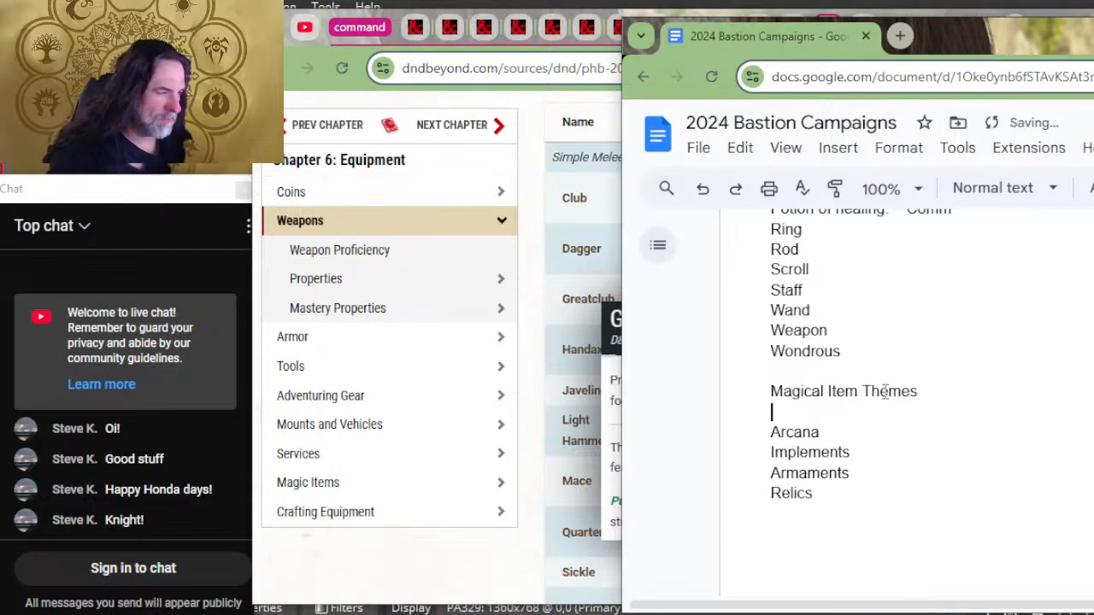
type("=")
key("BackSpace")
type("---------------------------------")
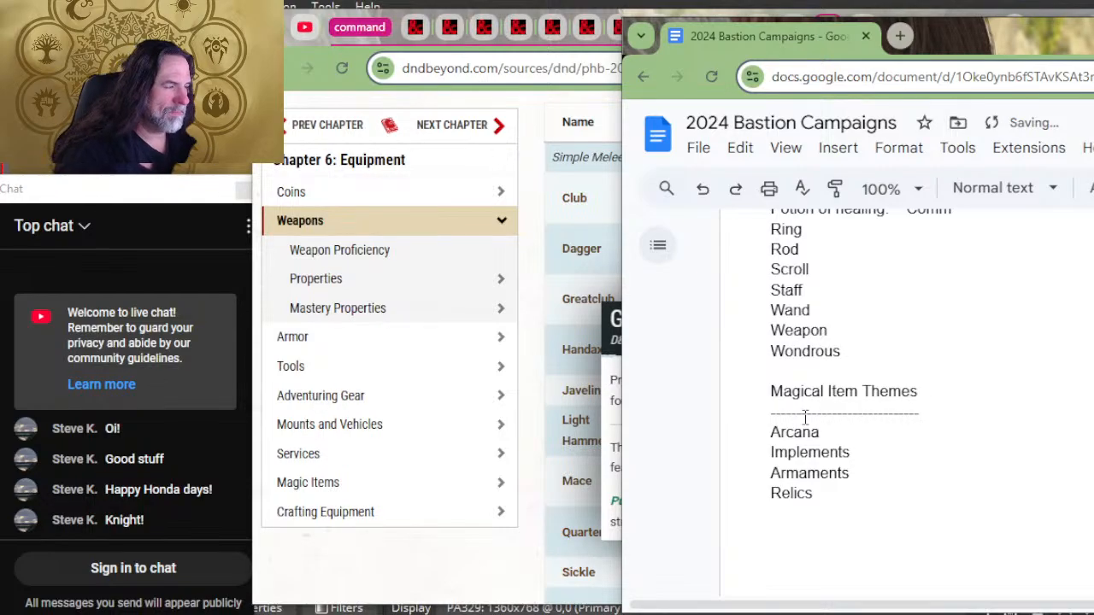
Step: Switch to the D&D Beyond Equipment chapter and look through weapons, armor and tools for the Artisan's Tools craft entries
scroll(805, 419, "up", 2)
left_click(570, 257)
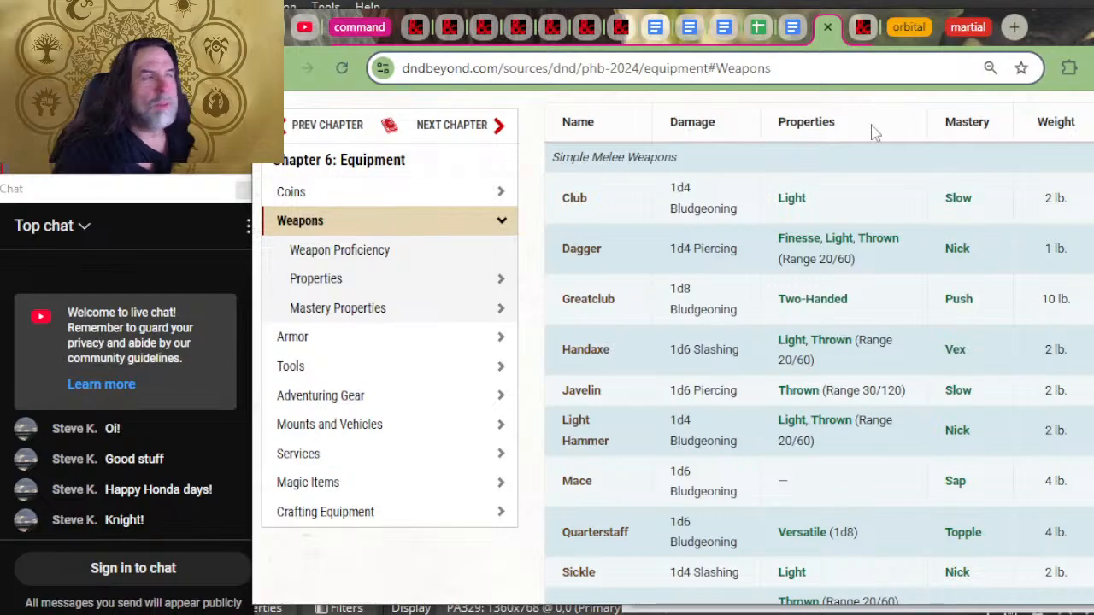
scroll(815, 188, "up", 5)
scroll(813, 188, "up", 5)
scroll(816, 205, "down", 20)
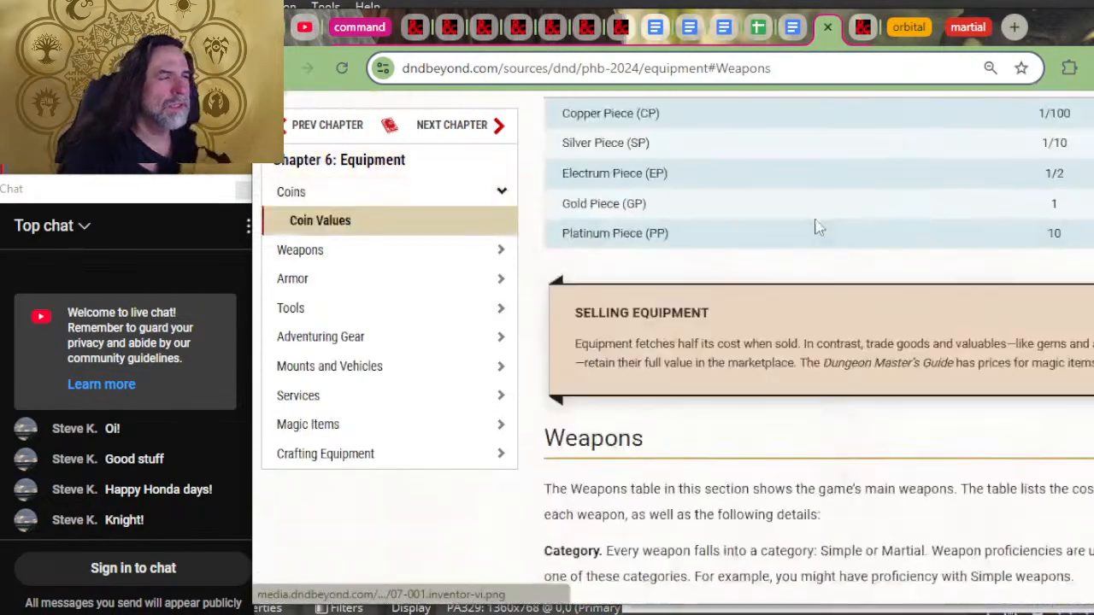
scroll(825, 222, "down", 15)
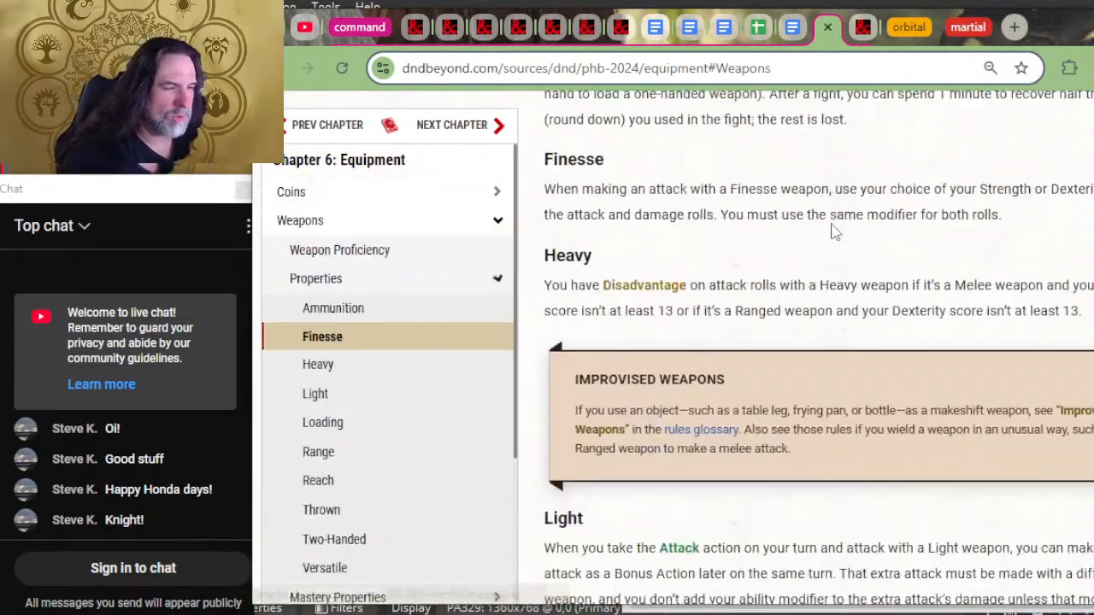
scroll(852, 227, "down", 20)
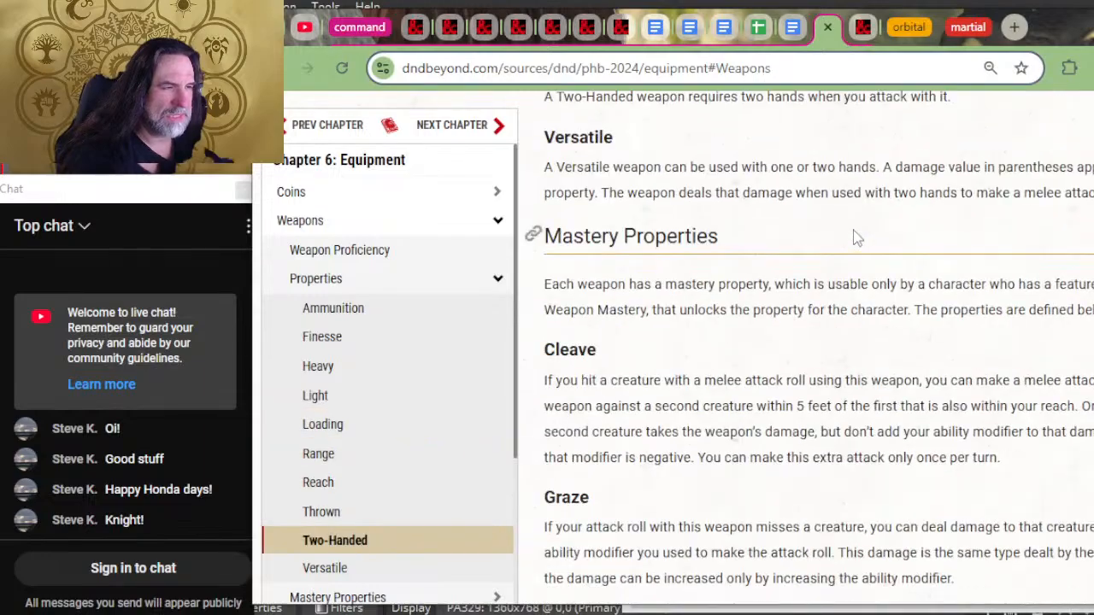
scroll(856, 243, "down", 15)
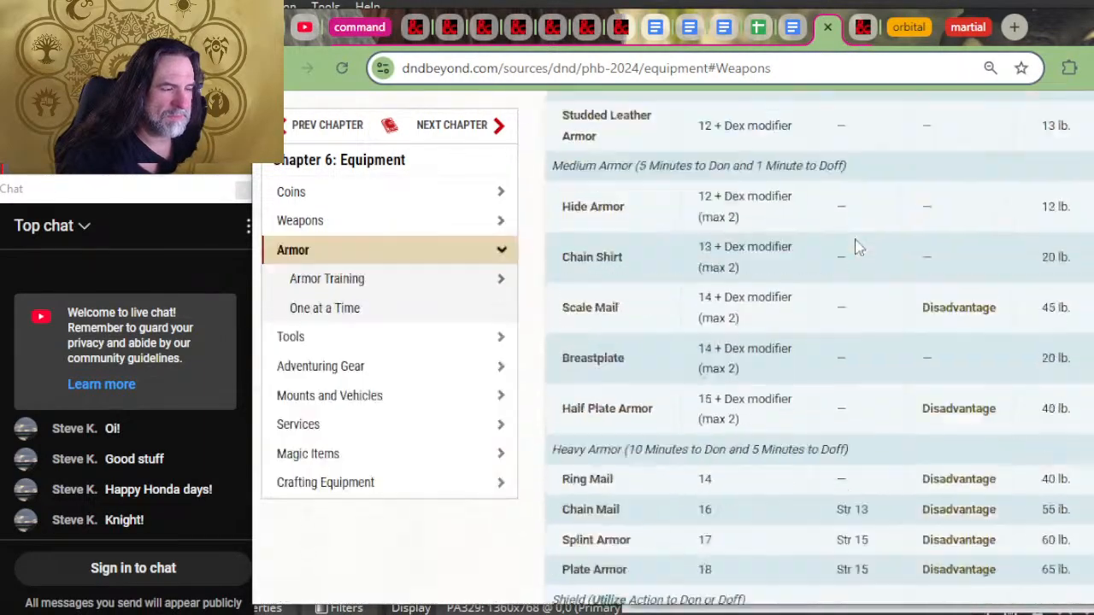
scroll(873, 220, "up", 10)
scroll(876, 220, "down", 7)
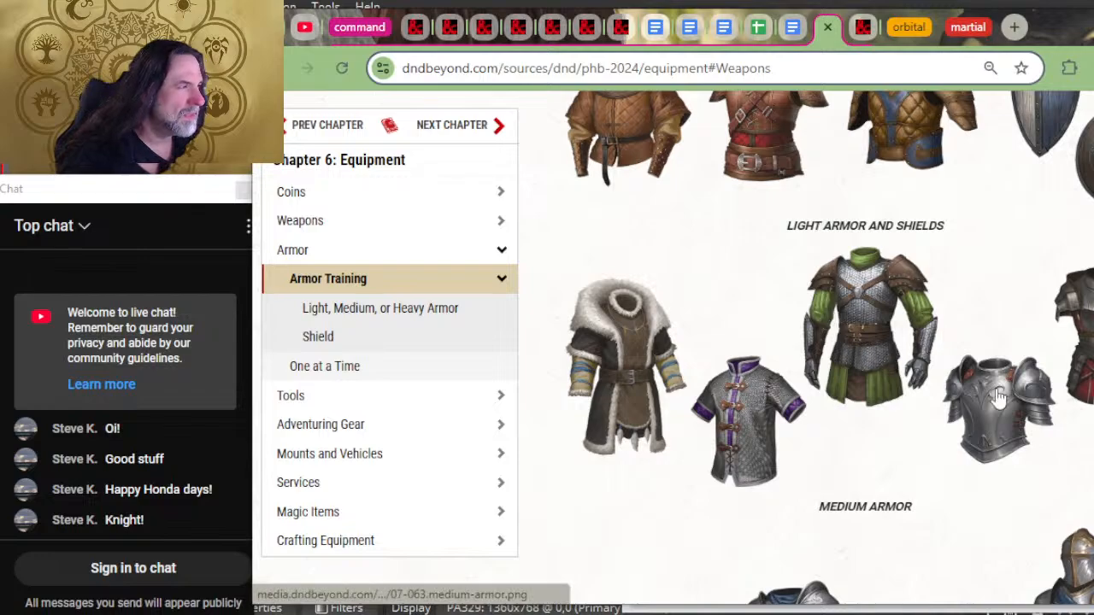
scroll(935, 454, "down", 2)
scroll(886, 393, "down", 7)
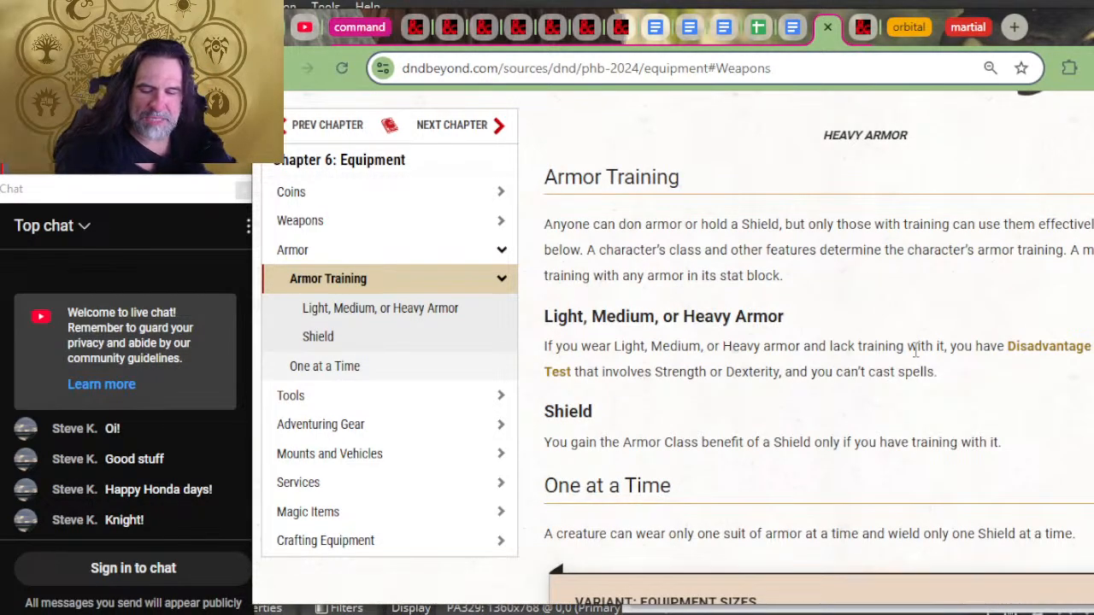
scroll(916, 350, "down", 6)
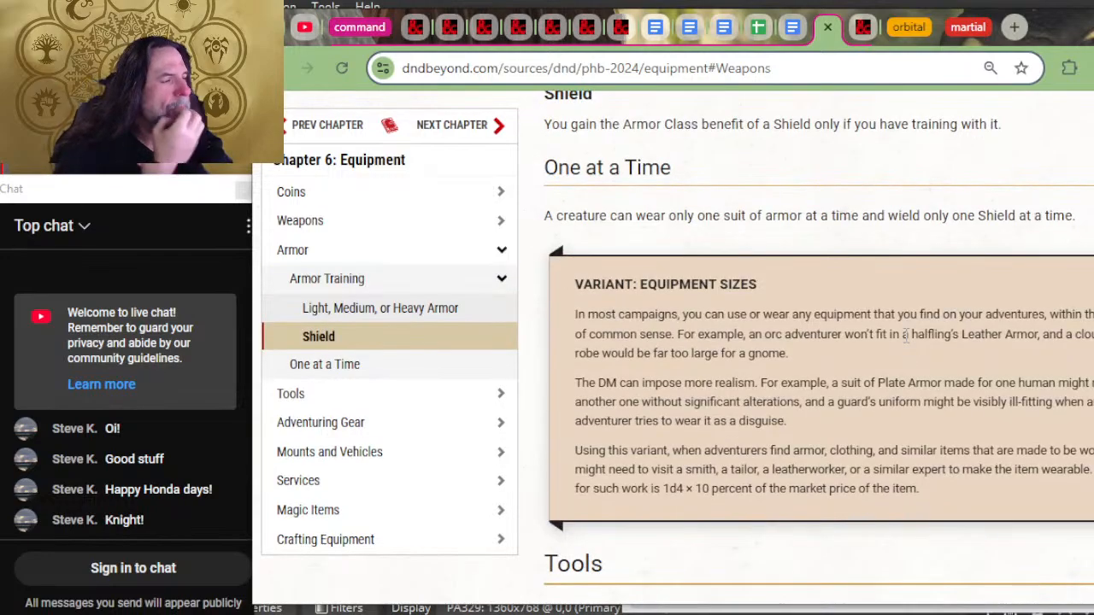
scroll(907, 345, "down", 3)
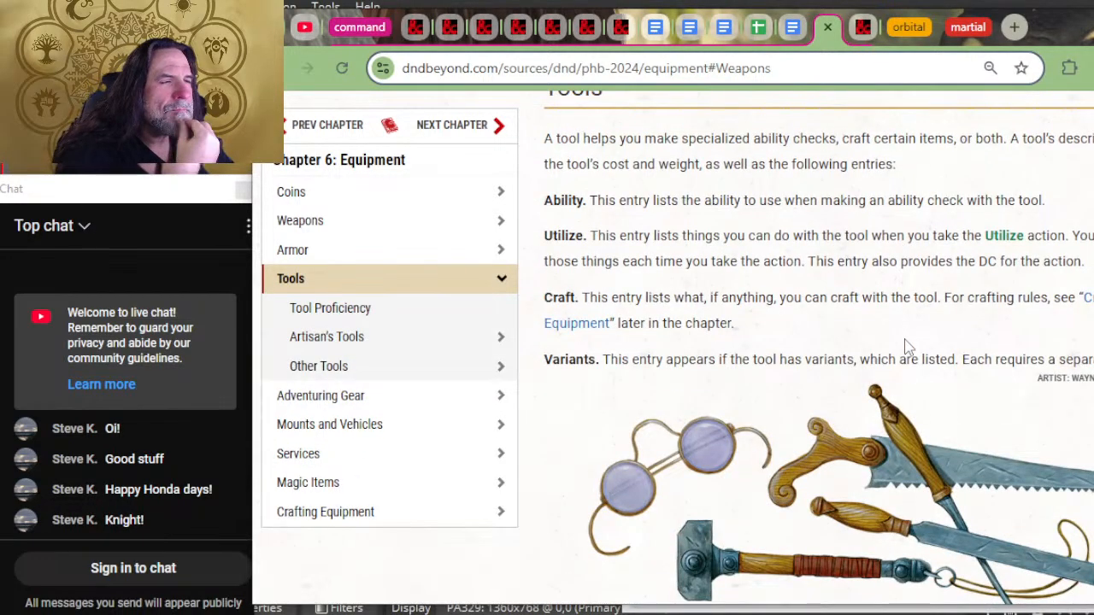
scroll(910, 324, "down", 8)
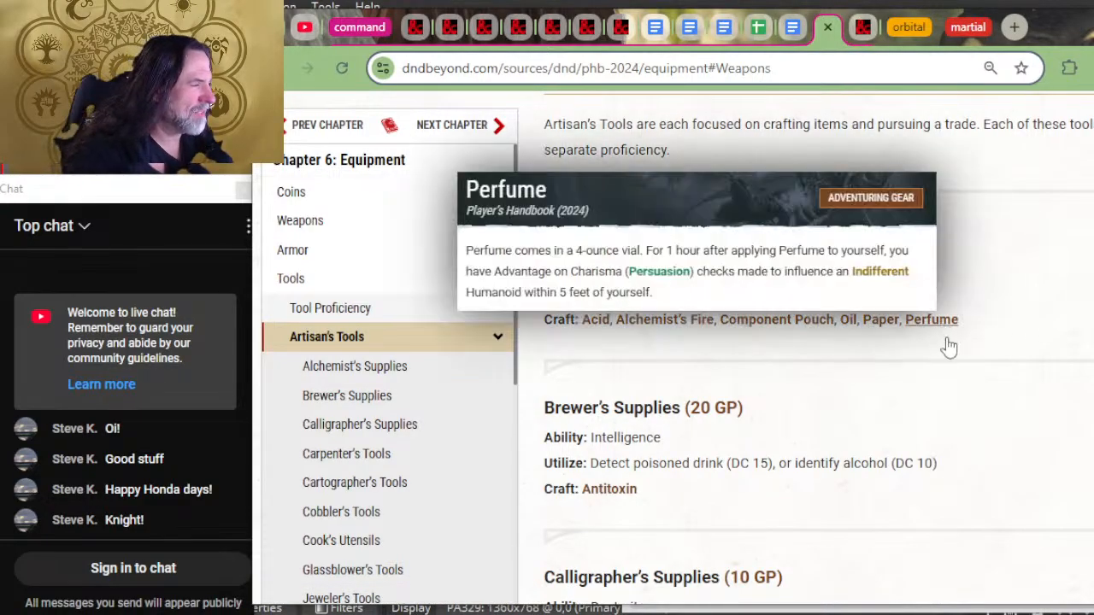
Step: Copy the Alchemist's Supplies craft list, Acid through Perfume, and paste it into Notepad as plain text
mouse_move(782, 321)
left_click_drag(782, 321, 583, 332)
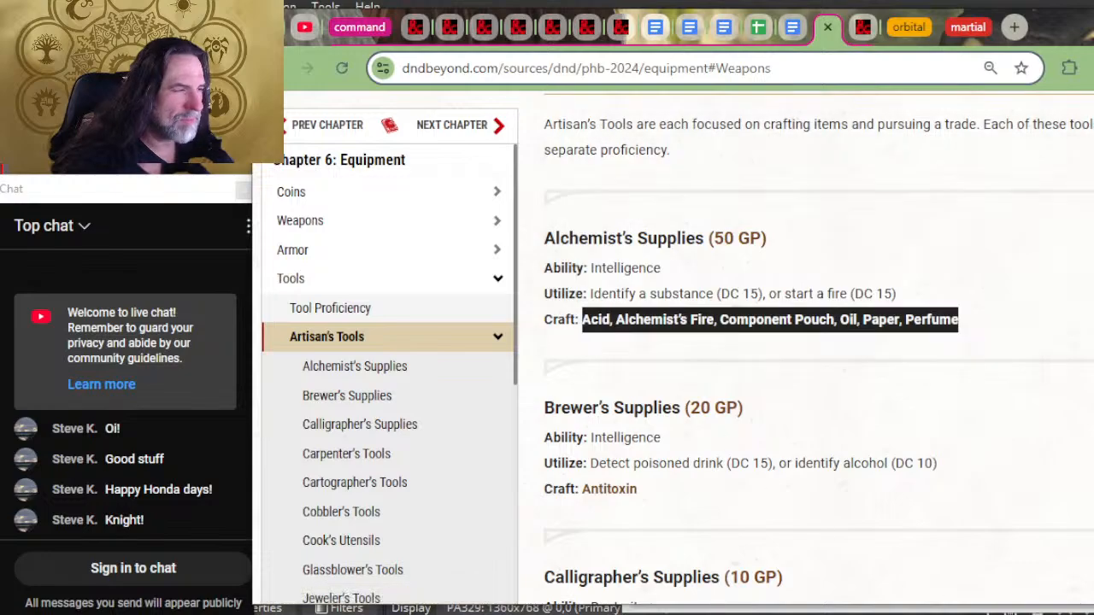
key("ctrl+c")
key("alt+Tab")
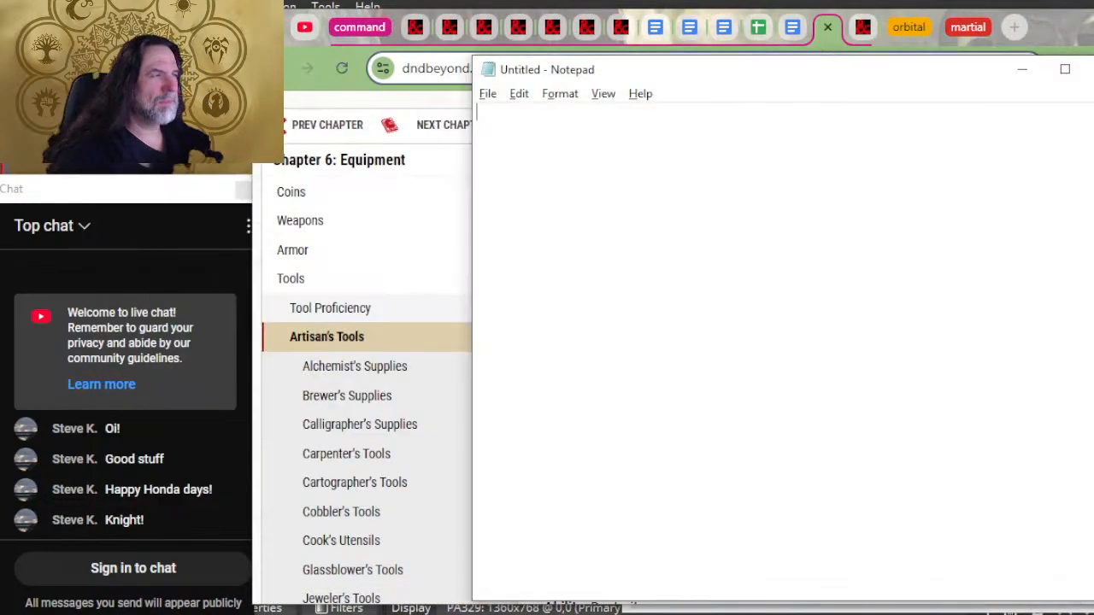
key("ctrl+v")
key("ctrl+a")
Step: Return to the 2024 Bastion Campaigns document and paste the craft list on an indented new line under Alchemist supplies
key("alt+Tab")
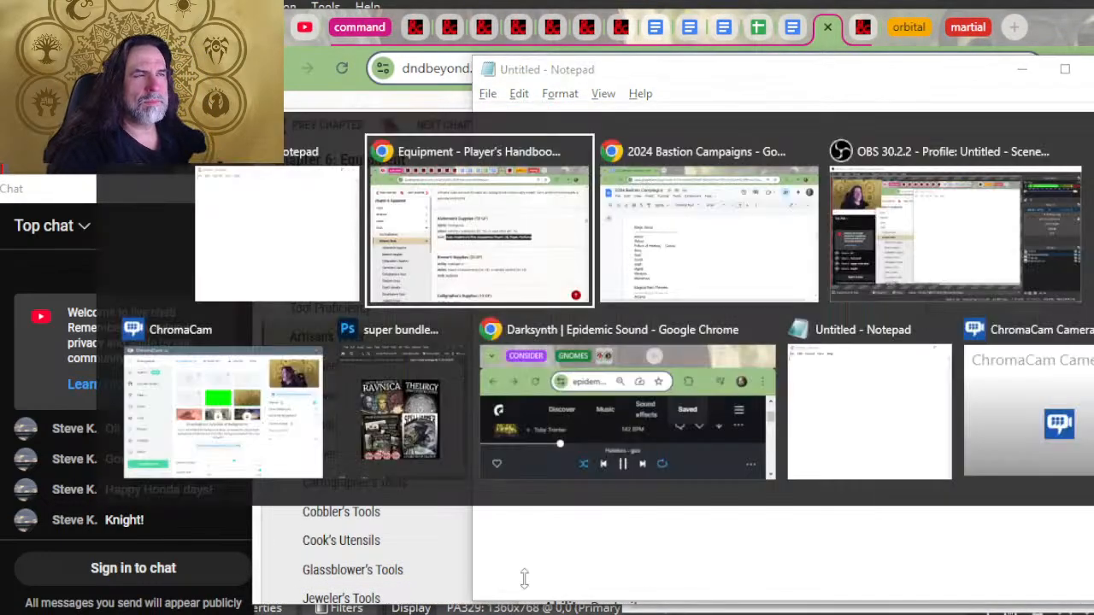
key("alt+Tab")
key("Tab")
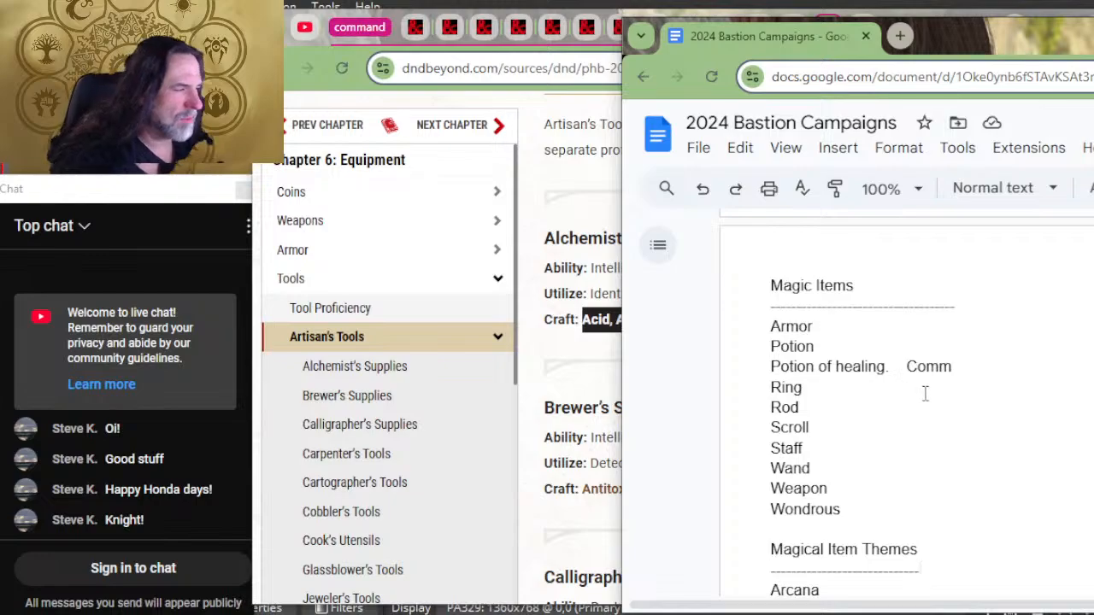
scroll(952, 367, "up", 10)
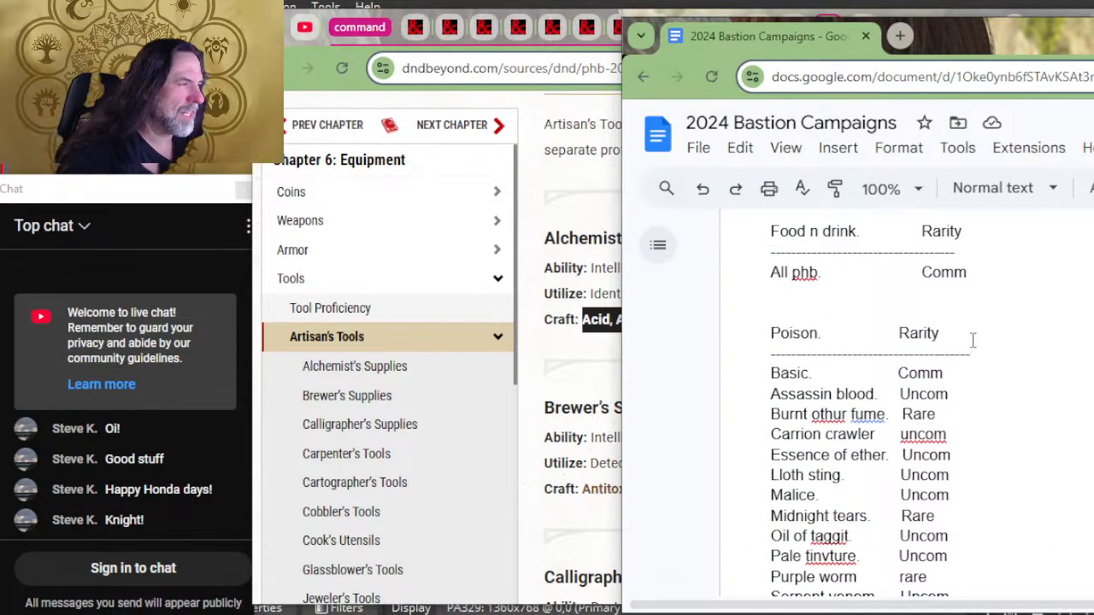
scroll(981, 335, "up", 15)
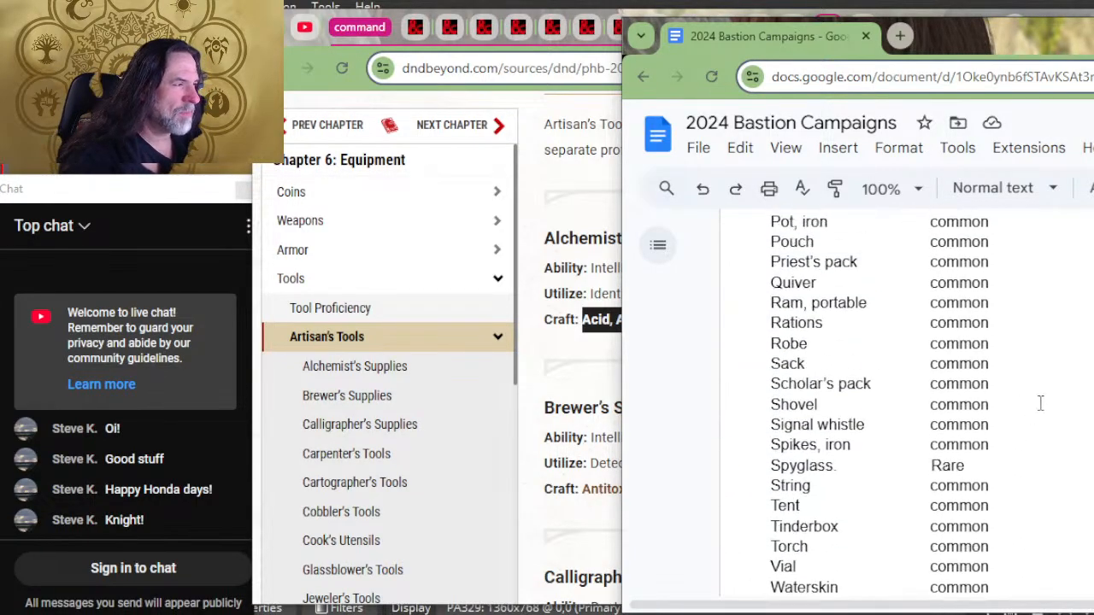
scroll(1053, 395, "up", 15)
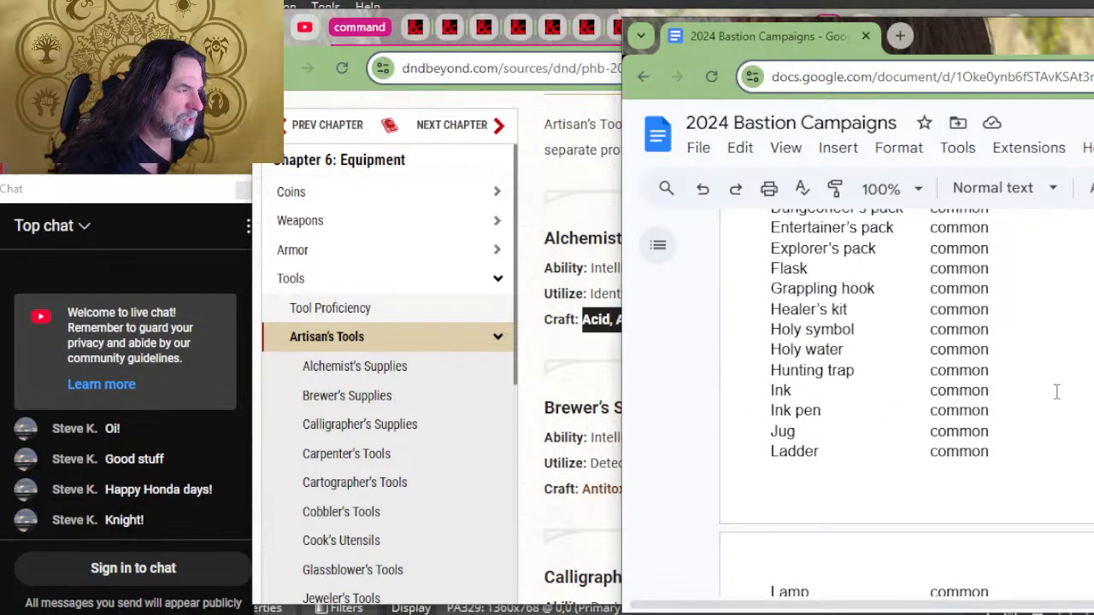
scroll(1056, 391, "up", 15)
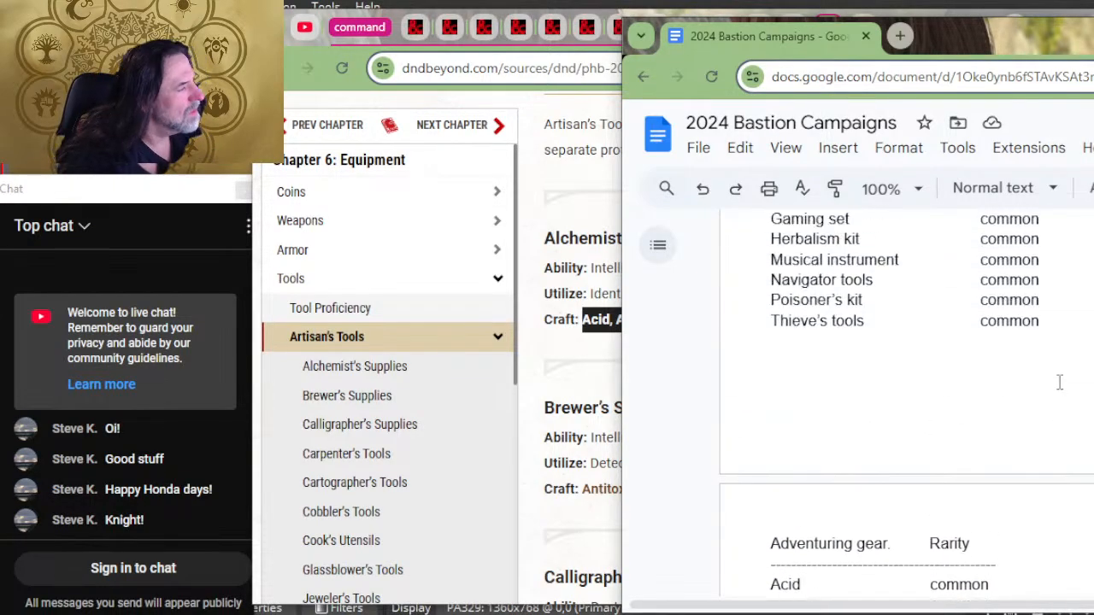
scroll(1058, 383, "up", 10)
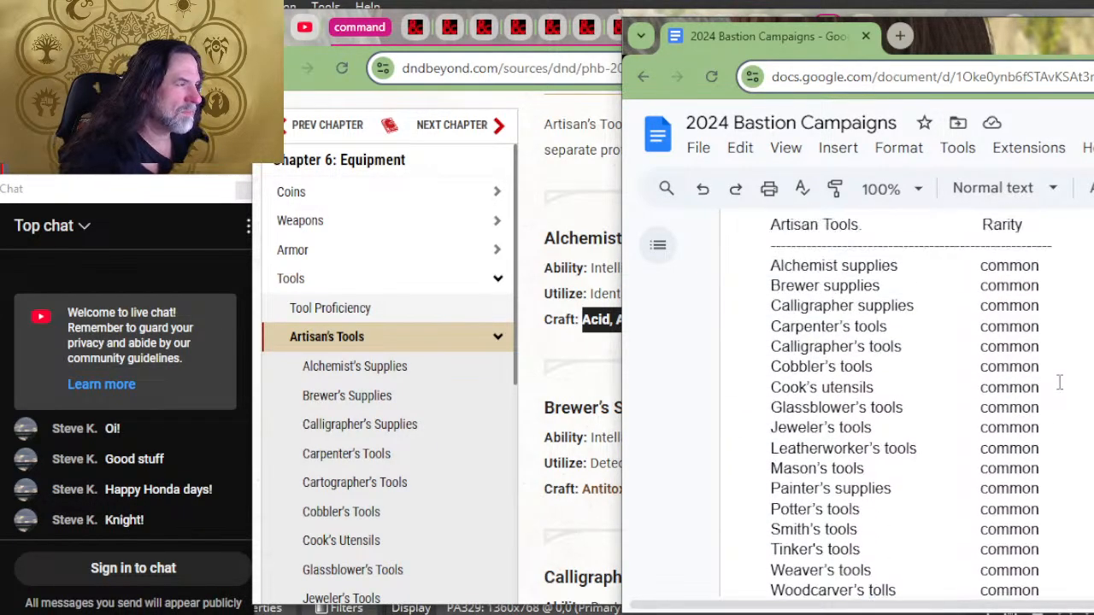
left_click(1073, 291)
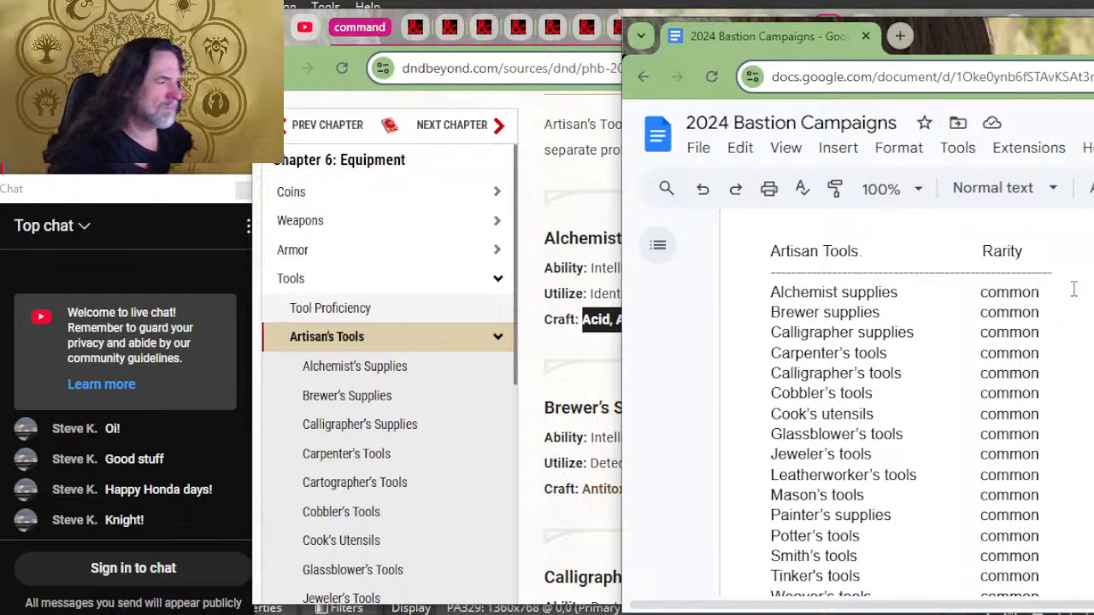
key("Return")
key("ctrl+v")
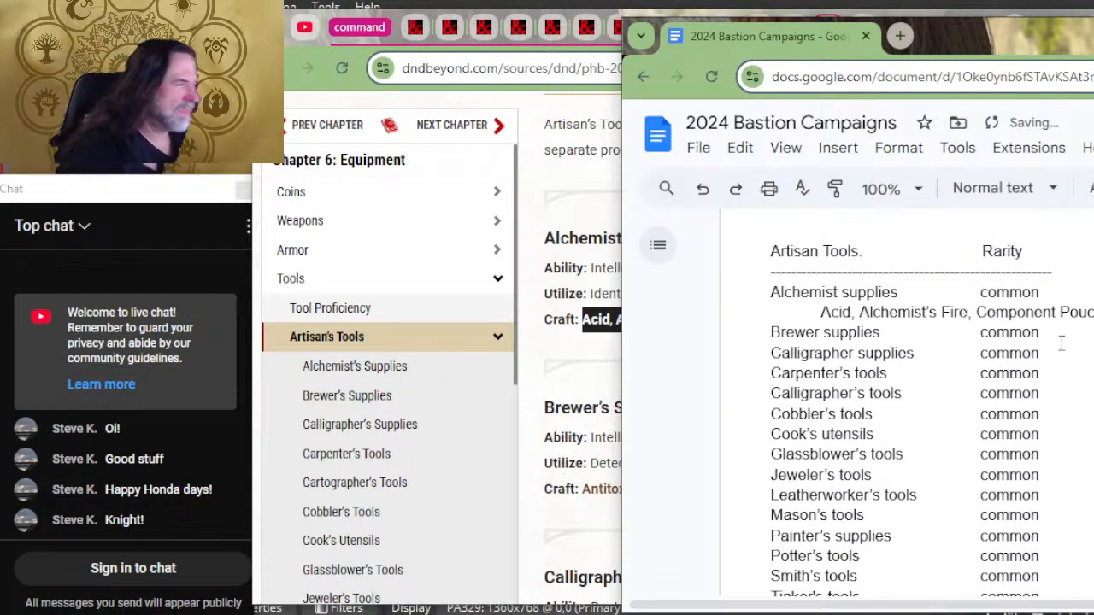
Step: Copy Antitoxin from the Brewer's Supplies craft entry and paste it on an indented new line under Brewer supplies in the document
key("alt+Tab")
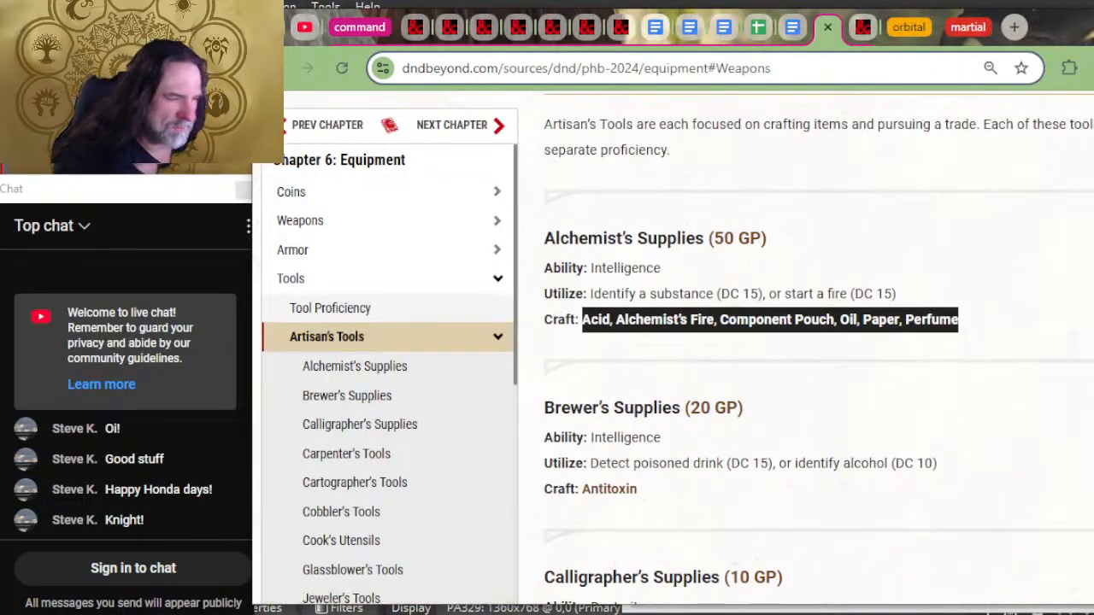
left_click(709, 502)
left_click_drag(638, 493, 583, 487)
key("ctrl+c")
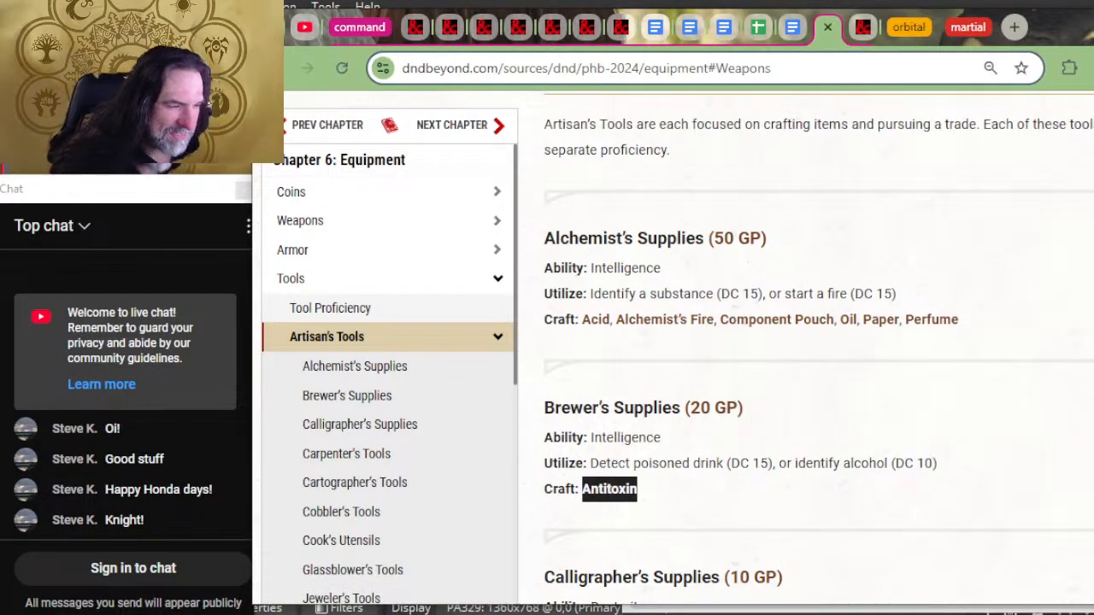
key("alt+Tab")
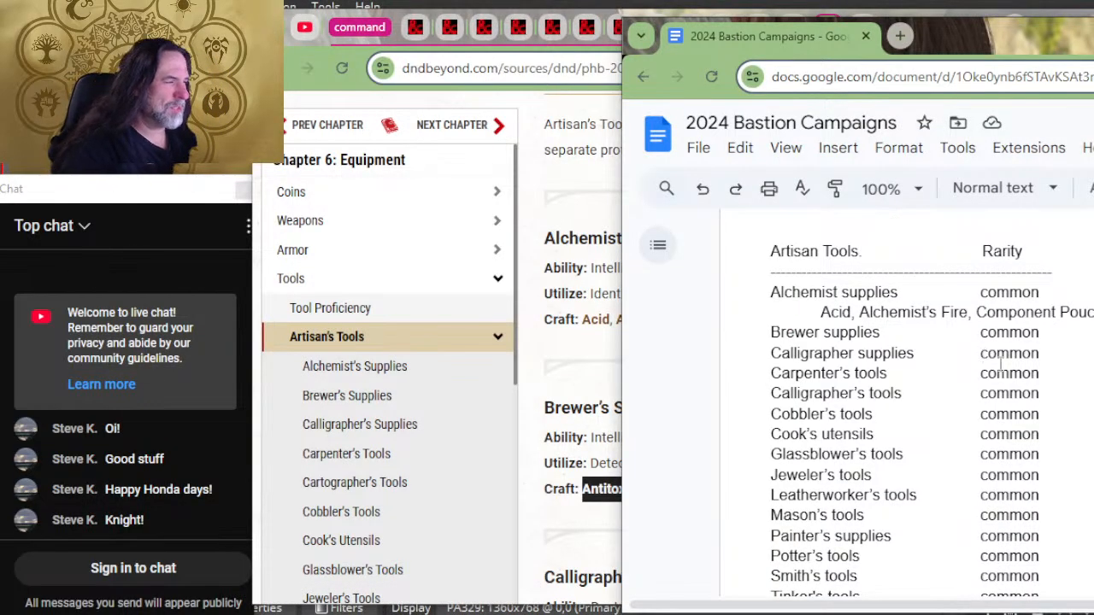
left_click(1060, 314)
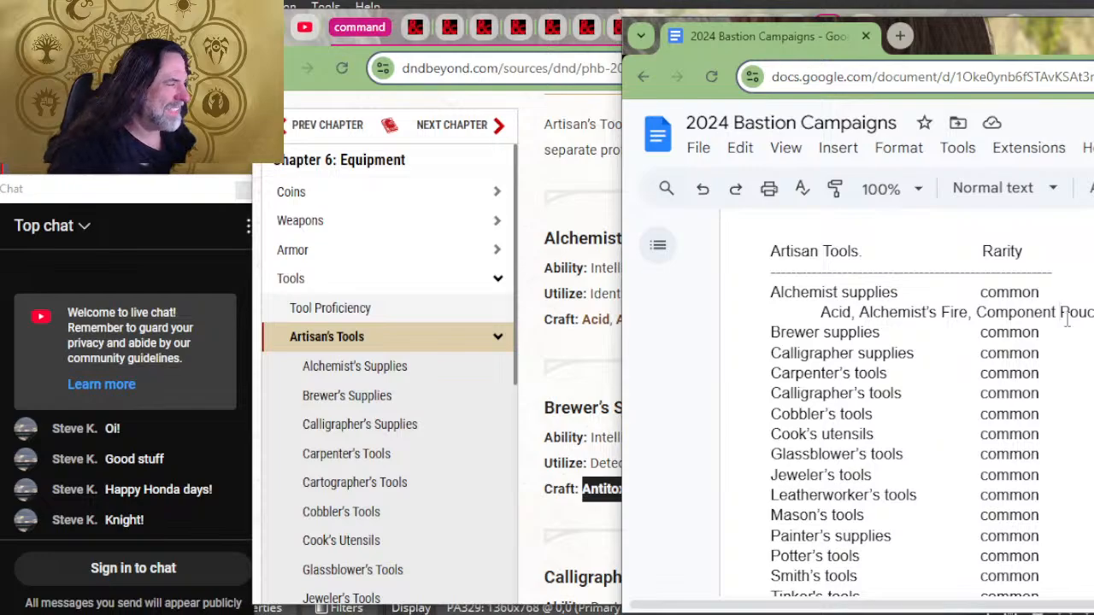
key("Down")
key("Return")
key("Tab")
key("ctrl+v")
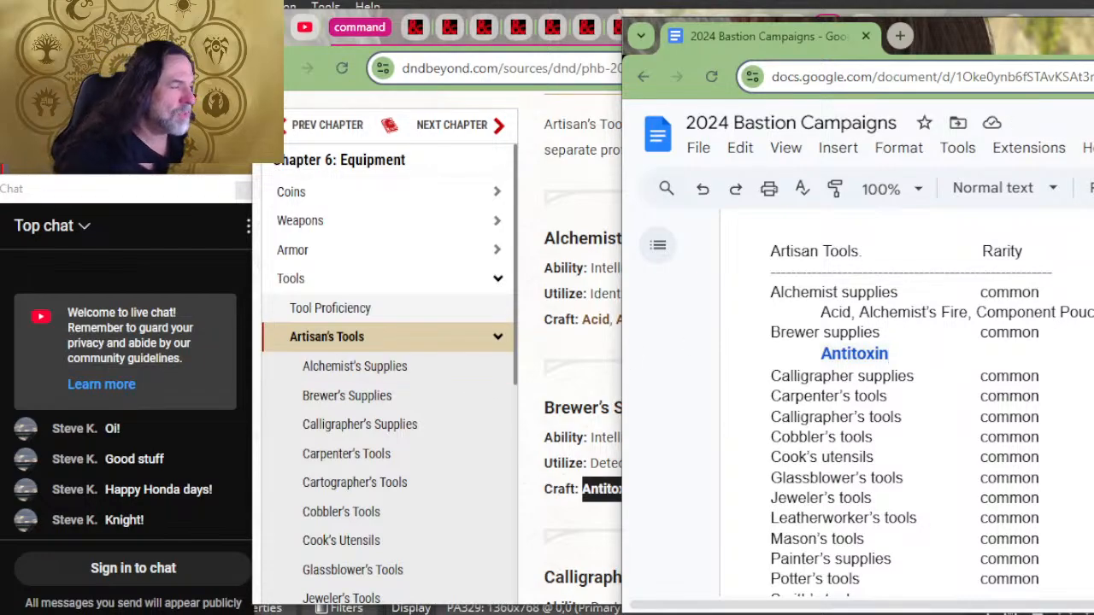
Step: Copy Spell Scroll from the Calligrapher's Supplies craft entry on the D&D Beyond page and return to the document
key("alt+Tab")
scroll(909, 351, "down", 2)
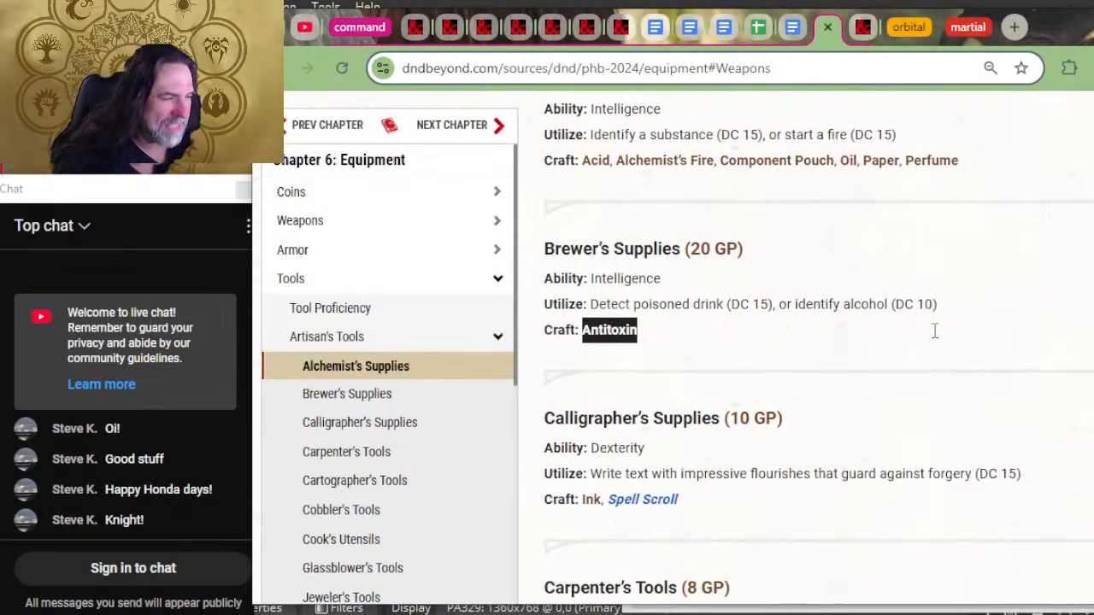
left_click_drag(753, 505, 601, 516)
key("ctrl+c")
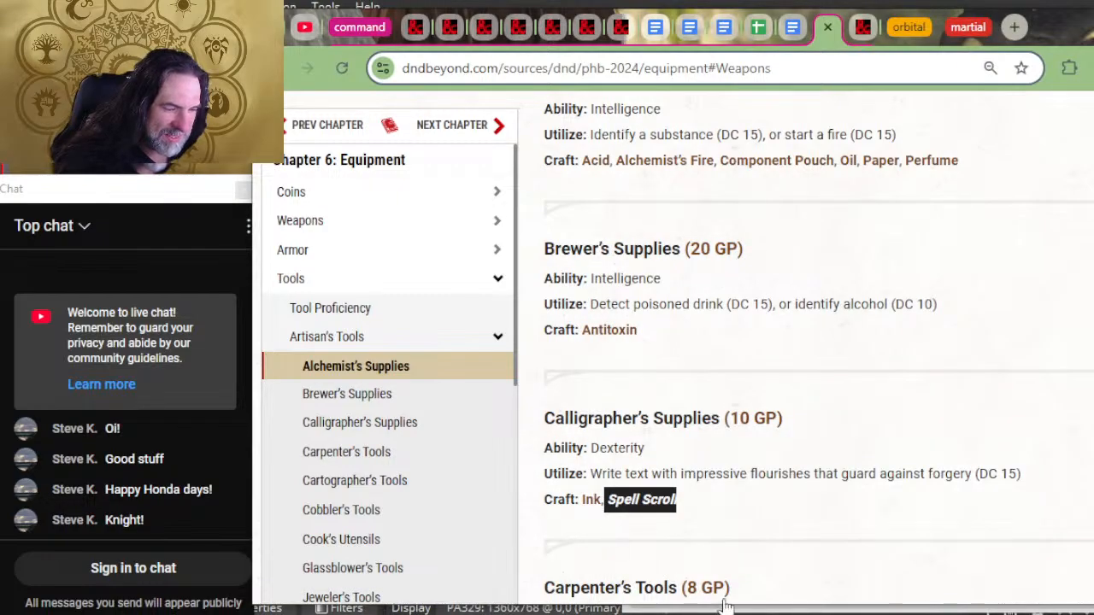
key("alt+Tab")
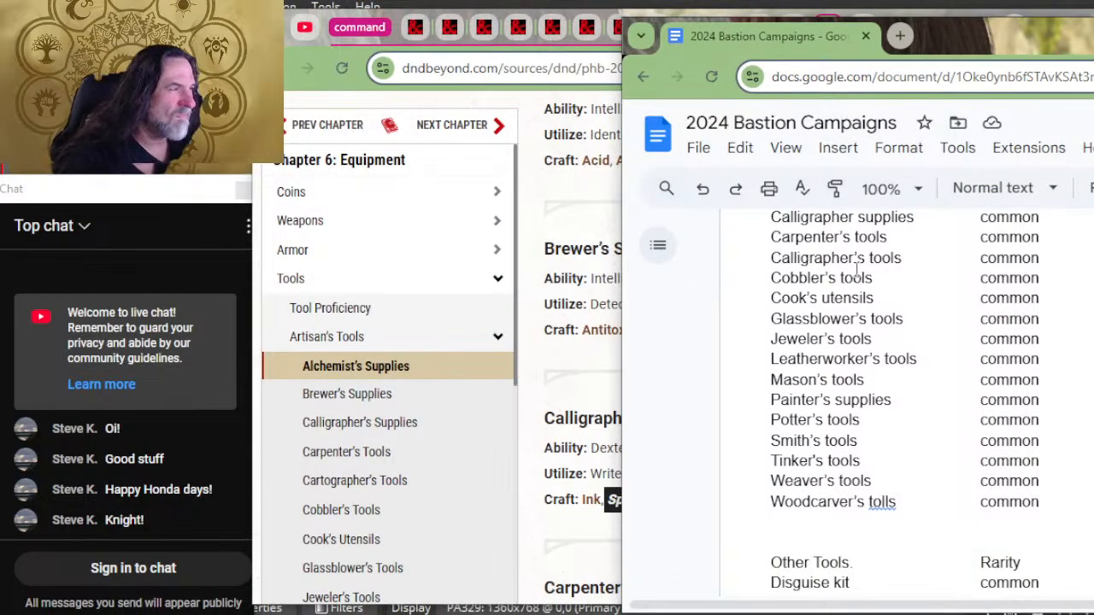
Step: Paste the formatted Spell Scroll text on an indented new line under Calligrapher supplies in the document
type("Antitoxin")
left_click(1064, 369)
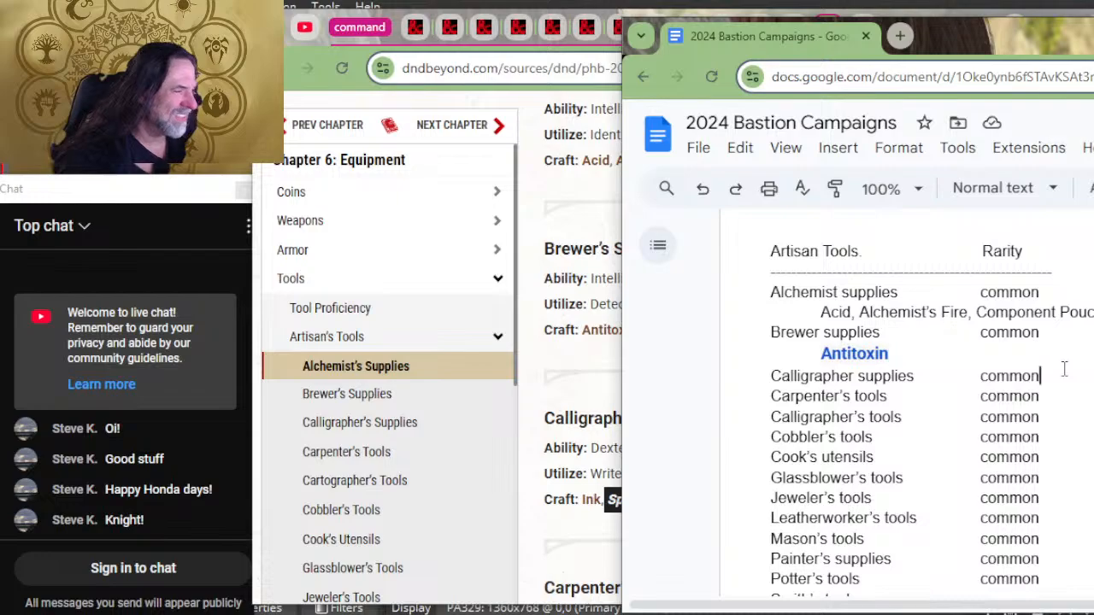
key("Return")
key("ctrl+v")
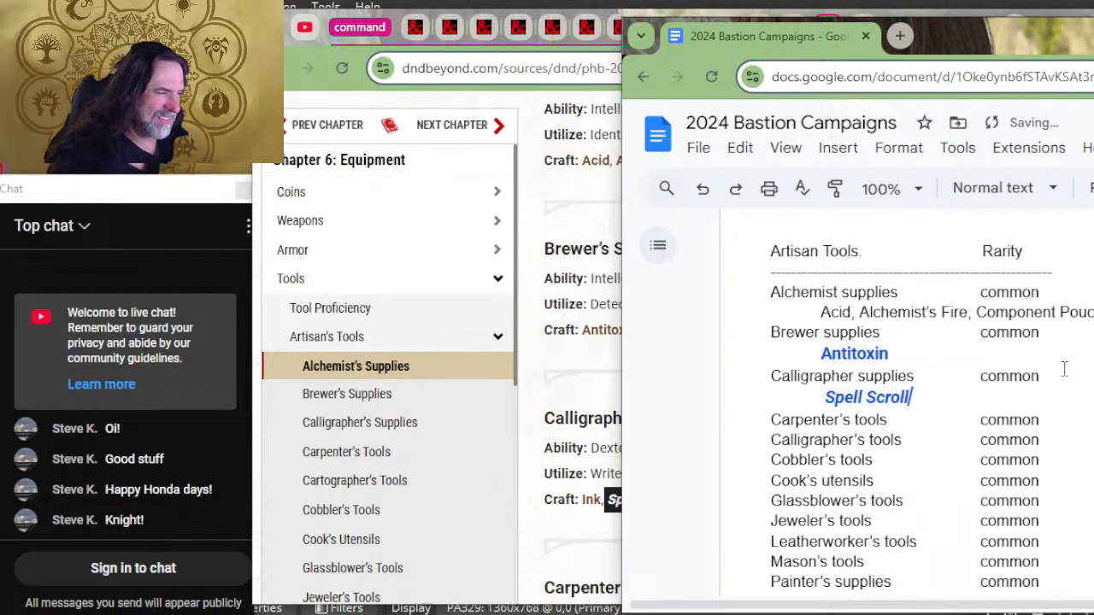
key("alt+Tab")
key("alt+Tab")
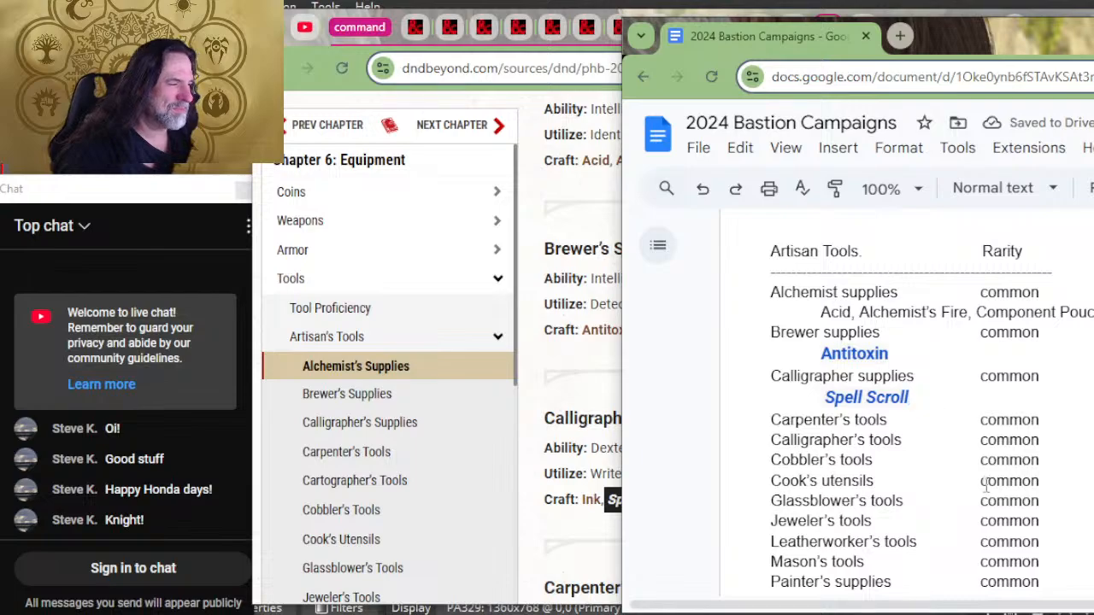
Step: Undo the formatted Spell Scroll and Antitoxin pastes, back to the empty indented line under Brewer supplies
key("ctrl+z")
key("ctrl+z")
key("ctrl+z")
key("ctrl+z")
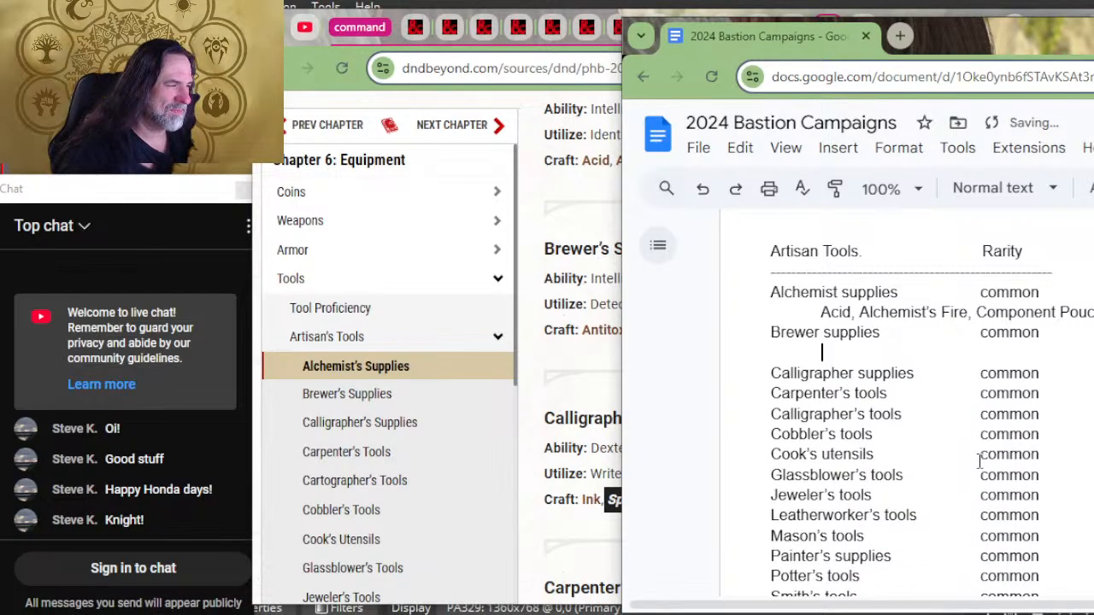
Step: Switch to Notepad, paste Spell Scroll as plain text, cut it and return to the Bastion Campaigns document
key("alt+Tab")
left_click(923, 442)
key("ctrl+v")
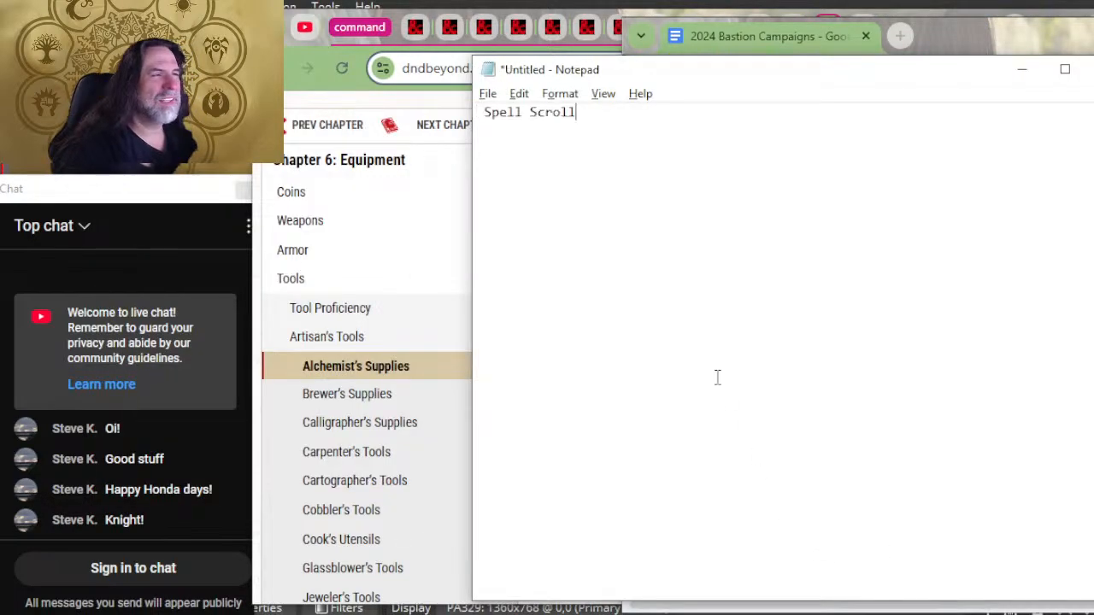
key("ctrl+z")
key("ctrl+z")
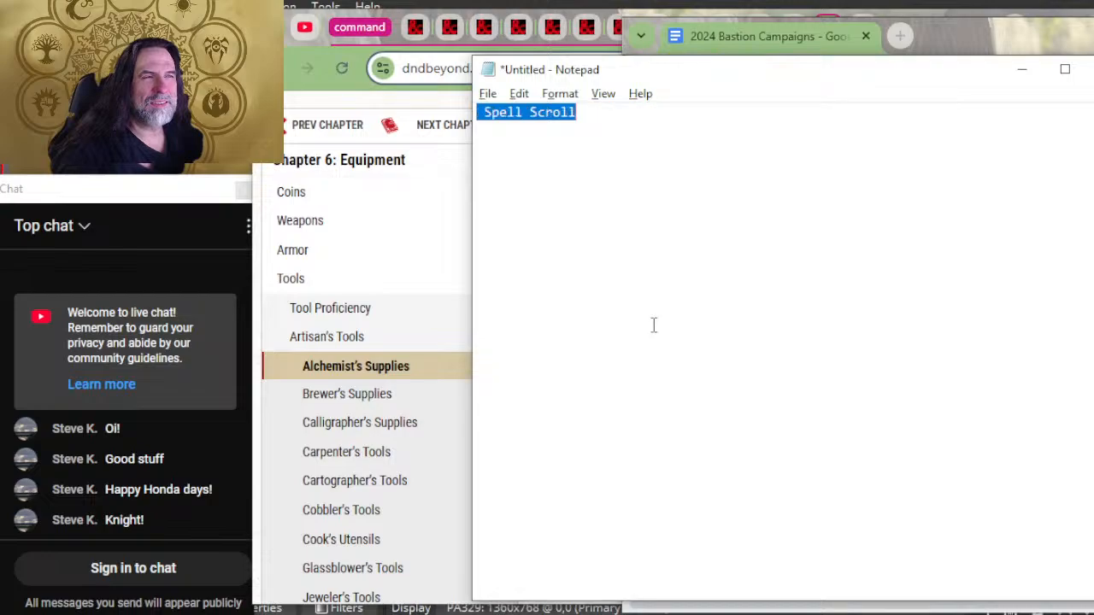
key("ctrl+s")
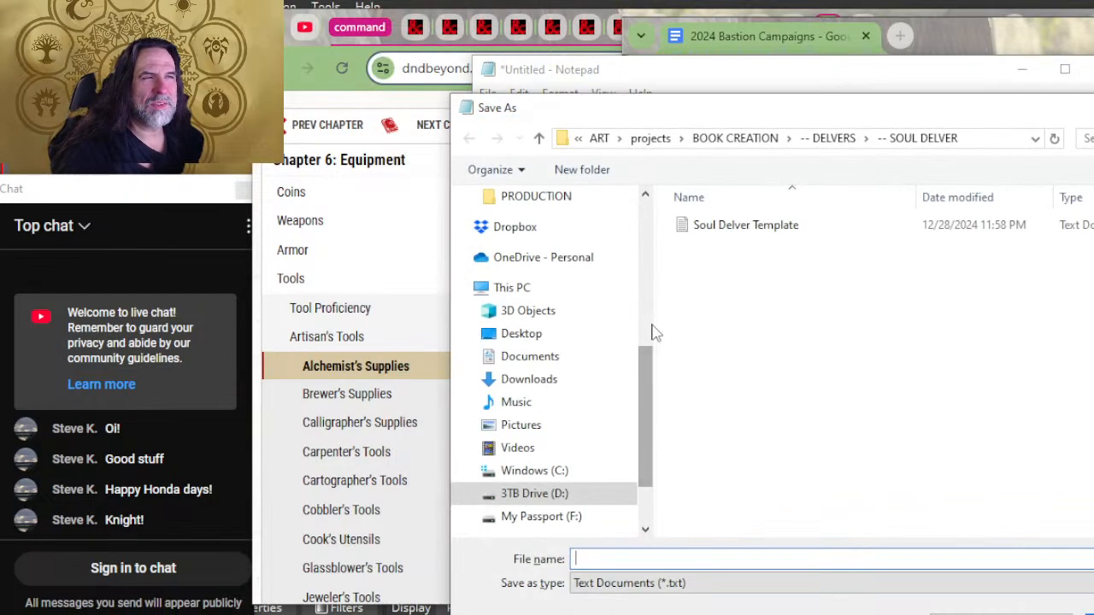
key("Escape")
key("ctrl+x")
key("alt+Tab")
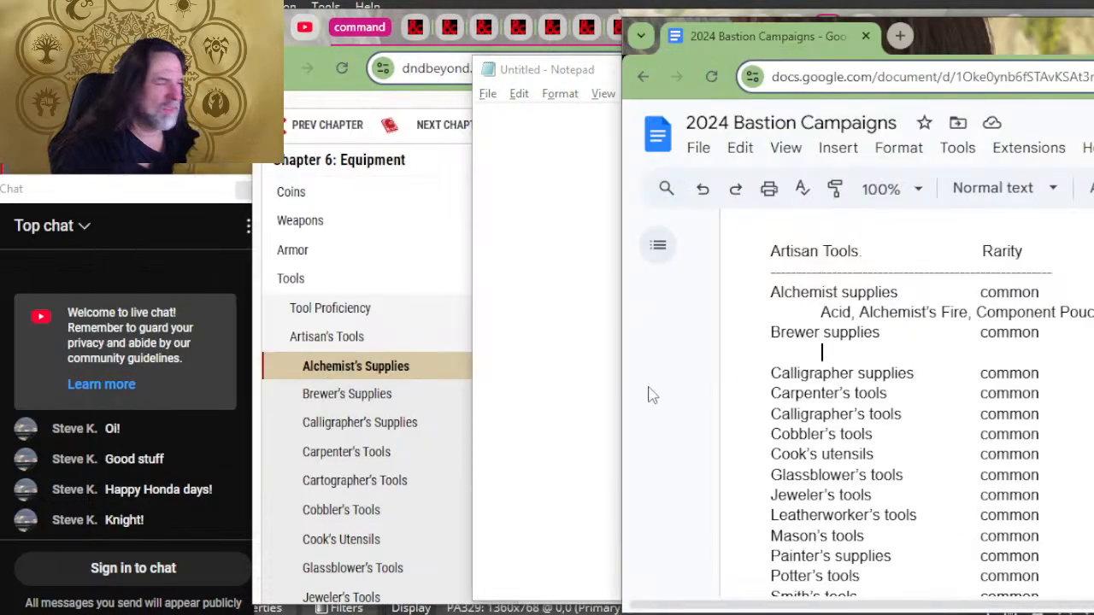
Step: Paste the plain Spell Scroll text under Brewer supplies and again on an indented new line under Calligrapher supplies
key("ctrl+v")
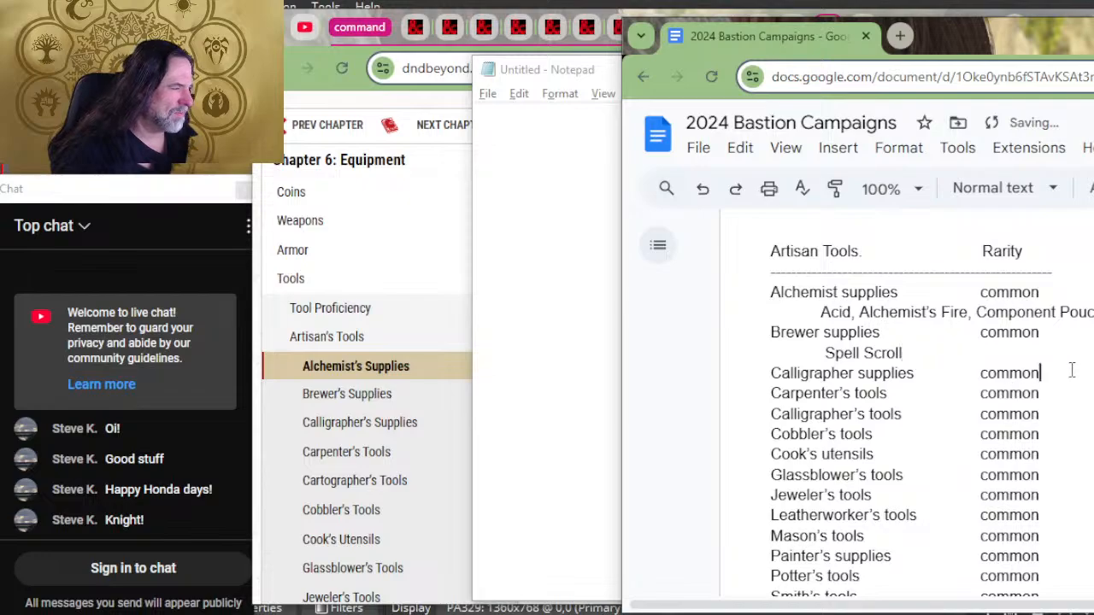
left_click(1044, 374)
key("Return")
key("ctrl+v")
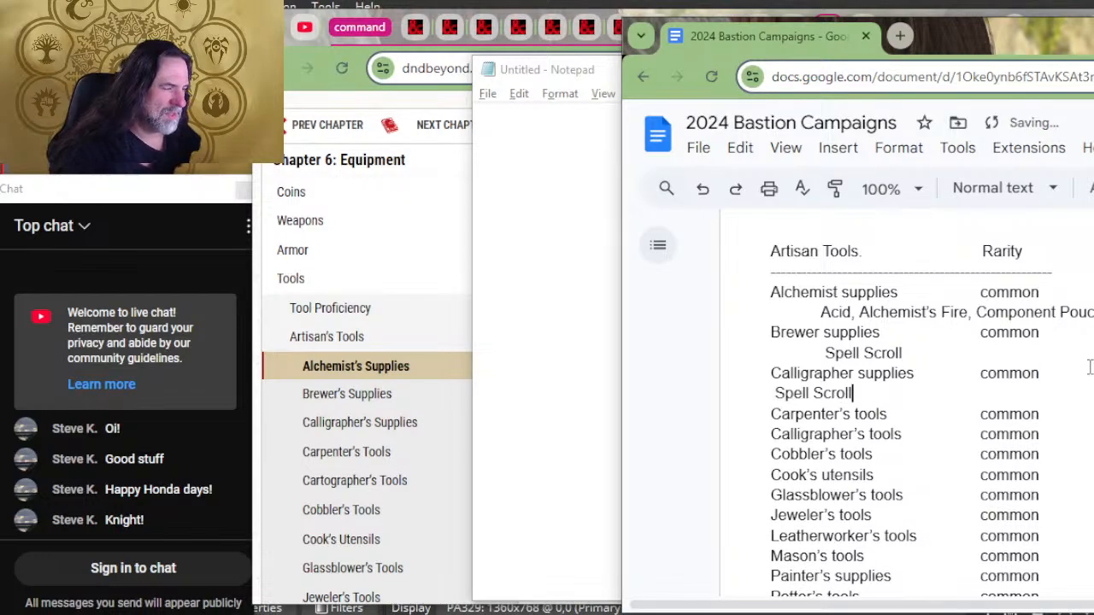
key("Home")
key("Delete")
key("Tab")
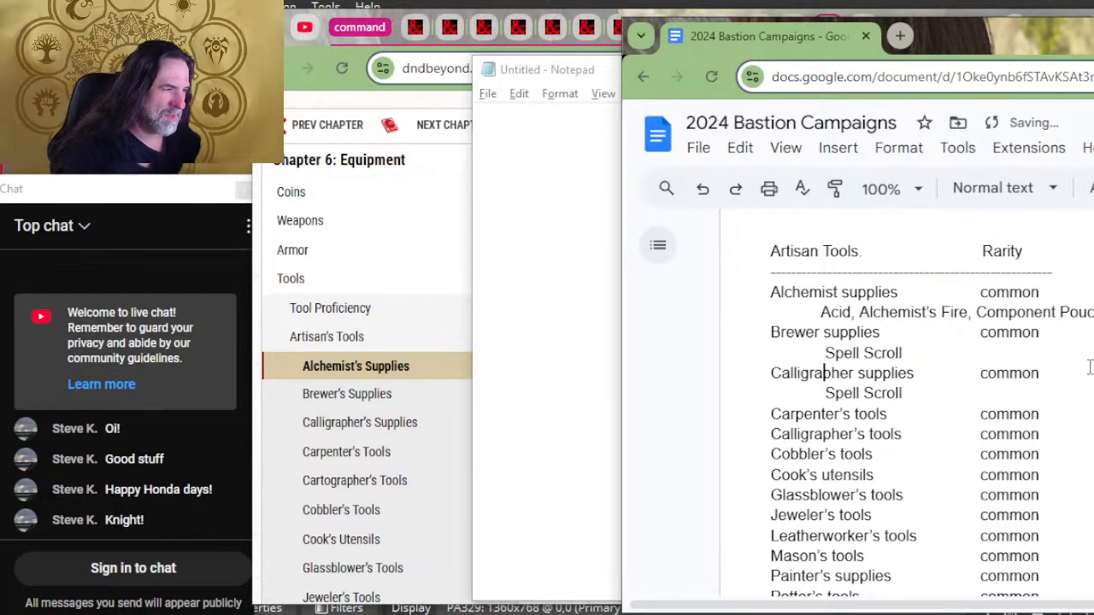
Step: Replace the Spell Scroll text under Brewer supplies with Antitoxin
key("Up")
key("Delete")
key("Delete")
key("Delete")
key("Delete")
key("Delete")
key("Delete")
key("Delete")
key("Delete")
key("Delete")
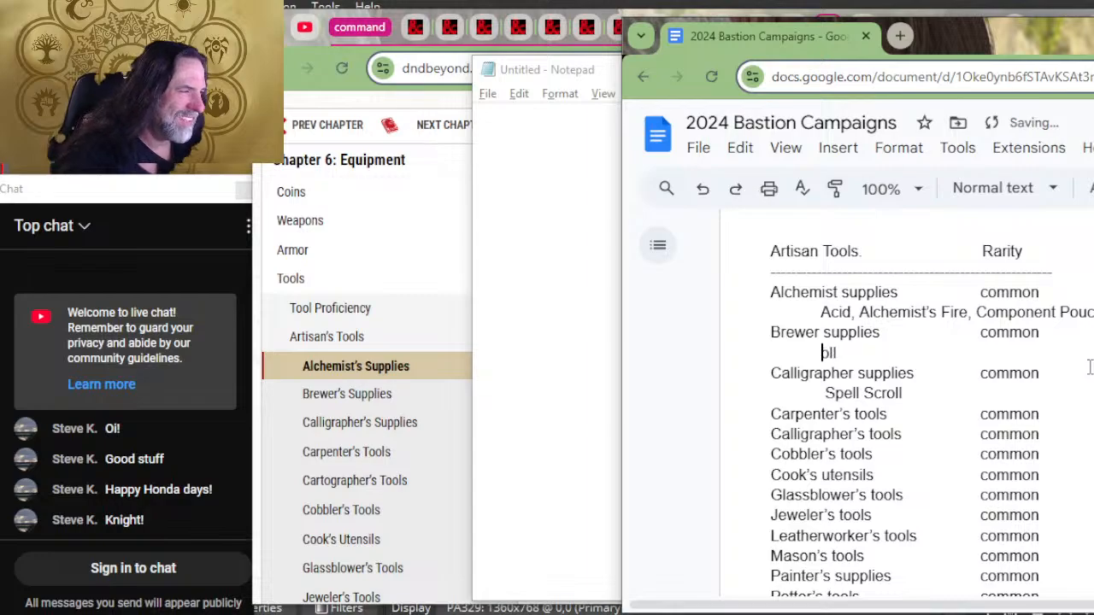
key("Delete")
key("Delete")
key("Delete")
type("Antitox")
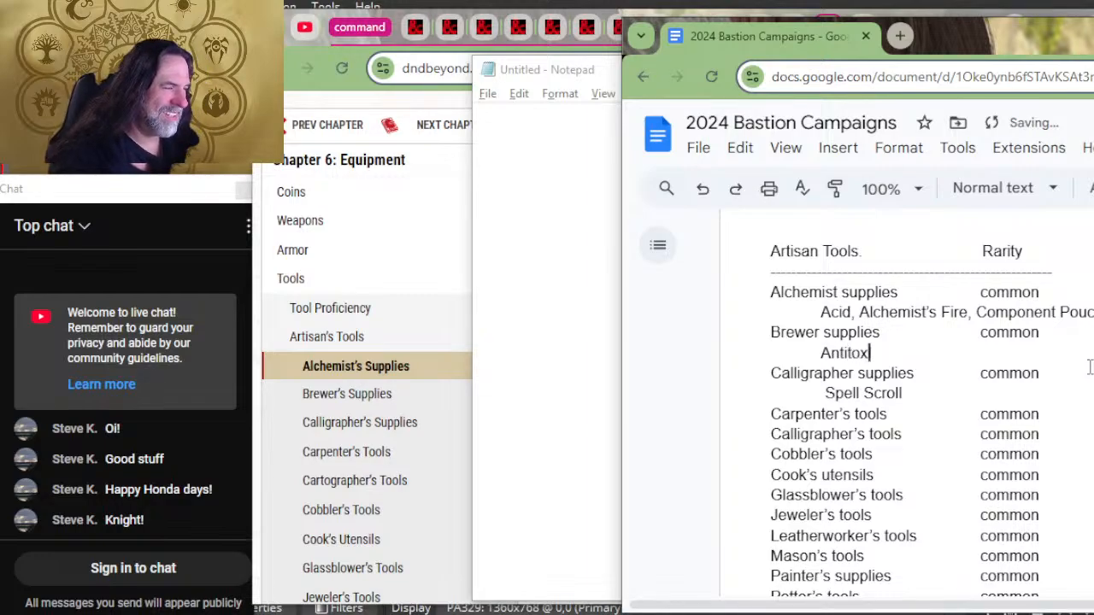
type("in")
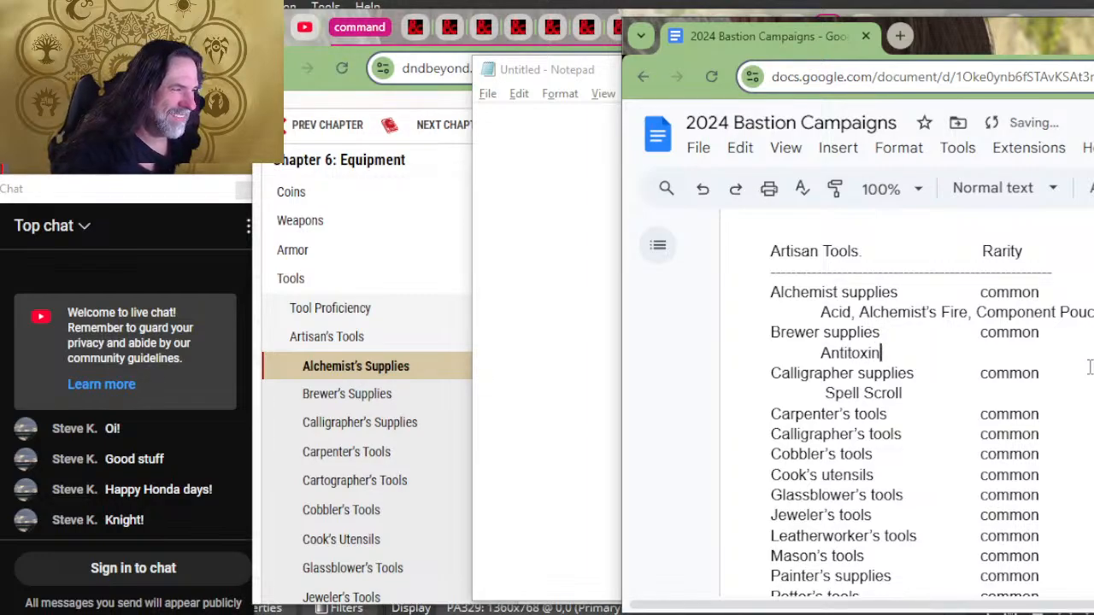
Step: Insert a blank line below each artisan tool from Carpenter's tools through Weaver's tools
key("Right")
key("Down")
key("Down")
key("Down")
key("Return")
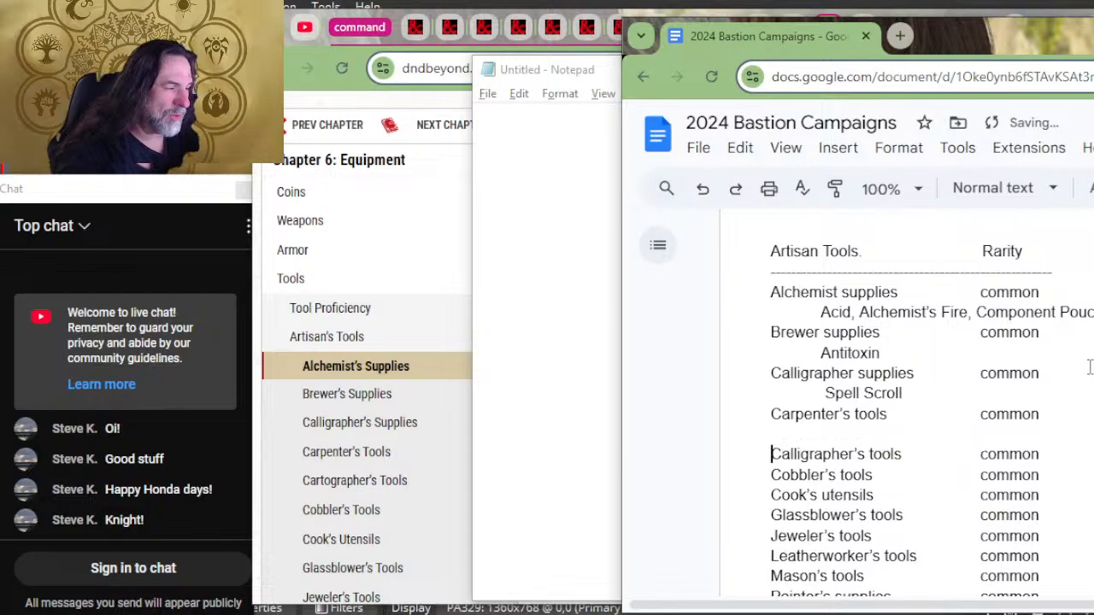
key("Down")
key("Return")
key("Down")
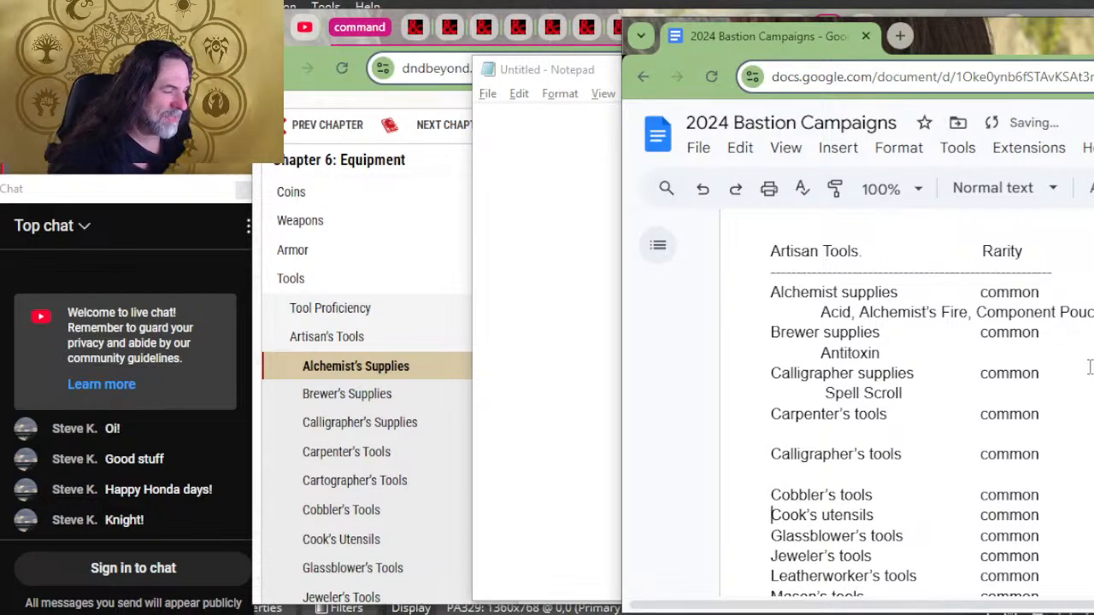
key("Return")
key("Down")
key("Return")
key("Down")
key("Return")
key("Down")
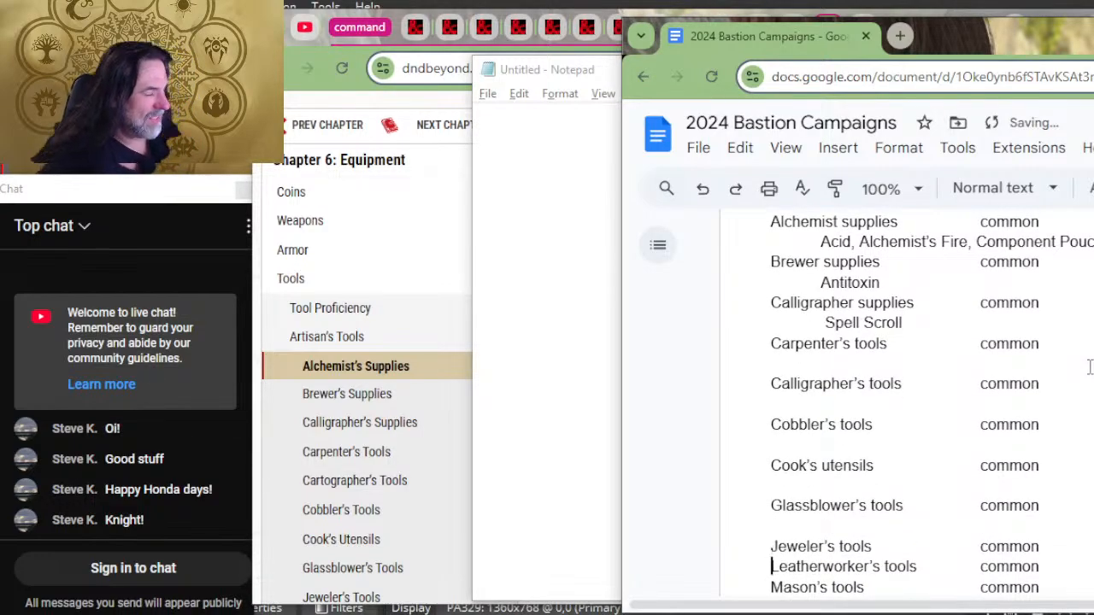
key("Return")
key("Down")
key("Left")
key("Return")
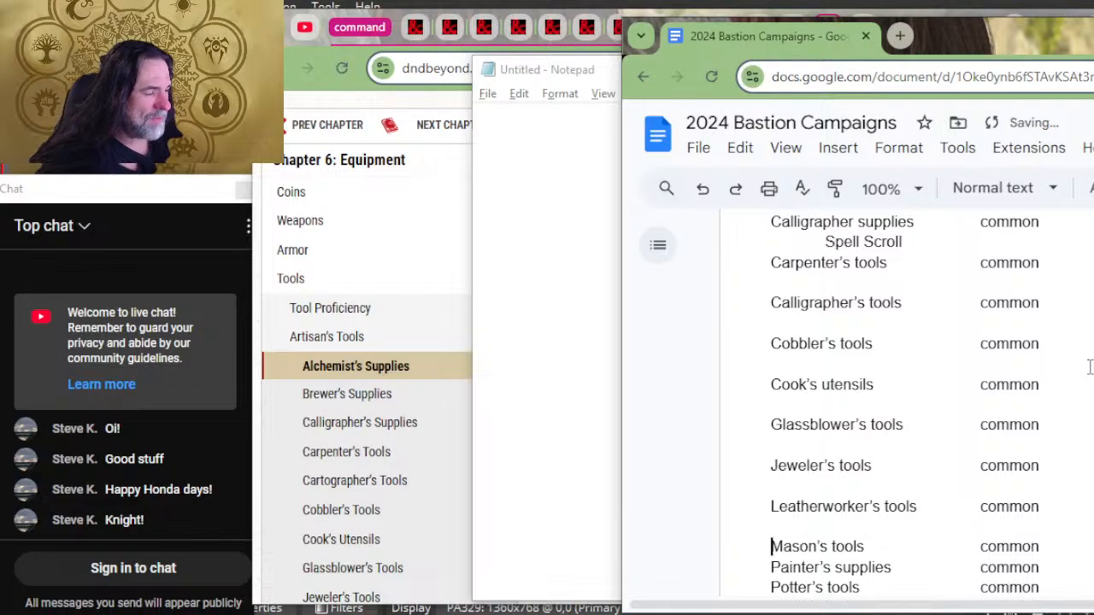
key("Down")
key("Return")
key("Down")
key("Return")
key("Down")
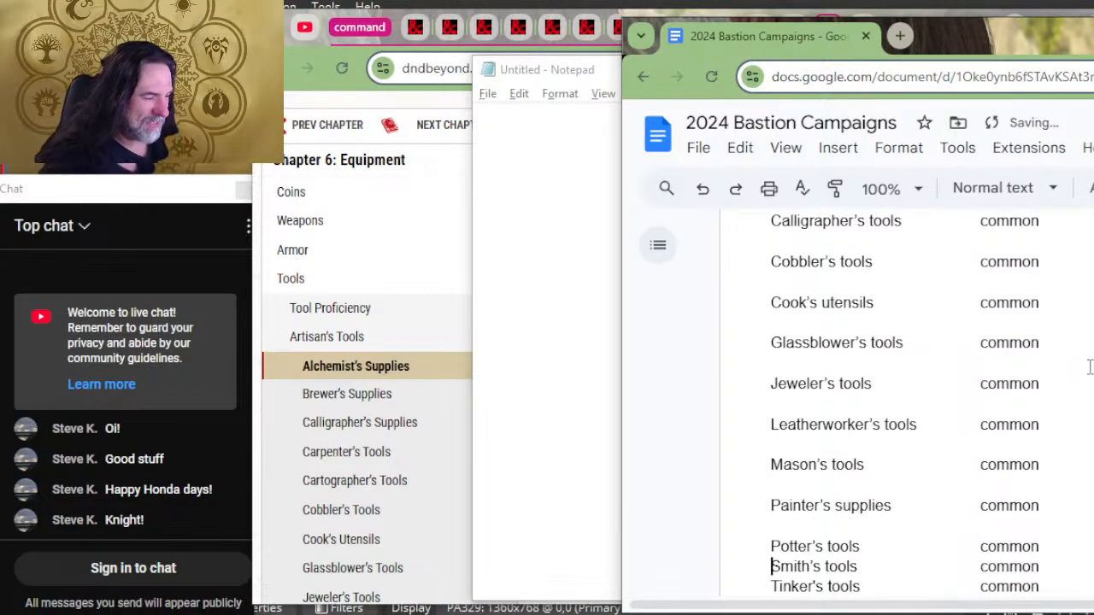
key("Return")
key("Down")
key("Return")
key("Down")
key("Return")
key("Down")
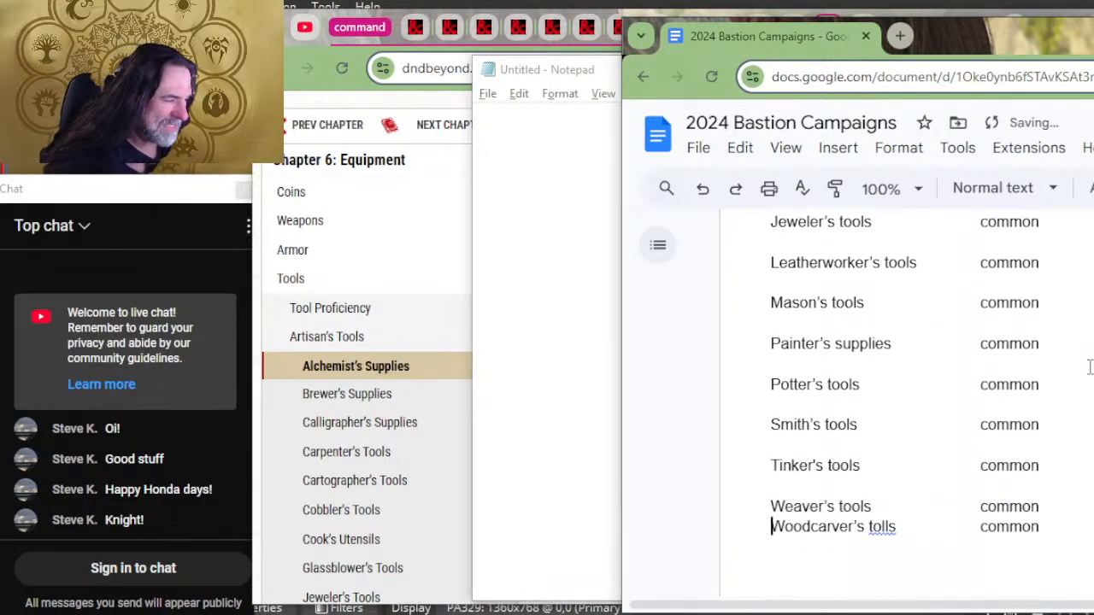
key("Return")
key("Down")
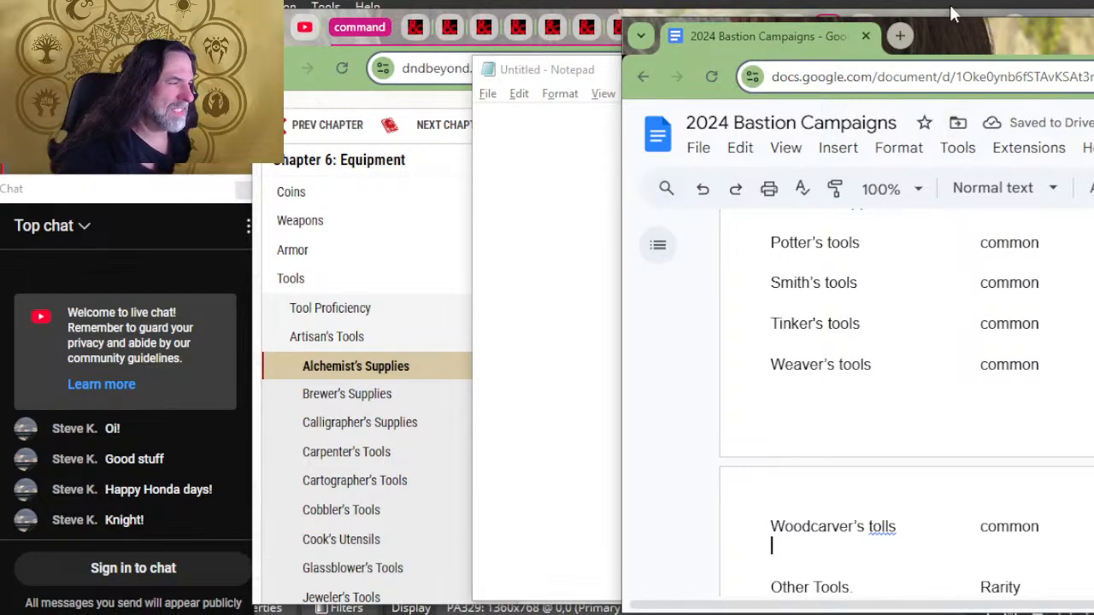
Step: Indent the blank line under Carpenter's tools
scroll(832, 309, "up", 2)
scroll(867, 370, "up", 4)
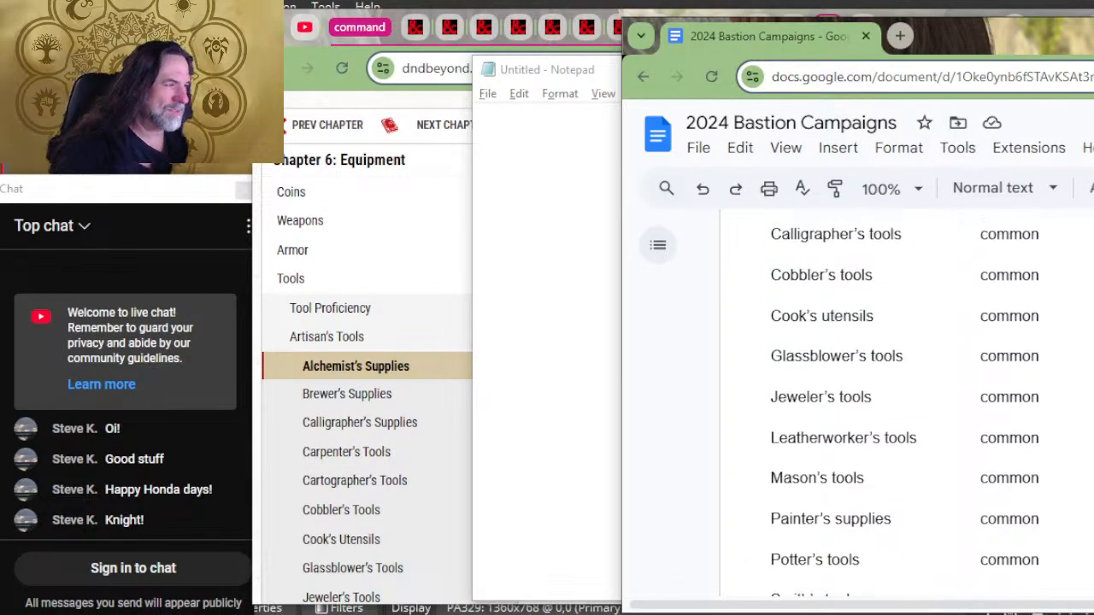
left_click(871, 369)
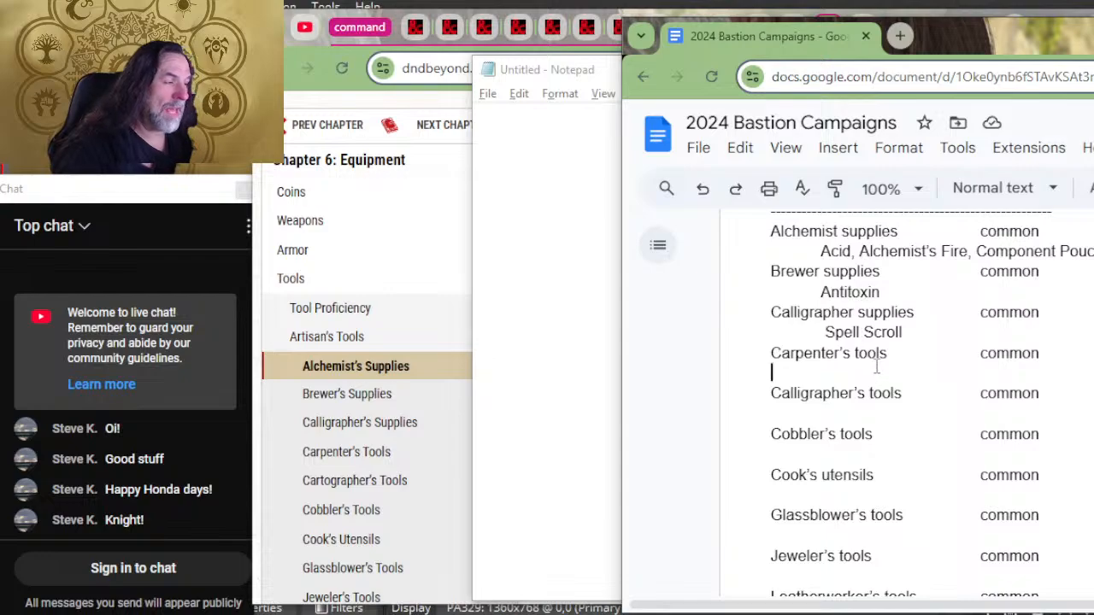
key("Tab")
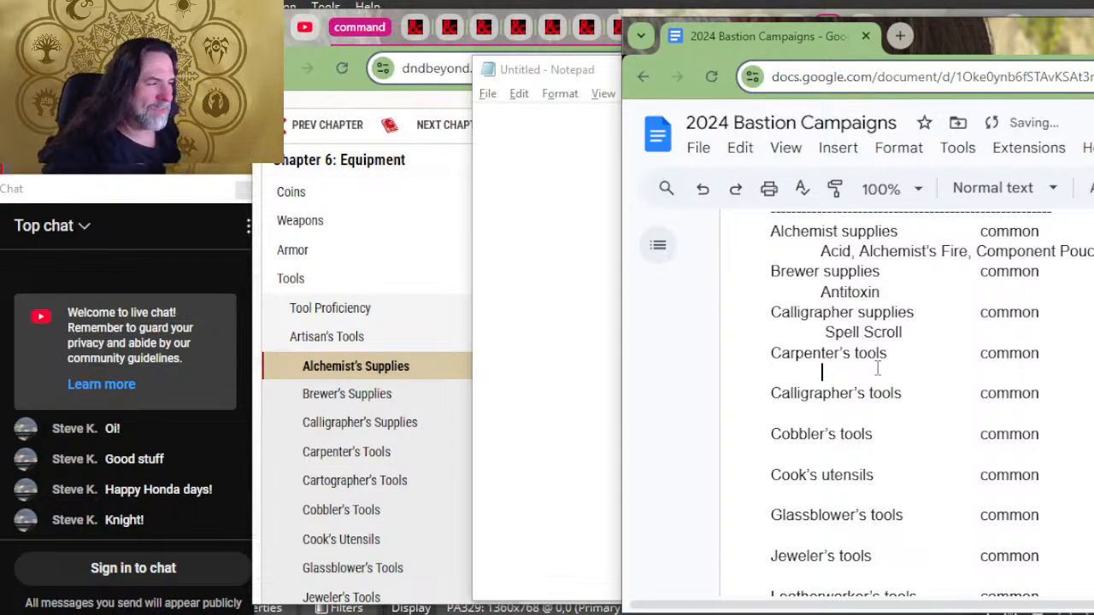
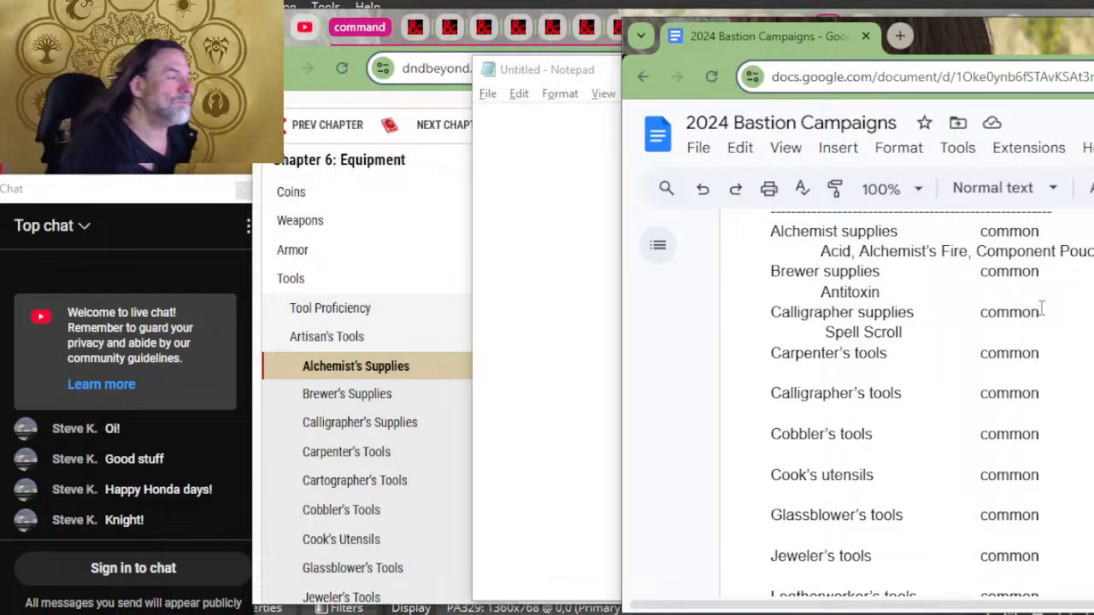
Step: Copy the Carpenter's Tools craft list, Club through Torch, from the D&D Beyond equipment page into the blank Notepad file
key("alt+Tab")
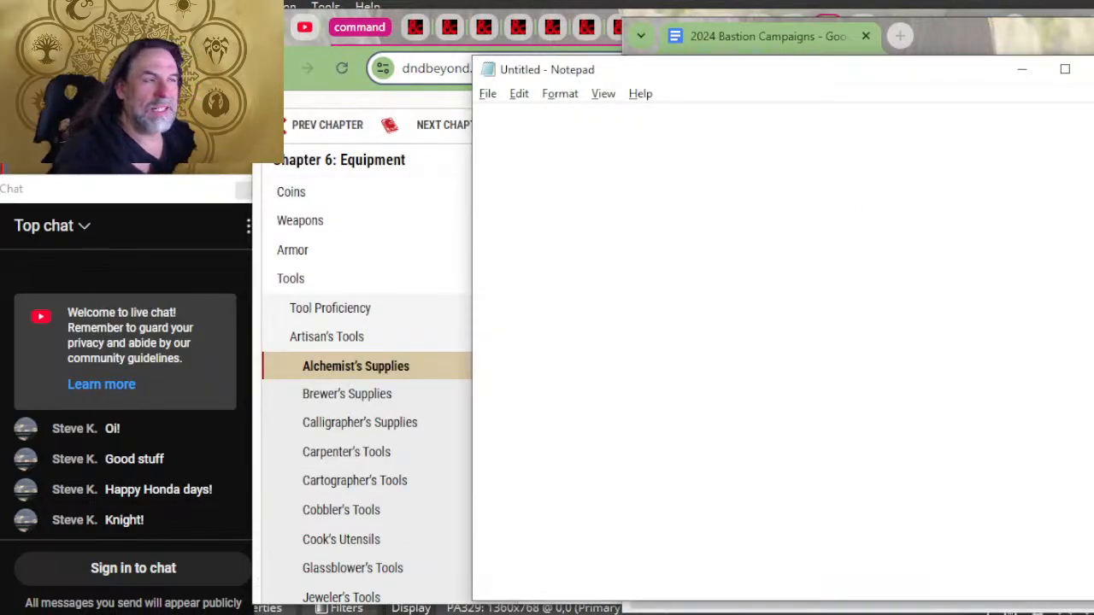
key("alt+Tab")
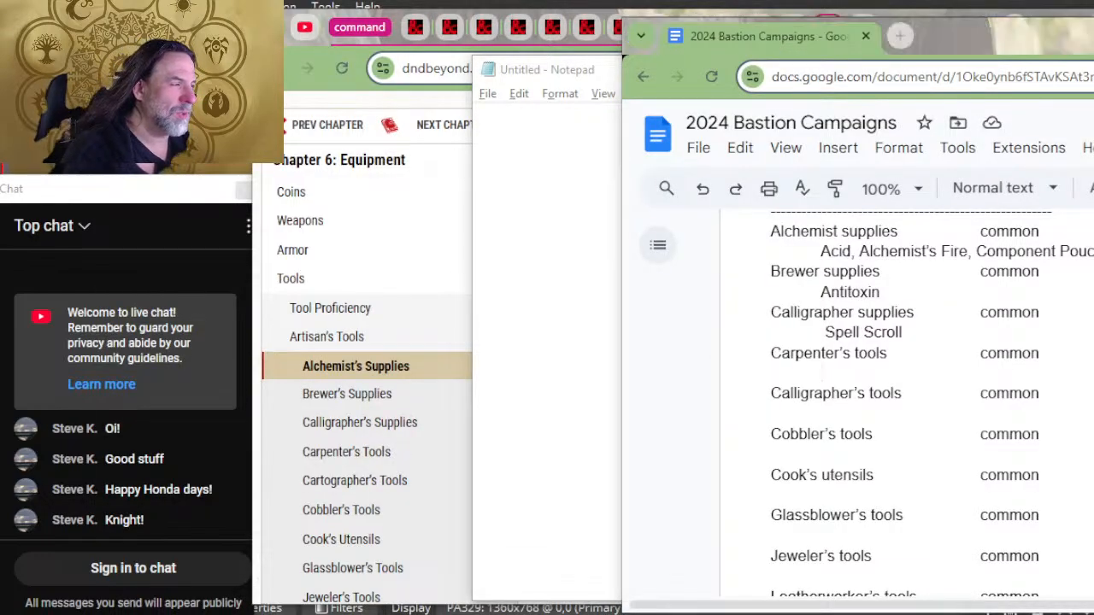
key("alt+Tab")
key("Tab")
scroll(982, 137, "down", 2)
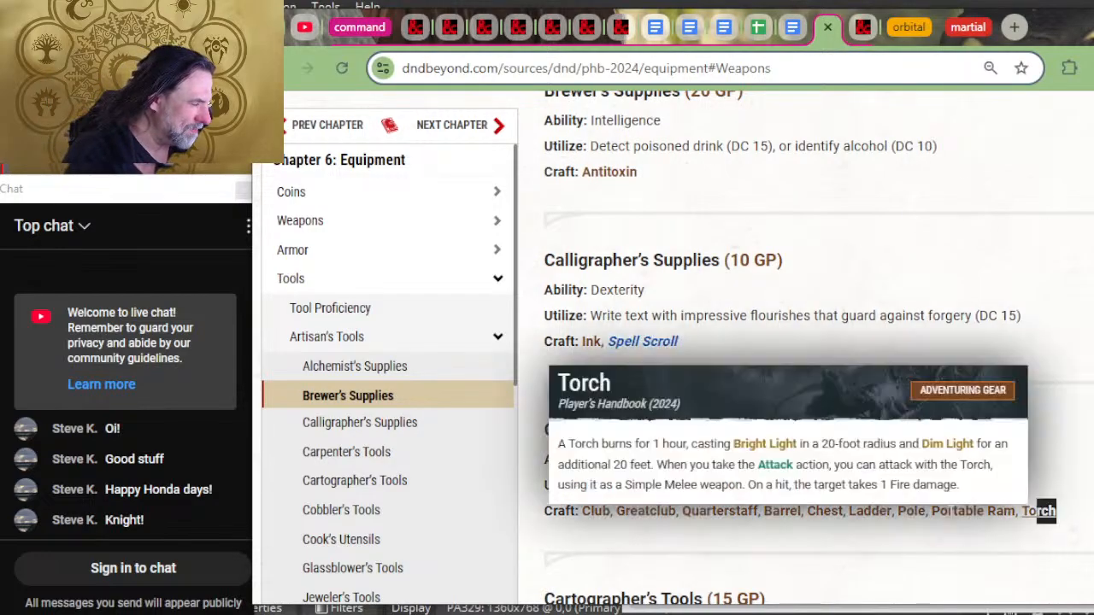
triple_click(604, 524)
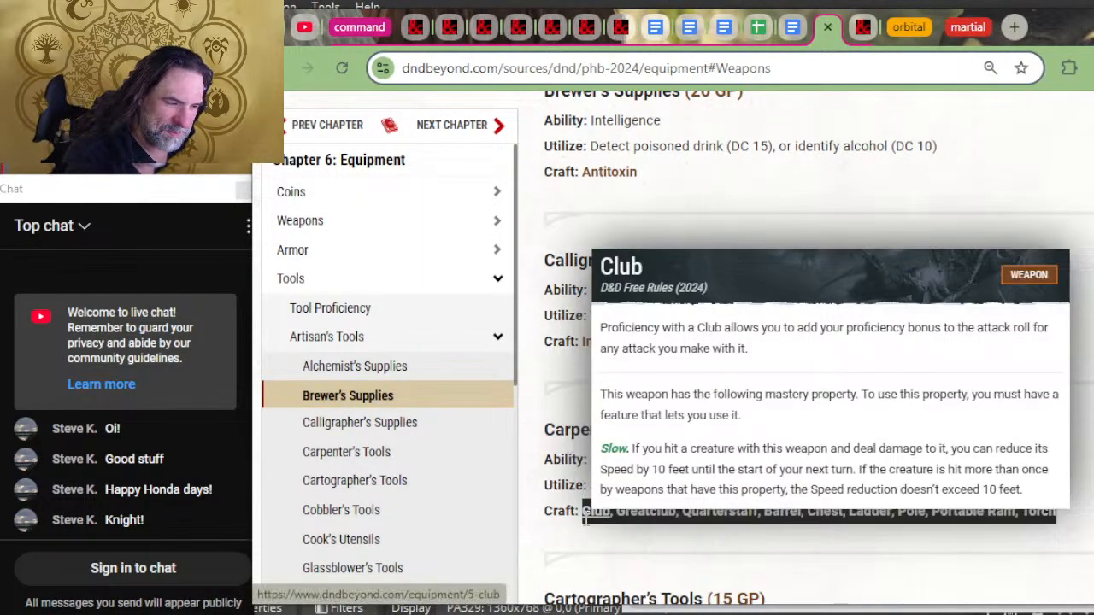
key("ctrl+c")
key("alt+Tab")
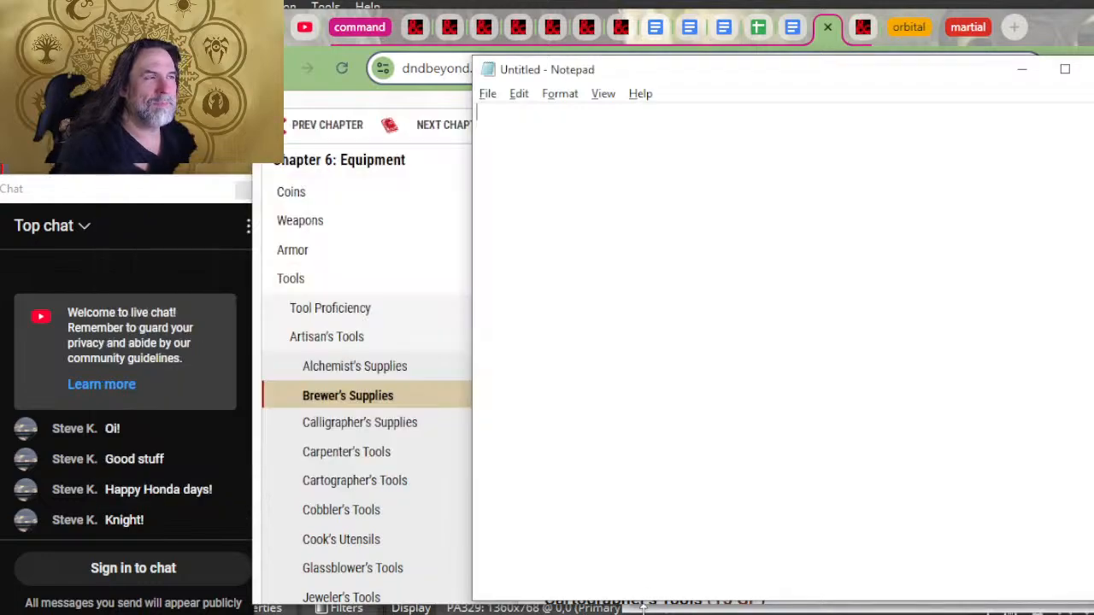
key("ctrl+v")
Step: Move the craft list from Notepad to the line beneath Carpenter's tools in the Bastion document, and indent the line beneath Calligrapher's tools
key("ctrl+a")
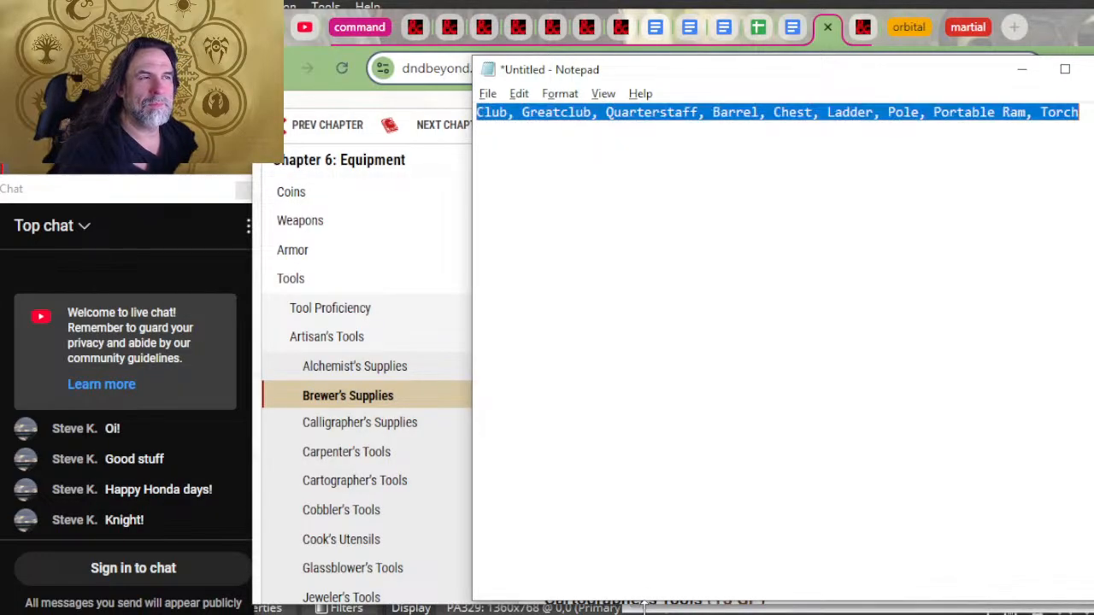
key("ctrl+x")
key("alt+Tab")
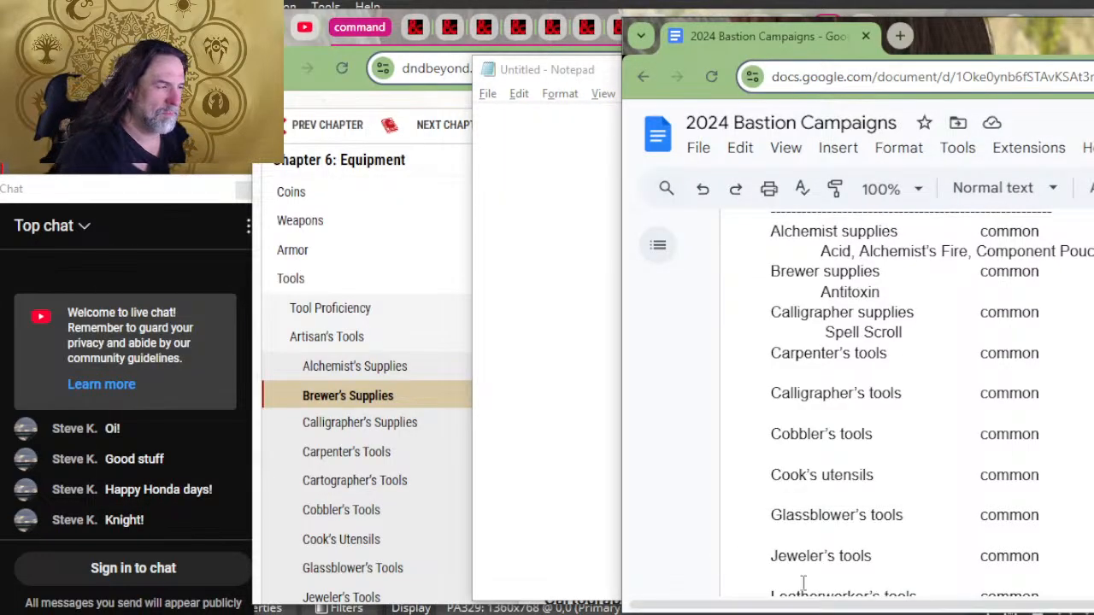
key("ctrl+v")
key("Tab")
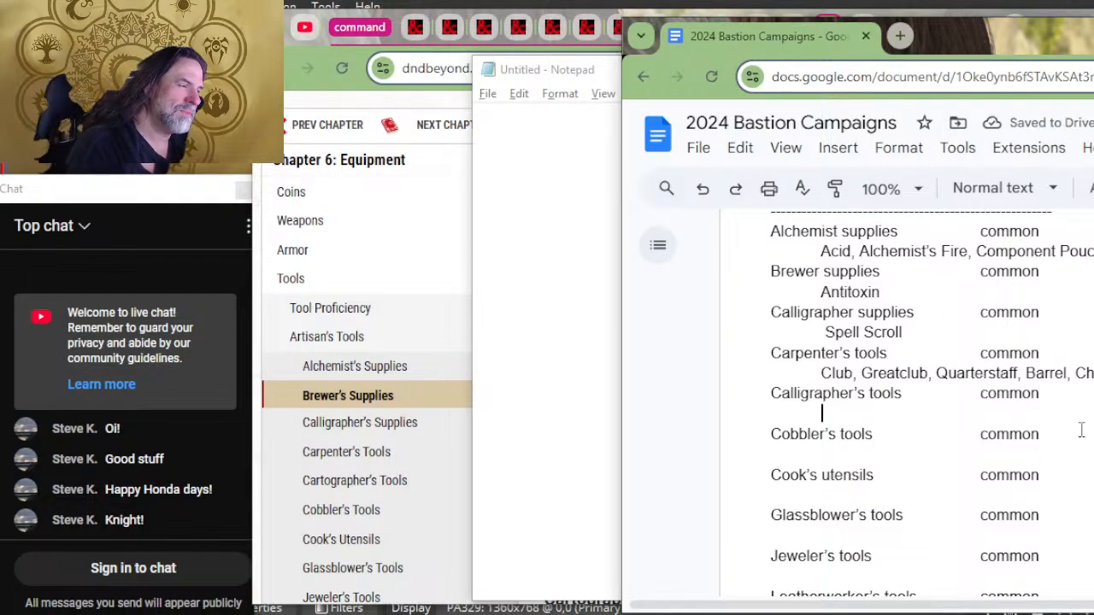
Step: Check the next tool's name on D&D Beyond and correct "Calligrapher's tools" to "Cartographer's tools" in the Bastion document
key("alt+Tab")
key("Tab")
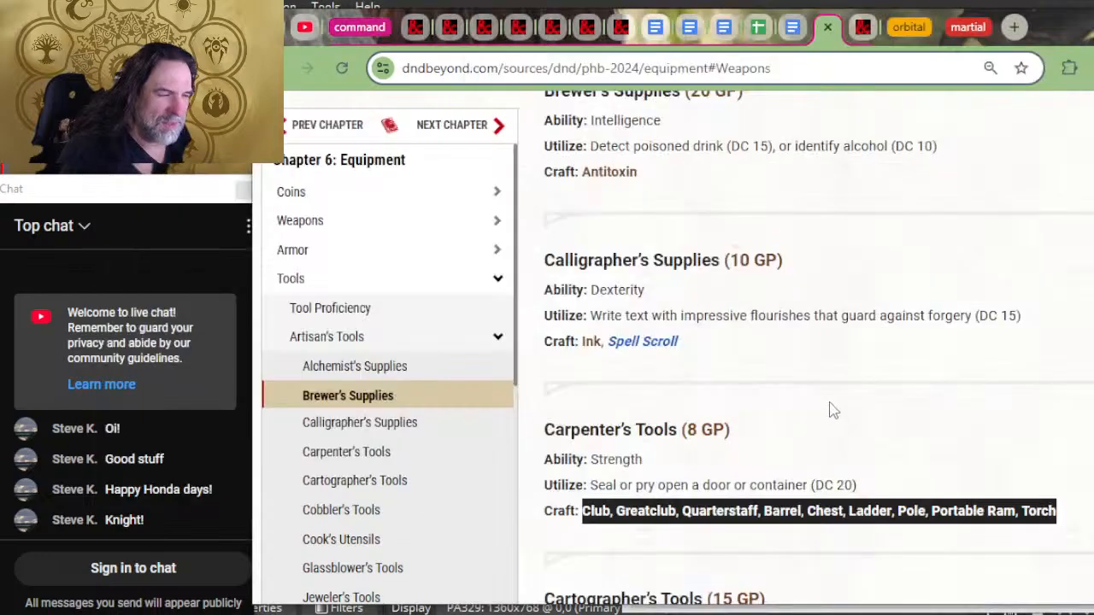
scroll(838, 402, "down", 3)
key("alt+Tab")
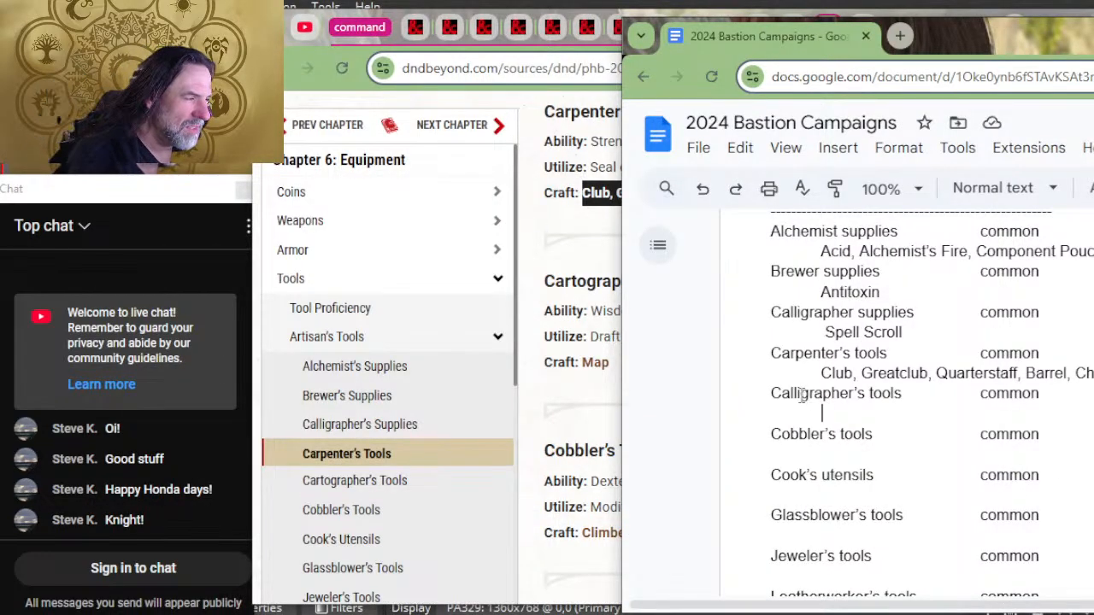
key("BackSpace")
key("BackSpace")
key("BackSpace")
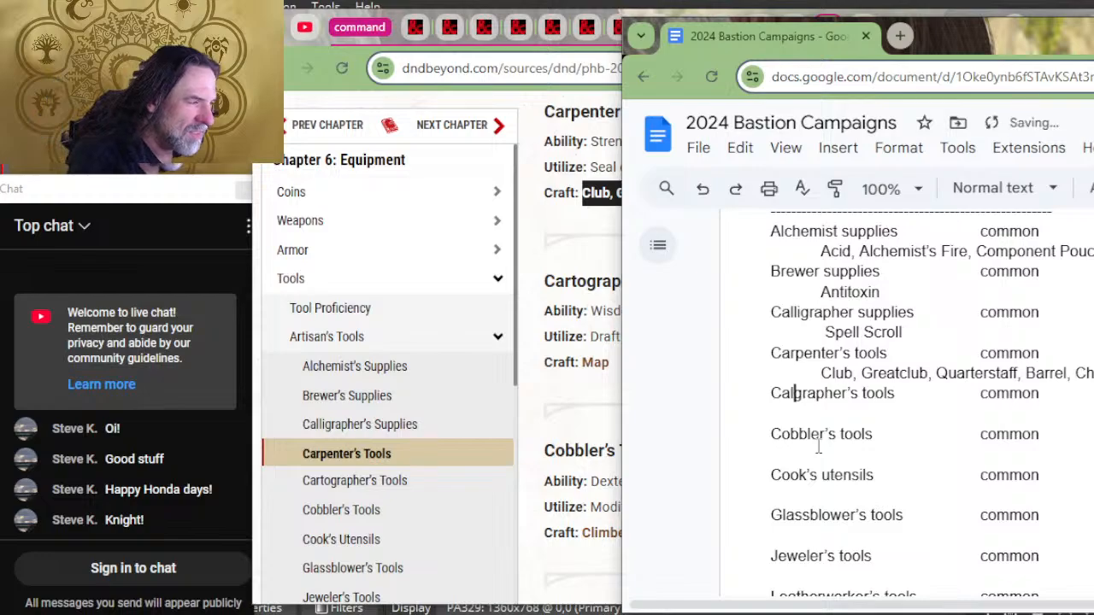
type("rto")
key("BackSpace")
key("BackSpace")
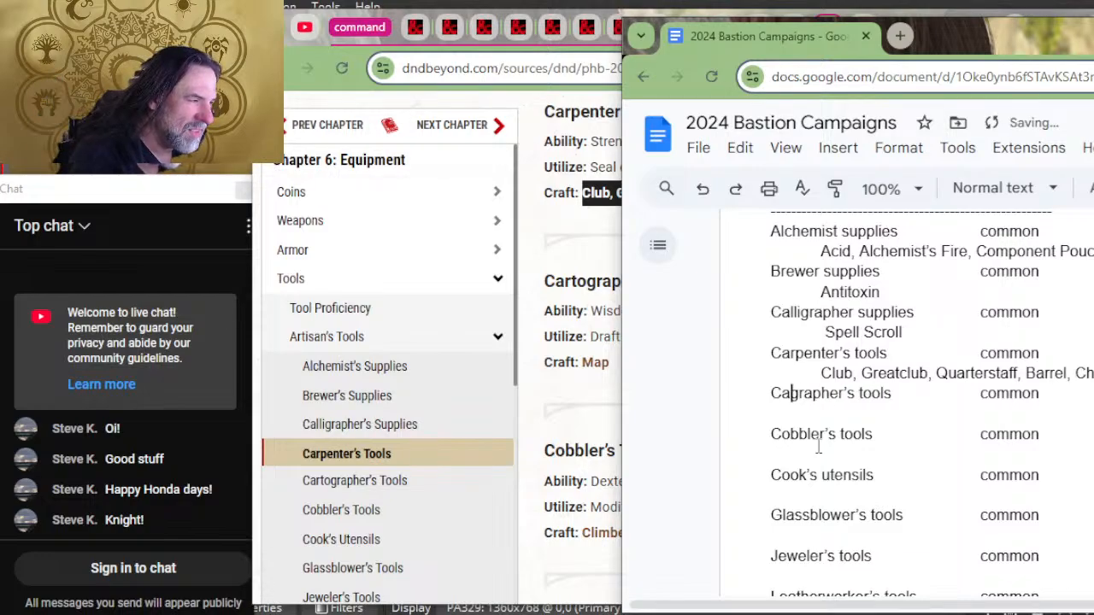
type("rto")
Step: Copy the craft item "Map" from the Cartographer's Tools entry on D&D Beyond into Notepad
key("alt+Tab")
key("alt+Tab")
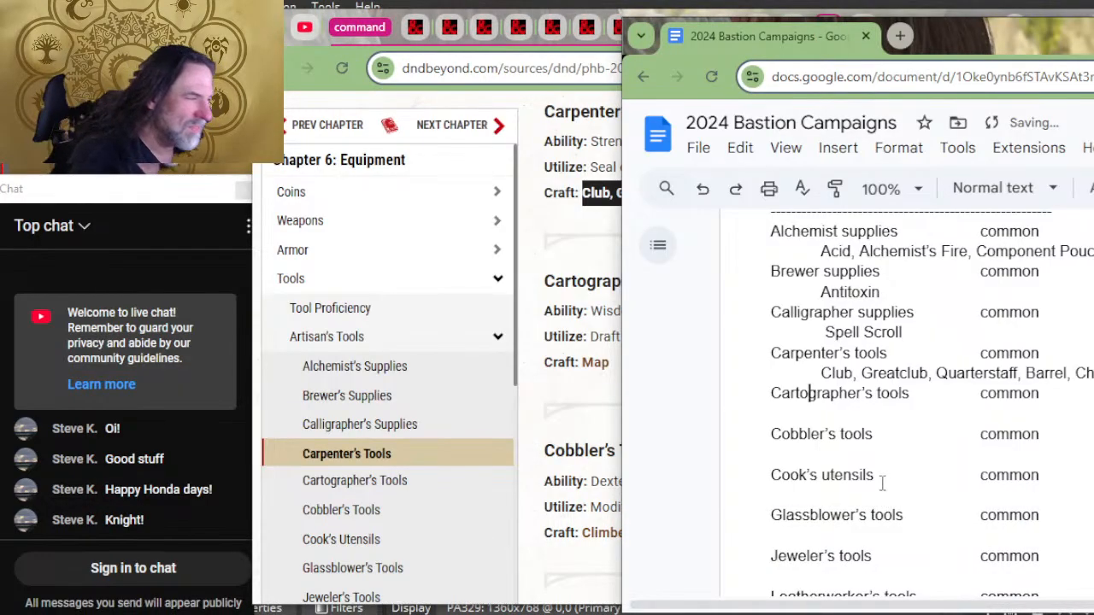
key("alt+Tab")
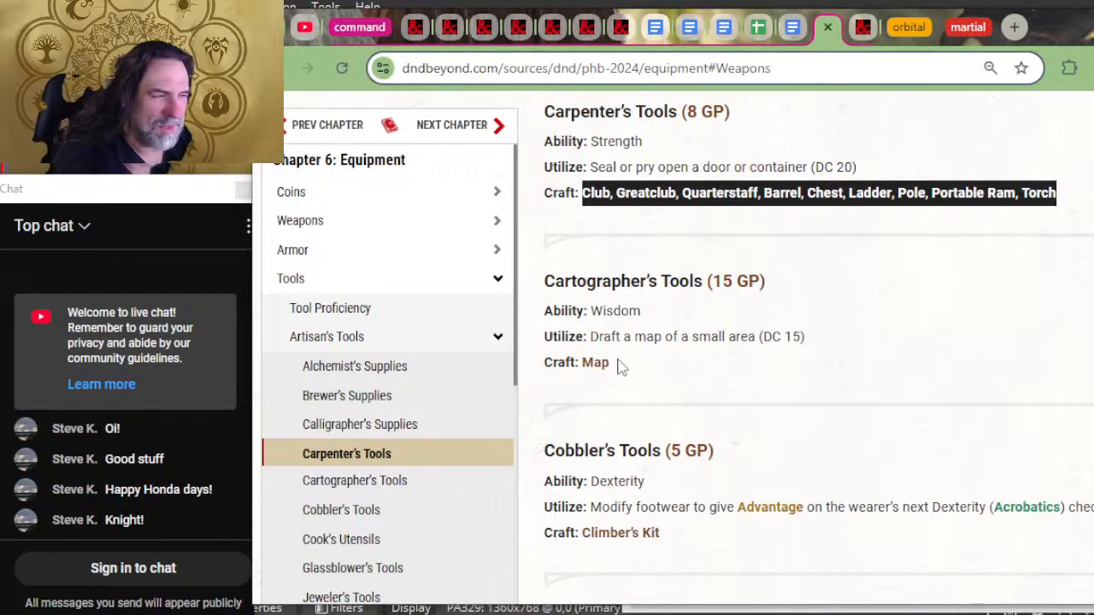
left_click_drag(617, 366, 589, 362)
key("alt+Tab")
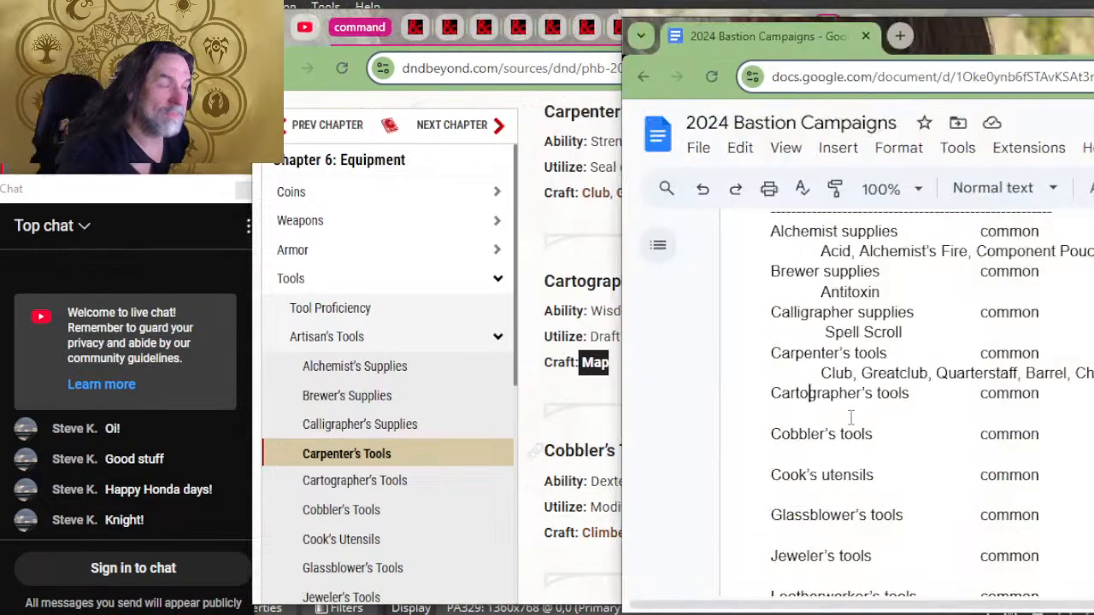
key("alt+Tab")
left_click(900, 408)
type("Map")
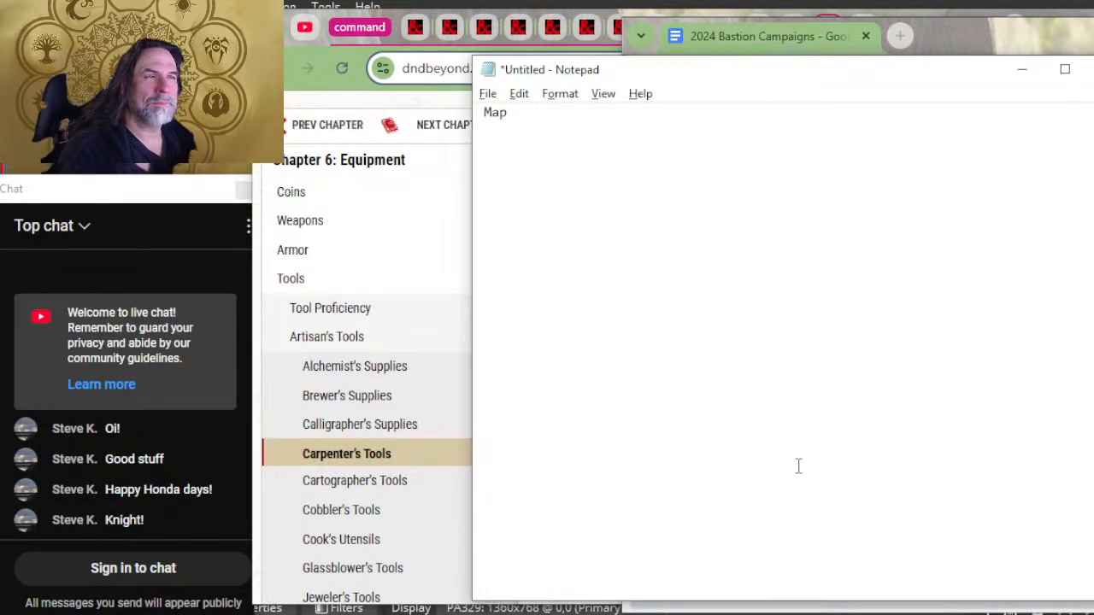
Step: Move "Map" from Notepad to the indented line beneath Cartographer's tools in the Bastion document
key("ctrl+a")
key("ctrl+x")
key("alt+Tab")
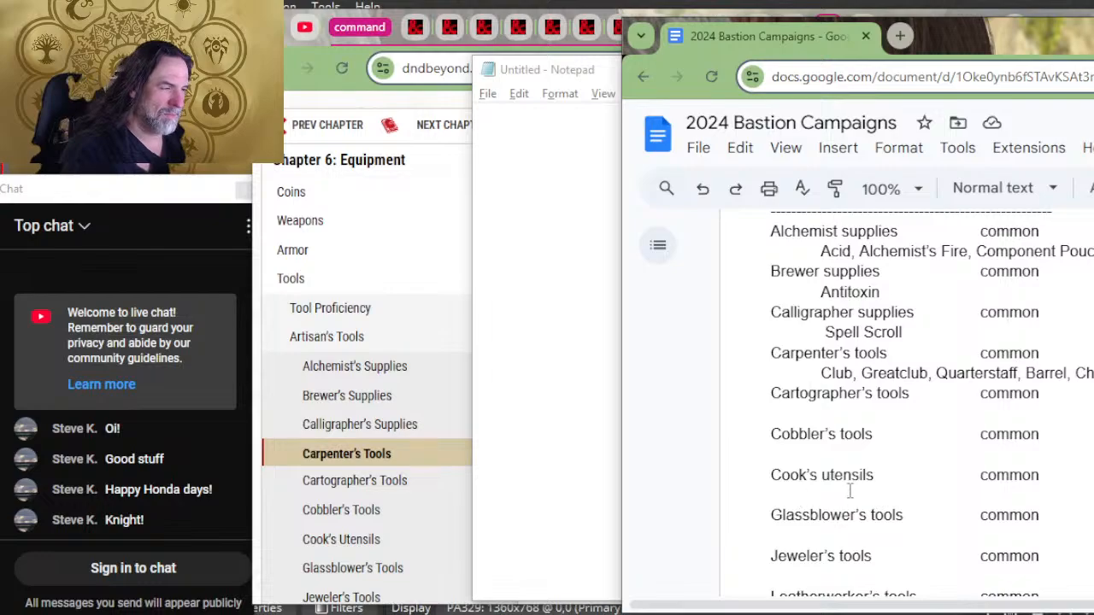
key("ctrl+v")
Step: Place the cursor beneath Cobbler's tools in the document and copy "Climber's Kit" from the Cobbler's Tools entry on D&D Beyond into Notepad
left_click(849, 455)
key("alt+Tab")
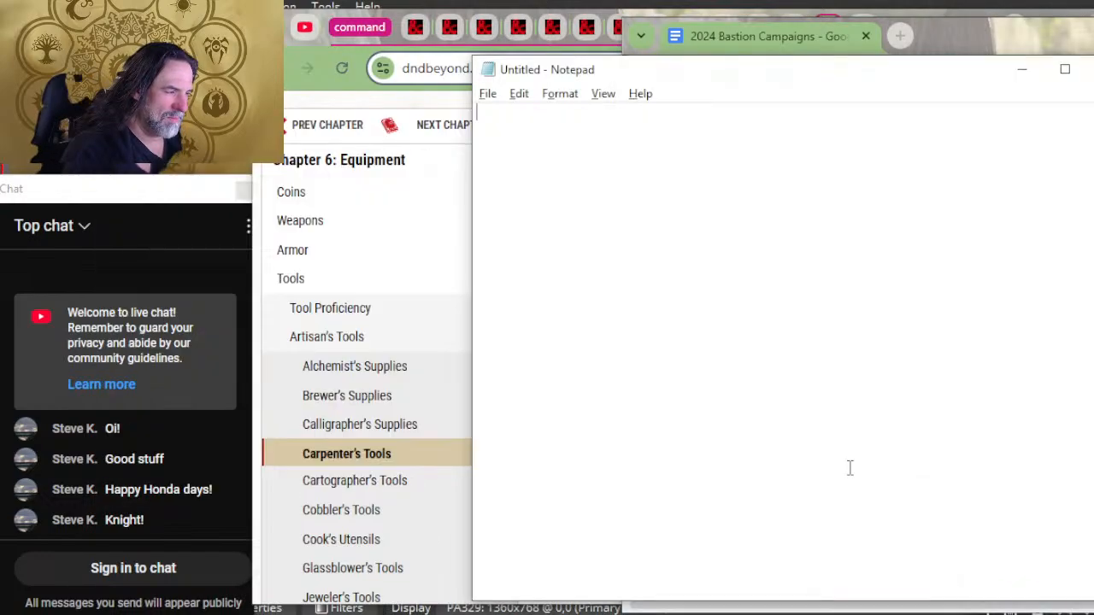
key("alt+Tab")
key("alt+Tab")
key("alt+Tab")
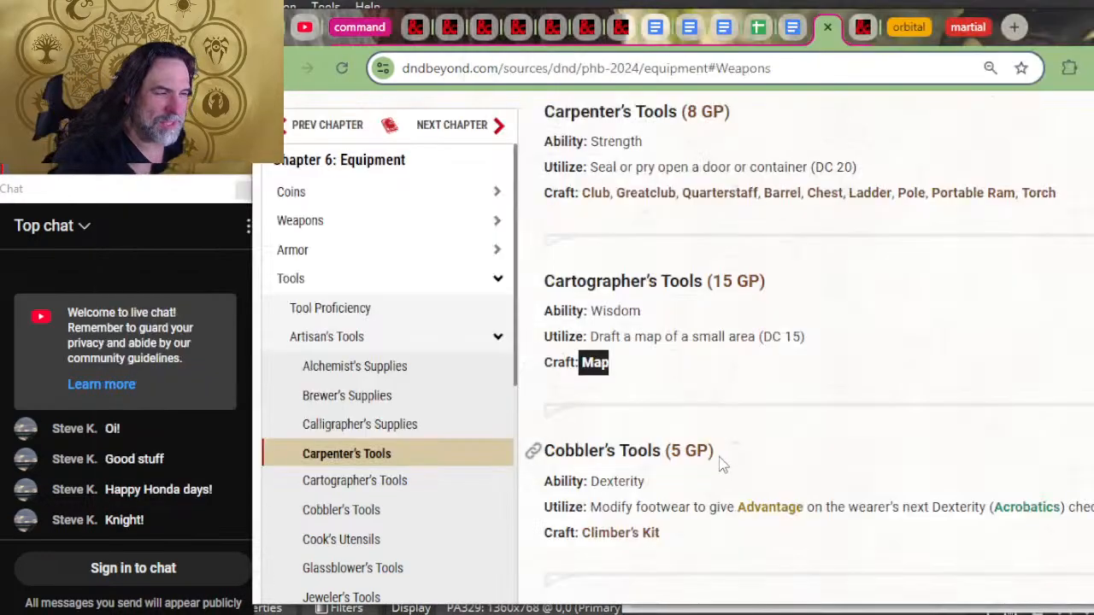
scroll(761, 434, "down", 1)
left_click_drag(684, 384, 582, 376)
key("alt+Tab")
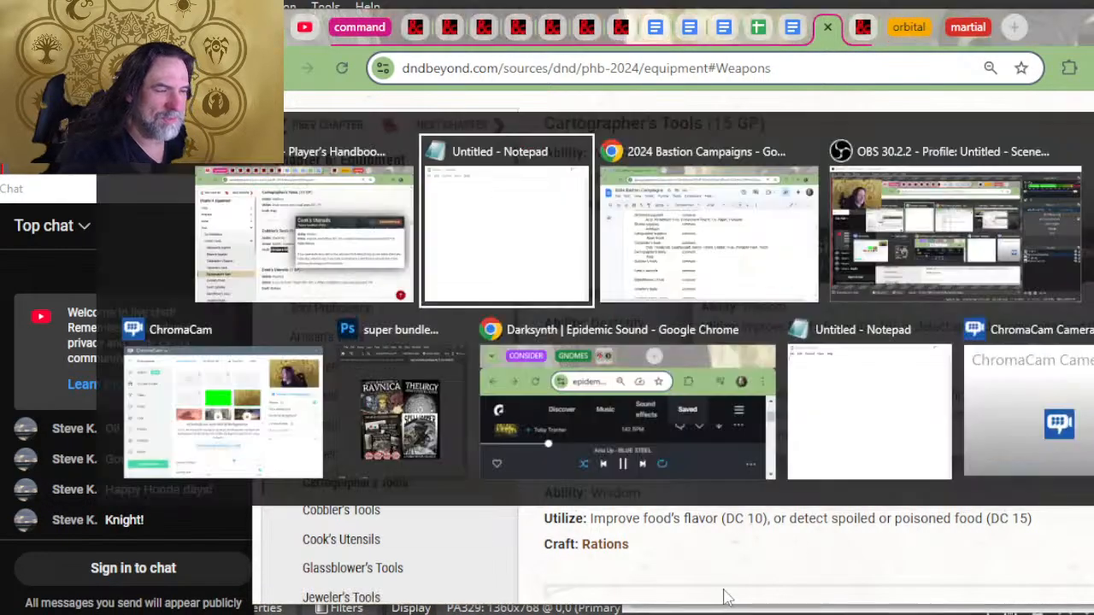
key("ctrl+v")
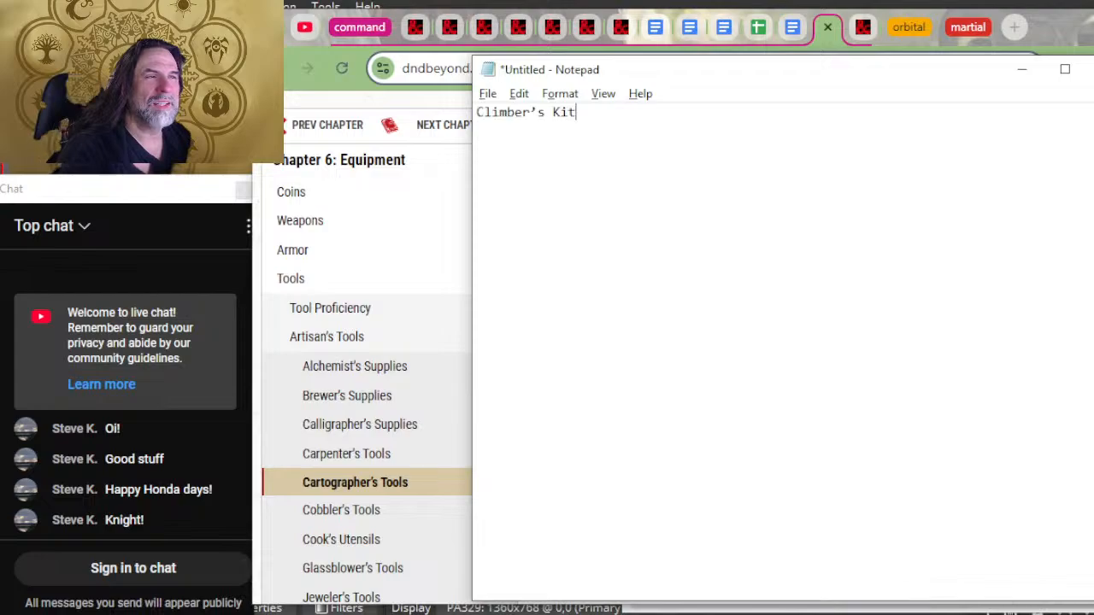
Step: Move "Climber's Kit" from Notepad to the line beneath Cobbler's tools in the Bastion document
key("ctrl+a")
key("ctrl+x")
key("alt+Tab")
key("ctrl+v")
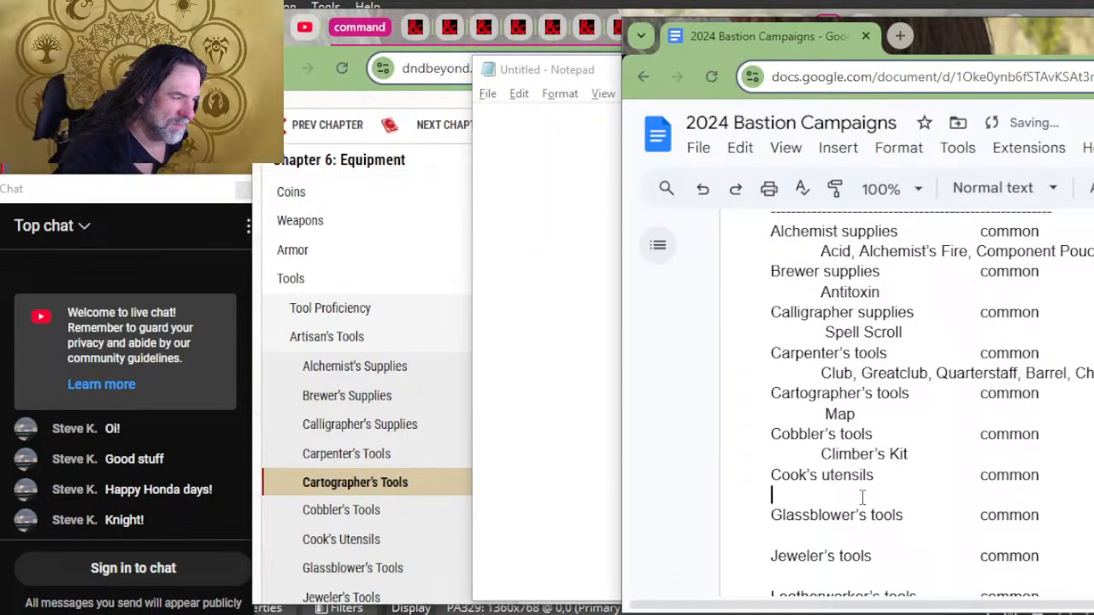
Step: Indent the blank line beneath each remaining artisan tool in the document, from Cook's utensils through the Woodcarver's entry
key("Tab")
key("Tab")
scroll(854, 537, "down", 2)
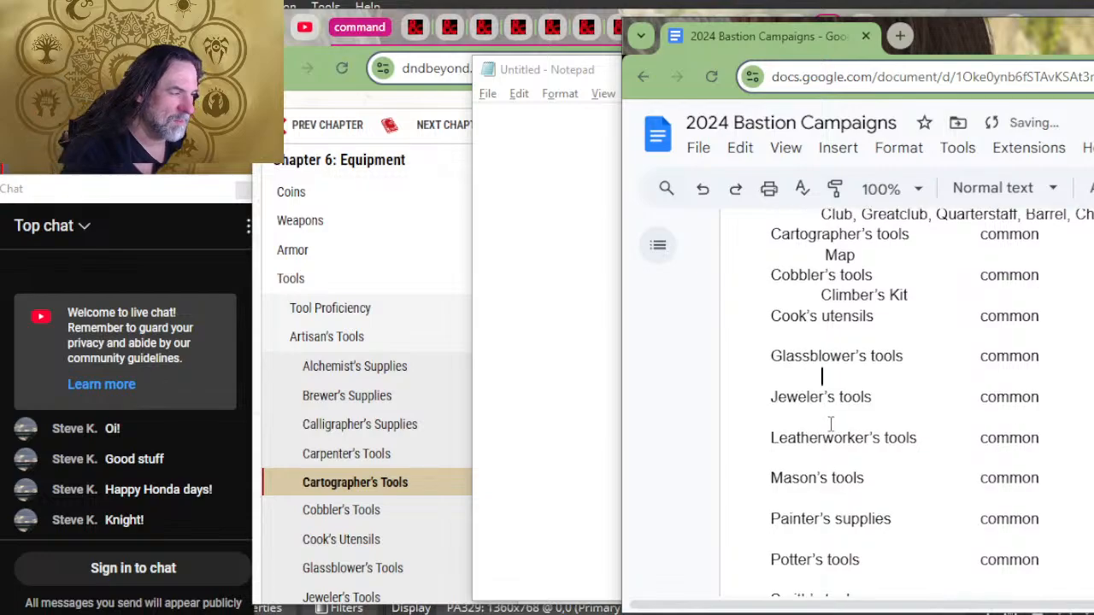
key("Tab")
left_click(842, 454)
key("Tab")
left_click(844, 499)
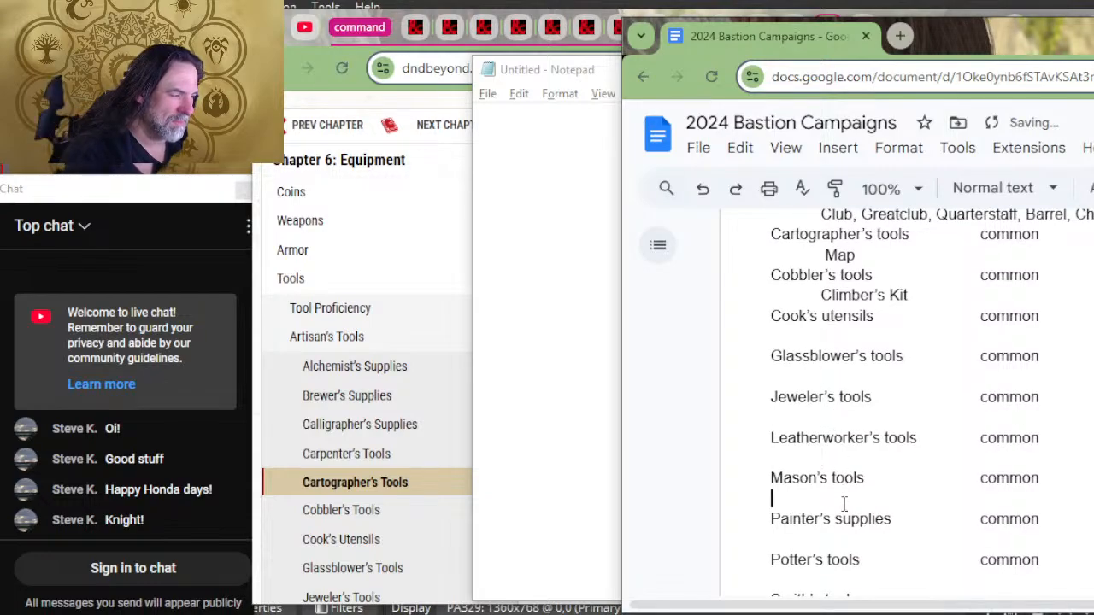
key("Tab")
left_click(844, 544)
key("Tab")
scroll(874, 495, "down", 2)
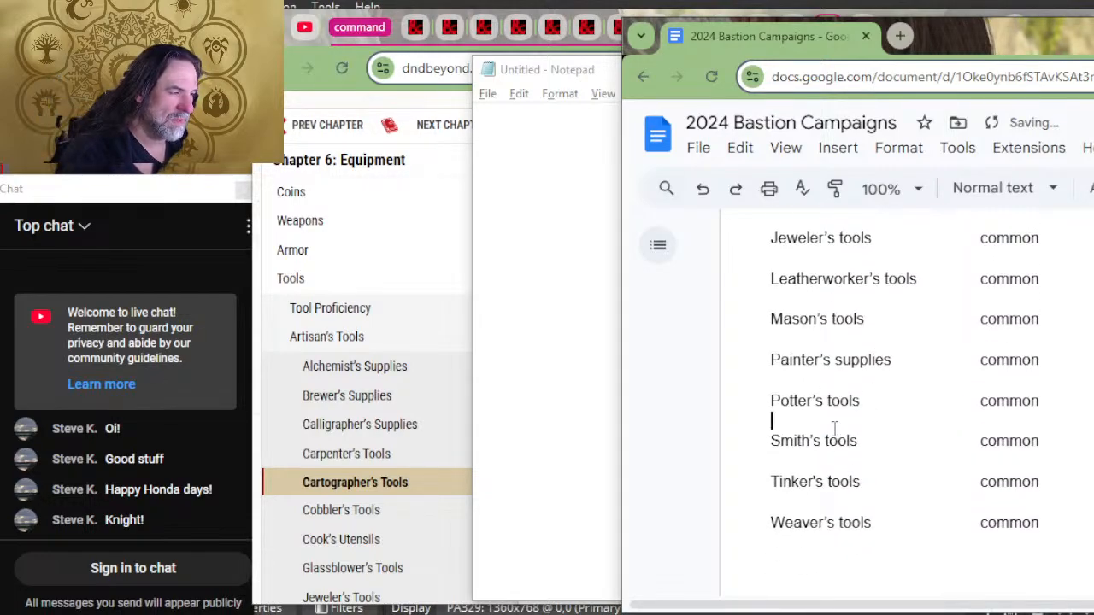
key("Tab")
left_click(849, 458)
key("Tab")
key("Tab")
scroll(855, 491, "down", 2)
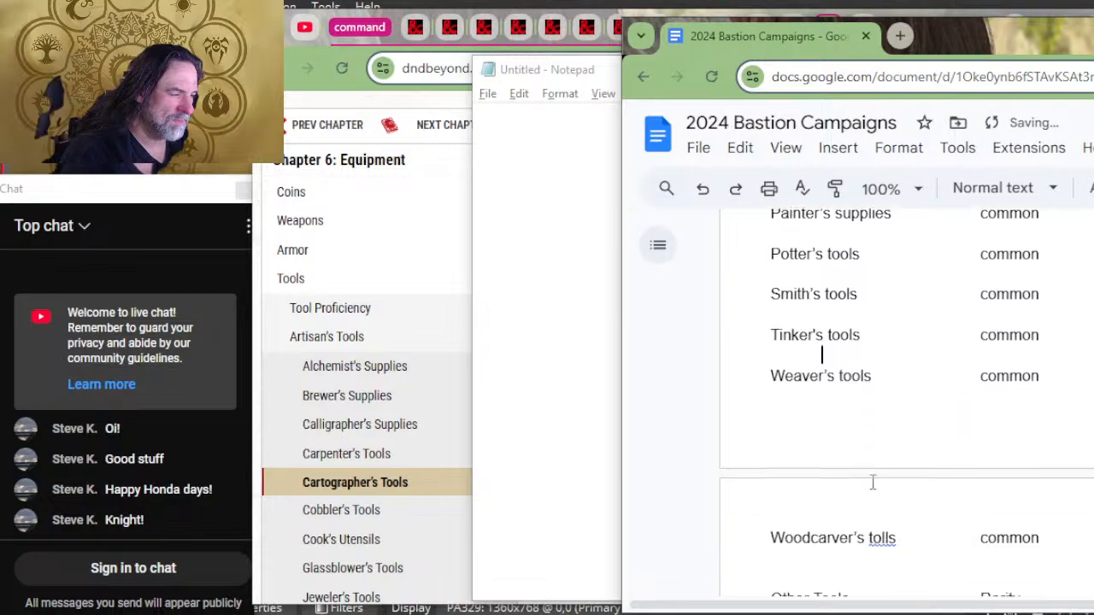
key("Tab")
left_click(849, 551)
key("Tab")
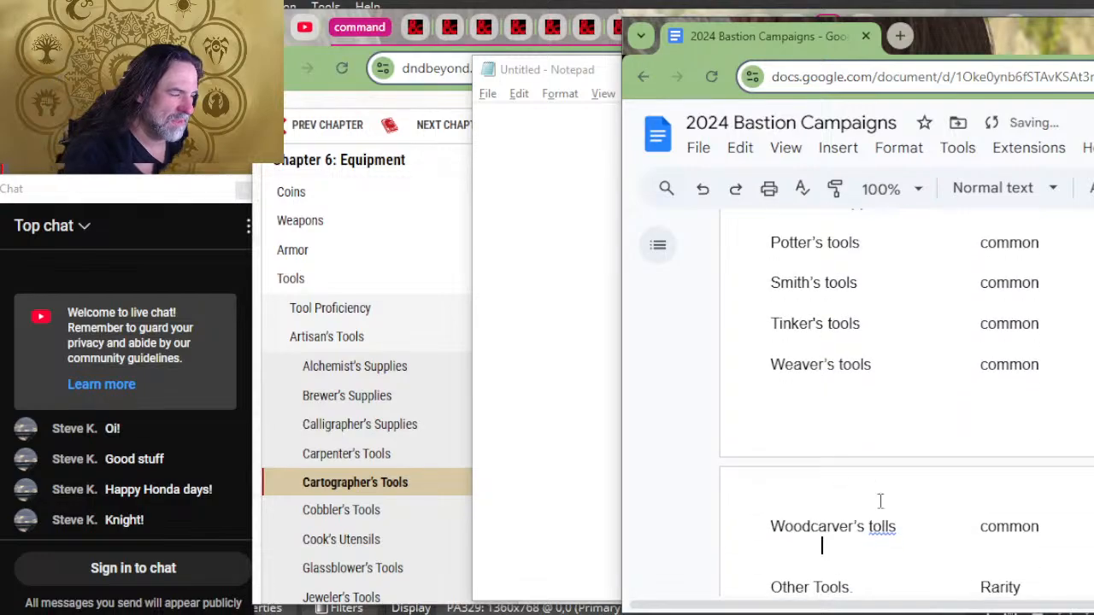
Step: Copy the craft item "Rations" from the Cook's Utensils entry on D&D Beyond into Notepad
scroll(862, 479, "down", 2)
scroll(846, 414, "up", 10)
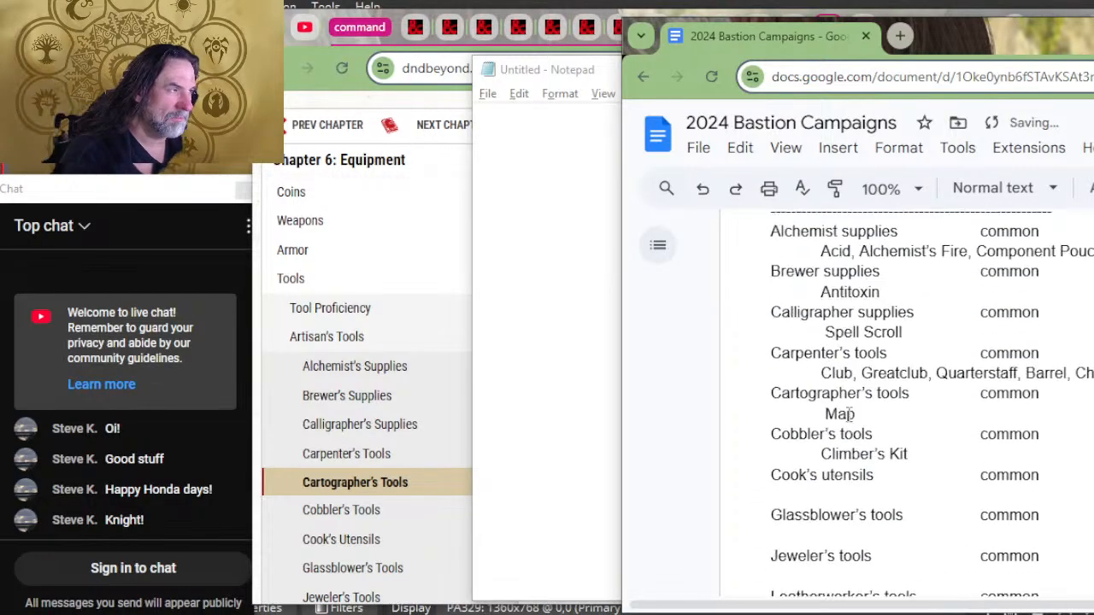
scroll(886, 368, "down", 2)
key("alt+Tab")
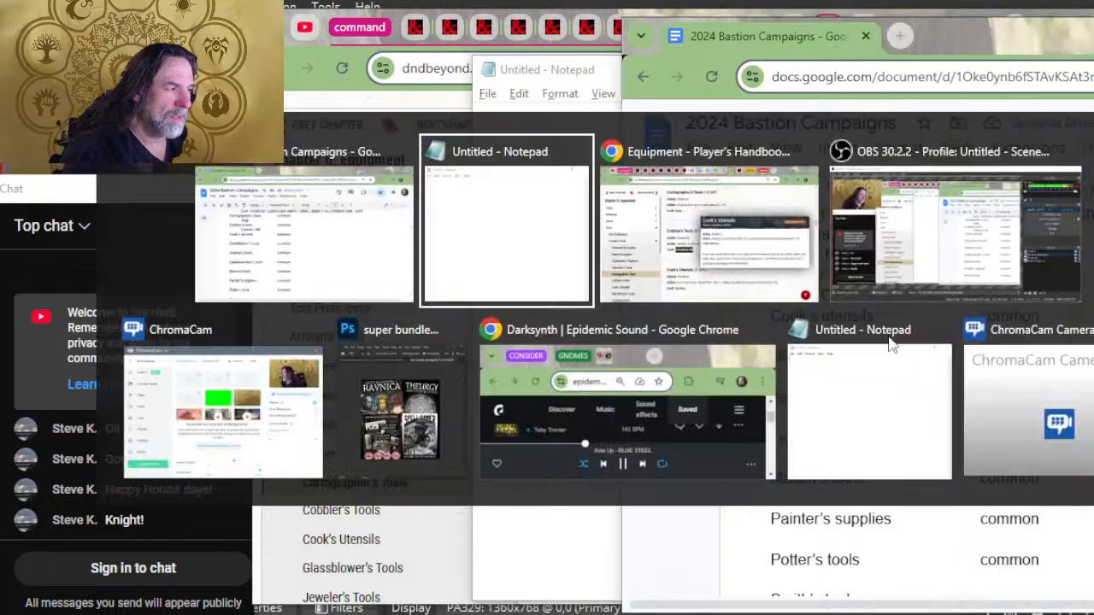
key("alt+Tab")
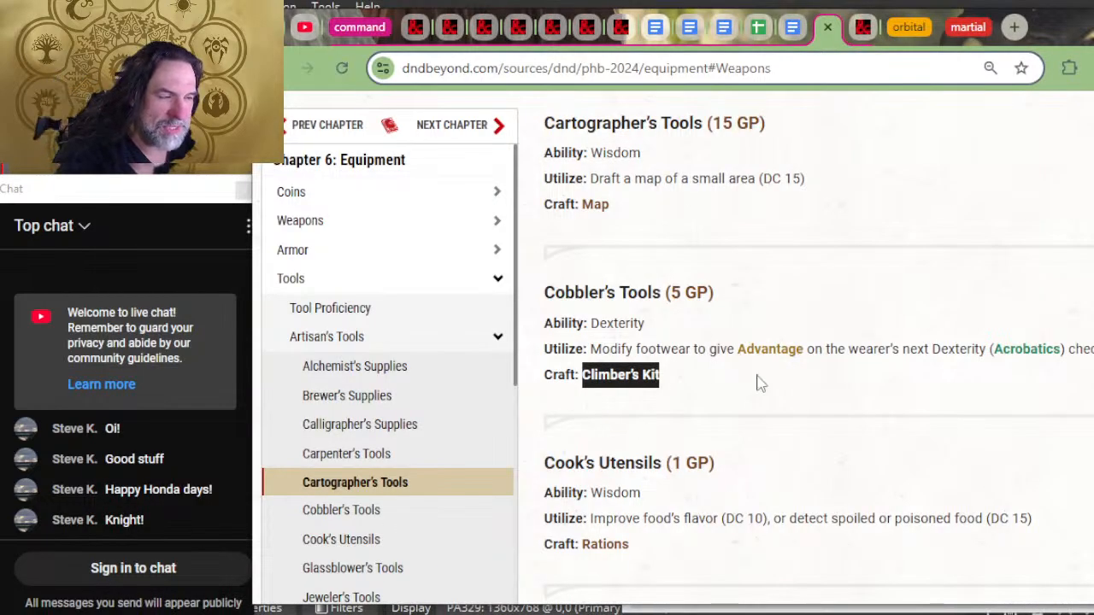
left_click(769, 434)
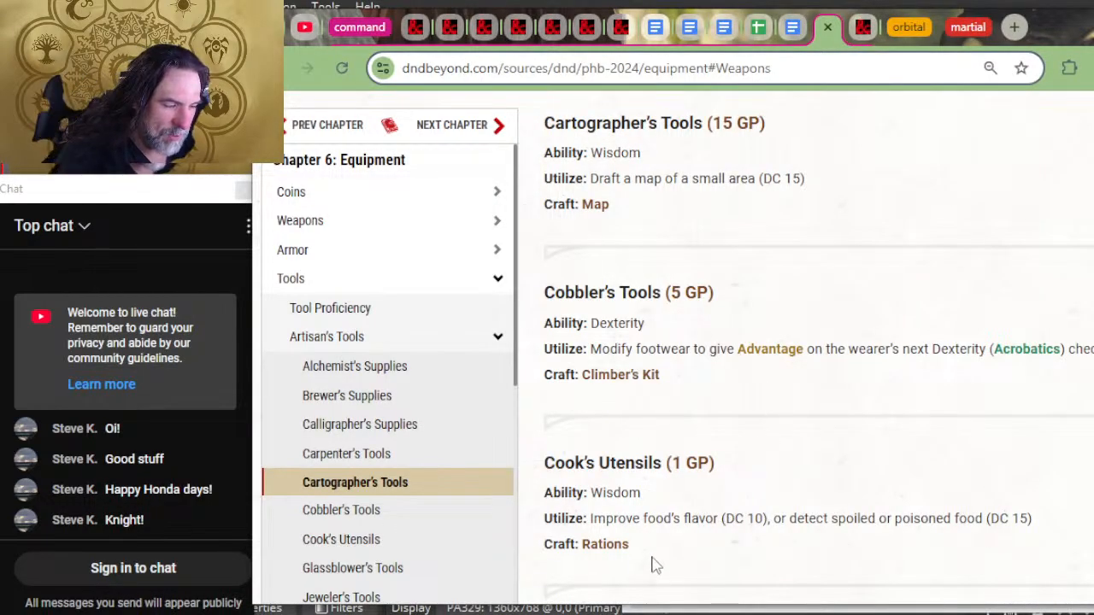
double_click(608, 543)
key("ctrl+c")
key("alt+Tab")
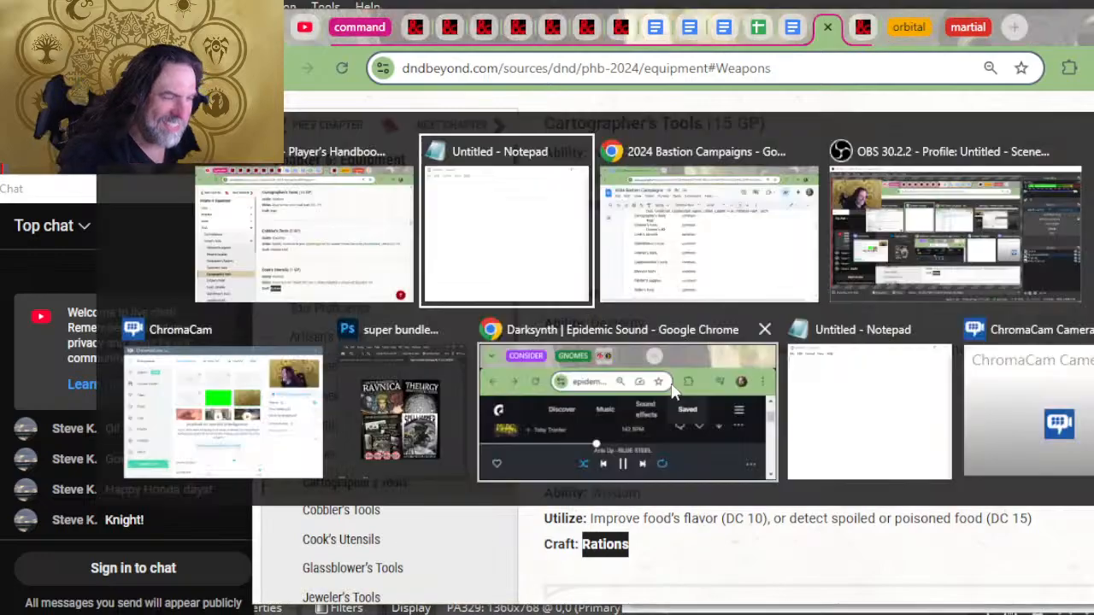
key("ctrl+v")
Step: Move "Rations" from Notepad to the indented line beneath Cook's utensils in the Bastion document
key("ctrl+a")
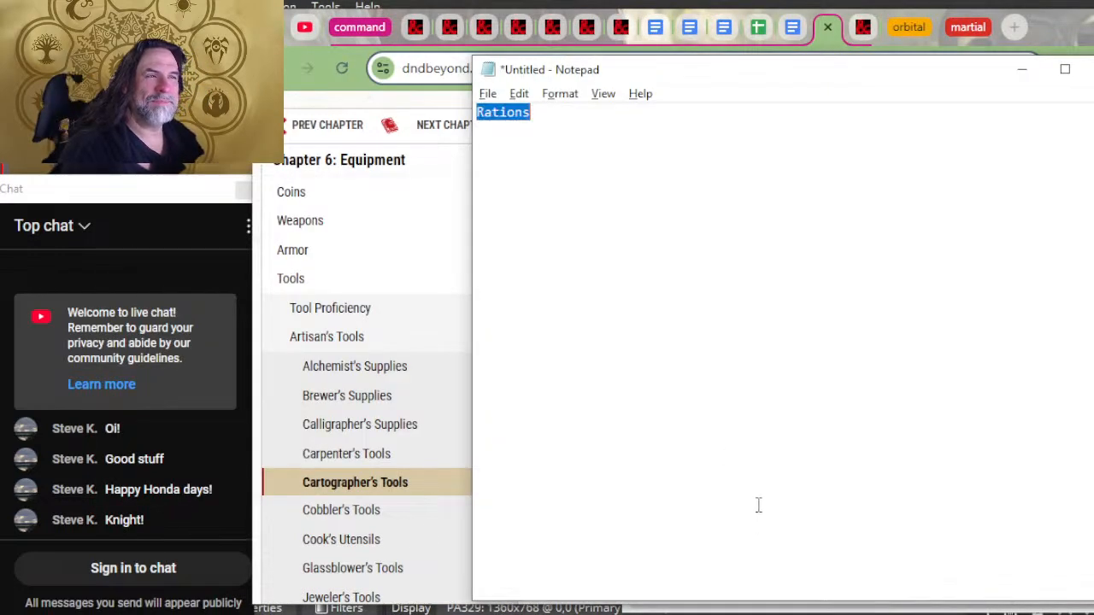
key("ctrl+x")
key("alt+Tab")
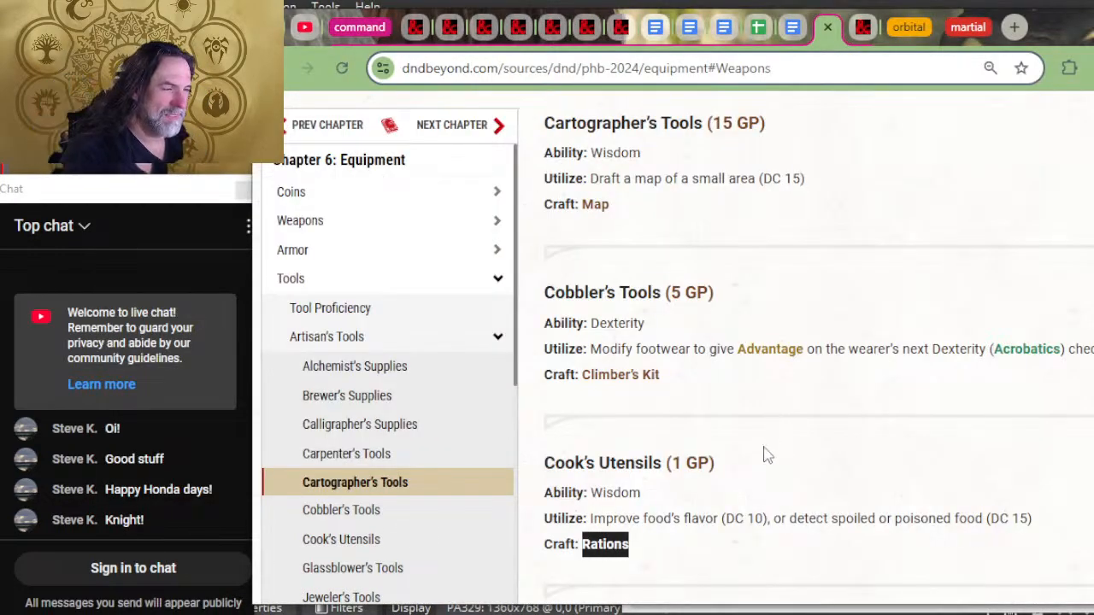
key("alt+Tab")
key("ctrl+v")
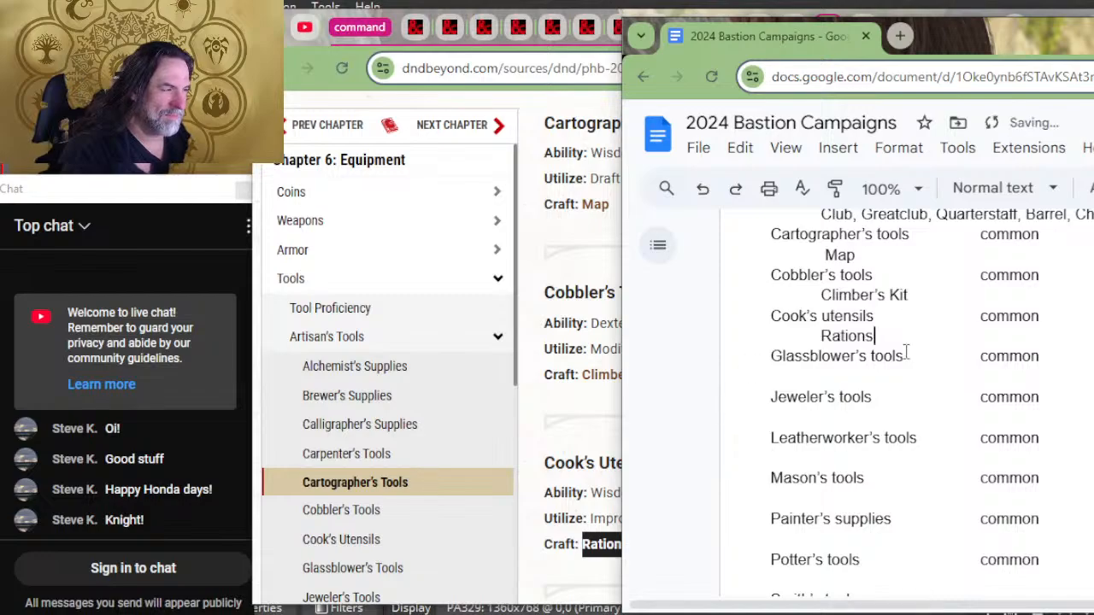
Step: Copy the craft items "Glass Bottle, Magnifying Glass, Spyglass, Vial" from the Glassblower's Tools entry on D&D Beyond into Notepad
key("alt+Tab")
scroll(863, 397, "down", 4)
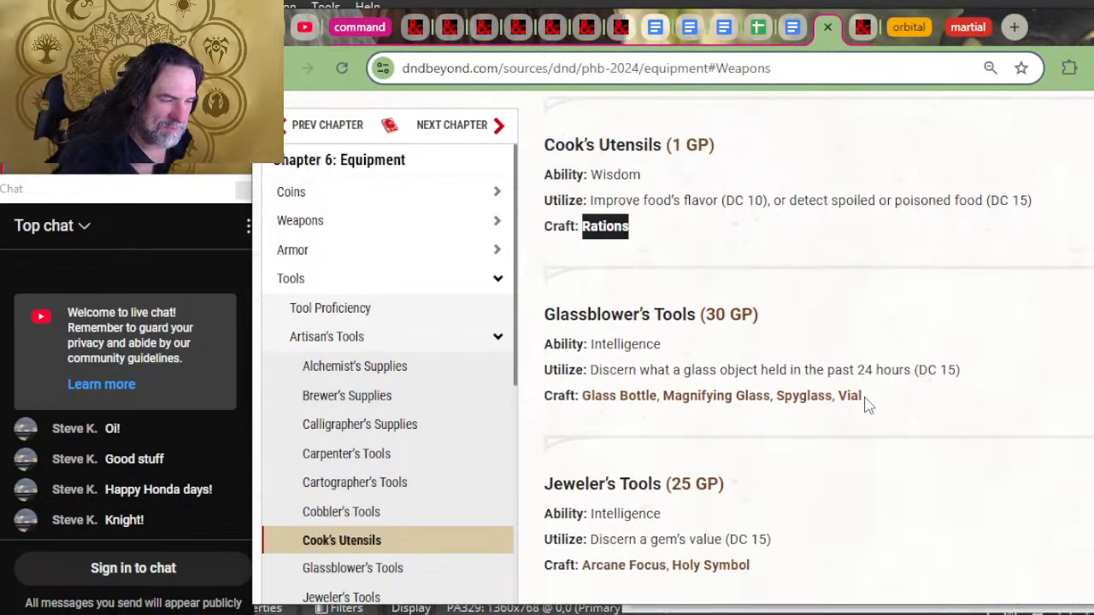
left_click_drag(863, 396, 592, 401)
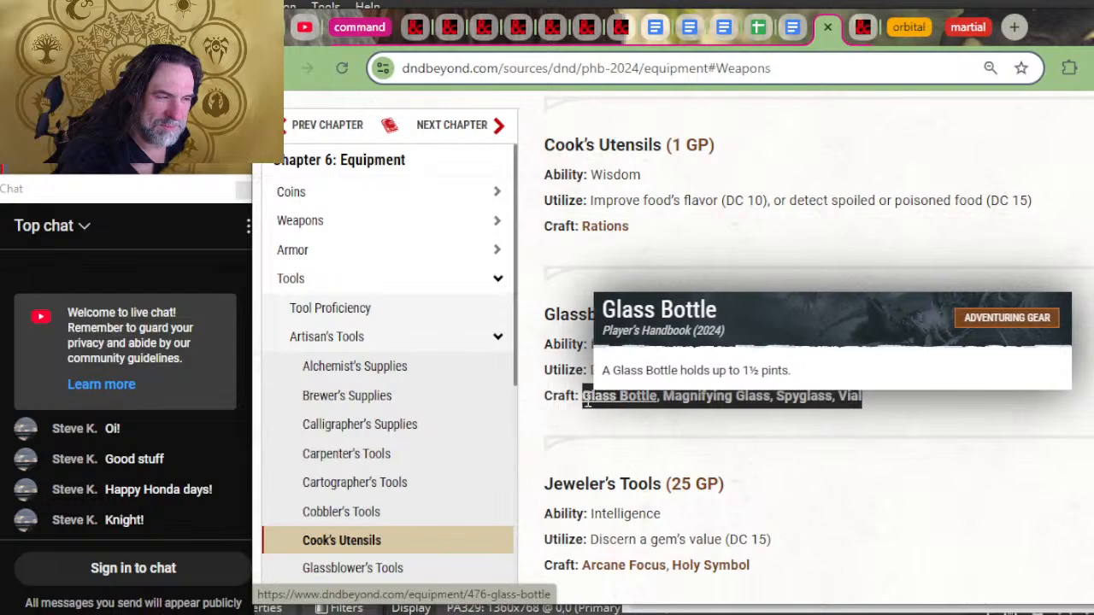
key("alt+Tab")
key("alt+Tab")
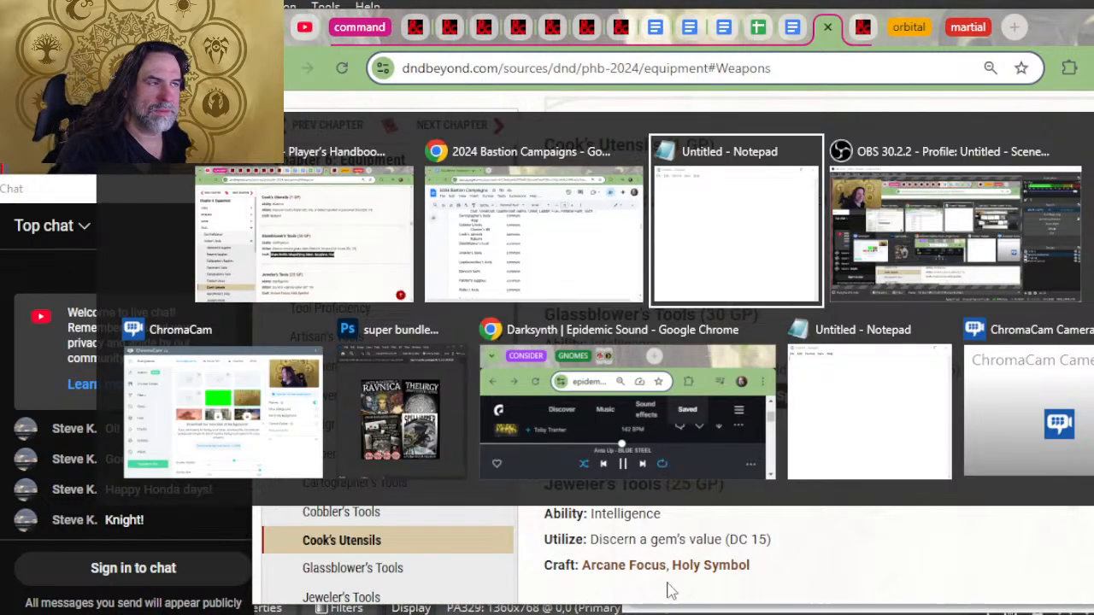
key("ctrl+v")
Step: Move "Glass Bottle, Magnifying Glass, Spyglass, Vial" from Notepad to the indented line beneath Glassblower's tools in the Bastion document
key("ctrl+a")
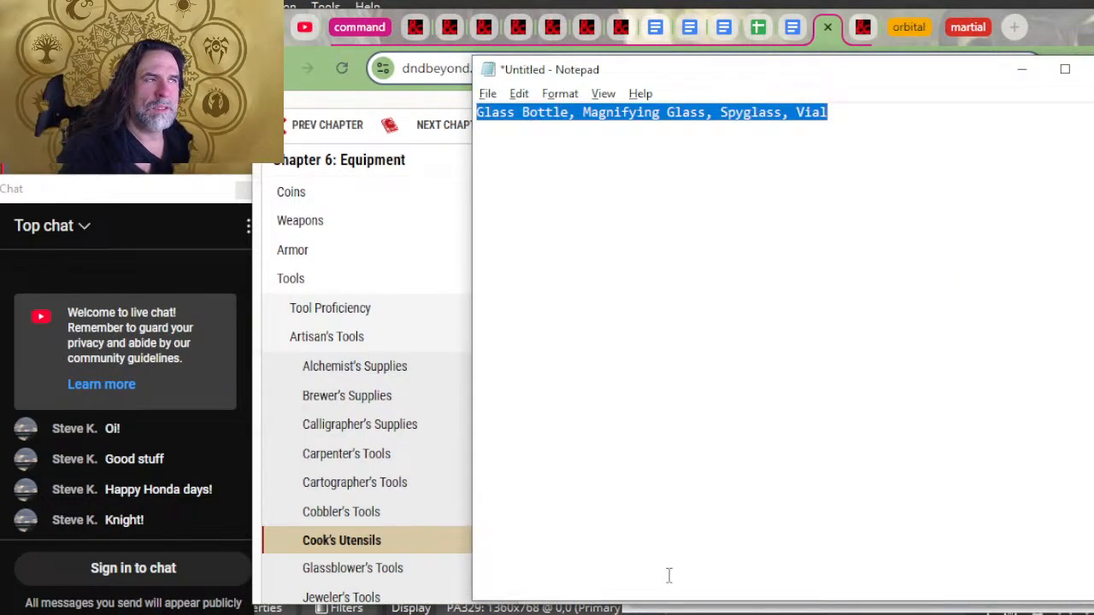
key("ctrl+x")
key("alt+Tab")
key("Tab")
key("ctrl+v")
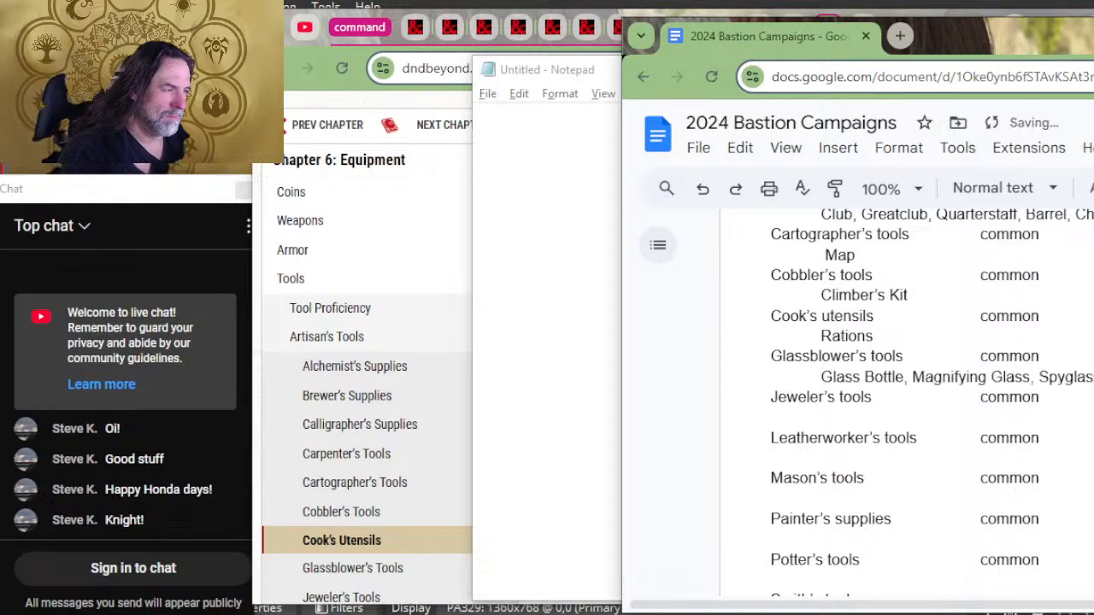
Step: Copy the craft items "Arcane Focus, Holy Symbol" from the Jeweler's Tools entry on D&D Beyond into Notepad
key("alt+Tab")
key("alt+Tab")
key("Tab")
scroll(788, 442, "down", 2)
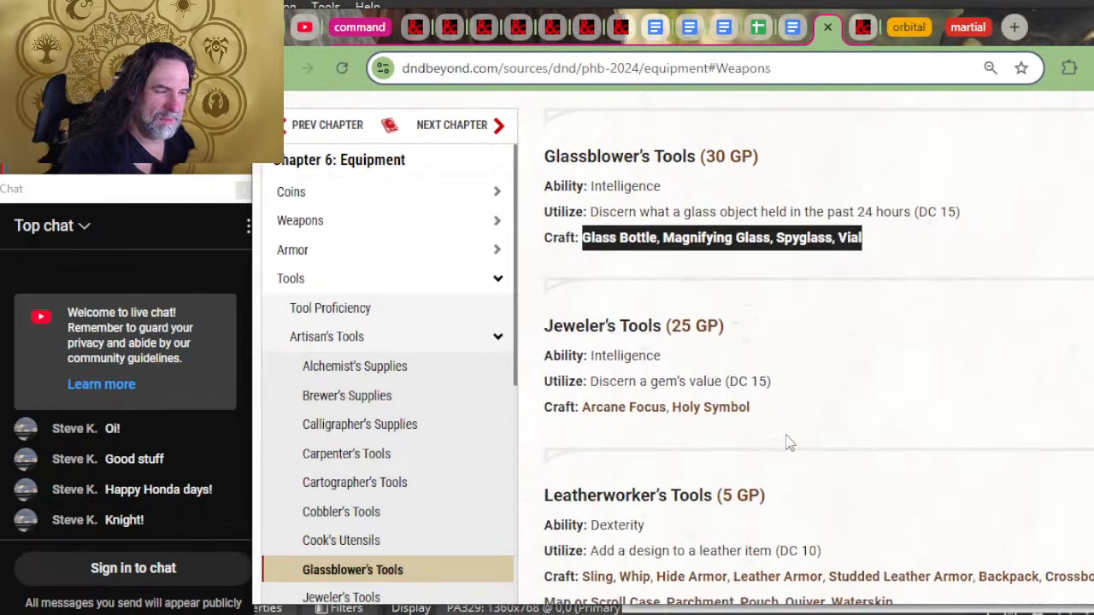
left_click(788, 433)
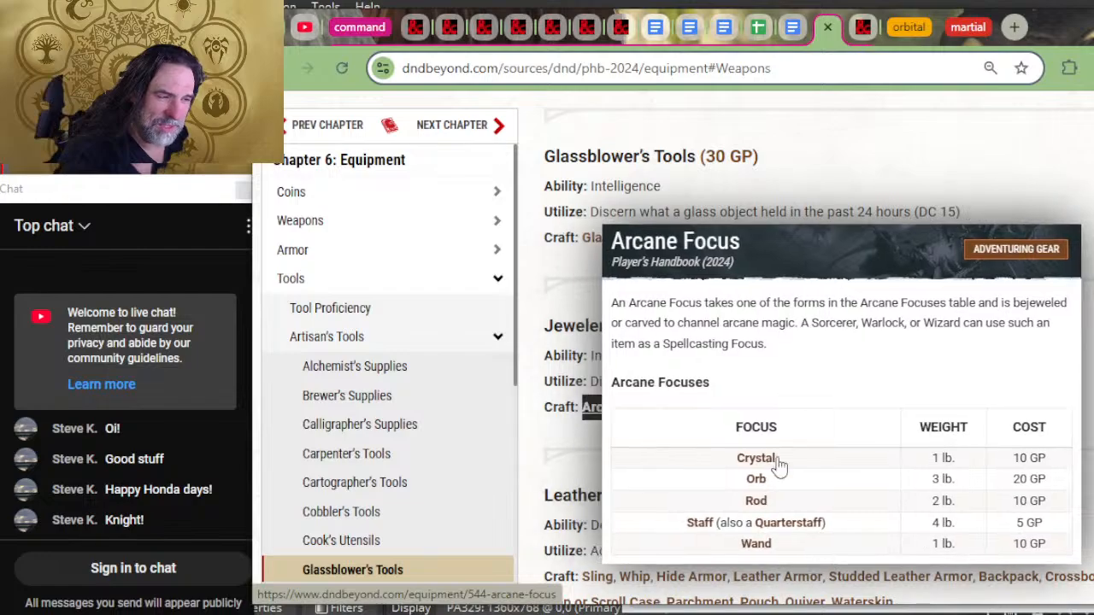
left_click_drag(751, 407, 581, 407)
key("ctrl+c")
key("alt+Tab")
key("ctrl+v")
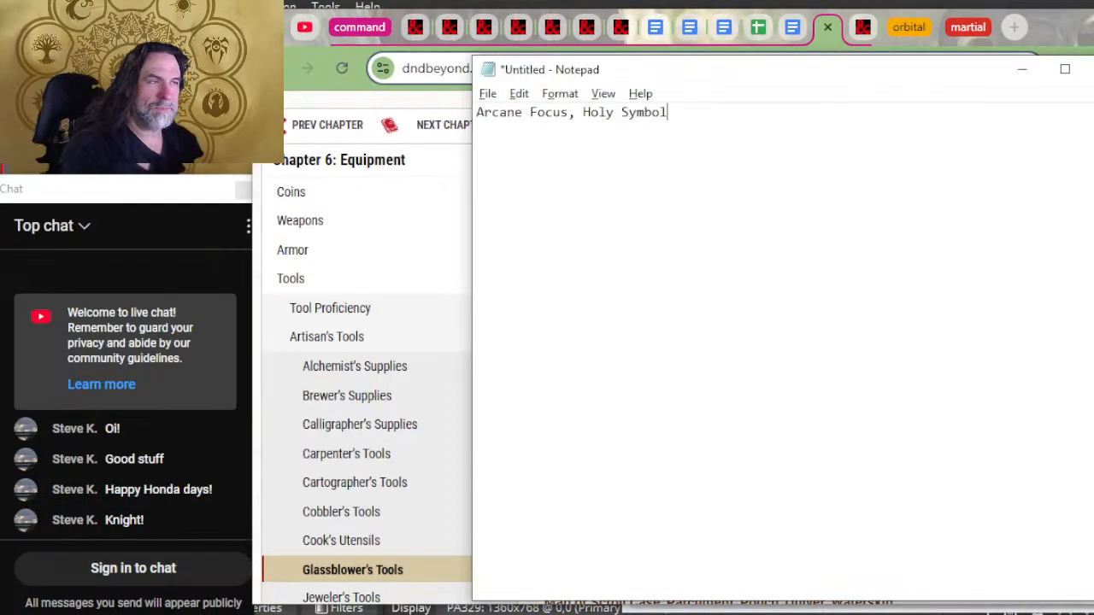
Step: Move "Arcane Focus, Holy Symbol" from Notepad to the indented line beneath Jeweler's tools in the Bastion document
key("ctrl+a")
key("ctrl+x")
key("alt+Tab")
key("alt+Tab")
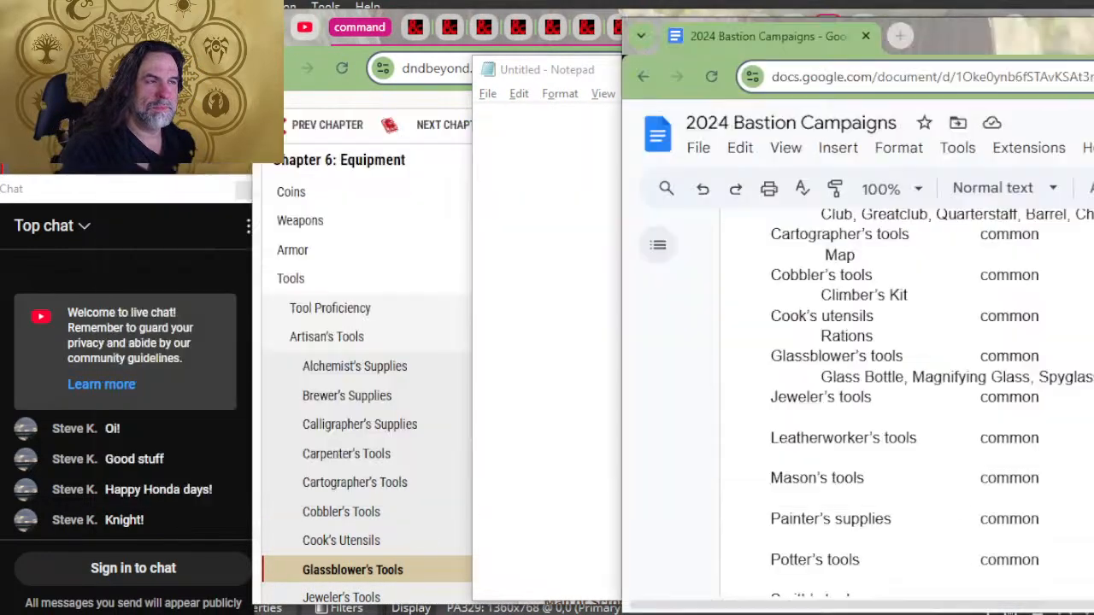
key("ctrl+v")
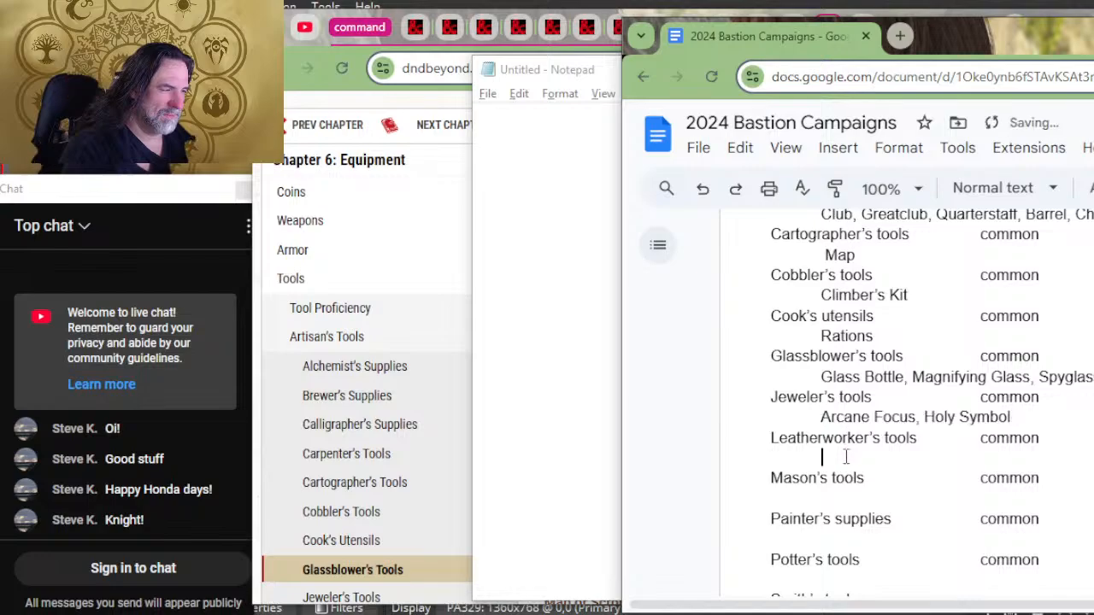
Step: Copy the full craft list, from Sling through Waterskin, out of the Leatherworker's Tools entry on D&D Beyond into Notepad
key("alt+Tab")
key("alt+Tab")
key("alt+Tab")
scroll(837, 410, "down", 2)
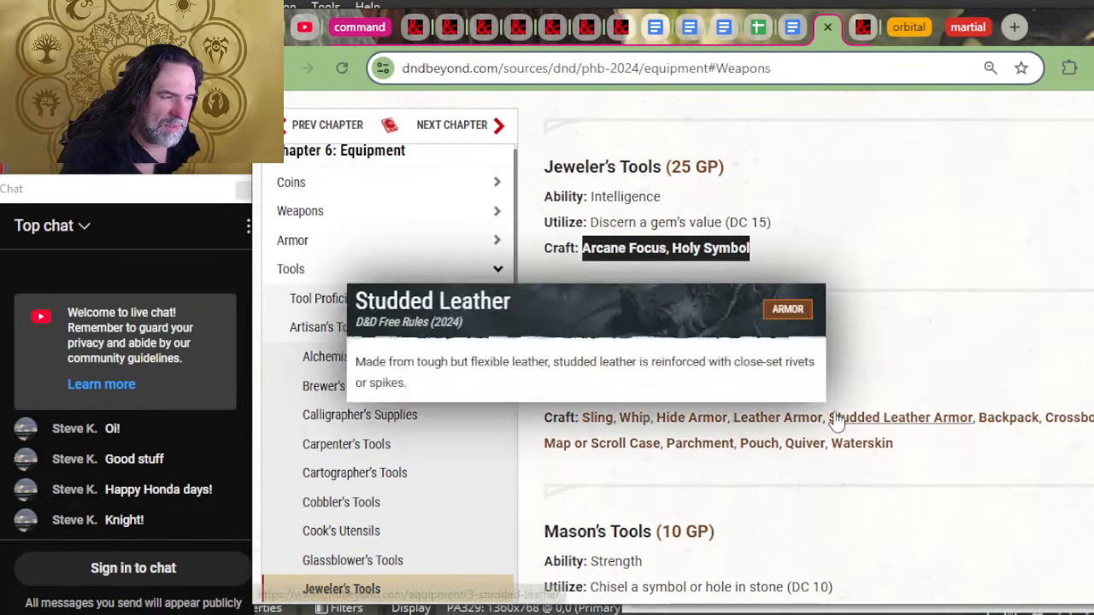
left_click_drag(653, 444, 579, 427)
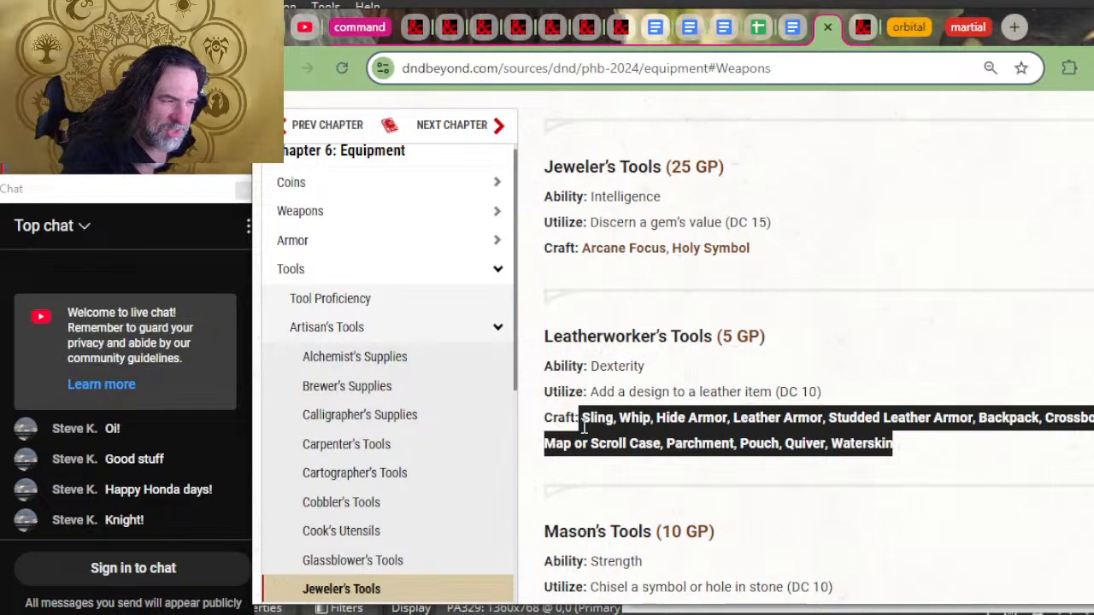
key("alt+Tab")
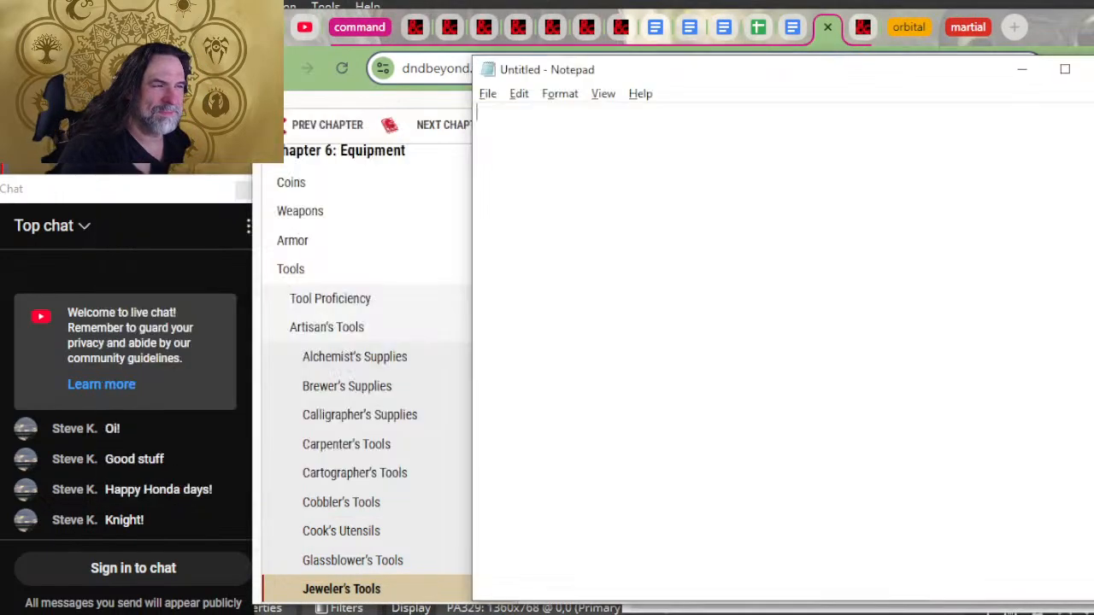
key("ctrl+v")
Step: Move the Sling-through-Waterskin list from Notepad to the indented line beneath Leatherworker's tools in the Bastion document
key("ctrl+a")
key("ctrl+x")
key("alt+Tab")
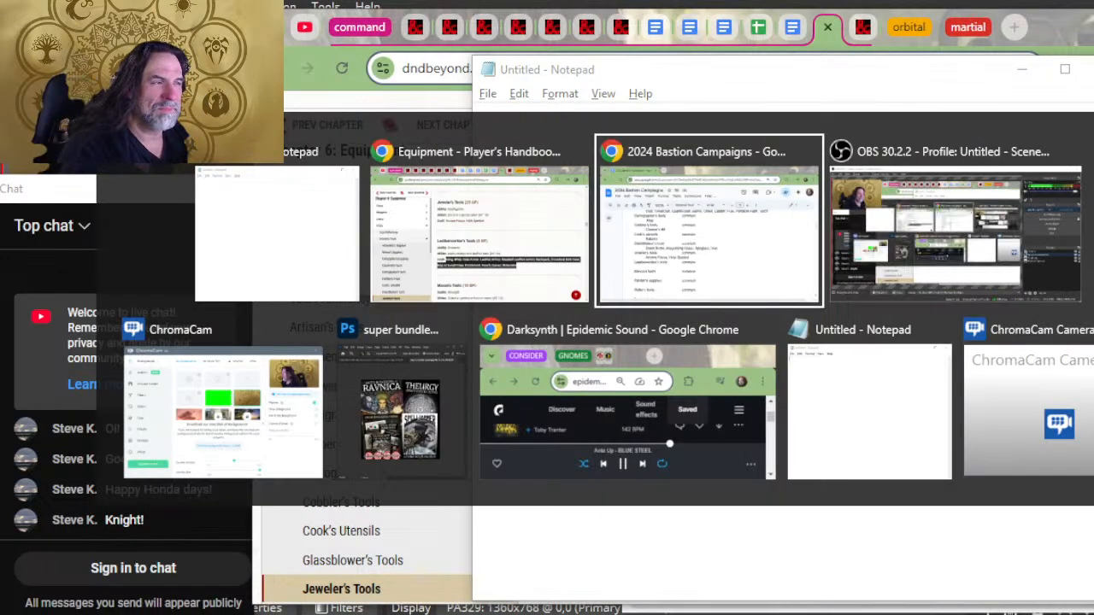
key("ctrl+v")
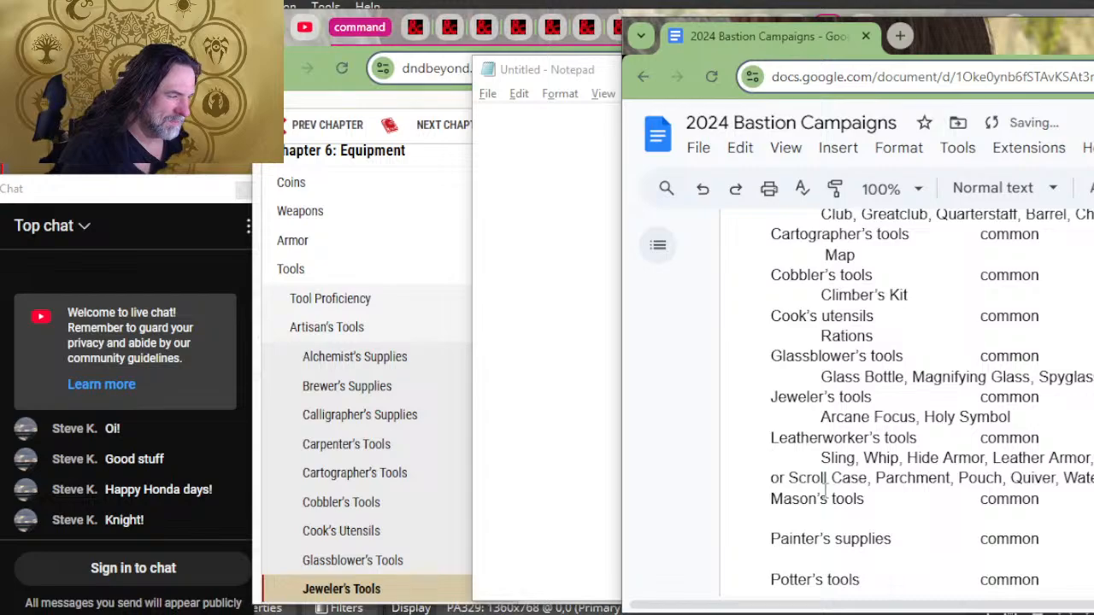
left_click(765, 484)
key("Up")
key("Tab")
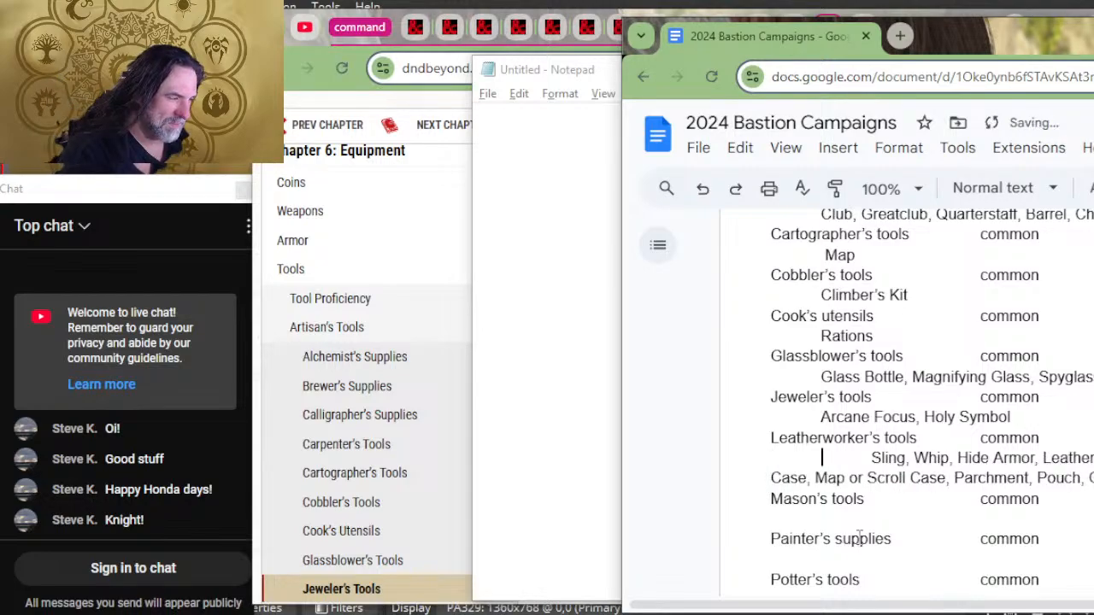
key("BackSpace")
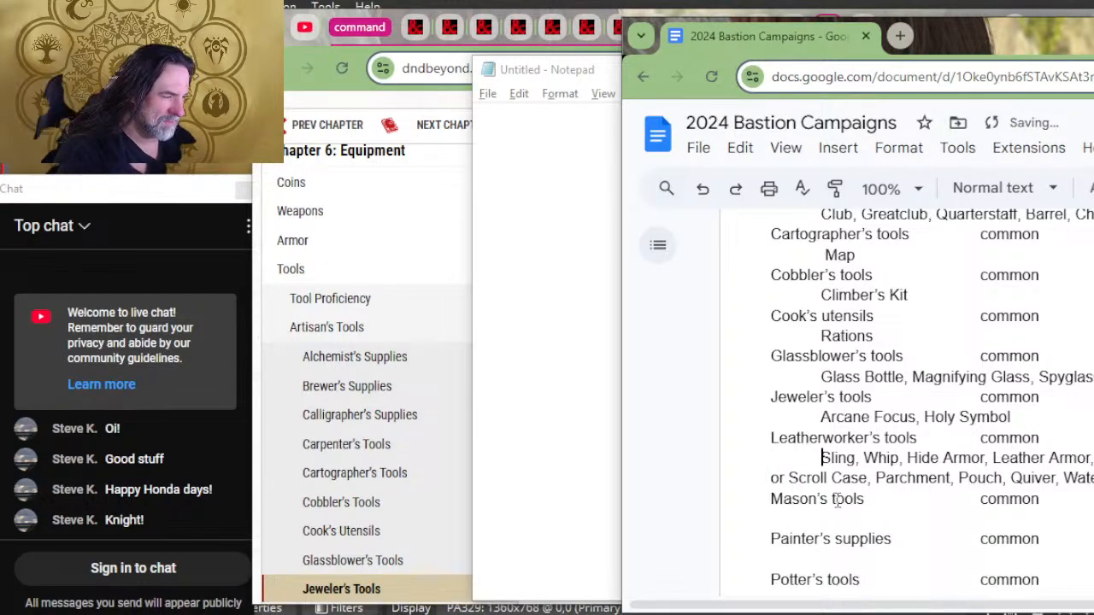
Step: Indent the wrapped second line of the Leatherworker's tools list, starting "or Scroll Case", by one tab to align with the first
left_click_drag(990, 604, 1089, 604)
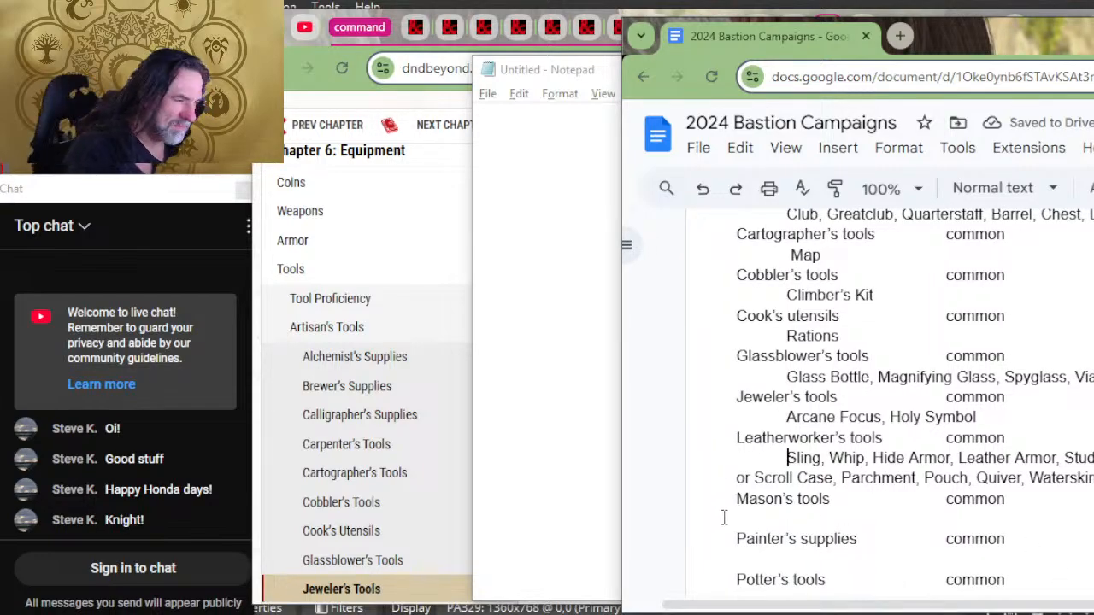
left_click(736, 477)
key("Tab")
key("Tab")
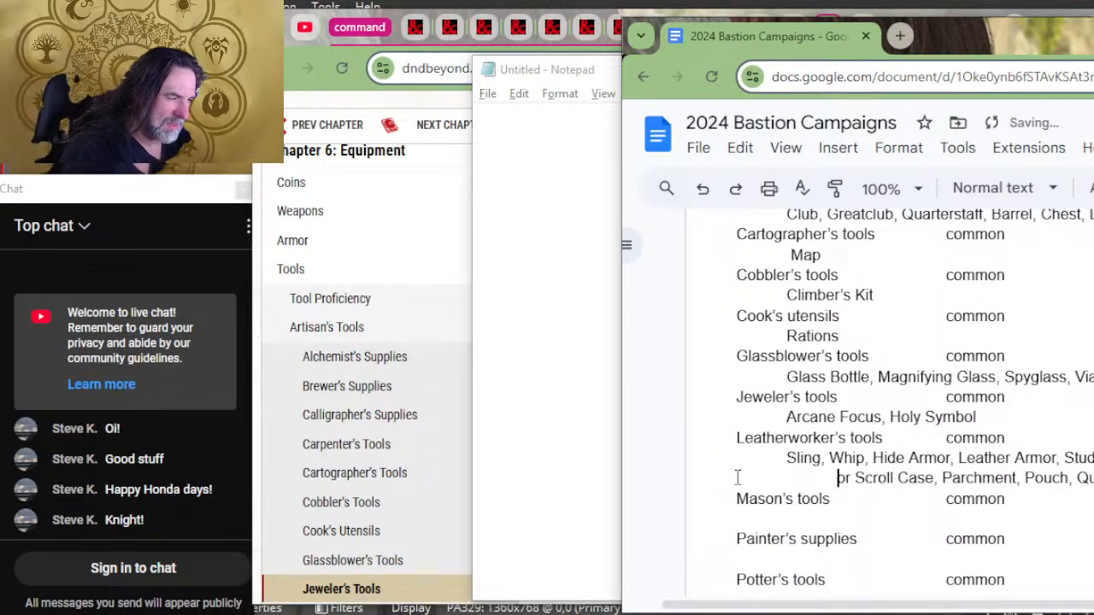
key("BackSpace")
Step: Copy the craft item "Block and Tackle" from the Mason's Tools entry on D&D Beyond into Notepad
key("alt+Tab")
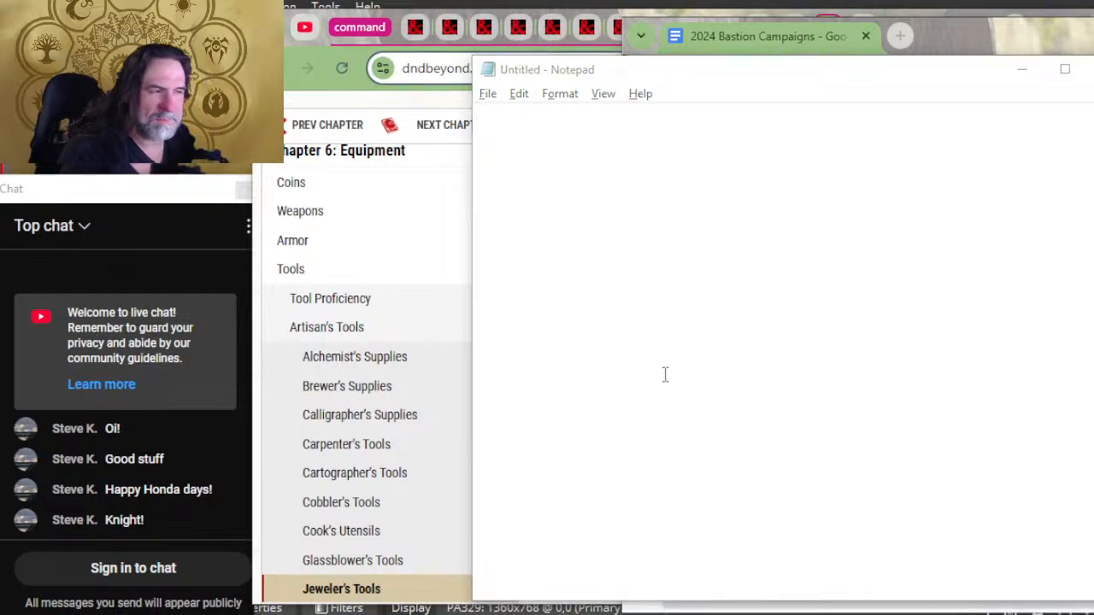
key("alt+Tab")
scroll(638, 385, "down", 3)
left_click_drag(714, 455, 617, 454)
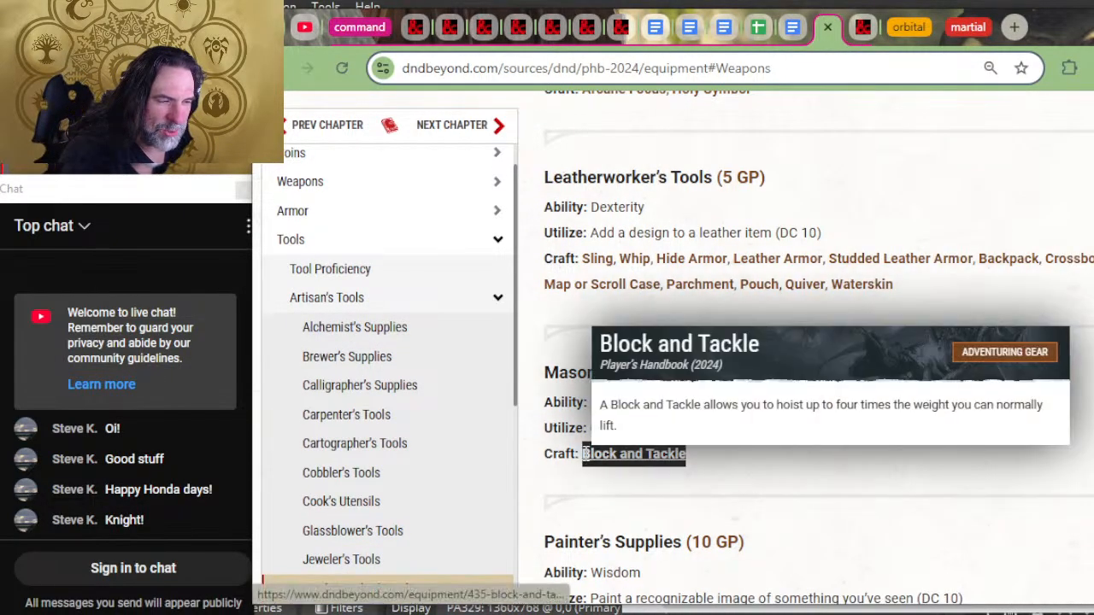
key("alt+Tab")
key("alt+Tab")
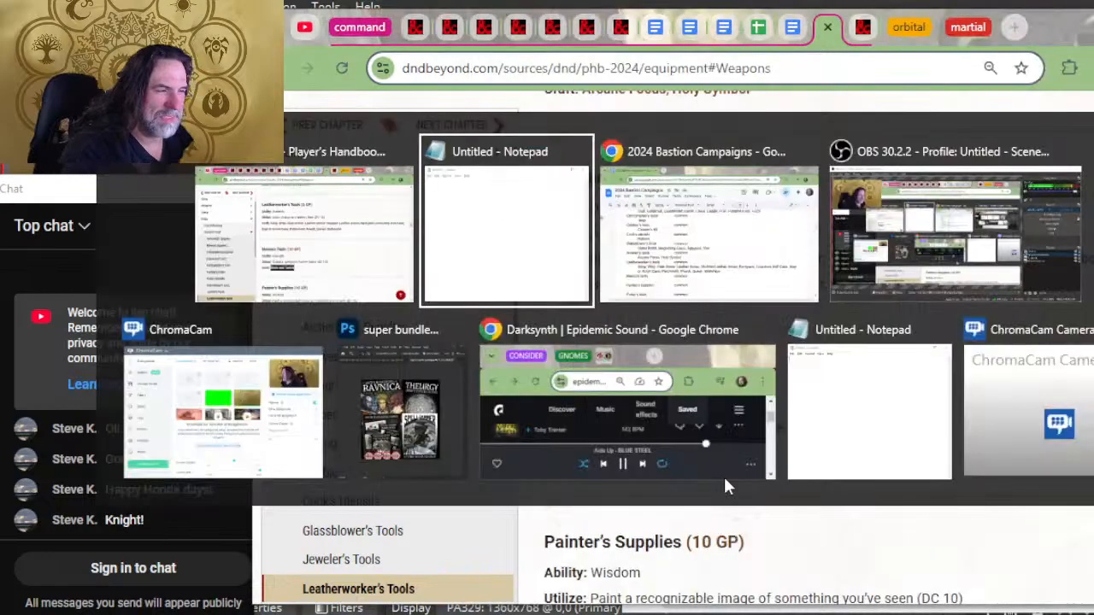
key("alt+Tab")
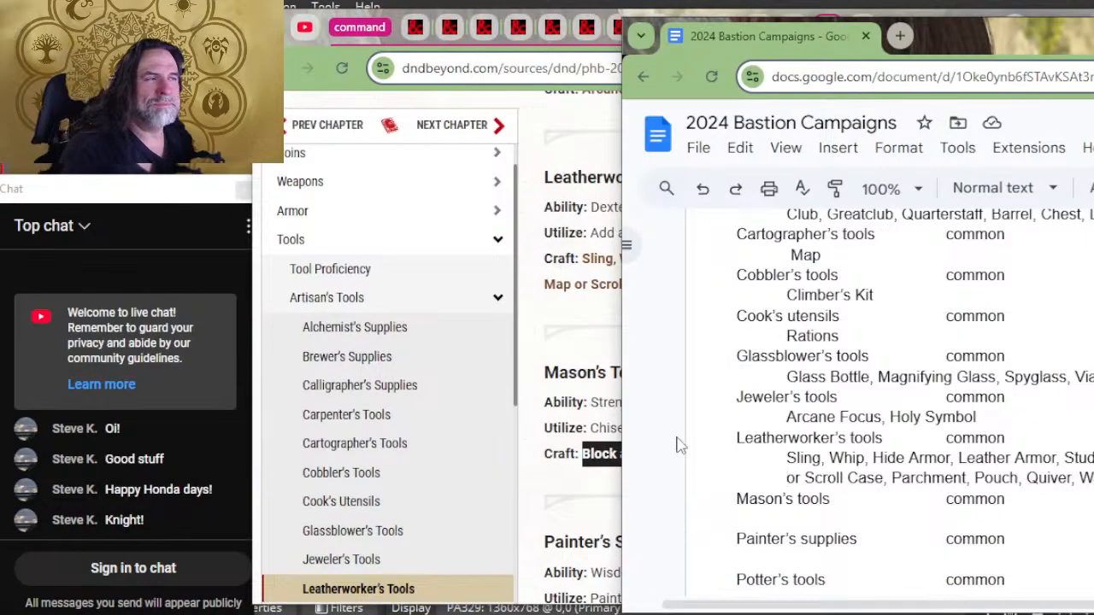
key("alt+Tab")
key("Tab")
key("ctrl+v")
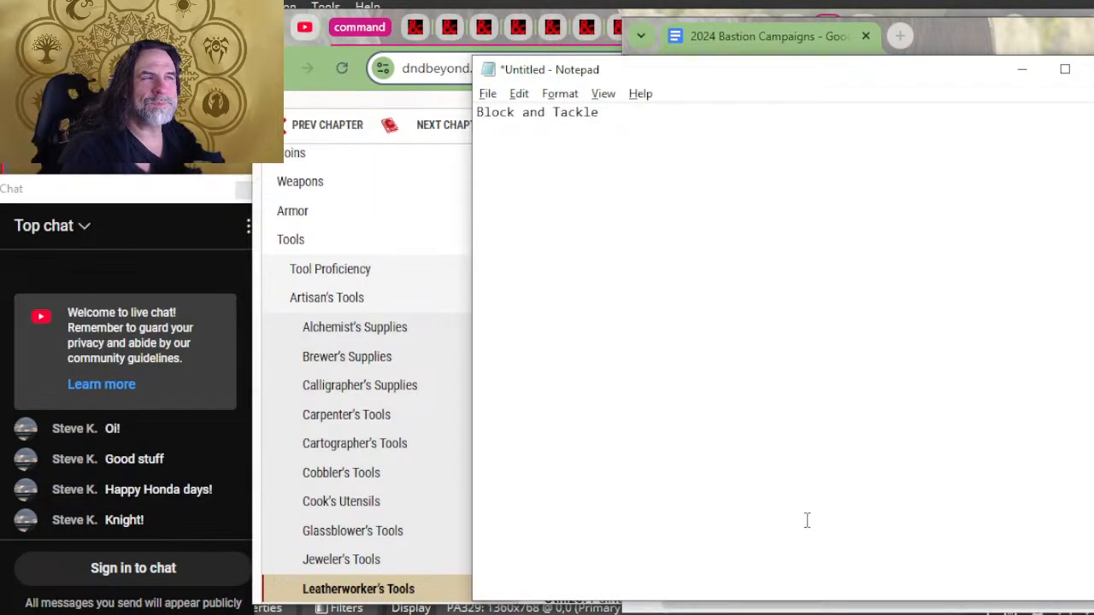
Step: Move "Block and Tackle" from Notepad to the indented line beneath Mason's tools in the Bastion document
key("ctrl+a")
key("ctrl+x")
key("alt+Tab")
key("Tab")
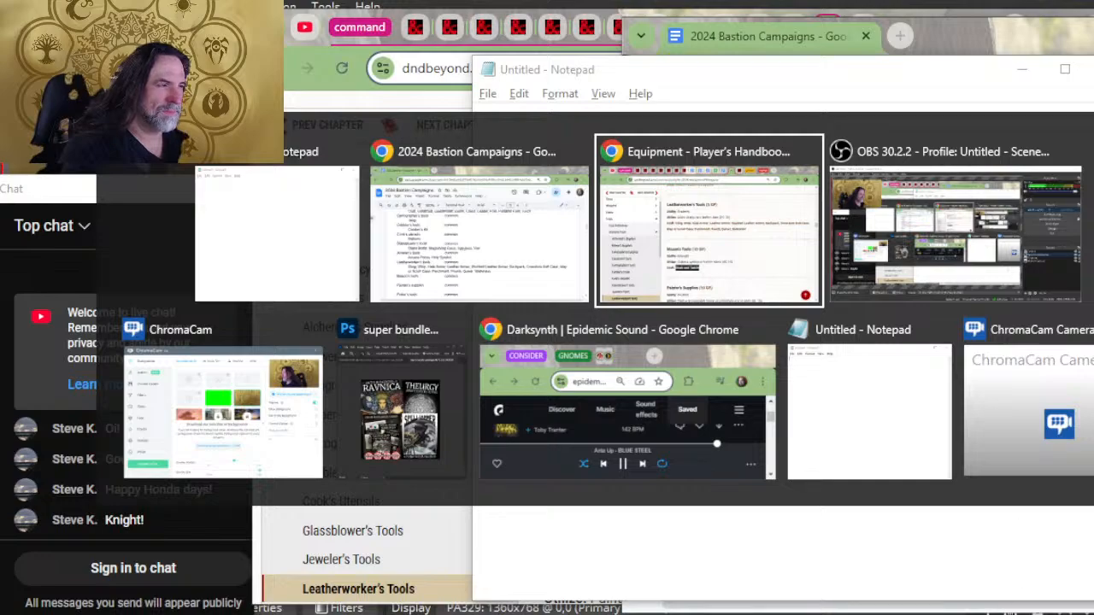
key("alt+shift+Tab")
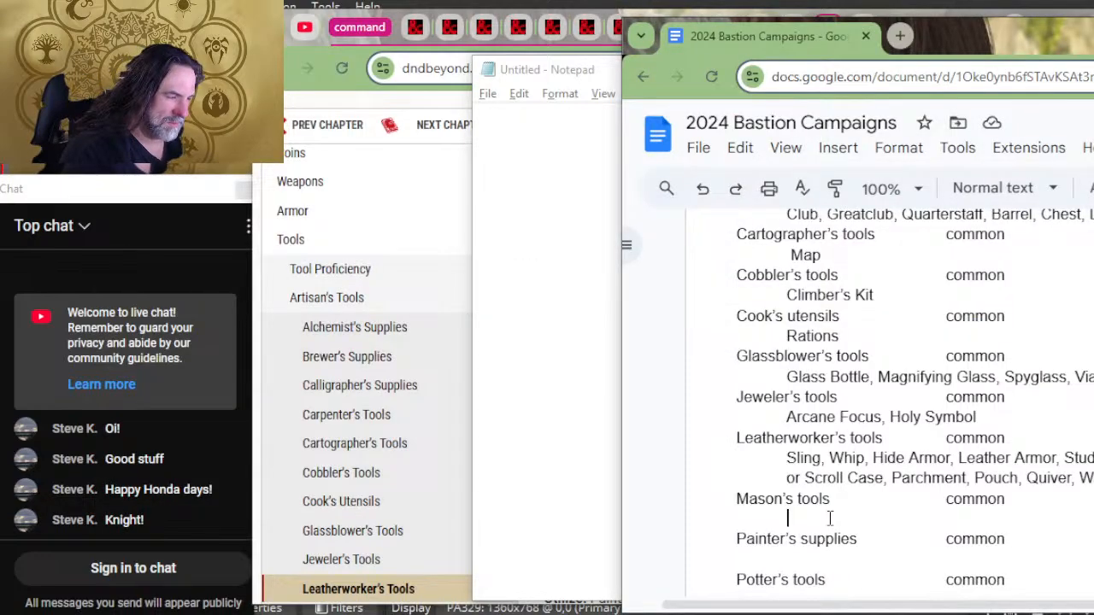
key("ctrl+v")
Step: Copy the craft items "Druidic Focus, Holy Symbol" from the Painter's Supplies entry on D&D Beyond into Notepad
scroll(856, 414, "down", 2)
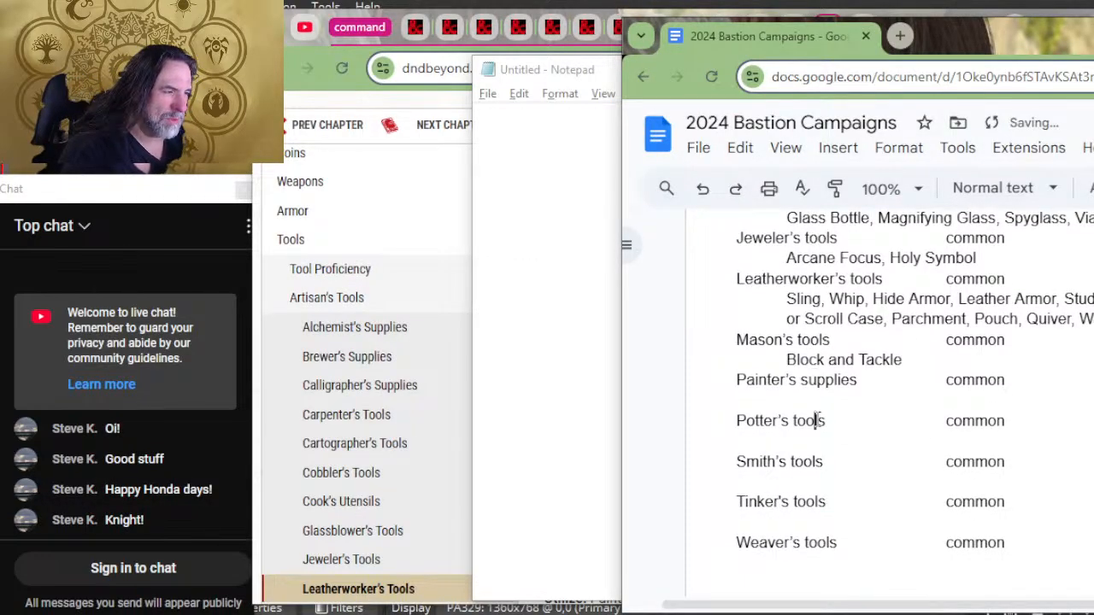
key("alt+Tab")
key("alt+Tab")
key("Tab")
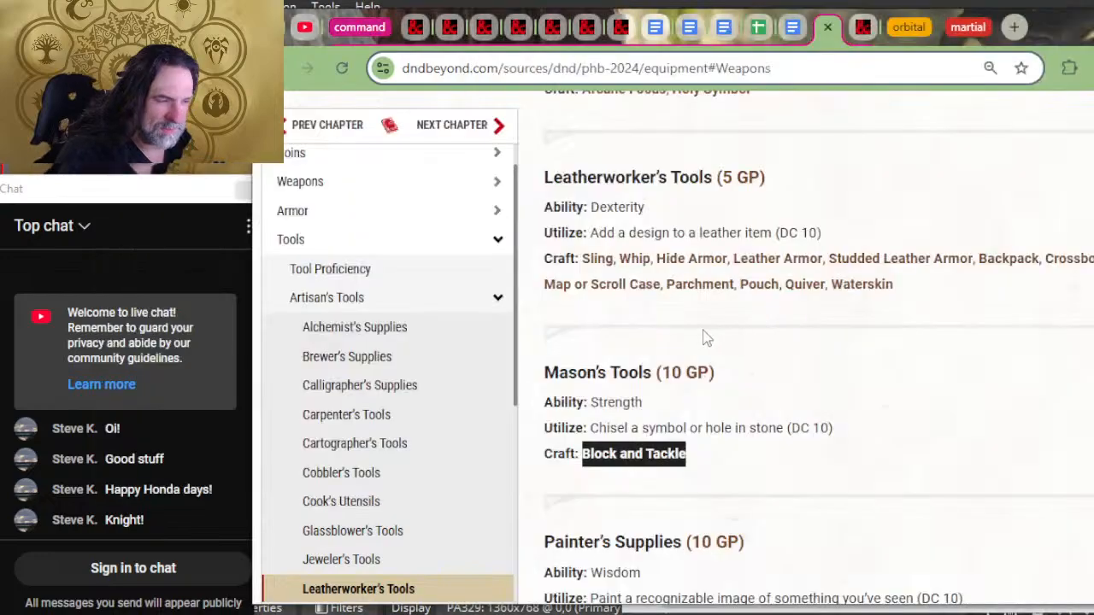
scroll(709, 351, "down", 2)
left_click_drag(756, 470, 582, 466)
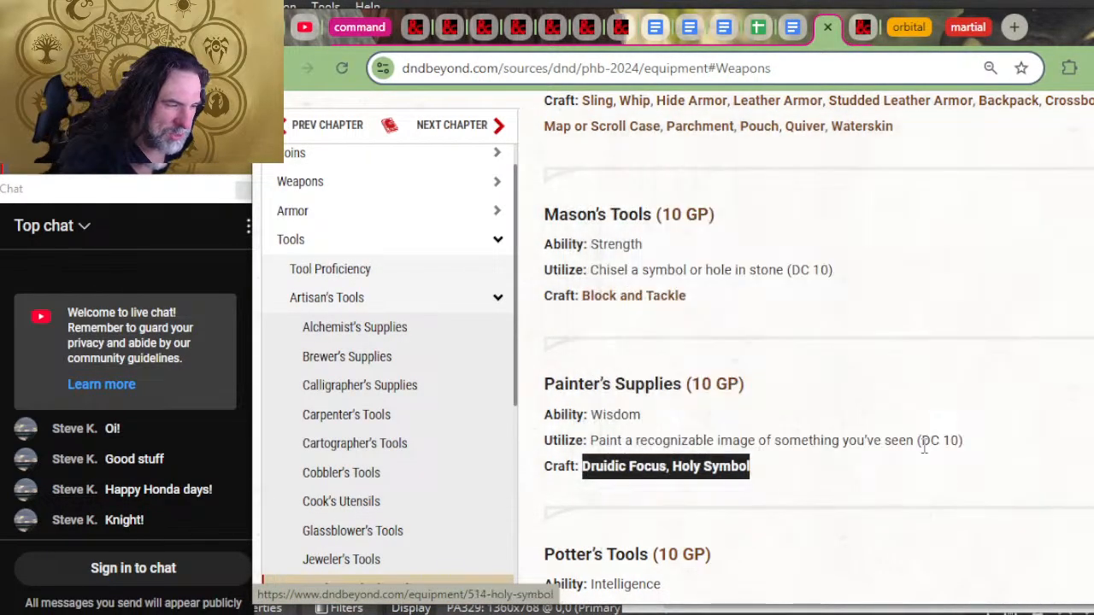
key("alt+Tab")
key("alt+Tab")
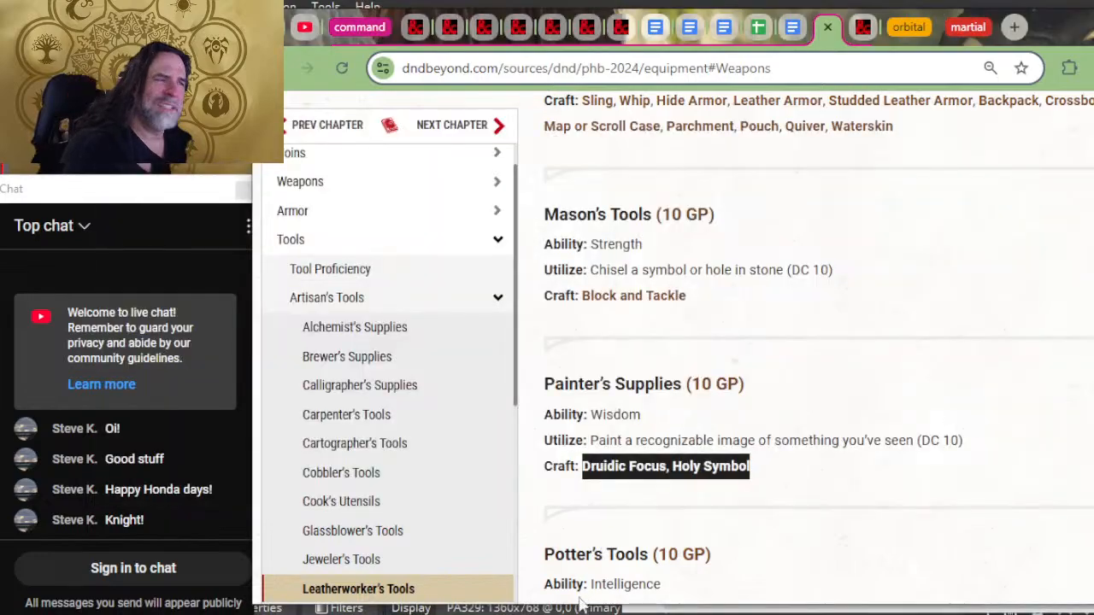
key("alt+Tab")
key("alt+Tab")
key("alt+Tab")
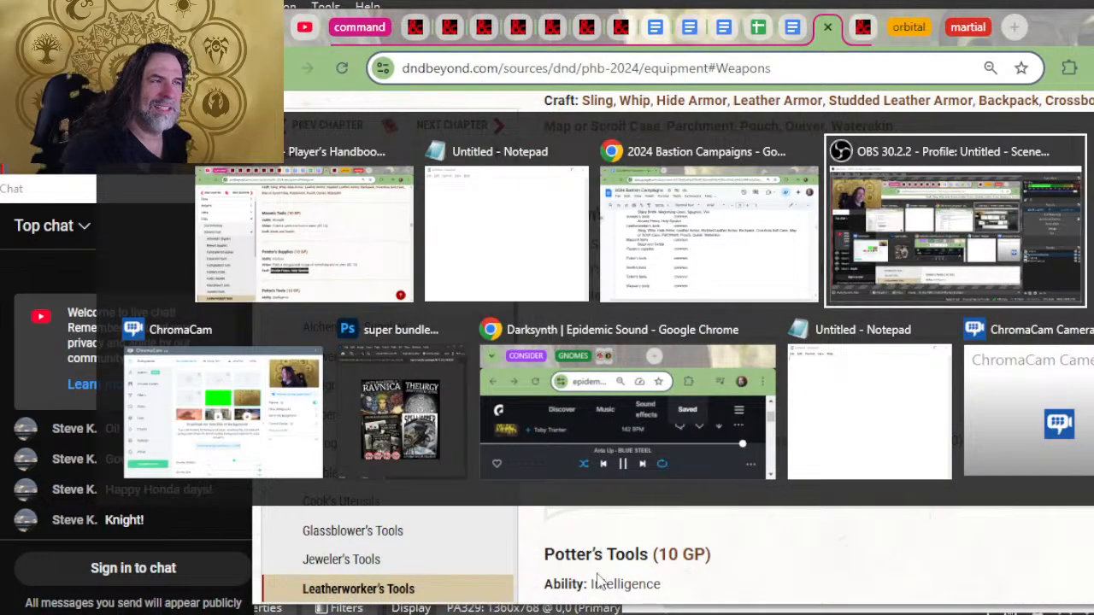
key("alt+shift+Tab")
key("alt+shift+Tab")
key("ctrl+v")
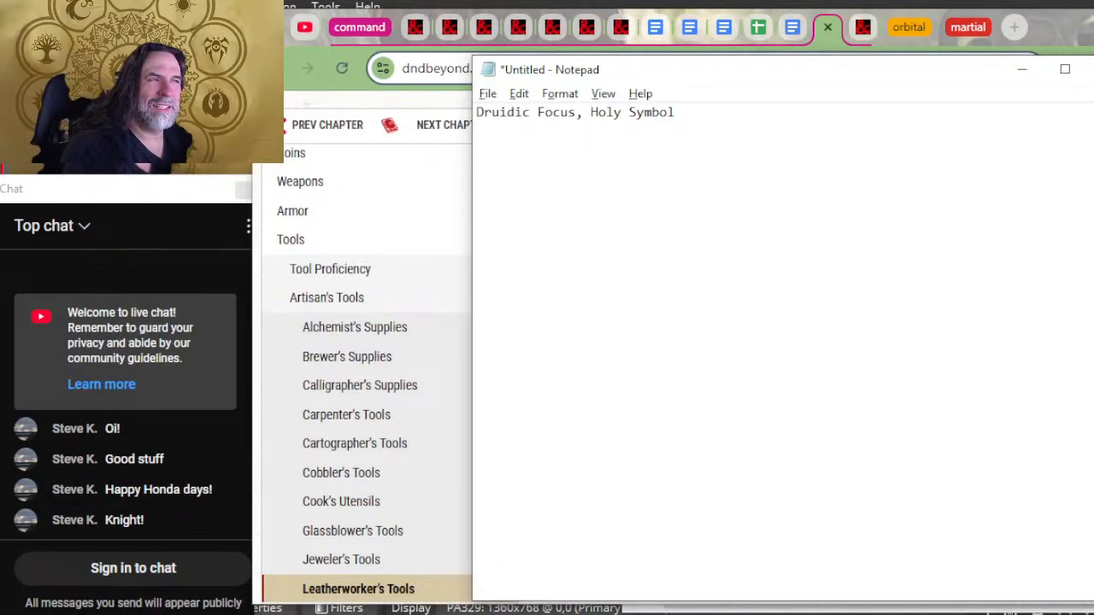
Step: Move "Druidic Focus, Holy Symbol" from Notepad to the indented line beneath Painter's supplies in the Bastion document
key("ctrl+a")
key("ctrl+x")
key("alt+Tab")
key("alt+Tab")
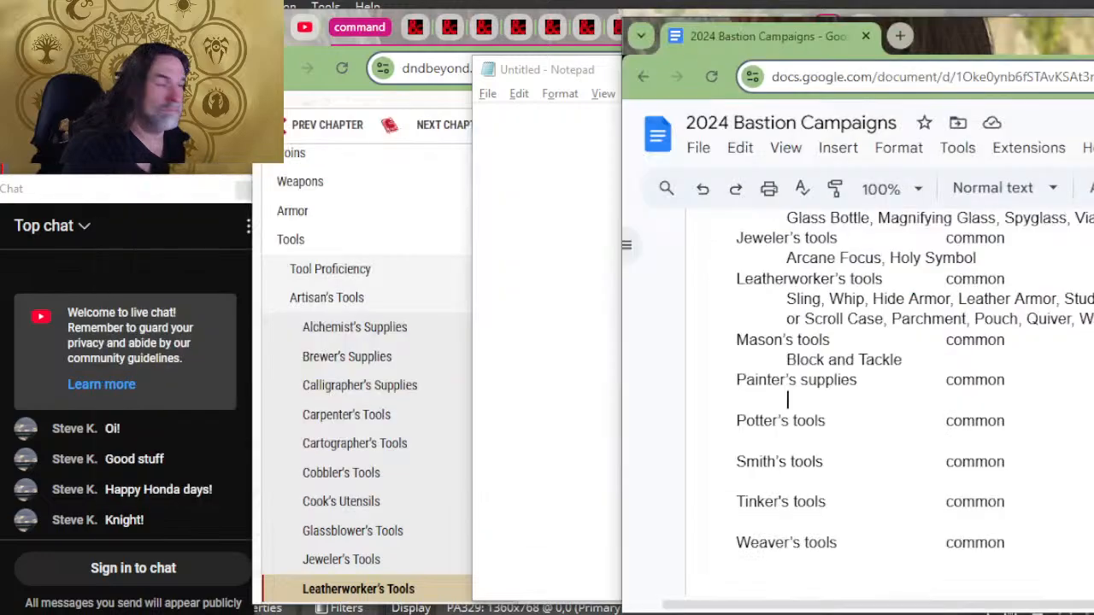
key("ctrl+v")
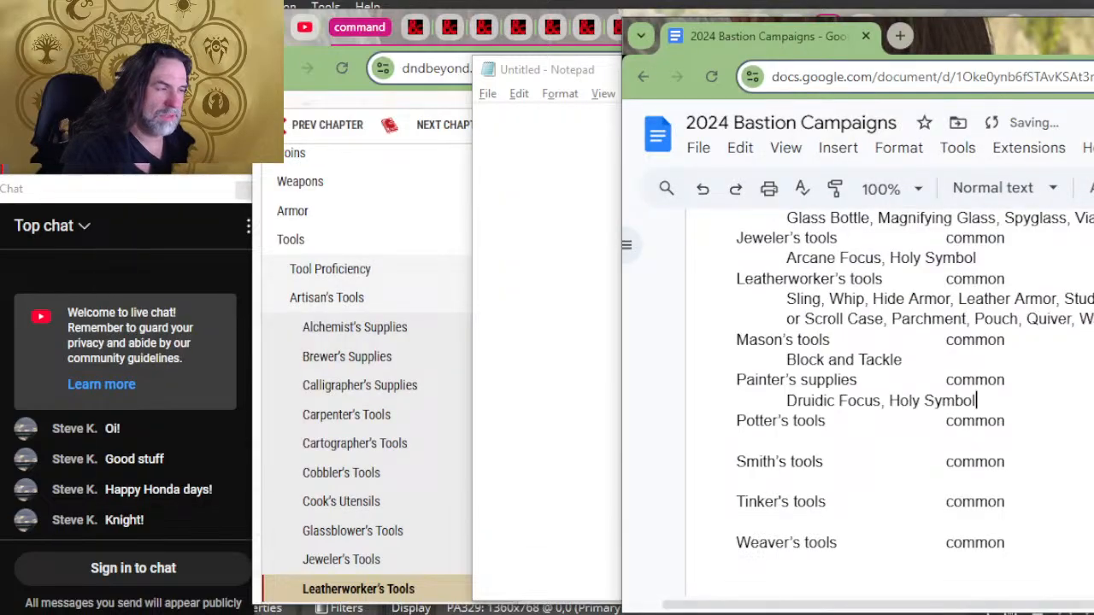
Step: Copy "ug, Lamp" from the craft line of the Potter's Tools entry on D&D Beyond into Notepad
left_click(819, 440)
key("alt+Tab")
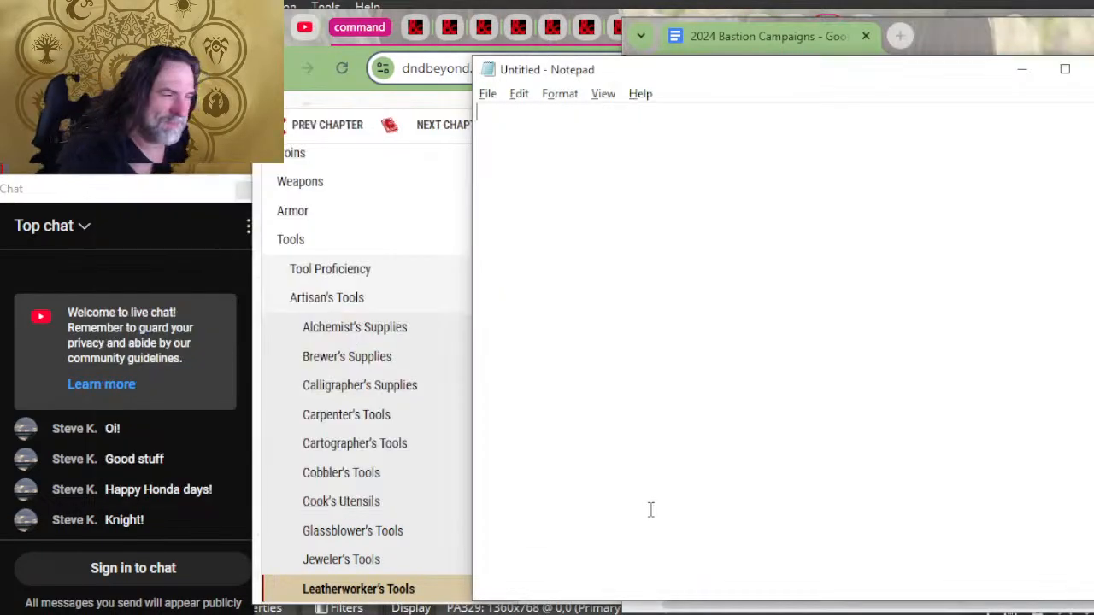
key("alt+Tab")
key("Tab")
scroll(750, 442, "down", 2)
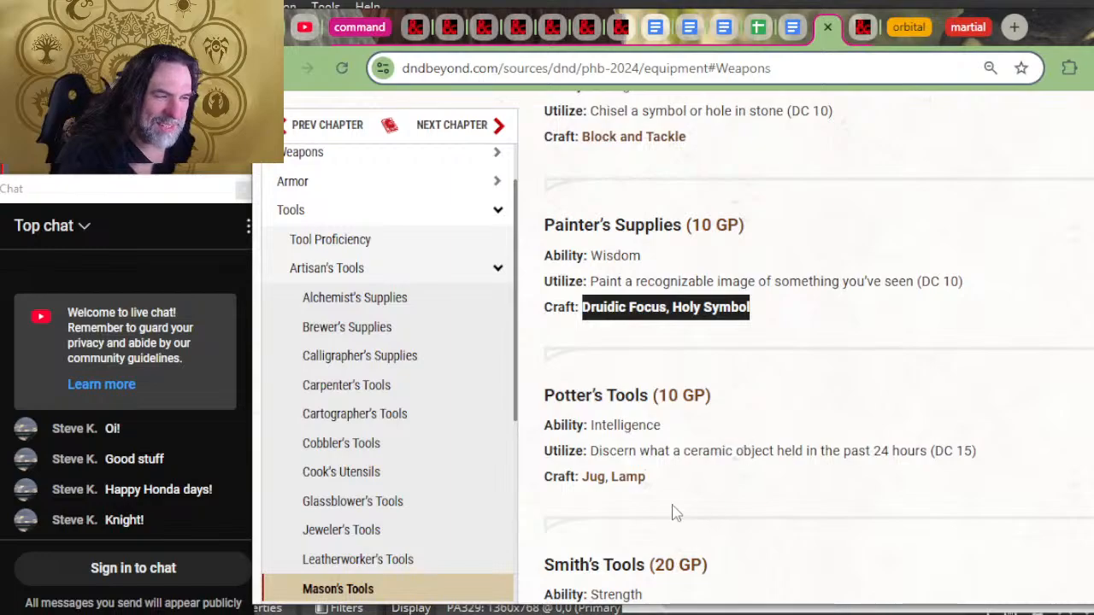
left_click_drag(659, 478, 589, 476)
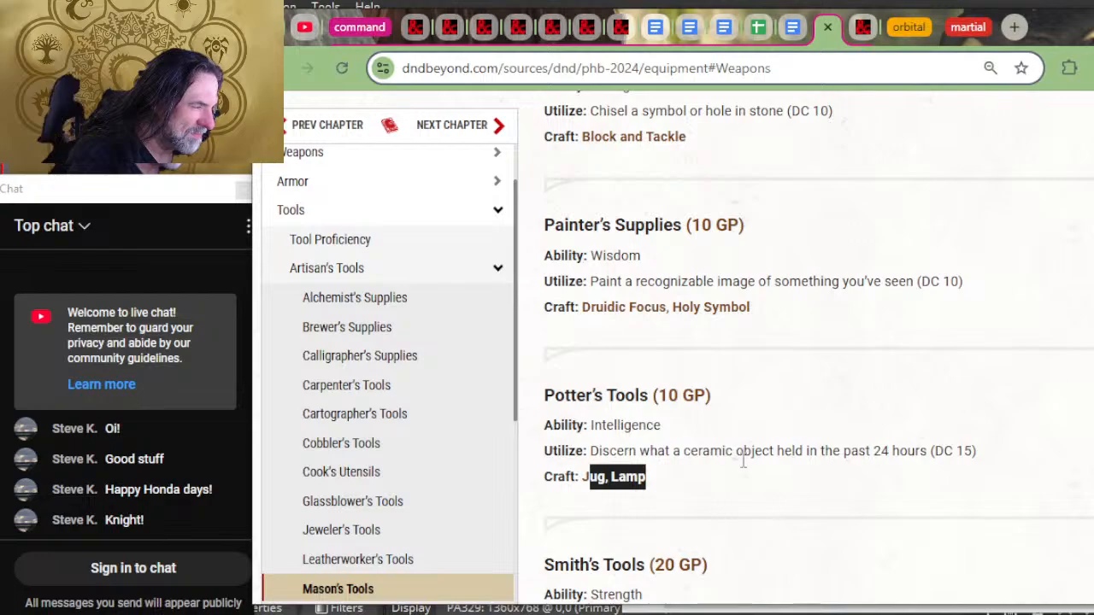
key("alt+Tab")
key("Tab")
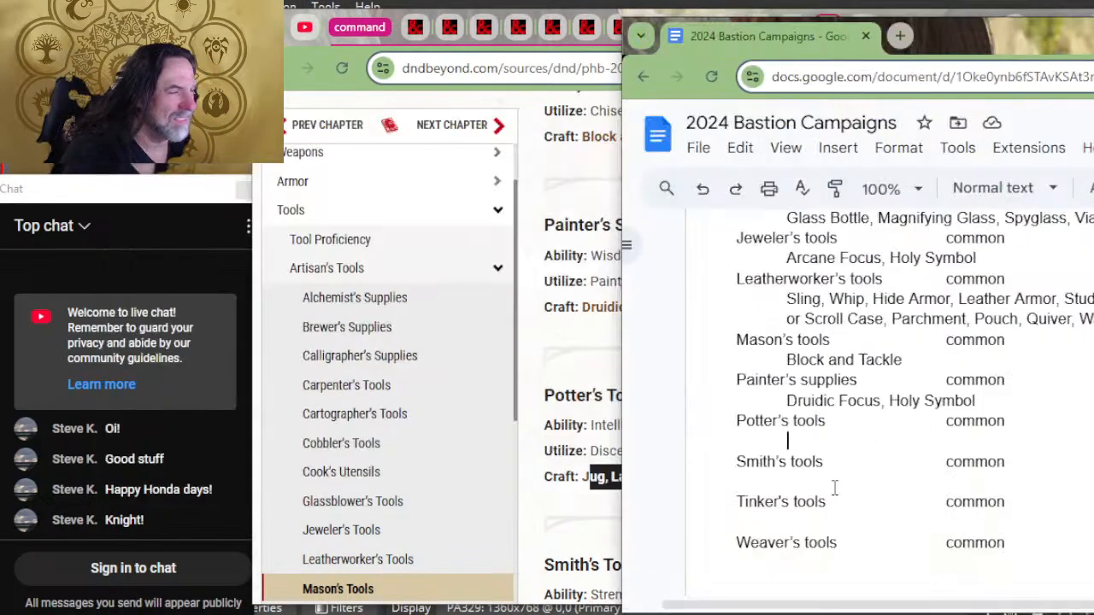
key("alt+Tab")
key("Tab")
key("Tab")
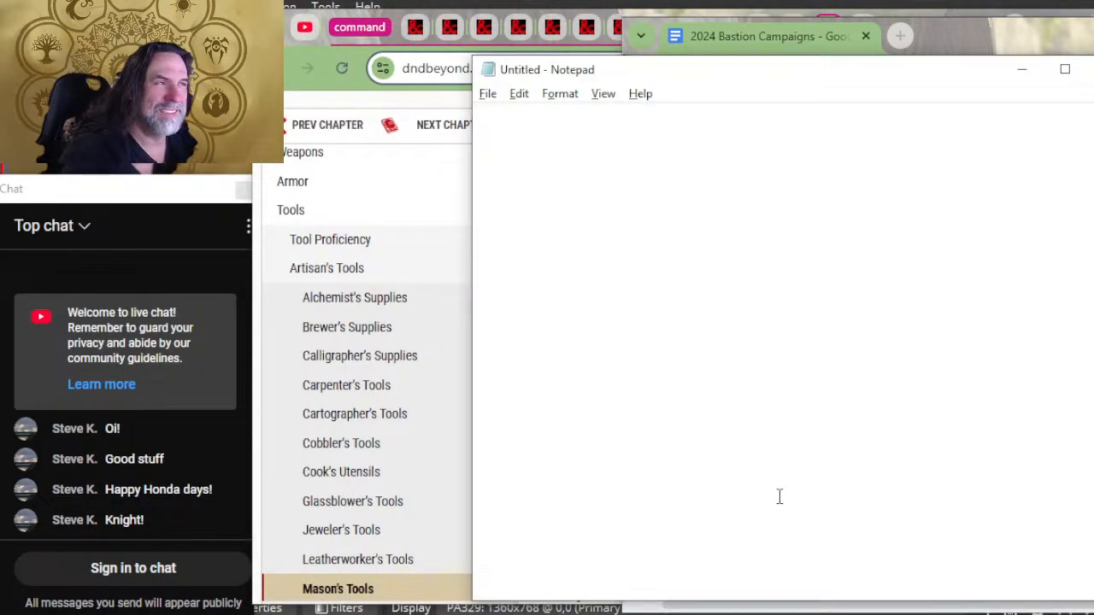
key("ctrl+v")
key("ctrl+a")
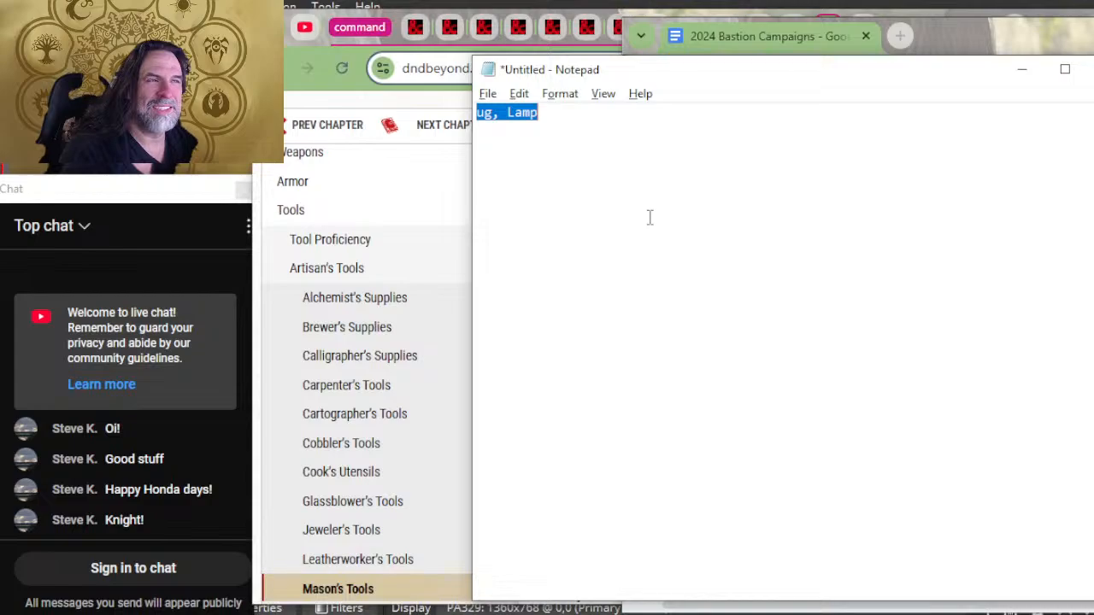
Step: Put the copied text on the indented line beneath Potter's tools in the Bastion document and add the missing "J" to read "Jug, Lamp"
key("alt+Tab")
key("Tab")
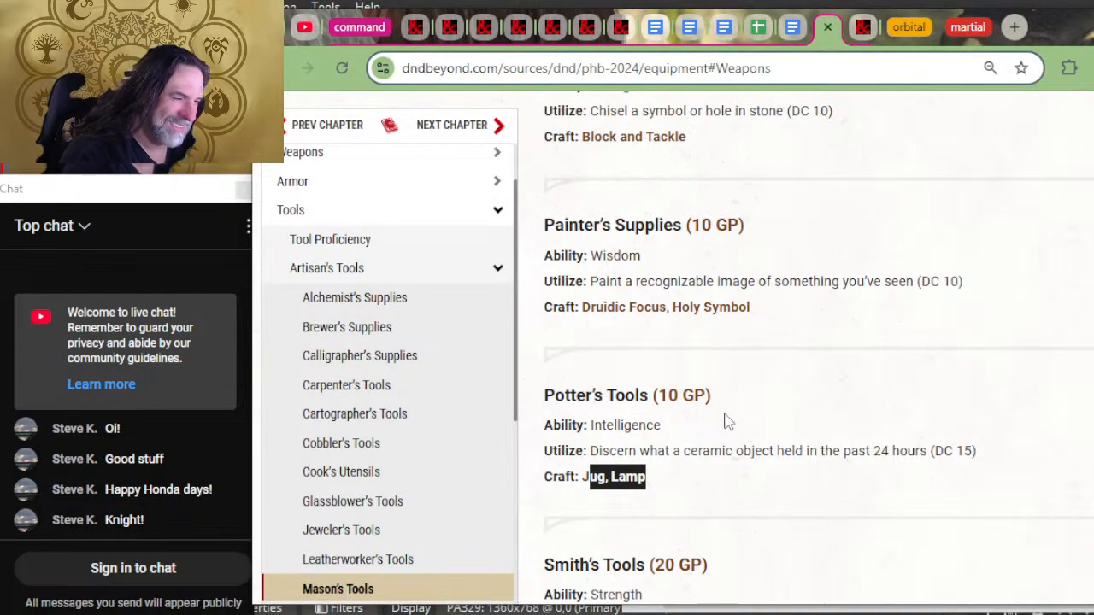
key("alt+Tab")
key("ctrl+v")
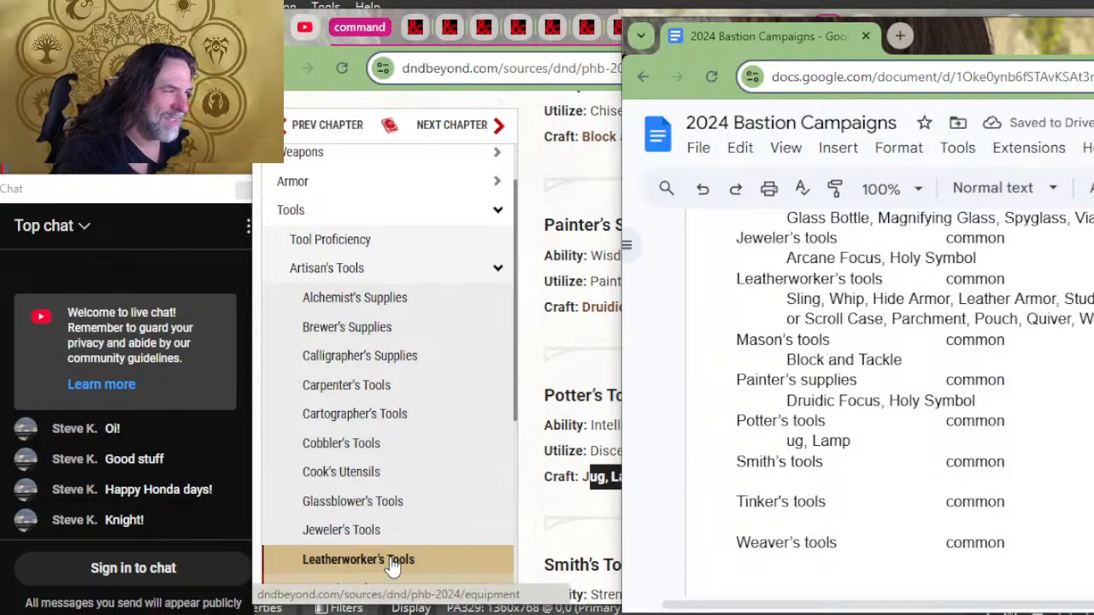
type("J")
Step: Copy the Smith's Tools craft items from "Ball Bearings" through "Sling Bullets" on D&D Beyond into Notepad, leaving out the weapons and armor
scroll(463, 556, "down", 4)
scroll(1016, 295, "down", 10)
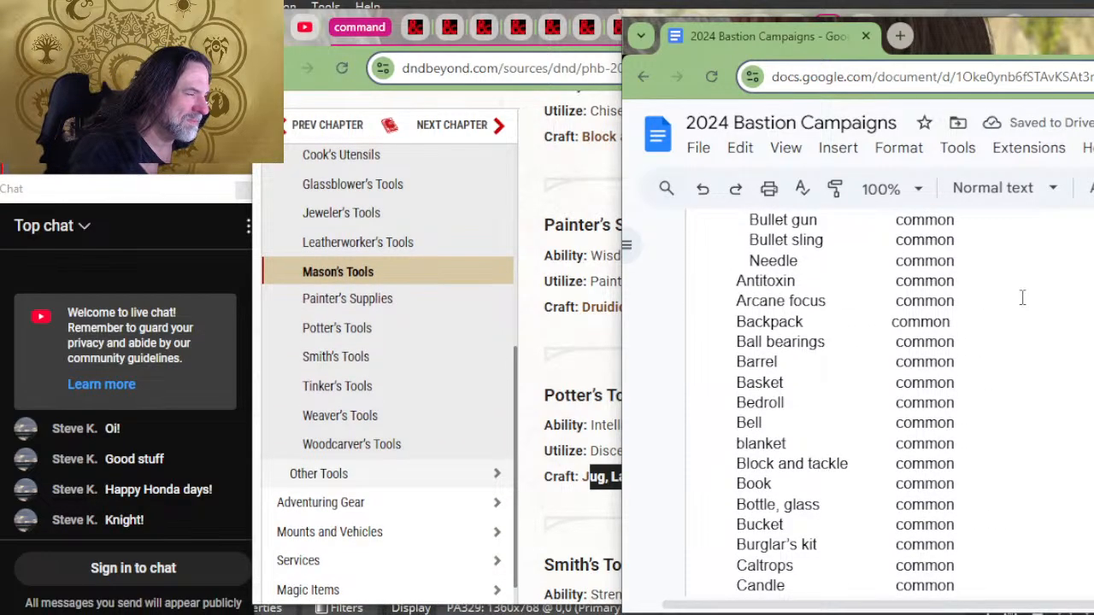
scroll(1022, 297, "down", 5)
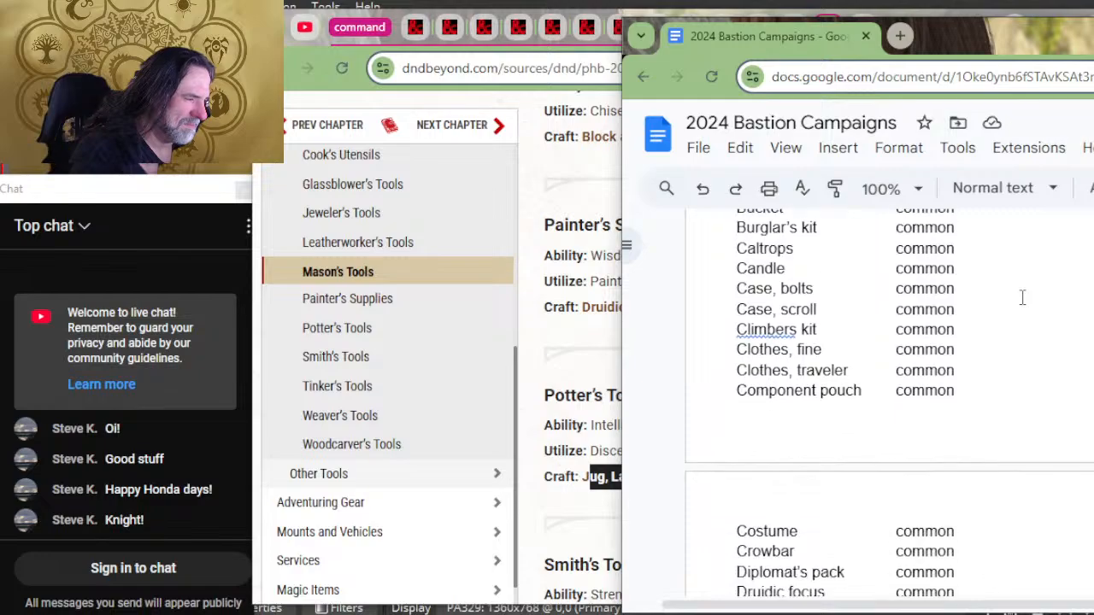
scroll(1022, 296, "down", 7)
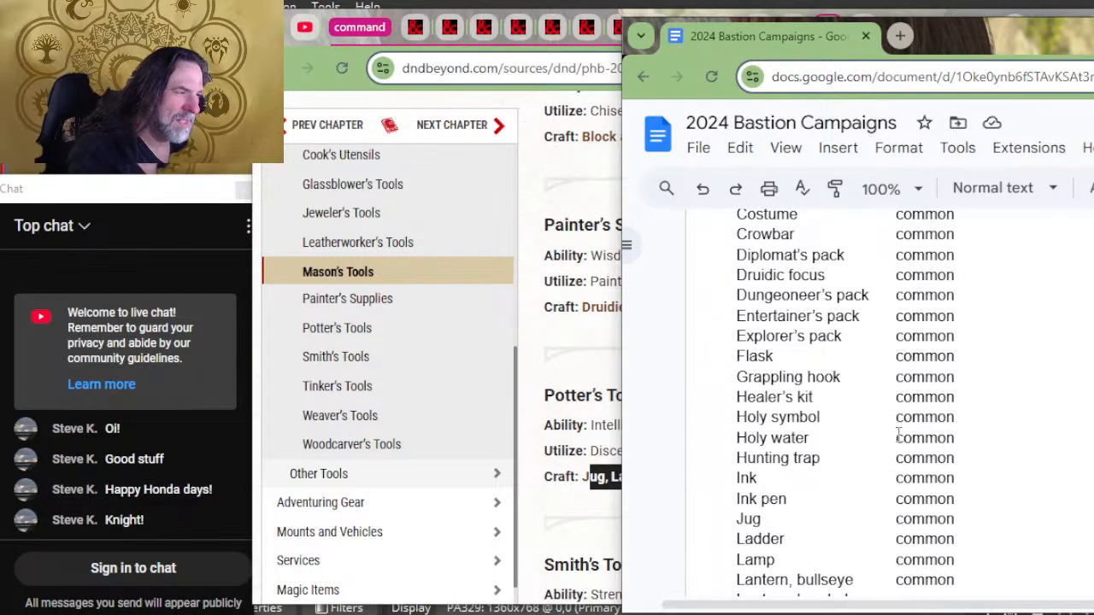
key("alt+Tab")
scroll(564, 543, "down", 2)
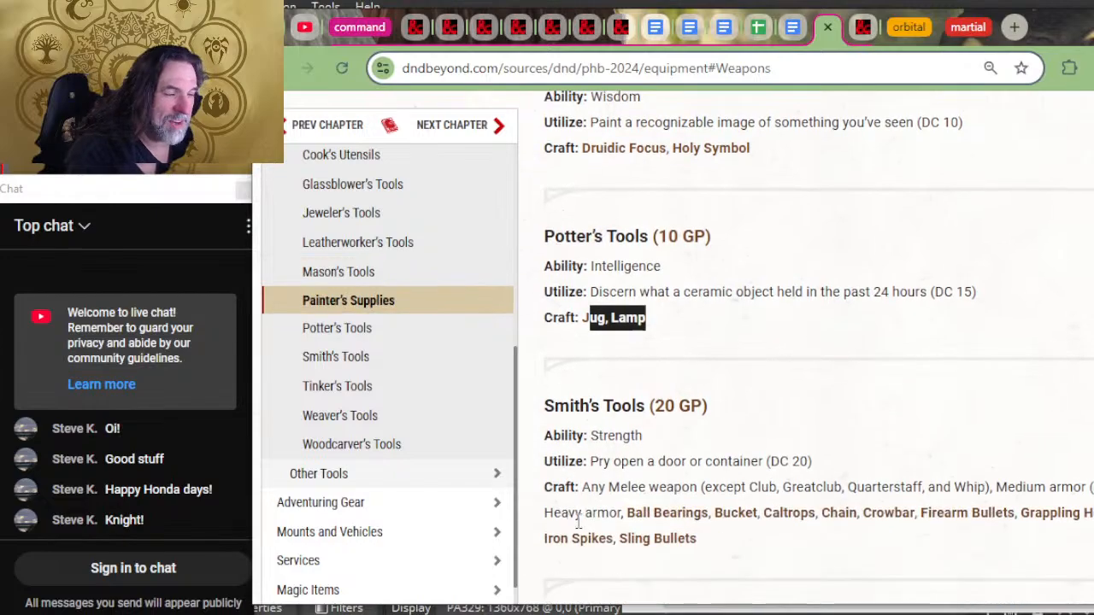
left_click_drag(745, 537, 625, 516)
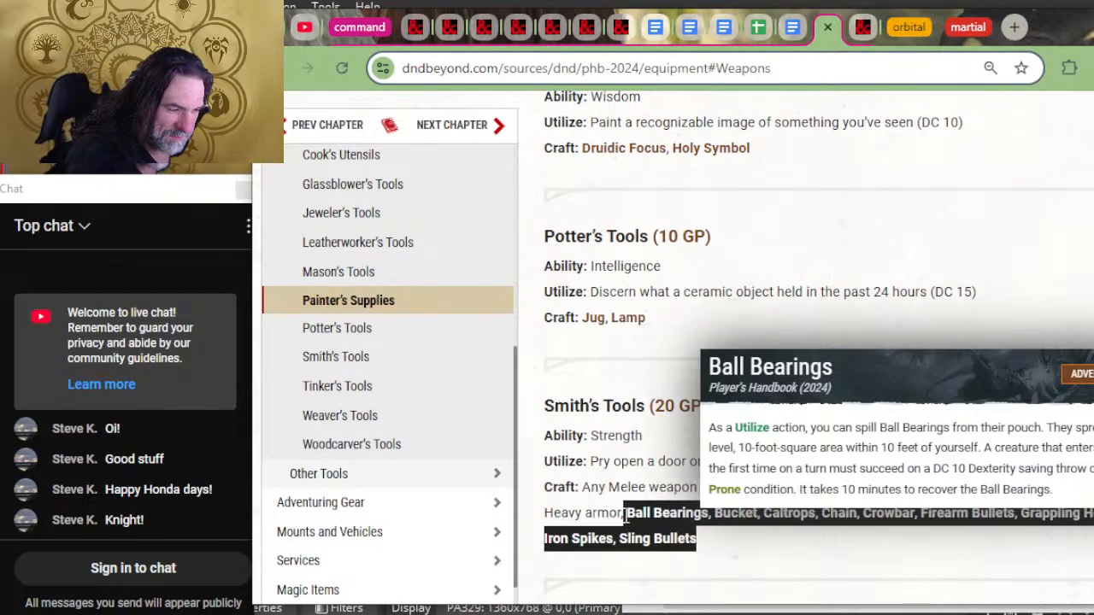
key("alt+Tab")
key("alt+Tab")
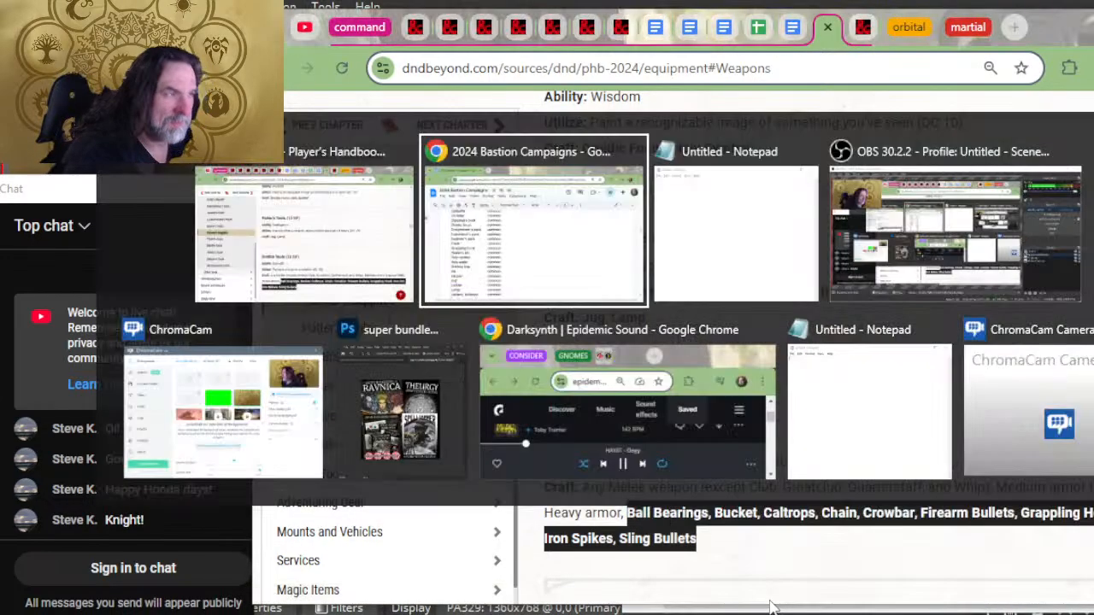
type("Ball Bearings, Bucket, Caltrops, Chain, Crowbar, Firearm Bullets, Grappling Hook, Iron Pot, Iron Spikes, Sling Bullets")
key("ctrl+a")
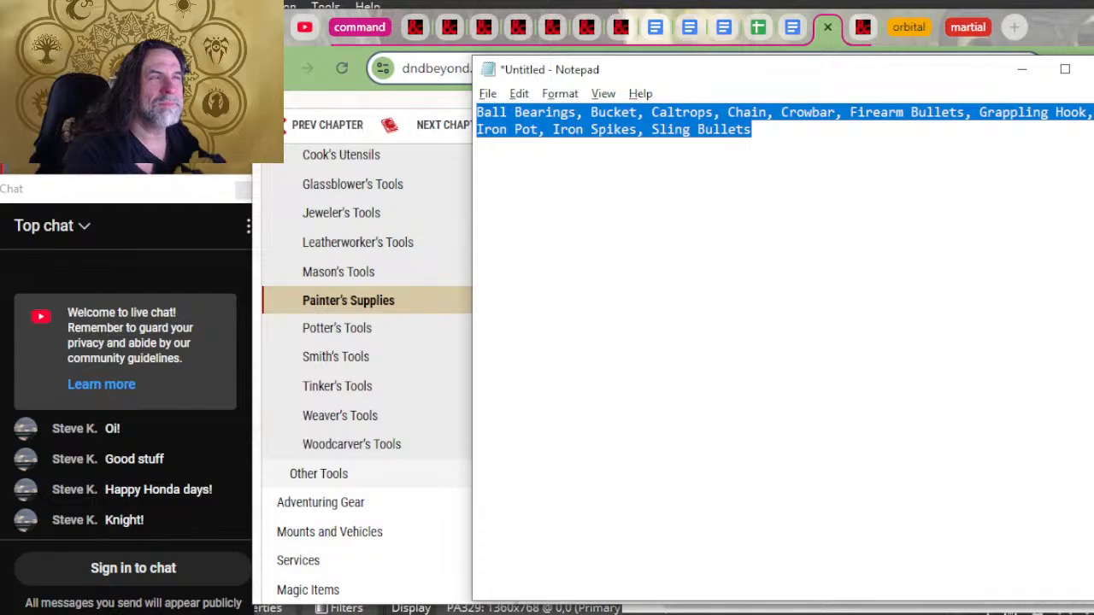
Step: Move the list from "Ball Bearings" through "Sling Bullets" from Notepad to the indented line beneath Smith's tools in the Bastion document
key("ctrl+x")
key("alt+Tab")
key("alt+Tab")
scroll(855, 384, "up", 5)
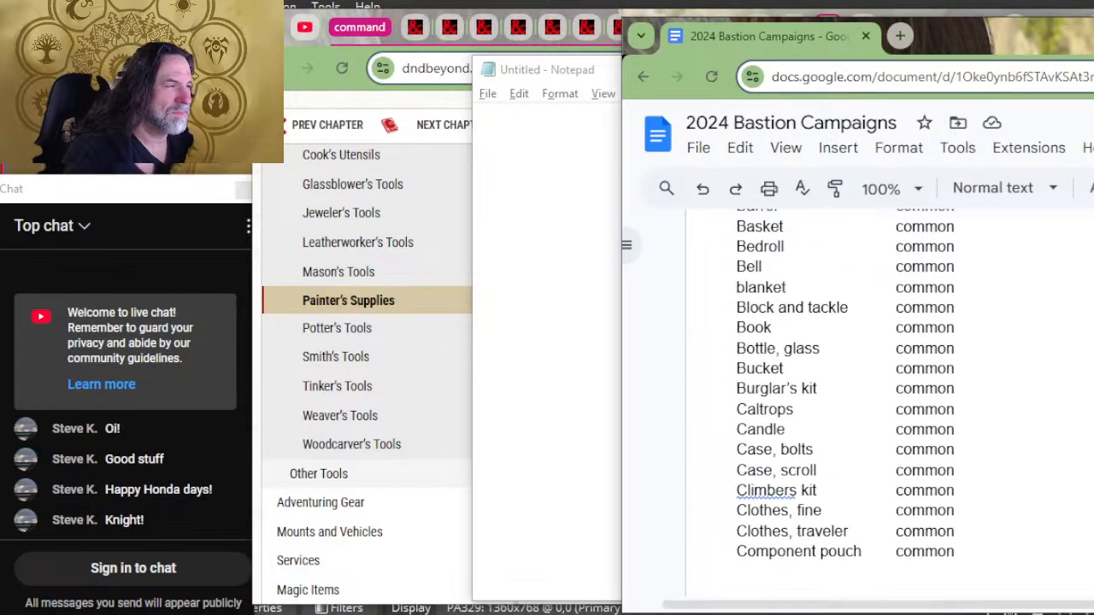
scroll(855, 384, "up", 10)
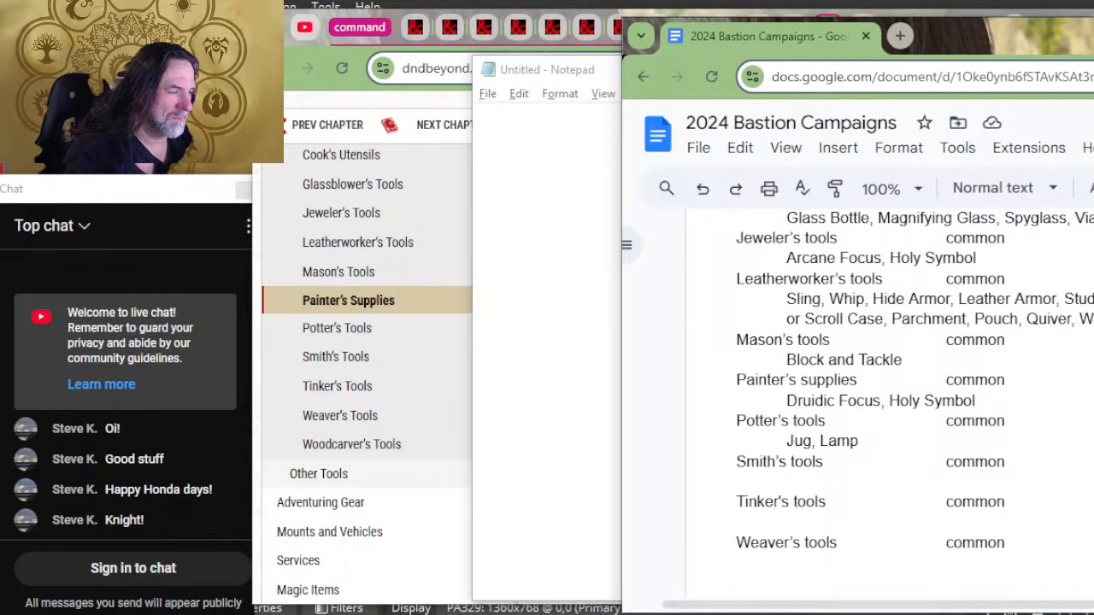
left_click(878, 481)
key("ctrl+v")
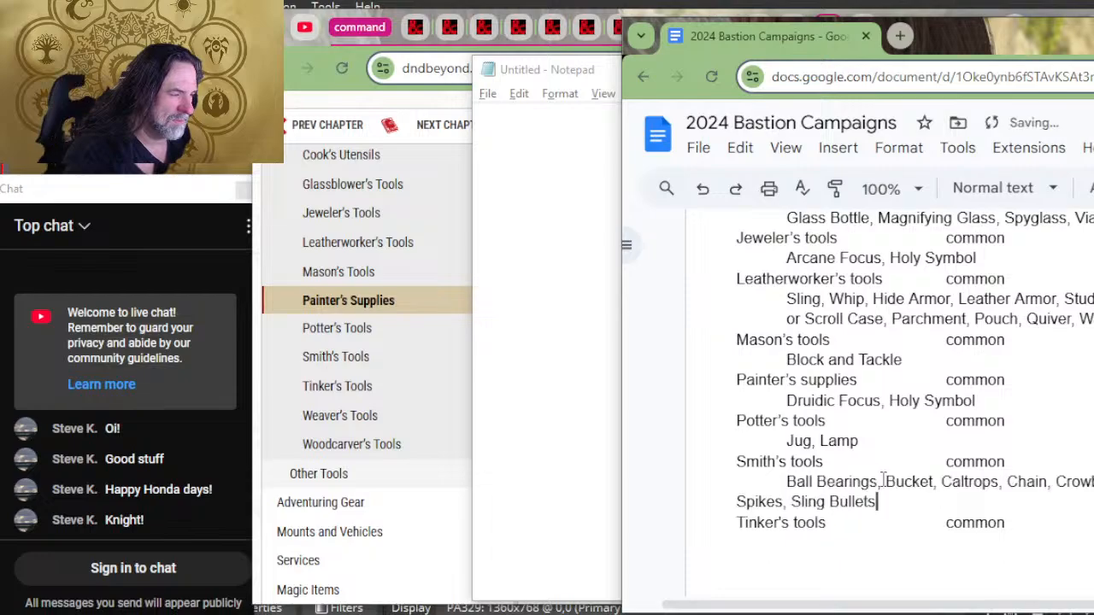
Step: Indent the wrapped line "Spikes, Sling Bullets" beneath Smith's tools in the Bastion document
key("alt+Tab")
key("alt+Tab")
key("alt+Tab")
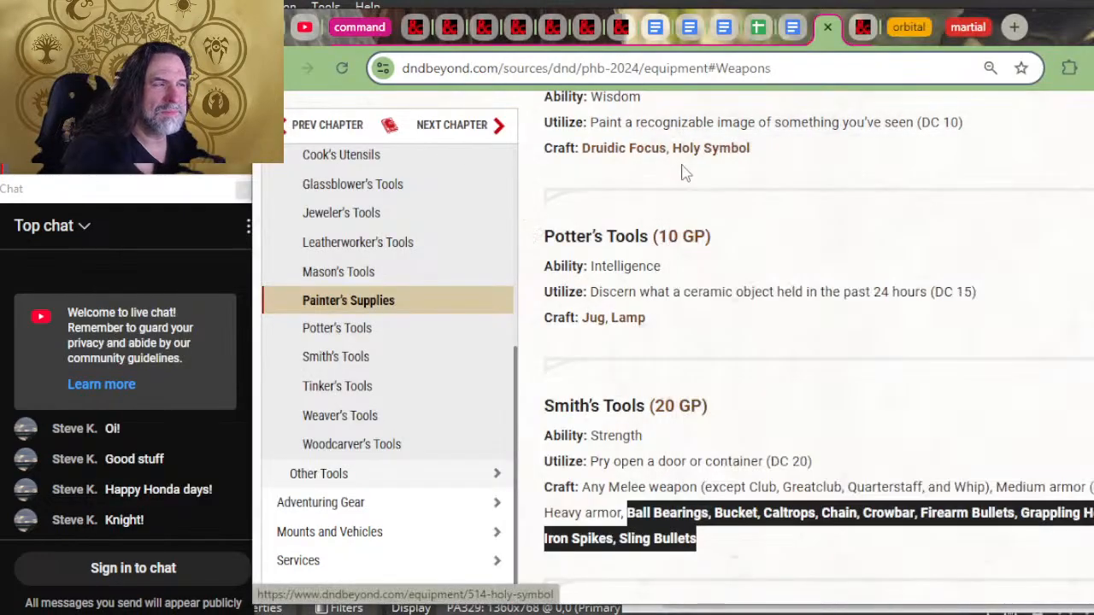
key("alt+Tab")
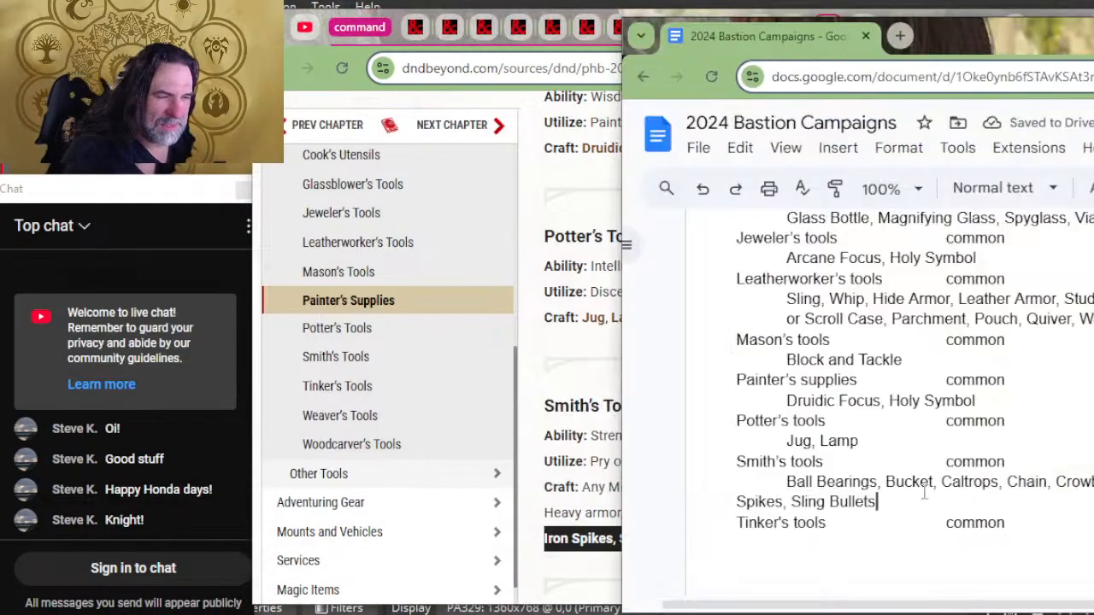
left_click(723, 501)
key("Tab")
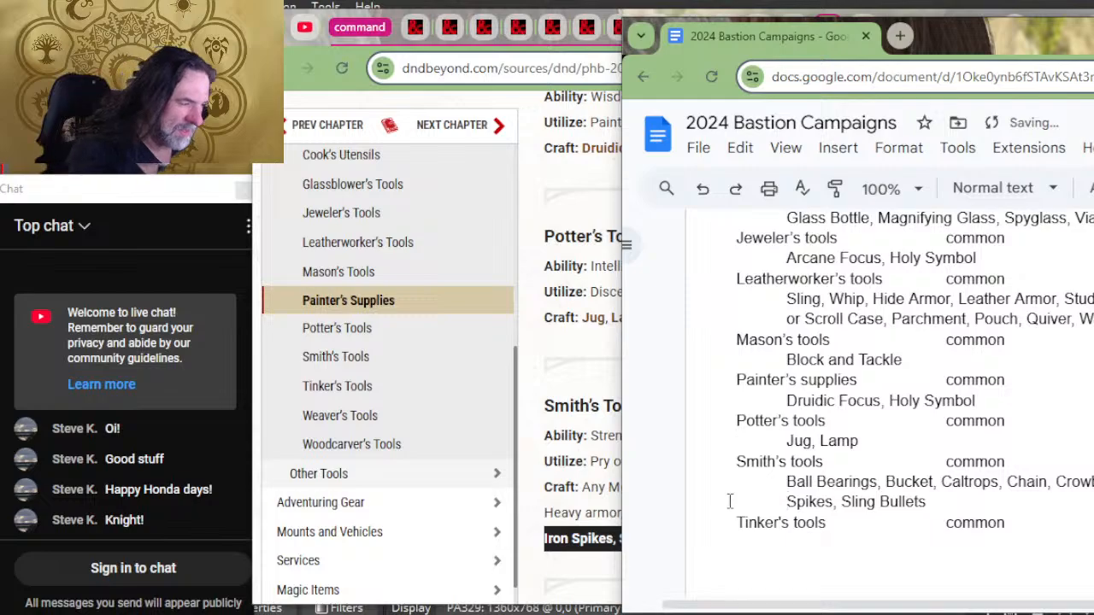
Step: Copy the full Tinker's Tools craft list, from "Musket" through "Tinderbox", from D&D Beyond into Notepad
key("alt+Tab")
scroll(762, 432, "down", 4)
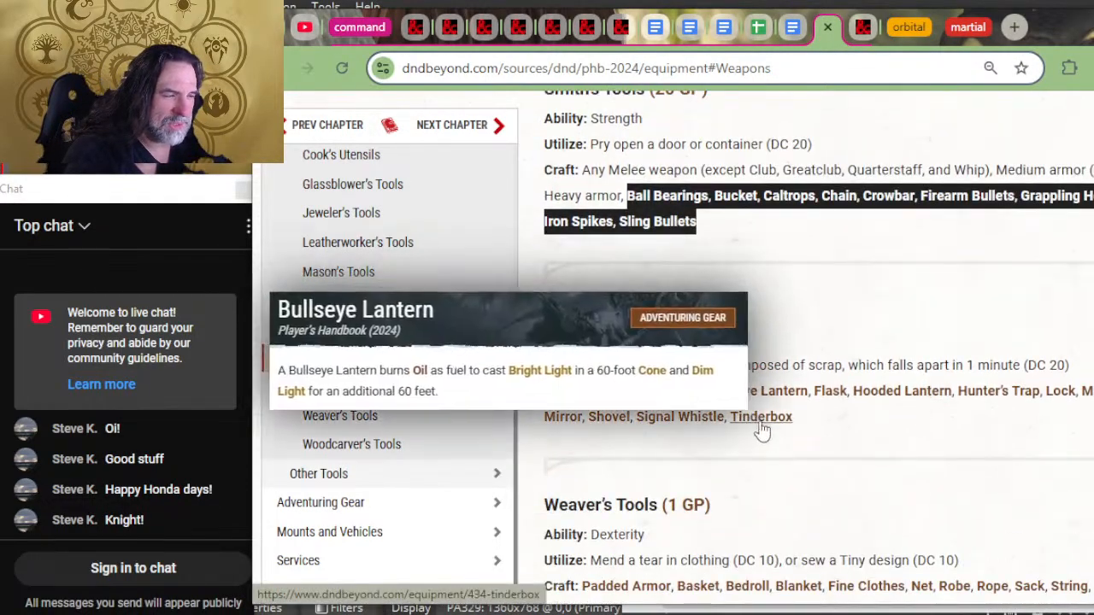
left_click_drag(817, 415, 599, 391)
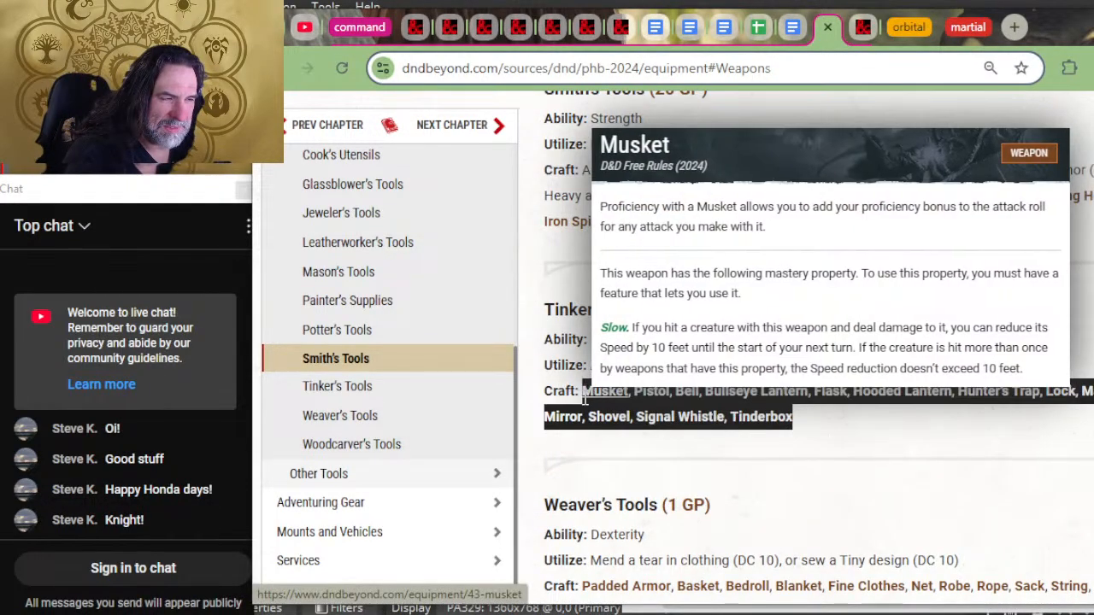
key("alt+Tab")
key("Tab")
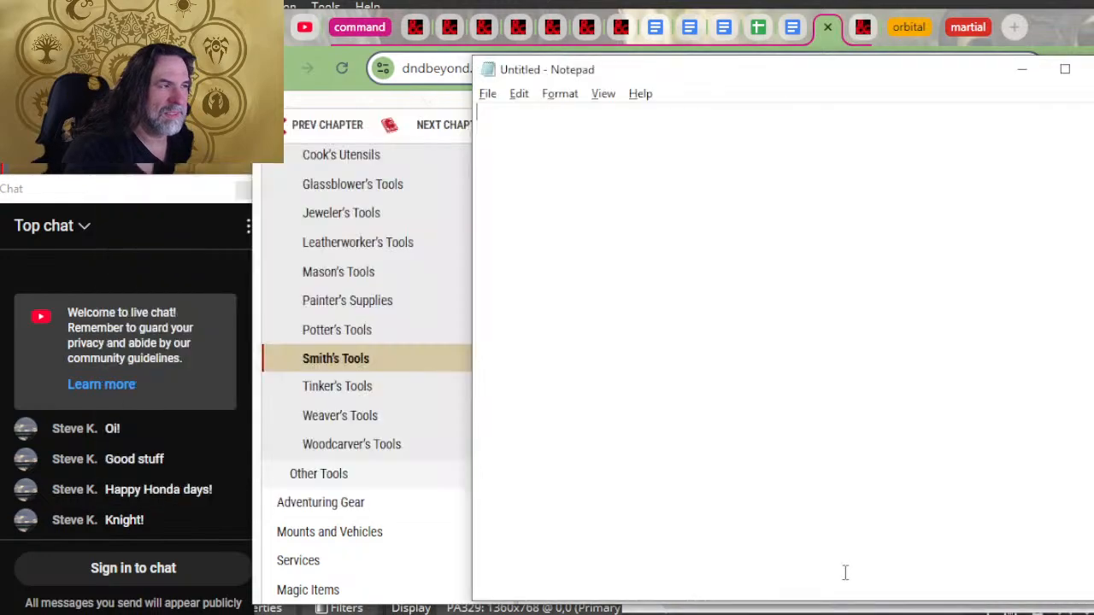
key("ctrl+v")
key("ctrl+a")
Step: Move the list from Notepad to the line beneath Tinker's tools in the Bastion document and indent its wrapped line "Shovel, Signal Whistle, Tinderbox"
key("ctrl+x")
key("alt+Tab")
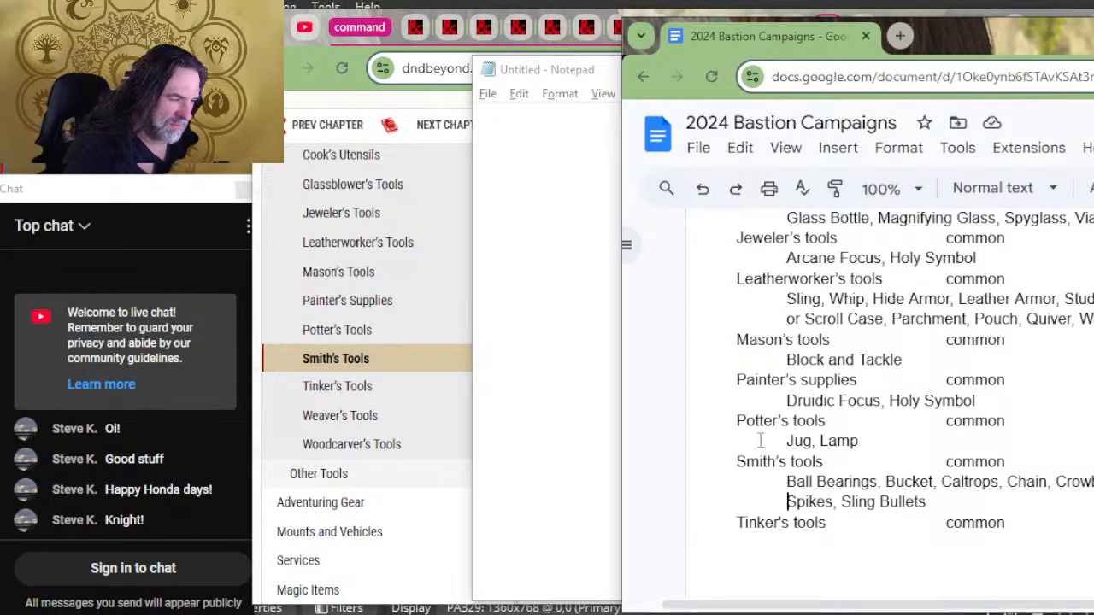
key("ctrl+v")
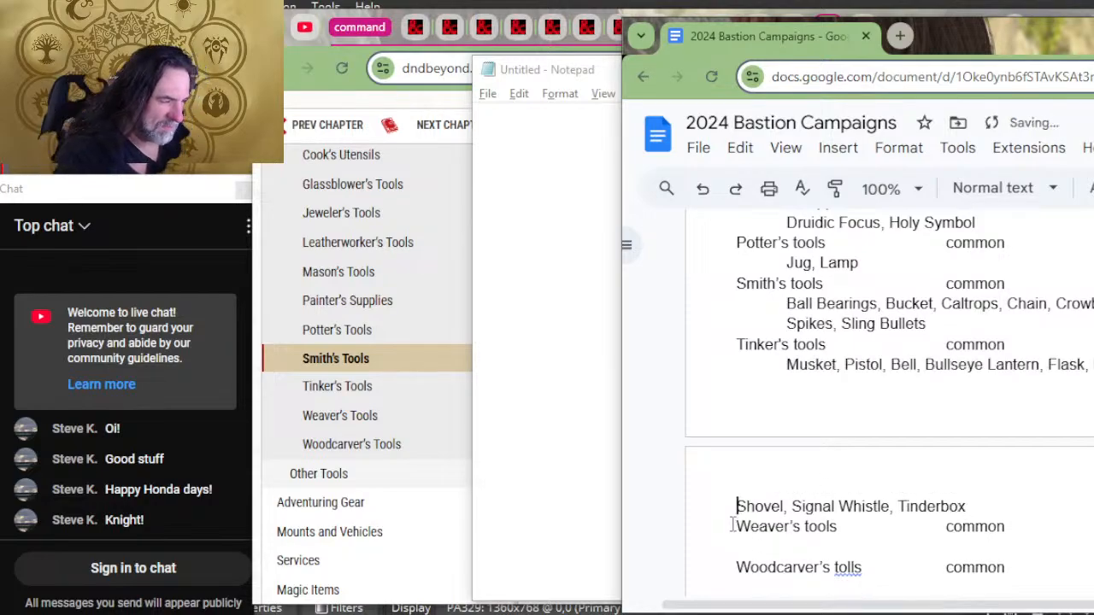
key("Tab")
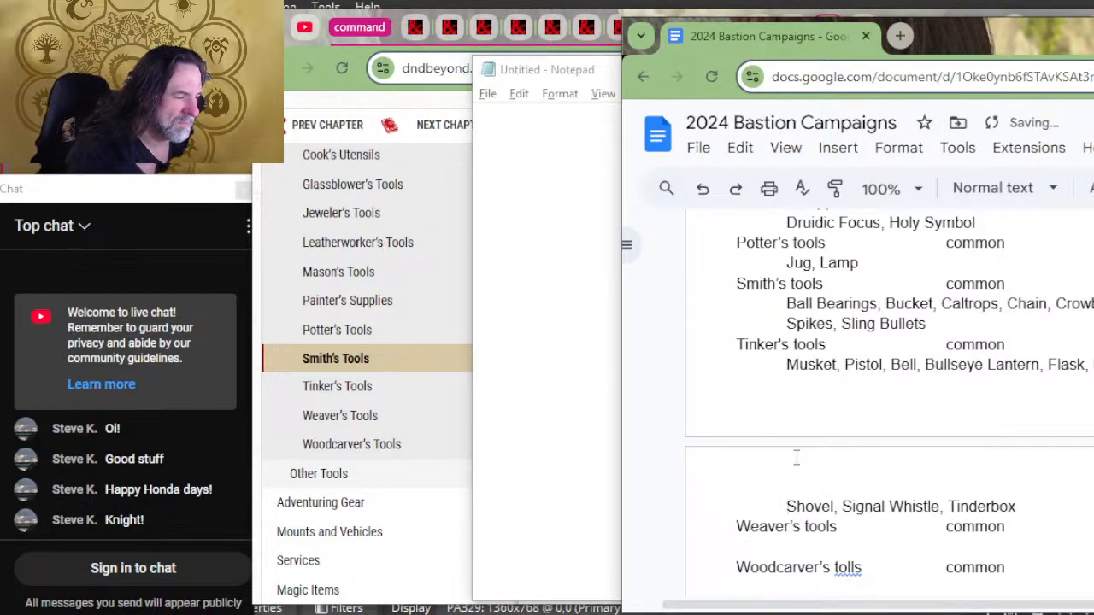
Step: Copy the full Weaver's Tools craft list, from "Padded Armor" through "Traveler's Clothes", from D&D Beyond into Notepad
scroll(794, 419, "down", 2)
key("alt+Tab")
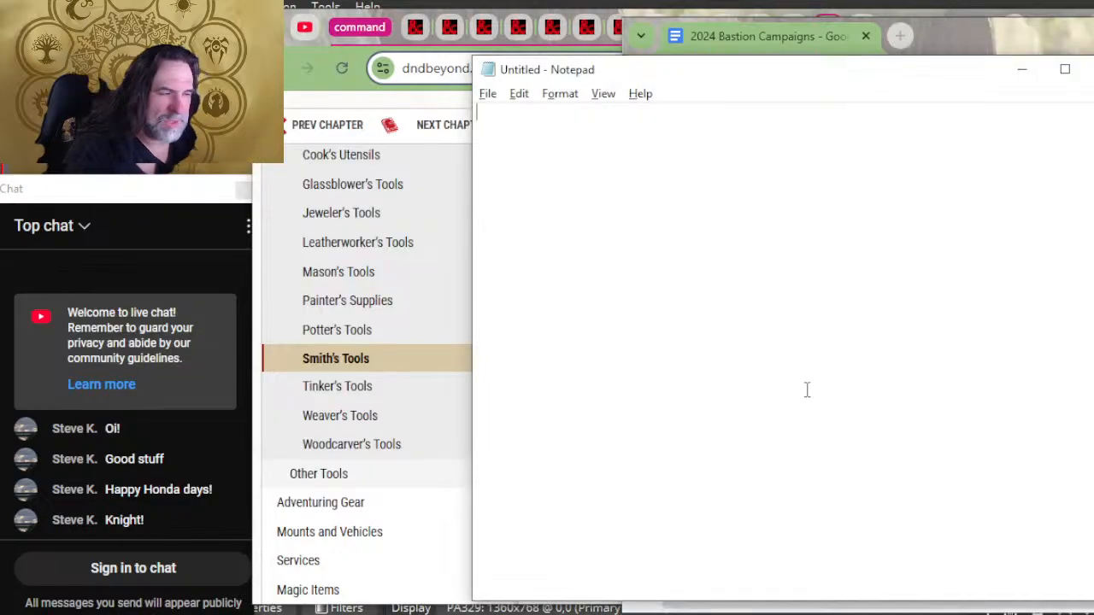
key("alt+Tab")
key("alt+Tab")
scroll(790, 381, "down", 2)
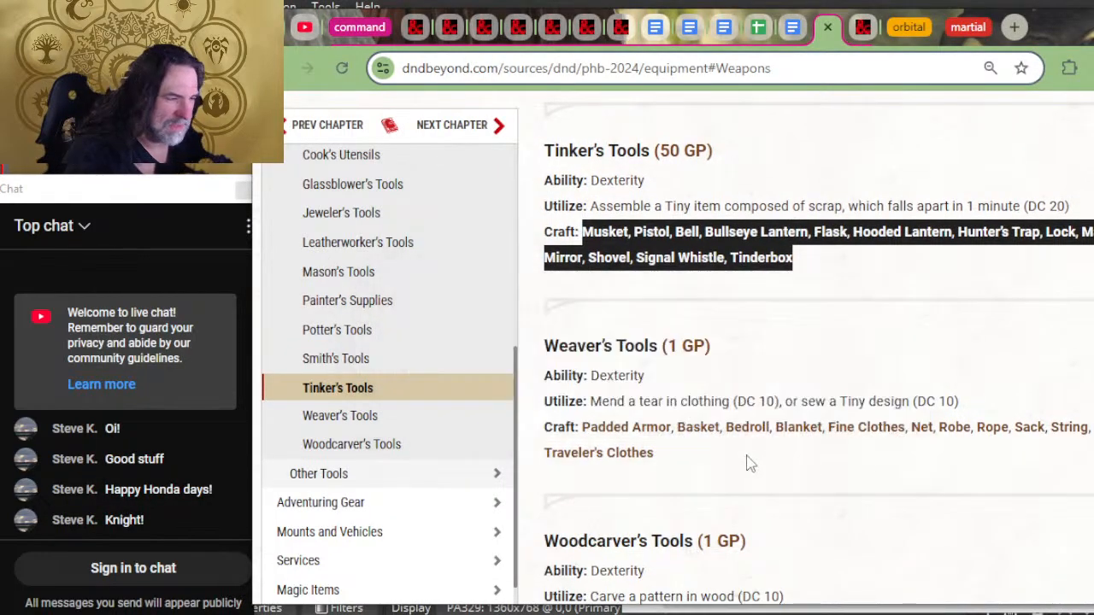
left_click_drag(706, 469, 580, 425)
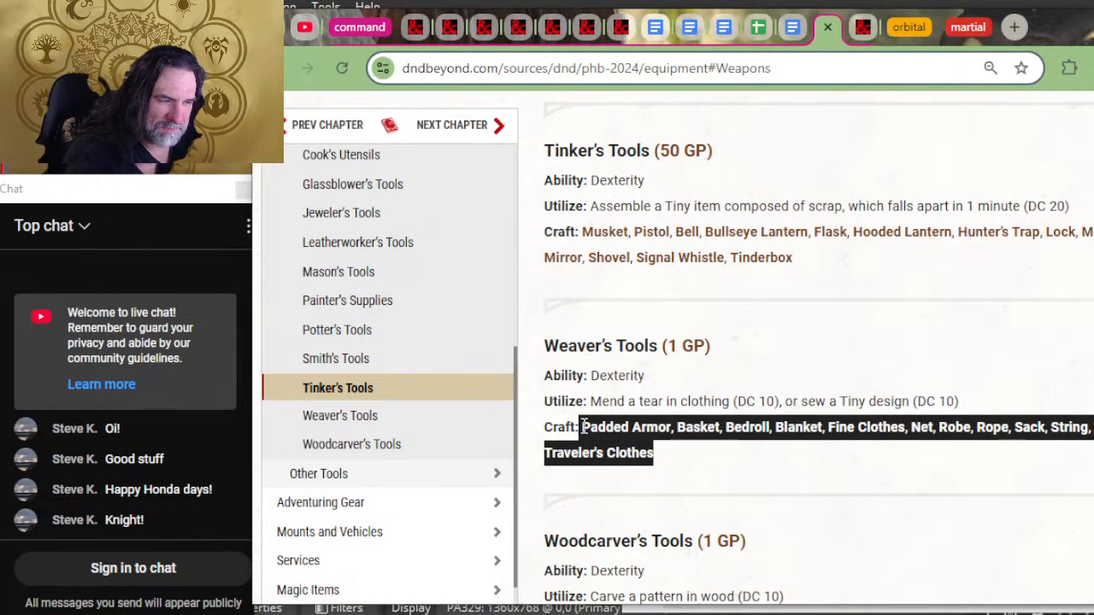
key("alt+Tab")
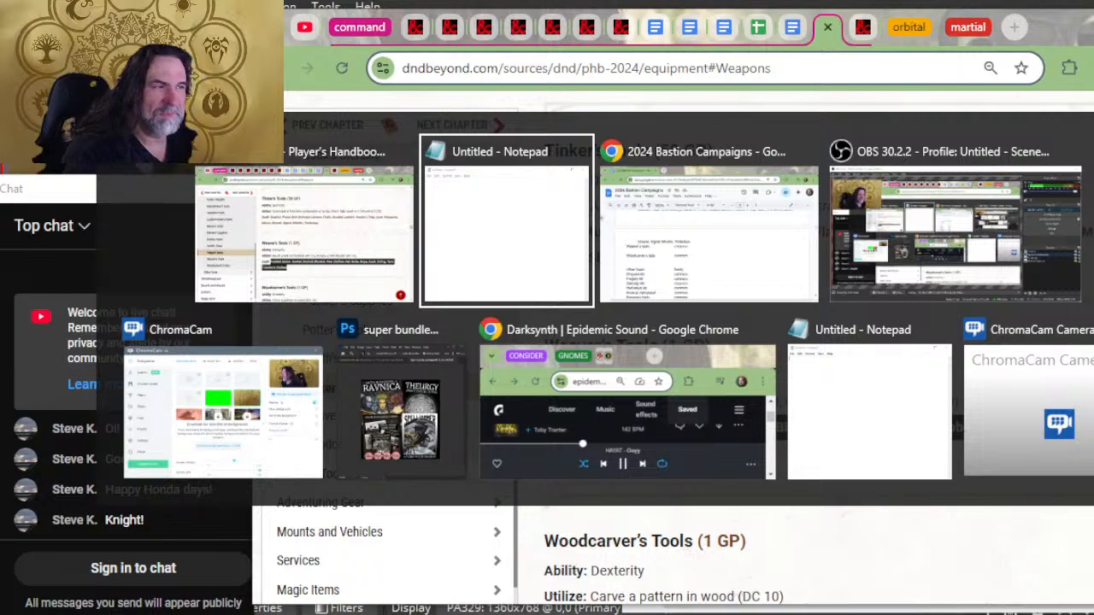
key("ctrl+v")
key("ctrl+a")
Step: Move the list from Notepad to the line beneath Weaver's tools in the Bastion document and indent its wrapped line "Clothes"
key("ctrl+x")
key("alt+Tab")
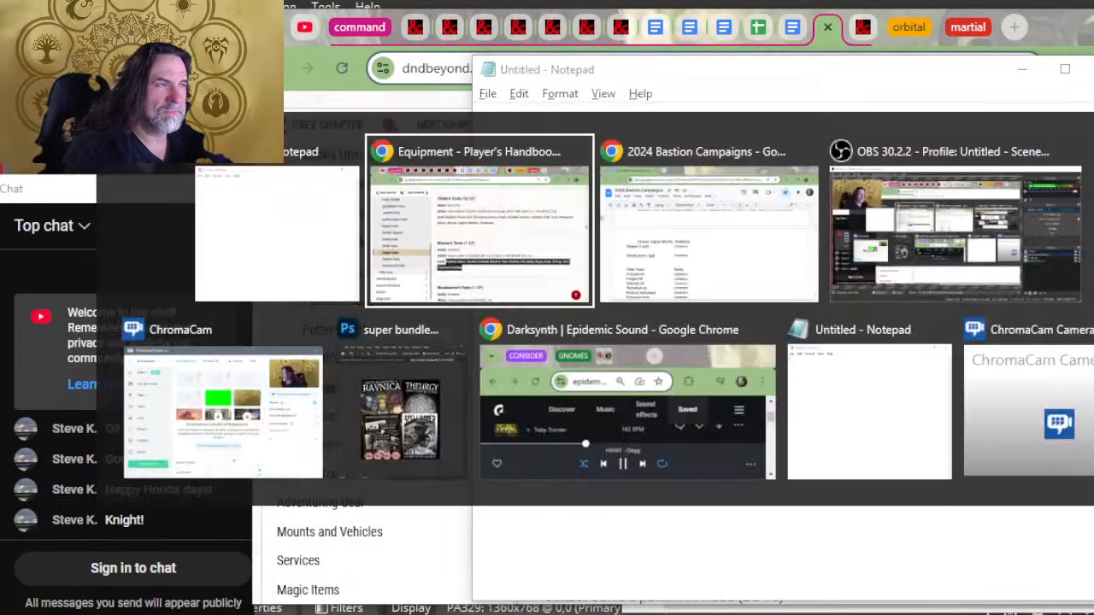
key("Tab")
key("ctrl+v")
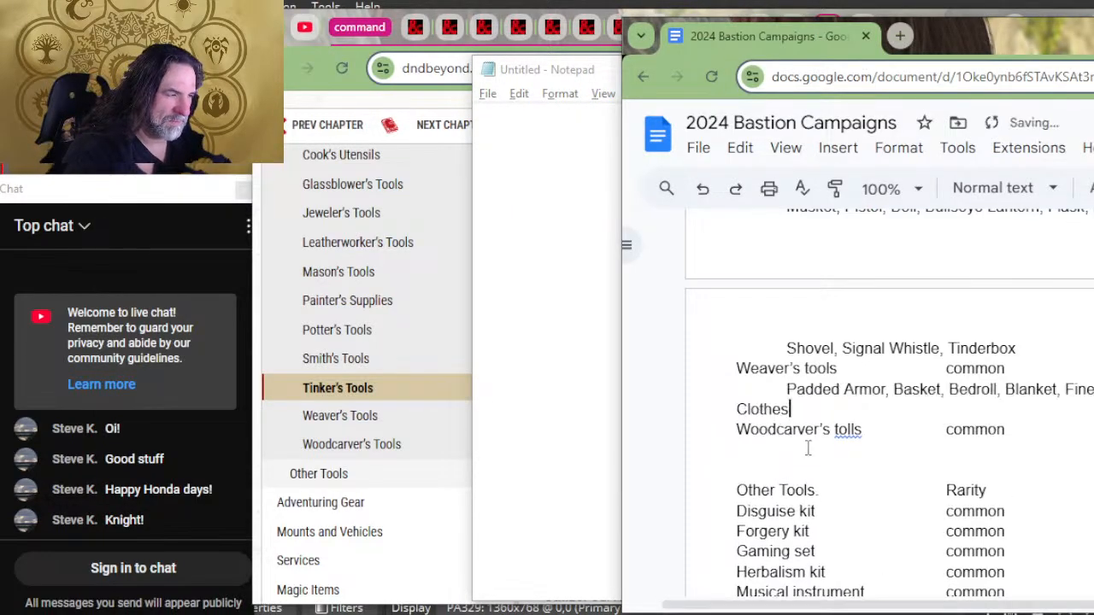
left_click(809, 451)
left_click(736, 410)
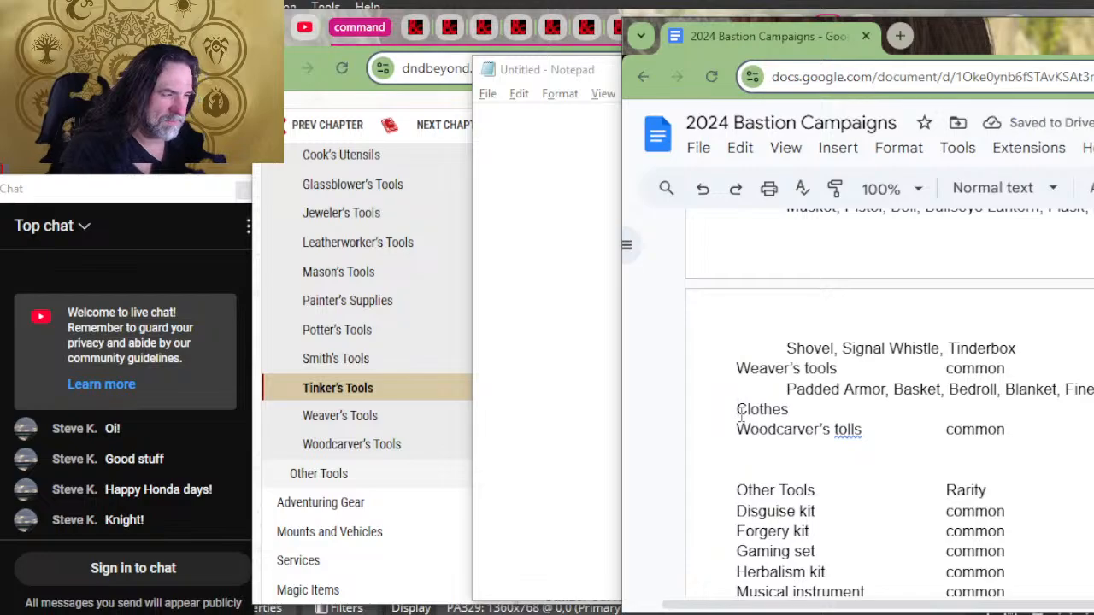
key("Tab")
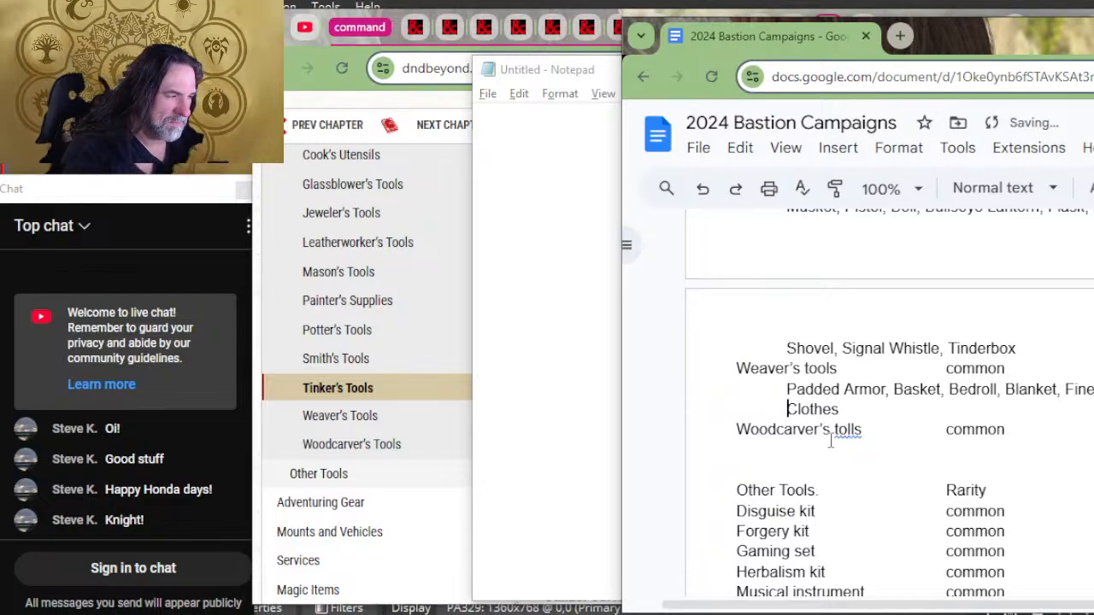
Step: Correct "tolls" to "tools" in the Woodcarver's entry of the Bastion document and place the cursor on the line beneath it
left_click(854, 429)
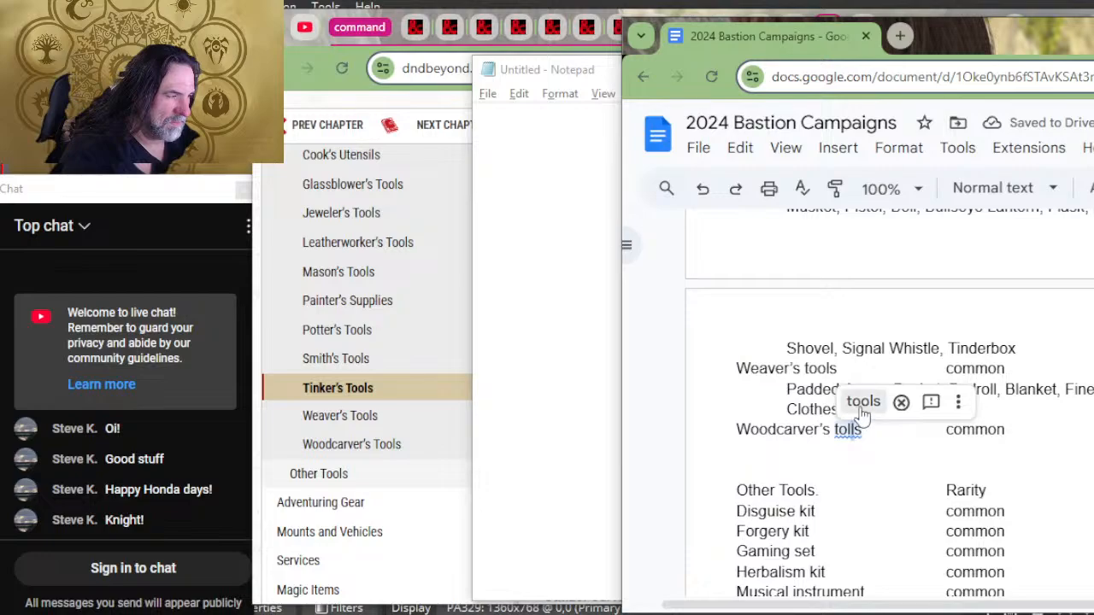
left_click(837, 451)
Step: Copy the full Woodcarver's Tools craft list, from "Club" through "Needles", from D&D Beyond into Notepad
key("alt+Tab")
key("alt+Tab")
key("alt+Tab")
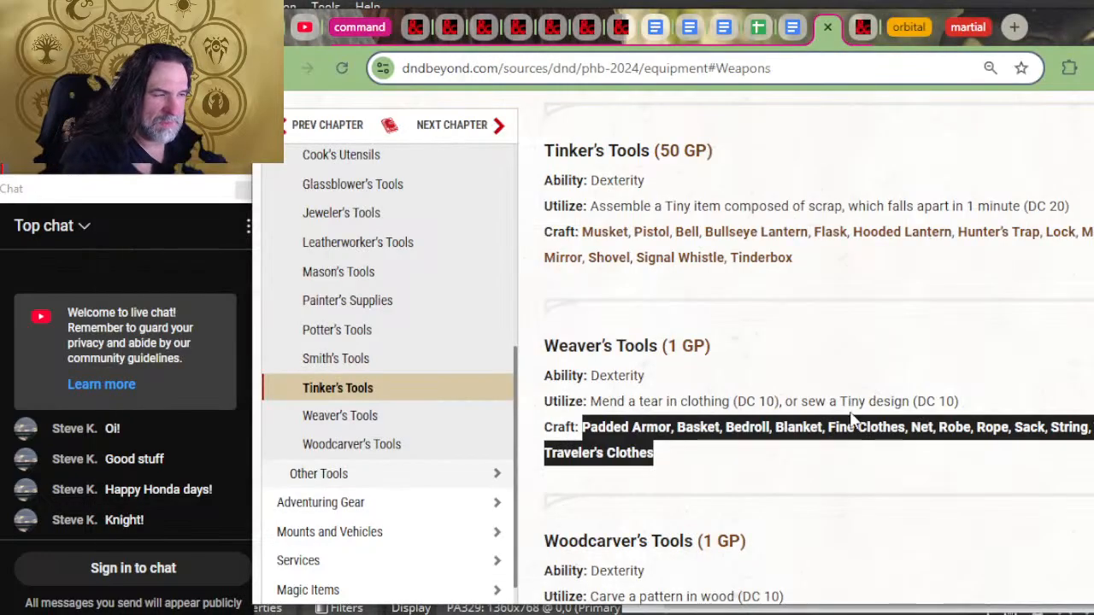
scroll(889, 427, "down", 2)
left_click(804, 490)
left_click_drag(803, 490, 585, 483)
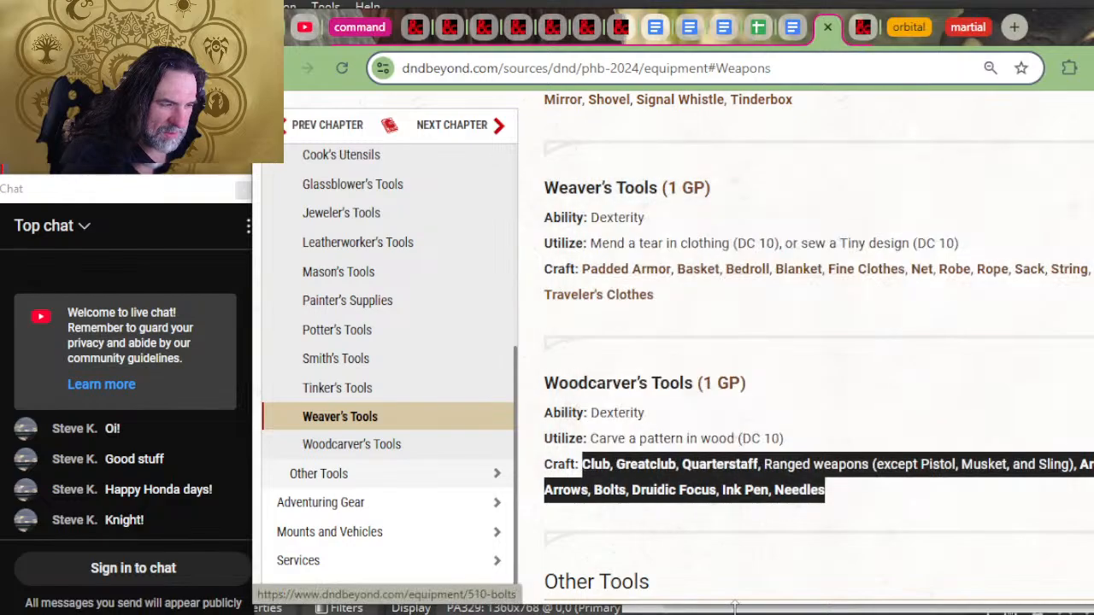
key("alt+Tab")
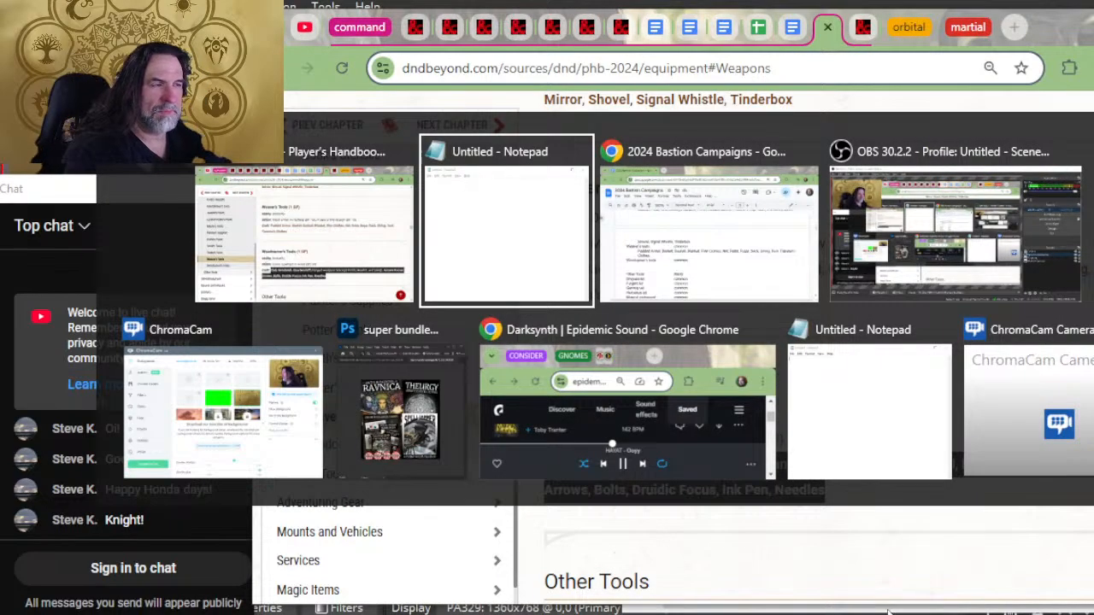
key("ctrl+v")
Step: Move the list from Notepad to the line beneath Woodcarver's tools in the Bastion document and indent its wrapped line starting with "Arrows"
key("ctrl+a")
key("ctrl+x")
key("alt+Tab")
key("alt+Tab")
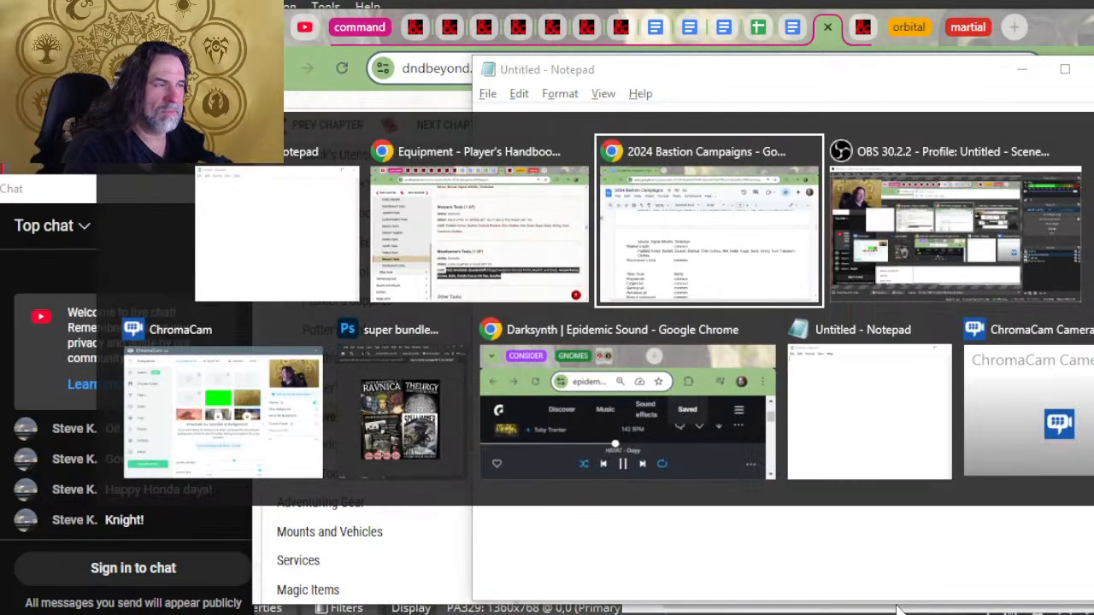
key("ctrl+v")
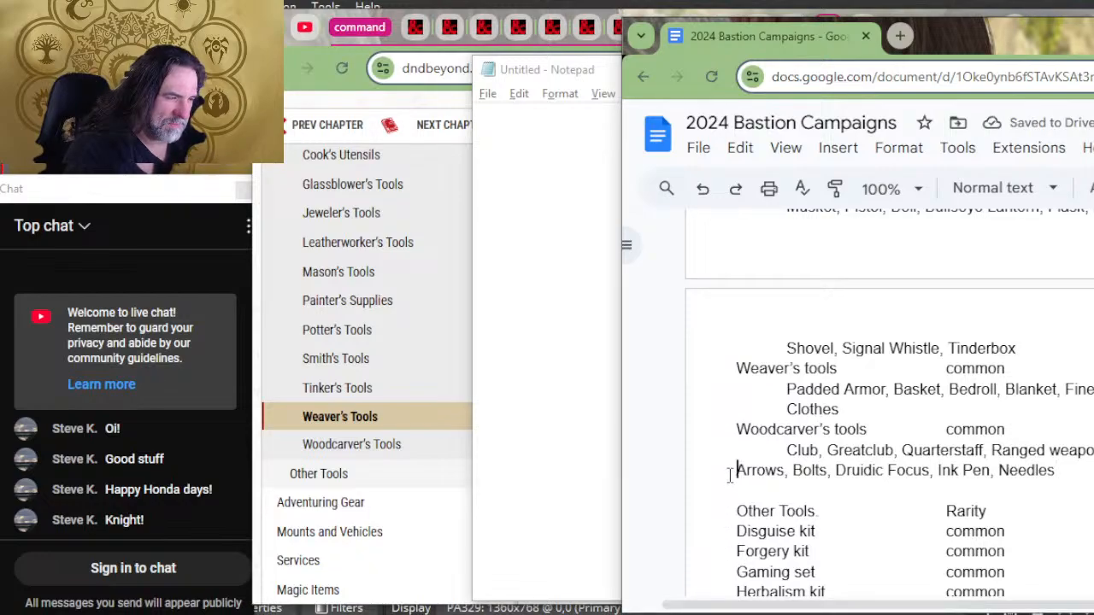
Step: Look up the Disguise Kit's craft entry in the Other Tools section on D&D Beyond
key("alt+Tab")
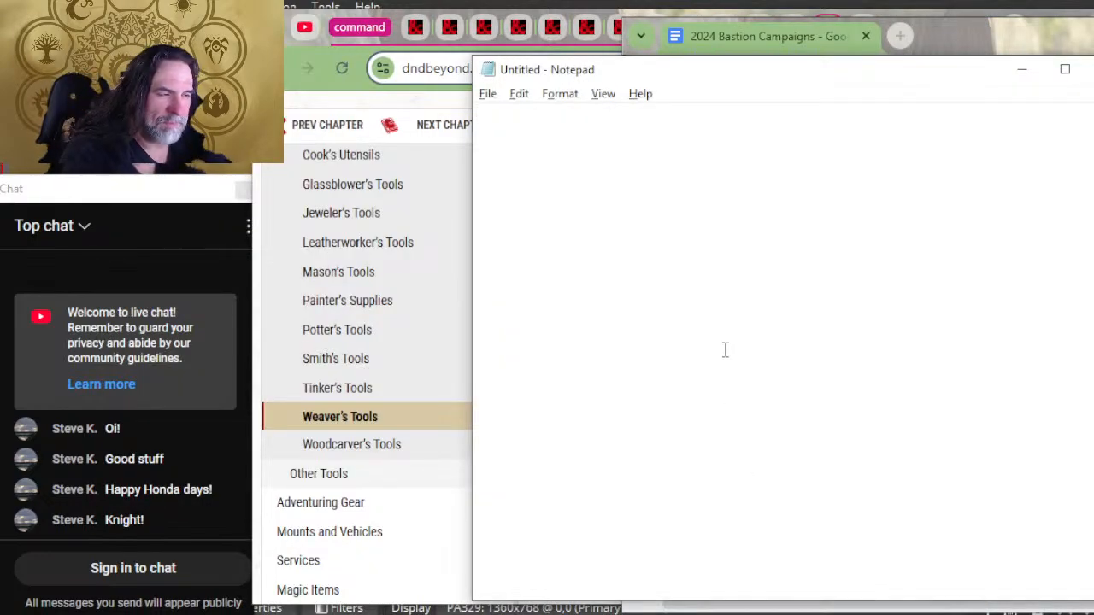
key("alt+Tab")
scroll(720, 351, "down", 3)
scroll(850, 410, "down", 1)
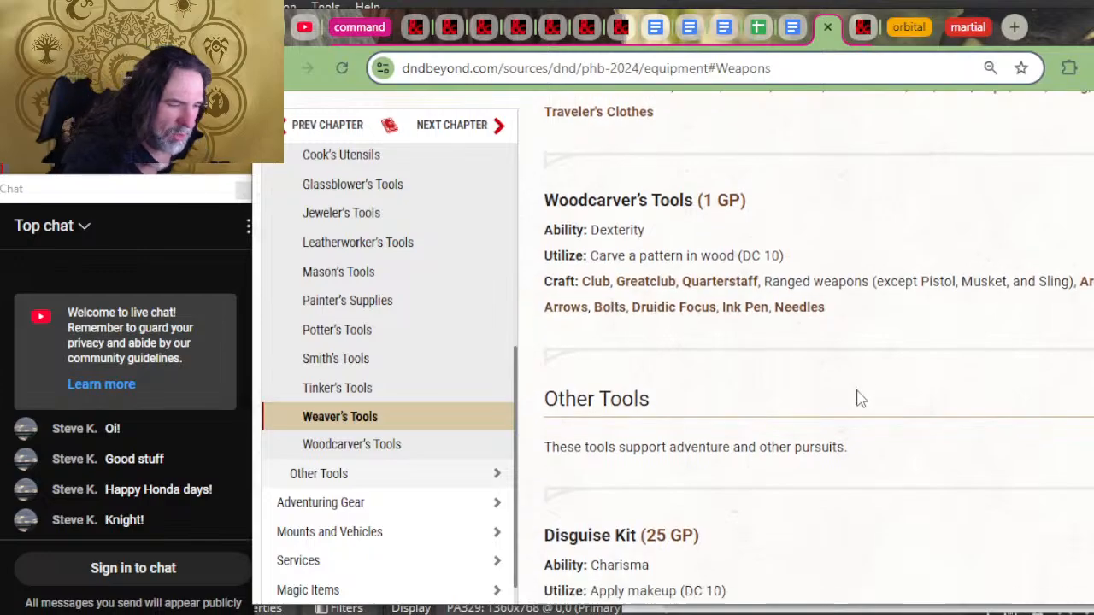
scroll(859, 397, "down", 2)
scroll(740, 459, "down", 2)
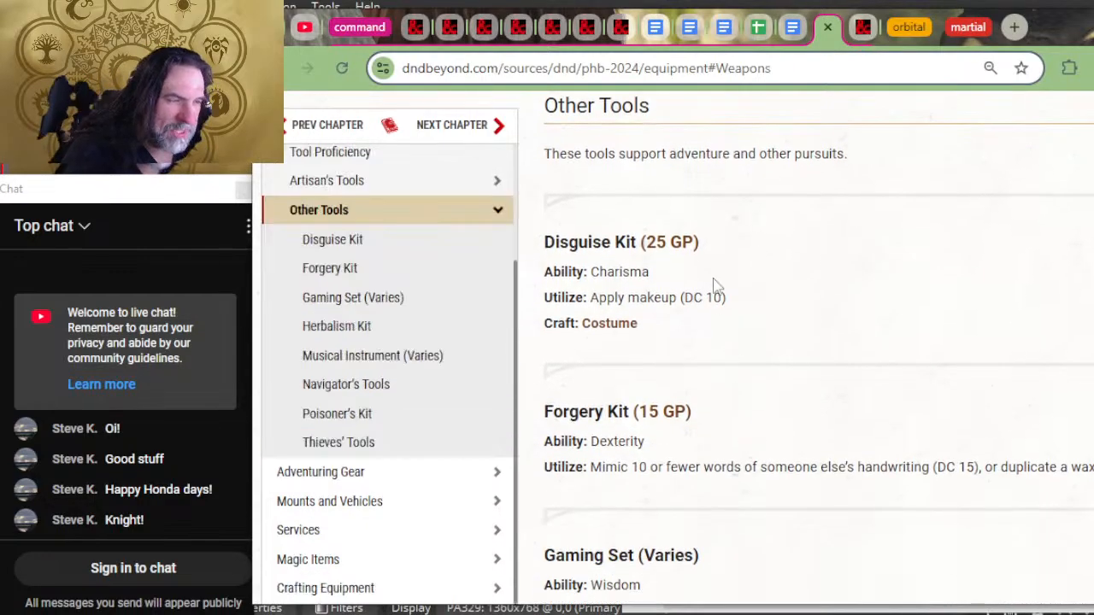
Step: Add an indented line reading "costume" beneath Disguise kit in the Bastion document's Other Tools list
key("alt+Tab")
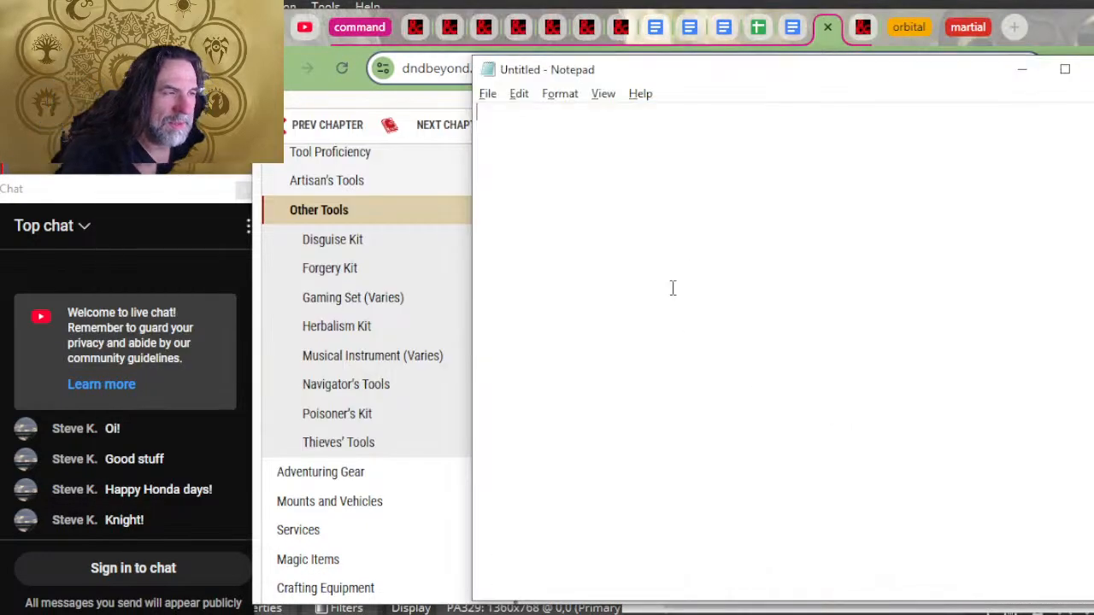
key("alt+Tab")
scroll(859, 484, "down", 2)
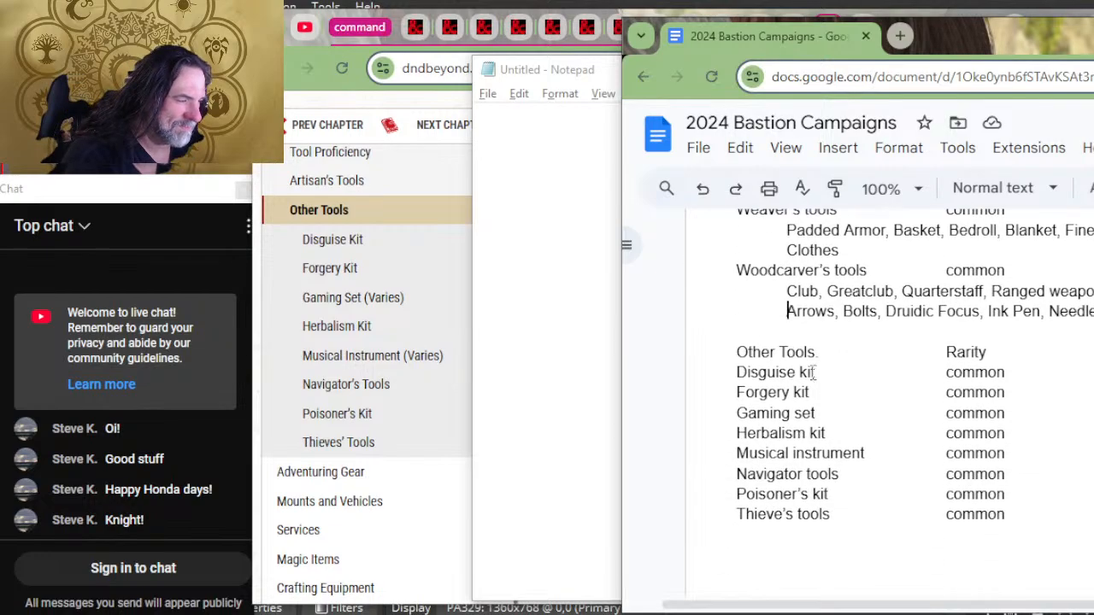
left_click(730, 397)
key("Return")
type("C")
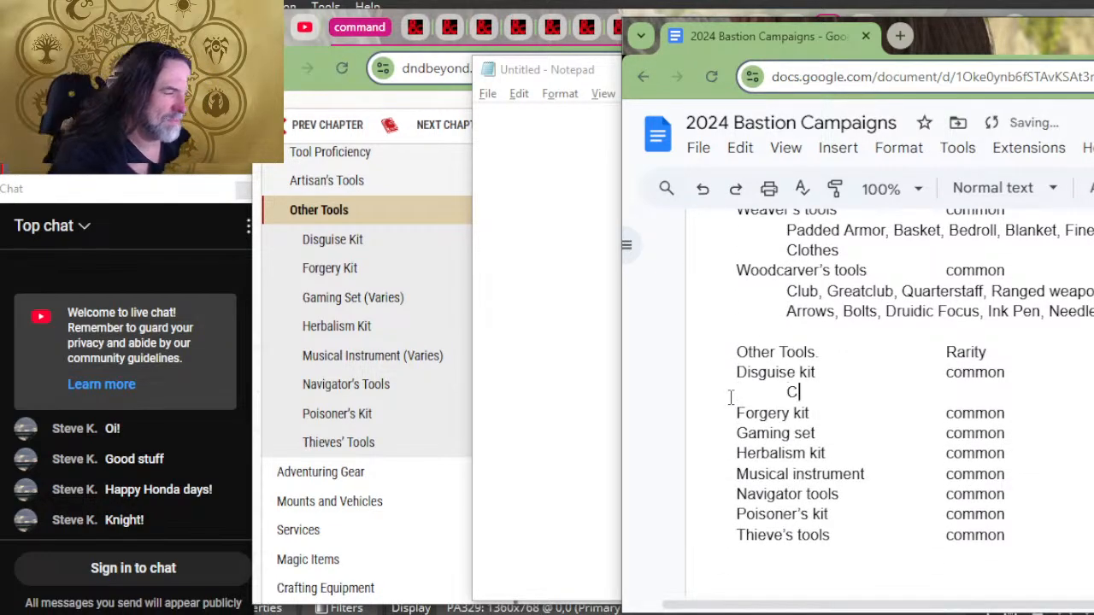
type("OSTUME")
key("BackSpace")
key("BackSpace")
key("BackSpace")
key("BackSpace")
key("BackSpace")
key("BackSpace")
key("BackSpace")
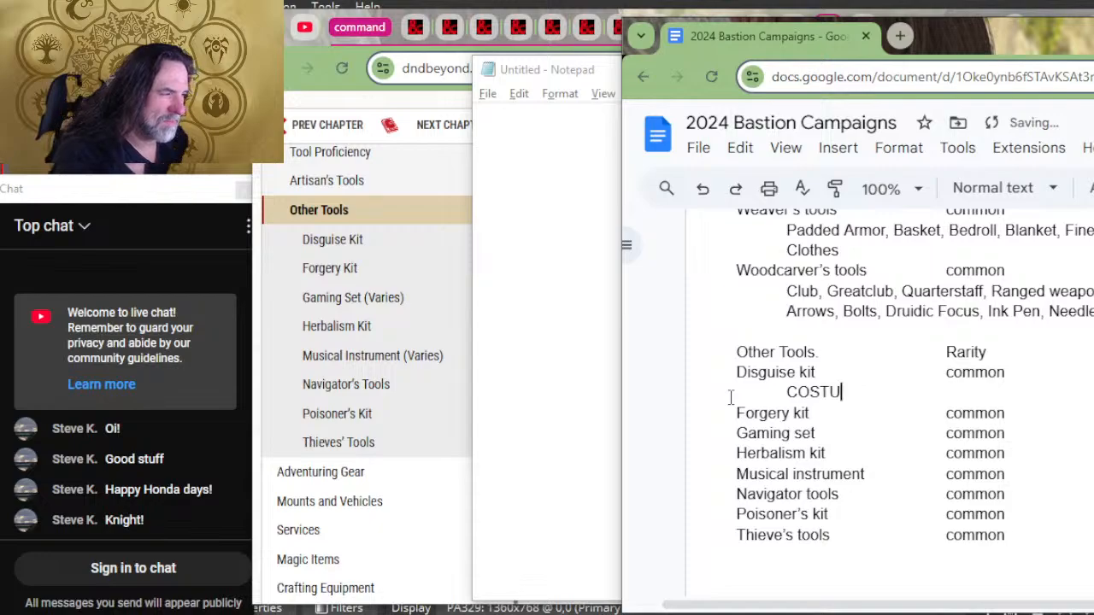
type("costum")
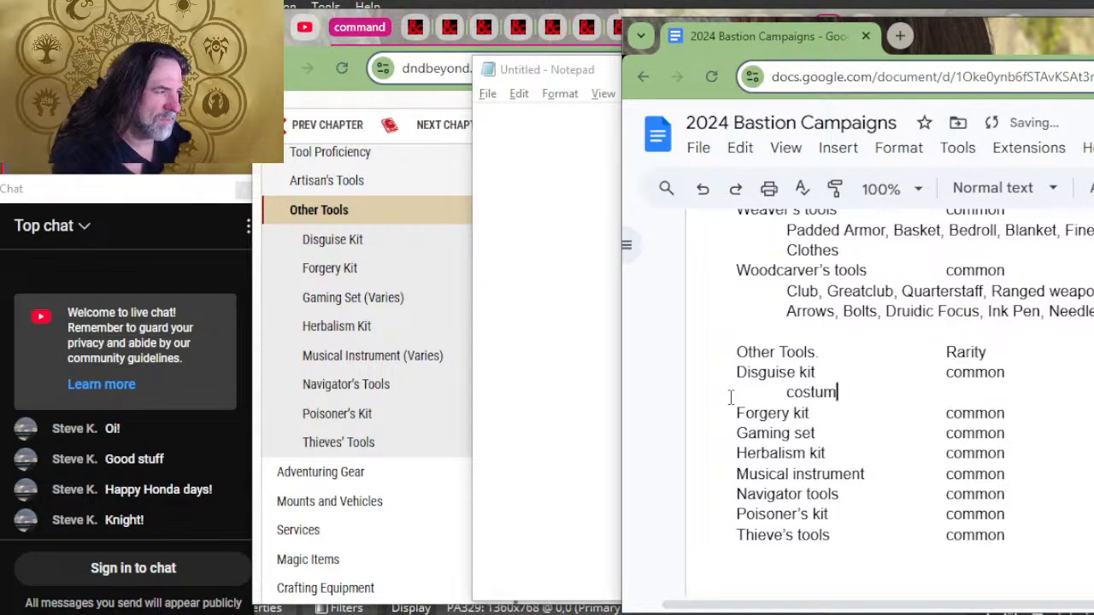
Step: Copy the Herbalism Kit craft list, from "Antitoxin" through "Potion of Healing", from D&D Beyond into Notepad
key("alt+Tab")
key("alt+Tab")
key("alt+Tab")
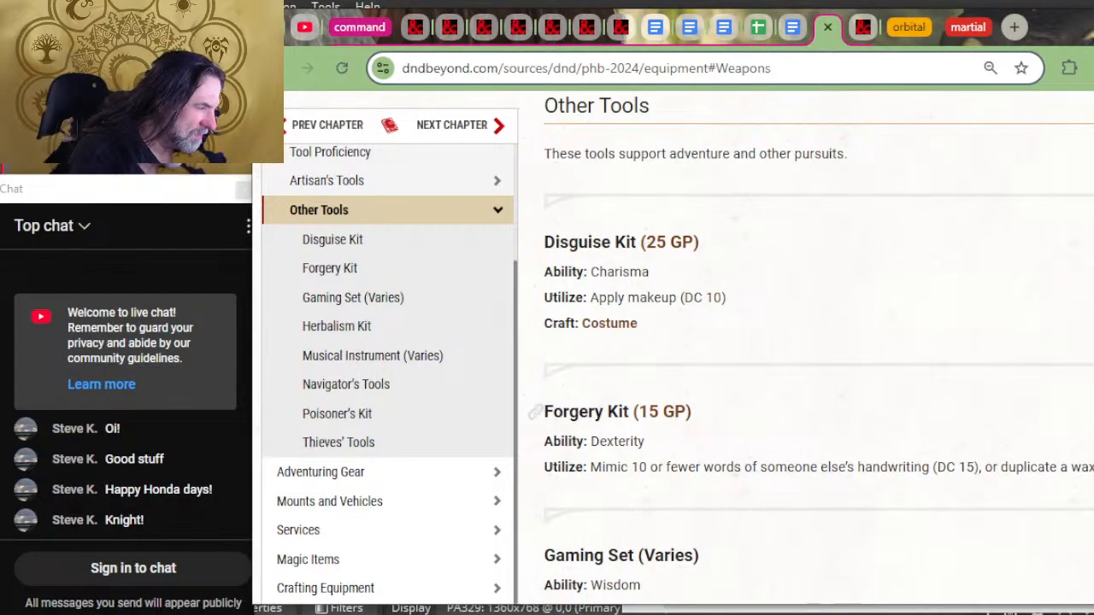
scroll(1087, 386, "down", 2)
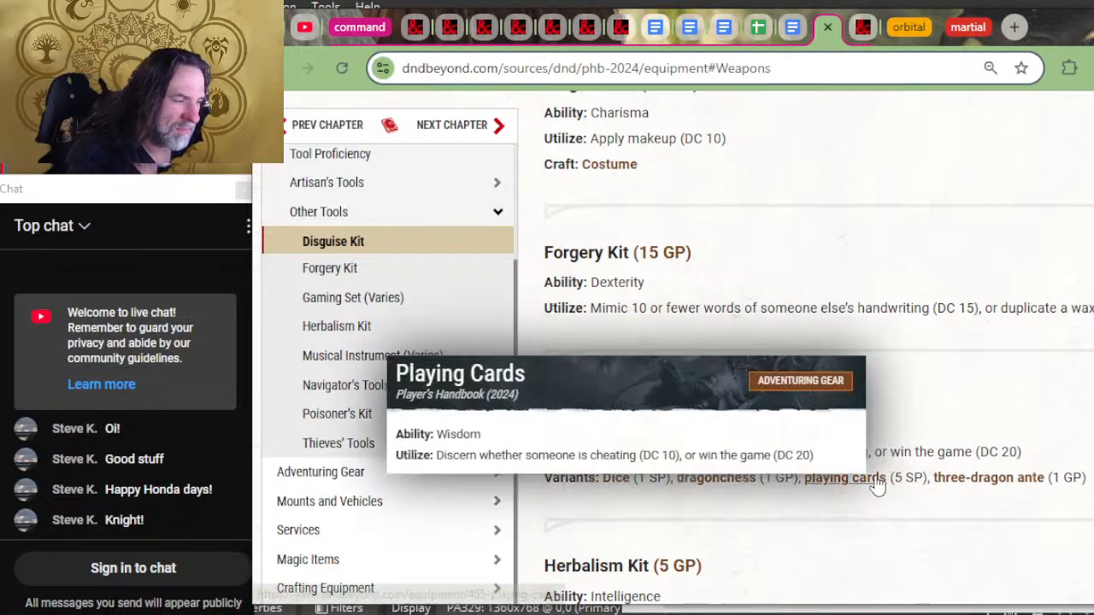
scroll(820, 401, "down", 2)
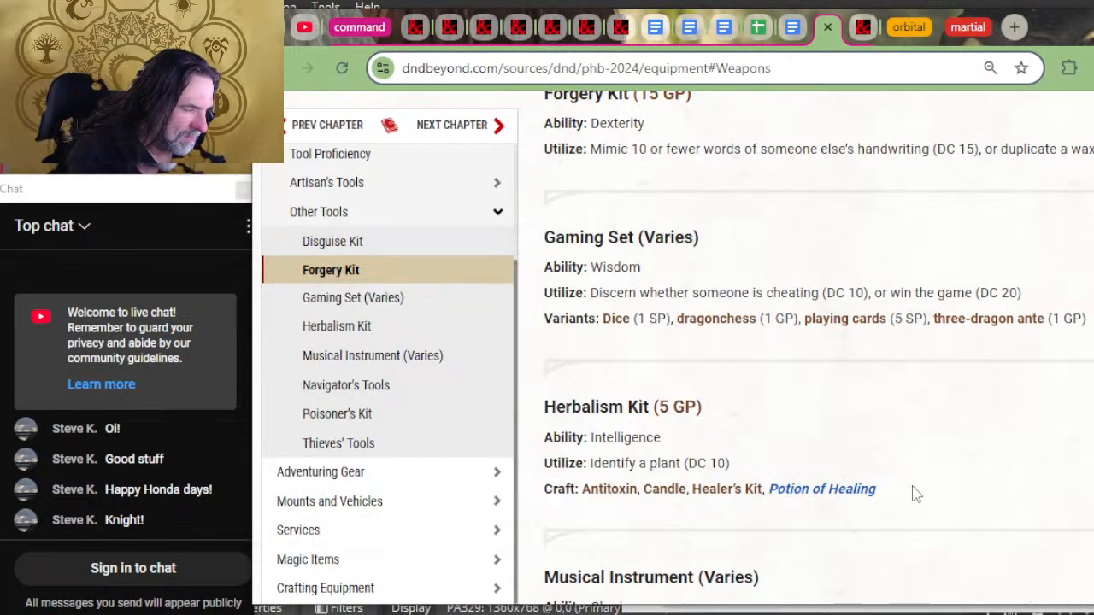
mouse_move(914, 493)
left_mouse_down()
mouse_move(731, 485)
mouse_move(559, 497)
mouse_move(588, 505)
left_mouse_up()
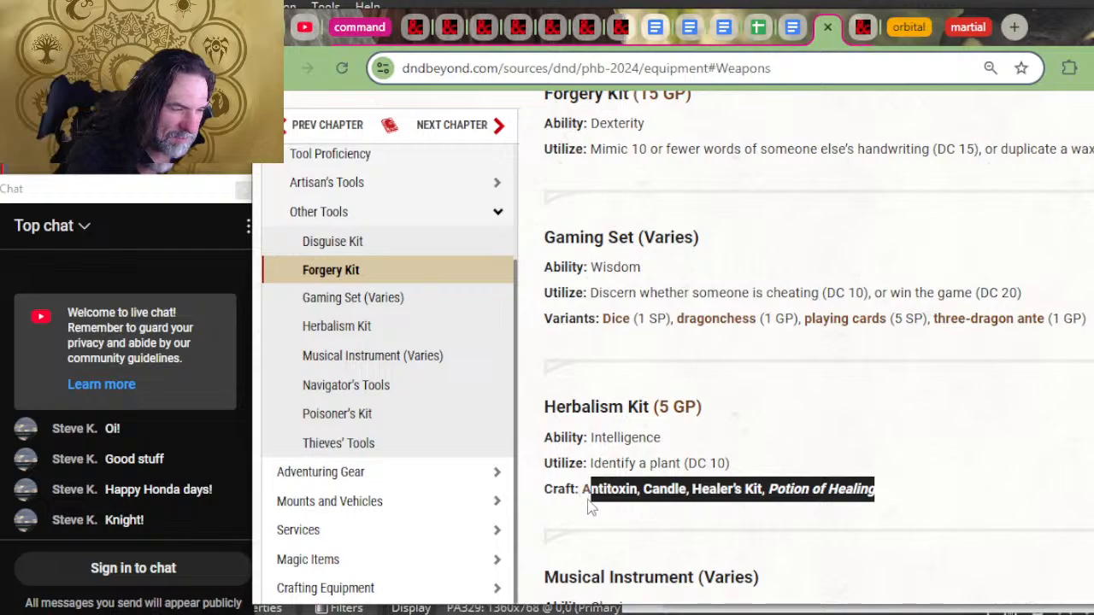
key("alt+Tab")
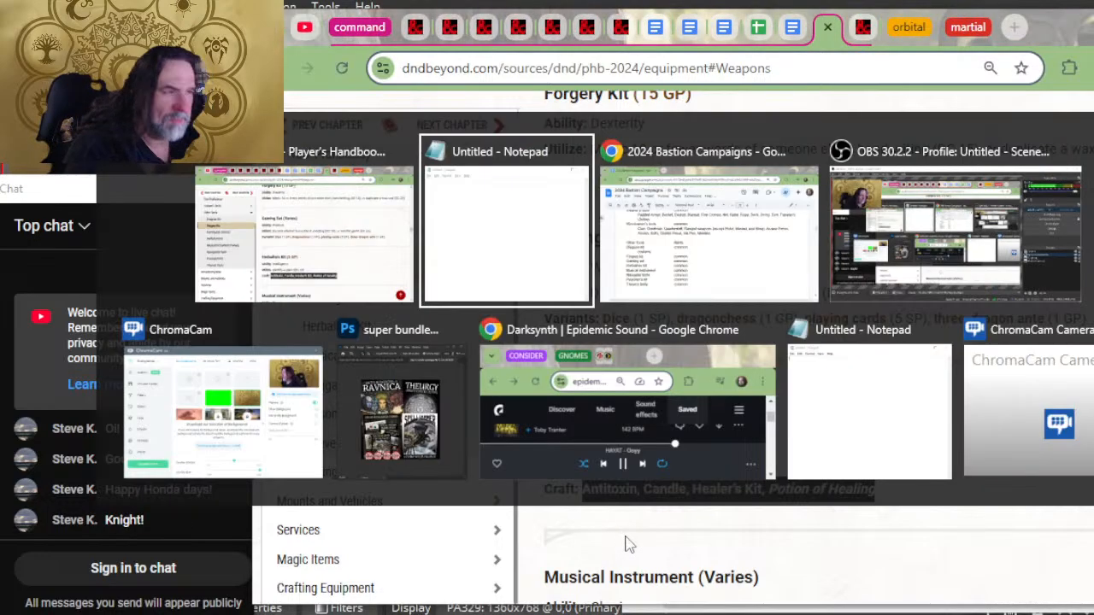
type("Antitoxin, Candle, Healer’s Kit, Potion of Healing")
Step: Move the list from Notepad to a new indented line beneath Herbalism kit in the Bastion document
key("ctrl+a")
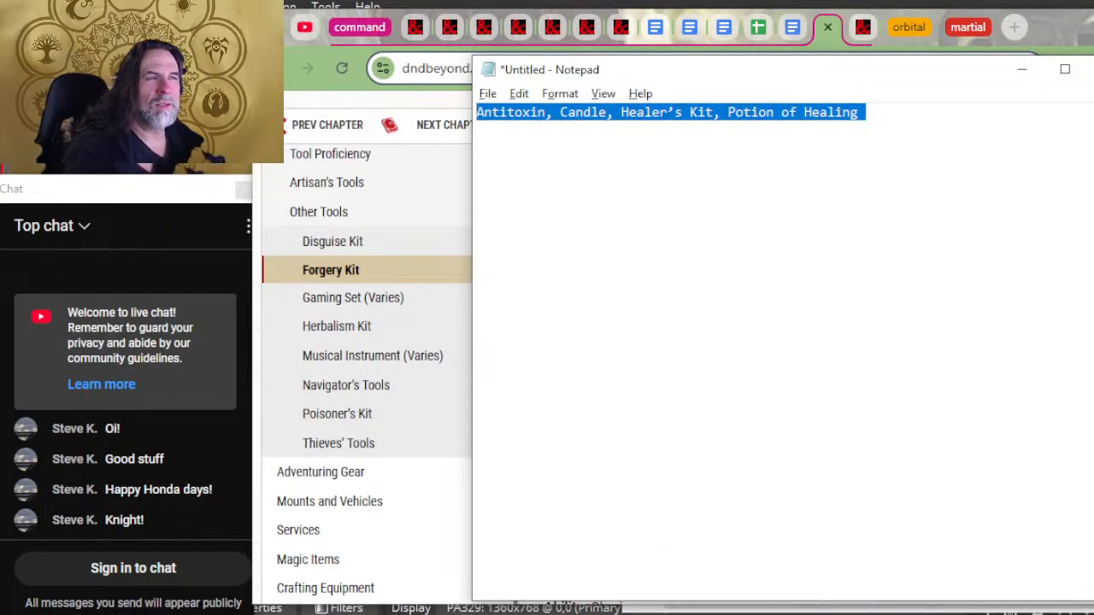
key("ctrl+x")
key("alt+Tab")
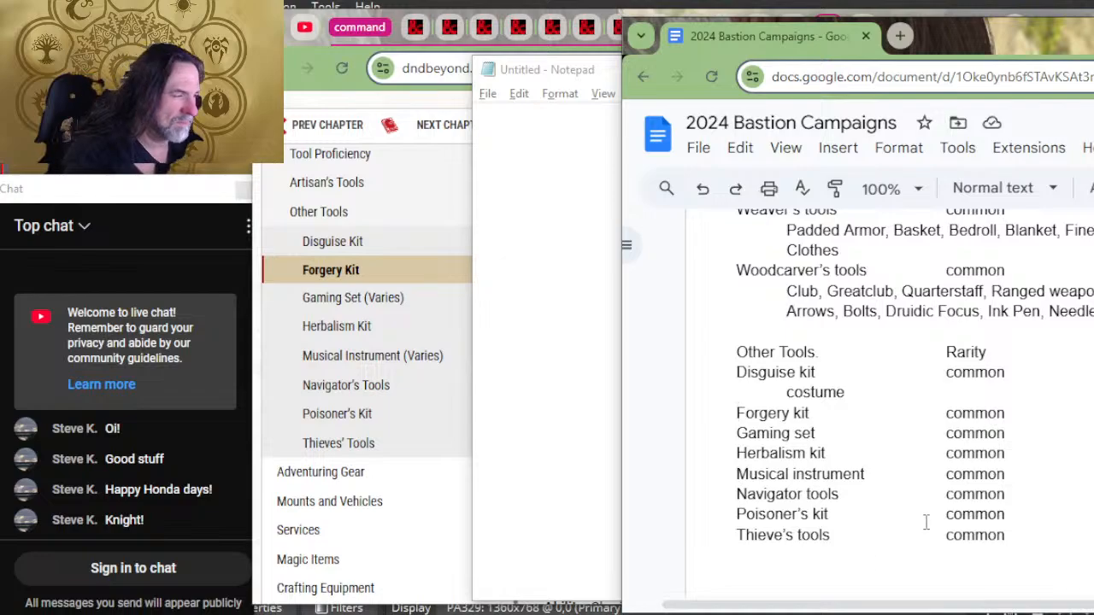
key("Return")
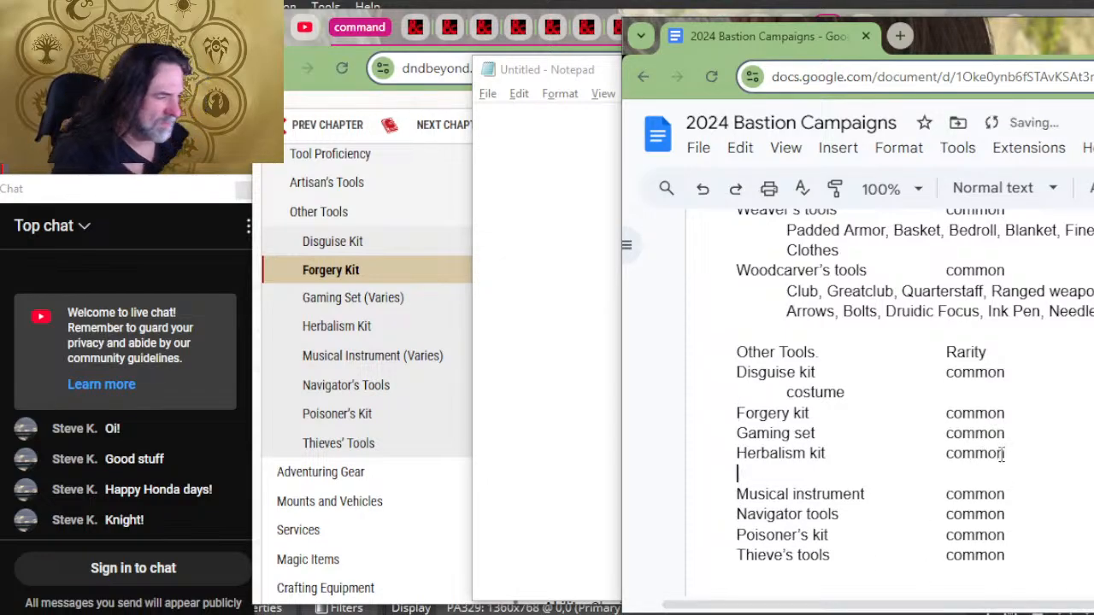
key("ctrl+v")
Step: Copy the Poisoner's Kit craft item "Basic Poison" from D&D Beyond into Notepad
key("alt+Tab")
key("alt+Tab")
key("alt+Tab")
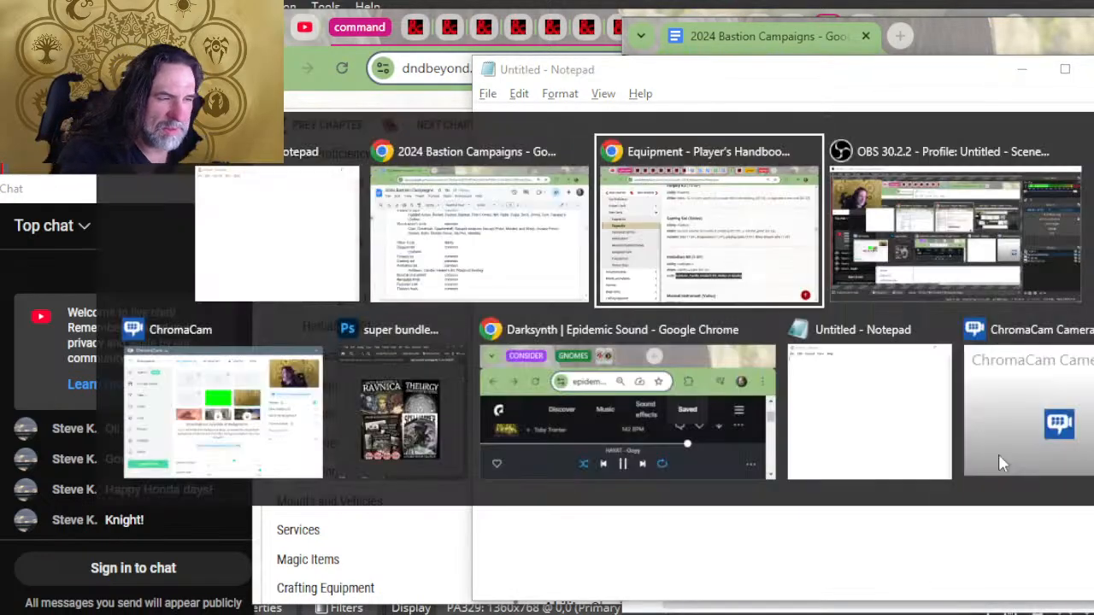
scroll(791, 436, "down", 2)
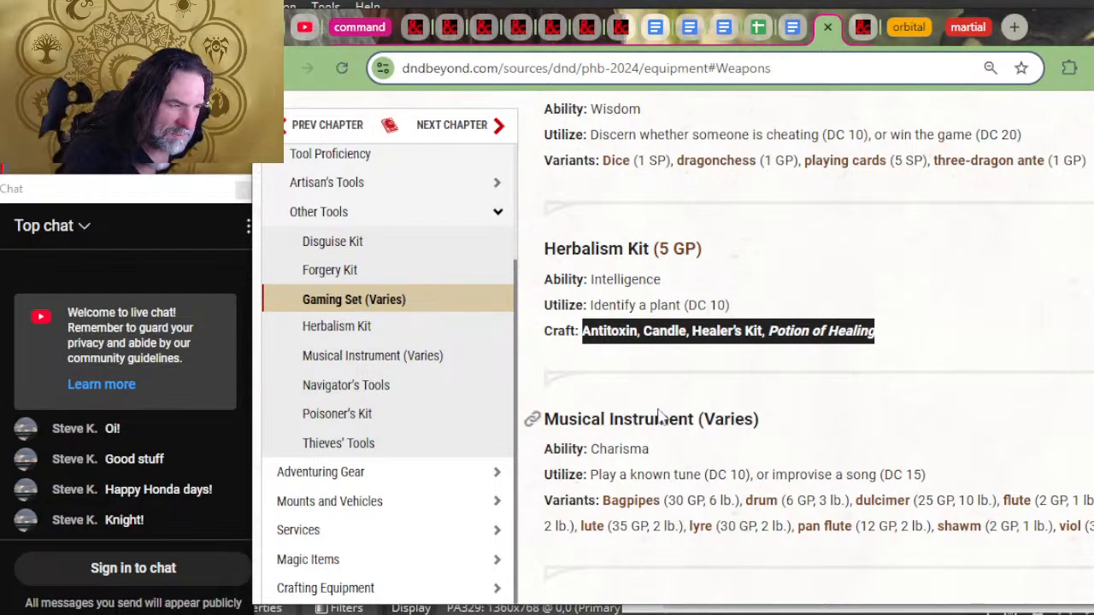
scroll(684, 384, "down", 2)
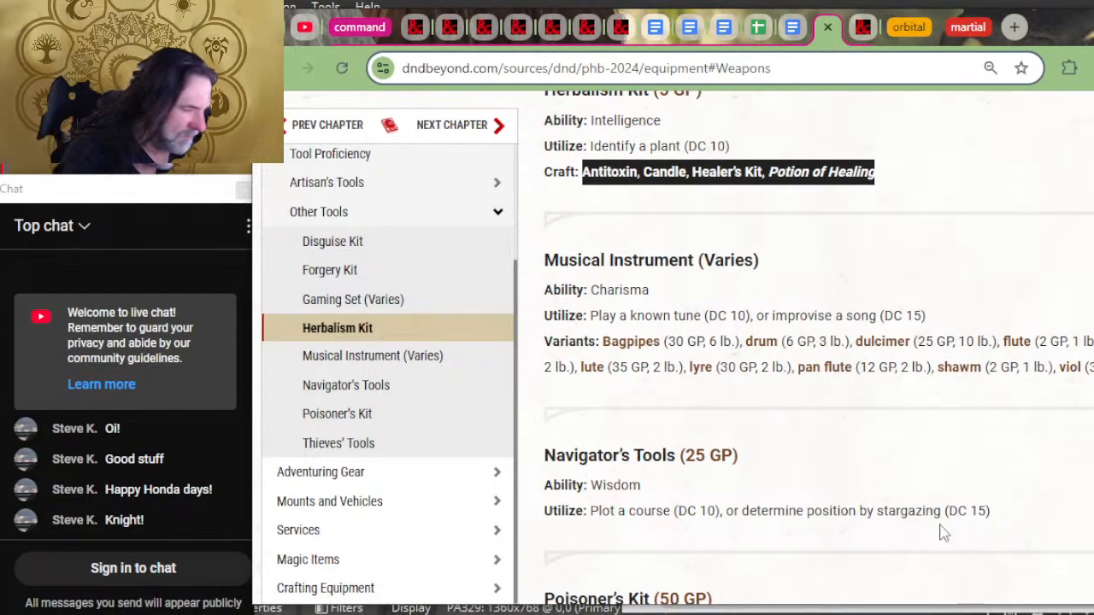
scroll(888, 444, "down", 2)
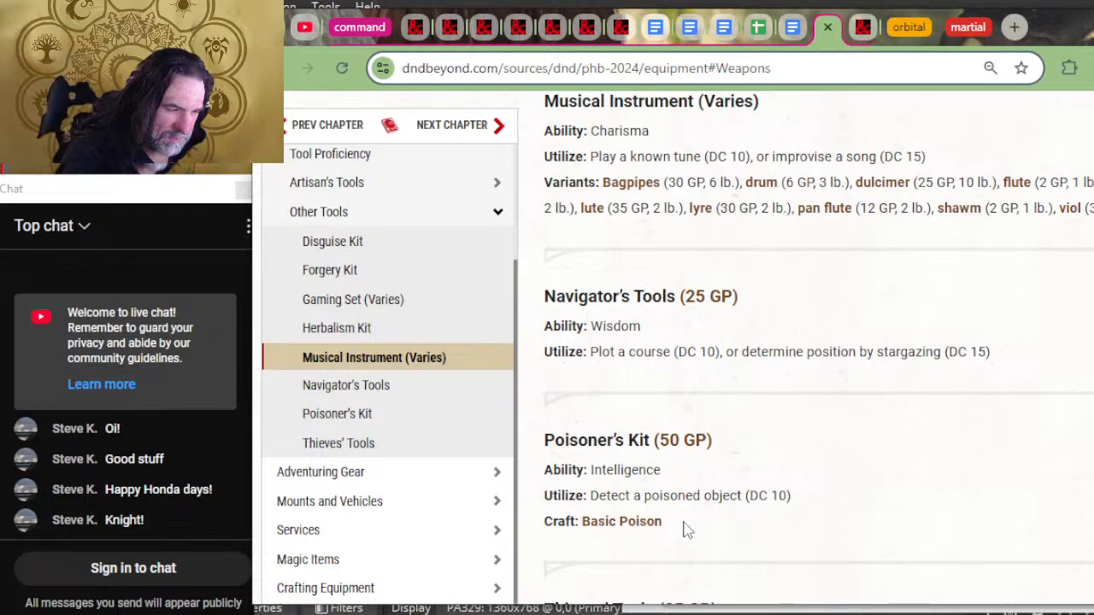
mouse_move(598, 523)
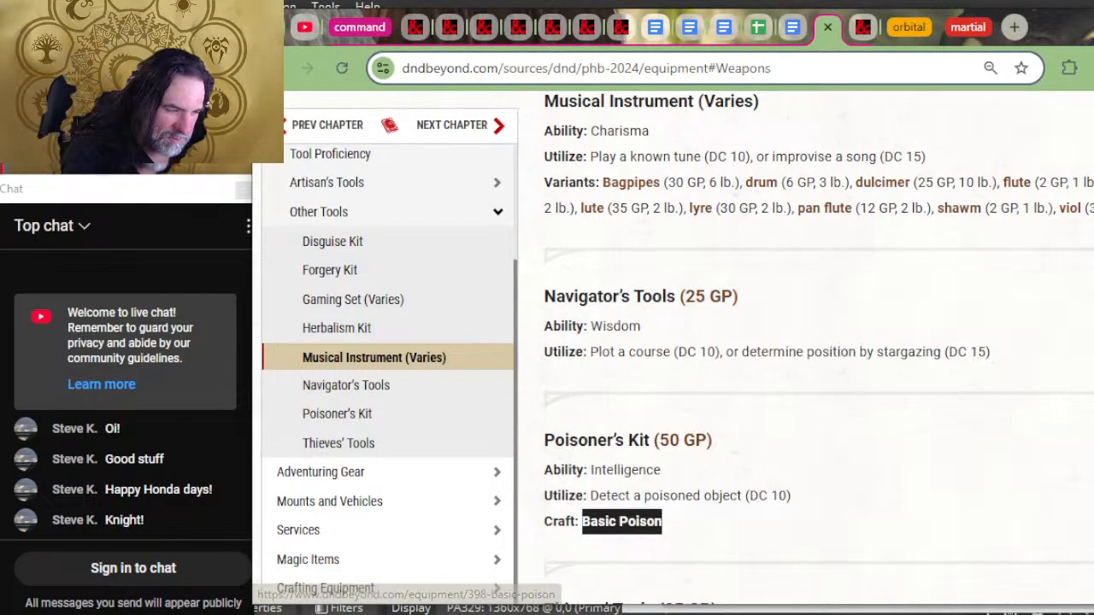
key("alt+Tab")
key("ctrl+v")
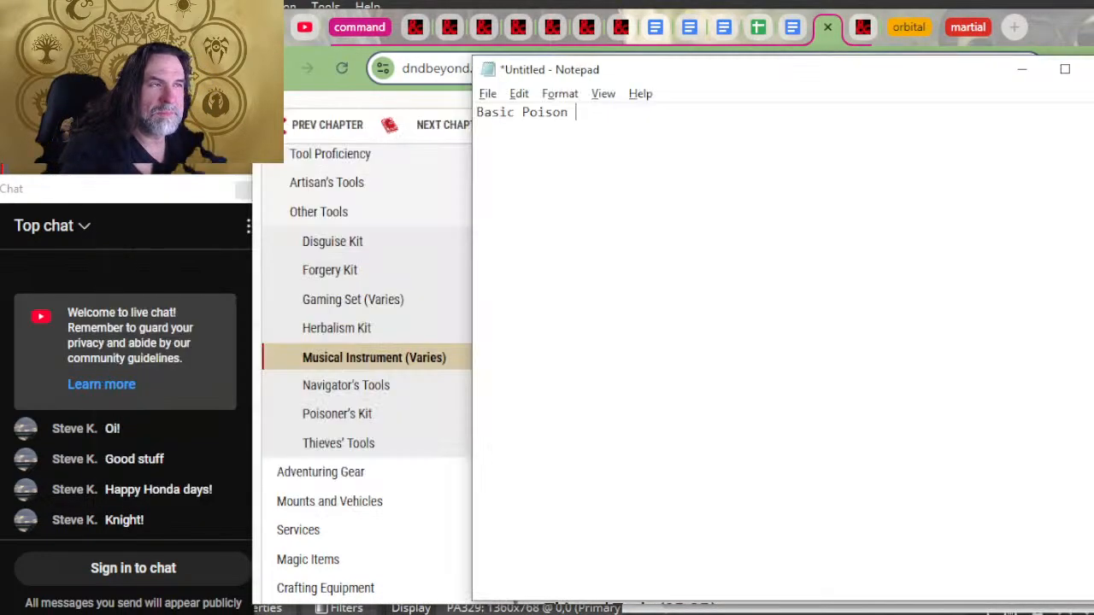
Step: Move "Basic Poison" from Notepad to a new indented line beneath Poisoner's kit in the Bastion document
key("ctrl+a")
key("ctrl+x")
key("alt+Tab")
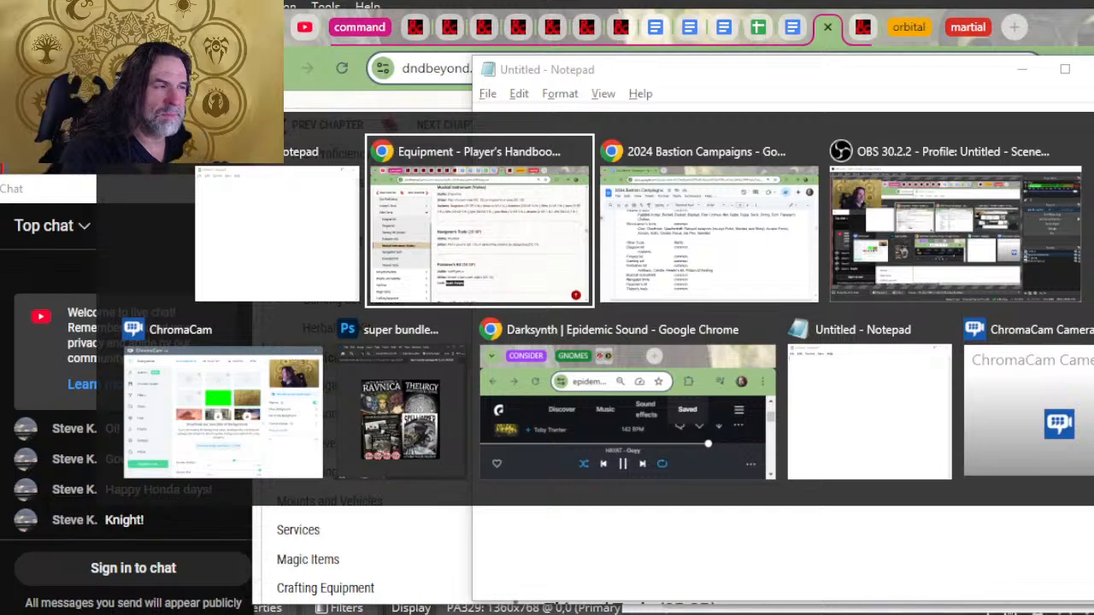
key("alt+Tab")
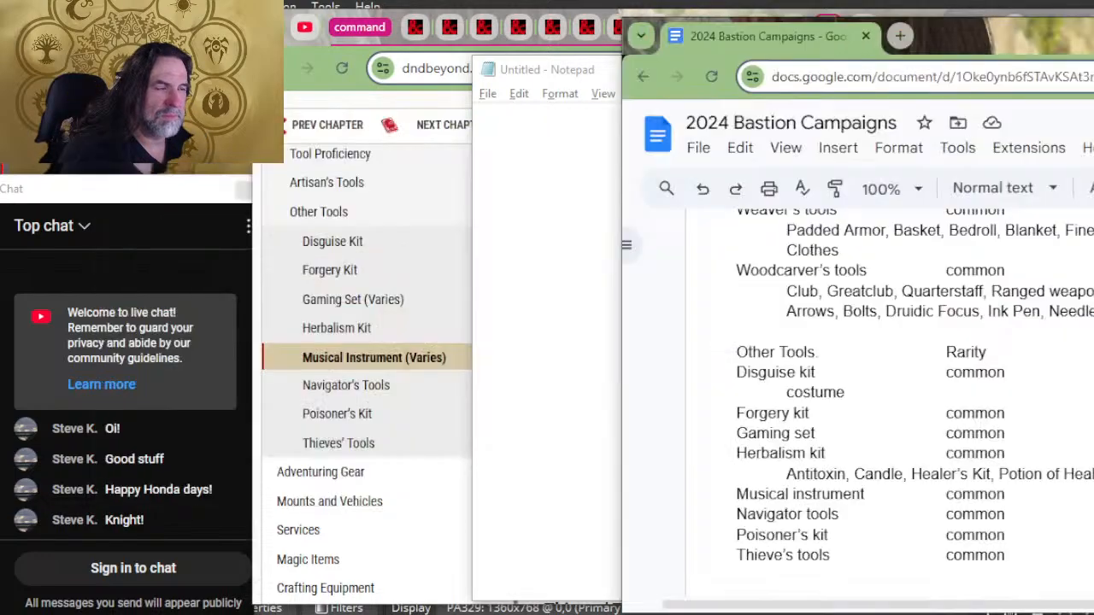
left_click(1009, 534)
key("Return")
key("Tab")
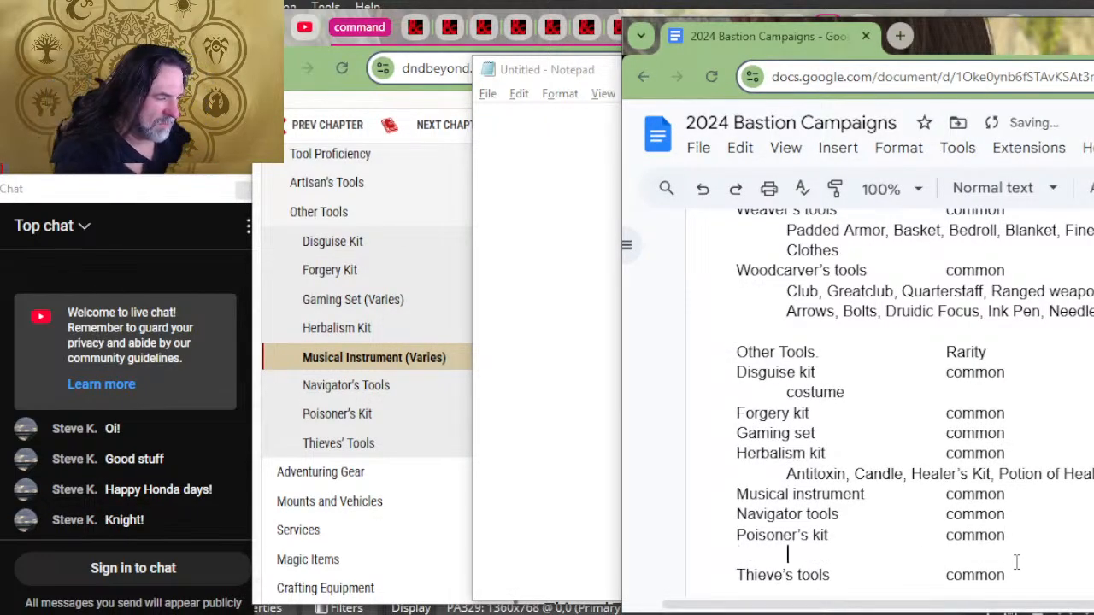
key("ctrl+v")
Step: Check the Thieves' Tools entry on D&D Beyond for craftable items and browse on into the Adventuring Gear section
key("alt+Tab")
key("alt+Tab")
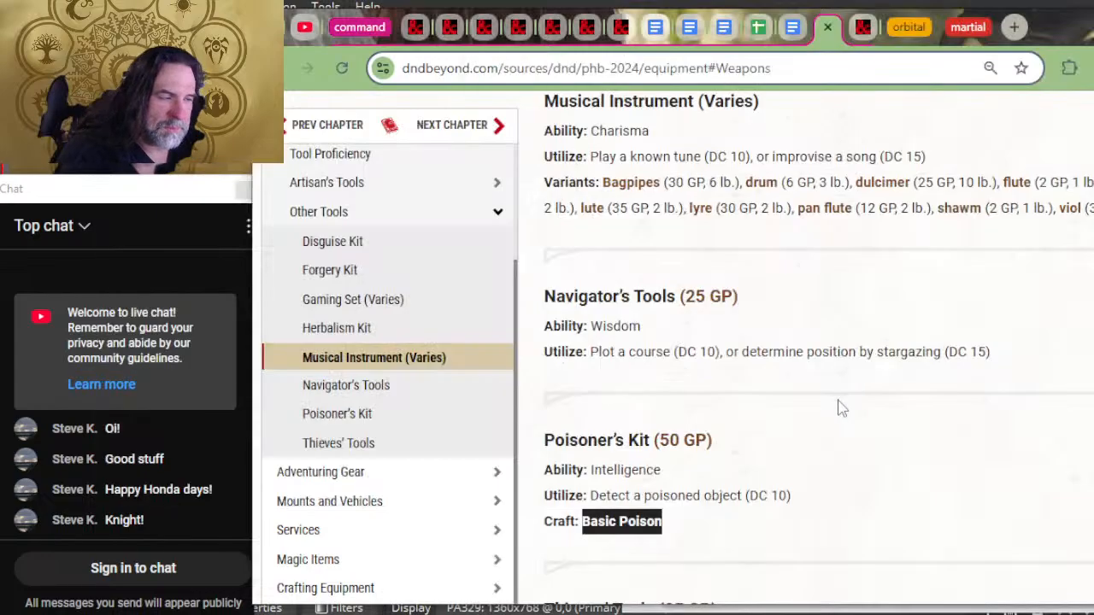
scroll(840, 408, "down", 2)
scroll(799, 410, "down", 2)
scroll(960, 395, "down", 5)
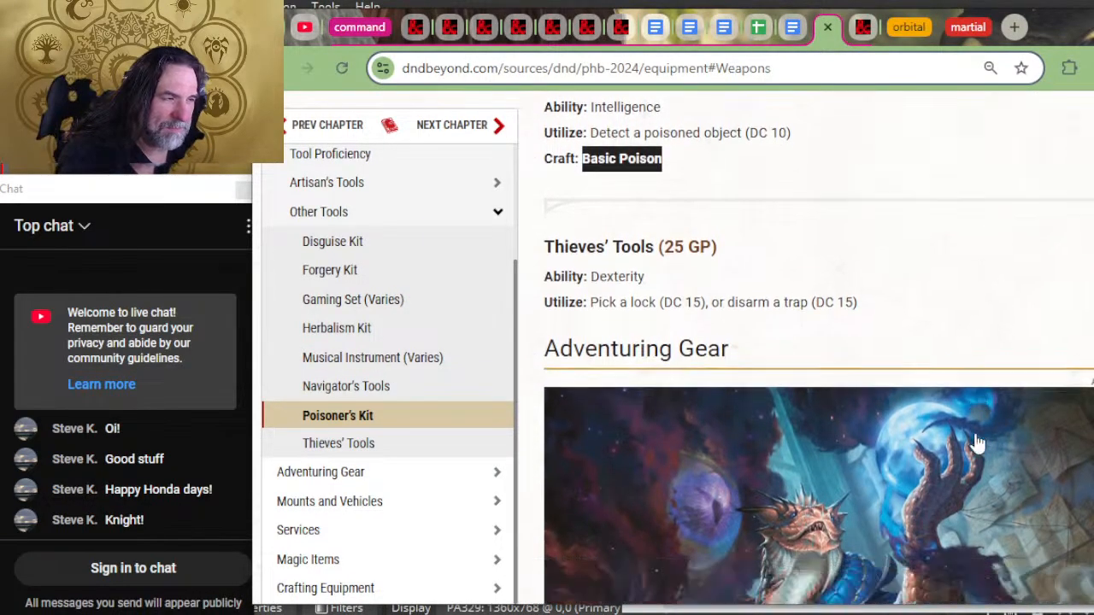
scroll(959, 390, "down", 10)
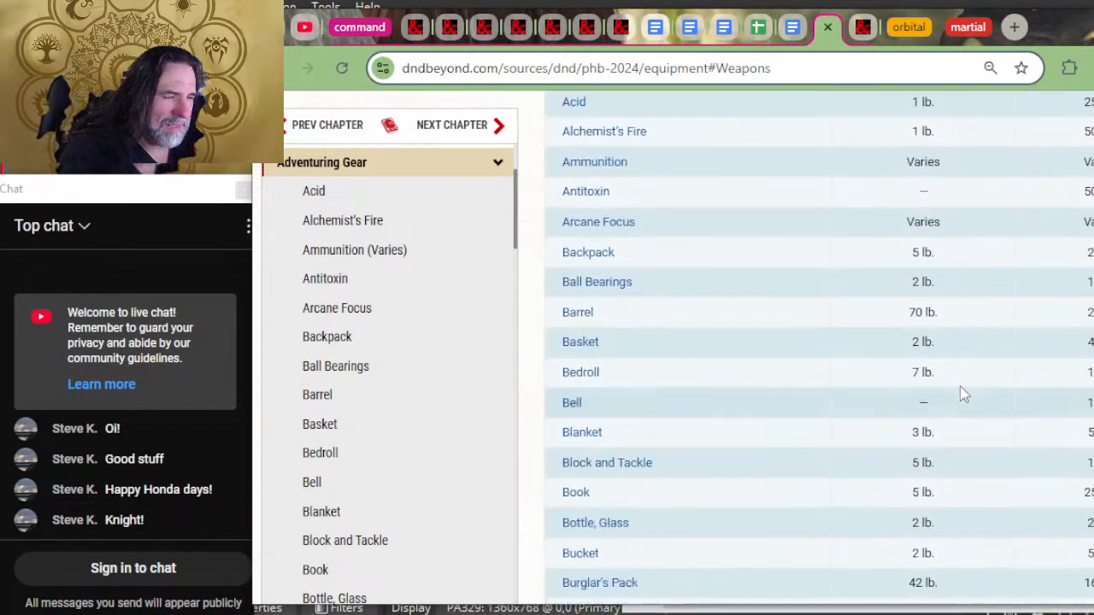
scroll(1021, 352, "down", 15)
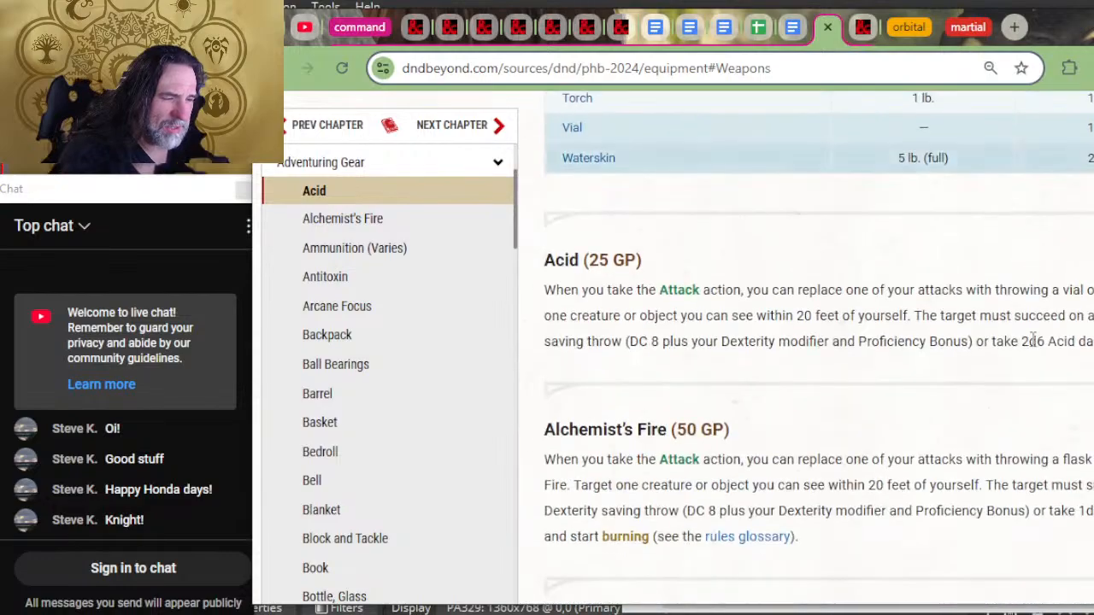
Step: Read through the Adventuring Gear descriptions on D&D Beyond from Acid to Bedroll
scroll(934, 401, "down", 4)
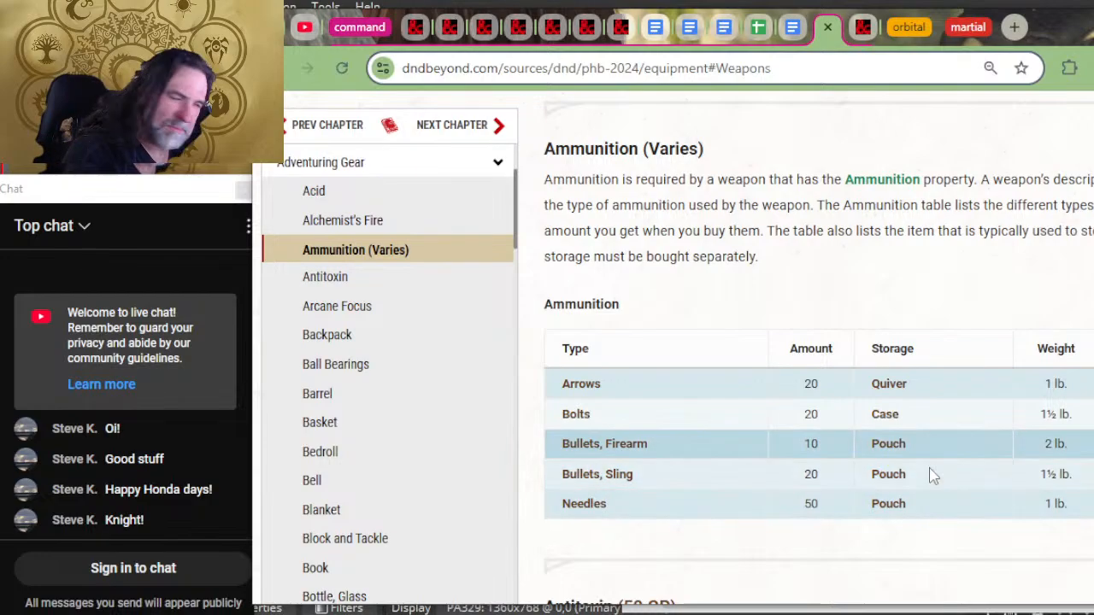
scroll(921, 521, "down", 3)
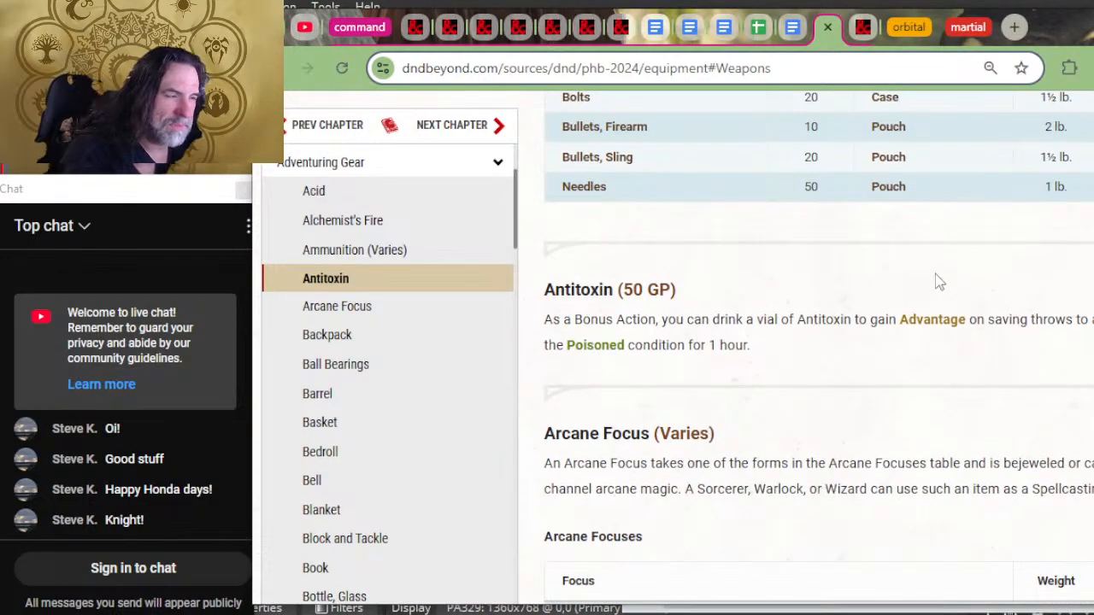
scroll(936, 302, "down", 3)
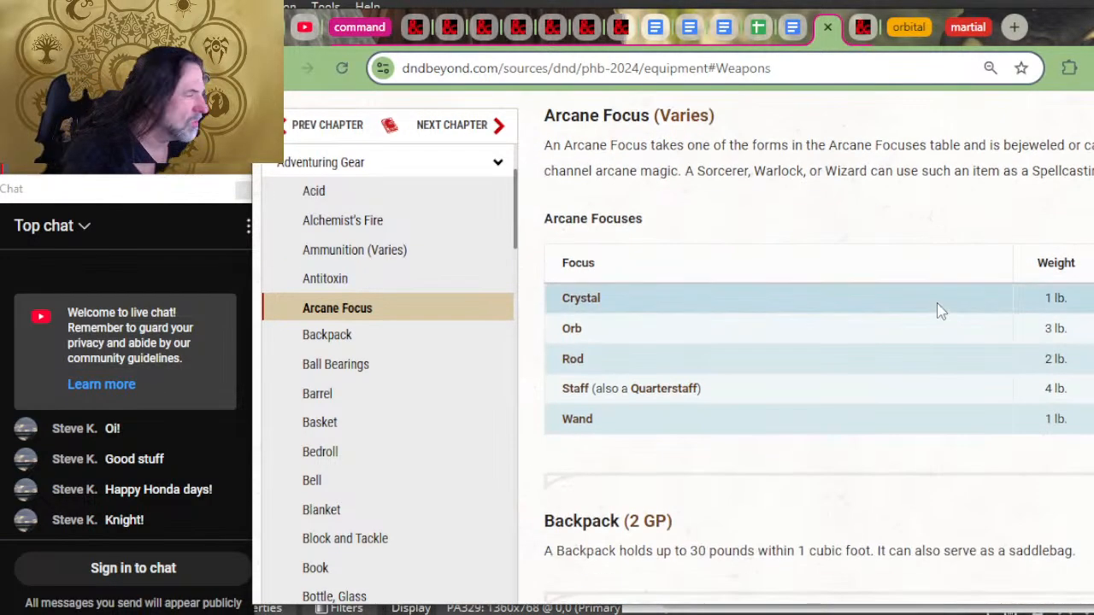
scroll(937, 303, "down", 3)
scroll(948, 250, "up", 1)
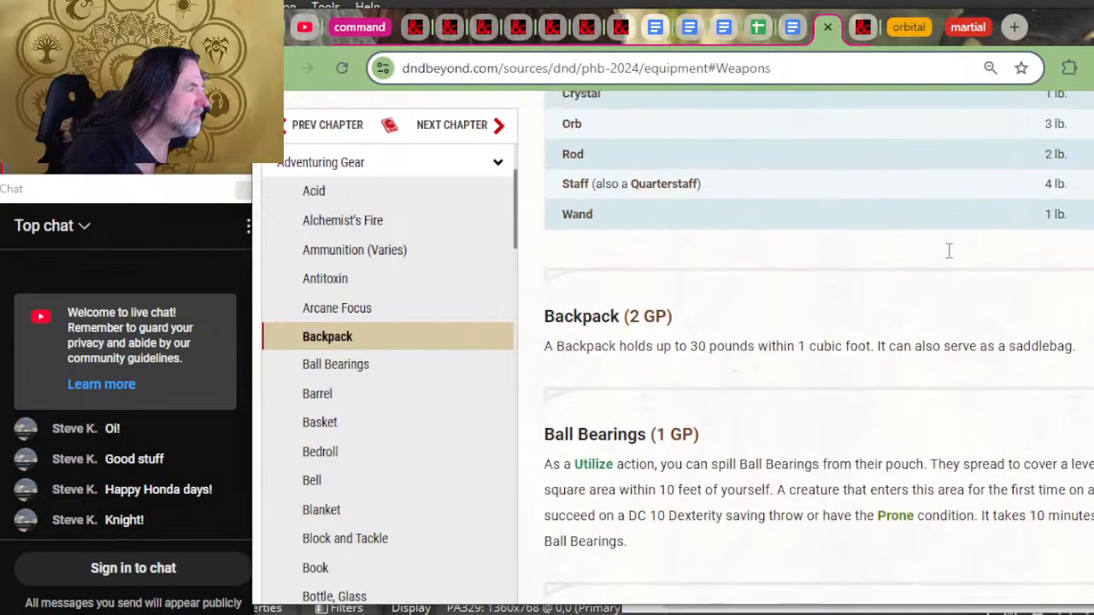
scroll(950, 268, "down", 2)
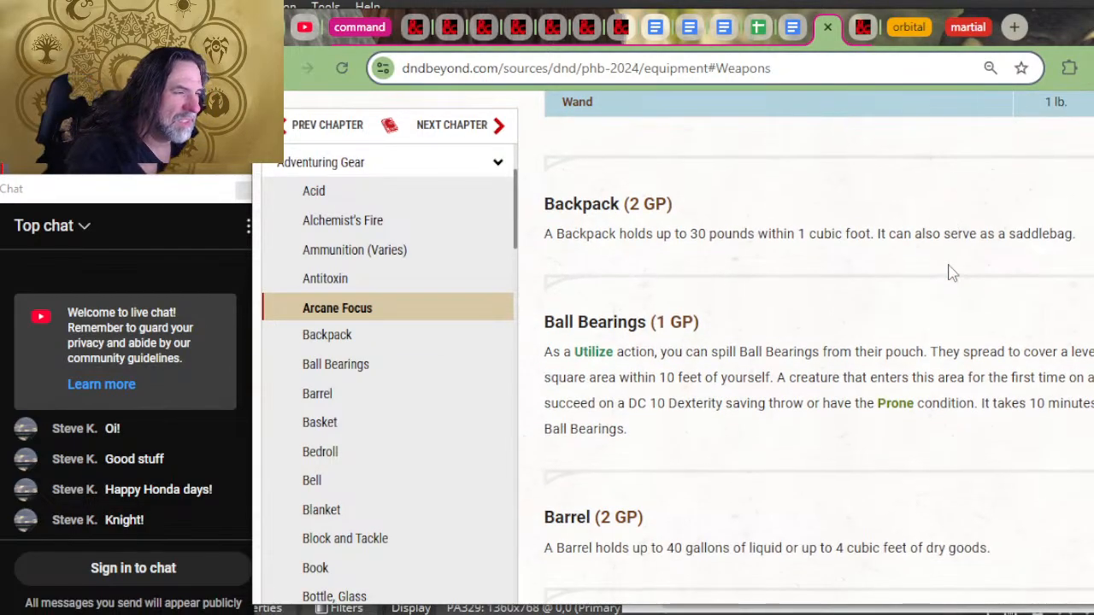
scroll(951, 272, "down", 3)
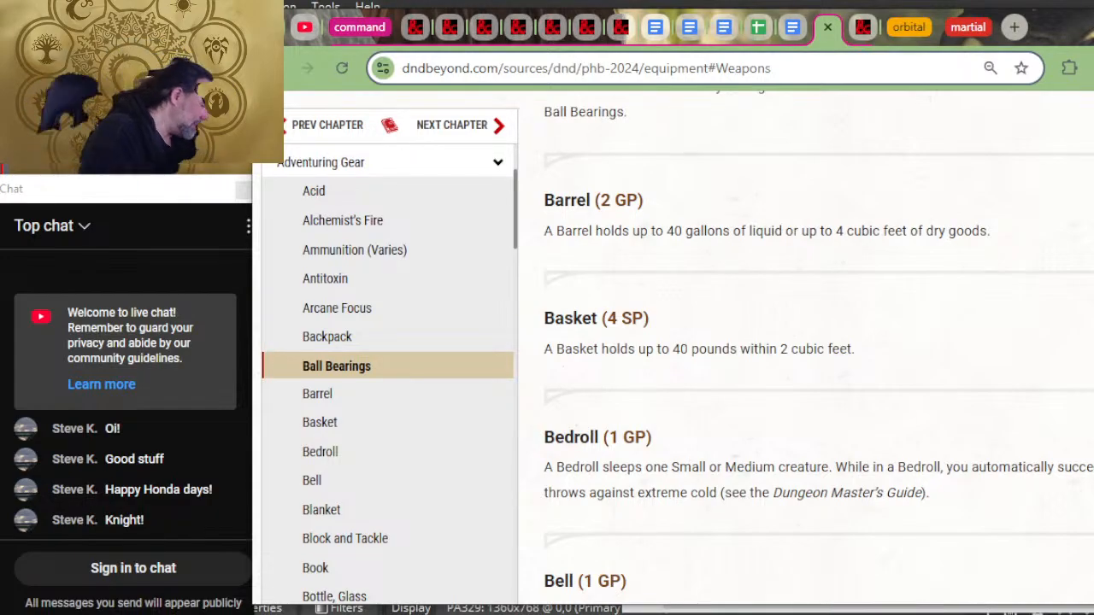
Step: Minimize the empty Notepad window and switch to the 2024 Bastion Campaigns document, moving its window fully into view
key("alt+Tab")
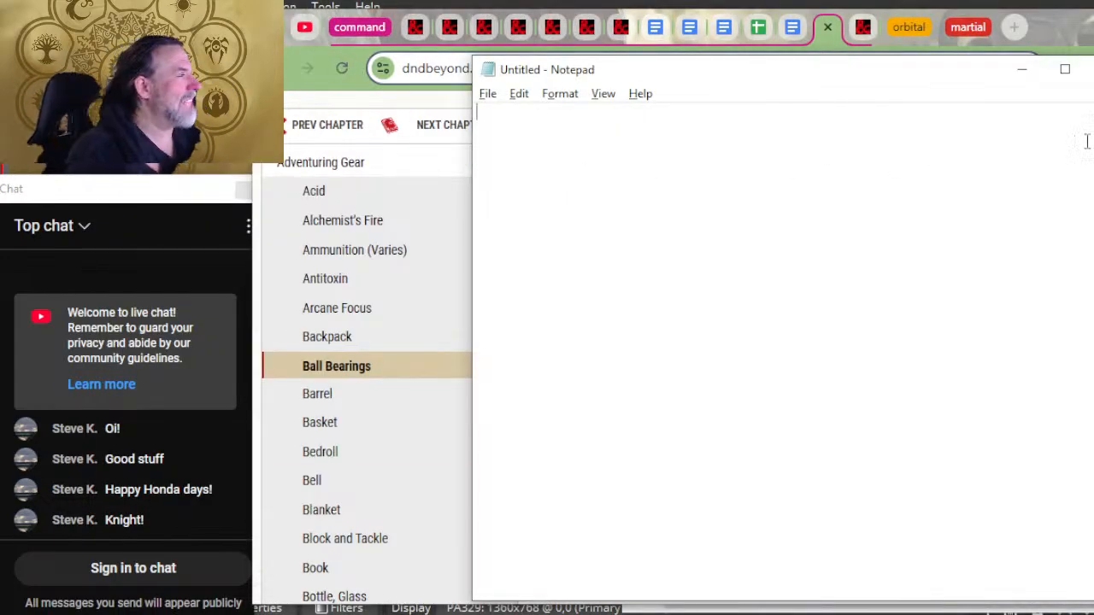
left_click(1021, 69)
key("alt+Tab")
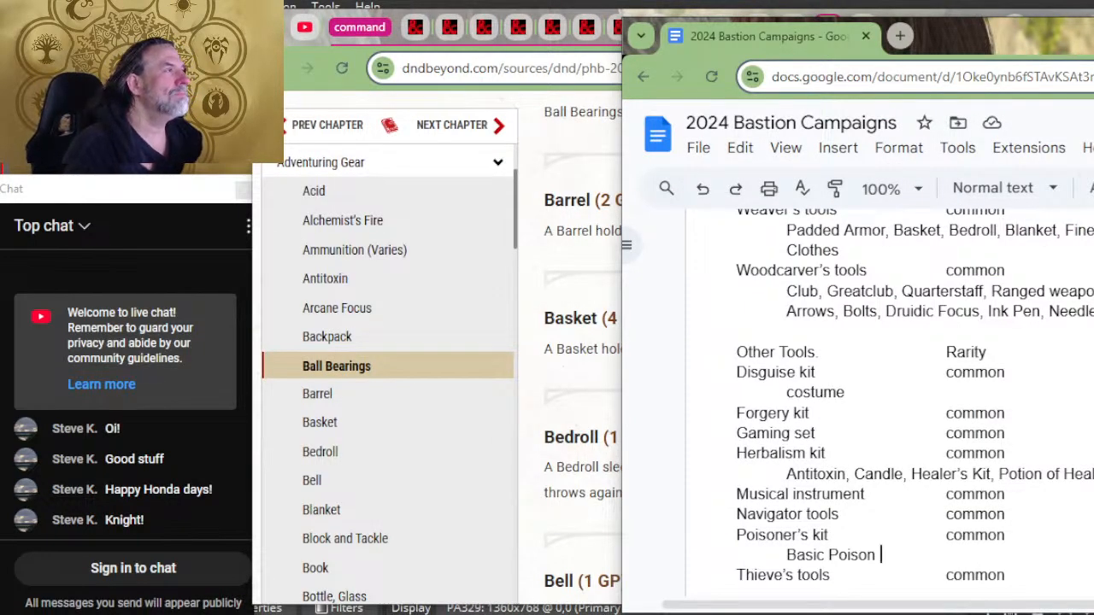
left_click_drag(1064, 31, 722, 45)
Step: Review the Bastion document's lists from the tools through Adventuring gear to Mounts and tack and Vehicles
scroll(651, 346, "up", 2)
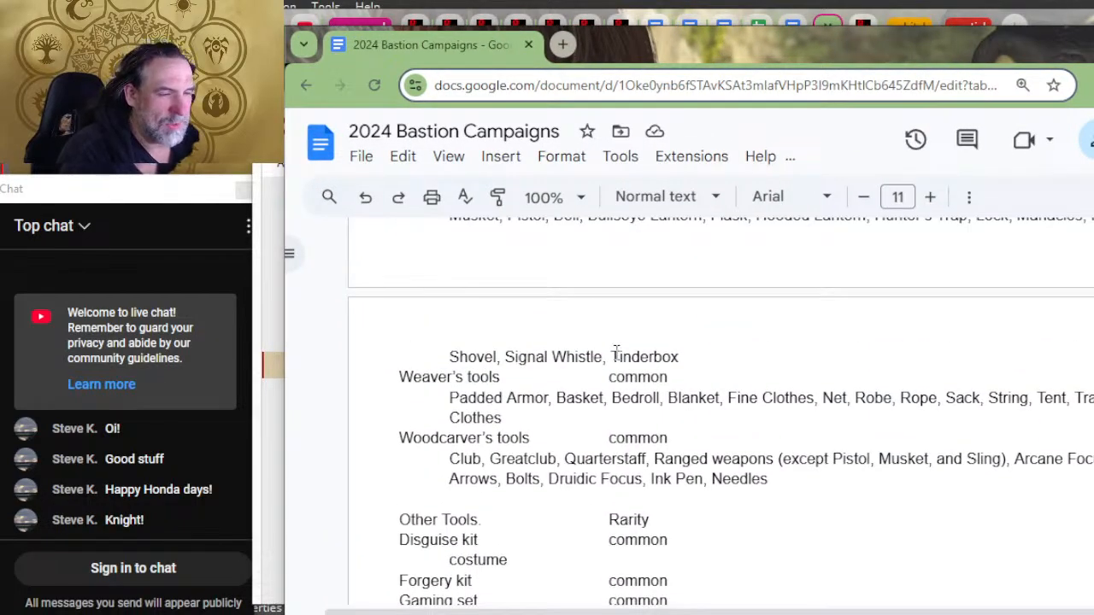
scroll(615, 353, "down", 4)
scroll(711, 410, "down", 2)
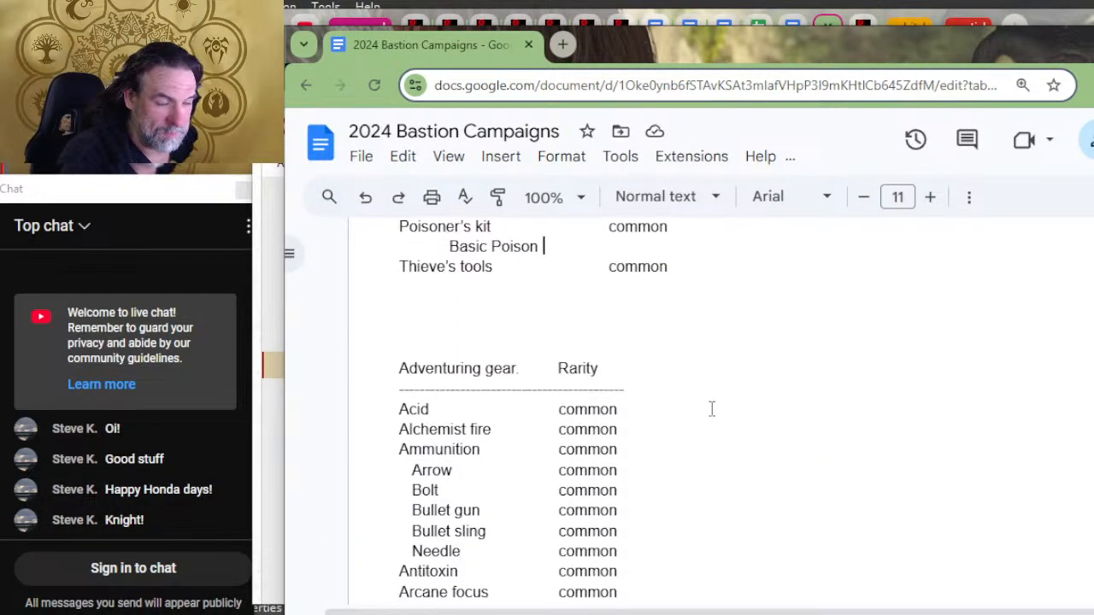
scroll(765, 402, "down", 8)
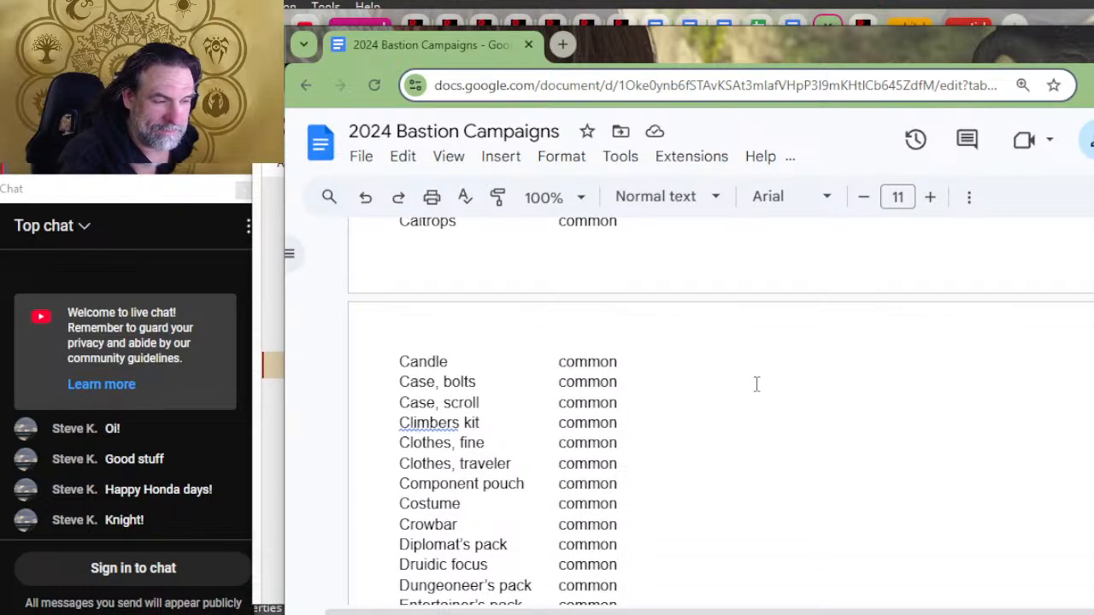
scroll(757, 384, "down", 2)
scroll(757, 384, "down", 6)
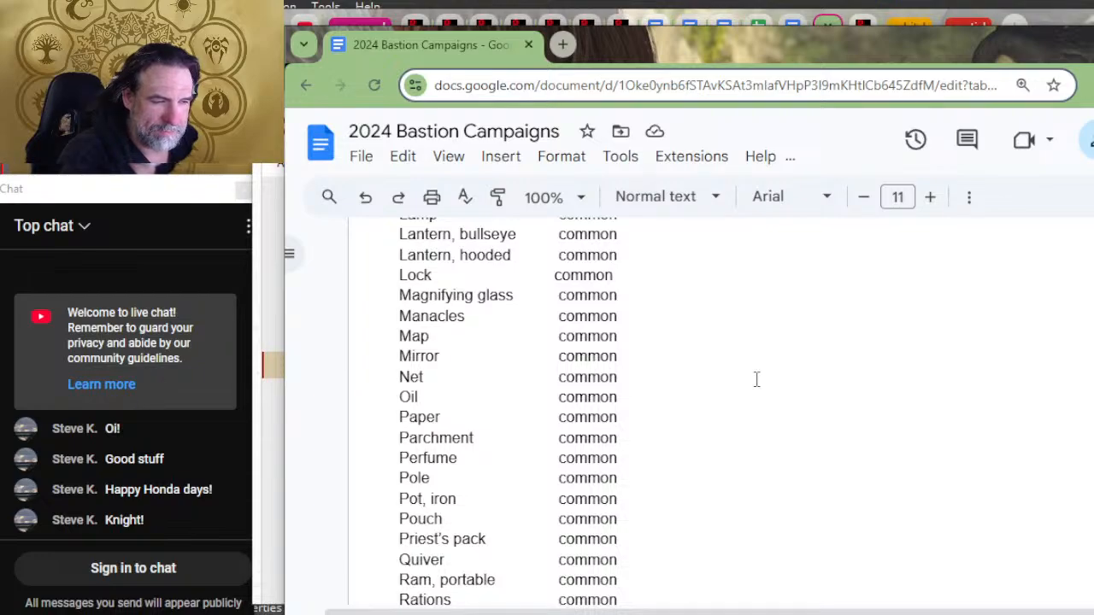
scroll(757, 379, "down", 5)
scroll(756, 380, "down", 2)
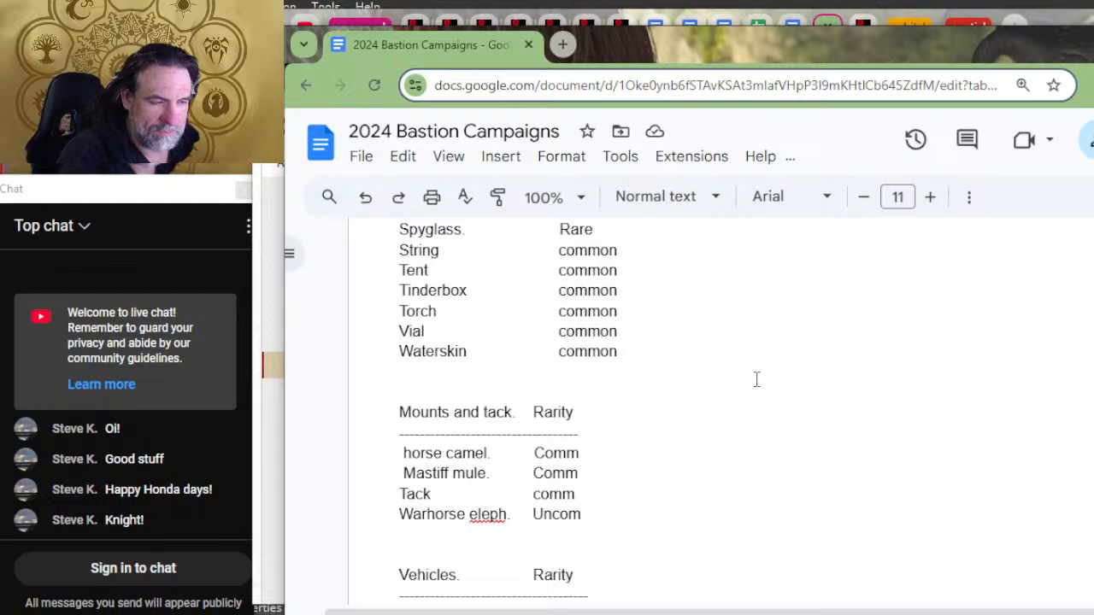
scroll(716, 408, "down", 2)
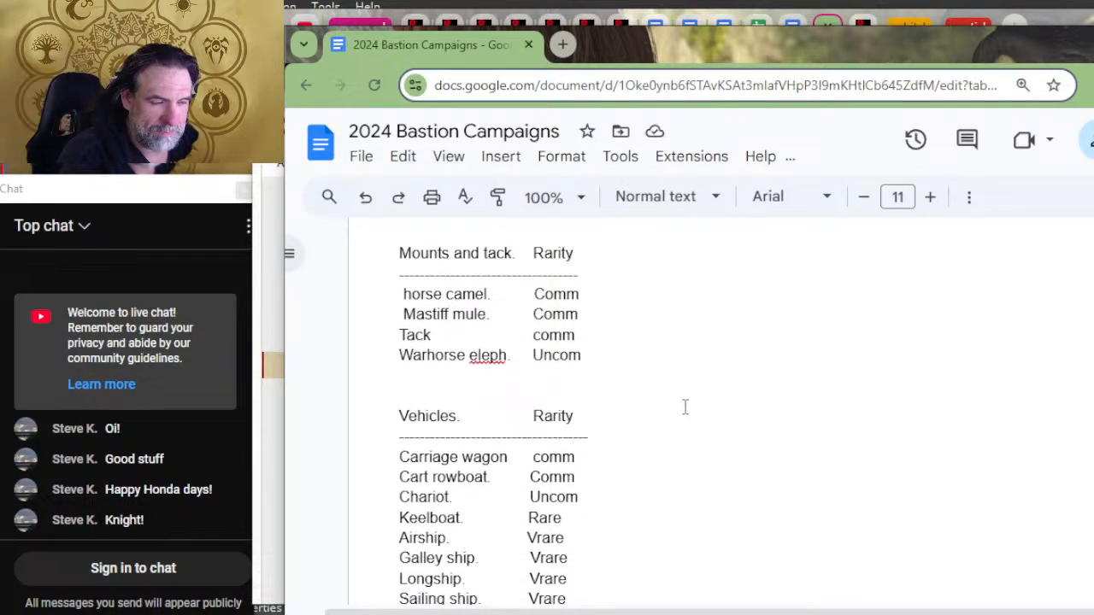
Step: Complete "eleph." to "elephant" in the Warhorse row of Mounts and tack, removing the trailing period and surplus spacing
left_click(509, 355)
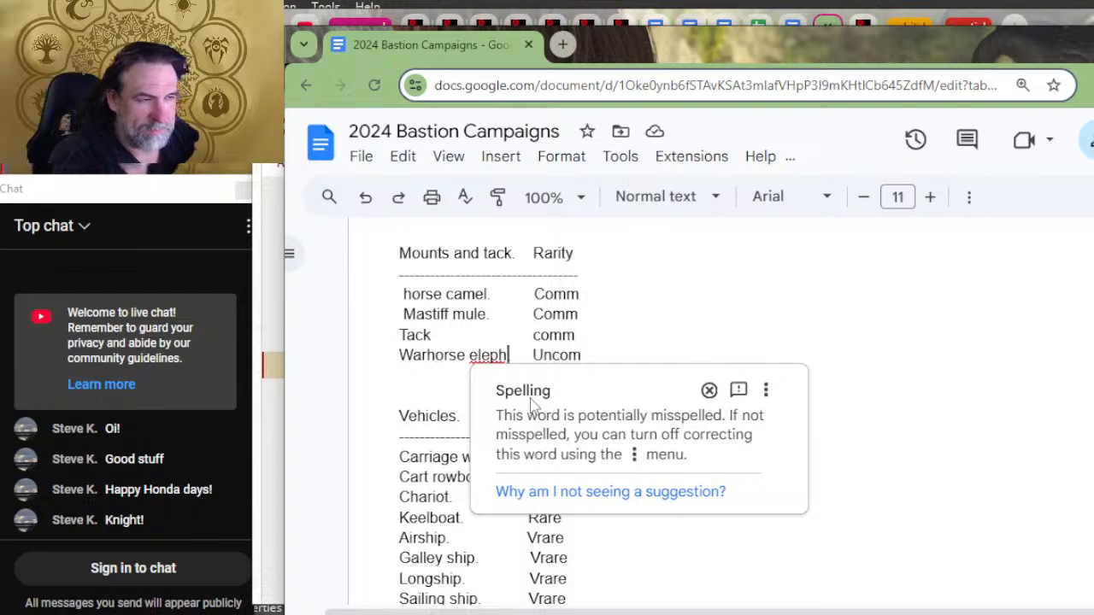
type("ant")
key("Delete")
key("Delete")
key("Delete")
key("Delete")
key("Delete")
key("Delete")
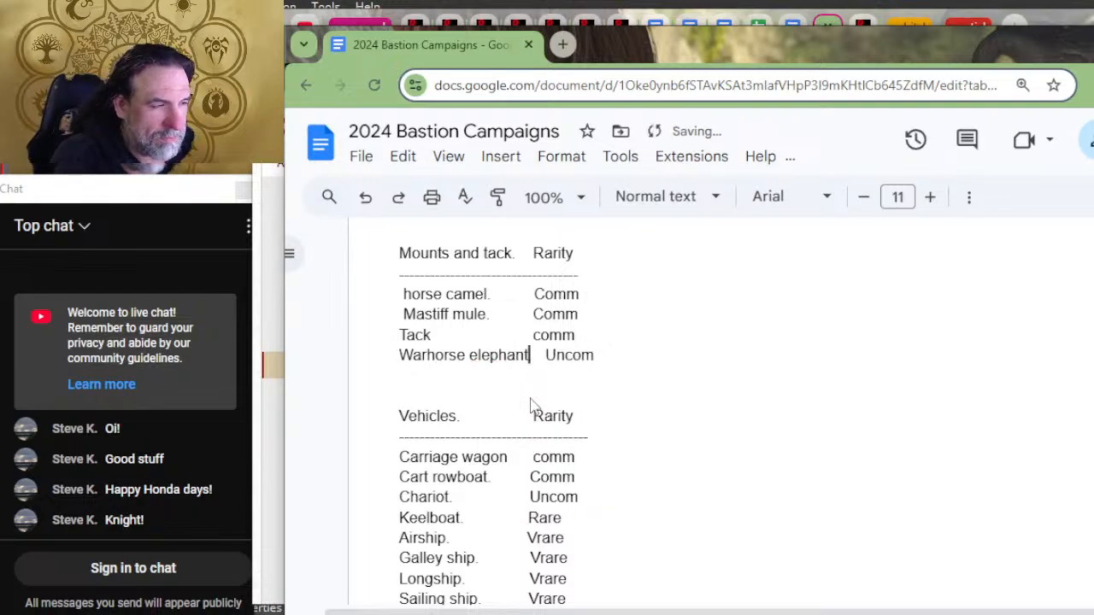
Step: Shift the rarity values of Tack, Mastiff mule and horse camel to line up with the Warhorse elephant row
key("ctrl+z")
key("Up")
key("Tab")
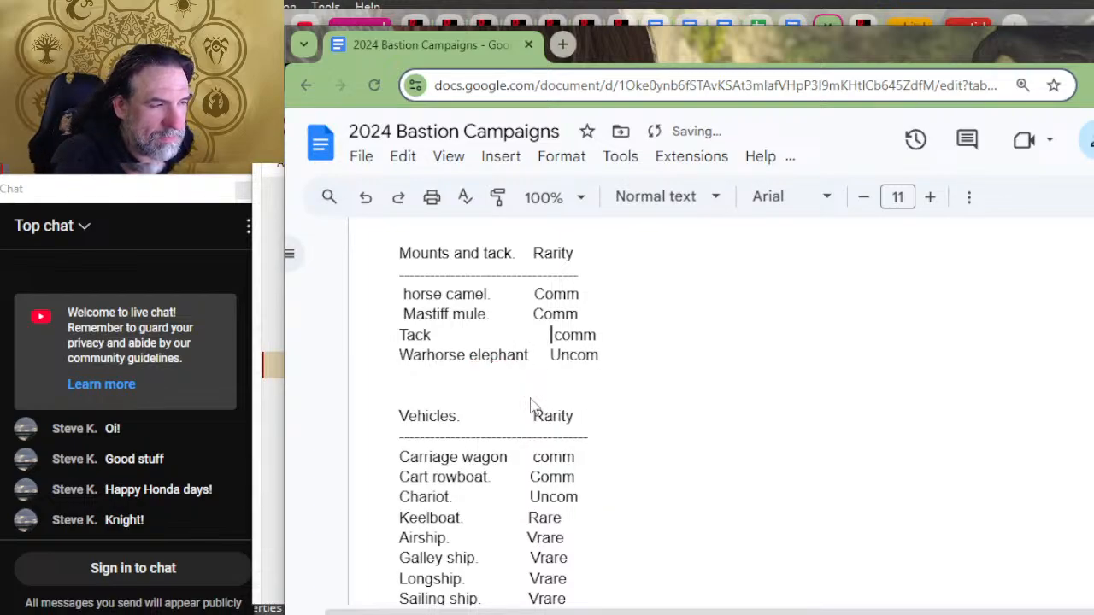
key("Left")
key("Up")
key("Tab")
key("Left")
key("Up")
key("Tab")
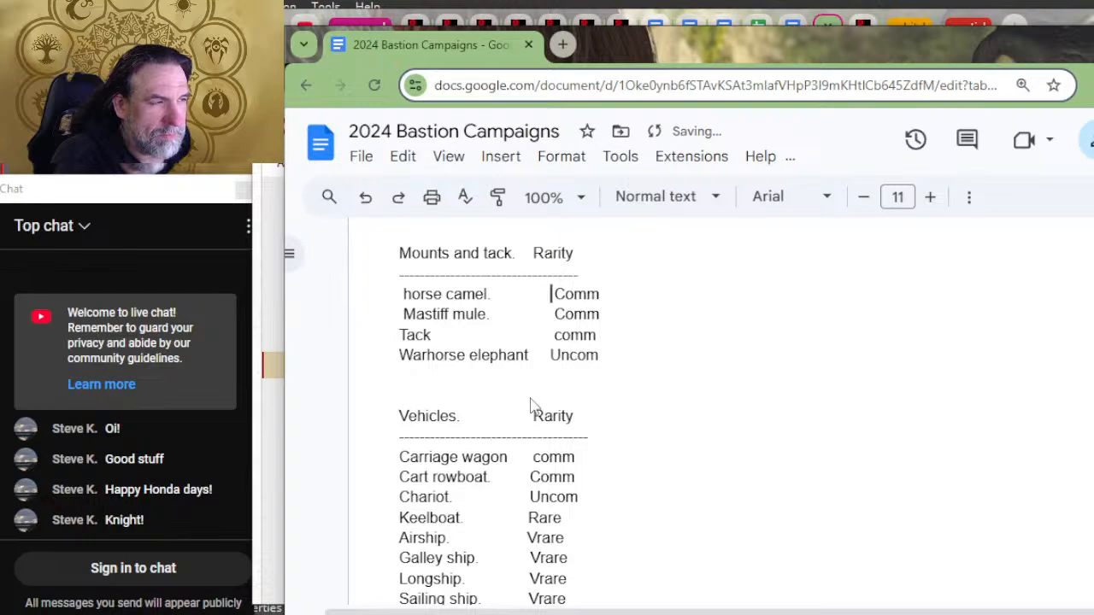
Step: Align the Rarity heading of Mounts and tack with its values and extend the dashed divider beneath it
key("Left")
key("Up")
key("Up")
key("Down")
key("Tab")
key("Down")
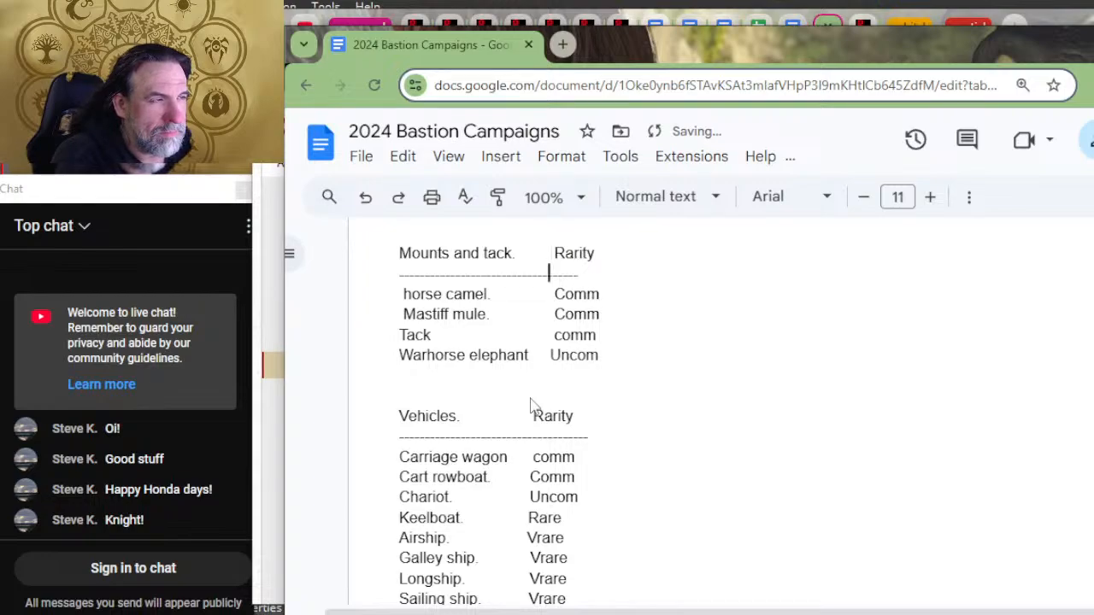
type("------")
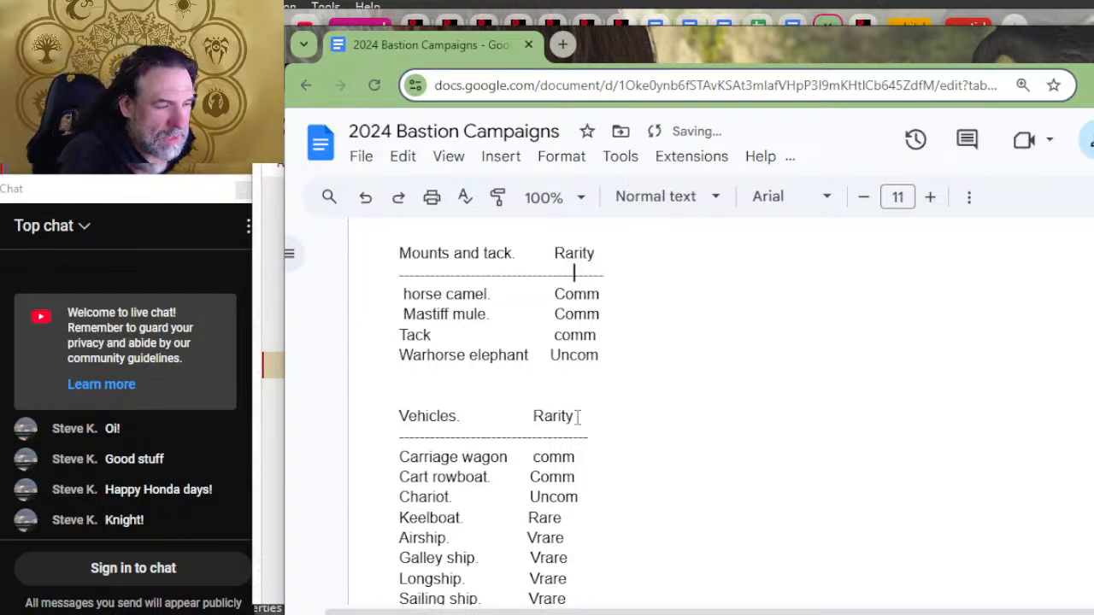
Step: Add a "material" column heading after Rarity in the Vehicles list and extend the dashed divider beneath it
scroll(559, 423, "down", 2)
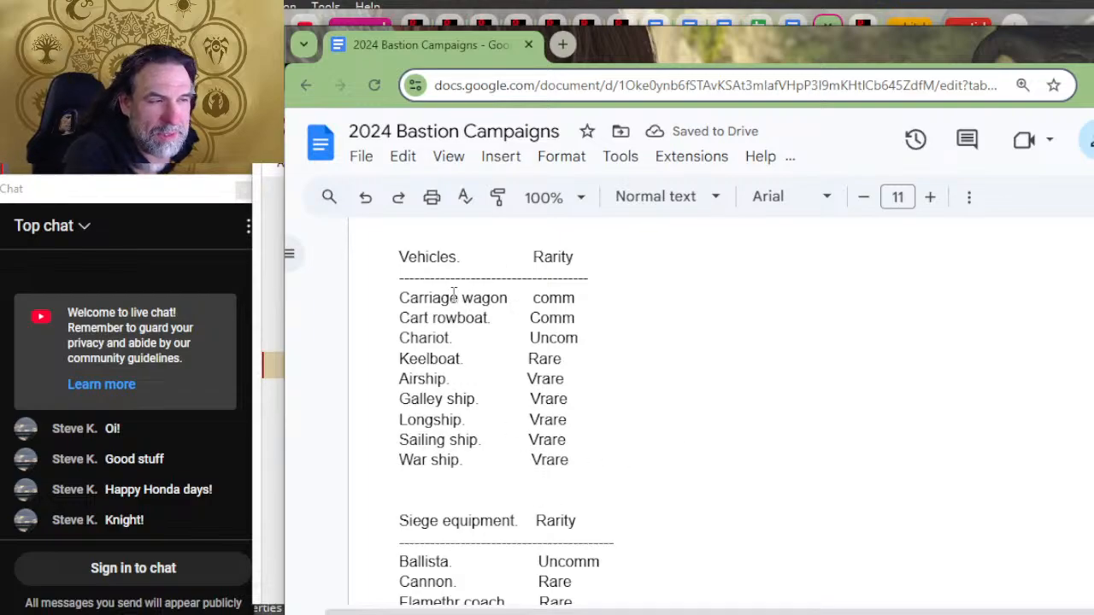
key("alt+Tab")
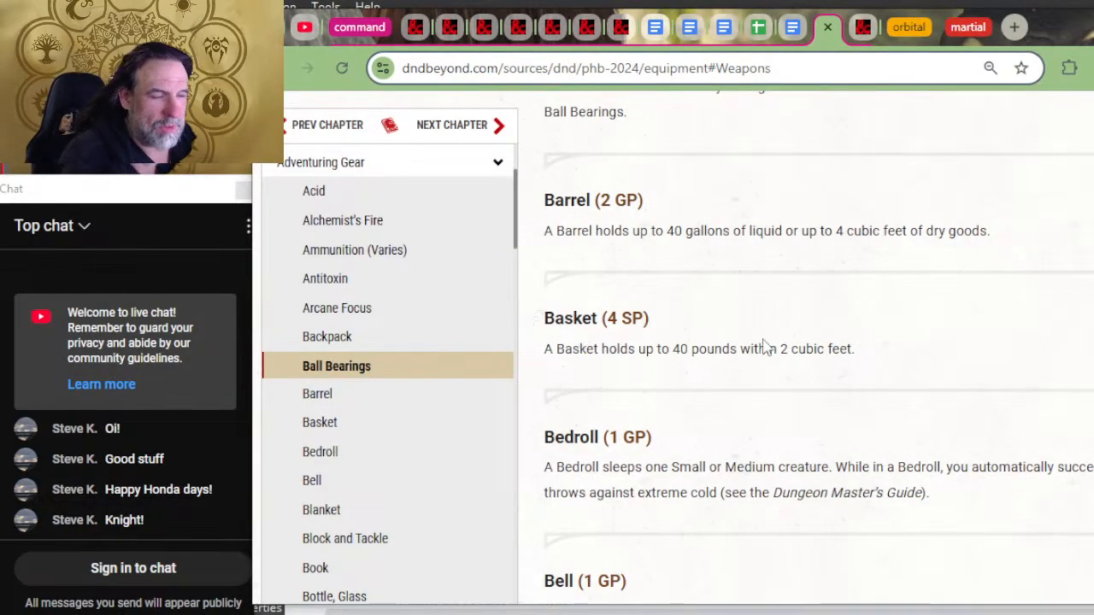
key("alt+Tab")
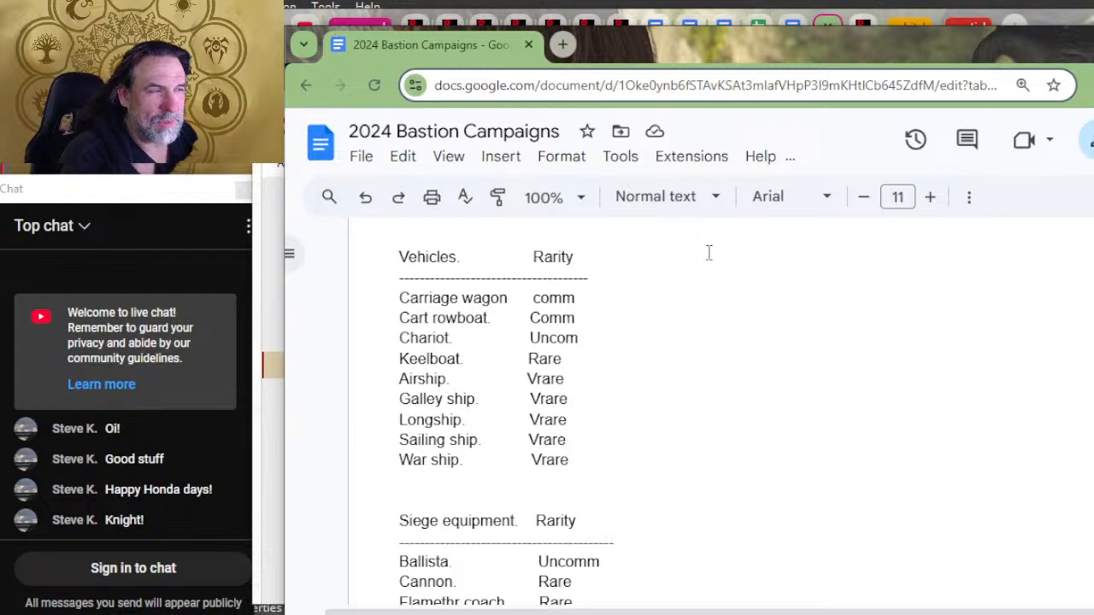
key("Tab")
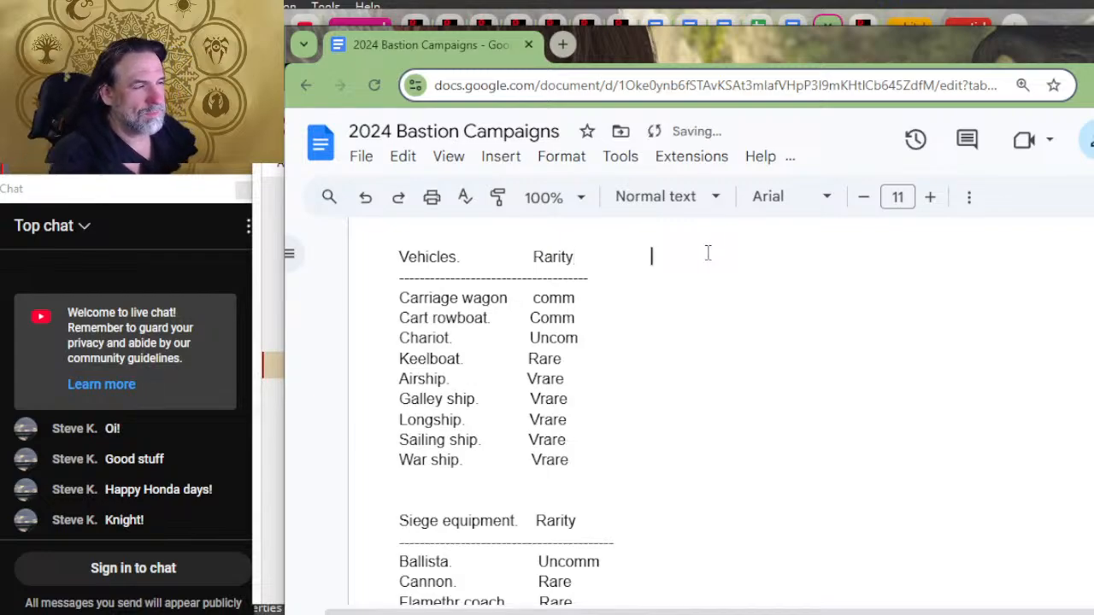
type("material")
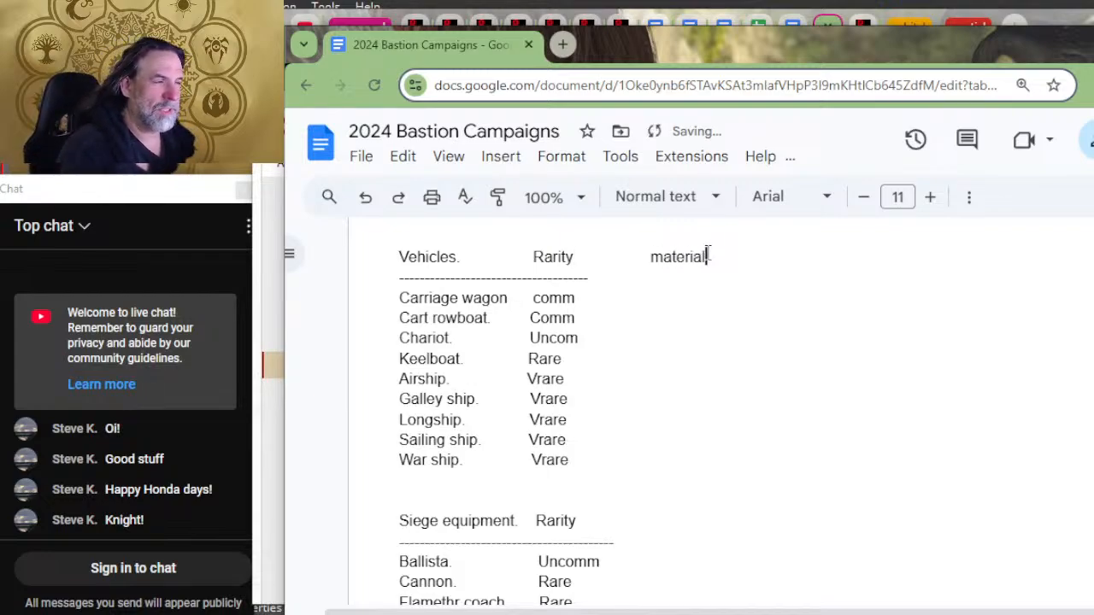
key("Down")
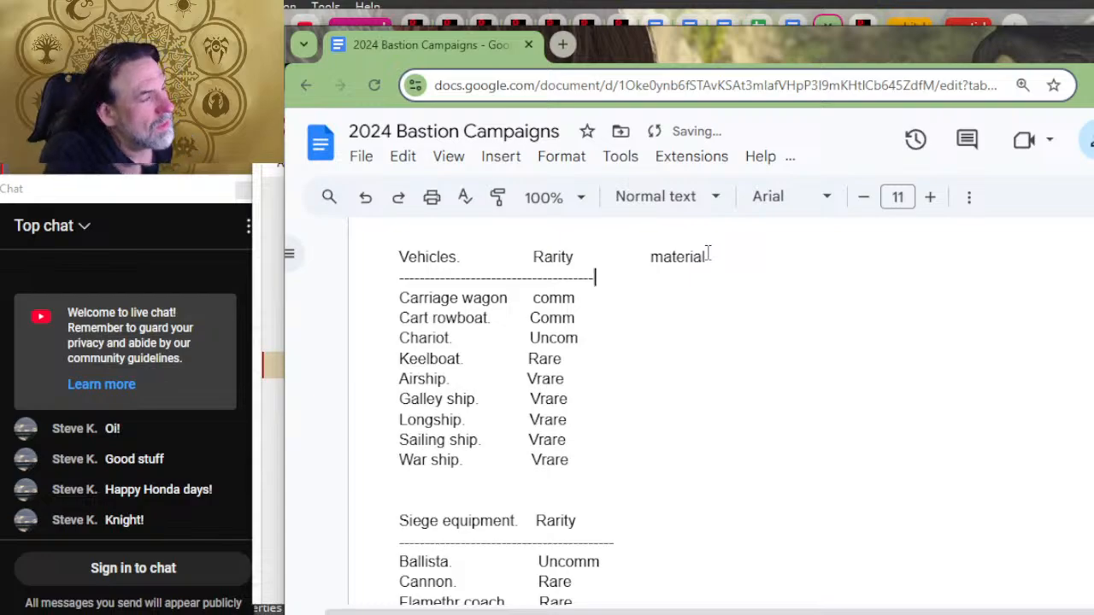
type("-----------------------------------------------")
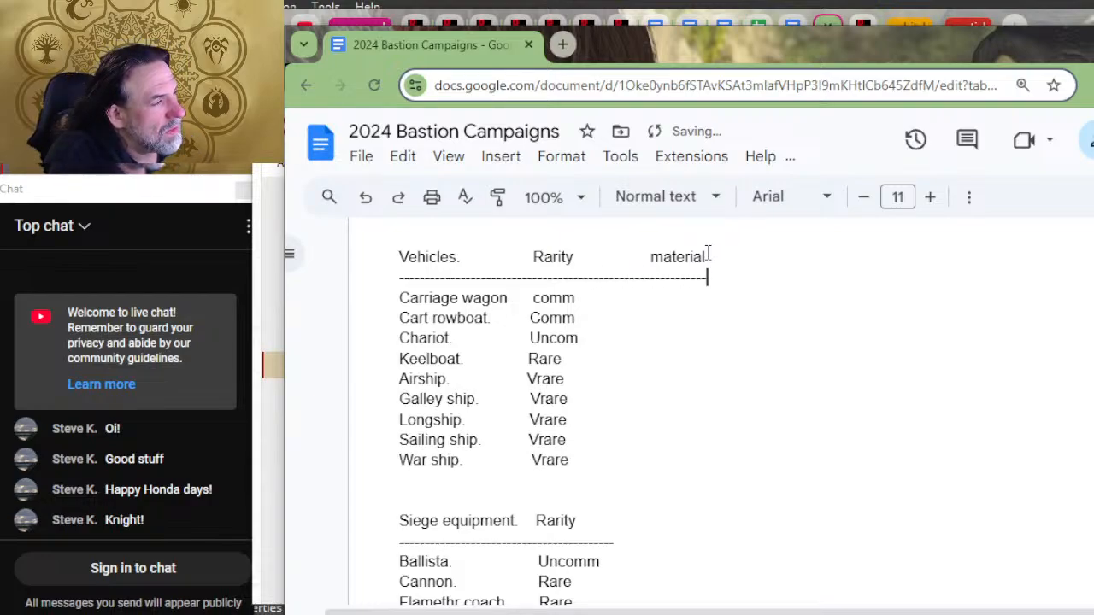
Step: Add a "tools" column heading after material in the Vehicles list and extend the dashed divider to its end
key("Up")
key("Tab")
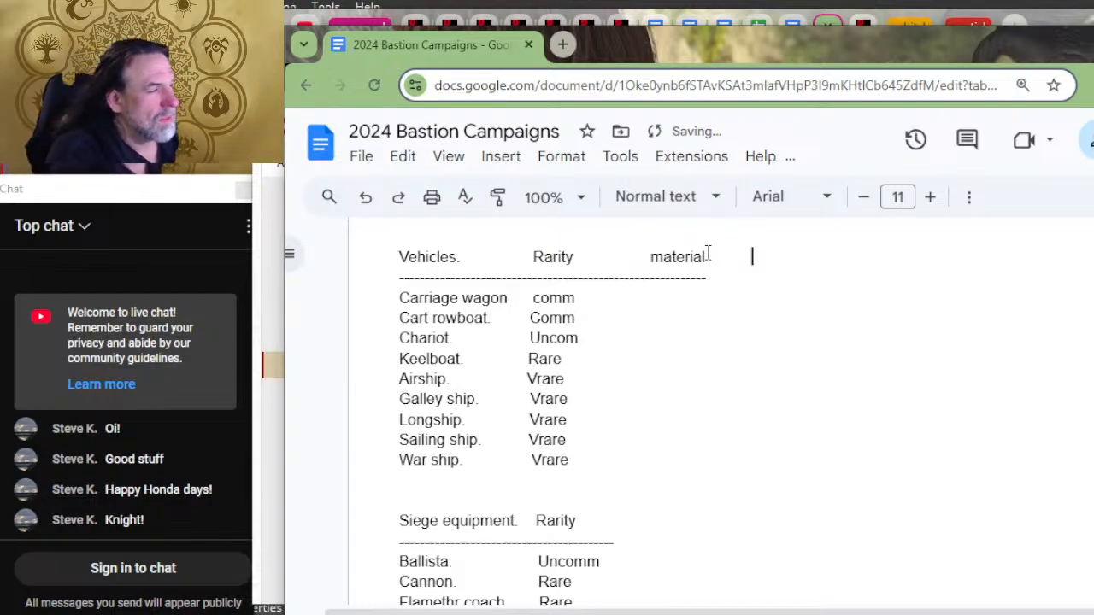
type("tools")
key("Down")
type("-")
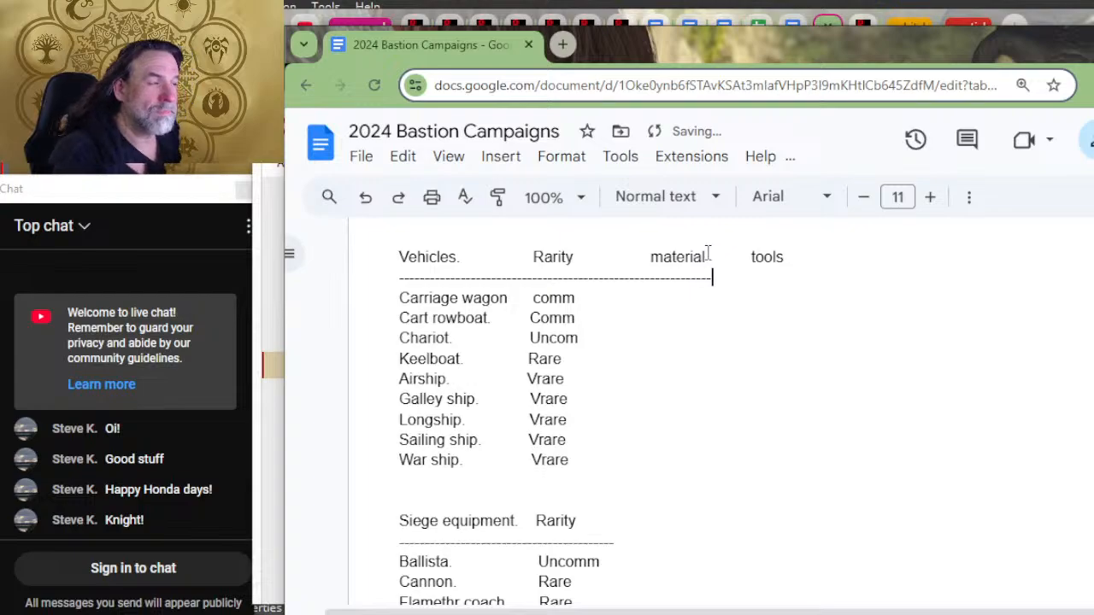
type("-----------------")
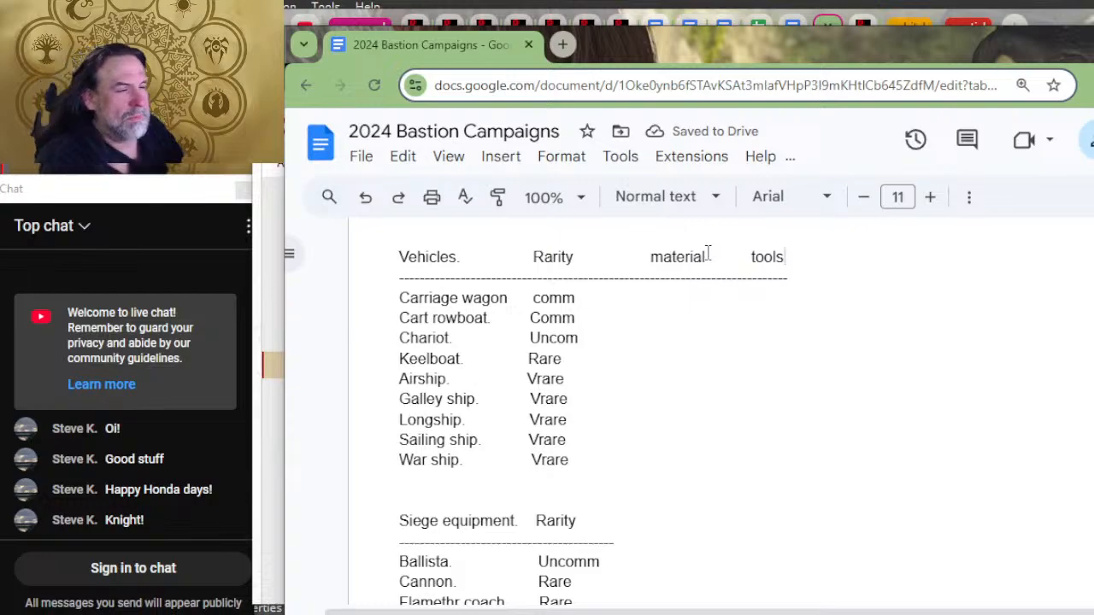
Step: Move the Vehicles list's material and tools headings one tab stop closer to Rarity
key("Down")
key("Down")
key("Tab")
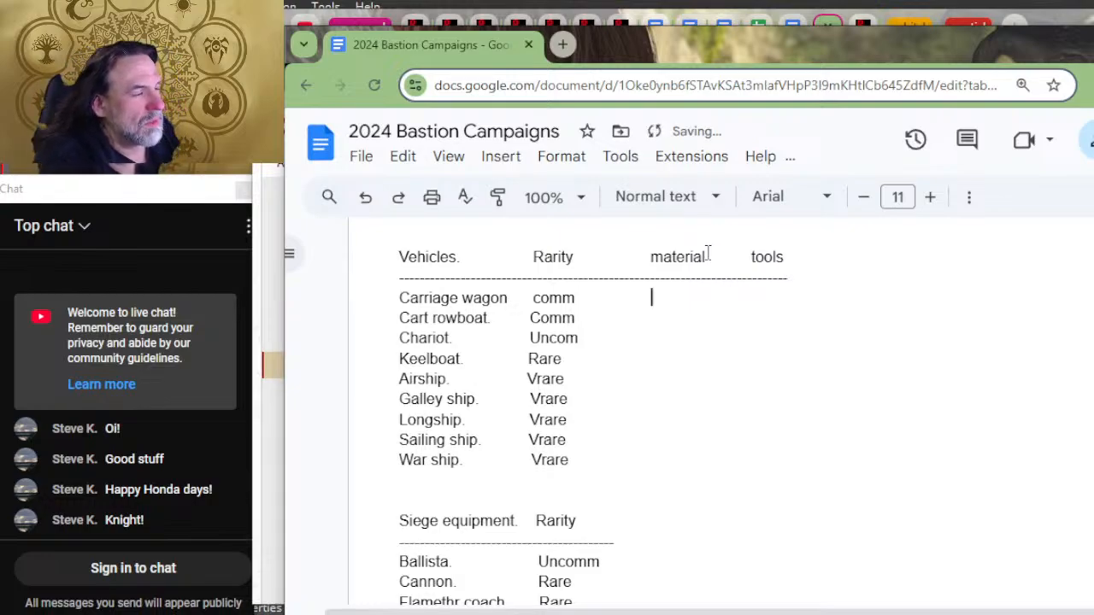
key("Left")
key("Up")
key("Up")
key("Delete")
key("Down")
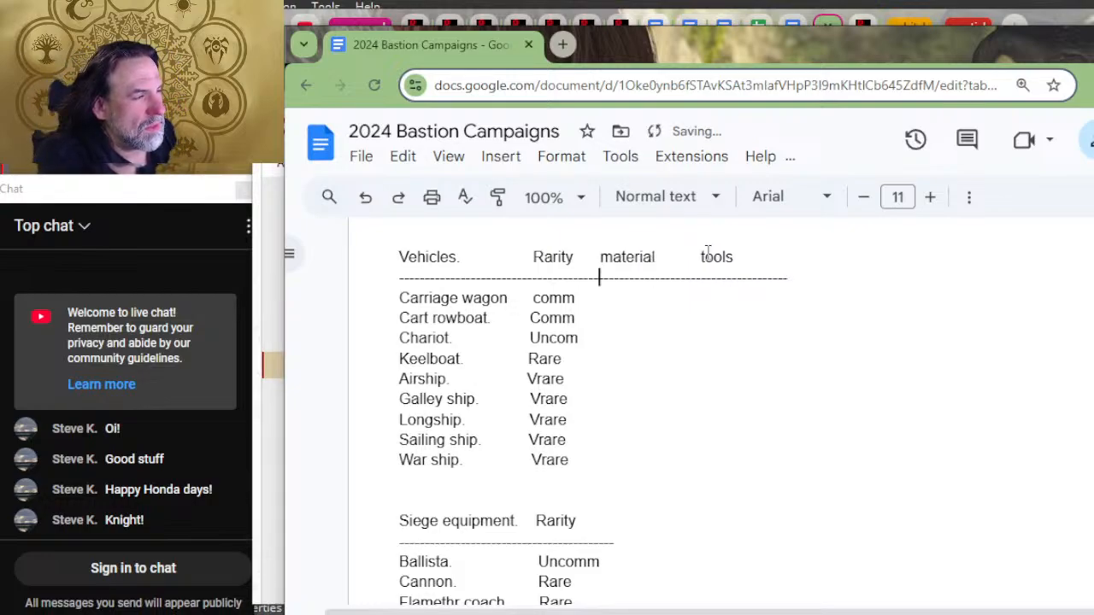
key("Down")
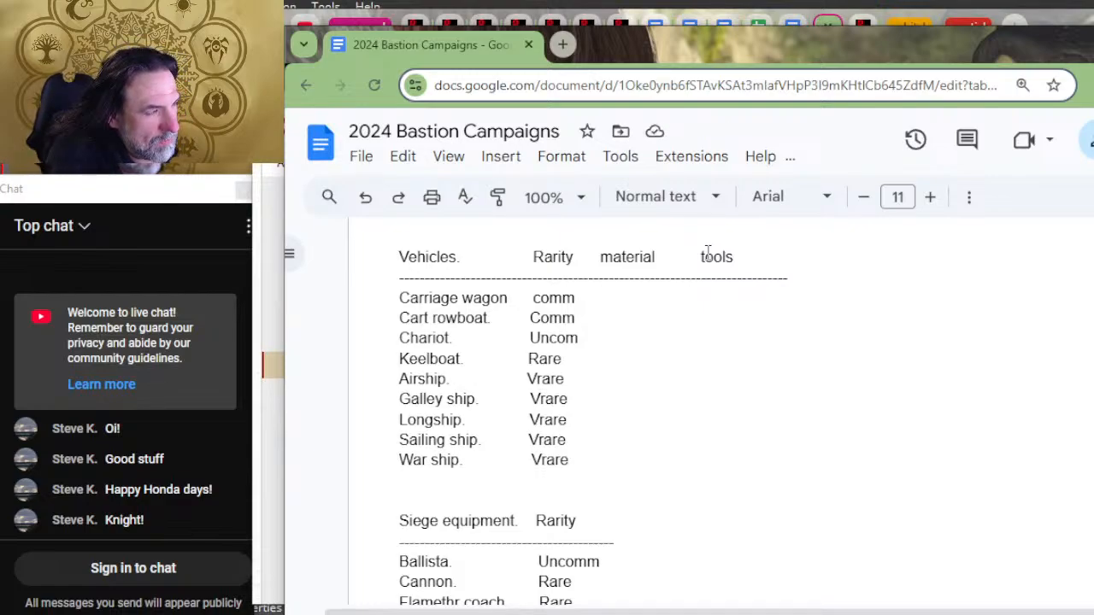
type("anima")
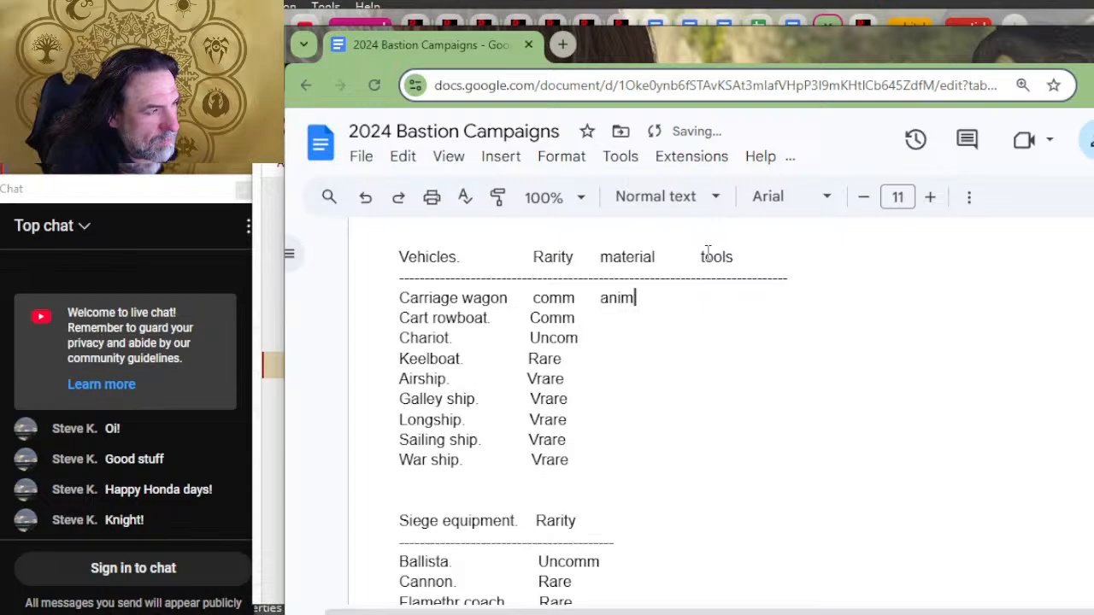
key("BackSpace")
key("BackSpace")
key("BackSpace")
key("BackSpace")
key("BackSpace")
Step: Enter "mineral, plant" as the Carriage wagon's material in the Vehicles list
type("mi")
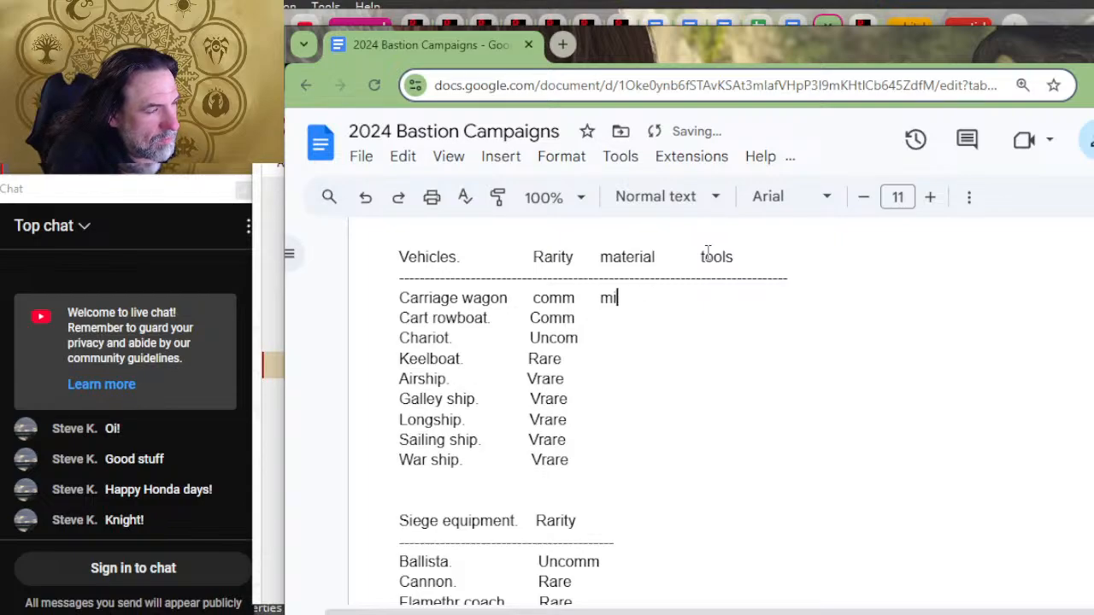
type("neral")
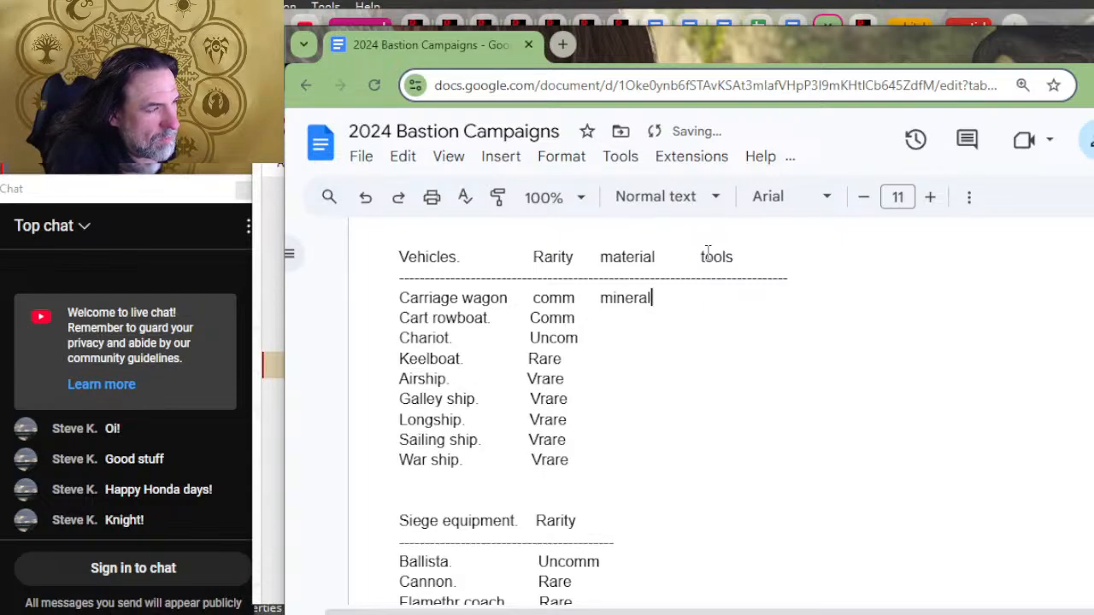
type(", plant")
Step: Shift the Vehicles list's tools heading one tab stop further from material
key("Up")
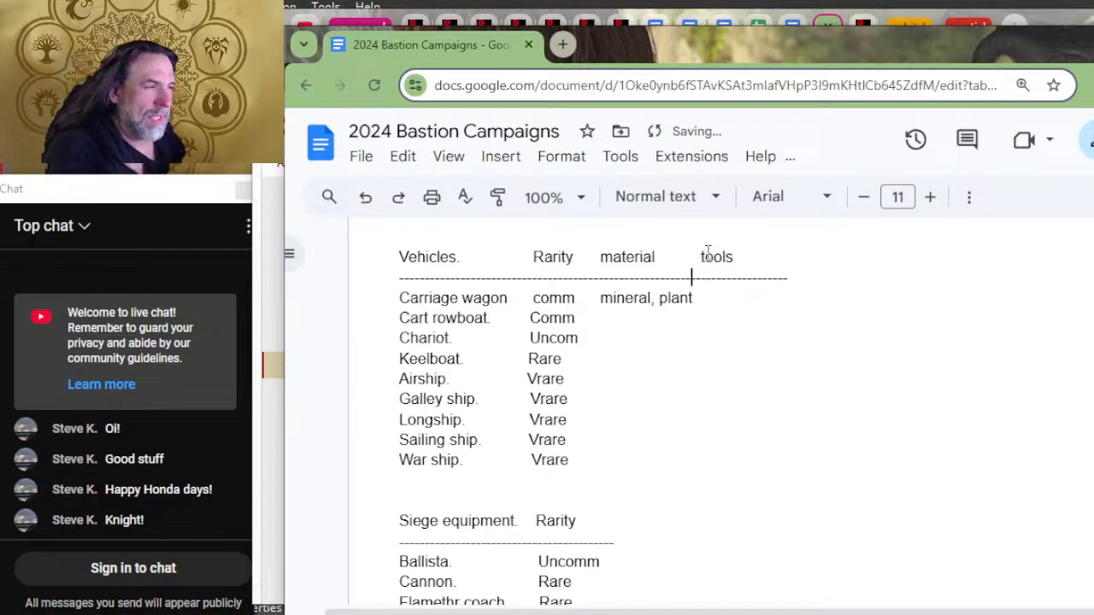
left_click(703, 257)
key("Tab")
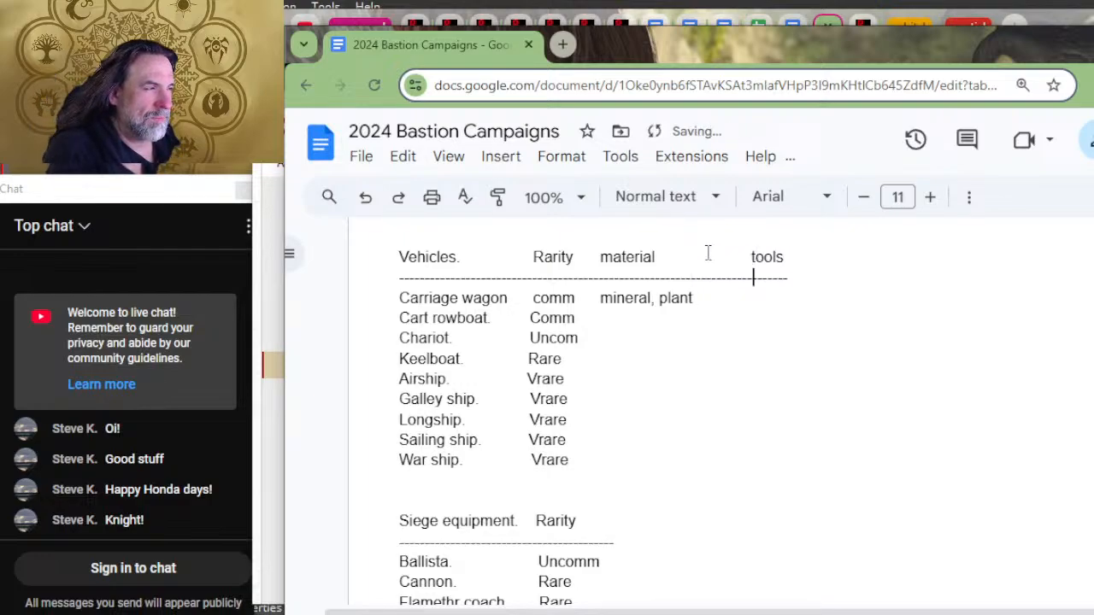
Step: Enter "carpenter's tools, smithy tools" in the Carriage wagon's tools column, aligned under the heading
key("BackSpace")
key("Tab")
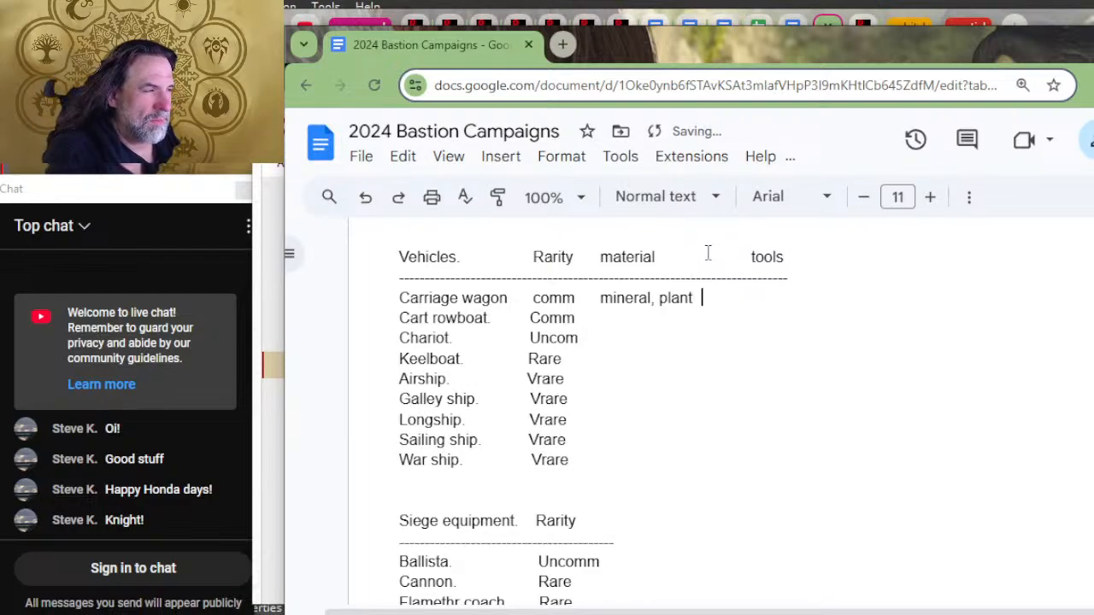
type("c")
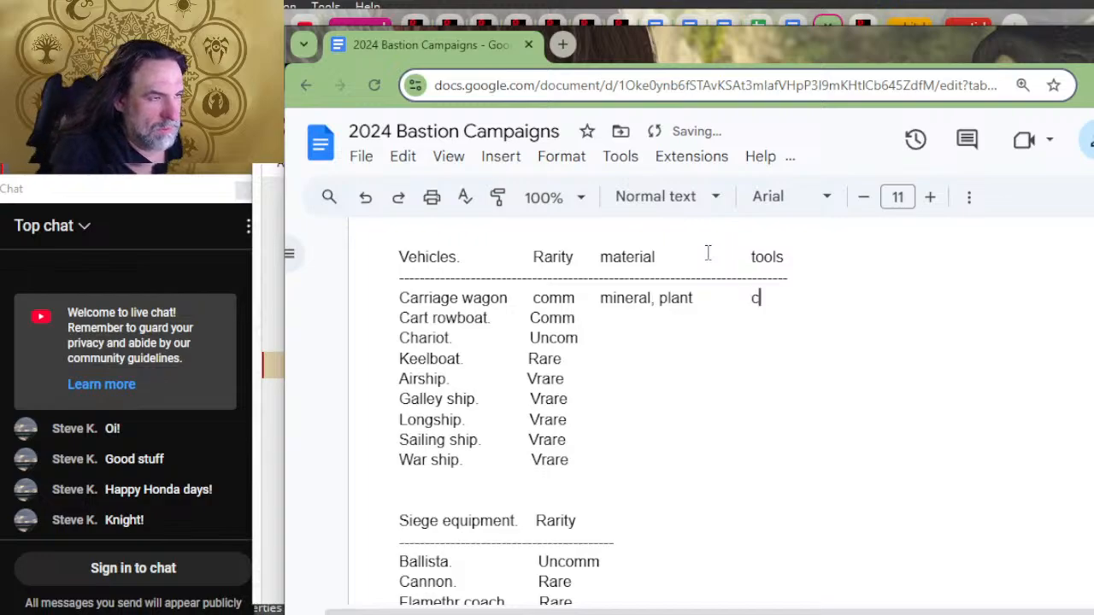
type("arpenter's ")
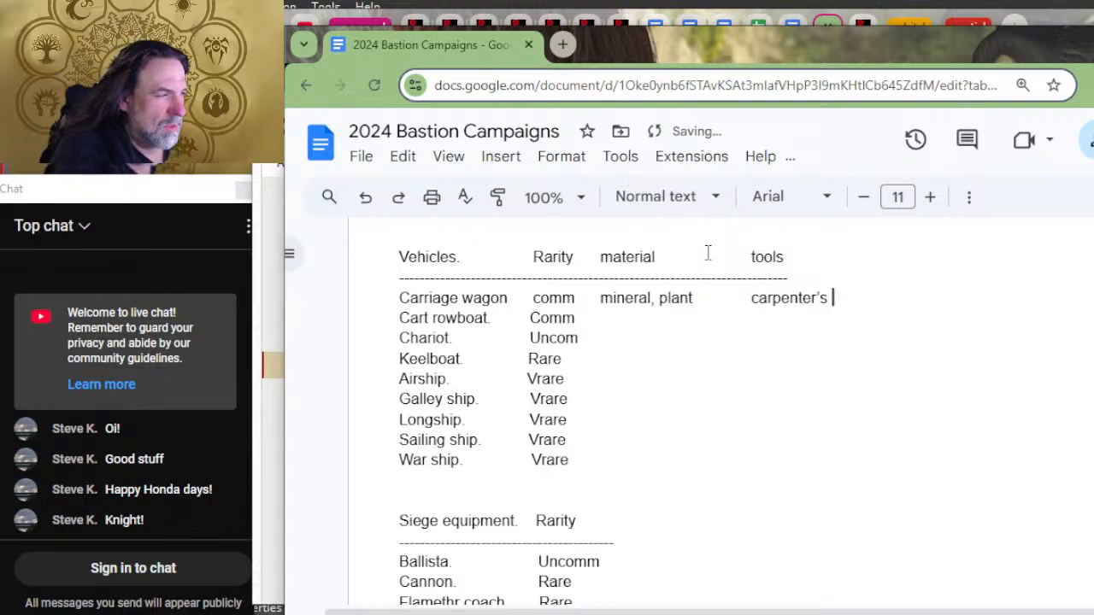
type("tools, smit")
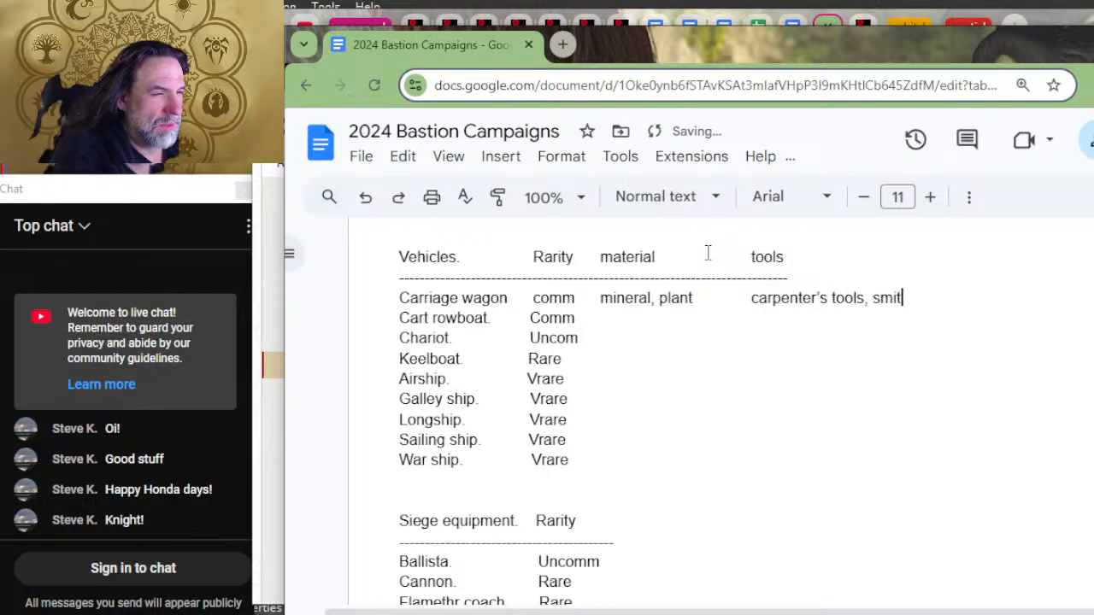
type("hy tools")
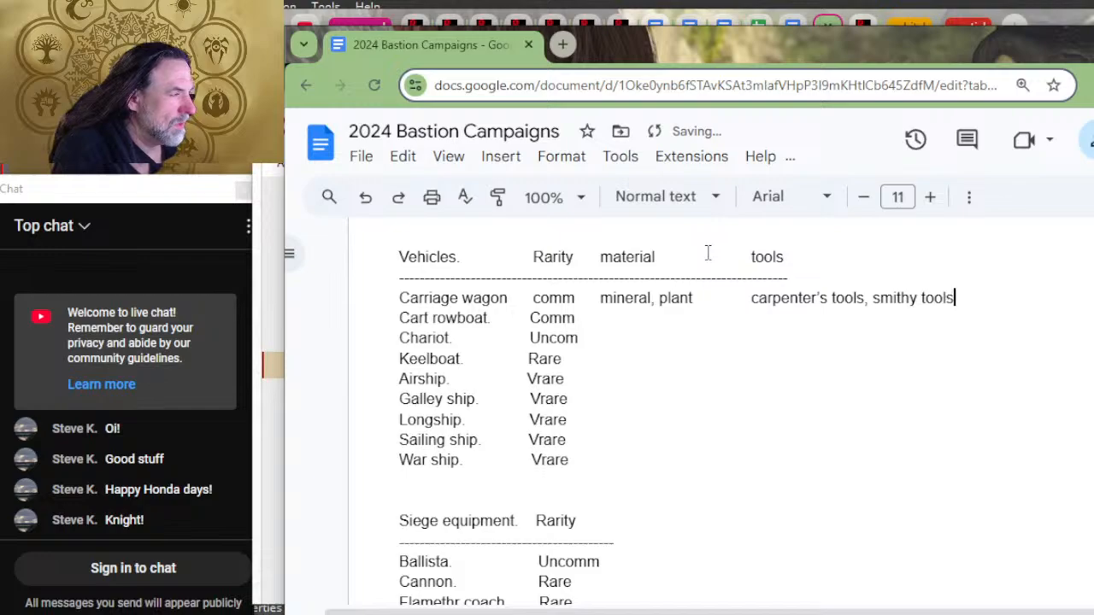
Step: Enter "mineral, plant" as the Cart rowboat's material in the Vehicles list
key("Down")
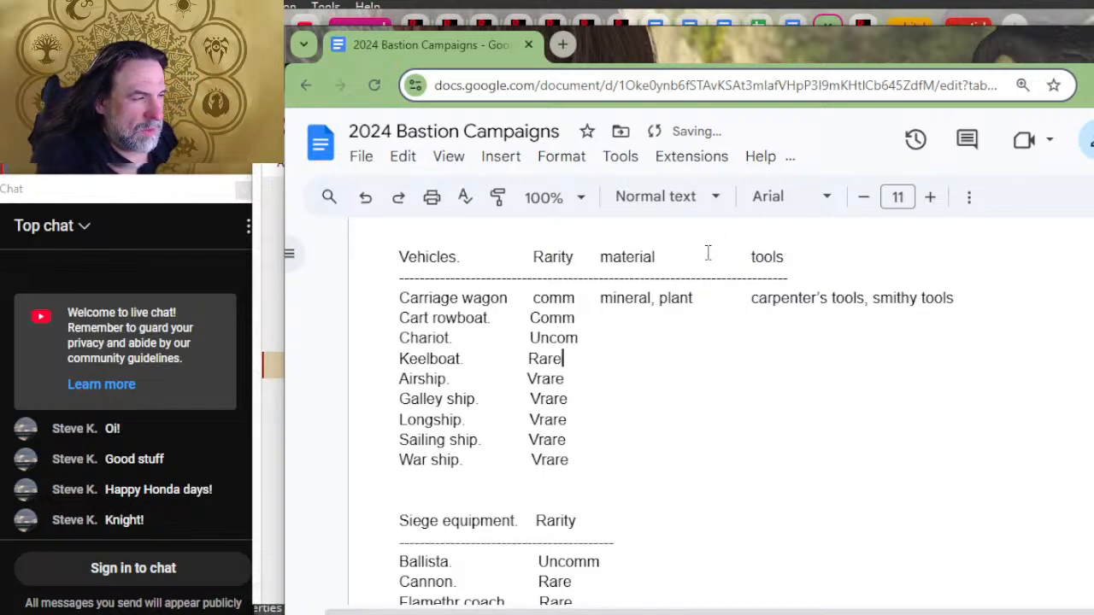
key("Down")
key("Down")
key("Down")
key("Down")
key("Down")
key("Down")
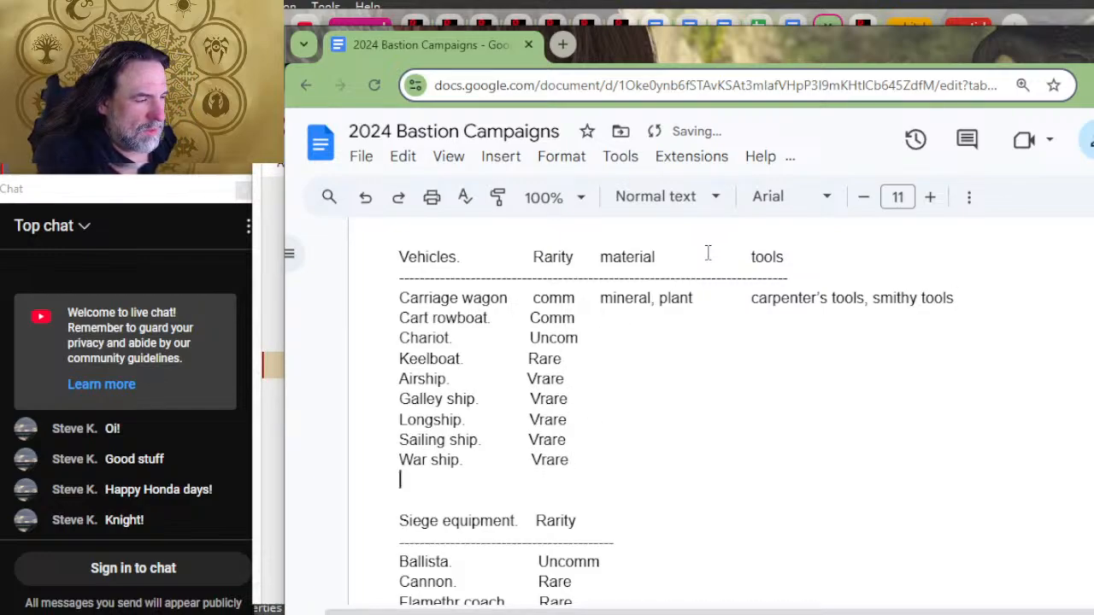
key("Up")
key("Up")
key("Up")
key("Up")
key("Up")
key("Up")
key("Up")
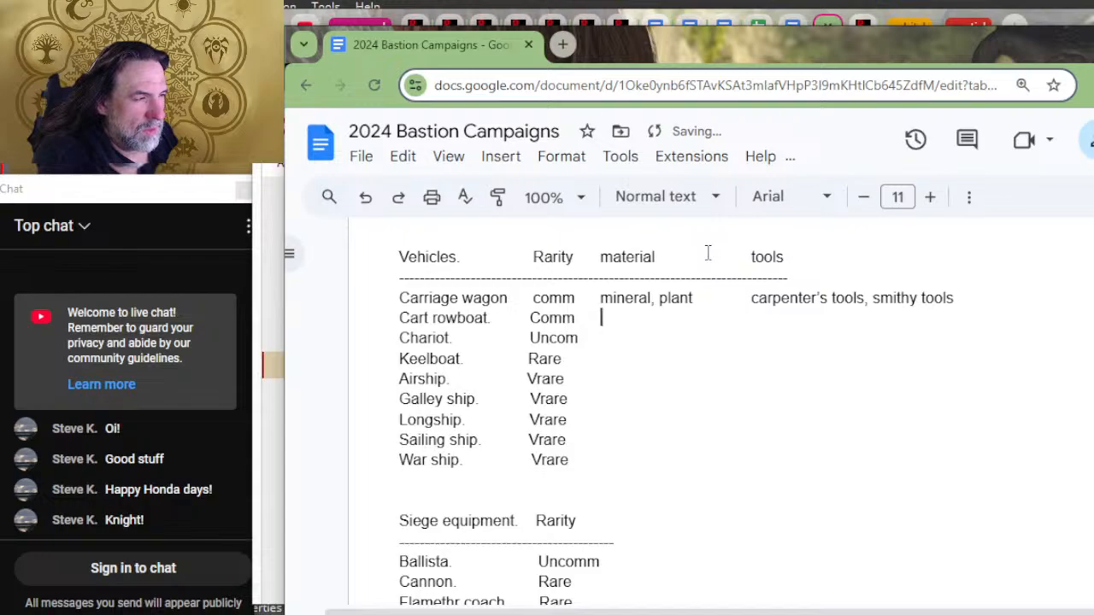
type("m")
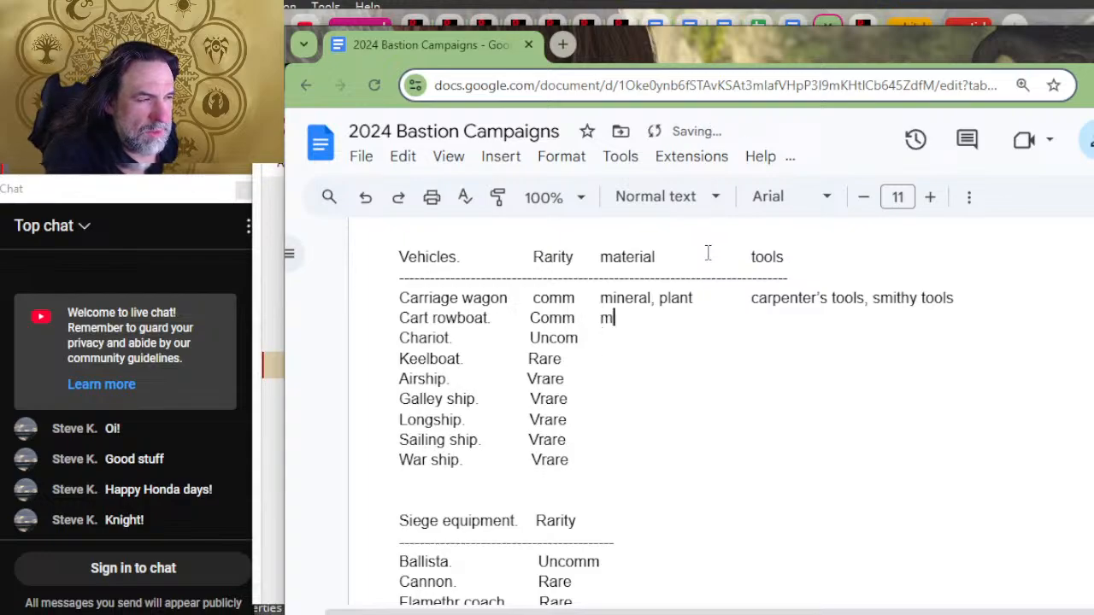
type("ineral, plant")
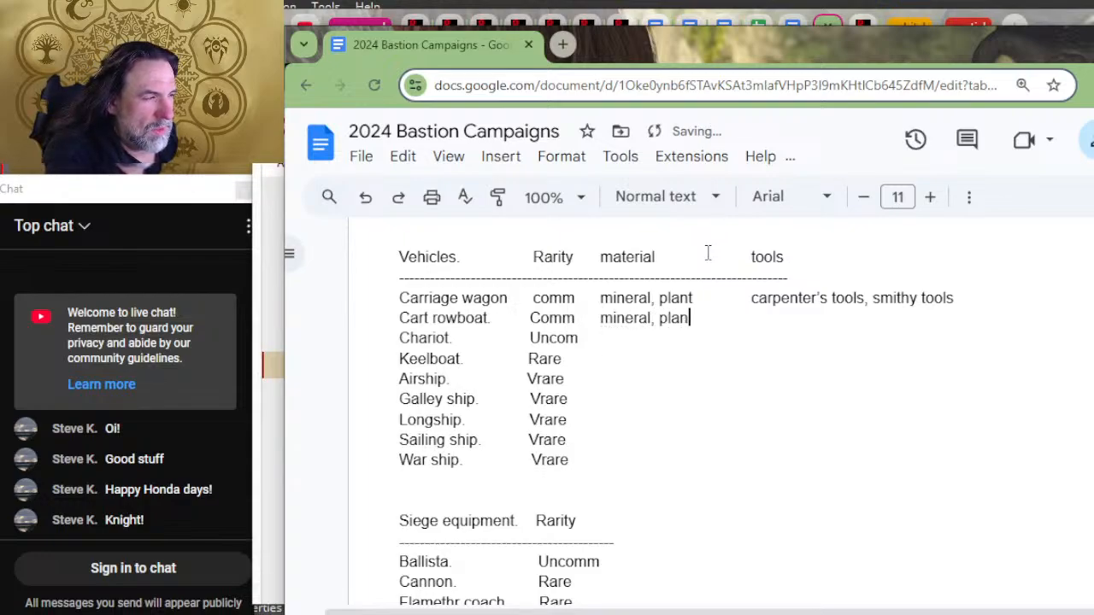
Step: Correct "smithy tools" to "smith's tools" in the Carriage wagon row
key("Left")
key("Left")
key("Left")
key("Left")
key("Left")
key("Left")
key("Left")
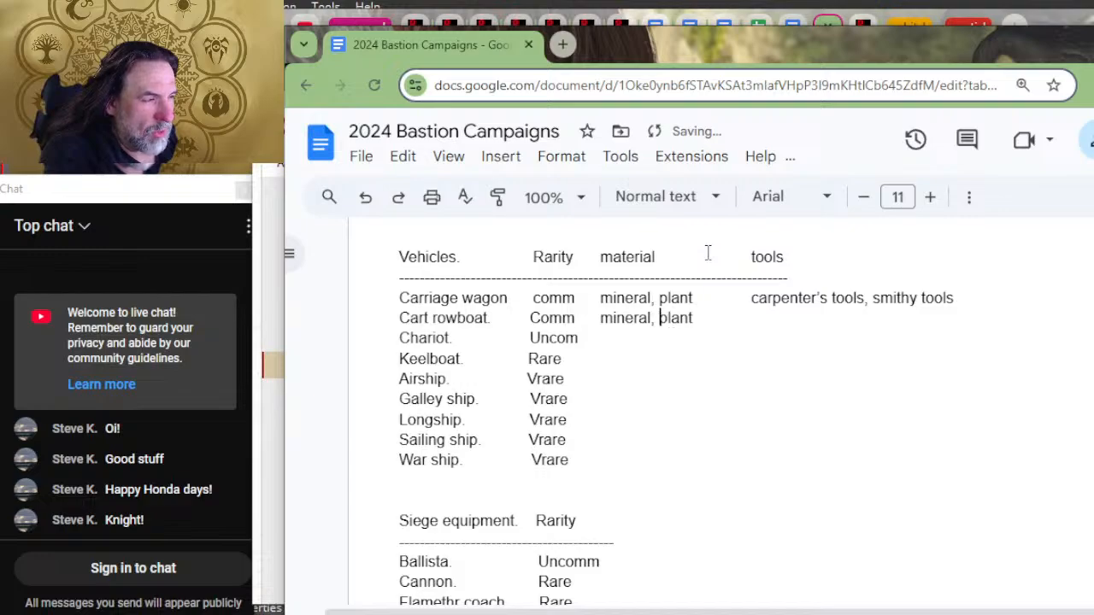
key("Left")
key("Left")
key("Left")
key("Left")
key("Left")
key("Left")
key("Left")
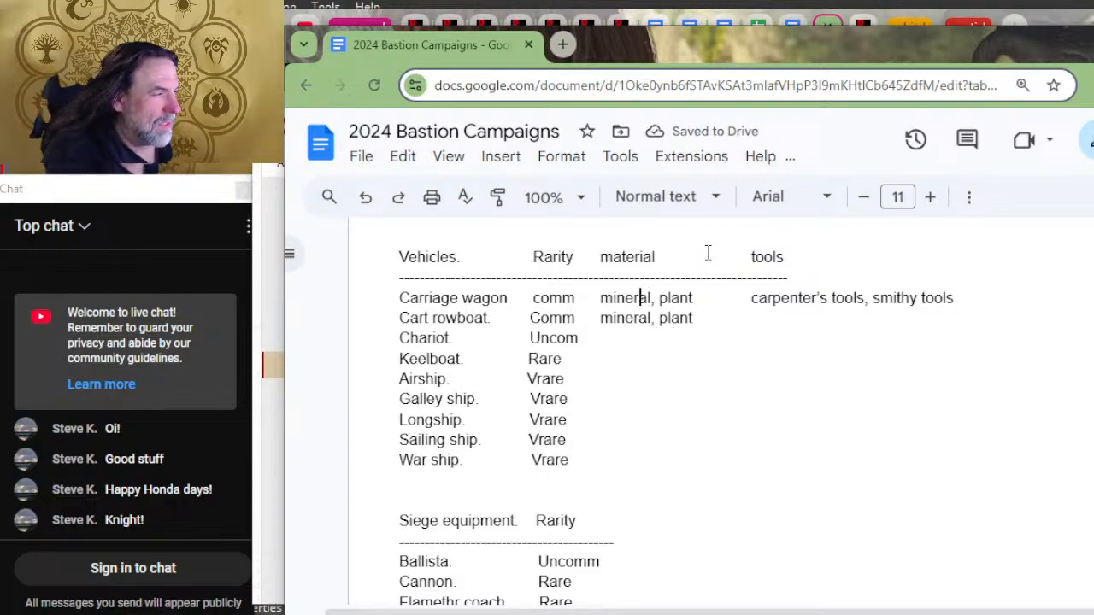
key("shift+Right")
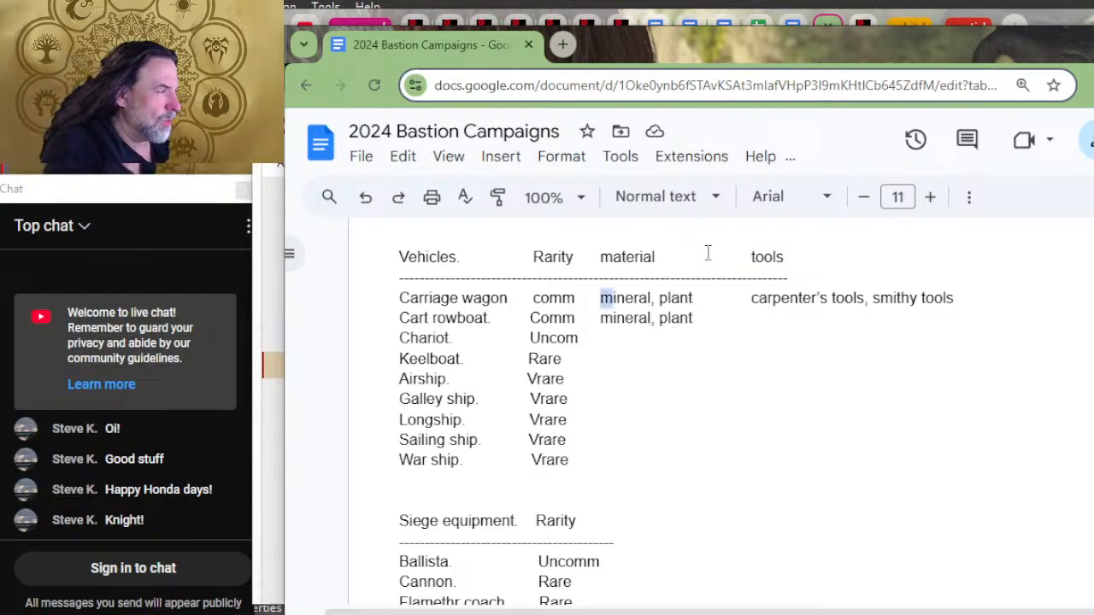
key("shift+Right")
key("shift+Right")
key("shift+Right")
key("shift+Right")
key("shift+Right")
key("shift+Right")
key("shift+Right")
key("shift+Right")
key("shift+Right")
key("shift+Right")
key("shift+Right")
key("shift+Right")
key("shift+Right")
key("shift+Right")
key("shift+Right")
key("shift+Right")
key("shift+Right")
key("shift+Right")
key("shift+Right")
key("shift+Right")
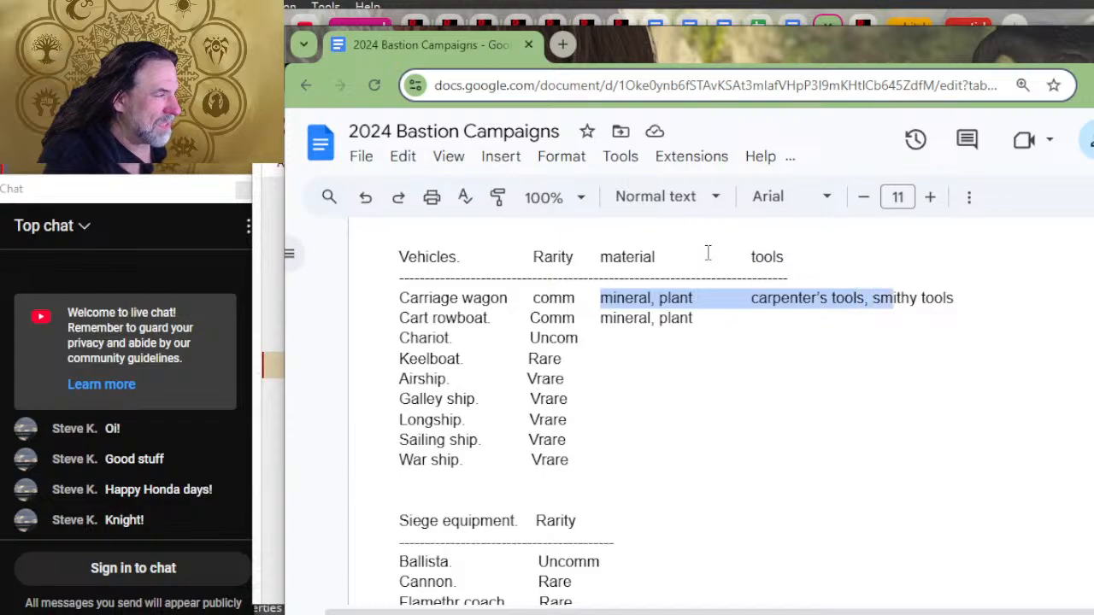
key("Right")
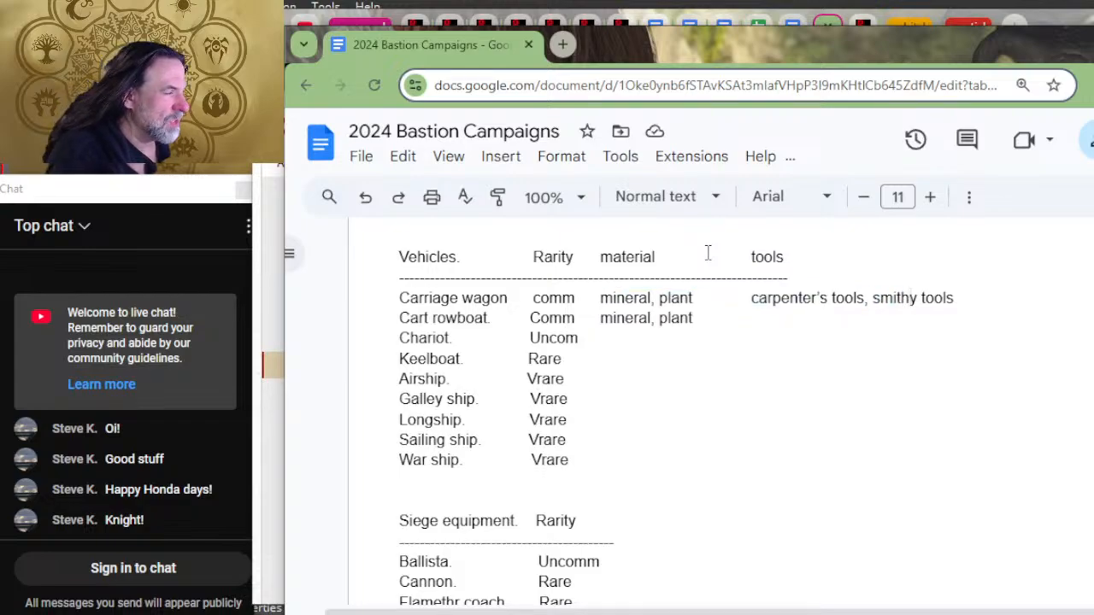
key("Delete")
type("'s")
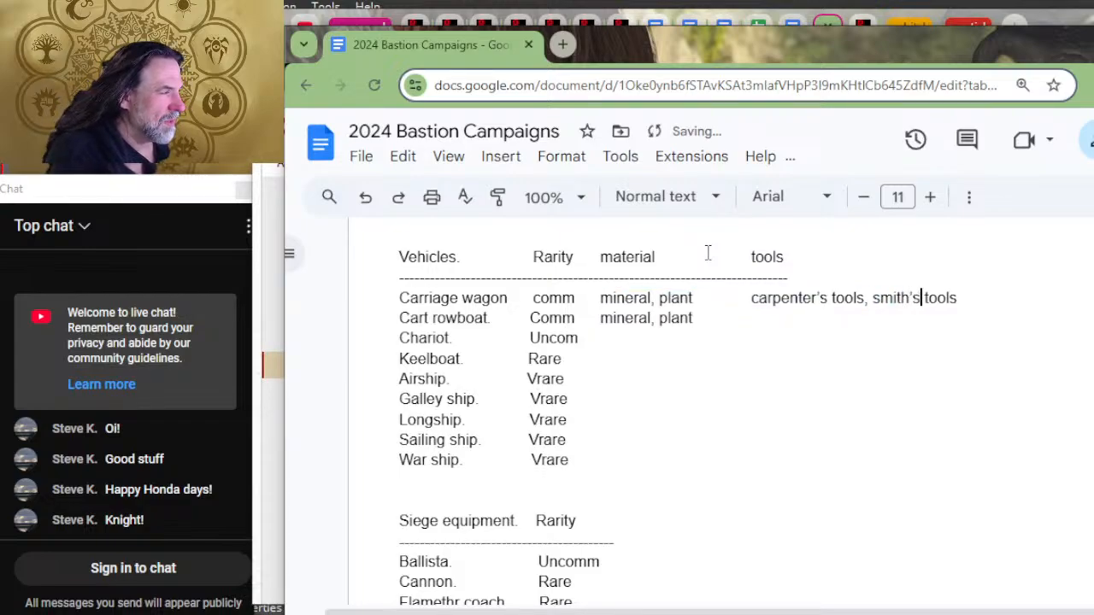
Step: Copy the Carriage wagon's material and tools entries together with the spacing between them
key("Right")
key("Right")
key("Right")
key("Right")
key("Right")
key("Right")
key("shift+Left")
key("shift+Left")
key("shift+Left")
key("shift+Left")
key("shift+Left")
key("shift+Left")
key("shift+Left")
key("shift+Left")
key("shift+Left")
key("shift+Left")
key("shift+Left")
key("shift+Left")
key("shift+Left")
key("shift+Left")
key("shift+Left")
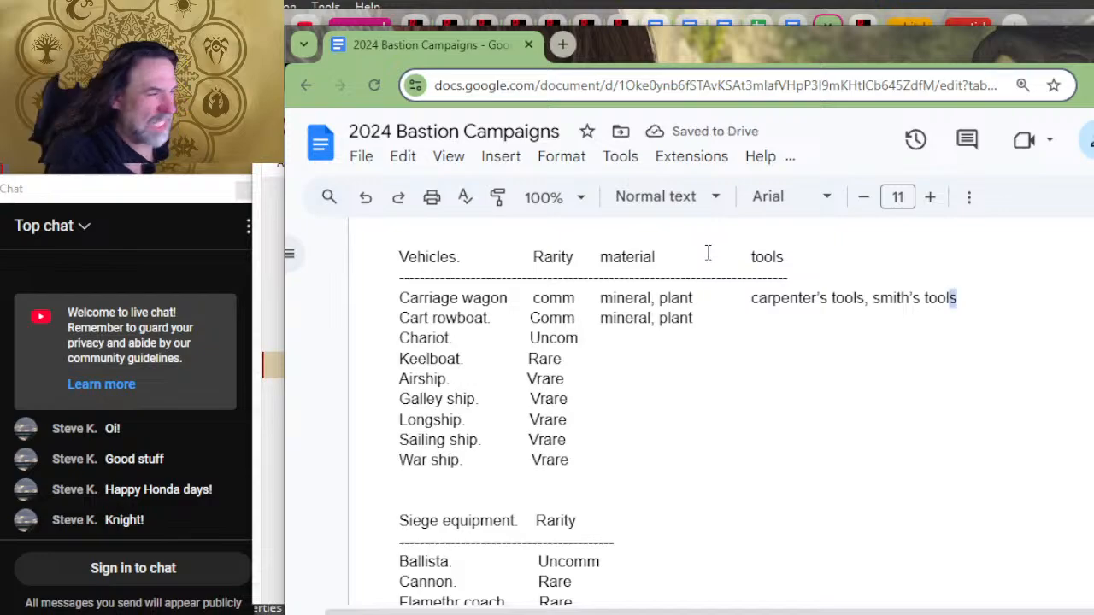
key("shift+Left")
key("shift+Left")
key("shift+Left")
key("shift+Left")
key("shift+Left")
key("shift+Left")
key("shift+Left")
key("shift+Left")
key("shift+Left")
key("shift+Left")
key("shift+Left")
key("shift+Left")
key("shift+Left")
key("shift+Left")
key("shift+Left")
key("shift+Left")
key("shift+Left")
key("shift+Left")
key("shift+Left")
key("shift+Left")
key("ctrl+c")
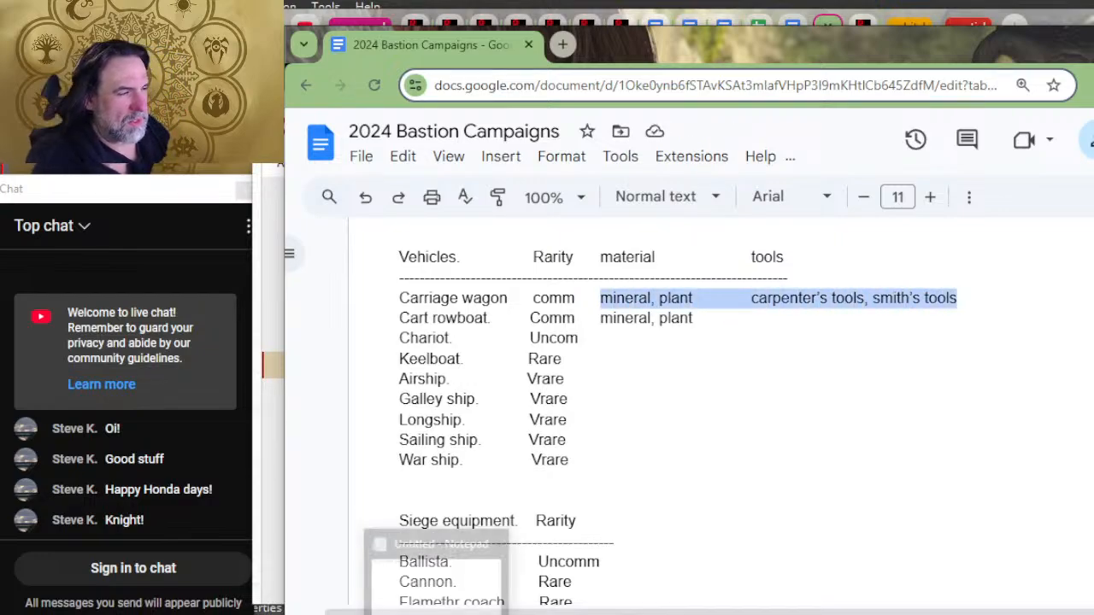
Step: Replace the Cart rowboat's material text with the copied material and tools entries
key("Down")
key("Down")
key("Up")
key("BackSpace")
key("BackSpace")
key("BackSpace")
key("BackSpace")
key("BackSpace")
key("BackSpace")
key("BackSpace")
key("BackSpace")
key("BackSpace")
key("BackSpace")
key("BackSpace")
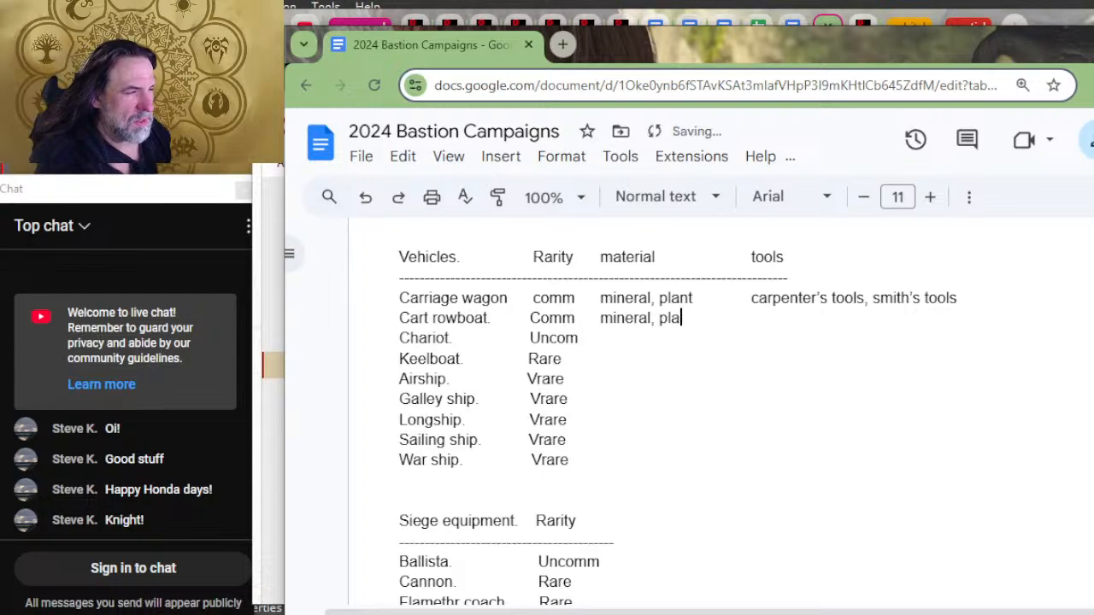
key("BackSpace")
key("BackSpace")
key("BackSpace")
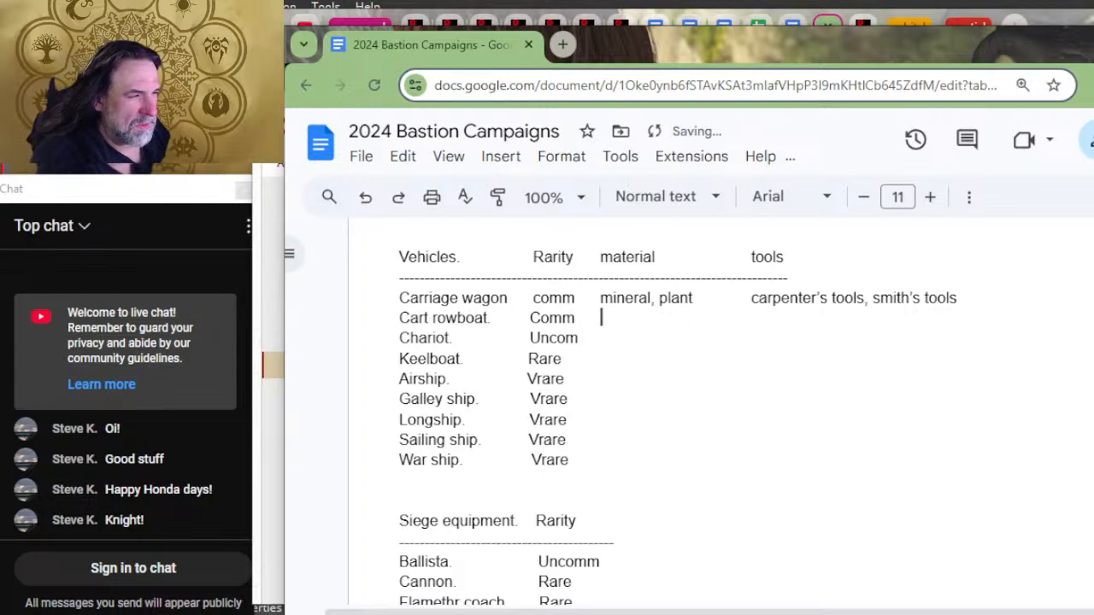
key("ctrl+v")
Step: Paste the copied material and tools entries into the remaining Vehicles rows, from Chariot through War ship
key("Down")
key("ctrl+v")
key("Down")
key("ctrl+v")
key("Down")
key("ctrl+v")
key("Down")
key("ctrl+v")
key("Down")
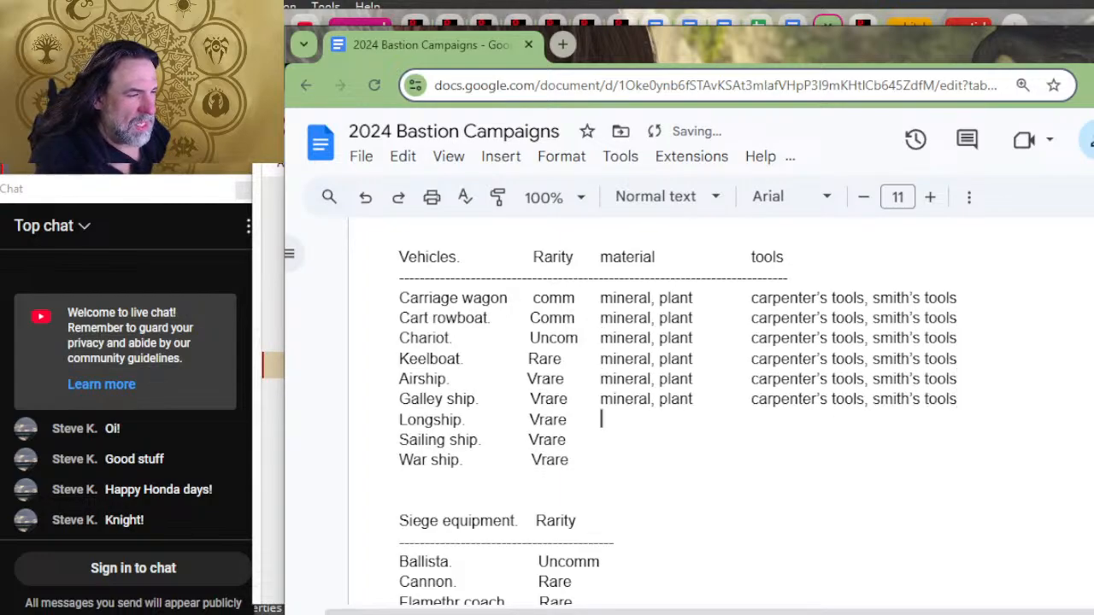
key("ctrl+v")
key("Down")
key("ctrl+v")
key("Down")
key("ctrl+v")
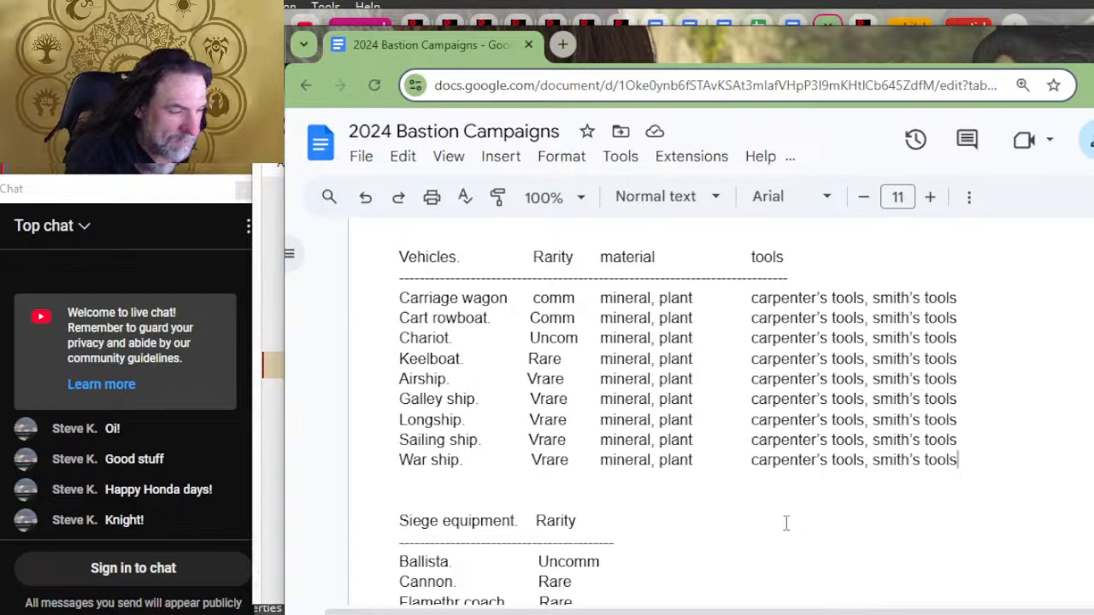
Step: Paste the copied material and tools entries after the Ballista's rarity in the Siege equipment list
scroll(786, 522, "down", 2)
left_click(706, 372)
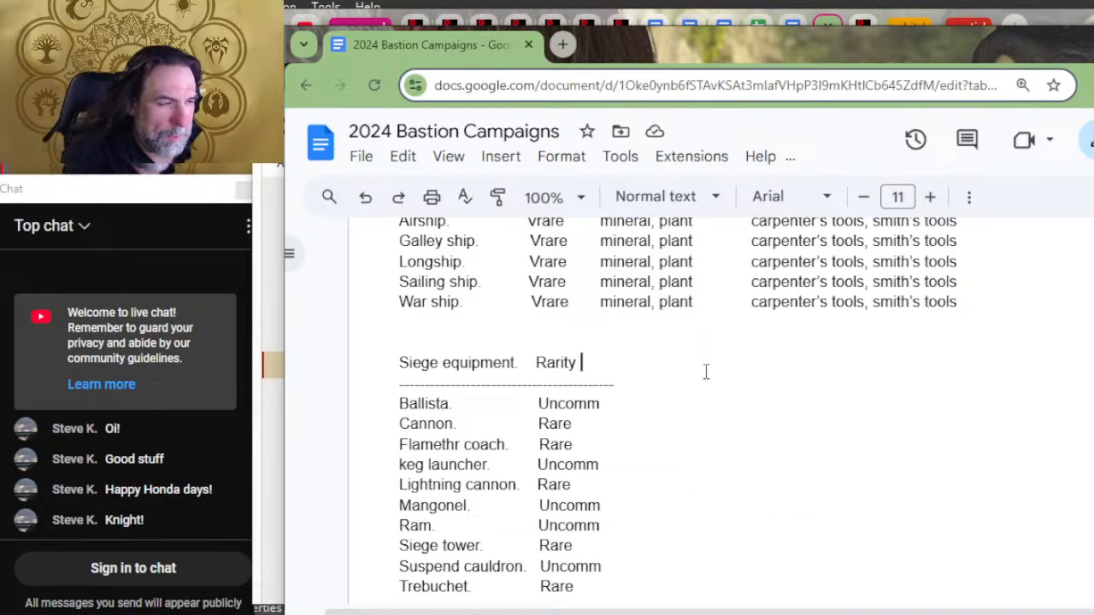
scroll(918, 342, "up", 2)
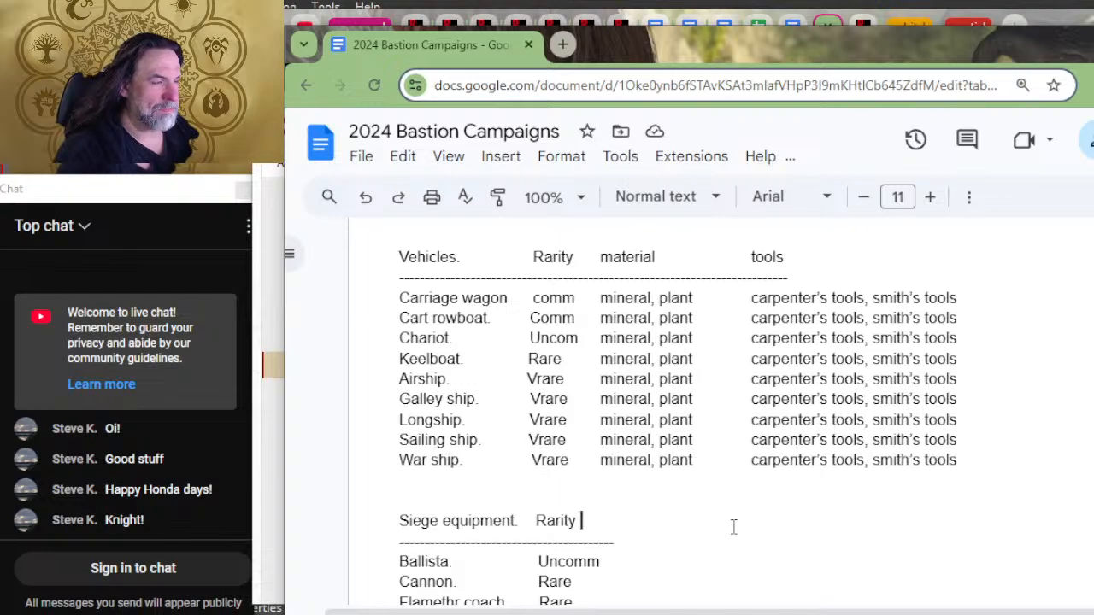
scroll(726, 504, "down", 2)
left_click(650, 263)
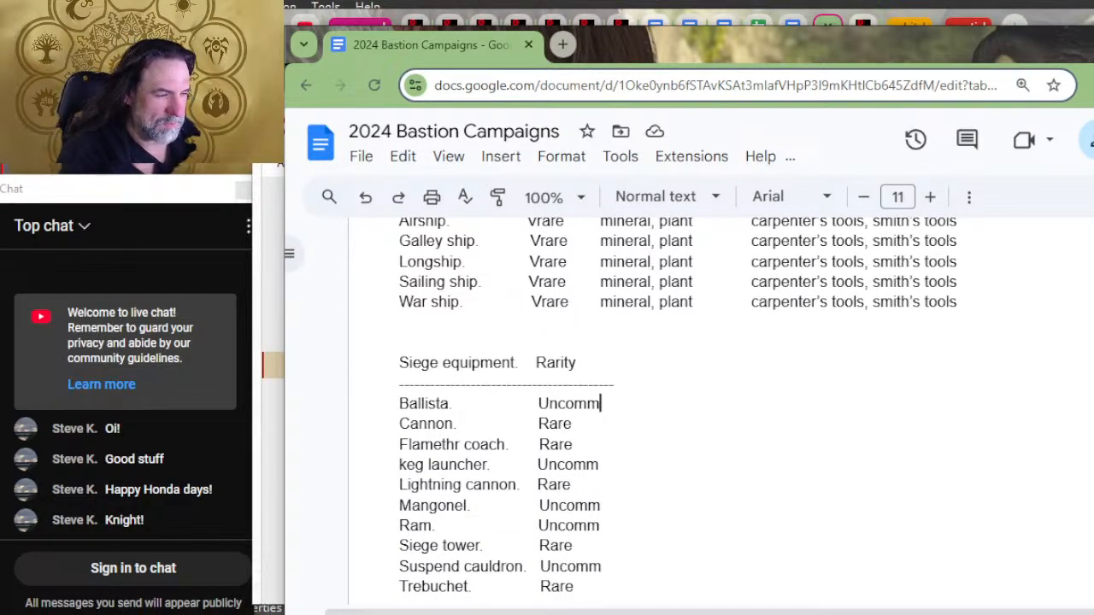
key("ctrl+v")
Step: Separate the Ballista's material and tools entries from its Uncomm rarity with one tab
left_click(601, 403)
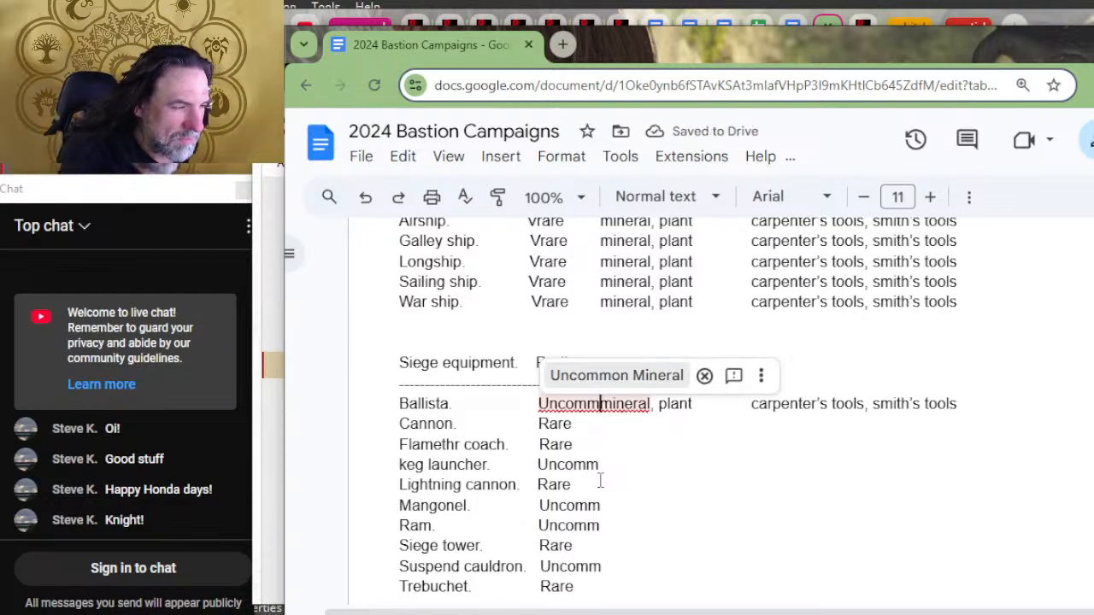
left_click(602, 483)
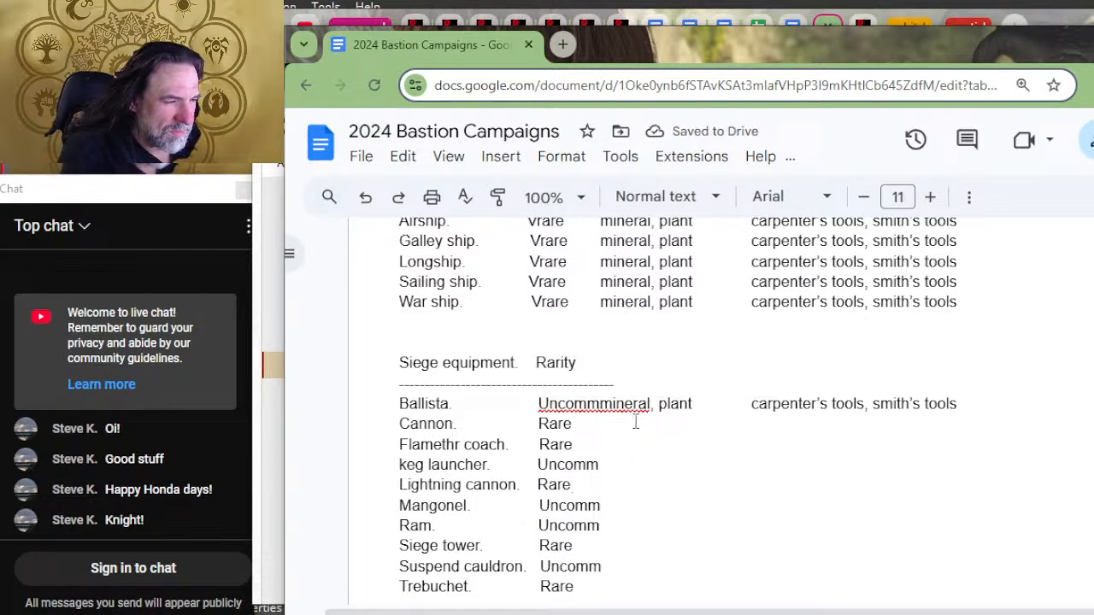
left_click_drag(615, 405, 630, 432)
key("Left")
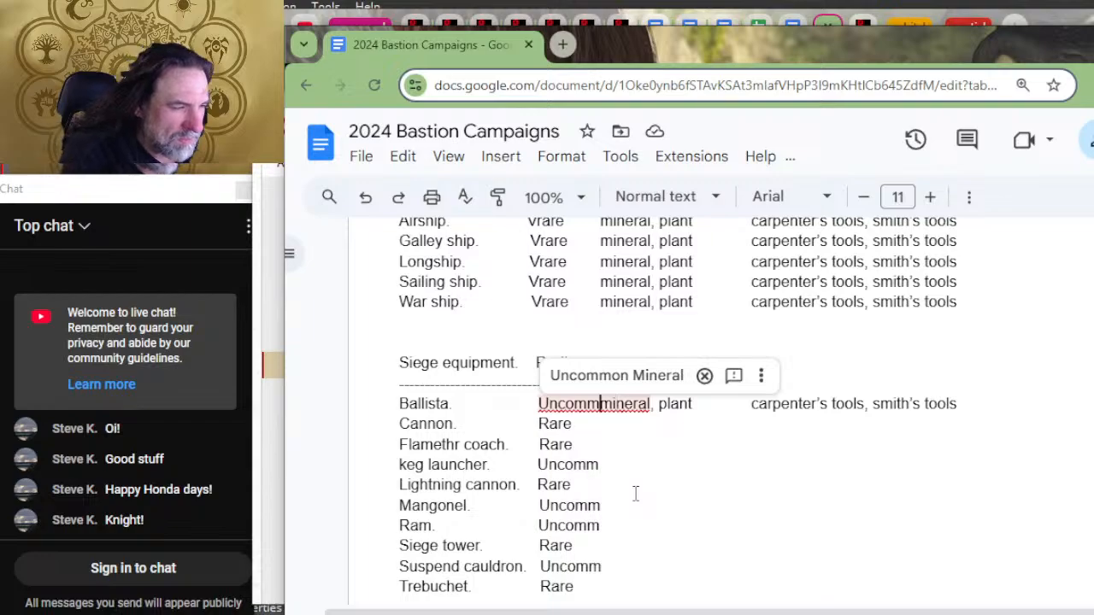
key("Tab")
Step: Add tab spacing after the rarities in the Siege equipment rows from Cannon through Trebuchet, in line with the Ballista's material entry
key("Down")
key("Tab")
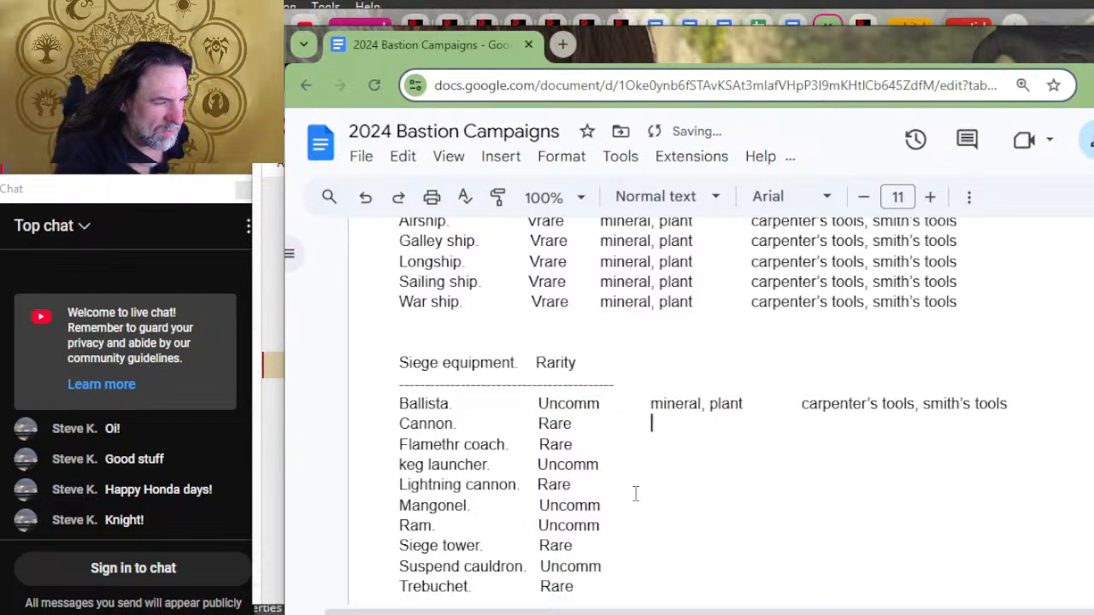
key("Down")
key("Tab")
key("Tab")
key("Down")
key("Down")
key("Tab")
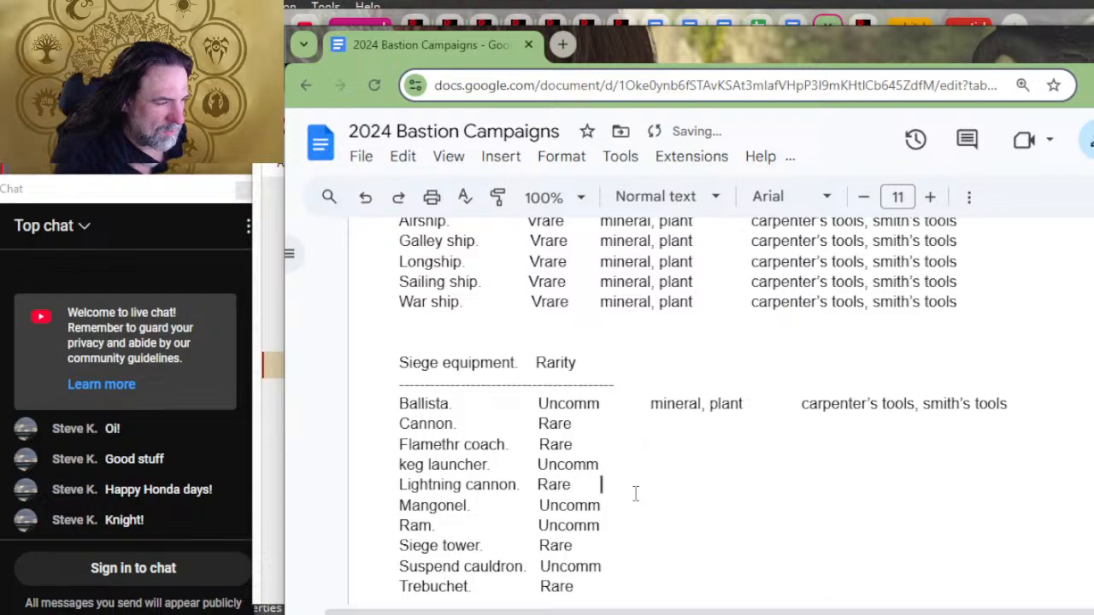
key("Tab")
key("Up")
key("Tab")
key("Down")
key("Down")
key("Tab")
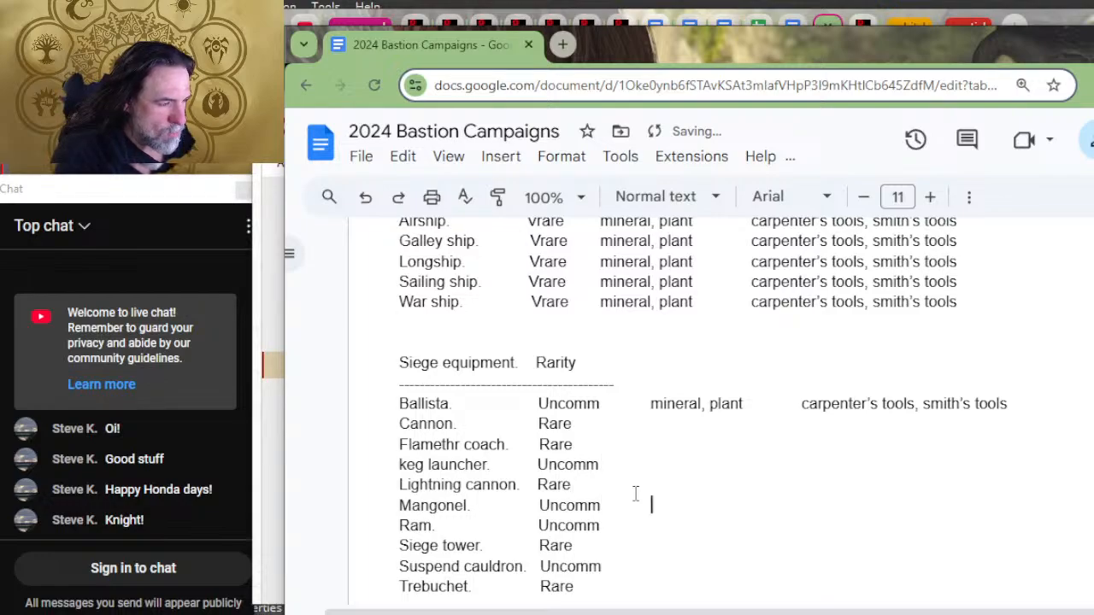
key("Down")
key("Tab")
key("Down")
key("Tab")
key("Tab")
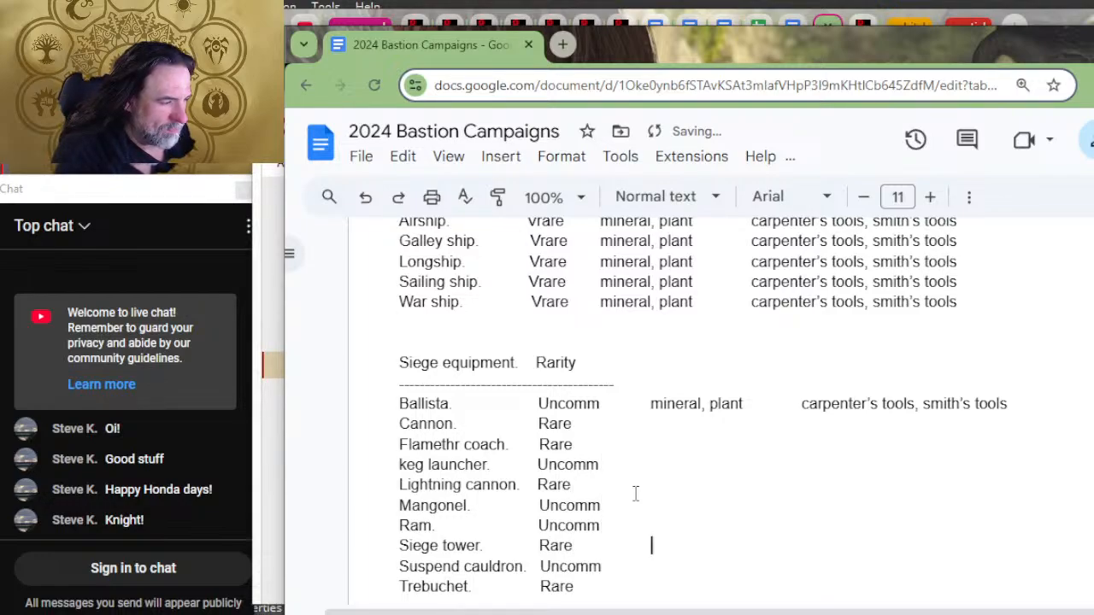
key("Down")
key("Tab")
key("Down")
key("Tab")
key("Tab")
key("Down")
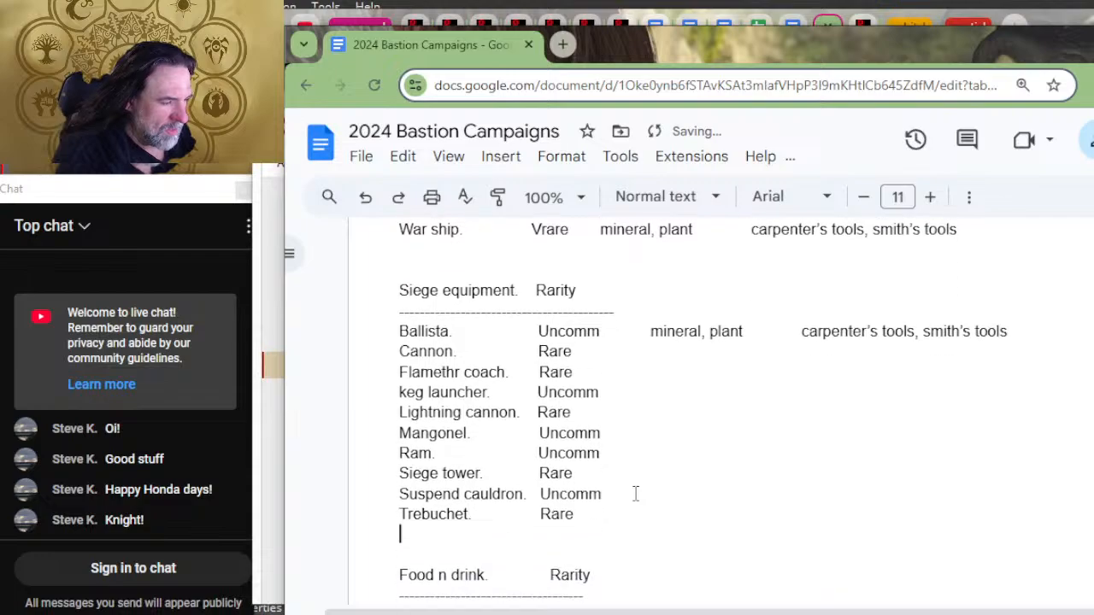
key("Down")
key("Up")
key("Up")
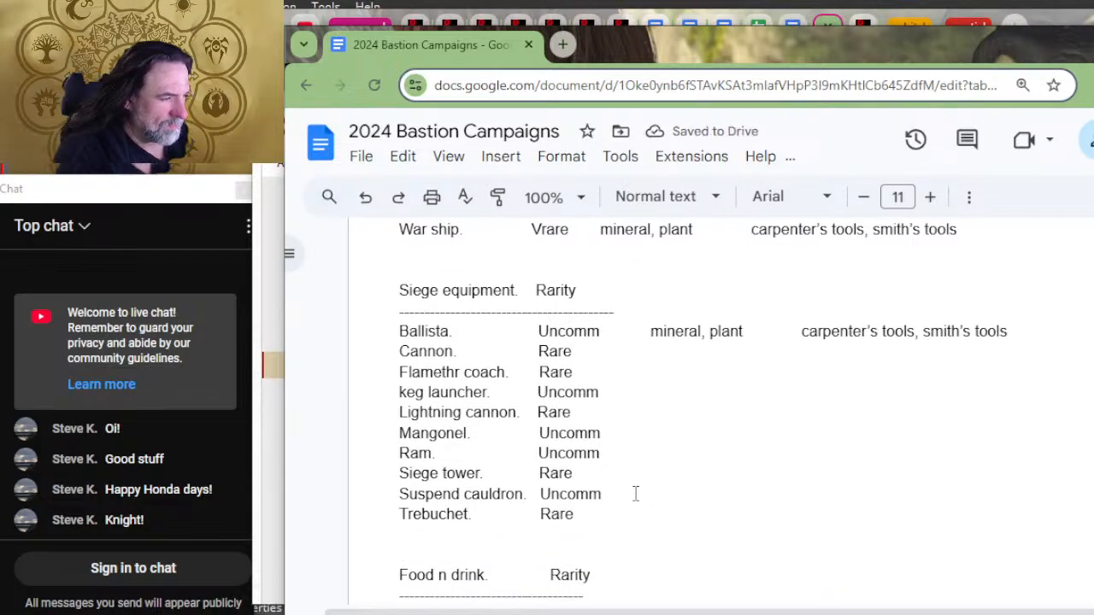
Step: Paste the copied material and tools entries into the Siege equipment rows, from Trebuchet up through Cannon
type("mineral, plant\tcarpenter’s tools, smith’s tools")
key("Up")
type("mineral, plant\tcarpenter’s tools, smith’s tools")
key("Up")
type("mineral, plant\tcarpenter’s tools, smith’s tools")
key("Up")
key("ctrl+v")
key("Up")
key("ctrl+v")
key("Up")
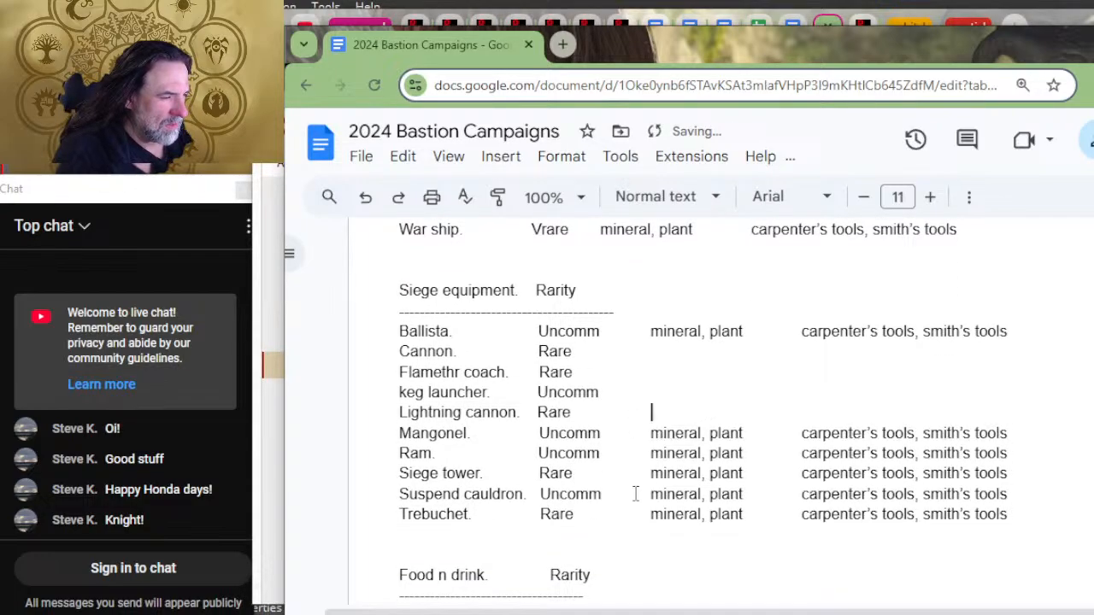
type("mineral, plant\tcarpenter’s tools, smith’s tools")
key("Up")
key("ctrl+v")
key("Up")
key("ctrl+v")
key("Up")
type("mineral, plant\tcarpenter’s tools, smith’s tools")
key("Up")
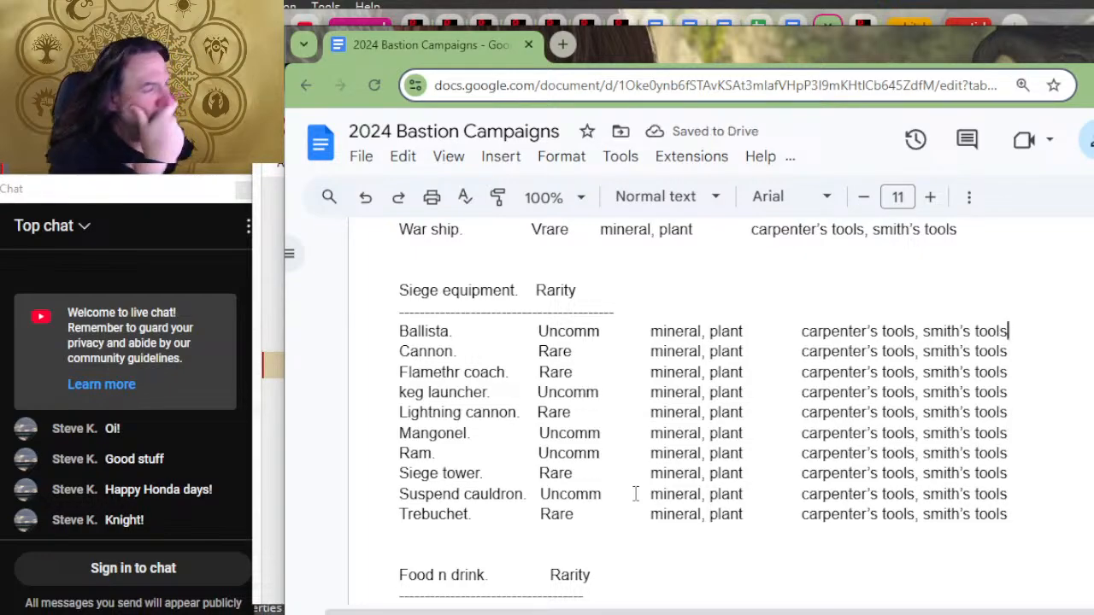
Step: Copy the Vehicles list's material and tools headings with their dashed divider and paste them after Rarity in the Siege equipment heading, replacing its divider
scroll(683, 411, "up", 6)
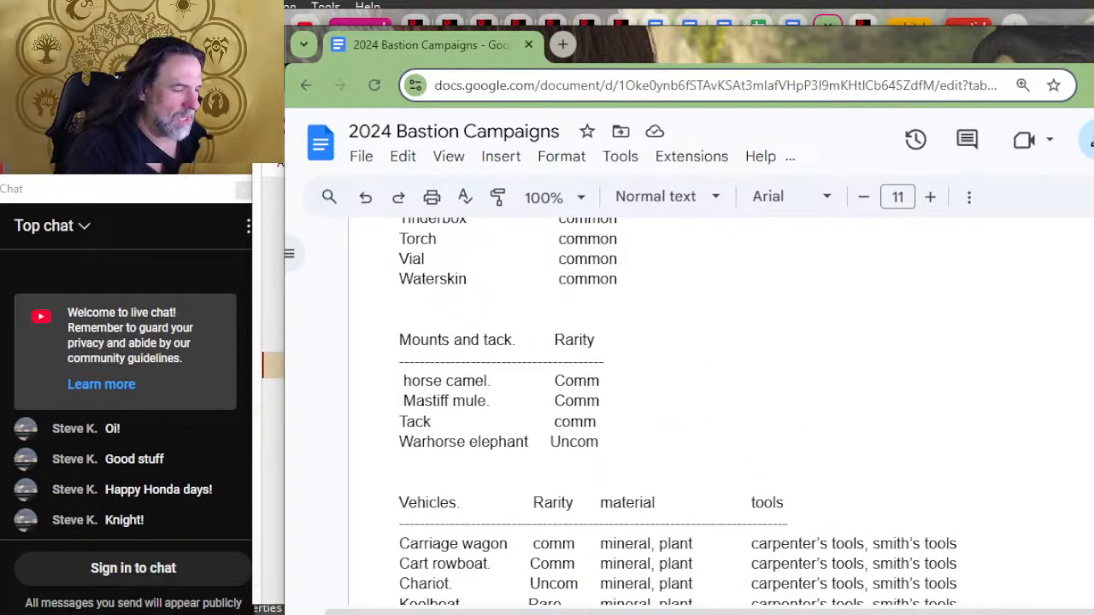
double_click(840, 516)
left_click_drag(828, 516, 590, 513)
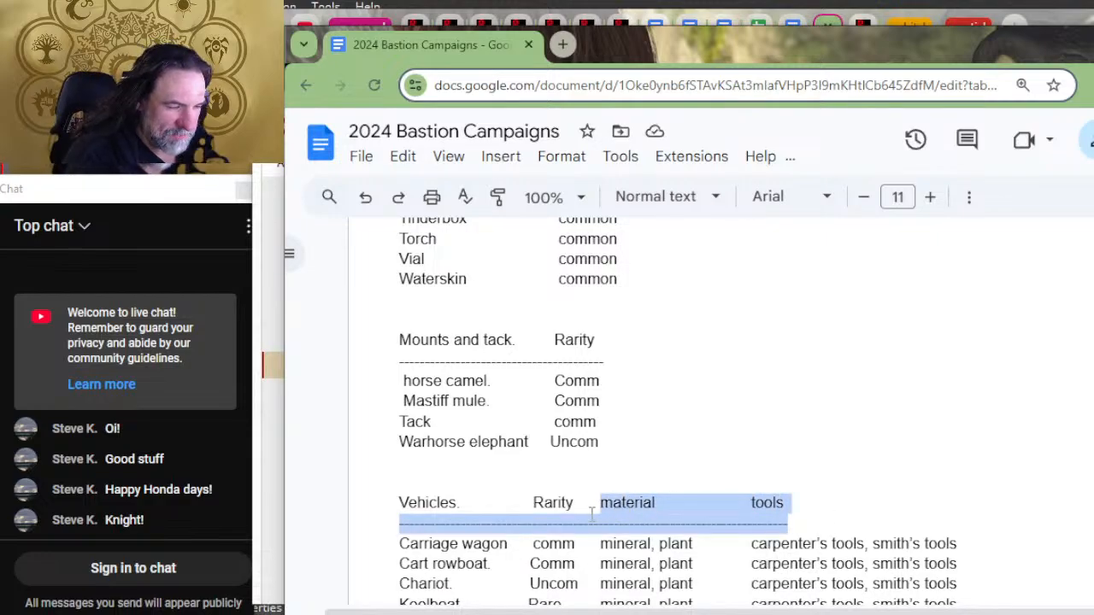
scroll(621, 479, "down", 6)
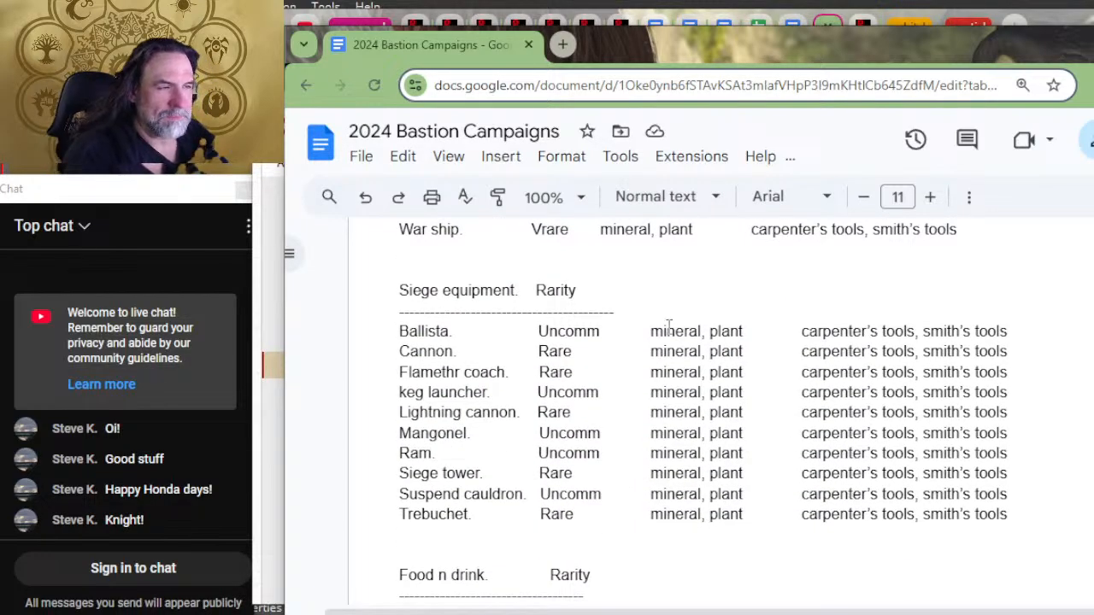
left_click_drag(669, 316, 645, 294)
key("Tab")
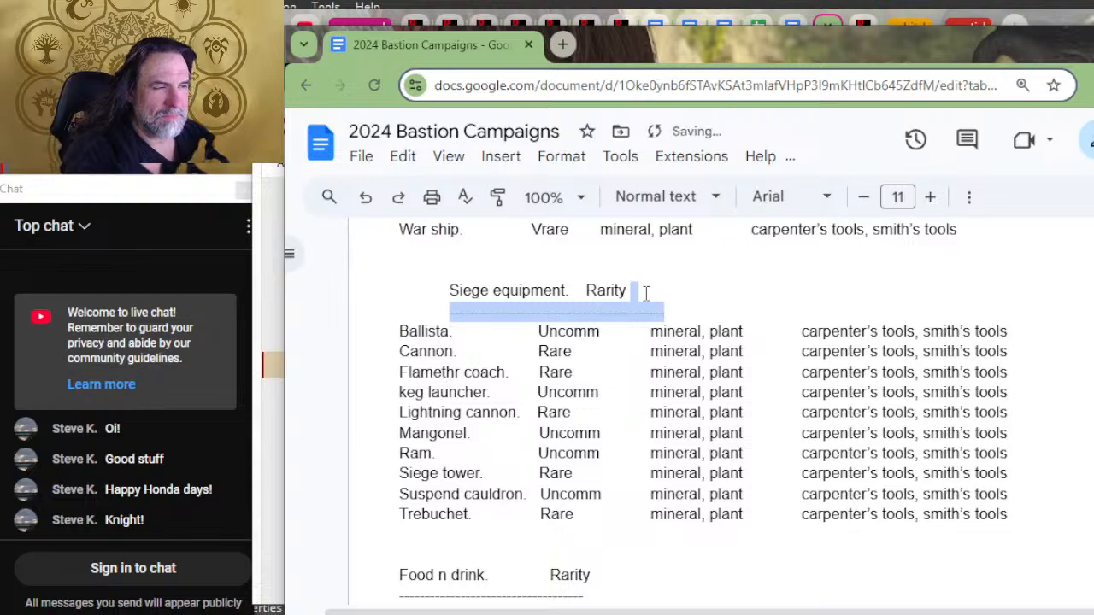
key("shift+Tab")
key("BackSpace")
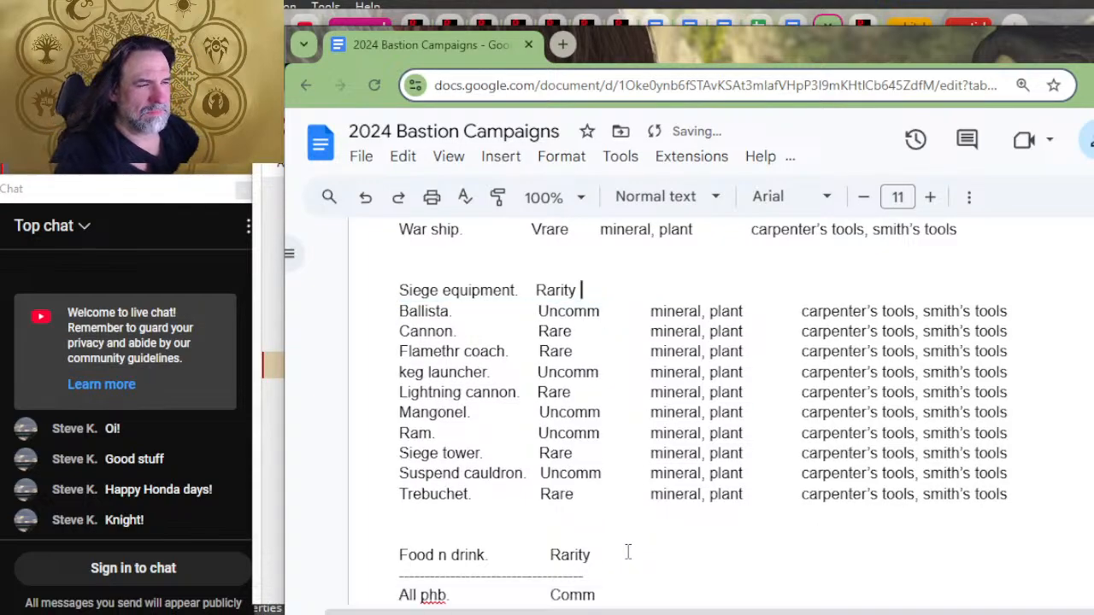
key("ctrl+z")
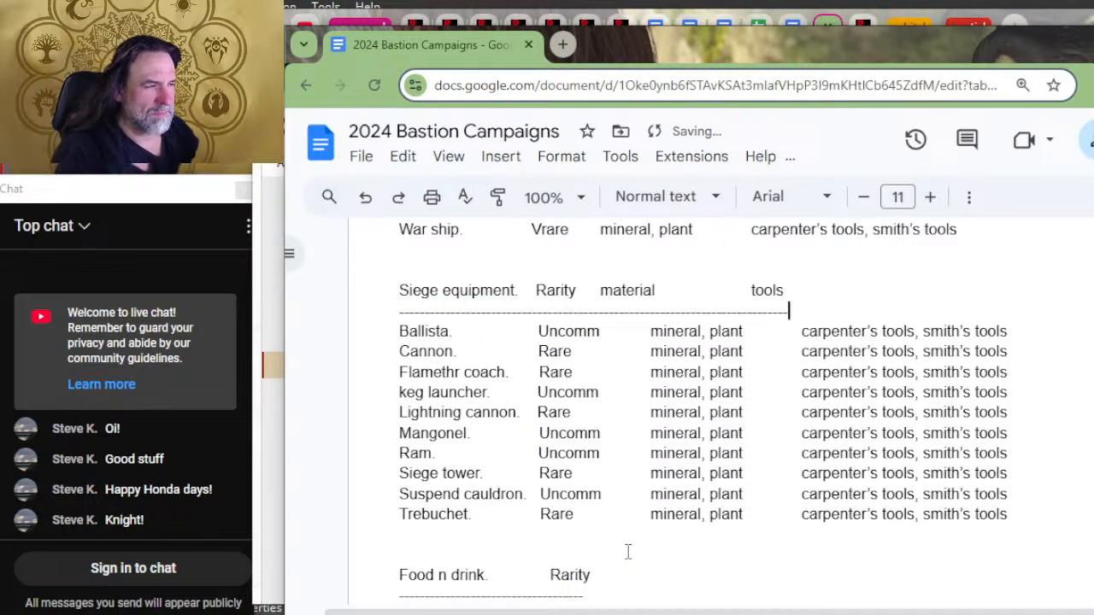
Step: Move the Siege equipment list's material and tools headings one tab further so they line up with their columns
key("Up")
key("Left")
key("Left")
key("Left")
key("Left")
key("Left")
key("Left")
key("Left")
key("Left")
key("Left")
key("Left")
key("Left")
key("Left")
key("Left")
key("Left")
key("Left")
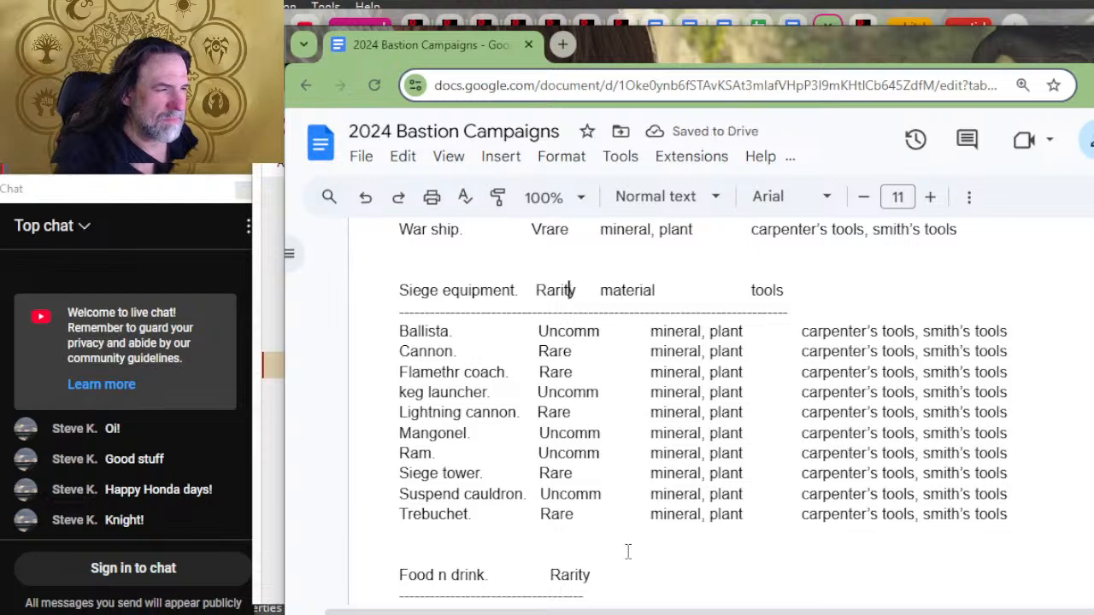
key("Right")
key("Right")
key("Right")
key("Left")
key("Tab")
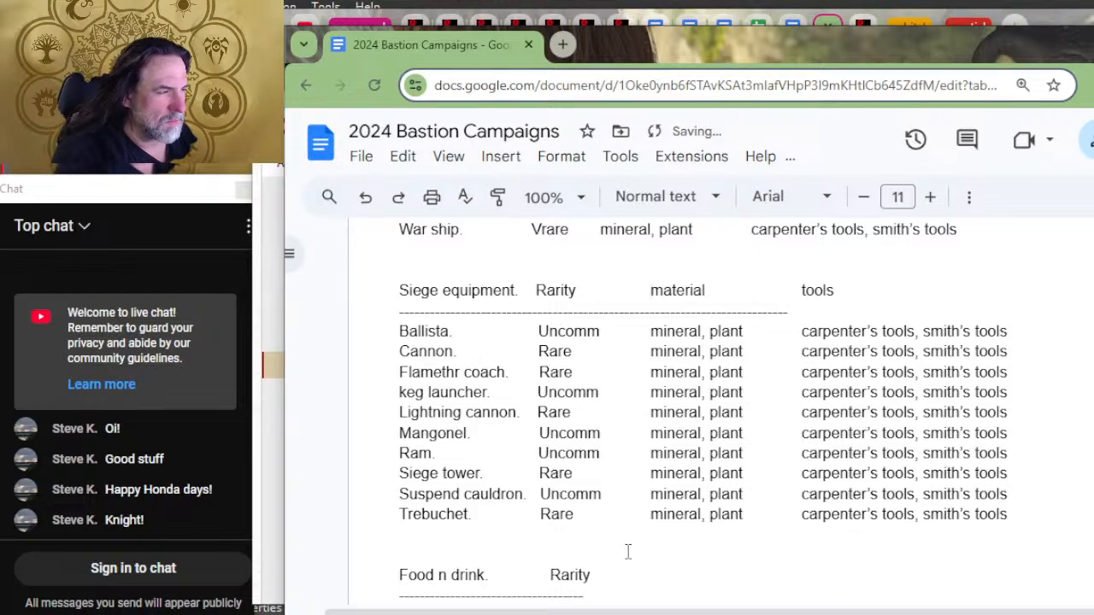
Step: Extend the Siege equipment list's dashed divider to the end of the tools column
key("Down")
type("---------------------------")
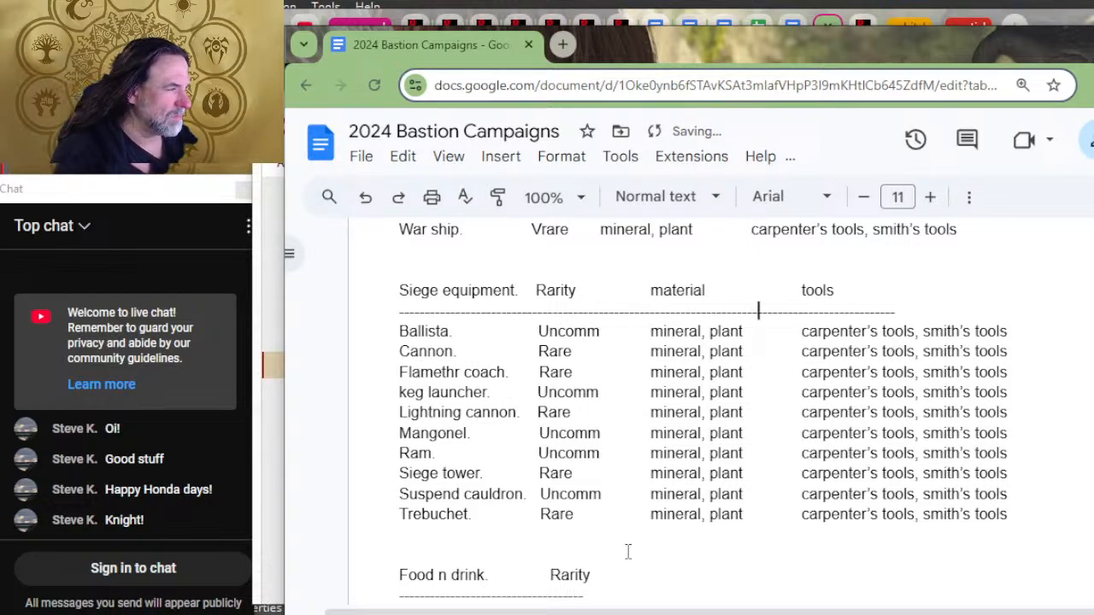
type("-----------------------------")
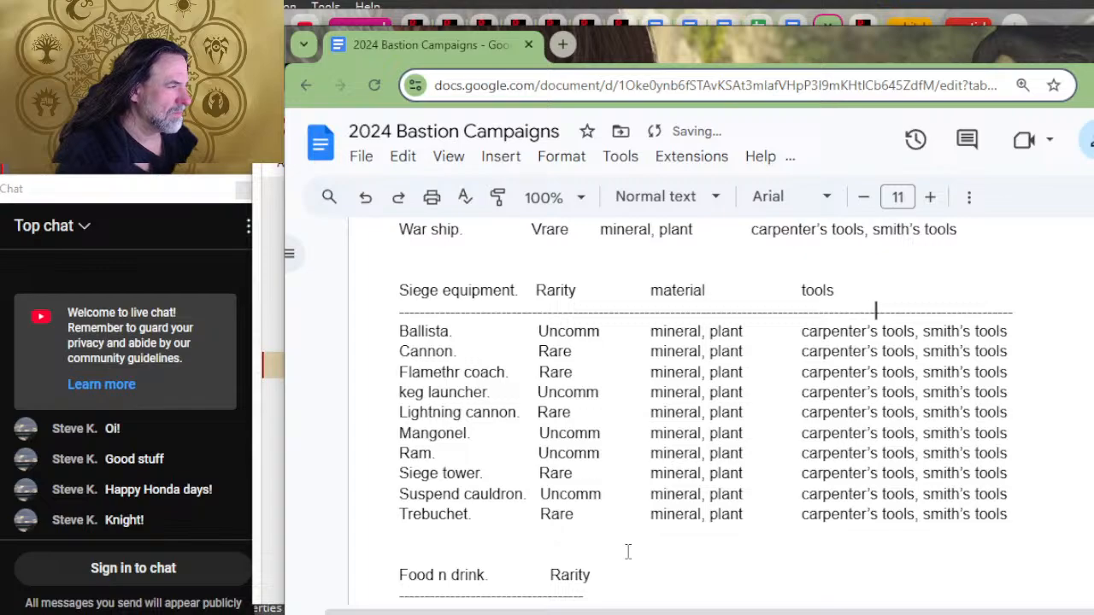
Step: Extend the dashed divider under the Vehicles heading to the end of its tools column
scroll(911, 410, "up", 2)
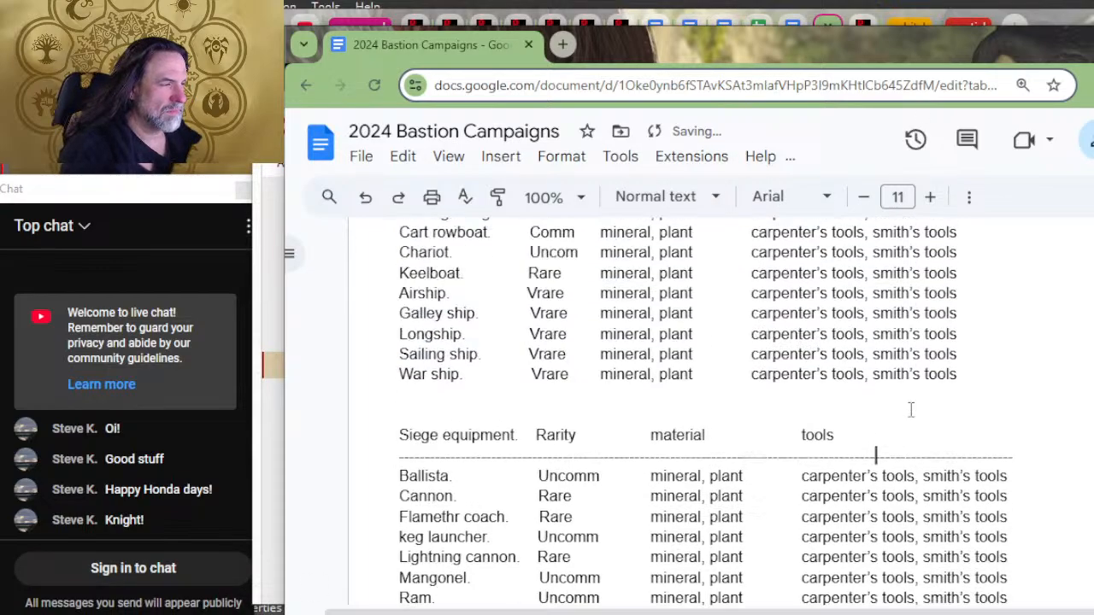
scroll(911, 410, "up", 4)
scroll(928, 450, "down", 4)
scroll(935, 439, "up", 3)
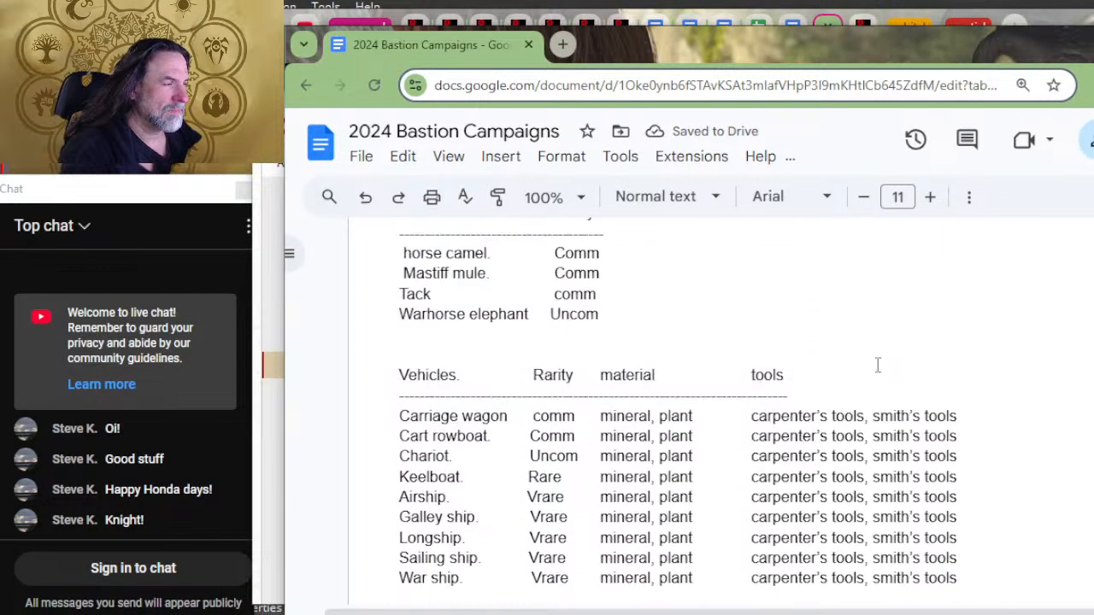
scroll(877, 365, "up", 2)
left_click(857, 521)
type("-")
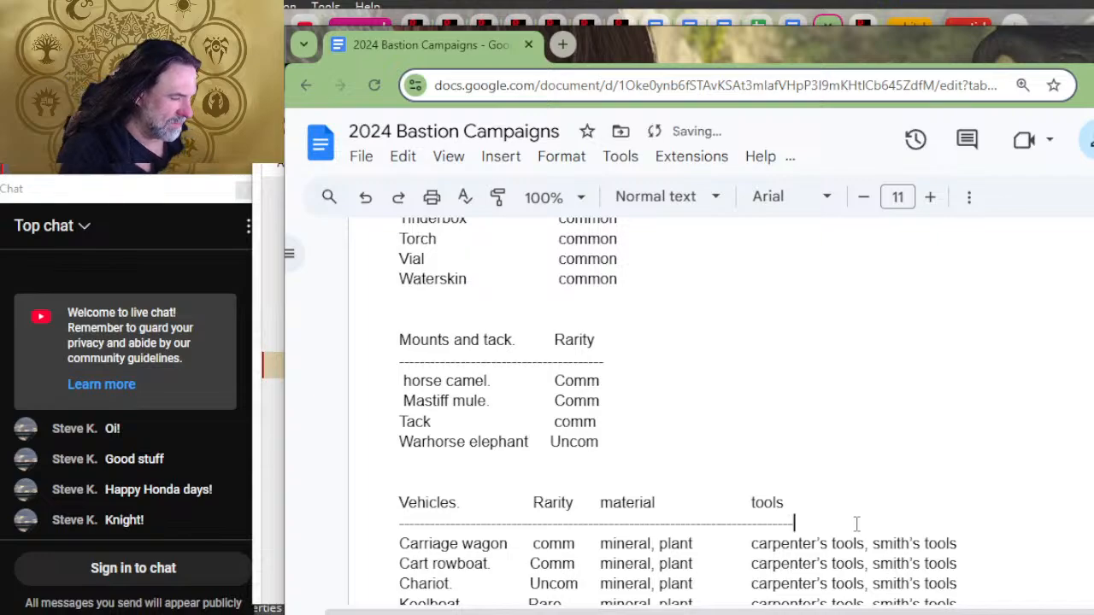
type("---------------------------------------")
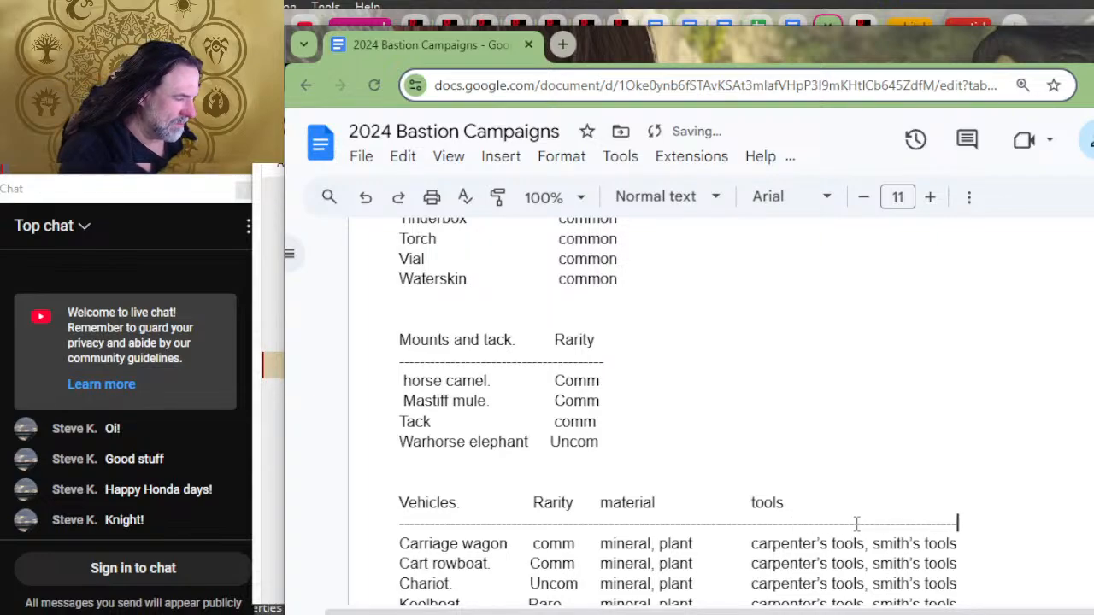
Step: Paste the copied material and tools headings with their divider after Rarity in the Food n drink heading
scroll(703, 466, "down", 6)
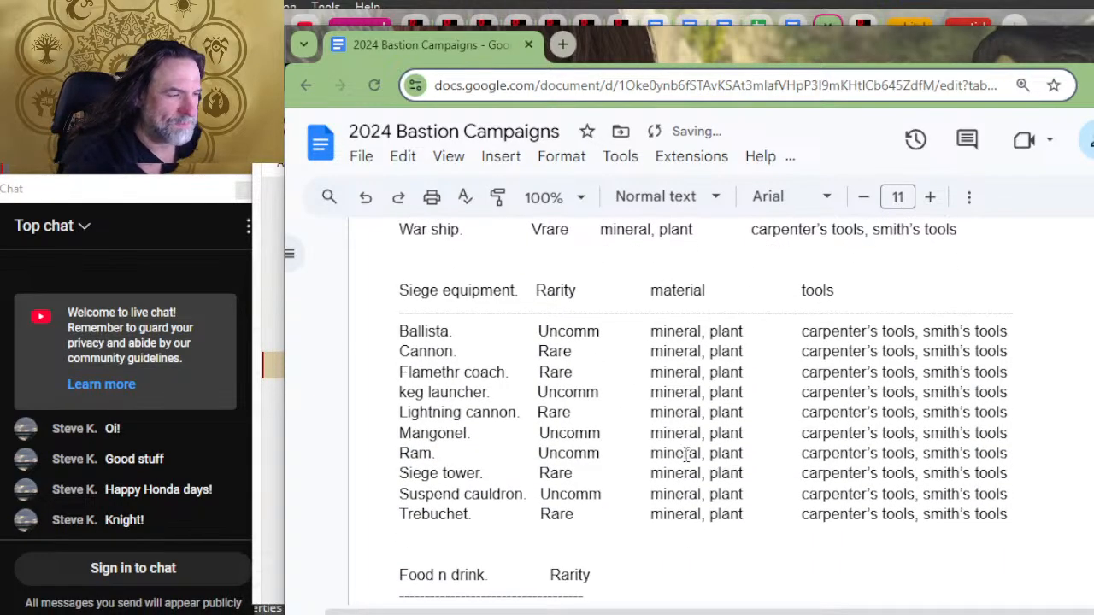
scroll(699, 513, "down", 2)
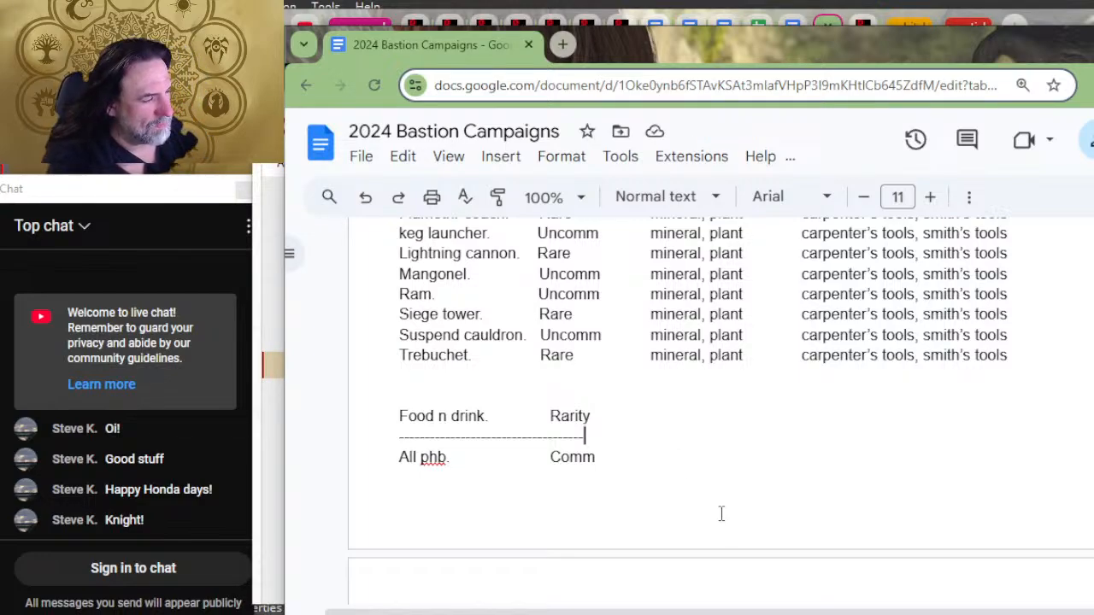
key("Up")
key("End")
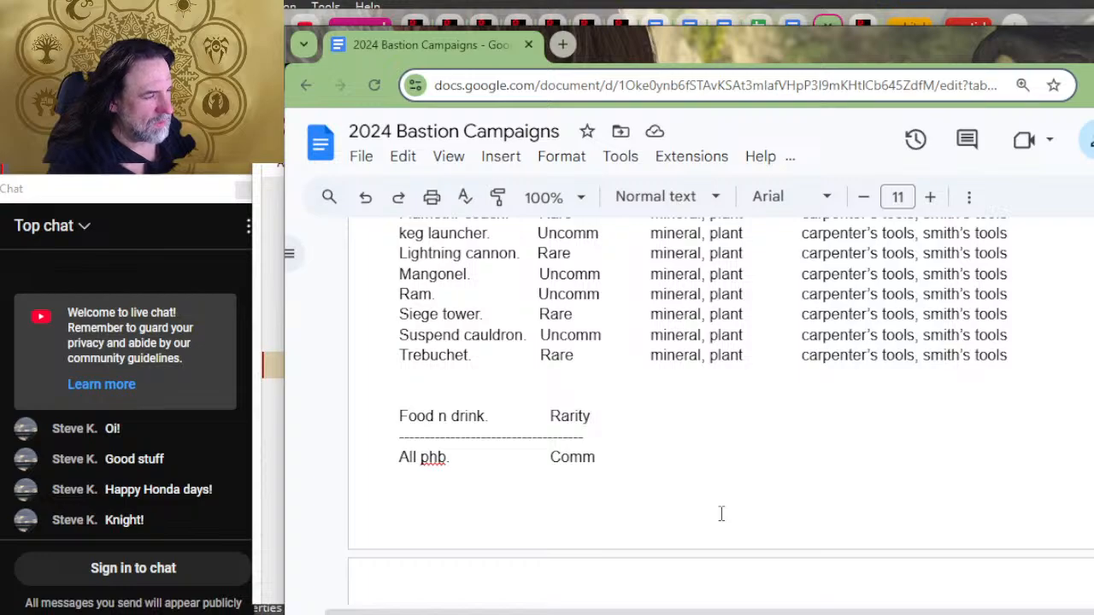
type("material                      tools ---------------------------------------------------------------------------")
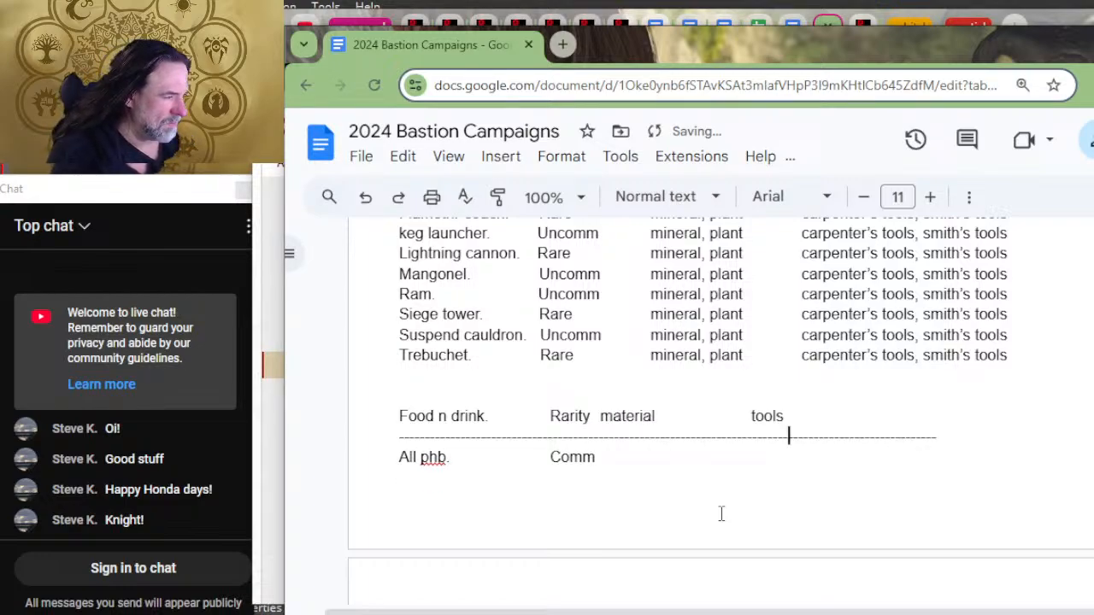
Step: Move the Food n drink list's material and tools headings one tab further from Rarity
key("Up")
key("Home")
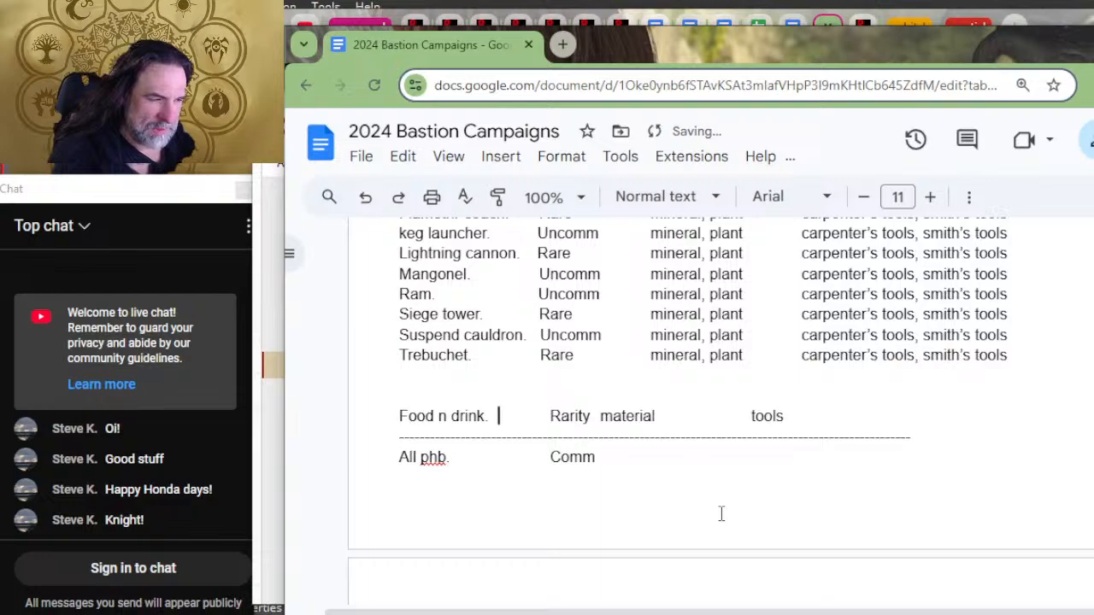
key("Right")
key("Right")
key("Right")
key("Right")
key("Right")
key("Right")
key("Right")
key("Right")
key("Right")
key("Right")
key("Right")
key("Right")
key("Left")
key("Left")
key("Left")
key("Left")
key("Tab")
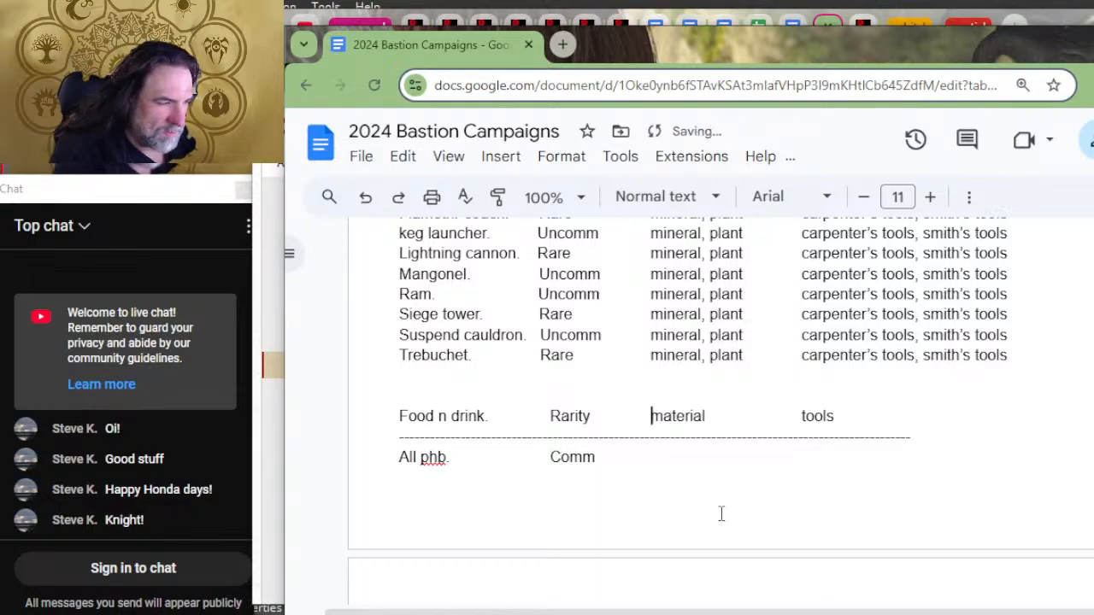
Step: Enter "animal, plant" as the material in the All phb. row, one tab after its rarity
key("Down")
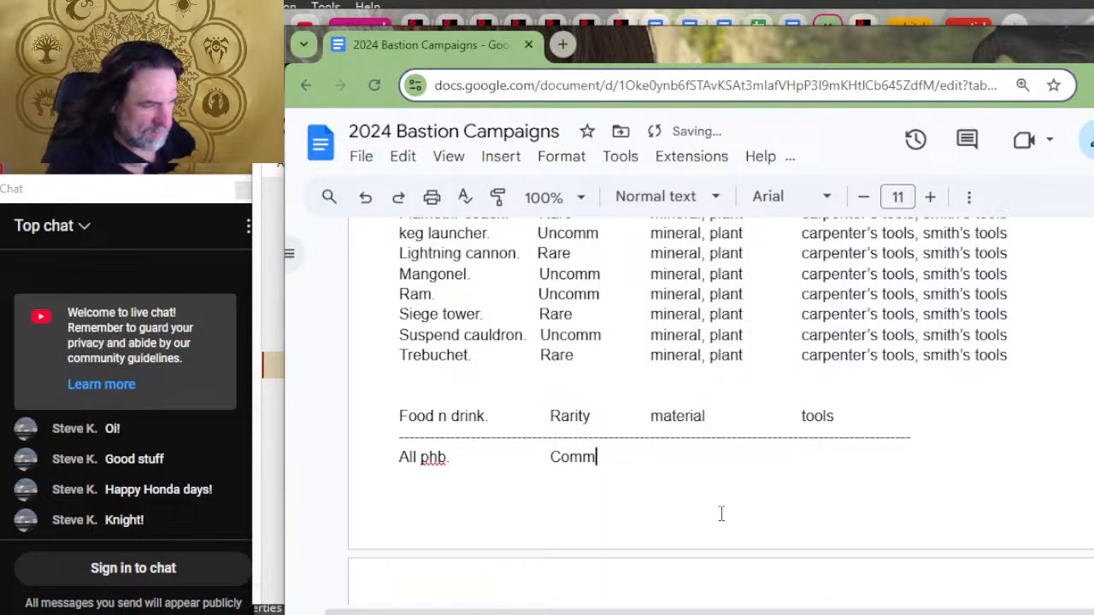
key("Tab")
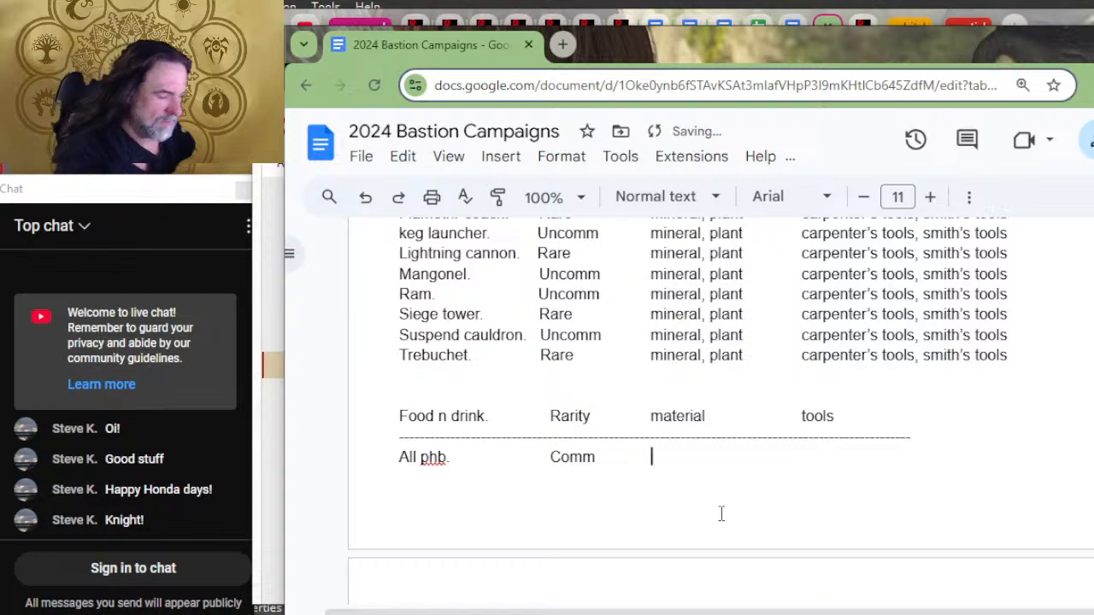
type("ani")
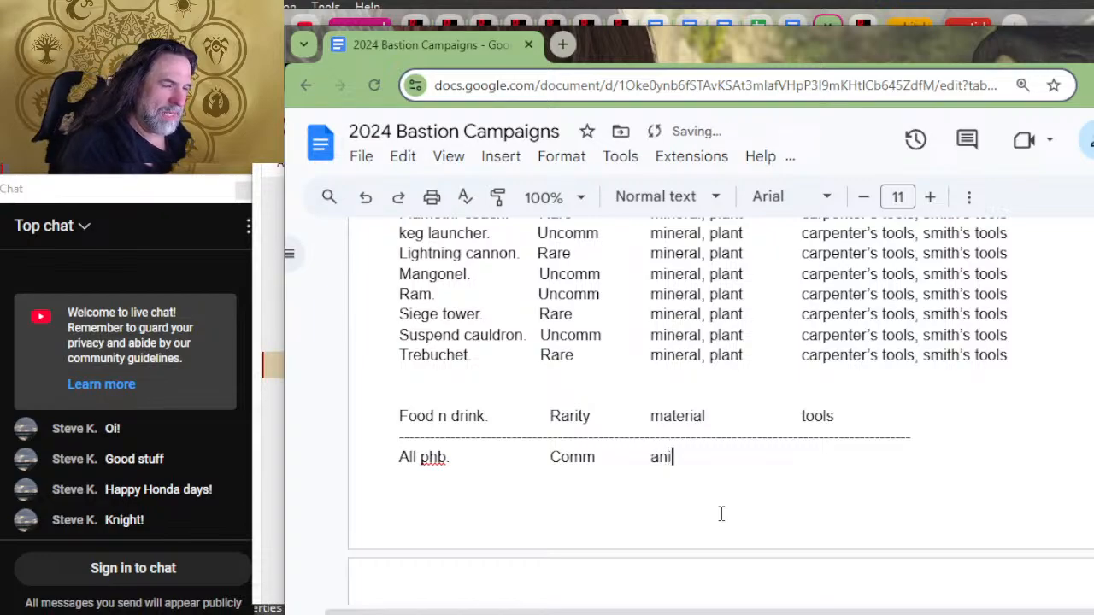
type("mal, plant")
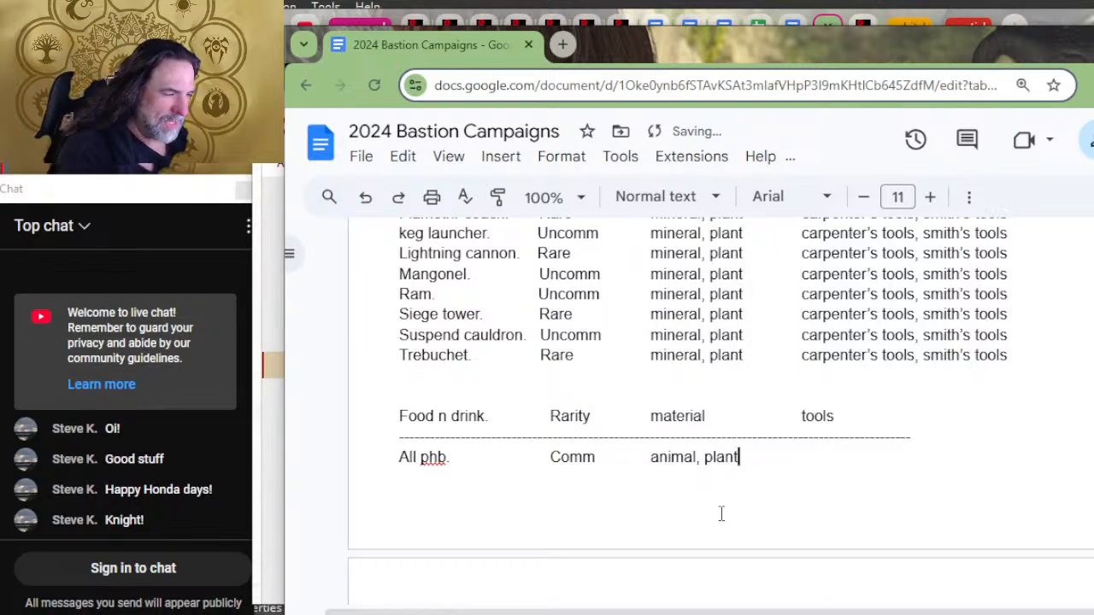
Step: Enter "brewer tools, cook's utensils" in the tools column of the All phb. row under Food n drink
key("Tab")
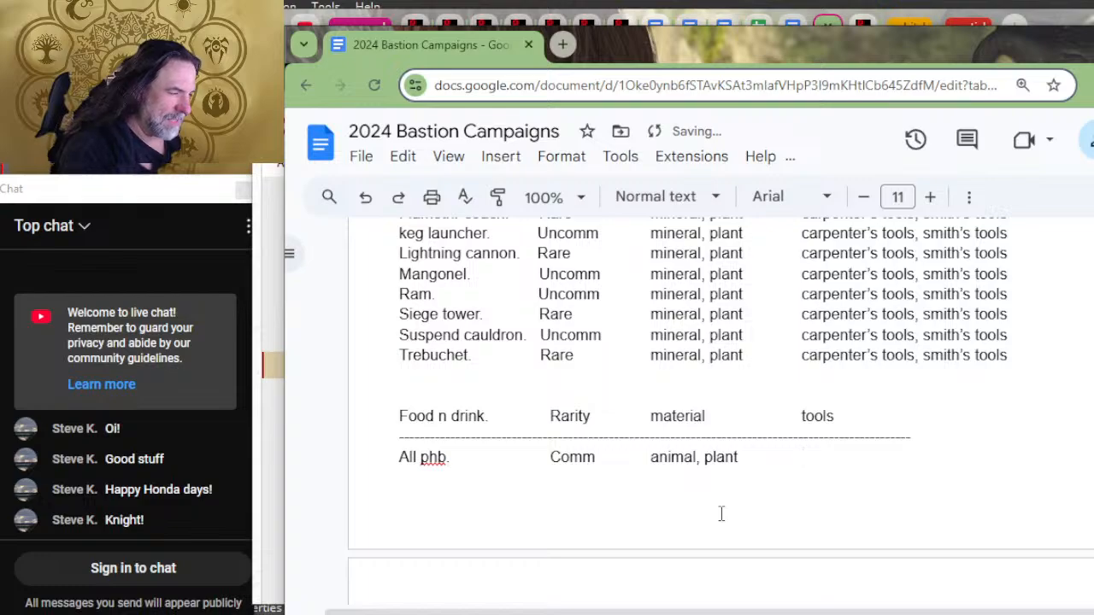
type("brewer t")
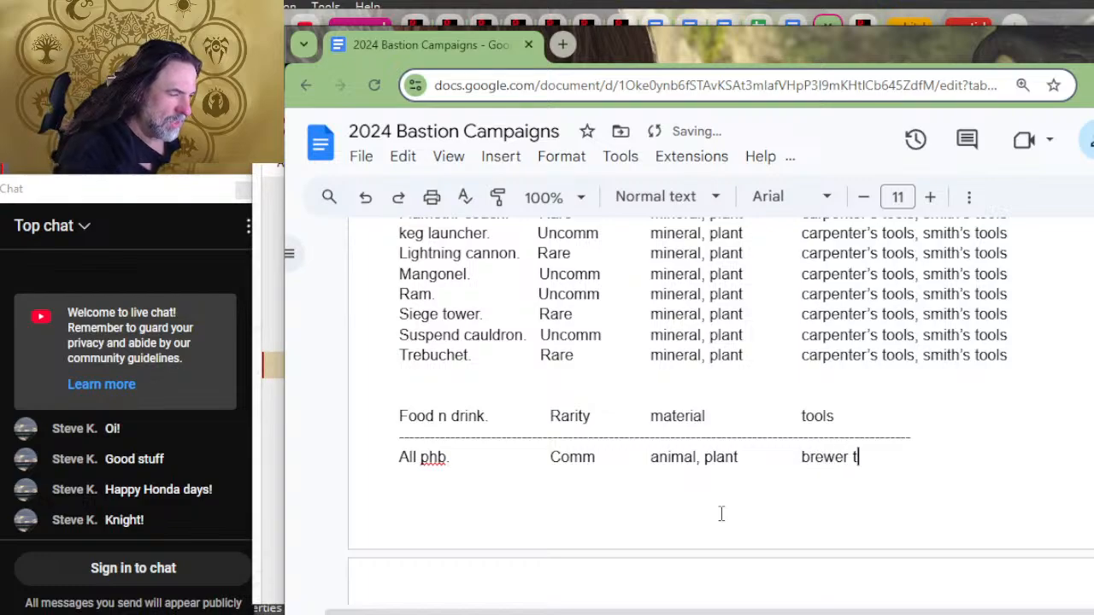
type("oo")
key("BackSpace")
key("BackSpace")
type("ools, ")
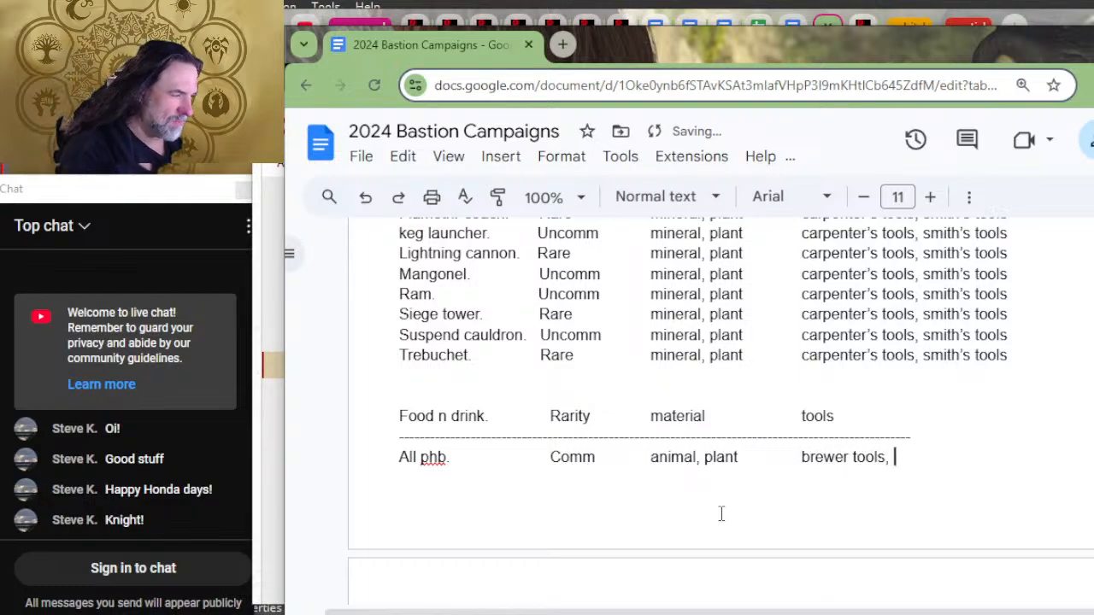
type("cook's u")
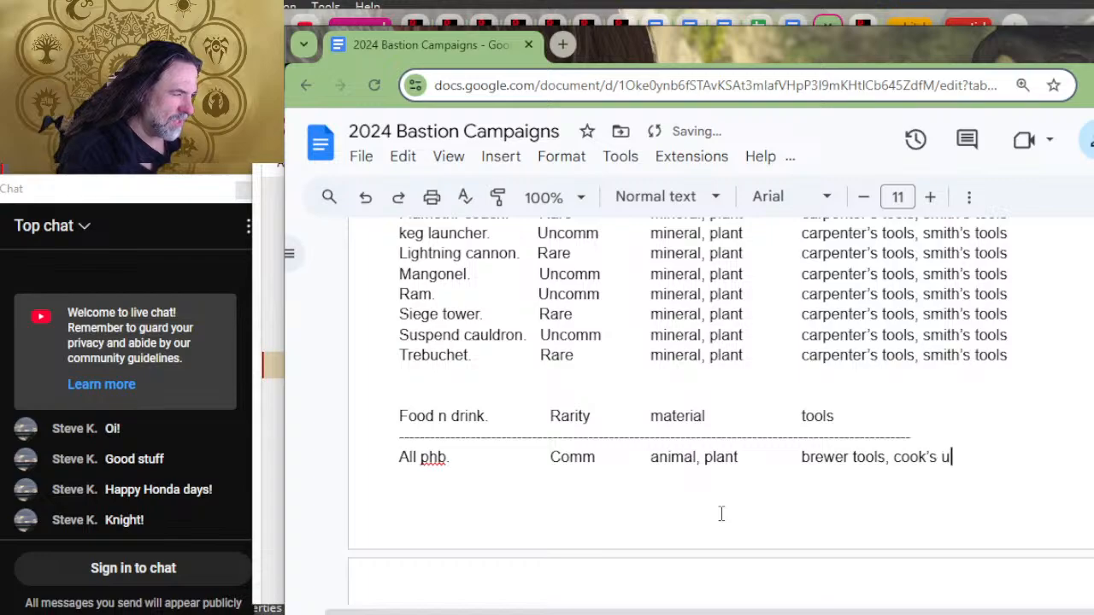
type("tensils")
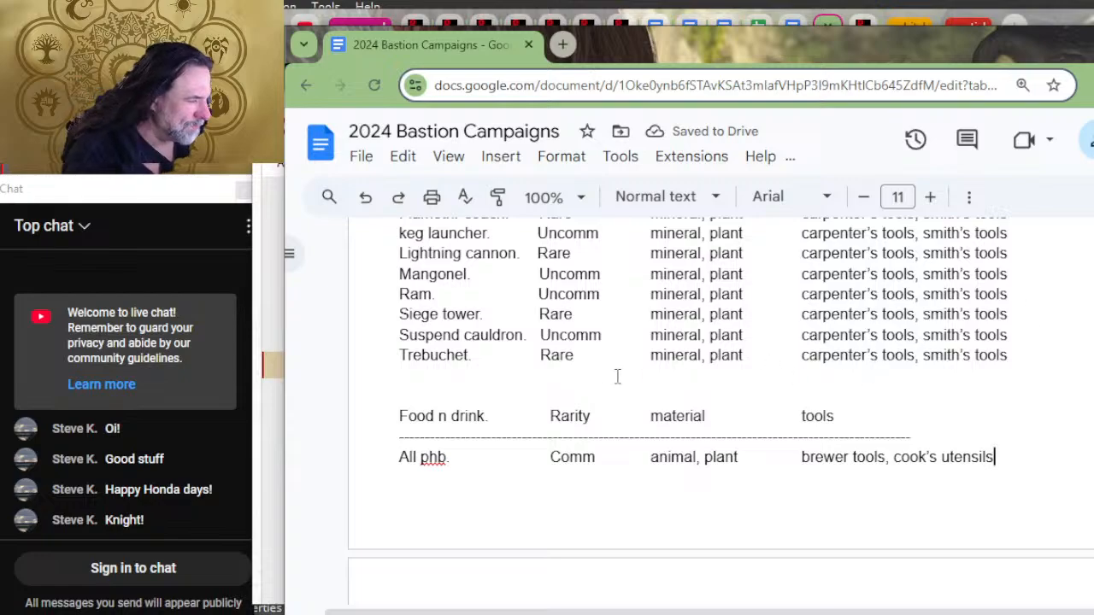
Step: Replace the word "tools" after brewer in the All phb. row with "supplies"
double_click(878, 461)
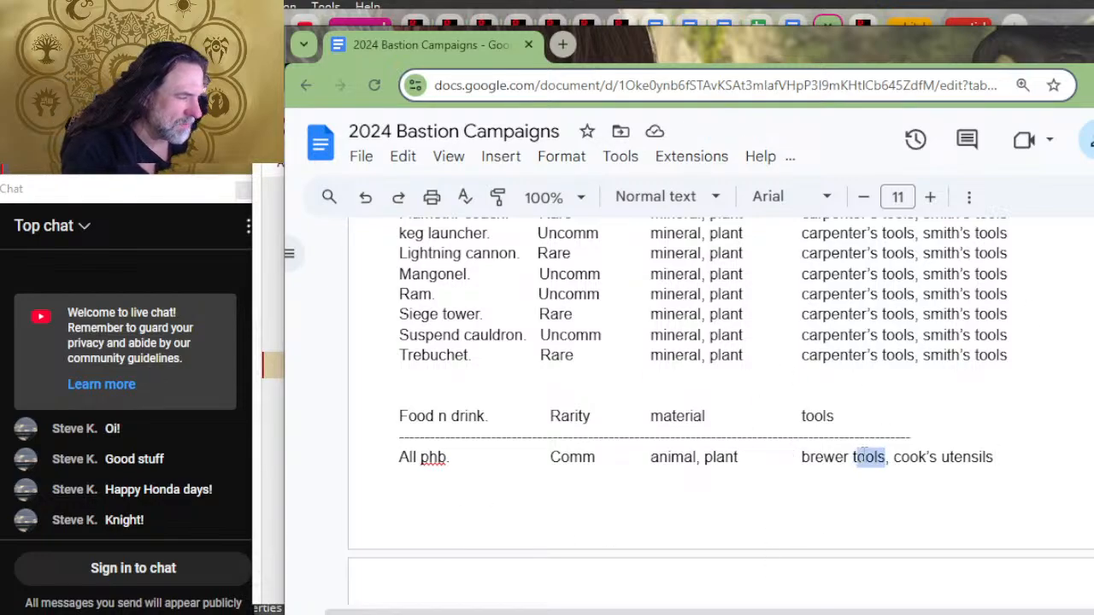
type("supplies")
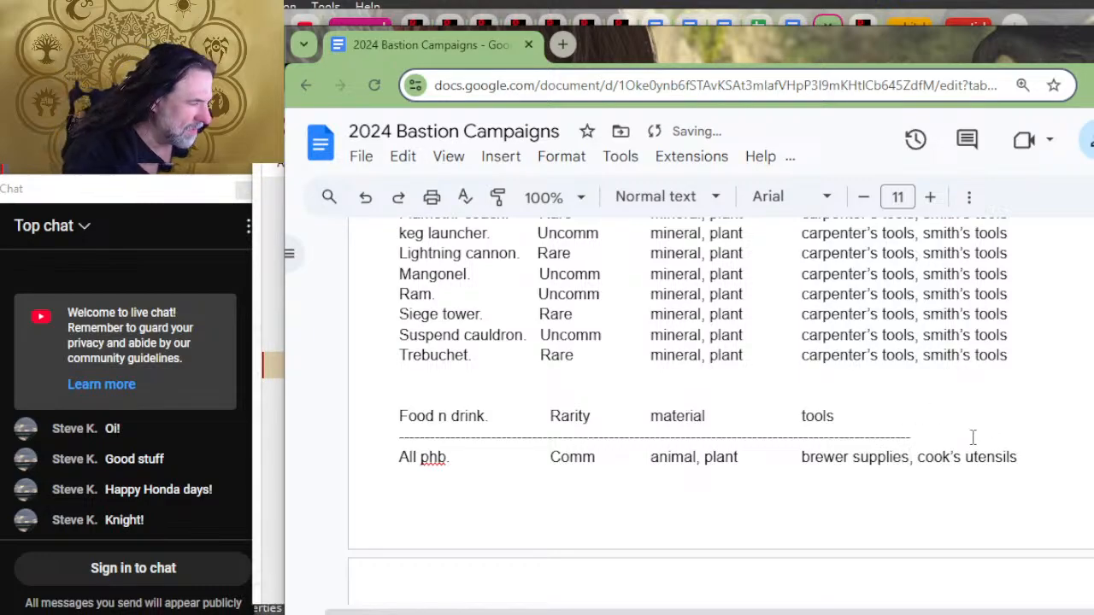
Step: Remove the brewer supplies entry from the All phb. row and realign cook's utensils under the tools heading
scroll(1028, 364, "down", 2)
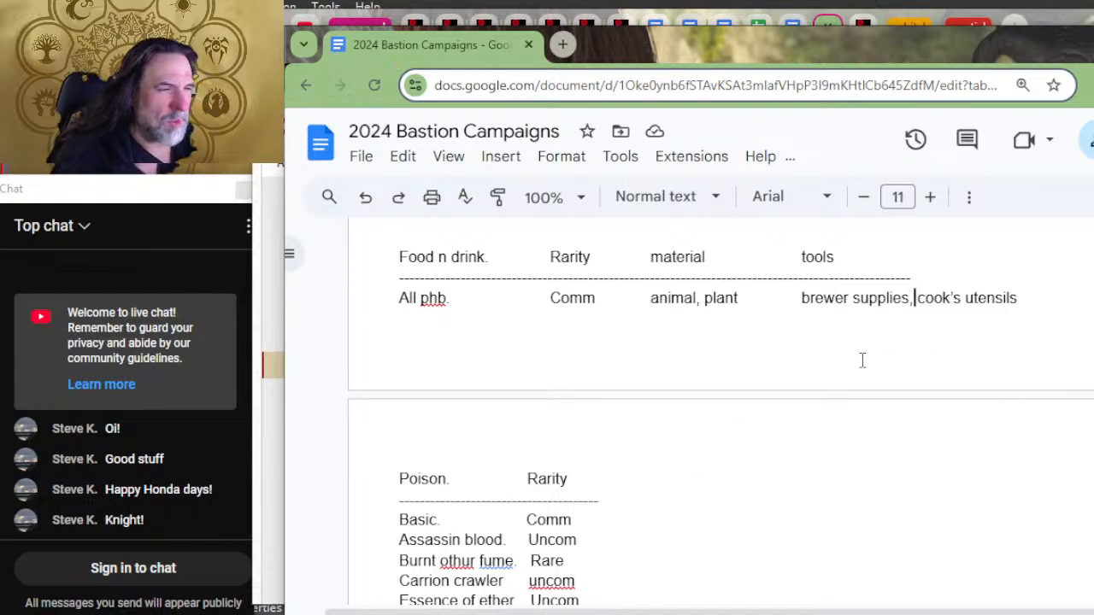
key("BackSpace")
key("BackSpace")
key("BackSpace")
key("BackSpace")
key("BackSpace")
key("BackSpace")
key("BackSpace")
key("BackSpace")
key("BackSpace")
key("BackSpace")
key("BackSpace")
key("BackSpace")
key("BackSpace")
key("BackSpace")
key("BackSpace")
key("BackSpace")
key("BackSpace")
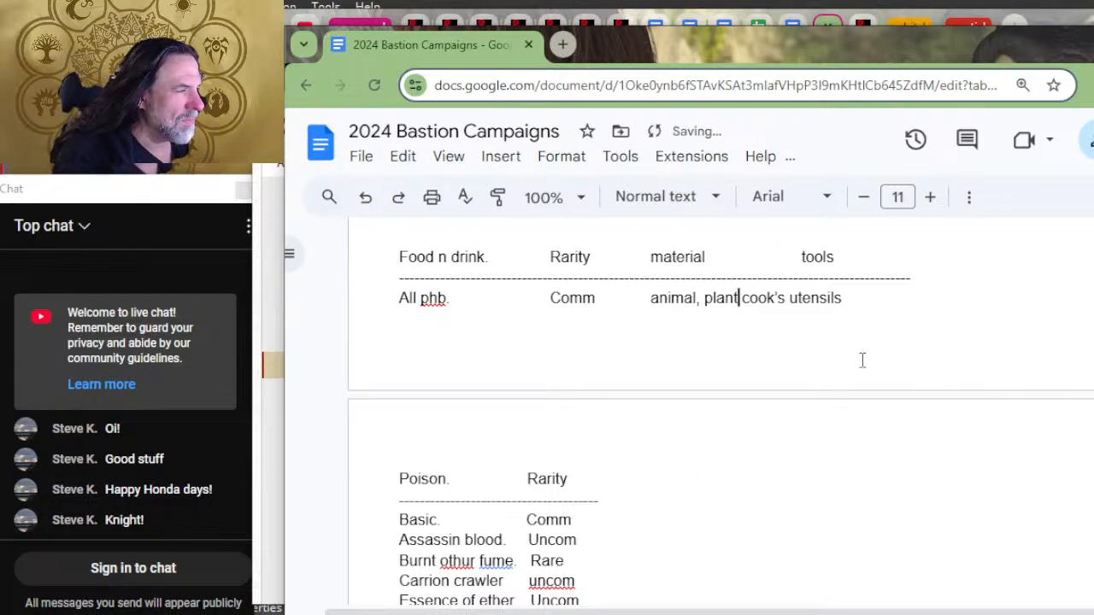
key("Tab")
key("Tab")
Step: Replace the row name "All phb." under Food n drink with "Food, rations"
key("Up")
key("Home")
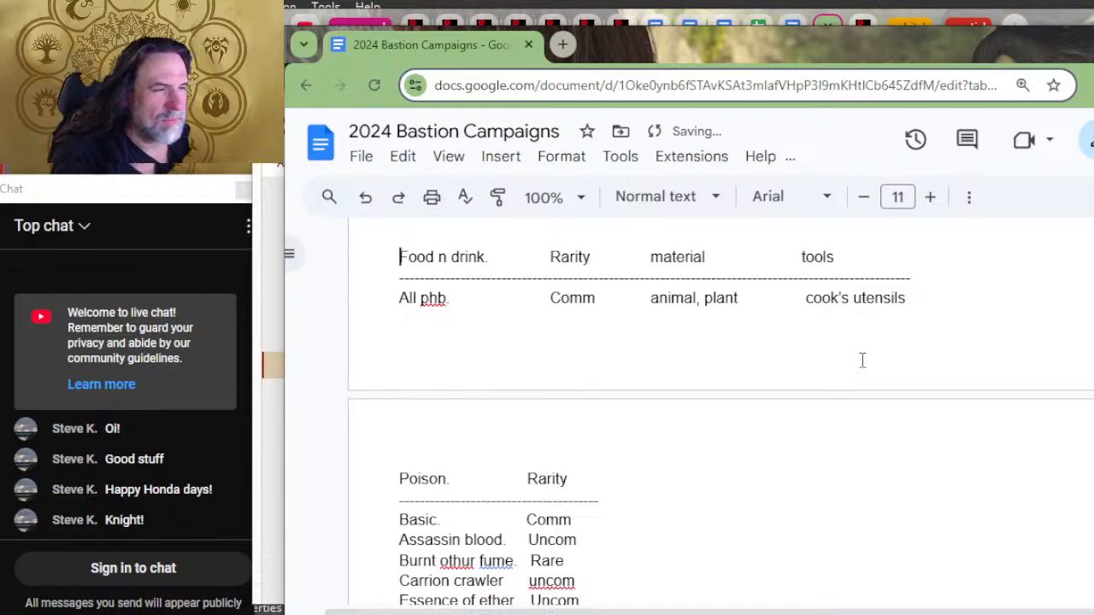
key("Down")
key("Down")
type("Food, rati")
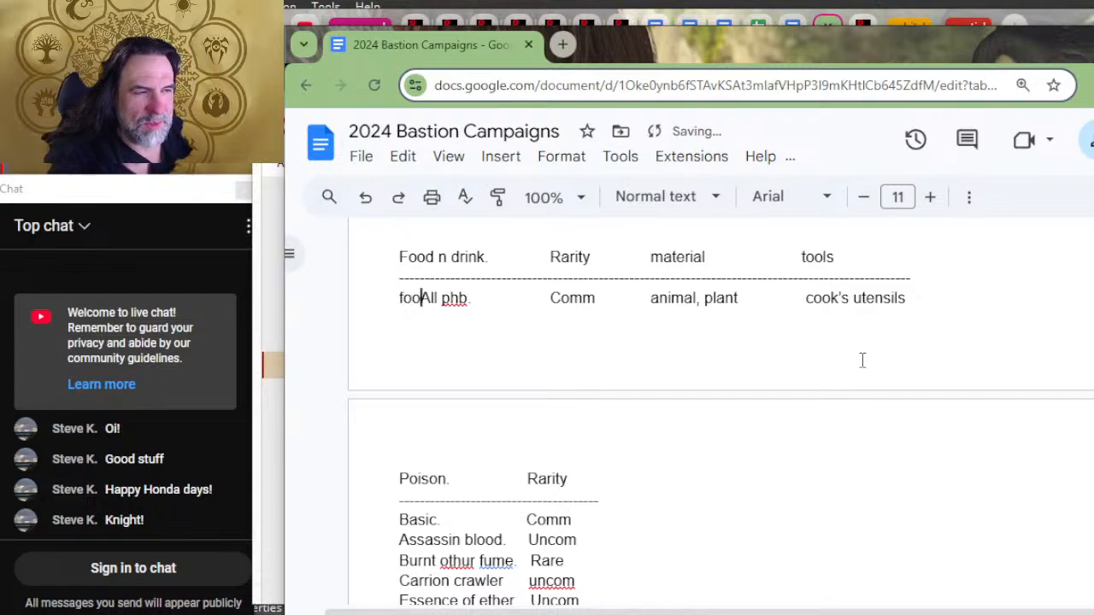
type("ons")
key("Delete")
key("Delete")
key("Delete")
key("Delete")
key("Delete")
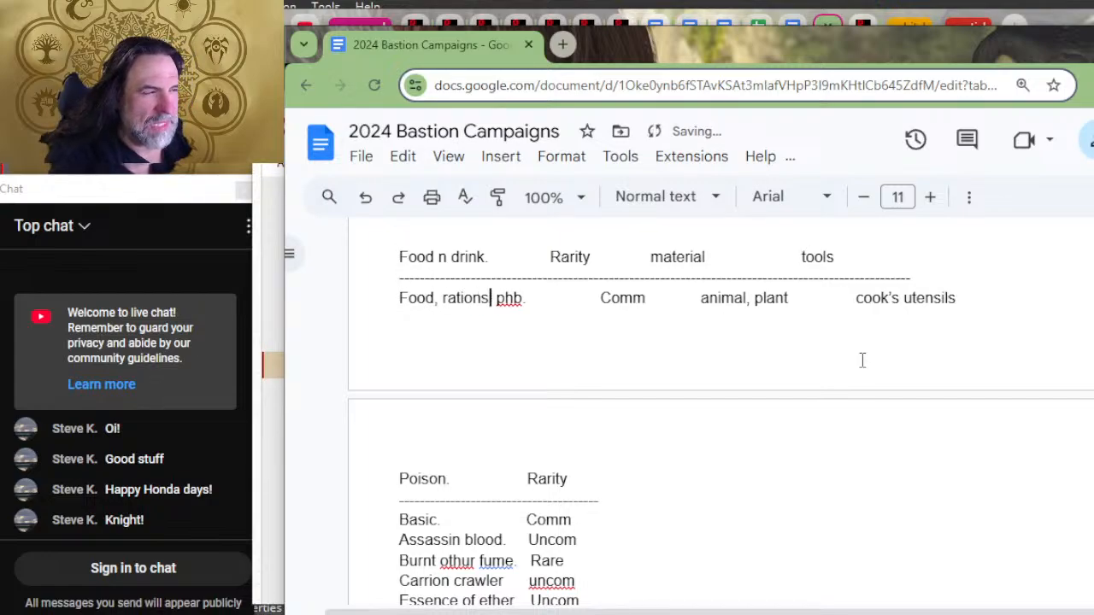
key("Delete")
key("End")
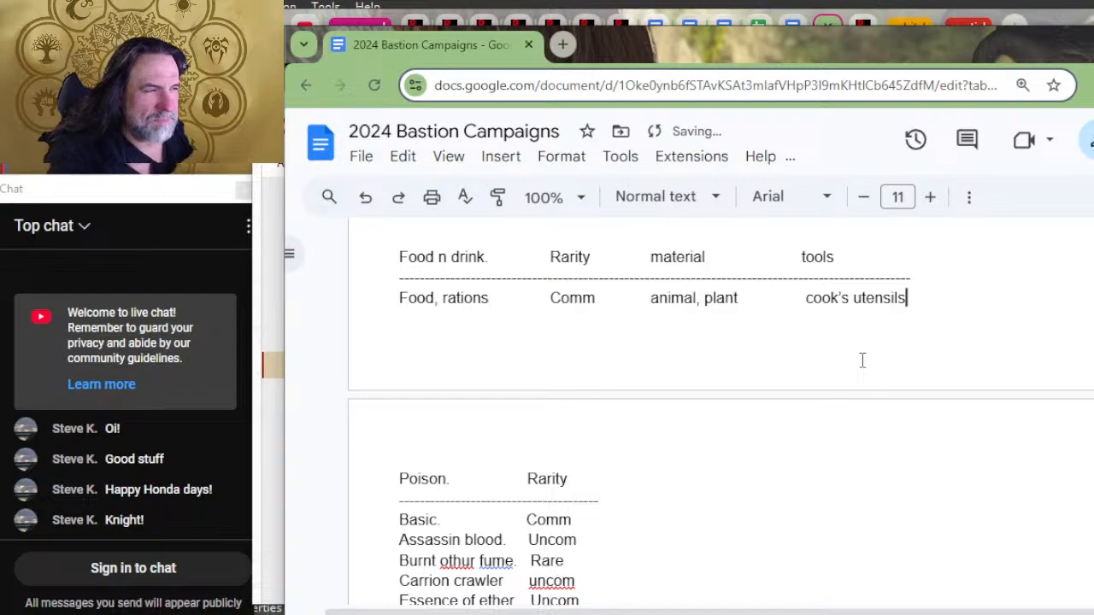
Step: Add a row named "Ale, wine, spirits" with "common" rarity below Food, rations
key("Return")
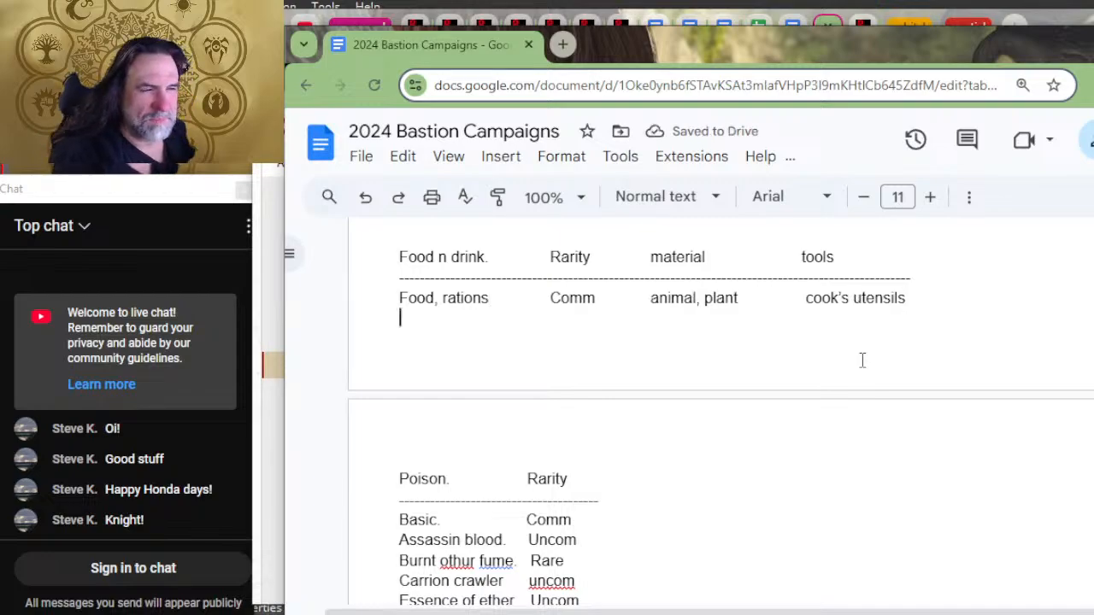
type("ale,")
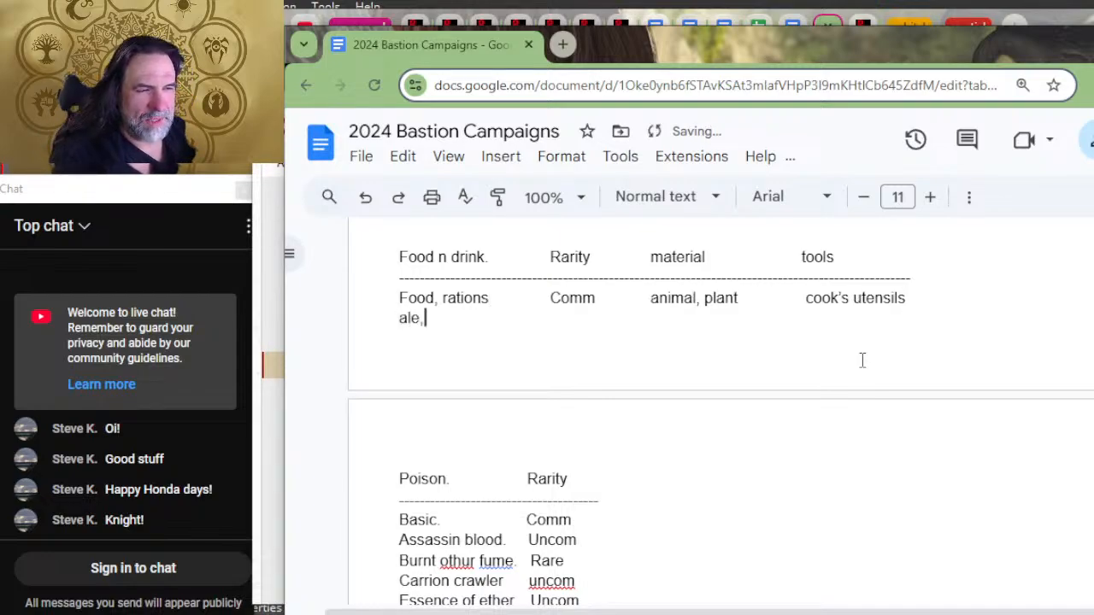
type(" wine, ")
type("spirits")
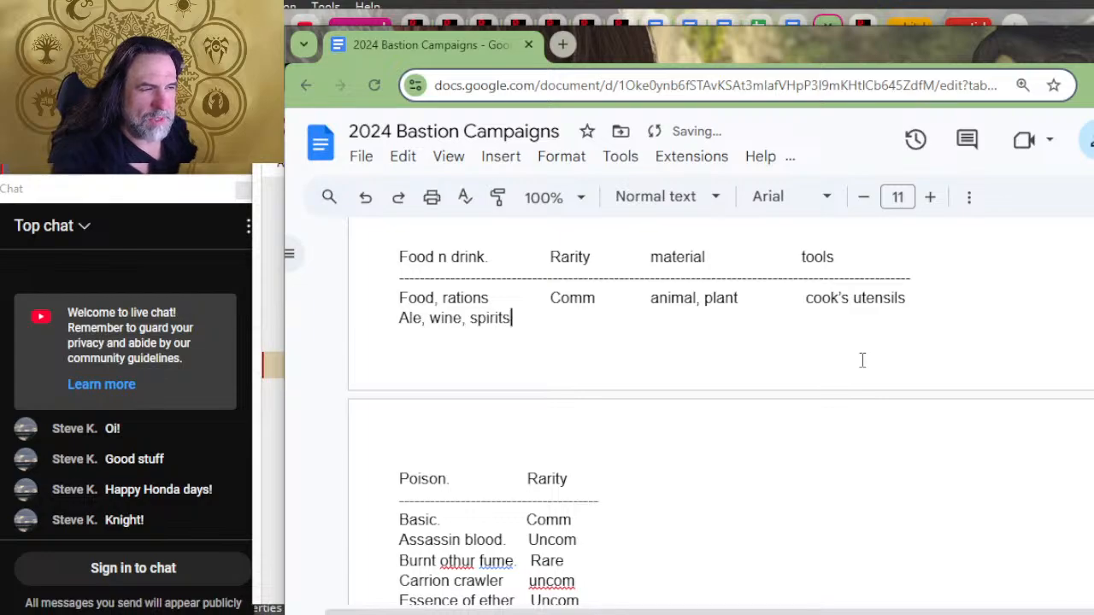
key("Tab")
type("coo")
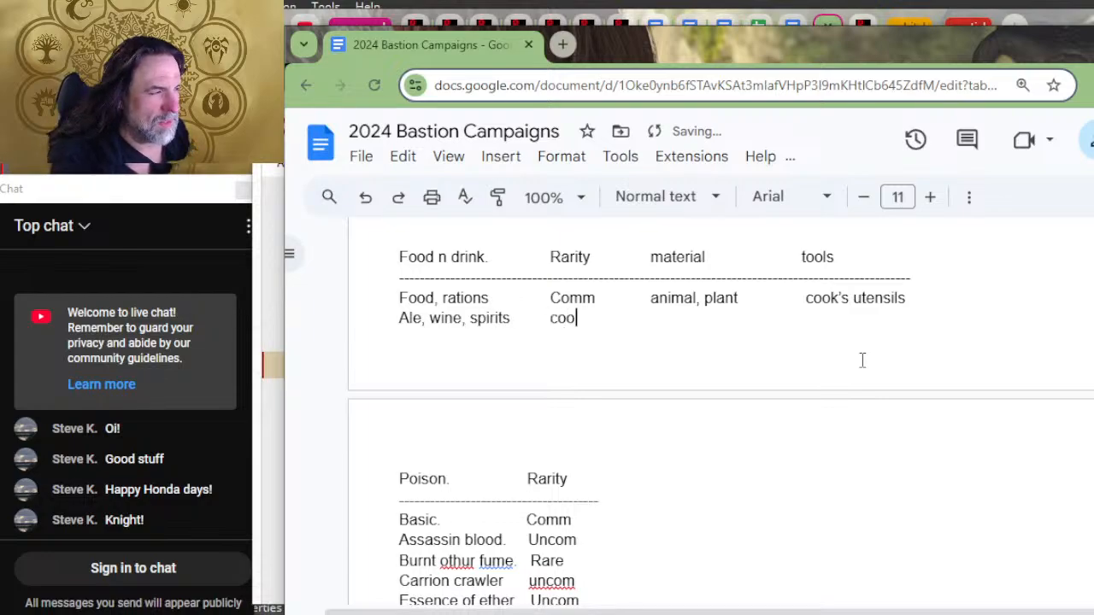
key("BackSpace")
type("mmon")
Step: Enter "plant" as the material and "brewer supplies" as the tools in the Ale, wine, spirits row
key("Tab")
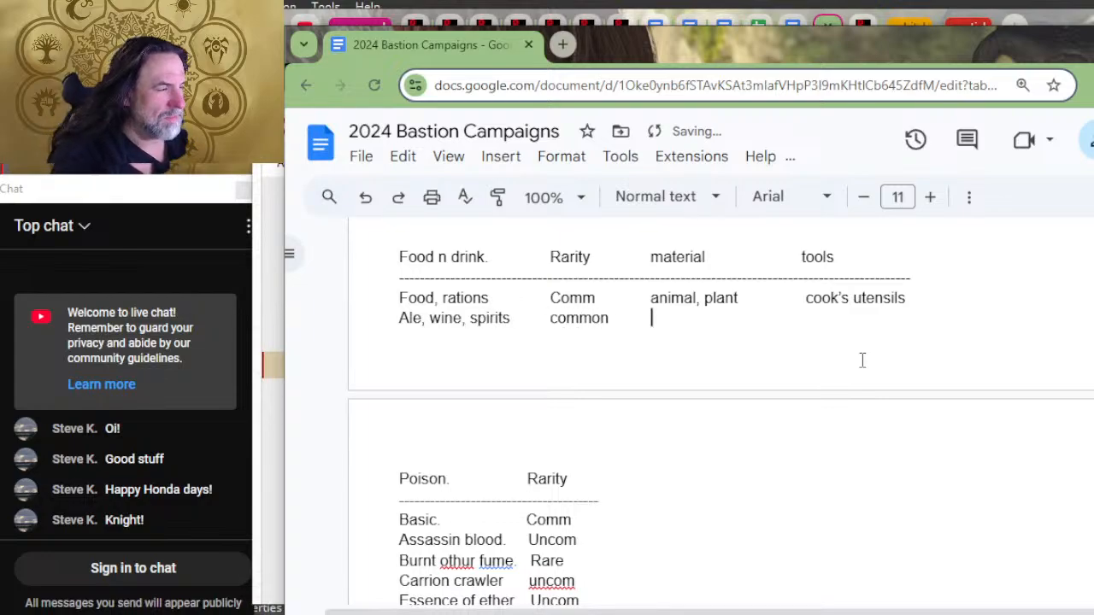
type("plantg")
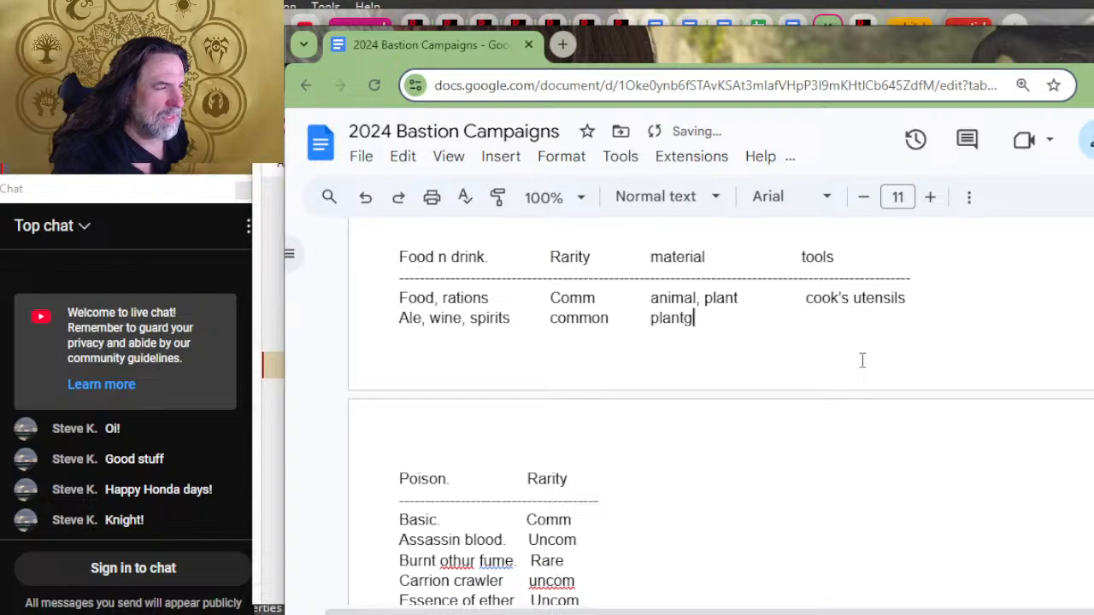
key("Tab")
key("Tab")
type("brew")
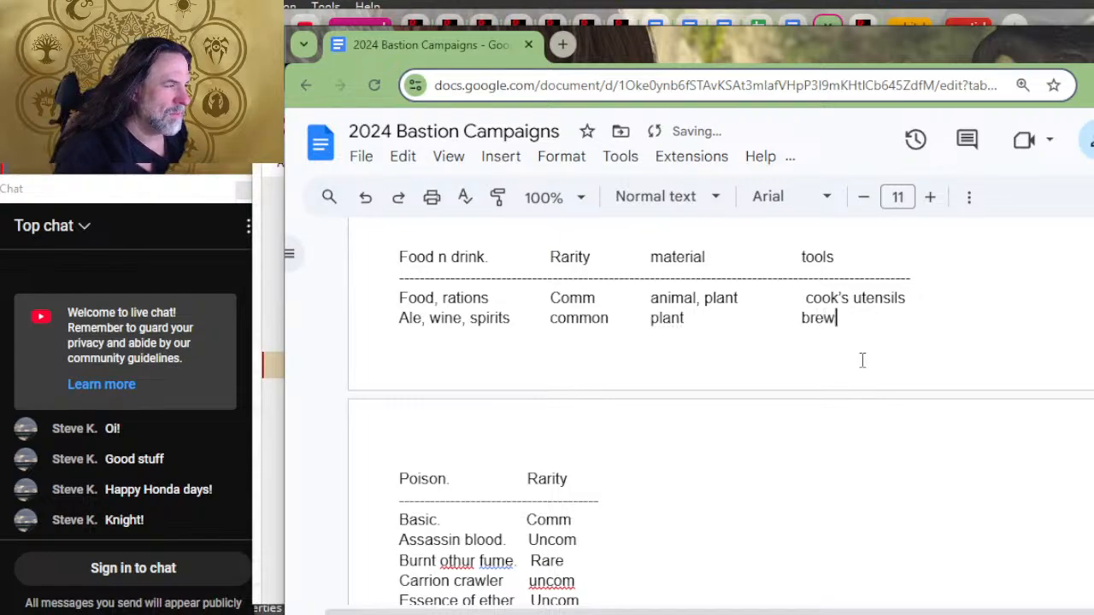
type("r")
type("er ")
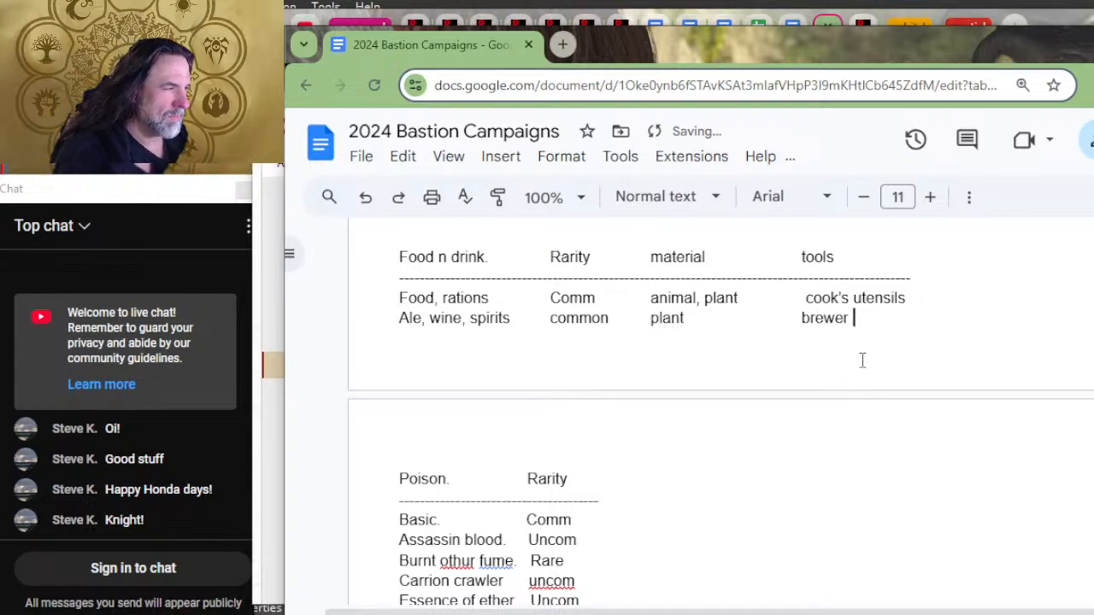
type("supplies")
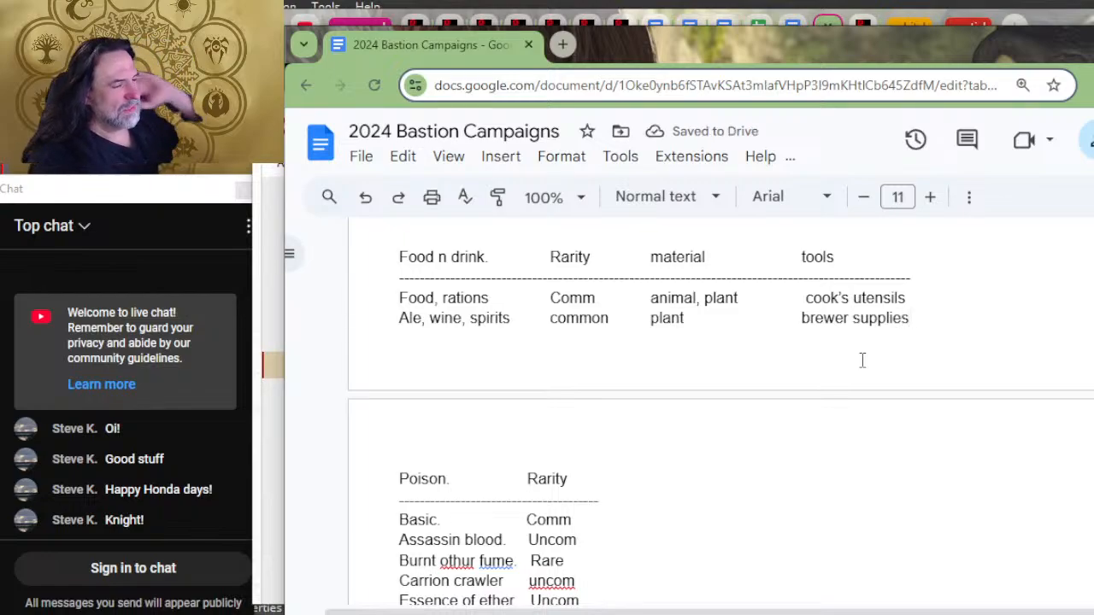
Step: Paste the copied material and tools headings with their divider one tab after Rarity in the Poison heading
scroll(675, 513, "down", 3)
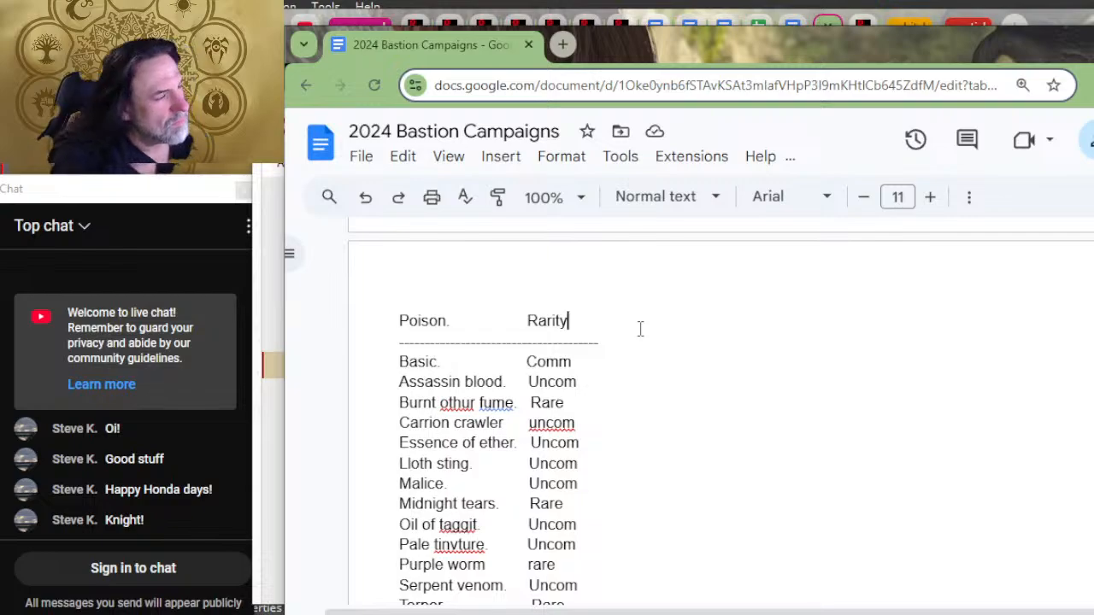
key("Tab")
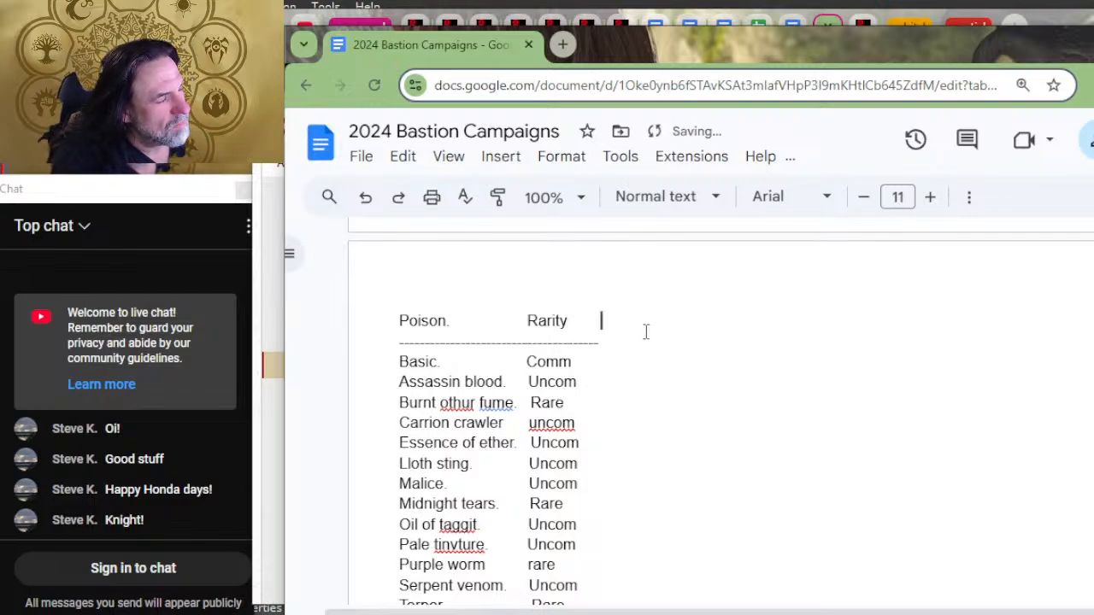
key("ctrl+v")
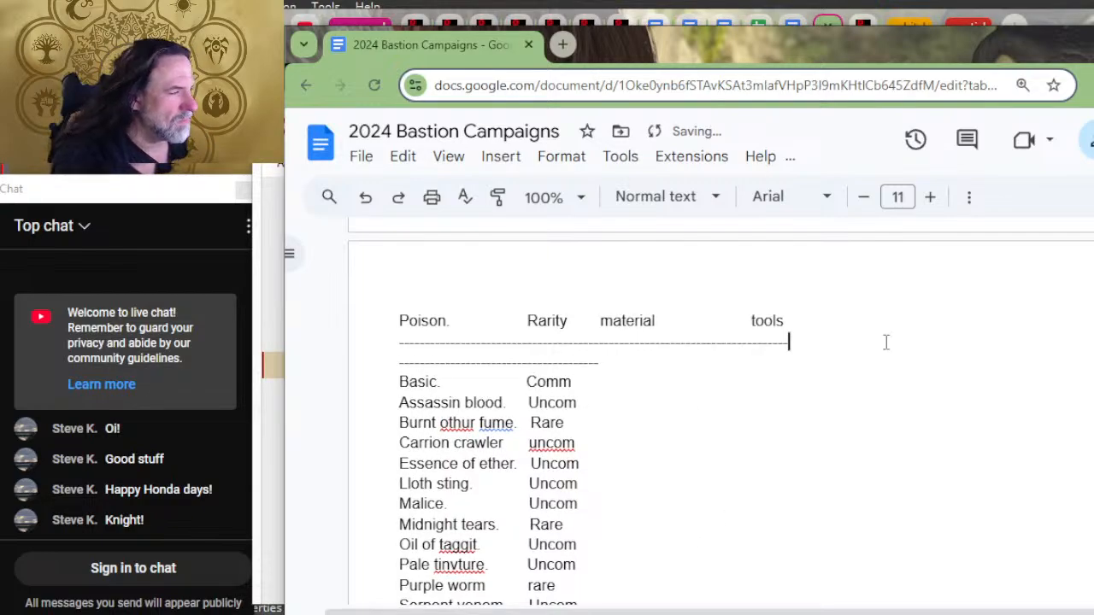
Step: Join the two dashed dividers under the Poison heading into one line and trim its excess dashes
key("Delete")
key("Delete")
key("Delete")
key("Delete")
key("Delete")
key("Delete")
key("Delete")
key("Delete")
key("Delete")
key("Delete")
key("Delete")
key("Delete")
key("Delete")
key("Delete")
key("Delete")
key("Delete")
key("Delete")
key("Delete")
key("Delete")
key("Delete")
key("Delete")
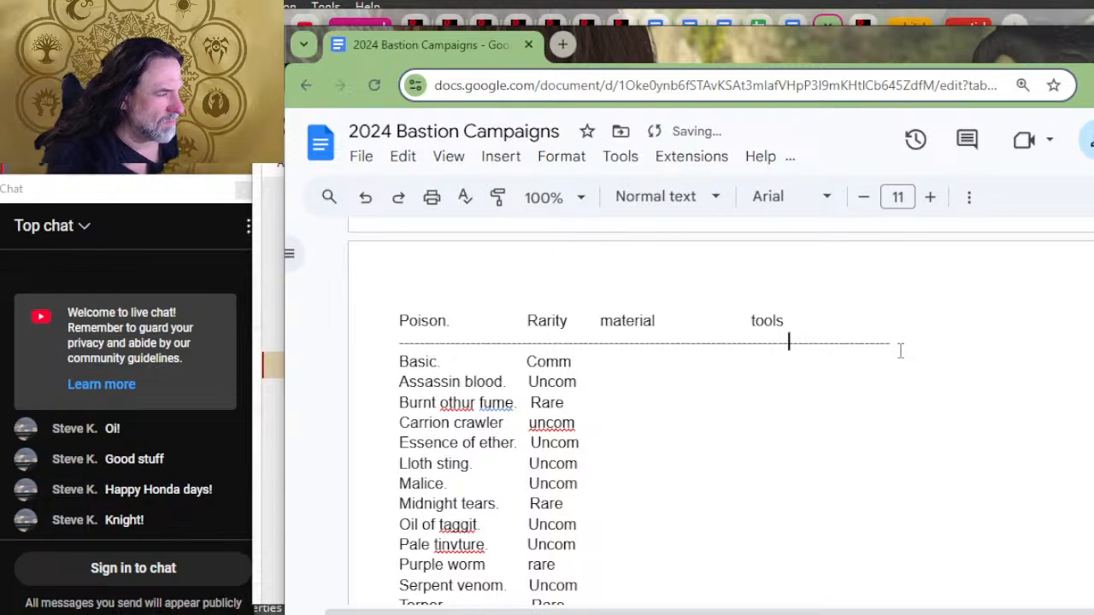
Step: Enter "animal, plant" as the material for Basic, Assassin blood and Burnt othur fume in the Poison list
key("Down")
key("Tab")
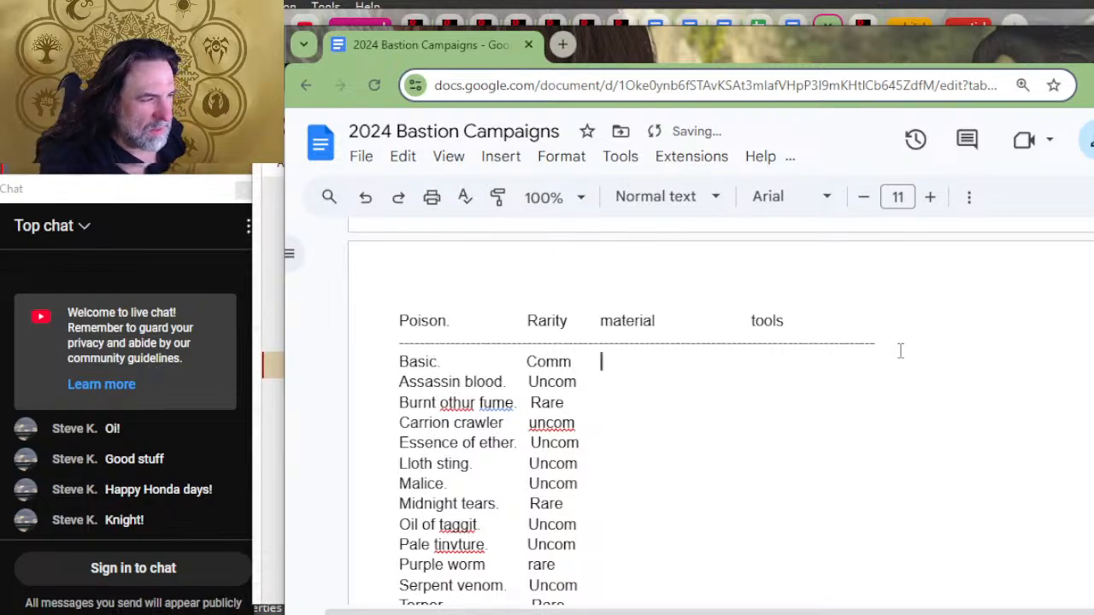
type("anim")
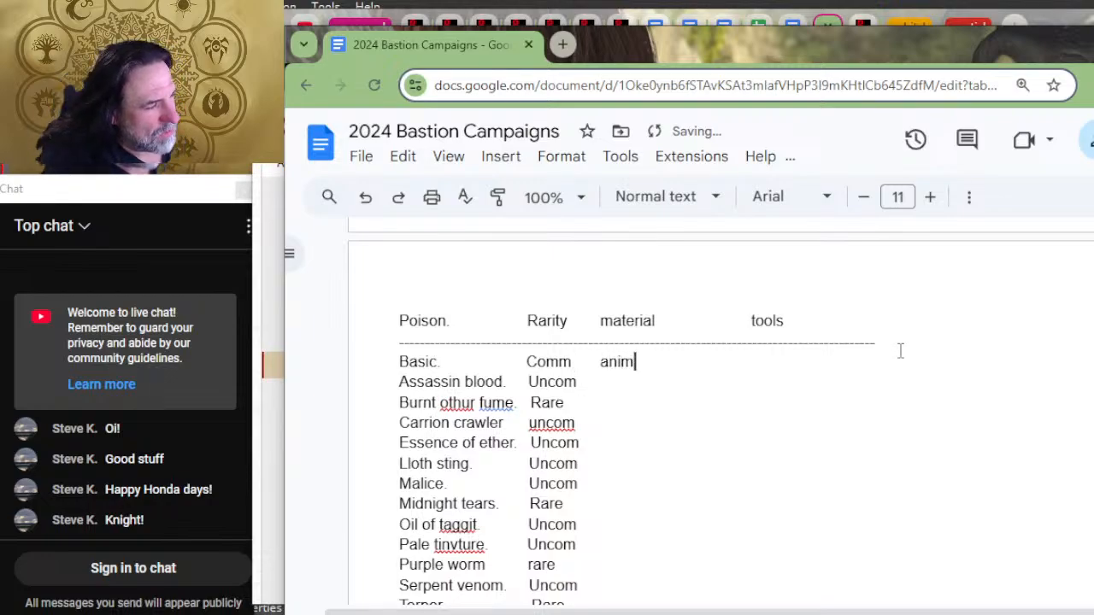
type("al, plant")
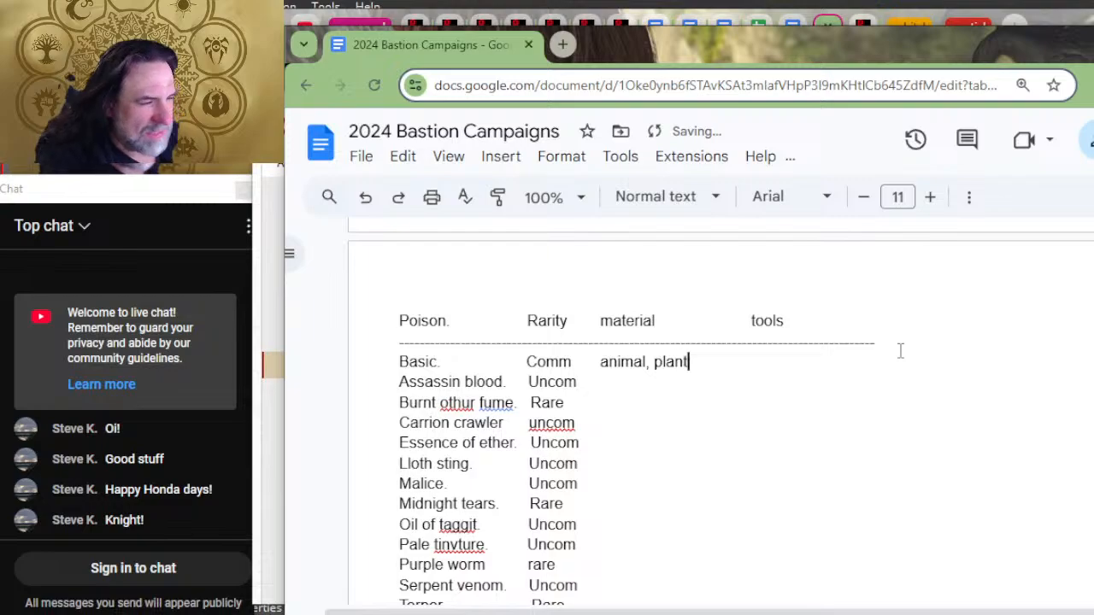
key("Down")
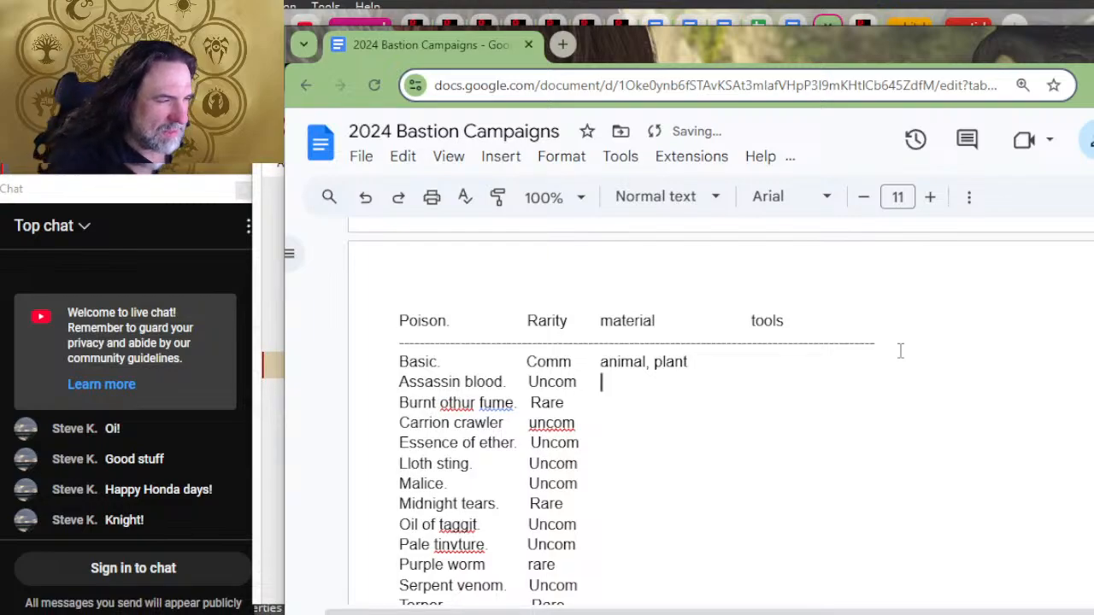
type("animal")
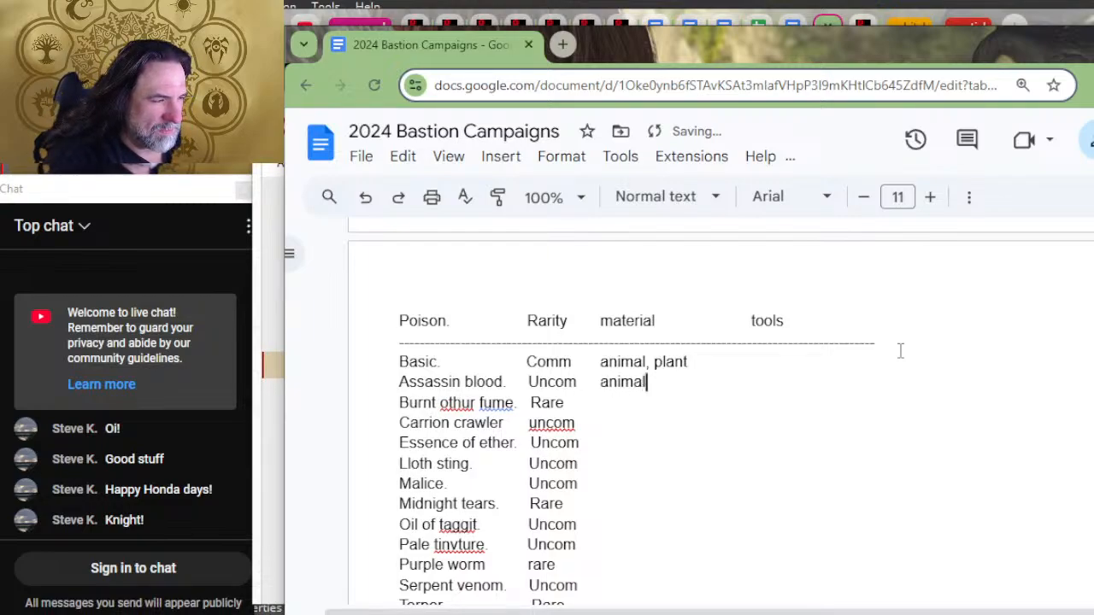
type(", plant")
key("Down")
key("Tab")
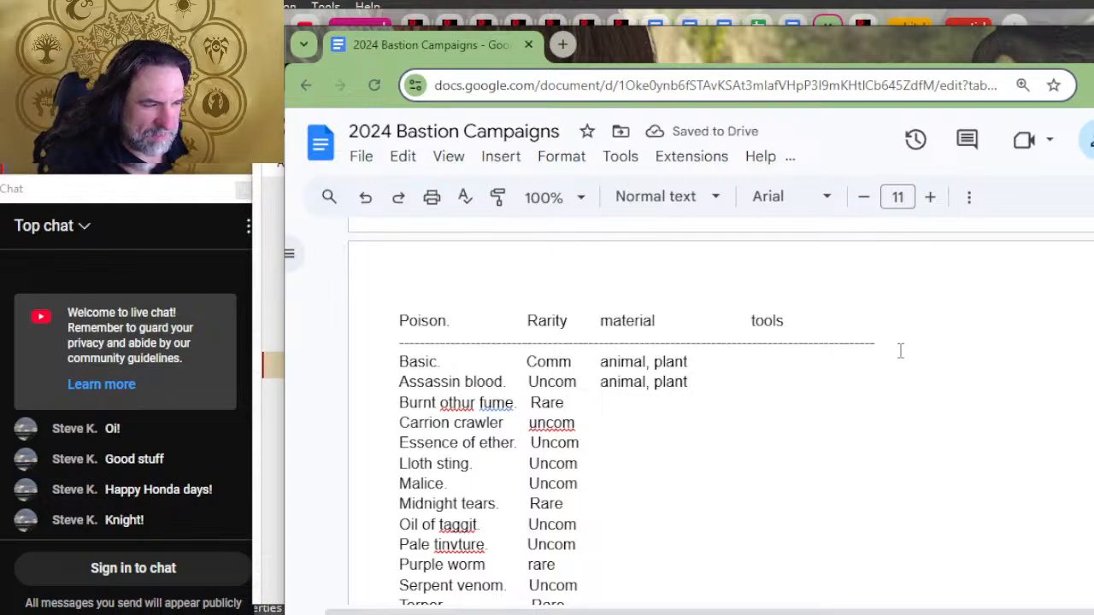
type("animal")
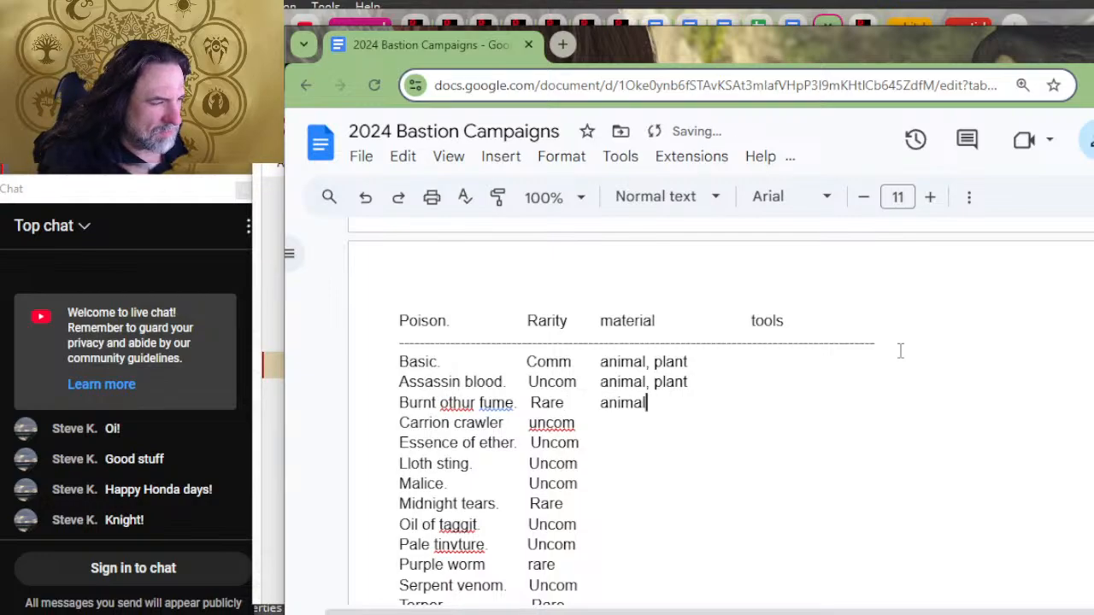
type(", plant")
Step: Add a tab after the rarity in each Poison row from Carrion crawler through Wyvern poison
key("Down")
key("Tab")
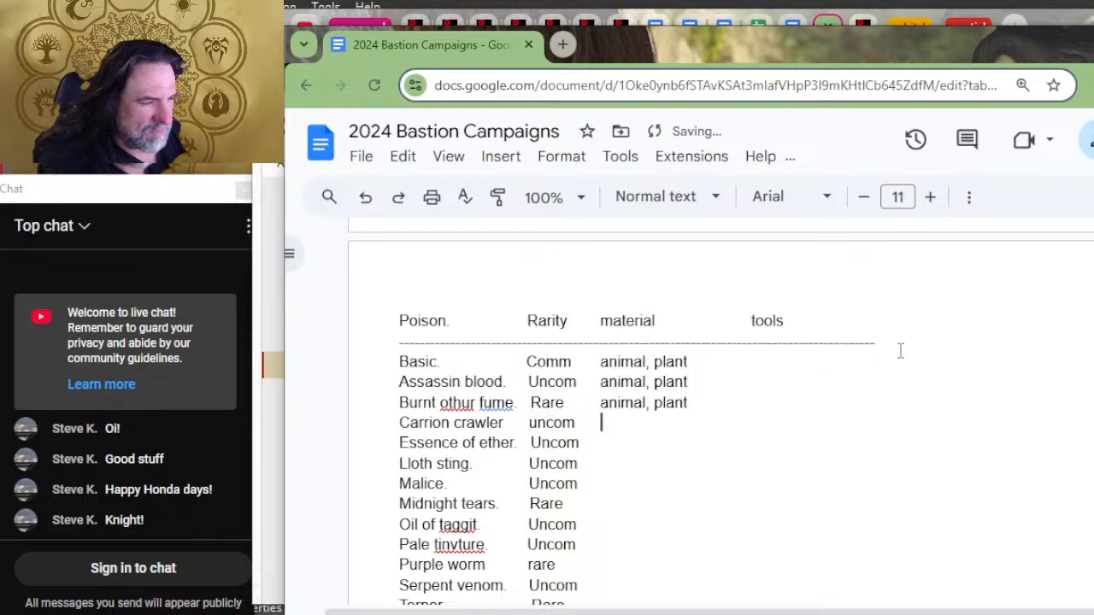
key("Down")
key("Down")
key("Down")
key("Down")
key("Down")
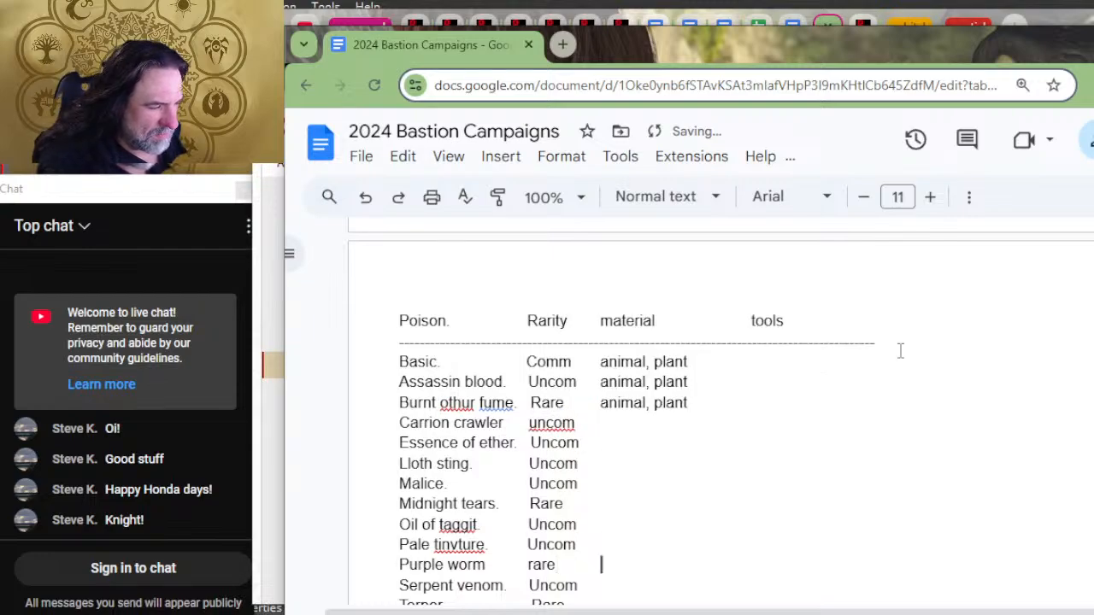
key("Down")
key("Down")
key("Down")
key("Down")
key("Down")
key("BackSpace")
key("Tab")
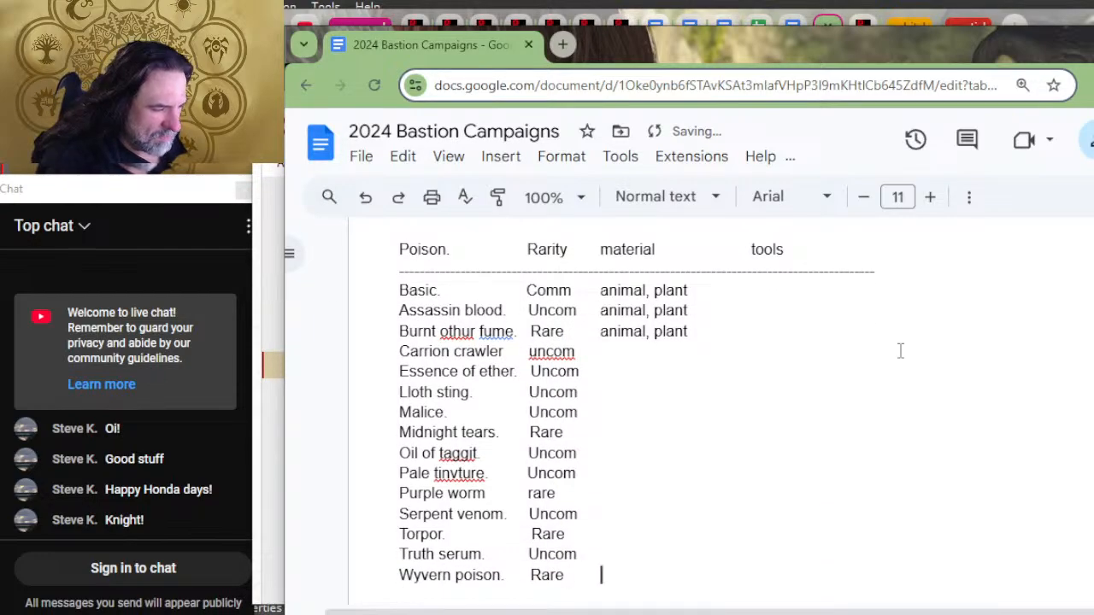
Step: Enter "animal" as the material for Wyvern poison and "animal, plant" for Truth serum
type("animal")
key("Up")
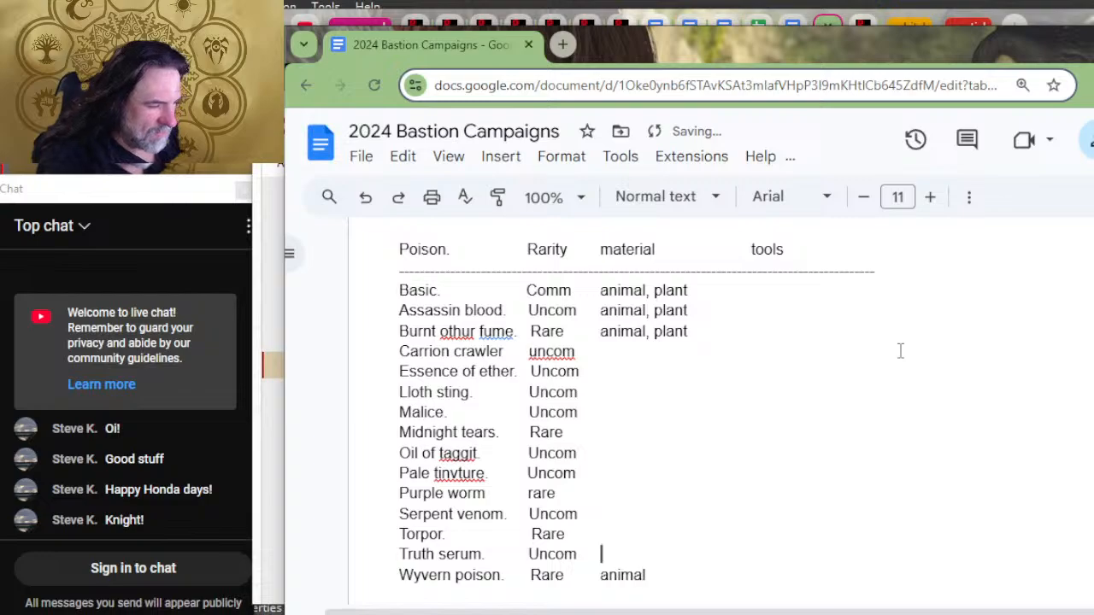
type("pla")
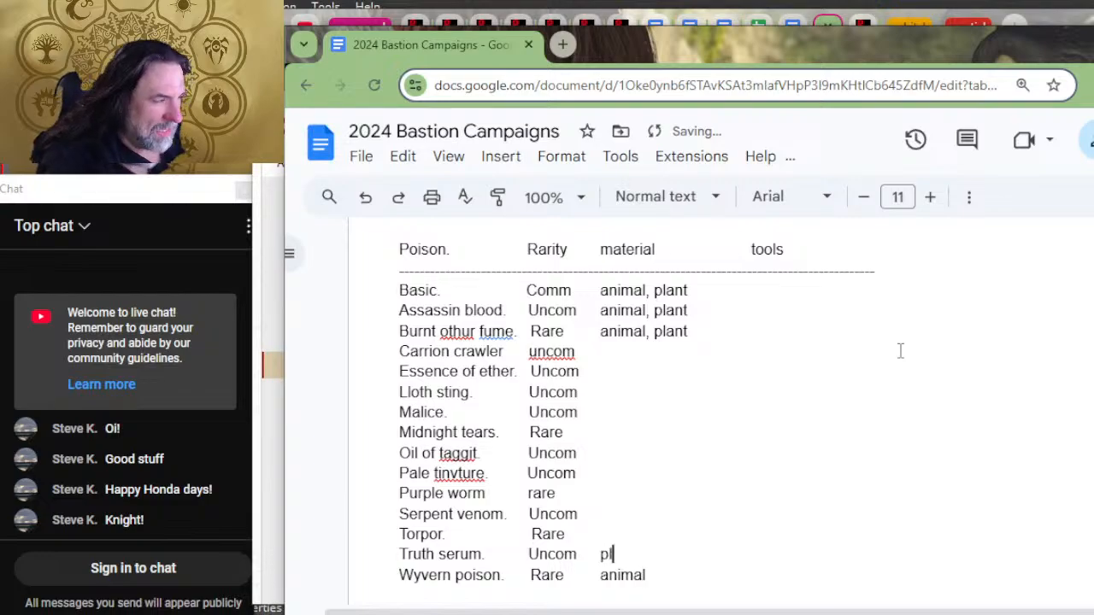
key("BackSpace")
key("BackSpace")
key("BackSpace")
type("animal, plant")
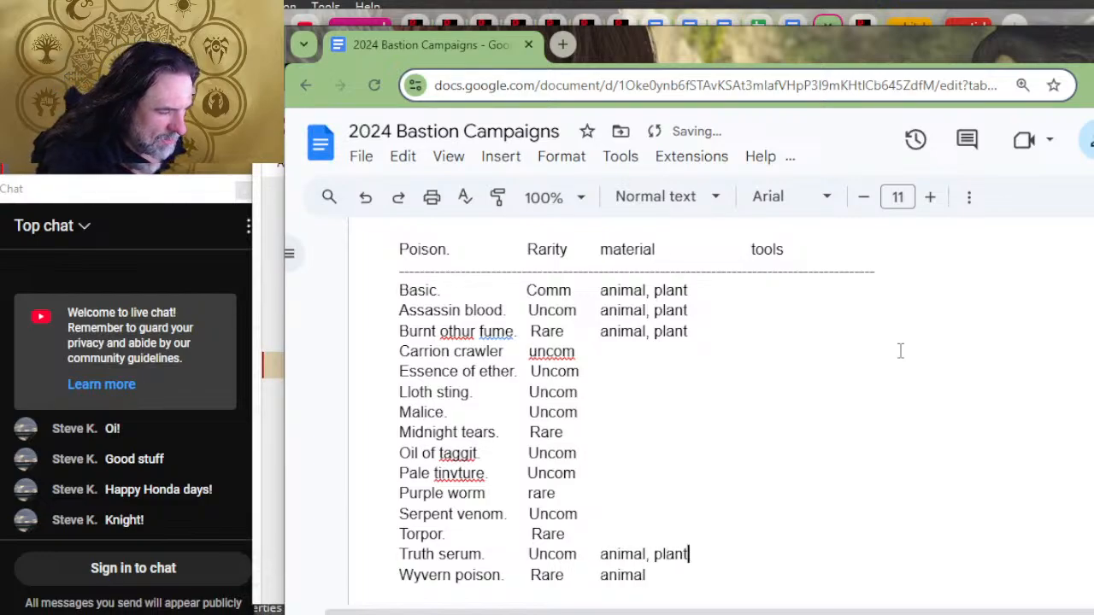
Step: Enter "plant" as the material for Torpor and "animal" for Serpent venom and Purple worm
key("Up")
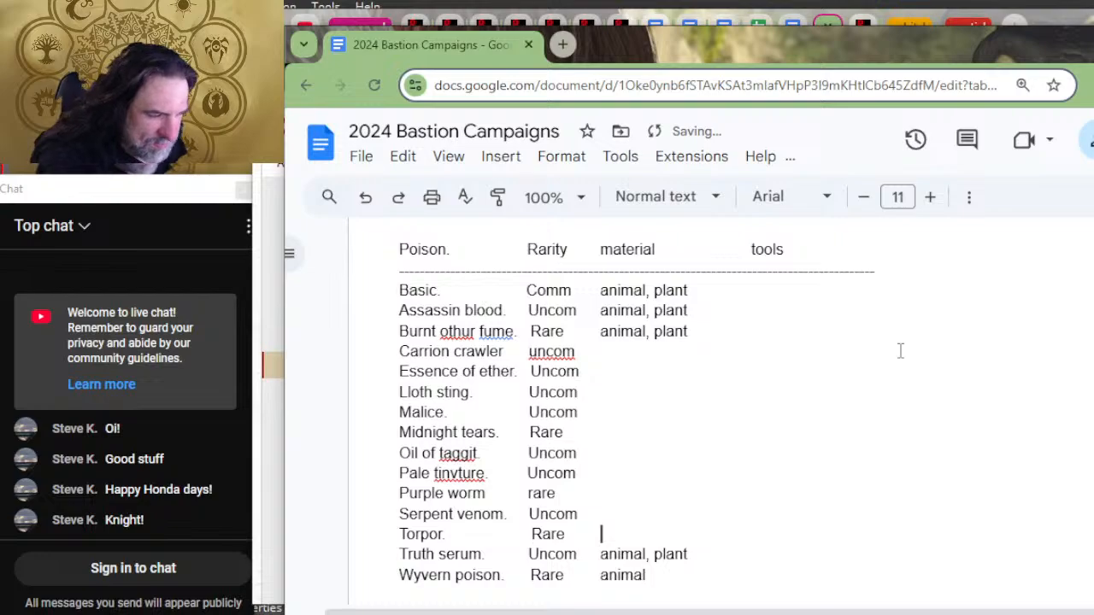
type("p")
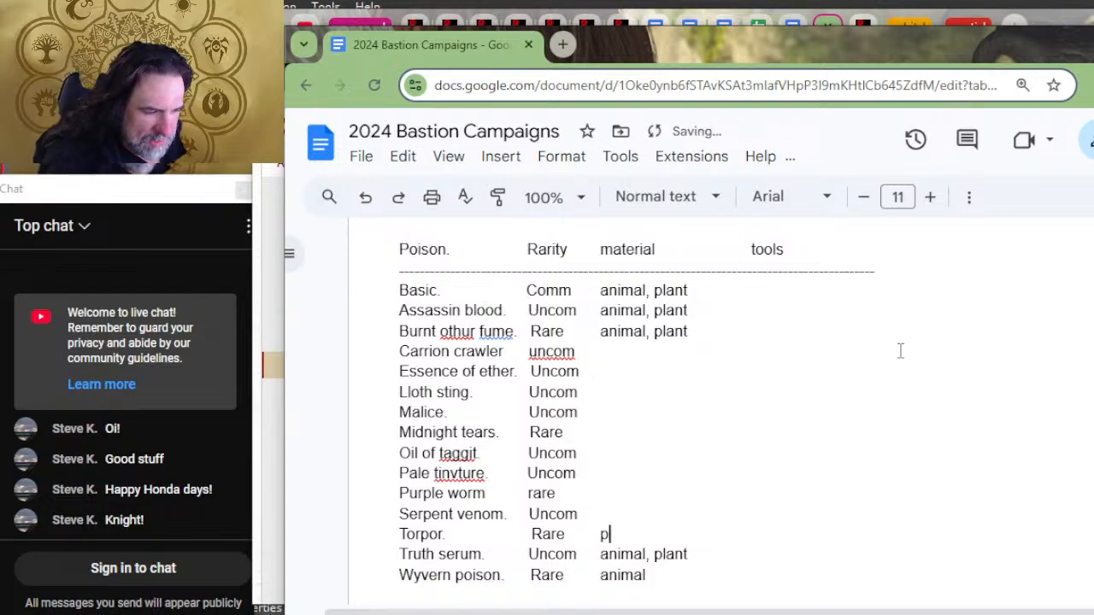
type("lant")
key("Up")
type("a")
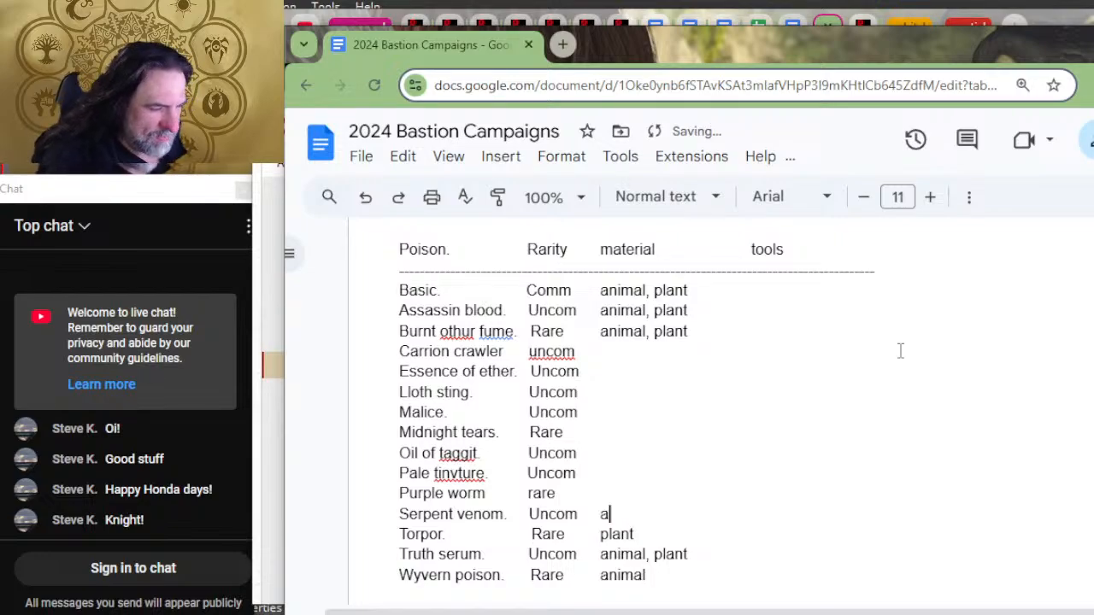
type("nimal")
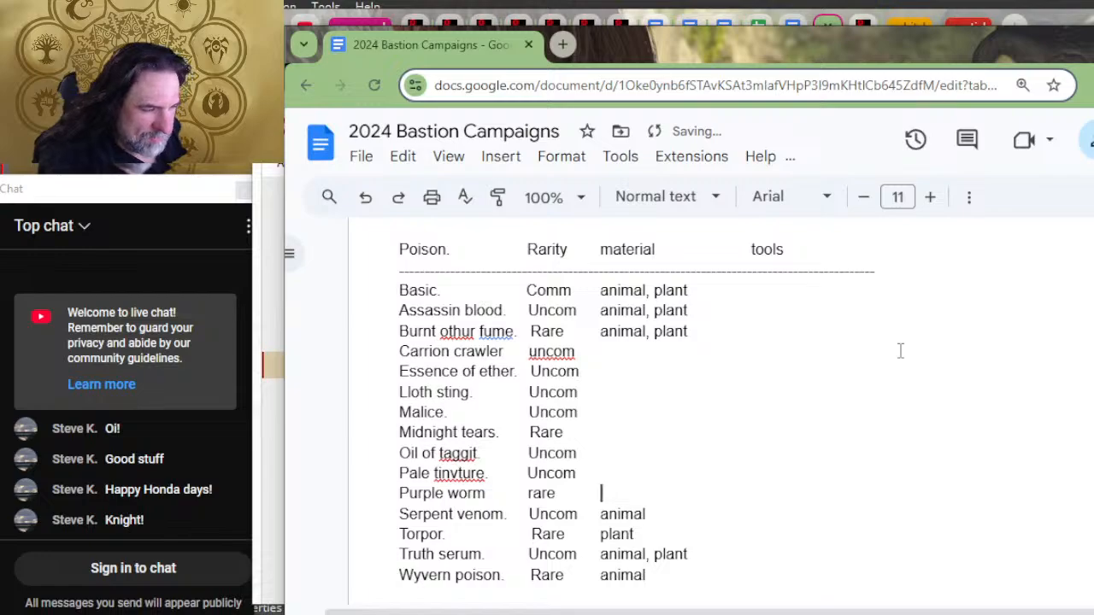
type("animal")
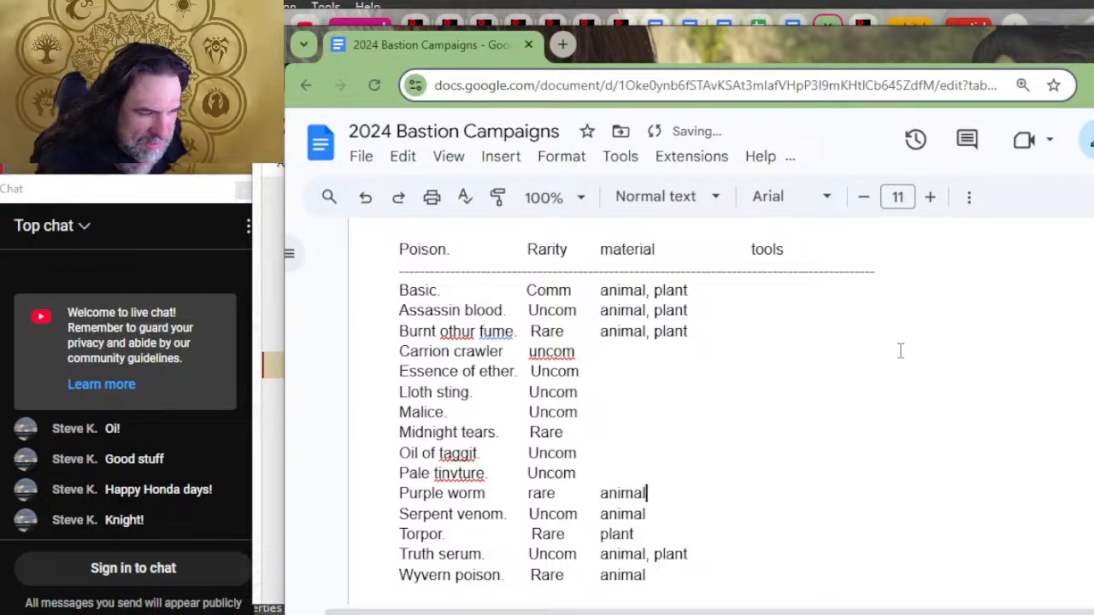
Step: Correct the misspelled second word of the Pale entry in the Poison list to "tincture"
key("Up")
key("Left")
key("Left")
key("Left")
key("Left")
key("Left")
key("Left")
key("Left")
key("Left")
key("Left")
key("Left")
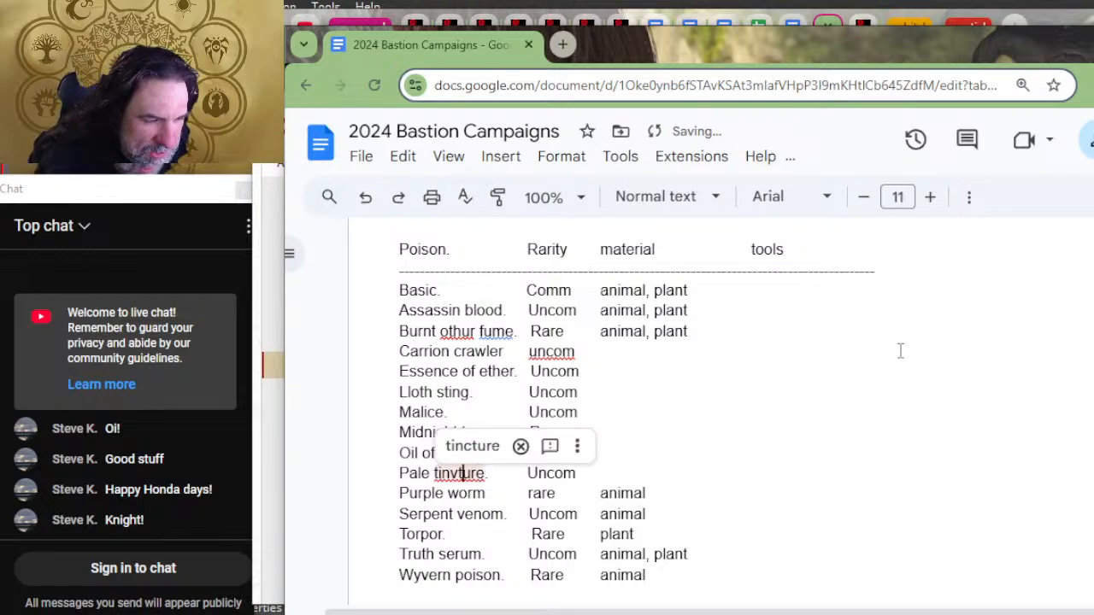
key("BackSpace")
type("c")
Step: Change the last word of the "Oil of" entry in the Poison list to "tagit"
key("Up")
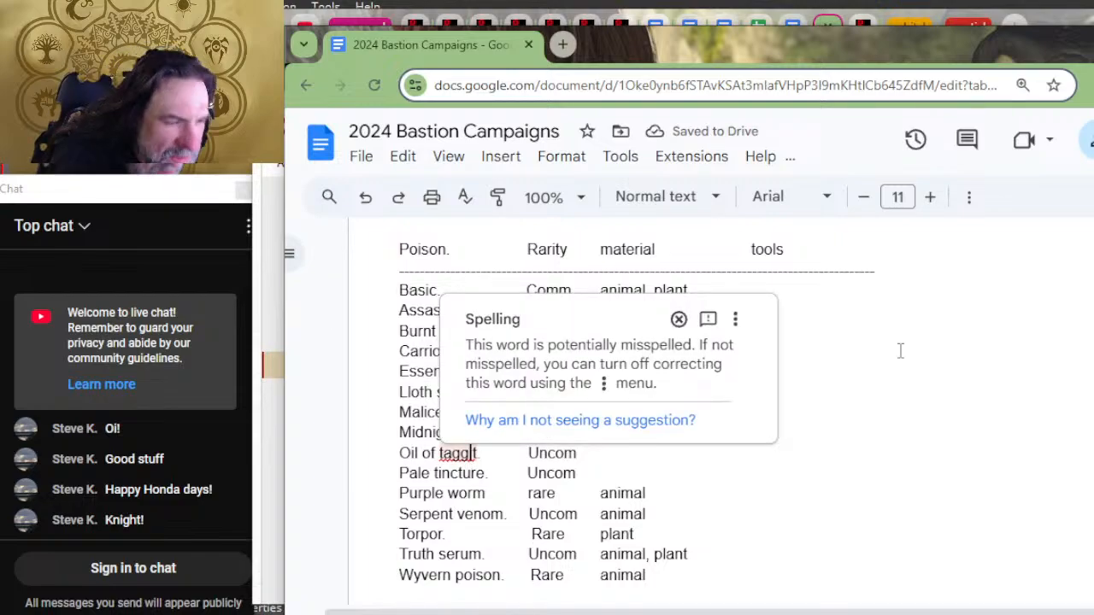
key("BackSpace")
key("Right")
key("Right")
key("Right")
key("Right")
key("Right")
key("Right")
key("Right")
key("Right")
key("Right")
key("Right")
key("Right")
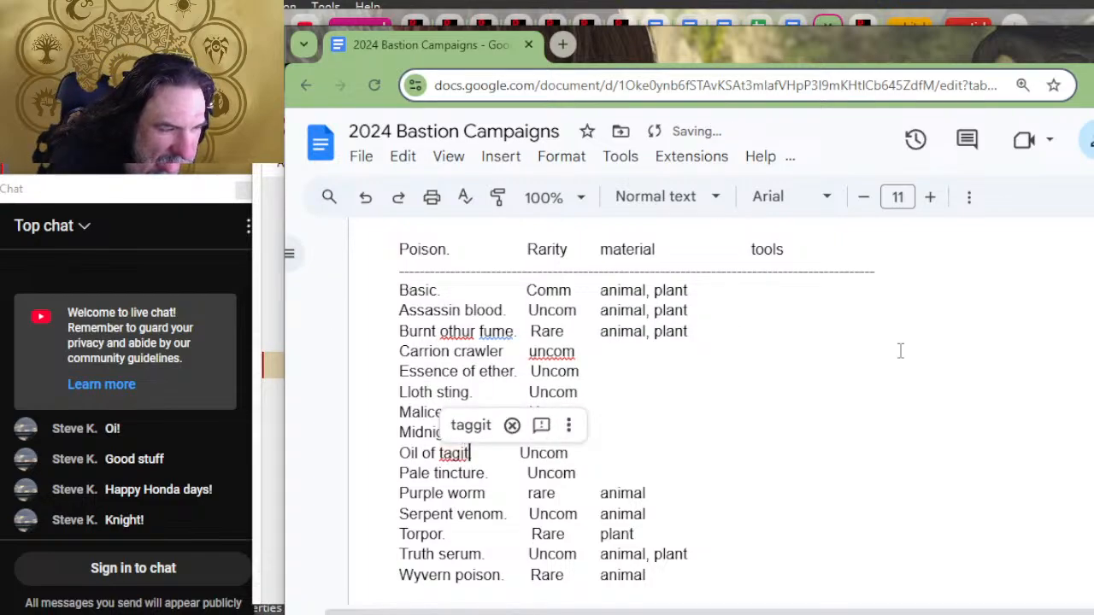
Step: Enter "animal, plant" as the material for Pale tincture and Oil of tagit
key("Right")
key("Right")
key("Right")
key("Right")
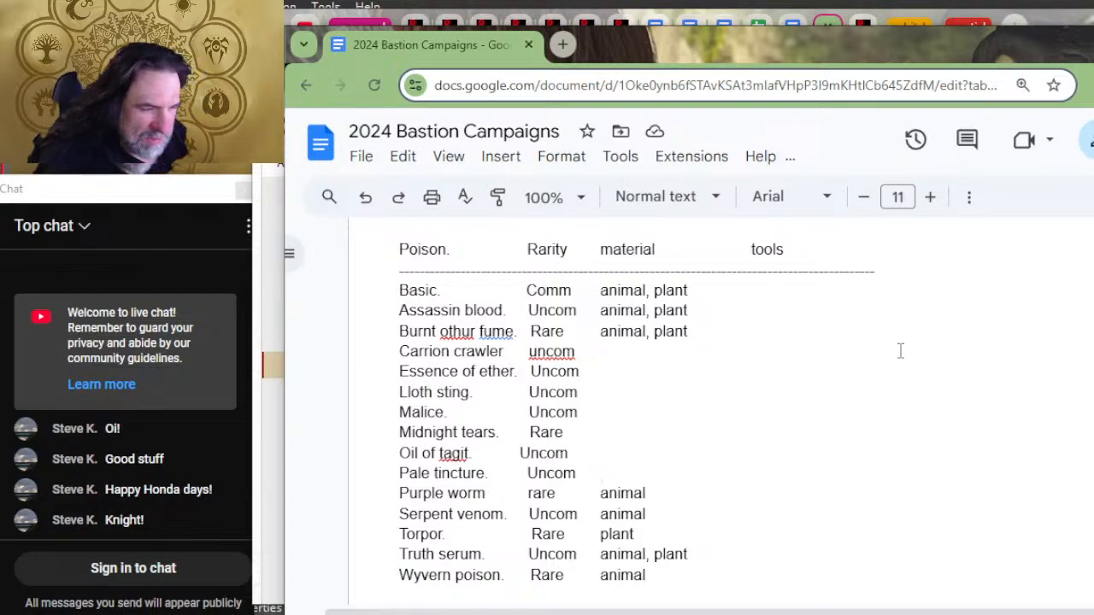
type("anim")
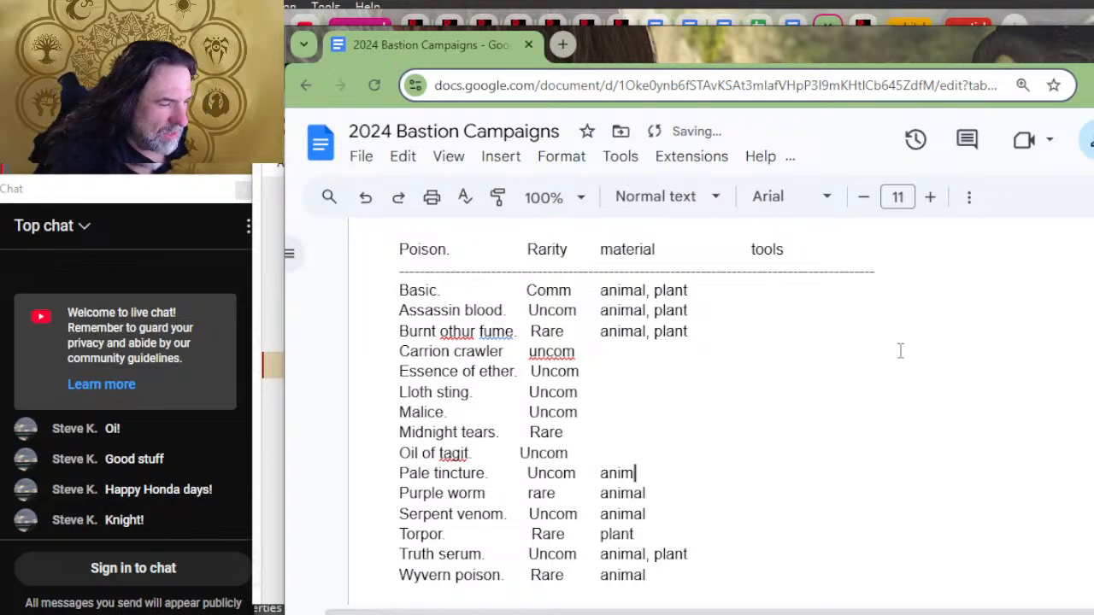
type("al, plant")
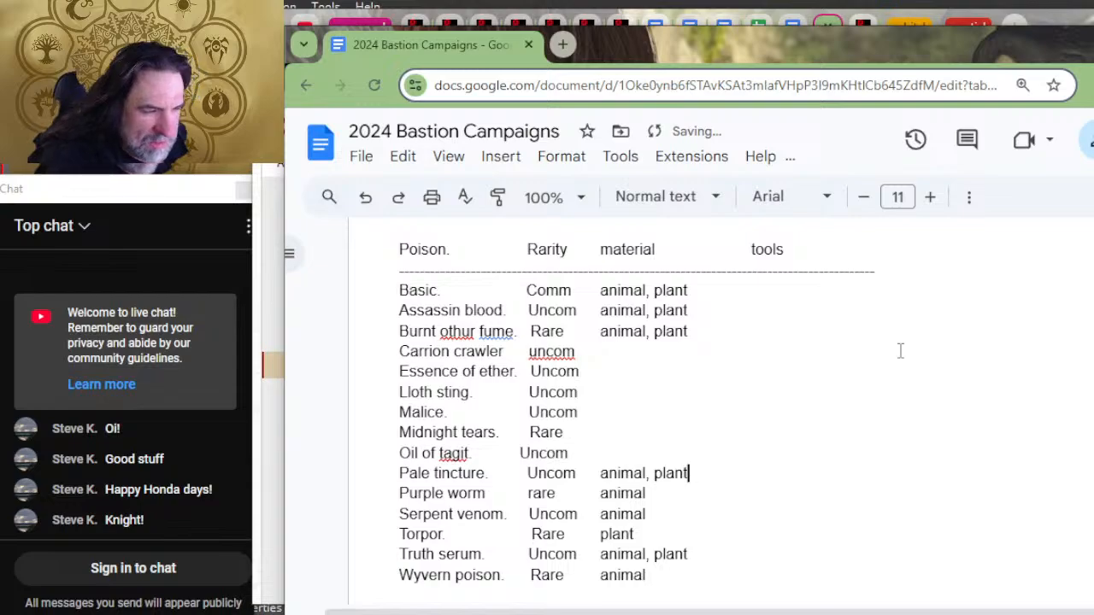
key("Up")
type("anim")
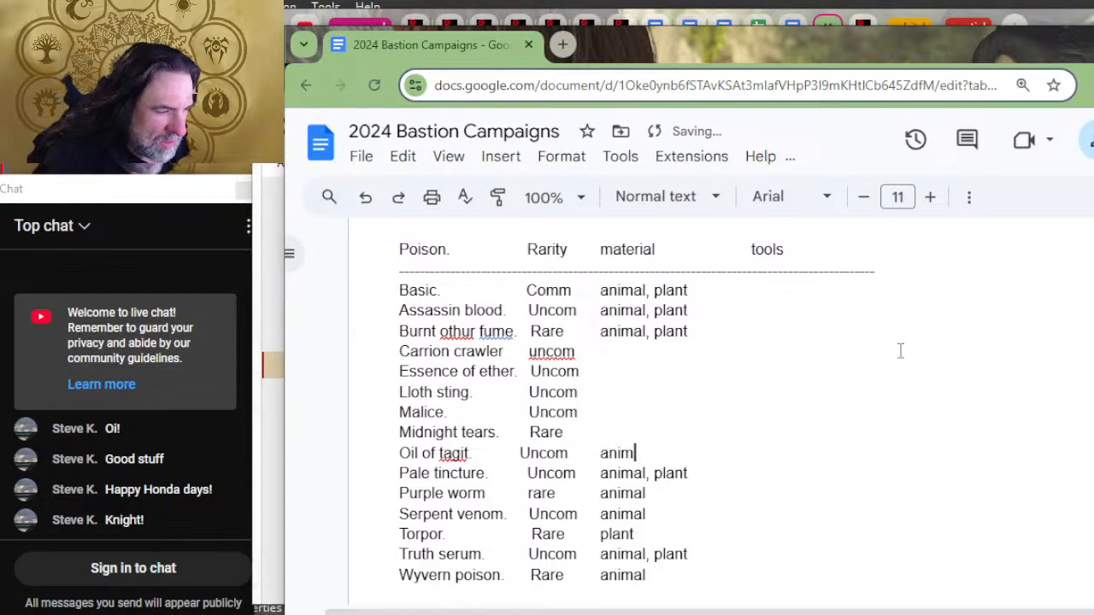
type("al, plant")
Step: Enter "animal, plant" as the material for Midnight tears and Malice
key("Up")
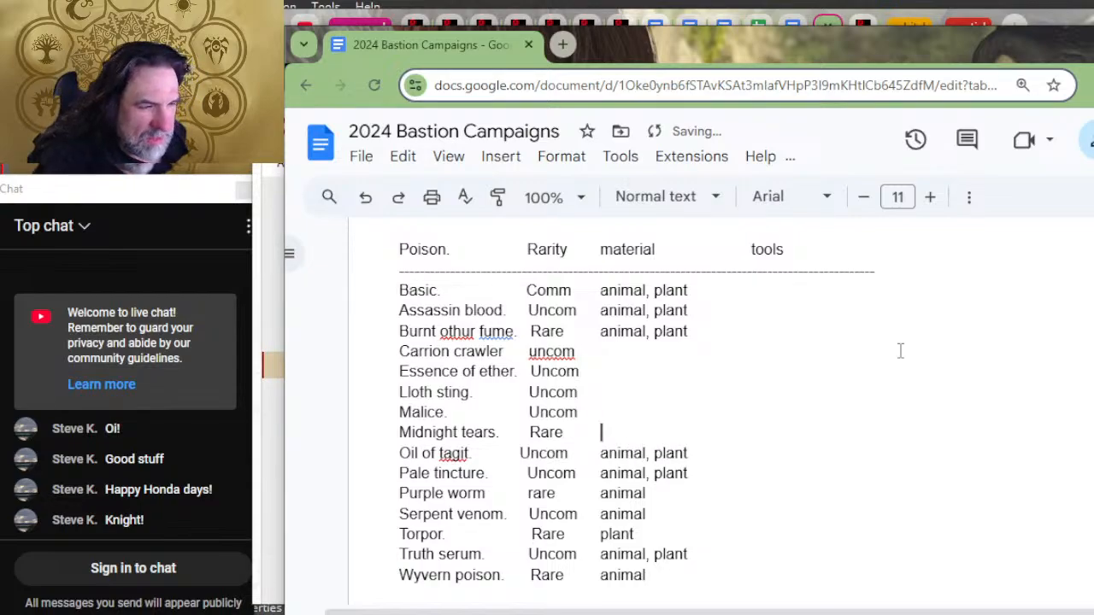
type("animal, plant")
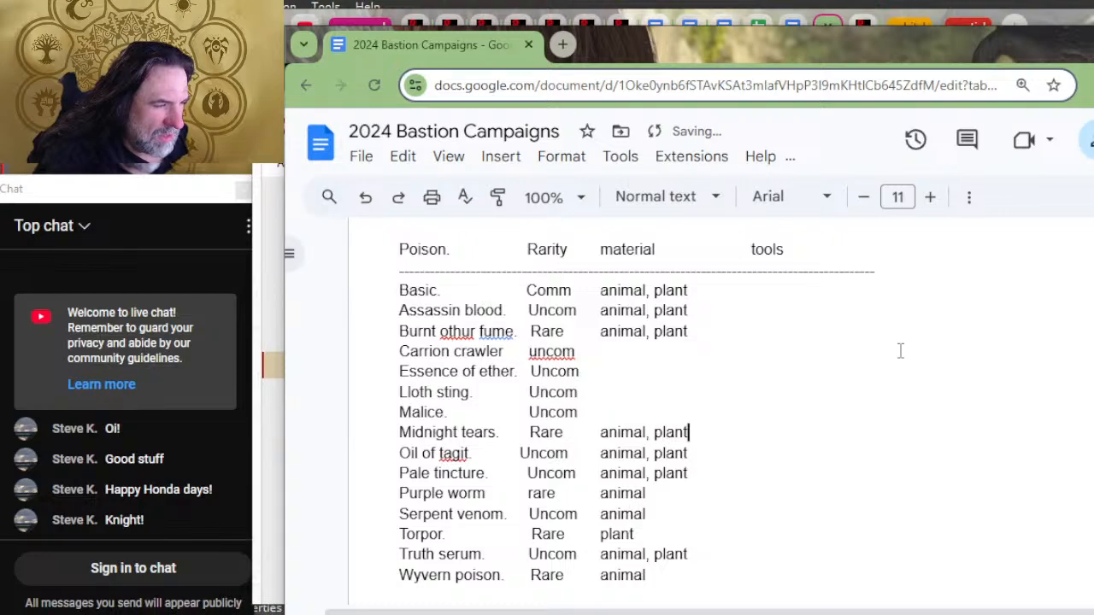
key("Up")
type("anim")
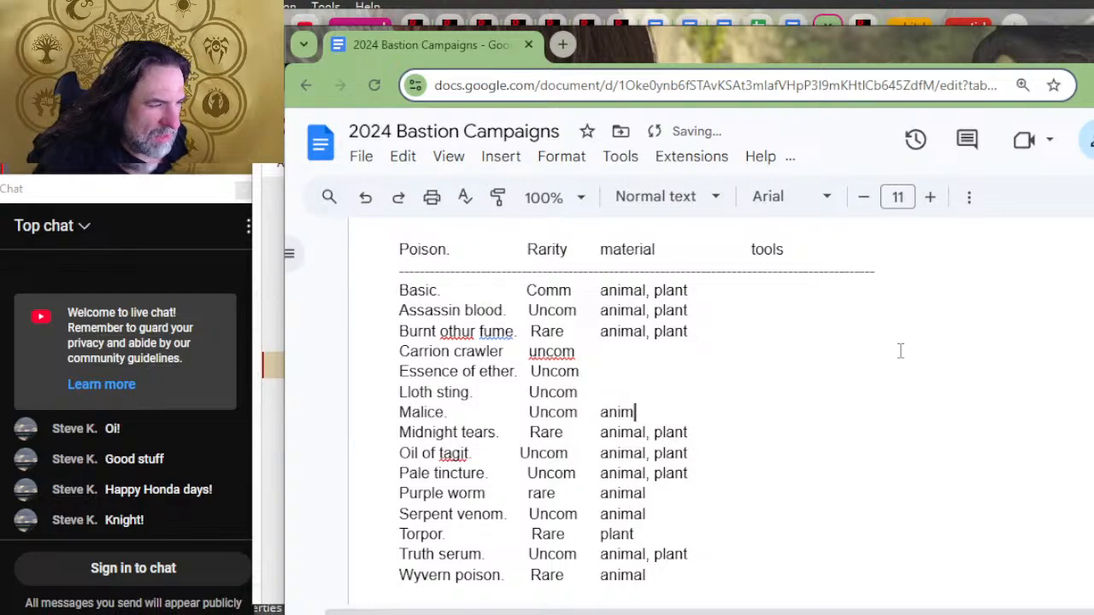
type("al, plant")
Step: Enter "animal" as the material in the Lloth sting row of the Poison list
key("Up")
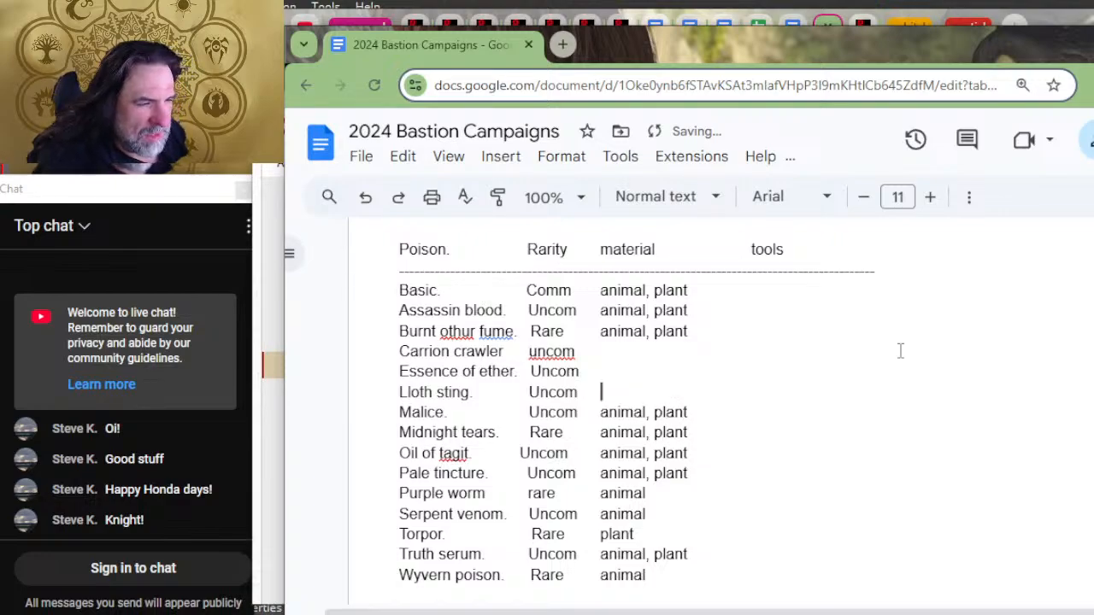
type("anim")
key("BackSpace")
type("imal")
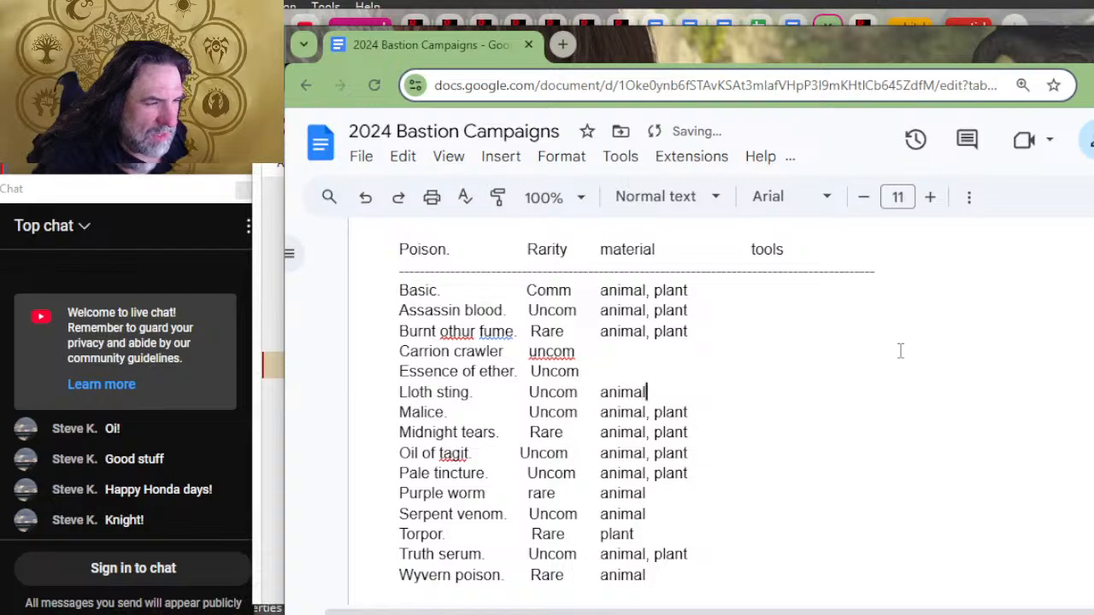
Step: Enter "plant" as the material for Essence of ether and "animal" for Carrion crawler
key("Up")
type("anim")
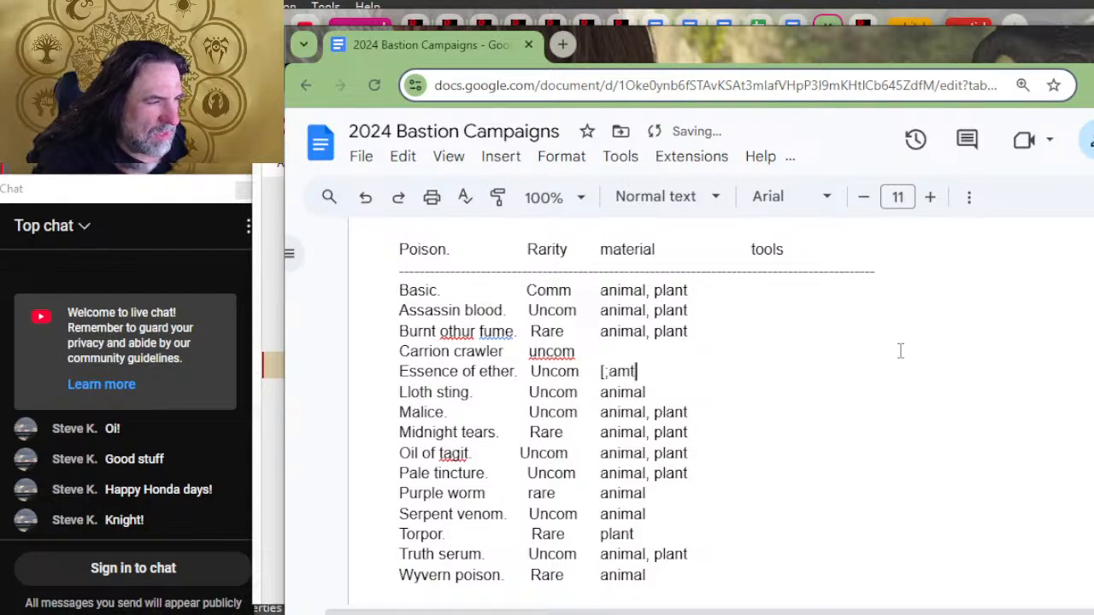
key("BackSpace")
key("BackSpace")
key("BackSpace")
key("BackSpace")
type("plant")
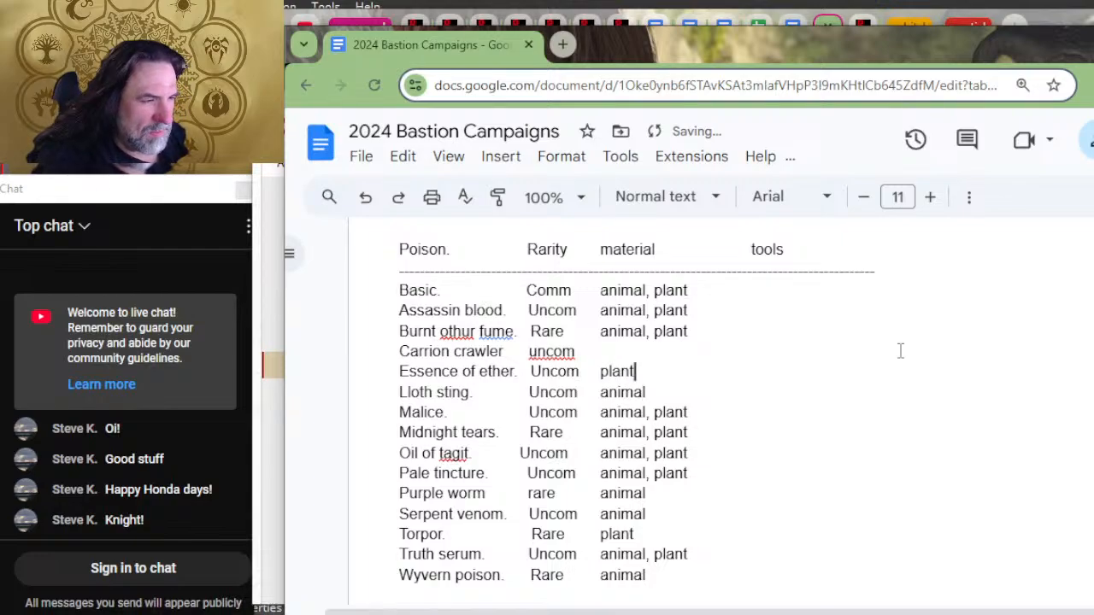
key("Up")
type("anima")
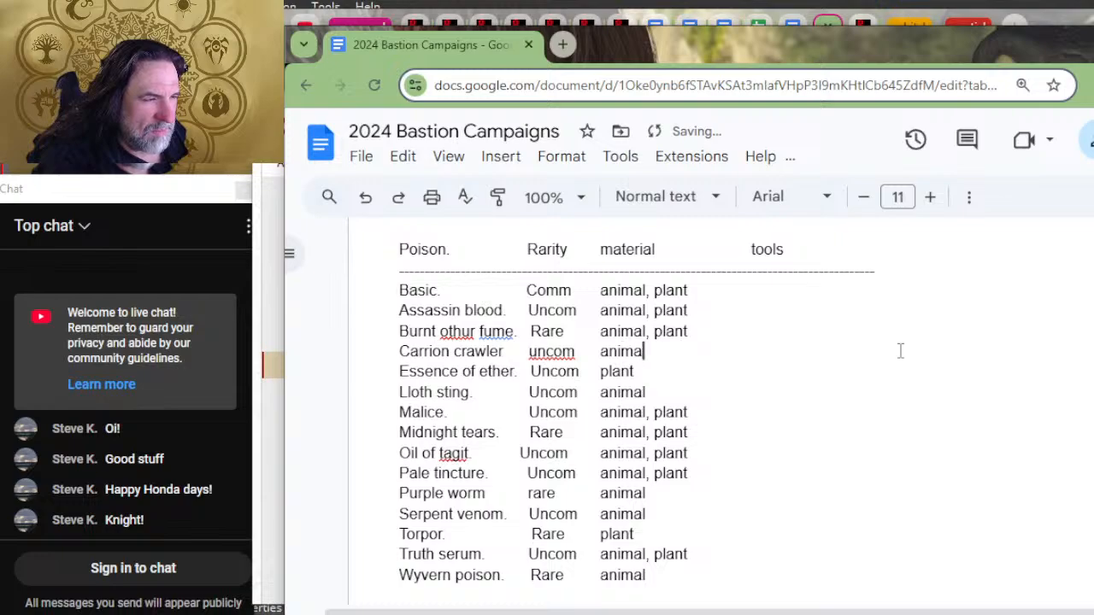
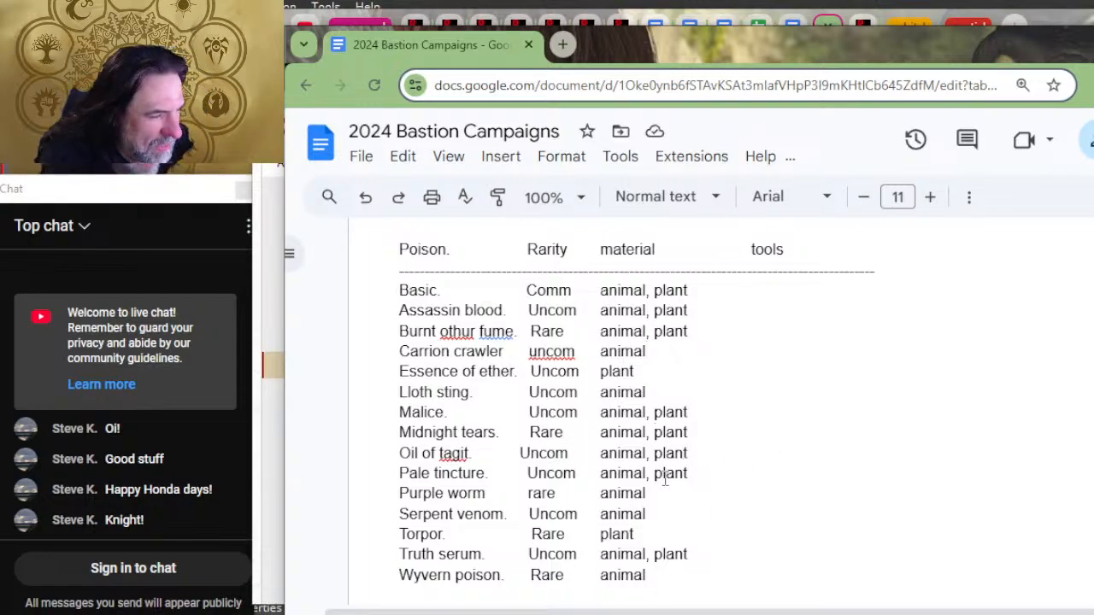
Step: Remove "animal" from the Midnight tears material in the Poison list, leaving only "plant"
key("BackSpace")
key("BackSpace")
key("BackSpace")
key("BackSpace")
key("BackSpace")
key("BackSpace")
key("BackSpace")
key("BackSpace")
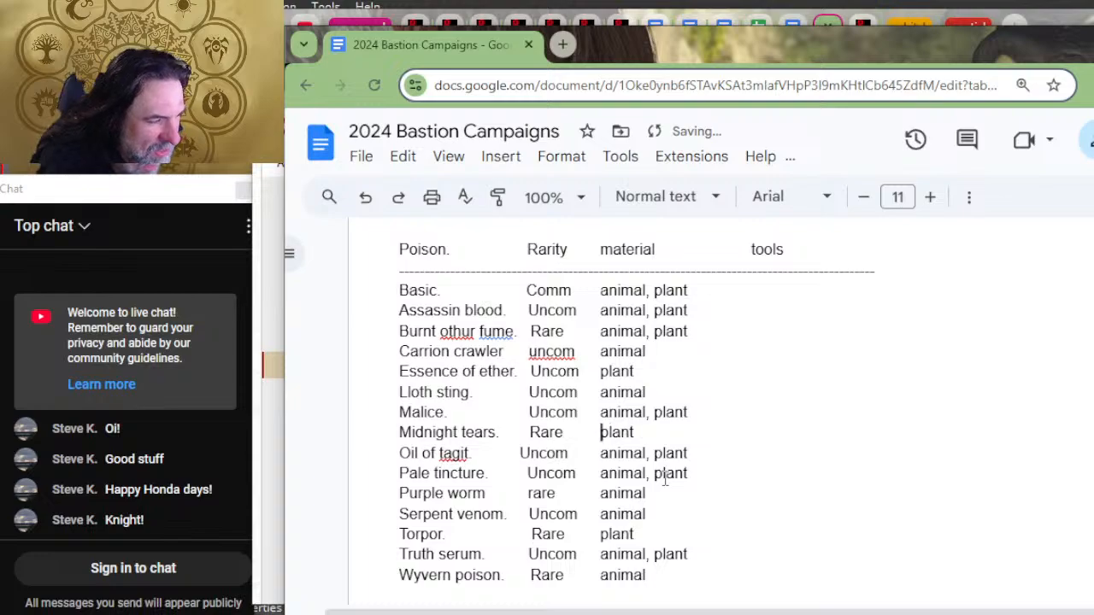
Step: Reduce the material in the Pale tincture row of the Poison list to "plant"
key("Up")
key("Up")
key("Up")
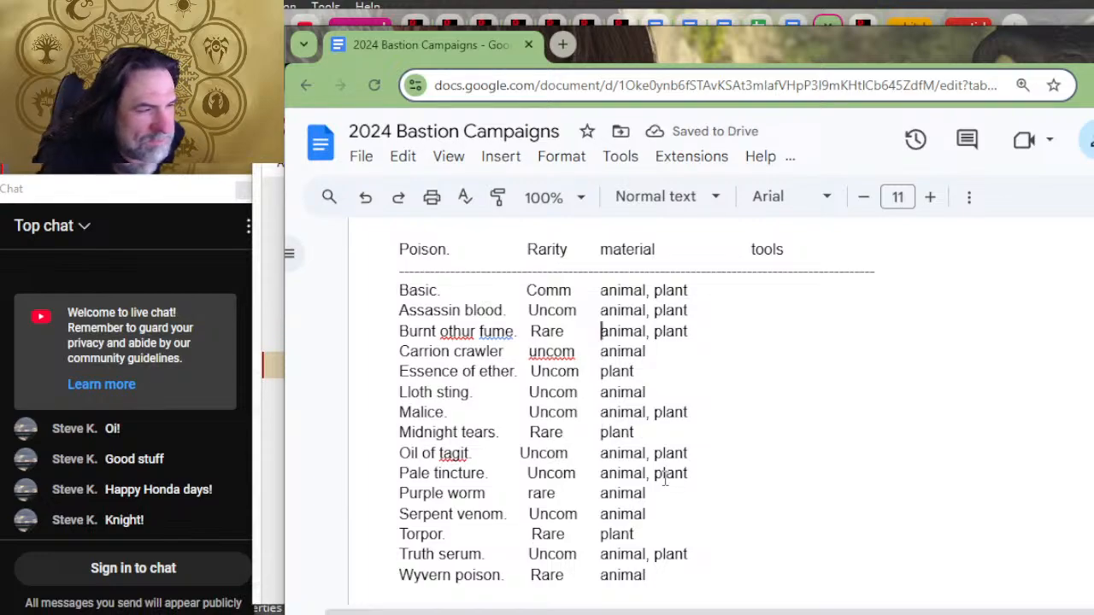
key("Up")
key("Up")
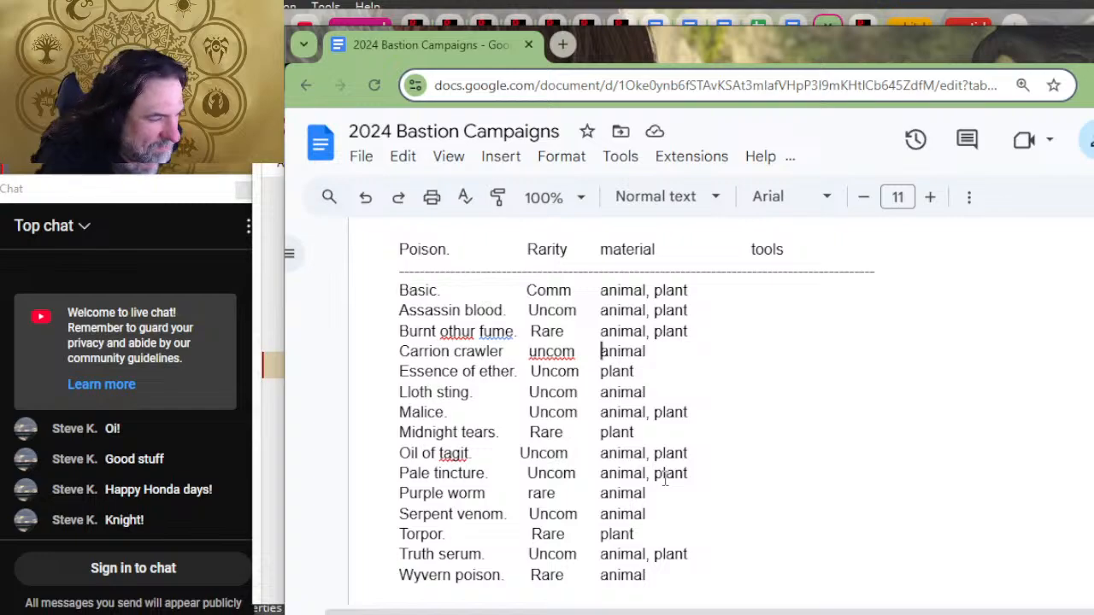
key("Down")
key("Down")
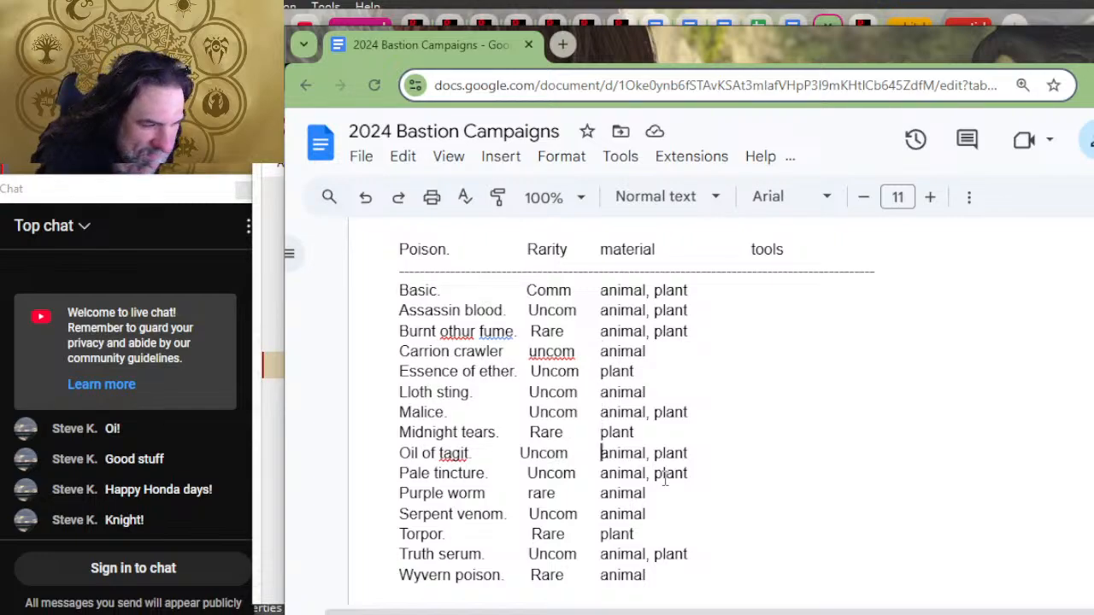
key("Delete")
key("Delete")
key("Delete")
key("Delete")
key("Delete")
key("Delete")
key("Delete")
key("Delete")
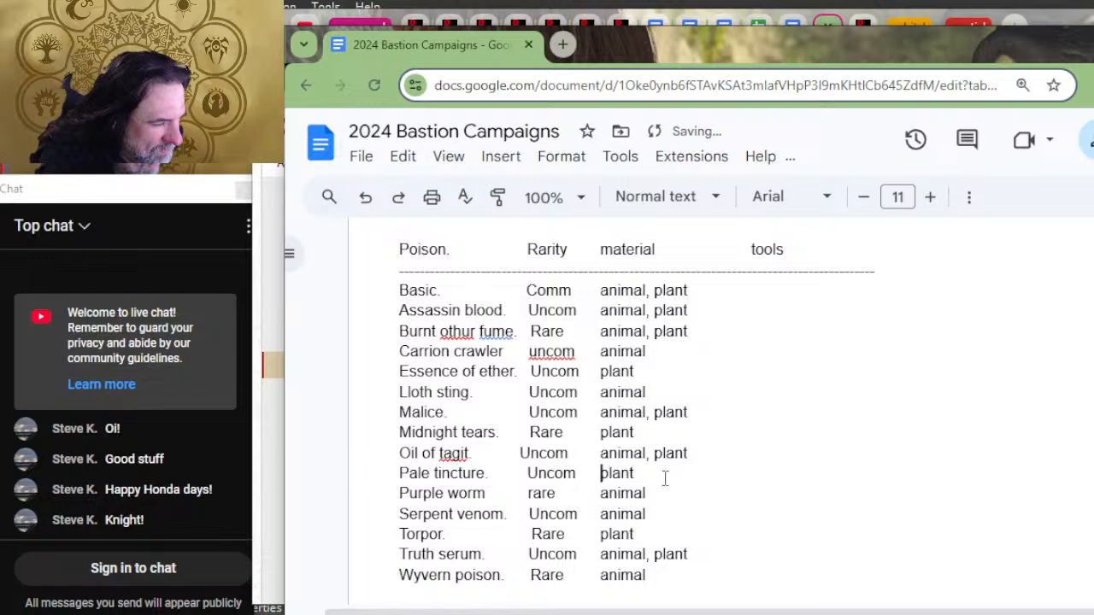
Step: Reduce the material in the Truth serum row of the Poison list to "plant"
key("Down")
key("Down")
key("Down")
key("Down")
key("Down")
key("Up")
key("Delete")
key("Delete")
key("Delete")
key("Delete")
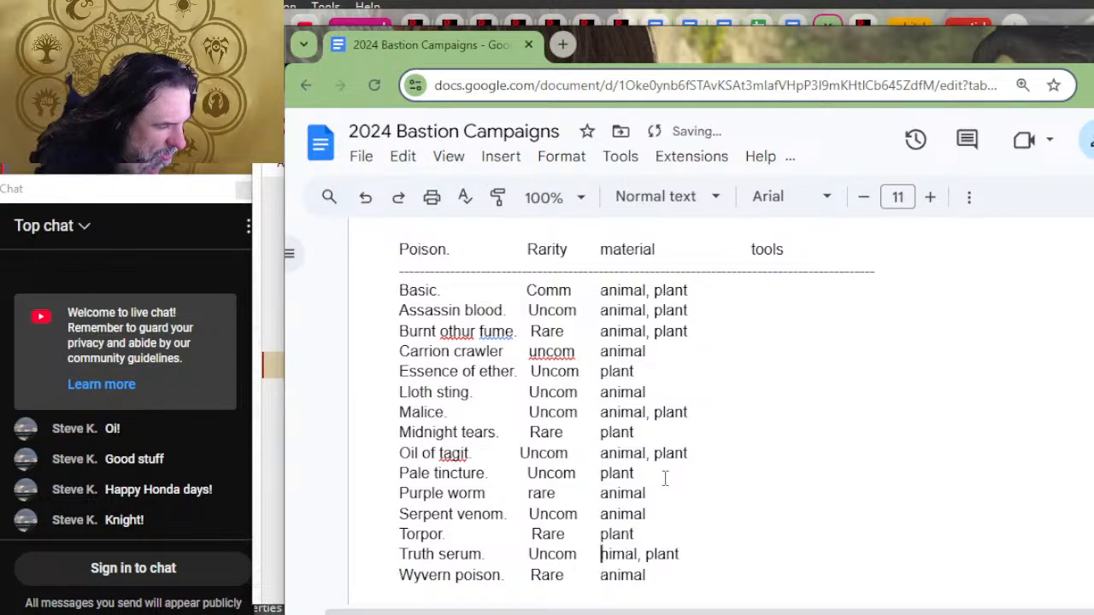
key("Delete")
key("Delete")
key("Delete")
key("Delete")
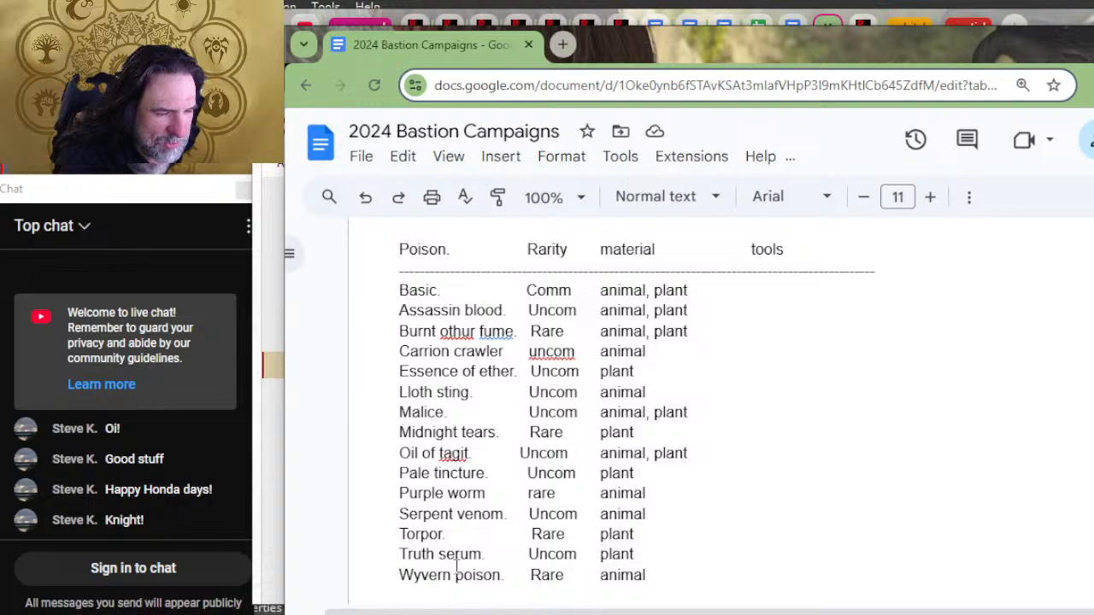
scroll(564, 500, "down", 2)
scroll(604, 457, "up", 2)
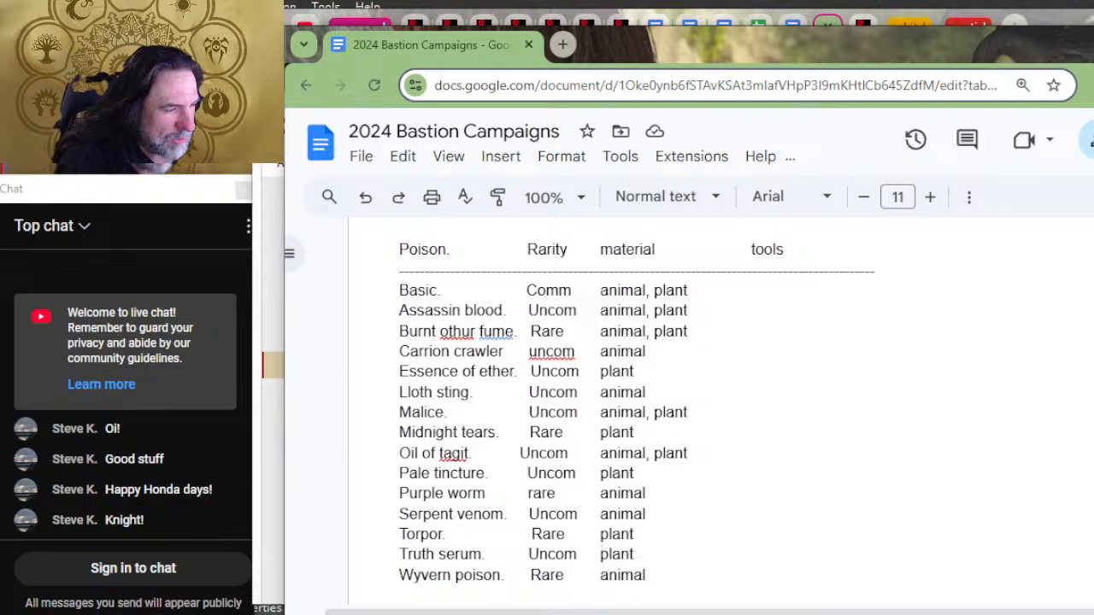
key("alt+Tab")
key("alt+Tab")
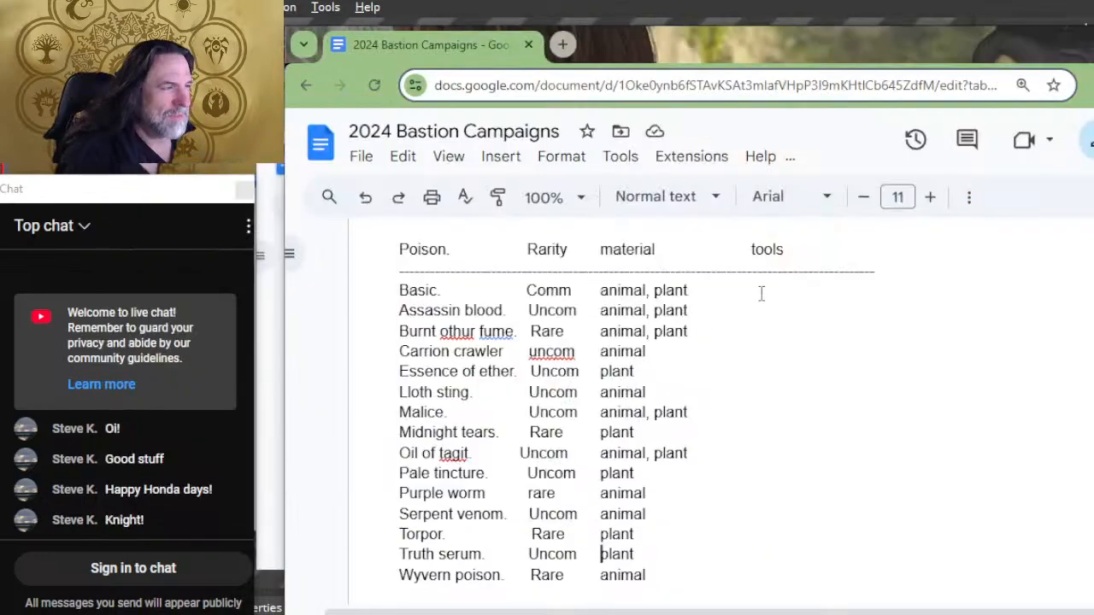
Step: Enter "poisoner's kit" as the tools for the Basic row of the Poison list
left_click(775, 287)
key("Tab")
key("Tab")
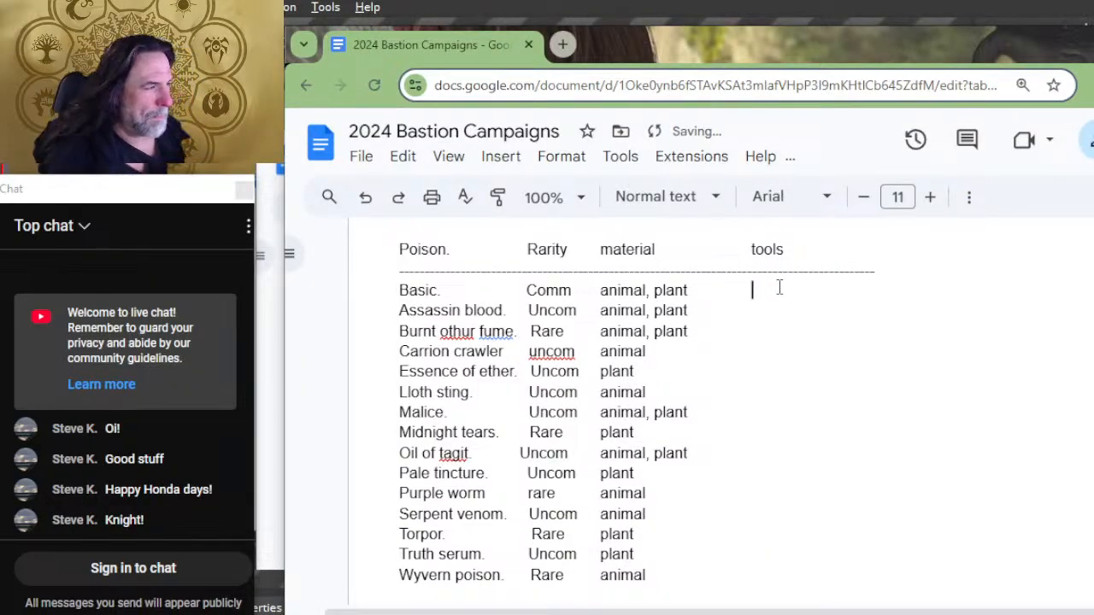
type("poin")
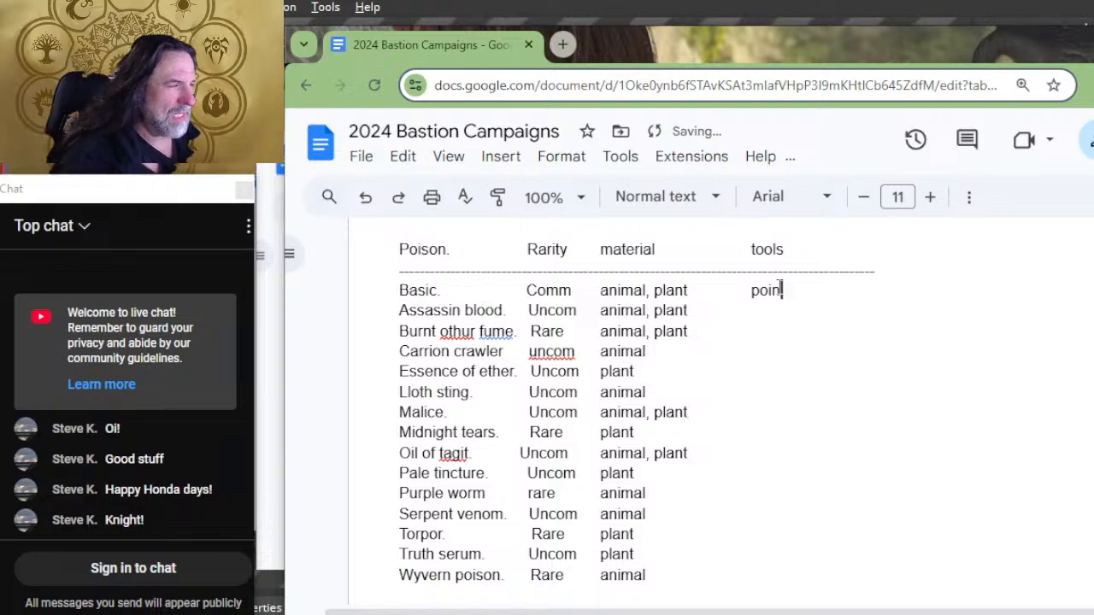
key("BackSpace")
type("soner's ")
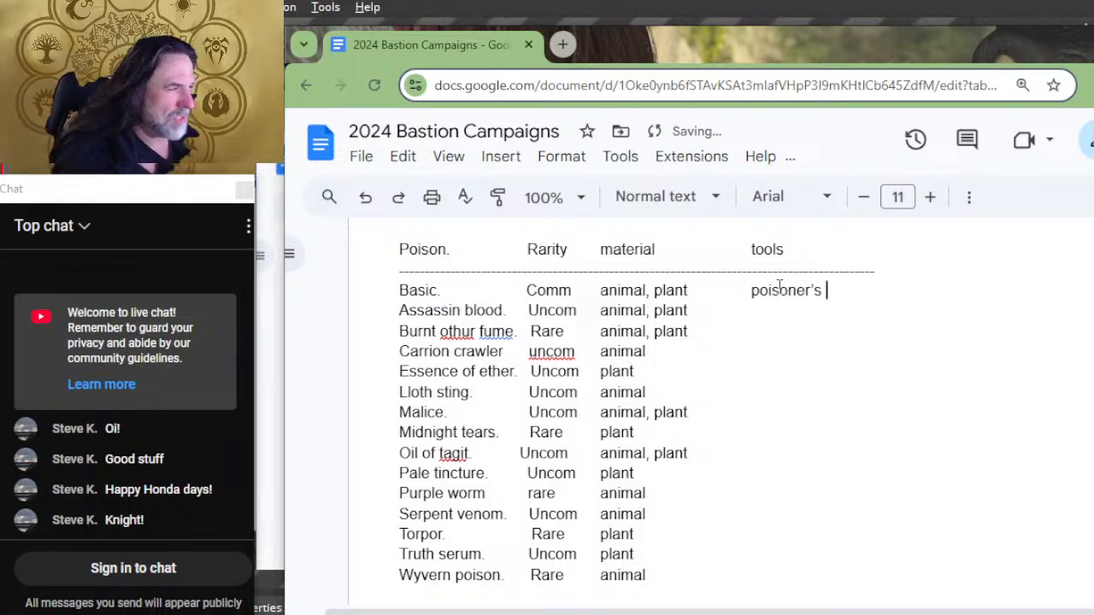
type("kit")
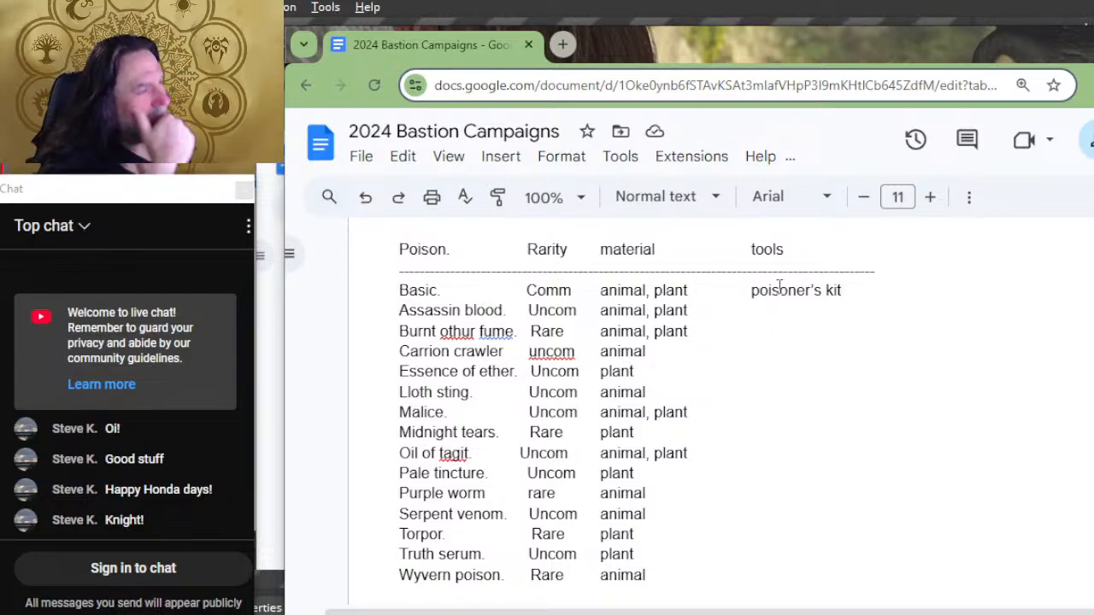
Step: Add a dashed separator line beneath the Other Tools and Rarity heading, above Disguise kit
scroll(830, 390, "down", 4)
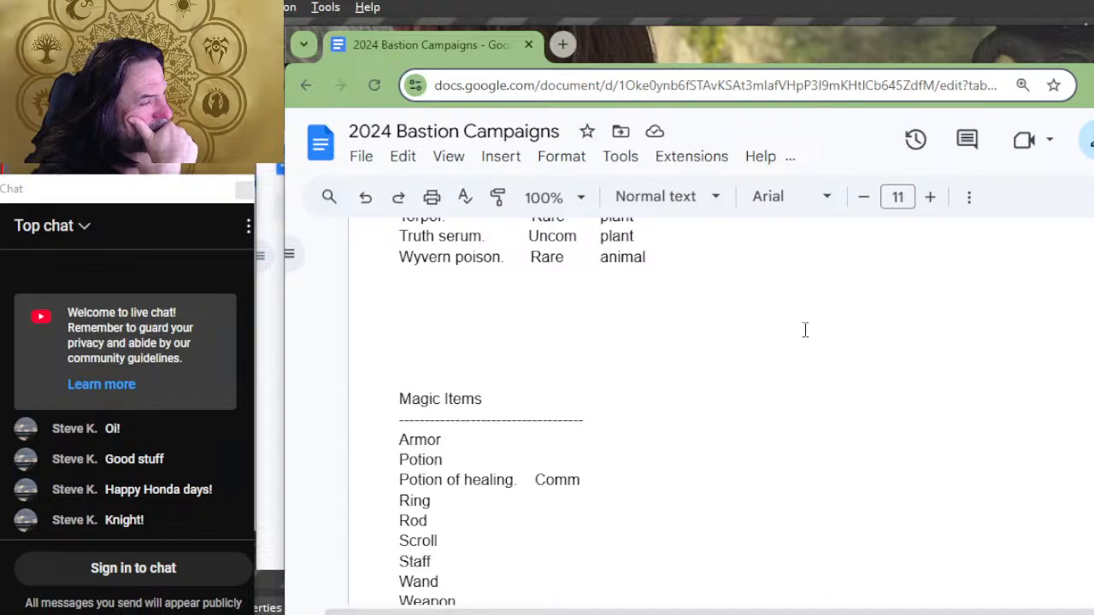
scroll(805, 330, "up", 15)
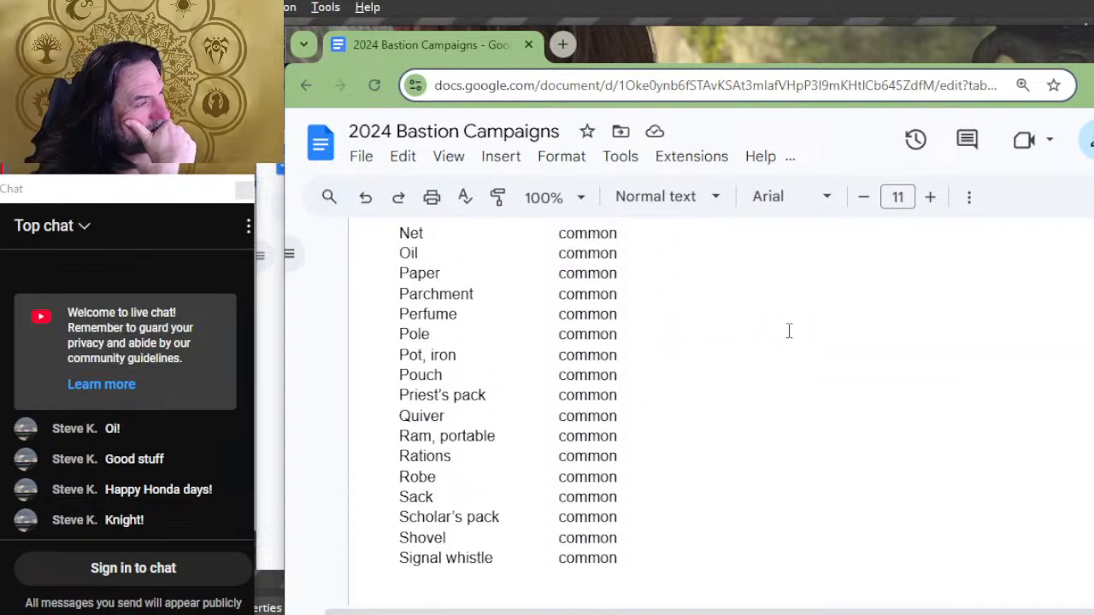
scroll(789, 332, "up", 10)
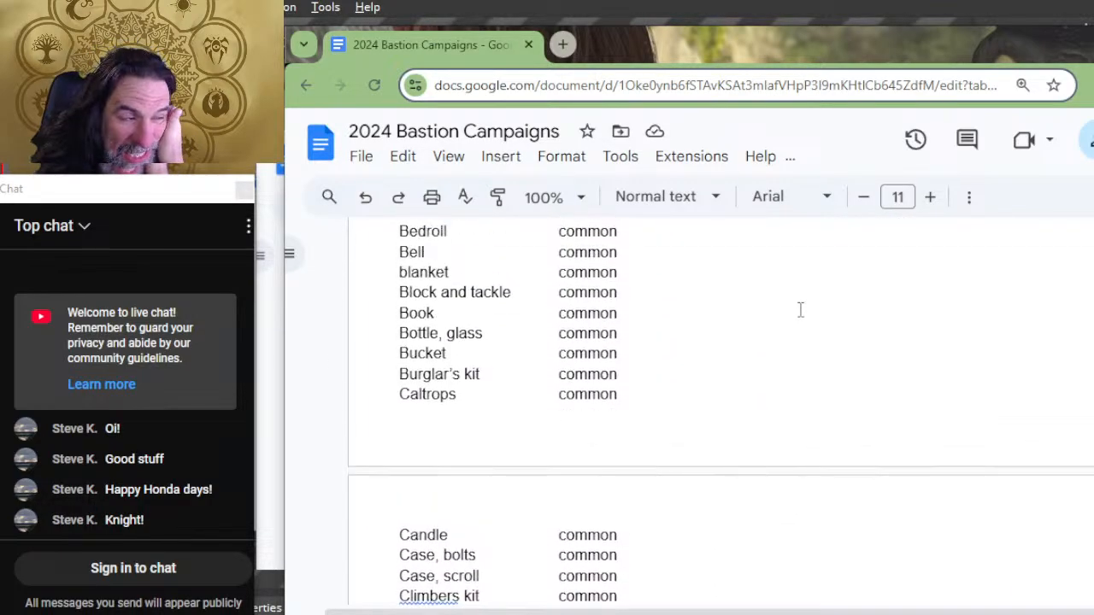
scroll(803, 310, "up", 8)
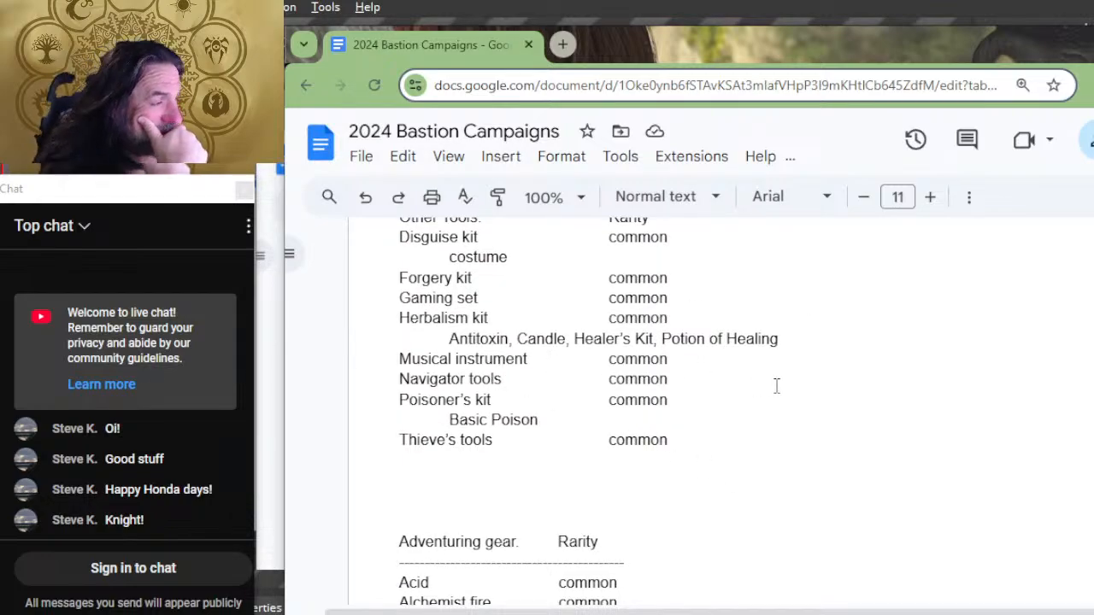
scroll(789, 349, "up", 2)
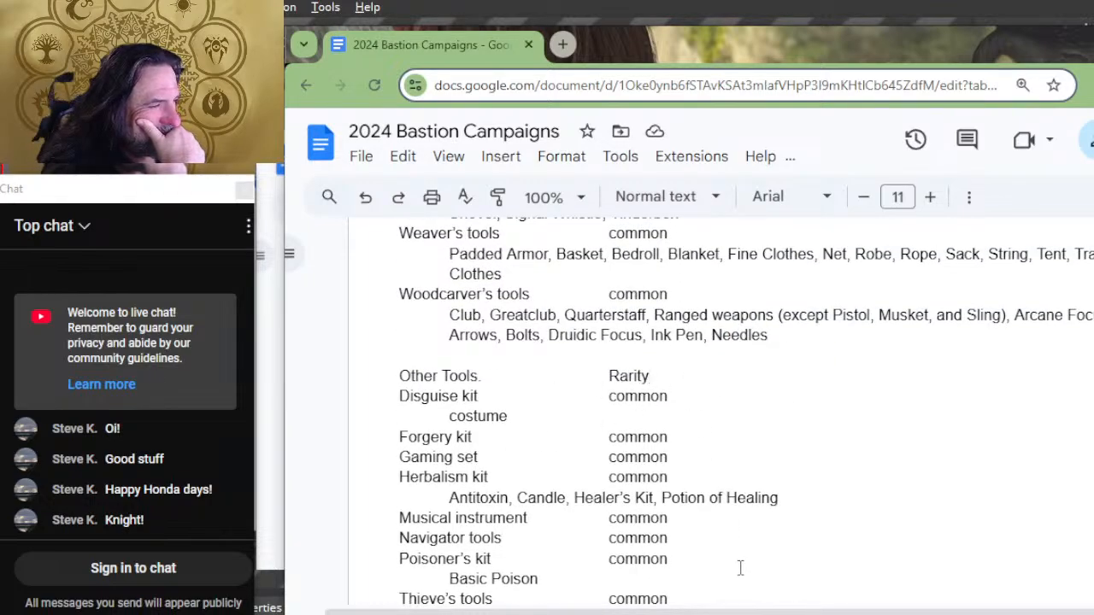
key("Return")
type("---------")
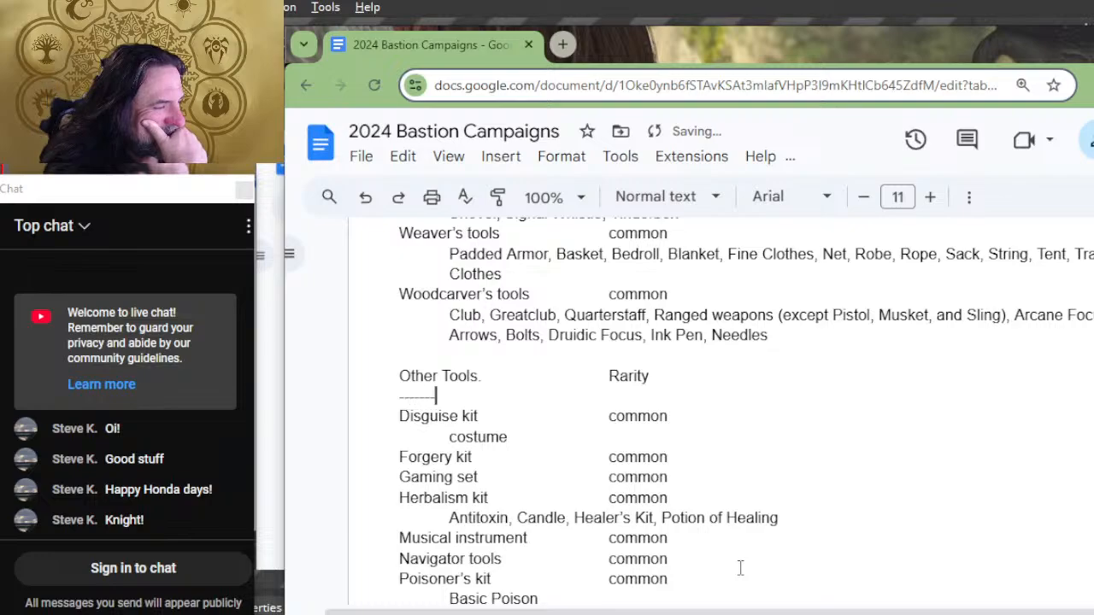
type("-------------------------------------------------")
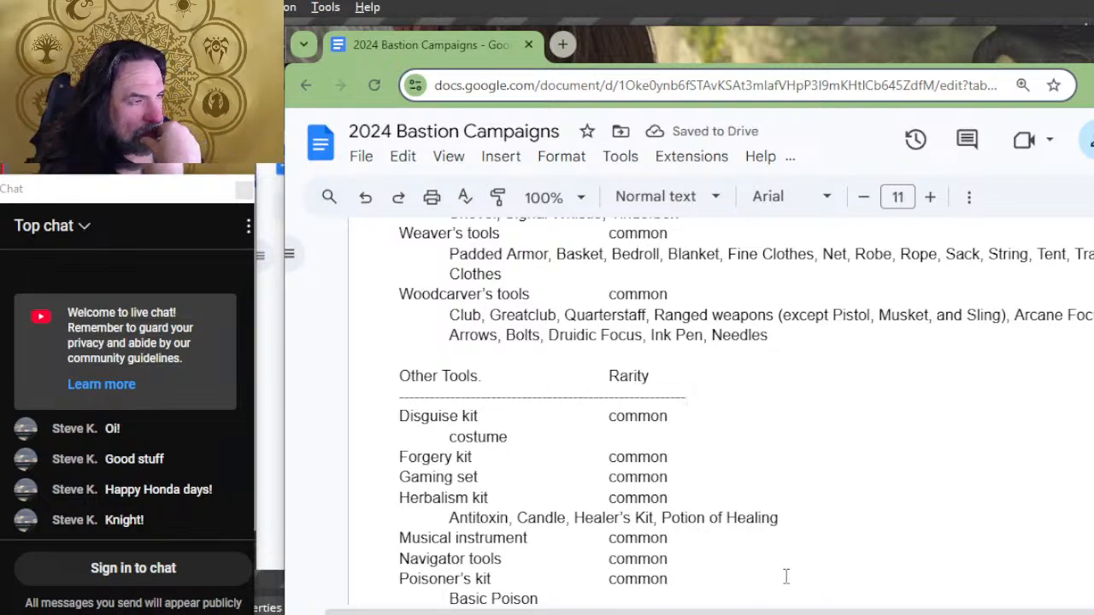
Step: Switch to a blank Notepad note and start a tools list with "herbalism kit"
scroll(784, 573, "up", 2)
scroll(786, 577, "up", 2)
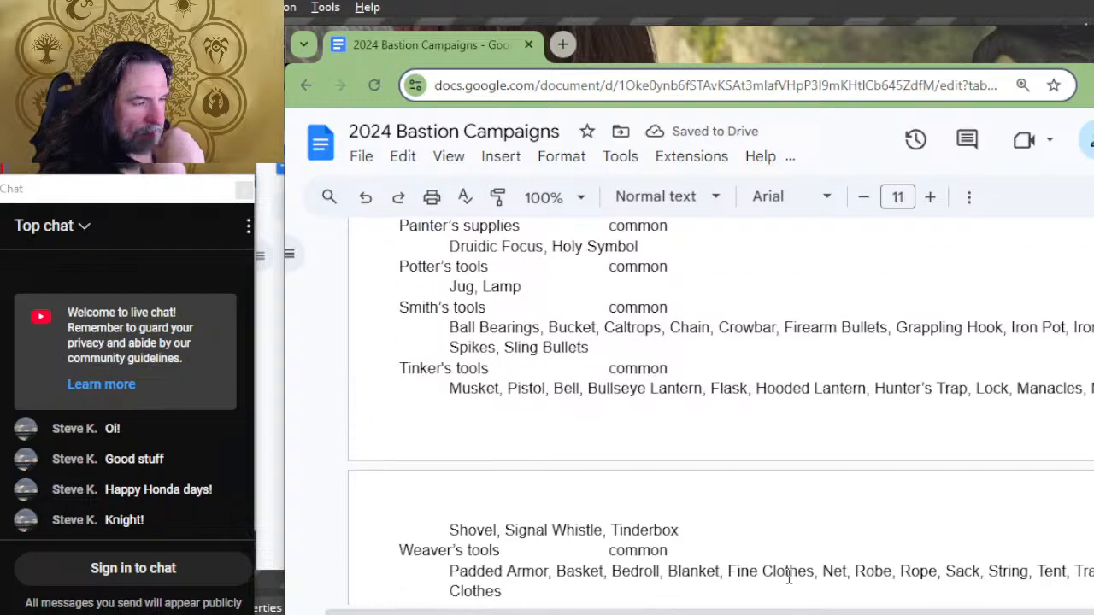
key("alt+Tab")
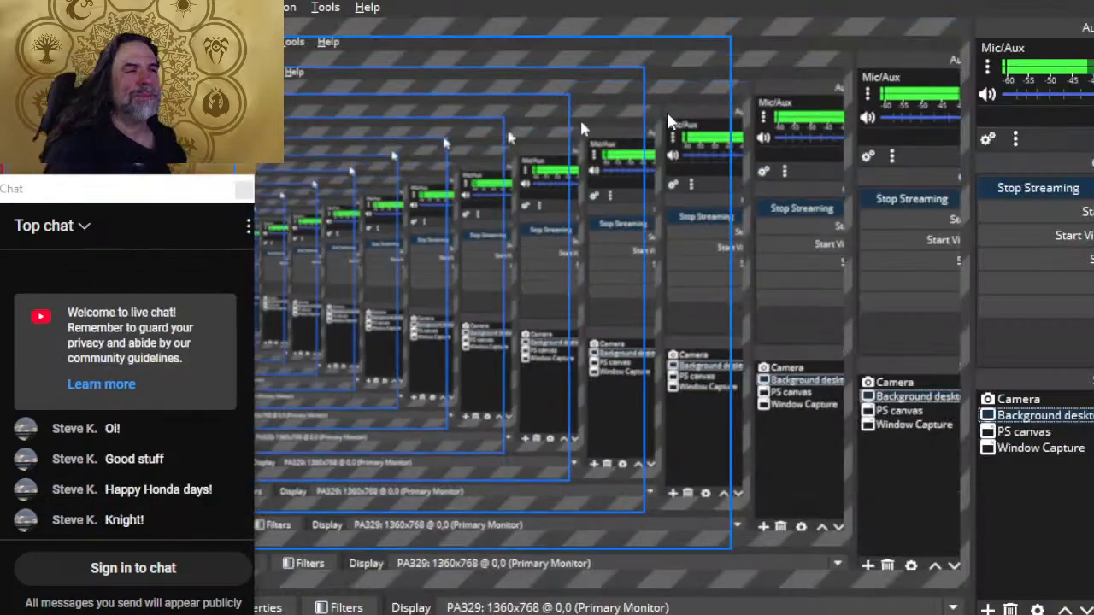
key("alt+Tab")
key("alt+Tab")
key("alt+Tab")
key("alt+Tab")
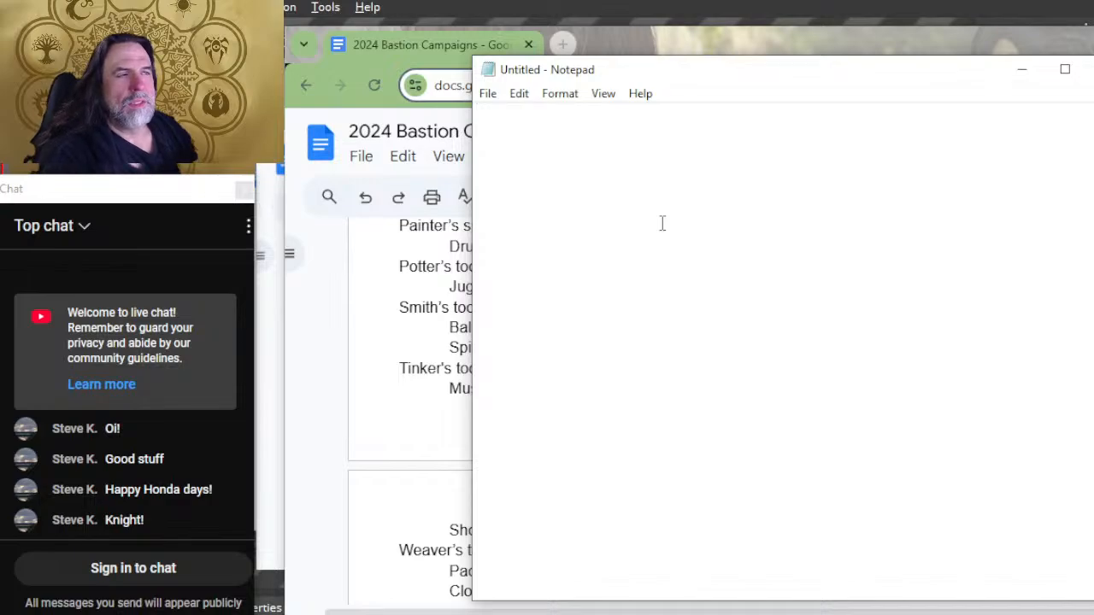
type("poti")
key("BackSpace")
key("BackSpace")
key("BackSpace")
key("BackSpace")
type("he")
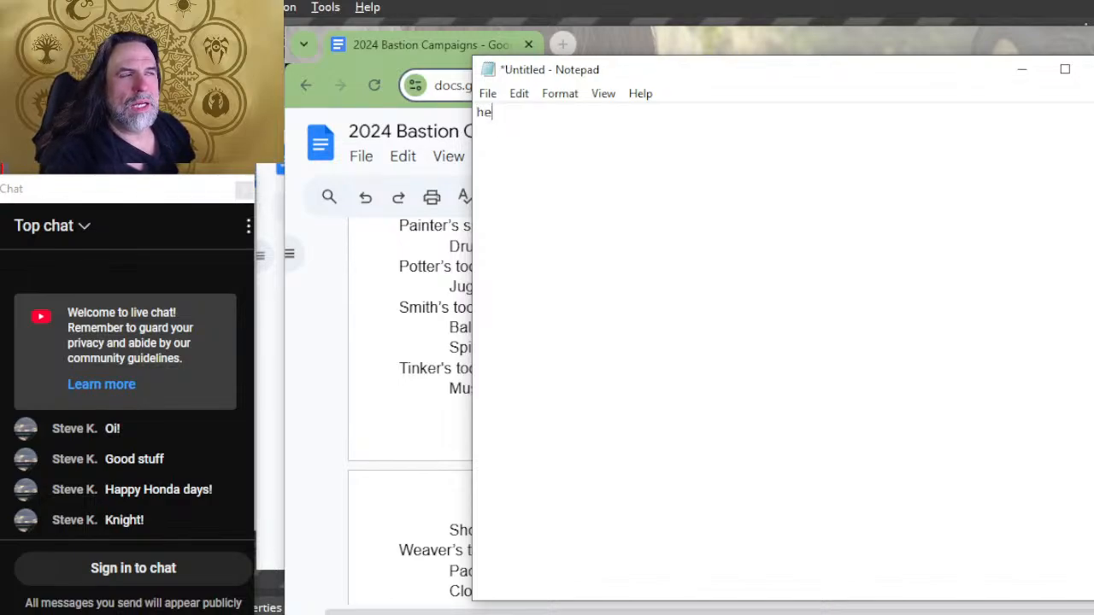
type("rbalism j")
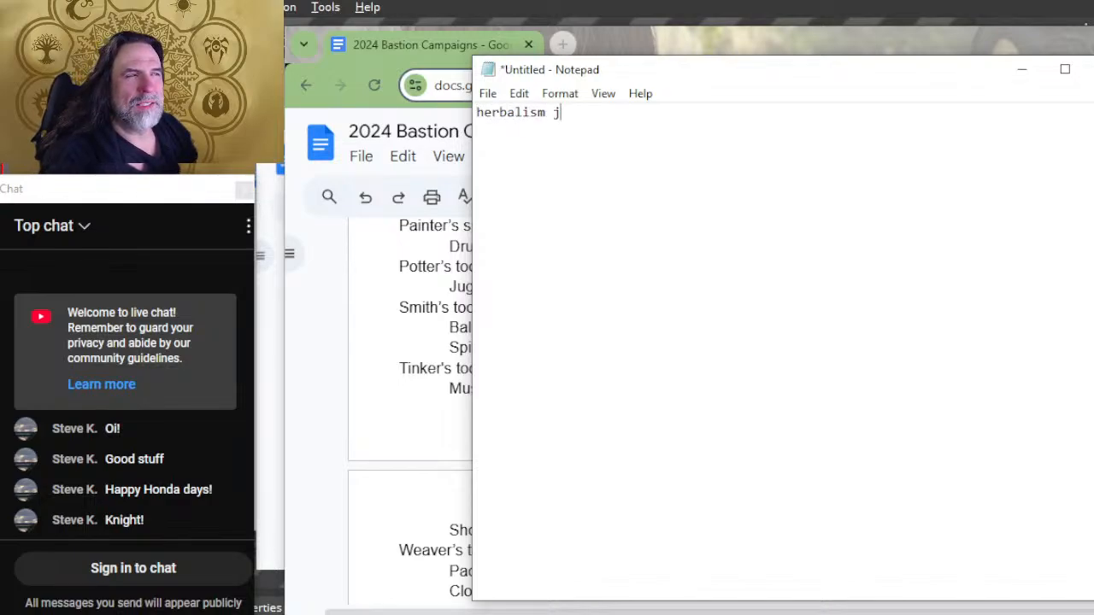
key("BackSpace")
type("kit")
key("BackSpace")
key("BackSpace")
key("BackSpace")
type("k")
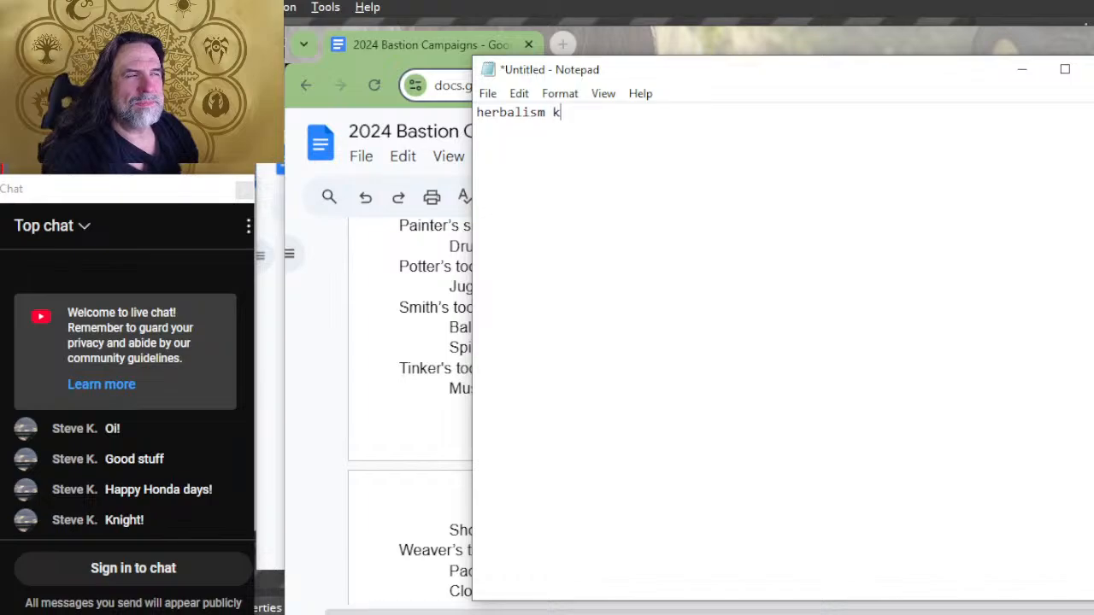
type("it, poisoner")
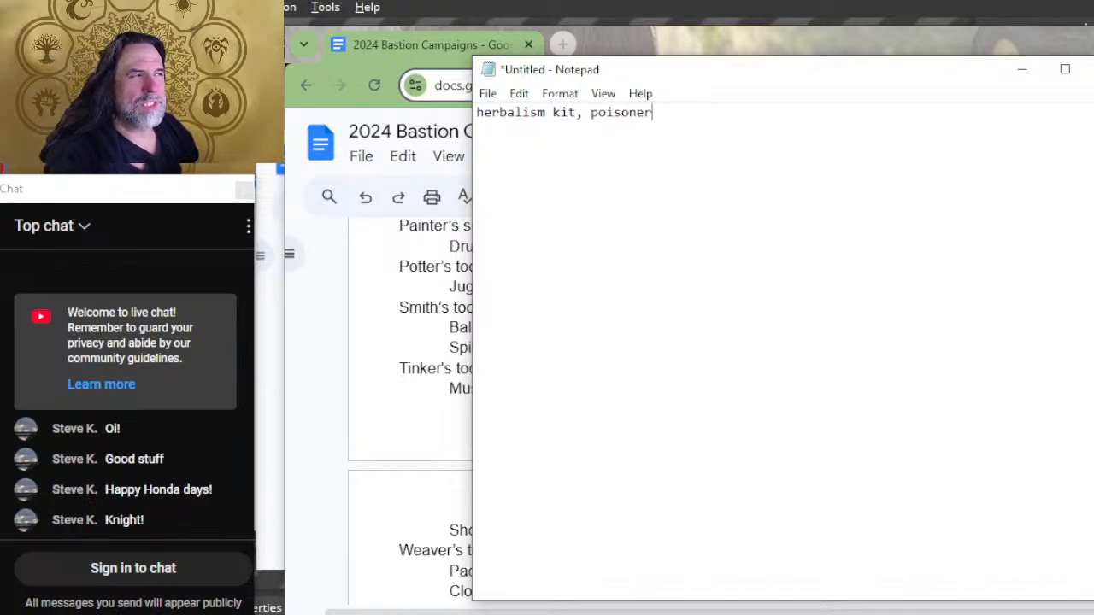
type("'s kit,")
Step: Add "poisoner's kit" after the herbalism kit in the Notepad tools list, separated by a comma
key("alt+Tab")
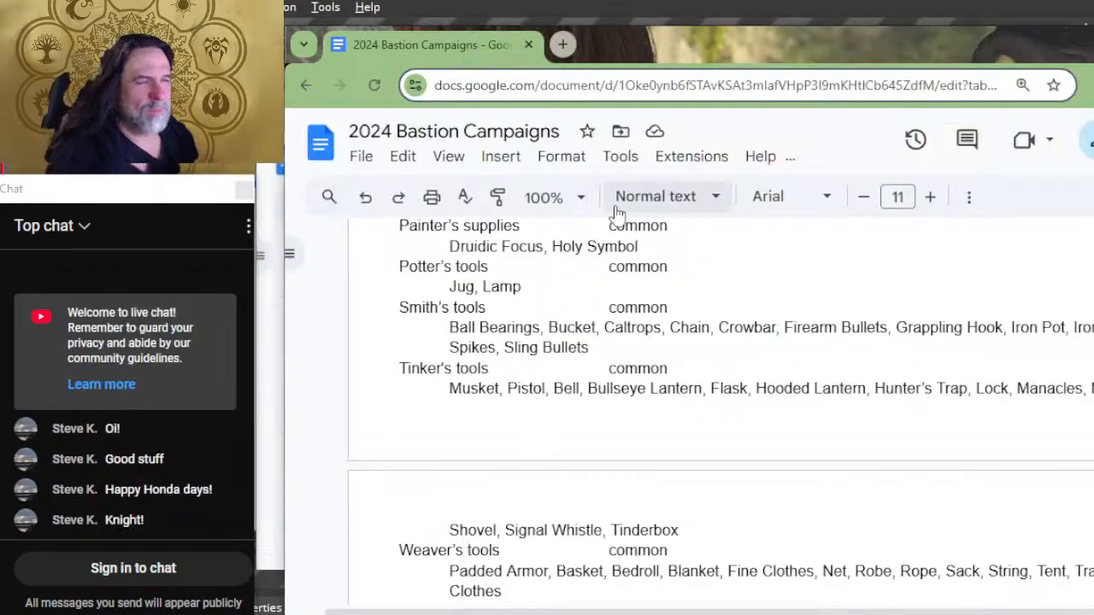
key("alt+Tab")
key("BackSpace")
key("BackSpace")
type("int")
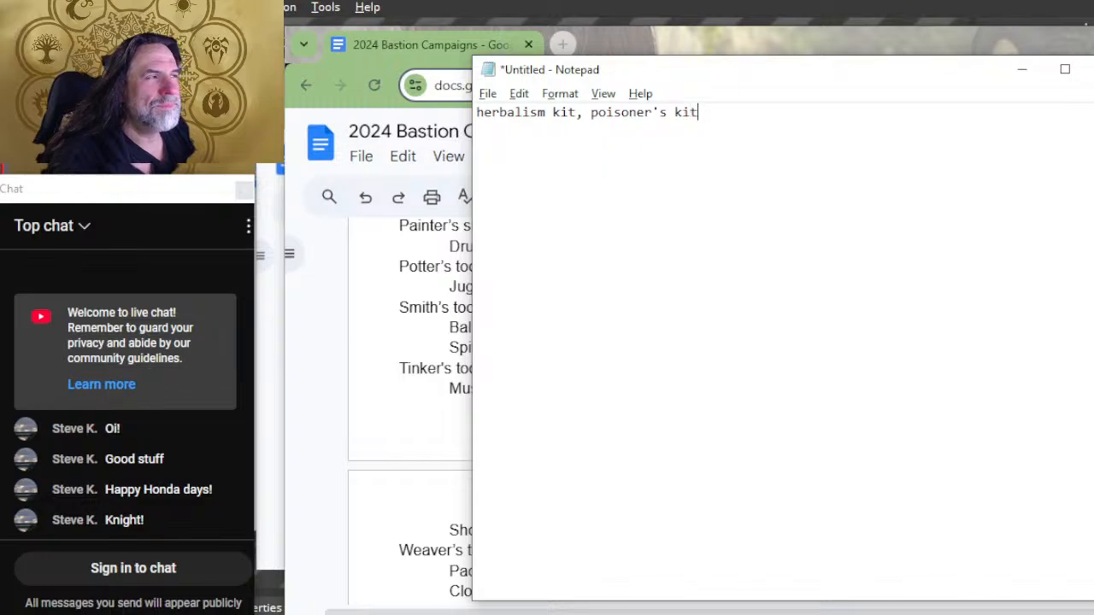
Step: Check the Artisan Tools section of the document and append "alchemist supplies" to the Notepad tools list
key("alt+Tab")
scroll(676, 367, "up", 2)
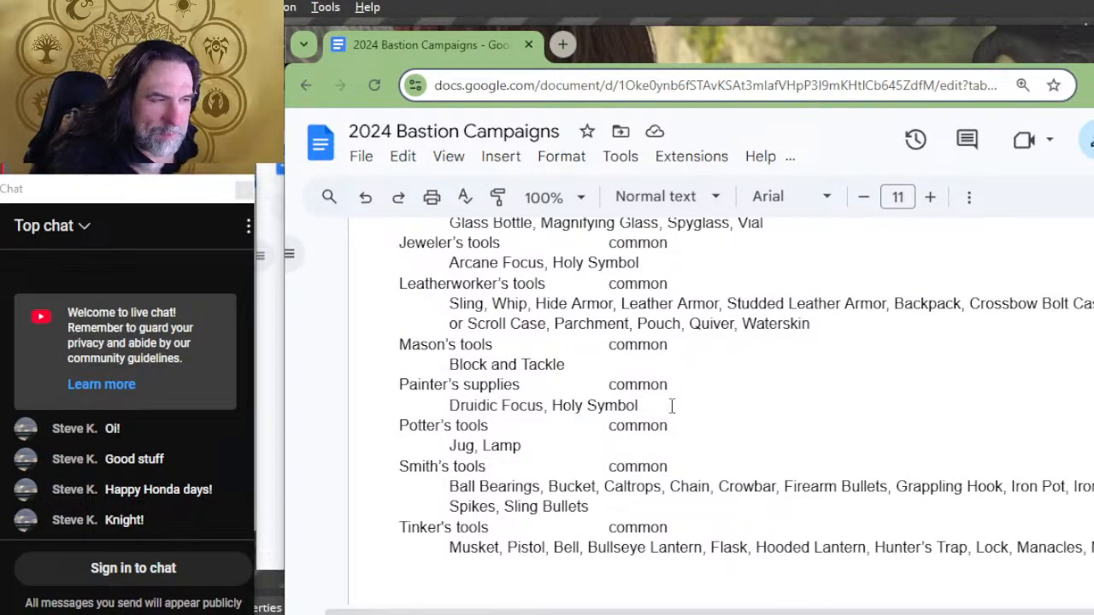
scroll(707, 405, "up", 2)
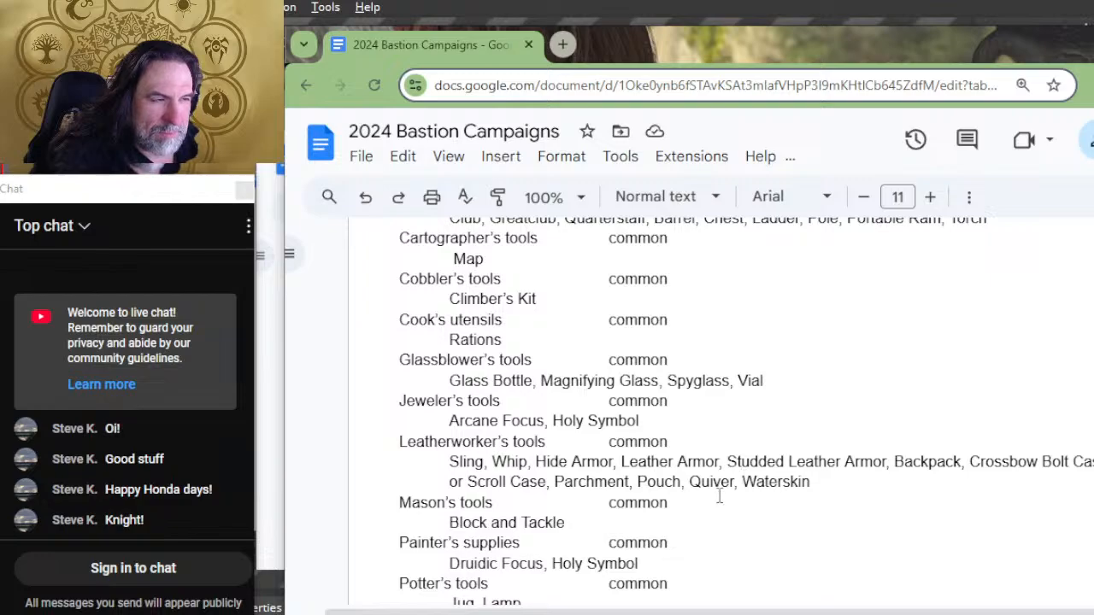
scroll(724, 488, "up", 2)
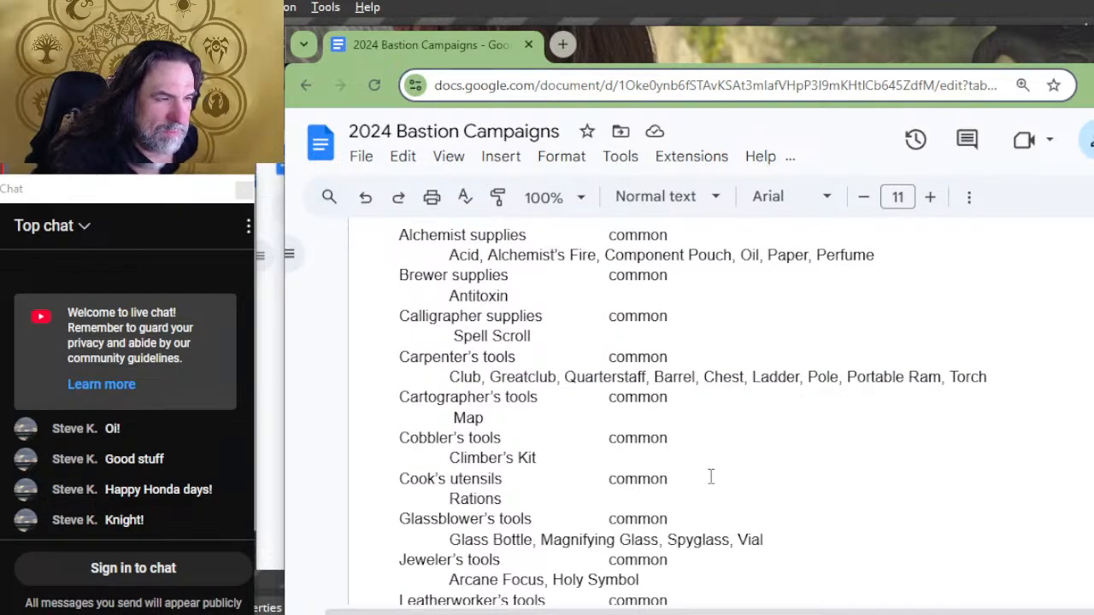
scroll(710, 477, "up", 2)
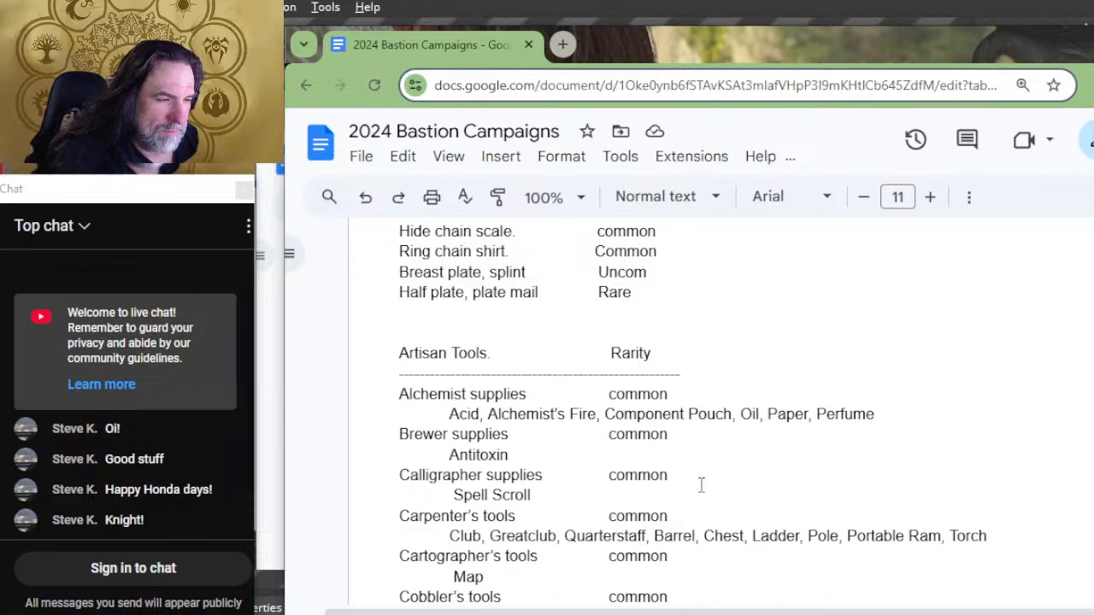
key("alt+Tab")
type("al")
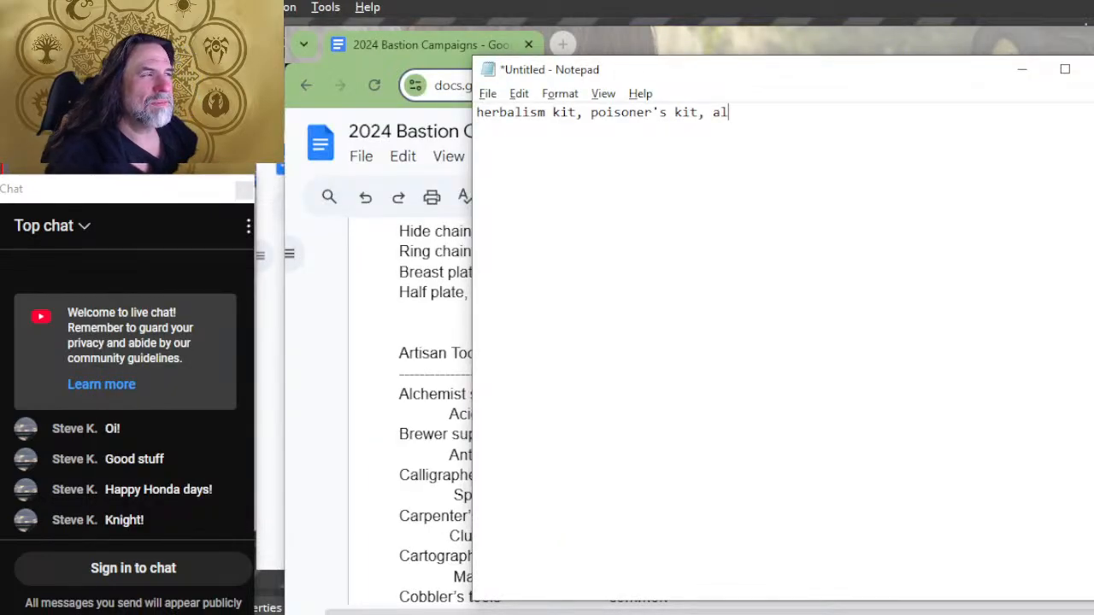
type("chemist supplies,")
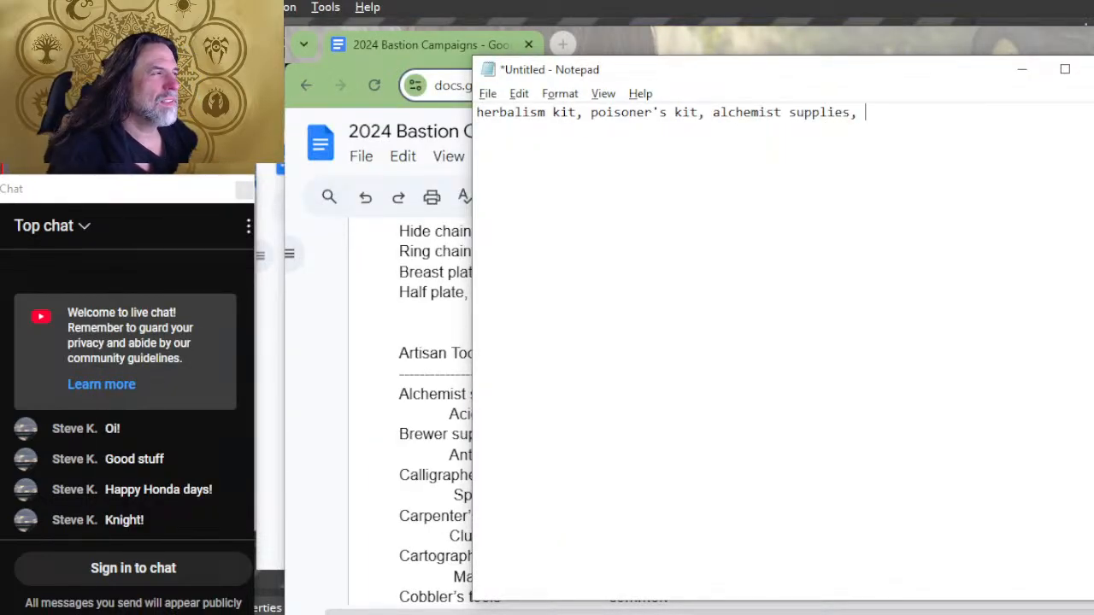
Step: Check the document's Artisan Tools section and append "brewer supplies" to the Notepad tools list, separated by a comma
key("alt+Tab")
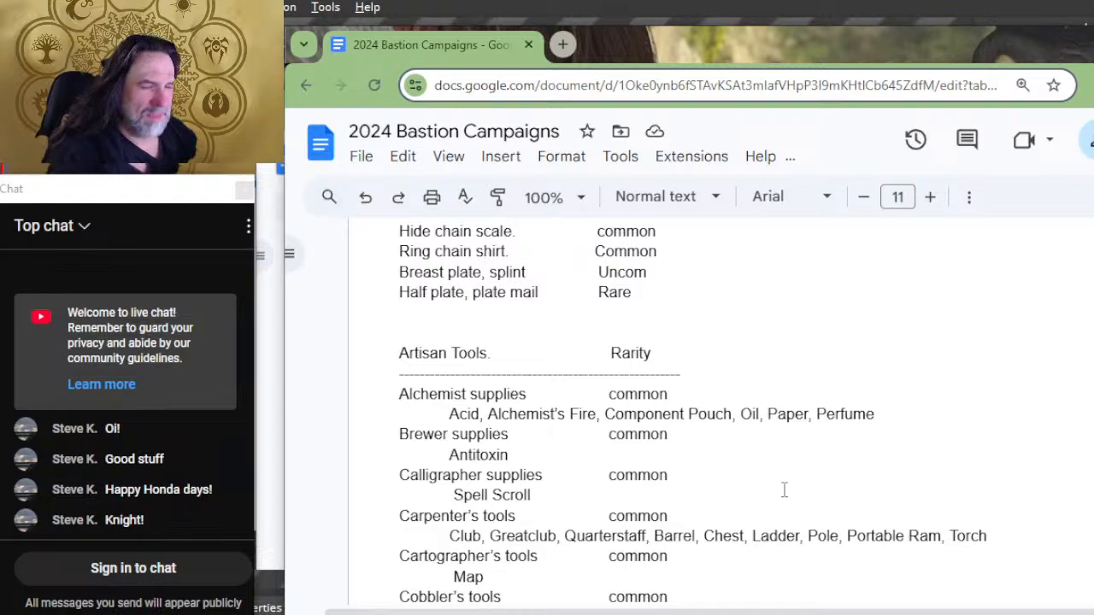
key("alt+Tab")
type("b")
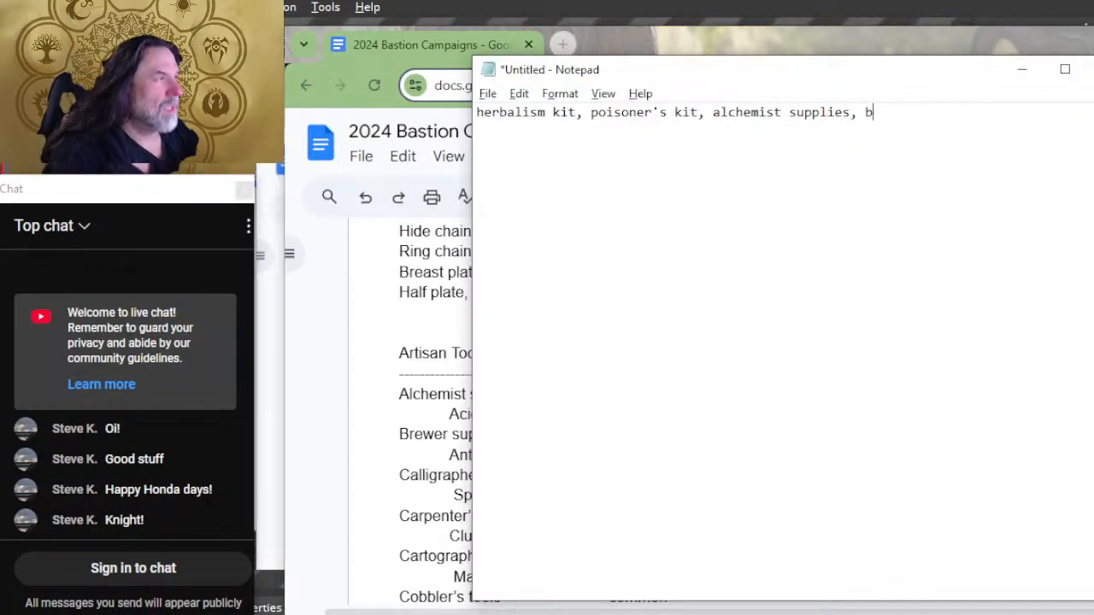
type("rewer supplies")
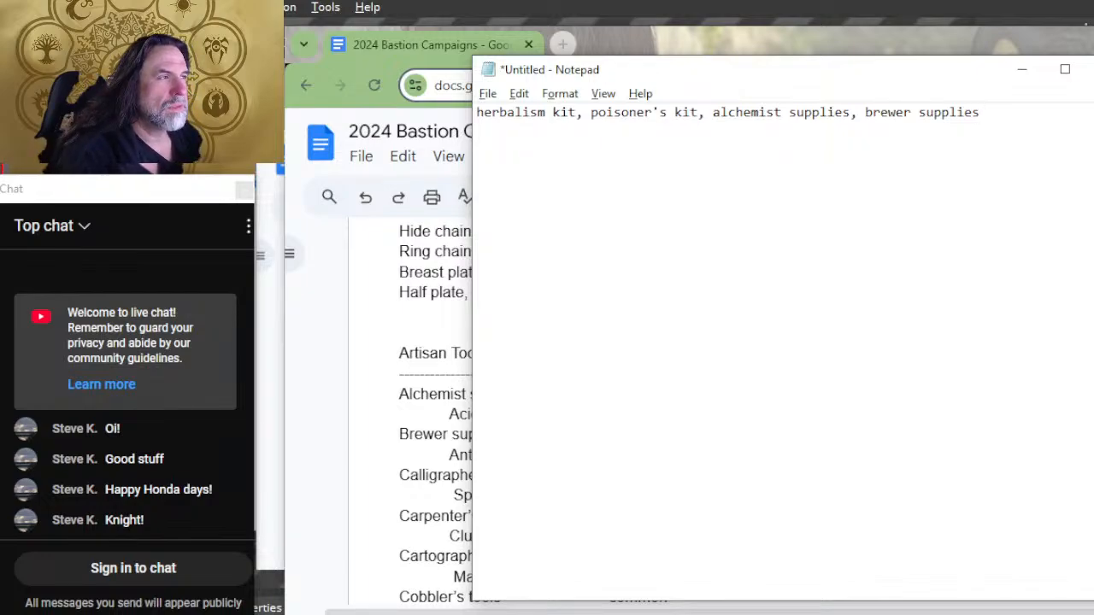
Step: In the document's Poison list, tab every row from Assassin blood to Wyvern poison across to the tools column
key("alt+Tab")
scroll(905, 385, "down", 5)
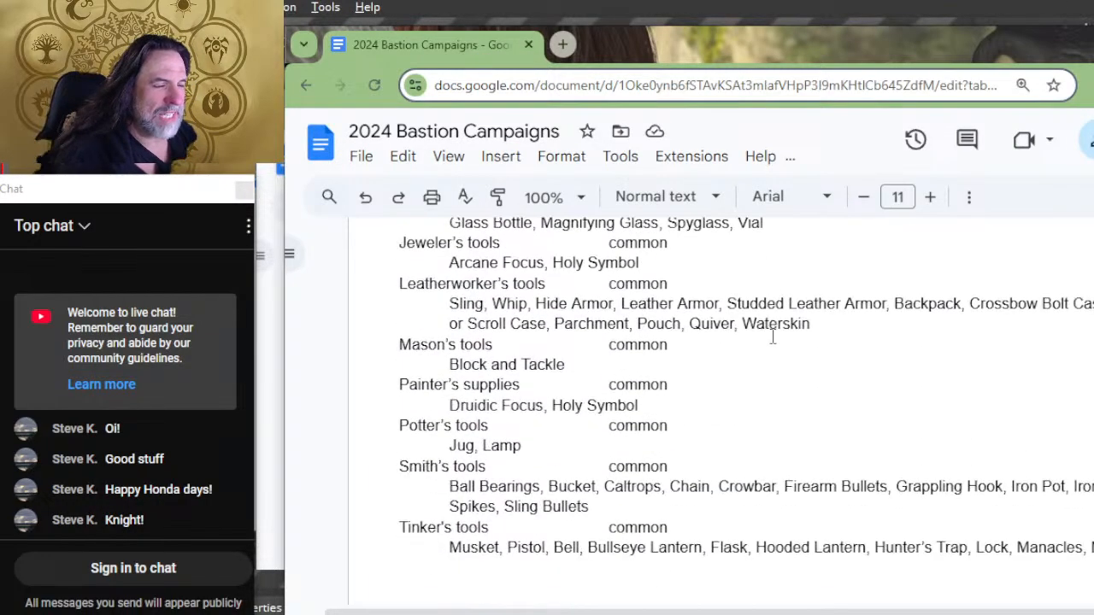
scroll(771, 336, "down", 20)
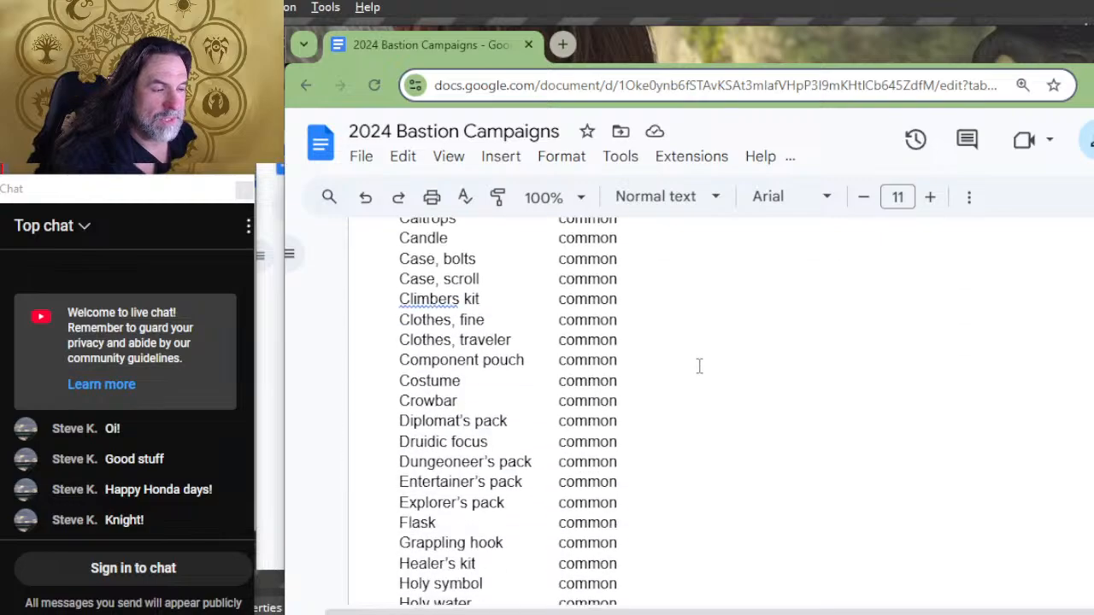
scroll(699, 365, "down", 15)
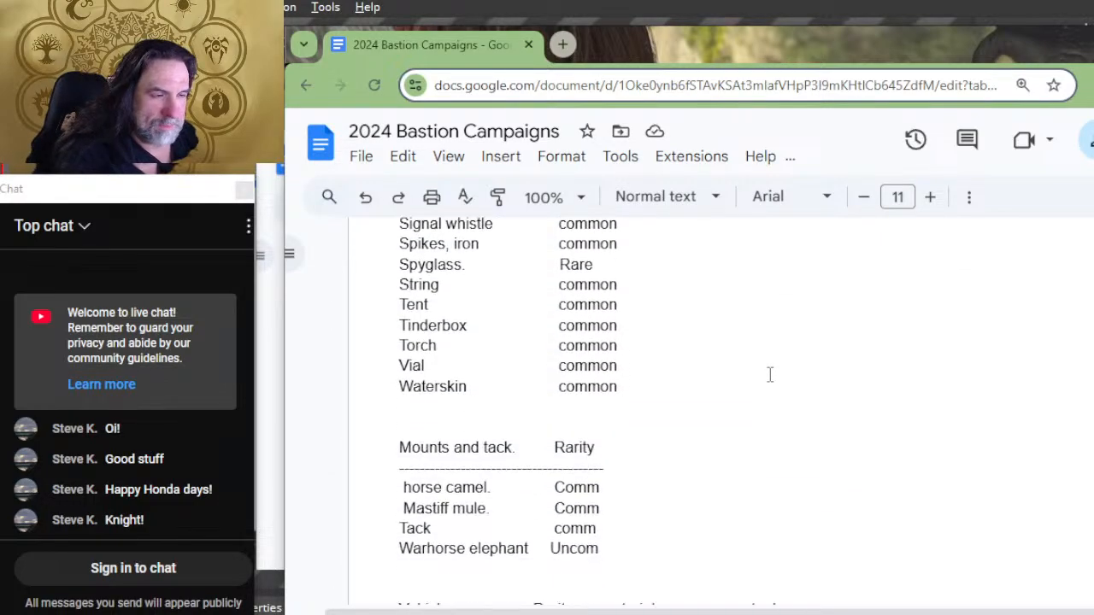
scroll(769, 375, "down", 10)
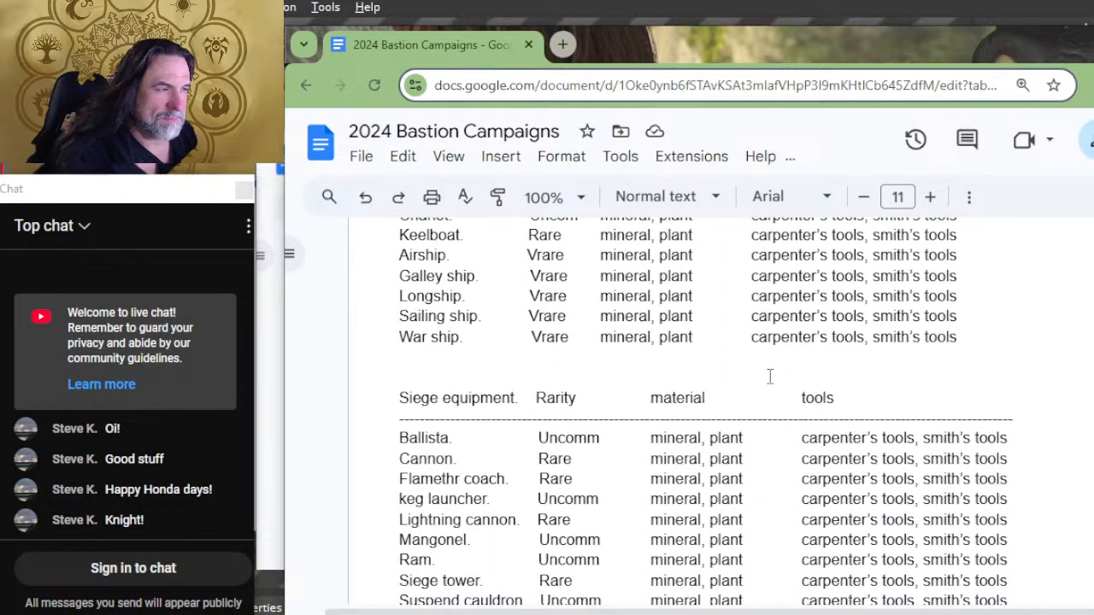
scroll(819, 442, "down", 6)
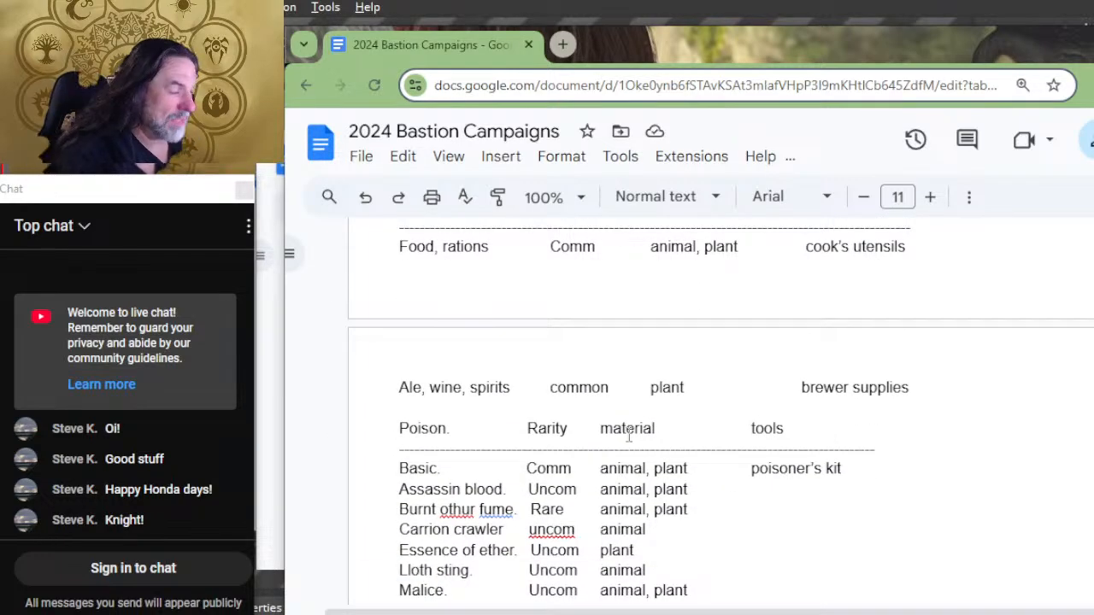
scroll(628, 436, "down", 3)
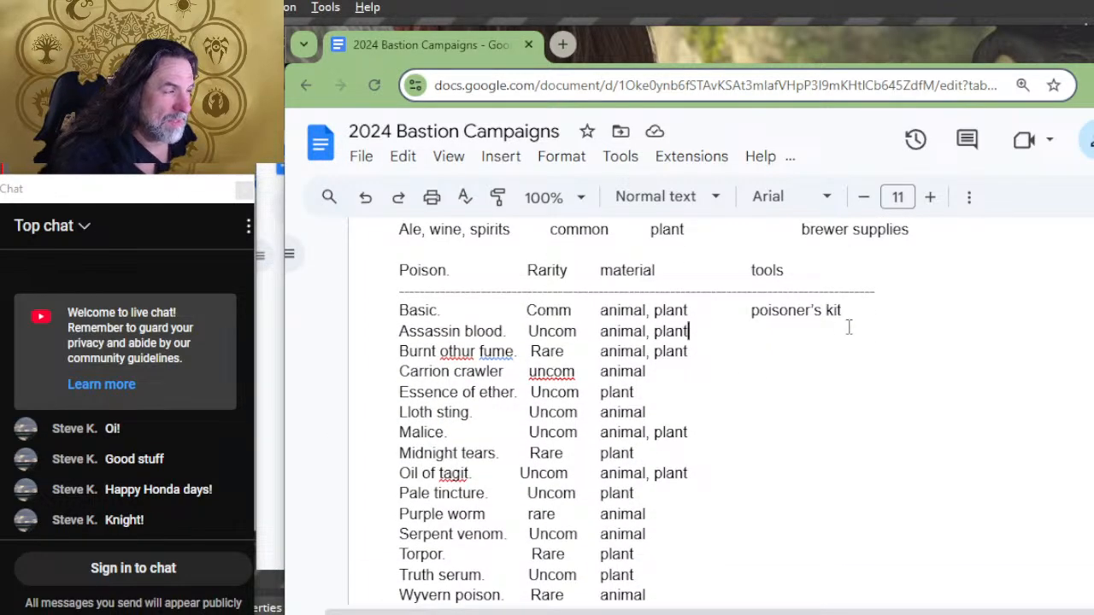
key("Tab")
key("Tab")
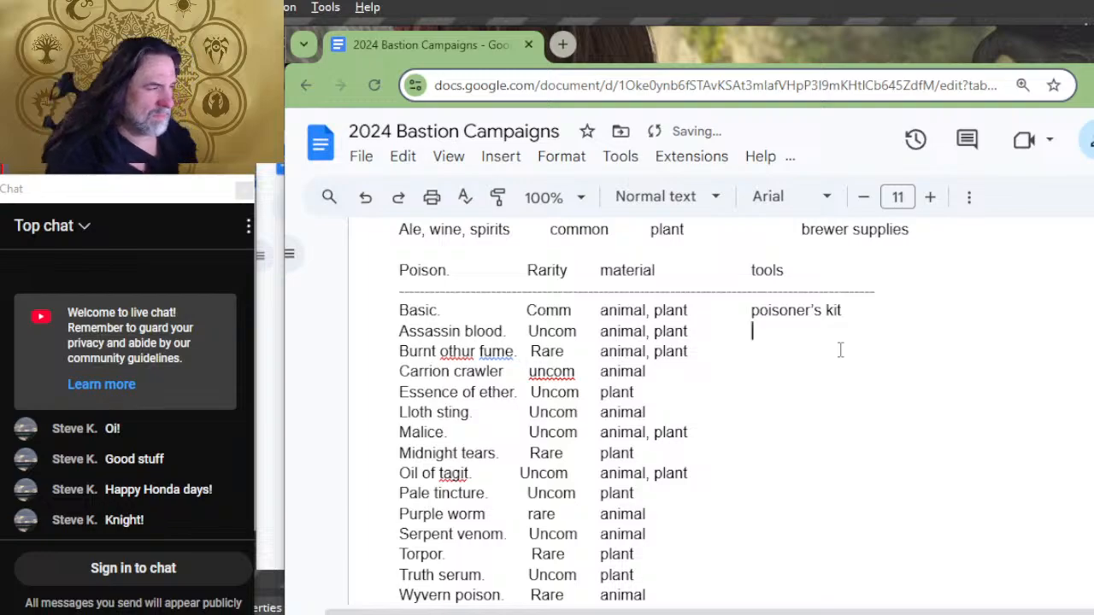
key("Down")
key("Tab")
key("Tab")
key("Down")
key("Tab")
key("Tab")
key("Down")
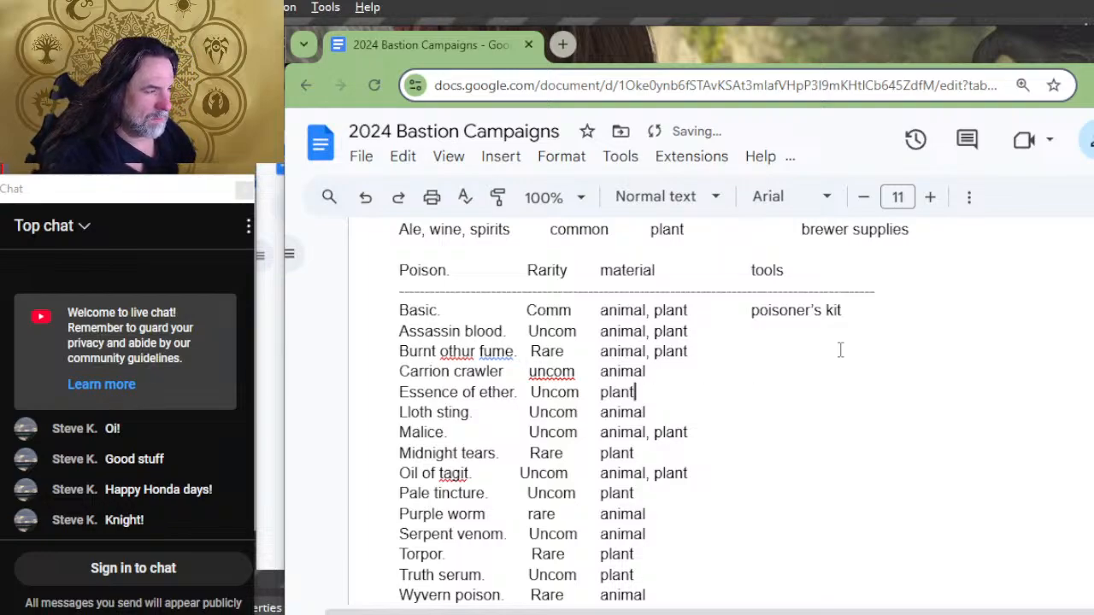
key("Tab")
type("q")
key("Tab")
key("Tab")
key("BackSpace")
key("BackSpace")
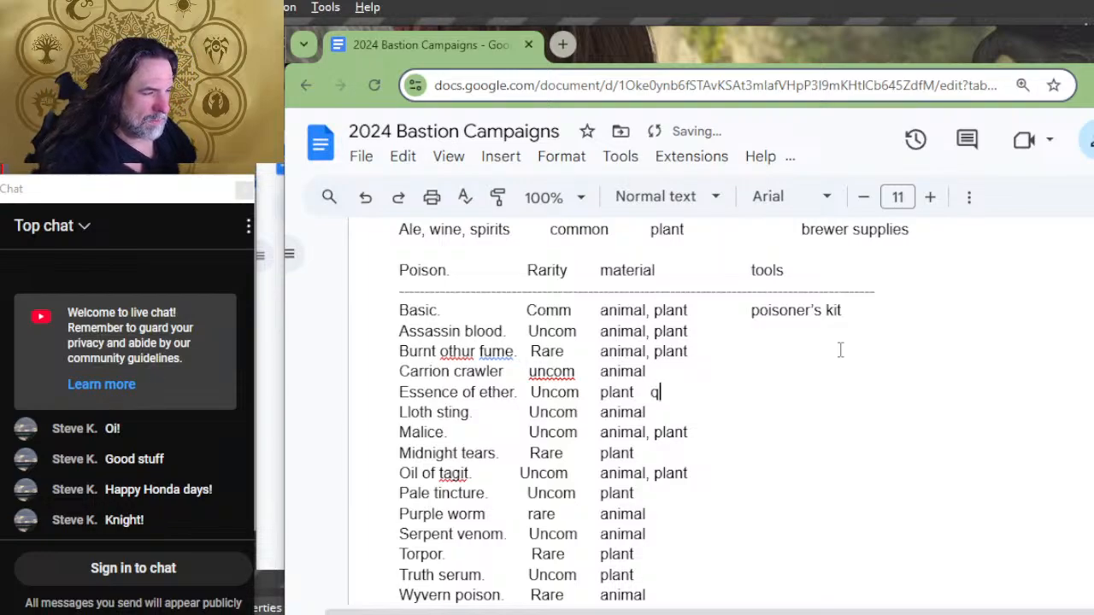
key("BackSpace")
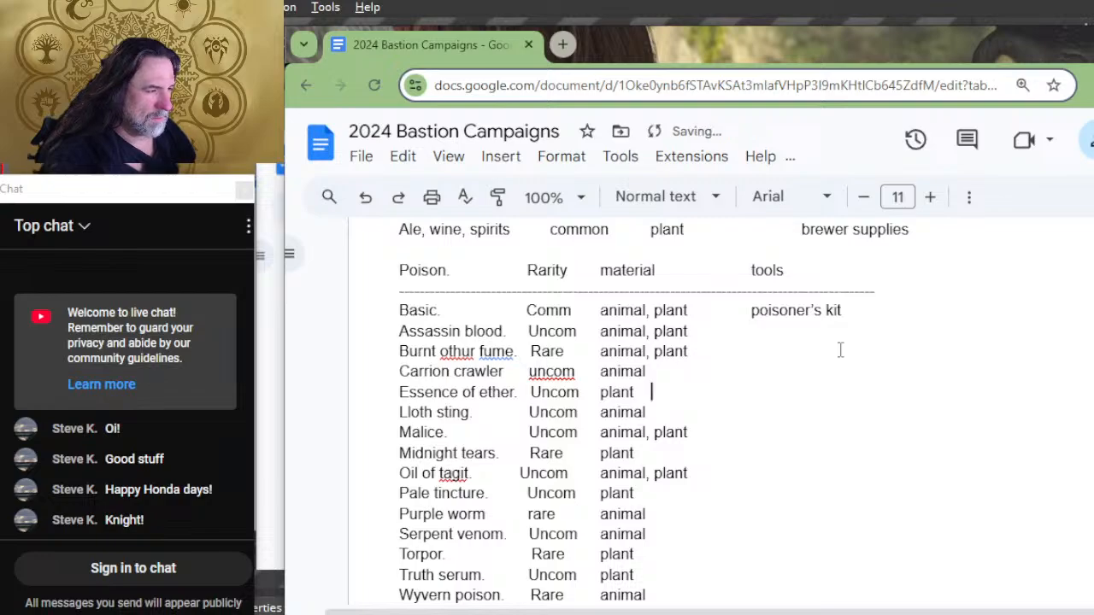
key("Tab")
key("Down")
key("Tab")
key("Tab")
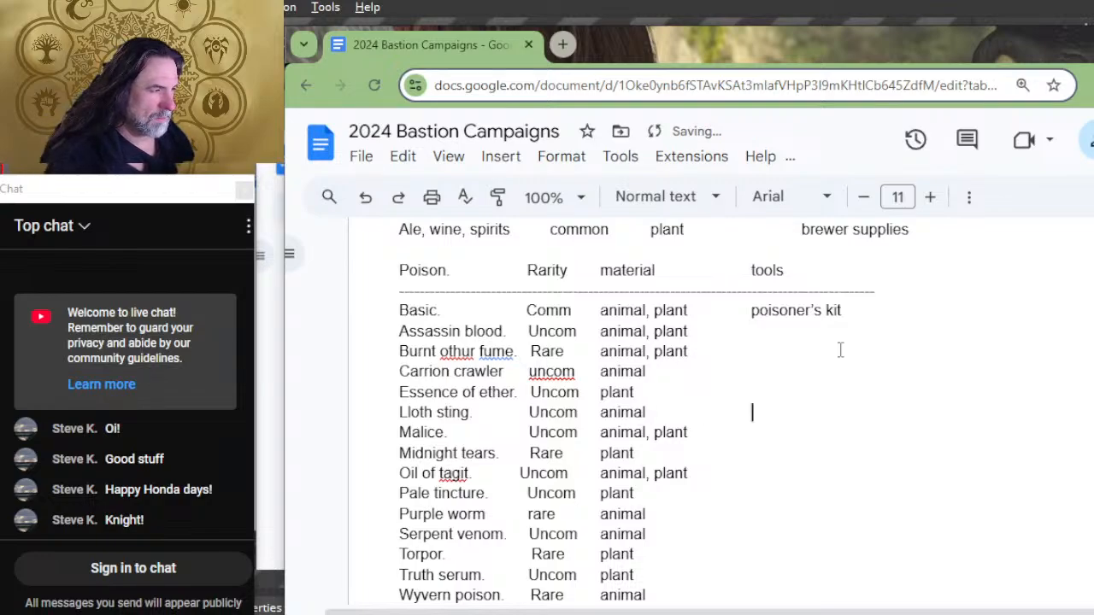
key("Down")
key("Tab")
key("Tab")
key("Down")
key("Tab")
key("Tab")
key("Down")
key("Tab")
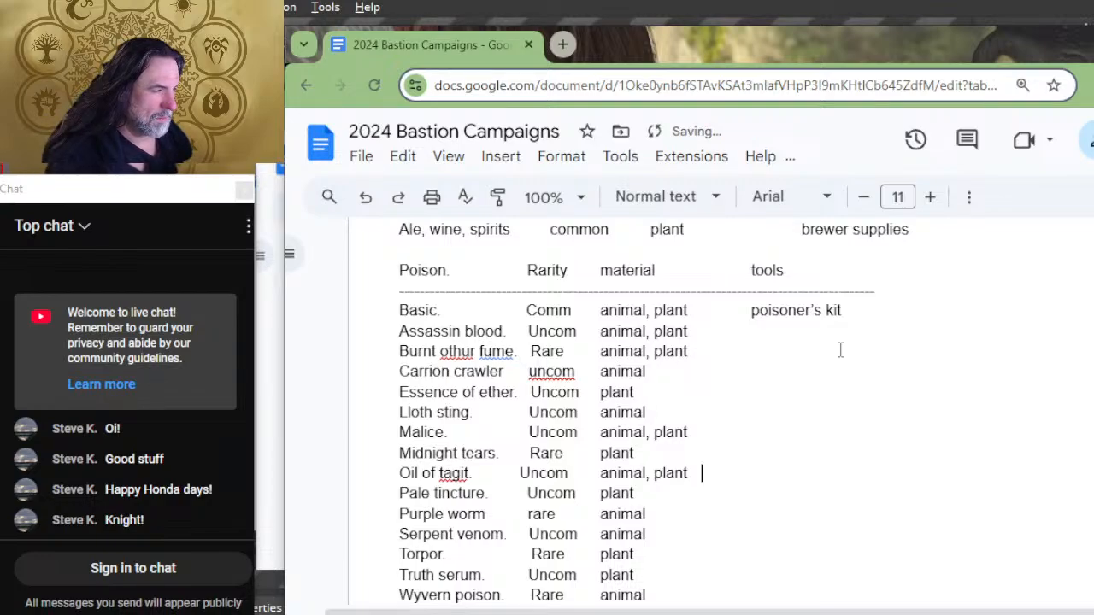
key("Tab")
key("Down")
key("Tab")
key("Tab")
key("Down")
key("Tab")
key("Down")
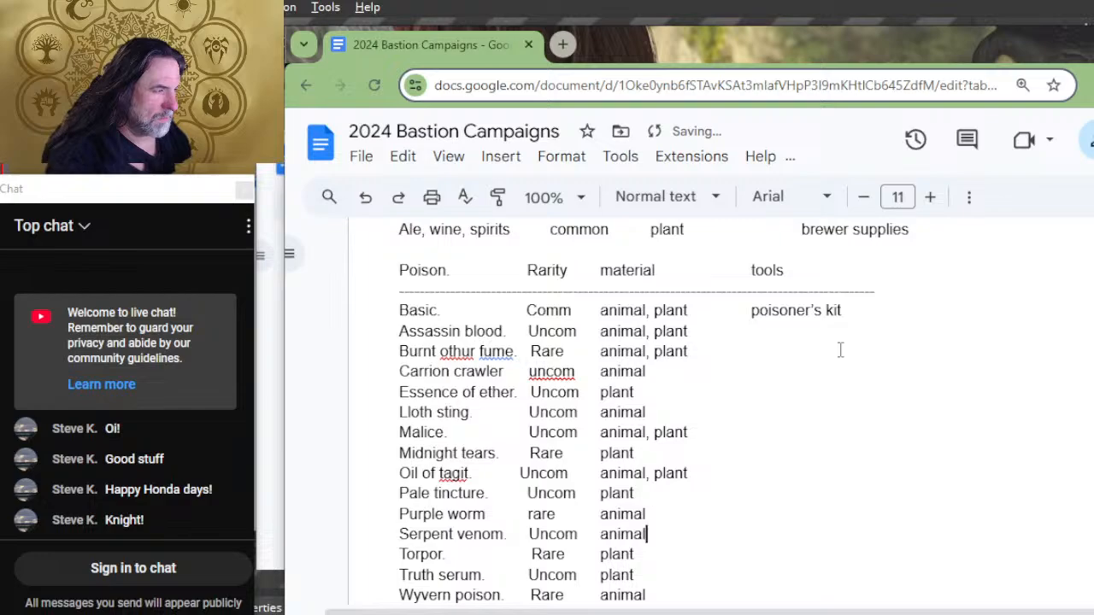
key("Tab")
key("Down")
key("Tab")
key("Tab")
key("Down")
key("Down")
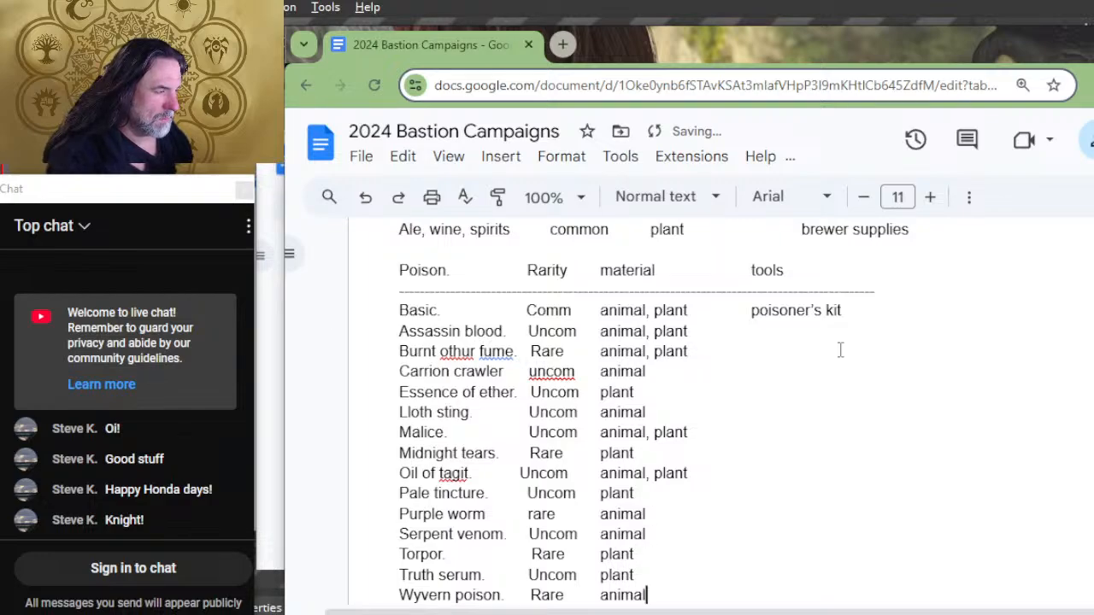
key("Tab")
key("Down")
key("Tab")
key("BackSpace")
key("BackSpace")
key("BackSpace")
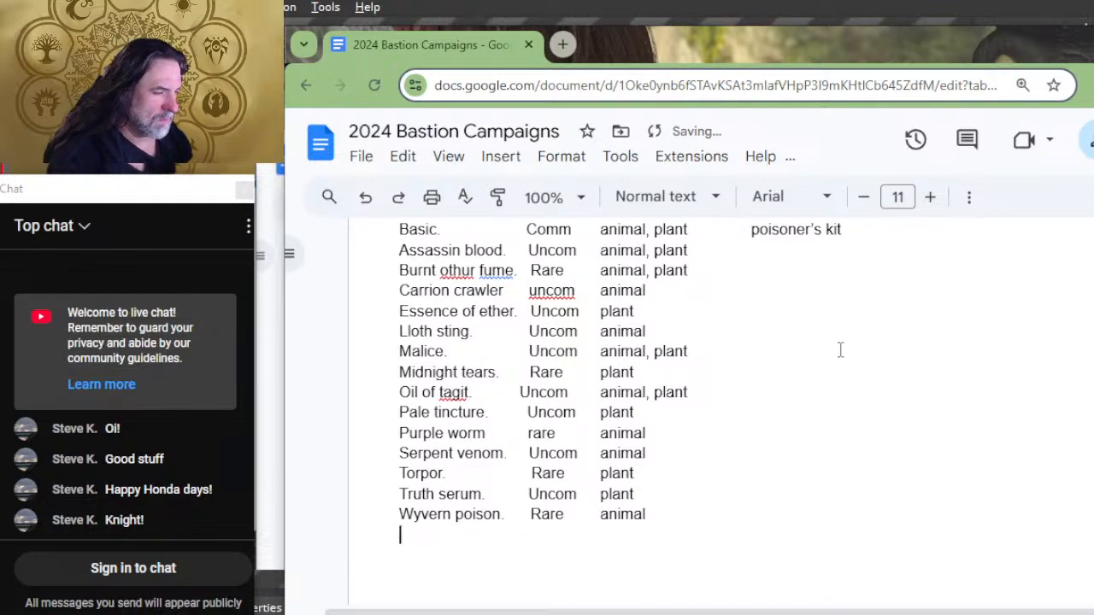
Step: Copy the "poisoner's kit" entry from the Basic row of the Poison list
key("Up")
key("Up")
key("Up")
key("Up")
key("Up")
key("Up")
key("Up")
key("Up")
key("Up")
key("Up")
key("Up")
key("Up")
key("Up")
key("Up")
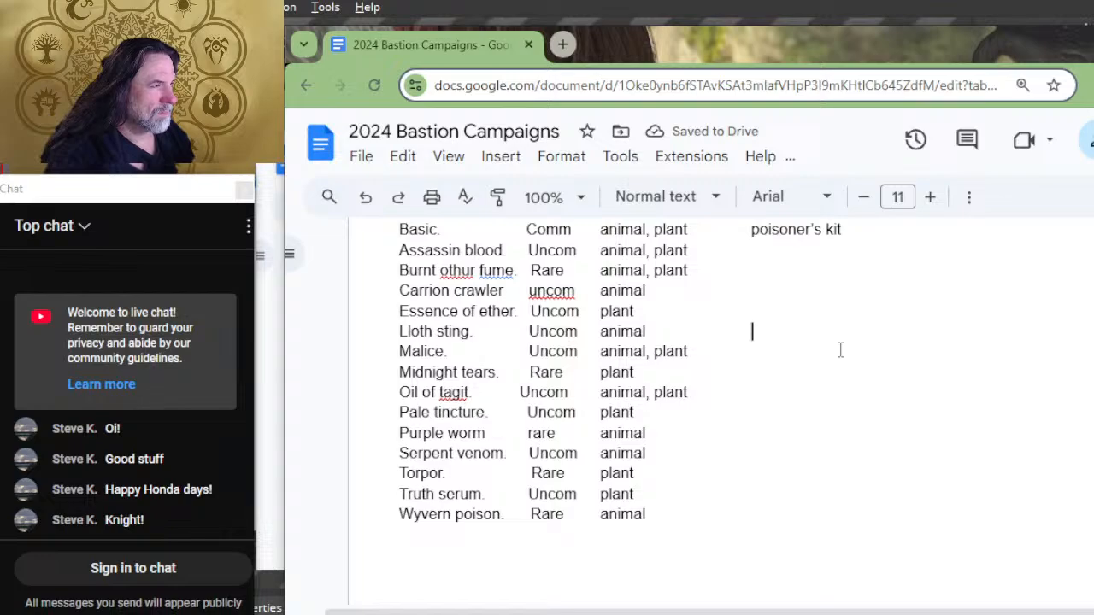
key("shift+Right")
key("shift+Right")
key("shift+Right")
key("shift+Right")
key("shift+Right")
key("shift+Right")
key("shift+Right")
key("shift+Right")
key("shift+Right")
key("shift+Right")
key("shift+Right")
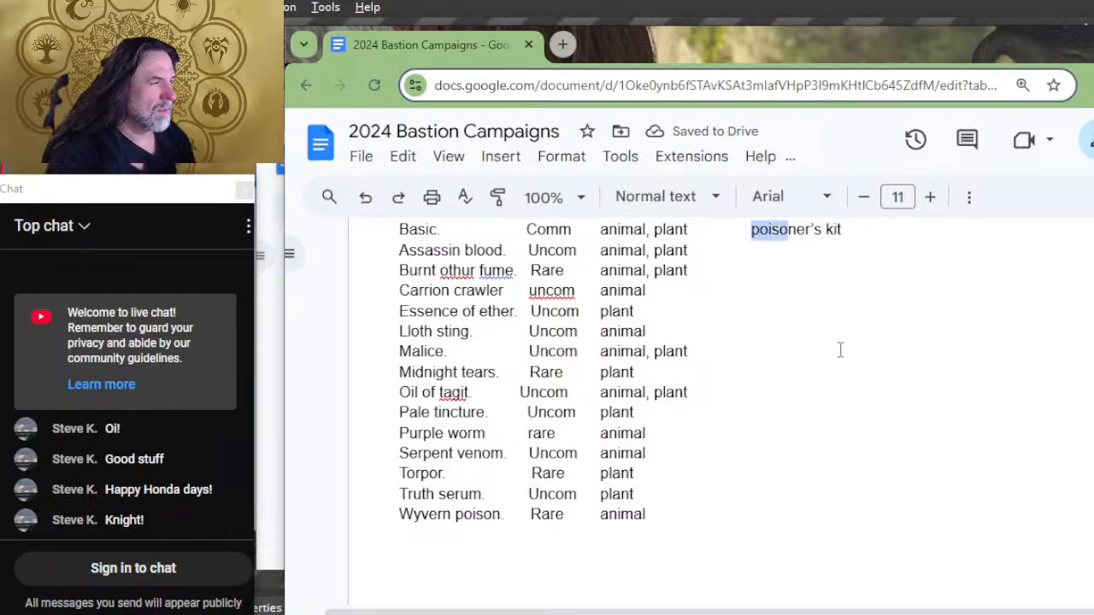
key("shift+Right")
key("shift+Right")
key("shift+Right")
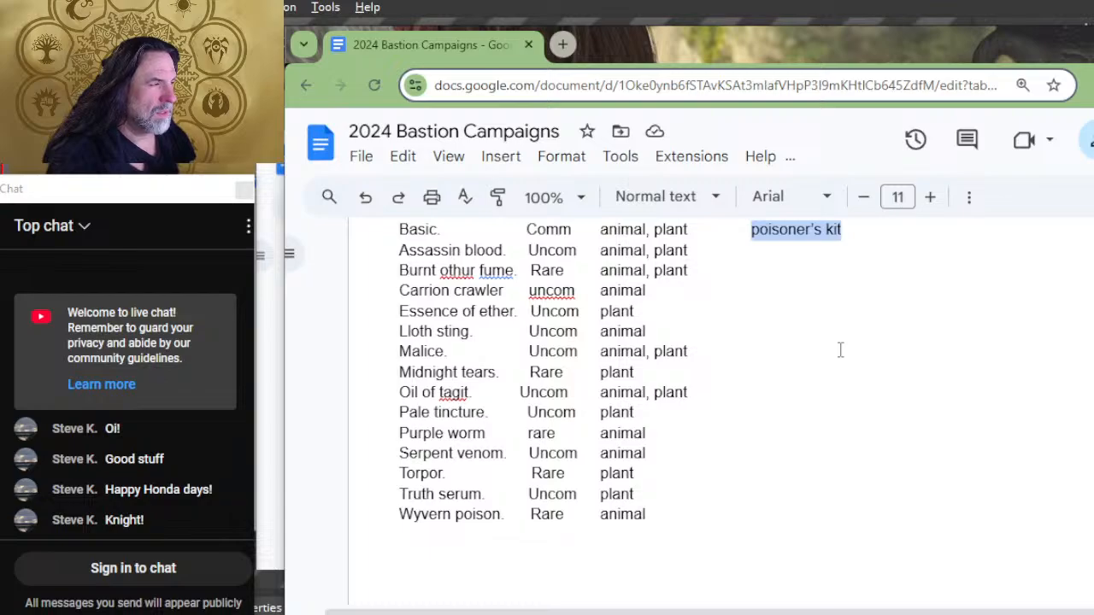
key("ctrl+c")
Step: Paste "poisoner's kit" into the tools column of every Poison row from Assassin blood to Wyvern poison and review the list
key("Down")
key("ctrl+v")
key("Down")
key("ctrl+v")
key("Down")
key("ctrl+v")
key("Down")
key("ctrl+v")
key("Down")
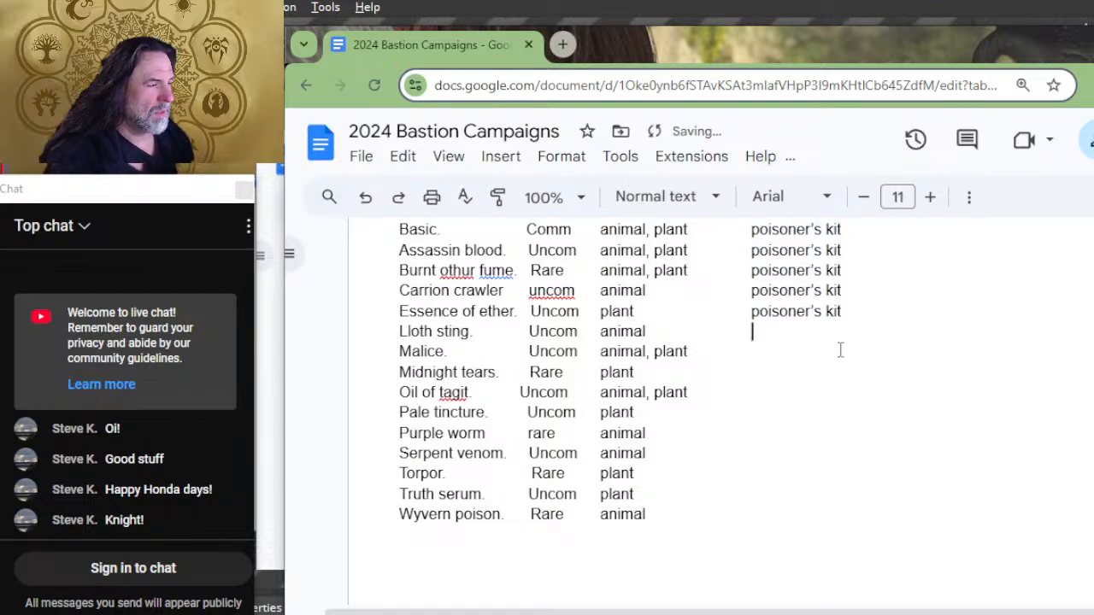
key("ctrl+v")
key("Down")
key("ctrl+v")
key("Down")
key("ctrl+v")
key("Down")
key("ctrl+v")
key("Down")
key("ctrl+v")
key("Down")
key("ctrl+v")
key("Down")
key("ctrl+v")
key("Down")
key("ctrl+v")
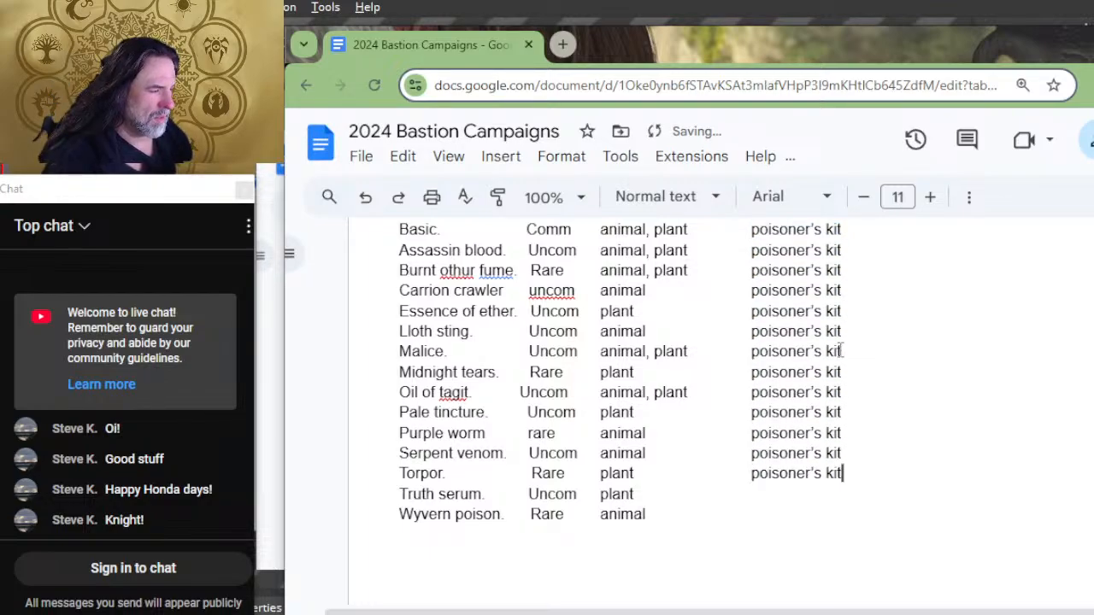
key("Down")
key("ctrl+v")
key("Down")
key("ctrl+v")
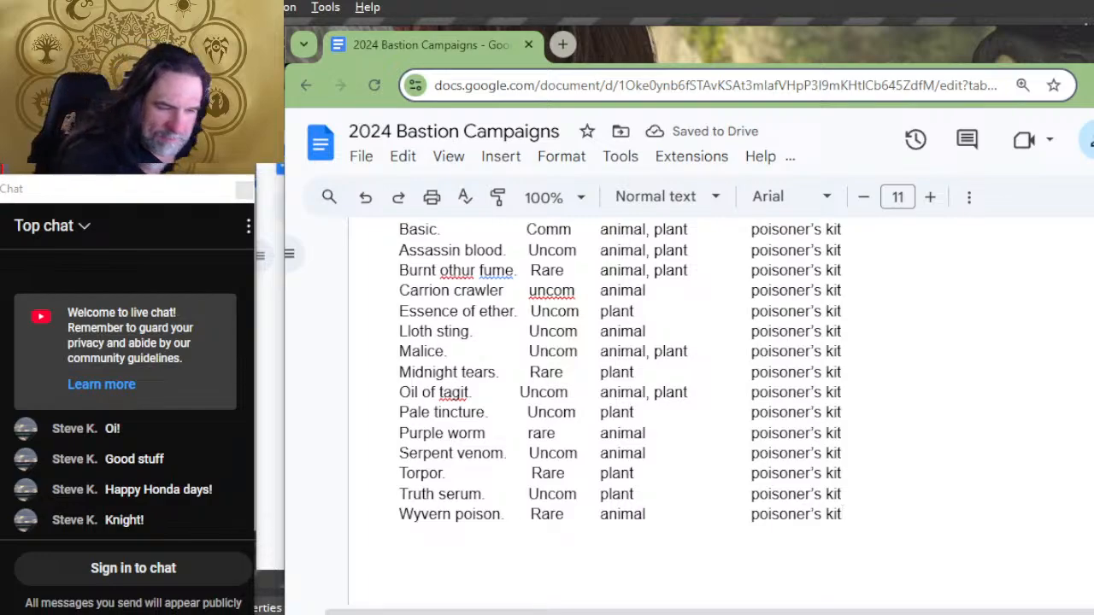
scroll(785, 509, "up", 2)
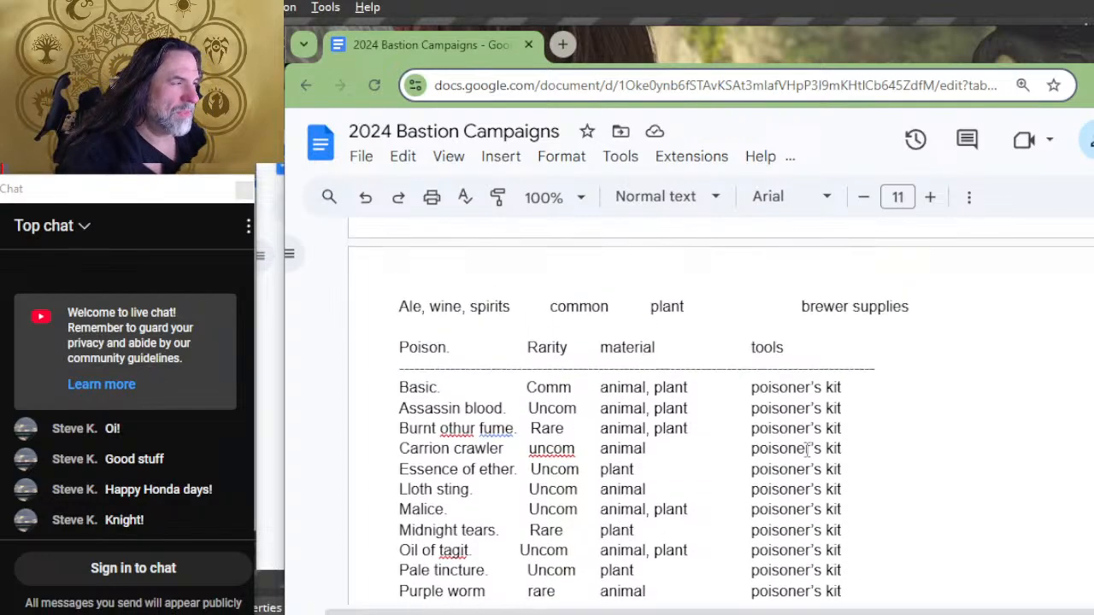
scroll(575, 354, "down", 2)
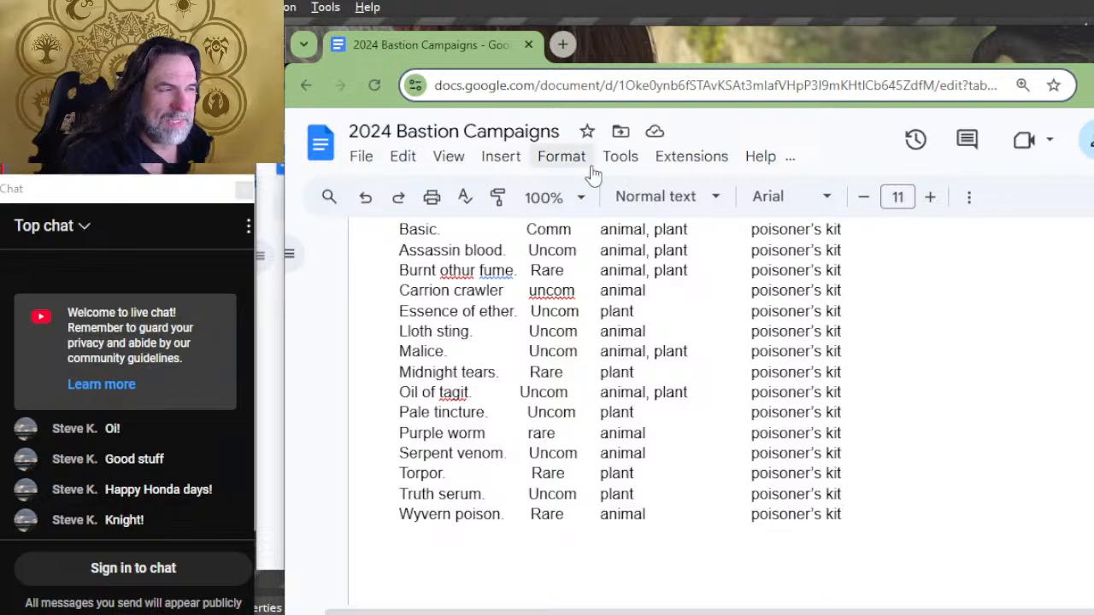
Step: Switch to the Notepad tools list and delete the "herbalism kit," entry at its start
key("alt+Tab")
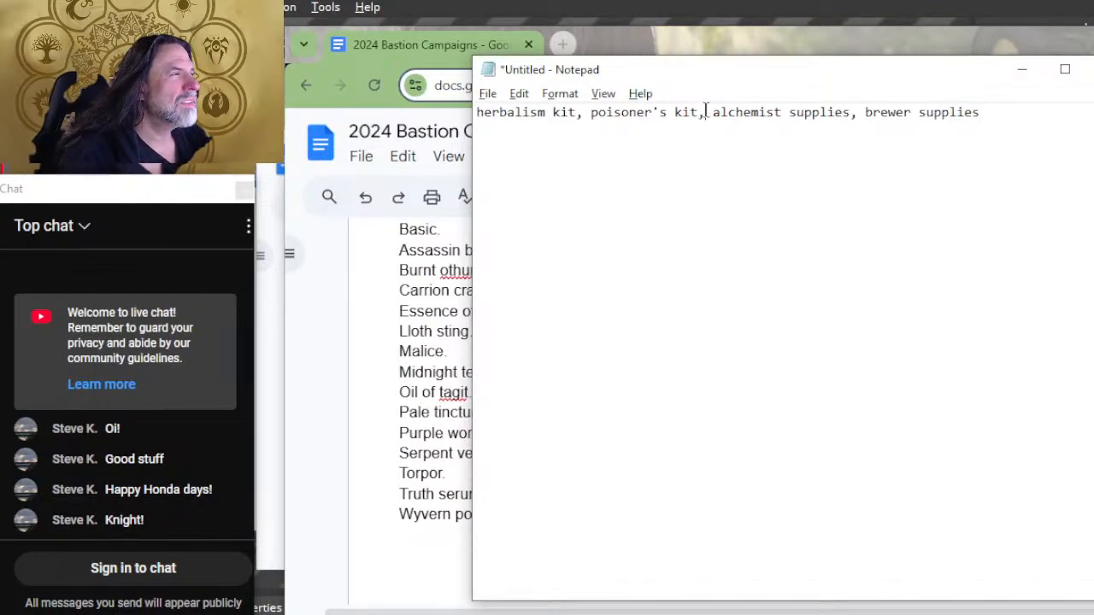
left_click_drag(706, 112, 589, 117)
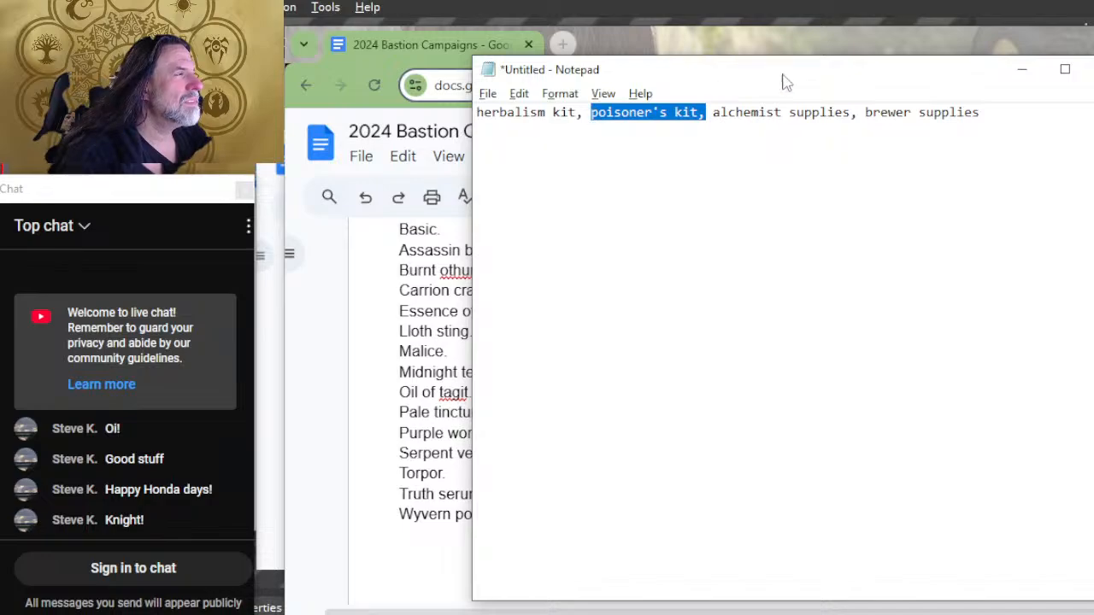
left_click(1047, 108)
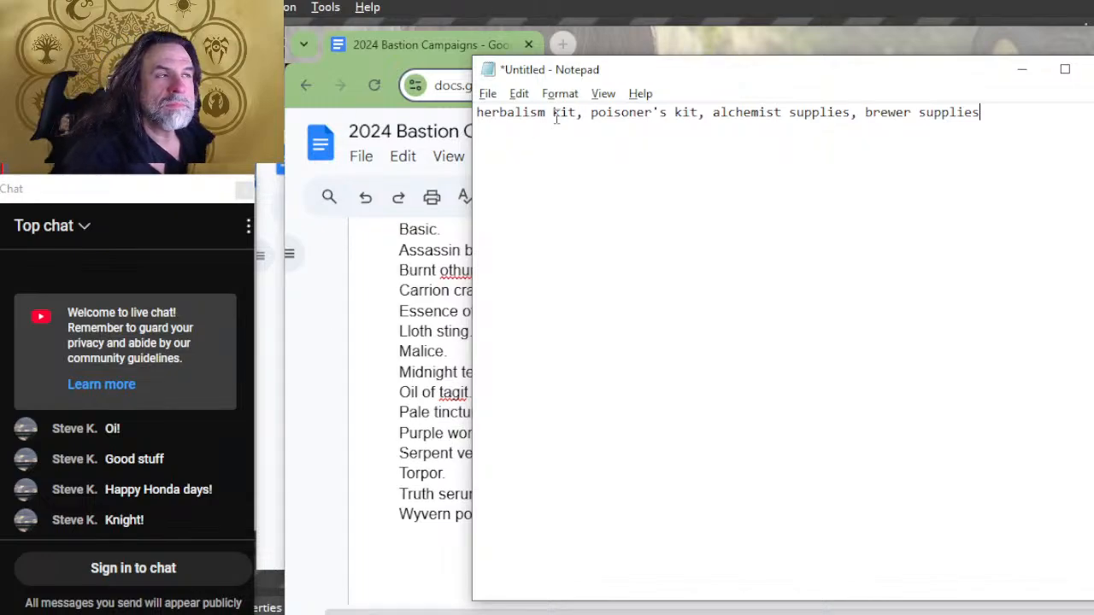
left_click_drag(585, 115, 365, 118)
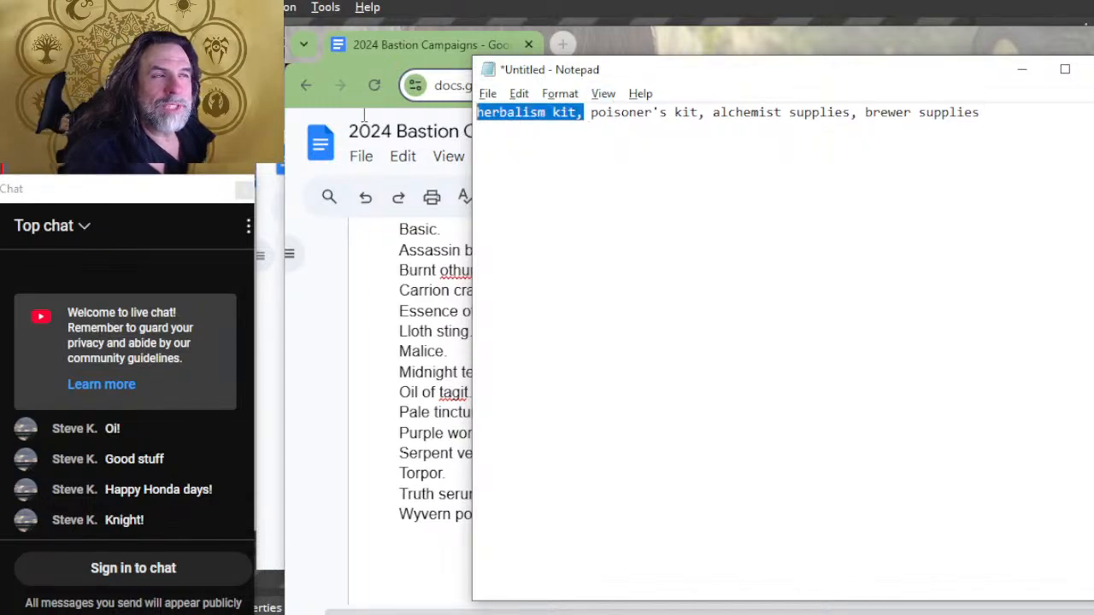
key("BackSpace")
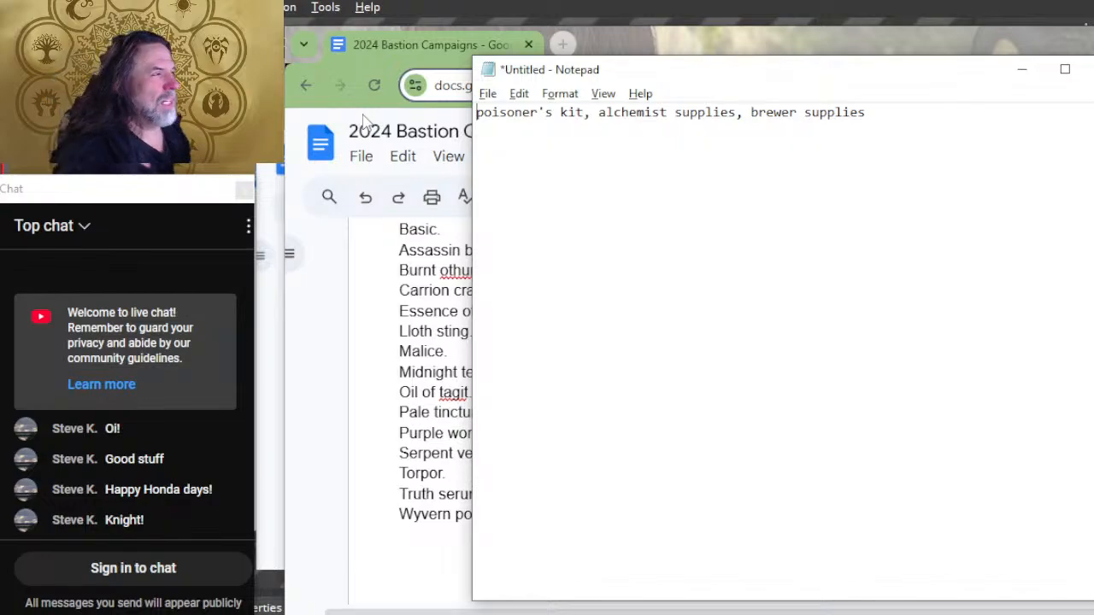
Step: Return to the document's Poison list and add a period after "poisoner's kit" in the Basic row
key("alt+Tab")
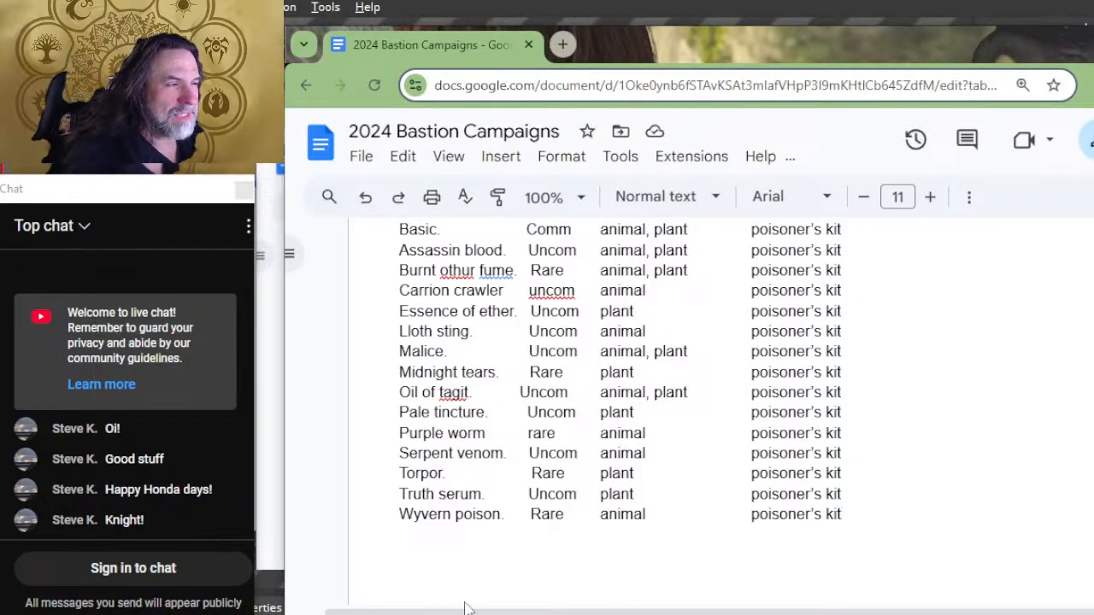
scroll(931, 384, "up", 2)
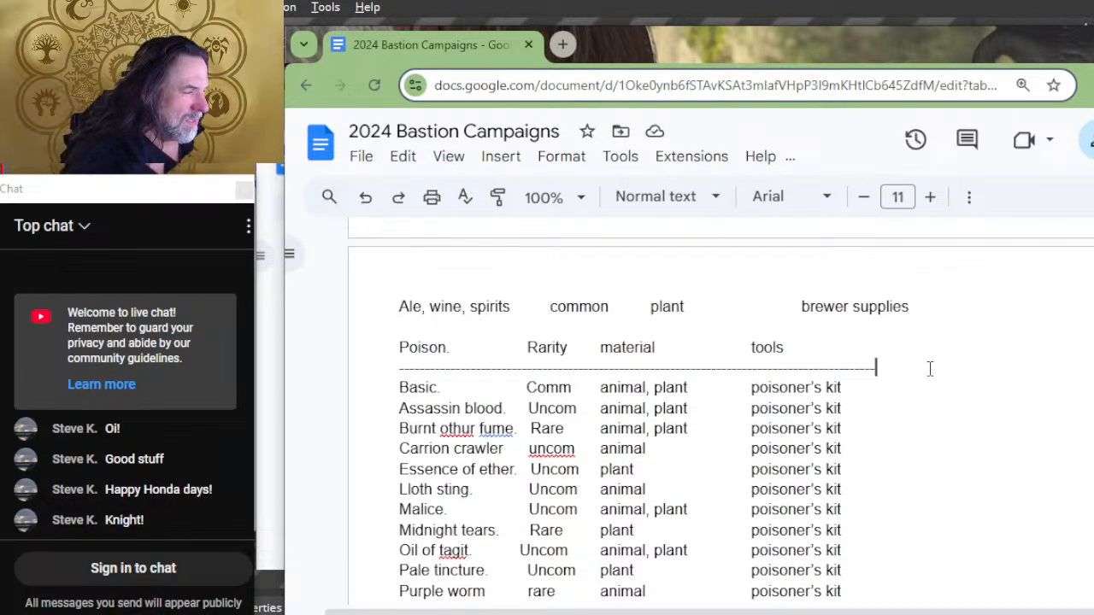
left_click_drag(940, 384, 943, 469)
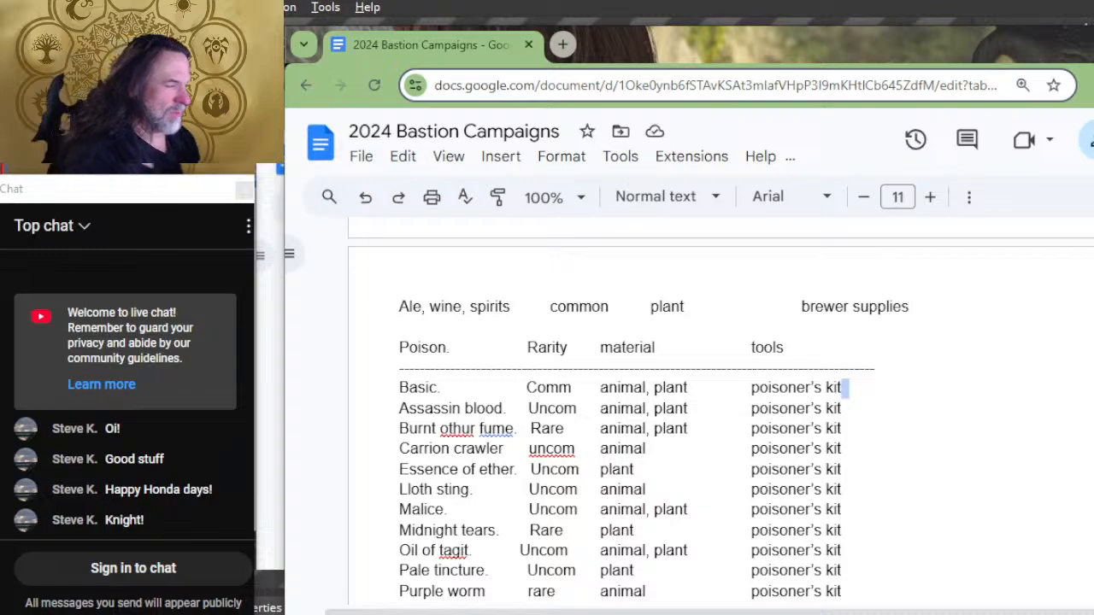
type(".")
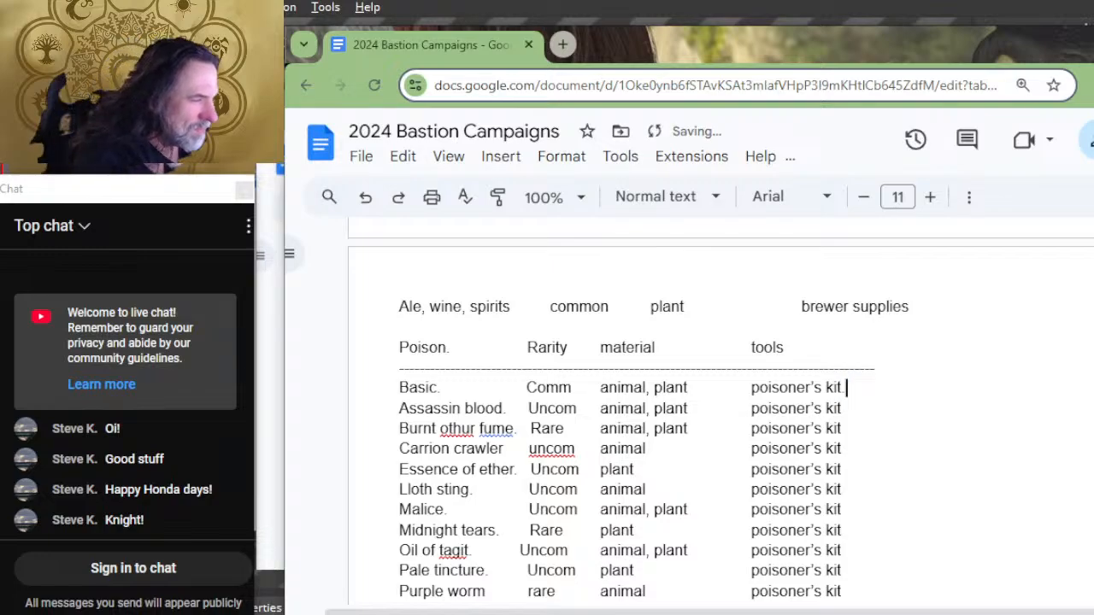
Step: Put a comma after "poisoner's kit" in the Poison rows from Basic down to Serpent venom
key("Down")
type(",")
key("Down")
type(",")
key("Down")
type(",")
key("Down")
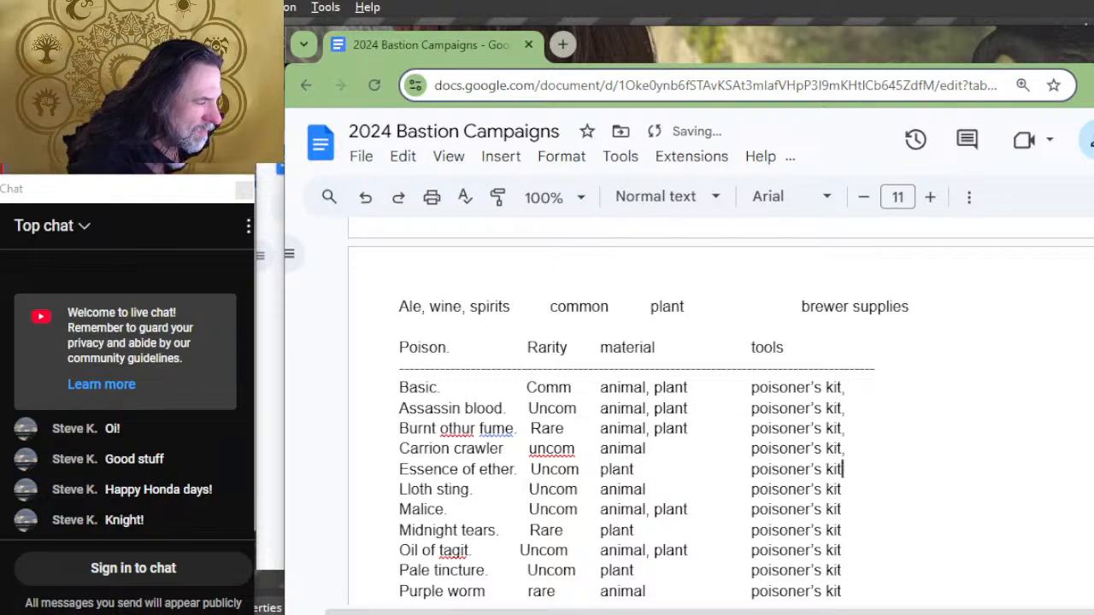
key("comma")
key("Down")
key("comma")
key("Down")
key("comma")
key("Down")
key("comma")
Step: Add a comma after "poisoner's kit" in the Torpor, Truth serum and Wyvern poison rows and delete the stray characters below the list
key("Down")
key("comma")
key("Down")
key("comma")
key("Down")
key("comma")
key("Down")
key("comma")
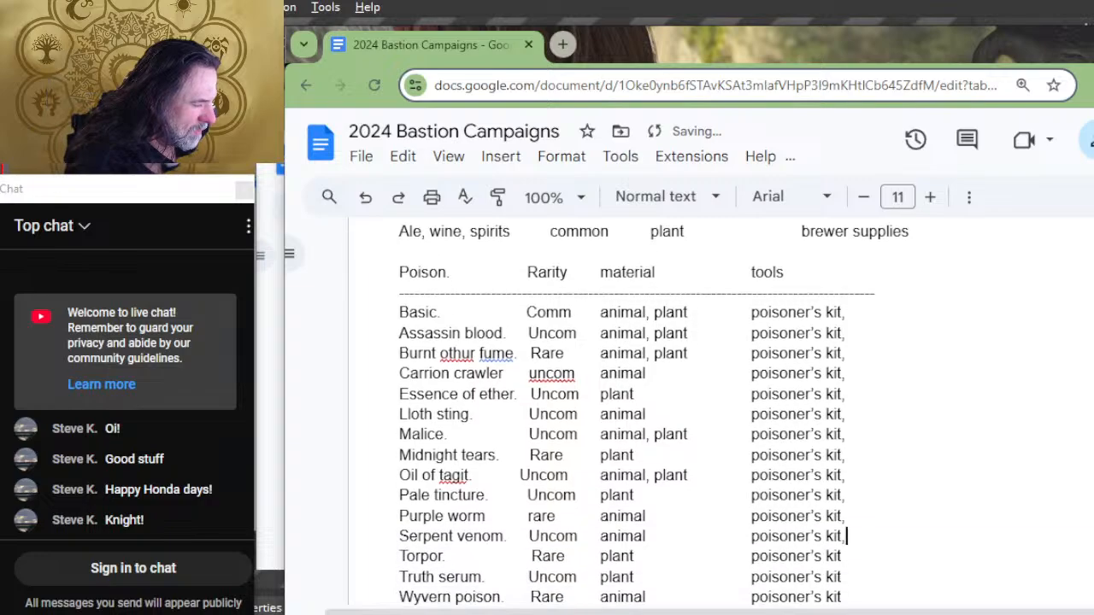
key("Down")
key("comma")
key("Down")
key("comma")
key("Down")
key("comma")
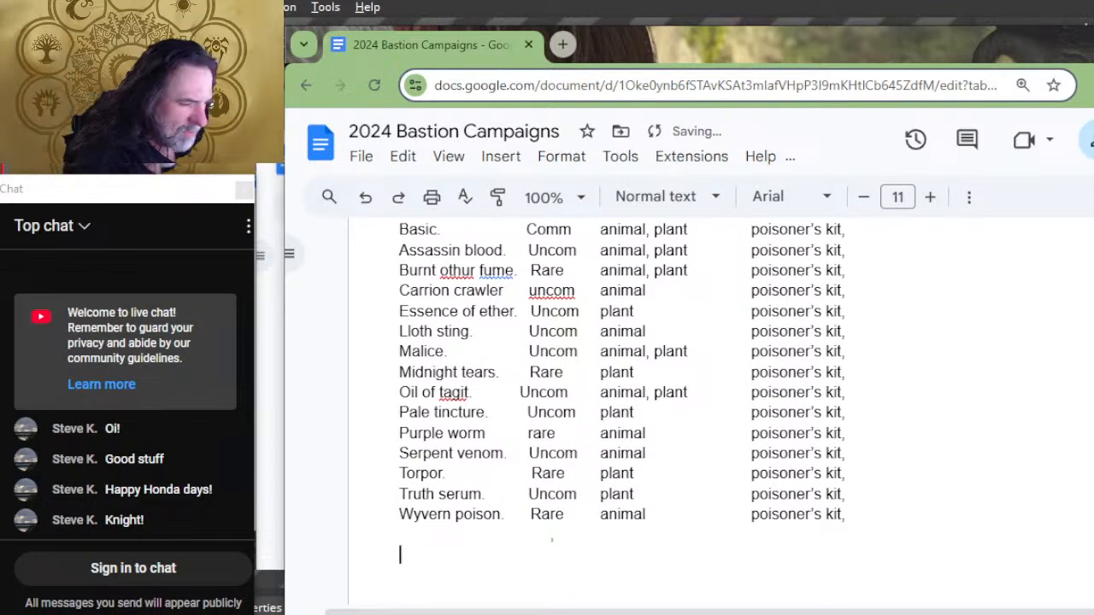
key("BackSpace")
key("BackSpace")
key("BackSpace")
key("BackSpace")
key("BackSpace")
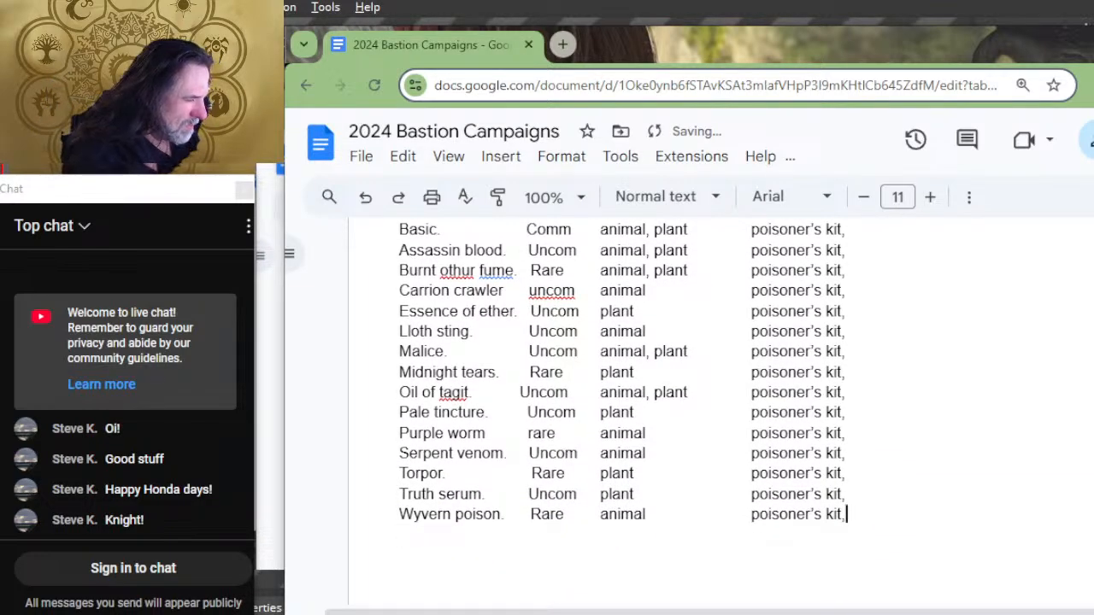
Step: Add a space after the comma in each Poison row's tools entry, working up from Wyvern poison to Basic
key("Up")
key("Up")
key("Up")
key("Up")
key("Up")
key("Up")
key("Up")
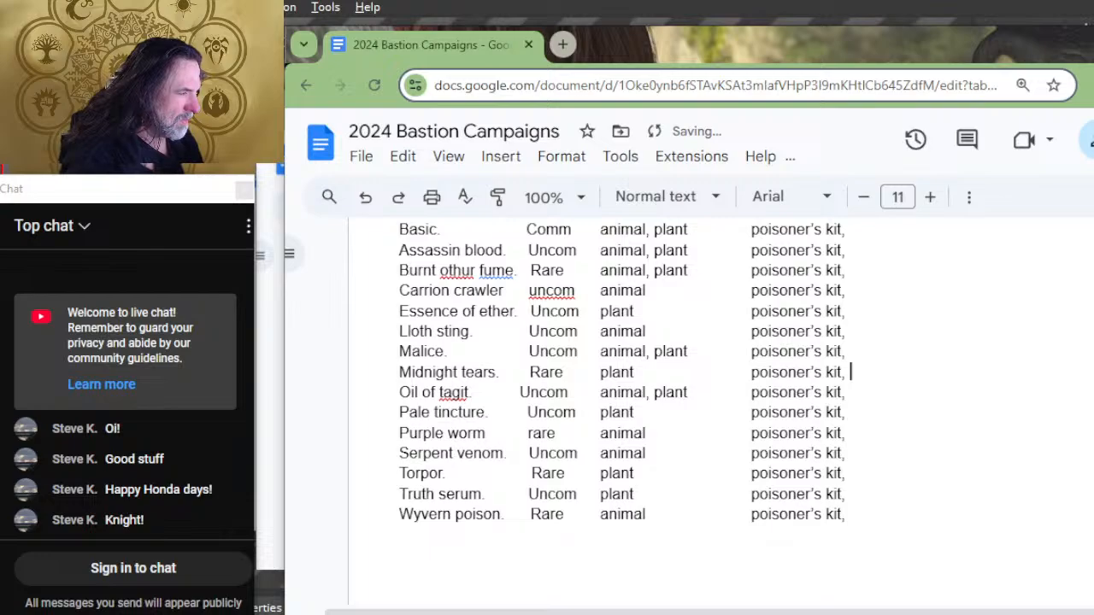
key("Up")
key("Up")
key("Up")
key("Up")
key("Up")
key("Up")
key("Up")
key("Up")
key("Up")
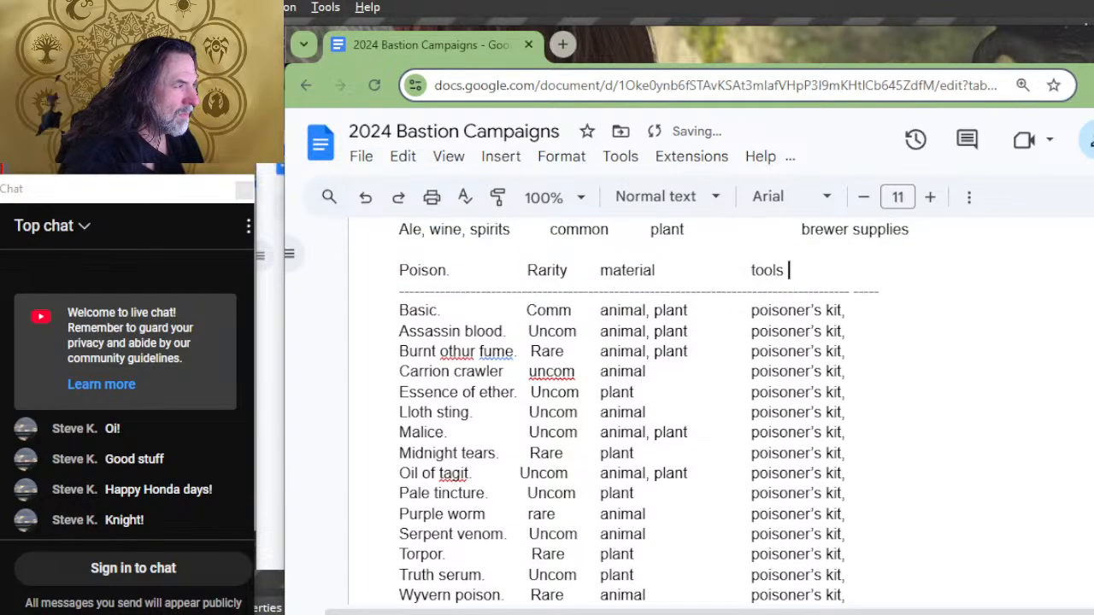
Step: Delete the stray space in the dashed line under the Poison header
key("Down")
key("Right")
key("Right")
key("Right")
key("Right")
key("Right")
key("Right")
key("Right")
key("Right")
key("Right")
key("Right")
key("Right")
key("Right")
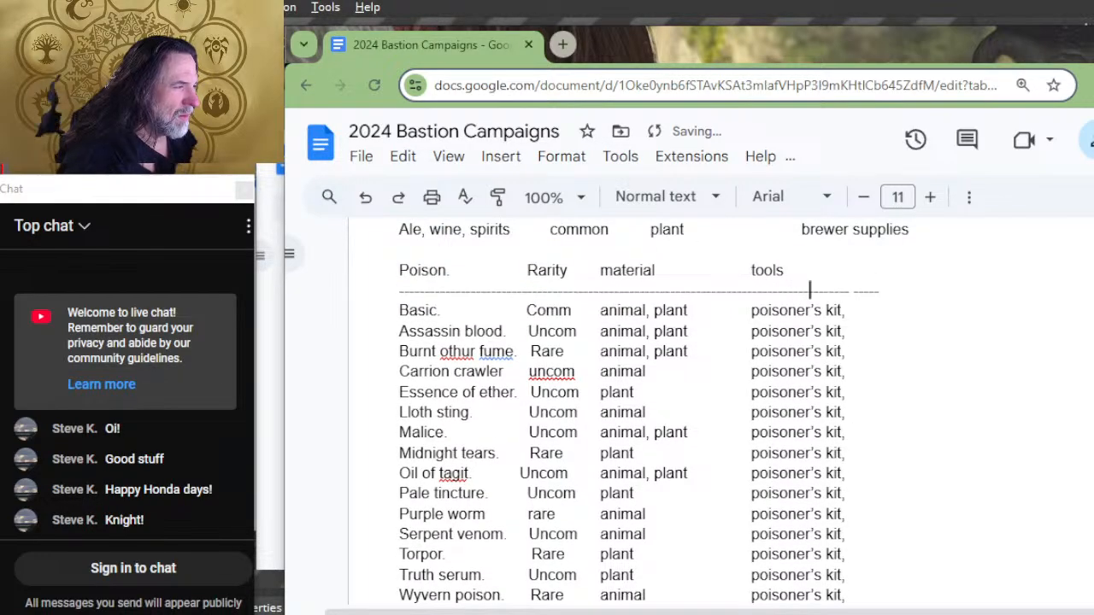
key("Right")
key("Delete")
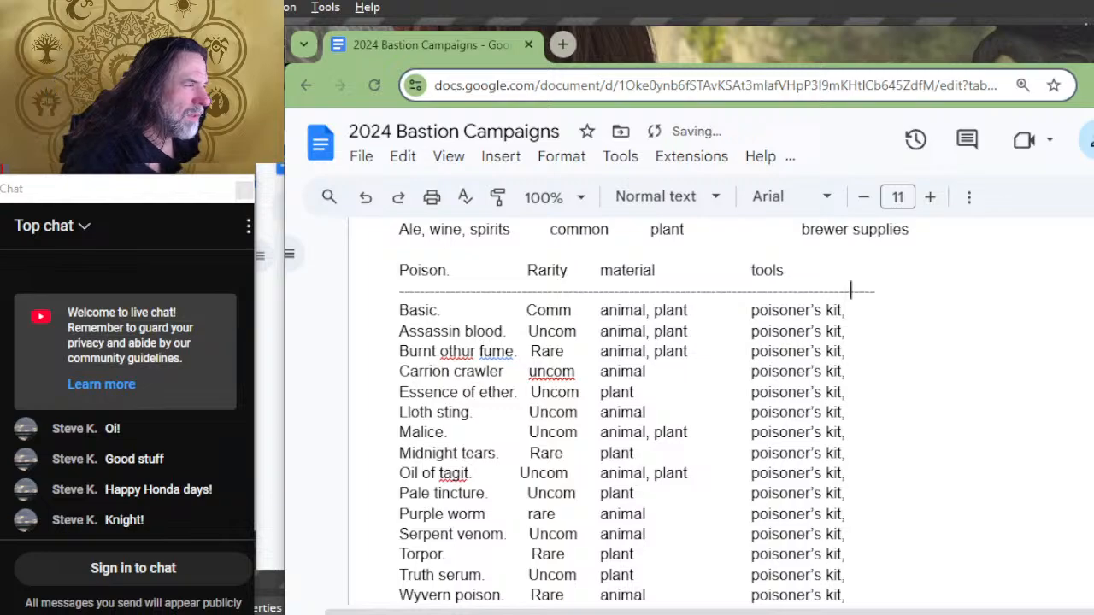
Step: Cut "alchemist supplies, brewer supplies" from the Notepad tools list and paste it after "poisoner's kit," in the document's Basic poison row
key("Down")
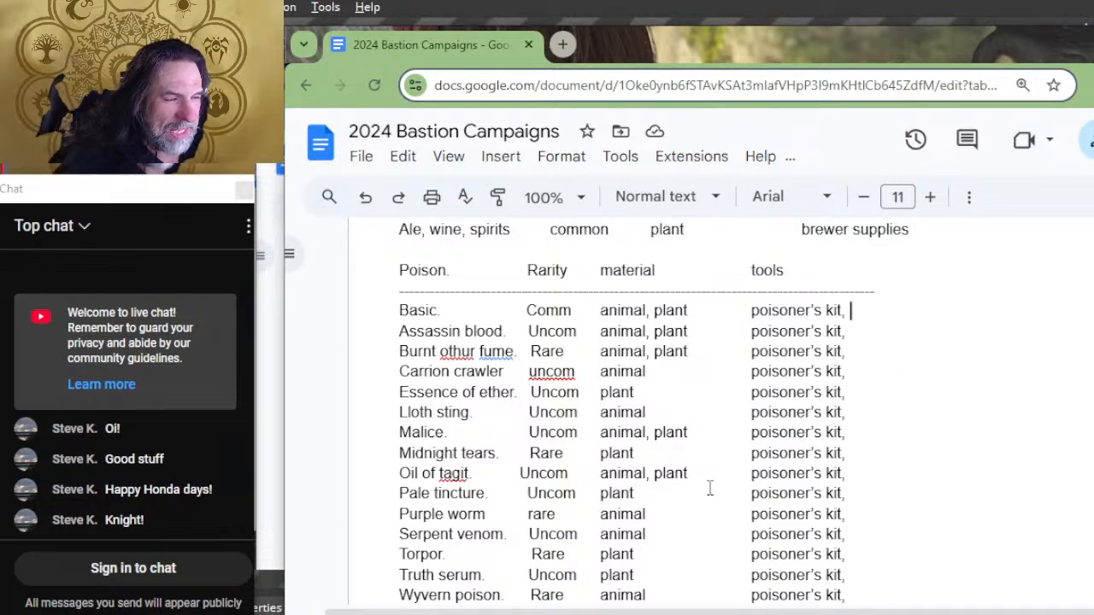
key("alt+Tab")
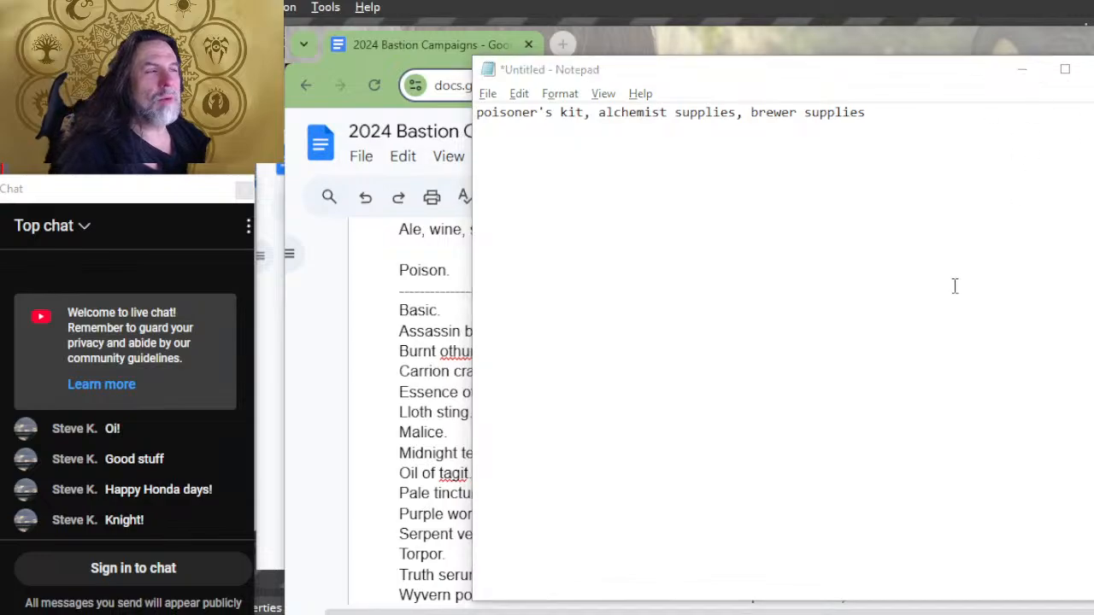
key("alt+Tab")
key("alt+Tab")
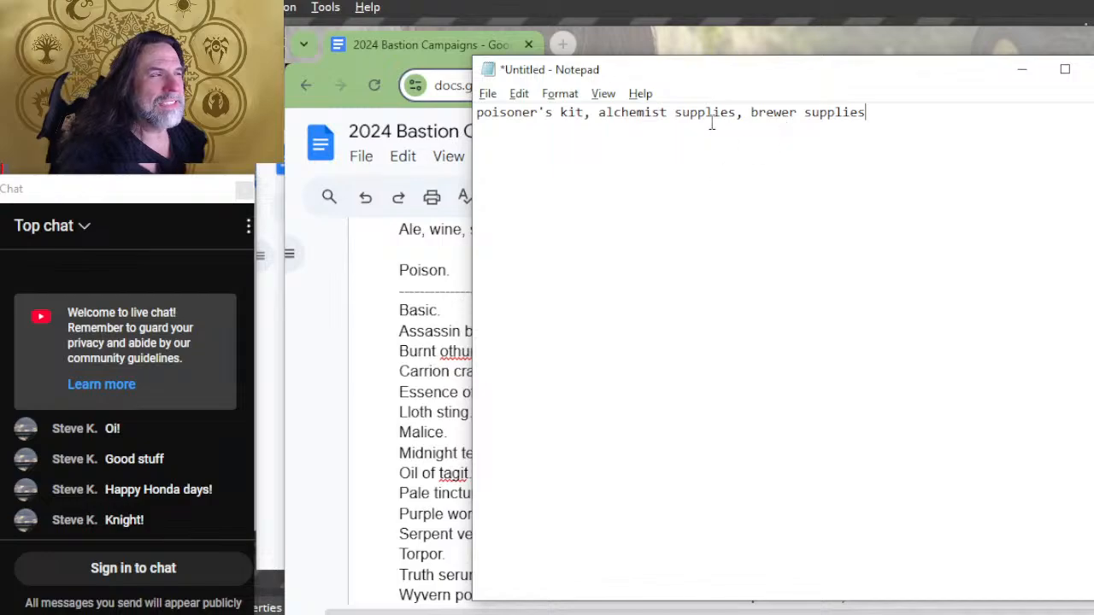
left_click_drag(873, 109, 598, 122)
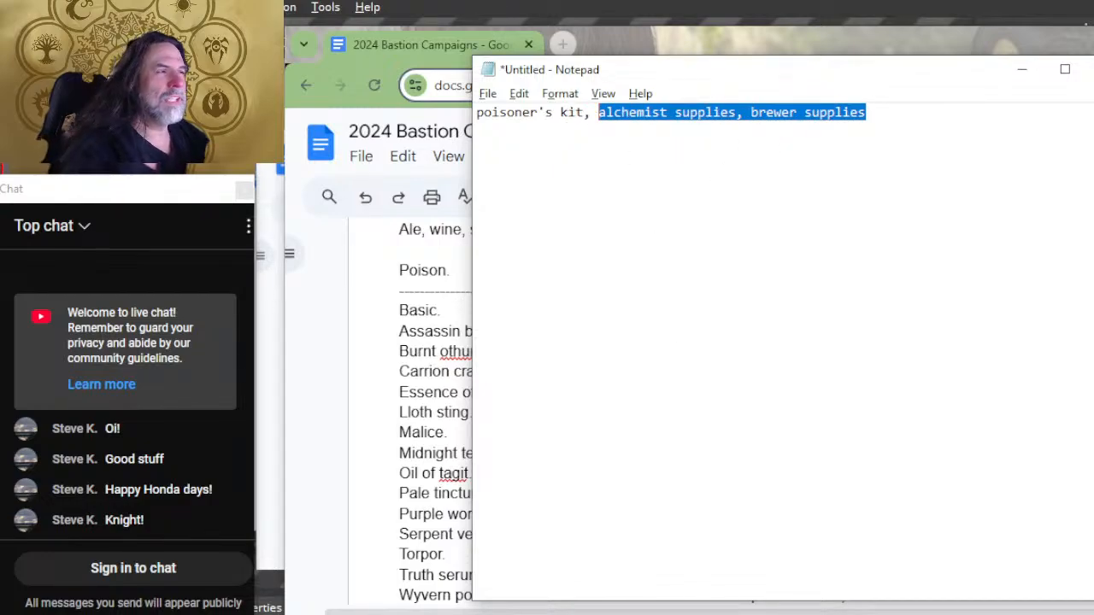
key("ctrl+x")
key("alt+Tab")
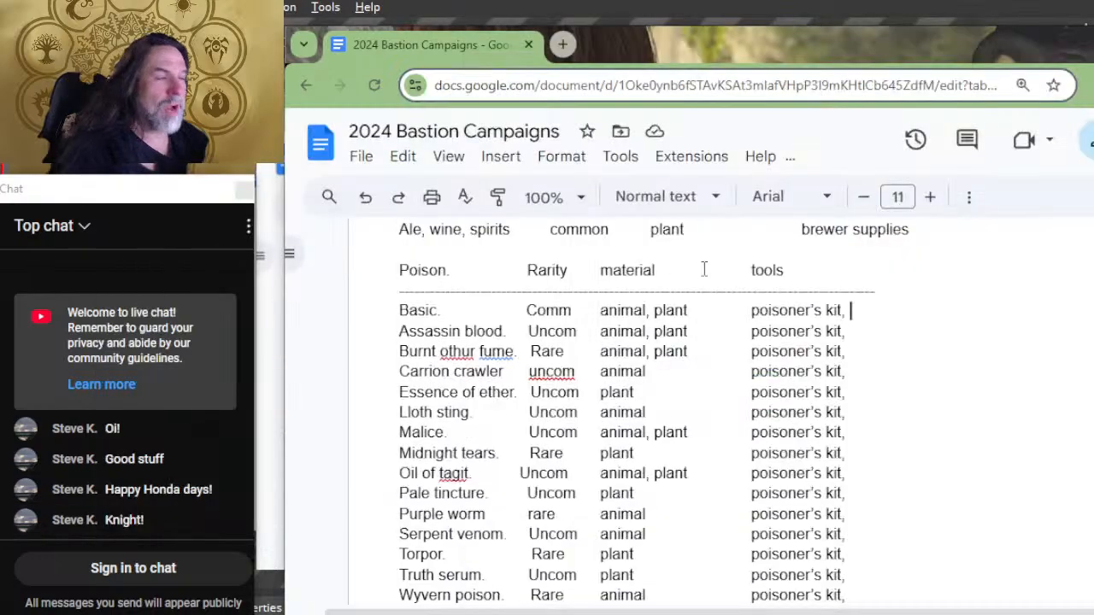
key("ctrl+v")
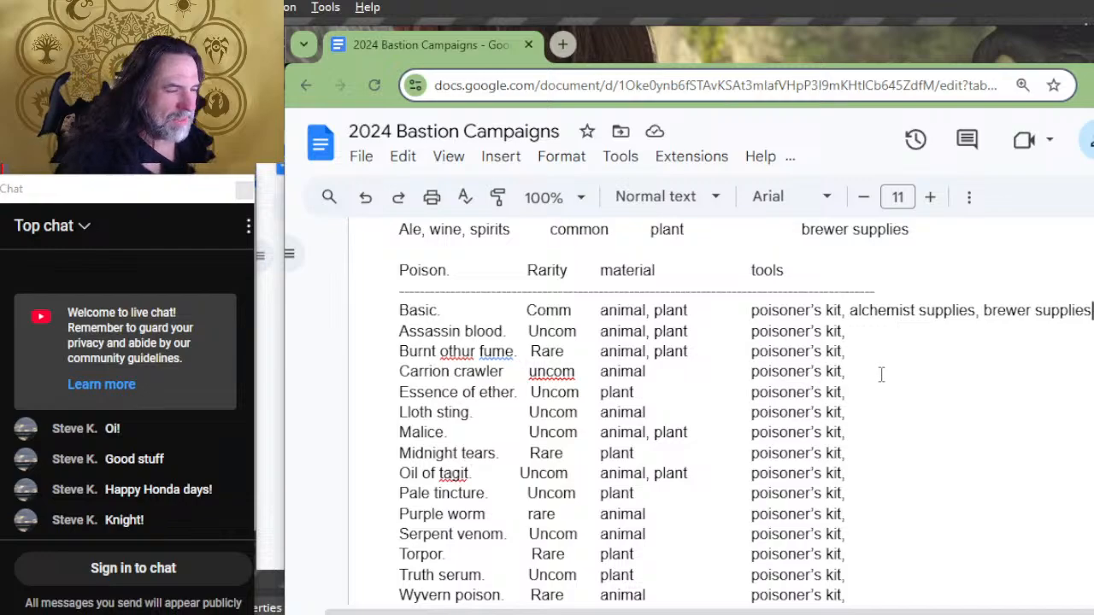
Step: Paste the copied tools into the Assassin blood row and delete ", brewer supplies" so only "alchemist supplies" is added
scroll(883, 416, "down", 2)
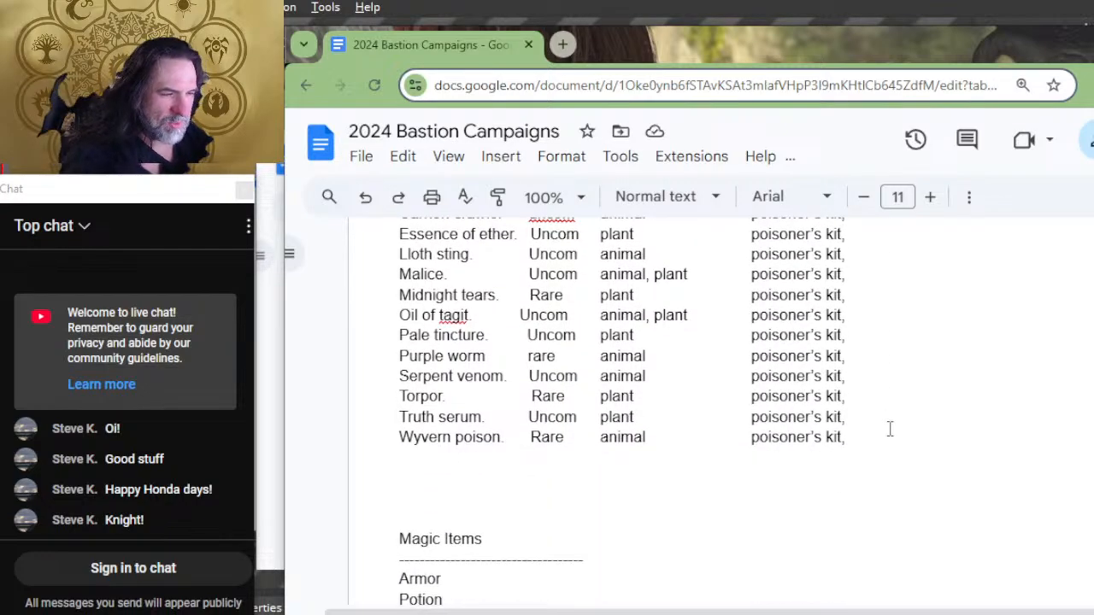
scroll(889, 429, "up", 2)
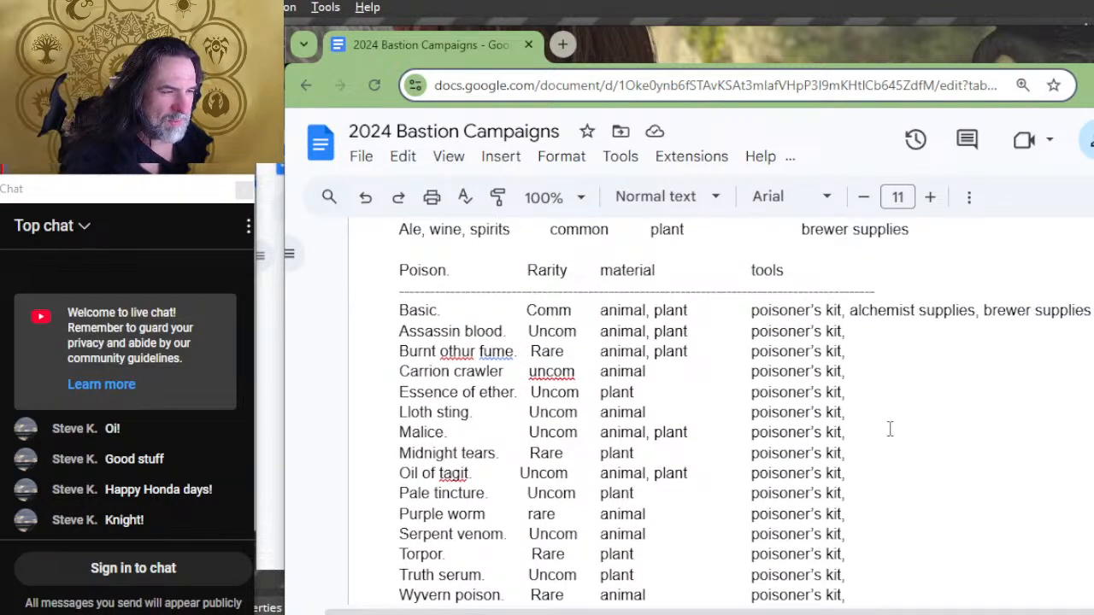
left_click(914, 328)
key("ctrl+v")
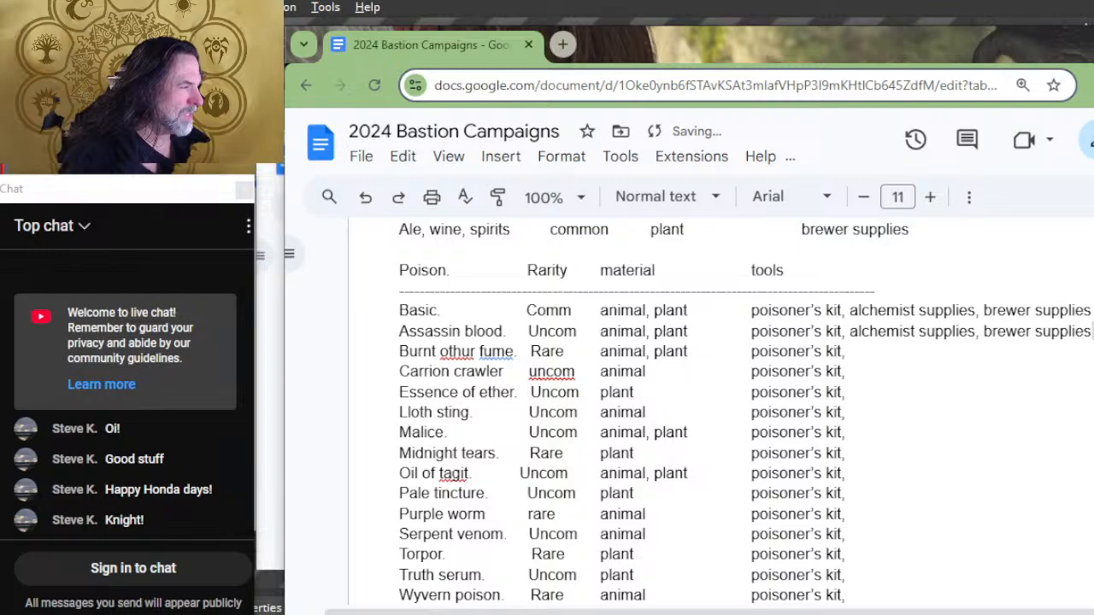
left_click_drag(1092, 331, 980, 336)
key("BackSpace")
key("BackSpace")
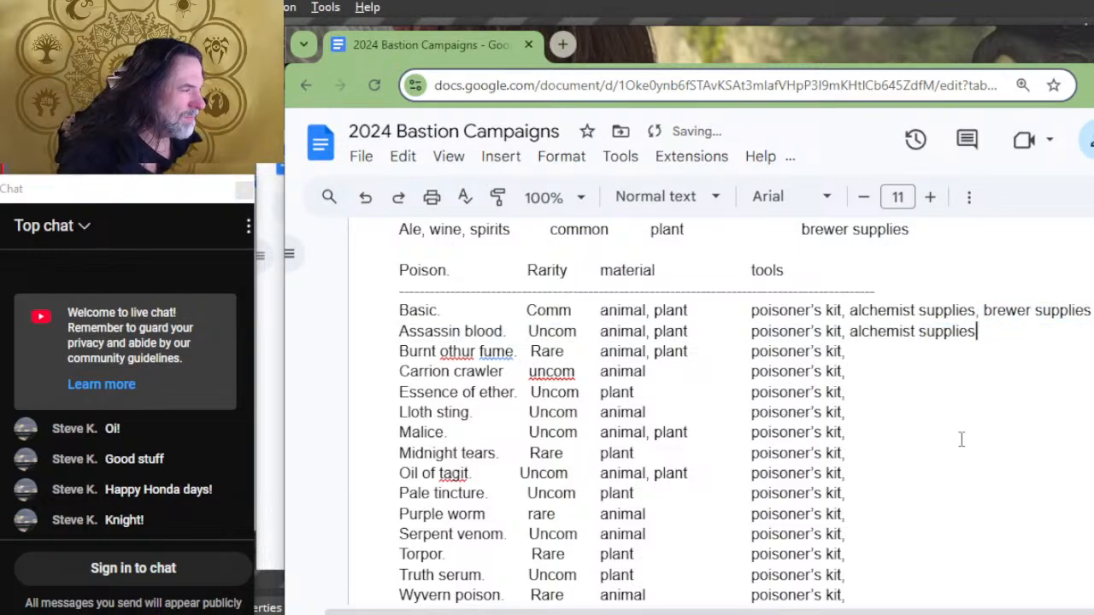
Step: Copy "alchemist supplies" from the Assassin blood row and paste it into the Carrion crawler, Essence of ether and Lloth sting rows
key("shift+Left")
key("shift+Left")
key("shift+Left")
key("shift+Left")
key("shift+Left")
key("shift+Left")
key("shift+Left")
key("shift+Left")
key("shift+Left")
key("shift+Left")
key("shift+Left")
key("shift+Left")
key("shift+Left")
key("shift+Left")
key("shift+Left")
key("shift+Left")
key("shift+Left")
key("shift+Left")
key("ctrl+c")
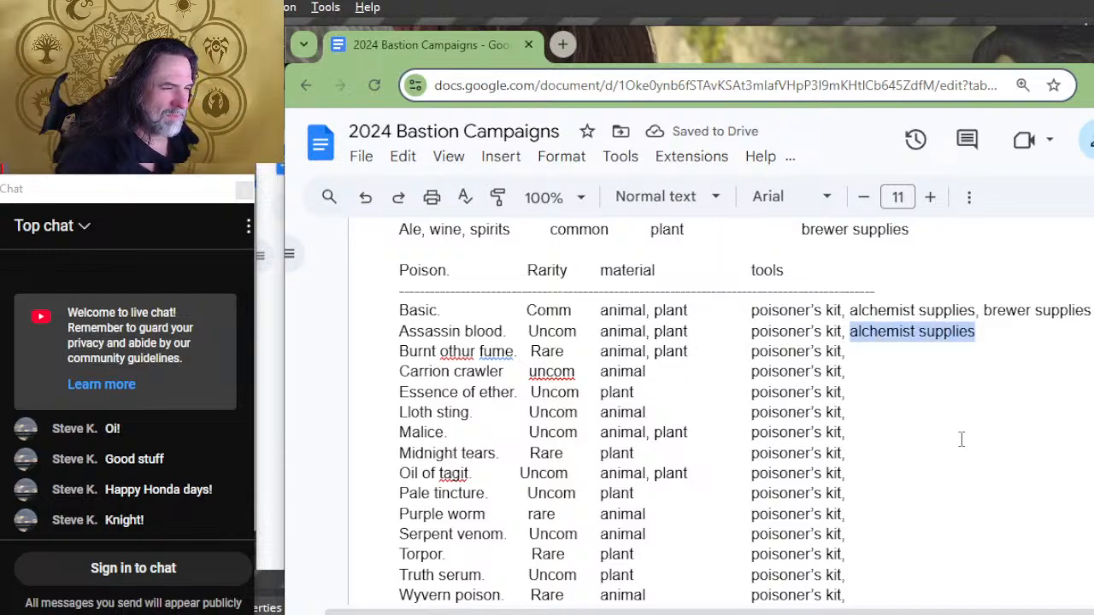
key("Down")
key("Down")
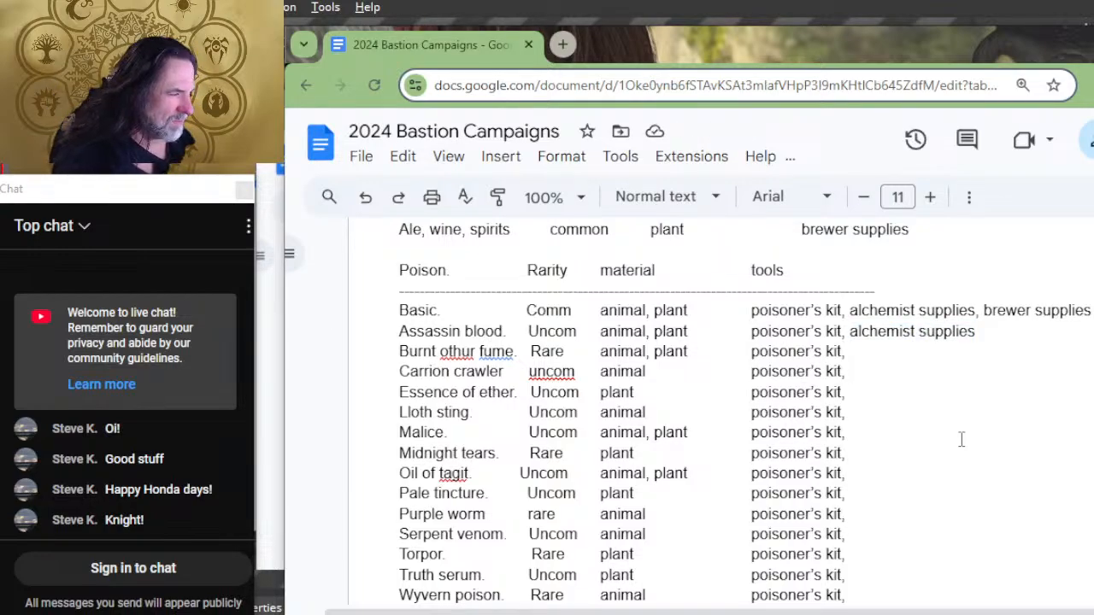
key("ctrl+v")
key("Down")
key("ctrl+v")
key("Down")
Step: Paste "alchemist supplies" into the tools column of the Malice, Oil of tagit and Pale tincture rows
key("ctrl+v")
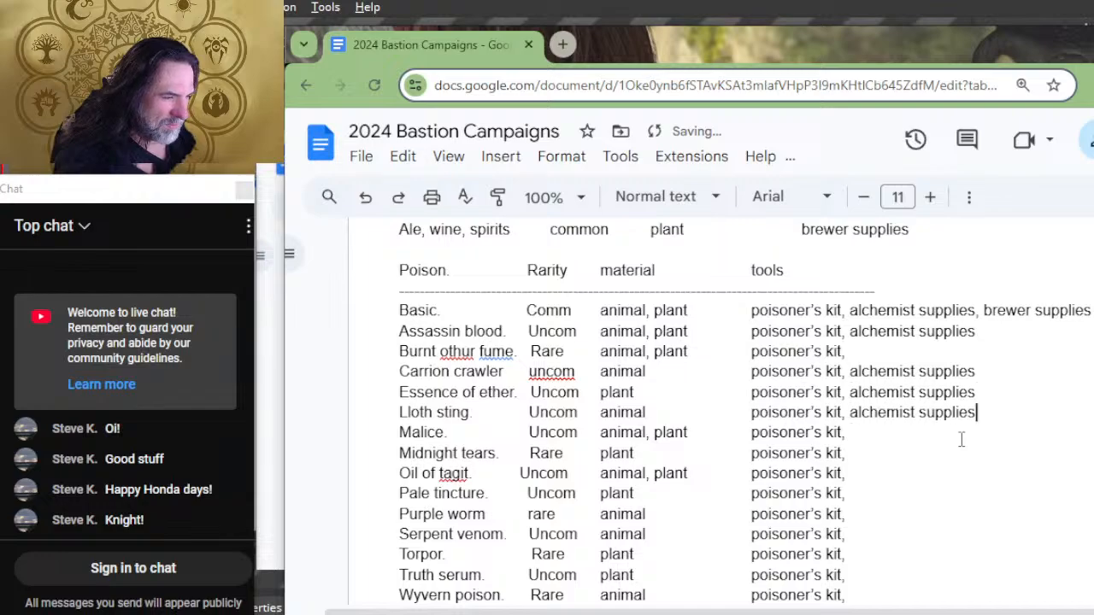
key("Down")
key("ctrl+v")
key("Down")
key("Down")
key("ctrl+v")
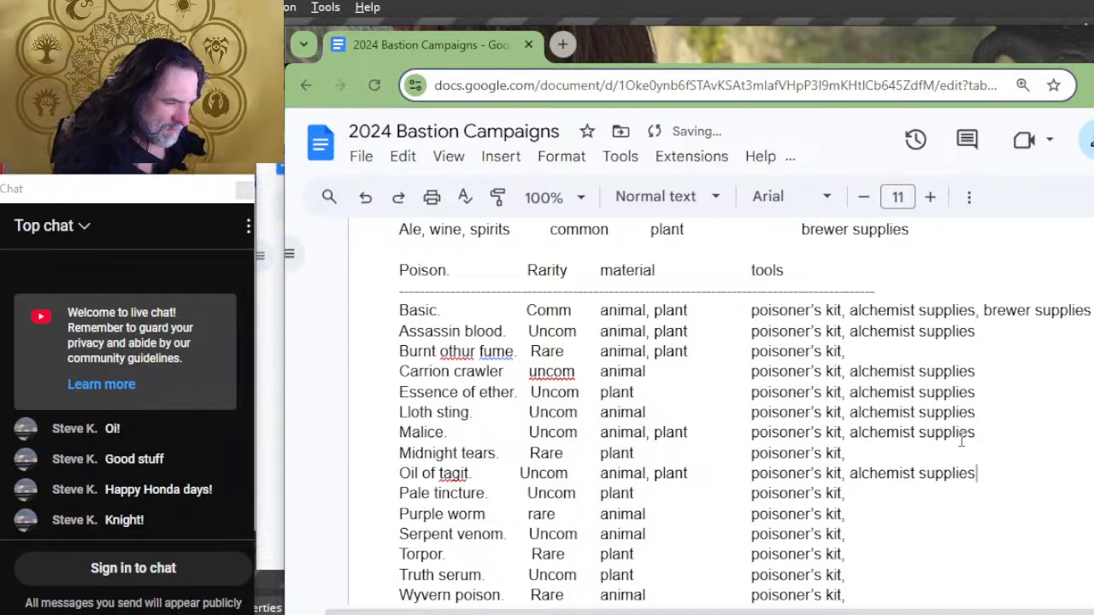
key("Down")
key("ctrl+v")
Step: Paste "alchemist supplies" into the tools column of the Serpent venom and Truth serum rows, leaving it out of the rare poisons
key("Down")
key("Down")
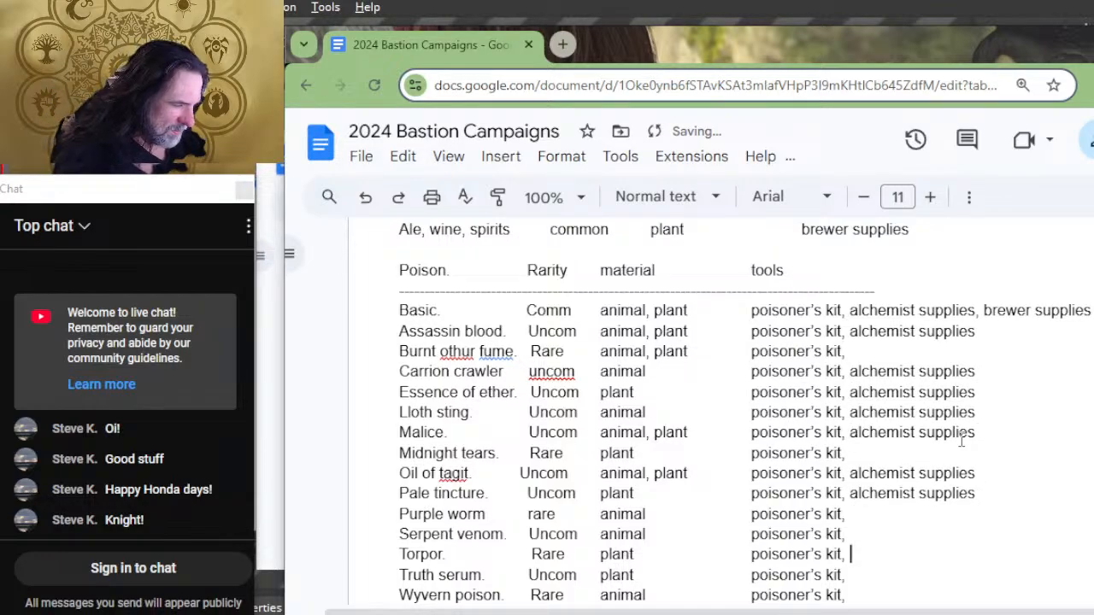
key("Up")
key("ctrl+v")
key("Down")
key("Down")
key("Down")
key("ctrl+v")
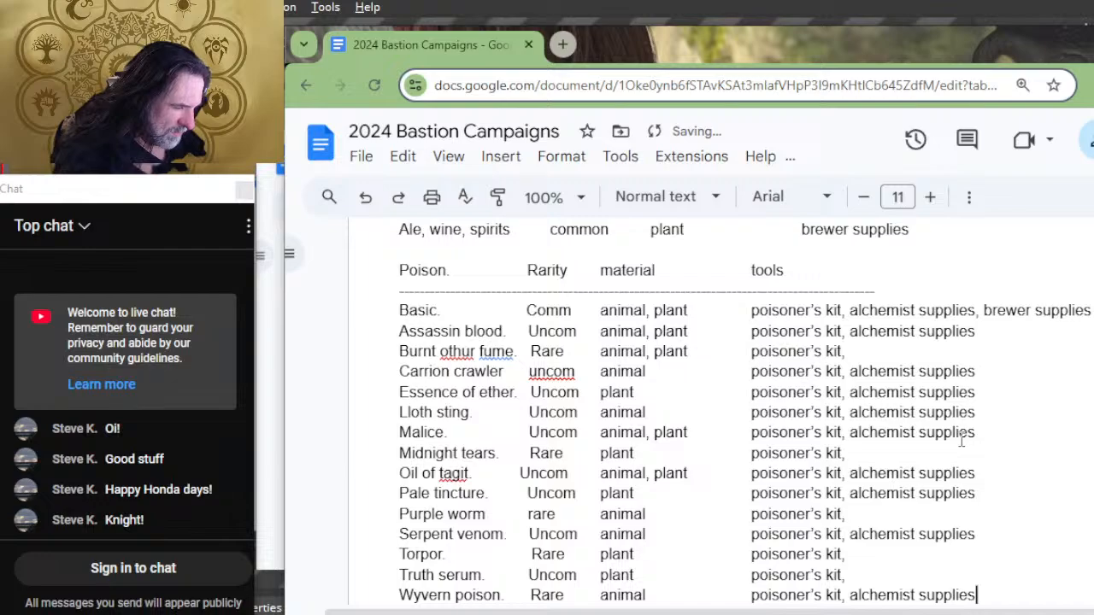
key("ctrl+z")
key("Up")
key("ctrl+v")
key("Down")
key("Down")
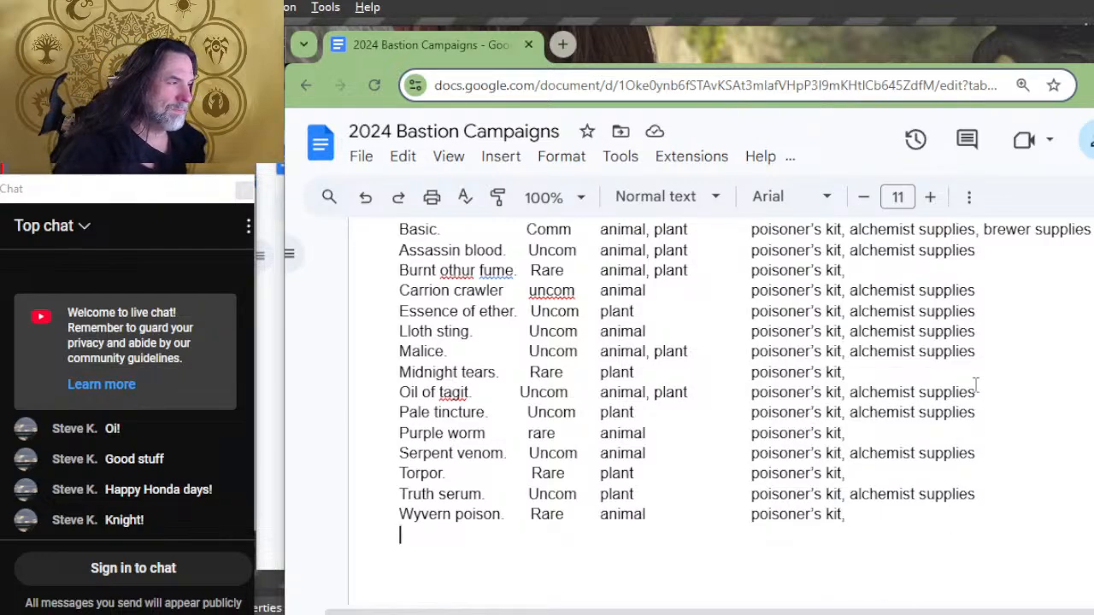
Step: Replace "brewer supplies" with "herbalism kit" in the Basic poison row's tools
scroll(975, 385, "up", 4)
left_click_drag(1091, 388, 982, 388)
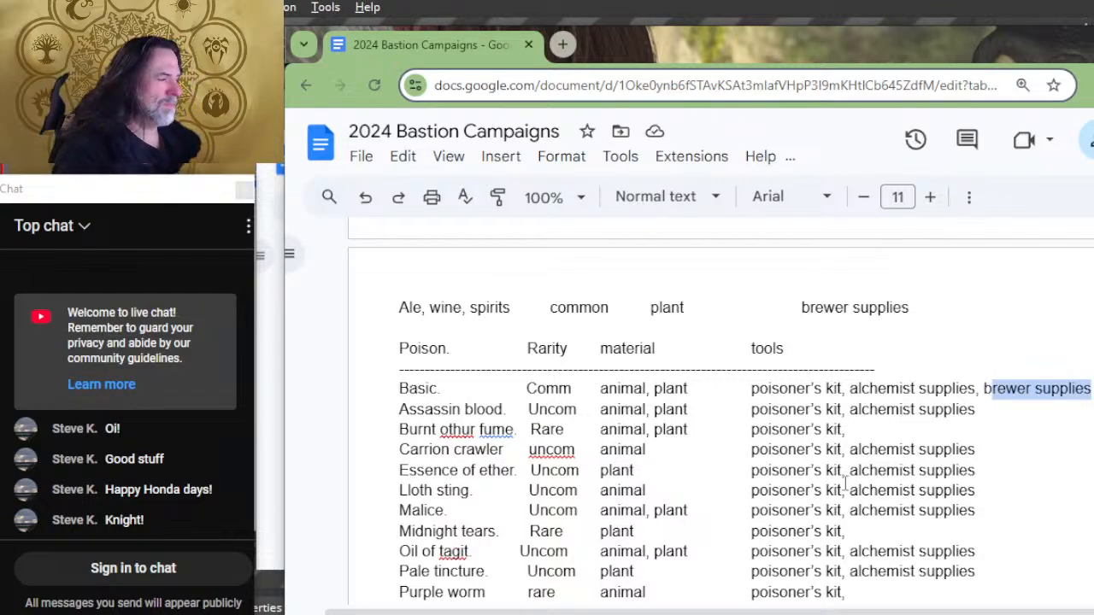
type("hena")
key("BackSpace")
key("BackSpace")
key("BackSpace")
key("BackSpace")
key("BackSpace")
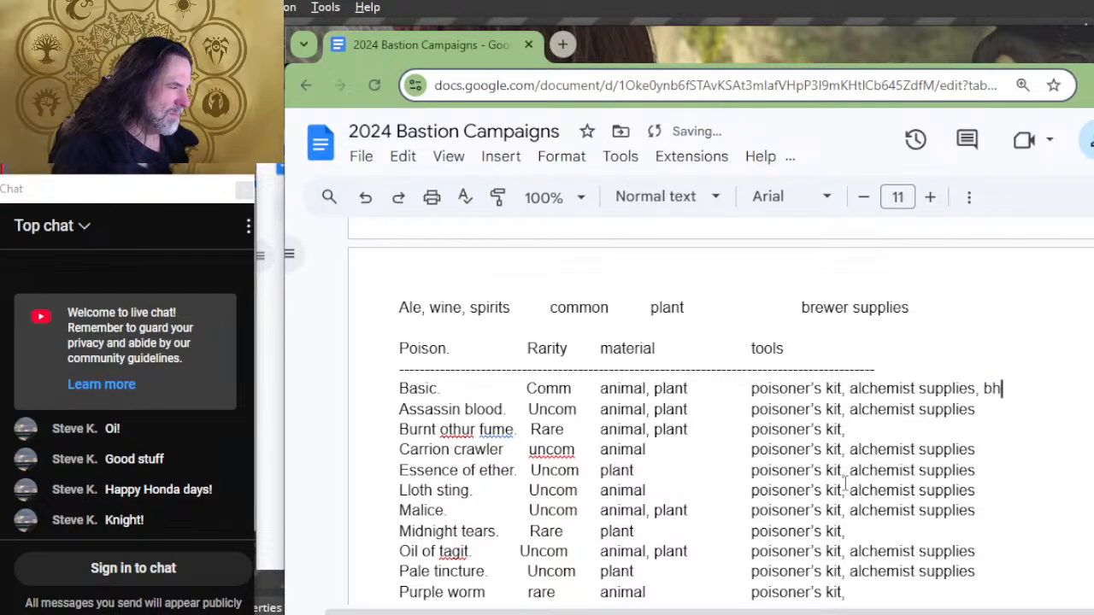
type("herbals")
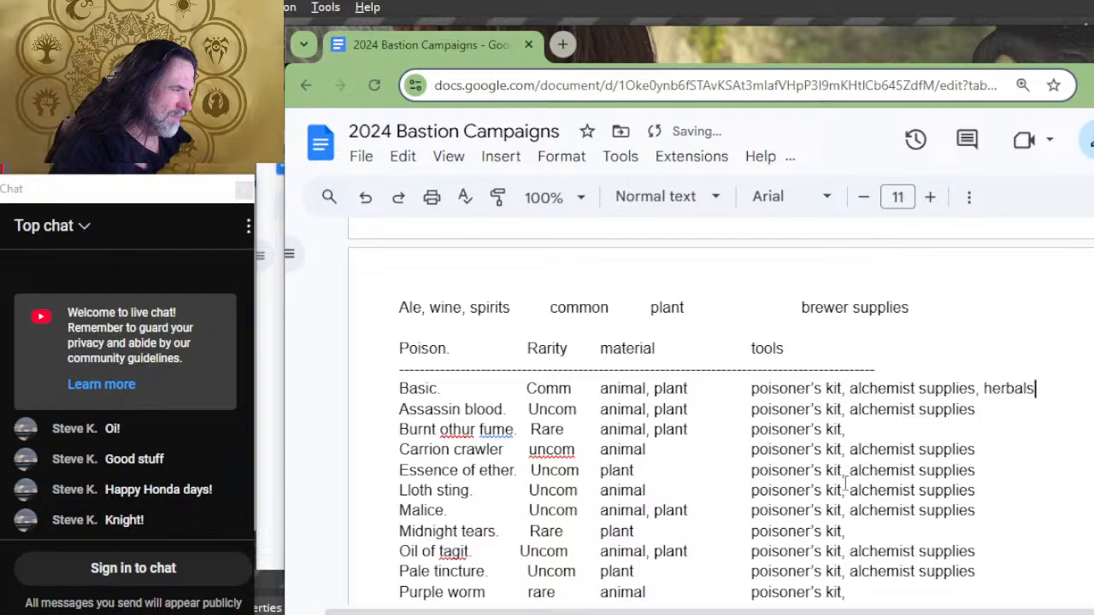
key("BackSpace")
type("ism kit")
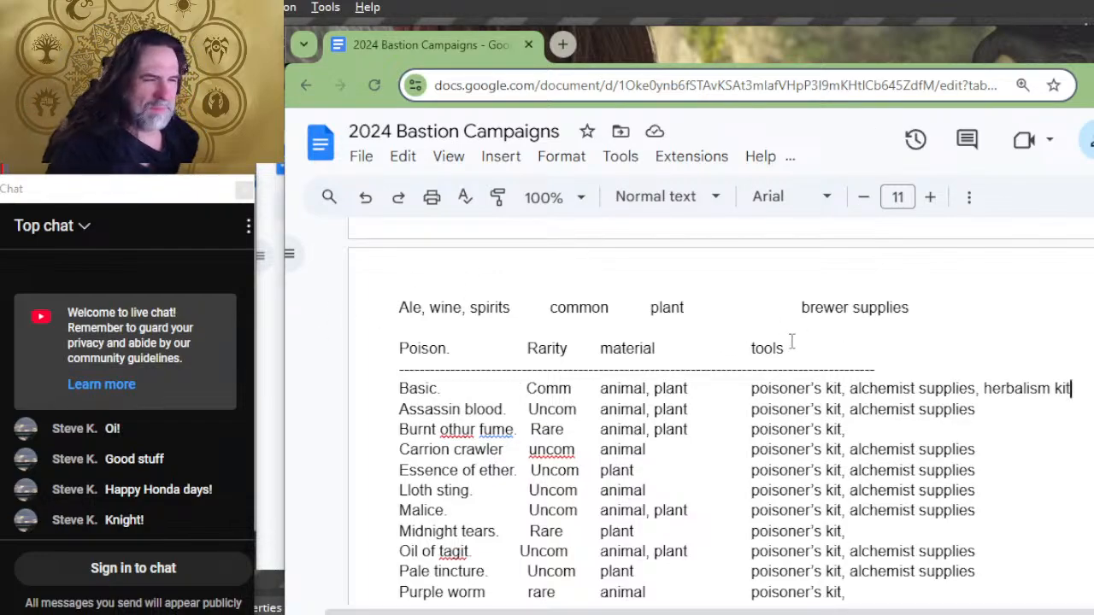
Step: Insert another blank line between the "Ale, wine, spirits" row and the Poison header
scroll(803, 322, "up", 2)
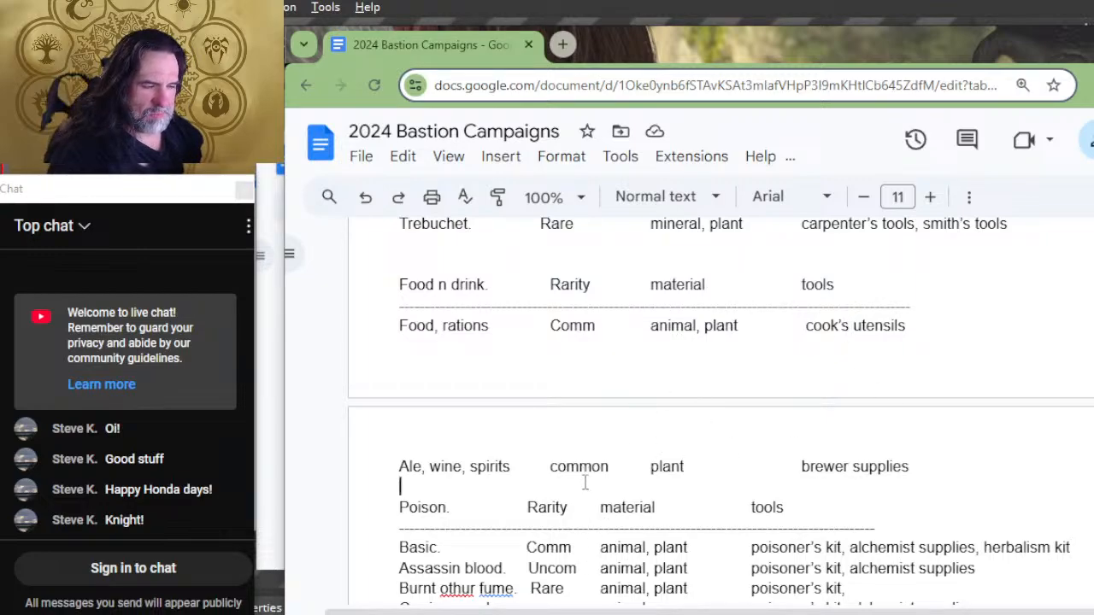
key("Return")
Step: Shorten the "Mounts and tack." heading to "Mounts", keeping its Rarity column aligned
scroll(555, 496, "up", 4)
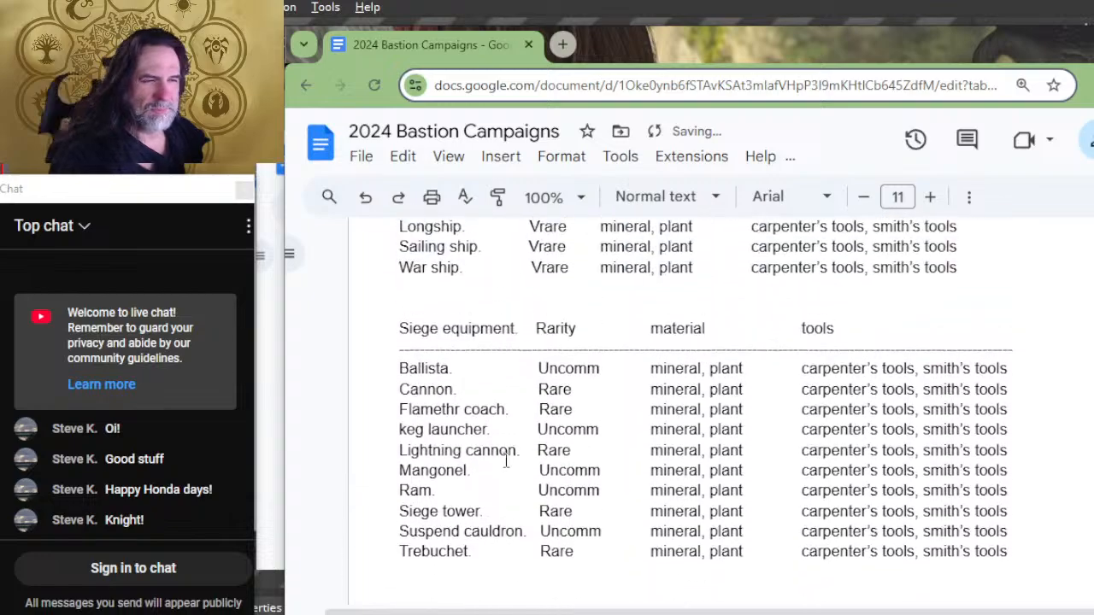
scroll(505, 461, "up", 6)
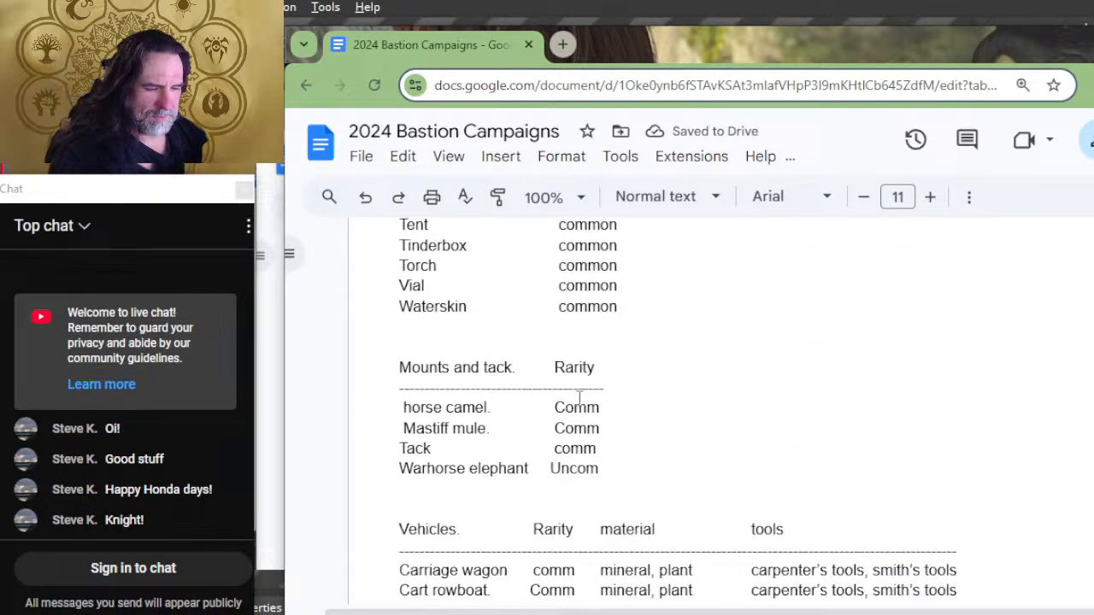
scroll(512, 427, "up", 4)
scroll(572, 396, "down", 2)
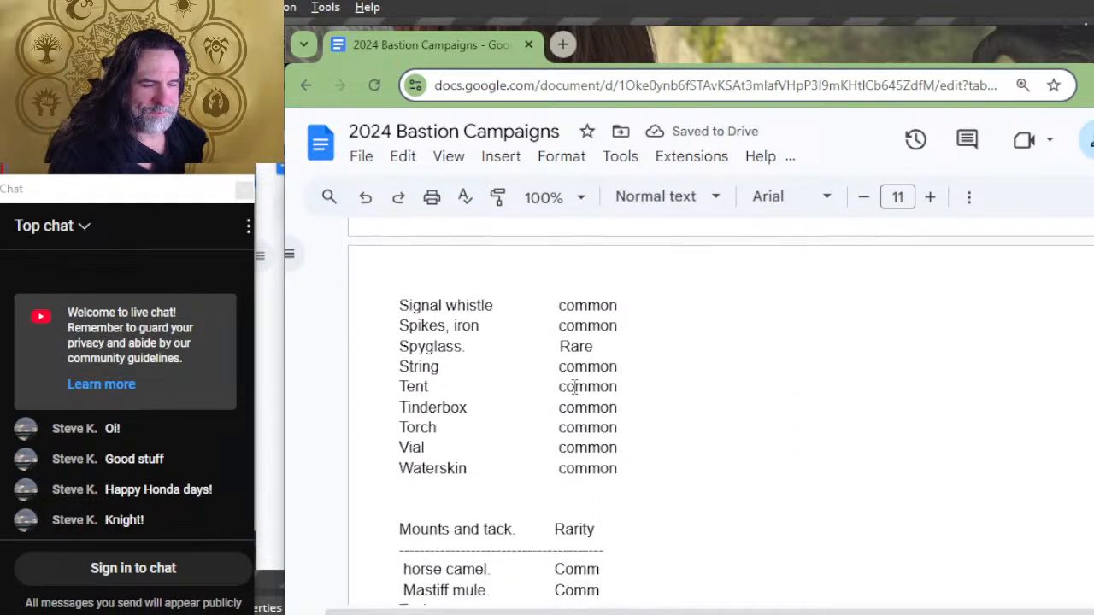
scroll(627, 441, "down", 2)
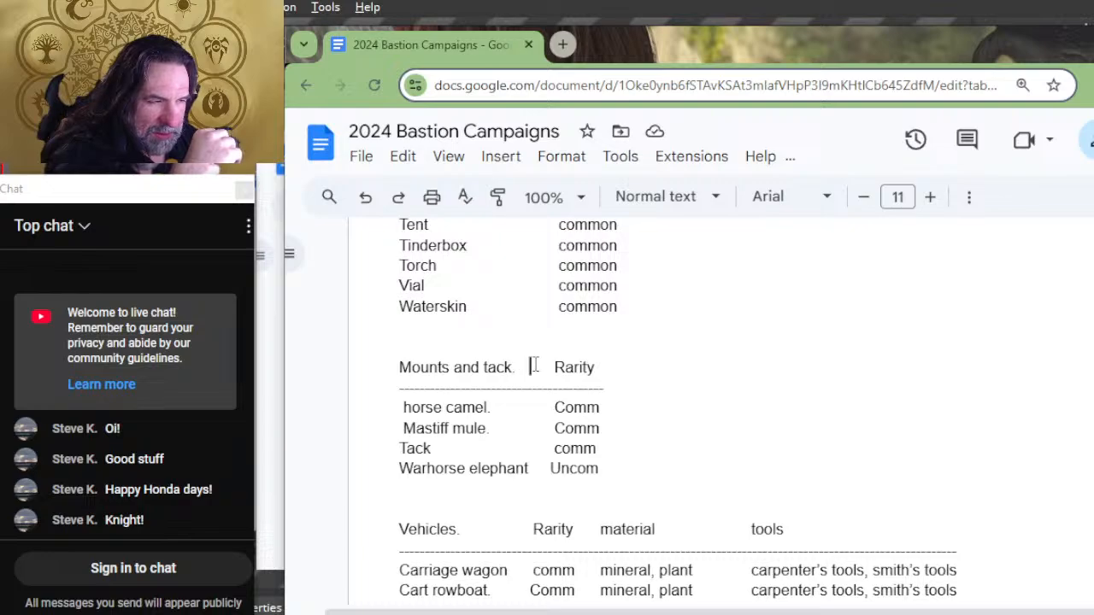
left_click_drag(535, 368, 452, 366)
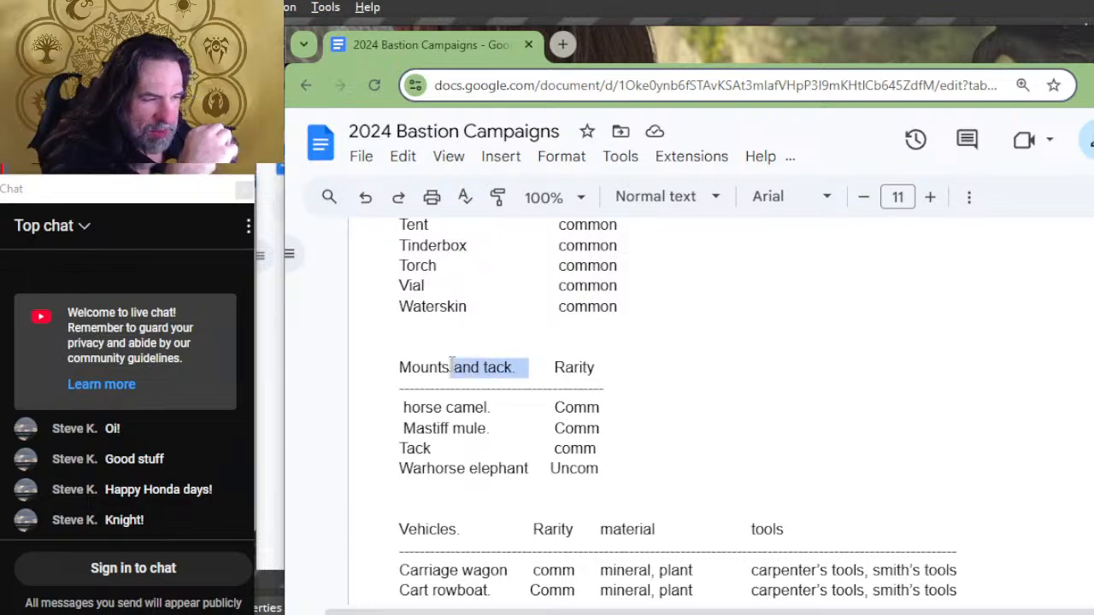
key("BackSpace")
key("Tab")
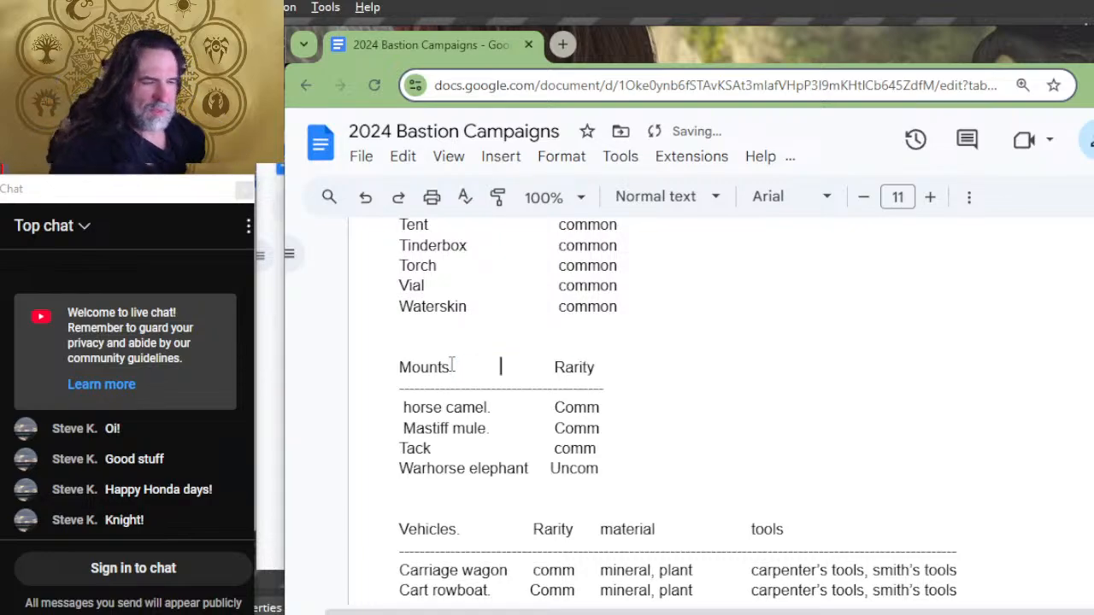
Step: Move the Tack row out of the Mounts list into the gear list between String and Tent
left_click(446, 451)
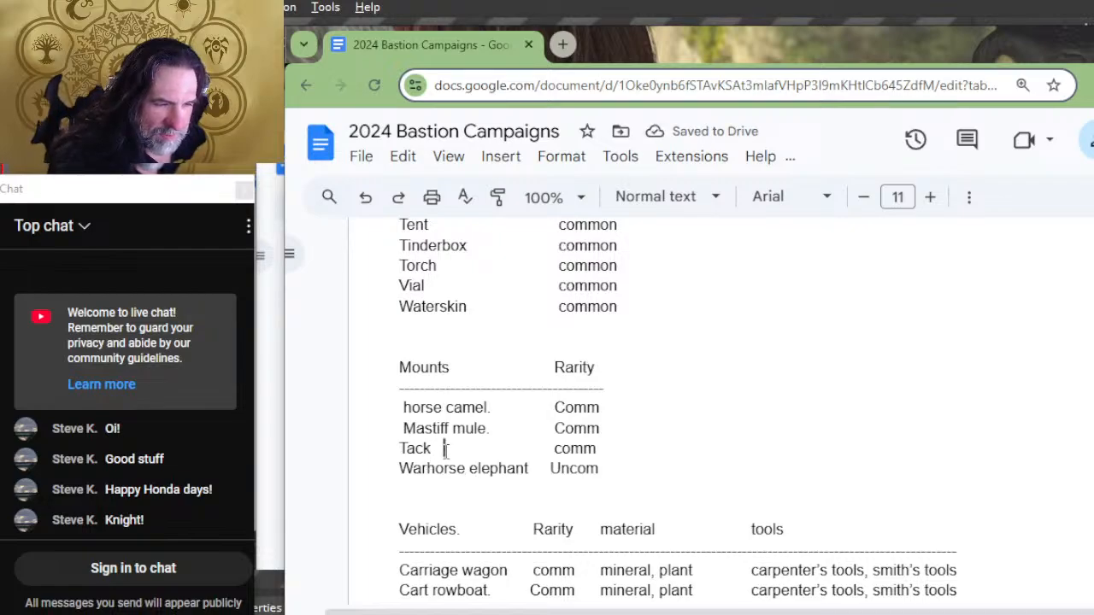
double_click(624, 454)
left_click_drag(624, 443, 621, 433)
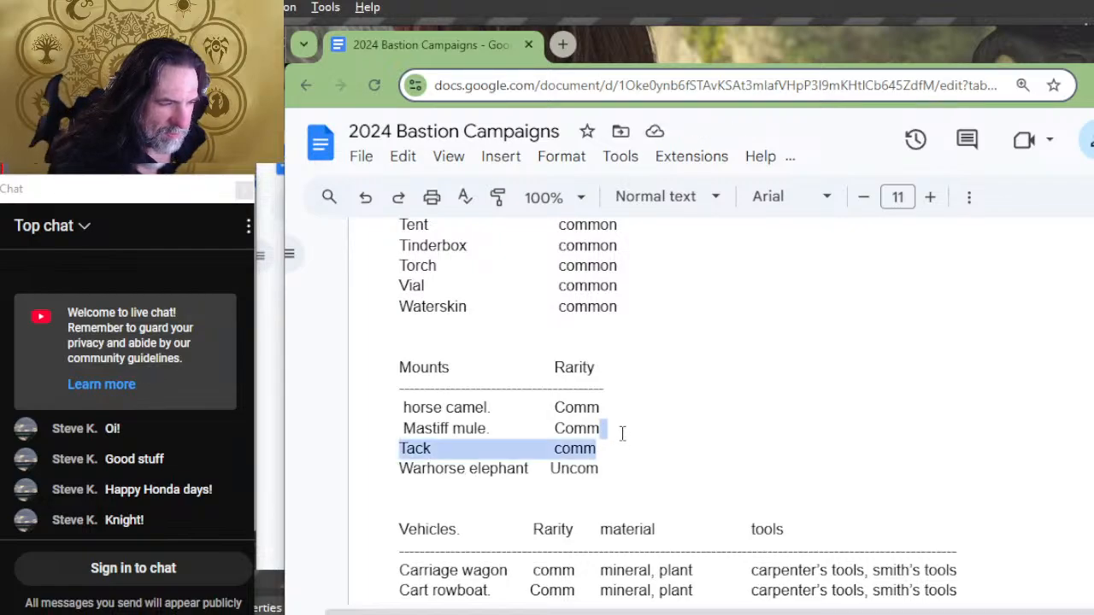
key("BackSpace")
scroll(658, 325, "up", 2)
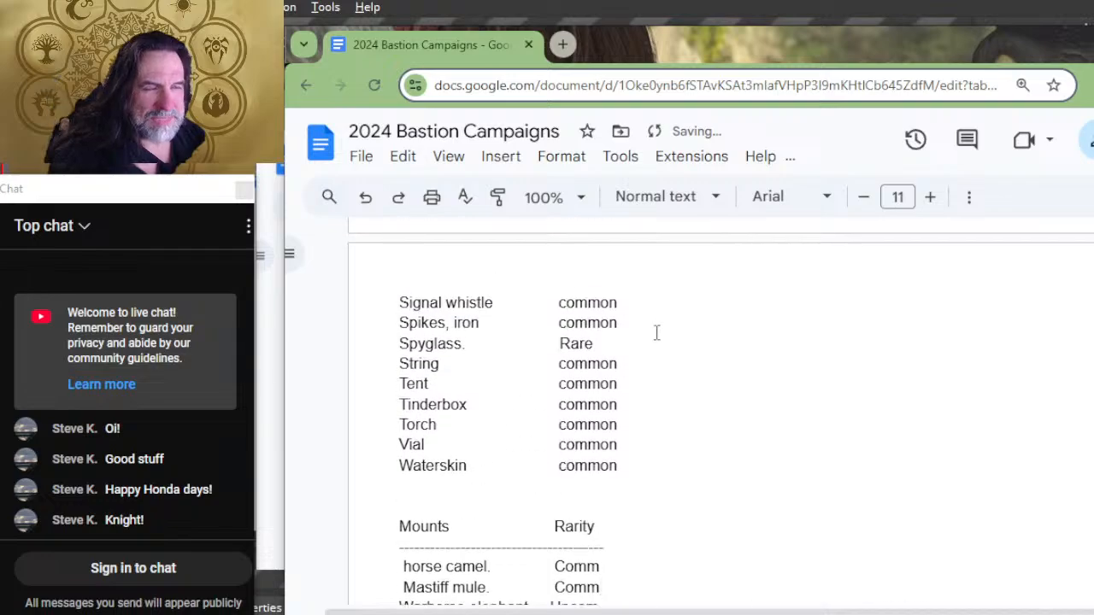
key("ctrl+z")
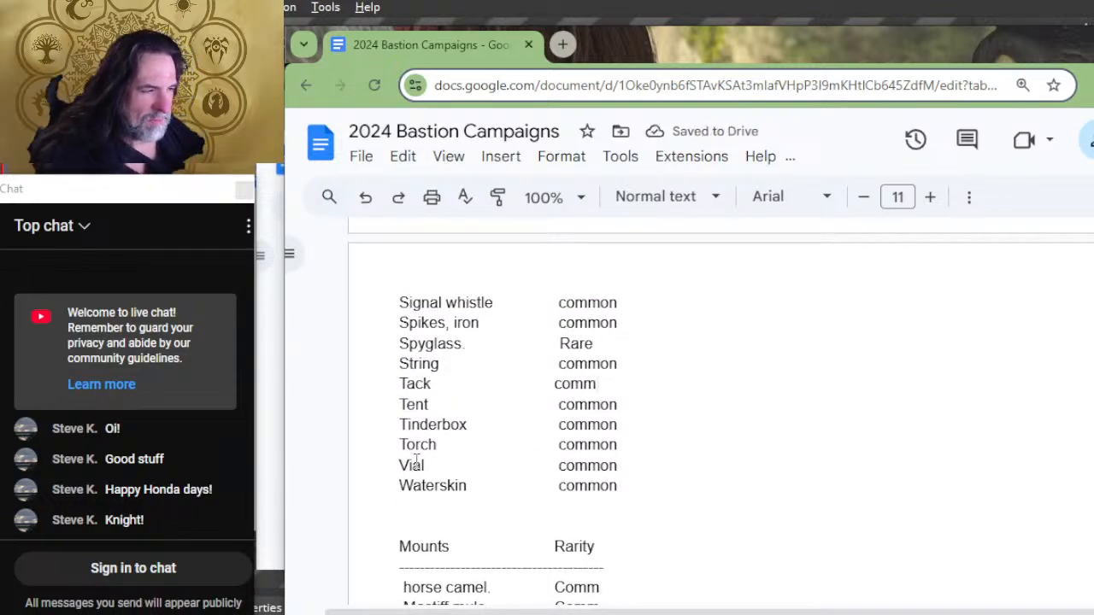
Step: Complete the Tack row's rarity as "common" and align it with the rarities around it
type("ohn")
key("BackSpace")
key("BackSpace")
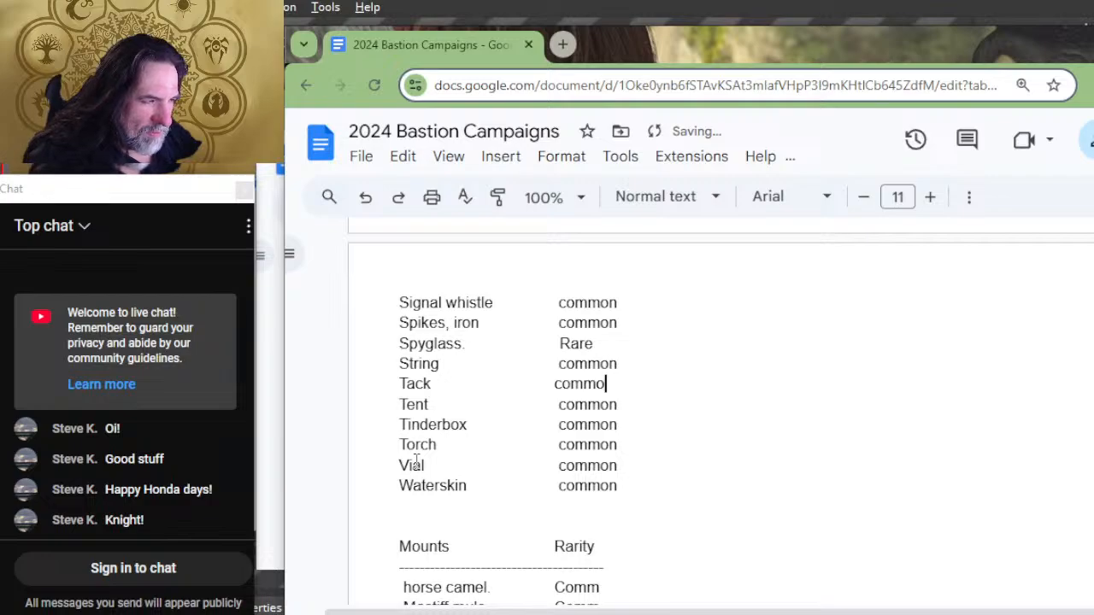
type("n")
key("Left")
key("Left")
key("Left")
key("Left")
key("Left")
key("Left")
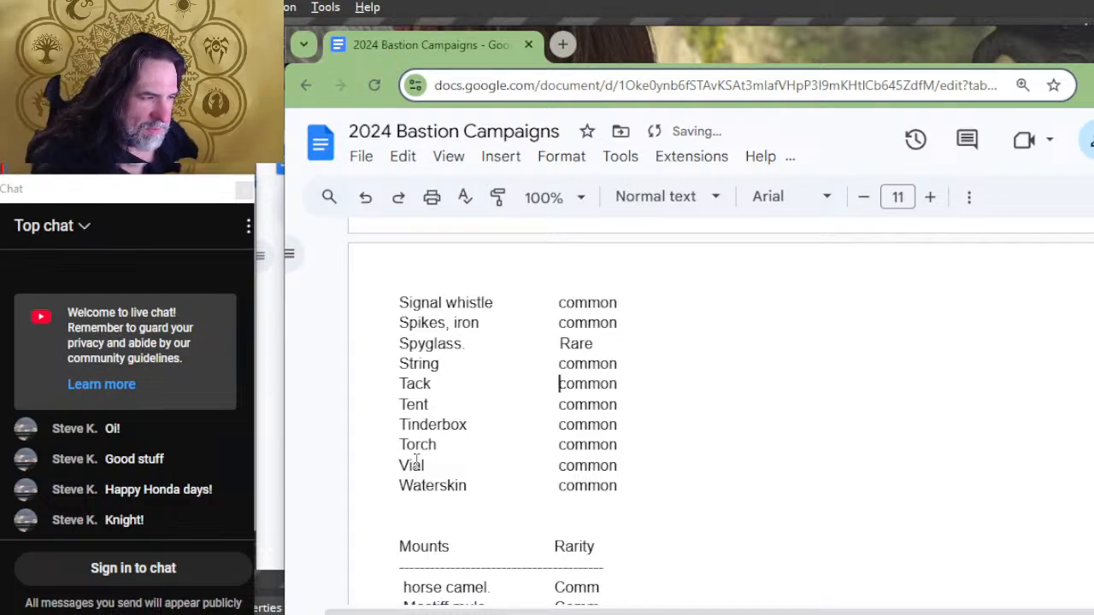
Step: Add an "Order" column heading to the Mounts list and extend the dashed line beneath it
scroll(567, 444, "down", 2)
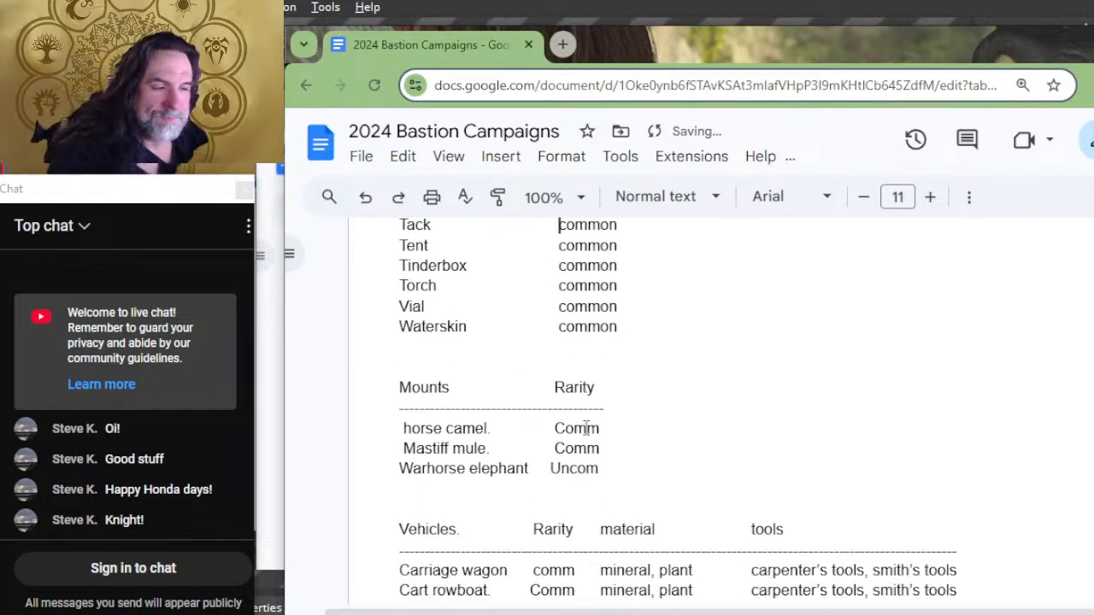
scroll(681, 386, "down", 2)
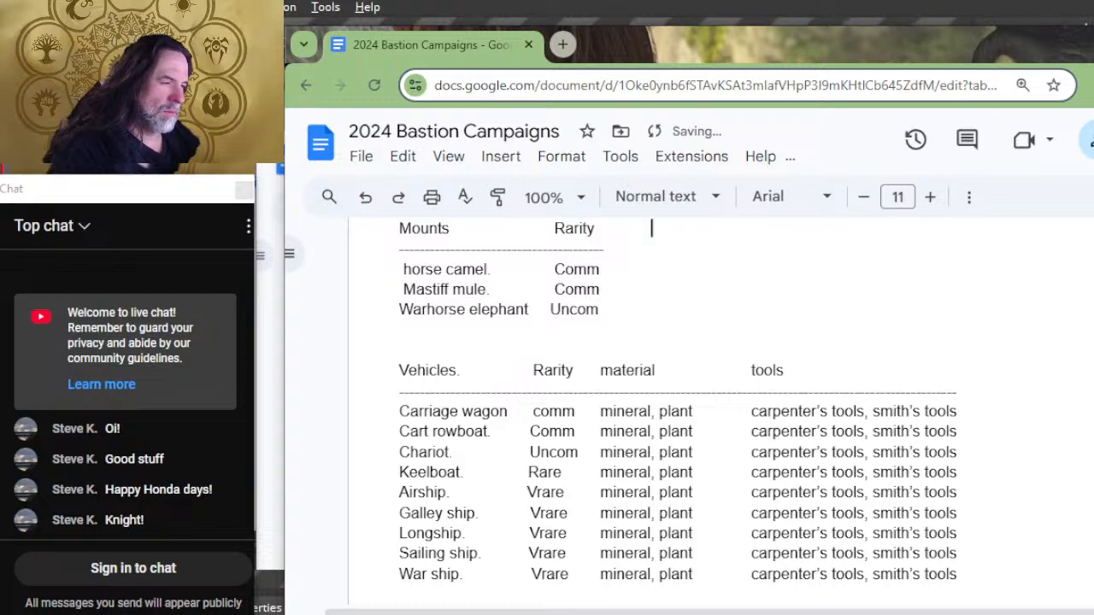
type("Order")
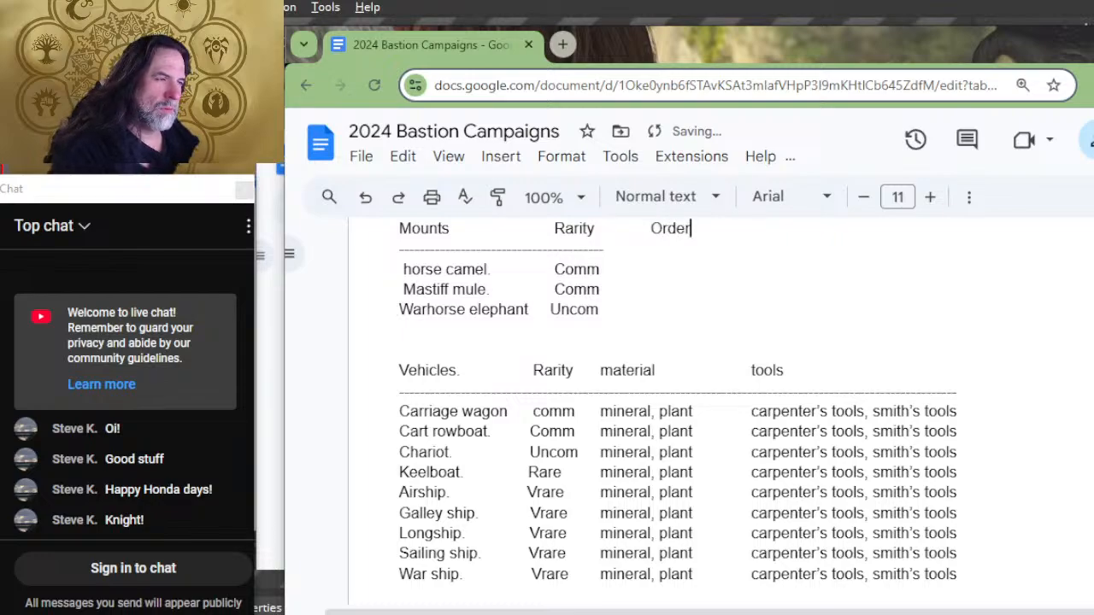
type("---------------------------")
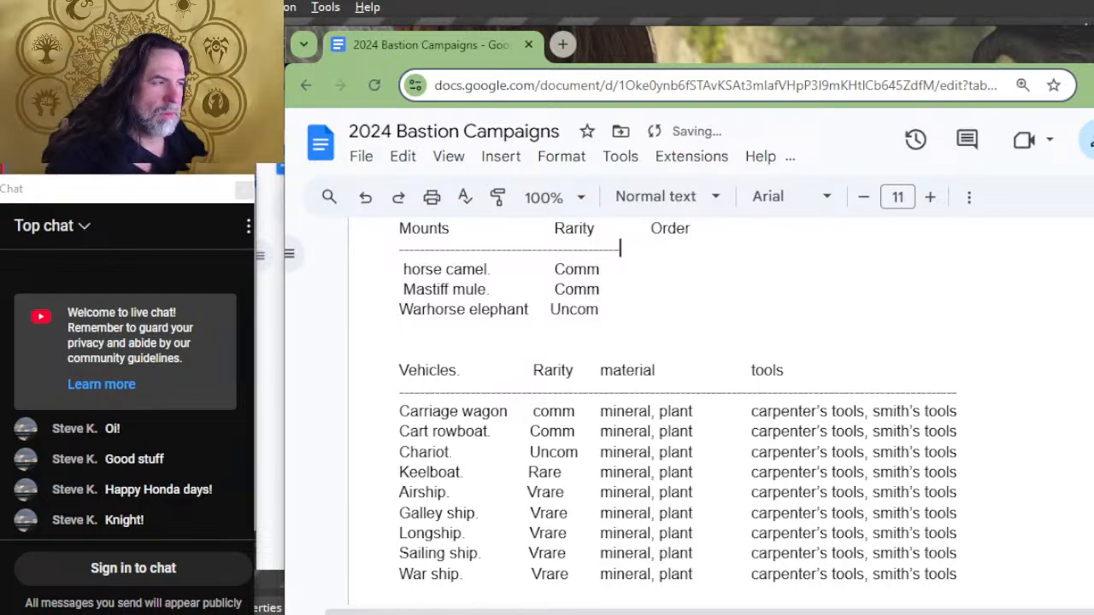
Step: Enter "harvest, trade" in the Order column of the horse camel row
key("Down")
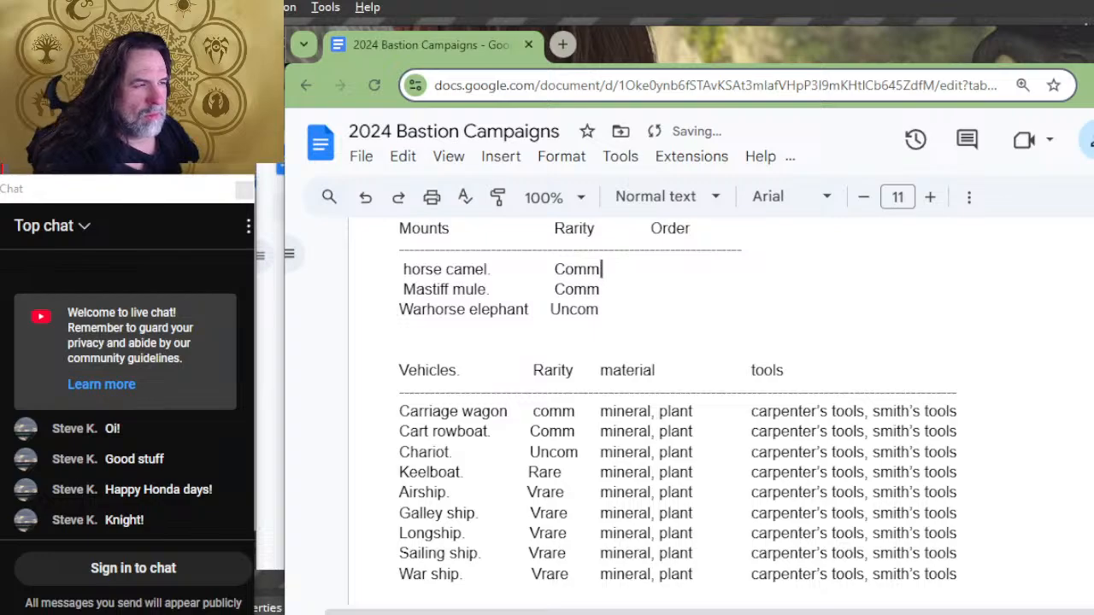
key("Tab")
type("harvest, t")
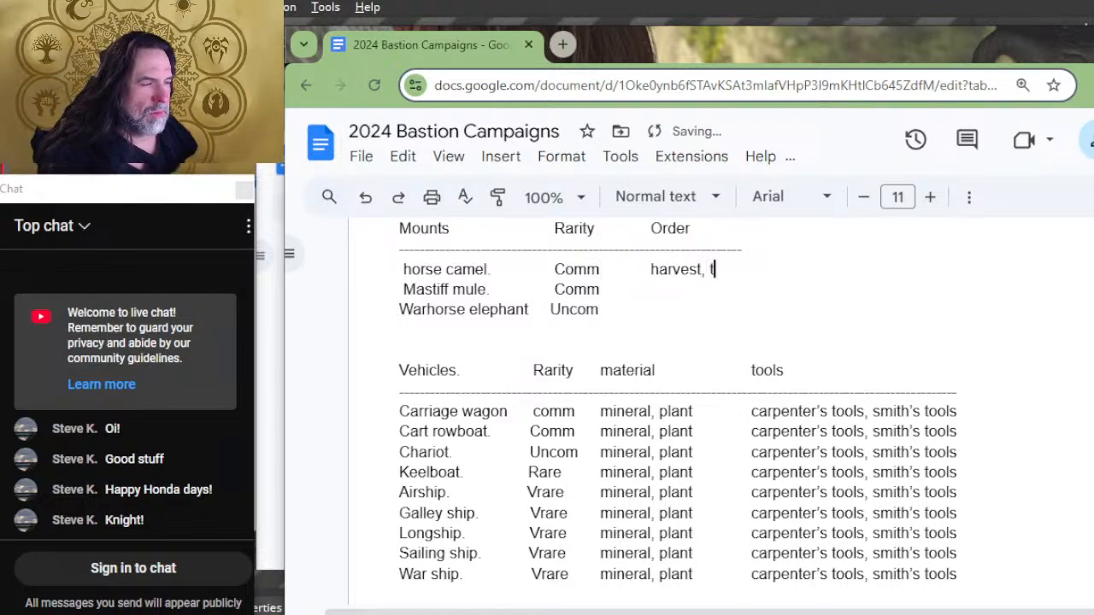
type("rade")
Step: Copy "harvest, trade" into the Order column of the Mastiff mule and Warhorse elephant rows
key("Down")
key("Tab")
key("Down")
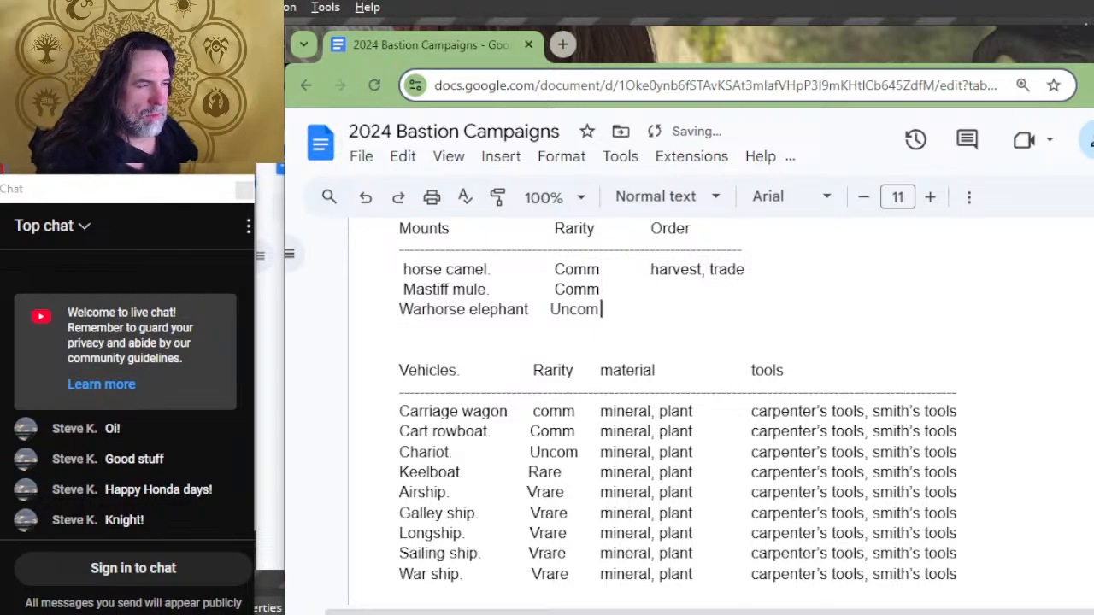
key("Tab")
key("Up")
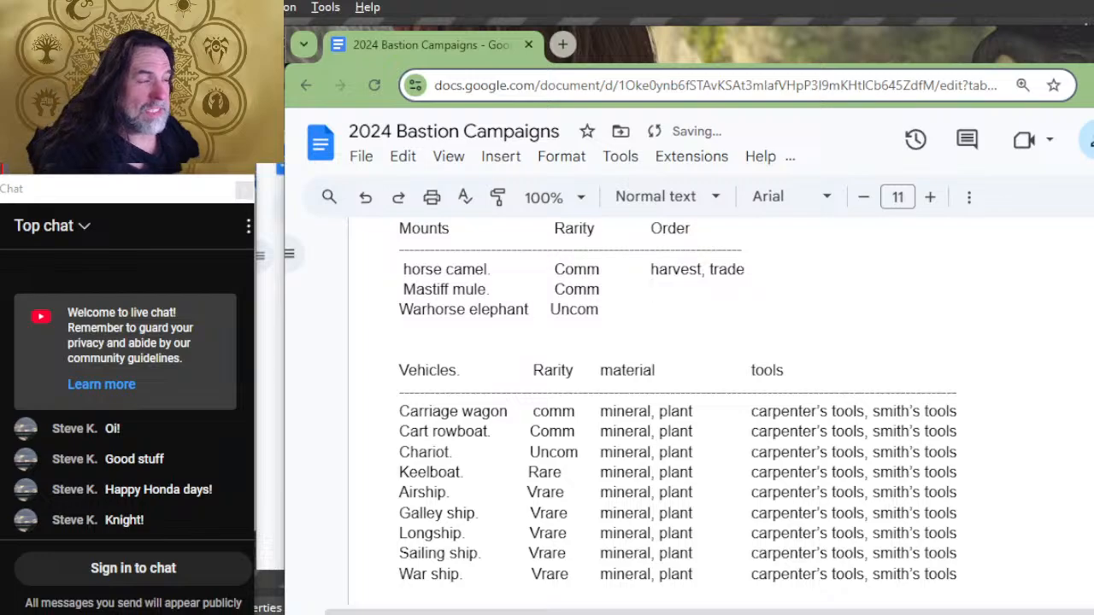
key("Up")
key("shift+Right")
key("shift+Right")
key("shift+Right")
key("shift+Right")
key("shift+Right")
key("shift+Right")
key("shift+Right")
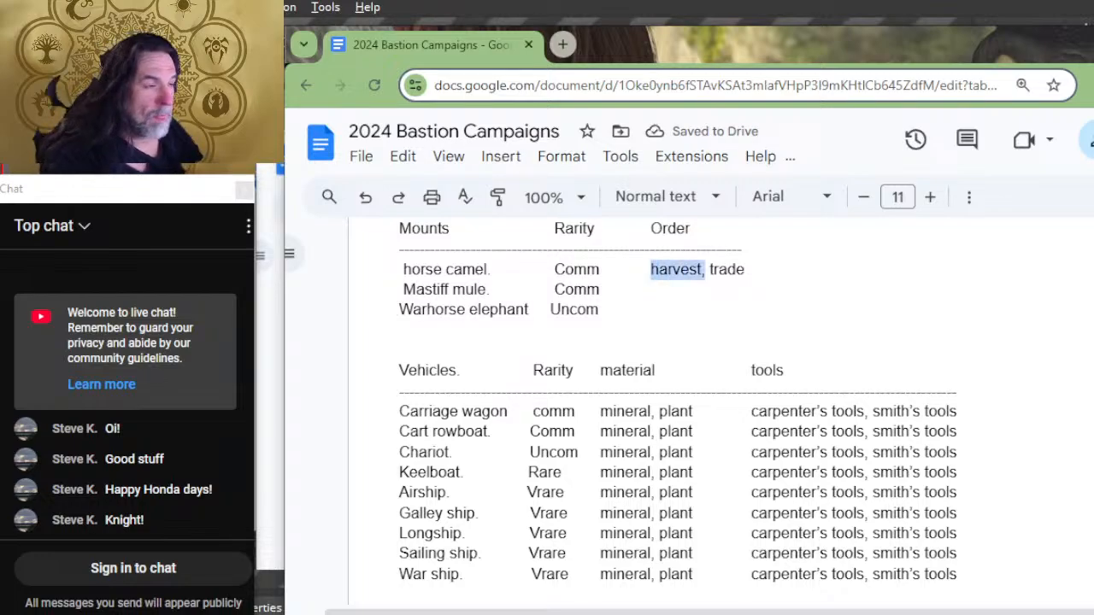
key("shift+Right")
key("shift+Right")
key("shift+Right")
key("shift+Right")
key("shift+Right")
key("shift+Right")
key("shift+Right")
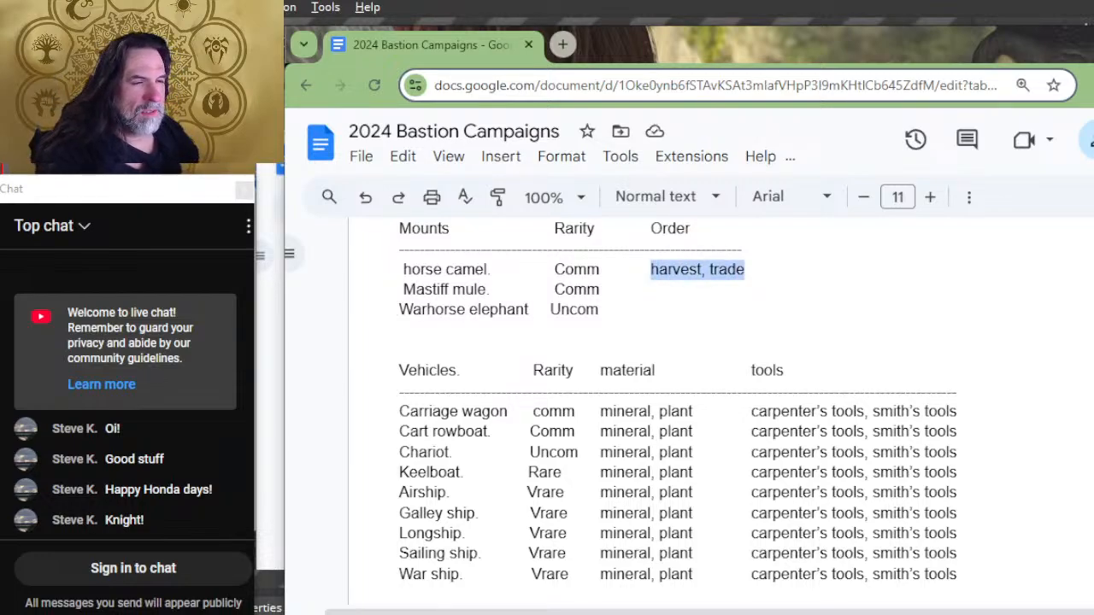
key("ctrl+c")
key("Down")
key("ctrl+v")
key("Down")
key("ctrl+v")
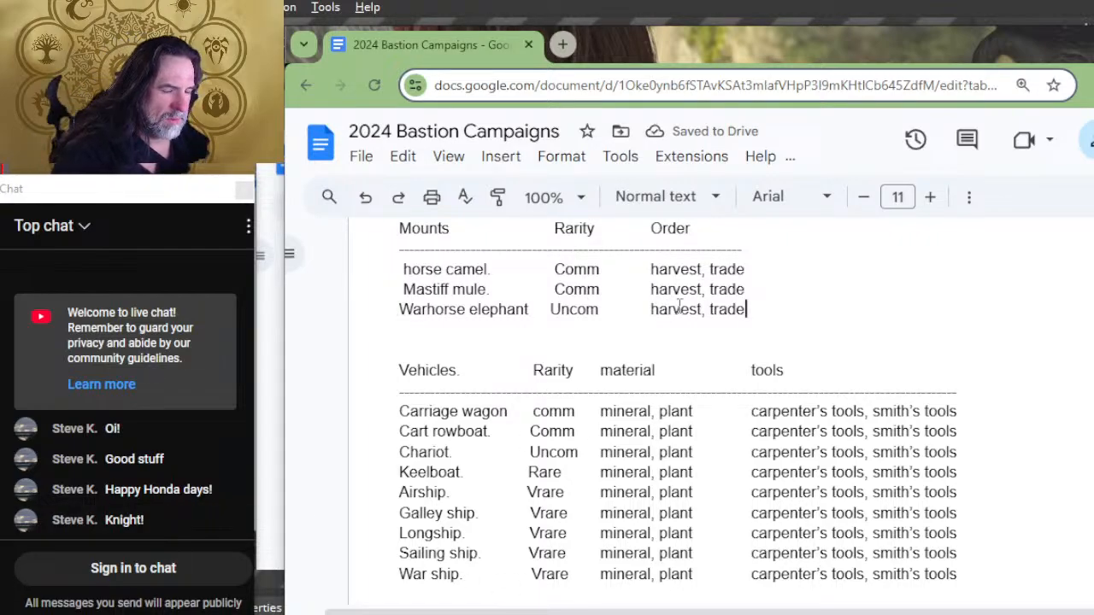
Step: Add an "order" column heading after tools in the Vehicles list and extend the dashed line beneath it
scroll(709, 313, "down", 2)
scroll(803, 303, "up", 2)
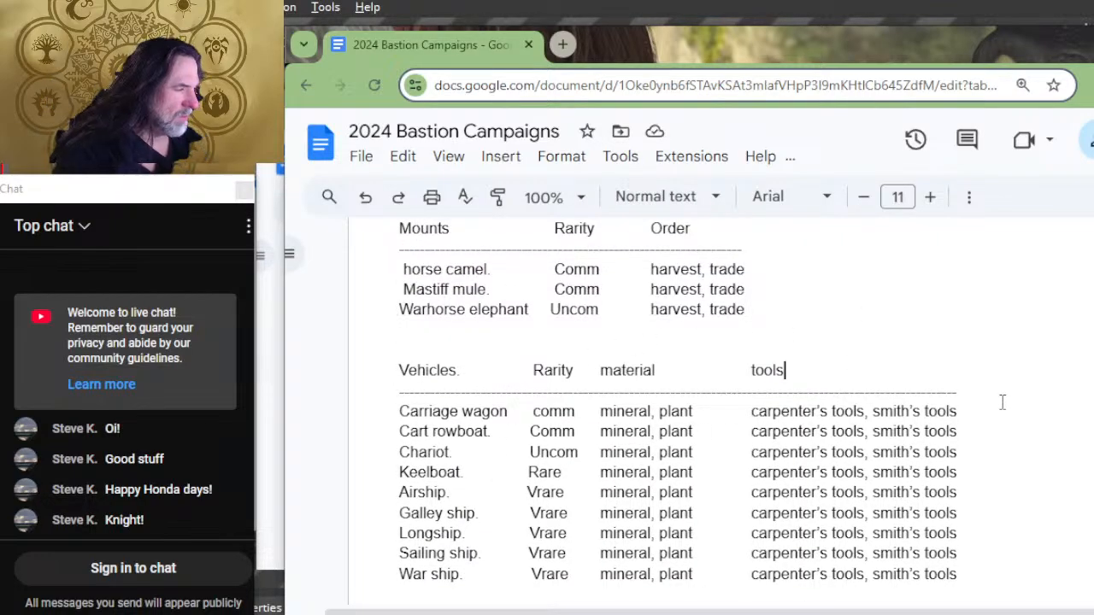
key("Tab")
key("Tab")
key("Tab")
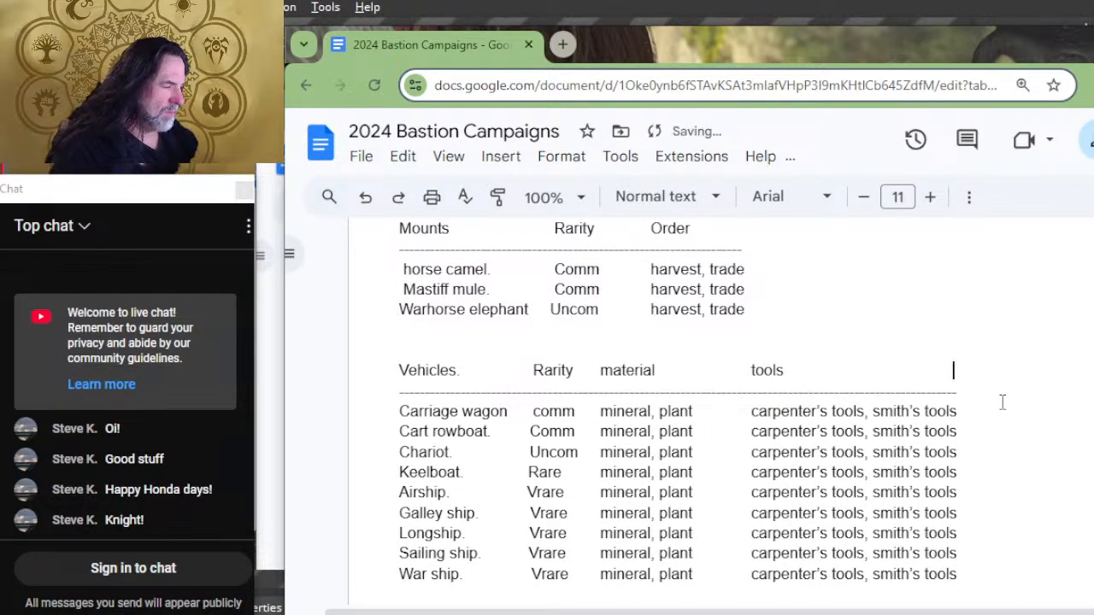
key("Tab")
type("order")
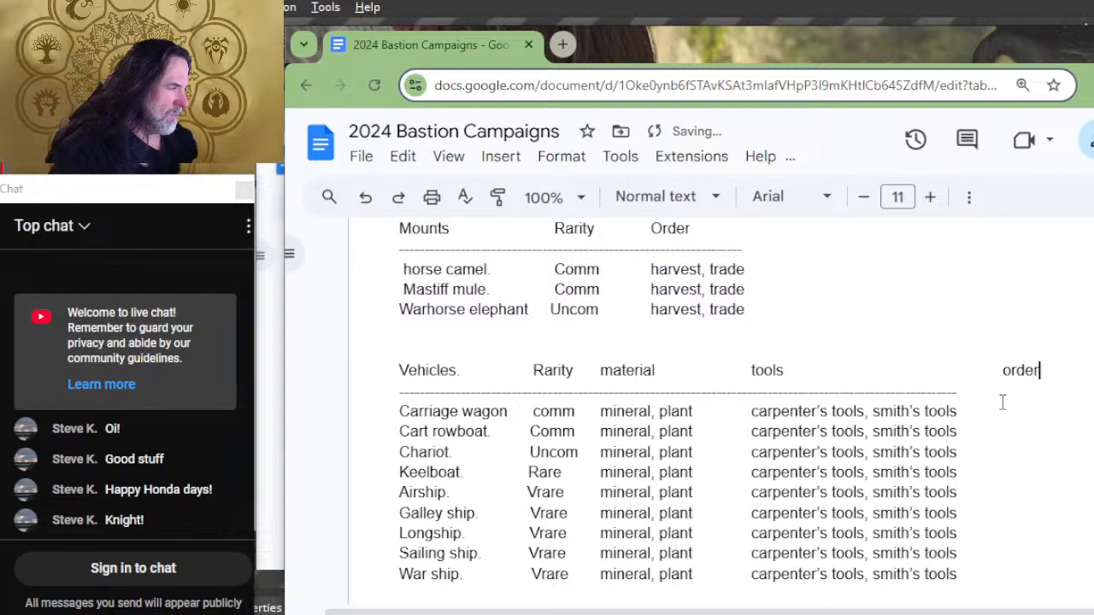
key("Down")
type("----------------------")
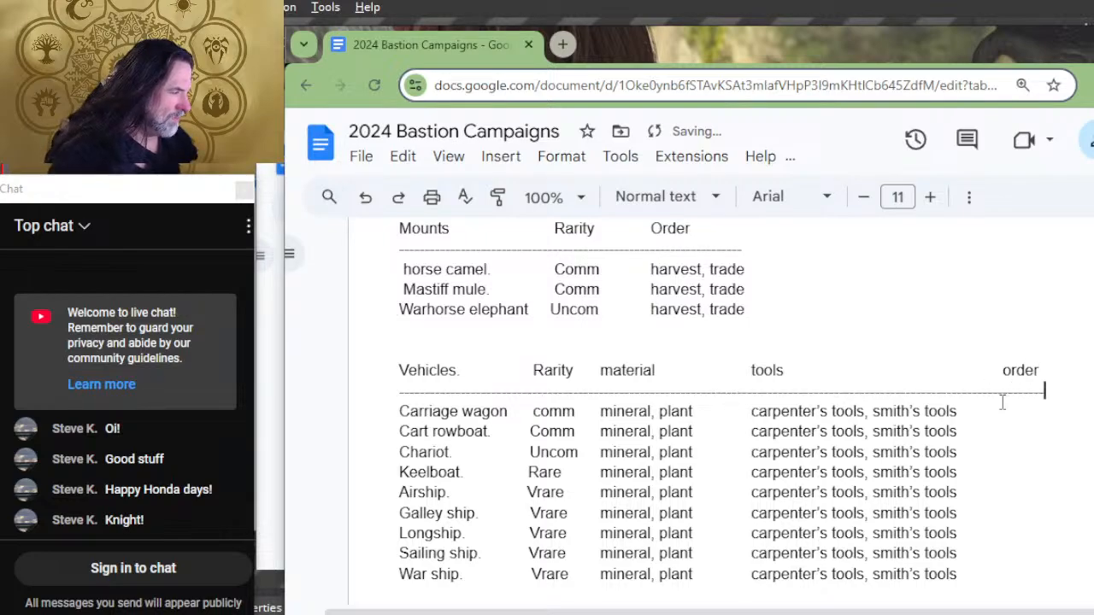
Step: Space the Vehicles rows out to the order column and enter "craft" for the War ship
key("Down")
key("Down")
key("Down")
key("Down")
key("Down")
key("Down")
key("Down")
key("Down")
key("Down")
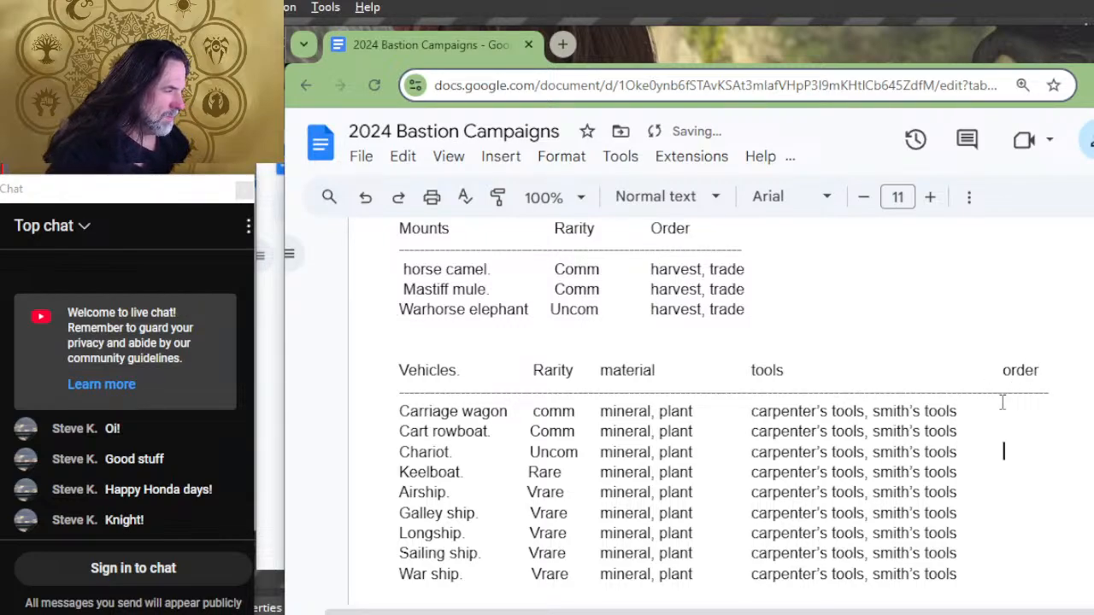
key("Tab")
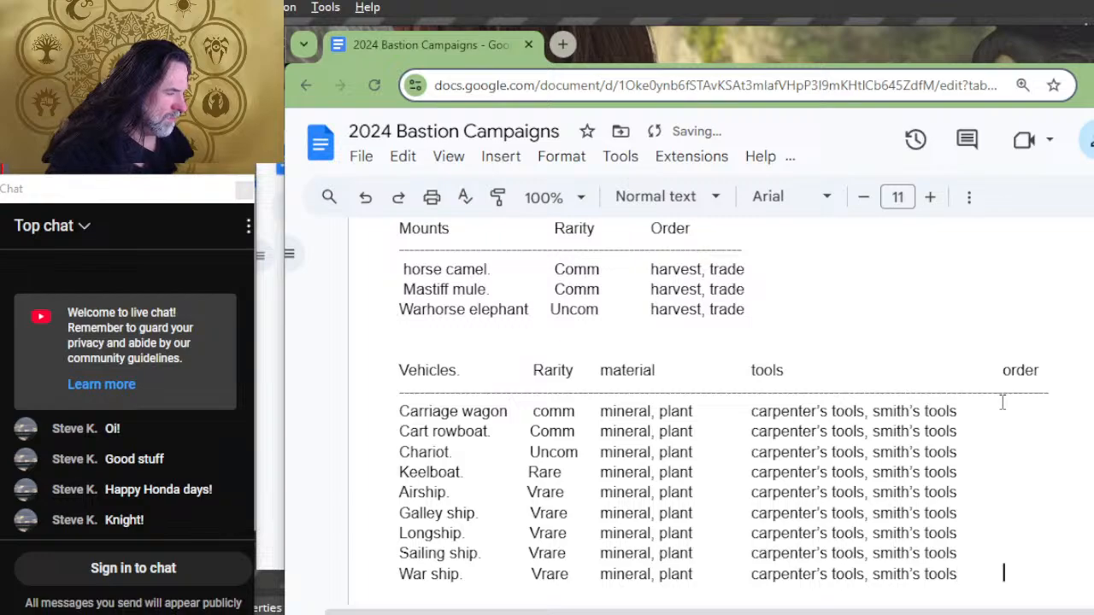
type("cradft")
key("BackSpace")
key("BackSpace")
key("BackSpace")
type("ft")
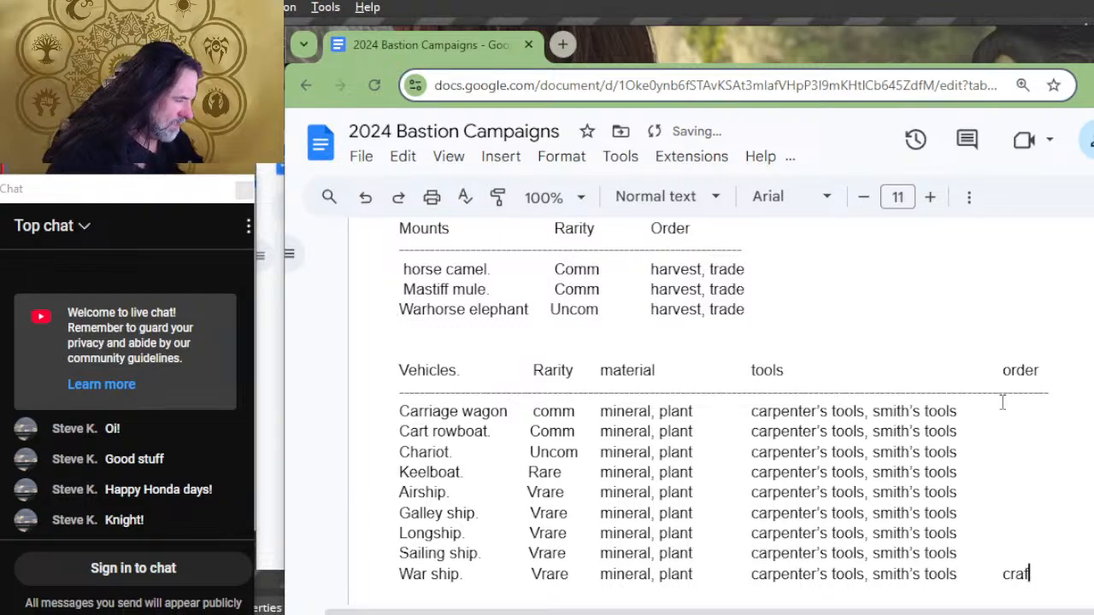
Step: Copy "craft" into the order column of the other Vehicles rows, from Sailing ship up to Carriage wagon
key("shift+Left")
key("shift+Left")
key("shift+Left")
key("shift+Left")
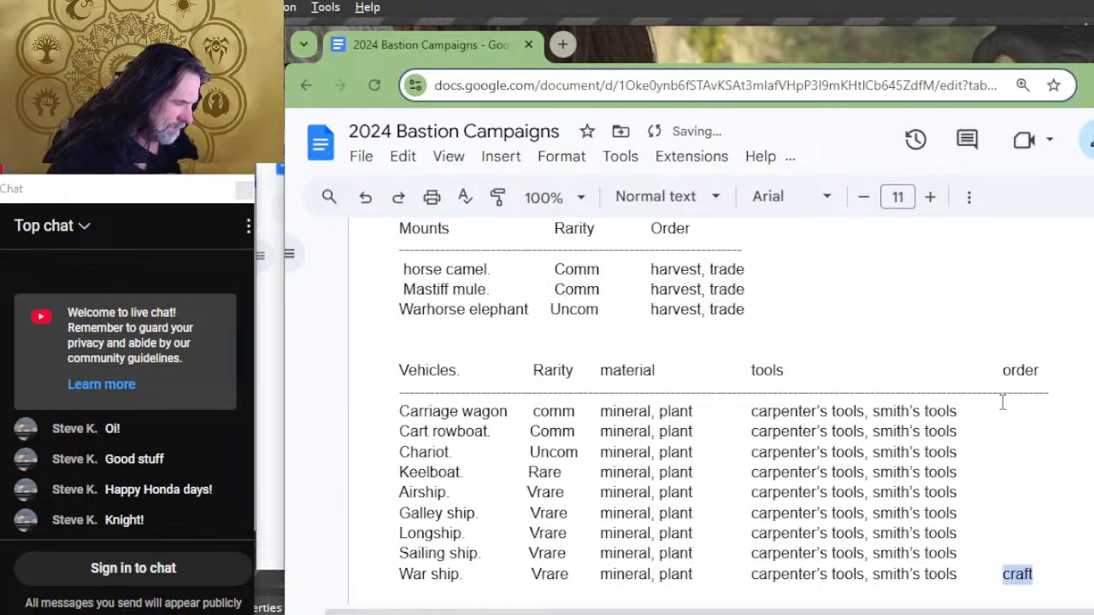
key("ctrl+c")
key("Up")
key("ctrl+v")
key("Up")
key("ctrl+v")
key("Up")
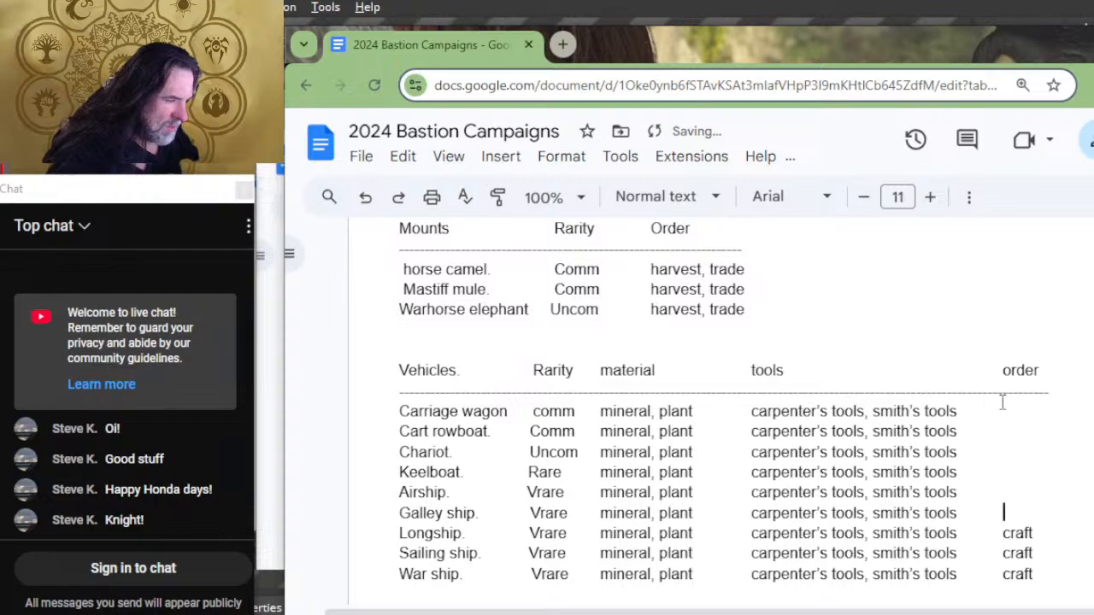
key("ctrl+v")
key("Up")
key("ctrl+v")
key("Up")
key("ctrl+v")
key("Up")
key("ctrl+v")
key("Up")
key("ctrl+v")
key("Up")
key("ctrl+v")
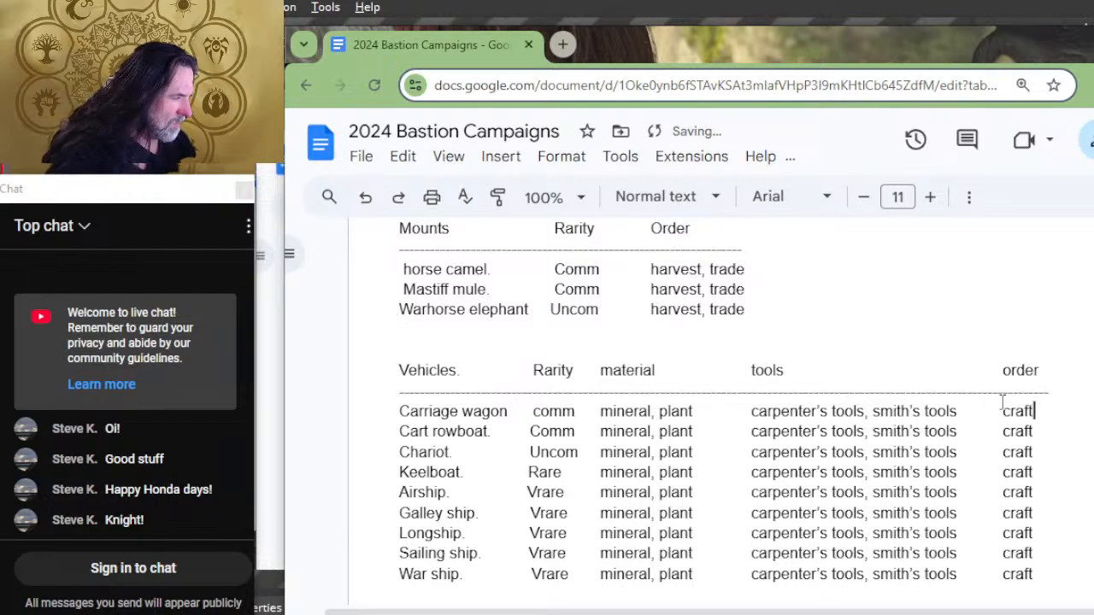
Step: Add an "order" column heading after tools in the Siege equipment list and extend the dashed line beneath it
scroll(844, 370, "down", 2)
scroll(845, 370, "down", 2)
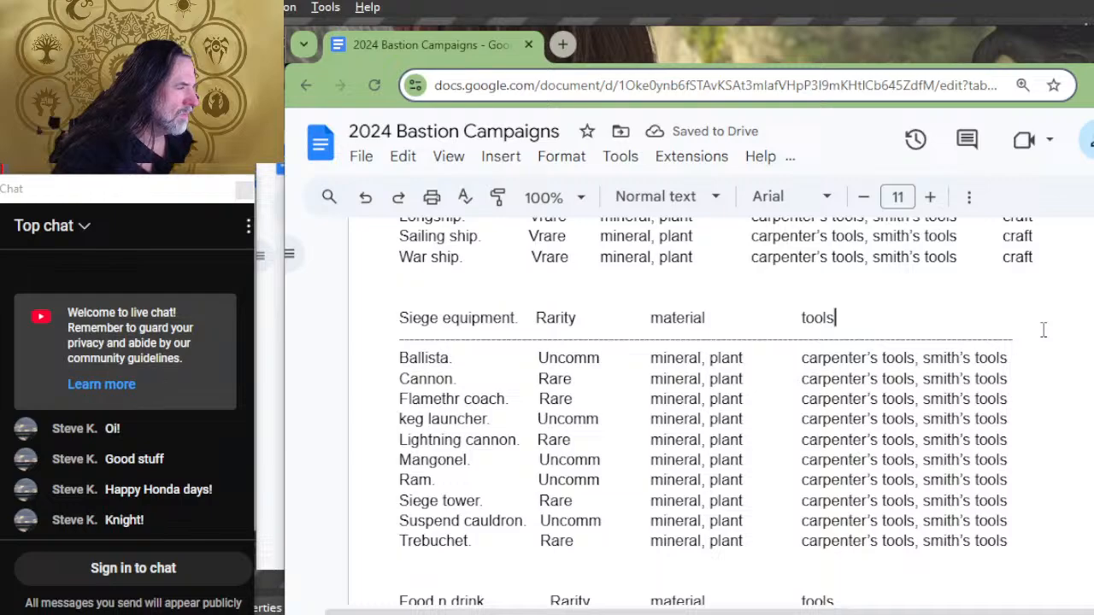
key("Tab")
key("Tab")
key("Tab")
key("Tab")
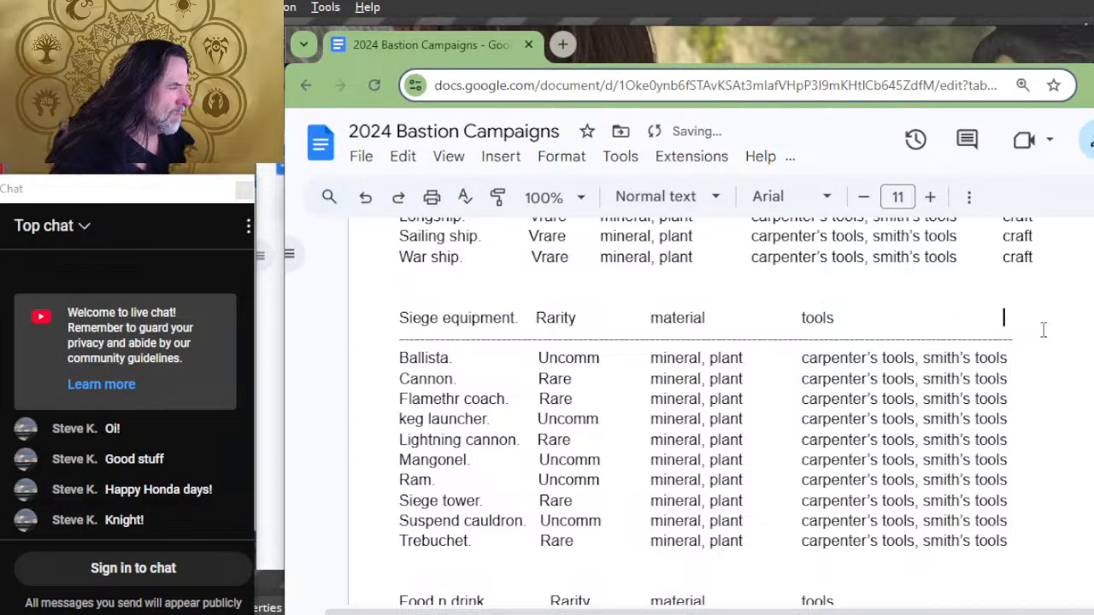
type("order")
key("Down")
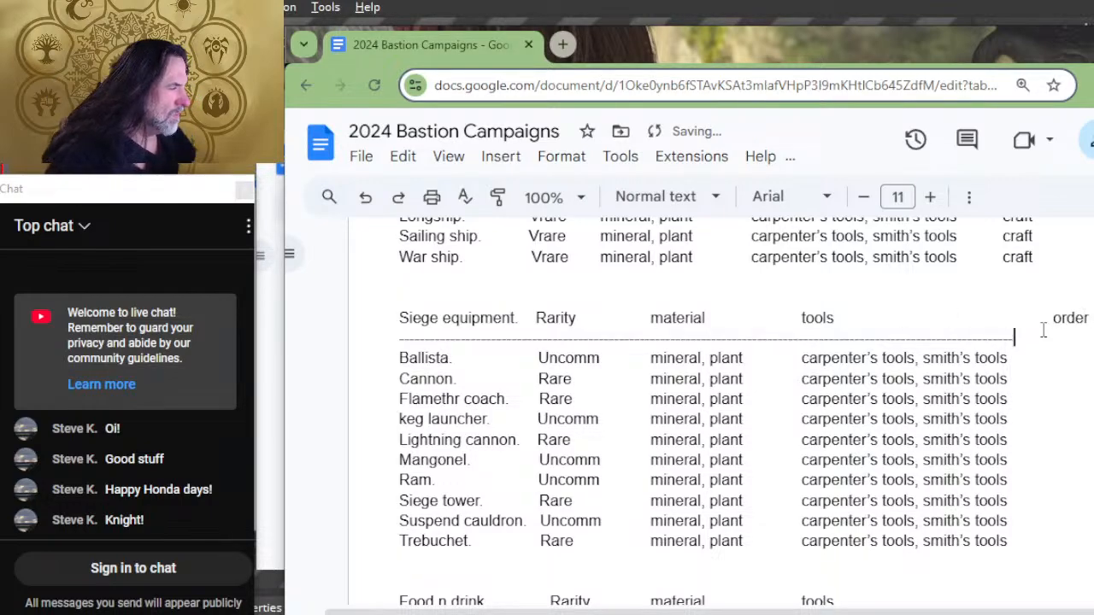
type("--------------------")
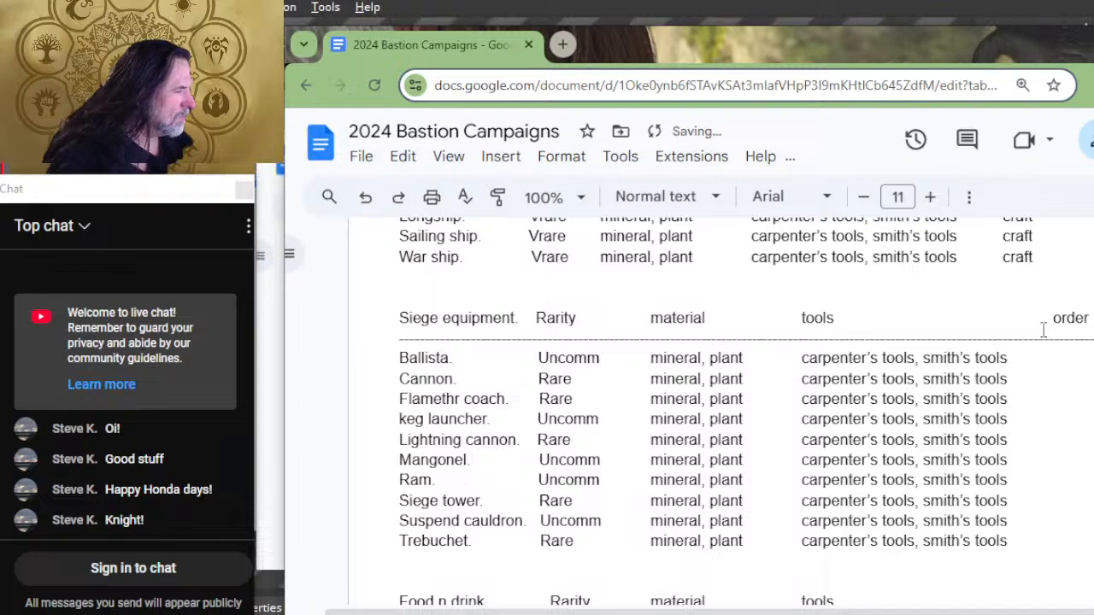
Step: Space the Siege equipment rows out to the order column and paste "craft" from Trebuchet up to Ram
key("Down")
key("Down")
key("Down")
key("Down")
key("Down")
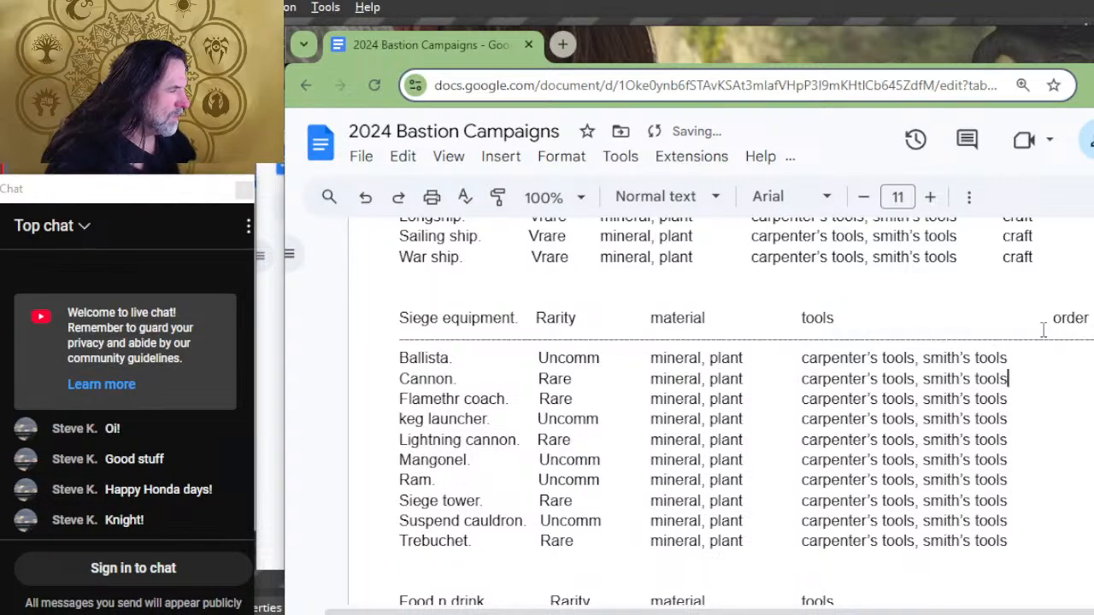
key("Down")
key("Down")
key("Down")
key("Down")
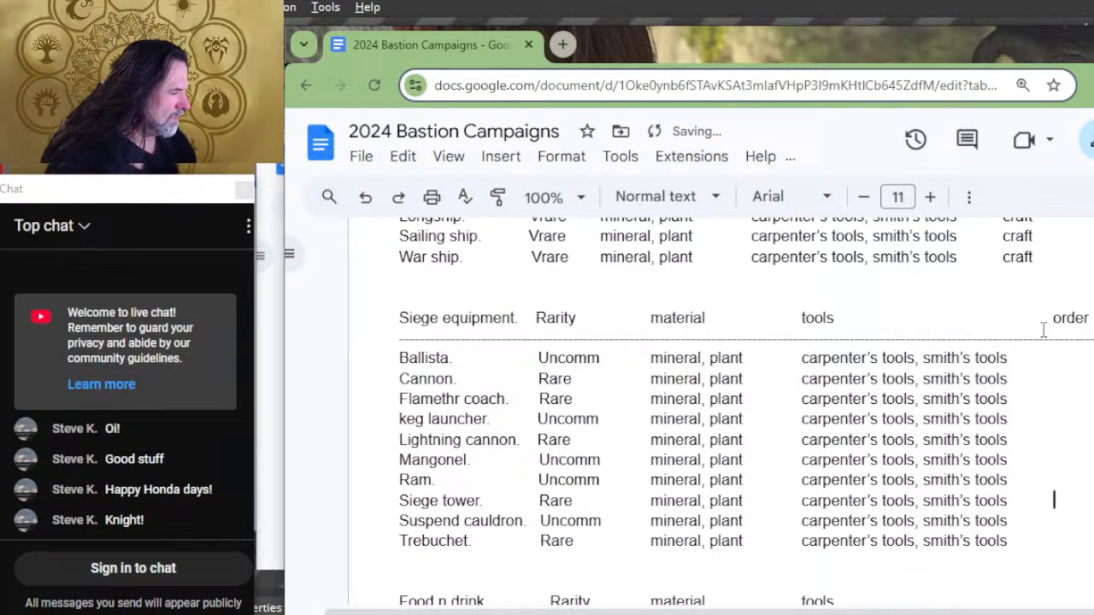
key("ctrl+v")
key("Up")
key("ctrl+v")
Step: Paste "craft" into the order column of the remaining Siege equipment rows, from Mangonel up to Ballista
key("Up")
key("ctrl+v")
key("Up")
key("ctrl+v")
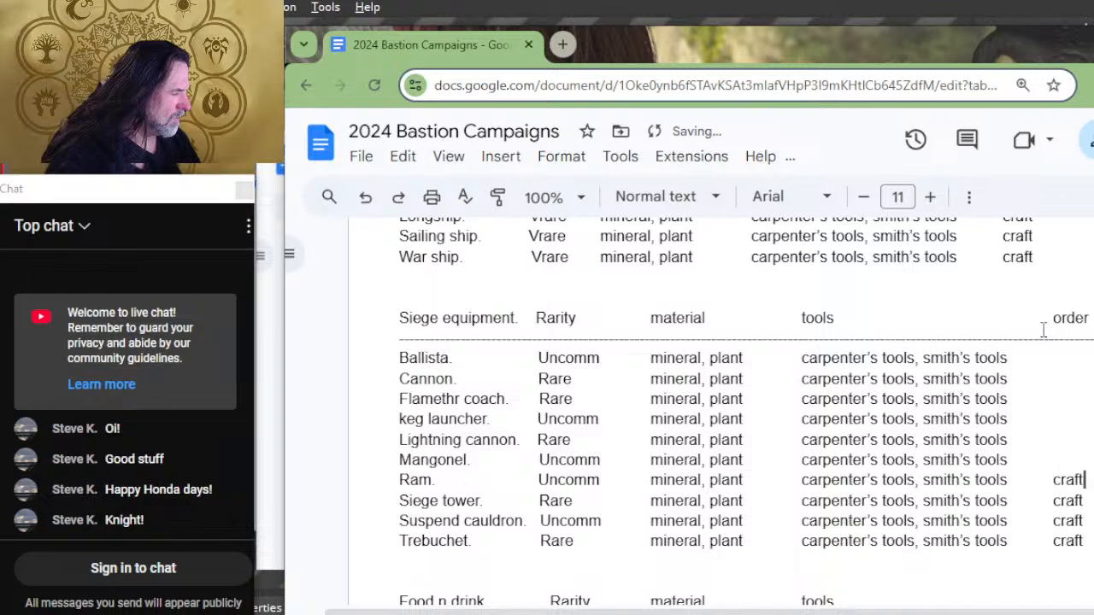
key("Up")
key("ctrl+v")
key("Up")
key("ctrl+v")
key("Up")
key("ctrl+v")
key("Up")
key("ctrl+v")
key("Up")
key("ctrl+v")
key("Up")
key("ctrl+v")
key("Up")
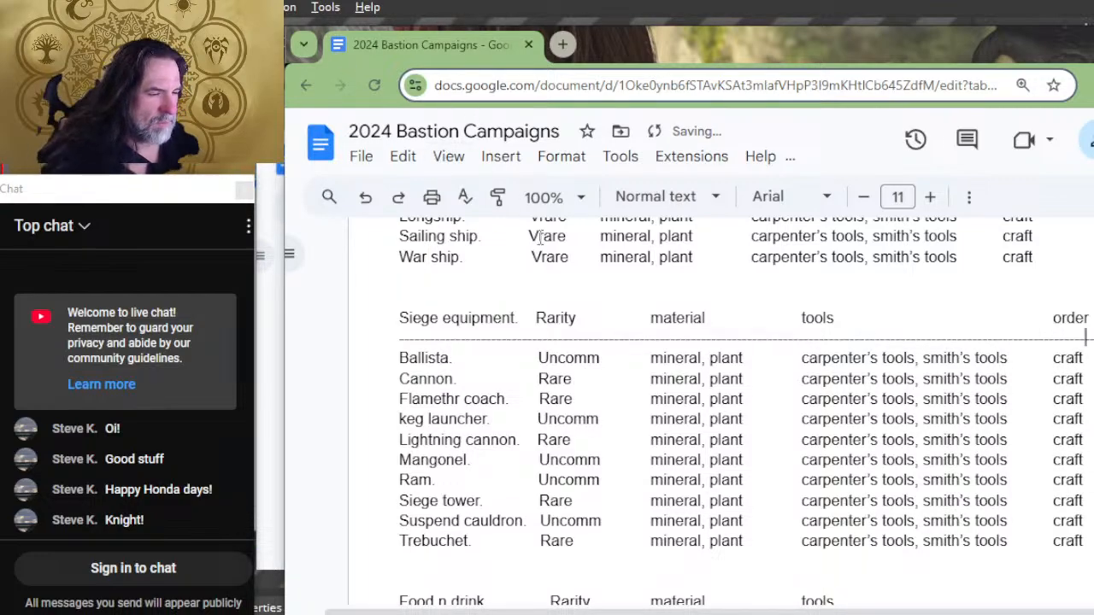
Step: Add an "order" column heading after tools in the Food n drink list and extend its dashed line
scroll(450, 292, "down", 2)
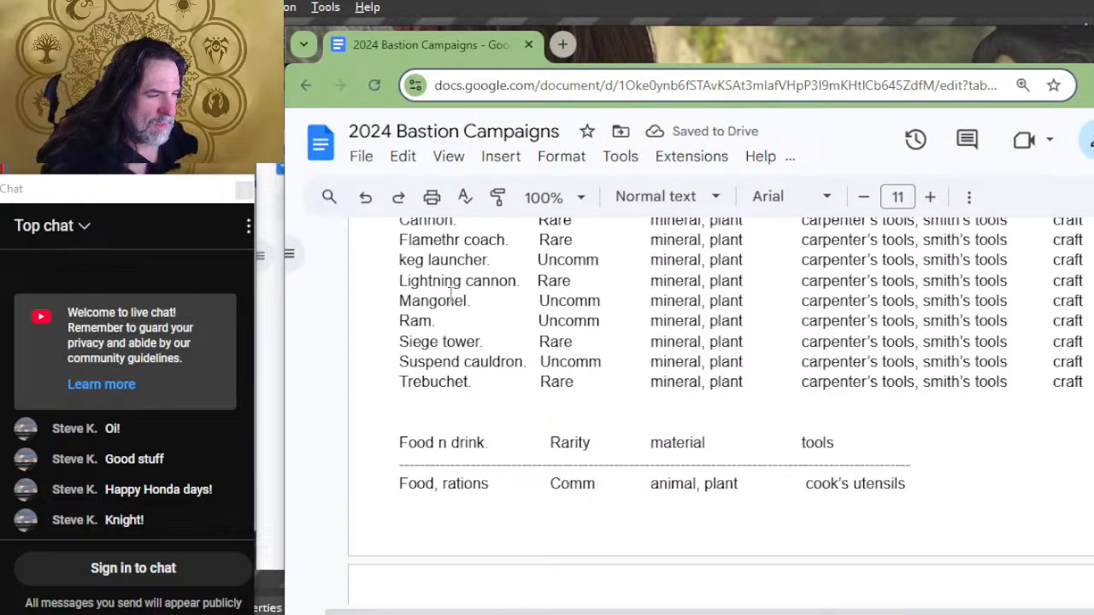
left_click(960, 444)
scroll(958, 437, "down", 2)
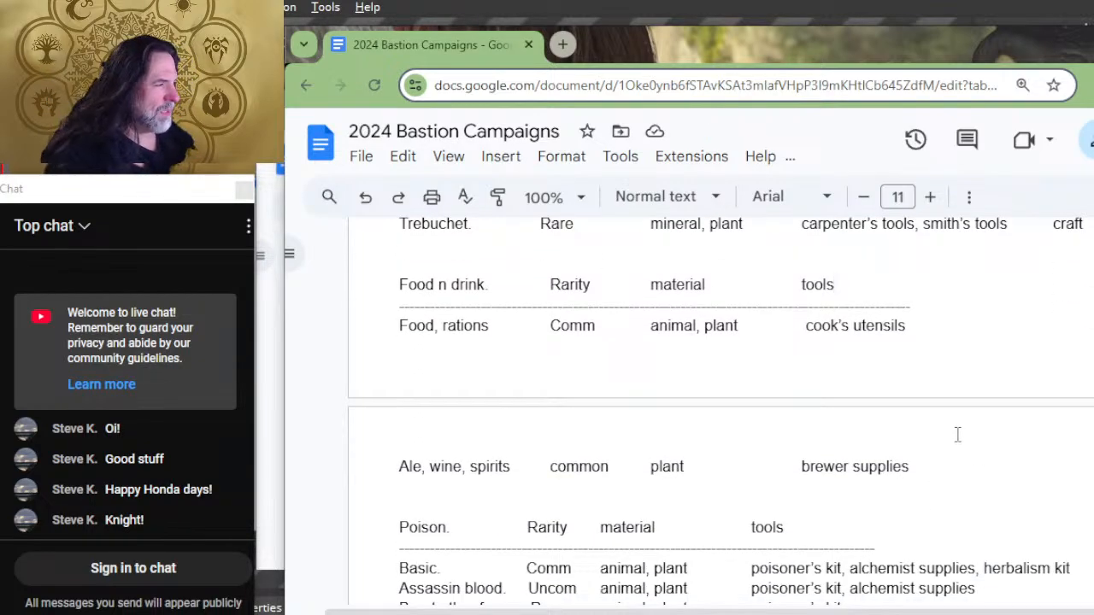
key("Tab")
key("Tab")
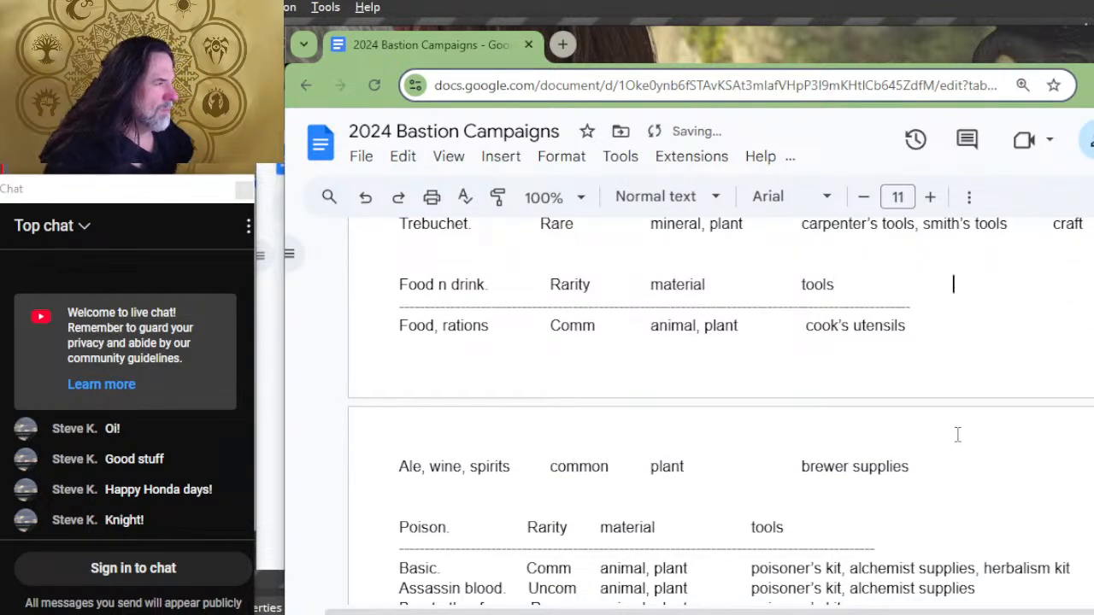
type("order")
key("Down")
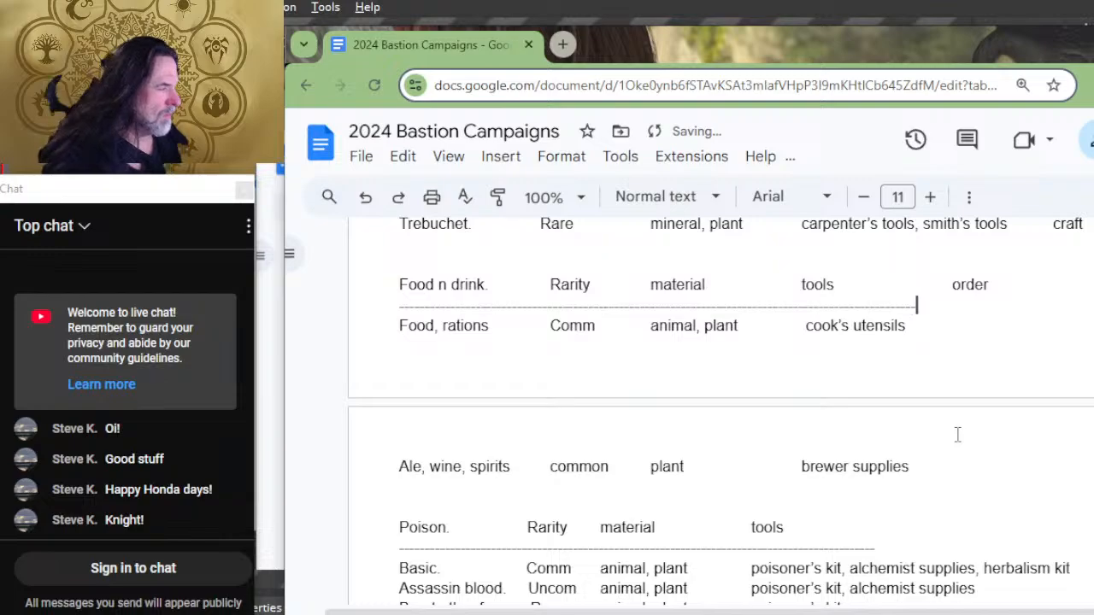
type("-----------------")
key("Down")
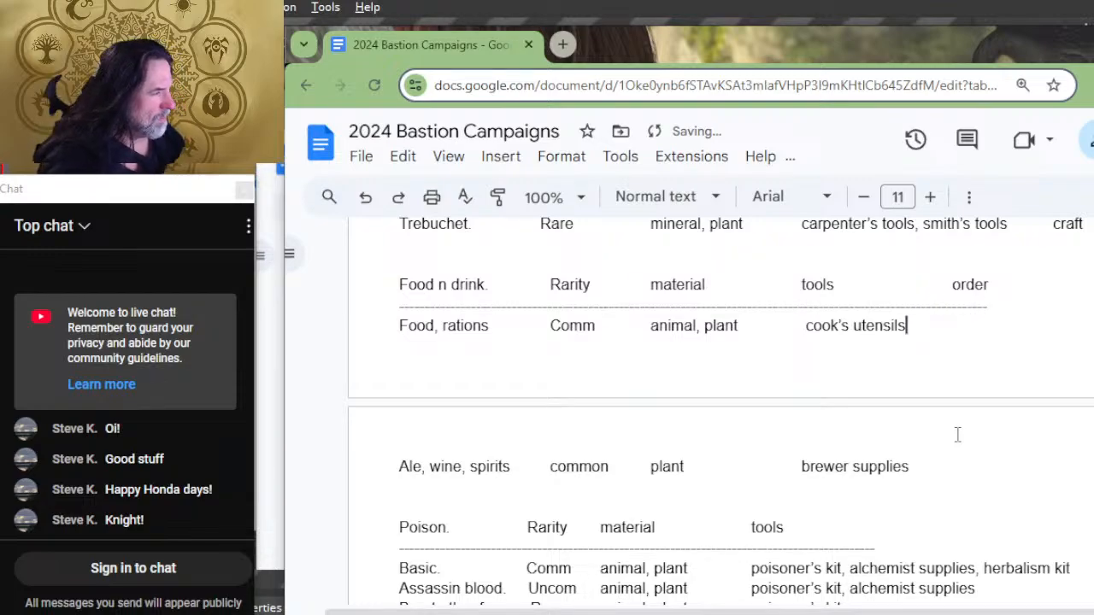
Step: Enter "craft" in the order column of the Food, rations and Ale, wine, spirits rows
type("craft")
key("Down")
key("Down")
key("Down")
key("Tab")
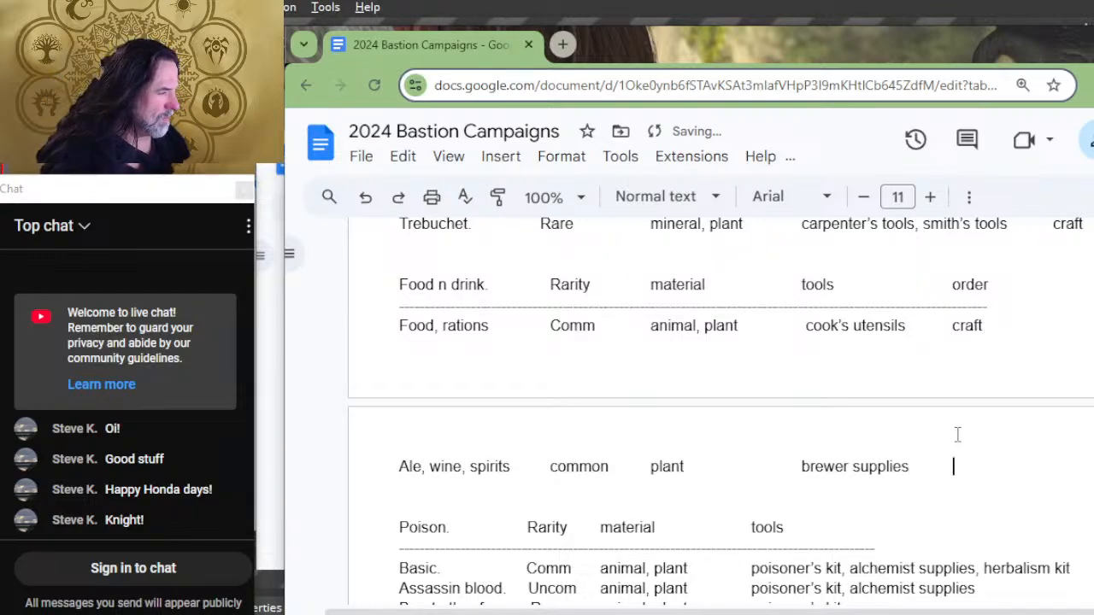
type("craft")
Step: Extend the dashed line under the Poison headings past the herbalism kit text and space the heading row out beyond tools
scroll(518, 519, "down", 2)
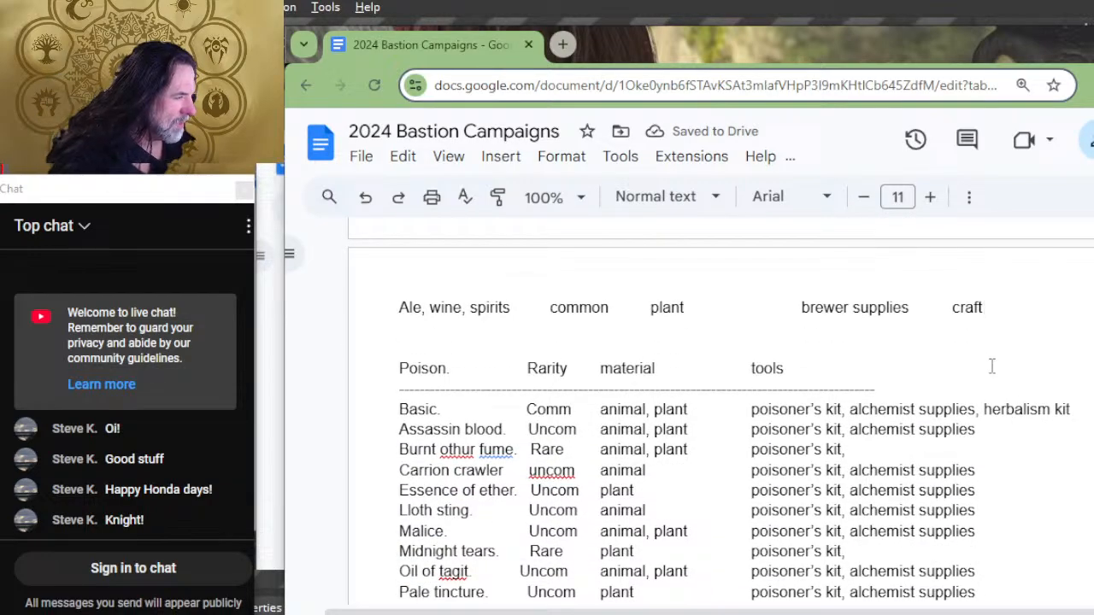
left_click_drag(974, 400, 962, 395)
left_click(962, 396)
type("----------------------------------------")
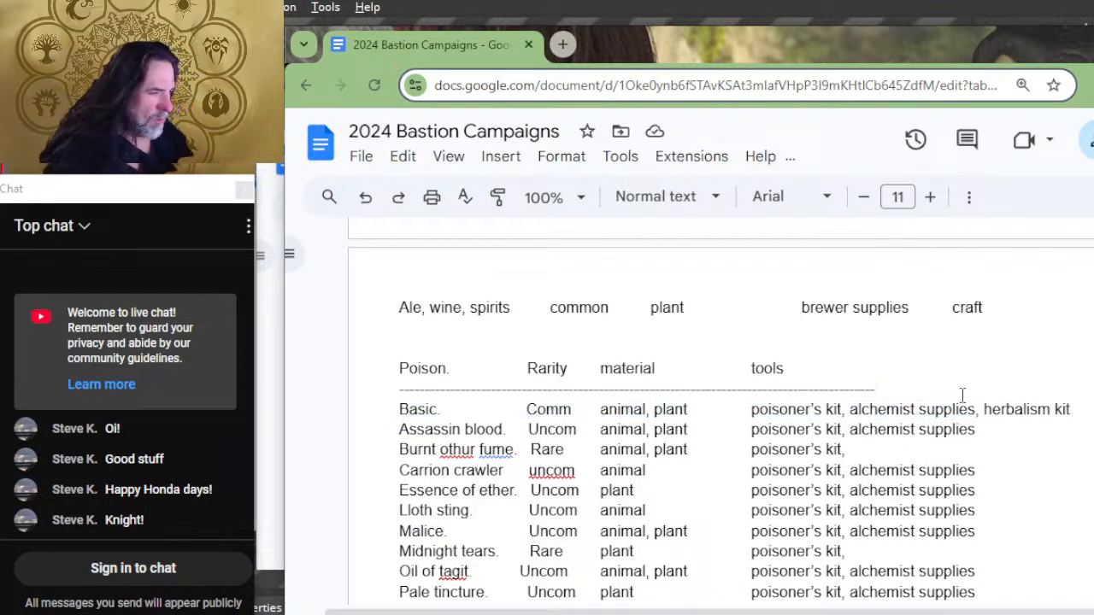
type("------------")
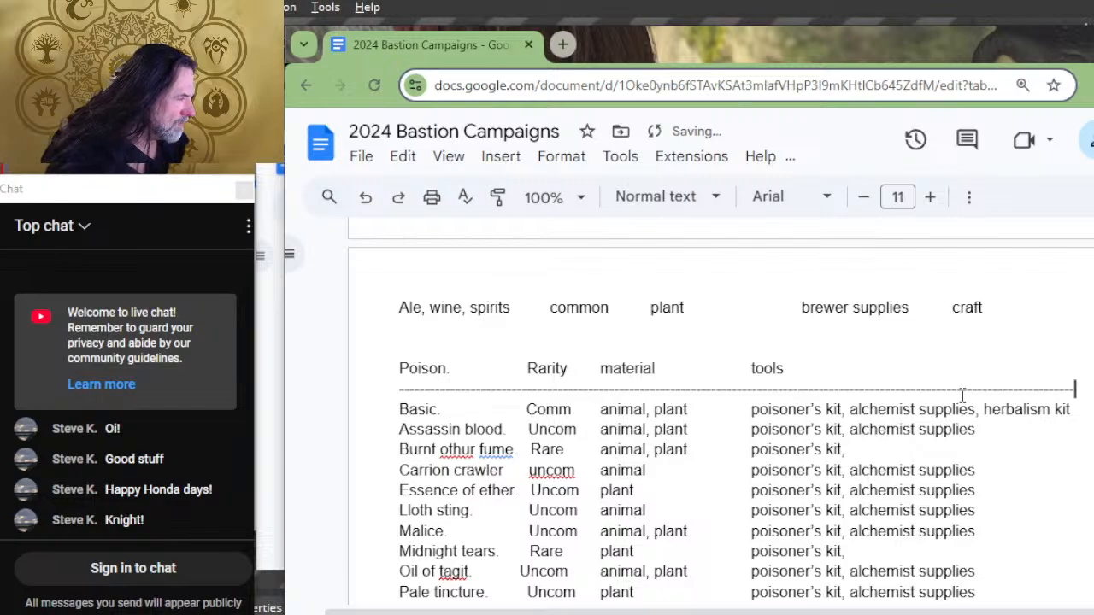
type("----")
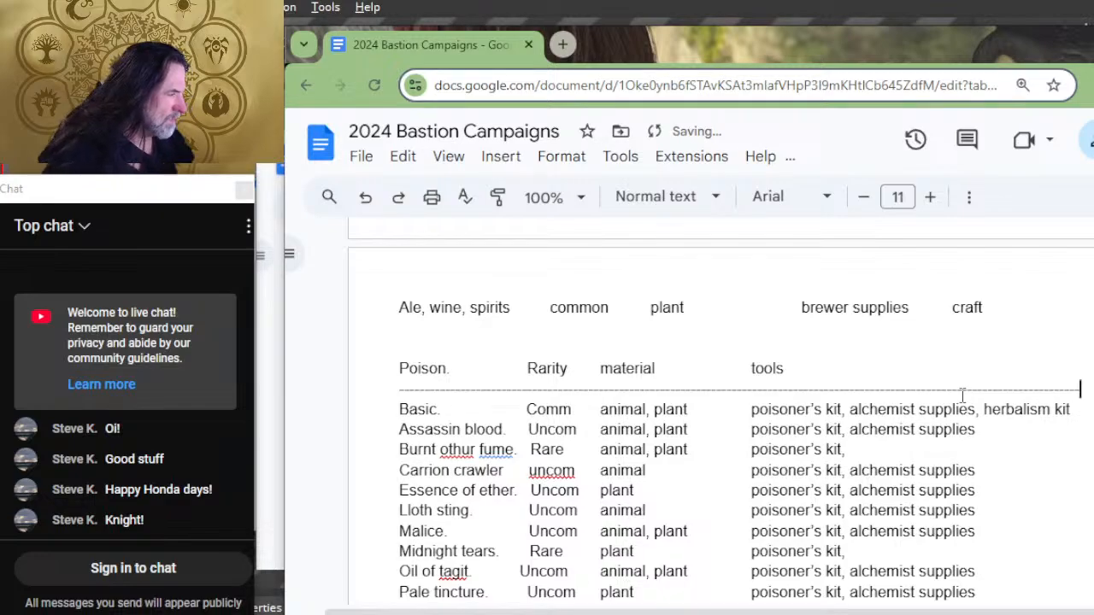
key("Up")
key("Tab")
key("Tab")
key("Tab")
key("Tab")
key("Tab")
key("Tab")
key("Tab")
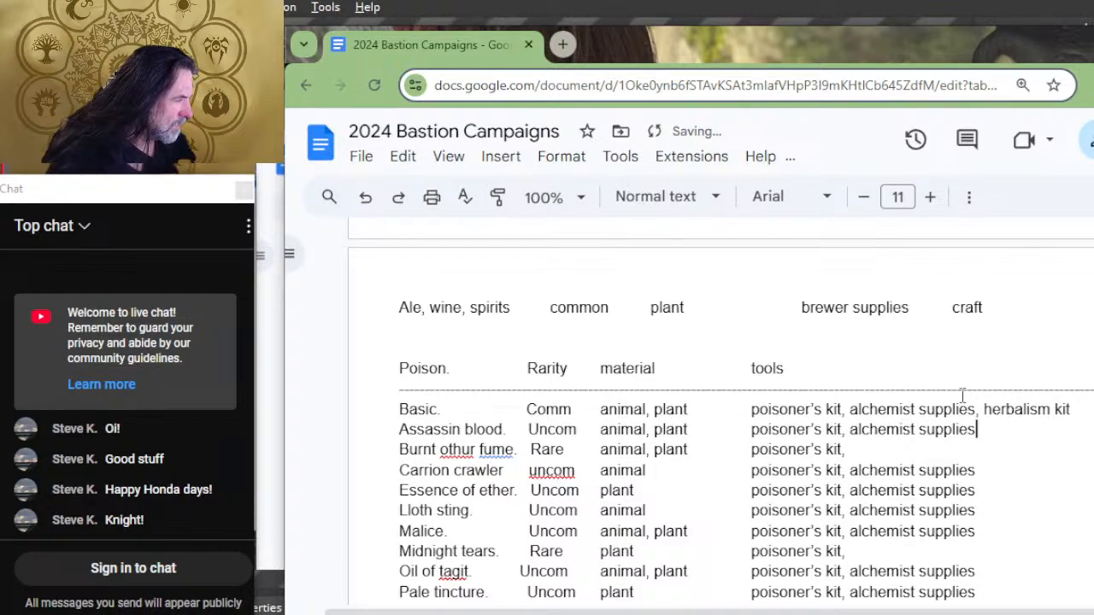
Step: Space the Poison rows from Assassin blood down to Malice out to the order column position
key("Tab")
key("Tab")
key("Tab")
key("Tab")
key("Tab")
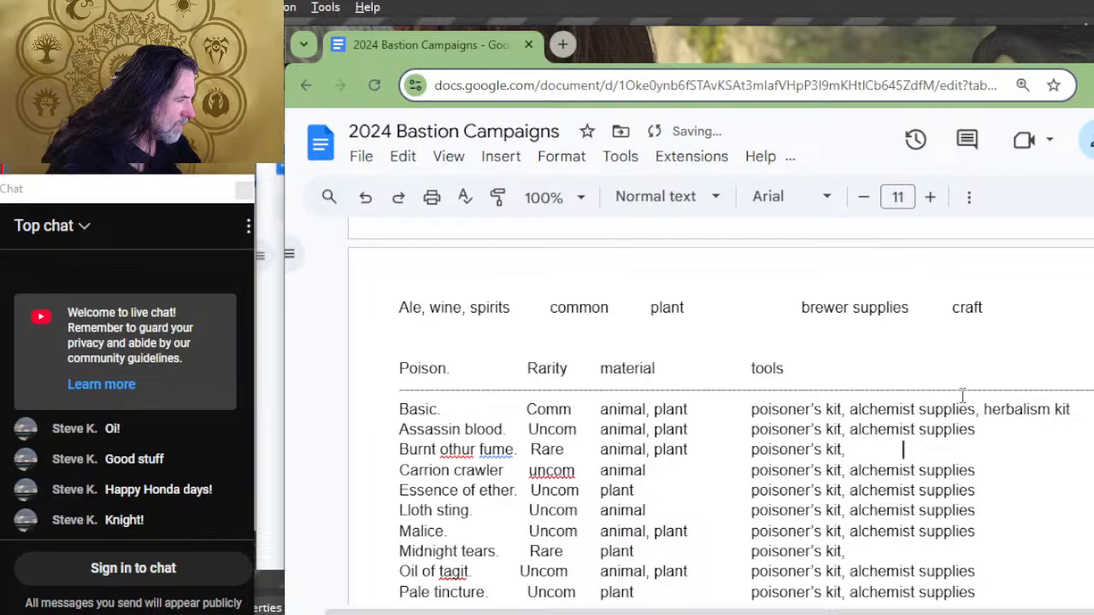
key("Down")
key("Tab")
key("Tab")
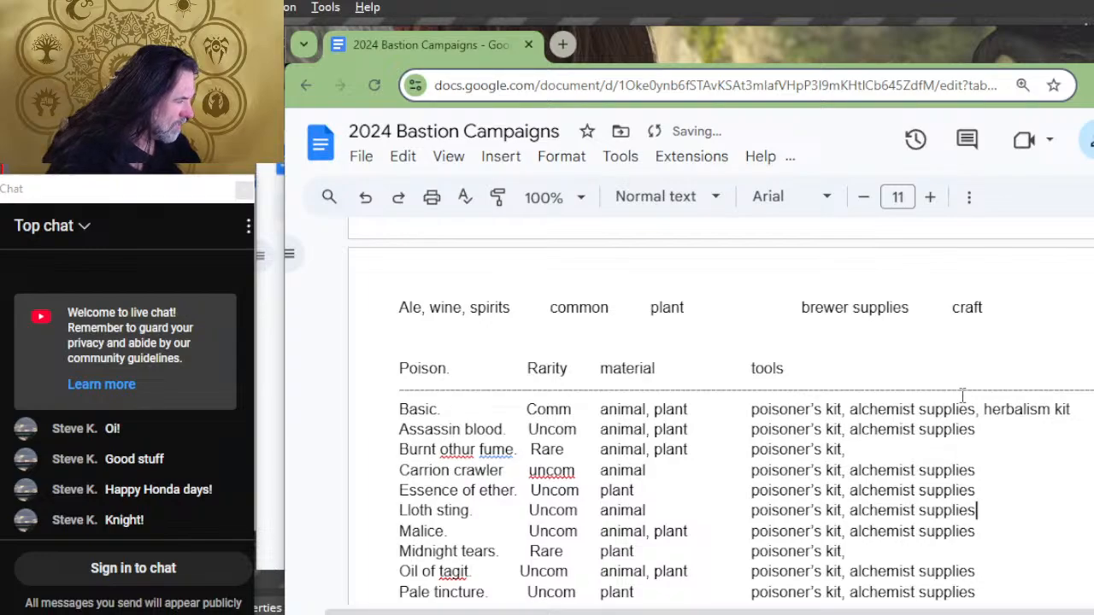
key("Tab")
Step: Space the remaining Poison rows, from Midnight tears down to Wyvern poison, out to the order column position
key("Tab")
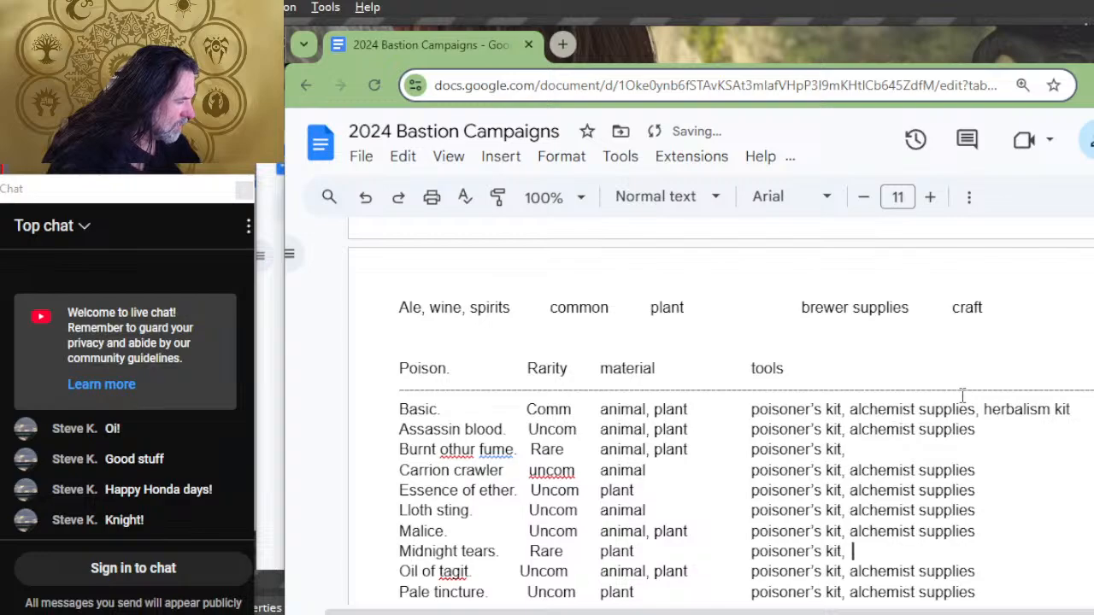
key("Tab")
key("Tab")
key("Tab")
key("Down")
key("Tab")
key("Tab")
key("Tab")
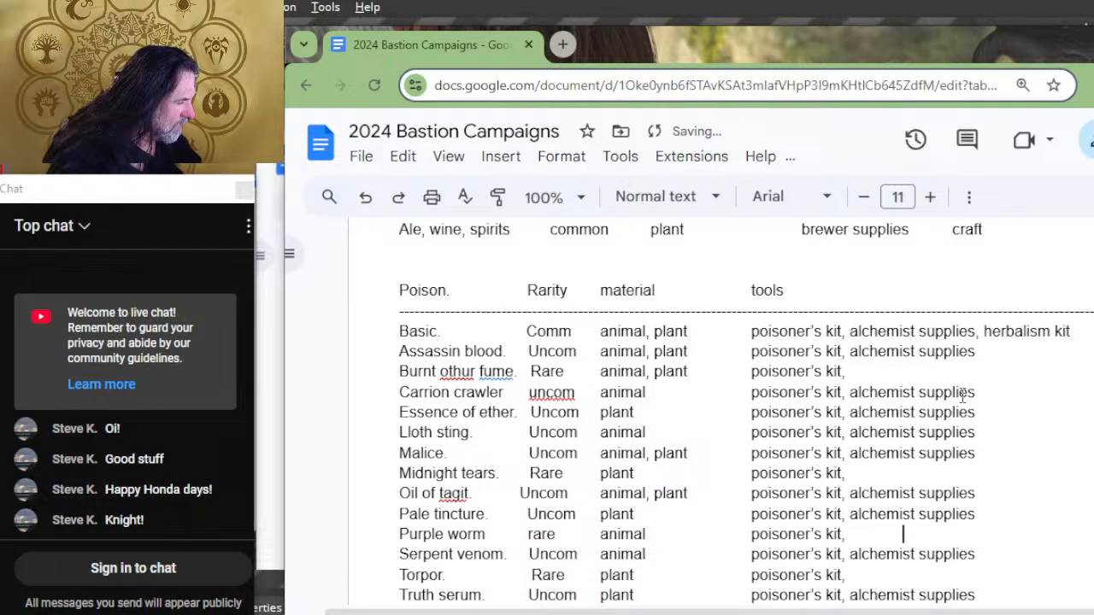
key("Tab")
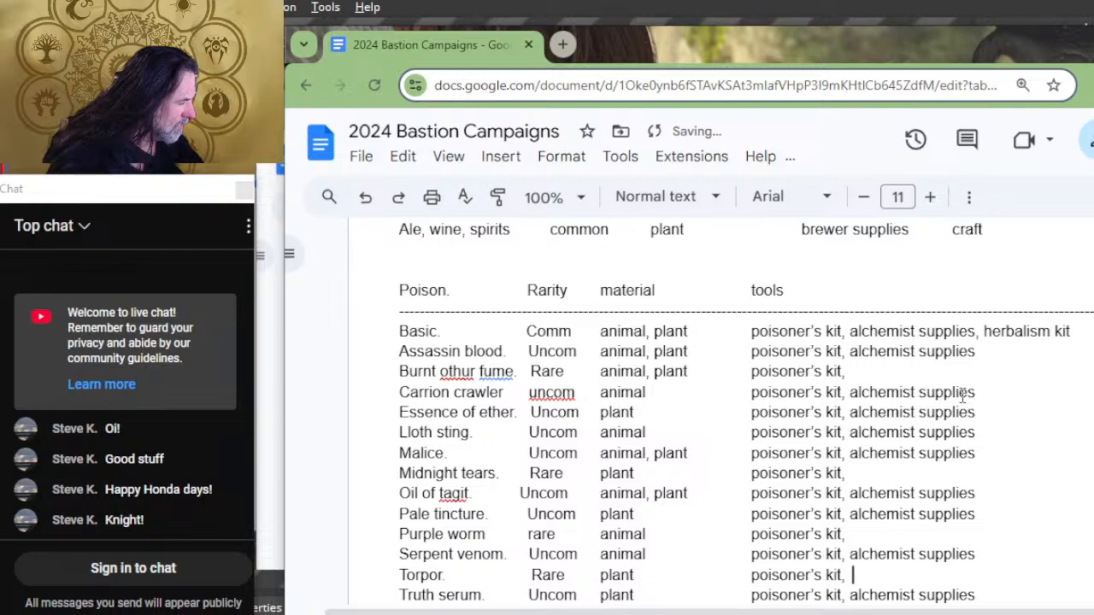
key("Tab")
key("Down")
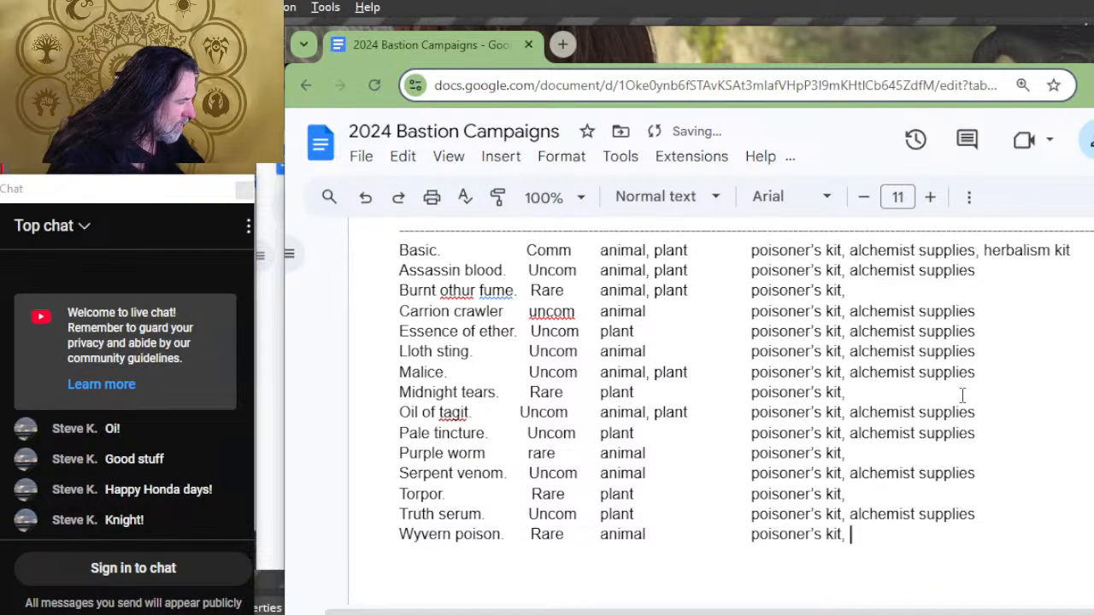
key("Tab")
key("Tab")
key("Tab")
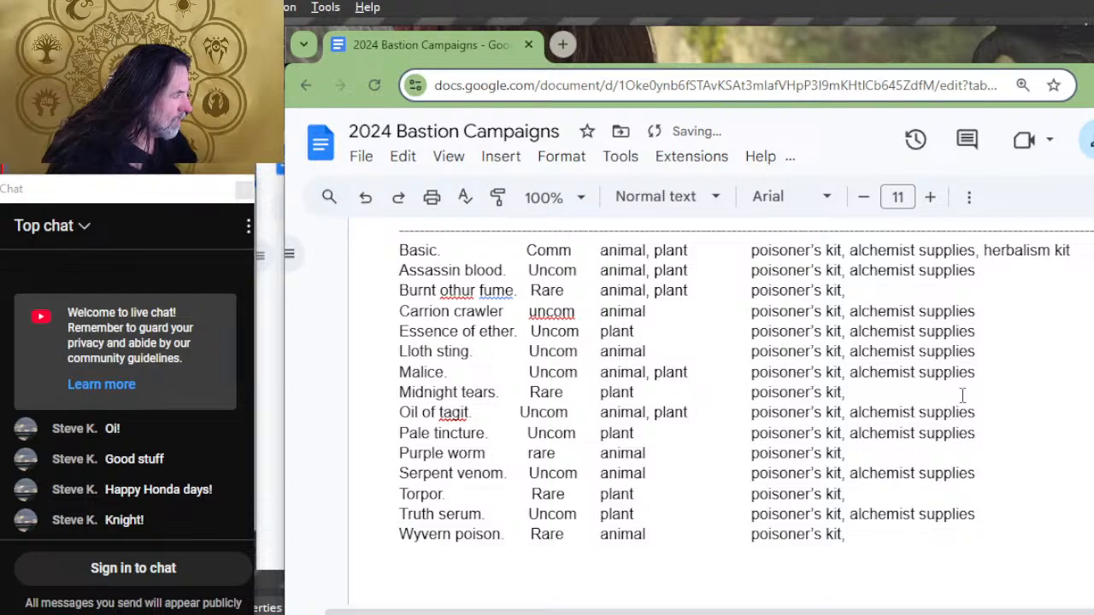
Step: Add a "rarity" column heading to the Magic Items list
scroll(966, 388, "down", 5)
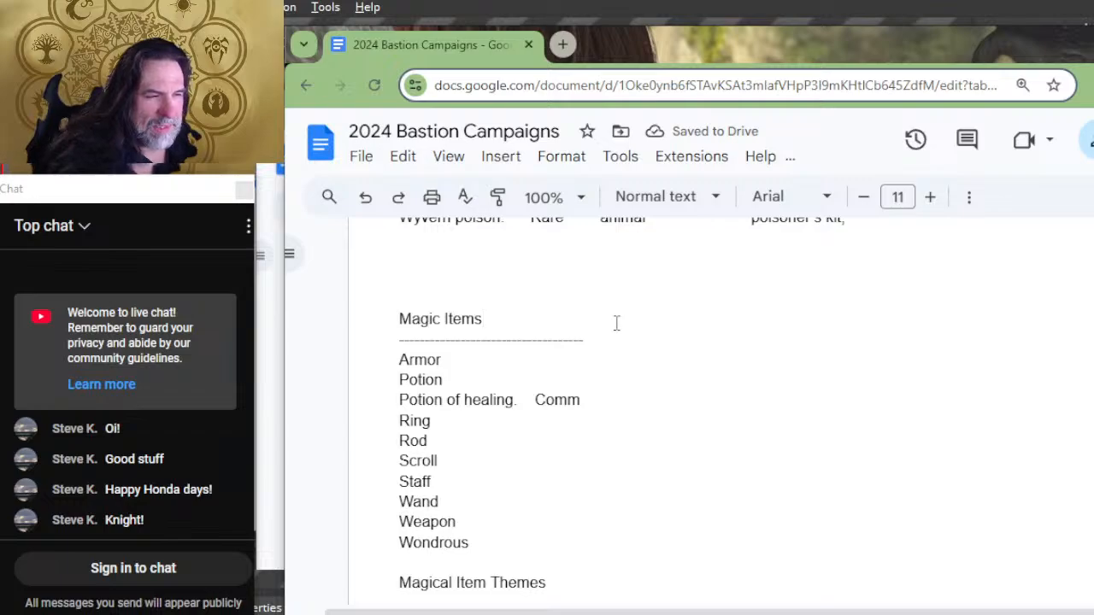
key("Tab")
key("Tab")
type("rarity")
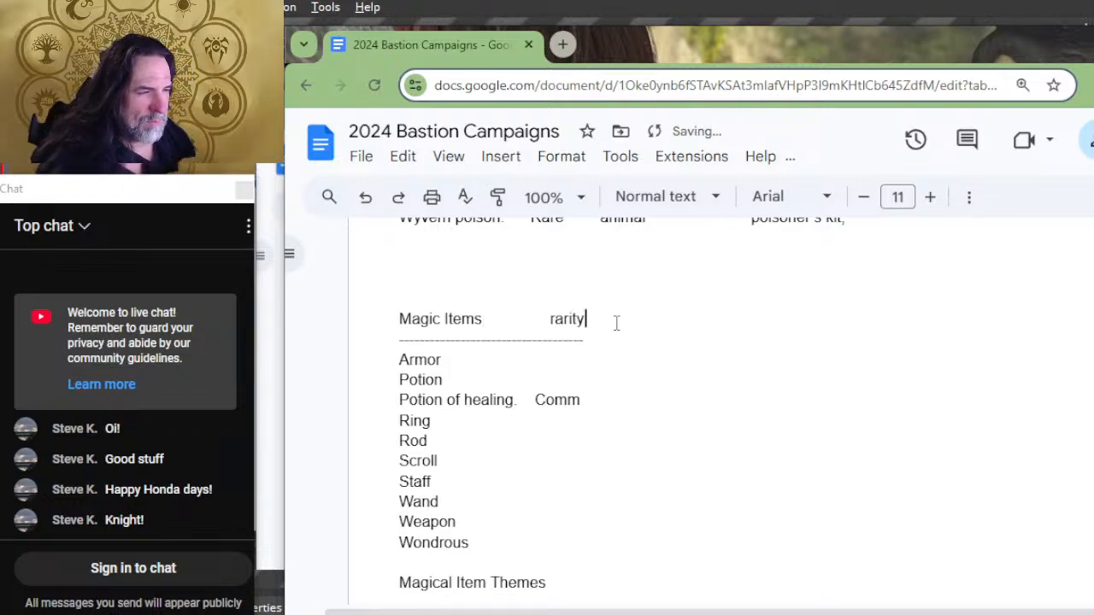
Step: Space the Armor, Potion, Potion of healing and Ring rows of Magic Items out to the rarity column
key("Down")
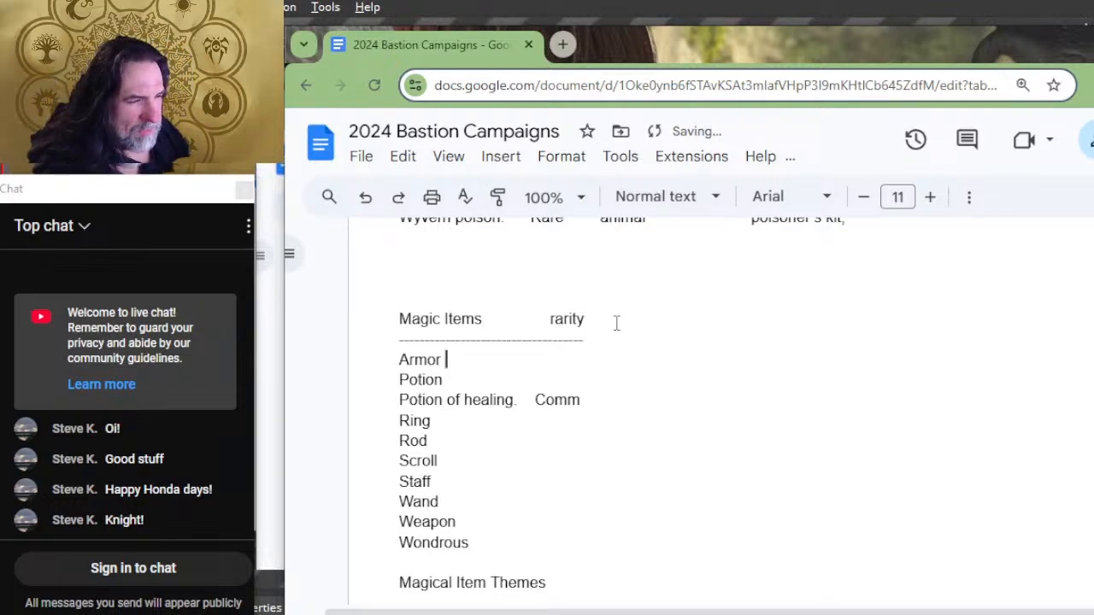
key("Tab")
key("Tab")
key("Tab")
key("Tab")
key("Down")
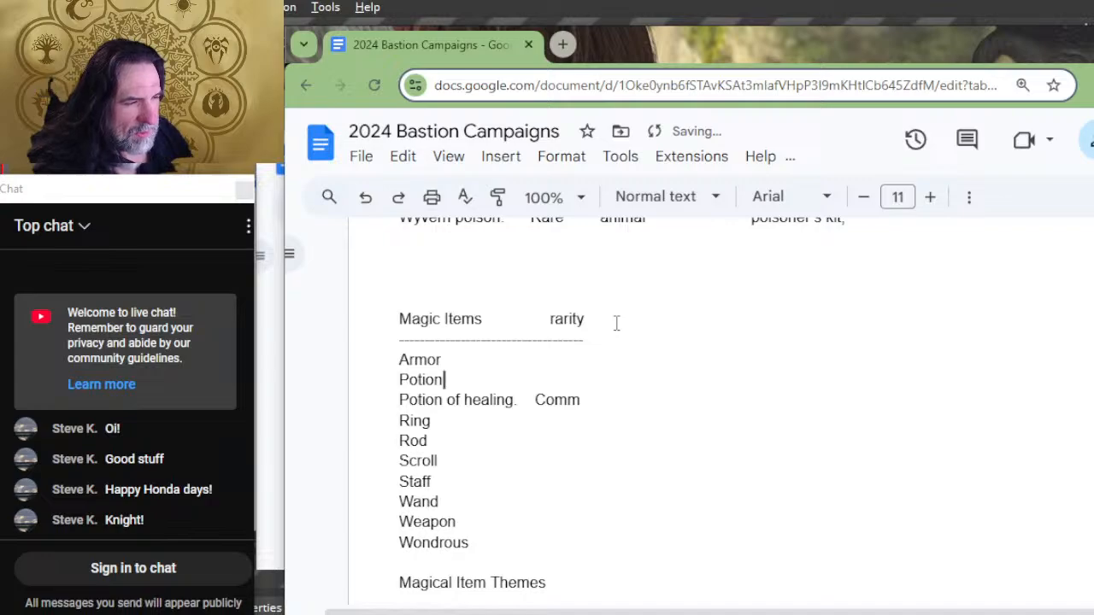
key("Tab")
key("Tab")
key("Tab")
key("Down")
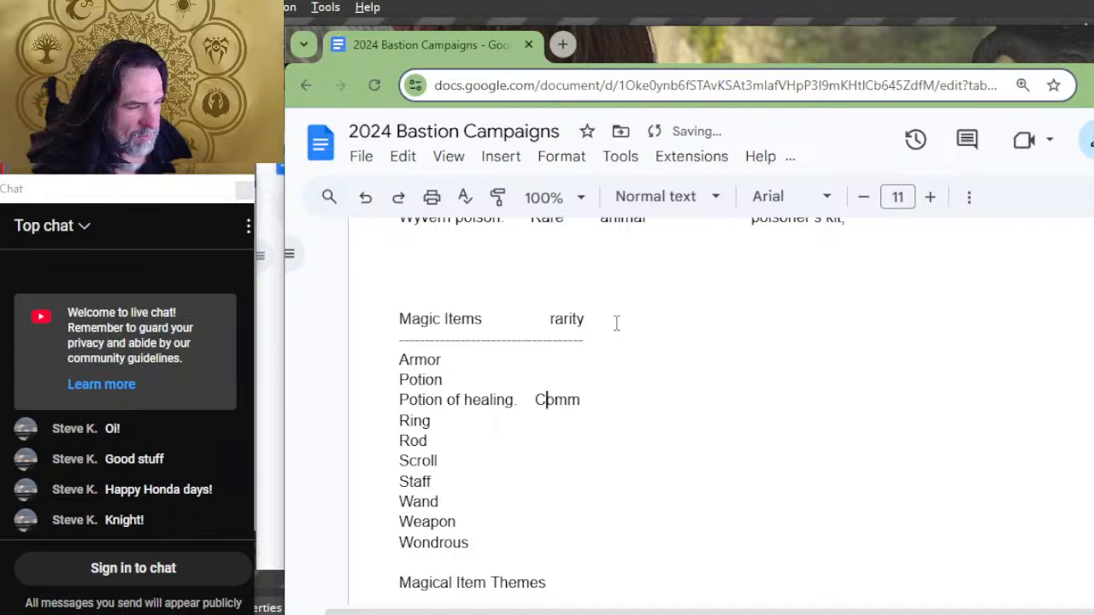
key("Tab")
key("Down")
key("Tab")
key("Down")
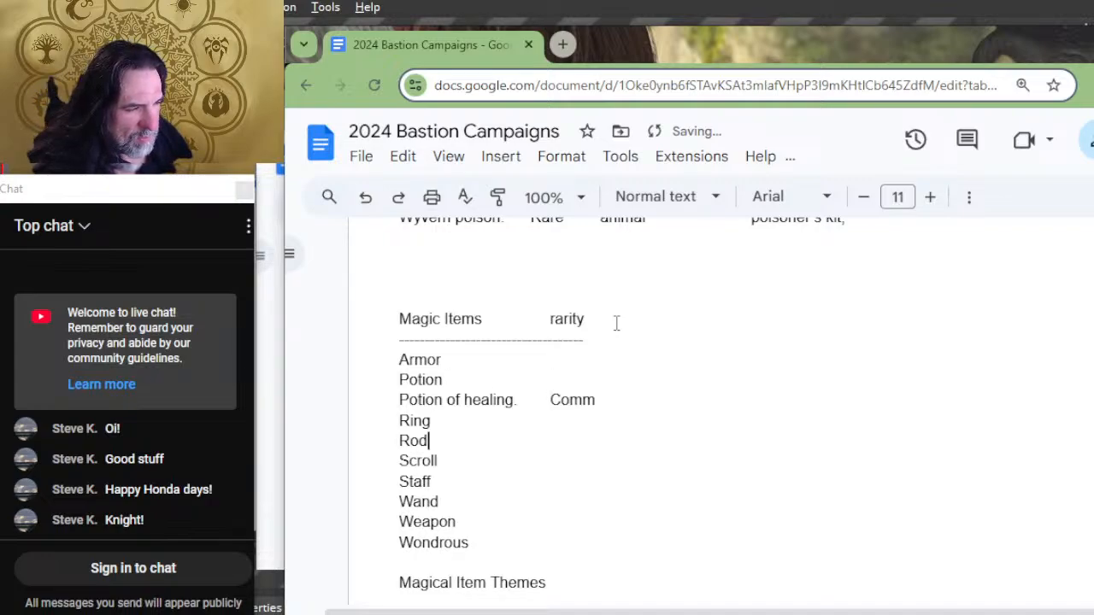
Step: Space the Magic Items rows from Rod down to Wondrous out to the rarity column and return to the Staff row
key("Tab")
key("Tab")
key("Tab")
key("BackSpace")
key("Down")
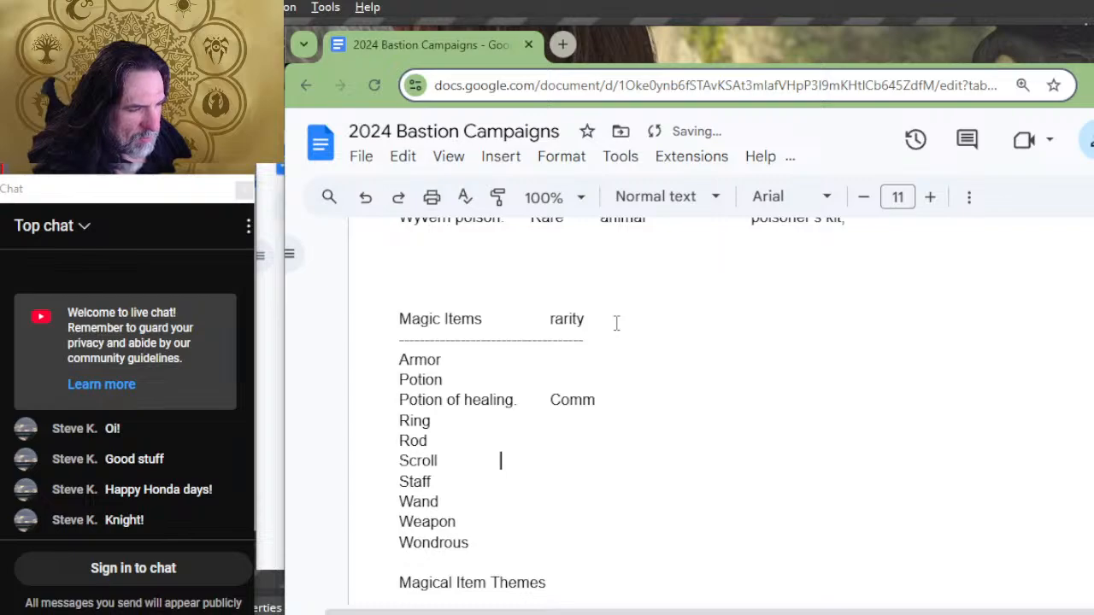
key("Tab")
key("Down")
key("Tab")
key("Tab")
key("Down")
key("Tab")
key("Tab")
key("Down")
key("Tab")
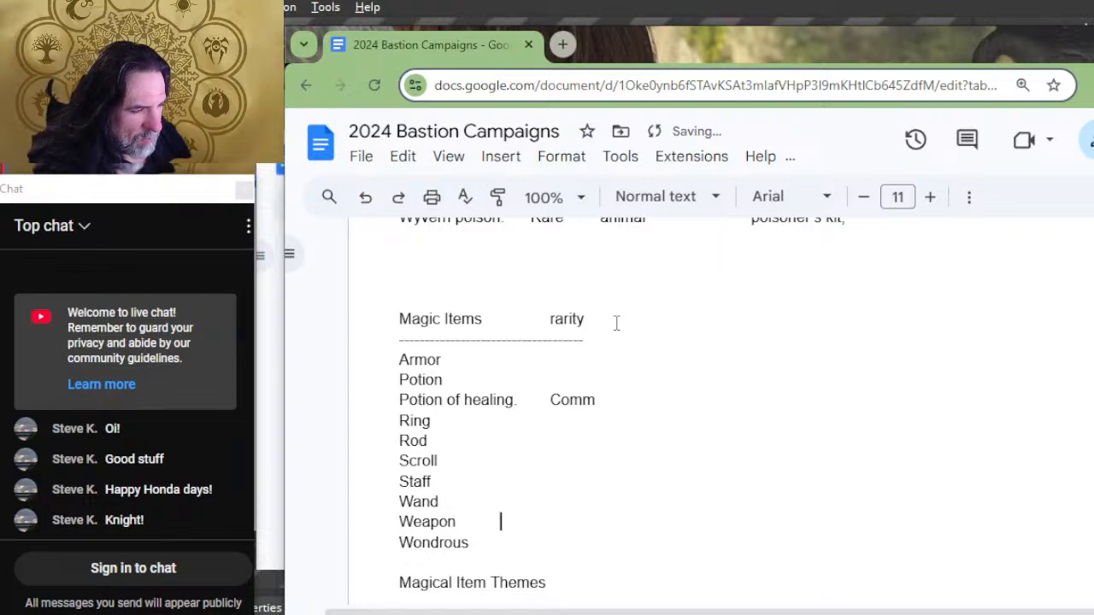
key("Tab")
key("Down")
key("Tab")
key("Up")
key("Up")
key("Up")
key("Up")
key("Up")
key("Up")
key("Up")
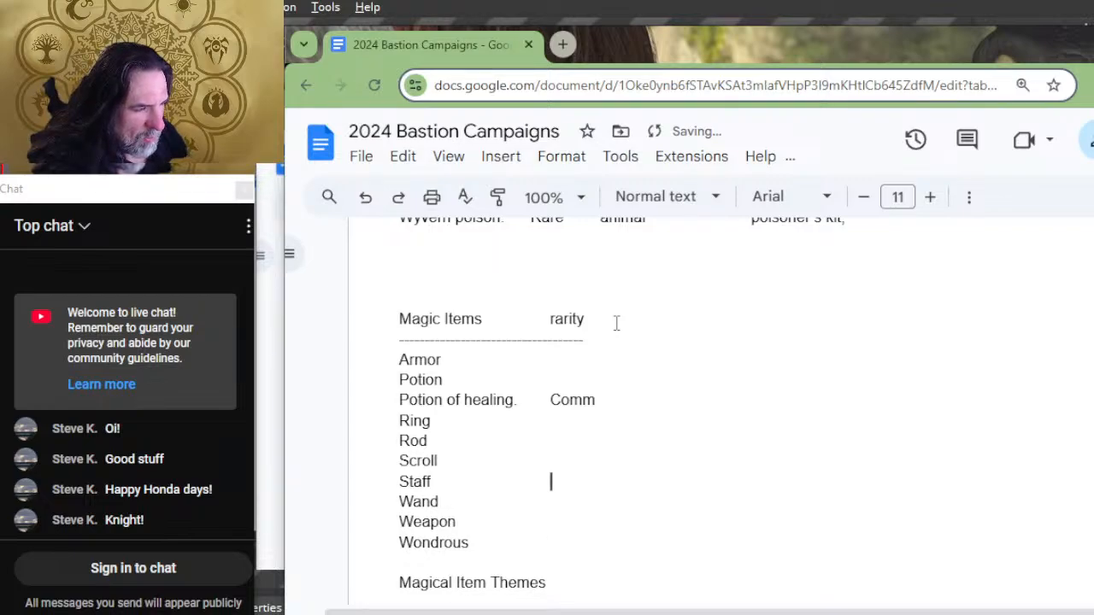
Step: Remove the "Comm" rarity from the Potion of healing row and enter "varies" as the Armor rarity
key("Delete")
key("Delete")
key("Delete")
key("Delete")
key("Up")
key("Up")
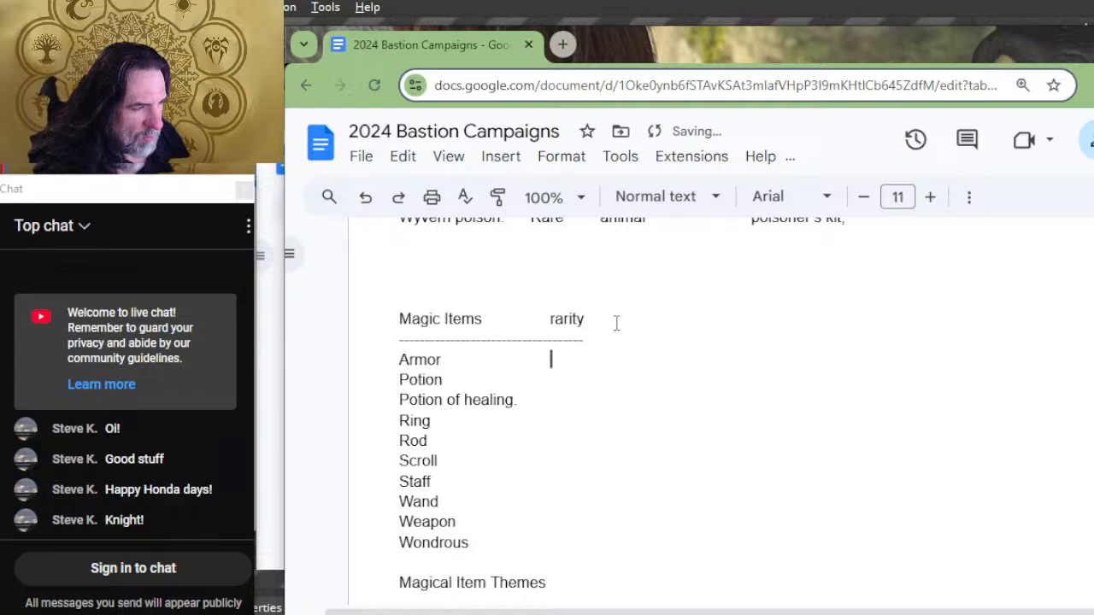
type("varies")
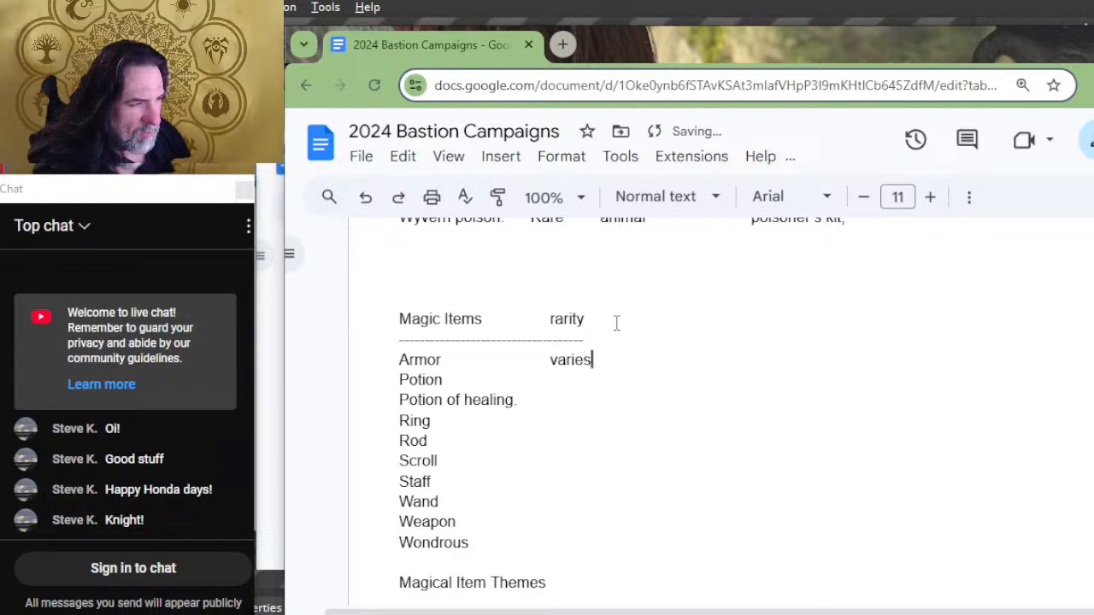
Step: Copy the Armor row's "varies" entry and lengthen the dashed line under the Magic Items heading by one dash
key("Left")
key("Left")
key("Left")
key("Left")
key("Left")
key("Left")
key("shift+Right")
key("shift+Right")
key("shift+Right")
key("shift+Right")
key("shift+Right")
key("shift+Right")
key("ctrl+c")
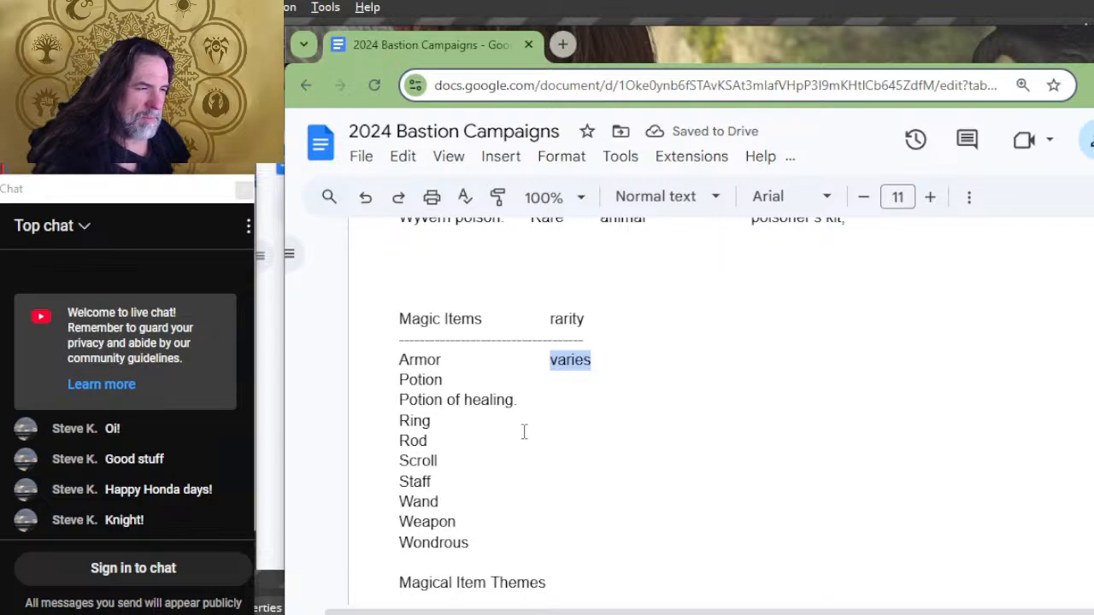
key("Up")
type("-")
key("Up")
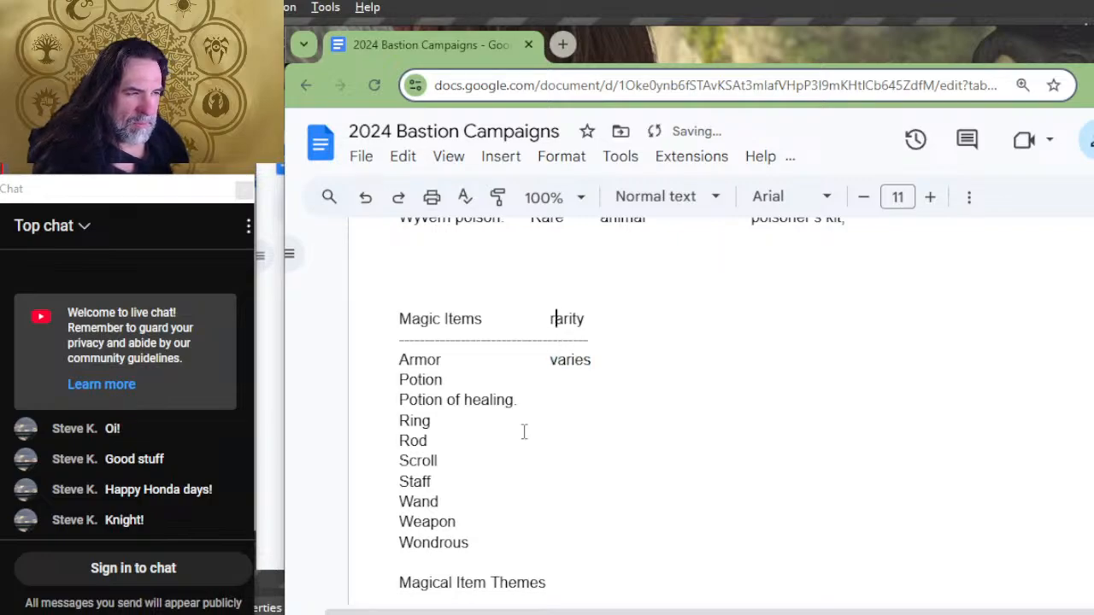
Step: Fill the Magic Items rarity column with "varies" for every row from Potion down to Wondrous
key("Left")
key("Down")
key("Down")
key("Down")
key("ctrl+v")
key("Down")
key("ctrl+v")
key("Down")
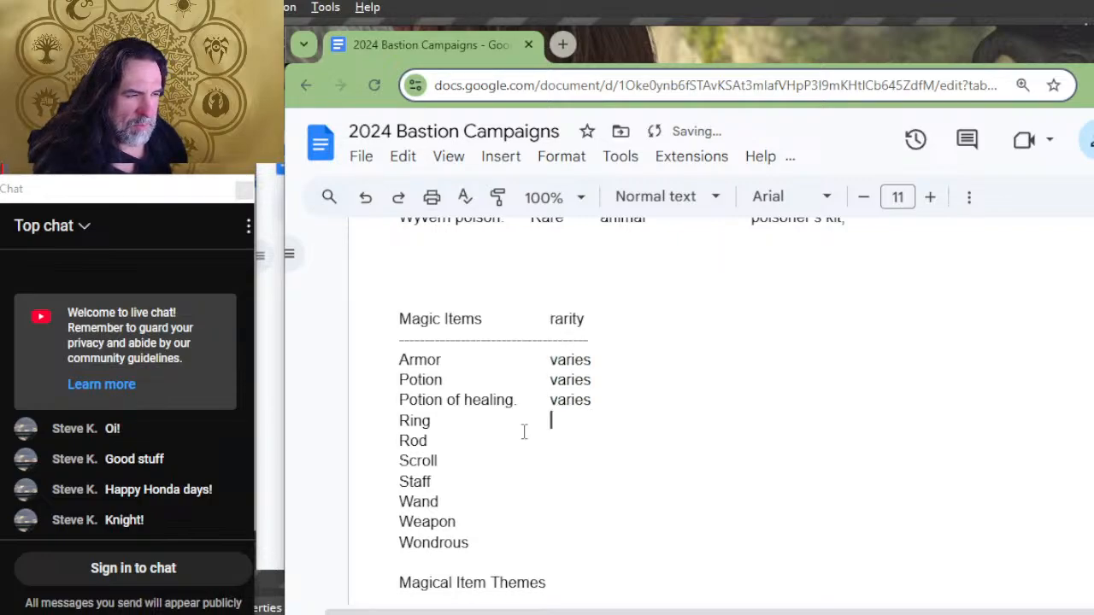
key("ctrl+v")
key("Down")
key("ctrl+v")
key("Down")
key("ctrl+v")
key("Down")
key("ctrl+v")
key("Down")
key("ctrl+v")
key("Down")
key("ctrl+v")
key("Down")
key("ctrl+v")
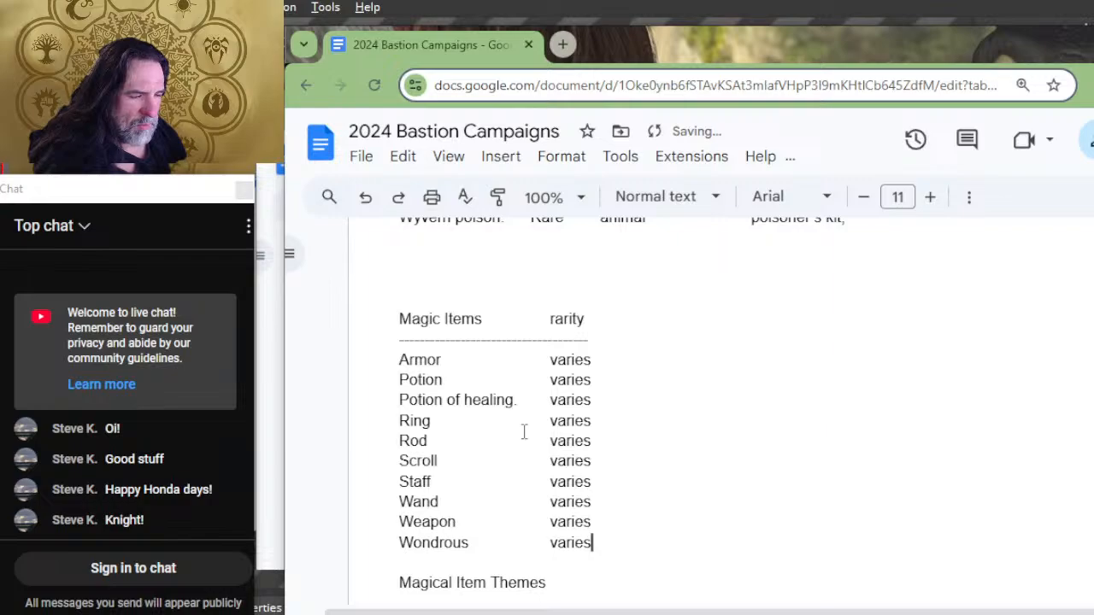
Step: Add an "order" column heading after rarity in the Magic Items list
key("Up")
key("Up")
key("Up")
key("Up")
key("Up")
key("Up")
key("Up")
key("Up")
key("Up")
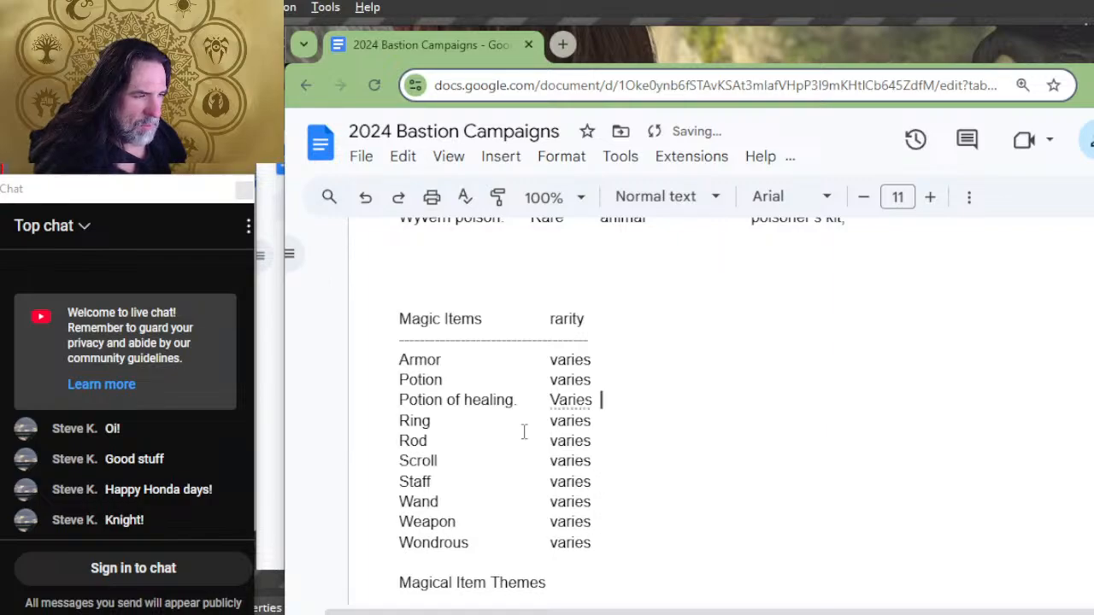
key("Tab")
key("Tab")
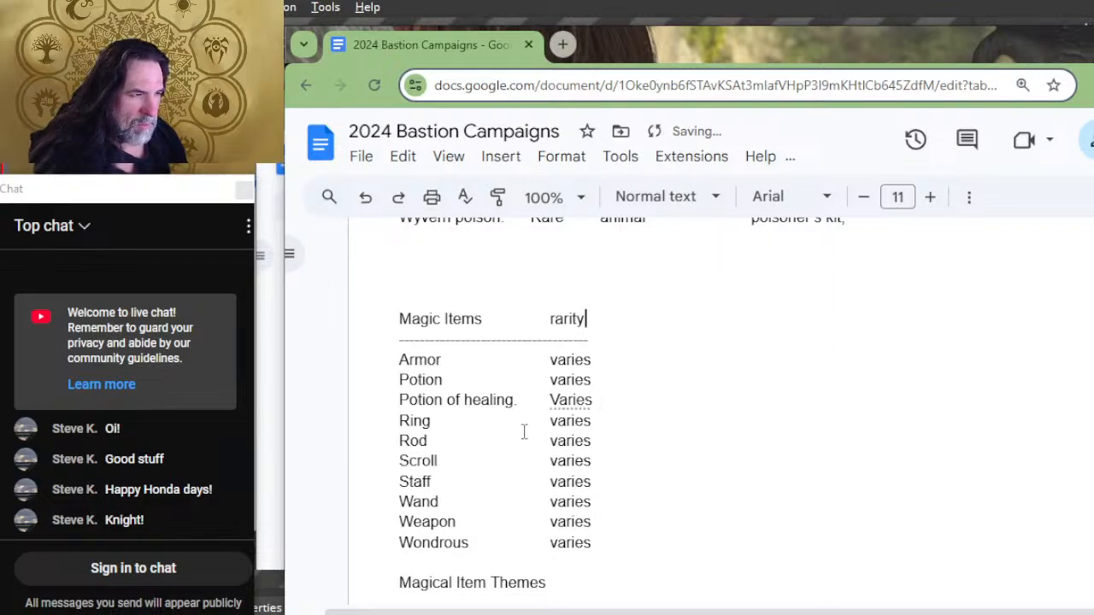
key("Tab")
key("Tab")
type("order")
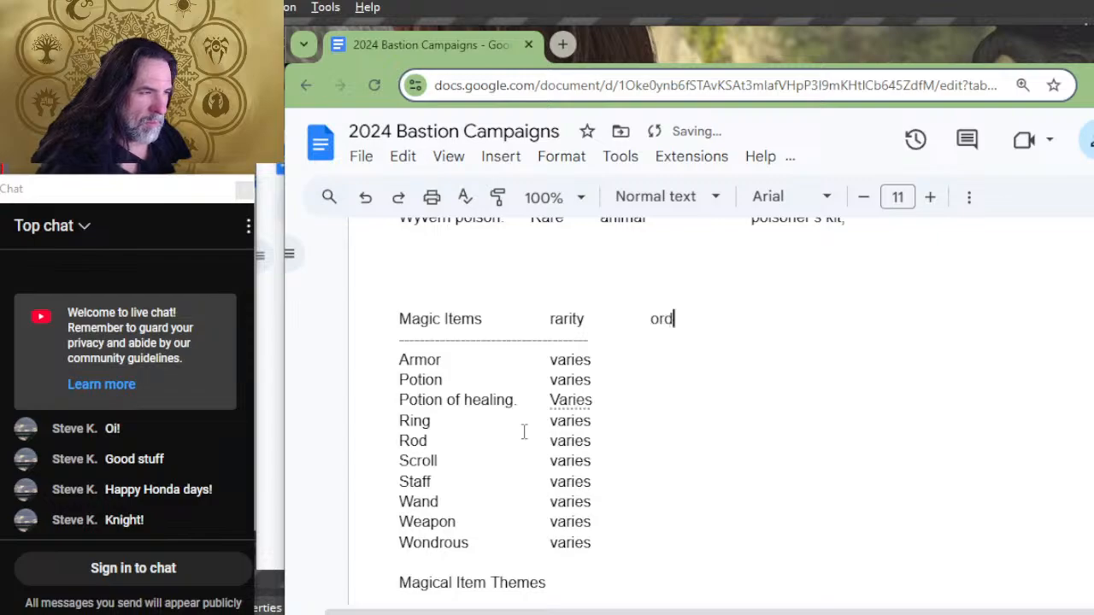
Step: Extend the dashed line under the Magic Items headings past the order column
key("Down")
key("Left")
key("BackSpace")
key("BackSpace")
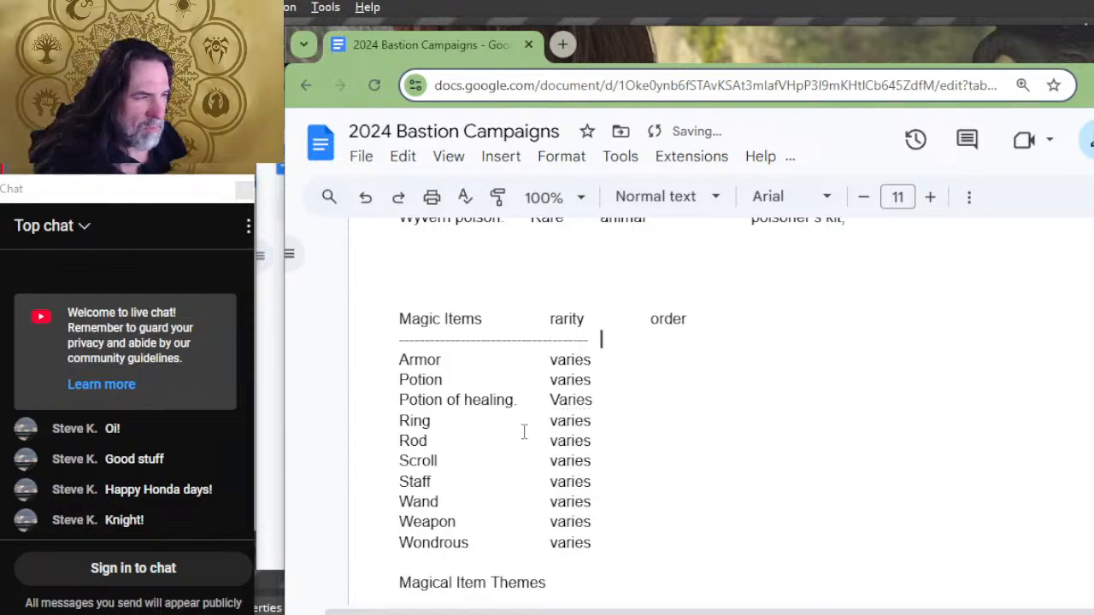
type("--------------------")
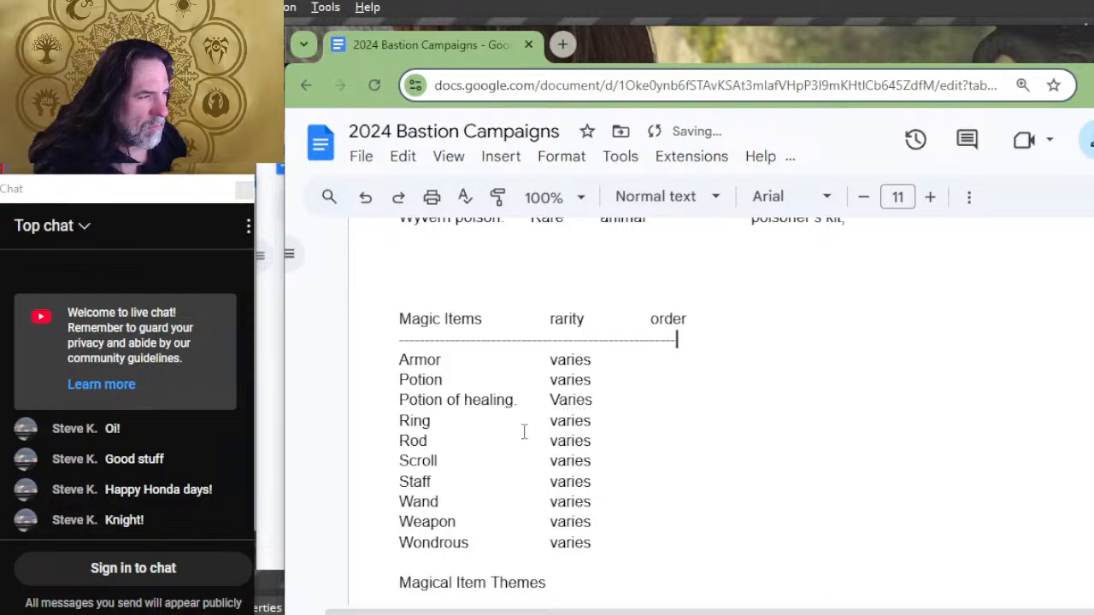
type("------")
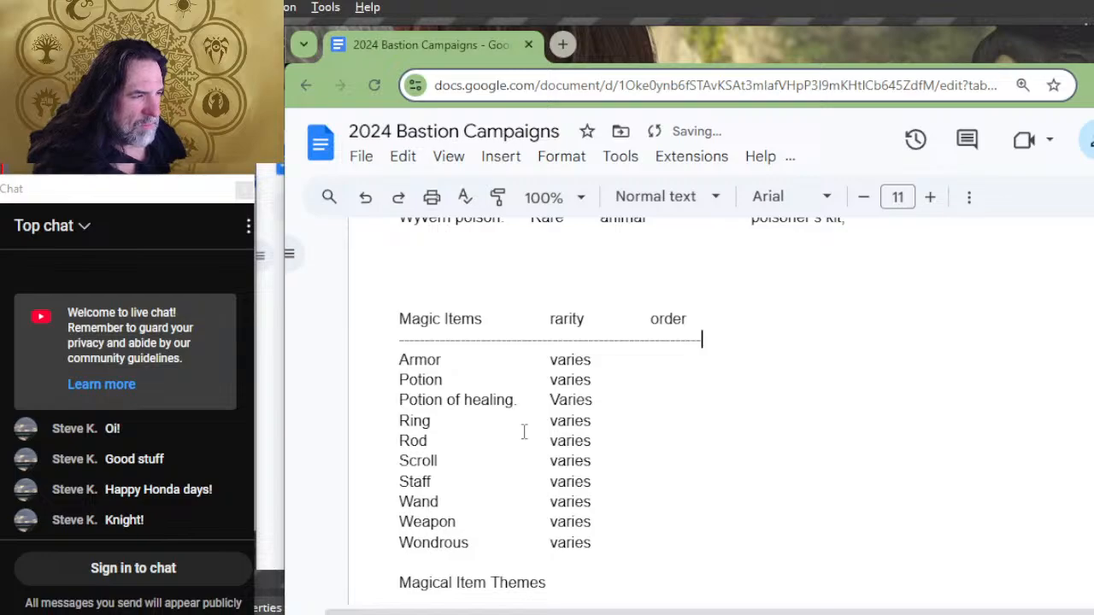
Step: Space the Magic Items rows from Armor down to Wondrous out to the order column
key("Tab")
key("Down")
key("Tab")
key("Down")
key("Tab")
key("Down")
key("Tab")
key("Down")
key("Tab")
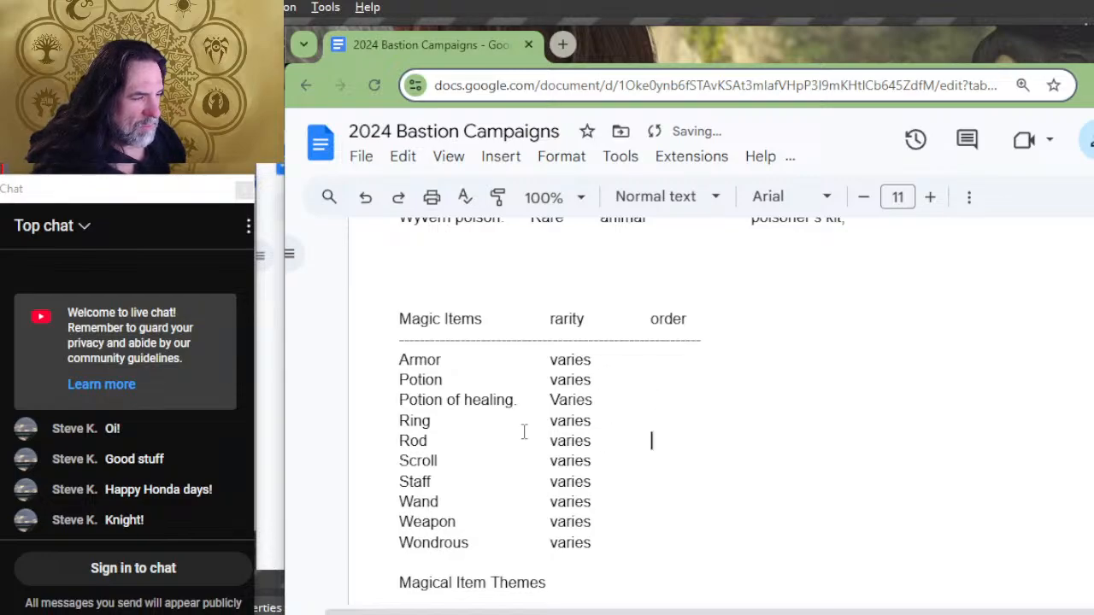
key("Down")
key("Tab")
key("Down")
key("Tab")
key("Down")
key("Tab")
key("Down")
key("Tab")
Step: Enter "empower" as the order for the Wondrous row, correcting the mistyped letters
type("e")
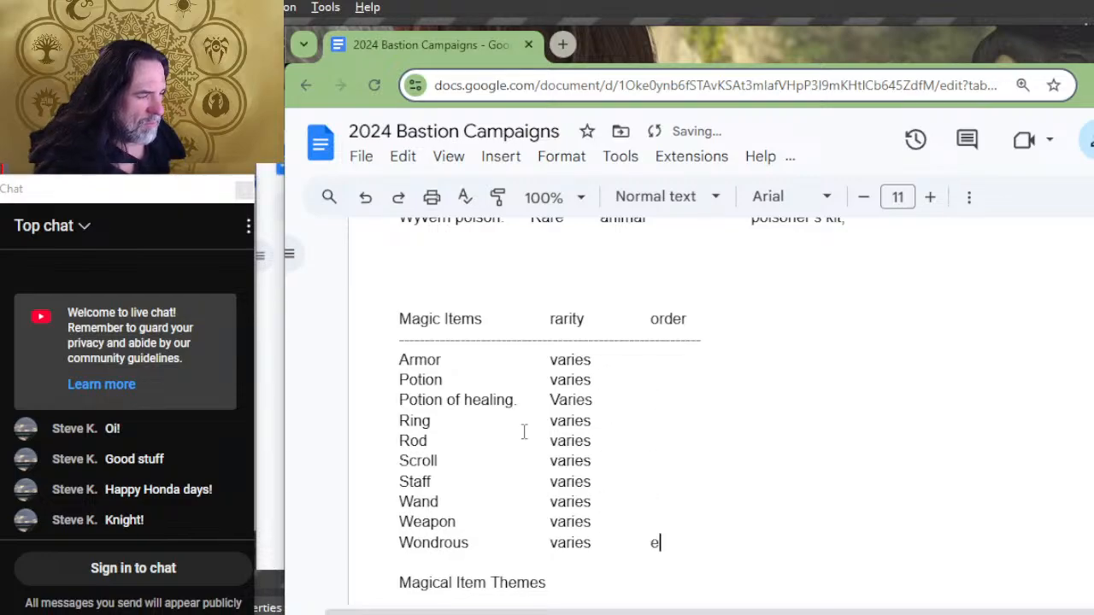
type(",[p;wer")
key("BackSpace")
key("BackSpace")
key("BackSpace")
key("BackSpace")
key("BackSpace")
key("BackSpace")
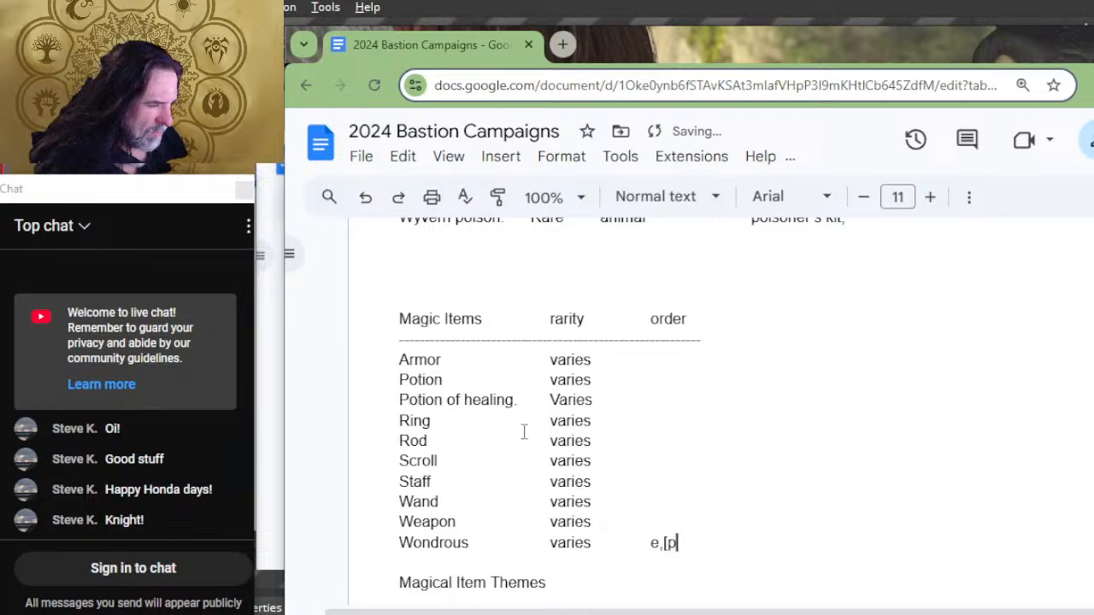
key("BackSpace")
type("mpower")
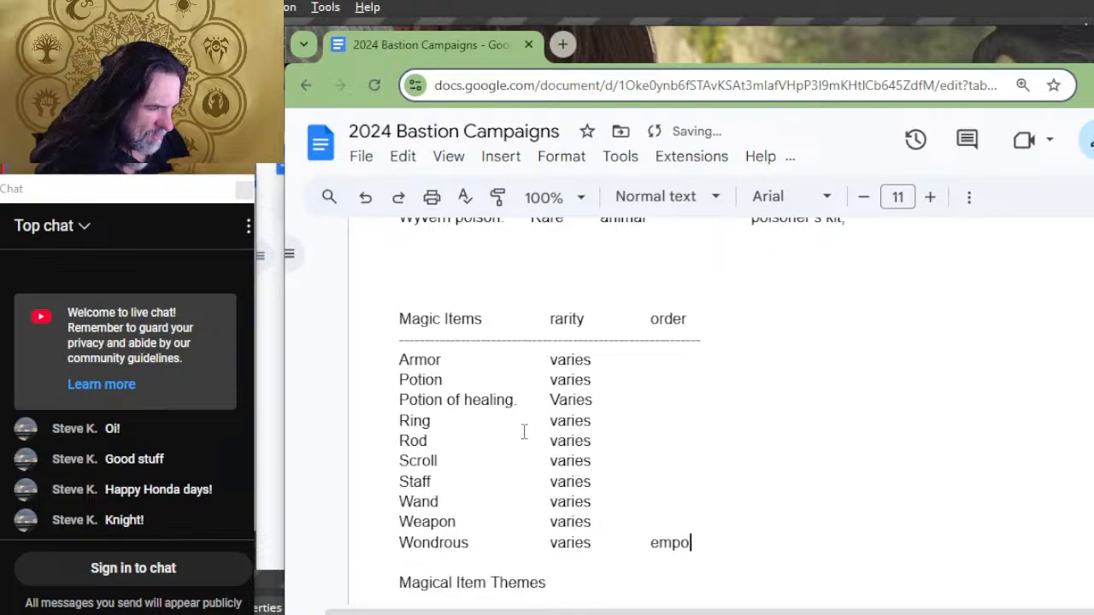
Step: Copy "empower" from the Wondrous row into the order column of every Magic Items row up to Armor
key("shift+Left")
key("shift+Left")
key("shift+Left")
key("shift+Left")
key("shift+Left")
key("shift+Left")
key("shift+Left")
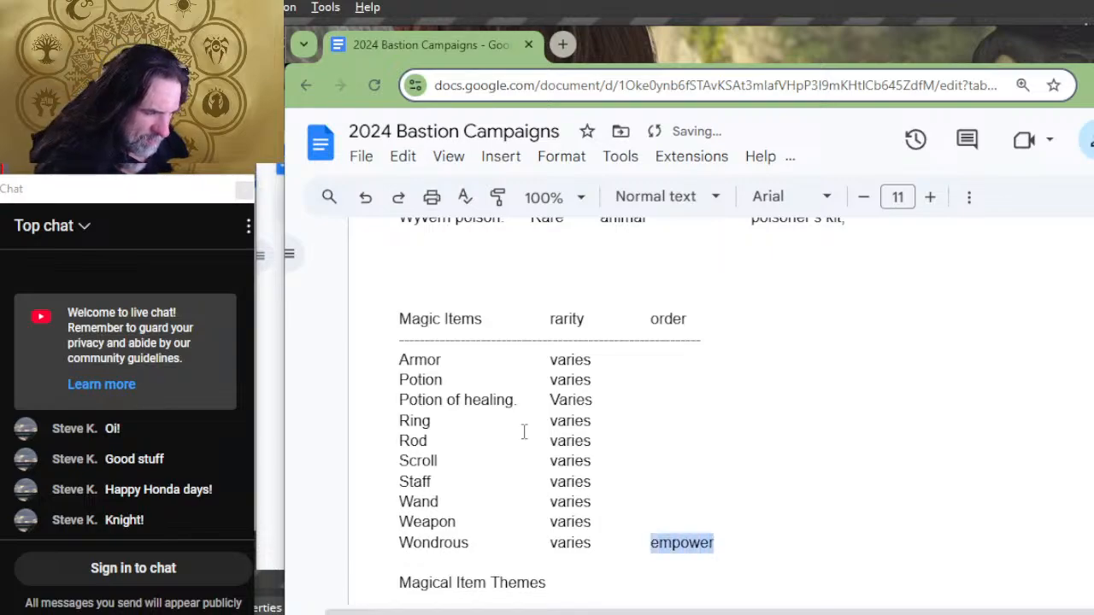
key("Up")
type("empower")
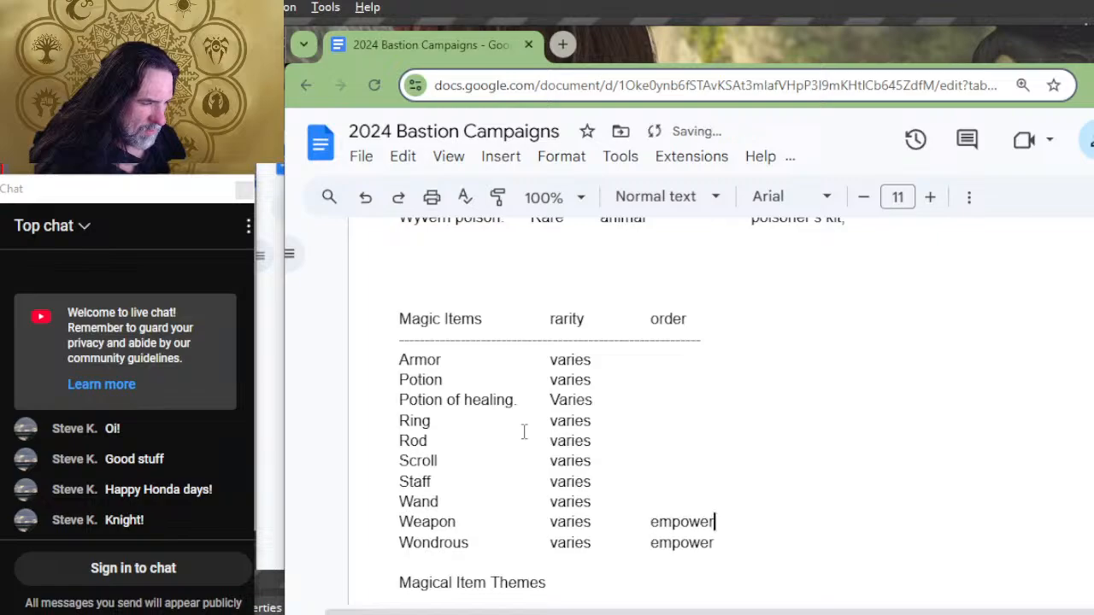
key("Up")
type("empower")
key("Up")
key("ctrl+v")
key("Up")
key("ctrl+v")
key("Up")
key("ctrl+v")
key("Up")
key("ctrl+v")
key("Up")
type("empower")
key("Up")
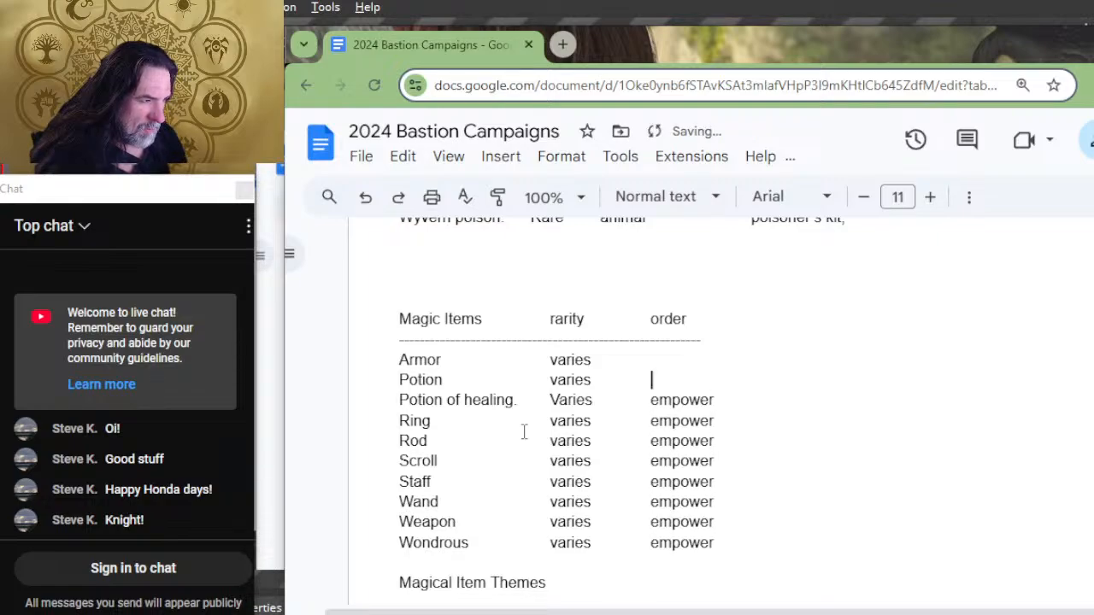
key("ctrl+v")
key("Up")
key("ctrl+v")
key("Up")
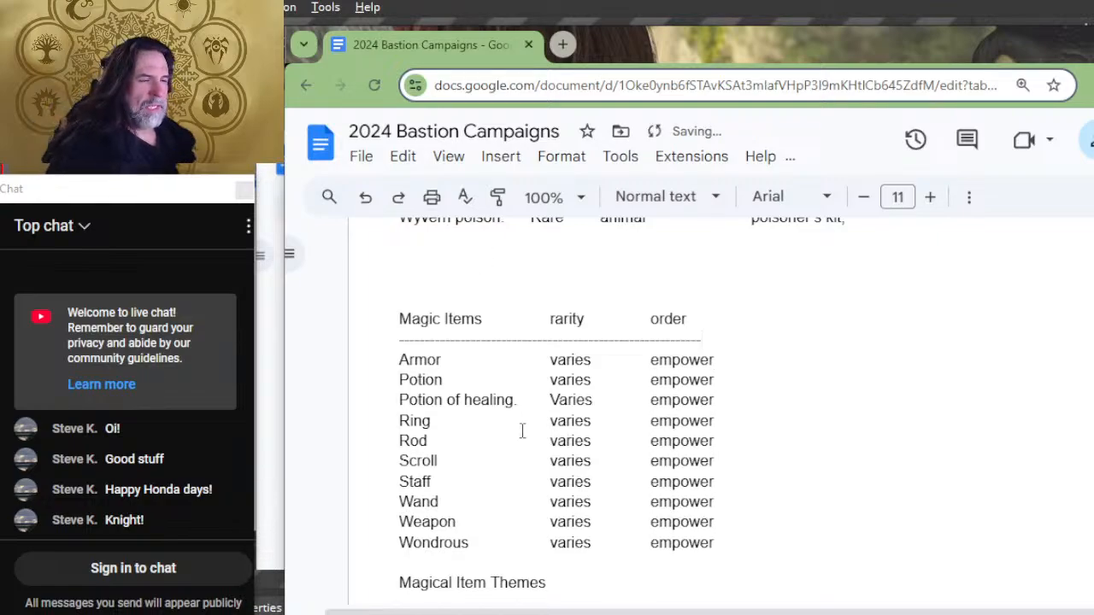
Step: Review the Magic Items, Poison, Food n drink, Siege equipment and Mounts lists for their order columns
scroll(522, 430, "up", 10)
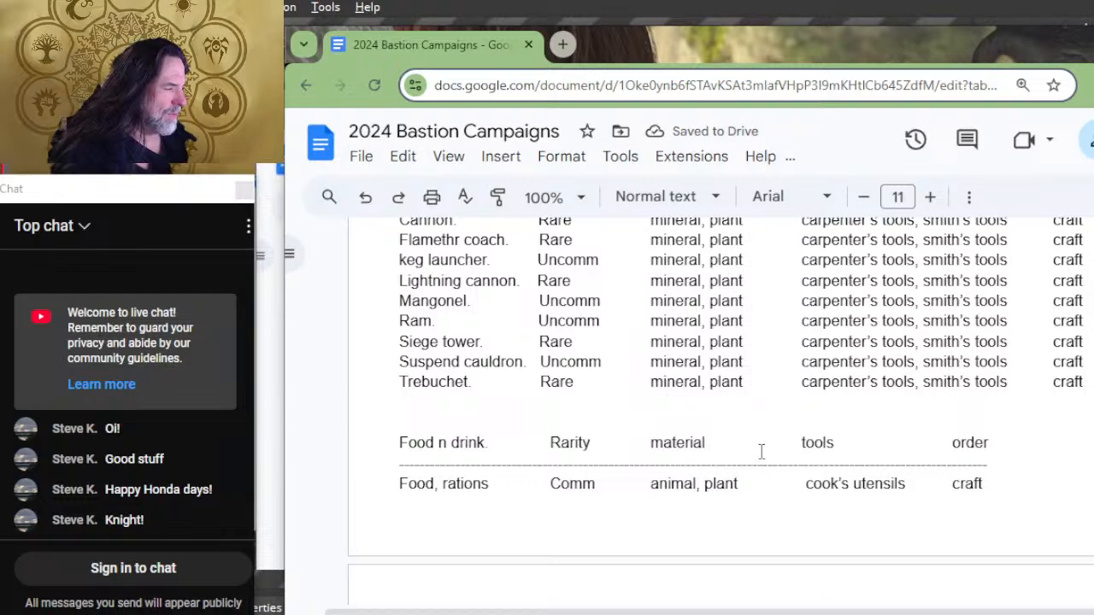
scroll(761, 451, "up", 3)
scroll(737, 398, "down", 5)
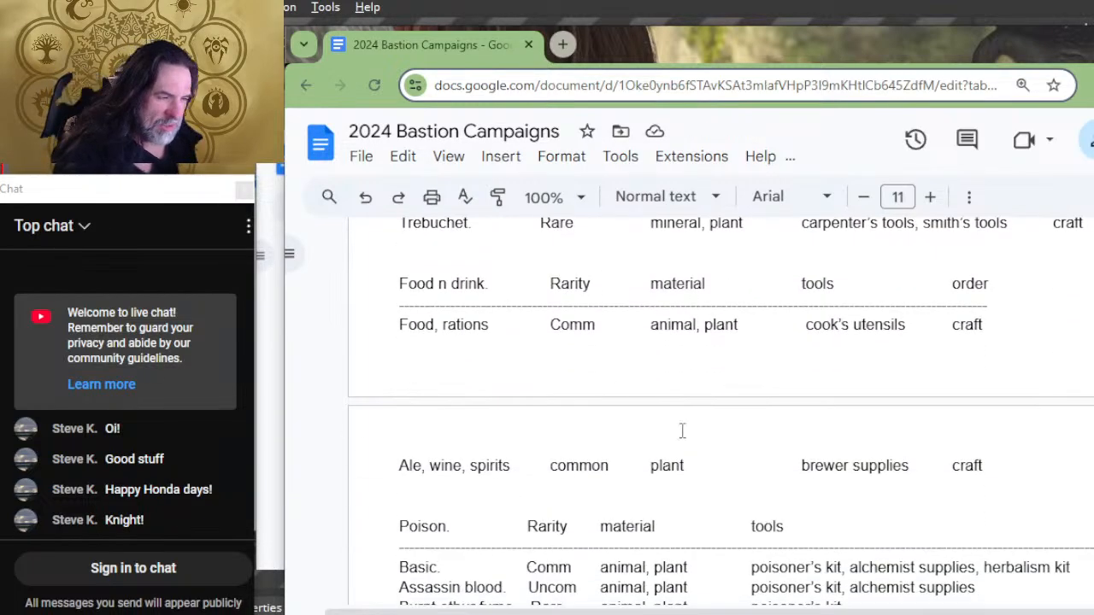
scroll(469, 325, "down", 8)
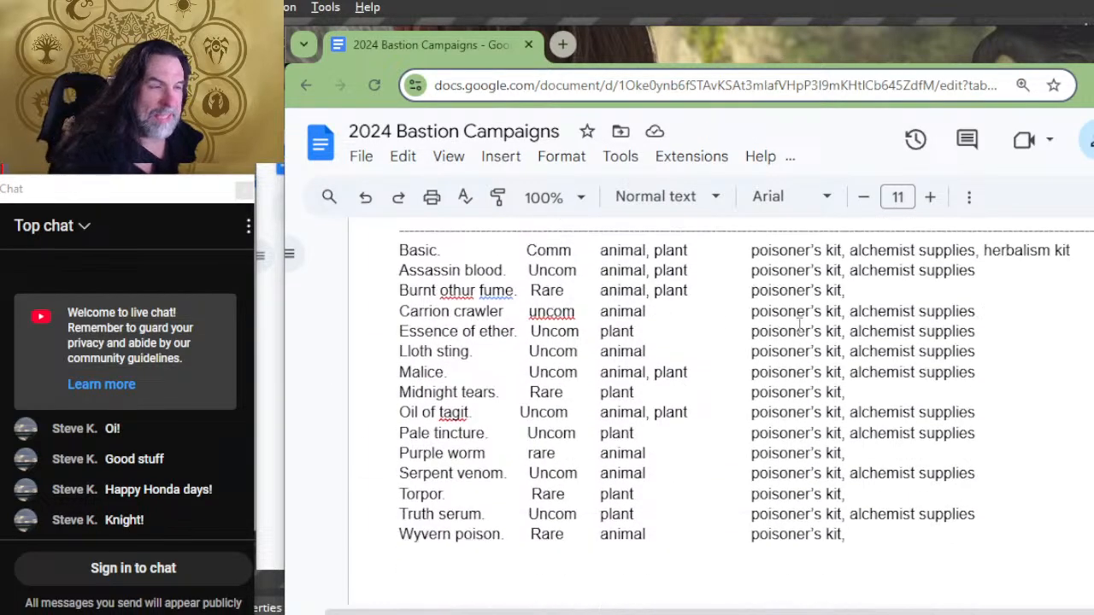
scroll(726, 422, "up", 4)
scroll(726, 422, "down", 4)
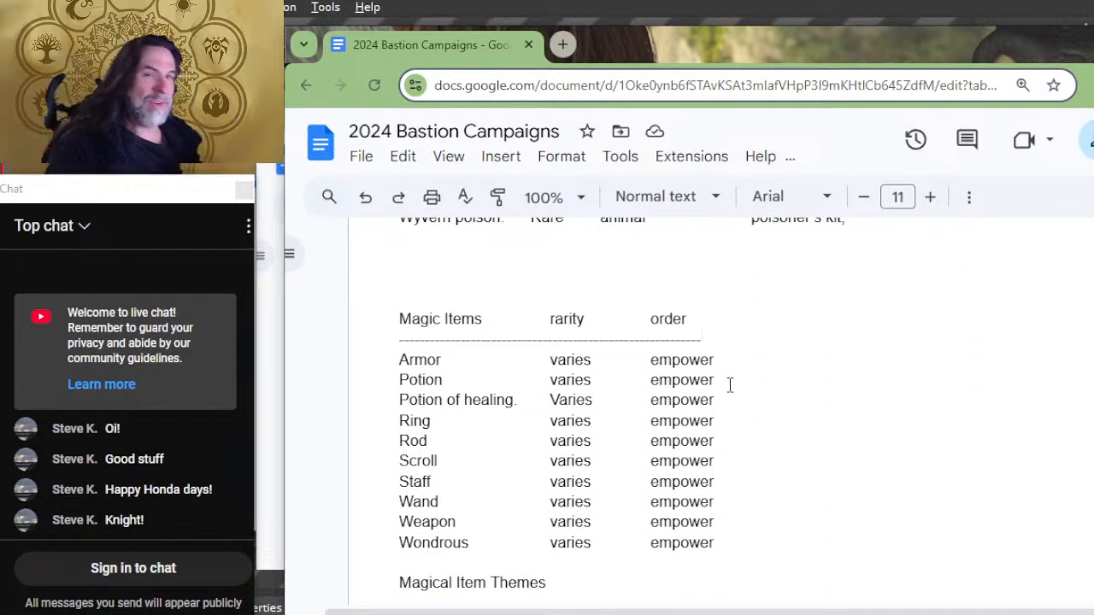
scroll(730, 385, "up", 15)
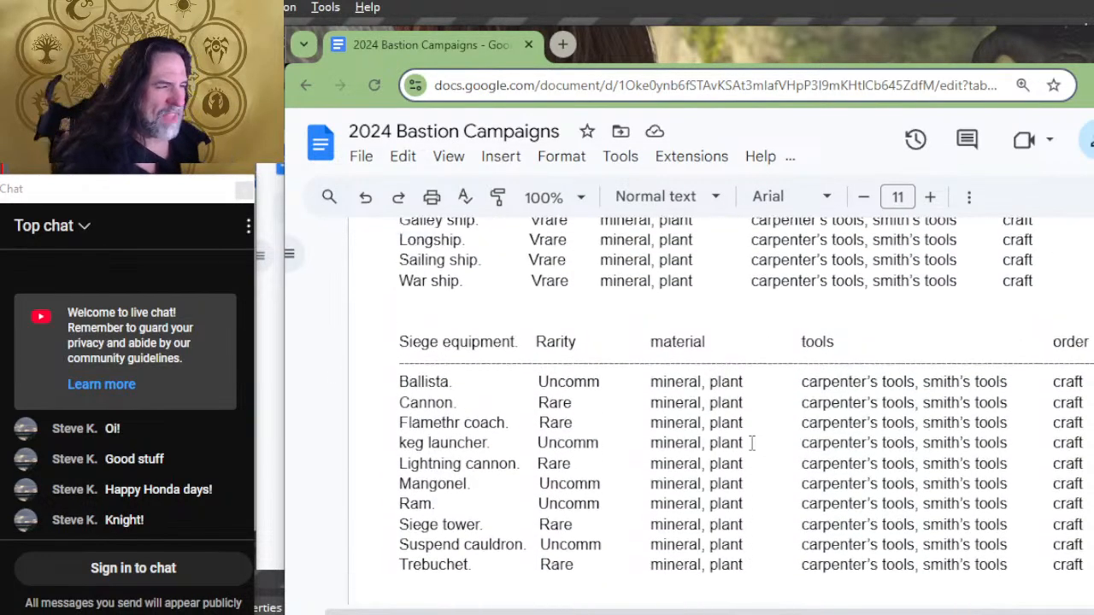
scroll(756, 447, "up", 3)
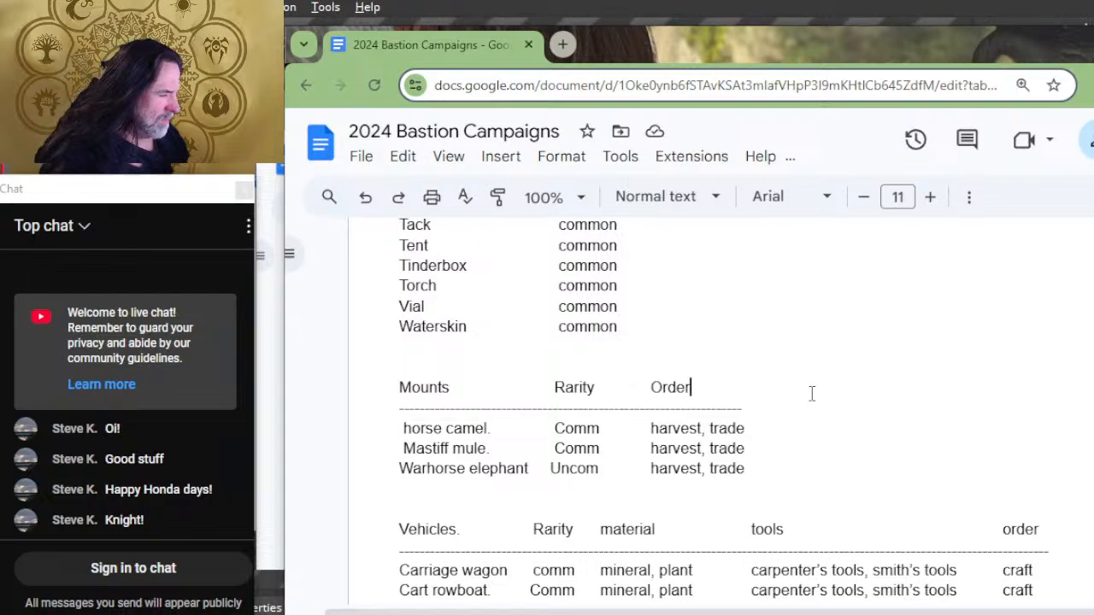
Step: Remove ", trade" from the horse camel row's order in Mounts, keeping only "harvest"
left_click(765, 433)
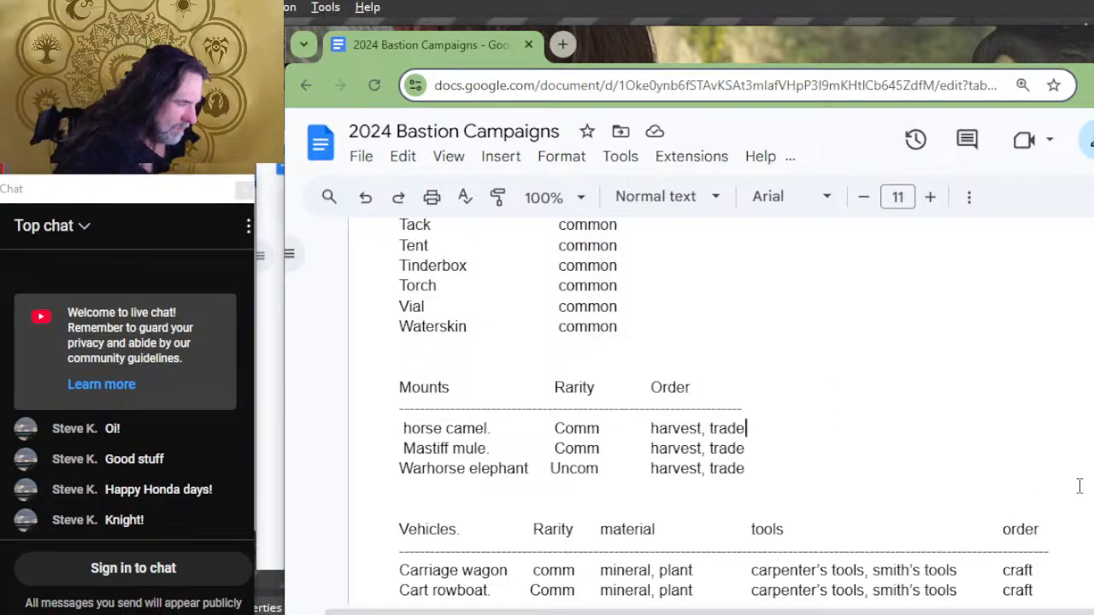
scroll(1076, 487, "down", 2)
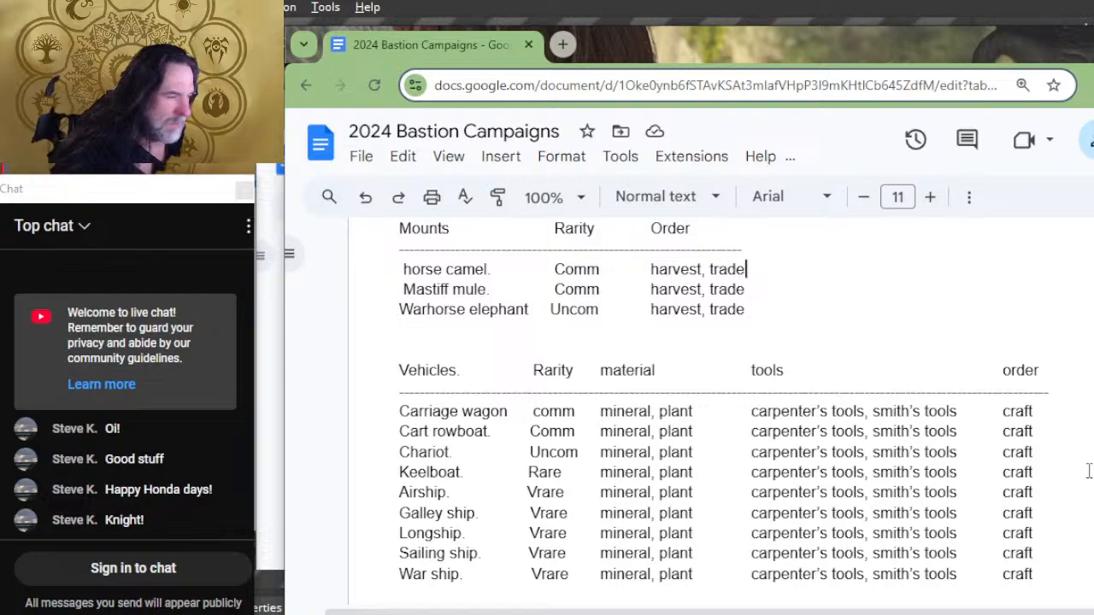
scroll(1087, 470, "up", 2)
scroll(976, 487, "down", 2)
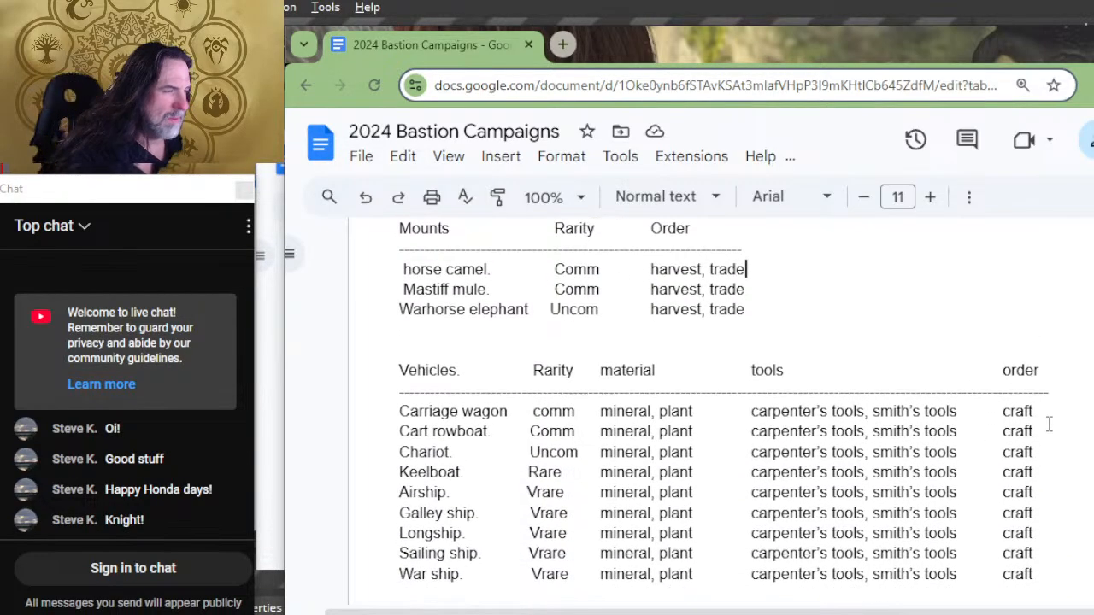
left_click(1062, 415)
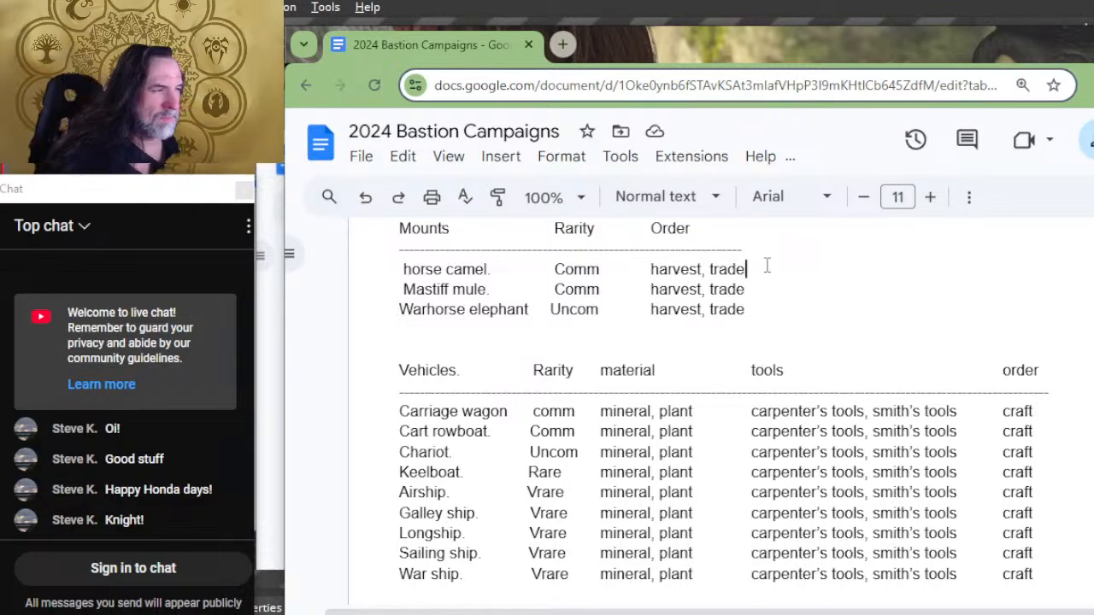
key("BackSpace")
key("BackSpace")
key("BackSpace")
key("BackSpace")
key("BackSpace")
key("BackSpace")
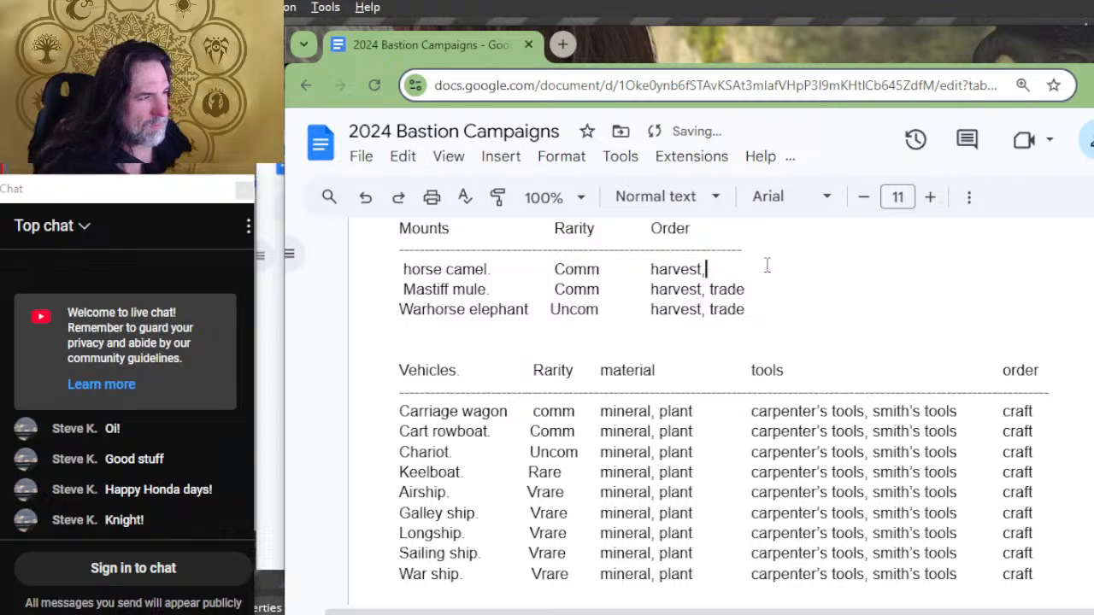
key("BackSpace")
Step: Remove ", trade" from the Mastiff mule and Warhorse elephant orders, keeping only "harvest"
key("Down")
key("Delete")
key("Delete")
key("Delete")
key("Delete")
key("Delete")
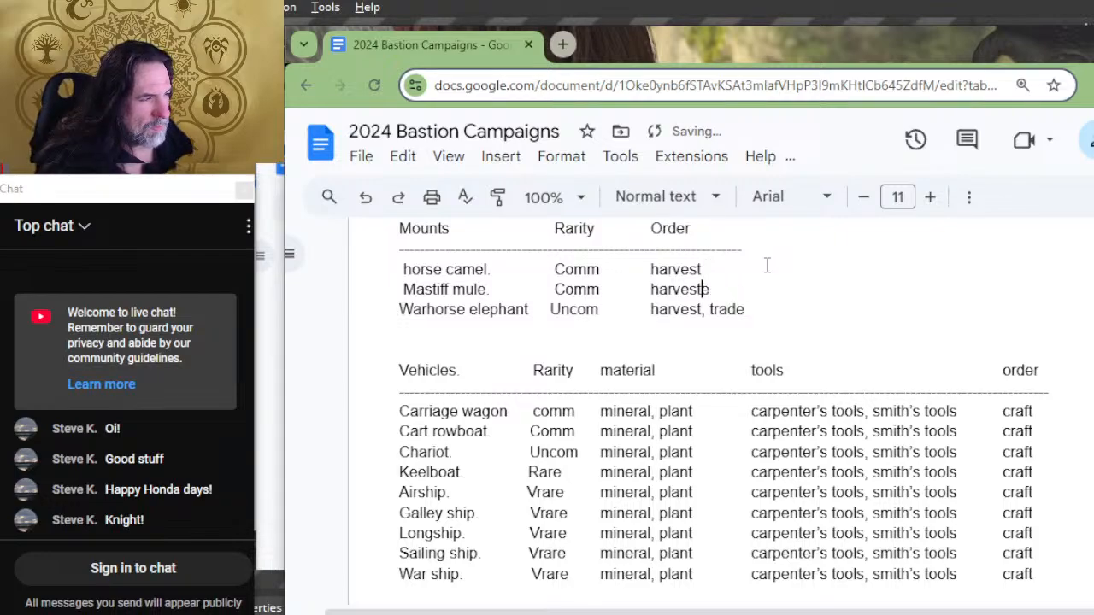
key("Delete")
key("Down")
key("Delete")
key("Delete")
key("Delete")
key("Delete")
key("Delete")
key("Delete")
key("Delete")
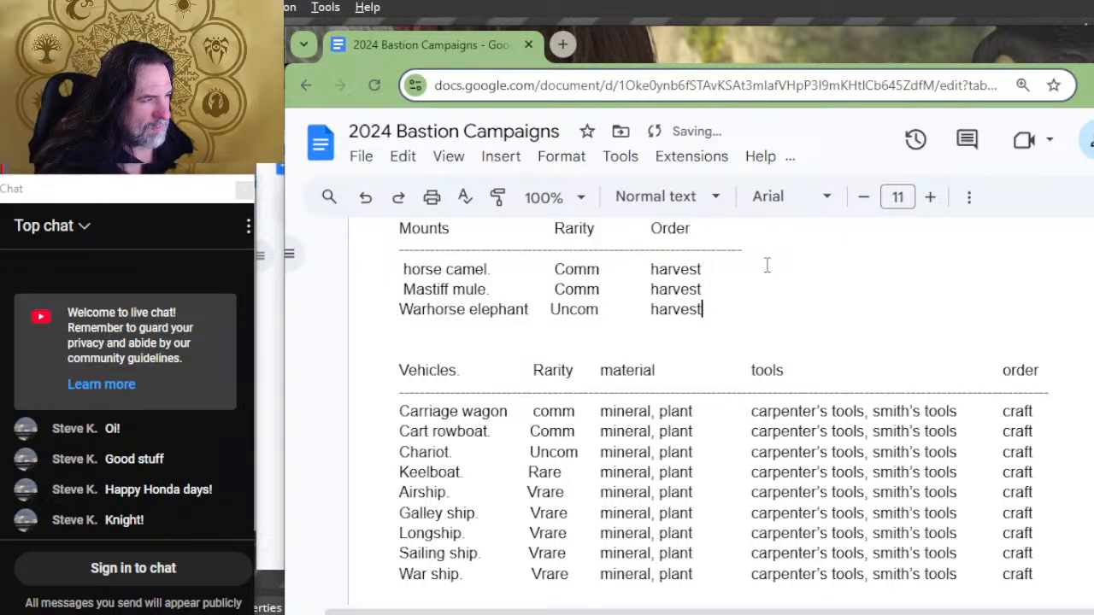
Step: Look over the lists from Poison through Magical Item Themes, down to the SPECIFIC ORDERS heading
scroll(766, 264, "up", 4)
scroll(769, 265, "down", 20)
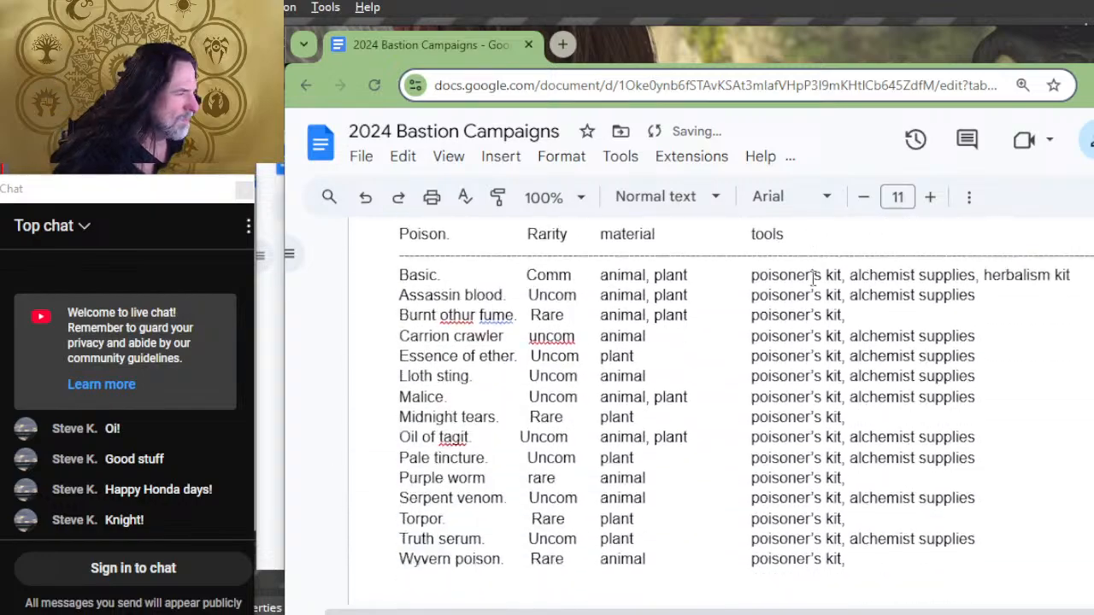
scroll(815, 273, "down", 4)
scroll(818, 275, "up", 10)
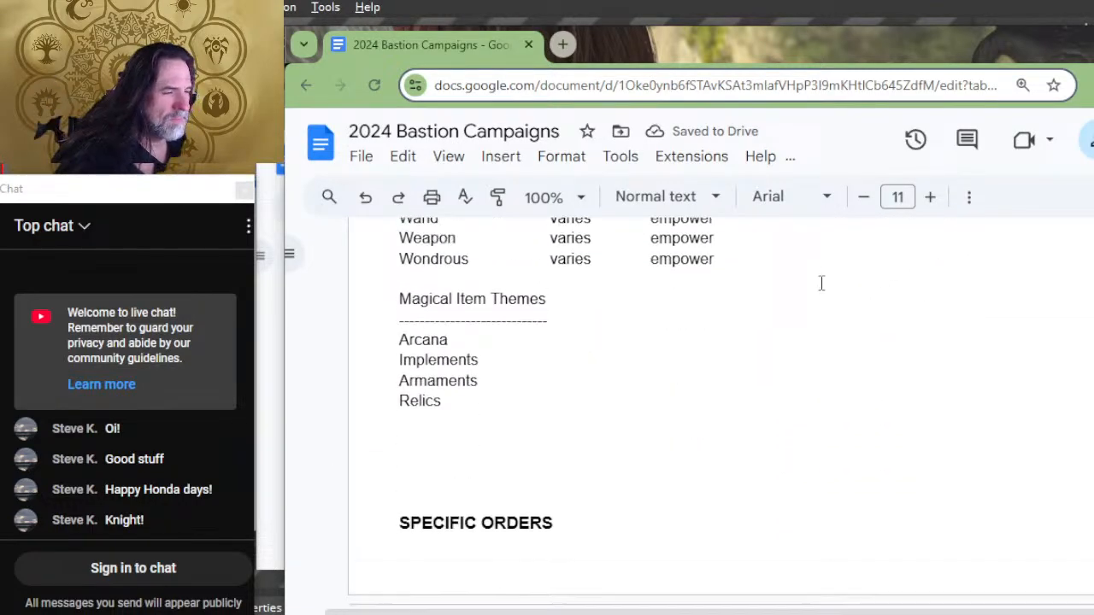
Step: Insert a page break before the SPECIFIC ORDERS heading so that it starts on a new page
scroll(828, 304, "down", 8)
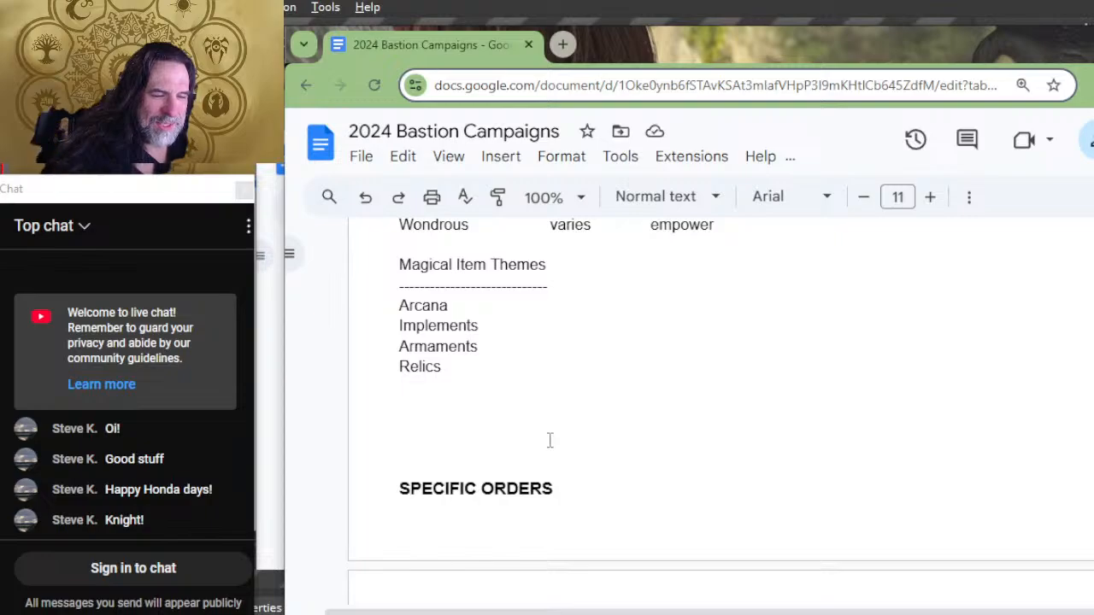
key("Return")
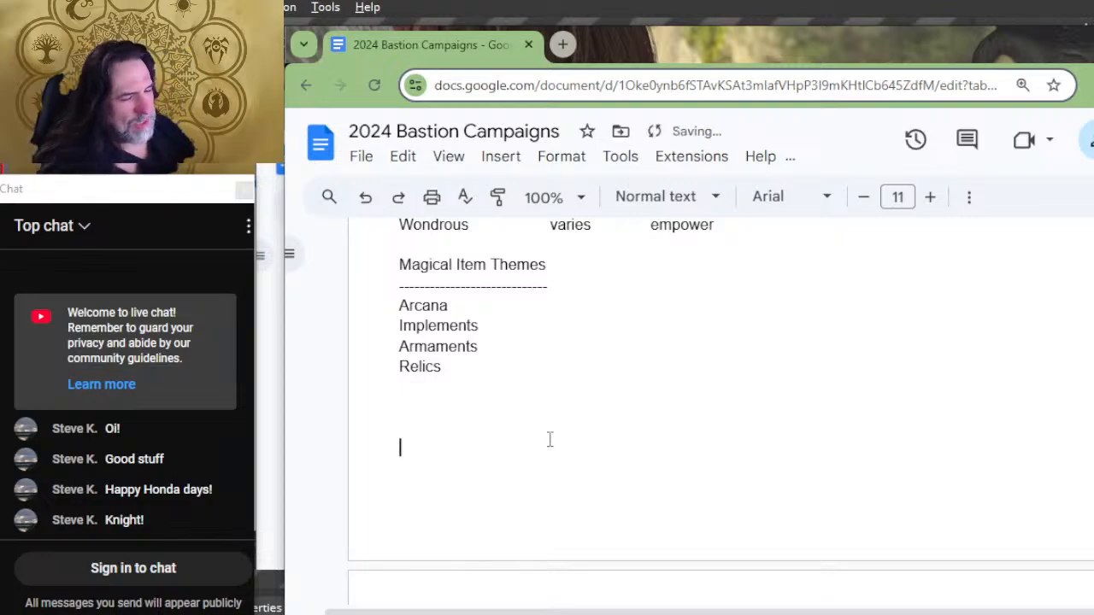
scroll(550, 439, "down", 4)
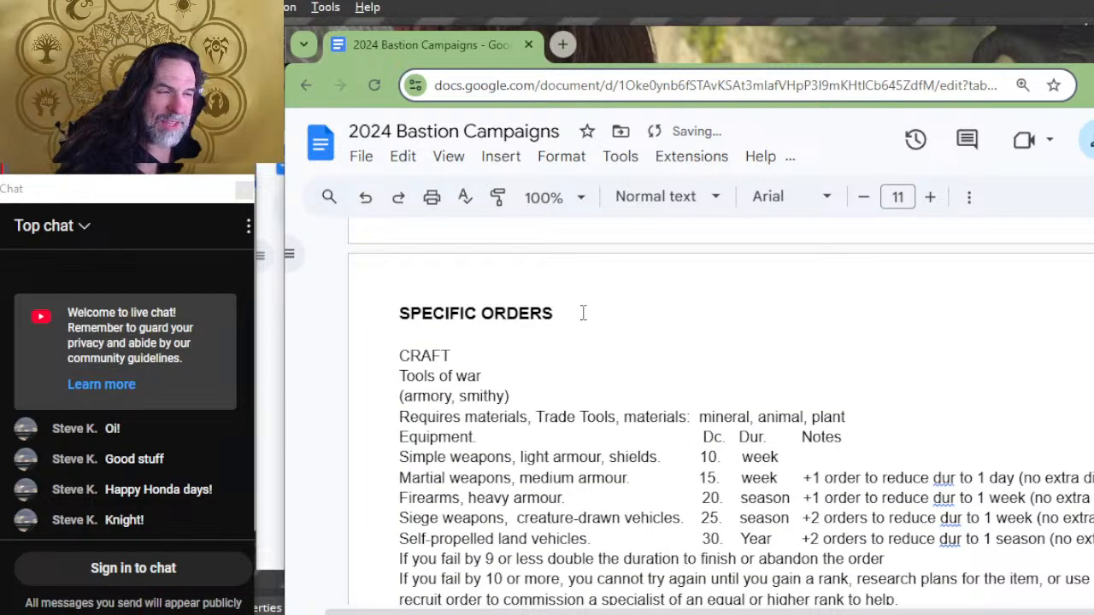
Step: Enlarge the SPECIFIC ORDERS heading to font size 16
left_click_drag(583, 312, 399, 299)
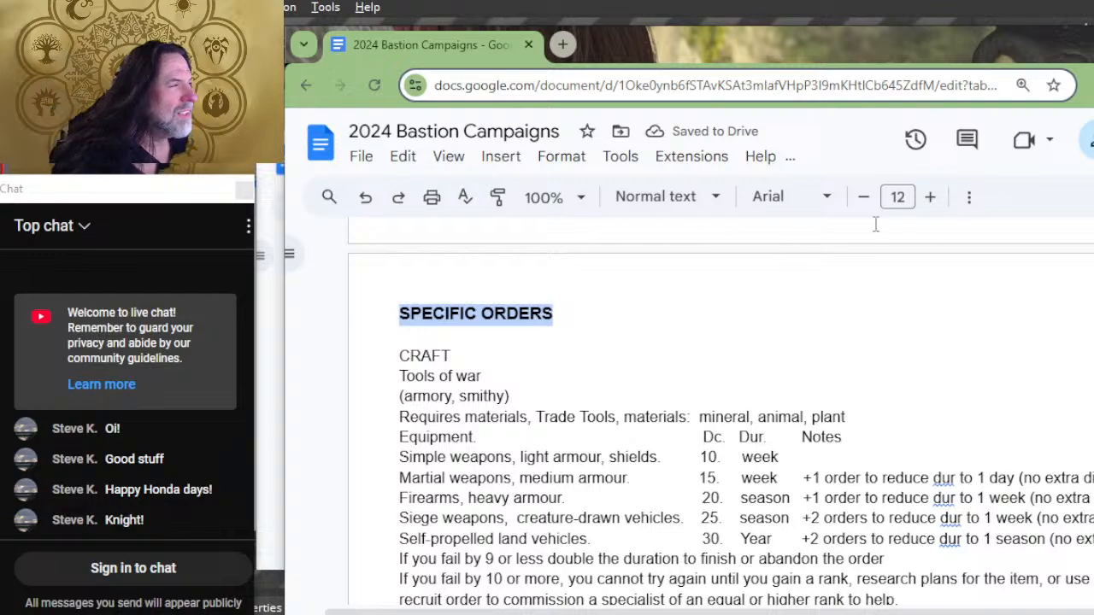
left_click(928, 205)
left_click(927, 205)
left_click(925, 209)
left_click(925, 210)
left_click(899, 308)
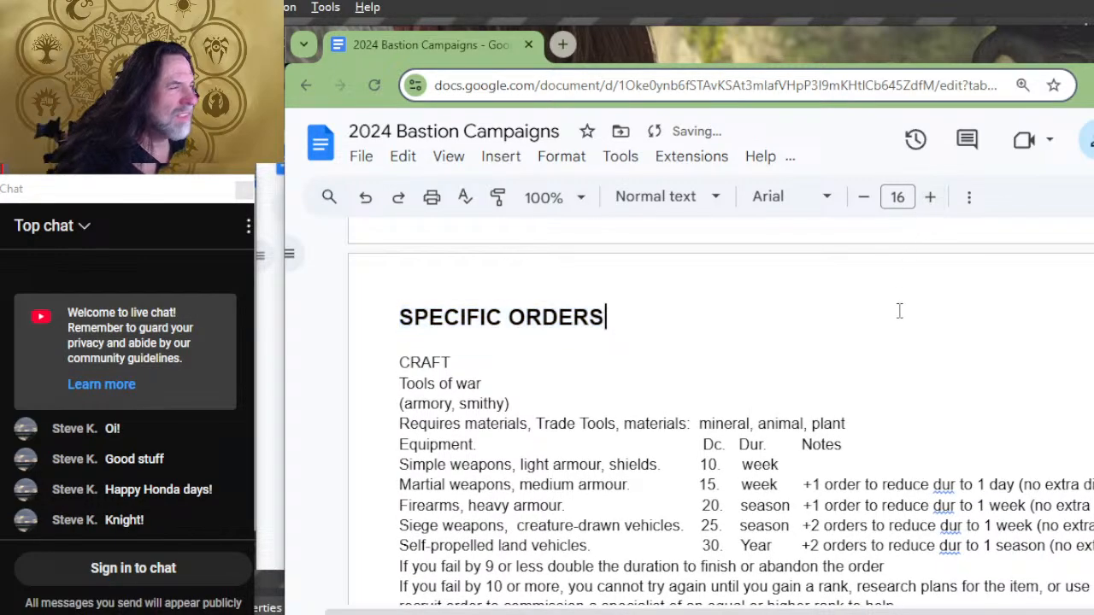
Step: Look through the crafting lists from Poison up to Other Tools, checking which lists lack material, tools and order columns
scroll(900, 317, "down", 15)
scroll(902, 321, "up", 10)
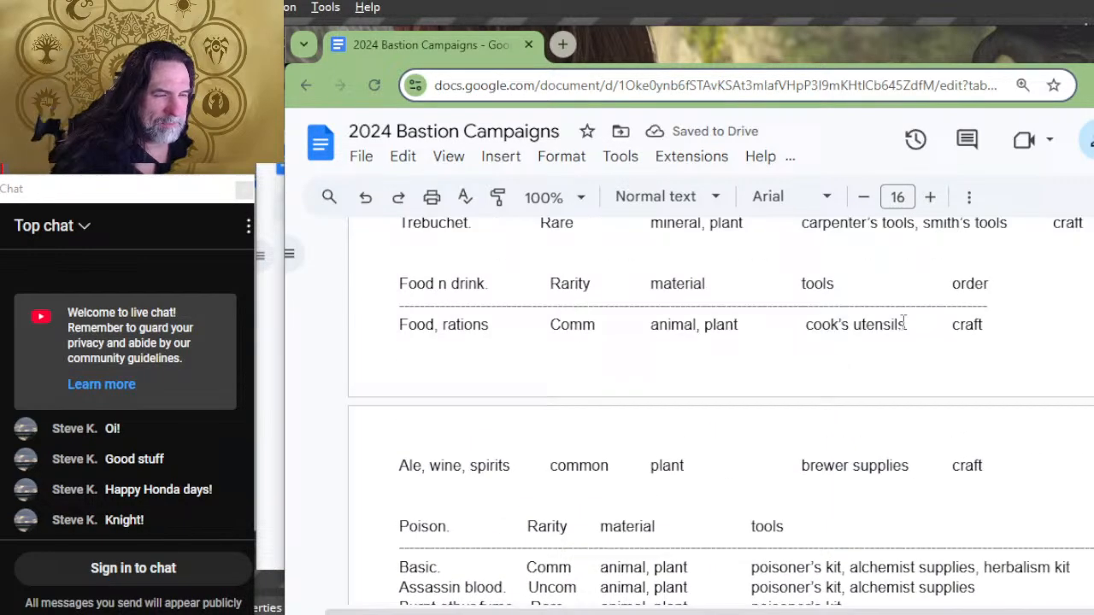
scroll(904, 323, "up", 10)
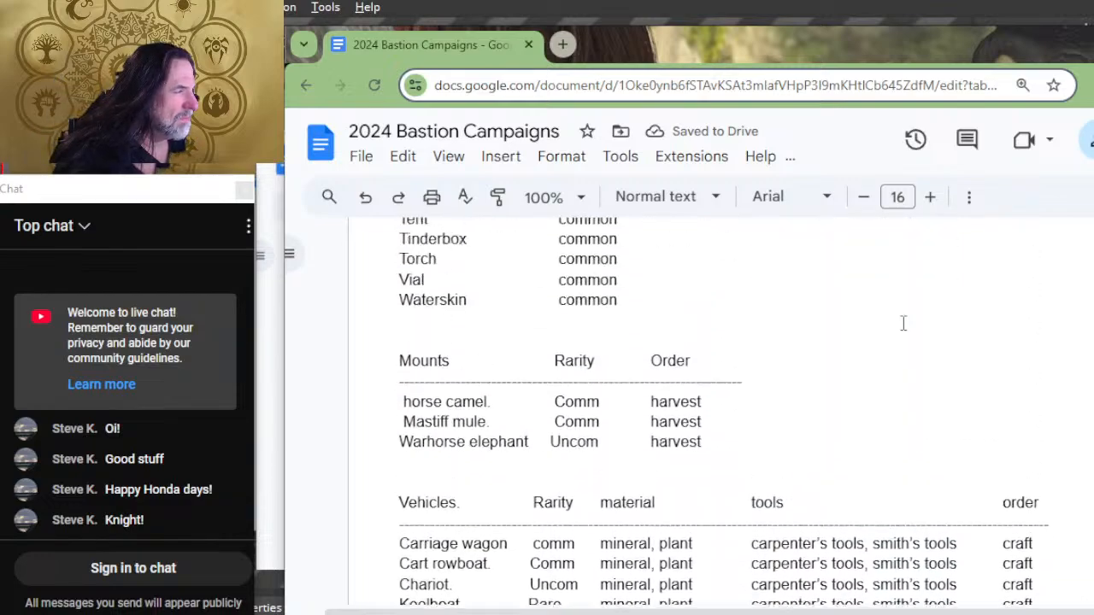
scroll(773, 432, "up", 2)
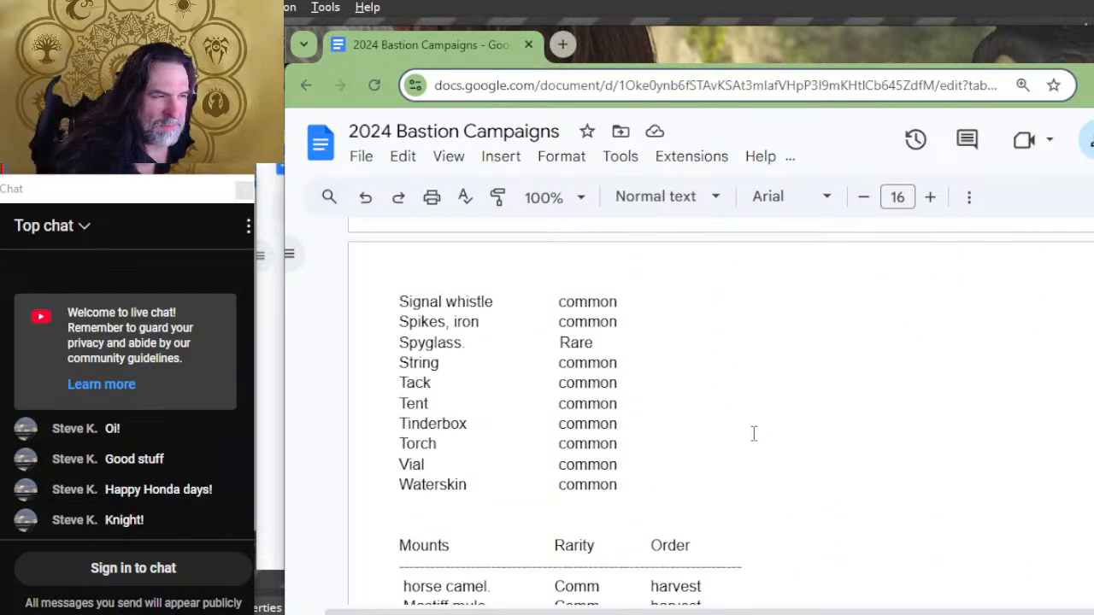
scroll(650, 368, "up", 12)
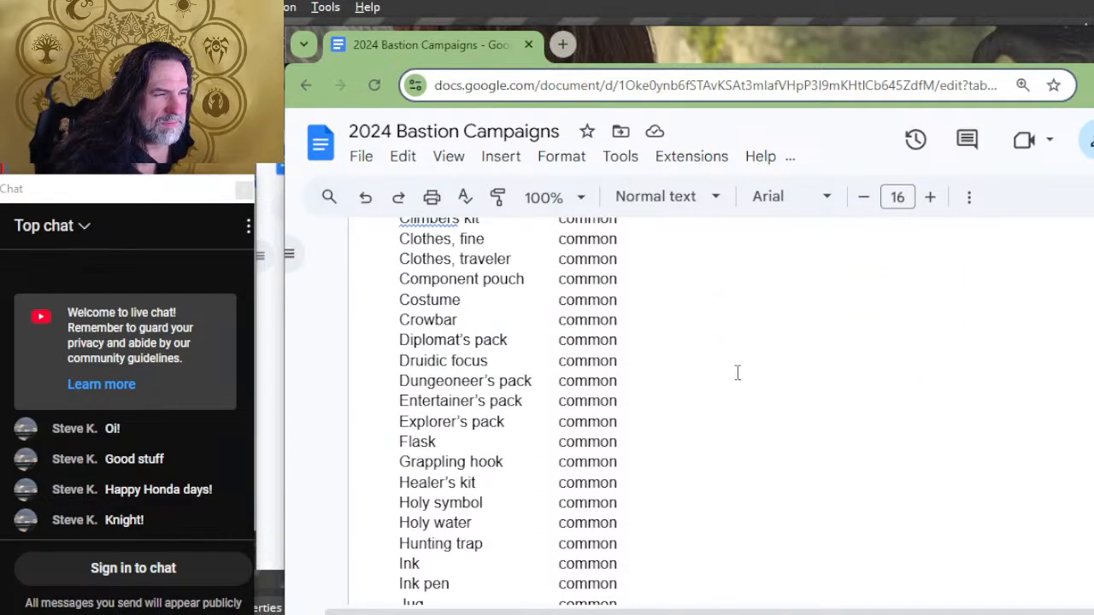
scroll(742, 373, "up", 8)
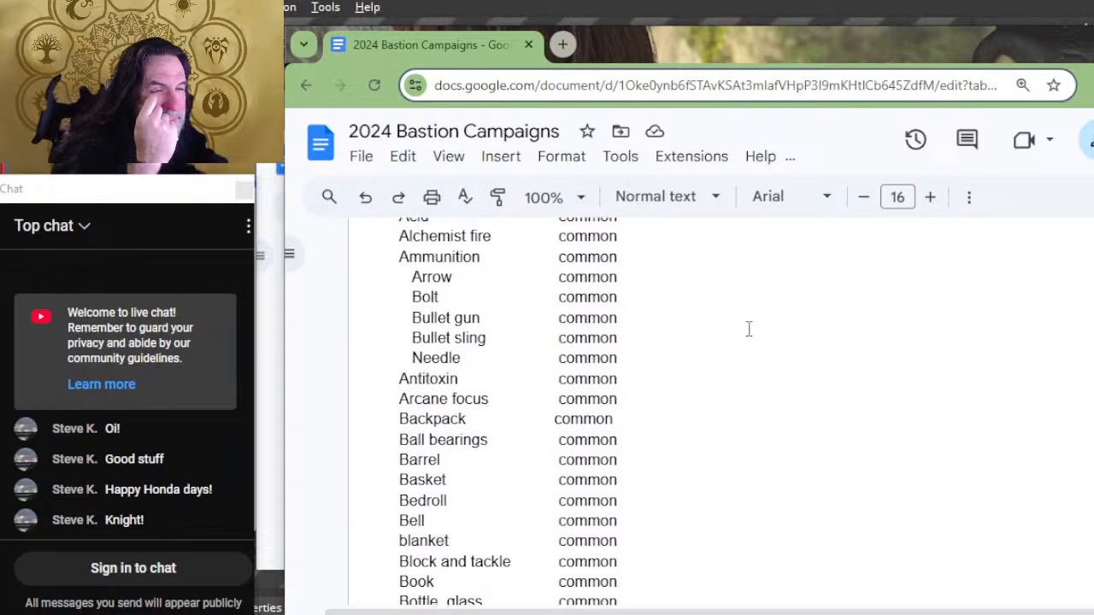
scroll(749, 329, "up", 4)
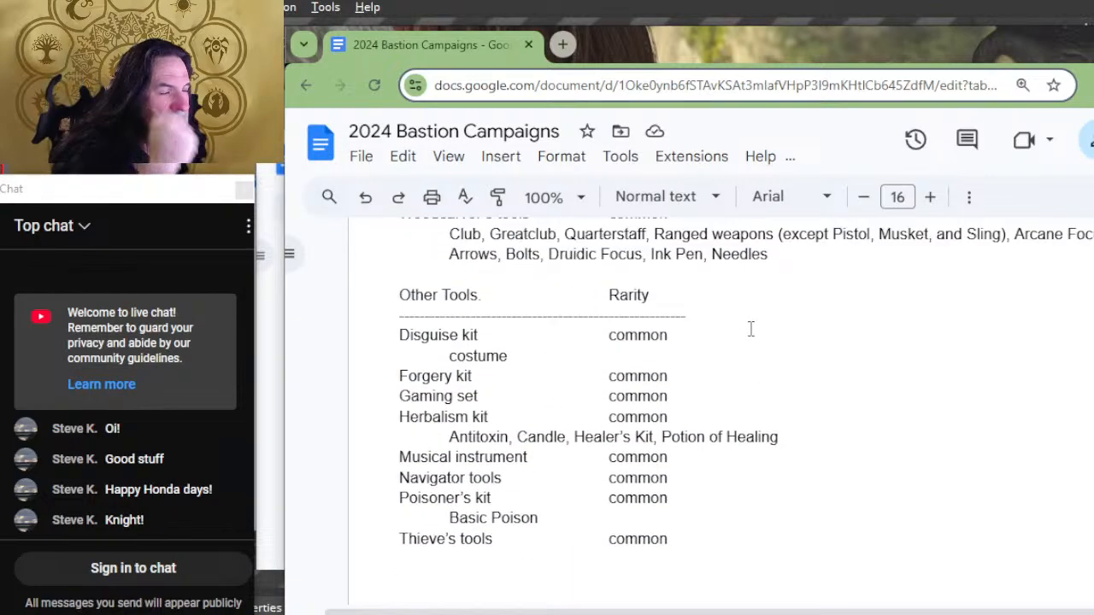
scroll(746, 334, "down", 15)
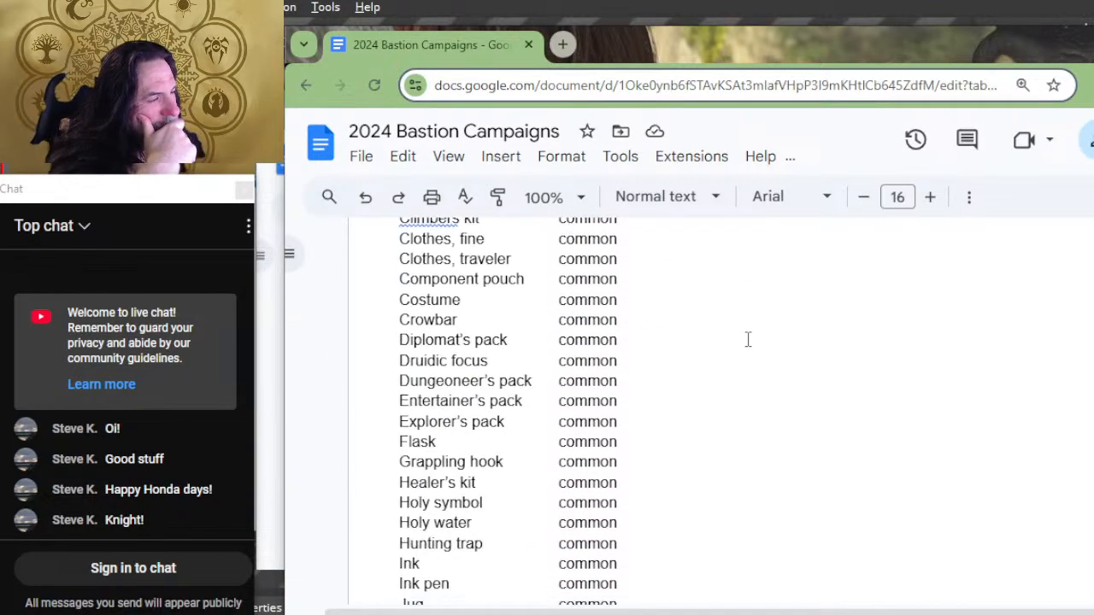
scroll(751, 331, "down", 10)
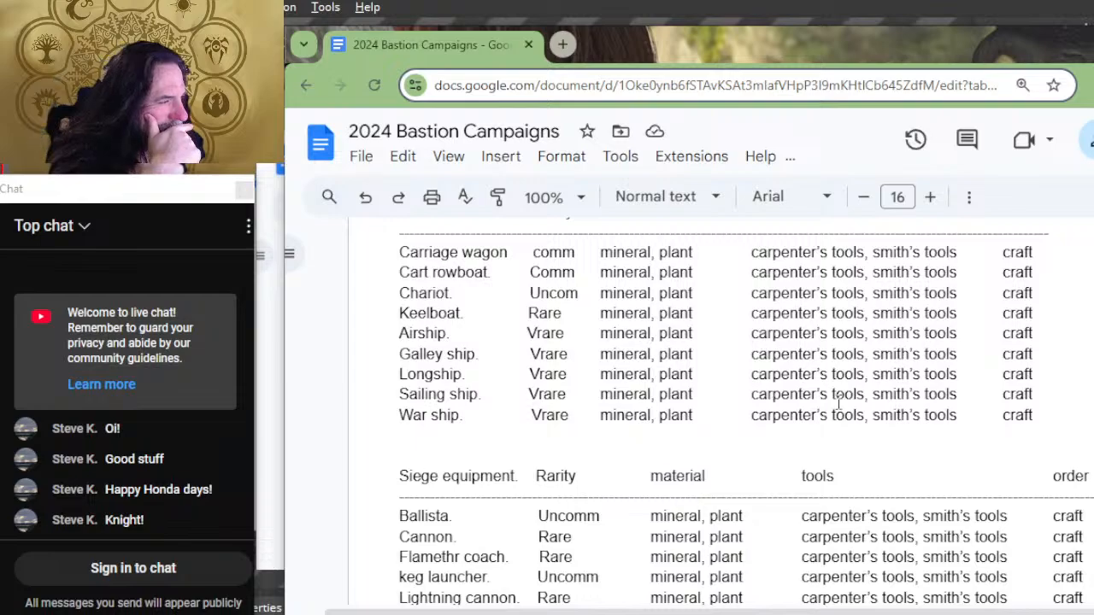
scroll(833, 376, "down", 7)
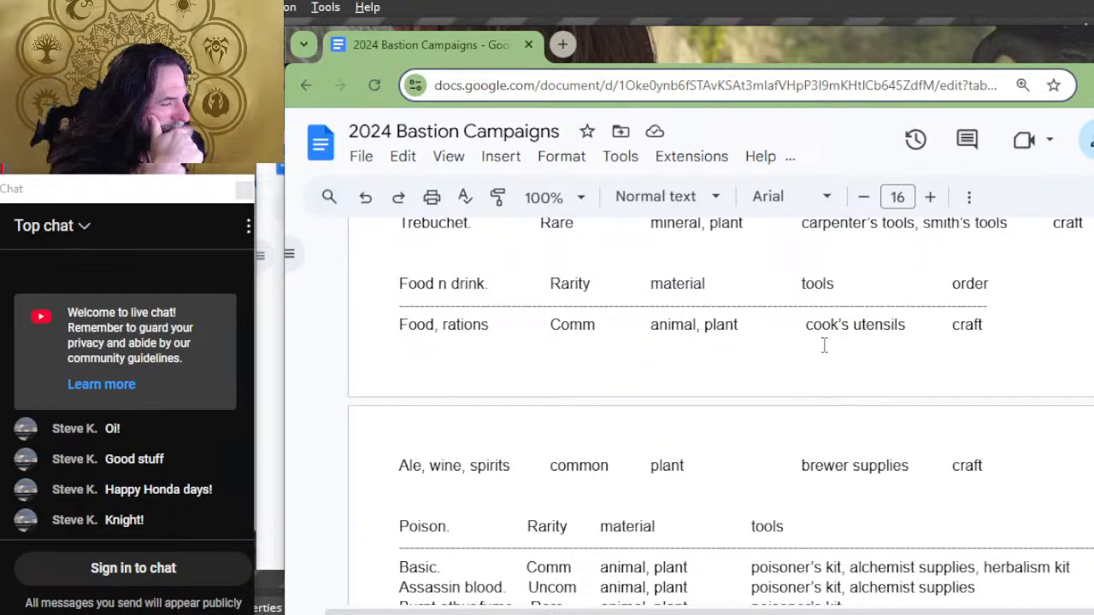
scroll(824, 345, "down", 4)
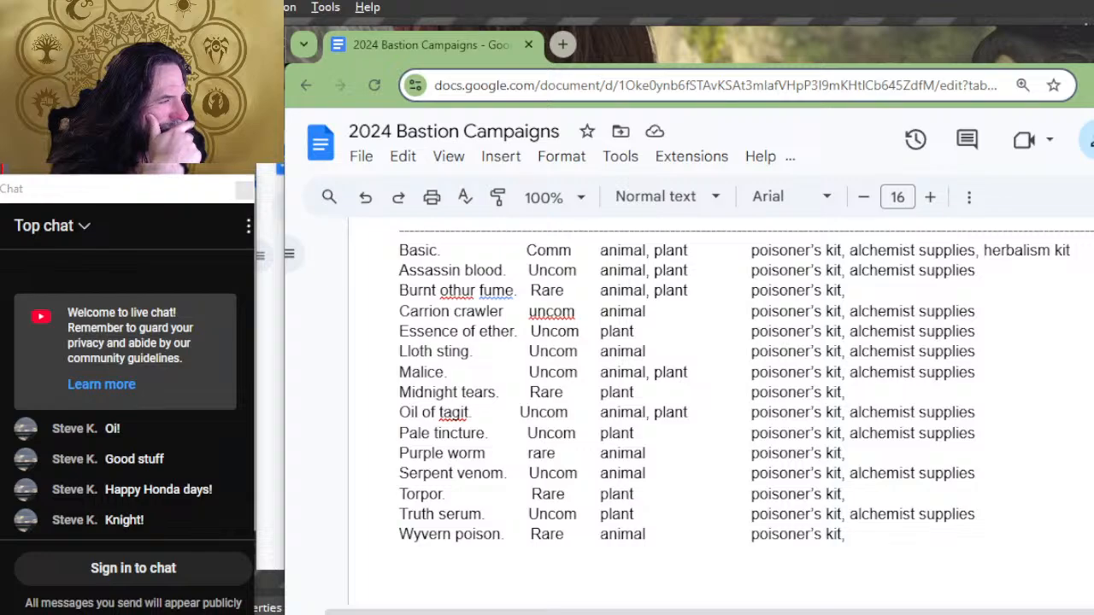
scroll(718, 393, "up", 12)
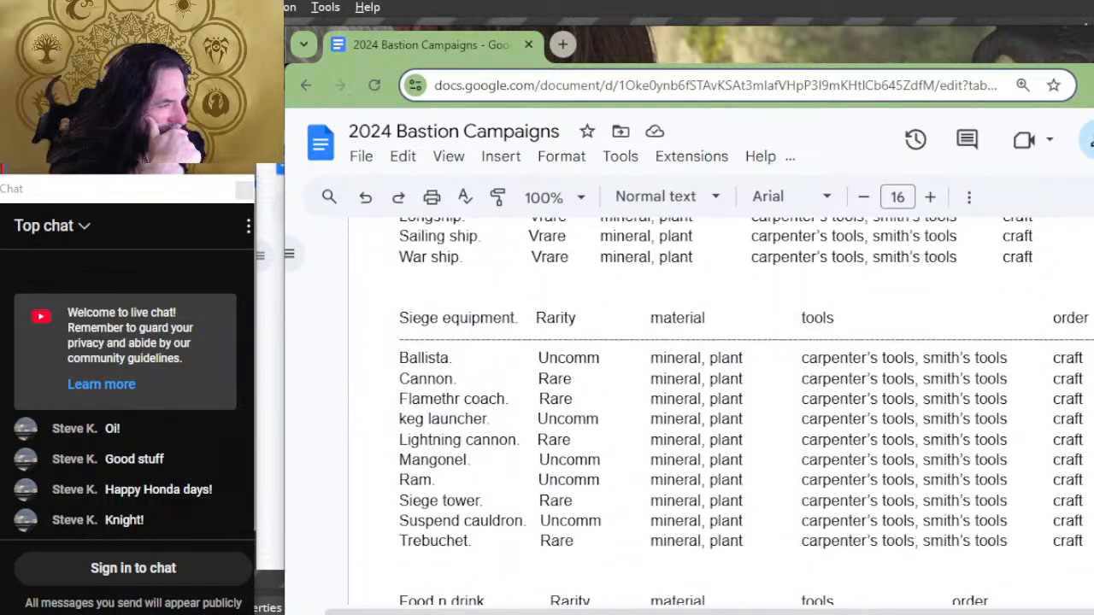
scroll(718, 393, "up", 4)
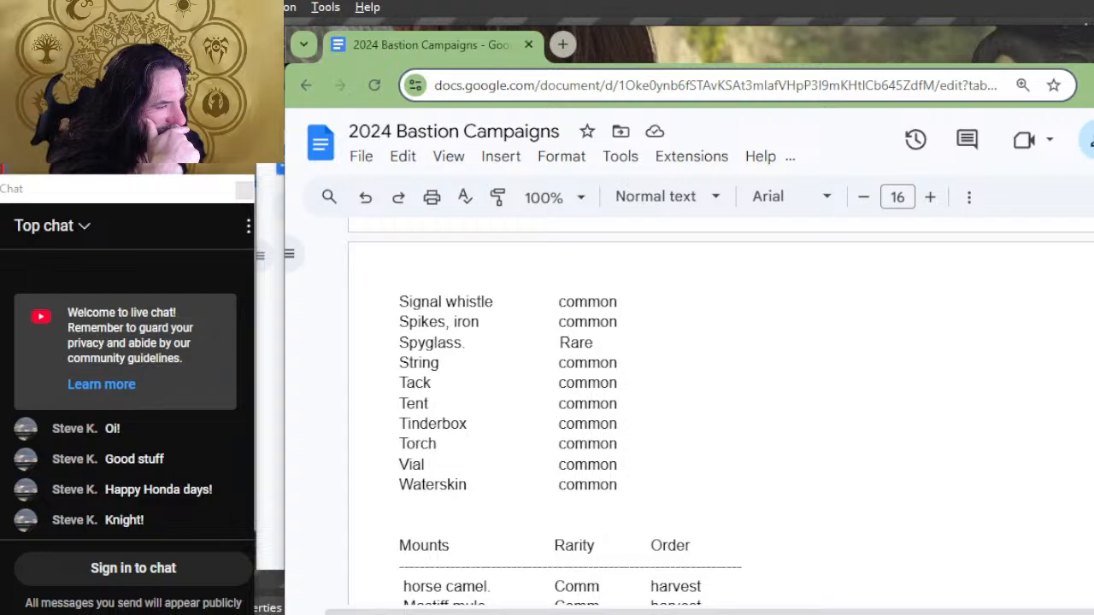
scroll(718, 393, "up", 2)
scroll(1052, 415, "up", 12)
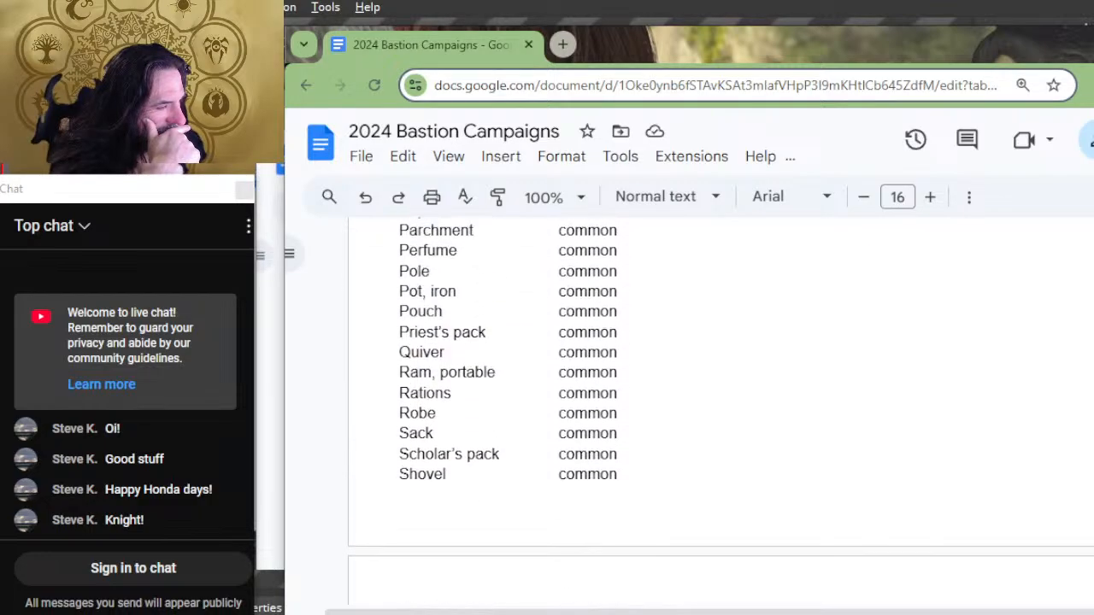
scroll(859, 486, "up", 8)
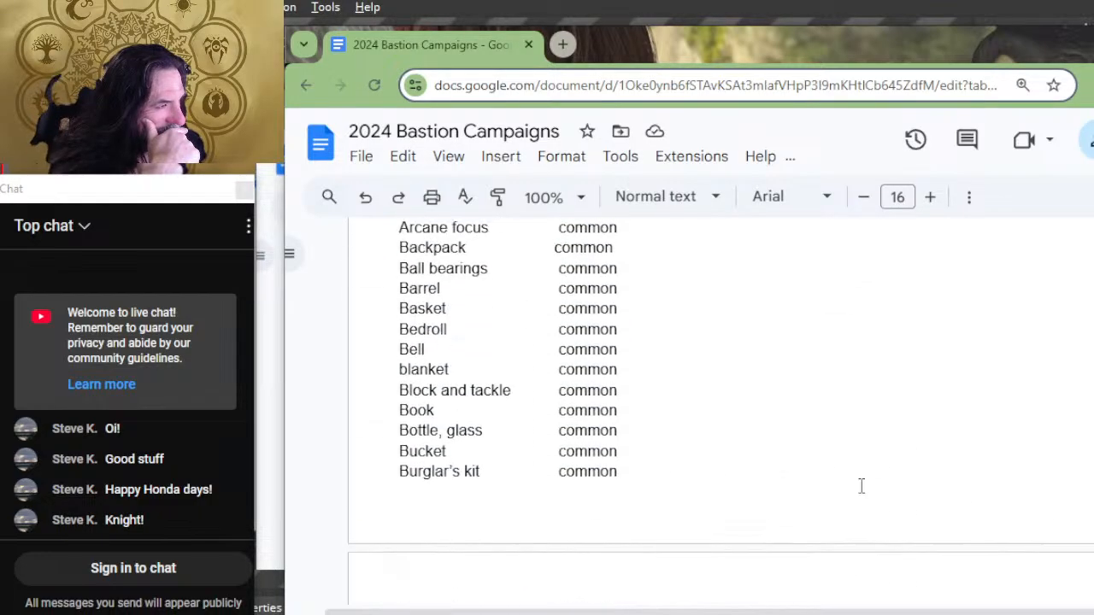
Step: Lengthen the dashed line under the Adventuring gear heading and add a "material" column header after Rarity
left_click(681, 507)
type("------------------------------------------------------------------------------------")
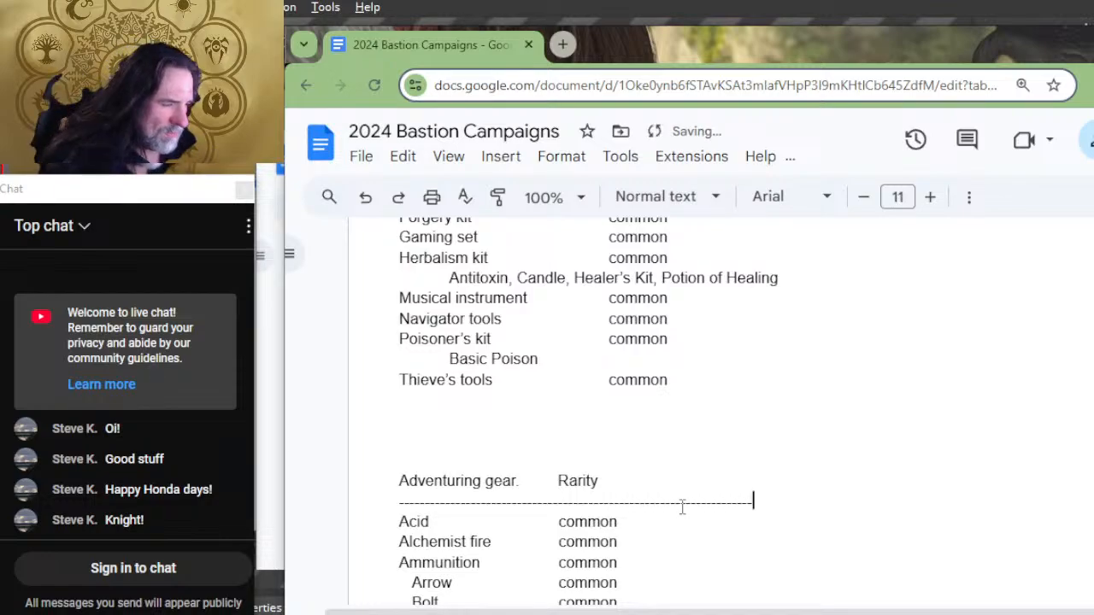
key("Up")
key("Tab")
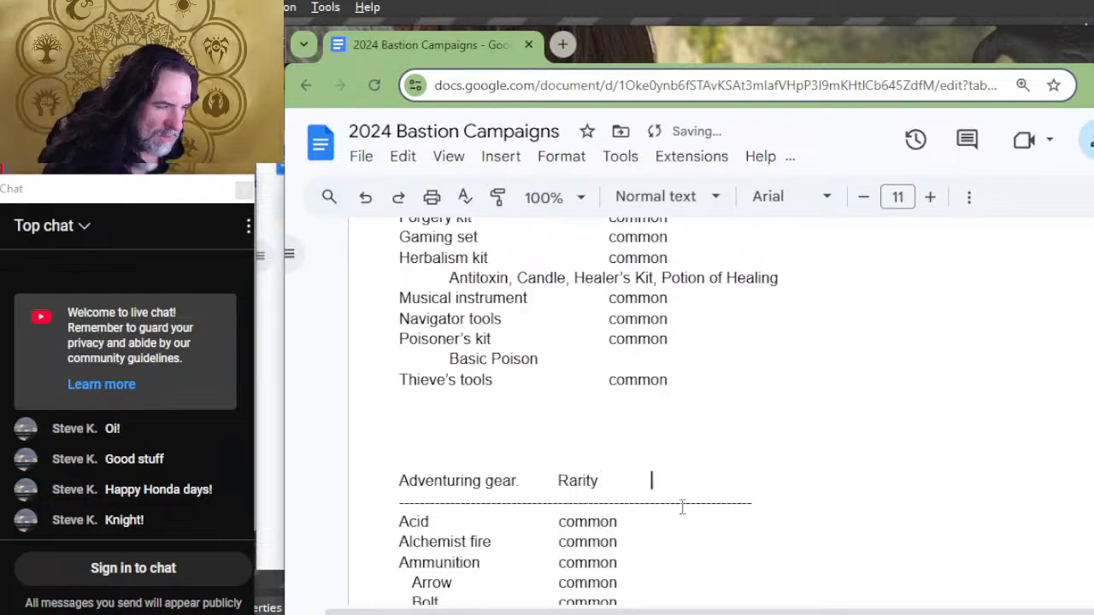
type("material")
key("Down")
key("Down")
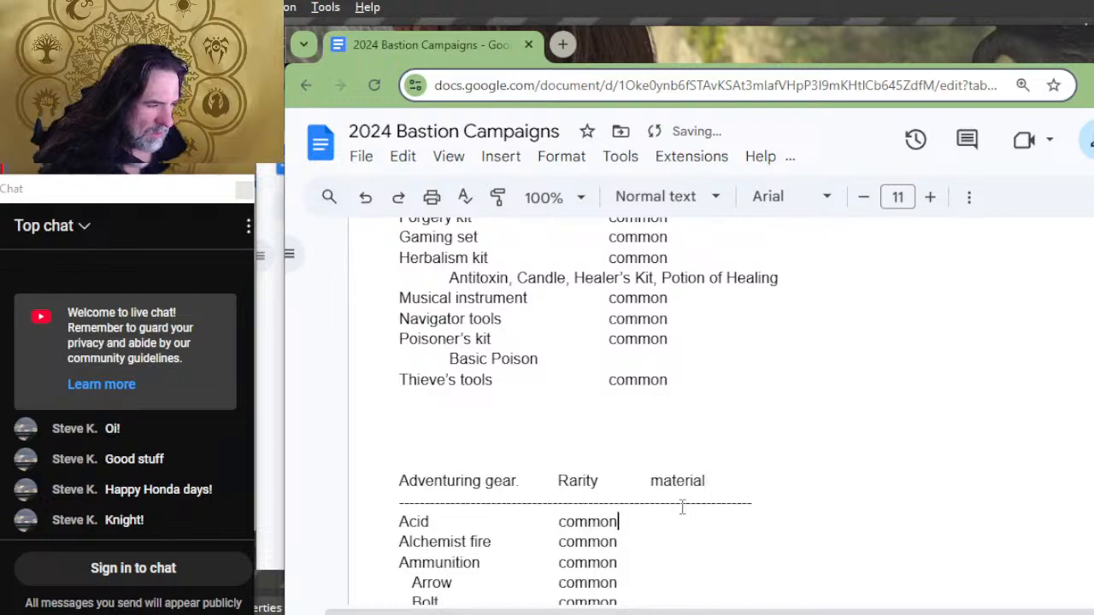
Step: Add a tab character after the rarity in the Adventuring gear rows from Acid through Spikes, iron, aligned with the material column
key("Tab")
key("Down")
key("Tab")
key("Down")
key("Tab")
key("Down")
key("Tab")
key("Down")
key("Tab")
key("Down")
key("Tab")
key("Down")
key("Tab")
key("Down")
key("Tab")
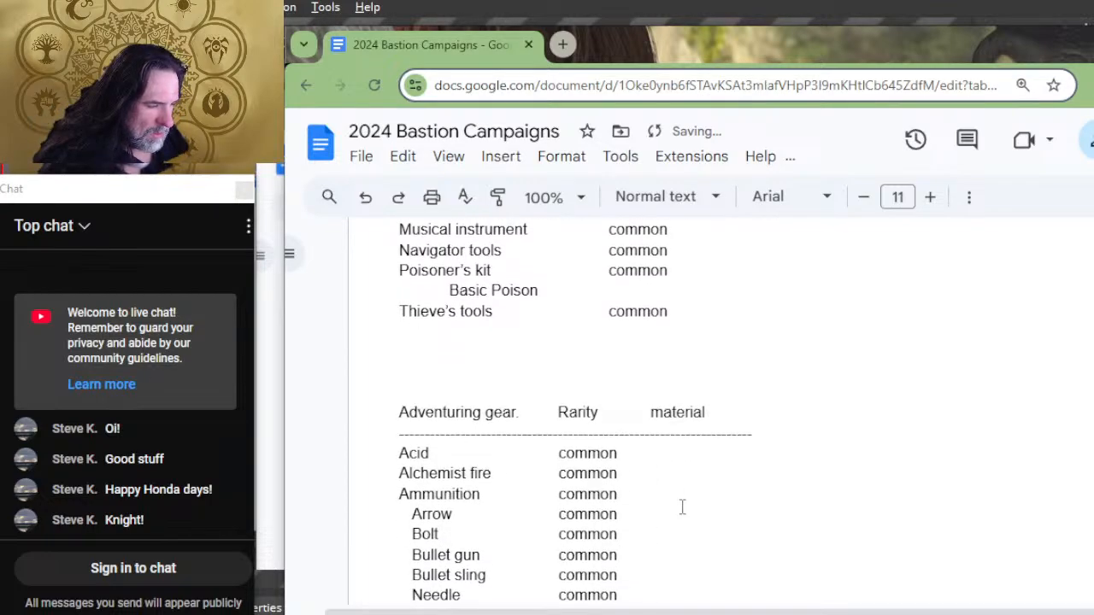
key("Down")
key("Tab")
key("Down")
key("Tab")
key("Down")
key("Tab")
key("Down")
key("Tab")
key("Down")
key("Tab")
key("Down")
key("Tab")
key("Down")
key("Tab")
key("Down")
key("Tab")
key("Down")
key("Tab")
key("Down")
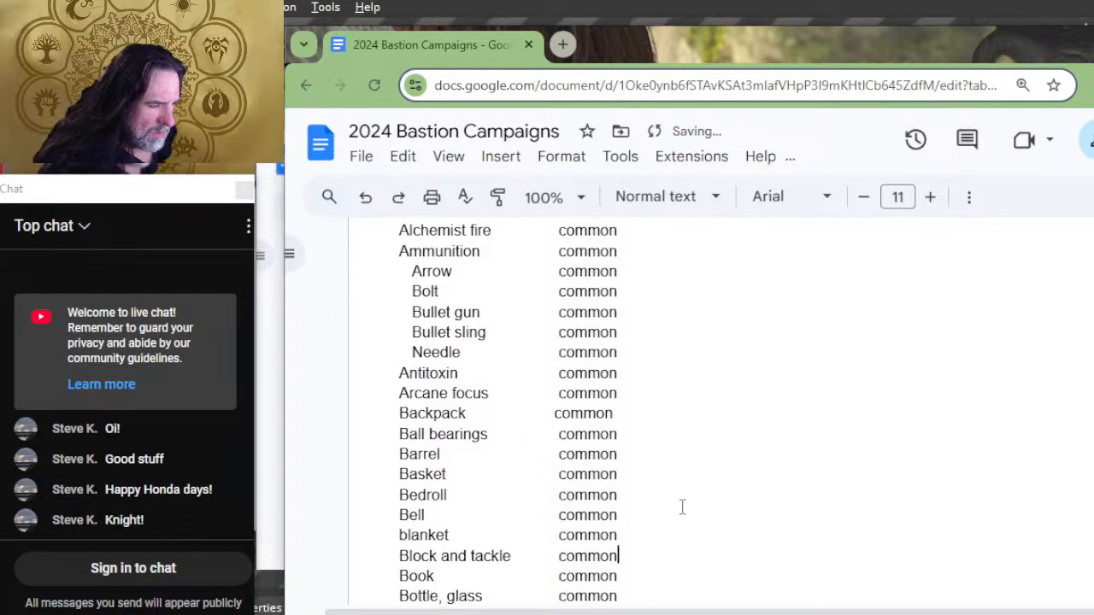
key("Tab")
key("Down")
key("Tab")
key("Down")
key("Tab")
key("Down")
key("Tab")
key("Down")
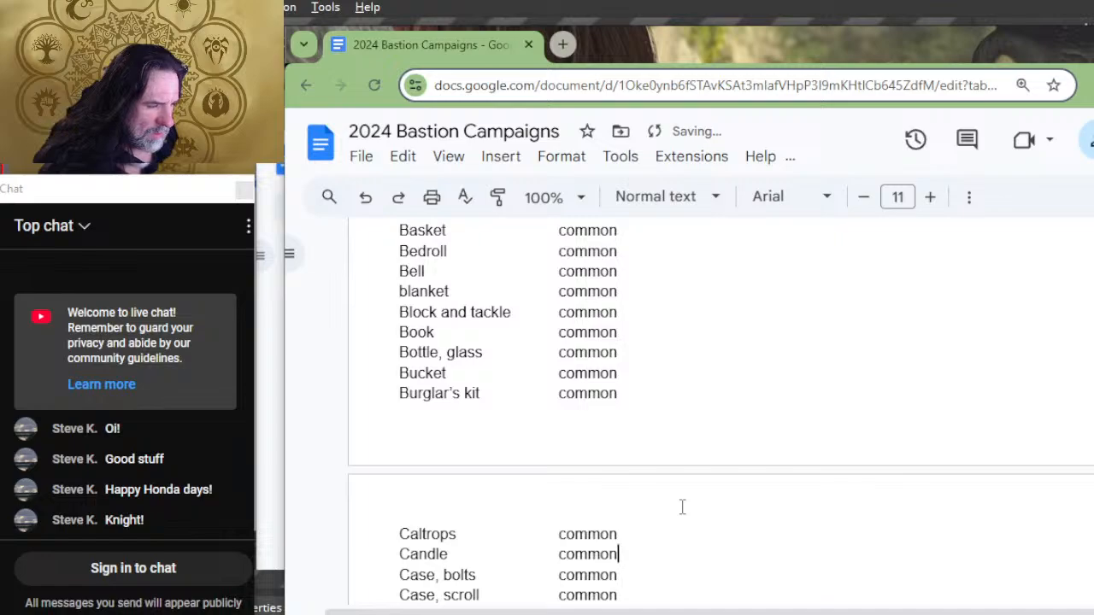
key("Tab")
key("Down")
key("Tab")
key("Down")
key("Tab")
key("Down")
key("Tab")
key("Down")
key("Tab")
key("Down")
key("Tab")
key("Down")
key("Tab")
key("Down")
key("Tab")
key("Down")
key("Tab")
key("Down")
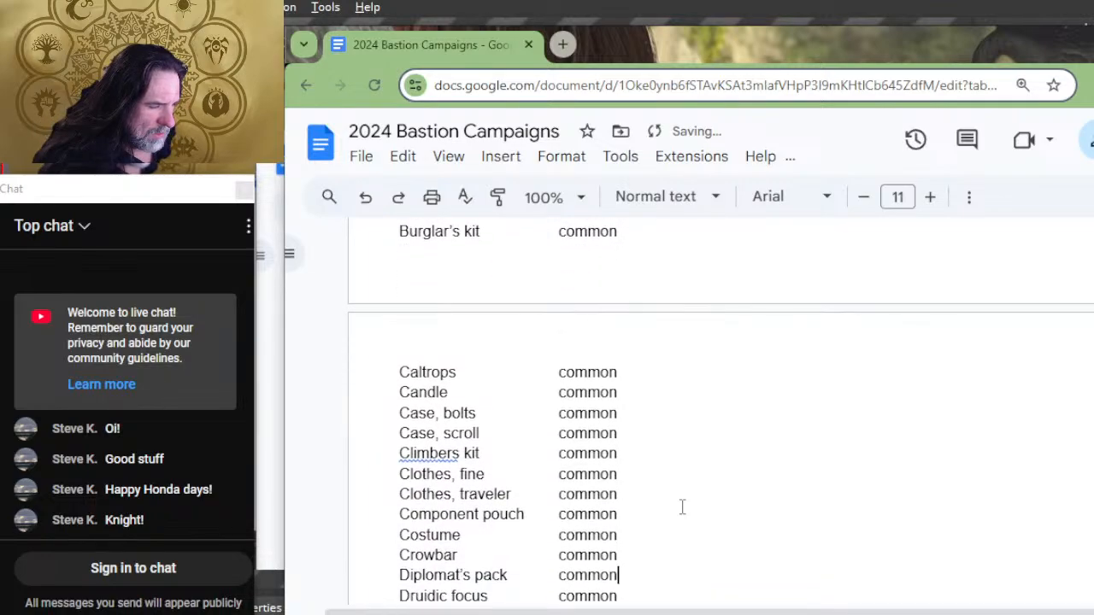
key("Tab")
key("Down")
key("Tab")
key("Down")
key("Tab")
key("Down")
key("Tab")
key("Down")
key("Tab")
key("Down")
key("Tab")
key("Down")
key("Tab")
key("Down")
key("Tab")
key("Down")
key("Tab")
key("Down")
key("Tab")
key("Down")
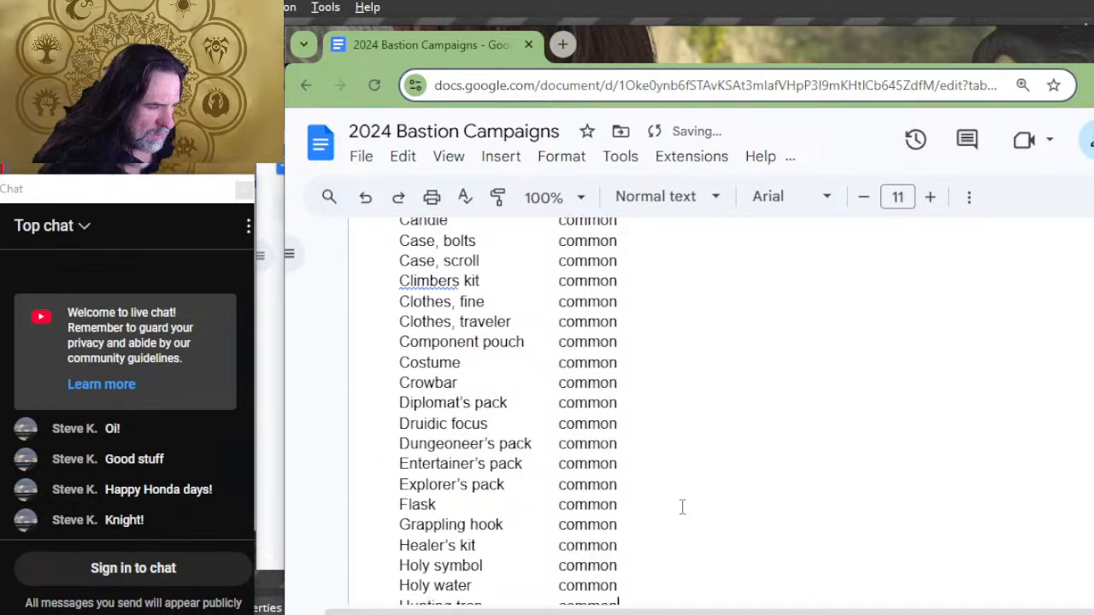
key("Tab")
key("Down")
key("Tab")
key("Down")
key("Tab")
key("Down")
key("Tab")
key("Down")
key("Tab")
key("Down")
key("Tab")
key("Down")
key("Tab")
key("Down")
key("Tab")
key("Down")
key("Tab")
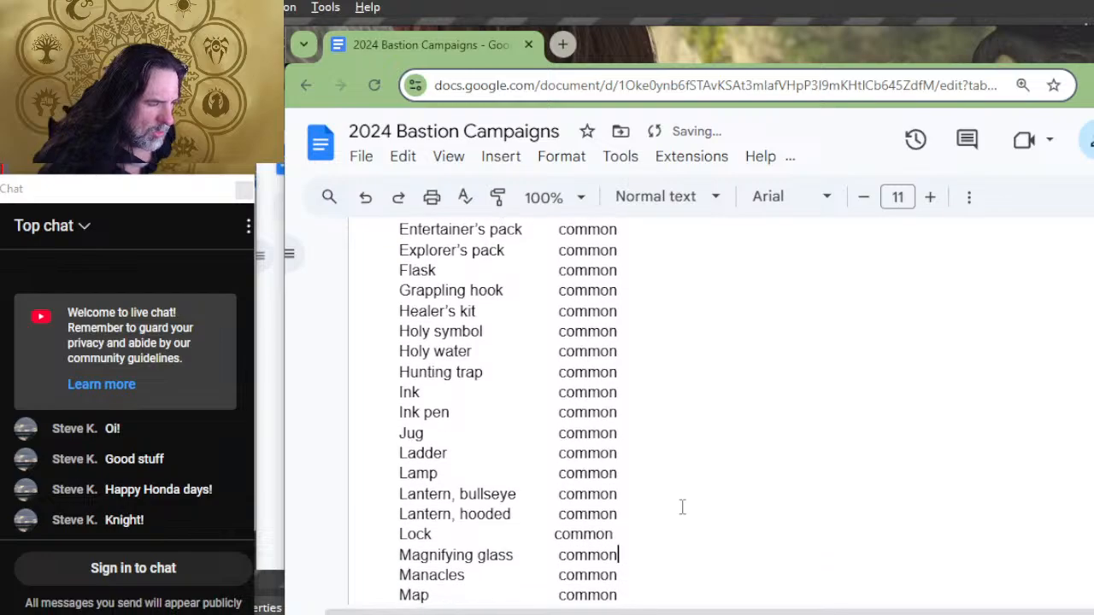
key("Down")
key("Tab")
key("Down")
key("Tab")
key("Down")
key("Tab")
key("Down")
key("Tab")
key("Down")
key("Tab")
key("Down")
key("Tab")
key("Down")
key("Tab")
key("Down")
key("Tab")
key("Down")
key("Tab")
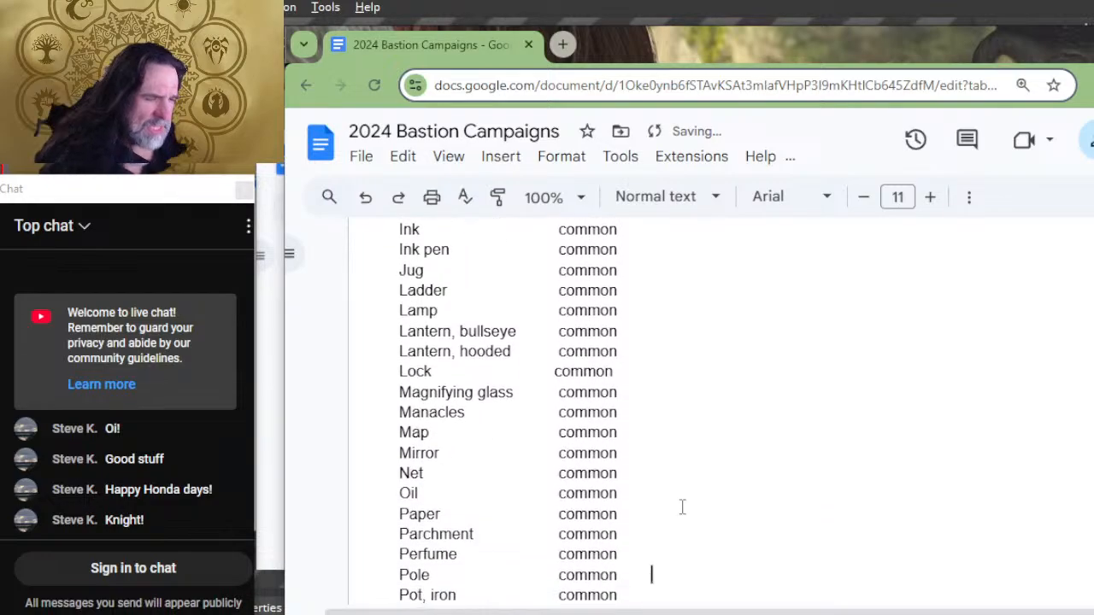
key("Down")
key("Tab")
key("Down")
key("Tab")
key("Down")
key("Tab")
key("Down")
key("Tab")
key("Down")
key("Tab")
key("Down")
key("Tab")
key("Down")
key("Tab")
key("Down")
key("Tab")
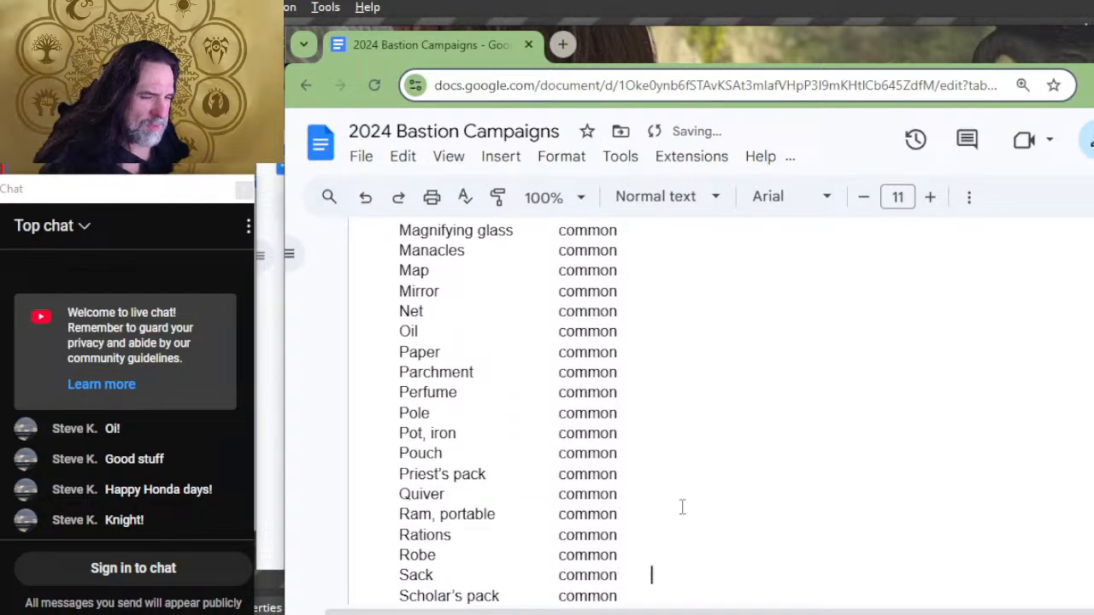
key("Down")
key("Tab")
key("Down")
key("Tab")
key("Down")
key("Tab")
key("Down")
Step: Remove the stray tab character splitting "common" in the String row and insert one after the word instead
key("Tab")
key("Down")
key("Down")
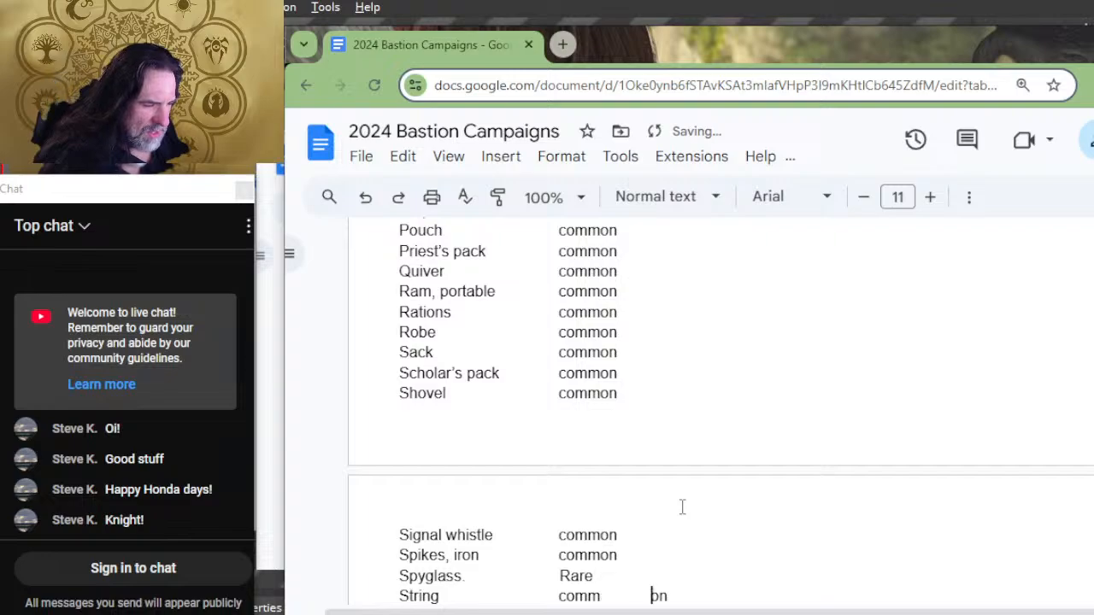
key("Tab")
key("Down")
key("Tab")
key("Down")
key("Tab")
key("Up")
key("Up")
key("BackSpace")
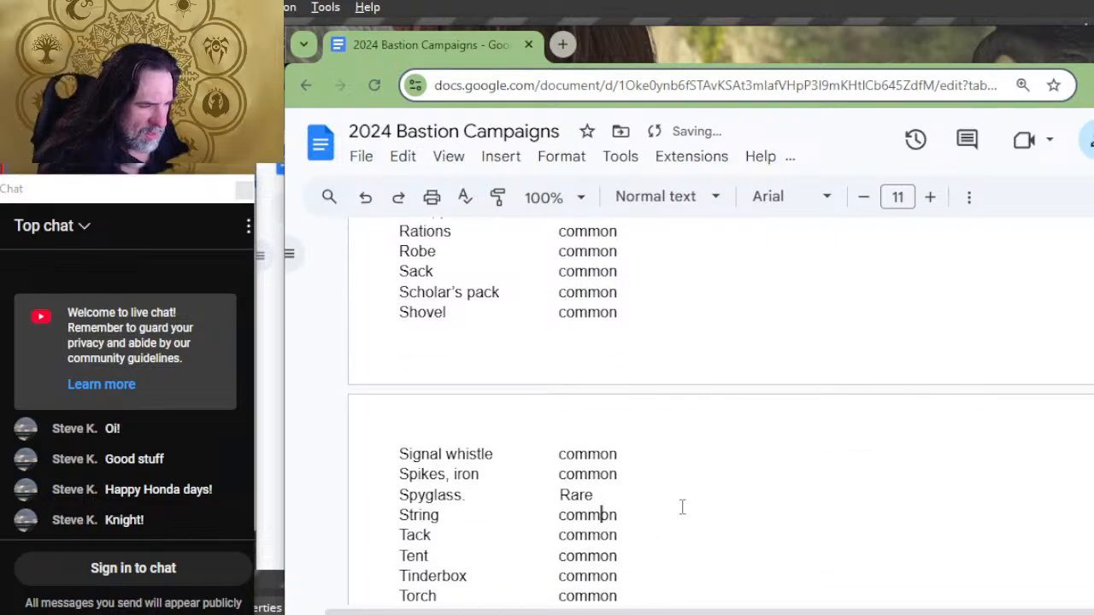
key("Right")
key("Right")
key("Right")
key("Left")
key("Tab")
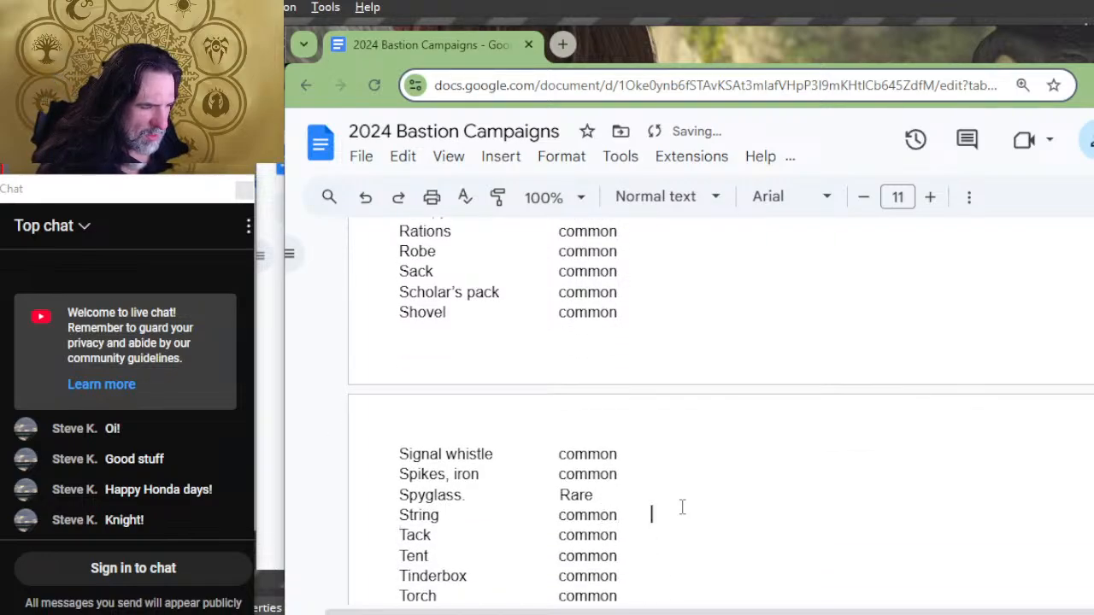
Step: Add a tab character after "Rare" in the Spyglass row, aligned with the material column, and check the neighbouring rows
key("Up")
key("Tab")
key("Up")
key("Down")
key("Left")
key("Tab")
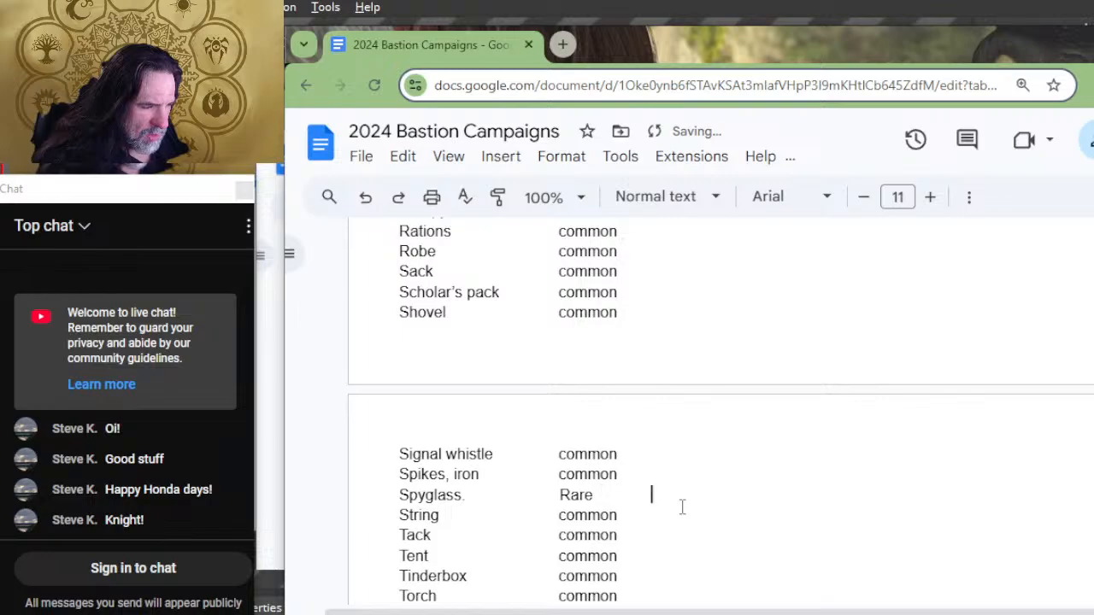
key("Up")
key("Up")
key("Up")
key("Down")
key("Down")
key("Down")
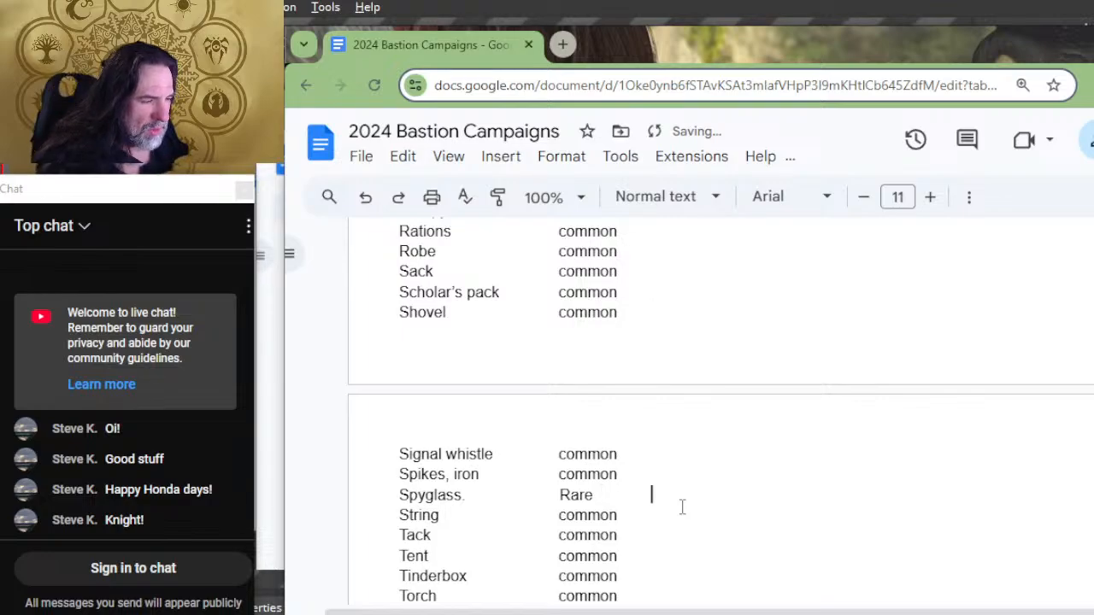
Step: Add a tab character after the rarity in the Torch, Vial and Waterskin rows, aligned with the material column
key("Down")
key("Down")
key("Down")
key("Down")
key("Left")
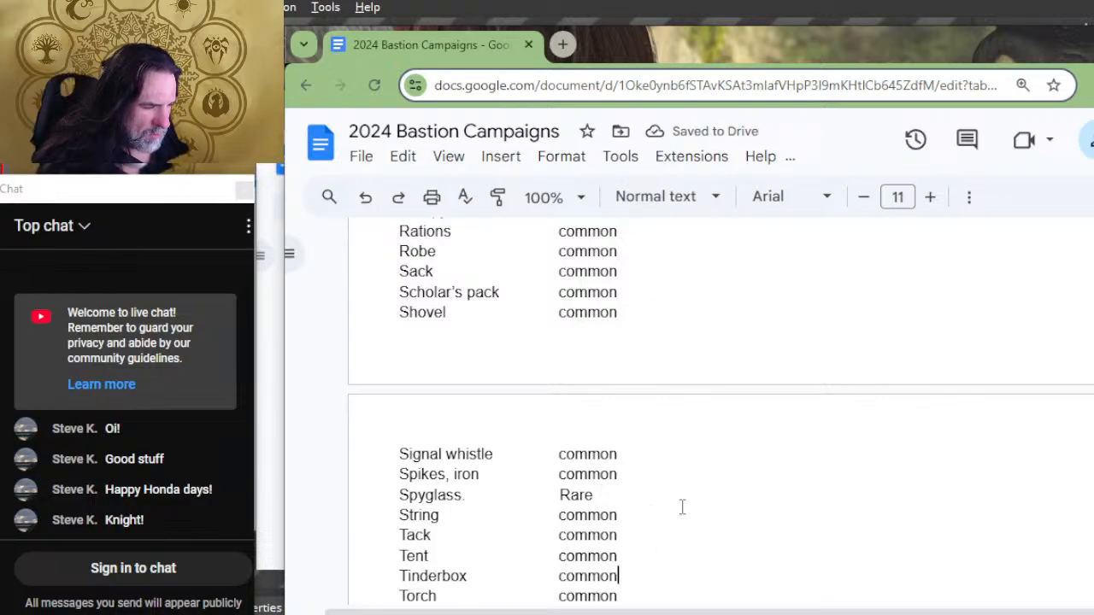
key("Down")
key("Tab")
key("Down")
key("Tab")
key("Down")
key("Tab")
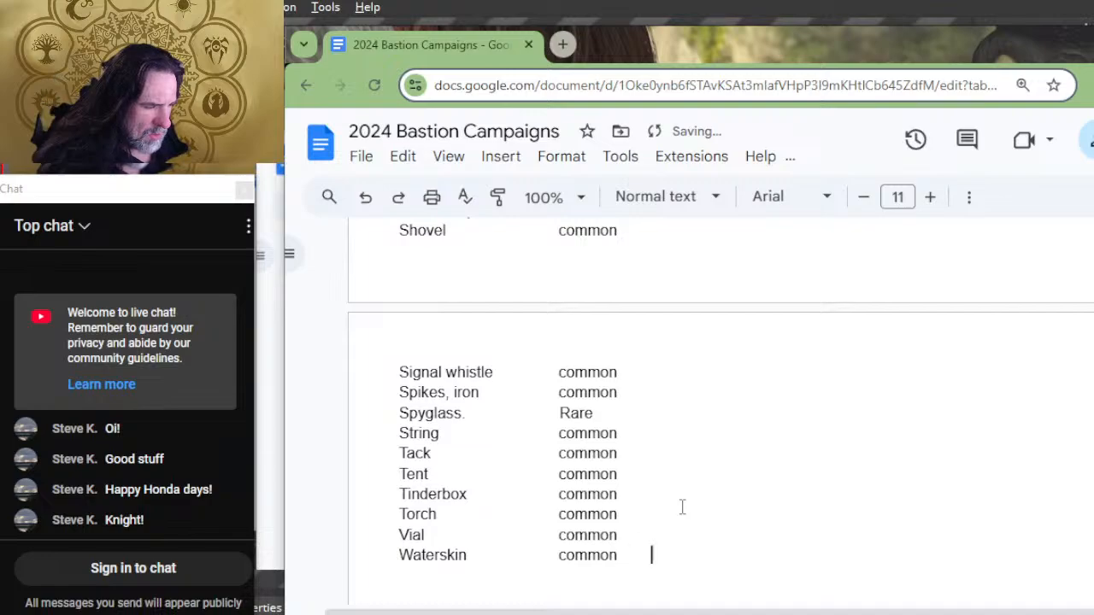
key("Down")
key("BackSpace")
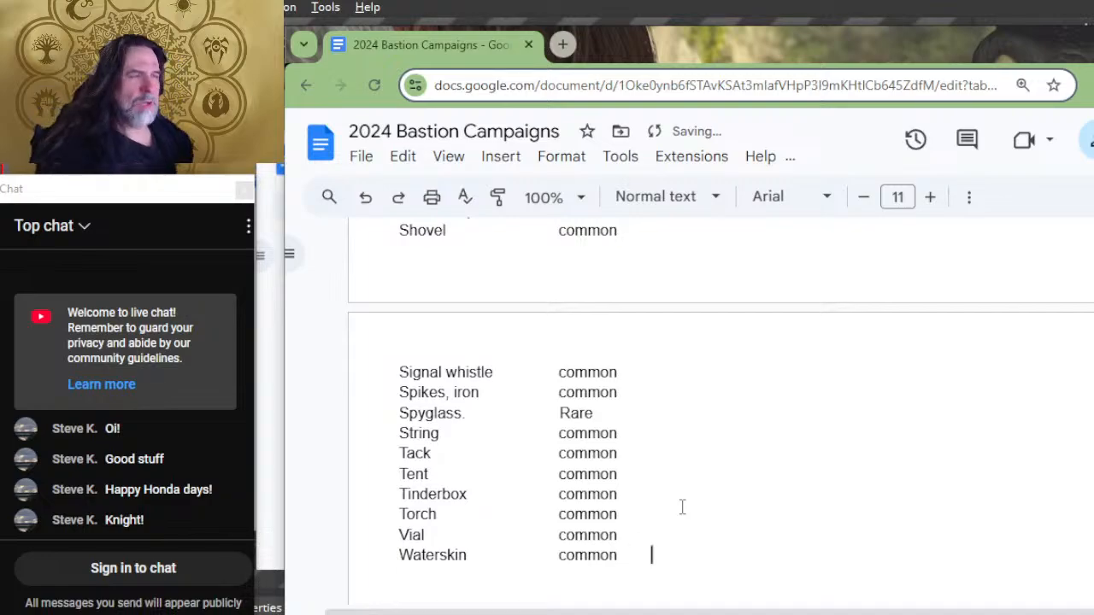
Step: Switch to Photoshop and bring the Workbench.psd document to the front
key("alt+Tab")
key("alt+Tab")
key("alt+Tab")
key("alt+Tab")
key("alt+Tab")
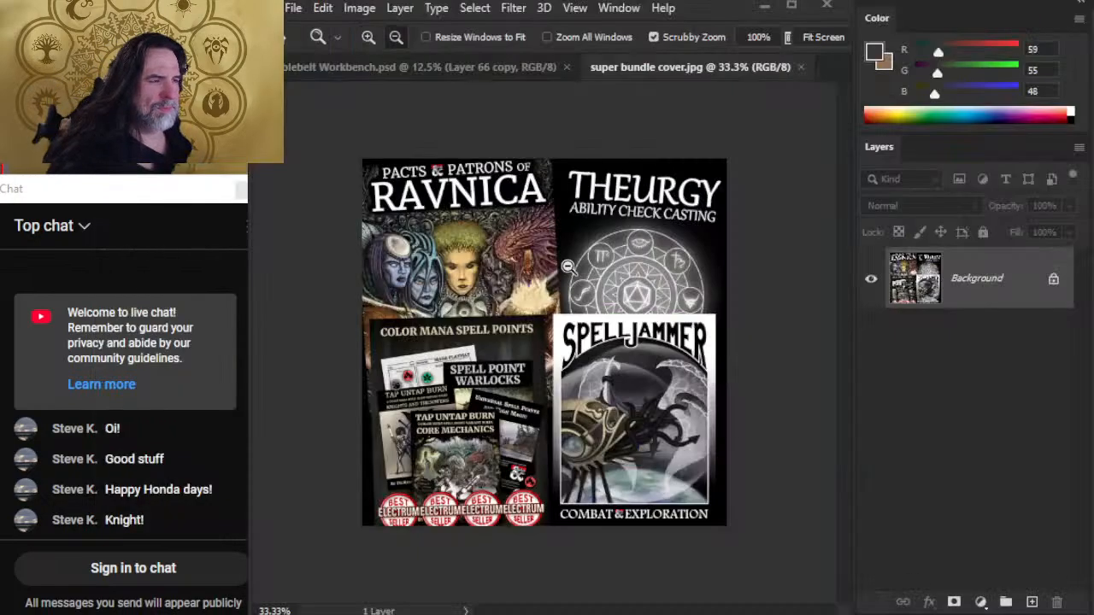
left_click(474, 68)
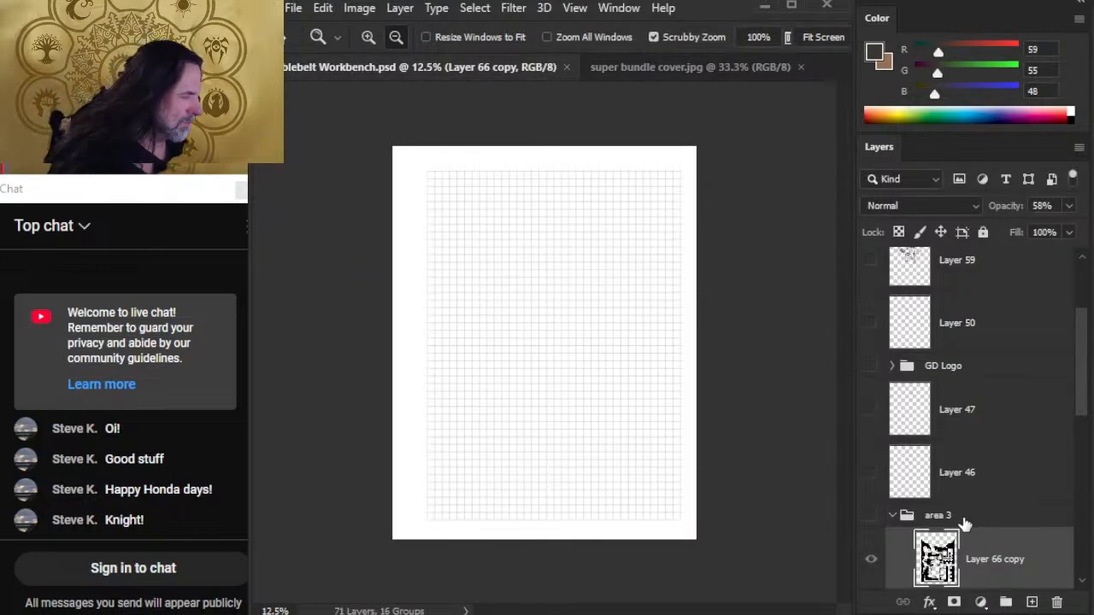
Step: Activate the Brush tool and set the brush size to 500
key("b")
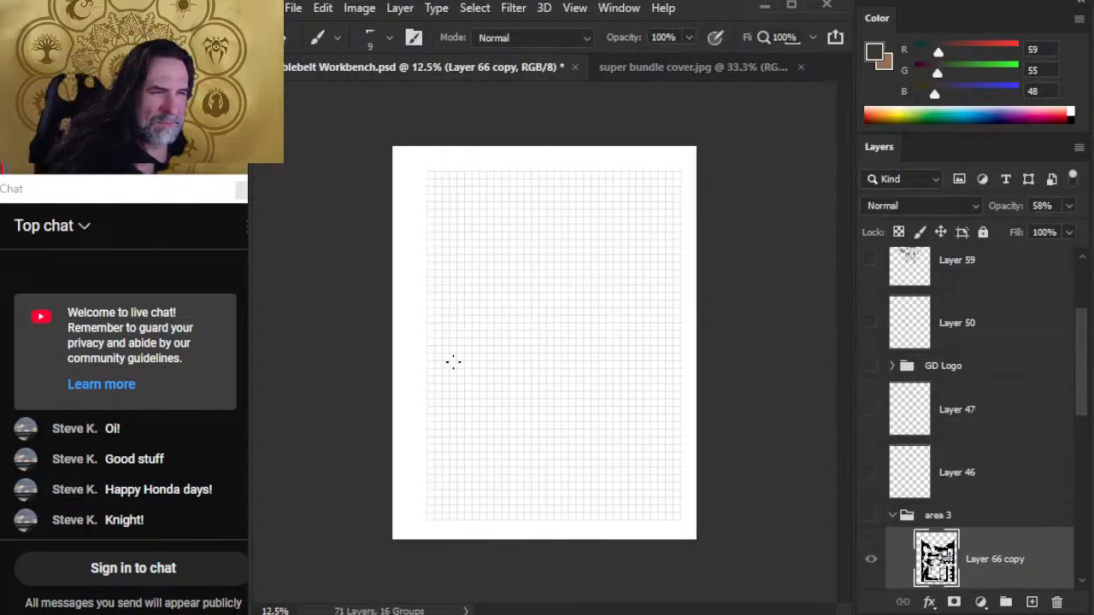
key("]")
key("]")
key("]")
key("]")
key("]")
key("]")
key("]")
key("]")
key("]")
key("]")
key("]")
key("]")
key("]")
key("]")
key("]")
key("]")
key("]")
key("]")
key("]")
key("]")
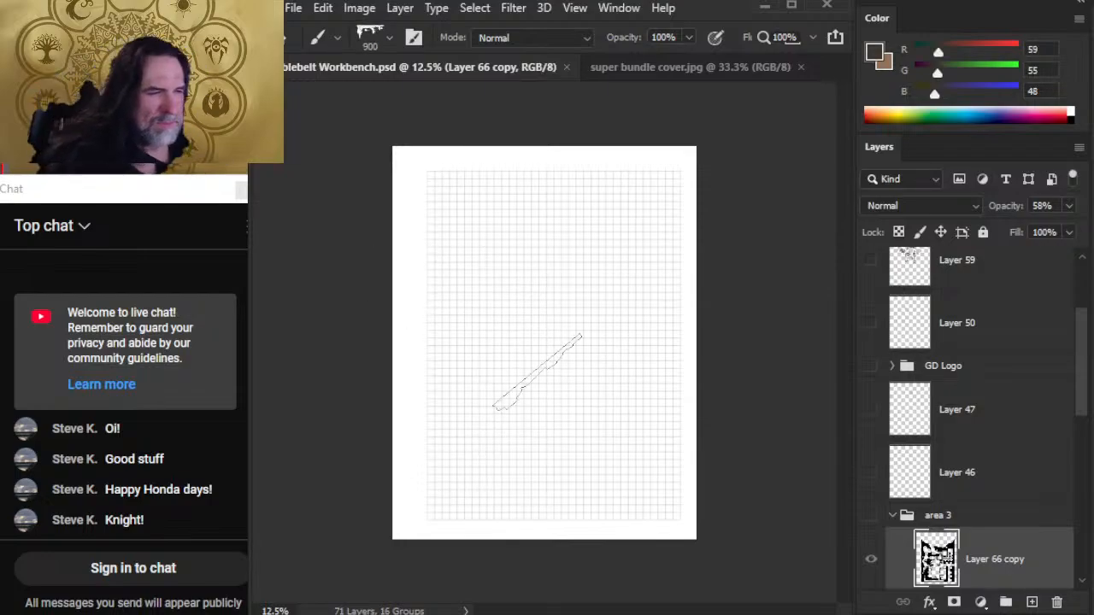
key("[")
key("[")
key("[")
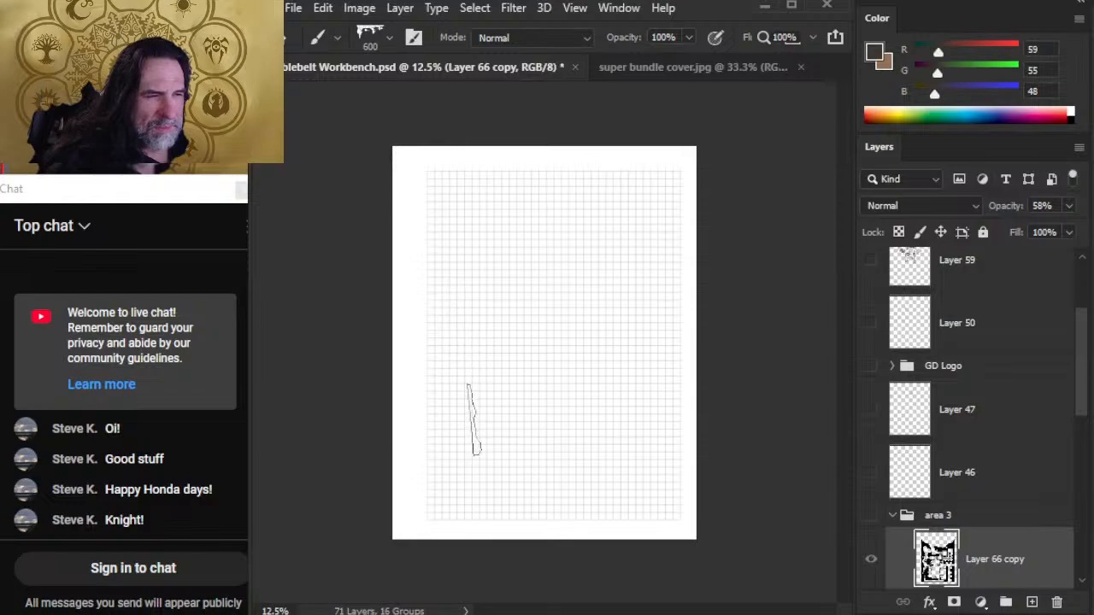
key("[")
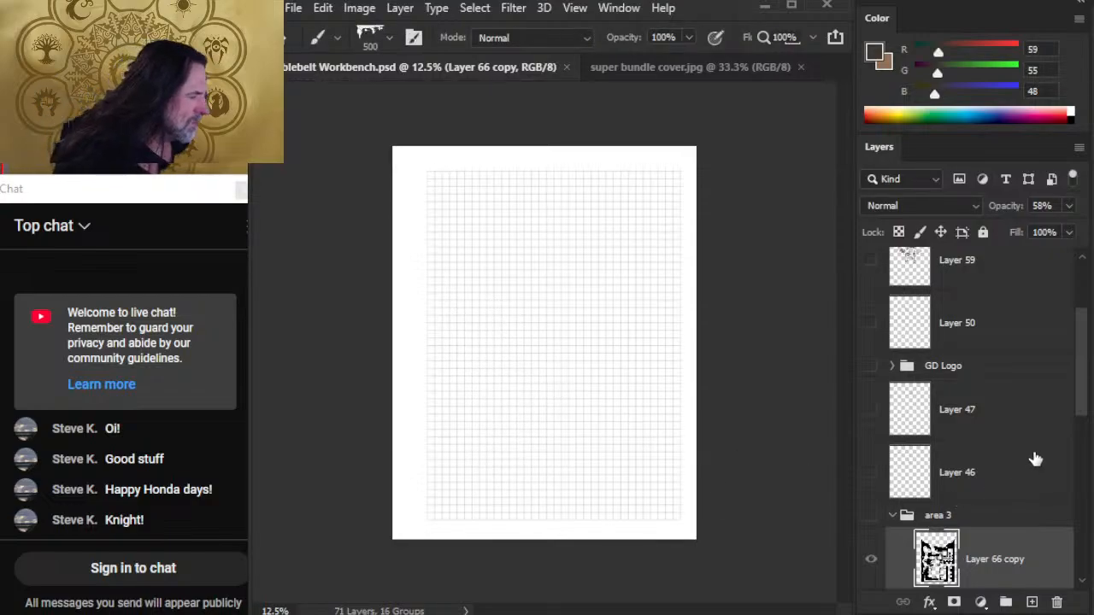
Step: Create a new empty layer above Layer 61 in the layer stack
left_click_drag(1083, 390, 1079, 310)
left_click(1014, 301)
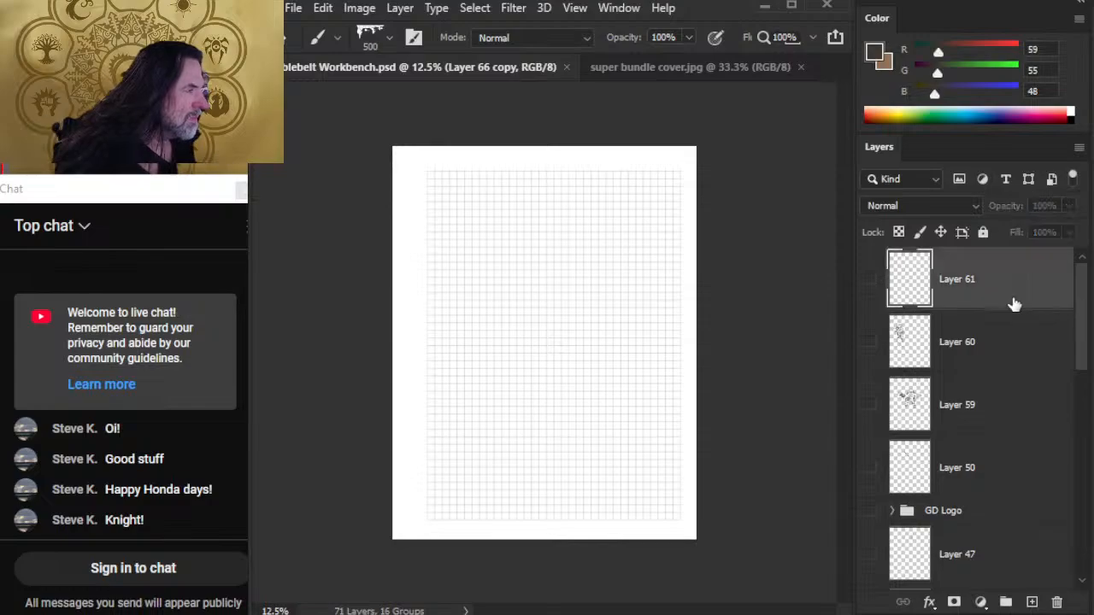
left_click(1032, 603)
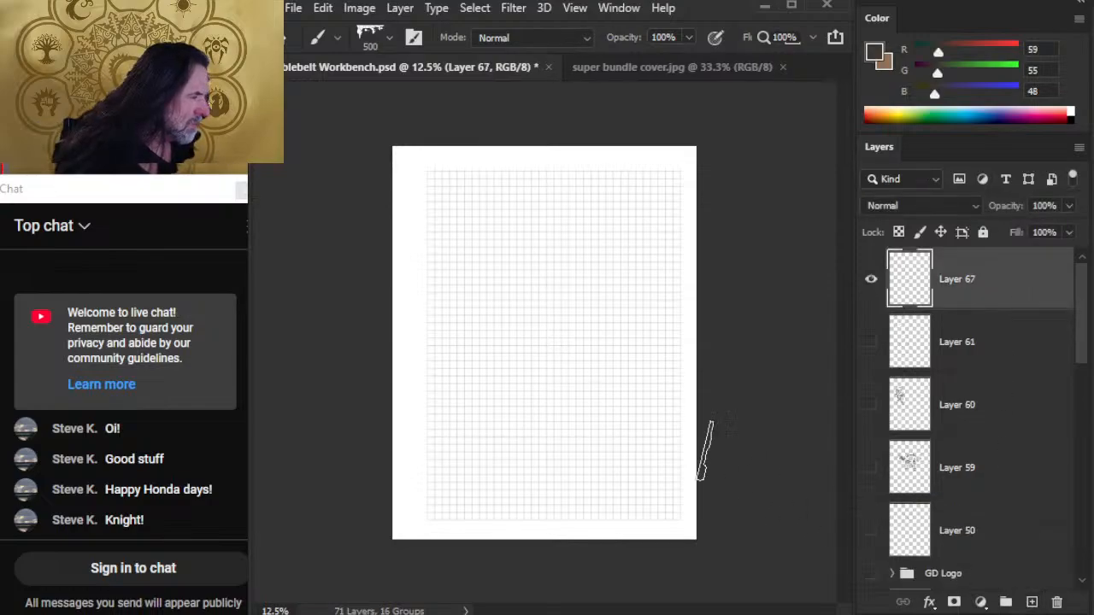
Step: Hand-letter a dark "B" and "R" on the grid page's upper half, reducing the brush size to 200 along the way
mouse_move(468, 258)
left_mouse_down()
mouse_move(470, 339)
mouse_move(468, 258)
mouse_move(490, 293)
mouse_move(478, 312)
mouse_move(503, 329)
mouse_move(475, 345)
left_mouse_up()
key("bracketleft")
key("bracketleft")
key("bracketleft")
key("bracketleft")
left_click_drag(507, 282, 516, 346)
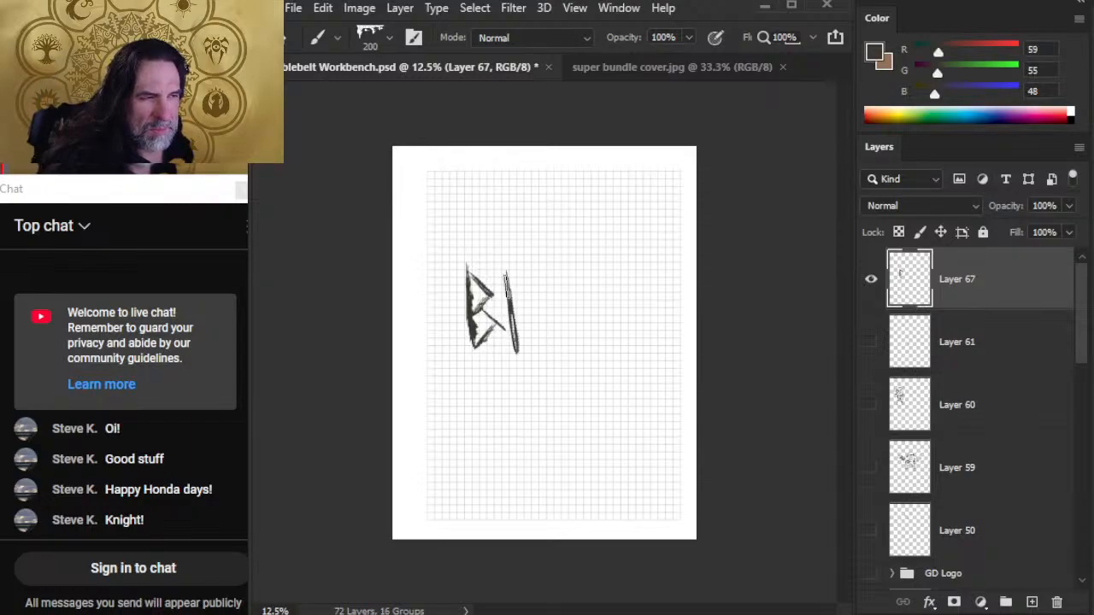
left_click_drag(510, 278, 540, 335)
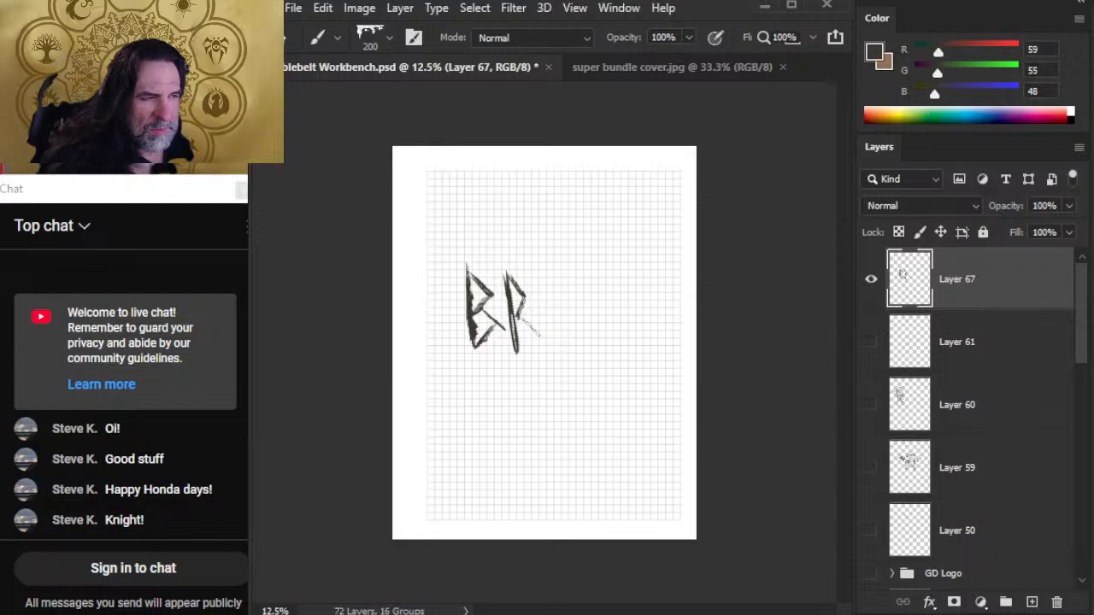
Step: Paint a second "B" after the R to complete "BRB", undoing and redrawing its first stroke
left_click_drag(549, 275, 557, 337)
key("ctrl+z")
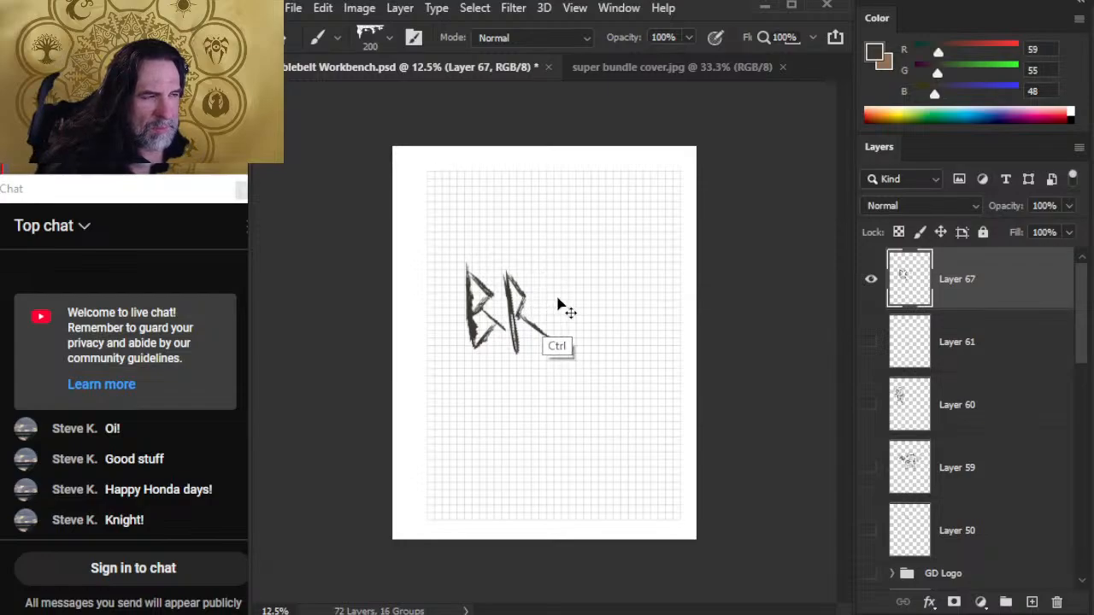
left_click_drag(547, 273, 558, 340)
mouse_move(556, 322)
left_mouse_down()
mouse_move(550, 273)
mouse_move(572, 292)
mouse_move(560, 308)
mouse_move(585, 326)
mouse_move(564, 348)
left_mouse_up()
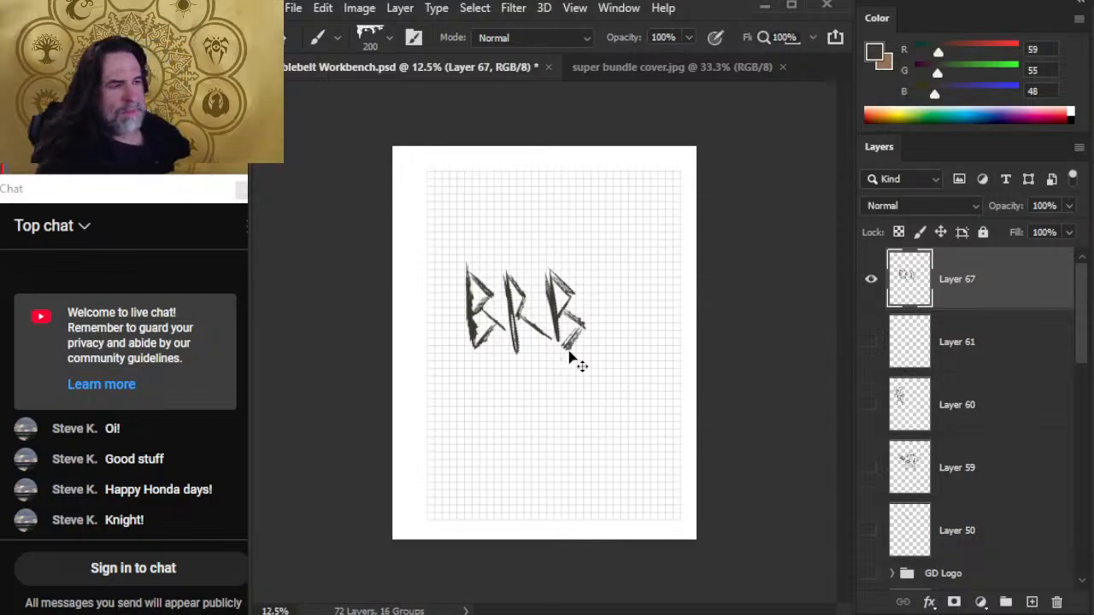
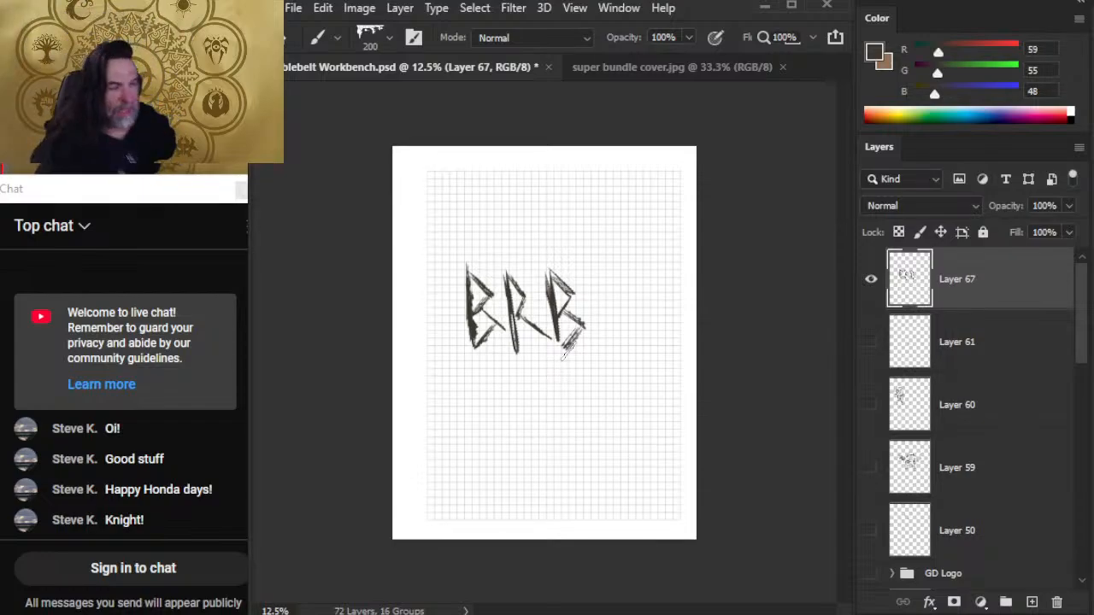
Step: Switch to the 2024 Bastion Campaigns document in Google Docs and review the Mounts, Vehicles and Adventuring gear lists
key("alt+Tab")
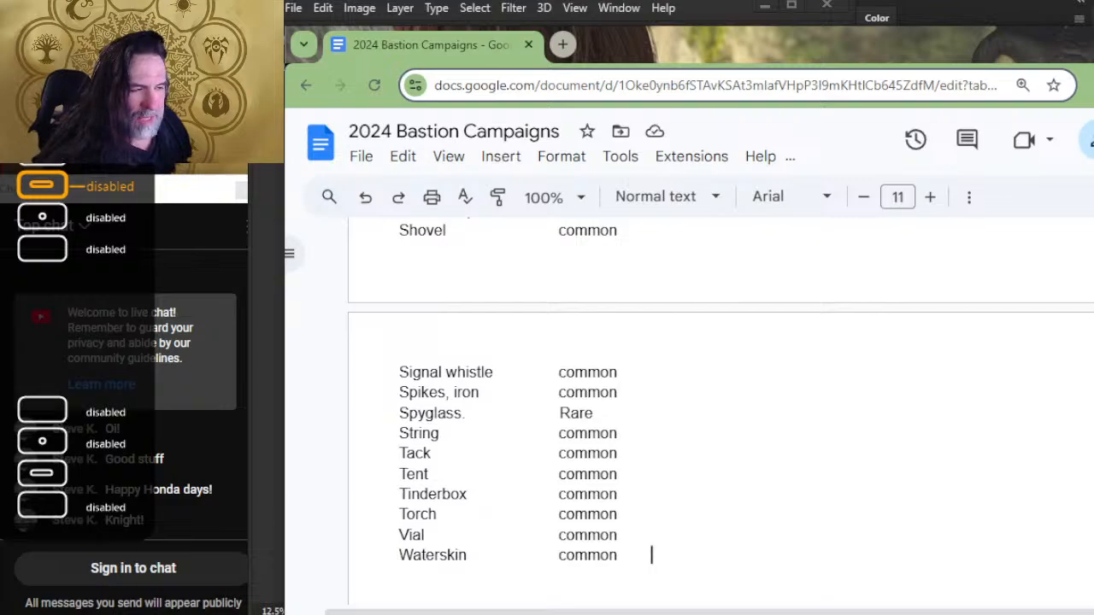
scroll(923, 257, "down", 4)
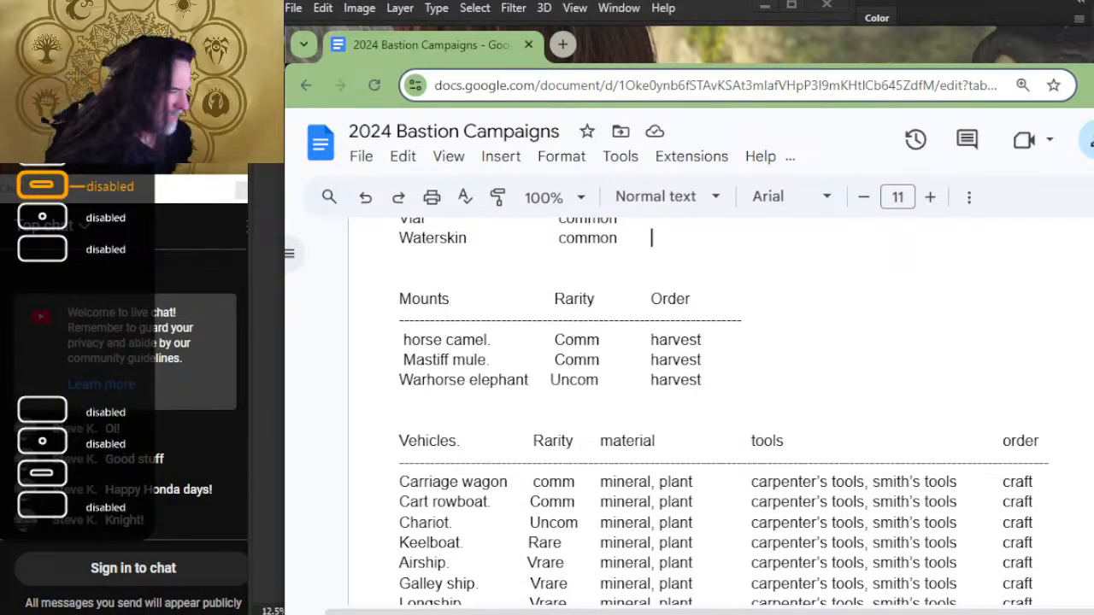
scroll(851, 356, "down", 2)
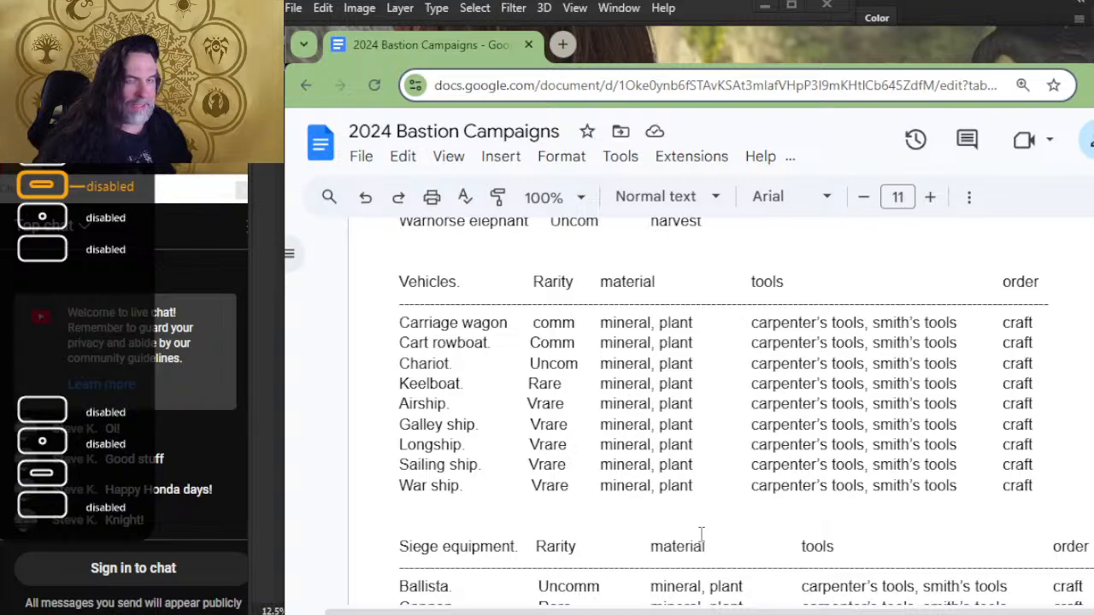
scroll(712, 522, "up", 3)
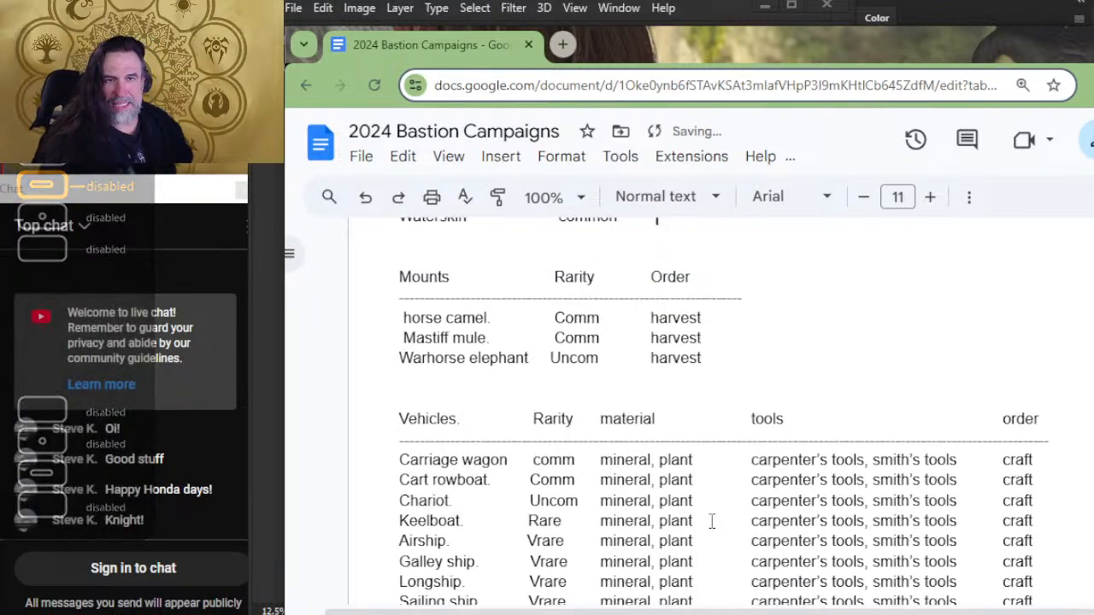
key("BackSpace")
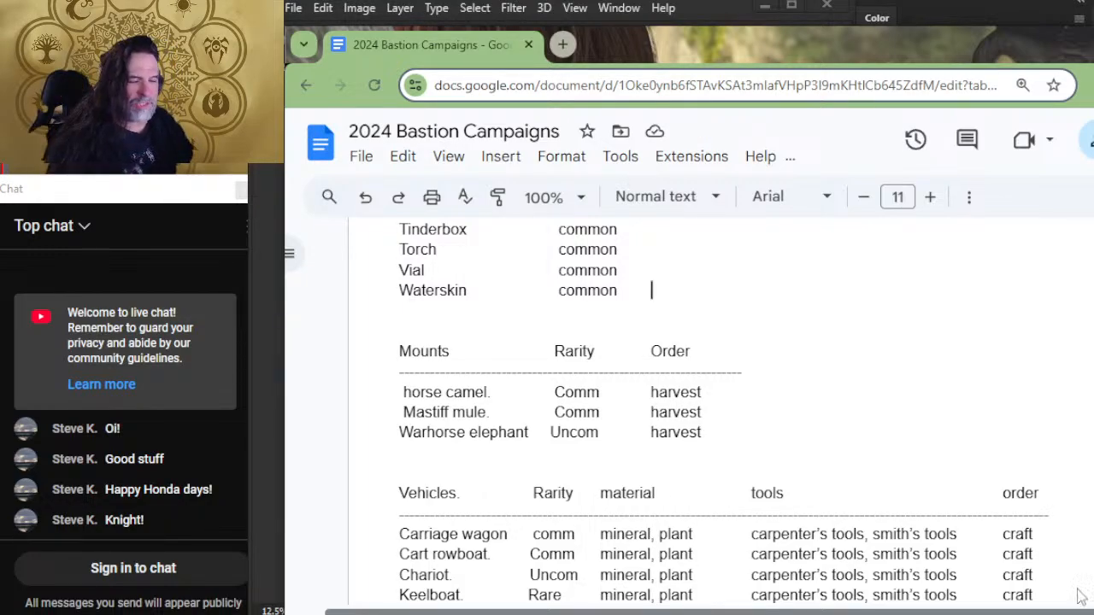
scroll(700, 410, "down", 1)
scroll(701, 410, "down", 1)
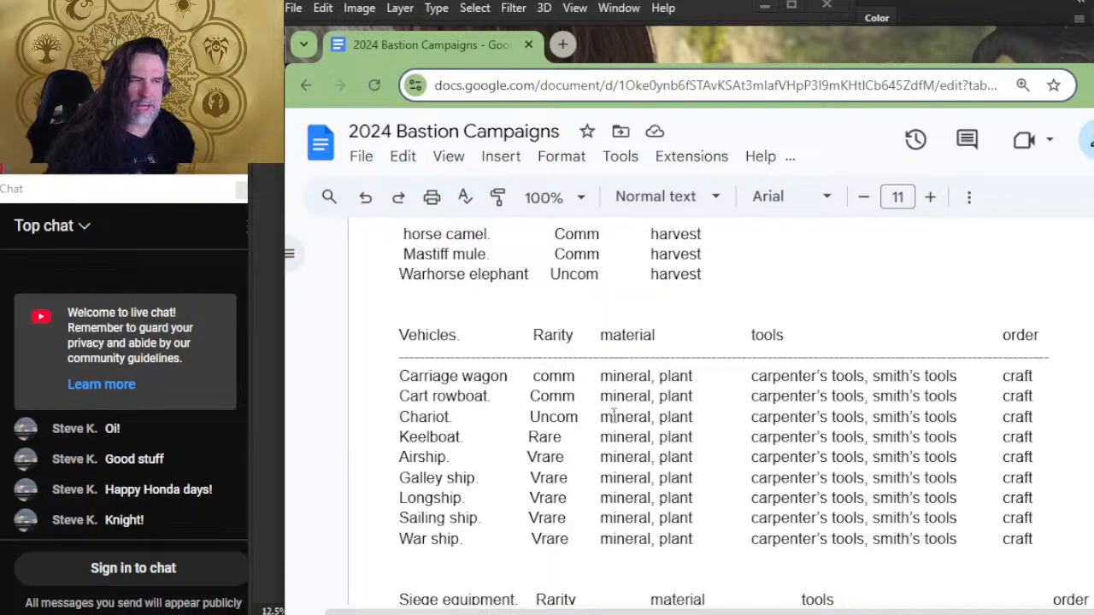
scroll(615, 411, "up", 2)
scroll(615, 411, "up", 4)
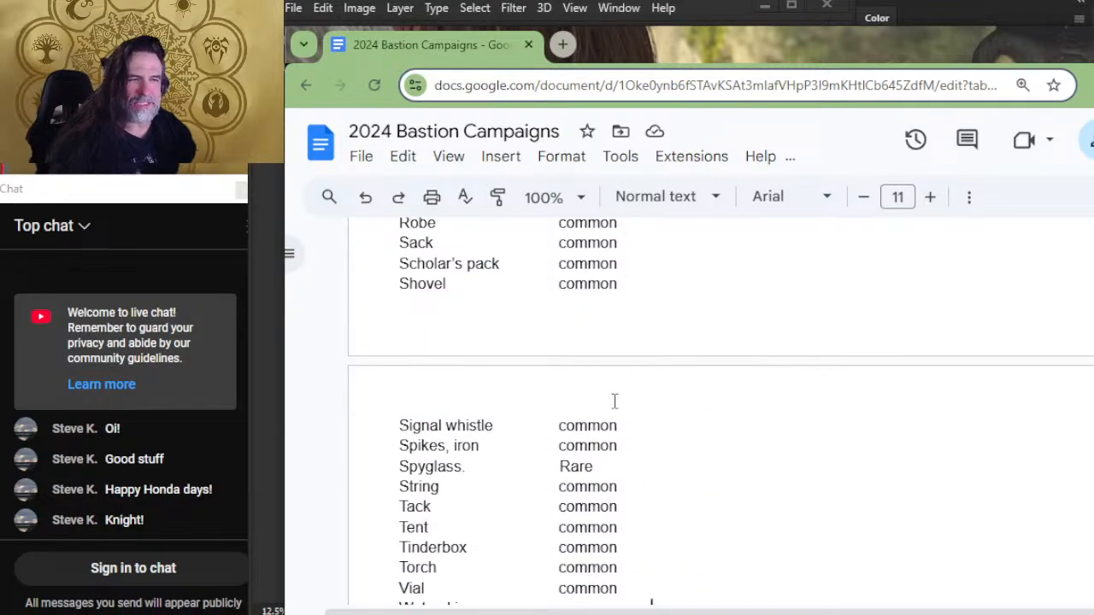
scroll(612, 398, "down", 2)
scroll(614, 401, "down", 4)
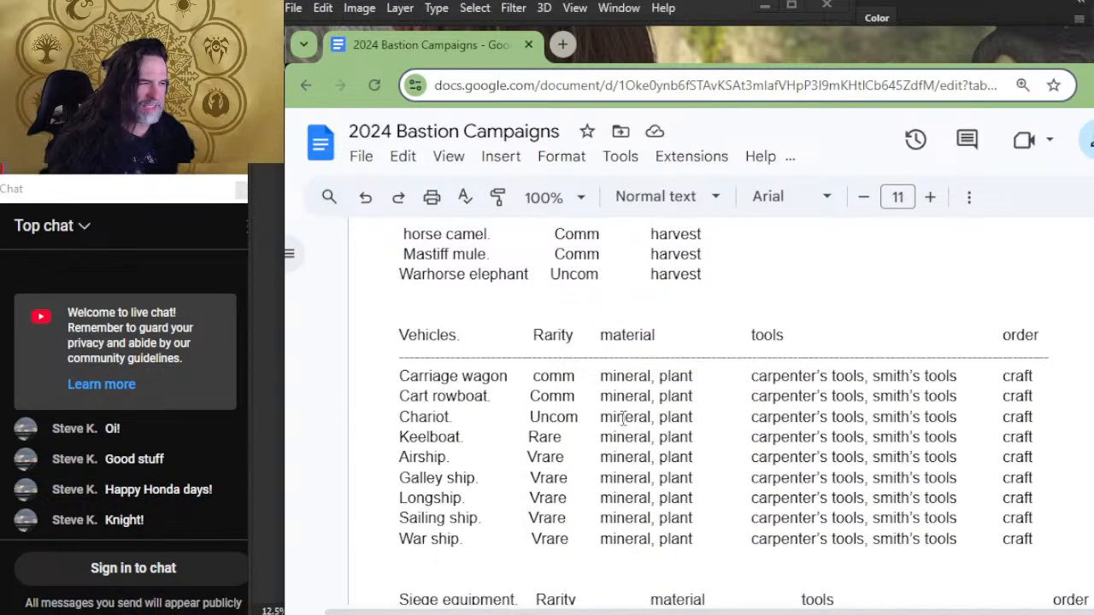
scroll(801, 435, "up", 10)
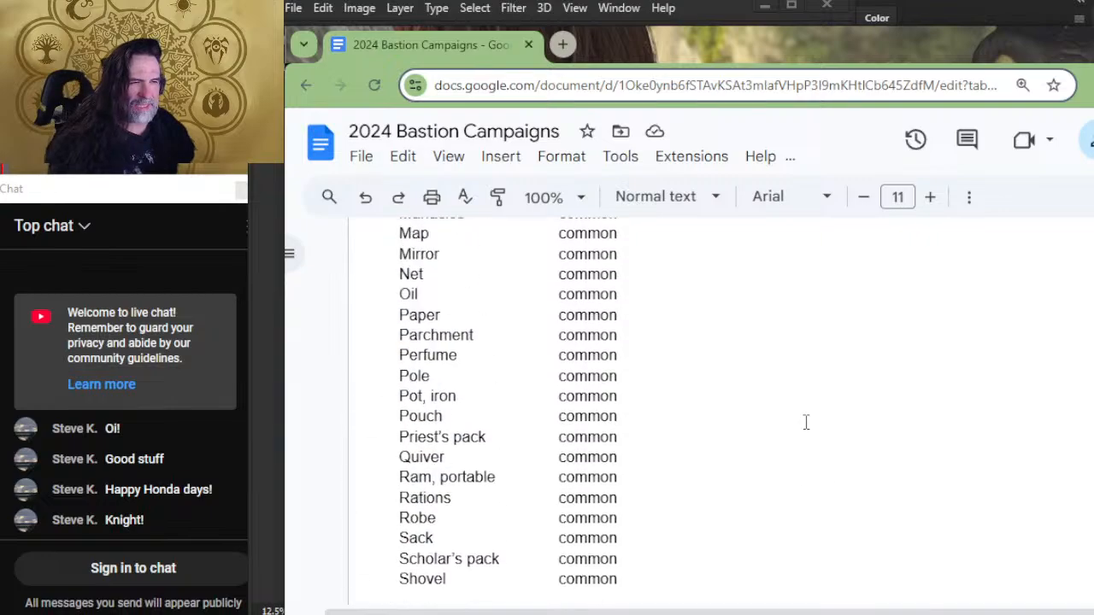
scroll(806, 422, "up", 9)
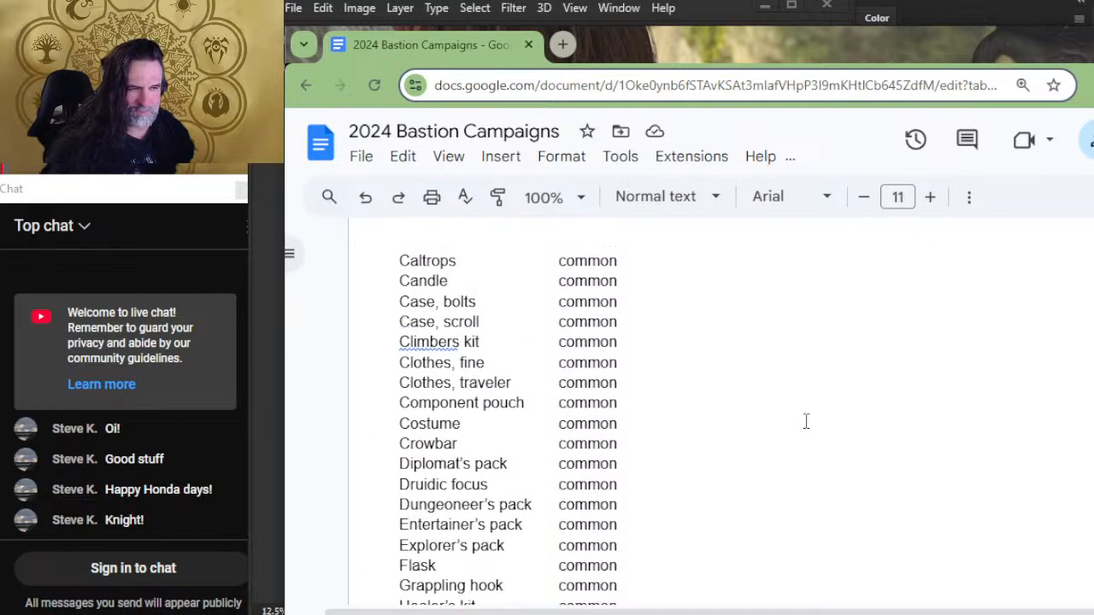
scroll(806, 420, "up", 8)
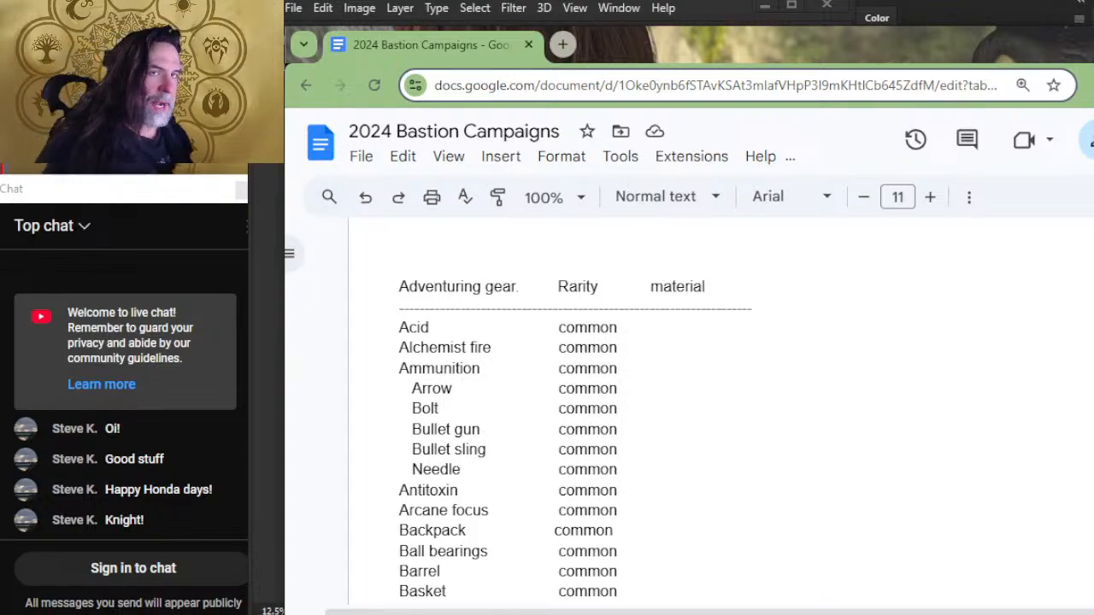
key("alt+Tab")
key("alt+Tab")
key("alt+Tab")
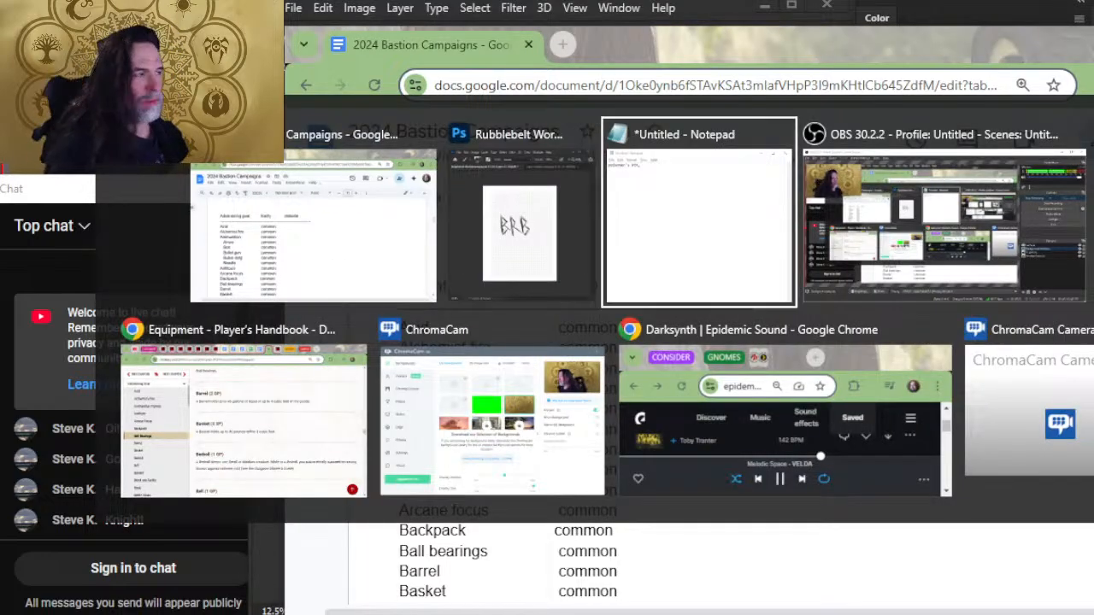
key("alt+Tab")
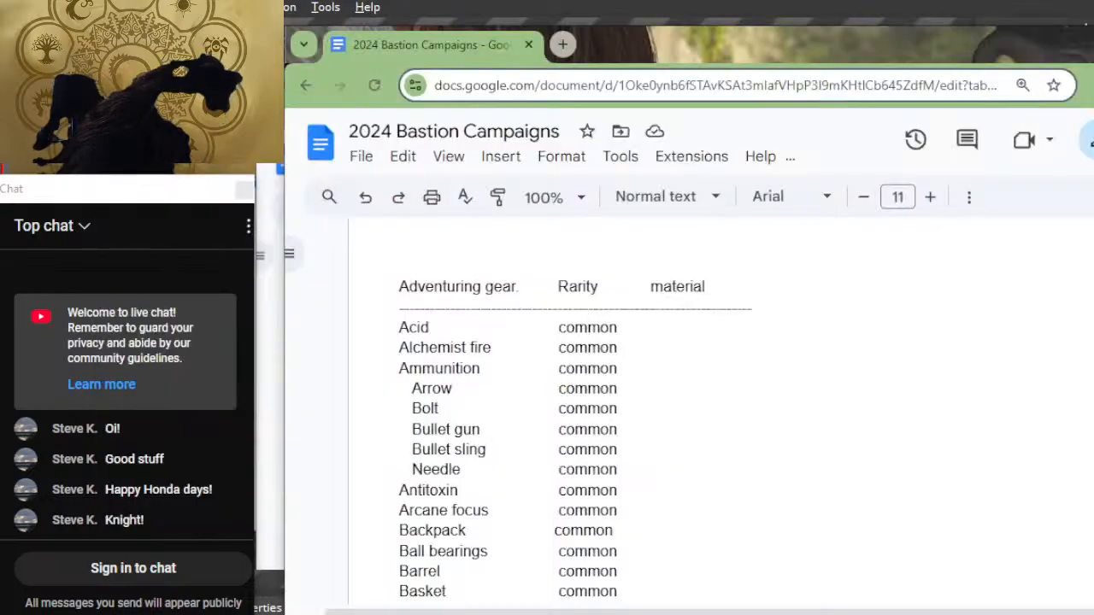
key("alt+Tab")
key("alt+Tab")
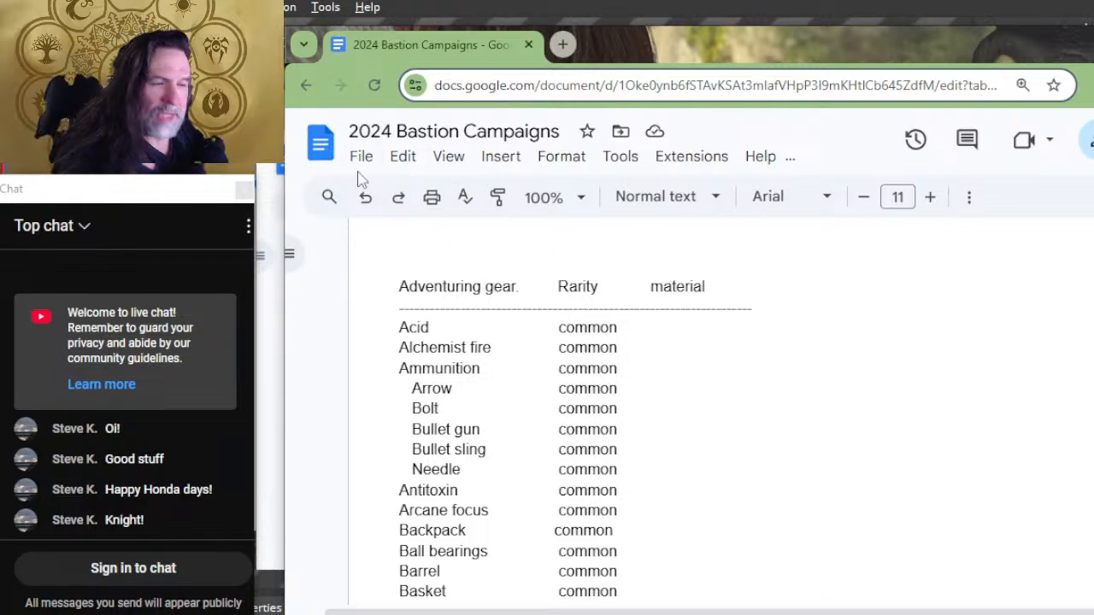
Step: Search Google in a new browser tab for "what is caustic acids made from"
left_click(564, 46)
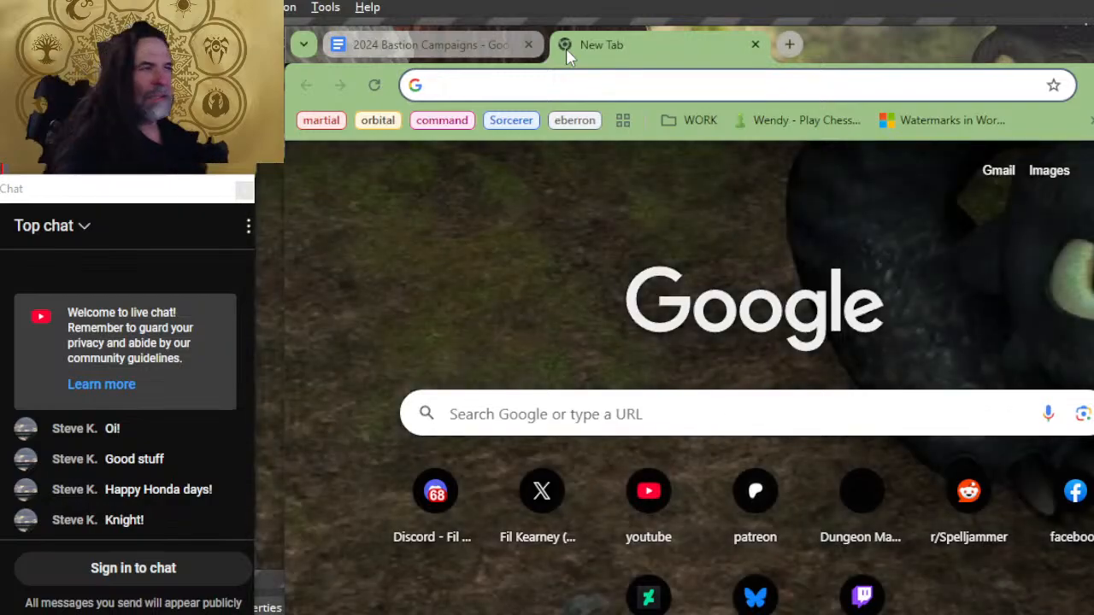
type("what is acid made from")
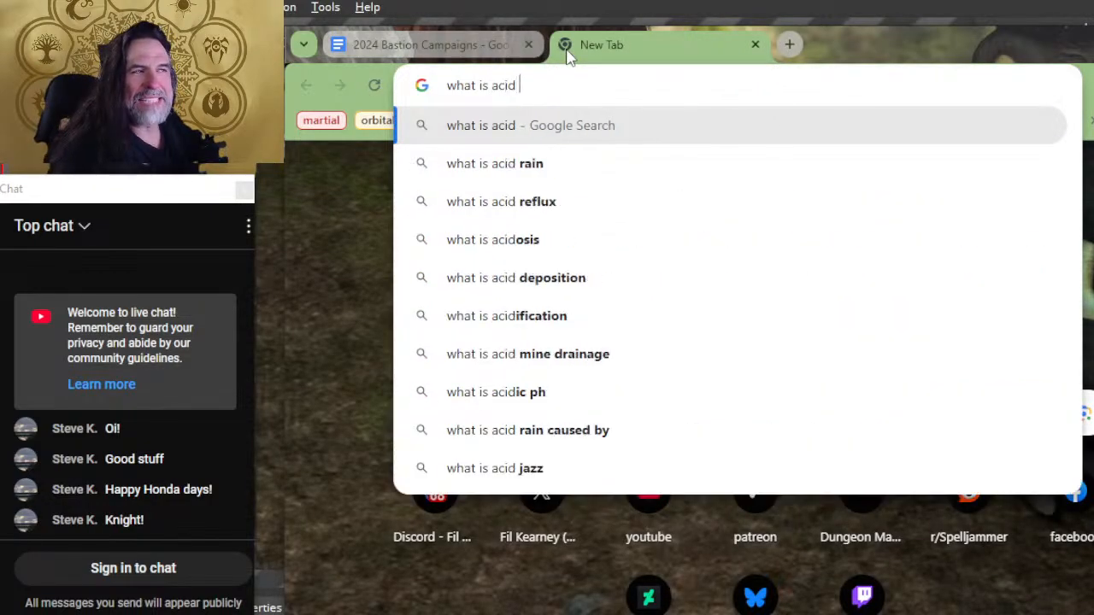
key("BackSpace")
key("BackSpace")
key("BackSpace")
key("BackSpace")
key("BackSpace")
key("BackSpace")
key("BackSpace")
key("BackSpace")
key("BackSpace")
key("BackSpace")
key("BackSpace")
key("BackSpace")
key("BackSpace")
key("BackSpace")
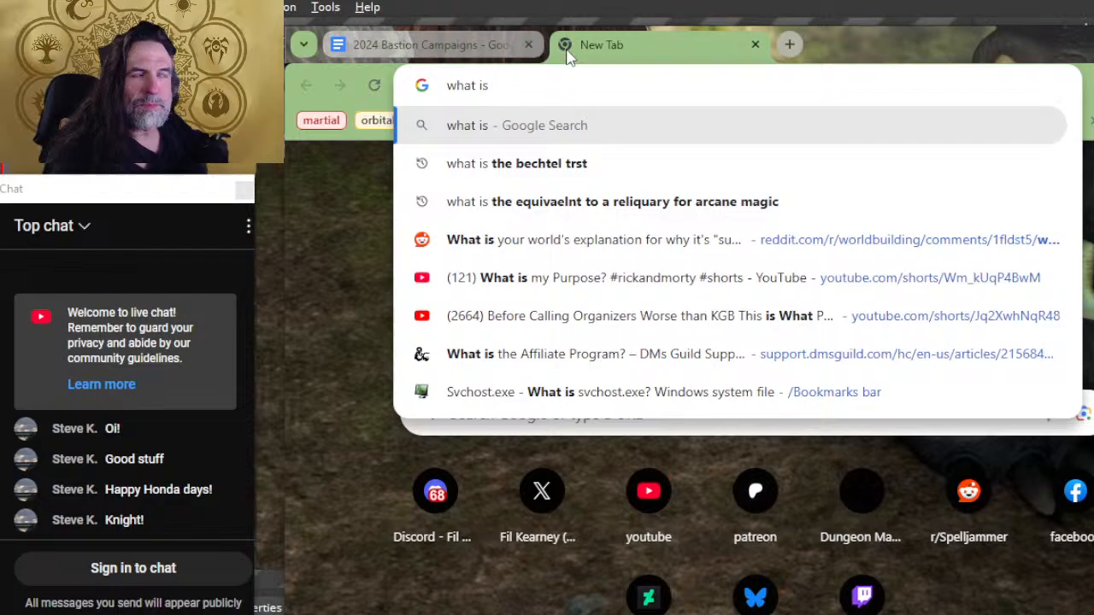
type("caustic acids ma")
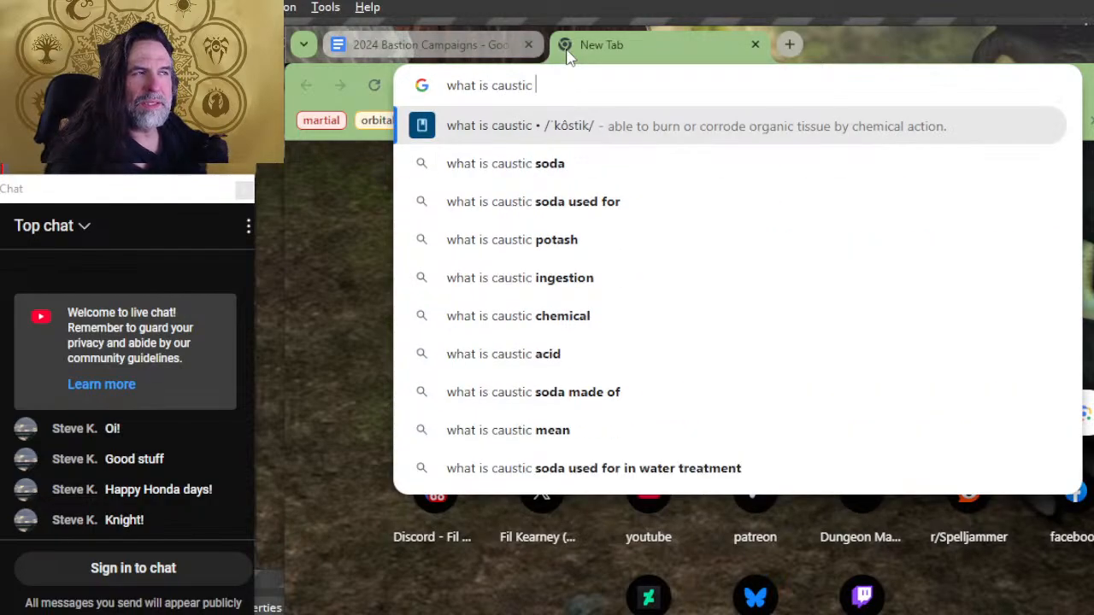
type("de from")
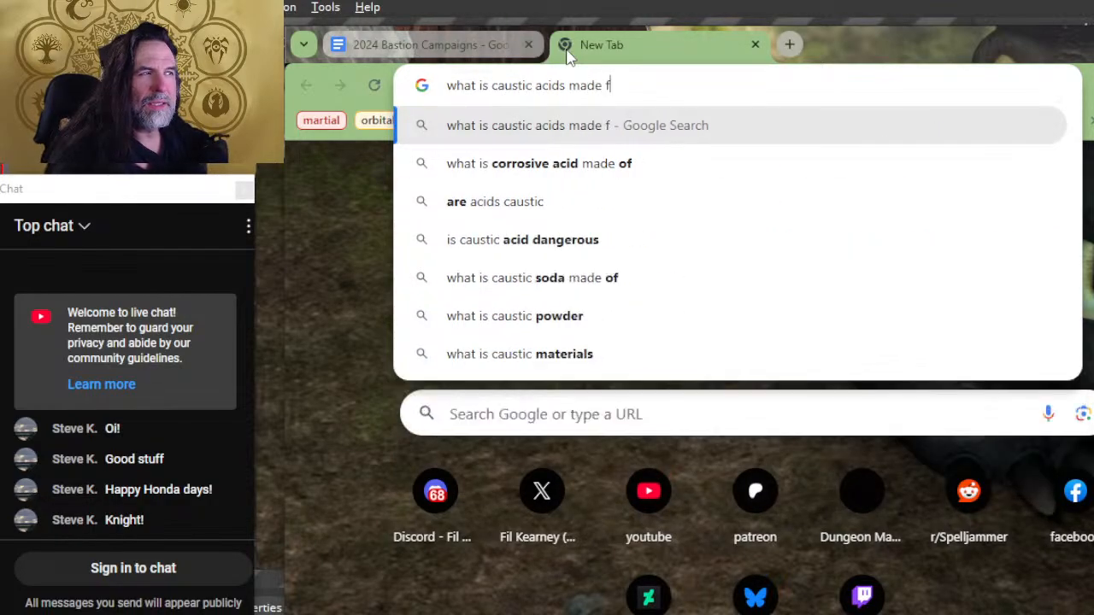
key("Return")
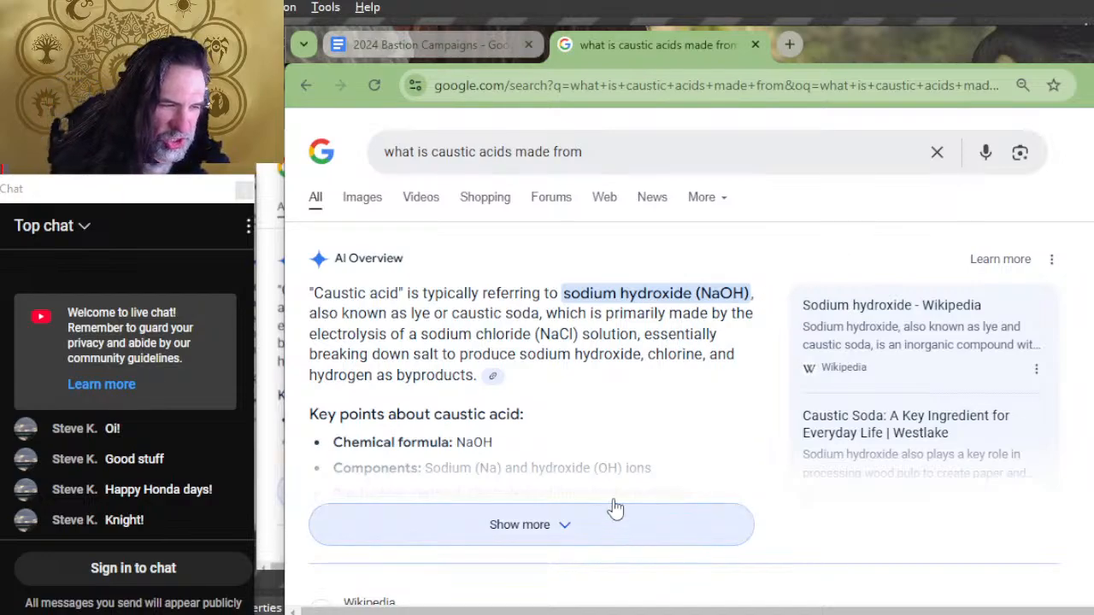
key("alt+Tab")
key("alt+Tab")
key("alt+Tab")
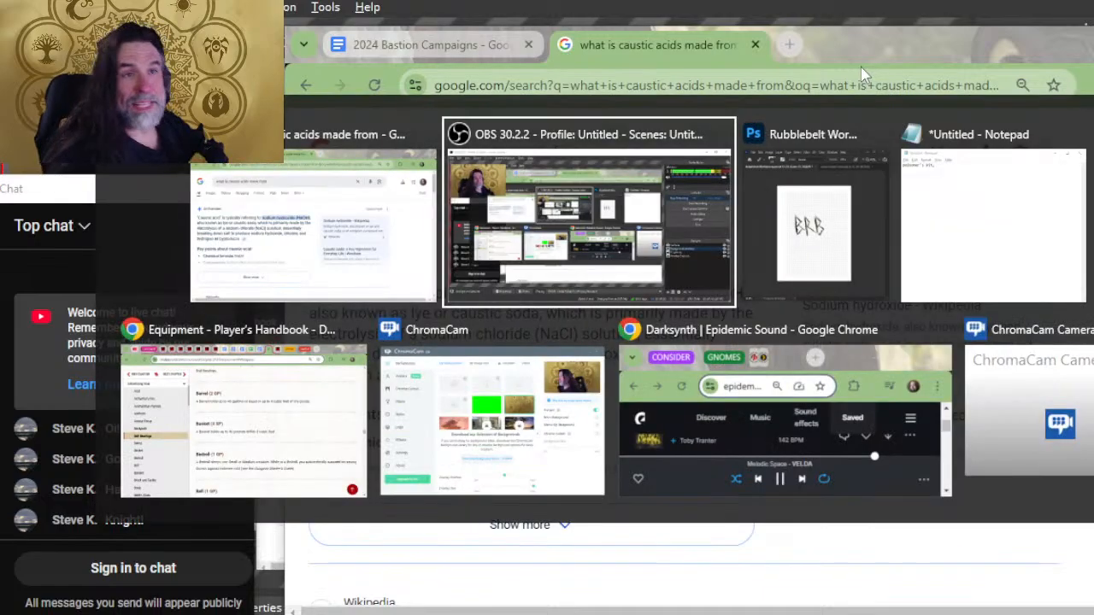
key("alt+shift+Tab")
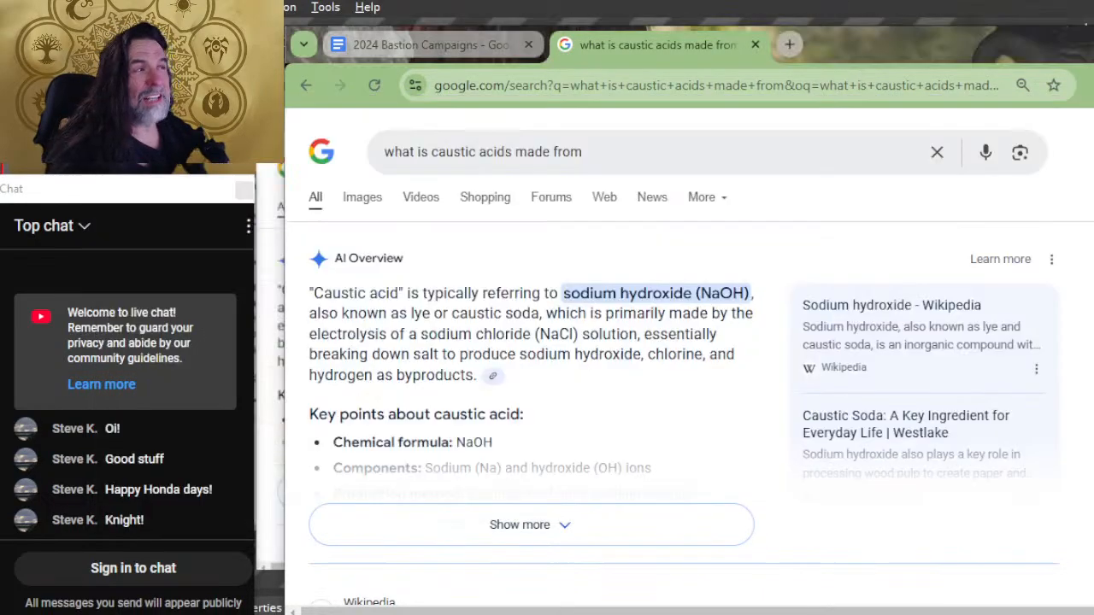
Step: Close the acid search page and enter "mineral" as the material for Acid in the Adventuring gear list
left_click(756, 44)
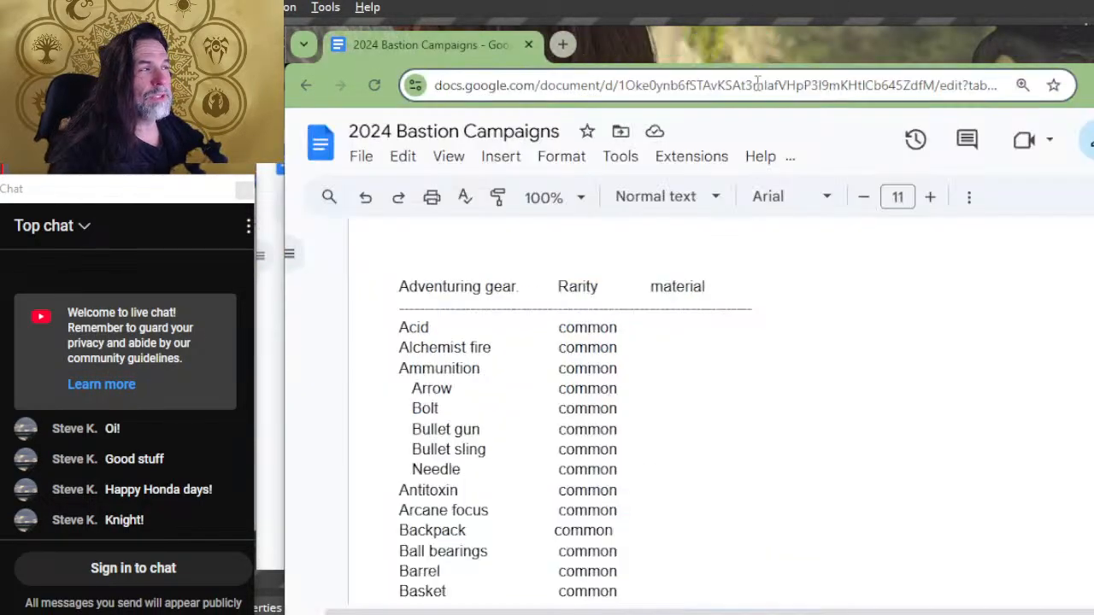
left_click(740, 328)
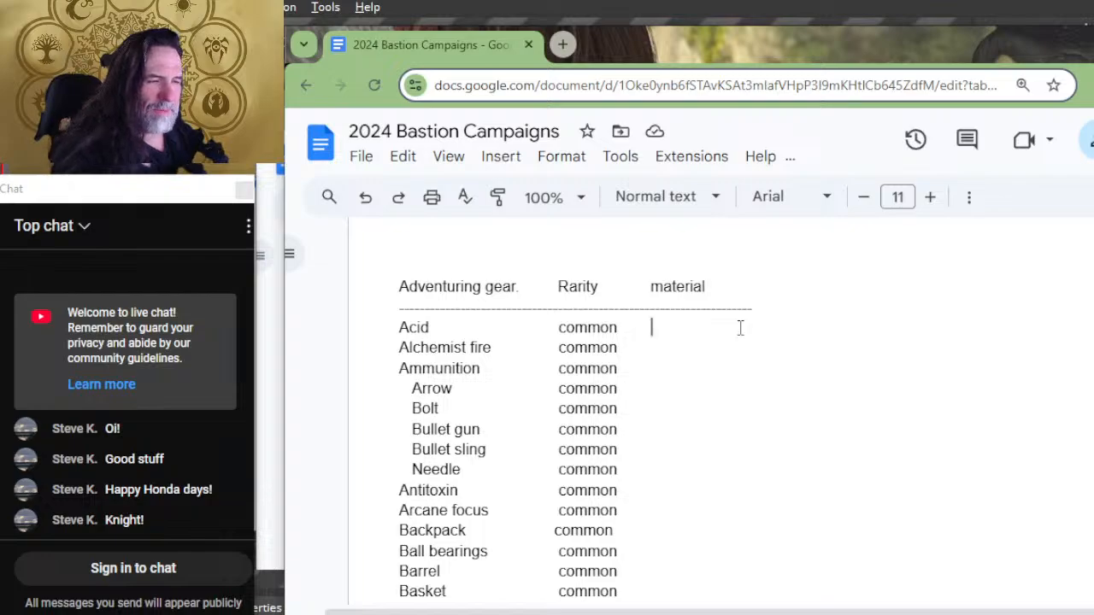
type("mina")
key("BackSpace")
type("era")
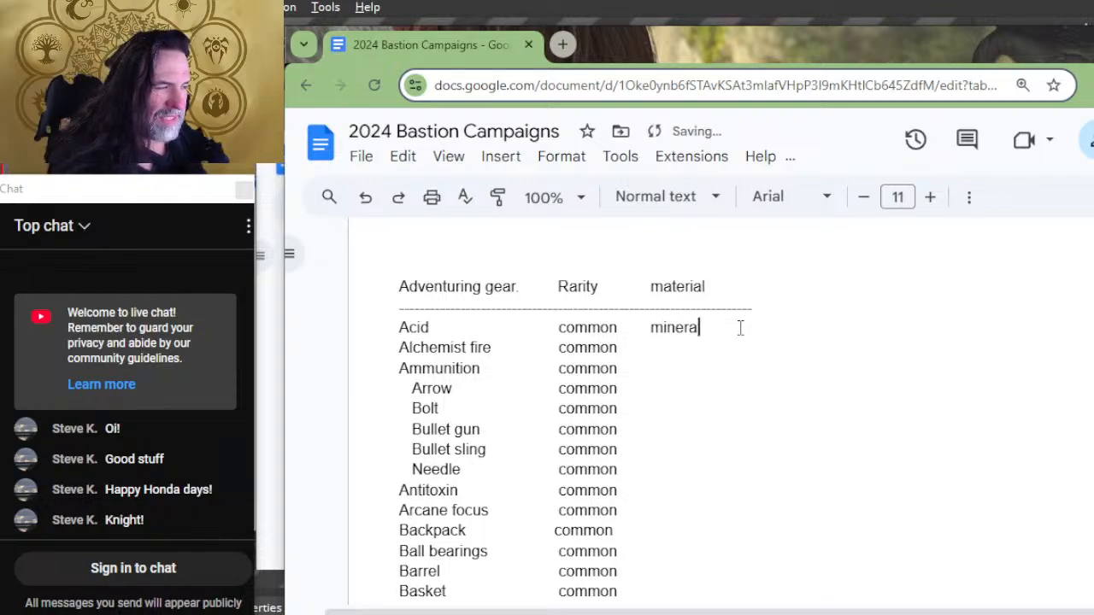
type("l")
key("Down")
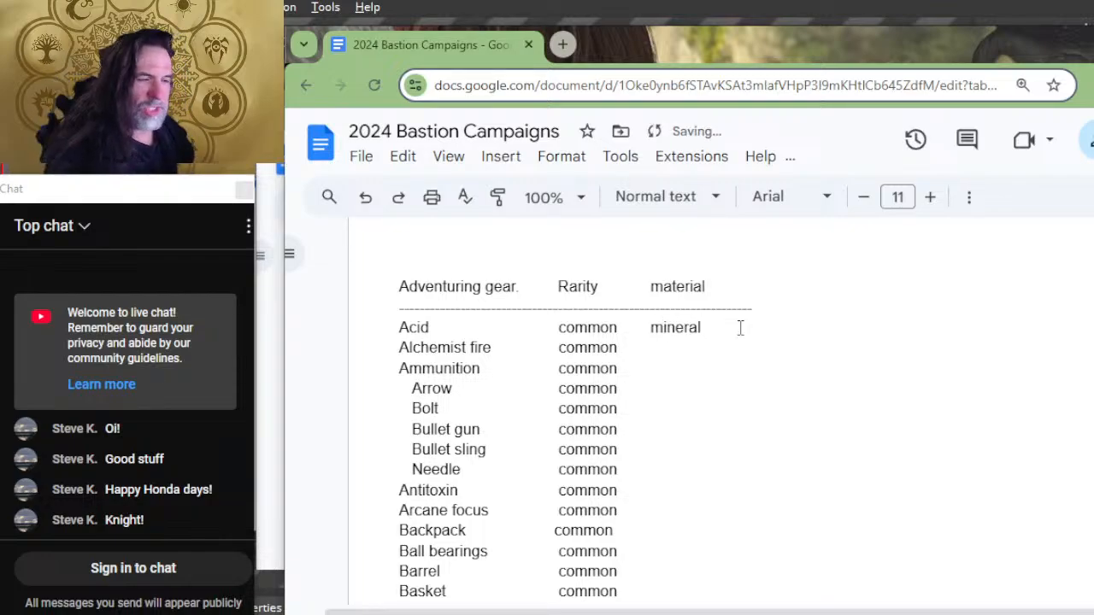
Step: Search Google in a new browser tab for "what is alchemist fire made from" and examine the results for its ingredients
key("alt+Tab")
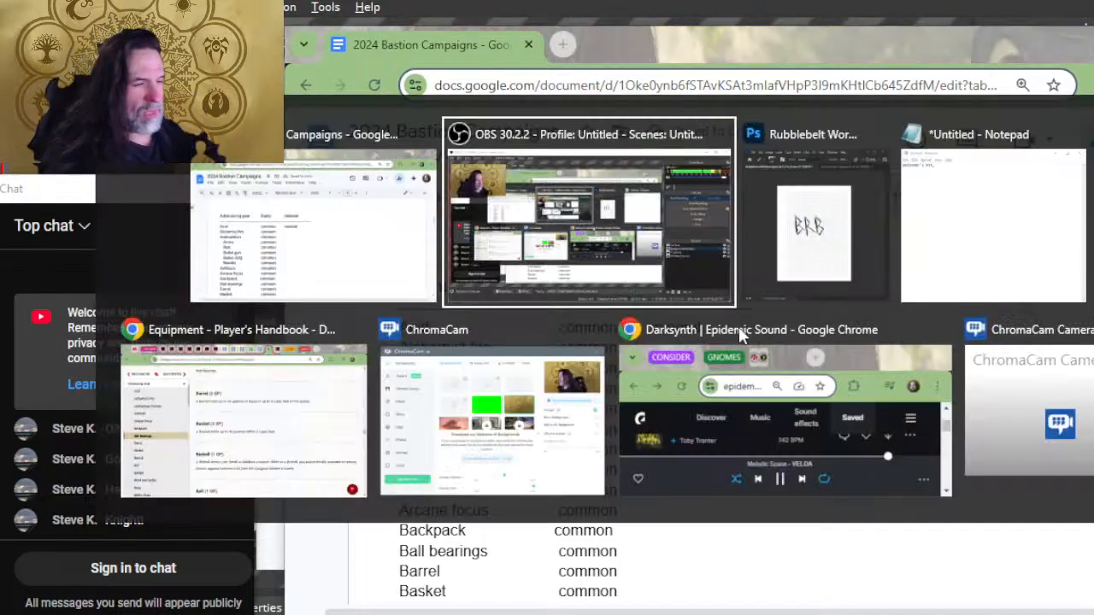
key("alt+Tab")
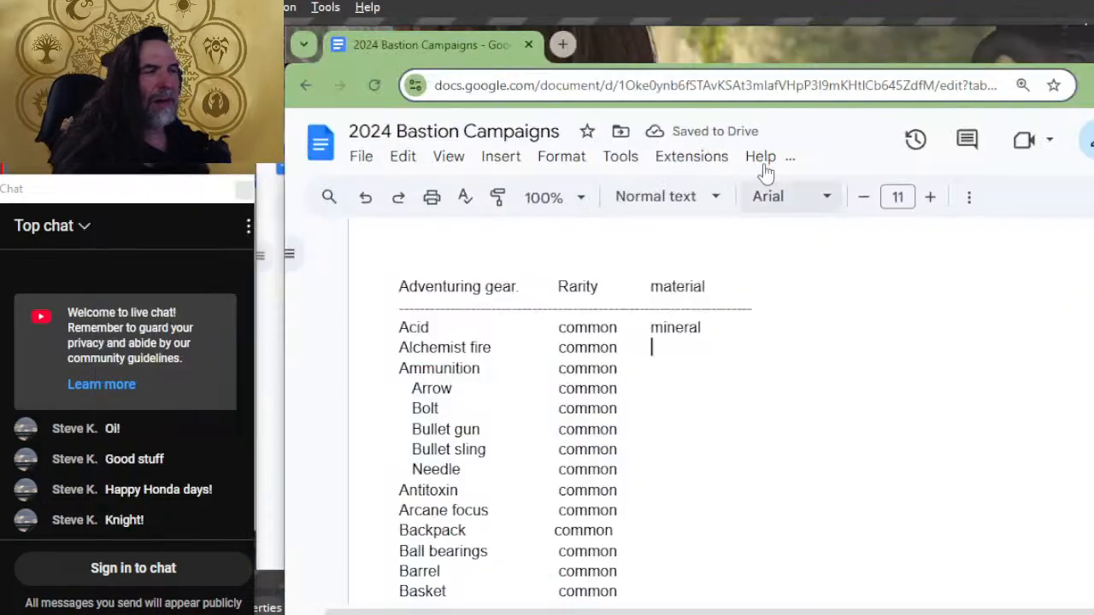
left_click(562, 45)
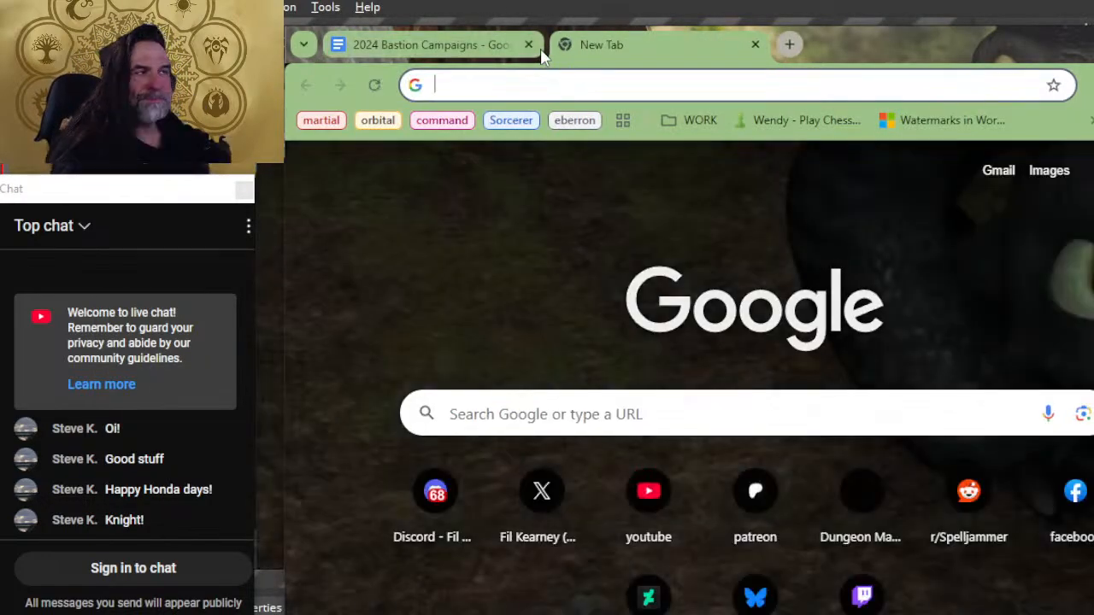
type("what is alch")
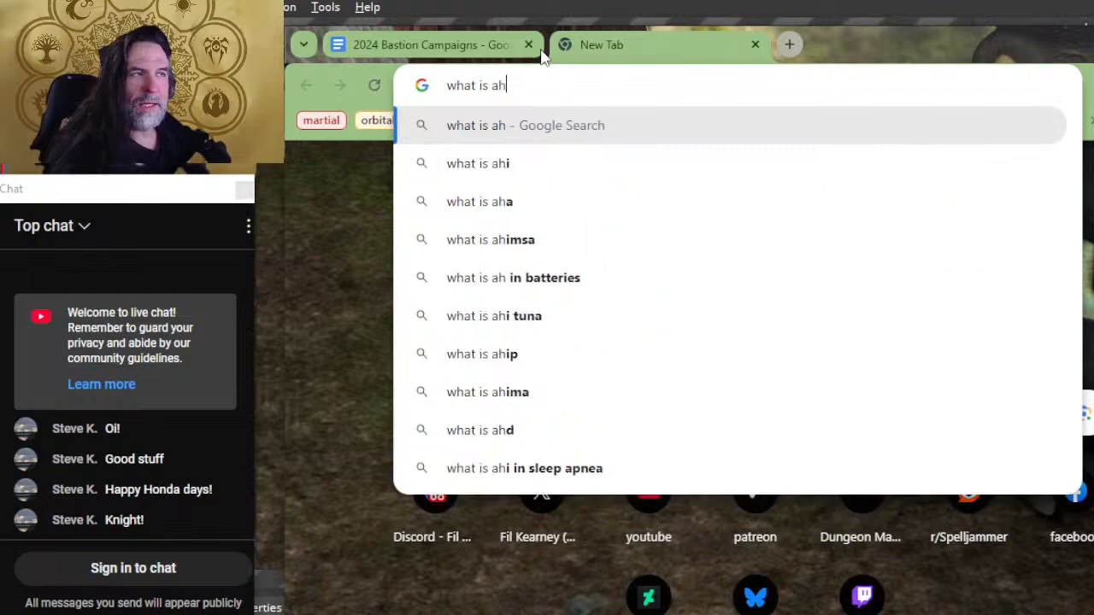
key("BackSpace")
type("lchemist fire3")
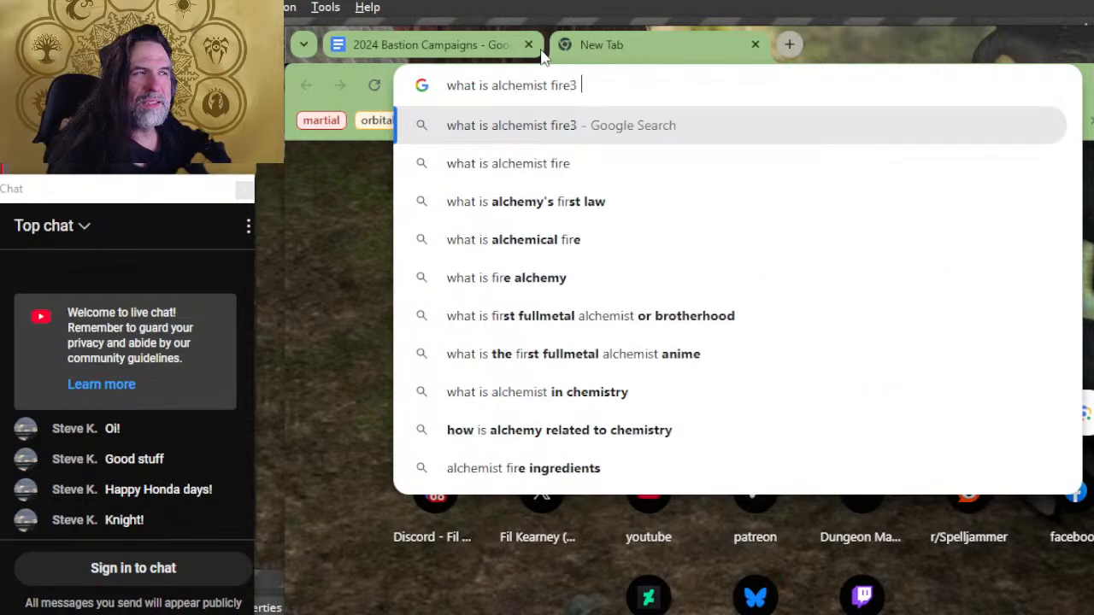
type(" mad")
key("BackSpace")
key("BackSpace")
key("BackSpace")
key("BackSpace")
key("BackSpace")
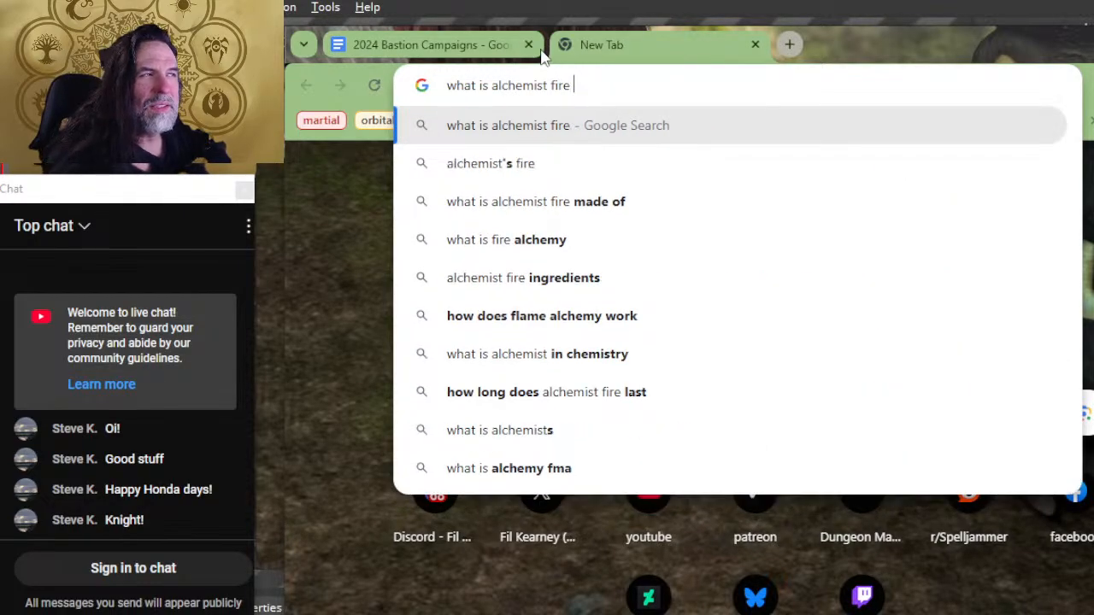
type("made from\\")
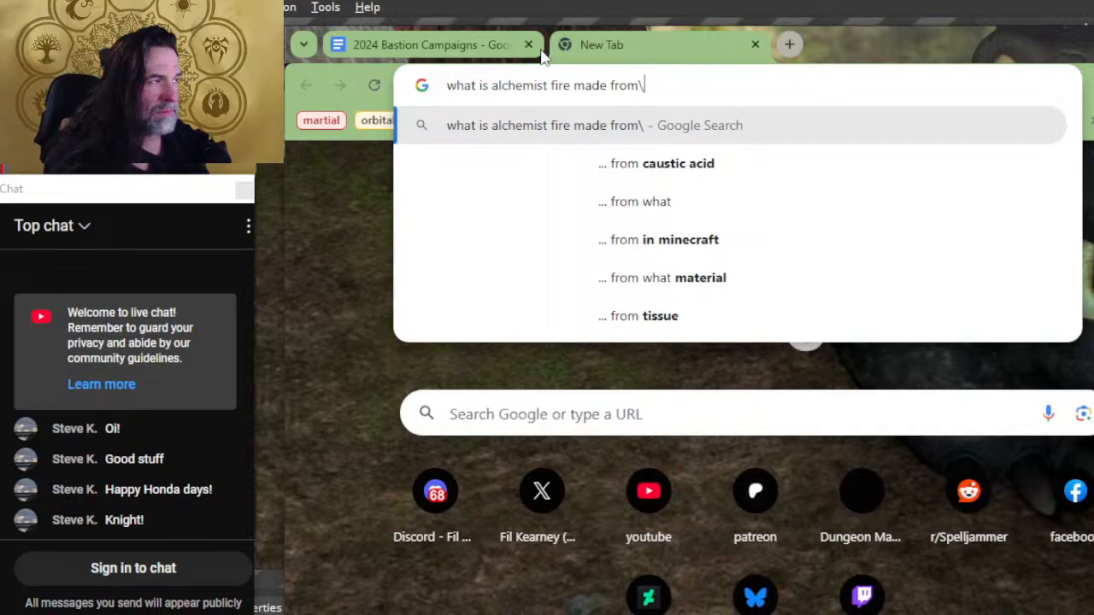
key("Return")
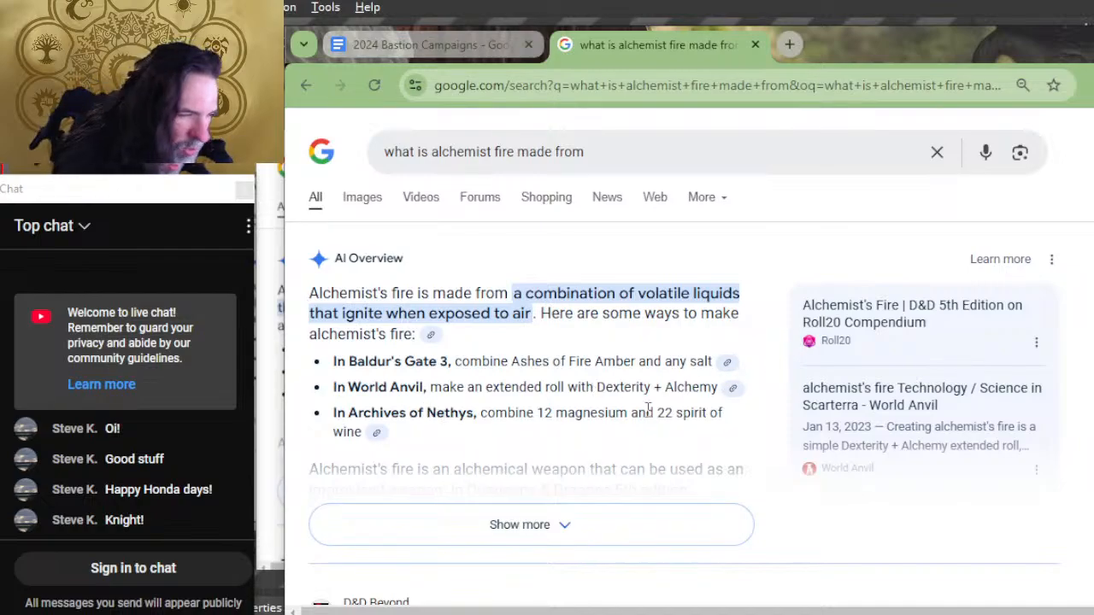
scroll(647, 408, "down", 2)
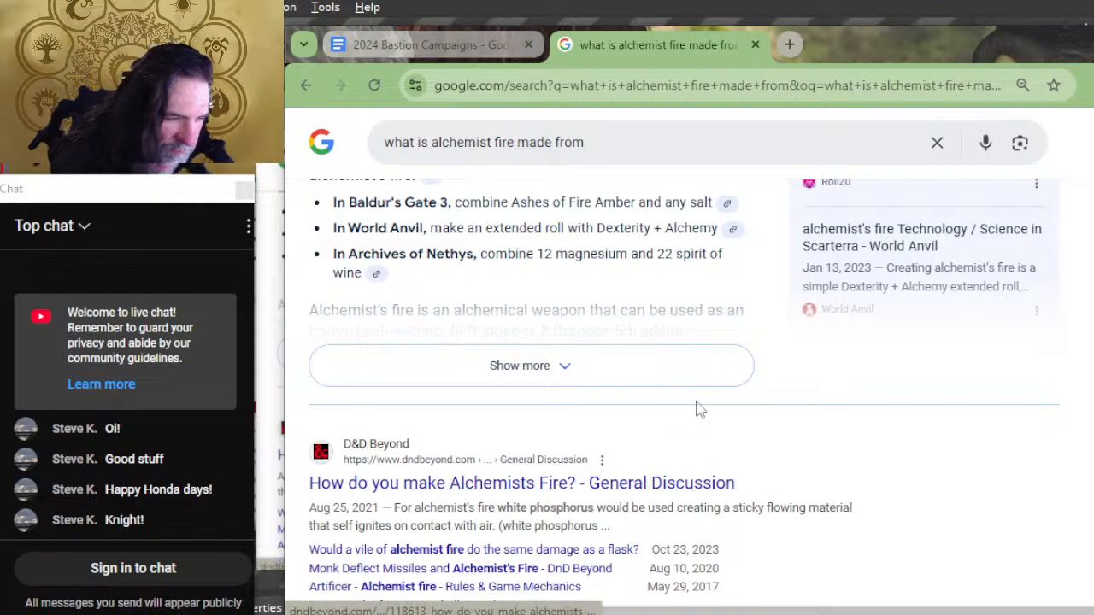
Step: Move the alchemist fire search page out of the document's browser window into the other Chrome window with the grouped tabs
scroll(697, 408, "down", 2)
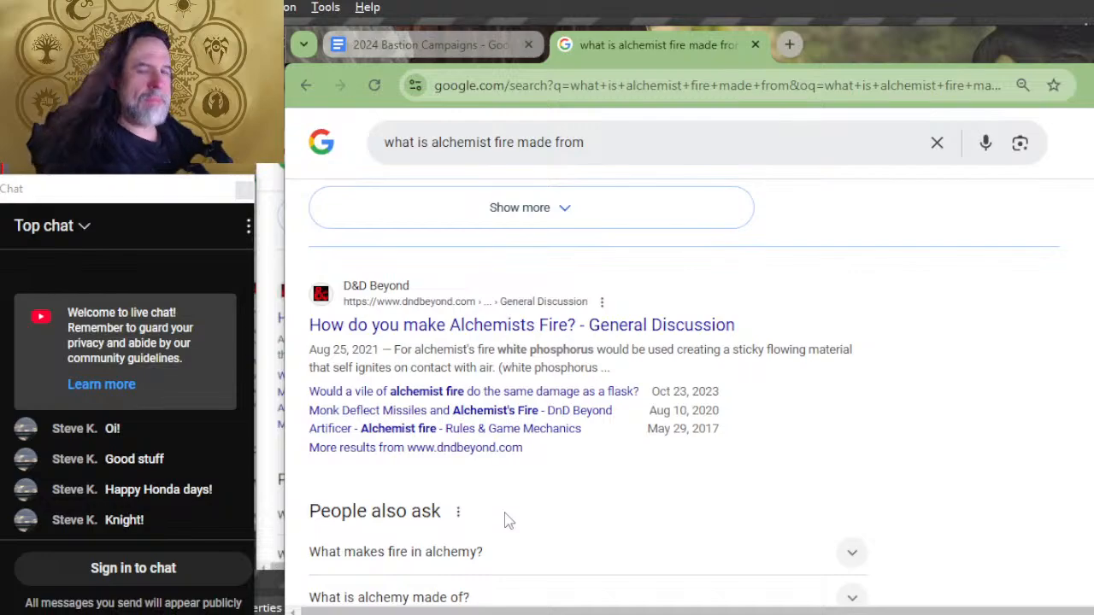
key("alt+Tab")
key("alt+Tab")
key("alt+Tab")
key("alt+Tab")
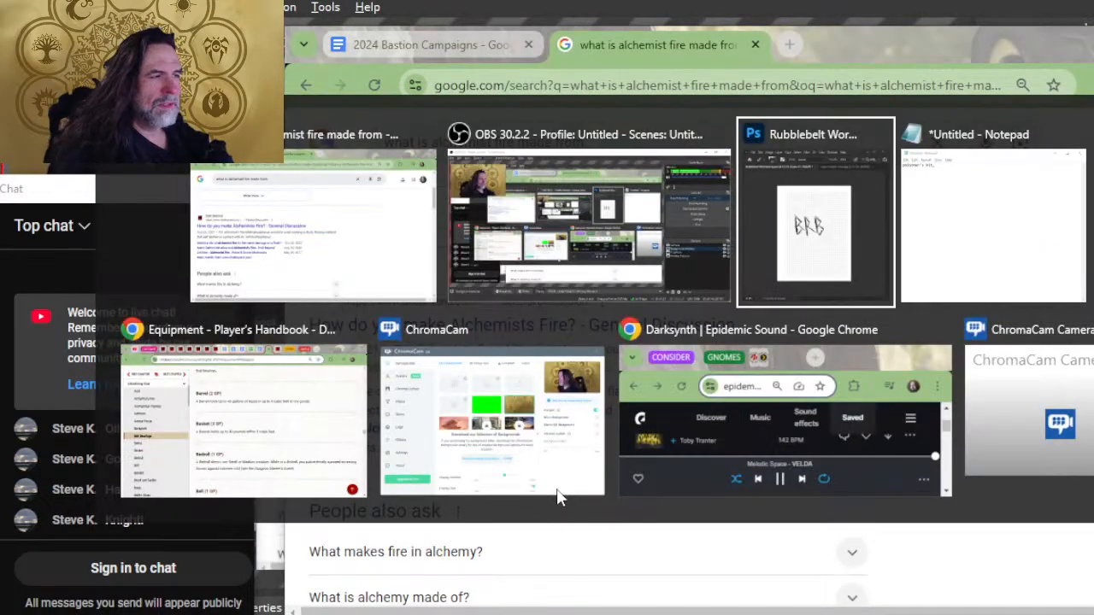
key("alt+shift+Tab")
key("alt+shift+Tab")
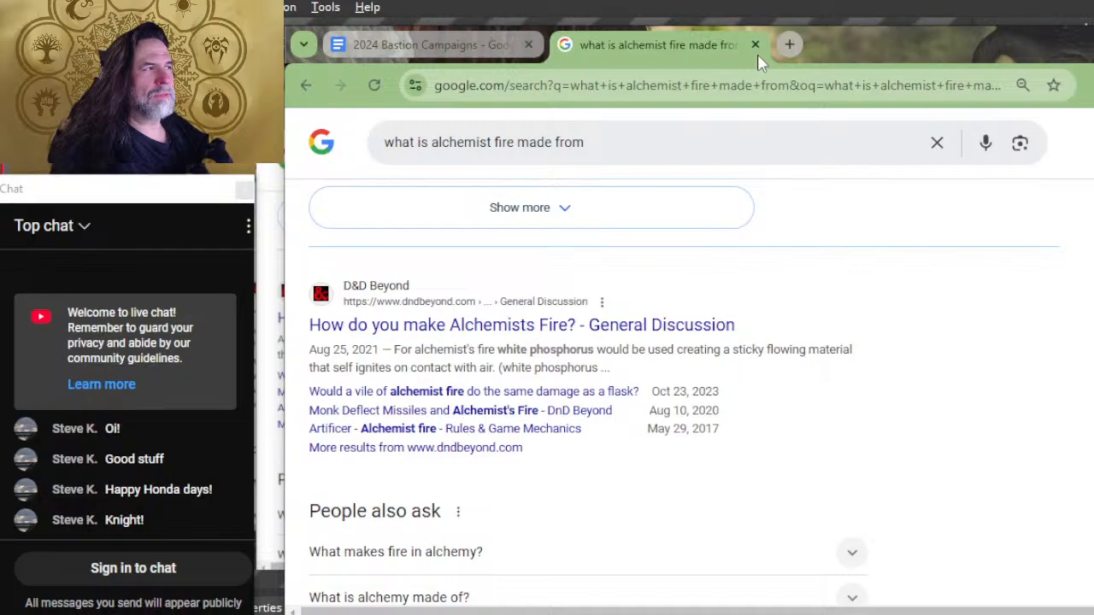
key("alt+Tab")
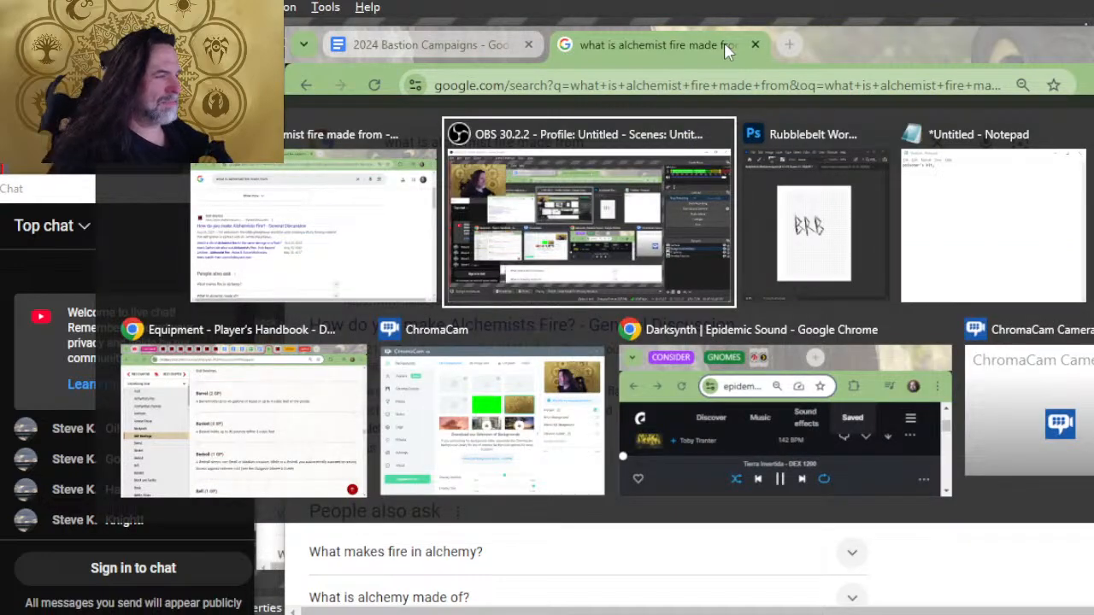
key("alt+Tab")
key("alt+Tab")
key("alt+Tab")
key("alt+Tab")
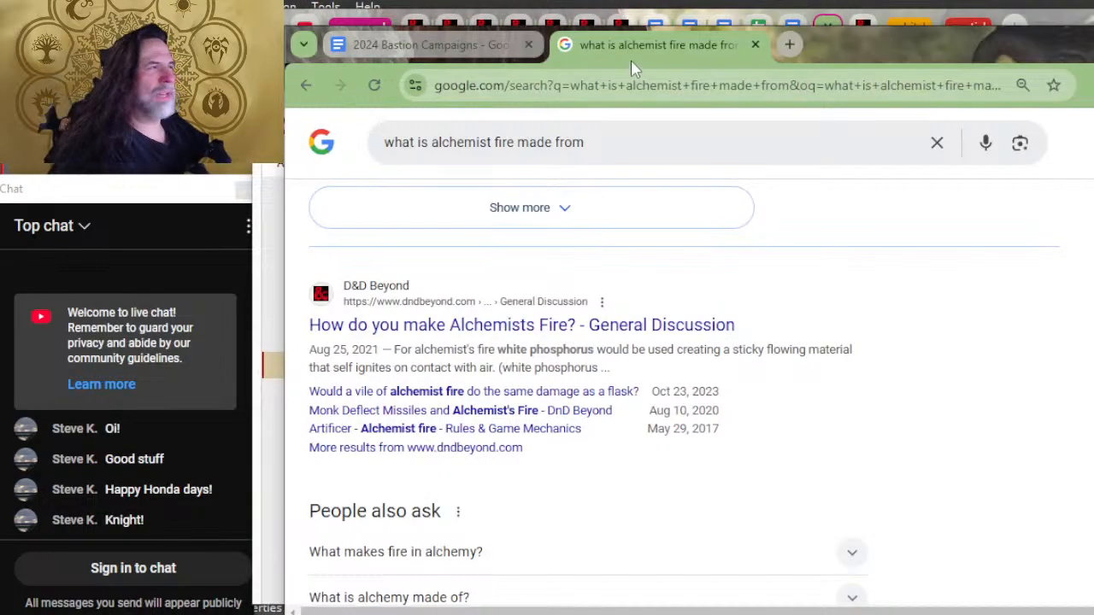
left_click_drag(641, 41, 989, 34)
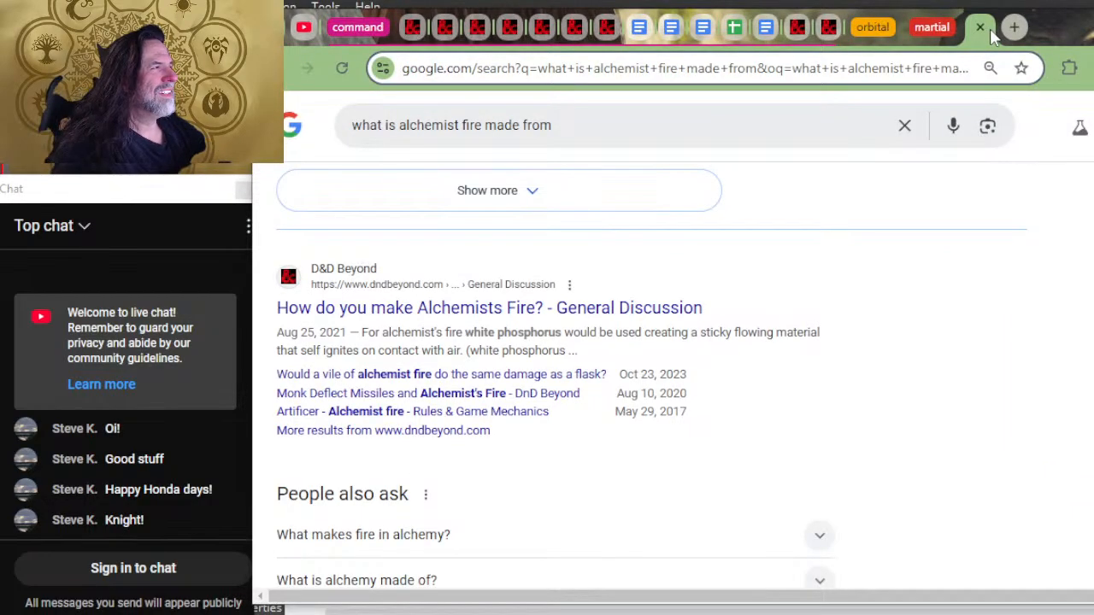
Step: Return to the 2024 Bastion Campaigns document and enter "mineral, plant" as the material for Alchemist fire
key("alt+Tab")
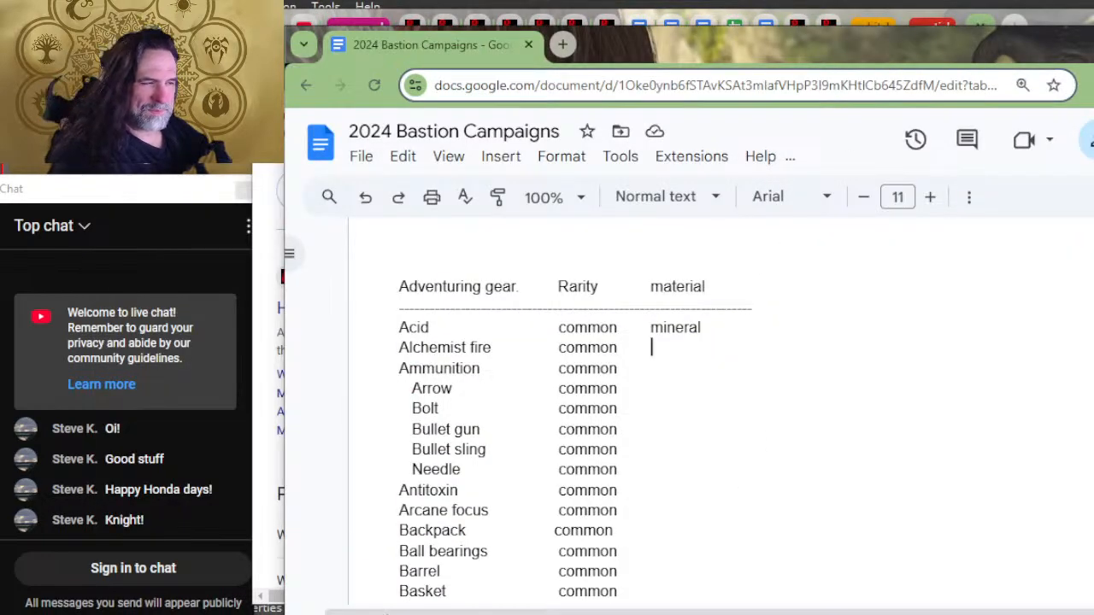
type("p")
key("BackSpace")
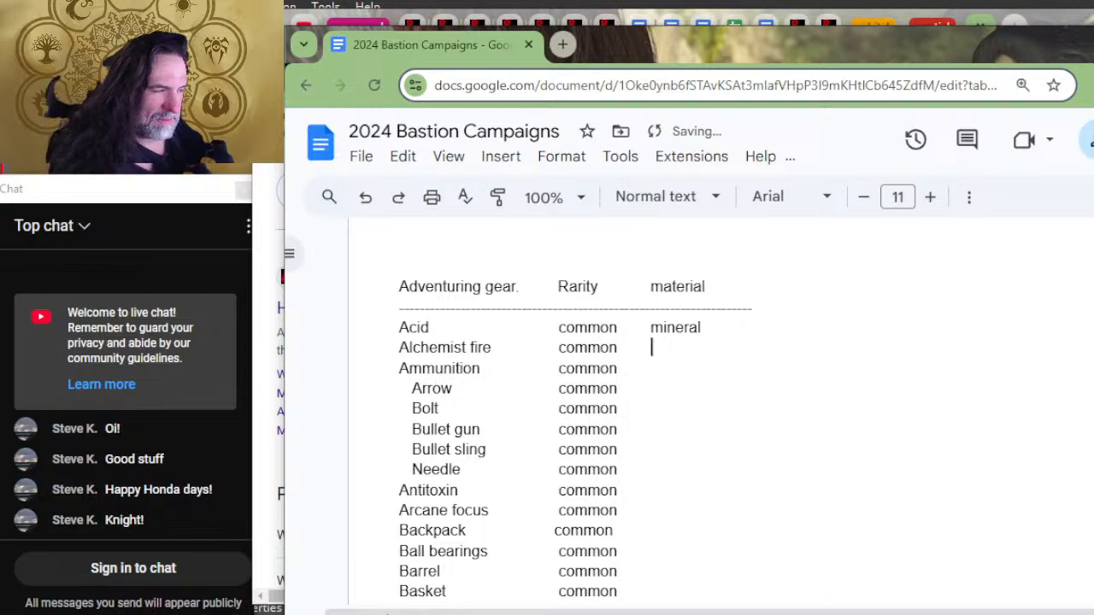
type("mineral, plant")
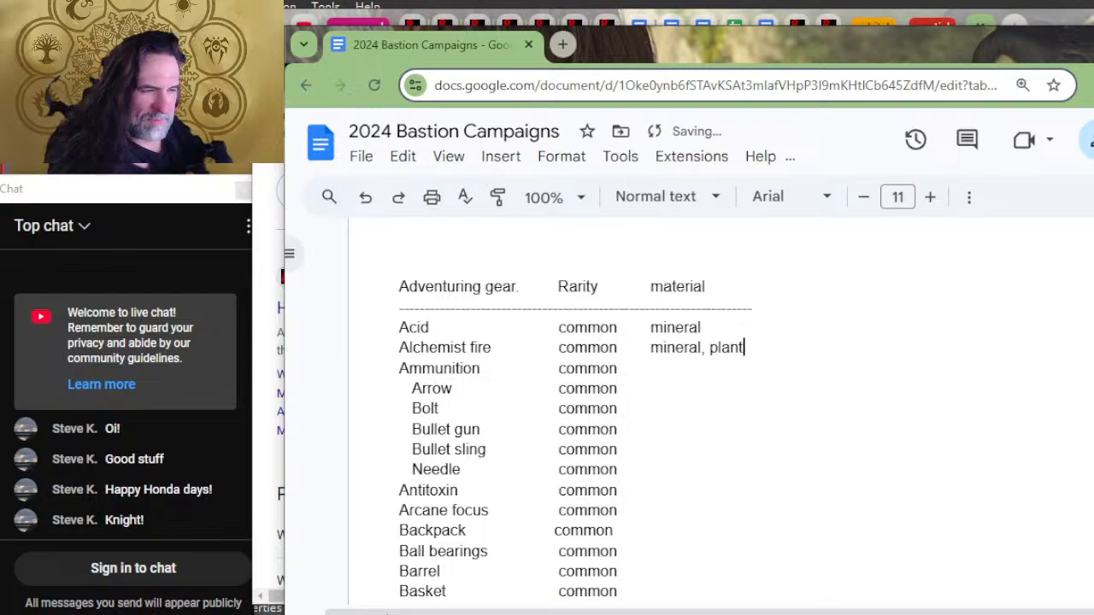
key("Down")
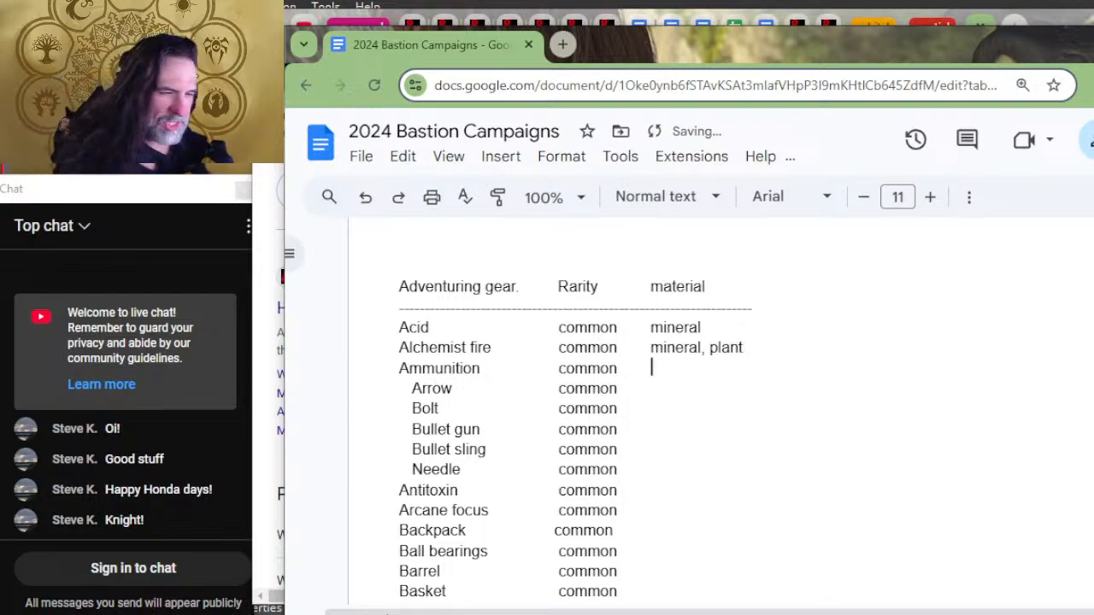
Step: Enter "mineral, plant" as the material for Arrow and Bolt, and "mineral" for Bullet gun and Bullet sling
key("Down")
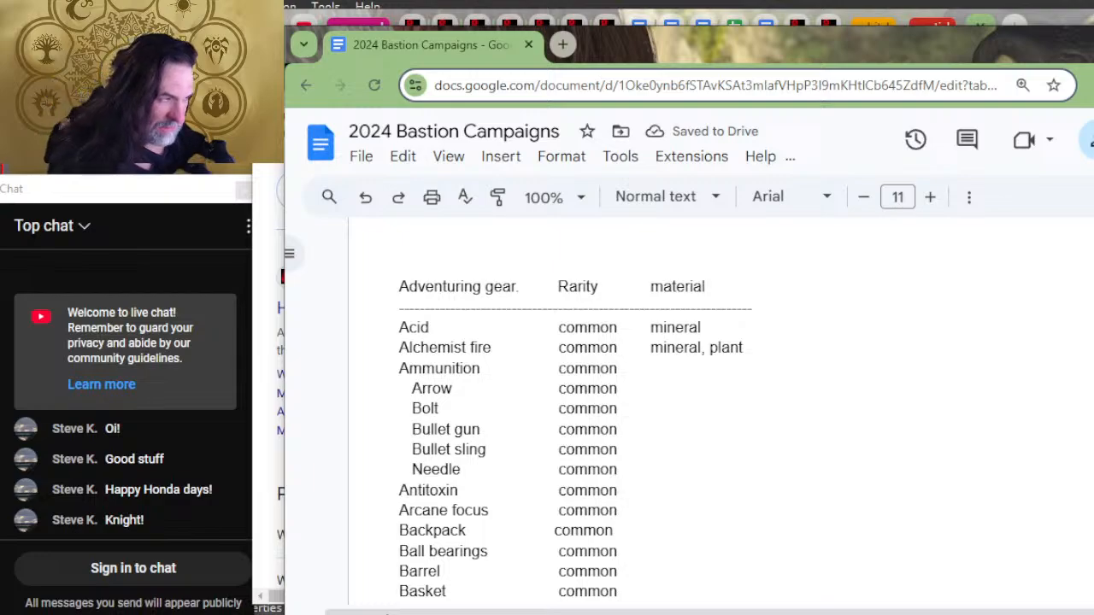
type("mineral, plant")
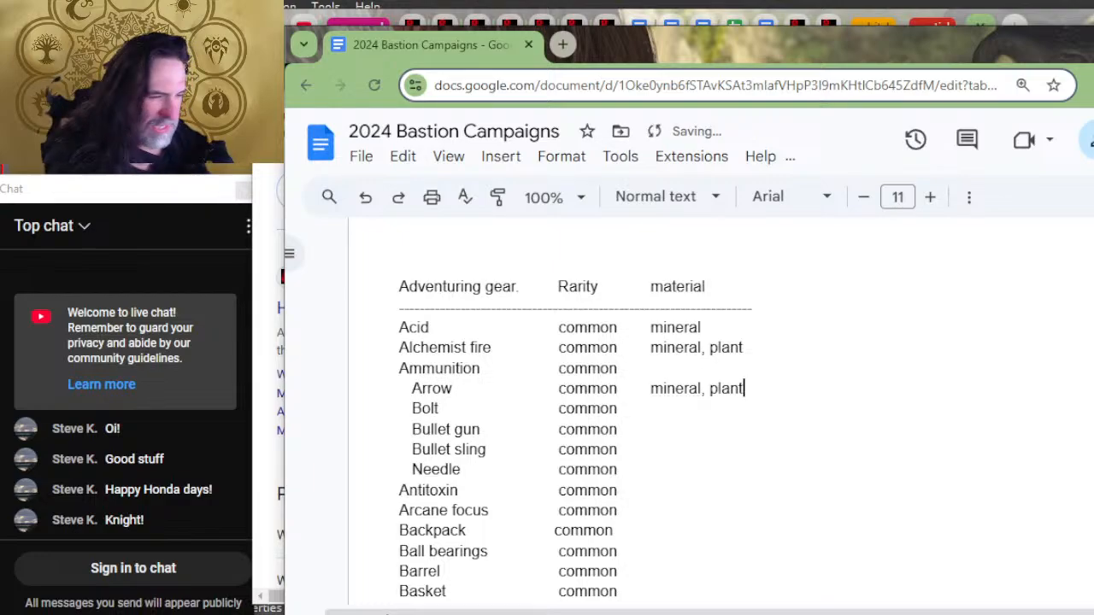
key("Down")
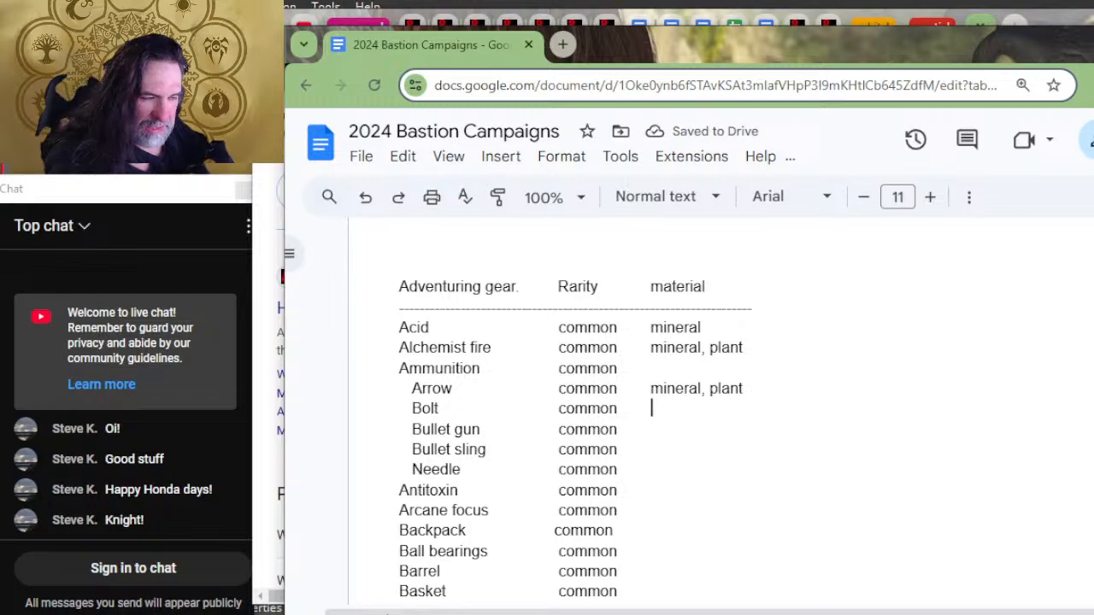
type("m")
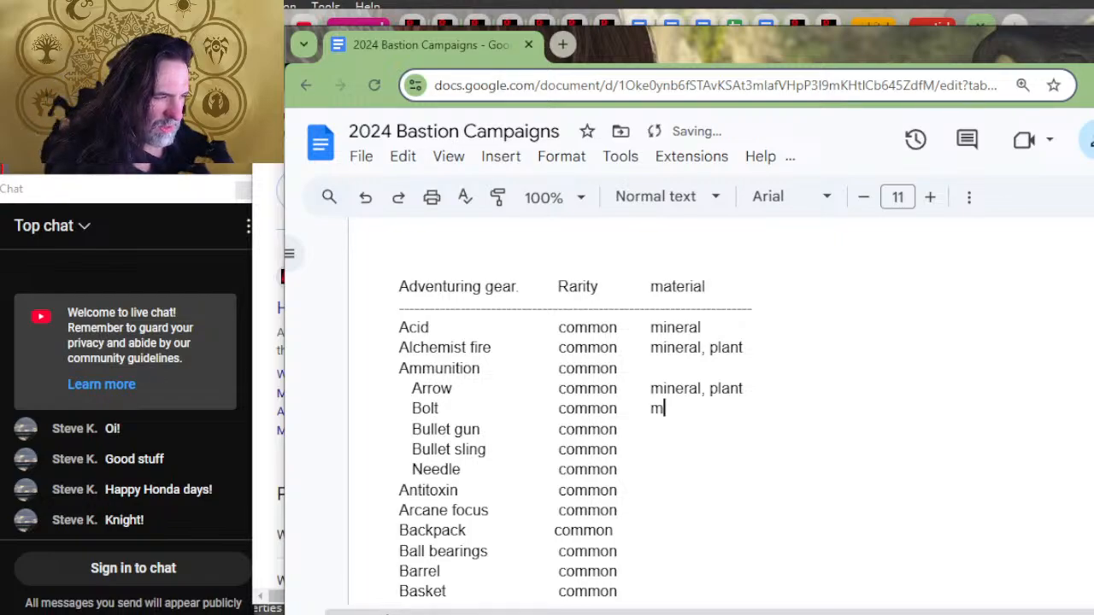
type("ineral, plant")
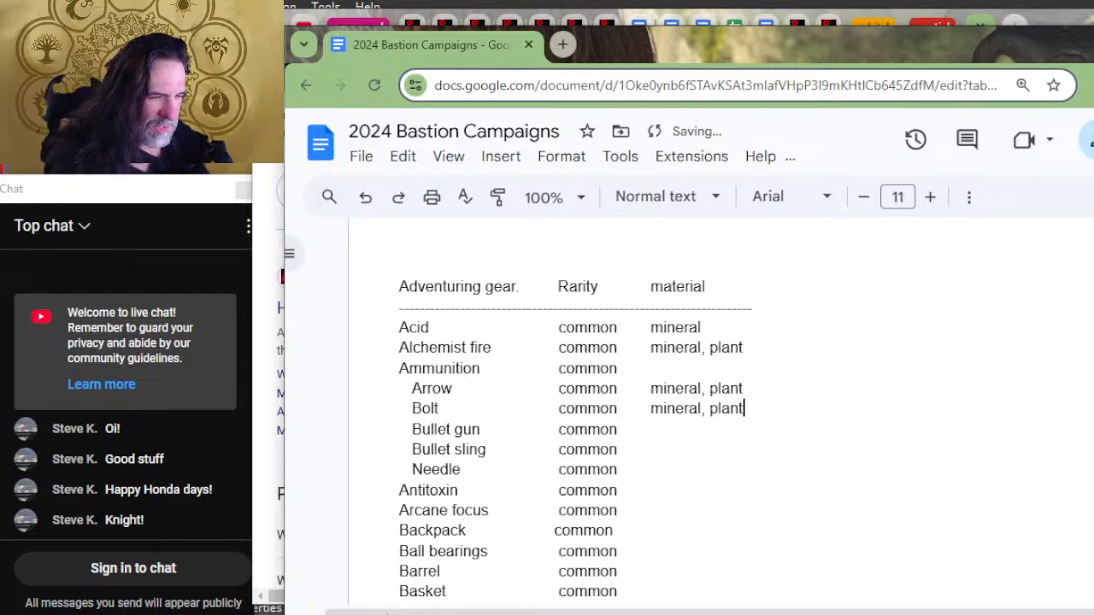
type("mineral")
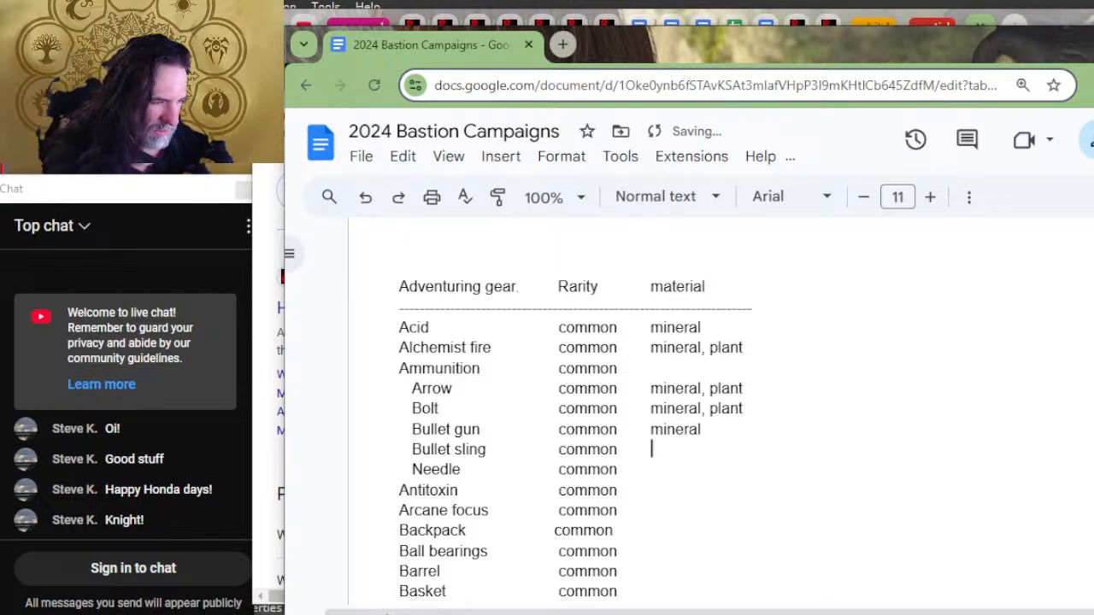
type("mineral")
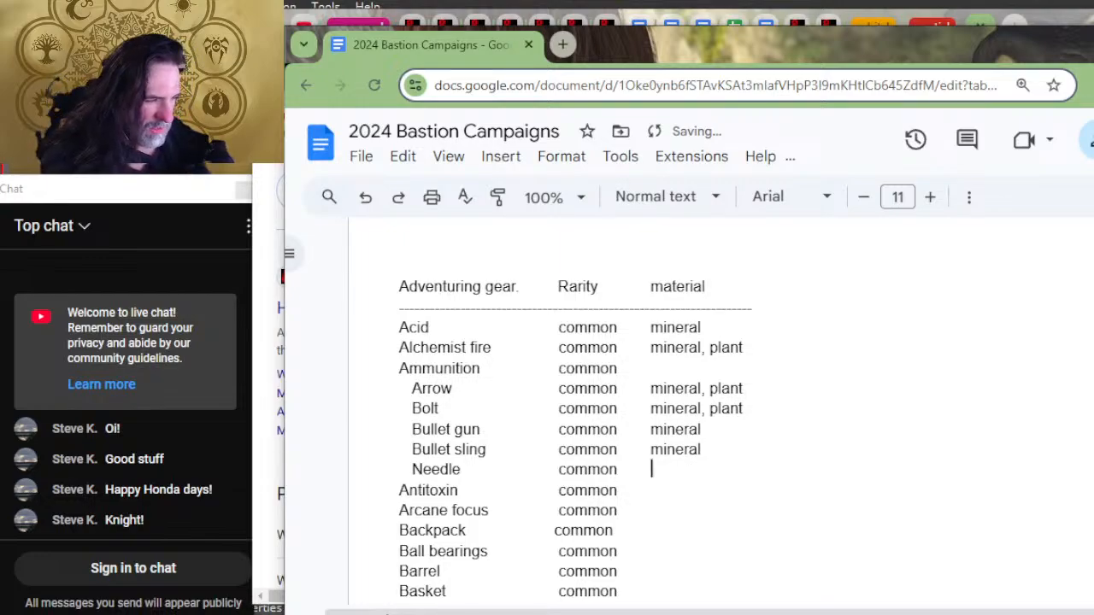
type("mperial, pl")
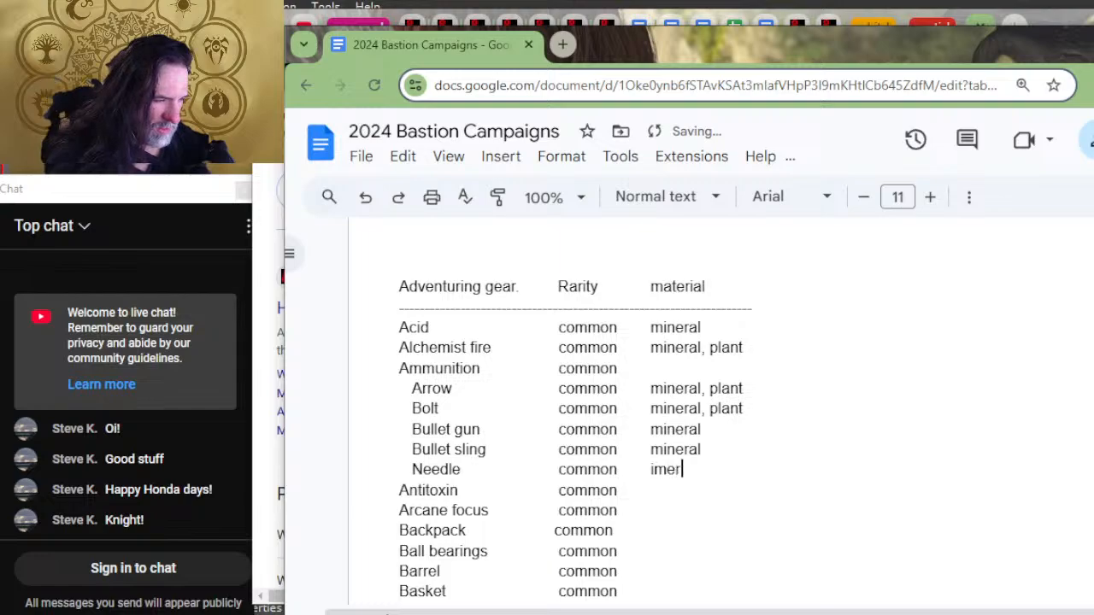
Step: Enter "animal, mineral, plant" as the material for Needle in the Adventuring gear list
key("BackSpace")
key("BackSpace")
key("BackSpace")
key("BackSpace")
key("BackSpace")
key("BackSpace")
key("BackSpace")
key("BackSpace")
key("BackSpace")
key("BackSpace")
key("BackSpace")
key("BackSpace")
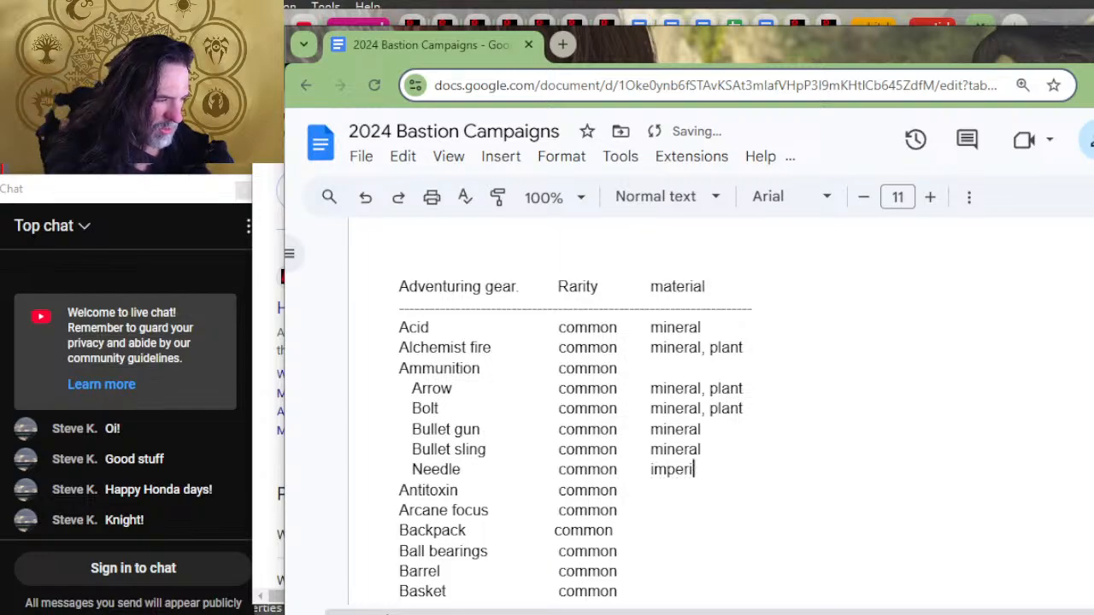
type("ani")
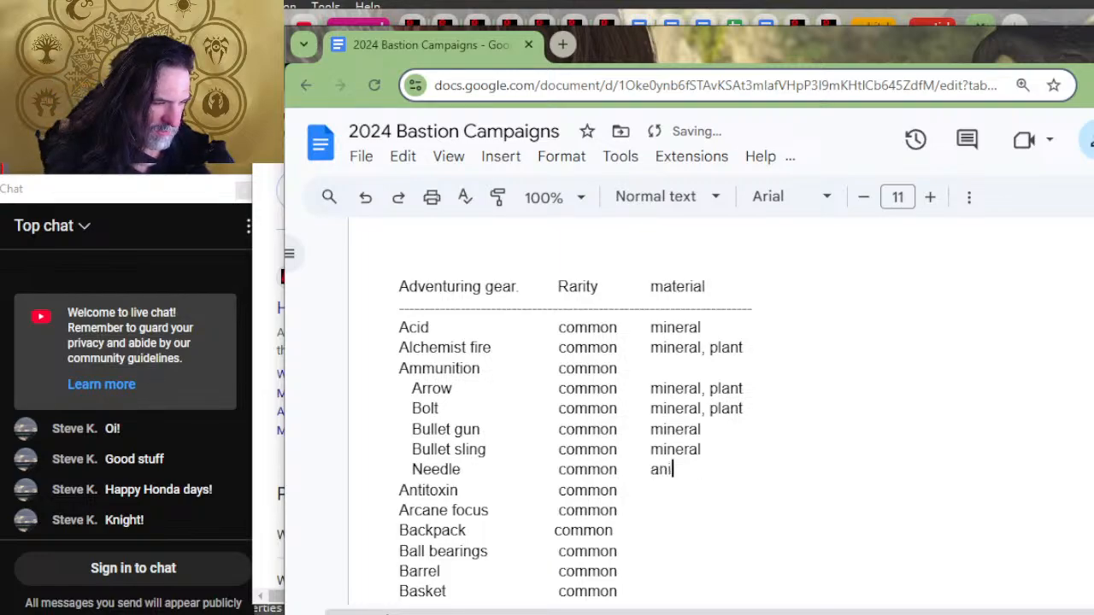
type("mal, m")
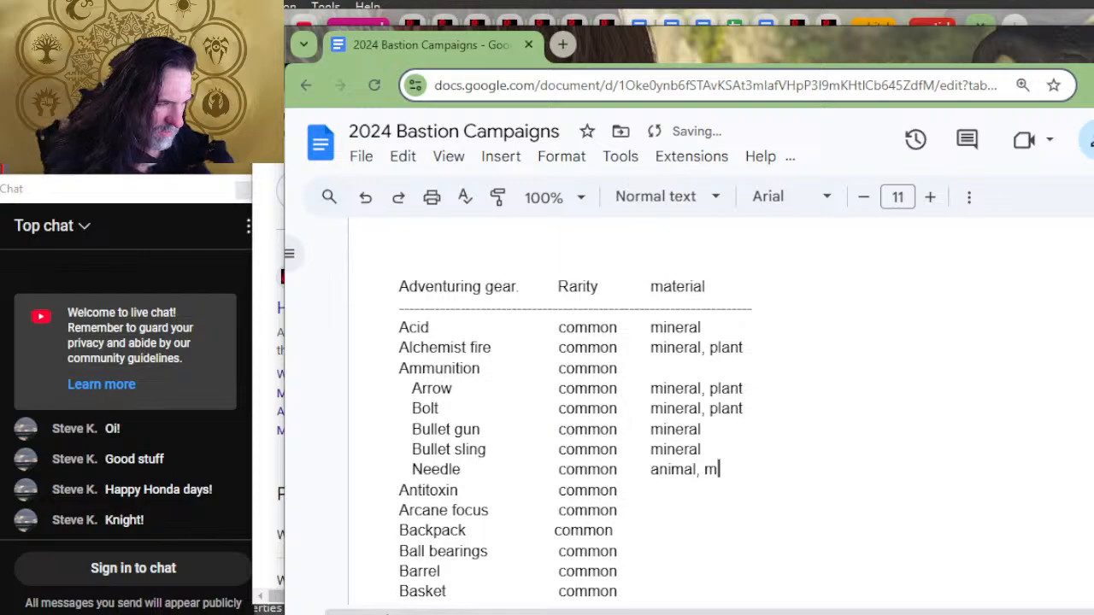
type("ineral, plant")
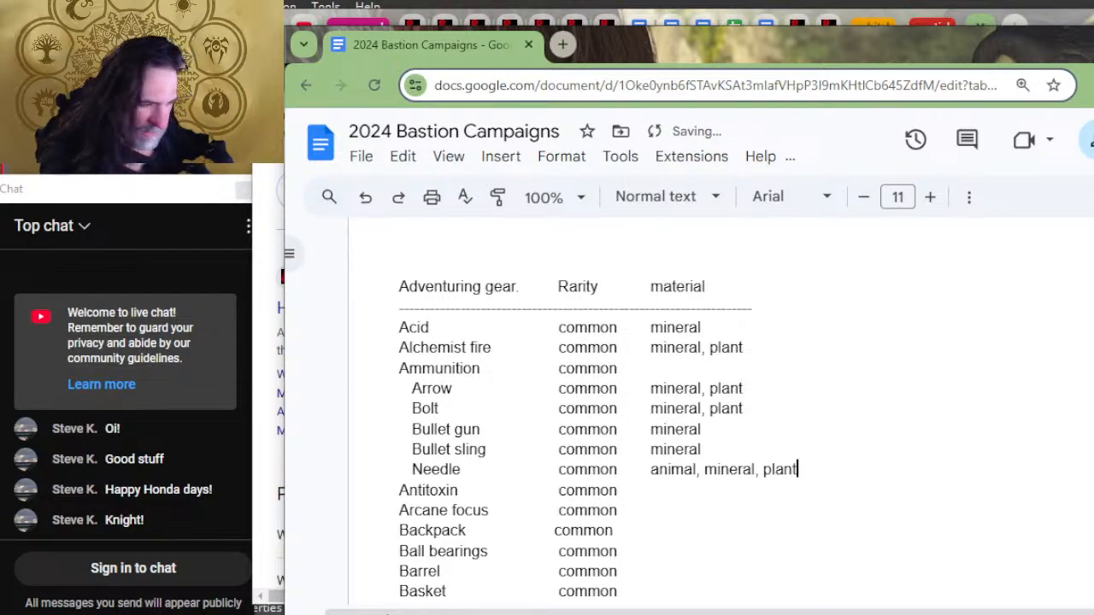
key("Down")
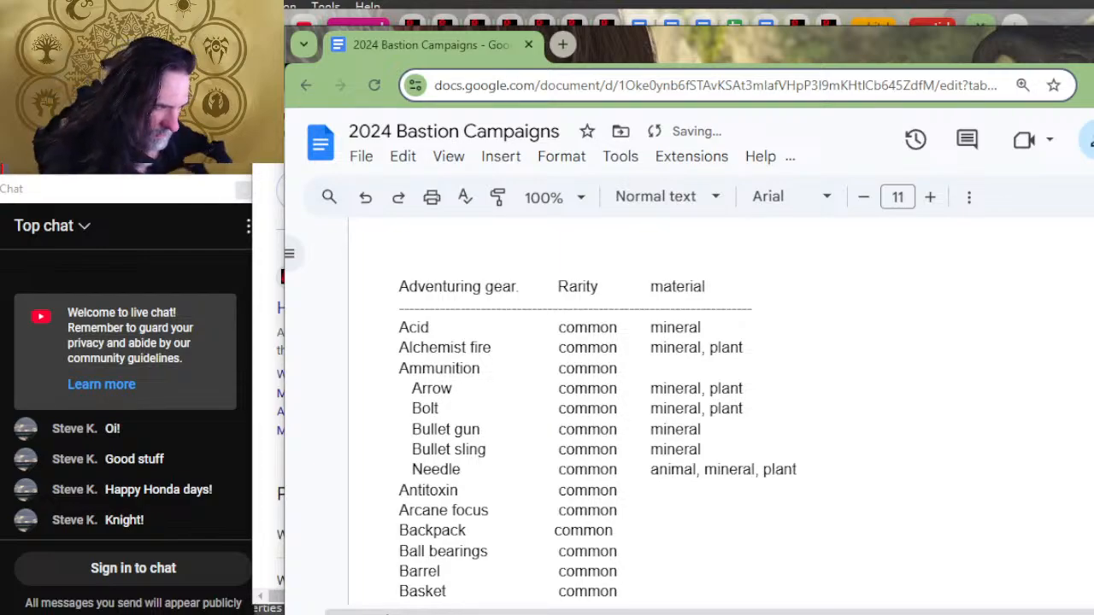
type("pla")
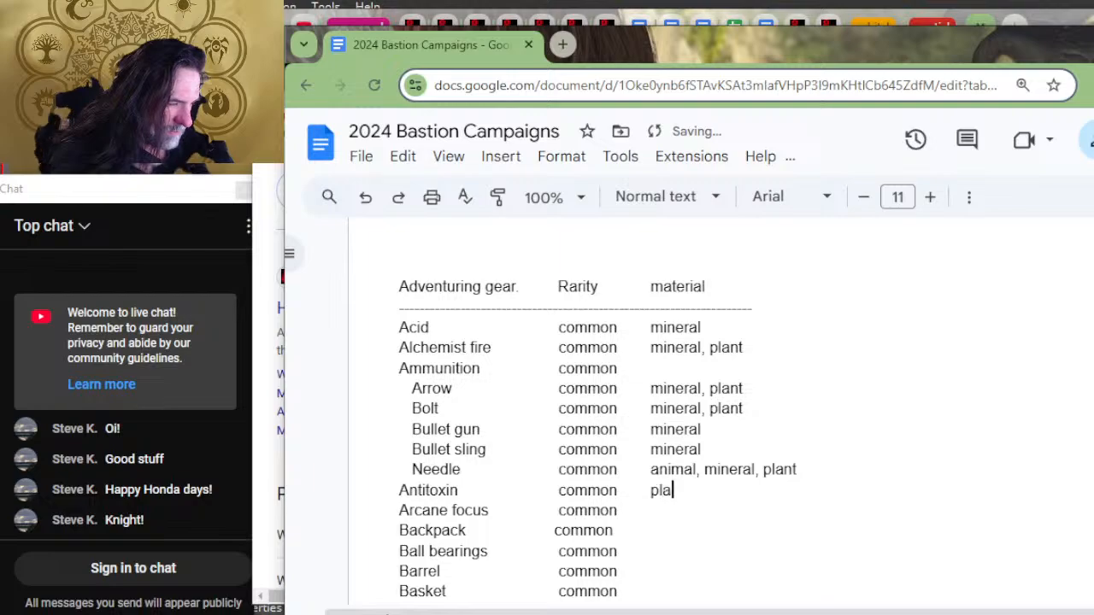
key("BackSpace")
key("BackSpace")
key("BackSpace")
type("m")
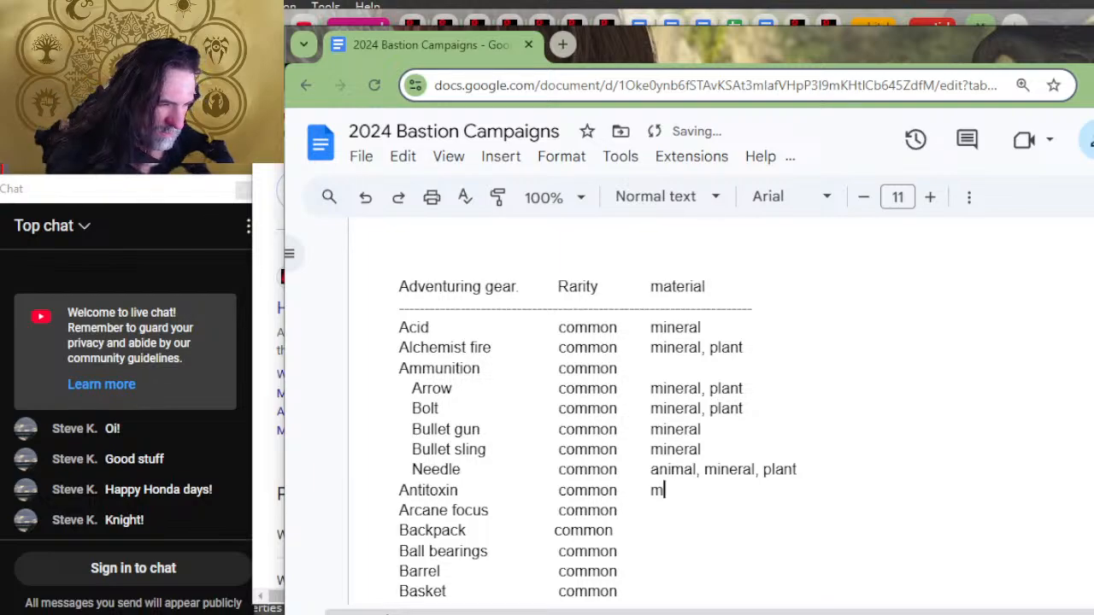
type("in")
key("BackSpace")
key("BackSpace")
key("BackSpace")
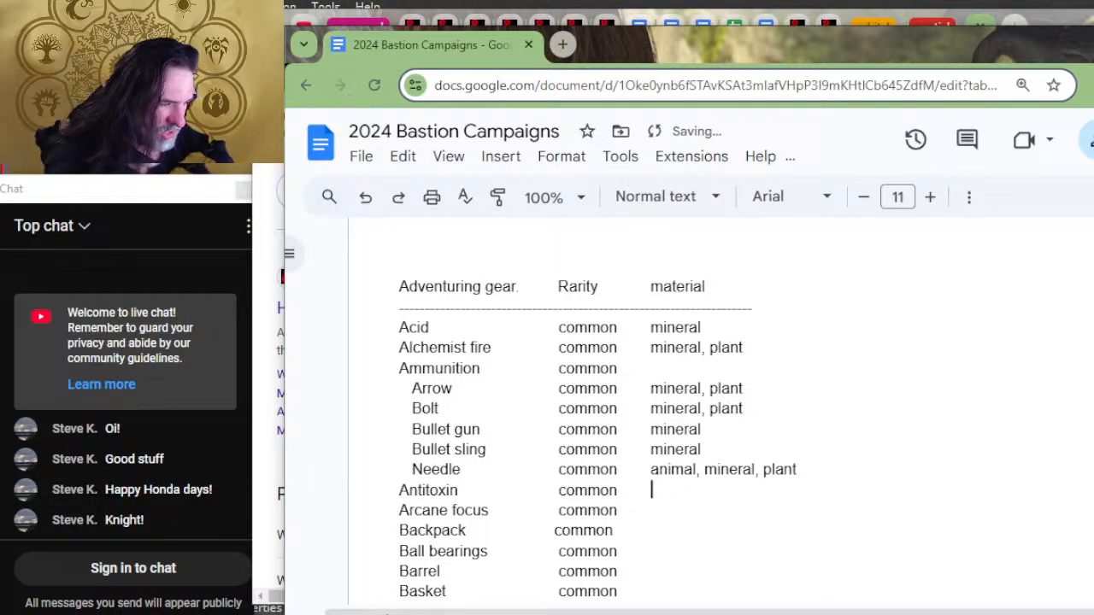
type("plan")
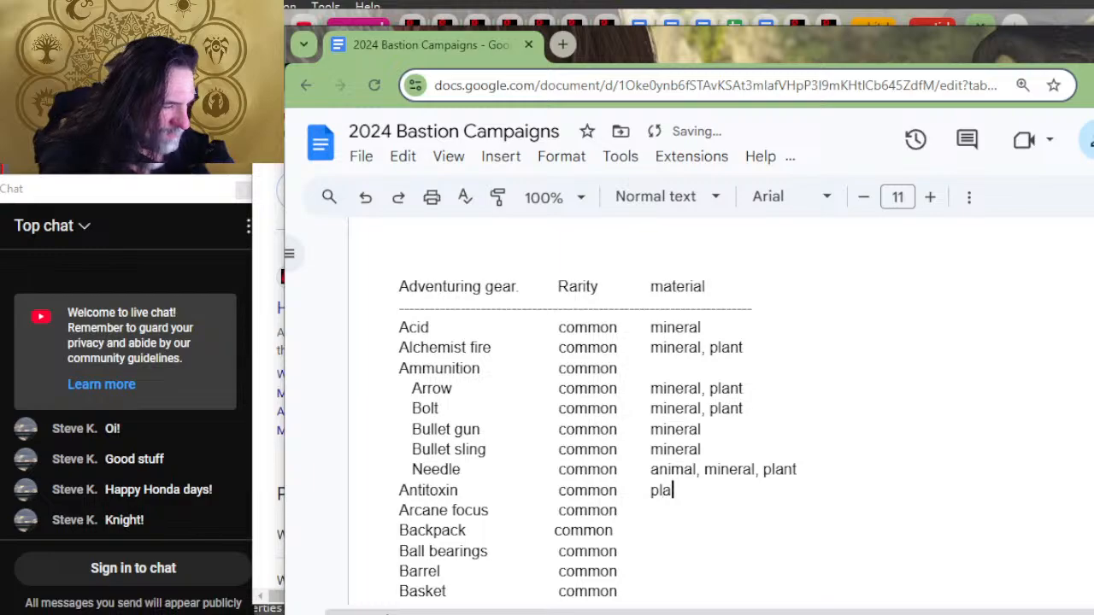
key("BackSpace")
key("BackSpace")
key("BackSpace")
key("BackSpace")
Step: Enter "animal, plant" as the material for Antitoxin and "mineral" for Arcane focus
type("animal, plant")
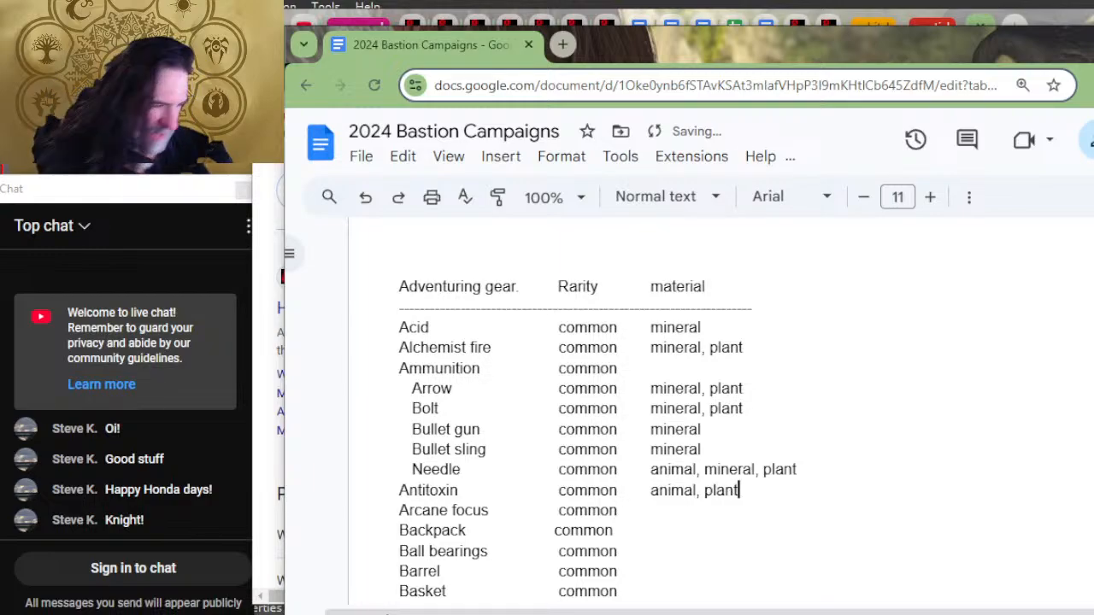
key("Down")
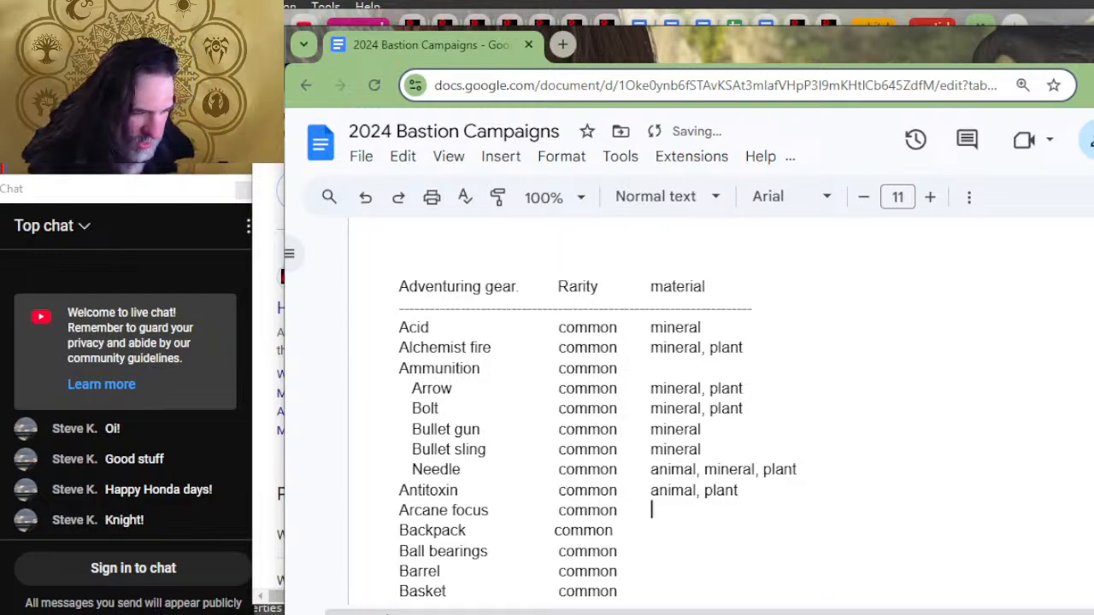
type("mineral")
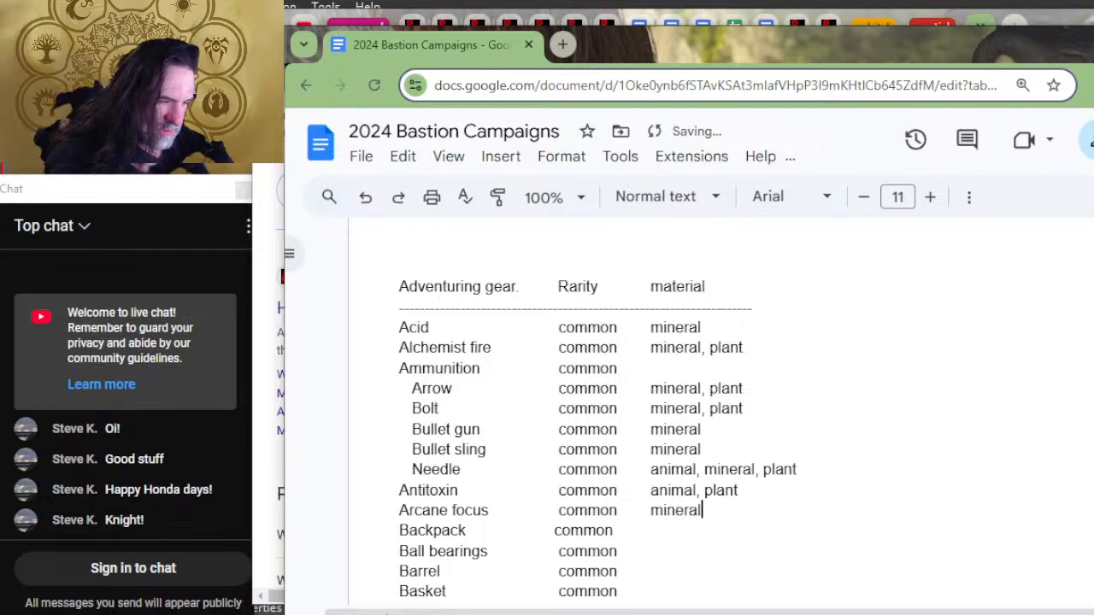
key("Down")
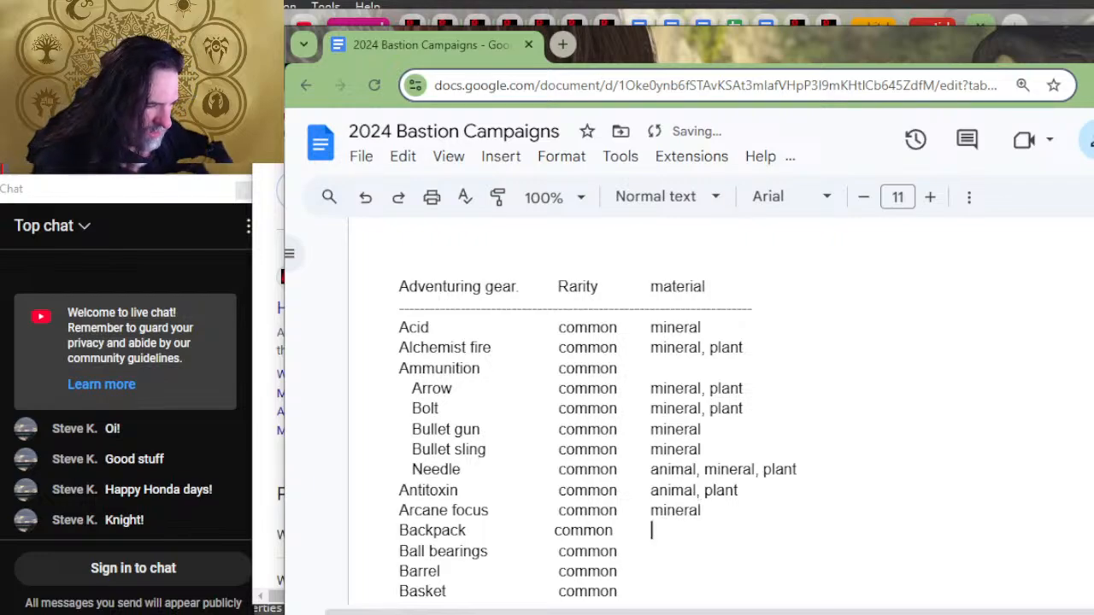
Step: Enter "animal, mineral" as the material for Backpack and "mineral" for Ball bearings
scroll(645, 568, "down", 2)
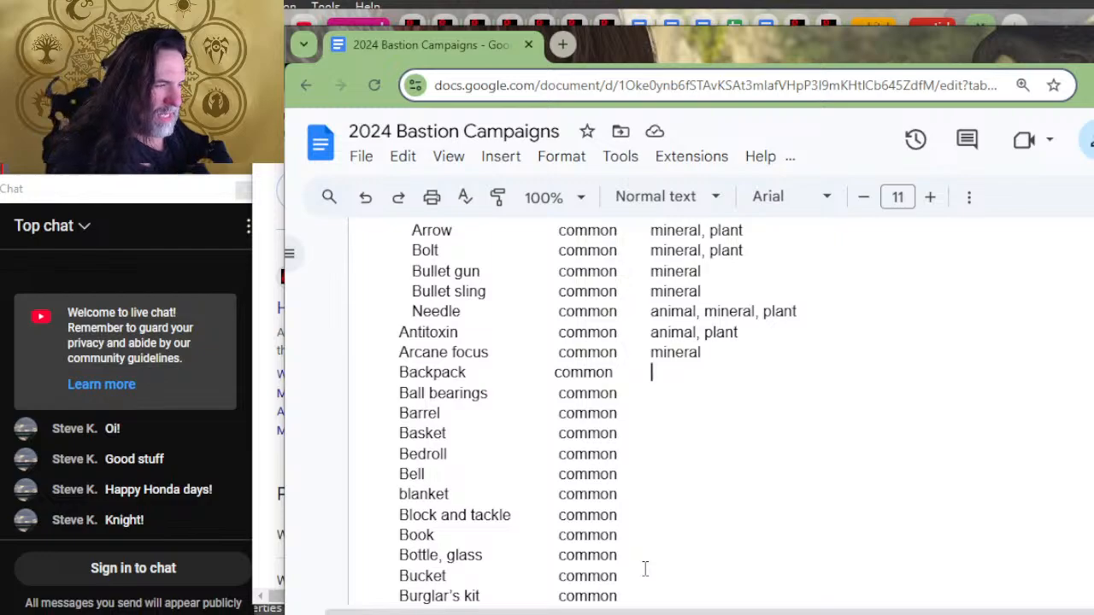
type("animal, min")
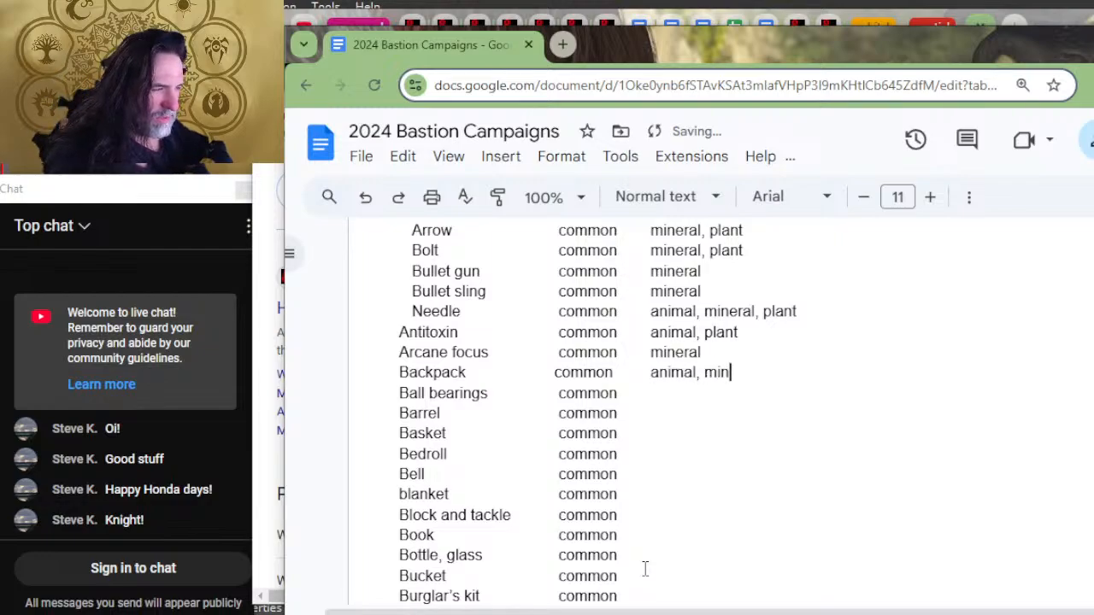
type("eral")
key("Down")
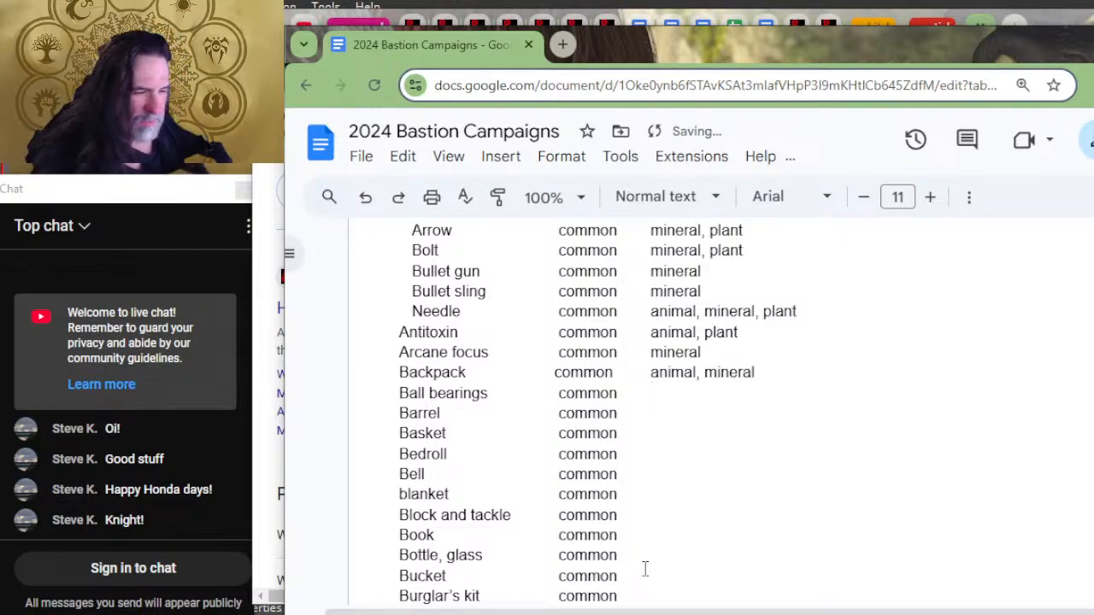
type("mineral")
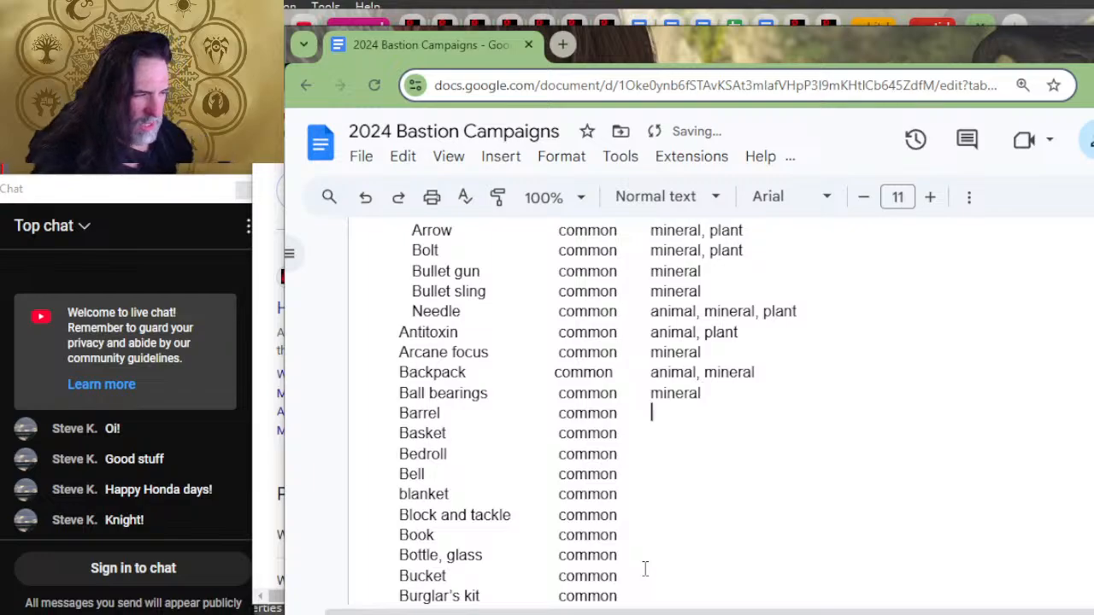
Step: Enter "mineral, plant" as the material for Barrel in the Adventuring gear list
key("Down")
type("plant,")
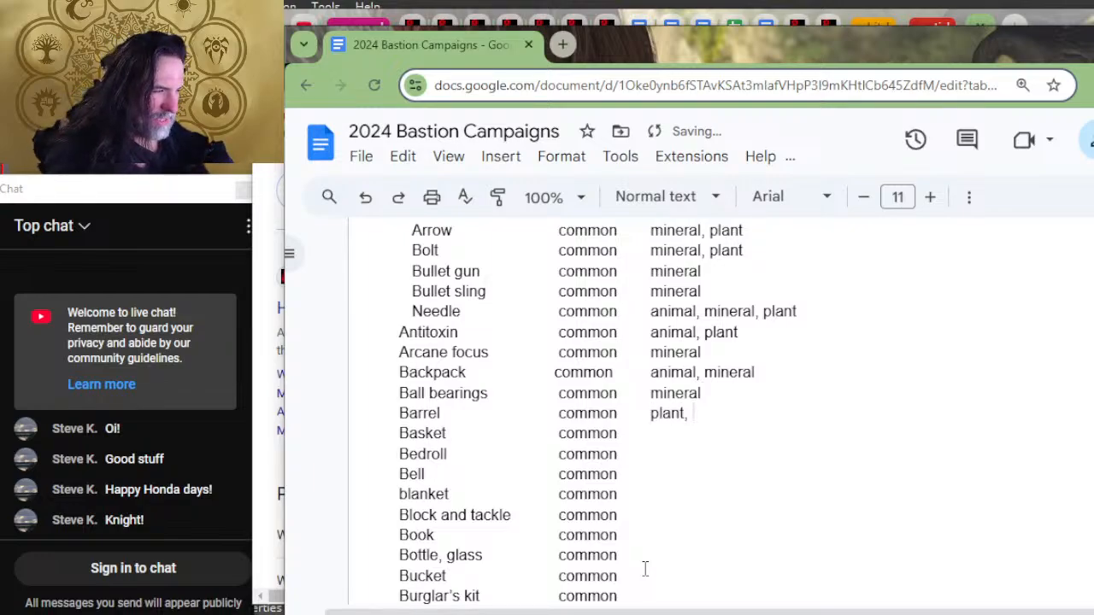
key("BackSpace")
key("BackSpace")
key("BackSpace")
key("BackSpace")
key("BackSpace")
key("BackSpace")
key("BackSpace")
type("min")
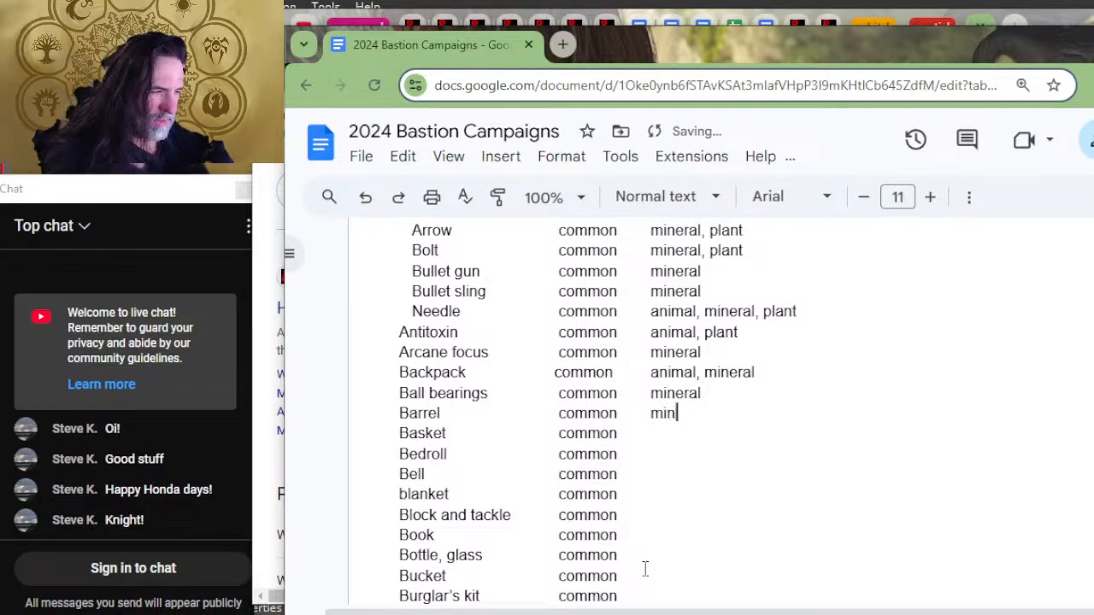
type("eral, plant")
Step: Enter "plant" as the material for Basket and Bedroll, and "mineral" for Bell
key("Down")
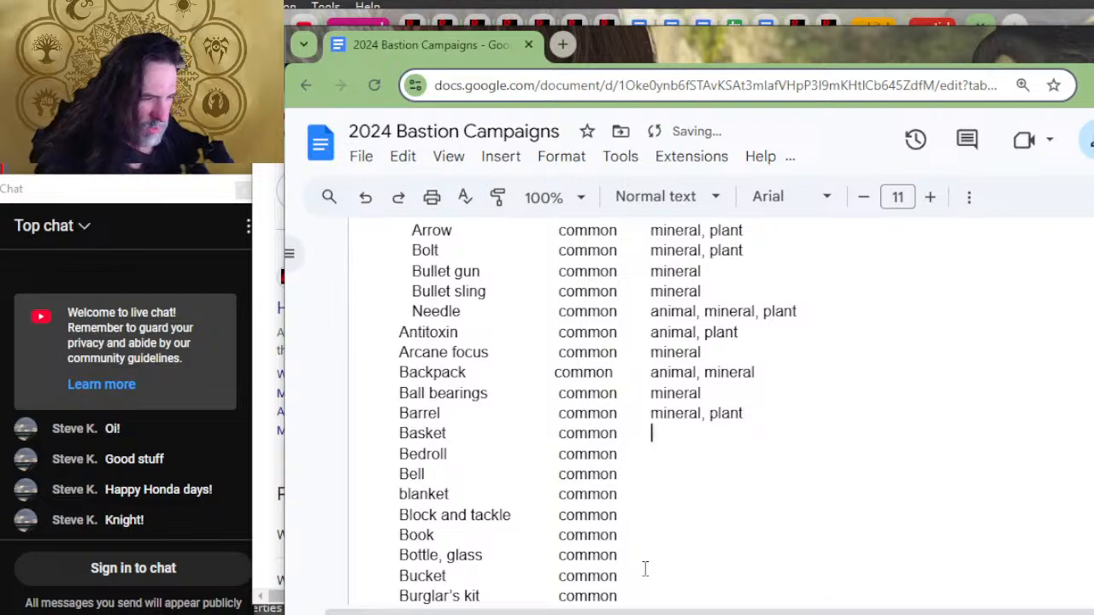
type("plant")
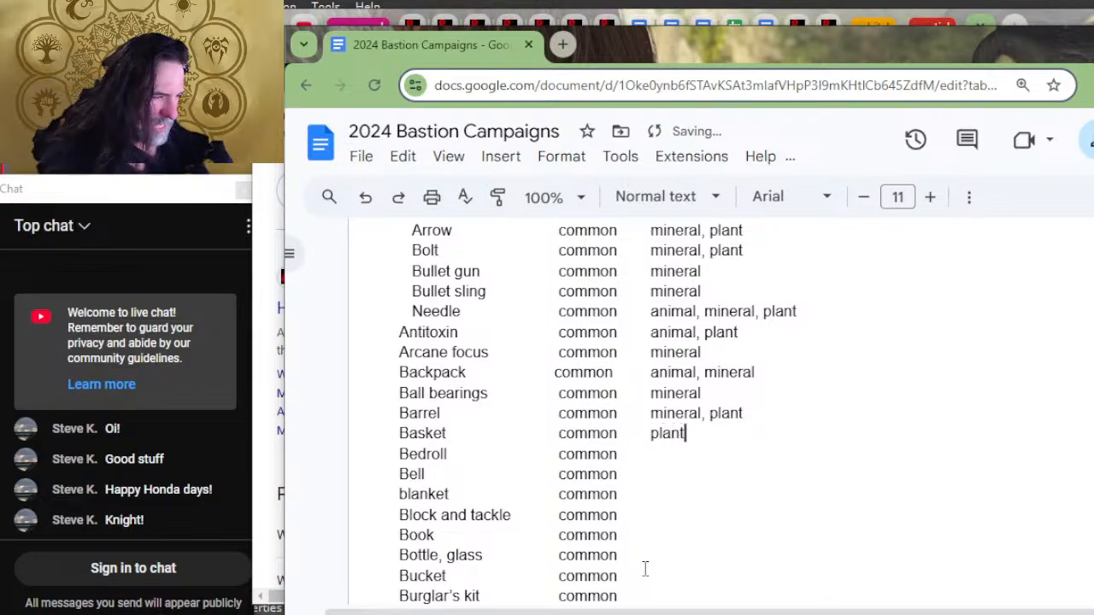
type("plant")
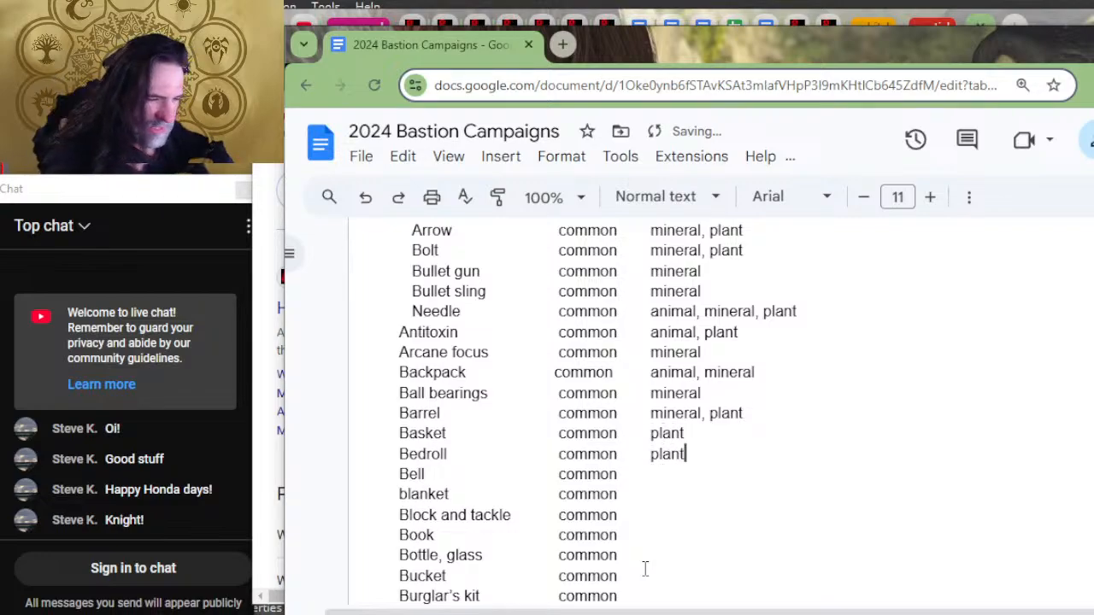
key("Down")
type("mineral")
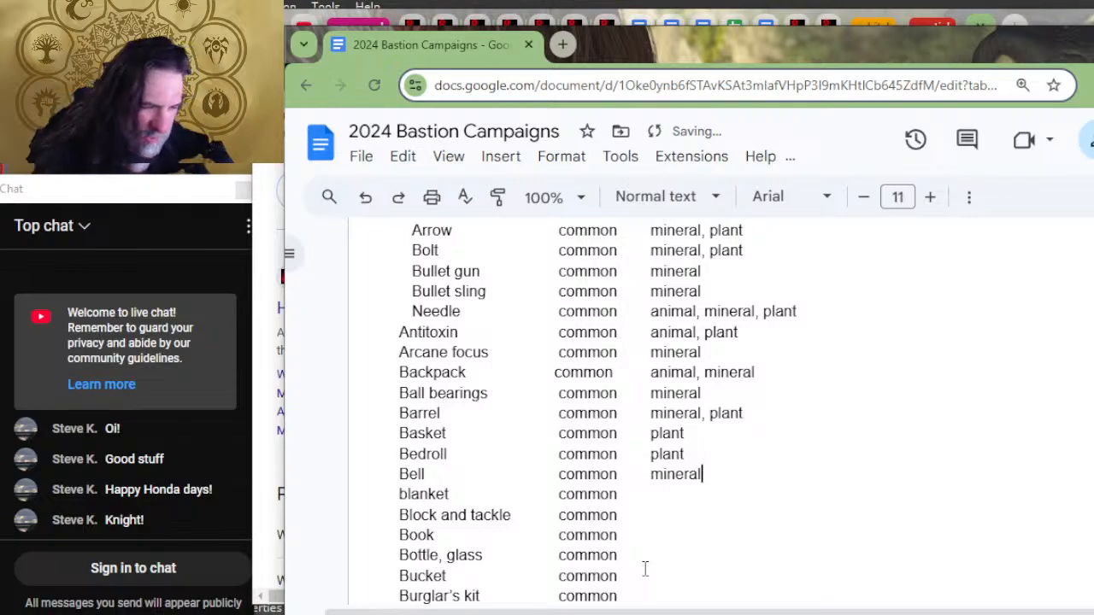
Step: Enter "plant" as the material for blanket and "mineral" for Block and tackle
key("Down")
type("p")
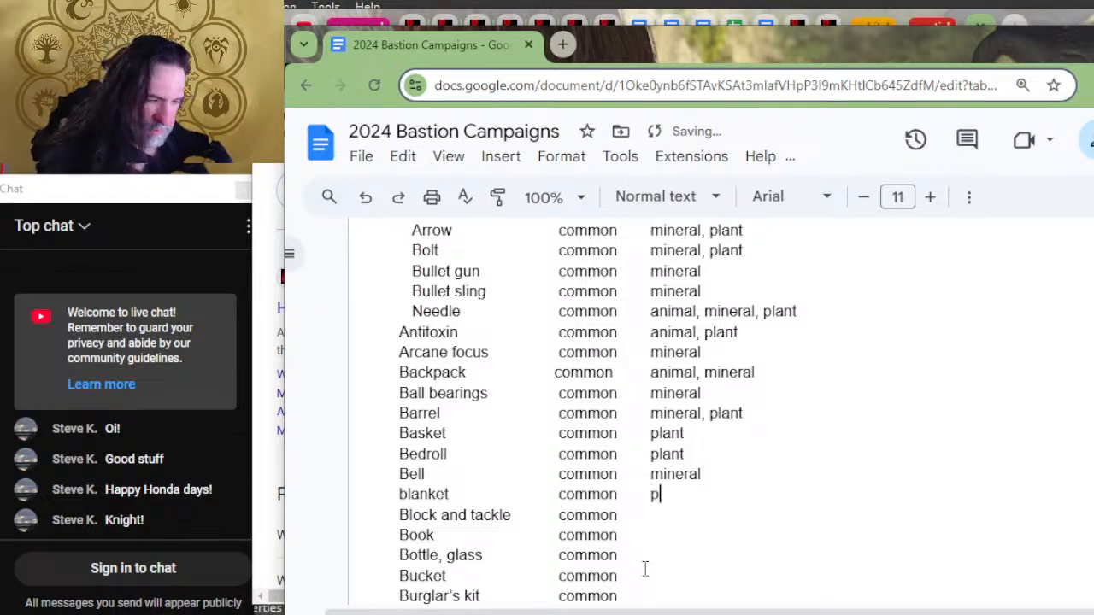
type("lant")
key("Down")
type("minea")
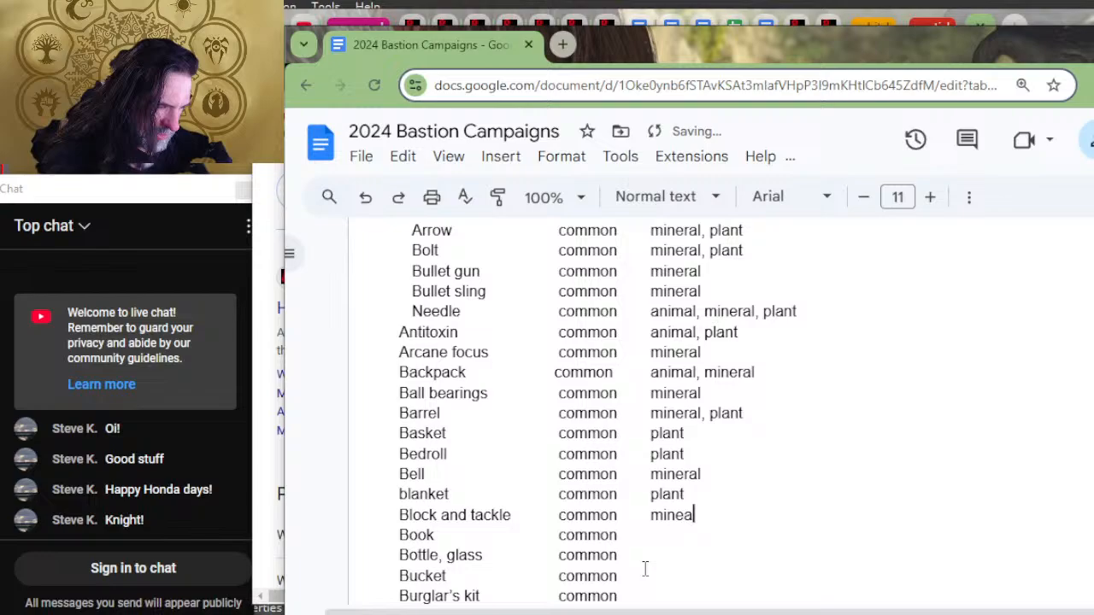
key("BackSpace")
type("ral")
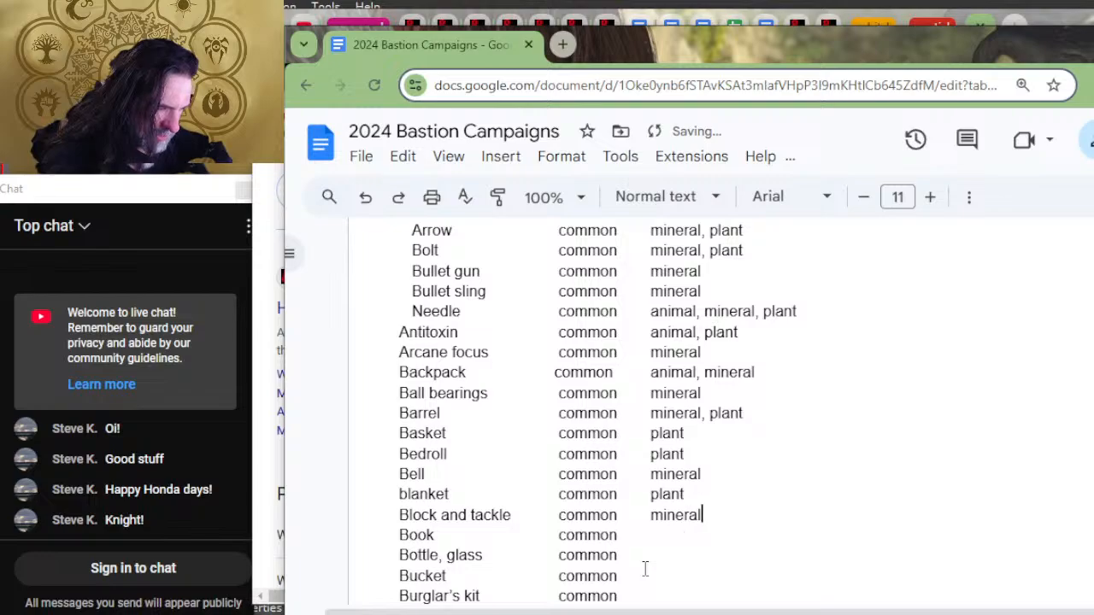
Step: Enter "animal, plant" as the material for Book in the Adventuring gear list
key("Down")
type("plan")
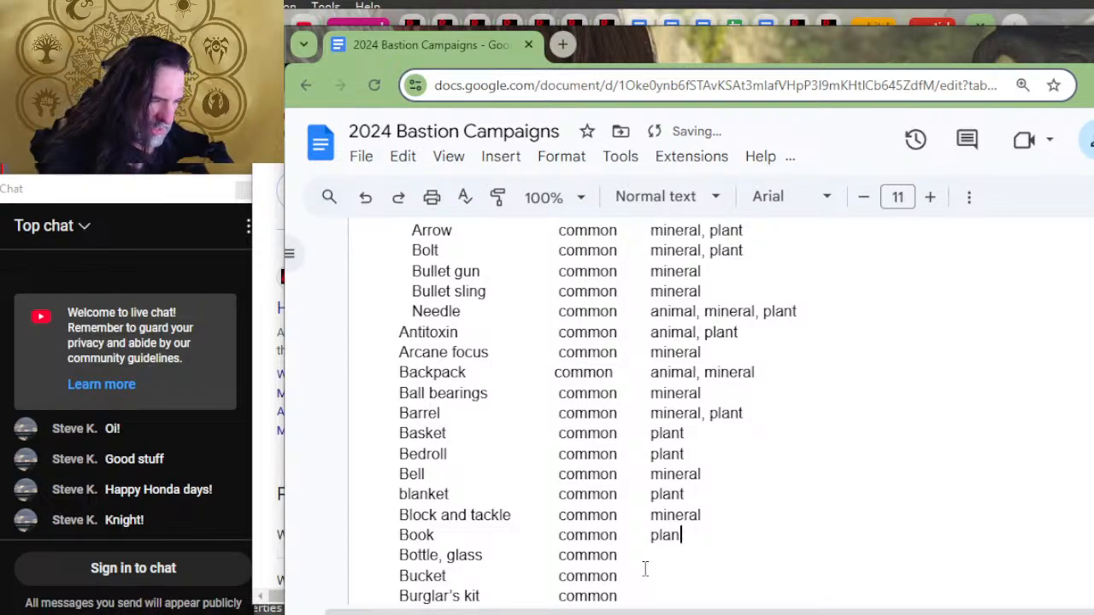
scroll(680, 537, "down", 2)
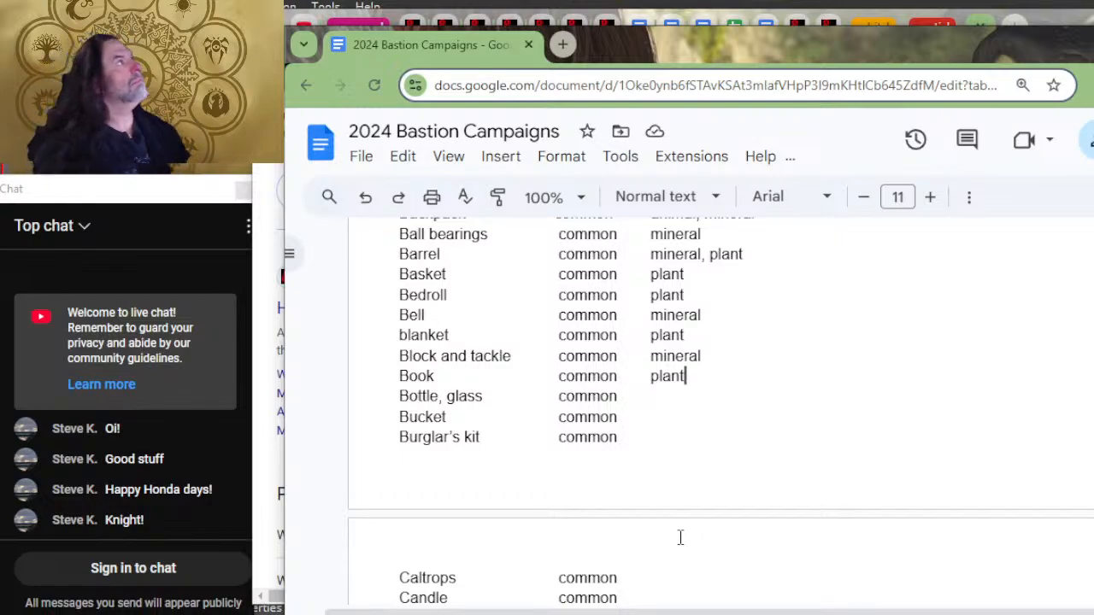
scroll(680, 537, "up", 2)
scroll(781, 566, "down", 2)
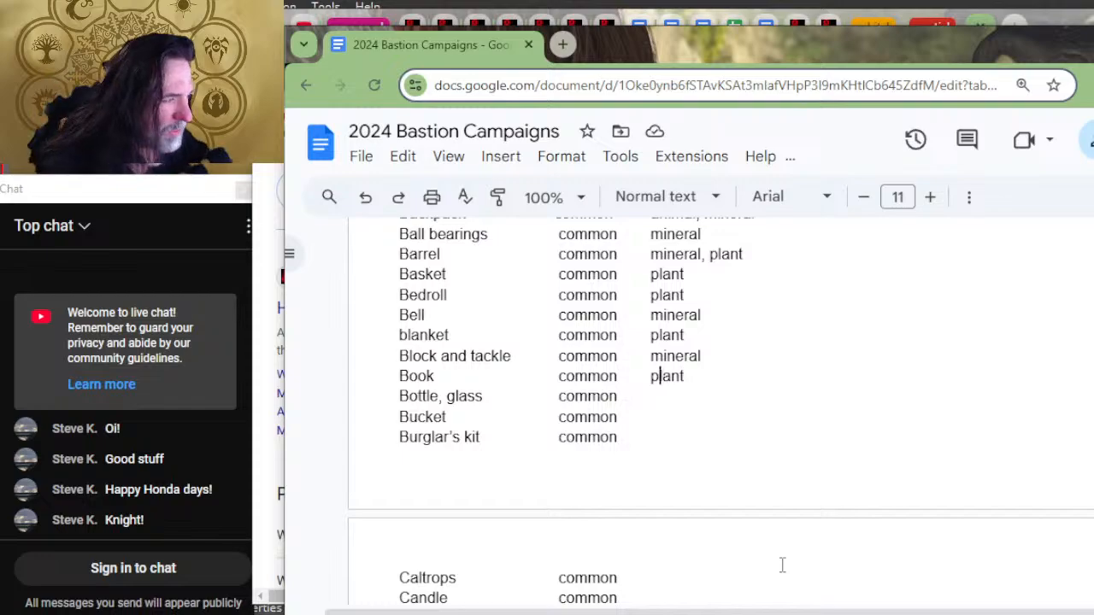
type("animal")
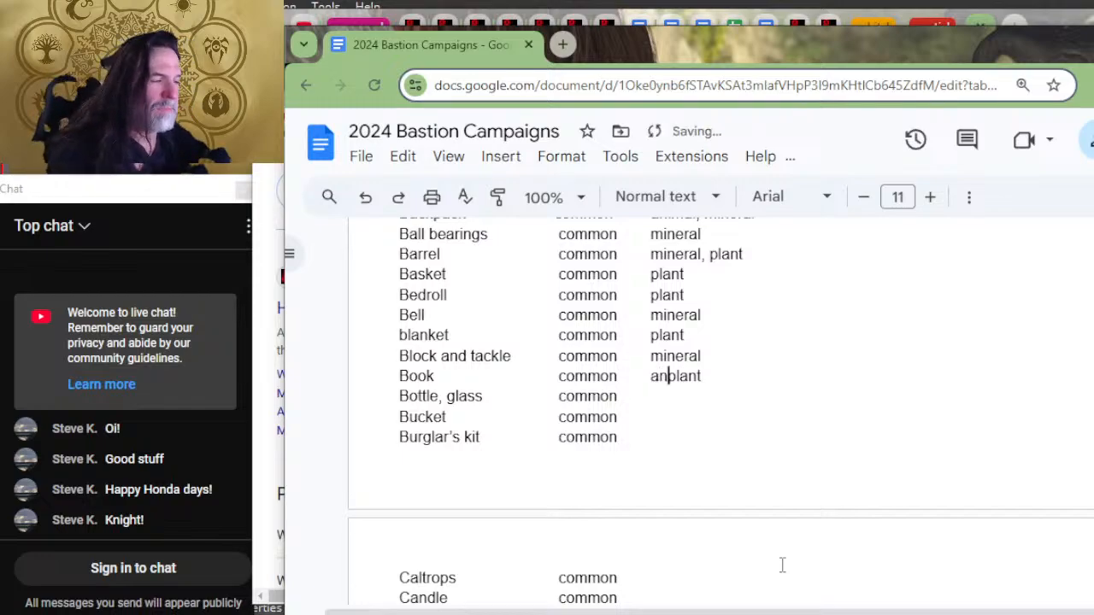
type(",")
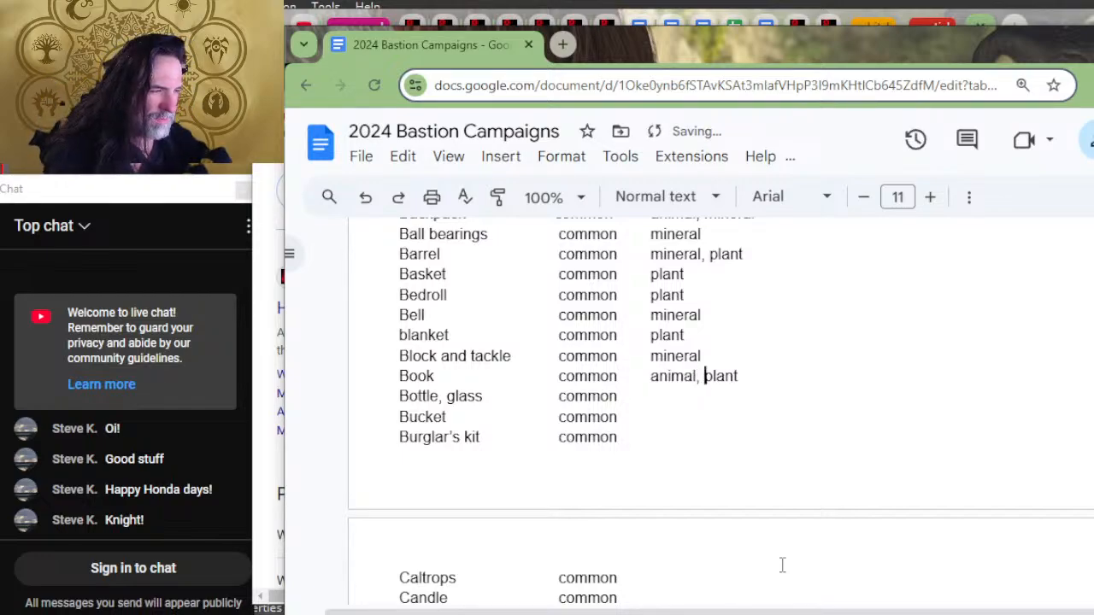
Step: Enter "mineral" as the material for Bottle, glass and "mineral, plant" for Bucket
key("Down")
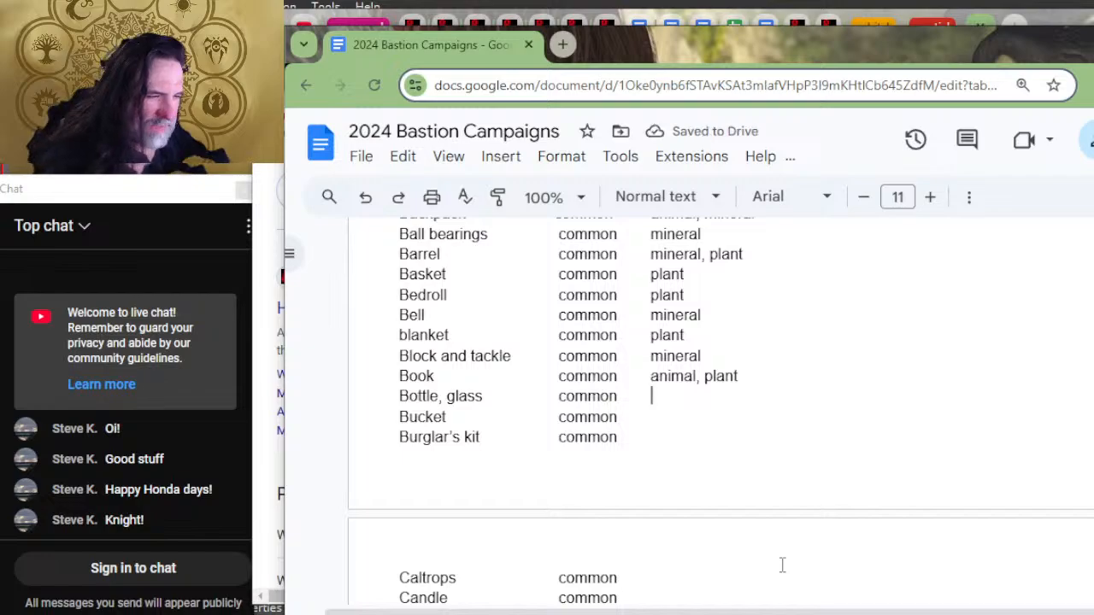
type("mineral")
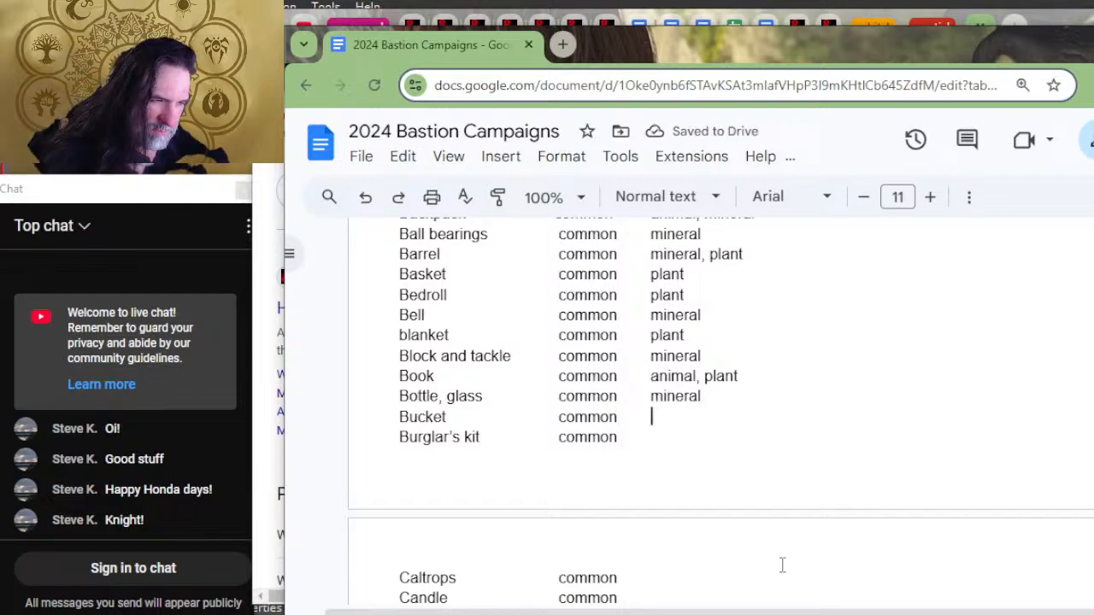
type("plant,")
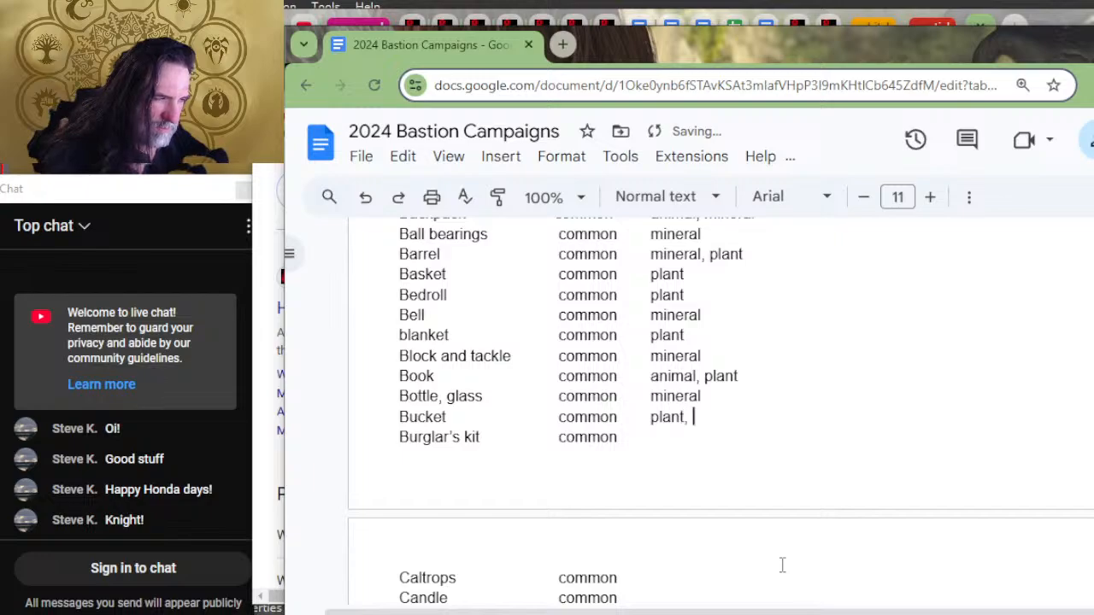
type(" mineral")
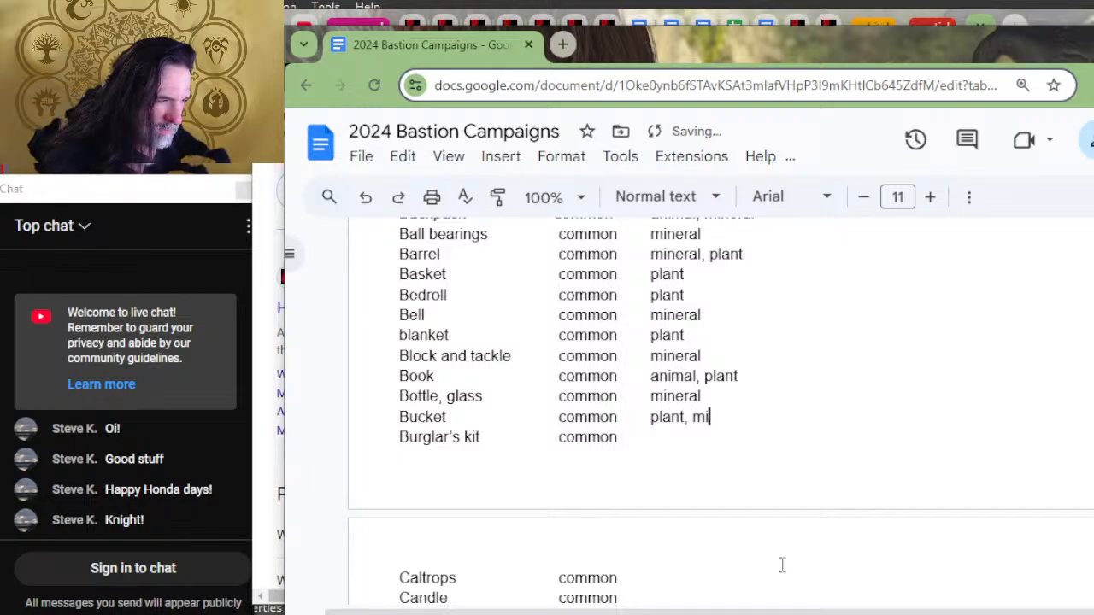
key("BackSpace")
key("BackSpace")
key("BackSpace")
key("BackSpace")
key("BackSpace")
key("BackSpace")
key("BackSpace")
key("BackSpace")
key("BackSpace")
key("BackSpace")
key("BackSpace")
key("BackSpace")
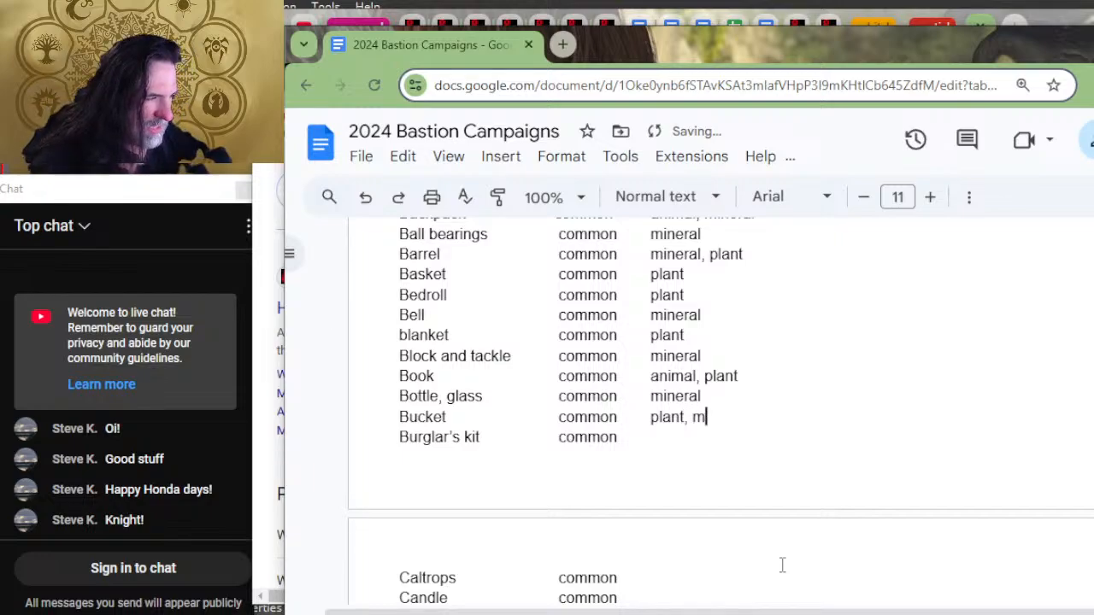
key("BackSpace")
key("BackSpace")
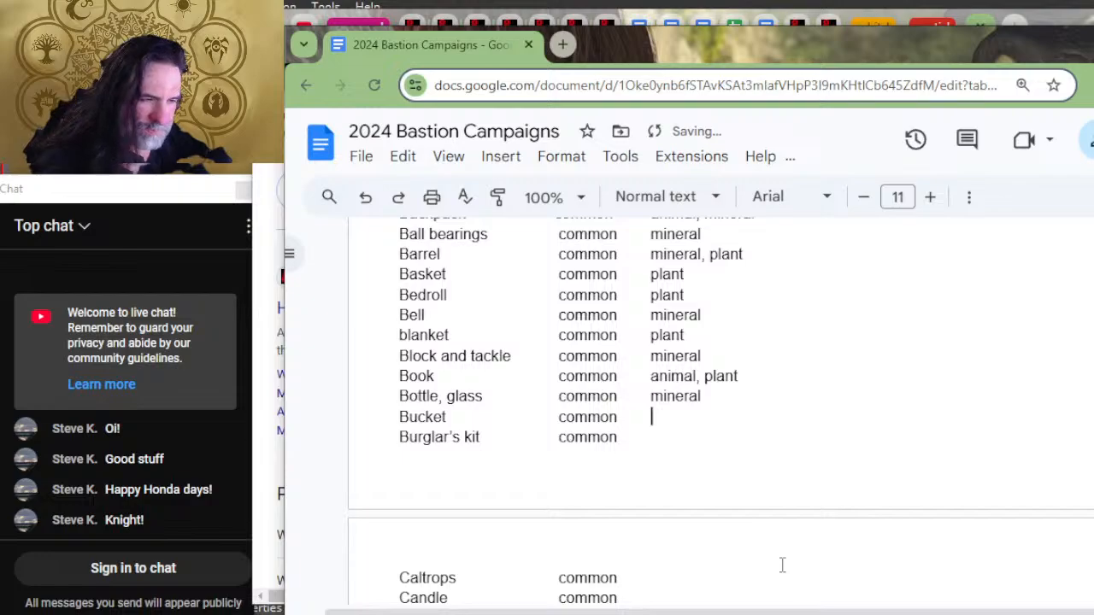
type("mineral, plant")
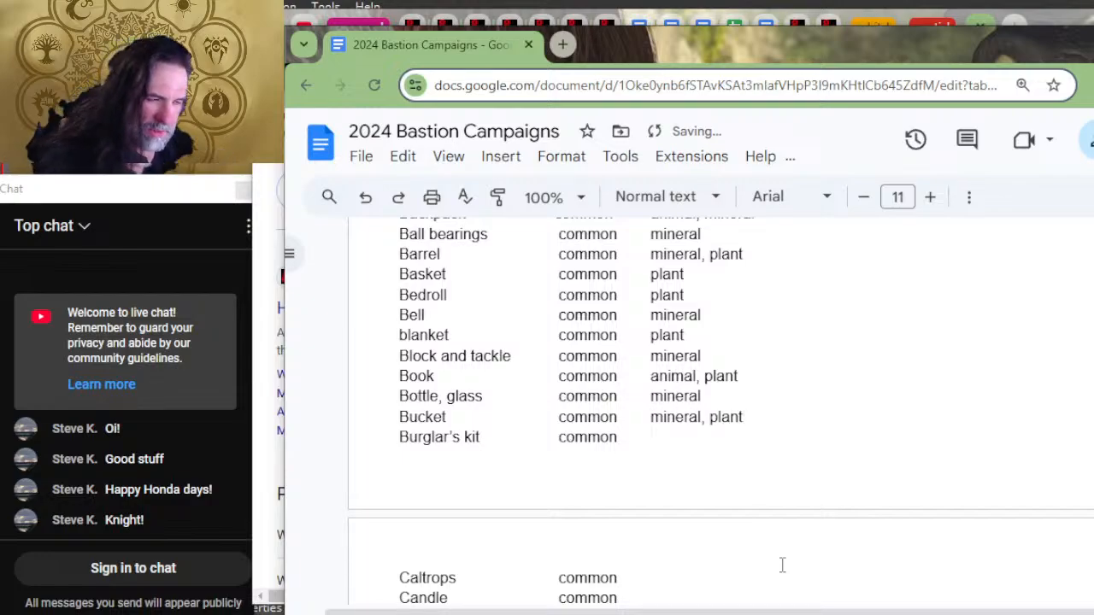
type("animal,")
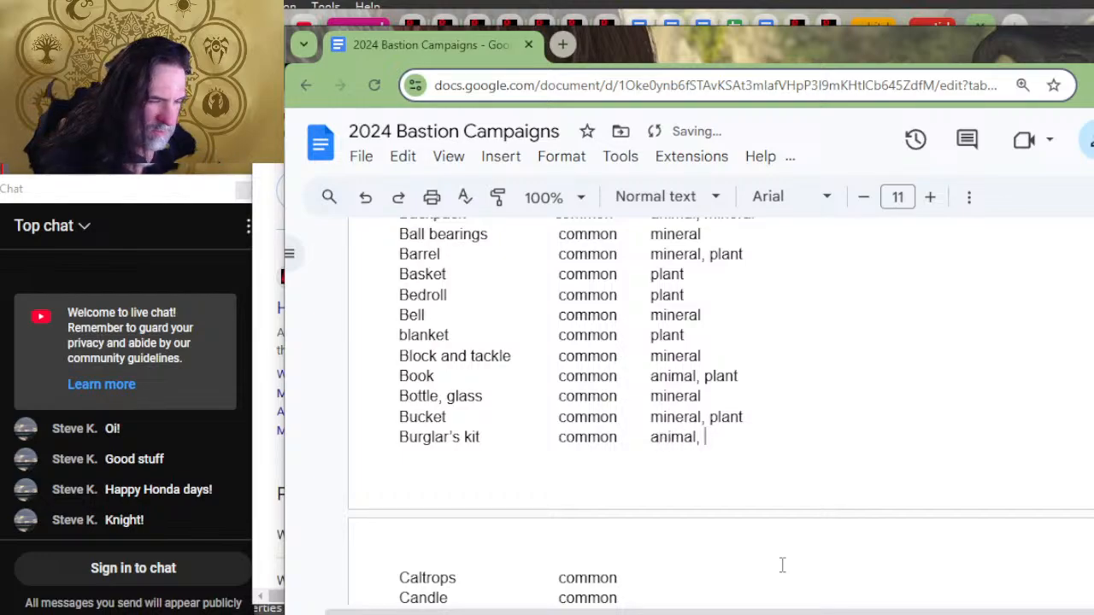
Step: Enter "animal, mineral" as the material for Burglar's kit and "mineral" for Caltrops
type("mineral")
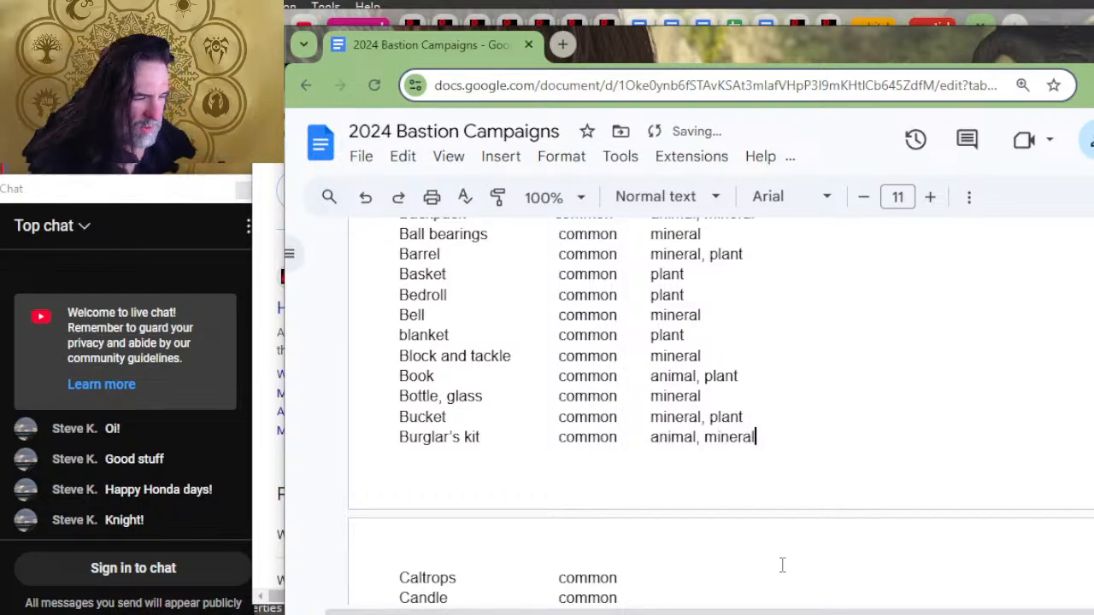
scroll(729, 489, "down", 2)
key("Down")
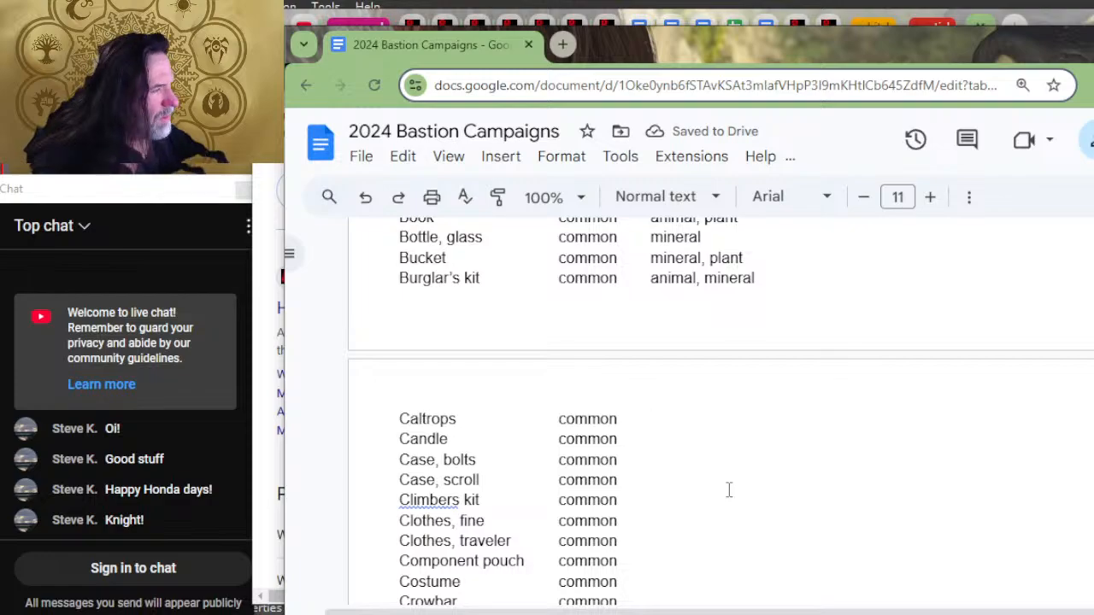
type("mineral")
Step: Enter "animal, plant" as the material for Candle in the Adventuring gear list
key("Down")
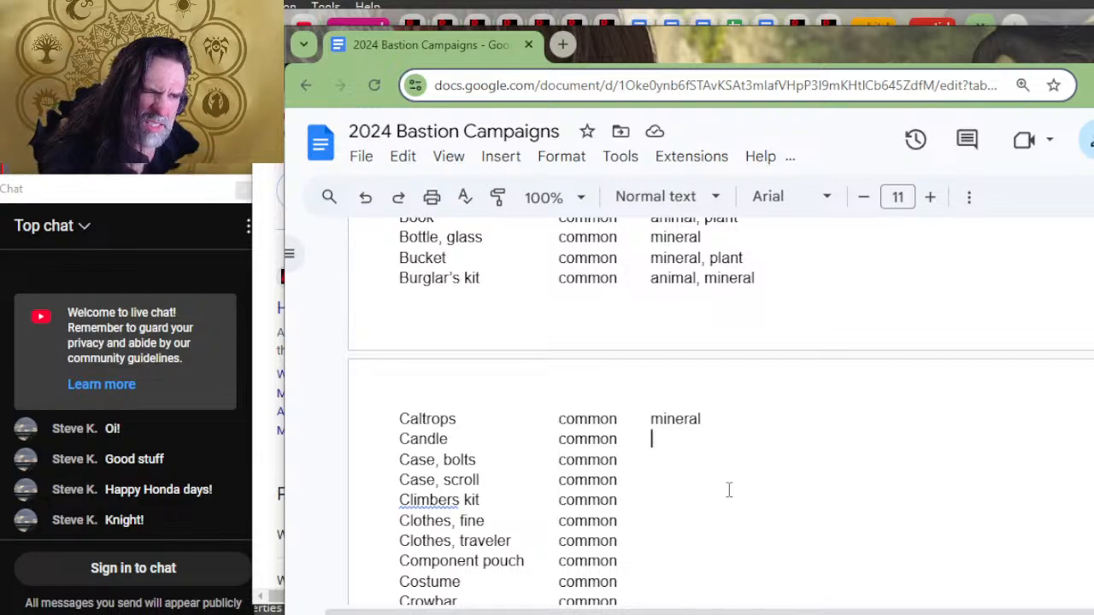
type("pl")
key("BackSpace")
key("BackSpace")
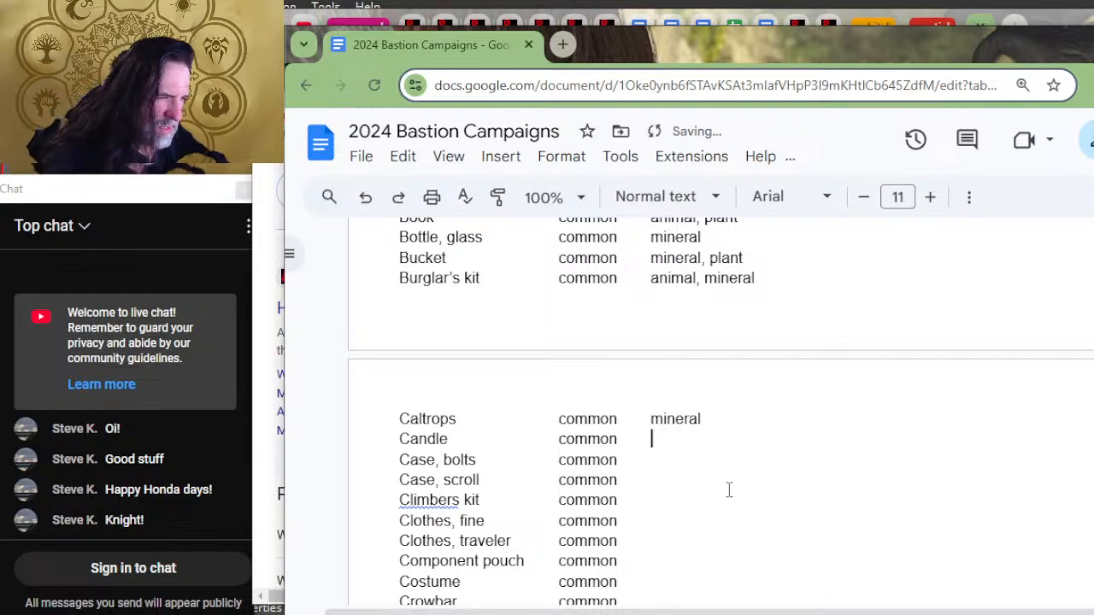
type("plant,")
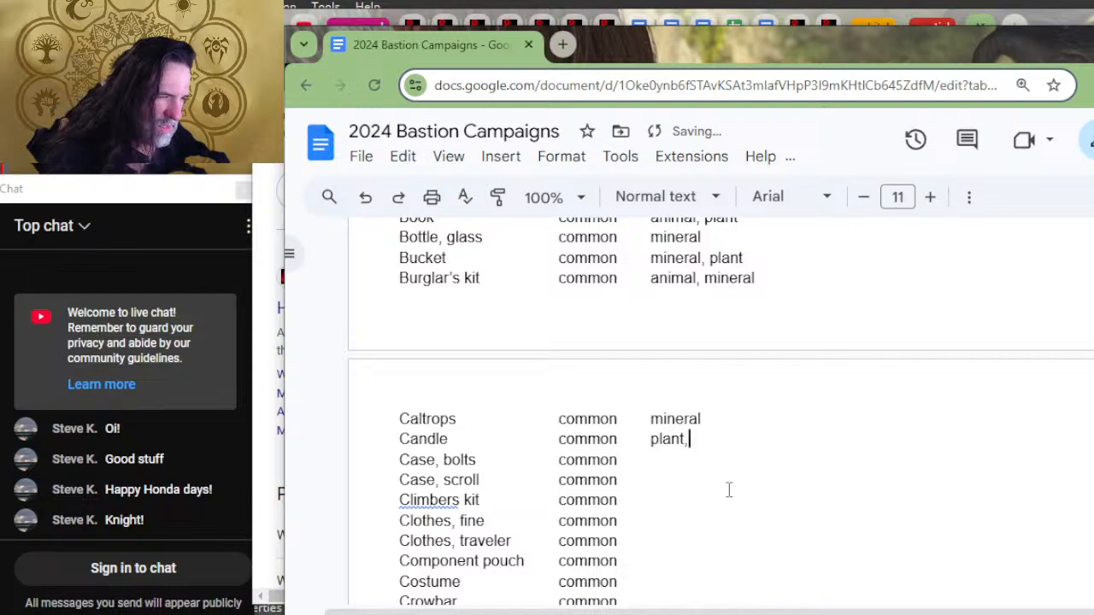
key("BackSpace")
key("BackSpace")
key("BackSpace")
key("BackSpace")
key("BackSpace")
key("BackSpace")
key("BackSpace")
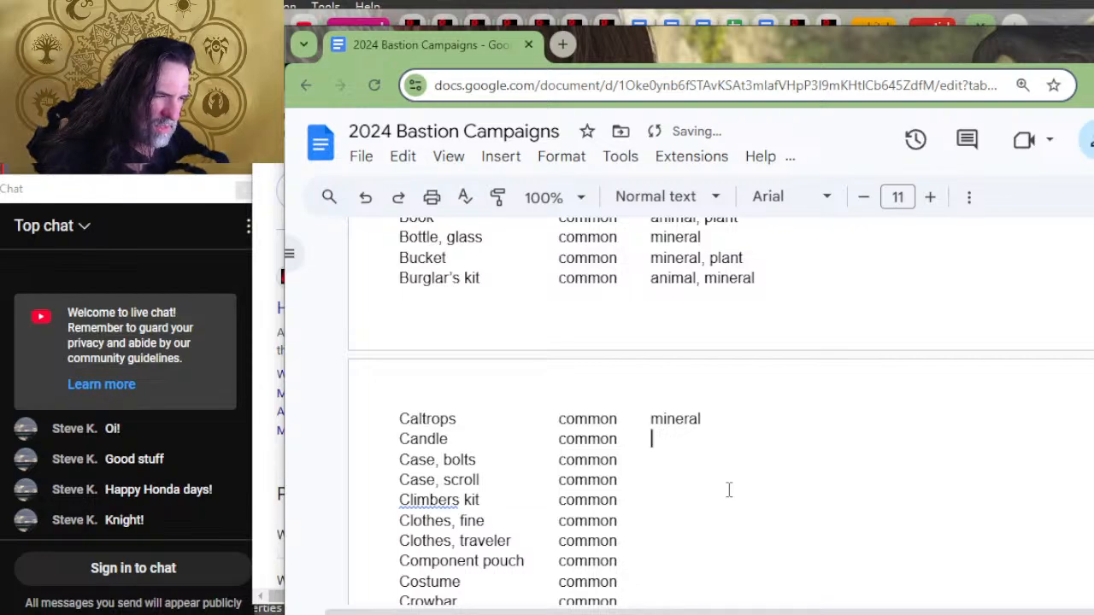
type("animal, plant")
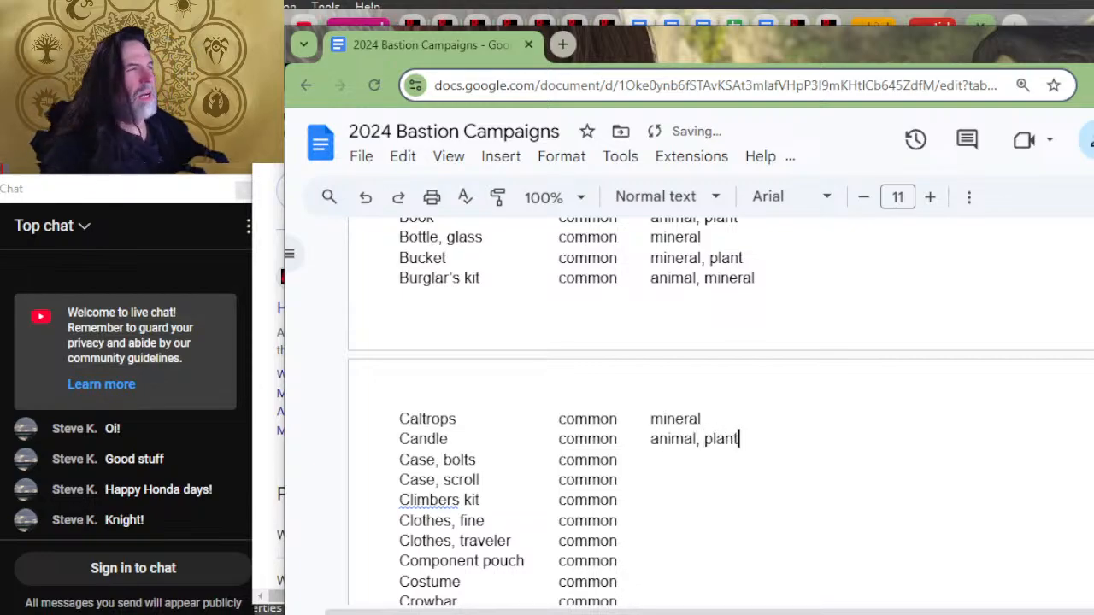
Step: Switch to the browser window with the Google results and search for "what is candlewax made from"
left_click(955, 21)
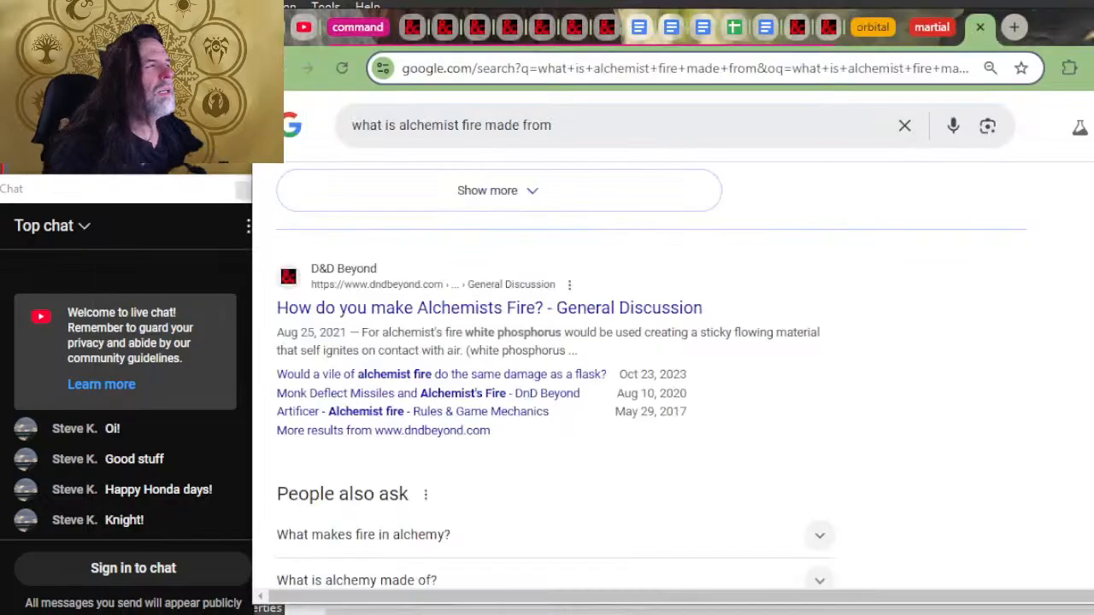
left_click(796, 69)
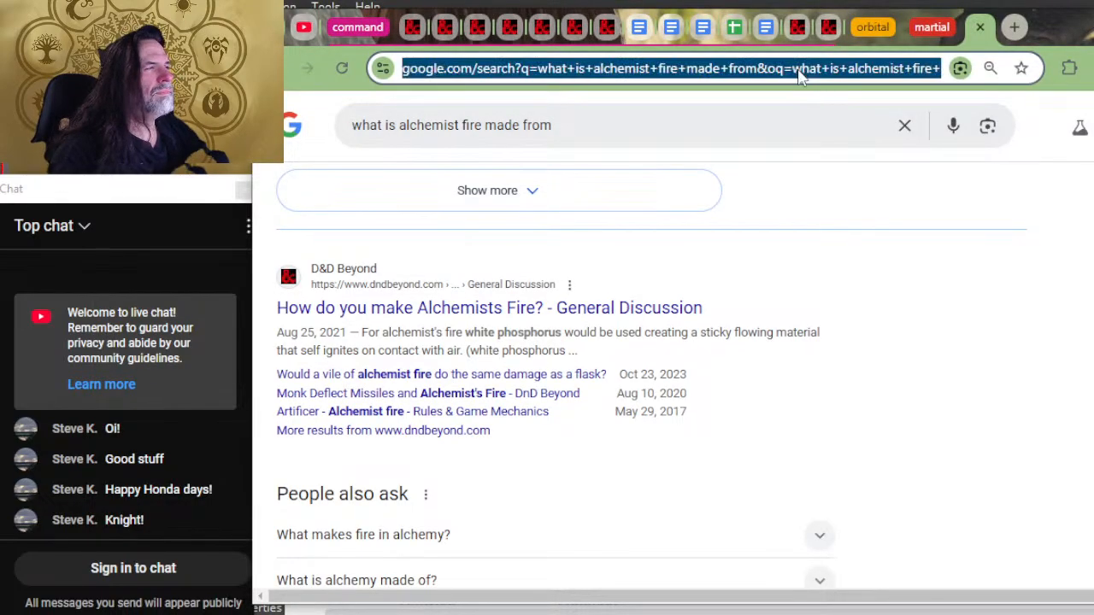
type("what ios")
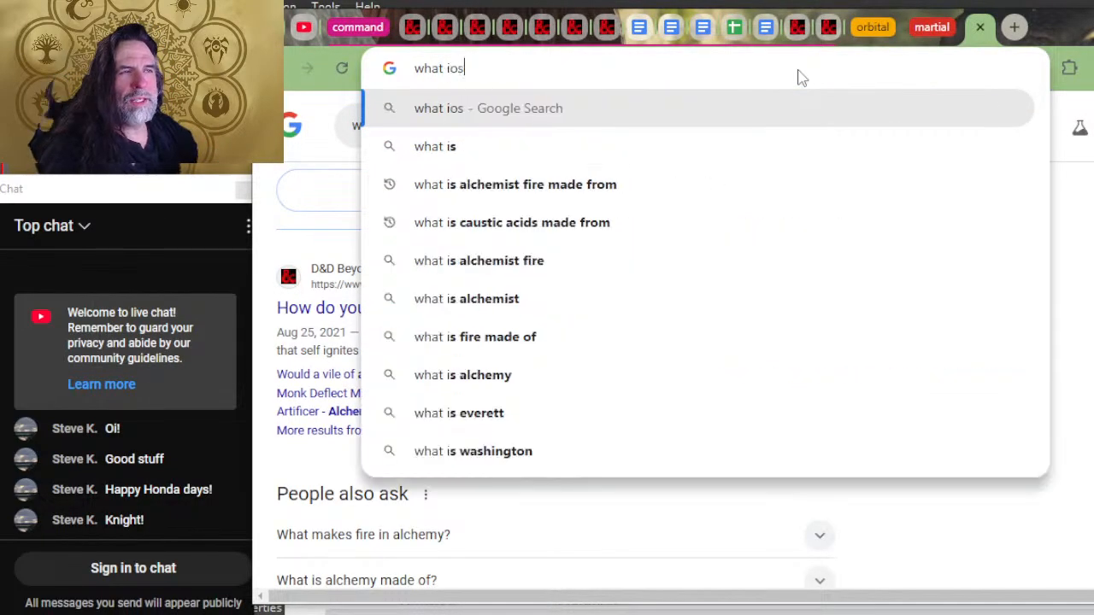
key("BackSpace")
key("BackSpace")
key("BackSpace")
type("s ca")
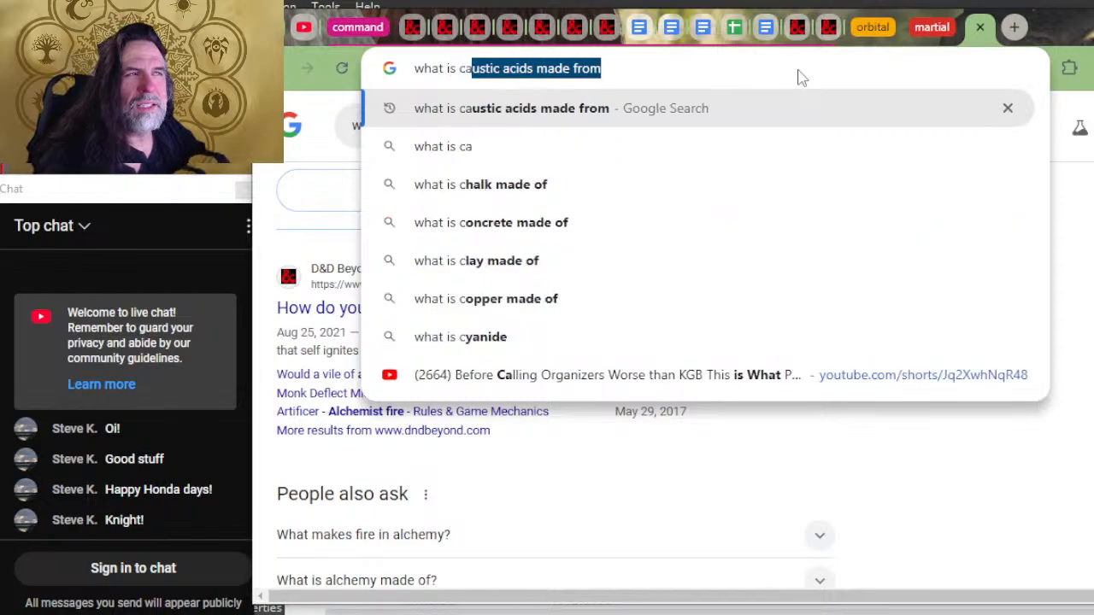
type("ndlewax mad")
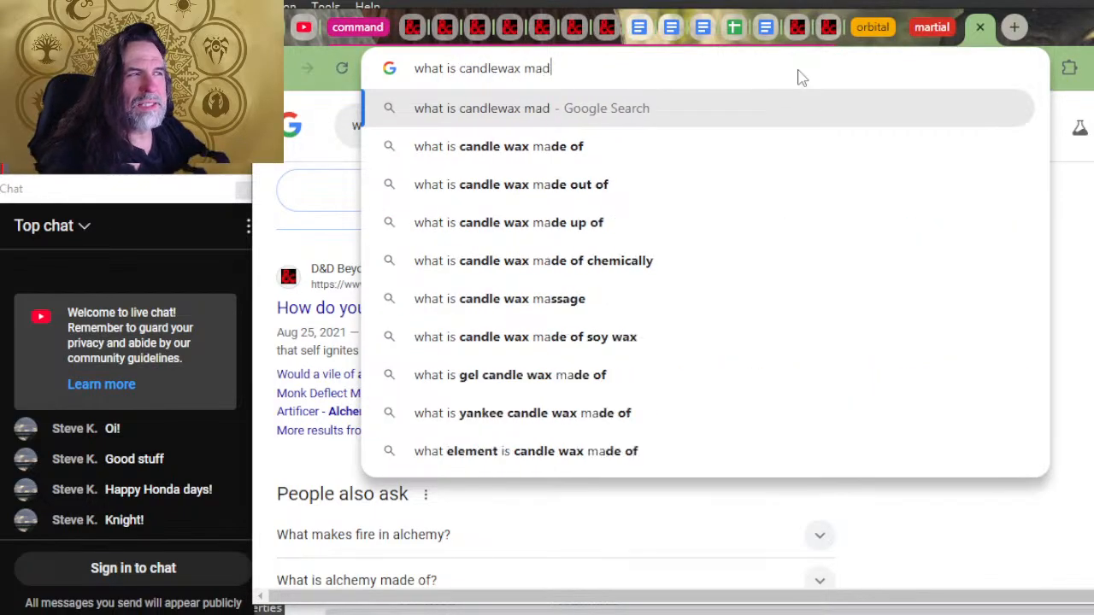
type("e from")
key("Return")
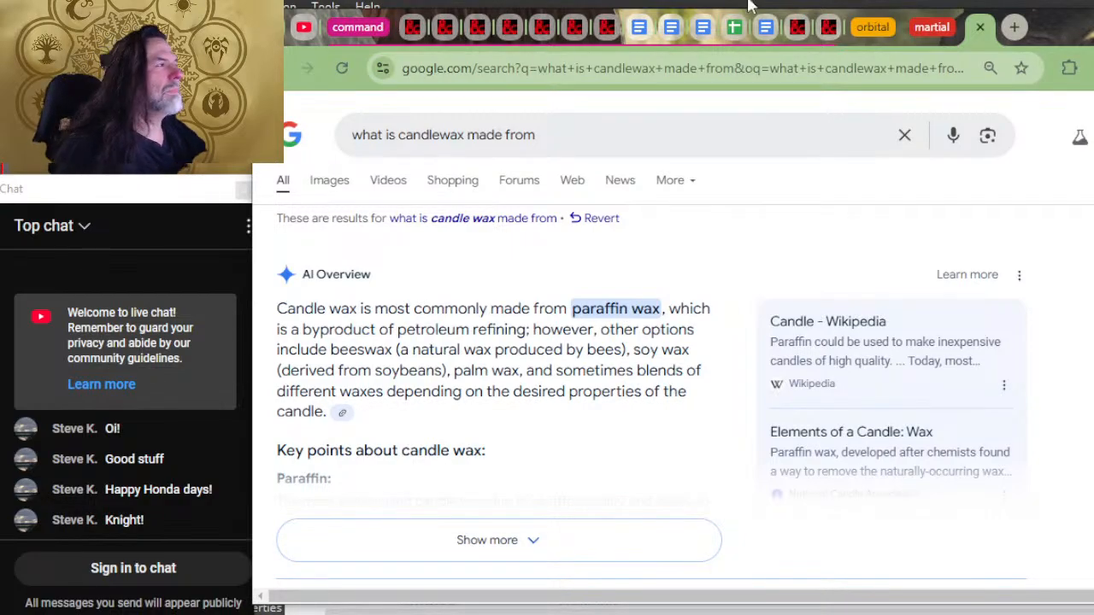
Step: Close the candle wax search, return to the 2024 Bastion Campaigns document and enter "animal, mineral" as the material for Case, bolts
left_click(980, 27)
scroll(696, 325, "down", 2)
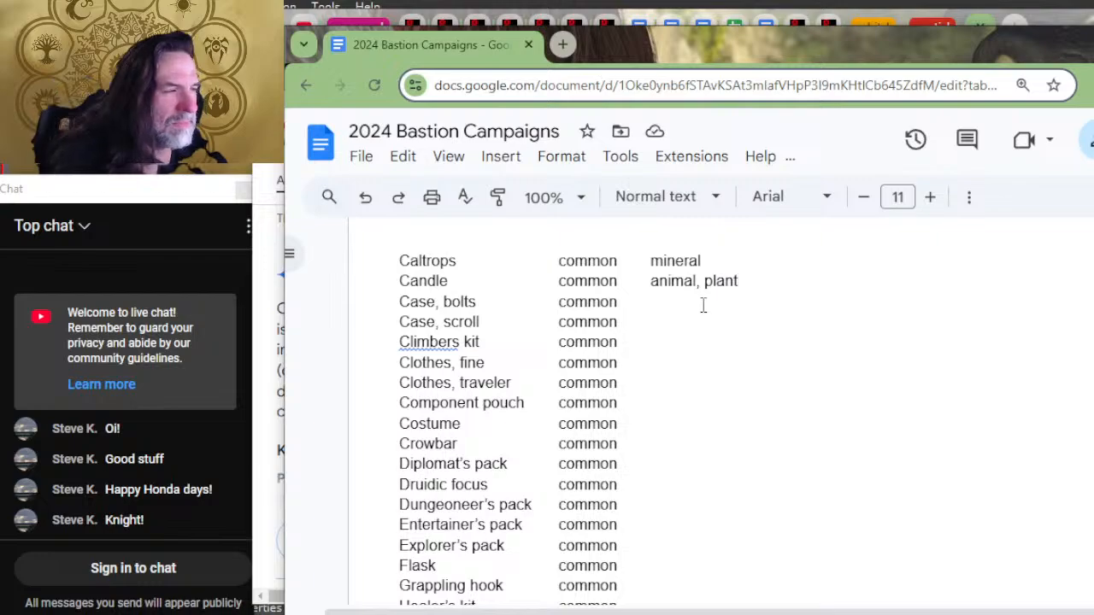
left_click(699, 299)
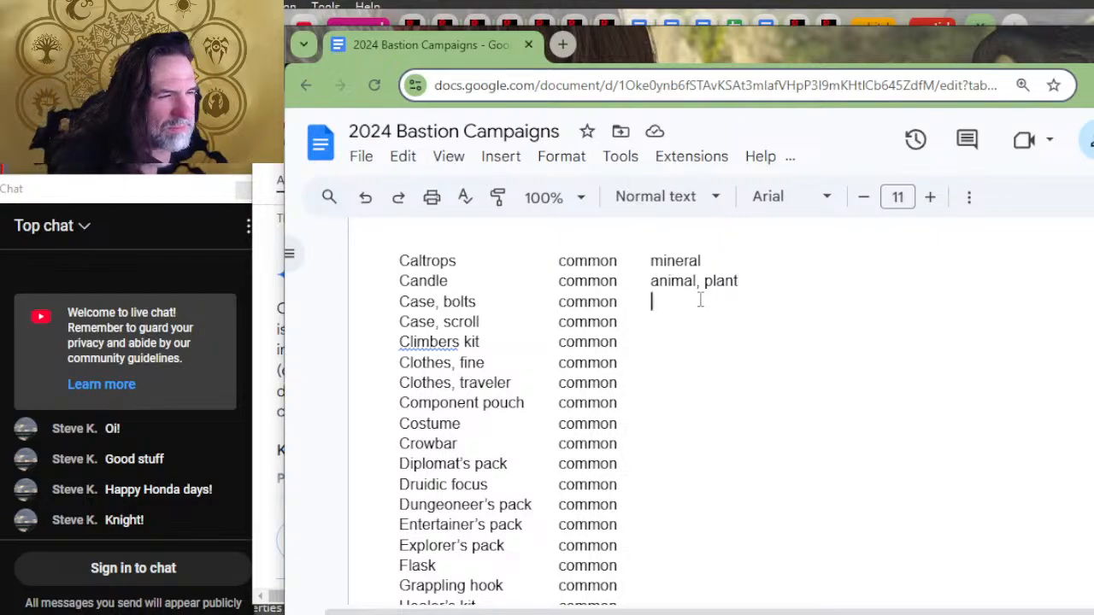
type("animal, ")
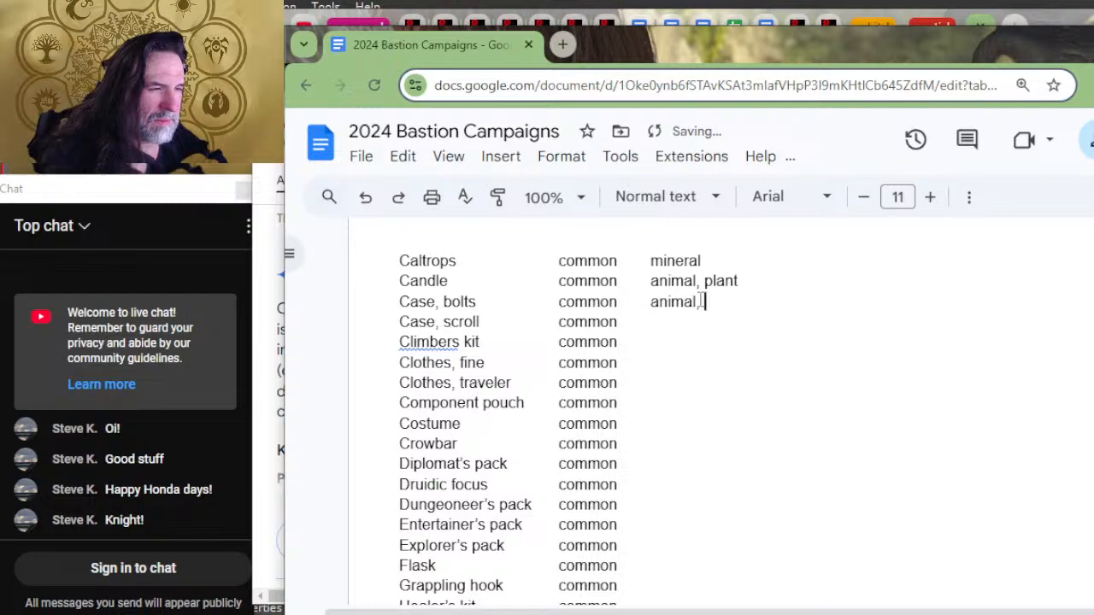
type("minteral")
key("Down")
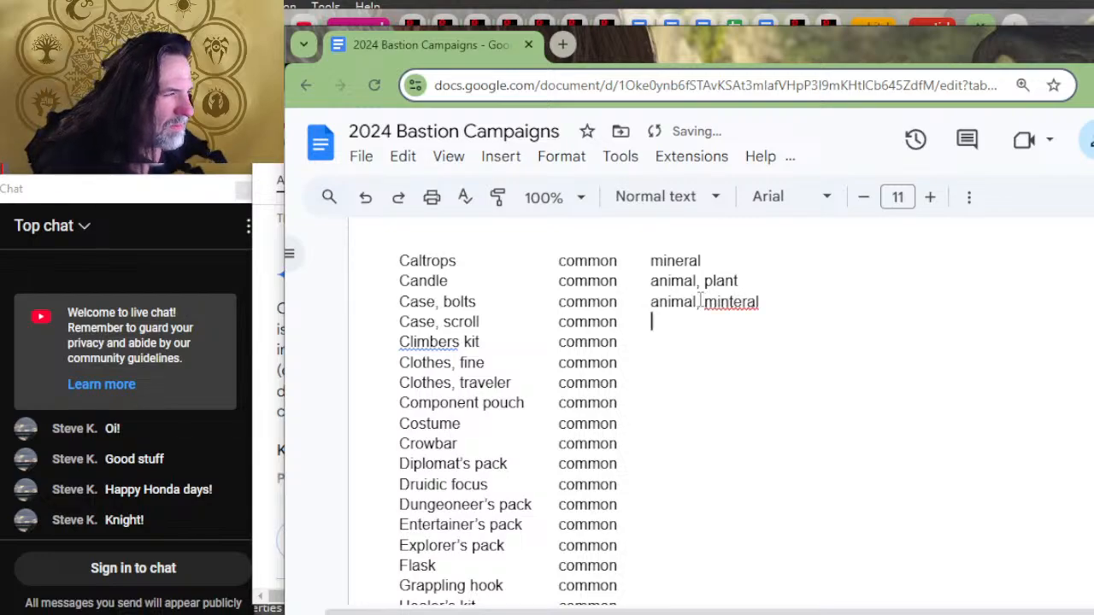
key("Up")
key("Right")
key("Right")
key("Right")
key("Right")
key("Right")
key("Right")
key("Right")
key("Right")
key("Right")
key("Right")
key("Right")
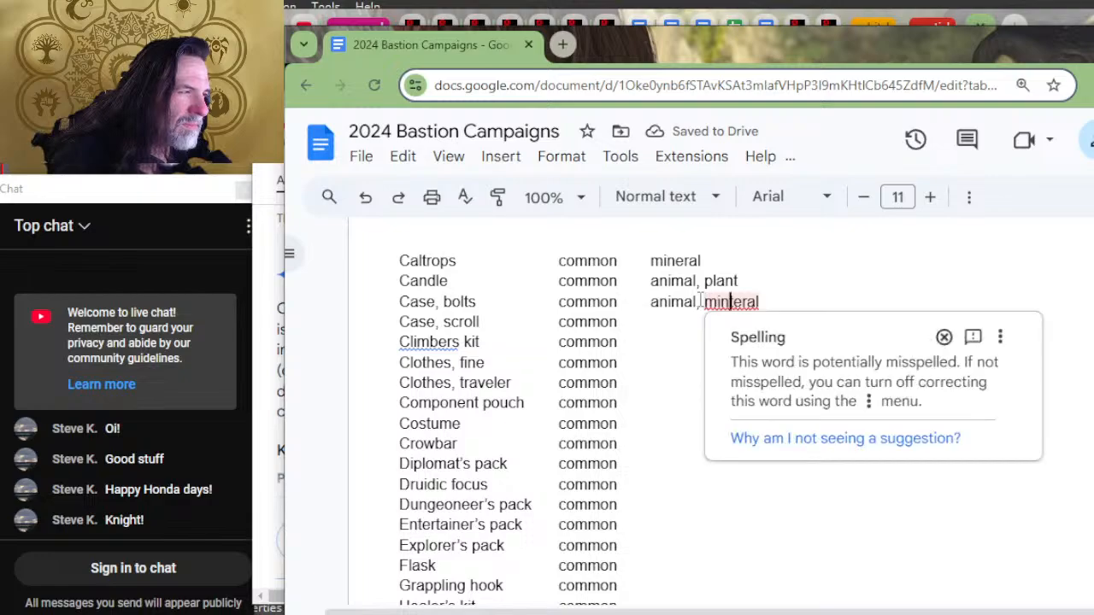
key("Delete")
Step: Enter "animal, mineral" as the material for both Case, scroll and Climbers kit
key("Down")
type("anima")
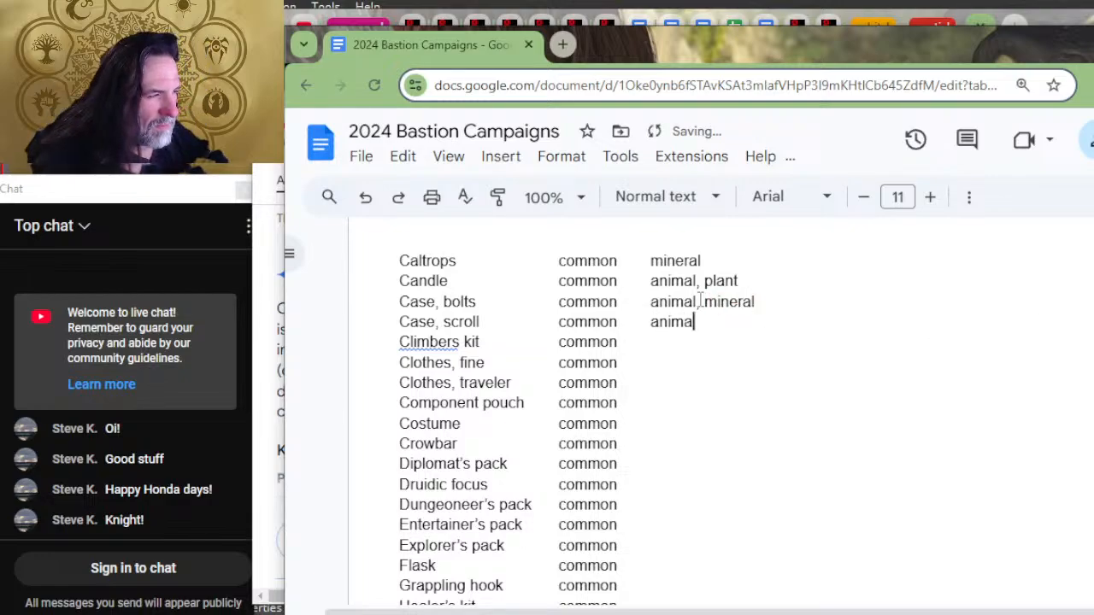
type("l, ")
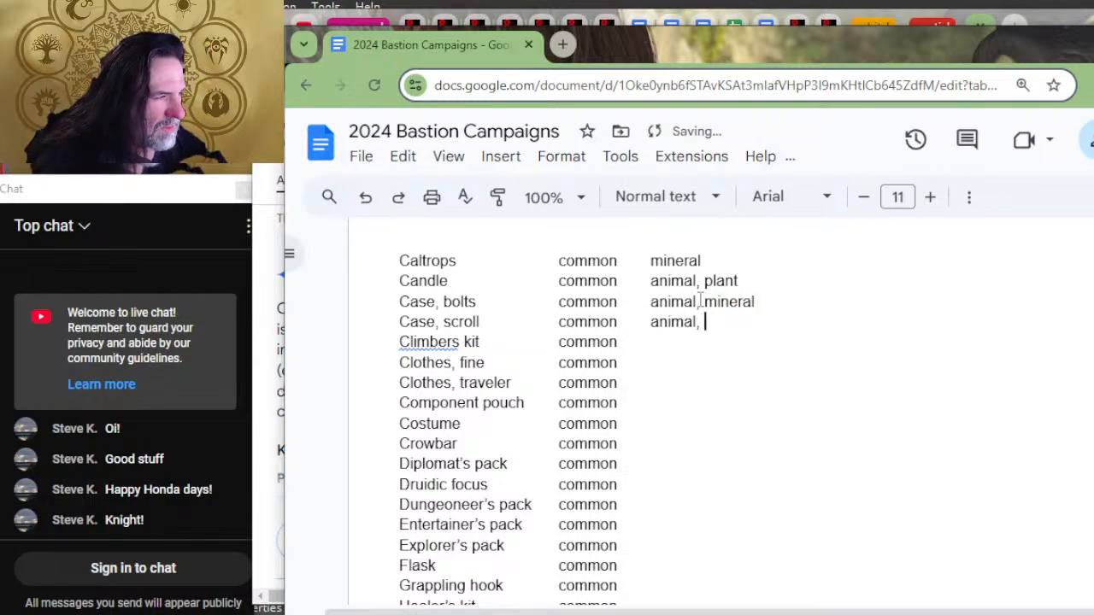
type("mineral")
key("Down")
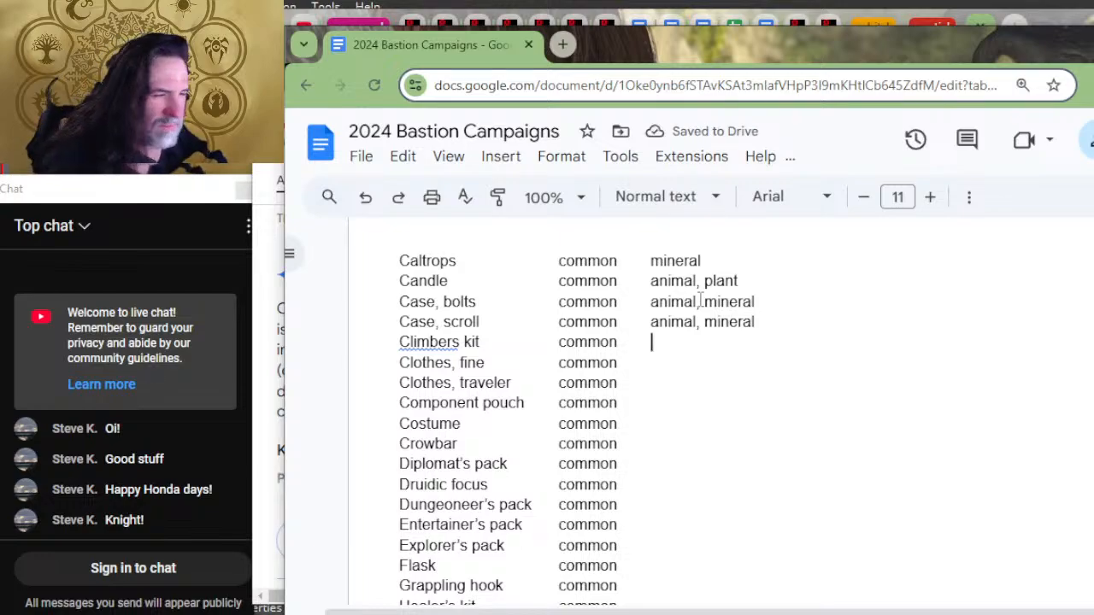
type("animal, min")
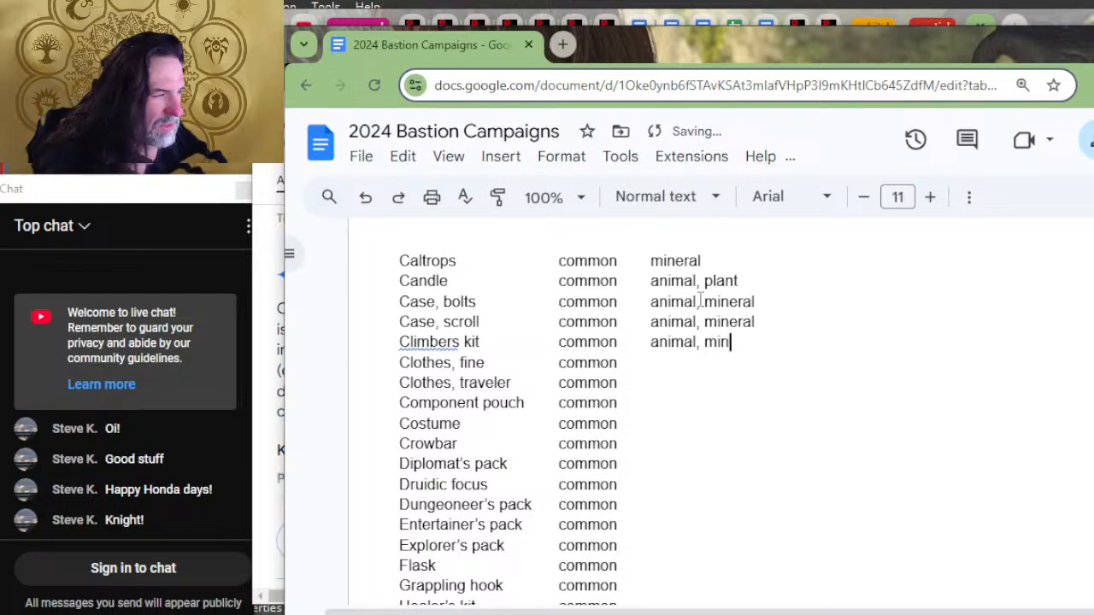
type("eral")
Step: Enter "animal, plant" as the material for Clothes, fine in the Adventuring gear list
key("Down")
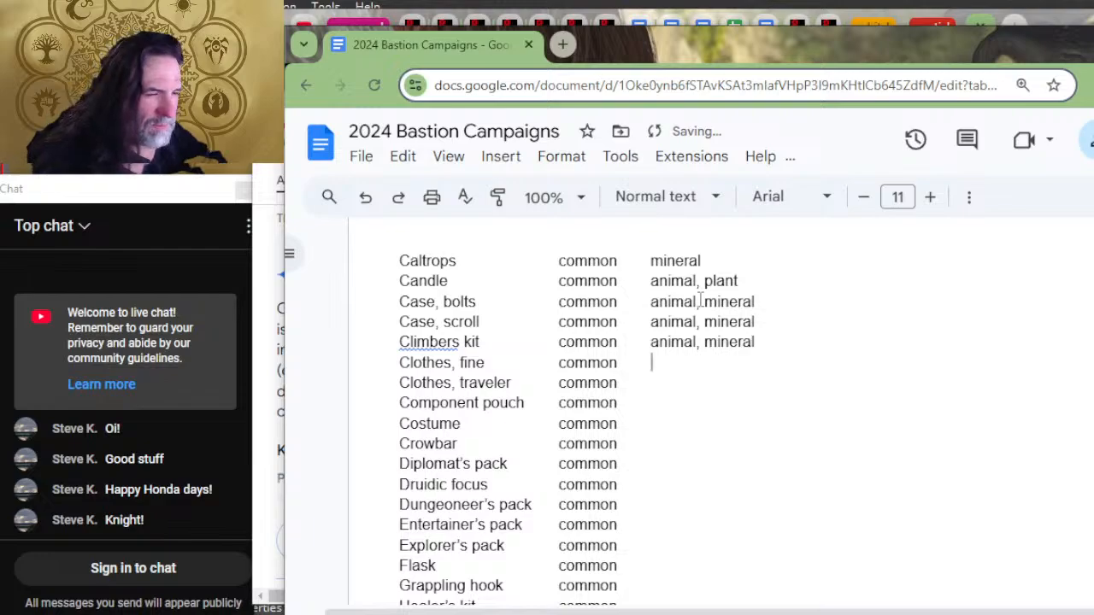
type("plant")
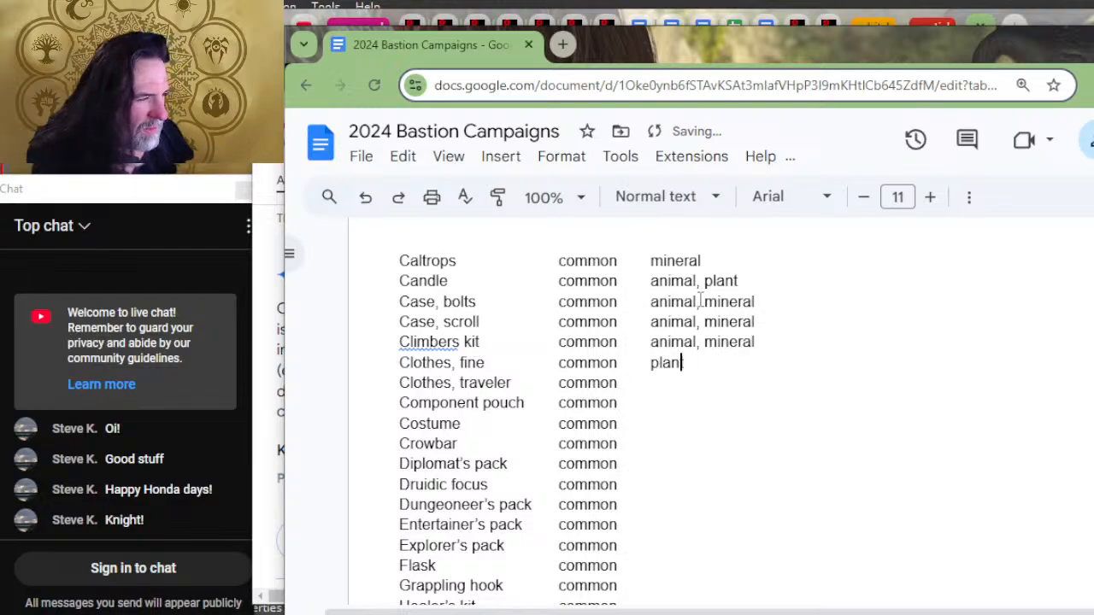
key("Left")
key("Left")
key("Left")
key("Left")
key("Left")
type("anim")
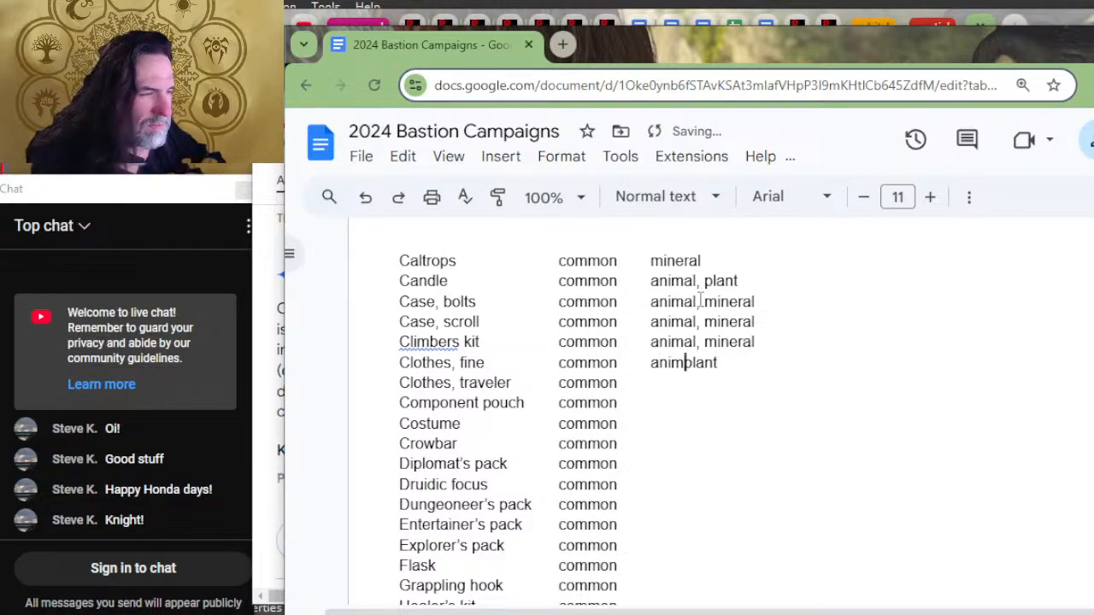
type("al,")
Step: Enter "animal, plant" as the material for both Clothes, traveler and Component pouch
key("Down")
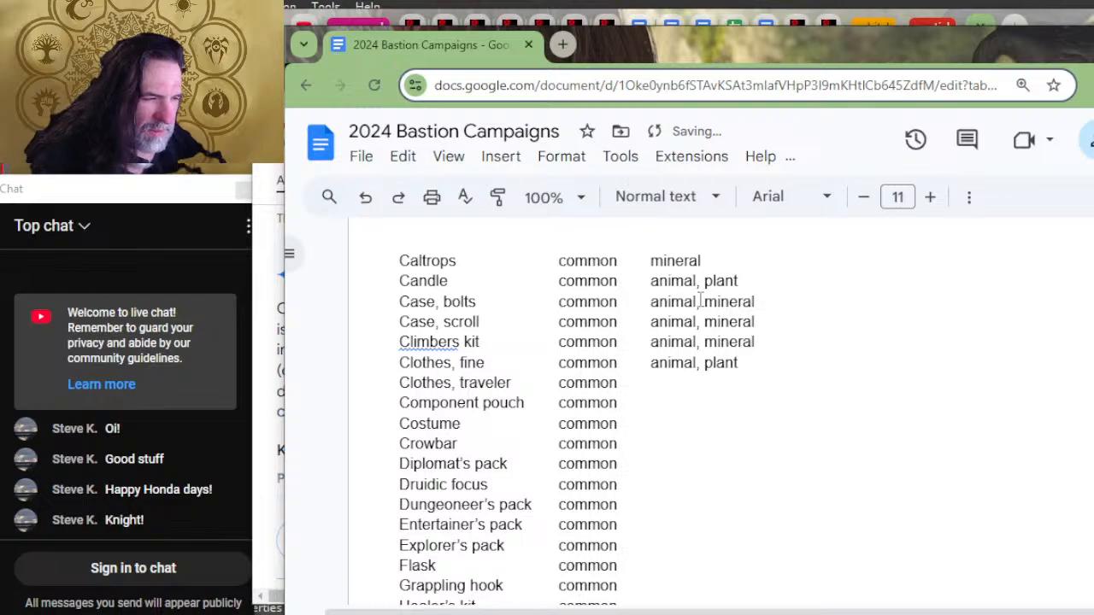
type("animal, plant")
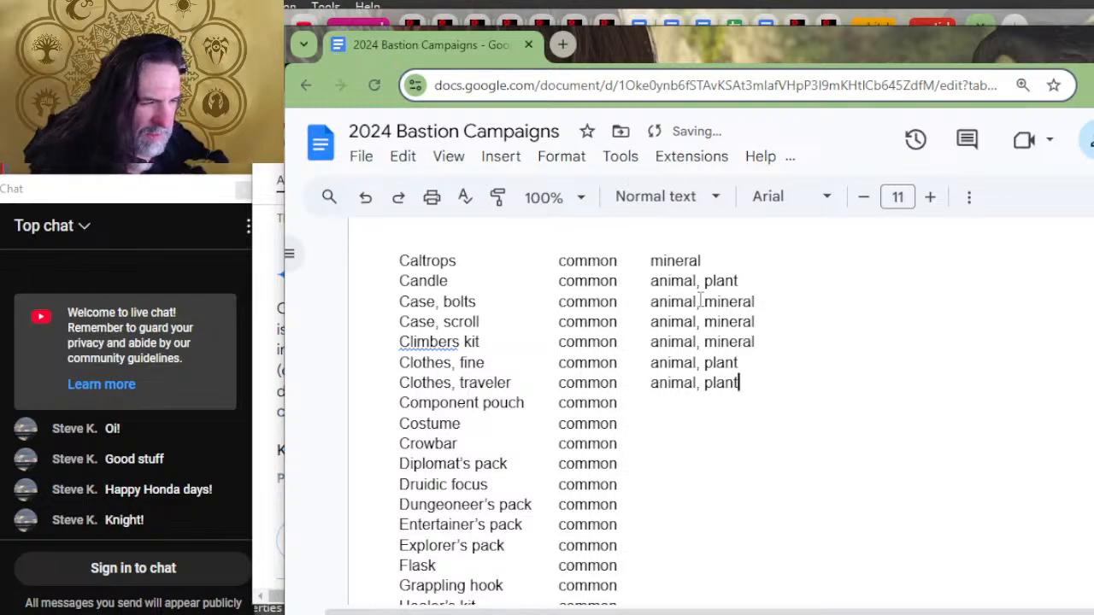
key("Down")
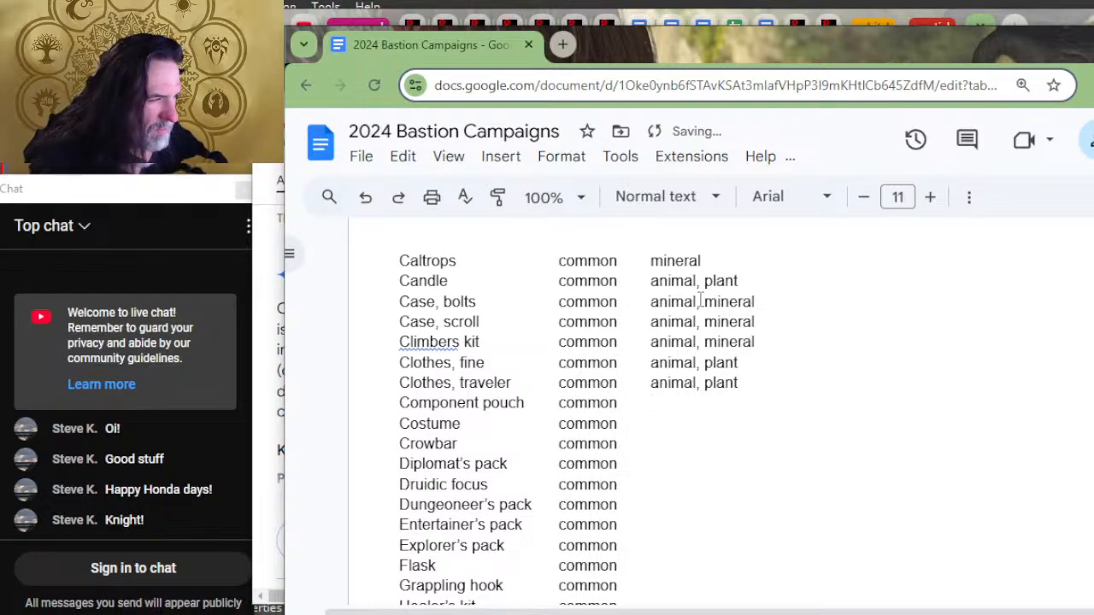
type("animal, plant")
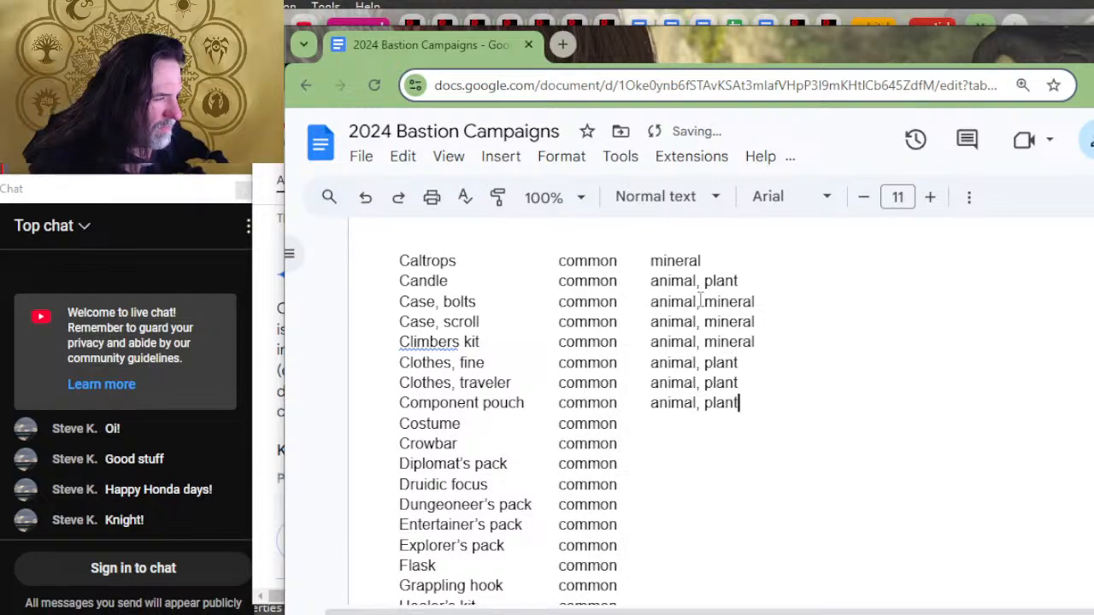
Step: Enter "animal, mineral, plant" as the material for Costume in the Adventuring gear list
key("Down")
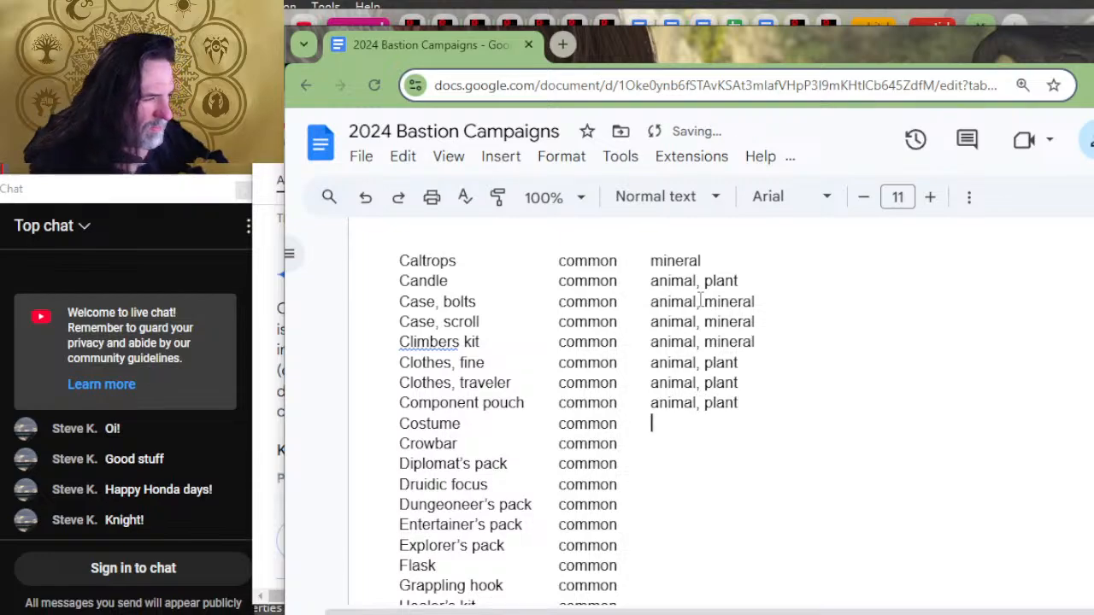
type("animal, ")
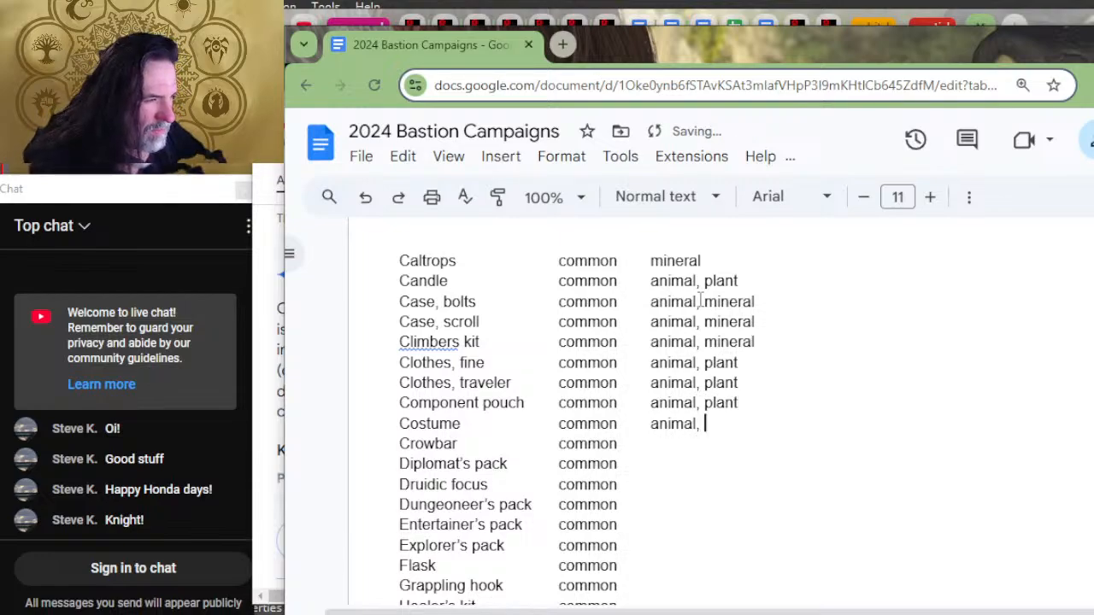
type("plant")
key("BackSpace")
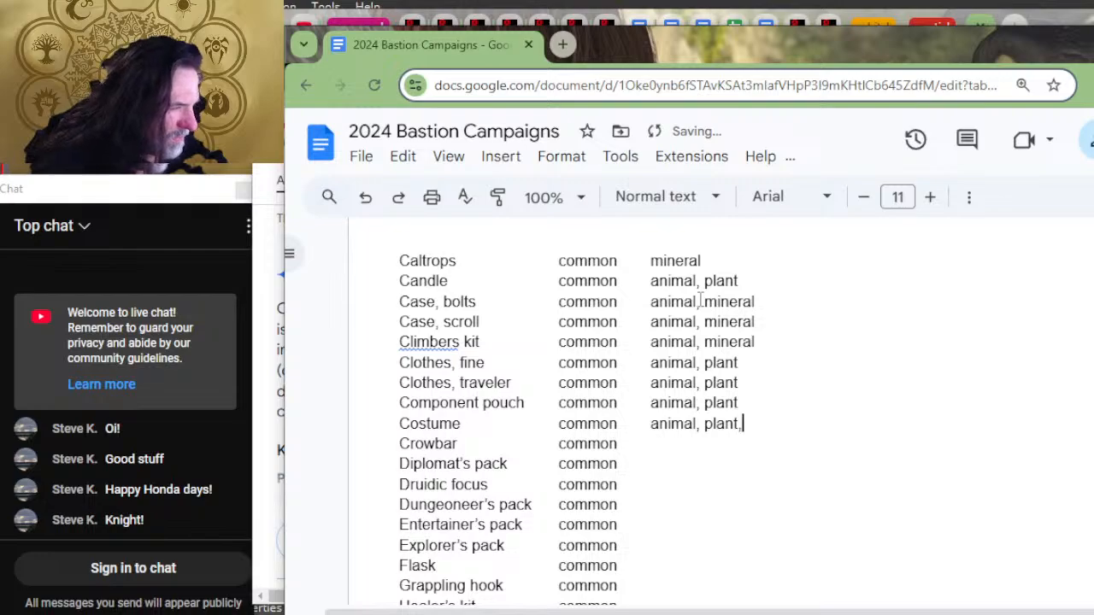
type(",")
key("BackSpace")
key("BackSpace")
key("BackSpace")
key("BackSpace")
key("BackSpace")
key("BackSpace")
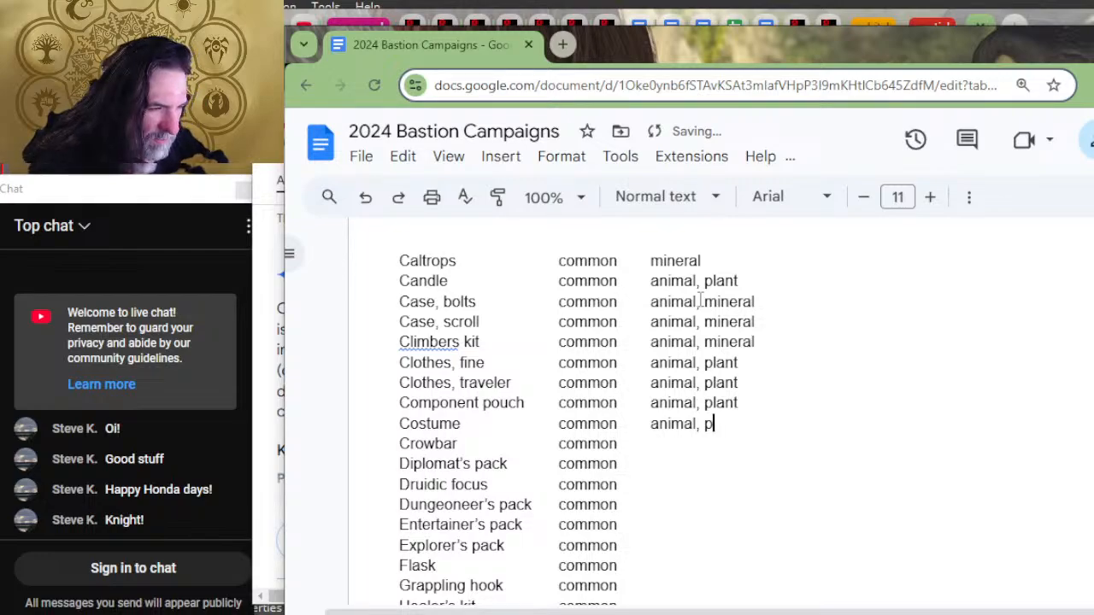
type("plant")
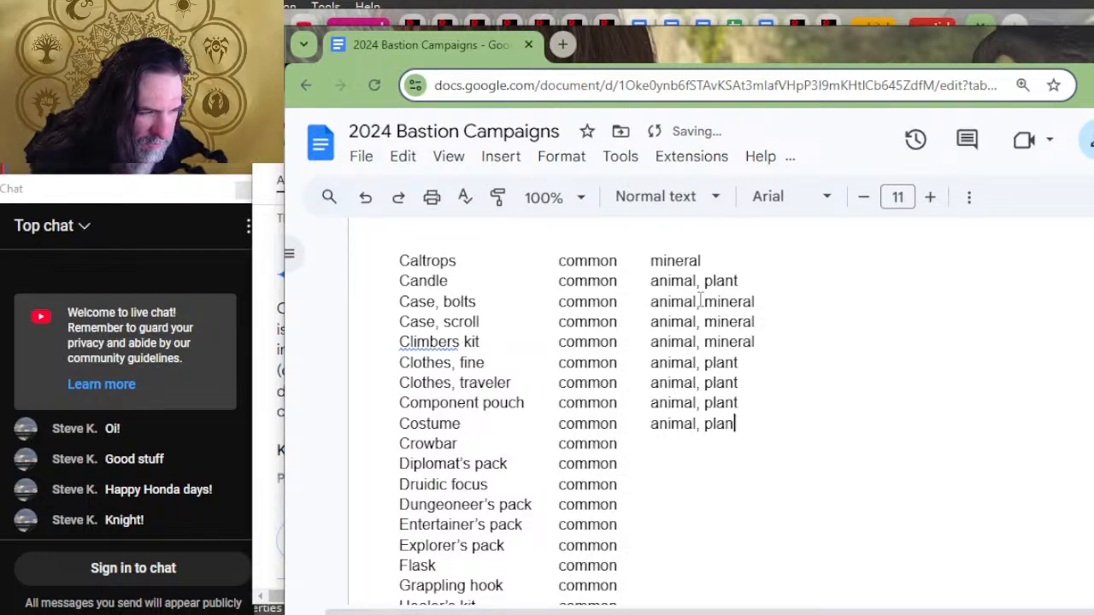
key("BackSpace")
key("BackSpace")
key("BackSpace")
key("BackSpace")
key("BackSpace")
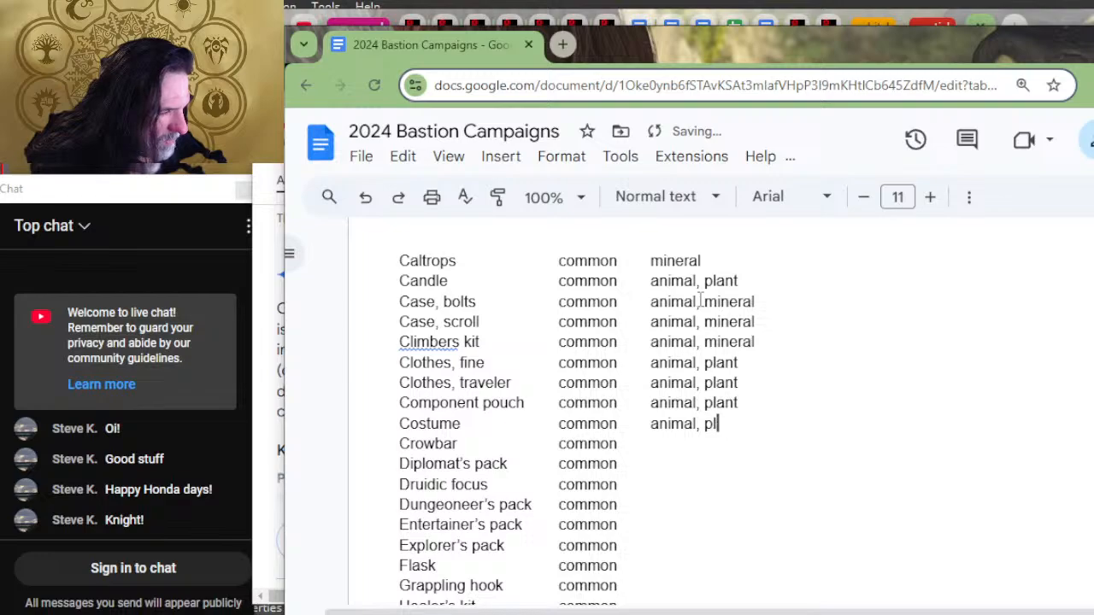
type("mineral, plant")
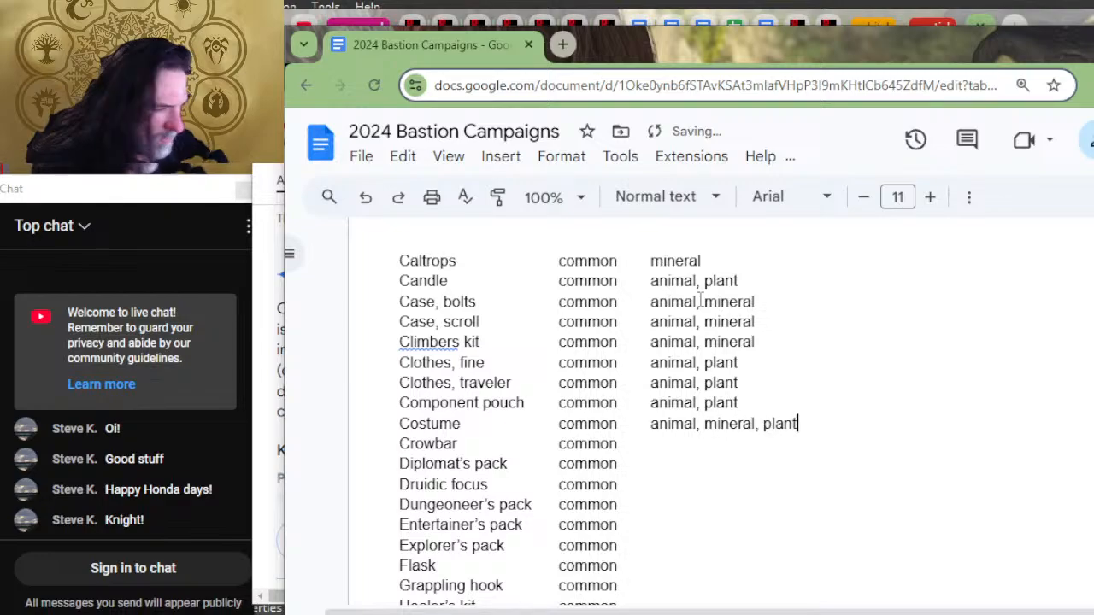
Step: Enter "mineral" as the material for Crowbar and "animal, mineral, plant" for Diplomat's pack
key("Down")
type("mineral")
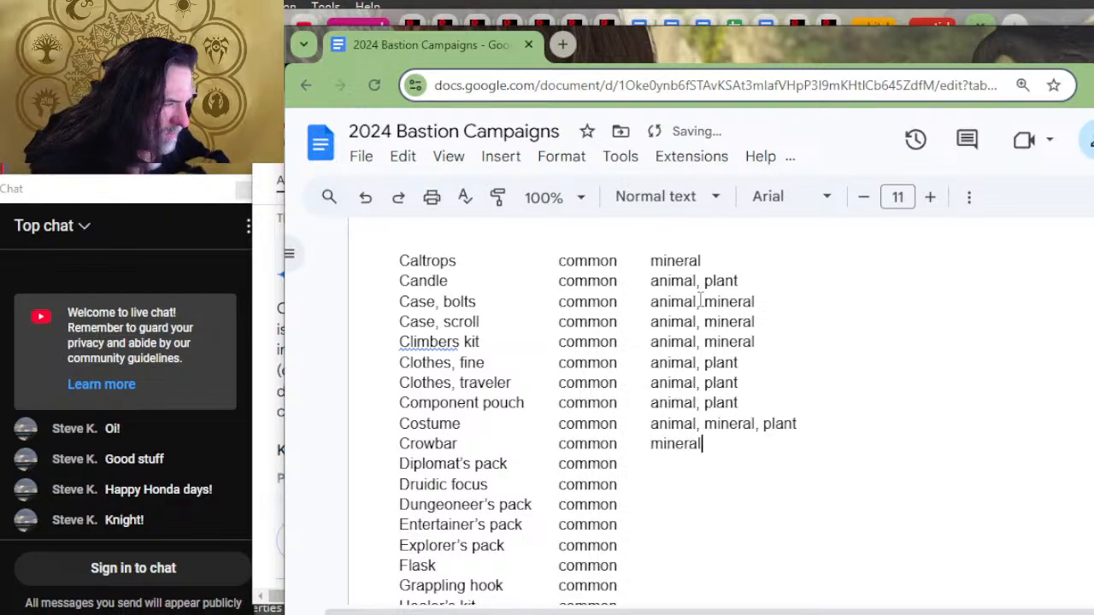
key("Down")
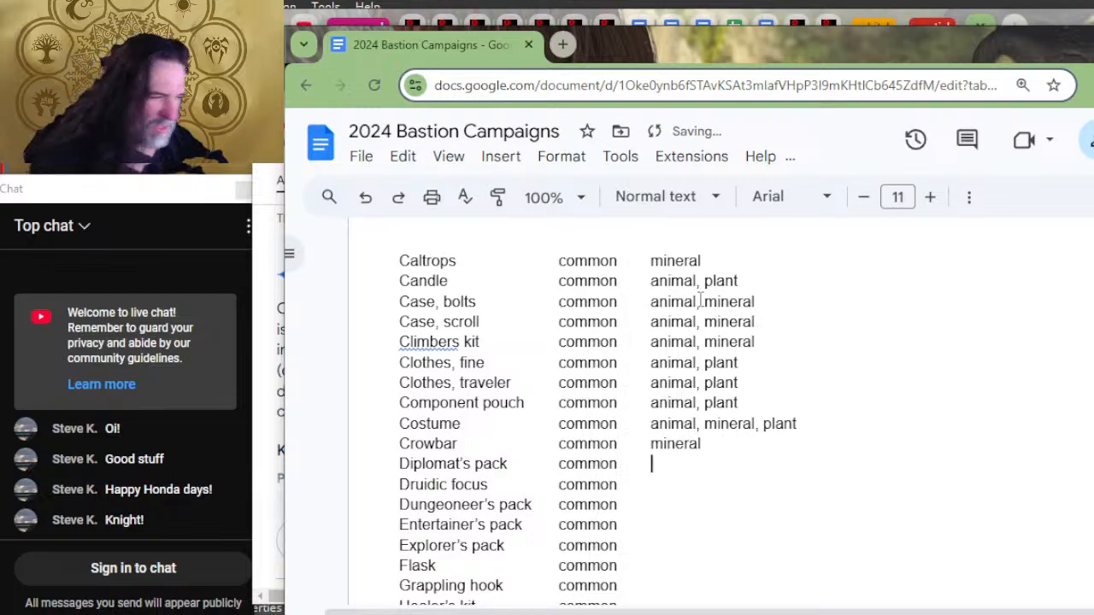
type("animal, mine")
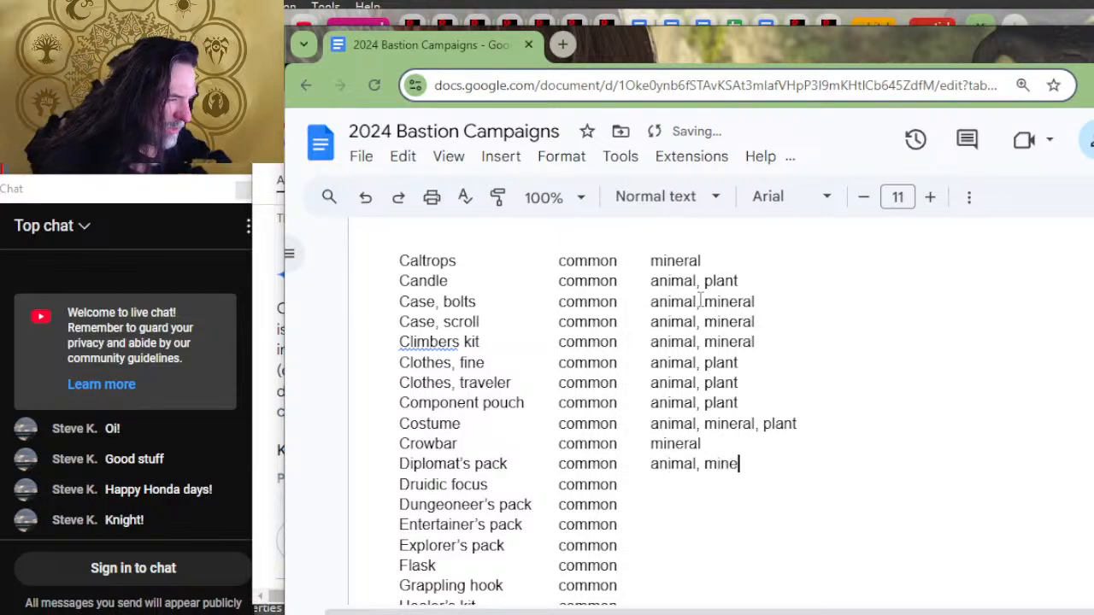
type("ral, plant")
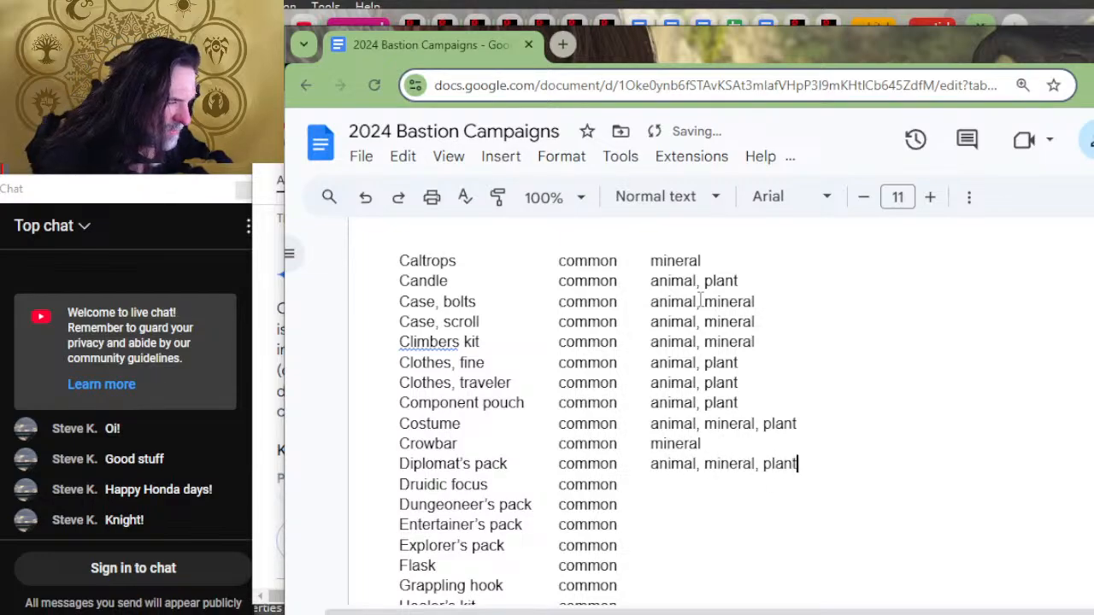
Step: Insert "mineral" between "animal" and "plant" in the material entry for Component pouch
key("Up")
key("Up")
key("Up")
key("Left")
key("Left")
key("Left")
key("Left")
key("Left")
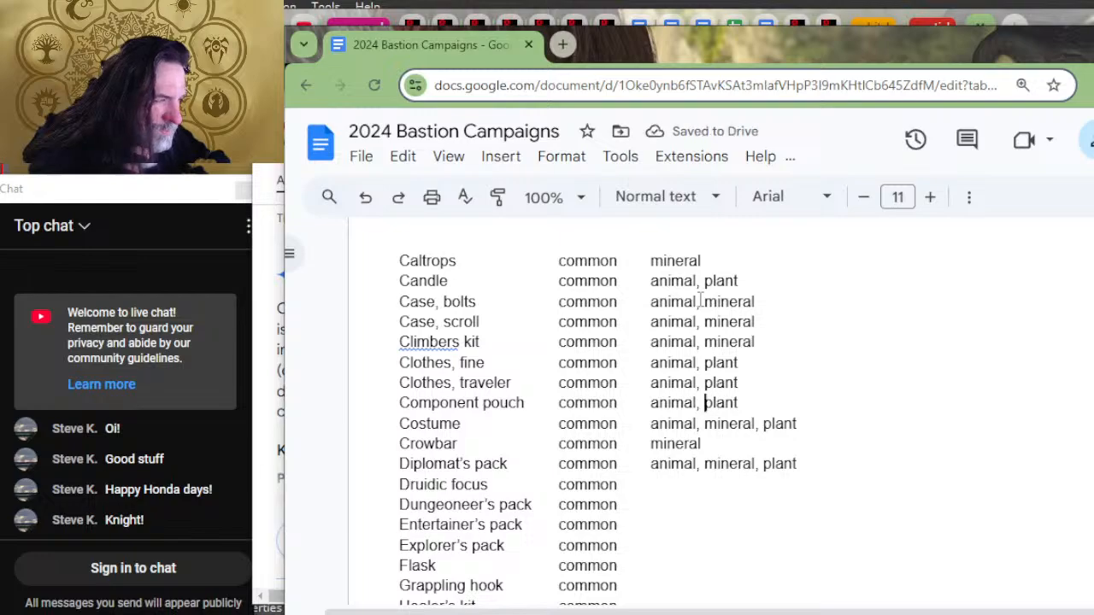
type("mineral,")
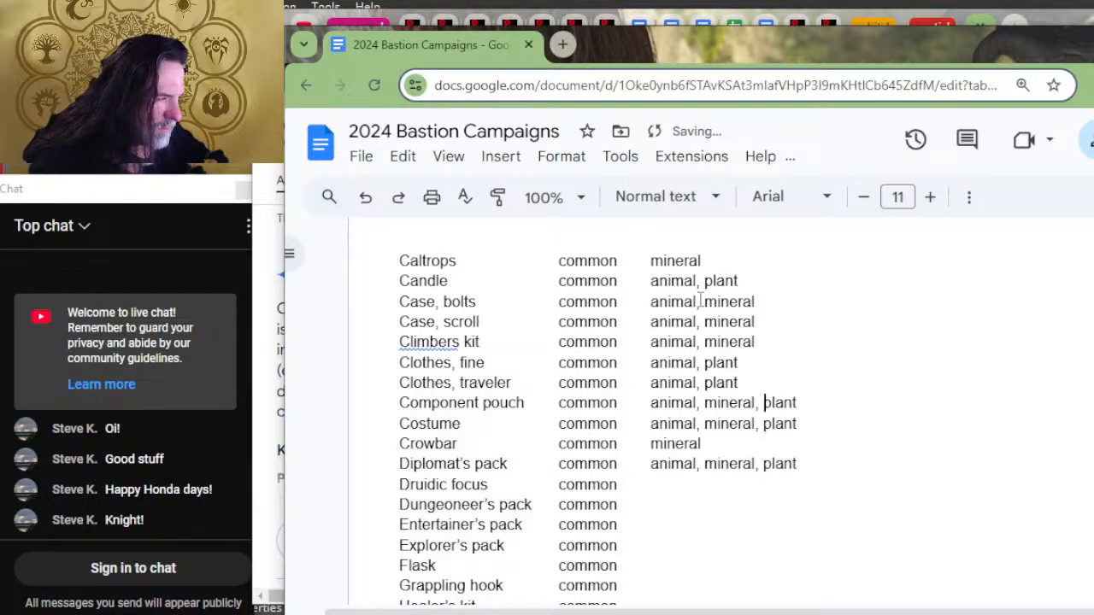
Step: Insert "mineral" between "animal" and "plant" in the material entry for Clothes, traveler
key("Up")
key("Left")
key("Left")
key("Left")
key("Left")
key("Left")
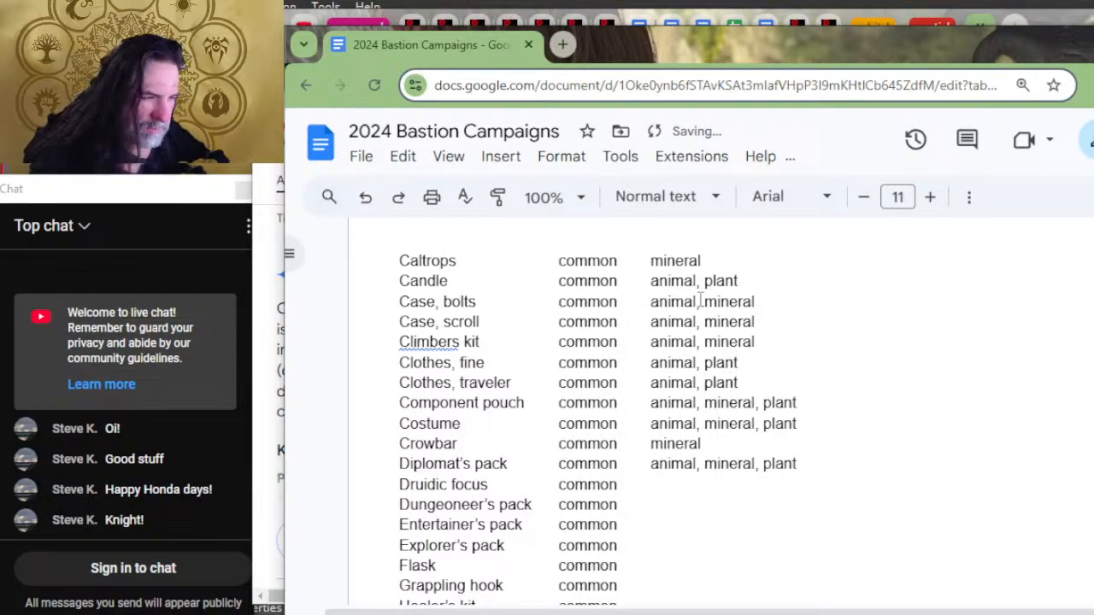
type("mineral")
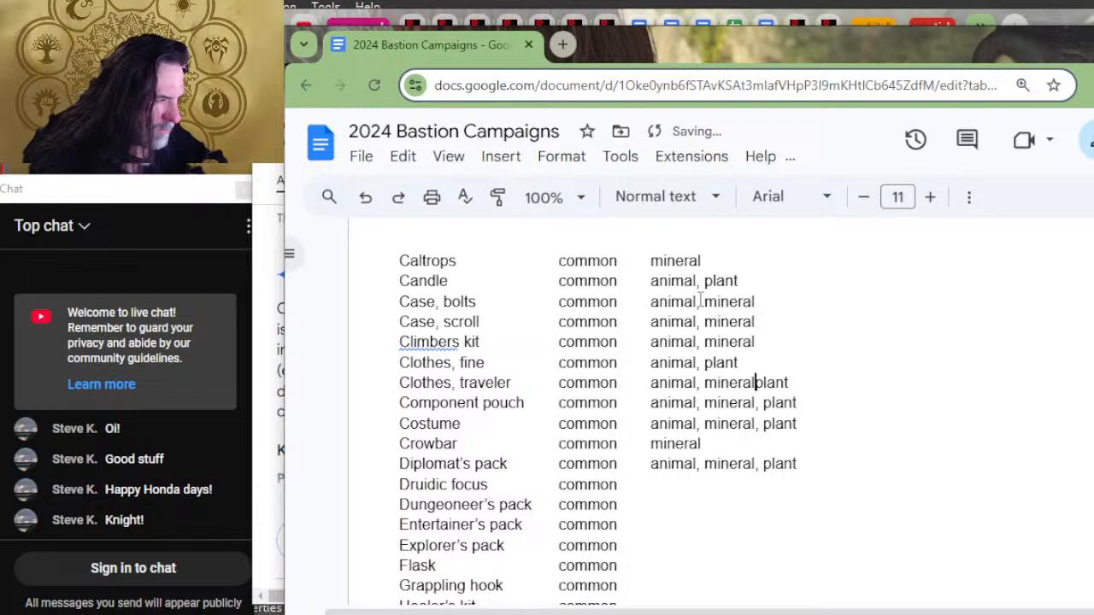
type(",")
Step: Insert "mineral" between "animal" and "plant" in the material entry for Clothes, fine
key("Up")
key("Left")
key("Left")
key("Left")
key("Left")
key("Left")
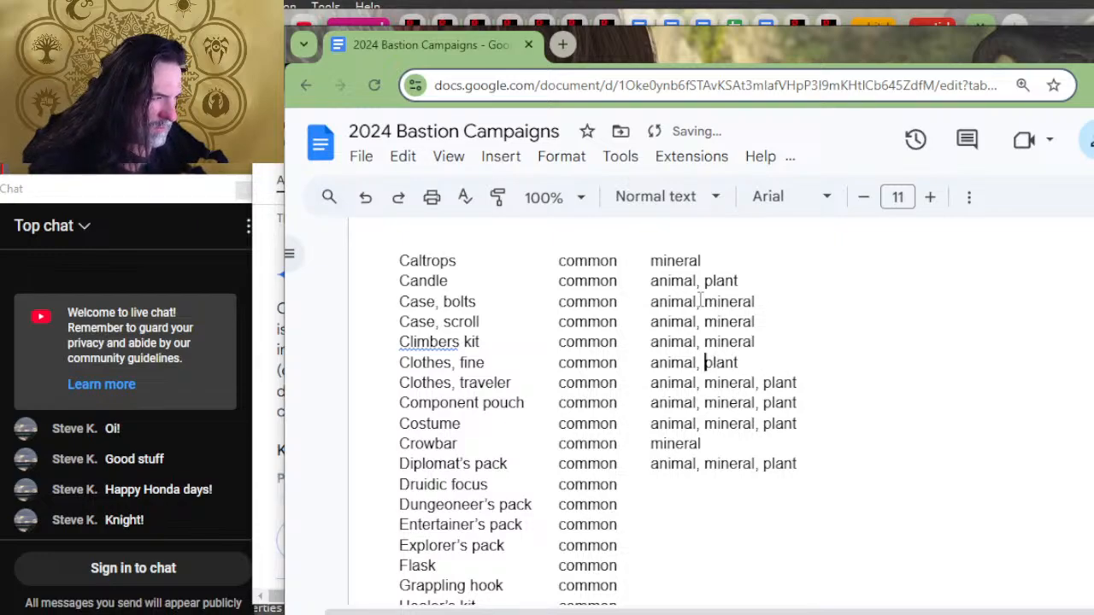
type("mineral,")
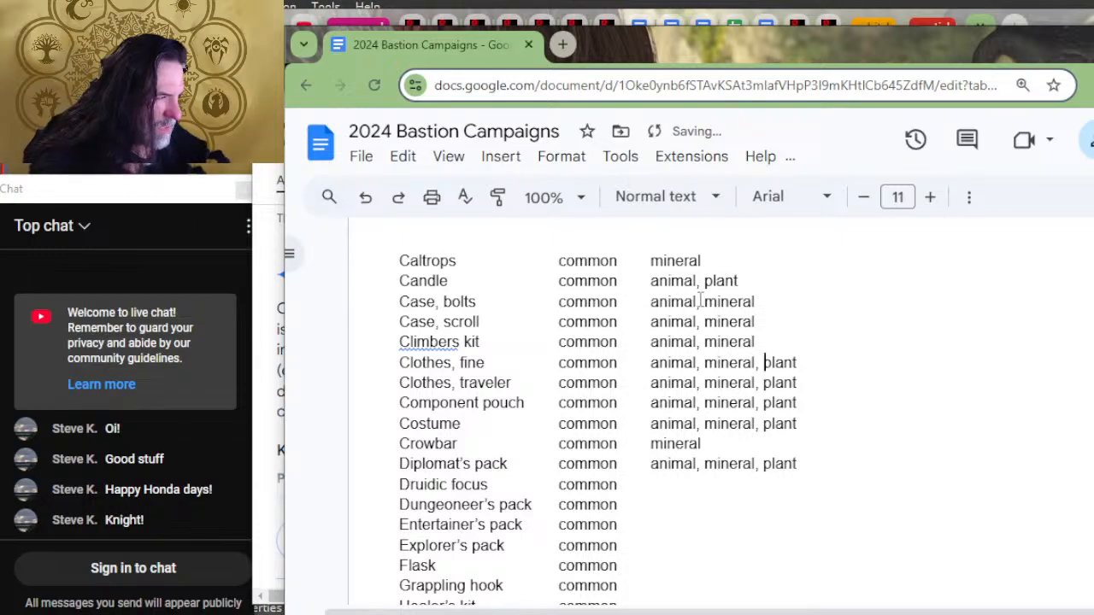
key("Up")
key("Up")
key("Up")
key("Up")
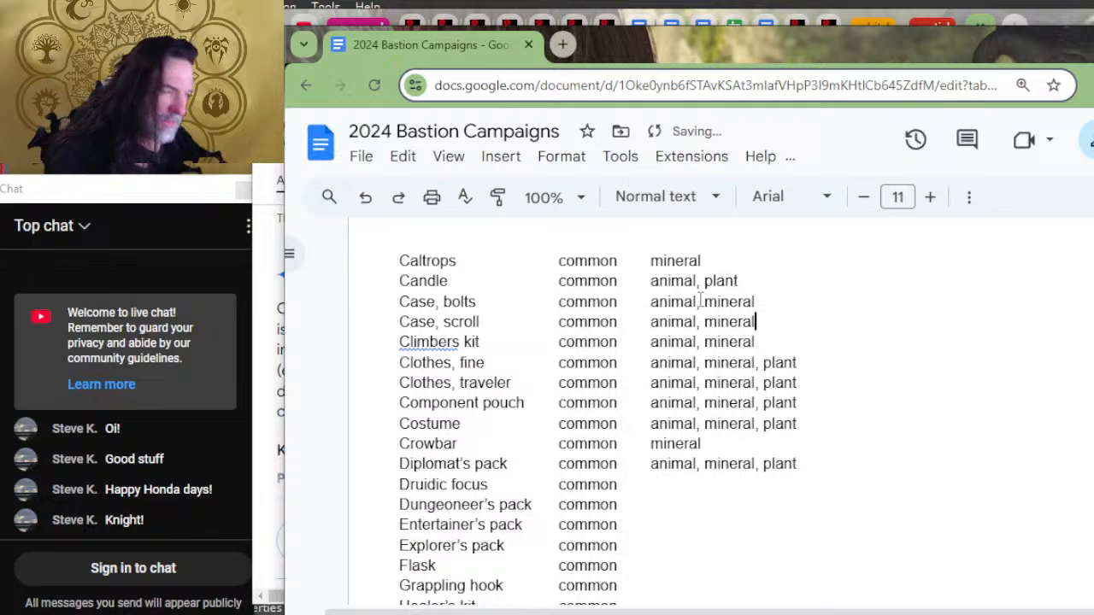
key("Left")
key("Left")
key("Left")
key("Left")
key("Left")
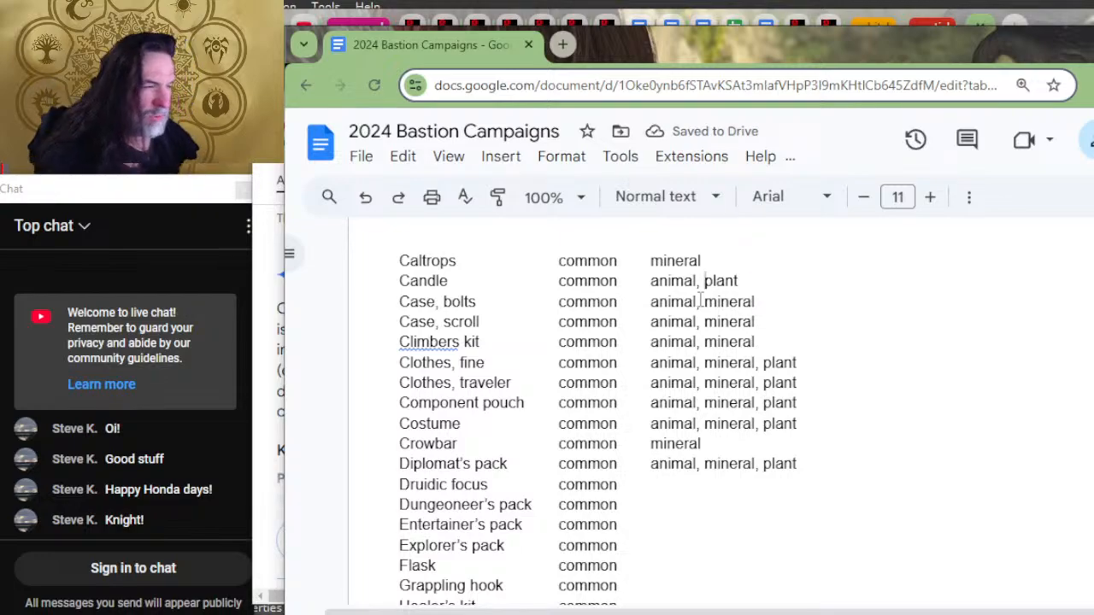
type("mi")
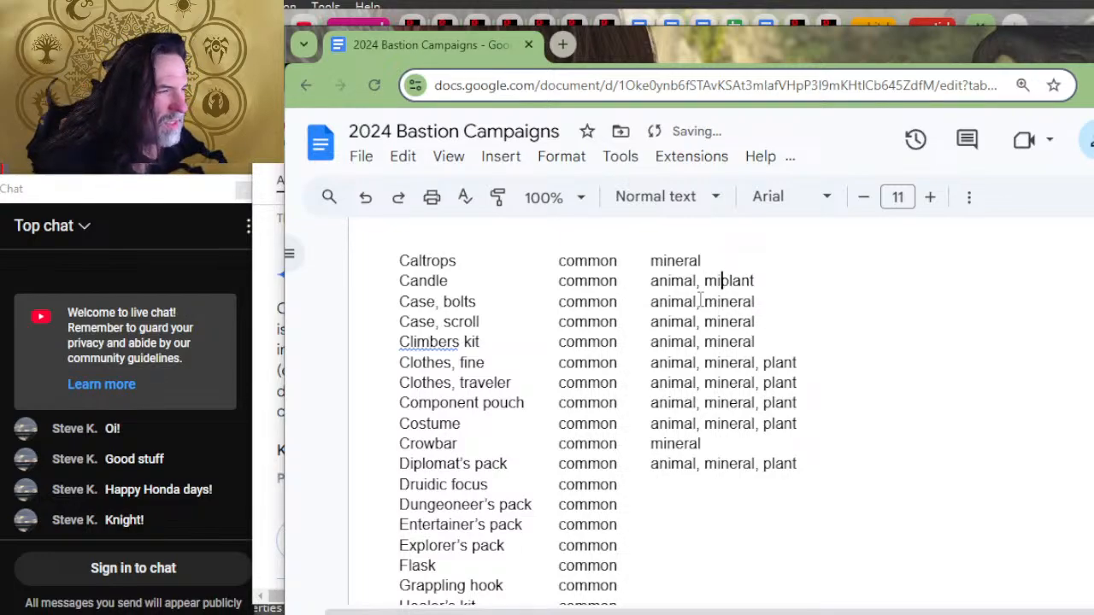
key("BackSpace")
key("BackSpace")
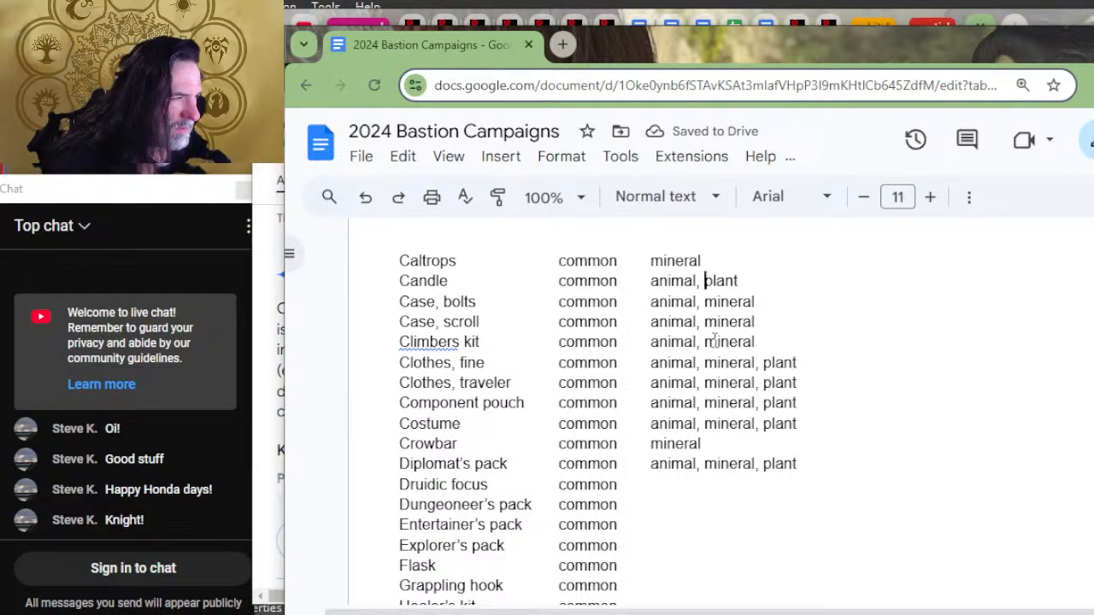
Step: Correct the item name "Climbers kit" to "Climber's kit" and append "plant" to its material entry
left_click(440, 342)
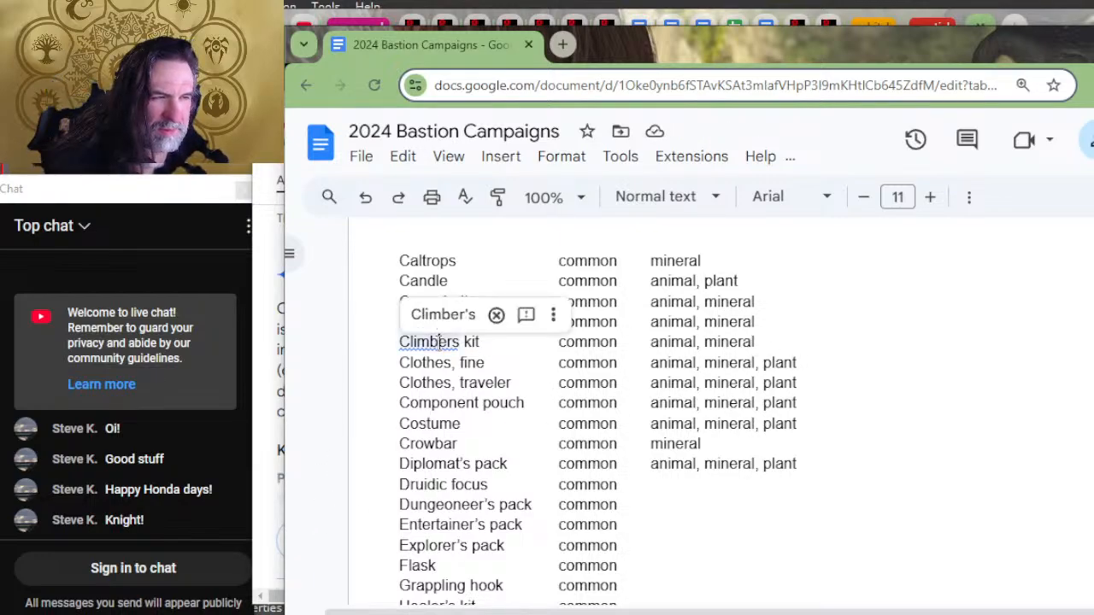
left_click(442, 314)
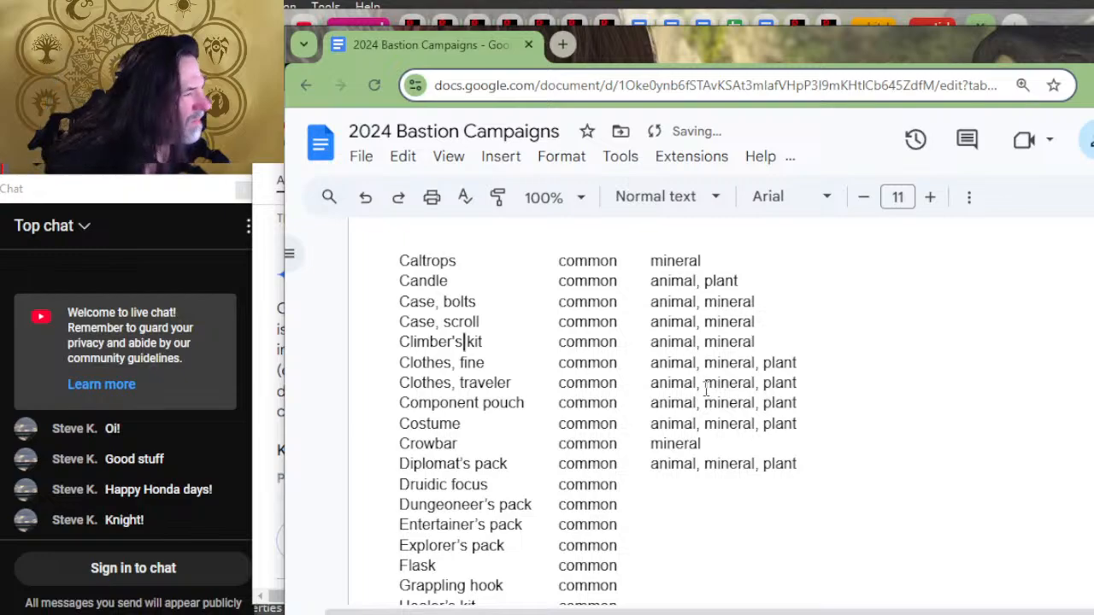
scroll(483, 398, "down", 3)
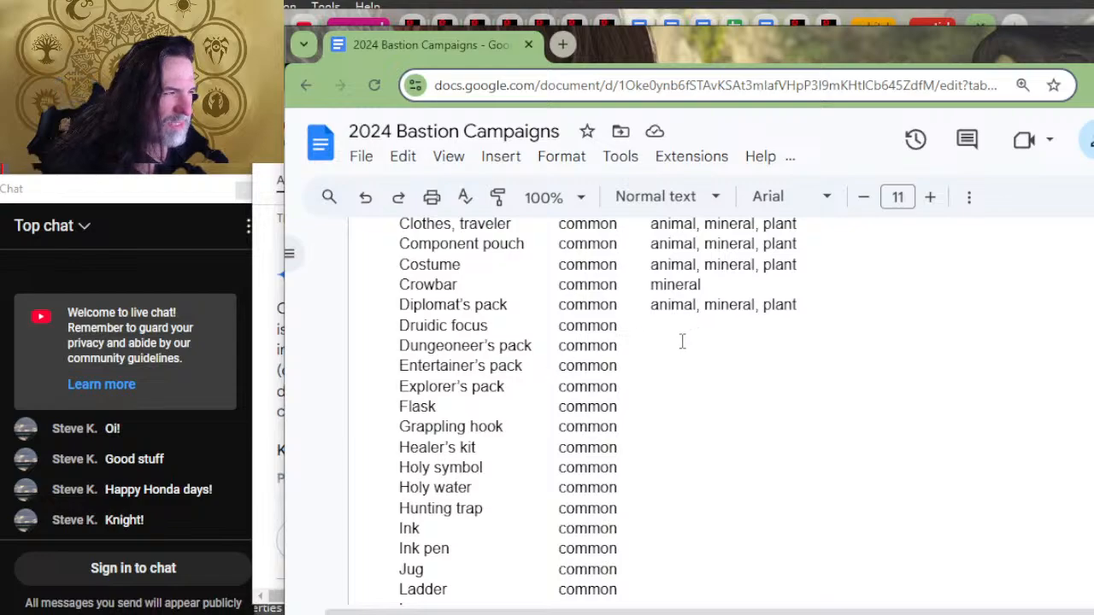
scroll(469, 342, "up", 2)
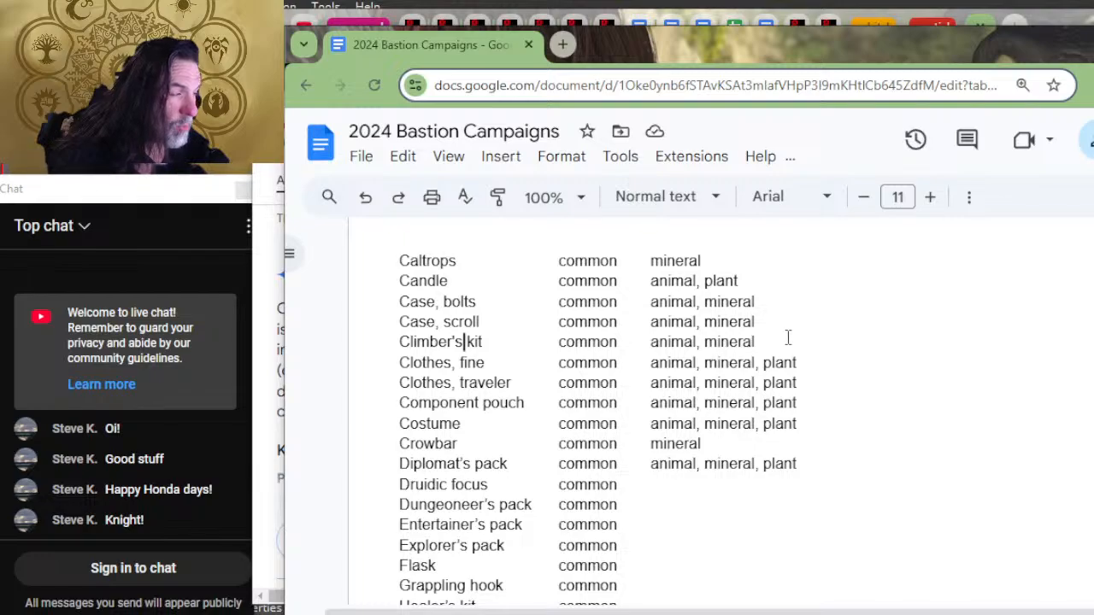
type(",plant")
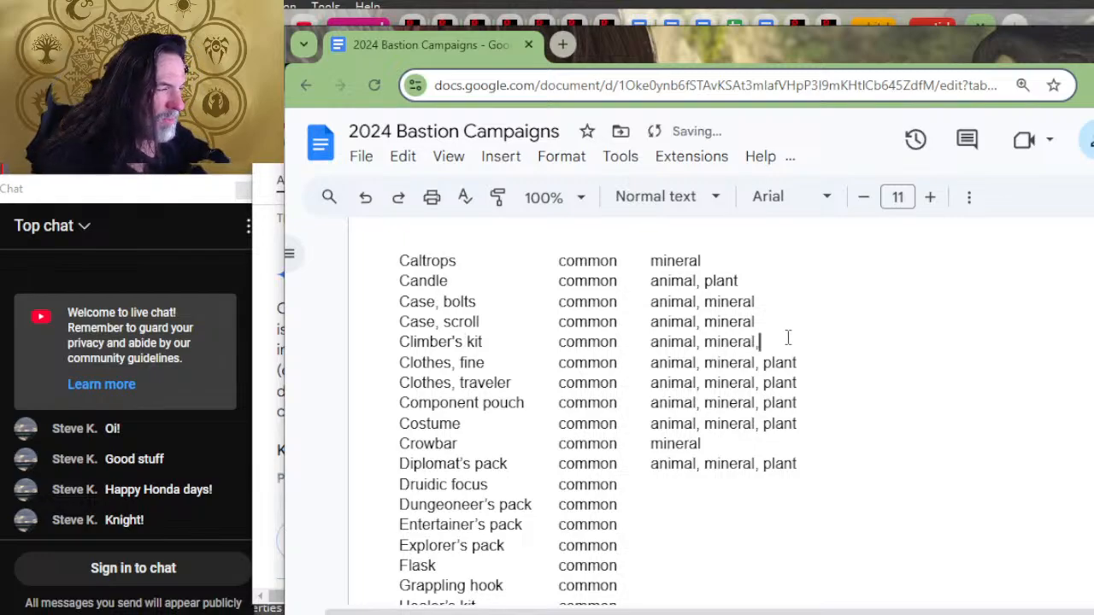
key("Left")
key("Left")
key("Left")
key("Left")
key("Left")
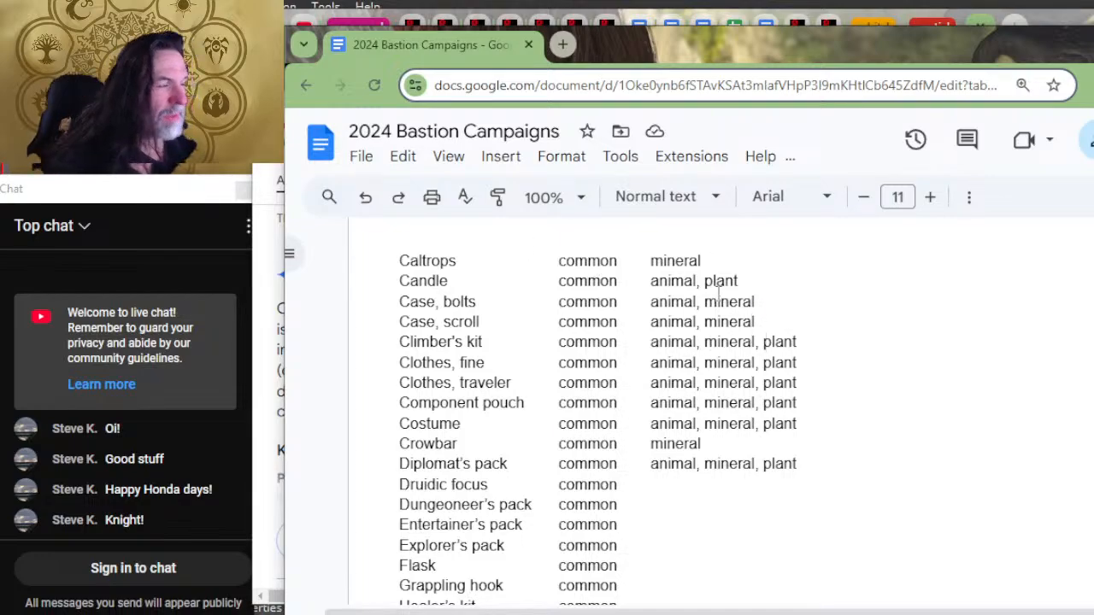
Step: Append "(generally)" to the material heading of the Adventuring gear list
scroll(714, 298, "up", 6)
scroll(710, 298, "up", 4)
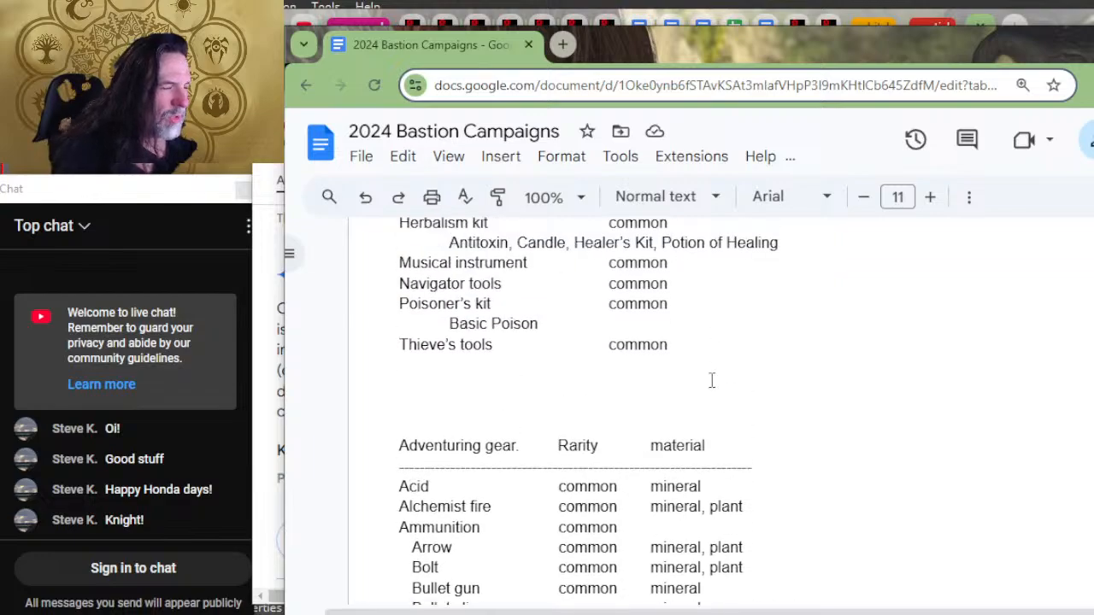
left_click(716, 443)
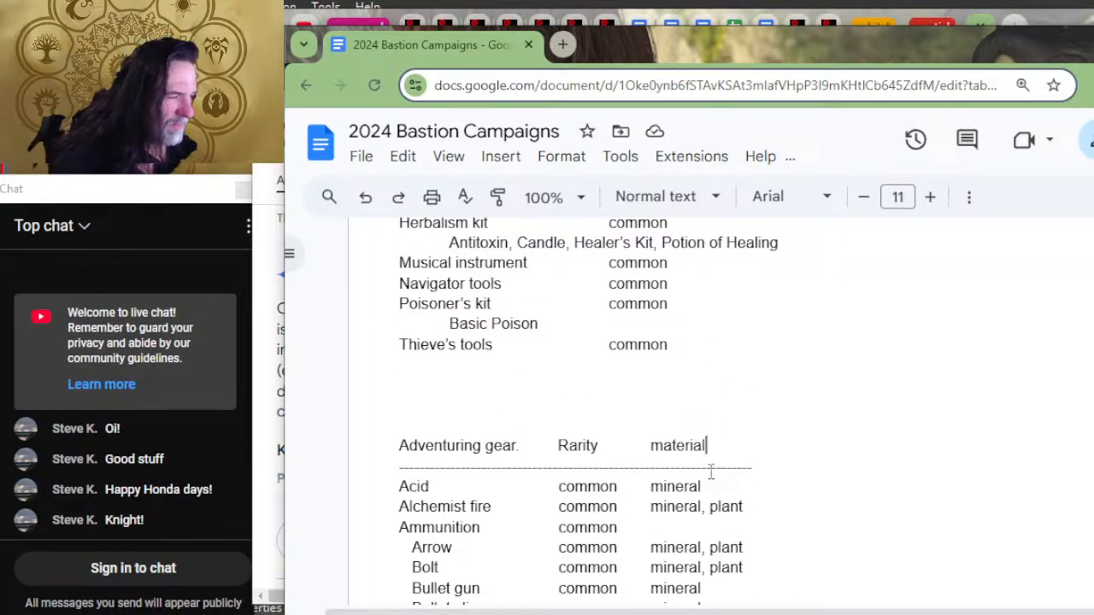
type("(generally)")
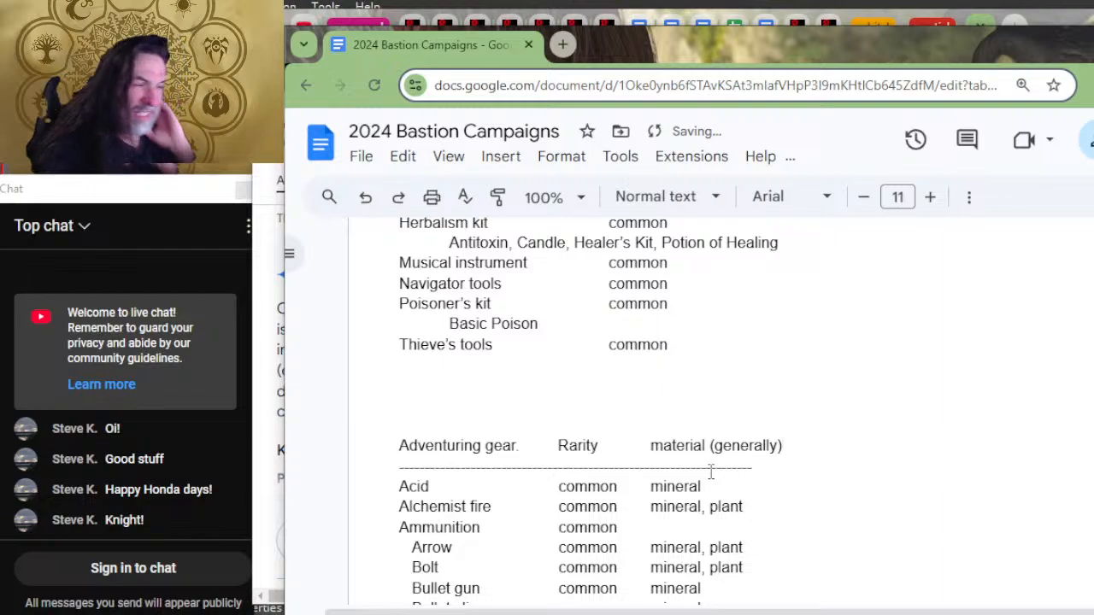
Step: Extend the dashed divider under the Adventuring gear headings well past the material column to make room for another column
left_click(828, 426)
left_click(830, 462)
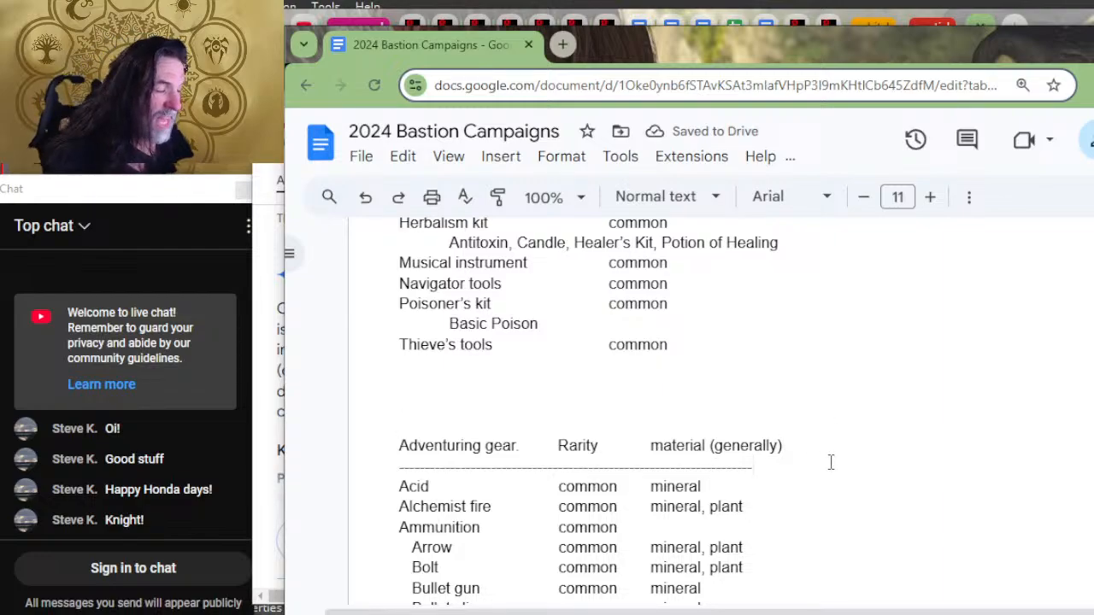
type("----------------------------------------------------")
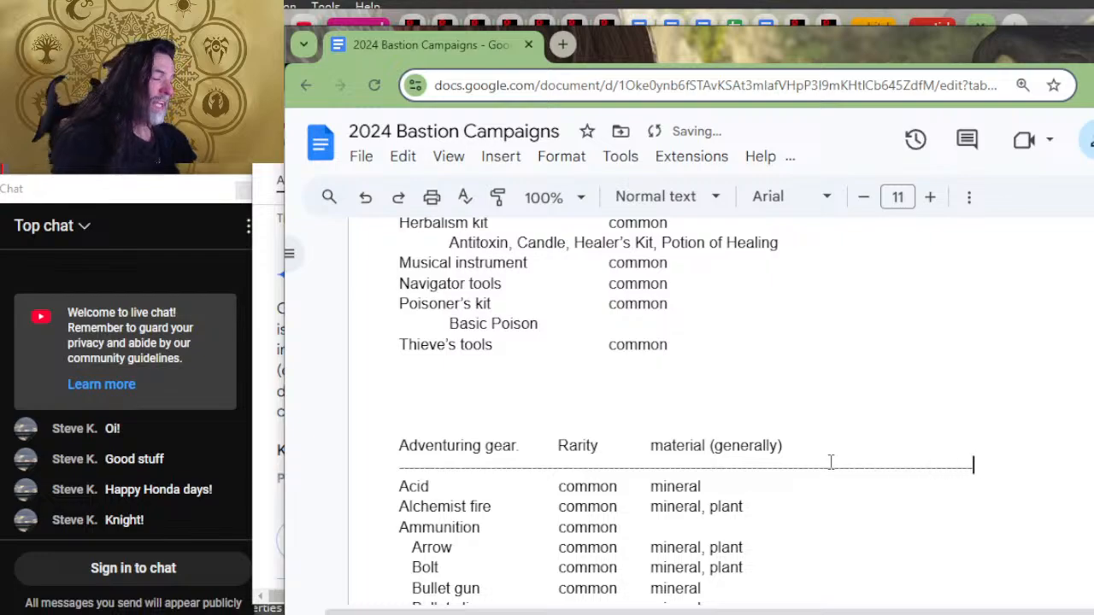
type("----------------")
Step: Add a "facility" column heading after "material (generally)" in the Adventuring gear list, spaced with tabs
scroll(833, 441, "down", 2)
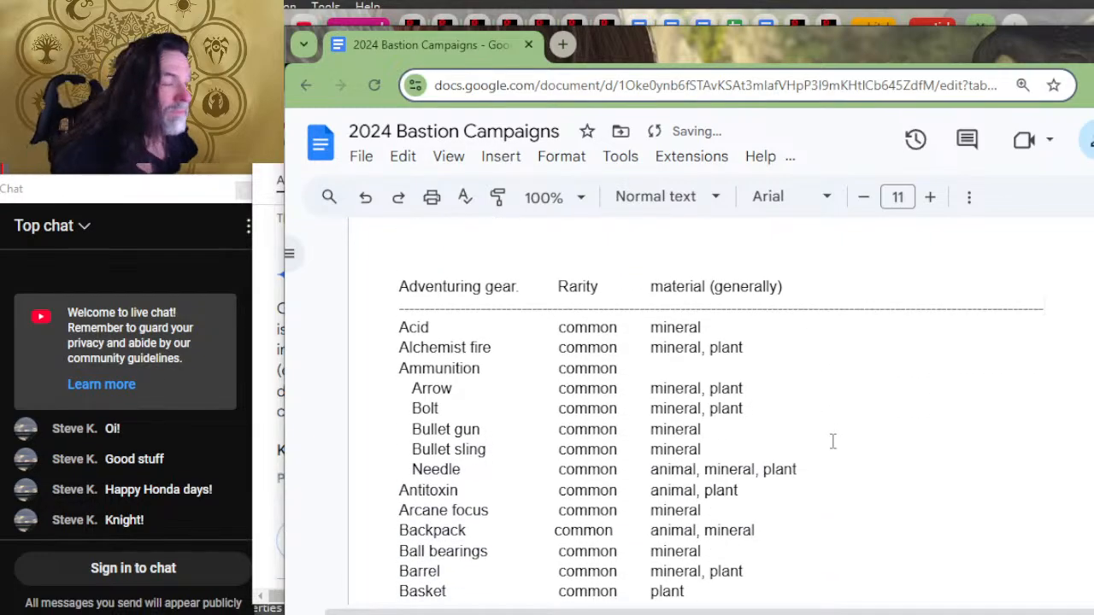
left_click(849, 305)
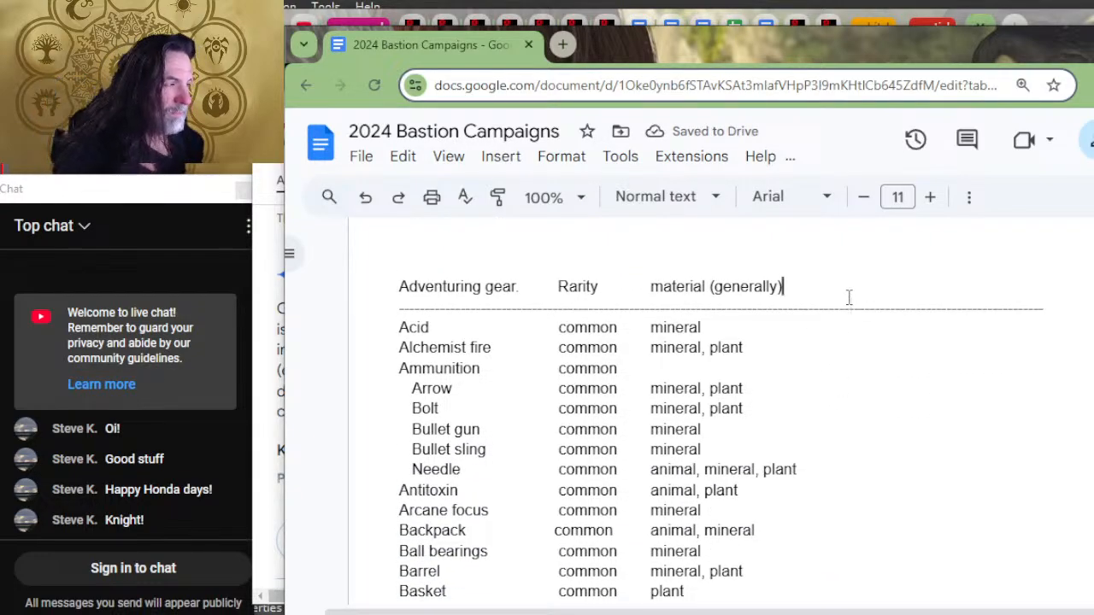
key("Tab")
key("Tab")
type("facility")
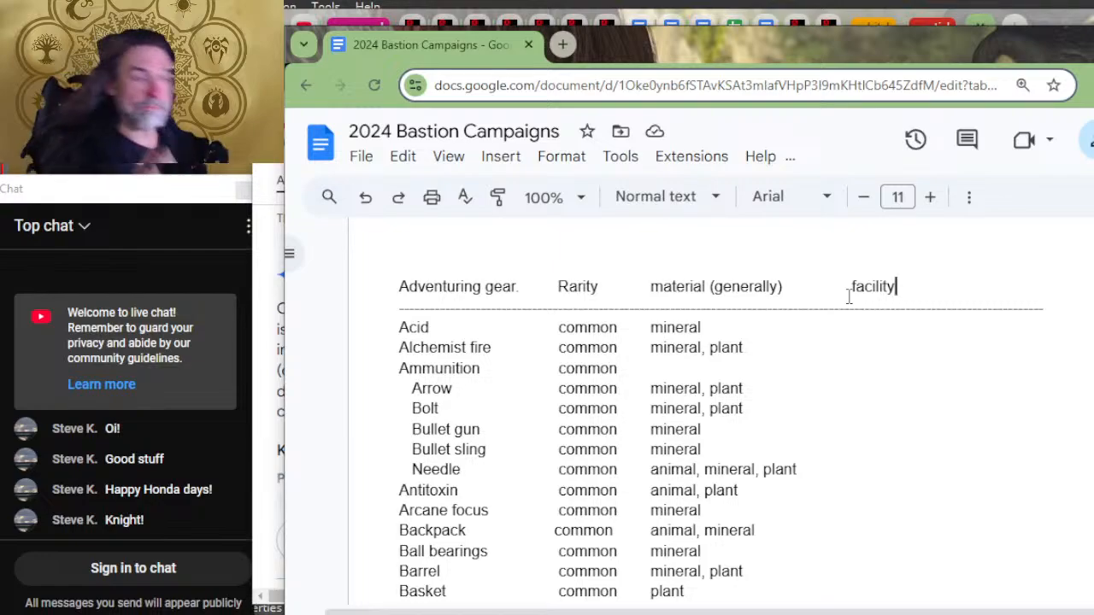
Step: Cut the Ammunition block, from Ammunition through Needle, out of the Adventuring gear list and remove the leftover blank line
scroll(588, 510, "down", 2)
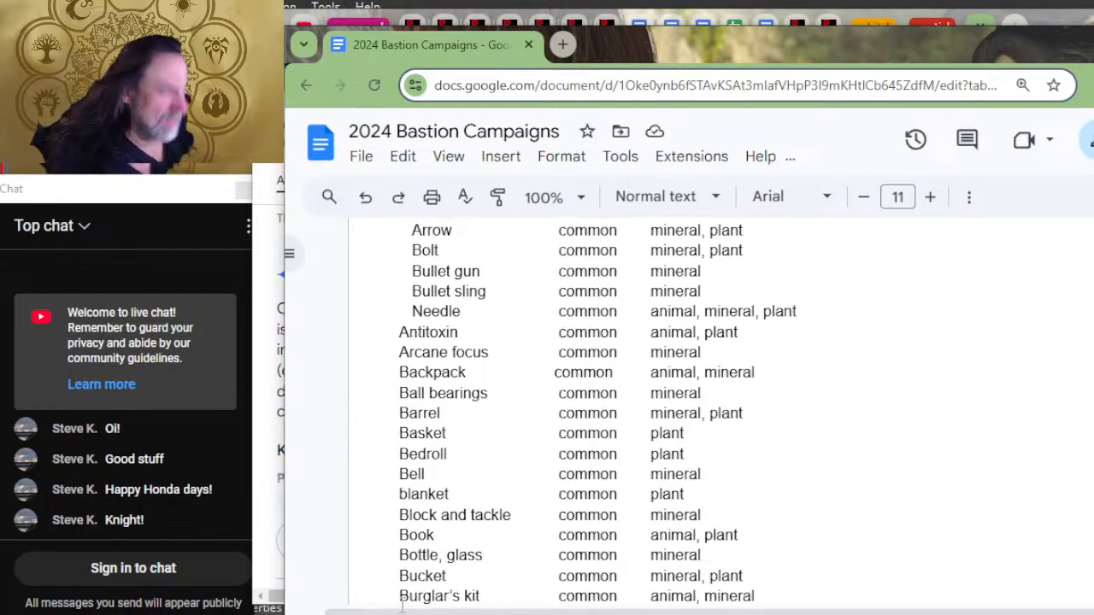
scroll(375, 572, "down", 2)
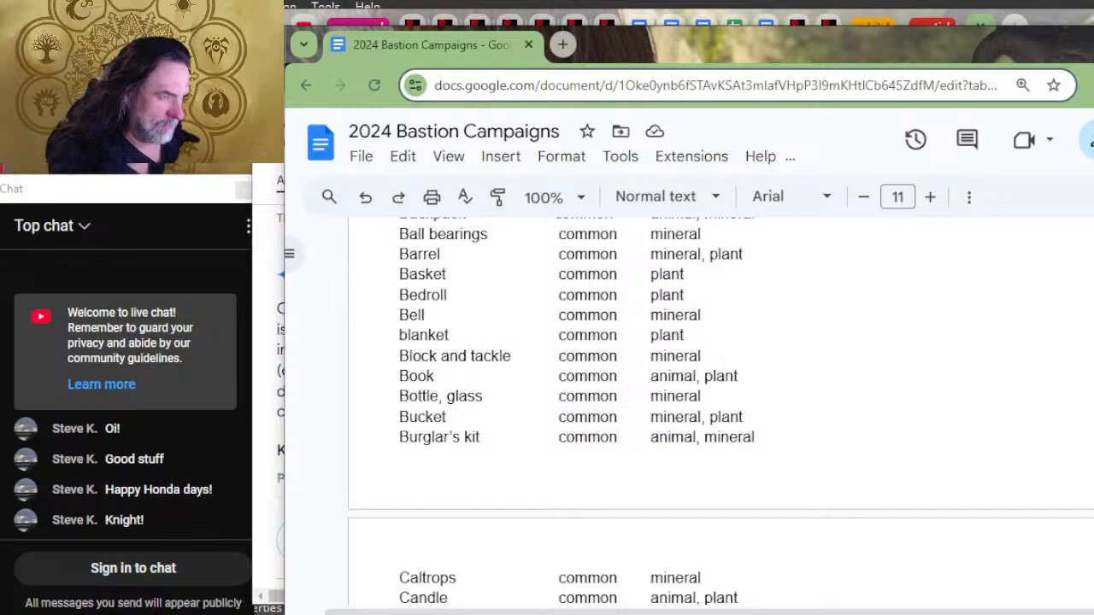
scroll(699, 505, "up", 4)
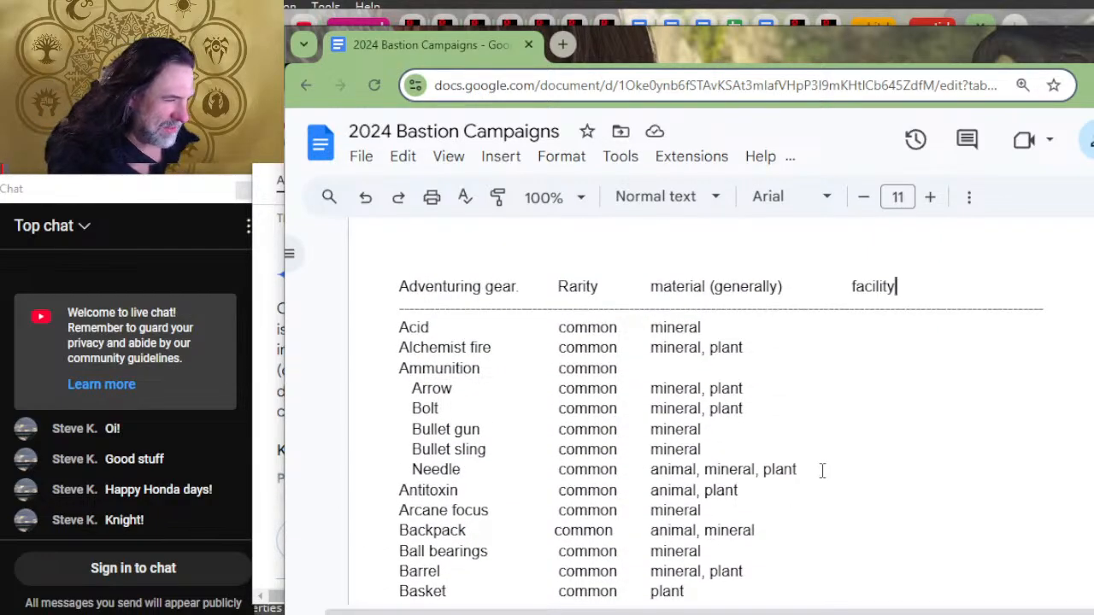
left_click_drag(822, 470, 371, 374)
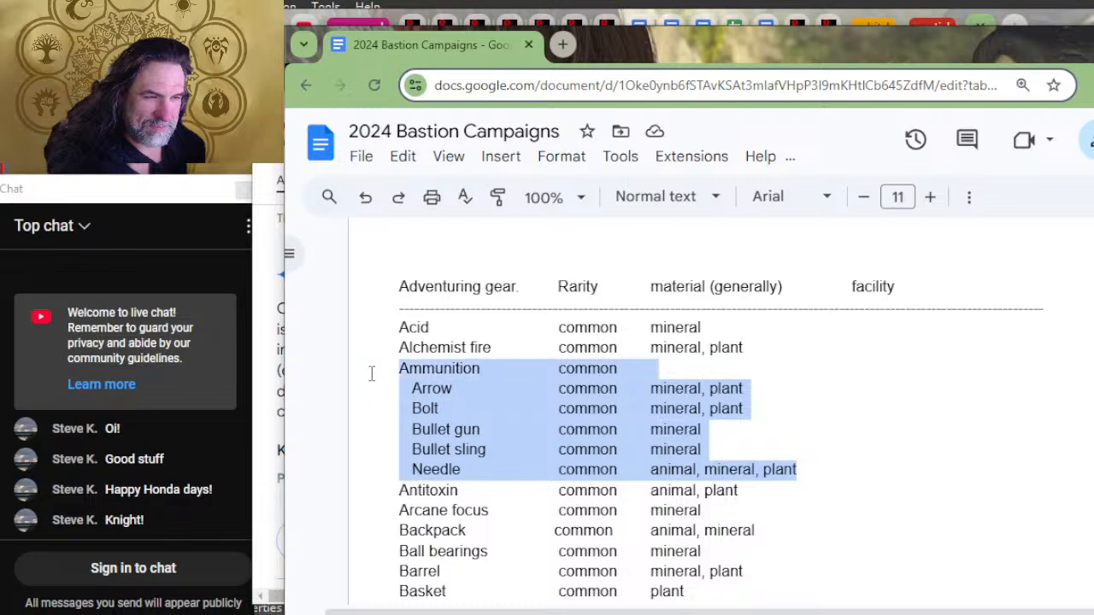
key("Delete")
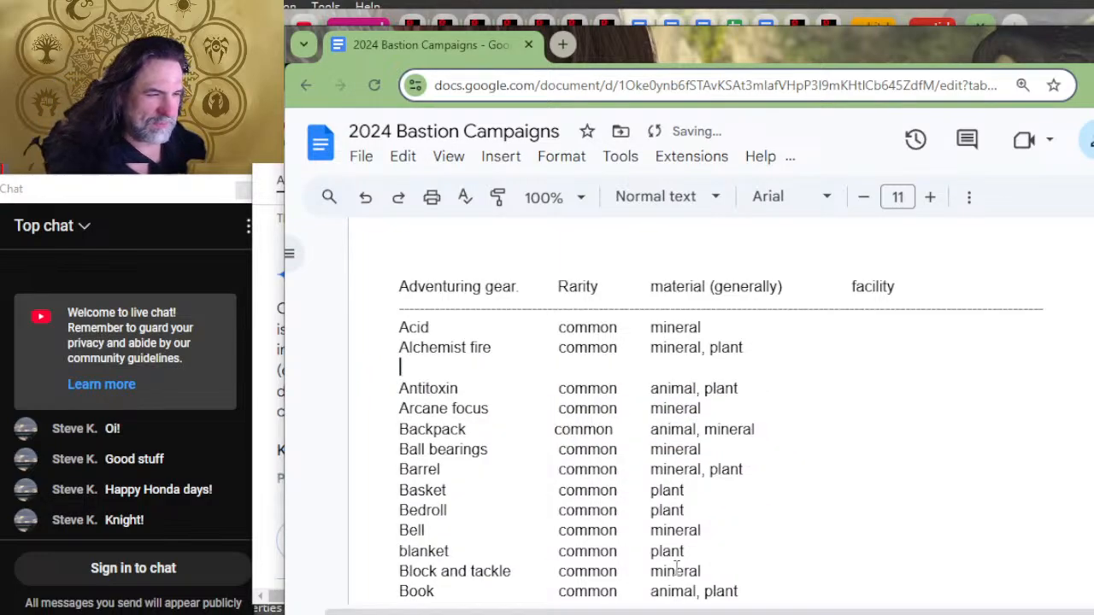
key("Delete")
Step: Insert a blank line between the divider under "Phb gear" and the Weapons heading
scroll(710, 561, "down", 6)
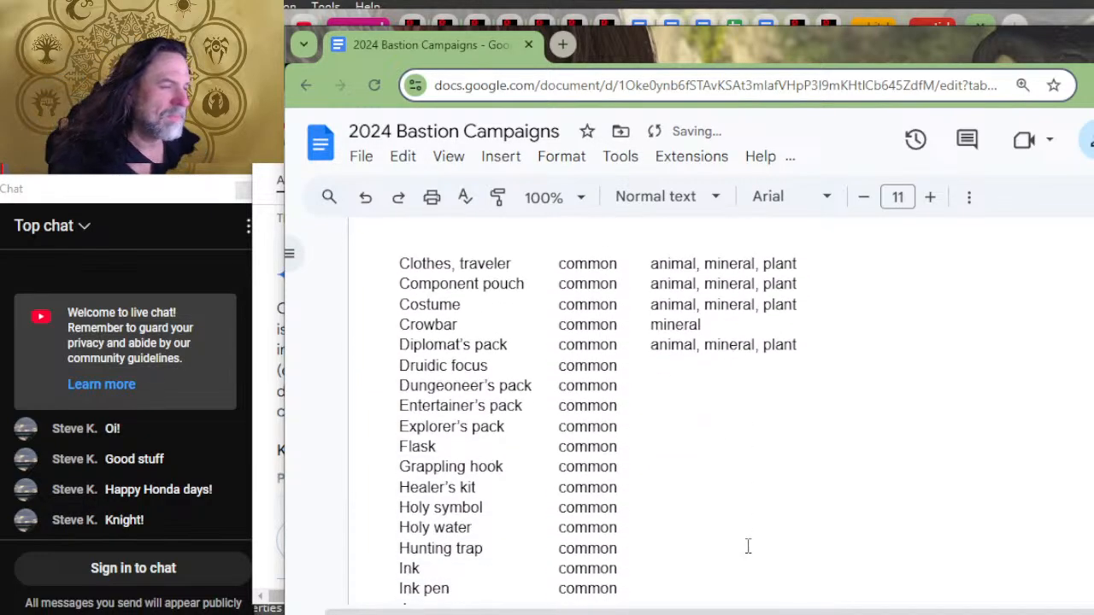
scroll(747, 545, "down", 12)
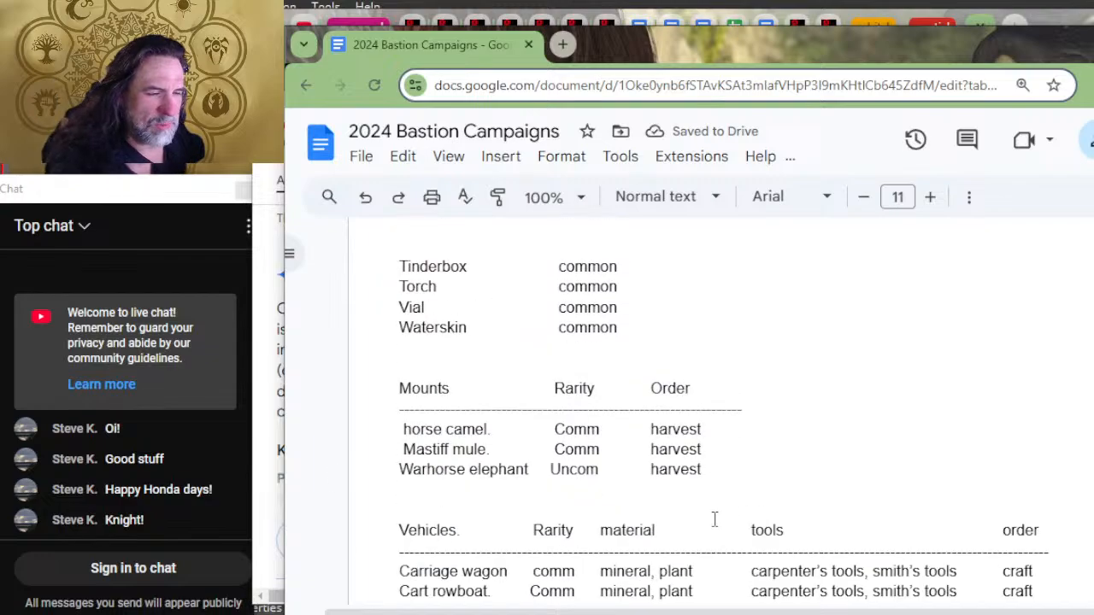
scroll(716, 512, "down", 12)
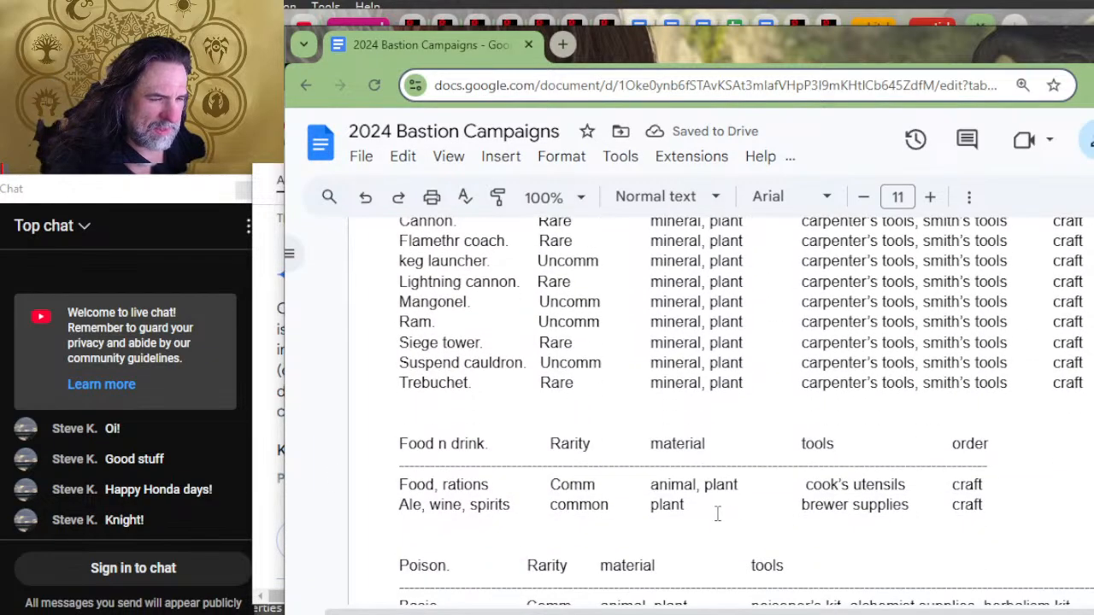
scroll(714, 523, "down", 1)
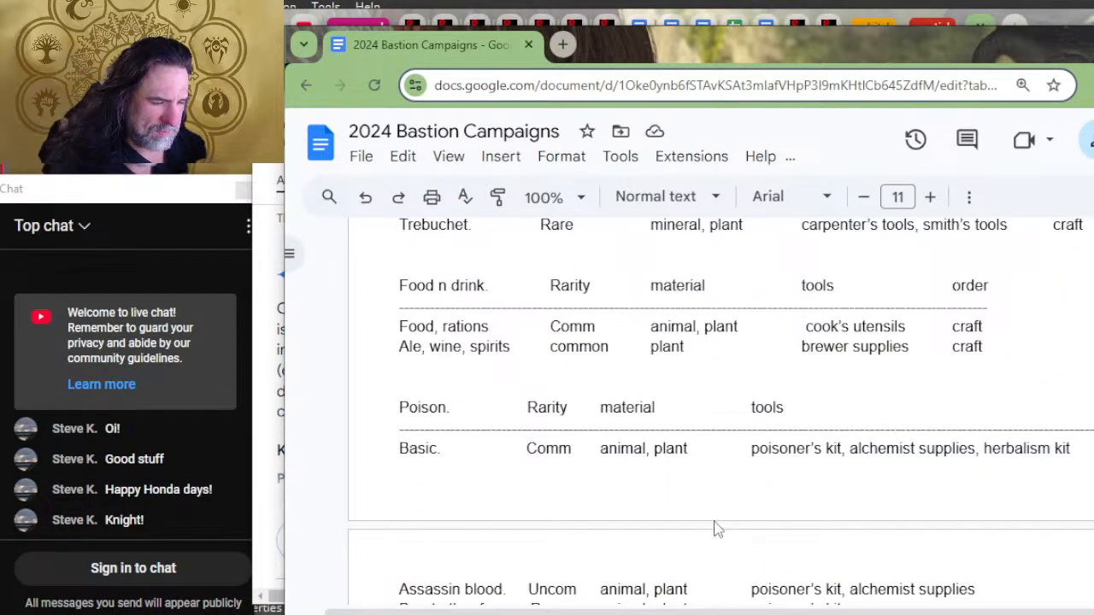
scroll(684, 495, "up", 15)
scroll(667, 472, "up", 15)
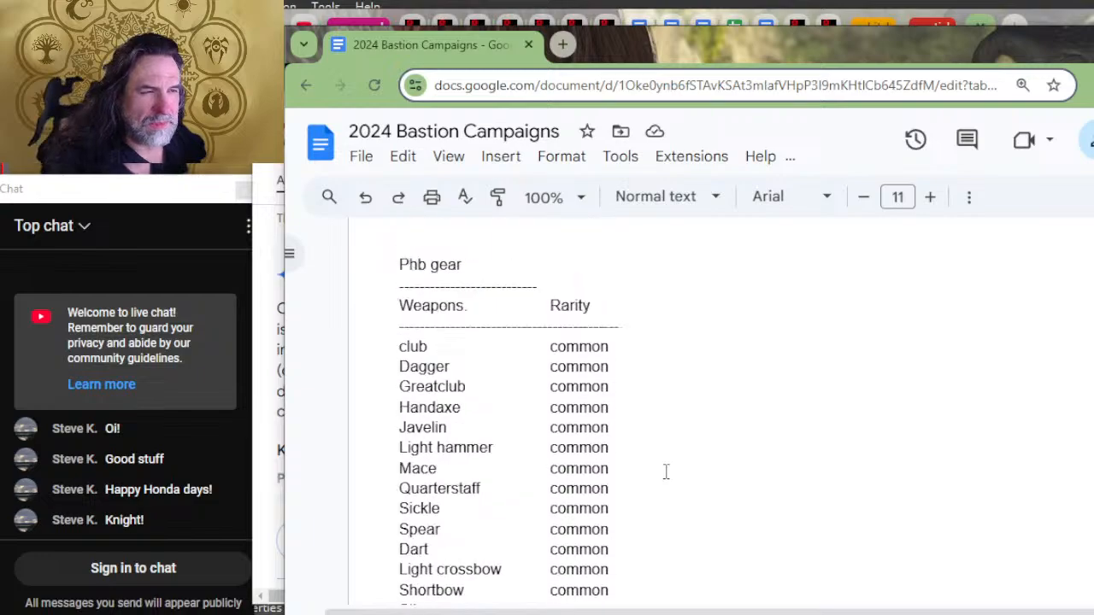
scroll(669, 472, "down", 3)
scroll(669, 462, "down", 2)
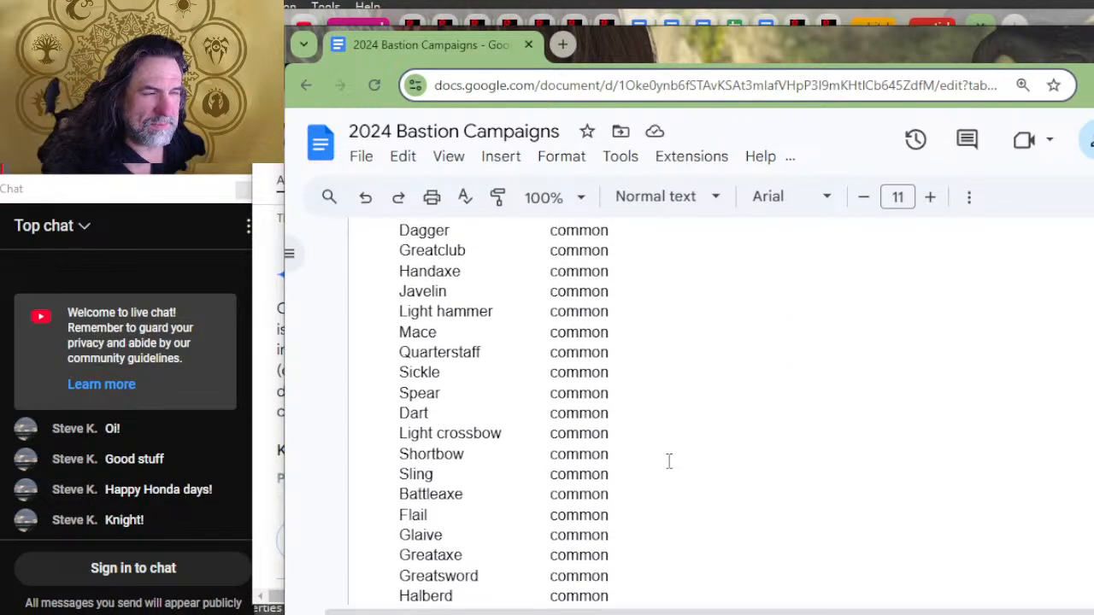
scroll(669, 461, "up", 3)
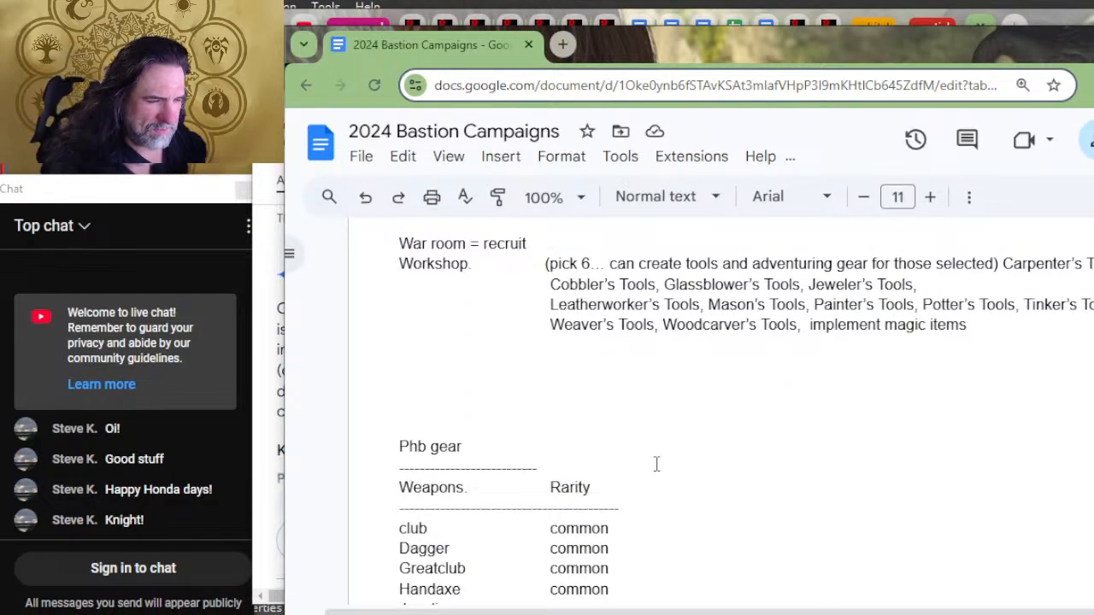
left_click(656, 463)
key("Return")
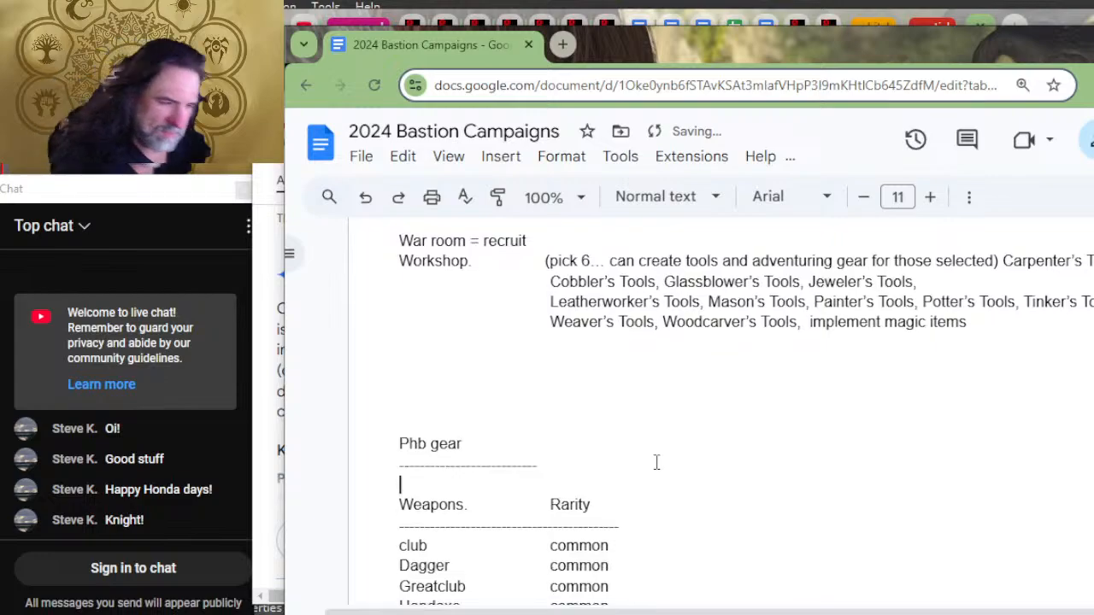
Step: Paste the Ammunition block below Musket at the end of the Weapons list
scroll(654, 457, "down", 3)
scroll(608, 439, "down", 4)
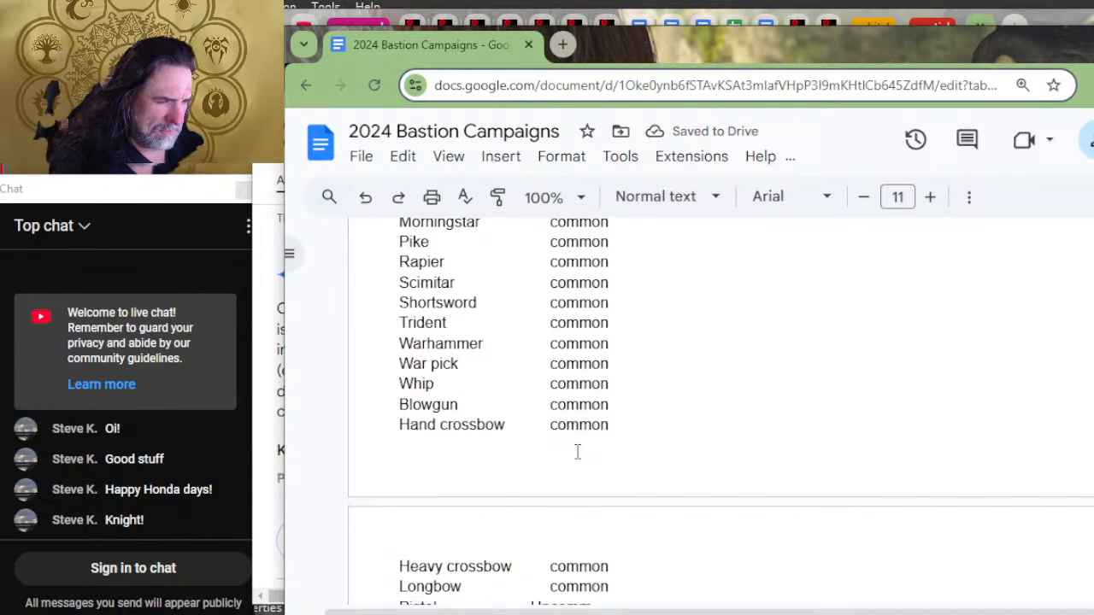
scroll(578, 465, "down", 2)
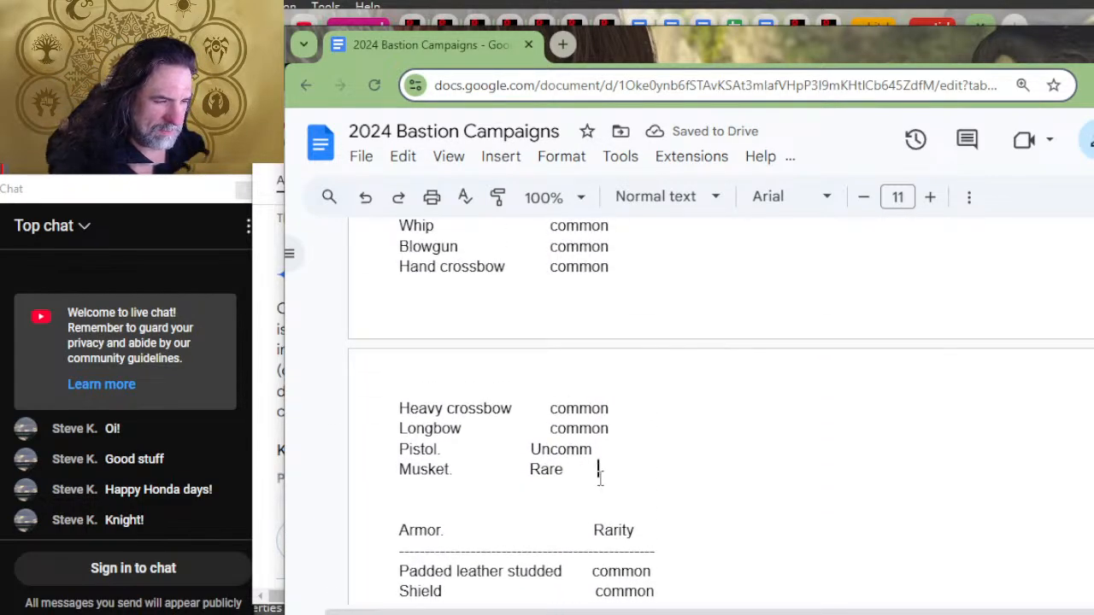
left_click(598, 469)
key("Return")
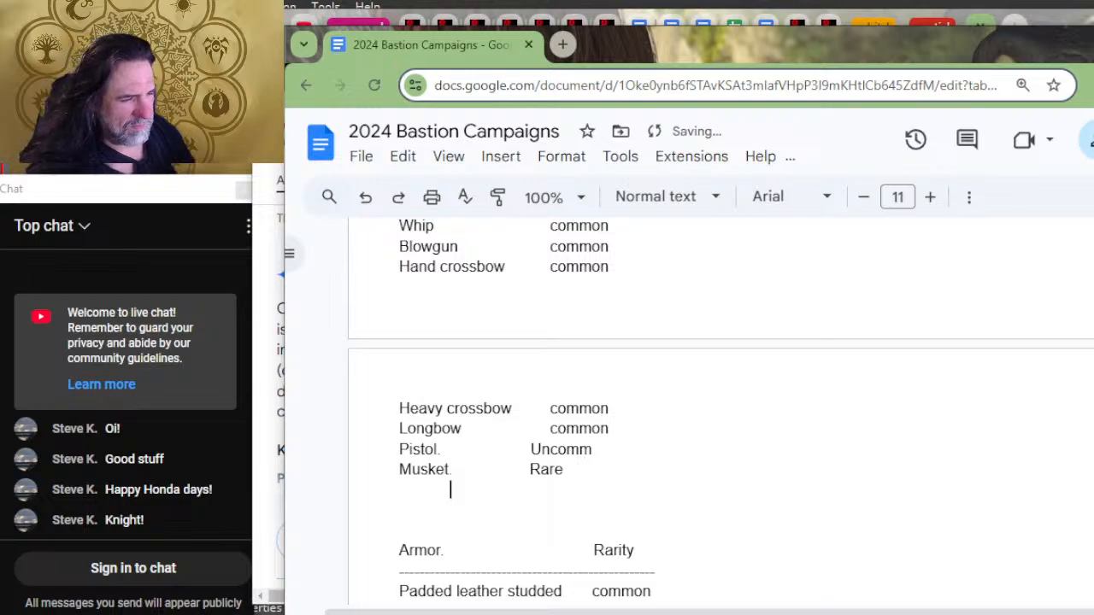
type("Ammunition\tcommon Arrow\tcommon\tmineral, plant Bolt\tcommon\tmineral, plant Bullet gun\tcommon\tmineral Bullet sling\tcommon\tmineral Needle\tcommon\tanimal, mineral, plant")
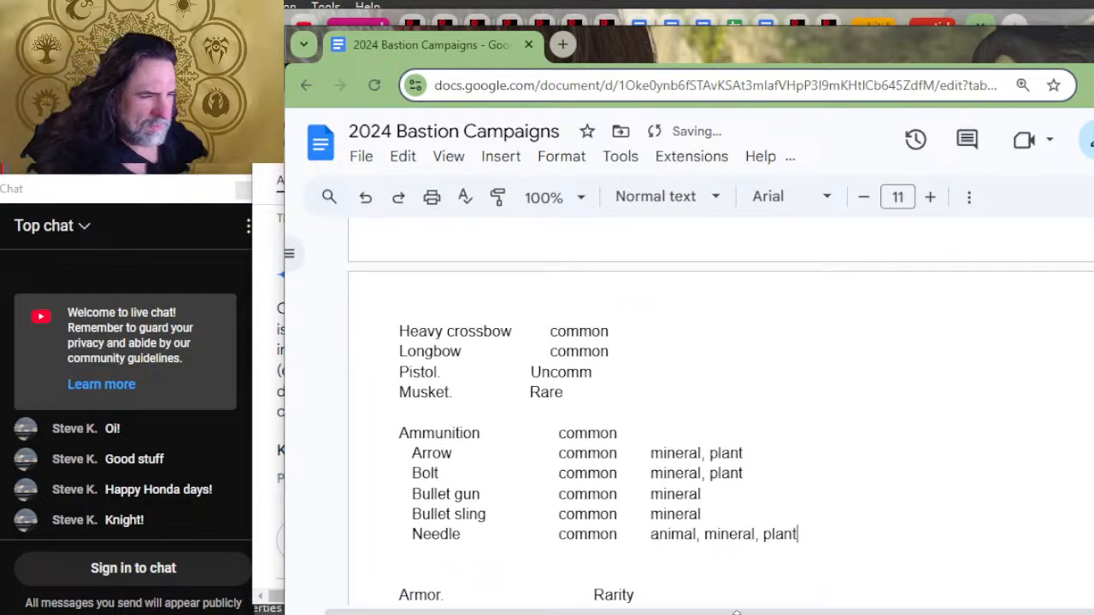
Step: Align the rarity entries for Pistol and Musket with the rarity column of the weapons above them
key("Tab")
left_click(526, 391)
key("Tab")
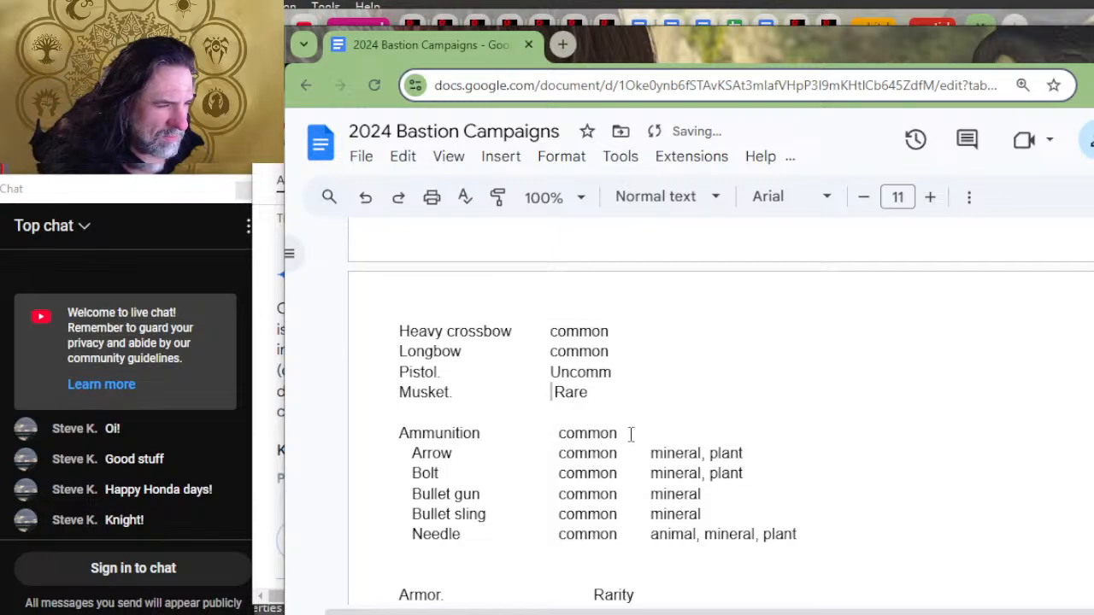
Step: Replace "common" on the Ammunition heading line with the column headings "Rarity" and "material", separated by a tab
left_click_drag(629, 433, 550, 434)
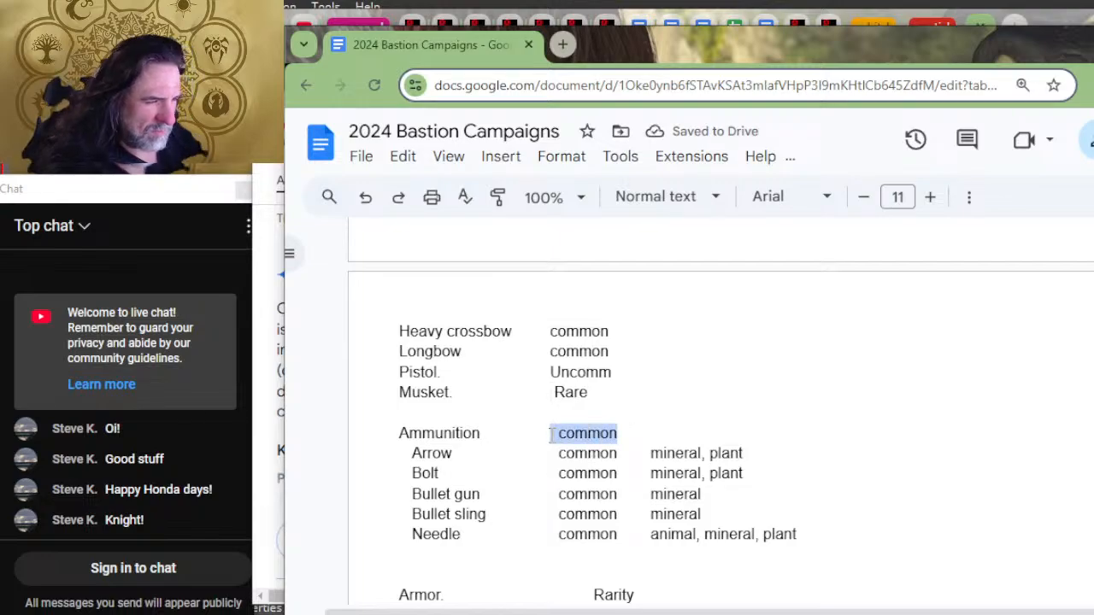
key("BackSpace")
type("Rarity")
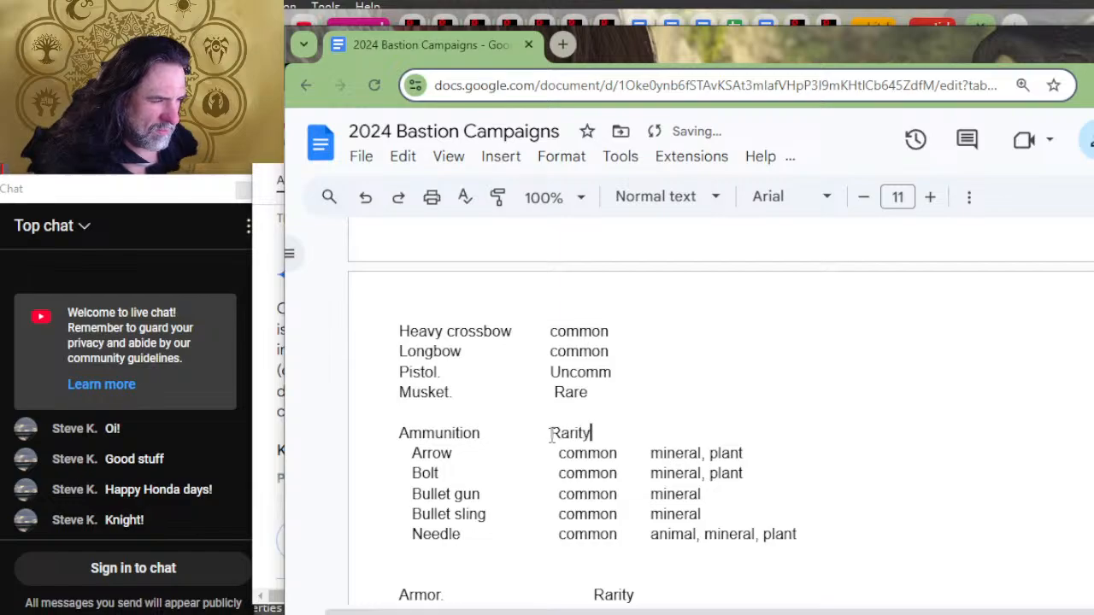
key("Tab")
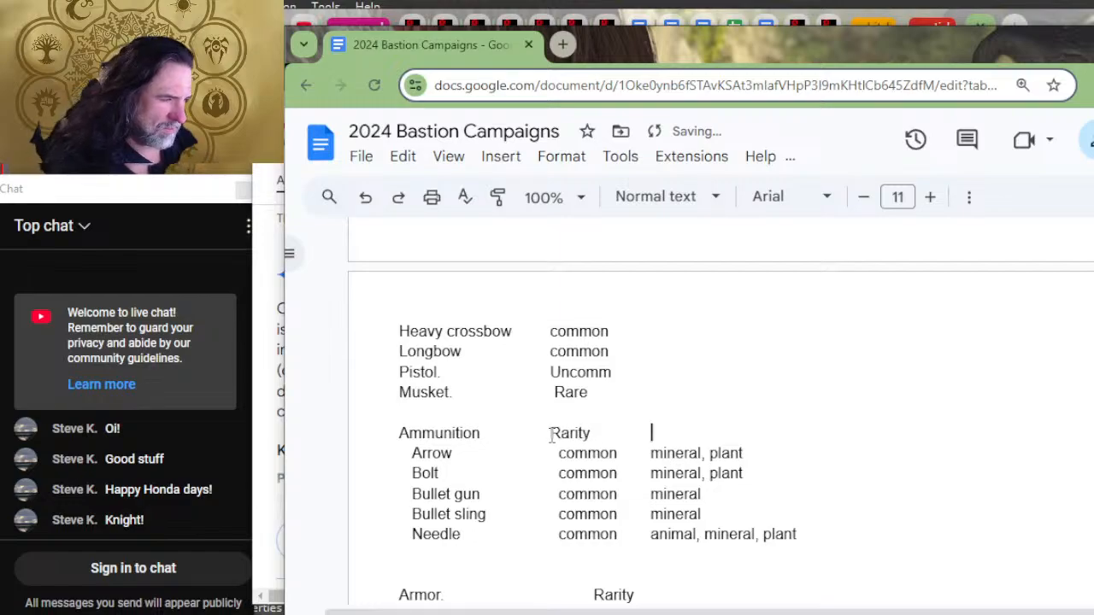
type("material")
Step: Add a long dashed divider line between the Ammunition headings and the Arrow entry, running well past the material column
key("Return")
type("-")
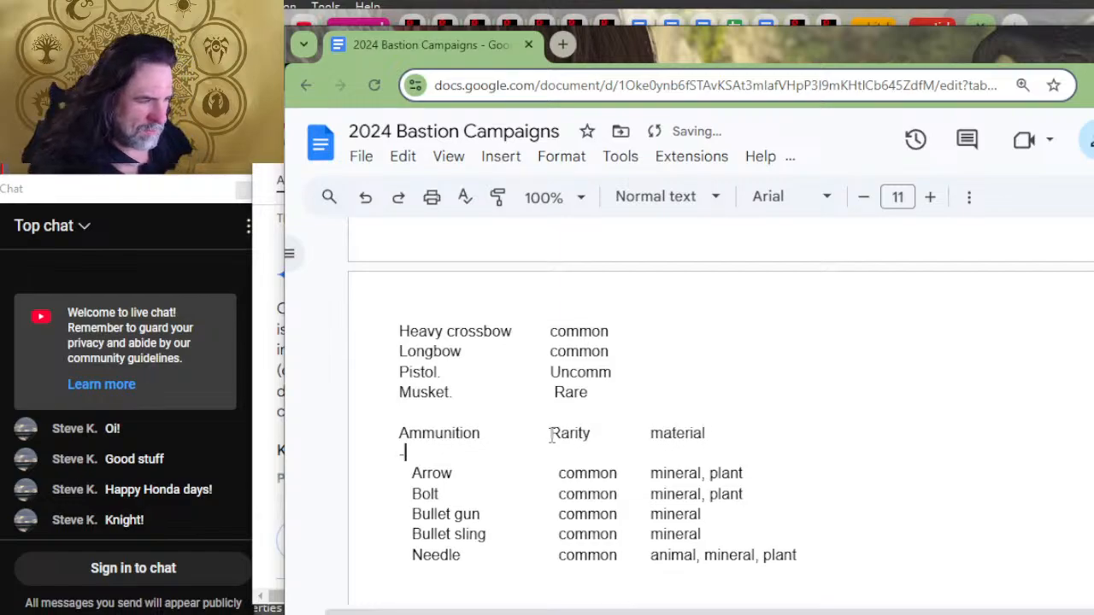
type("---------------------------------------------------------")
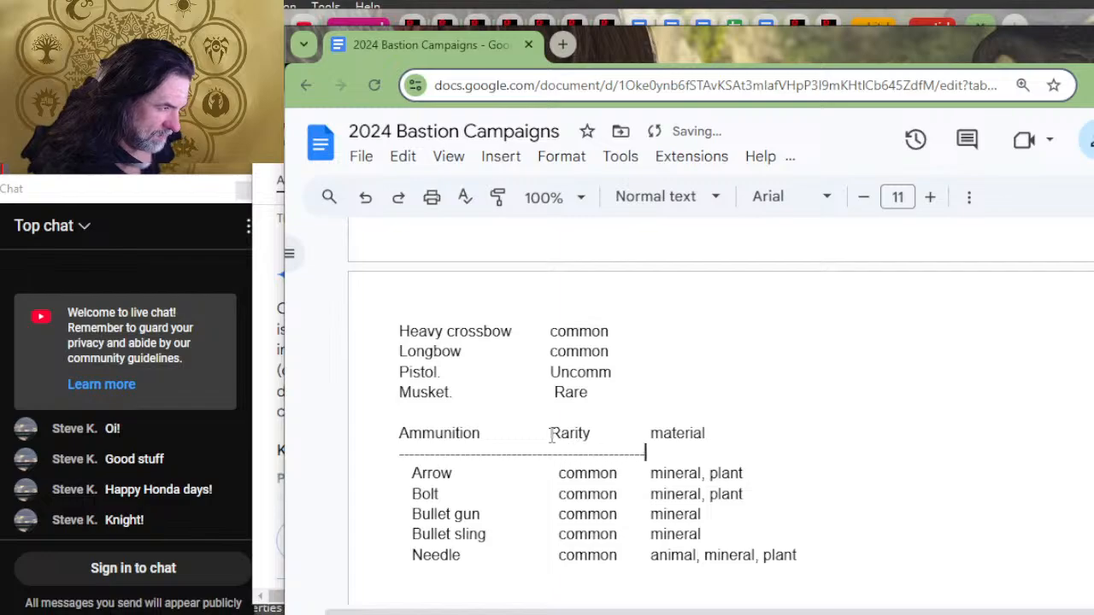
type("-------------------------------------------------------------------------")
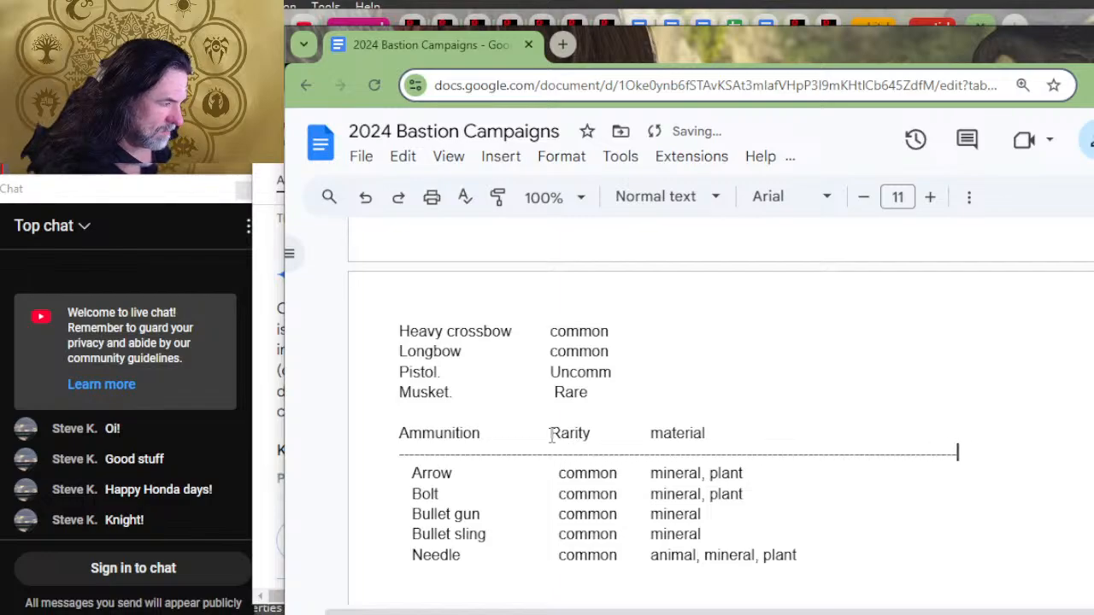
type("-----")
scroll(743, 451, "up", 2)
scroll(740, 453, "down", 2)
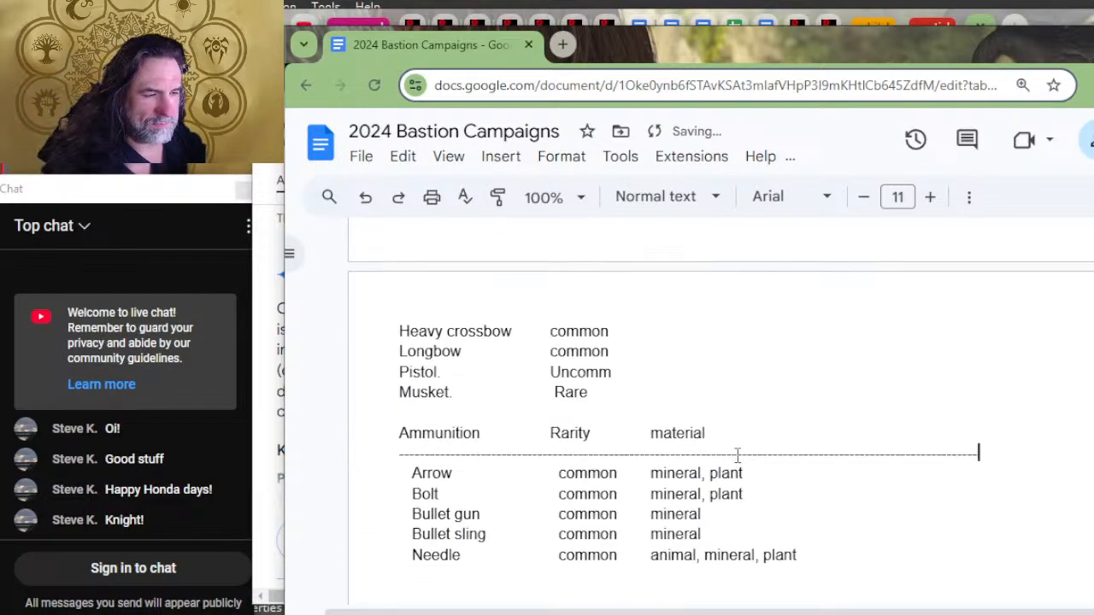
Step: Make the "Phb gear" heading bold at font size 14 and delete the dashed divider beneath it
scroll(737, 456, "up", 10)
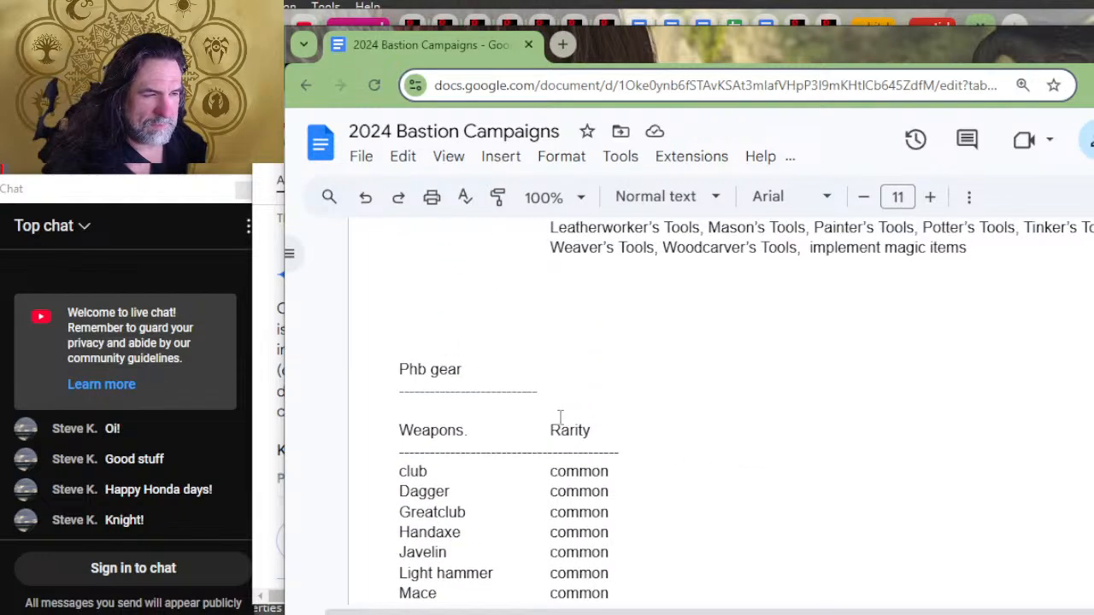
left_click_drag(516, 373, 396, 378)
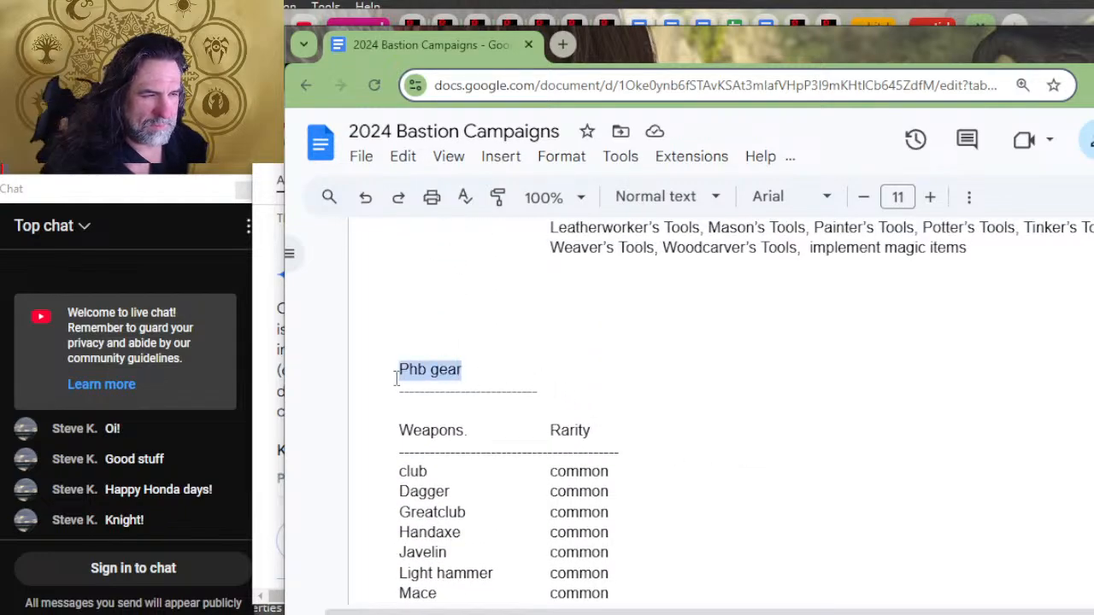
key("ctrl+b")
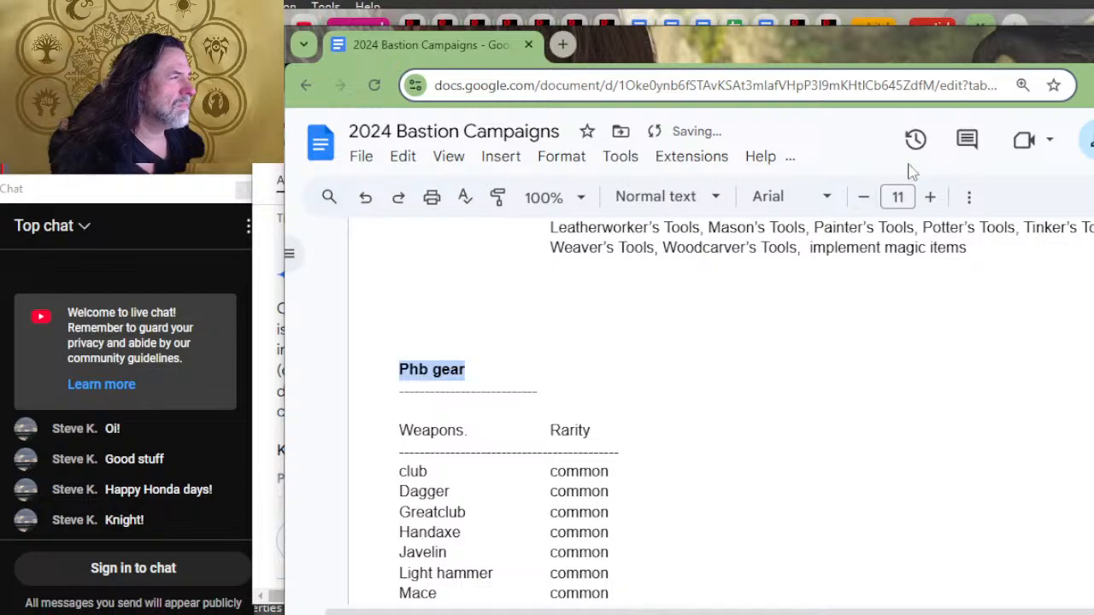
left_click(929, 198)
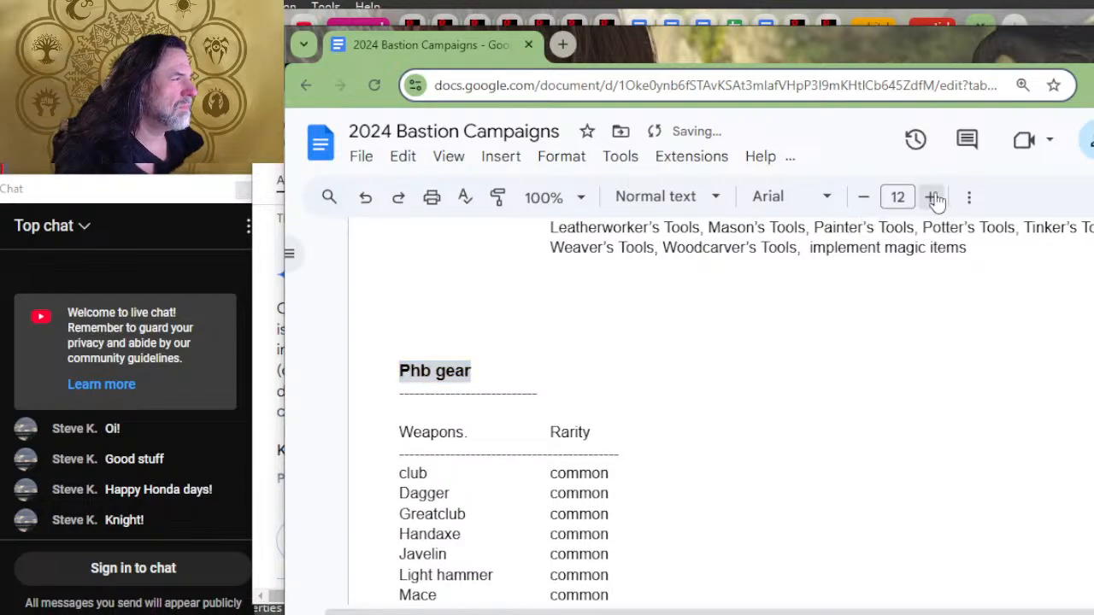
left_click(931, 198)
left_click(931, 198)
left_click(746, 447)
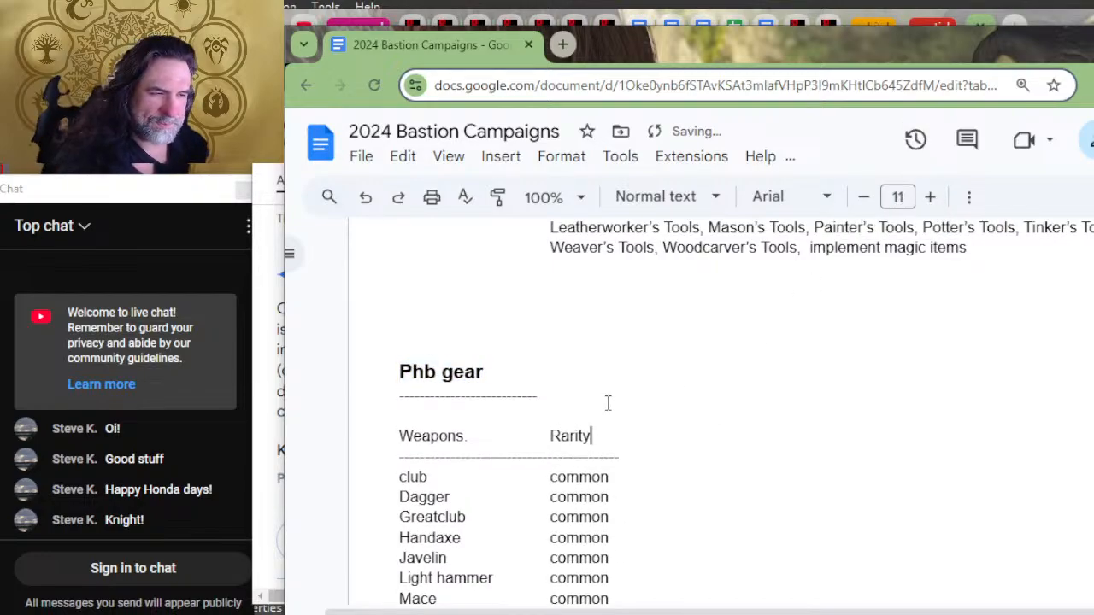
left_click_drag(607, 403, 588, 376)
key("BackSpace")
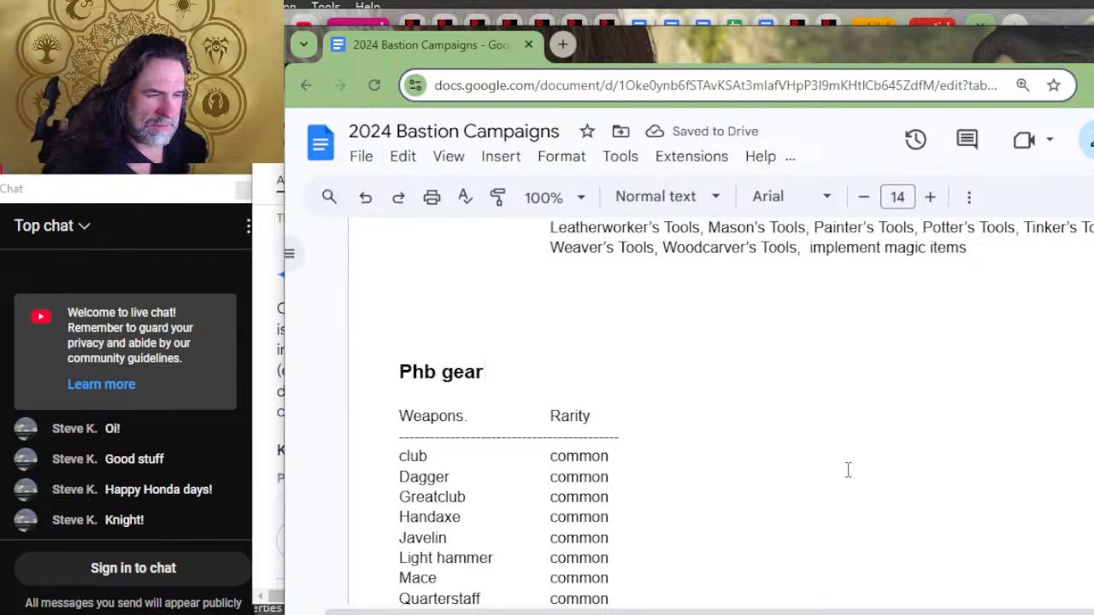
Step: Extend the dashed divider under the Weapons heading to about the length of the Ammunition divider
left_click(673, 435)
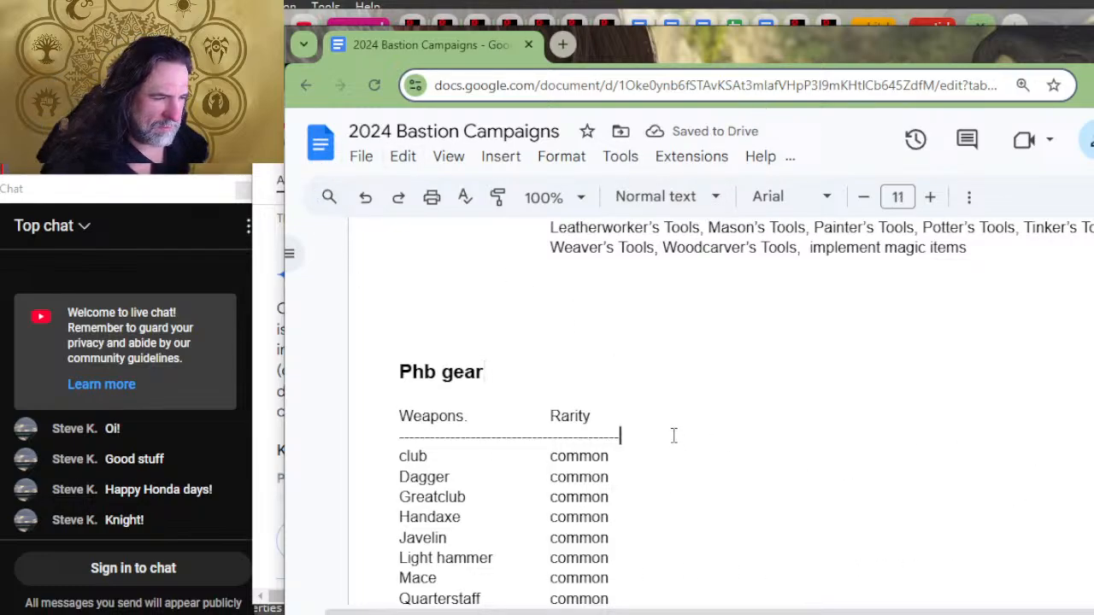
type("----------------------------------------------")
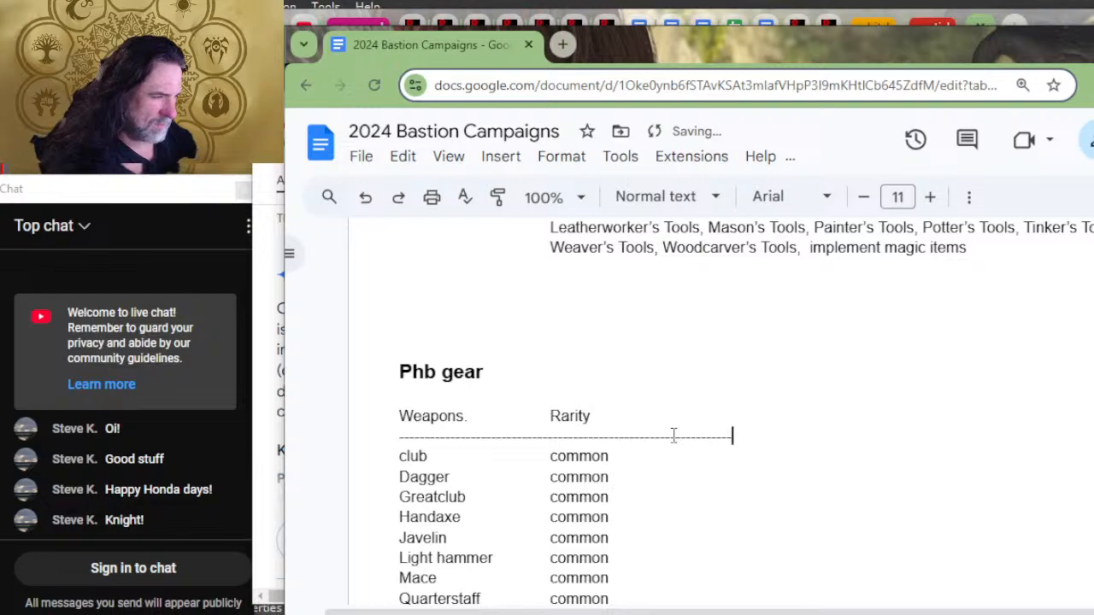
type("---------------------------------------------")
Step: Add a "facility" column heading after "Rarity" on the Weapons heading line, spaced with tabs
key("Up")
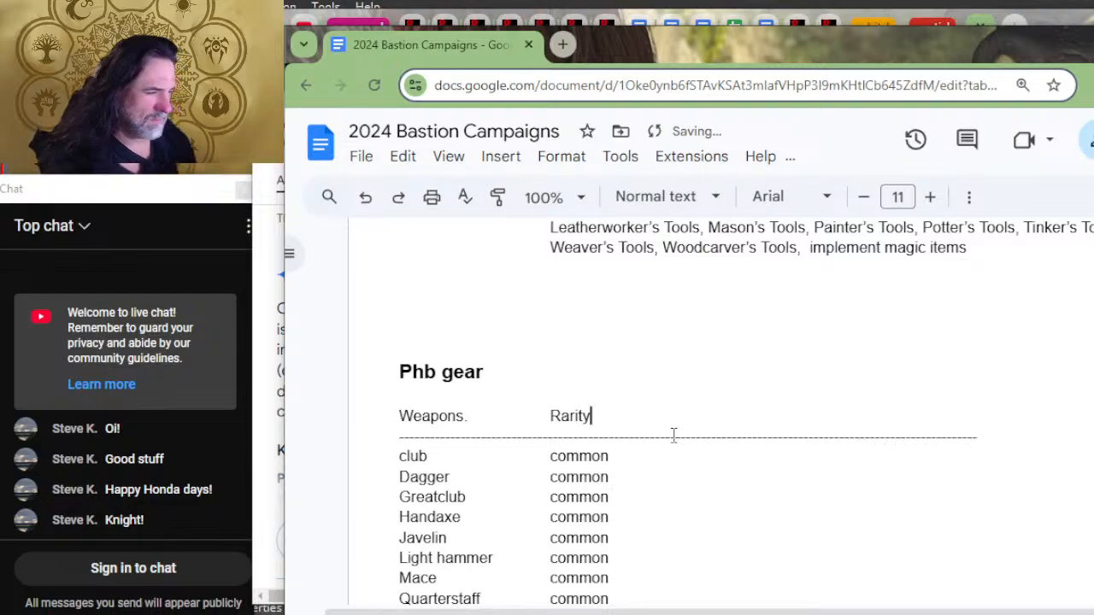
key("Tab")
key("Tab")
type("fac")
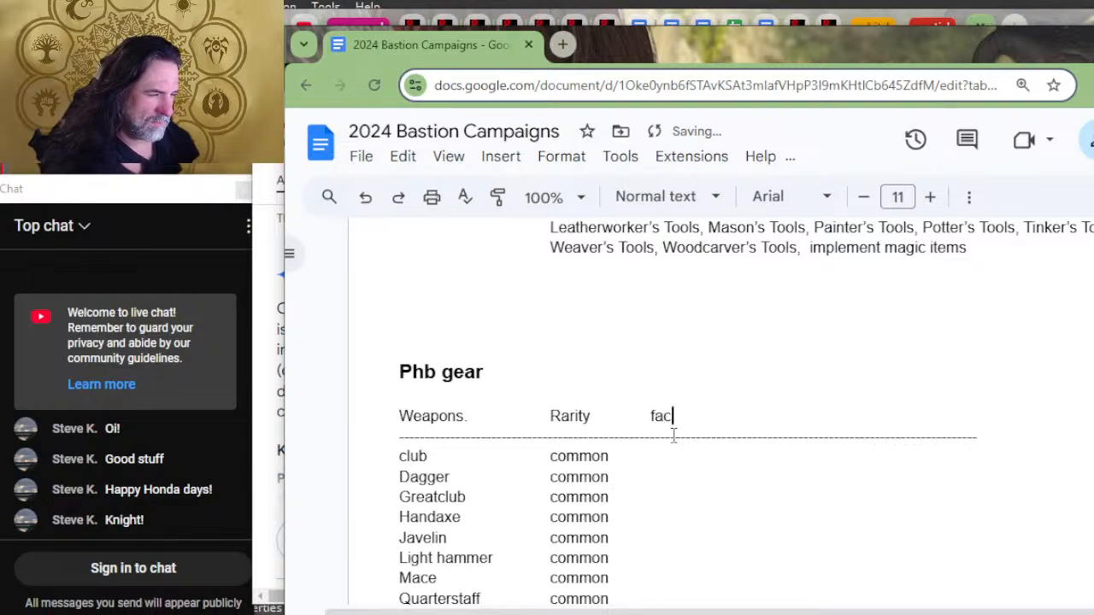
type("ility")
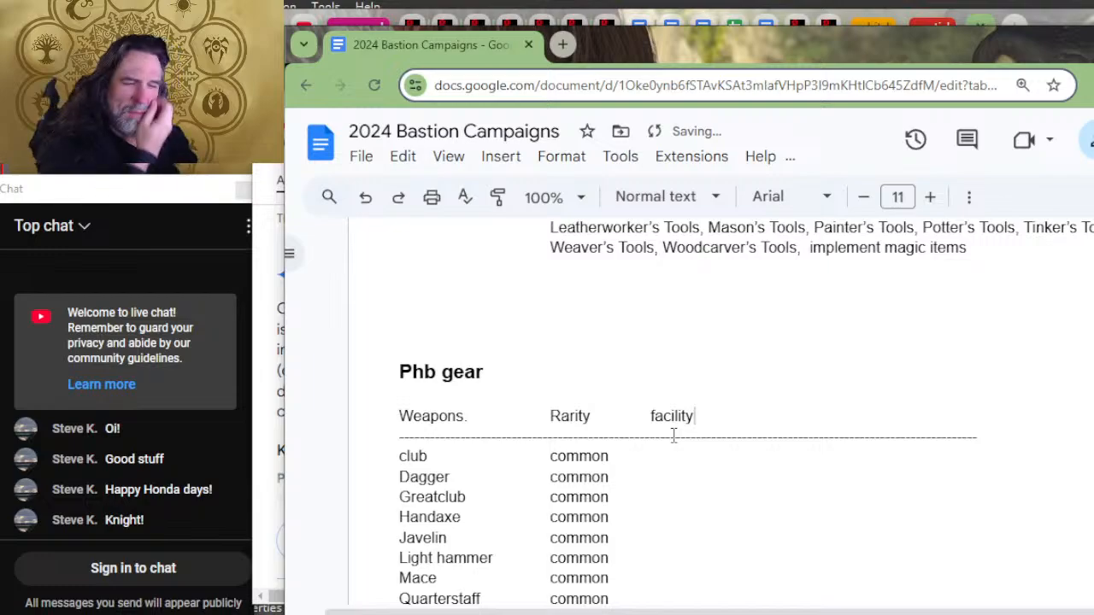
Step: Insert a "materials" column heading between "Rarity" and "facility" on the Weapons line, followed by tabs
scroll(1055, 498, "down", 8)
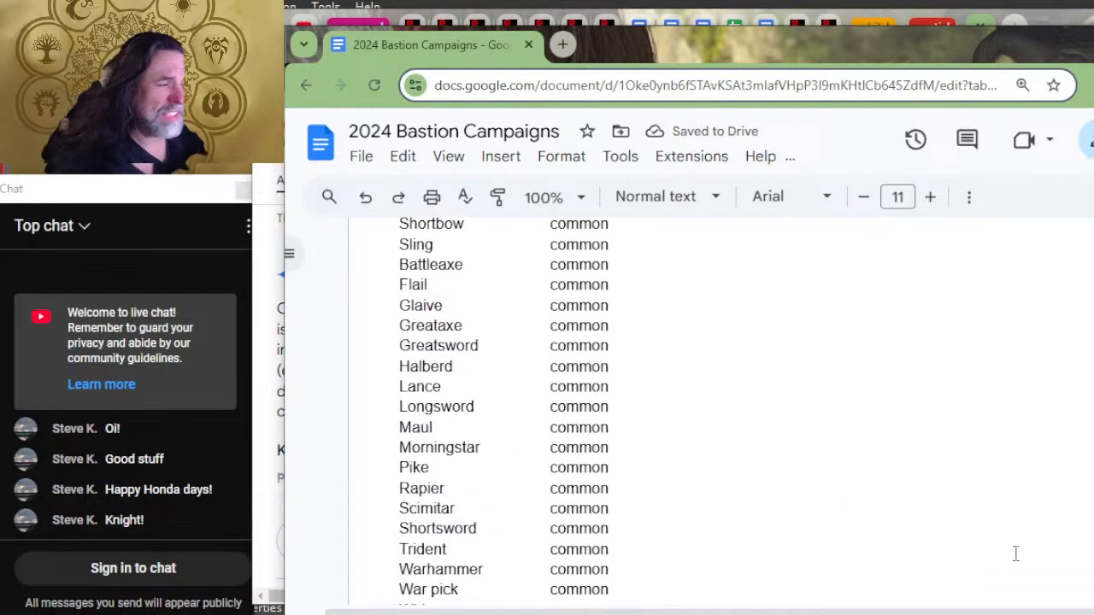
scroll(923, 576, "up", 10)
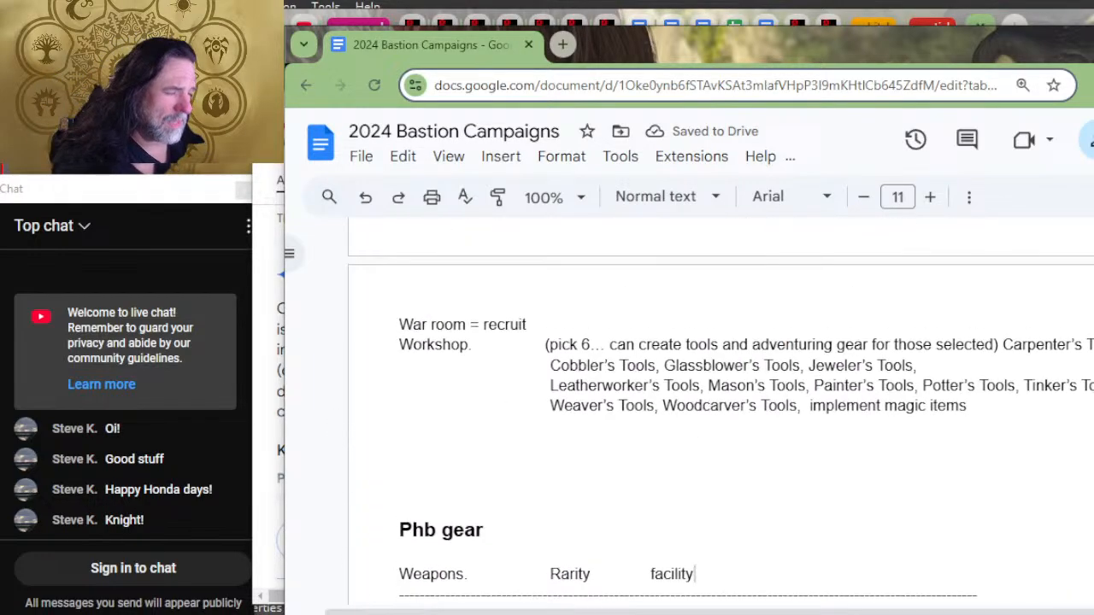
scroll(922, 576, "down", 2)
key("Left")
key("Left")
key("Left")
key("Left")
key("Left")
key("Left")
key("Left")
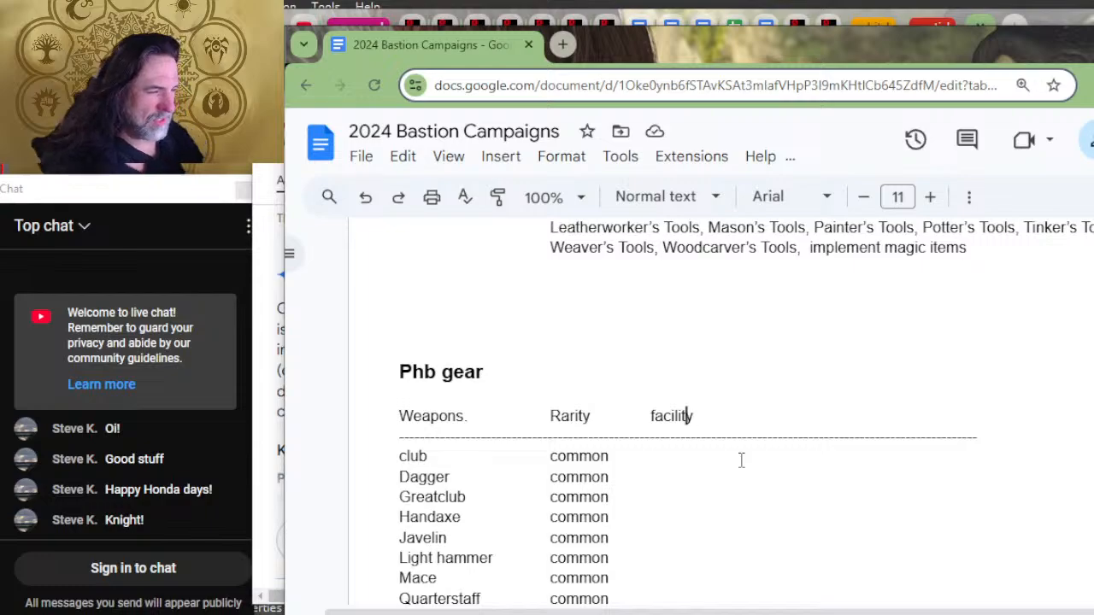
key("Left")
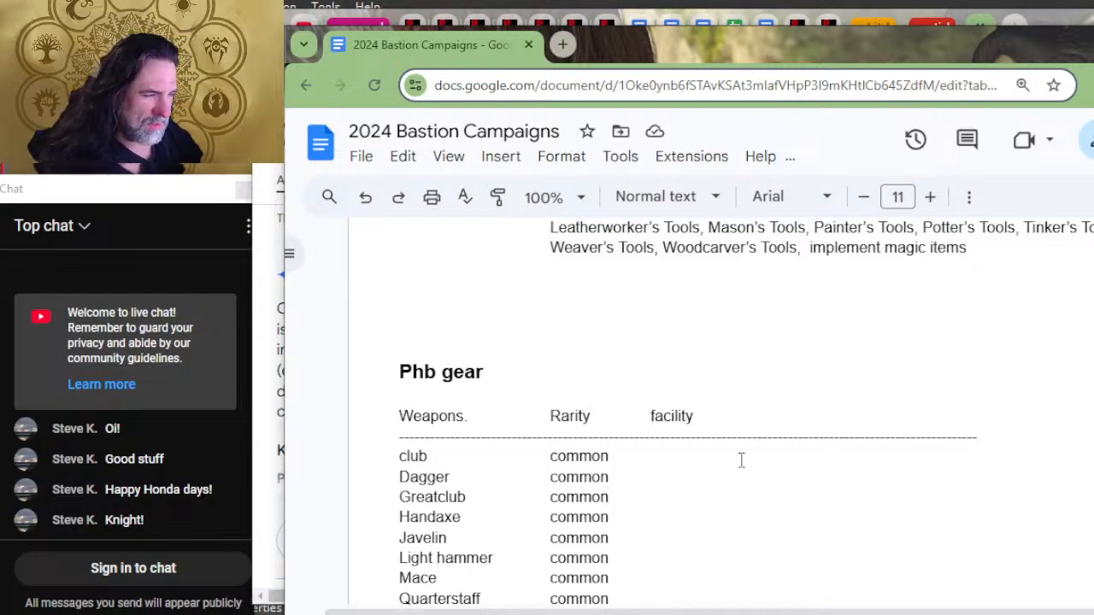
type("materials")
key("Tab")
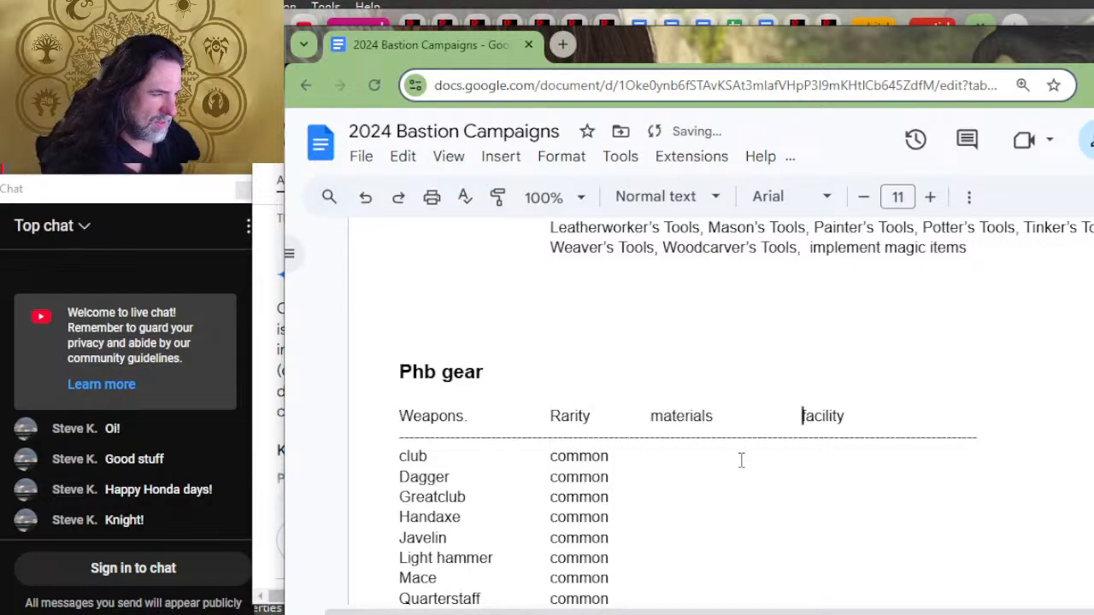
key("Tab")
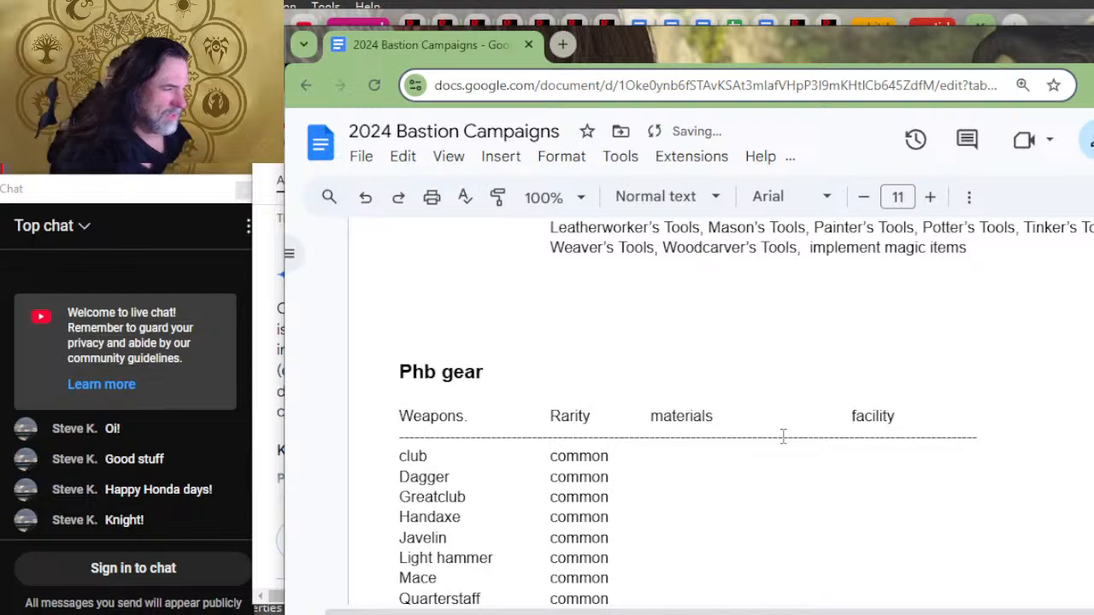
Step: Lengthen the Weapons divider further with more dashes beyond the facility column
left_click(896, 416)
left_click(916, 436)
type("-")
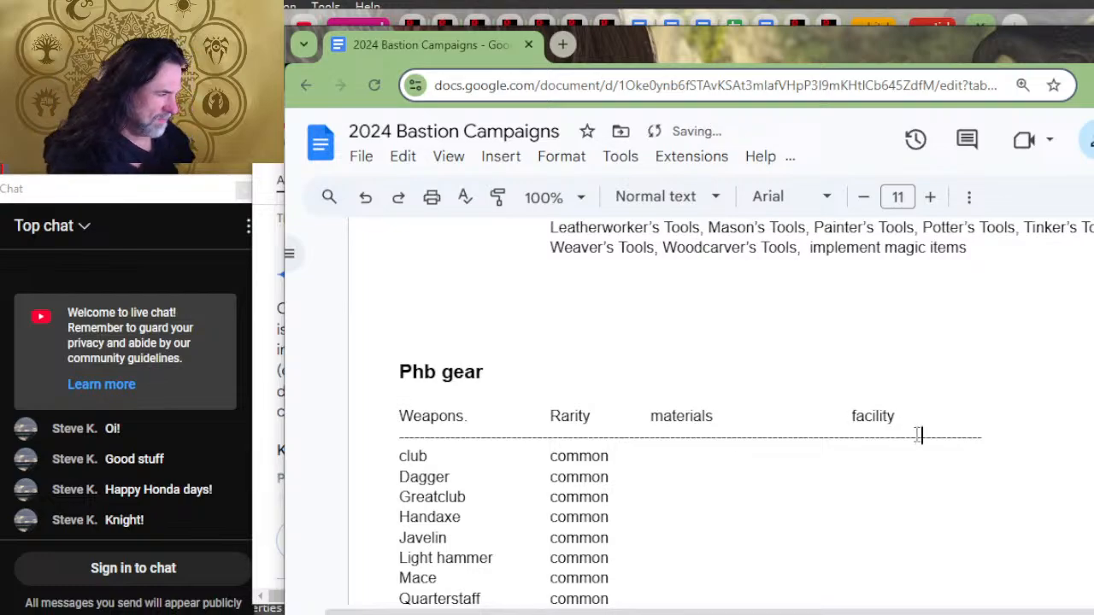
type("-----------------------")
Step: Add a "Facilities" column heading after "material" on the Ammunition heading line, spaced with tabs
scroll(891, 453, "down", 7)
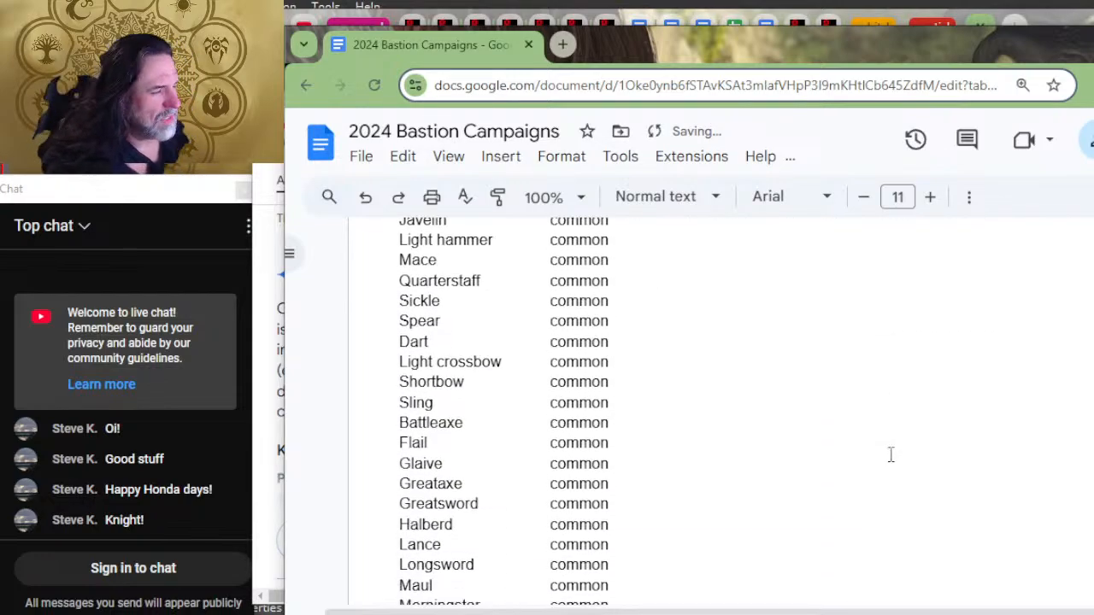
scroll(854, 433, "down", 4)
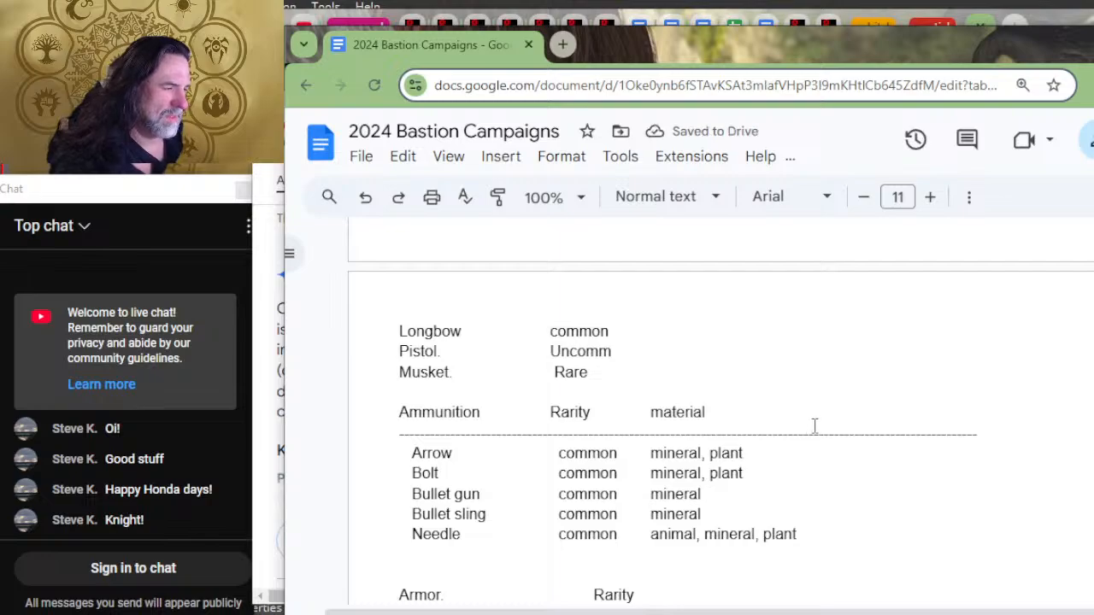
left_click(828, 423)
key("Tab")
key("Tab")
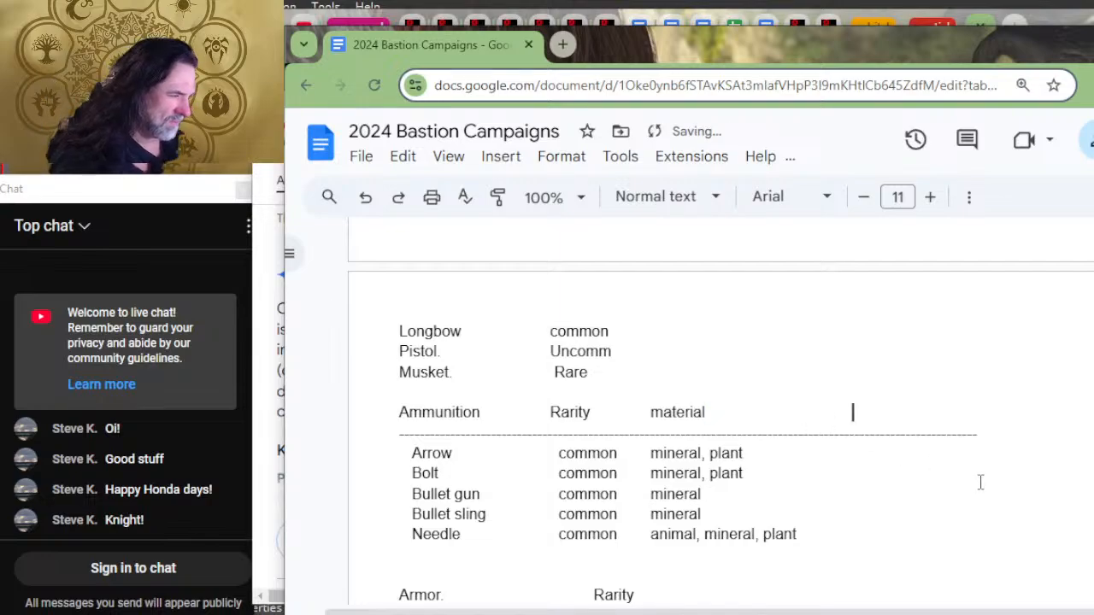
type("Ri")
key("BackSpace")
key("BackSpace")
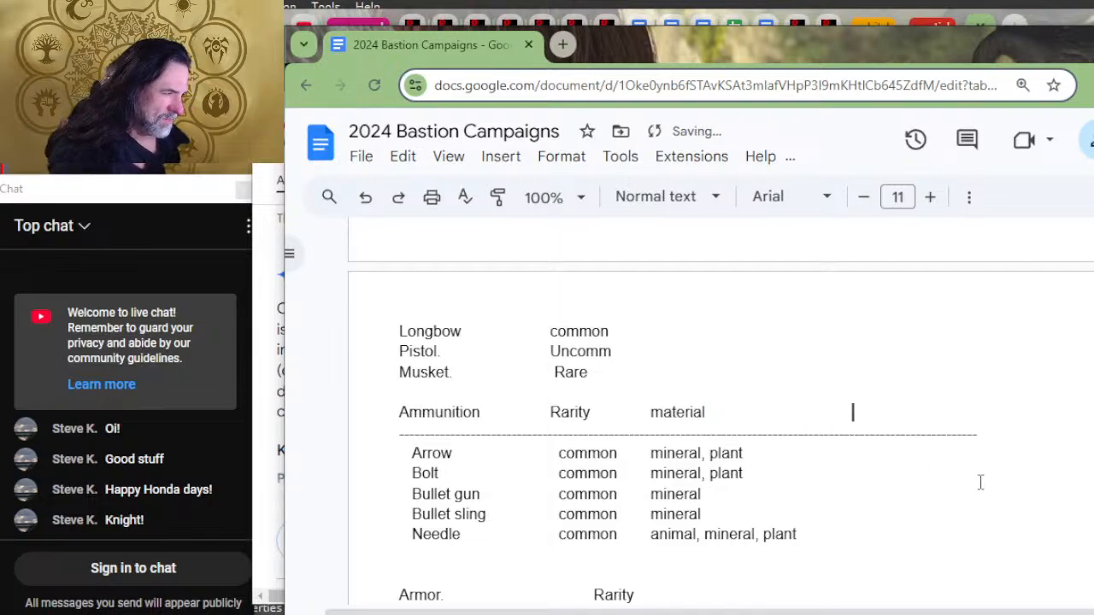
type("Facilities")
scroll(979, 484, "down", 2)
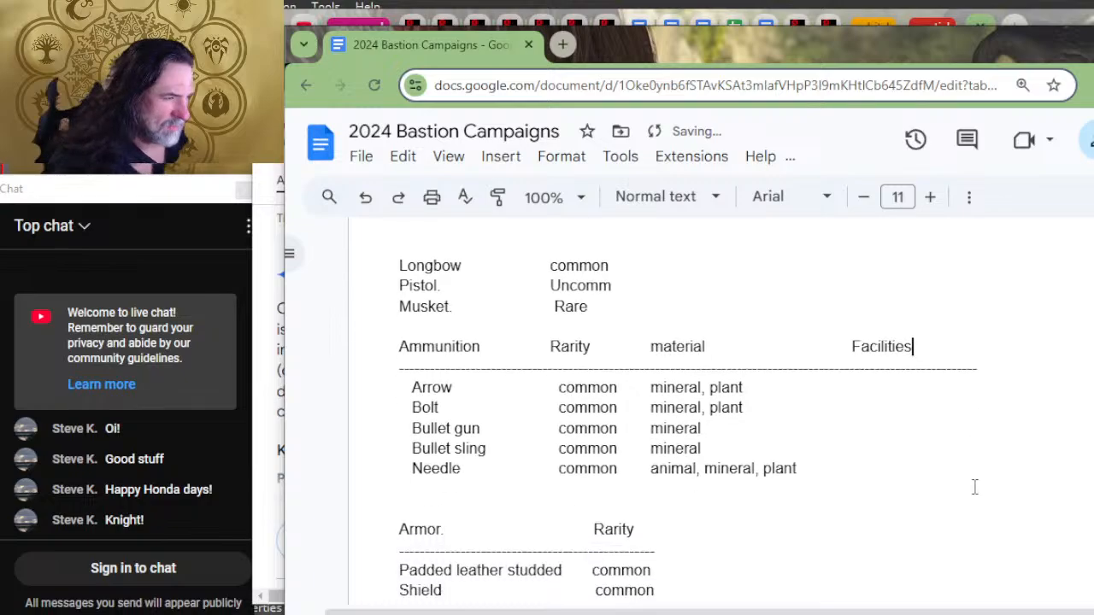
Step: Extend the dashed divider under the Armor heading slightly past the length of the Ammunition divider
left_click(840, 452)
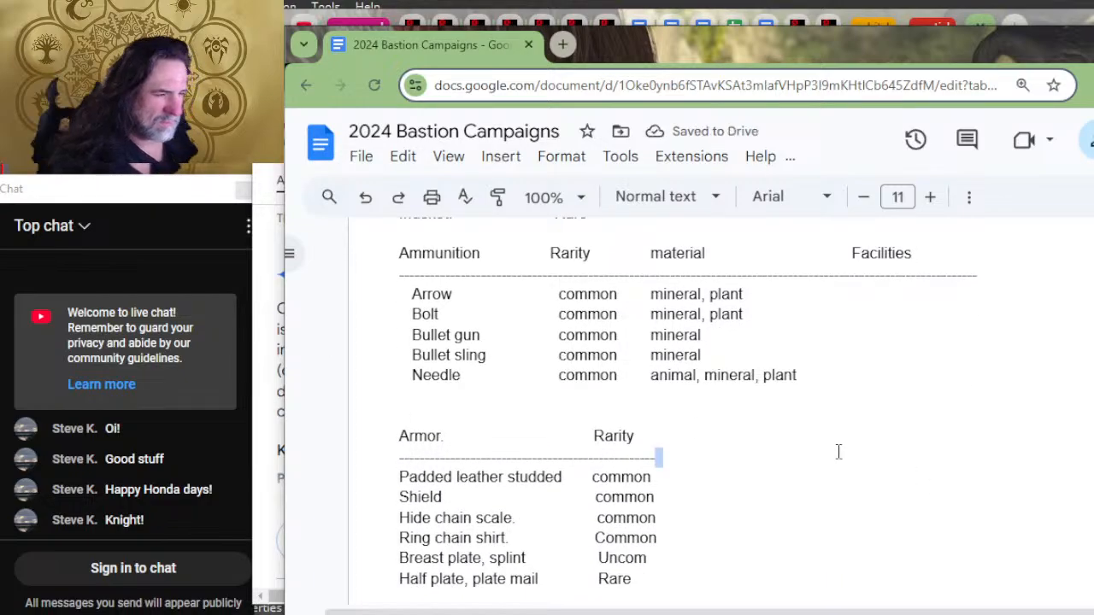
type("-------------------------------------------------------------")
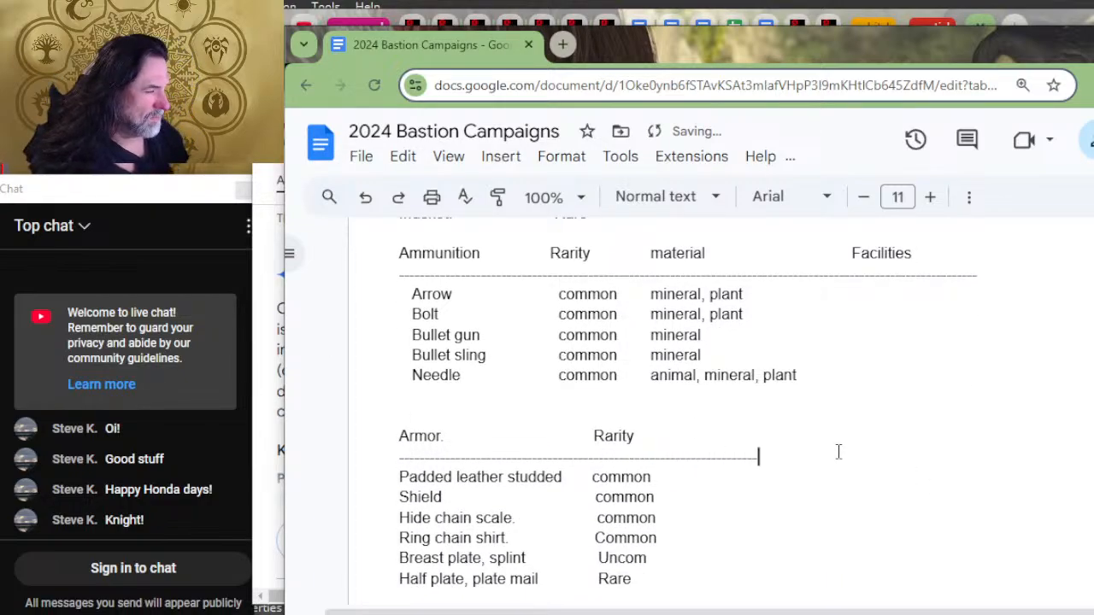
type("--------------------------------")
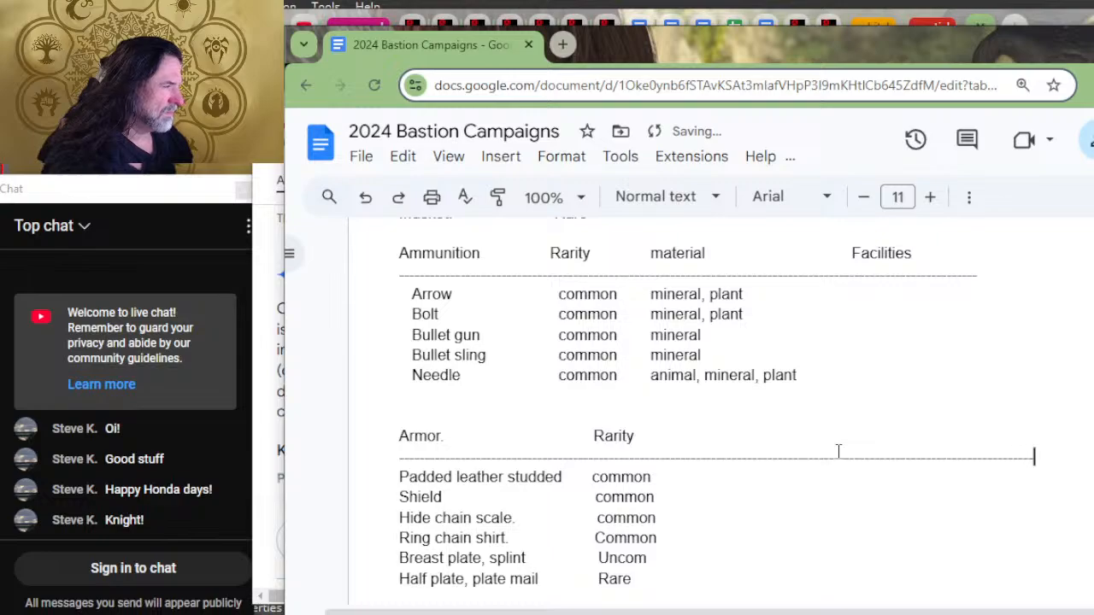
Step: Copy the "material" and "Facilities" column headings from the Ammunition line and paste them after "Rarity" on the Armor heading line
left_click_drag(979, 248, 599, 253)
left_click(777, 421)
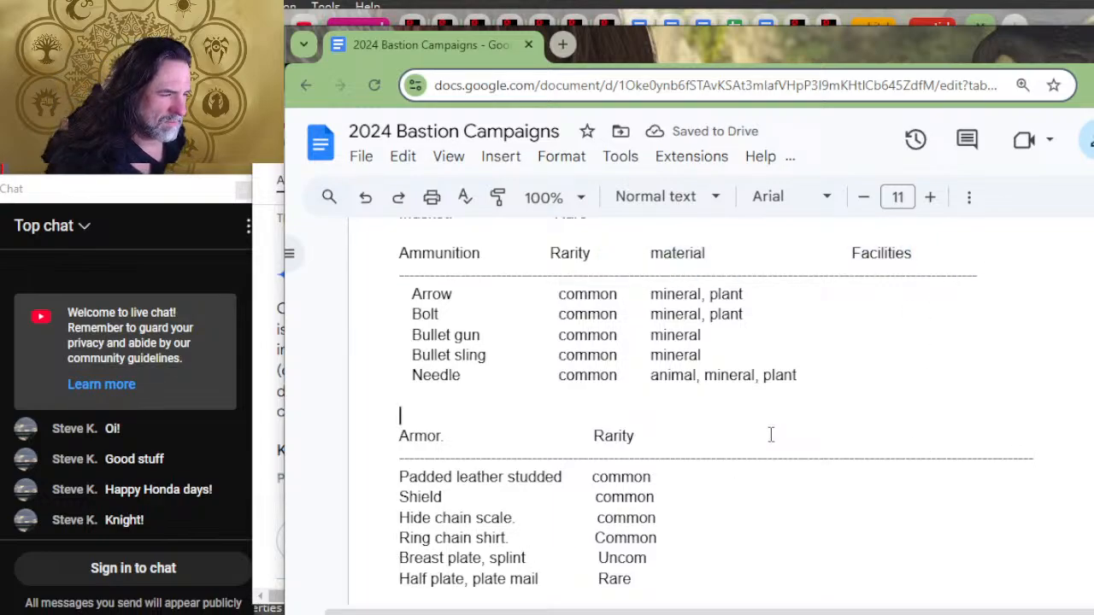
left_click(771, 435)
key("Tab")
type("material\t\t\tFacilities")
scroll(793, 539, "down", 4)
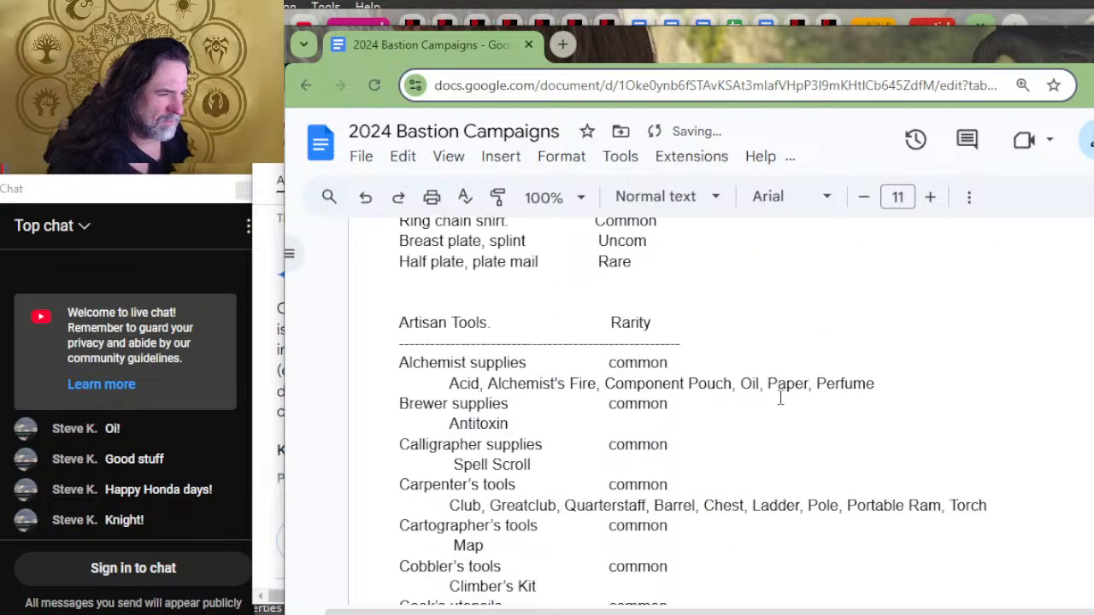
scroll(753, 327, "up", 4)
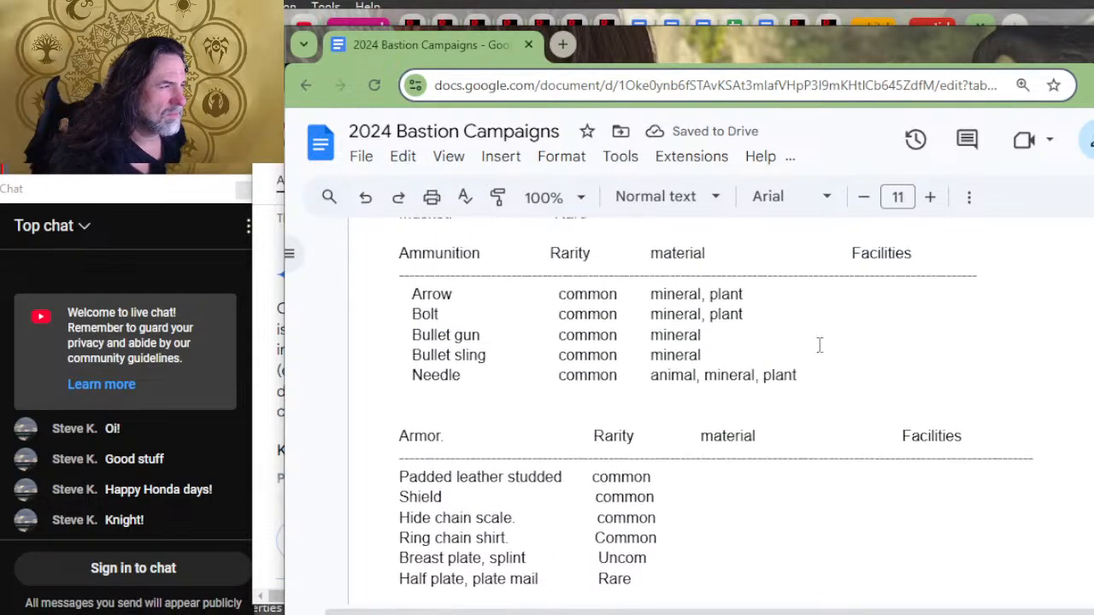
Step: Copy Armor's material and Facilities headings with their full-width divider into the Artisan Tools heading, and delete the old short divider
left_click_drag(1081, 454, 639, 437)
scroll(689, 518, "down", 4)
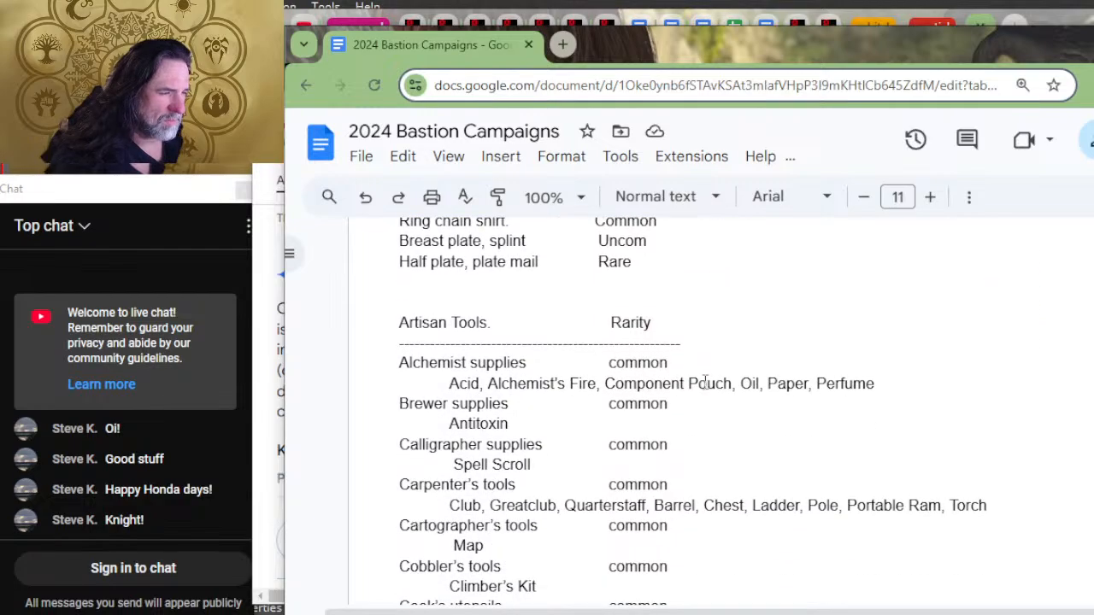
key("ctrl+v")
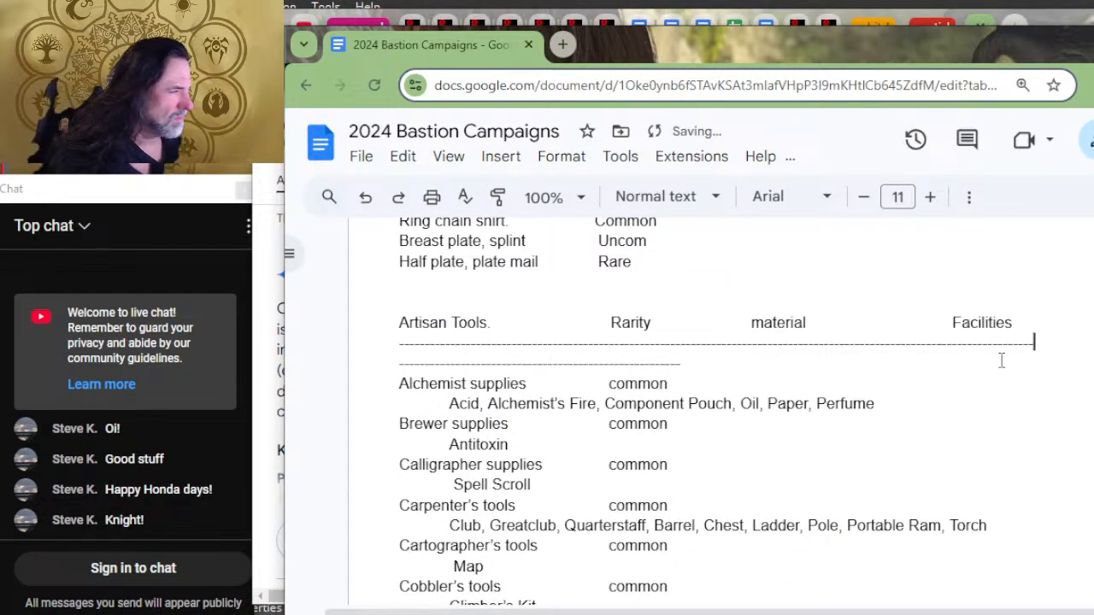
left_click_drag(1054, 342, 1058, 360)
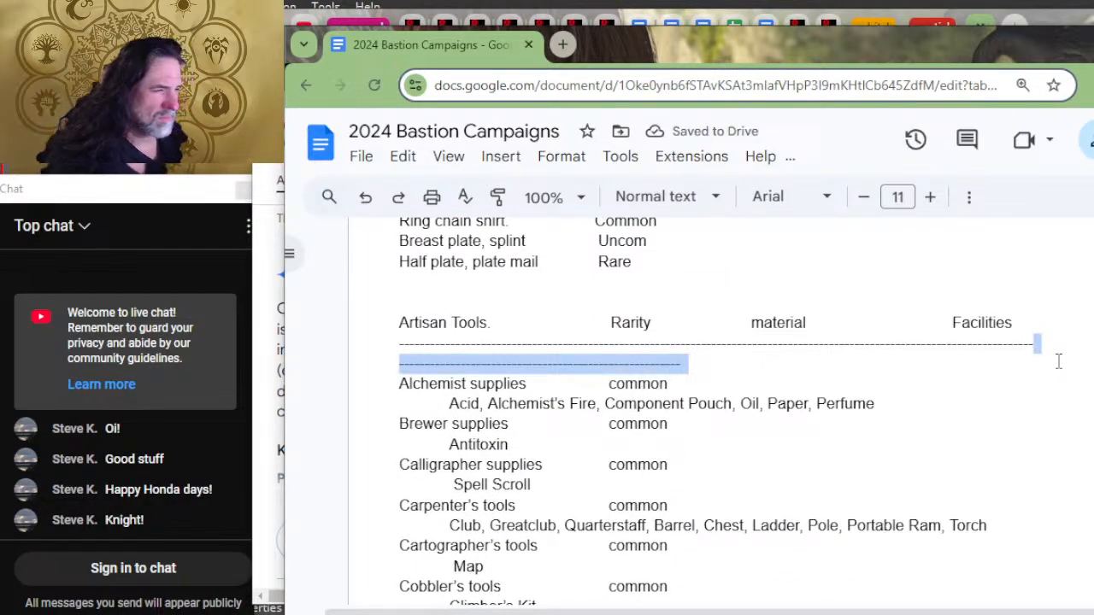
key("BackSpace")
Step: Replace the short divider under Other Tools with the copied material and Facilities headings and full-width divider, starting after "Rarity"
scroll(904, 322, "down", 4)
scroll(742, 297, "up", 2)
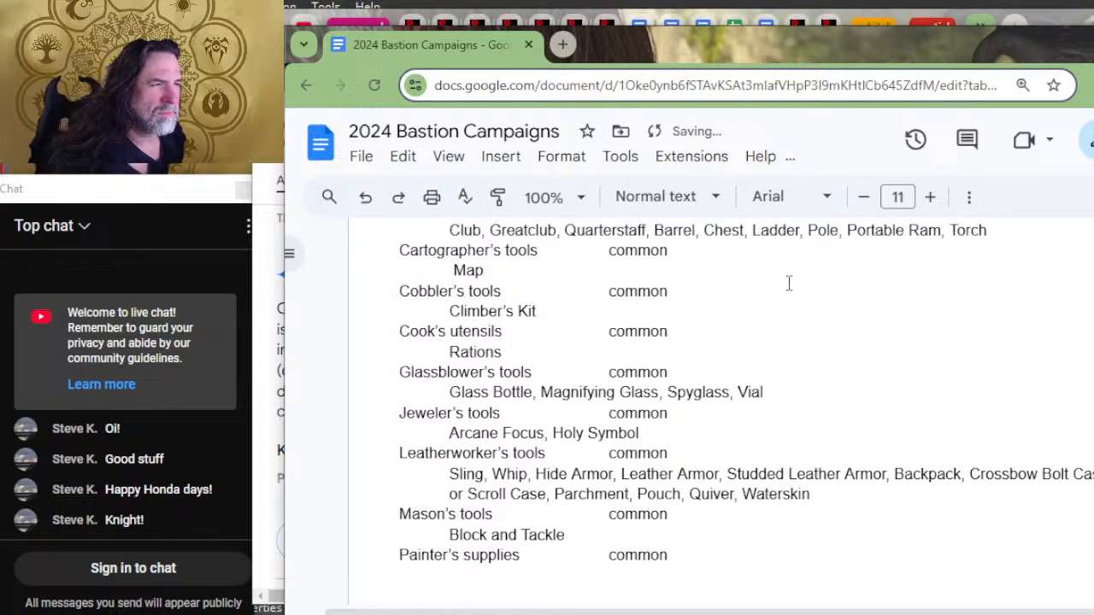
scroll(764, 367, "down", 4)
scroll(765, 367, "down", 7)
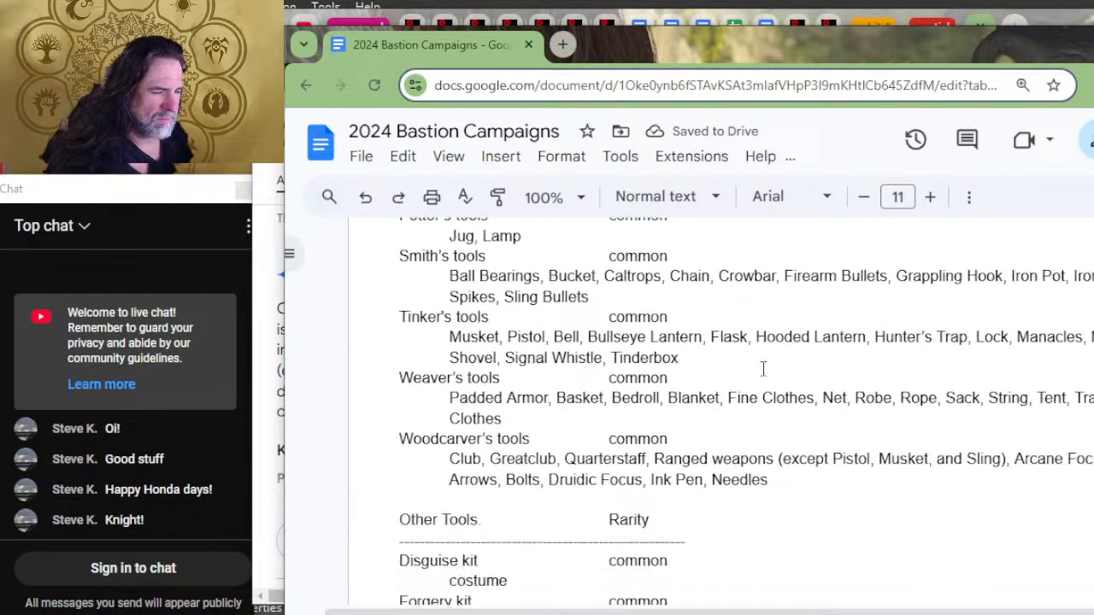
left_click_drag(735, 368, 731, 354)
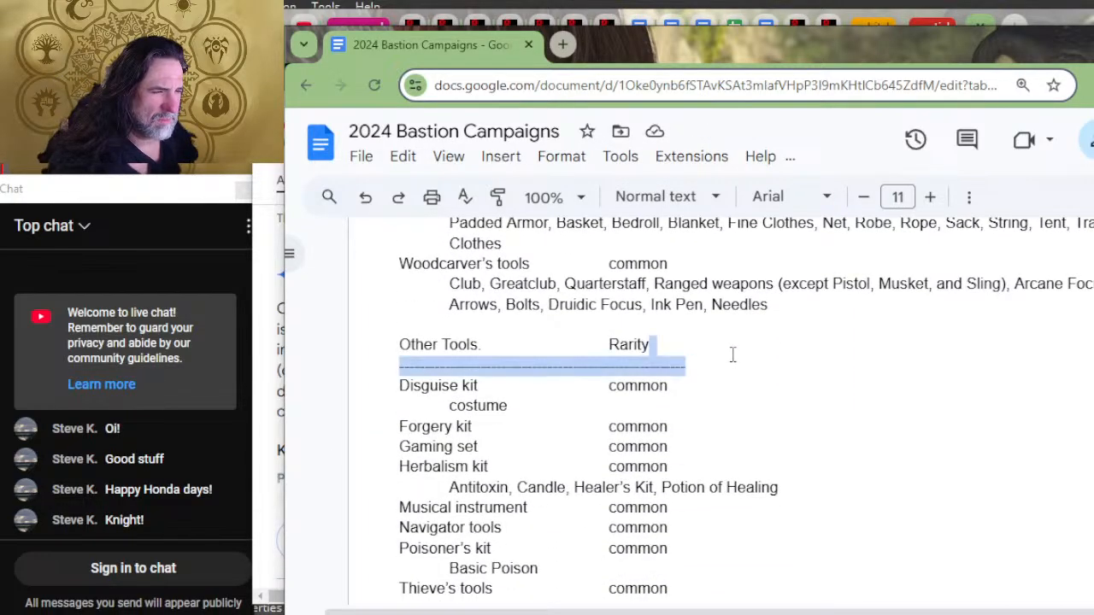
type("material\t\t\tFacilities ----------------------------------------------------------------------------------------------------------------------------")
Step: Replace the Mounts "Order" heading and divider with the copied headings and full-width divider, aligning "material" above the harvest entries
scroll(735, 381, "down", 4)
scroll(743, 376, "down", 12)
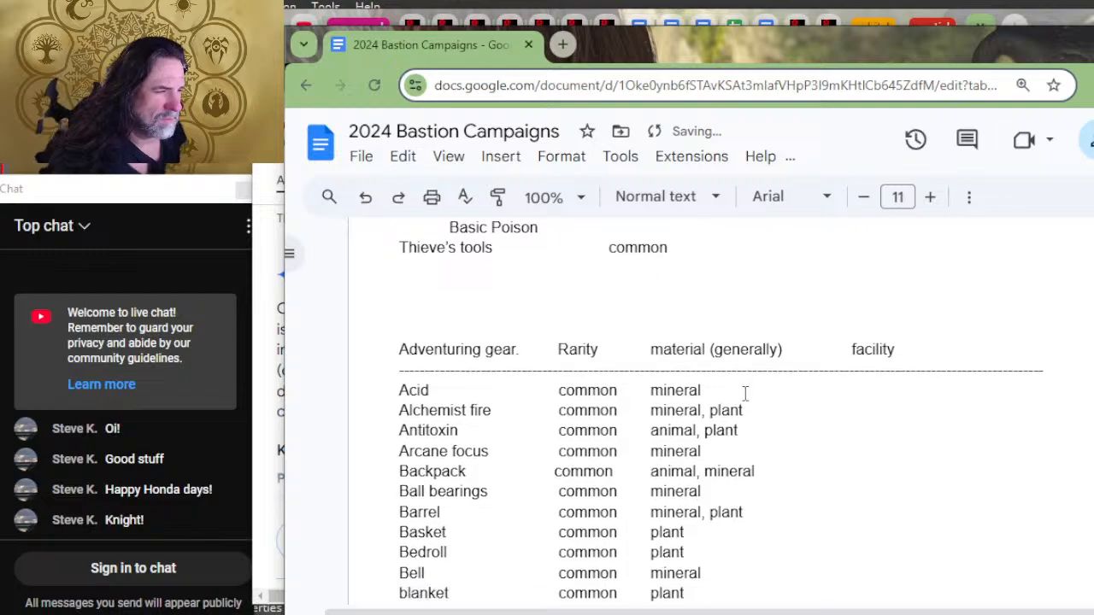
scroll(734, 384, "down", 10)
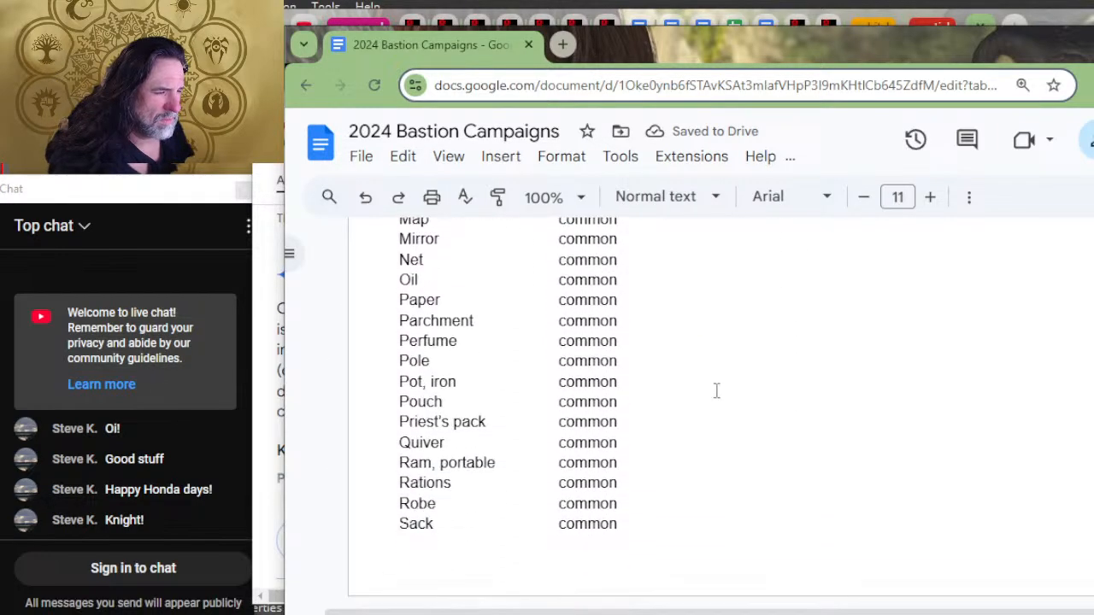
scroll(696, 400, "up", 2)
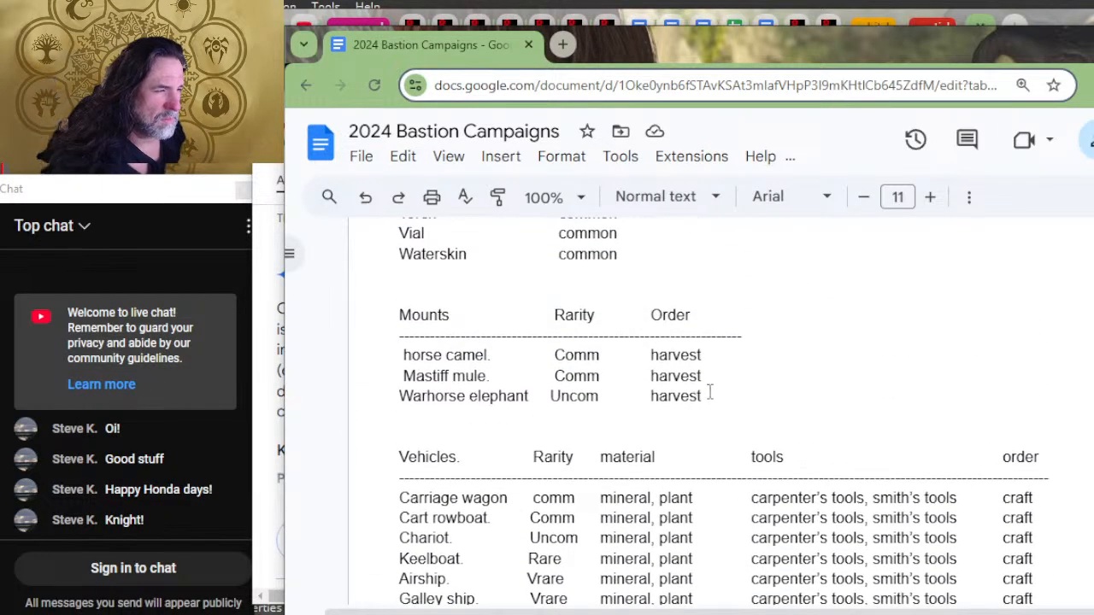
left_click_drag(744, 333, 615, 315)
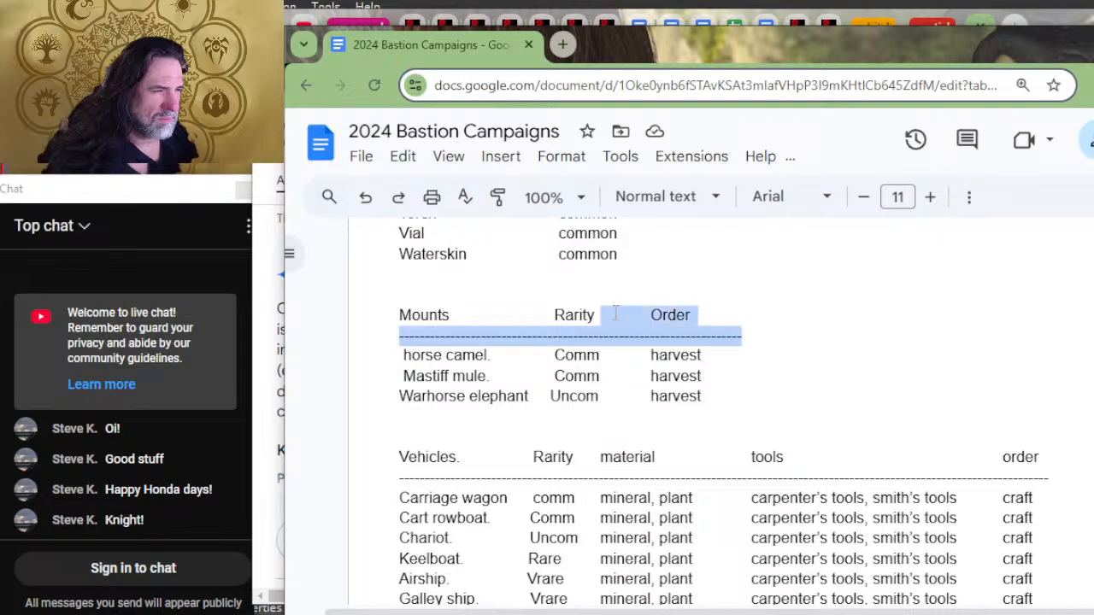
key("ctrl+v")
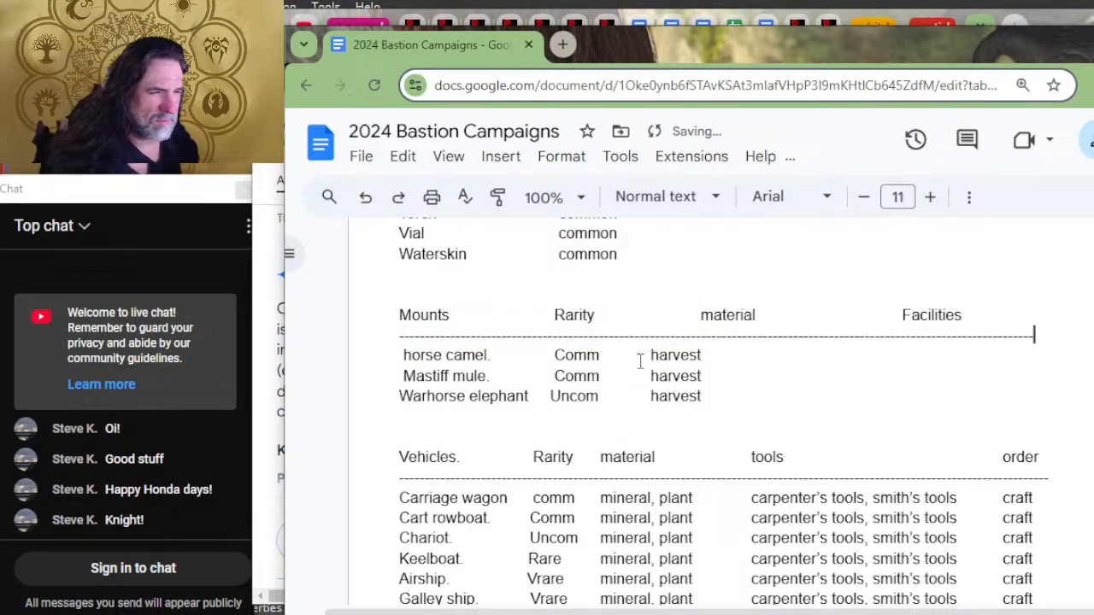
left_click(673, 316)
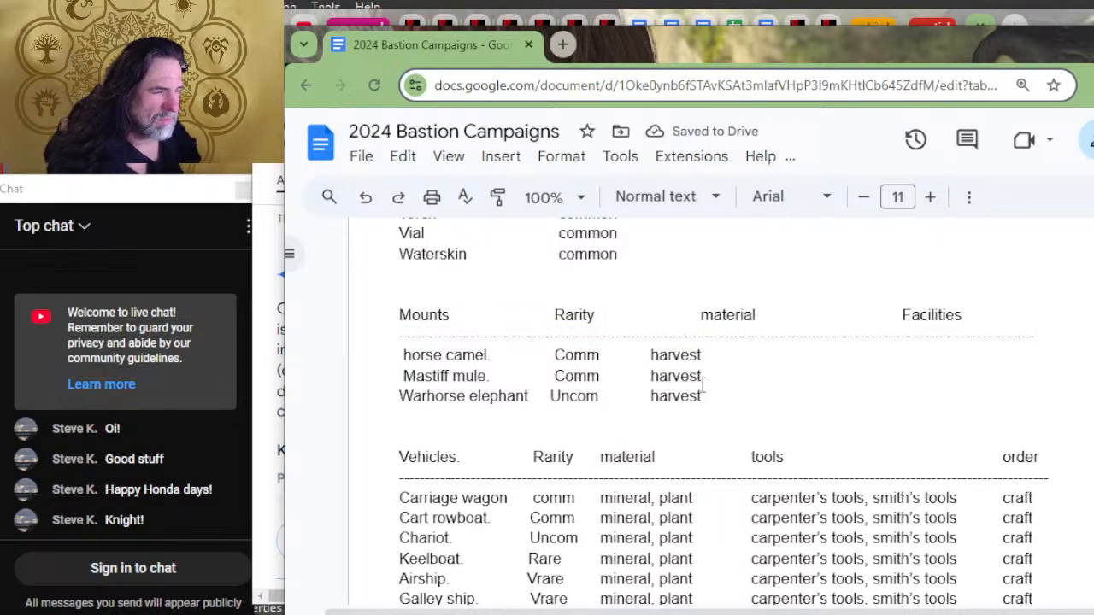
key("Delete")
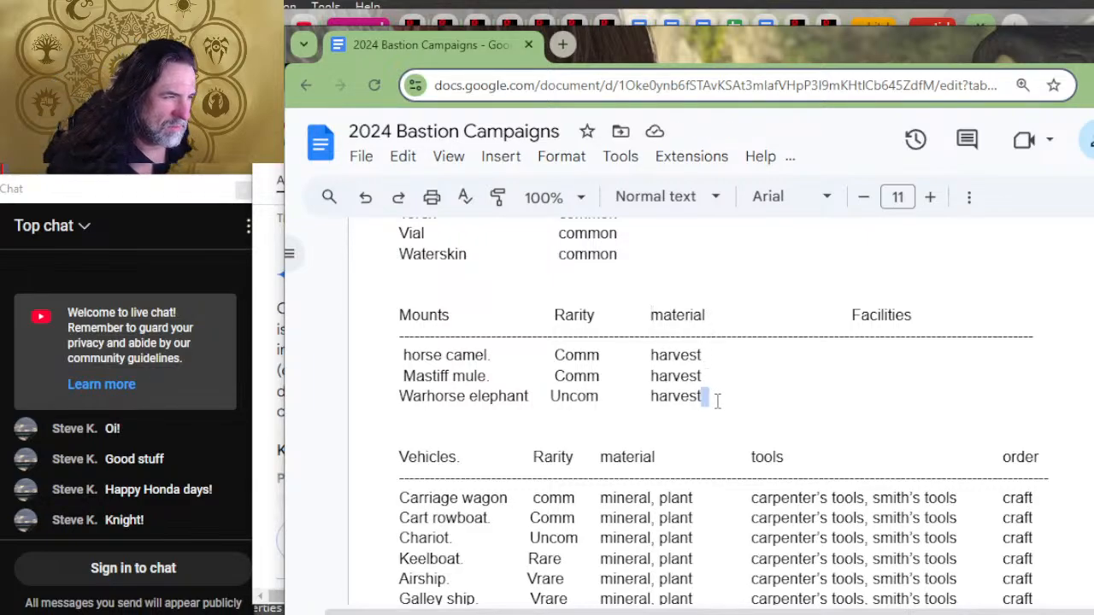
Step: Tab out the horse camel row past "harvest" and remove one tab before "Facilities" so the Mounts heading lines up with it
left_click_drag(714, 398, 657, 355)
left_click(824, 359)
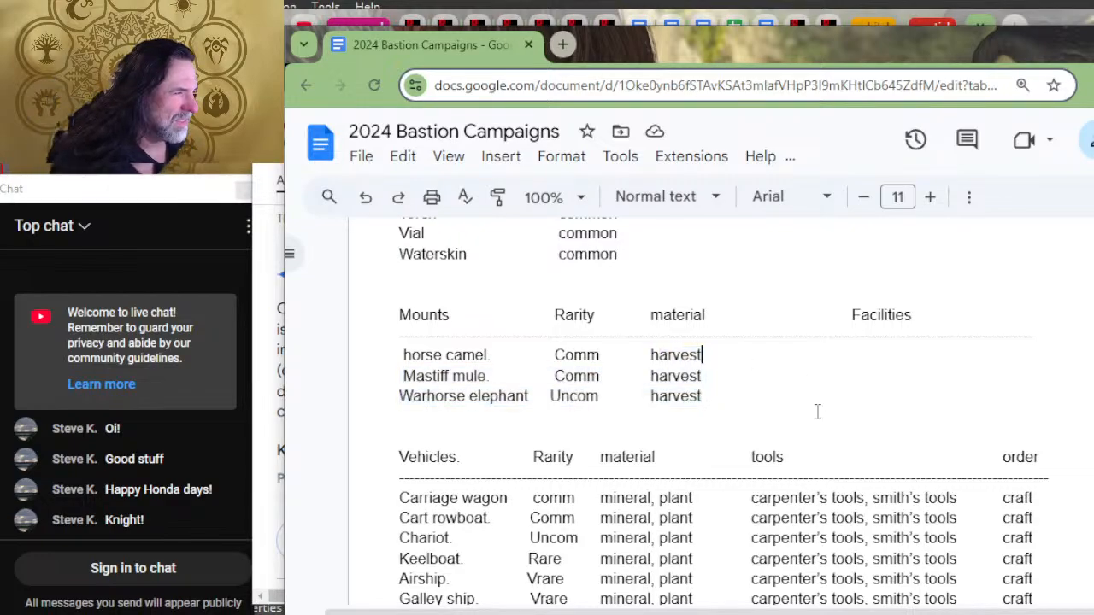
key("Tab")
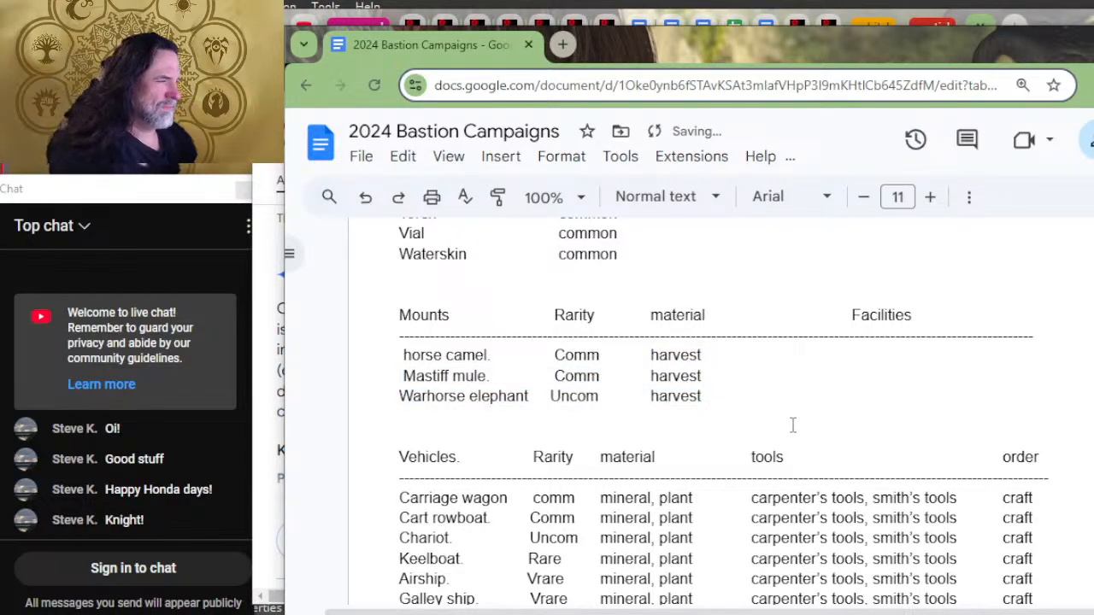
key("Up")
key("Delete")
key("Down")
Step: Enter "stables" in the Facilities column of the horse camel row, removing the stray trailing 0
key("Down")
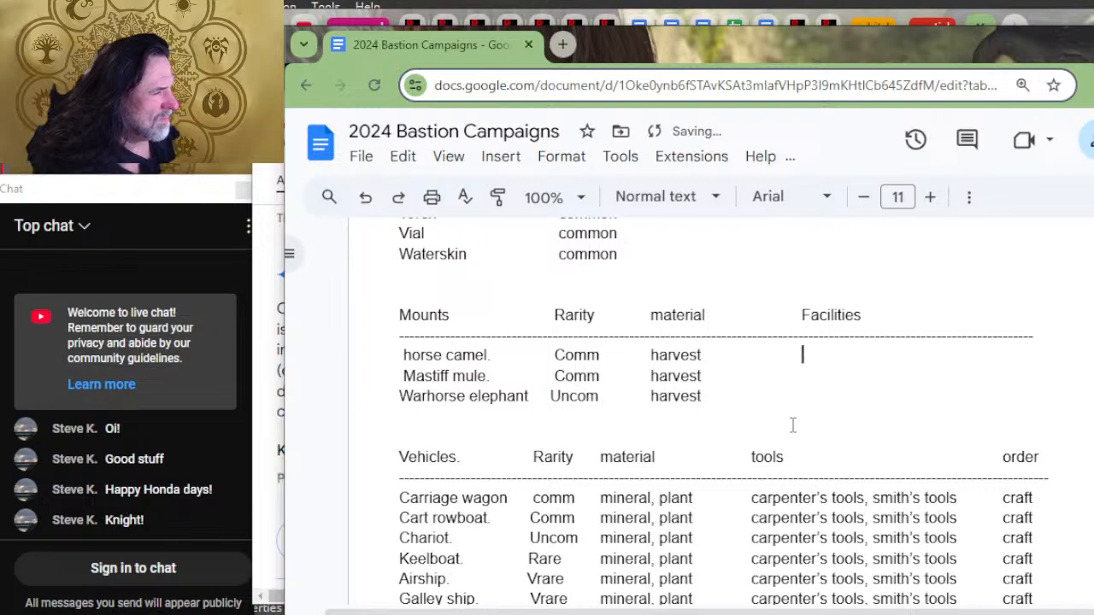
type("stables0")
key("Down")
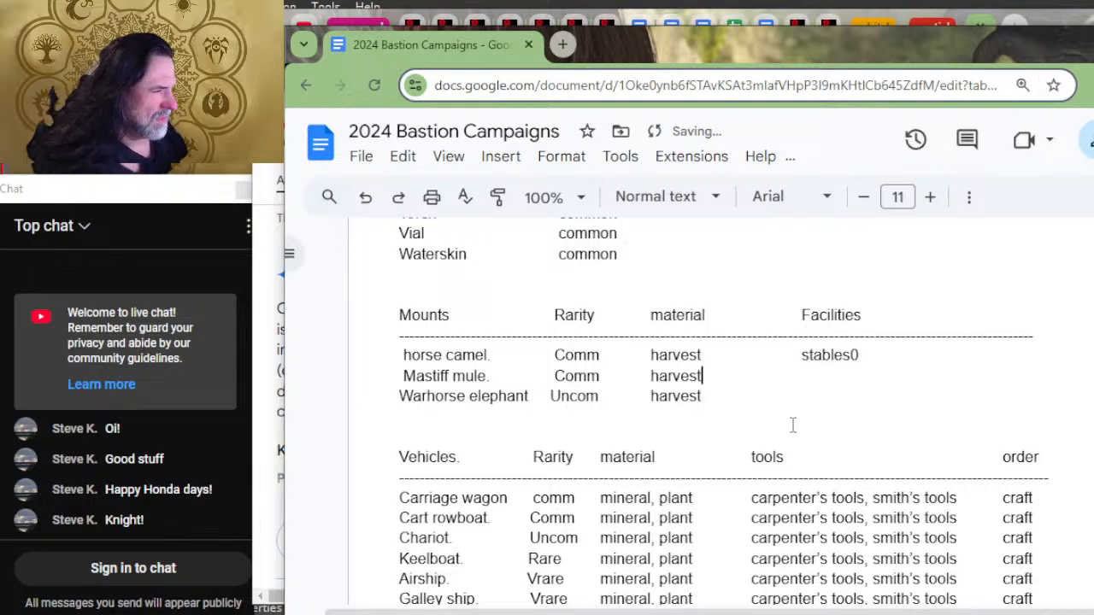
key("Up")
key("Right")
key("Right")
key("Right")
key("Right")
key("Right")
key("Right")
key("Right")
key("Right")
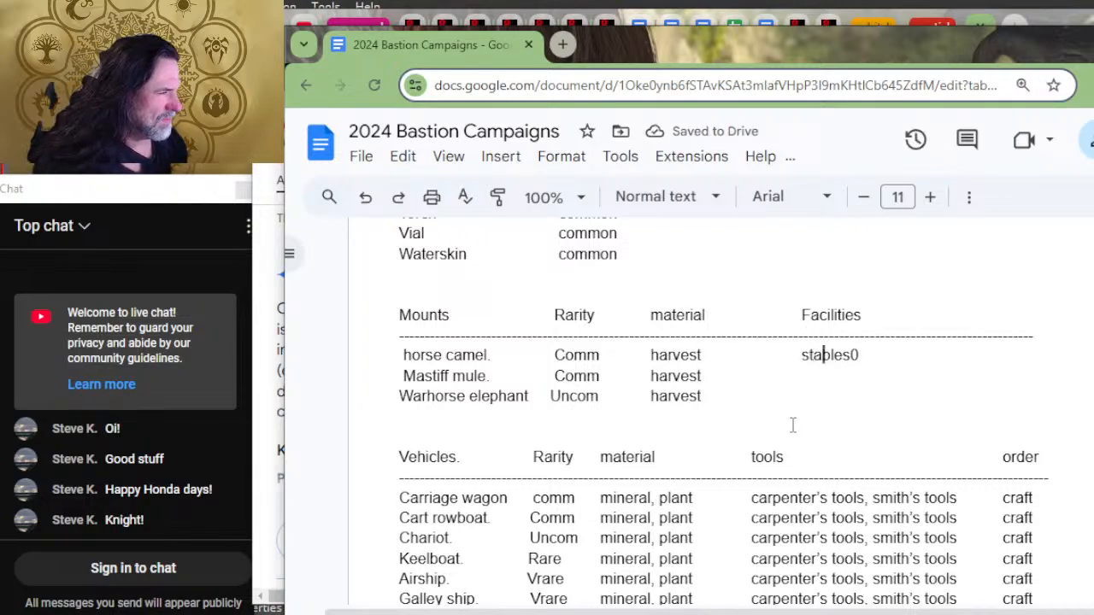
key("Delete")
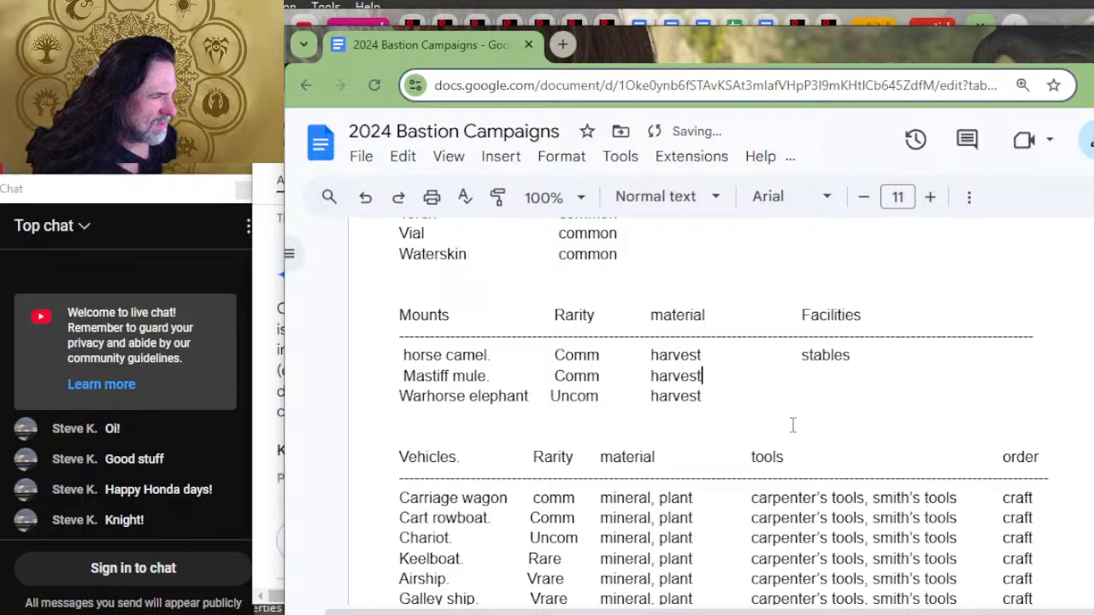
Step: Add tabs after "harvest" on the Mastiff mule and Warhorse elephant rows to reach the Facilities column
key("Tab")
key("Tab")
key("Down")
key("Tab")
key("Down")
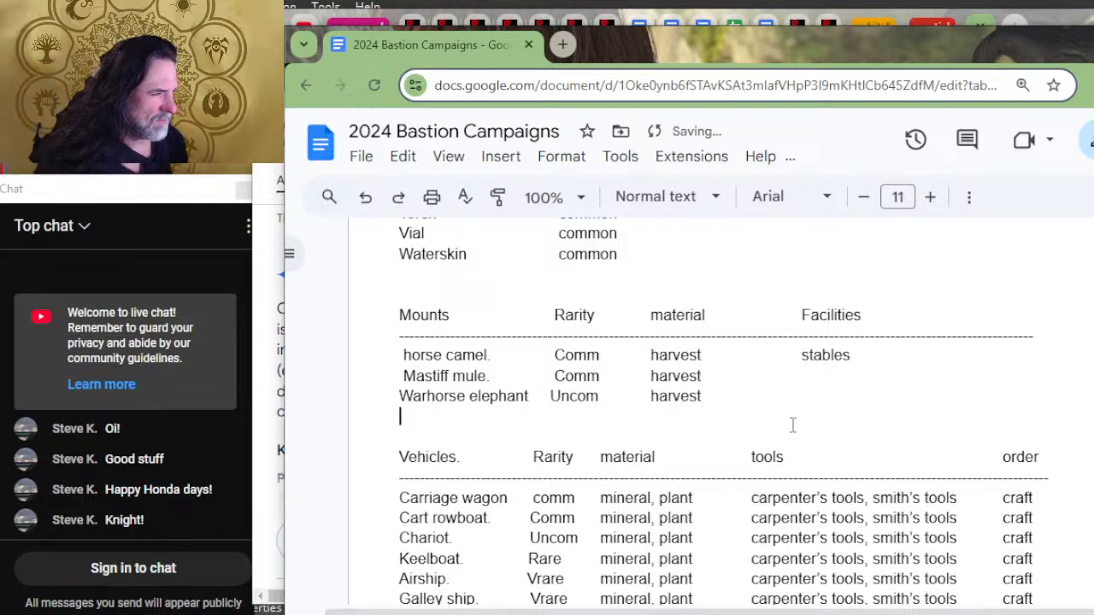
key("Left")
key("Up")
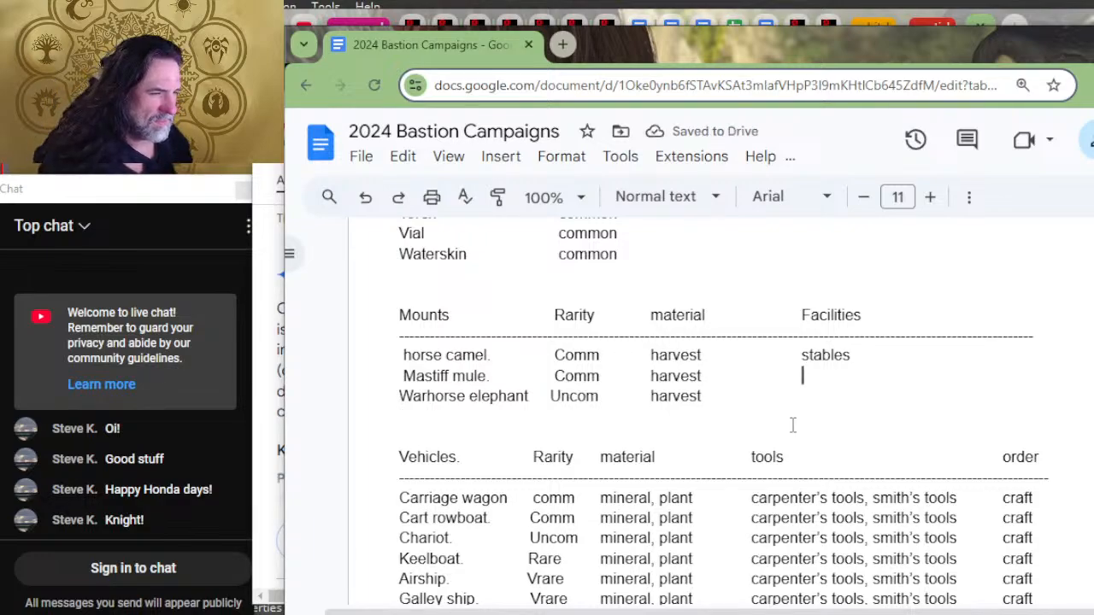
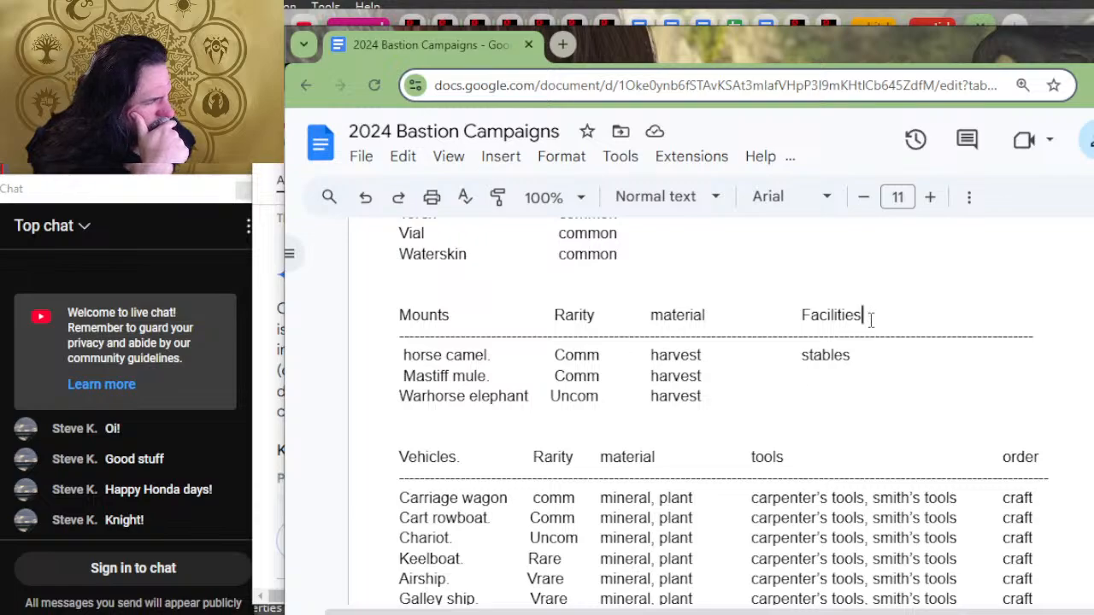
Step: Replace "stables" with "settlement" in the Facilities column of the horse camel row
left_click_drag(871, 320, 805, 307)
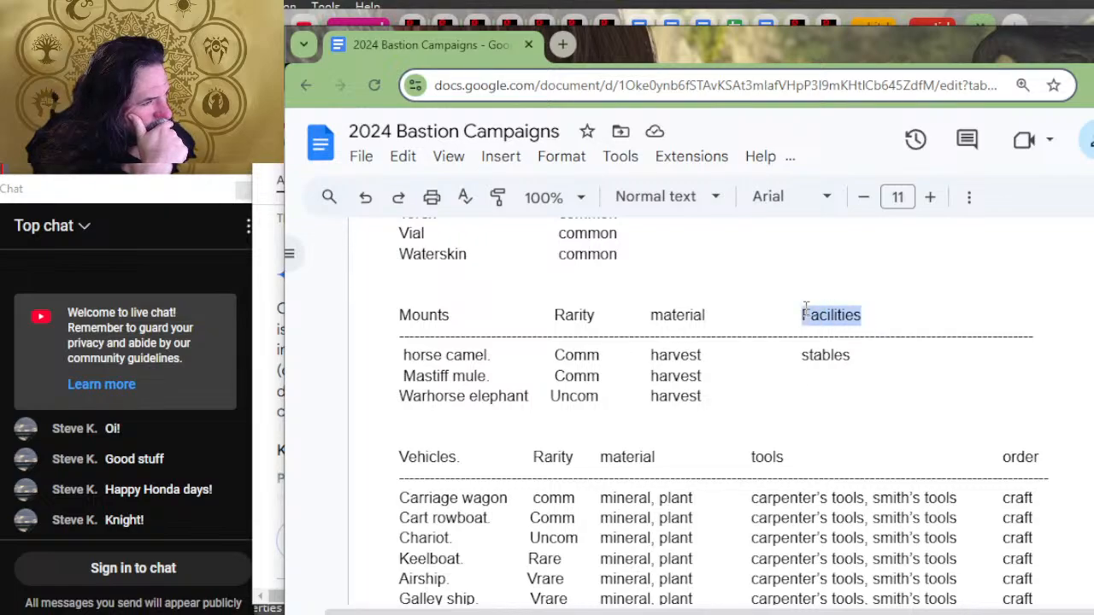
left_click_drag(880, 347, 795, 356)
left_click(847, 374)
type("settlements")
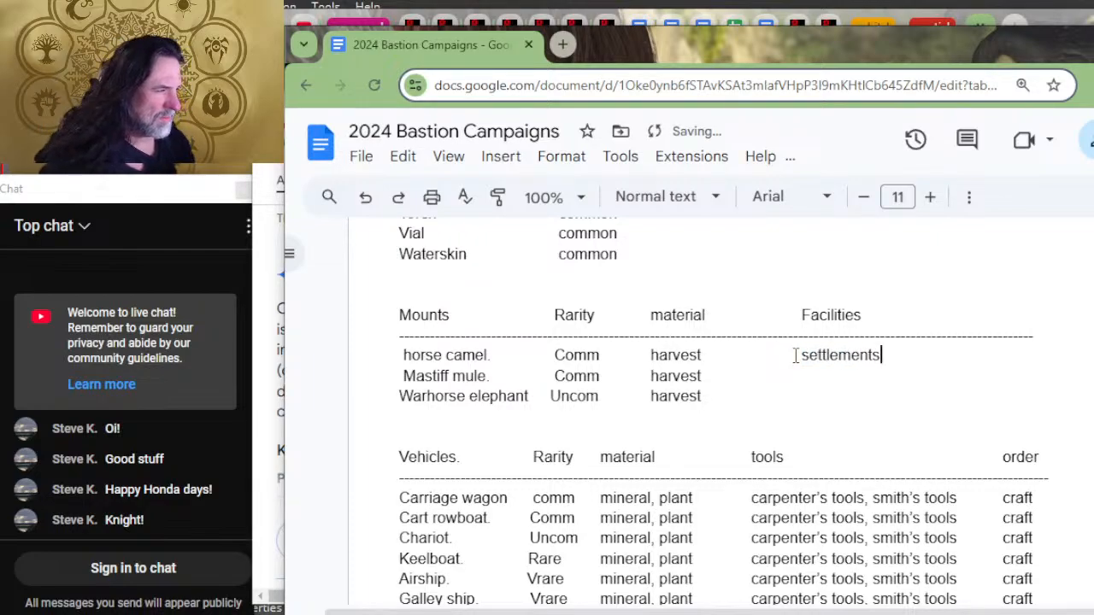
key("BackSpace")
Step: Copy "settlement" from the horse camel row into the Facilities column of the Mastiff mule and Warhorse elephant rows
key("shift+Left")
key("shift+Left")
key("shift+Left")
left_click_drag(794, 355, 794, 356)
key("ctrl+c")
key("Down")
key("ctrl+v")
key("Down")
key("ctrl+v")
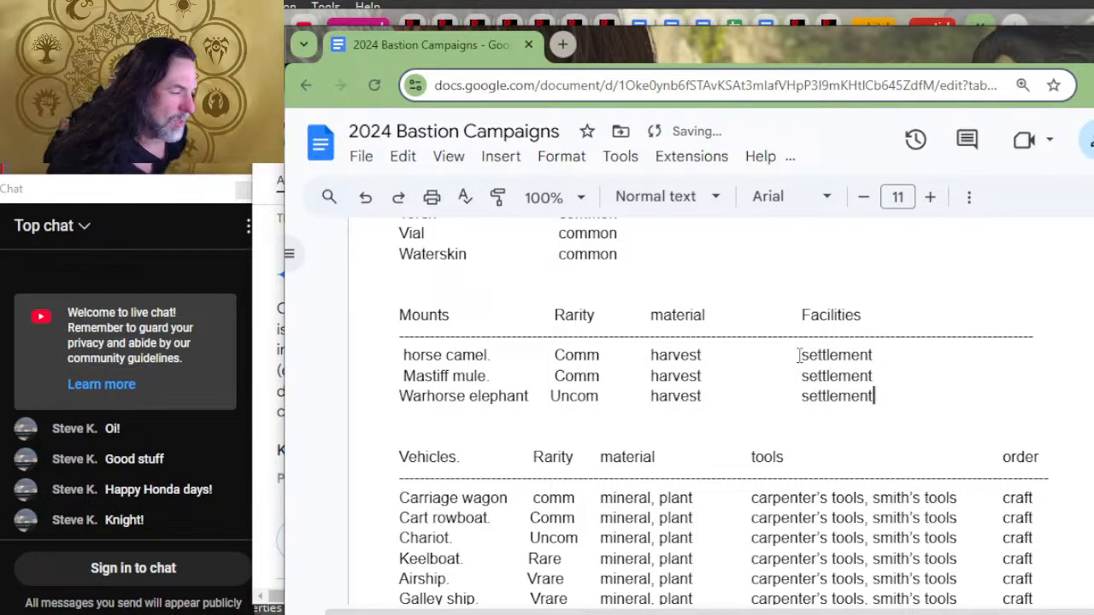
Step: Replace the "tools" and "order" headings of the Vehicles list with a single "facilities" heading
scroll(823, 338, "down", 2)
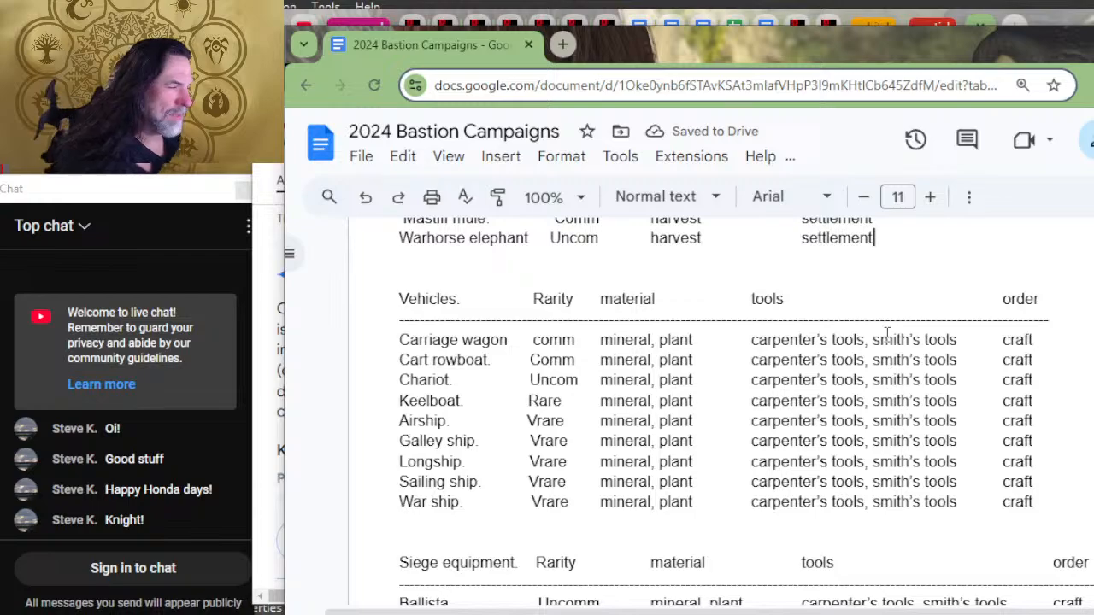
left_click_drag(1077, 295, 742, 310)
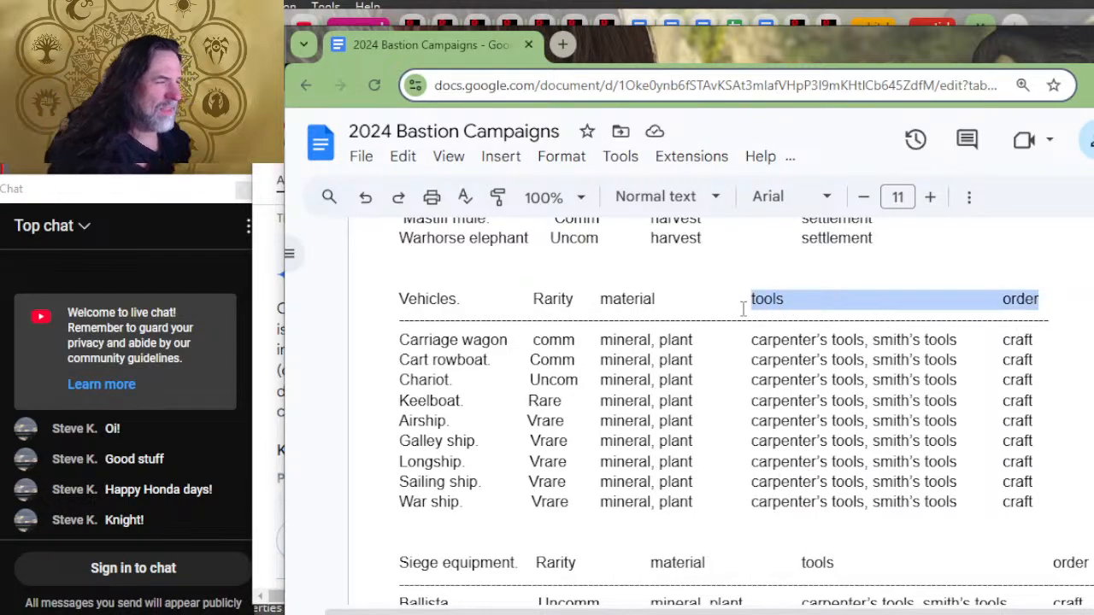
type("fac")
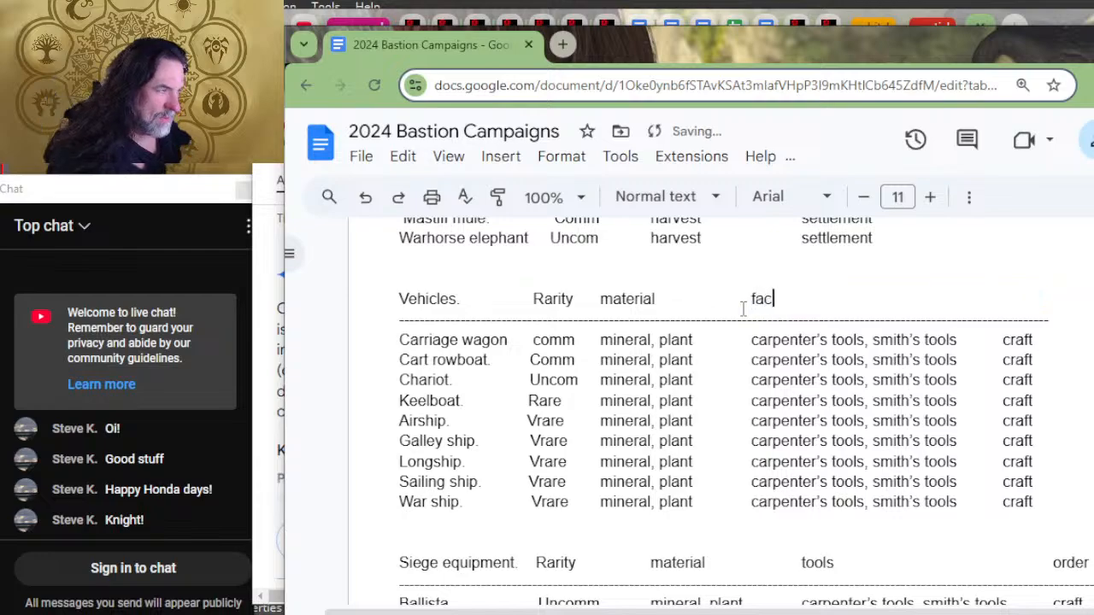
type("ilities")
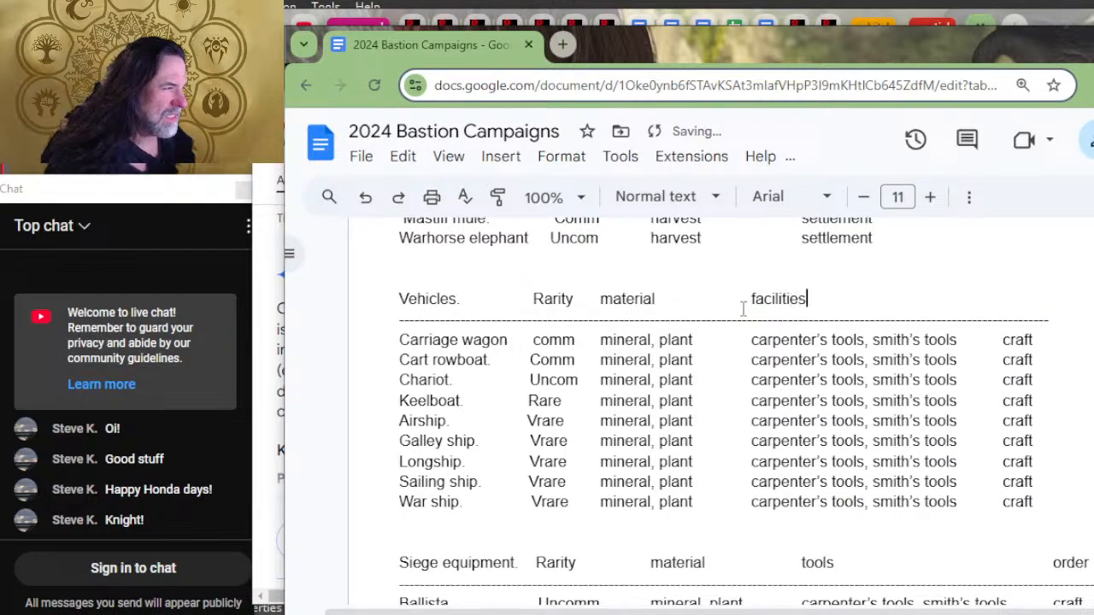
key("Down")
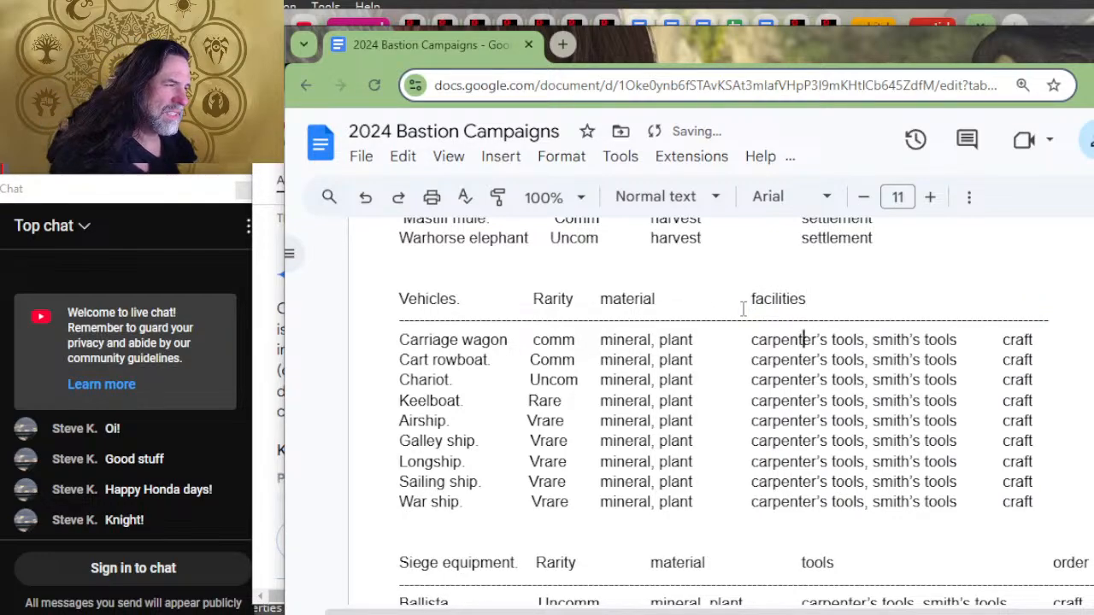
key("Left")
key("Left")
key("Left")
key("Left")
key("Left")
key("Left")
key("Left")
key("Left")
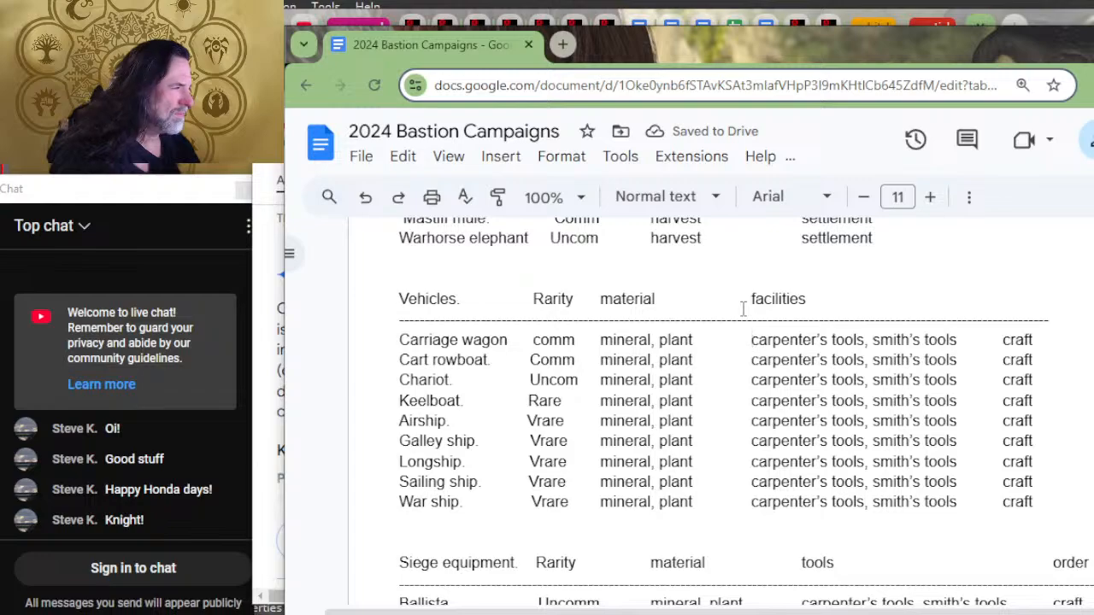
key("Up")
key("Tab")
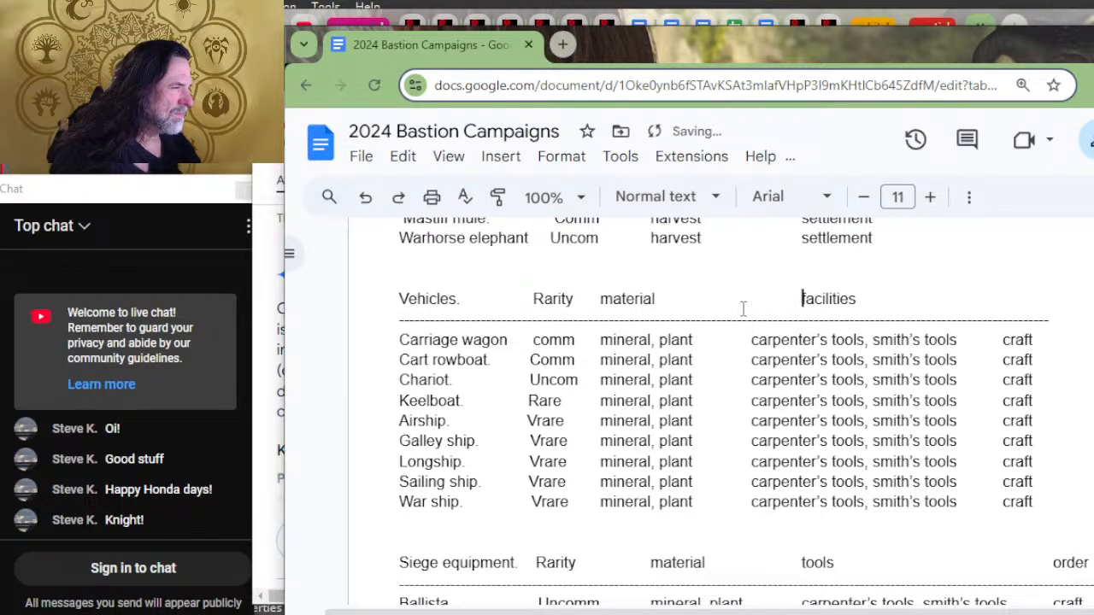
key("Tab")
key("Tab")
key("Tab")
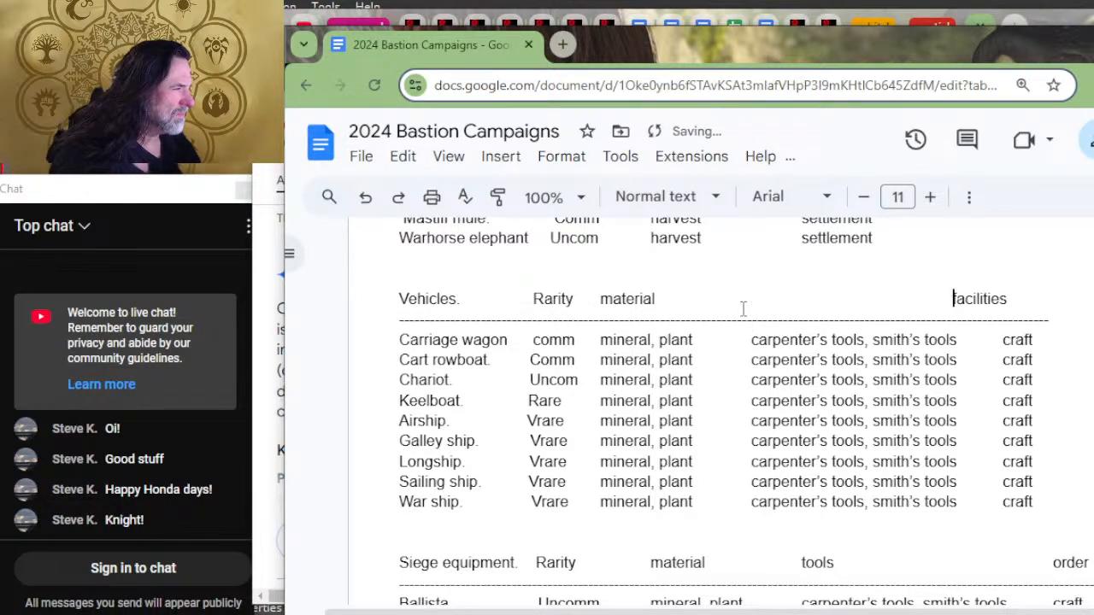
key("BackSpace")
key("BackSpace")
key("BackSpace")
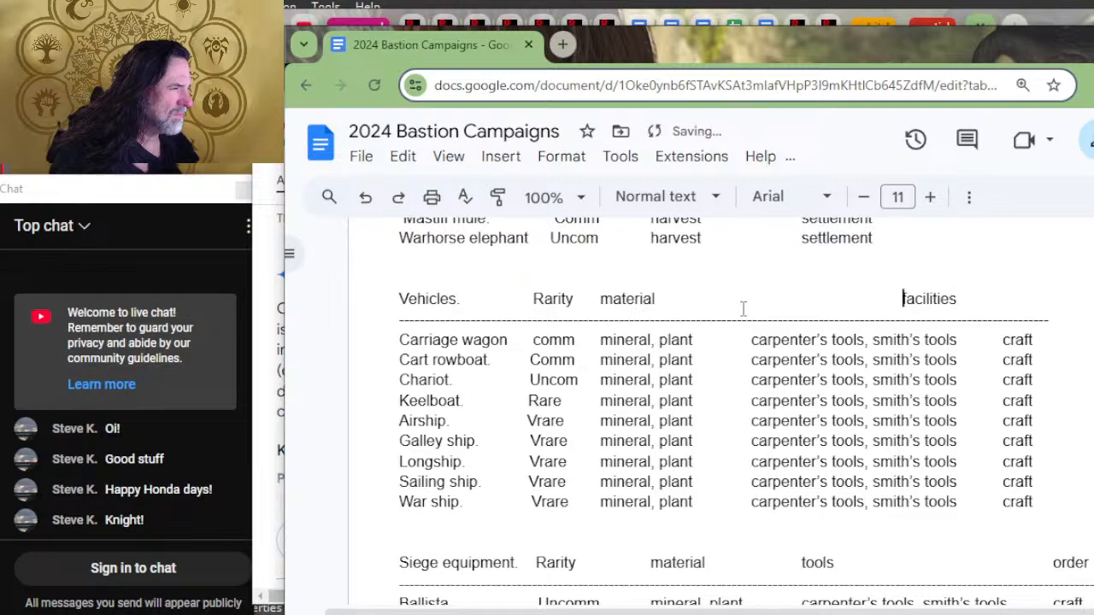
Step: Delete the tools and "craft" entries from the Carriage wagon row, leaving its facilities column empty
key("Down")
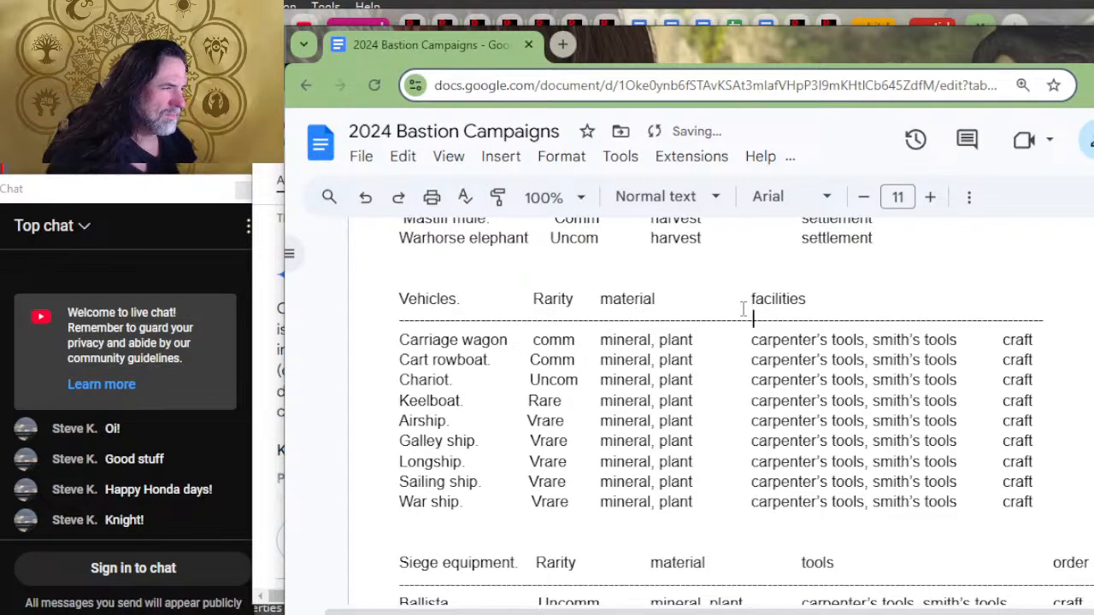
key("Down")
key("ctrl+Delete")
key("ctrl+Delete")
key("ctrl+Delete")
key("ctrl+Delete")
key("ctrl+Delete")
key("ctrl+Delete")
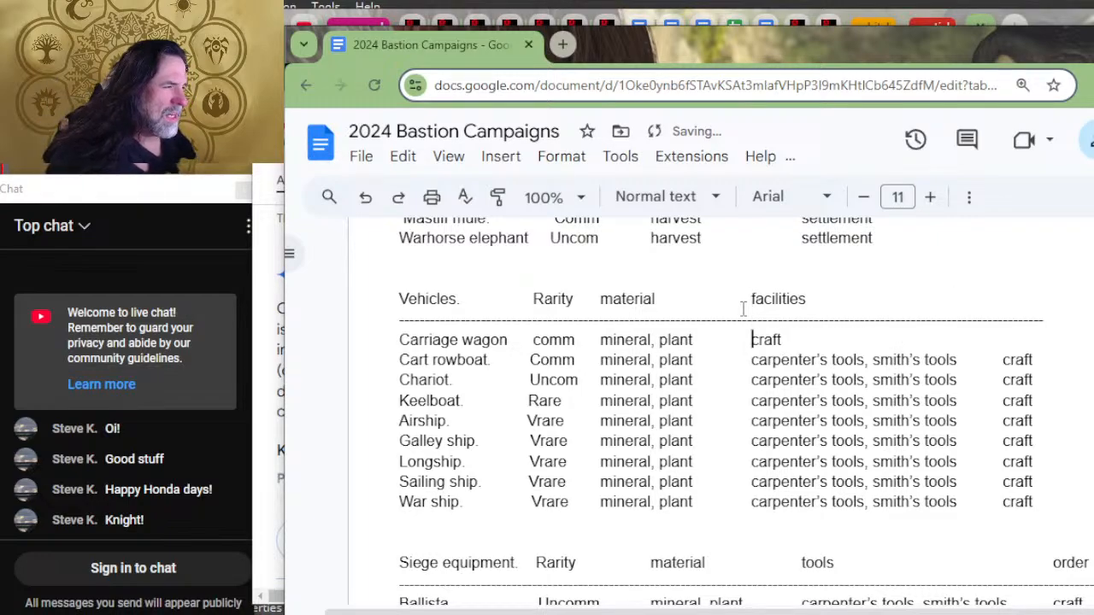
key("Delete")
key("Delete")
key("Delete")
Step: Delete the carpenter's tools, smith's tools and "craft" entries from the Cart rowboat row
key("Down")
key("Delete")
key("Delete")
key("Delete")
key("Delete")
key("Delete")
key("Delete")
key("Delete")
key("Delete")
key("Delete")
key("Delete")
key("Delete")
key("Delete")
key("Delete")
key("Delete")
key("Delete")
key("Delete")
key("Delete")
key("Delete")
key("Delete")
key("Delete")
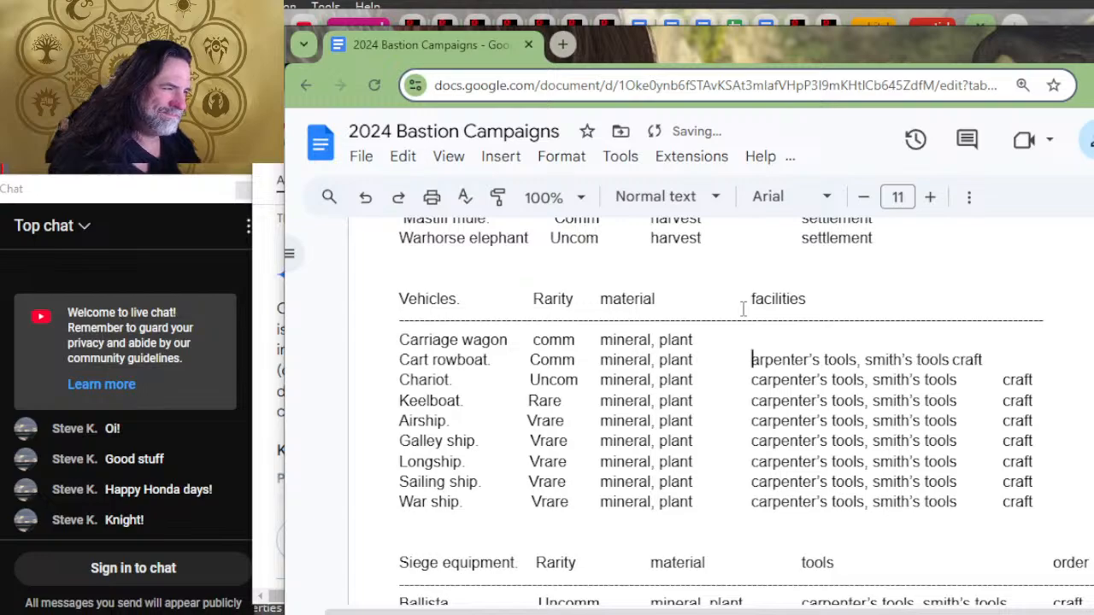
key("Delete")
key("Delete")
key("Delete")
key("Delete")
key("Delete")
key("Delete")
key("Delete")
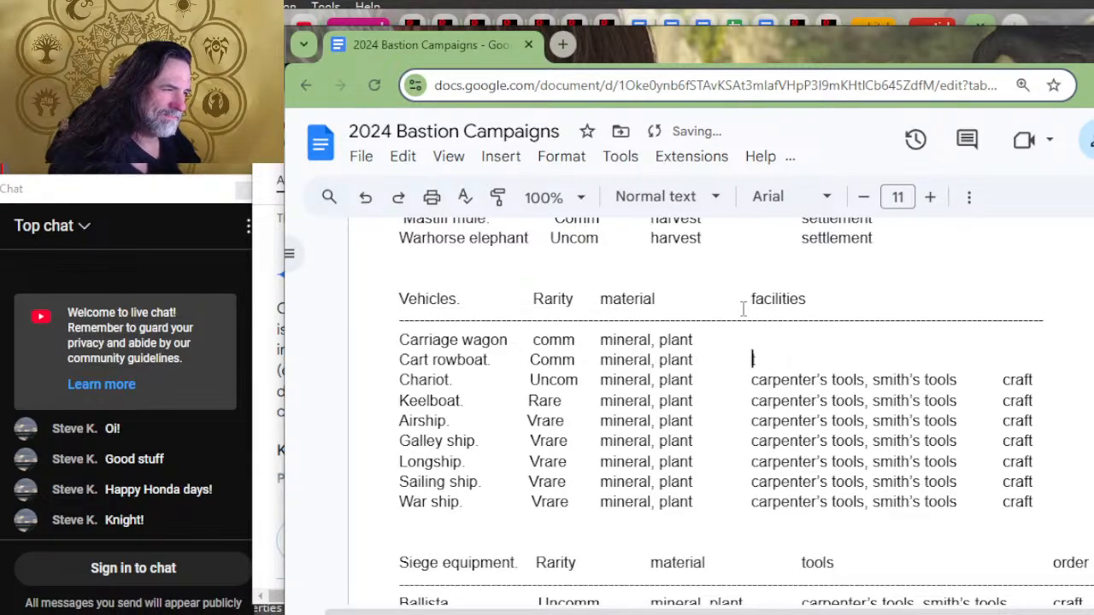
Step: Clear the tools and "craft" entries from the Chariot and Keelboat rows
key("Down")
key("Delete")
key("Delete")
key("Delete")
key("Delete")
key("Delete")
key("Delete")
key("Delete")
key("Delete")
key("Delete")
key("Delete")
key("Delete")
key("Delete")
key("Delete")
key("Delete")
key("Delete")
key("Delete")
key("Delete")
key("Delete")
key("Delete")
key("Delete")
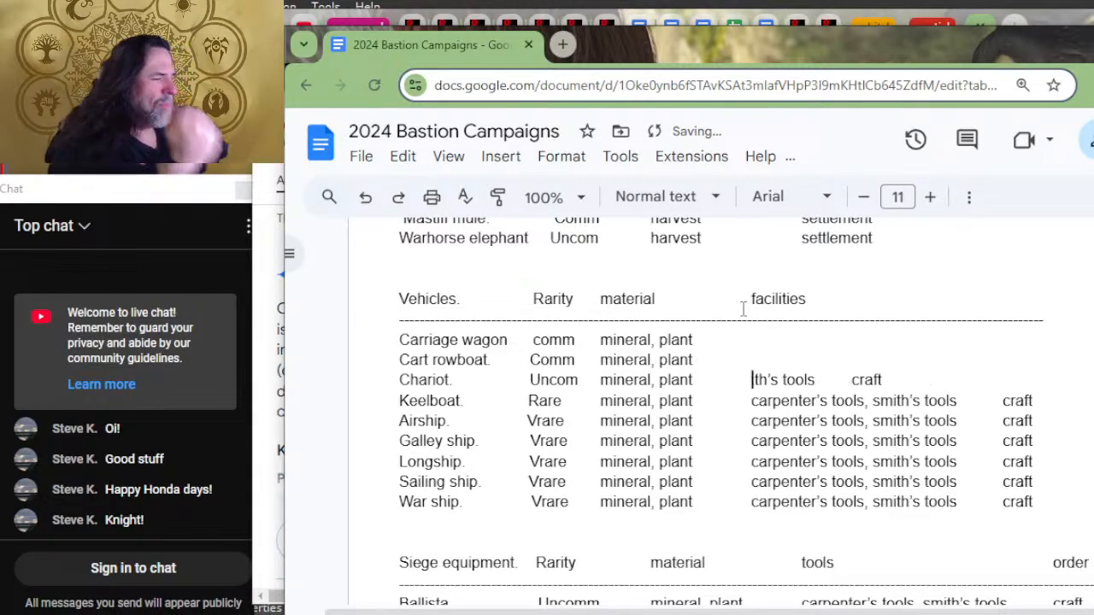
key("Delete")
key("Delete")
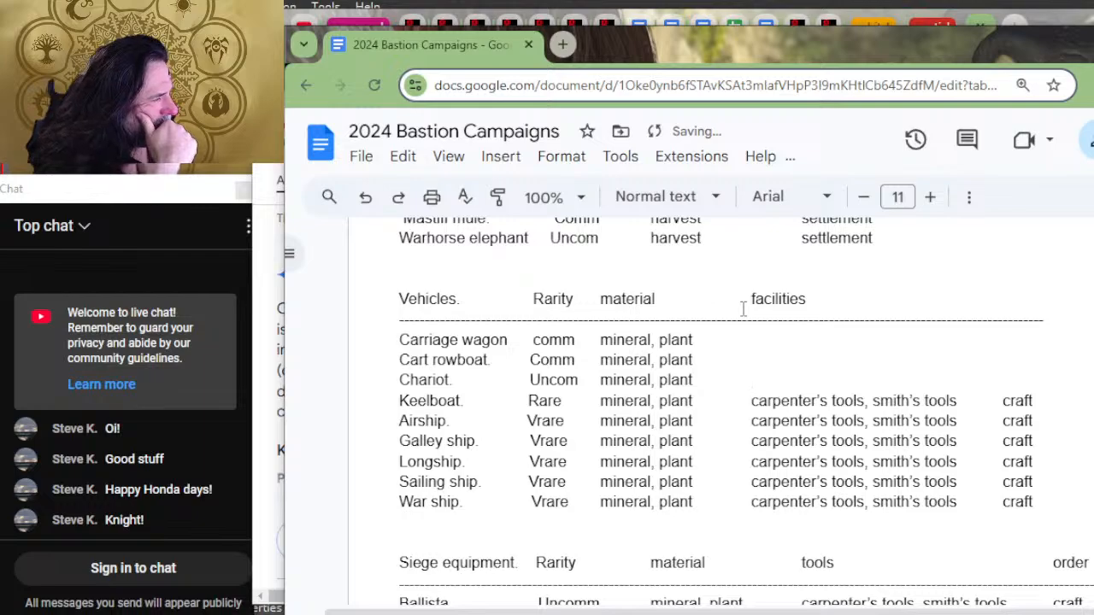
key("Delete")
key("Delete")
key("Delete")
key("Delete")
key("Delete")
key("Delete")
key("Delete")
key("Delete")
key("Delete")
key("Delete")
key("Delete")
key("Delete")
key("Delete")
key("Delete")
key("Delete")
key("Delete")
key("Delete")
key("Delete")
key("Delete")
key("Delete")
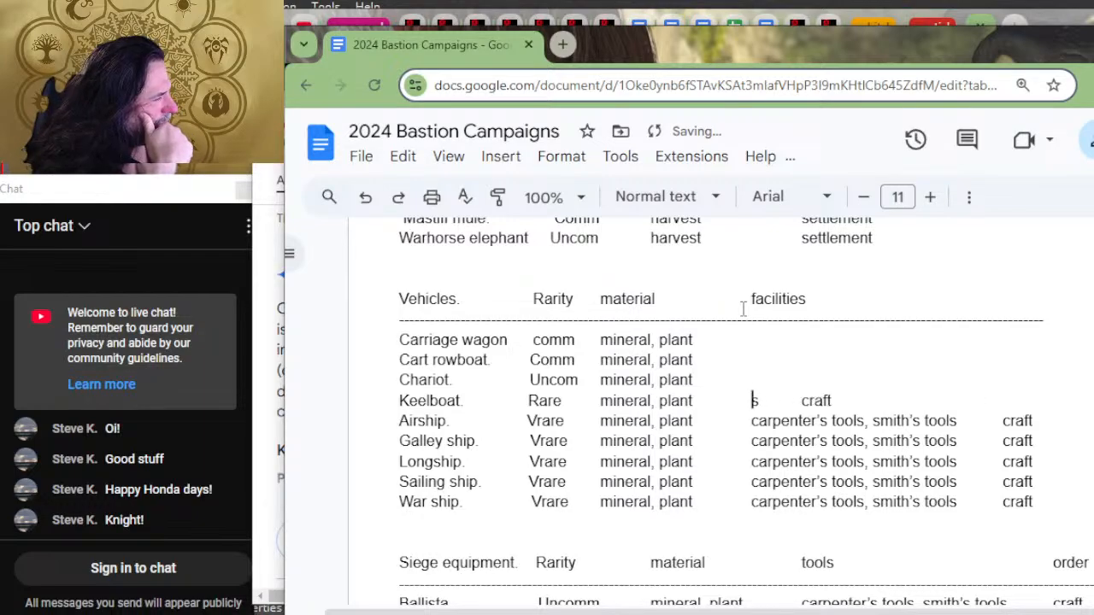
Step: Delete the tools and "craft" entries from the Airship row
key("Down")
key("Delete")
key("Delete")
key("Delete")
key("Delete")
key("Delete")
key("Delete")
key("Delete")
key("Delete")
key("Delete")
key("Delete")
key("Delete")
key("Delete")
key("Delete")
key("Delete")
key("Delete")
key("Delete")
key("Delete")
key("Delete")
key("Delete")
key("Delete")
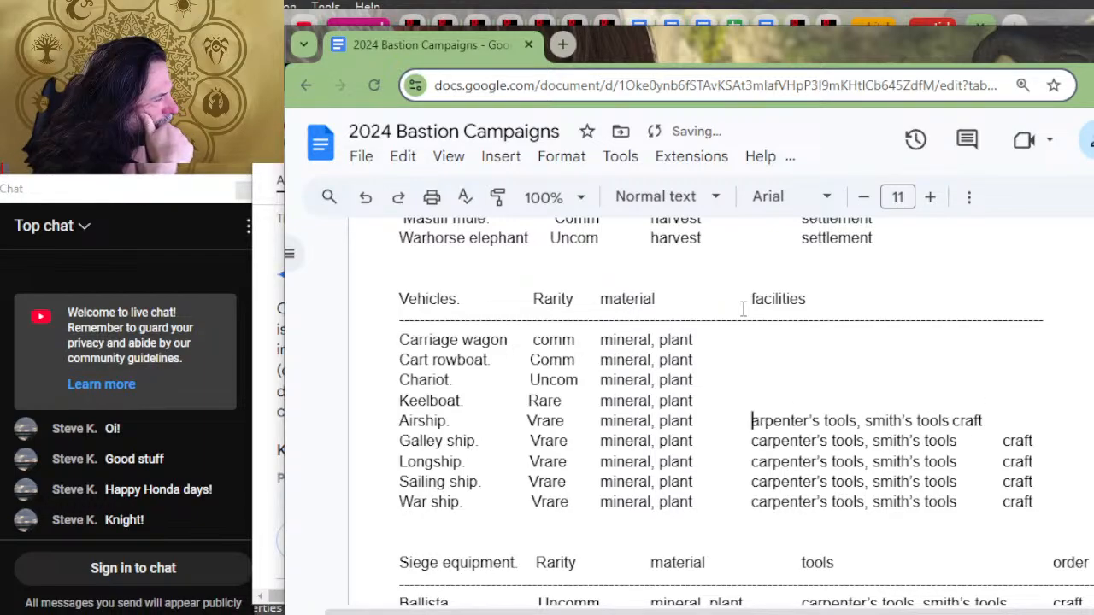
key("Delete")
key("Delete")
key("Delete")
key("Delete")
key("Delete")
key("Delete")
key("Delete")
key("Delete")
key("Delete")
key("Delete")
key("Delete")
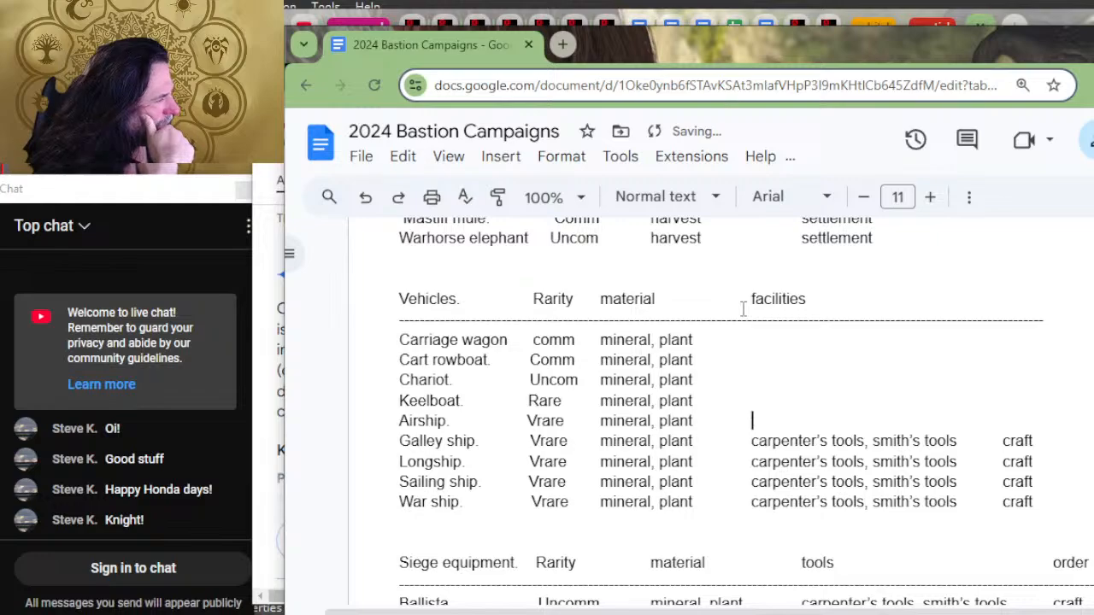
Step: Delete the tools and "craft" entries from the Galley ship row
key("Down")
key("Delete")
key("Delete")
key("Delete")
key("Delete")
key("Delete")
key("Delete")
key("Delete")
key("Delete")
key("Delete")
key("Delete")
key("Delete")
key("Delete")
key("Delete")
key("Delete")
key("Delete")
key("Delete")
key("Delete")
key("Delete")
key("Delete")
key("Delete")
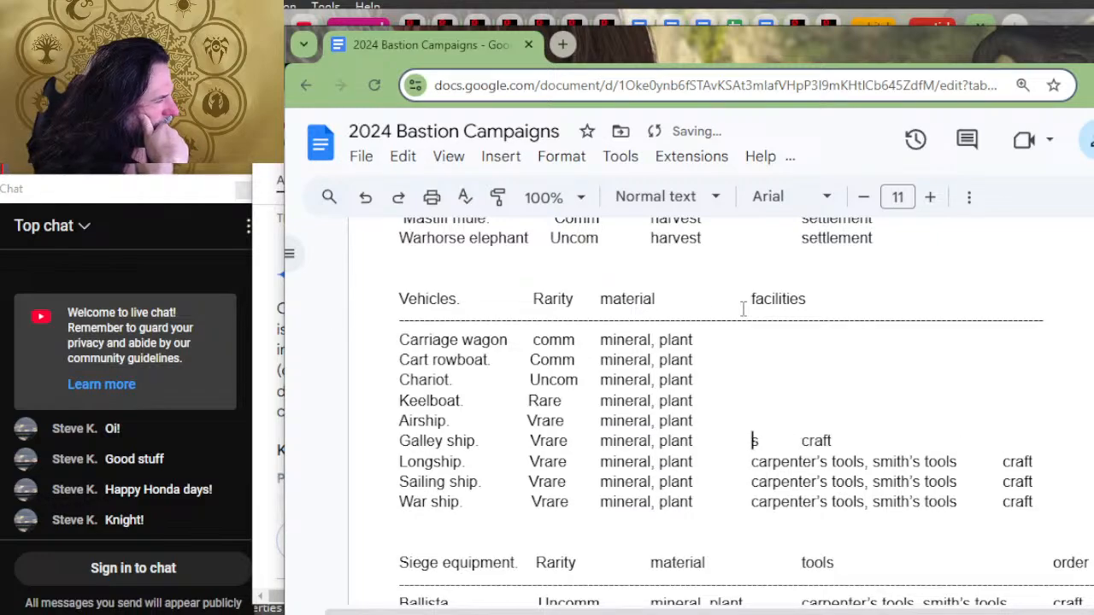
key("Delete")
key("Delete")
key("Delete")
key("Delete")
key("Delete")
Step: Delete the tools and "craft" entries from the Longship row and move to the same column of the Sailing ship row
key("Down")
key("Delete")
key("Delete")
key("Delete")
key("Delete")
key("Delete")
key("Delete")
key("Delete")
key("Delete")
key("Delete")
key("Delete")
key("Delete")
key("Delete")
key("Delete")
key("Delete")
key("Delete")
key("Delete")
key("Delete")
key("Delete")
key("Delete")
key("Delete")
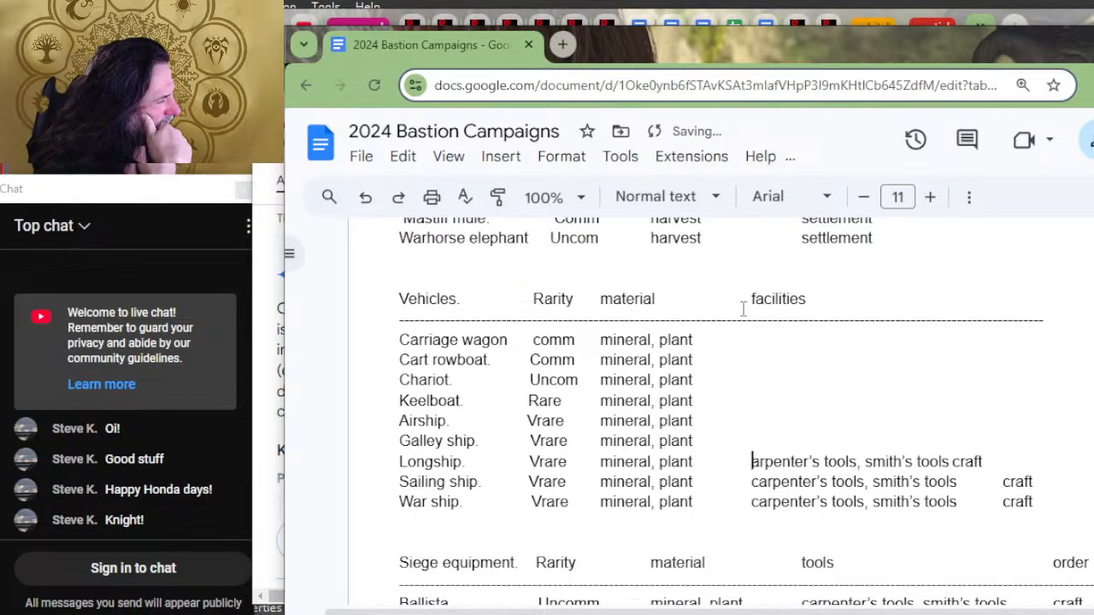
key("Delete")
key("Delete")
key("Delete")
key("Delete")
key("Delete")
key("Delete")
key("Delete")
key("Delete")
key("Delete")
key("Delete")
key("Delete")
key("Delete")
key("Delete")
key("Delete")
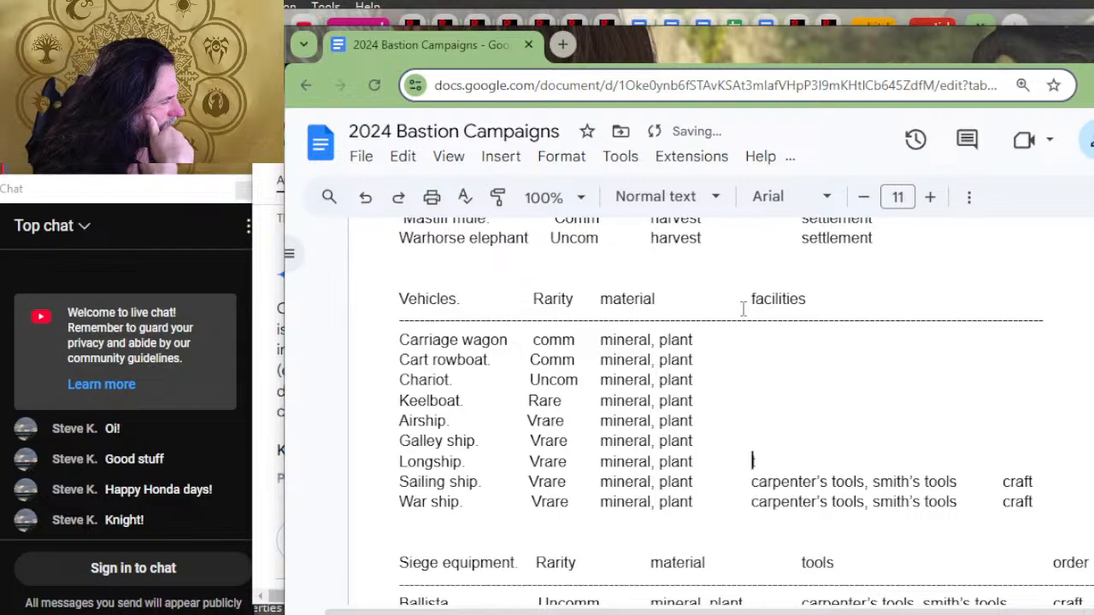
key("Down")
key("Delete")
key("Delete")
key("Delete")
key("Delete")
key("Delete")
key("Delete")
key("Delete")
key("Delete")
key("Delete")
key("Delete")
key("Delete")
key("Delete")
key("Delete")
key("Delete")
key("Delete")
key("Delete")
key("Delete")
key("Delete")
key("Delete")
key("Delete")
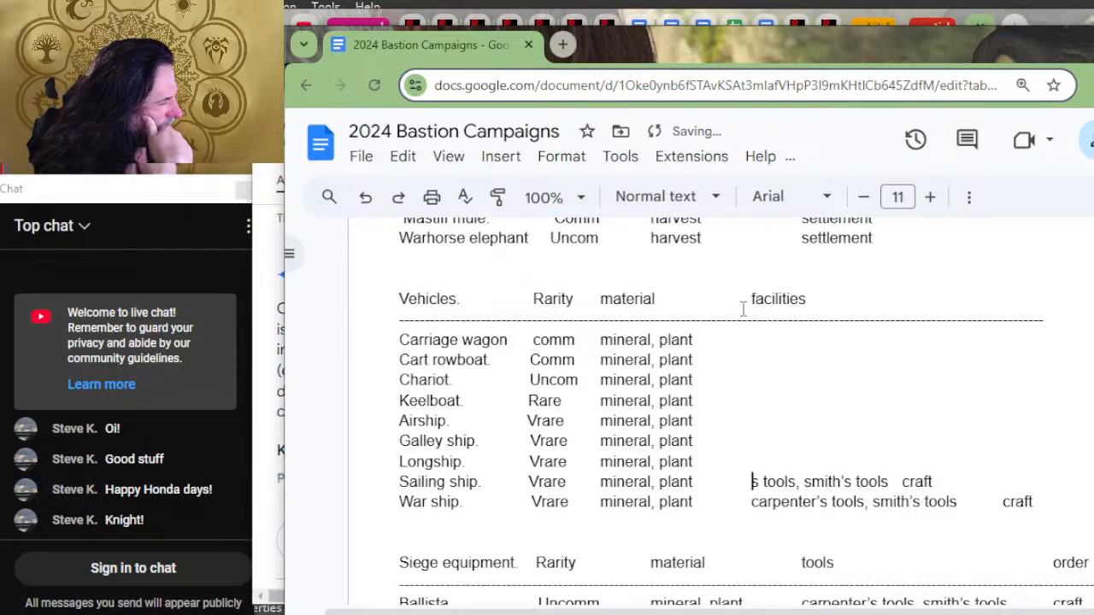
key("Delete")
key("Delete")
key("Delete")
key("Delete")
key("Delete")
key("Delete")
key("Delete")
key("Delete")
key("Delete")
key("Delete")
key("Delete")
key("Delete")
key("Delete")
key("Delete")
key("Delete")
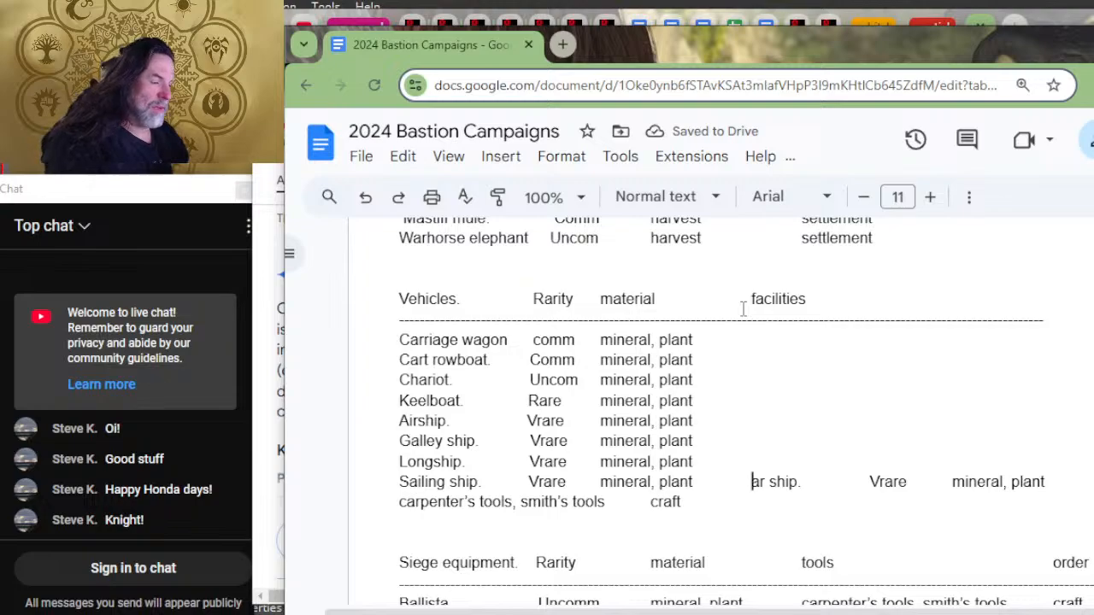
key("ctrl+z")
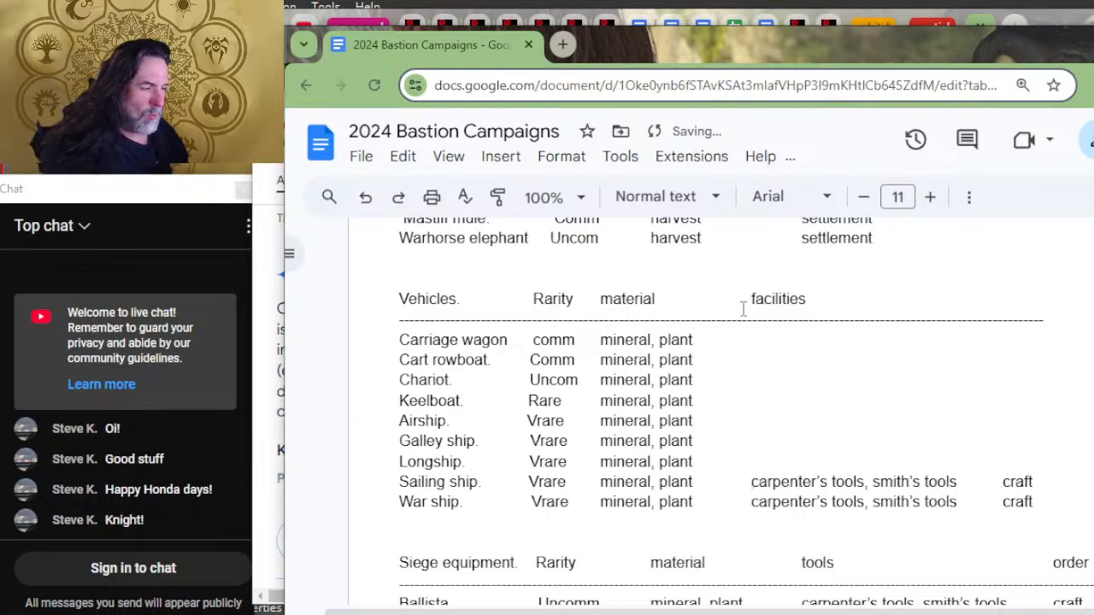
Step: Delete the tools and "craft" entries from the Sailing ship row, keeping the War ship row on its own line
key("Delete")
key("Delete")
key("Delete")
key("Delete")
key("Delete")
key("Delete")
key("Delete")
key("Delete")
key("Delete")
key("Delete")
key("Delete")
key("Delete")
key("Delete")
key("Delete")
key("Delete")
key("Delete")
key("Delete")
key("Delete")
key("Delete")
key("Delete")
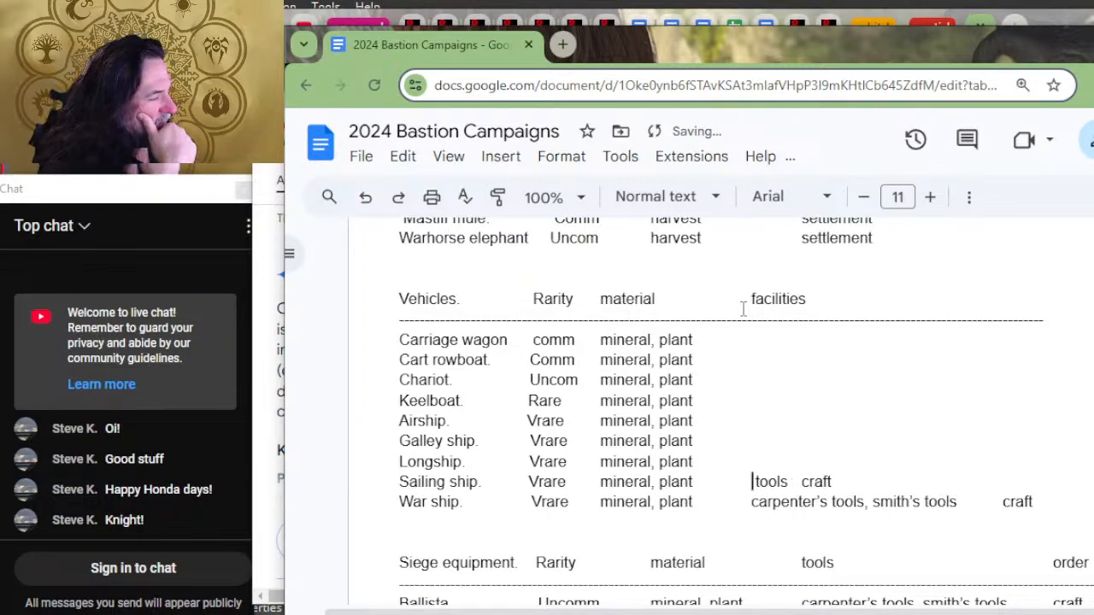
key("Delete")
key("Delete")
key("Delete")
key("Delete")
key("Delete")
key("Delete")
key("Delete")
key("Delete")
key("Delete")
key("Delete")
key("Delete")
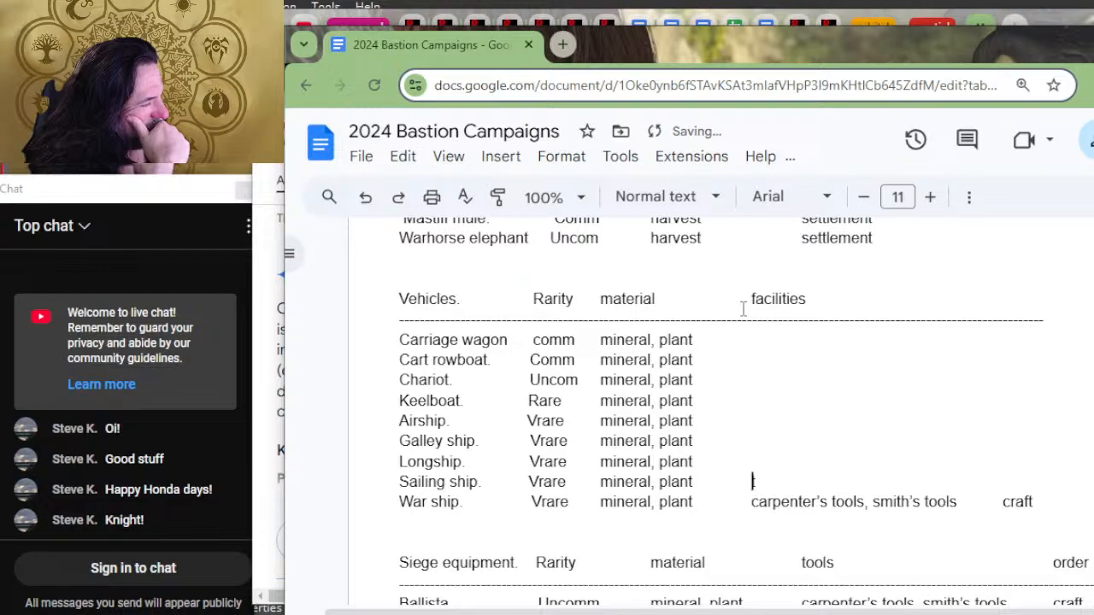
Step: Delete the tools and "craft" entries from the War ship row
key("Down")
key("Delete")
key("Delete")
key("Delete")
key("Delete")
key("Delete")
key("Delete")
key("Delete")
key("Delete")
key("Delete")
key("Delete")
key("Delete")
key("Delete")
key("Delete")
key("Delete")
key("Delete")
key("Delete")
key("Delete")
key("Delete")
key("Delete")
key("Delete")
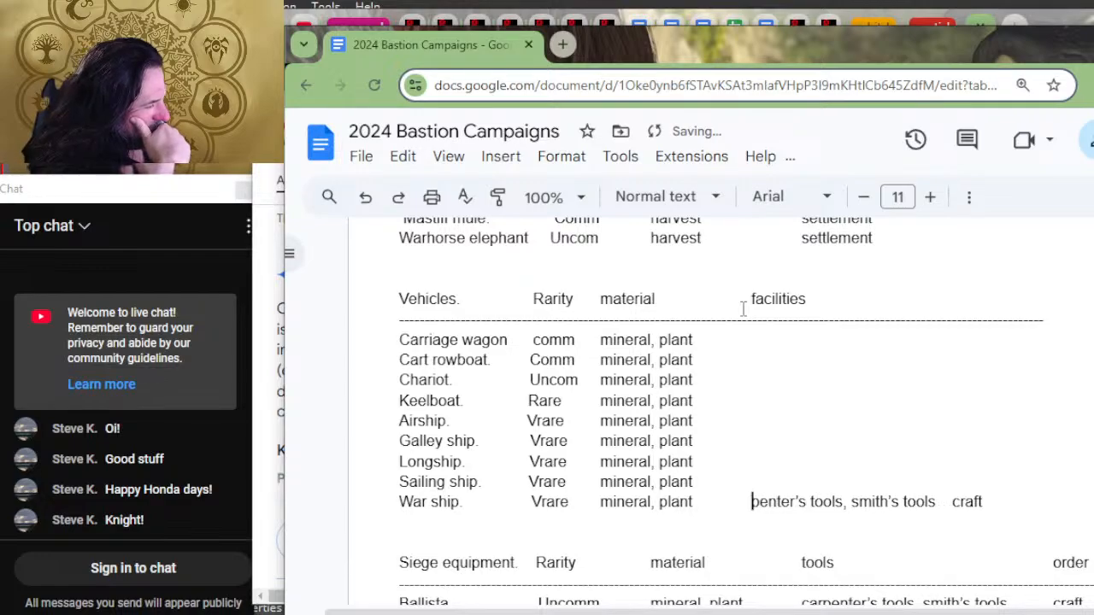
key("Delete")
key("Delete")
key("Delete")
key("Delete")
key("Delete")
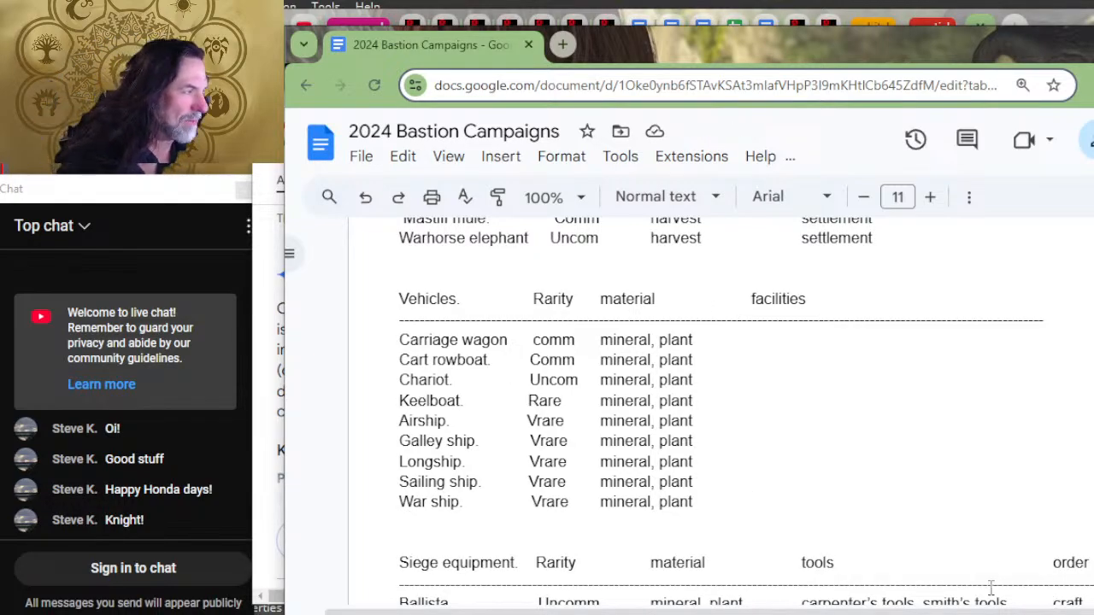
Step: Delete the "tools" and "order" headings from the Siege equipment header line
scroll(876, 315, "up", 2)
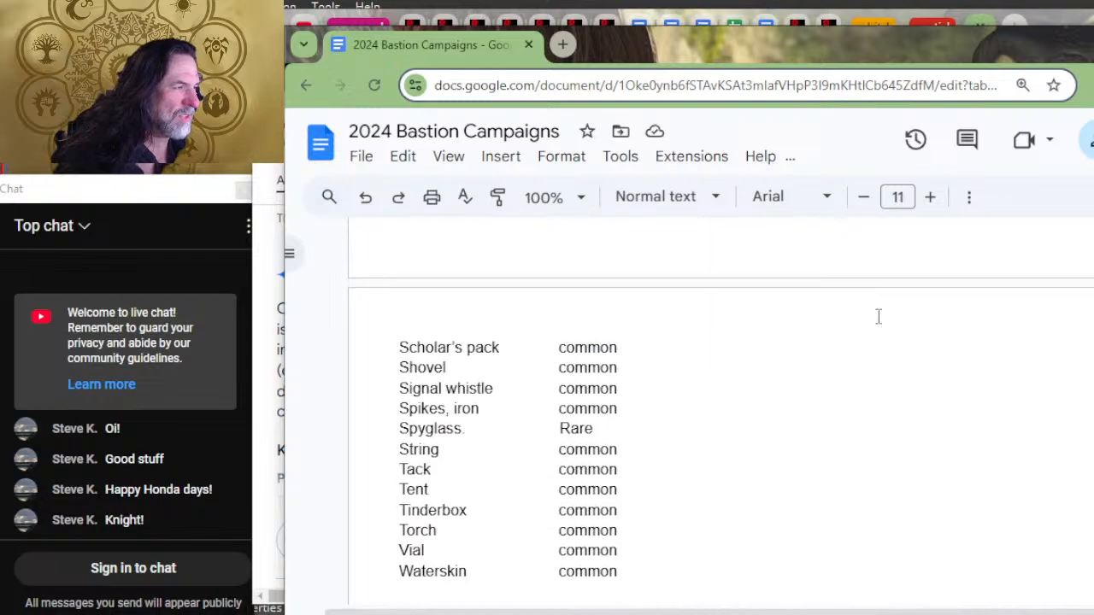
scroll(878, 317, "up", 2)
scroll(915, 487, "down", 2)
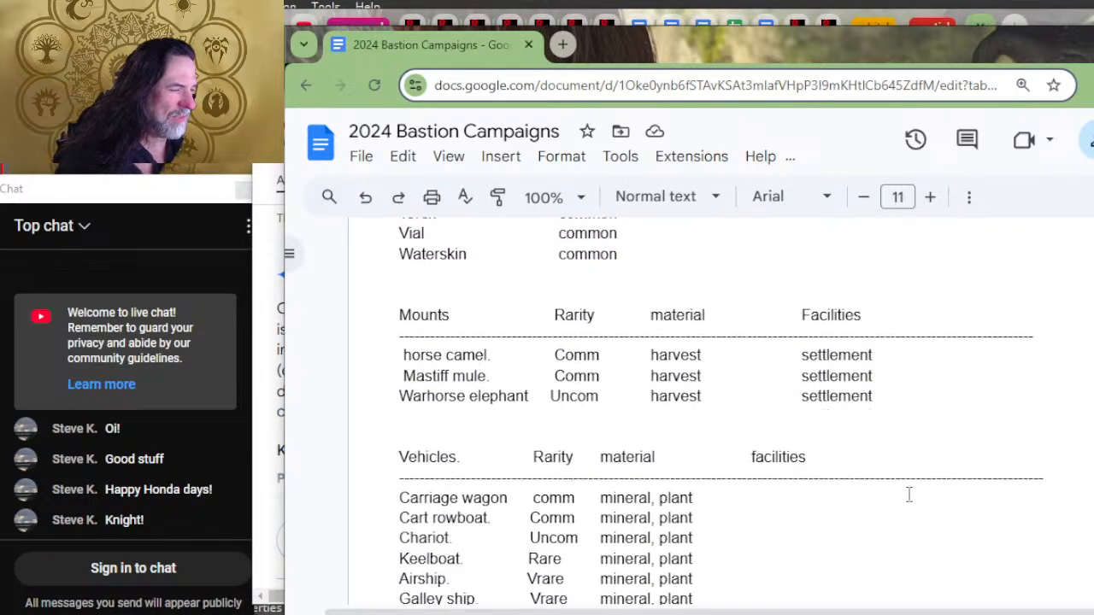
scroll(621, 458, "down", 2)
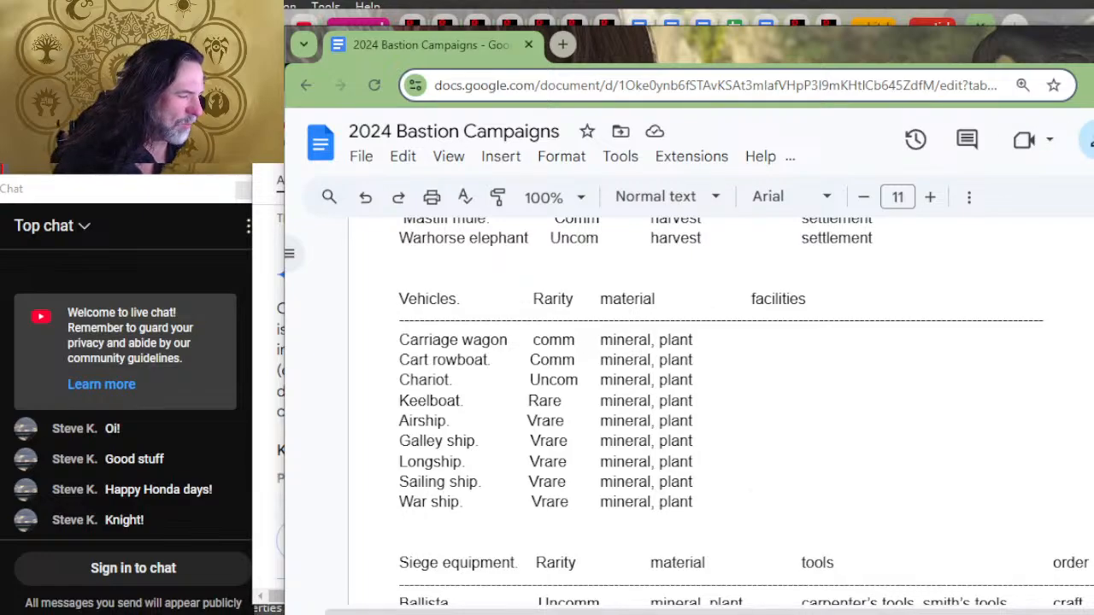
scroll(895, 562, "down", 2)
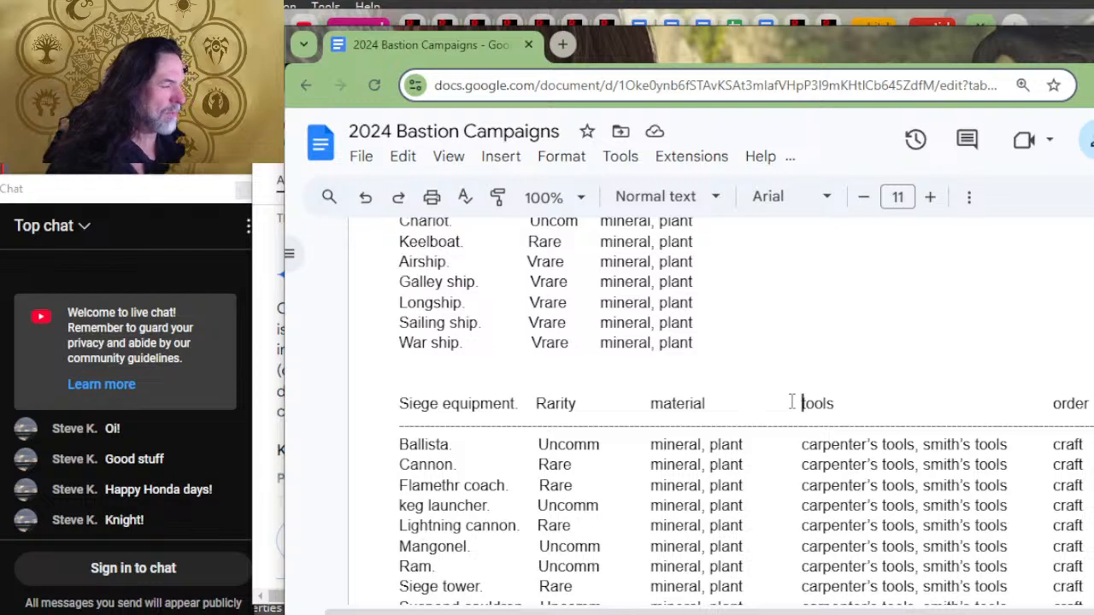
key("Delete")
key("Delete")
key("Delete")
key("Delete")
key("Delete")
key("Delete")
key("Delete")
key("Delete")
key("Delete")
key("Delete")
key("Delete")
key("Delete")
key("Delete")
key("Delete")
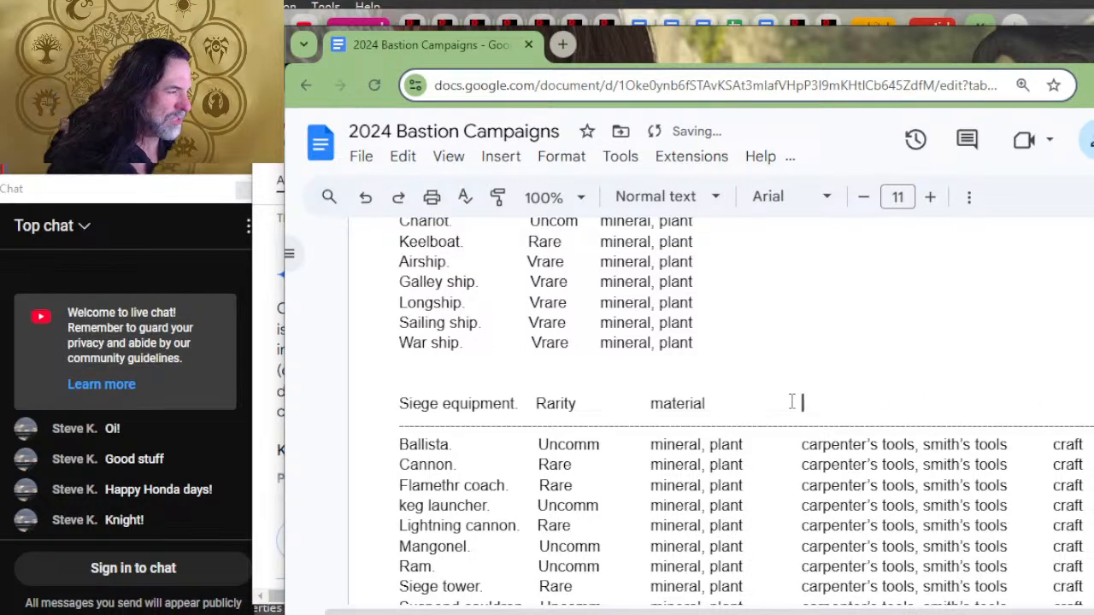
Step: Delete the tools and "craft" entries from the Ballista row, keeping the Cannon row on its own line
key("Down")
key("Down")
key("Delete")
key("Delete")
key("Delete")
key("Delete")
key("Delete")
key("Delete")
key("Delete")
key("Delete")
key("Delete")
key("Delete")
key("Delete")
key("Delete")
key("Delete")
key("Delete")
key("Delete")
key("Delete")
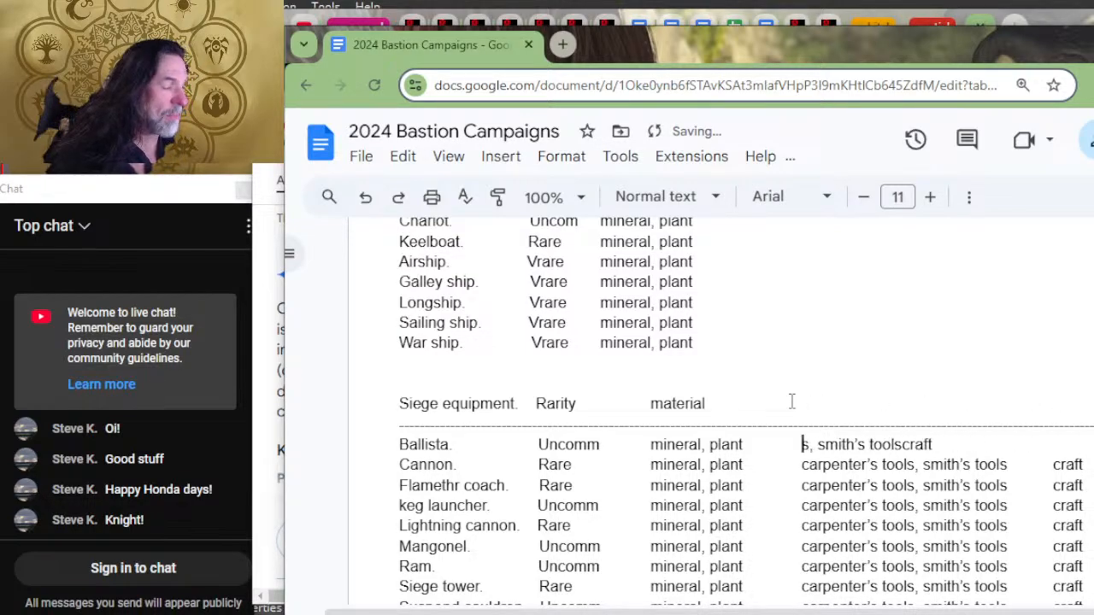
key("Delete")
key("Delete")
key("Delete")
key("Delete")
key("Delete")
key("Delete")
key("Delete")
key("Delete")
key("Delete")
key("Delete")
key("Delete")
key("Delete")
key("Delete")
key("Delete")
key("Delete")
key("Delete")
key("Delete")
key("Delete")
key("Delete")
key("Delete")
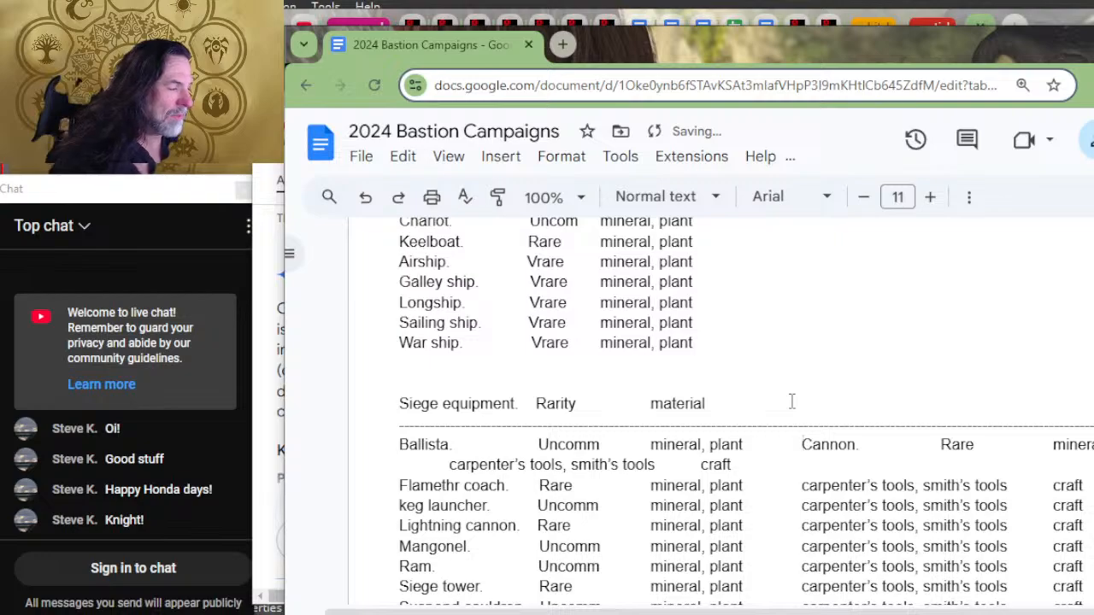
key("Return")
key("End")
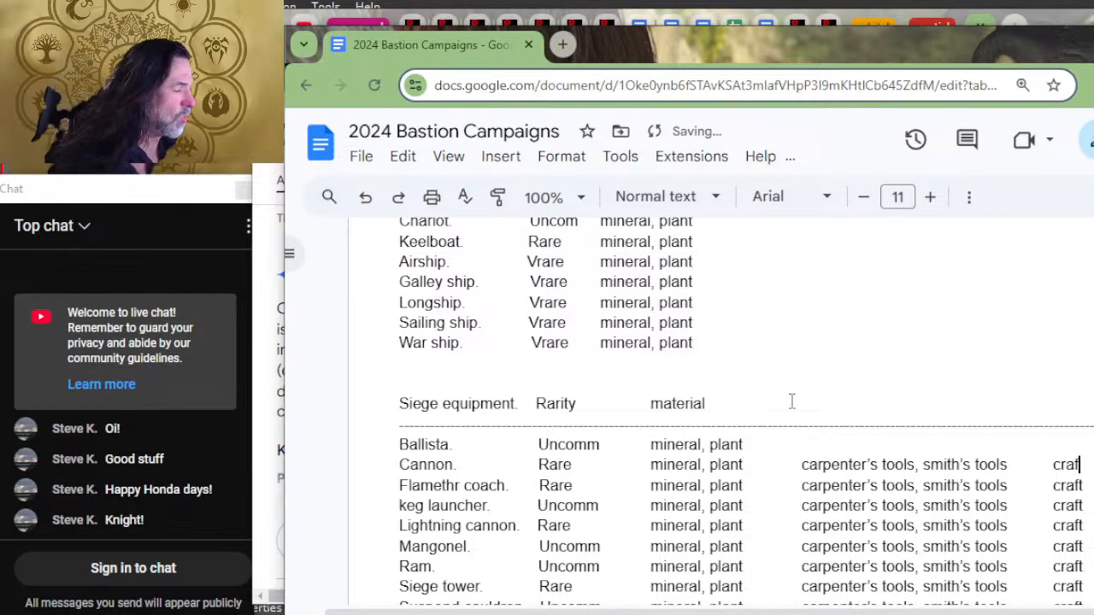
Step: Delete the tools and "craft" entries from the Cannon and Flamethr coach rows
scroll(791, 400, "down", 3)
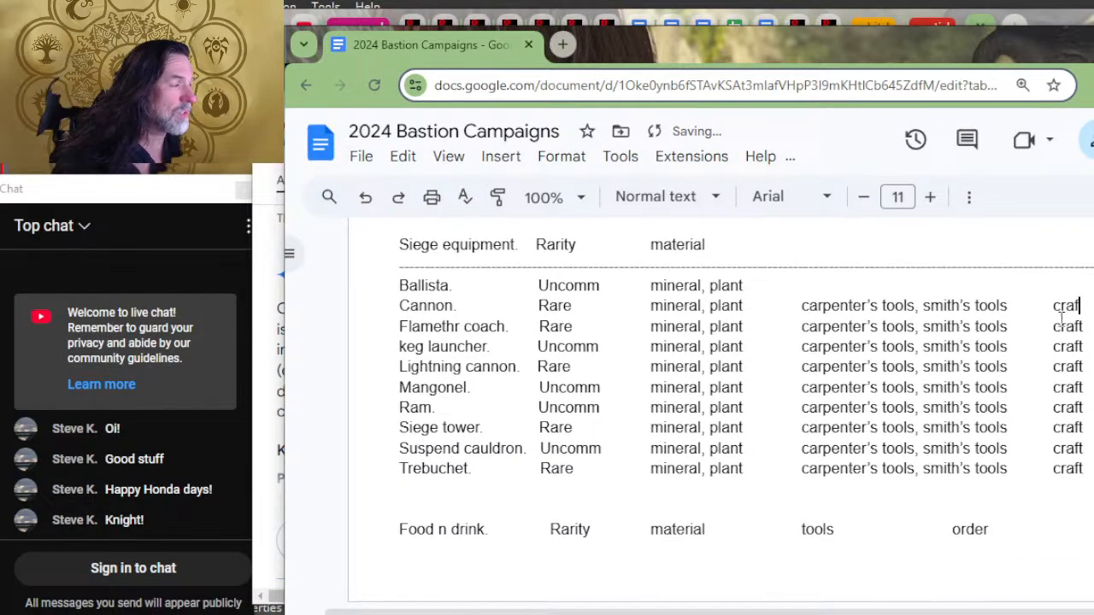
left_click_drag(1080, 308, 774, 311)
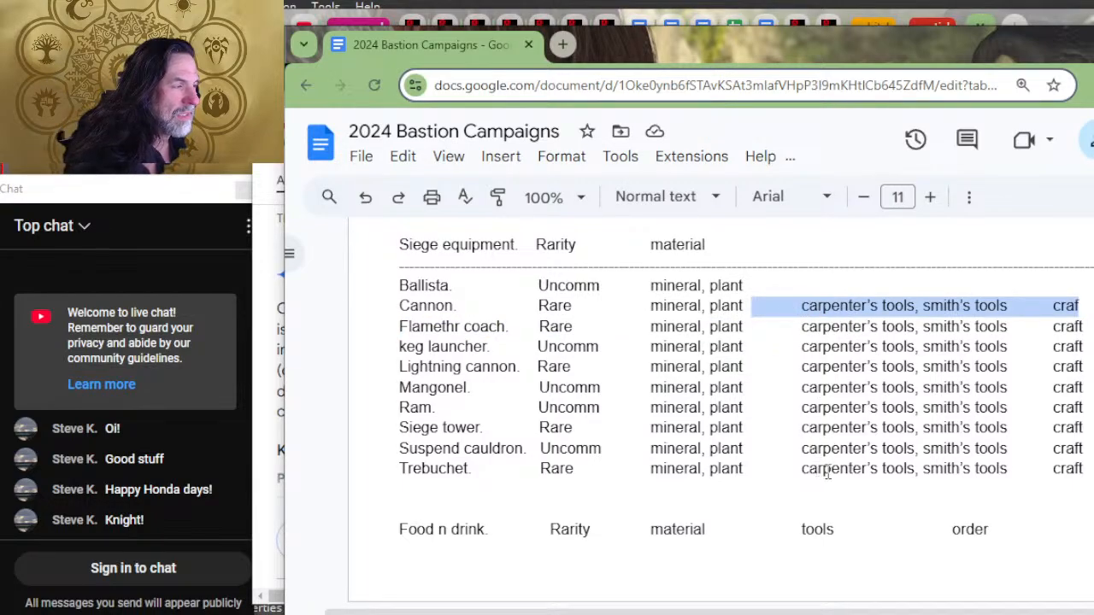
key("BackSpace")
left_click_drag(1083, 326, 761, 326)
key("BackSpace")
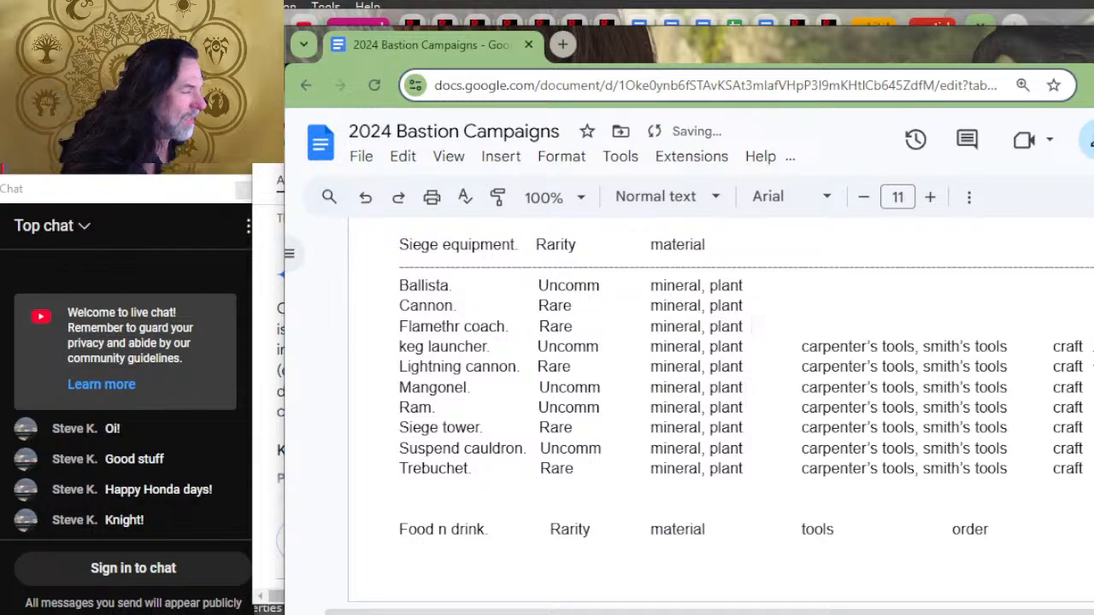
Step: Delete the tools and "craft" entries from the keg launcher and Lightning cannon rows
left_click_drag(1086, 345, 752, 344)
key("BackSpace")
left_click(1084, 366)
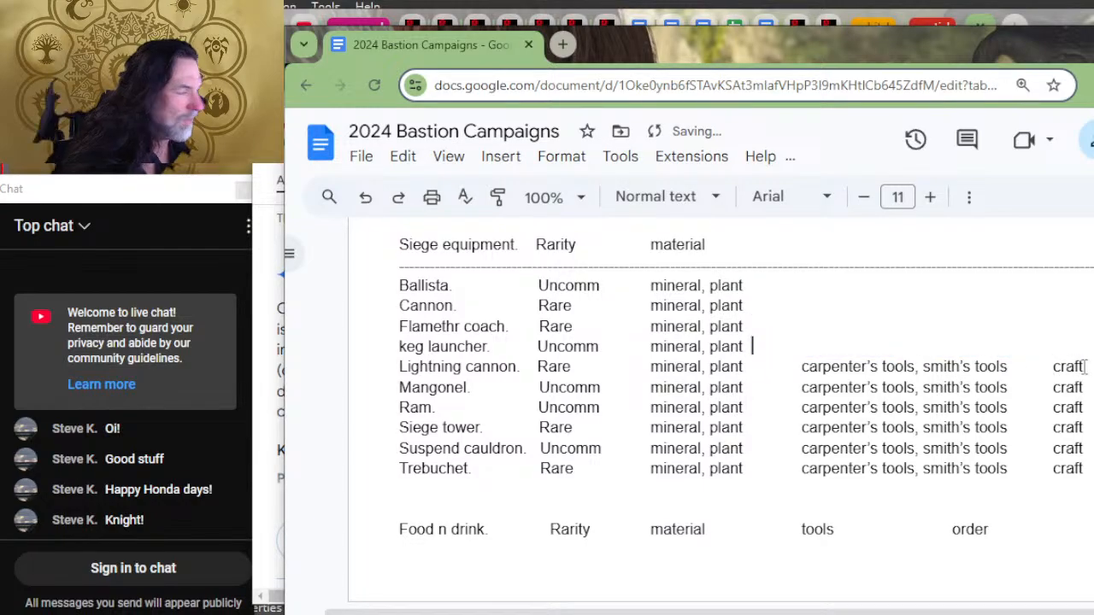
left_click_drag(1084, 367, 752, 368)
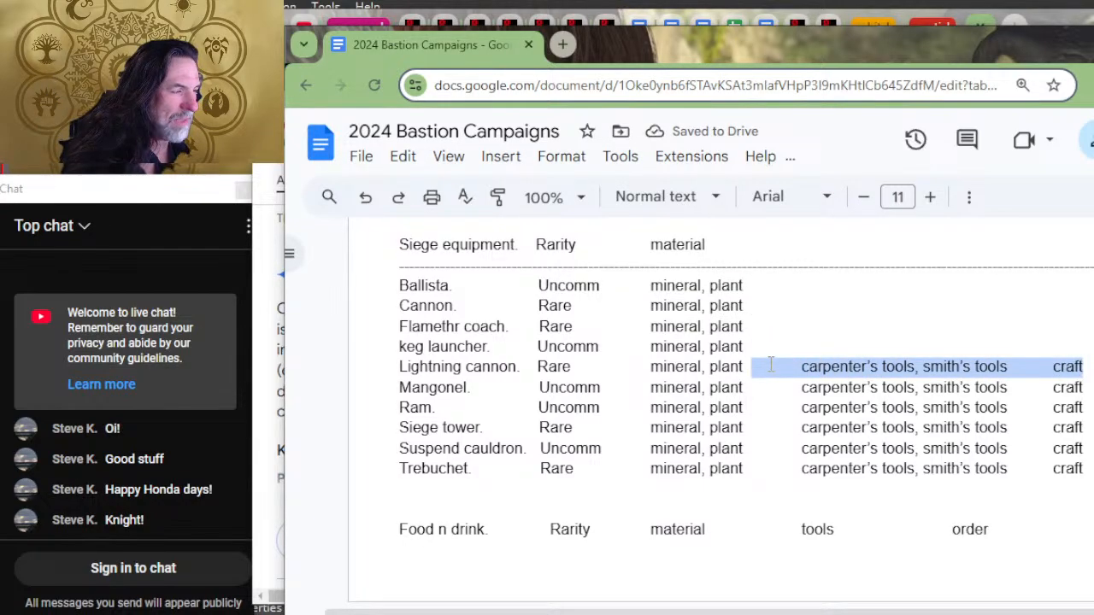
key("BackSpace")
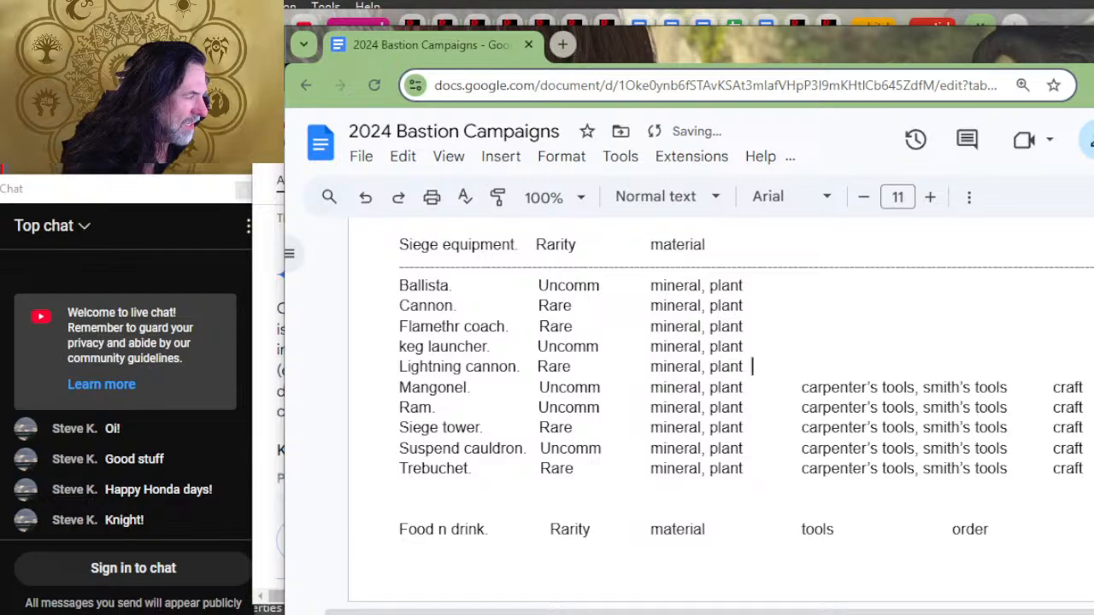
Step: Delete the tools and "craft" entries from the Mangonel and Ram rows
left_click_drag(1084, 387, 774, 378)
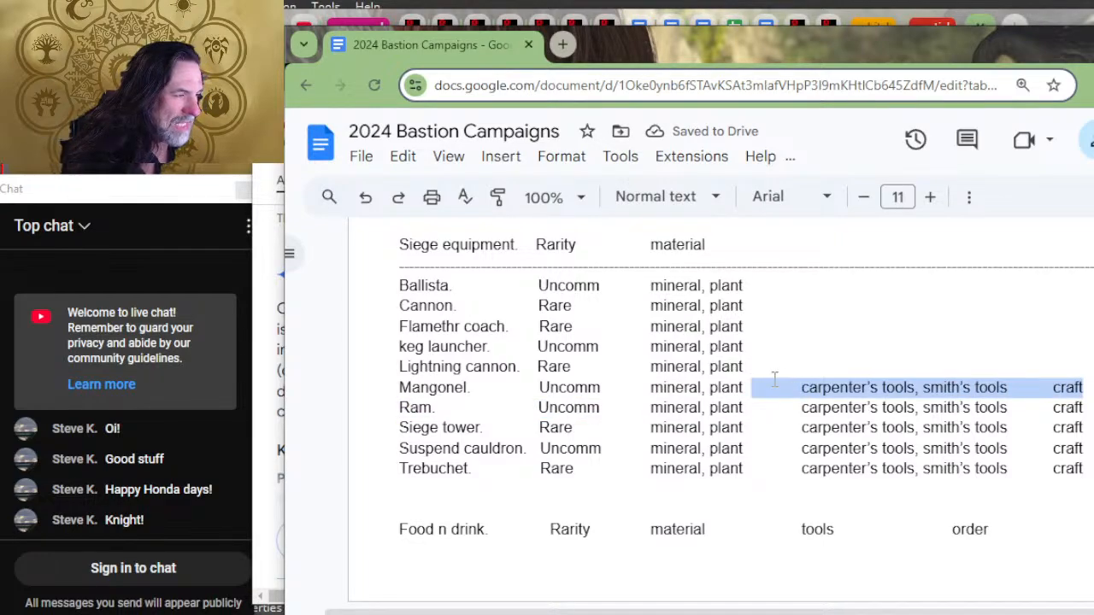
key("BackSpace")
left_click_drag(1078, 408, 752, 408)
key("BackSpace")
Step: Delete the tools and "craft" entries from the Siege tower, Suspend cauldron and Trebuchet rows
left_click_drag(1083, 427, 753, 427)
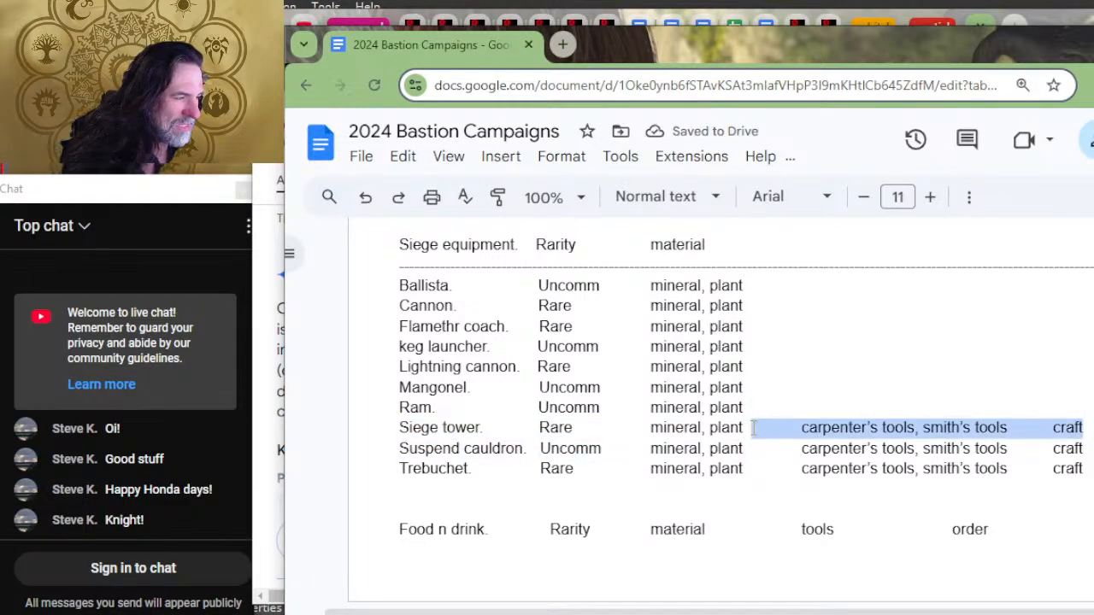
key("BackSpace")
left_click_drag(1083, 448, 752, 451)
key("BackSpace")
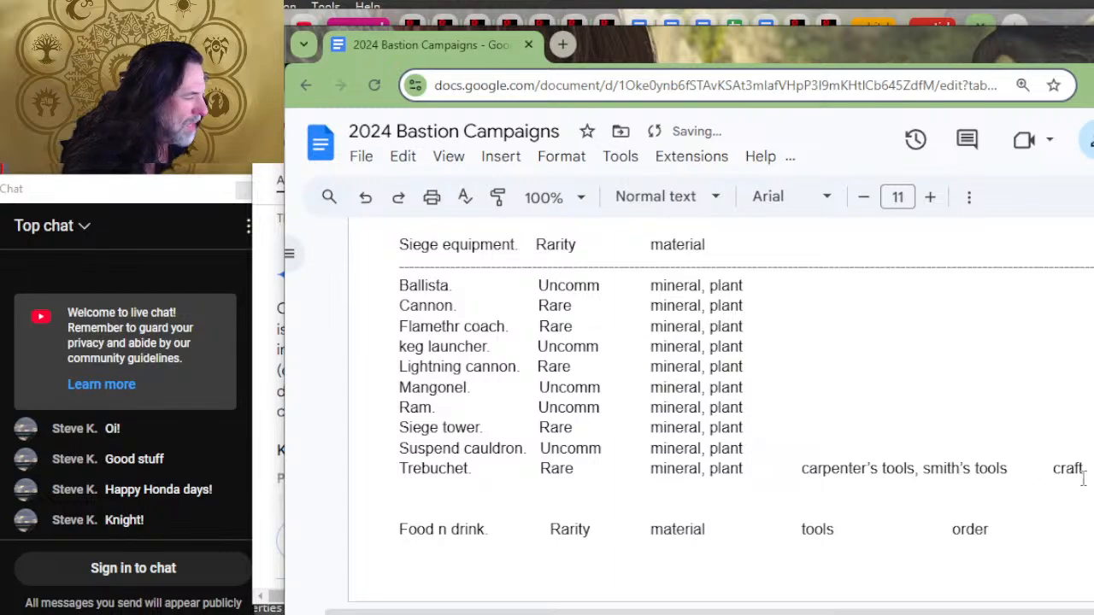
left_click_drag(1083, 478, 754, 463)
key("BackSpace")
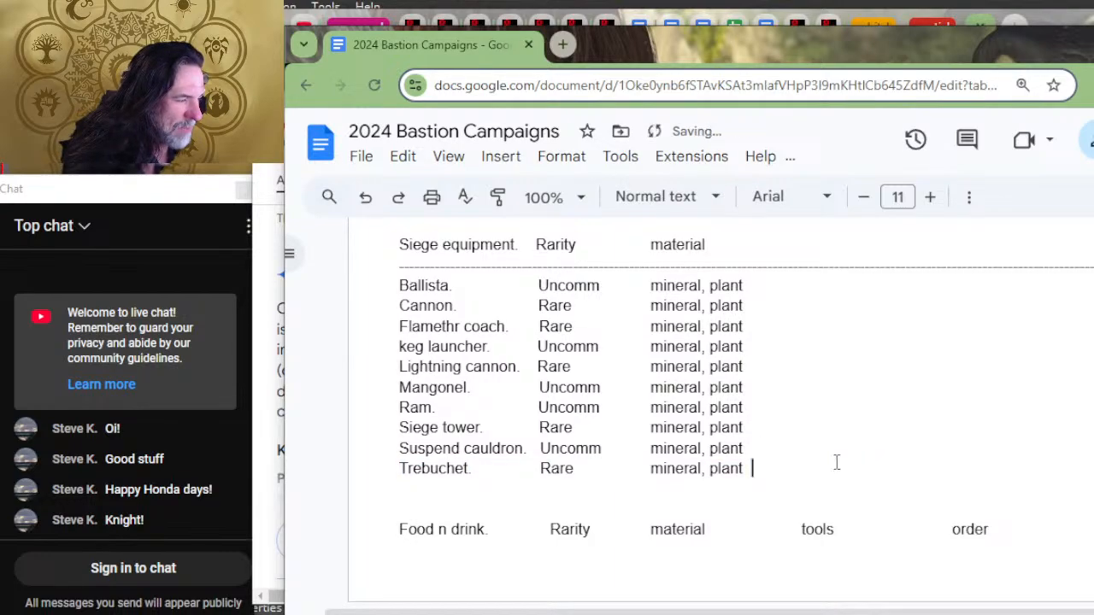
Step: Add a "facility" heading after "material" in the Siege equipment header line
scroll(867, 410, "up", 3)
left_click(853, 391)
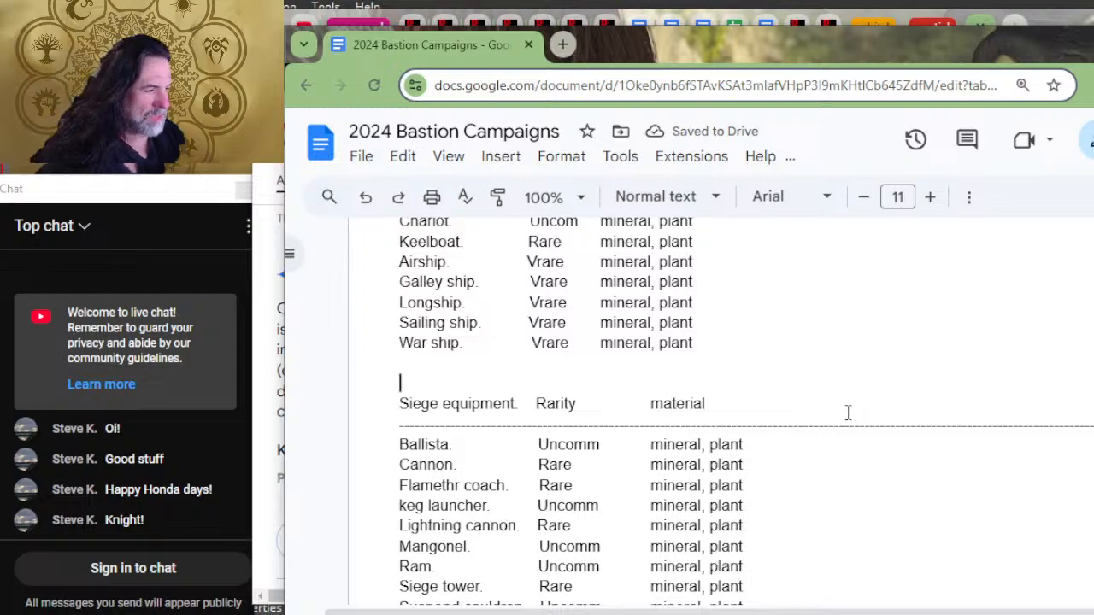
left_click(849, 412)
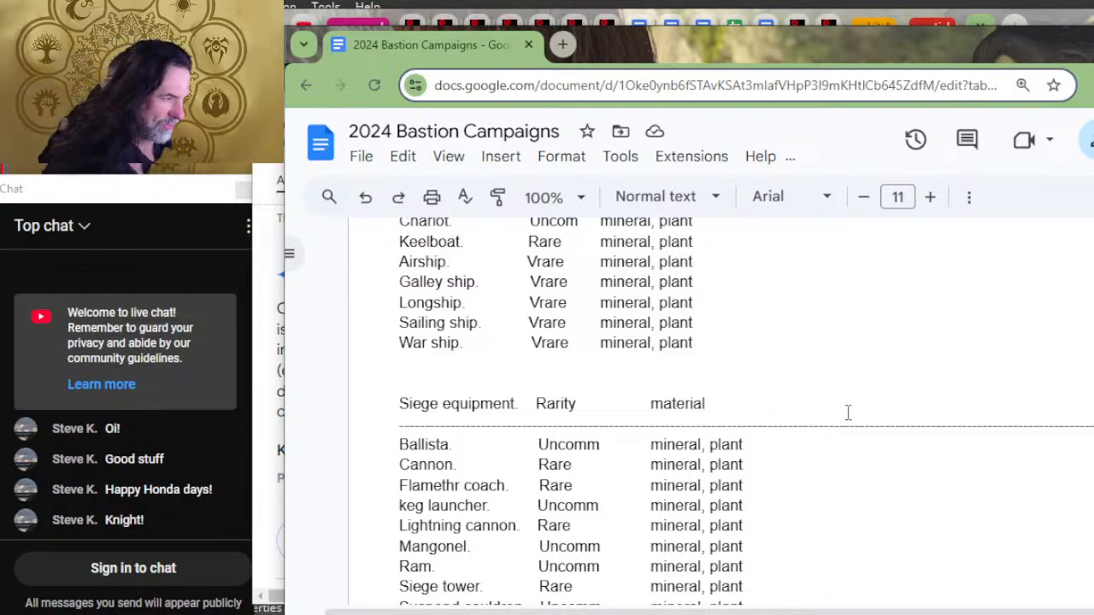
type("facilitie")
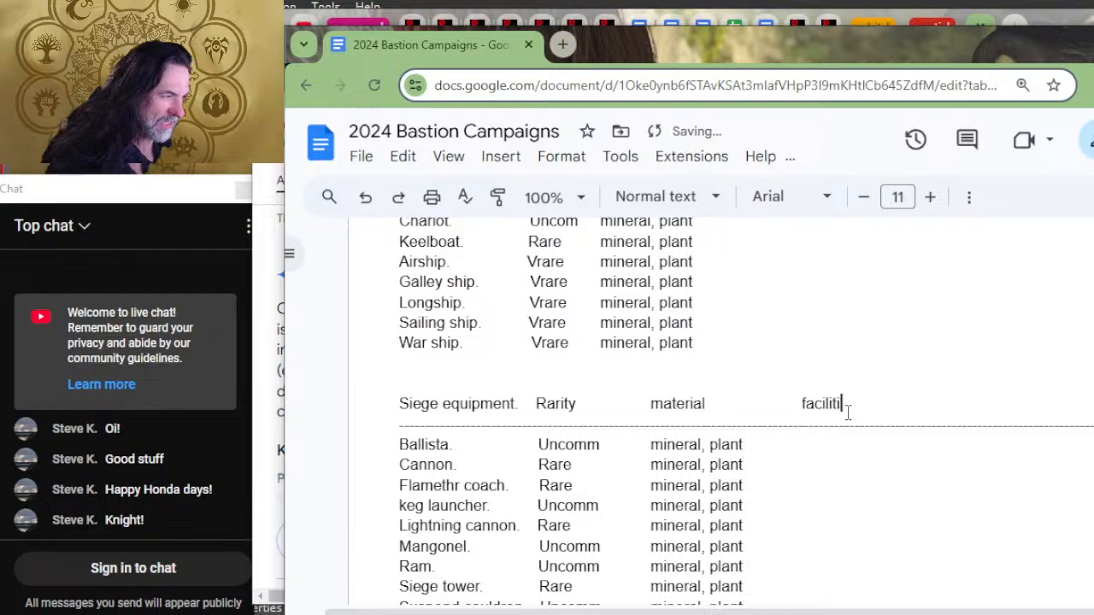
key("BackSpace")
key("BackSpace")
type("y")
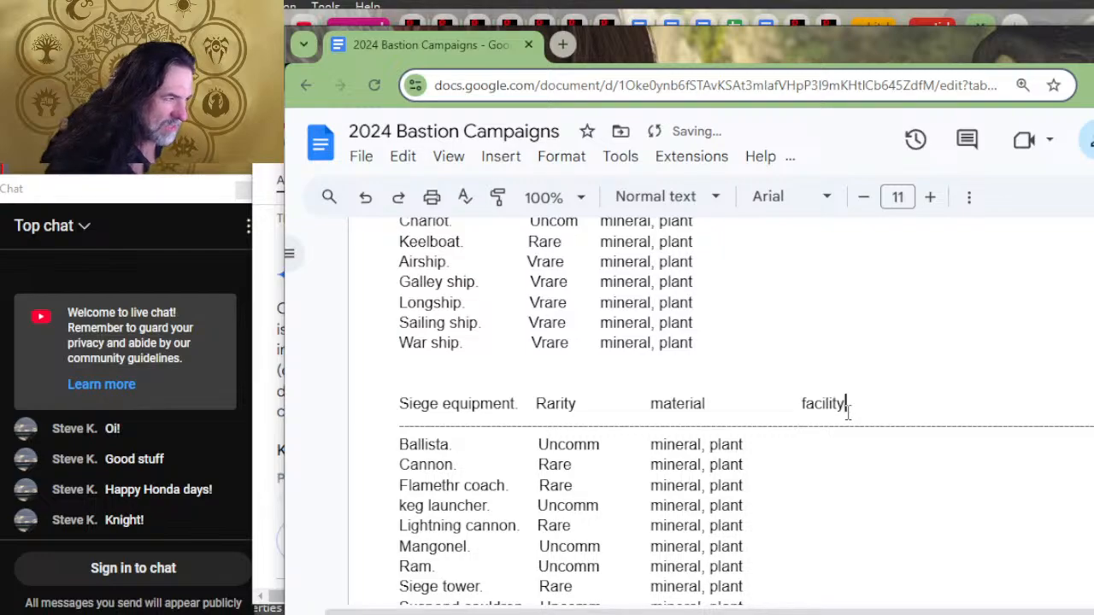
Step: Change the last column heading of the Vehicles list to the singular "facility"
scroll(1018, 359, "up", 5)
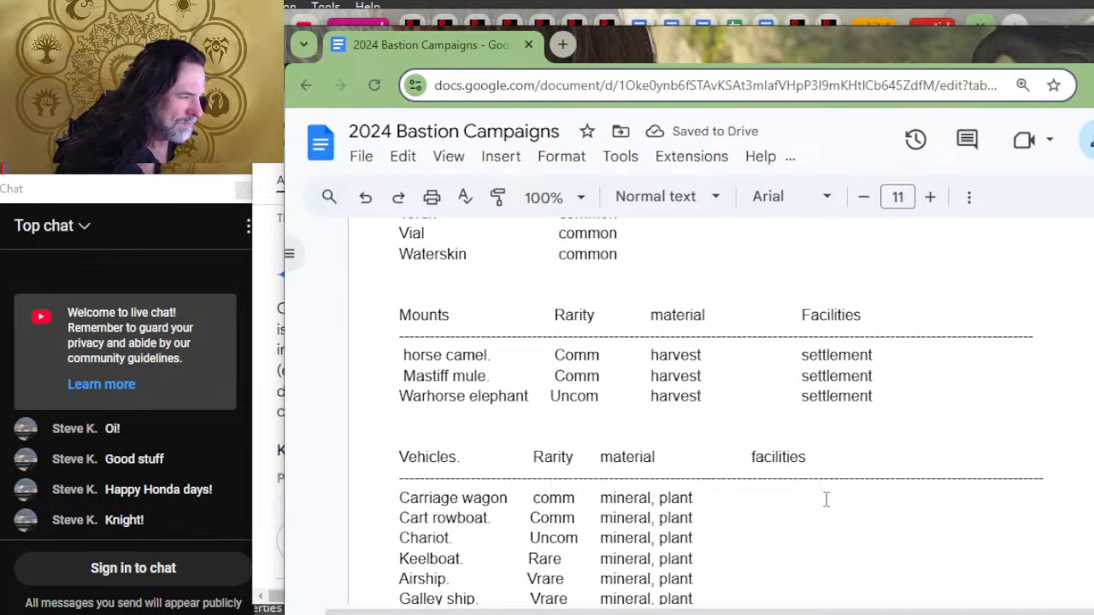
left_click(827, 466)
key("BackSpace")
key("BackSpace")
key("BackSpace")
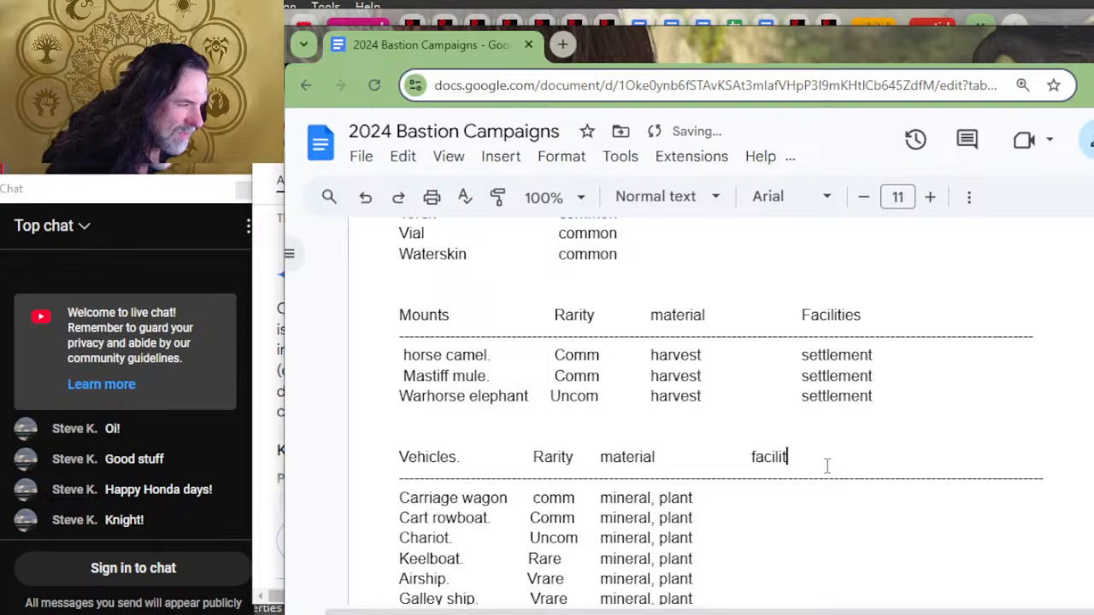
type("y")
Step: Change the last column heading of the Mounts list to "Facilty"
scroll(866, 444, "up", 2)
double_click(886, 485)
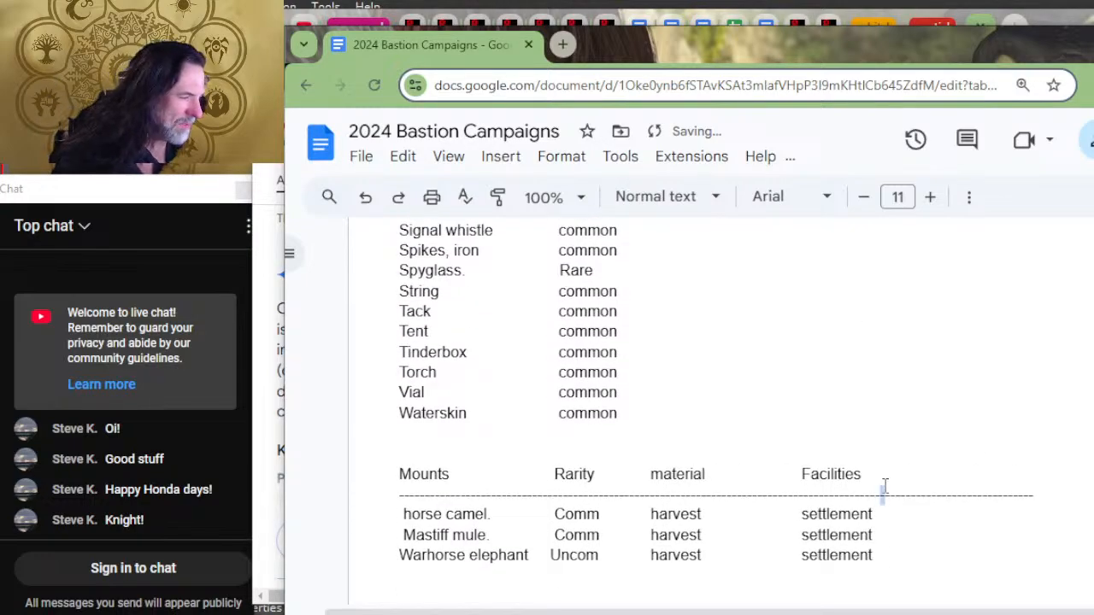
left_click(881, 477)
key("BackSpace")
key("BackSpace")
key("BackSpace")
key("BackSpace")
key("BackSpace")
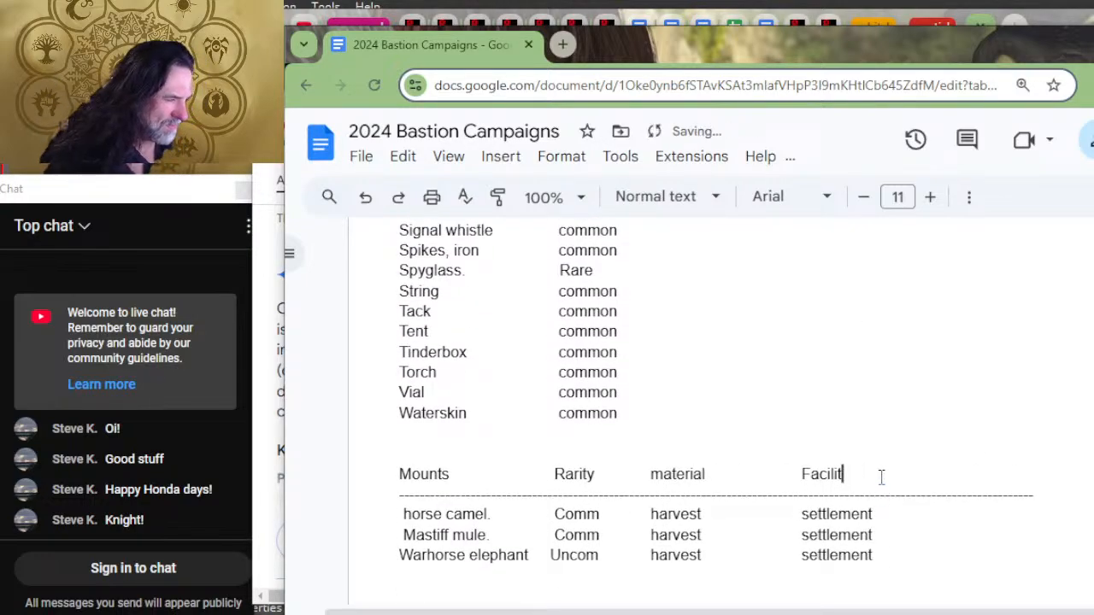
type("ty")
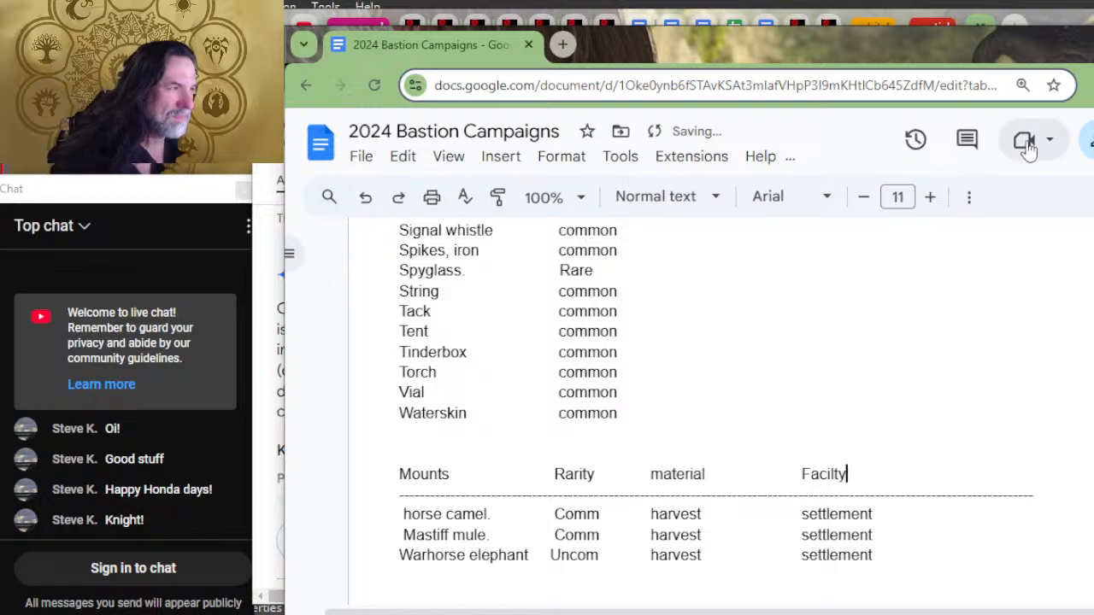
Step: Change the last column heading of the Other Tools list to "Facility"
scroll(950, 312, "up", 4)
scroll(893, 425, "up", 15)
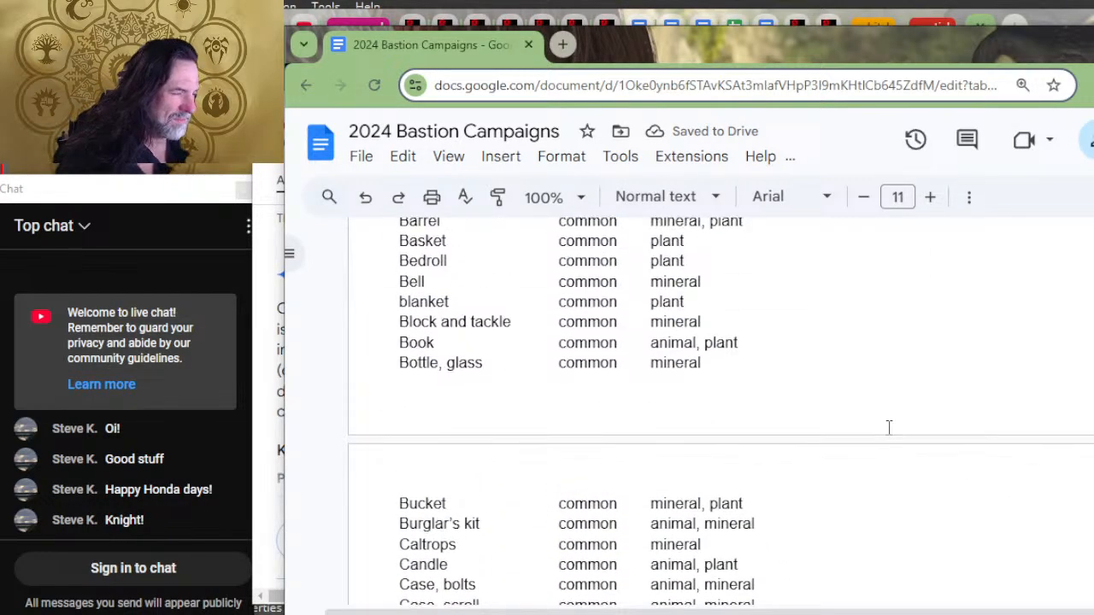
scroll(887, 427, "up", 4)
scroll(849, 390, "up", 6)
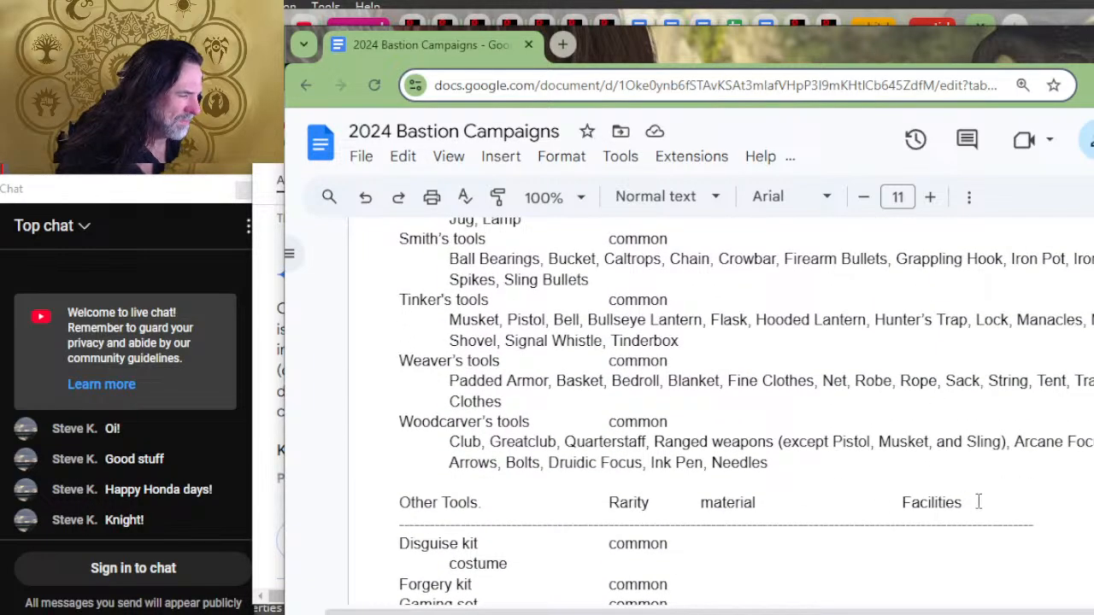
left_click_drag(979, 502, 921, 502)
type("c")
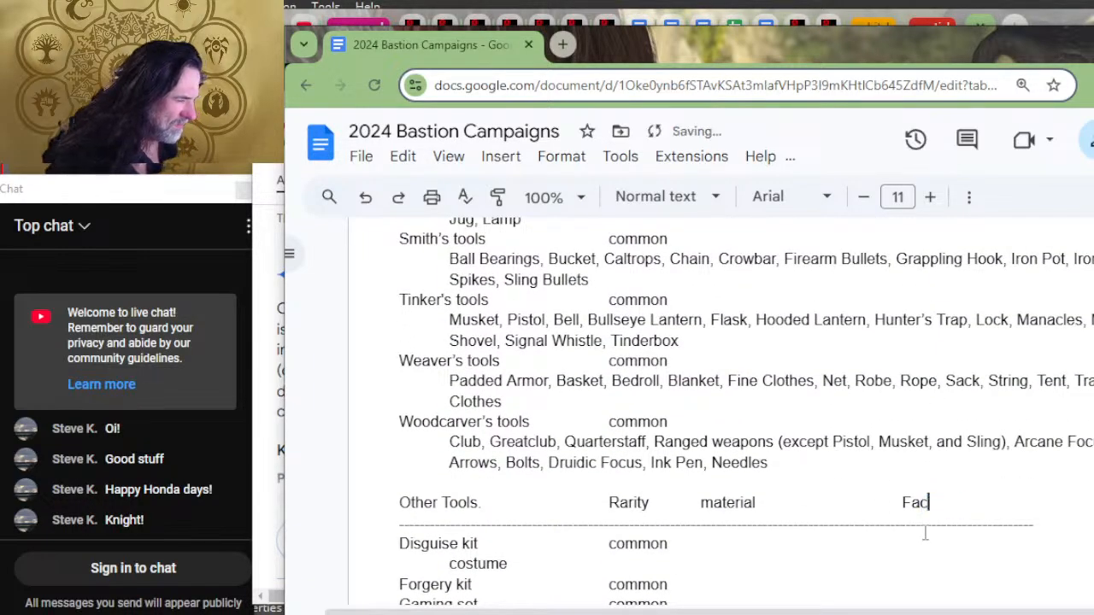
type("ility")
Step: Enter "animal, mineral, plant" in the material column of the Disguise kit row under Other Tools
scroll(927, 526, "down", 4)
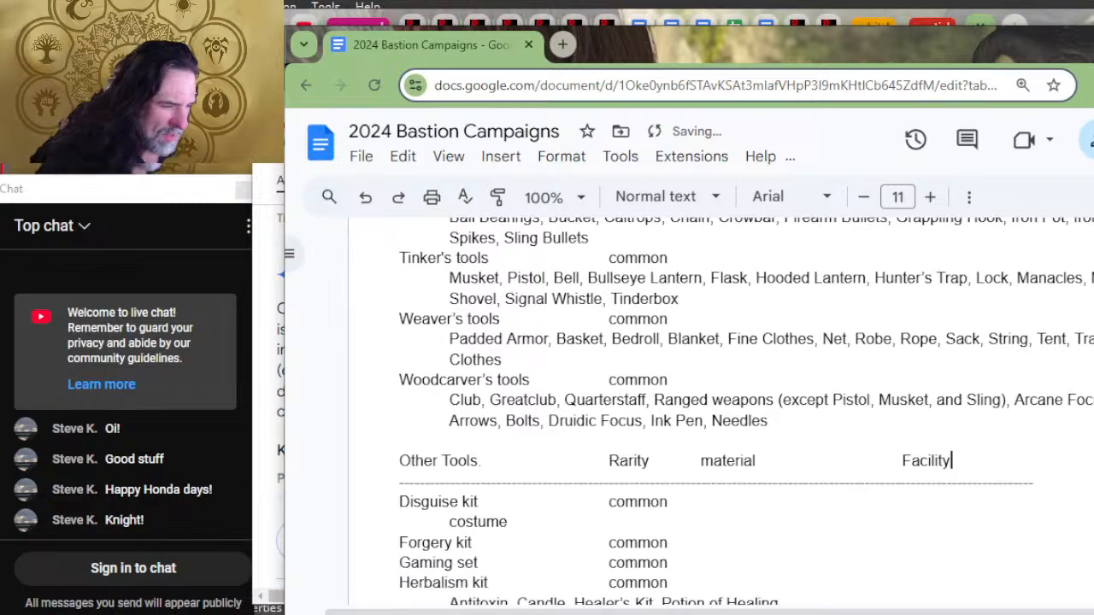
scroll(808, 333, "up", 2)
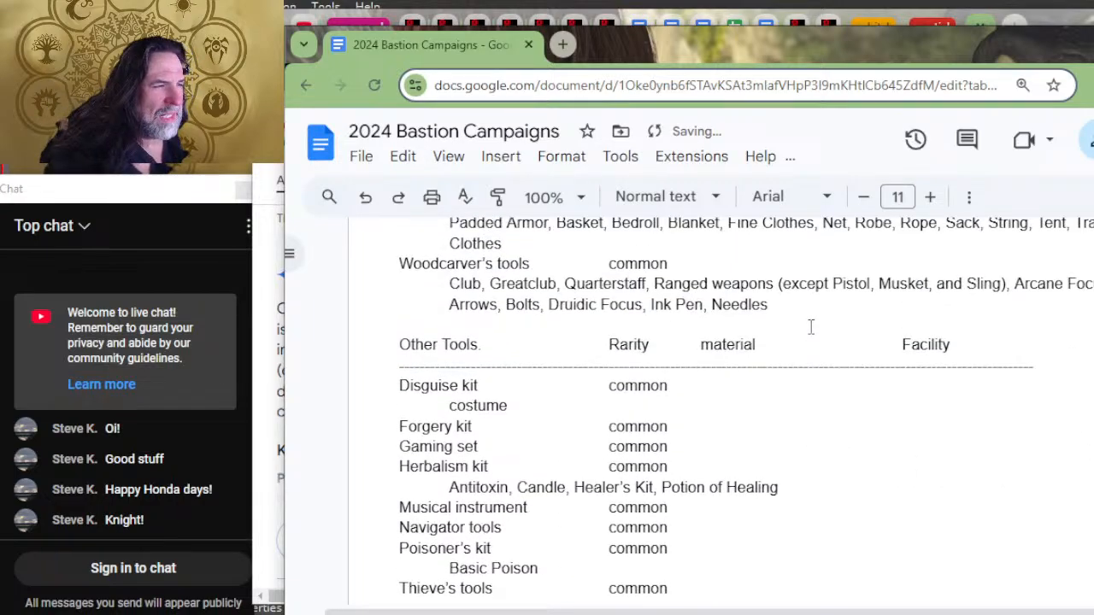
left_click(788, 381)
key("Tab")
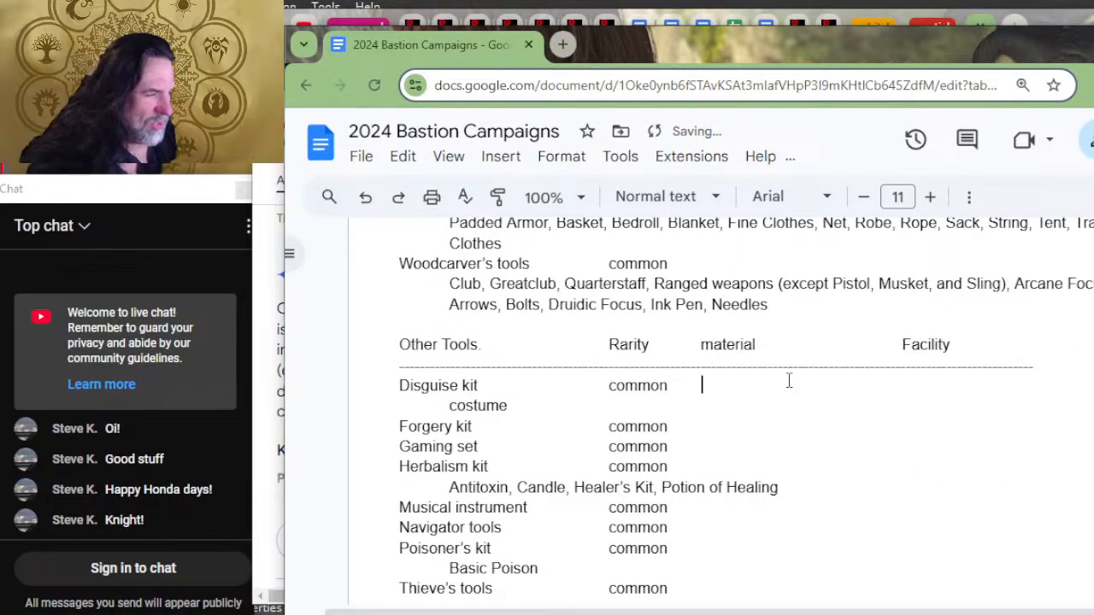
type("an")
key("BackSpace")
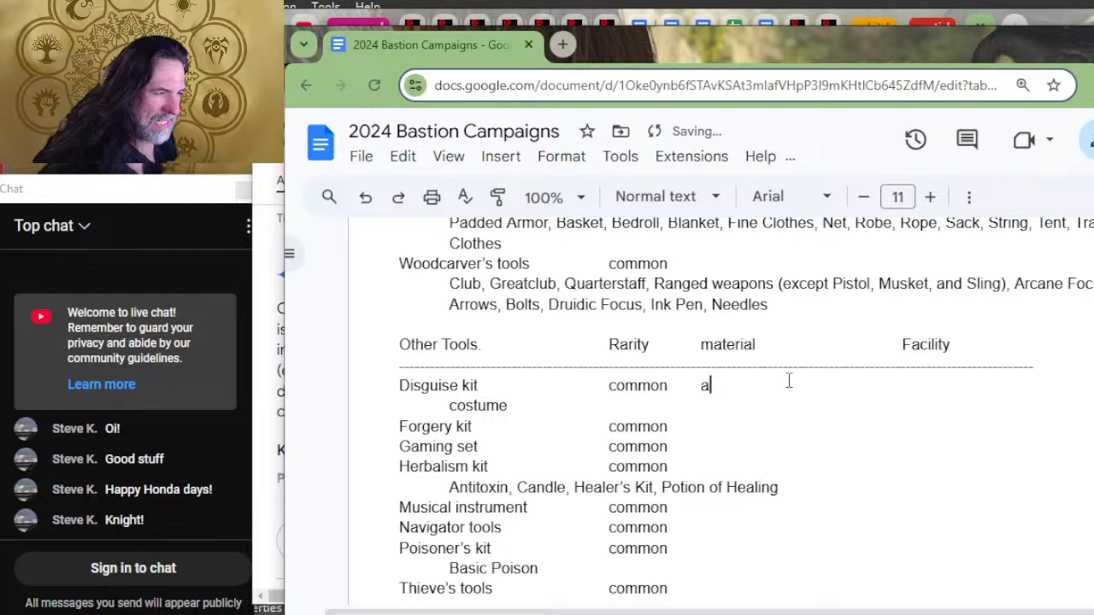
type("nimal, ")
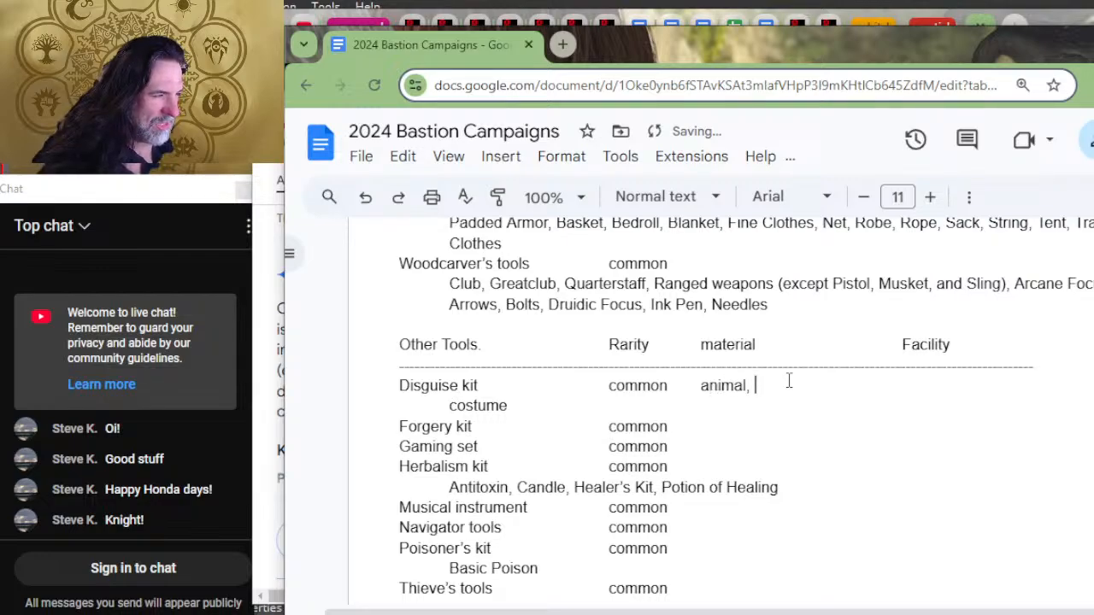
type("mineral, ")
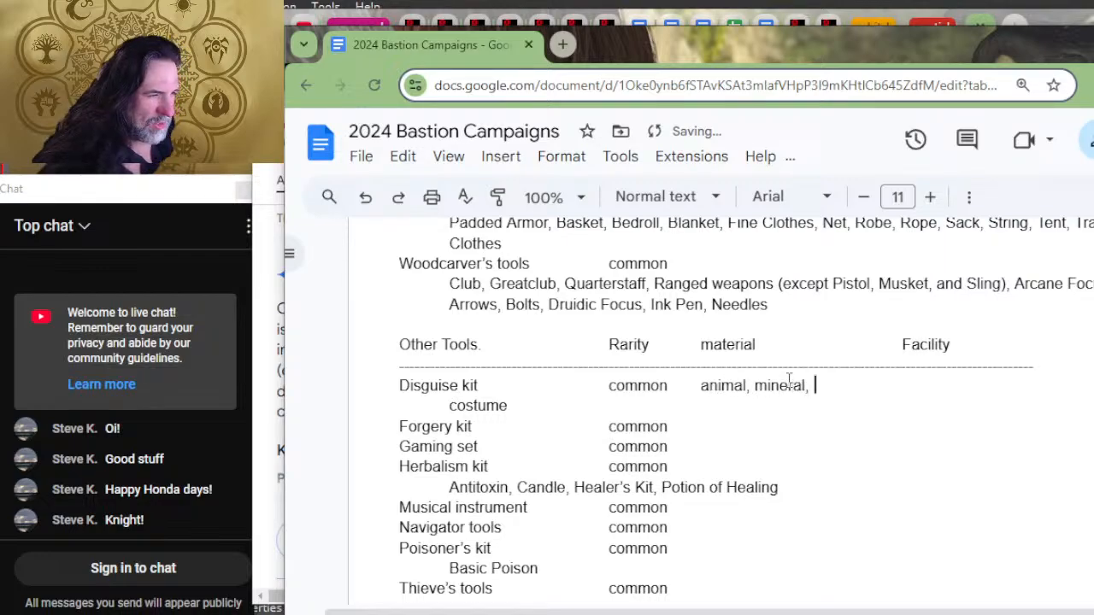
type("plant")
key("Down")
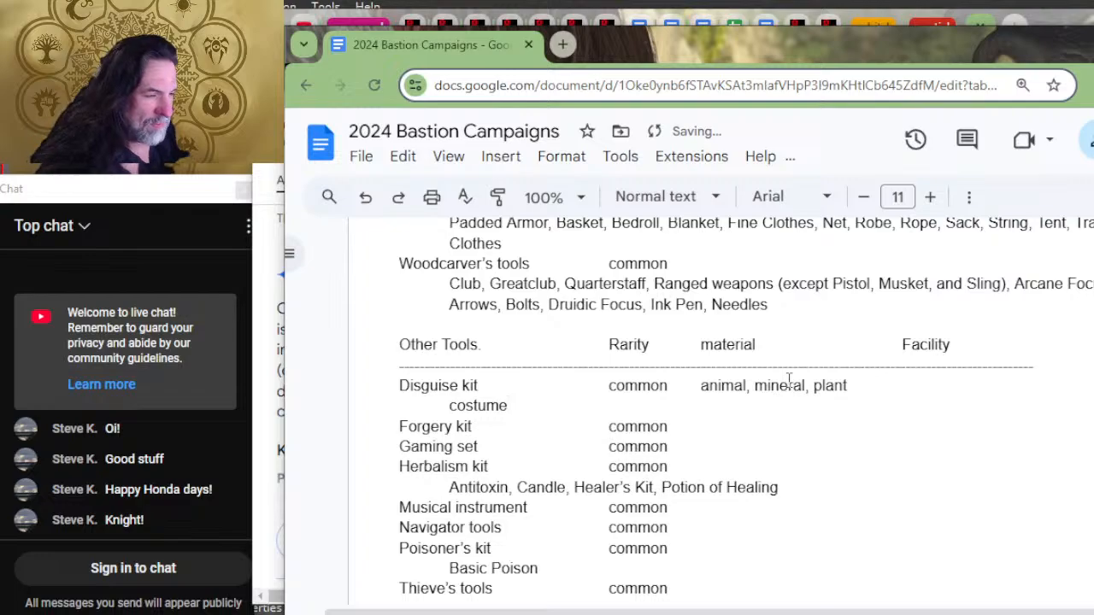
Step: Extend the rows below Disguise kit in the Other Tools list with tab spacing up to the material column
key("Right")
key("Down")
key("Down")
key("Down")
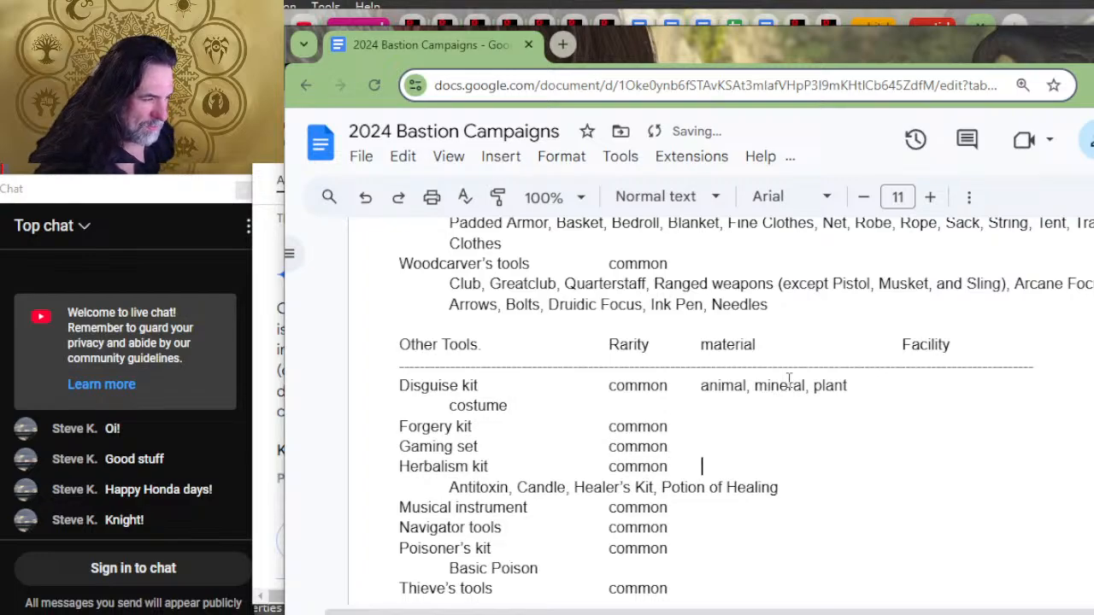
key("Down")
key("Right")
key("Down")
key("Right")
key("Down")
key("Down")
key("Down")
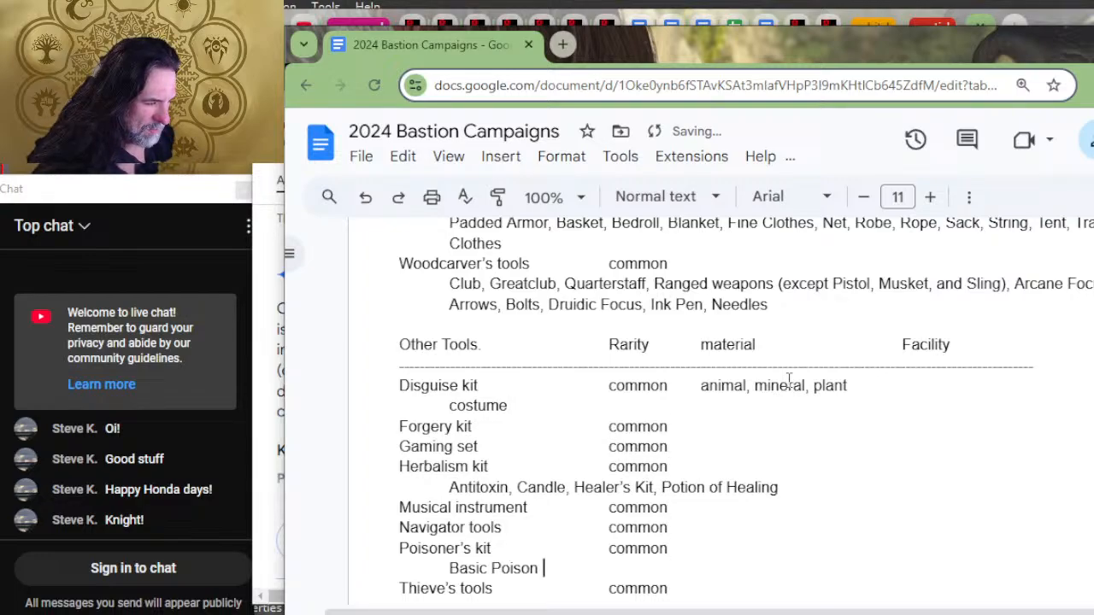
key("Return")
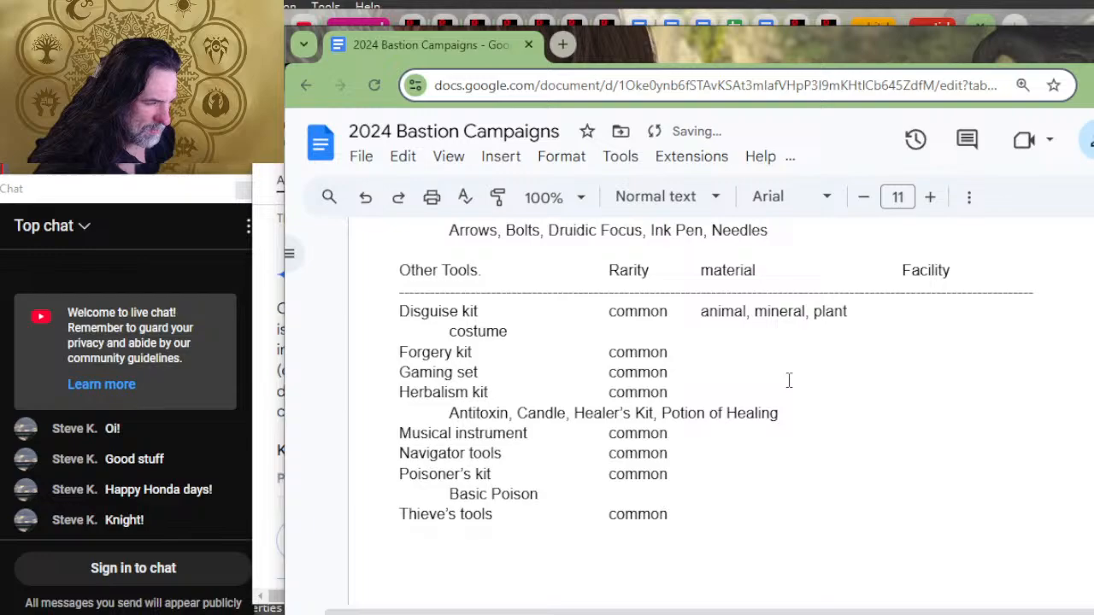
Step: Delete the surplus blank line between the Other Tools list and the Adventuring gear header
key("Down")
key("Down")
key("Down")
key("Down")
key("Down")
key("Down")
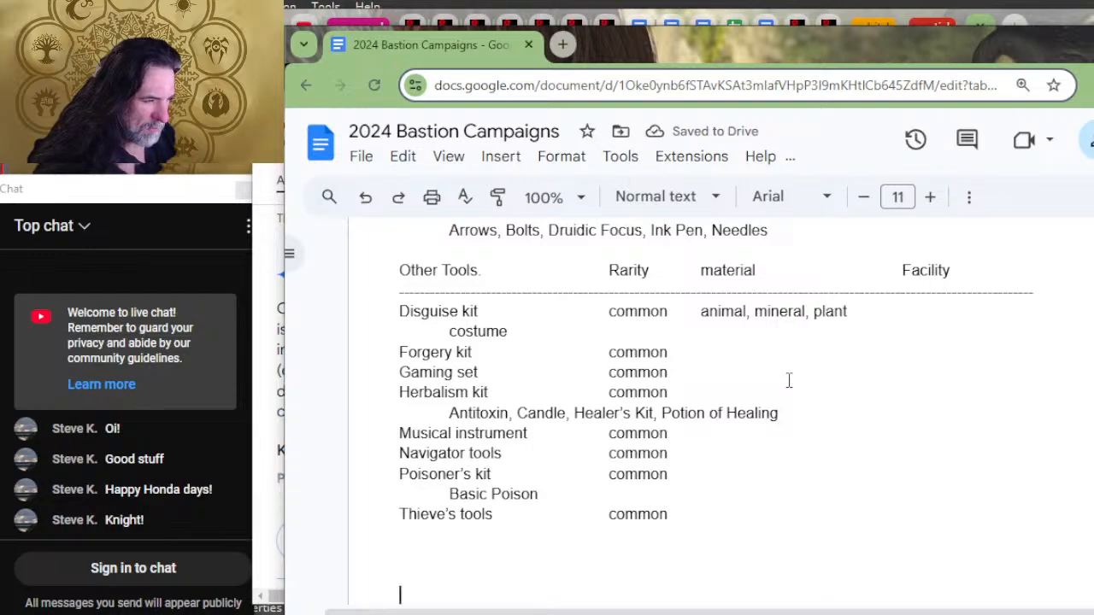
key("Up")
key("Up")
key("BackSpace")
key("BackSpace")
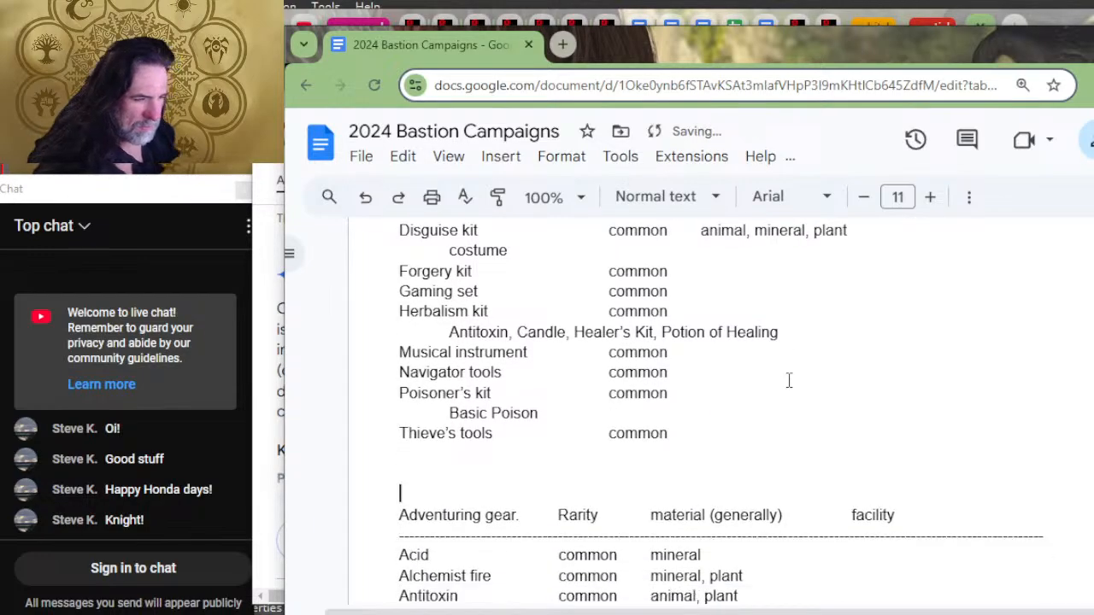
key("Up")
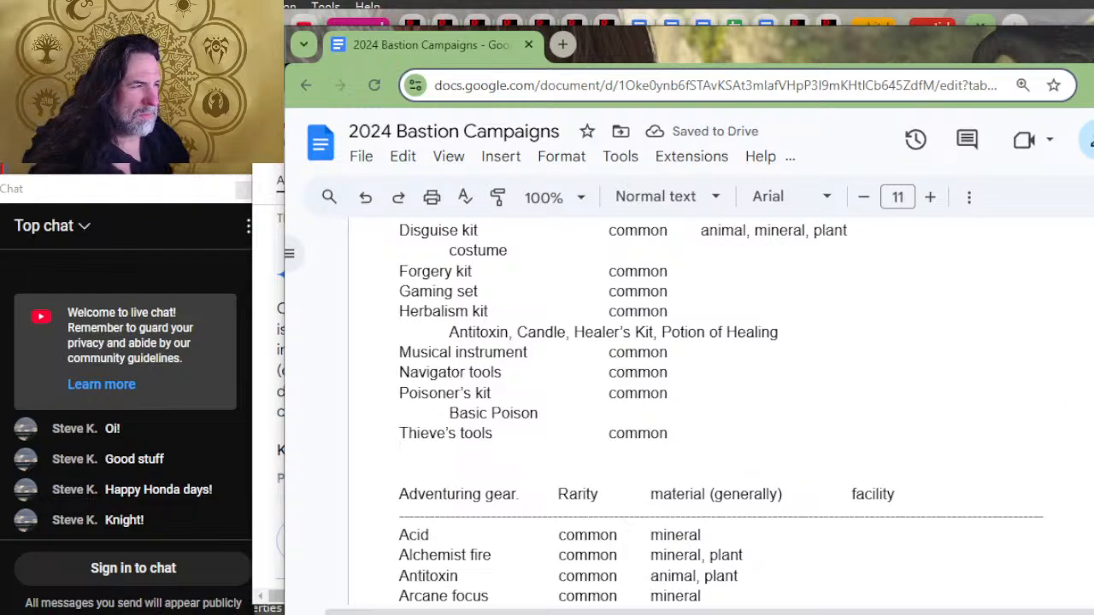
Step: Extend the Alchemist supplies and Brewer supplies rows of the Artisan Tools list with tab spacing up to the material column
scroll(848, 455, "up", 1)
scroll(848, 455, "up", 3)
scroll(502, 445, "up", 2)
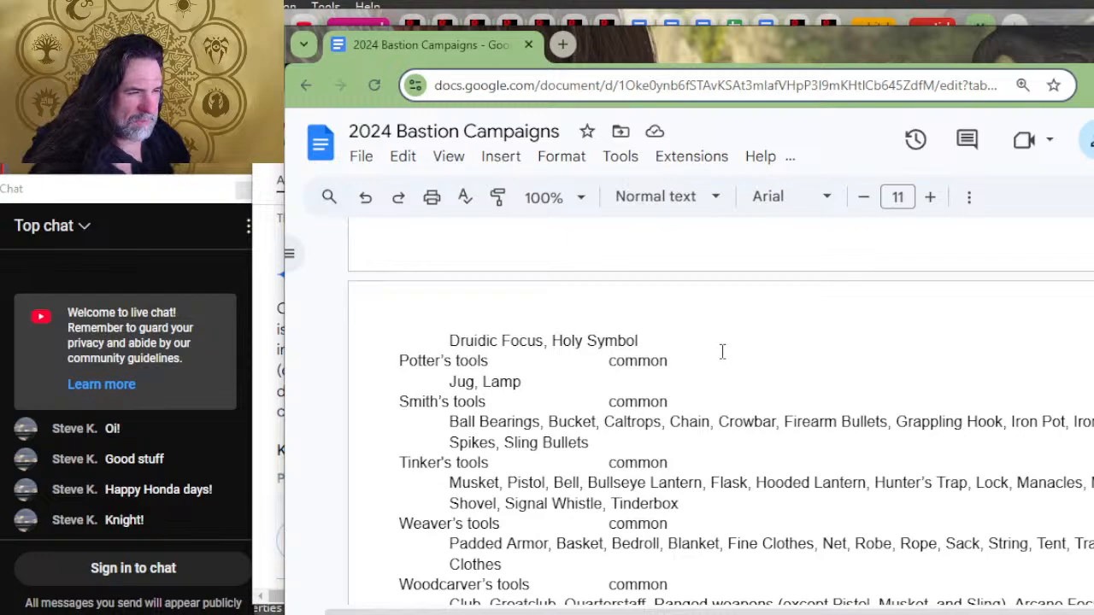
scroll(723, 362, "up", 7)
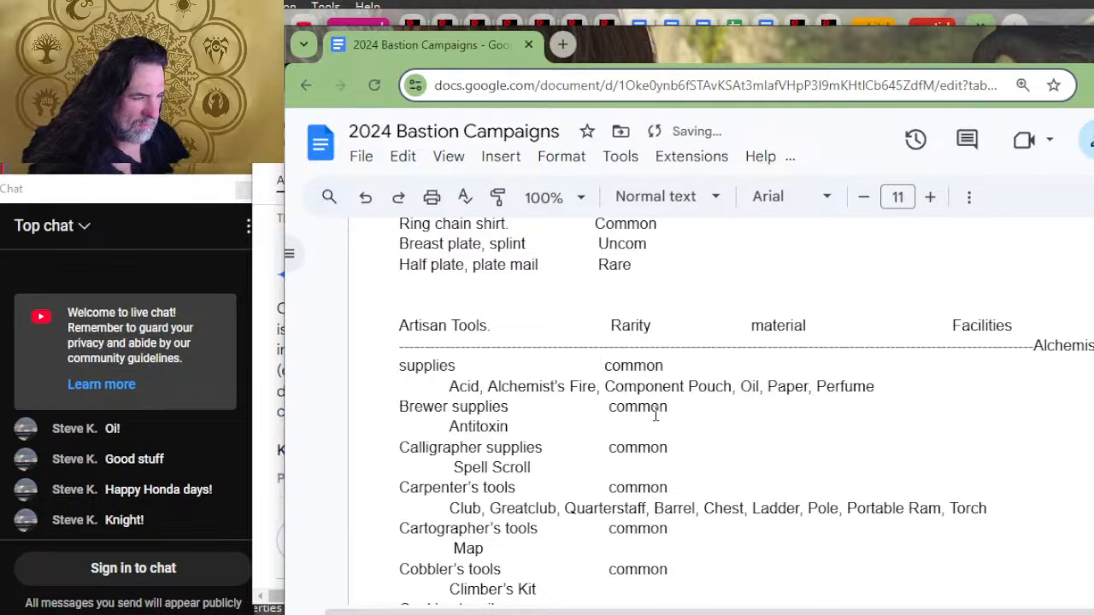
scroll(647, 409, "down", 4)
scroll(649, 408, "up", 4)
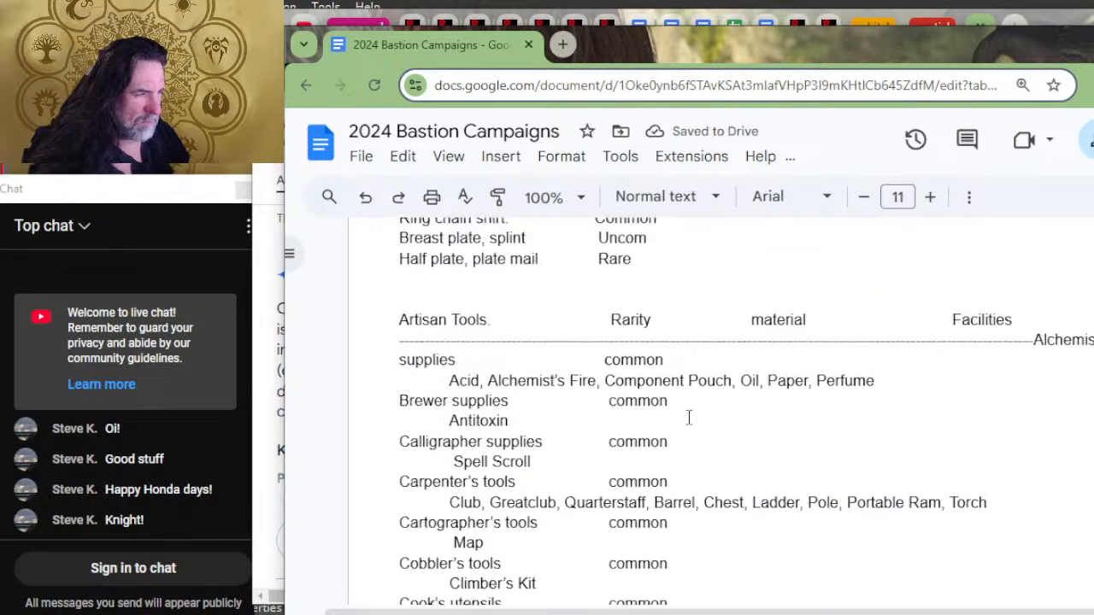
left_click(775, 363)
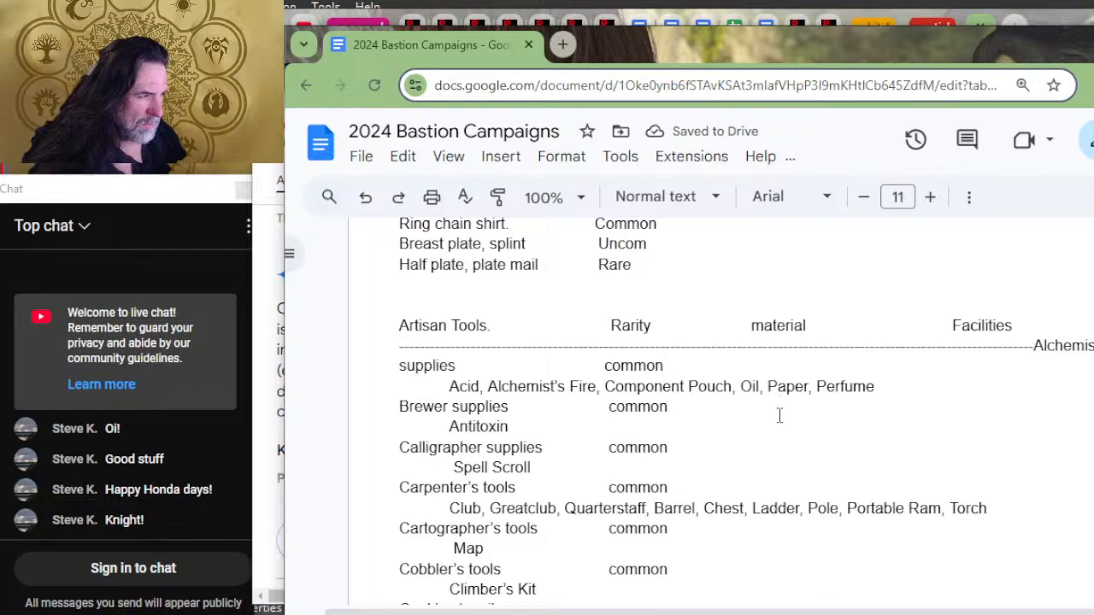
key("Tab")
key("Tab")
Step: Extend the Calligrapher supplies and Carpenter's tools rows with tab spacing up to the material column
key("Tab")
key("Tab")
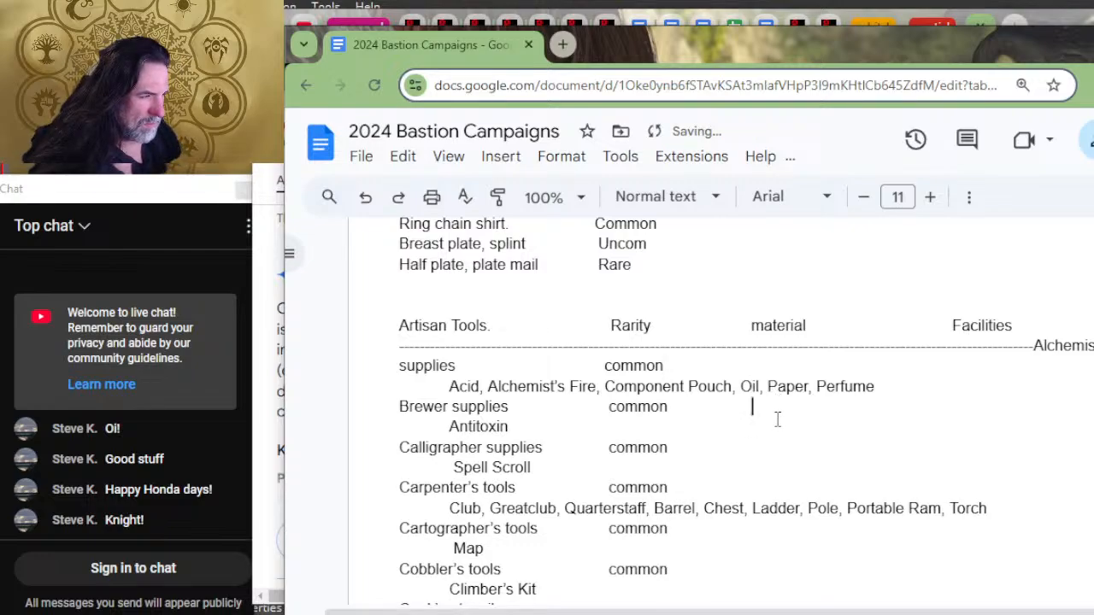
key("Down")
key("Down")
key("Down")
key("Tab")
key("Tab")
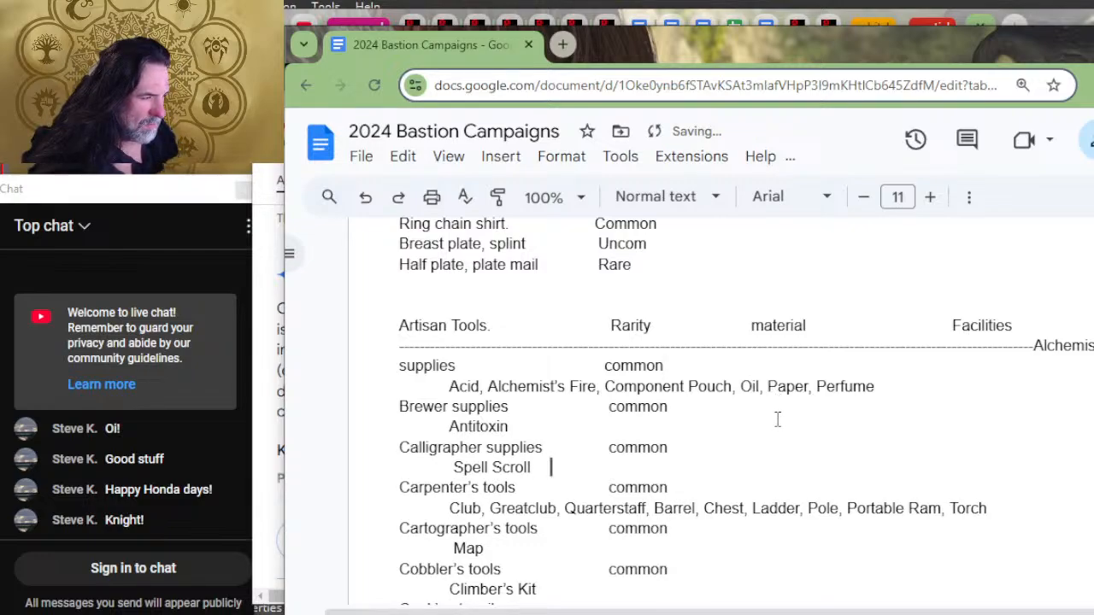
key("Down")
key("Down")
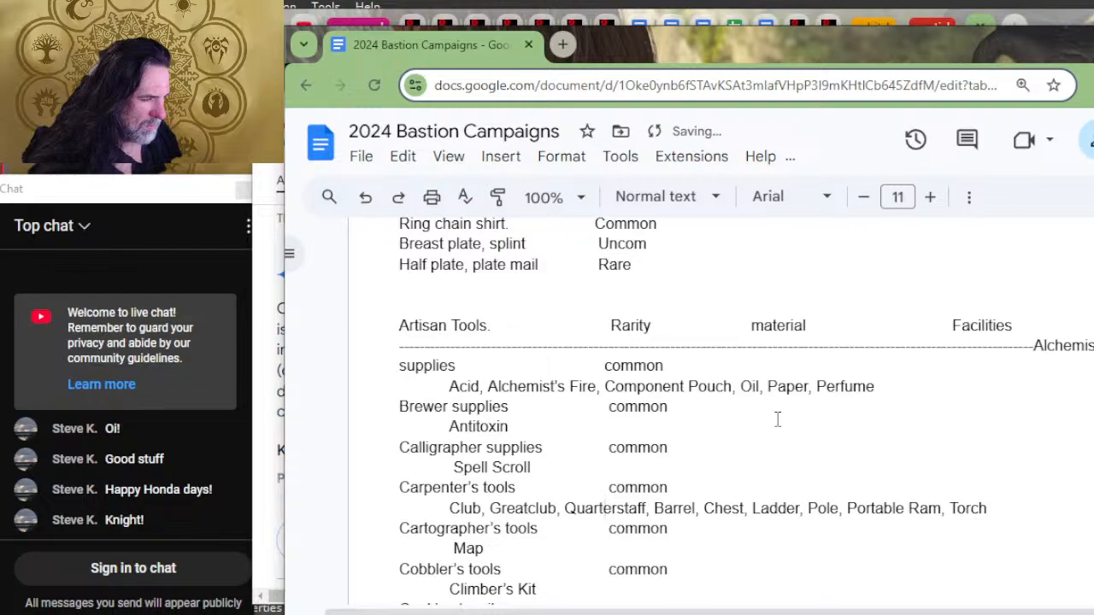
key("Up")
key("Right")
key("Right")
key("Right")
key("Right")
key("Right")
key("Right")
key("Tab")
key("Tab")
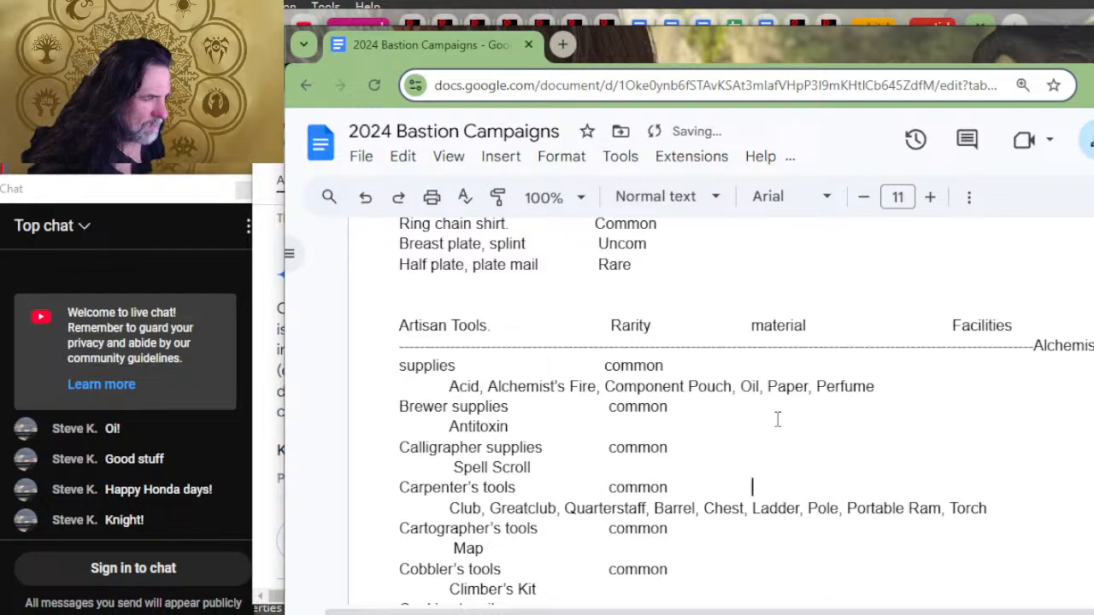
Step: Add tab spacing up to the material column in the Cartographer's tools, Cobbler's tools and Cook's utensils rows
key("Down")
key("Down")
key("Tab")
key("Tab")
key("Down")
key("Down")
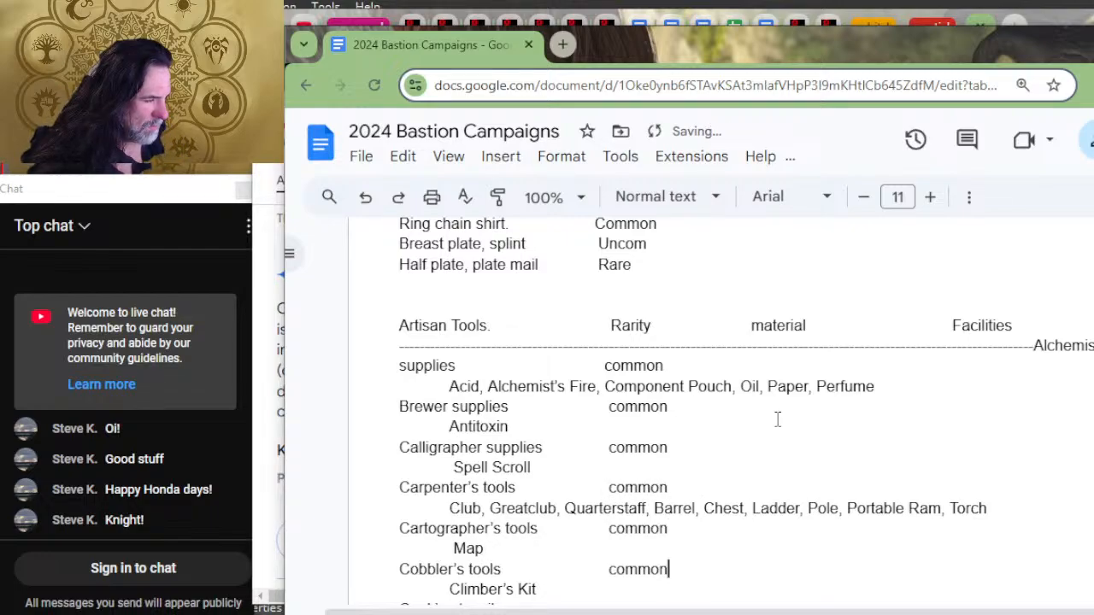
key("Tab")
key("Tab")
key("Down")
key("Down")
Step: Add tab spacing after the rarity in the Glassblower's tools and Jeweler's tools rows to reach the material column
key("Down")
key("Down")
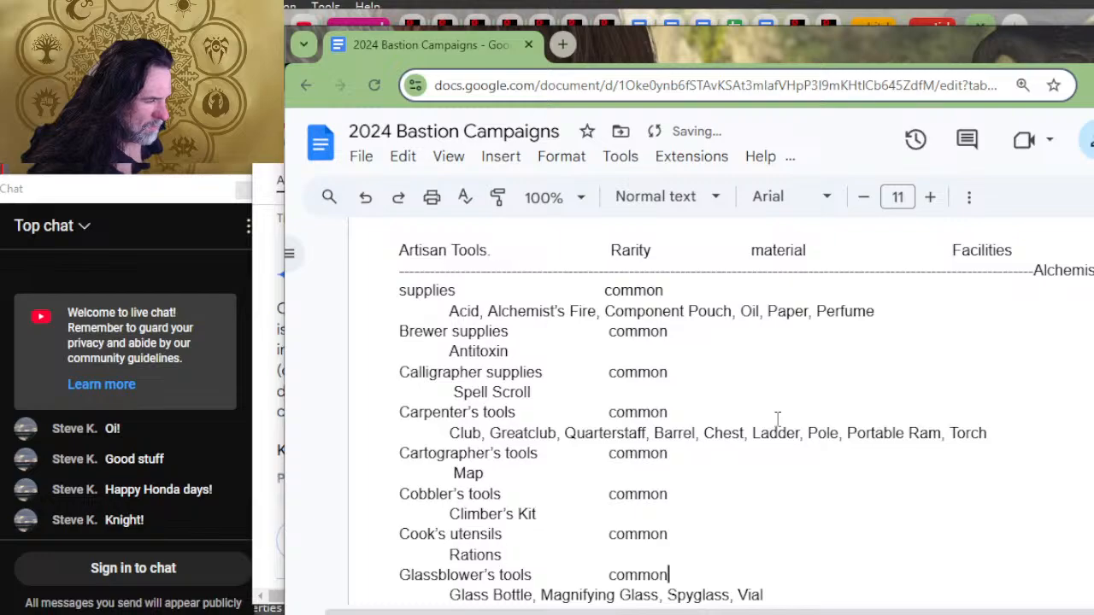
key("Tab")
key("Tab")
key("Down")
key("Down")
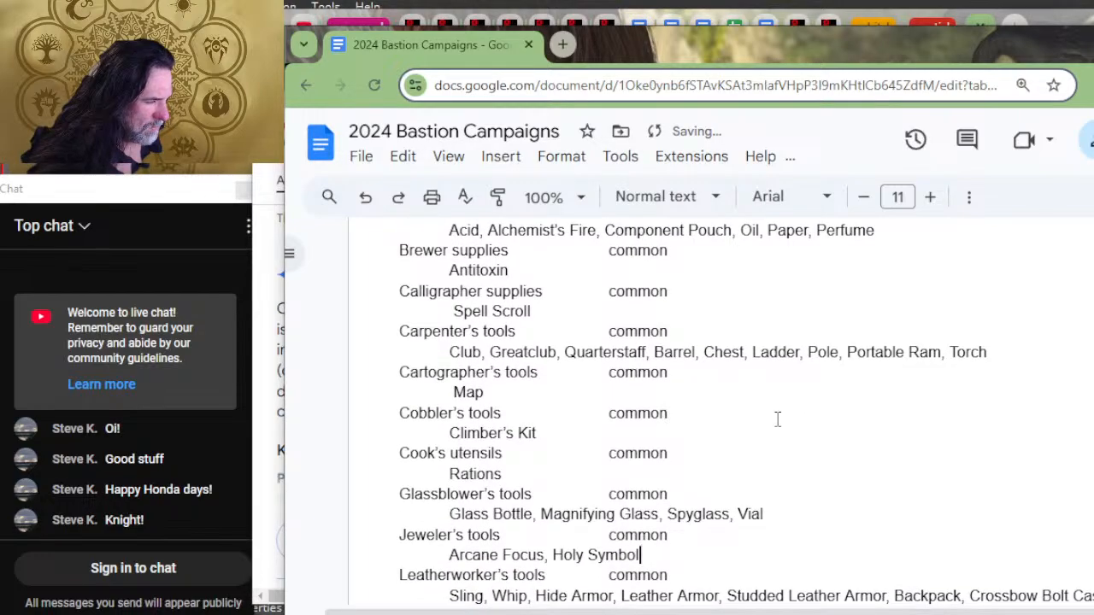
key("Tab")
key("Down")
key("Down")
key("Tab")
key("BackSpace")
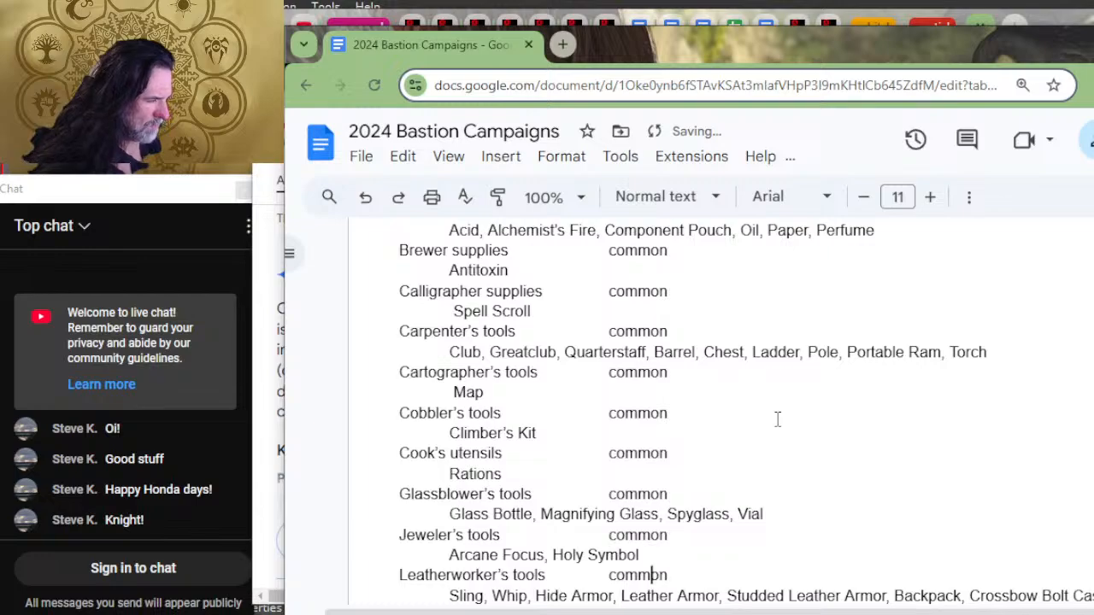
key("Home")
key("Tab")
key("BackSpace")
key("BackSpace")
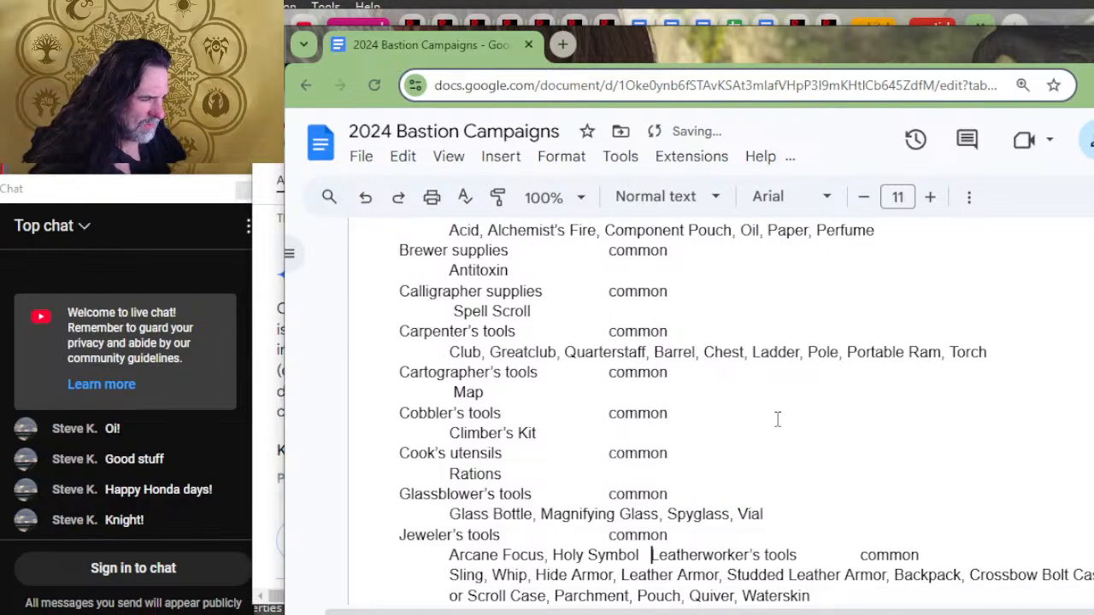
key("Return")
key("Left")
key("Tab")
Step: Add tab spacing up to the material column in the rows from Leatherworker's tools through Potter's tools
key("Down")
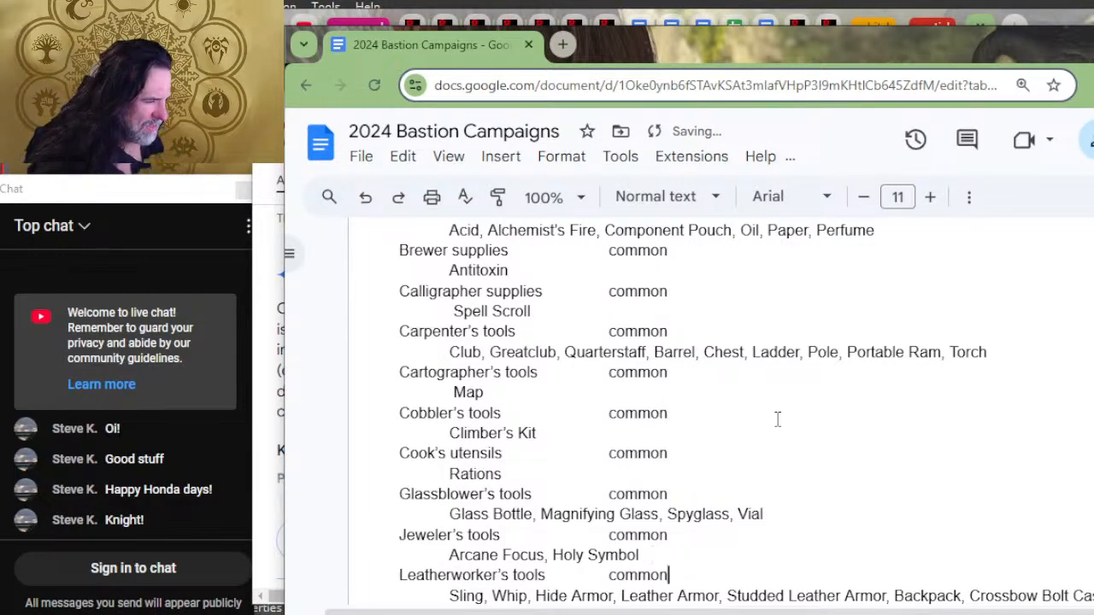
key("Tab")
key("Down")
key("Down")
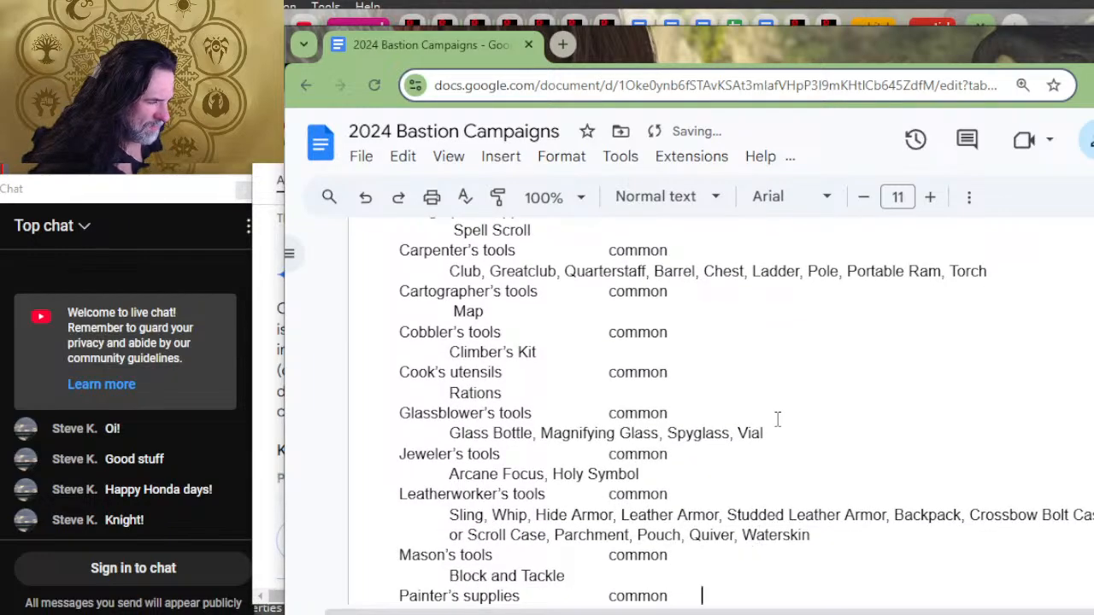
key("Tab")
key("Down")
key("Down")
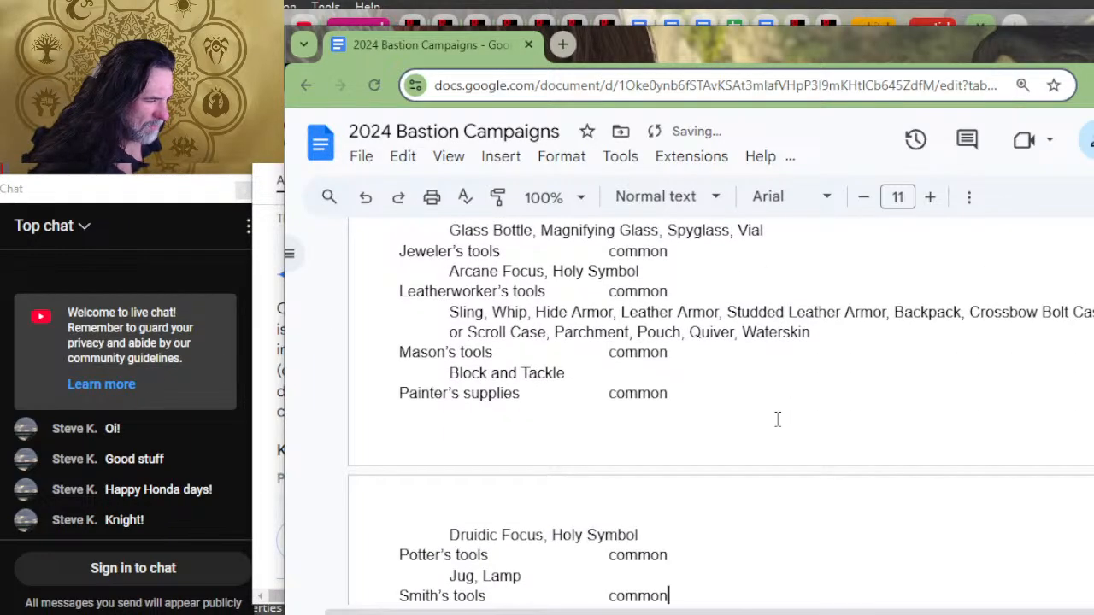
Step: Extend the Smith's tools and Tinker's tools rows with tab spacing up to the material column
key("Tab")
key("Down")
key("Down")
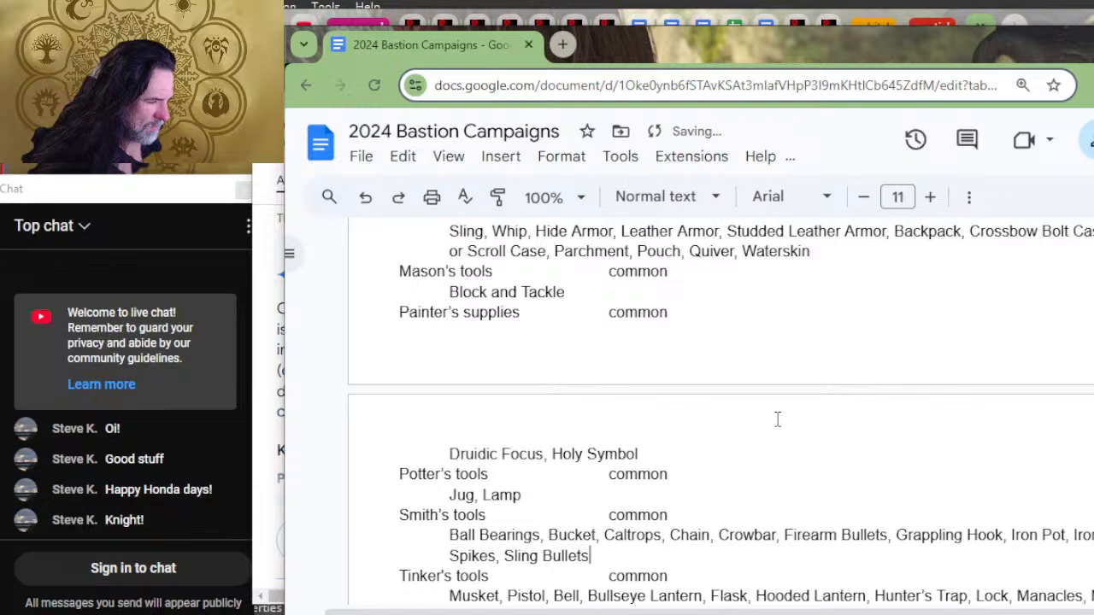
key("Down")
key("Tab")
key("Down")
key("Down")
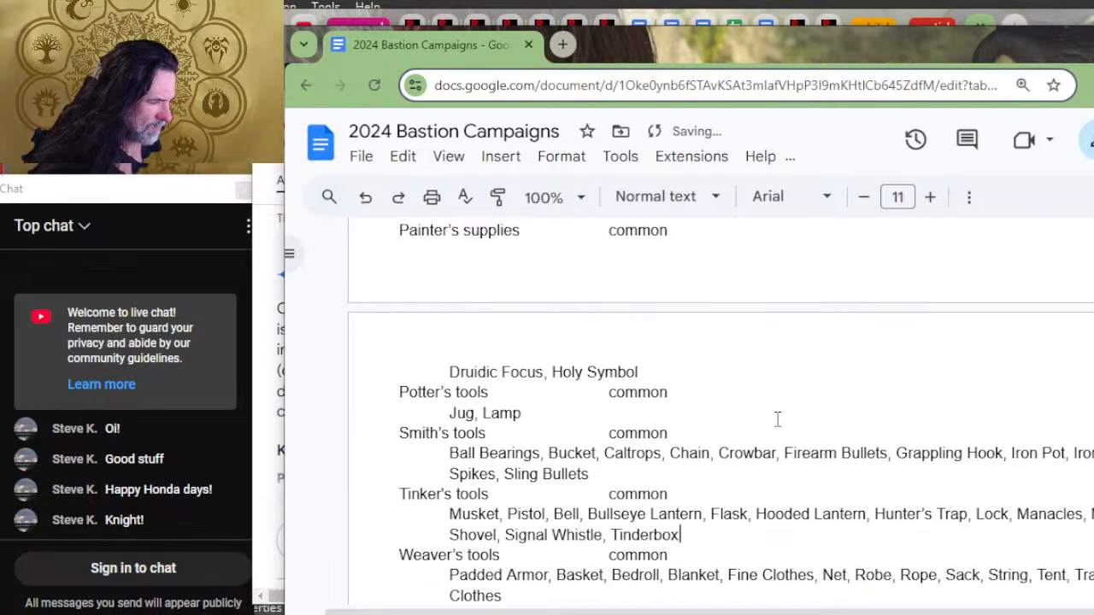
Step: Extend the Weaver's tools and Woodcarver's tools rows with tab spacing up to the material column
key("Tab")
key("Tab")
key("Tab")
key("Tab")
key("Down")
key("Tab")
key("Tab")
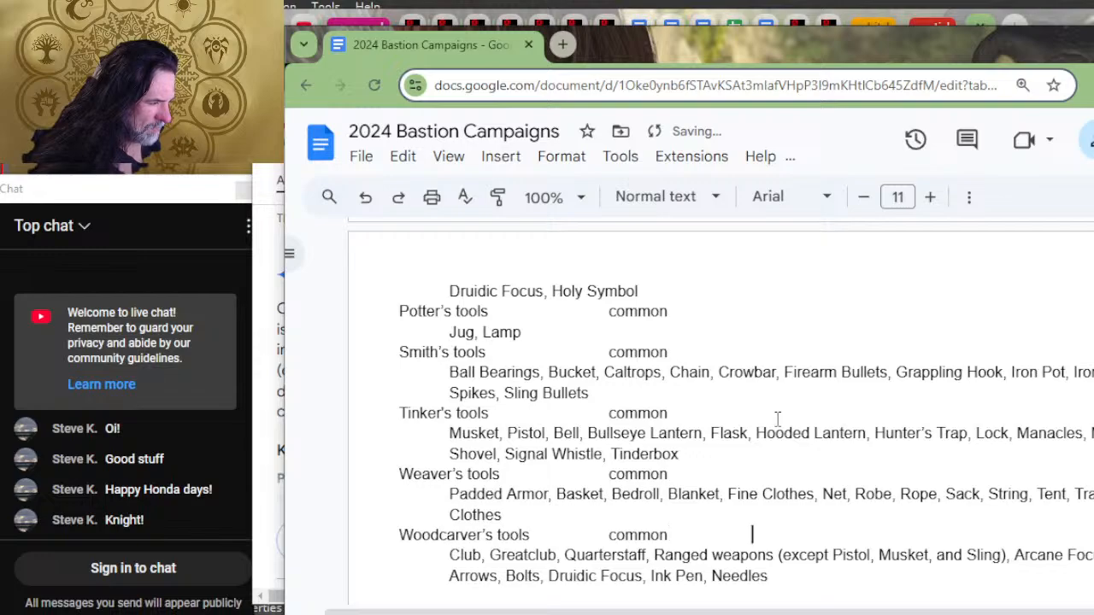
key("Down")
key("Down")
key("Down")
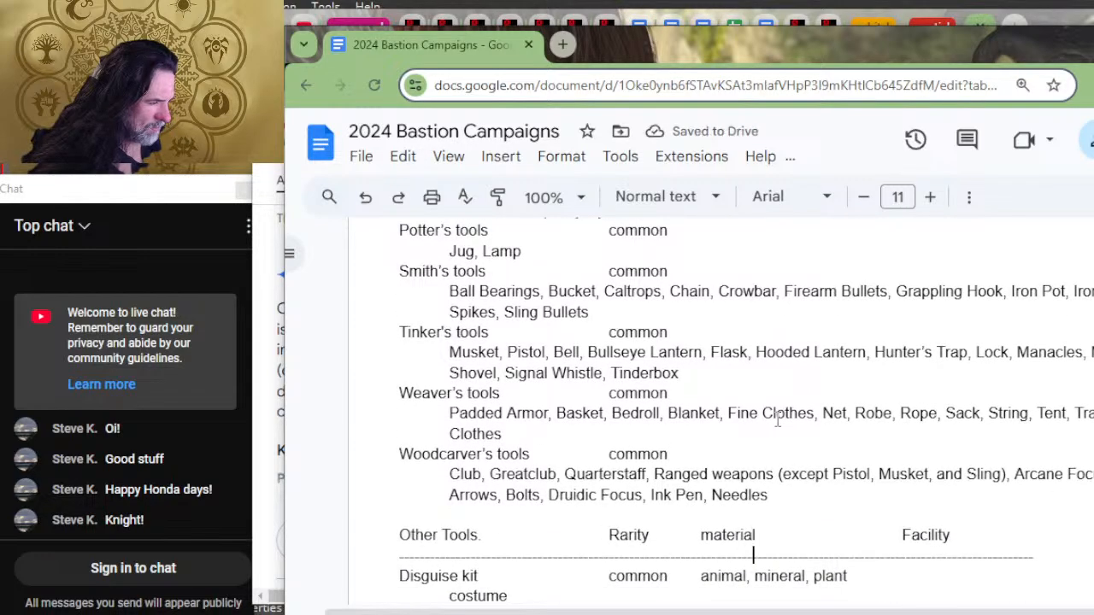
scroll(897, 462, "up", 8)
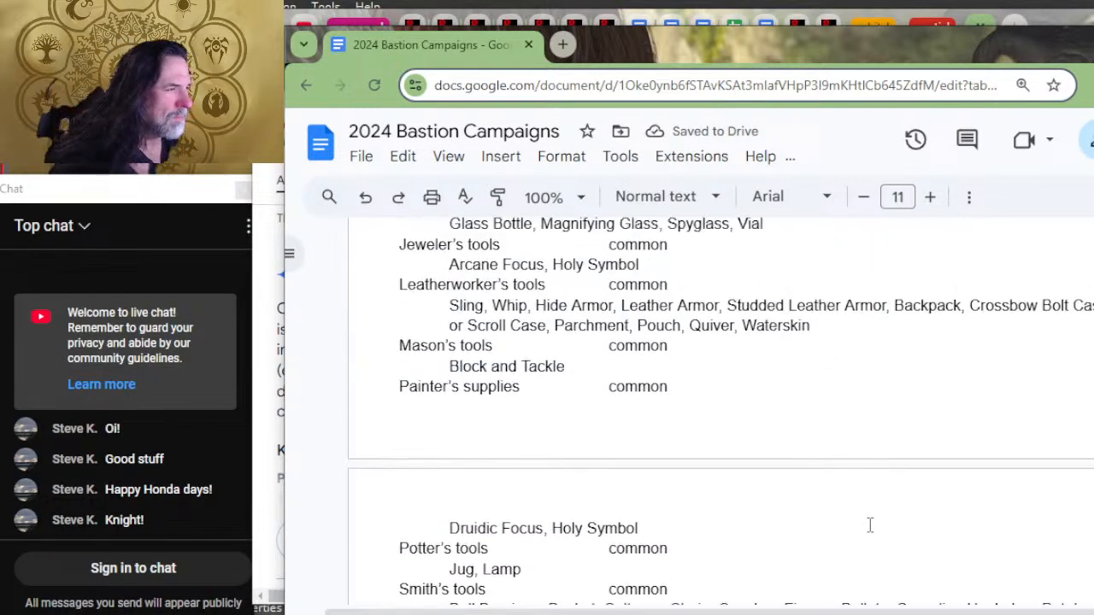
scroll(897, 457, "up", 4)
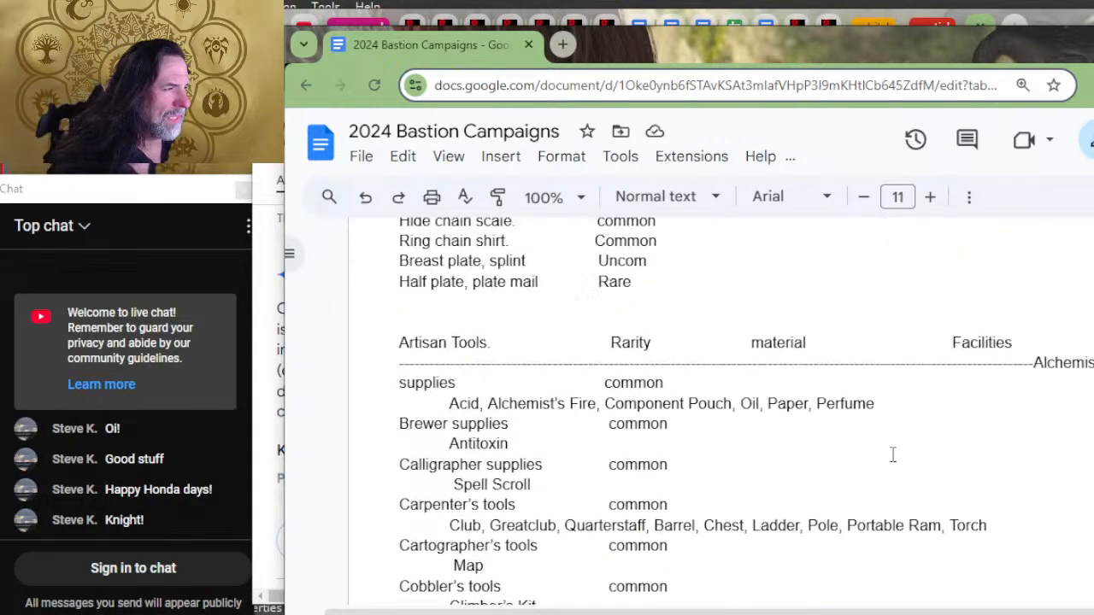
Step: Move the Alchemist supplies entry onto its own line below the dashed separator of the Artisan Tools list
left_click(754, 395)
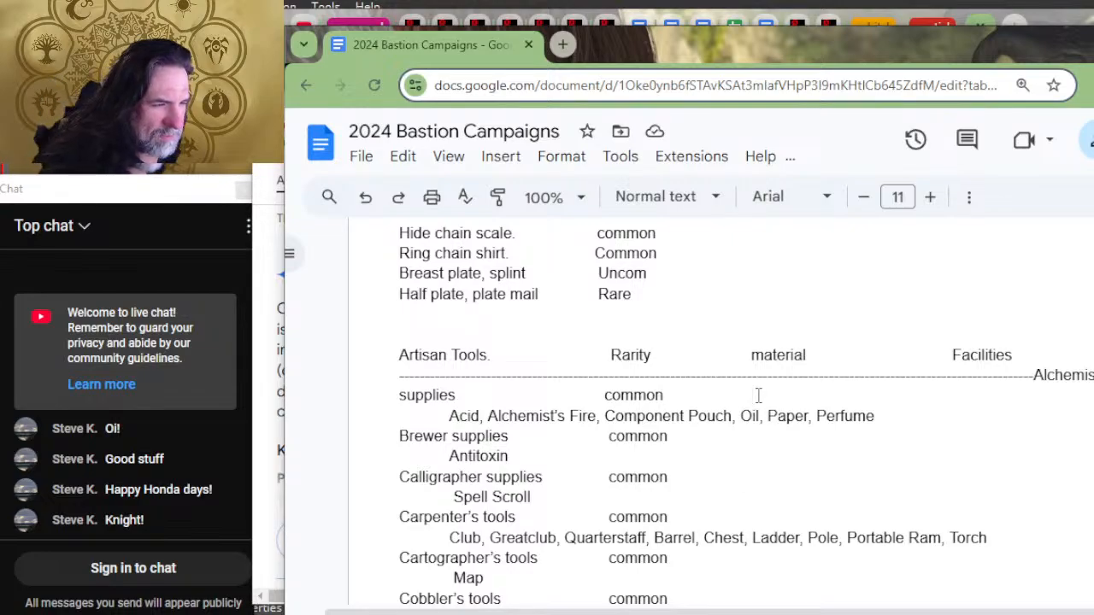
key("Up")
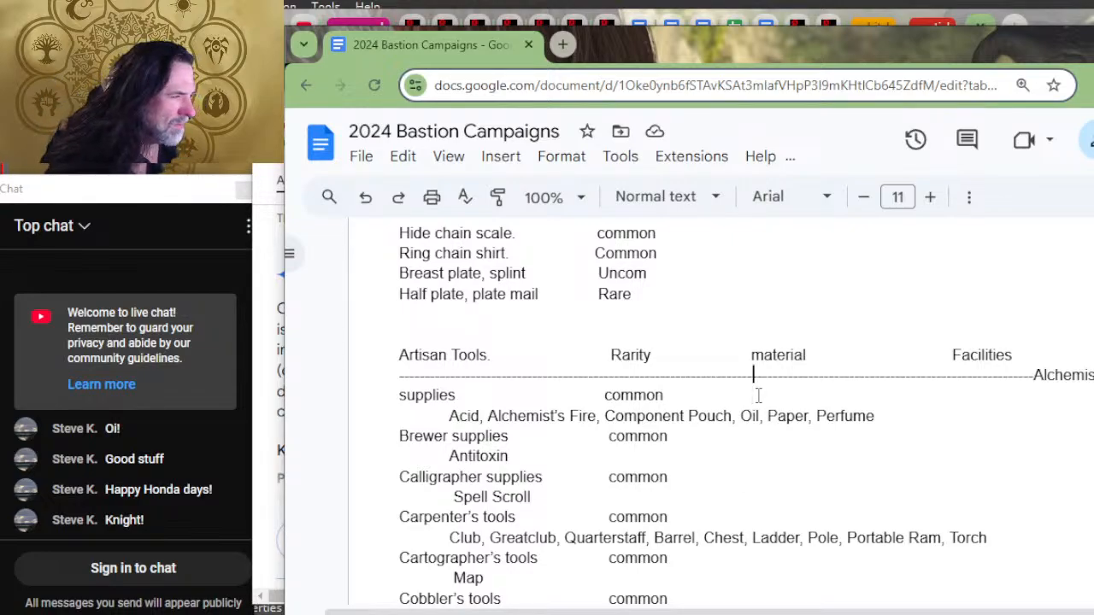
key("Down")
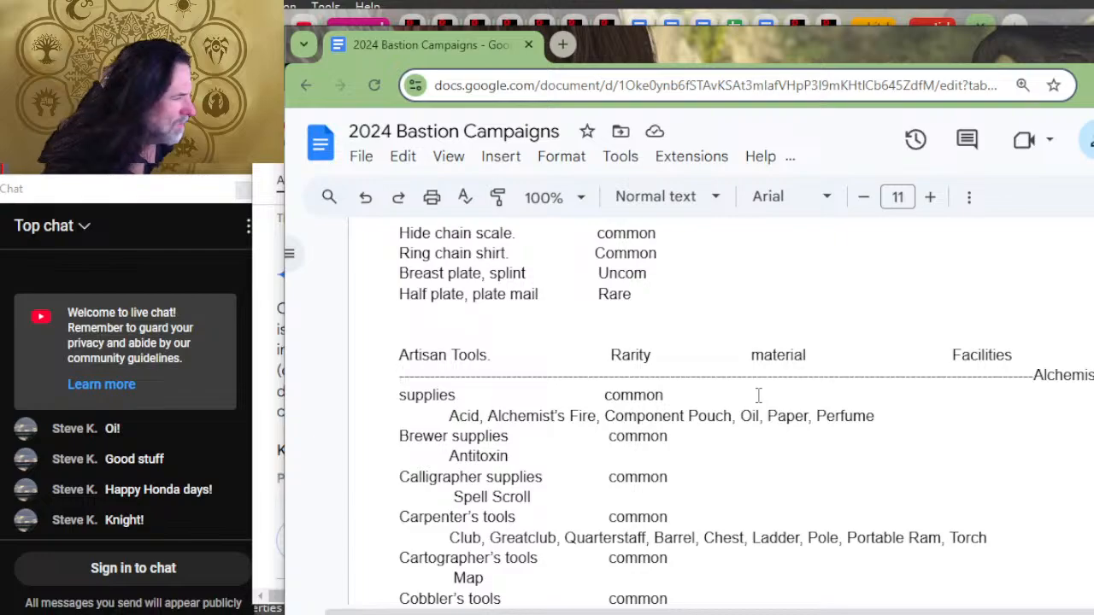
key("Down")
key("Right")
key("Right")
key("Right")
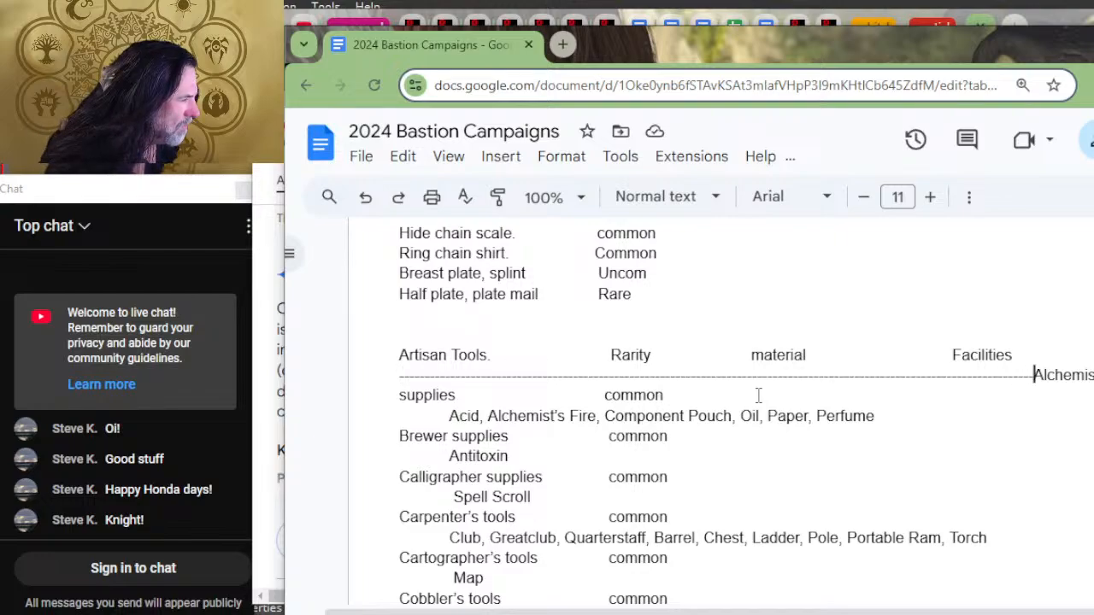
key("Return")
Step: Remove the extra spacing before the rarity in the Alchemist supplies row to align it with the rows below
key("End")
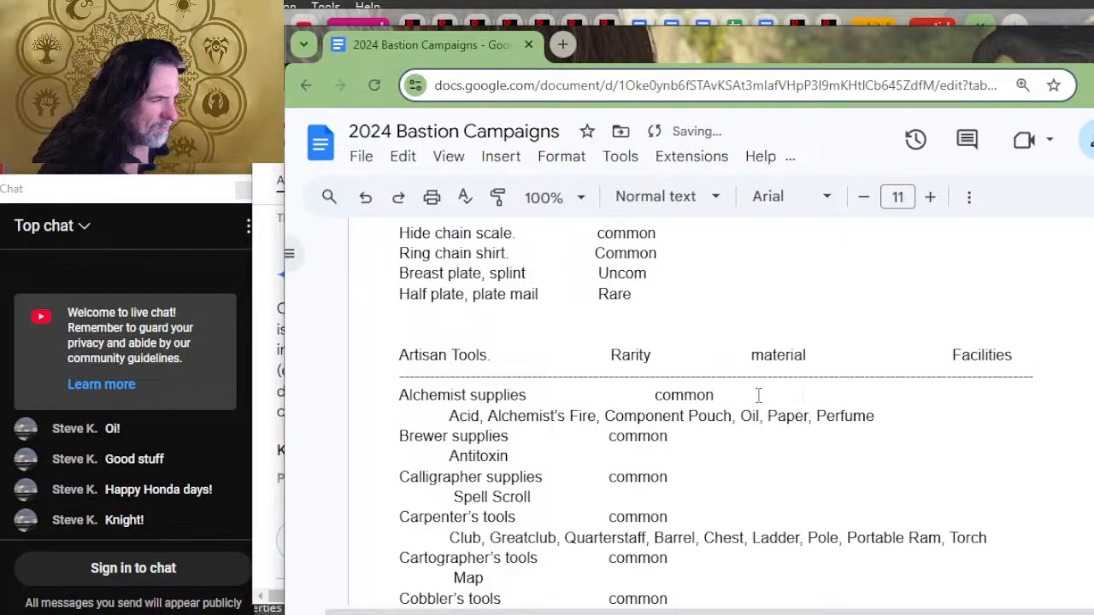
key("Left")
key("Left")
key("Left")
key("Left")
key("Left")
key("Left")
key("Left")
key("Left")
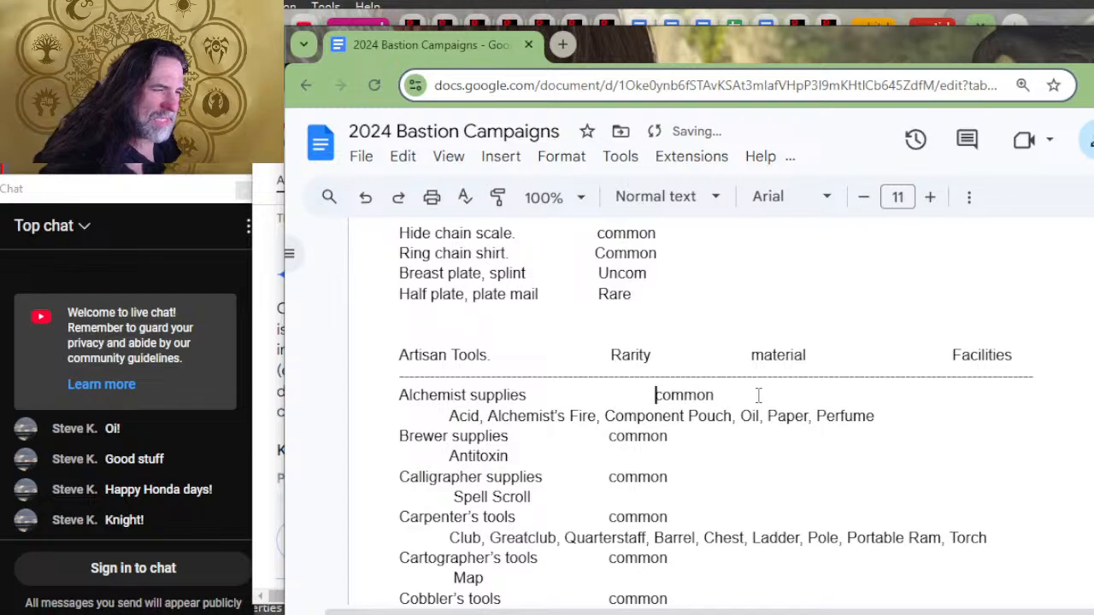
key("Delete")
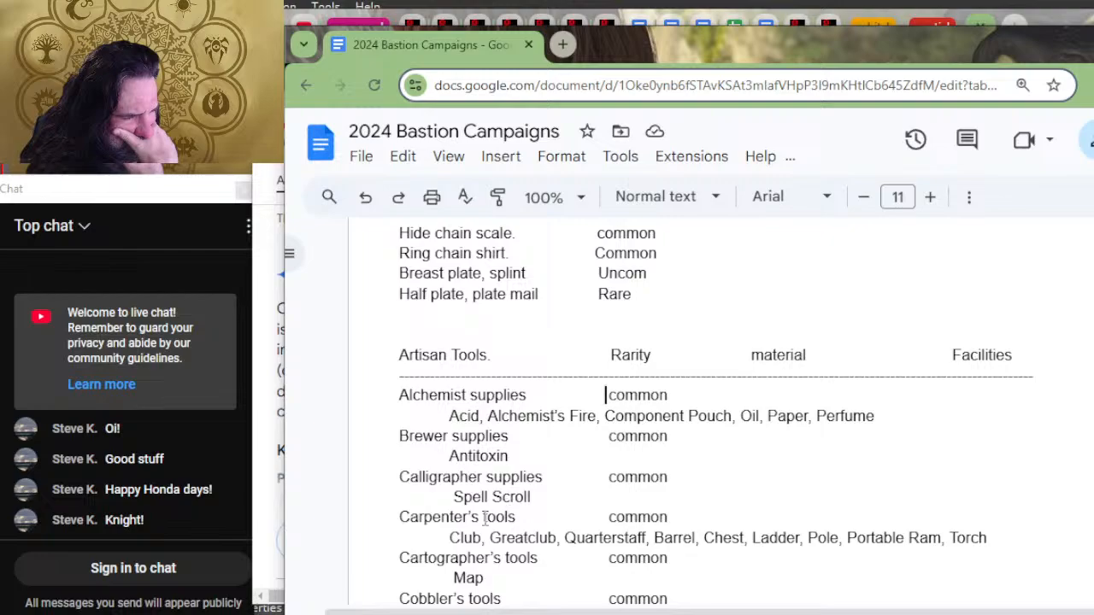
Step: Review the artisan tools, armor, ammunition and weapon lists, checking their rarity and material columns
scroll(511, 489, "down", 3)
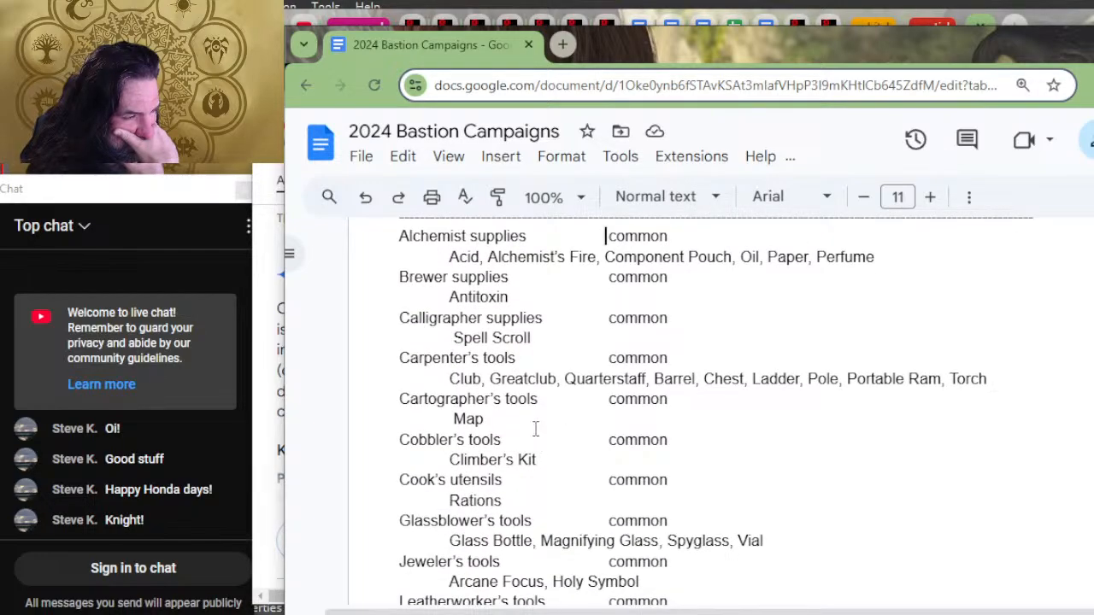
scroll(536, 428, "down", 3)
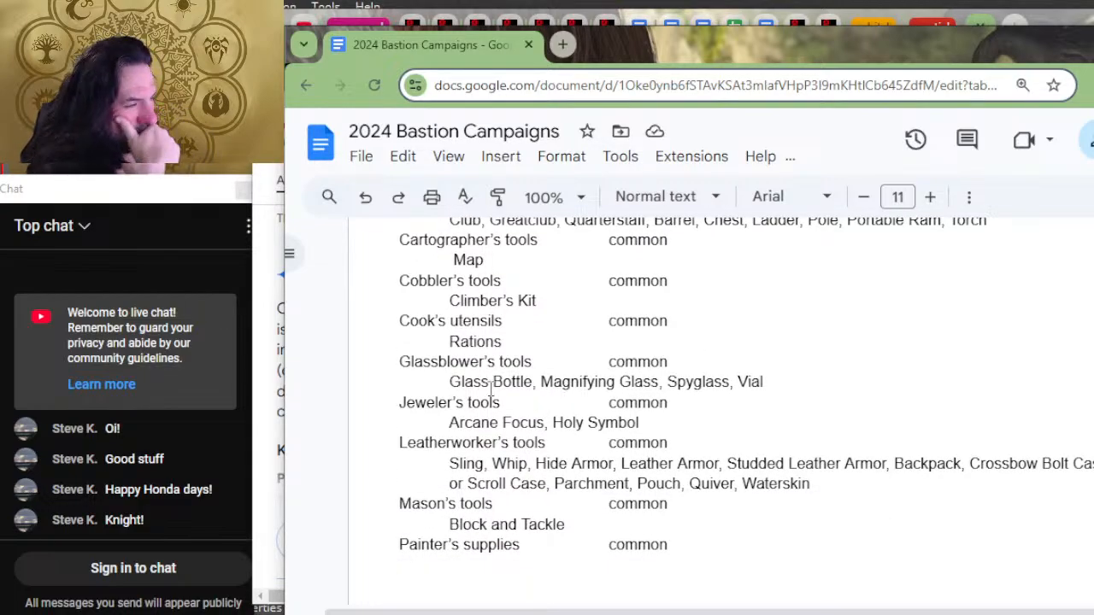
scroll(567, 368, "down", 3)
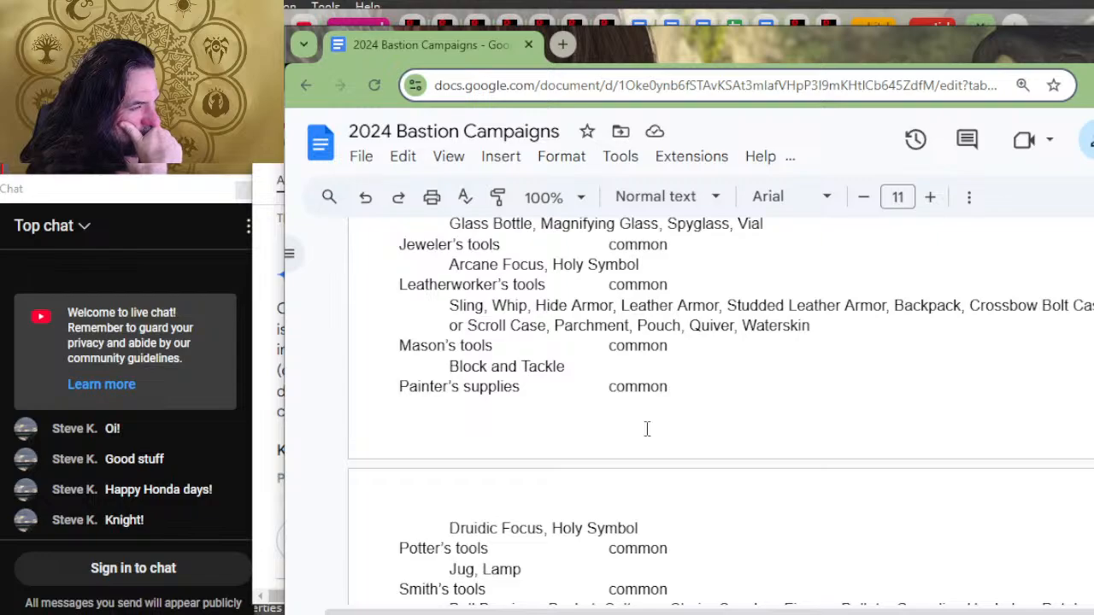
scroll(647, 429, "down", 3)
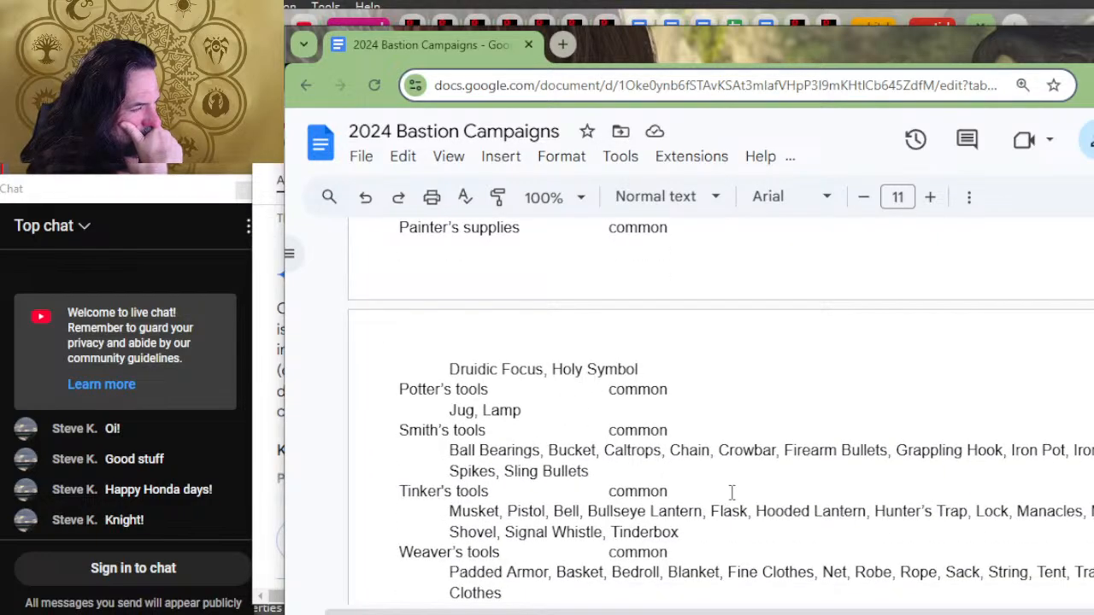
scroll(732, 492, "up", 20)
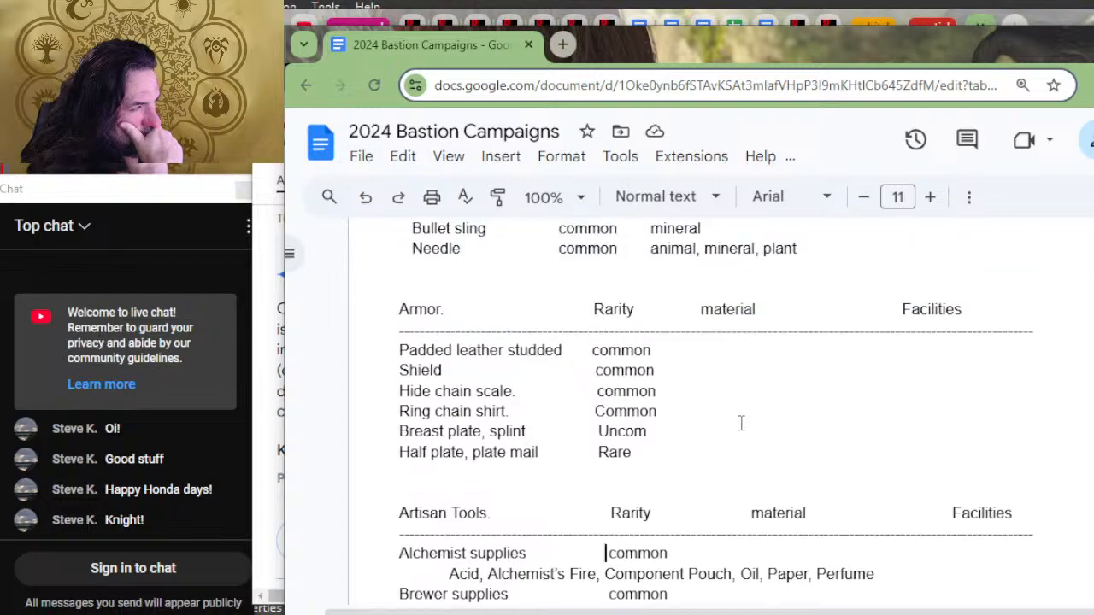
scroll(740, 423, "up", 5)
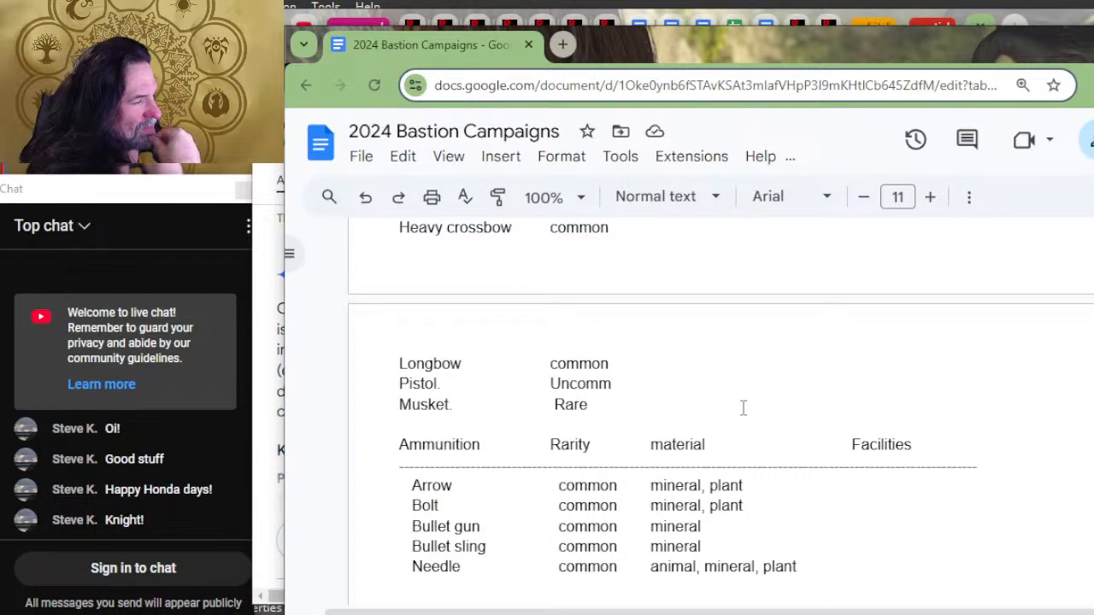
scroll(742, 407, "up", 10)
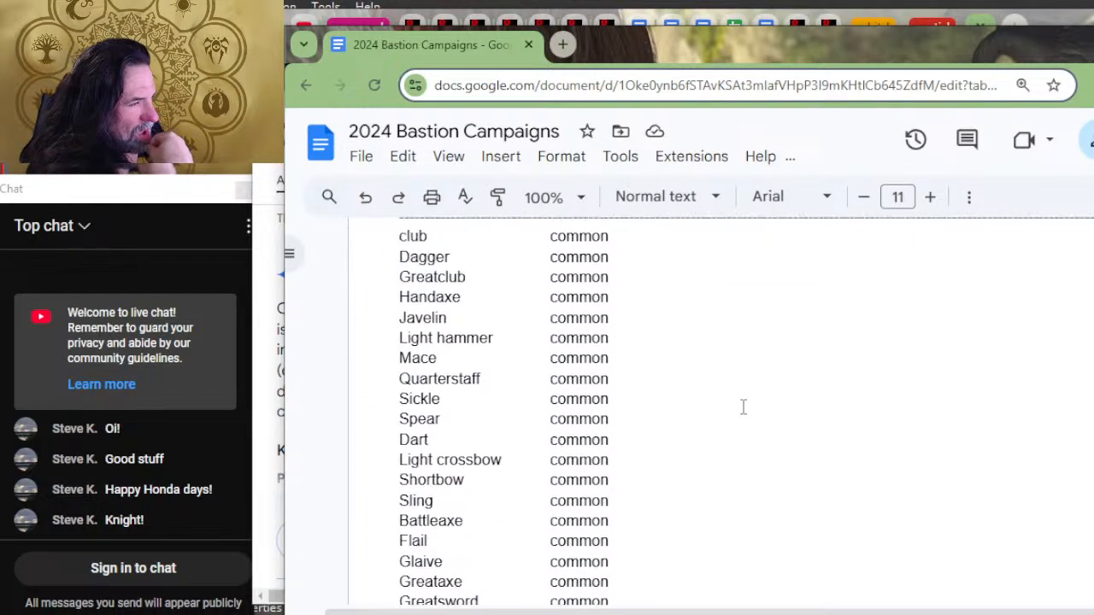
scroll(742, 407, "down", 10)
scroll(742, 407, "up", 5)
scroll(742, 407, "up", 5)
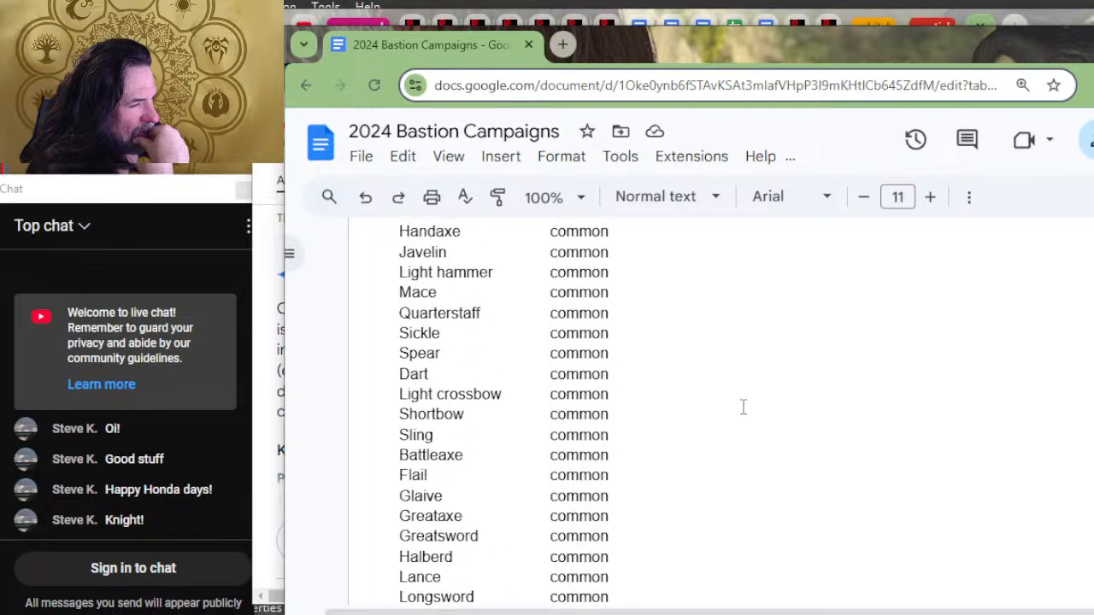
scroll(743, 407, "down", 10)
scroll(743, 408, "down", 3)
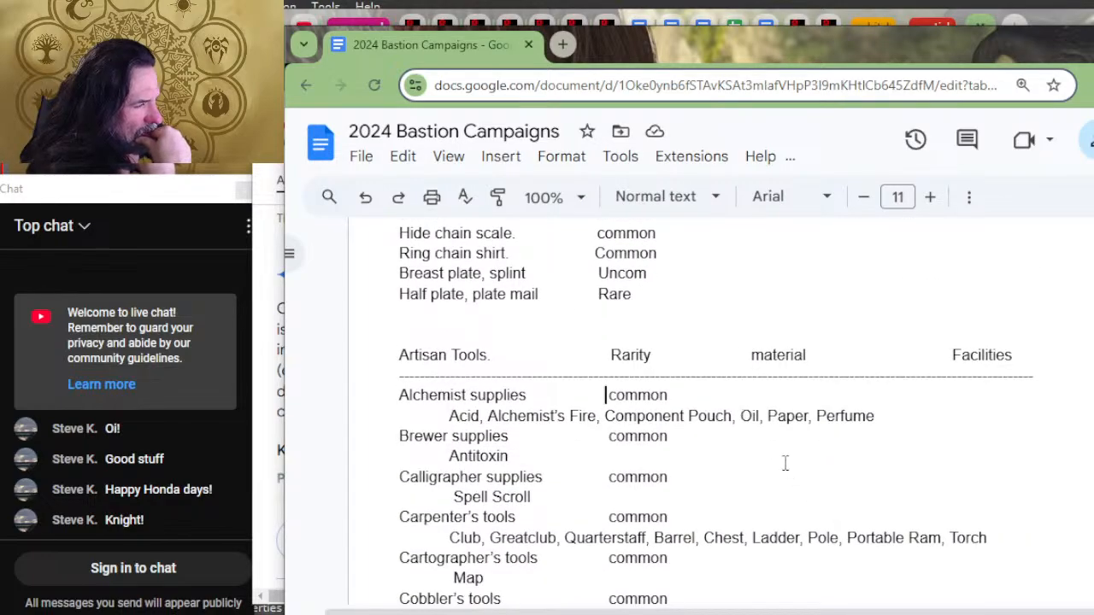
Step: Enter "all" as the material for Alchemist supplies, Brewer supplies and Calligrapher supplies, tabbing the Alchemist row to the material column
left_click(769, 398)
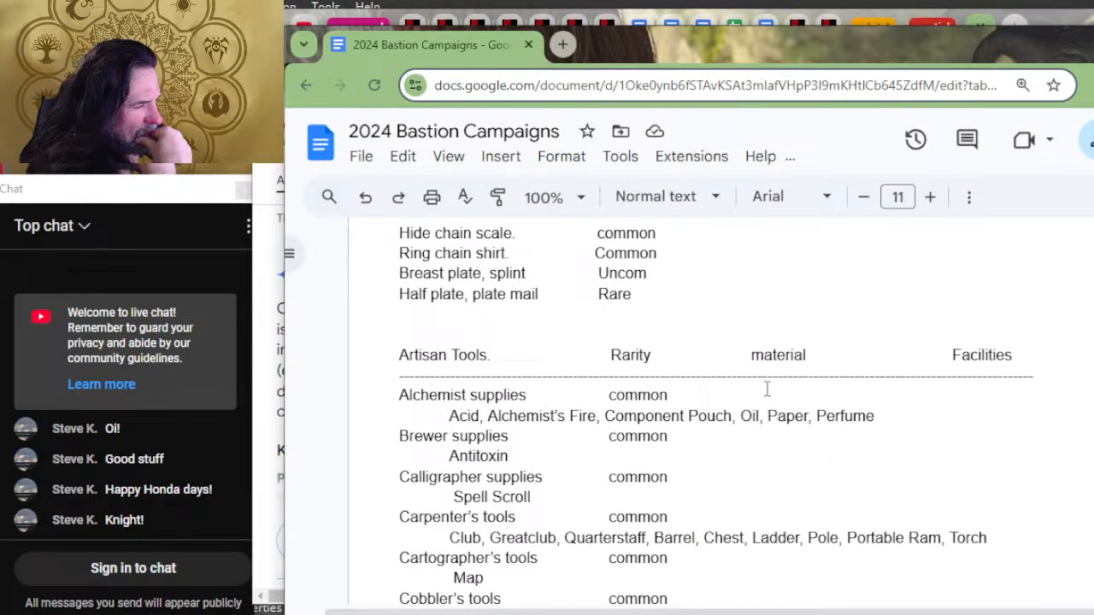
key("Tab")
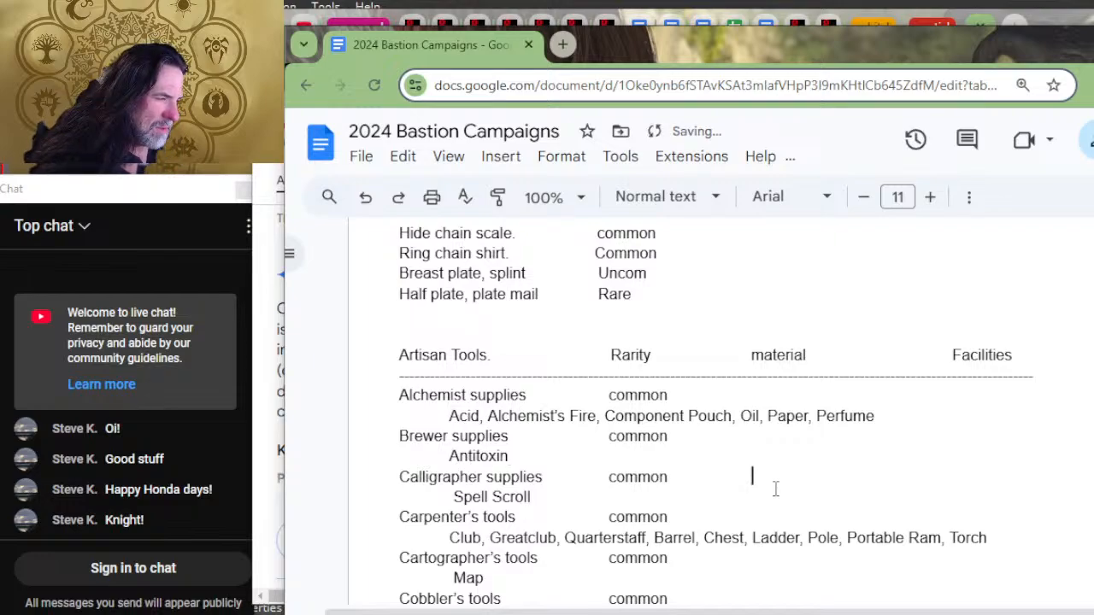
key("Up")
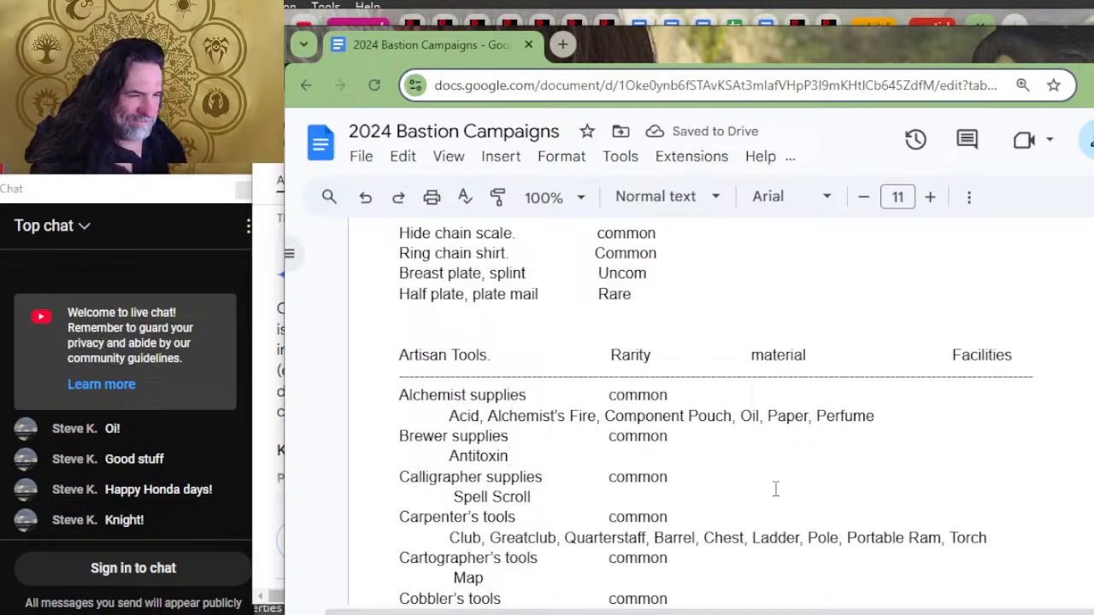
type("all")
key("Down")
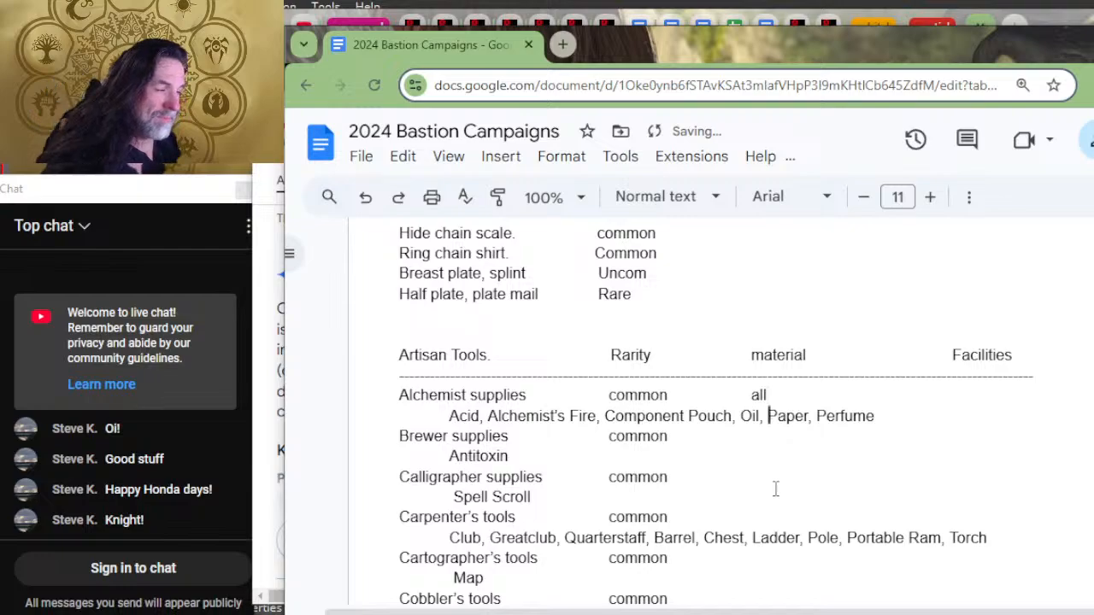
key("Down")
type("all")
key("Down")
key("Down")
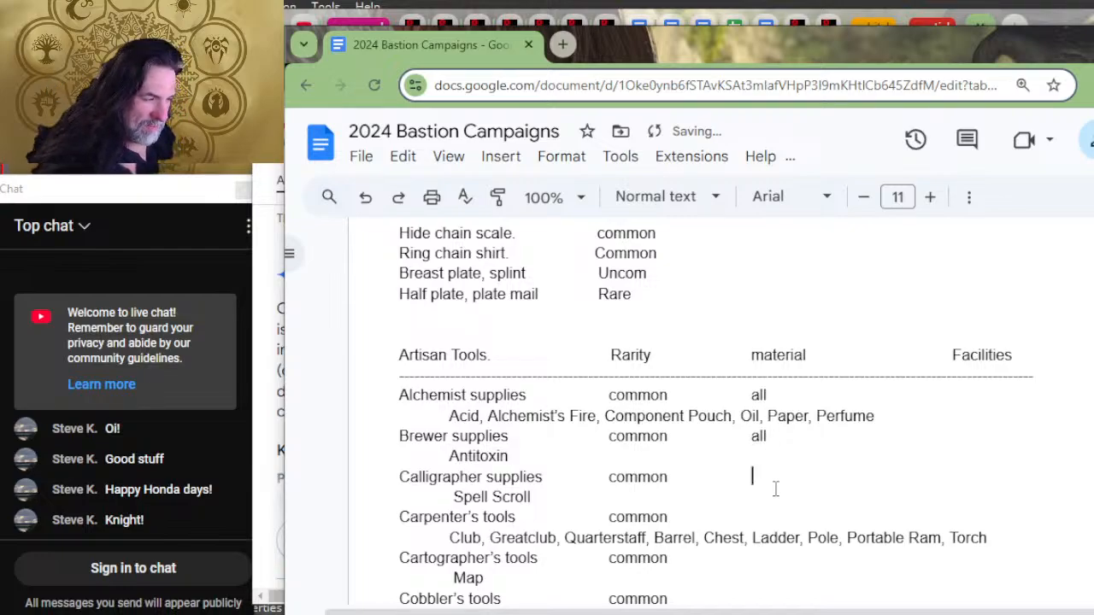
type("all")
Step: Enter "all" as the material for Carpenter's tools, Cartographer's tools and Cobbler's tools
key("Down")
key("Down")
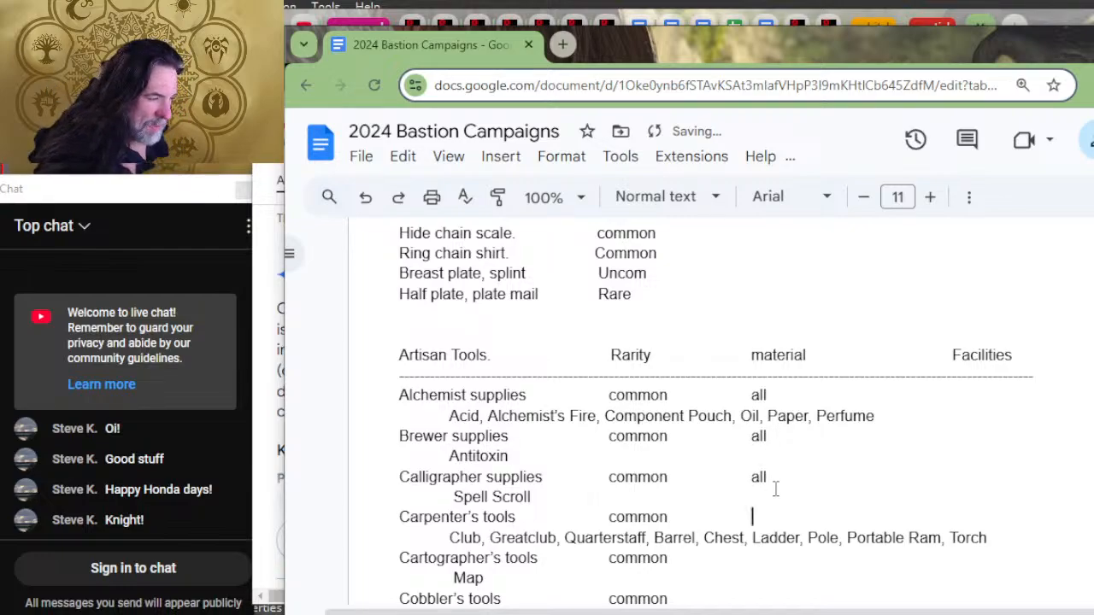
type("all")
key("Down")
key("Down")
type("all")
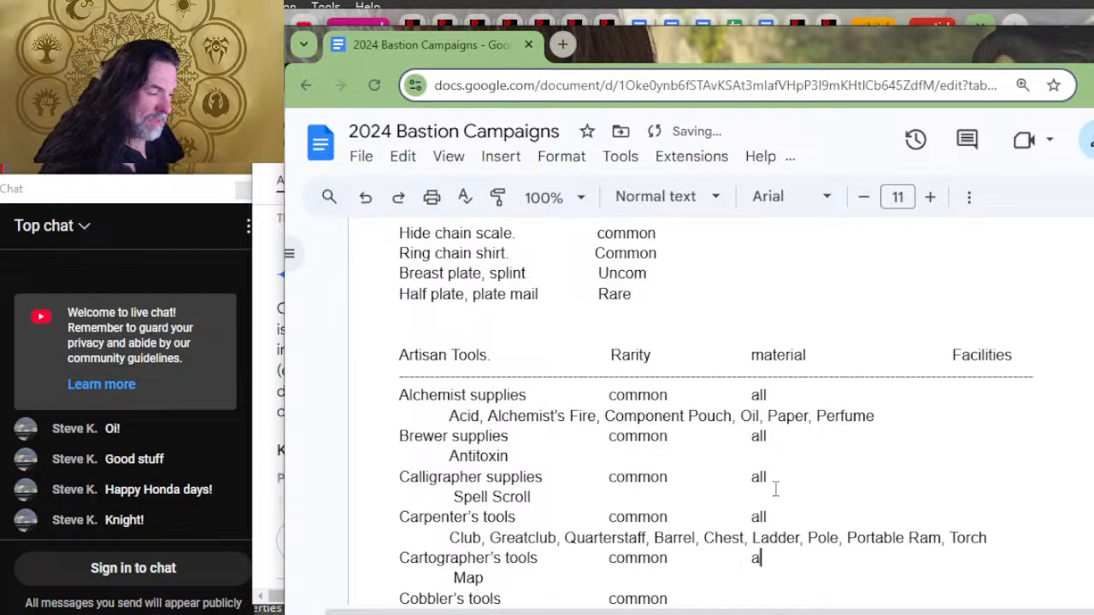
key("Down")
key("Down")
type("all")
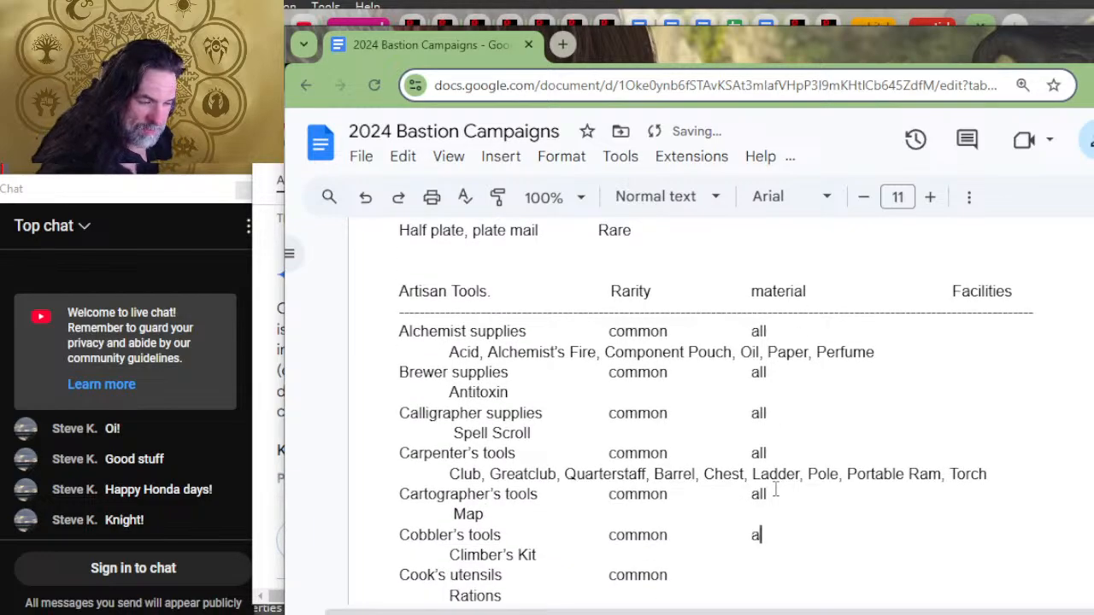
Step: Fill in the material "all" for Cook's utensils, Glassblower's tools, Jeweler's tools and Leatherworker's tools
key("Down")
key("Down")
type("all")
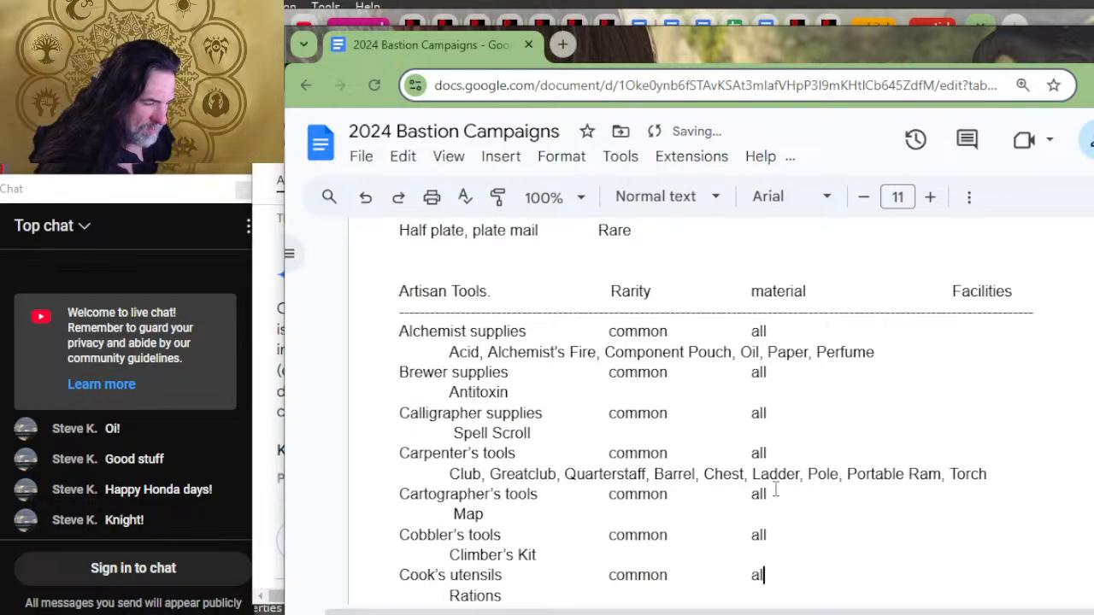
key("Down")
key("Down")
type("all")
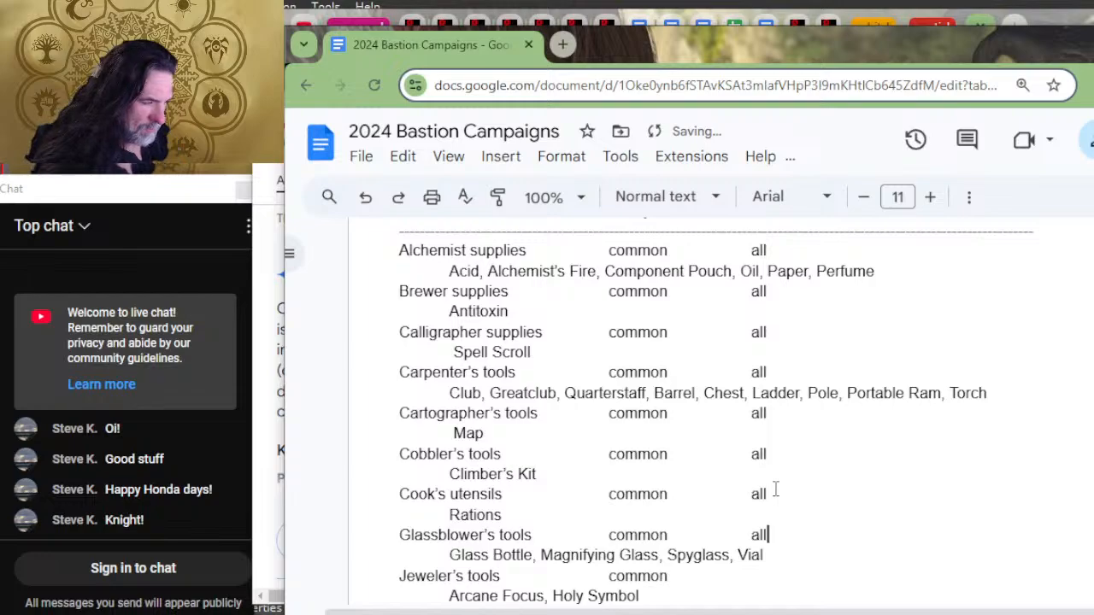
key("Down")
key("Down")
type("all")
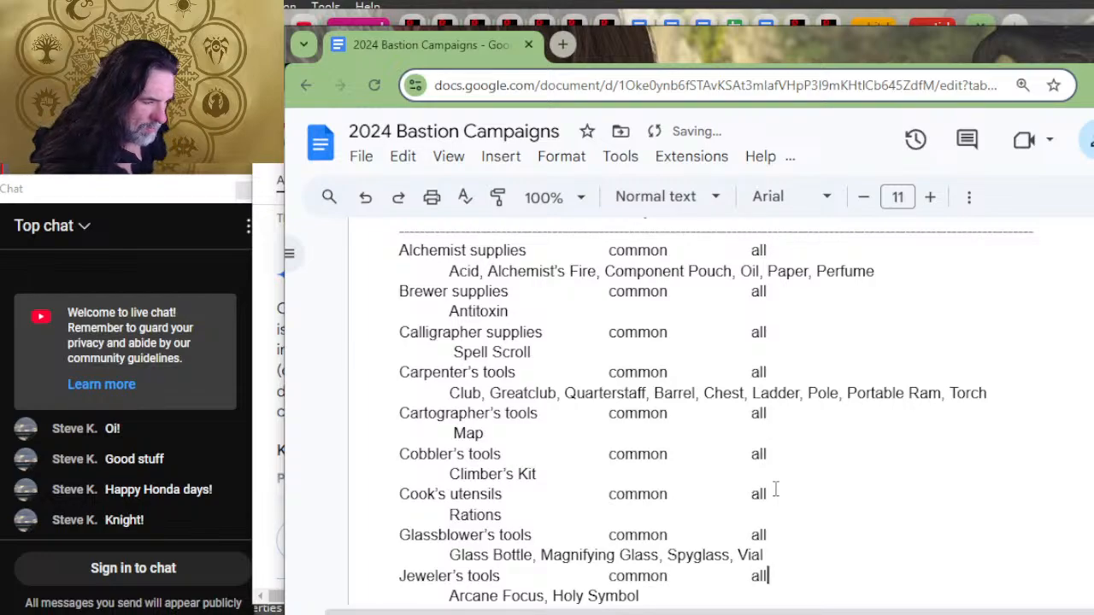
key("Down")
key("Down")
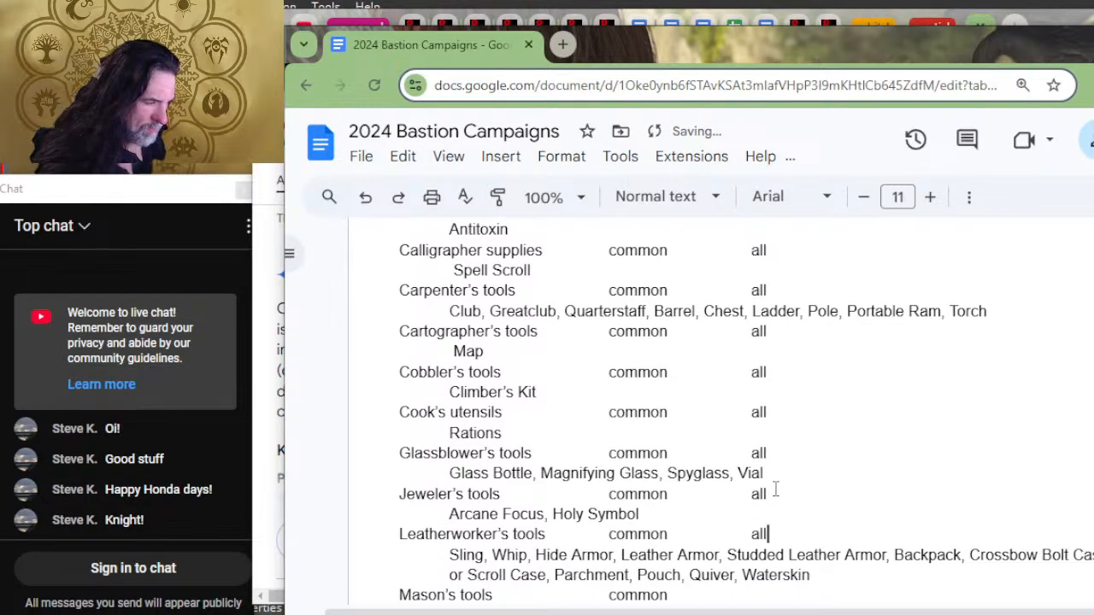
Step: Set the material to "all" in the Mason's tools, Painter's supplies and Potter's tools rows
key("Down")
key("Down")
key("Down")
type("all")
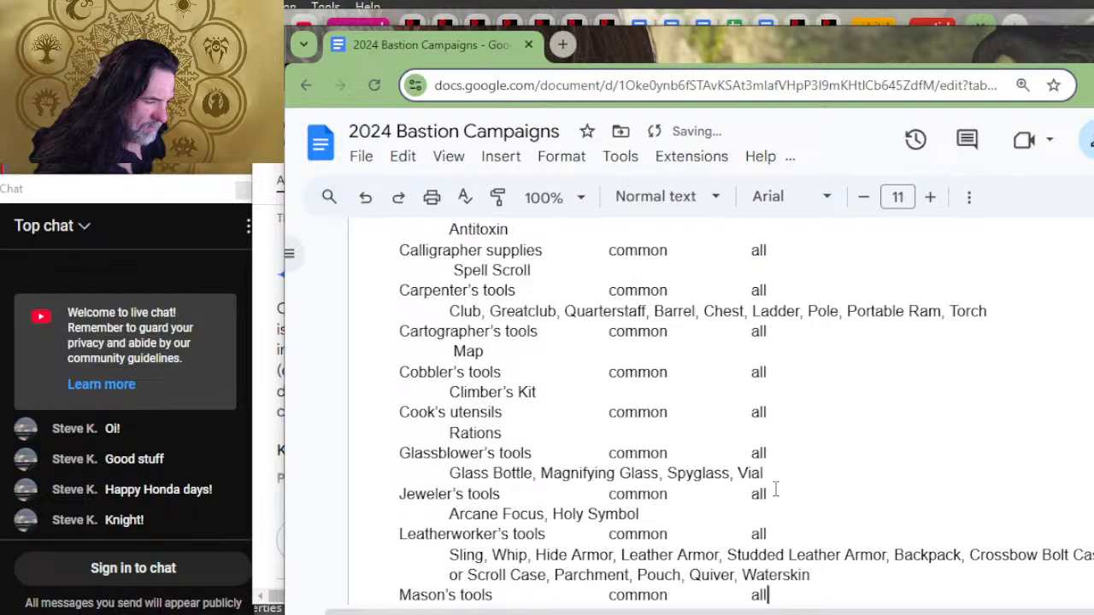
key("Down")
key("Down")
type("all")
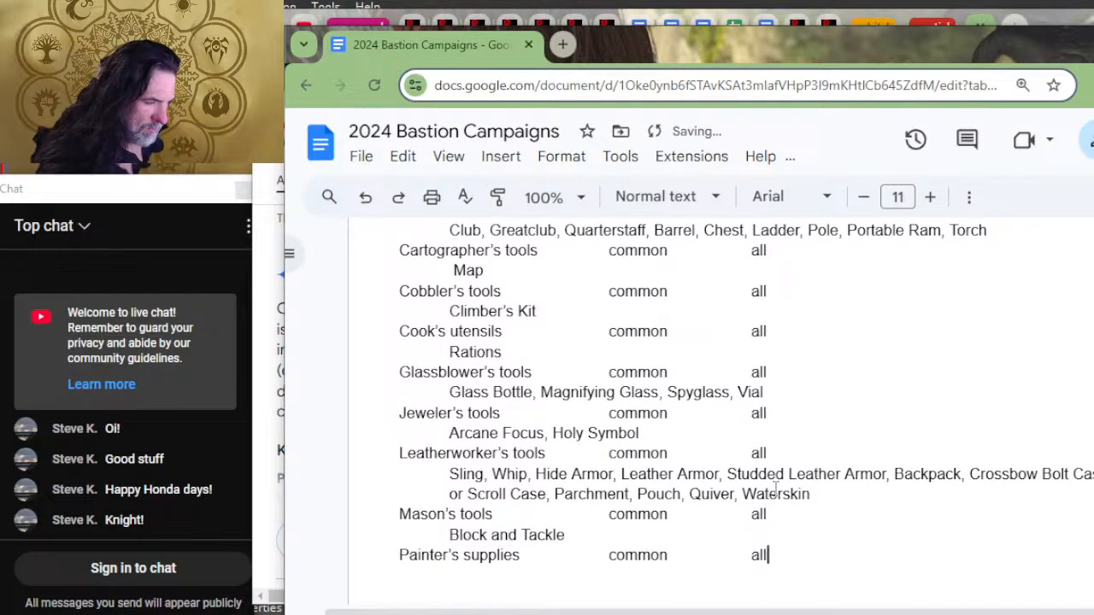
key("Down")
type("all")
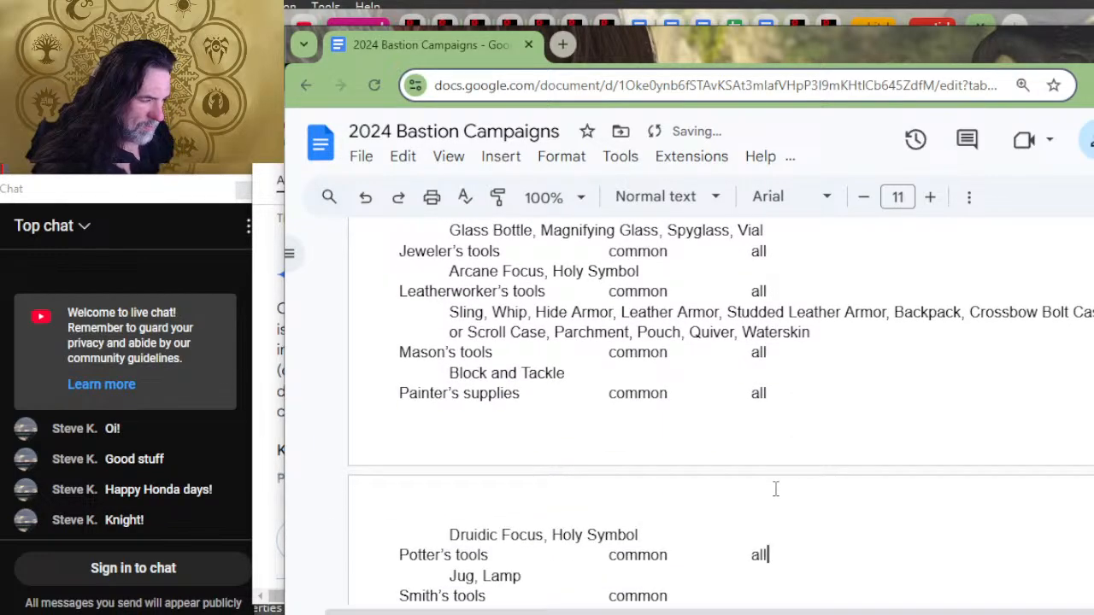
Step: Enter "all" as the material for Smith's tools and Tinker's tools
key("Down")
type("all")
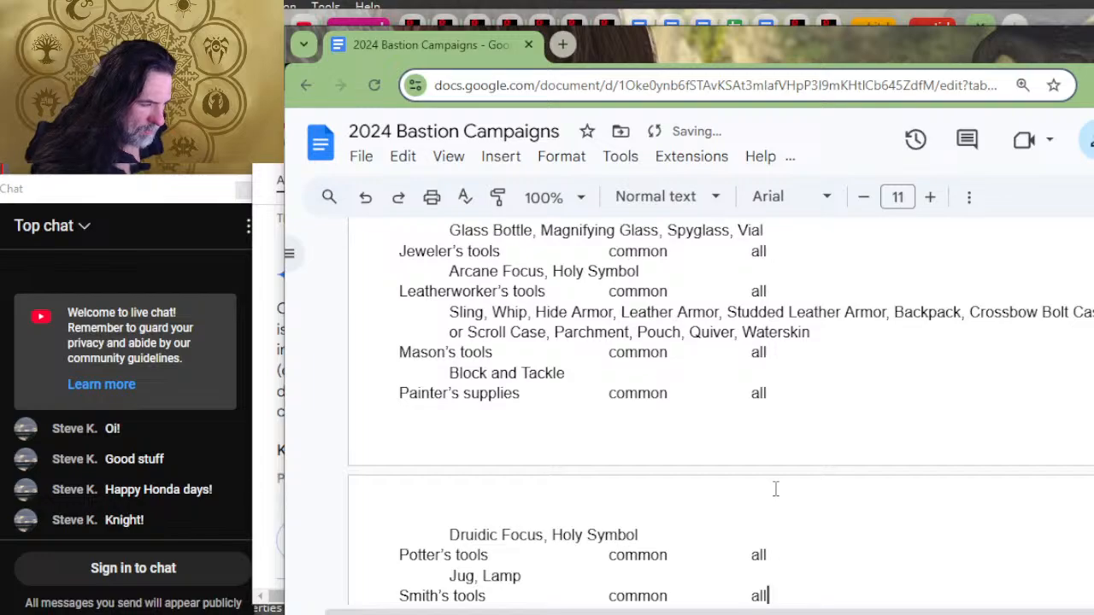
key("Down")
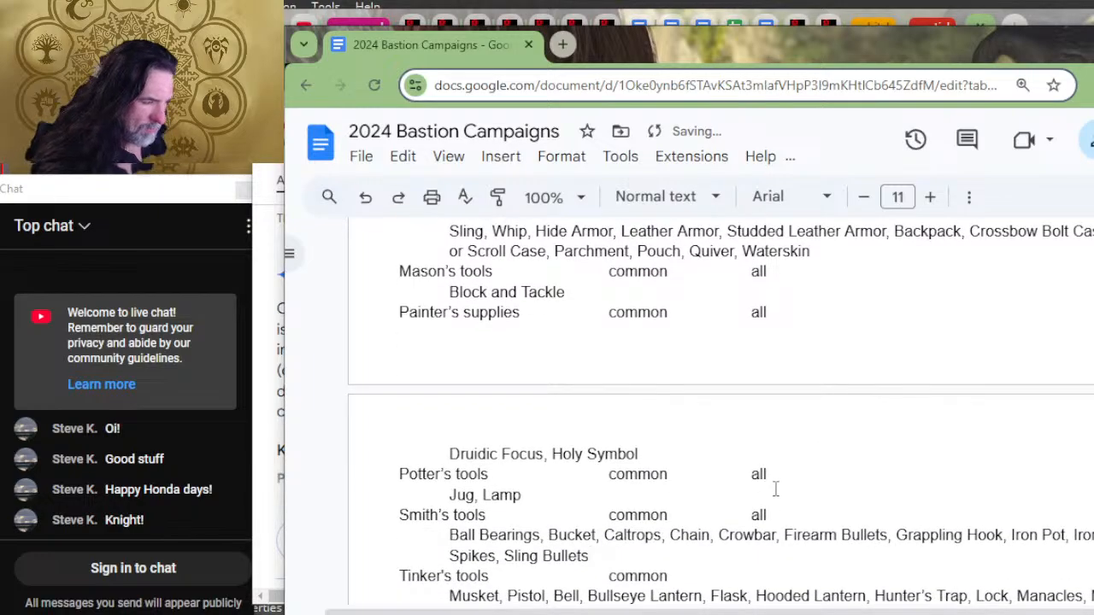
key("Down")
type("all")
key("Down")
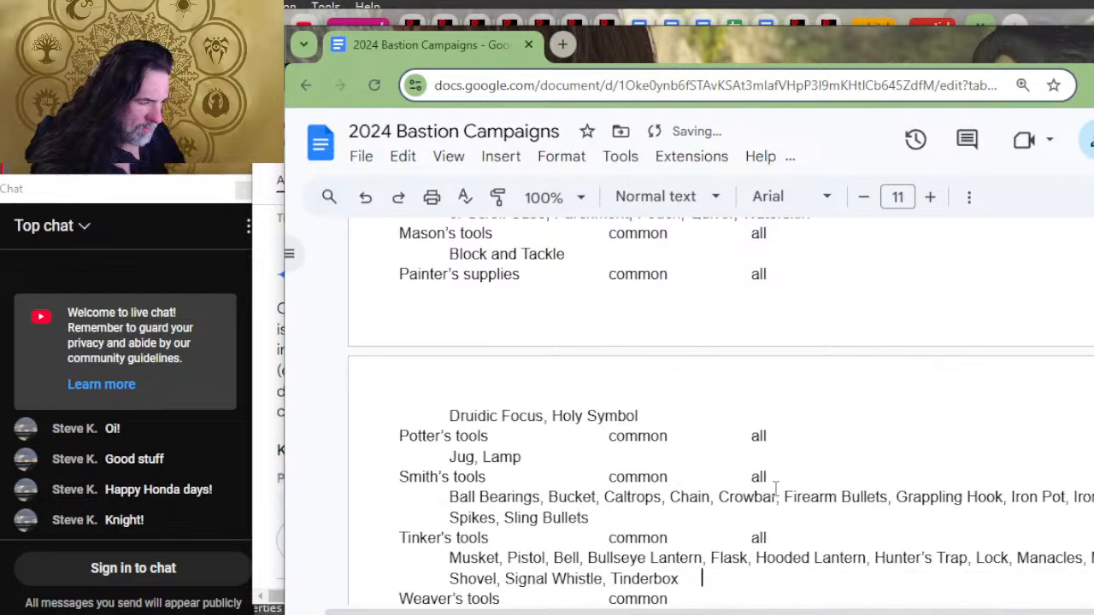
key("Down")
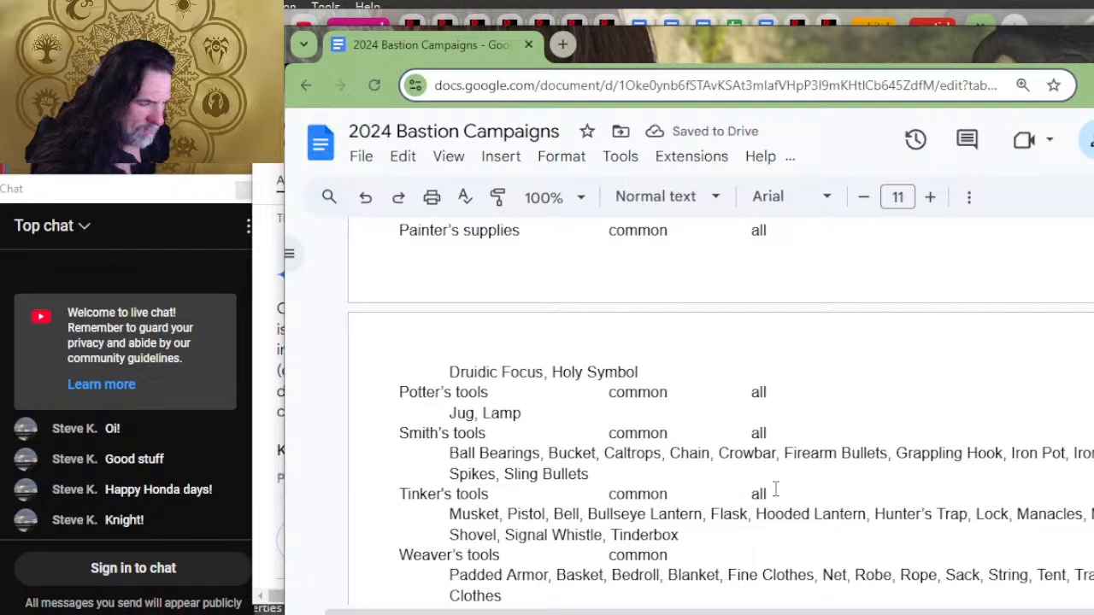
Step: Enter "all" as the material for Weaver's tools and Woodcarver's tools
type("all")
key("Down")
key("Down")
key("Down")
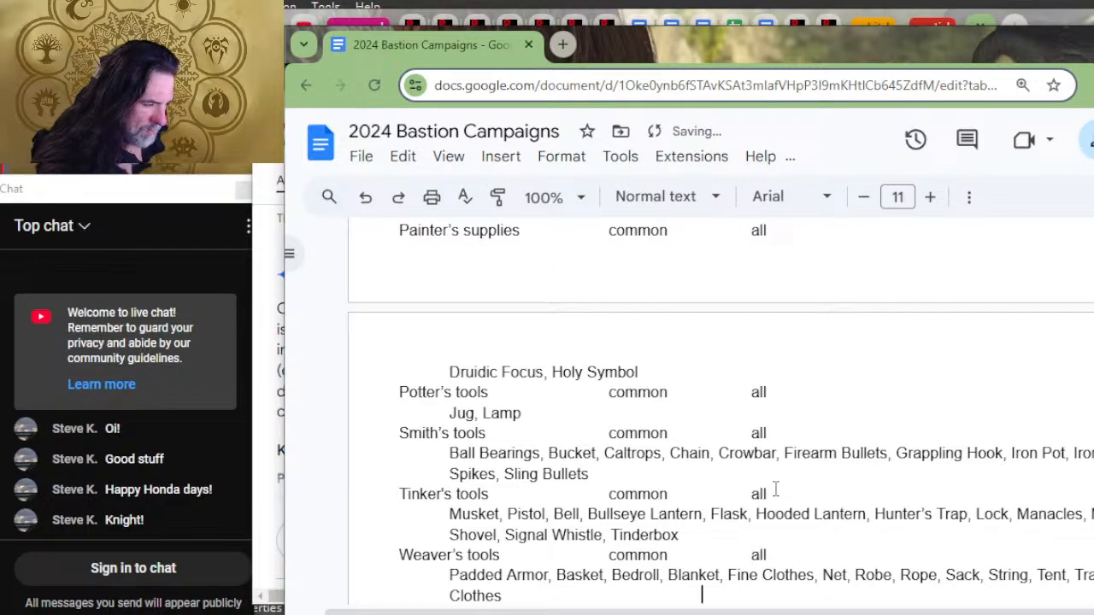
type("all")
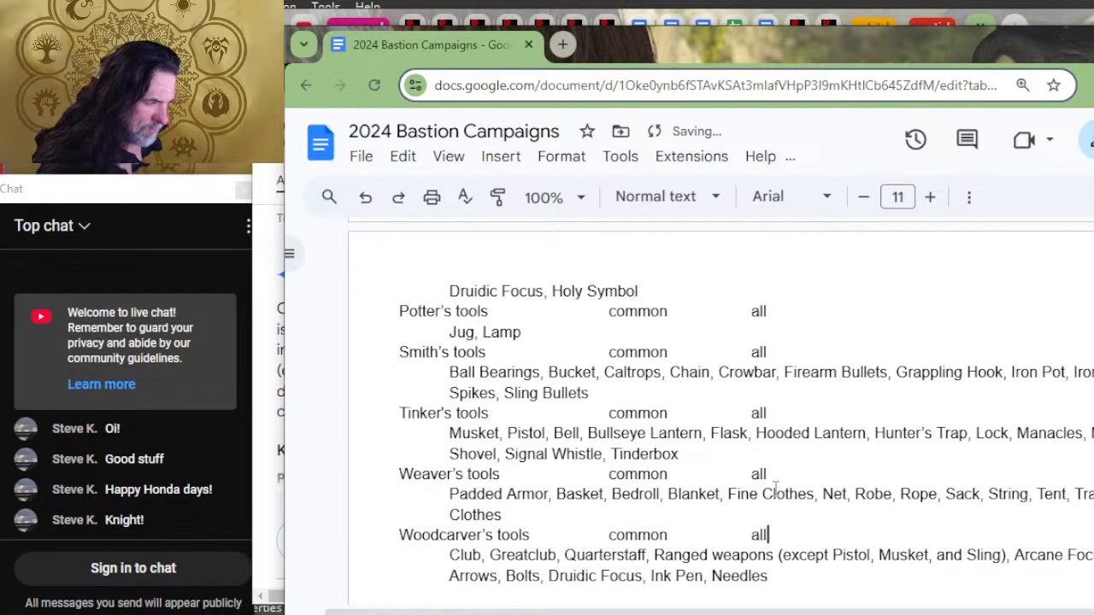
Step: Replace the Disguise kit's material entry in the Other Tools list with "all"
key("Down")
key("Down")
key("Down")
key("Down")
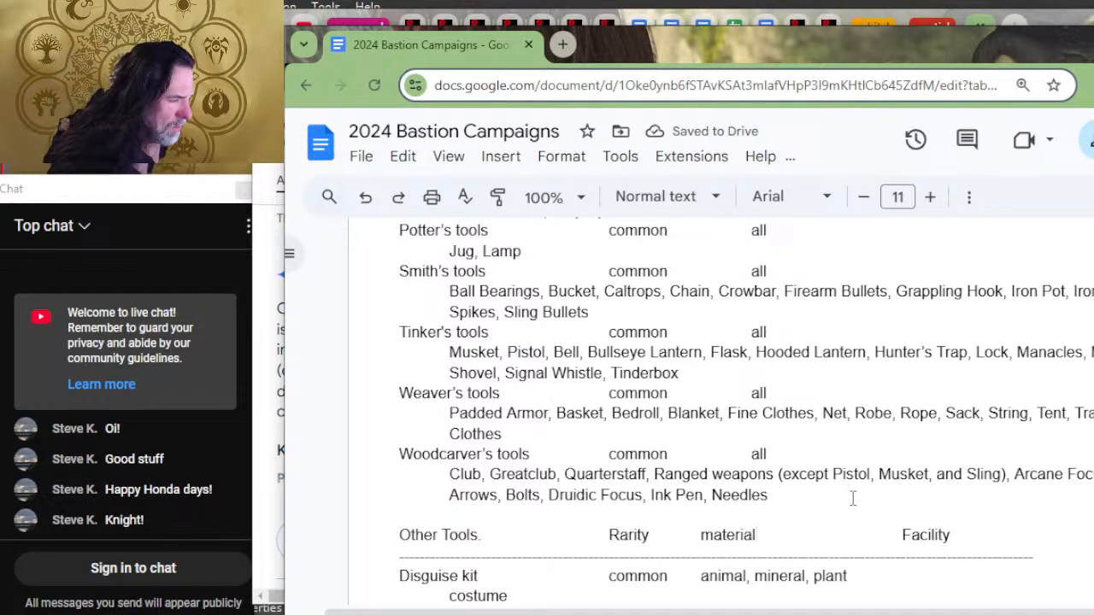
scroll(852, 499, "down", 1)
scroll(851, 499, "down", 1)
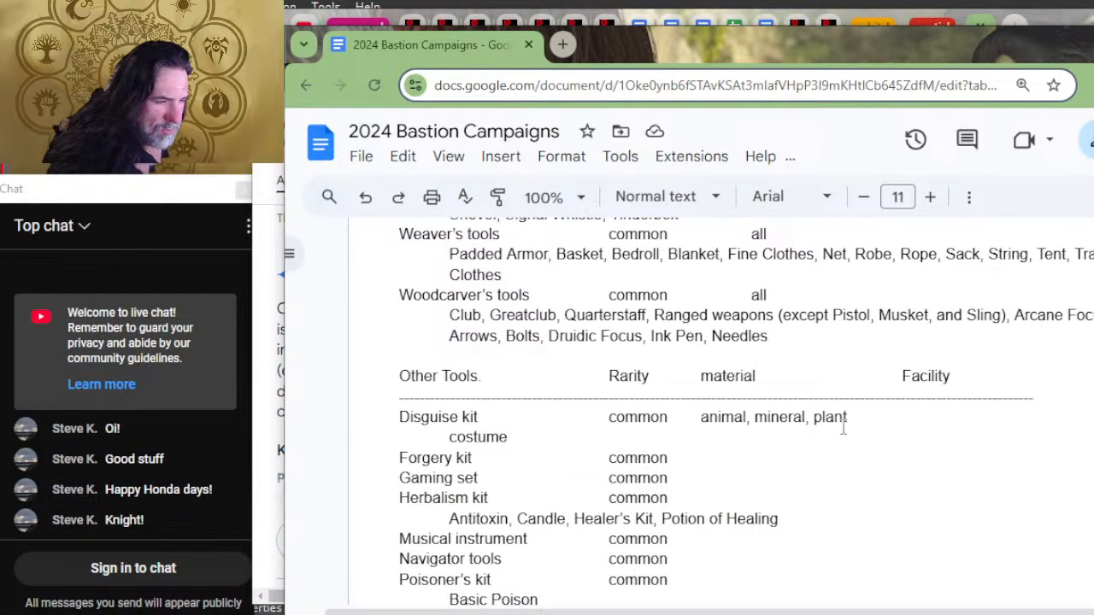
left_click_drag(847, 417, 699, 416)
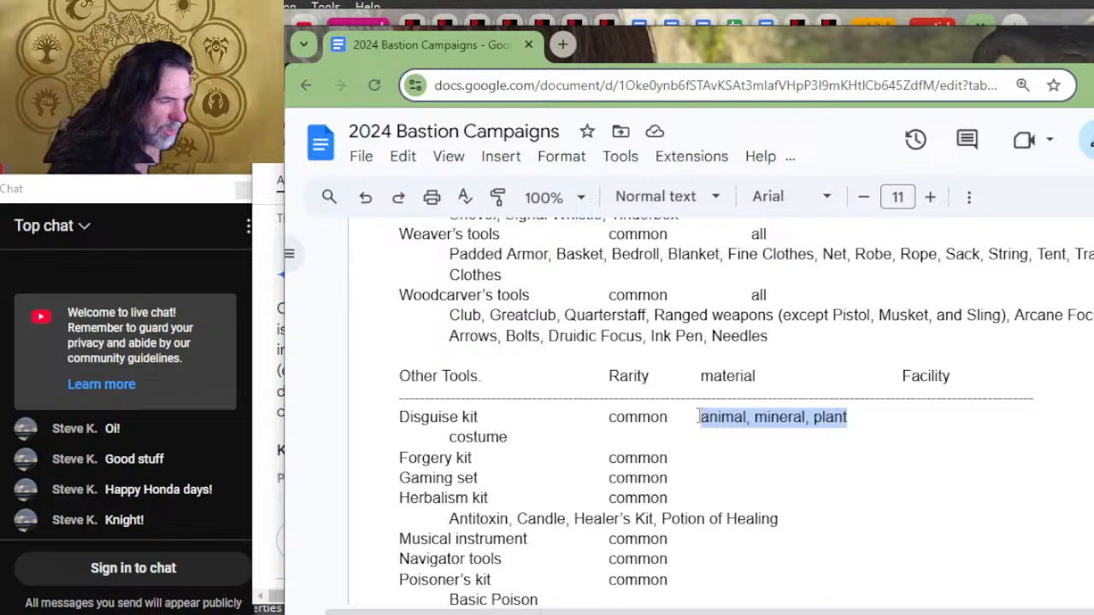
type("all")
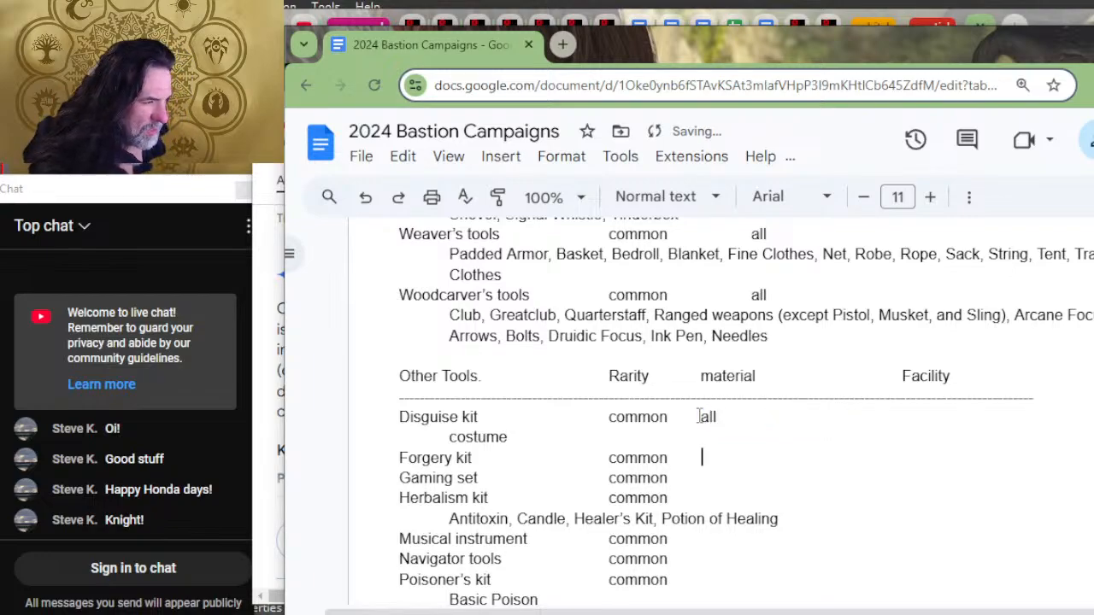
type("a;;")
Step: Fill in the material "all" for the Forgery kit and the Gaming set
key("Down")
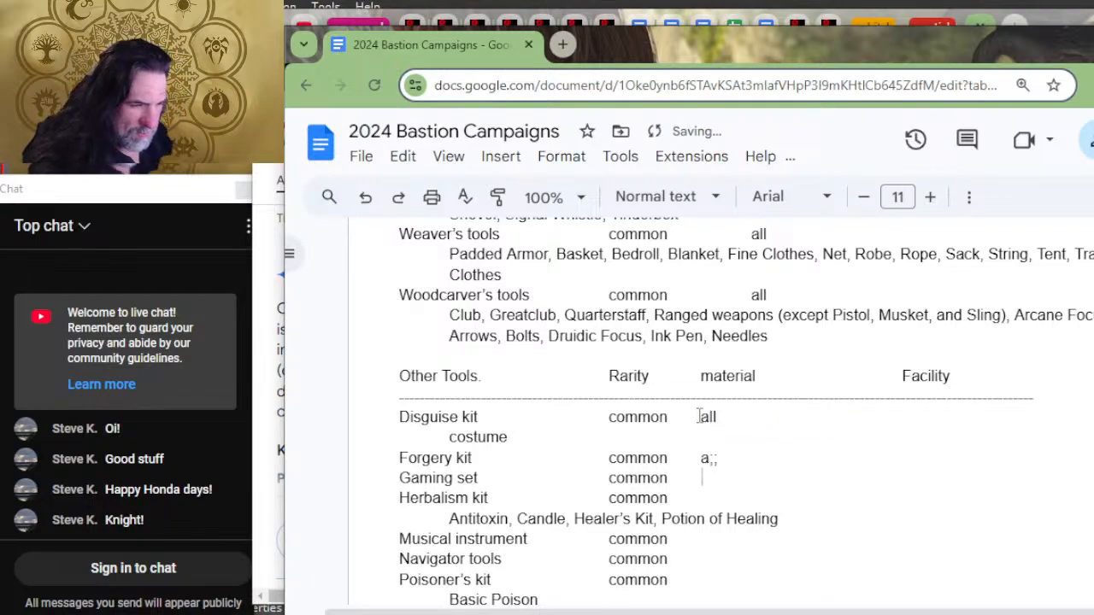
type("all")
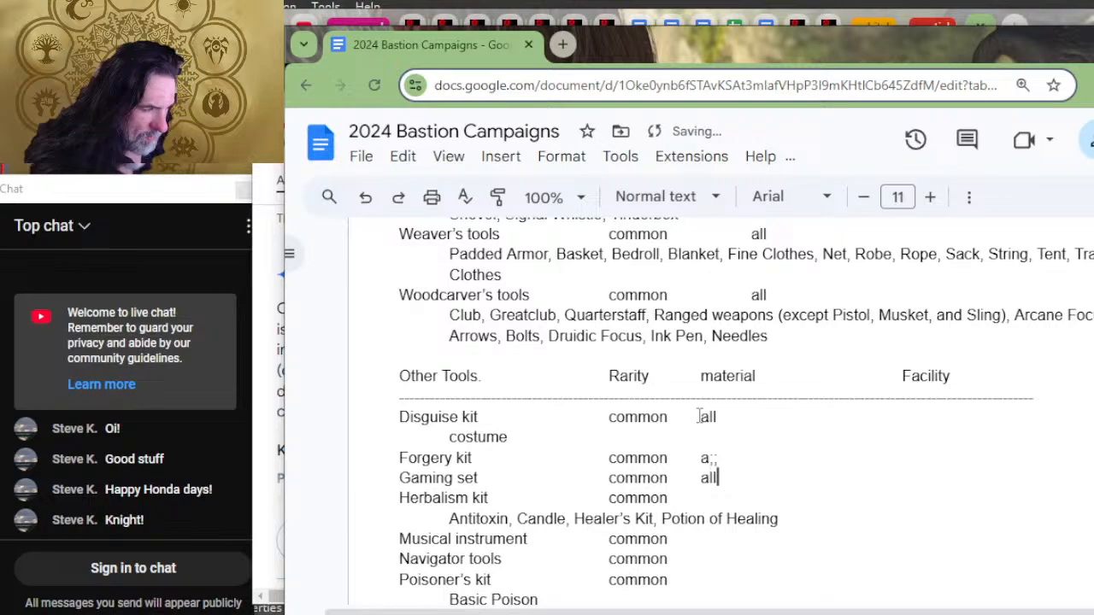
key("Up")
key("BackSpace")
key("BackSpace")
type("ll")
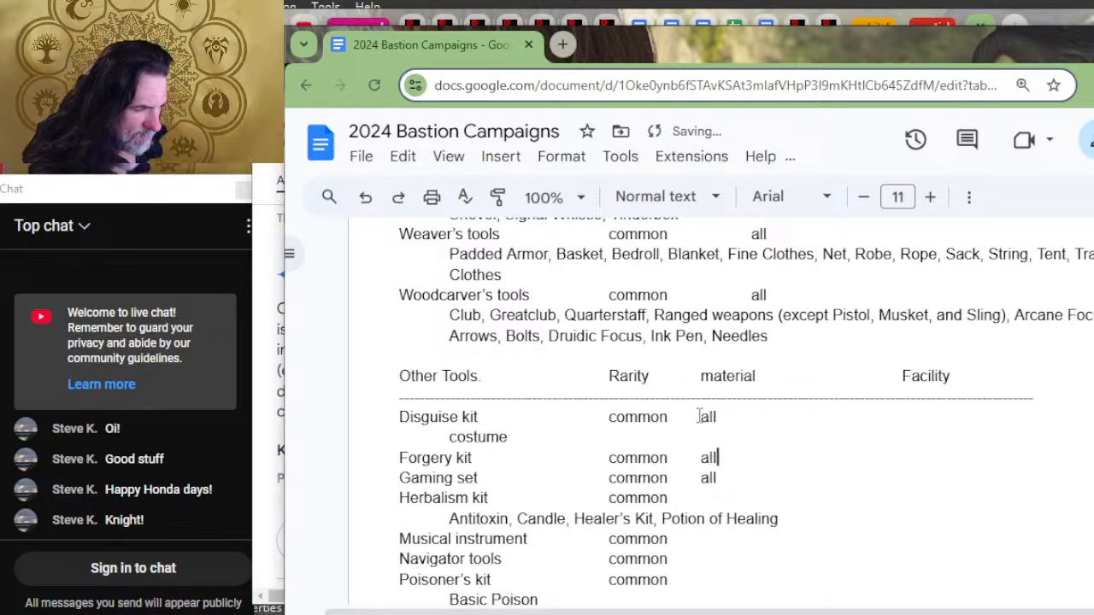
Step: Set the material to "all" in the Herbalism kit, Musical instrument and Navigator tools rows
key("Down")
key("Down")
type("all")
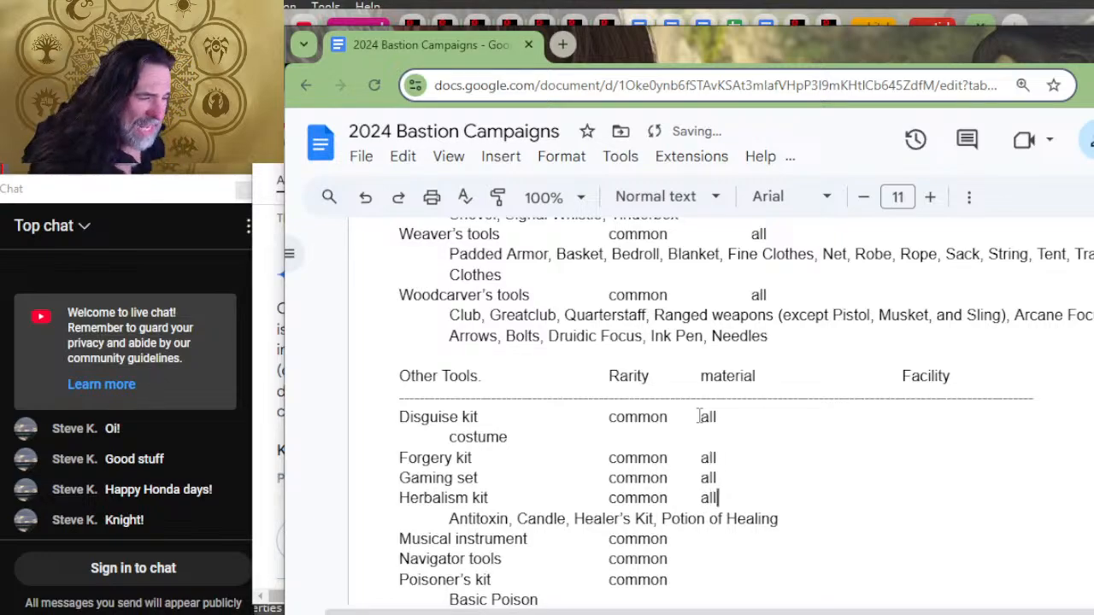
key("Down")
key("Down")
type("all")
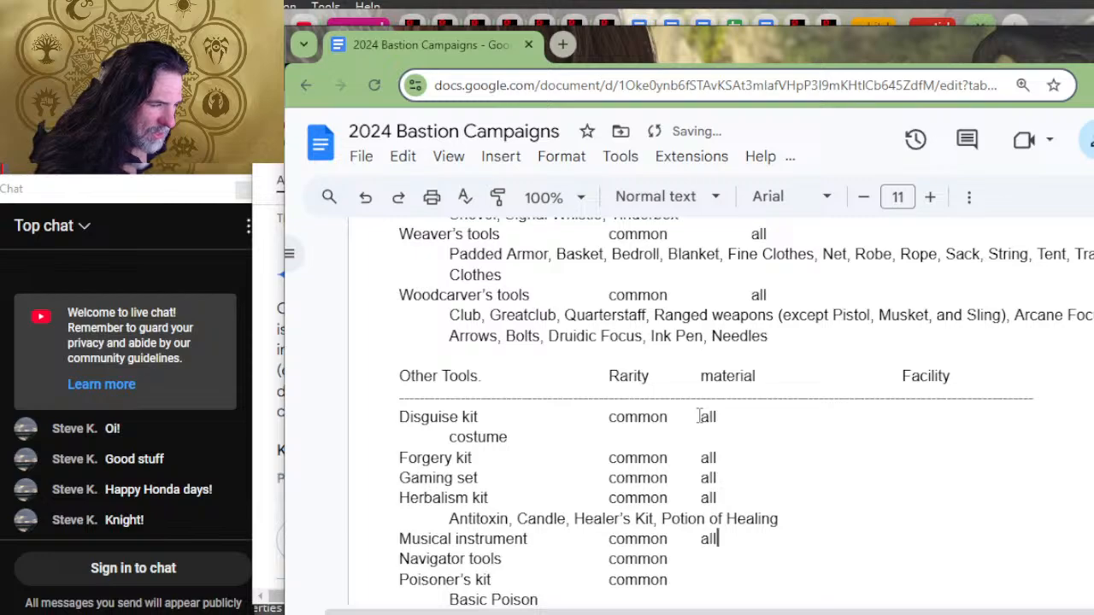
key("Down")
type("all")
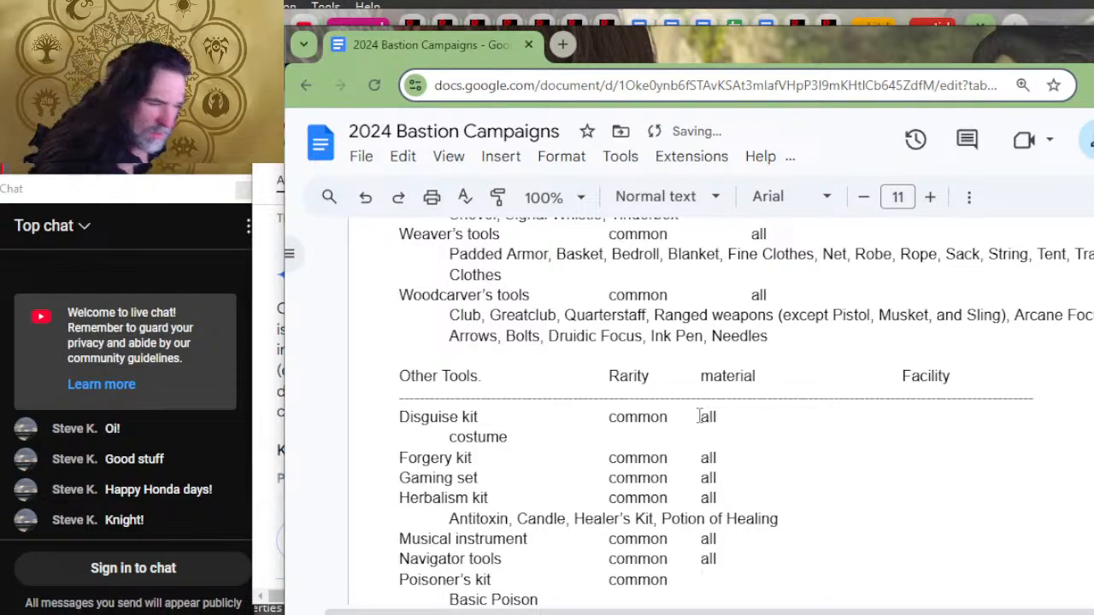
type("all")
Step: Enter "all" as the material for the Poisoner's kit and Thieve's tools
key("Down")
key("Down")
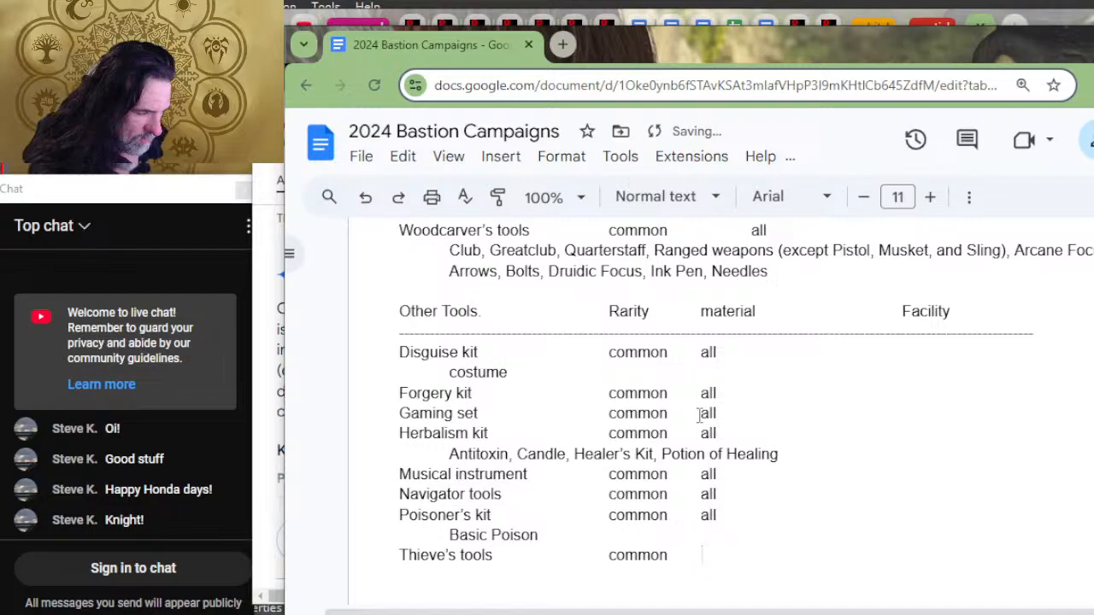
type("all")
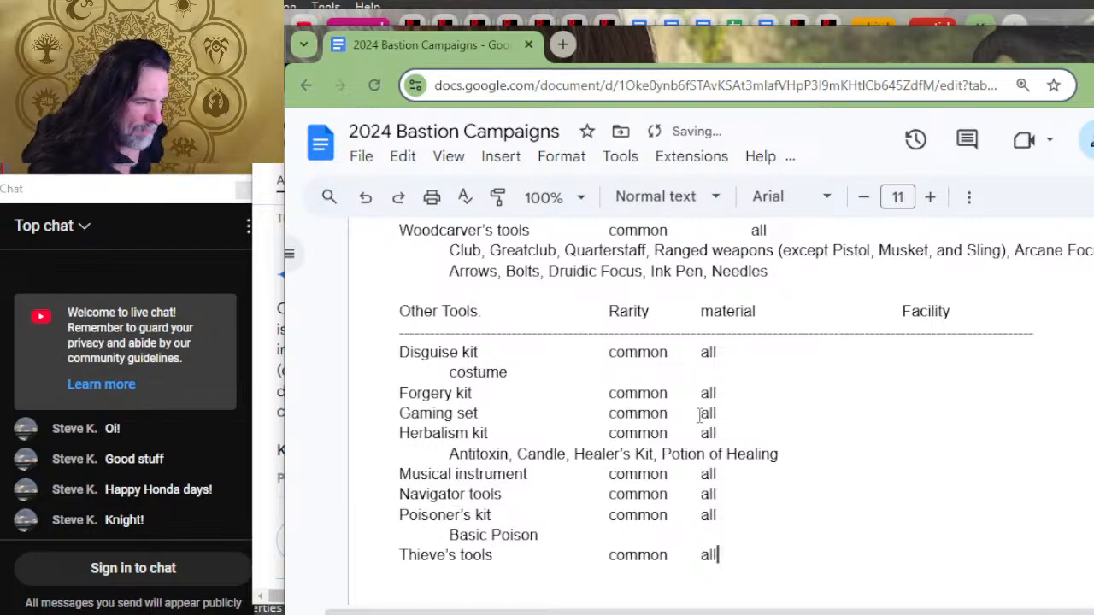
Step: Check the rarity and material entries at the start of the Adventuring gear list
key("Down")
key("Down")
key("Down")
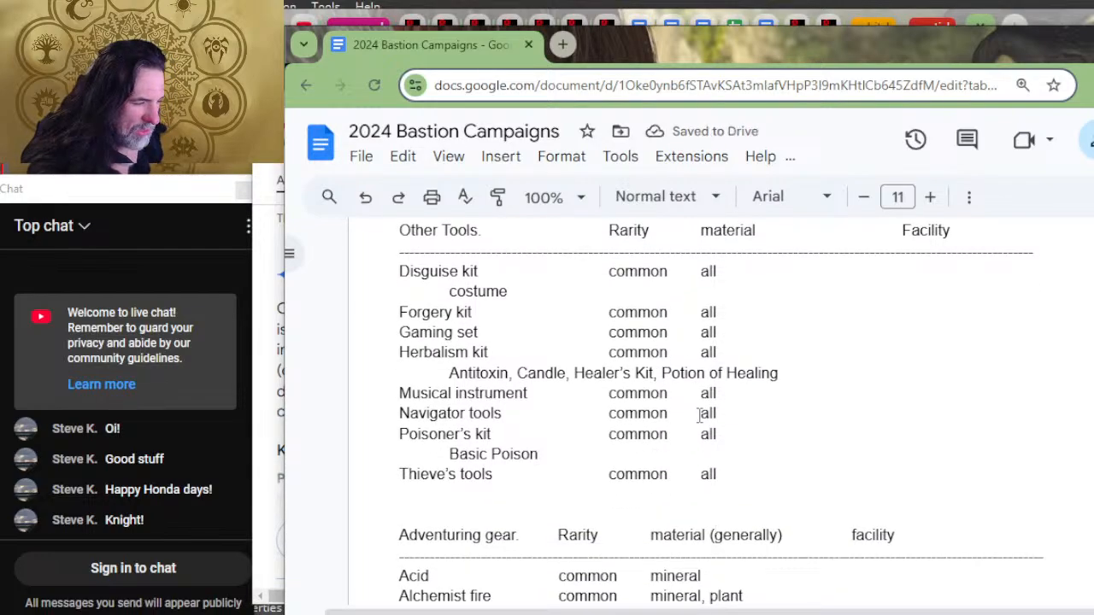
key("Down")
key("Down")
key("Down")
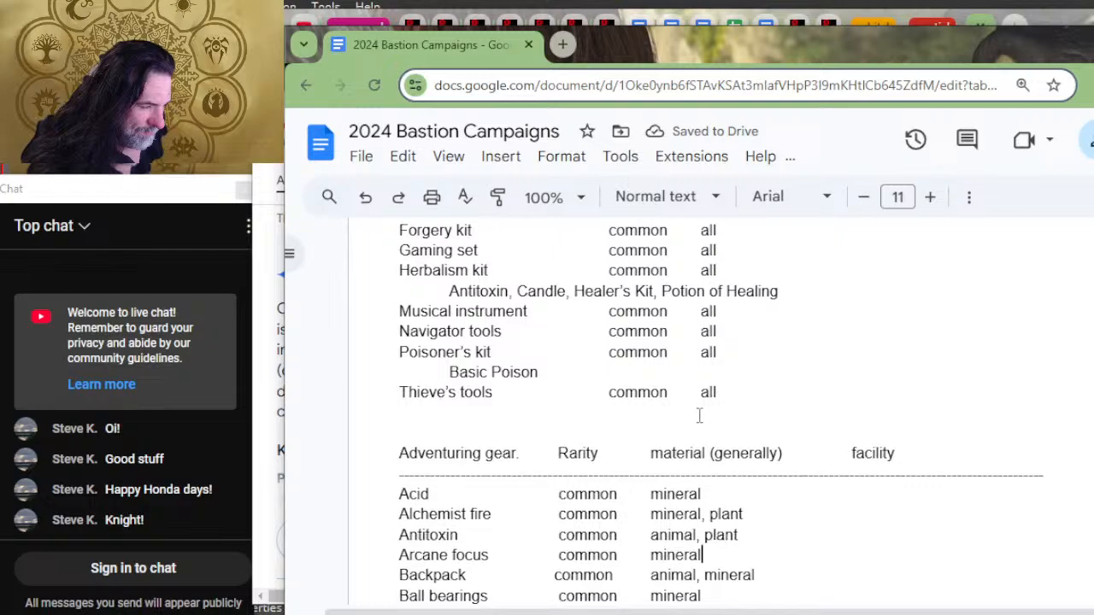
key("Down")
key("Down")
key("Down")
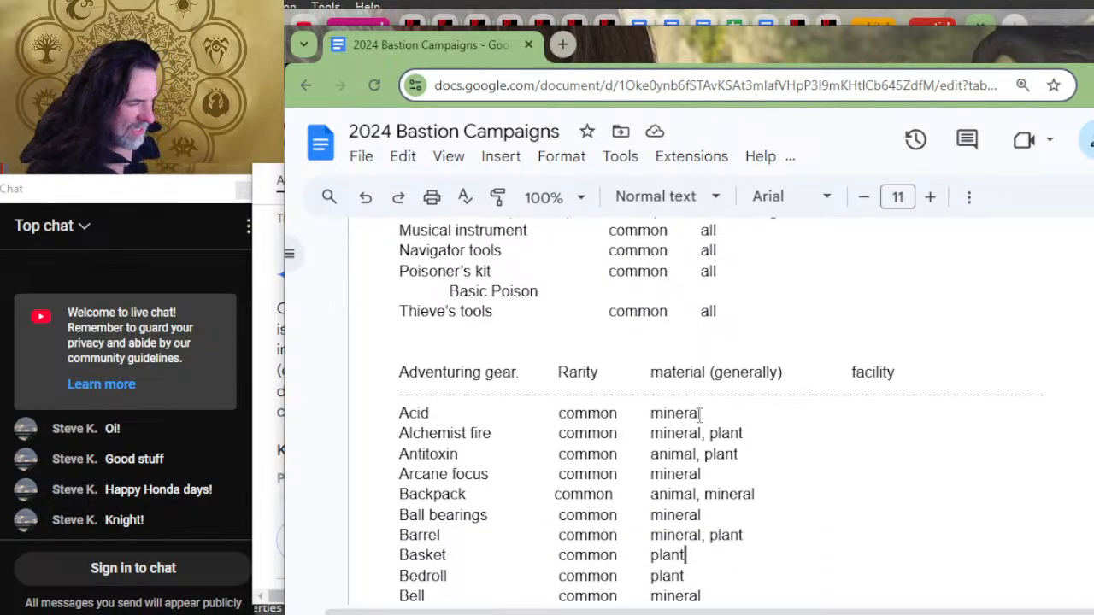
key("Up")
key("Down")
key("Down")
key("Down")
key("Down")
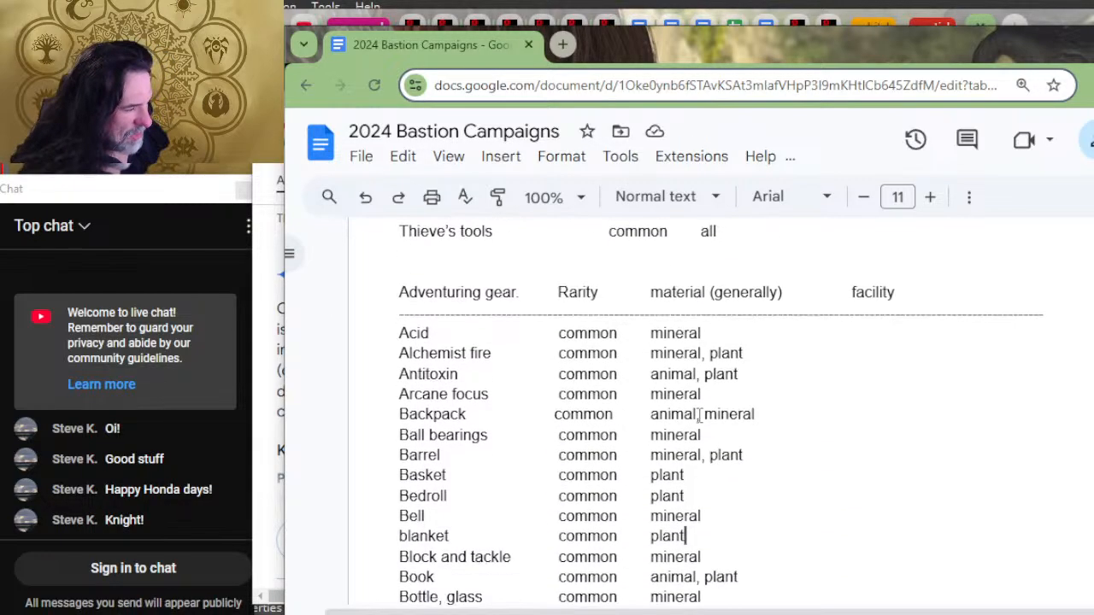
key("Up")
key("Up")
key("Up")
key("Up")
key("Up")
key("Up")
key("Up")
Step: Review the Other Tools, Artisan Tools and Armor lists and their rarity and material columns
key("Up")
key("Up")
key("Up")
key("Up")
key("Up")
key("Up")
key("Up")
key("Up")
key("Up")
key("Up")
key("Up")
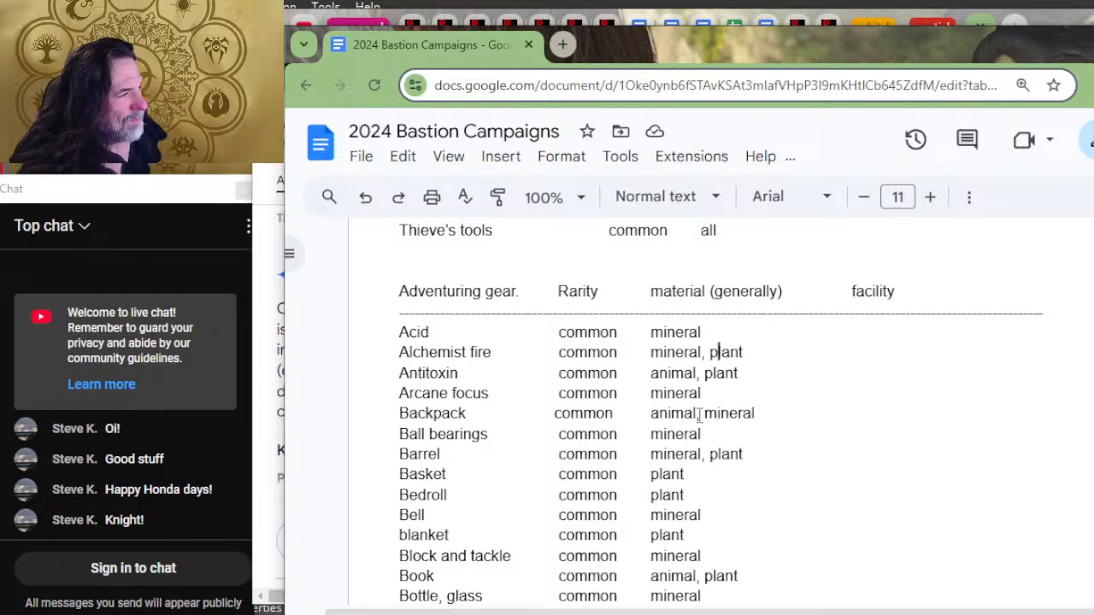
key("Up")
key("Up")
key("Up")
key("Up")
key("Up")
key("Up")
key("Up")
key("Up")
key("Up")
key("Up")
key("Up")
key("Up")
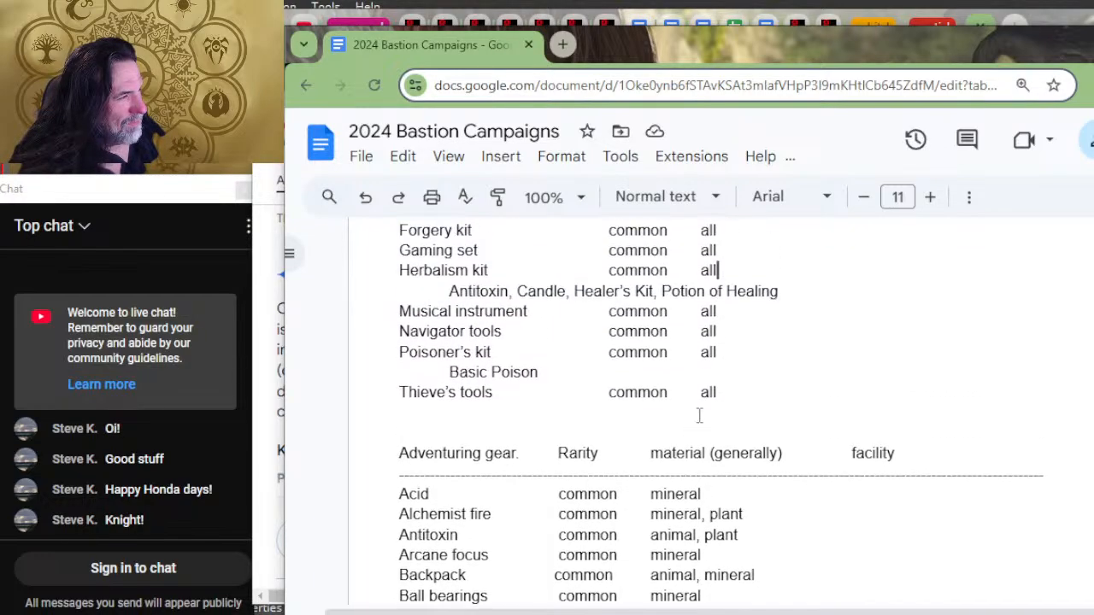
key("Up")
key("Up")
key("Up")
key("Up")
key("Up")
key("Up")
key("Up")
key("Up")
key("Up")
key("Up")
key("Up")
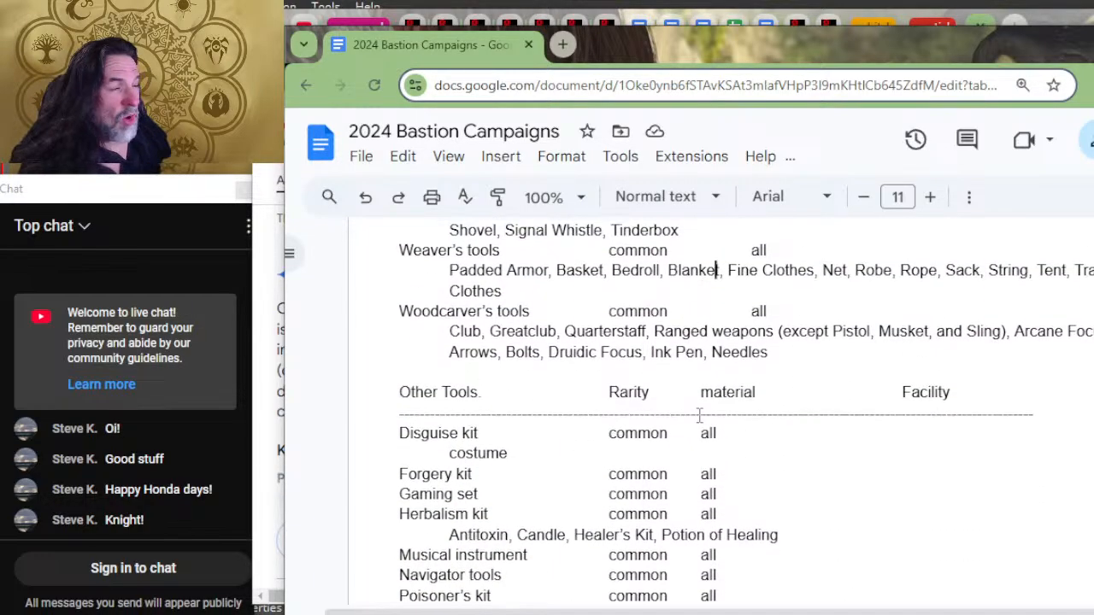
key("Up")
key("Up")
key("Up")
key("Up")
key("Up")
key("Up")
key("Up")
key("Up")
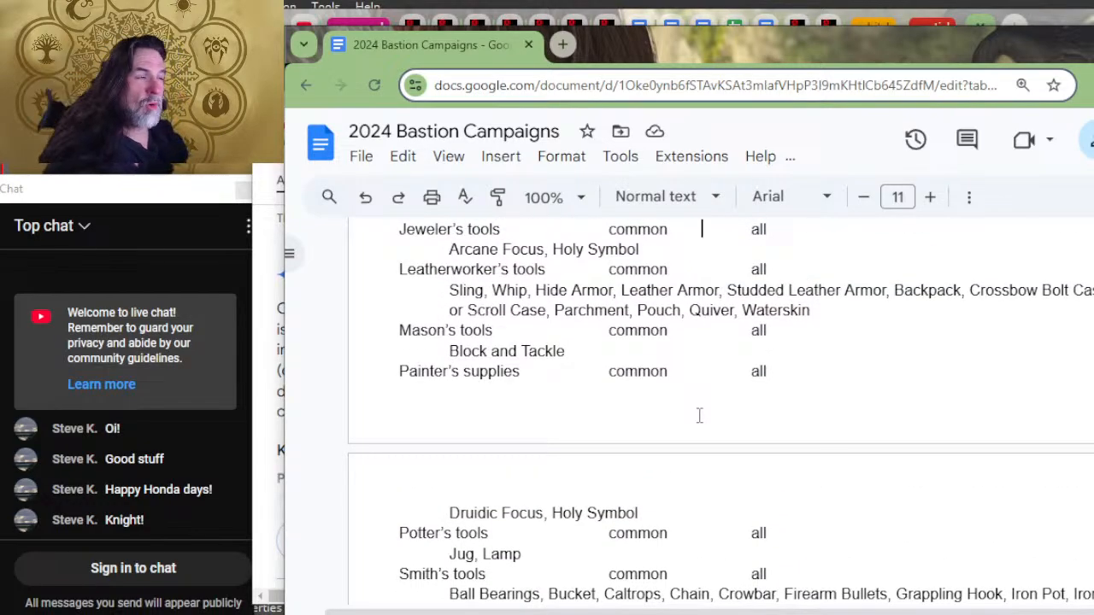
key("Up")
key("Up")
key("Up")
key("Up")
key("Up")
key("Up")
key("Up")
key("Up")
key("Up")
key("Up")
key("Up")
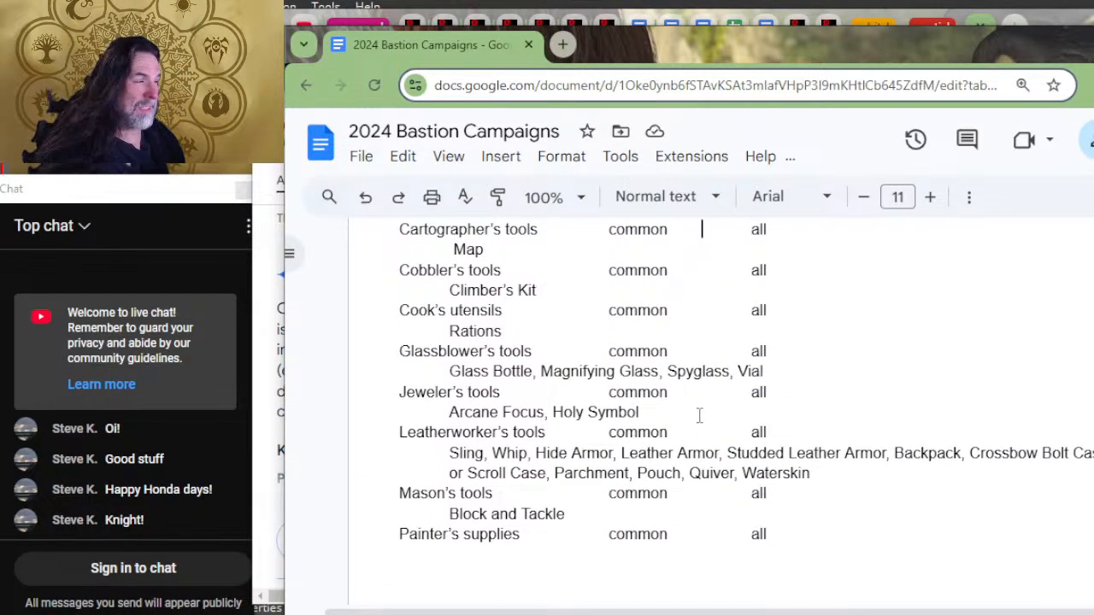
key("Up")
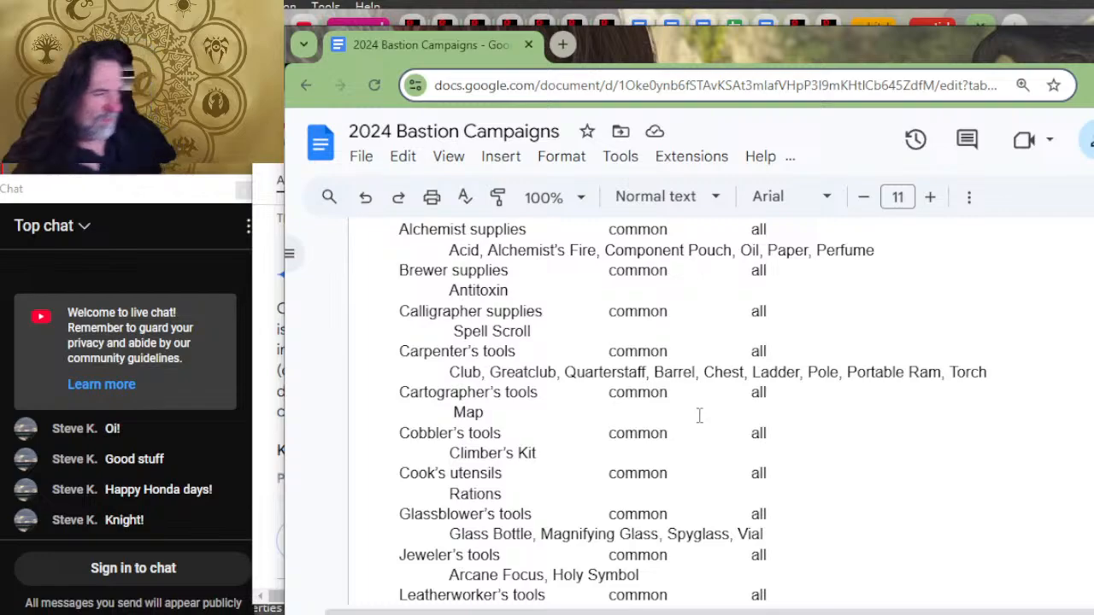
key("Up")
key("Up")
key("Up")
key("Up")
key("Up")
key("Up")
key("Up")
key("Up")
key("Up")
key("Up")
key("Up")
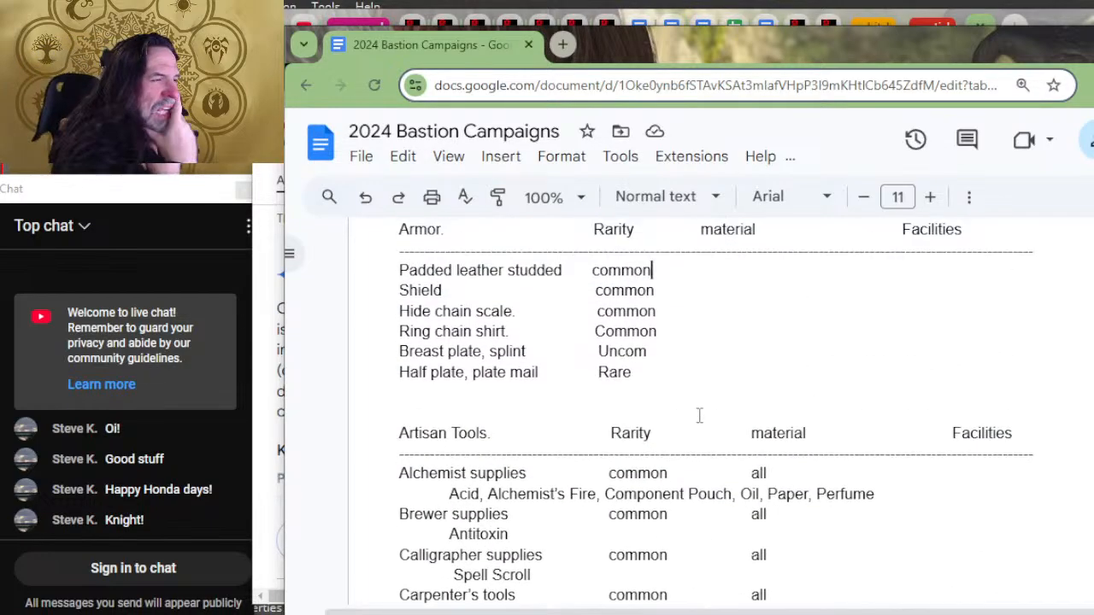
key("Up")
key("Up")
key("Up")
key("Up")
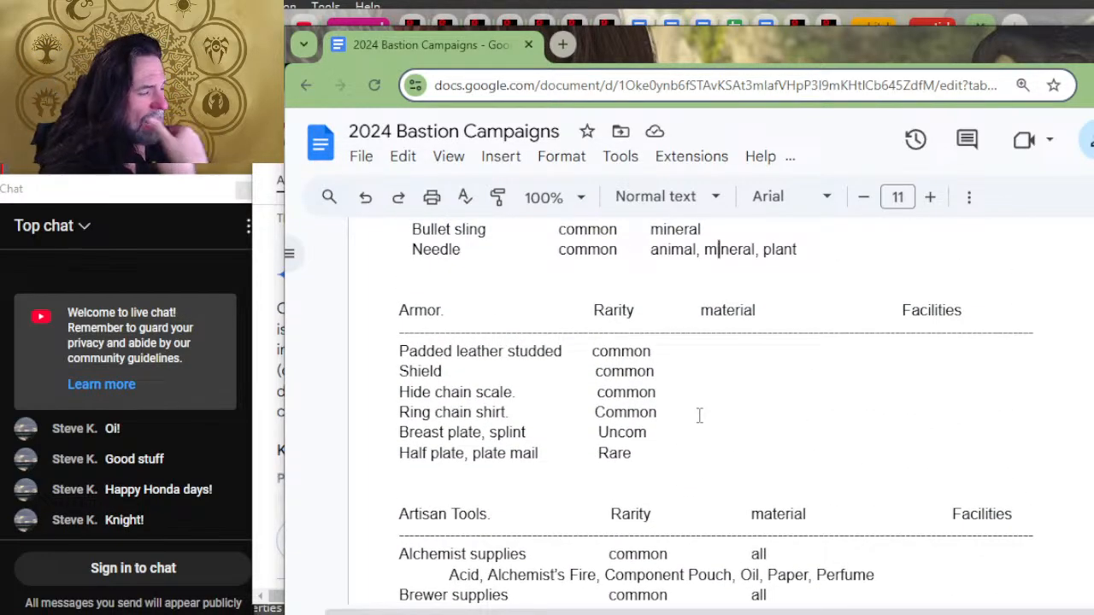
scroll(699, 415, "down", 10)
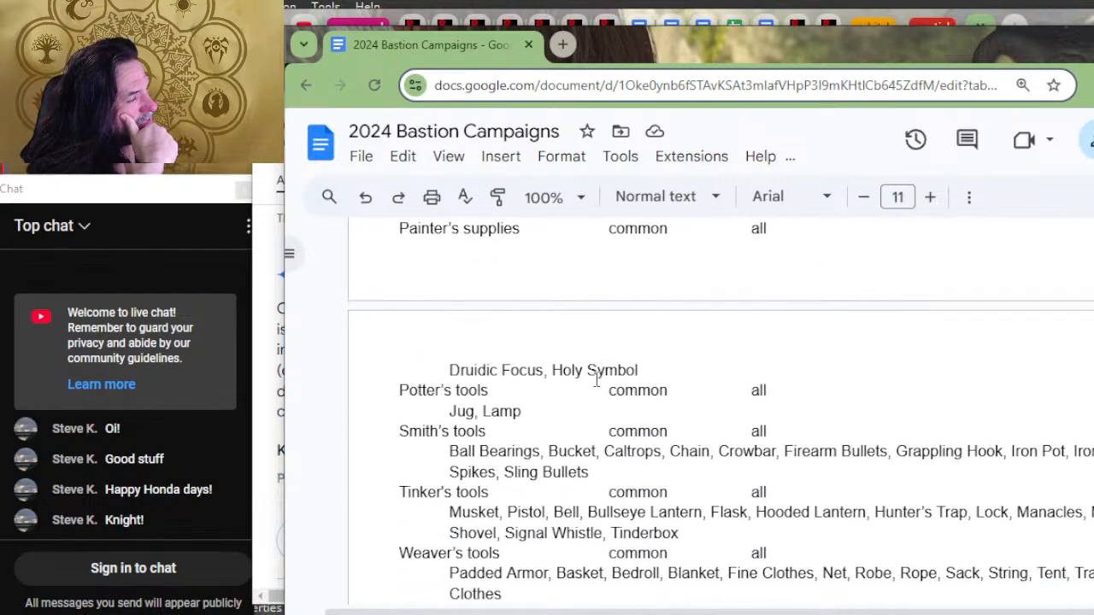
scroll(731, 334, "down", 4)
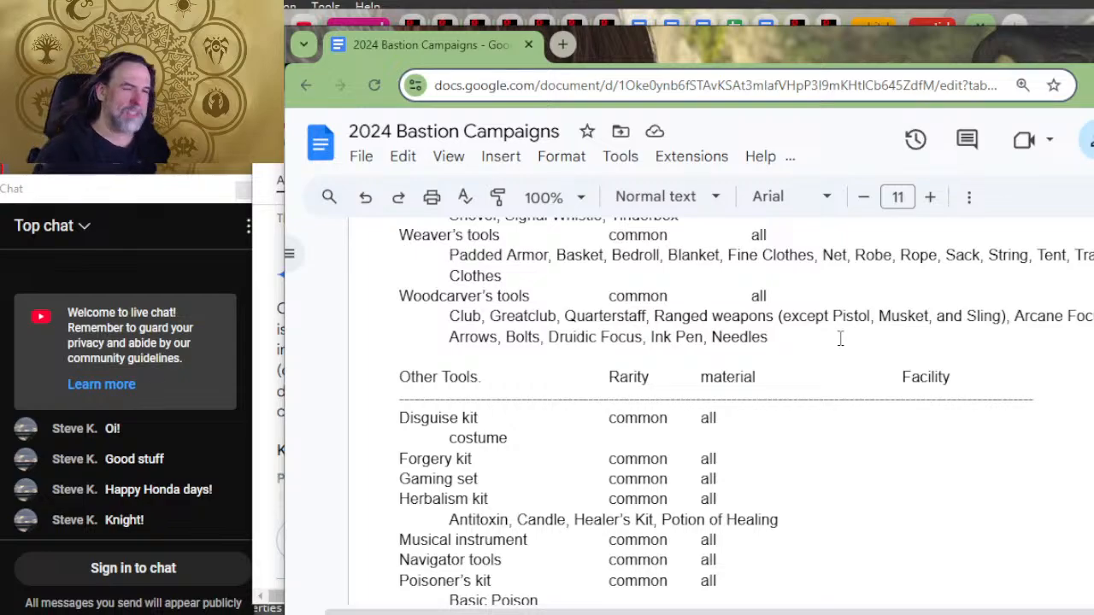
Step: Look through the weapons list and the facilities list with its example items
scroll(837, 342, "up", 8)
scroll(860, 518, "up", 15)
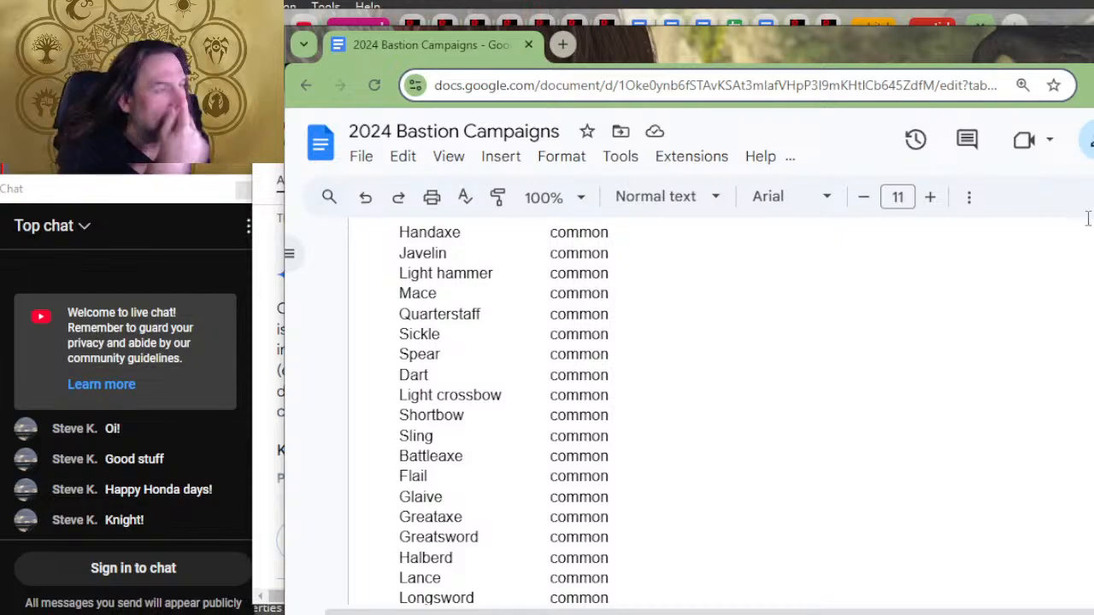
scroll(1082, 525, "up", 15)
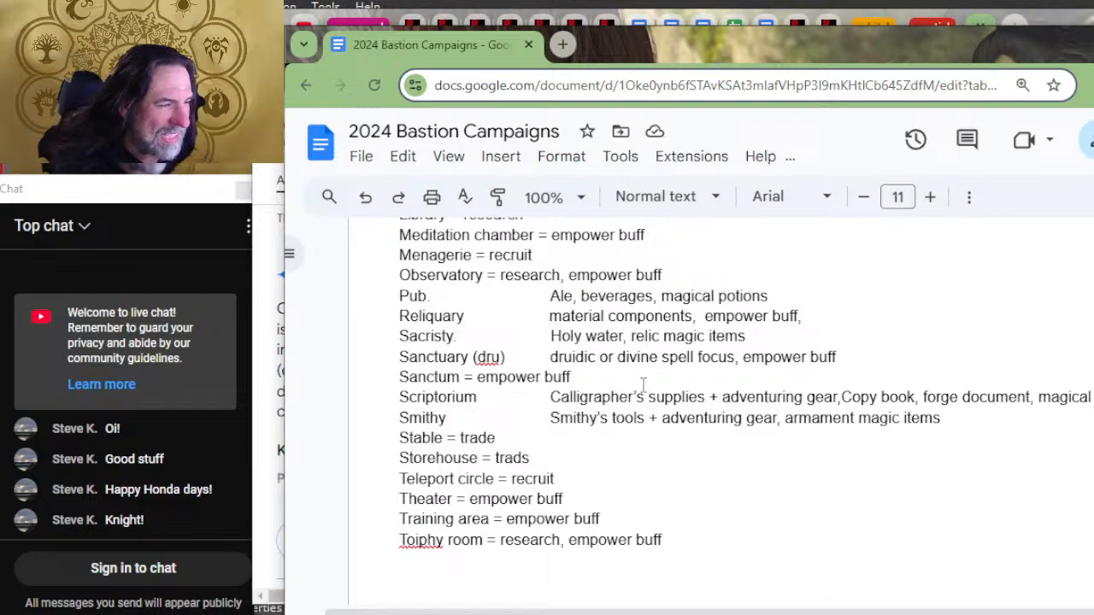
left_click_drag(637, 397, 680, 433)
scroll(677, 401, "up", 2)
scroll(674, 366, "down", 2)
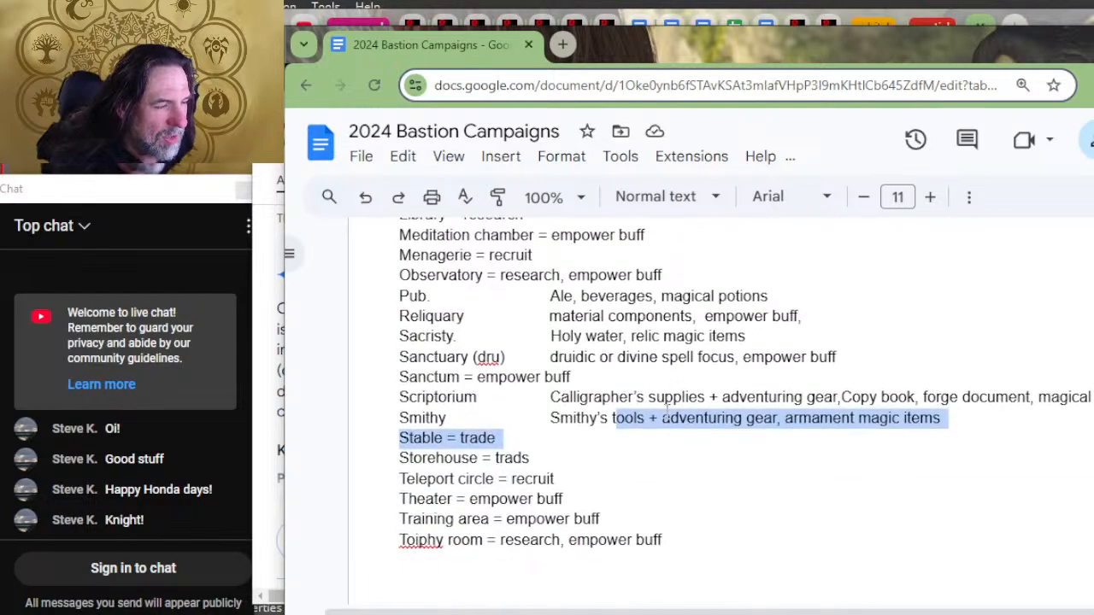
left_click(613, 310)
scroll(627, 285, "up", 4)
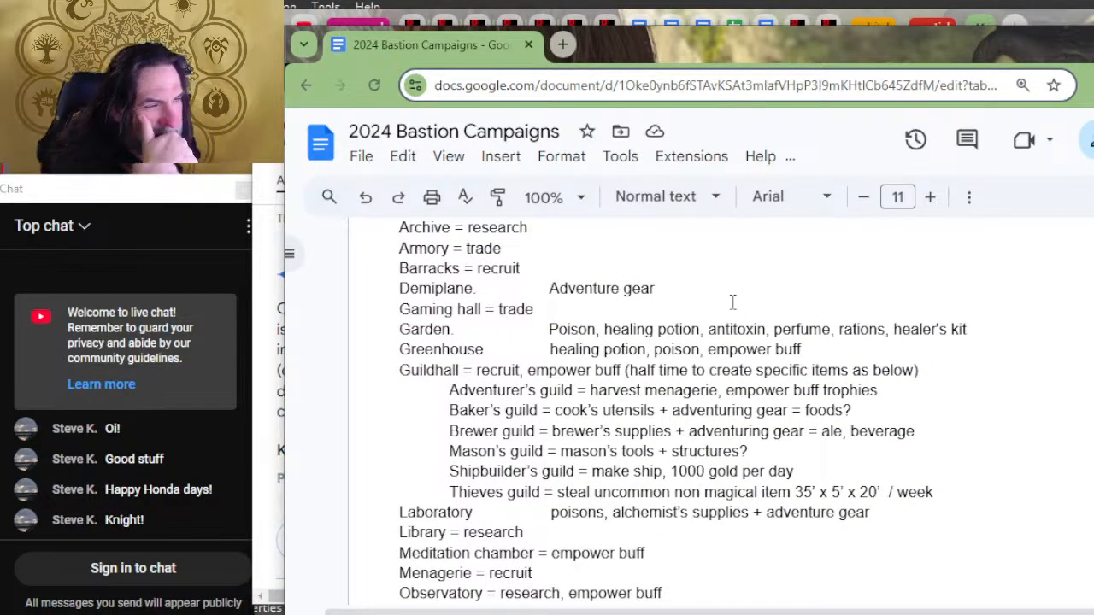
Step: Add "empower buff" after "Adventure gear" in the Demiplane's example items
scroll(728, 304, "up", 2)
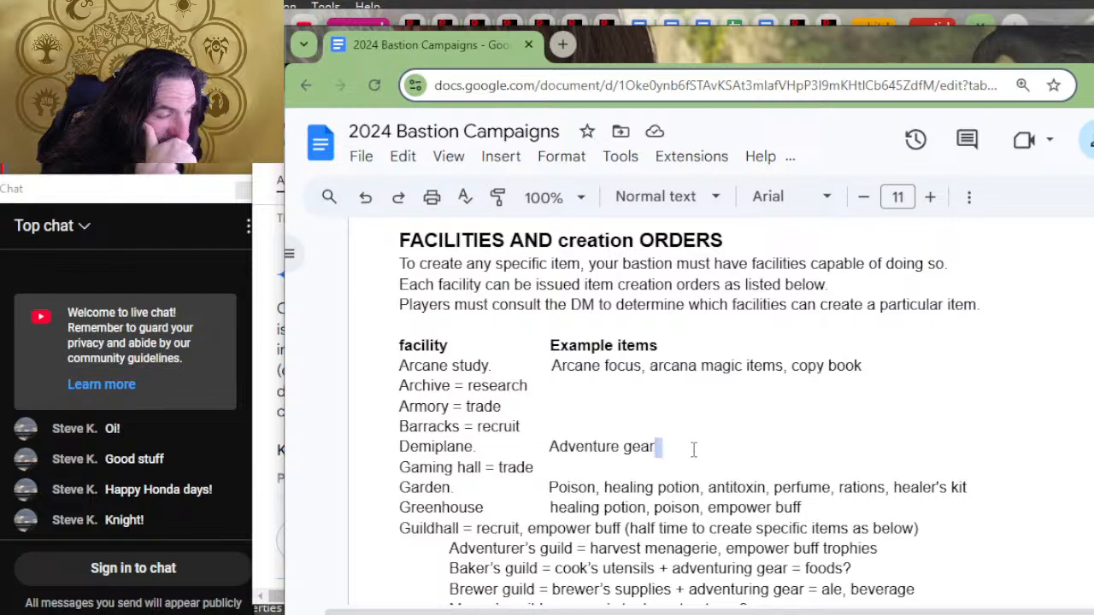
key("Delete")
key("Return")
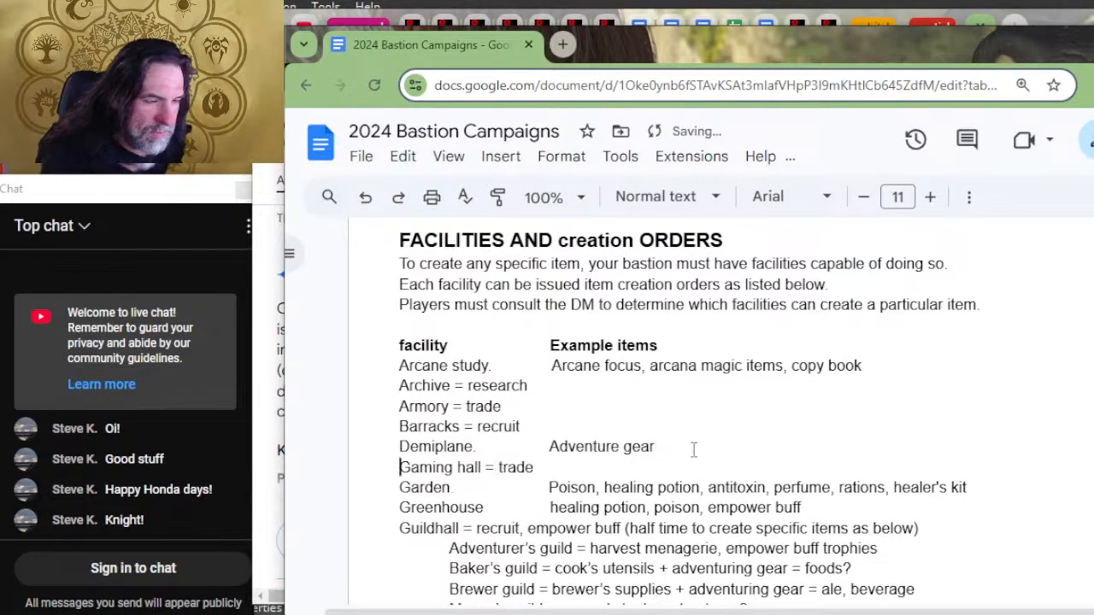
key("Left")
type(", empower")
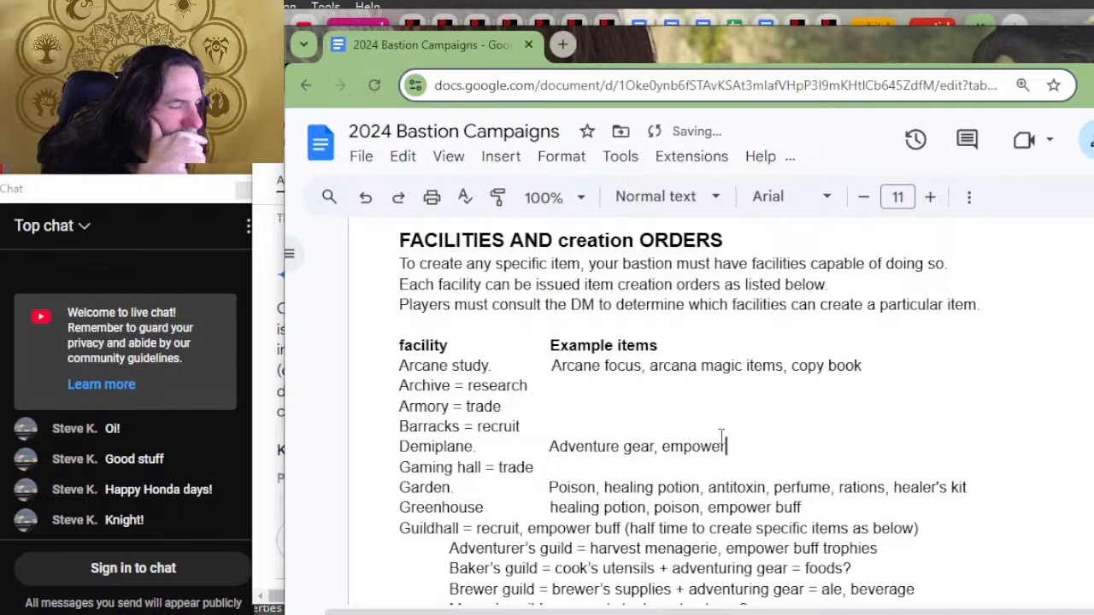
type(" buff")
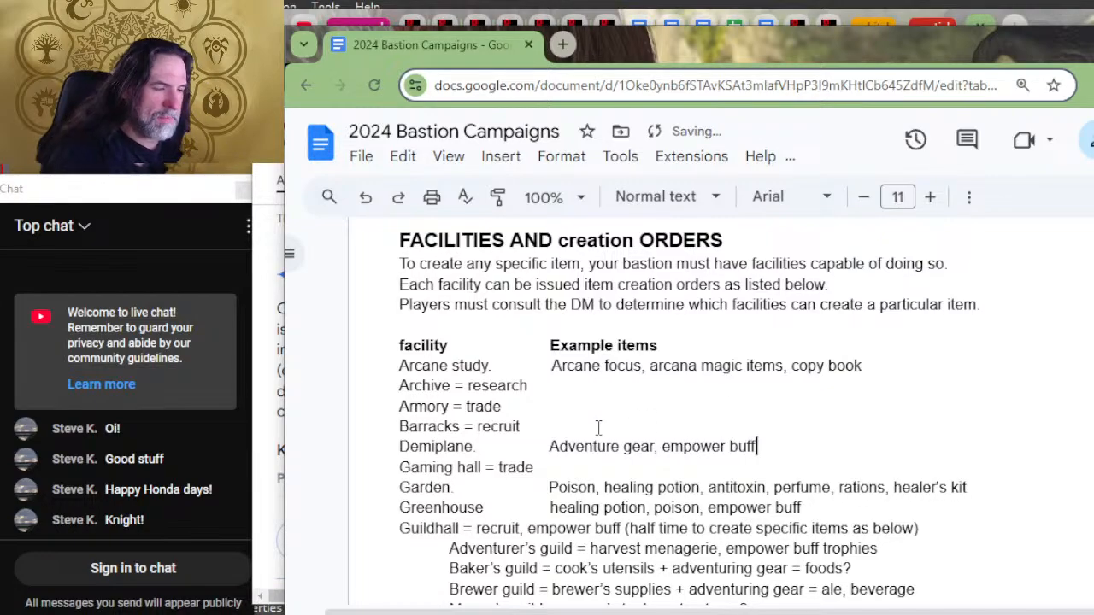
Step: Add "= harvest" as the Garden's order and trim the gap before its example items
scroll(614, 396, "down", 2)
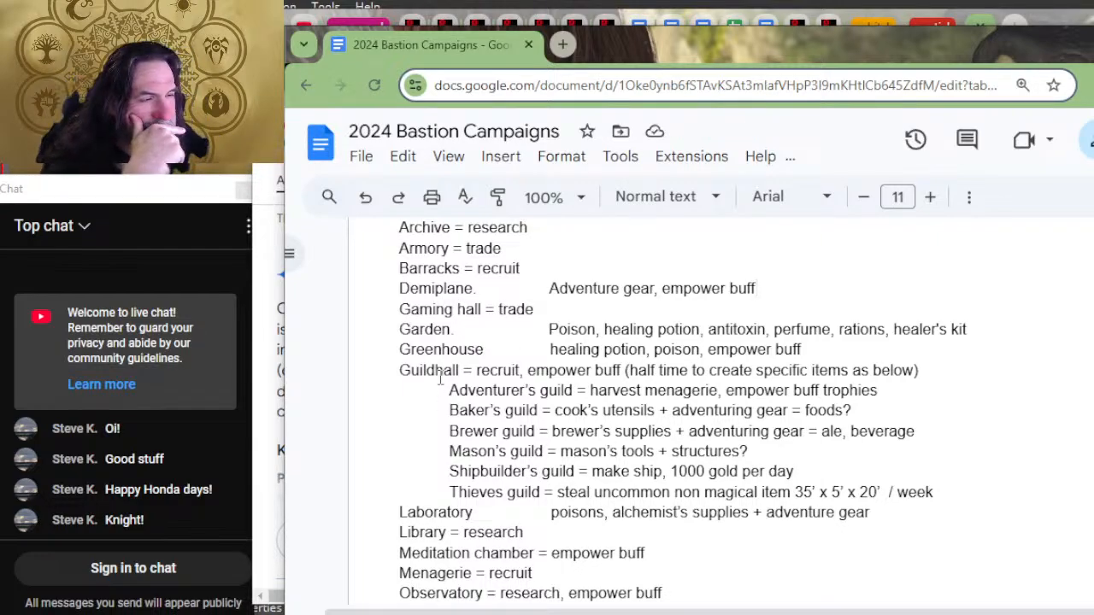
left_click(443, 330)
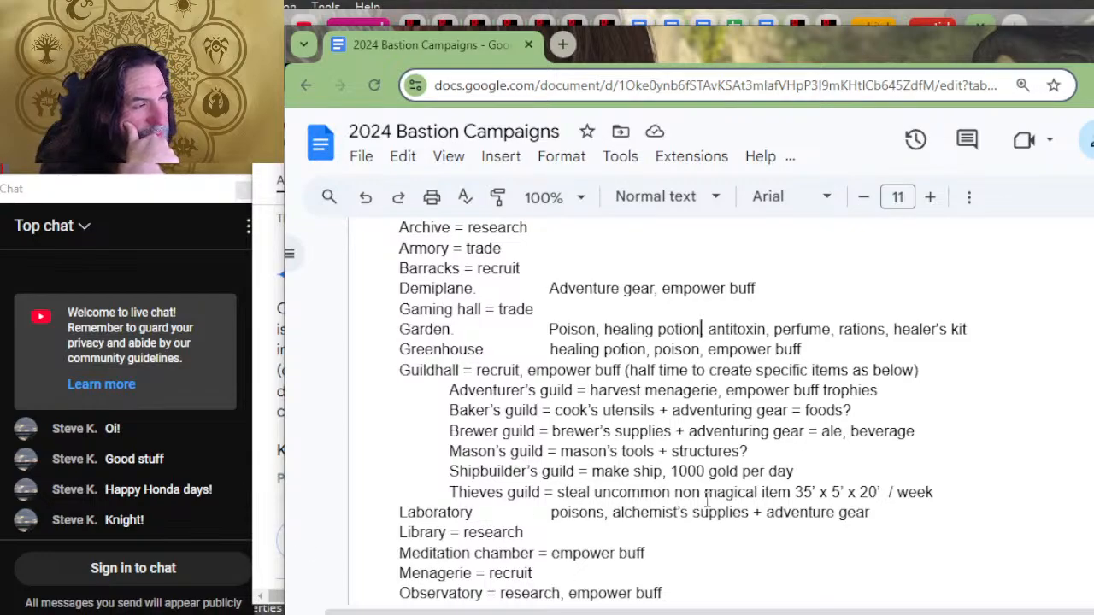
left_click(485, 311)
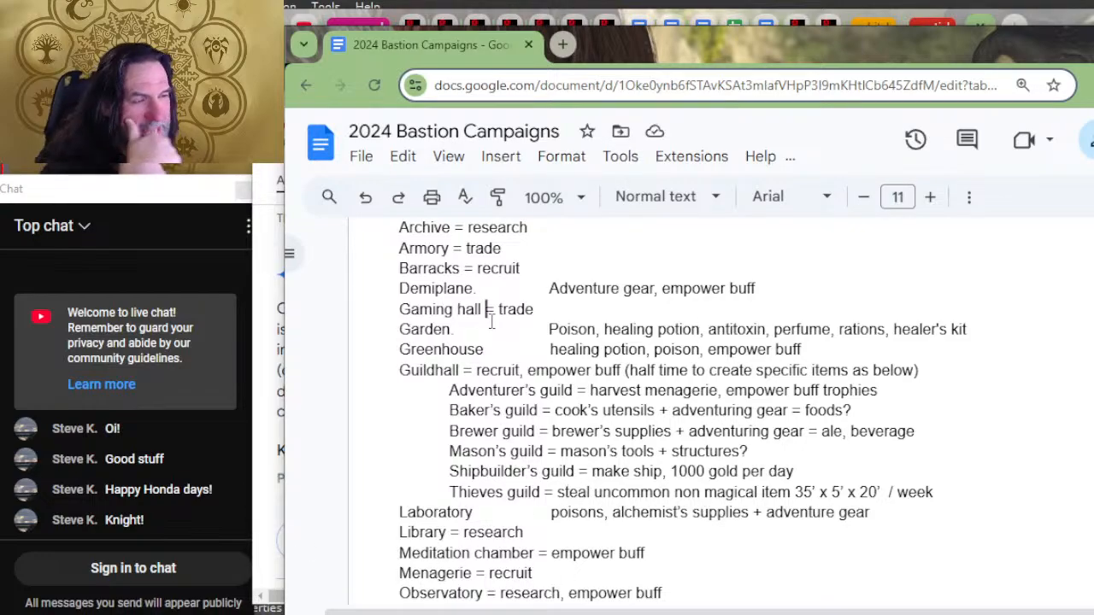
key("Down")
key("BackSpace")
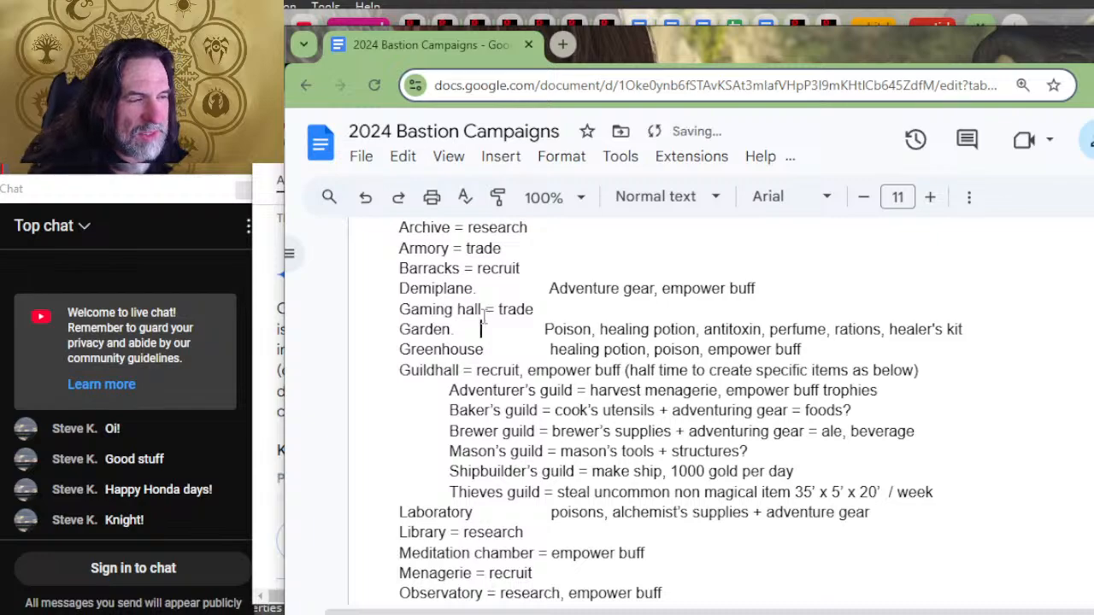
key("BackSpace")
key("BackSpace")
key("BackSpace")
key("BackSpace")
key("BackSpace")
key("BackSpace")
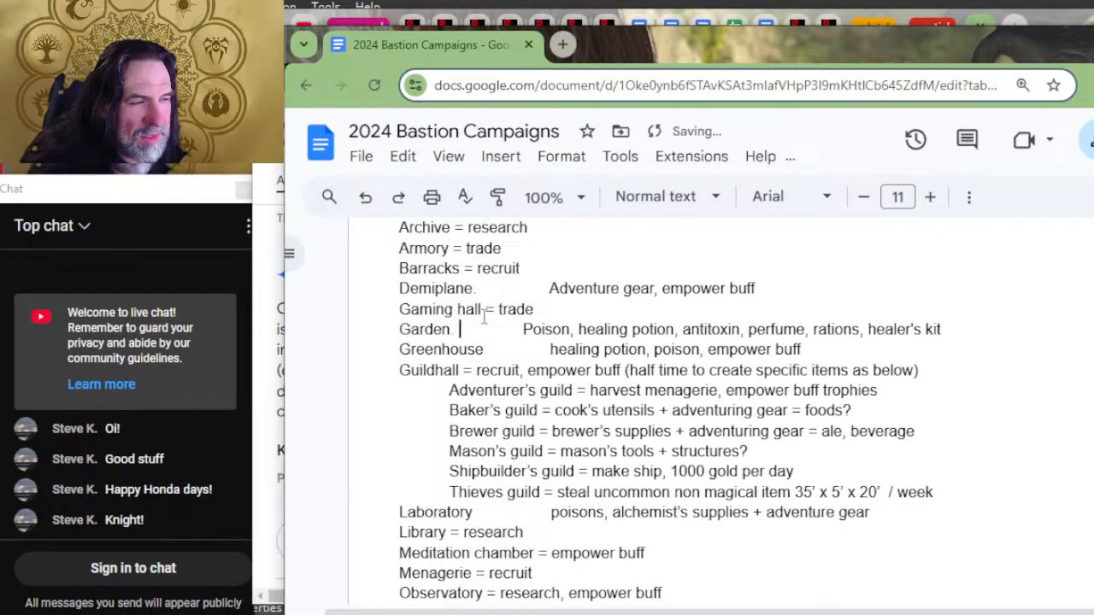
type("= harvest")
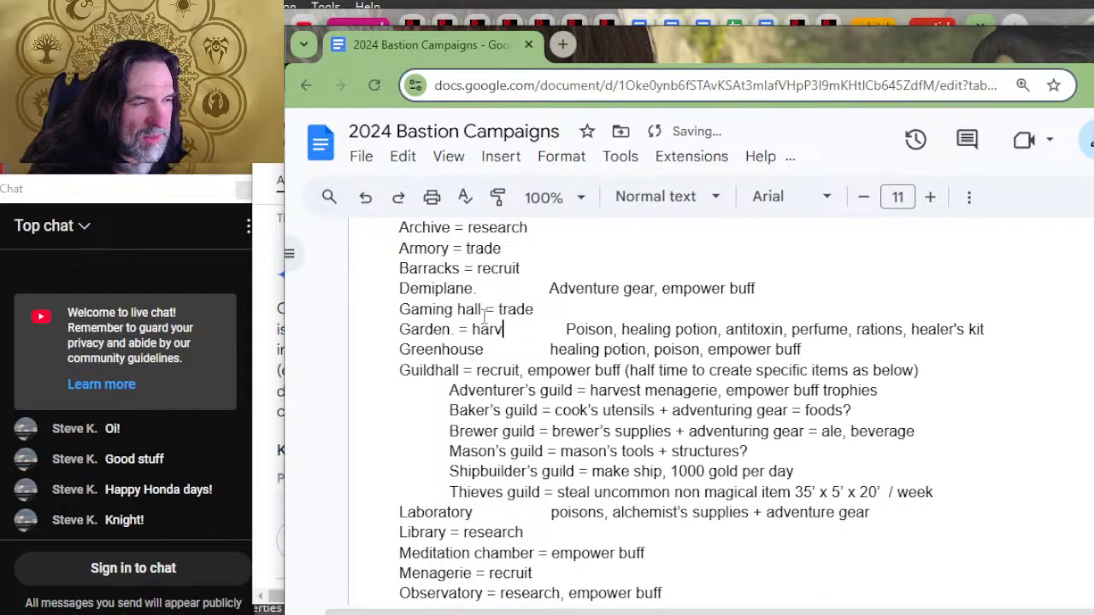
key("Delete")
key("Delete")
key("Delete")
key("Delete")
key("Delete")
key("Delete")
key("Delete")
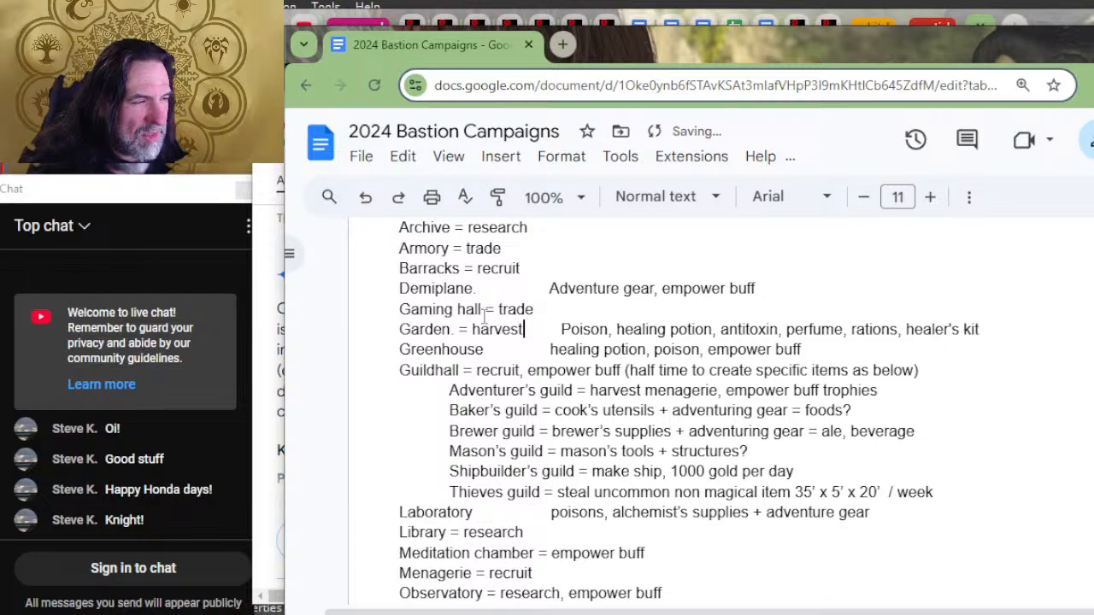
Step: Add "= harvest" as the Greenhouse's order and separate it from the example items with a tab gap
key("Down")
key("Left")
key("Left")
key("Left")
key("Left")
key("Left")
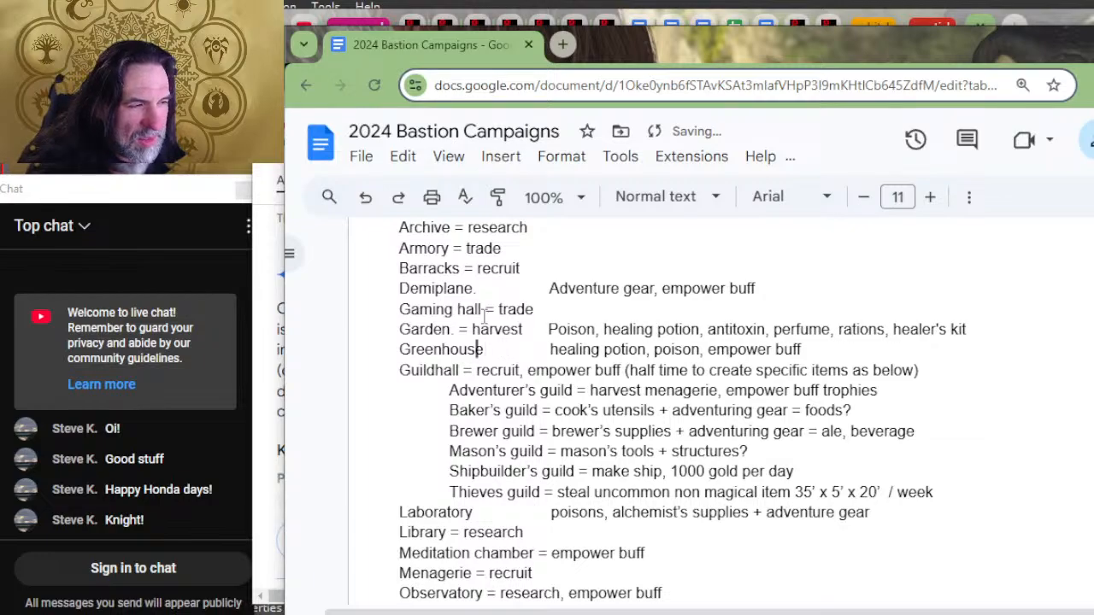
type("= h")
type("arvest")
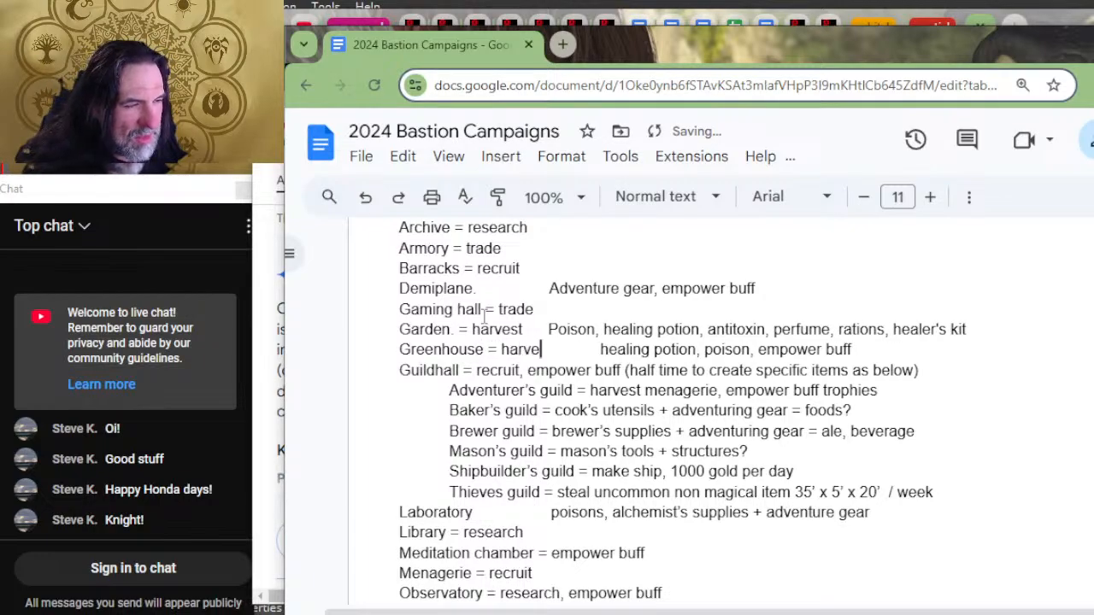
key("Delete")
key("Delete")
key("Delete")
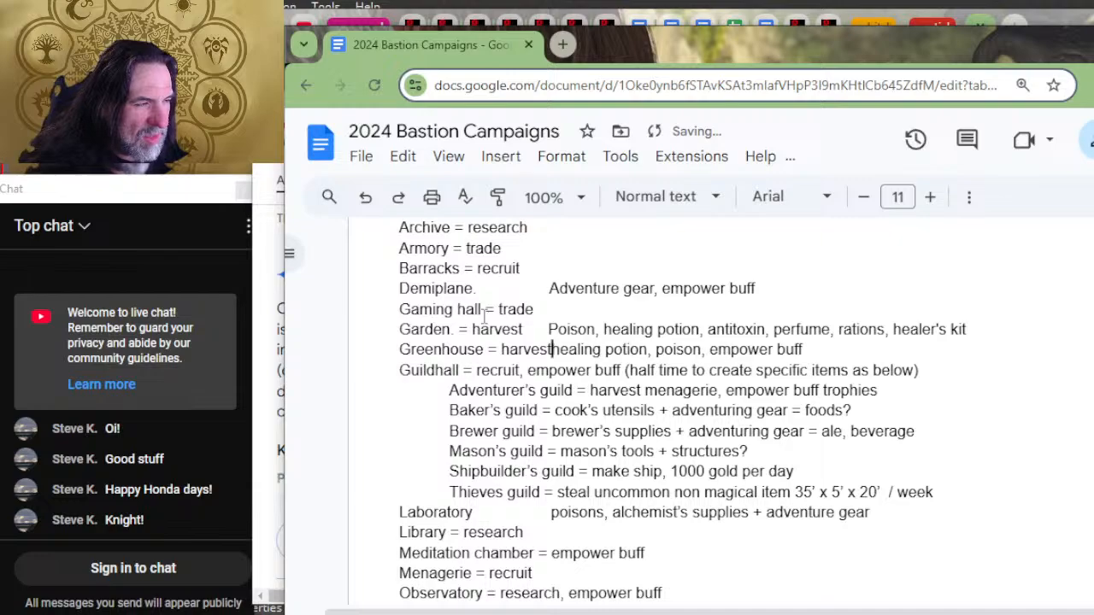
key("Up")
key("Down")
key("BackSpace")
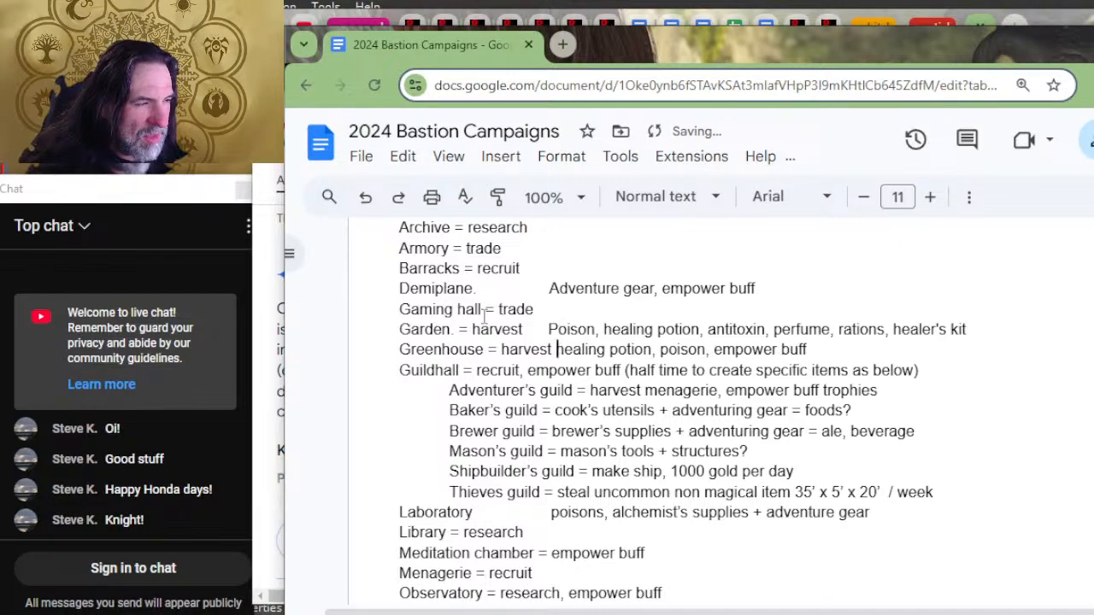
key("BackSpace")
key("Tab")
Step: Indent the Garden's example items by one tab stop to align them with the Greenhouse's
key("Up")
key("Left")
key("Left")
key("Left")
key("Left")
key("Left")
key("Left")
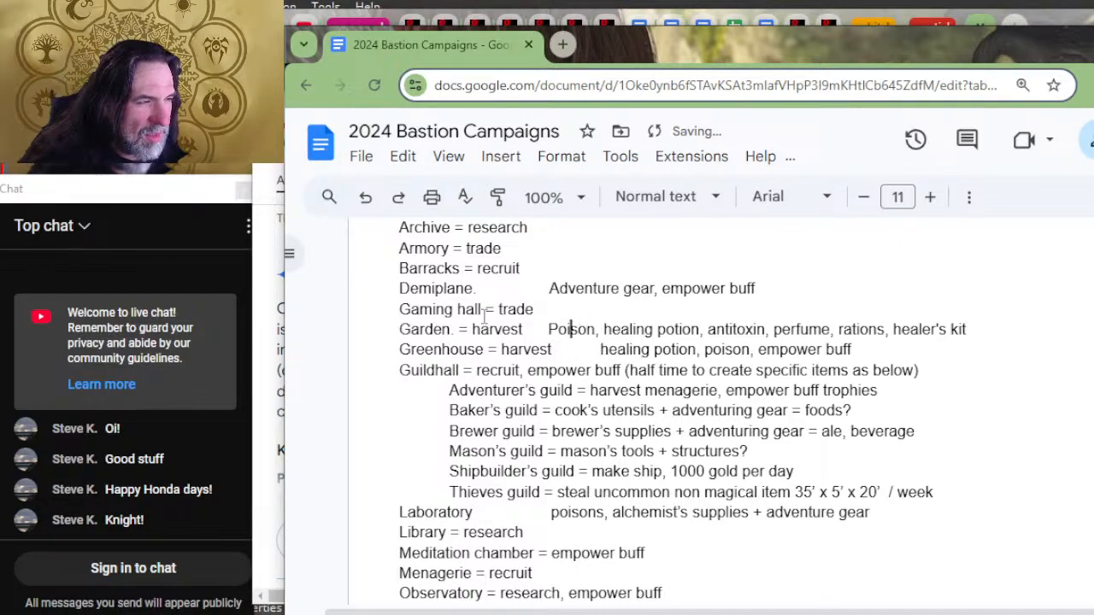
key("Tab")
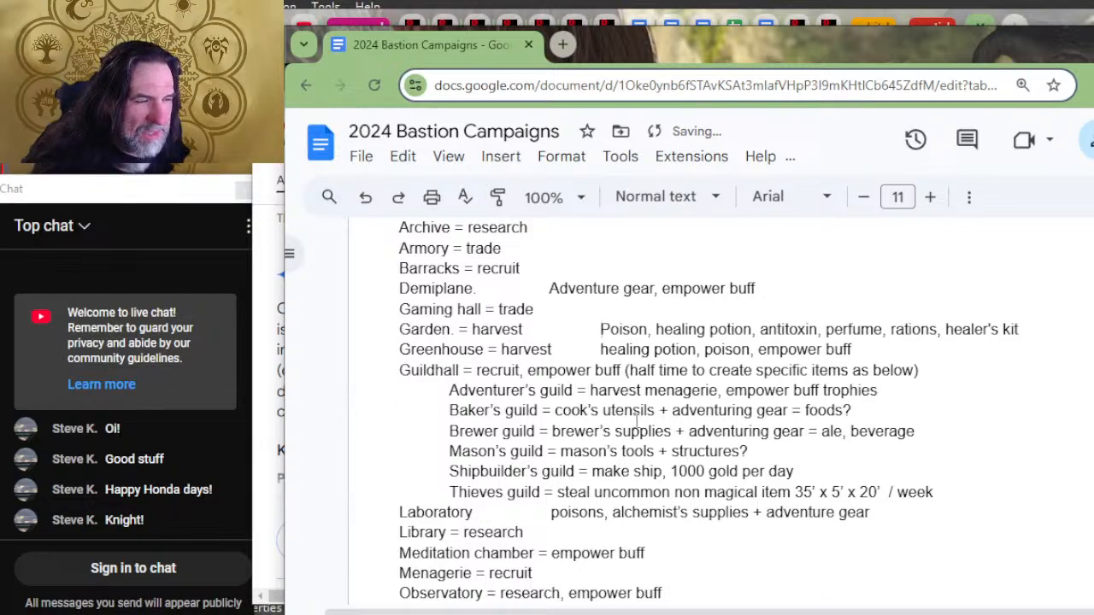
Step: Add "= craft, empower" as the Demiplane's orders and shorten the gap before its example items
left_click(479, 288)
left_click_drag(478, 288, 457, 291)
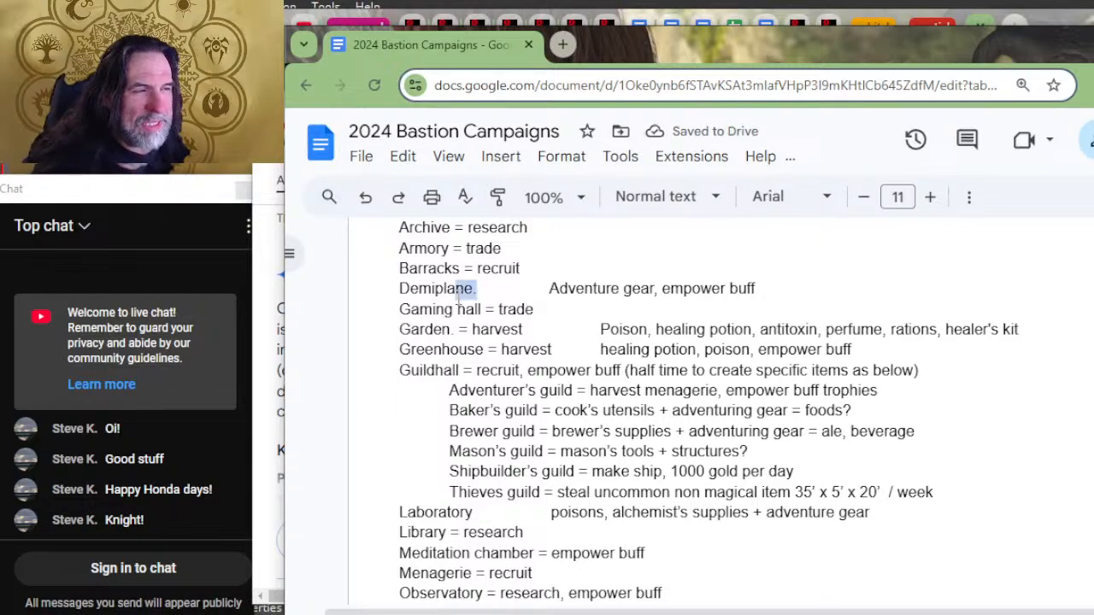
type("ne = craf")
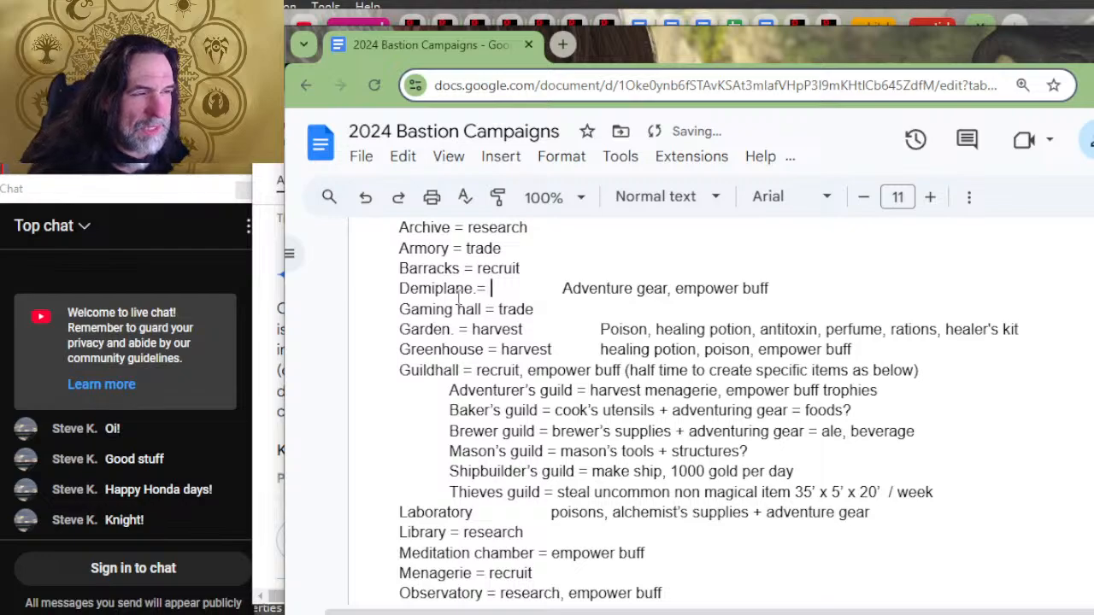
type("t, empower")
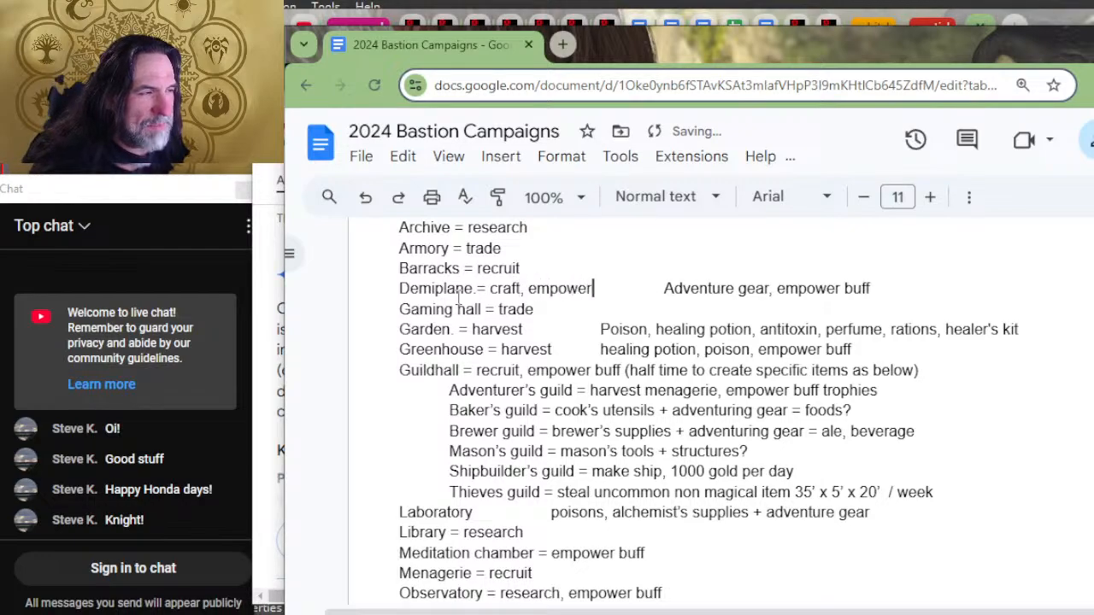
key("Delete")
key("Delete")
key("Delete")
key("Delete")
key("Delete")
key("Delete")
key("Delete")
key("Delete")
key("Delete")
key("Delete")
key("Delete")
key("Delete")
key("Delete")
key("Delete")
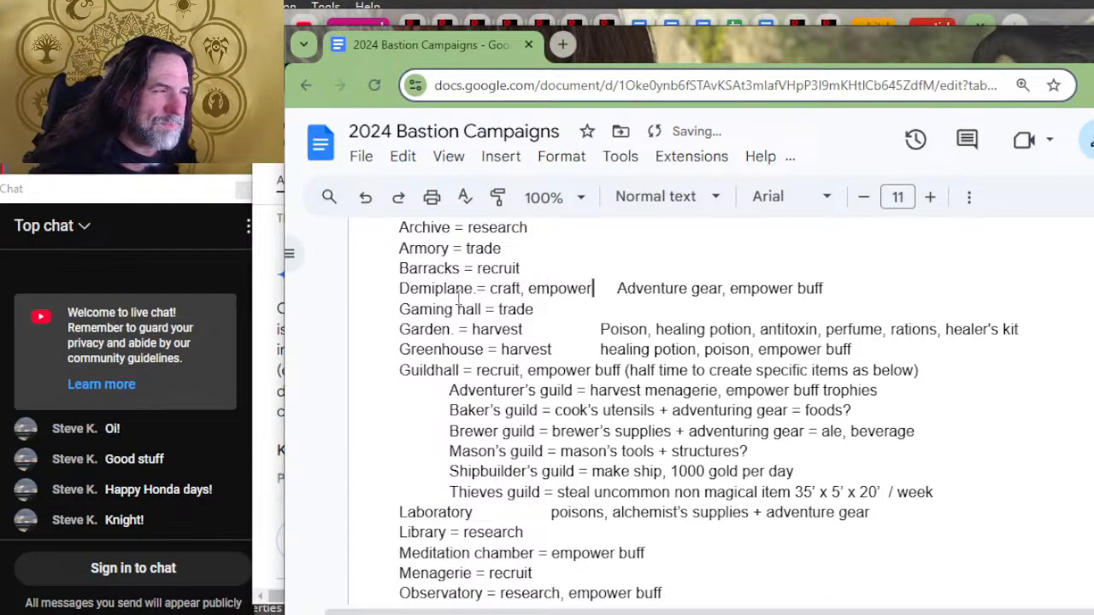
key("Delete")
key("Tab")
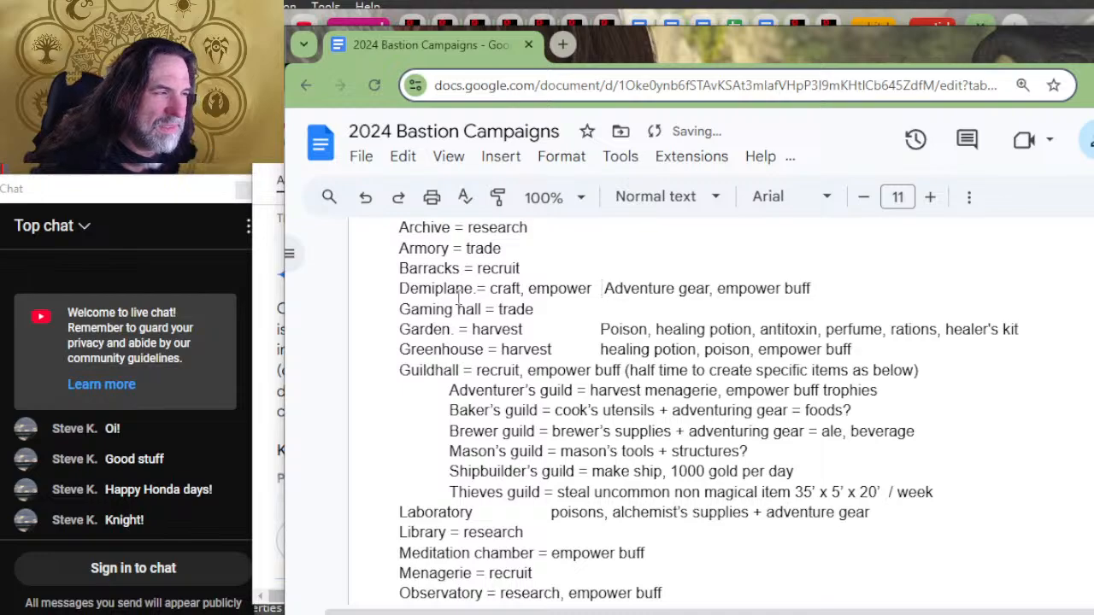
Step: Replace the period and gap after Arcane study with "= craft, empower", keeping one space before its example items
scroll(516, 323, "up", 3)
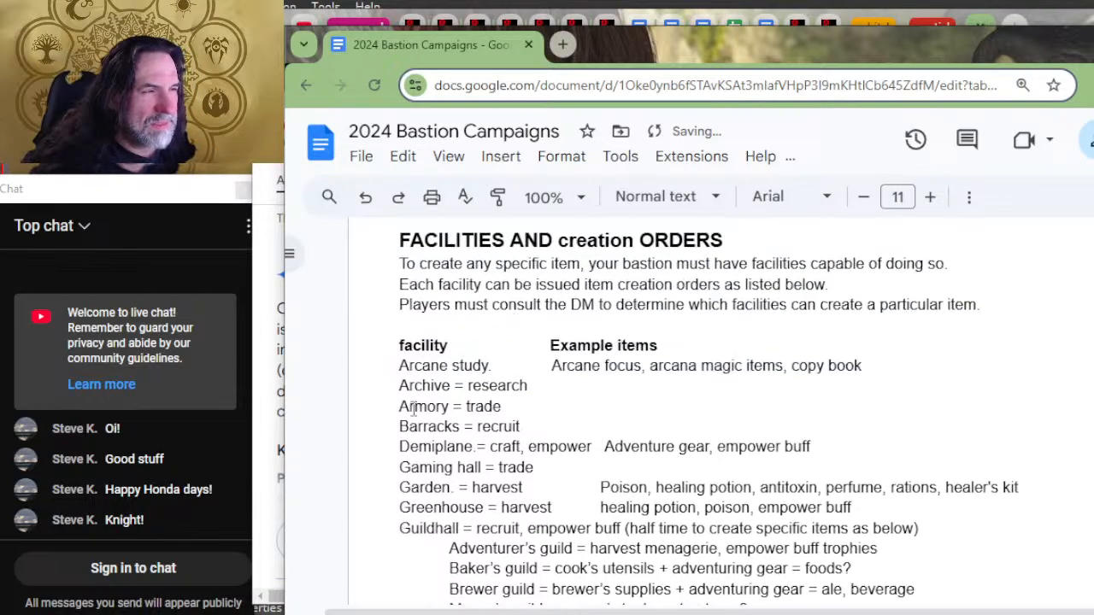
left_click(545, 365)
key("BackSpace")
key("BackSpace")
key("BackSpace")
key("BackSpace")
key("BackSpace")
key("BackSpace")
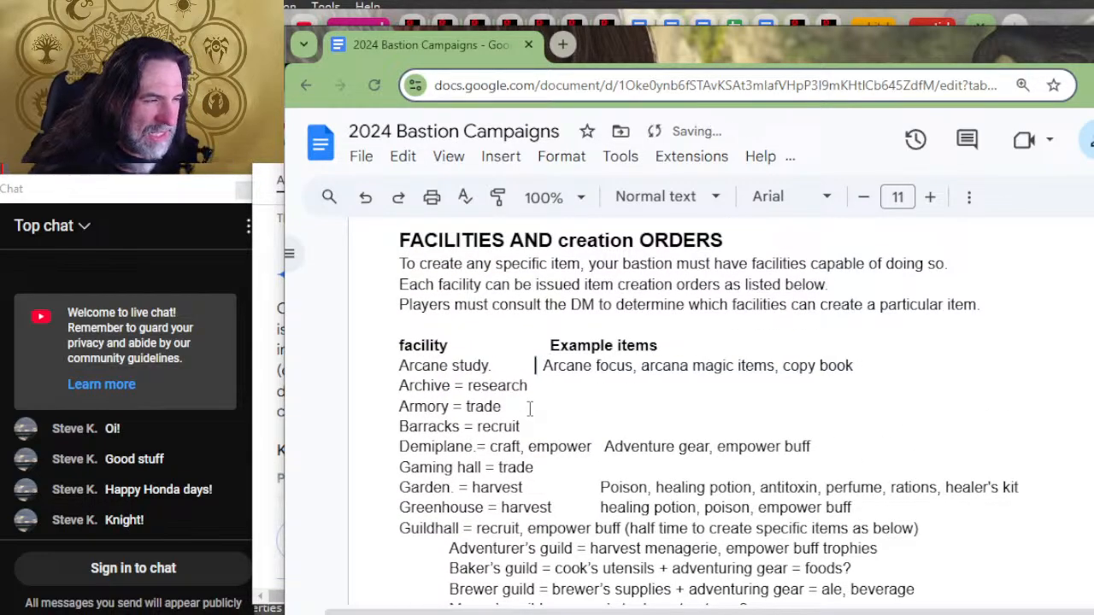
key("BackSpace")
key("BackSpace")
key("BackSpace")
key("BackSpace")
key("BackSpace")
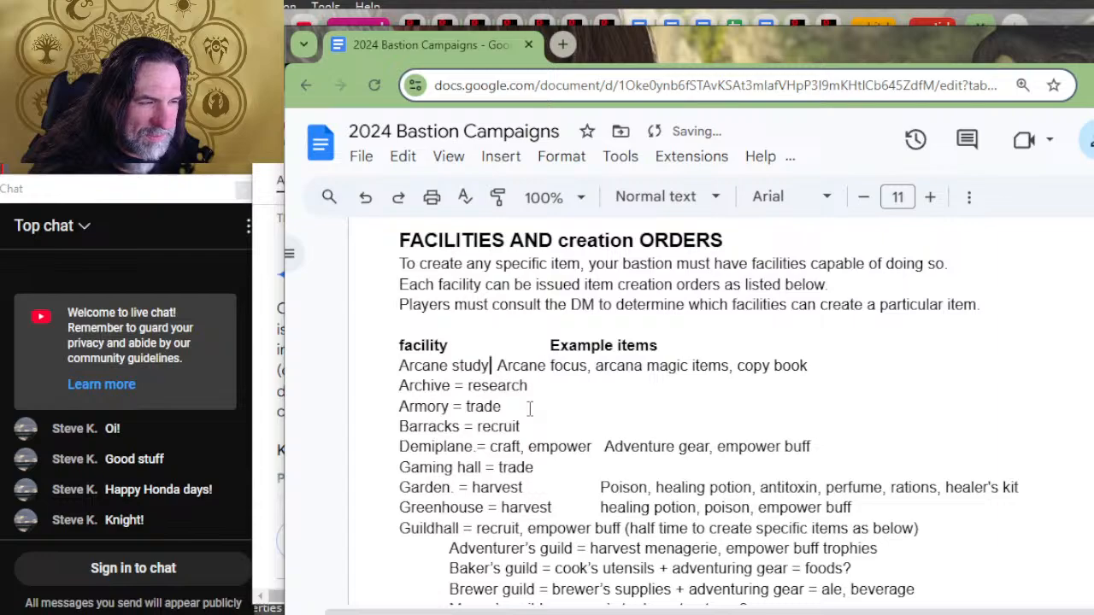
type("= craft, e")
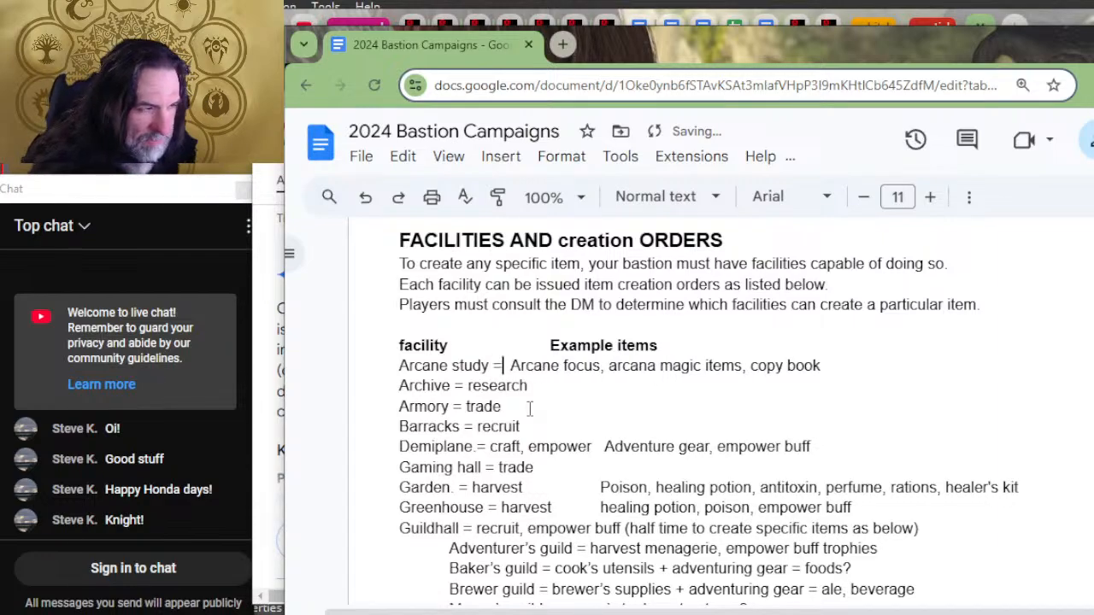
type("mpower")
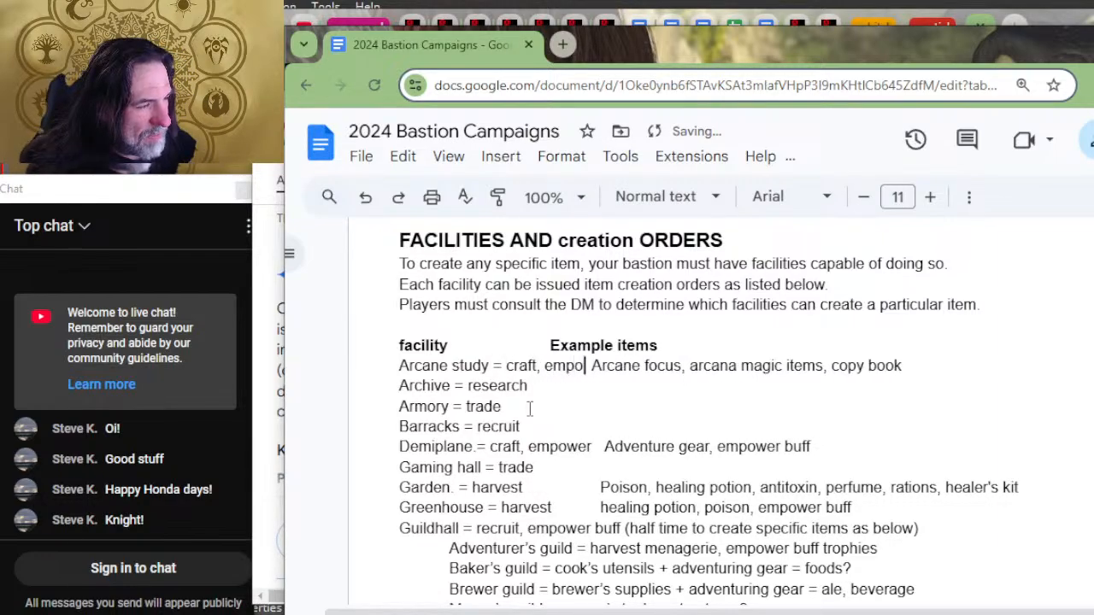
key("Tab")
key("BackSpace")
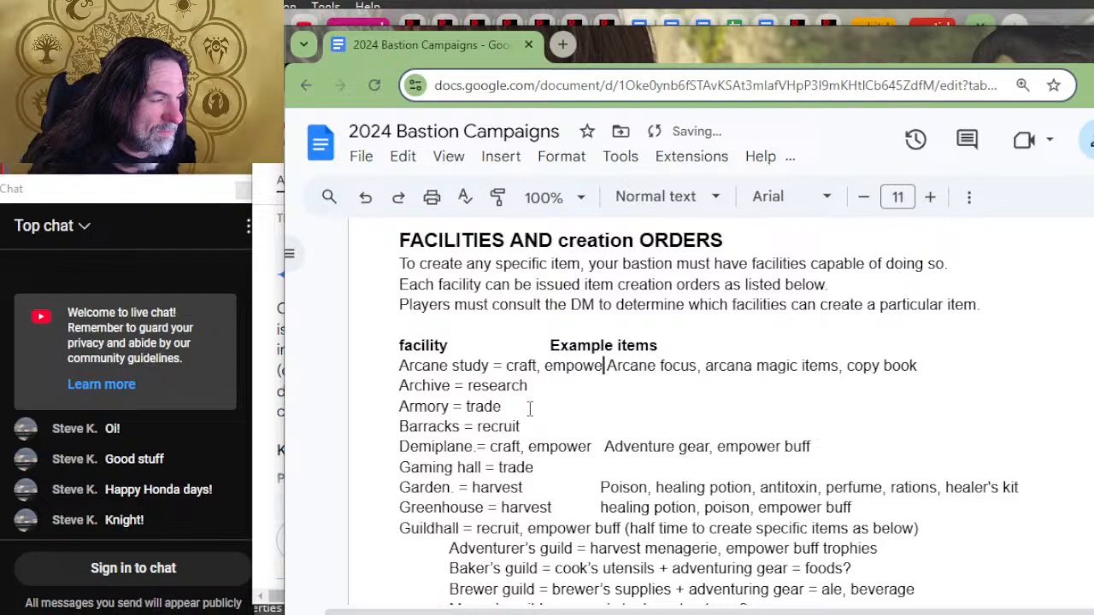
type("r")
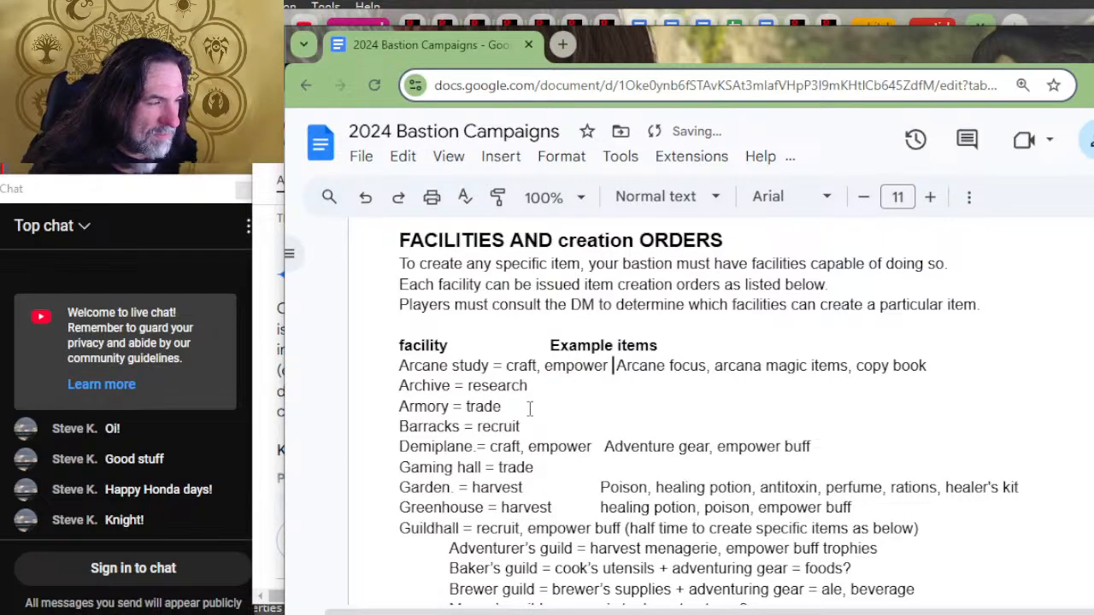
key("BackSpace")
Step: Add "= craft, empower" as the Laboratory's orders and shorten the gap before its example items
key("Down")
key("Down")
key("Down")
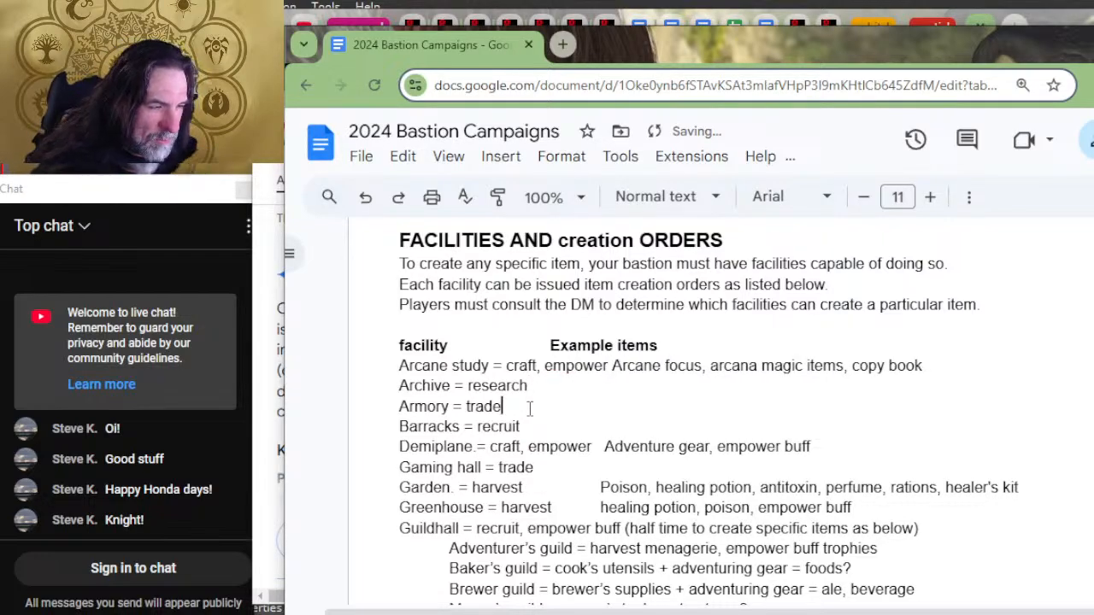
key("Down")
key("Down")
key("Down")
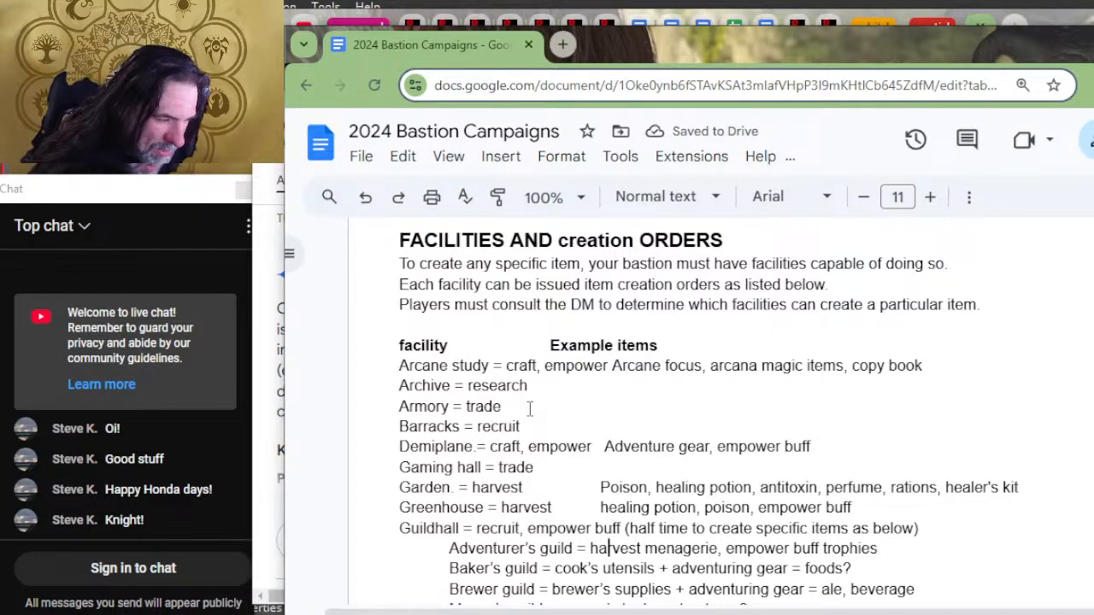
scroll(526, 343, "down", 3)
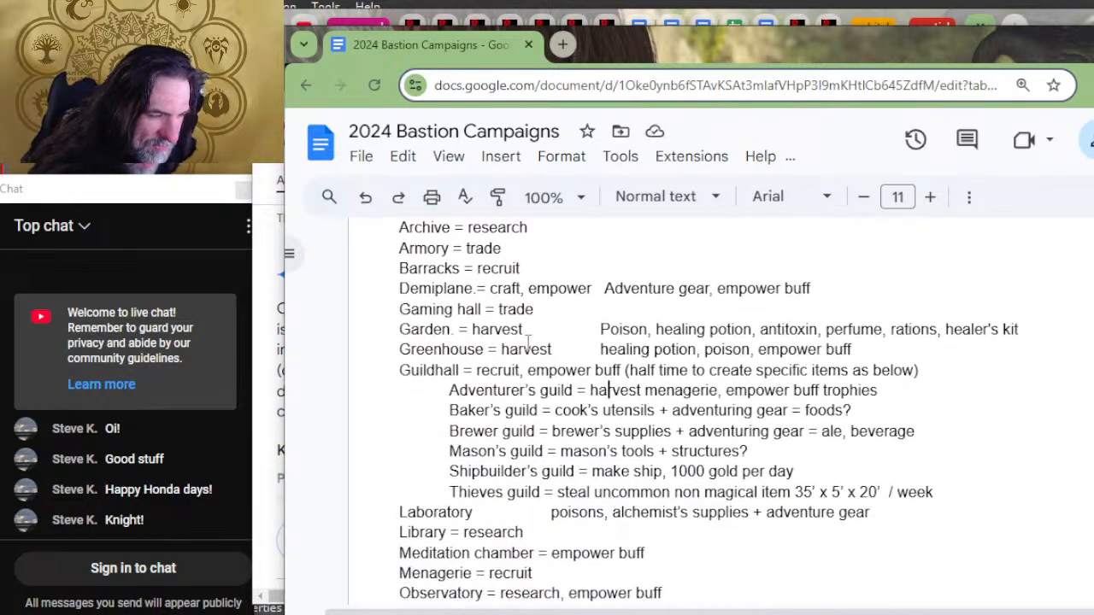
left_click(449, 431)
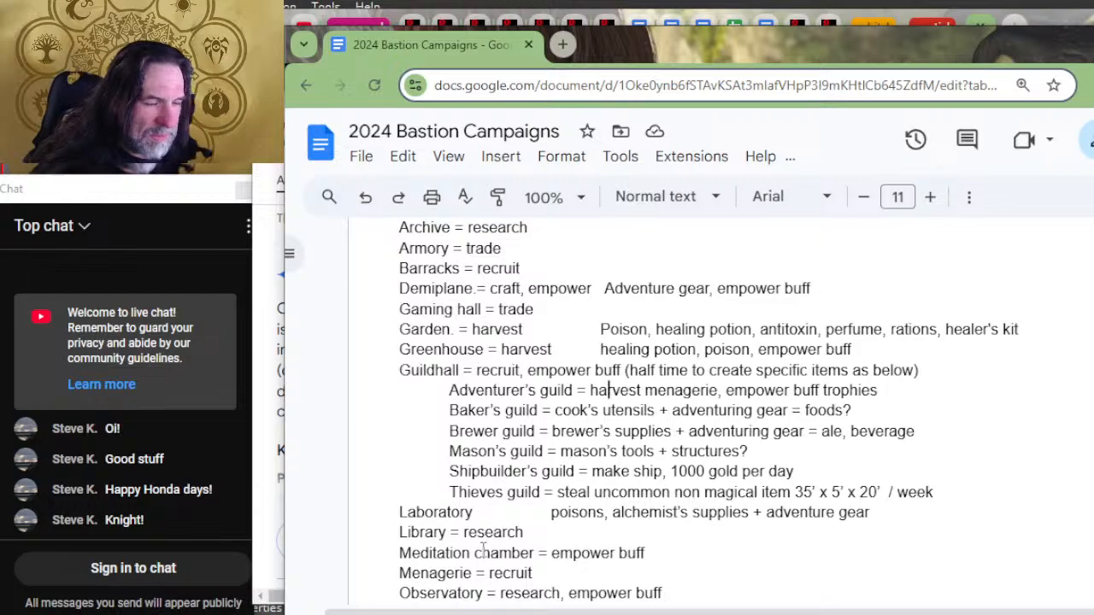
scroll(484, 530, "down", 3)
left_click(482, 355)
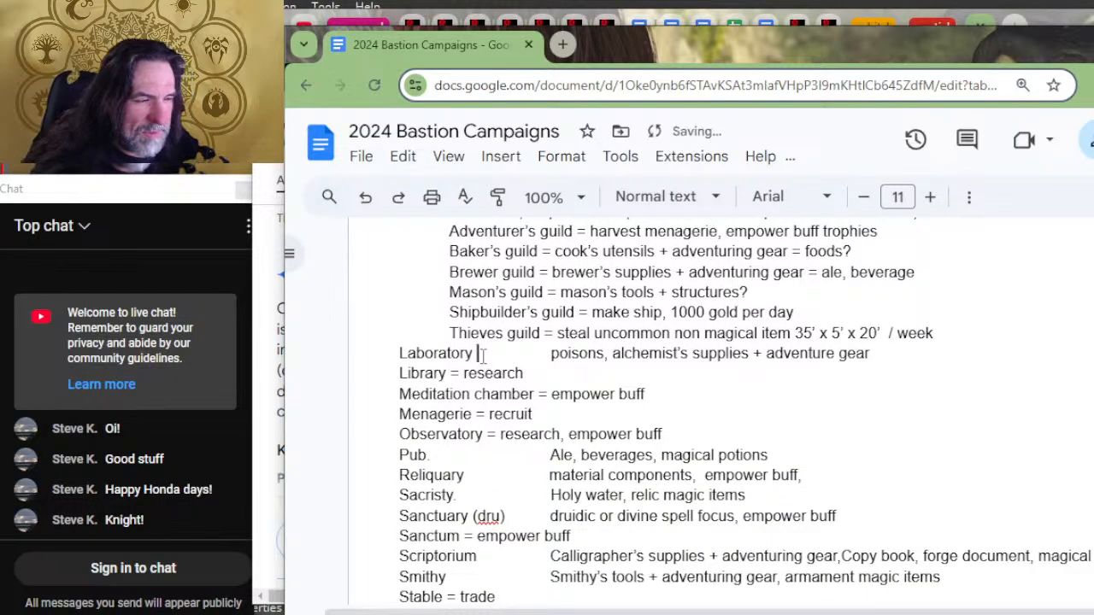
type("= craft, em")
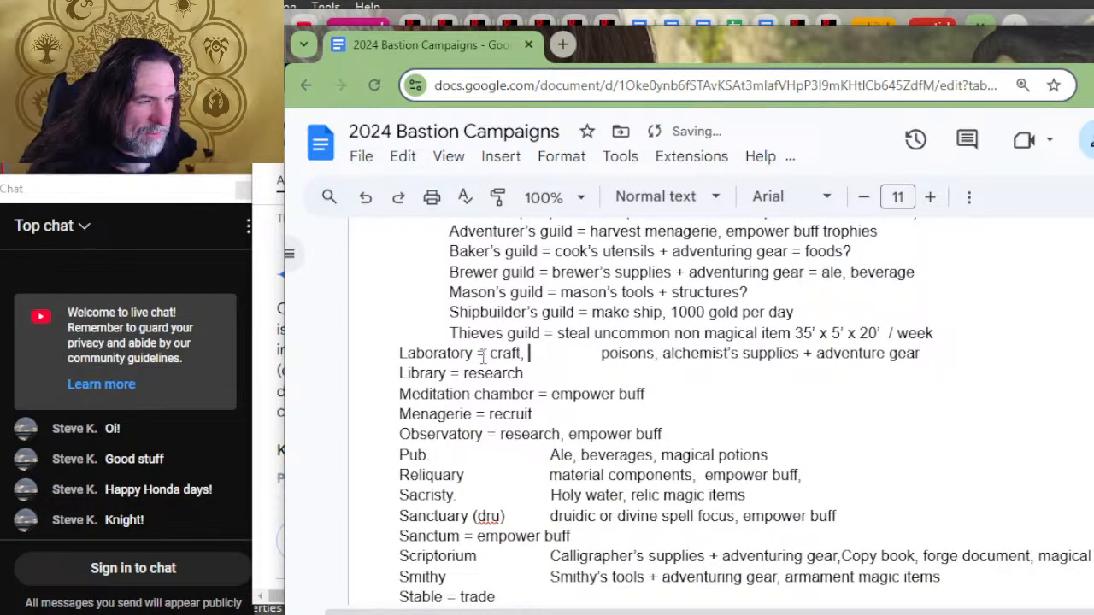
type("power")
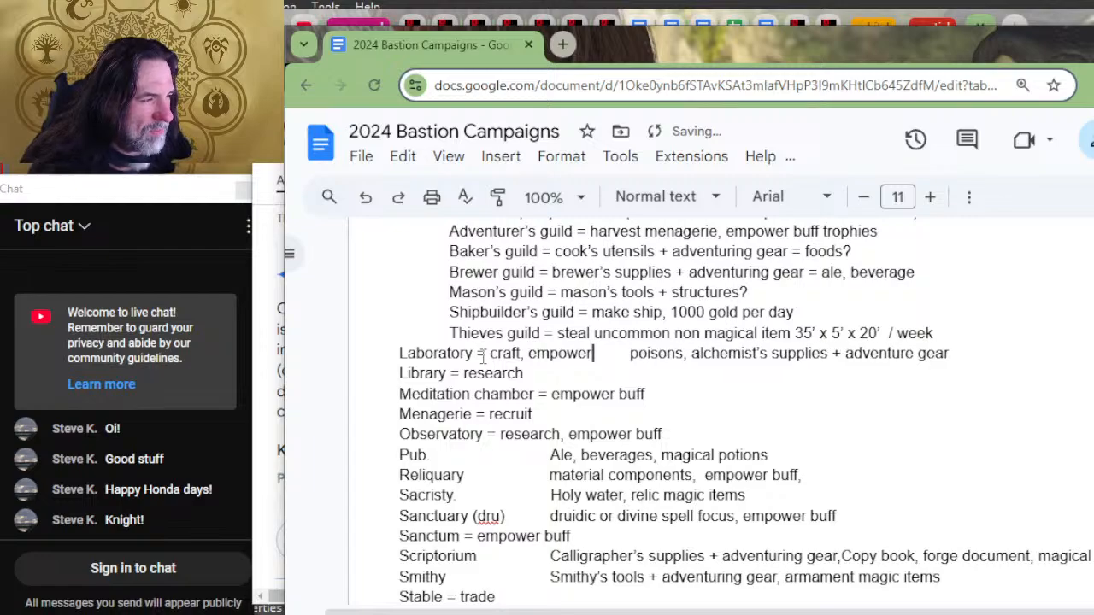
key("Delete")
key("Delete")
key("Delete")
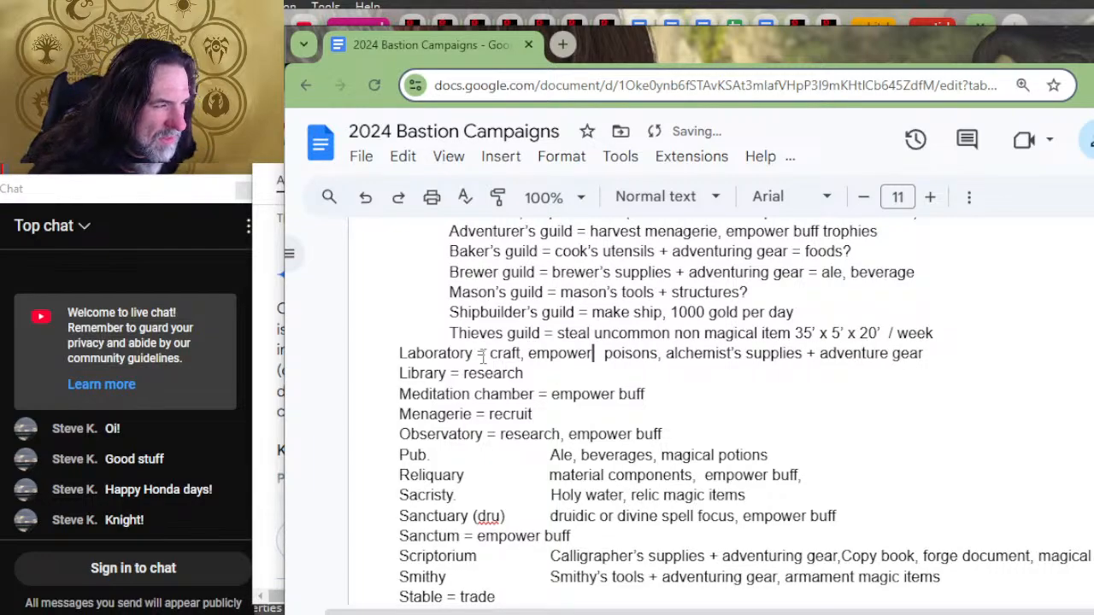
key("Delete")
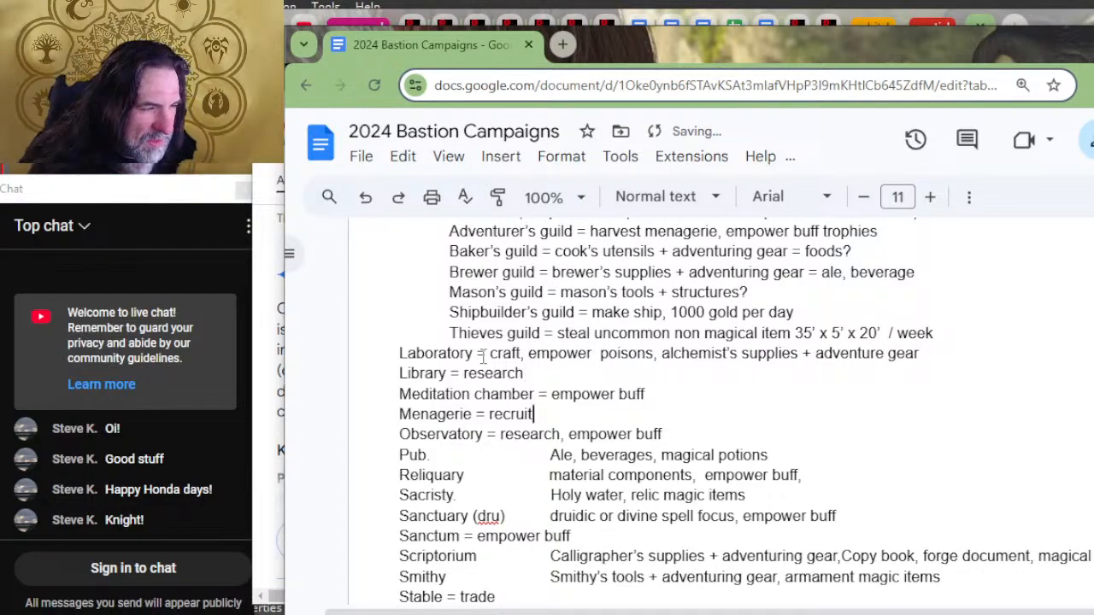
Step: Add "= craft, empower" after "Pub." and shorten the gap before its example items
key("Down")
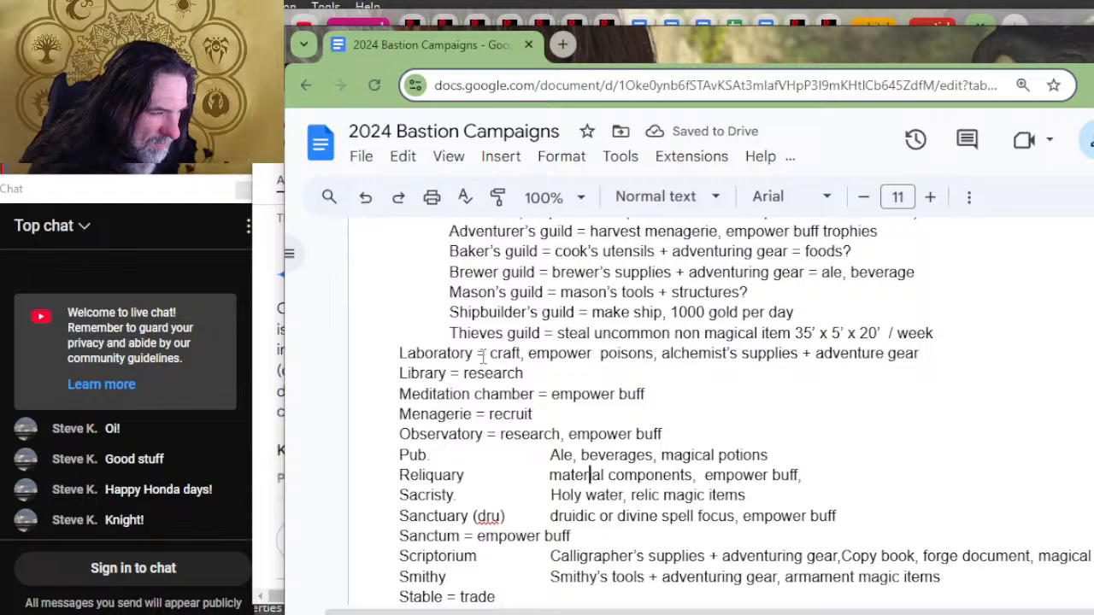
key("Up")
key("Left")
key("Left")
key("Left")
key("Left")
key("Left")
key("Left")
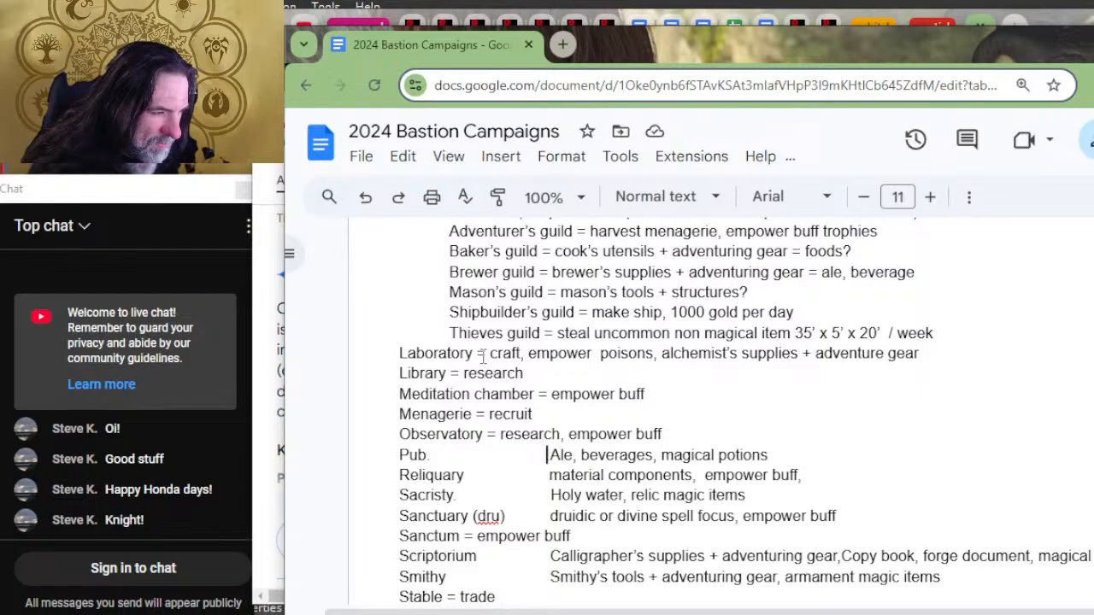
key("Left")
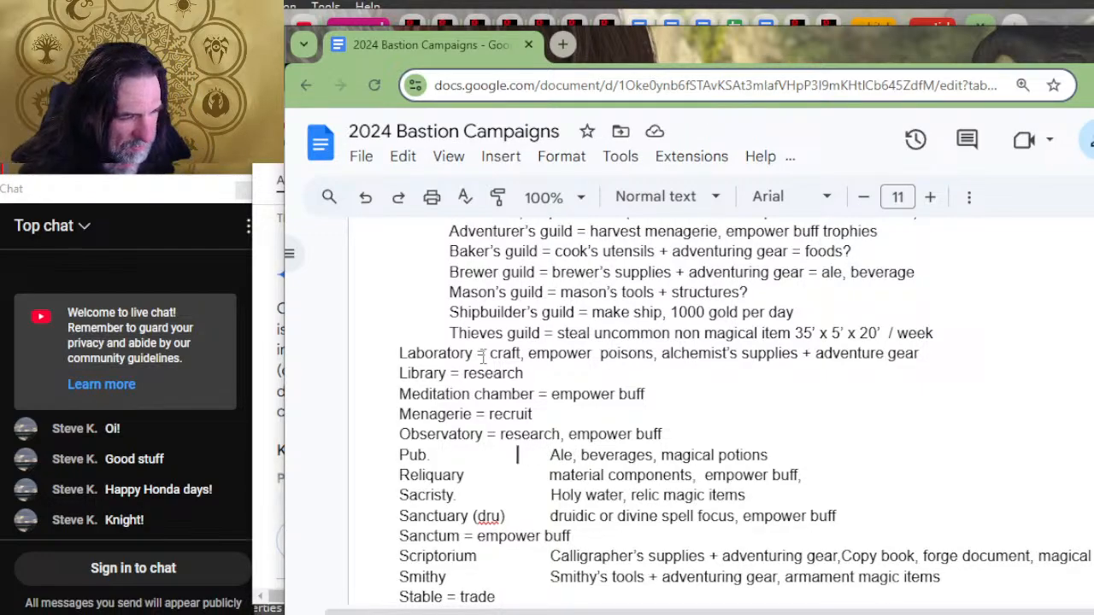
key("Left")
key("Left")
key("Left")
key("Left")
key("Left")
key("Left")
key("Left")
key("Left")
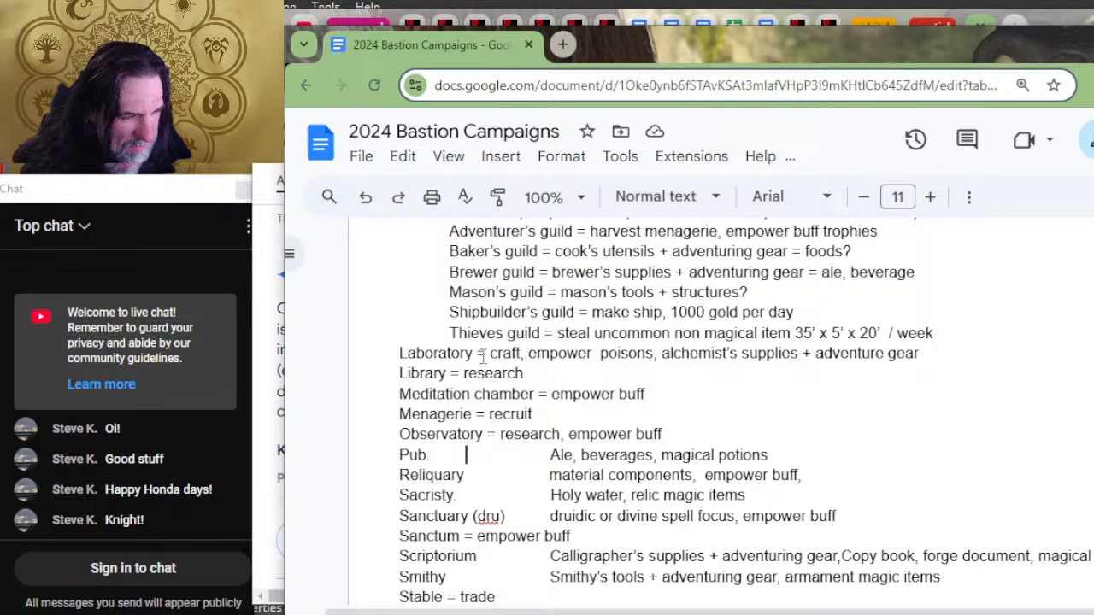
key("Left")
key("Left")
key("Left")
key("Left")
key("Left")
key("Left")
key("Left")
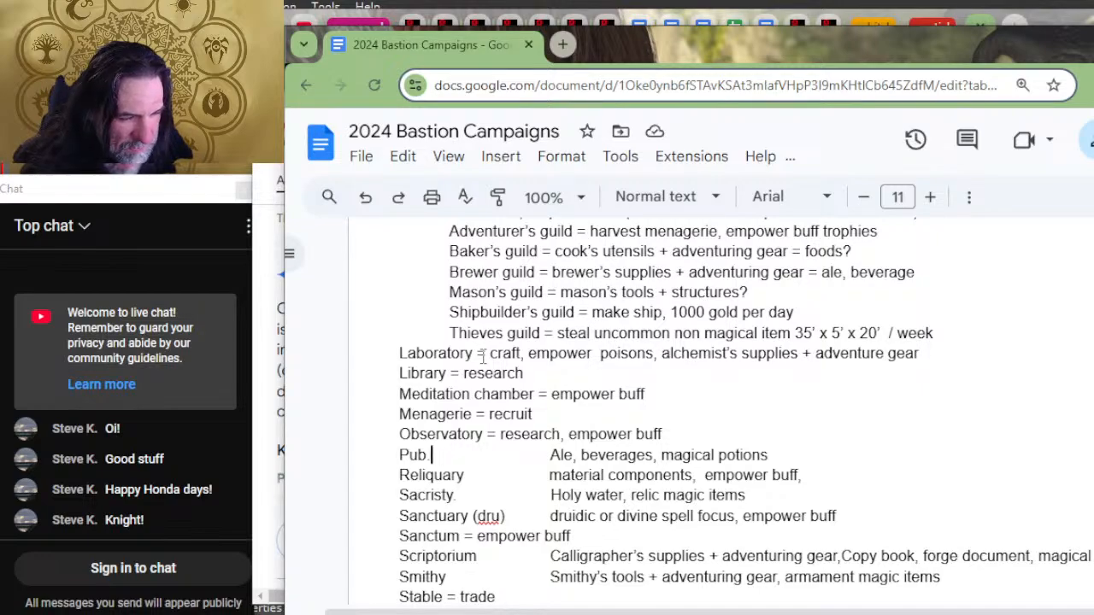
type("= craft, ")
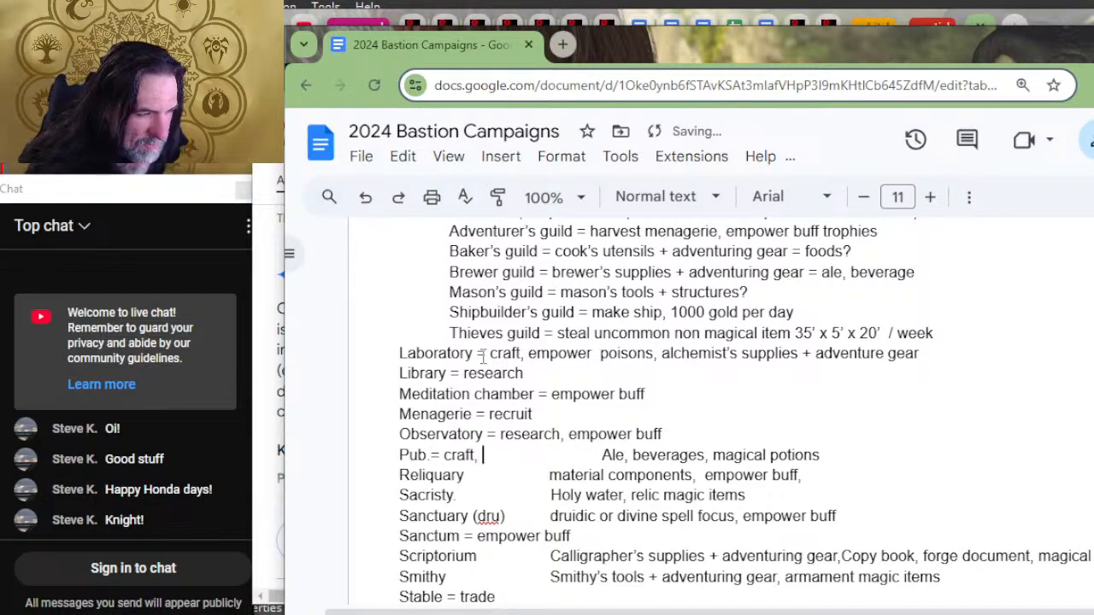
type("empower")
key("Delete")
key("Delete")
key("Delete")
key("Delete")
key("Delete")
key("Delete")
key("Delete")
key("Delete")
key("Delete")
key("Delete")
key("Delete")
key("Delete")
key("Delete")
key("Delete")
key("Delete")
key("Delete")
key("Delete")
key("Delete")
key("Delete")
key("Delete")
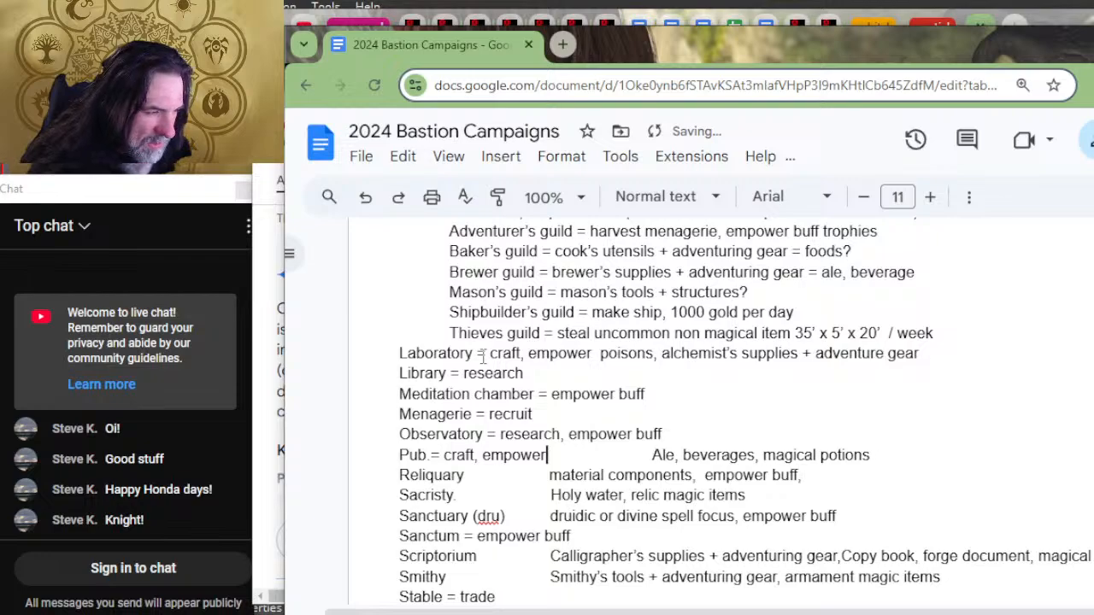
key("Delete")
key("Delete")
key("Delete")
key("Delete")
key("Delete")
key("Delete")
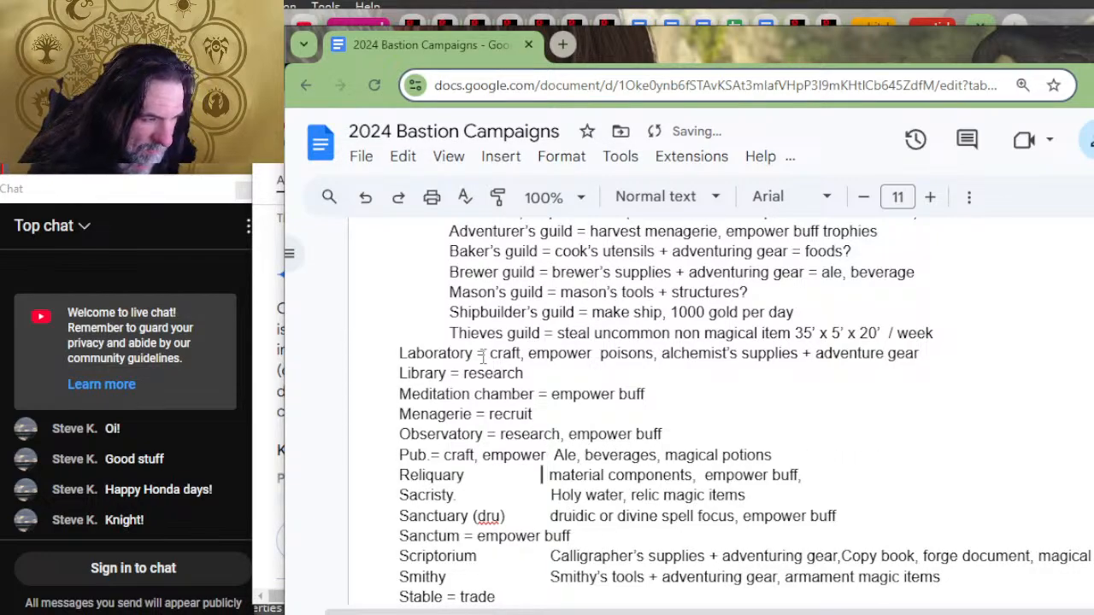
Step: Replace the gap after Reliquary with "= craft, empower", keeping one space before its example items
key("BackSpace")
key("BackSpace")
key("BackSpace")
key("BackSpace")
key("BackSpace")
key("BackSpace")
key("BackSpace")
key("BackSpace")
key("BackSpace")
key("BackSpace")
key("BackSpace")
key("BackSpace")
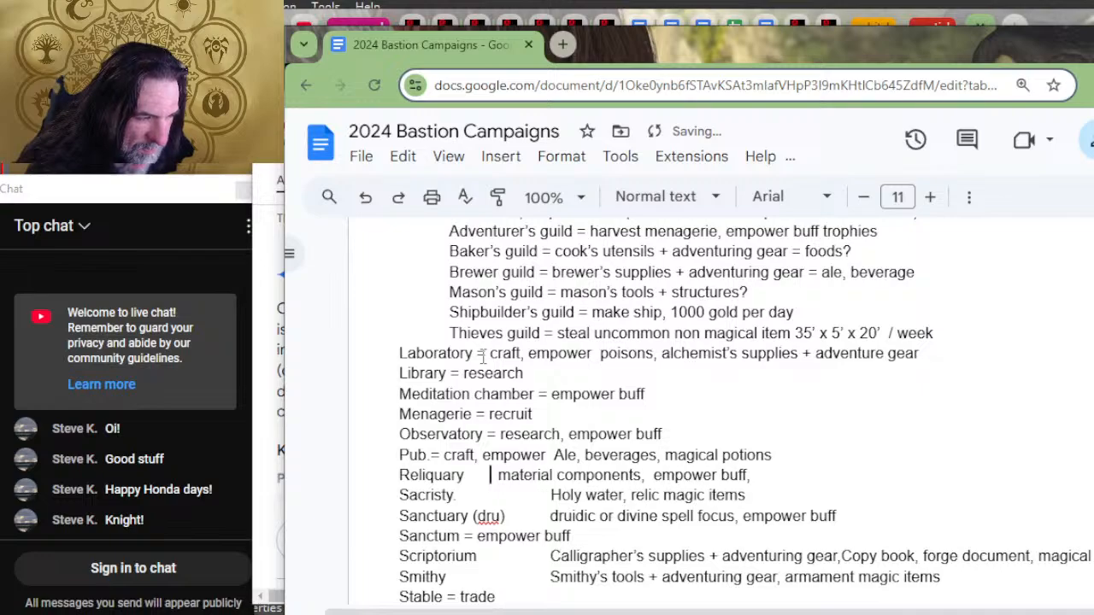
key("BackSpace")
key("BackSpace")
key("BackSpace")
key("BackSpace")
key("BackSpace")
type("= ")
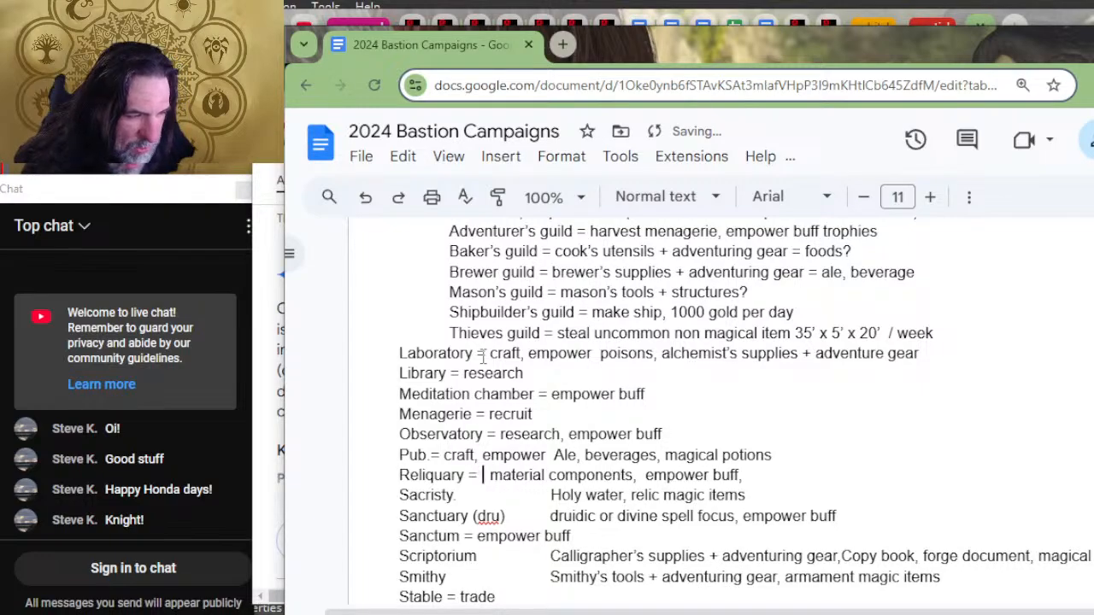
type("craft, empower")
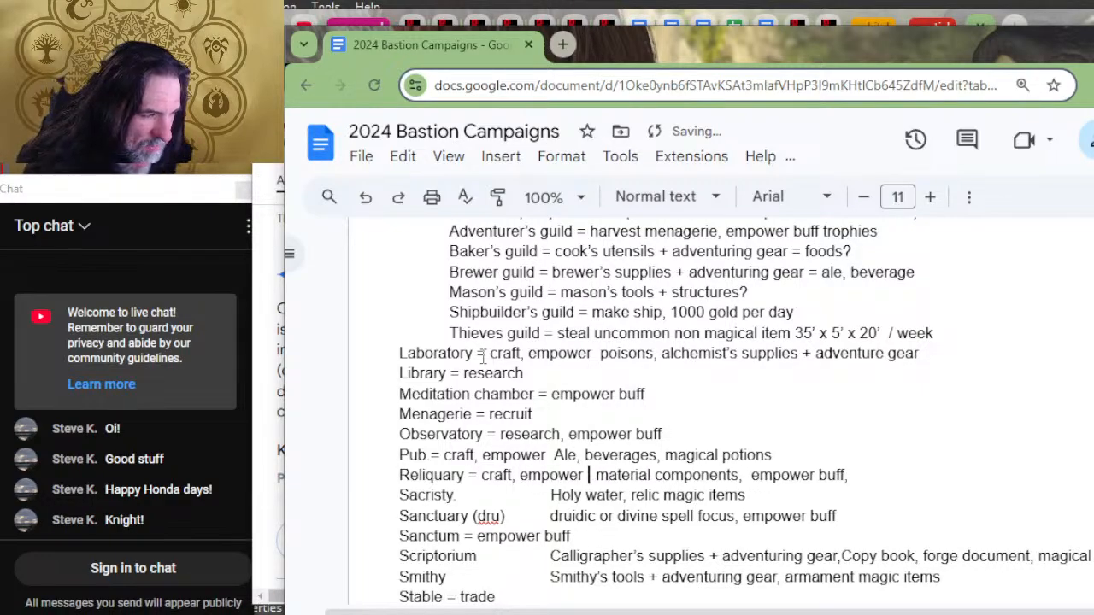
key("BackSpace")
key("Delete")
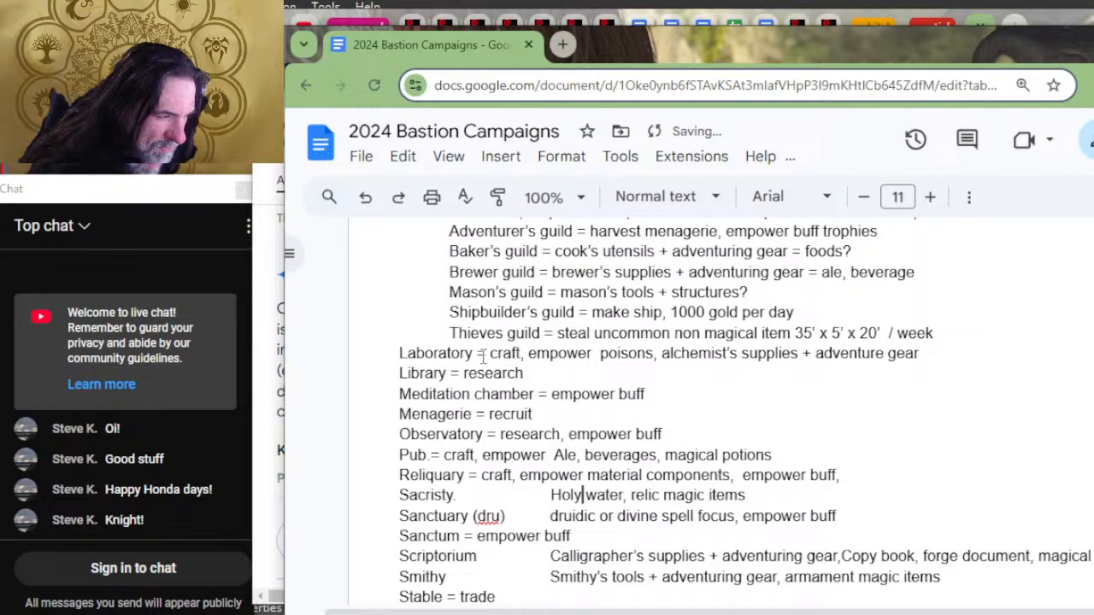
Step: Replace the gap after "Sacristy." with "= craft, empower" ahead of its example items
key("BackSpace")
key("BackSpace")
key("BackSpace")
key("BackSpace")
key("BackSpace")
key("BackSpace")
key("BackSpace")
key("BackSpace")
key("BackSpace")
key("BackSpace")
key("BackSpace")
key("BackSpace")
key("BackSpace")
key("BackSpace")
key("BackSpace")
key("BackSpace")
key("BackSpace")
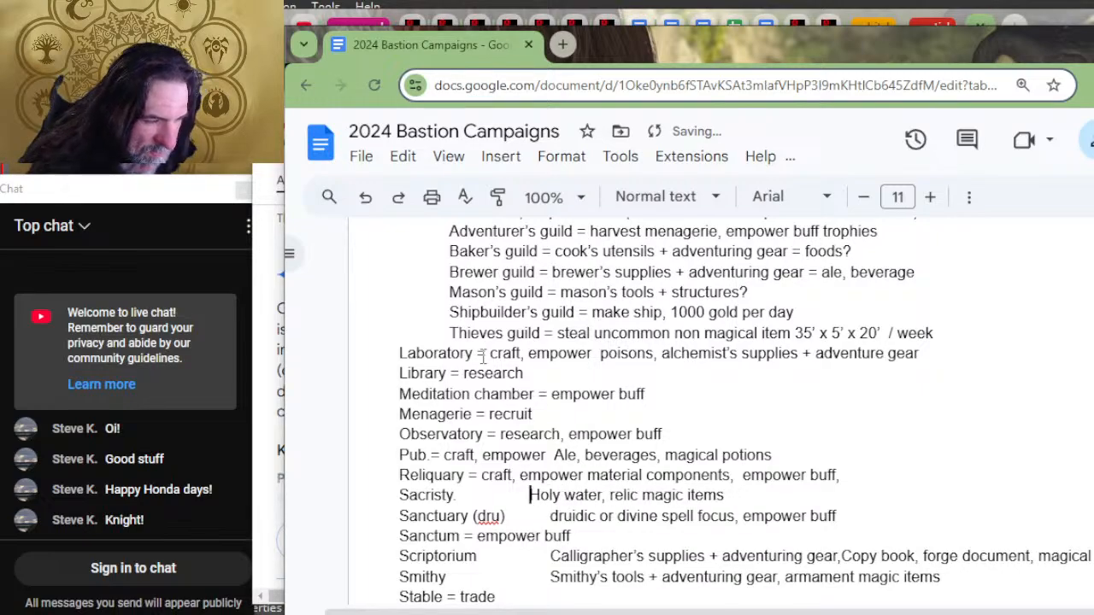
key("BackSpace")
key("BackSpace")
key("BackSpace")
key("BackSpace")
key("BackSpace")
key("BackSpace")
key("BackSpace")
key("BackSpace")
key("BackSpace")
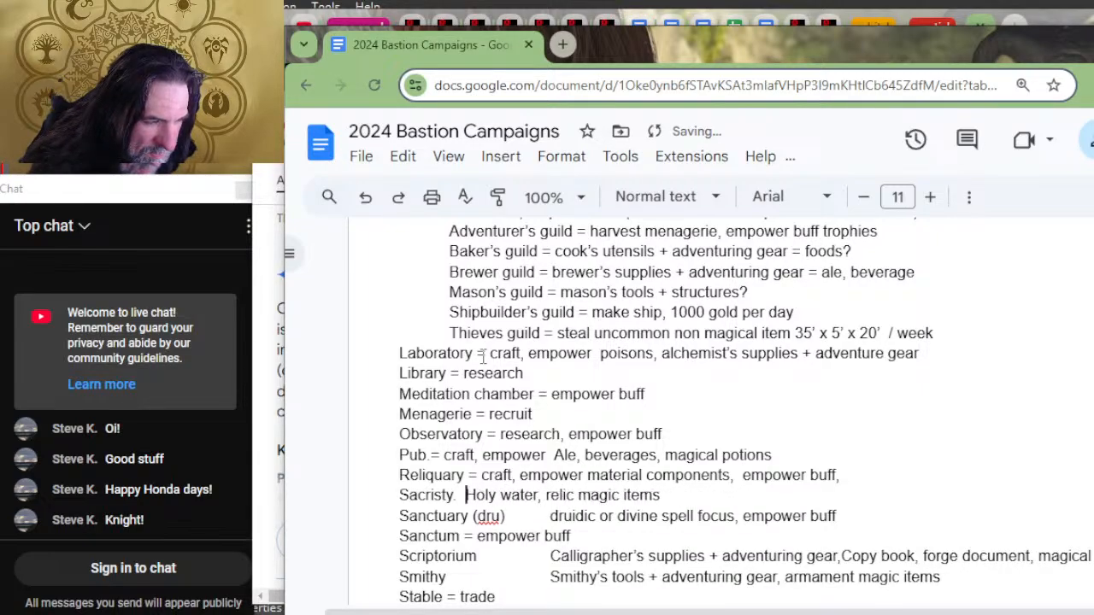
type("= cr")
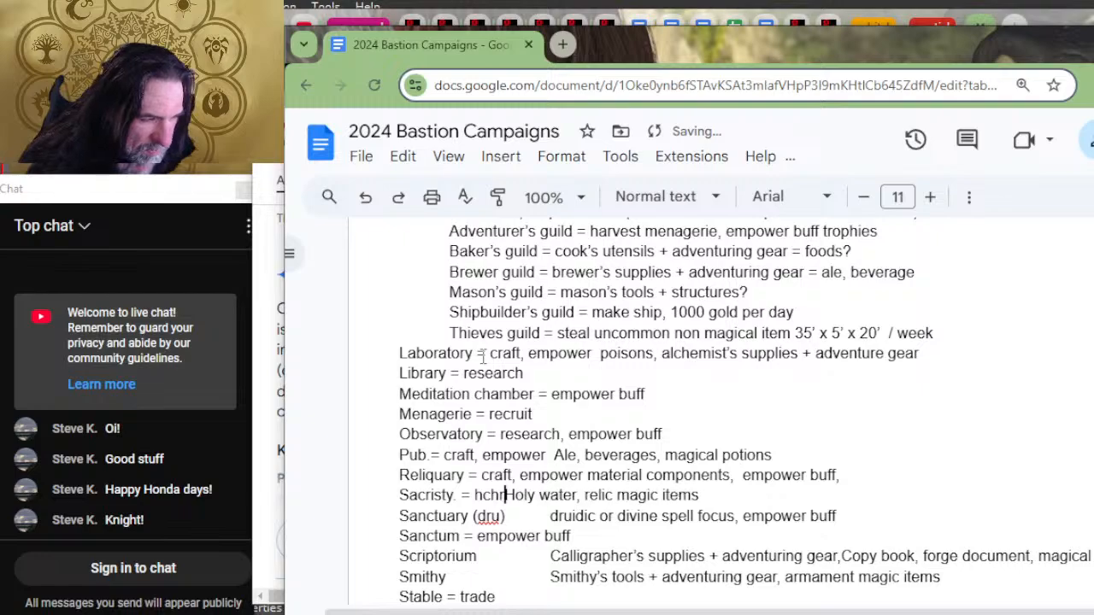
type("aft")
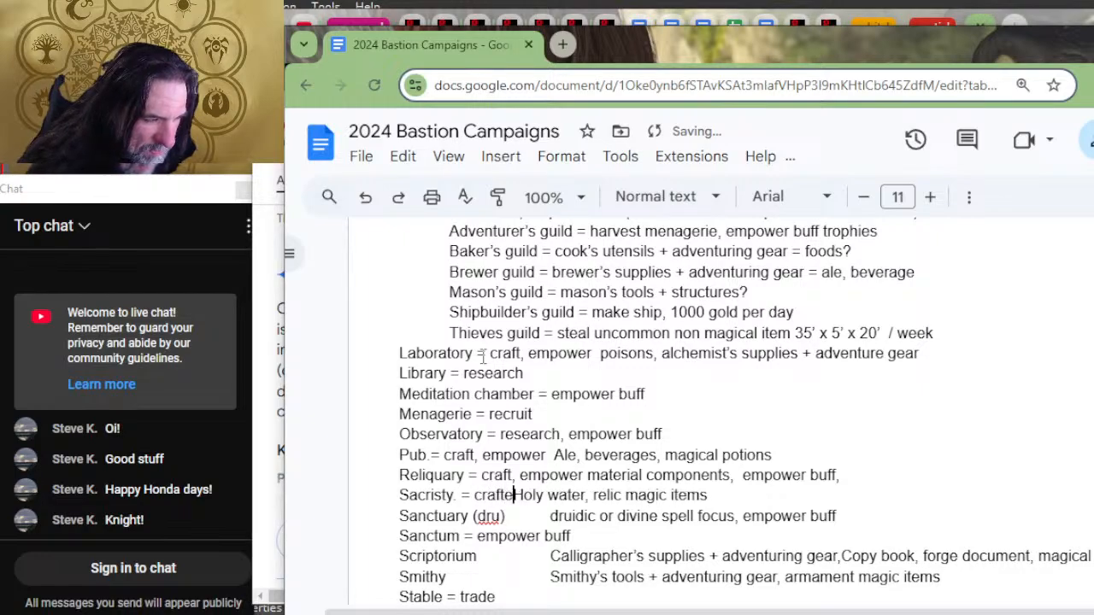
type(", empower")
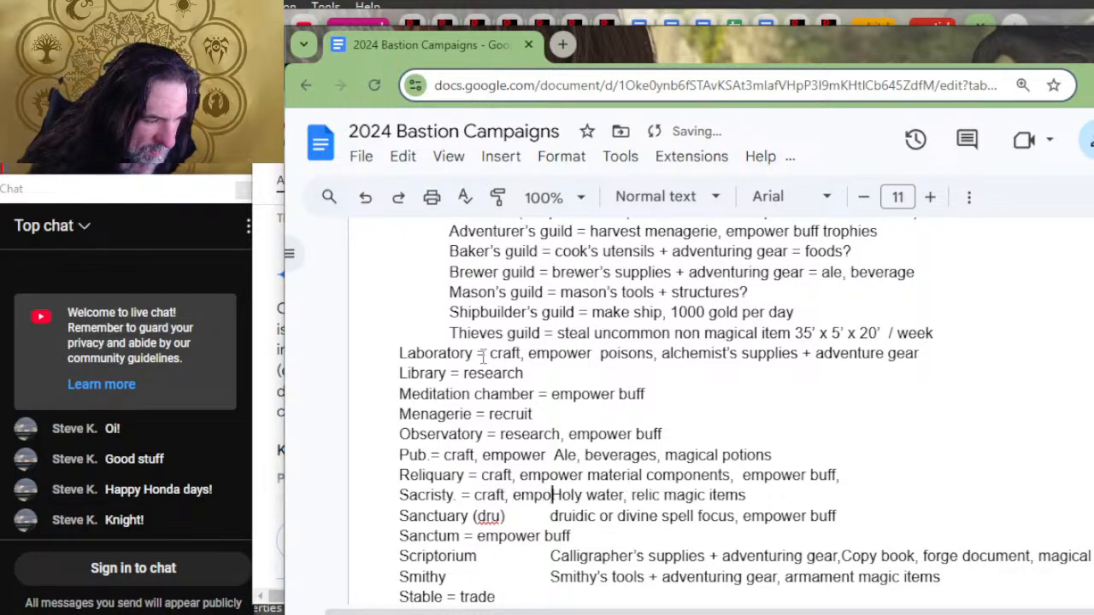
Step: Complete the Sanctuary's "(dru)" as "(druid)" and add "= craft, empower" as its orders before the example items
key("Down")
key("Left")
key("Left")
key("Left")
key("Left")
key("Left")
key("Left")
key("Left")
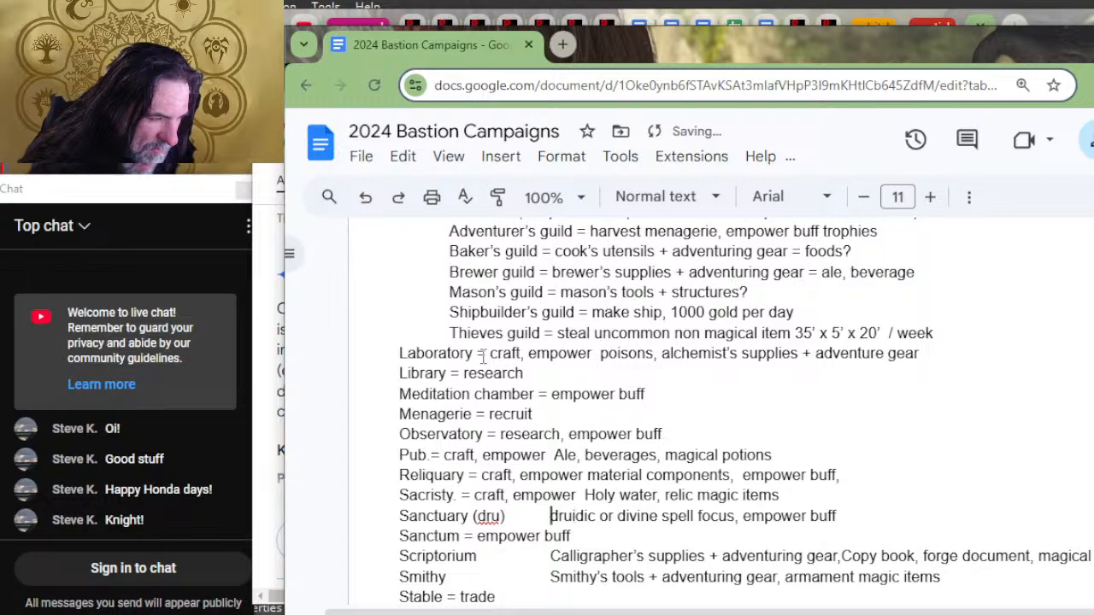
key("BackSpace")
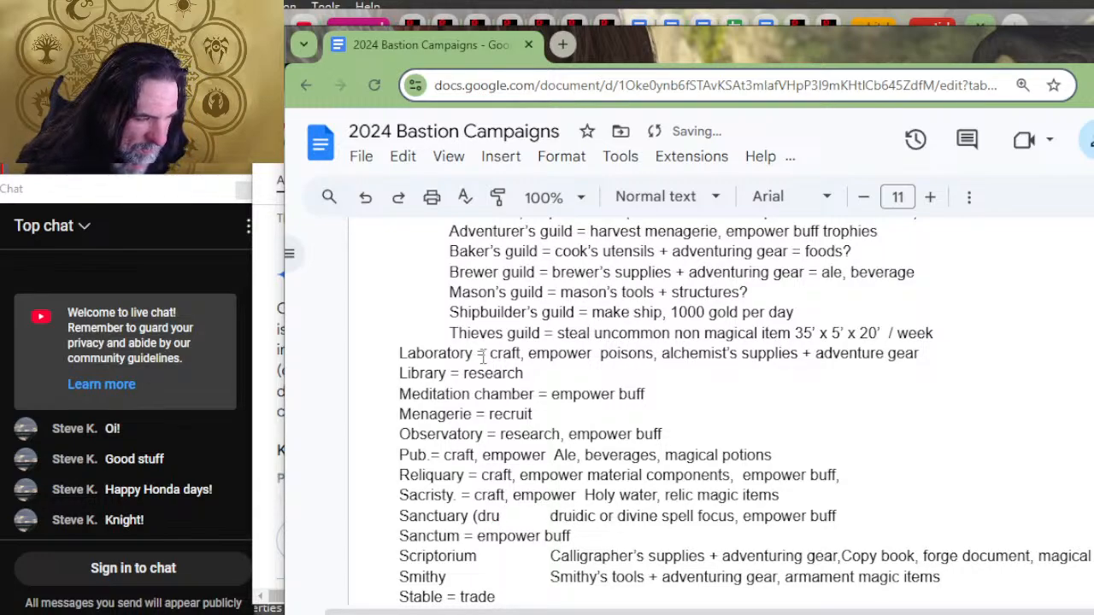
type("id) c")
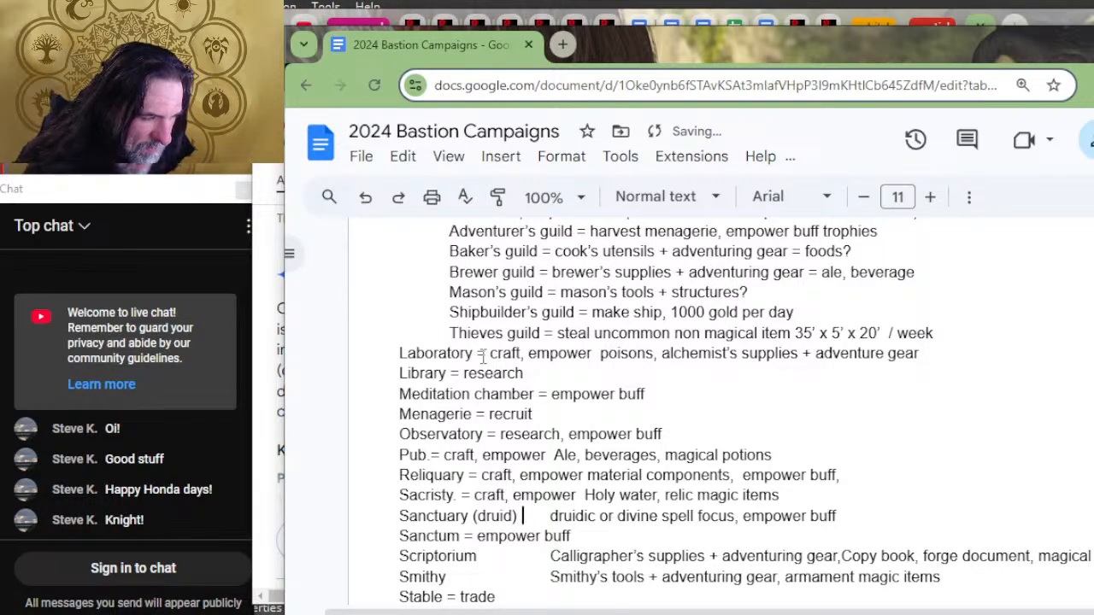
key("BackSpace")
type("= ")
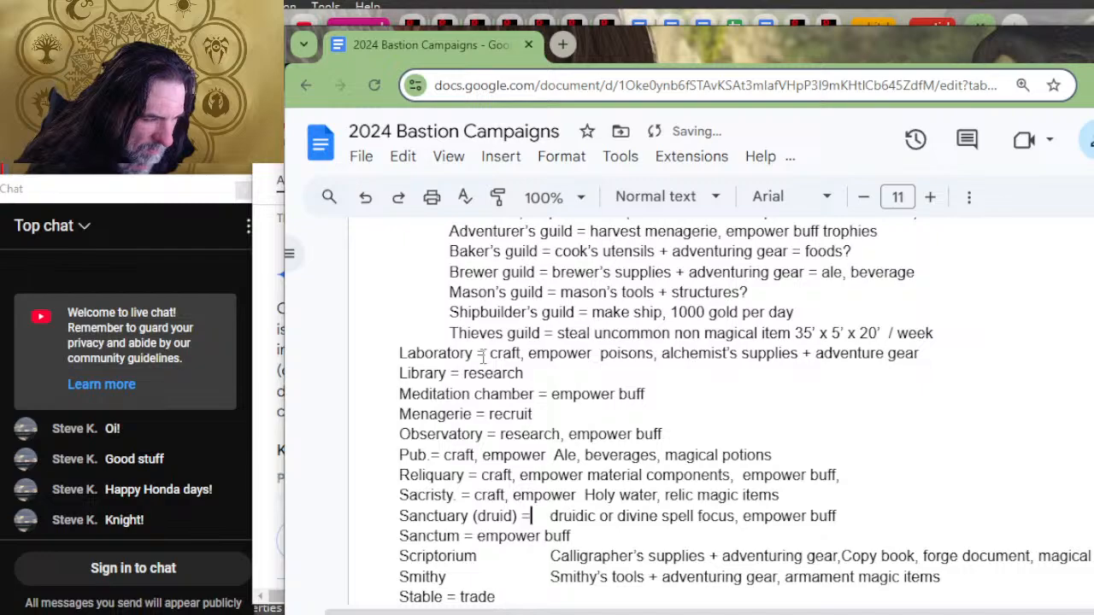
type("craft,")
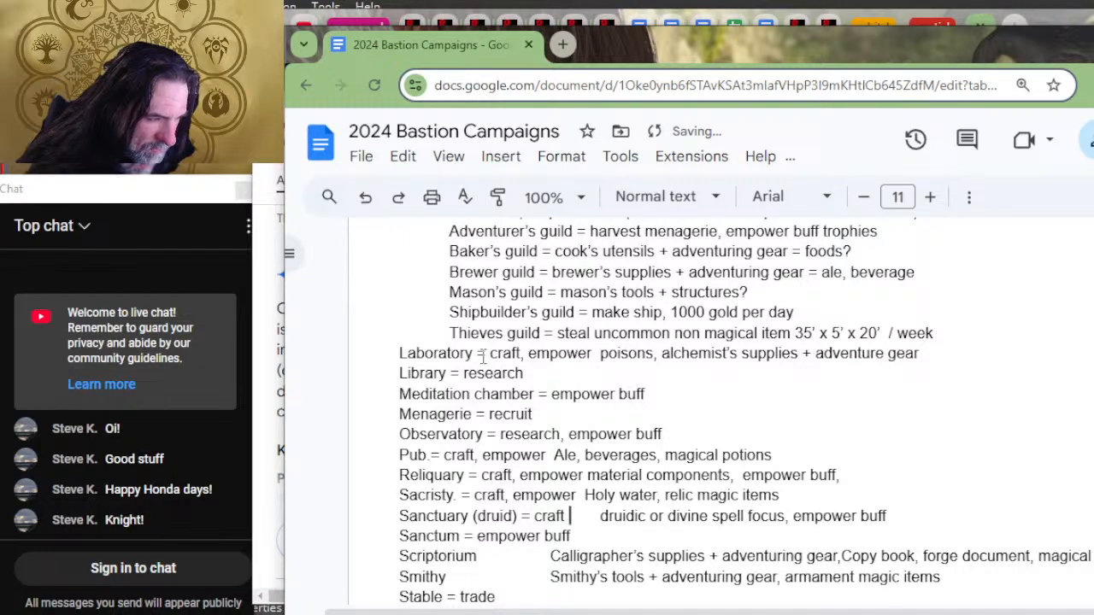
type(" empower")
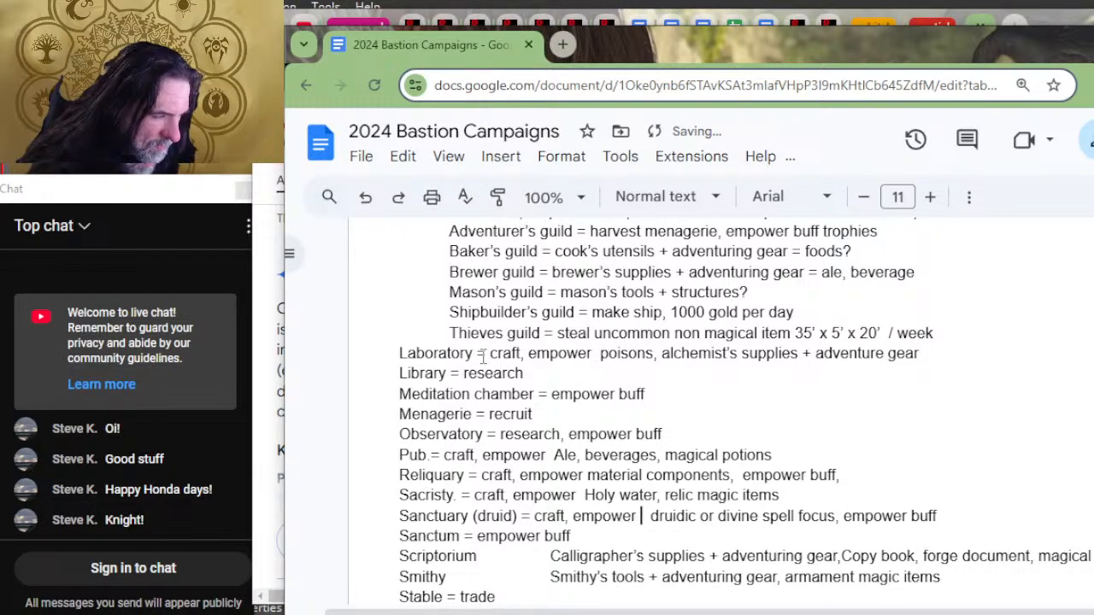
Step: Replace the gap after Scriptorium with "= craft,. Empower" as its orders before the example items
key("Down")
key("Down")
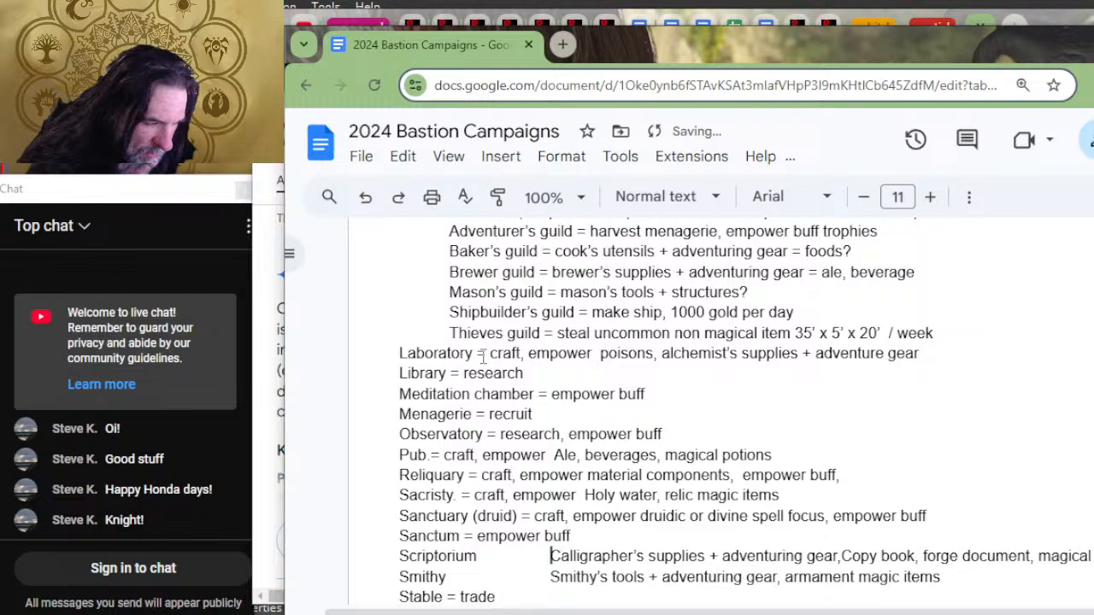
key("BackSpace")
key("BackSpace")
type("= craft,. ")
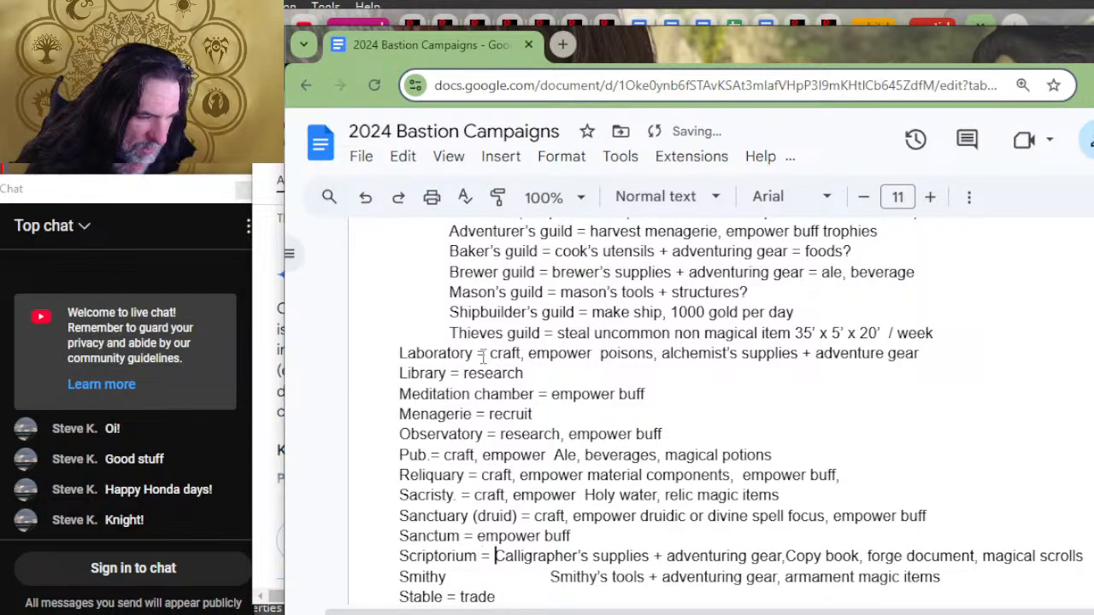
type("Empower")
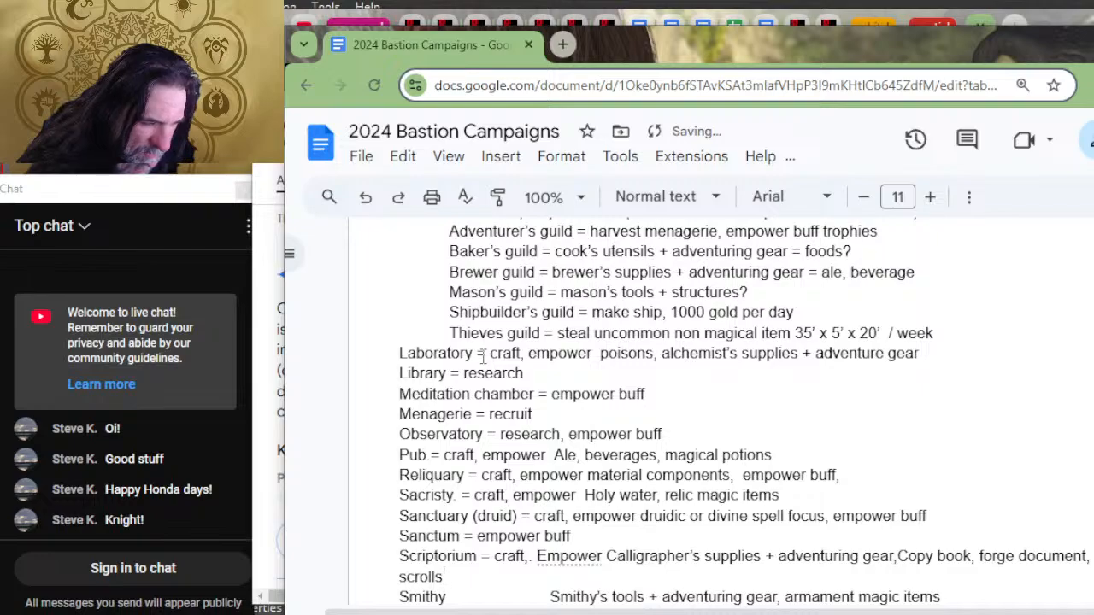
Step: Delete "+ adventuring gear" after "Calligrapher's supplies" in the Scriptorium entry and add a comma in its place
key("Right")
key("Right")
key("Right")
key("Right")
key("Right")
key("Right")
key("Right")
key("Right")
key("Right")
key("Right")
key("Right")
key("Right")
key("Right")
key("Right")
key("Right")
key("Right")
key("Right")
key("Right")
key("Right")
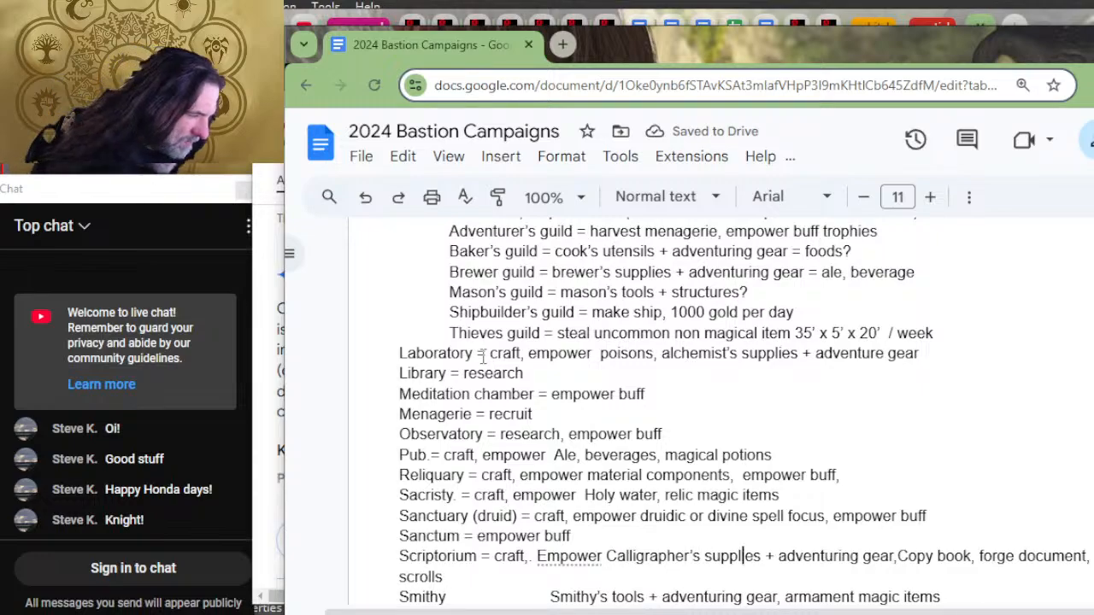
key("Right")
key("Right")
key("BackSpace")
key("BackSpace")
key("BackSpace")
key("BackSpace")
key("BackSpace")
key("BackSpace")
key("BackSpace")
key("BackSpace")
key("BackSpace")
key("BackSpace")
key("BackSpace")
key("BackSpace")
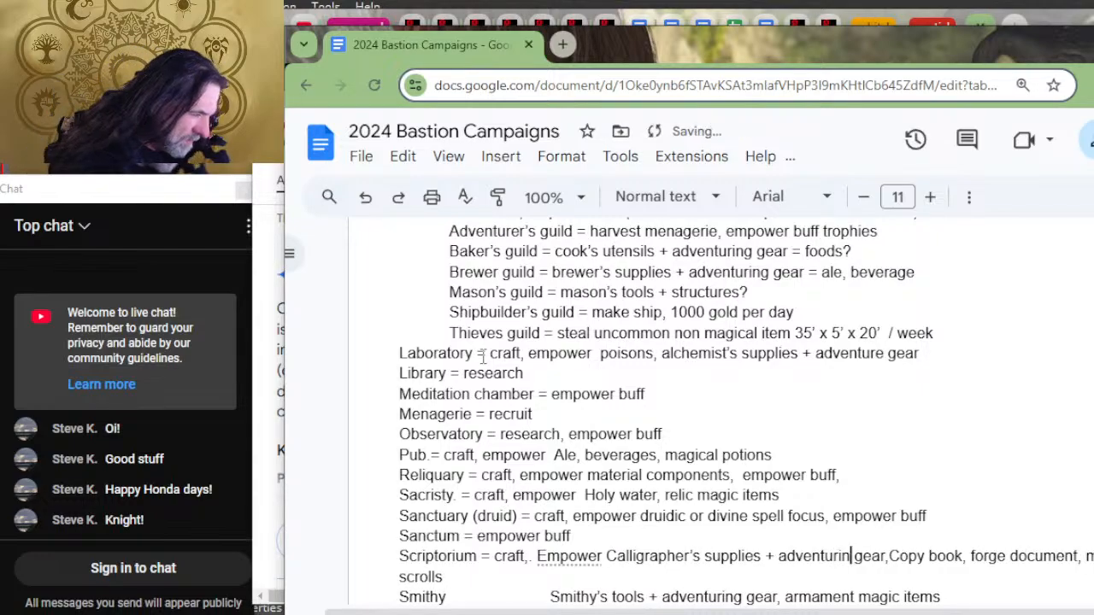
key("BackSpace")
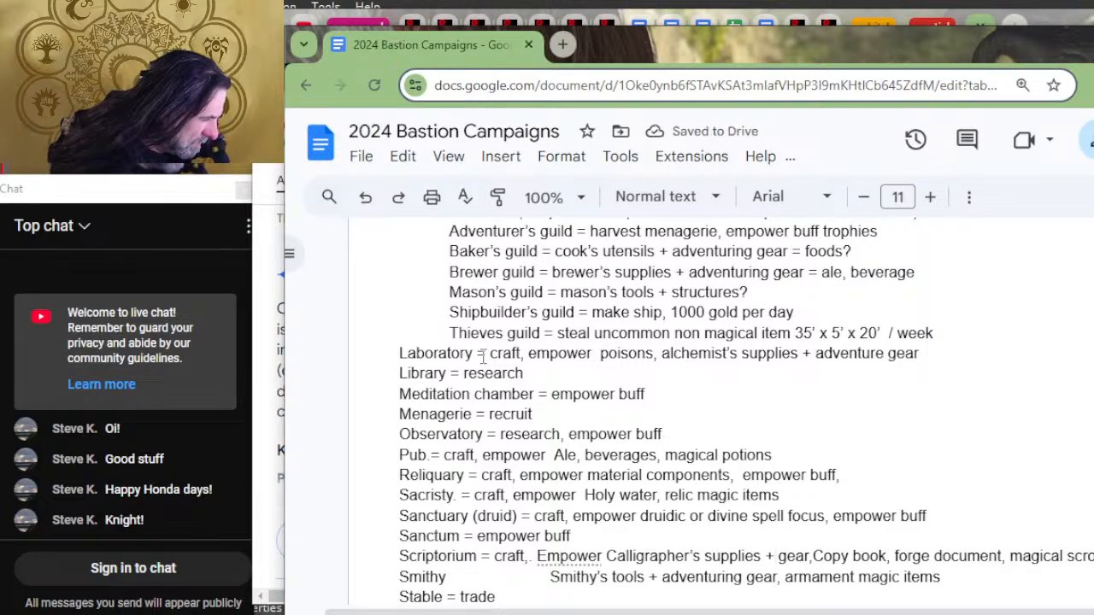
key("BackSpace")
key("BackSpace")
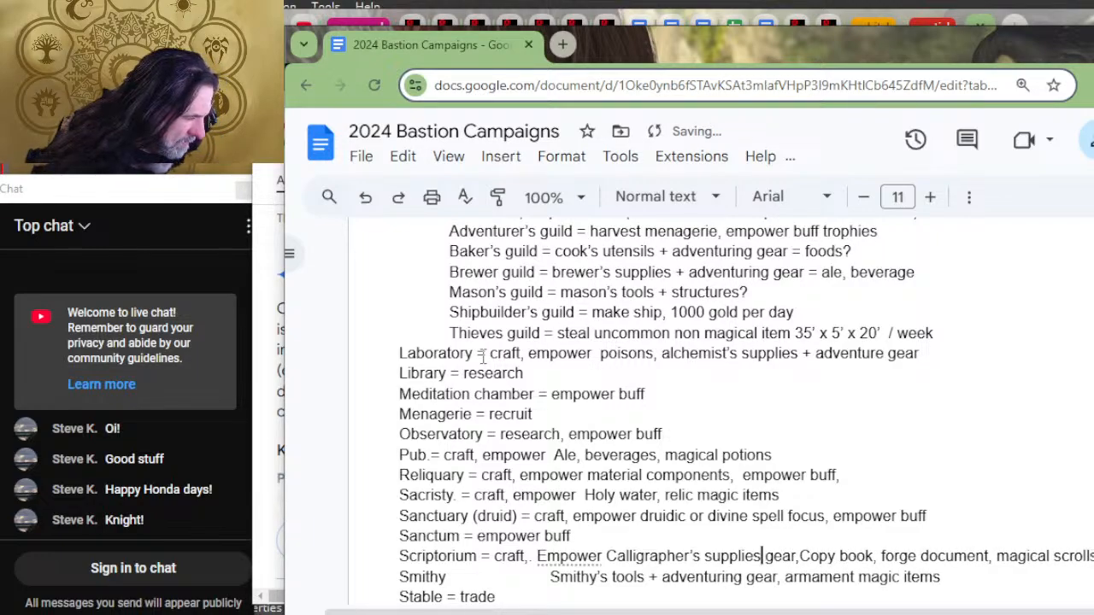
key("Delete")
key("Delete")
key("Delete")
key("Delete")
key("BackSpace")
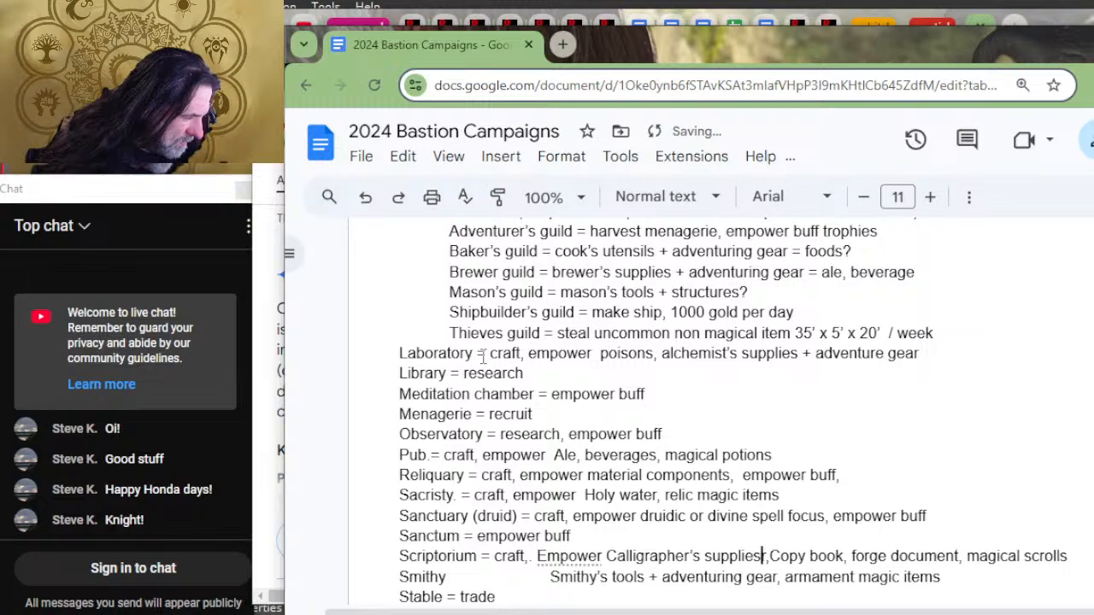
type(",")
key("Delete")
key("Delete")
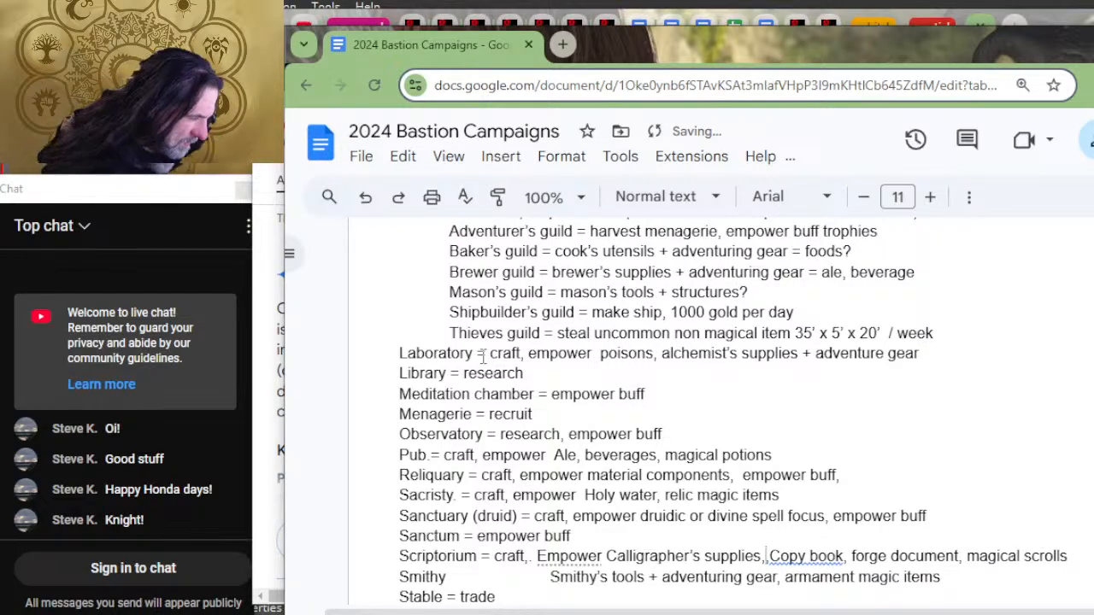
Step: Replace the gap after Smithy with "= craft, empower" and change "Smithy's tools" to lowercase "smithy's tools"
key("Up")
key("Right")
key("Down")
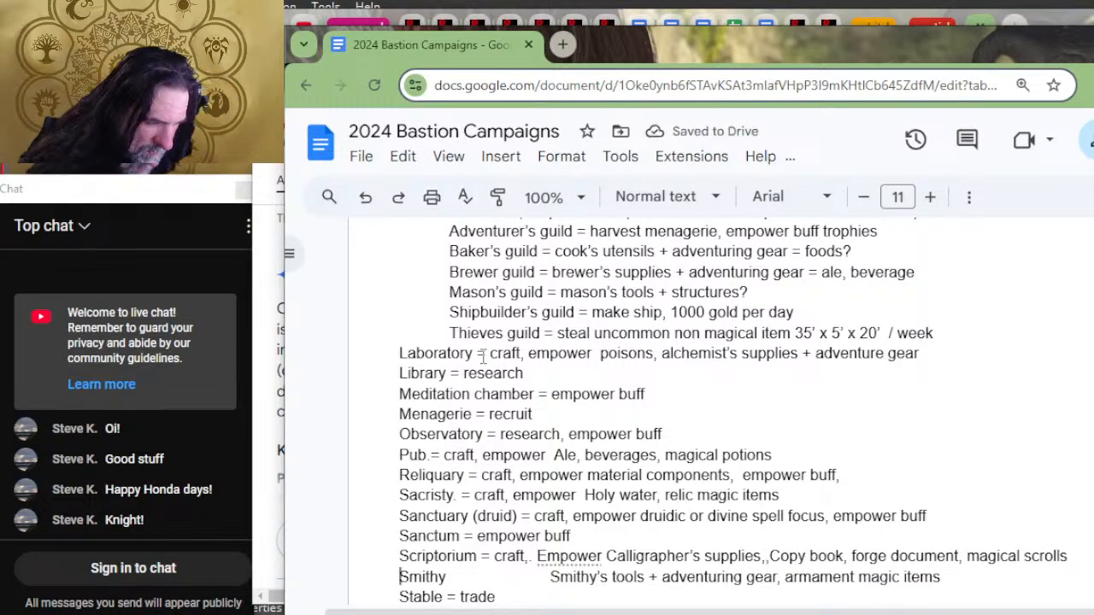
key("Right")
key("Right")
key("Right")
key("Right")
type("= c")
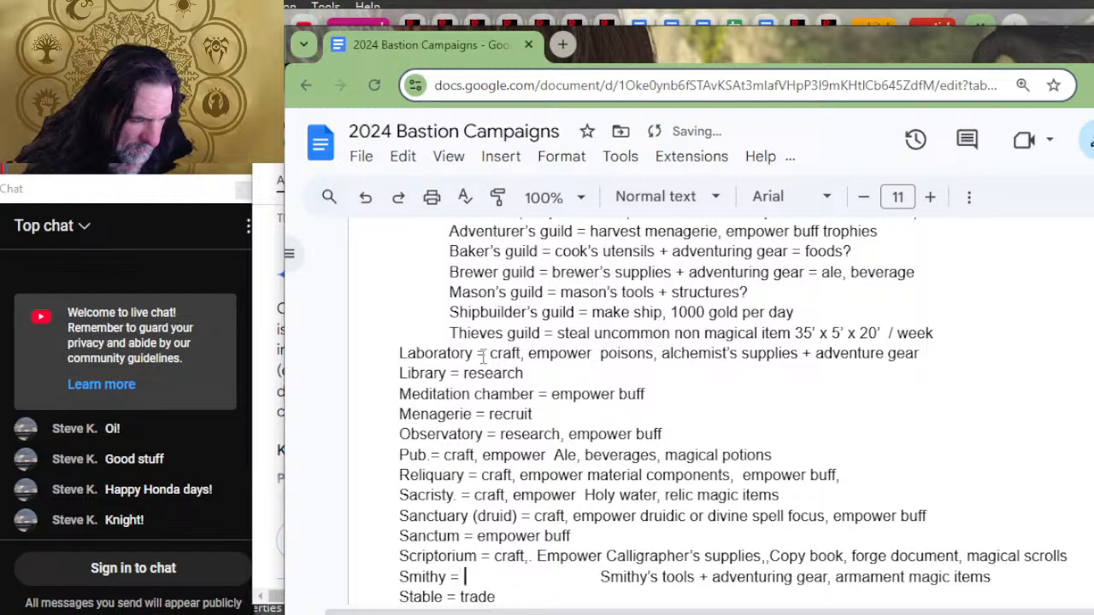
type("raft, empo")
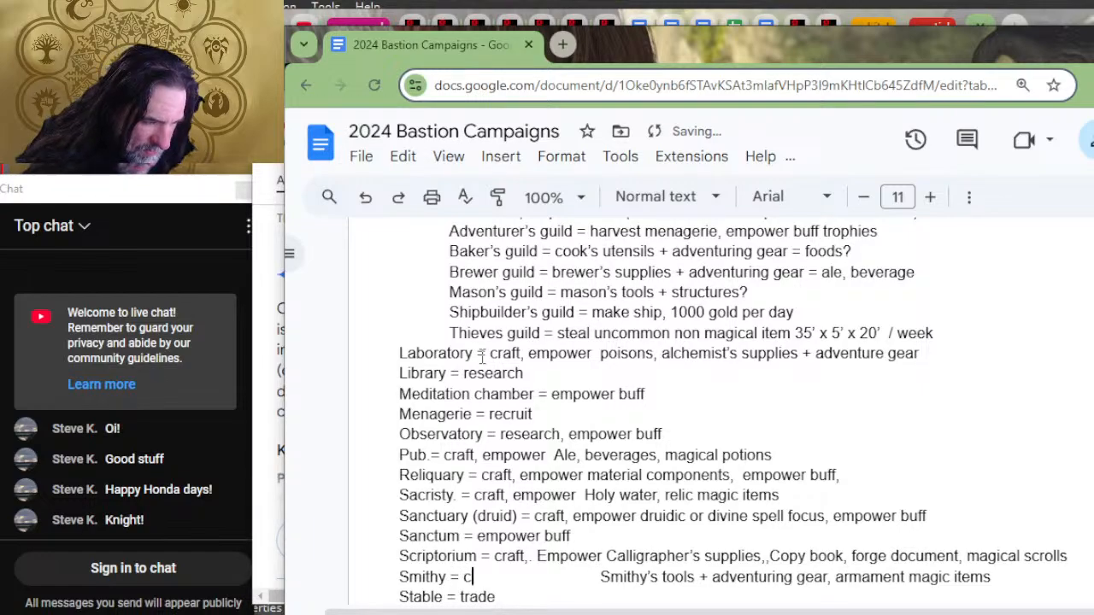
type("wer")
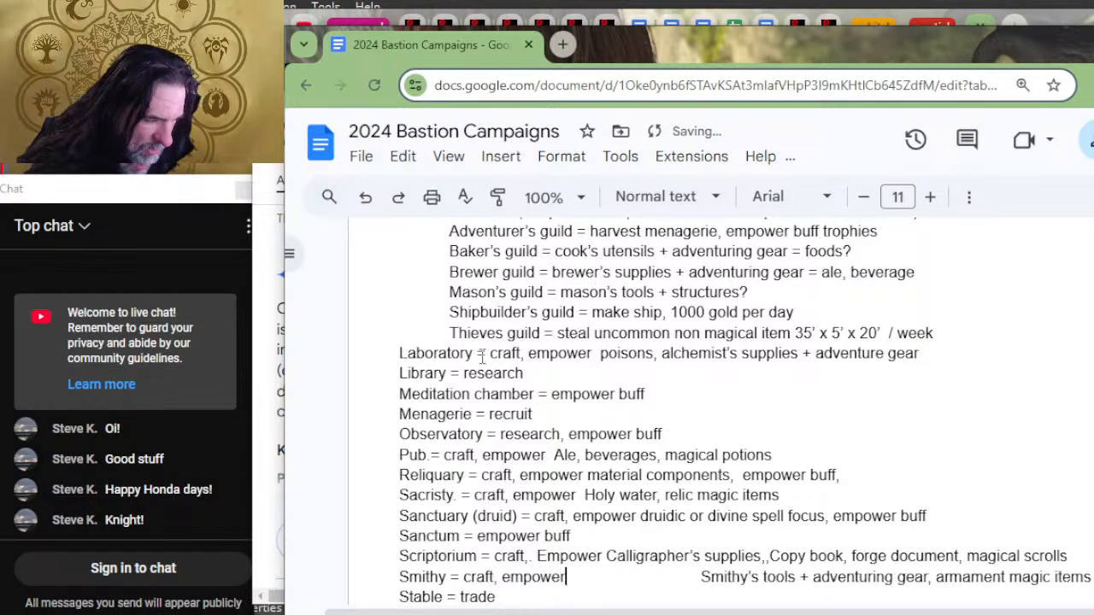
key("Delete")
key("Delete")
type("s")
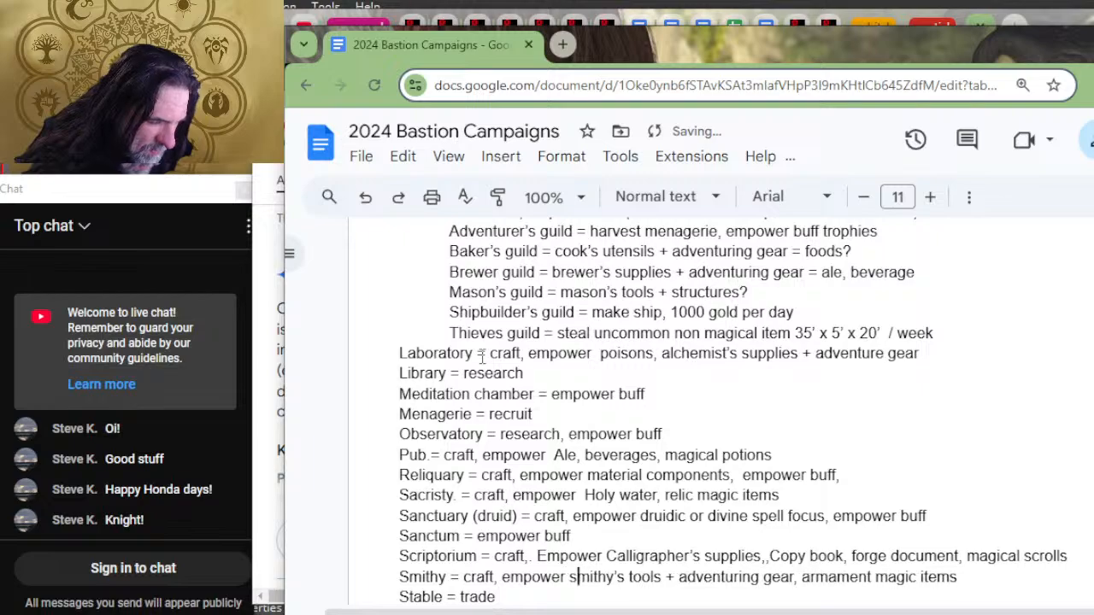
Step: Replace the gap after "Workshop." with "= craft, empower" as its orders before the parenthesised note
key("Down")
scroll(519, 357, "down", 2)
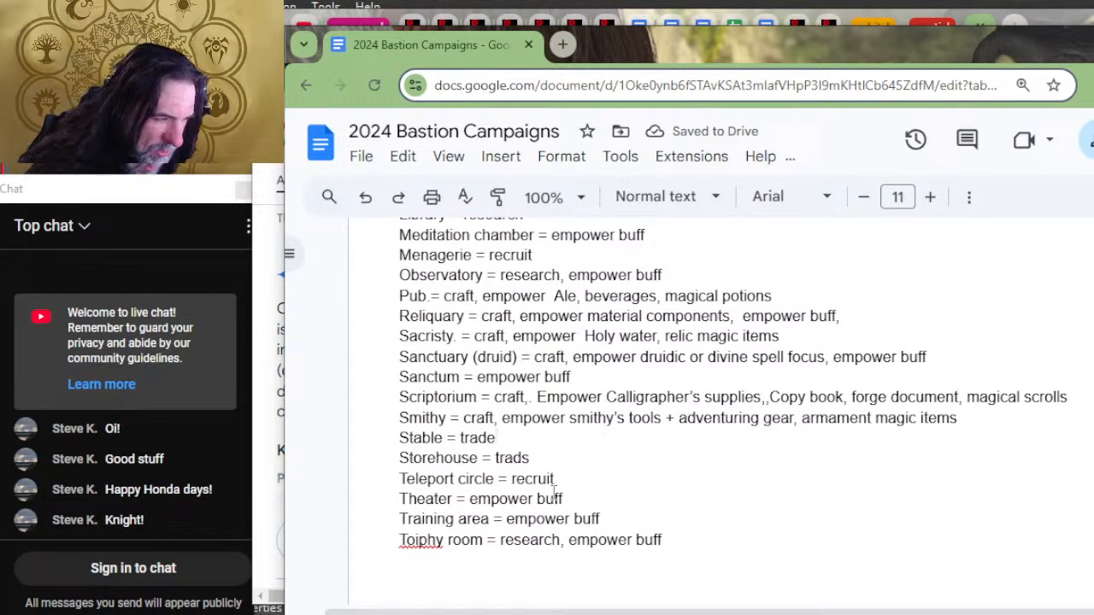
scroll(662, 534, "down", 2)
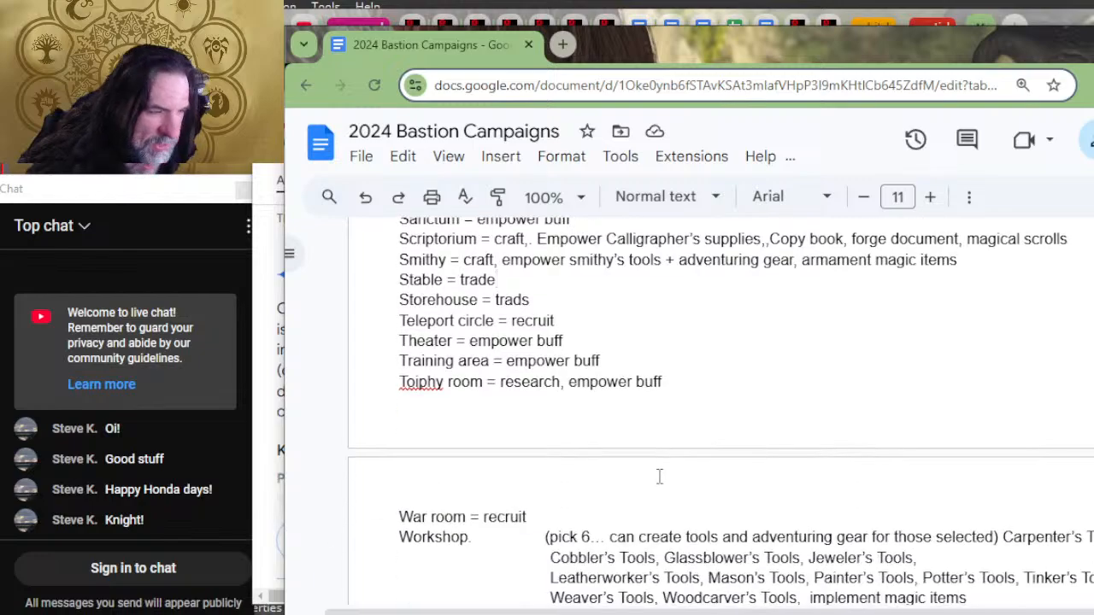
left_click(500, 539)
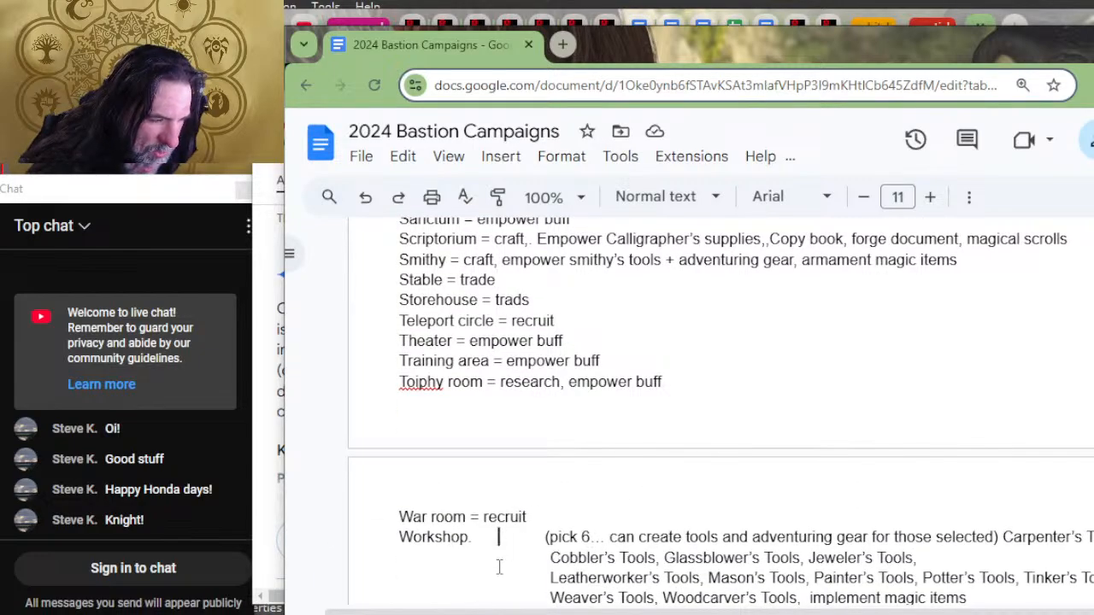
key("BackSpace")
key("ctrl+shift+i")
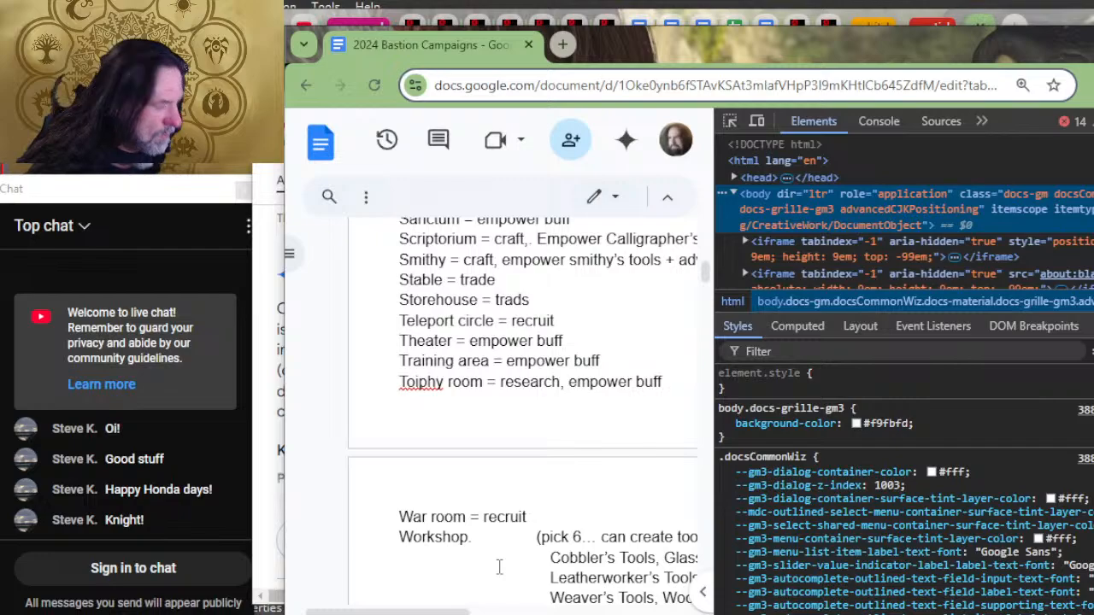
key("ctrl+shift+i")
type("= c")
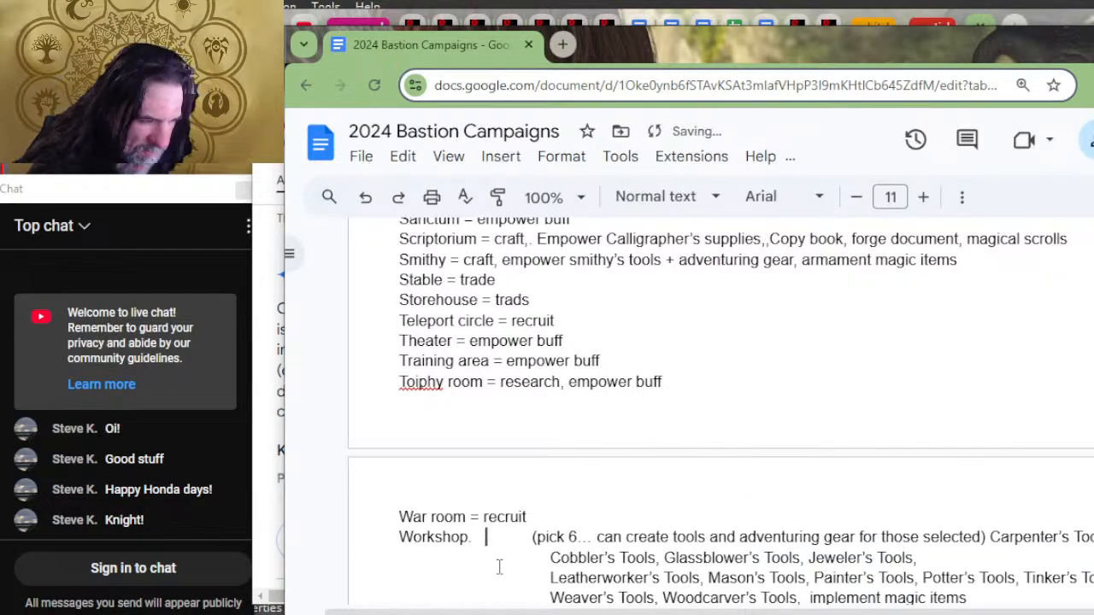
type("raft, empower")
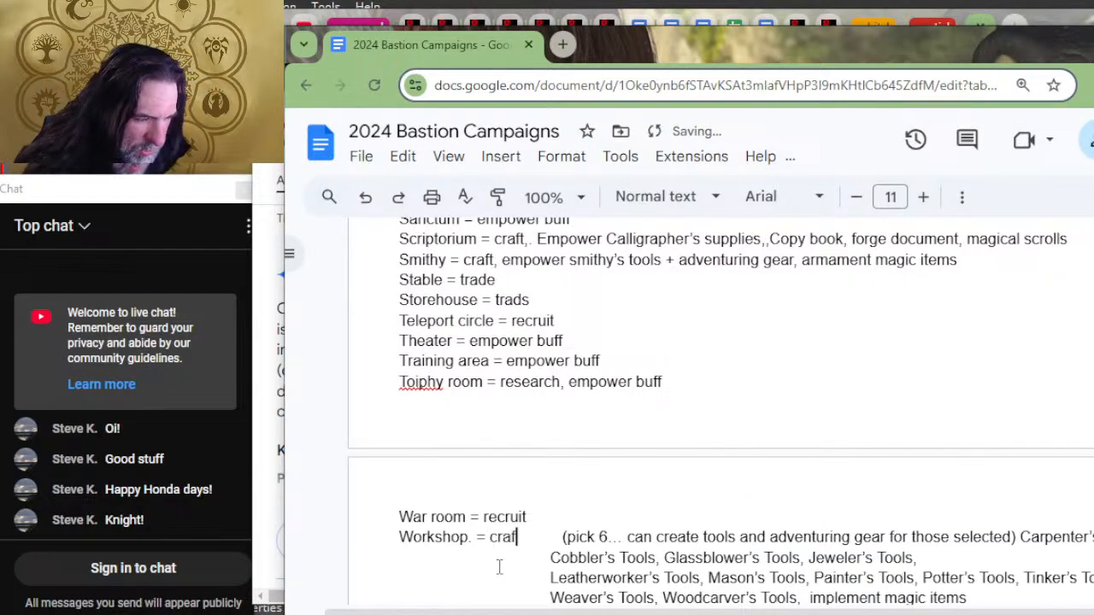
key("Delete")
key("Delete")
key("Delete")
key("Delete")
key("Delete")
key("Delete")
key("Delete")
key("Delete")
key("Delete")
key("Delete")
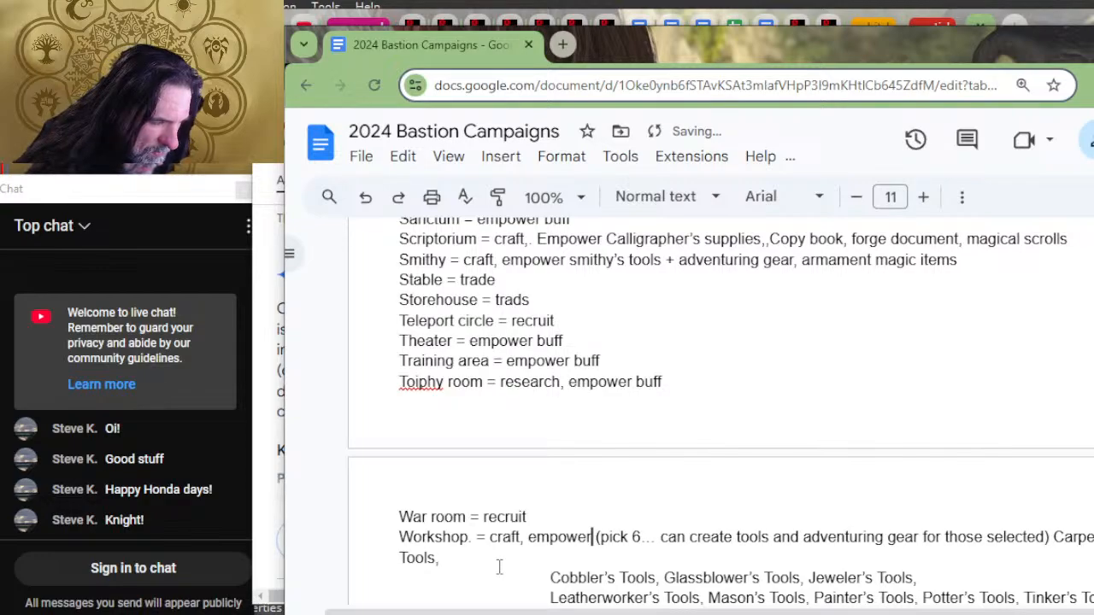
Step: Delete the note "(pick 6… can create tools and adventuring gear for those selected)" from the Workshop entry
key("Delete")
key("Delete")
key("Delete")
key("Delete")
key("Delete")
key("Delete")
key("Delete")
key("Delete")
key("Delete")
key("Delete")
key("Delete")
key("Delete")
key("Delete")
key("Delete")
key("Delete")
key("Delete")
key("Delete")
key("Delete")
key("Delete")
key("Delete")
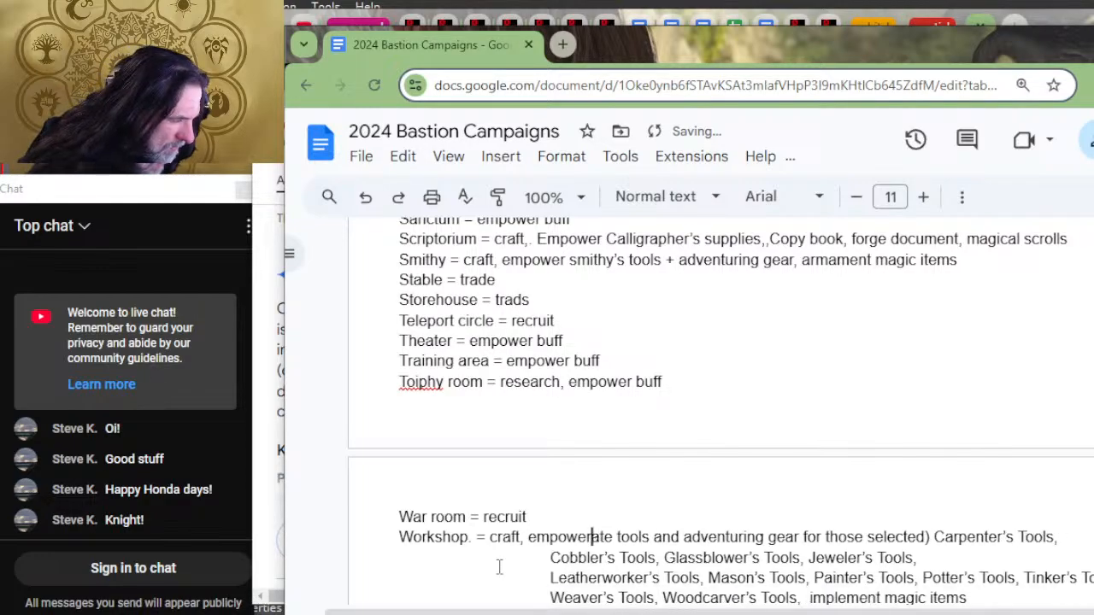
key("Delete")
key("Delete")
key("Delete")
key("Delete")
key("Delete")
key("Delete")
key("Delete")
key("Delete")
key("Delete")
key("Delete")
key("Delete")
key("Delete")
key("Delete")
key("Delete")
key("Delete")
key("Delete")
key("Delete")
key("Delete")
key("Delete")
key("Delete")
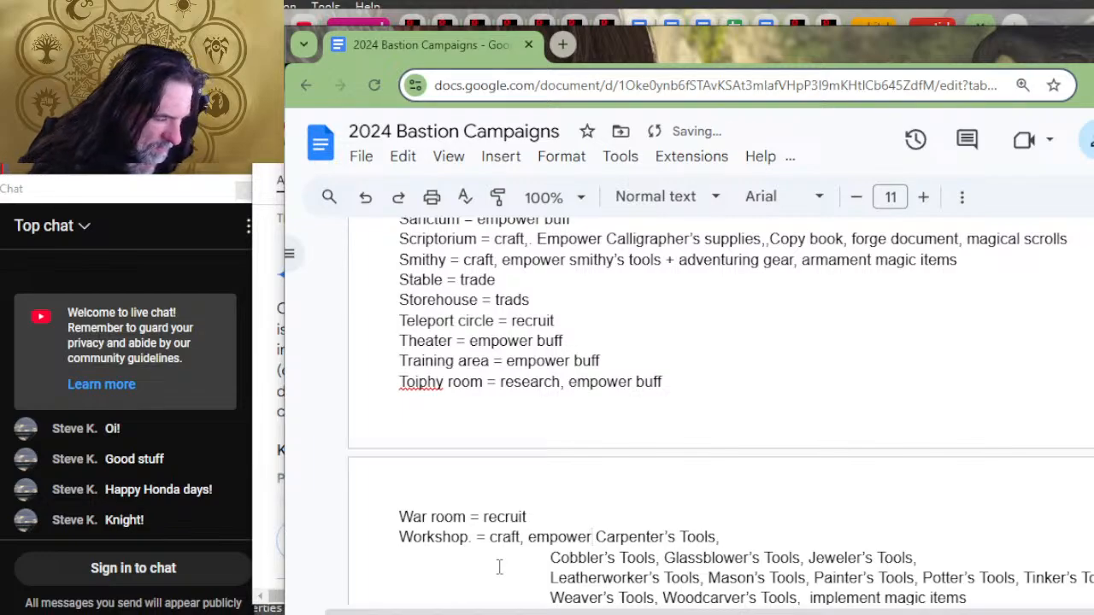
Step: Join the line starting with "Cobbler's Tools" onto the Workshop line, directly after "Carpenter's Tools,"
key("Down")
key("Left")
key("Left")
key("Left")
key("Left")
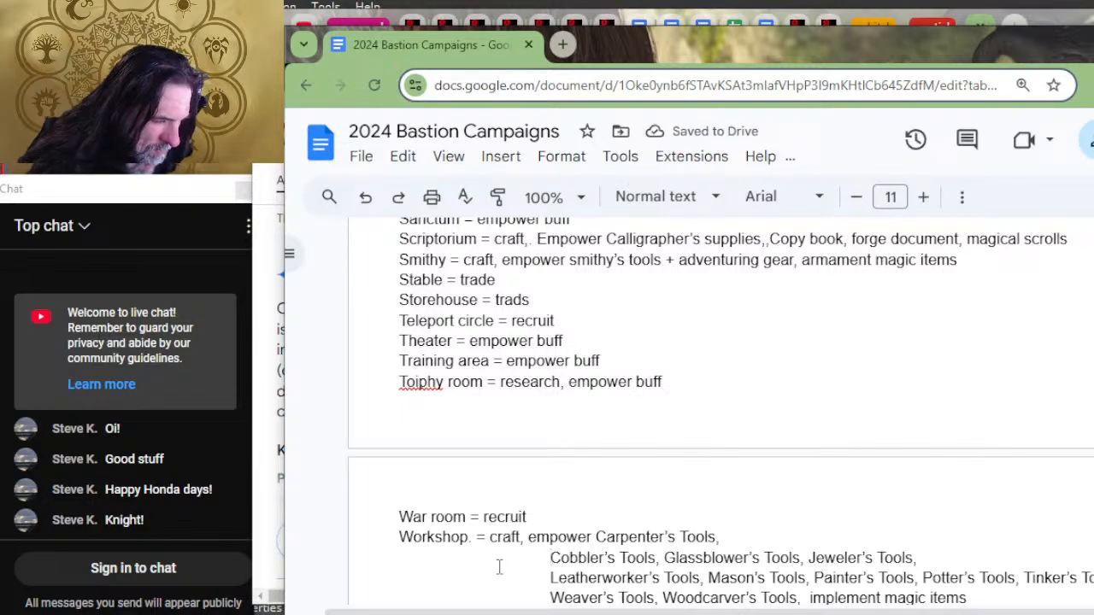
key("BackSpace")
key("BackSpace")
key("BackSpace")
key("BackSpace")
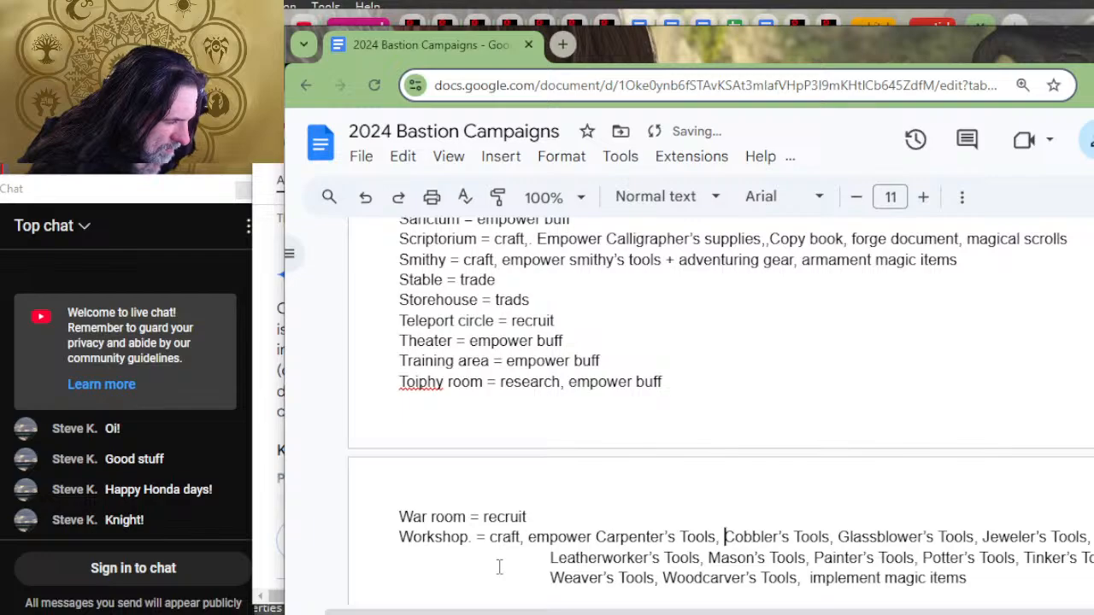
Step: Correct the Storehouse's "trads" to "trade" and add ", harvest" to its orders
scroll(506, 551, "down", 2)
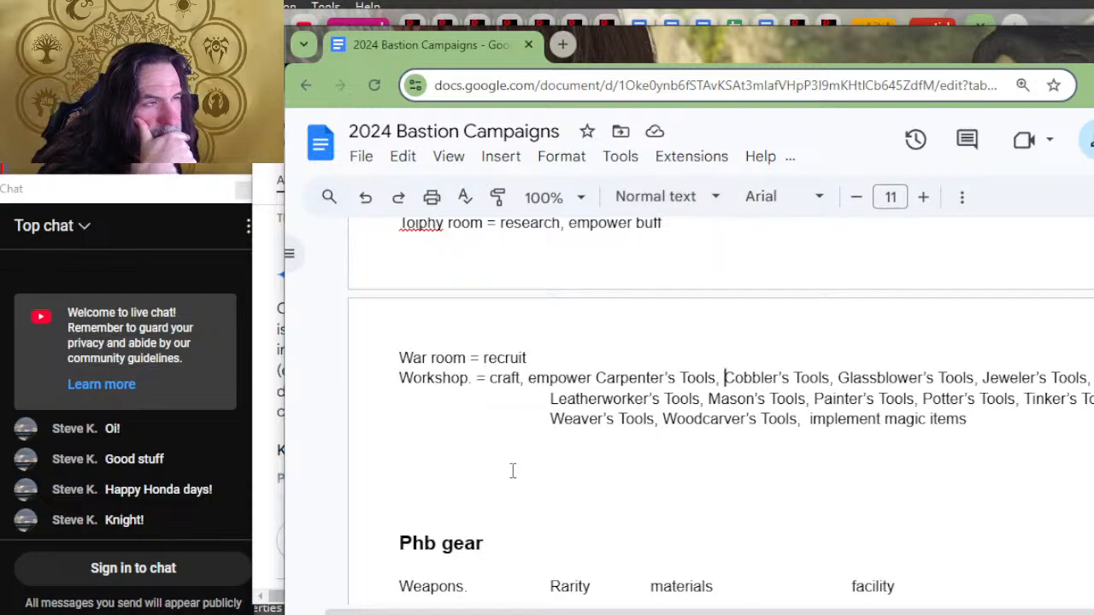
scroll(513, 466, "up", 2)
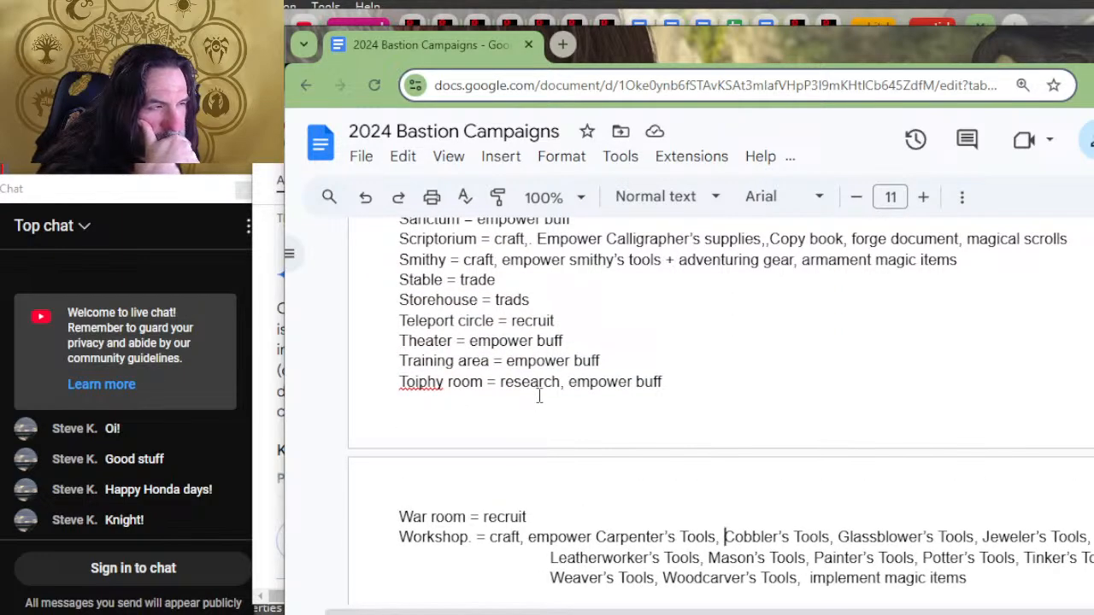
scroll(539, 396, "up", 2)
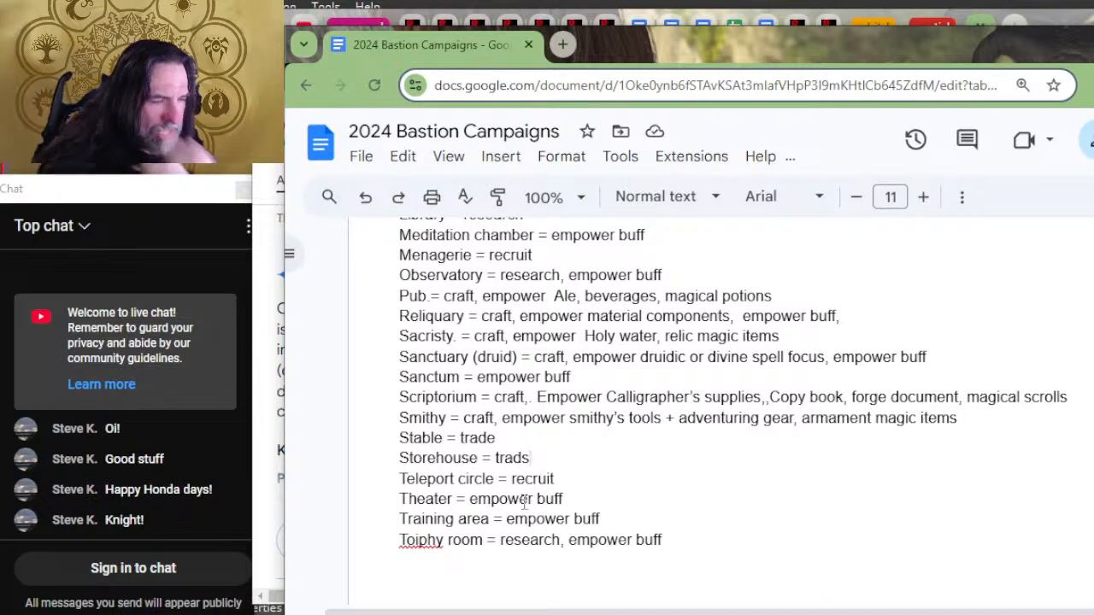
key("BackSpace")
type("e, ha")
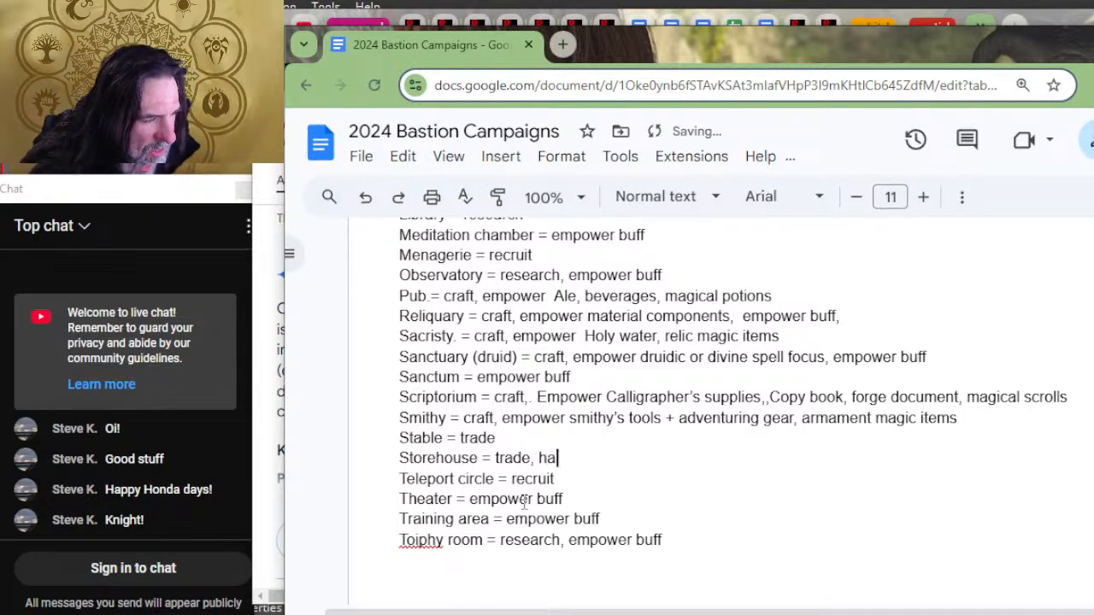
type("rvest")
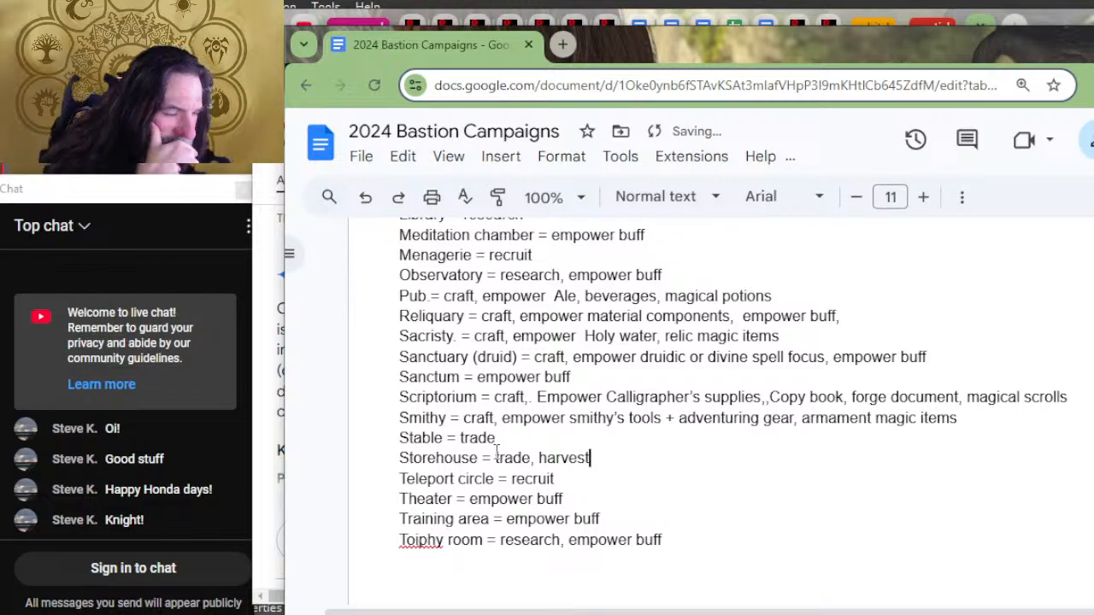
Step: Add ", harvest" after "trade" in the Stable entry
scroll(588, 467, "down", 2)
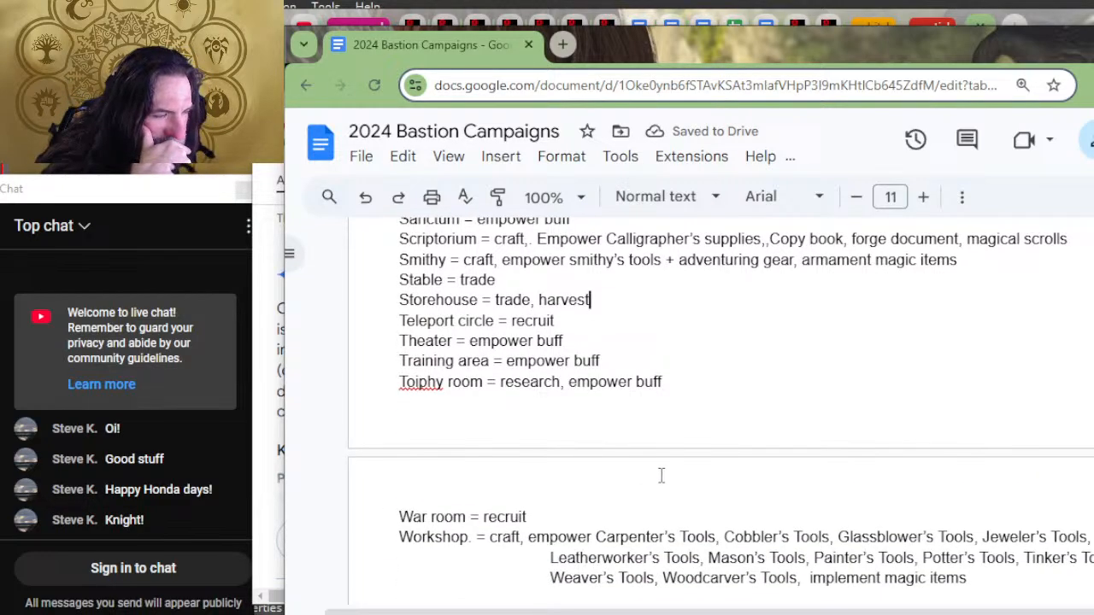
scroll(621, 402, "down", 2)
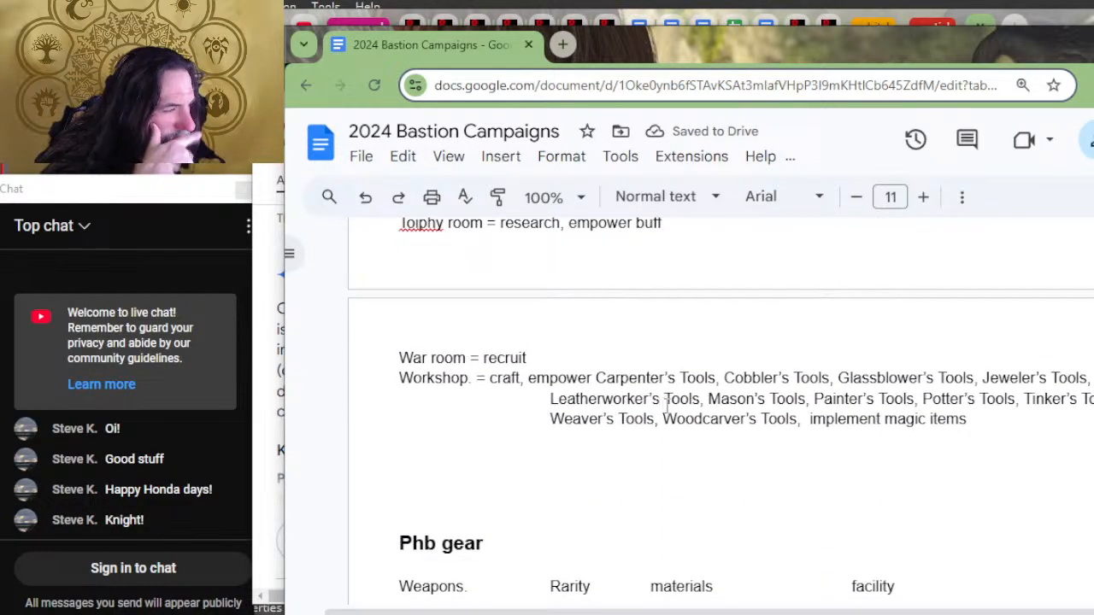
scroll(675, 406, "up", 2)
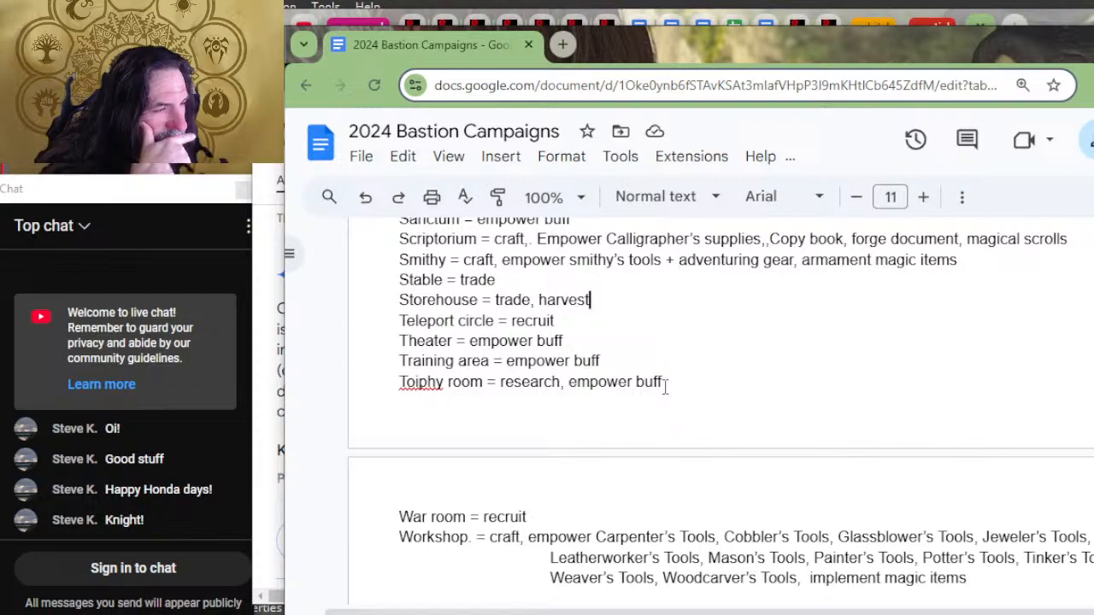
scroll(654, 378, "up", 2)
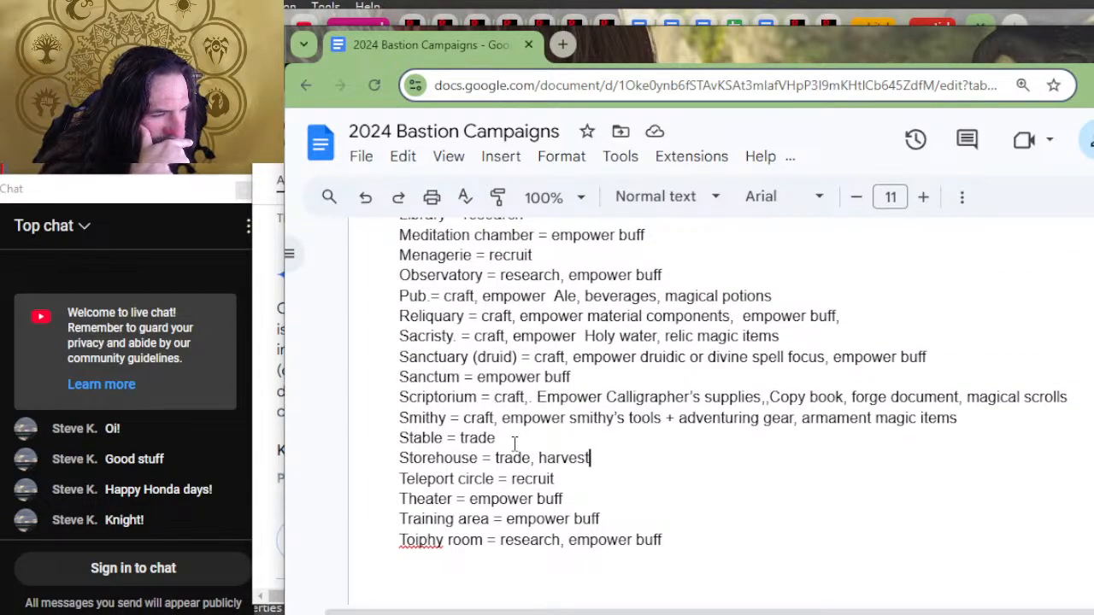
type(", harvest")
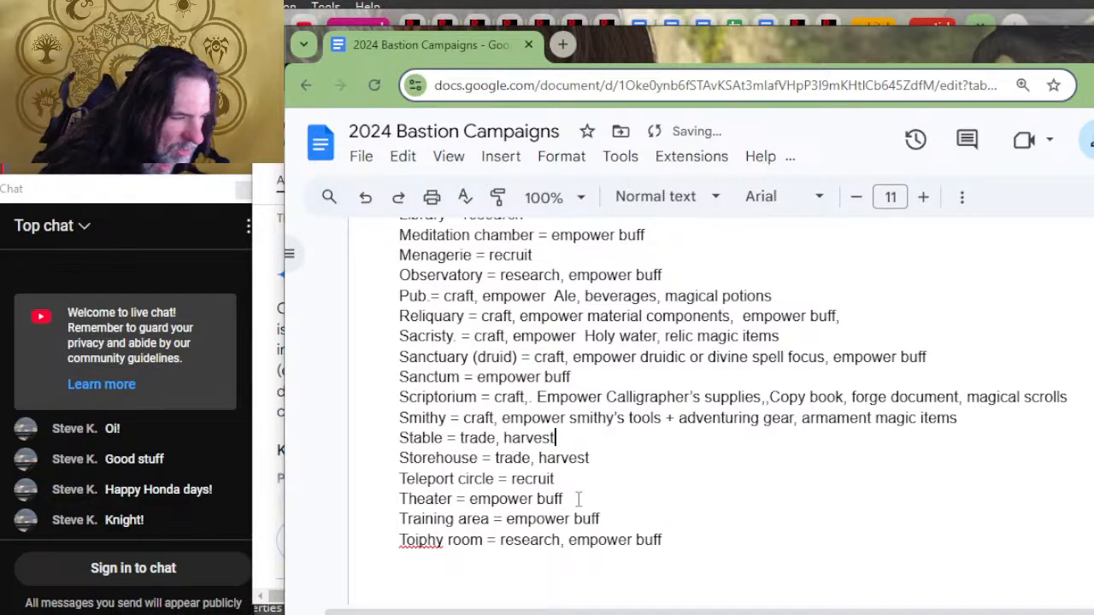
Step: Replace the Stable's orders after the equals sign with "harvest,"
key("BackSpace")
key("BackSpace")
key("BackSpace")
key("BackSpace")
key("BackSpace")
key("BackSpace")
key("BackSpace")
key("BackSpace")
key("BackSpace")
key("BackSpace")
key("BackSpace")
key("BackSpace")
key("BackSpace")
key("BackSpace")
key("BackSpace")
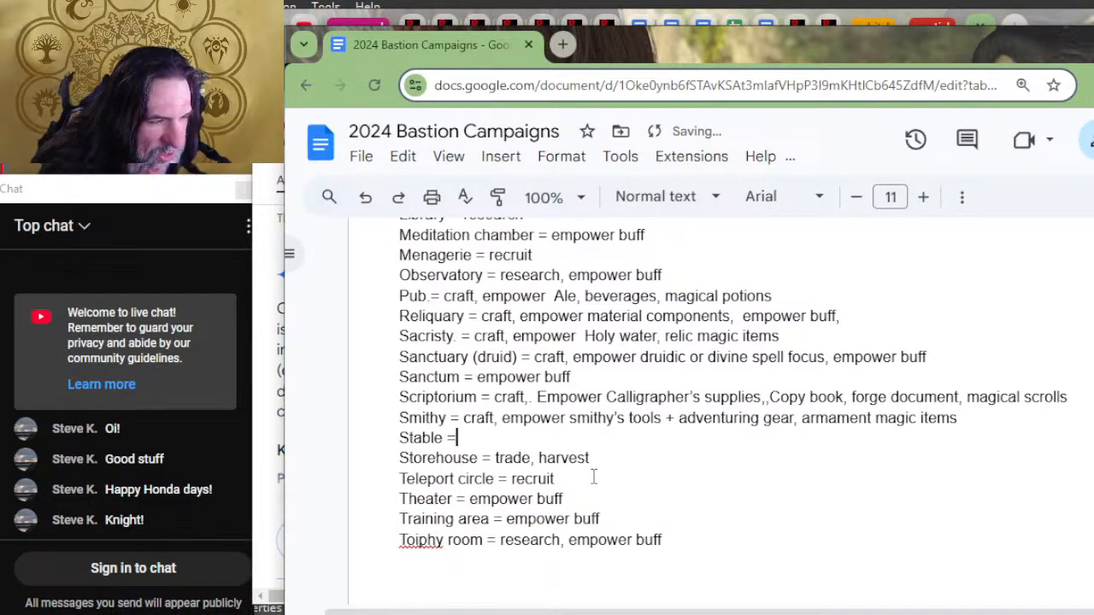
type("harvest,")
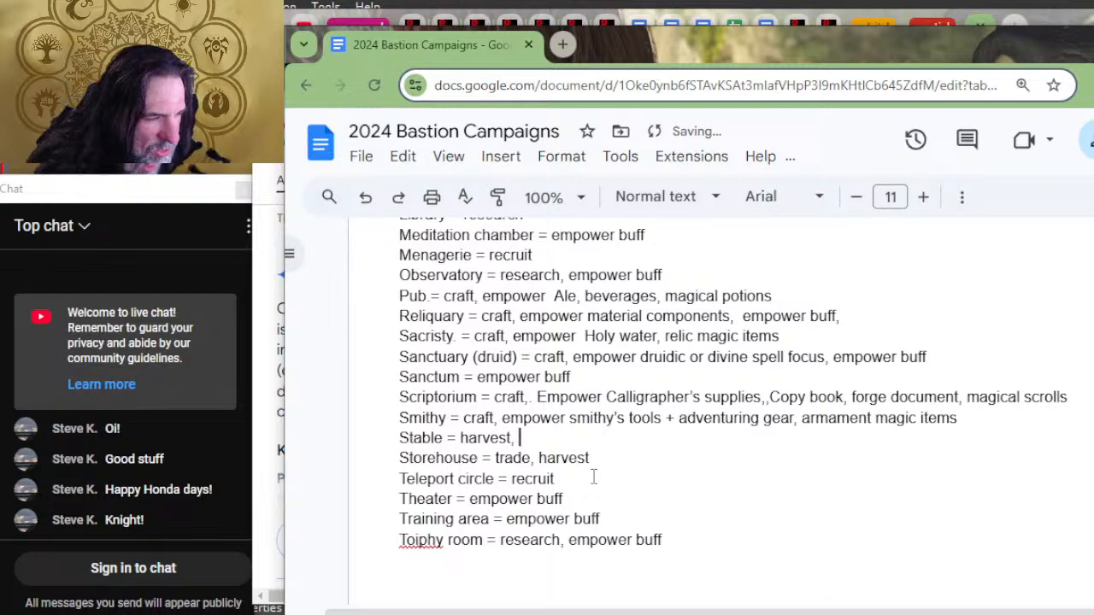
Step: Reorder the Storehouse's orders to "harvest, trade" and add "trade" after "harvest," in the Stable entry
key("Down")
key("BackSpace")
key("Delete")
key("Delete")
key("Delete")
key("Delete")
key("Delete")
key("Delete")
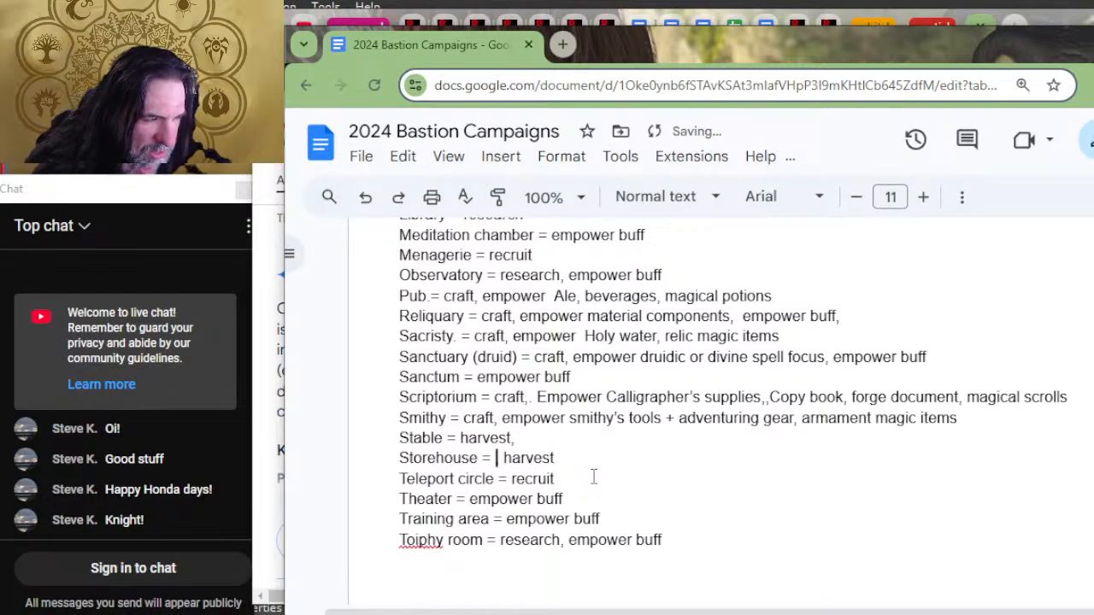
key("Right")
key("Right")
key("Right")
key("Right")
key("Right")
key("Right")
key("Right")
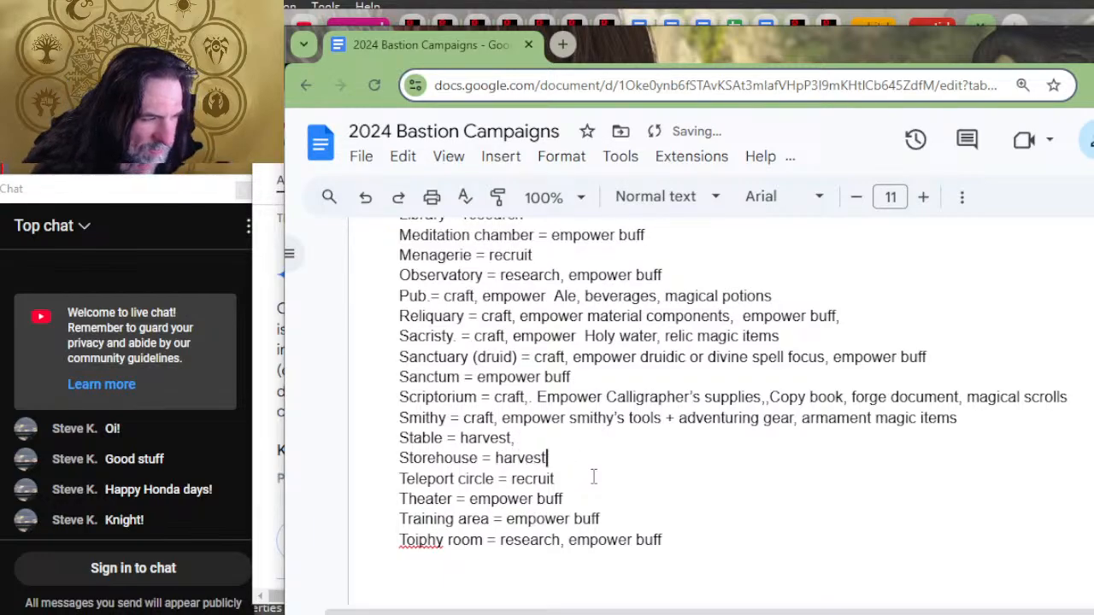
type(", trade")
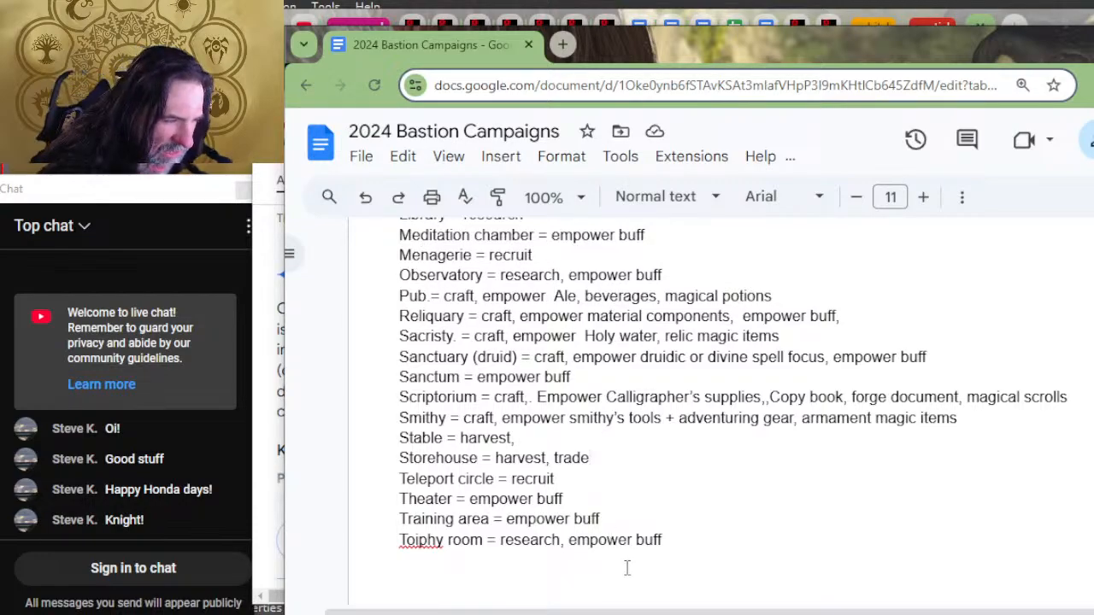
left_click(532, 439)
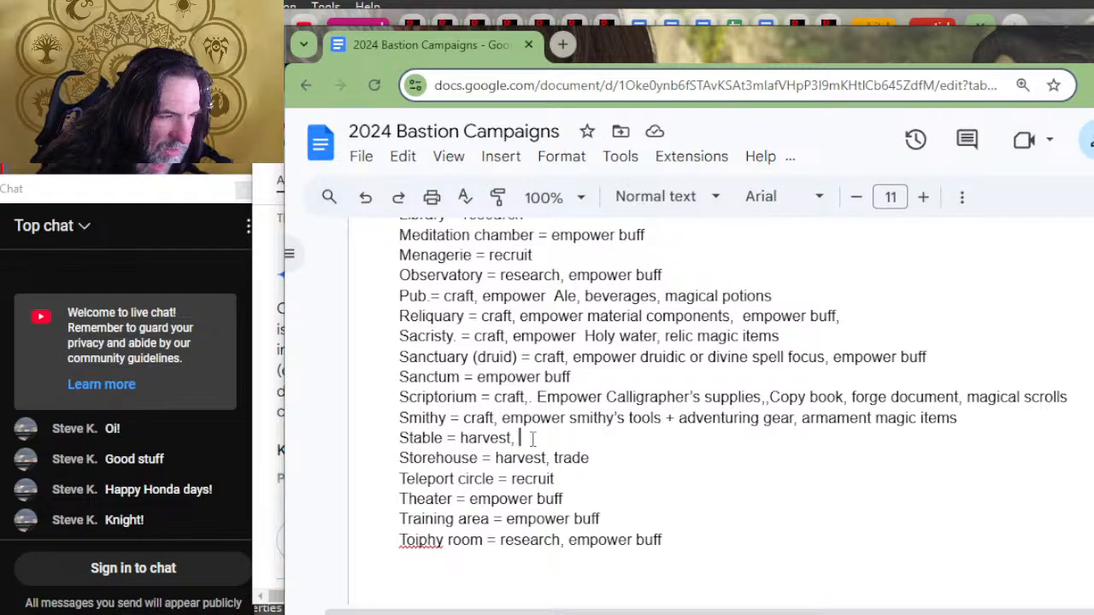
type("trade")
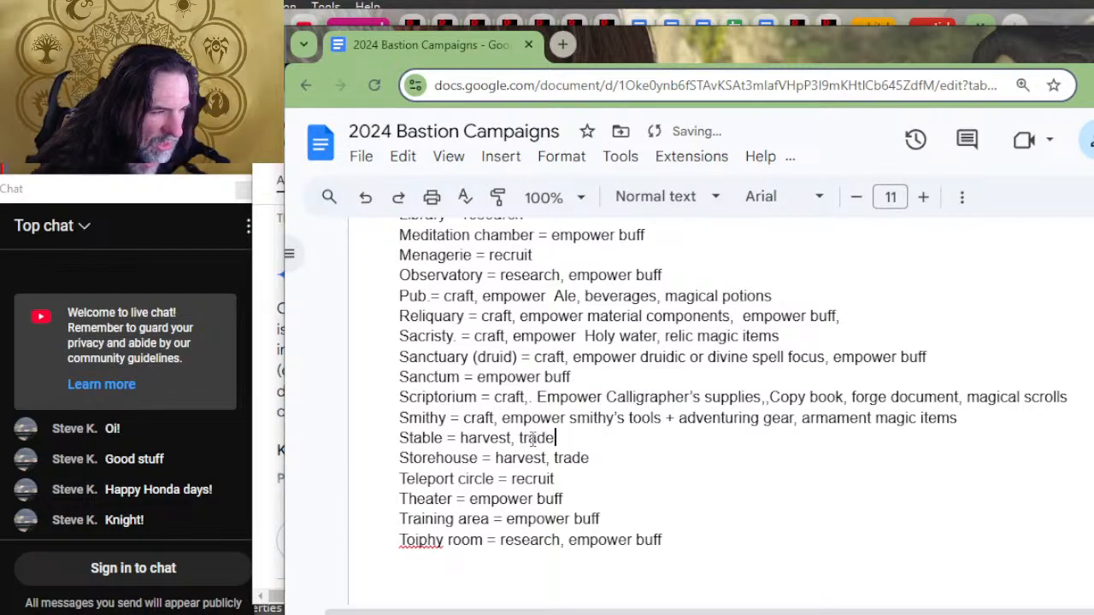
Step: Review the document's facilities list and examine the Special Facilities table on the D&D Beyond Bastions page, from level 5 to level 17
scroll(584, 414, "up", 2)
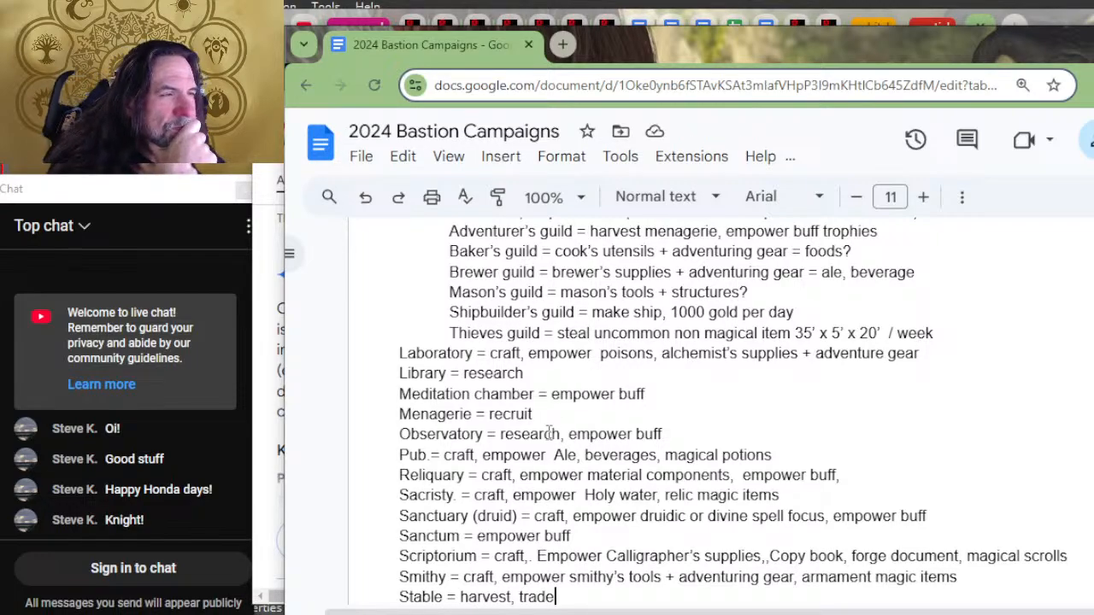
scroll(550, 434, "up", 2)
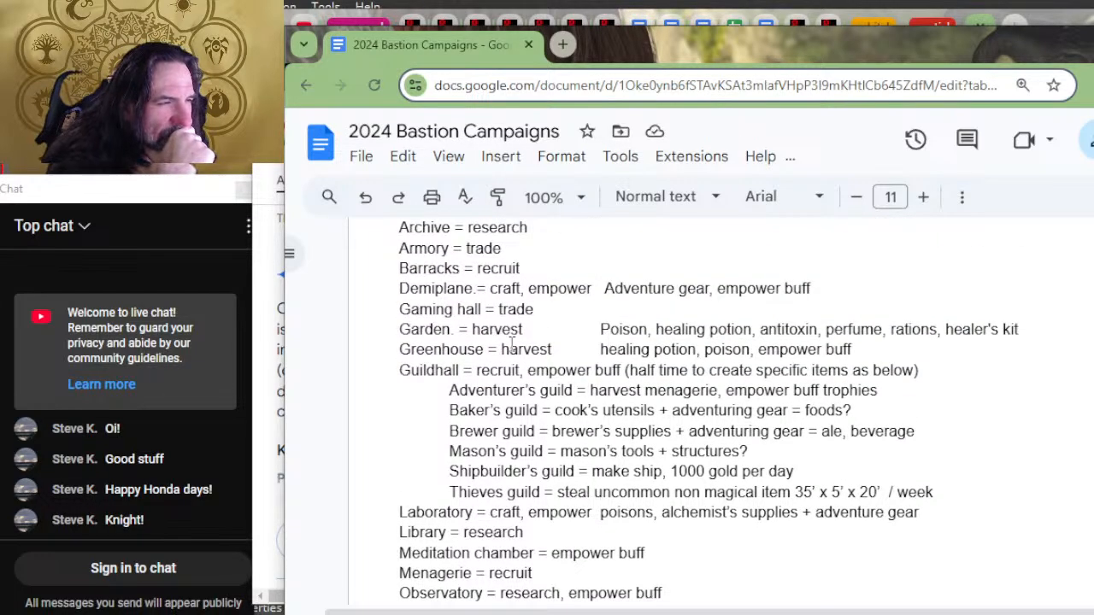
scroll(612, 393, "up", 2)
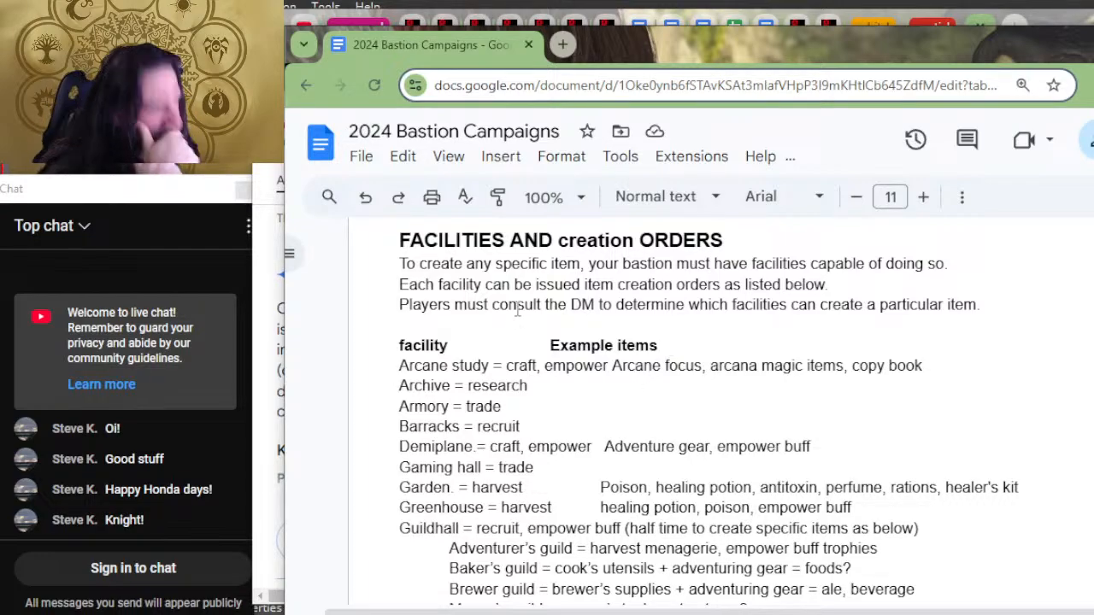
key("alt+space")
key("alt+Tab")
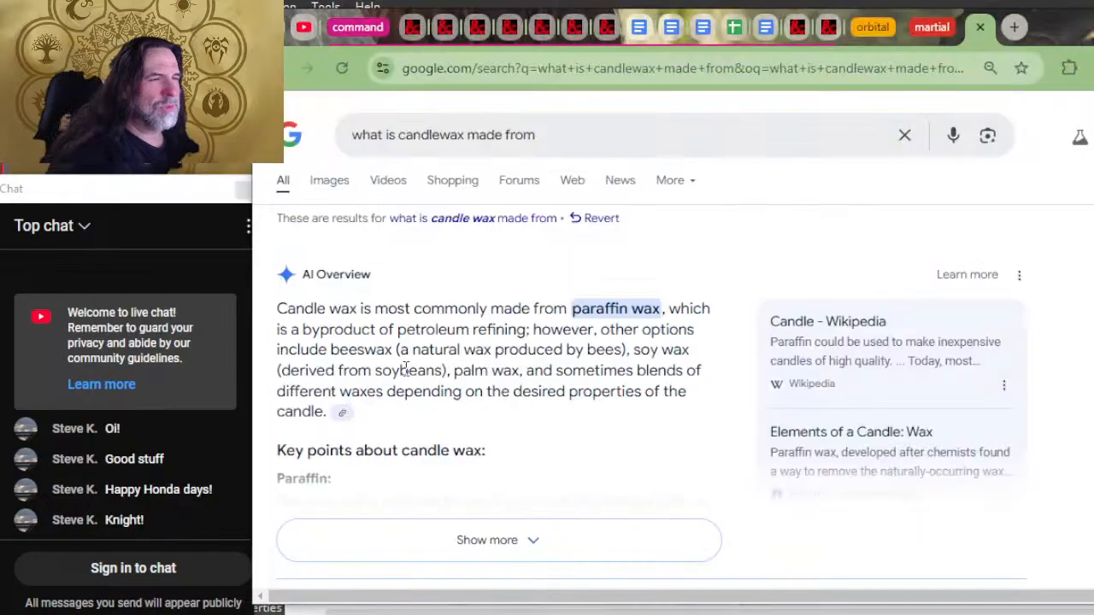
key("alt+Tab")
key("alt+Tab")
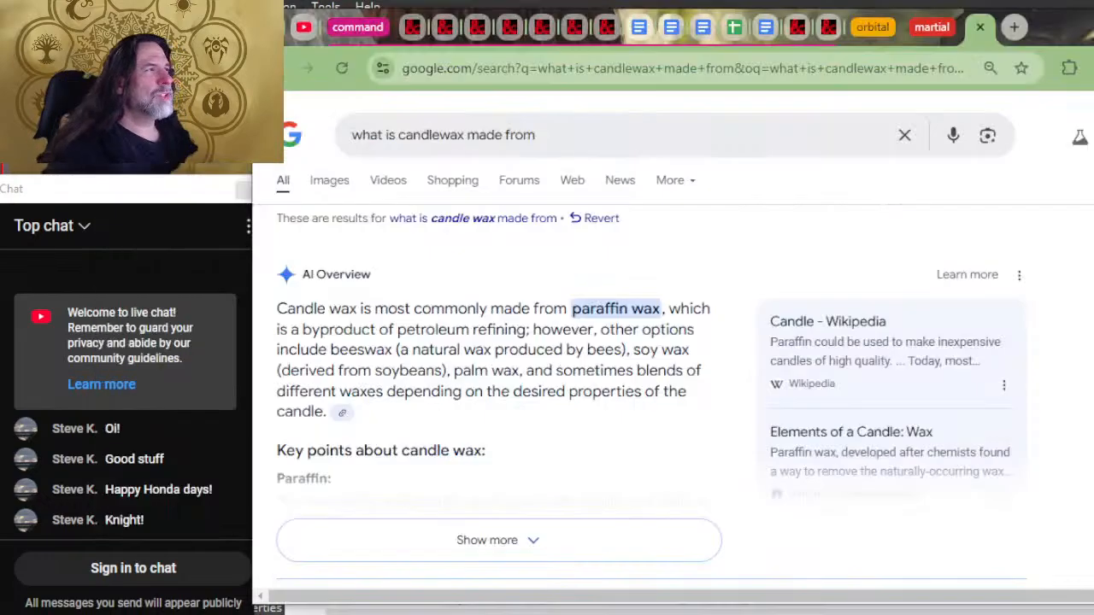
left_click(819, 27)
scroll(803, 151, "up", 7)
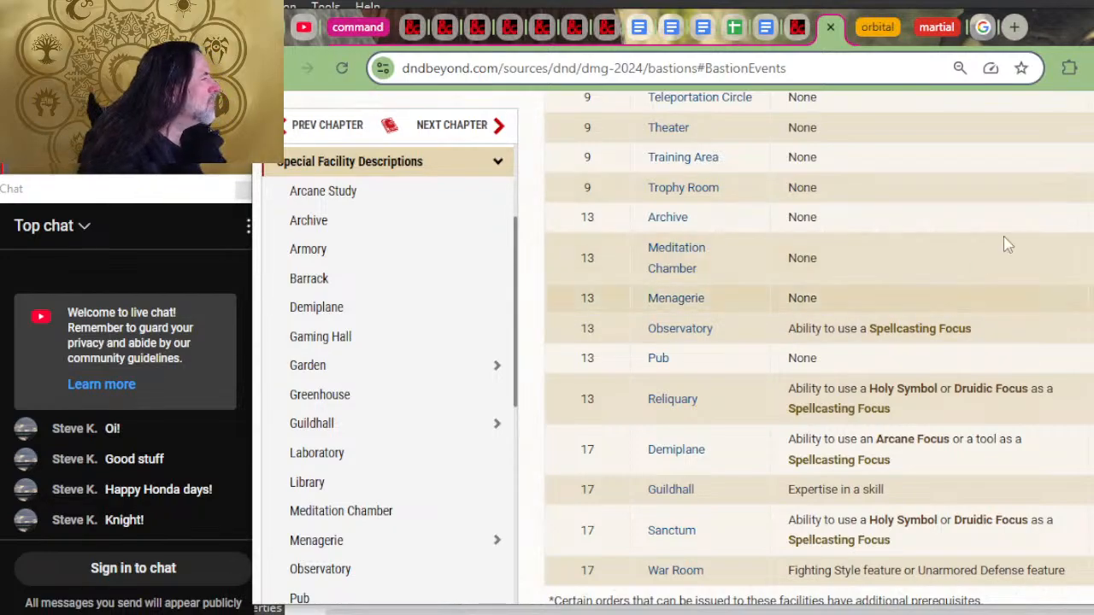
scroll(1057, 225, "up", 5)
scroll(1057, 225, "up", 2)
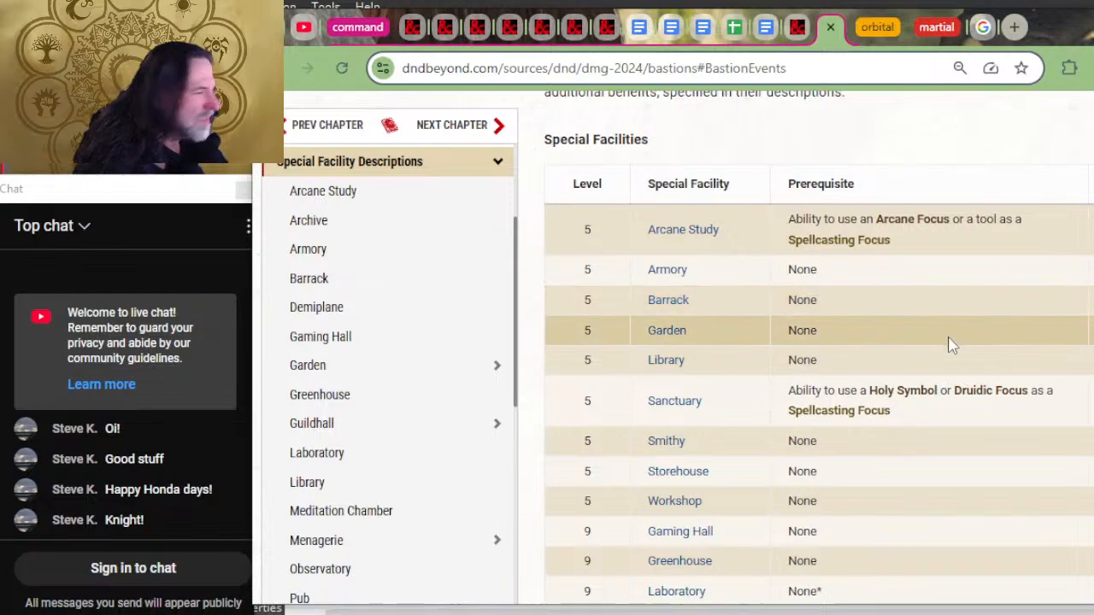
scroll(1051, 342, "down", 2)
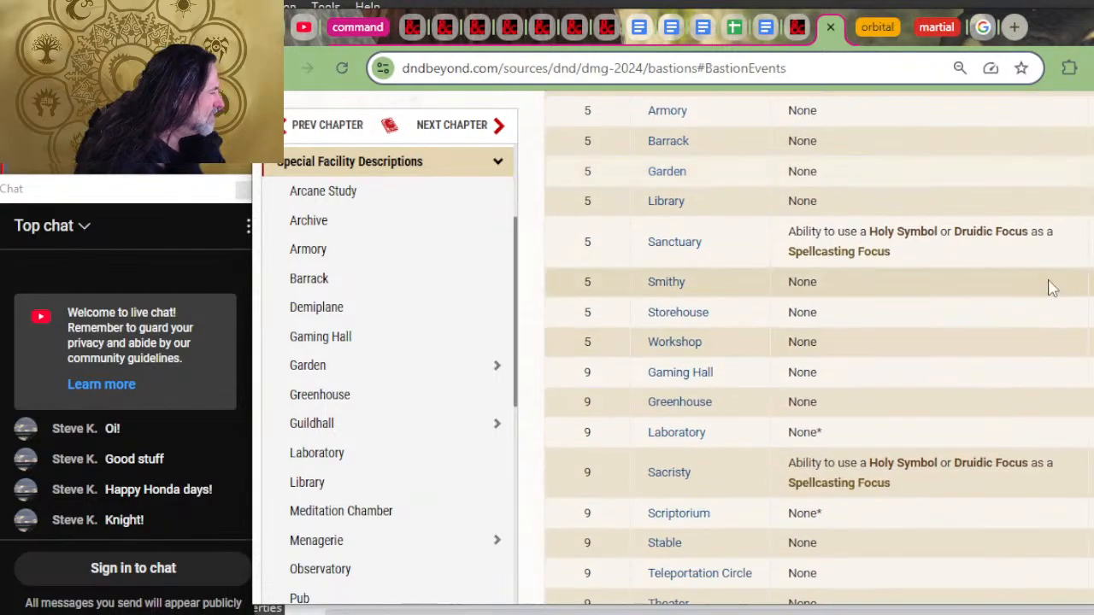
scroll(1018, 415, "down", 4)
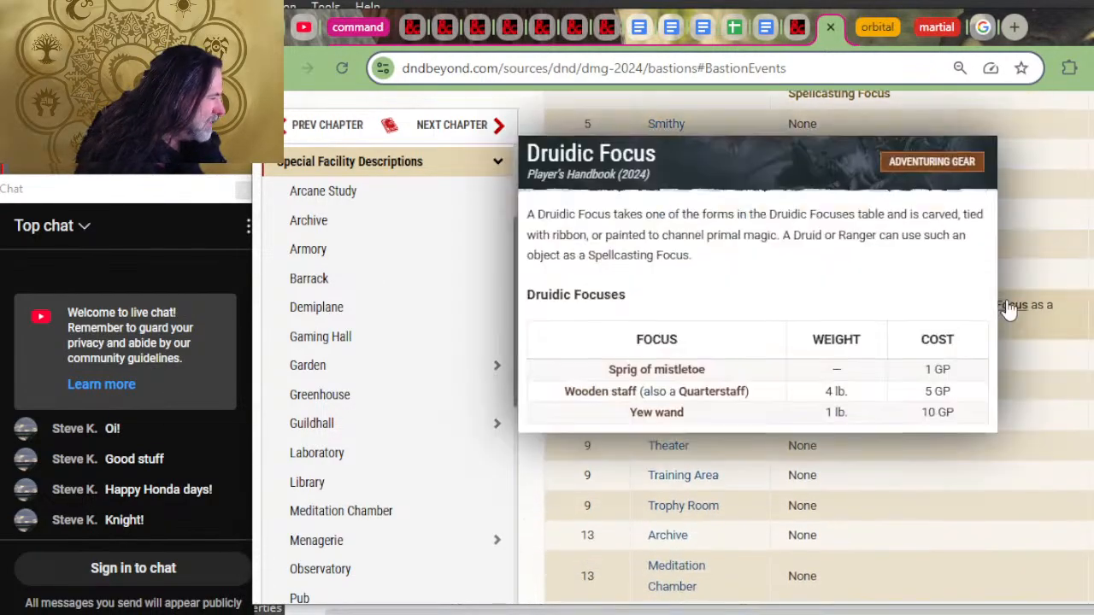
scroll(1051, 231, "down", 2)
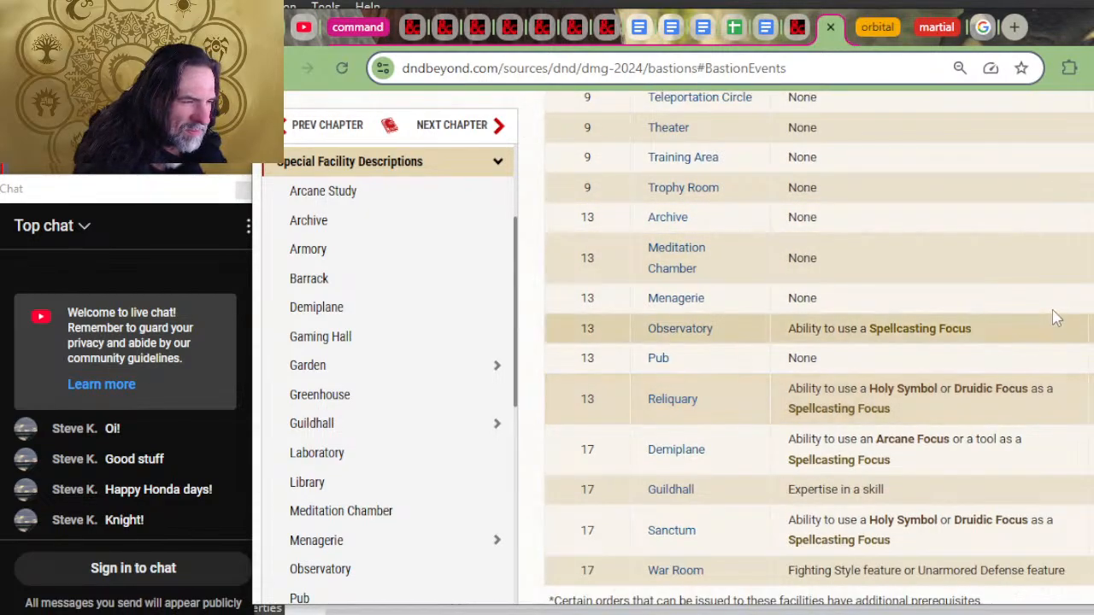
scroll(1056, 315, "down", 1)
scroll(1065, 321, "down", 1)
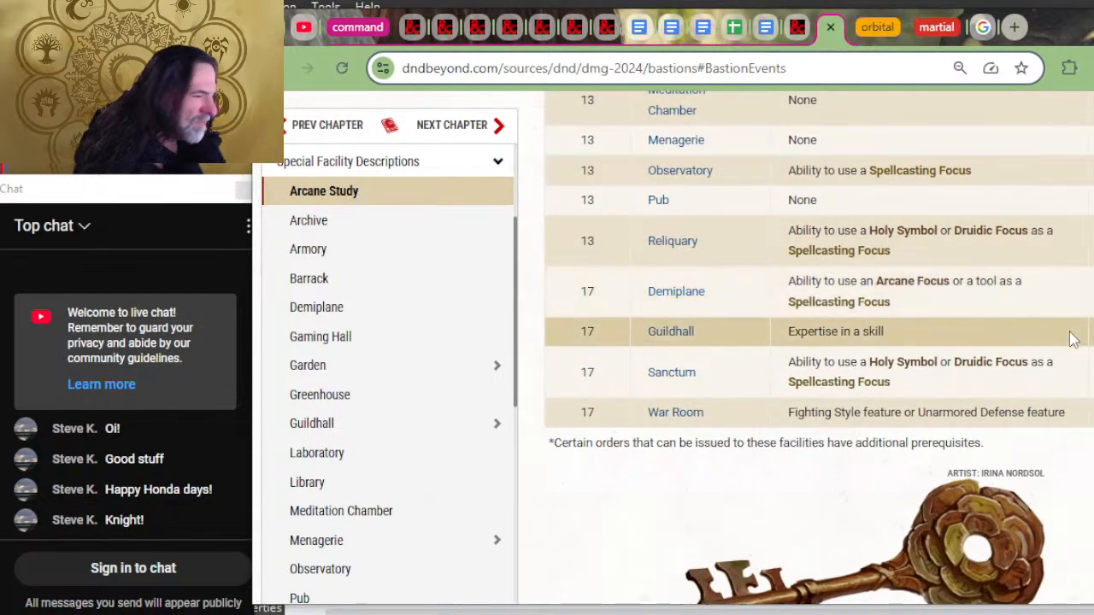
scroll(1074, 332, "down", 4)
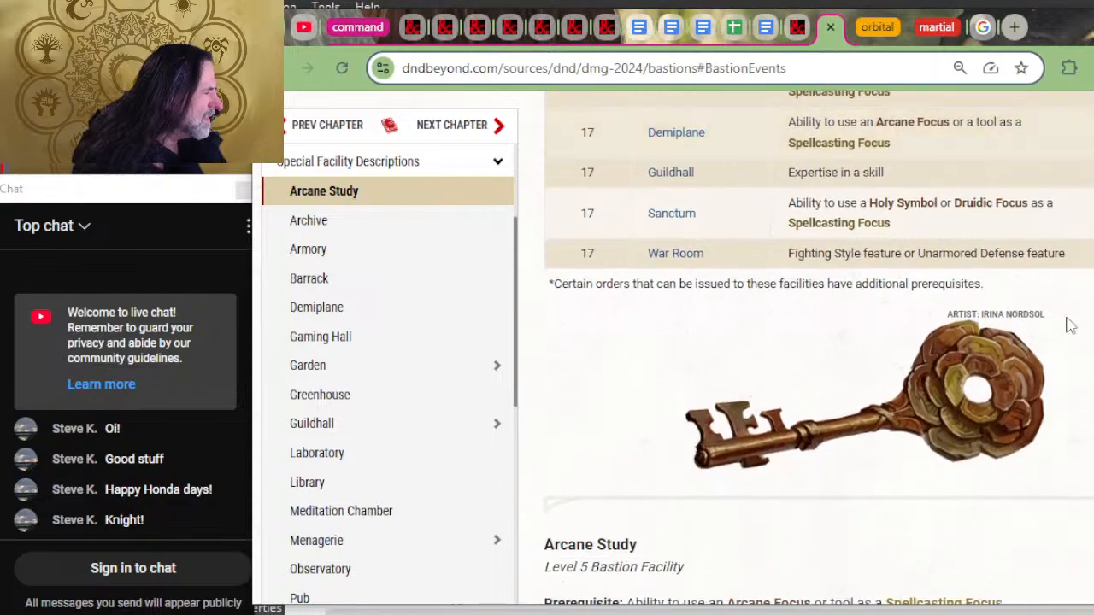
Step: Back in the 2024 Bastion Campaigns document, insert "harvest," before "craft" in the Reliquary entry
key("alt+Tab")
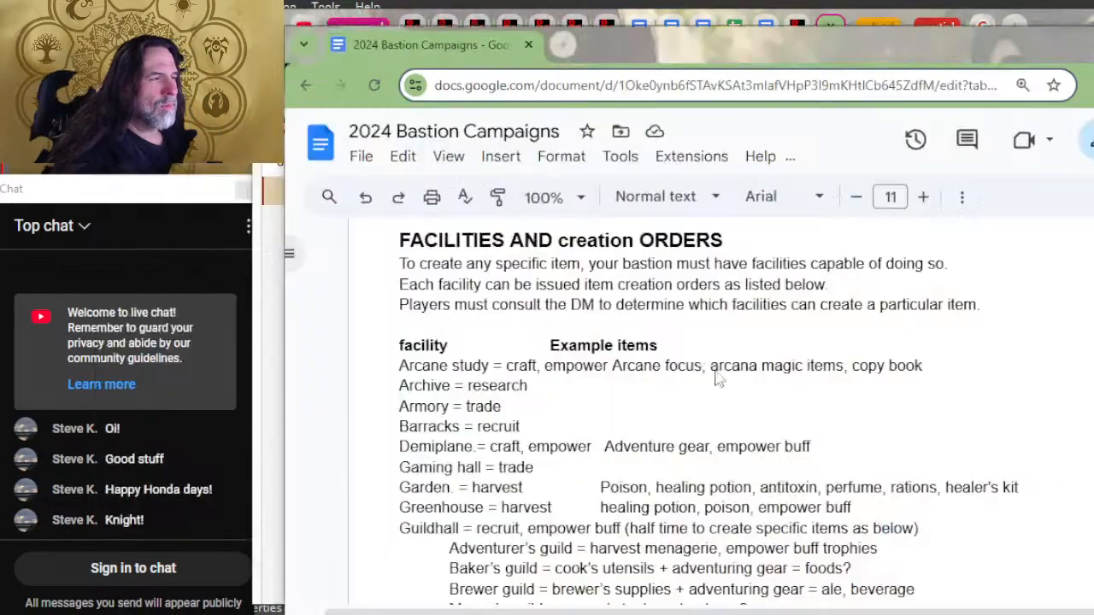
scroll(636, 368, "down", 4)
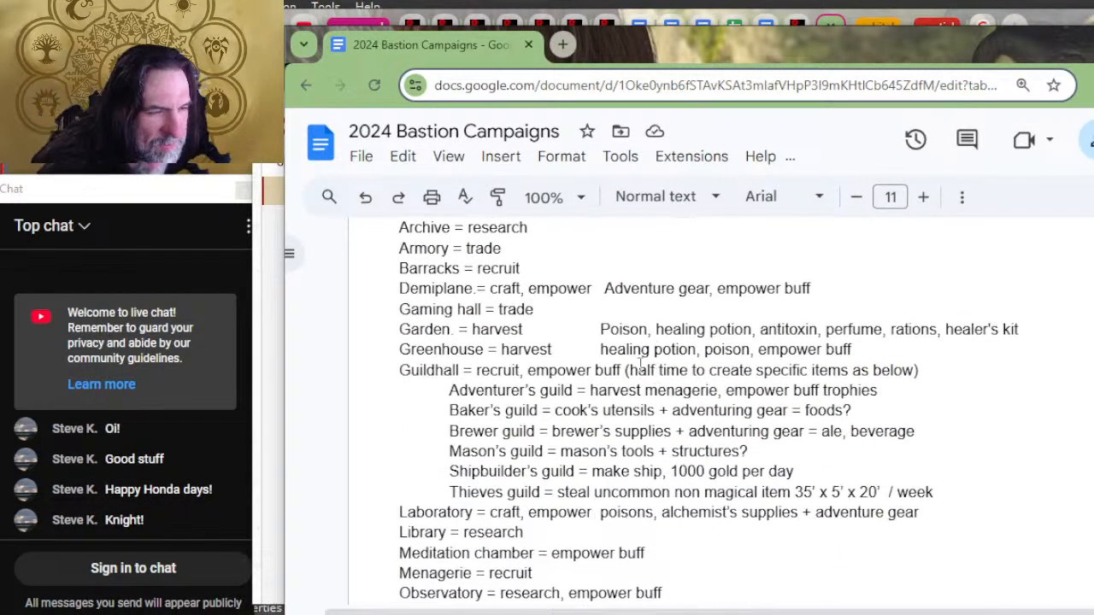
scroll(683, 427, "down", 2)
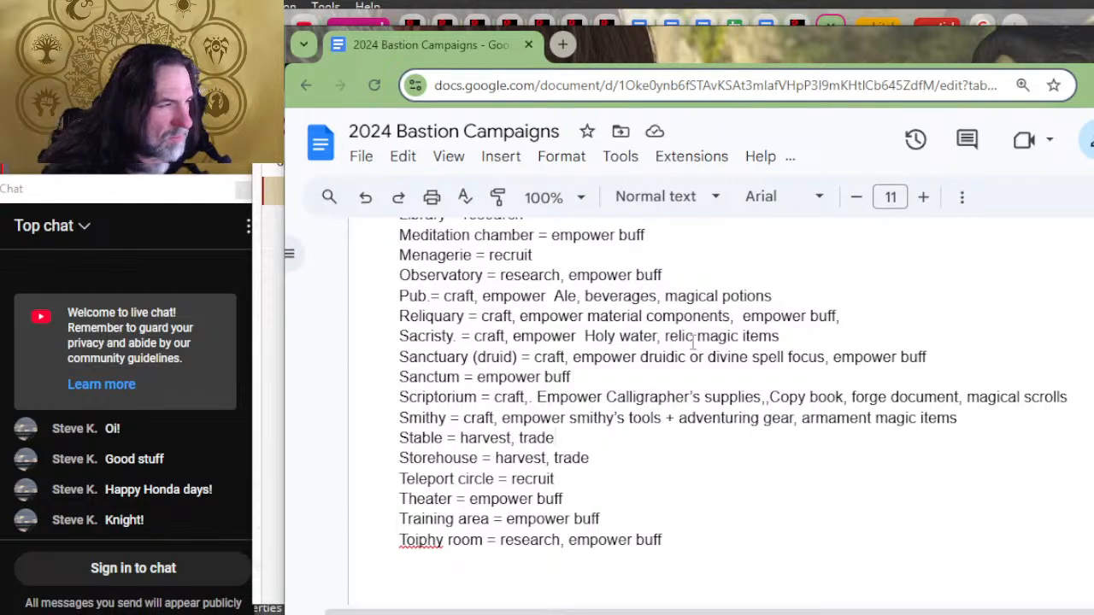
left_click(481, 317)
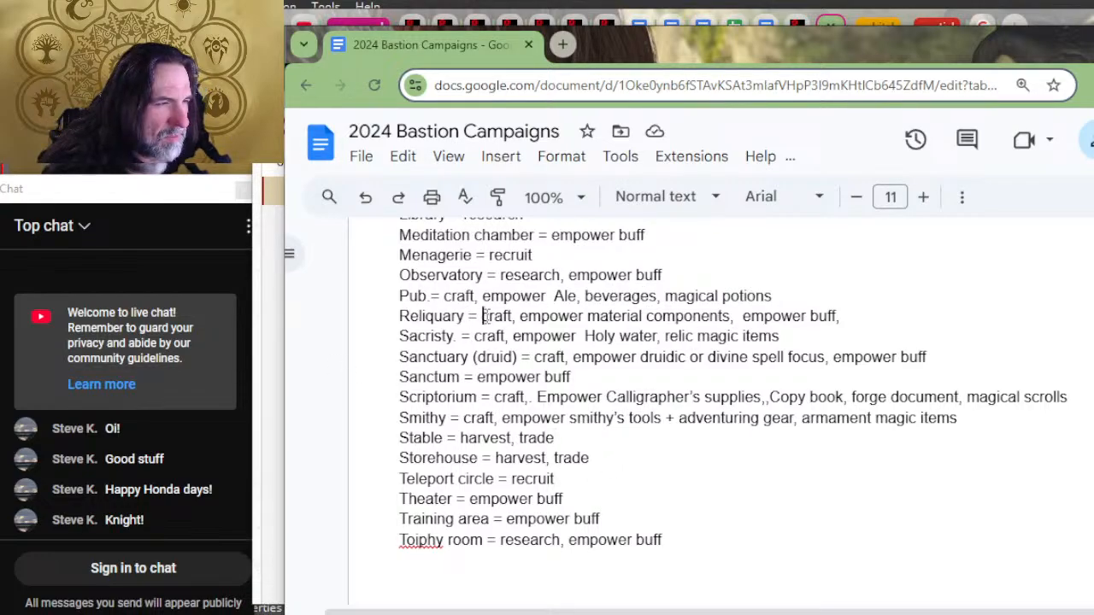
type("harvest,")
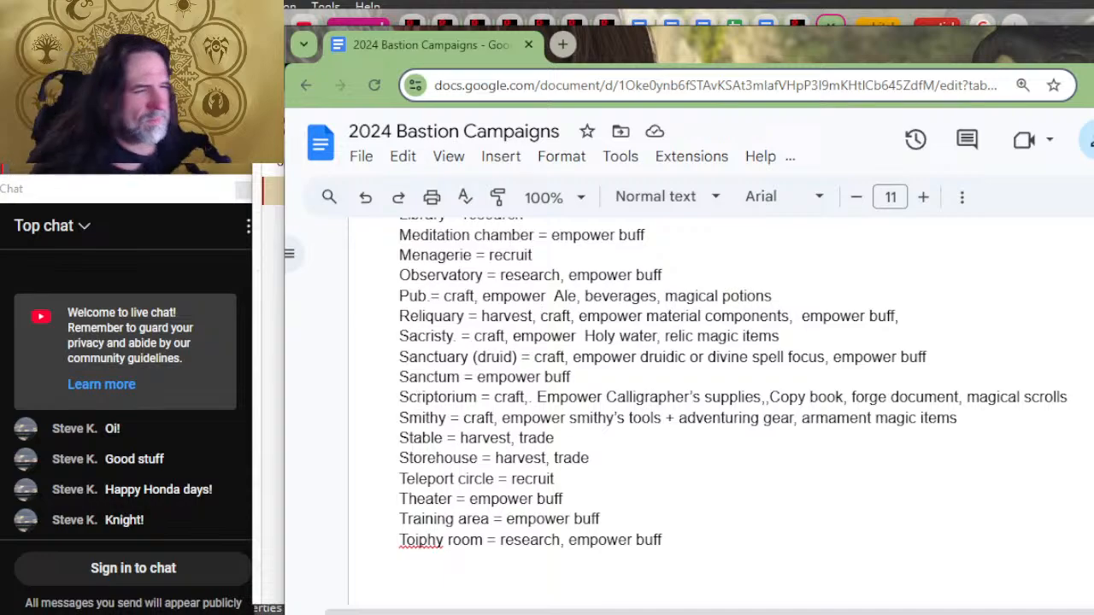
key("alt+Tab")
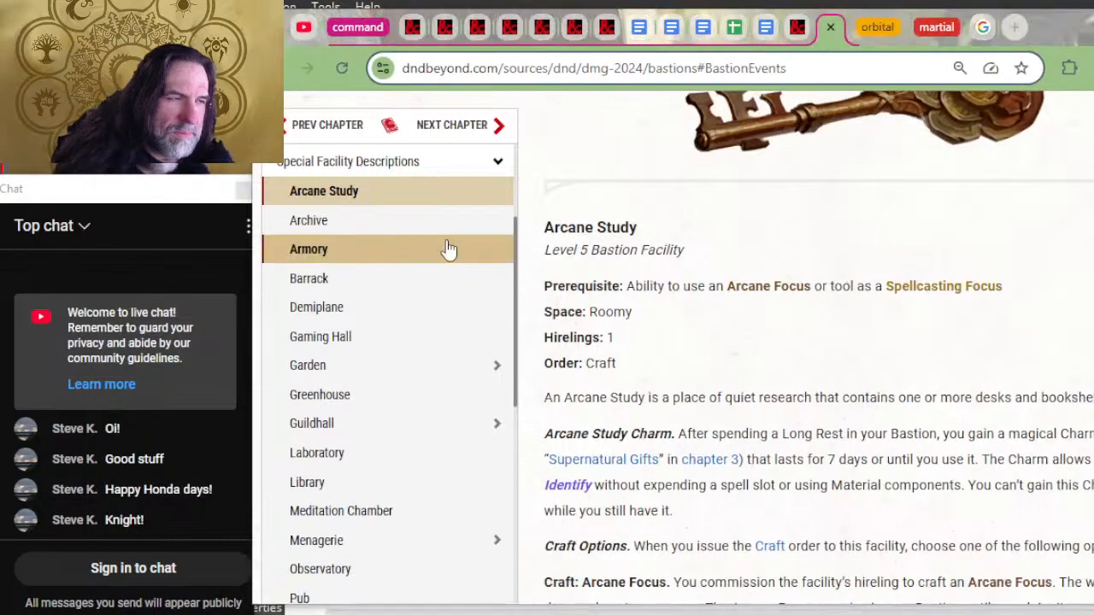
key("alt+Tab")
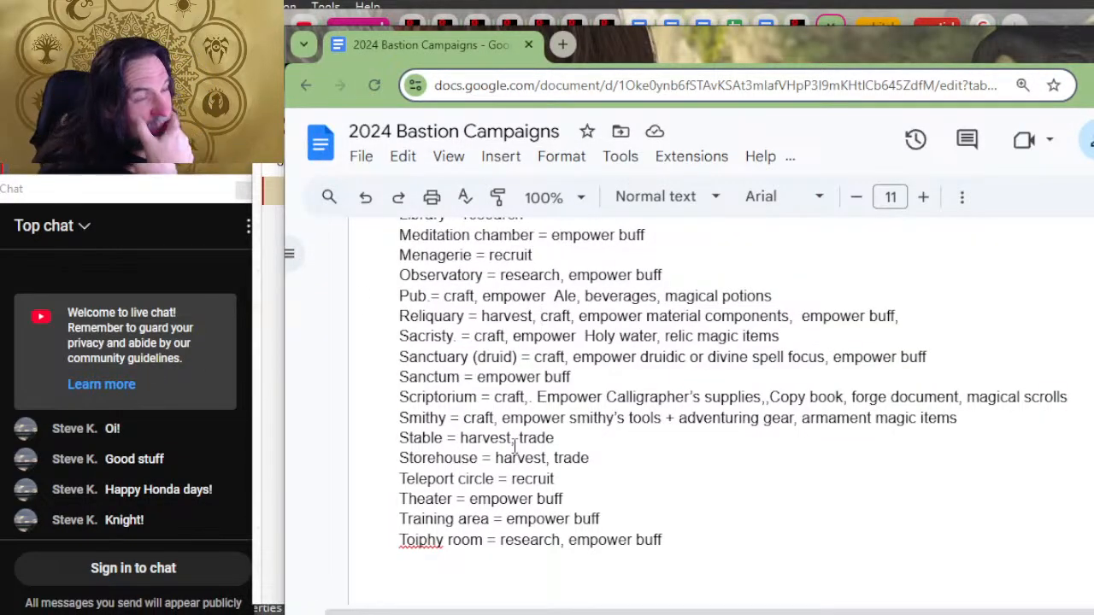
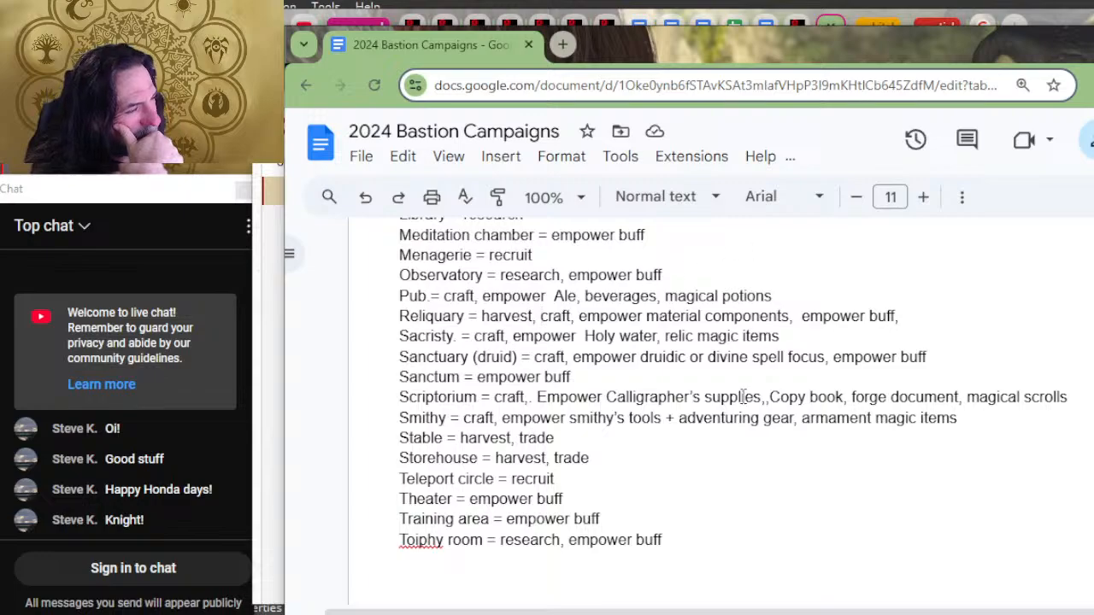
Step: Enter "plant" as the material for the club in the Phb gear weapons list
scroll(549, 481, "down", 3)
scroll(715, 424, "up", 3)
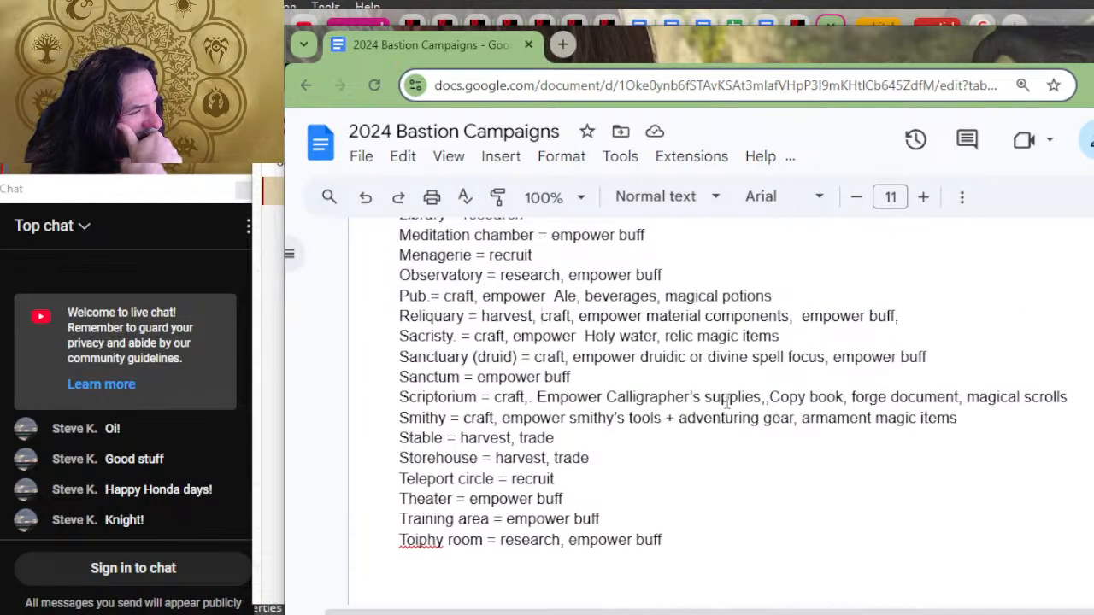
scroll(727, 393, "down", 3)
scroll(724, 387, "down", 3)
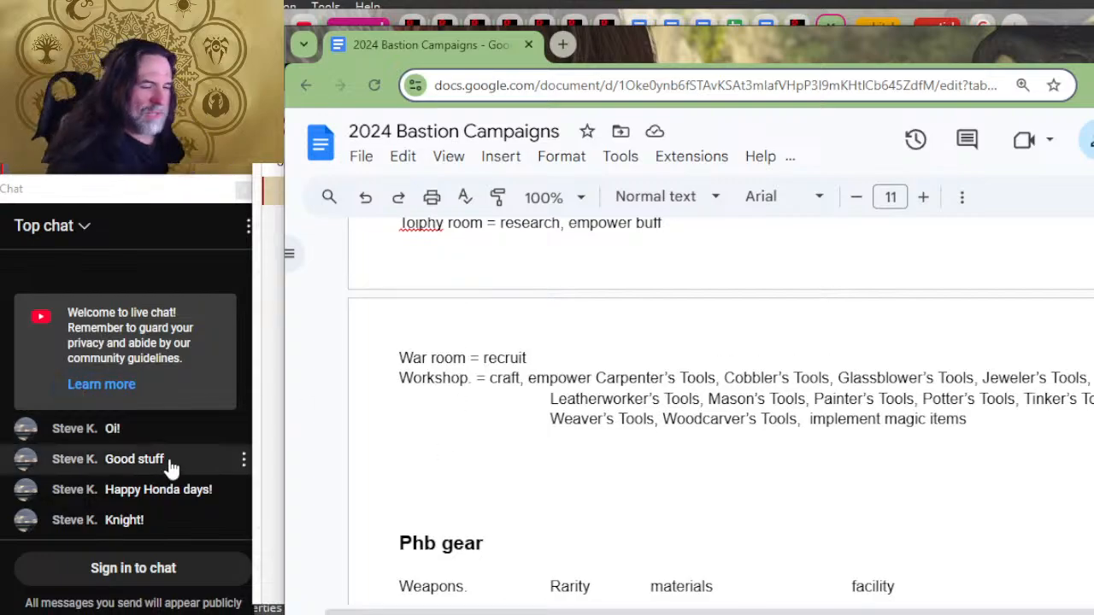
scroll(675, 388, "down", 5)
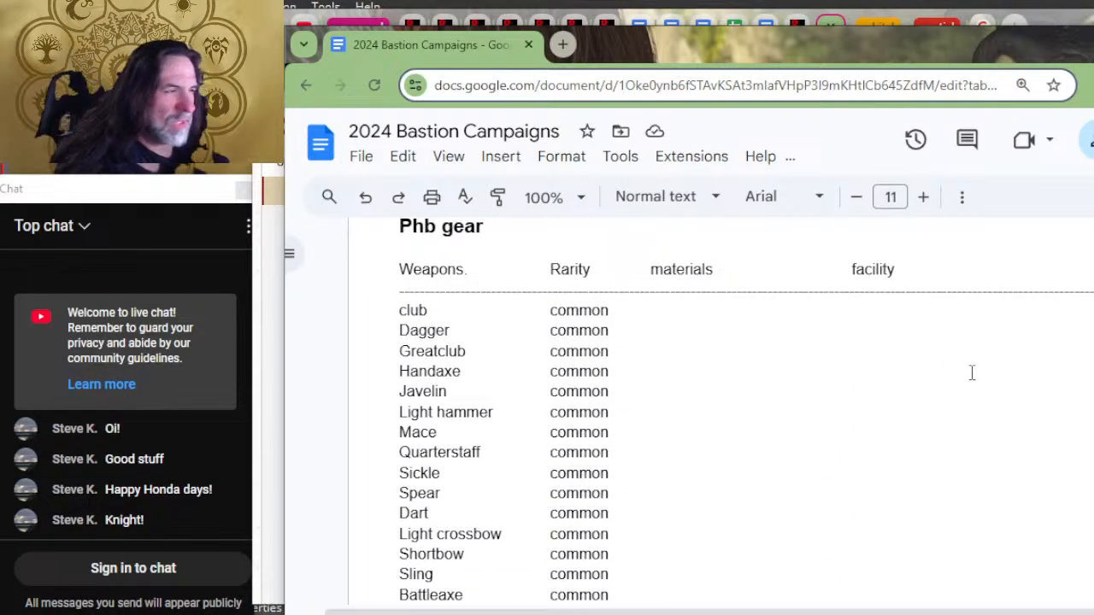
left_click_drag(661, 303, 668, 315)
left_click(670, 318)
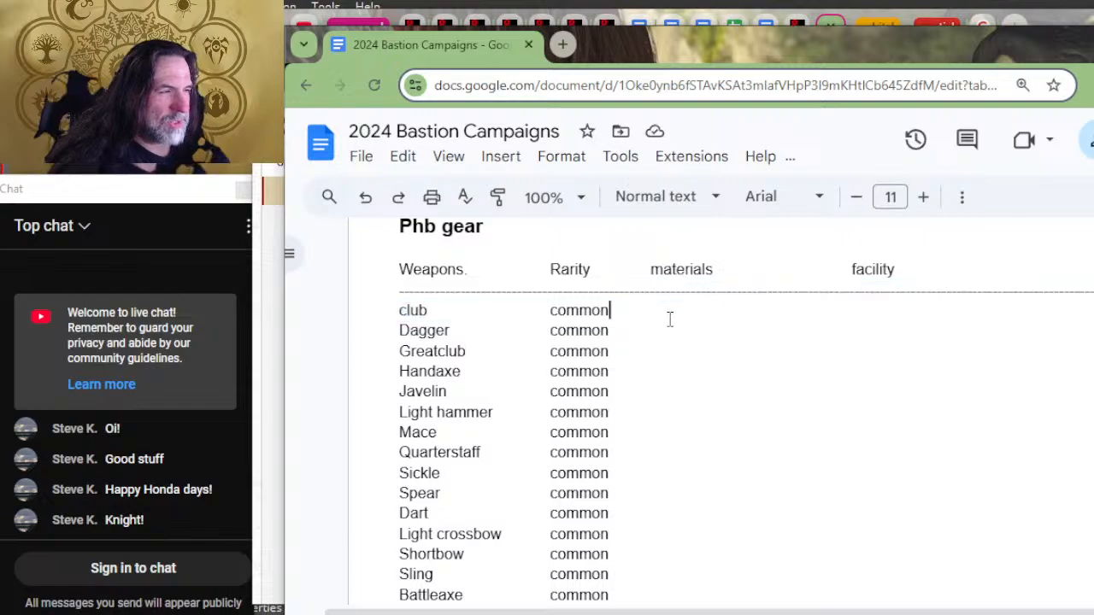
key("Tab")
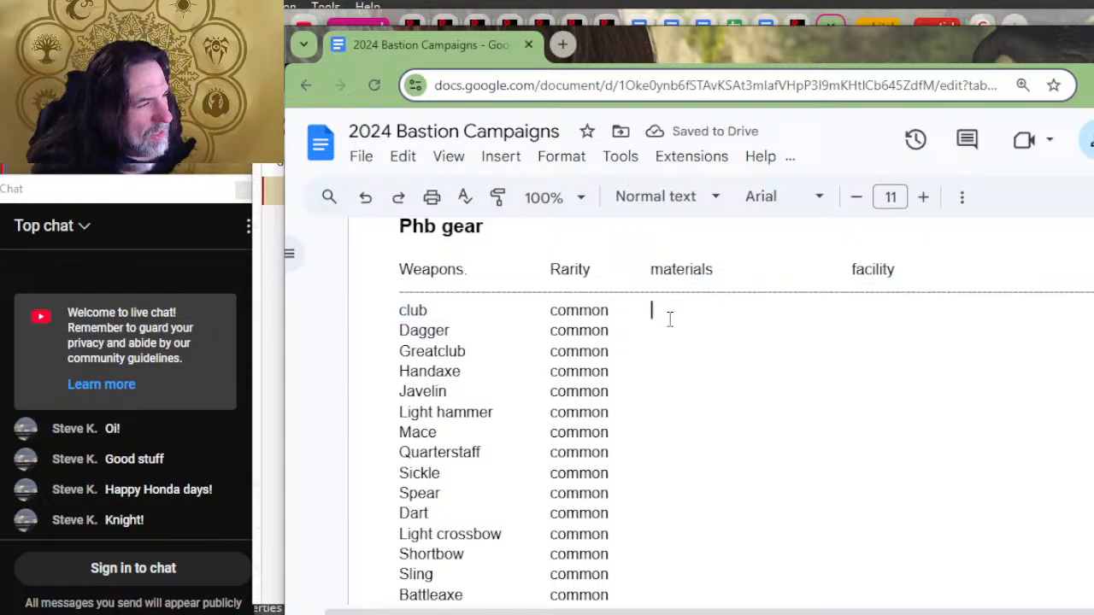
type("plant")
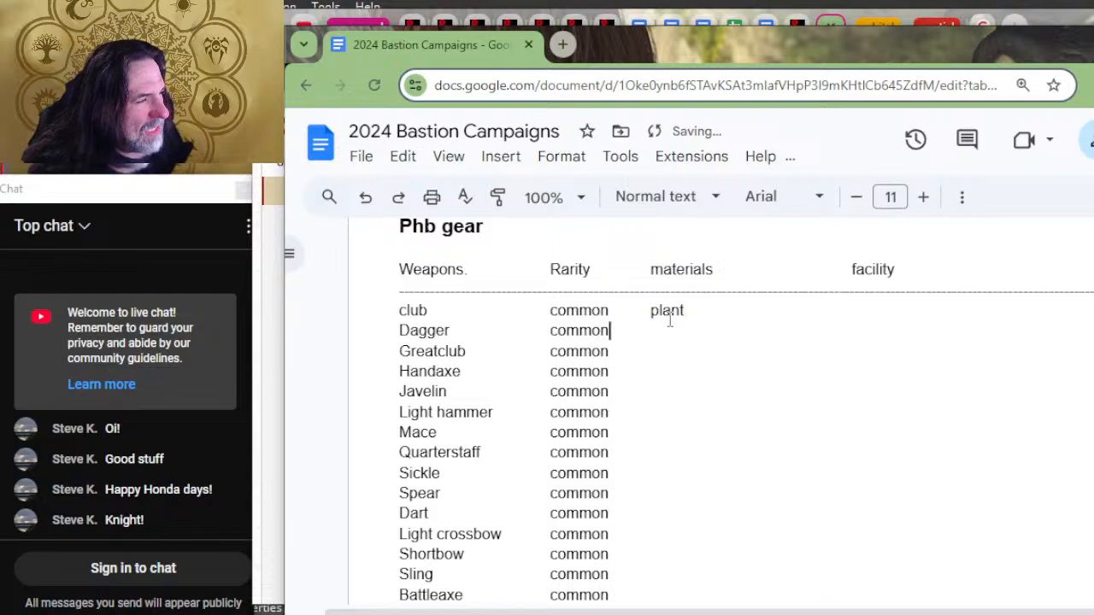
Step: Extend every weapon row from Dagger through Musket with tab spacing so each reaches the materials column
key("Tab")
key("Down")
key("Down")
key("Down")
key("Down")
key("Down")
key("Down")
key("Down")
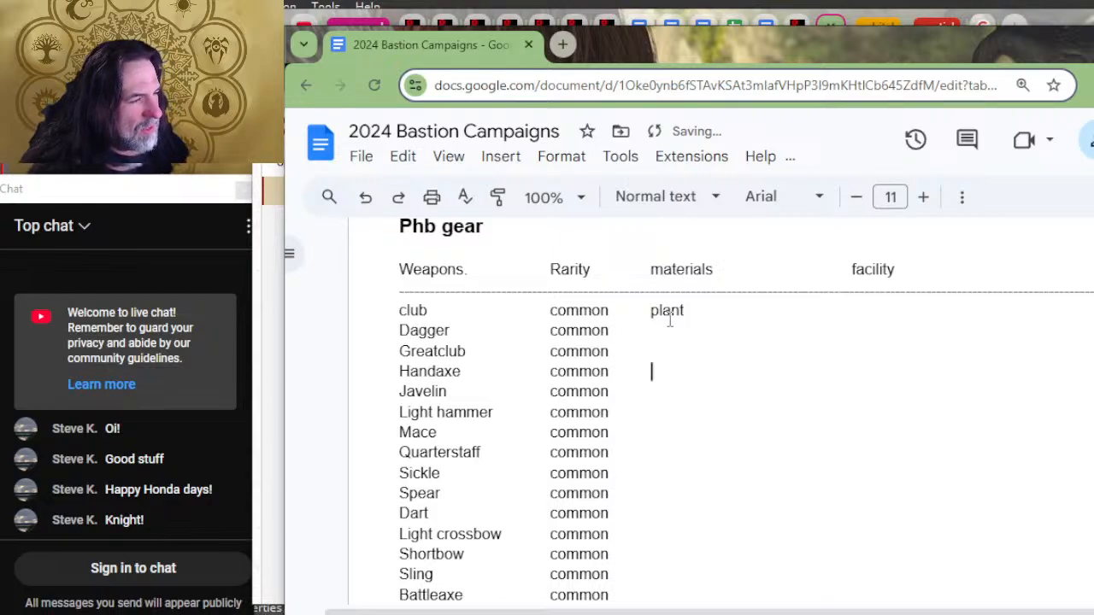
key("Down")
key("Down")
key("Down")
key("Down")
key("Down")
key("Down")
key("Down")
key("Down")
key("Down")
key("Down")
key("Down")
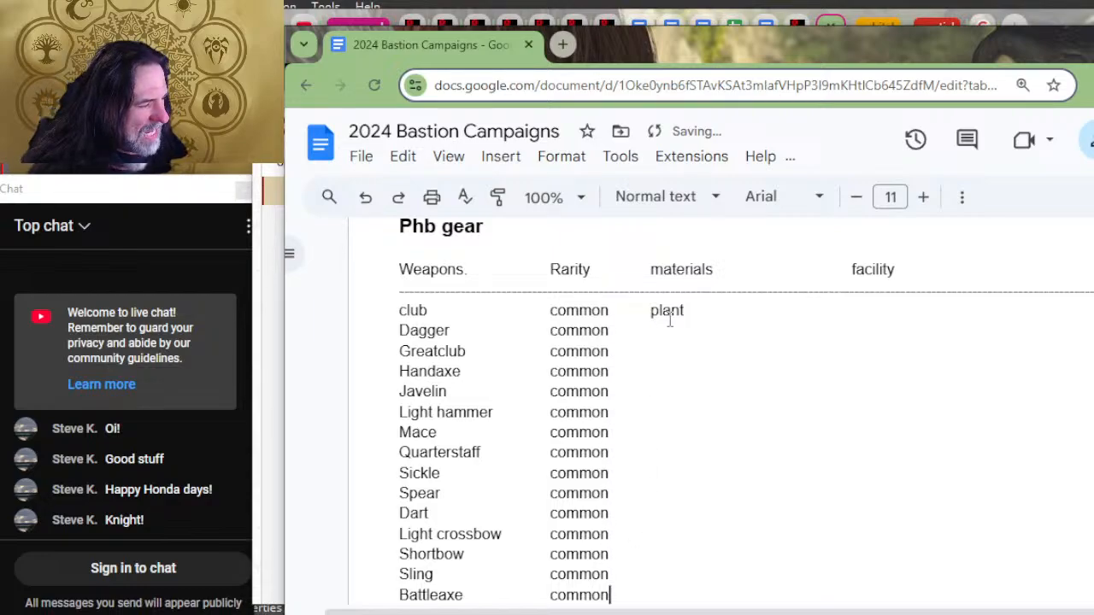
key("Down")
key("Down")
key("Down")
key("Down")
key("Down")
key("Down")
key("Down")
key("Down")
key("Down")
key("Down")
key("Down")
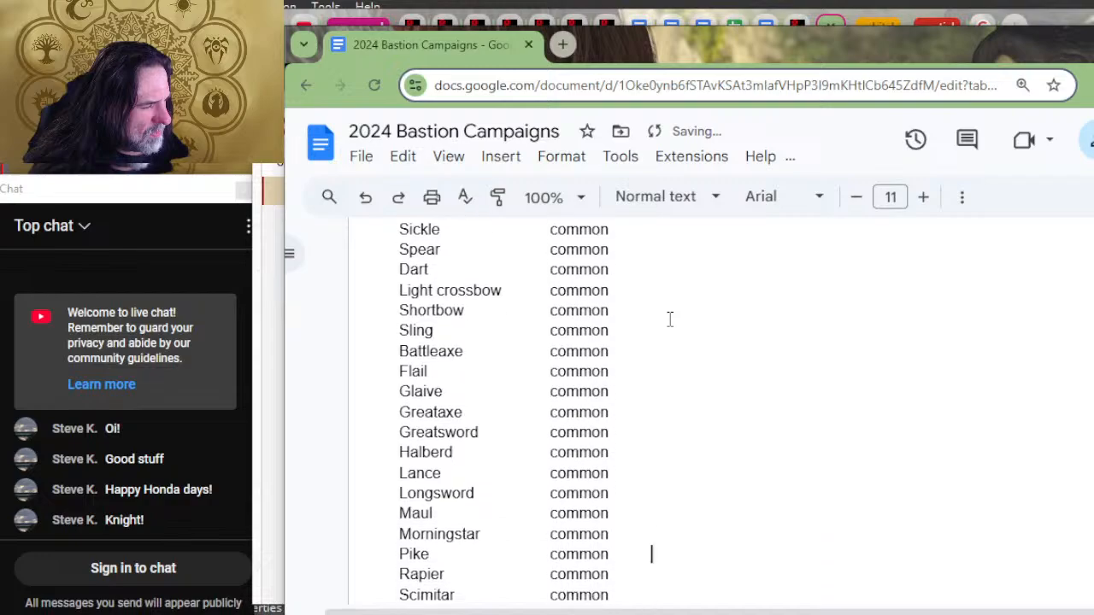
key("Down")
key("Down")
key("Down")
key("Down")
key("Down")
key("Down")
key("Down")
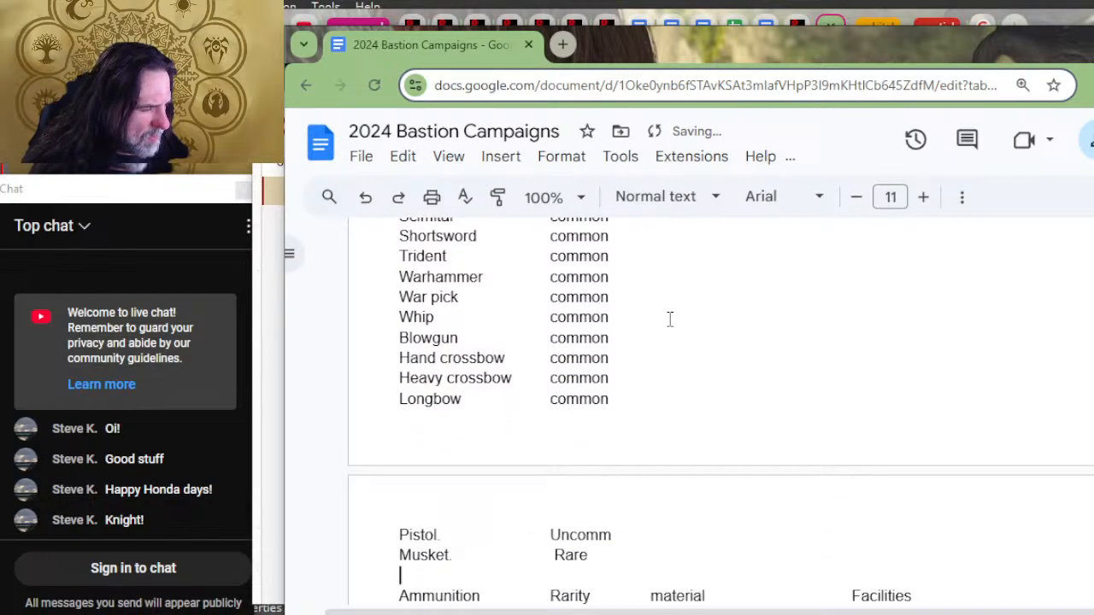
key("Down")
key("Down")
Step: Enter "mineral" as the material for the Musket and the Pistol
key("Up")
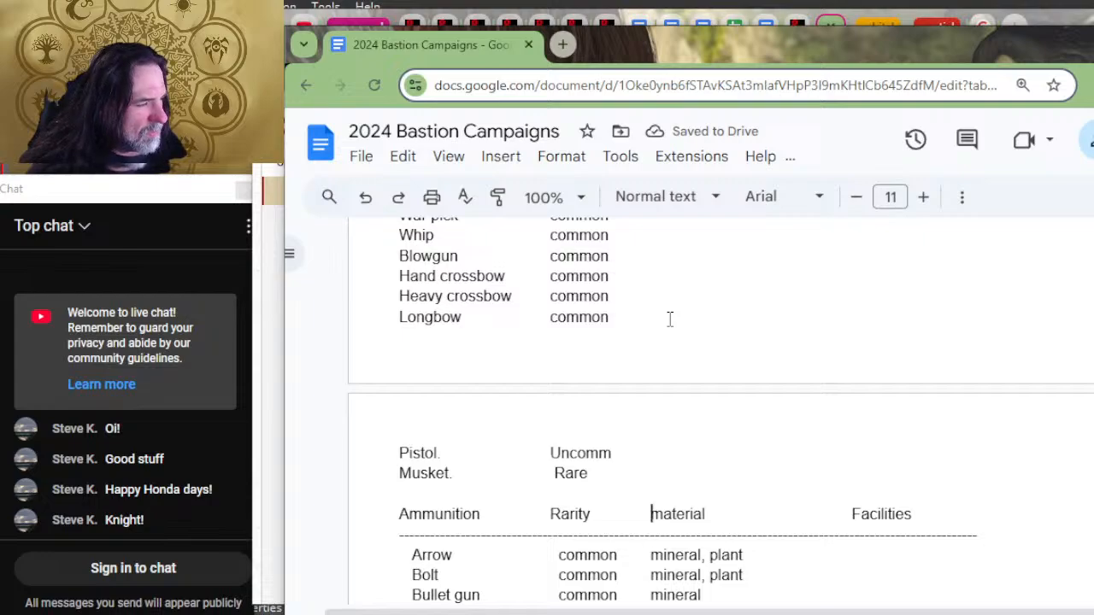
key("Up")
key("Up")
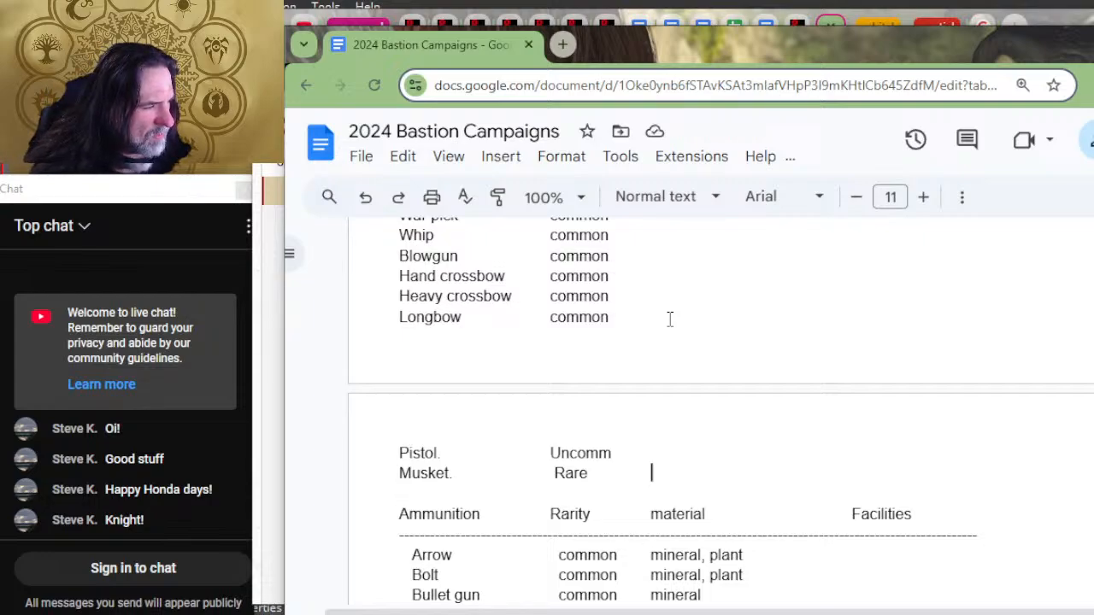
type("mineral")
Step: Enter "plant" as the material for the Longbow and "plant, mineral" for the Heavy crossbow
key("Up")
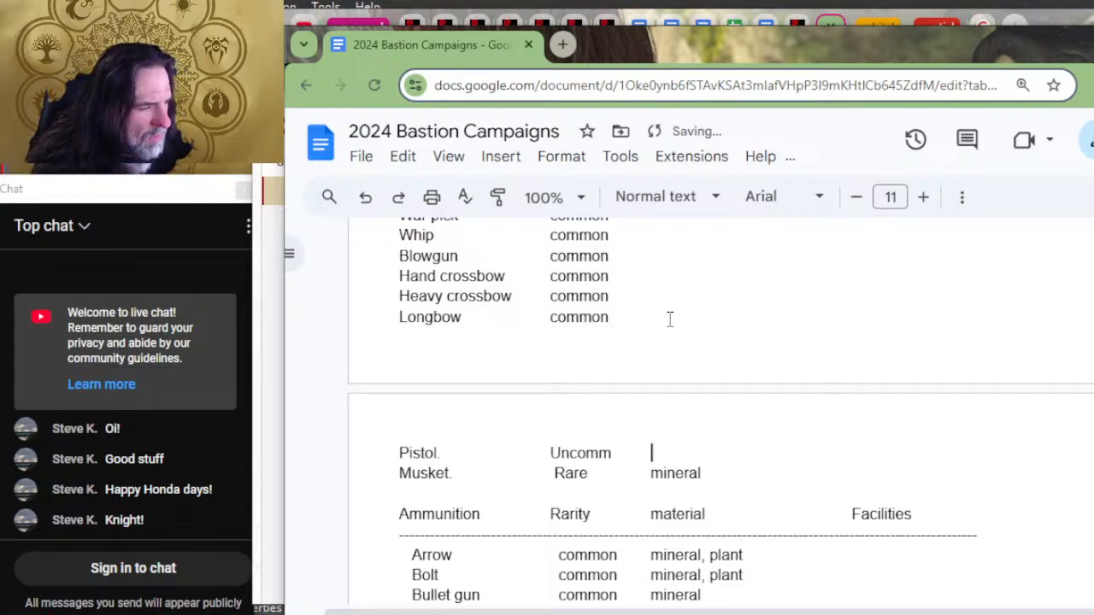
type("mineral")
key("Up")
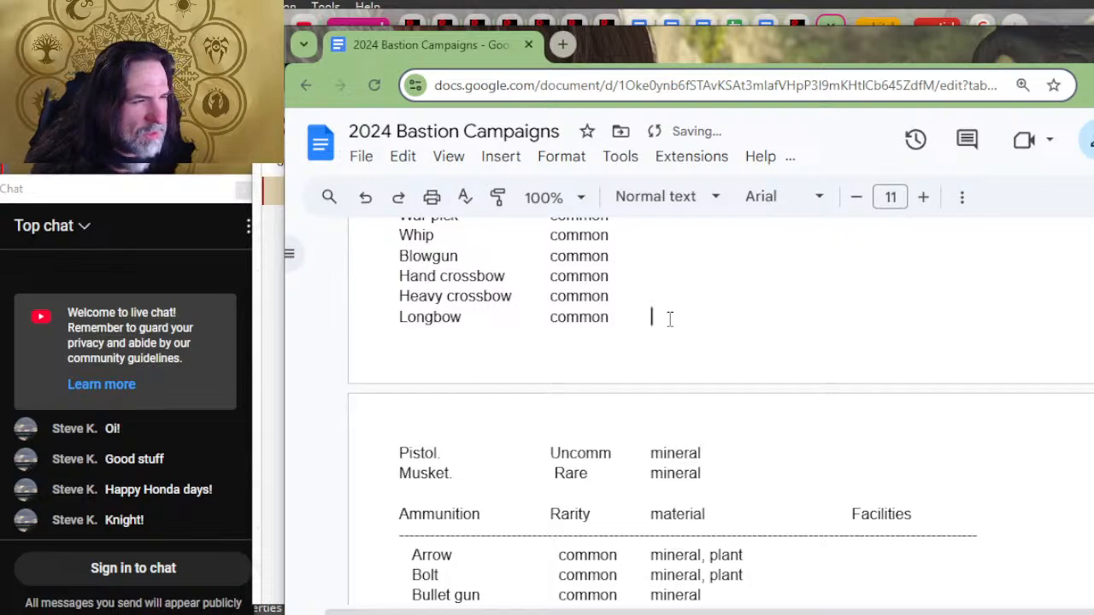
key("Tab")
type("plant")
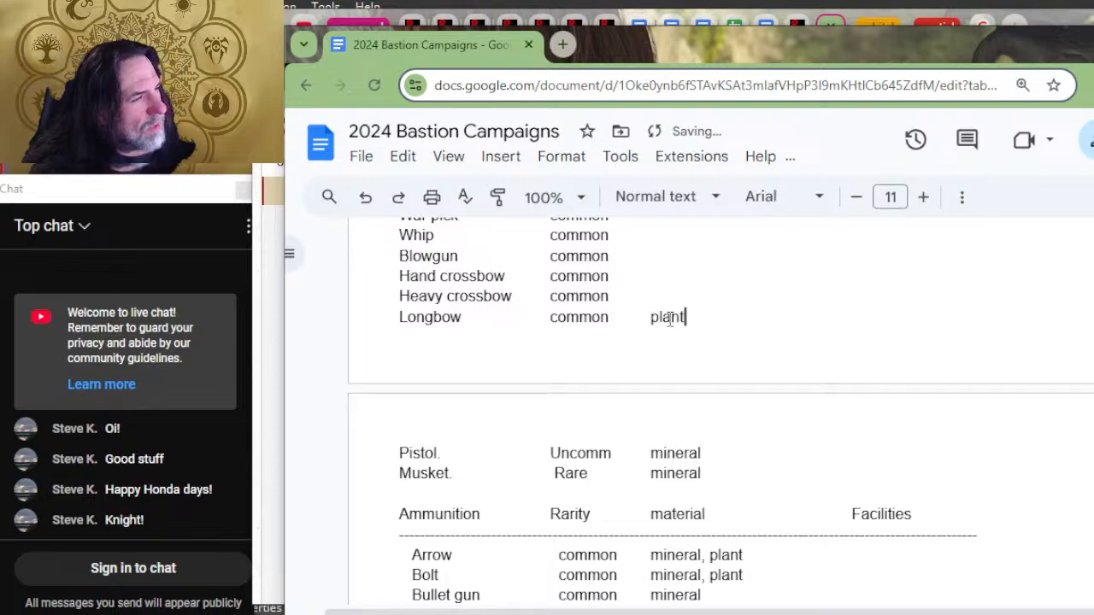
key("Up")
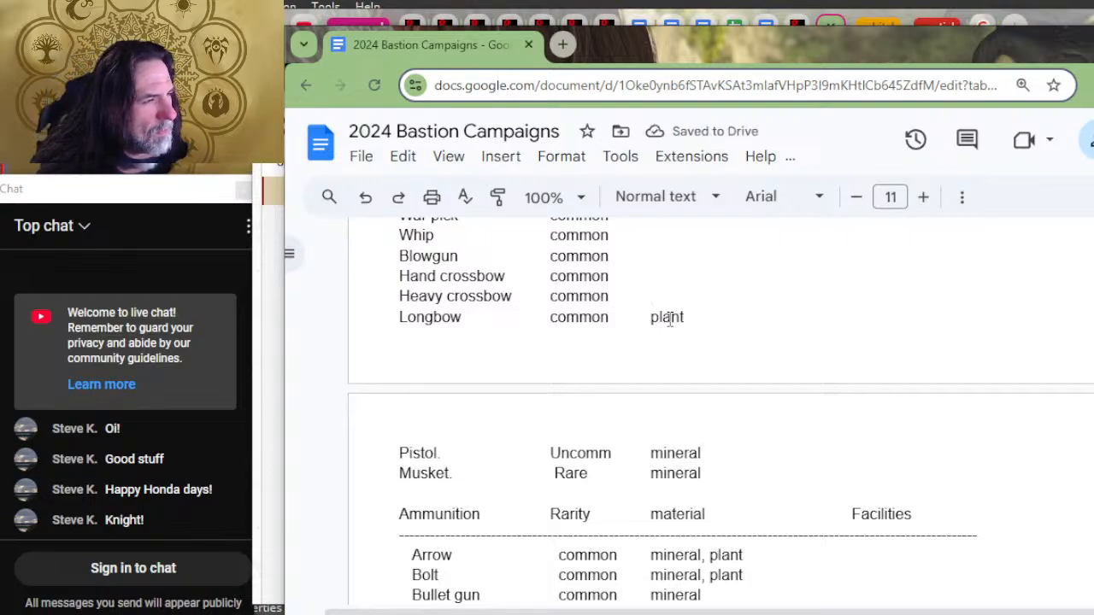
type("pl")
key("BackSpace")
key("BackSpace")
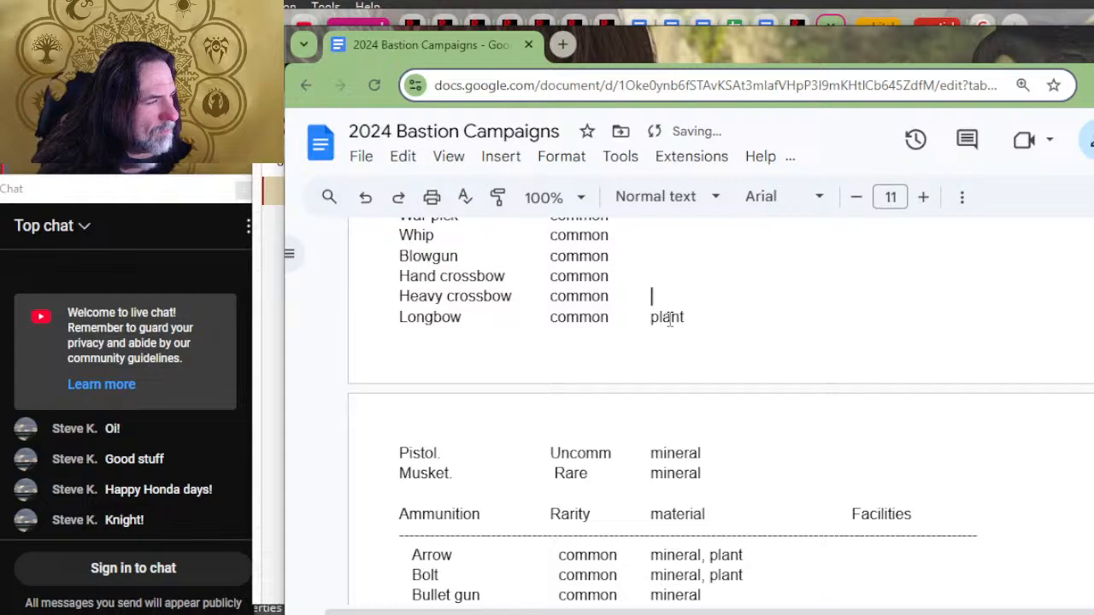
type("plant, mineral")
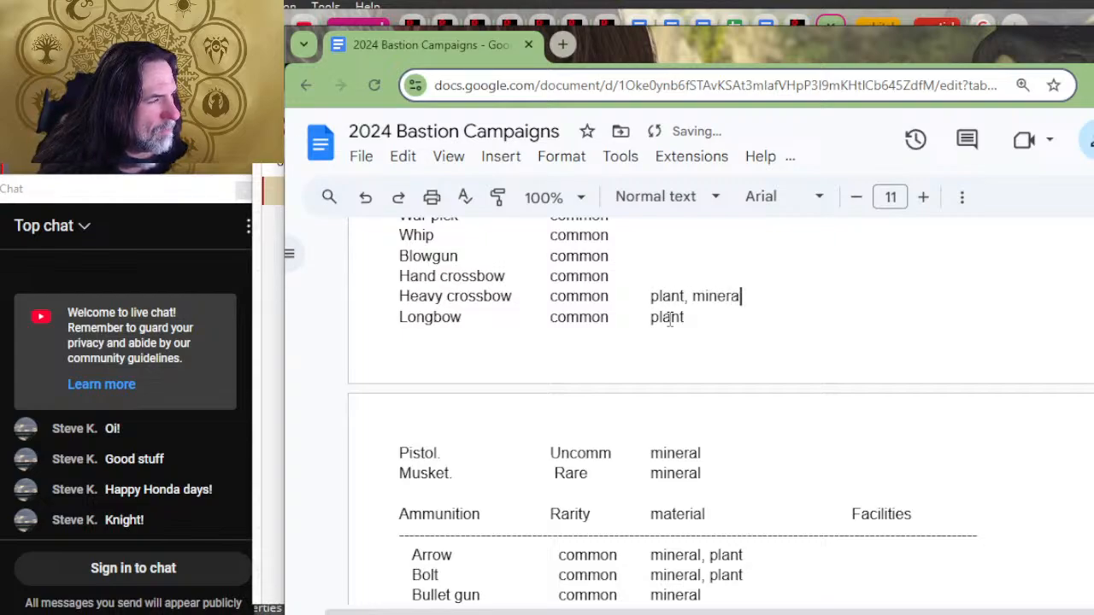
type("l")
Step: Enter "plant, mineral" as the material for the Hand crossbow
key("Down")
key("Down")
key("Down")
key("Down")
key("Down")
key("Down")
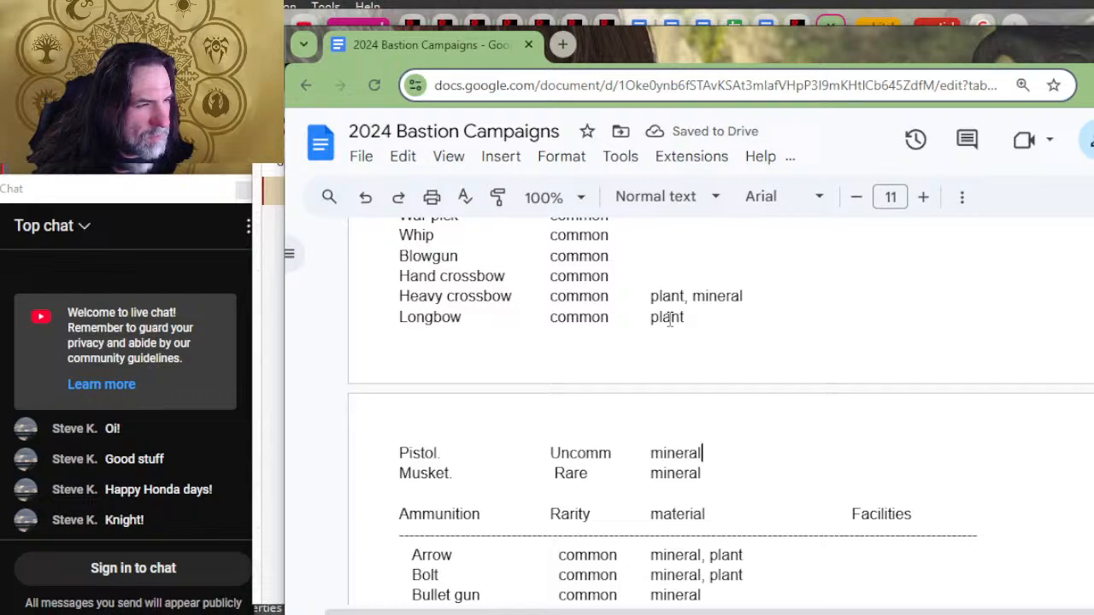
key("Up")
key("Up")
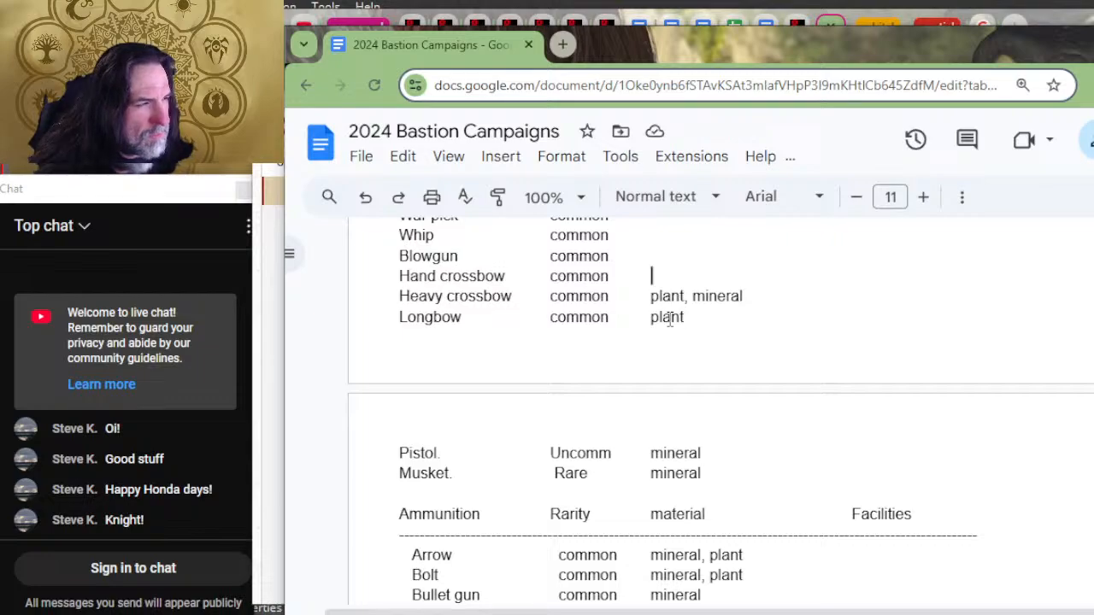
type("plant, mineral")
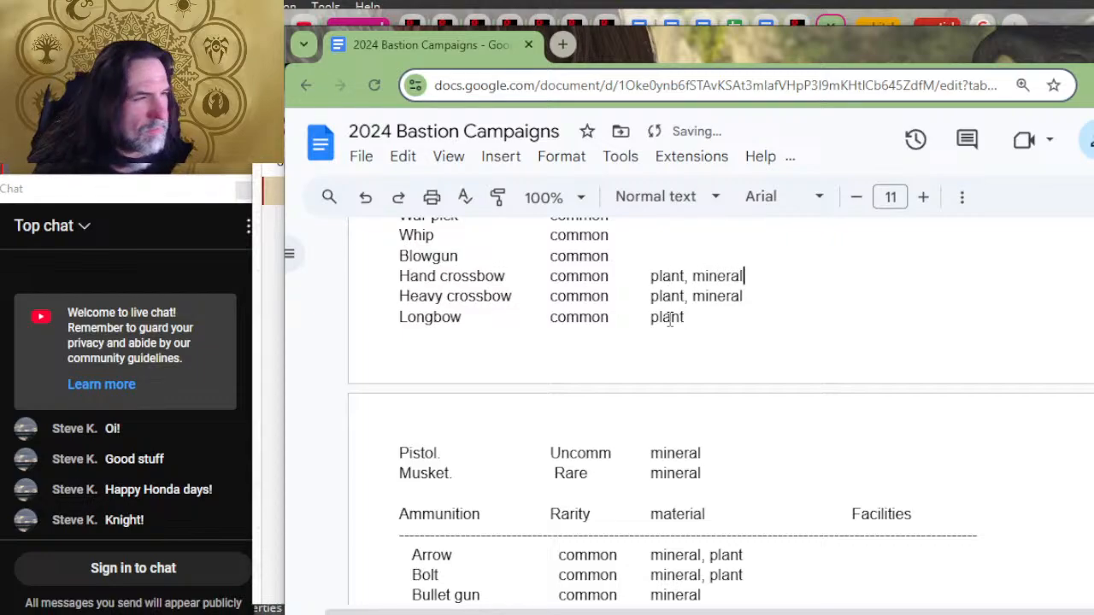
Step: Enter "plant" as the material for the Blowgun and the Whip
key("Up")
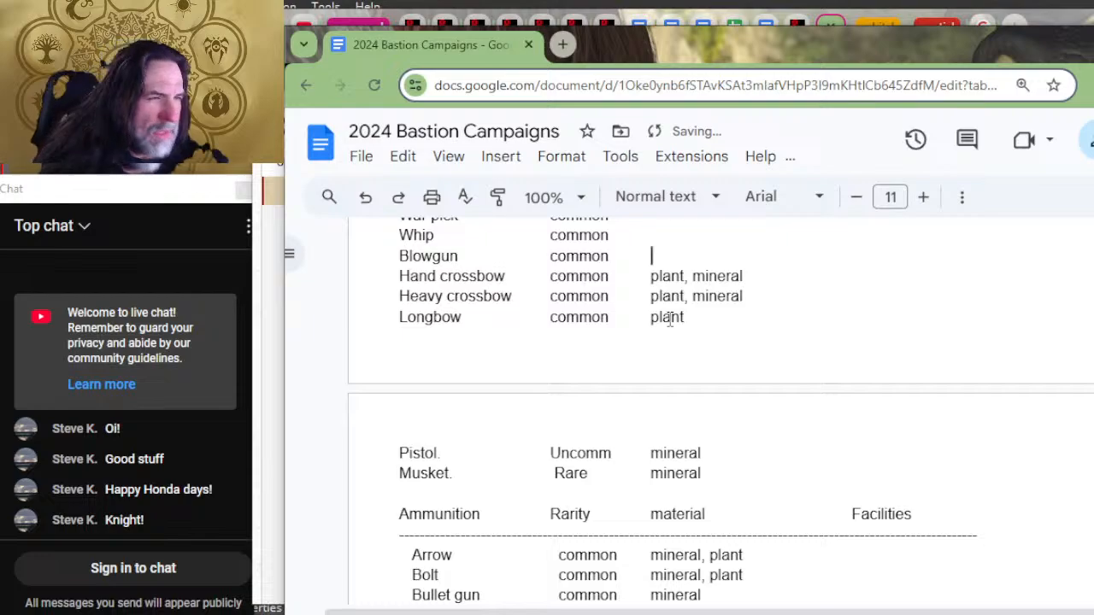
type("plant")
key("Up")
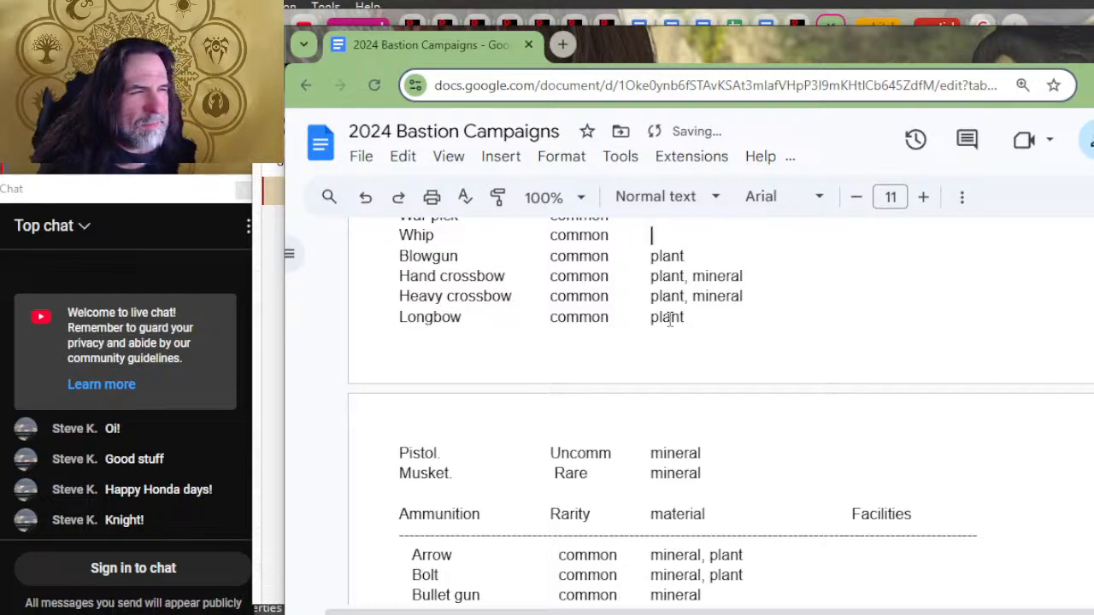
type("plant")
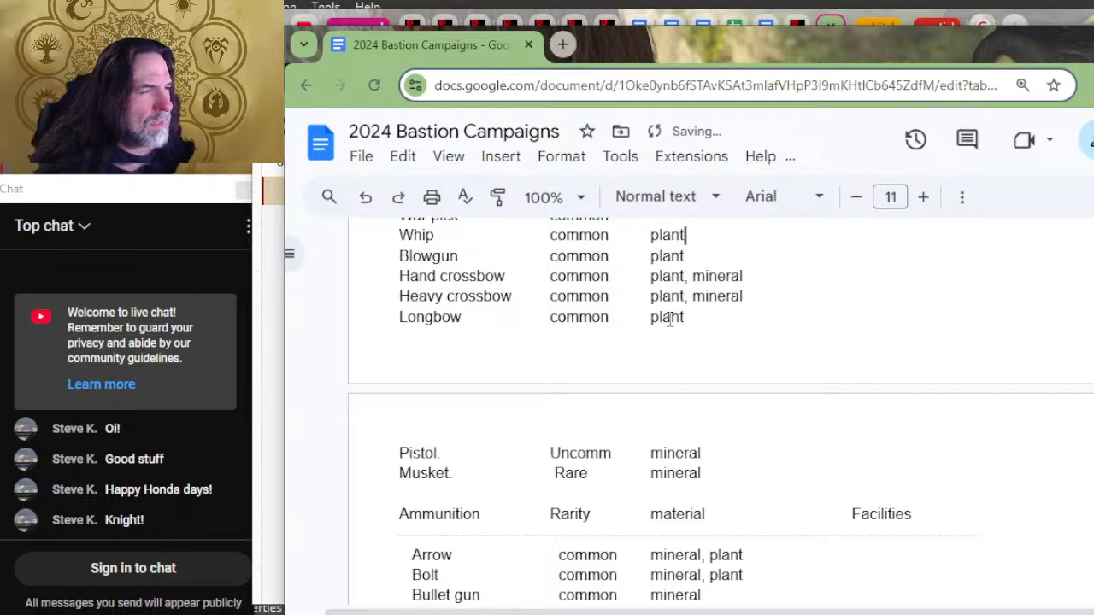
Step: Enter "mineral" as the material for the War pick, Warhammer and Trident
key("Up")
type("mineral")
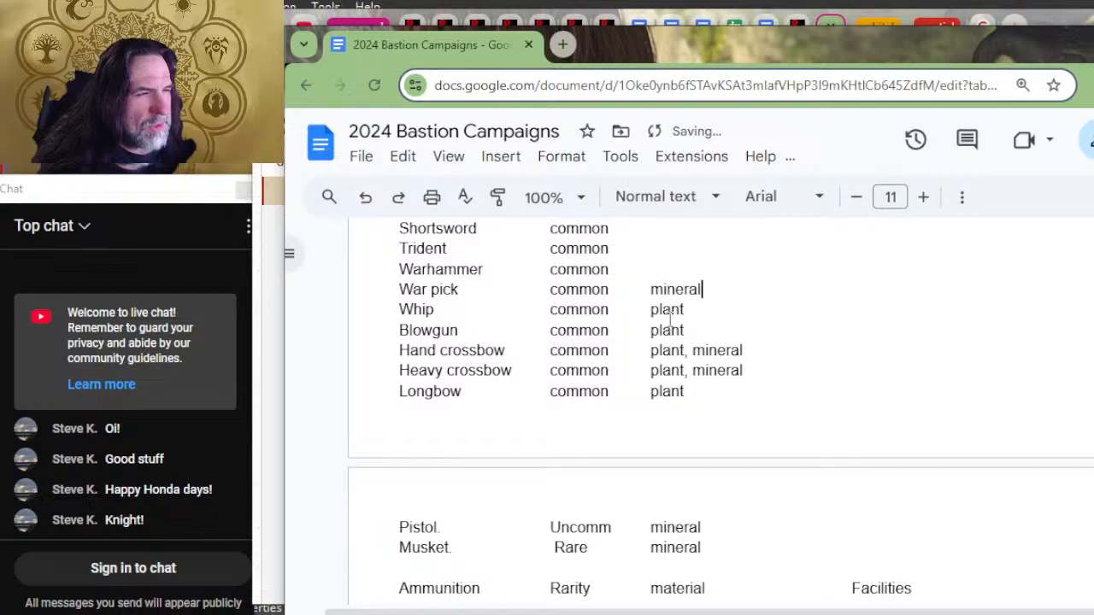
key("Up")
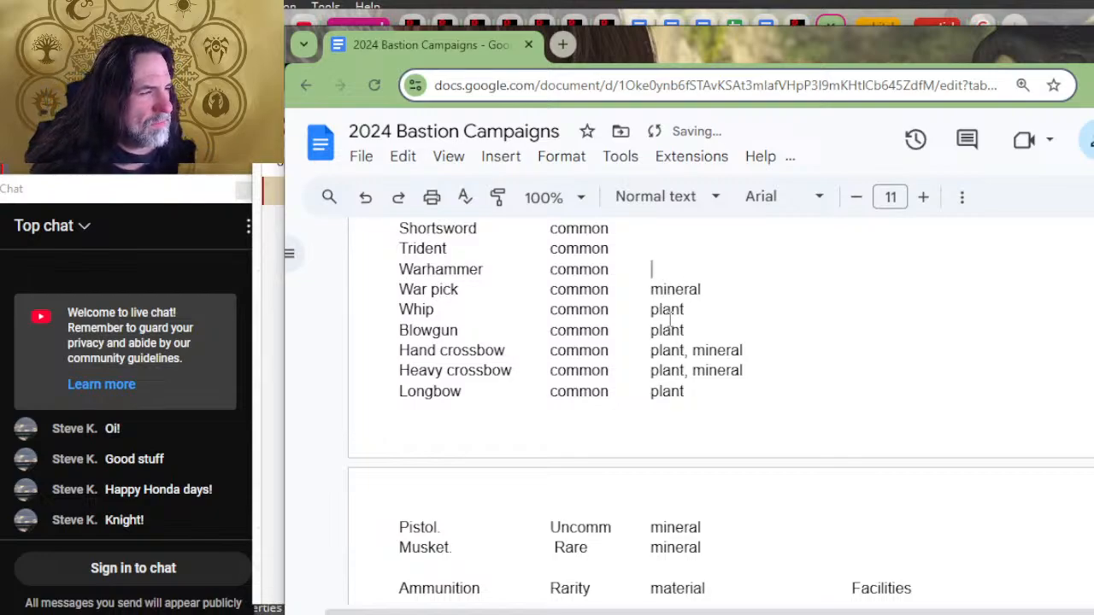
type("mineral")
key("Up")
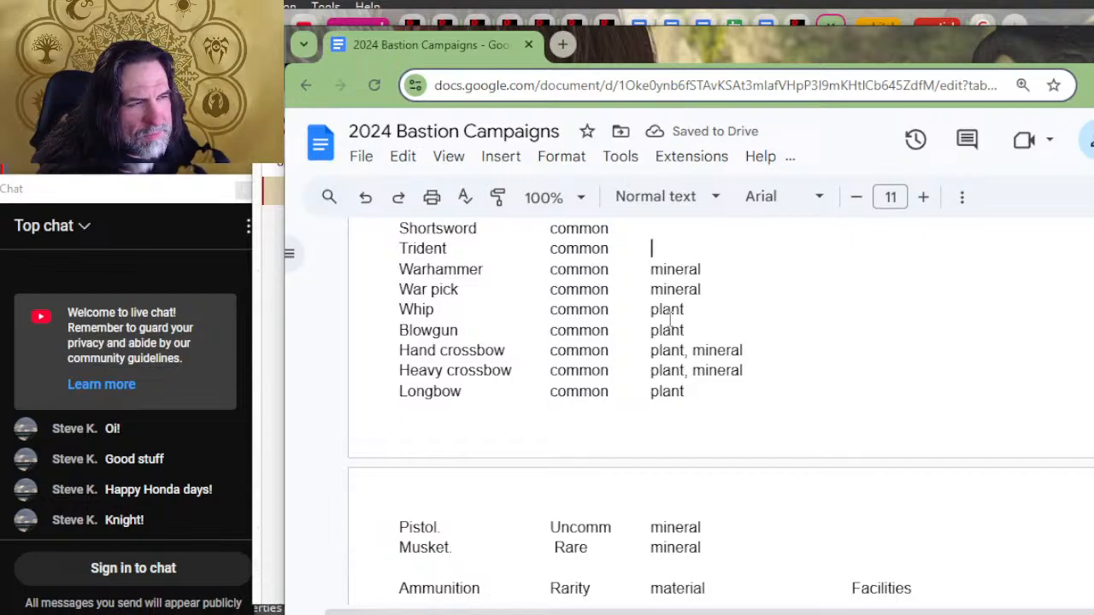
type("mineral")
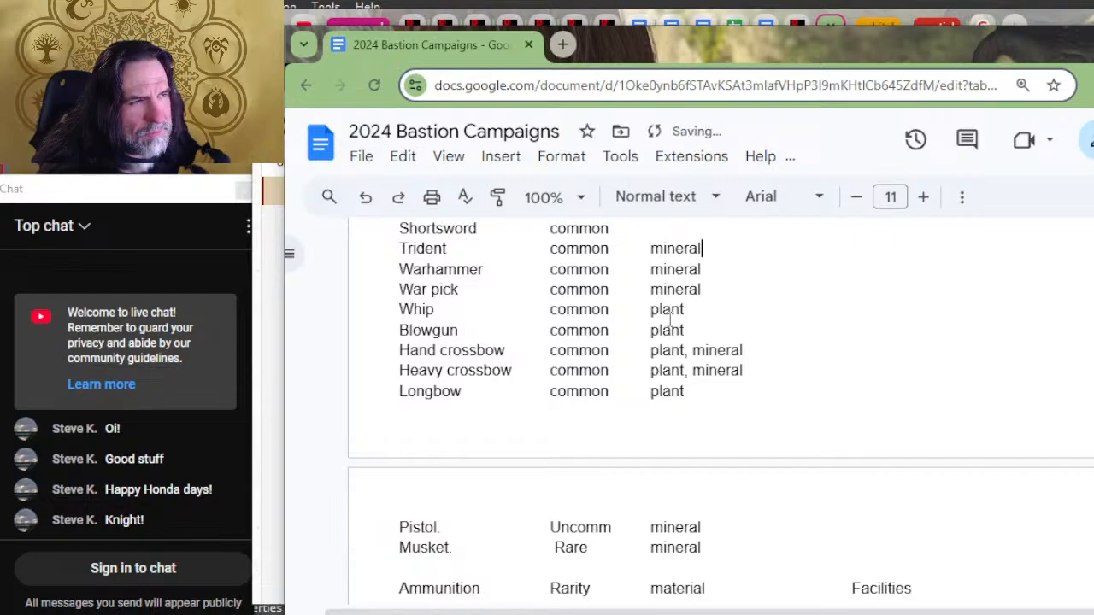
Step: Enter "mineral" as the material for the Shortsword, Scimitar and Rapier
key("Up")
type("mineral")
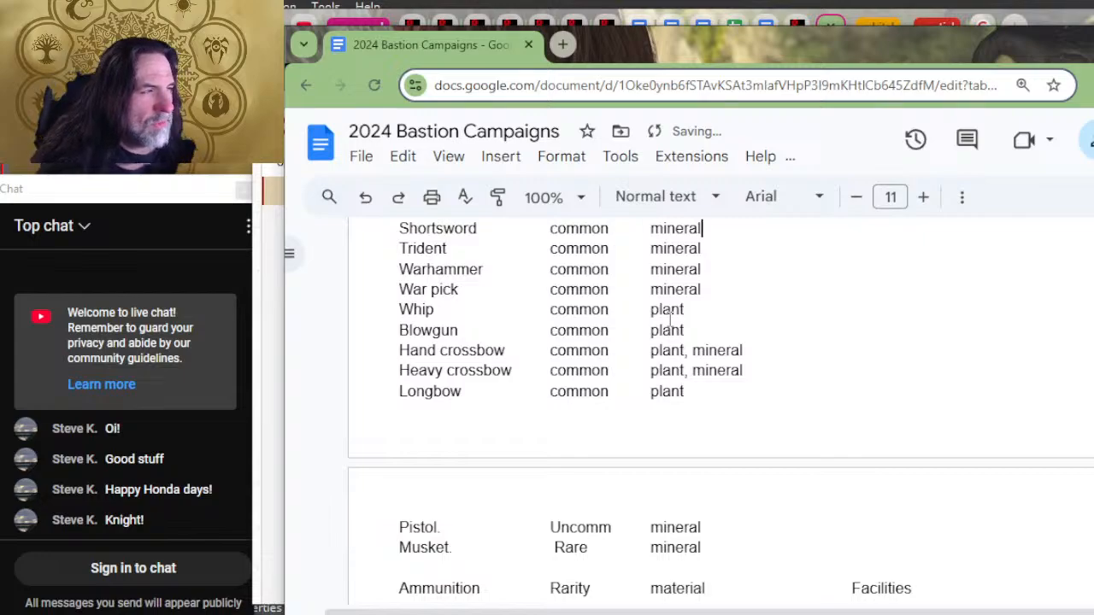
key("Up")
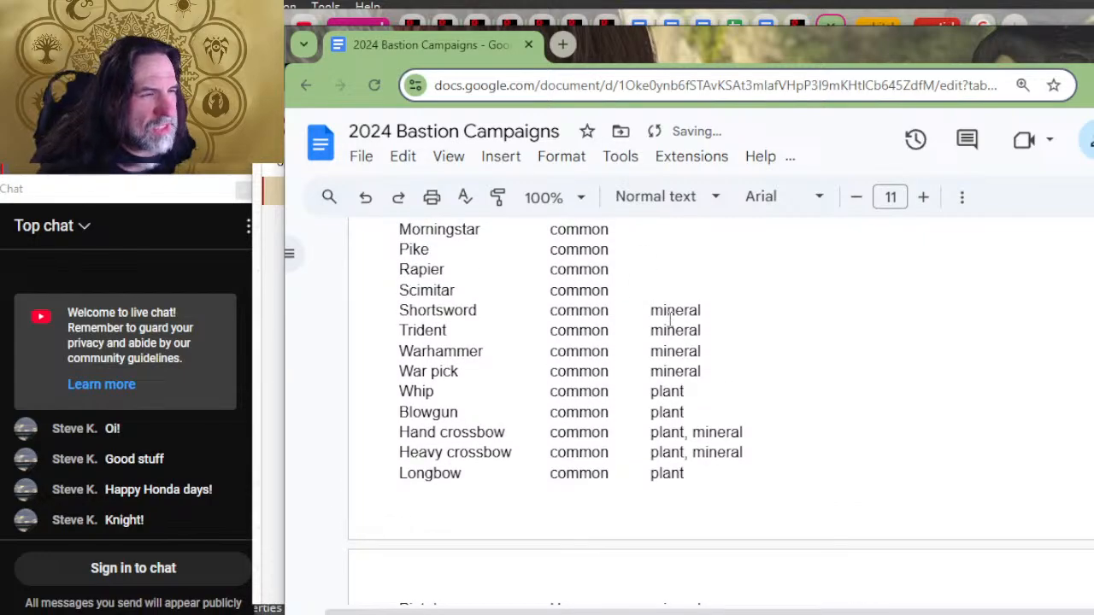
type("mineral")
key("Up")
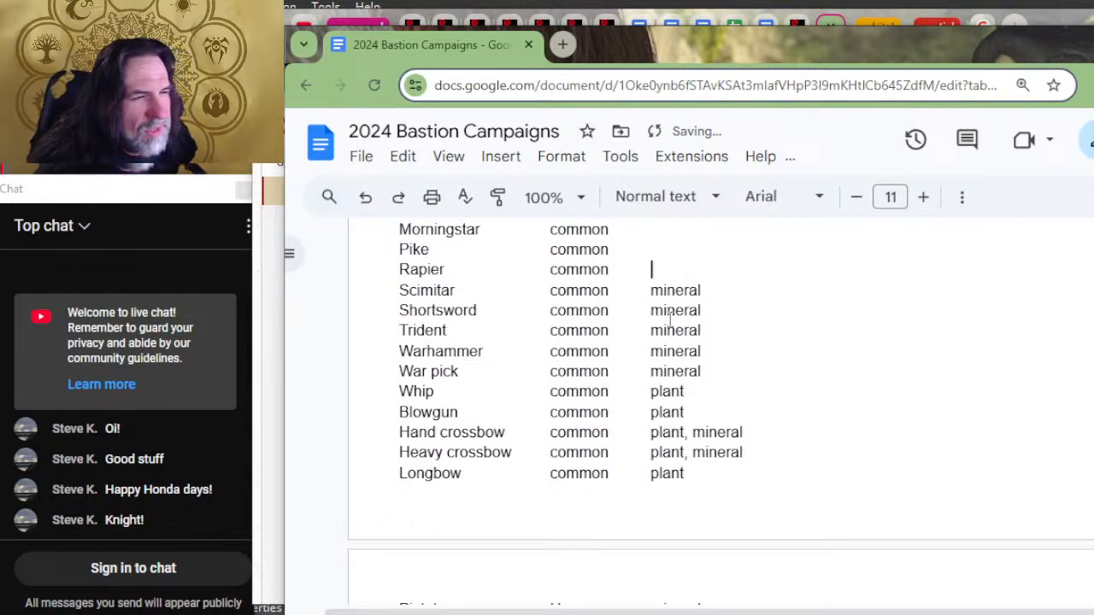
type("mineral")
Step: Enter "plant, mineral" as the material for the Pike
key("Up")
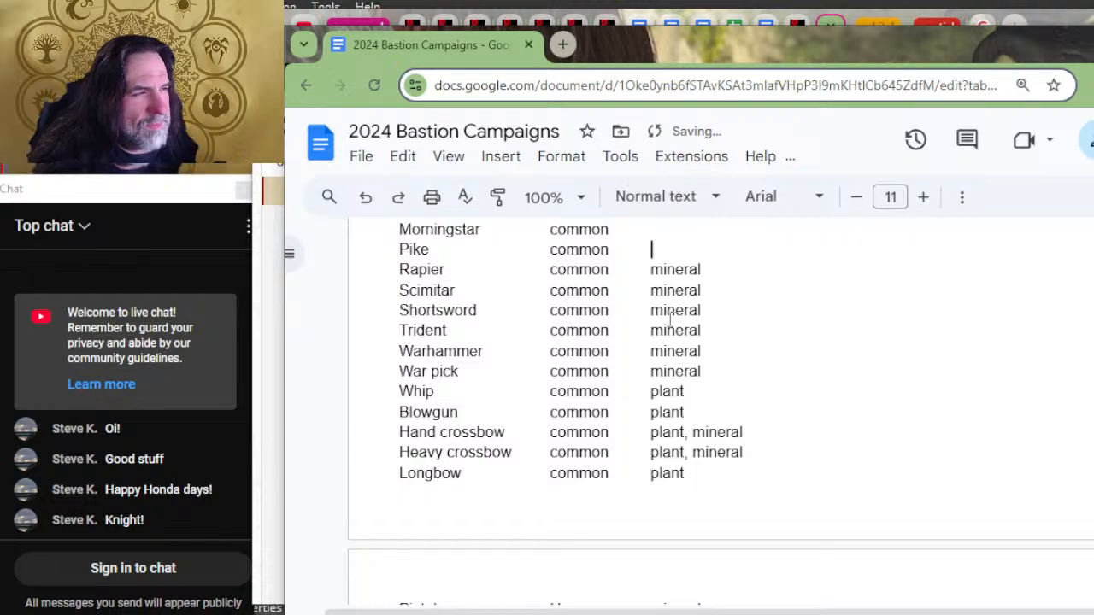
type("mineral")
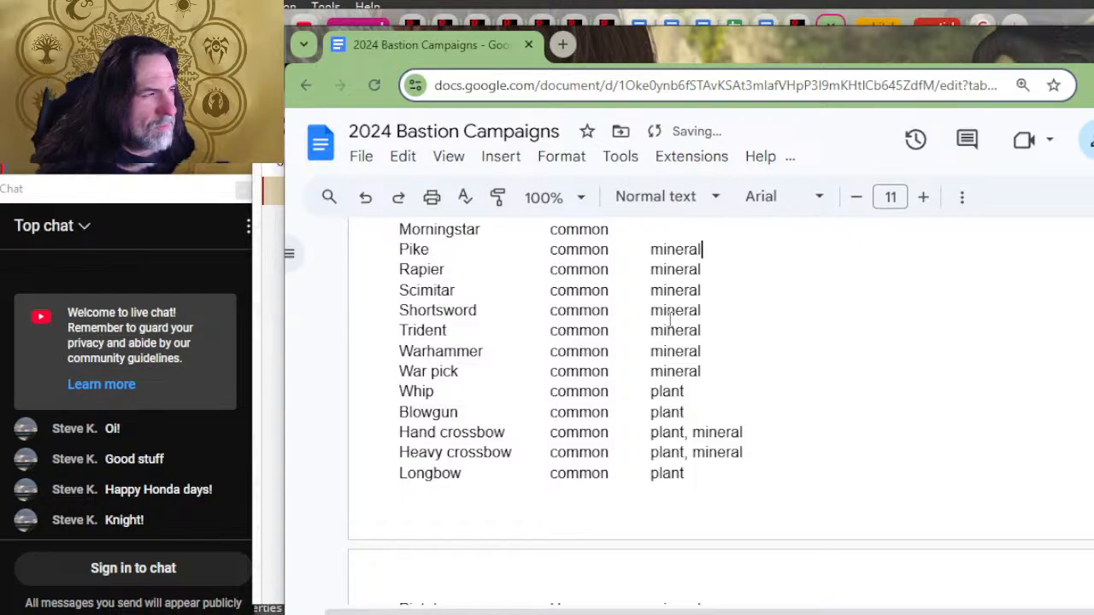
key("Up")
key("Right")
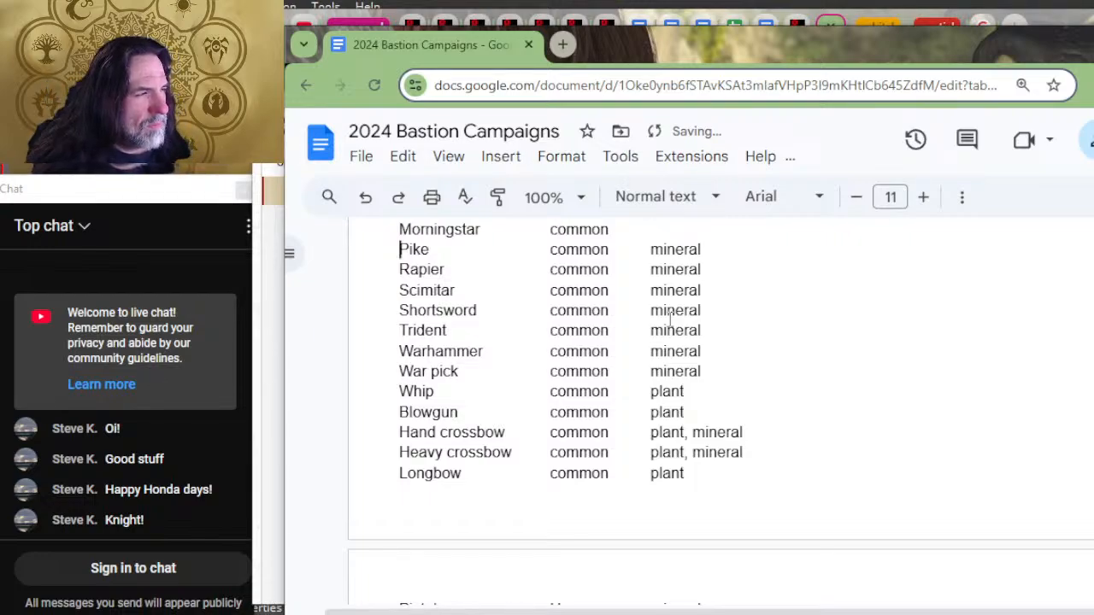
key("Left")
key("Down")
type("plant, ")
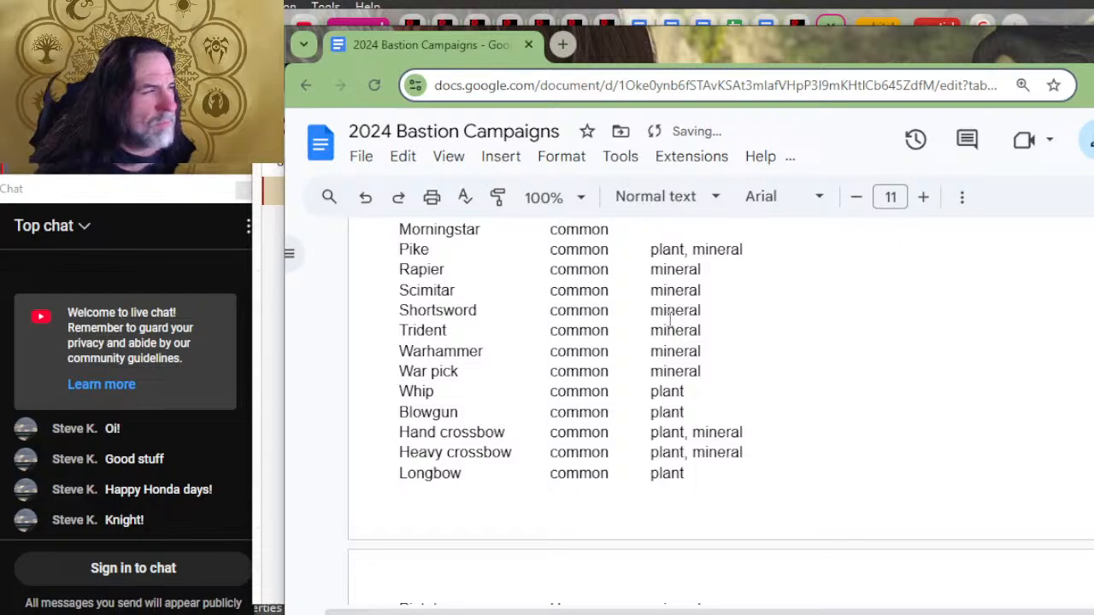
type("mineral")
Step: Enter "mineral" as the material for the Morningstar and the Maul
key("Up")
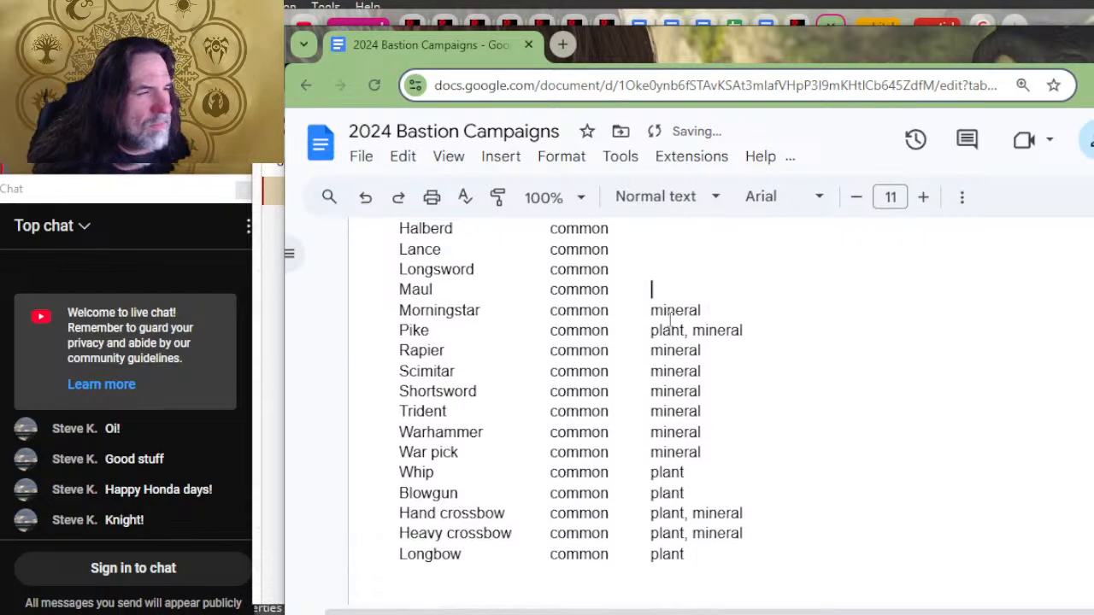
type("mineral")
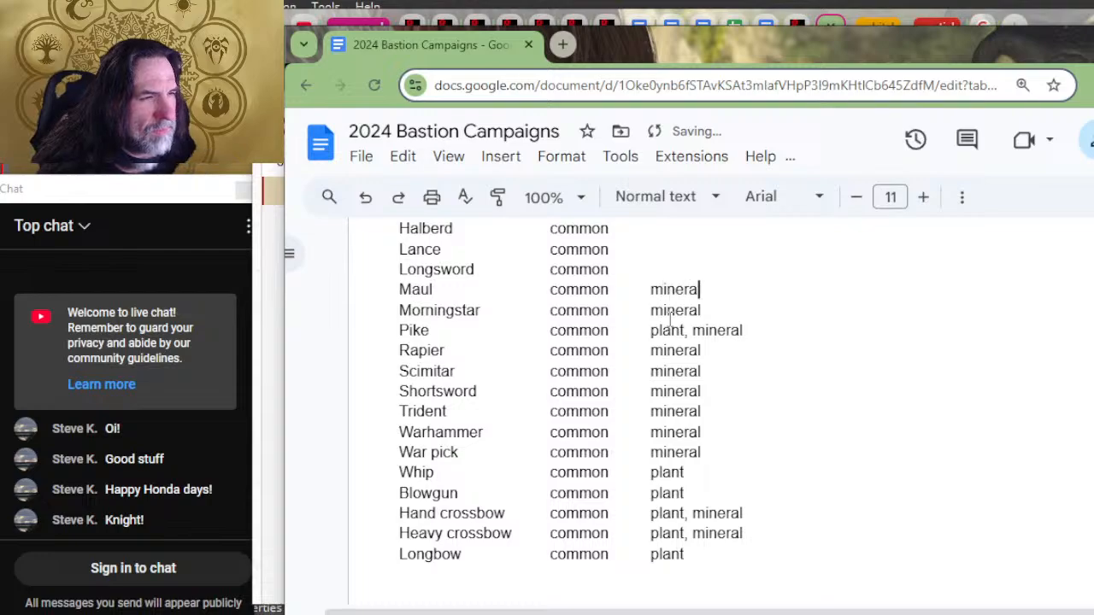
Step: Enter "mineral" as the material for the Longsword, correcting any misspelling
key("Up")
type("mineal")
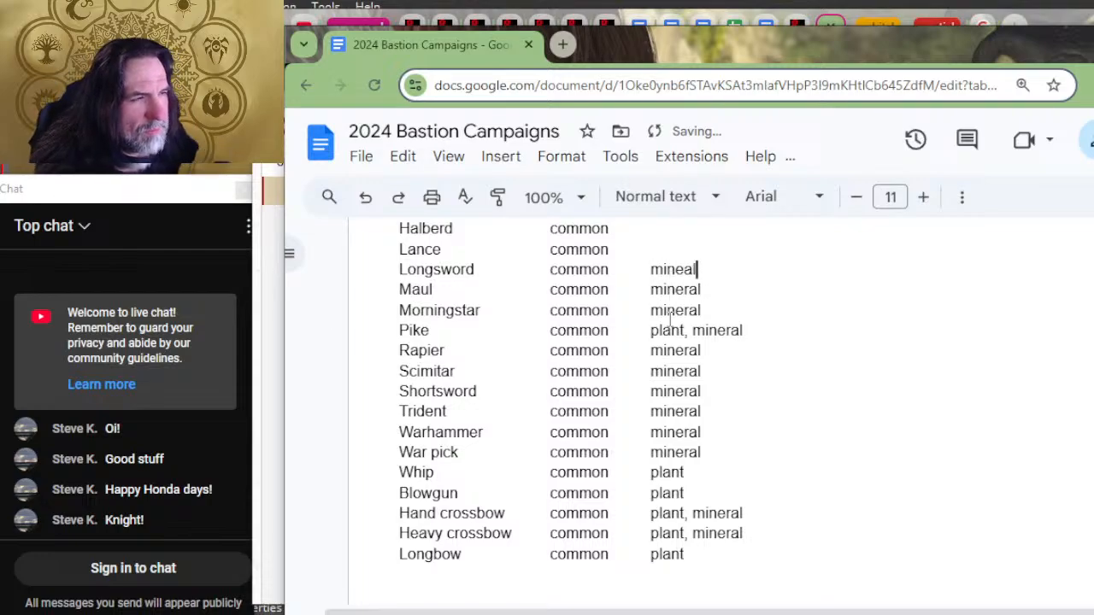
key("Up")
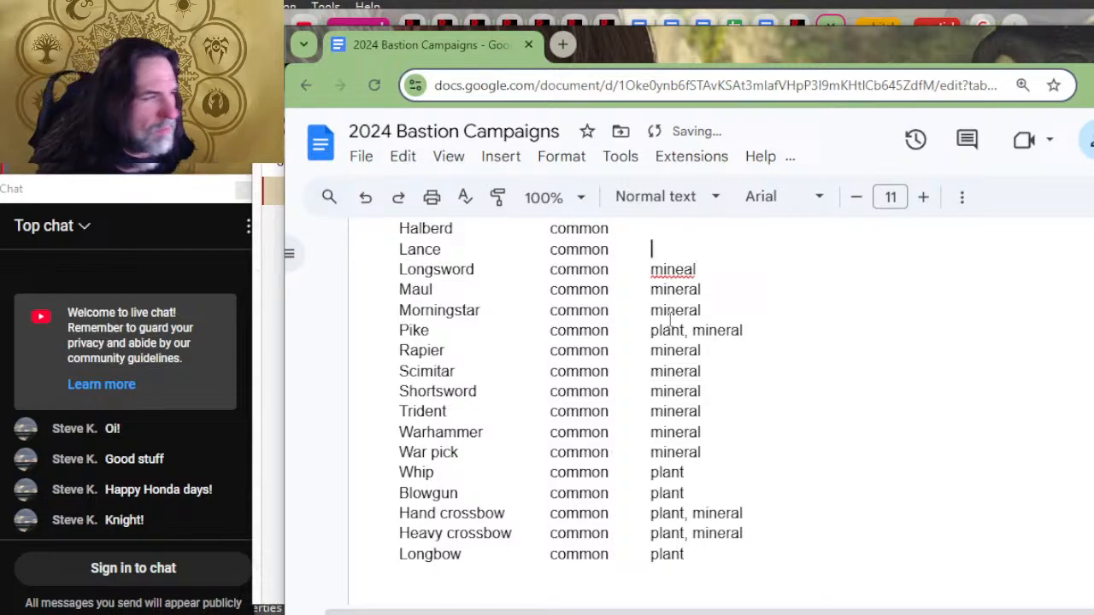
key("Down")
key("Right")
key("Left")
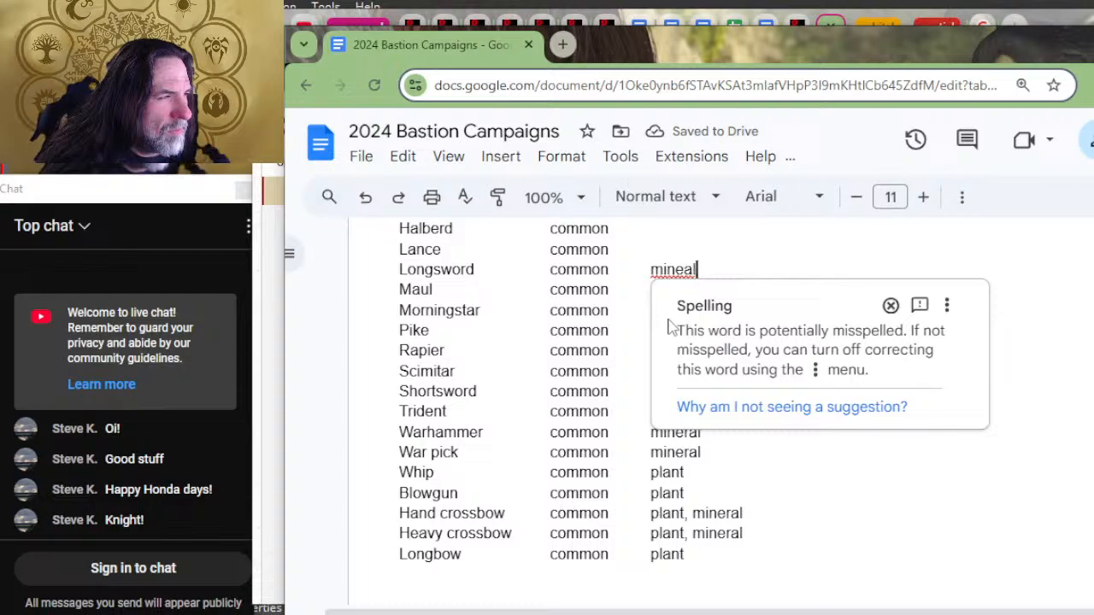
key("Left")
key("Left")
type("r")
Step: Enter "mineral" as the material for the Lance and "plant, mineral" for the Halberd
key("Up")
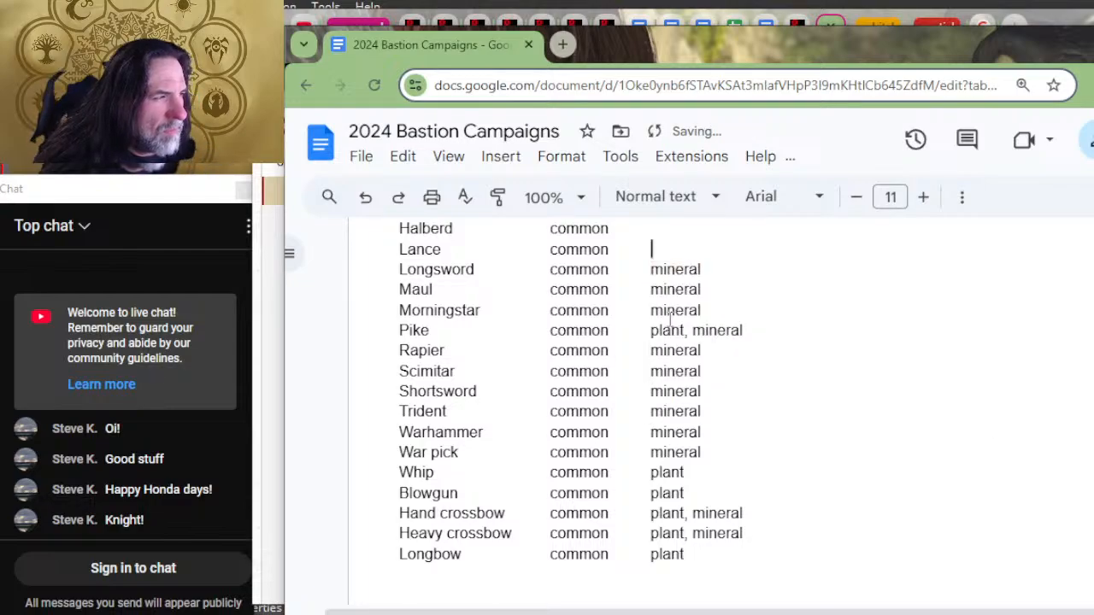
type("mineral")
key("Up")
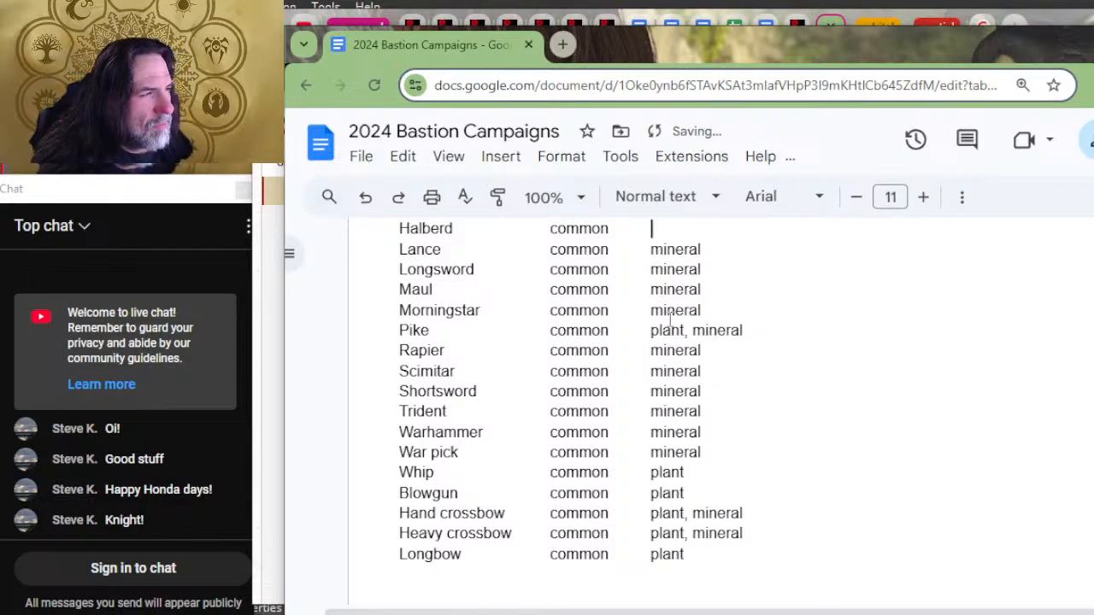
type("plant, mineral")
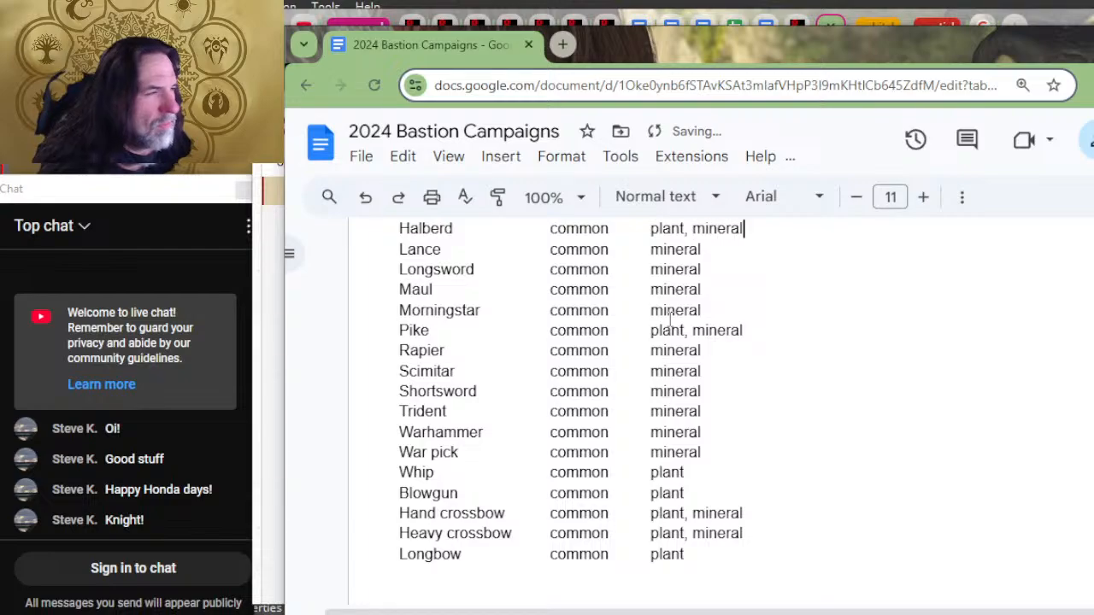
Step: Enter "mineral" as the material for the Greatsword, Greataxe and Glaive
key("Up")
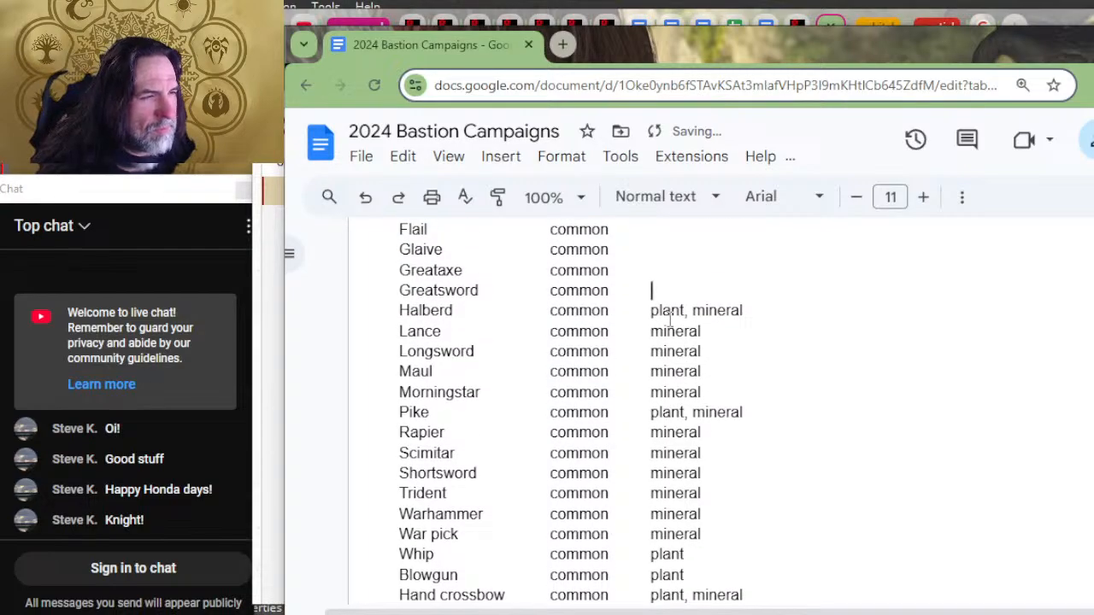
type("mineral")
key("Up")
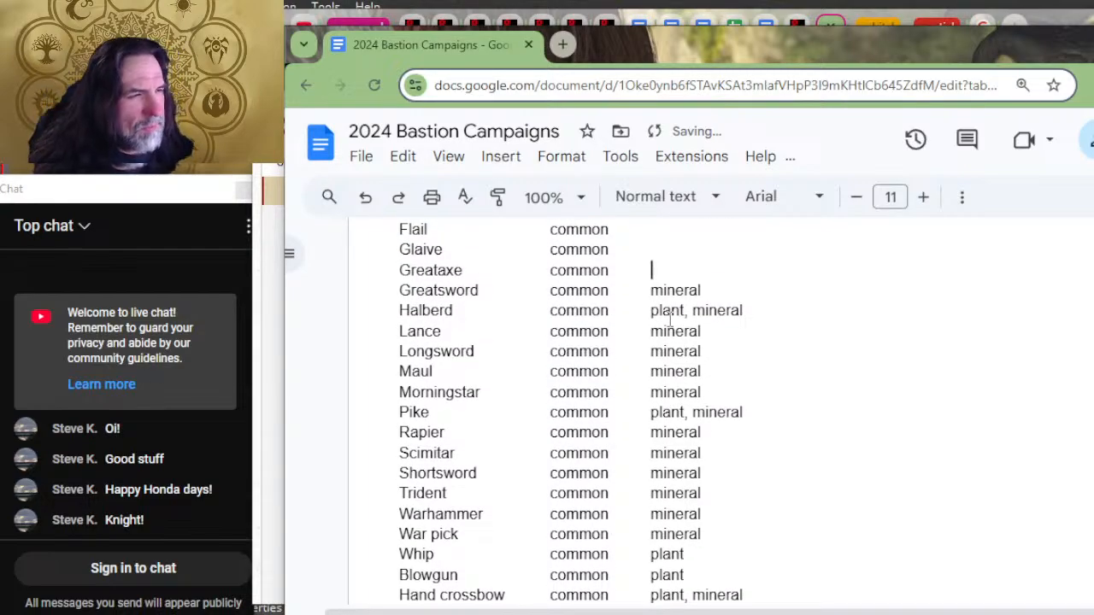
type("mineral")
key("Up")
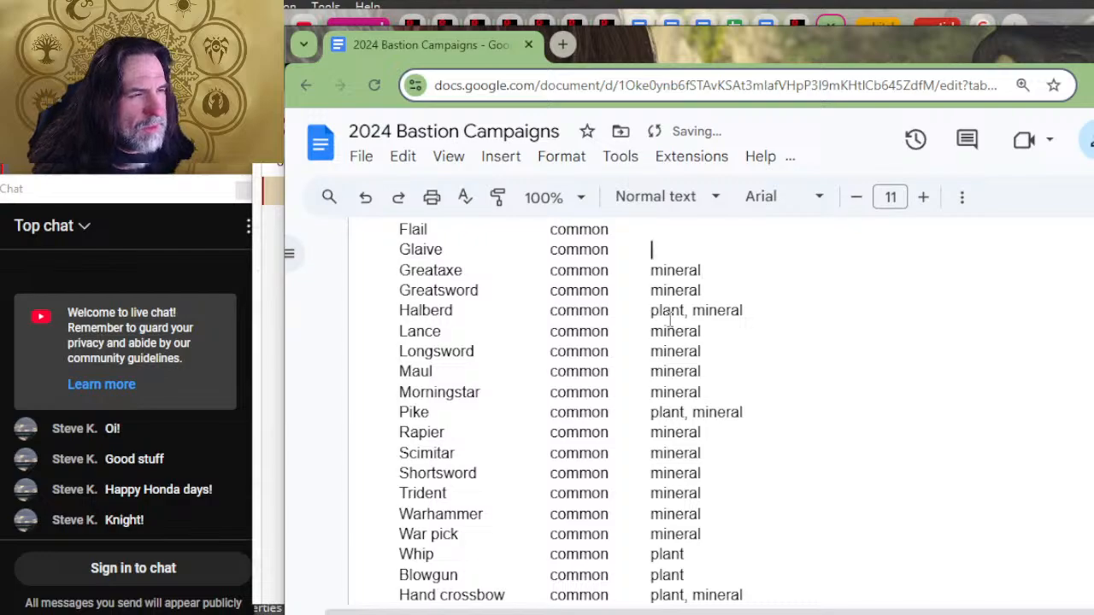
type("min")
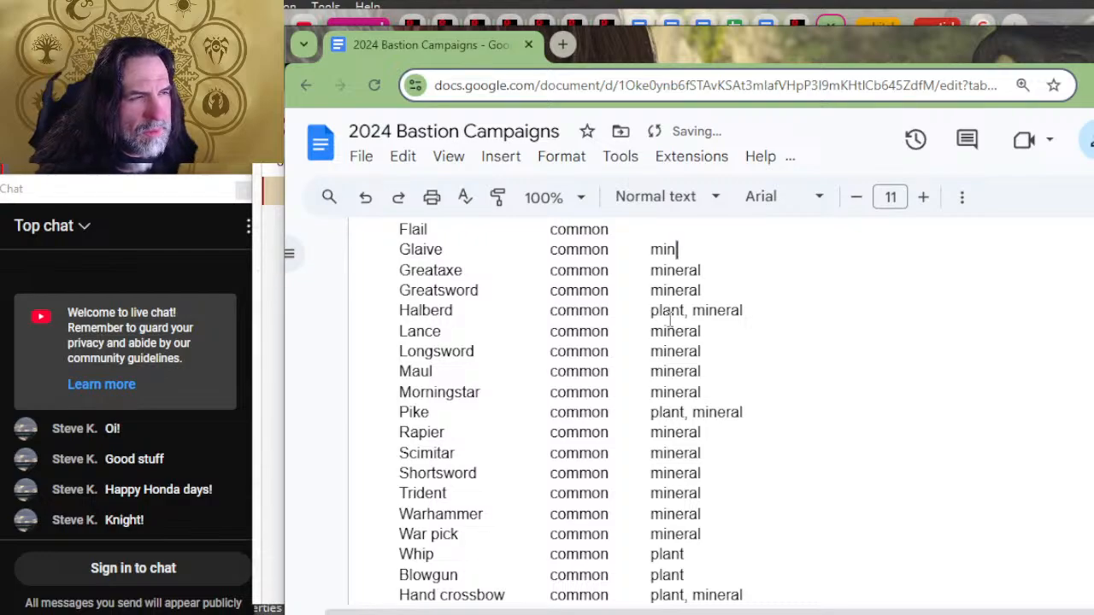
type("eral")
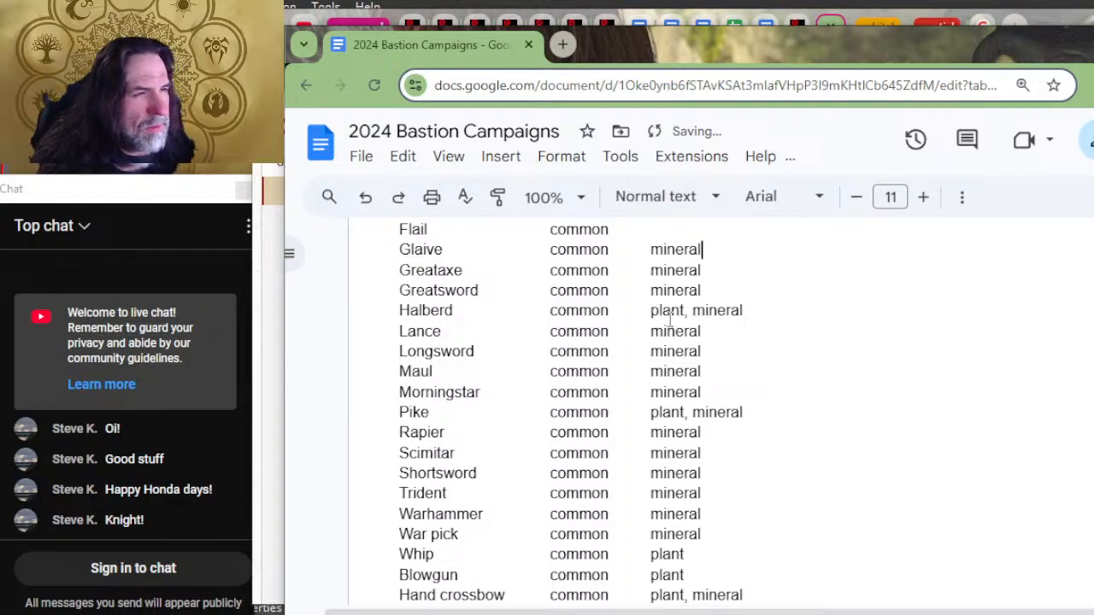
Step: Enter "mineral" as the material for the Flail and the Battleaxe
key("Up")
type("mineral")
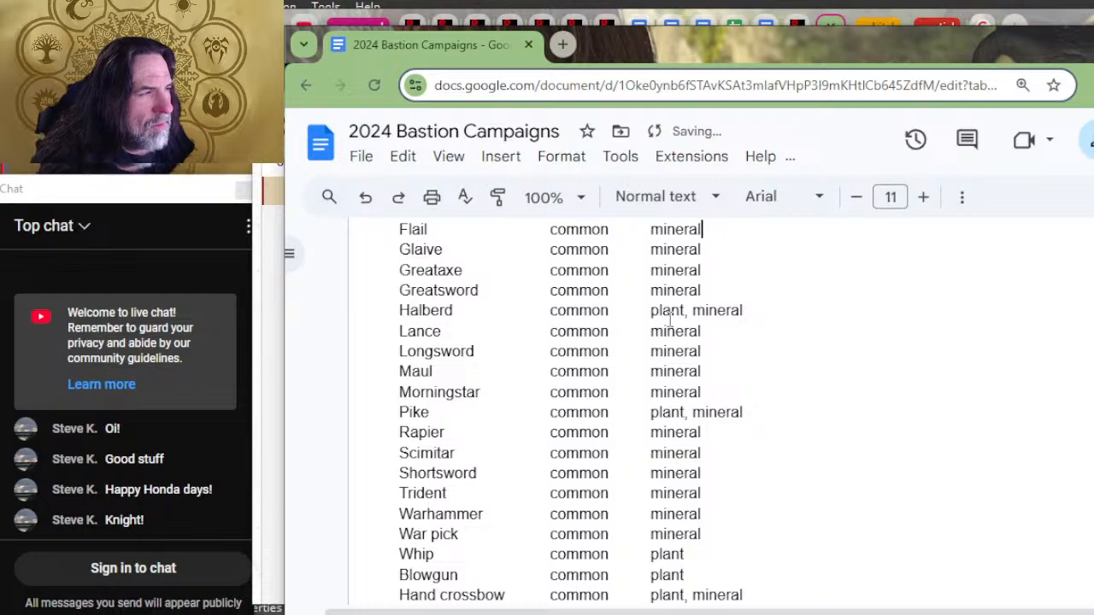
key("Up")
type("mineral")
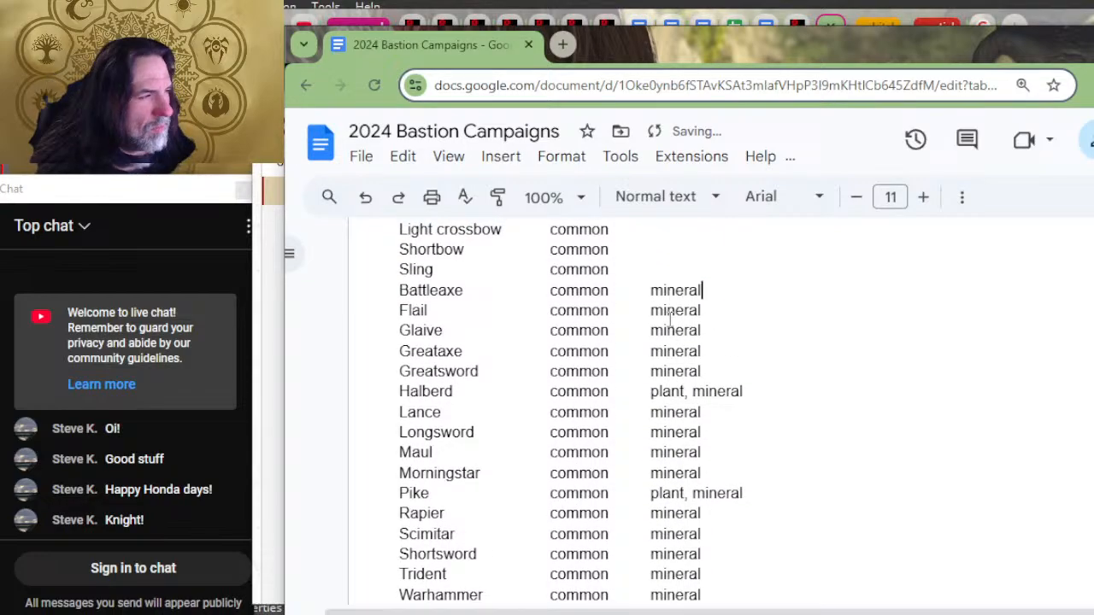
Step: Enter "animal" as the material for the Sling and "plant" for the Shortbow
key("Up")
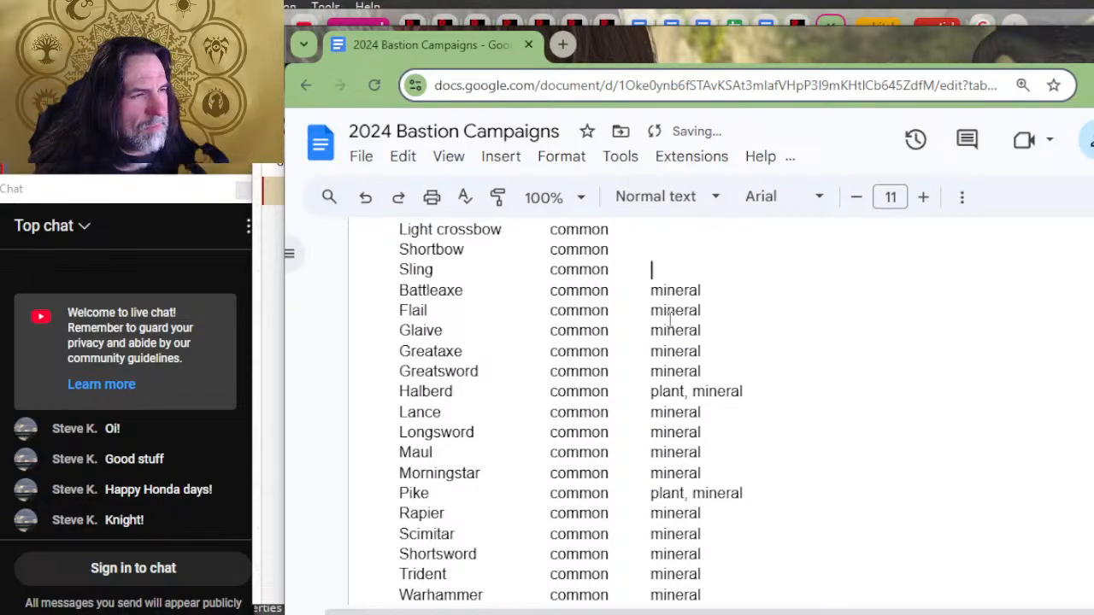
type("aniam")
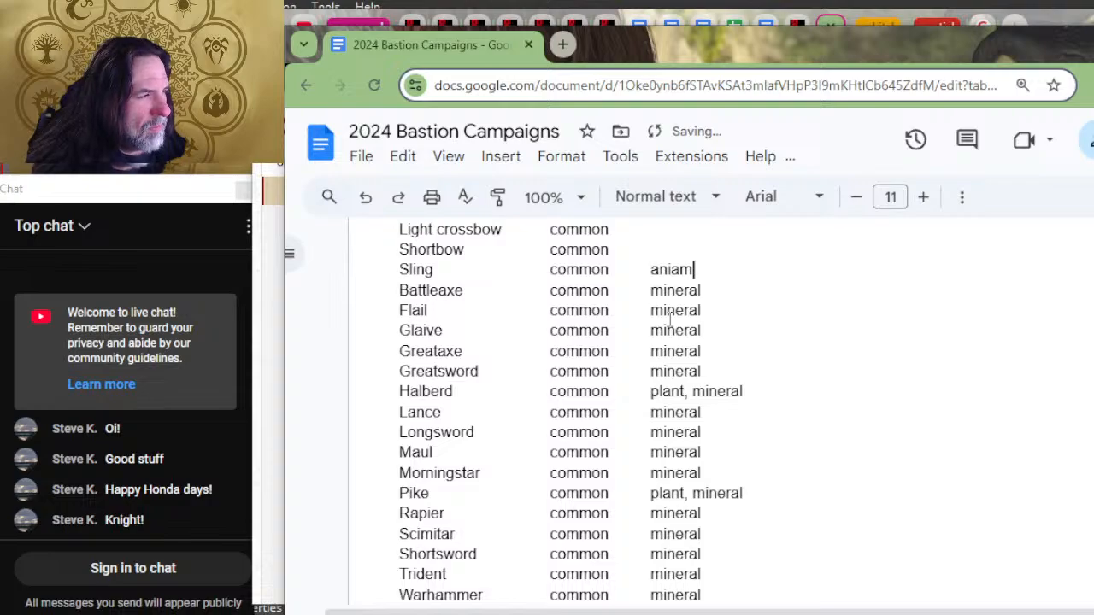
key("BackSpace")
key("BackSpace")
type("mal")
key("Up")
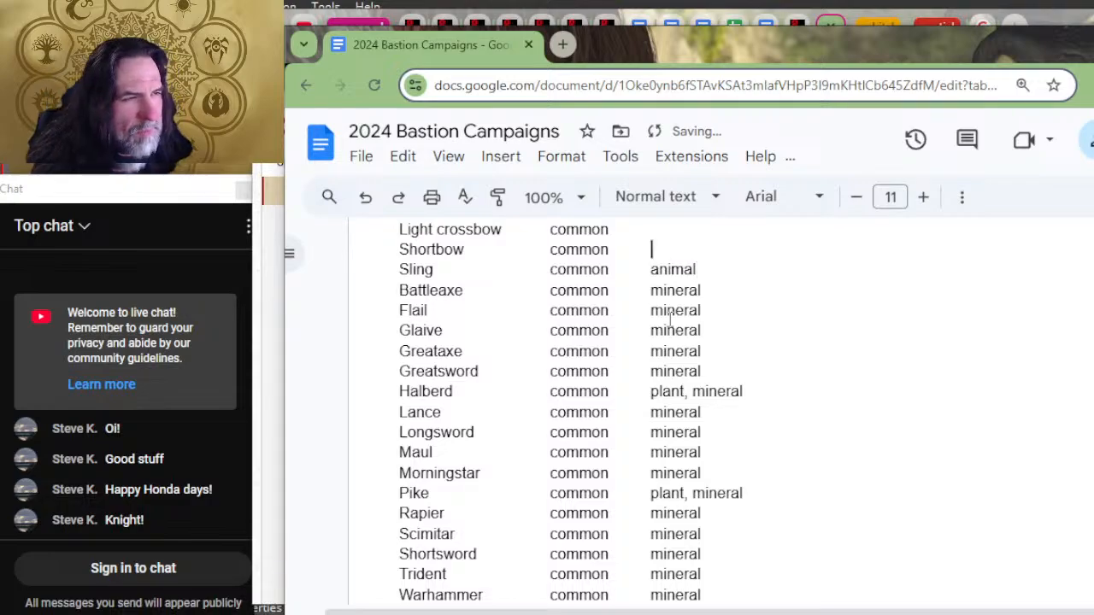
type("plant")
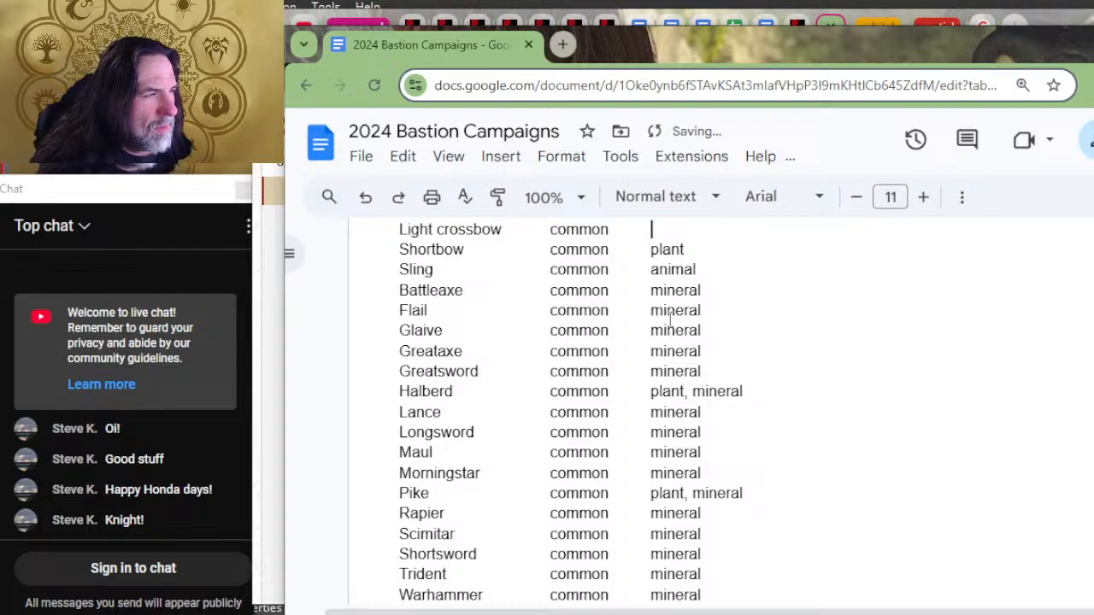
type("pla")
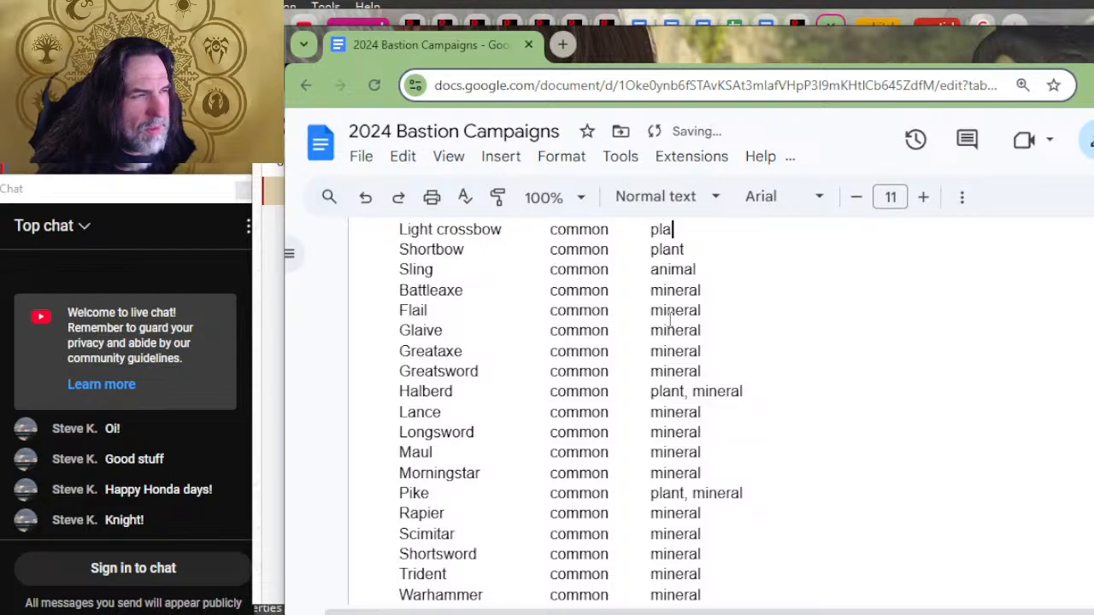
Step: Enter "mineral, plant" as the material for the Light crossbow
key("BackSpace")
key("BackSpace")
key("BackSpace")
type("mineral, ")
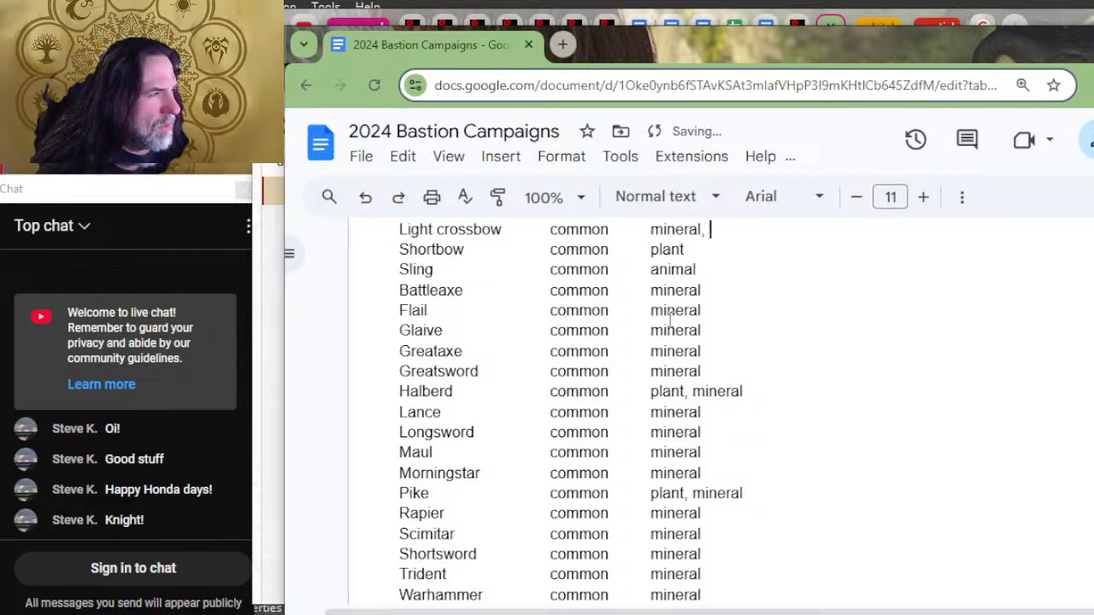
type("plant")
Step: Reorder the Halberd's materials to read "mineral, plant"
key("Down")
key("Down")
key("Down")
key("Down")
key("Down")
key("Down")
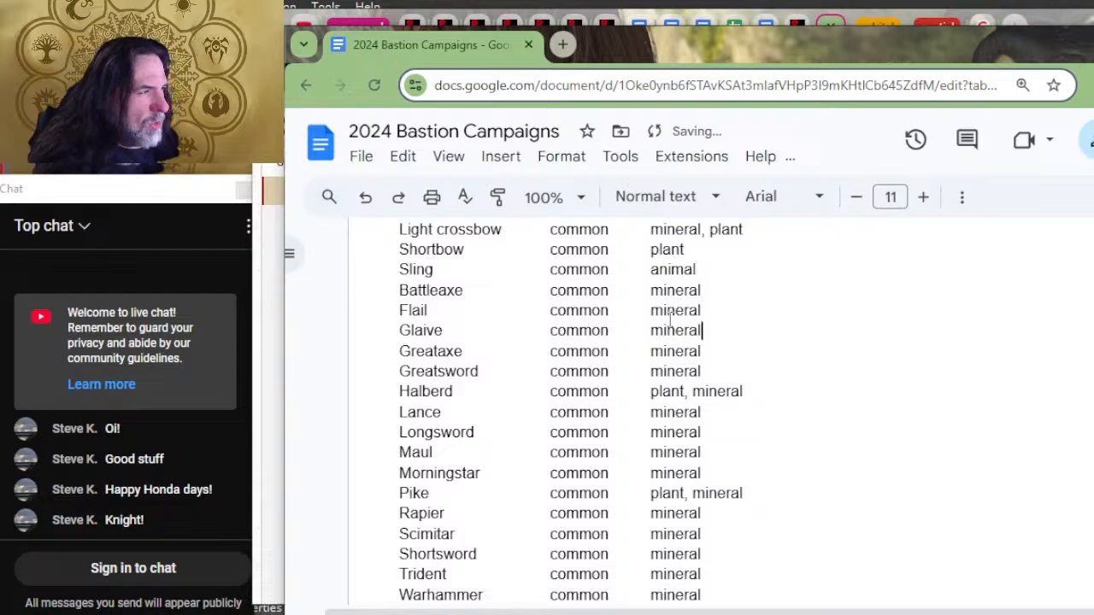
key("Left")
key("Left")
key("Left")
key("Left")
key("Left")
key("Left")
key("Left")
key("Left")
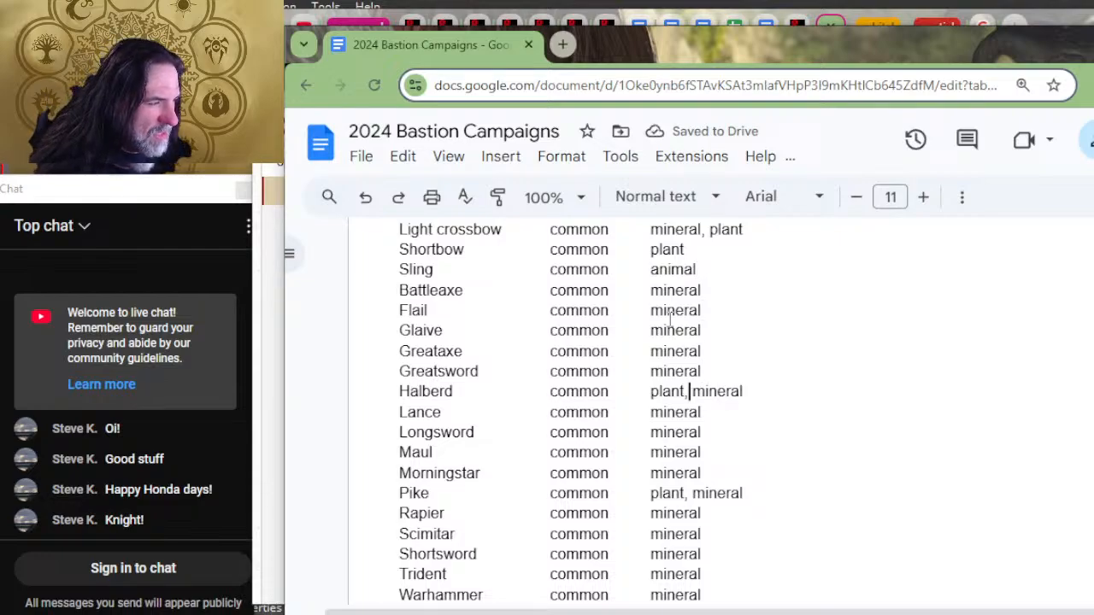
key("BackSpace")
key("BackSpace")
key("BackSpace")
key("BackSpace")
key("BackSpace")
key("BackSpace")
key("BackSpace")
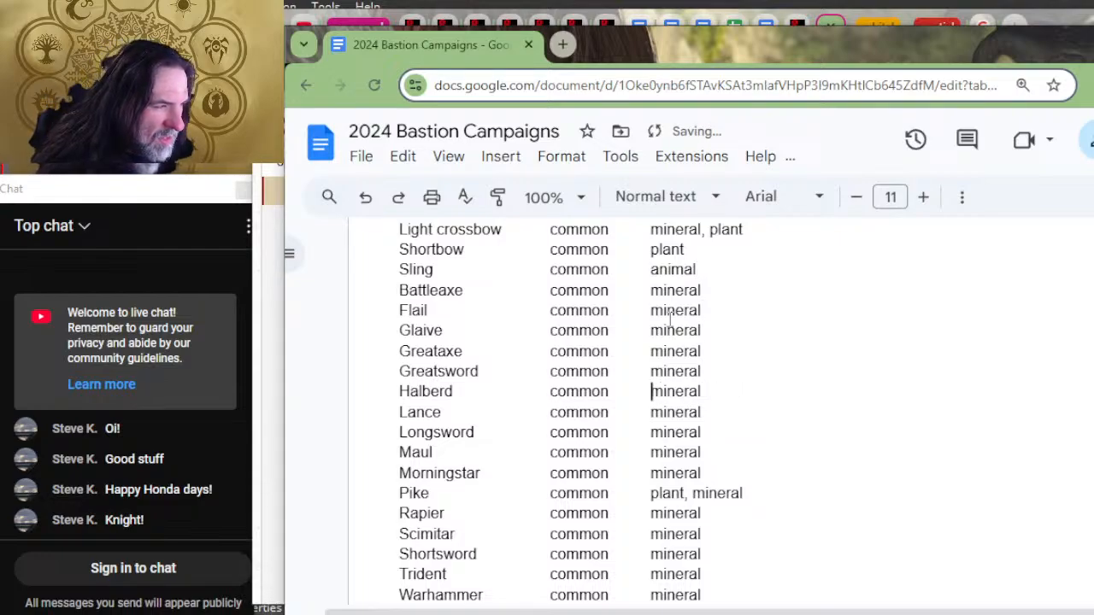
key("Right")
key("Right")
key("Right")
key("Right")
key("Right")
key("Right")
key("Right")
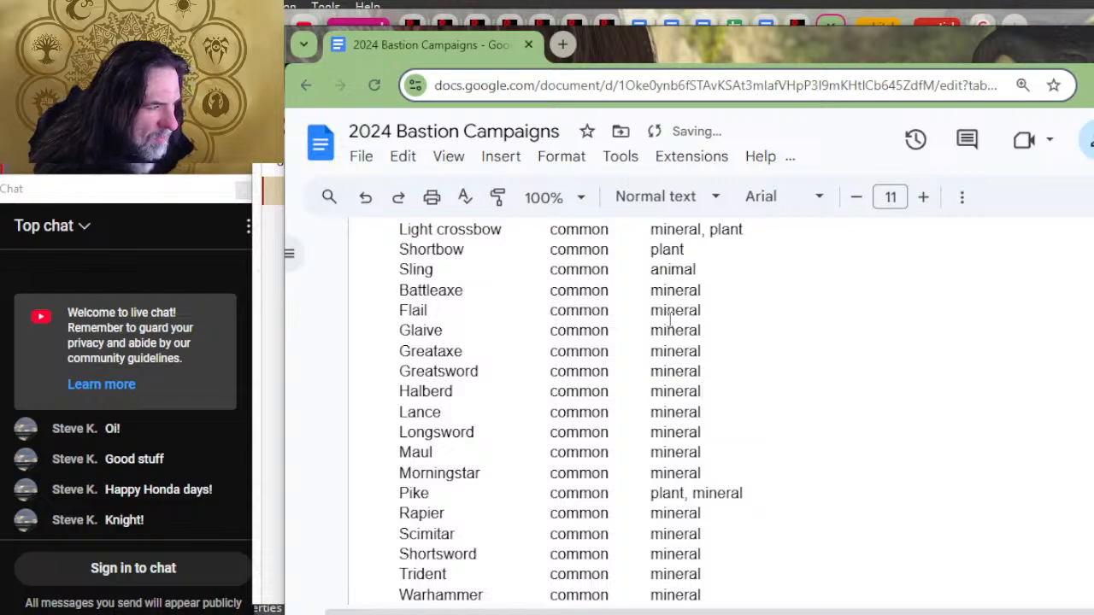
type(", plant")
Step: Reorder the Pike's materials to read "mineral, plant"
key("Down")
key("Down")
key("Down")
key("Down")
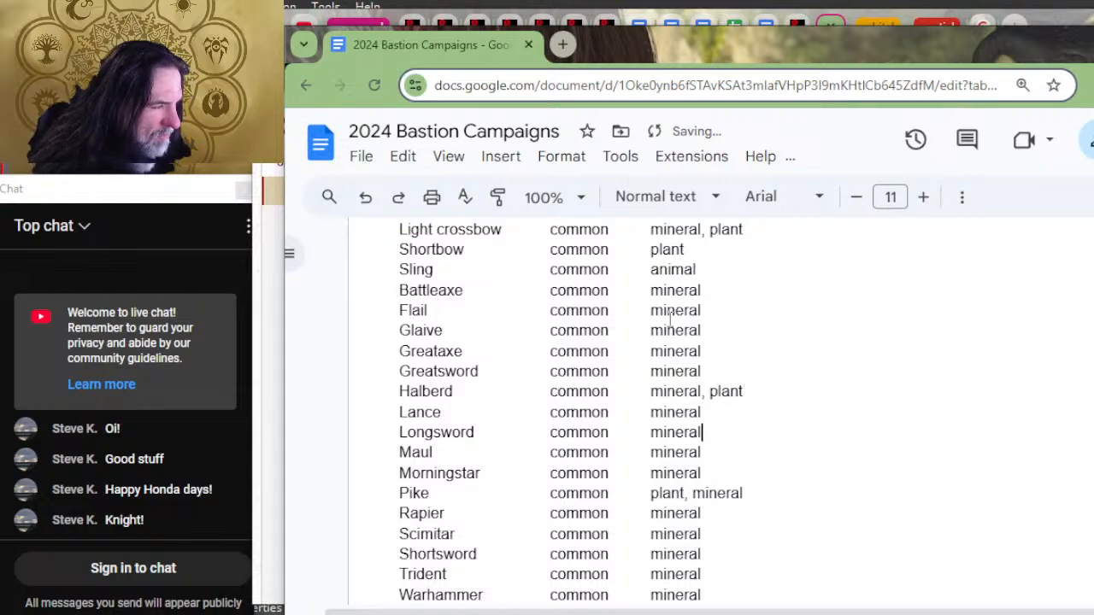
key("Down")
key("Left")
key("Left")
key("Left")
key("Left")
key("Left")
key("Left")
key("Left")
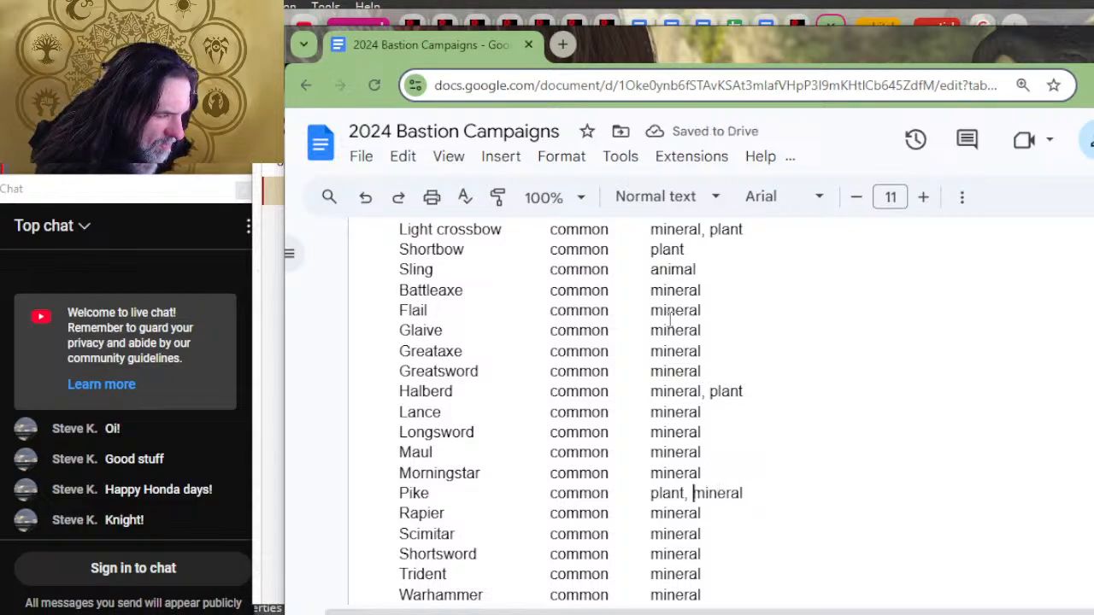
key("BackSpace")
key("BackSpace")
key("BackSpace")
key("BackSpace")
key("BackSpace")
key("BackSpace")
key("BackSpace")
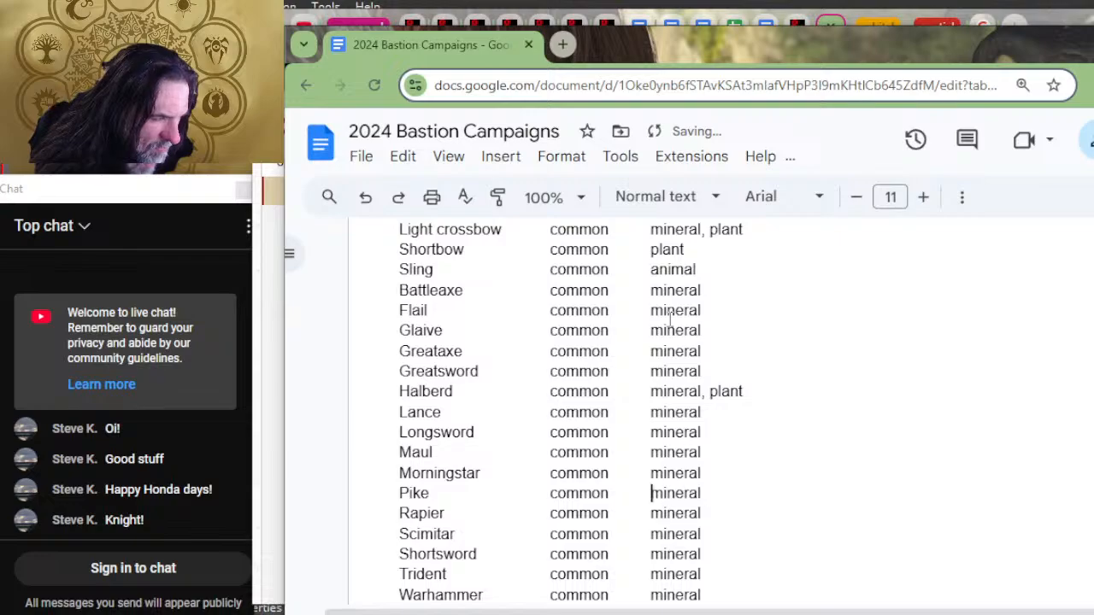
key("Right")
key("Right")
key("Right")
key("Right")
key("Right")
key("Right")
key("Right")
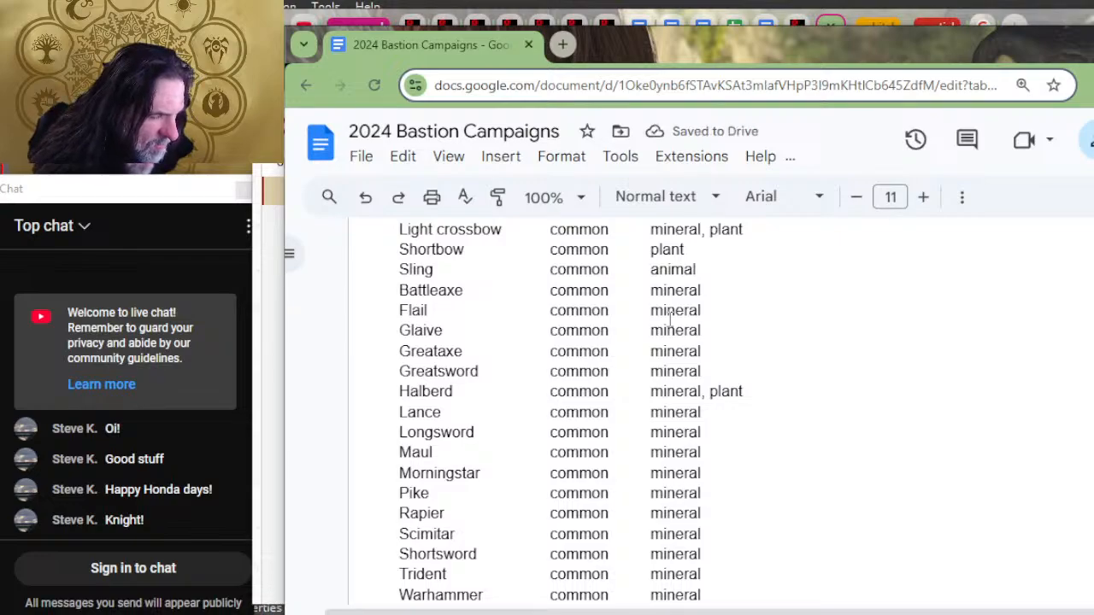
type(",pl")
key("BackSpace")
key("BackSpace")
key("BackSpace")
type(", plant")
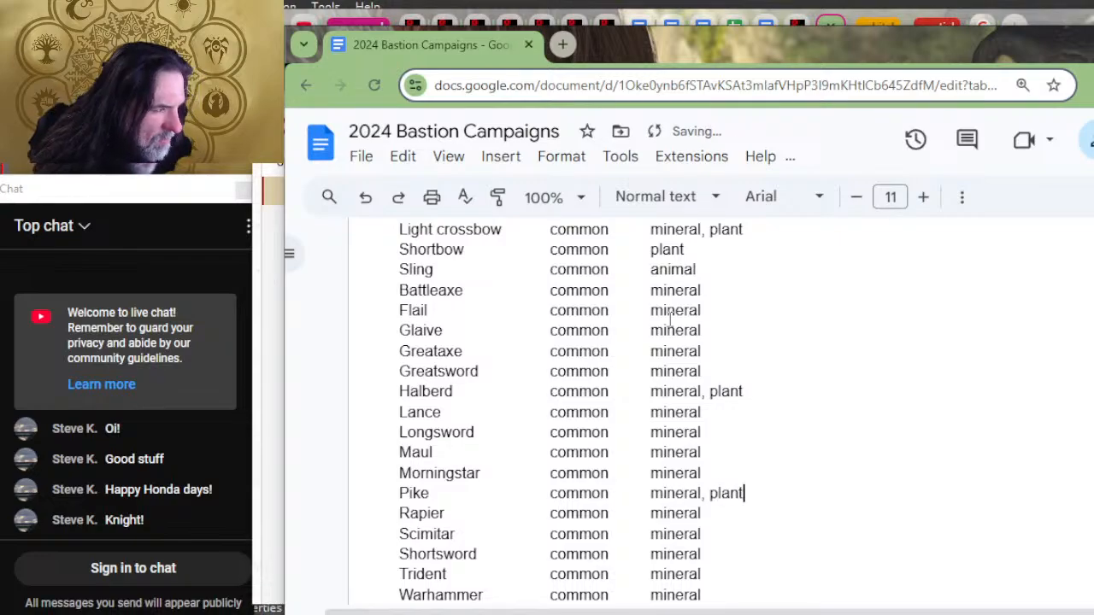
Step: Append ", plant" to the end of the material entries for the Hand crossbow and the Heavy crossbow
scroll(778, 248, "down", 4)
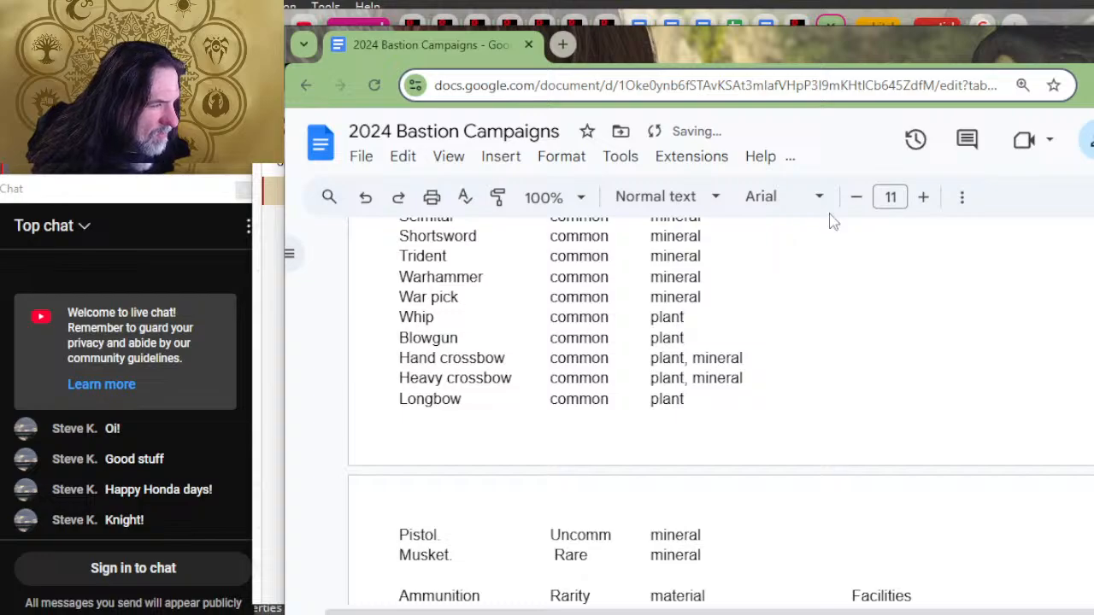
left_click(774, 352)
type(", plant")
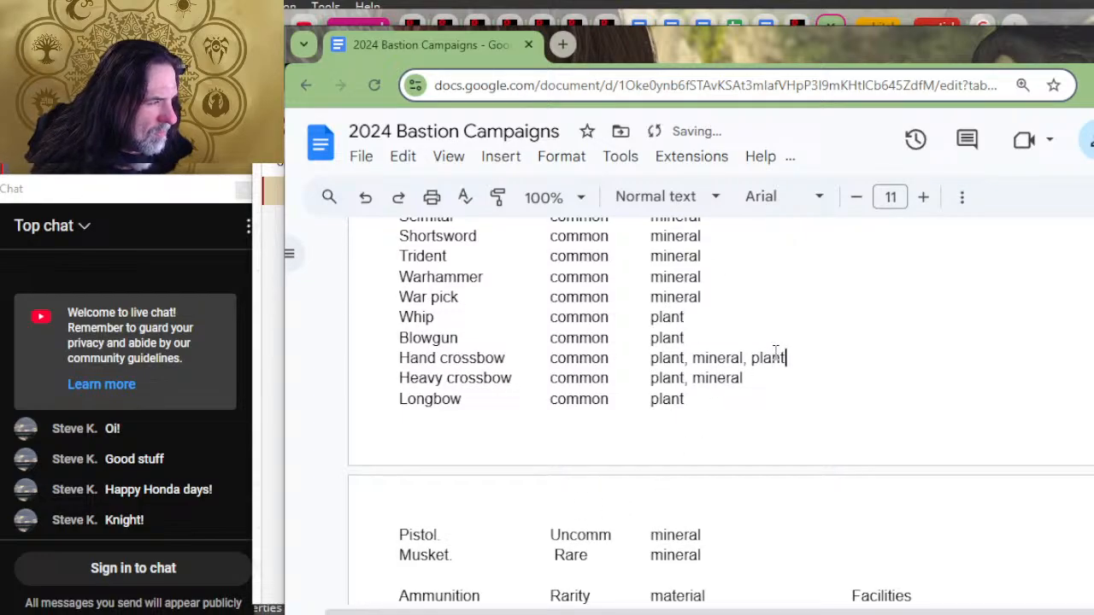
key("Down")
type(", plant")
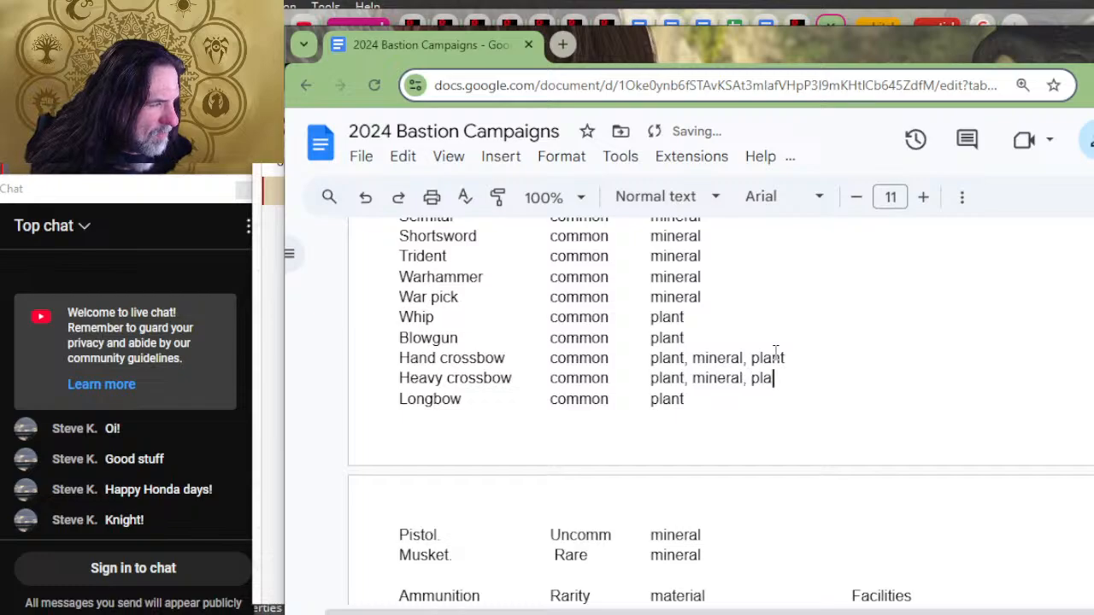
Step: Delete the leading "plant, " from the Heavy crossbow and Hand crossbow material entries so both read "mineral, plant"
key("Left")
key("Left")
key("Left")
key("Left")
key("Left")
key("Left")
key("Left")
key("Left")
key("Left")
key("Left")
key("Left")
key("Left")
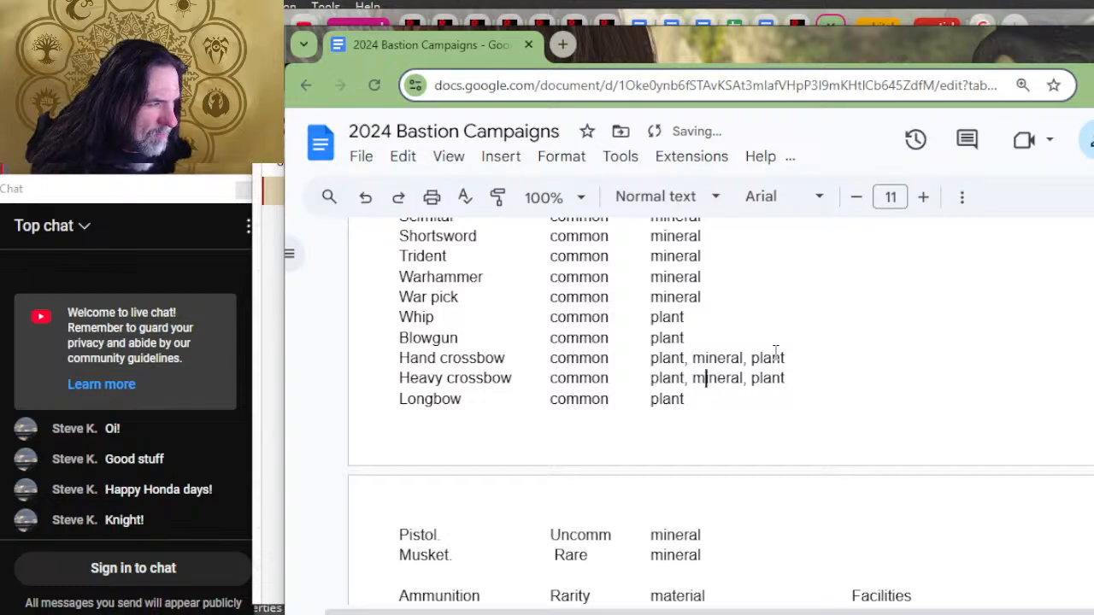
key("Left")
key("BackSpace")
key("BackSpace")
key("BackSpace")
key("BackSpace")
key("BackSpace")
key("BackSpace")
key("BackSpace")
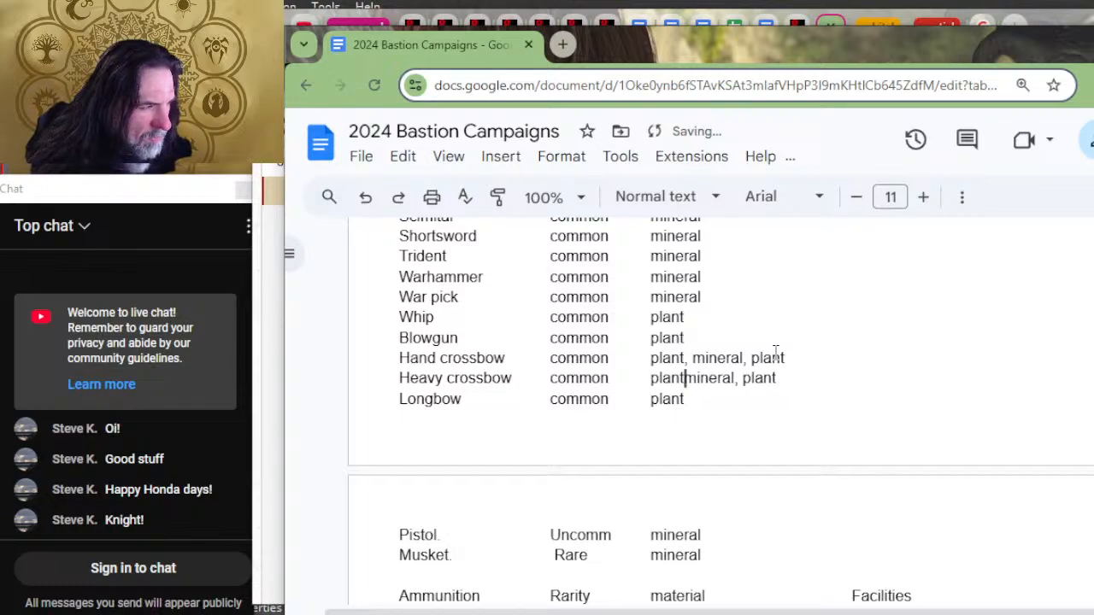
key("Up")
key("Delete")
key("Delete")
key("Delete")
key("Delete")
key("Delete")
key("Delete")
key("Delete")
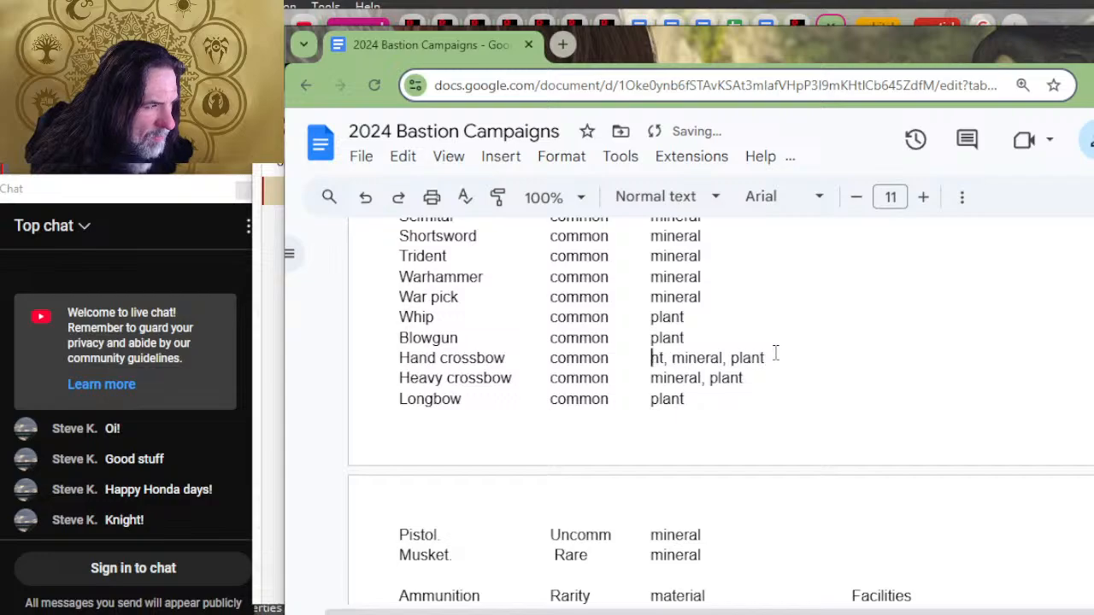
Step: Enter "mineral" as the material for the Dart in the weapons list
scroll(775, 353, "down", 4)
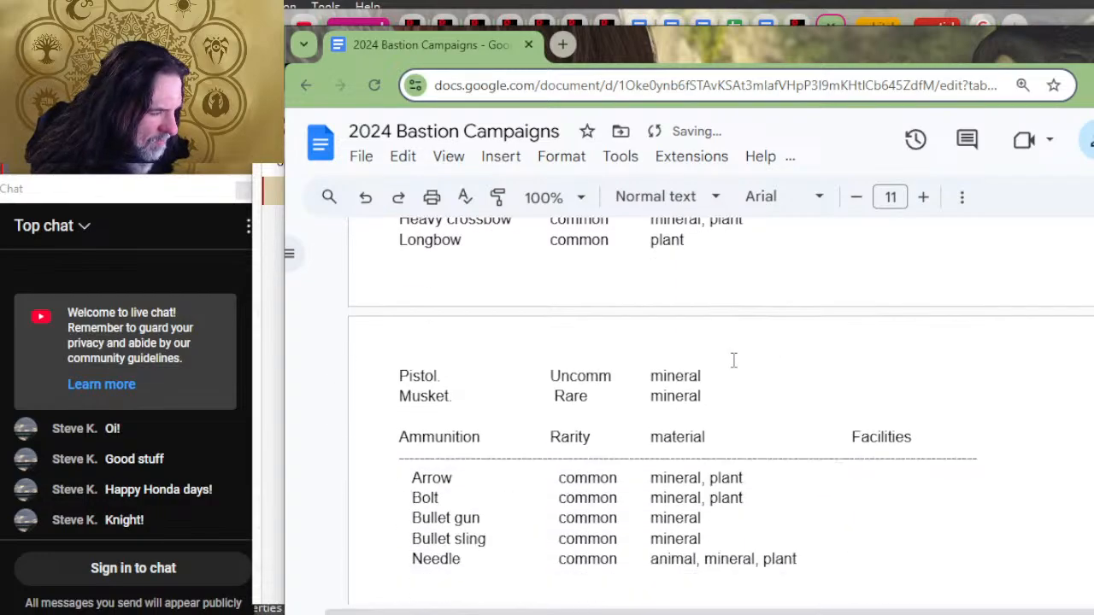
scroll(808, 360, "up", 7)
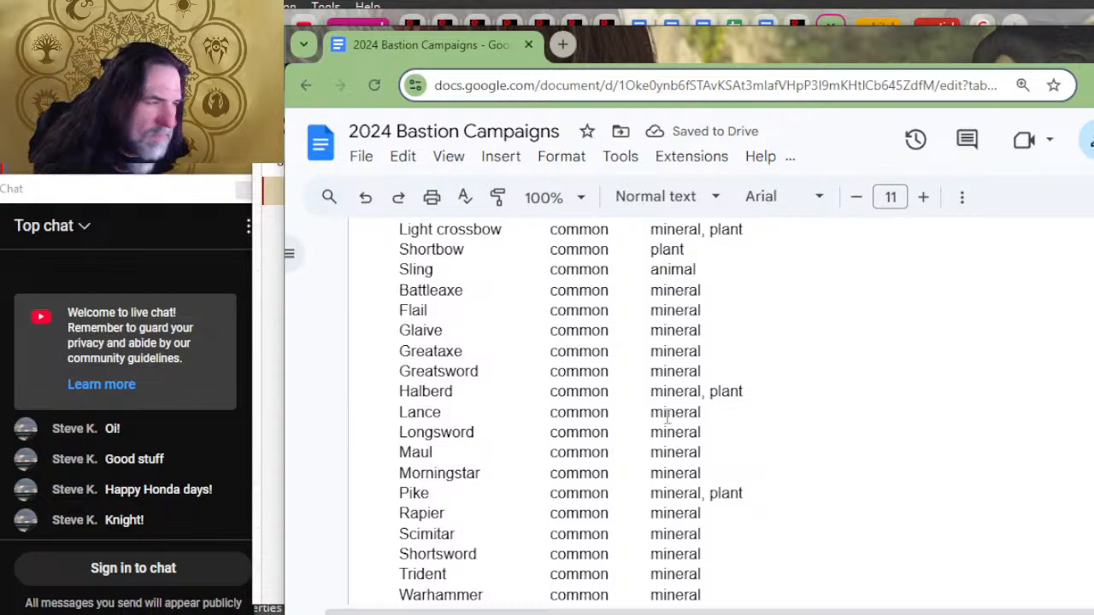
scroll(667, 417, "up", 2)
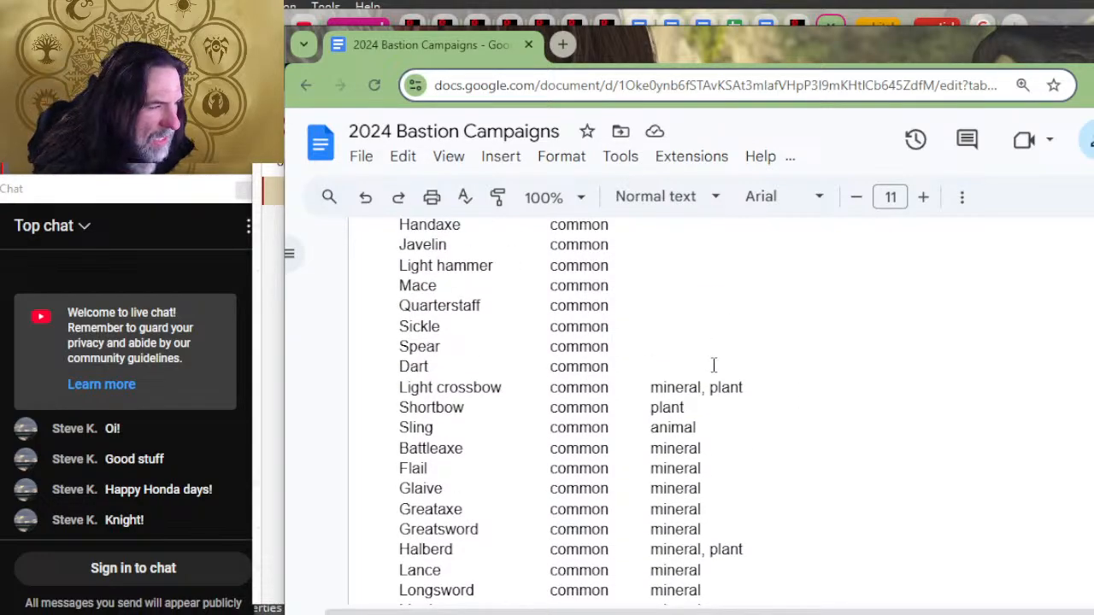
type("minearl")
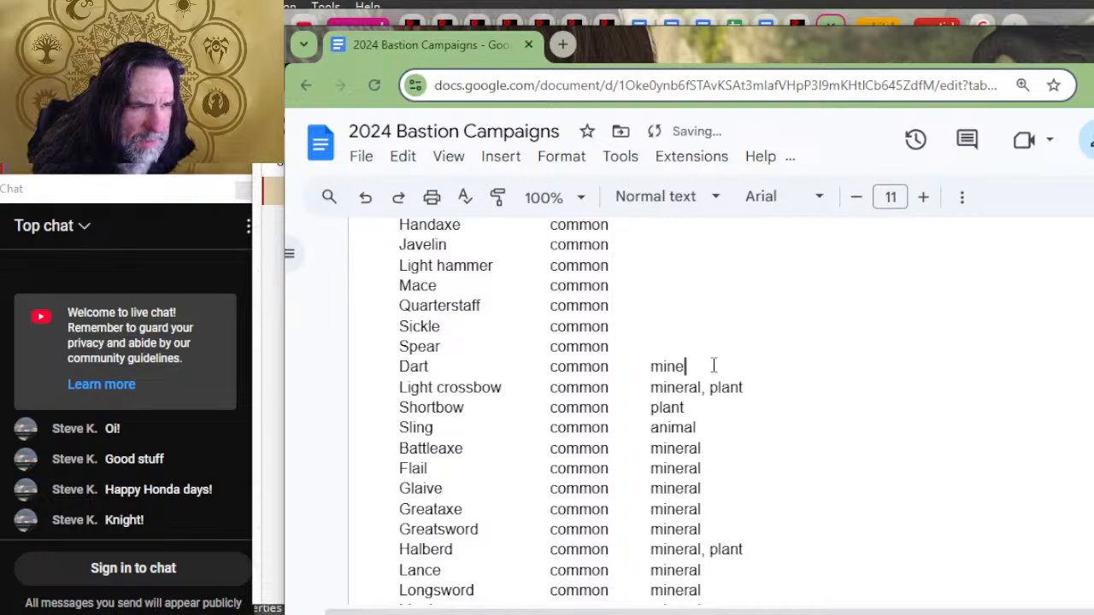
key("BackSpace")
key("BackSpace")
key("BackSpace")
key("BackSpace")
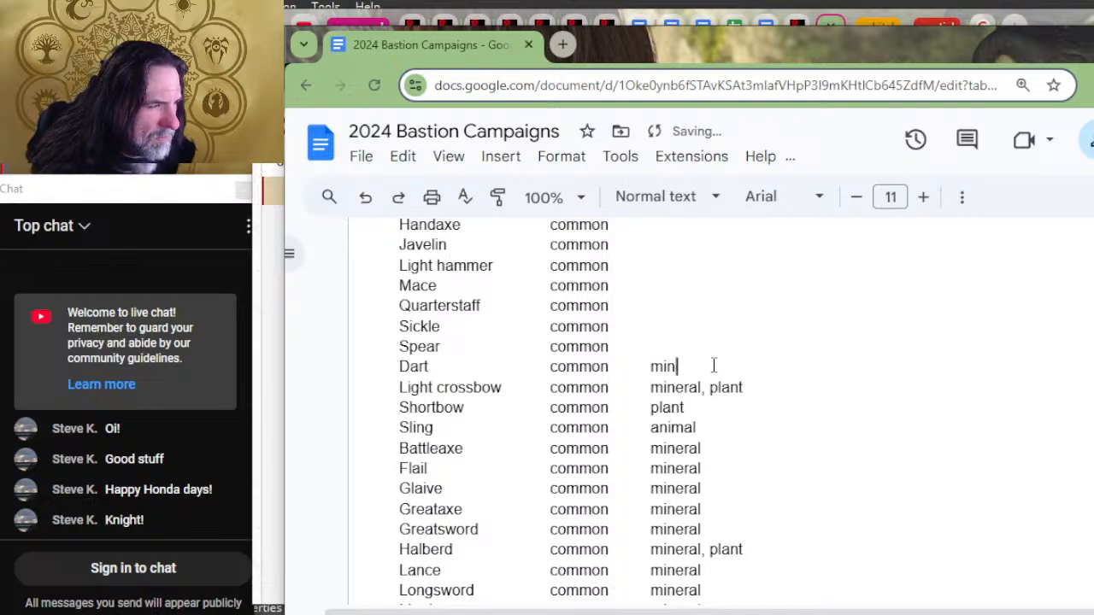
type("m")
key("BackSpace")
type("eral")
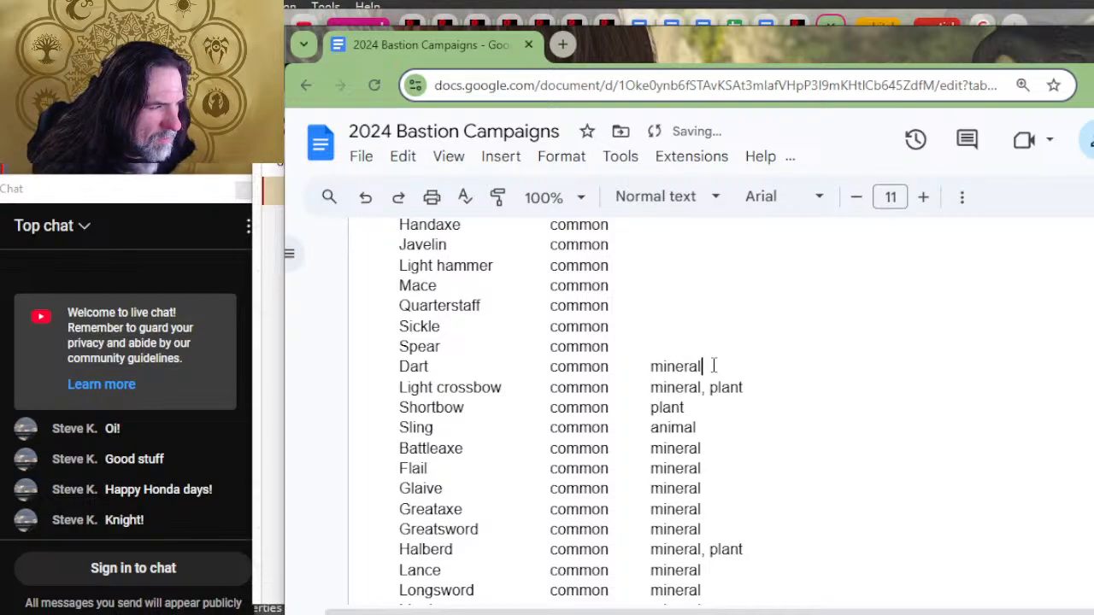
Step: Enter "mineral, plant" as the material for the Spear
key("Up")
type("plant, mineral")
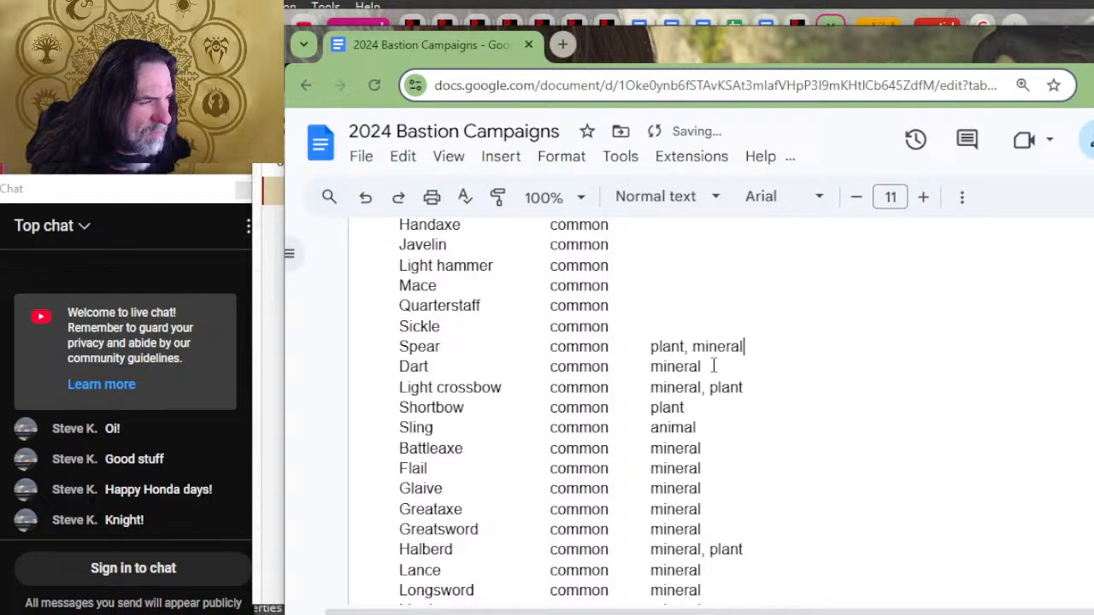
key("BackSpace")
key("BackSpace")
key("BackSpace")
key("BackSpace")
key("BackSpace")
key("BackSpace")
key("BackSpace")
key("BackSpace")
key("BackSpace")
key("BackSpace")
key("BackSpace")
key("BackSpace")
key("BackSpace")
key("BackSpace")
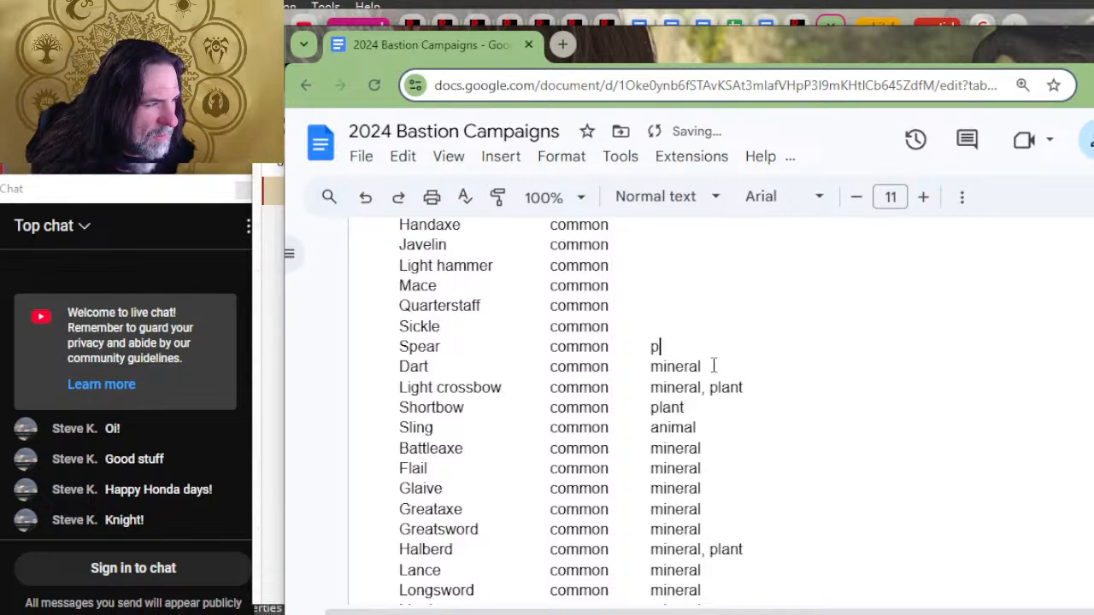
type("mineral, plant")
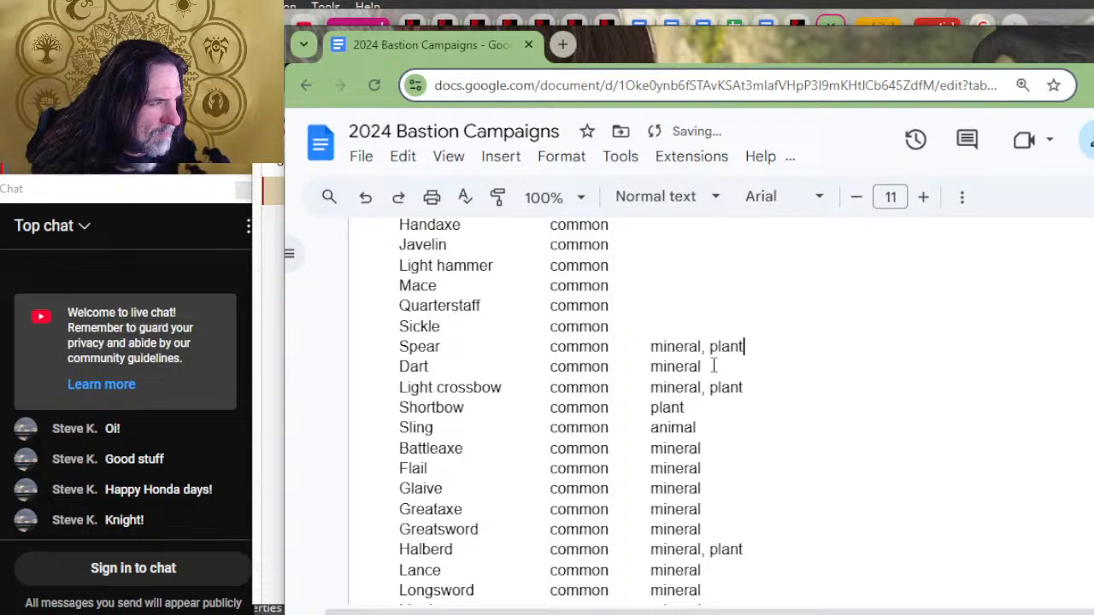
Step: Fill in the materials "mineral" for the Sickle, Mace and Light hammer, and "plant" for the Quarterstaff
key("Up")
type("mineral")
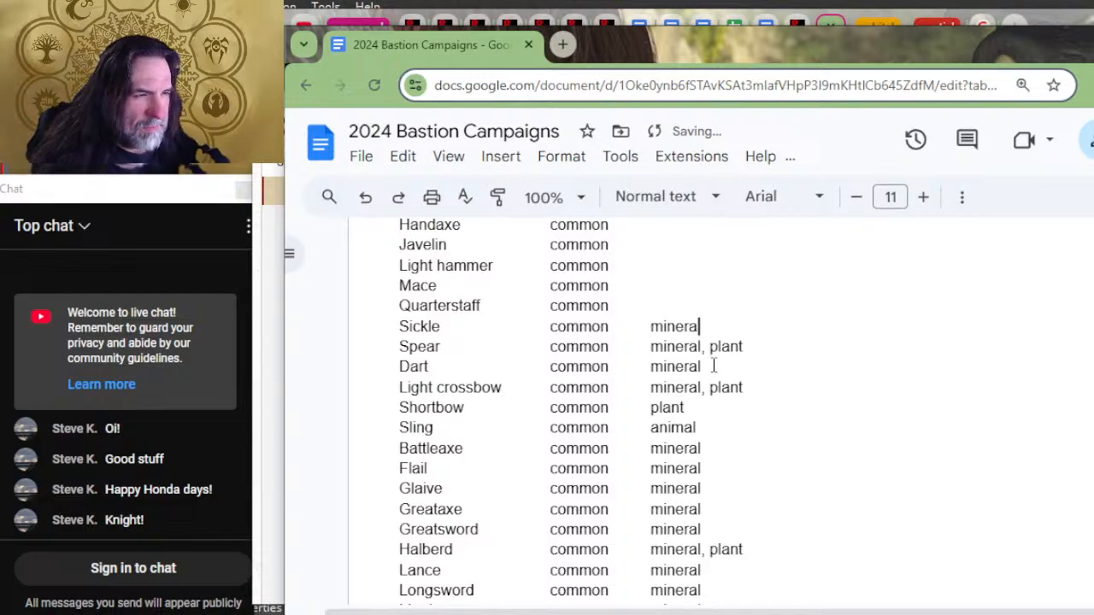
key("Up")
type("plant")
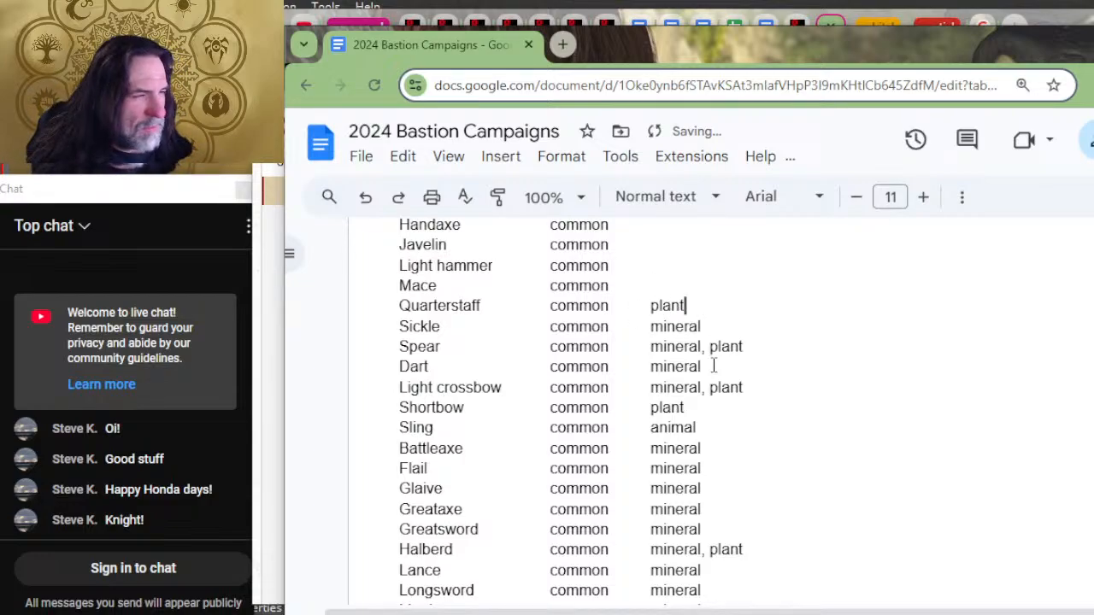
key("Up")
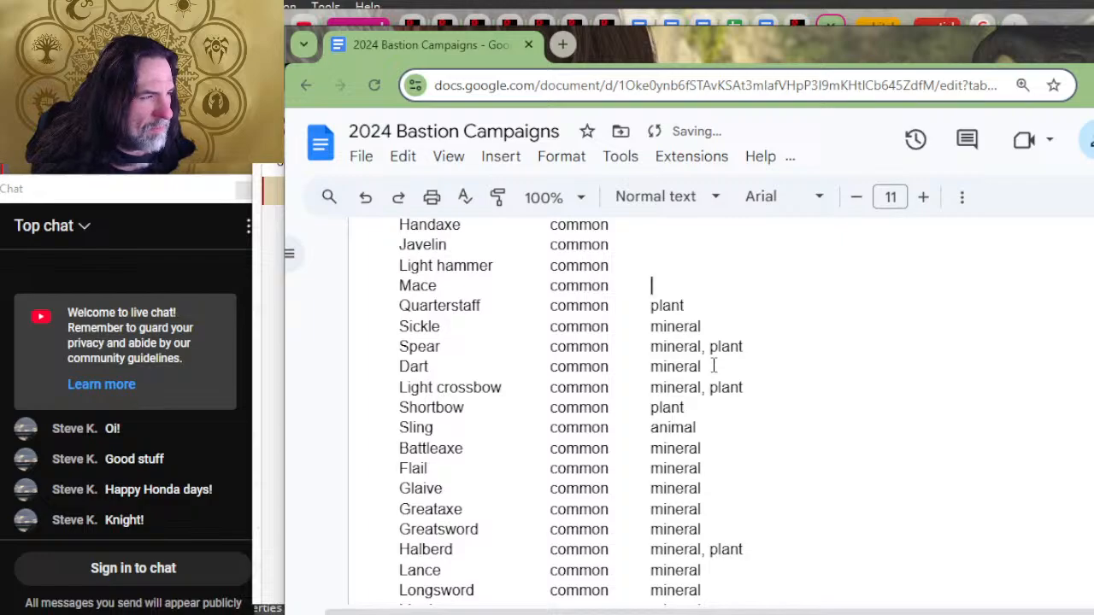
type("mineral")
key("Up")
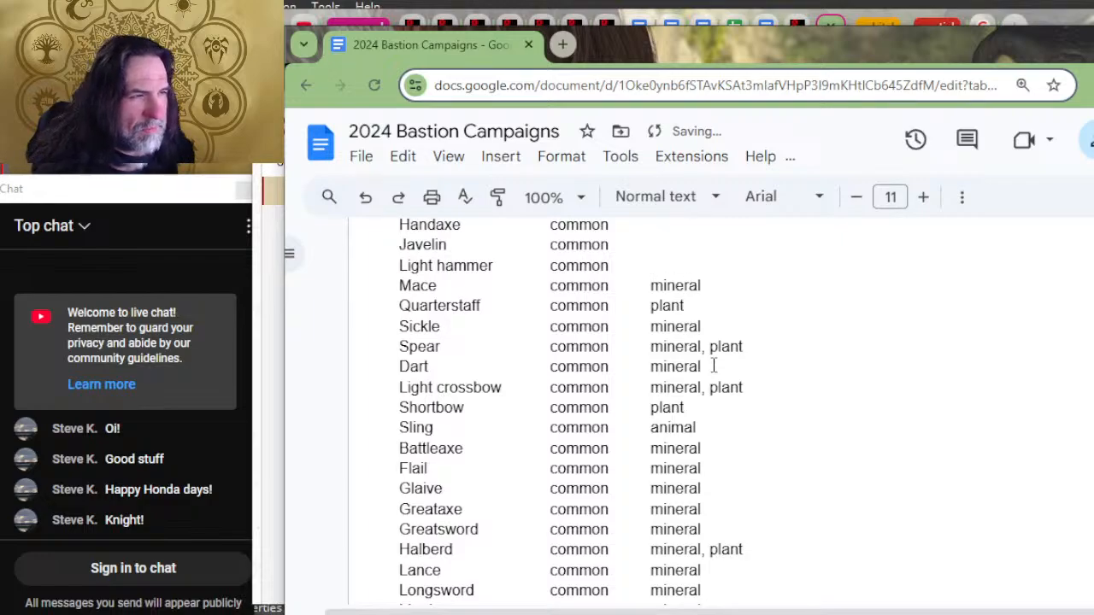
type("mineral")
Step: Enter "mineral" as the material for the Javelin
key("Up")
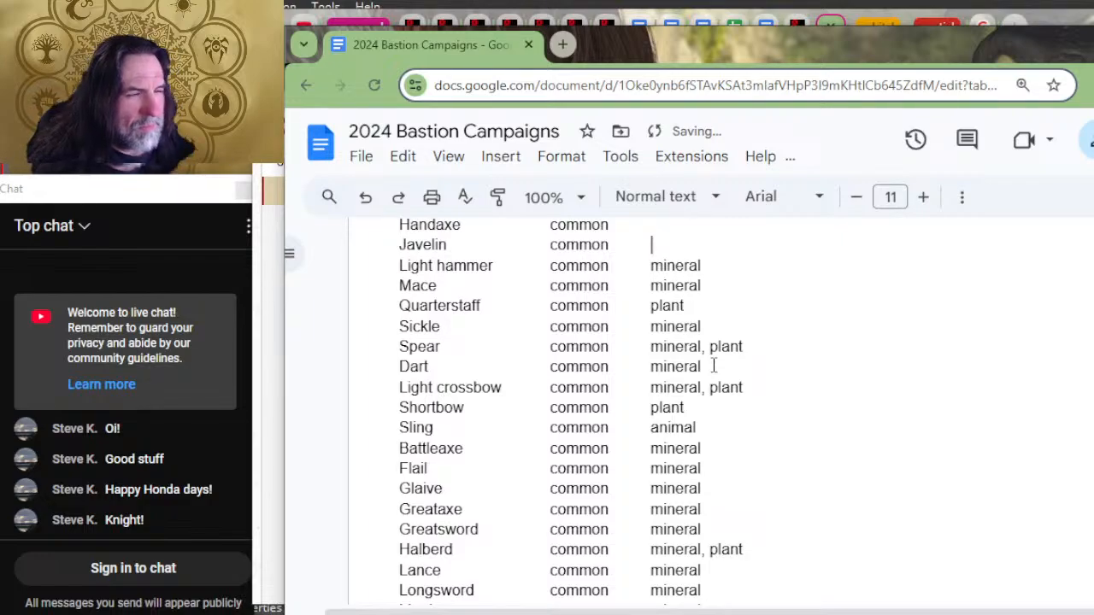
type("m")
key("BackSpace")
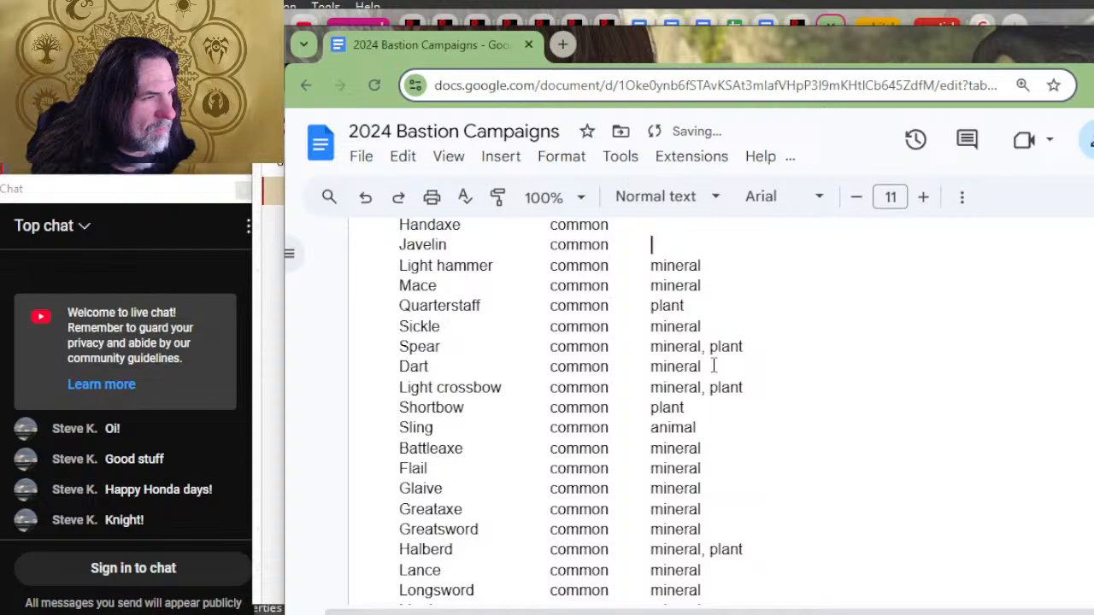
type("plant")
key("Up")
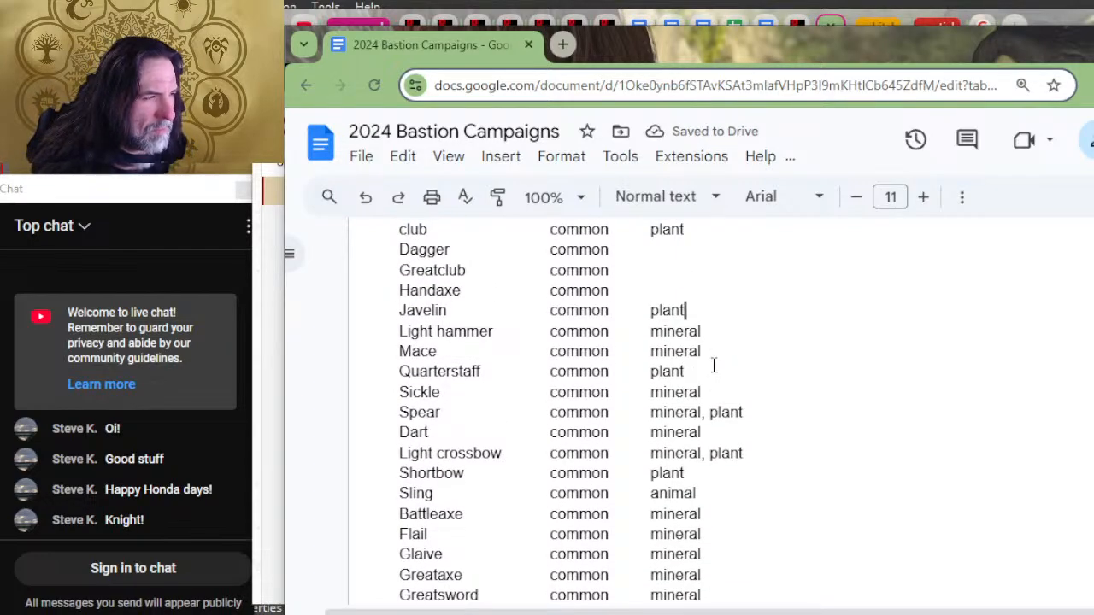
key("BackSpace")
key("BackSpace")
key("BackSpace")
key("BackSpace")
key("BackSpace")
type("m")
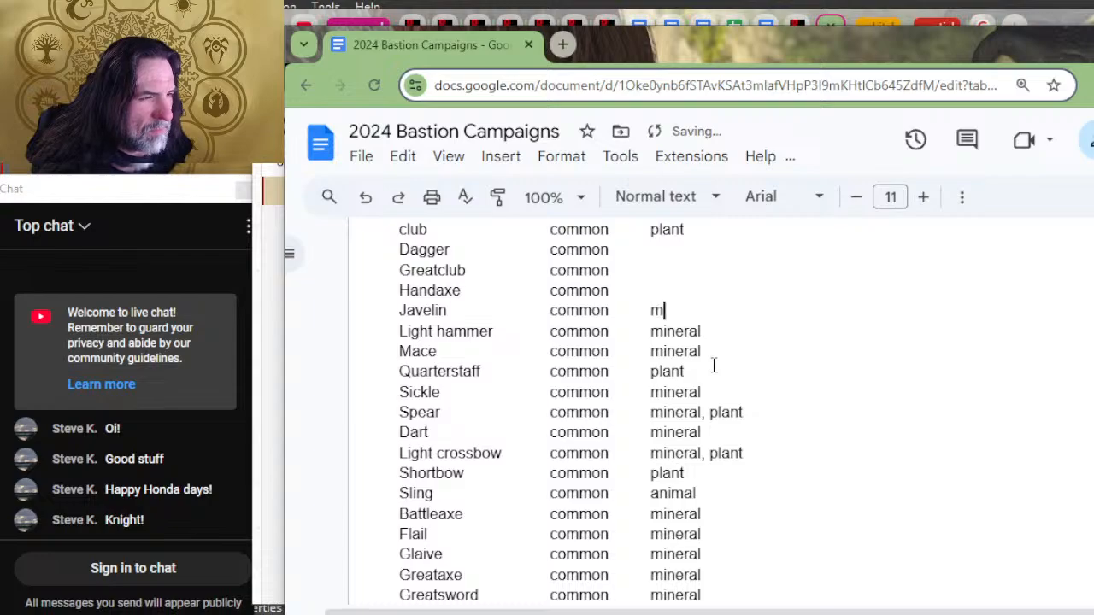
type("ineral")
Step: Fill in the materials "plant, mineral" for the Handaxe, "plant" for the Greatclub and "mineral" for the Dagger
key("Up")
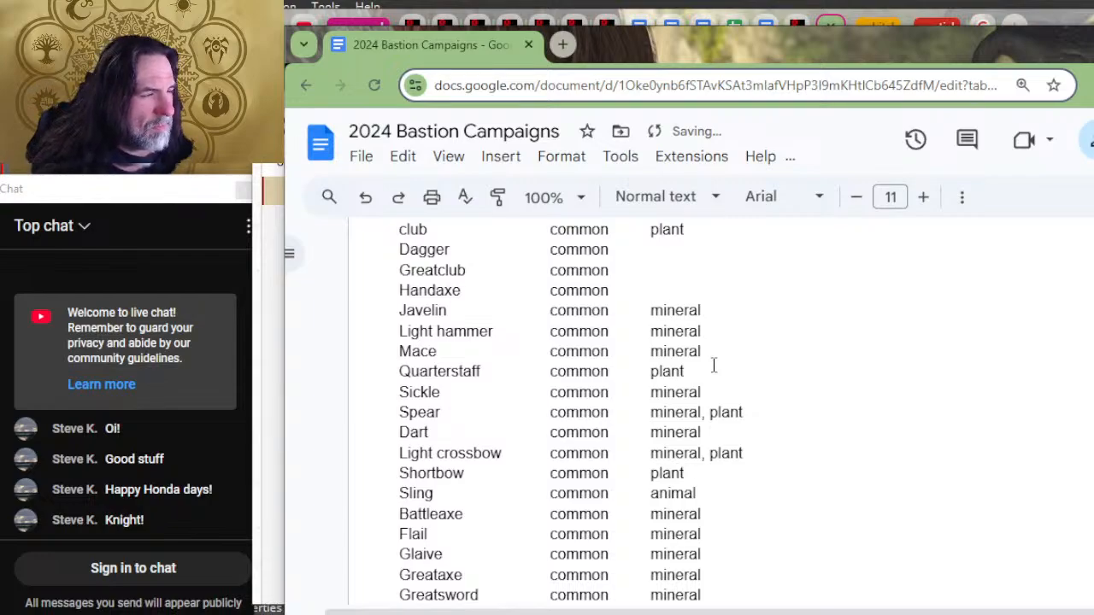
type("plant, mineral")
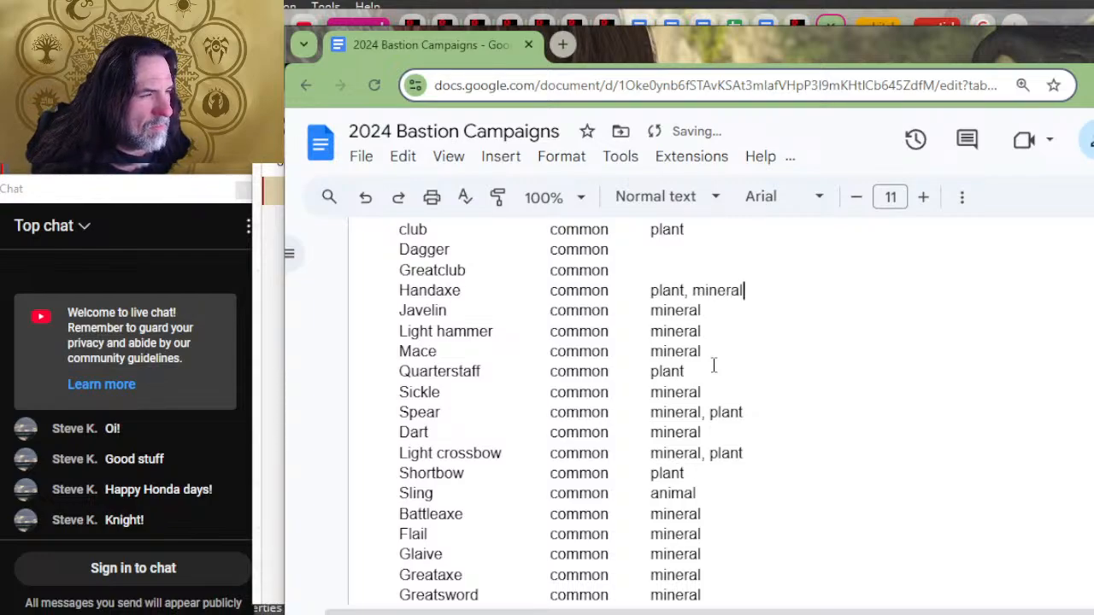
key("Up")
type("plant")
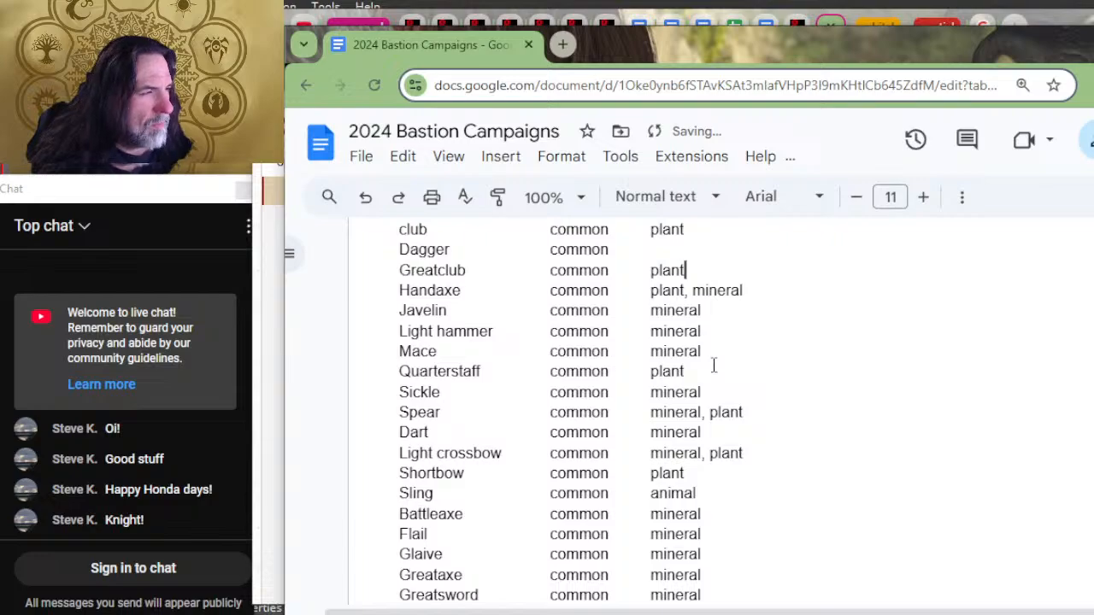
key("Up")
type("mineral")
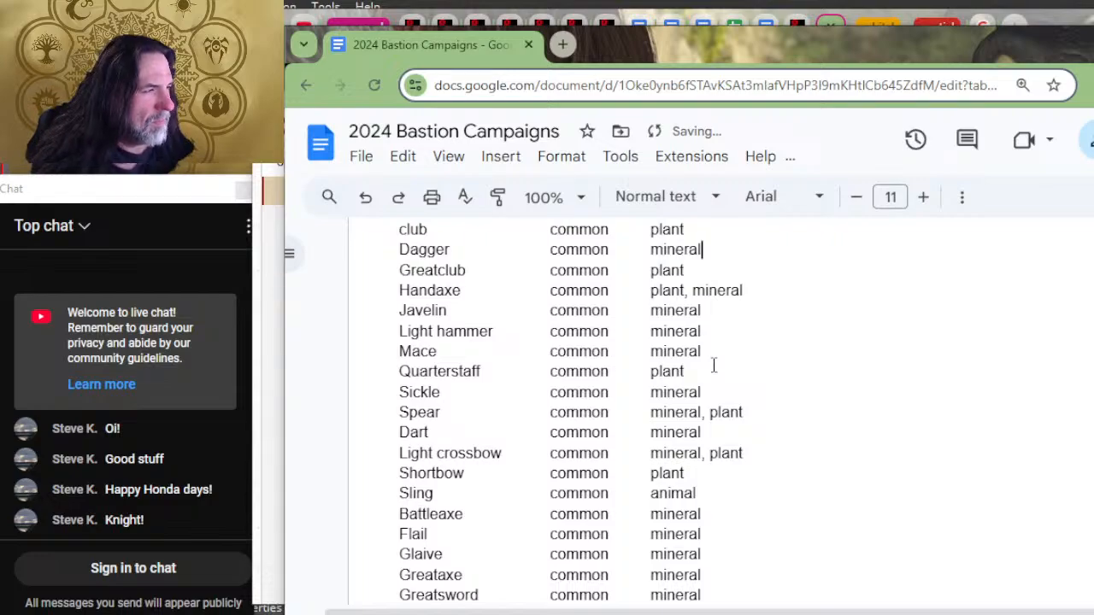
Step: Review the materials columns of the weapons, ammunition, armor and artisan tools lists for remaining gaps
scroll(510, 276, "up", 4)
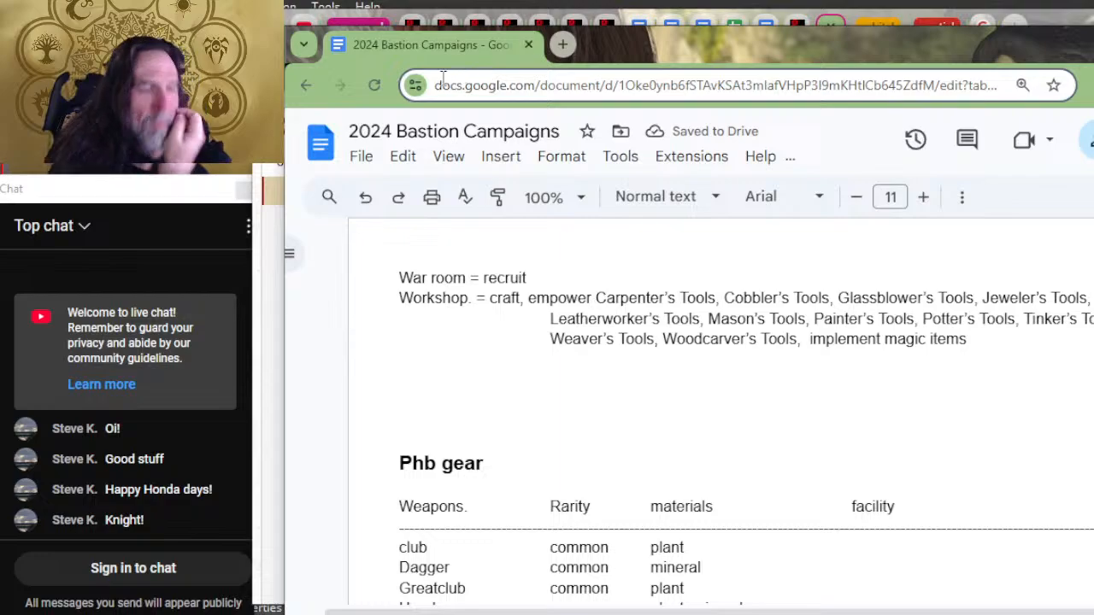
scroll(490, 244, "down", 15)
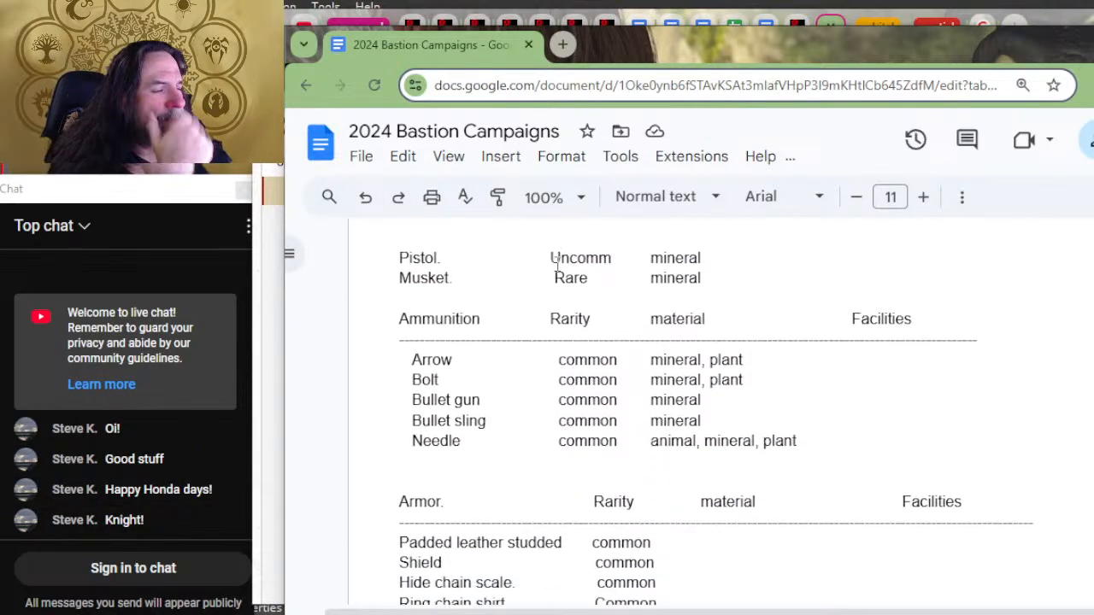
scroll(603, 269, "down", 4)
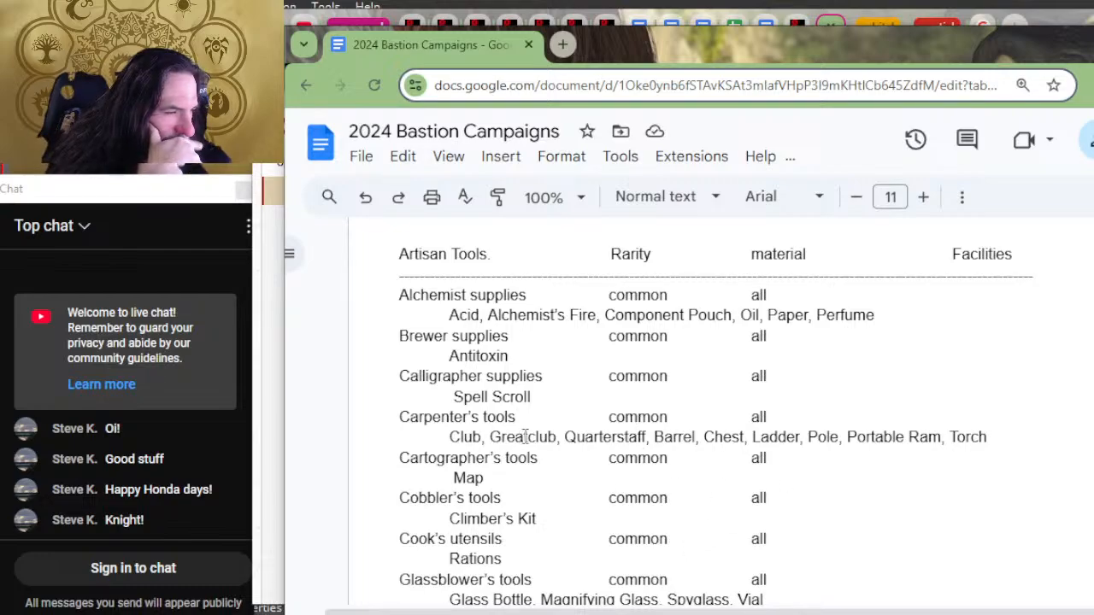
scroll(689, 434, "down", 1)
scroll(689, 434, "down", 2)
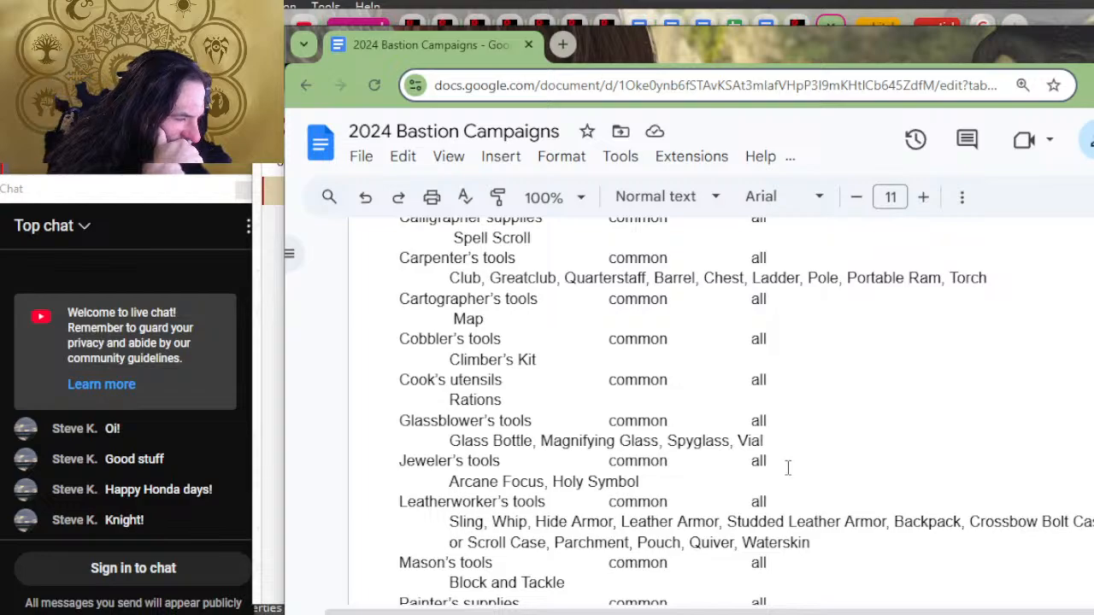
scroll(753, 355, "up", 15)
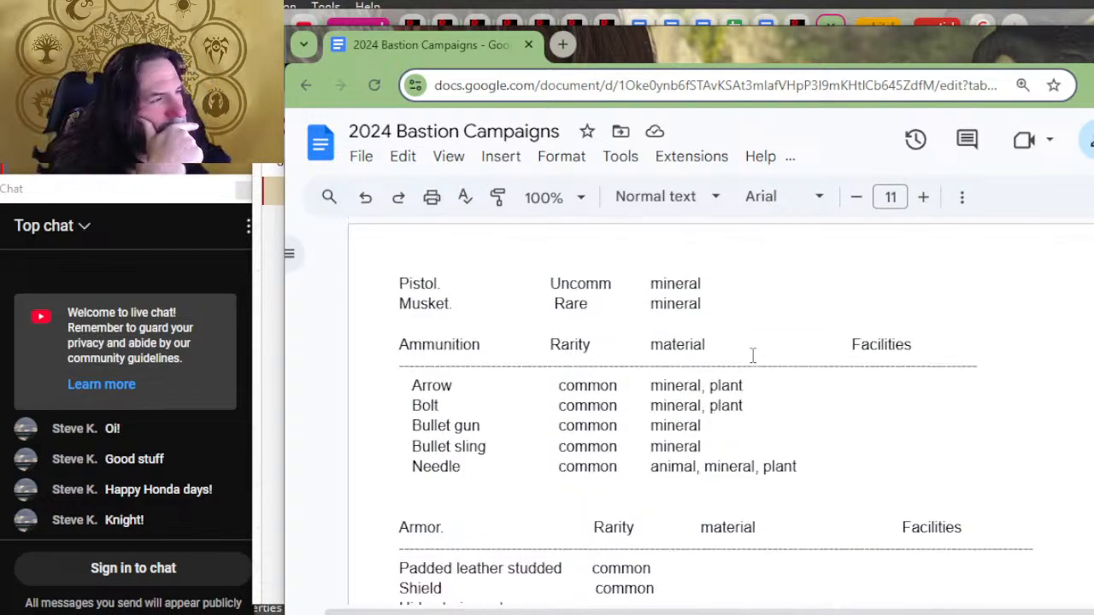
scroll(754, 355, "up", 5)
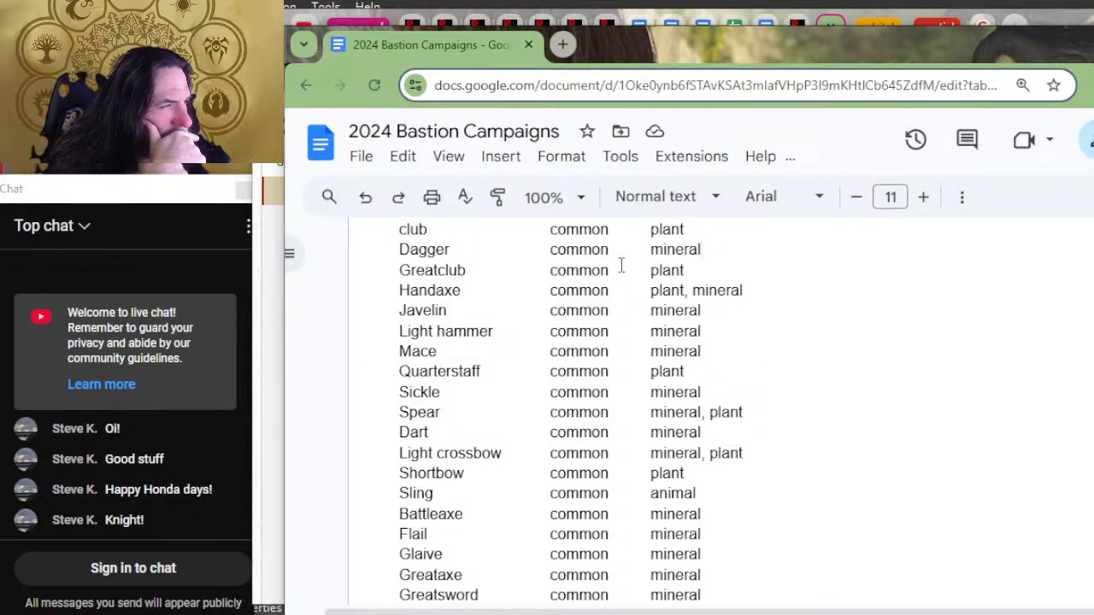
scroll(880, 384, "down", 2)
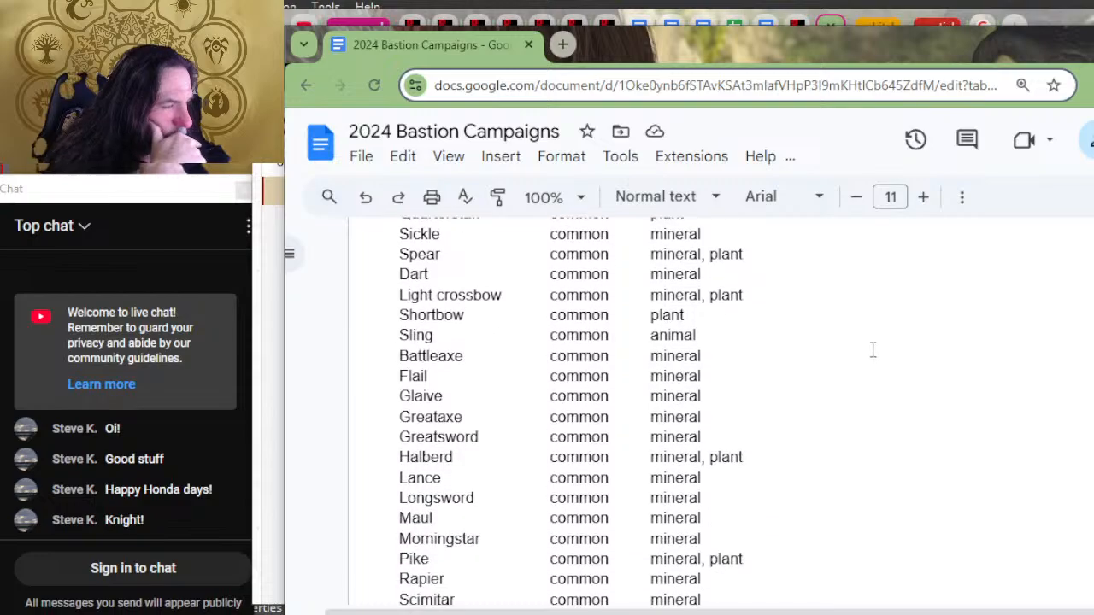
scroll(841, 359, "down", 4)
Step: Split the "Padded leather studded" armor entry into three separate lines: Padded, leather and studded
key("ctrl+minus")
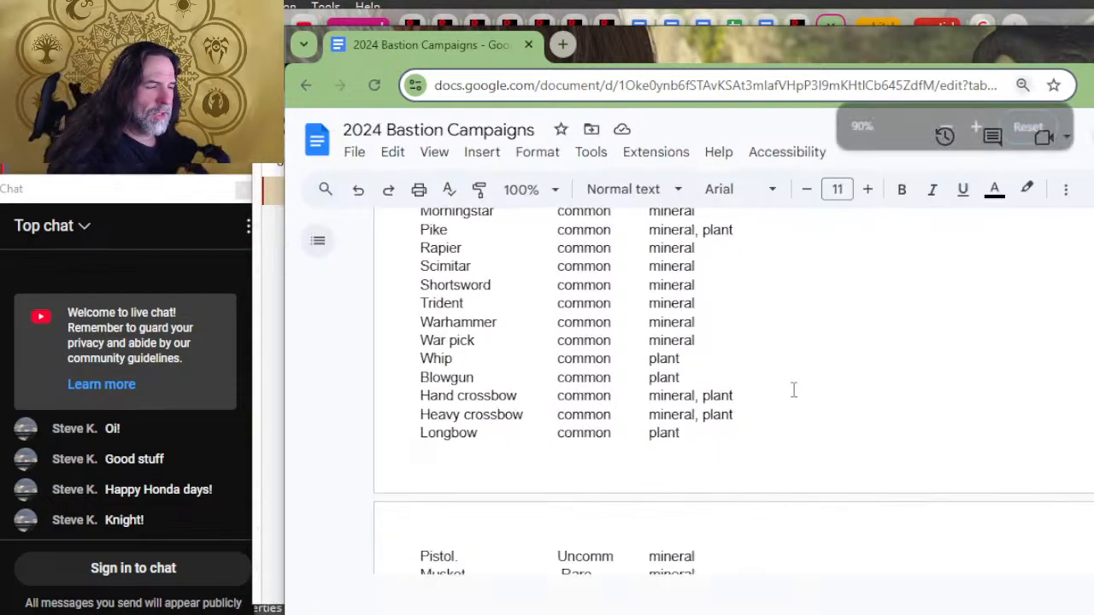
scroll(789, 393, "up", 2)
scroll(790, 395, "down", 5)
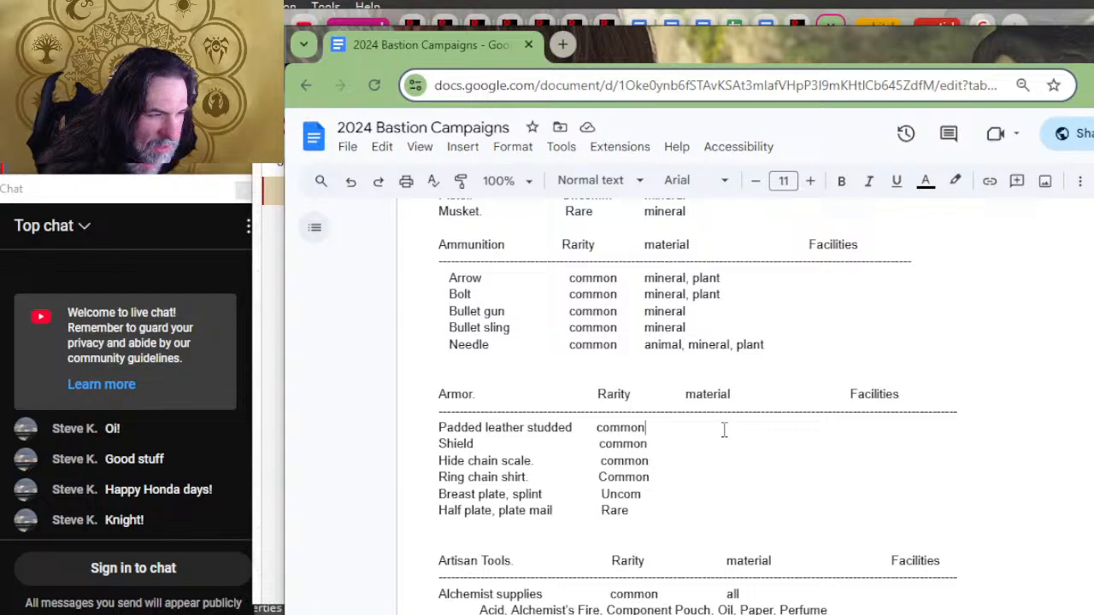
key("Tab")
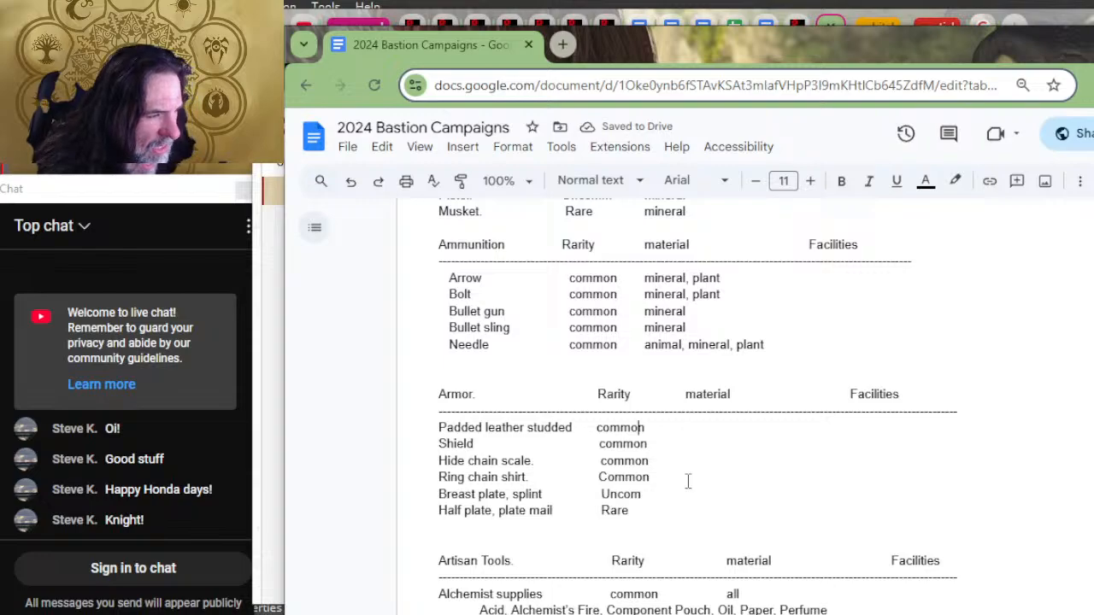
key("Left")
key("Left")
key("Left")
key("Left")
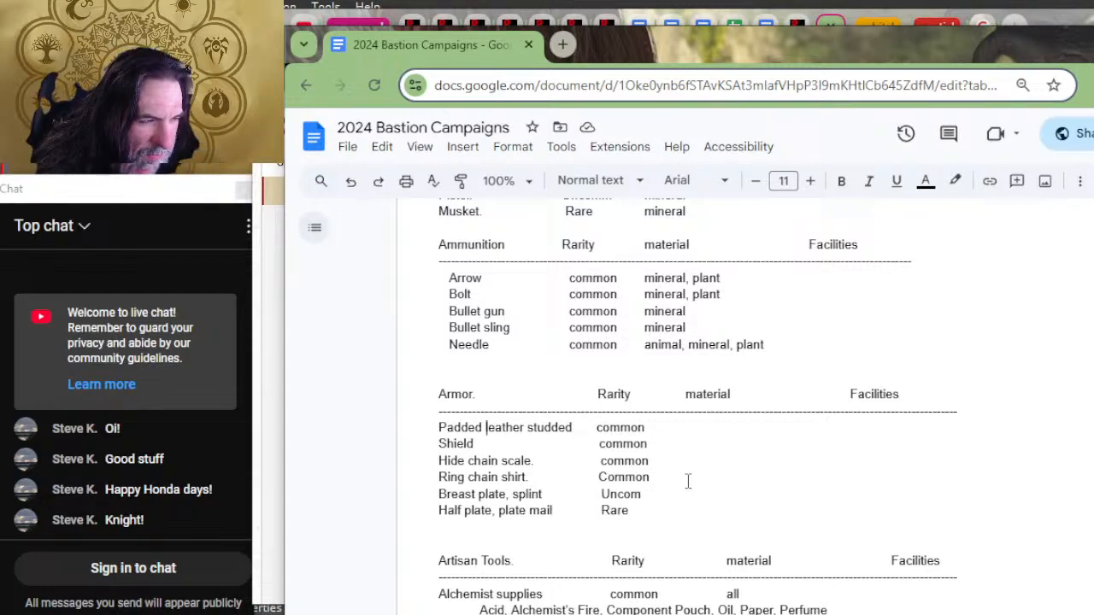
key("Return")
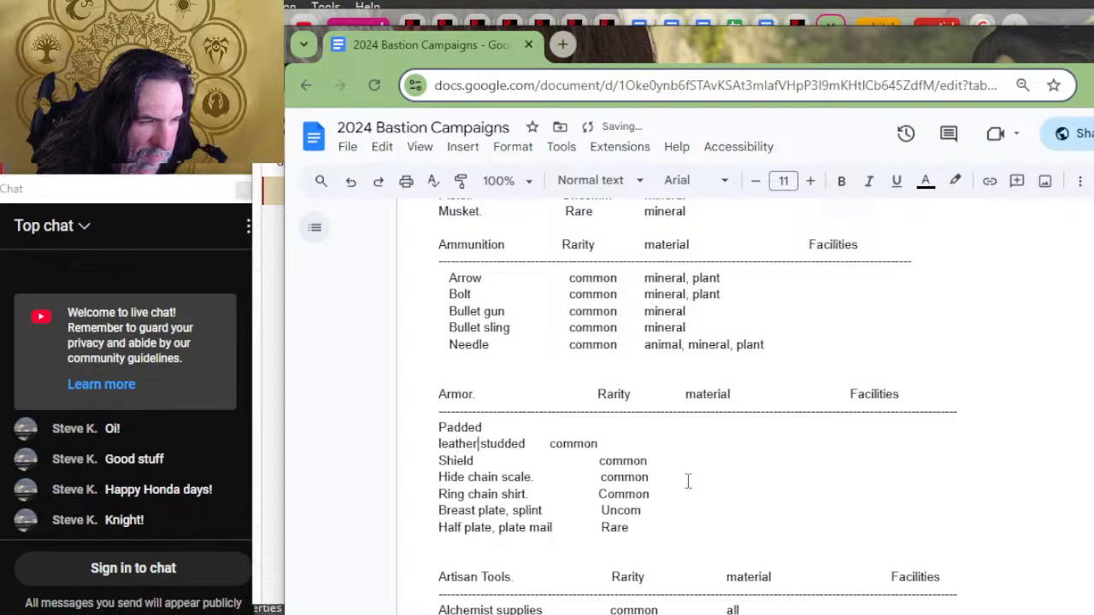
key("Return")
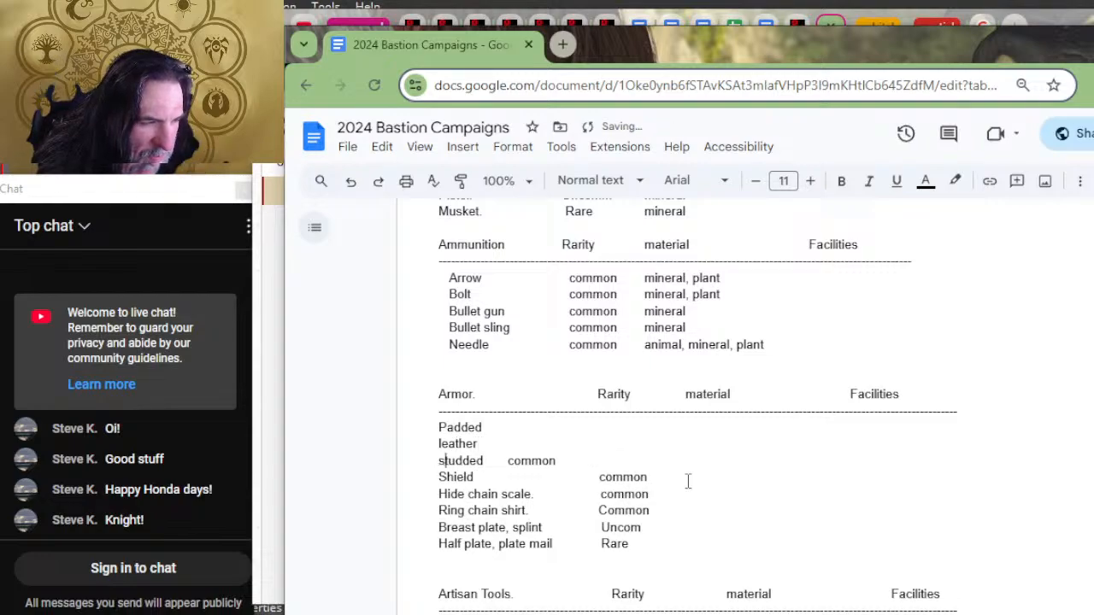
Step: Capitalize "Studded" in the armor list and space its "common" entry over to the Rarity column
key("Tab")
key("Tab")
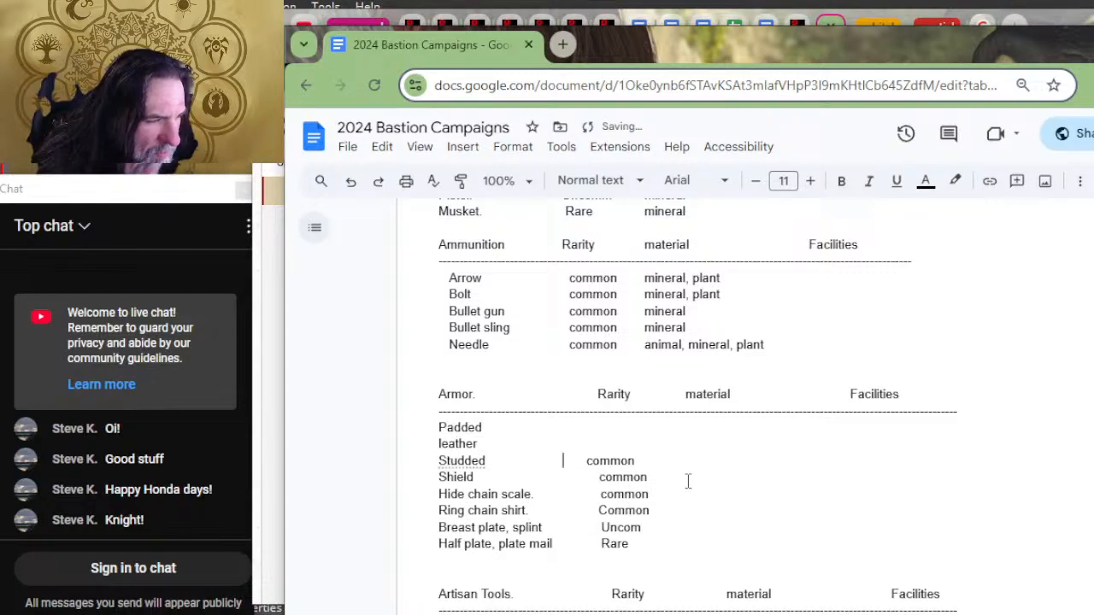
key("Up")
key("Tab")
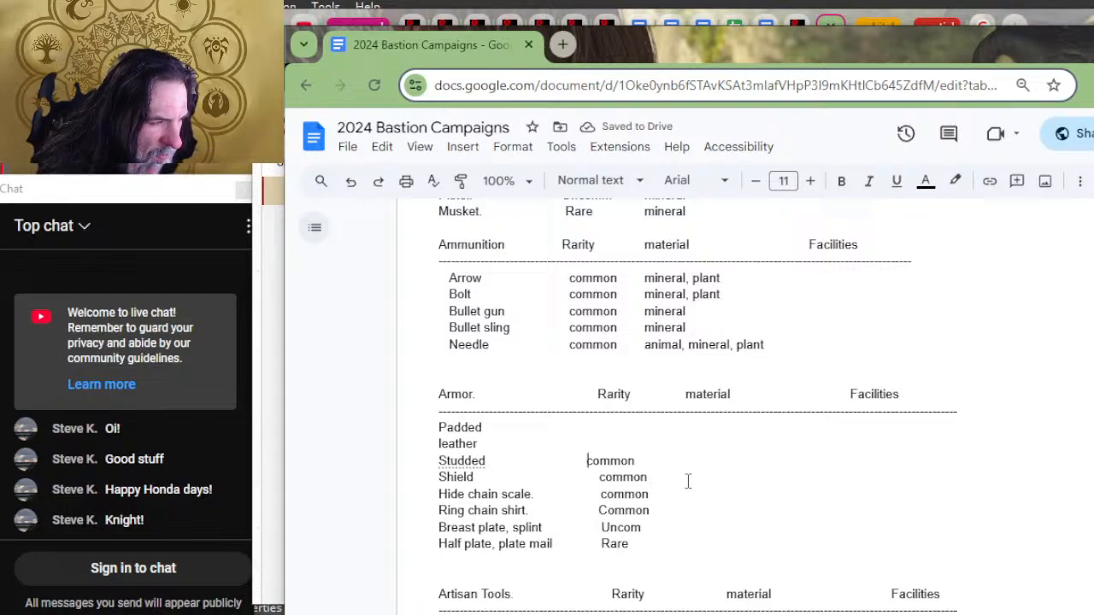
Step: Enter "common" as the rarity for the Padded and leather armor, aligned with the Studded row
key("Tab")
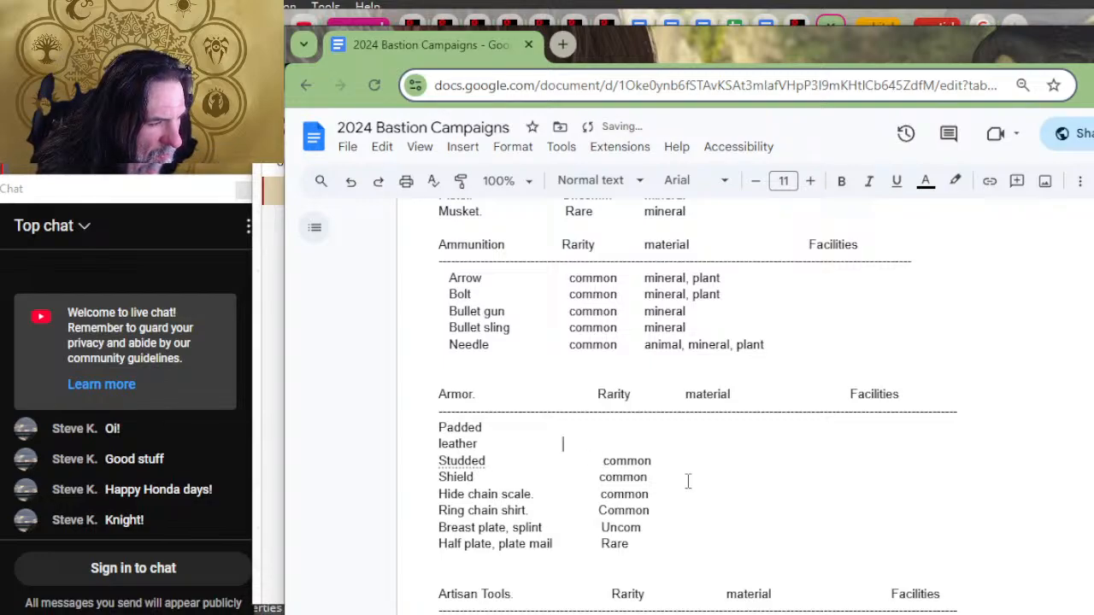
key("Tab")
key("Tab")
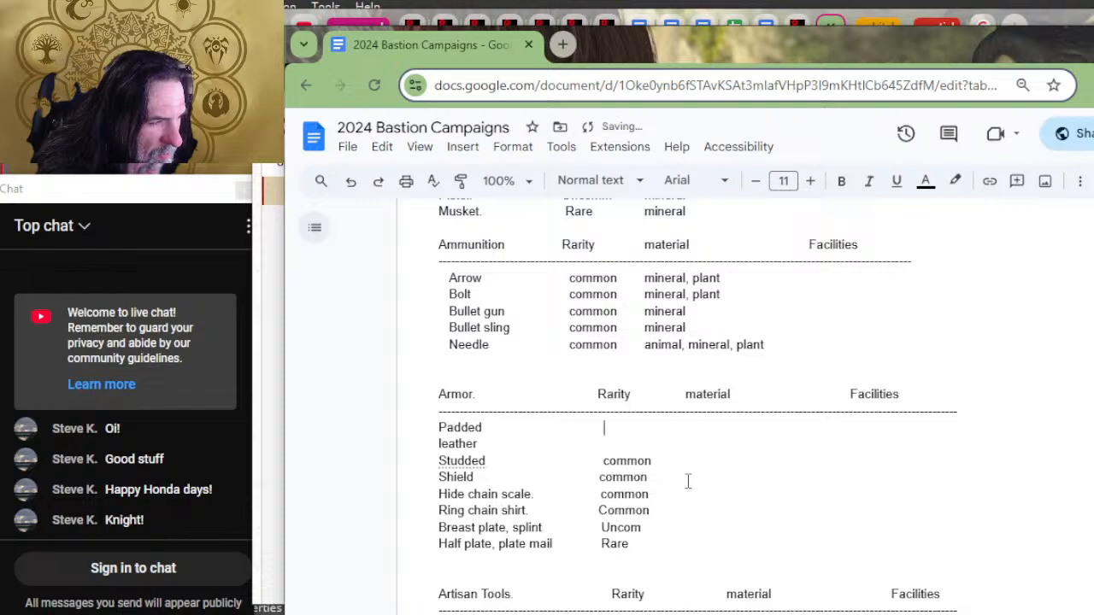
type("comm")
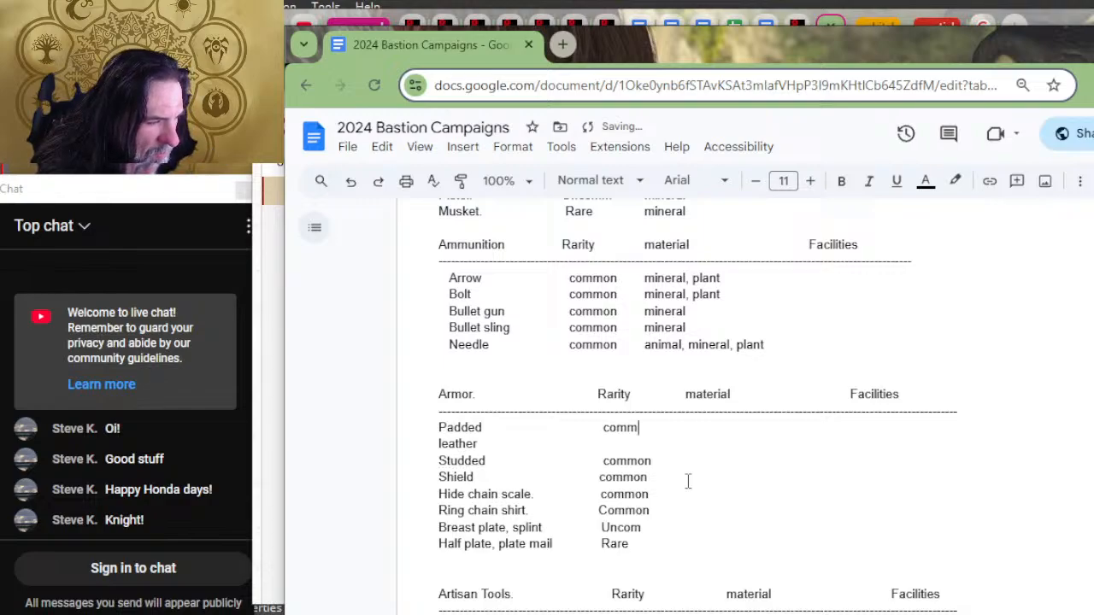
type("on")
key("Down")
key("Tab")
key("Tab")
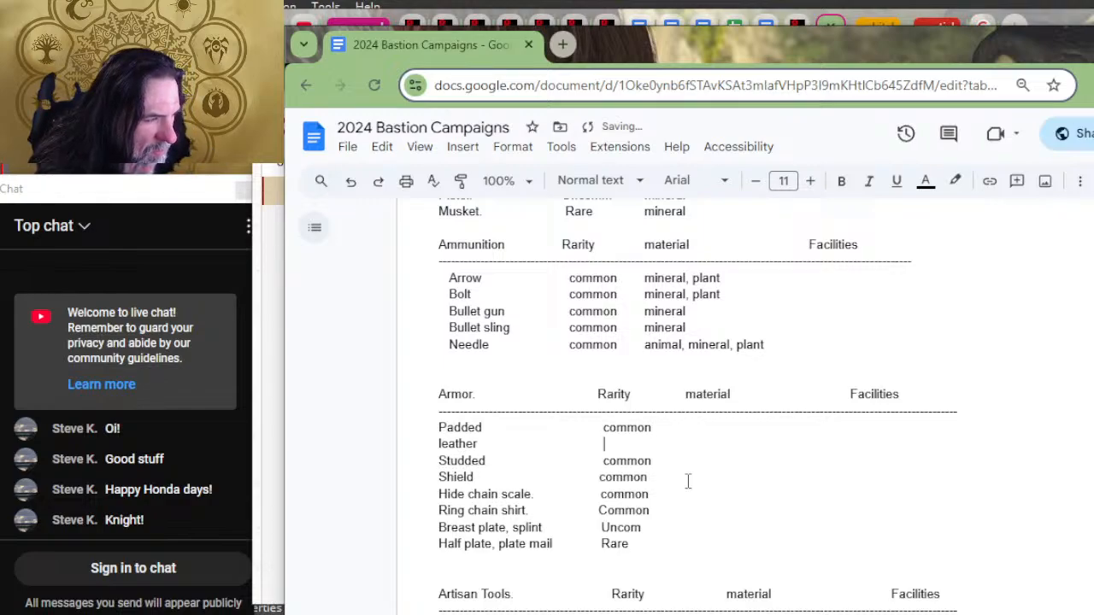
type("common")
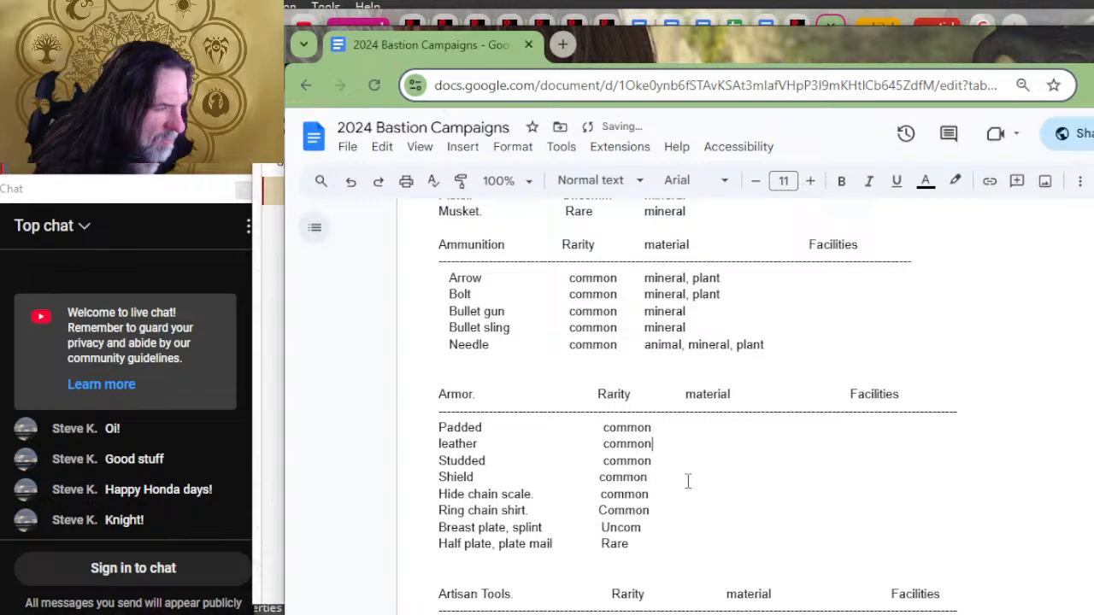
Step: Add tab spacing after the rarities of the armor rows to reach the material column
key("Up")
key("Tab")
key("Down")
key("Down")
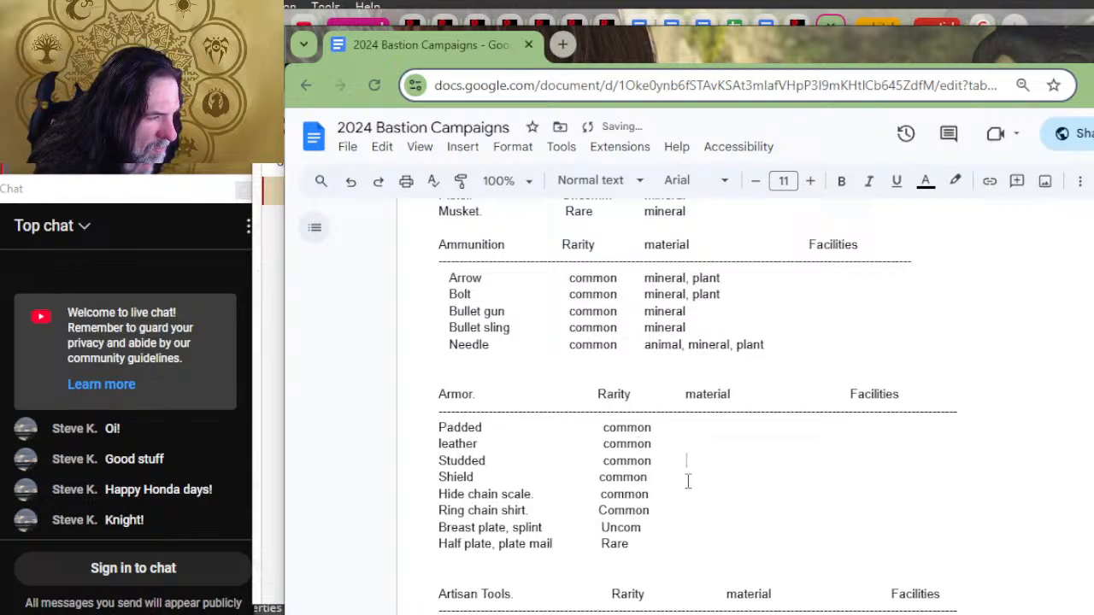
key("Tab")
key("Down")
key("Tab")
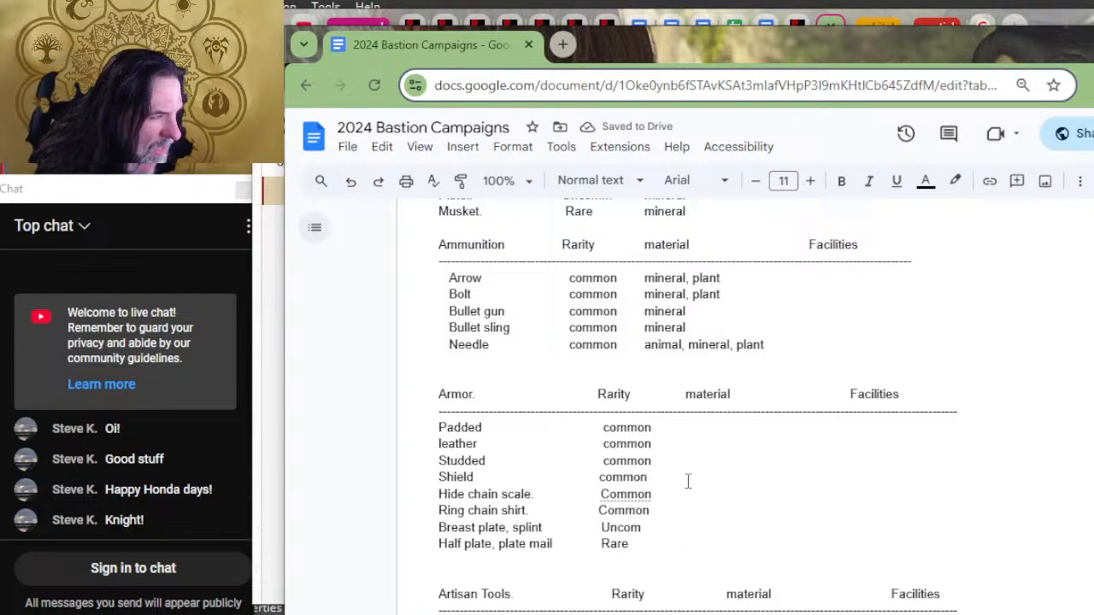
Step: Enter "animal, mineral, plant" as the materials for Half plate, plate mail
type("minera")
key("BackSpace")
key("BackSpace")
key("BackSpace")
key("BackSpace")
key("BackSpace")
key("BackSpace")
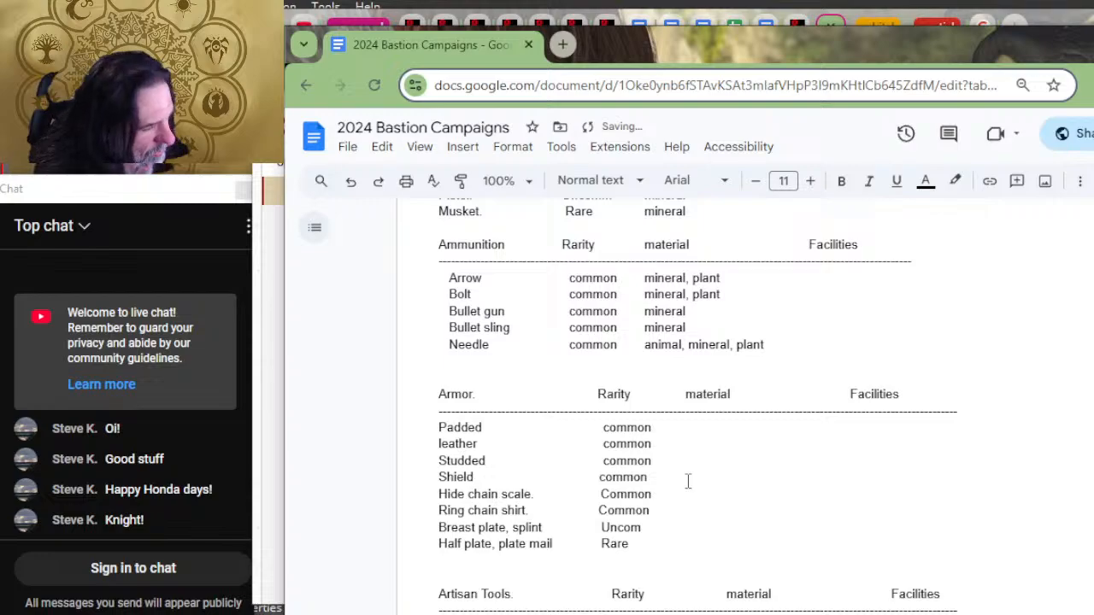
type("anima")
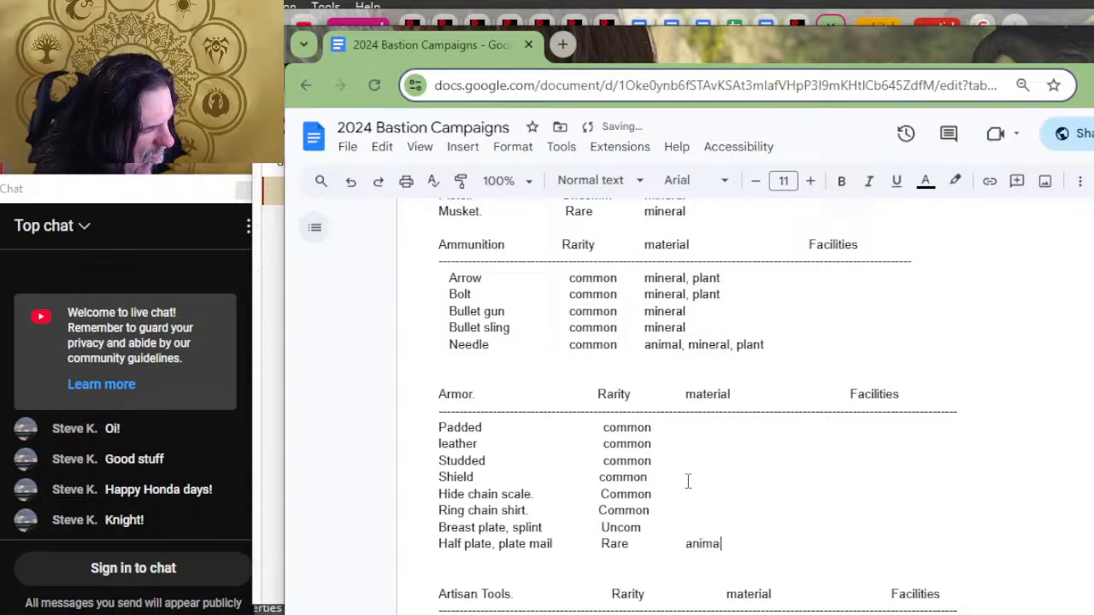
type("l, mineral")
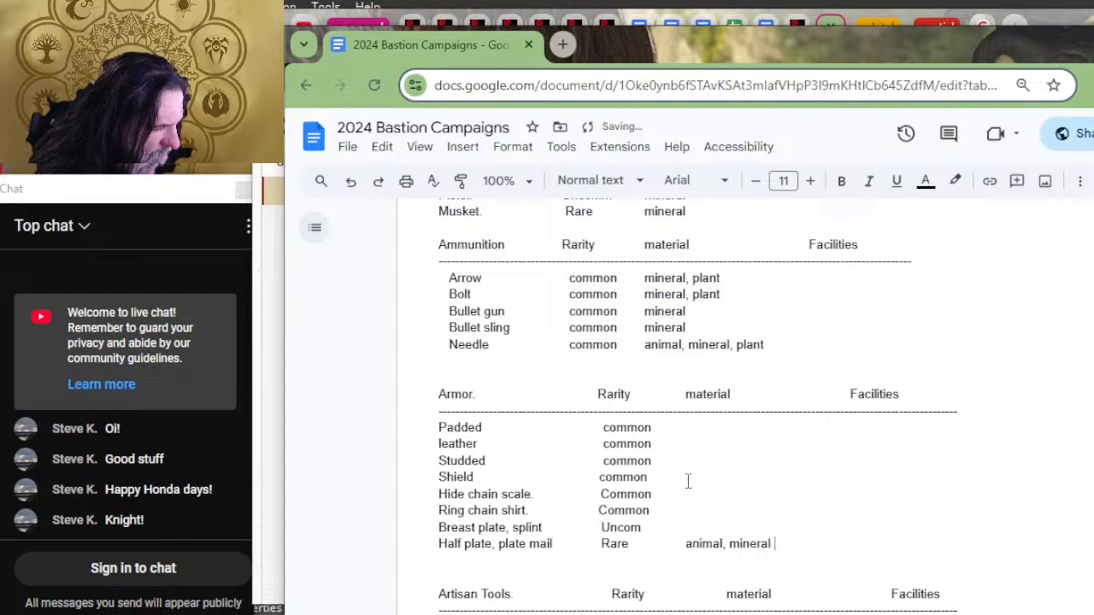
key("BackSpace")
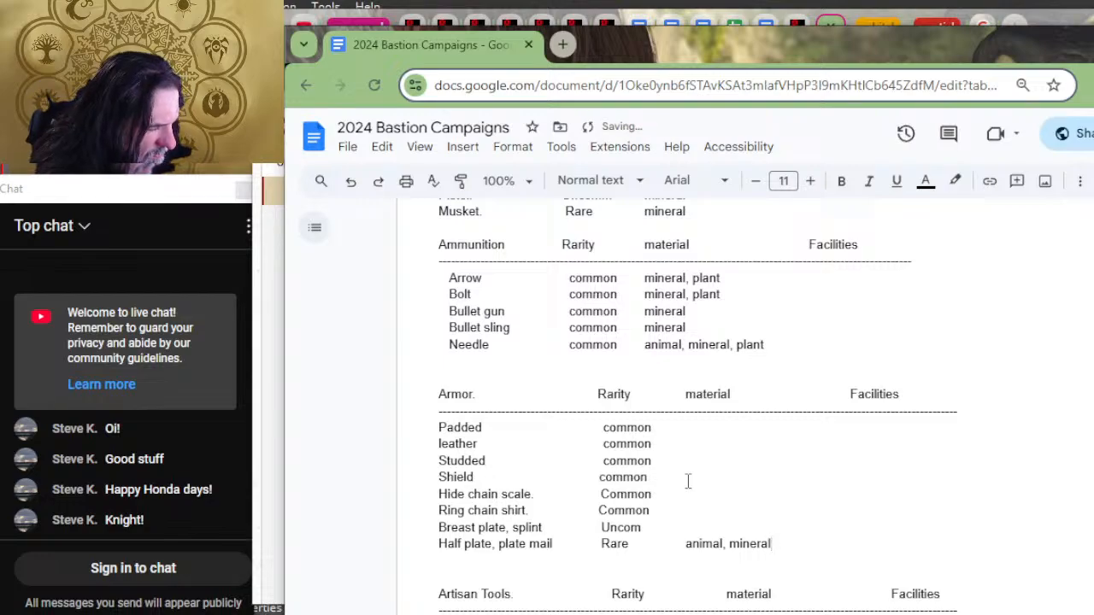
type(", plant")
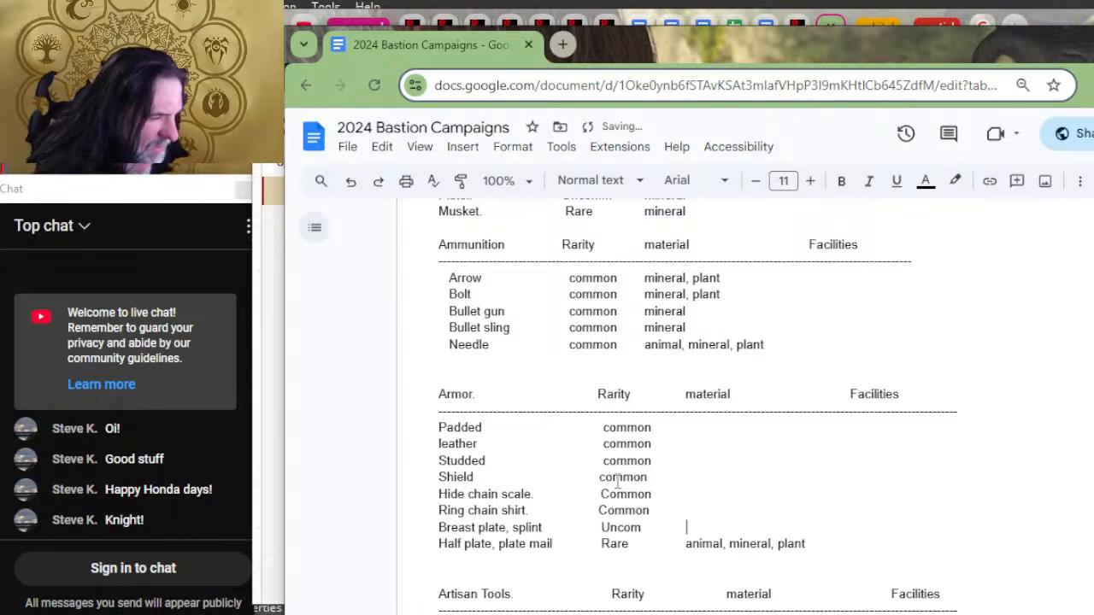
type("animal, mi")
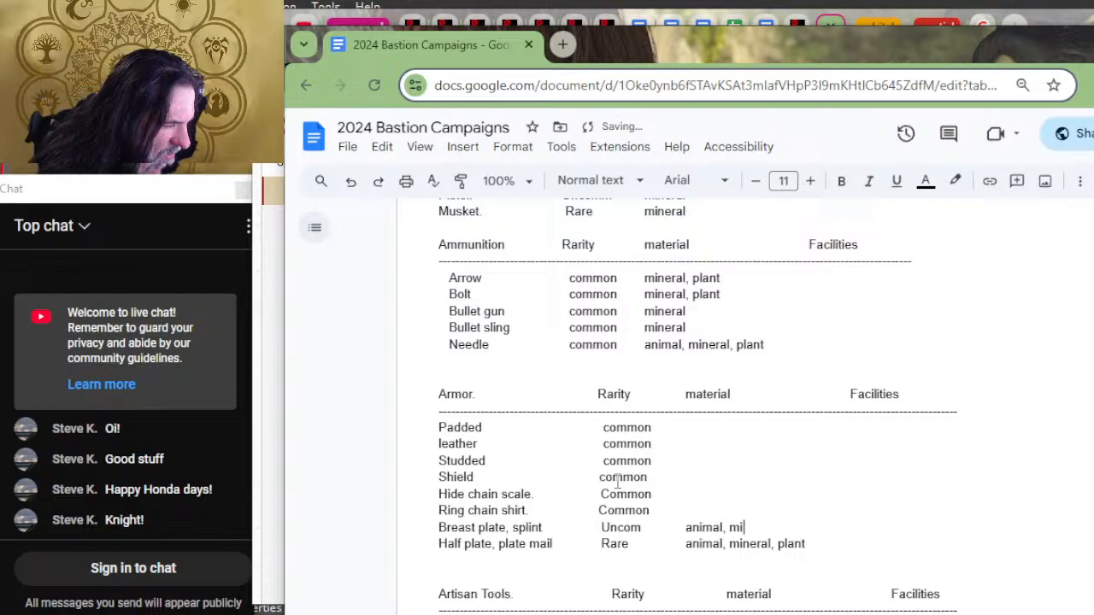
type("neral, plant")
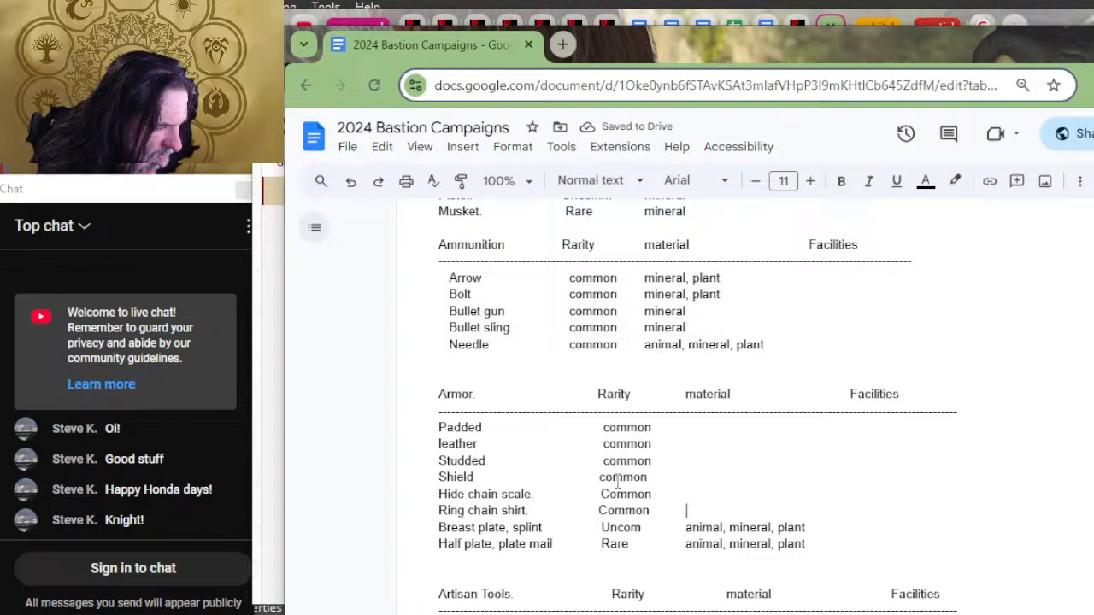
Step: Fill in "animal, mineral, plant" as the materials for both Breast plate, splint and Ring chain shirt
type("ani")
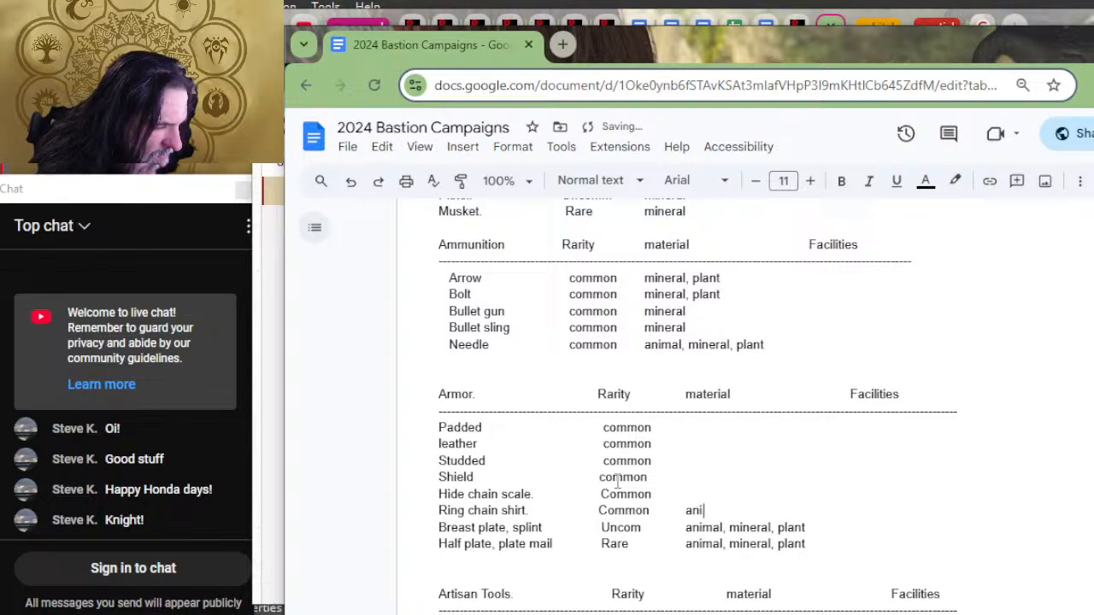
type("mal, ")
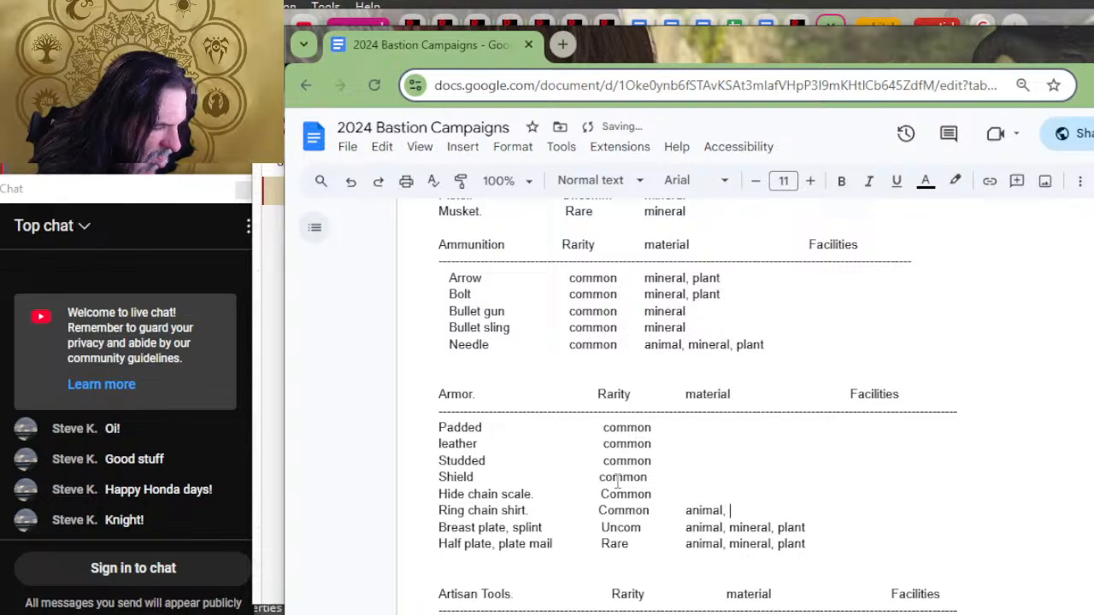
type("mineral, plant")
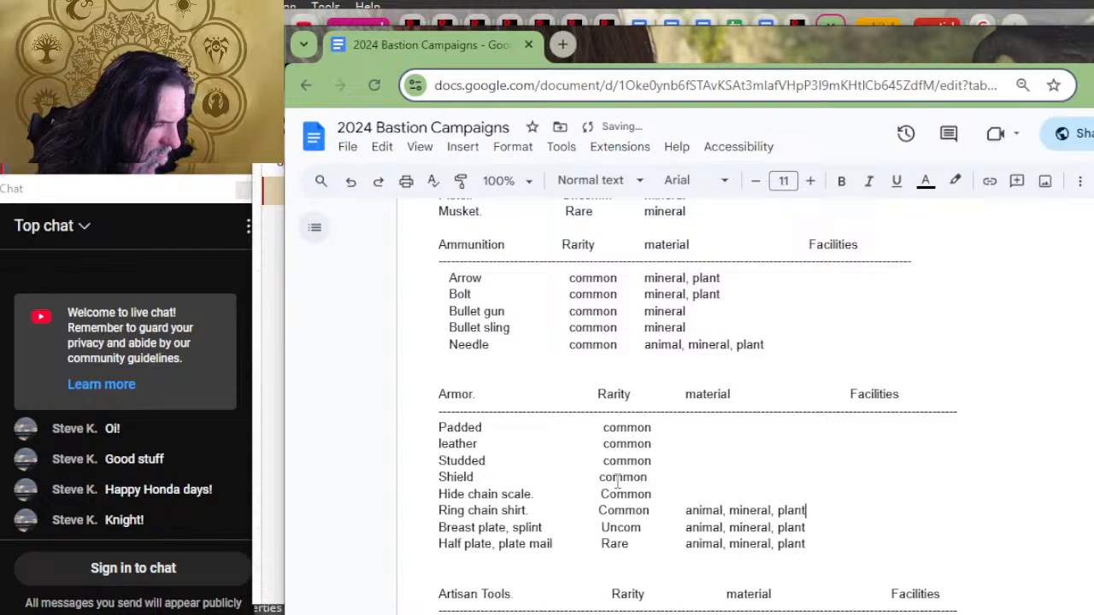
Step: Fill in the materials "animal, mineral, plant" for Hide chain scale and "mineral, plant" for the Shield
key("Up")
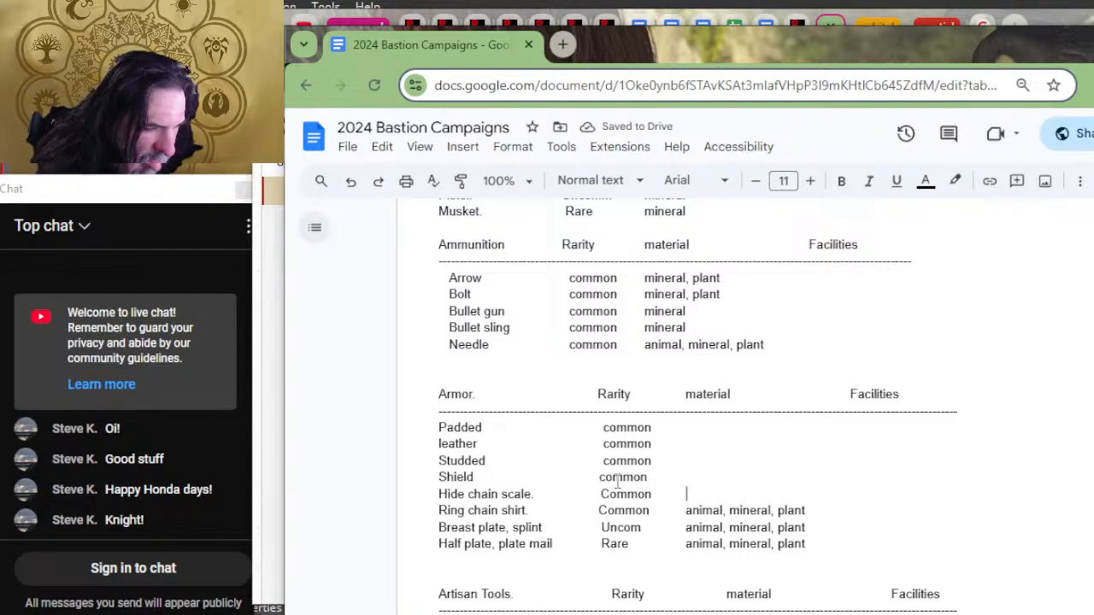
type("animal")
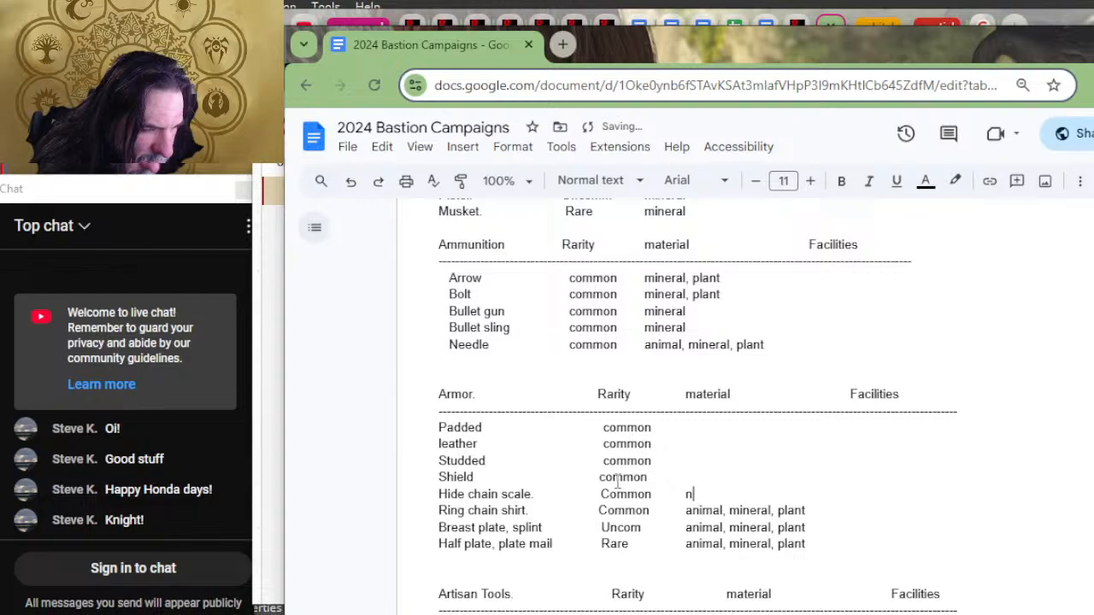
type(", ")
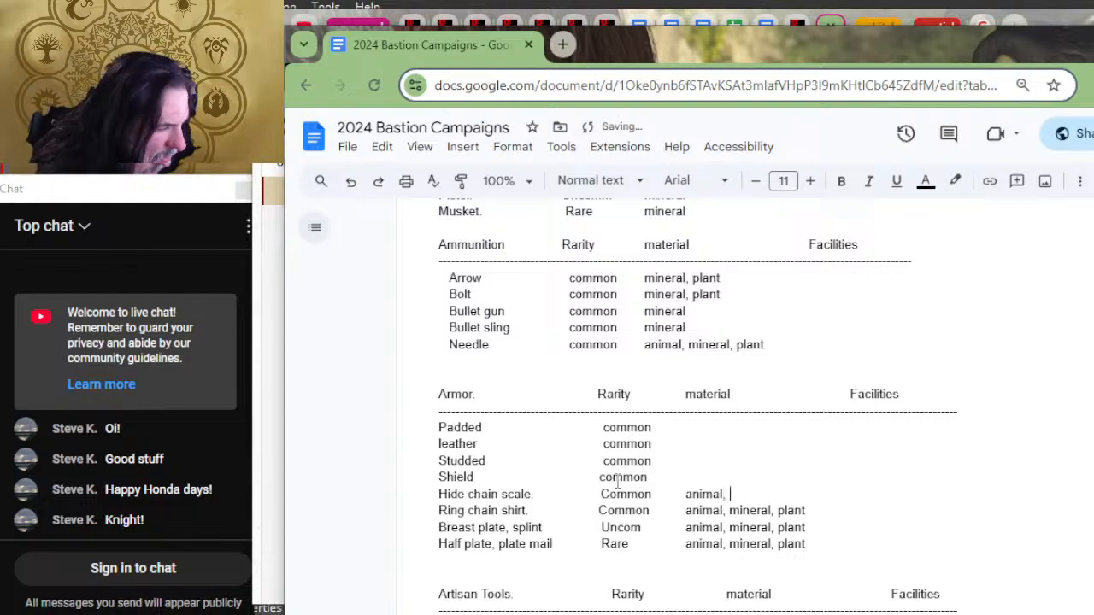
type("mineral, plant")
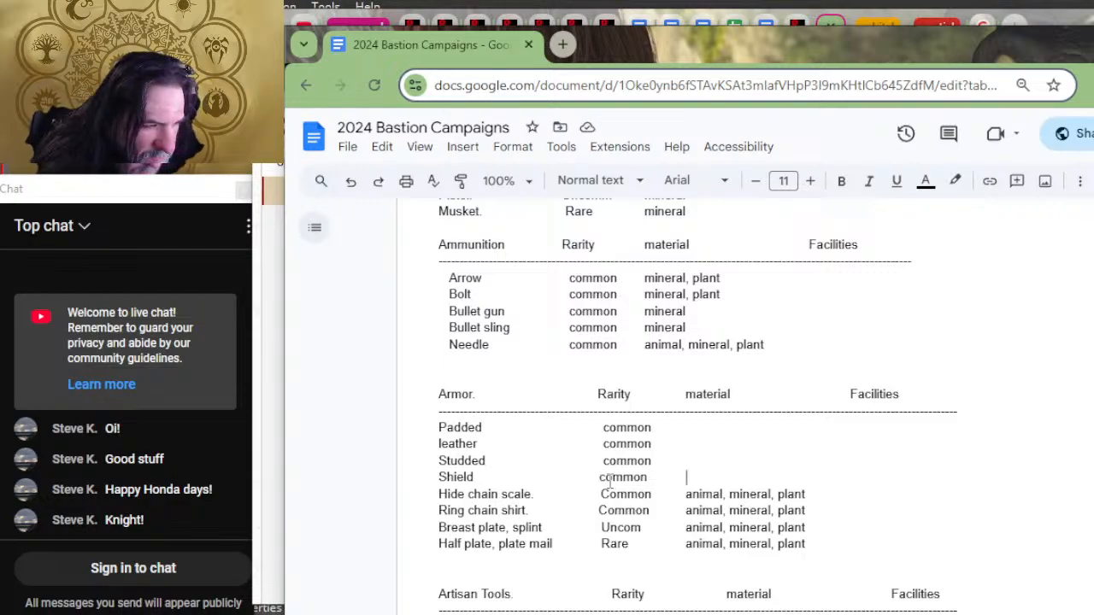
type("mineral, plant")
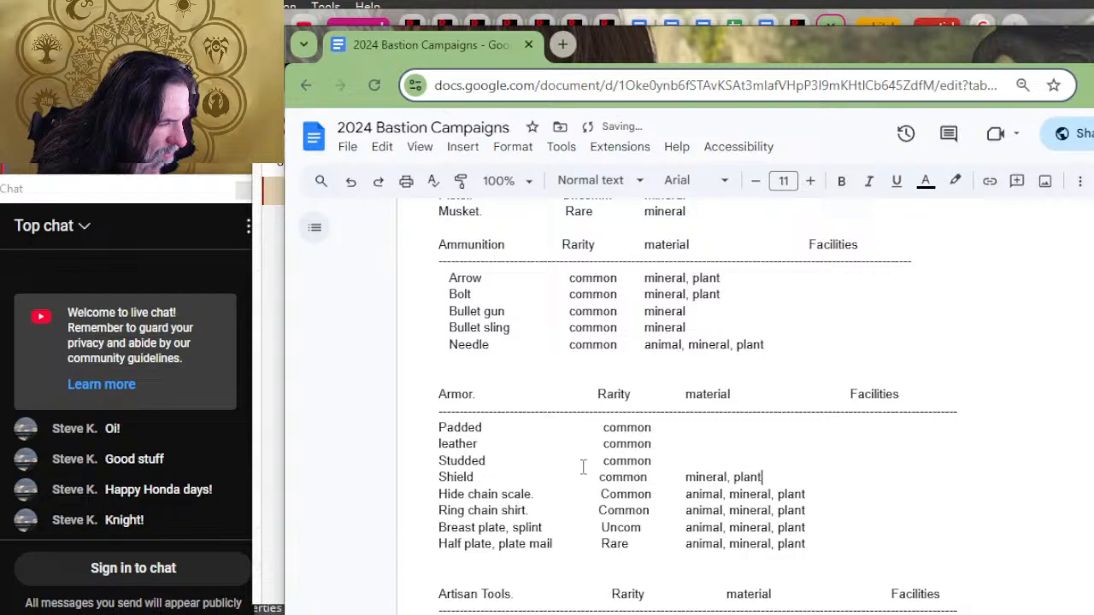
Step: Enter "animal, mineral, plant" as the materials for the Studded armor
key("Up")
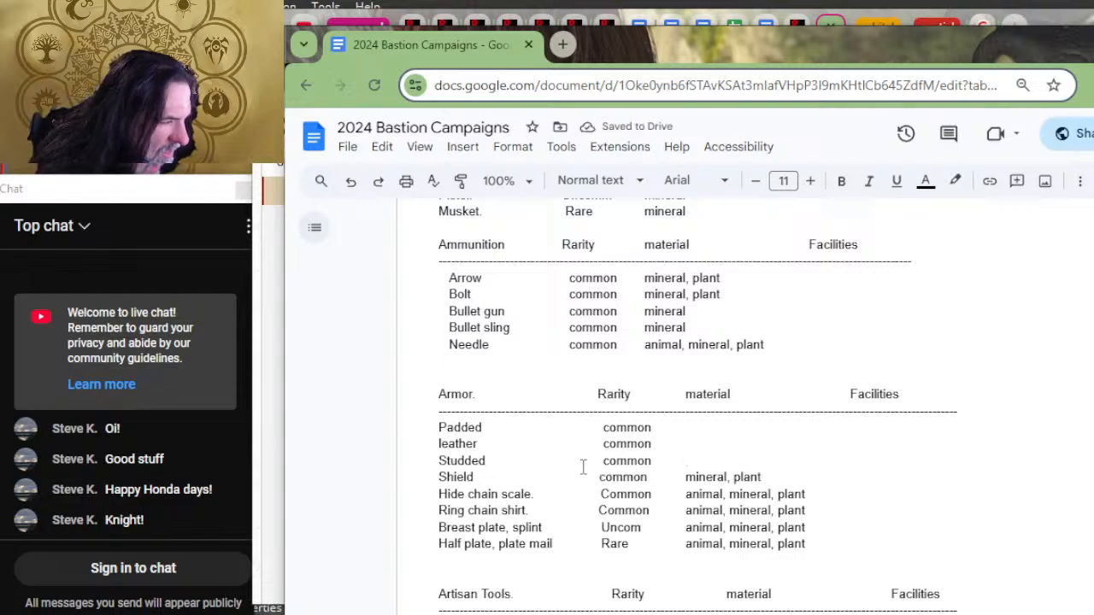
type("animal")
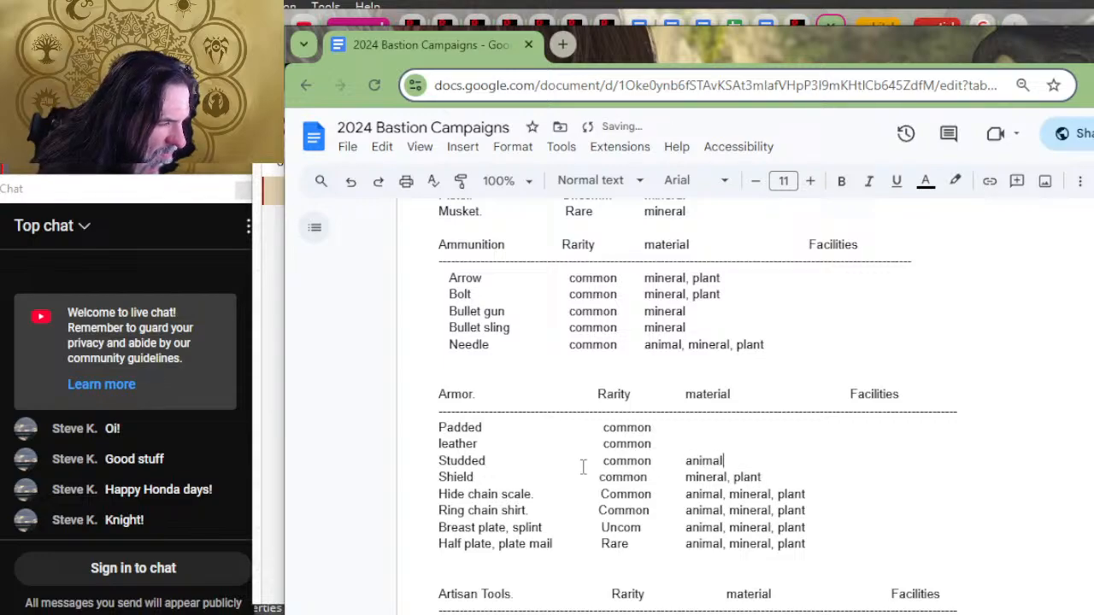
type(", minera")
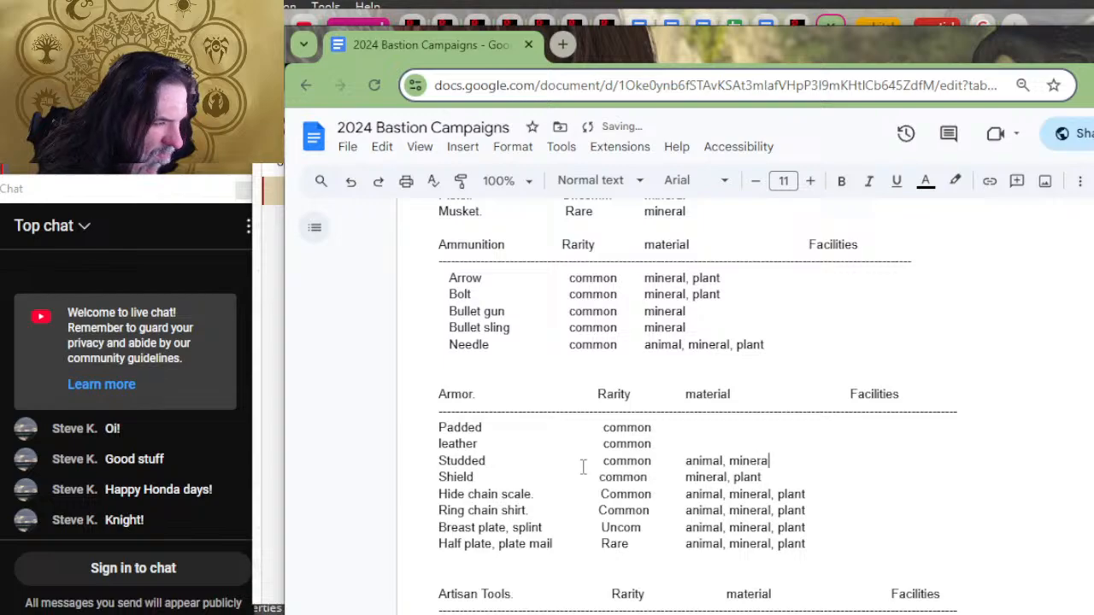
type("l,")
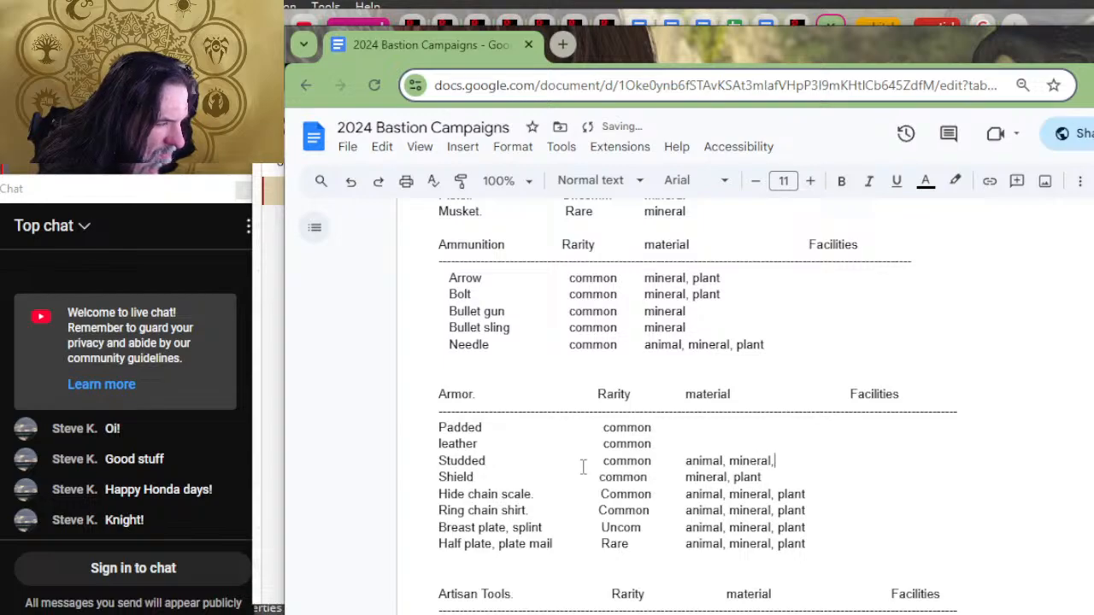
type(" plant")
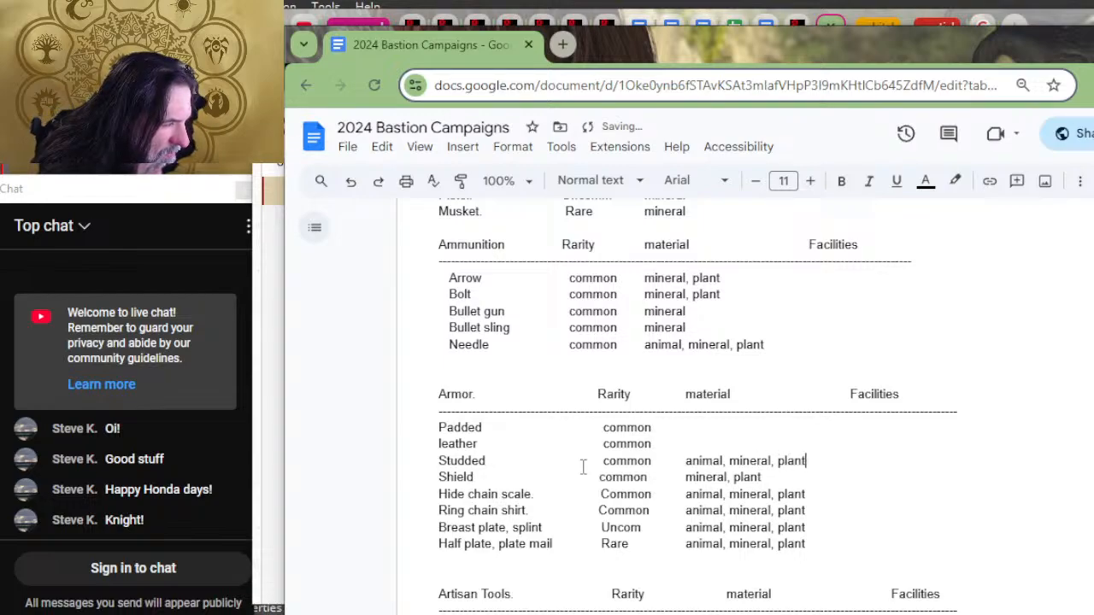
type("ani")
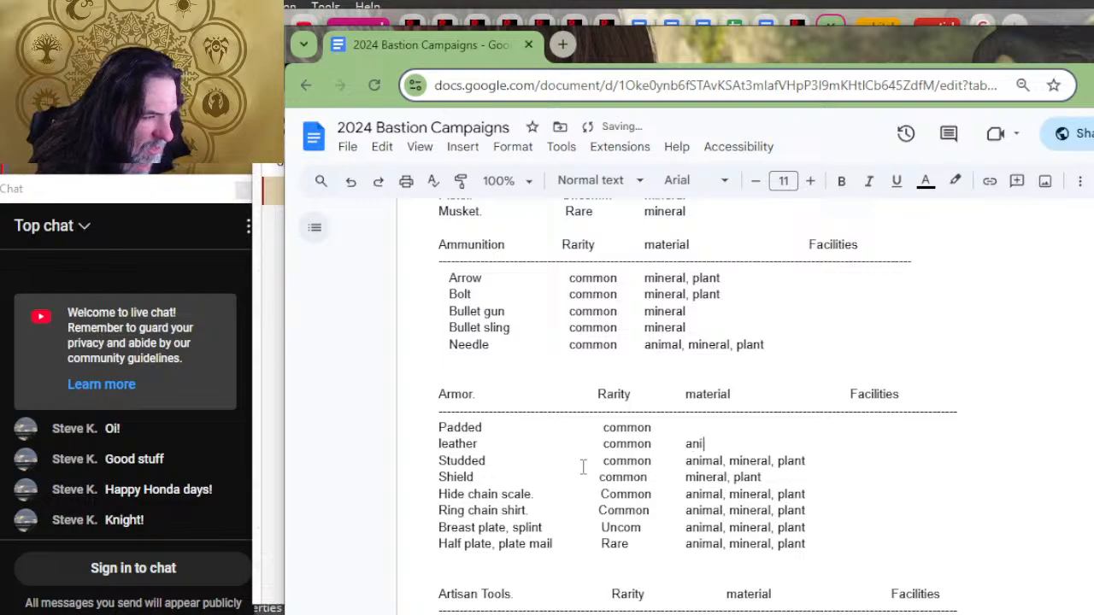
type("mal, plant")
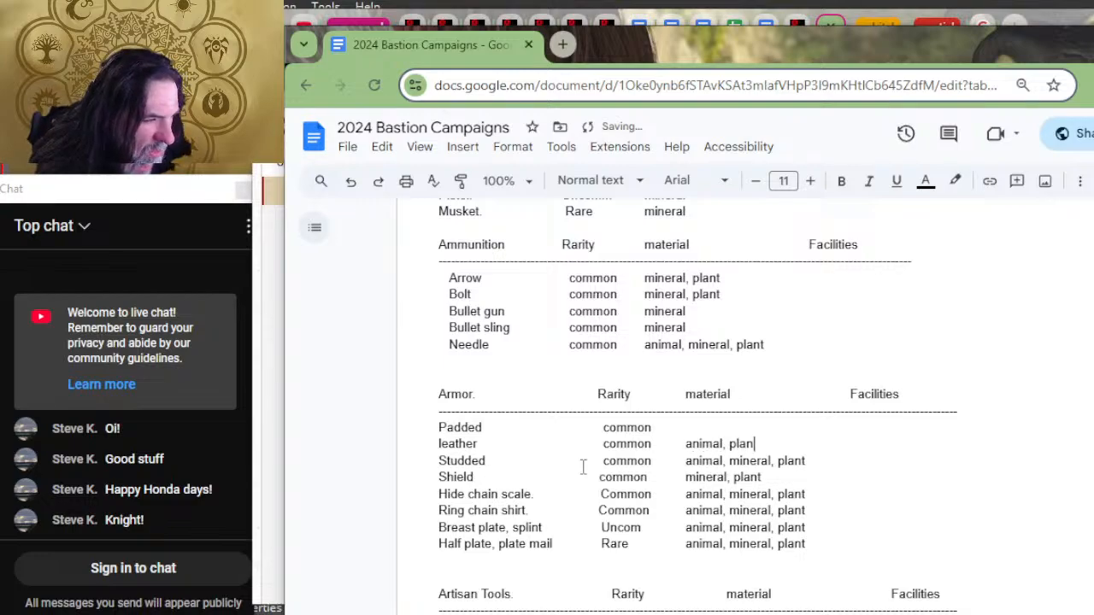
Step: Enter "animal, plant" as the materials for leather armor and "plant" for Padded armor
key("Up")
type("pa")
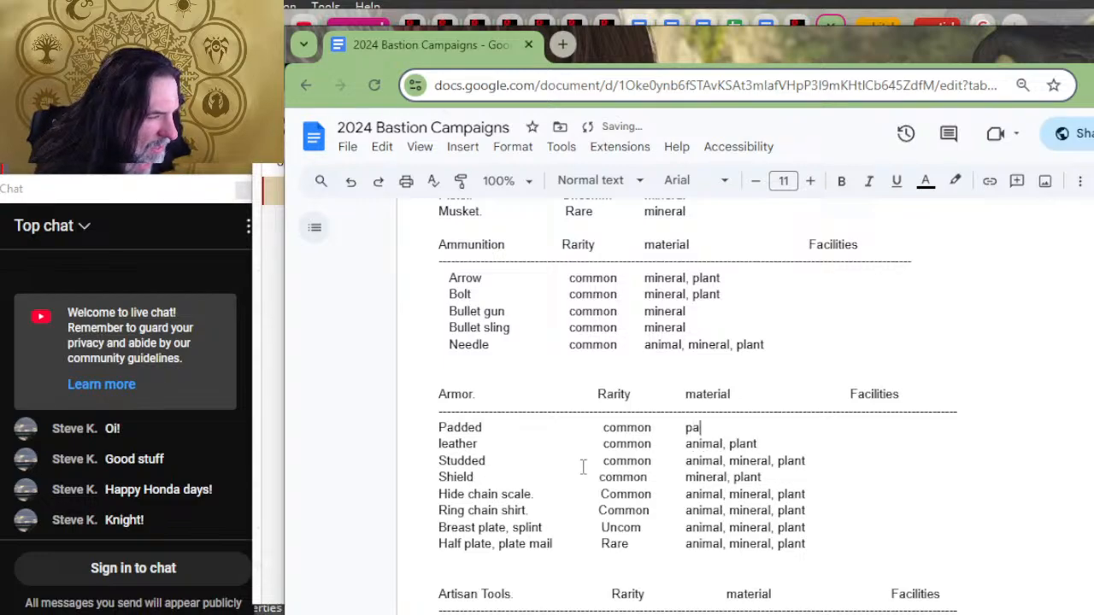
key("BackSpace")
type("lant")
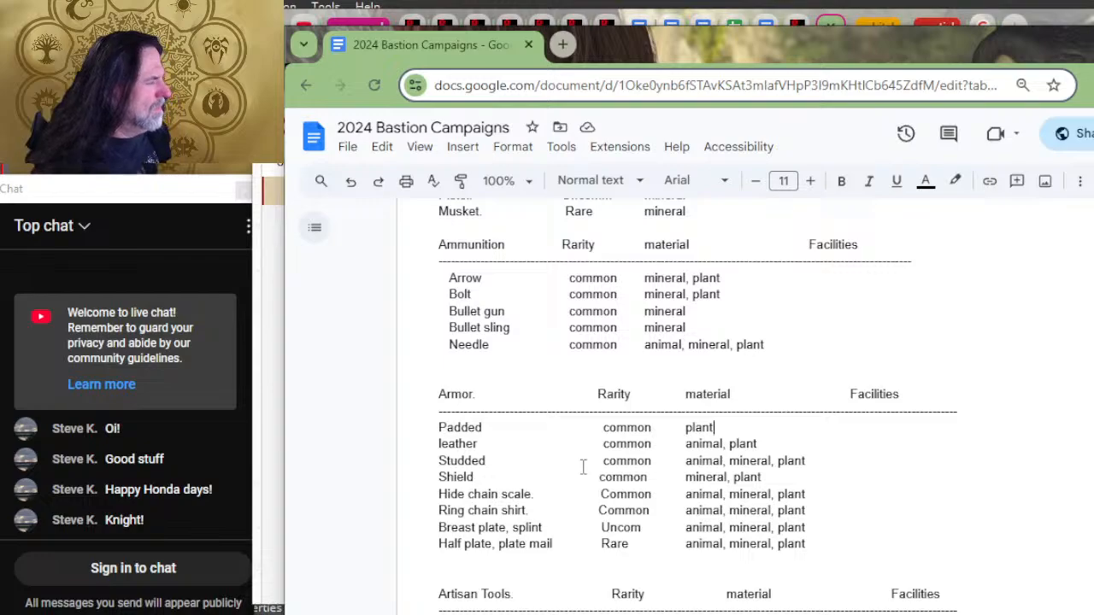
Step: Extend the Padded, leather, Studded and Shield rows with tab spacing out to the armor list's Facilities column
key("Tab")
key("Tab")
key("Tab")
key("Tab")
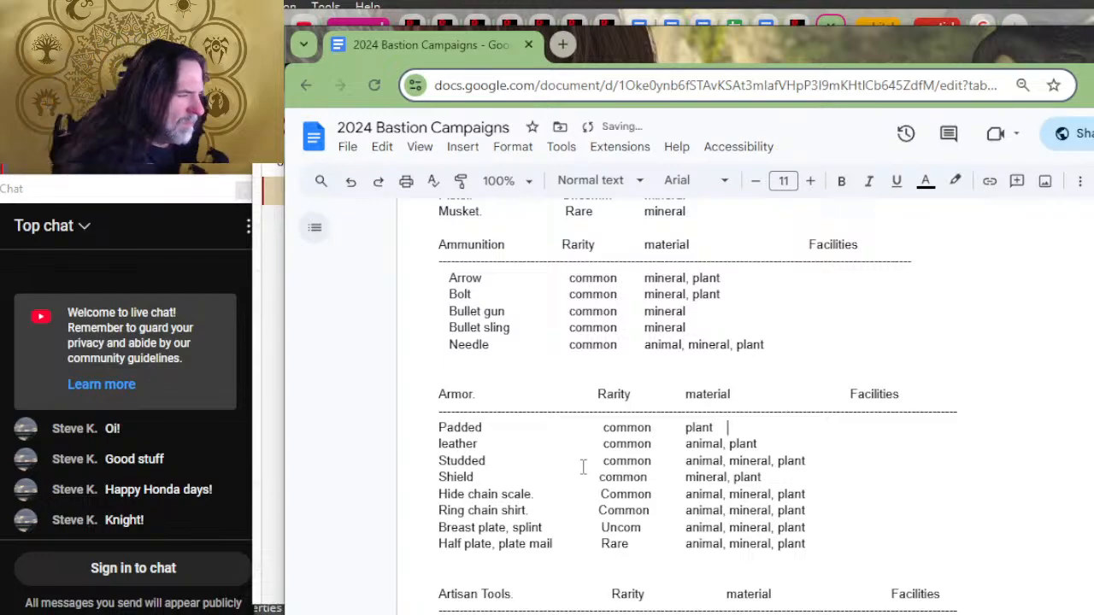
key("Down")
key("Tab")
key("Tab")
key("Tab")
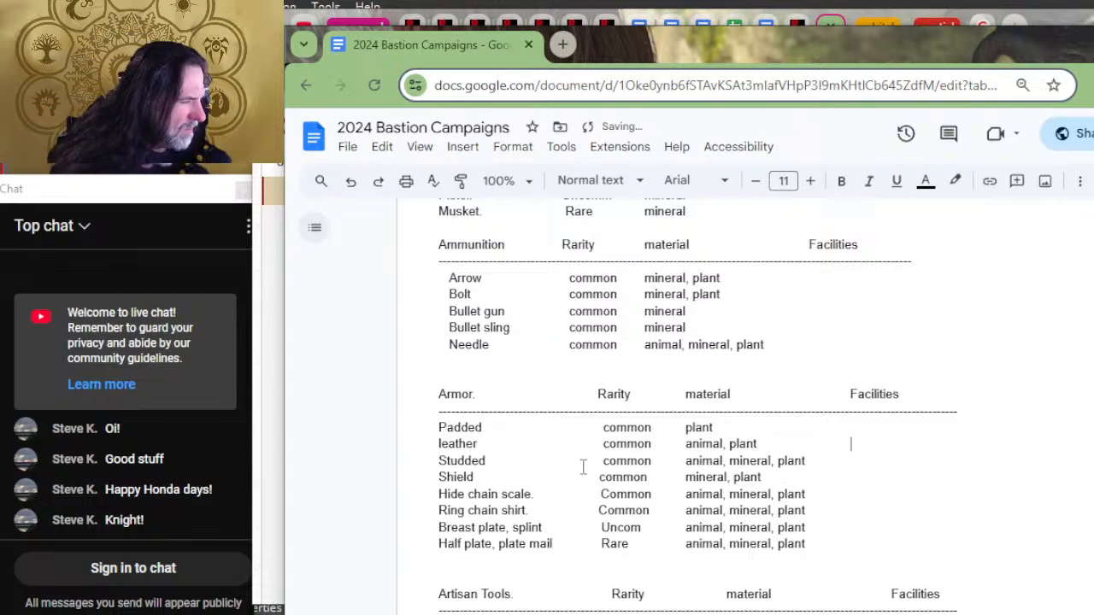
key("Down")
key("Tab")
key("Down")
Step: Extend the armor rows from Hide chain scale through Half plate, plate mail with tab spacing to the Facilities column
key("Tab")
key("Tab")
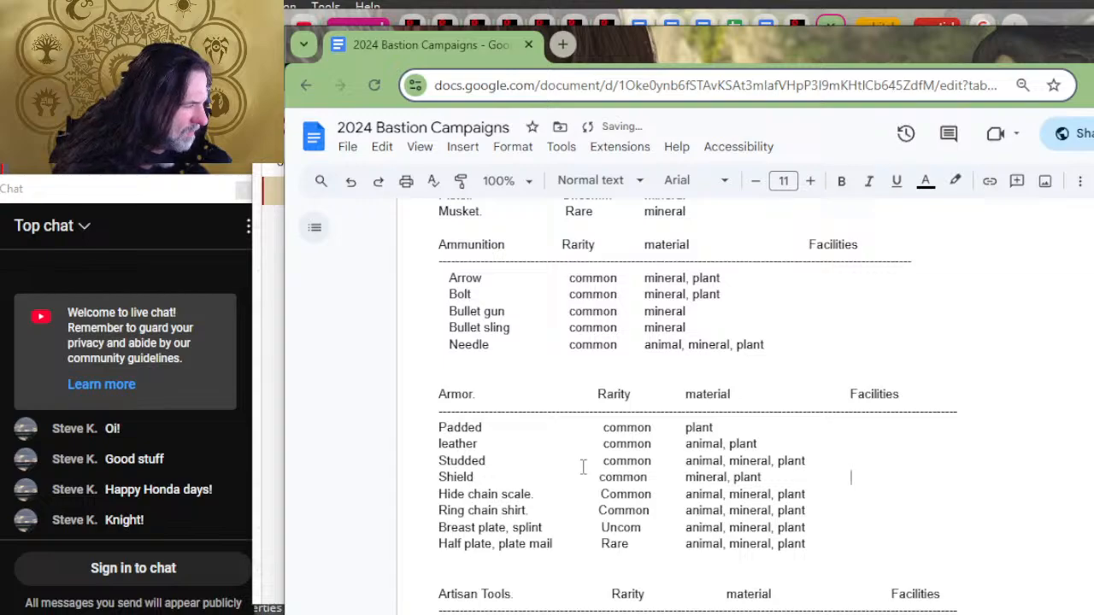
key("Down")
key("Tab")
key("Down")
key("Tab")
key("Down")
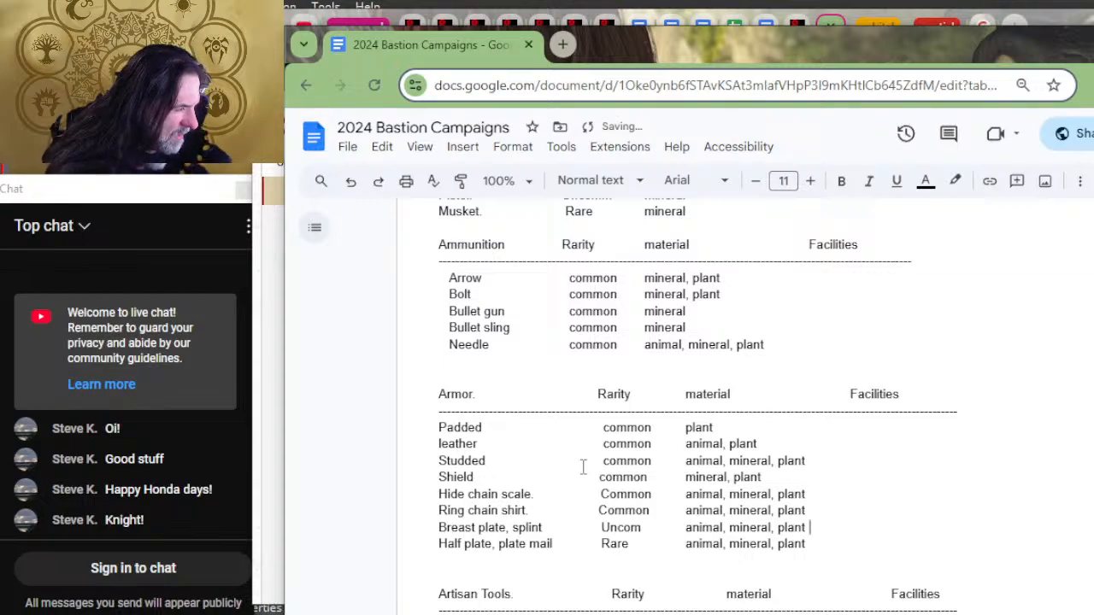
key("Tab")
key("Down")
key("Tab")
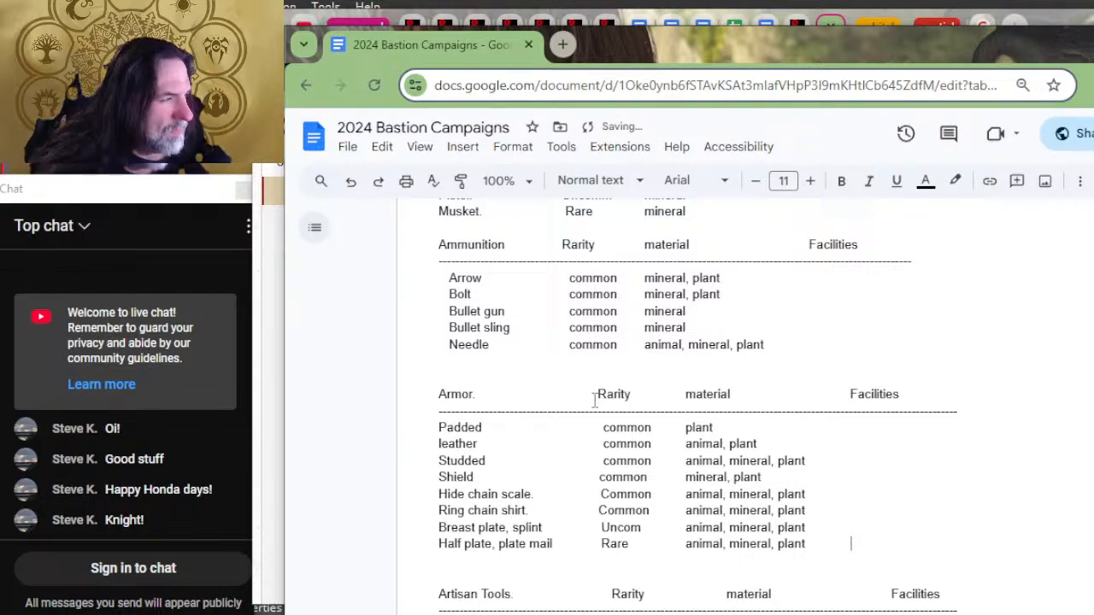
Step: Review the weapons, ammunition, armor and artisan tools lists for their materials and facility columns
scroll(596, 393, "up", 12)
scroll(666, 406, "up", 1)
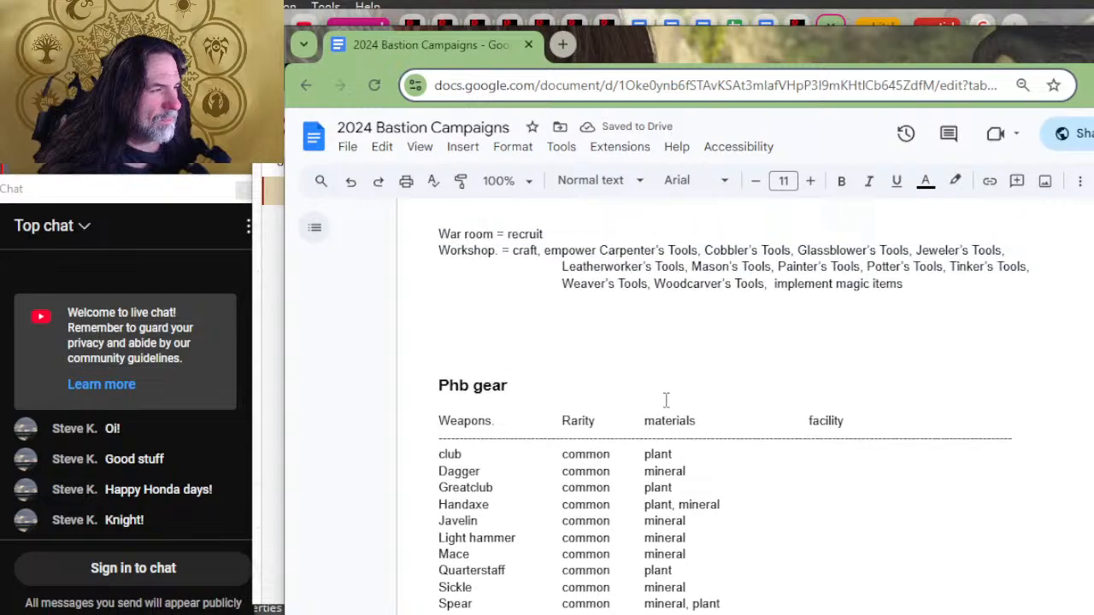
scroll(664, 398, "down", 7)
scroll(751, 371, "down", 2)
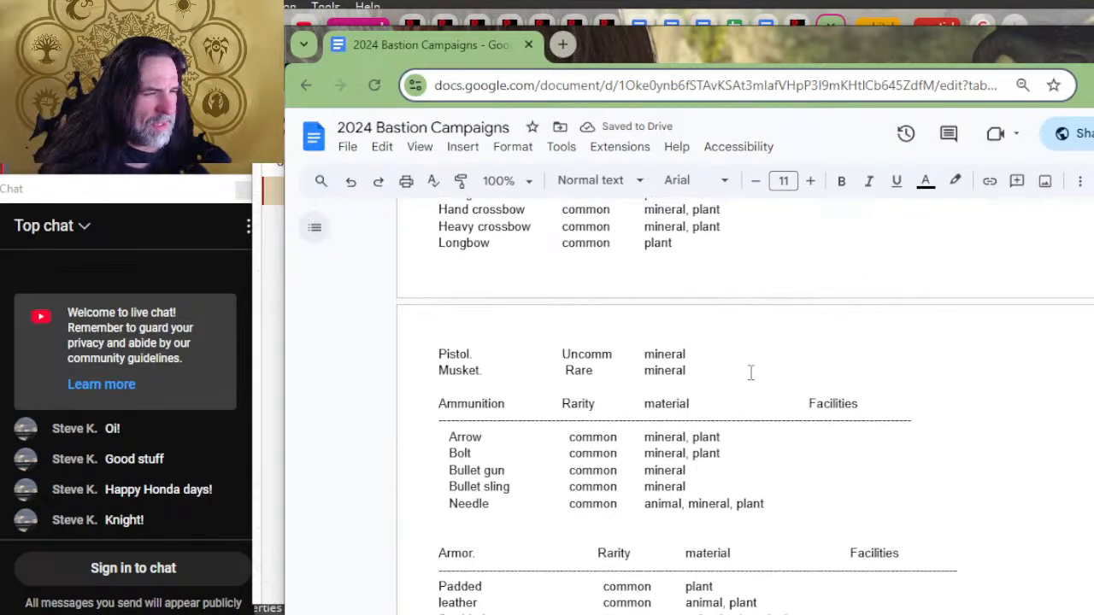
scroll(758, 355, "down", 2)
scroll(760, 353, "up", 2)
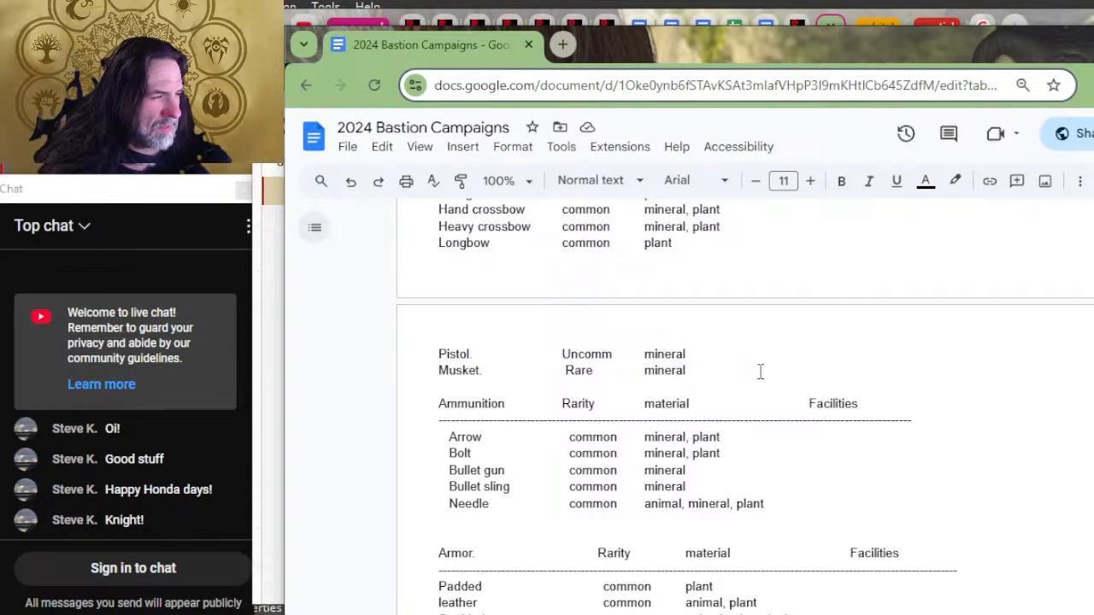
scroll(744, 348, "down", 4)
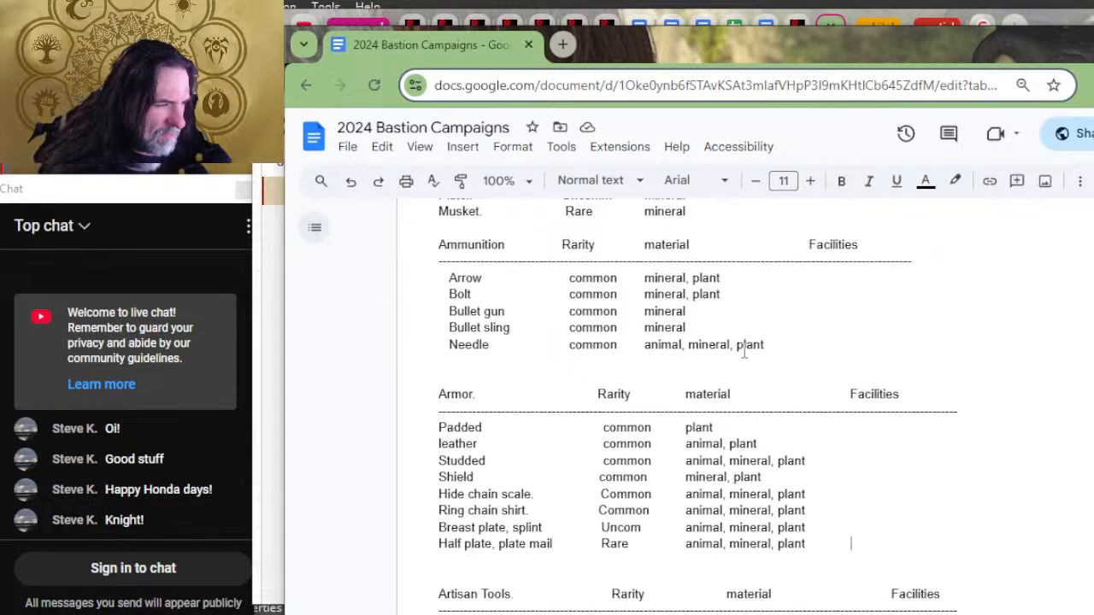
scroll(735, 329, "down", 2)
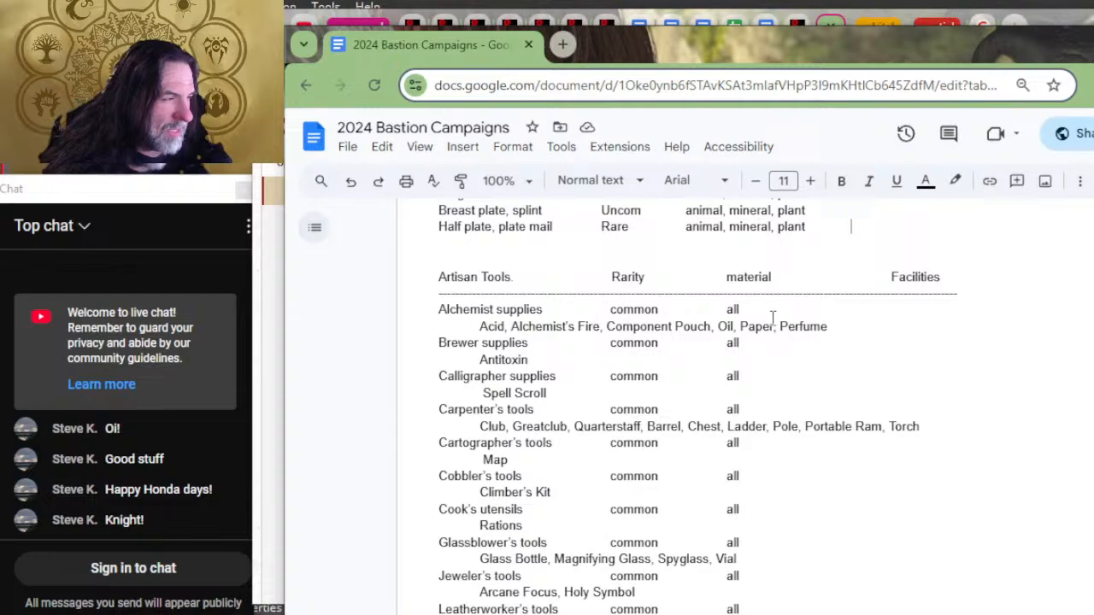
scroll(640, 373, "up", 6)
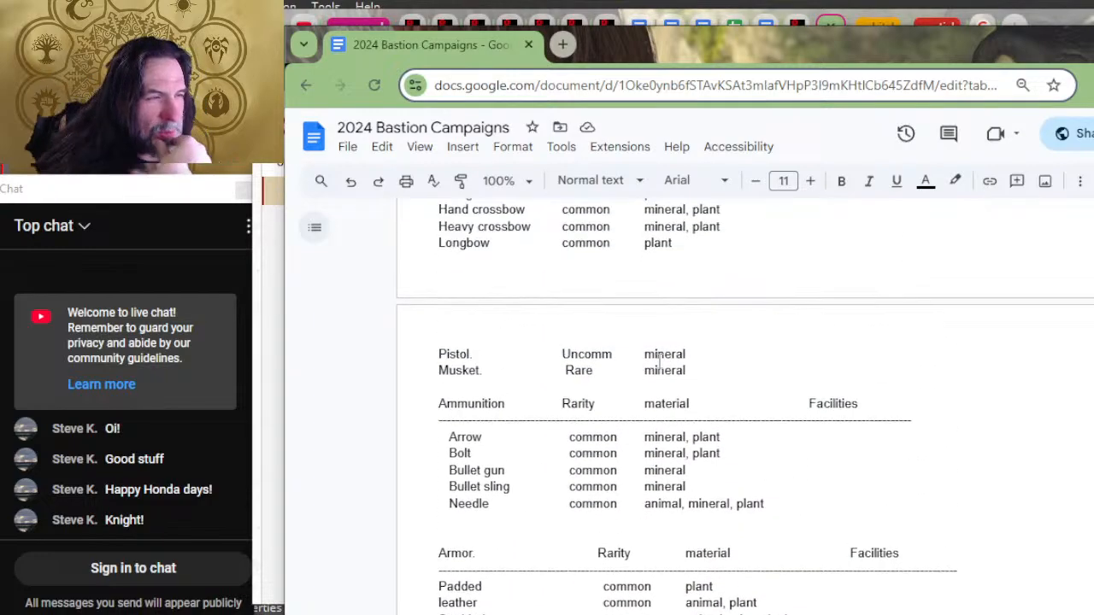
Step: Look through the tools, adventuring gear, mounts and vehicles lists for entries still missing materials or facilities
scroll(667, 347, "down", 10)
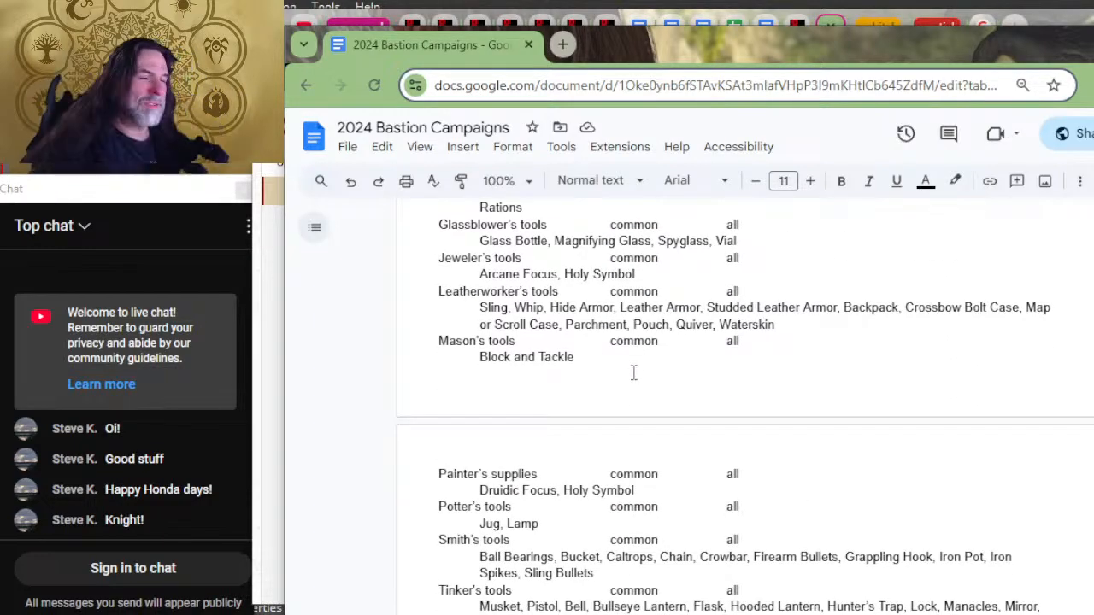
scroll(634, 369, "down", 3)
scroll(647, 299, "up", 3)
scroll(649, 311, "down", 5)
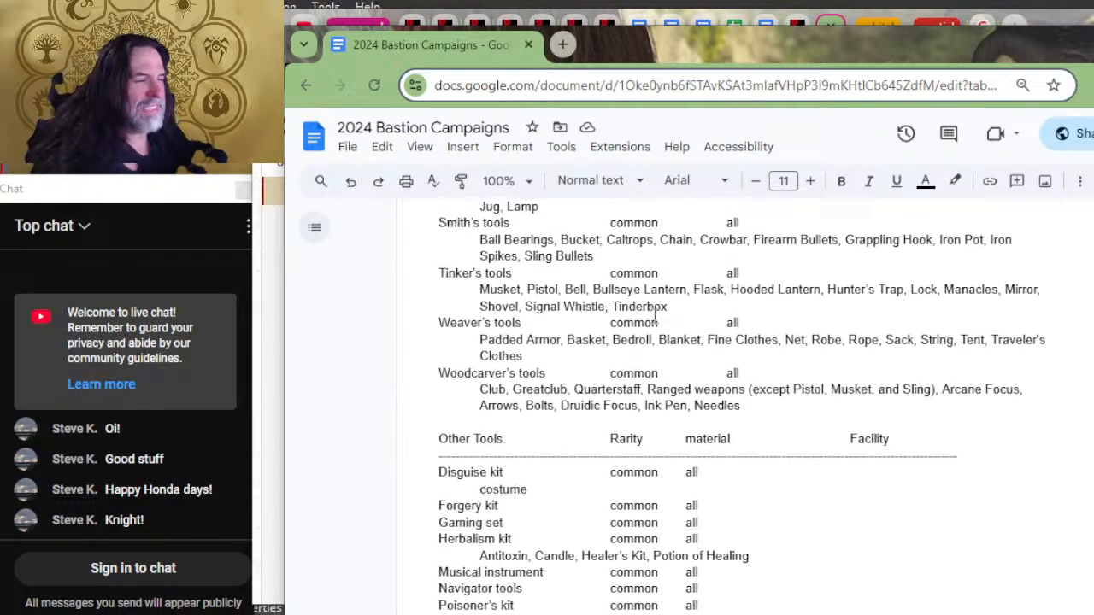
scroll(632, 369, "down", 2)
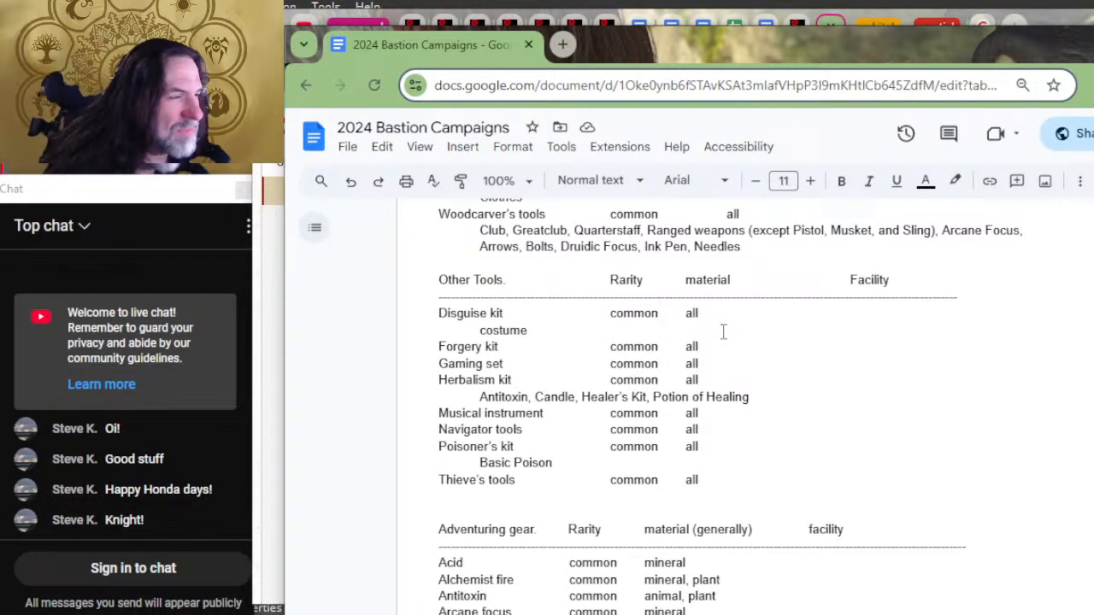
scroll(727, 366, "down", 3)
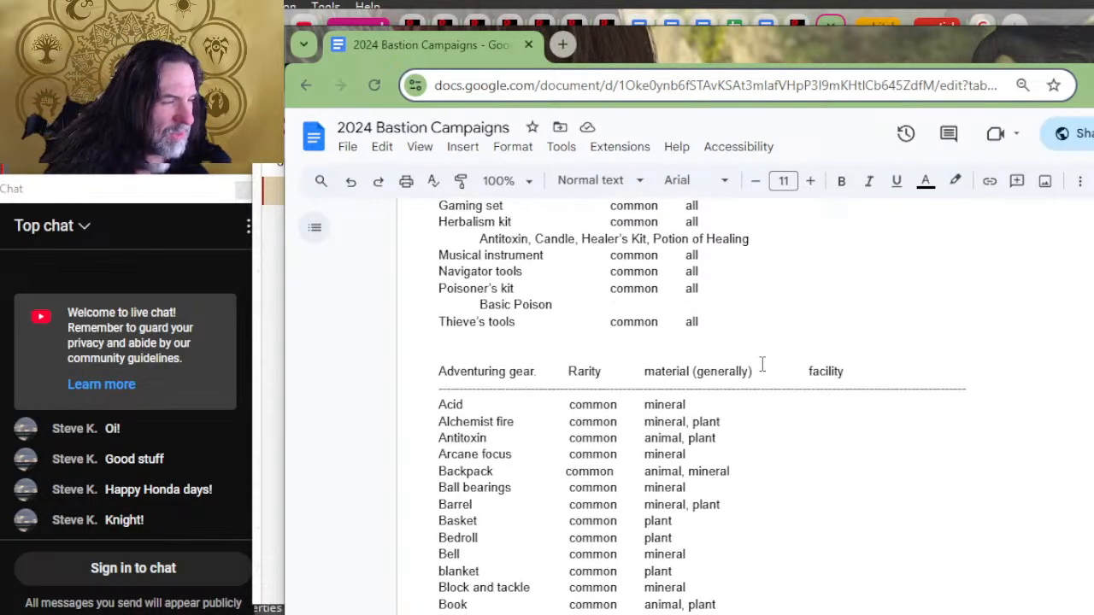
scroll(814, 443, "down", 9)
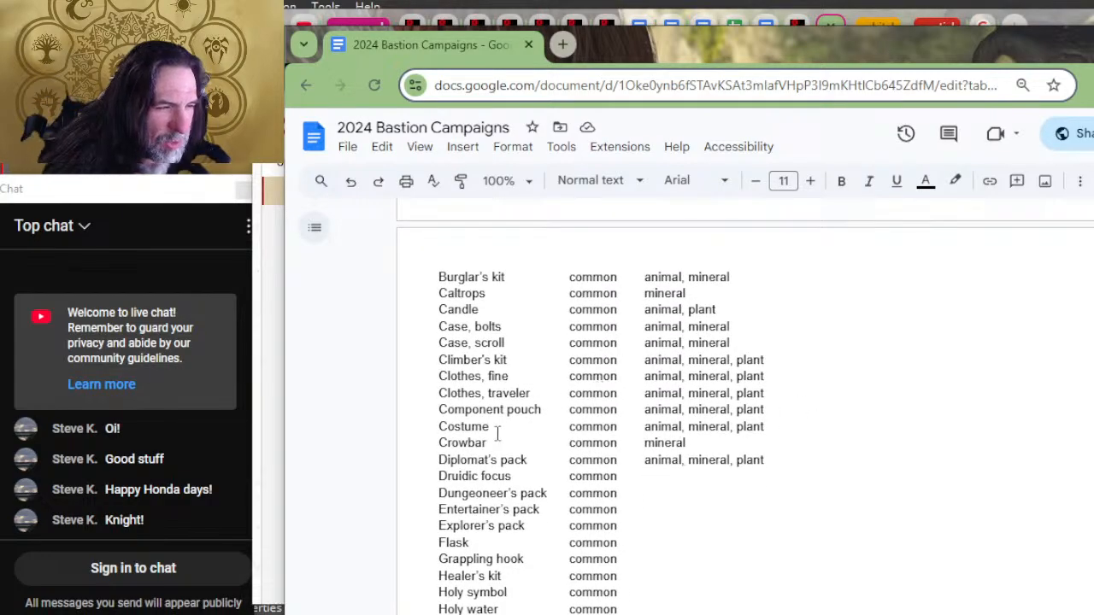
scroll(772, 410, "down", 6)
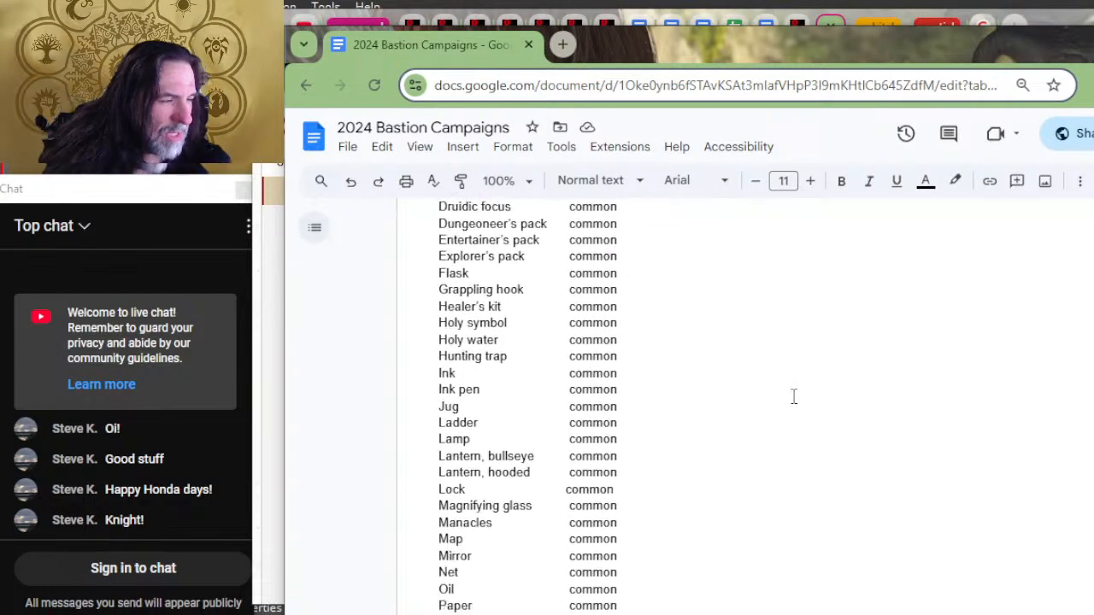
scroll(718, 380, "up", 3)
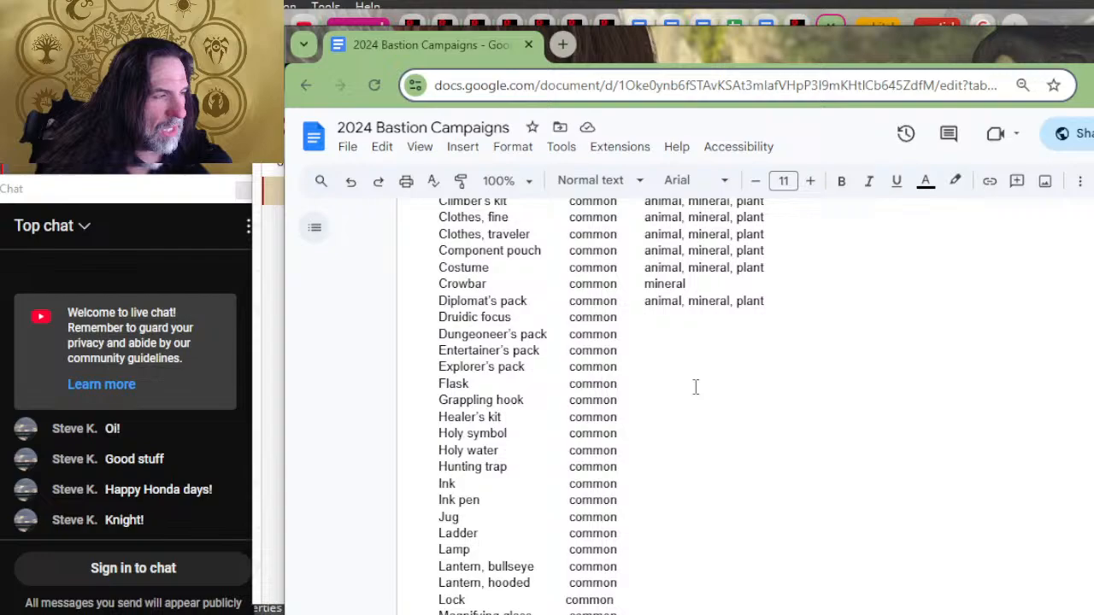
left_click(686, 301)
left_click(693, 318)
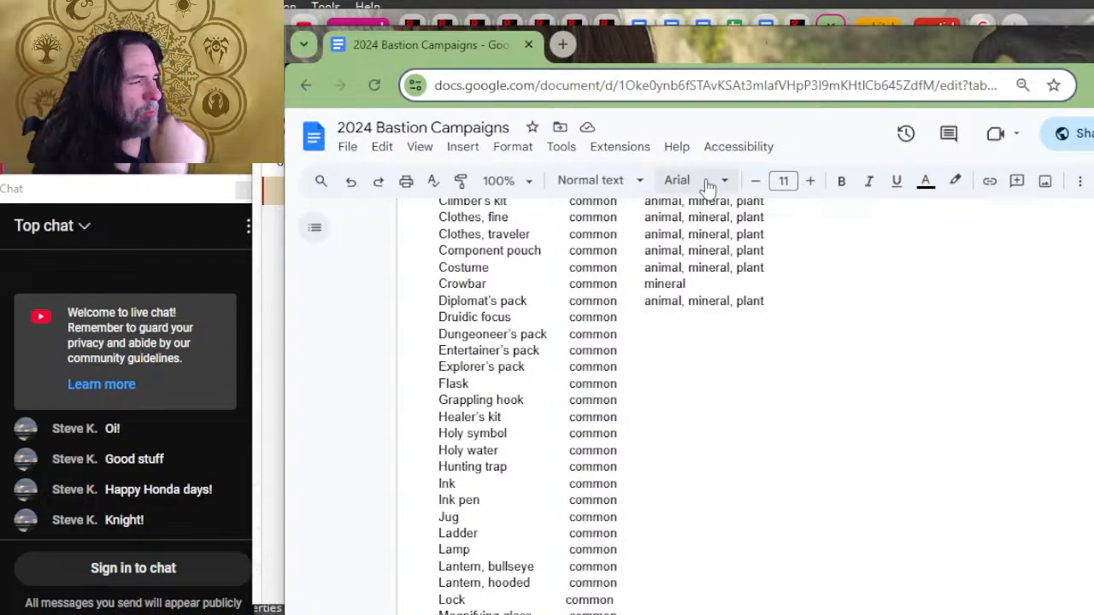
scroll(764, 283, "down", 6)
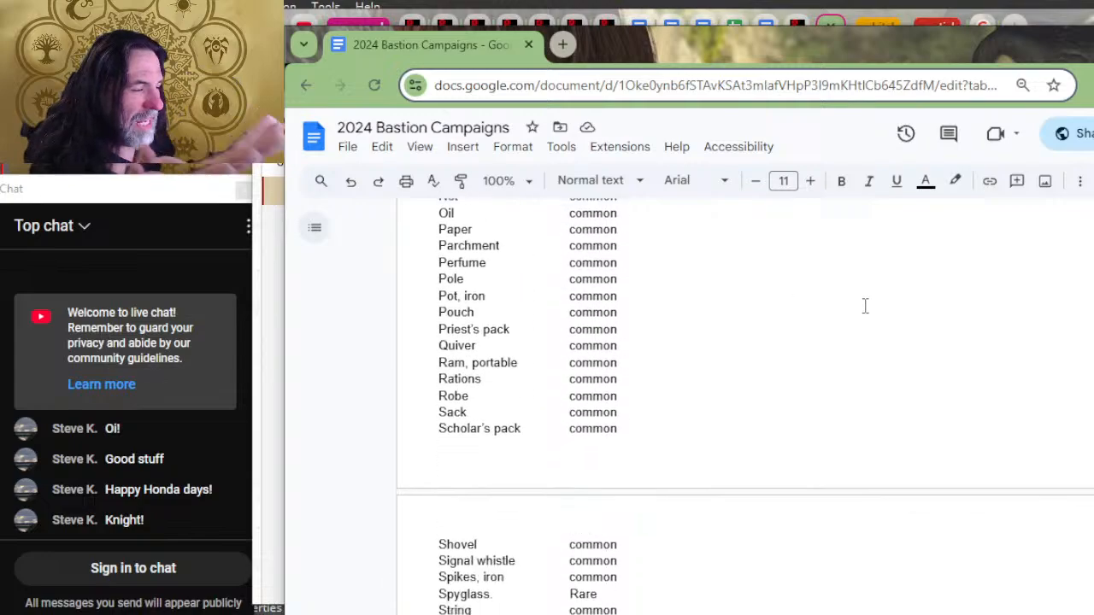
scroll(865, 306, "down", 3)
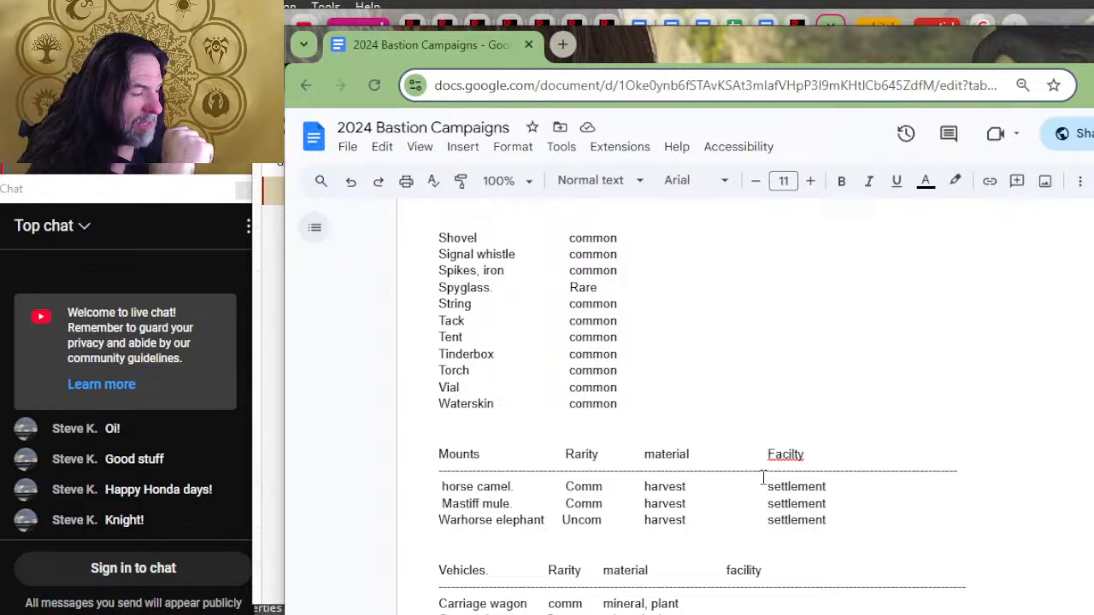
scroll(764, 486, "down", 2)
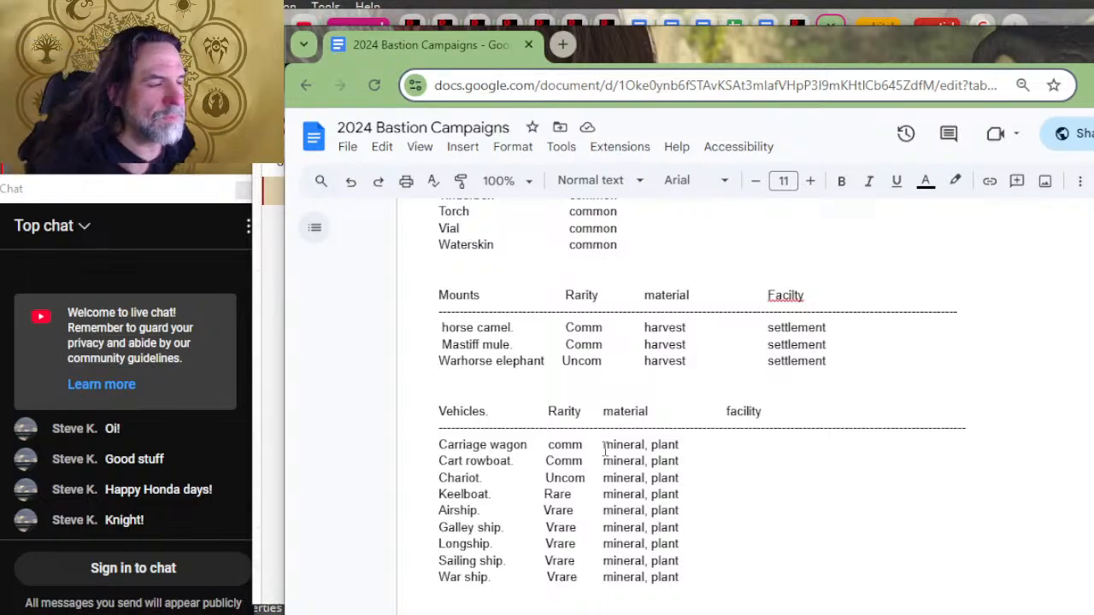
left_click(759, 329)
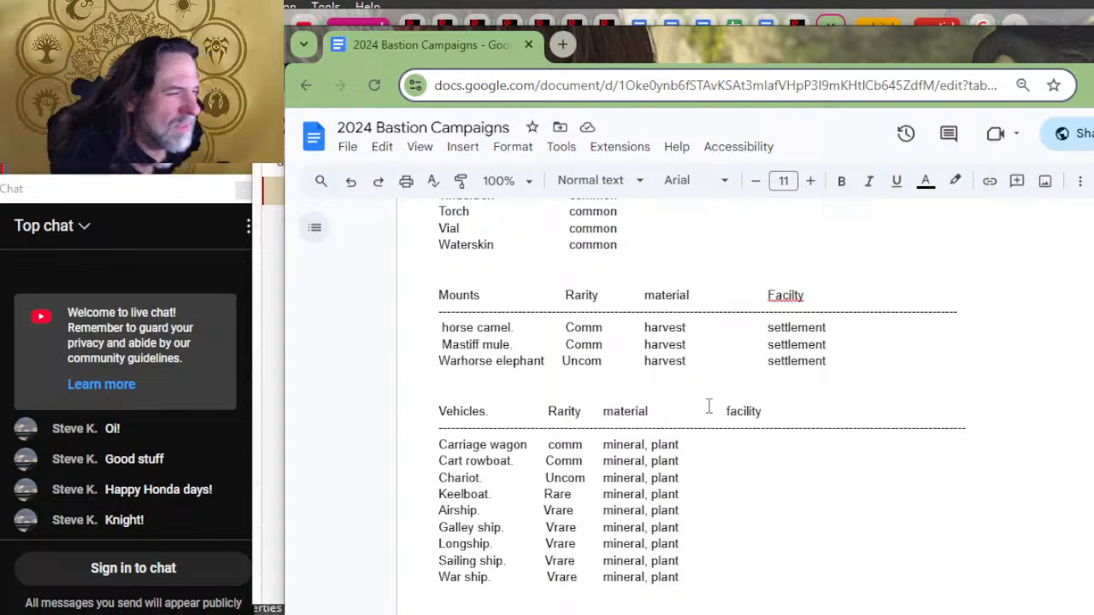
type("stables,")
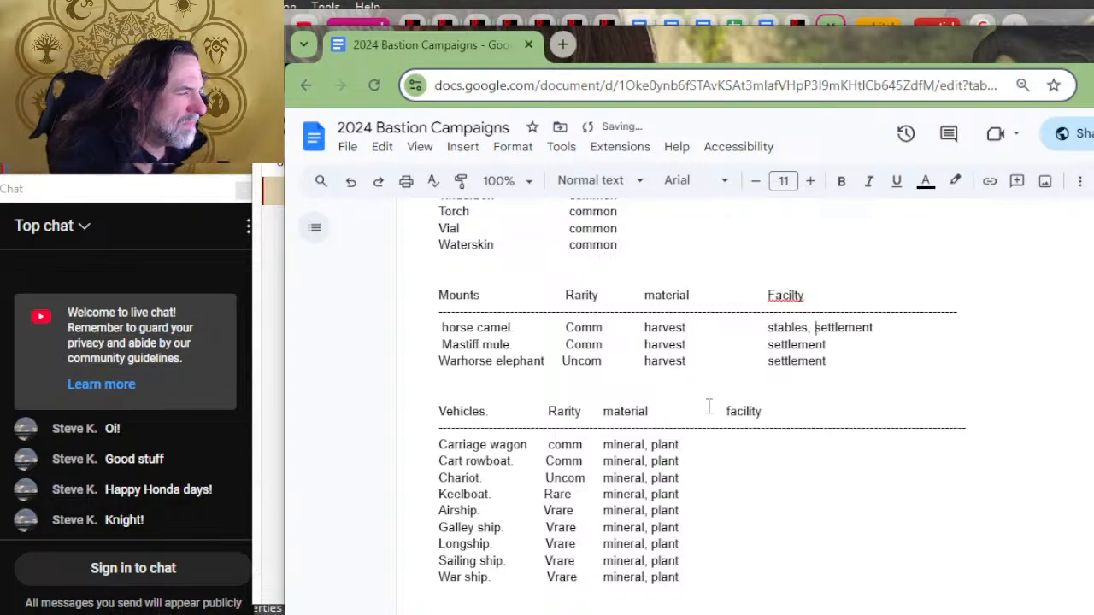
key("Down")
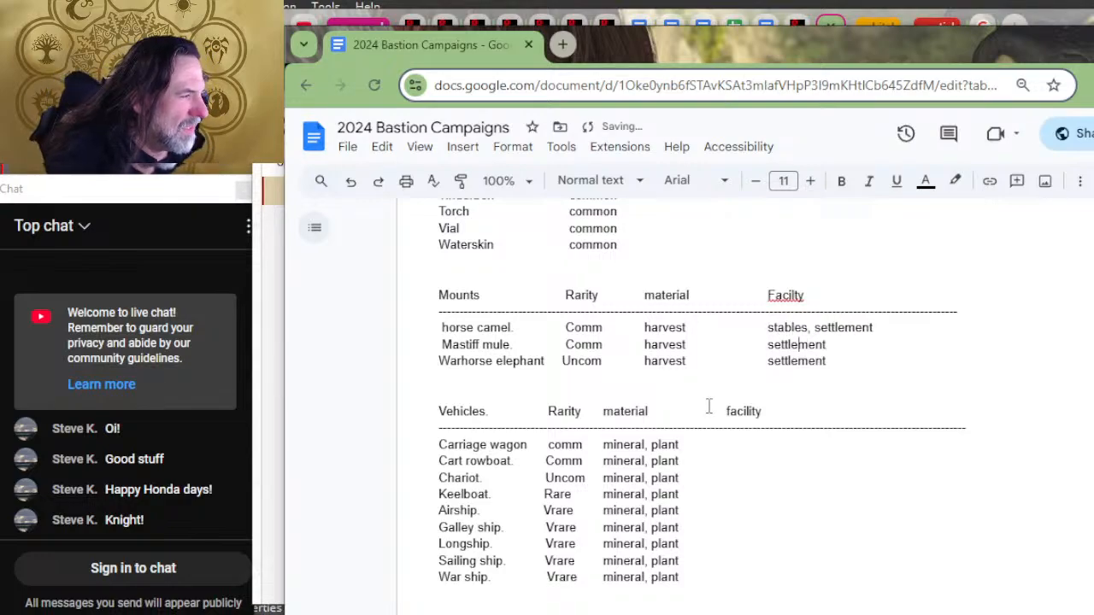
key("Left")
key("Left")
key("Left")
key("Up")
key("Left")
key("Left")
key("Left")
key("Delete")
key("Delete")
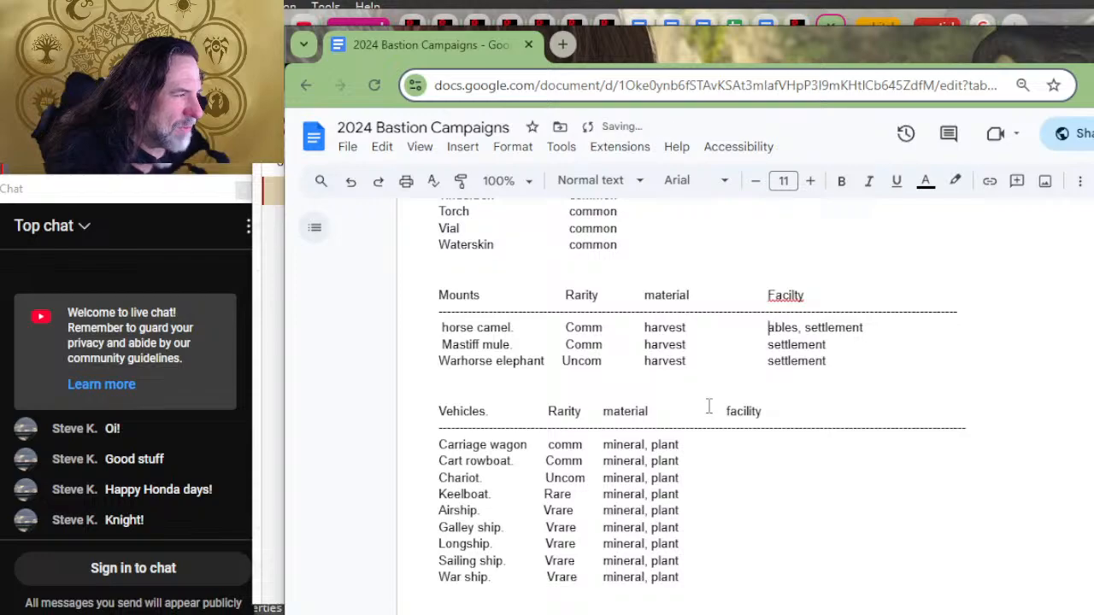
key("Delete")
key("Delete")
key("Delete")
key("Delete")
key("Delete")
key("Delete")
key("Delete")
Step: Append ", stables" after "settlement" in the facility entries of the horse camel, Mastiff mule and Warhorse elephant mounts
key("Right")
key("Right")
key("Right")
key("Right")
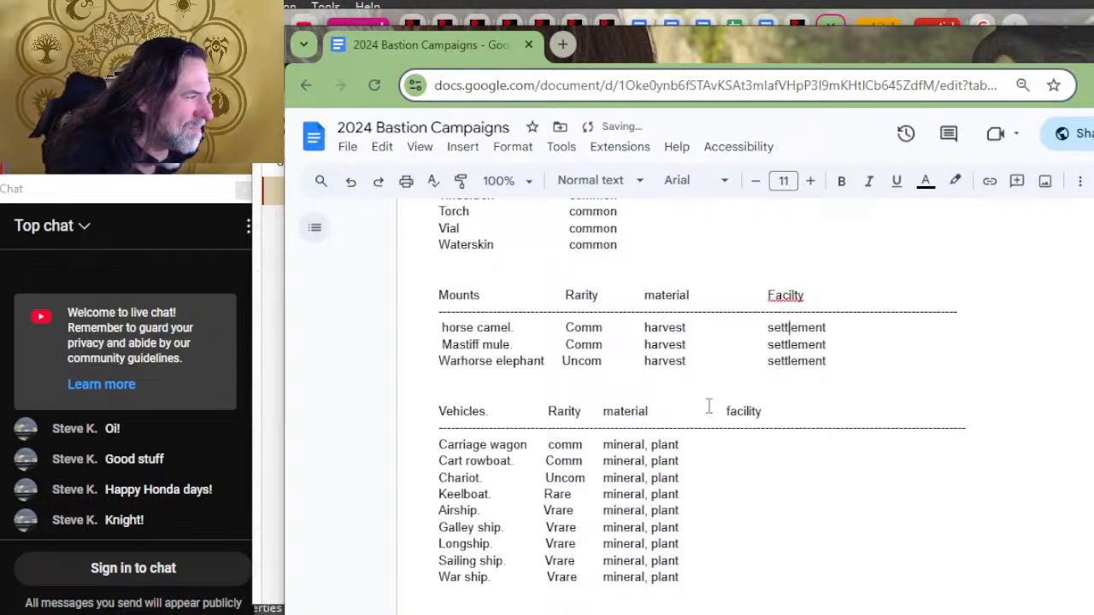
key("Right")
key("Right")
key("Right")
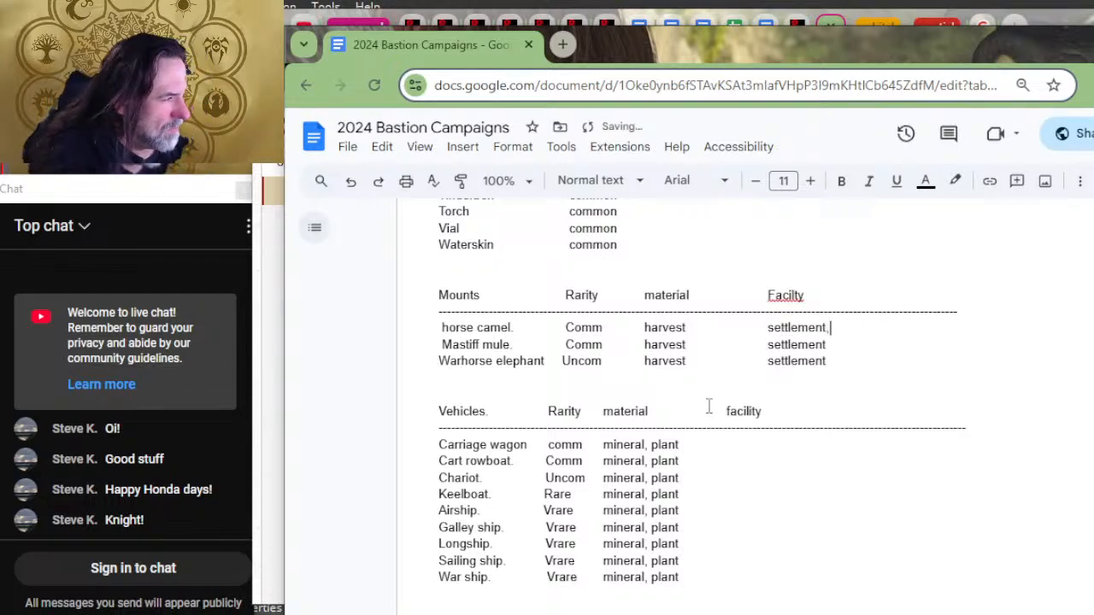
type(", stables")
key("Down")
type(",")
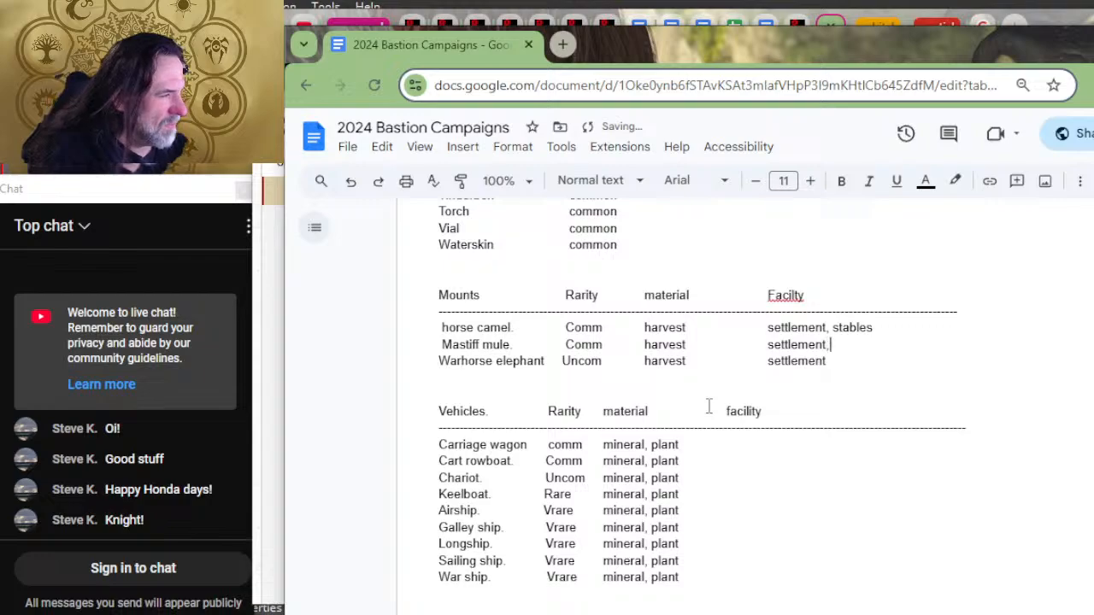
type(" stables")
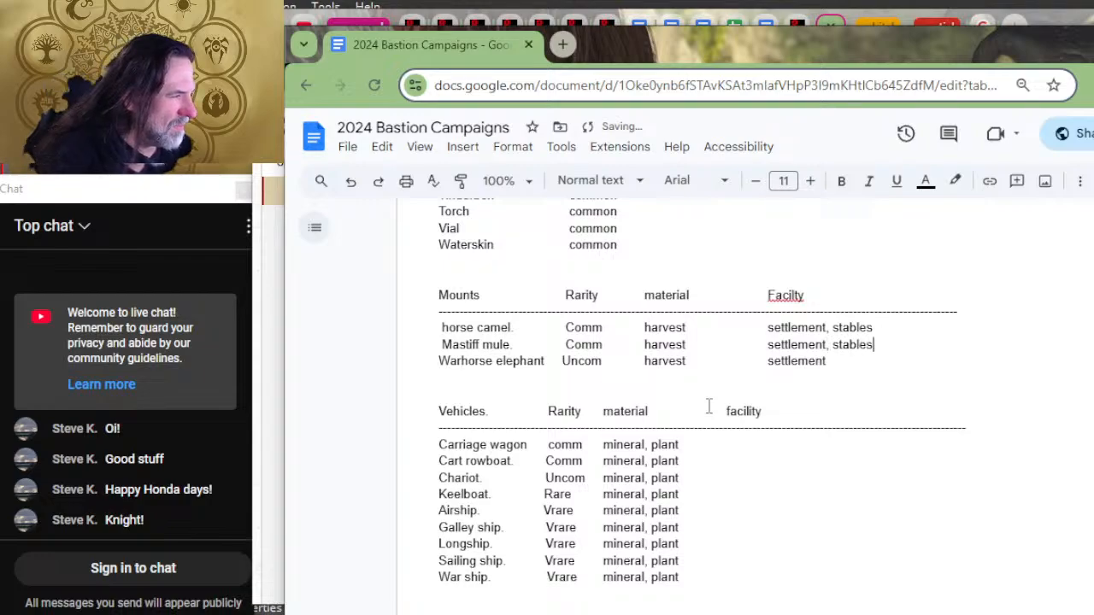
key("Down")
type(", stables")
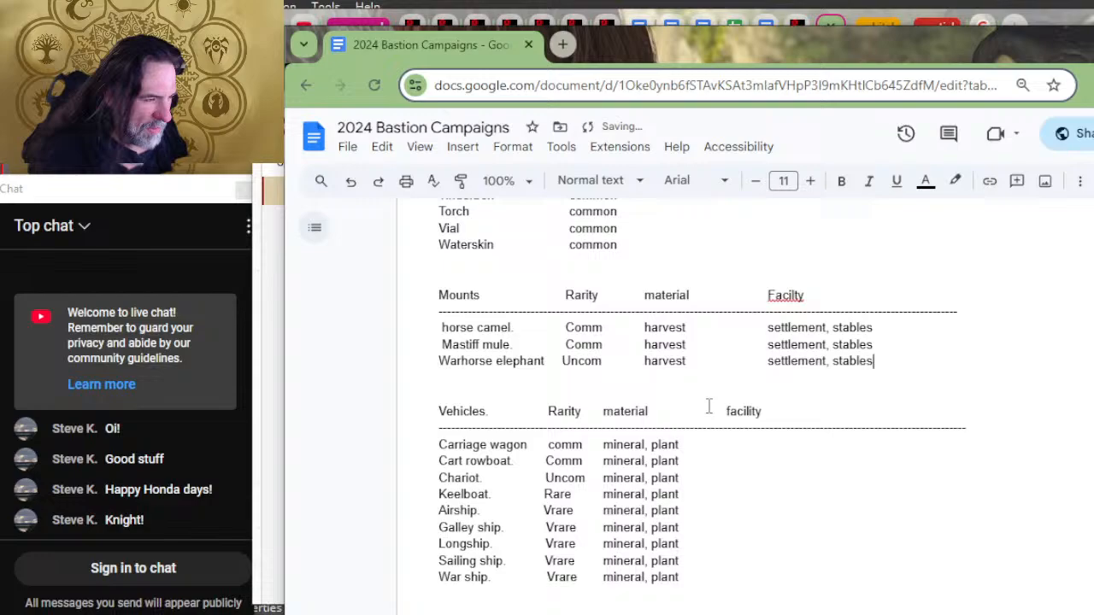
Step: Enter "animal, plant" as the material of the Druidic focus in the adventuring gear list
left_click(779, 443)
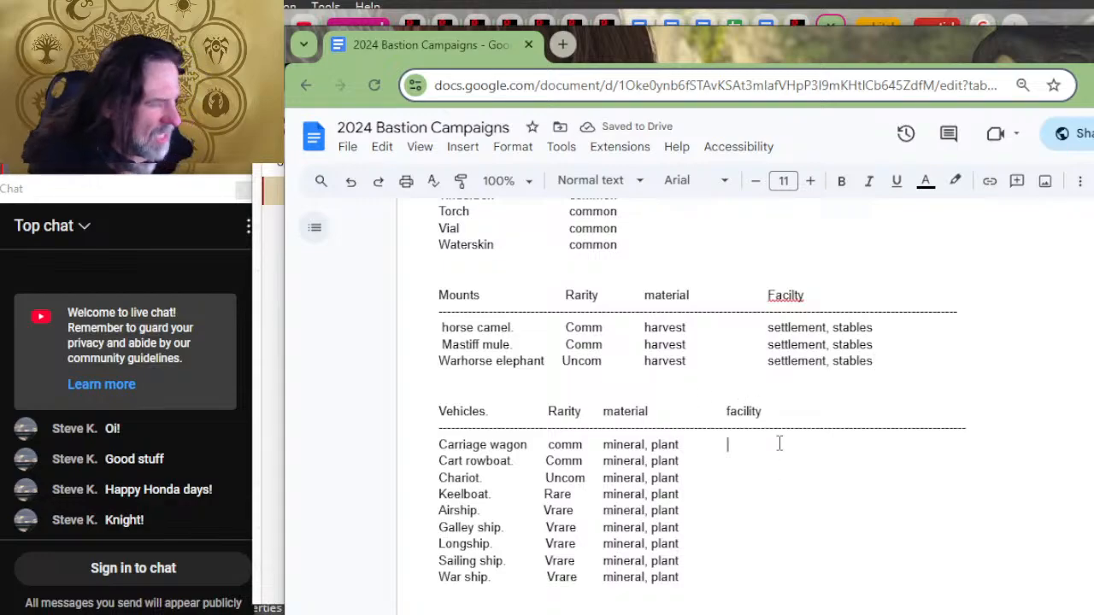
scroll(778, 435, "up", 10)
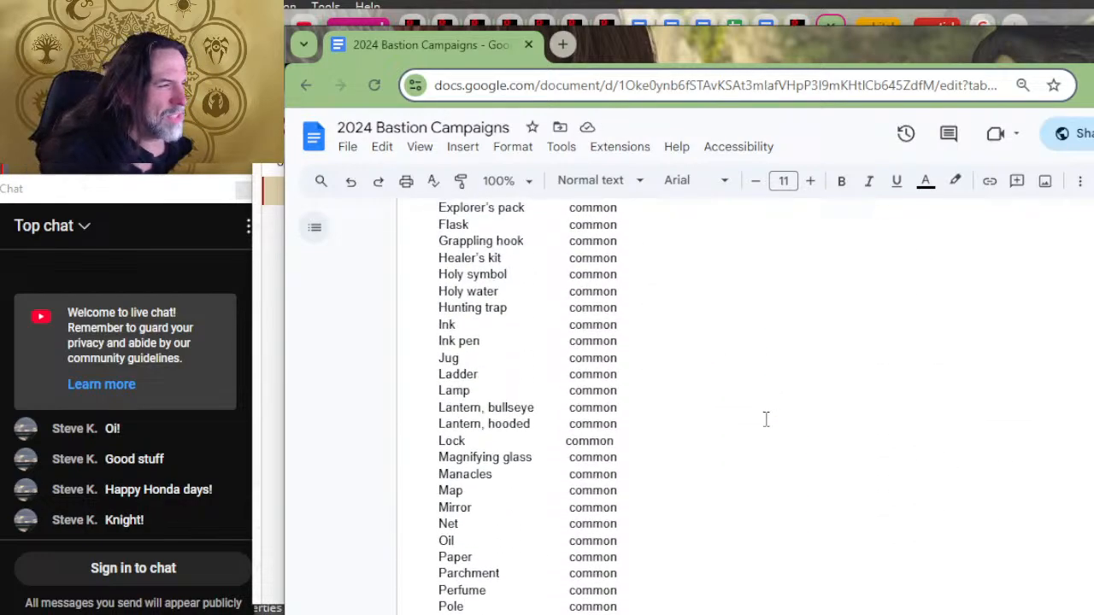
scroll(766, 419, "up", 4)
scroll(628, 428, "down", 2)
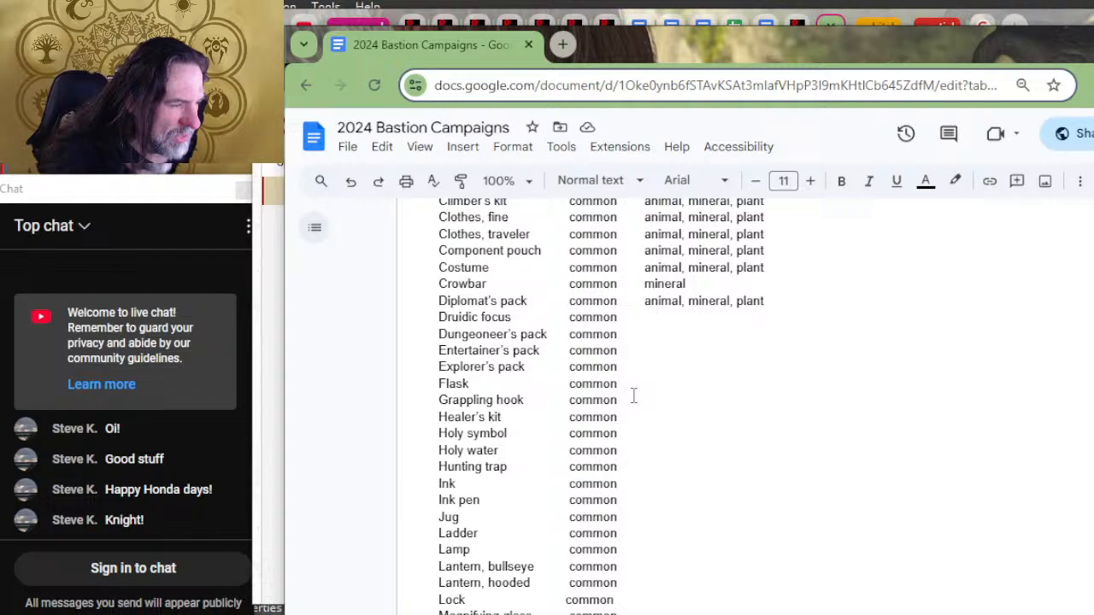
double_click(668, 323)
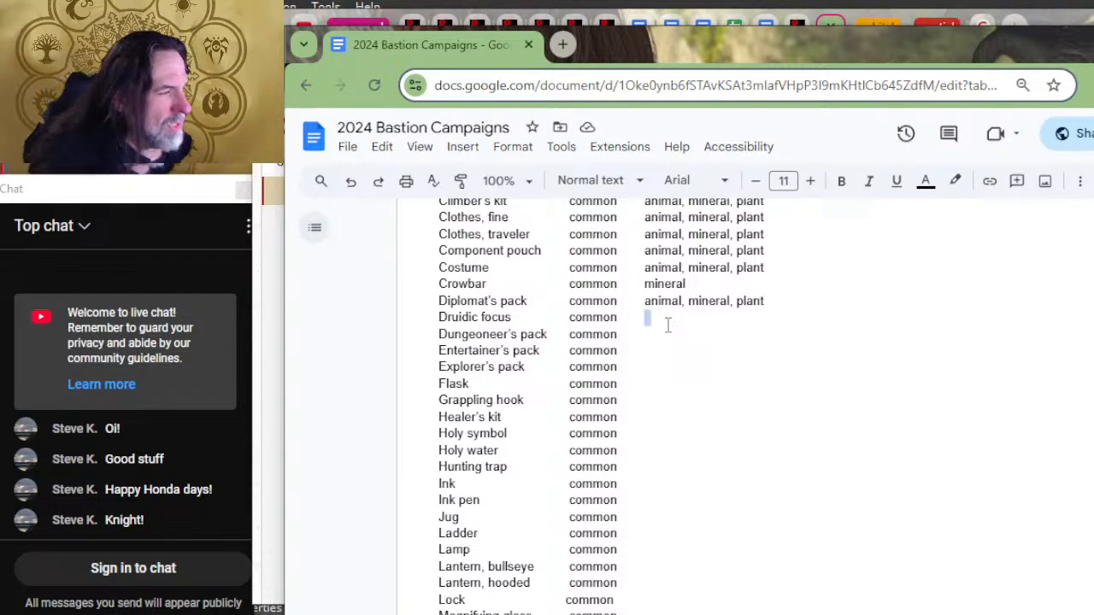
type("animal, ")
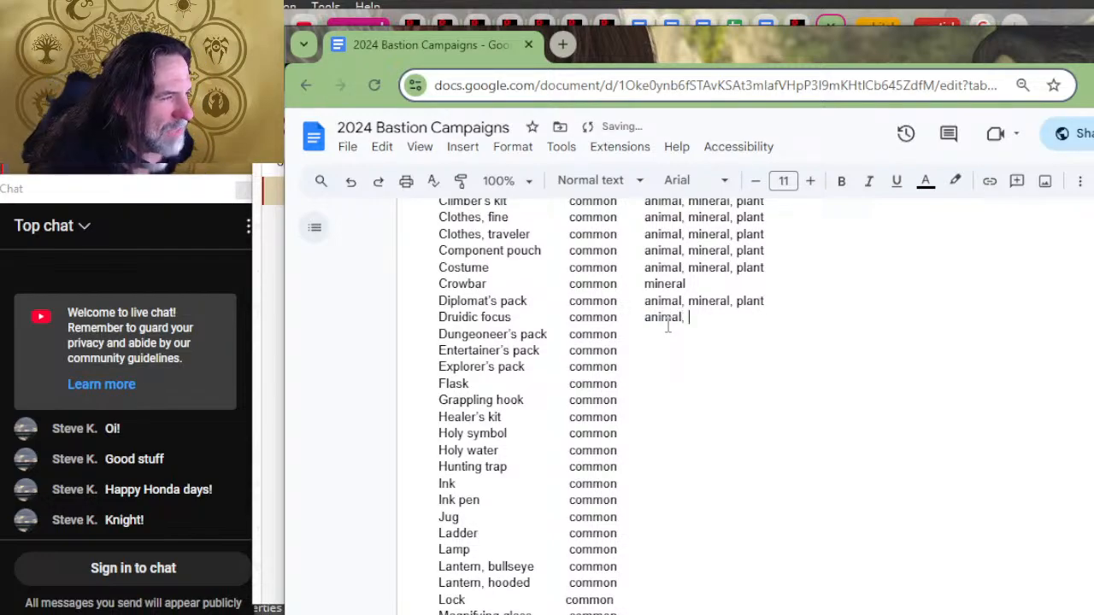
type("plant")
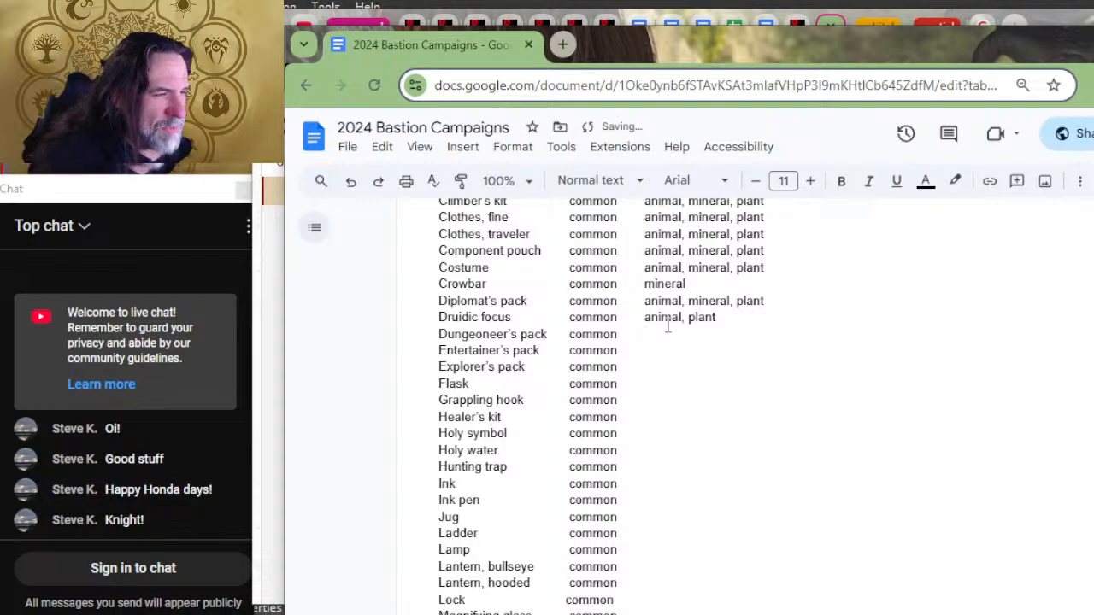
Step: Enter "animal, mineral, plant" as the material of the Dungeoneer's pack
key("Down")
type("animal, minte")
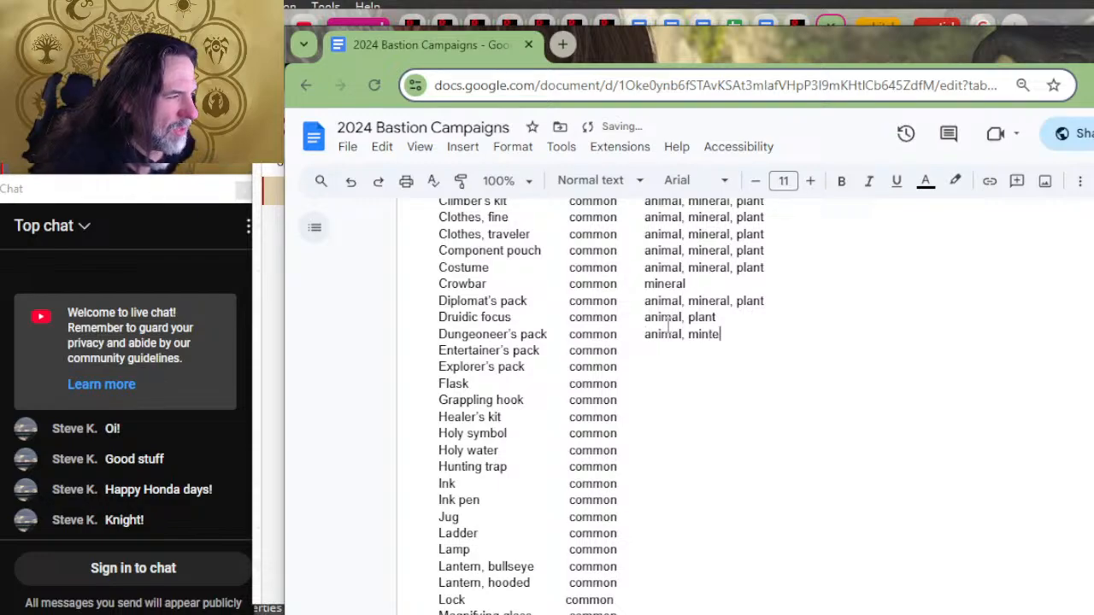
key("BackSpace")
key("BackSpace")
type("eral pl")
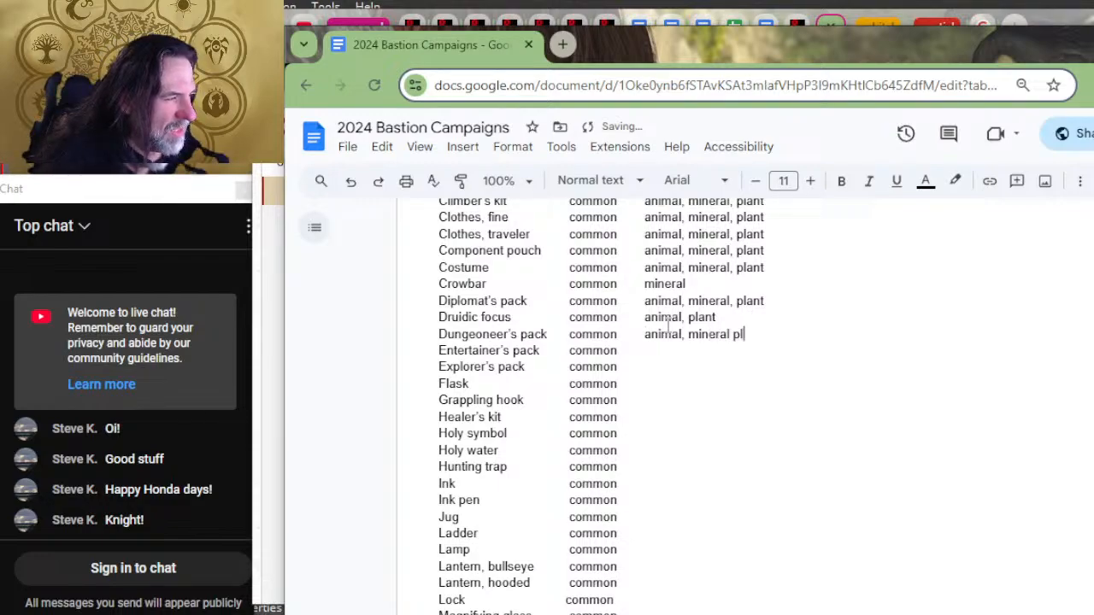
key("BackSpace")
key("BackSpace")
key("BackSpace")
type(", plant")
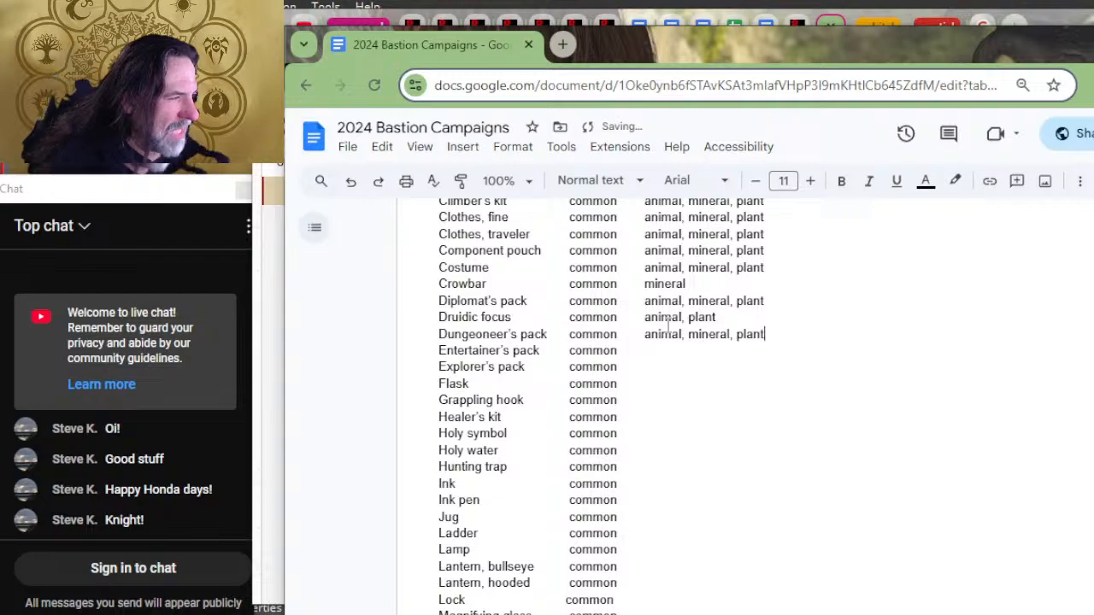
Step: Copy the Dungeoneer's pack material to the Entertainer's pack and Explorer's pack rows
key("shift+Left")
key("shift+Left")
key("shift+Left")
key("shift+Left")
key("shift+Left")
key("shift+Left")
key("shift+Left")
key("shift+Left")
key("shift+Left")
key("shift+Left")
key("shift+Left")
key("shift+Left")
key("shift+Left")
key("shift+Left")
key("shift+Left")
key("shift+Left")
key("shift+Left")
key("shift+Left")
key("shift+Left")
key("shift+Left")
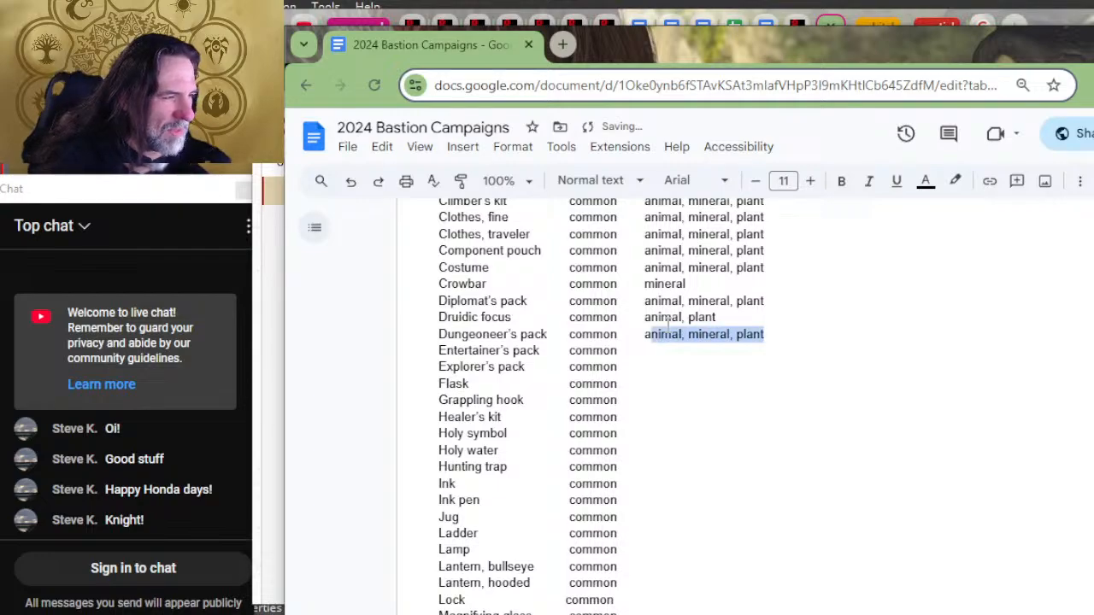
key("ctrl+c")
key("Down")
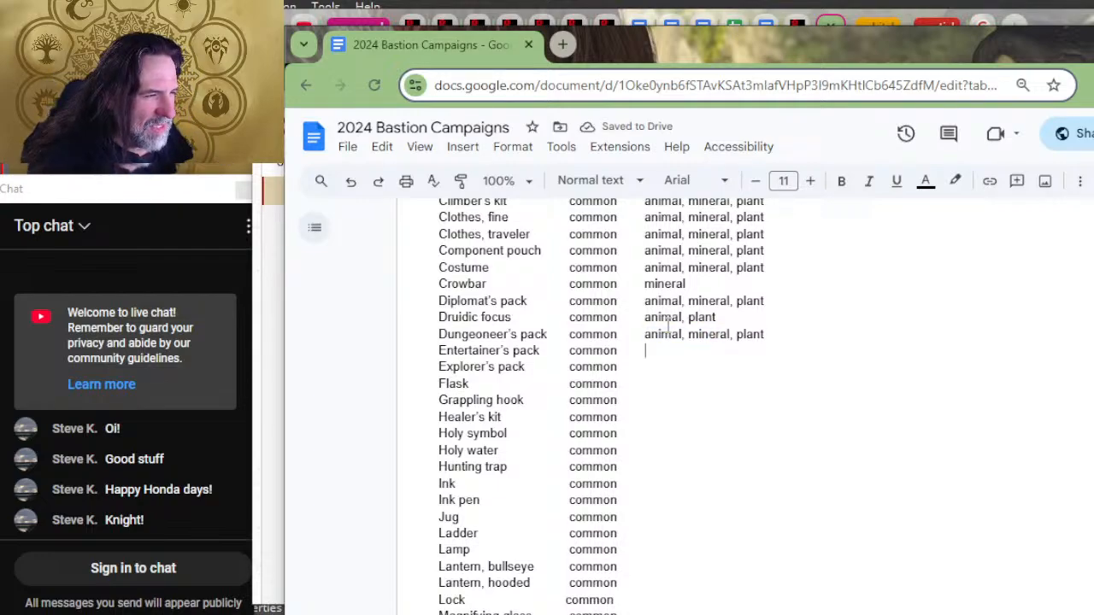
key("ctrl+v")
key("Down")
key("ctrl+v")
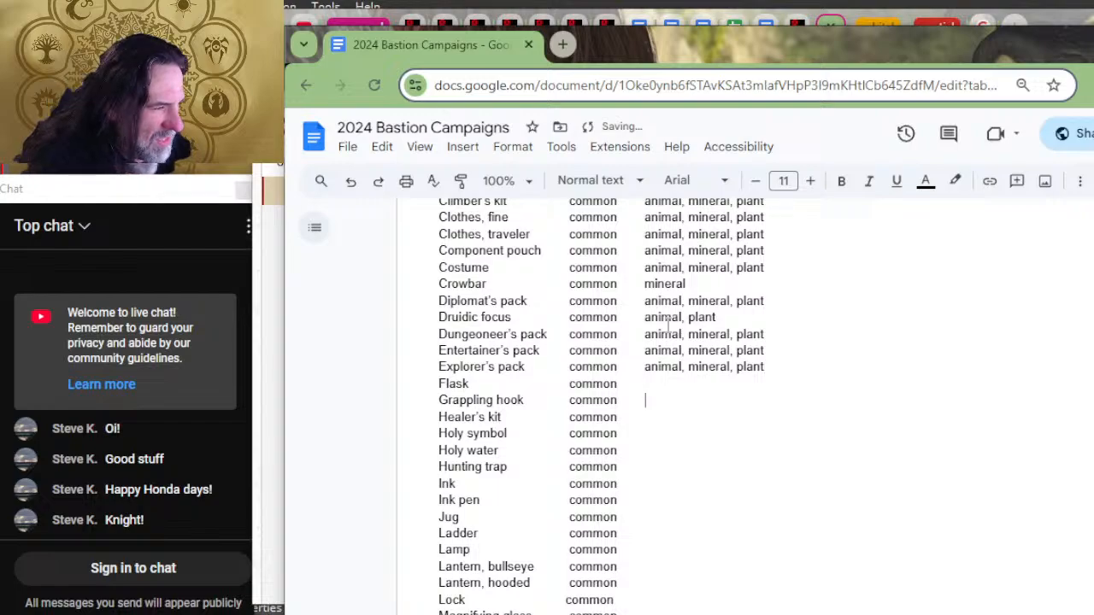
Step: Enter "mineral" as the Grappling hook's material and "animal" as the Flask's material
type("mineral")
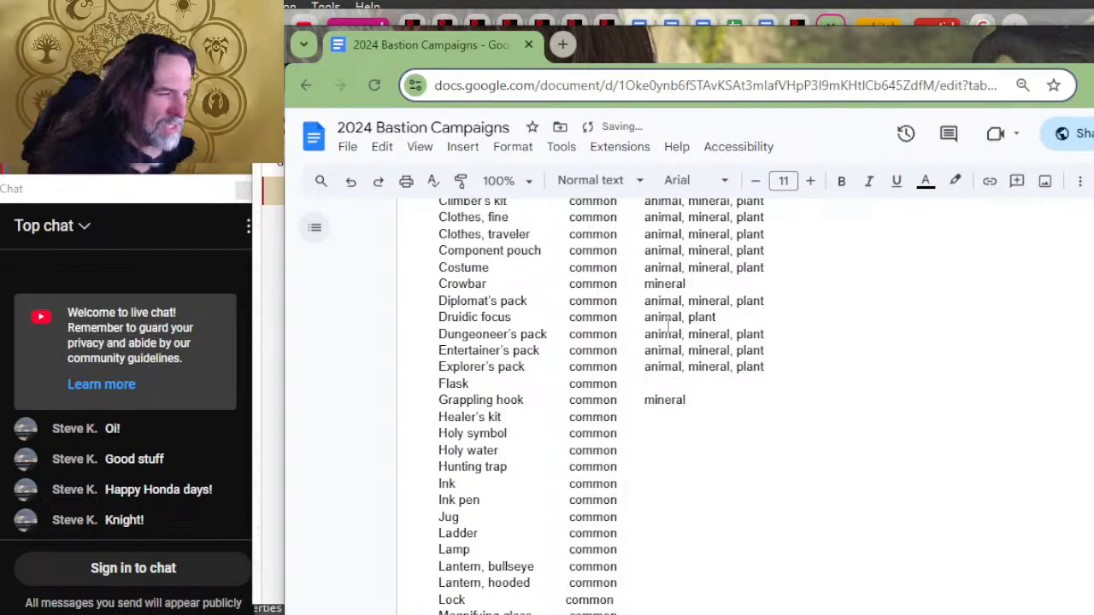
type("anm")
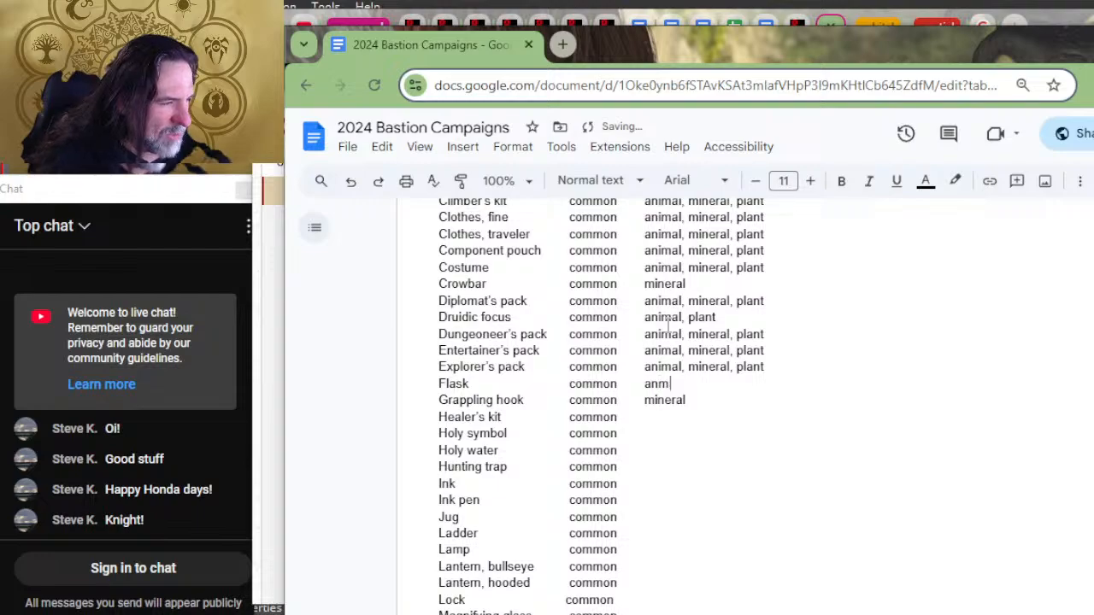
key("BackSpace")
type("imal")
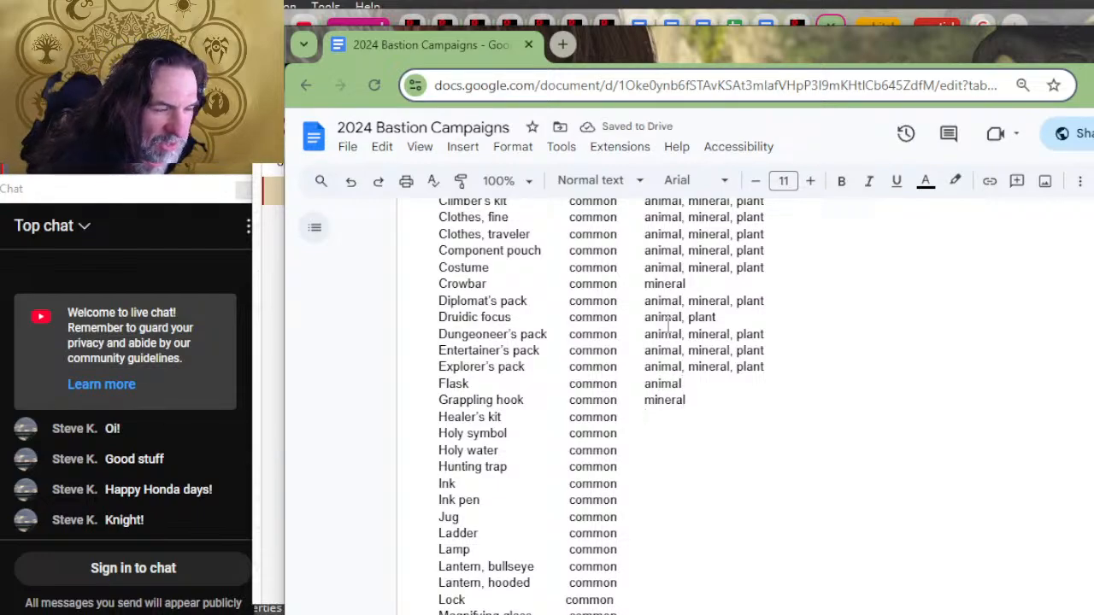
Step: Paste the copied materials into the Healer's kit row and reduce them to "animal, plant"
key("ctrl+v")
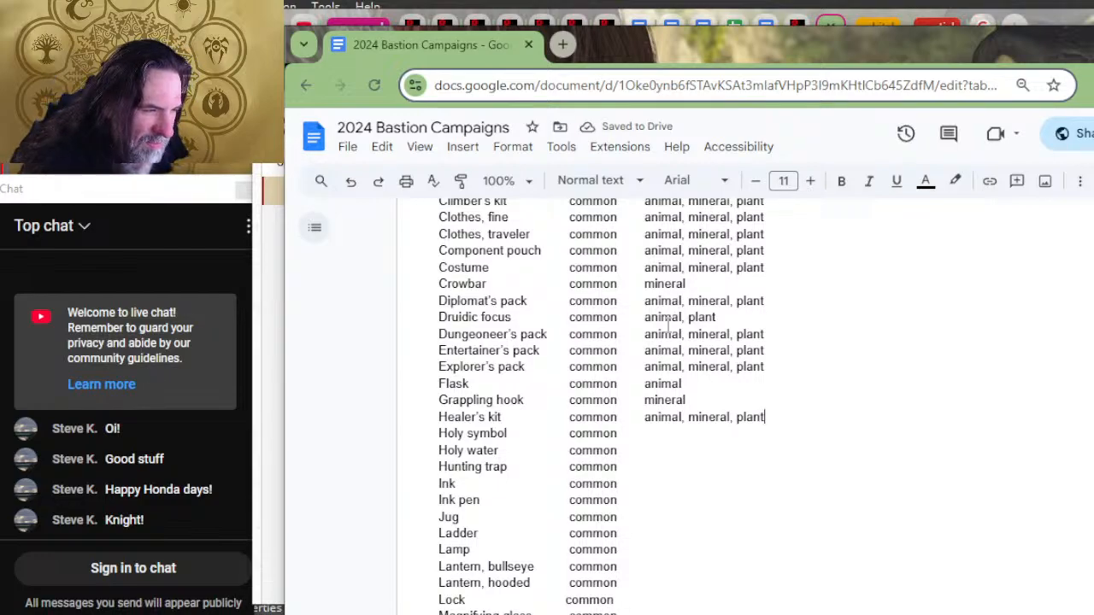
key("Left")
key("Left")
key("Left")
key("Left")
key("Left")
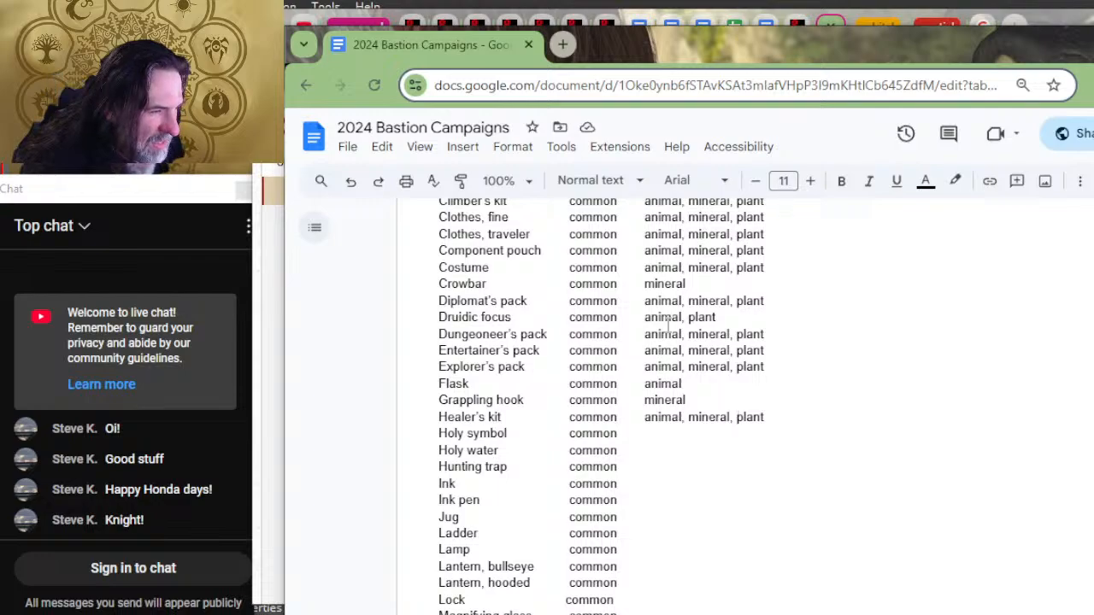
key("BackSpace")
key("BackSpace")
key("BackSpace")
key("BackSpace")
key("BackSpace")
key("BackSpace")
key("BackSpace")
key("BackSpace")
key("BackSpace")
key("BackSpace")
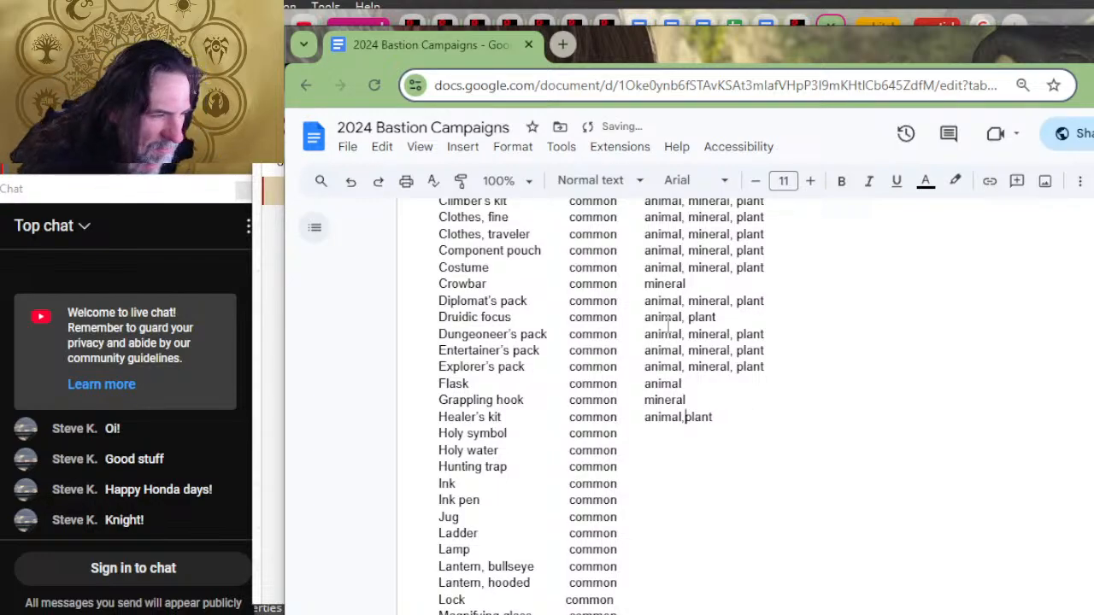
Step: Enter "mineral, plant" as the material of the Holy symbol
key("Down")
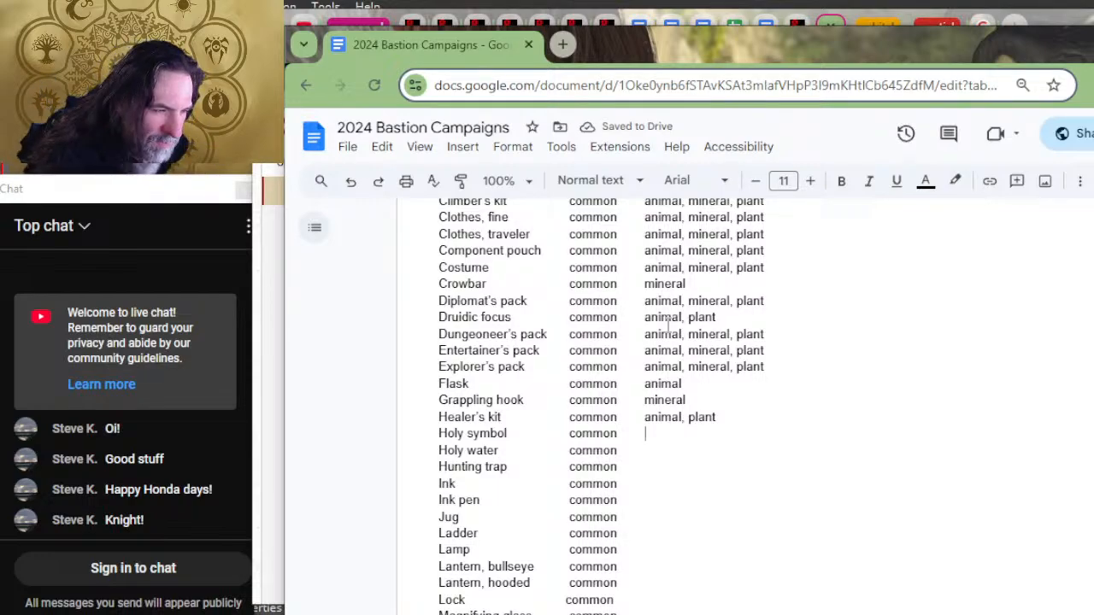
type("plant,")
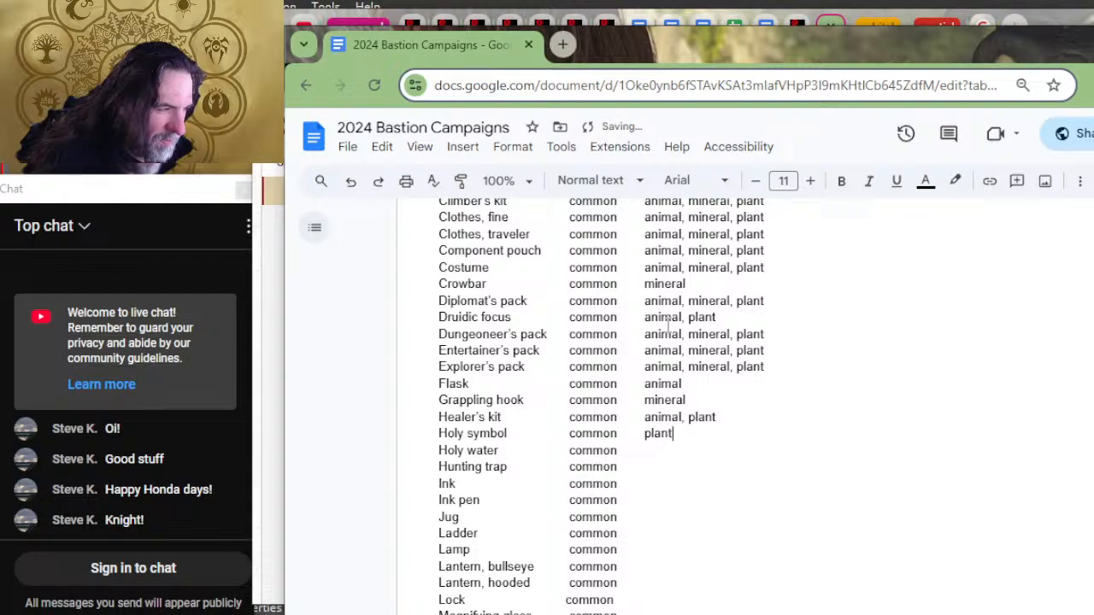
key("BackSpace")
key("BackSpace")
key("BackSpace")
key("BackSpace")
key("BackSpace")
key("BackSpace")
key("BackSpace")
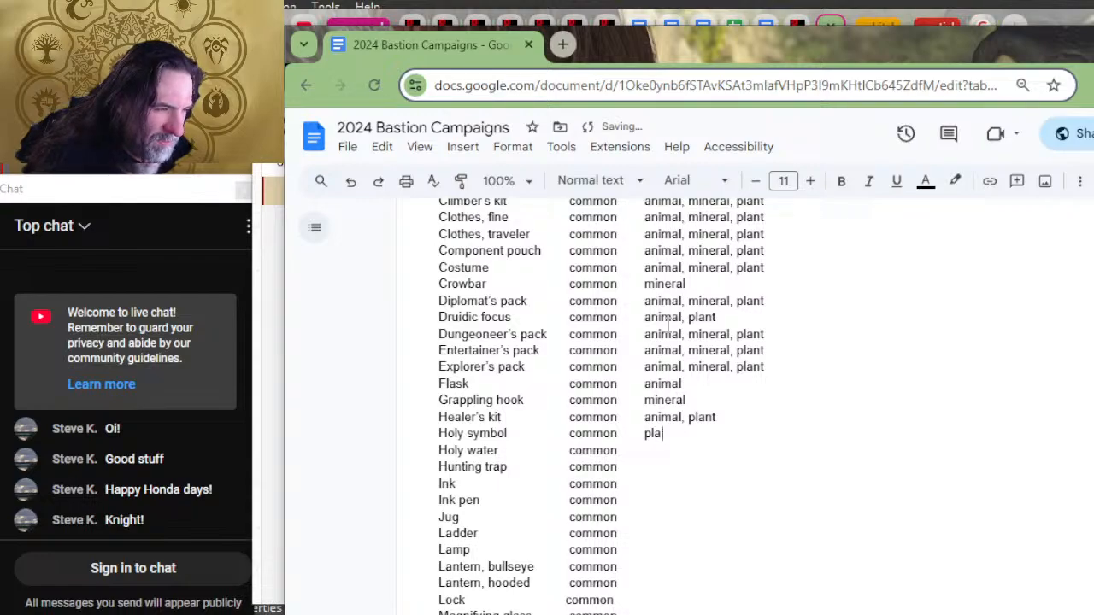
type("miner")
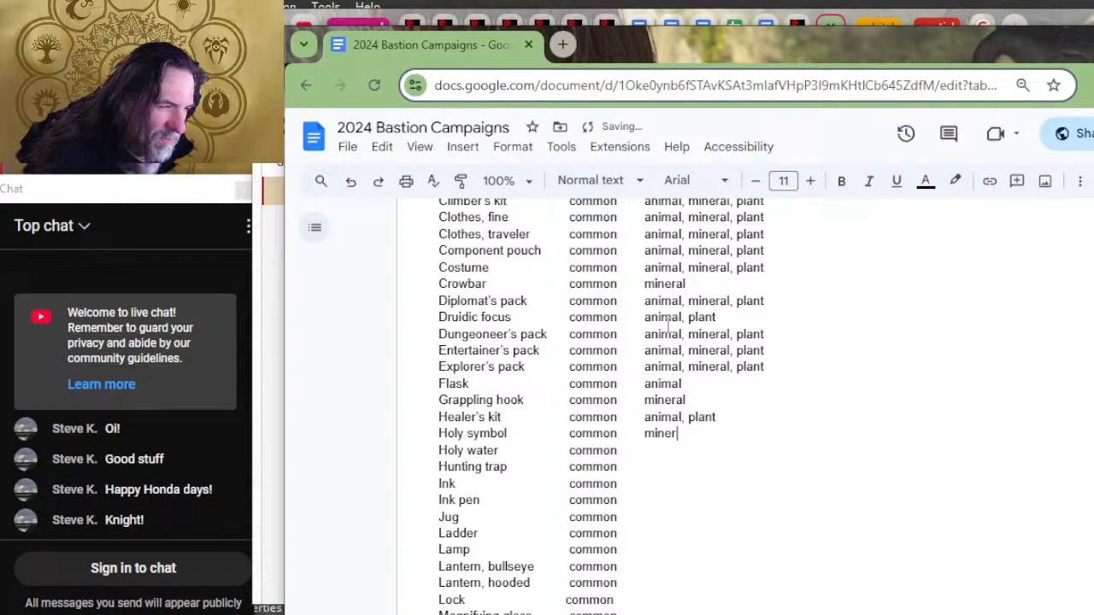
type("al, plant")
key("Down")
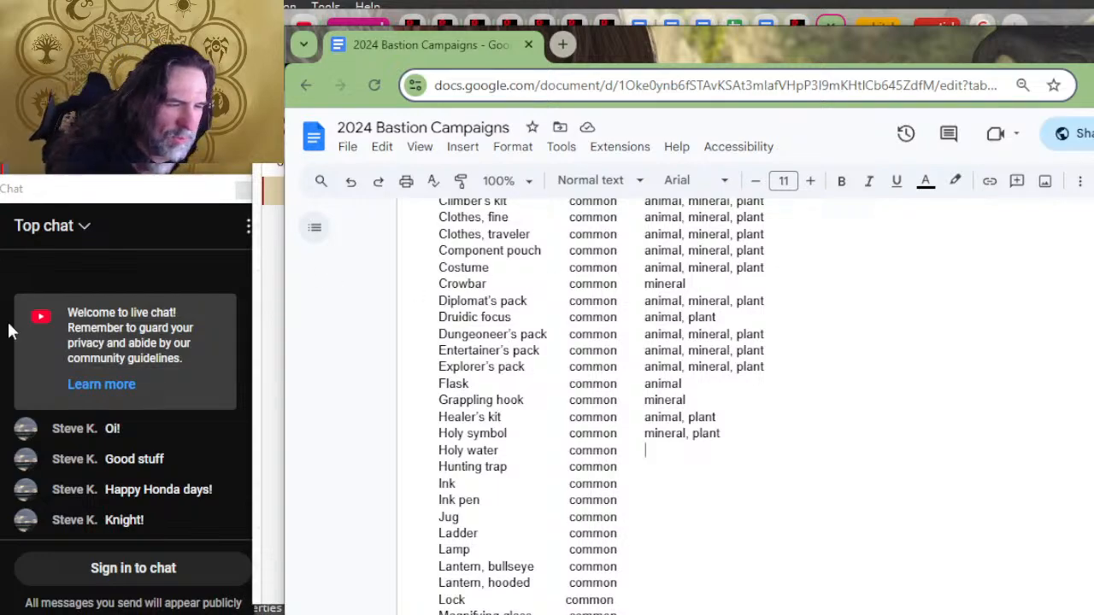
Step: Move the Holy water row from the adventuring gear list to directly below Wyvern poison in the Poison list
left_click_drag(744, 452, 744, 430)
key("ctrl+c")
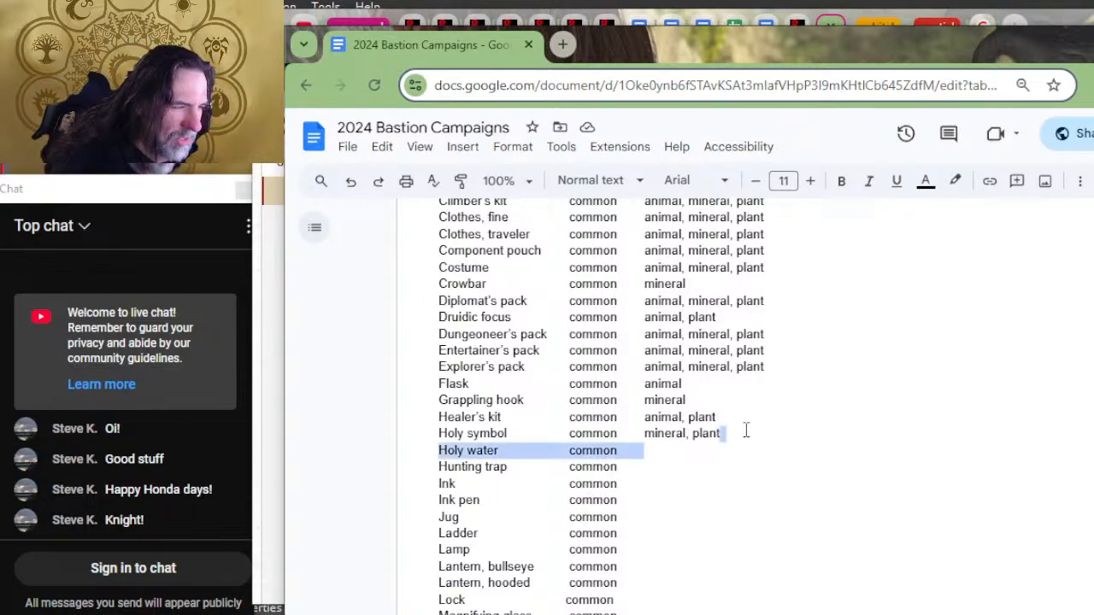
key("BackSpace")
scroll(760, 427, "down", 10)
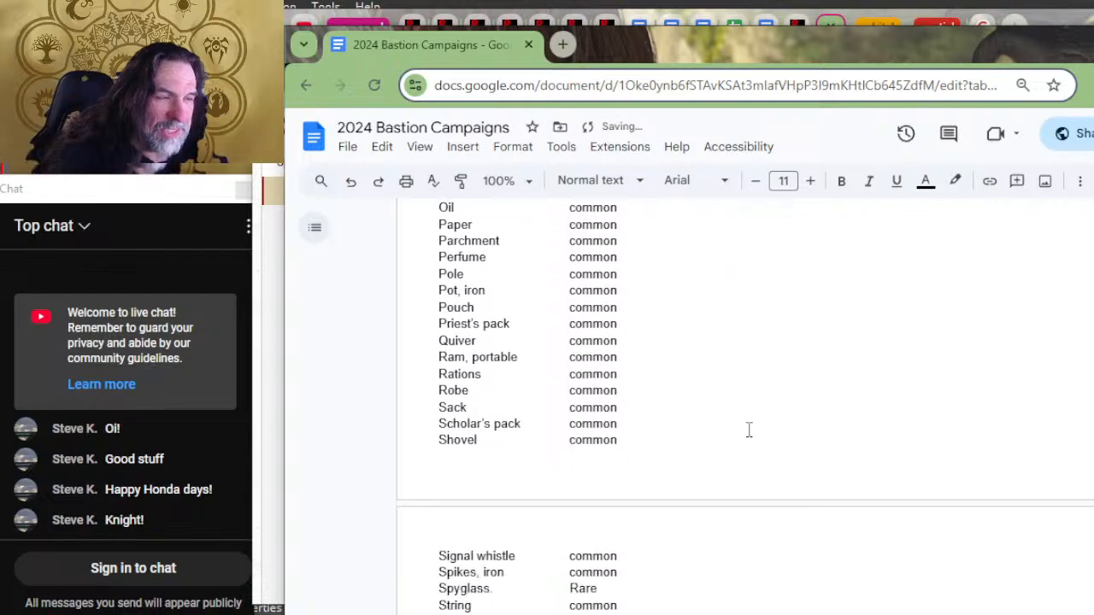
scroll(632, 440, "down", 2)
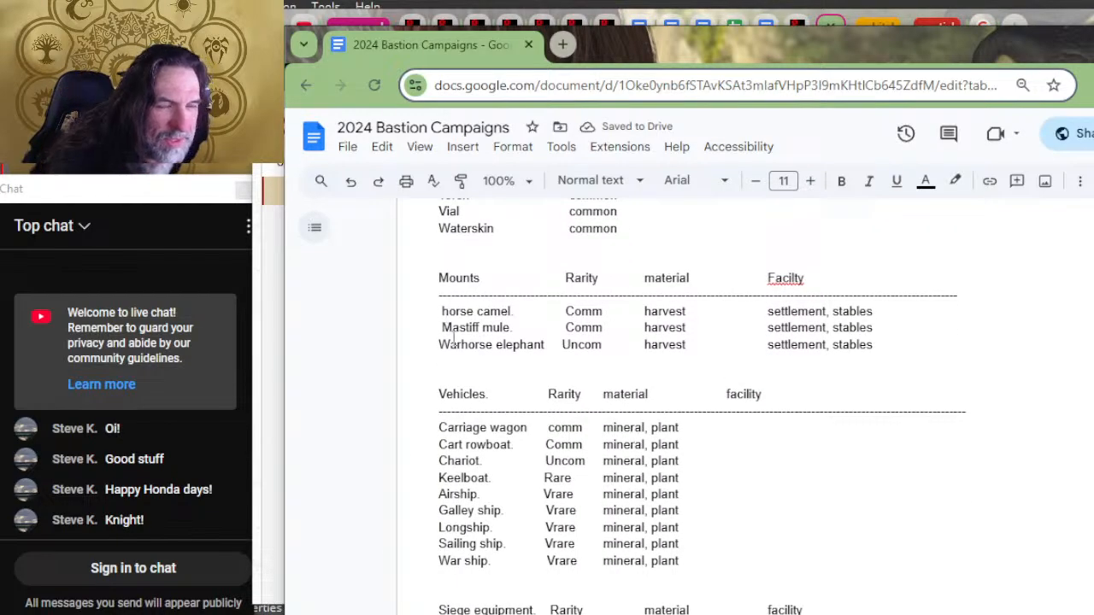
scroll(629, 419, "down", 5)
scroll(732, 353, "down", 4)
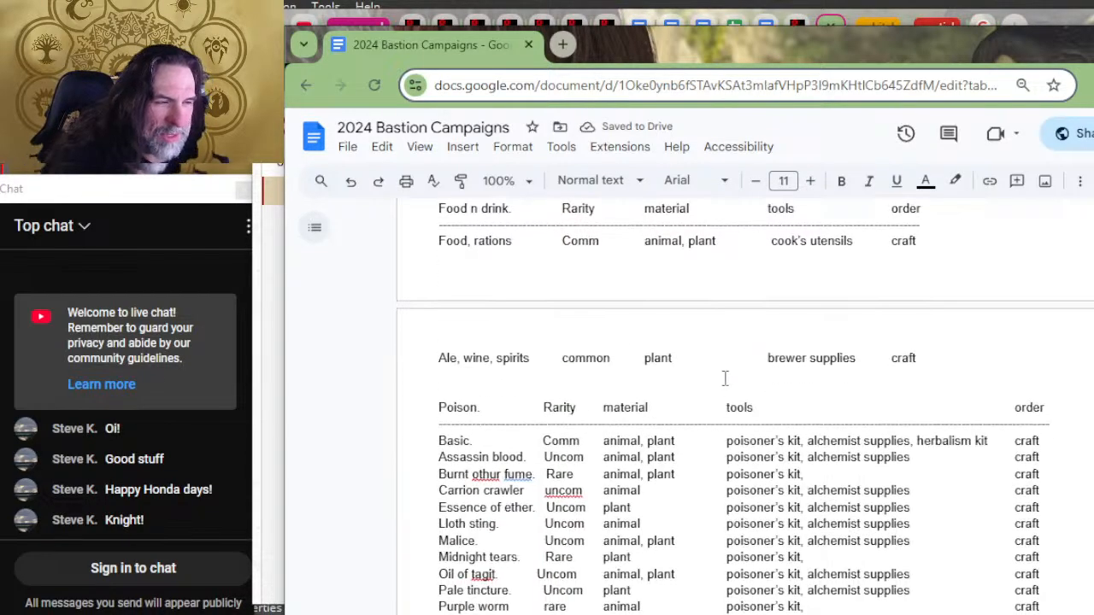
scroll(675, 398, "down", 2)
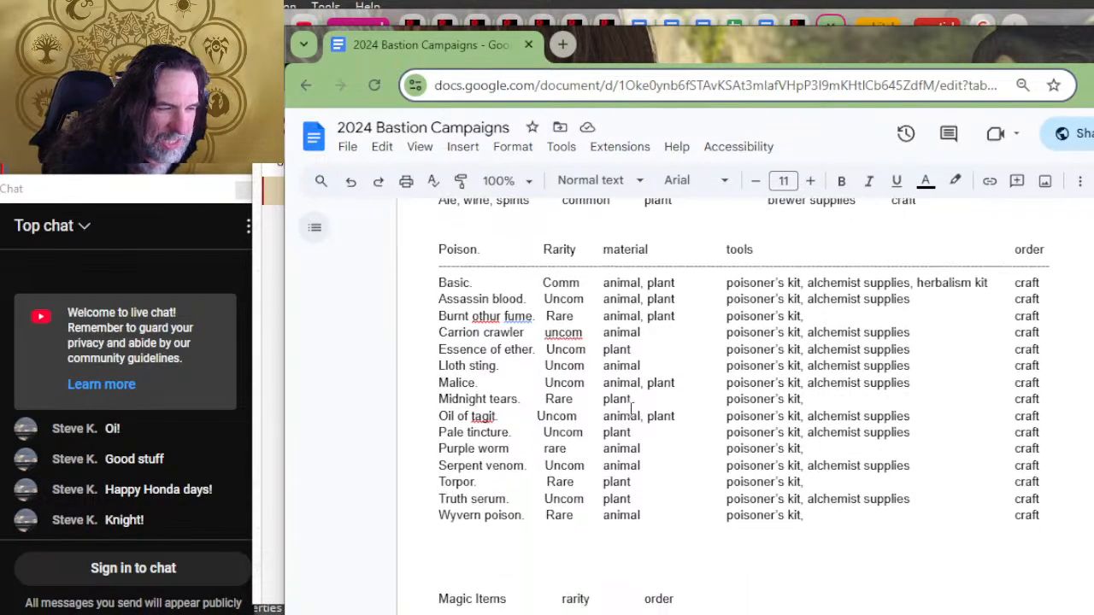
left_click(519, 540)
key("ctrl+v")
left_click(500, 537)
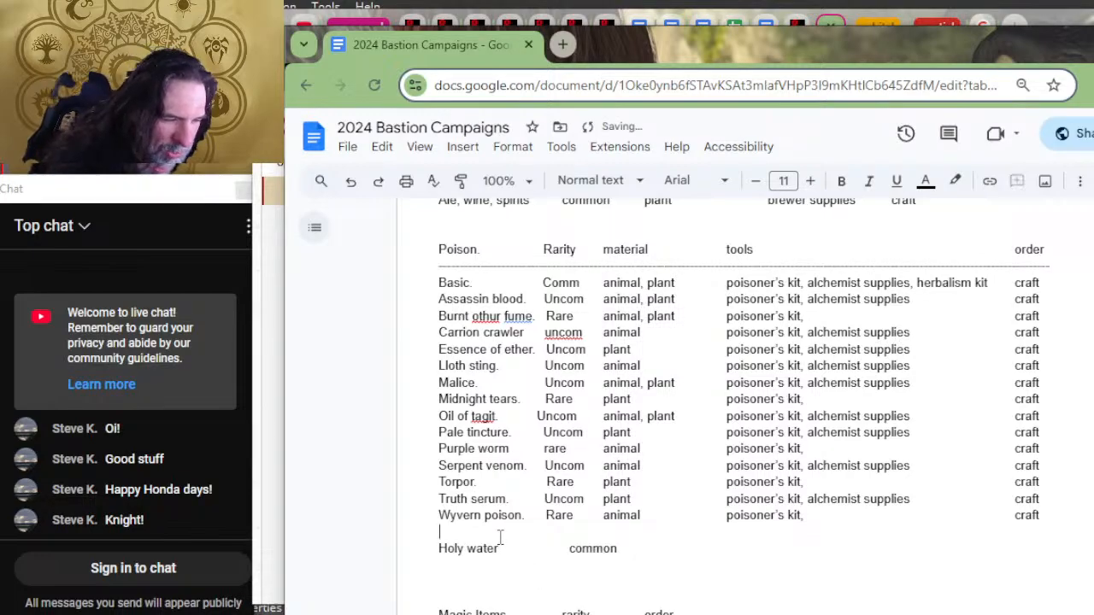
key("Delete")
Step: Remove the extra spacing after "Holy water" to bring its rarity entry under the Poison list's Rarity column
key("Right")
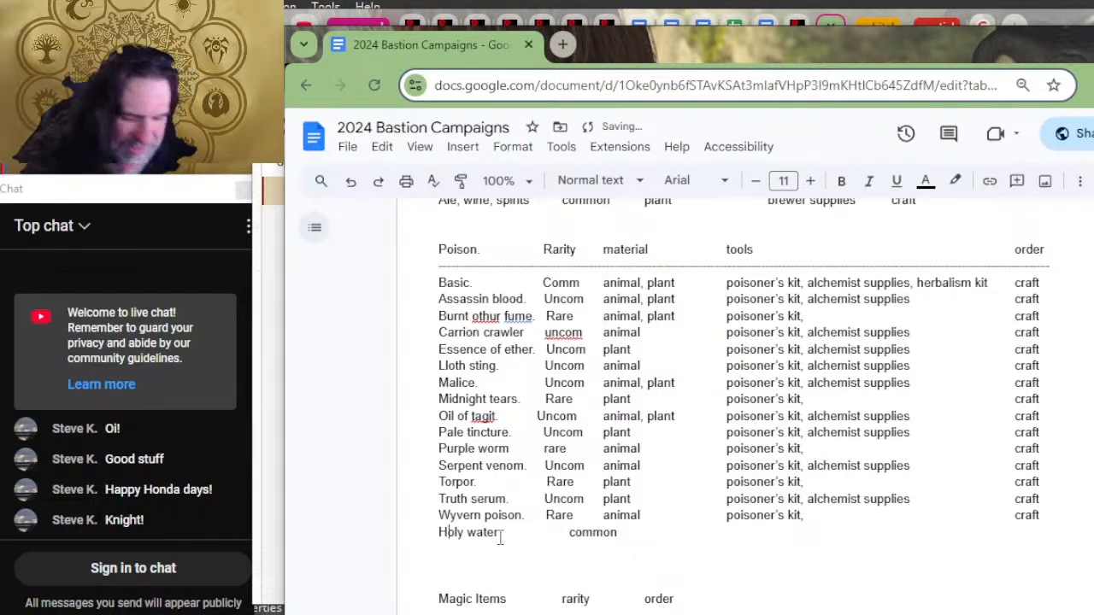
key("Right")
key("Right")
key("Right")
key("Right")
key("Right")
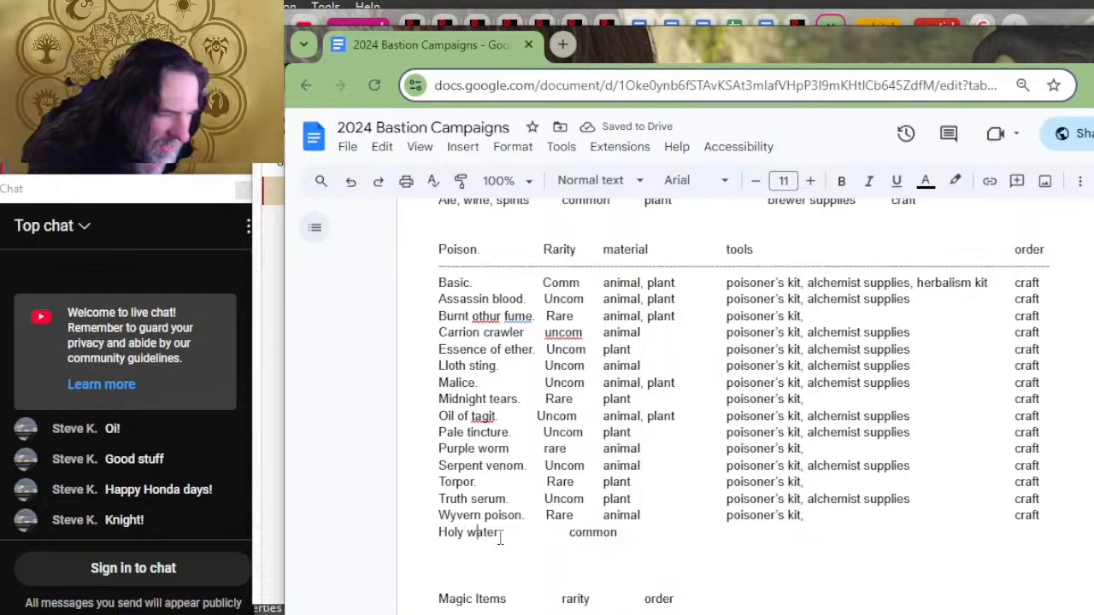
key("Right")
key("Right")
key("Right")
key("Right")
key("Right")
key("Right")
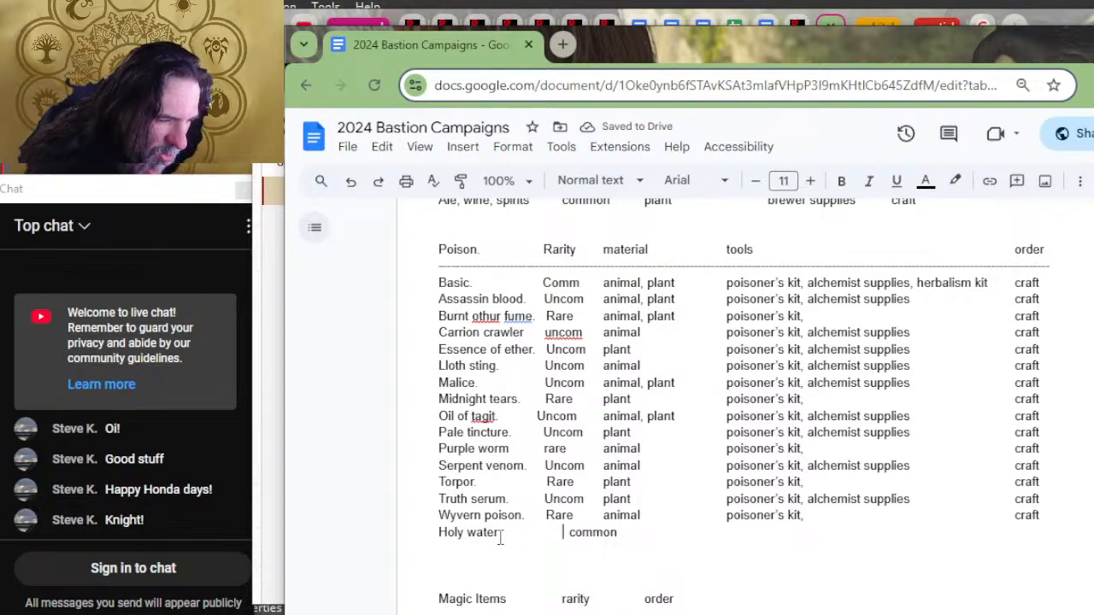
key("BackSpace")
key("BackSpace")
key("BackSpace")
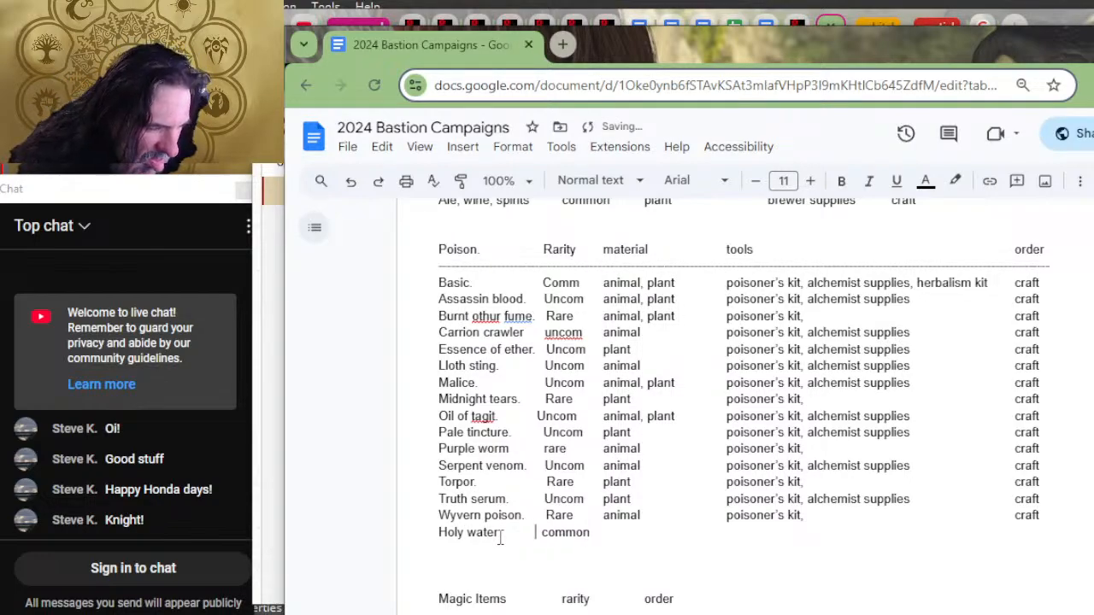
Step: Align the Holy water rarity entry with the column and shorten it to "comm"
key("Right")
key("Right")
key("Right")
key("Right")
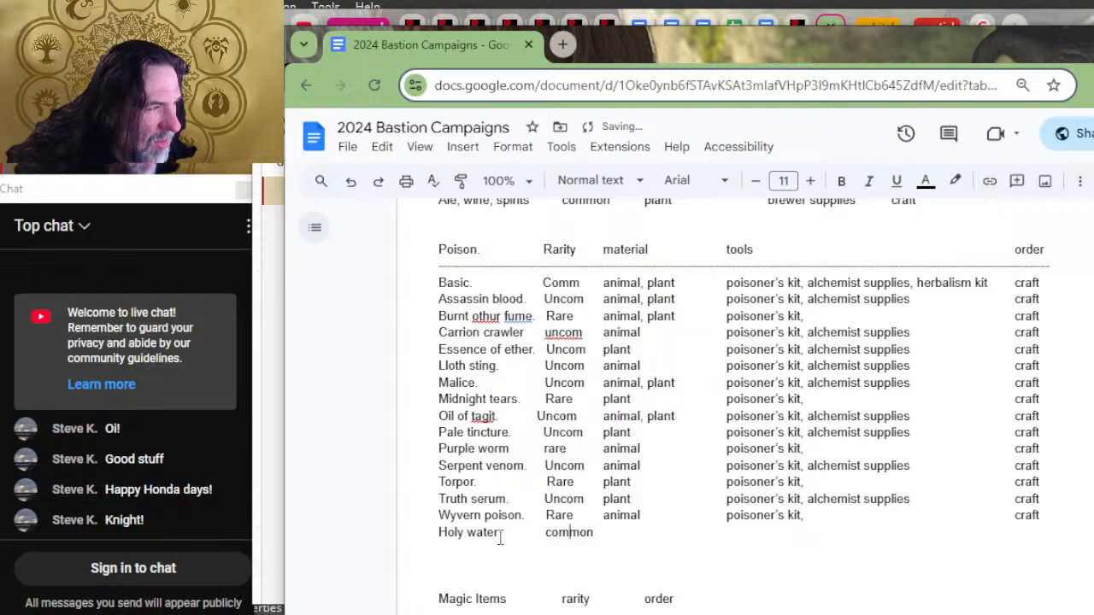
key("Right")
key("Delete")
key("Delete")
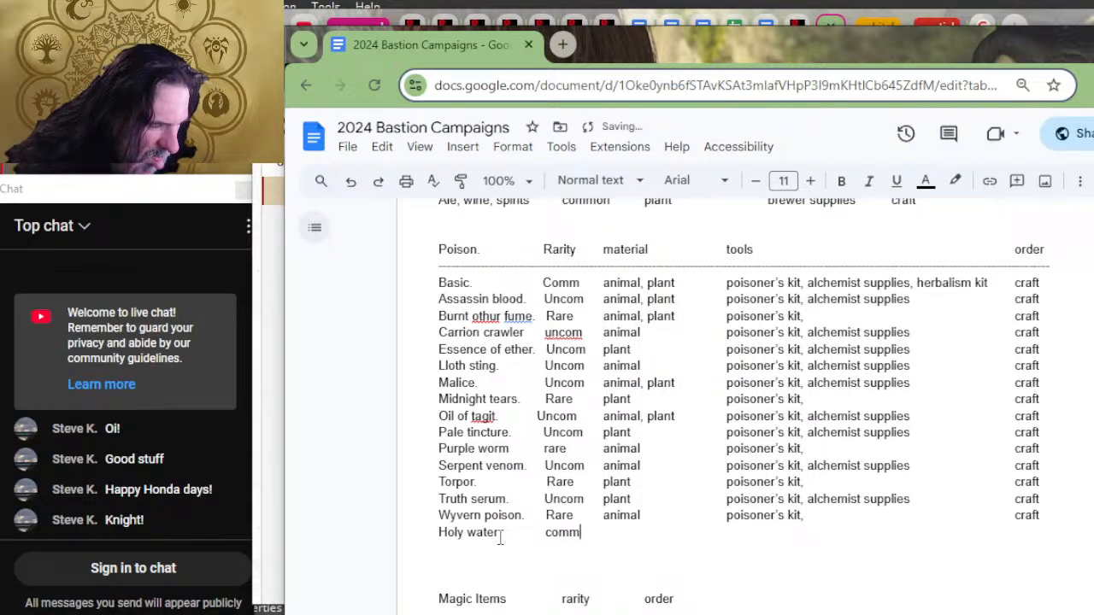
Step: Complete the Holy water rarity as "common" and move its row from the Poison list to below Potion of healing in Magic Items
type("on")
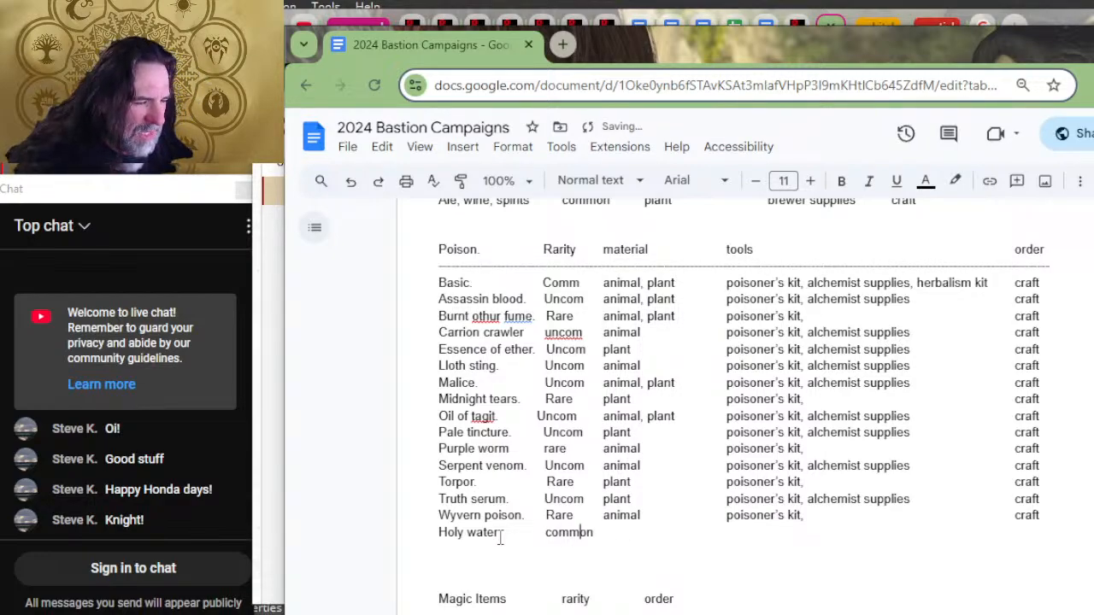
left_click(392, 540)
key("ctrl+c")
key("BackSpace")
scroll(1055, 567, "down", 4)
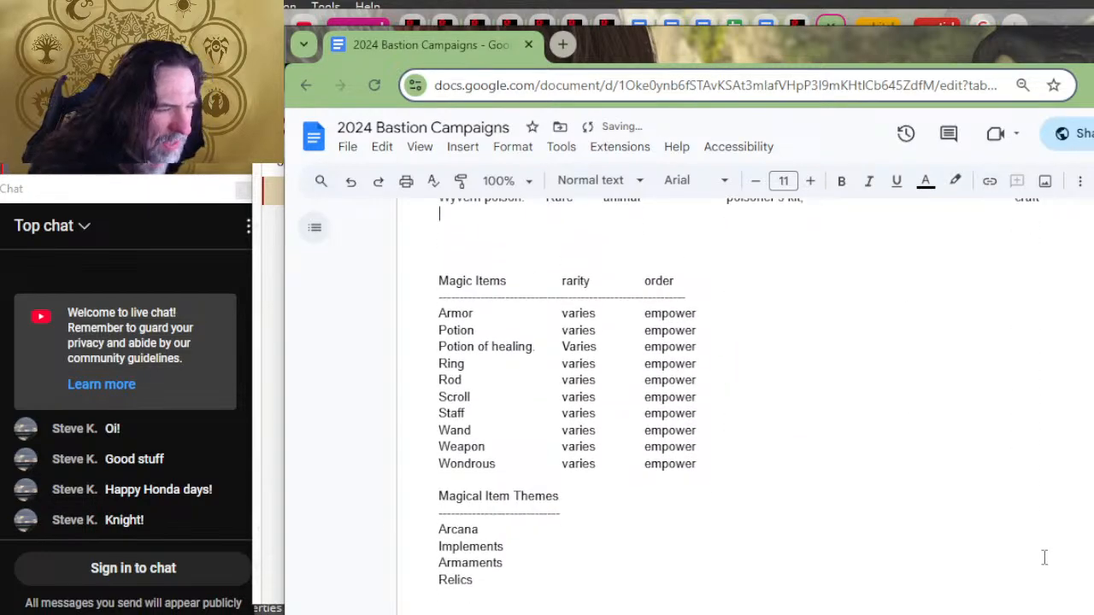
double_click(765, 348)
key("ctrl+v")
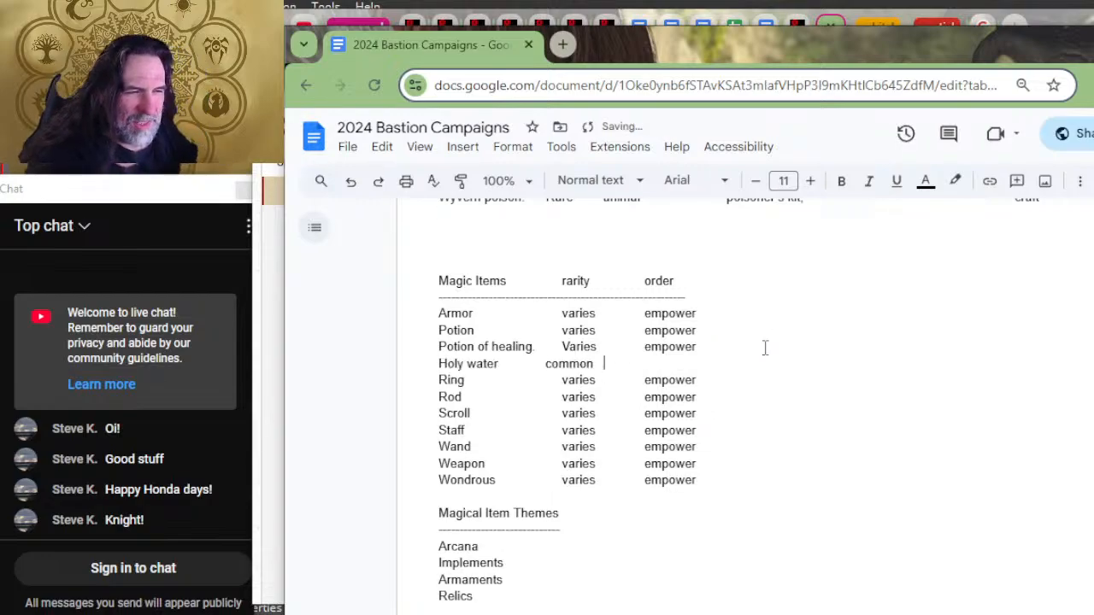
Step: Align the Holy water rarity with the Magic Items rarity column and enter "empower" as its order
key("Left")
key("Left")
key("Left")
key("Left")
key("Left")
key("Left")
key("Left")
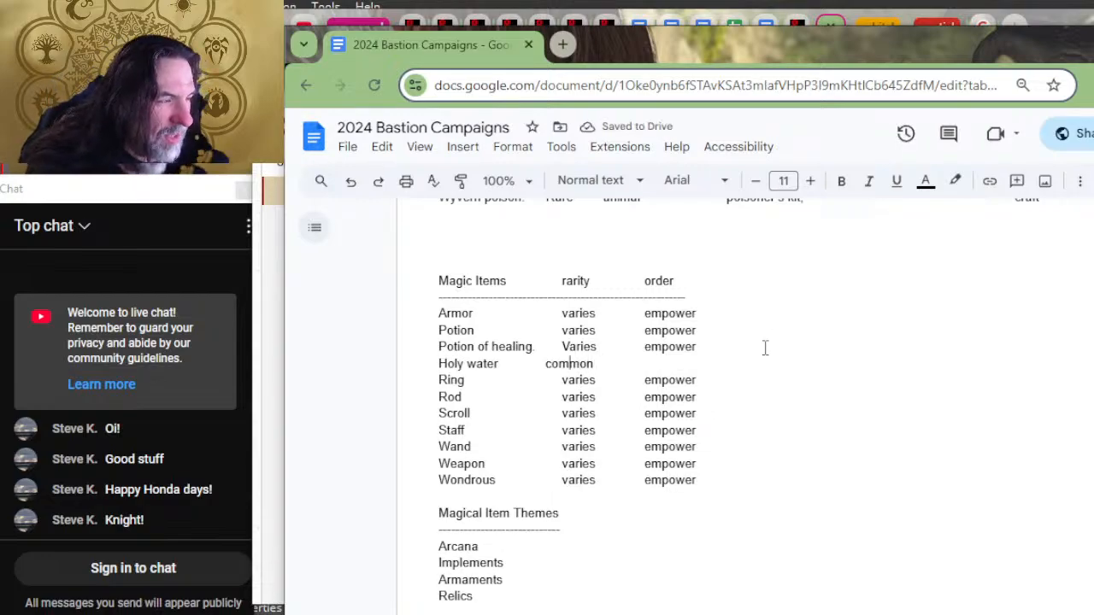
key("Tab")
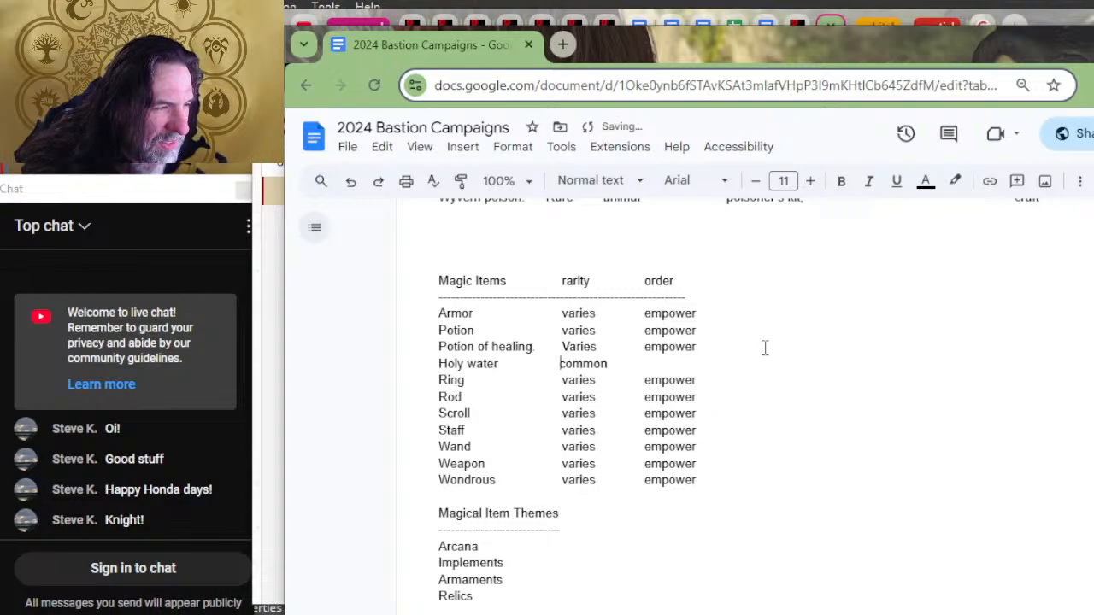
key("Right")
key("Right")
key("Right")
key("Right")
key("Right")
key("Right")
key("Tab")
type("empower")
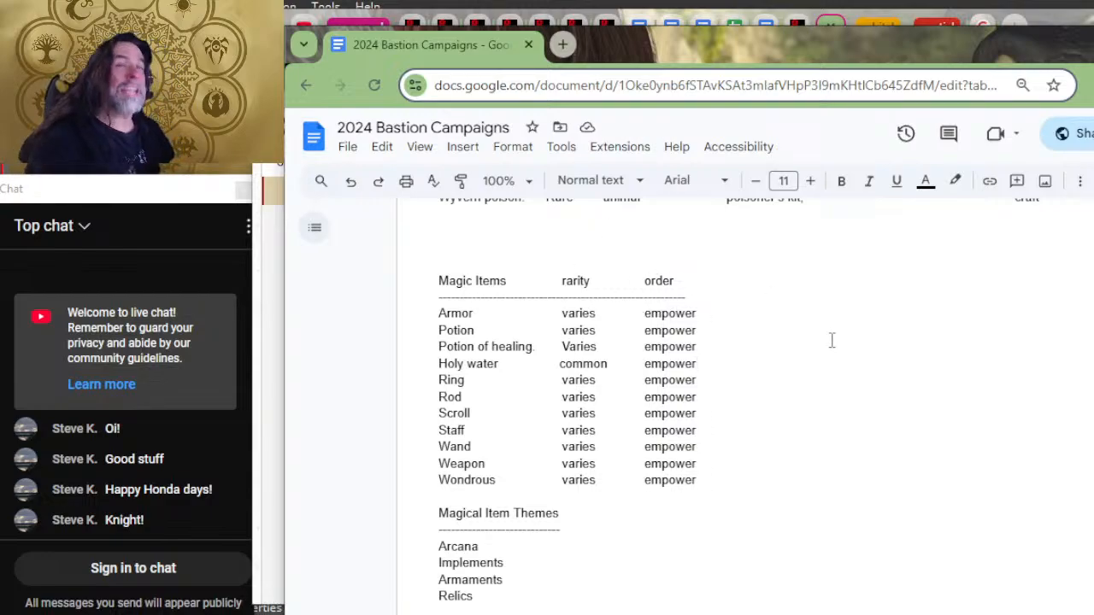
Step: Enter "plant, mineral" as the material of the Hunting trap in the adventuring gear list
scroll(831, 340, "up", 4)
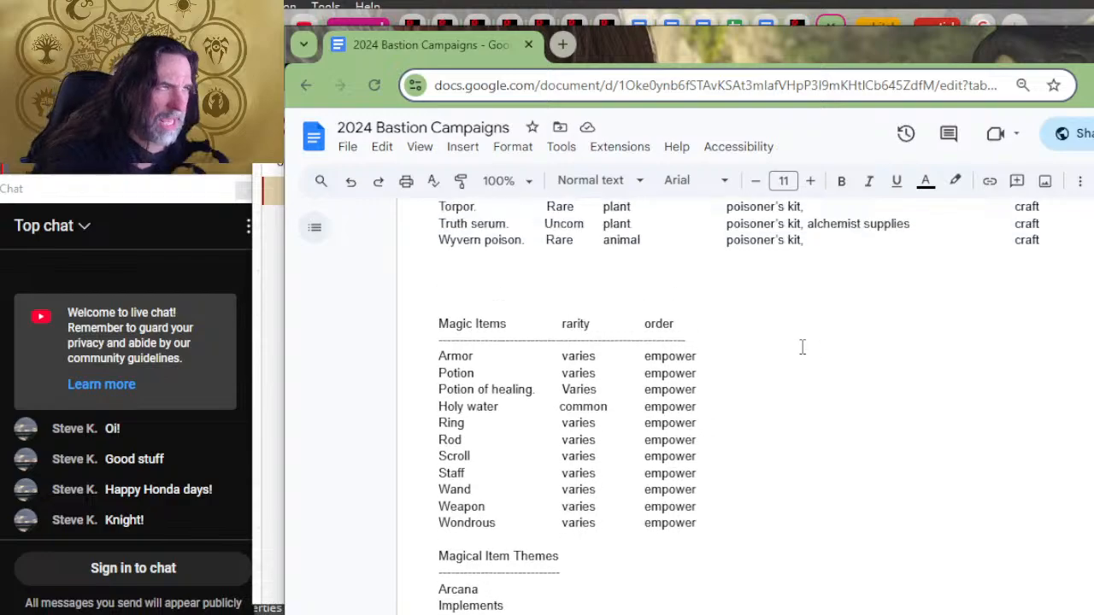
scroll(630, 435, "up", 15)
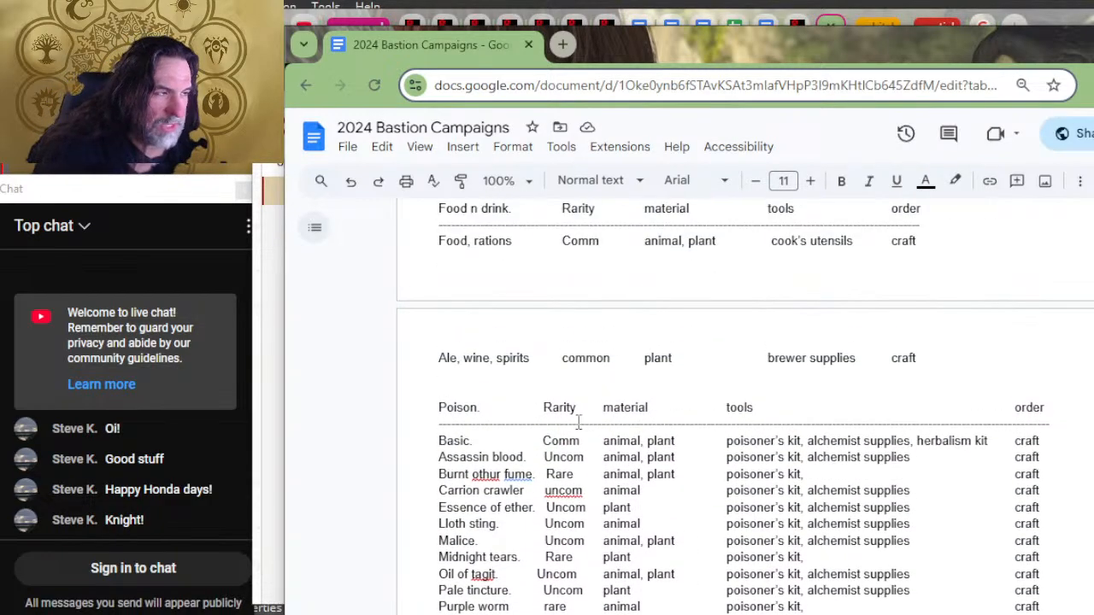
scroll(743, 341, "up", 12)
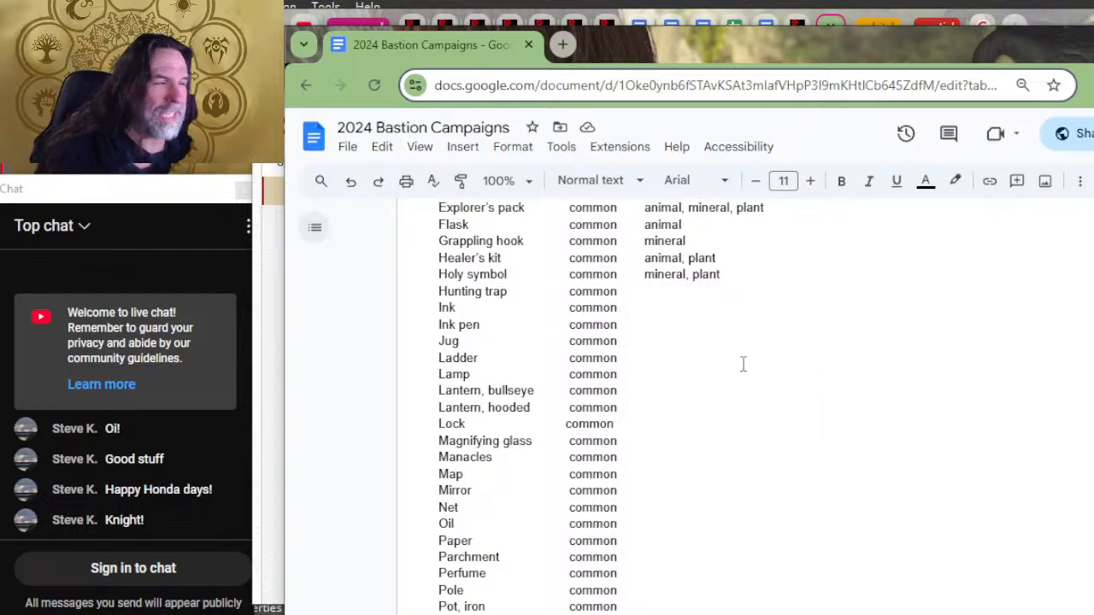
left_click(735, 286)
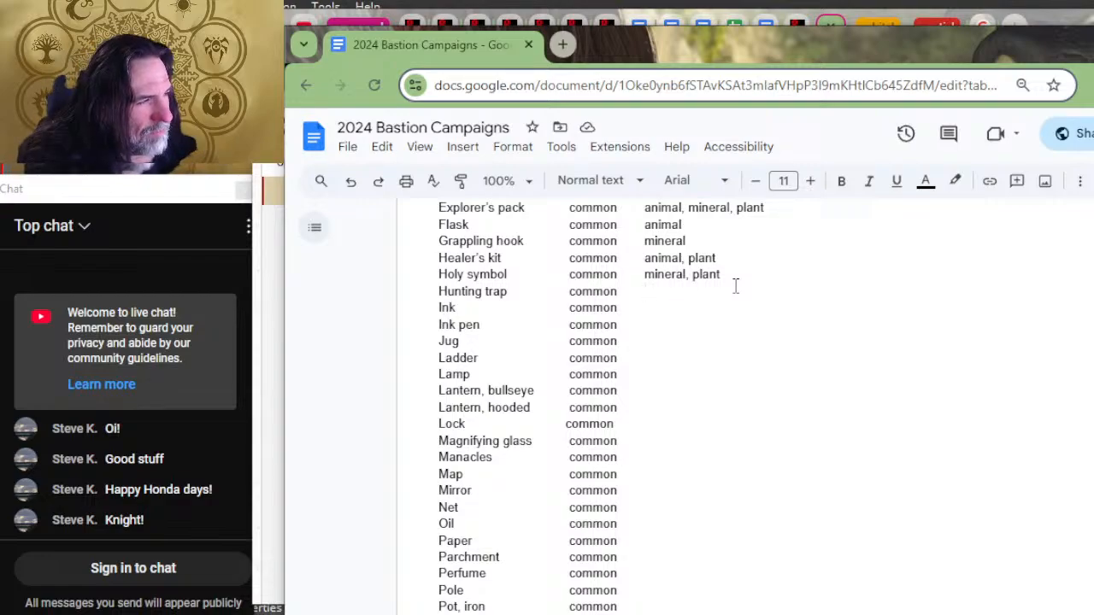
type("plant, ")
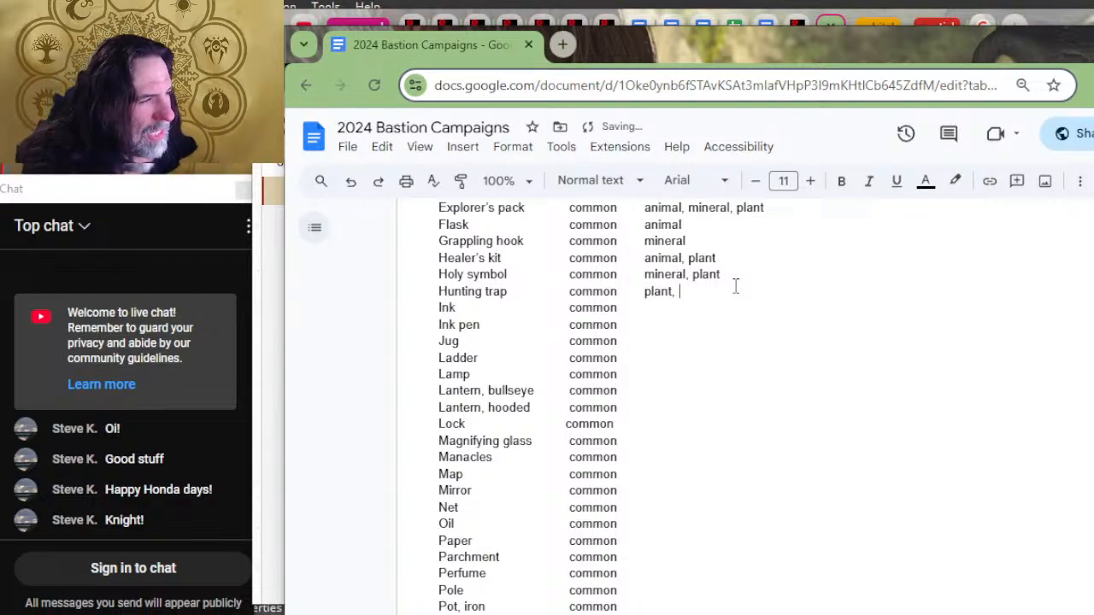
type("mineral")
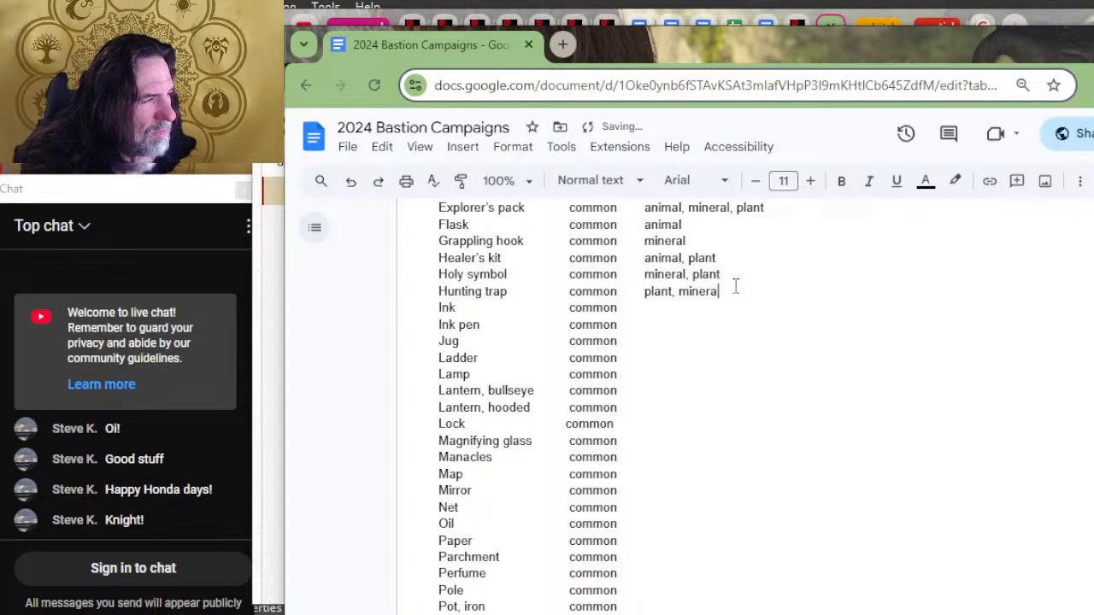
Step: Enter "animal, plant" as the material of the Ink
key("Down")
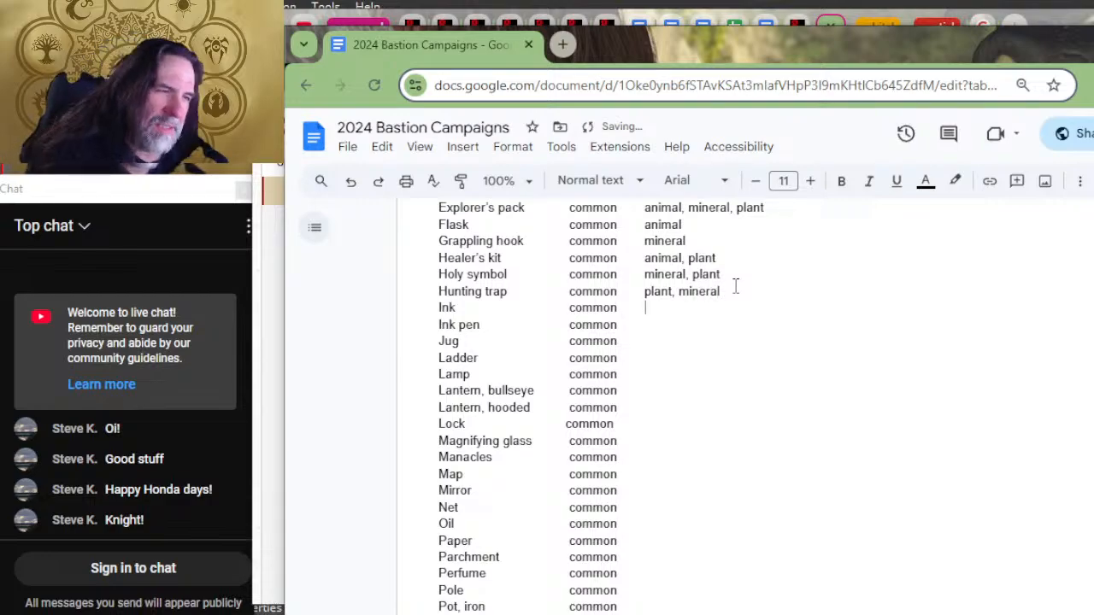
type("animal ")
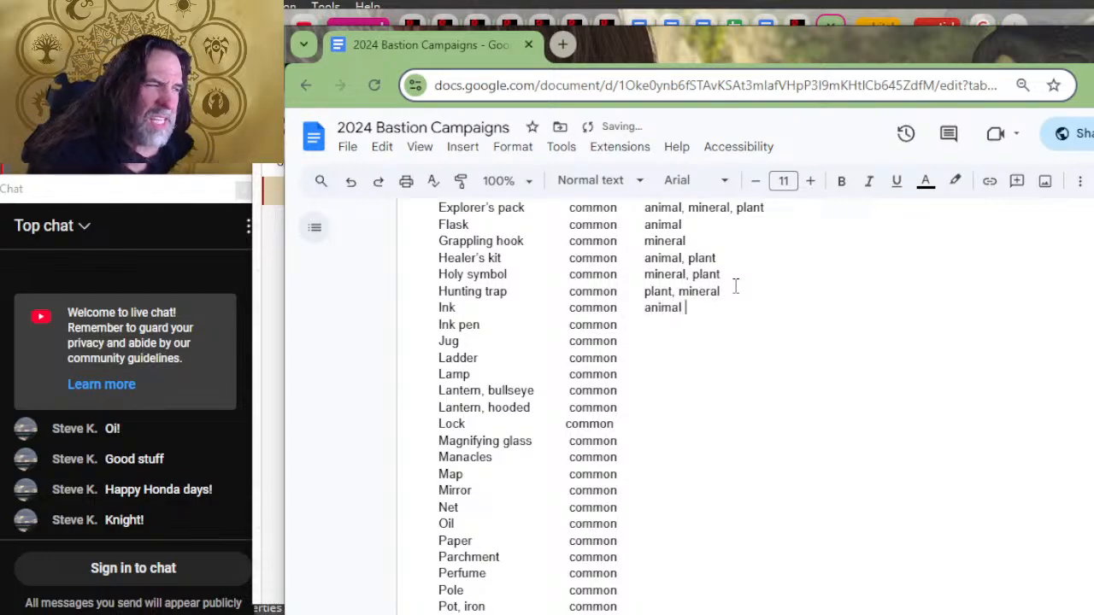
type(",plant")
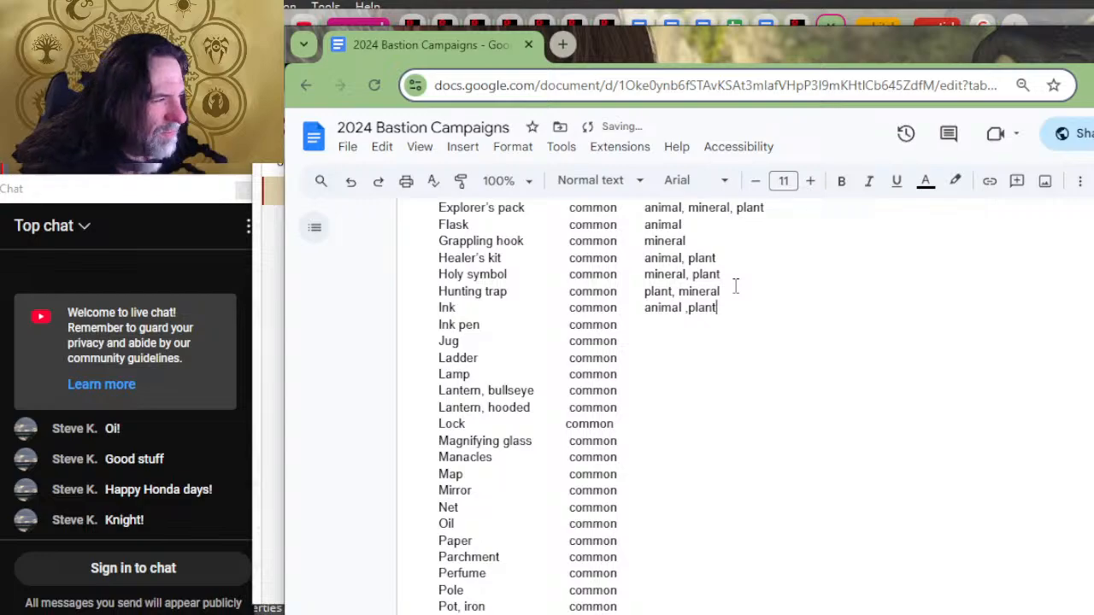
key("BackSpace")
key("BackSpace")
key("BackSpace")
key("BackSpace")
key("BackSpace")
key("BackSpace")
key("BackSpace")
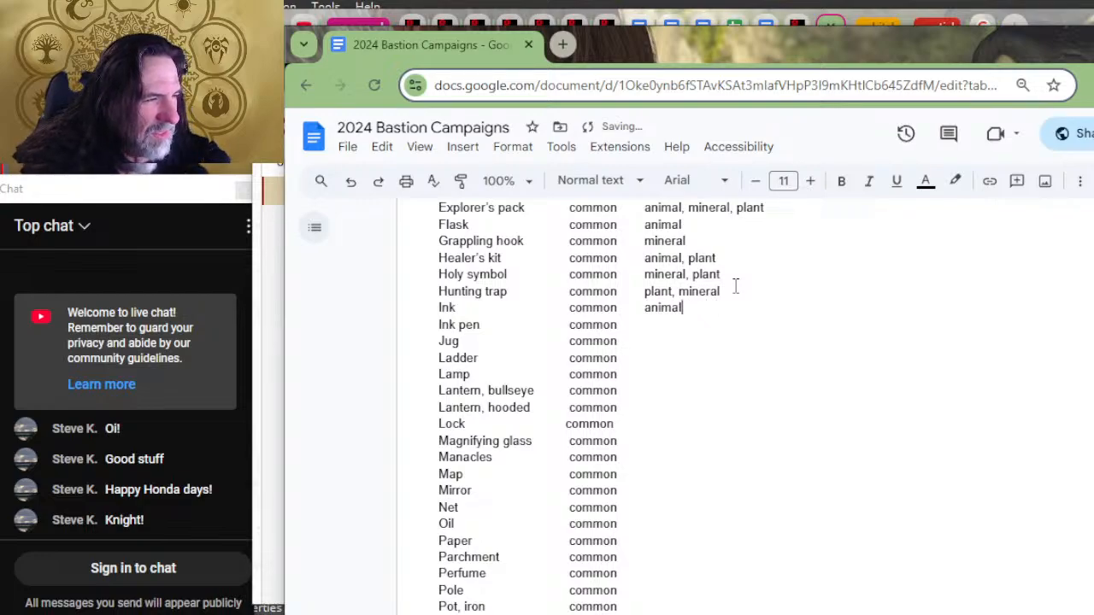
type(", plant")
Step: Enter "plant, mineral" as the material of the Ink pen
key("Down")
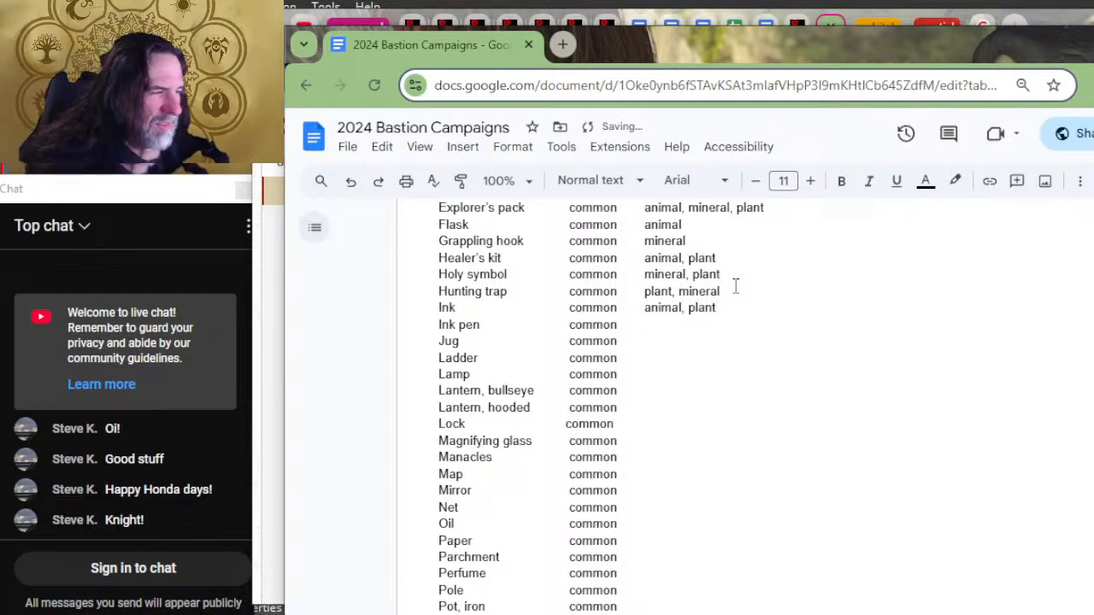
type("plant, i")
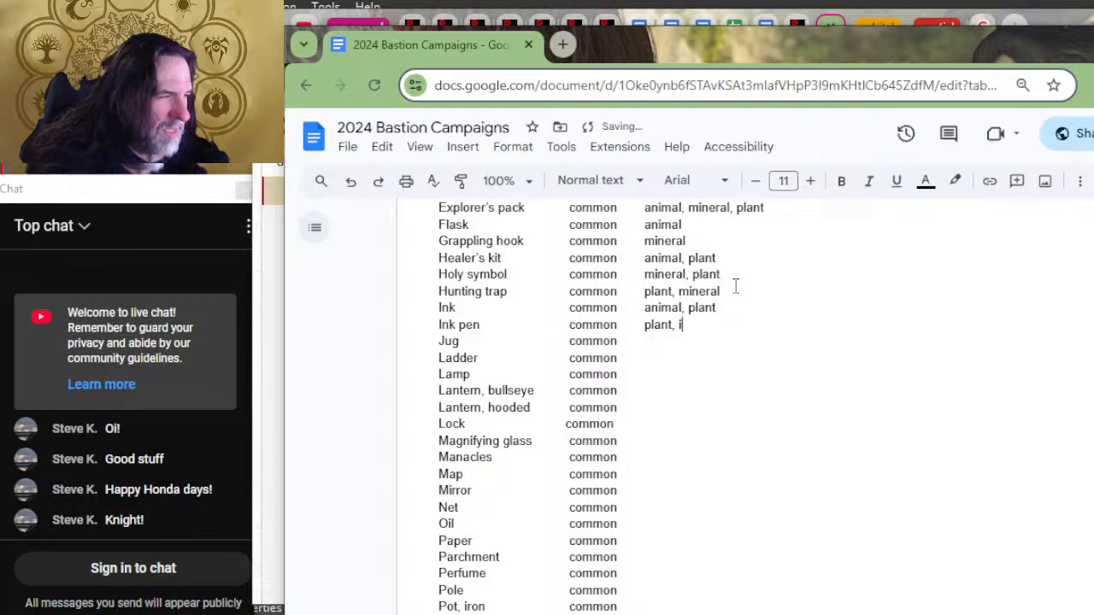
key("BackSpace")
type("mimn")
key("BackSpace")
key("BackSpace")
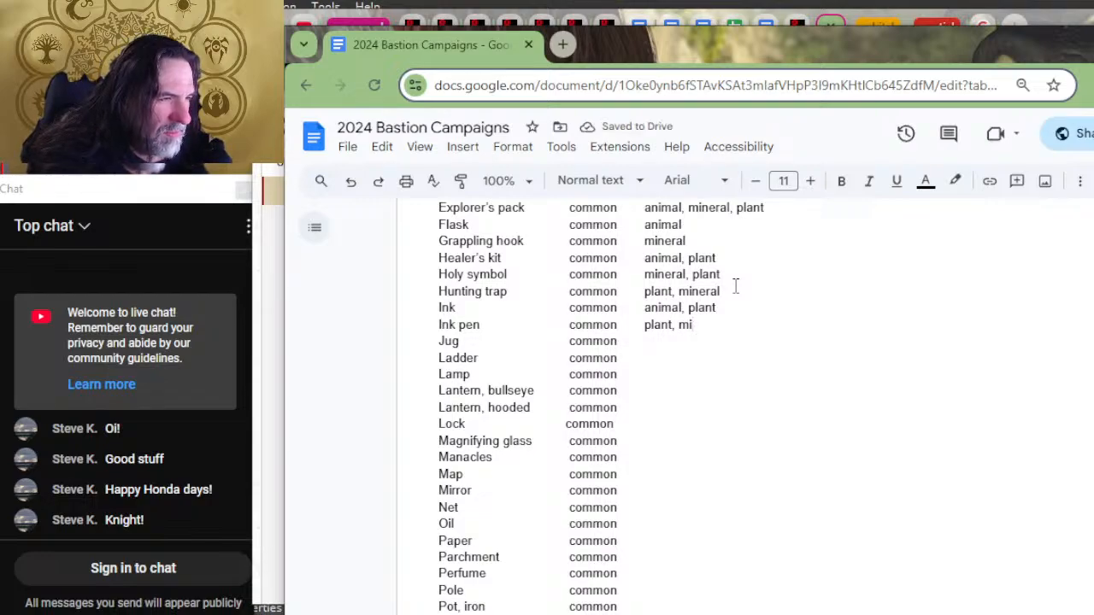
type("neral")
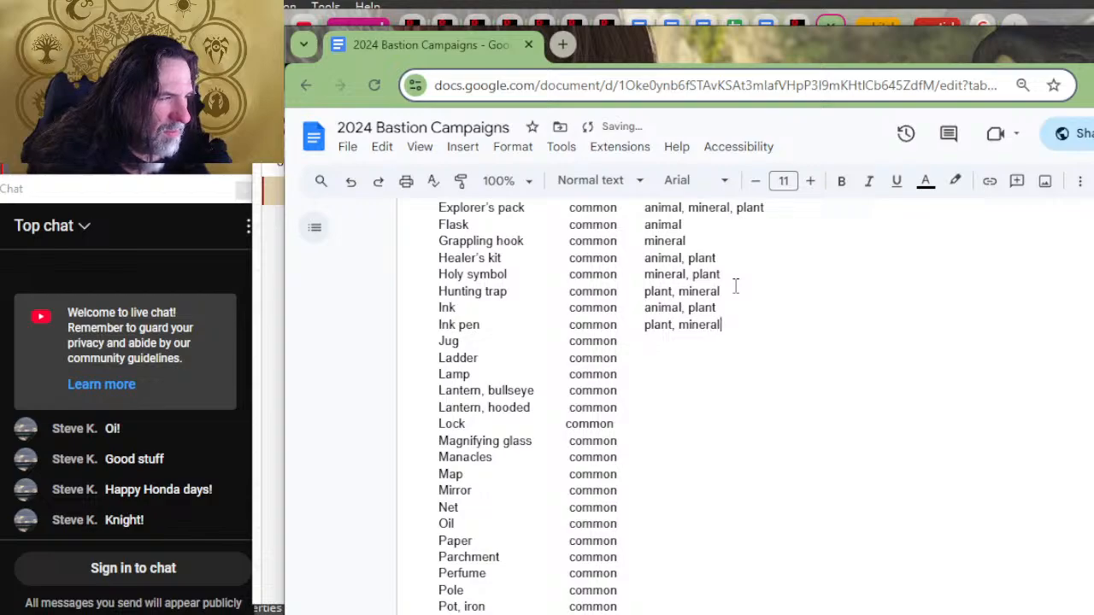
Step: Enter "mineral" as the material of the Jug and "mineral, plant" as the material of the Ladder
key("Down")
type("mineral")
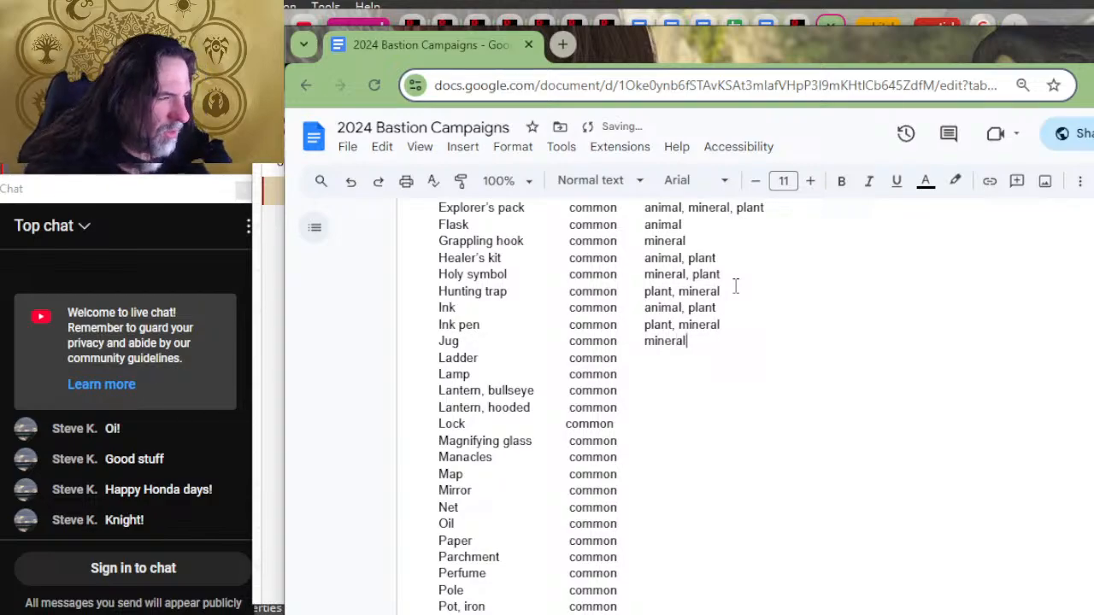
key("Down")
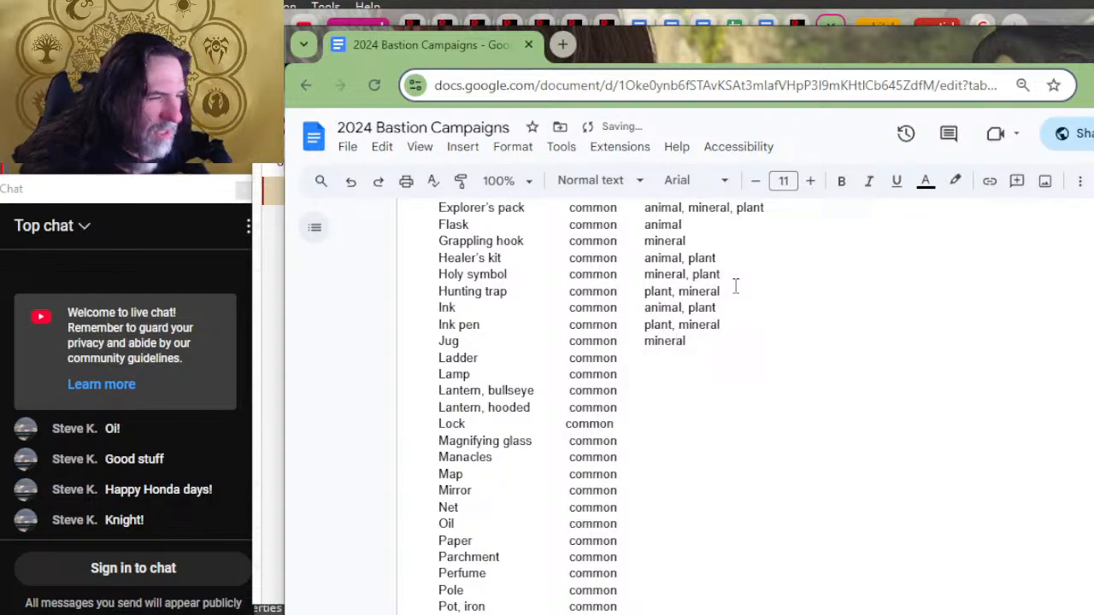
type("plant, m")
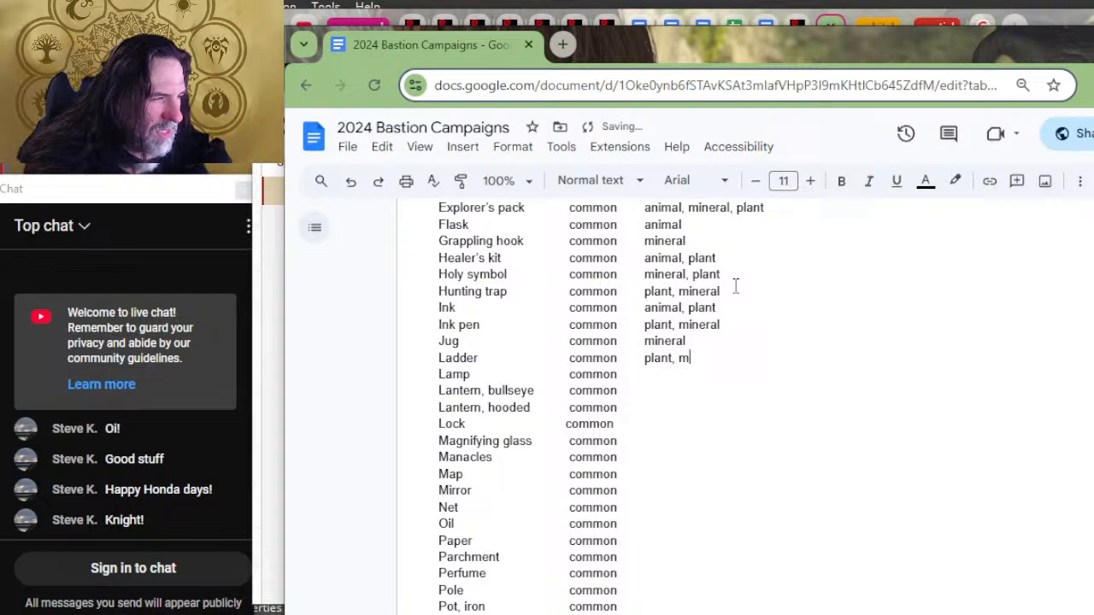
key("BackSpace")
key("BackSpace")
key("BackSpace")
key("BackSpace")
key("BackSpace")
key("BackSpace")
key("BackSpace")
key("BackSpace")
type("m")
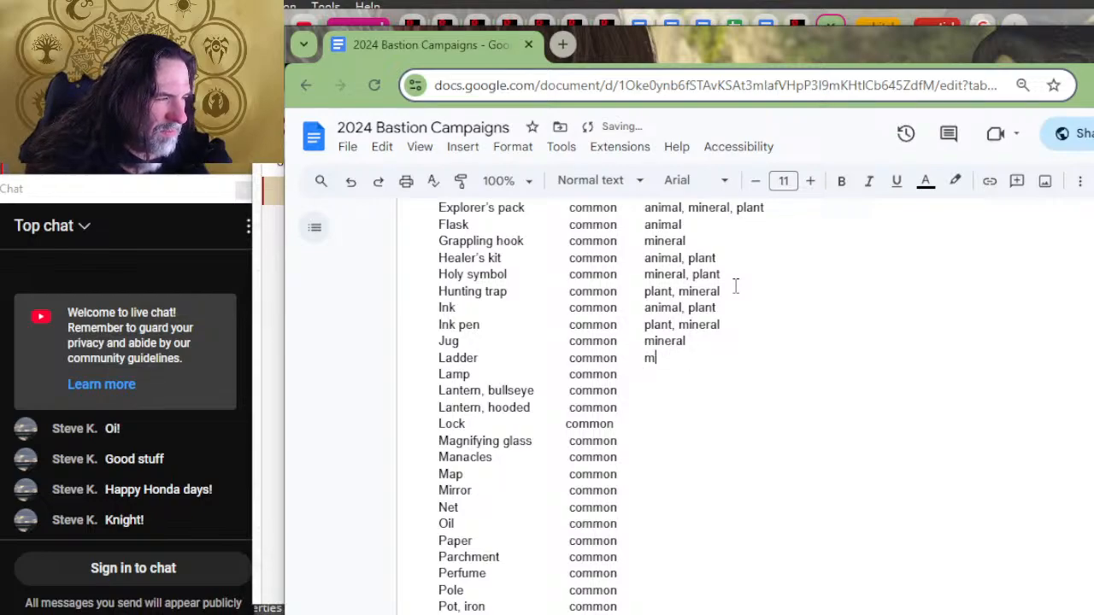
type("ineral, ")
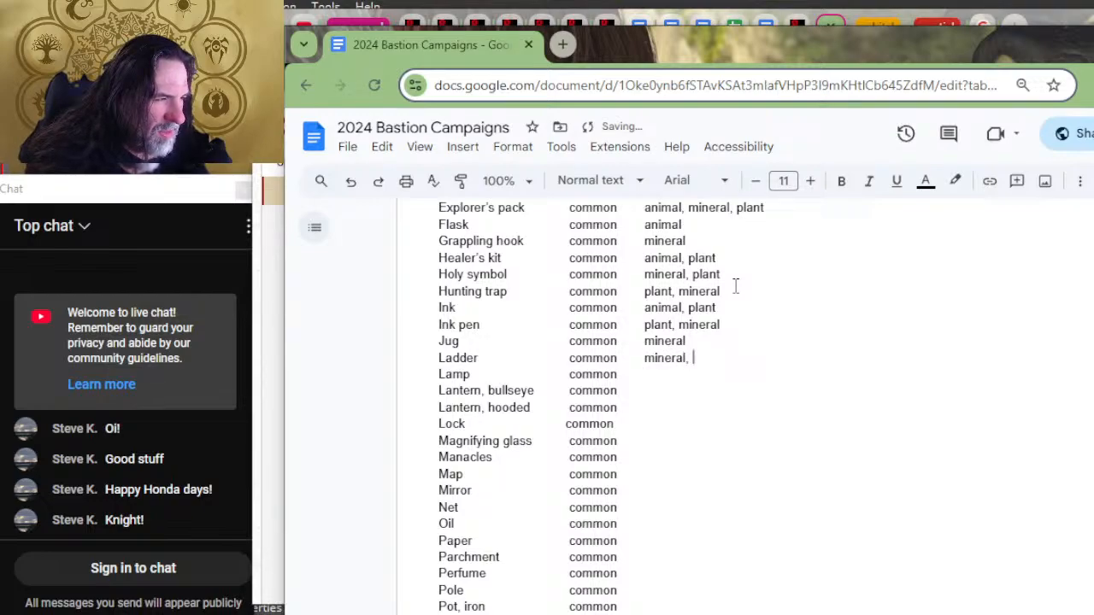
type("plant")
Step: Add ", plant" near the end of the Ink pen's material entry
key("Up")
key("Left")
key("Left")
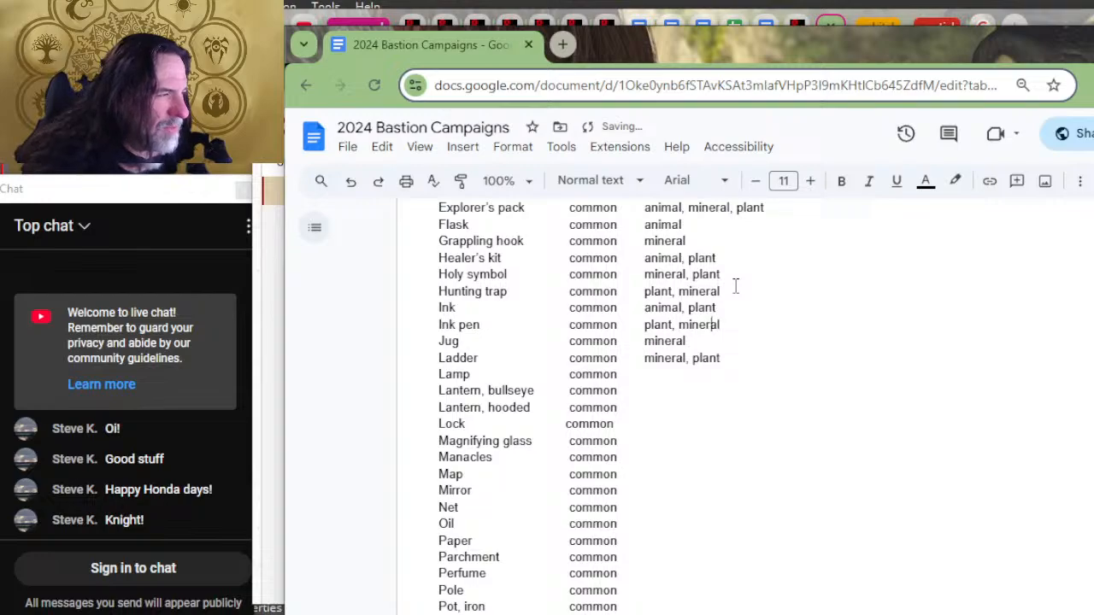
key("Left")
key("Left")
key("Left")
key("Right")
key("Right")
key("Right")
key("Right")
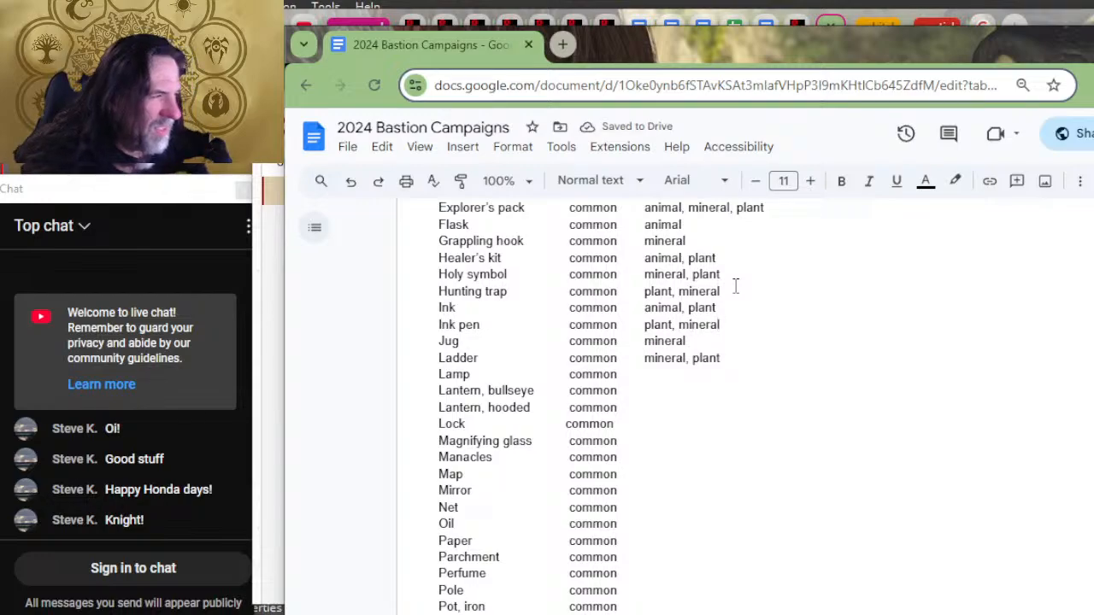
key("Delete")
type(", plant")
Step: Add ", plant" after "mineral" in the Hunting trap's material entry
left_click(735, 286)
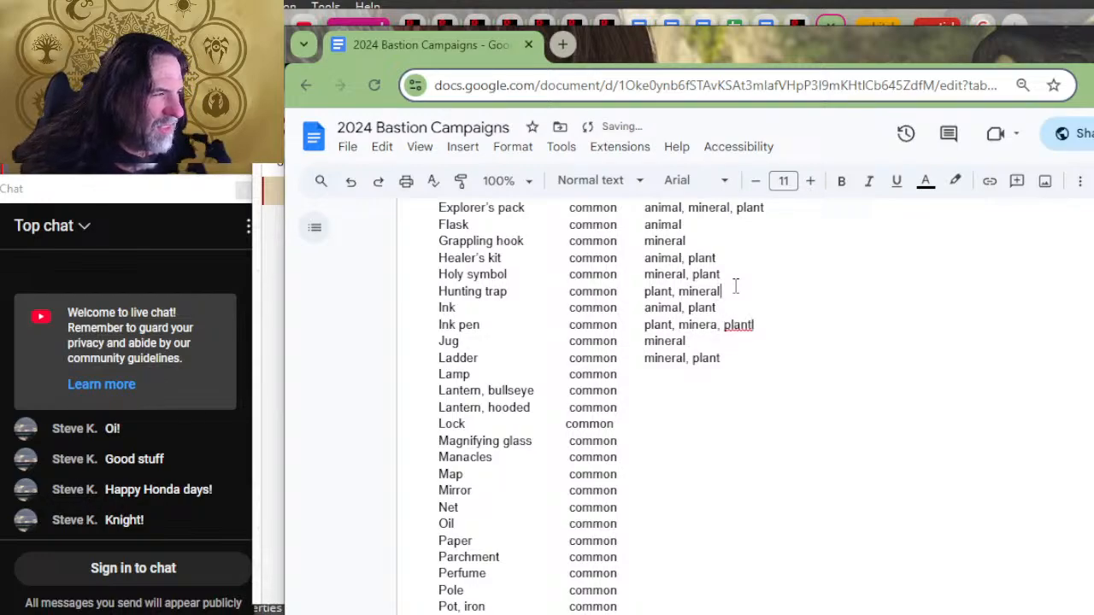
type(", pl")
type("ant")
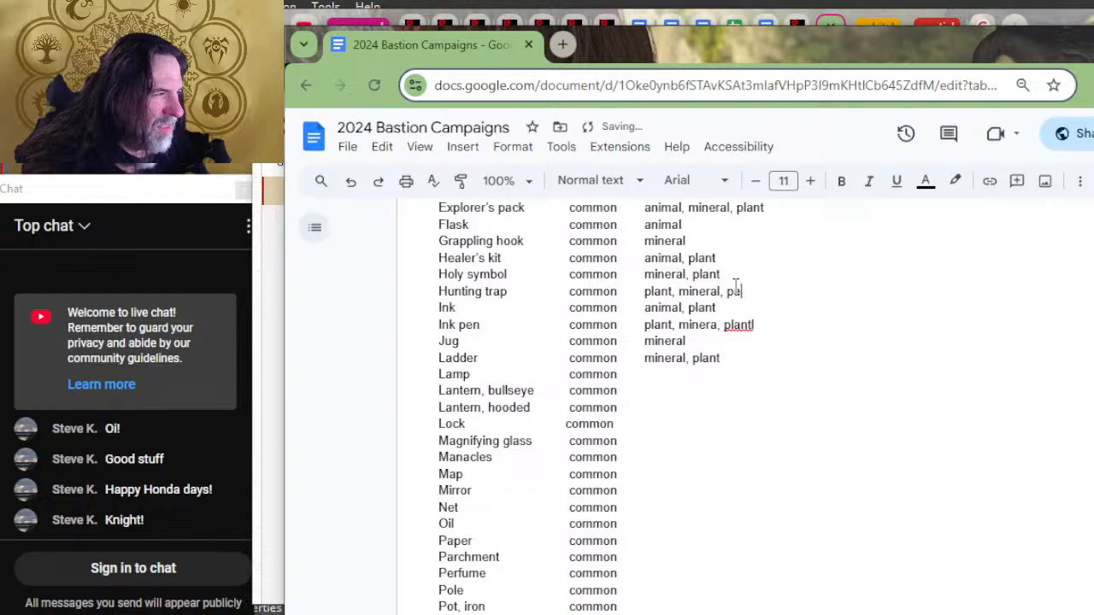
Step: Remove the stray "l" after the final "plant" in the Ink pen's material entry
key("Down")
key("Down")
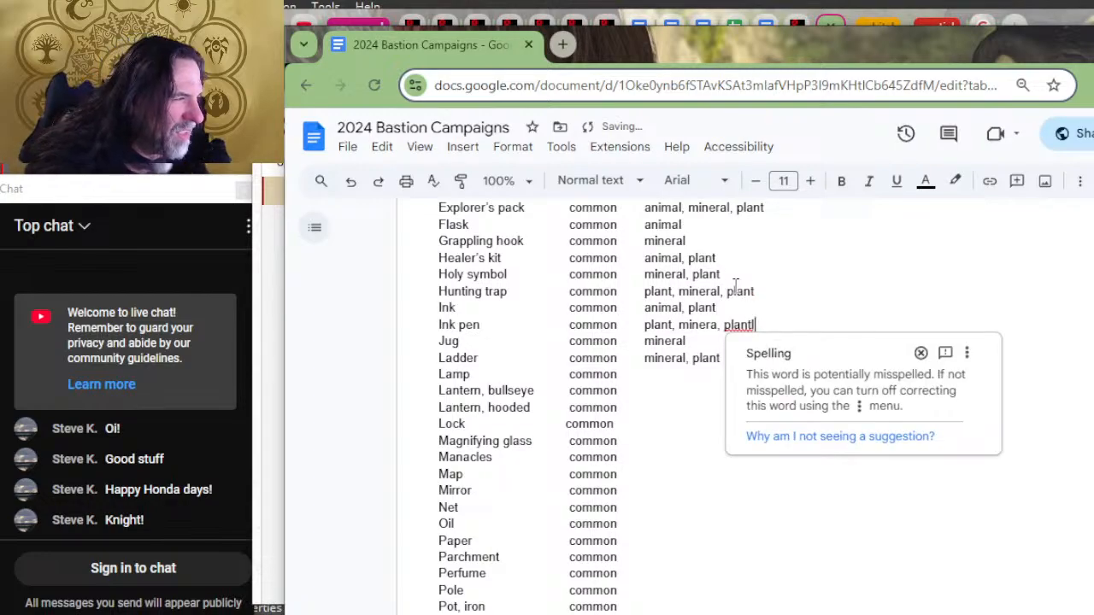
key("BackSpace")
Step: Delete the leading "plant," from the Hunting trap's material entry so it reads "mineral, plant"
key("Up")
key("Up")
key("Up")
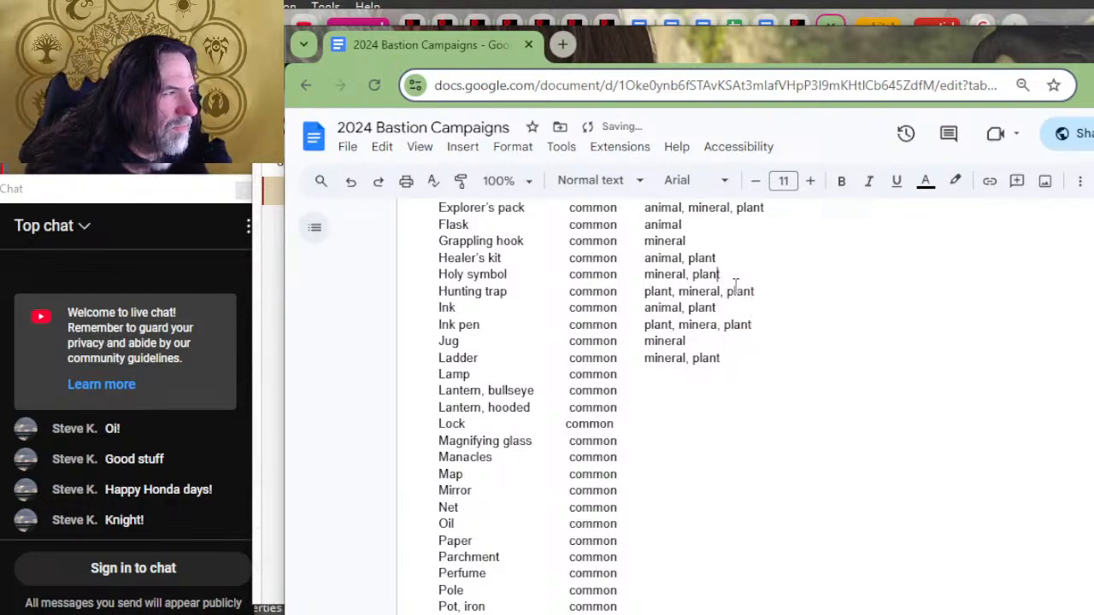
key("Down")
key("Left")
key("Left")
key("Left")
key("Left")
key("Left")
key("Left")
key("Left")
key("Left")
key("Left")
key("Right")
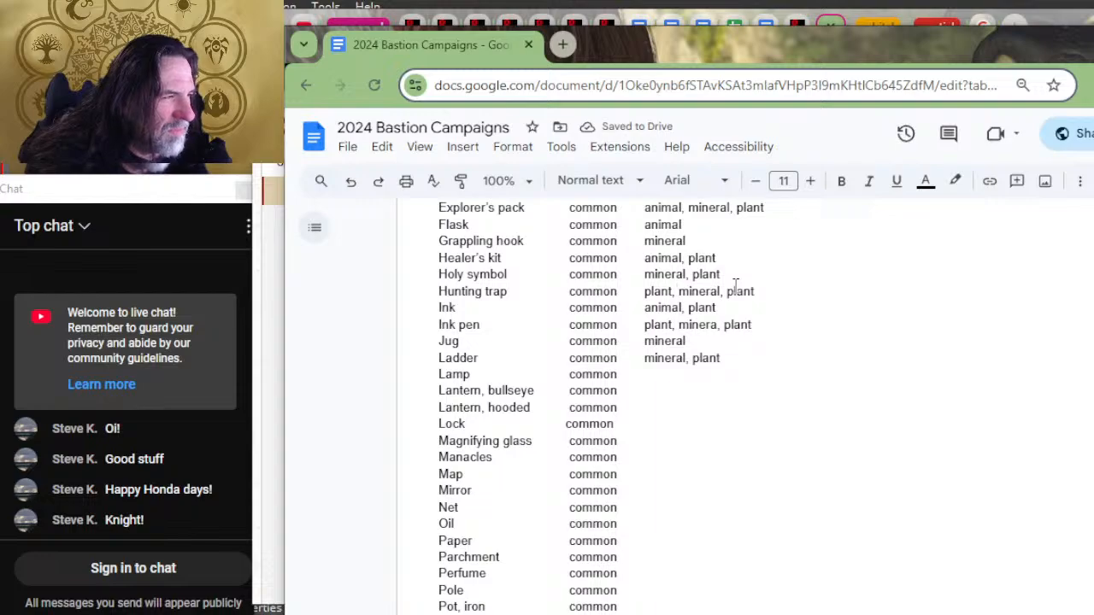
key("BackSpace")
key("BackSpace")
key("BackSpace")
key("BackSpace")
key("BackSpace")
key("BackSpace")
key("Delete")
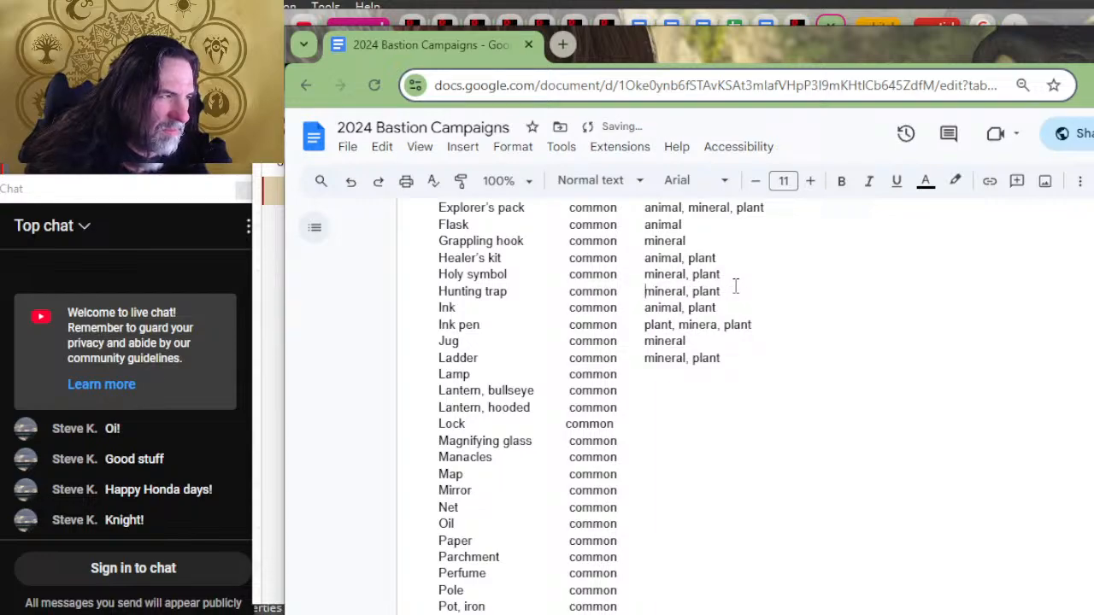
key("Delete")
key("Delete")
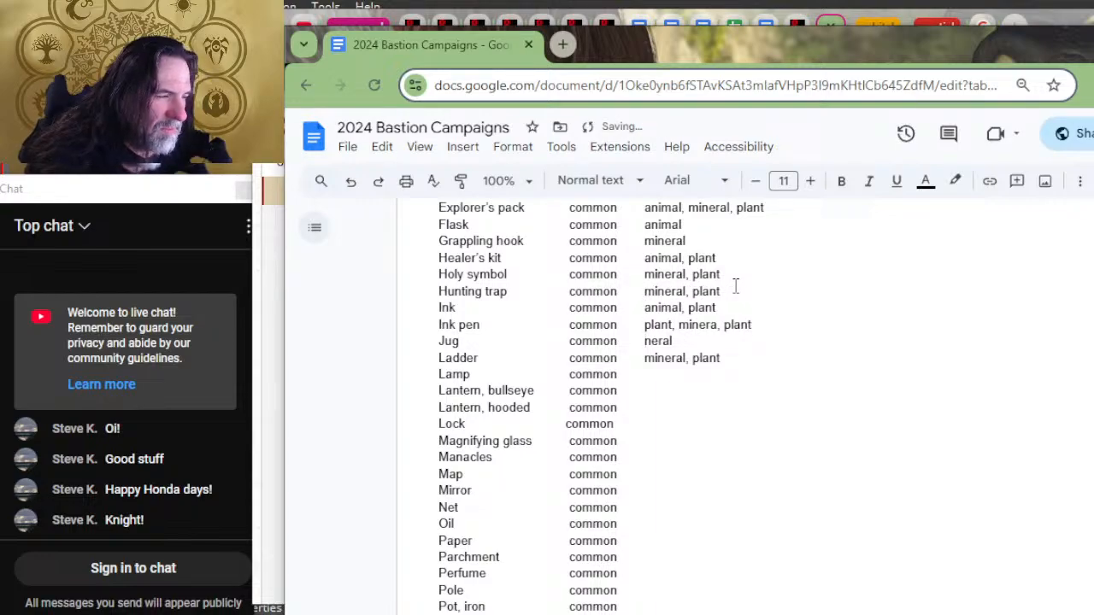
type("mi")
Step: Correct the Jug's material entry to "mineral" and the Ink pen's material entry to "mineral, plant"
key("Up")
key("Left")
key("Left")
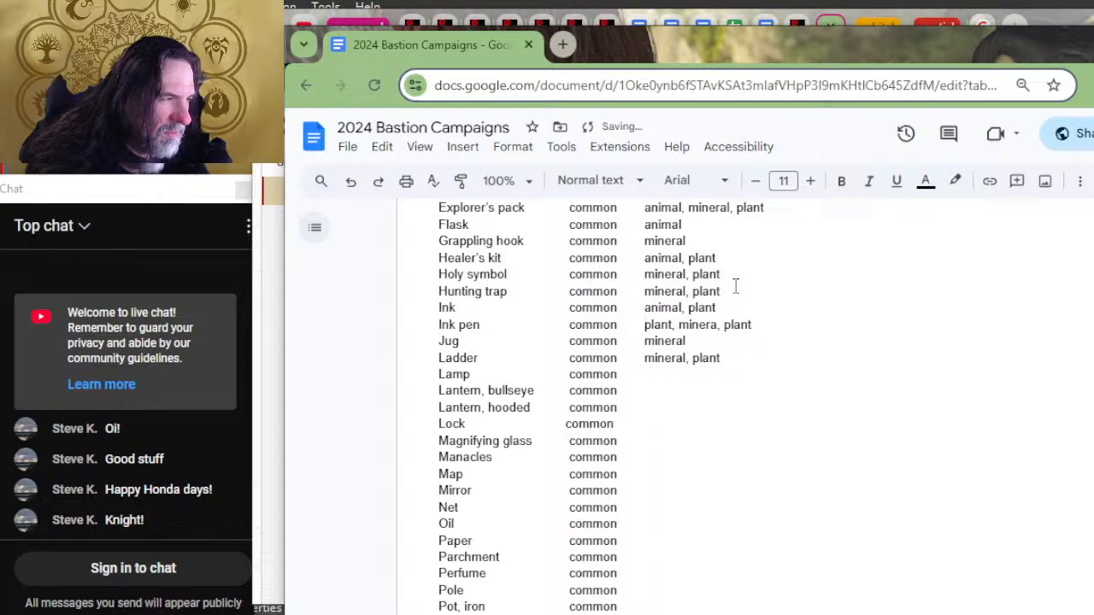
key("Delete")
key("Delete")
key("Delete")
key("Delete")
key("Delete")
key("Delete")
key("Delete")
key("Right")
key("Right")
key("Right")
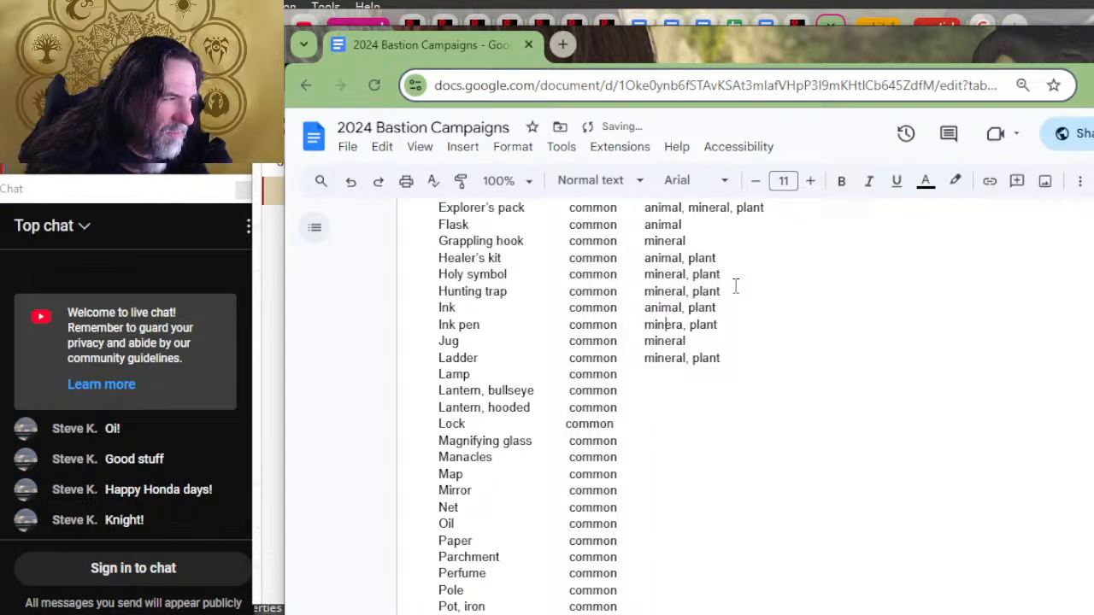
key("Right")
key("Right")
key("Right")
type("l")
Step: Enter "mineral" as the material for the Lamp, the bullseye Lantern and the hooded Lantern
key("Down")
key("Down")
key("Down")
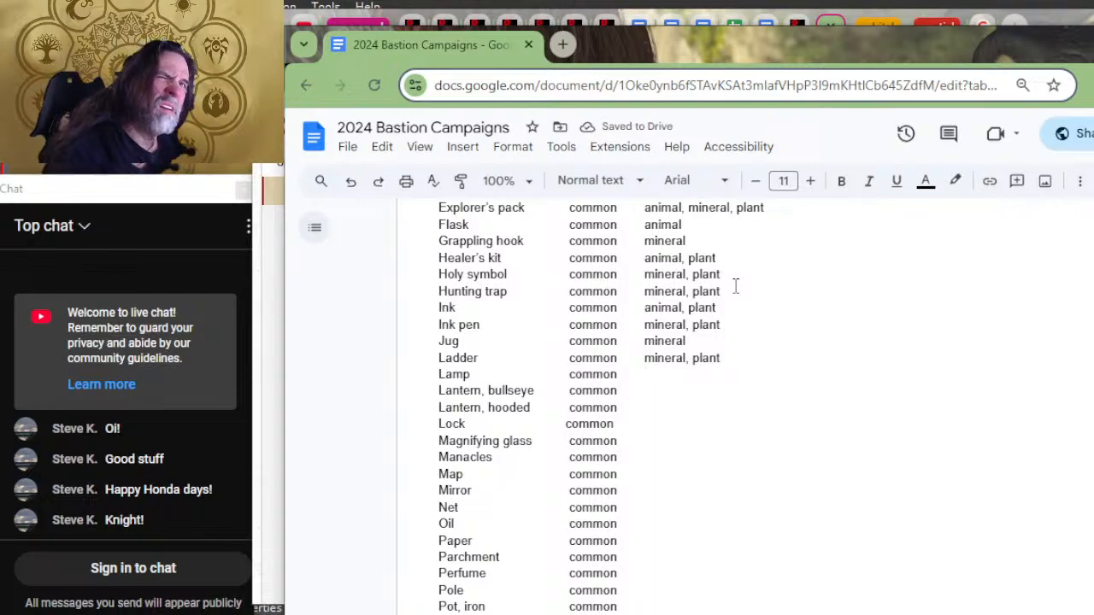
type("mineral")
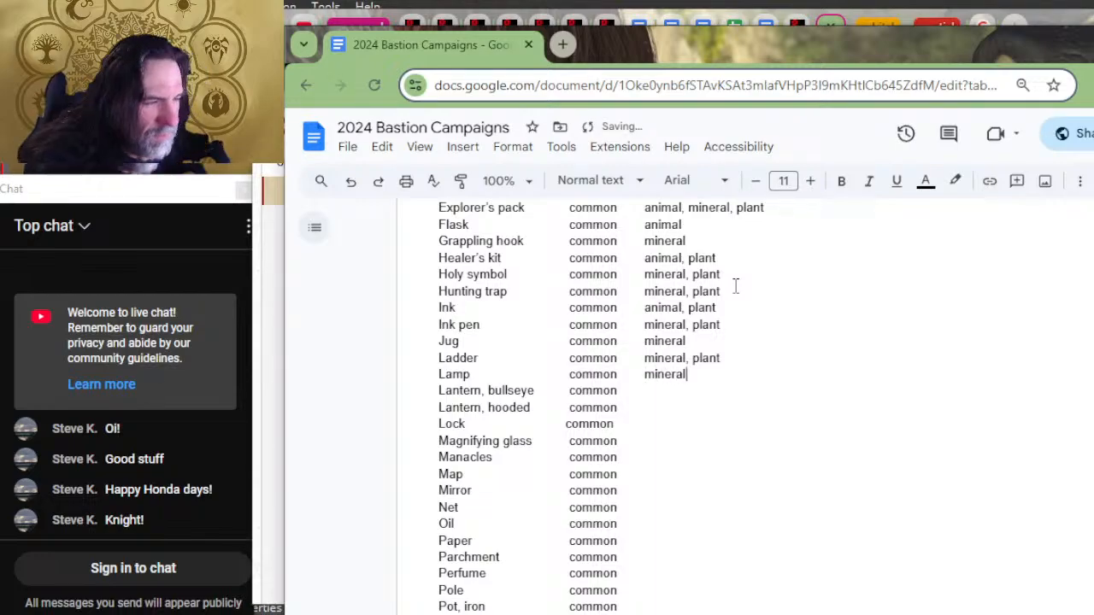
key("Down")
type("mineral")
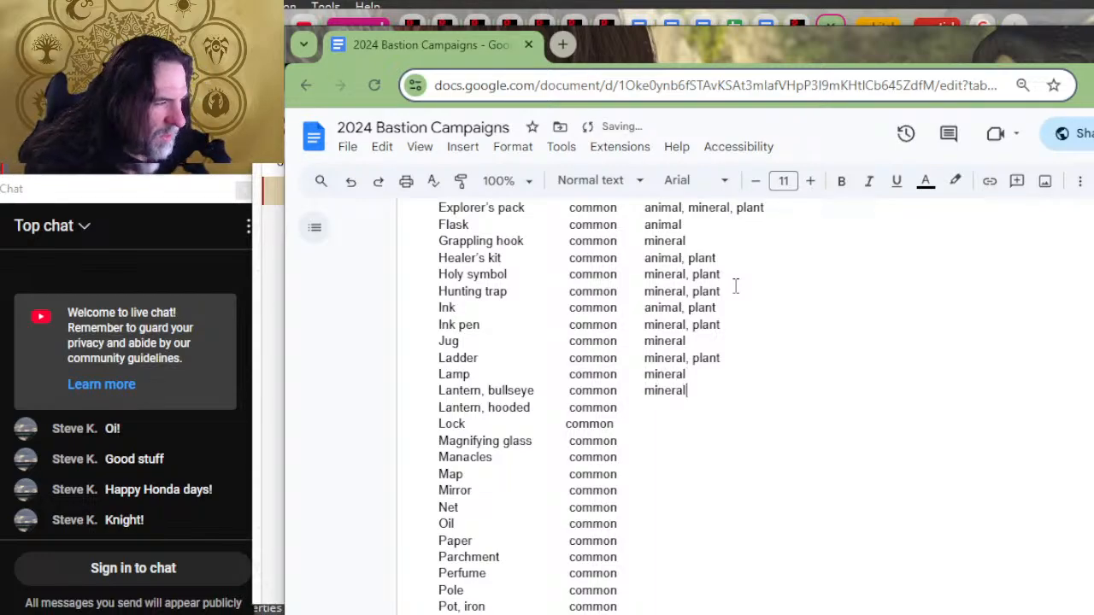
key("Down")
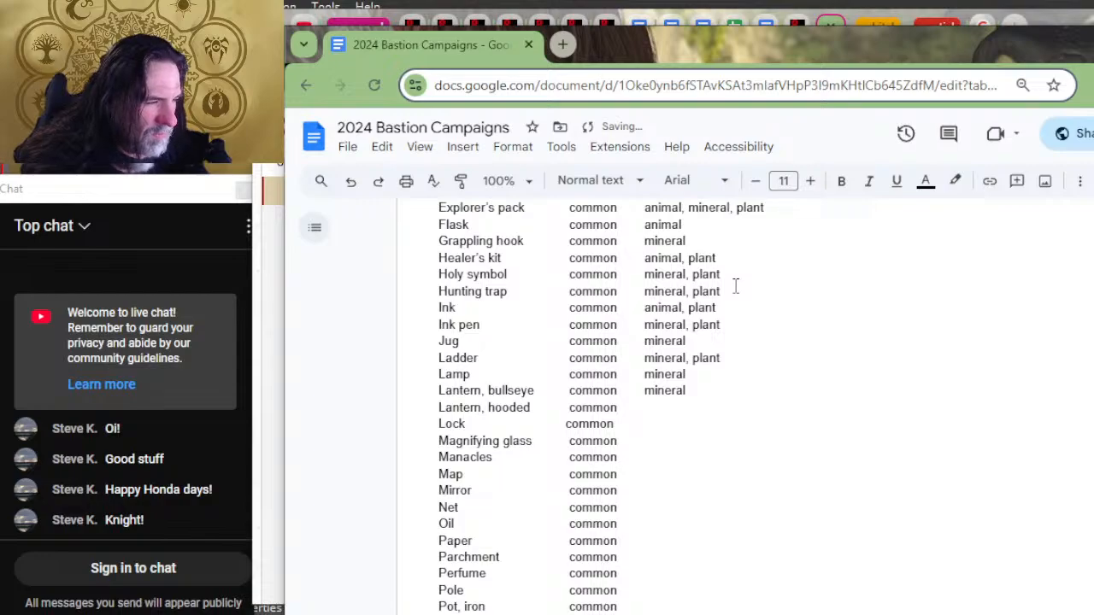
type("mineral")
Step: Enter "mineral" as the material for the Lock and the Magnifying glass
key("Down")
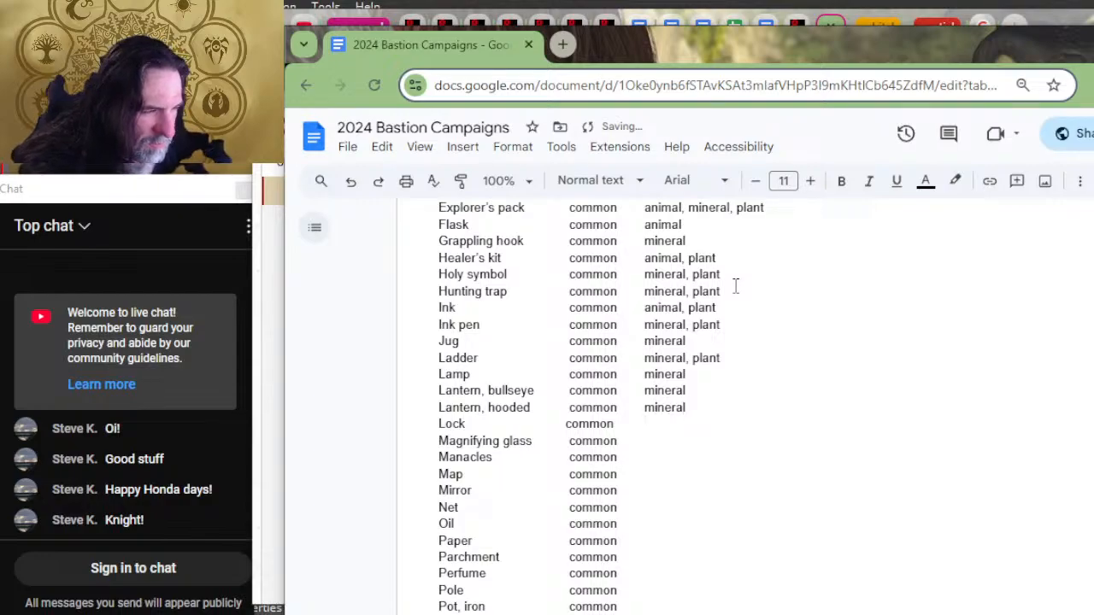
type("mineral")
key("Down")
type("m")
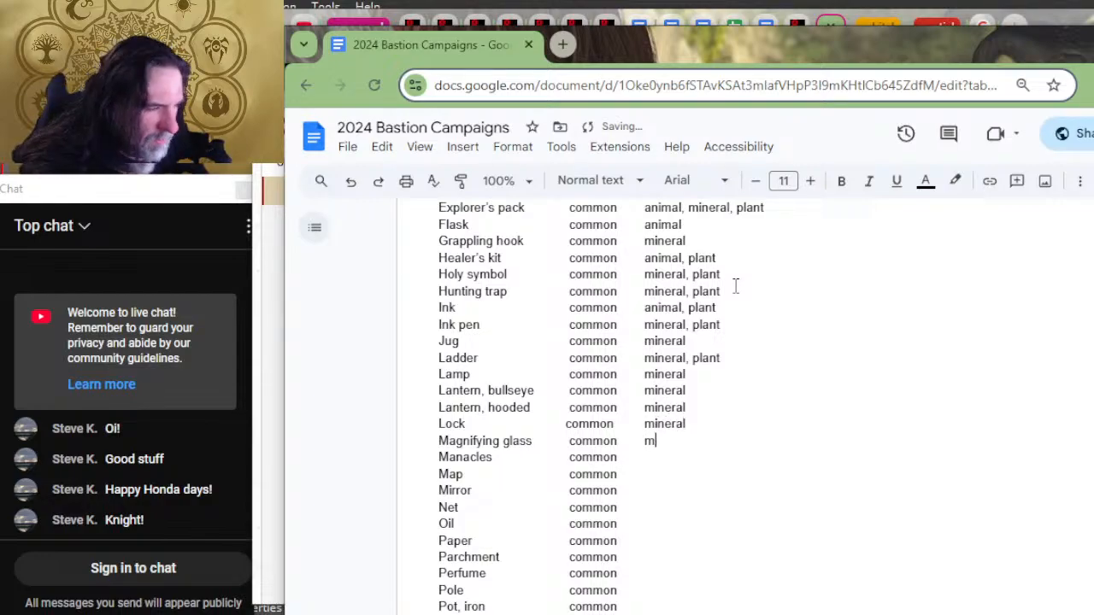
type("ineral")
Step: Enter "mineral" as the material for Manacles and "animal, plant" for the Map
key("Down")
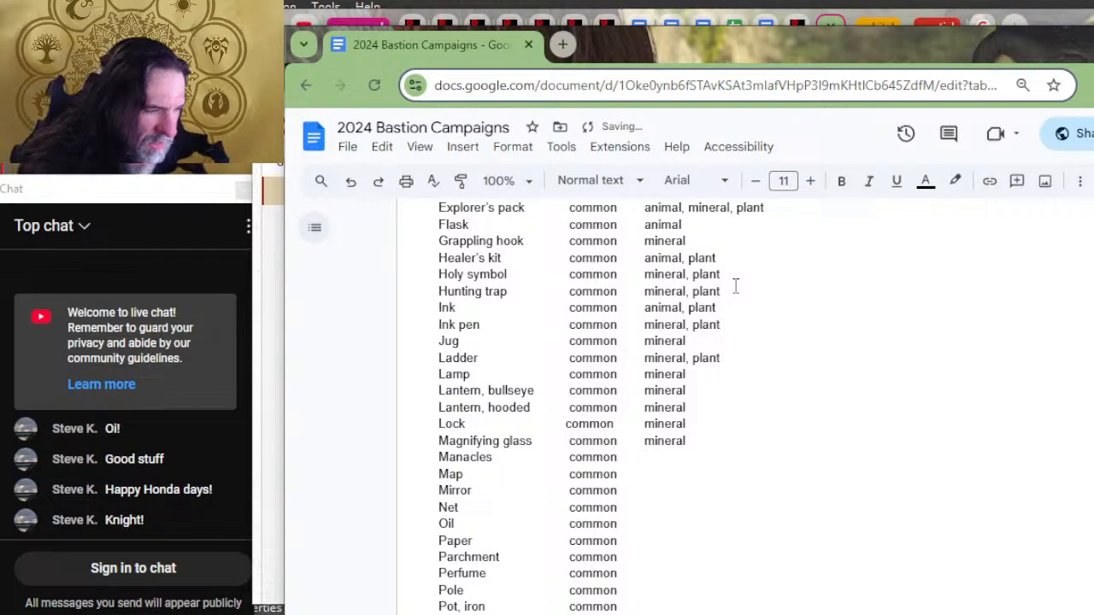
type("mineral")
key("Down")
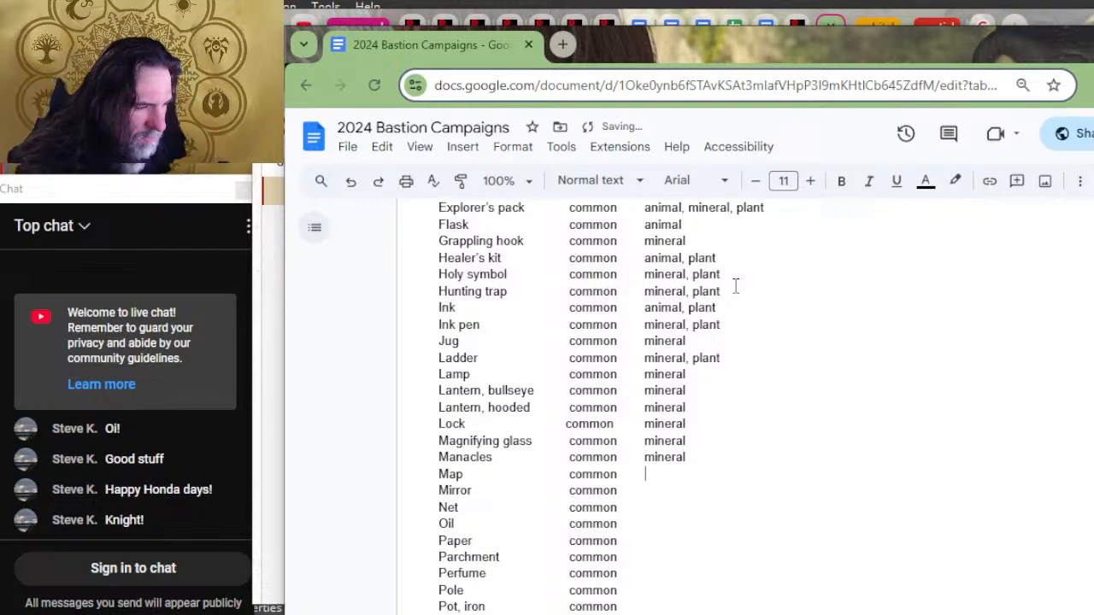
type("animal, plant")
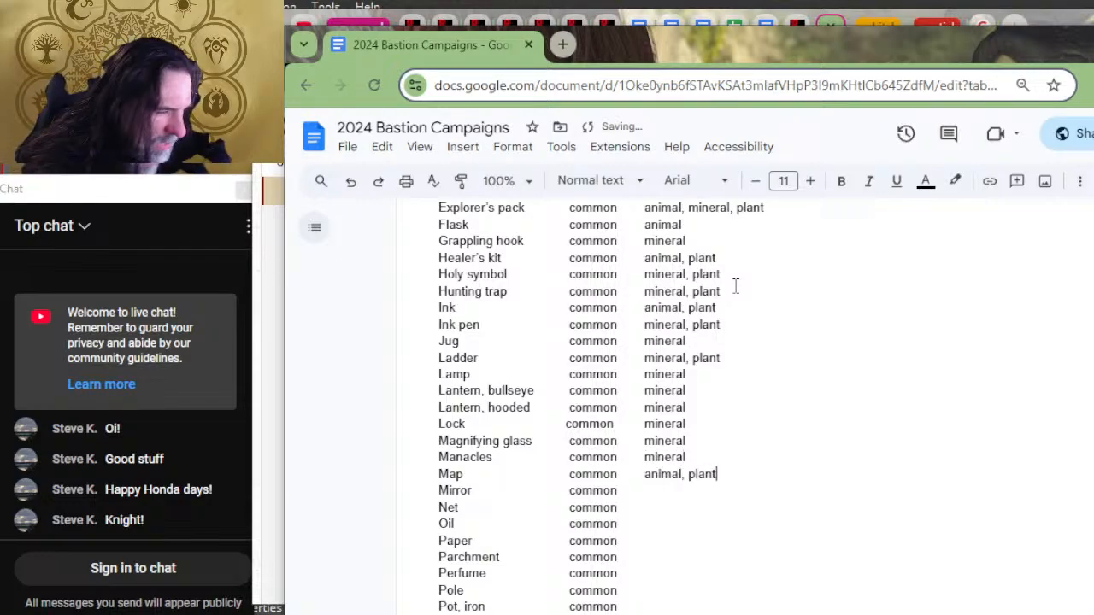
Step: Enter "mineral" as the Mirror's material and "plant" as the Net's, correcting any typo
key("Down")
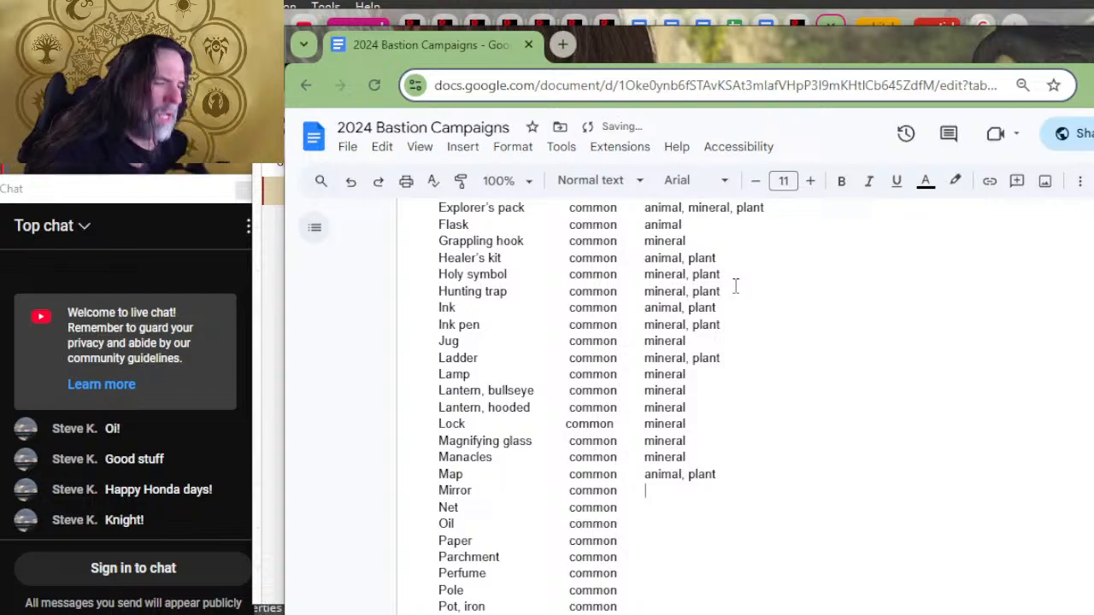
type("mineralk")
key("Down")
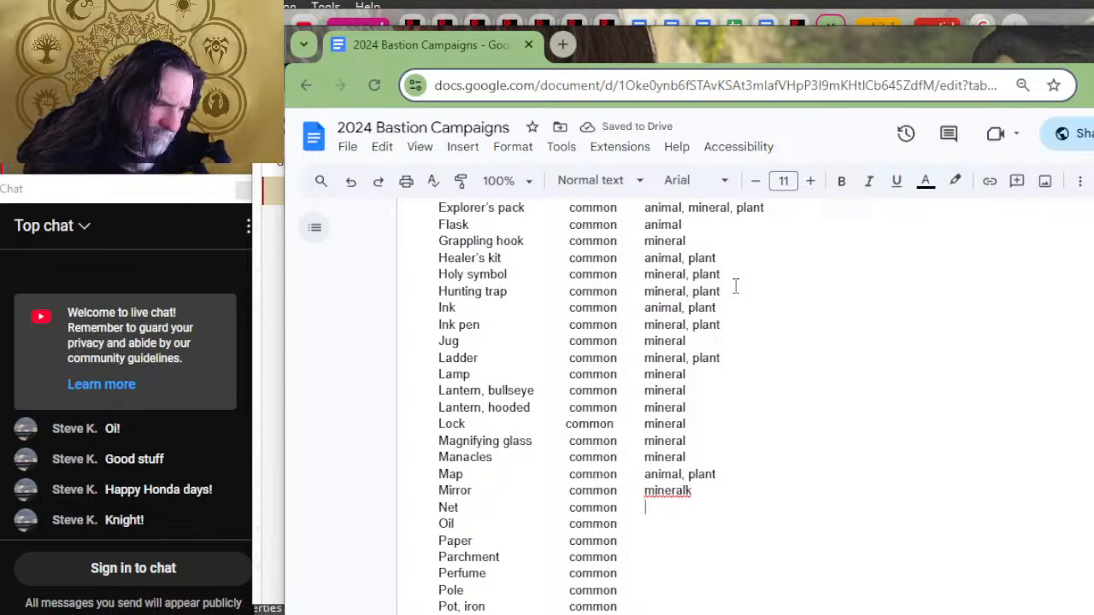
type("an")
key("BackSpace")
key("BackSpace")
type("plant")
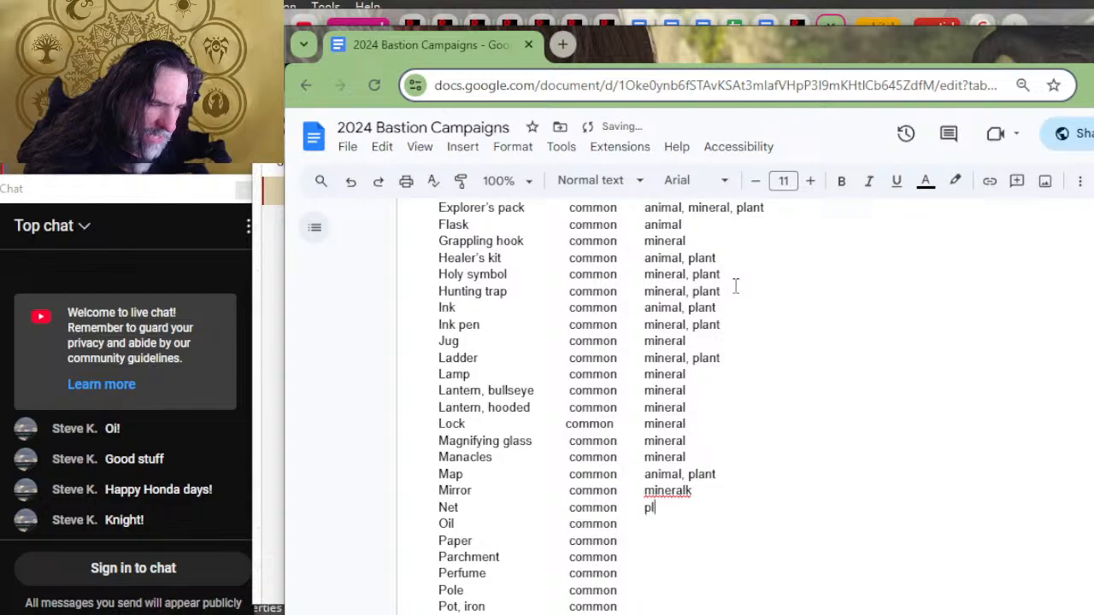
key("Up")
key("Right")
key("Right")
key("BackSpace")
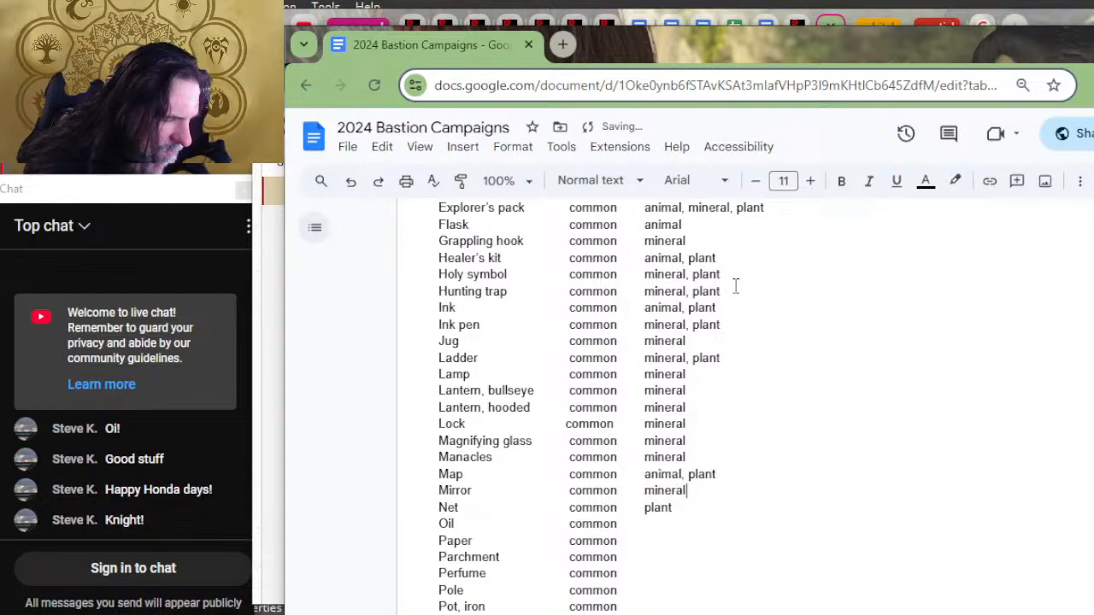
Step: Enter "animal, plant" as the material for Oil
key("Down")
scroll(735, 286, "down", 2)
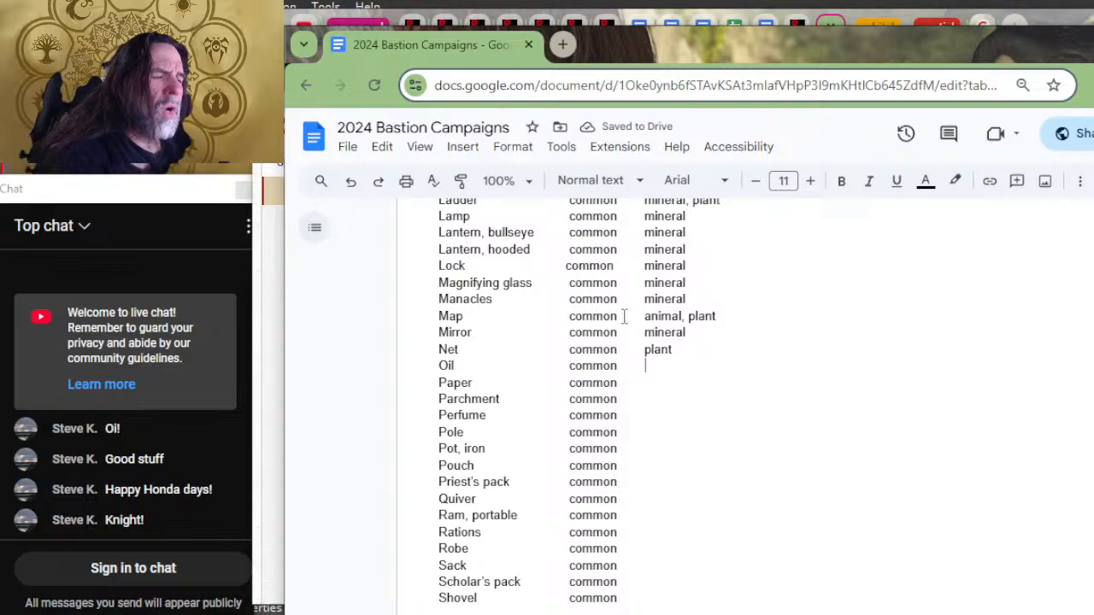
type("pla")
key("BackSpace")
key("BackSpace")
key("BackSpace")
type("ani")
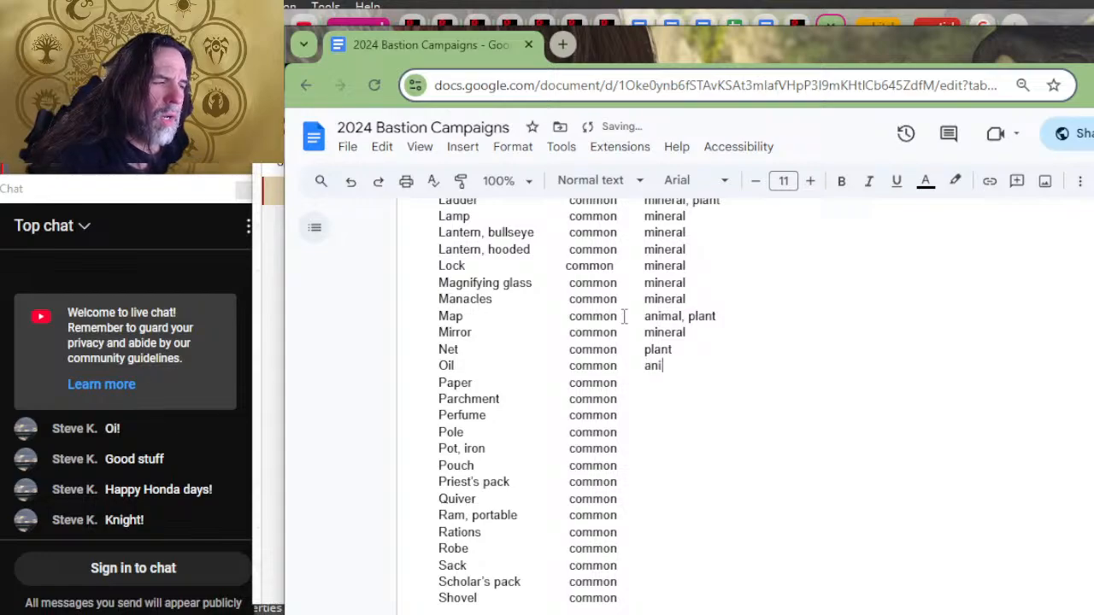
type("mal,")
type("plant")
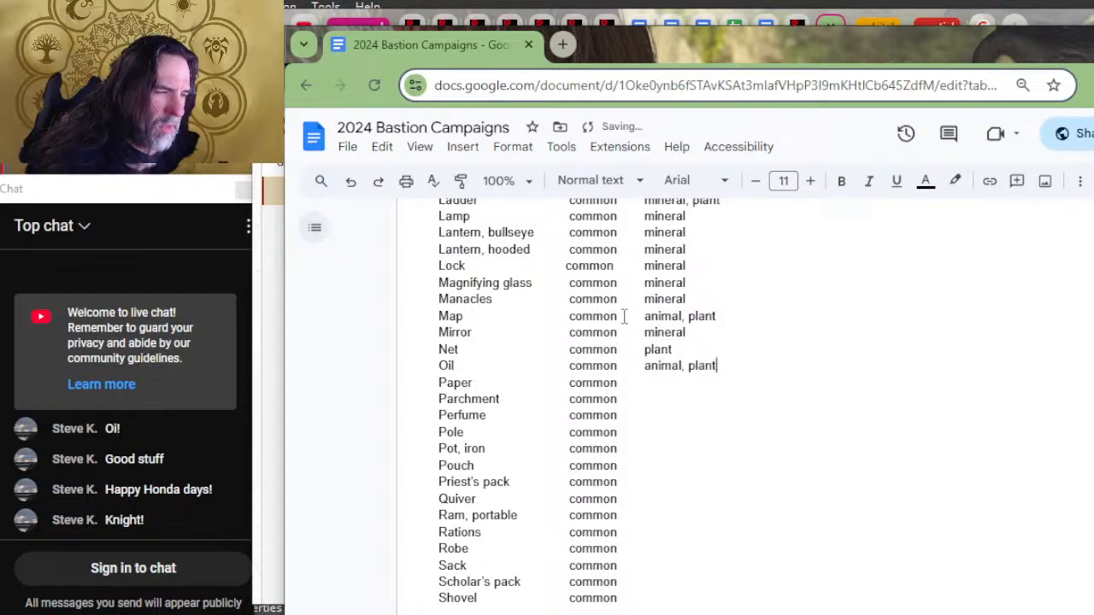
Step: Enter "plant" as the material for both Paper and Parchment, correcting the misspelled entries
key("Down")
type("a")
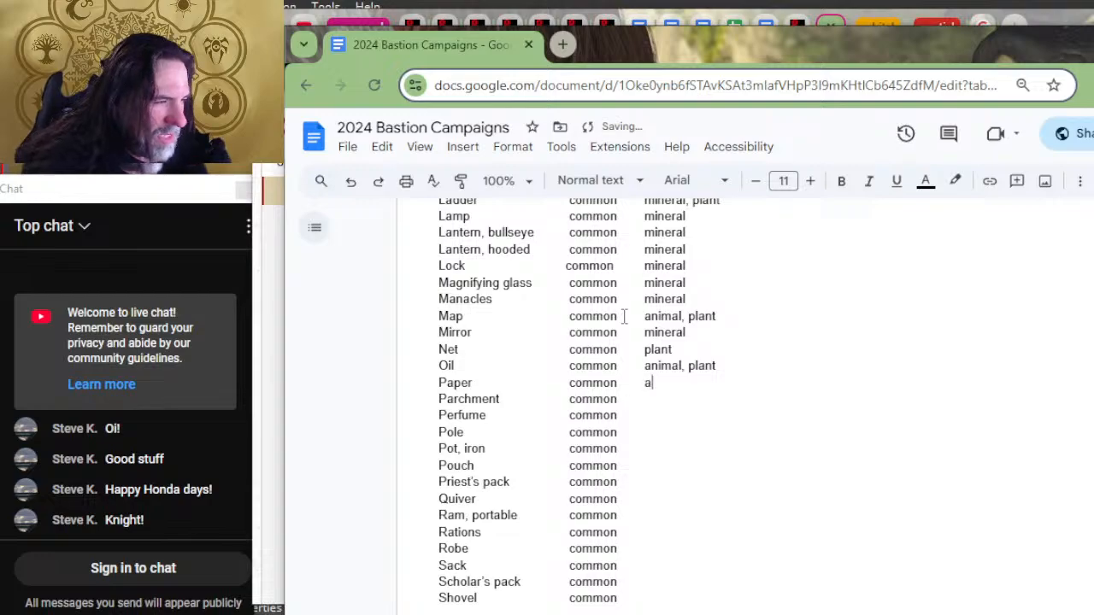
key("BackSpace")
type("plaint")
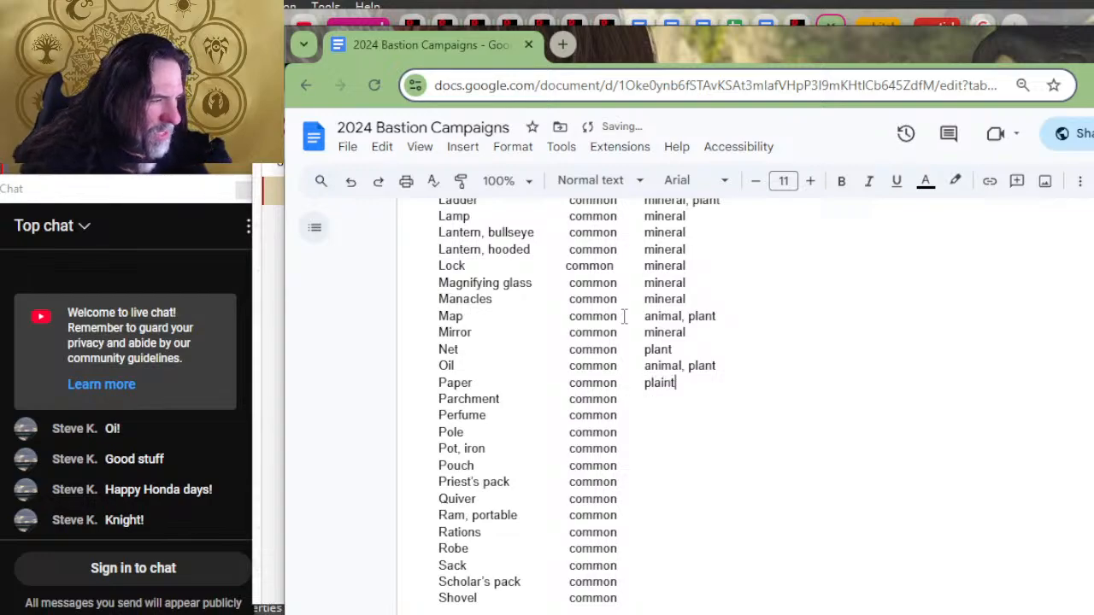
key("Down")
type("plaint")
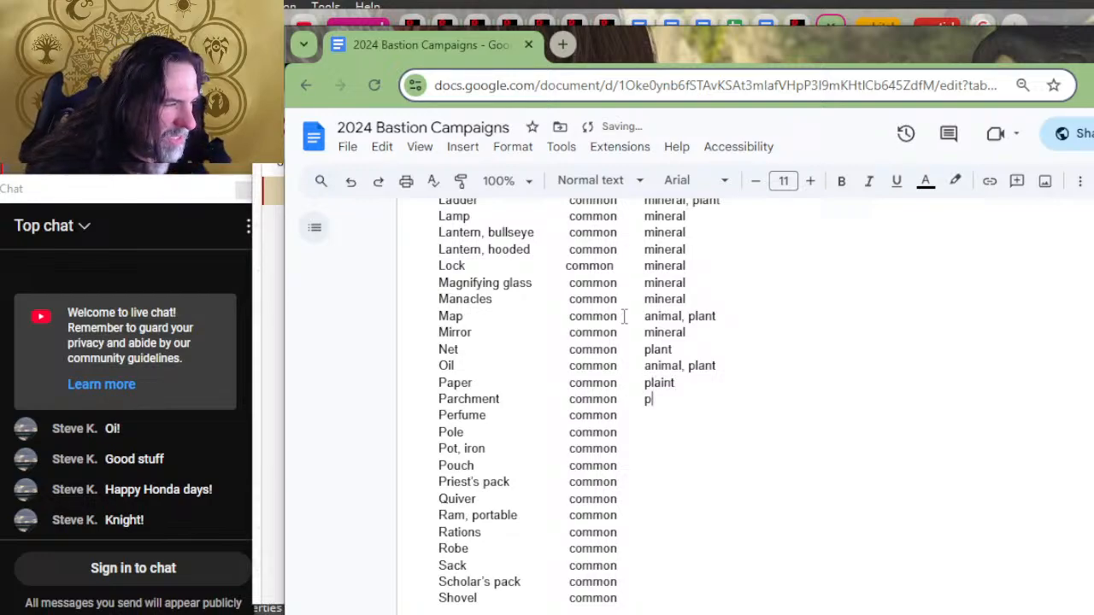
key("Up")
key("Left")
key("Left")
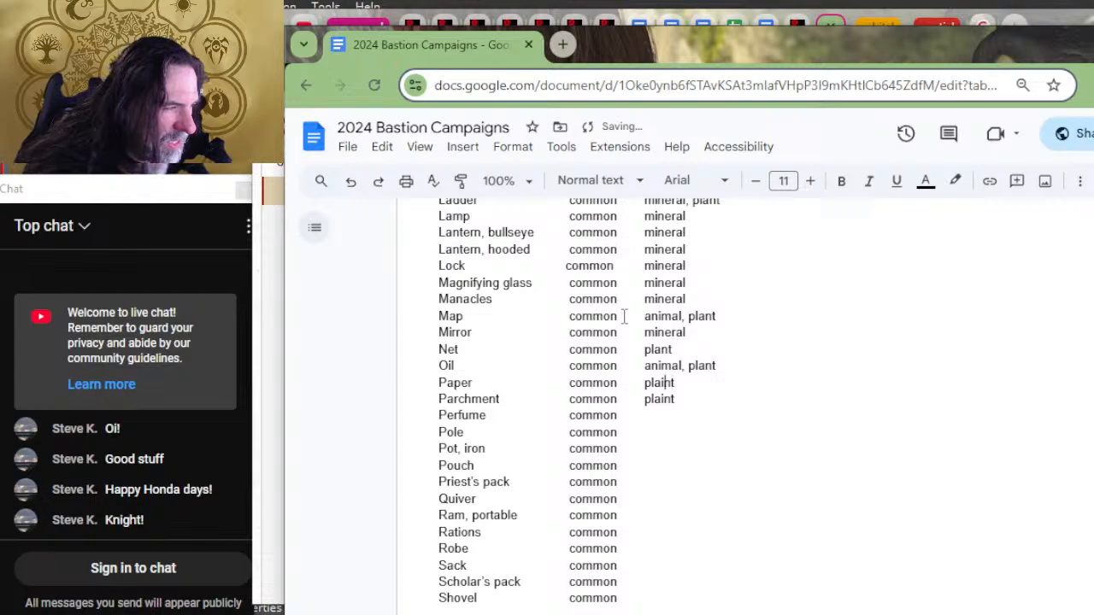
key("BackSpace")
key("Down")
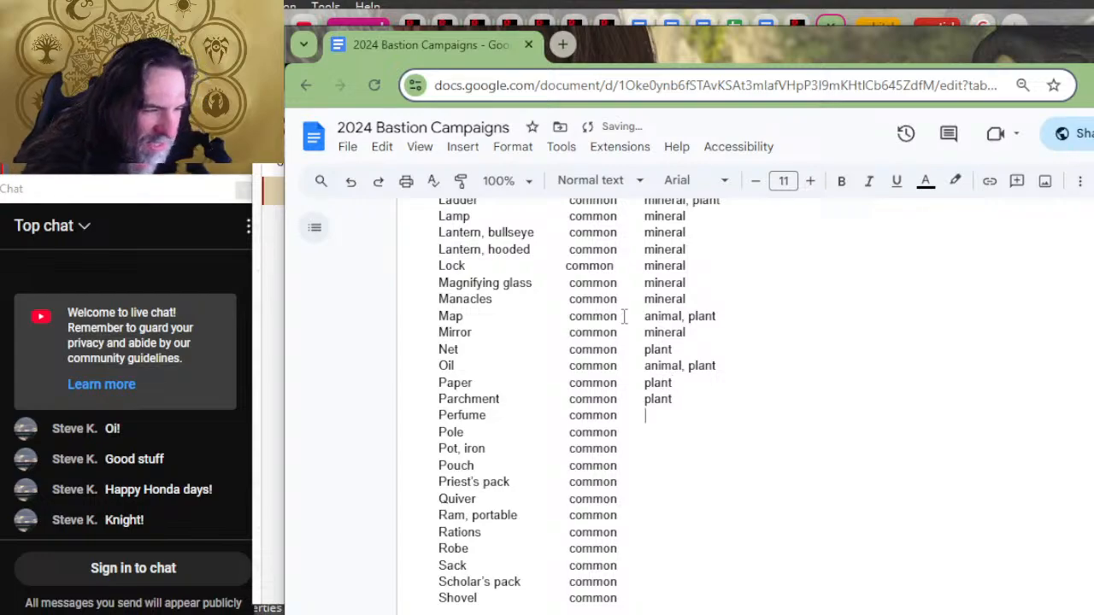
Step: Enter "animal, plant" as the material for Perfume
type("animl")
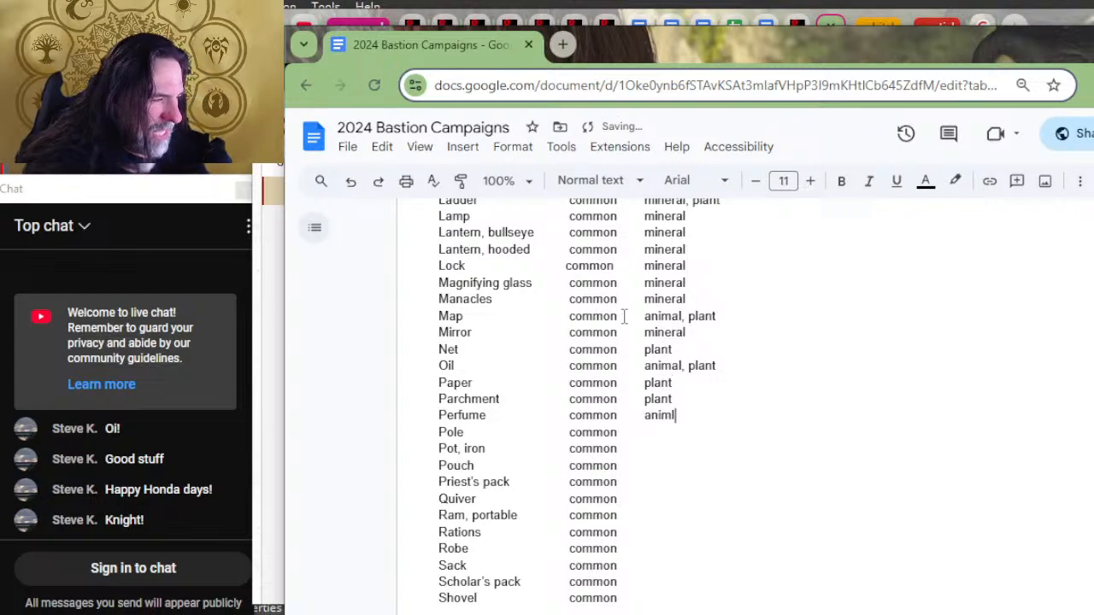
key("BackSpace")
Step: Enter "plant" as the material for Pole, "mineral" for the iron Pot, and "animal" for Pouch
type("al, plant")
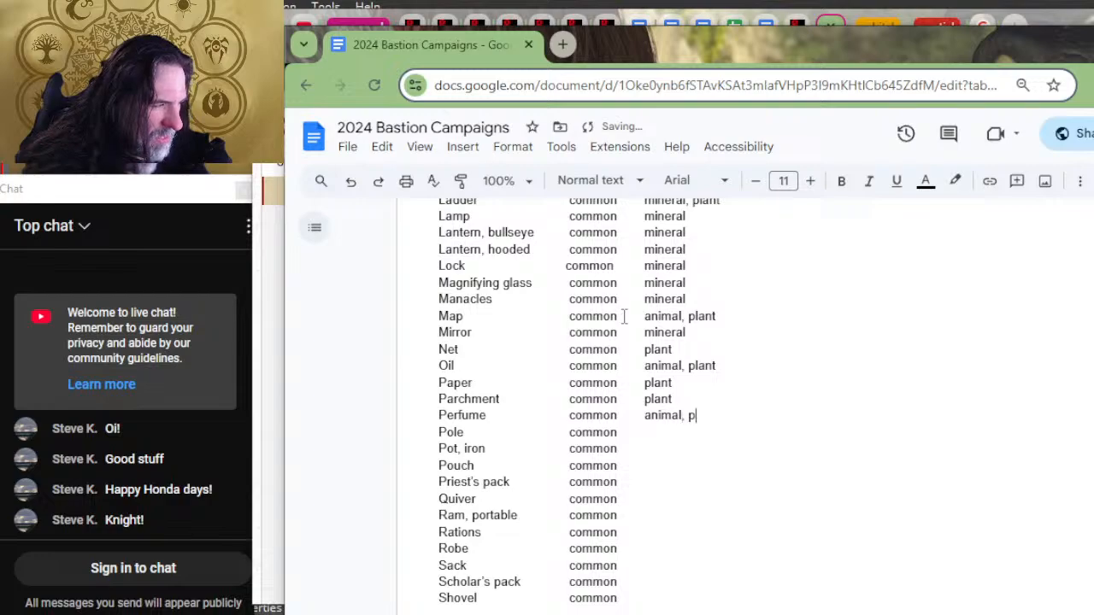
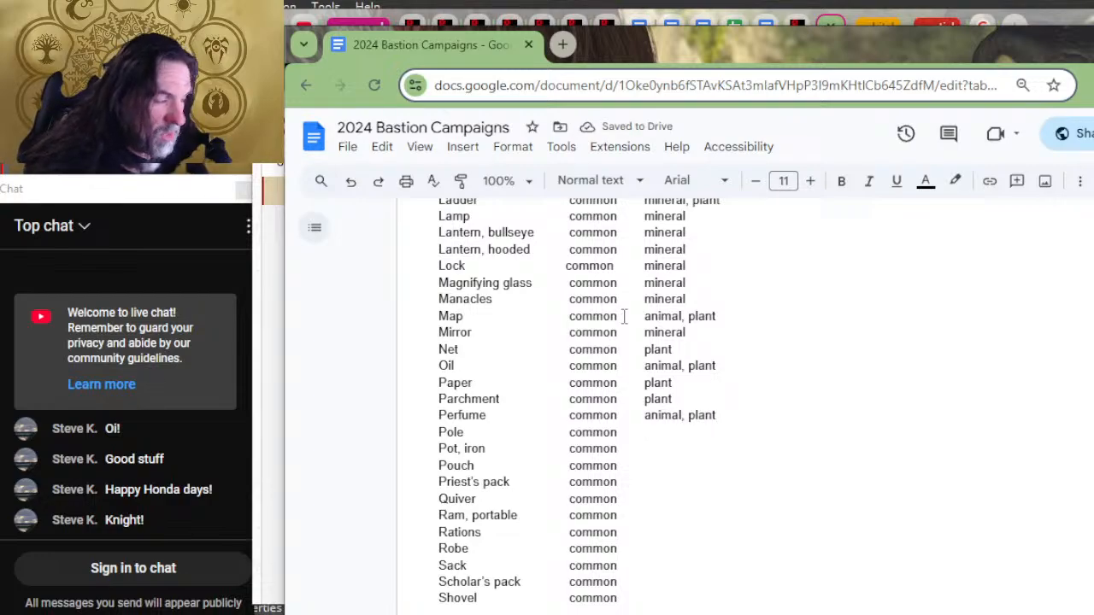
Step: Enter "animal, plant" as the material for Perfume
Step: Enter "plant" as the material for Pole, "mineral" for the iron Pot, and "animal" for Pouch
type("plant")
key("Down")
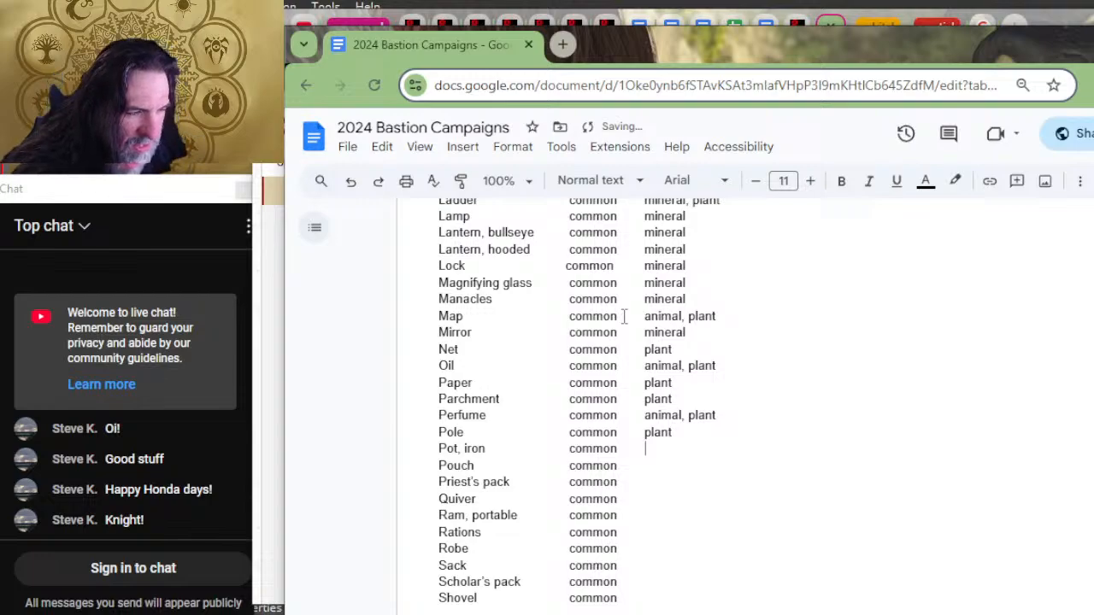
type("mineral")
key("Down")
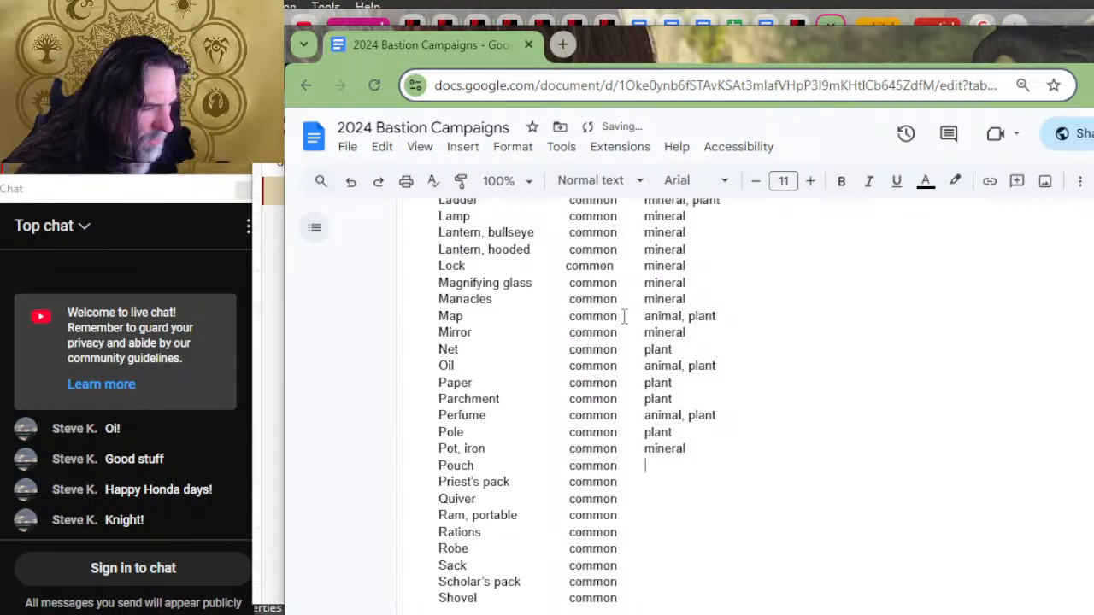
type("animal")
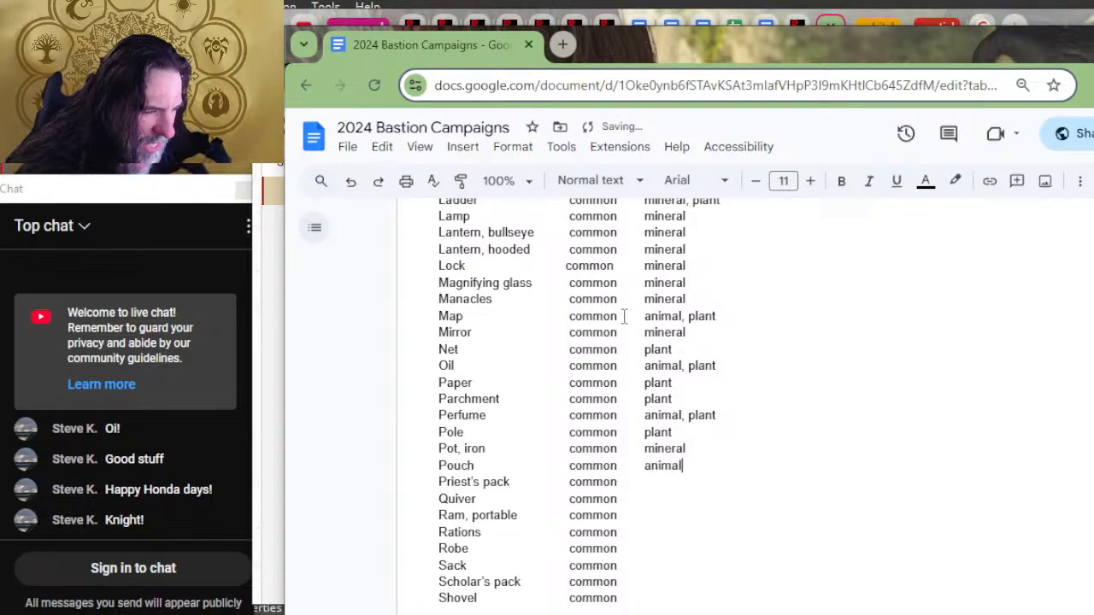
key("Down")
type("Holy water\tcommon")
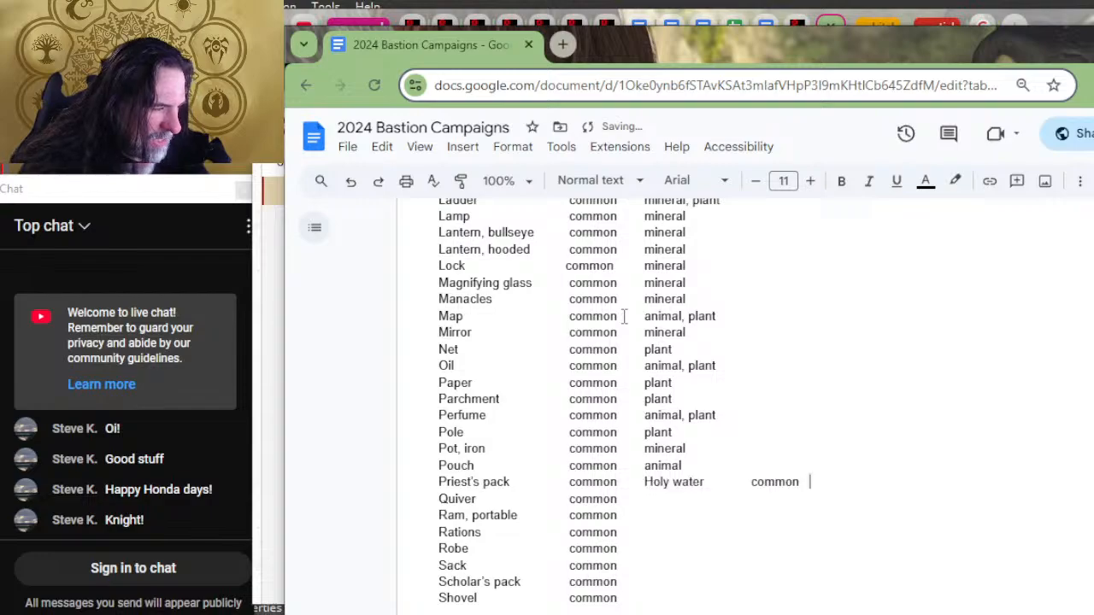
key("BackSpace")
key("BackSpace")
key("BackSpace")
key("BackSpace")
key("BackSpace")
key("BackSpace")
key("BackSpace")
key("BackSpace")
key("BackSpace")
key("BackSpace")
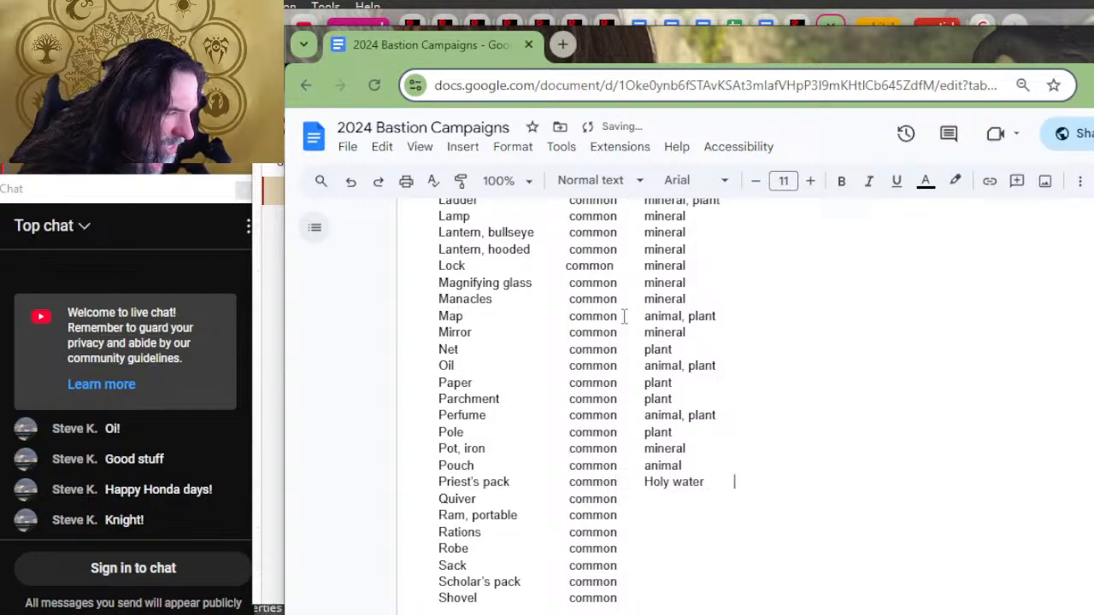
key("BackSpace")
key("BackSpace")
key("BackSpace")
key("BackSpace")
key("BackSpace")
key("BackSpace")
key("BackSpace")
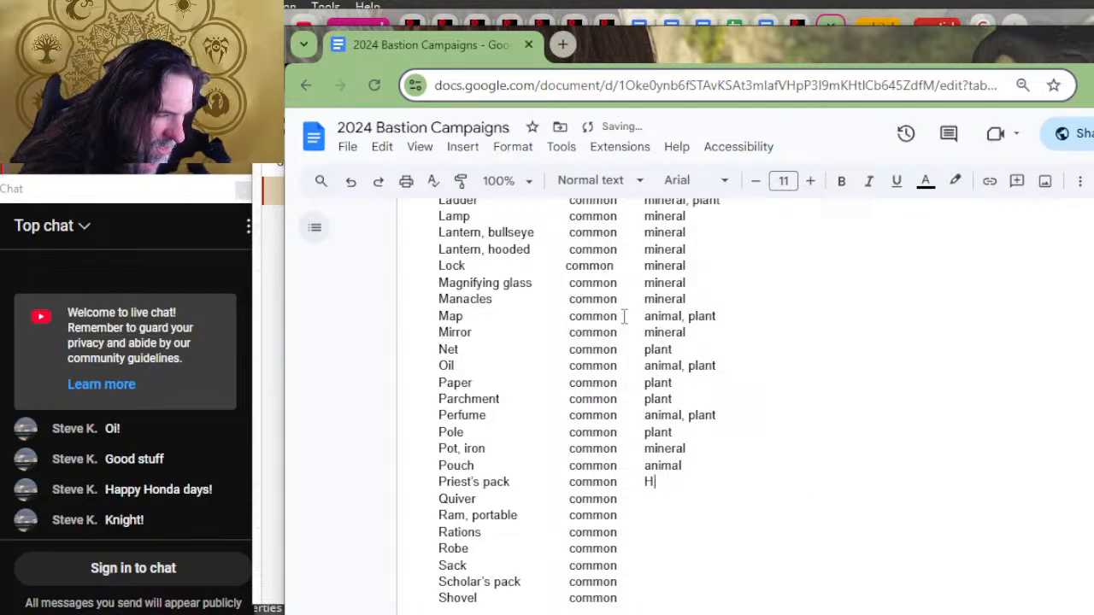
Step: Enter "animal, mineral, plant" as the Priest's pack material and select that text for copying
type("animal, ")
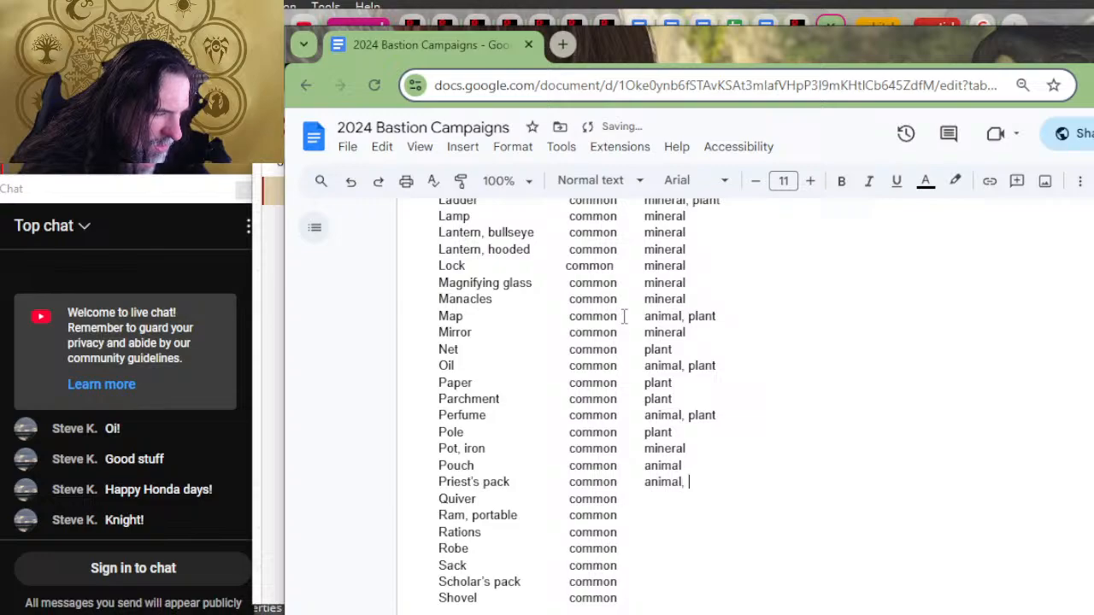
type("mineral, plant")
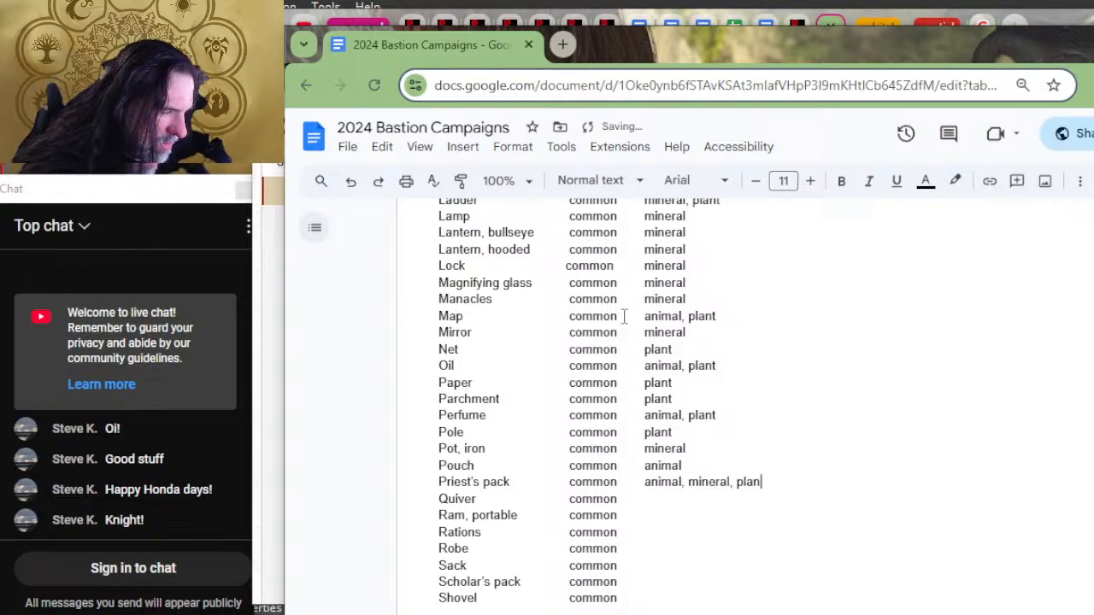
key("shift+Left")
key("shift+Left")
key("shift+Left")
key("shift+Left")
key("shift+Left")
key("shift+Left")
key("shift+Left")
key("shift+Left")
key("shift+Left")
key("shift+Left")
key("shift+Left")
key("shift+Left")
key("shift+Left")
key("shift+Left")
key("shift+Left")
key("shift+Left")
key("shift+Left")
key("shift+Left")
key("shift+Left")
key("shift+Left")
key("shift+Left")
key("shift+Left")
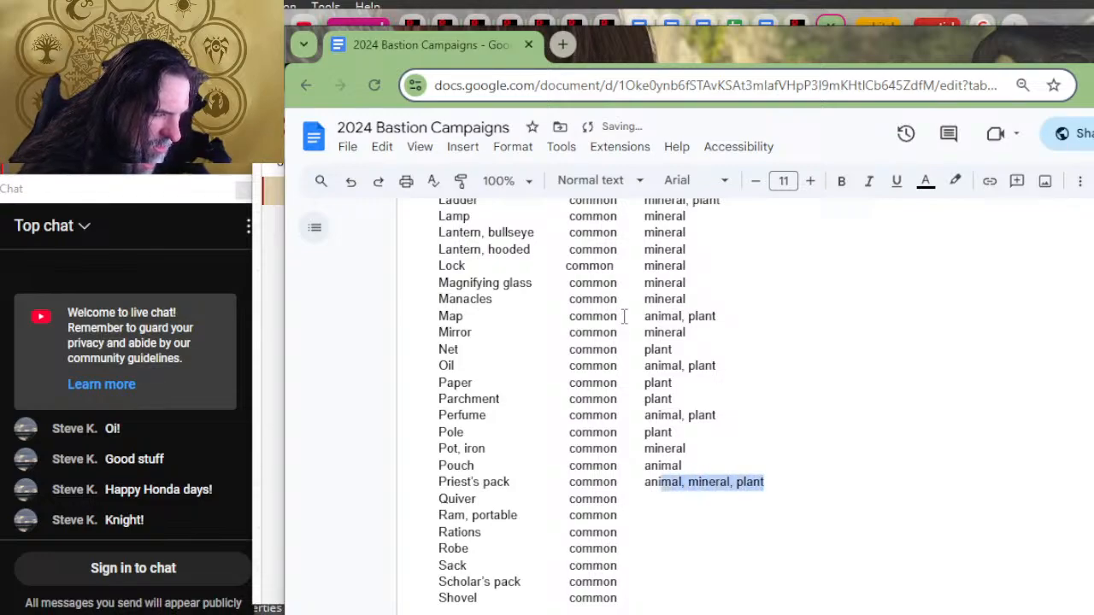
Step: Enter "animal" as the material for Quiver, removing any extra text after it
key("Down")
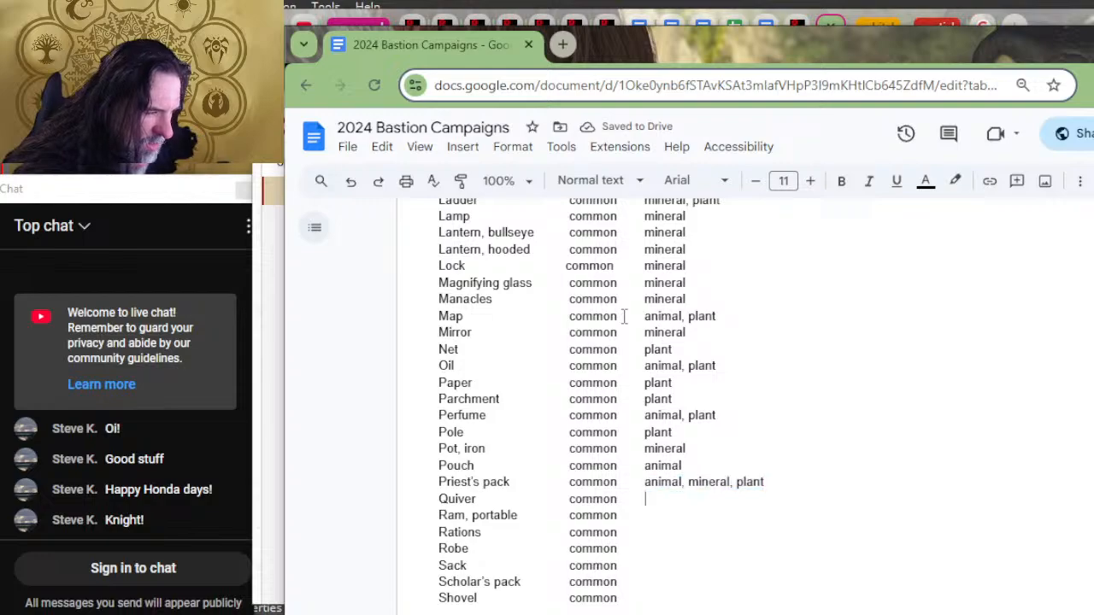
type("animal, pla")
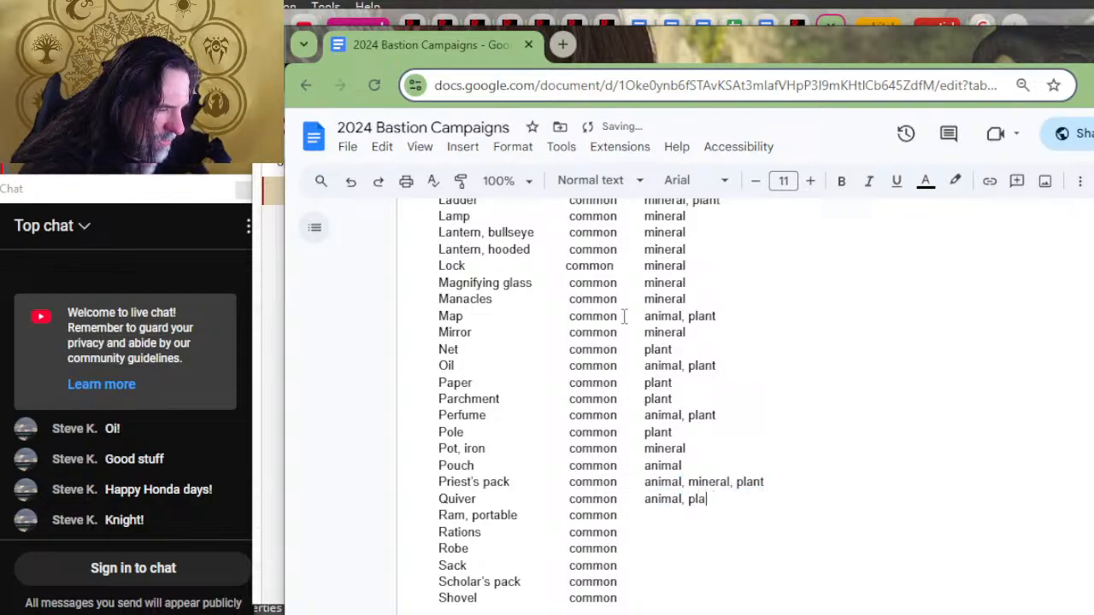
key("BackSpace")
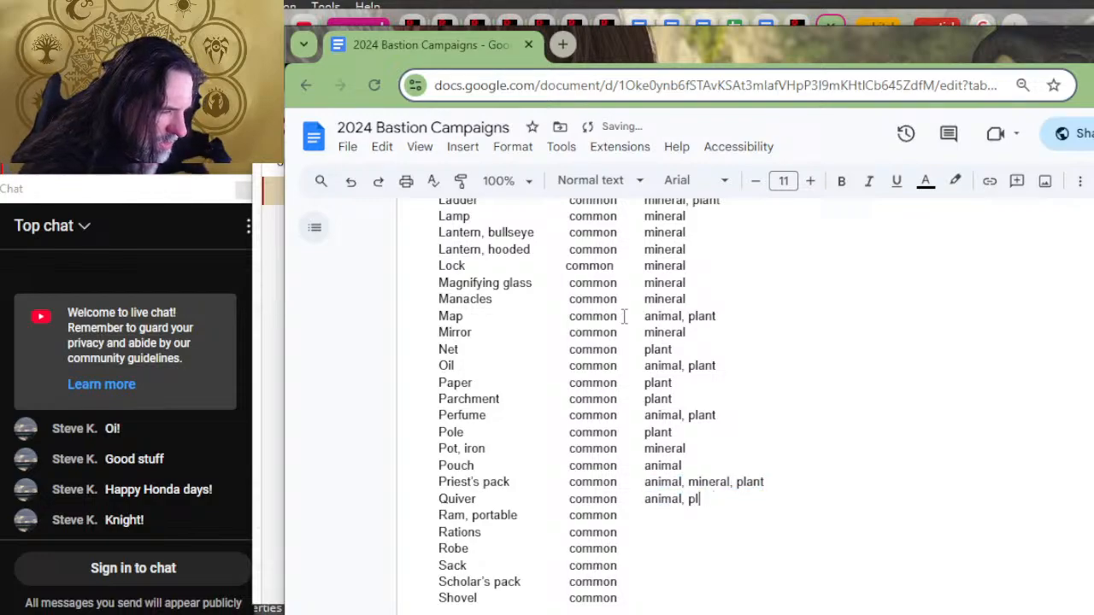
key("BackSpace")
key("BackSpace")
key("BackSpace")
key("BackSpace")
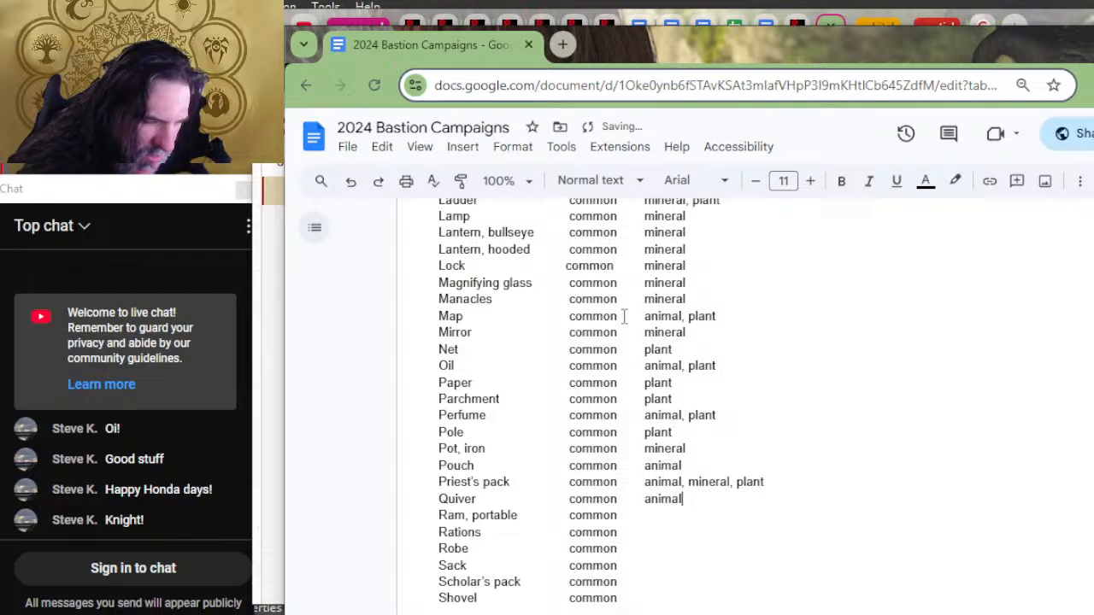
Step: Enter "mineral,plant" as the material for the portable Ram
key("Down")
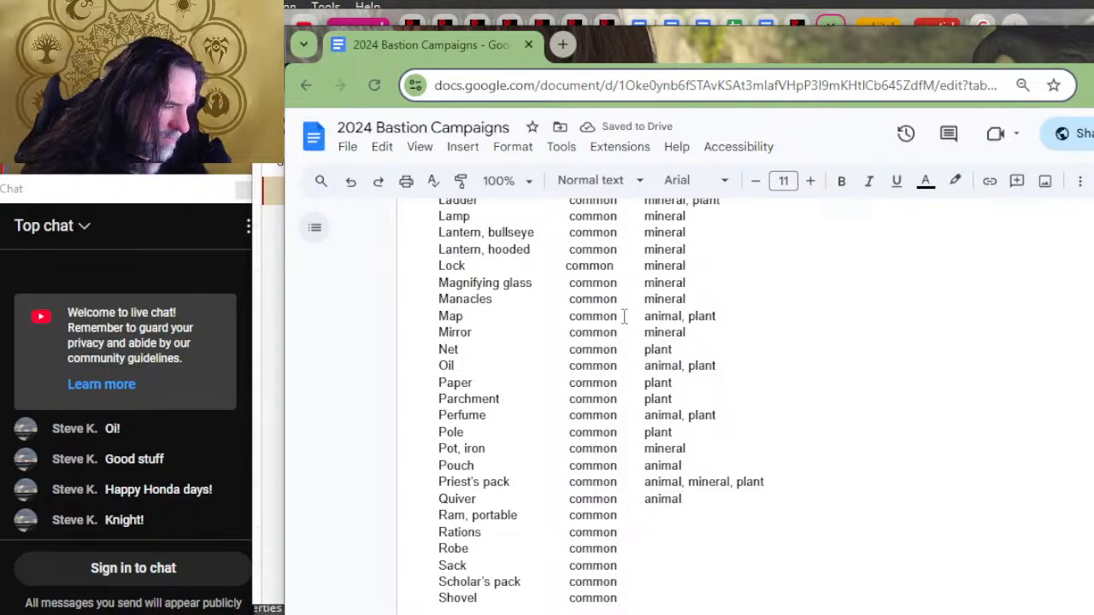
type("pl")
key("BackSpace")
key("BackSpace")
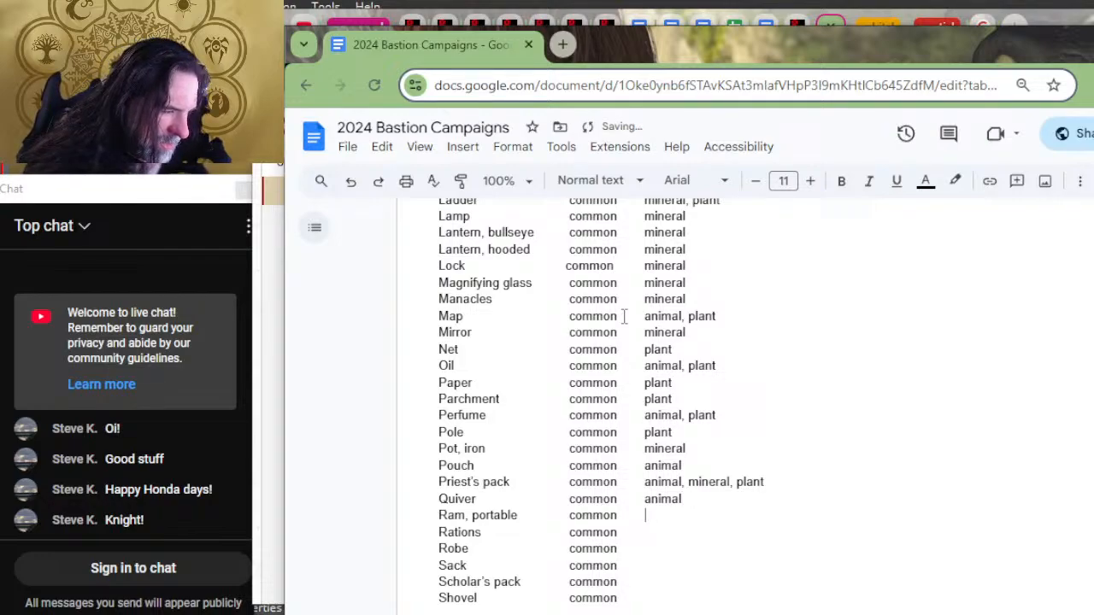
type("mineral,")
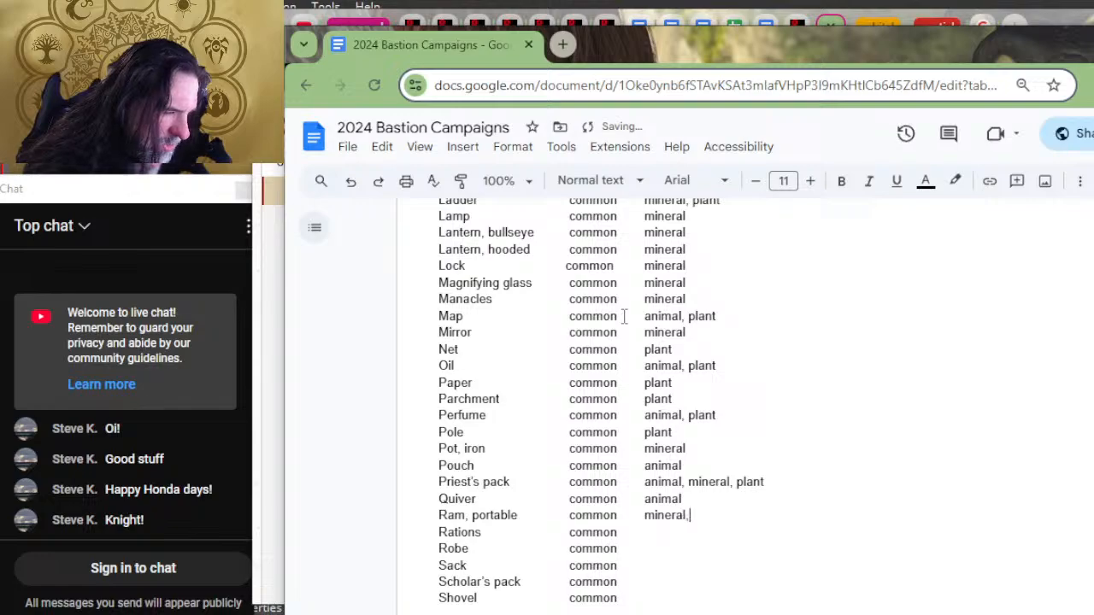
type("plant")
Step: Enter "animal, plant" as the material for Rations and "plant" for Robe
key("Down")
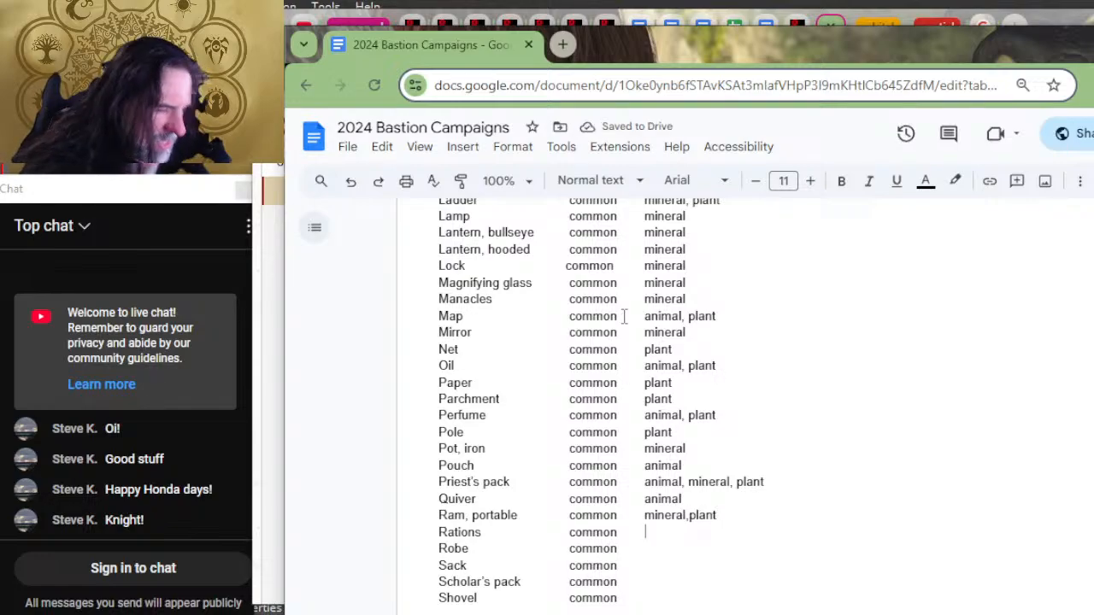
scroll(649, 290, "down", 2)
type("ani")
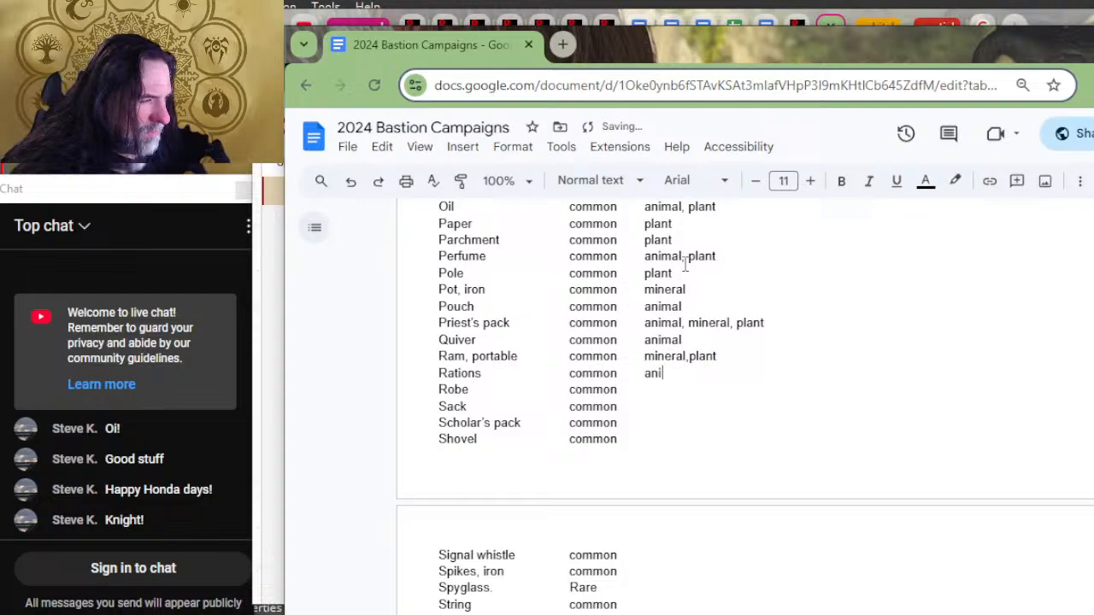
type("mal, plant")
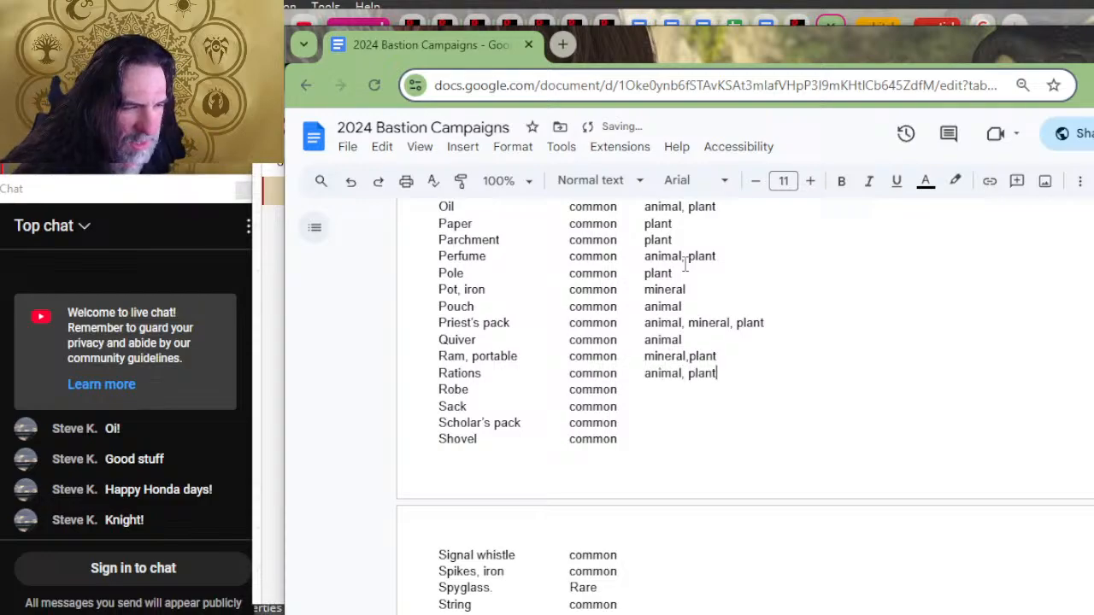
key("Down")
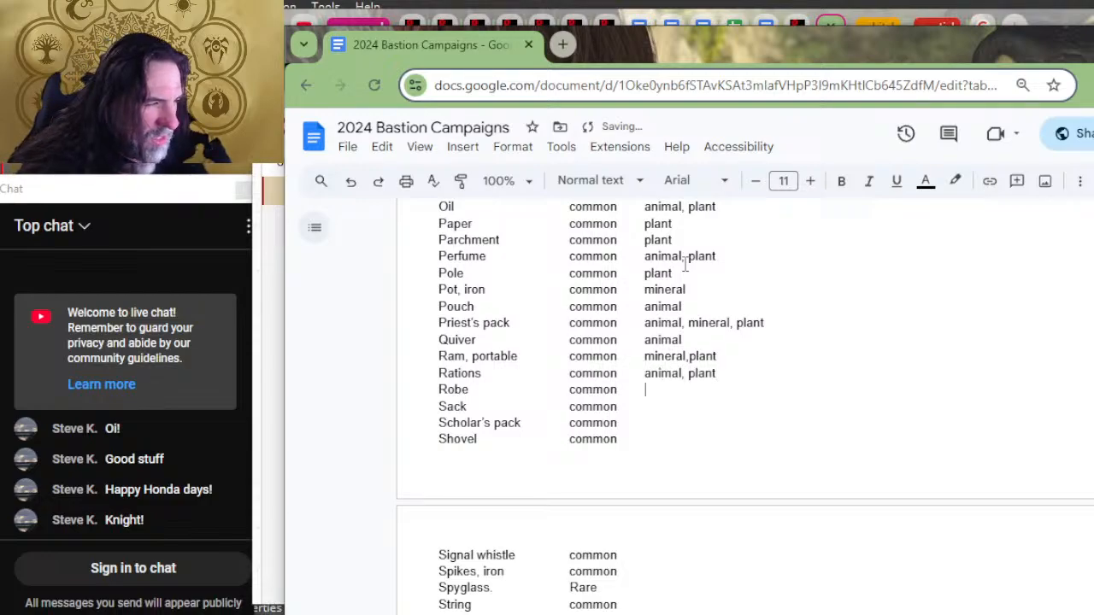
type("plant")
key("Down")
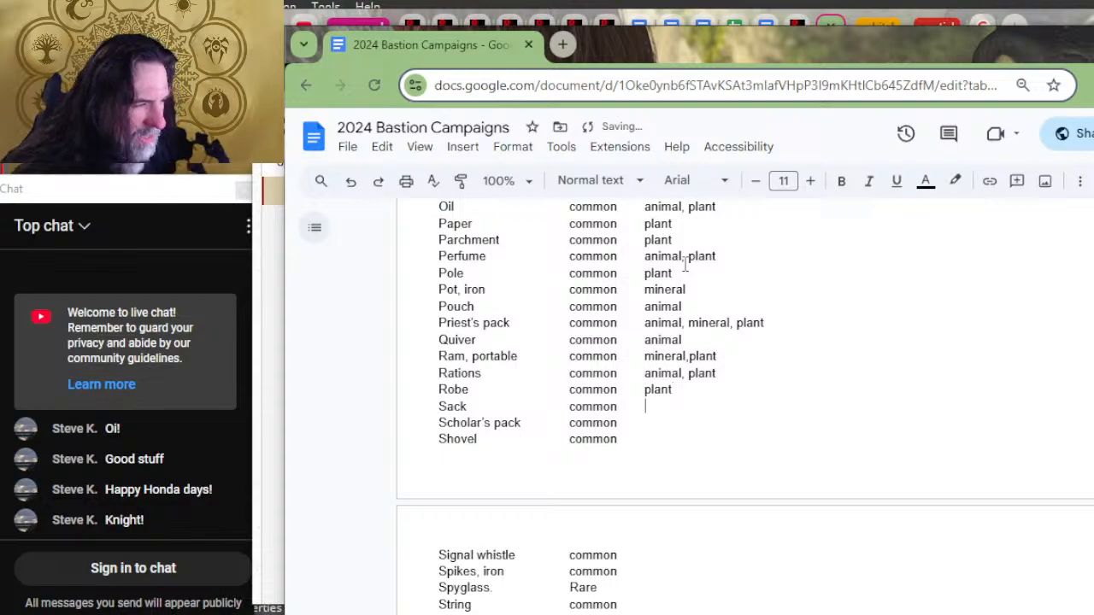
type("animal, plant")
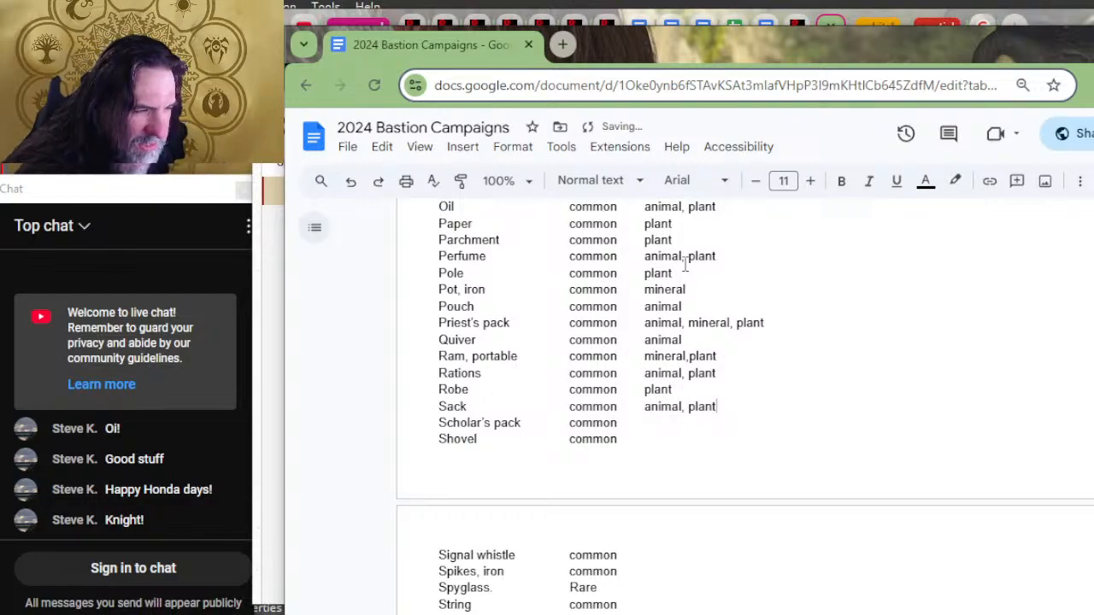
key("BackSpace")
key("BackSpace")
key("BackSpace")
key("BackSpace")
key("BackSpace")
key("BackSpace")
key("BackSpace")
key("BackSpace")
key("BackSpace")
key("BackSpace")
key("BackSpace")
key("BackSpace")
key("BackSpace")
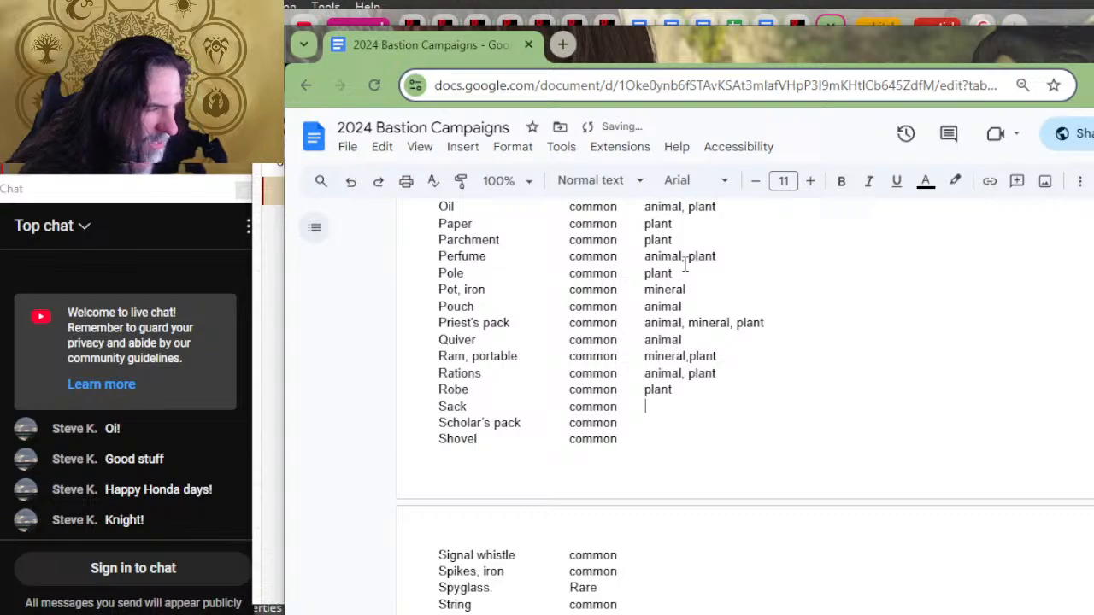
Step: Enter "plant" as the material for Sack and paste "animal, mineral, plant" for the Scholar's pack
type("plant")
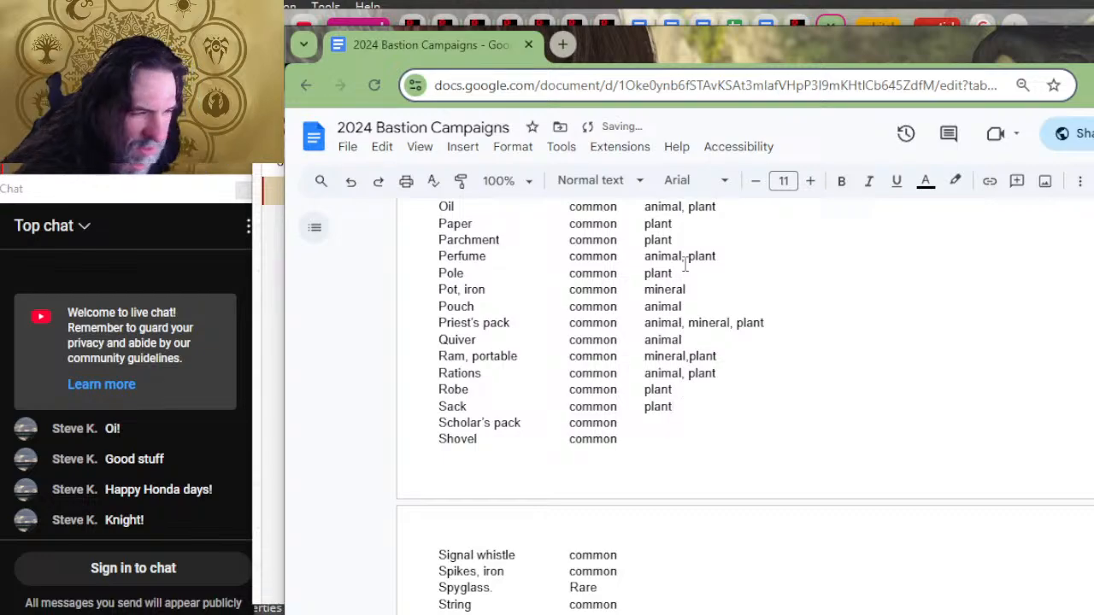
key("Down")
type("animal, mineral, plant")
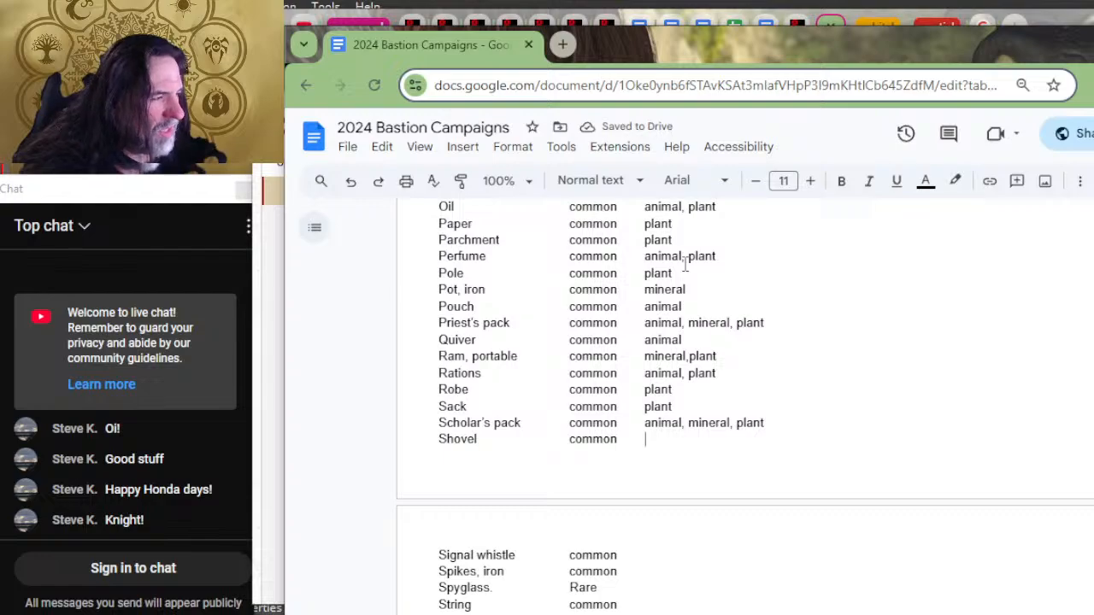
Step: Enter "mineral" as the material for both Shovel and Signal whistle
type("min")
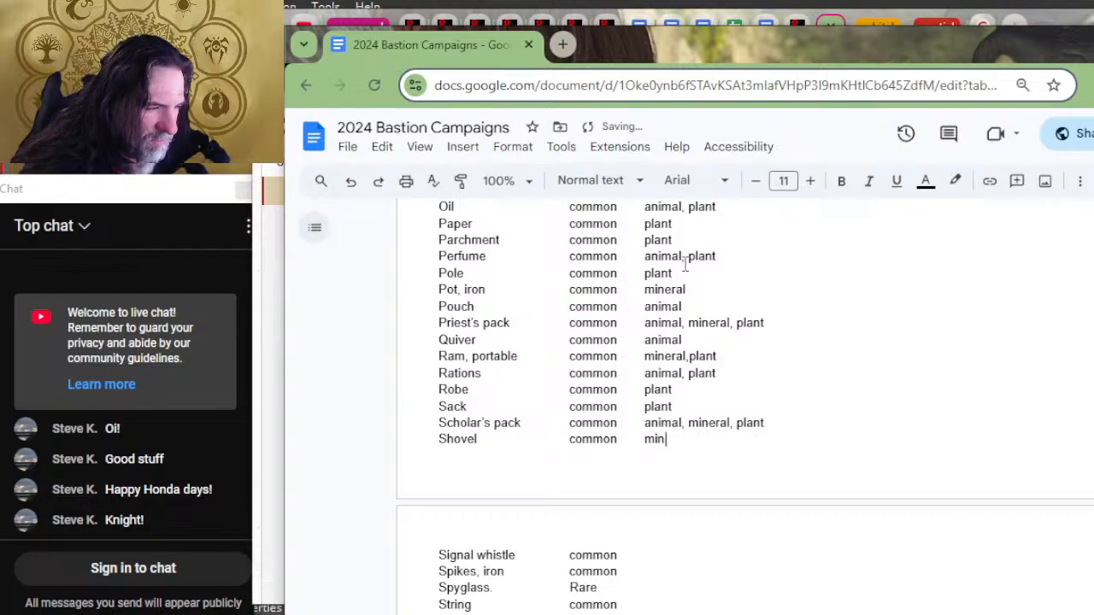
type("eralk")
key("Down")
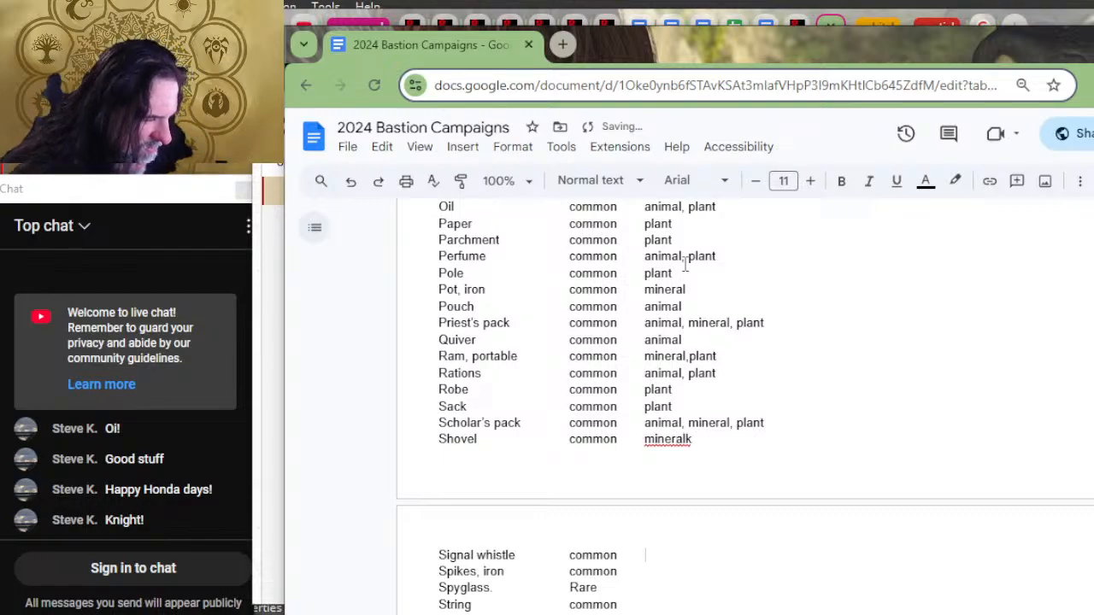
type("mineral,")
key("BackSpace")
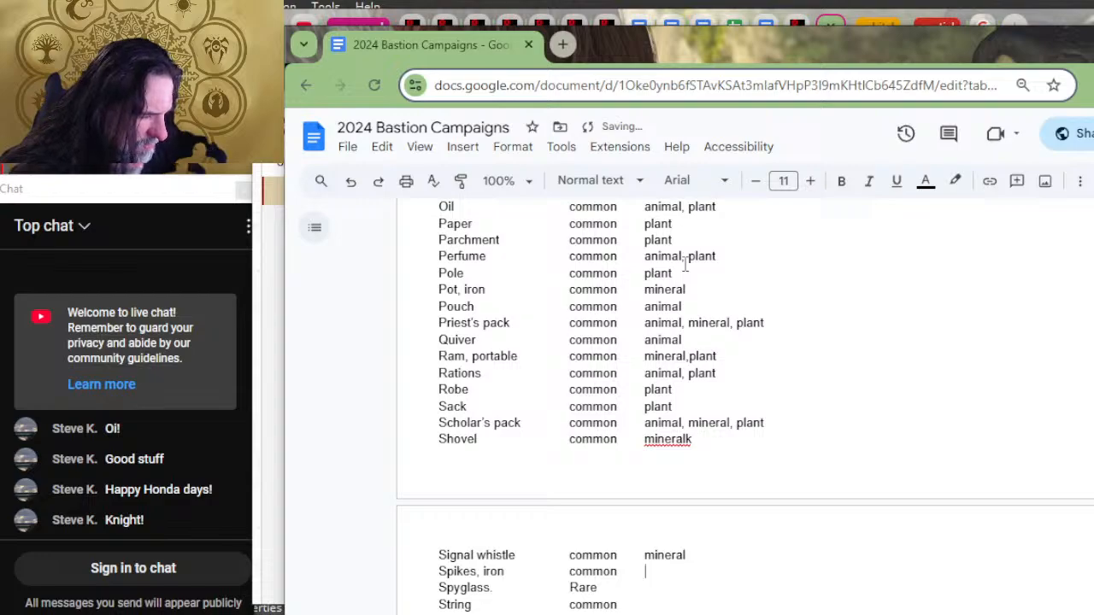
Step: Correct the misspelled Shovel material and extend it to read "plant, mineral"
key("Up")
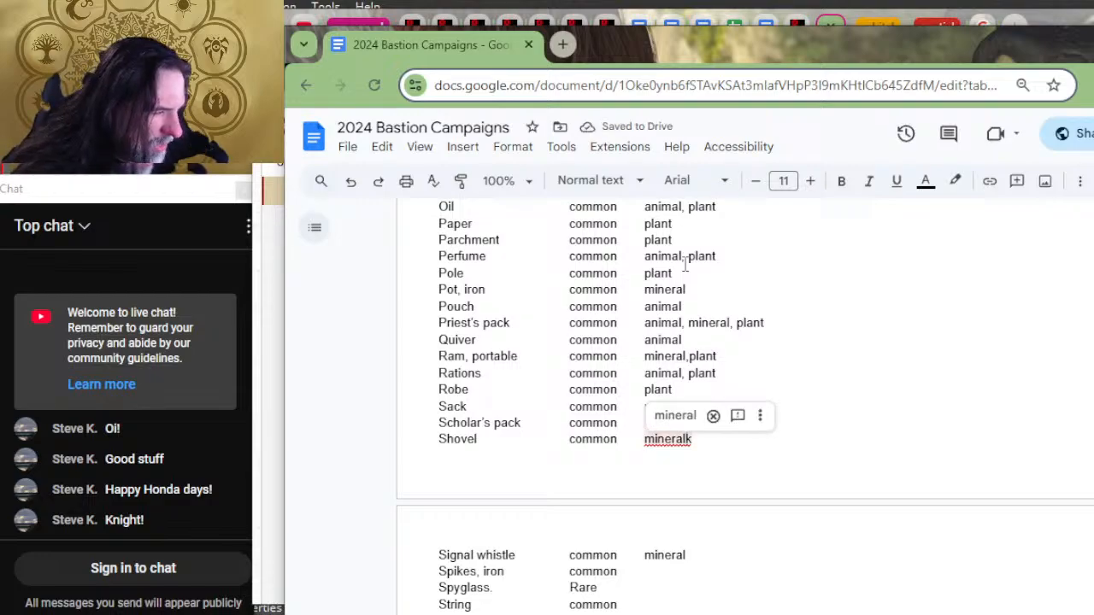
key("BackSpace")
key("Left")
key("Left")
key("Left")
key("Left")
key("Left")
key("Left")
key("Left")
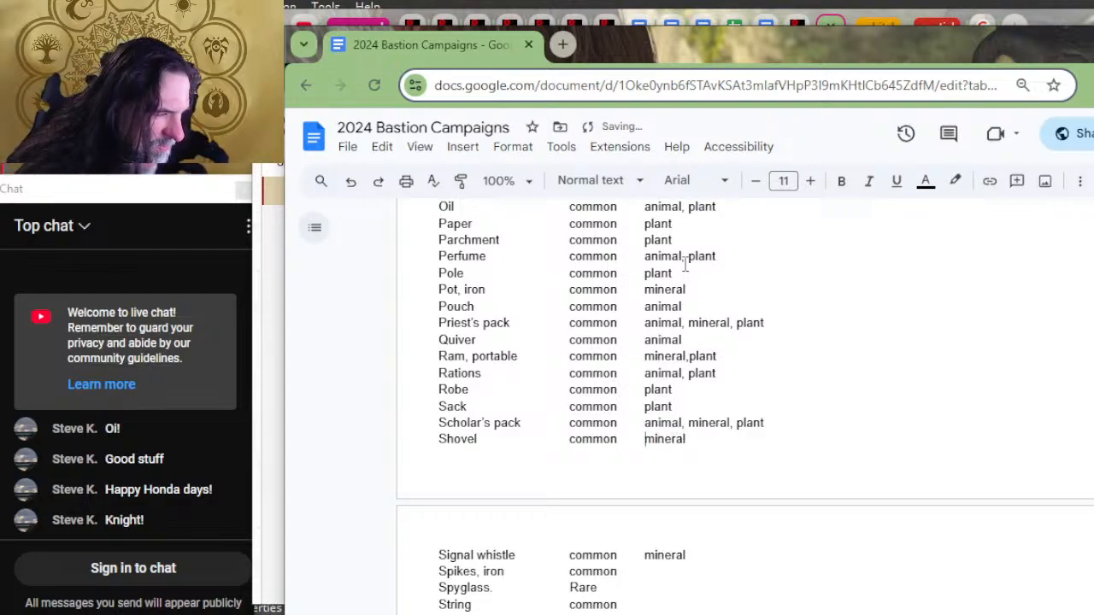
type("plant, ")
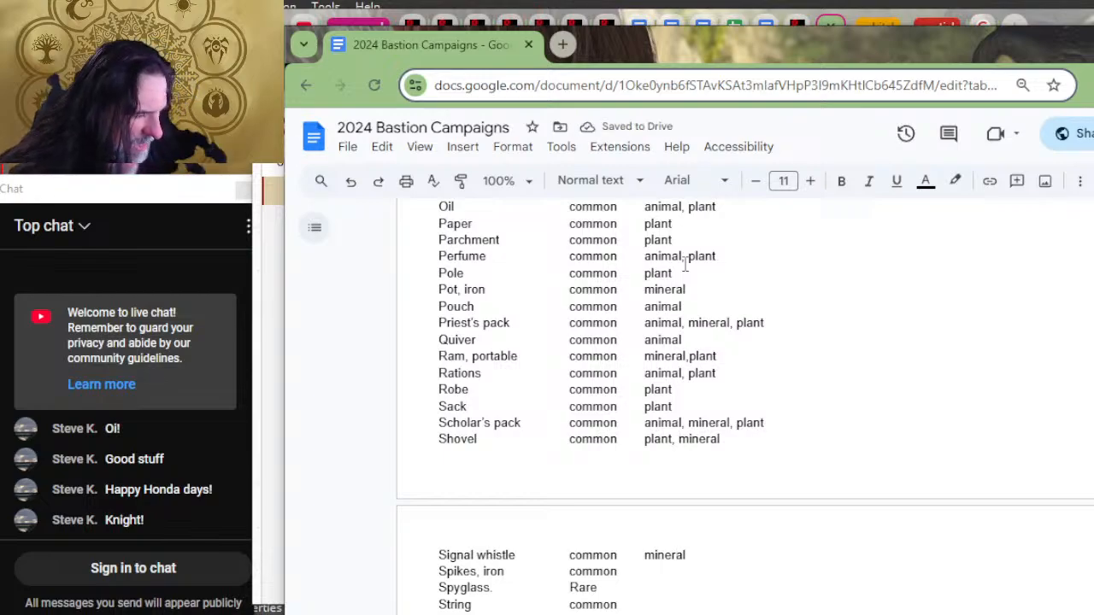
type("mineral")
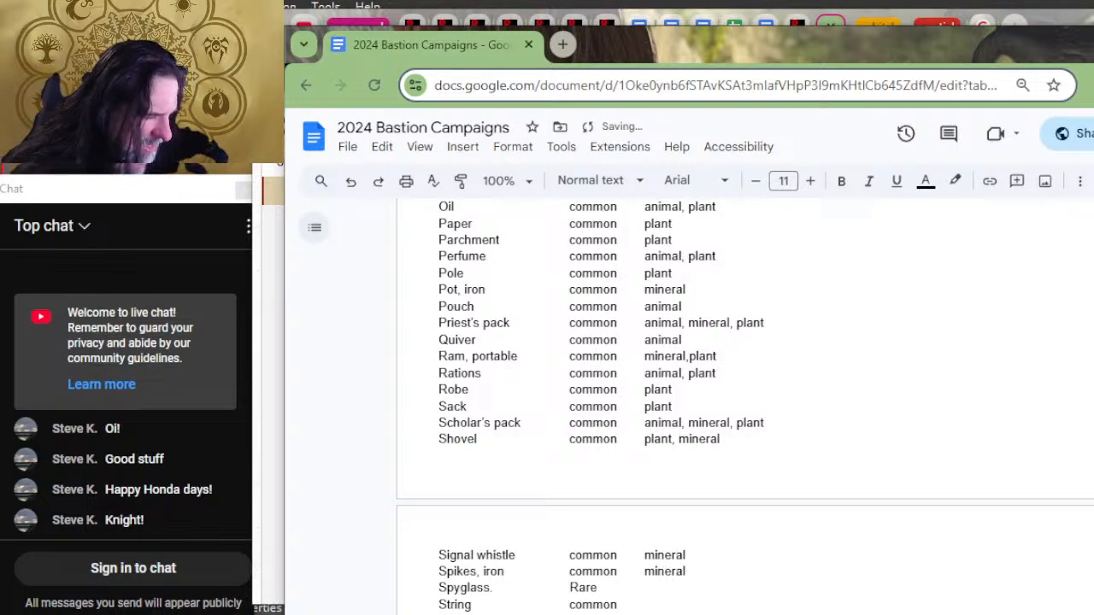
Step: Enter "mineral" as the material for the iron Spikes and the Spyglass
scroll(681, 244, "down", 4)
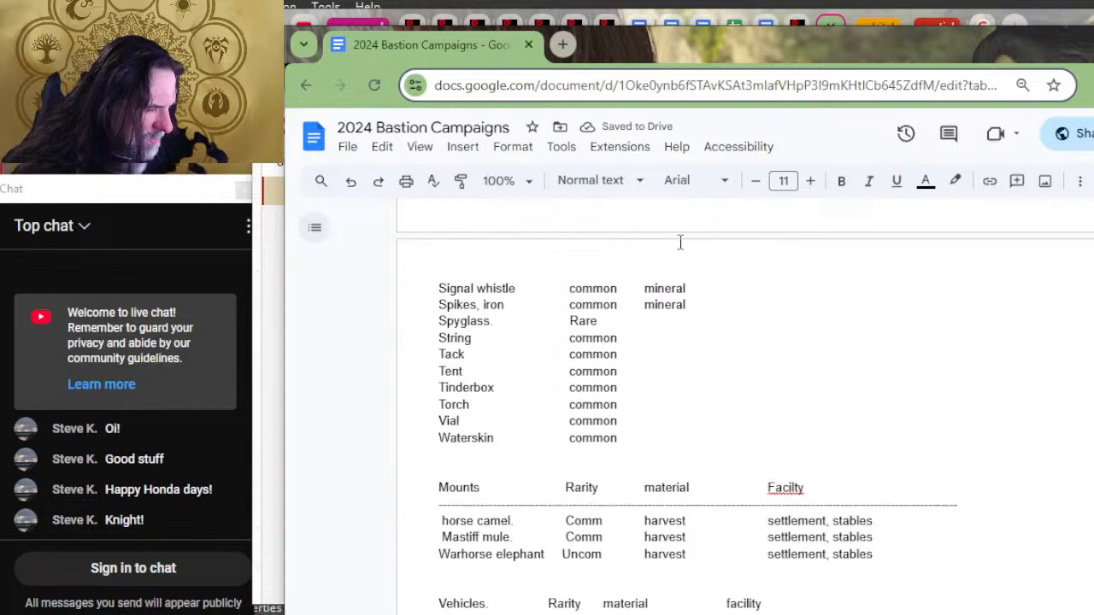
key("Down")
type("mineralk")
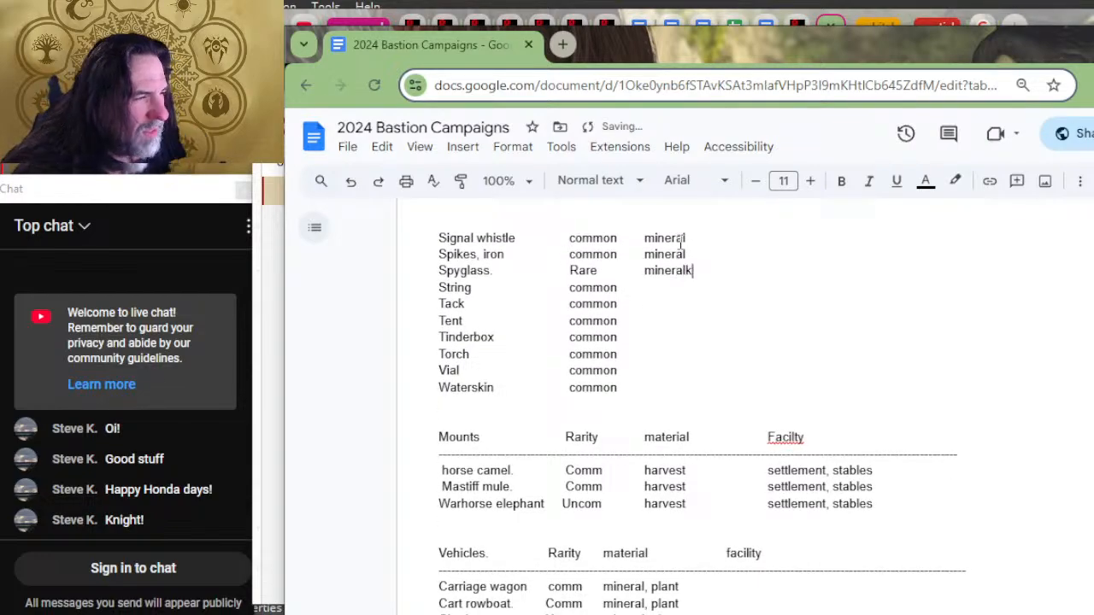
key("Down")
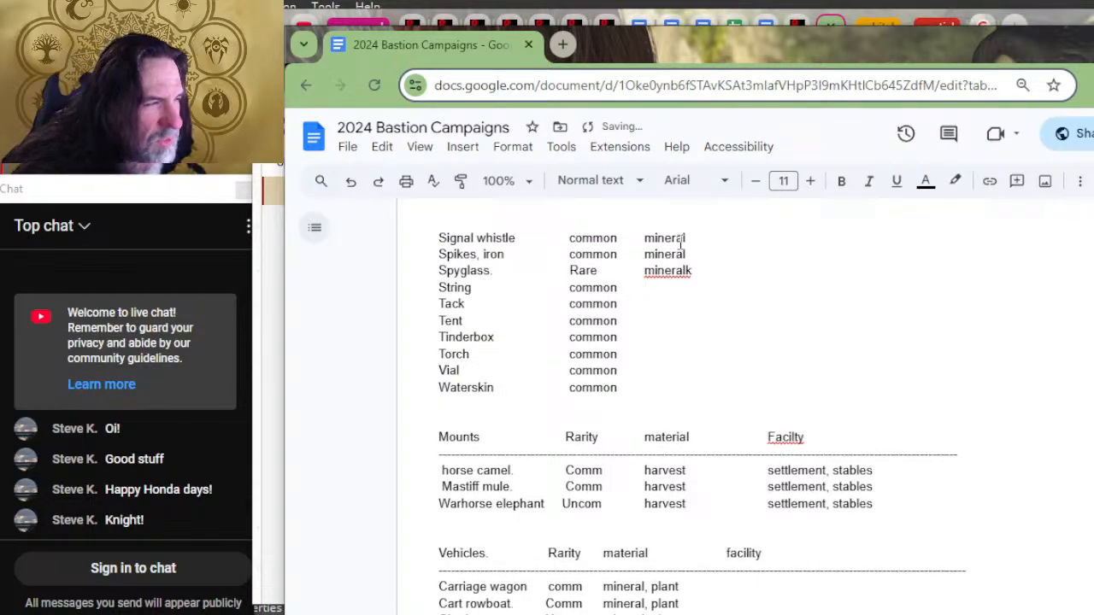
Step: Correct the Spyglass material to read "mineral" and enter "plant" as the material for String
type("pl")
key("BackSpace")
key("BackSpace")
key("Up")
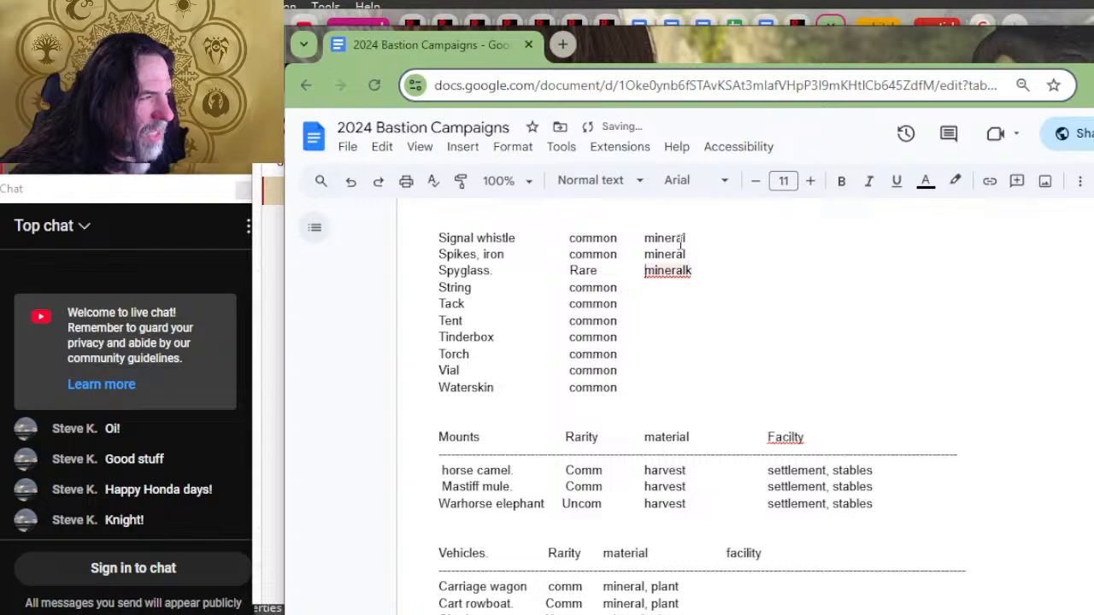
left_click(675, 248)
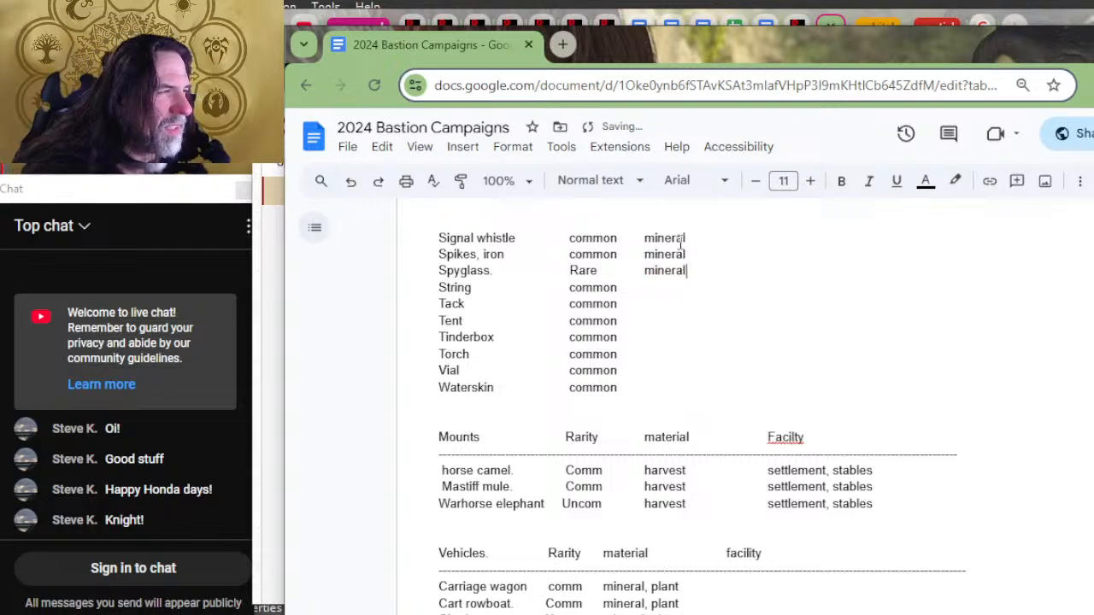
key("Down")
type("plant")
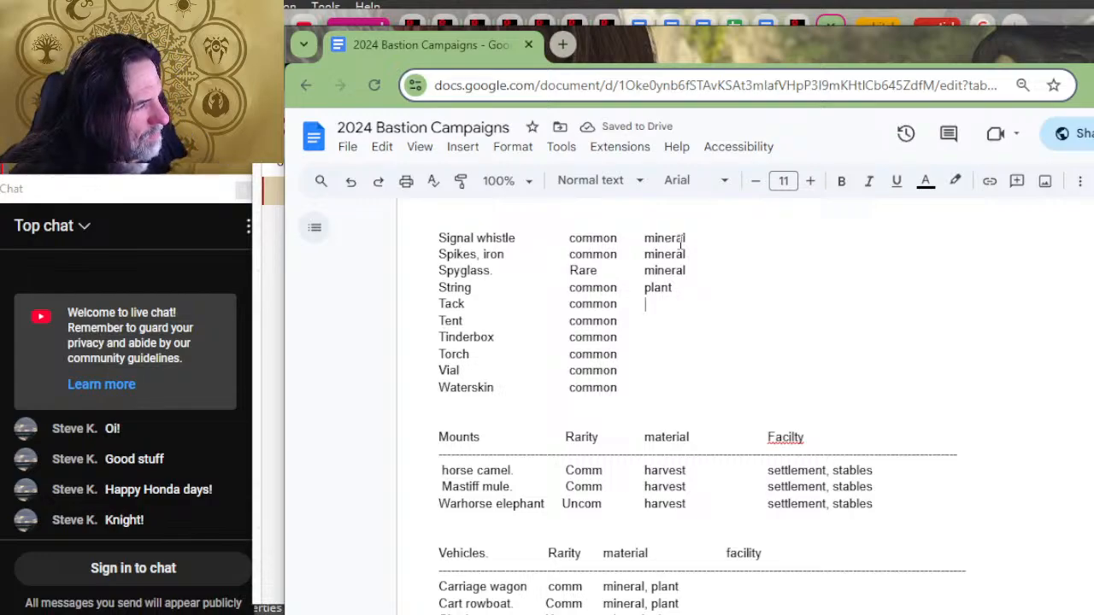
Step: Paste "animal, mineral, plant" as the material for Tack and rename the item "Riding Tack", keeping its columns aligned
type("animal, mineral, plant")
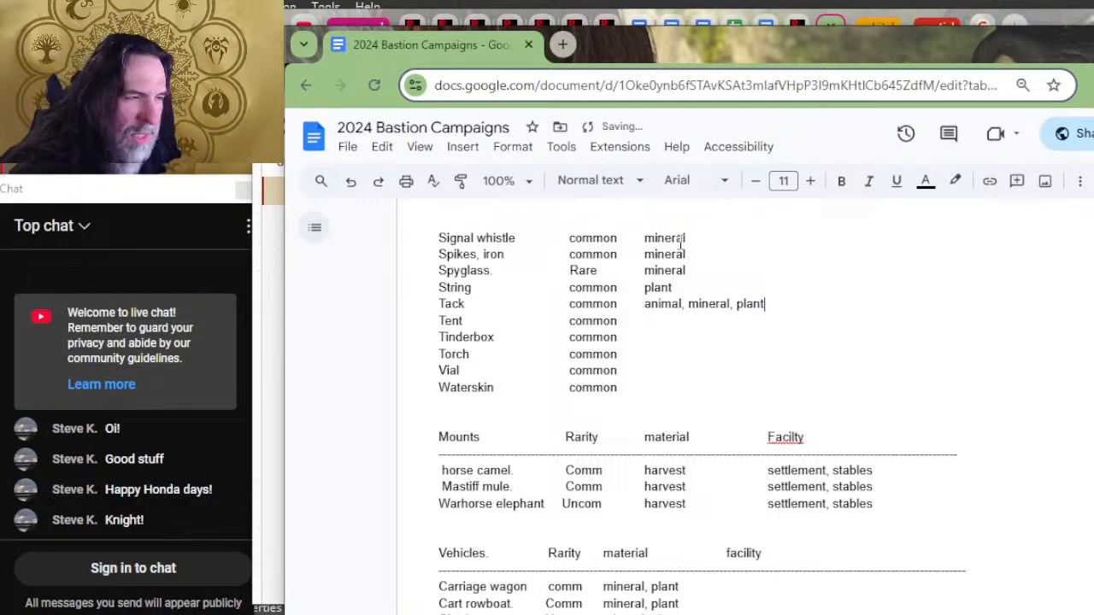
key("Home")
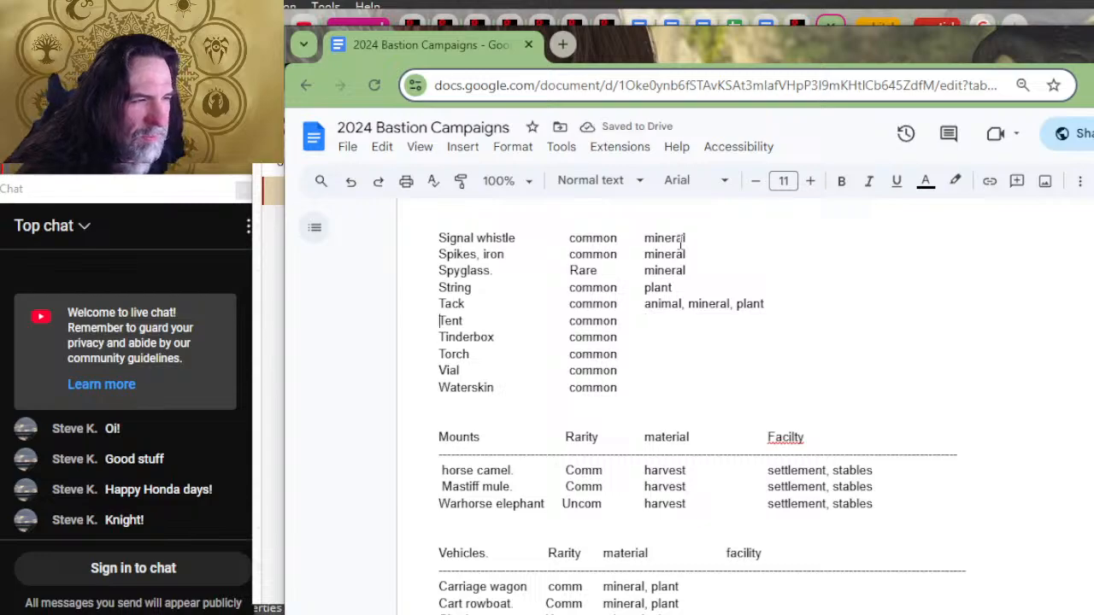
key("Up")
type("ri")
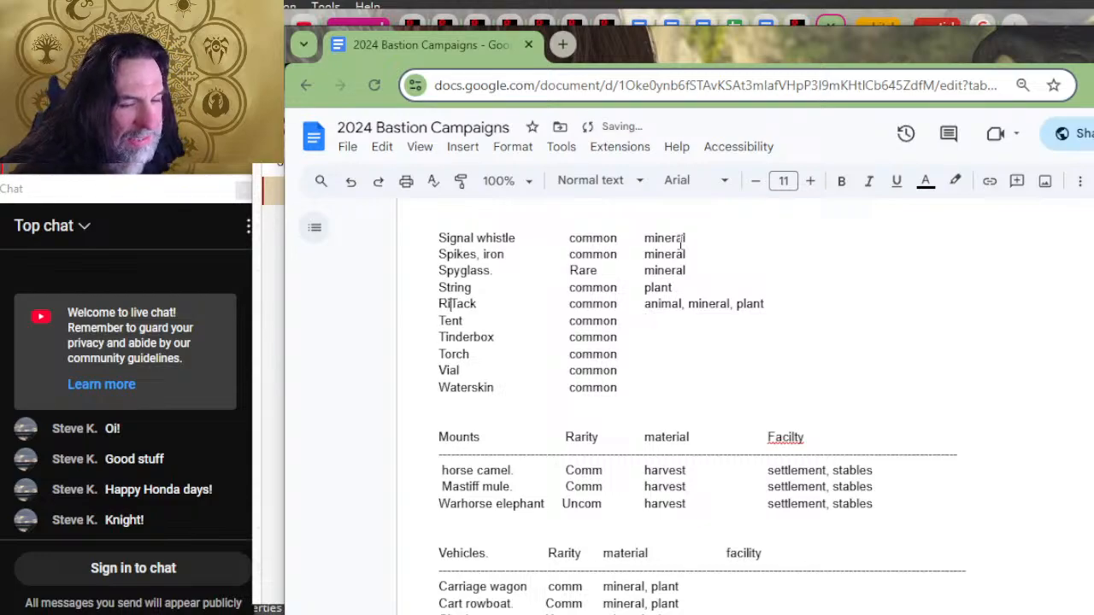
type("ding")
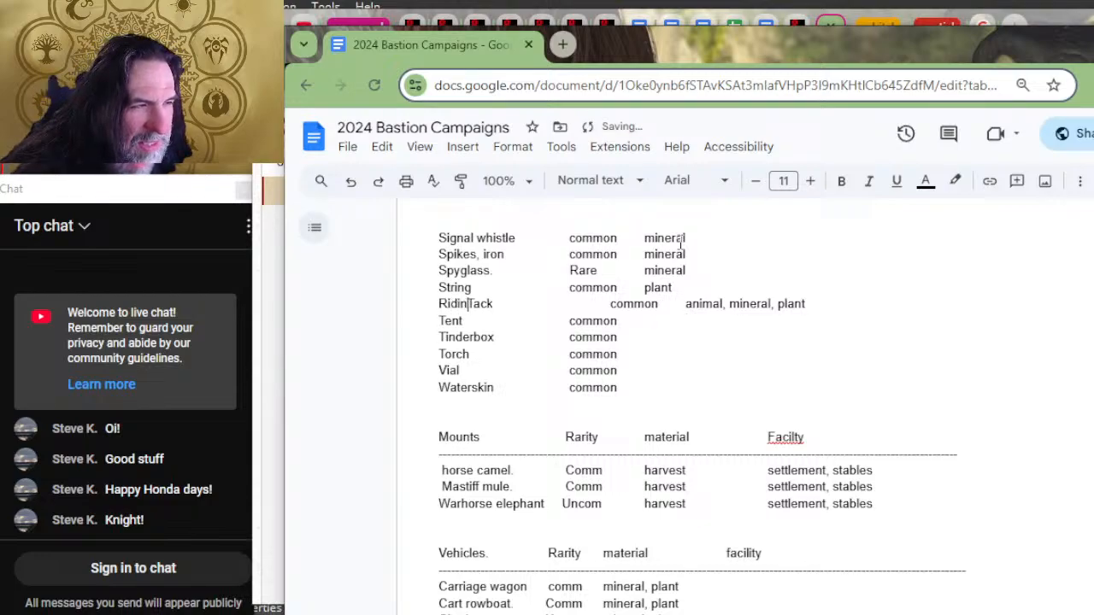
key("End")
key("BackSpace")
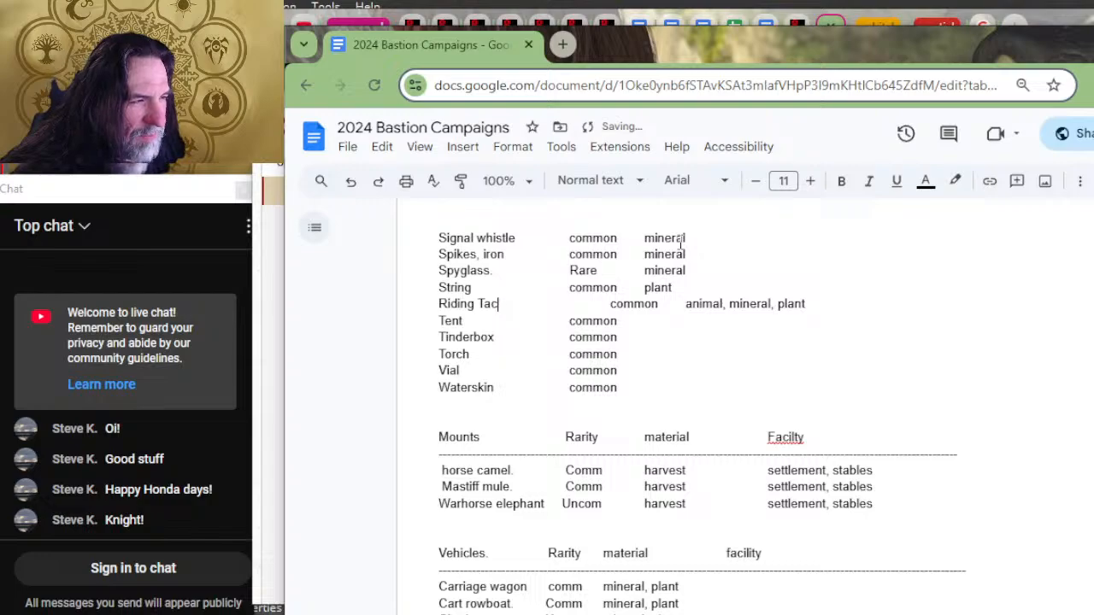
type("k")
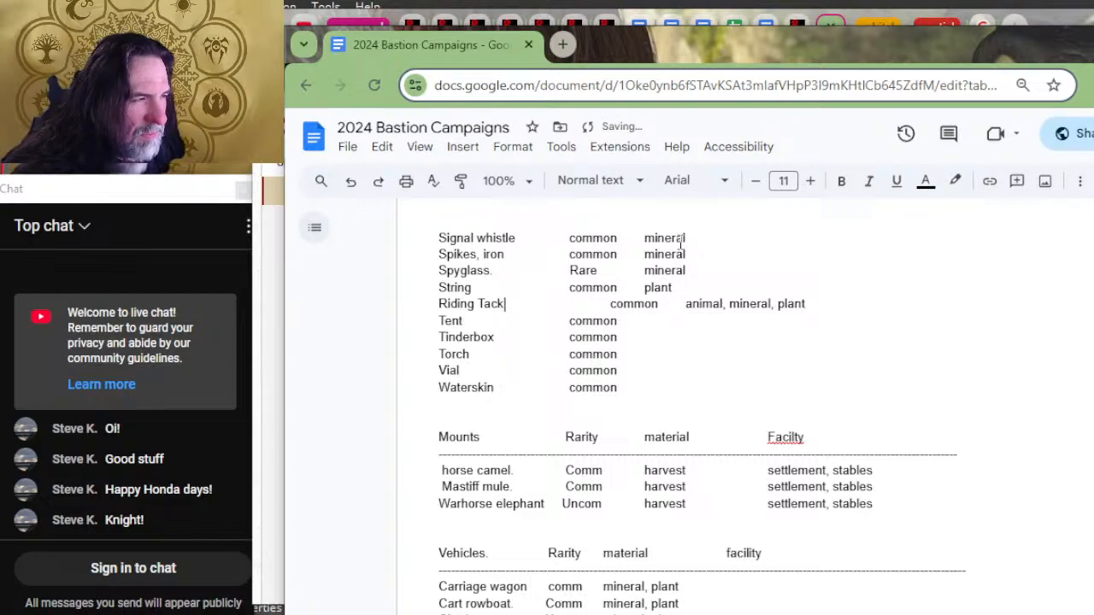
key("Delete")
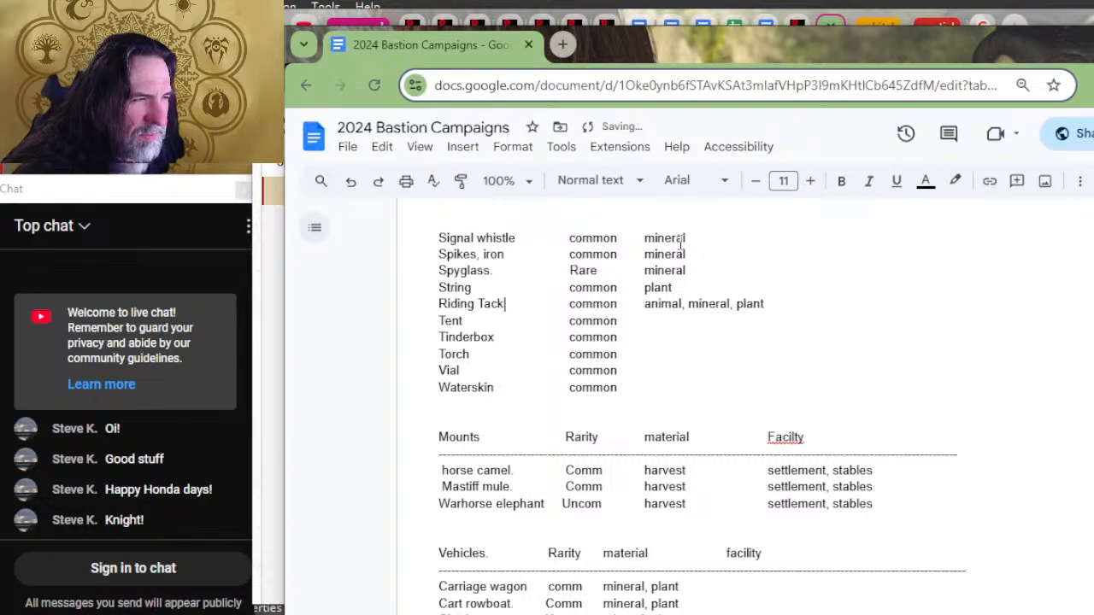
Step: Enter "plant" as the material for Tent
key("Down")
key("Right")
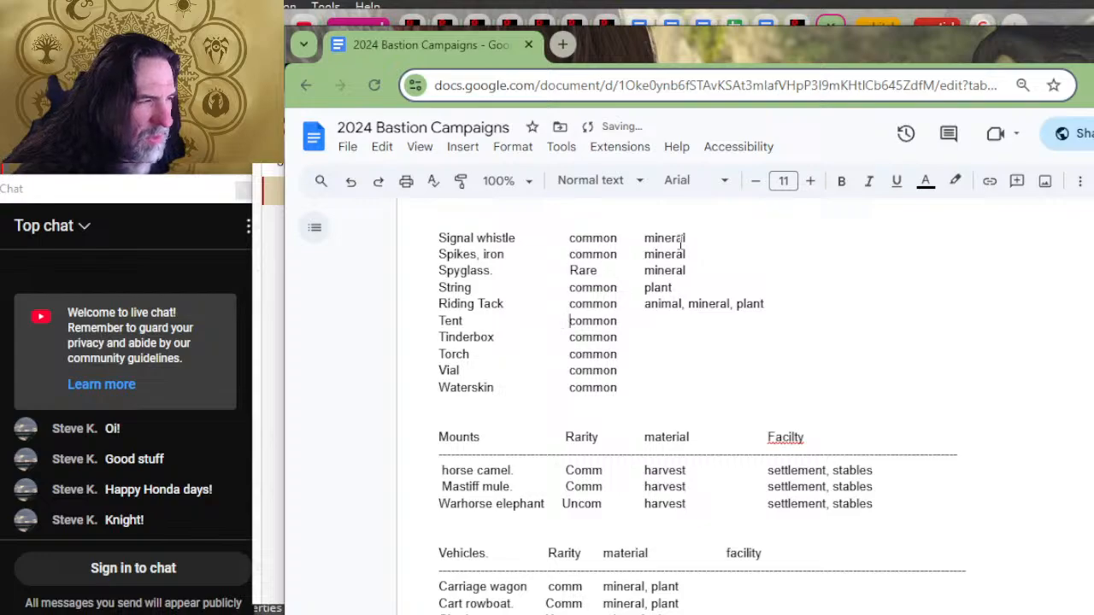
key("End")
key("Tab")
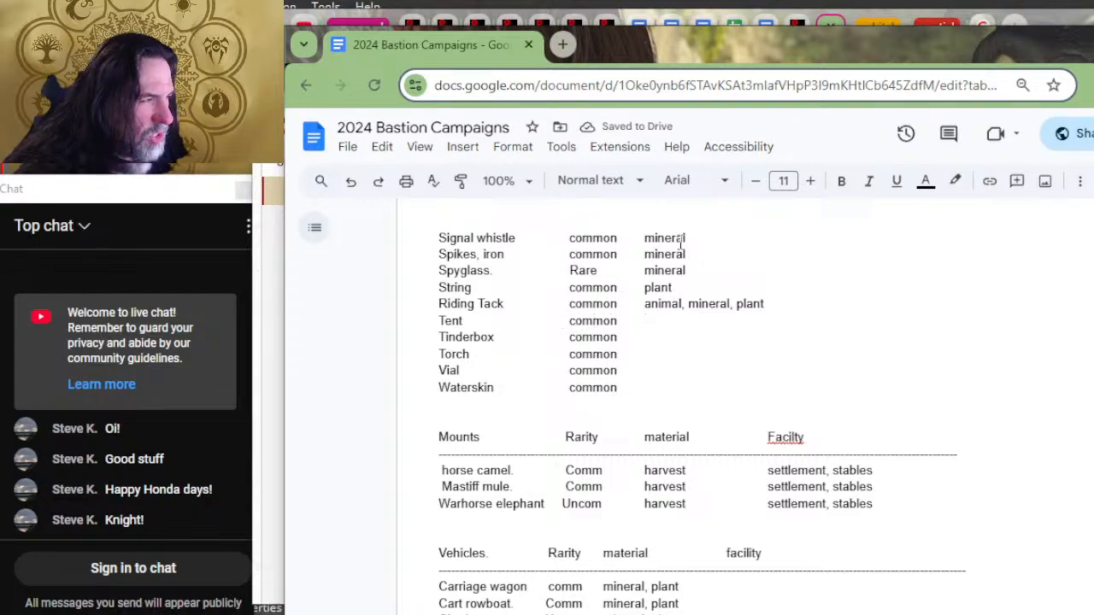
type("plant")
key("Down")
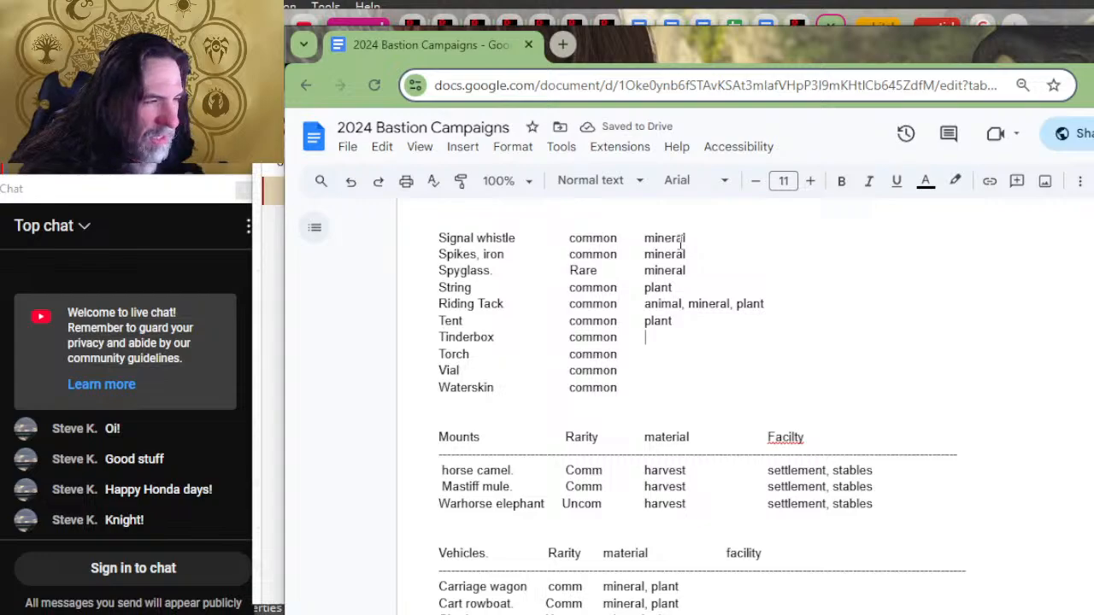
Step: Enter "mineral, plant" as the material for Tinderbox
type("plant, ")
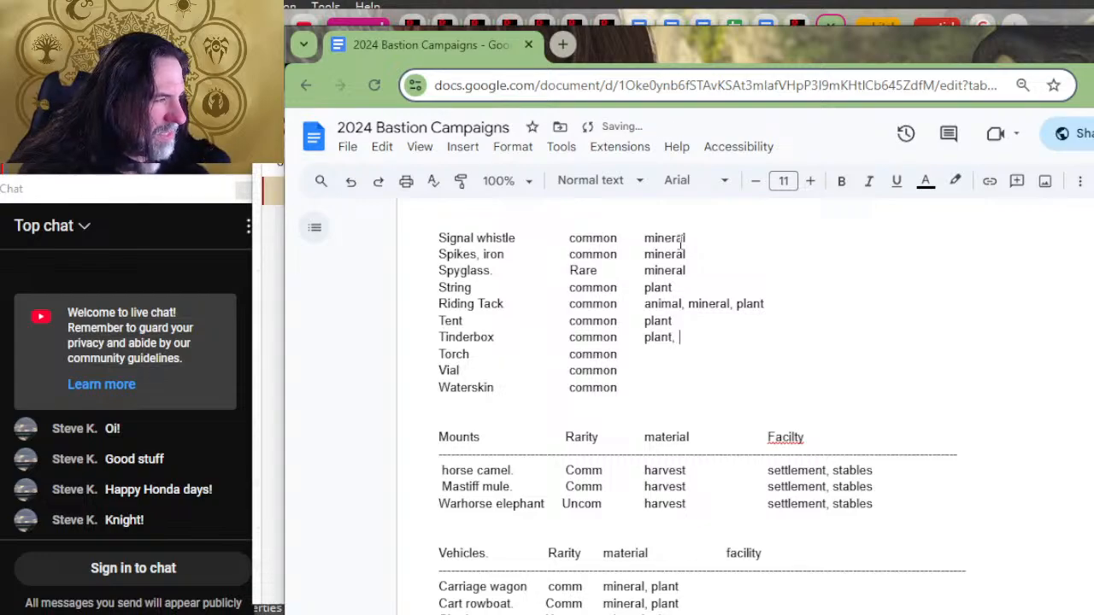
type("mine")
key("BackSpace")
key("BackSpace")
key("BackSpace")
key("BackSpace")
key("BackSpace")
key("BackSpace")
key("BackSpace")
key("BackSpace")
key("BackSpace")
key("BackSpace")
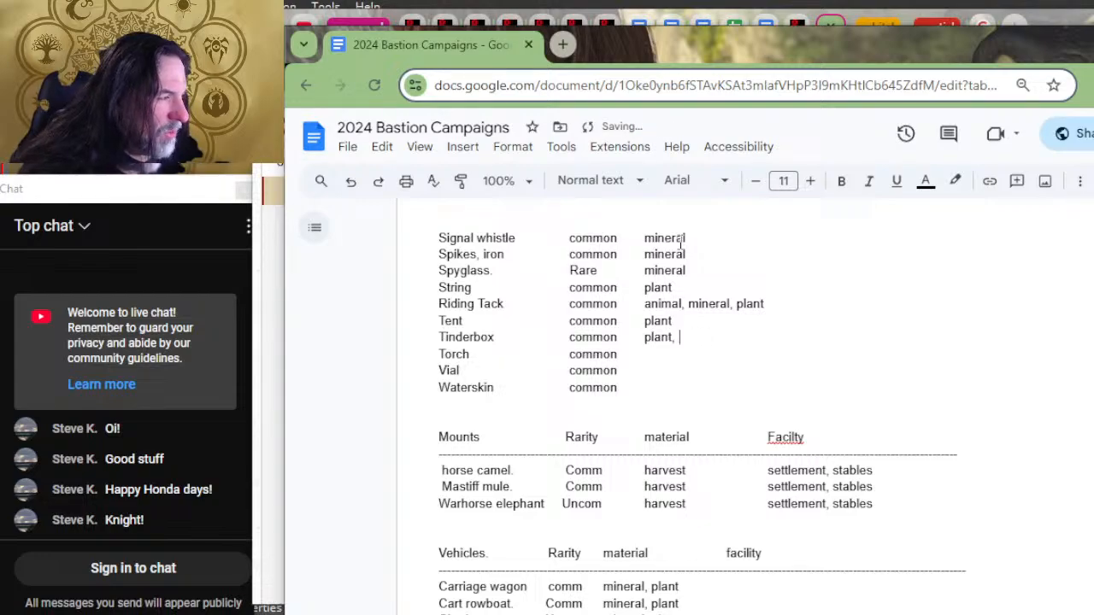
key("BackSpace")
type("mineral,")
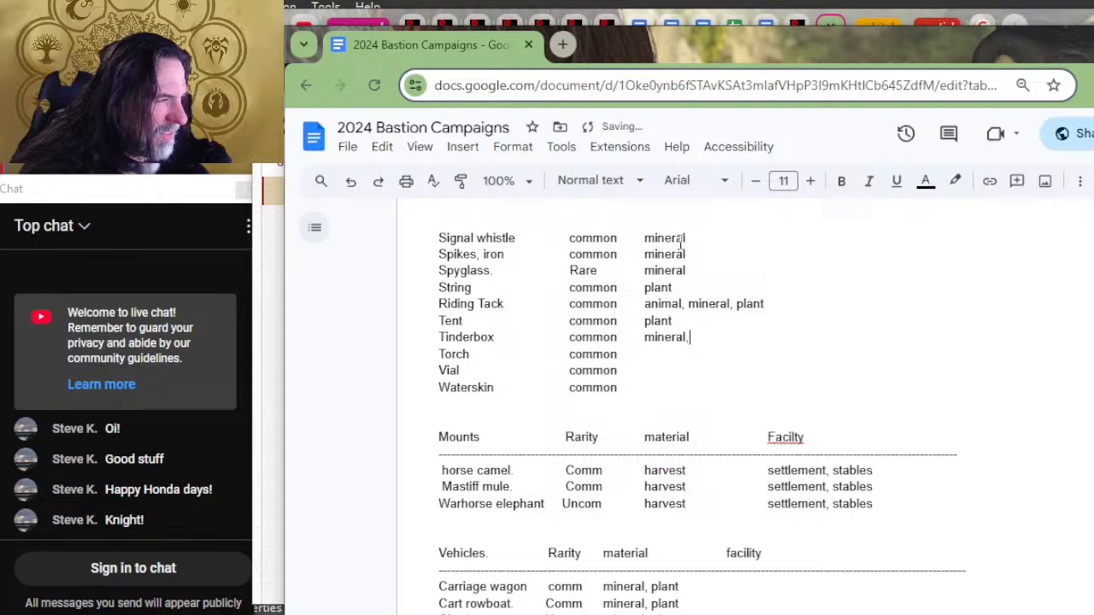
type(" plant")
key("Down")
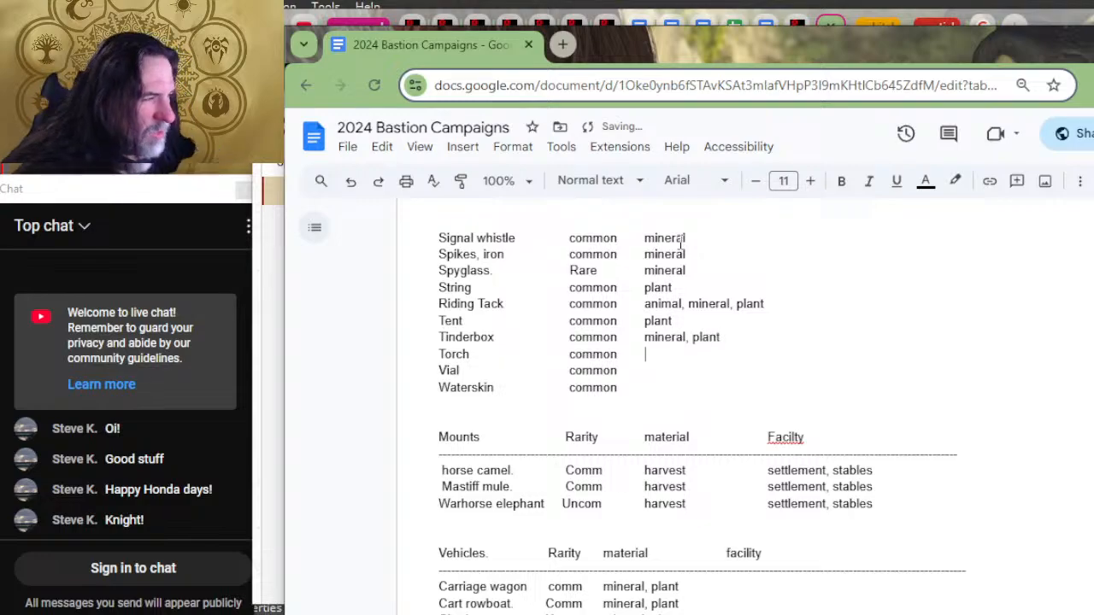
Step: Fill in the last three gear materials: "plaint" for Torch, "mineral" for Vial and "animal" for Waterskin
type("plaint")
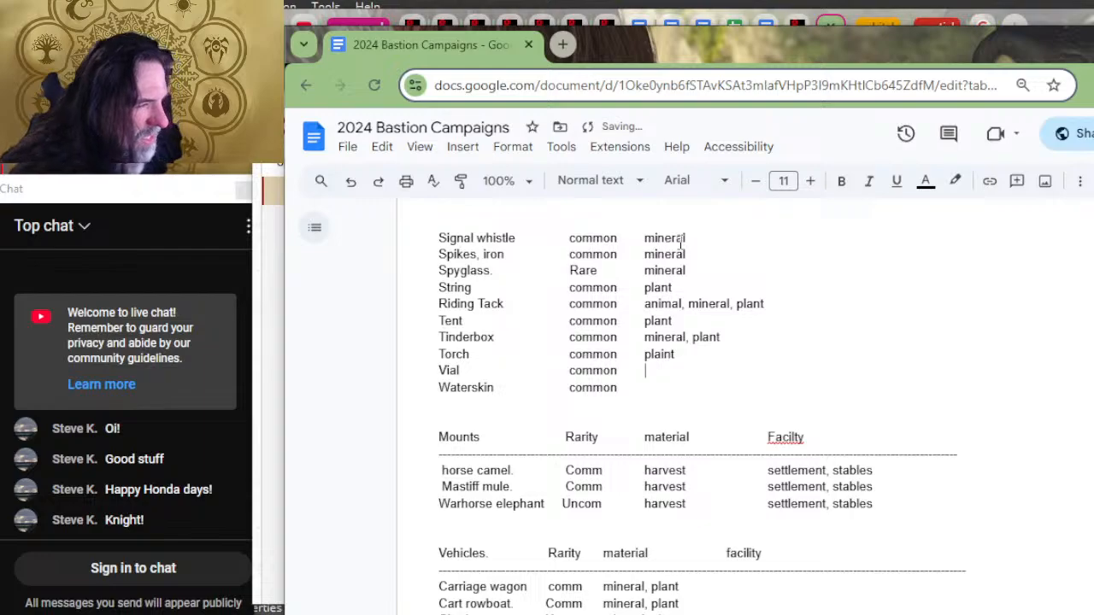
key("Down")
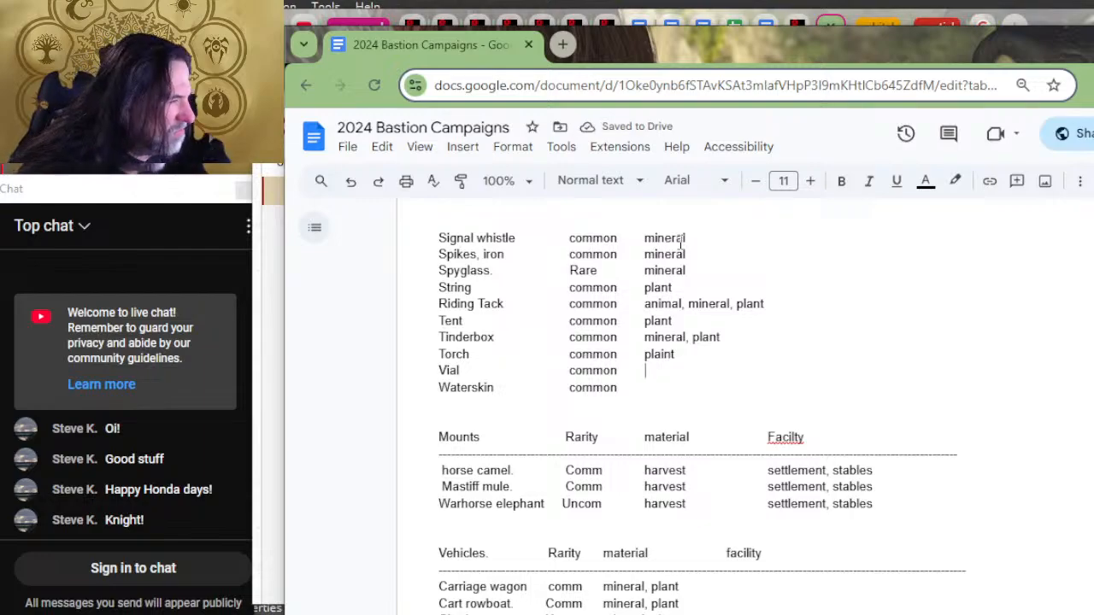
type("mineral")
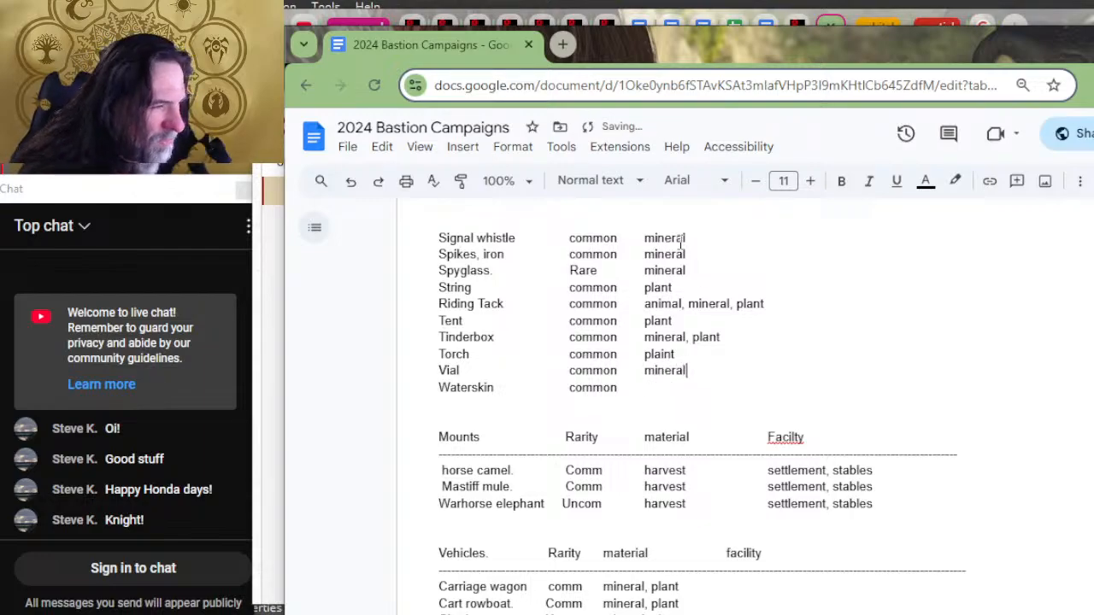
key("Down")
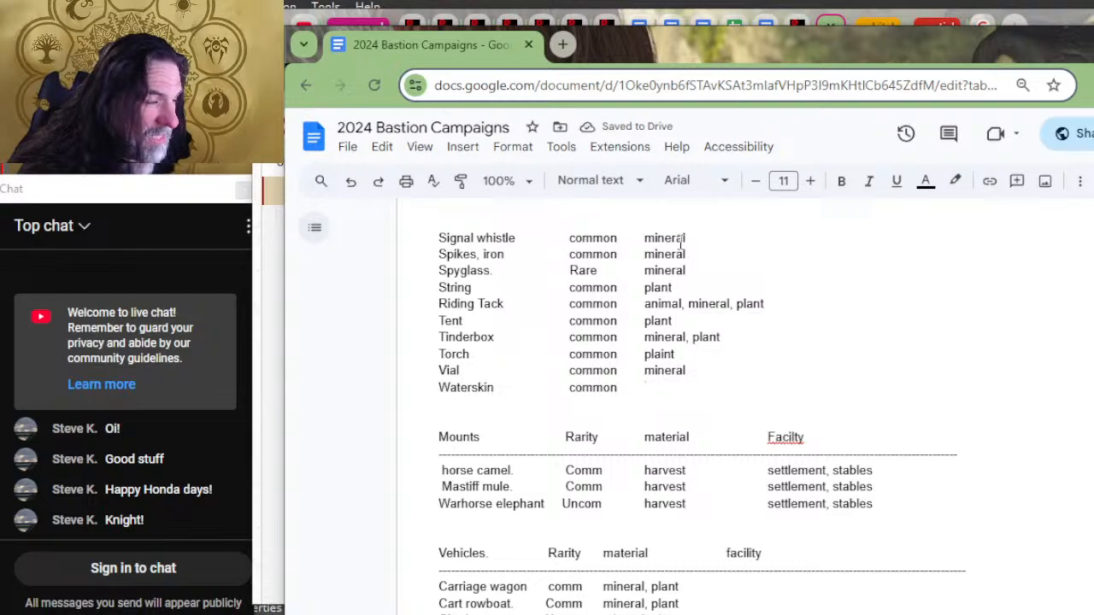
type("animal")
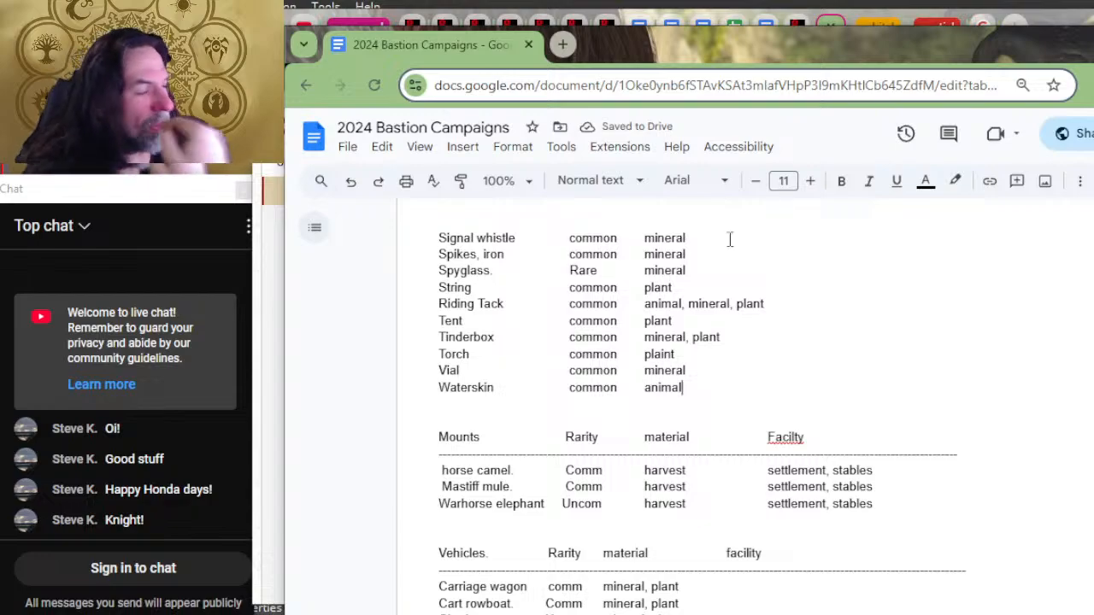
Step: Review the gear, mounts, vehicles, siege equipment, food and poison lists for their material, tools and order entries
scroll(731, 247, "up", 4)
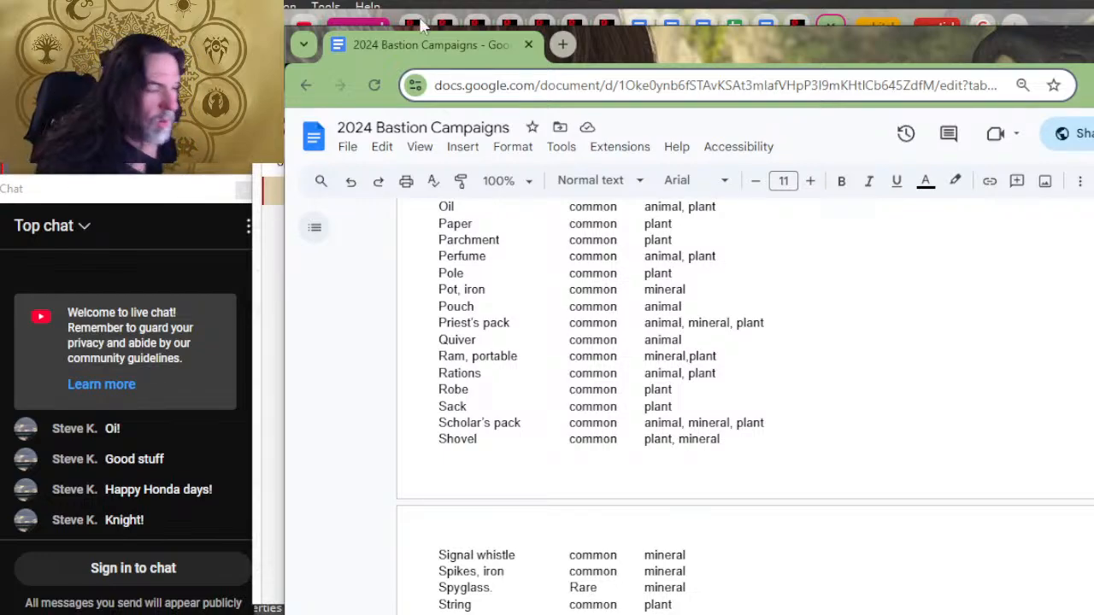
scroll(476, 282, "up", 2)
scroll(370, 282, "down", 4)
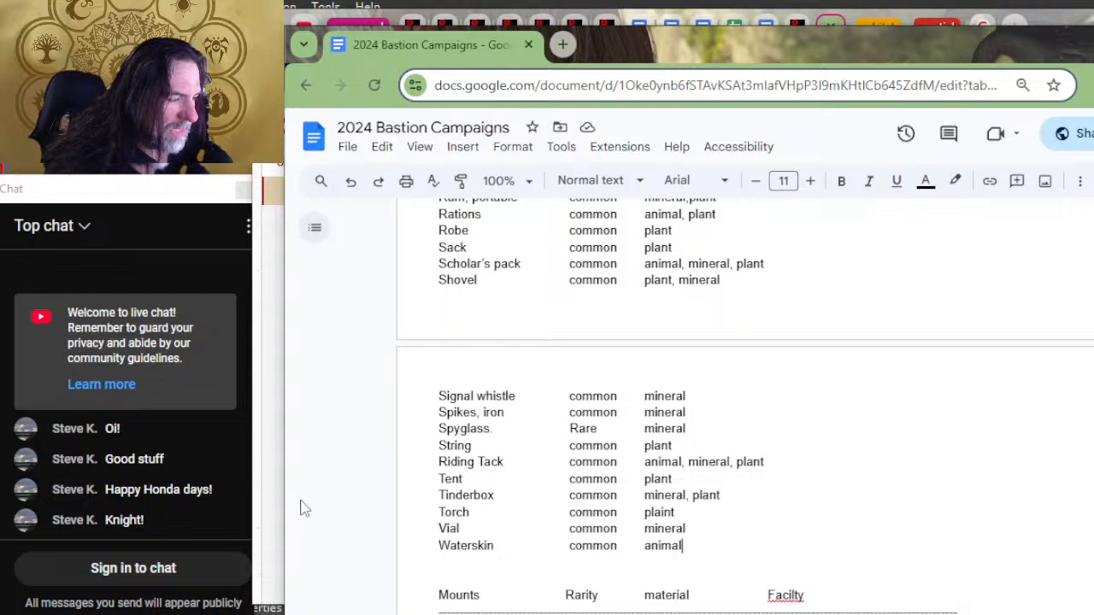
scroll(934, 305, "down", 5)
scroll(874, 298, "up", 1)
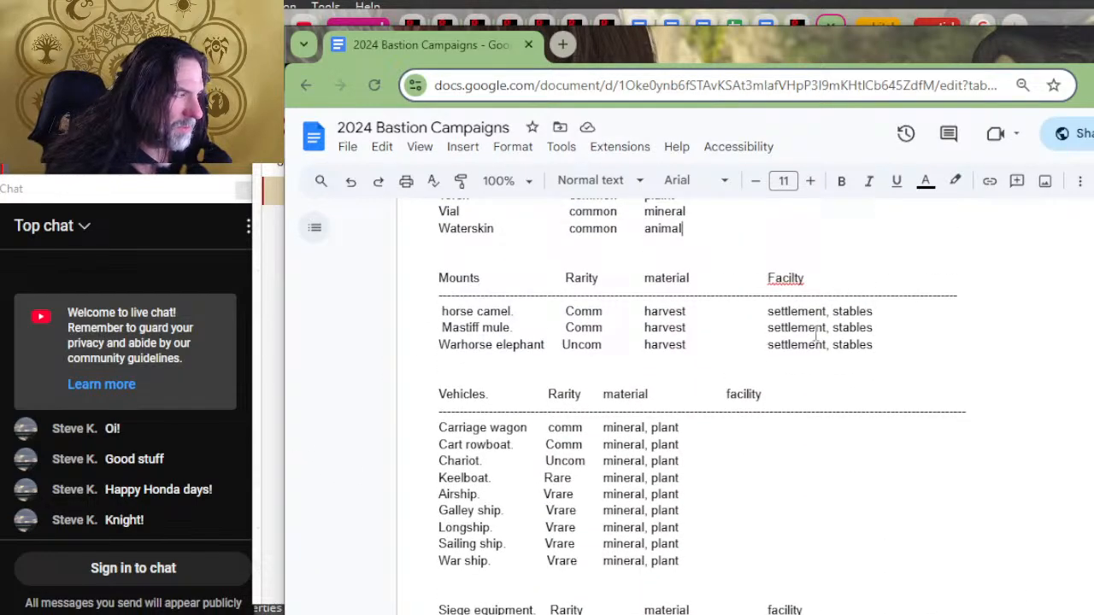
scroll(758, 376, "down", 4)
scroll(760, 367, "down", 2)
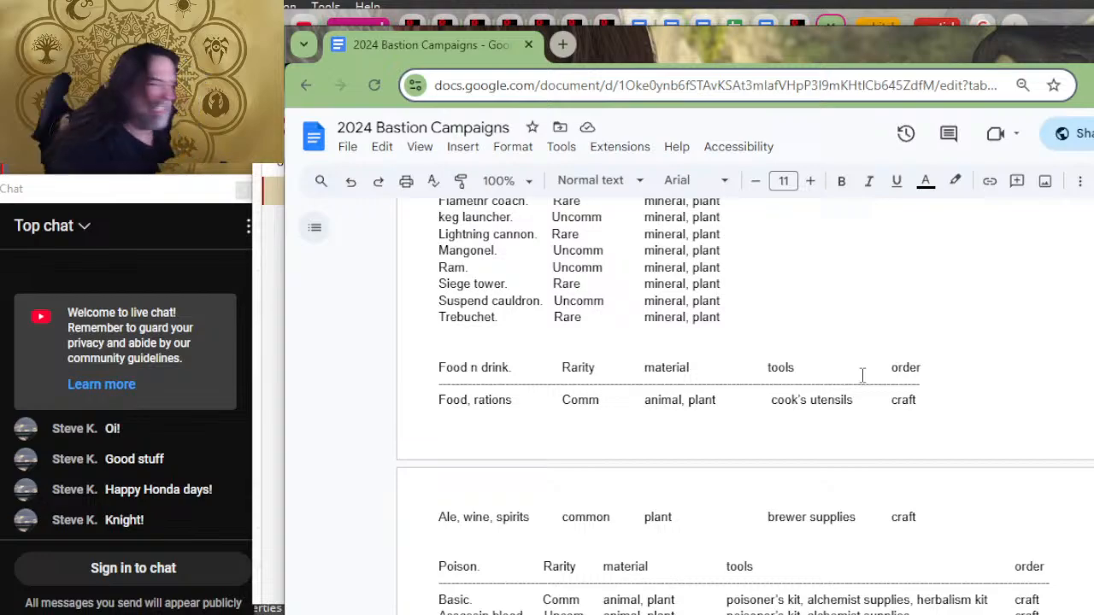
scroll(852, 398, "down", 2)
scroll(663, 440, "up", 2)
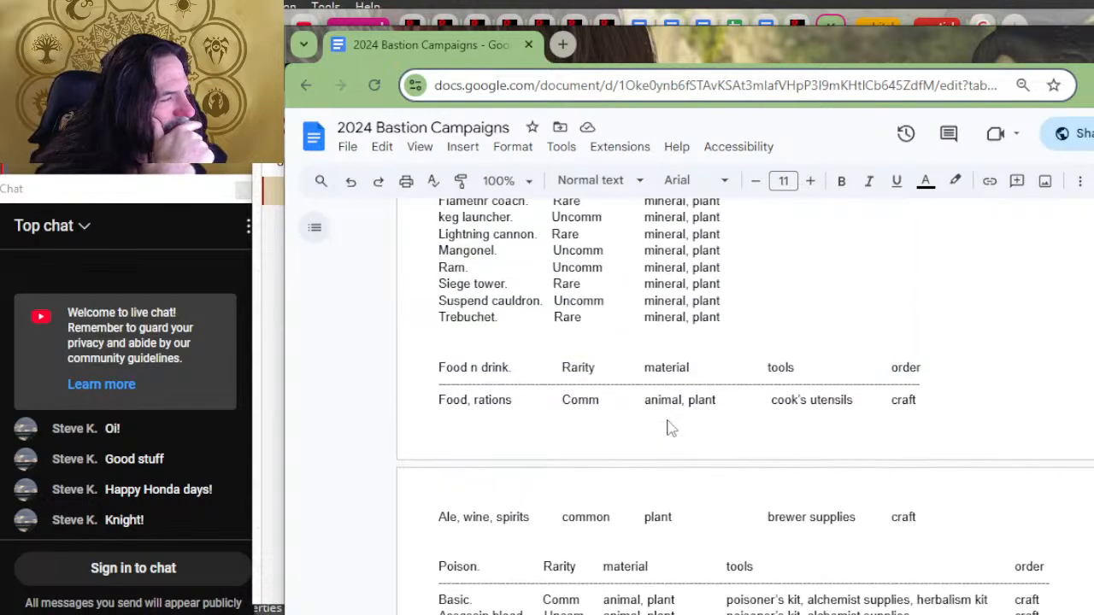
scroll(825, 480, "down", 4)
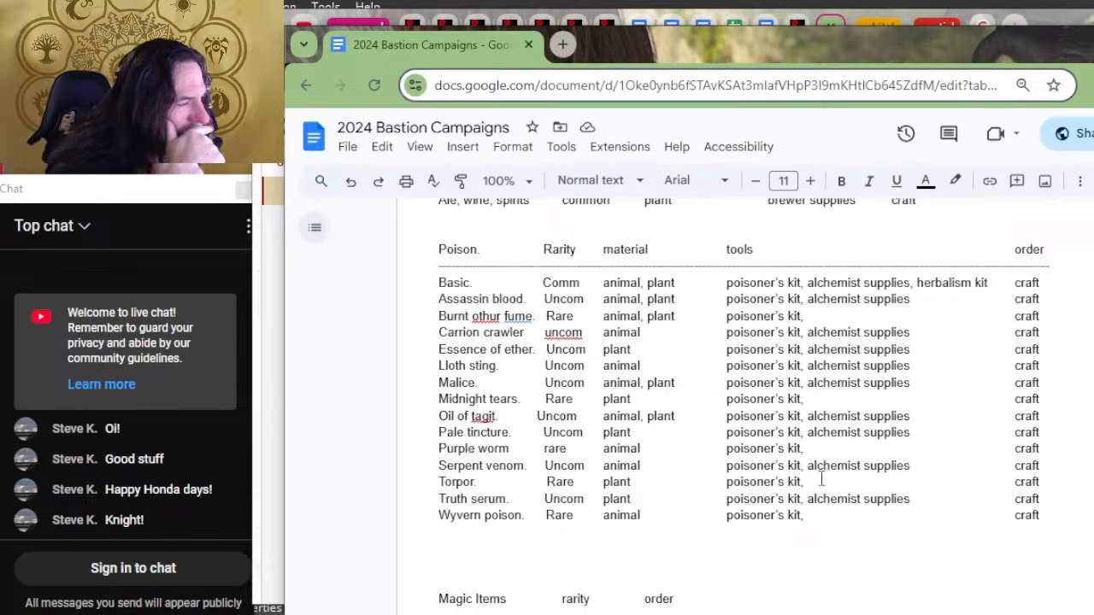
key("alt+Tab")
key("alt+Tab")
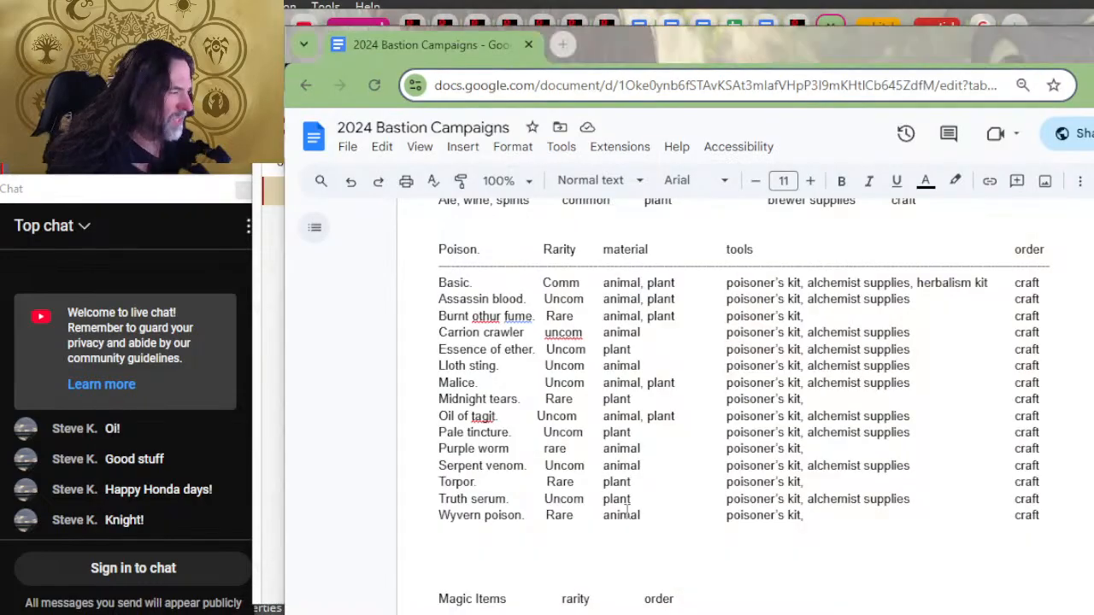
key("alt+Tab")
key("alt+Tab")
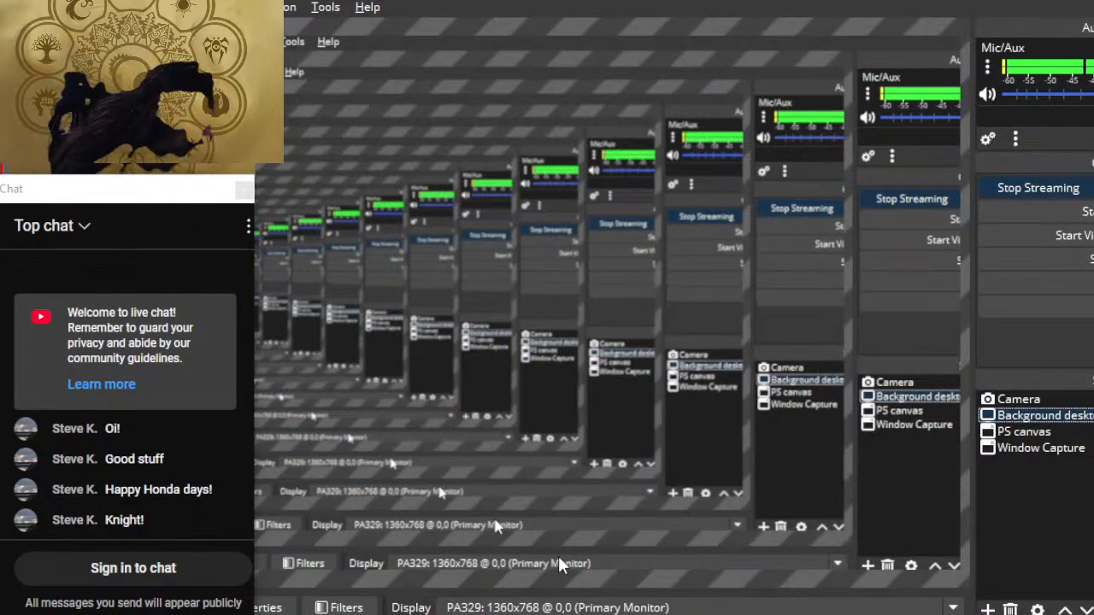
key("alt+Tab")
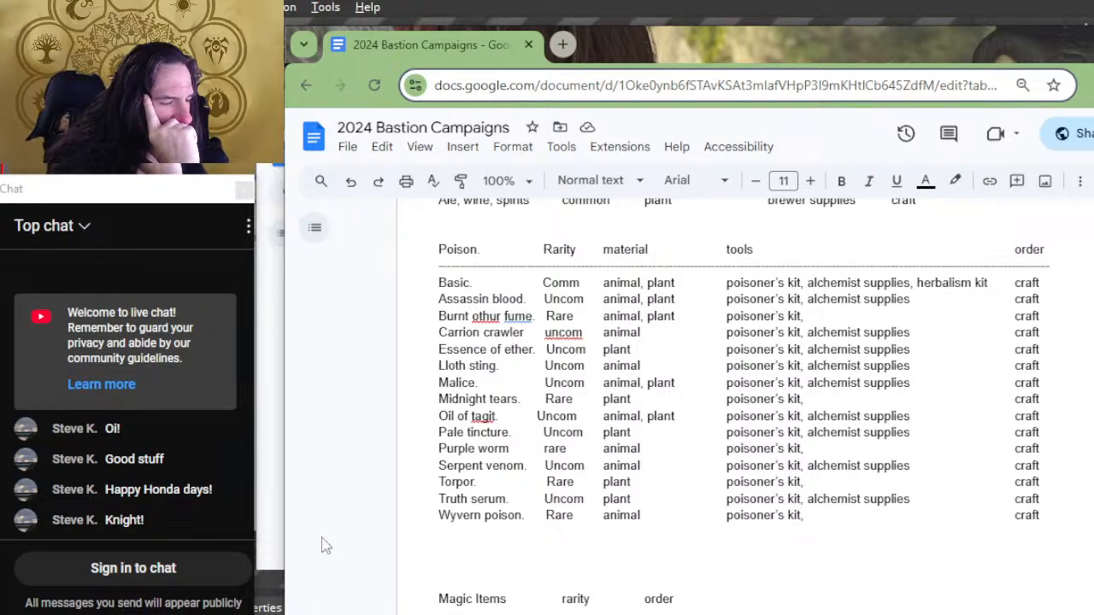
Step: Delete the "order" heading and the Armor row's "empower" entry from the Magic Items list
scroll(845, 517, "down", 4)
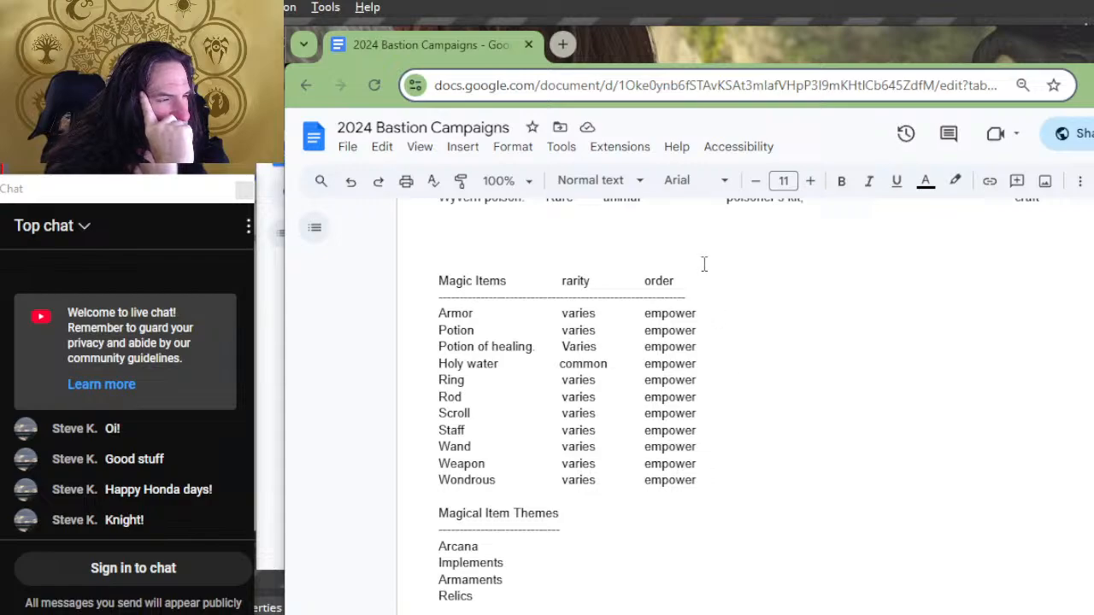
left_click_drag(693, 286, 629, 283)
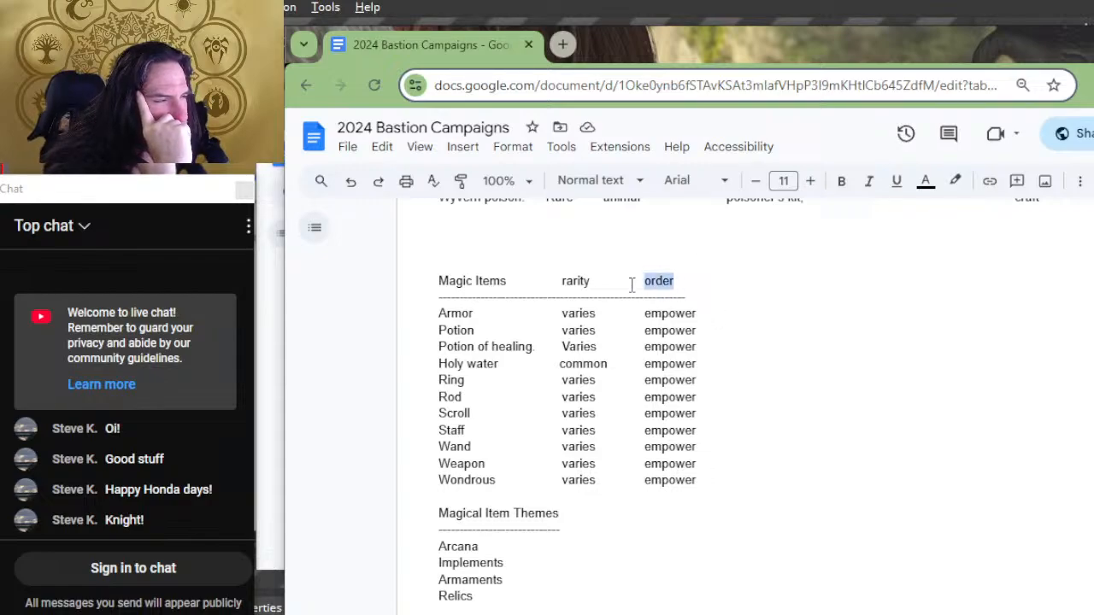
key("BackSpace")
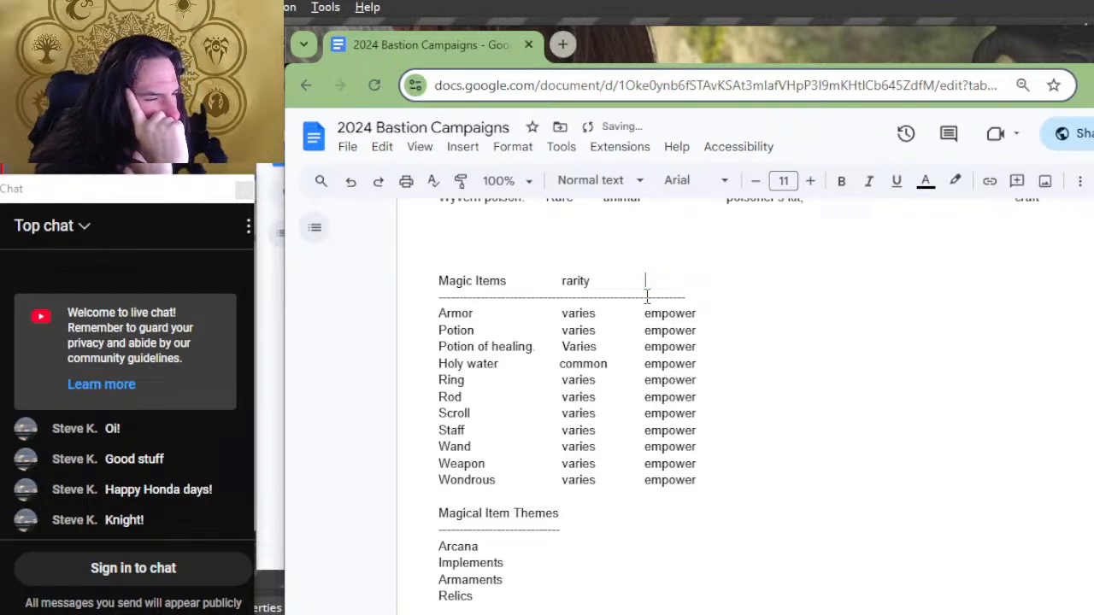
key("Down")
key("Delete")
key("Delete")
key("Delete")
key("Delete")
key("Delete")
key("Delete")
key("Delete")
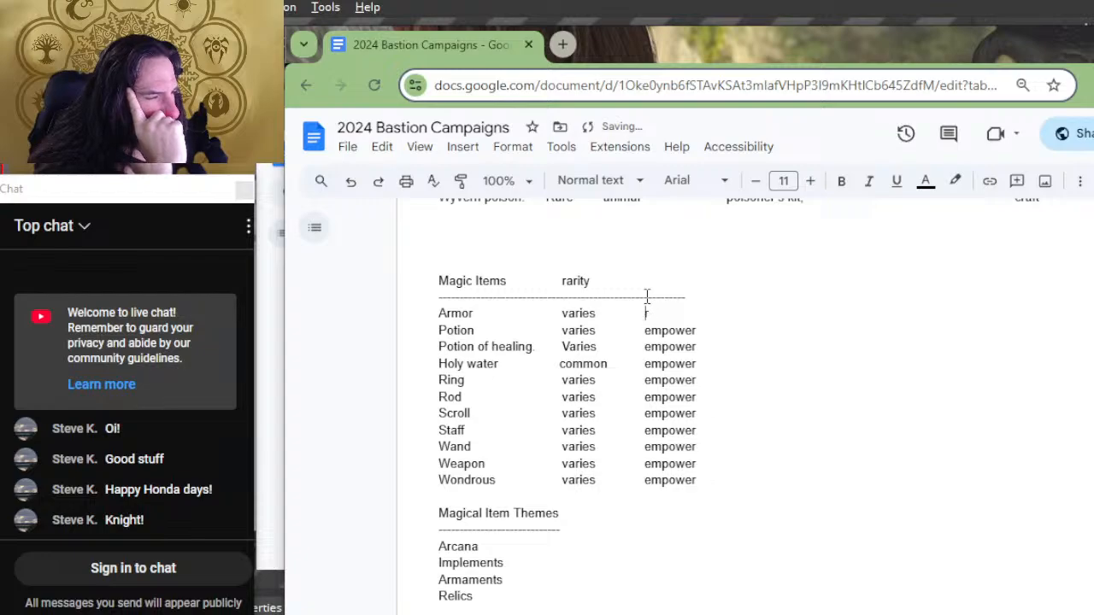
key("Delete")
key("Delete")
key("Delete")
key("Delete")
key("Delete")
key("Delete")
key("Delete")
key("Delete")
key("Delete")
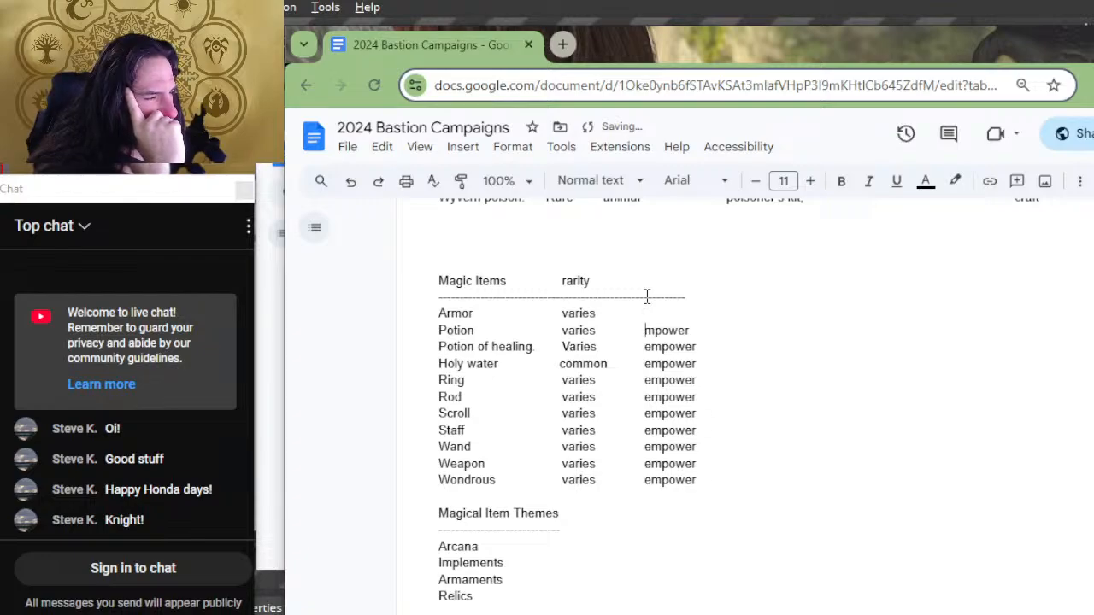
Step: Clear "empower" from the Potion and Potion of healing rows, restoring the following rows as "potion of healing" and "holy water" on their own lines
key("Return")
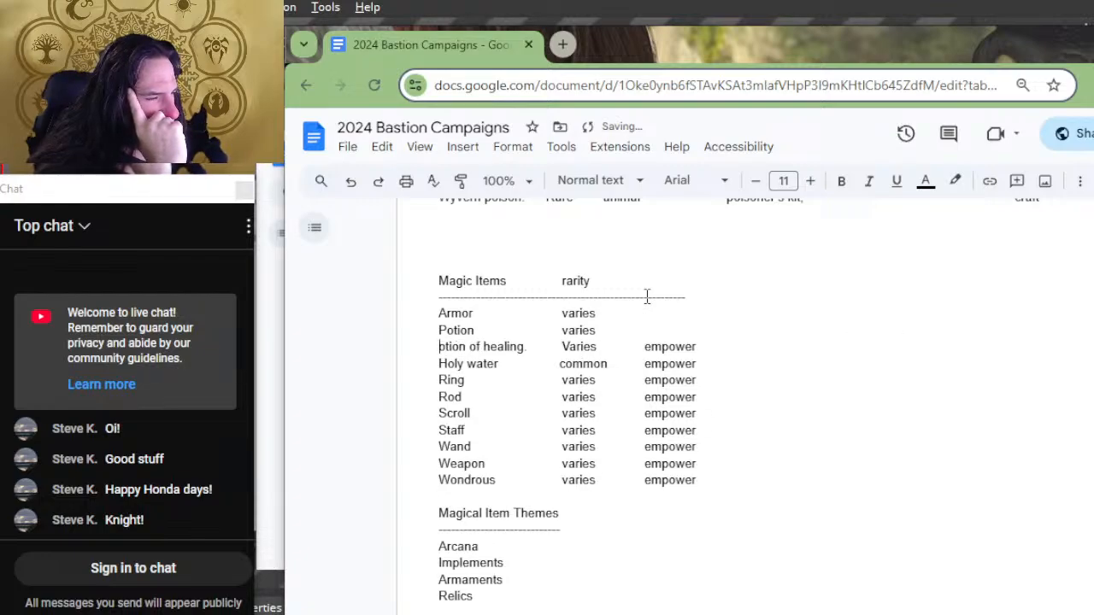
type("p")
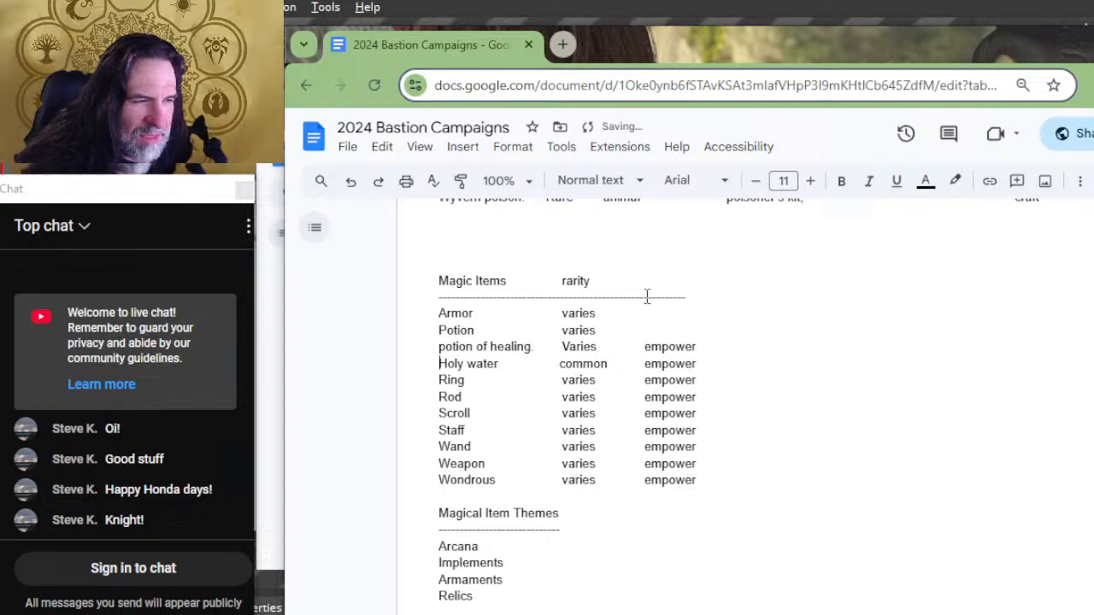
key("Left")
key("Left")
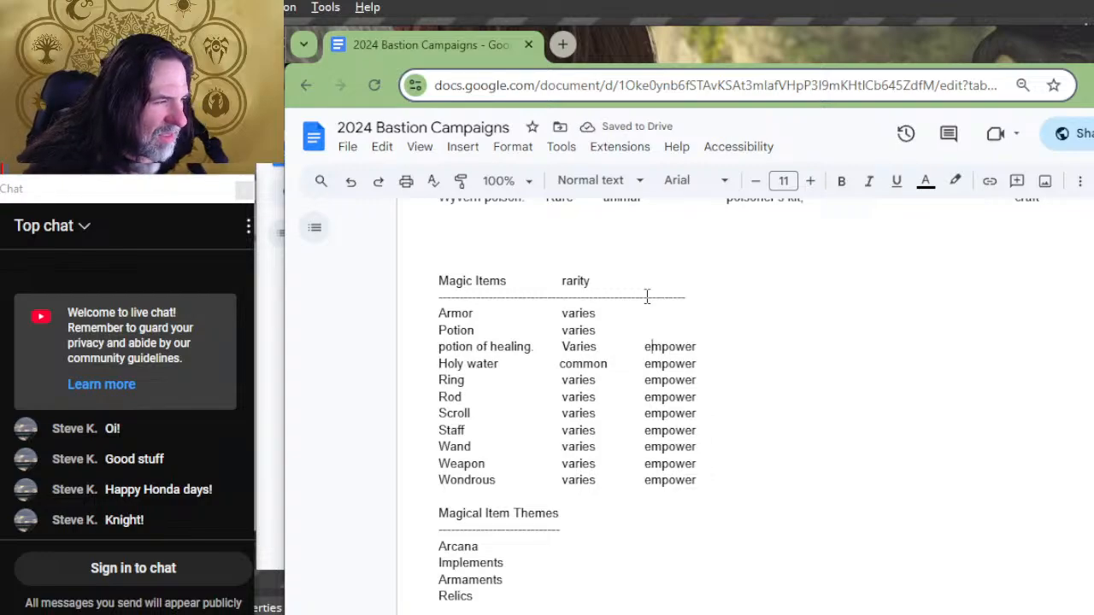
key("shift+Right")
key("shift+Right")
key("shift+Right")
key("shift+Right")
key("shift+Right")
key("shift+Right")
key("shift+Right")
key("shift+Right")
key("shift+Right")
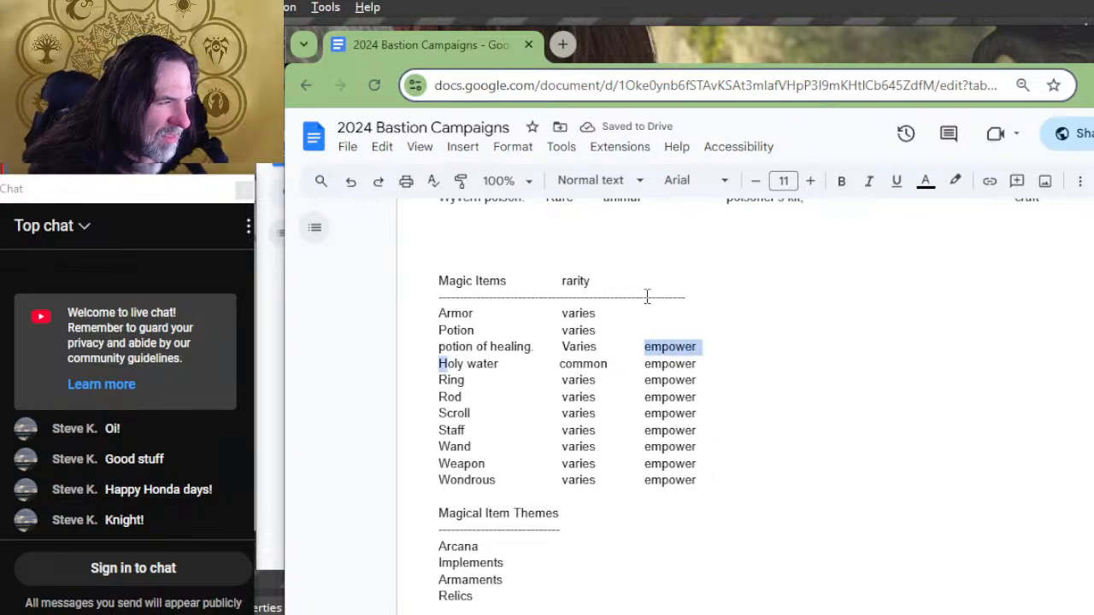
key("Delete")
key("Return")
type("h")
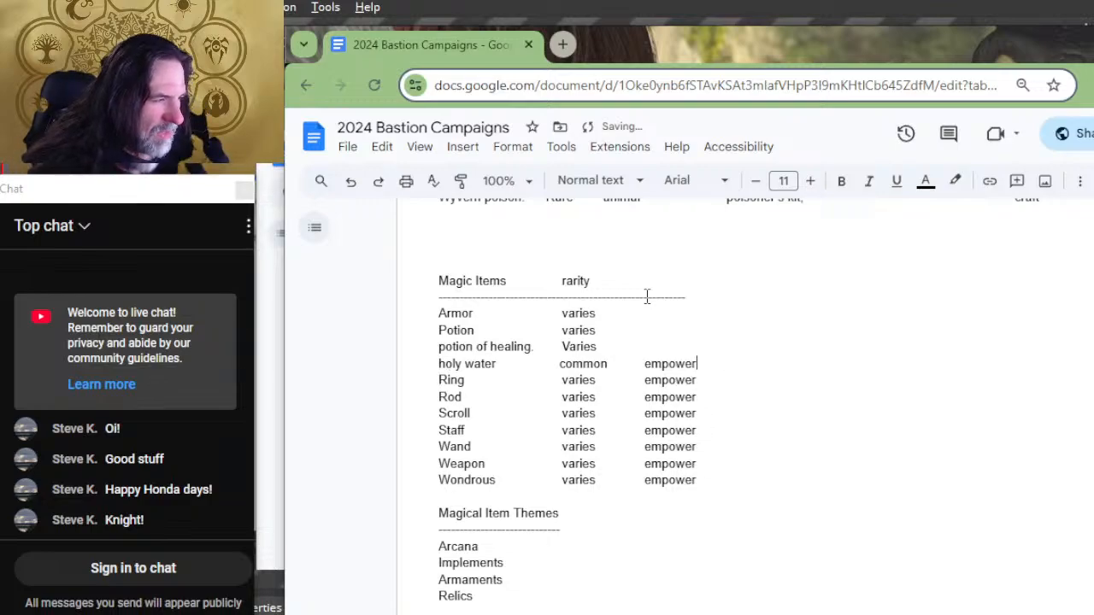
Step: Delete the "empower" entries for holy water, Ring and Rod in the Magic Items list
key("BackSpace")
key("BackSpace")
key("BackSpace")
key("BackSpace")
key("BackSpace")
key("BackSpace")
key("BackSpace")
key("Down")
key("Delete")
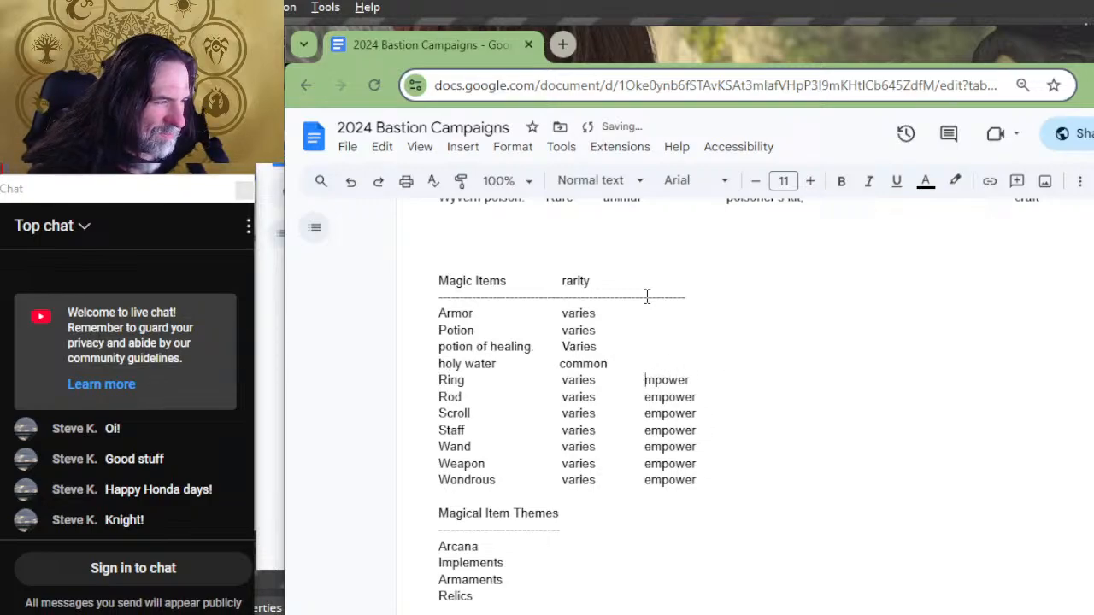
key("Delete")
key("Delete")
key("Delete")
key("Delete")
key("Down")
key("Delete")
key("Delete")
key("Delete")
key("Delete")
key("Delete")
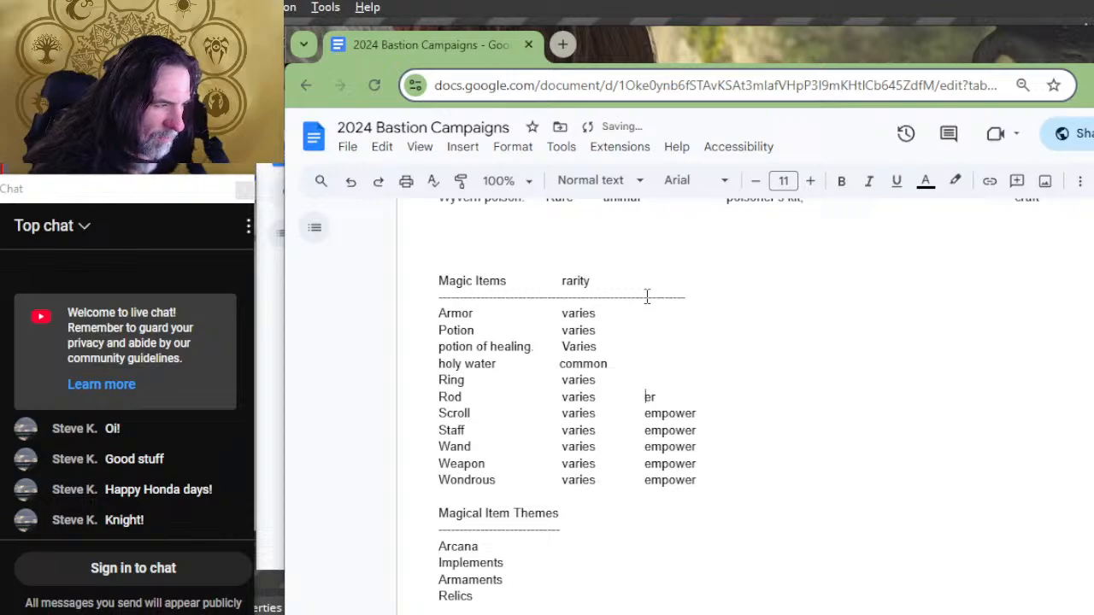
Step: Delete the "empower" entries for Scroll, Staff and Wand in the Magic Items list
key("Down")
key("Delete")
key("Delete")
key("Delete")
key("Delete")
key("Delete")
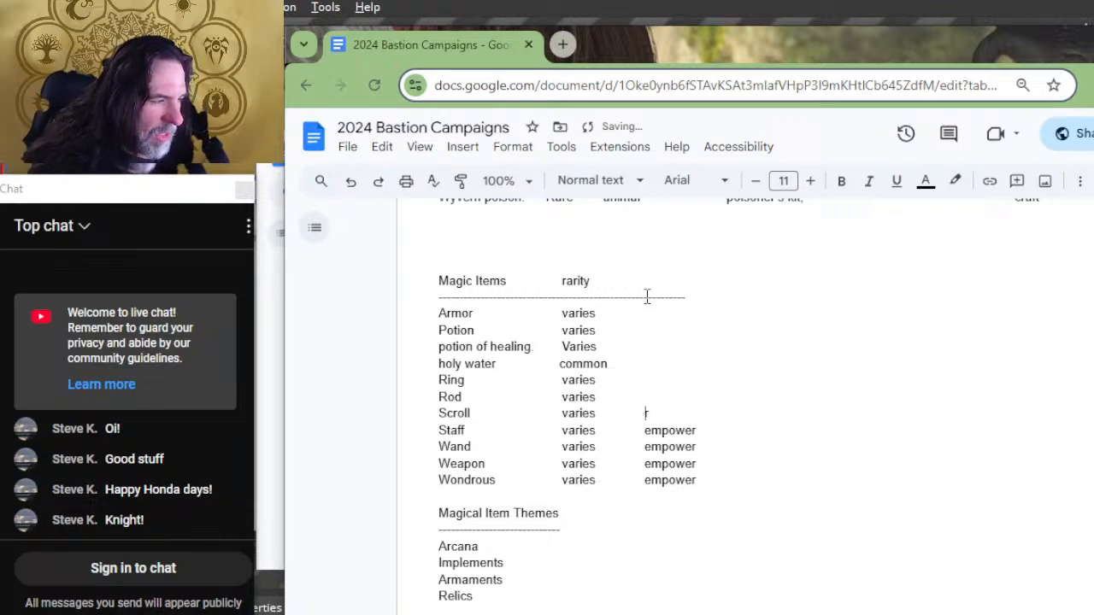
key("Delete")
key("Delete")
key("Delete")
key("Delete")
key("Delete")
key("Delete")
key("Delete")
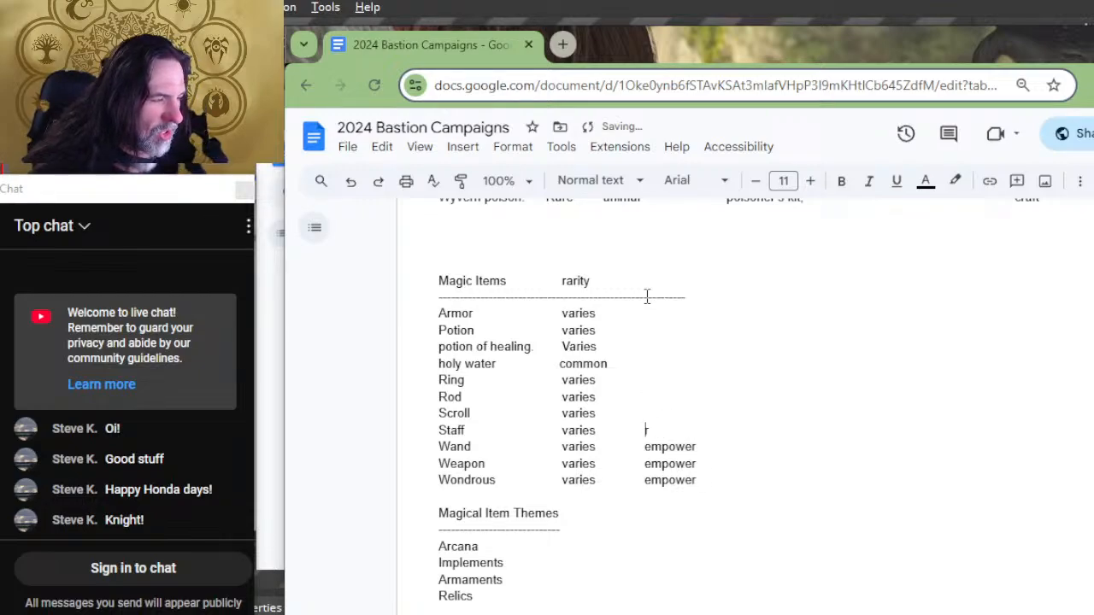
key("Delete")
key("Delete")
key("Delete")
key("Delete")
key("Delete")
key("Delete")
key("Delete")
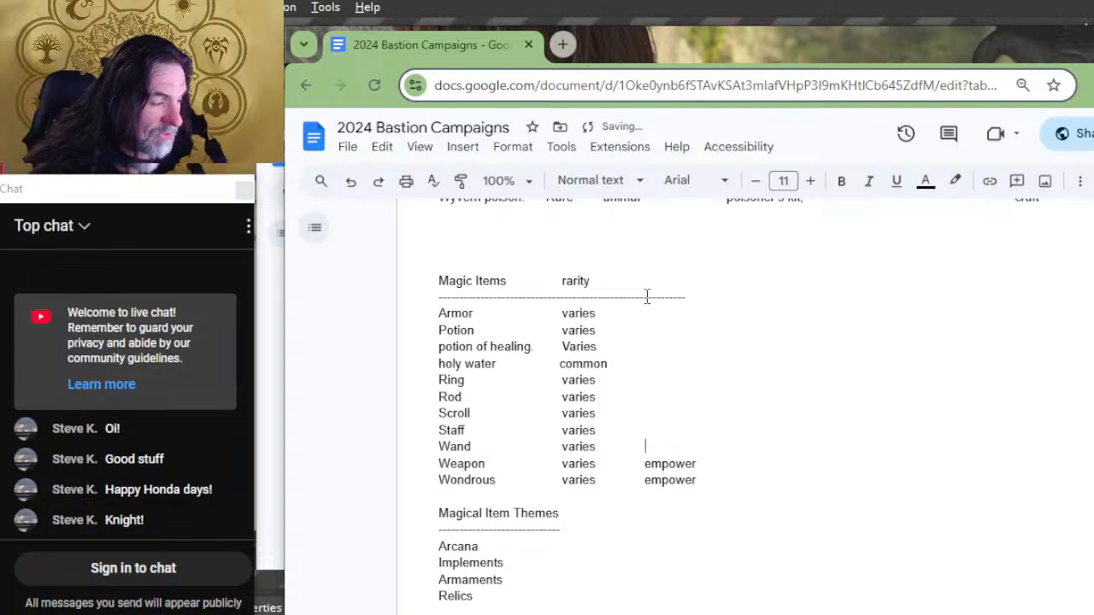
Step: Delete the last two "empower" entries in the Magic Items list, for Weapon and Wondrous
key("Down")
key("Delete")
key("Delete")
key("Delete")
key("Delete")
key("Delete")
key("Delete")
key("Delete")
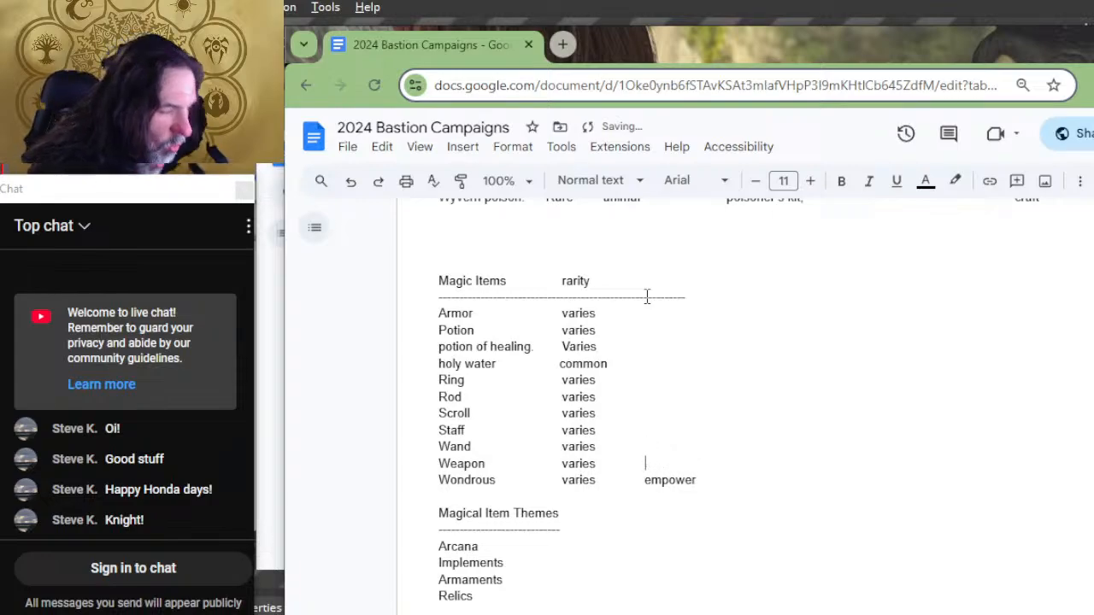
key("Down")
key("Delete")
key("Delete")
key("Delete")
key("Delete")
key("Delete")
key("Delete")
key("Delete")
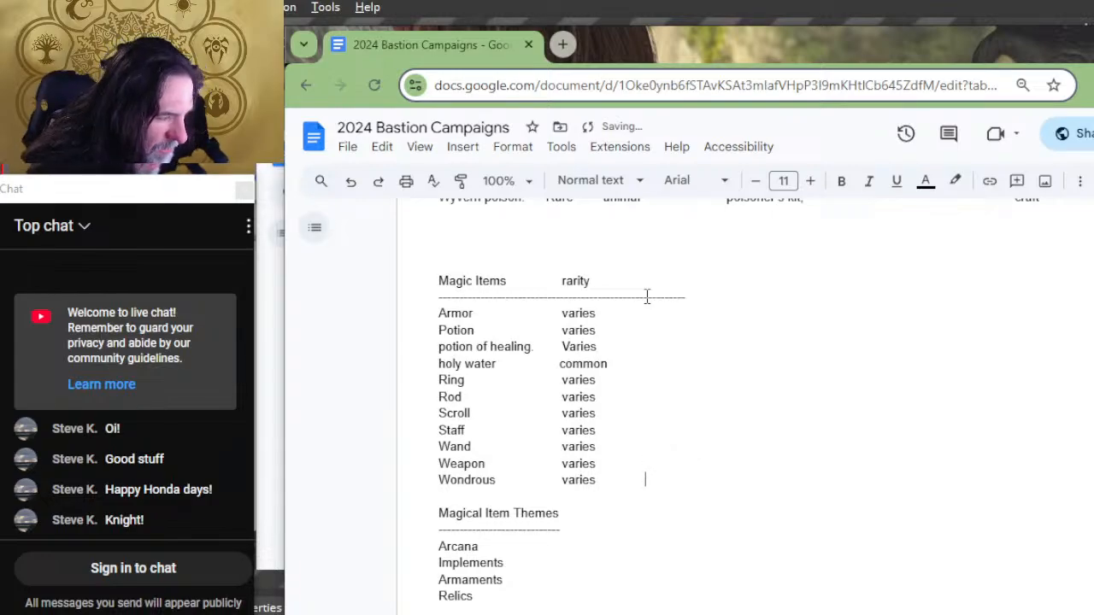
Step: Copy the entire Poison list, from its heading row through Wyvern poison
scroll(421, 408, "down", 2)
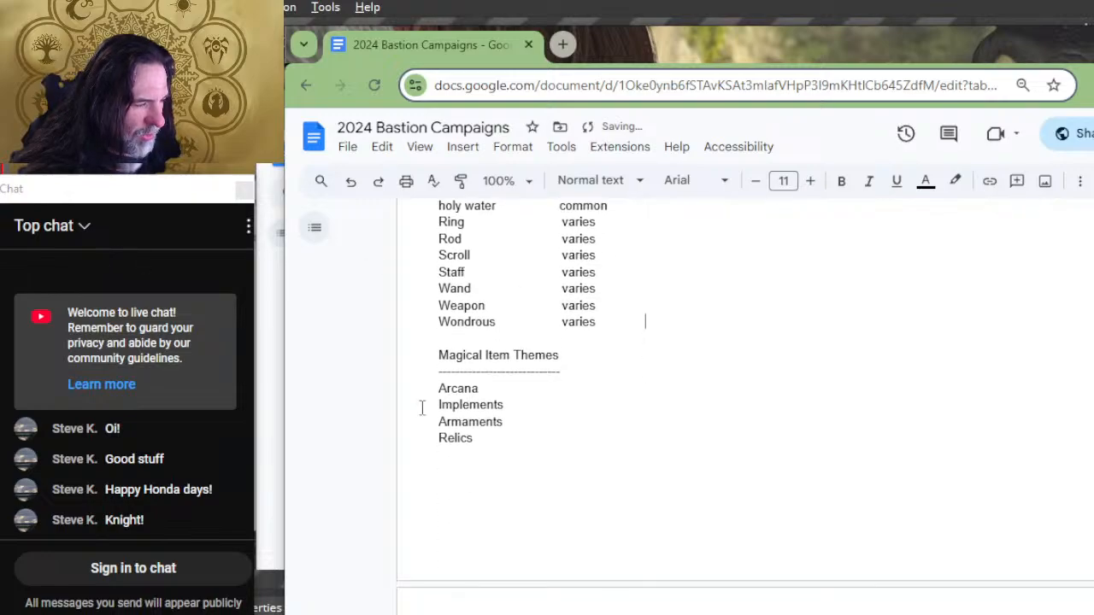
scroll(716, 407, "up", 6)
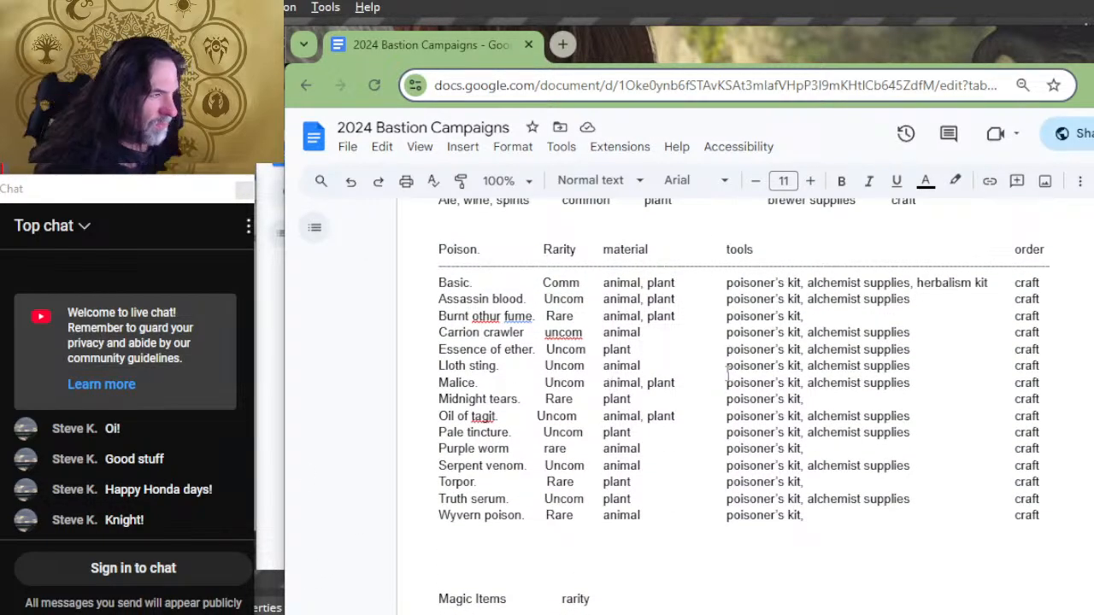
scroll(727, 374, "up", 2)
scroll(727, 374, "down", 2)
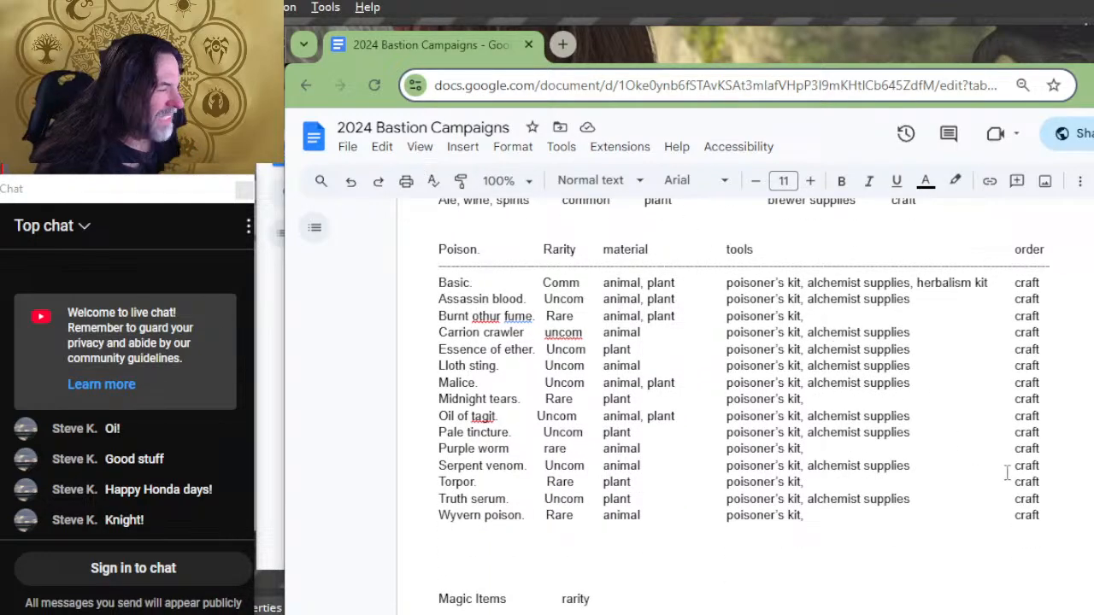
left_click(1055, 515)
left_click_drag(1054, 514, 414, 256)
key("ctrl+c")
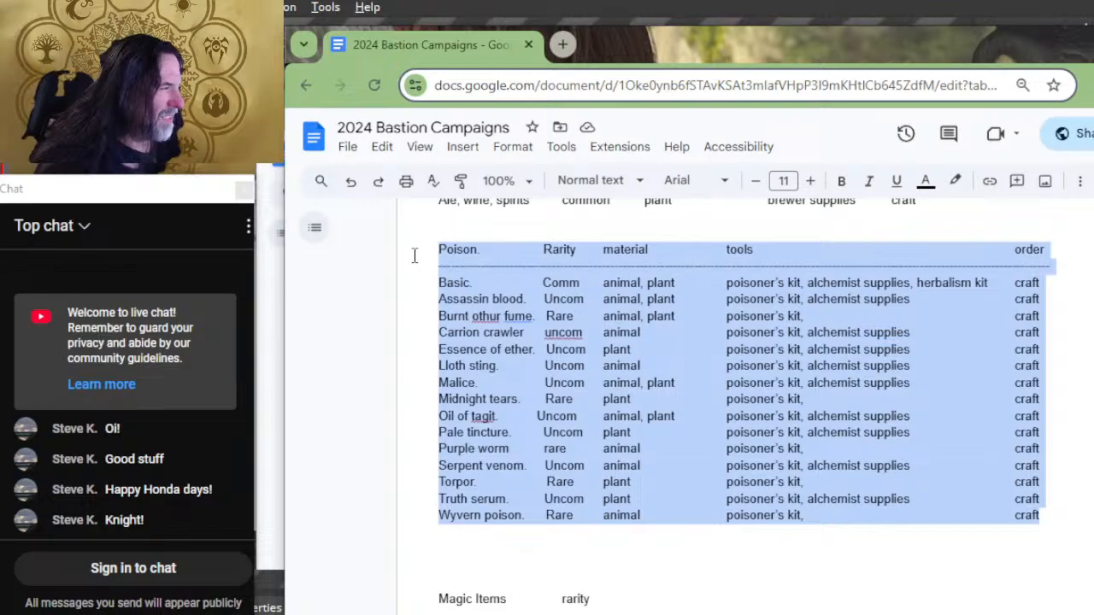
Step: Paste the copied Poison list into the untitled Notepad file and widen its window until each poison fits on one line
scroll(639, 462, "down", 20)
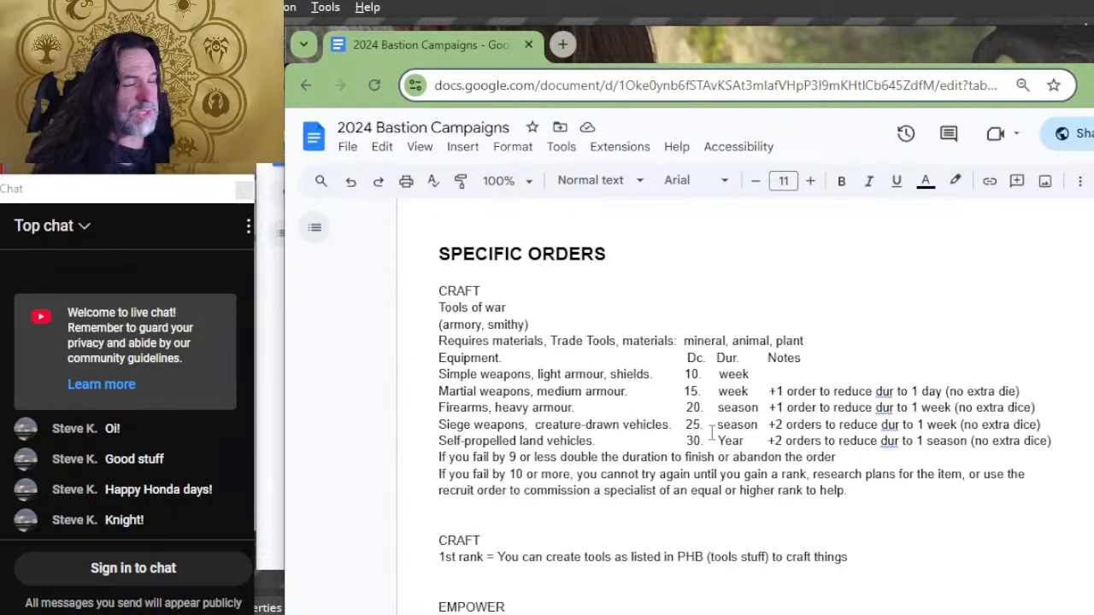
scroll(735, 462, "down", 20)
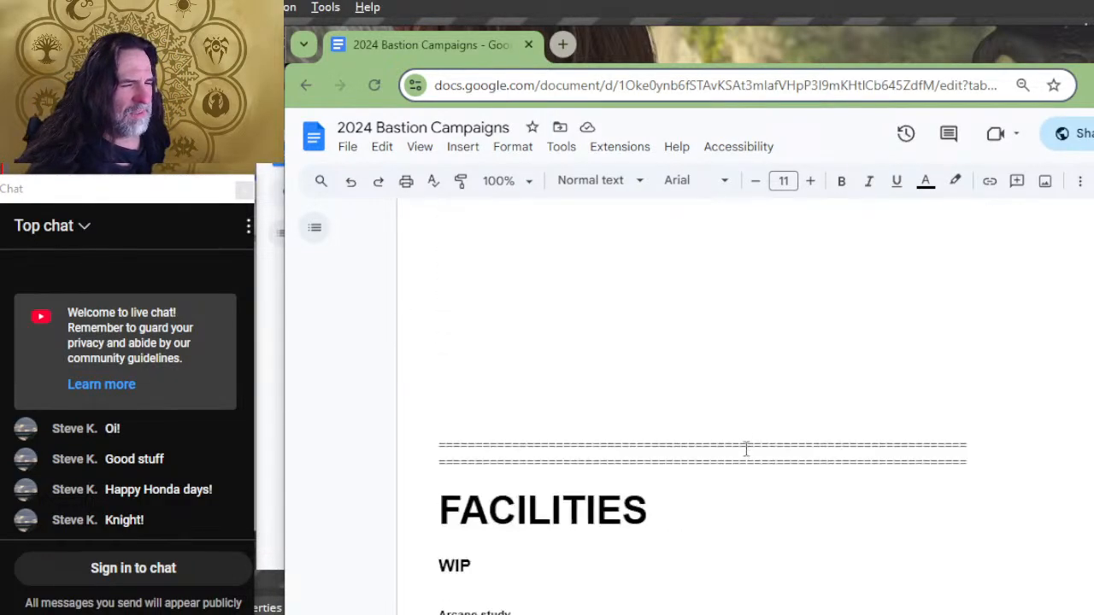
scroll(743, 445, "up", 20)
scroll(725, 431, "up", 20)
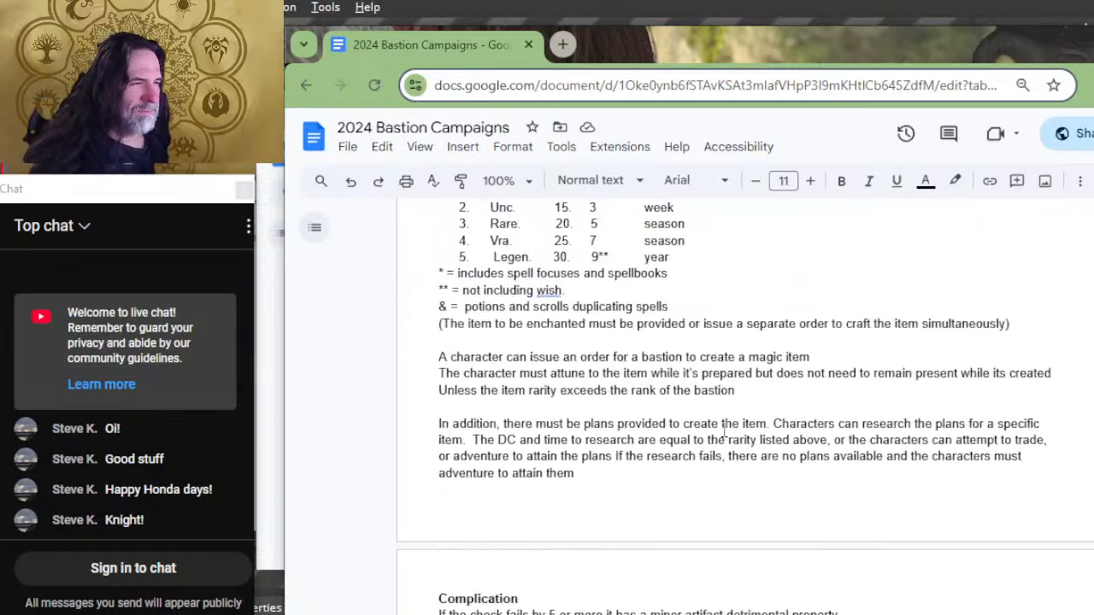
key("alt+Tab")
key("alt+Tab")
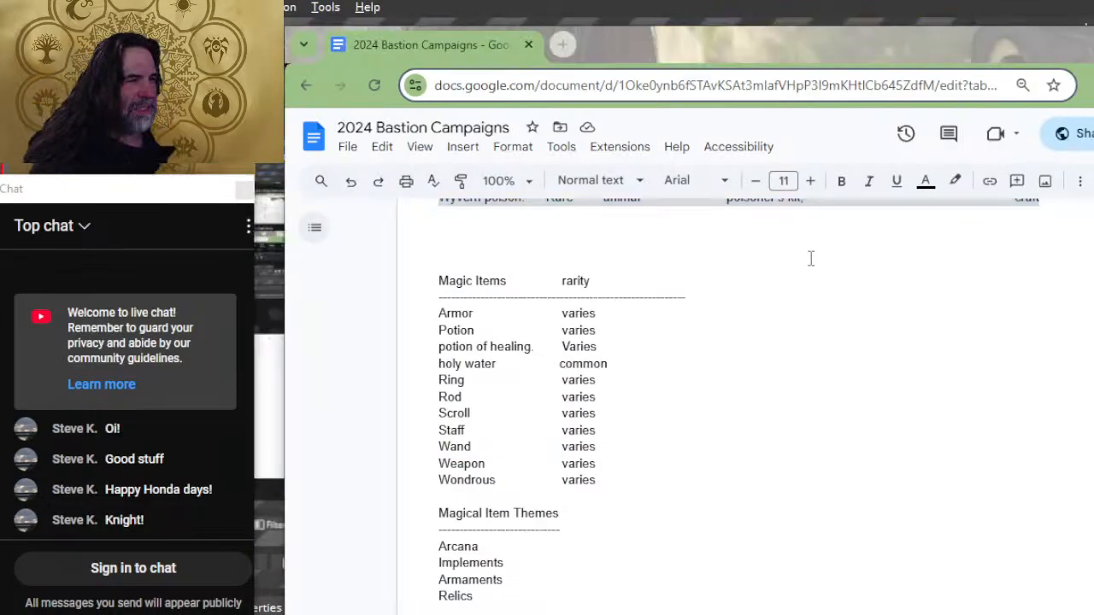
key("alt+Tab")
key("alt+Tab")
key("alt+Tab")
key("alt+Tab")
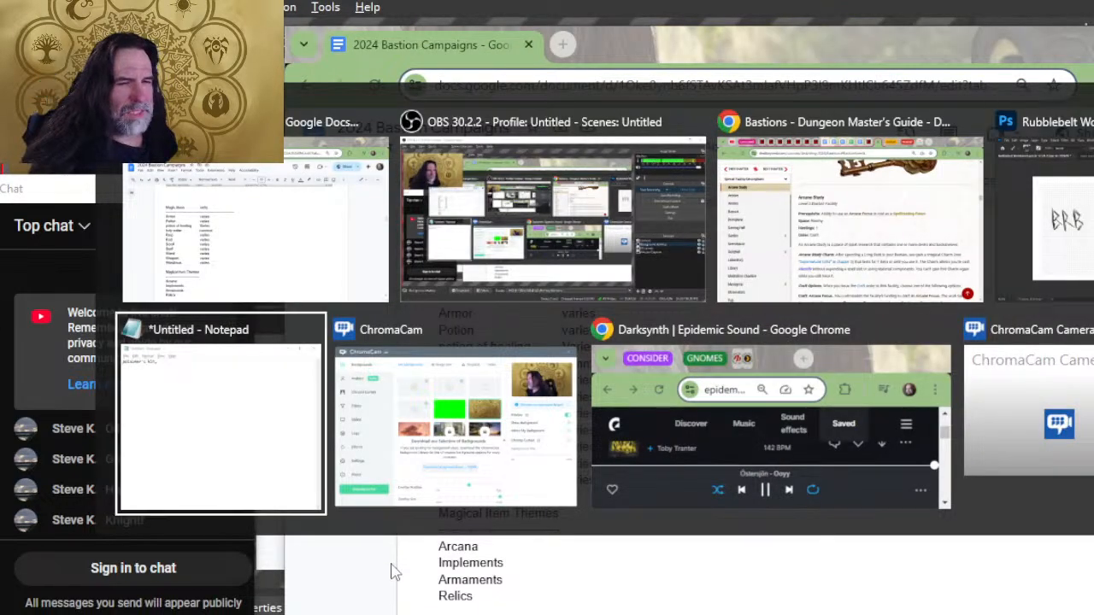
key("ctrl+v")
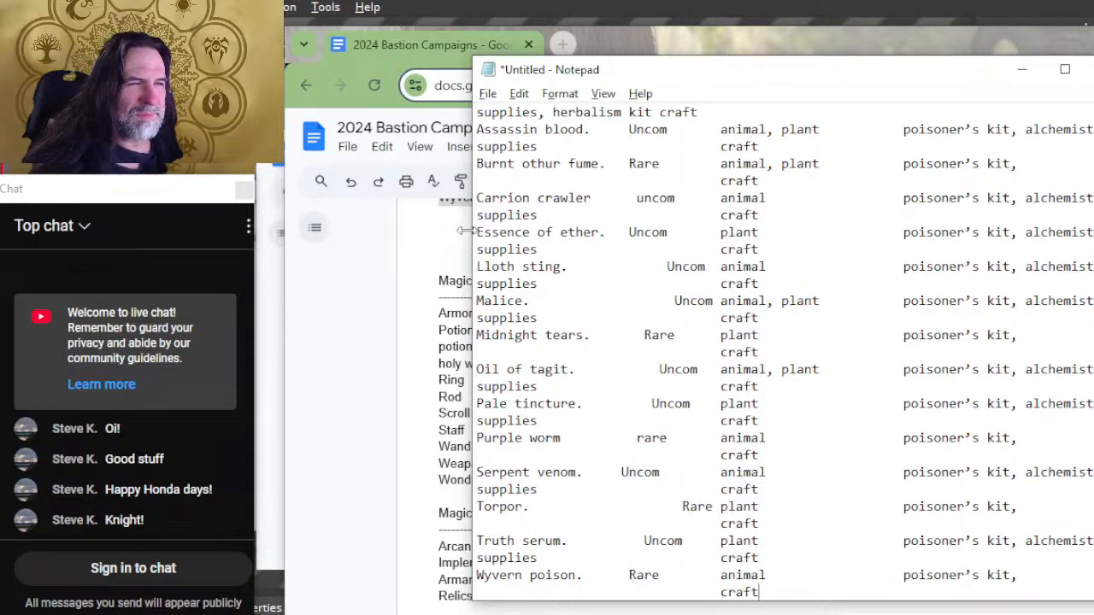
left_click_drag(465, 231, 136, 191)
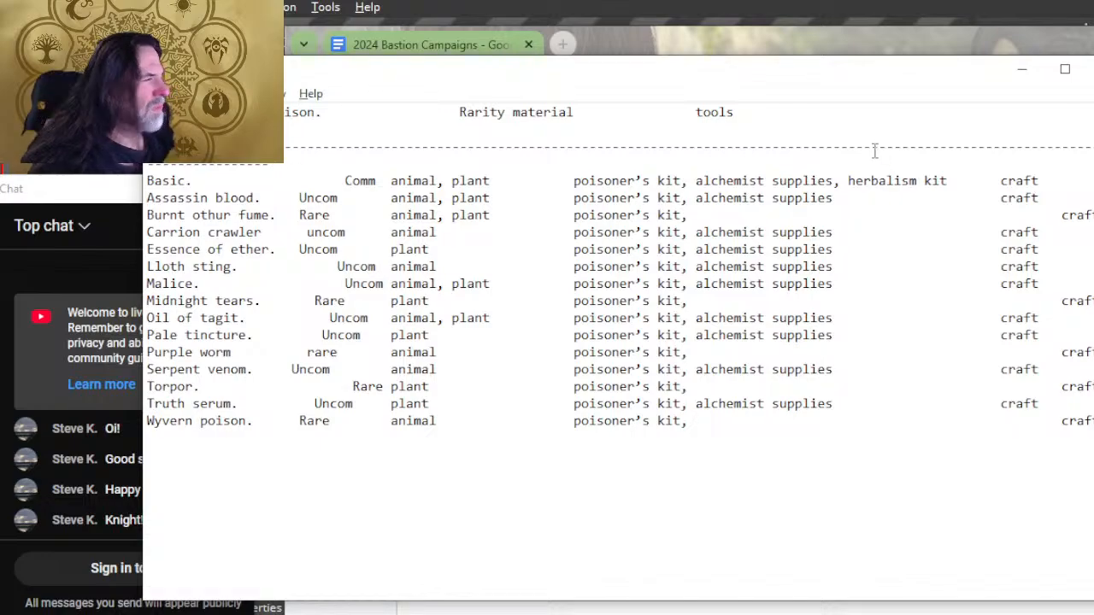
Step: Remove the extra spacing before "craft" for Burnt othur fume, Midnight tears, Purple worm, Torpor and Wyvern poison to align the order column
left_click(1003, 215)
key("Delete")
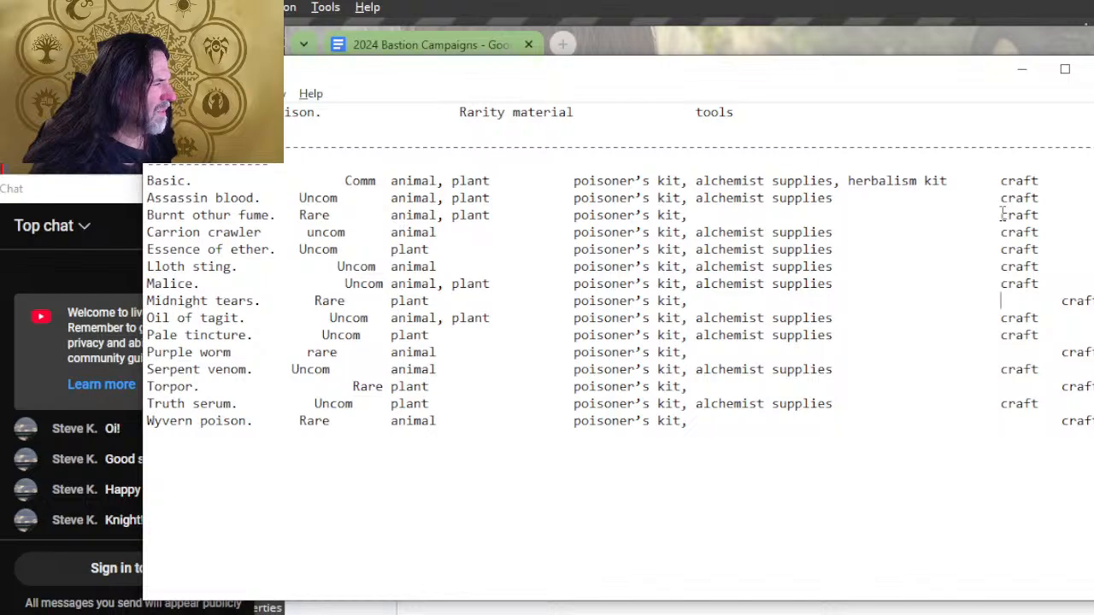
key("Delete")
key("Delete")
key("Down")
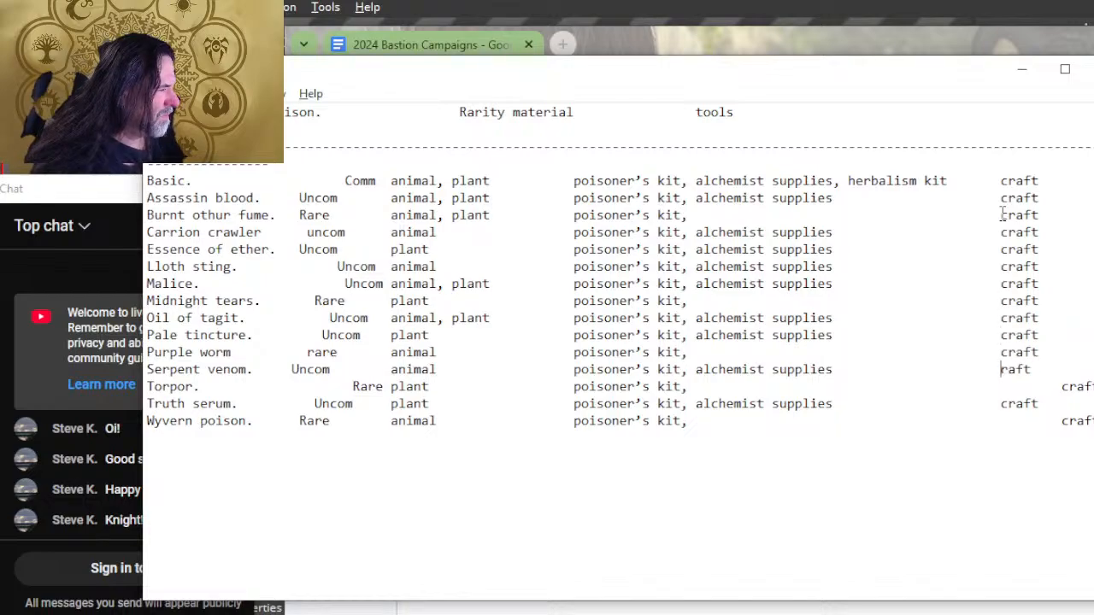
key("Down")
key("Delete")
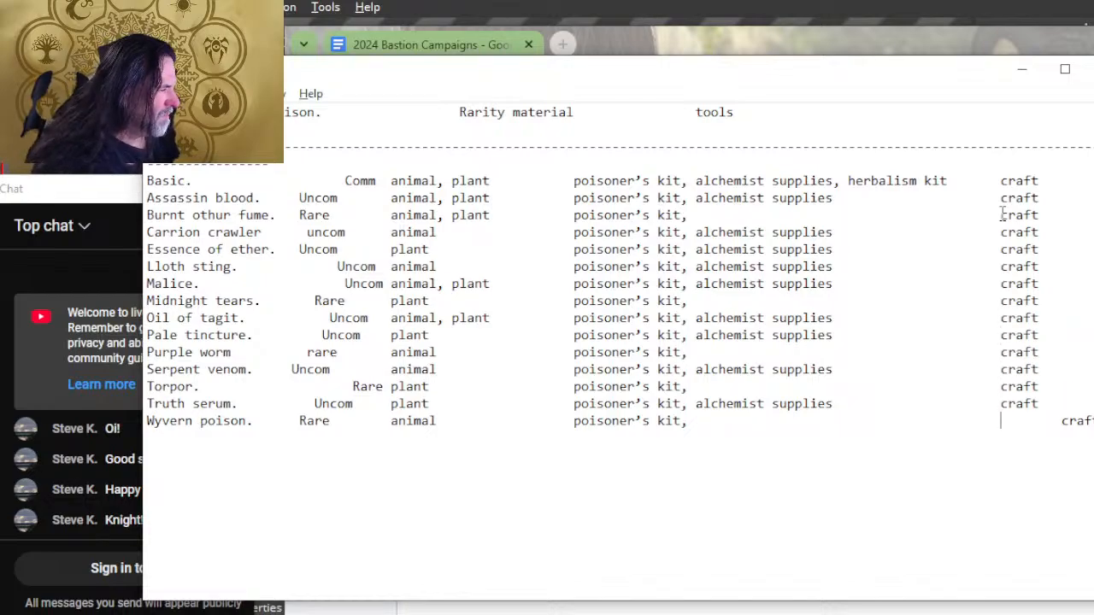
key("Delete")
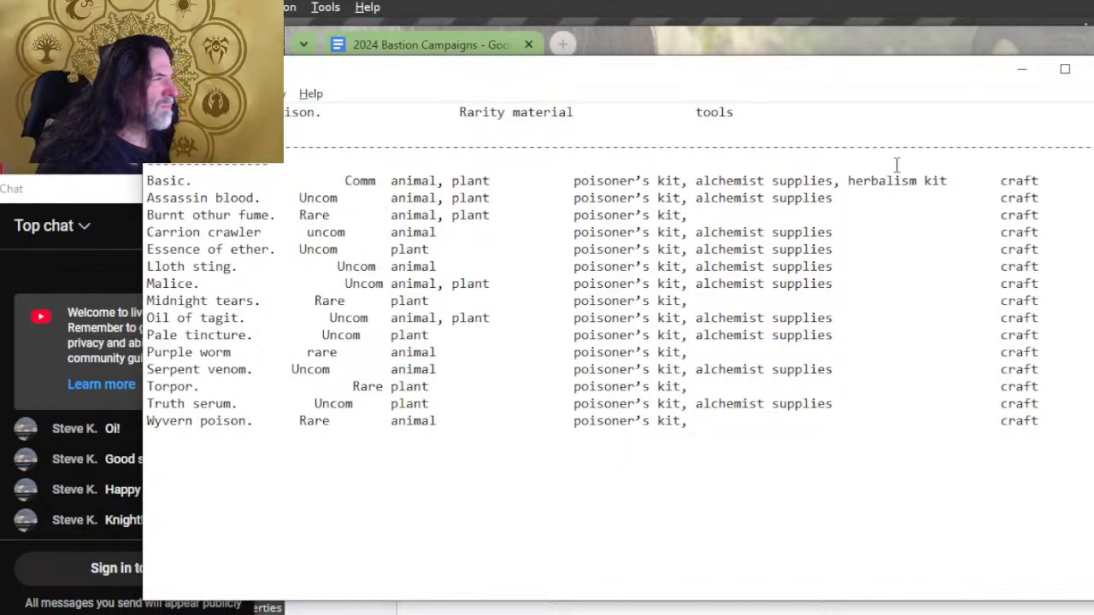
Step: Shorten the dashed divider and remove the extra spacing before "order" and the surplus line breaks, so heading and divider each fit one line
left_click_drag(888, 147, 938, 147)
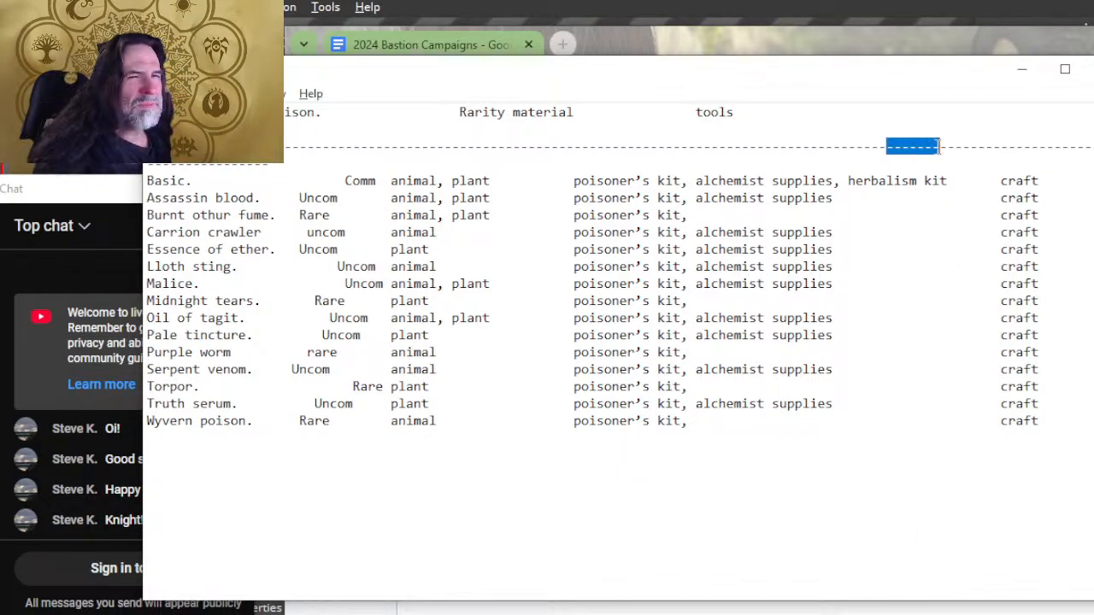
key("Delete")
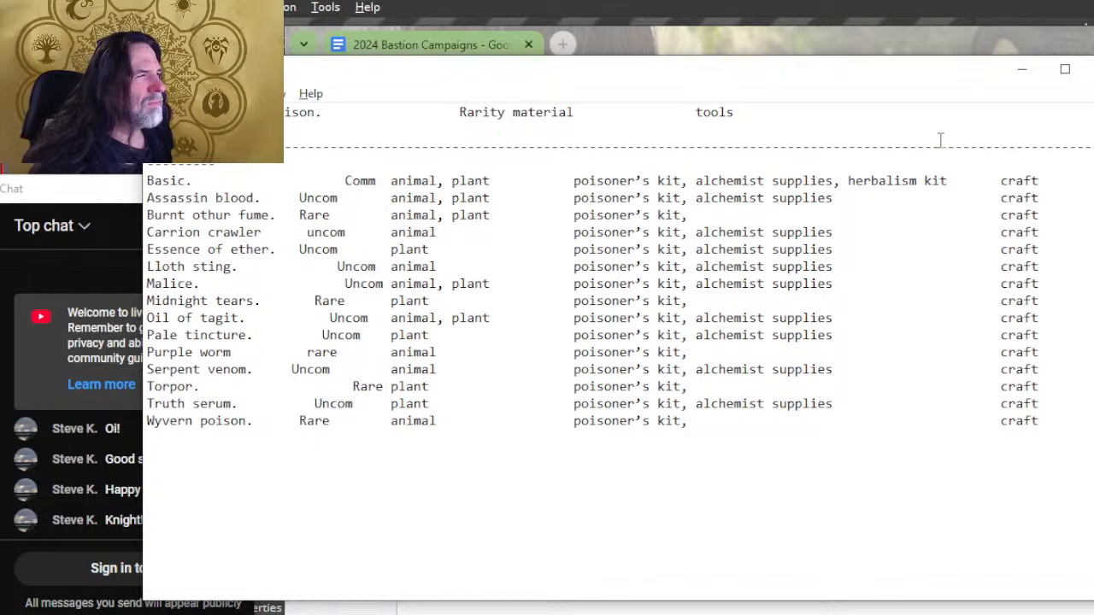
left_click(944, 113)
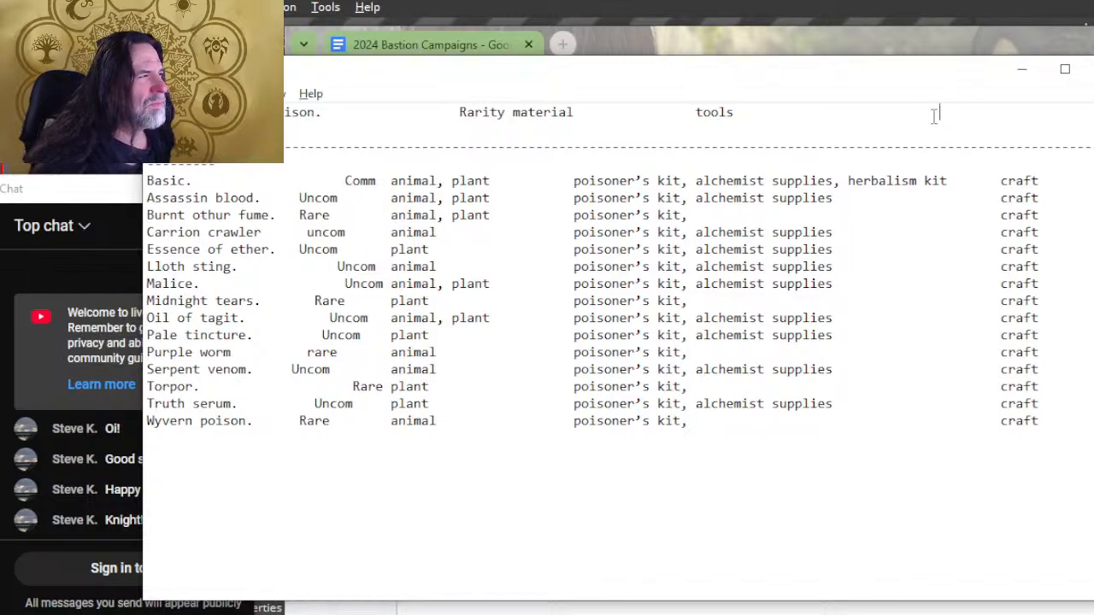
left_click(758, 112)
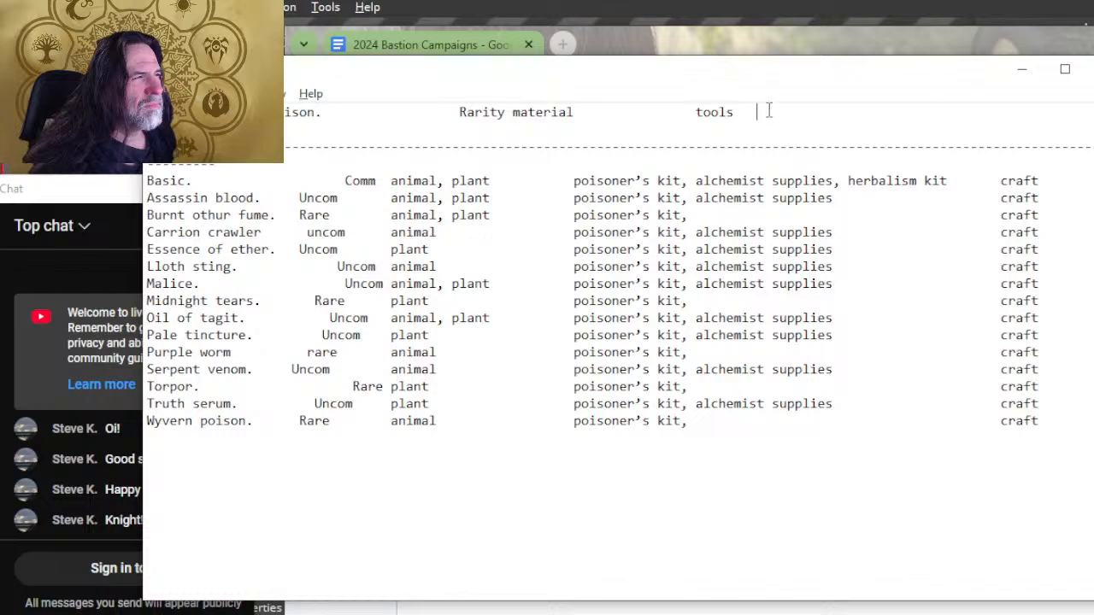
key("Delete")
key("Delete")
key("Delete")
key("Delete")
key("Delete")
key("Delete")
key("Delete")
key("Delete")
key("Delete")
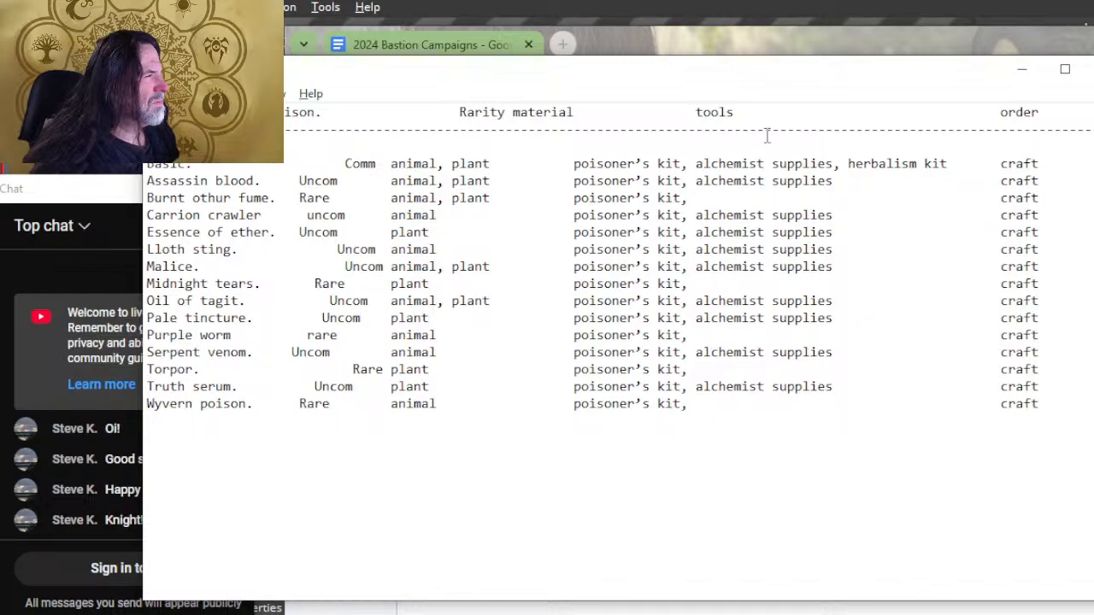
key("Delete")
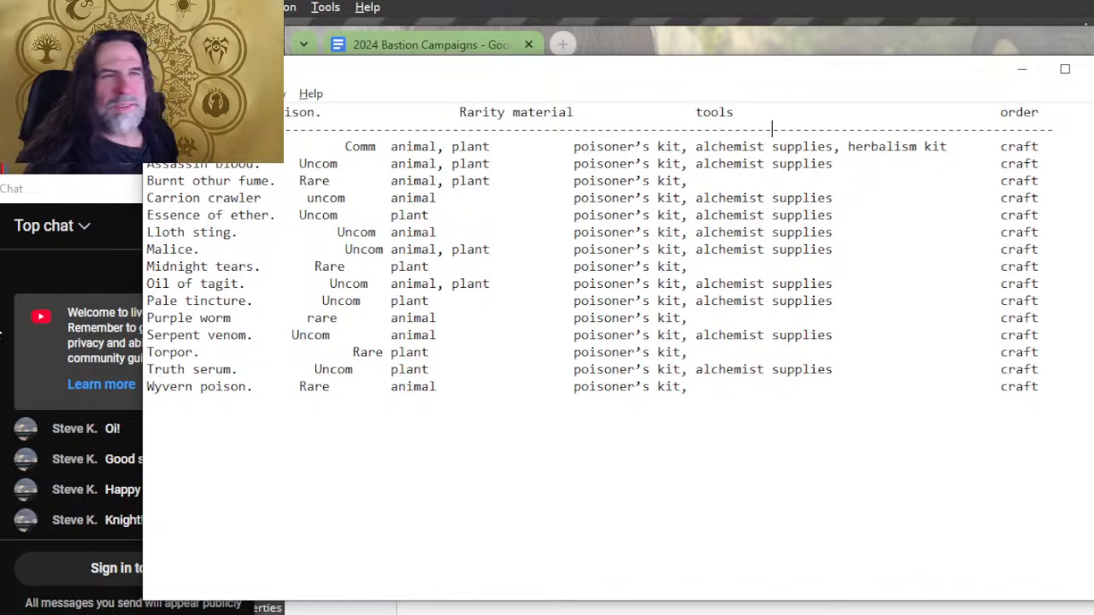
Step: Start saving the Poison list as a new file in the BASTION CAMPAIGN folder under BOOK CREATION, -- IN COMMAND
left_click(158, 93)
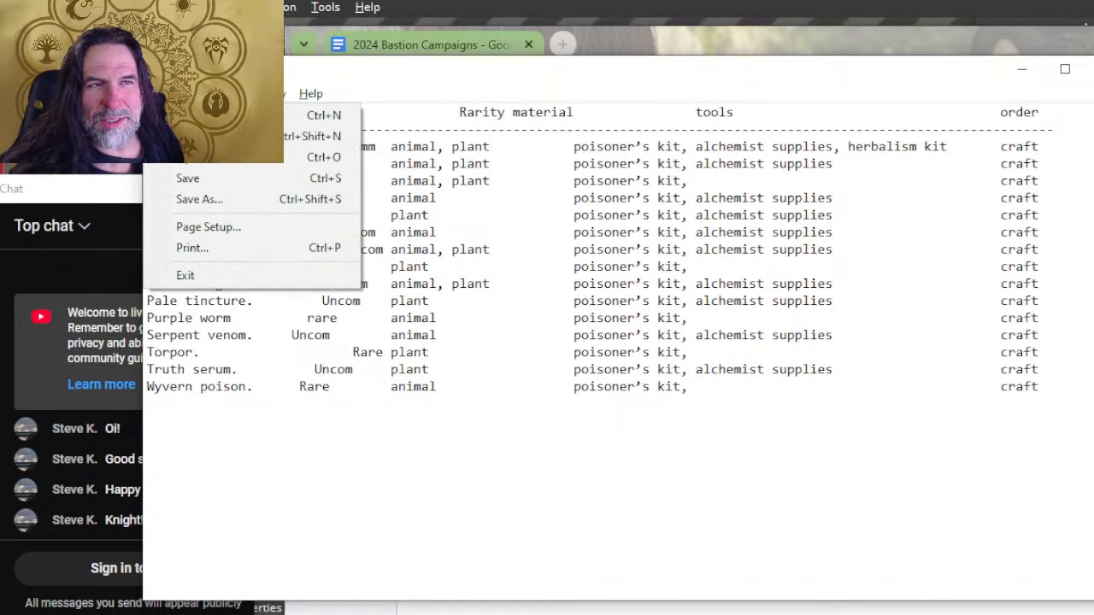
left_click(202, 200)
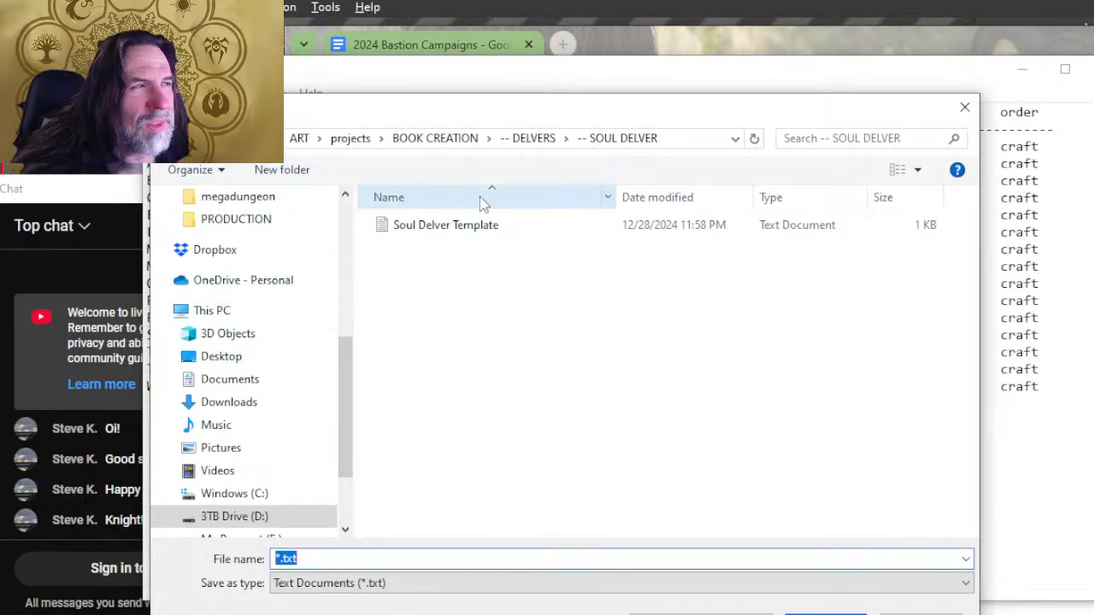
left_click(430, 137)
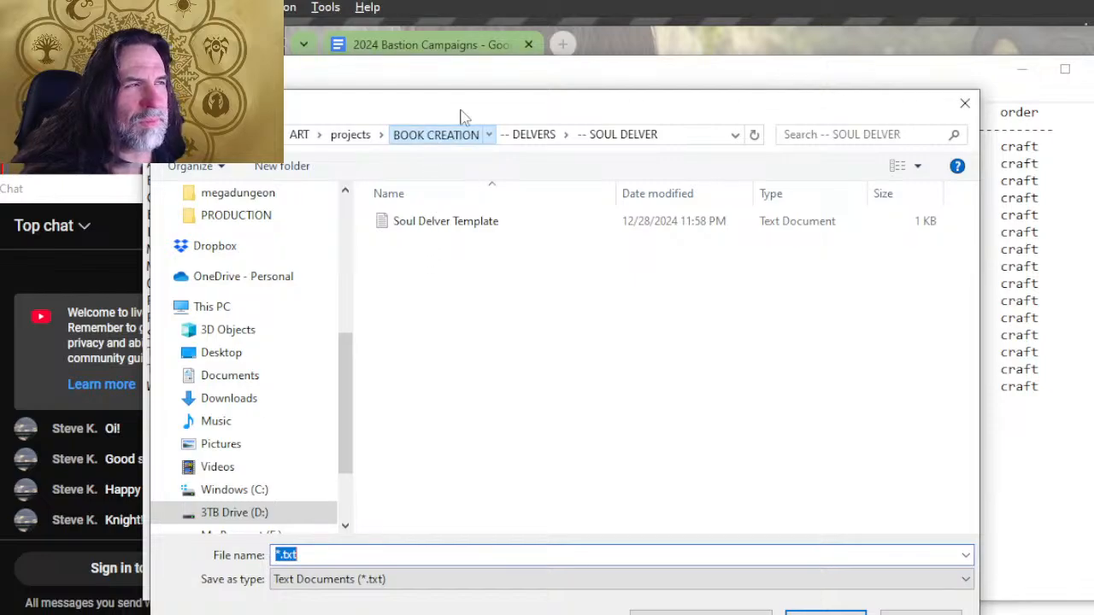
left_click(359, 143)
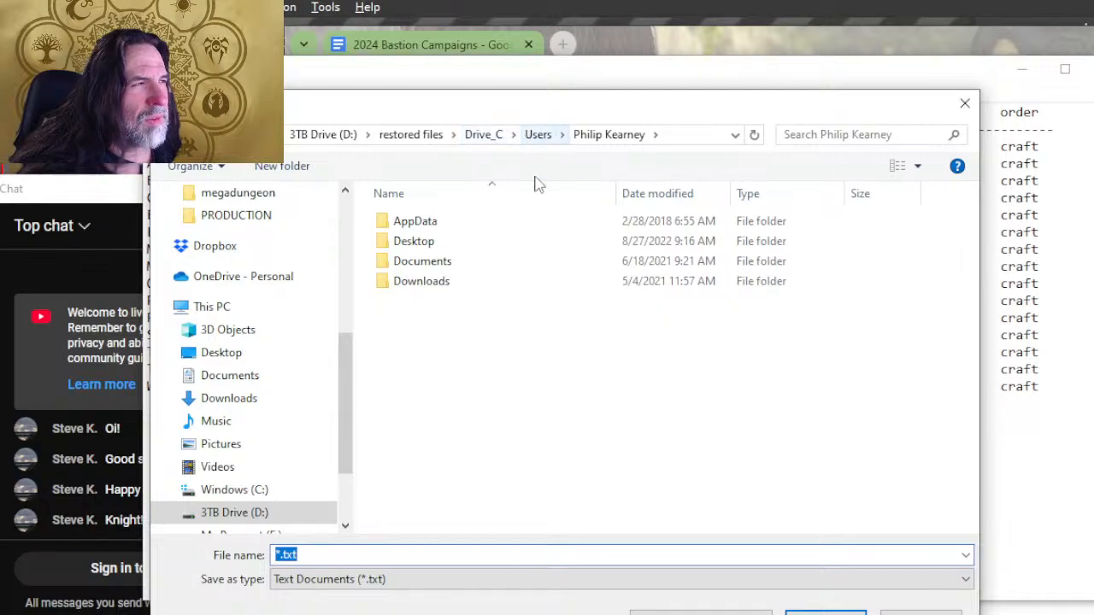
key("alt+Left")
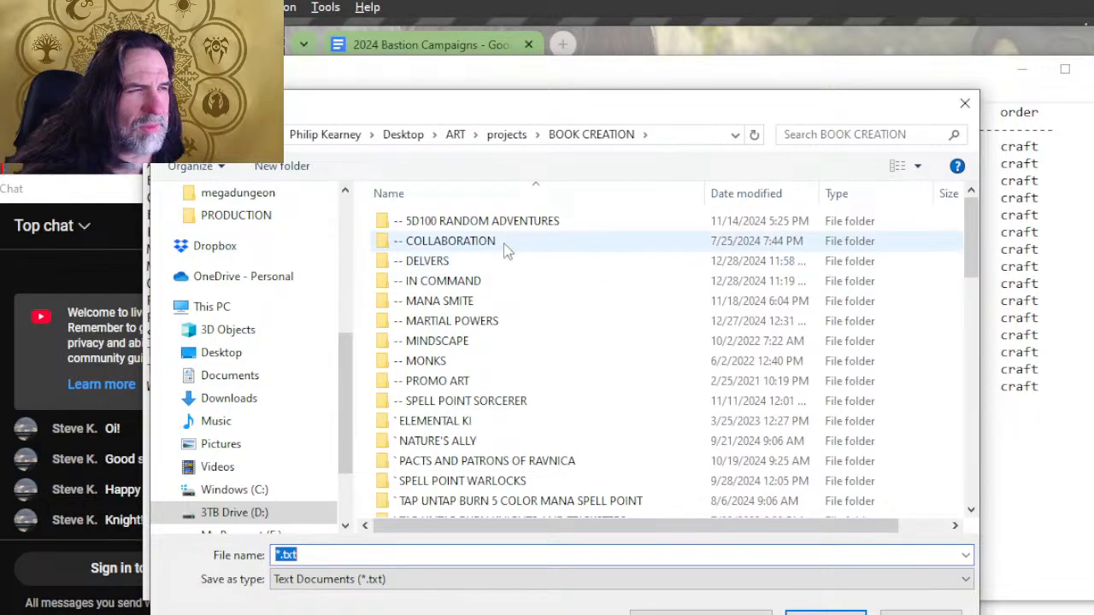
double_click(444, 280)
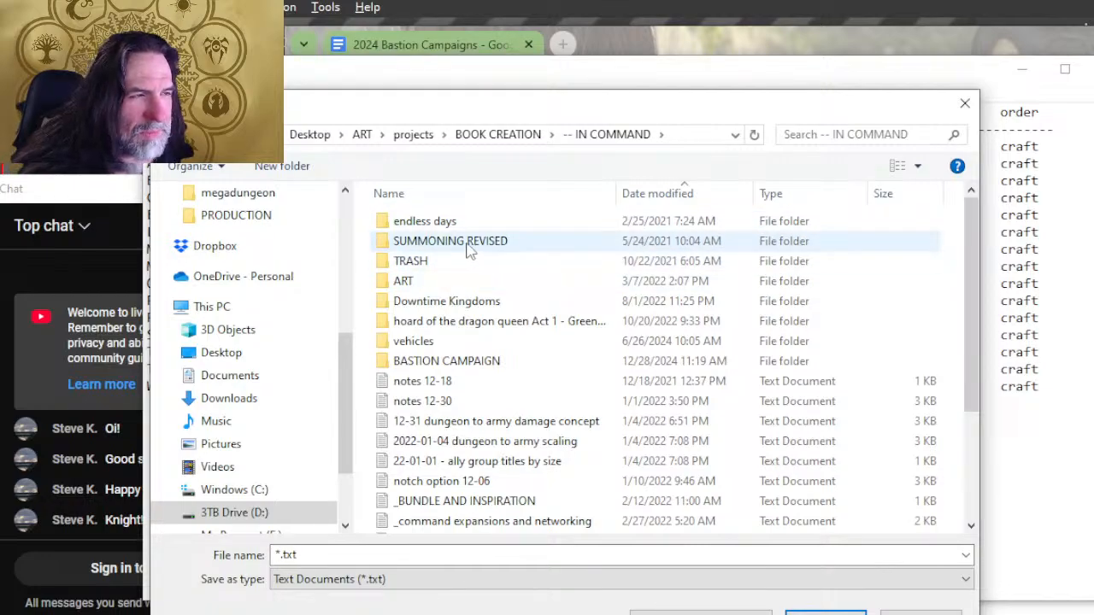
double_click(482, 362)
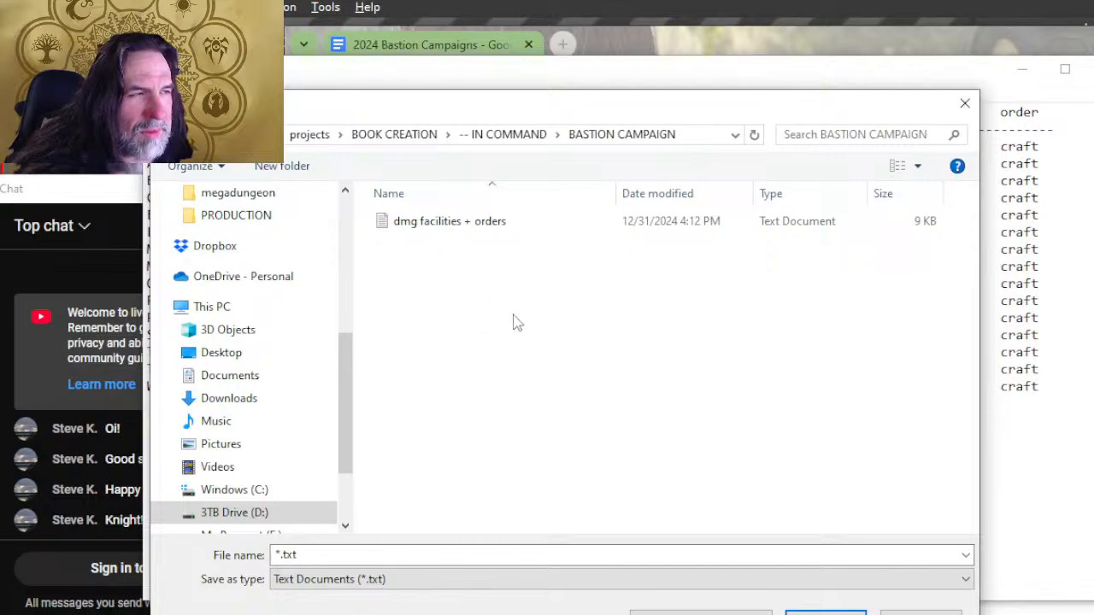
Step: Save the text file as "poison crafted by tools" and close Notepad to return to the 2024 Bastion Campaigns document
left_click(456, 556)
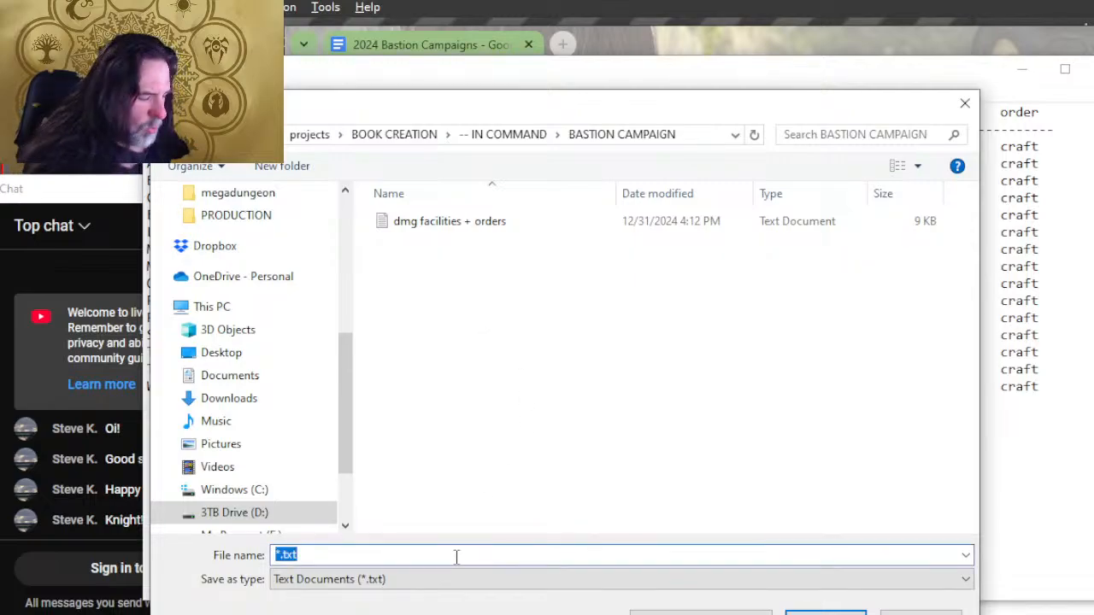
type("poison by kit")
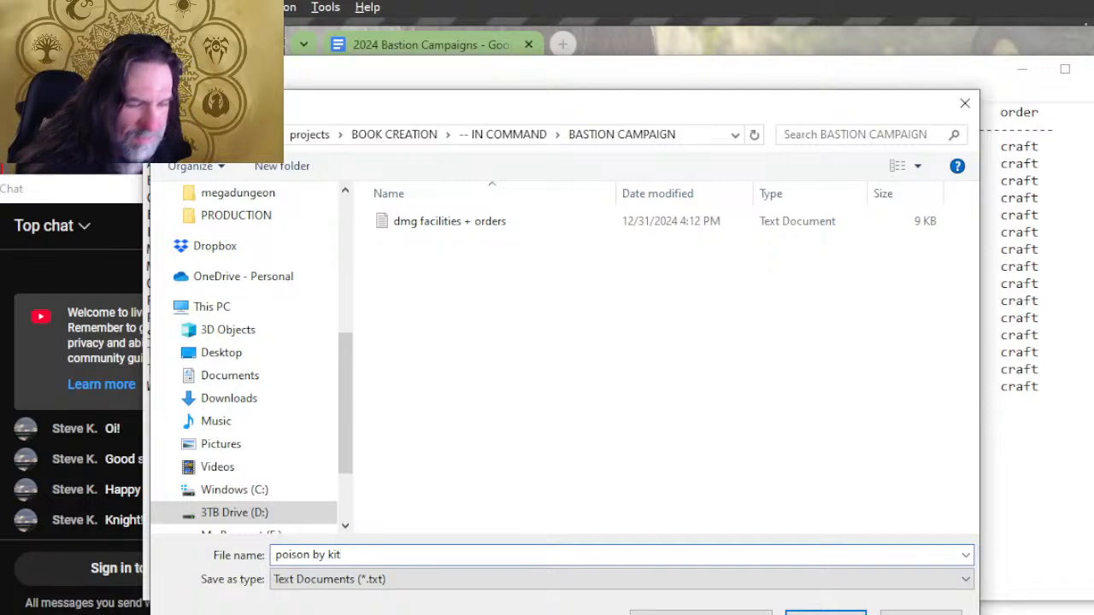
key("BackSpace")
key("BackSpace")
key("BackSpace")
key("BackSpace")
key("BackSpace")
key("BackSpace")
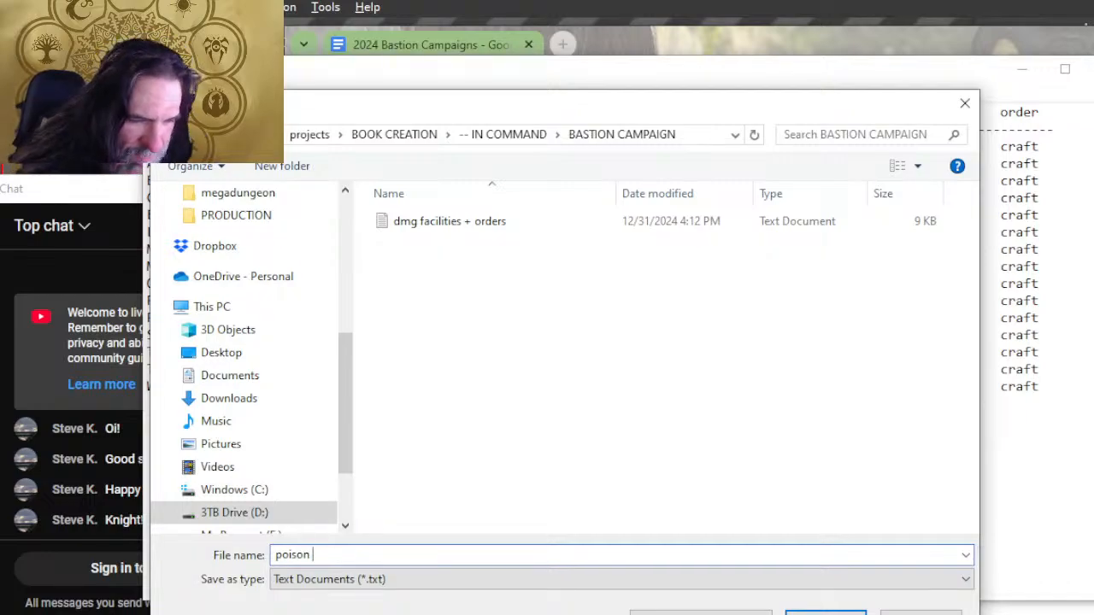
type("crafted by")
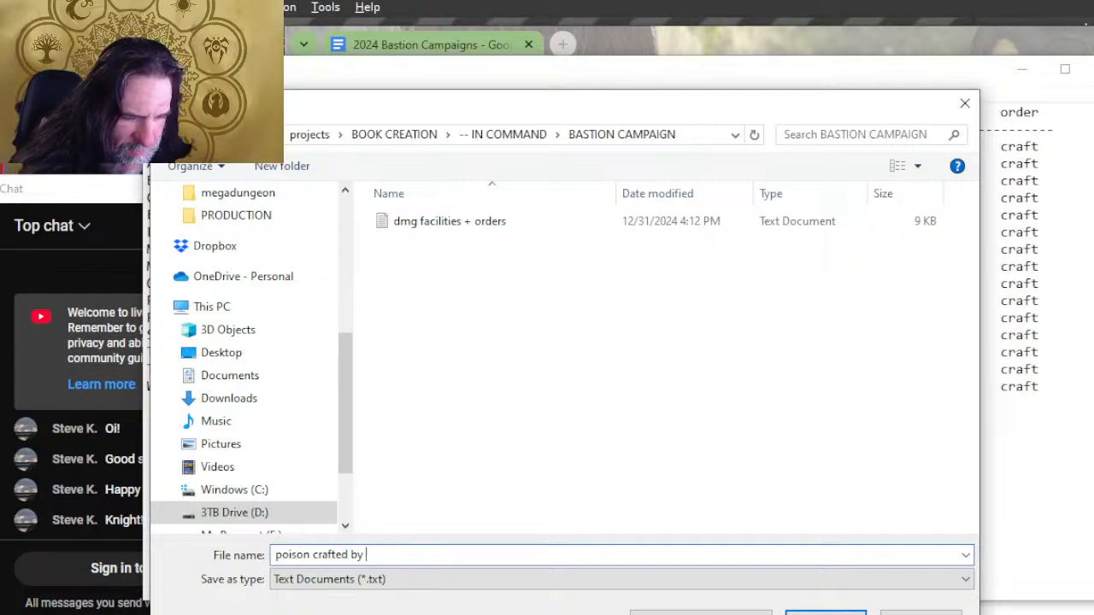
type(" tools")
key("Return")
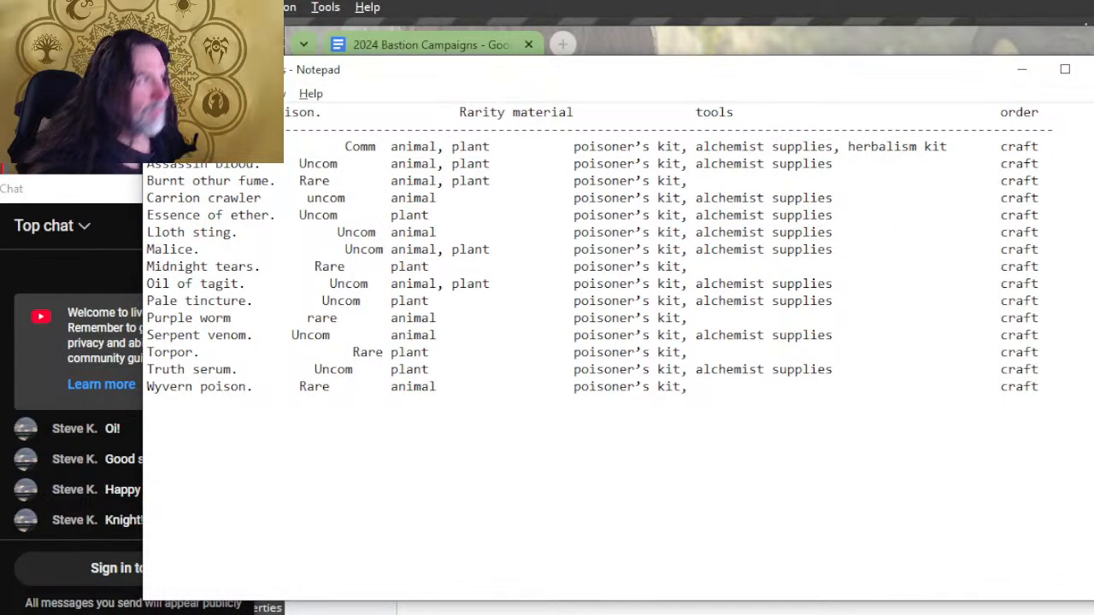
left_click(1093, 69)
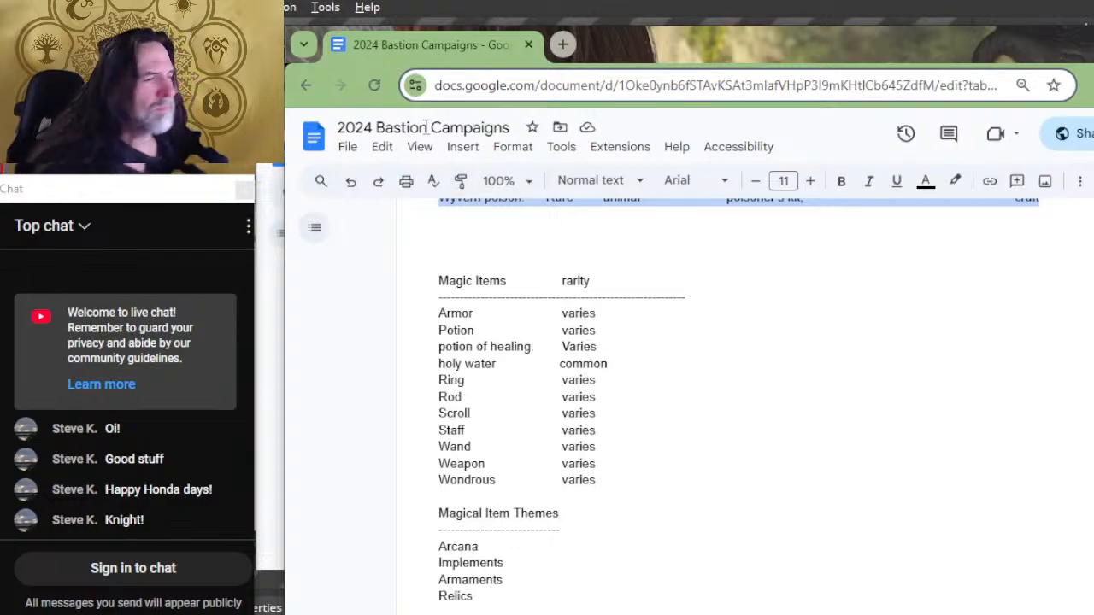
Step: Replace the "tools" and "order" headings of the Poison list with the single heading "facilities"
scroll(597, 484, "up", 2)
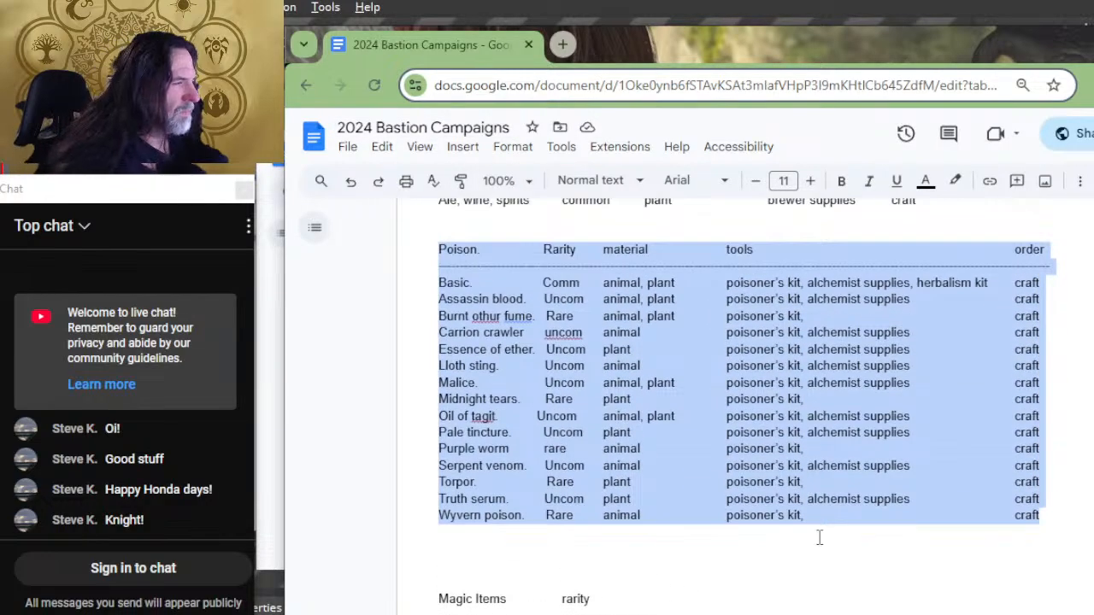
left_click(952, 244)
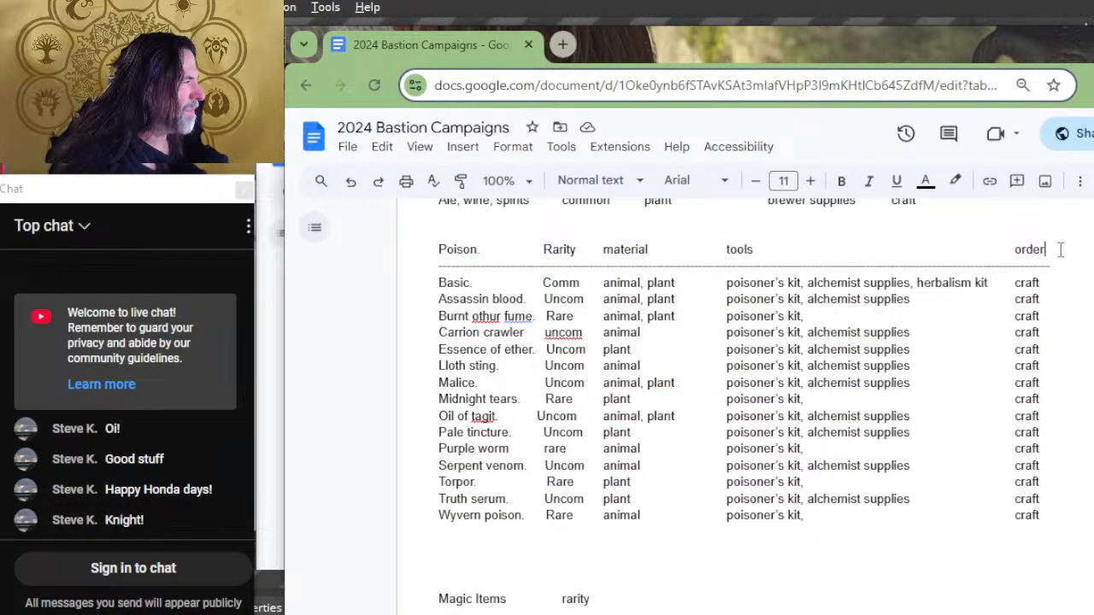
left_click_drag(1057, 249, 736, 261)
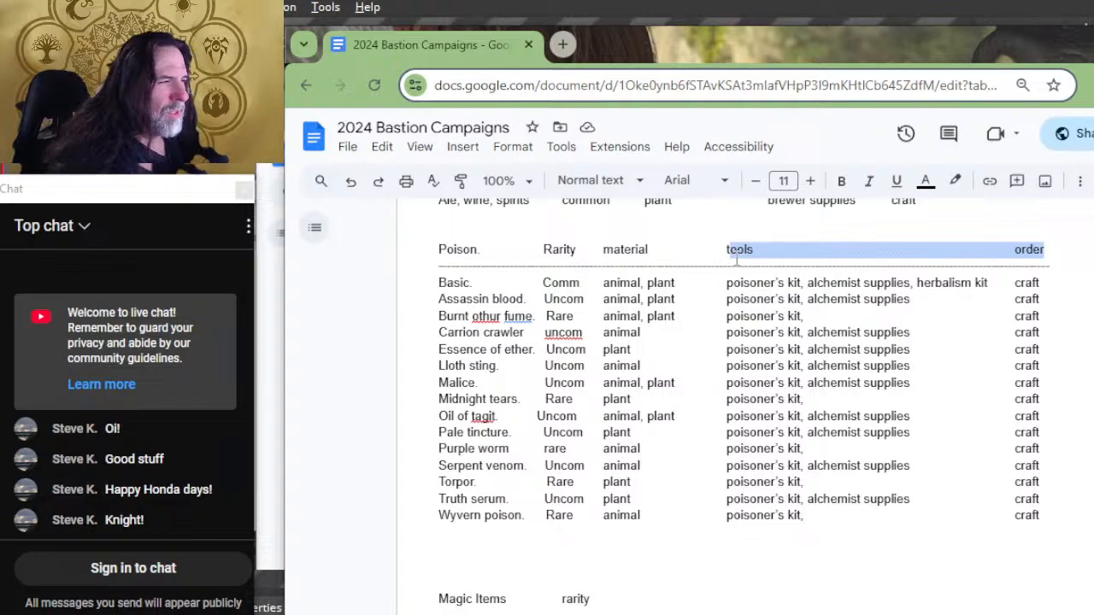
key("BackSpace")
type("facili")
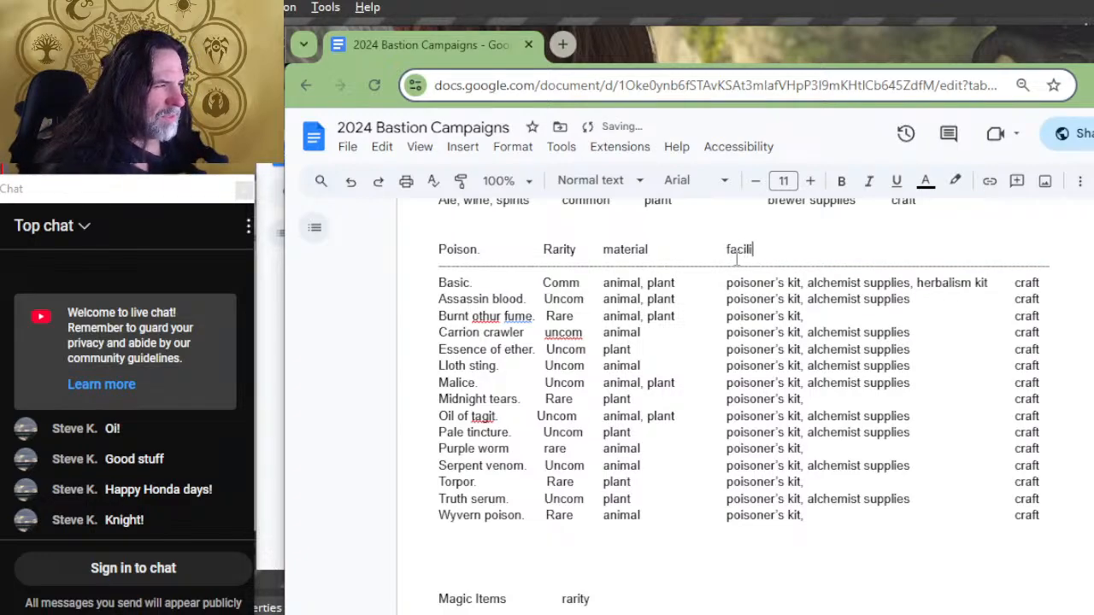
type("ties")
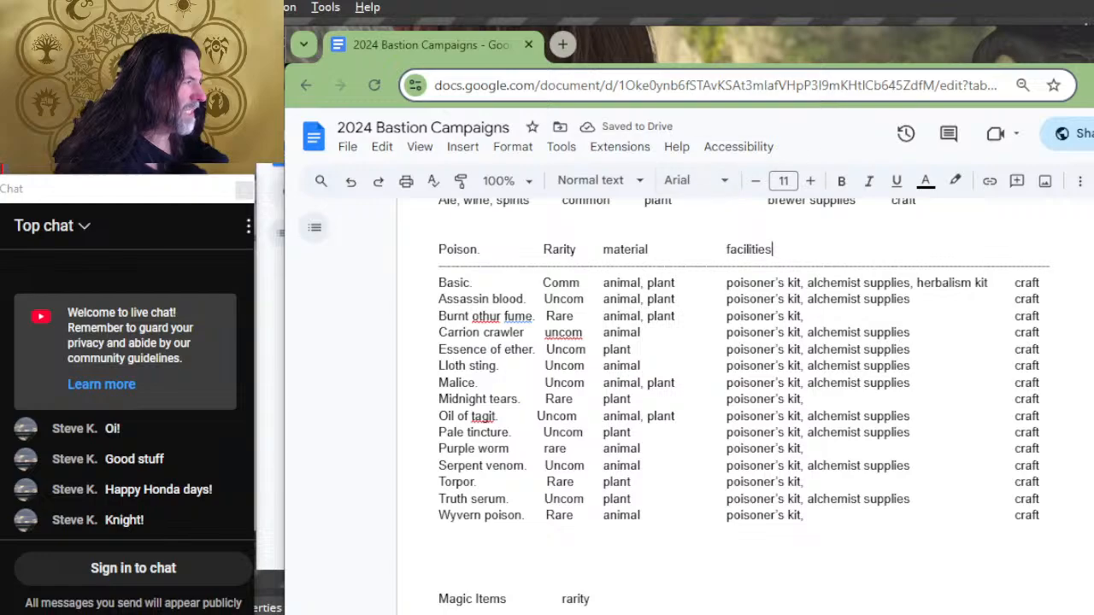
Step: Shorten the Poison list's divider line and delete the tools and order entries for Basic and Assassin blood
left_click_drag(1067, 261, 776, 284)
key("Delete")
left_click_drag(1031, 286, 728, 293)
key("Delete")
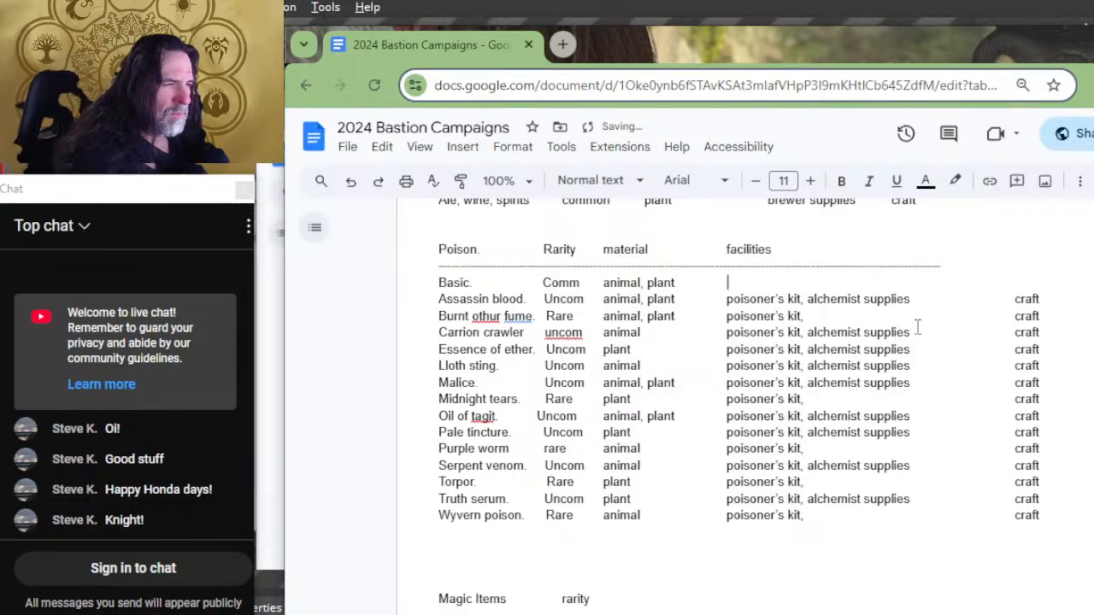
key("BackSpace")
left_click_drag(1070, 297, 699, 306)
key("BackSpace")
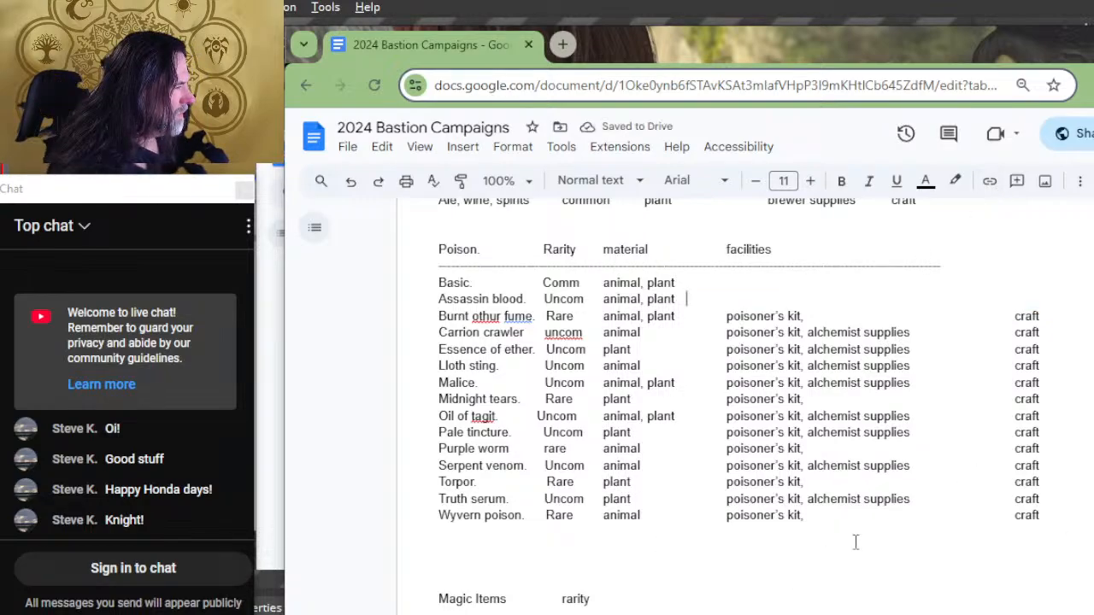
Step: Delete the tools and order entries for Burnt othur fume, Carrion crawler, Essence of ether and Lloth sting
left_click_drag(1054, 312, 690, 312)
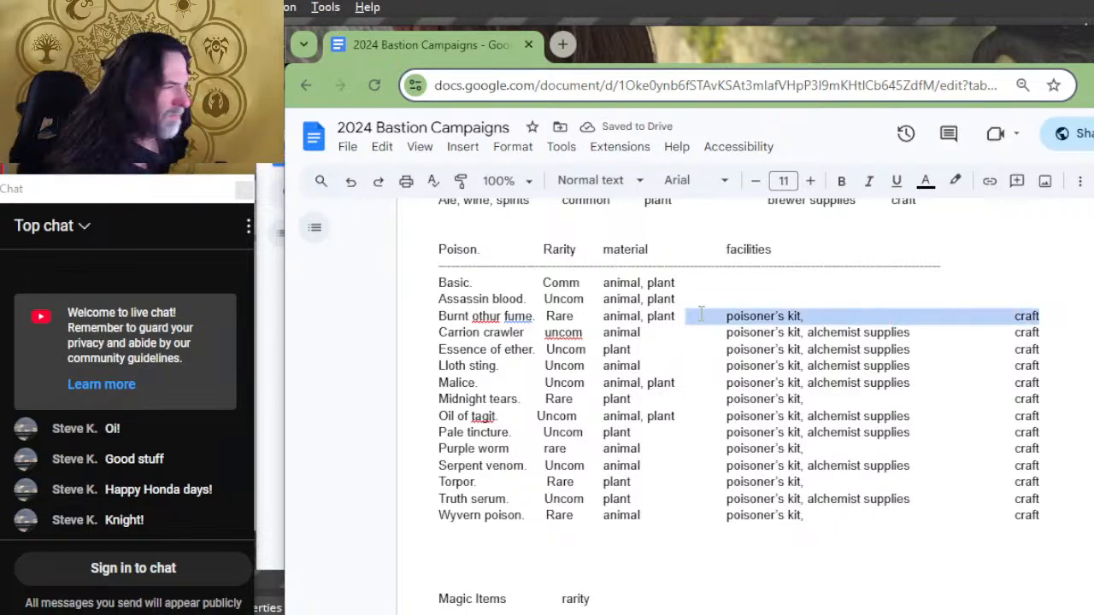
key("BackSpace")
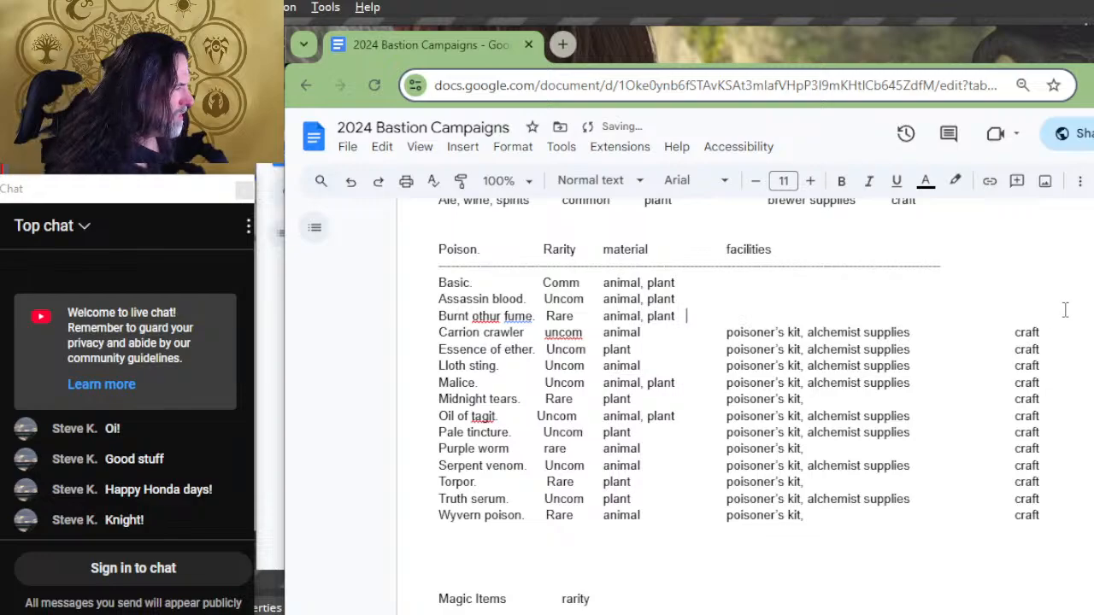
left_click_drag(1059, 334, 694, 334)
key("BackSpace")
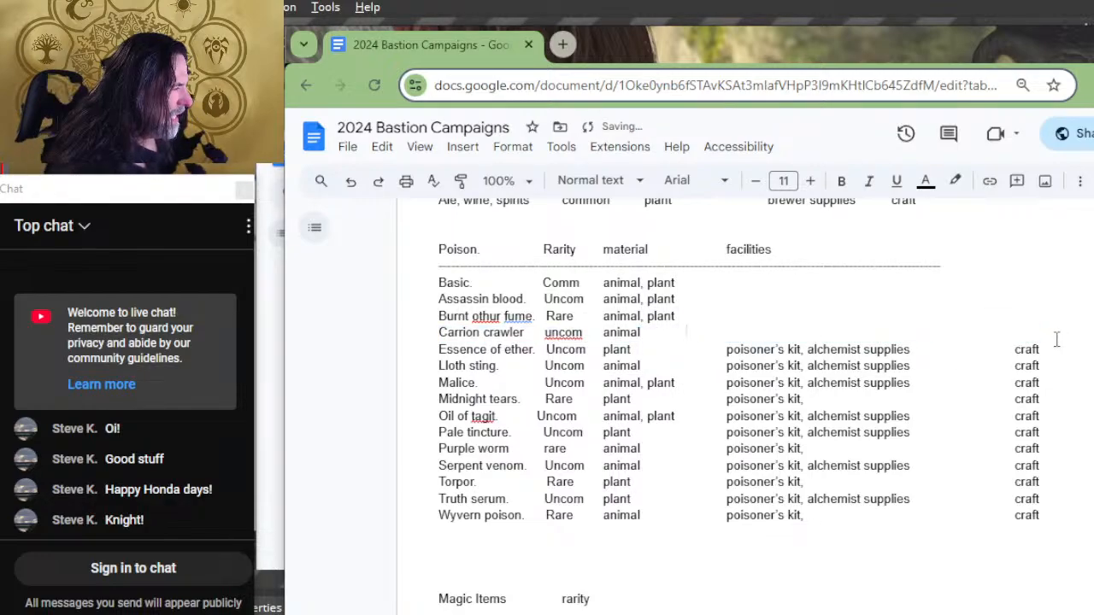
left_click_drag(1056, 344, 702, 351)
key("BackSpace")
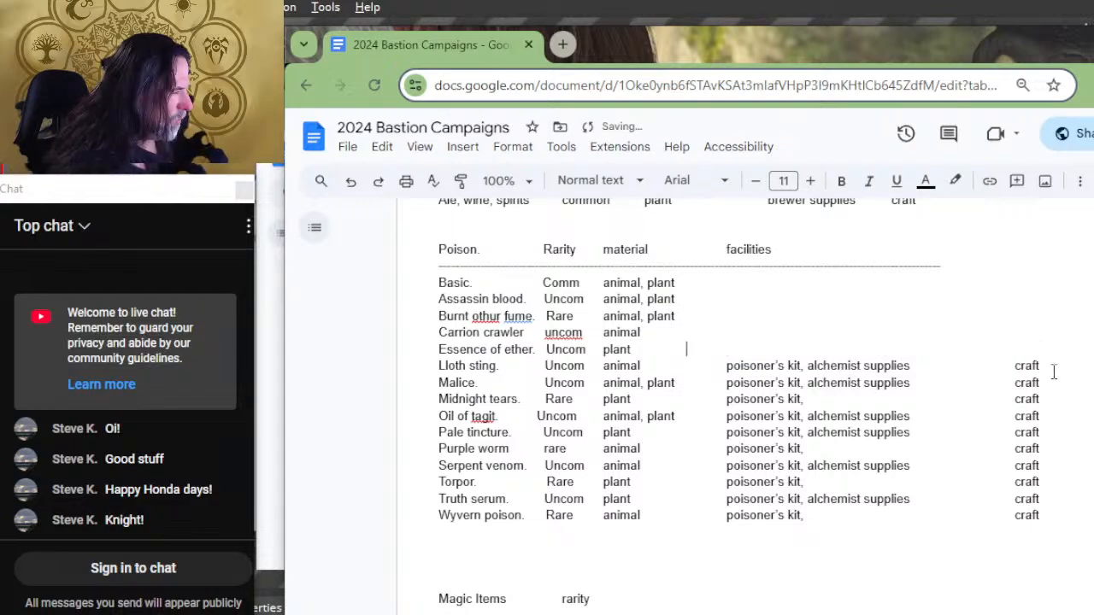
left_click_drag(1041, 366, 695, 366)
key("BackSpace")
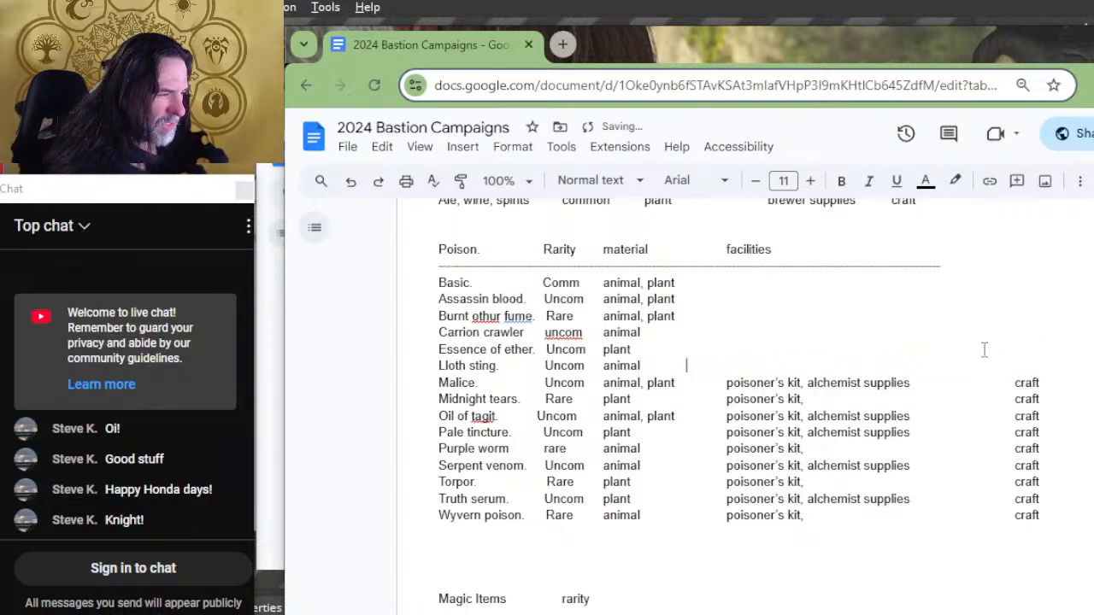
Step: Delete the tools and order entries for Malice, Midnight tears, Oil of tagit and Pale tincture
left_click_drag(1067, 381, 693, 382)
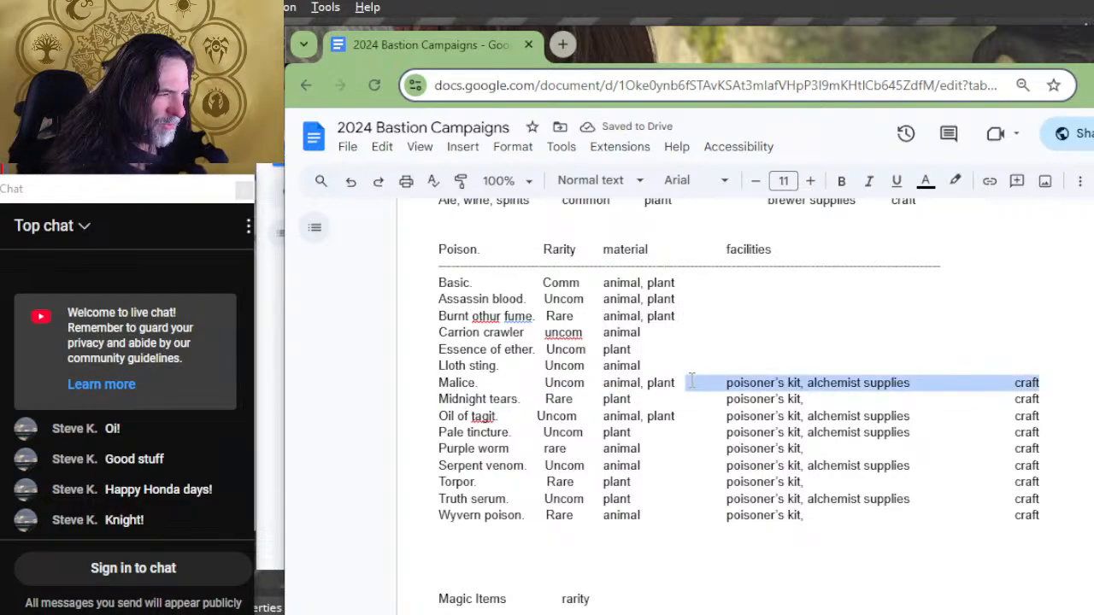
key("BackSpace")
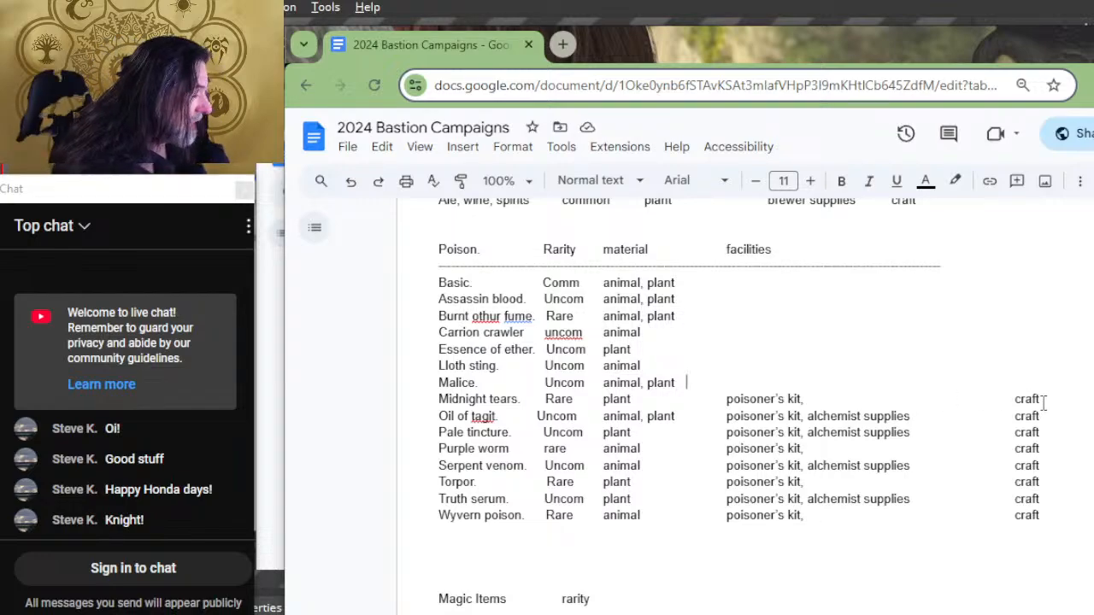
left_click_drag(1040, 401, 705, 398)
key("BackSpace")
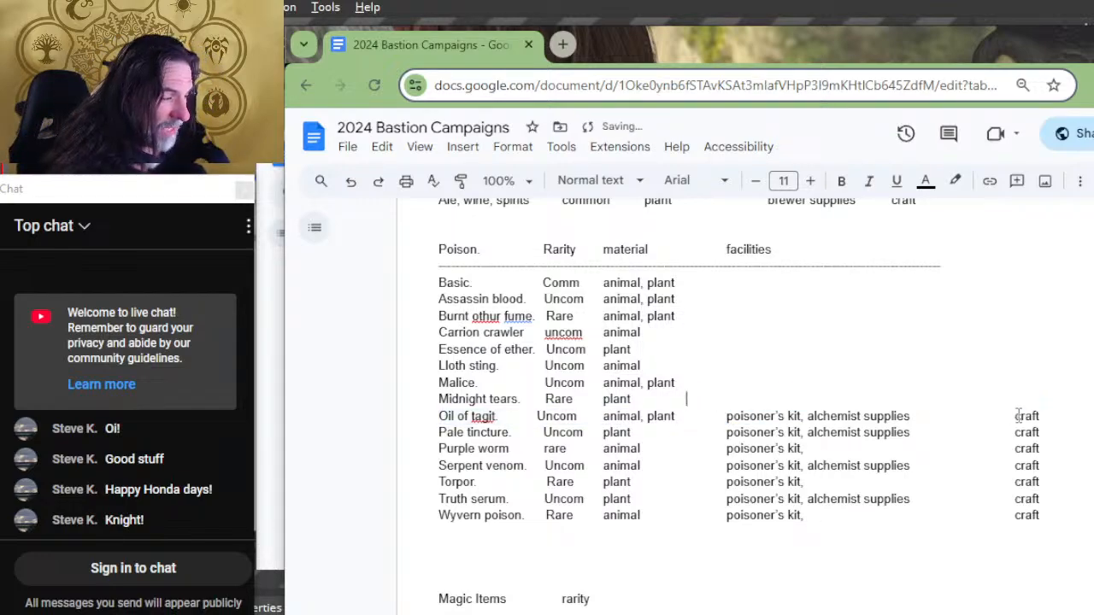
left_click_drag(1042, 416, 685, 416)
key("BackSpace")
left_click_drag(1064, 434, 700, 432)
key("BackSpace")
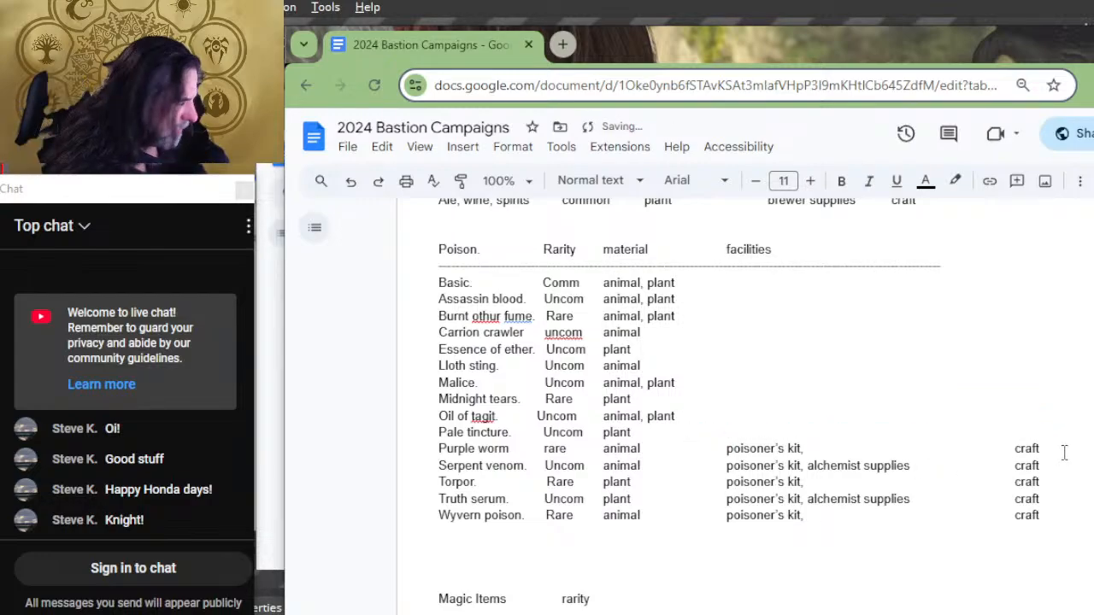
Step: Delete the tools and order entries for Purple worm, Serpent venom and Torpor in the Poison list
left_click_drag(1064, 447, 684, 451)
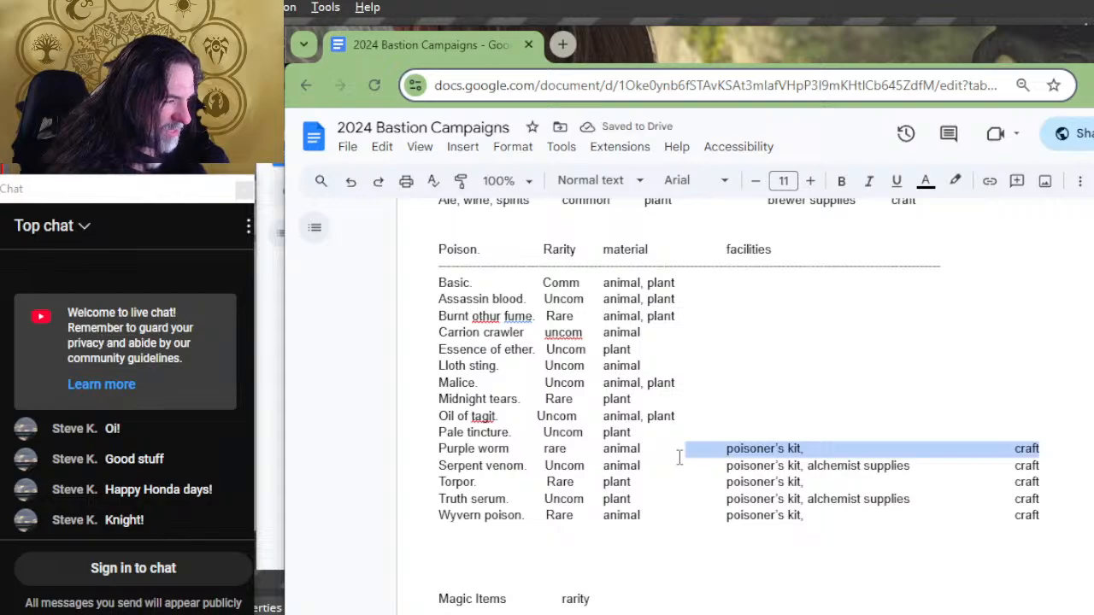
key("BackSpace")
left_click_drag(1046, 466, 694, 475)
key("BackSpace")
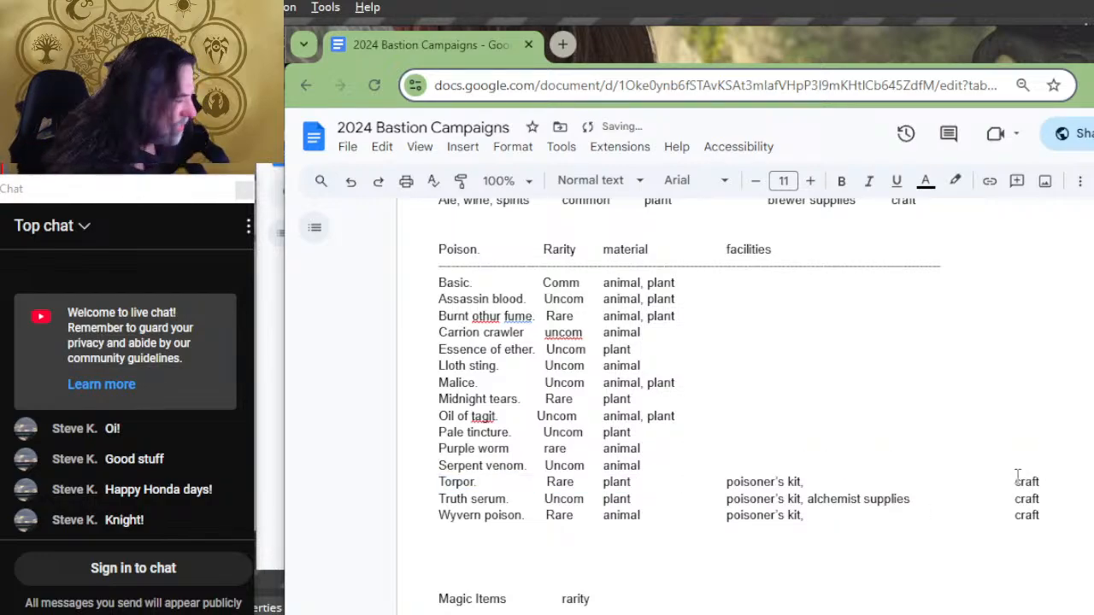
left_click_drag(1055, 479, 702, 478)
key("BackSpace")
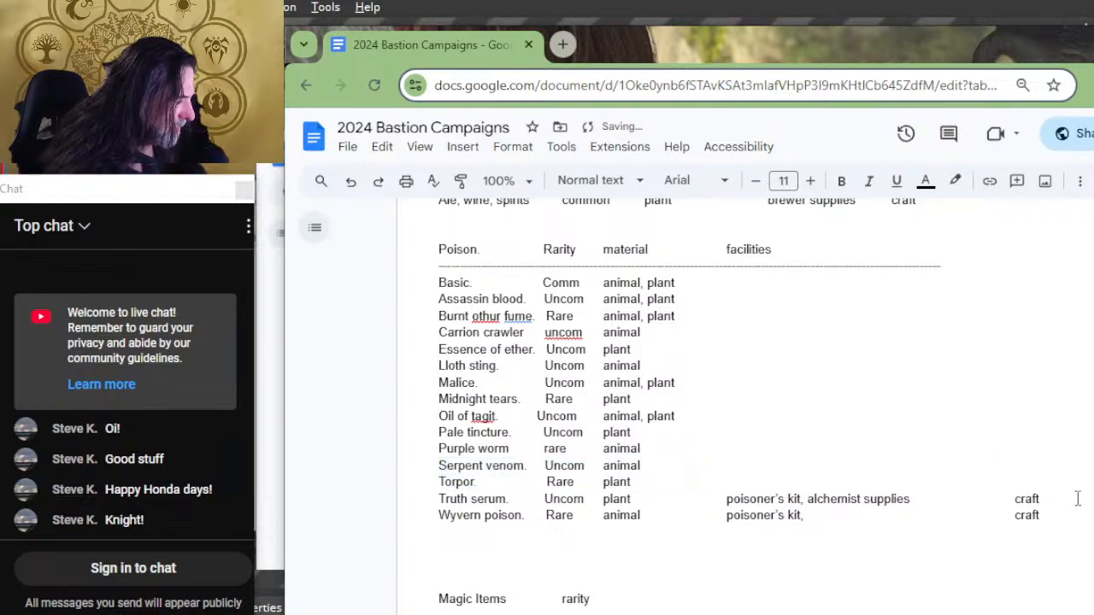
Step: Delete the tools and order entries for Truth serum and Wyvern poison
left_click_drag(1076, 499, 686, 501)
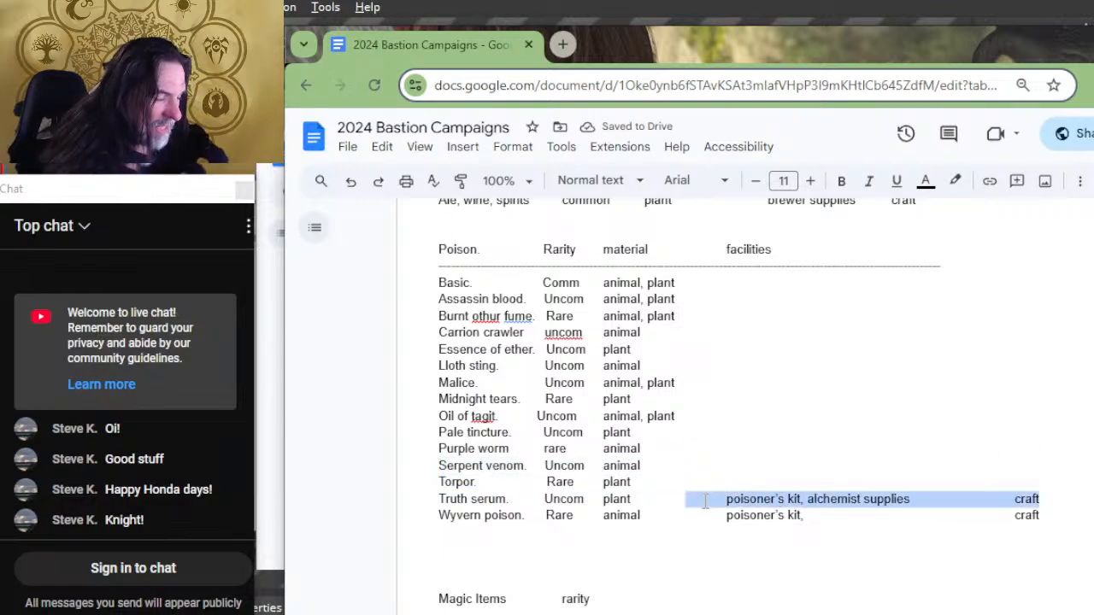
key("BackSpace")
left_click_drag(1070, 507, 774, 507)
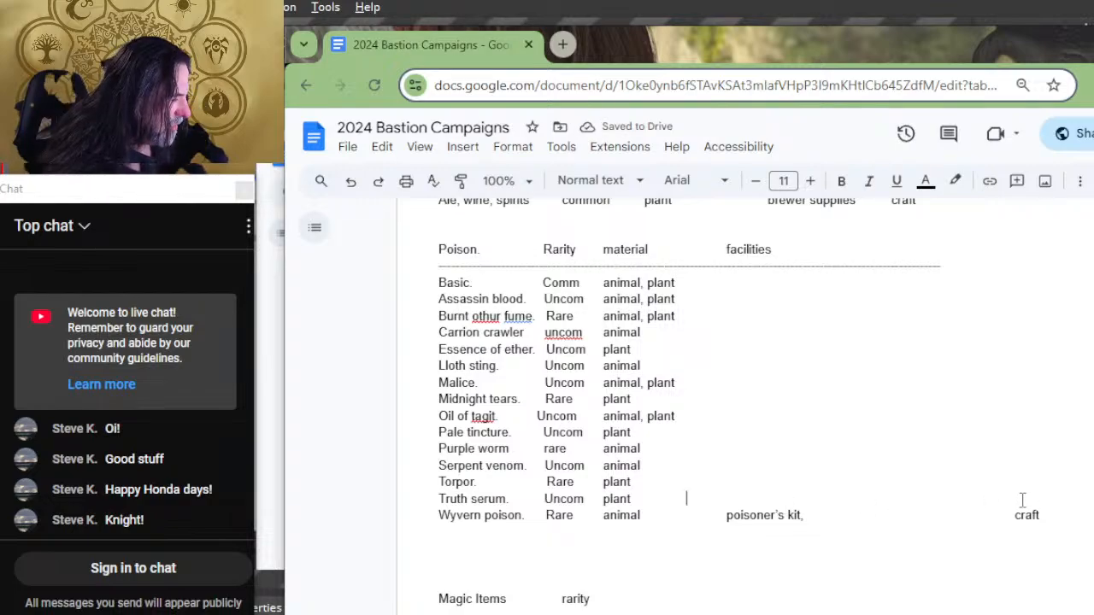
left_click_drag(1046, 515, 681, 522)
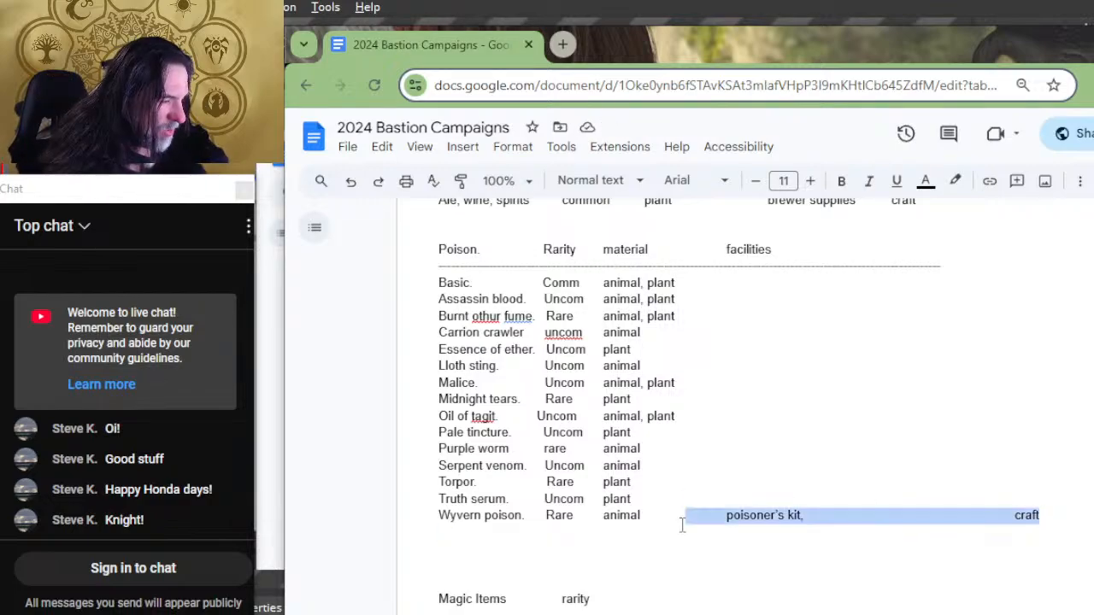
key("BackSpace")
Step: Add a "facility" heading after rarity in the Magic Items list and extend its divider line to the heading's end
scroll(748, 470, "down", 5)
scroll(759, 463, "up", 7)
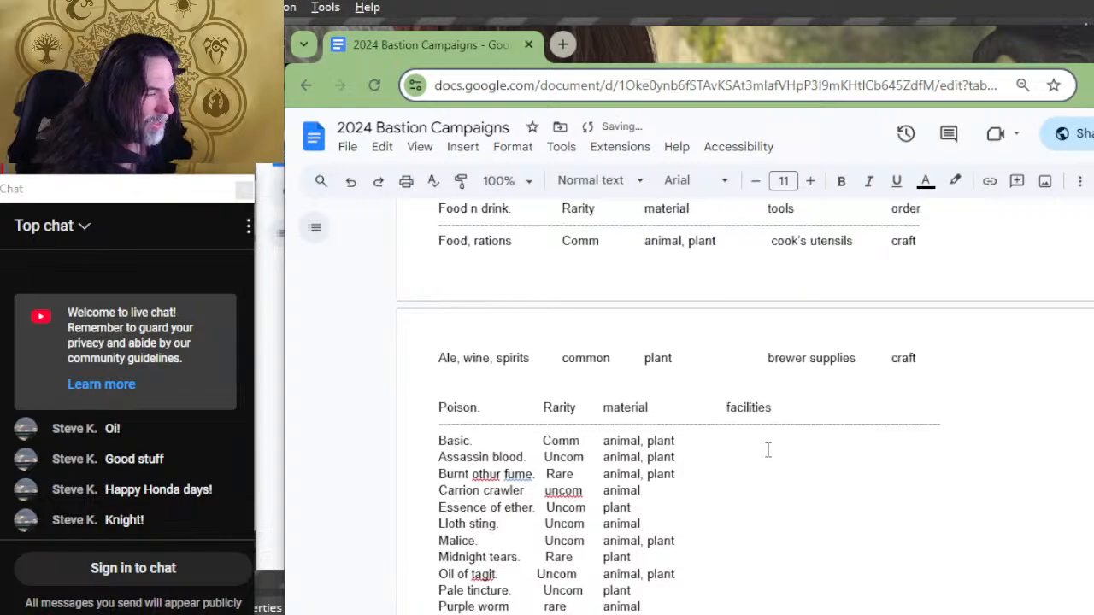
scroll(742, 450, "down", 4)
left_click(741, 415)
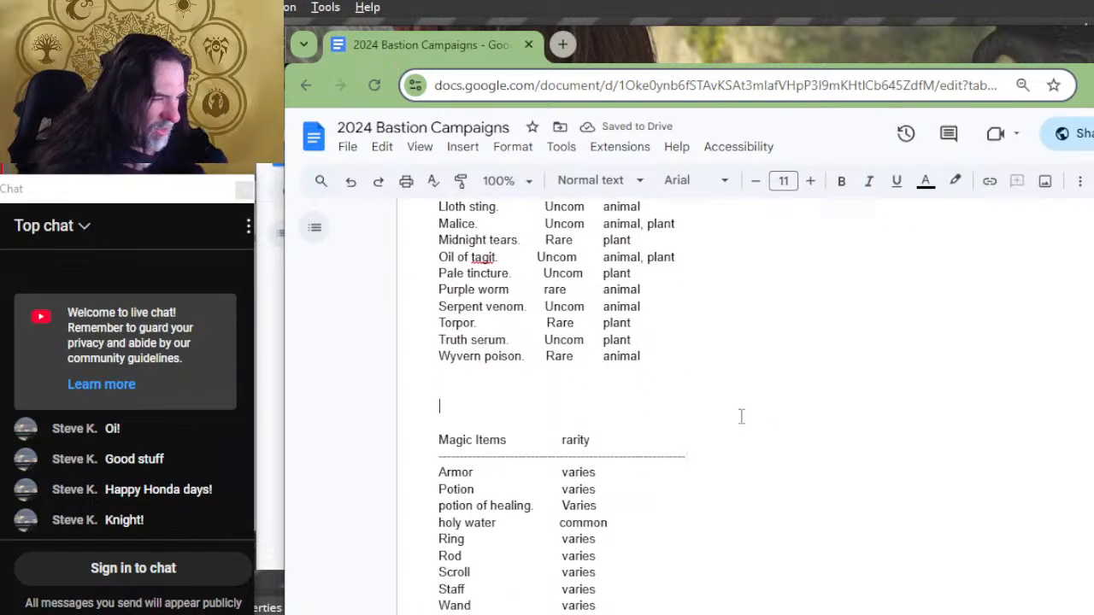
left_click(748, 435)
key("Tab")
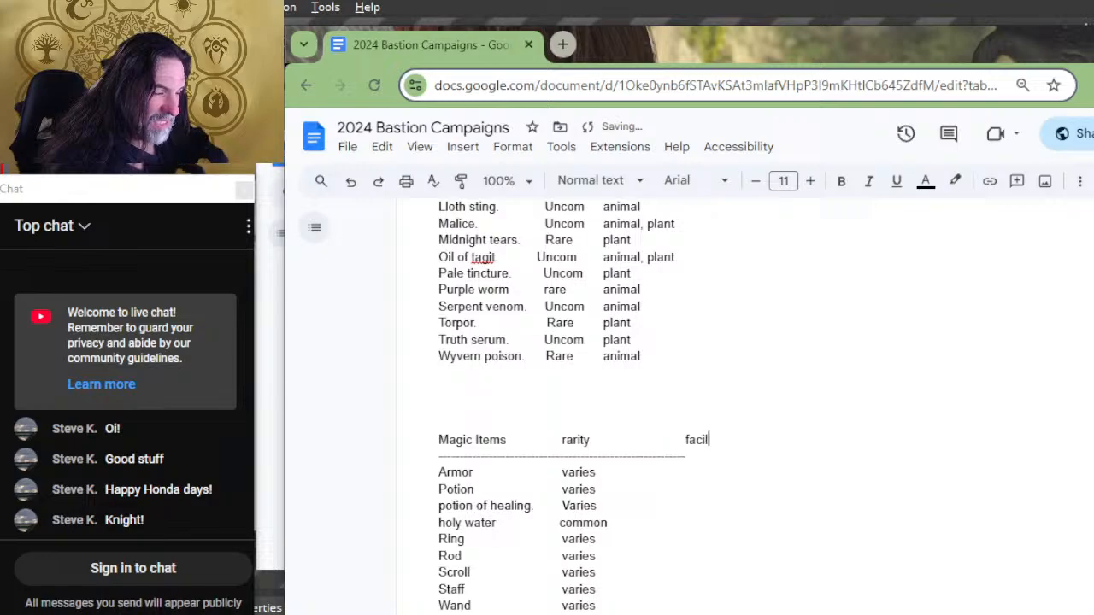
left_click(687, 456)
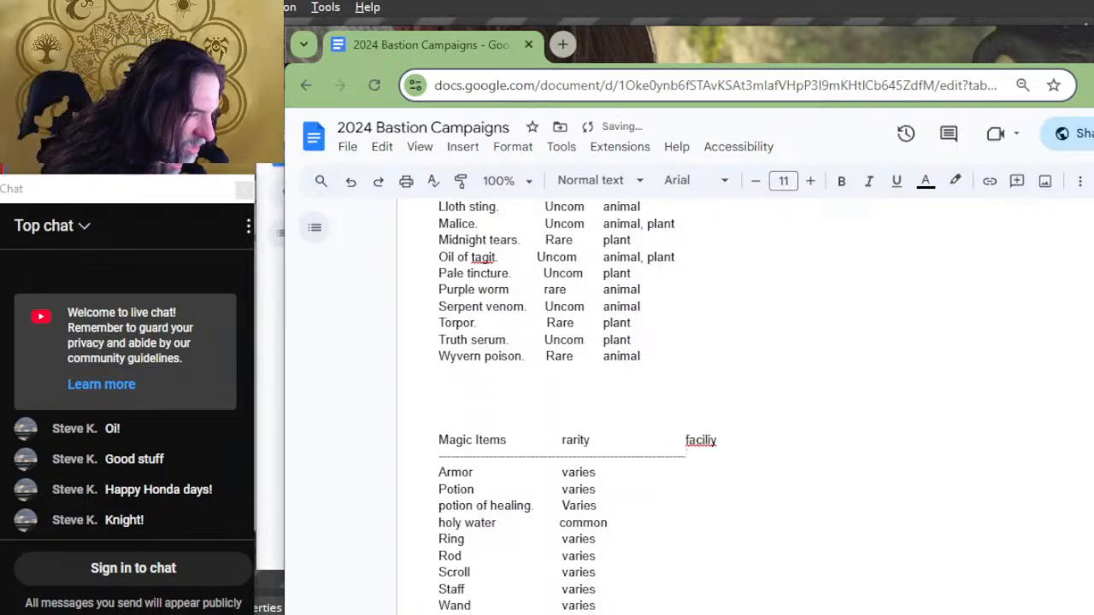
left_click(716, 440)
key("BackSpace")
key("BackSpace")
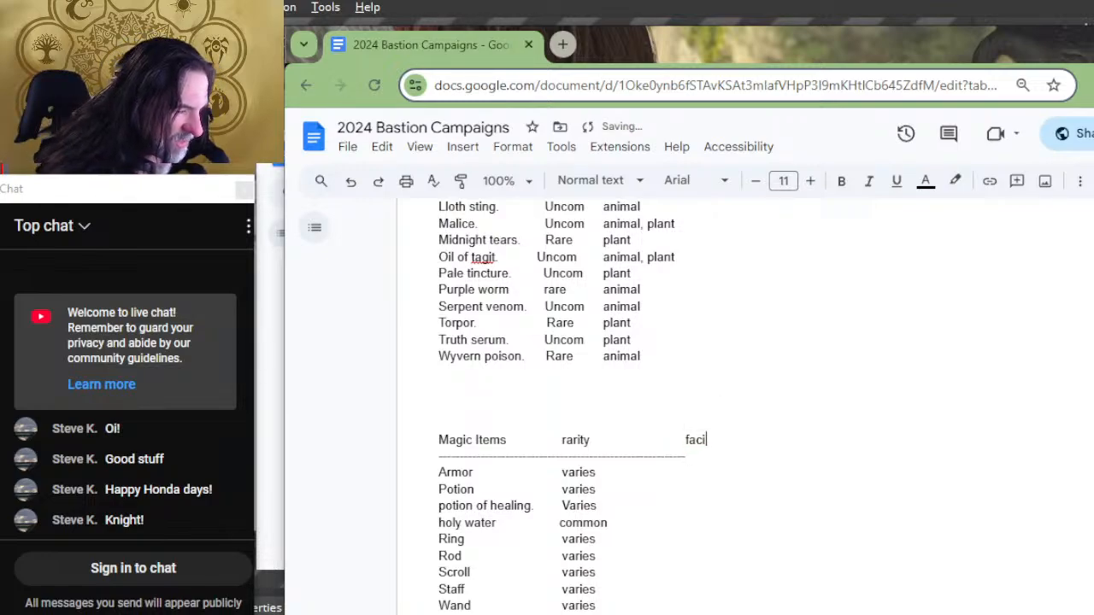
type("lity")
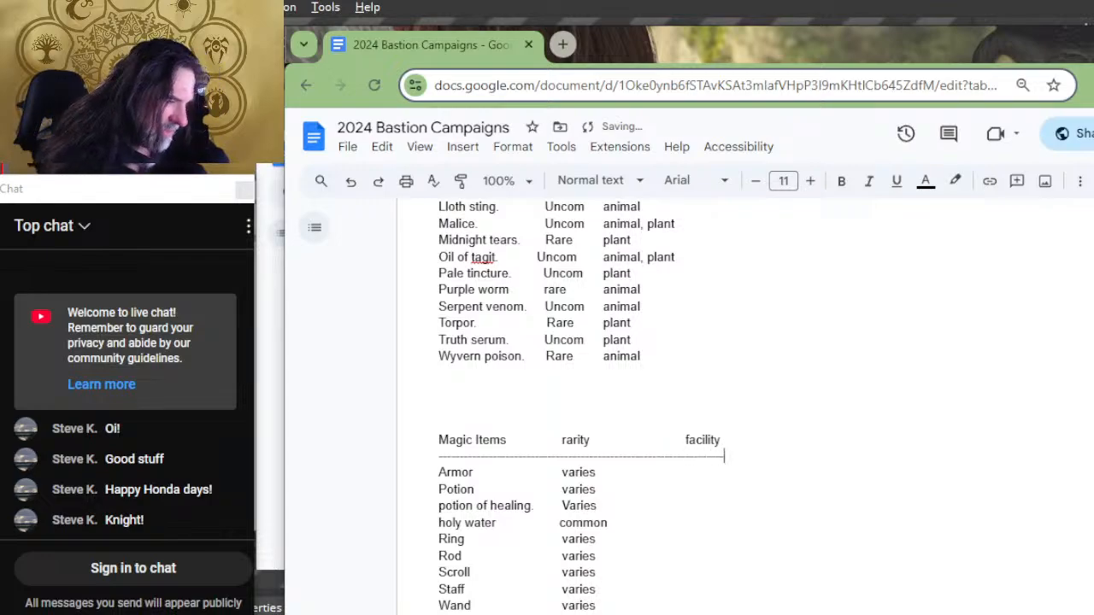
Step: Replace the "tools" and "order" headings of the Food n drink list with the single heading "facility"
scroll(711, 248, "up", 4)
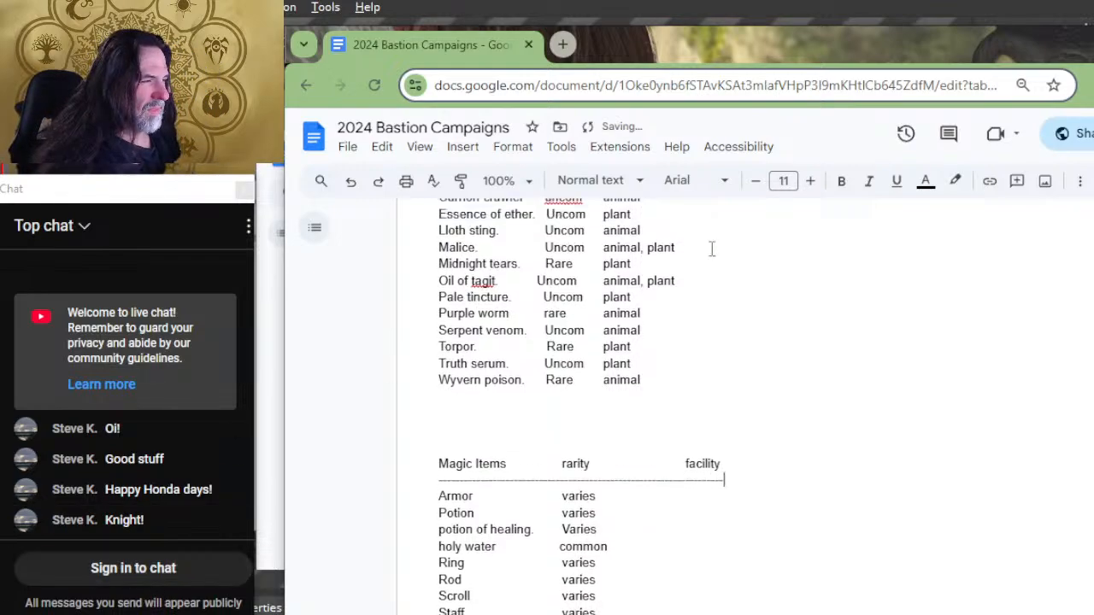
scroll(689, 350, "up", 4)
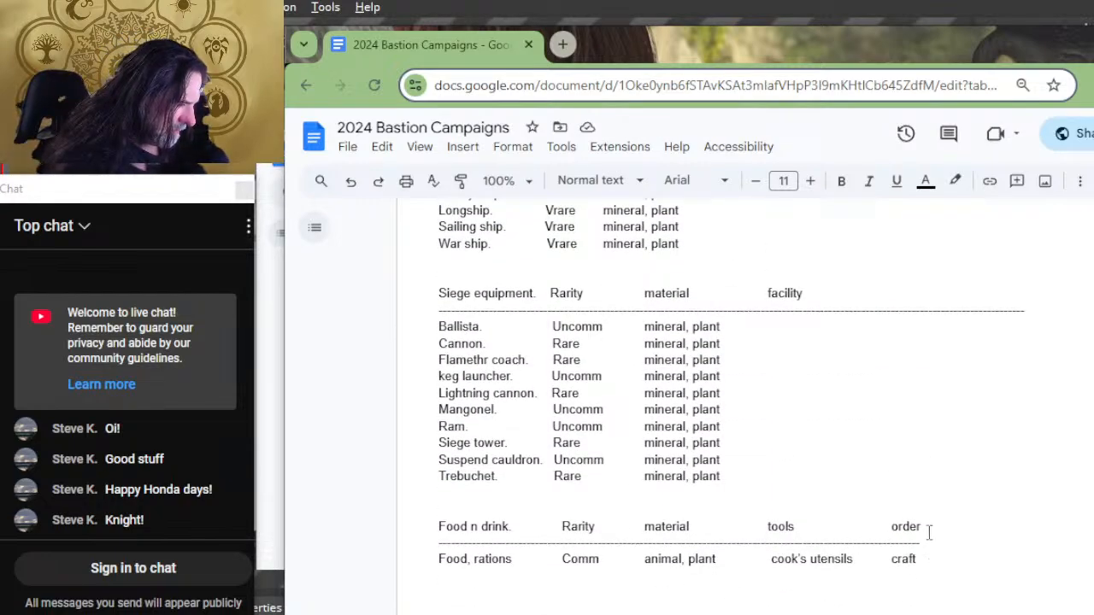
left_click(904, 526)
left_click_drag(939, 517, 871, 516)
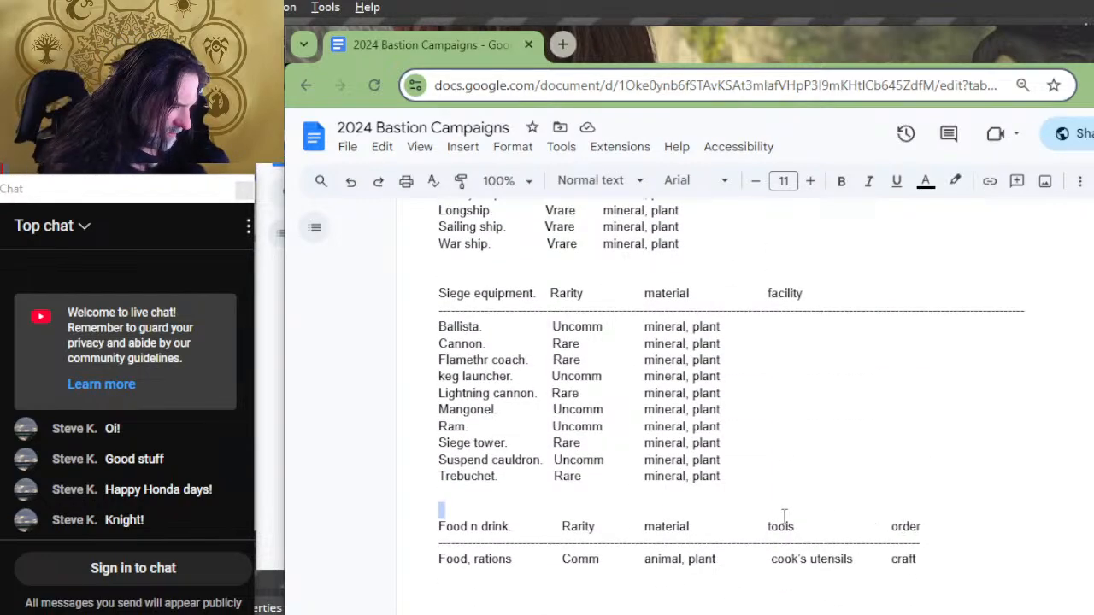
left_click_drag(785, 516, 786, 530)
left_click(899, 534)
left_click_drag(942, 533, 773, 531)
scroll(778, 521, "down", 2)
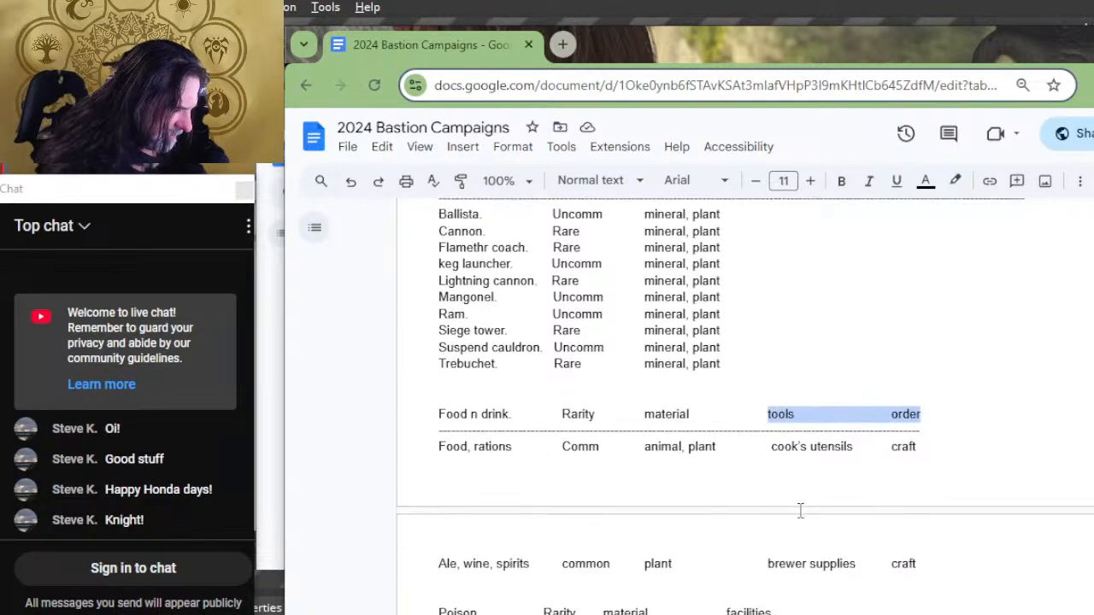
type("faco;otoe")
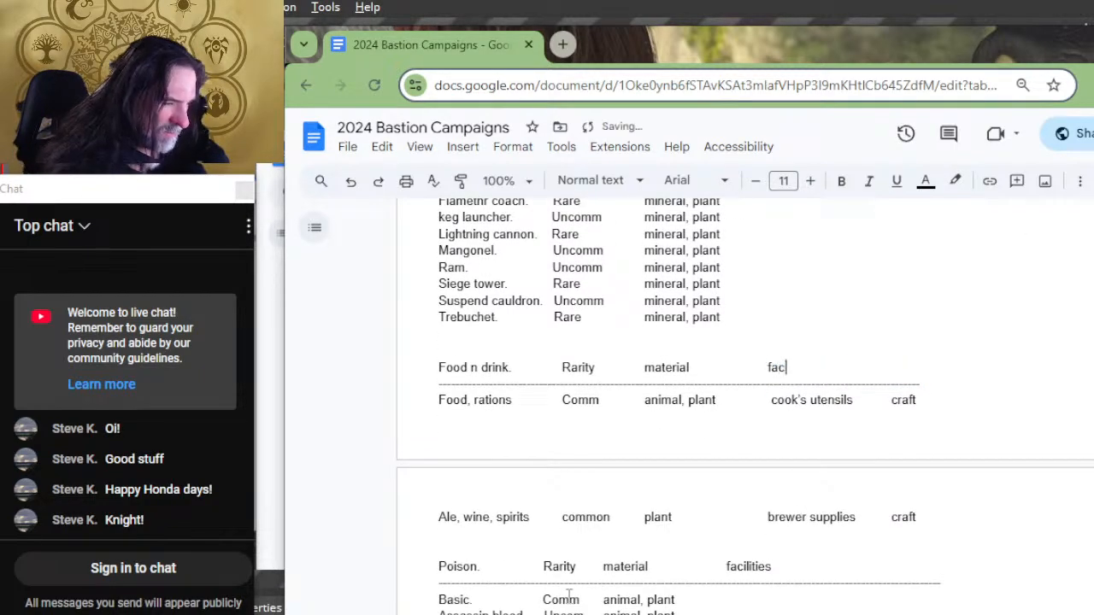
key("BackSpace")
key("BackSpace")
key("BackSpace")
key("BackSpace")
key("BackSpace")
key("BackSpace")
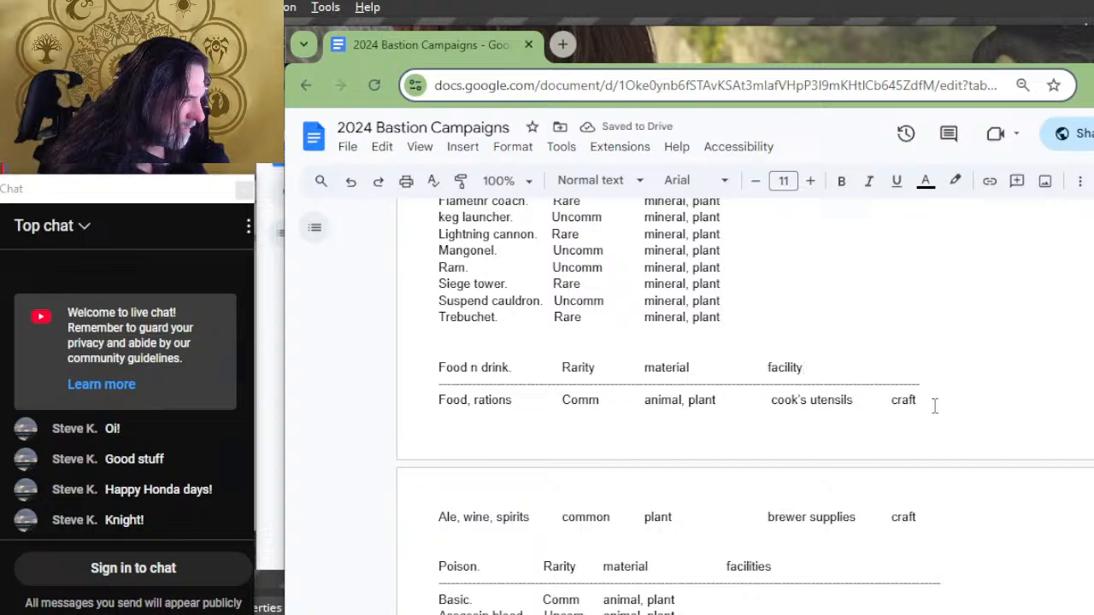
Step: Delete the tools and order entries for Food, rations and for Ale, wine, spirits
left_click_drag(917, 401, 765, 404)
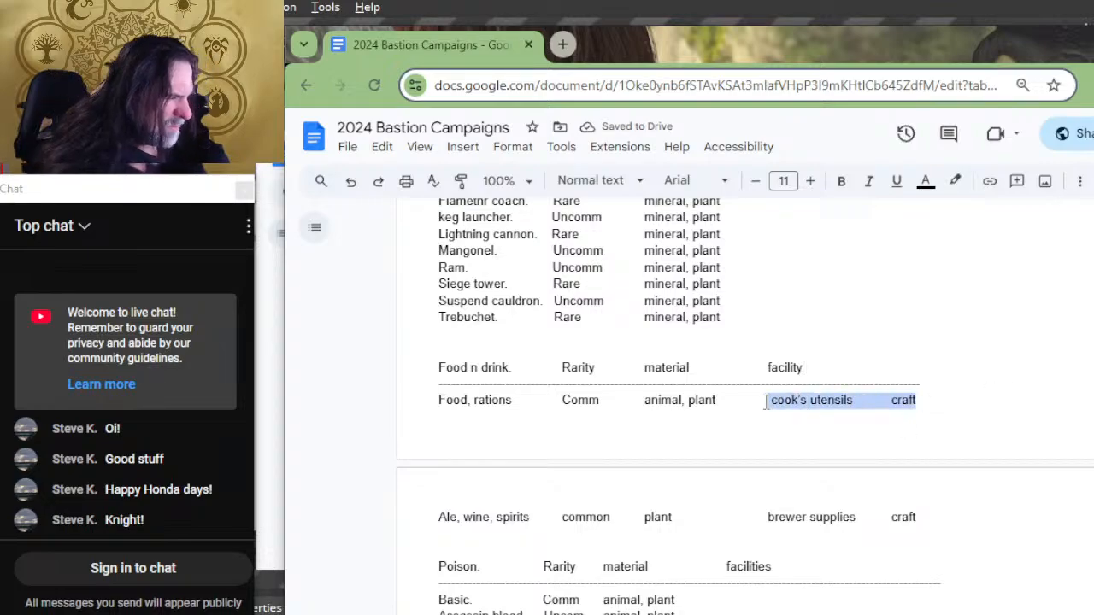
key("BackSpace")
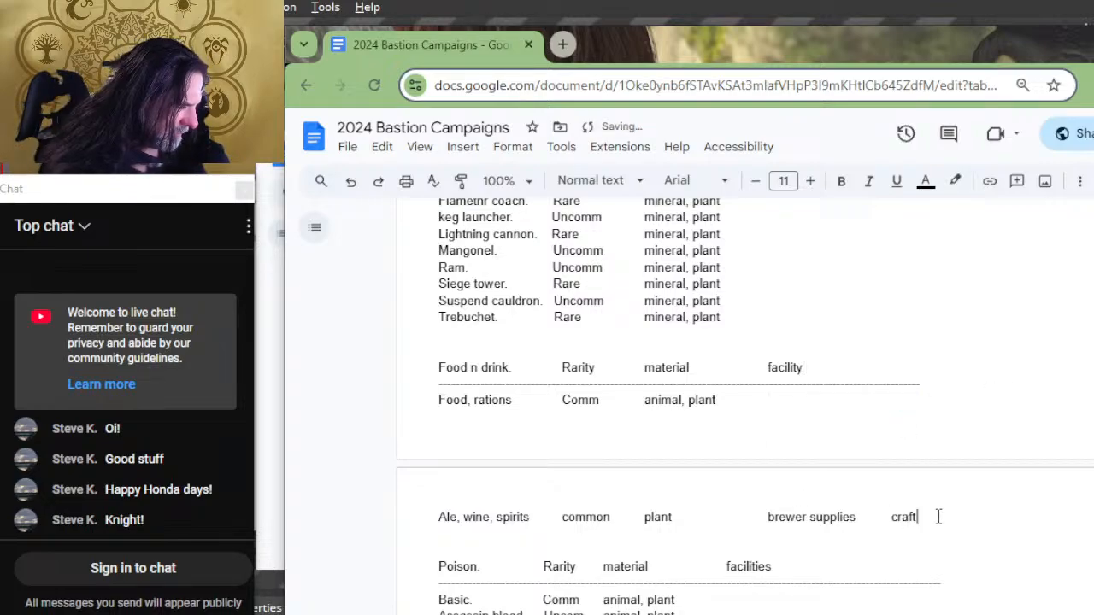
left_click_drag(917, 518, 765, 527)
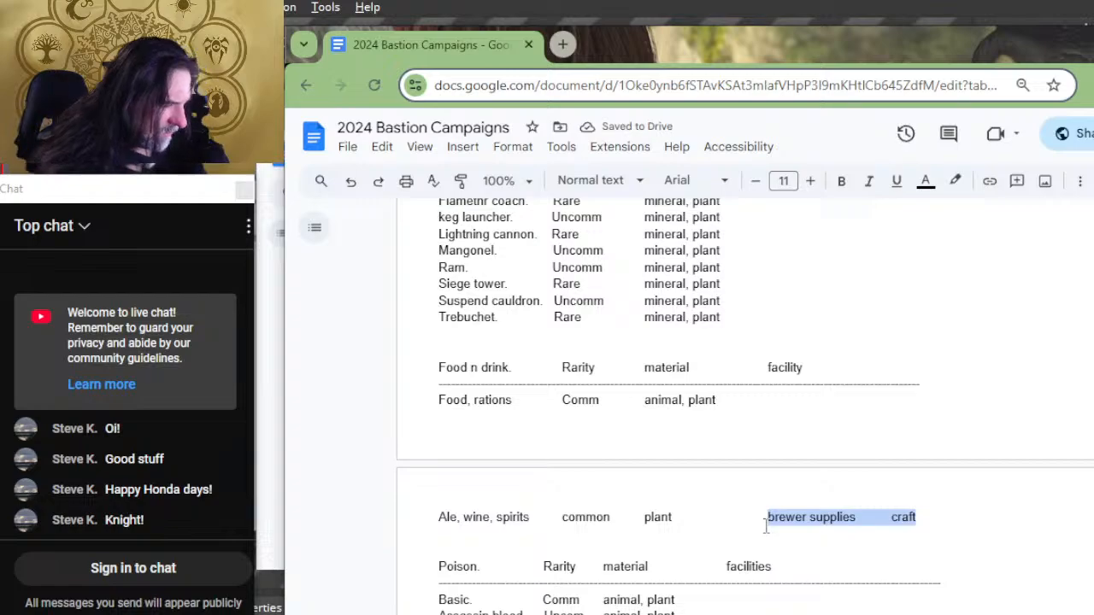
key("BackSpace")
Step: Correct the misspelled "Facilty" heading of the Mounts list to "Facility"
scroll(883, 475, "down", 5)
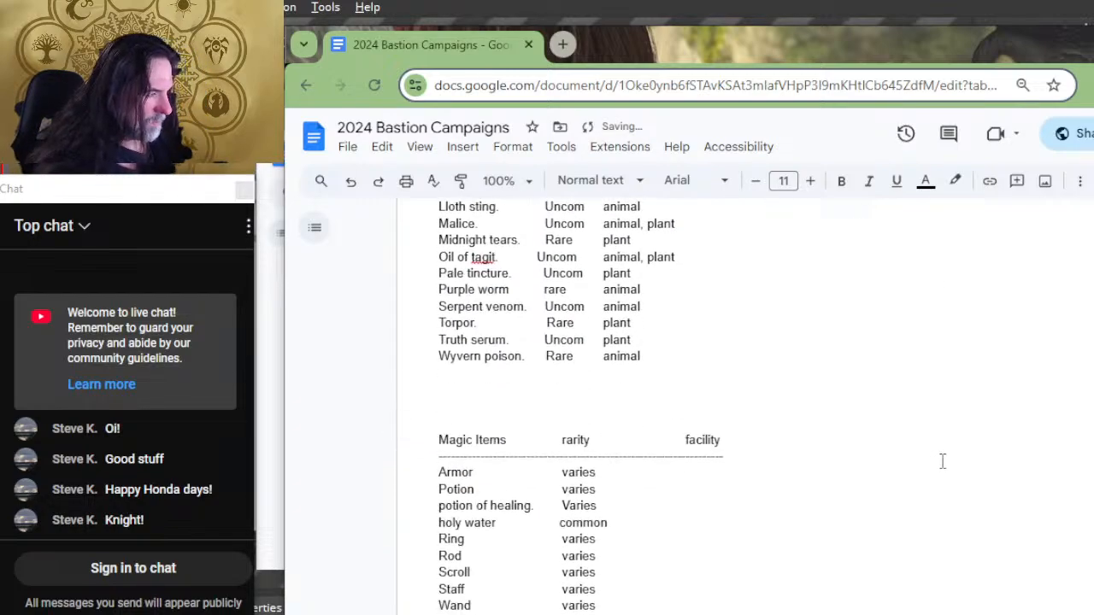
scroll(895, 385, "up", 3)
scroll(862, 367, "up", 7)
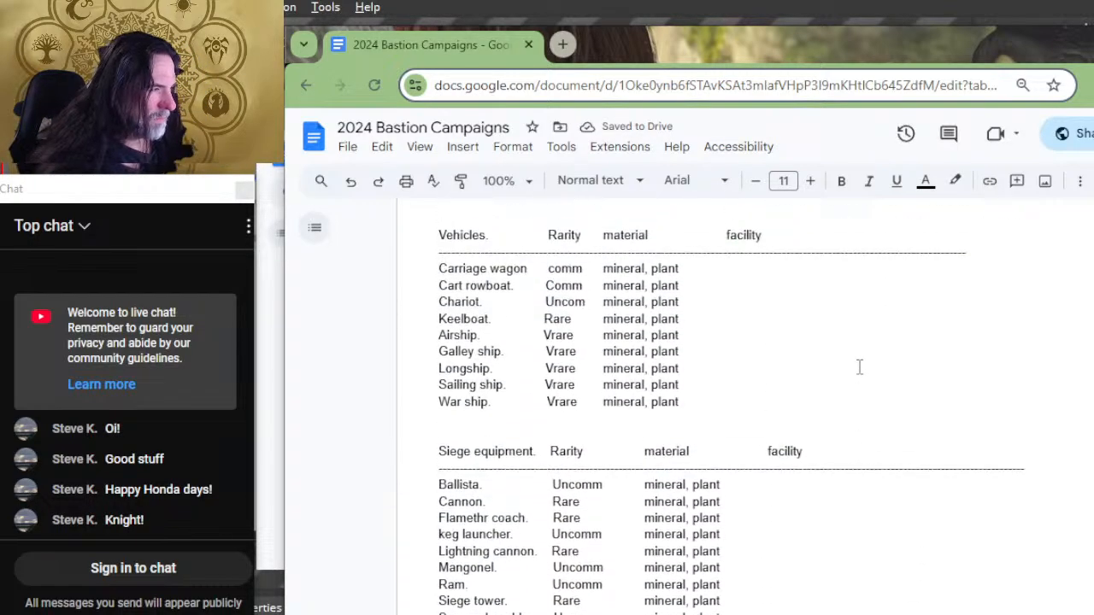
scroll(827, 427, "up", 4)
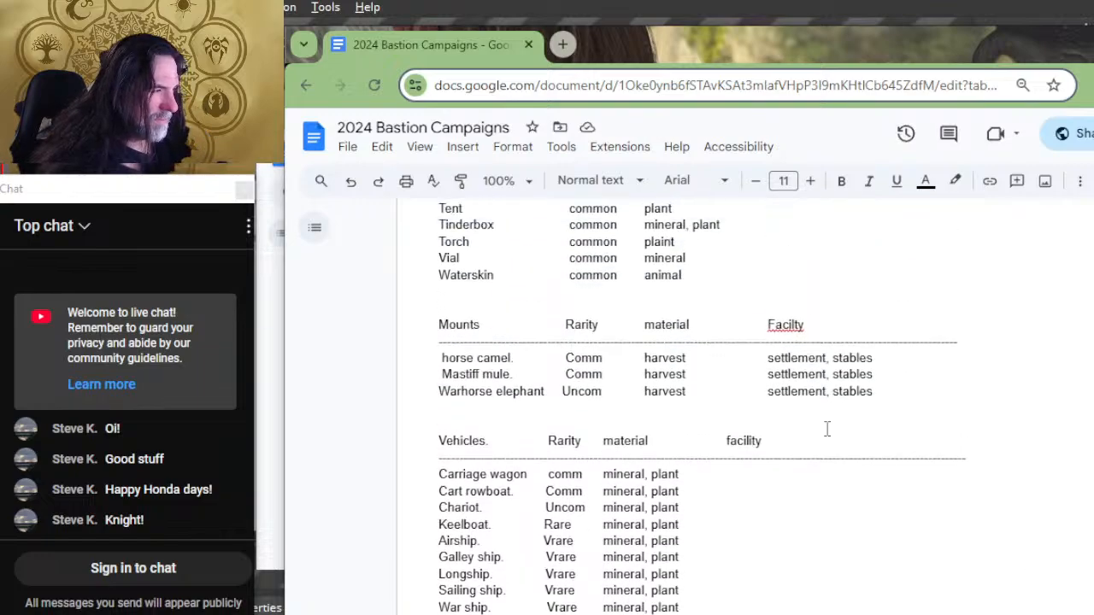
scroll(869, 416, "up", 2)
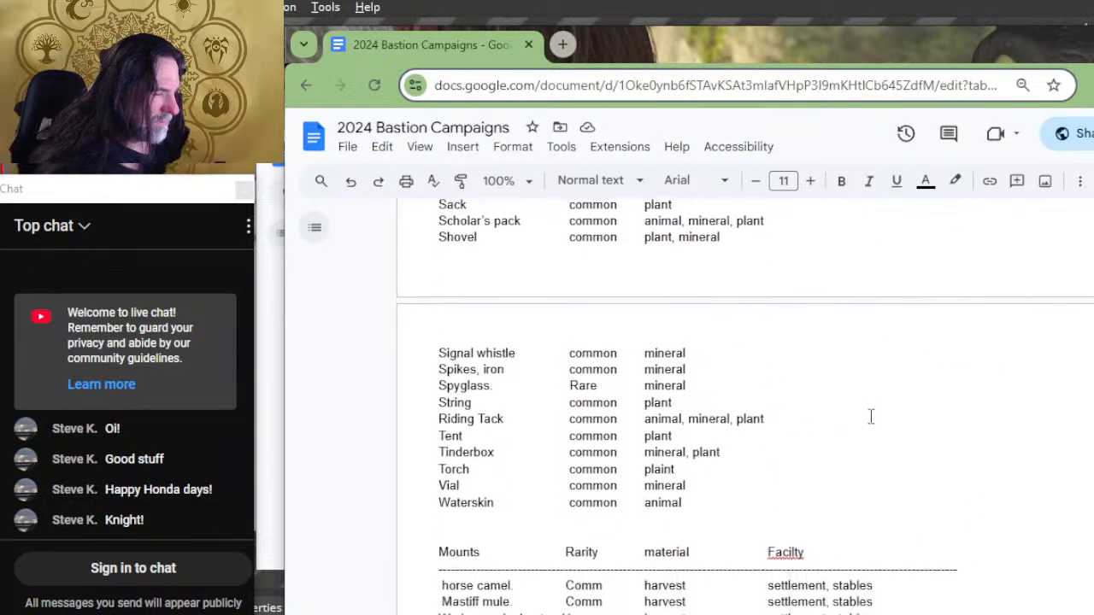
scroll(855, 419, "down", 2)
left_click(801, 435)
left_click(797, 414)
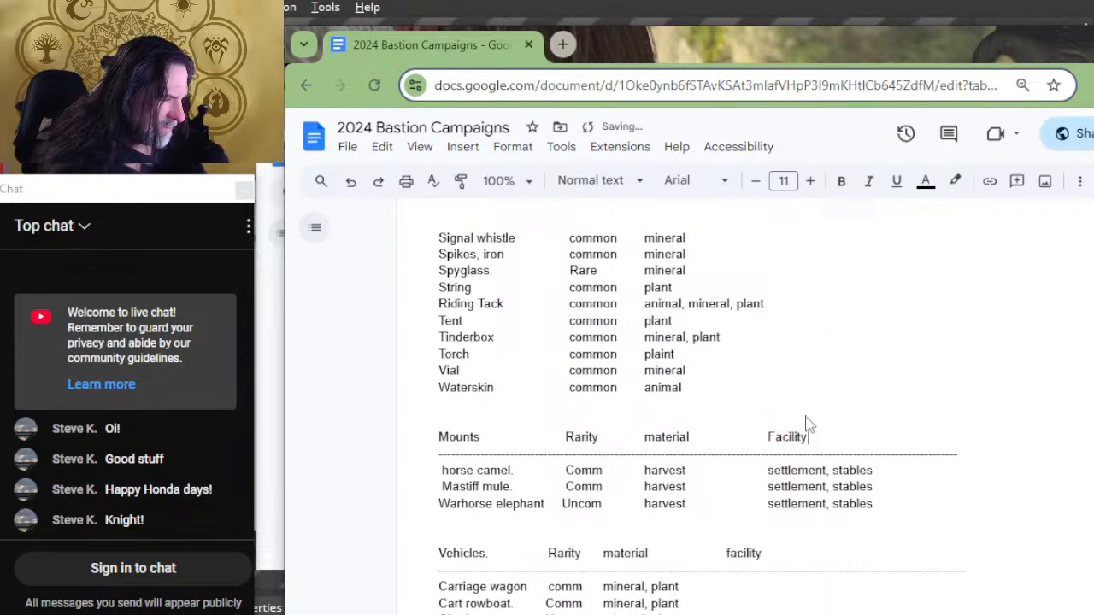
Step: Move the Facilities heading of the Artisan Tools list back one tab stop, in line with the Armor list's heading
scroll(841, 385, "up", 2)
scroll(841, 379, "up", 6)
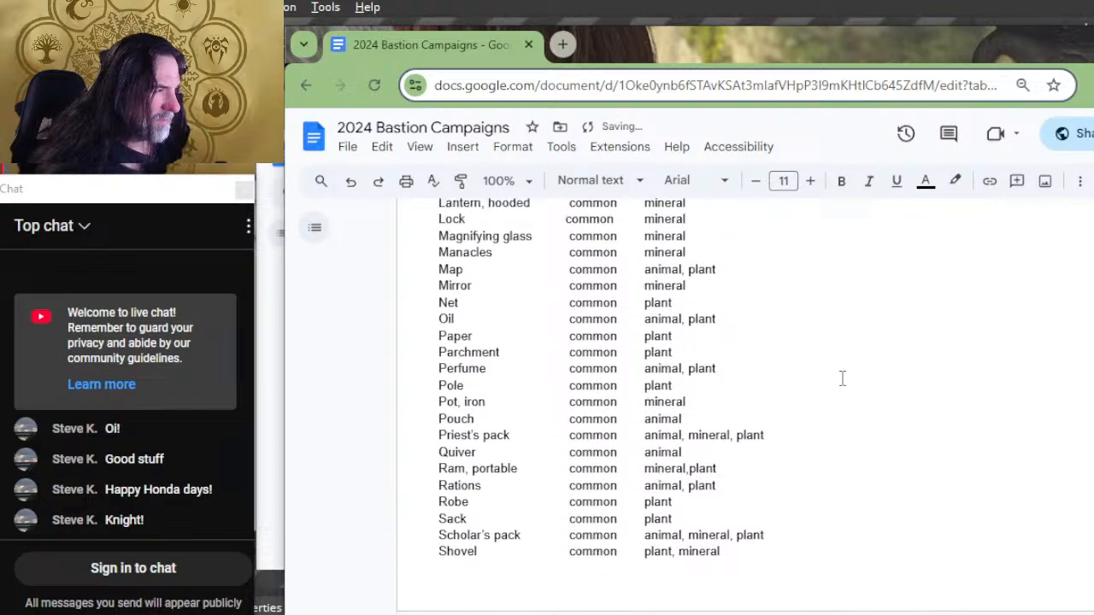
scroll(841, 379, "up", 8)
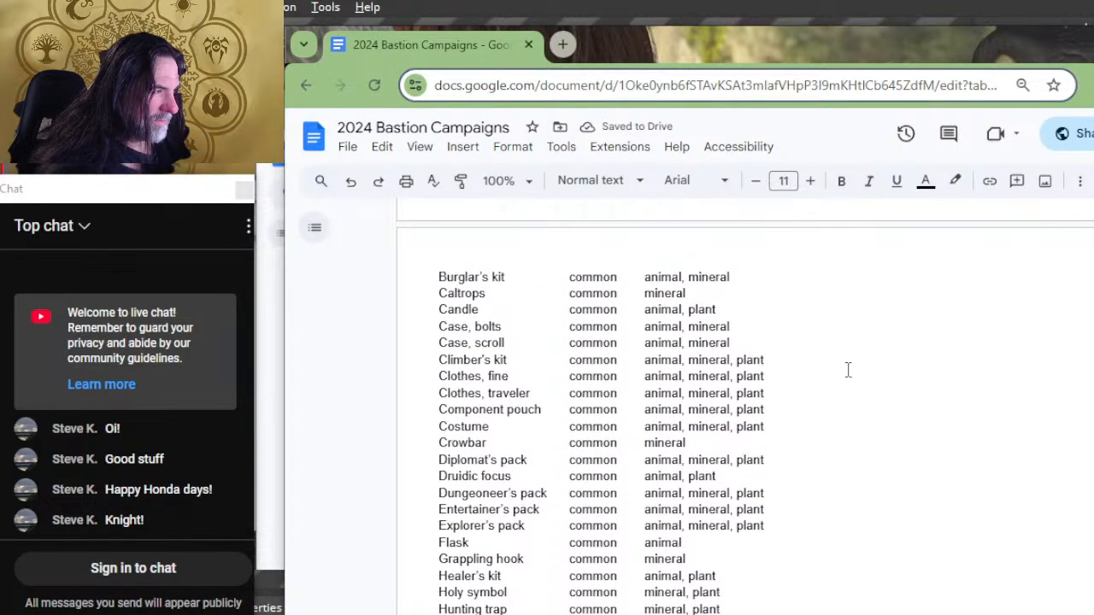
scroll(849, 300, "up", 4)
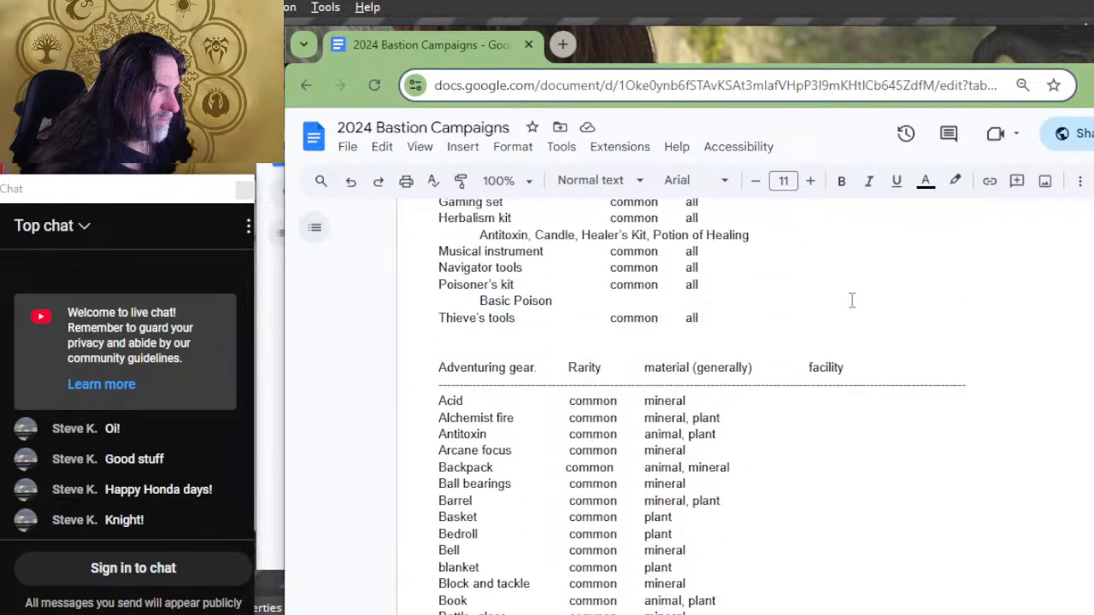
scroll(876, 350, "up", 2)
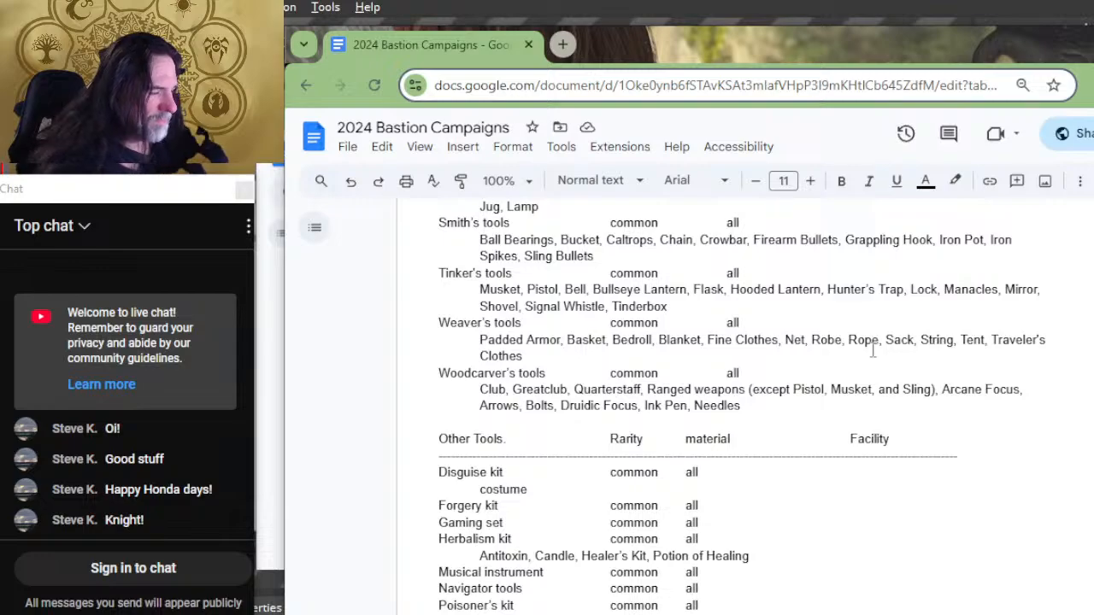
scroll(752, 381, "up", 13)
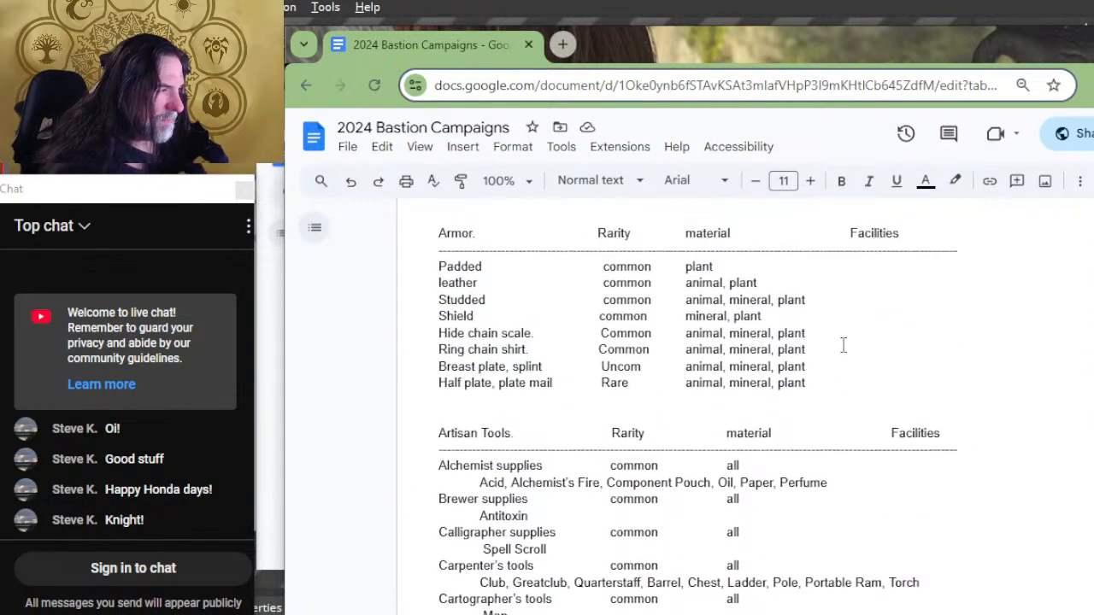
scroll(838, 355, "down", 2)
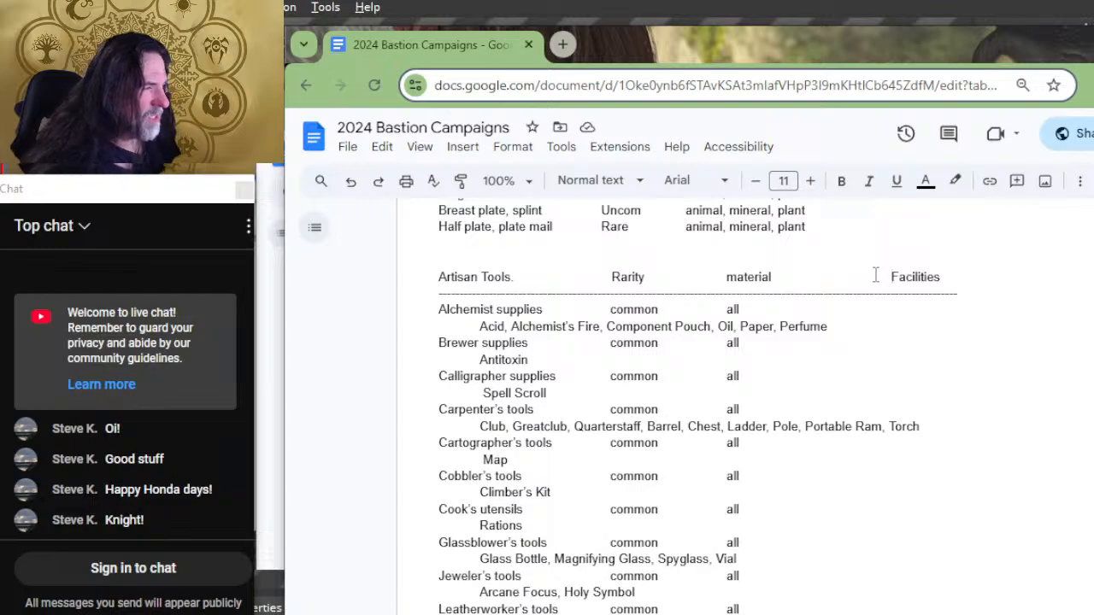
key("BackSpace")
Step: Change the "Facilities" headings of the Armor and Artisan Tools lists to "Facility"
scroll(886, 274, "up", 4)
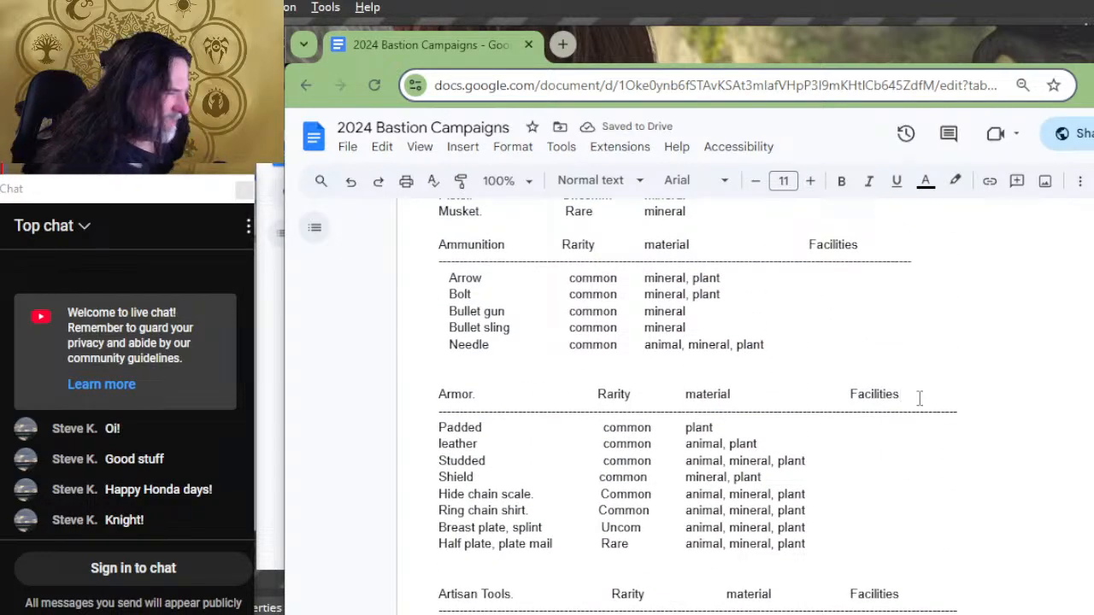
key("BackSpace")
key("BackSpace")
key("BackSpace")
type("y")
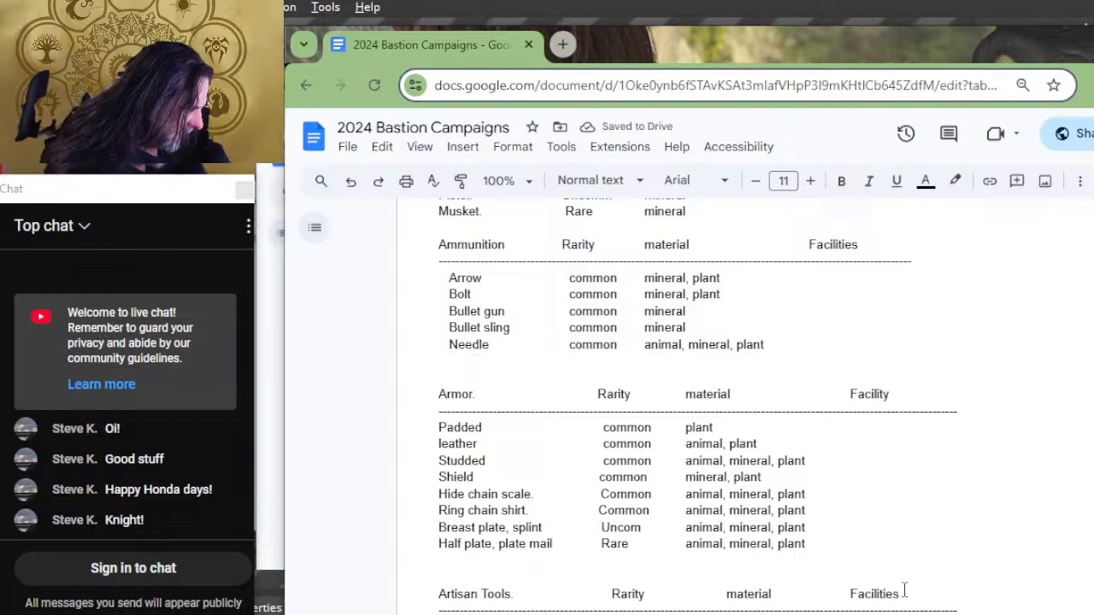
key("BackSpace")
key("BackSpace")
key("BackSpace")
type("y")
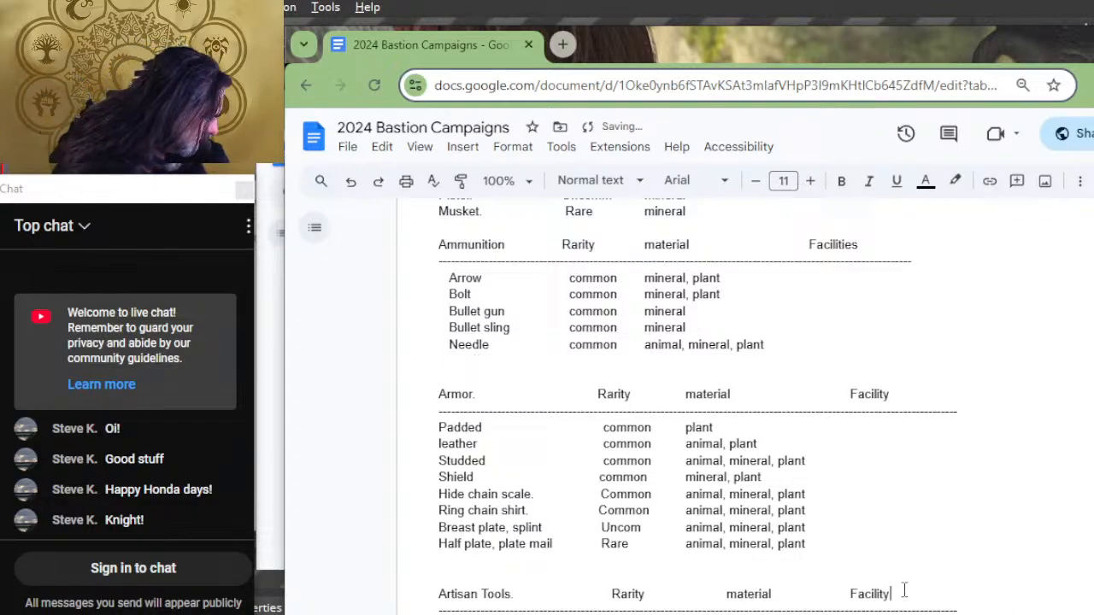
Step: Change the "Facilities" heading of the Ammunition list to "Facility"
scroll(903, 590, "up", 2)
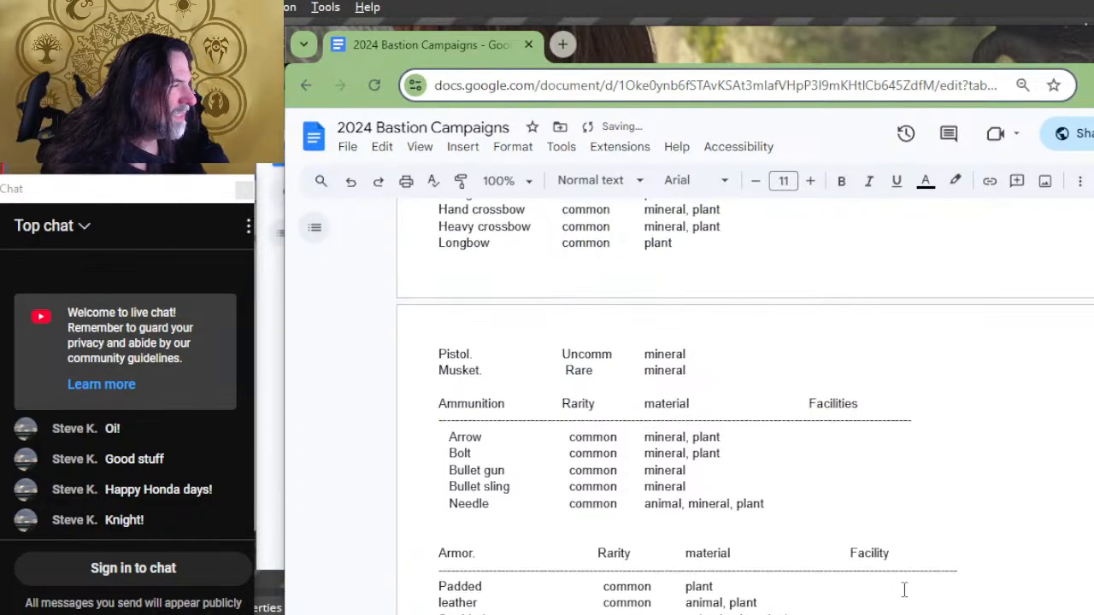
left_click(881, 404)
key("BackSpace")
key("BackSpace")
key("BackSpace")
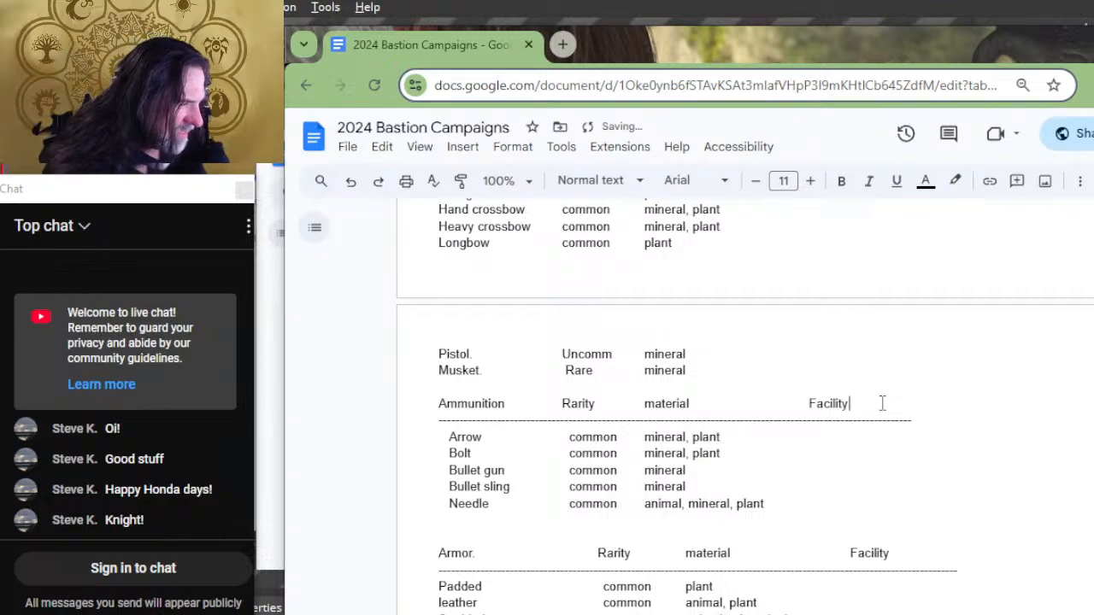
Step: Add "craft, harvest," before recruit in the Guildhall's orders in the facility list
scroll(881, 403, "up", 10)
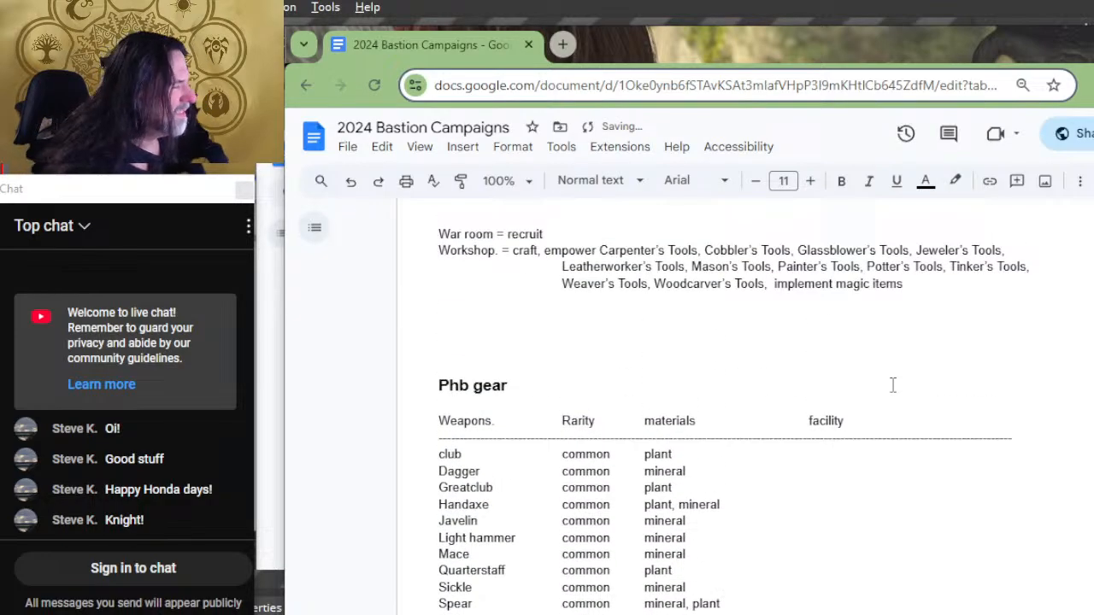
scroll(889, 395, "up", 8)
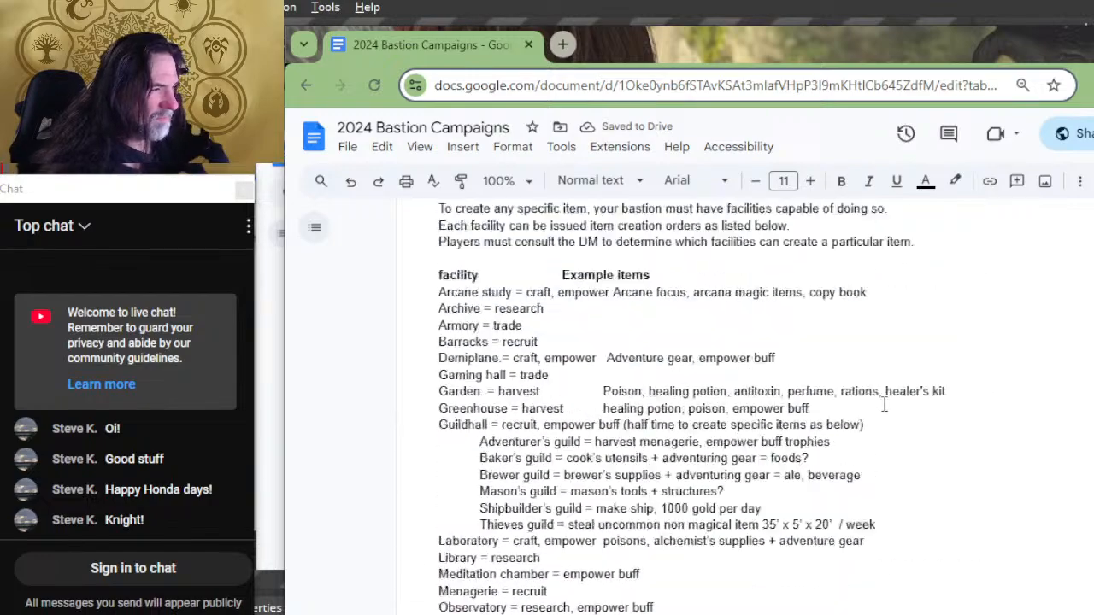
scroll(885, 404, "up", 1)
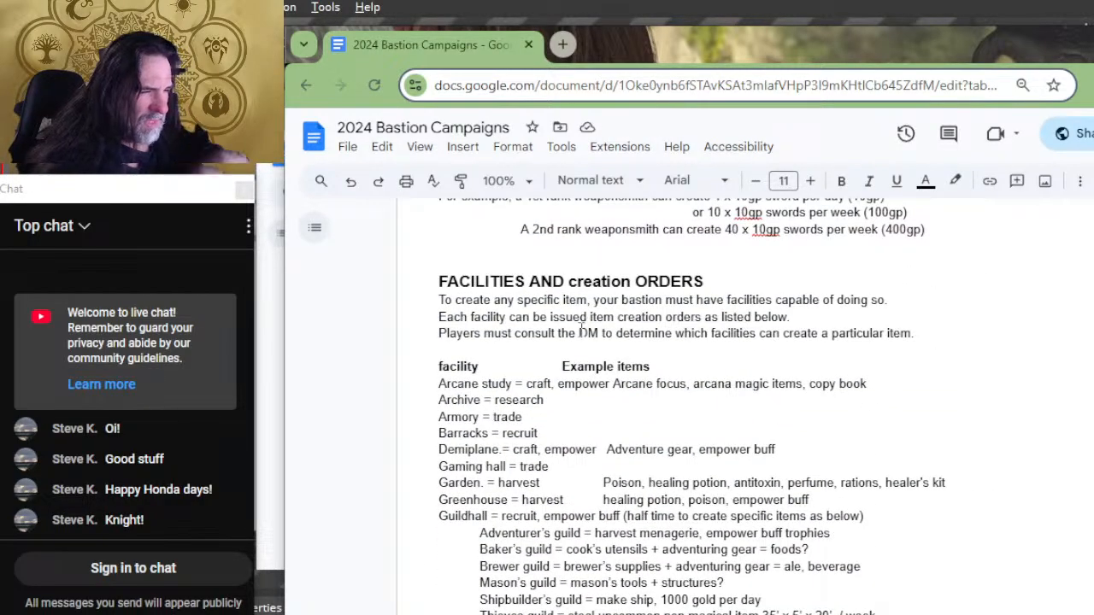
scroll(581, 332, "down", 2)
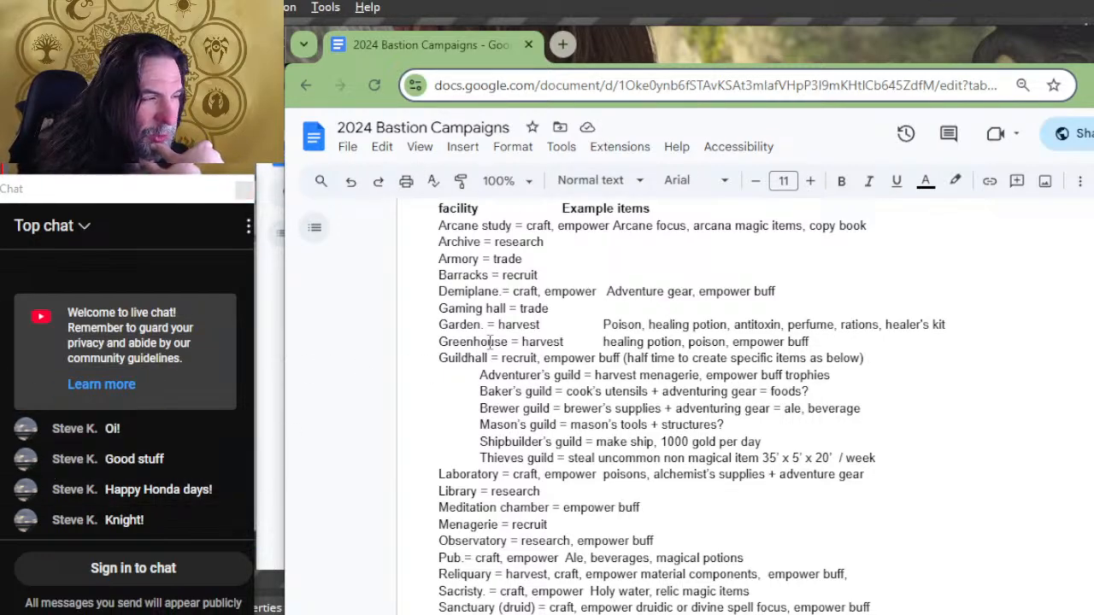
scroll(556, 525, "down", 3)
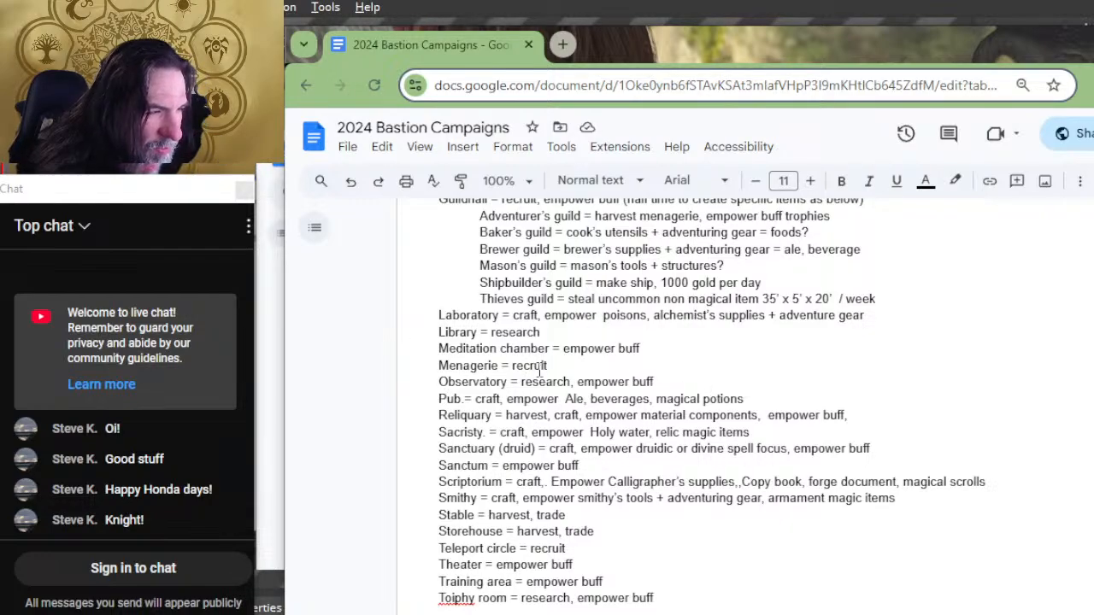
scroll(544, 343, "up", 2)
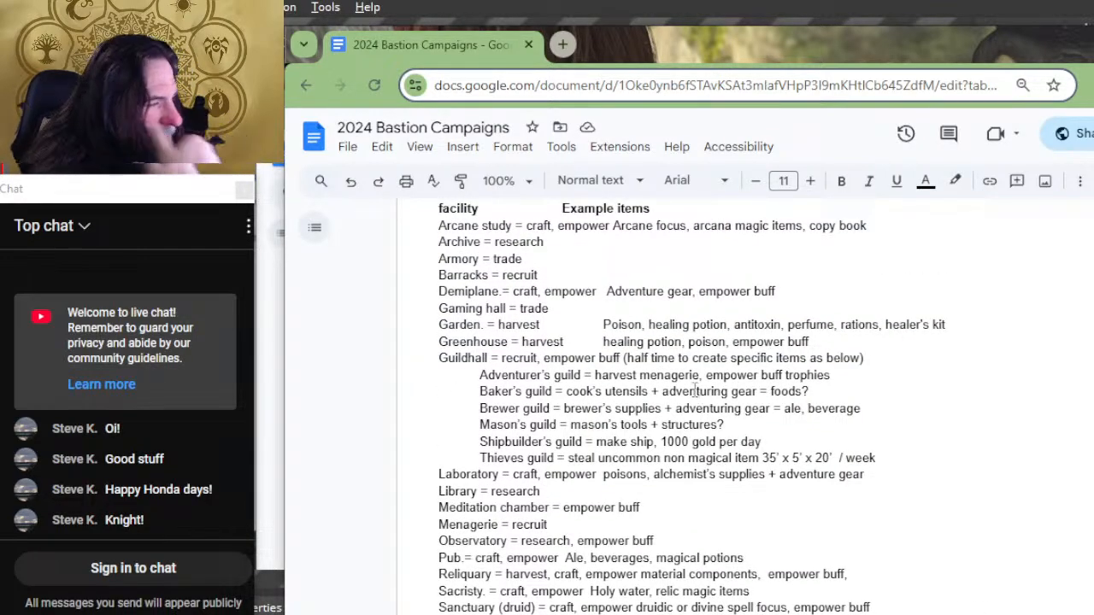
left_click(542, 358)
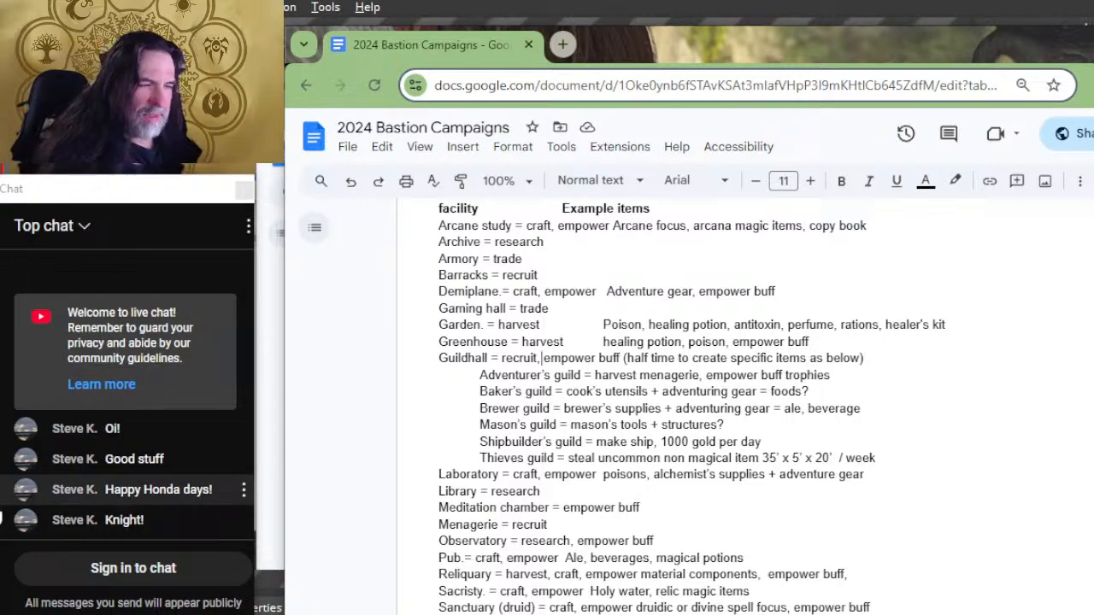
key("Left")
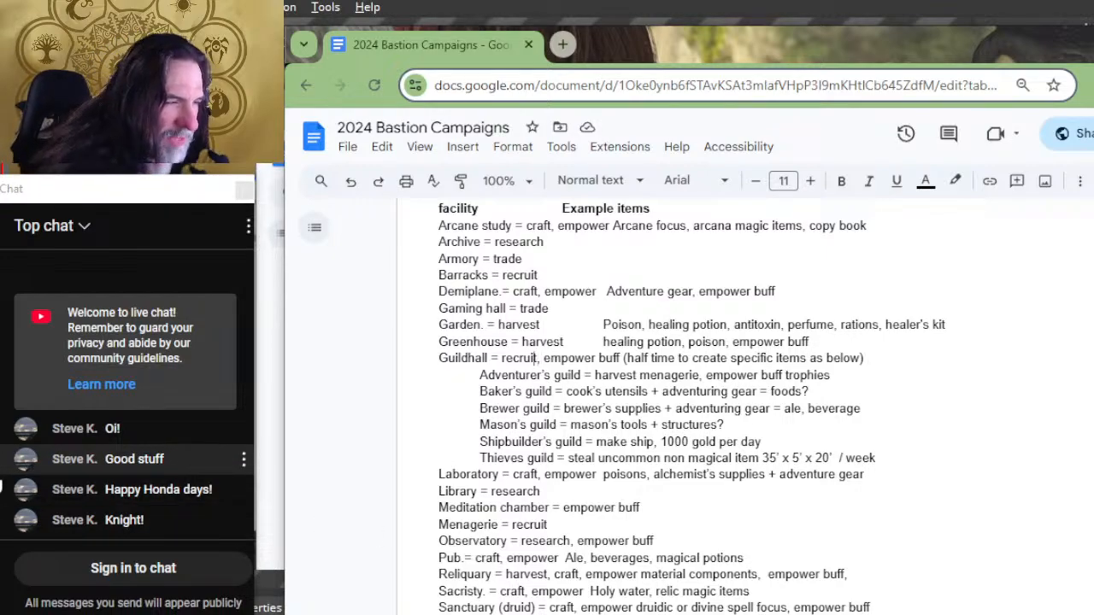
type("craft,")
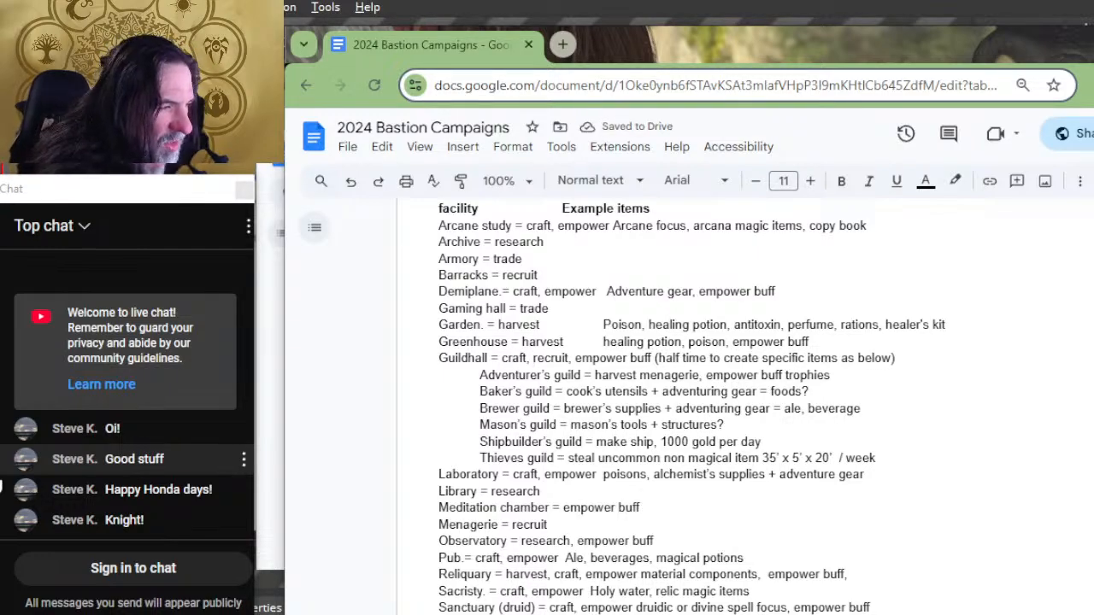
type("h")
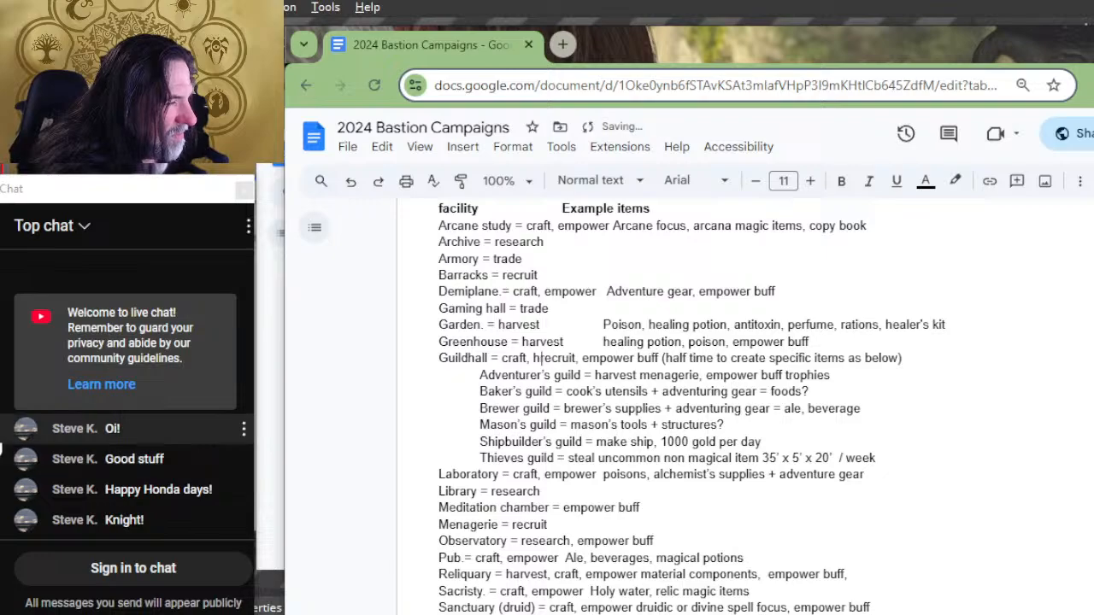
key("BackSpace")
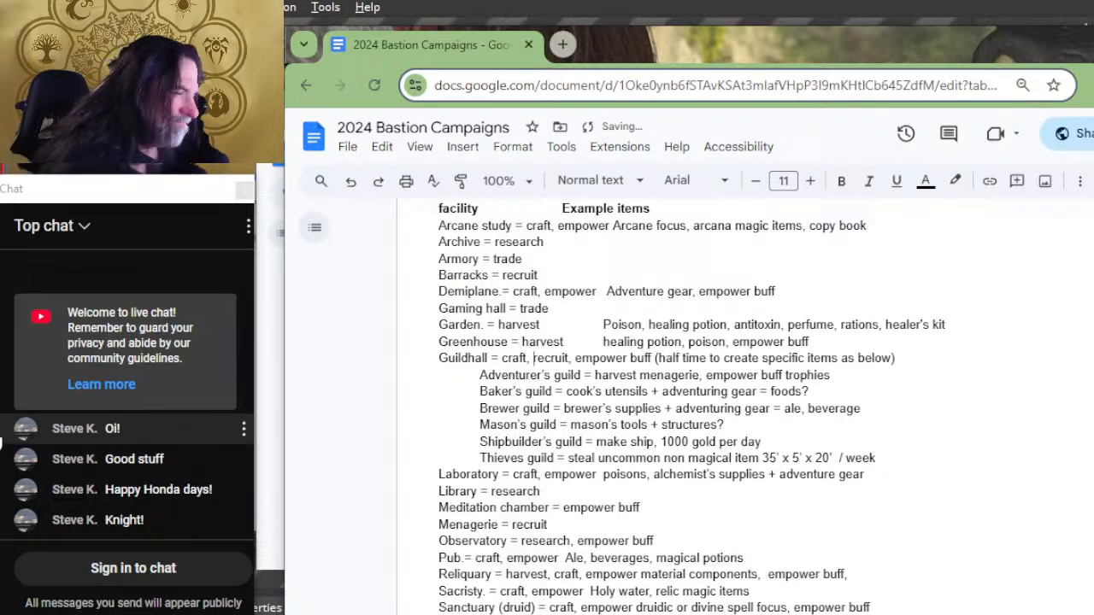
type("harvest,")
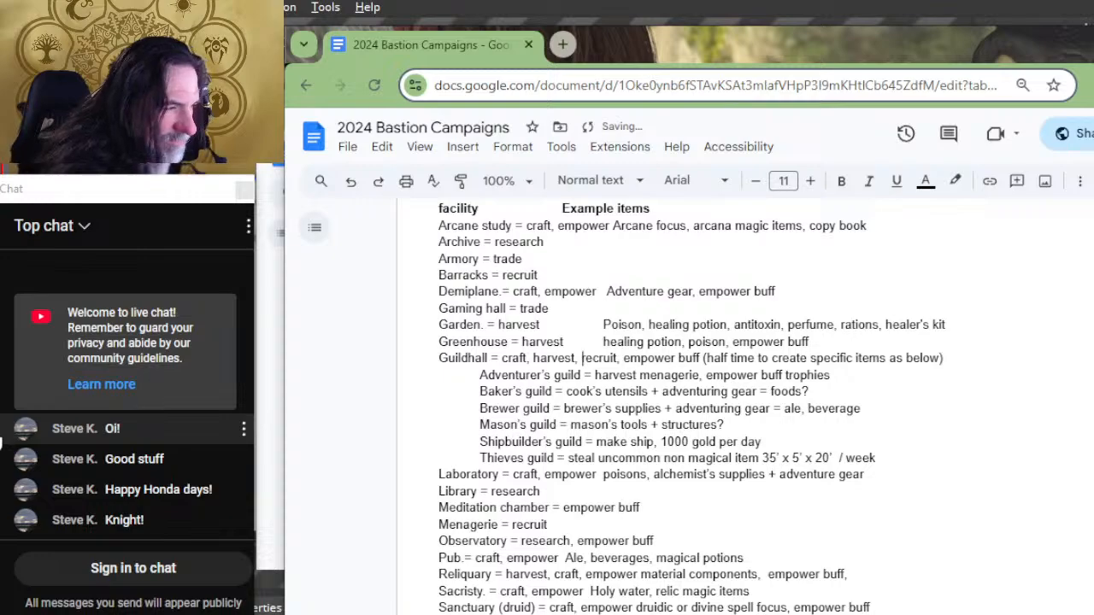
key("Delete")
type("r")
Step: Add "craft," before harvest in the Greenhouse's orders
key("Up")
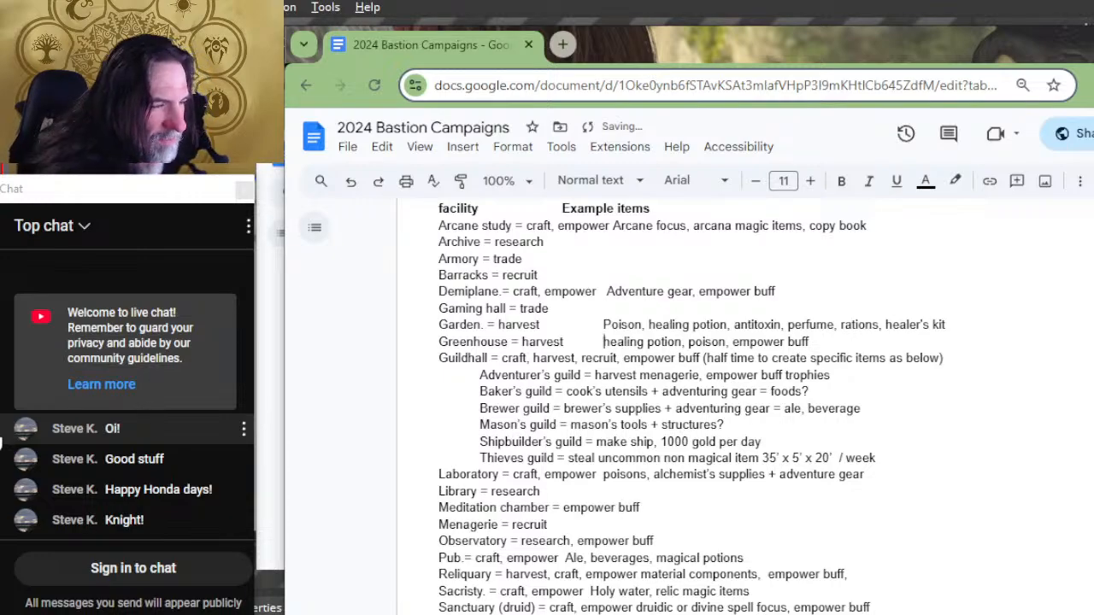
key("Left")
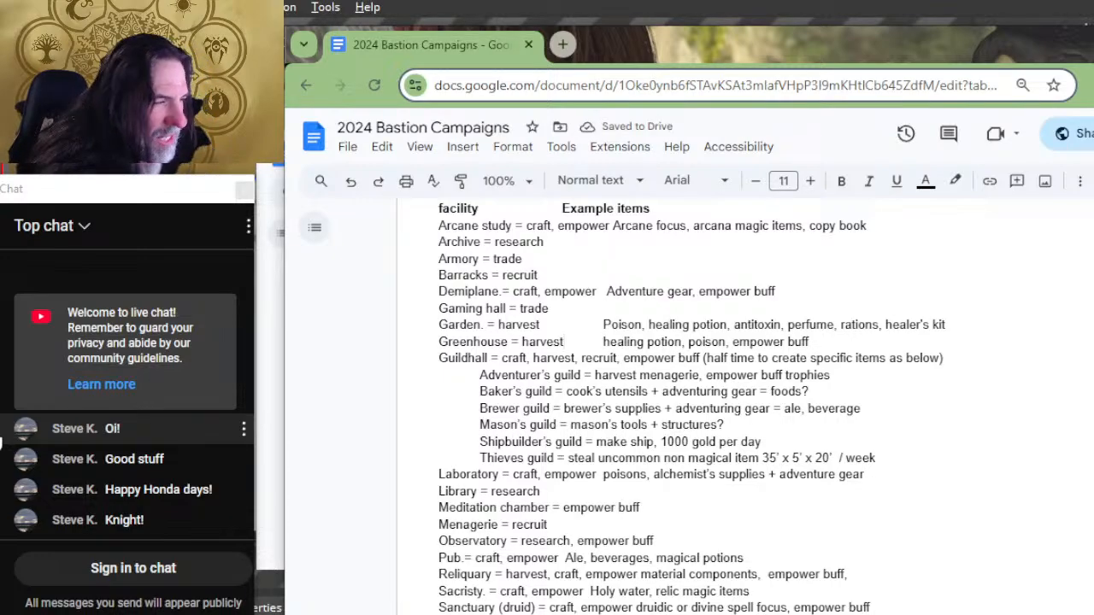
type(", c")
key("BackSpace")
key("BackSpace")
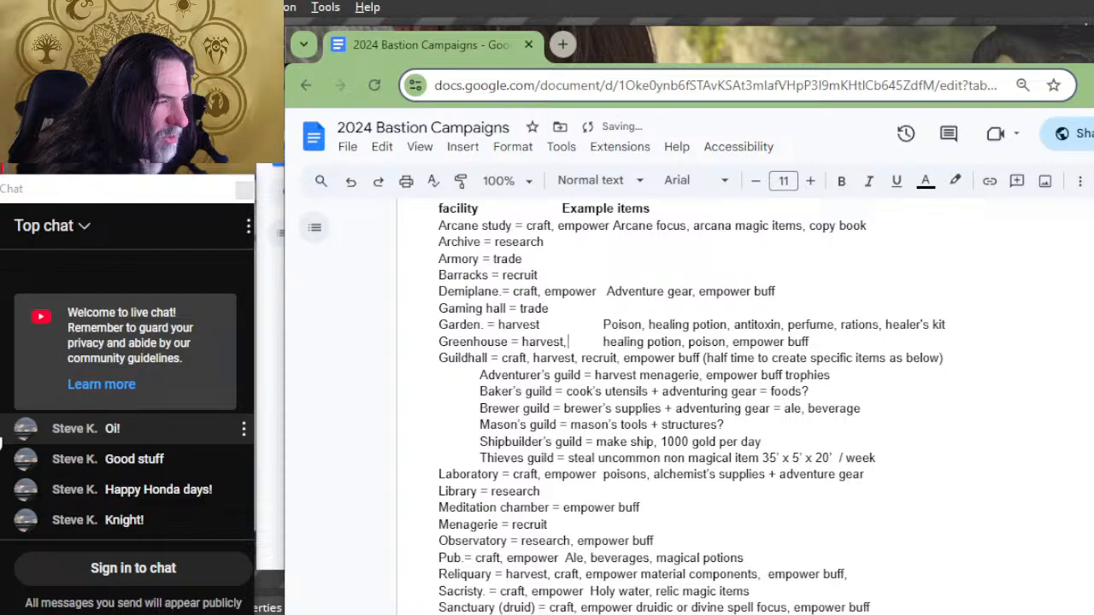
key("Left")
key("Left")
key("Left")
key("Left")
key("Left")
key("Left")
key("Left")
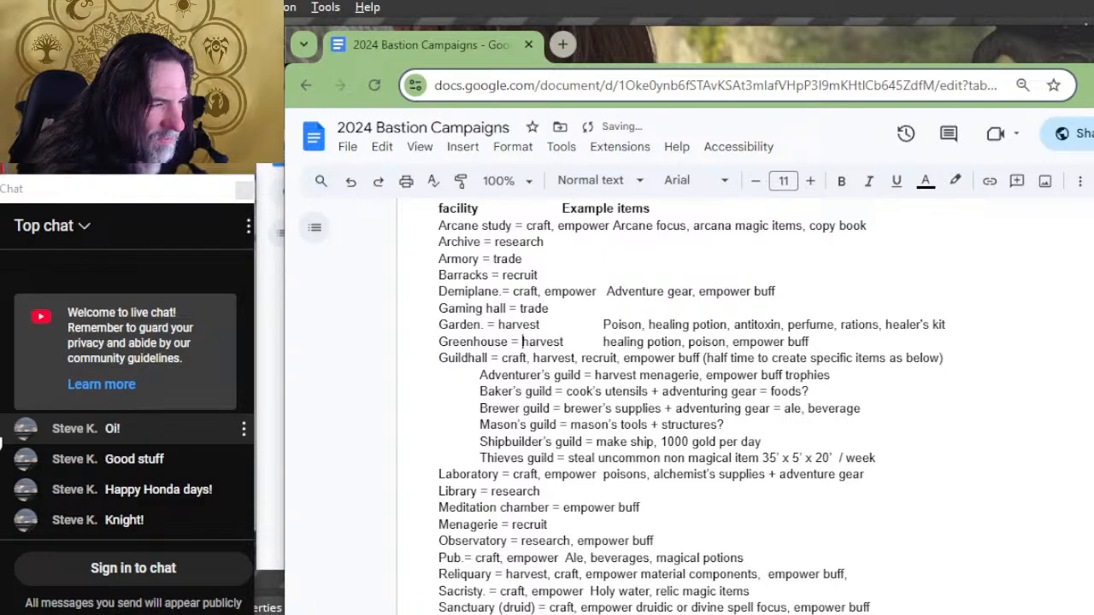
type("craft,")
Step: Add "craft," before harvest in the Garden's orders
key("Up")
key("Left")
key("Left")
key("Left")
key("Left")
key("Left")
key("Left")
key("Left")
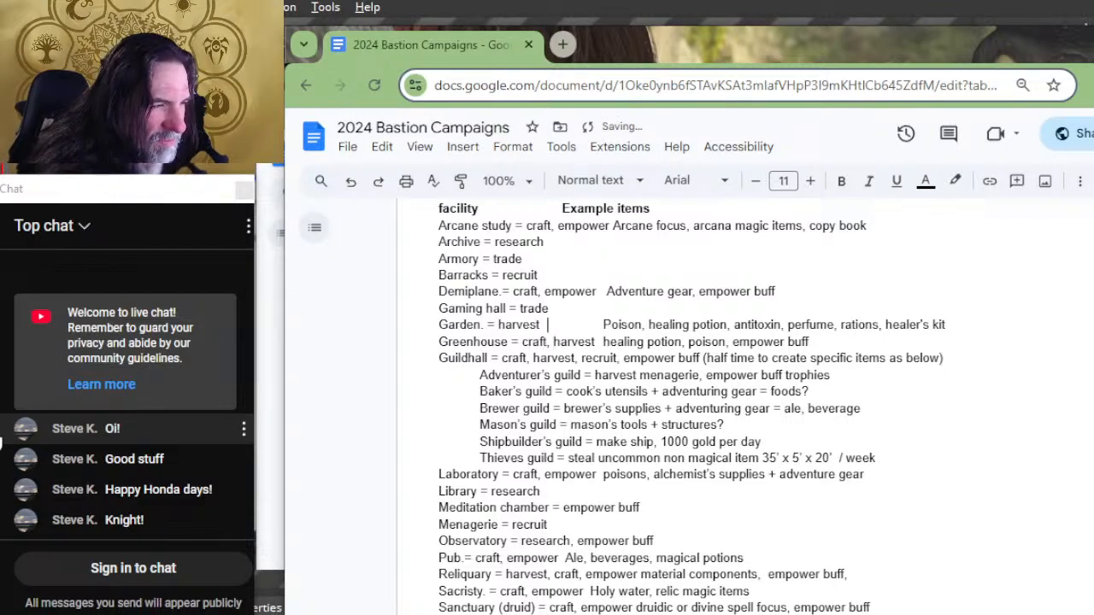
type("craft,")
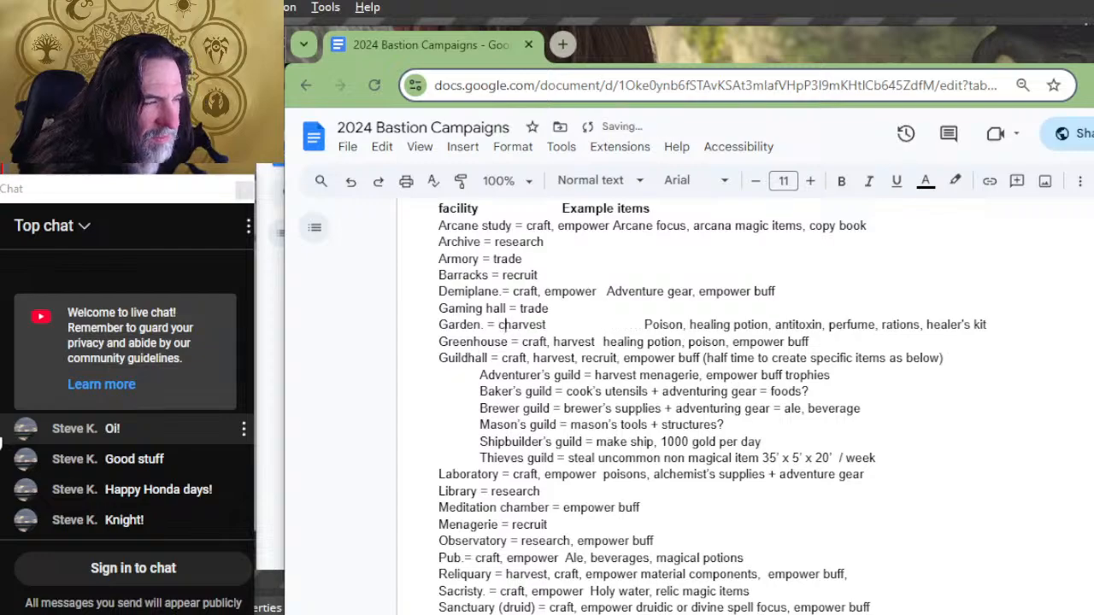
Step: Reduce the gap after the Garden's orders to a single tab so its example items line up with the Greenhouse's
key("Right")
key("Right")
key("Right")
key("Right")
key("Right")
key("Right")
key("Right")
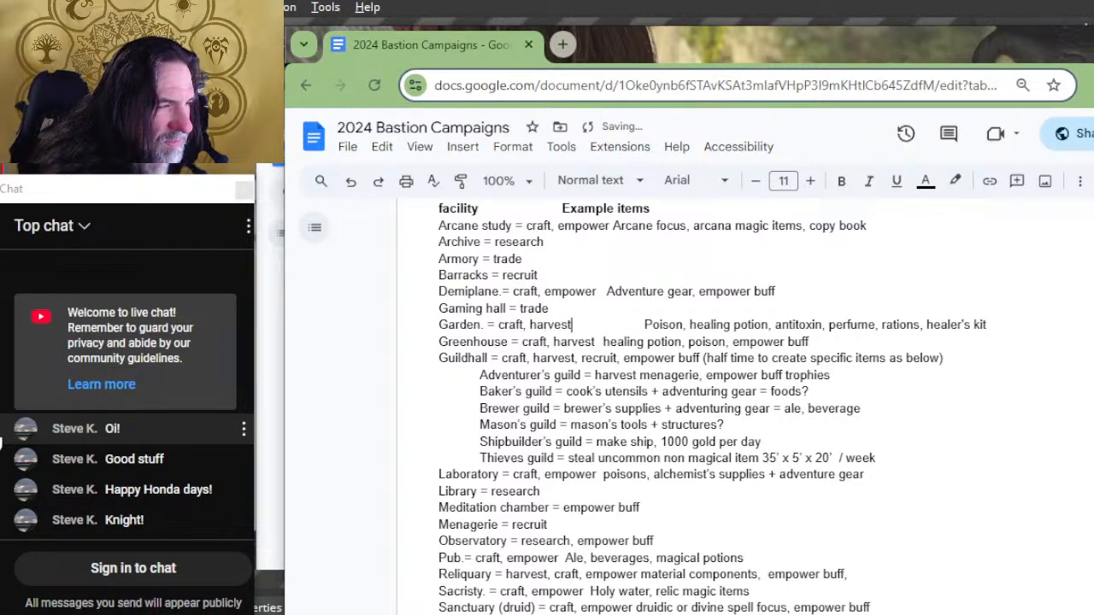
key("Delete")
key("Delete")
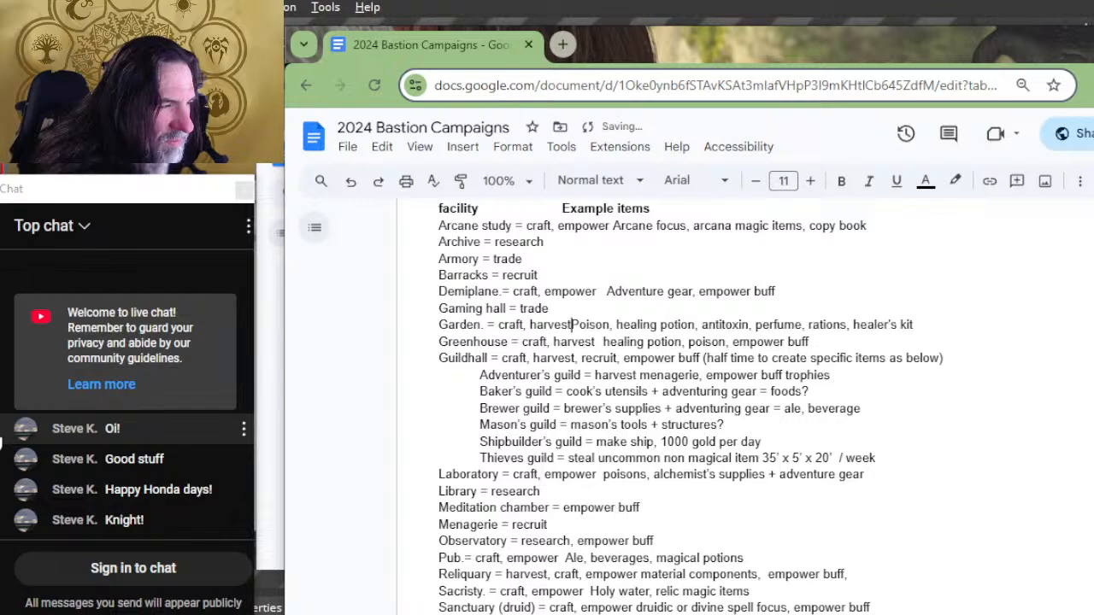
key("Tab")
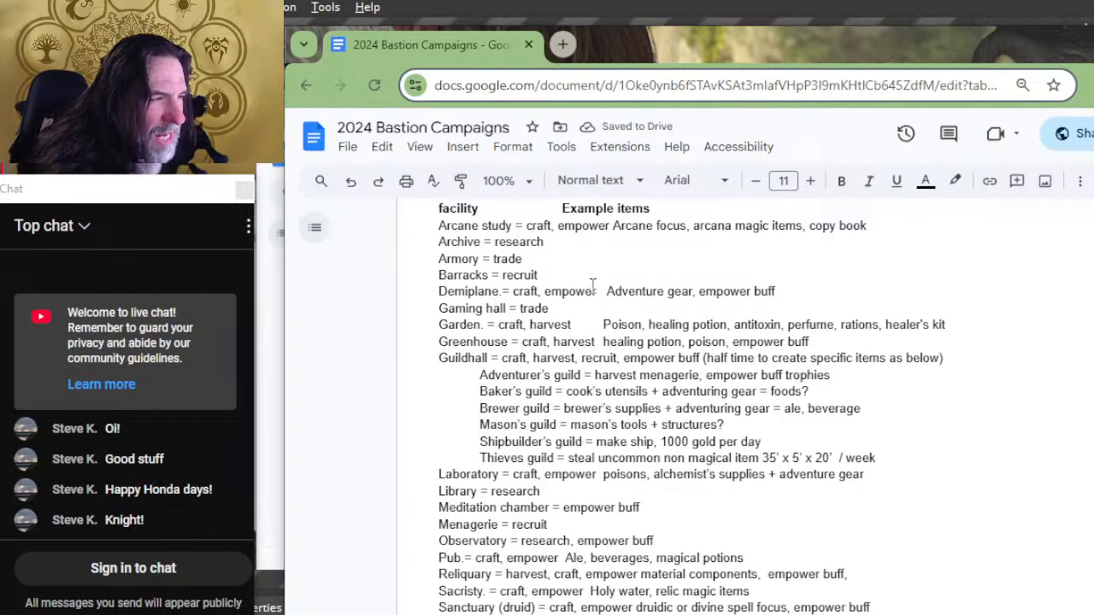
Step: Add "craft," before trade in the Armory's orders
scroll(565, 291, "up", 3)
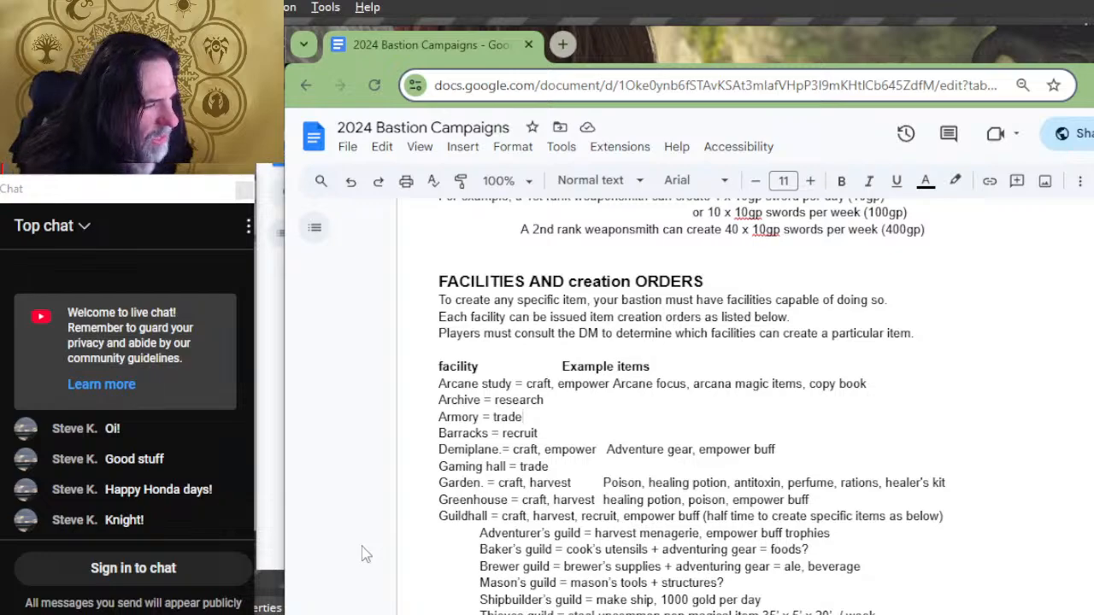
key("ctrl+Left")
type("cr")
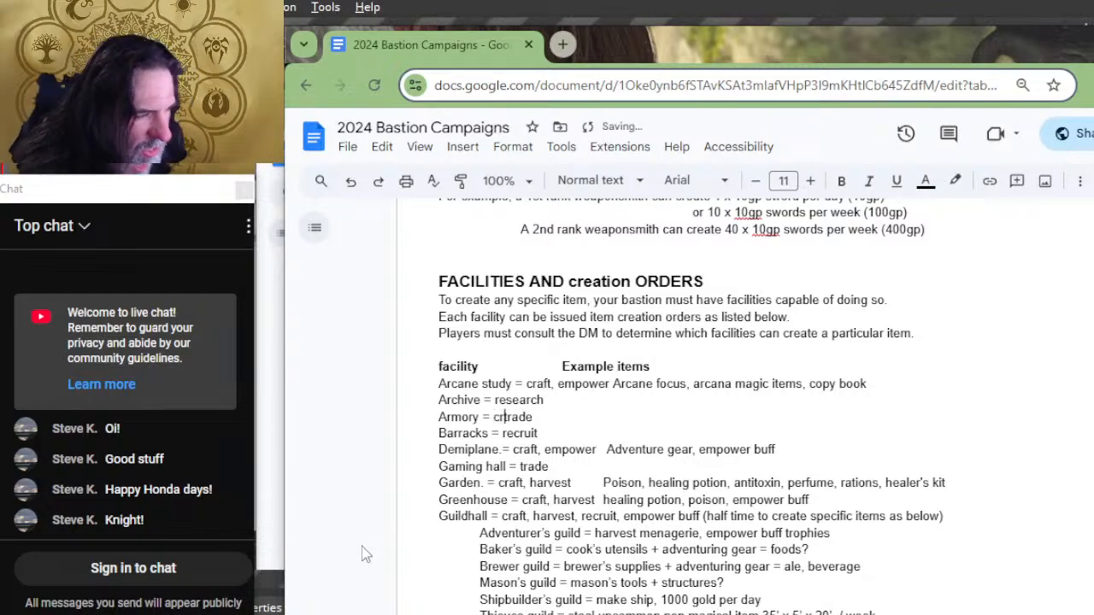
type("aft, trade")
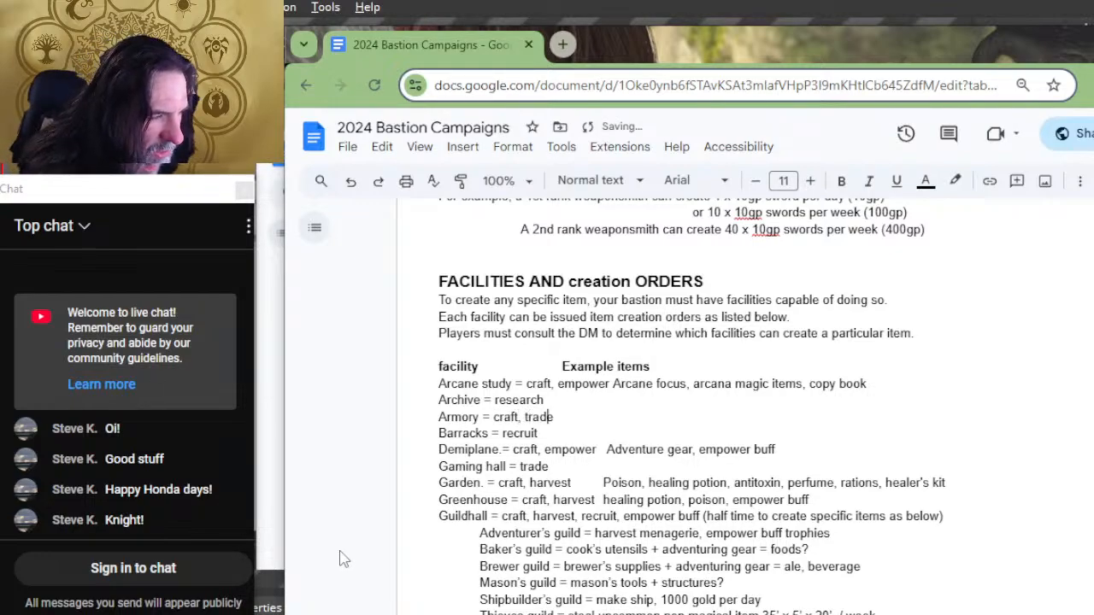
type("  (ar")
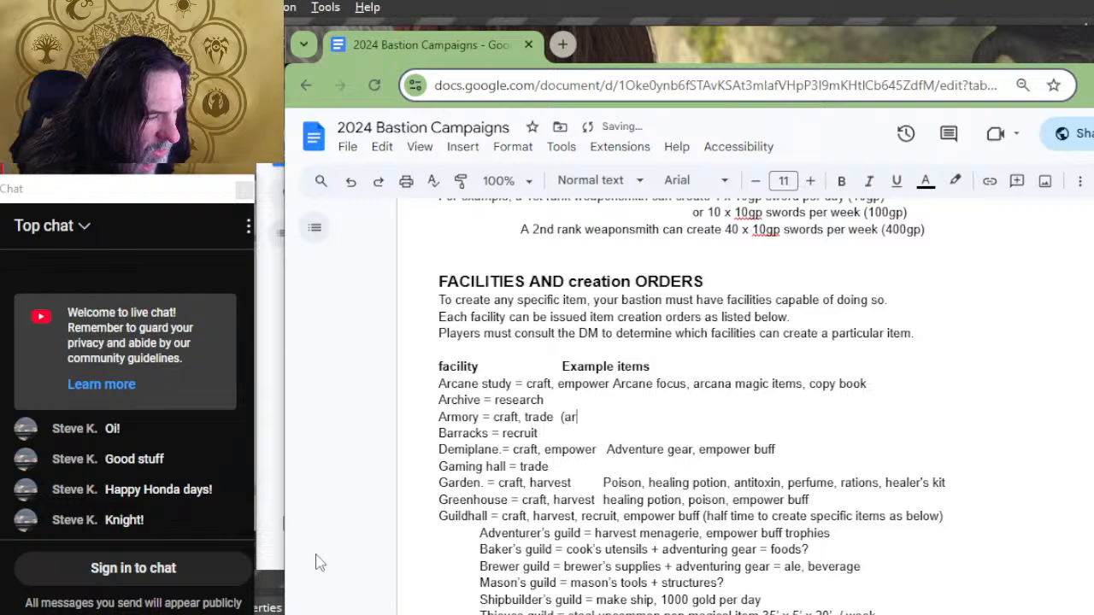
Step: Add "(ammo, armor, shields, weapons, armament)" after the Armory's orders as its example items
key("BackSpace")
key("BackSpace")
type("wape")
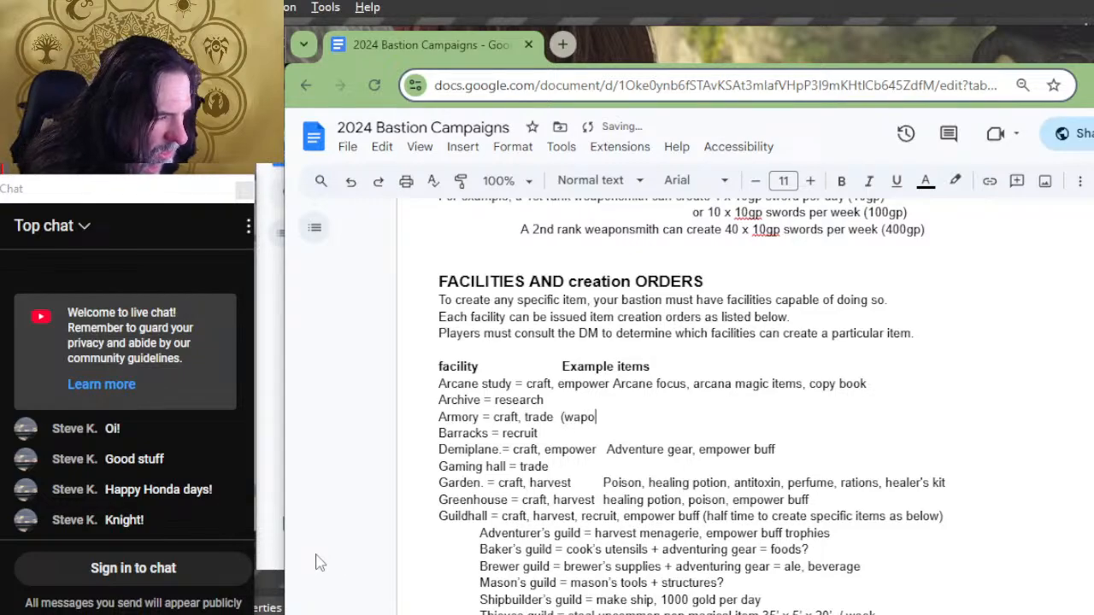
key("BackSpace")
key("BackSpace")
key("BackSpace")
key("BackSpace")
type("armor, wea")
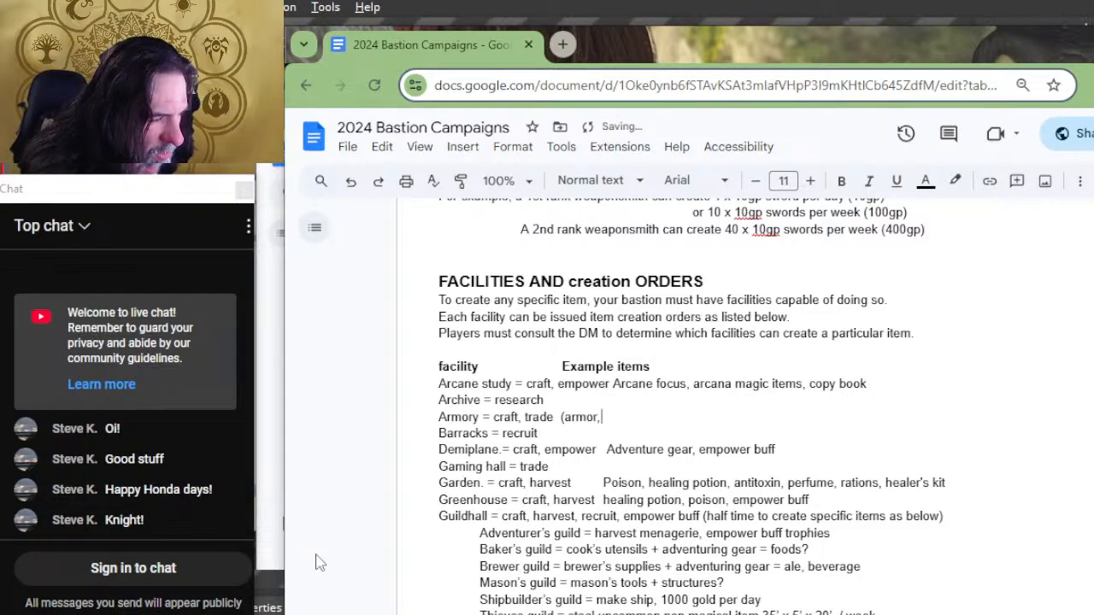
key("BackSpace")
key("BackSpace")
key("BackSpace")
key("BackSpace")
key("BackSpace")
key("BackSpace")
key("BackSpace")
key("BackSpace")
key("BackSpace")
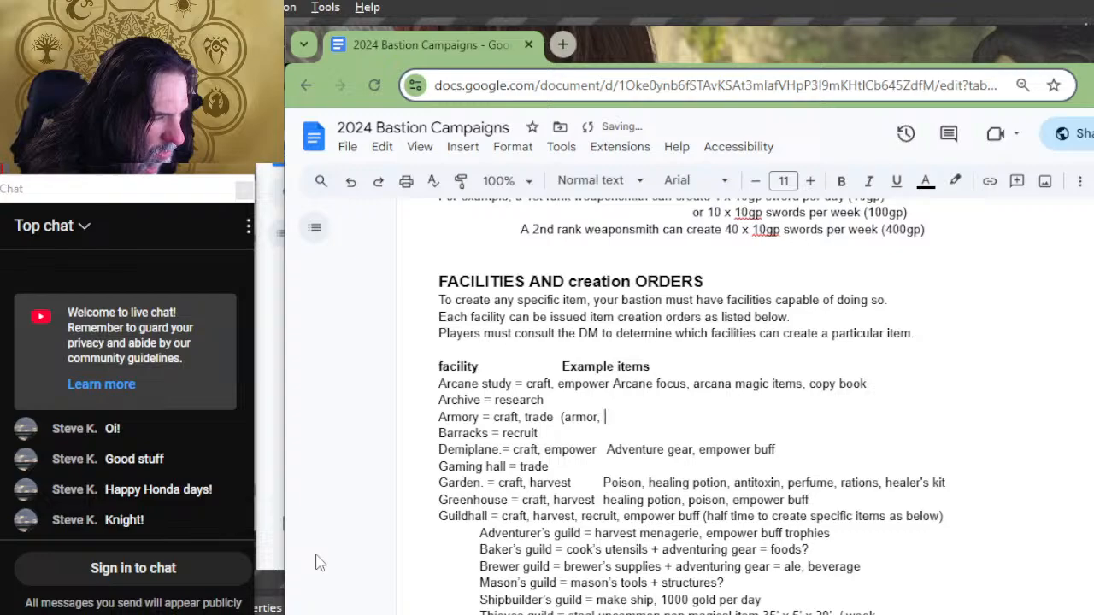
key("BackSpace")
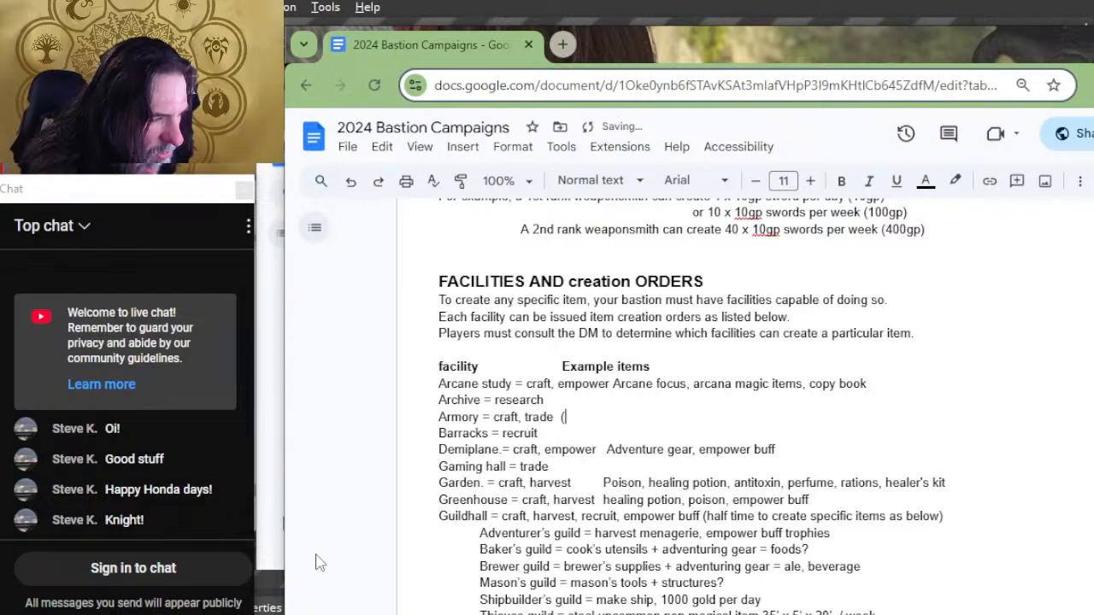
type("ammo, arm")
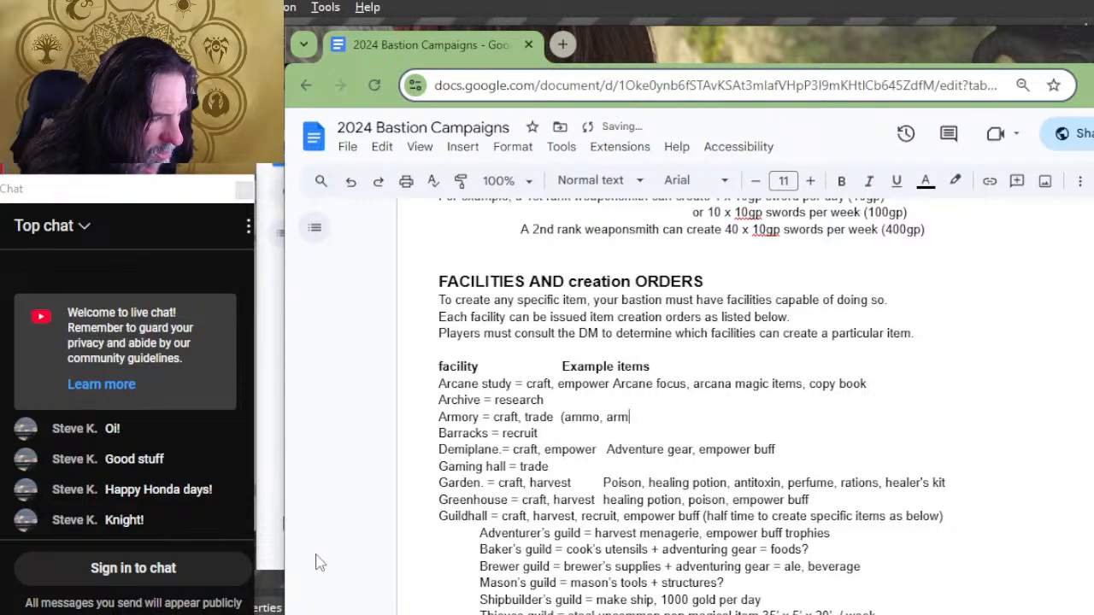
type("or, sh")
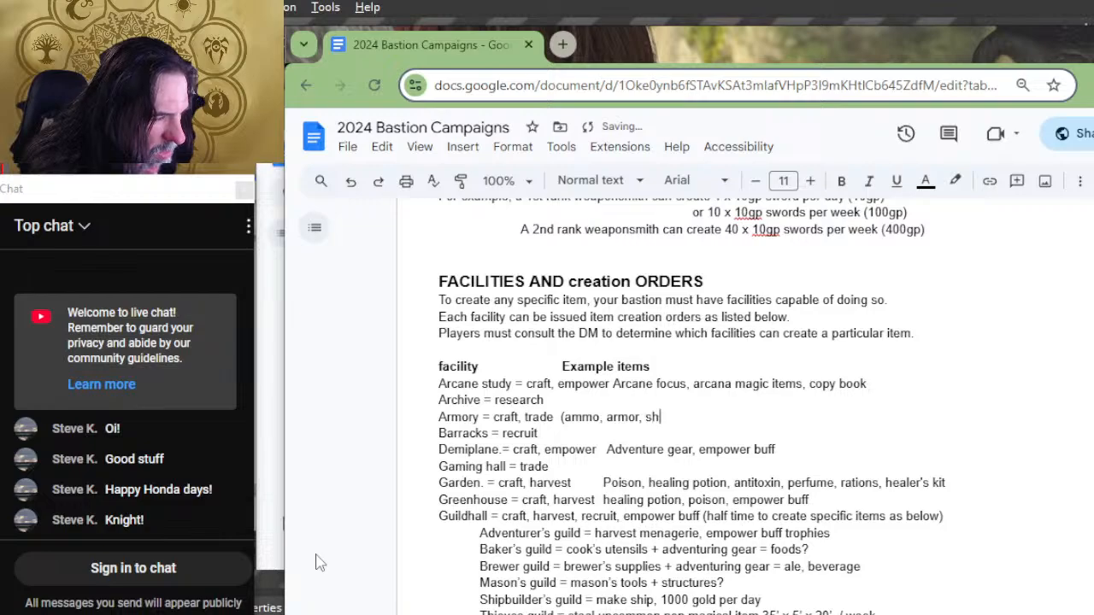
type("ields, wapons,")
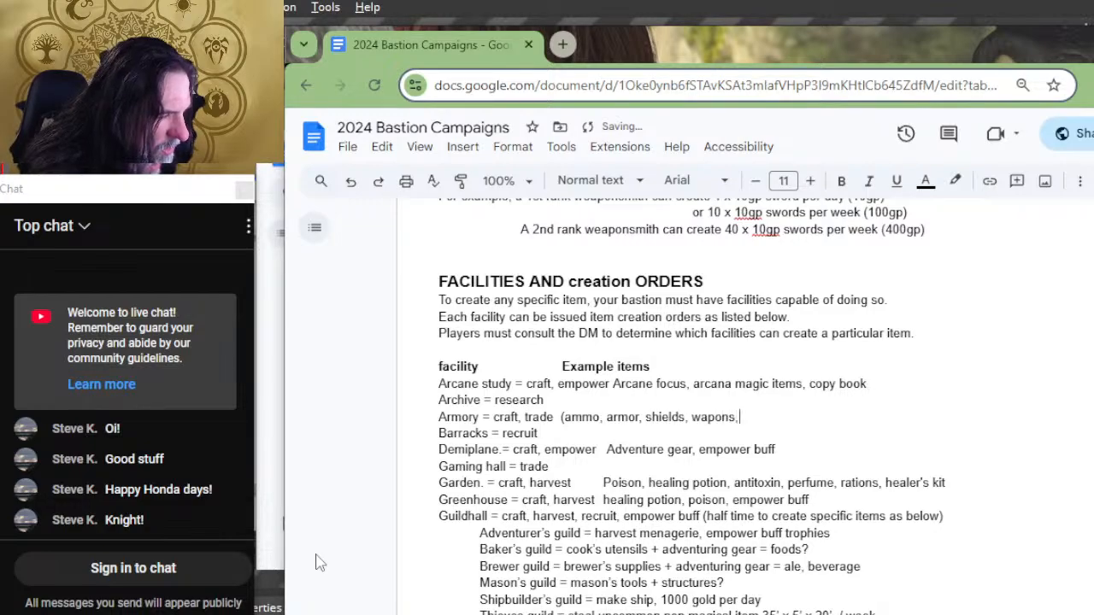
key("BackSpace")
key("BackSpace")
key("BackSpace")
key("BackSpace")
key("BackSpace")
key("BackSpace")
type("eapons, ")
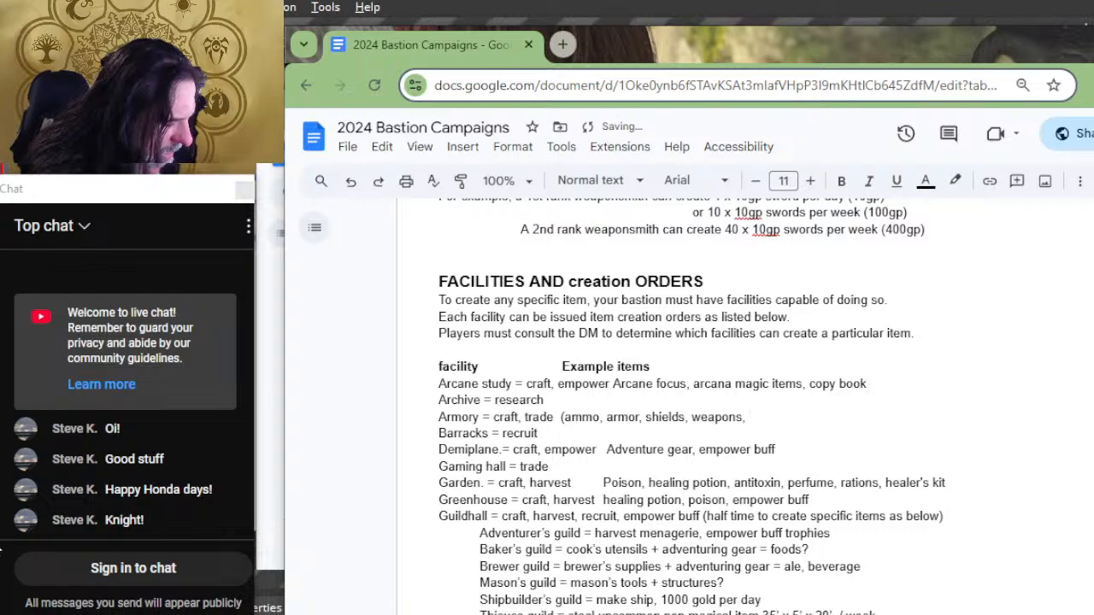
type("ar")
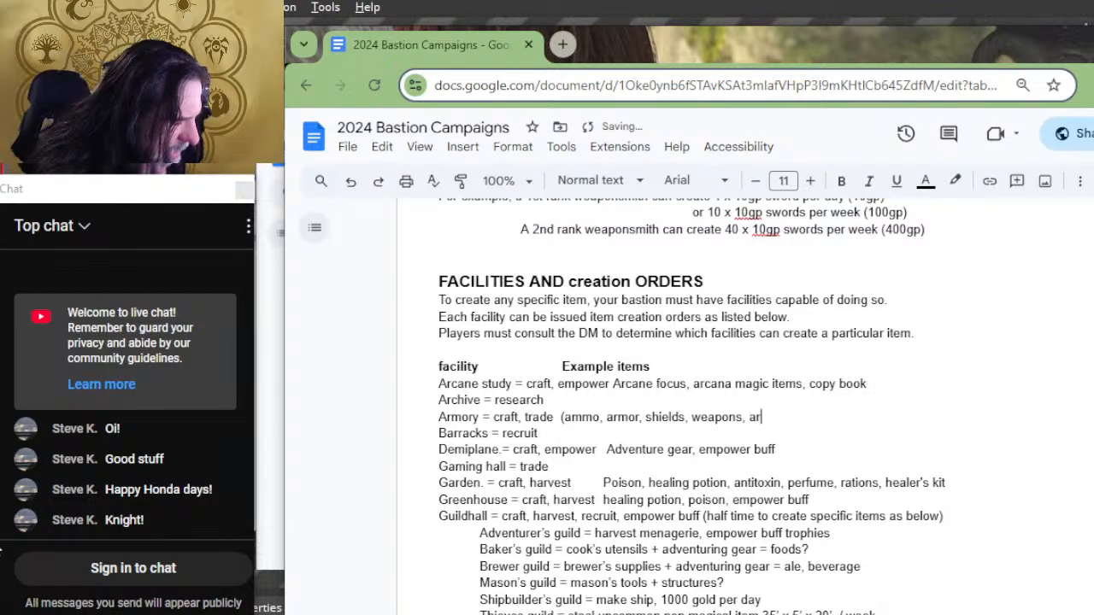
type("mament)")
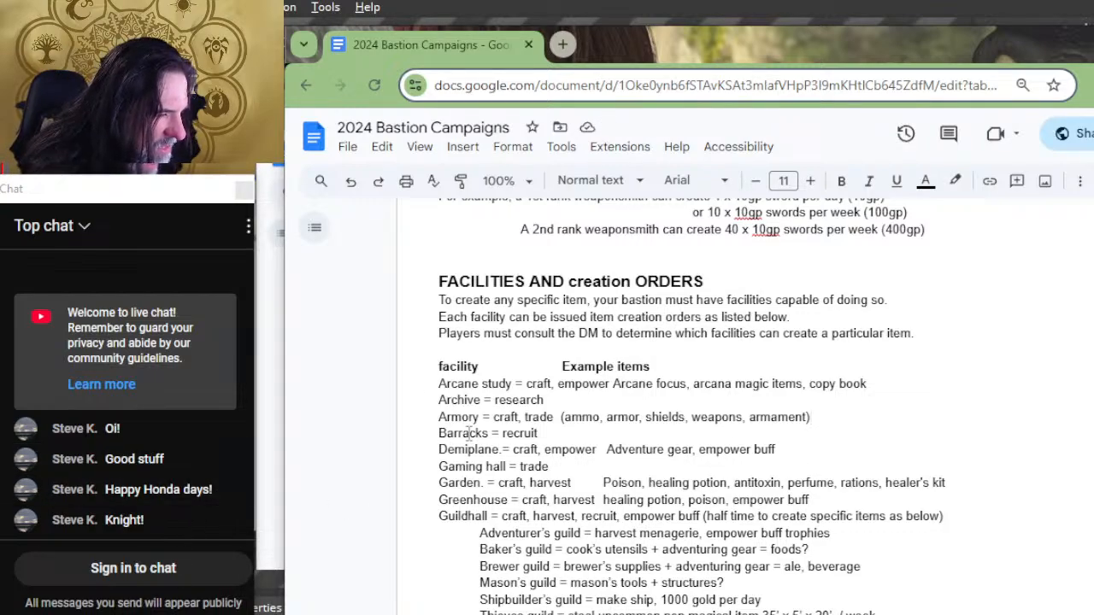
Step: Review the orders and example items of every entry in the facility list, from Arcane study to Workshop, including the Pub
scroll(515, 408, "down", 2)
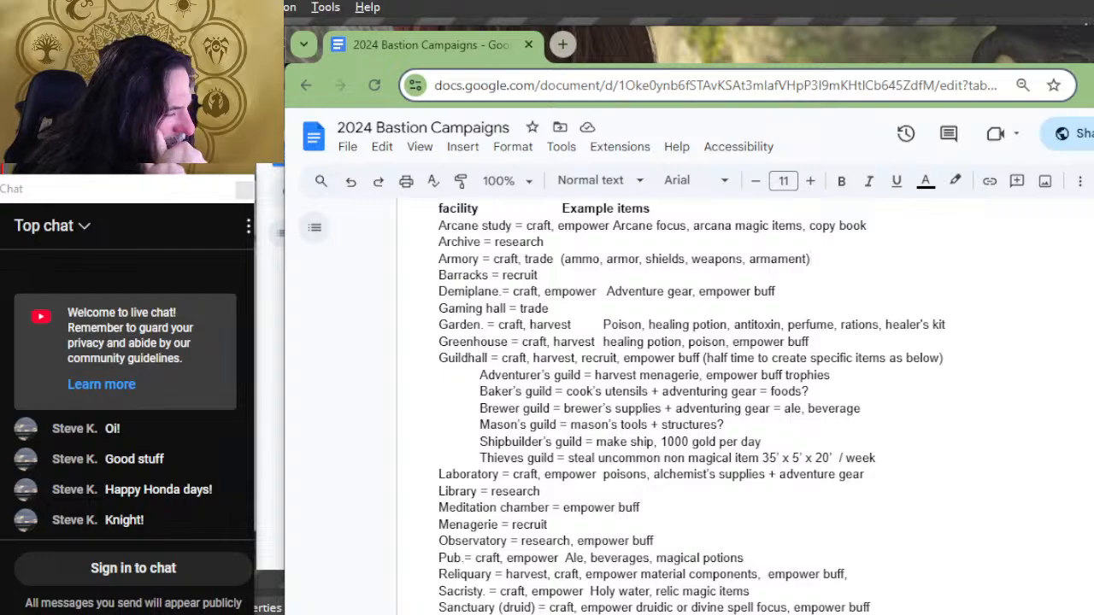
scroll(649, 410, "down", 2)
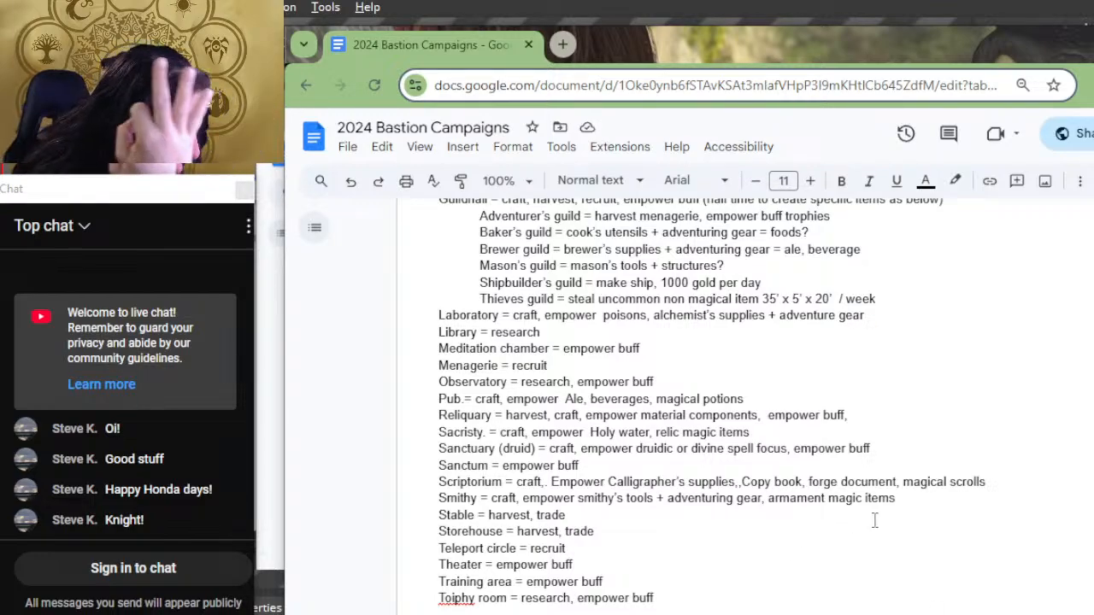
scroll(812, 375, "down", 2)
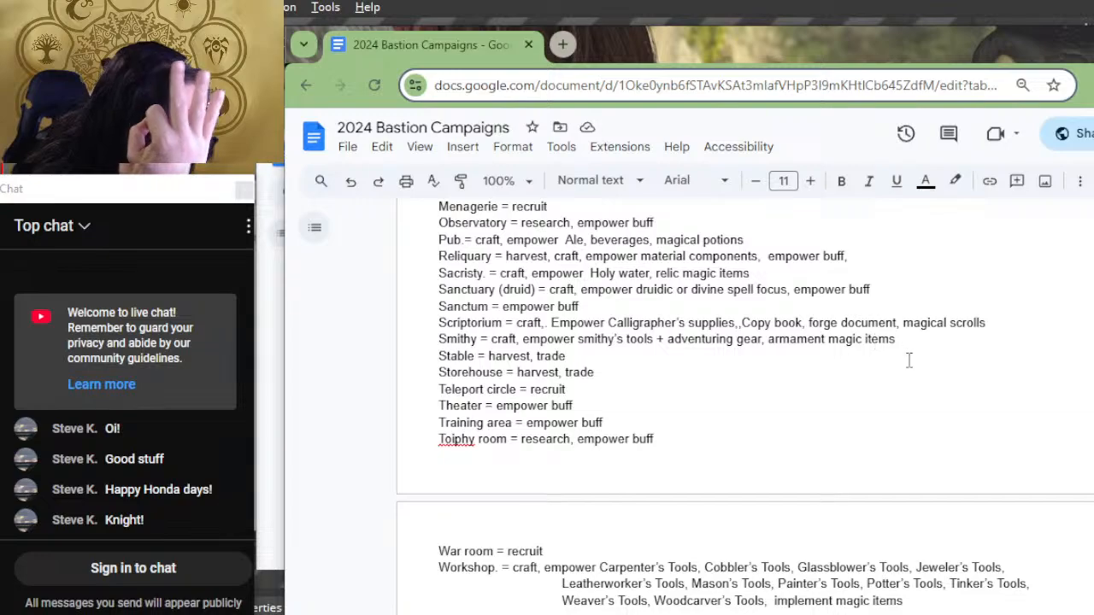
scroll(910, 359, "down", 2)
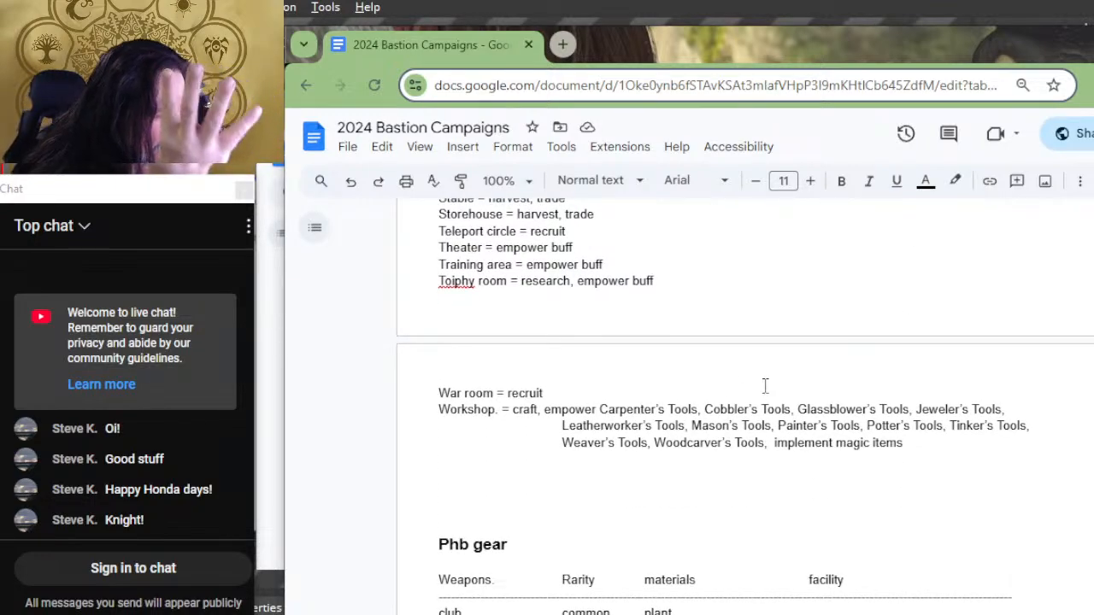
scroll(765, 386, "up", 2)
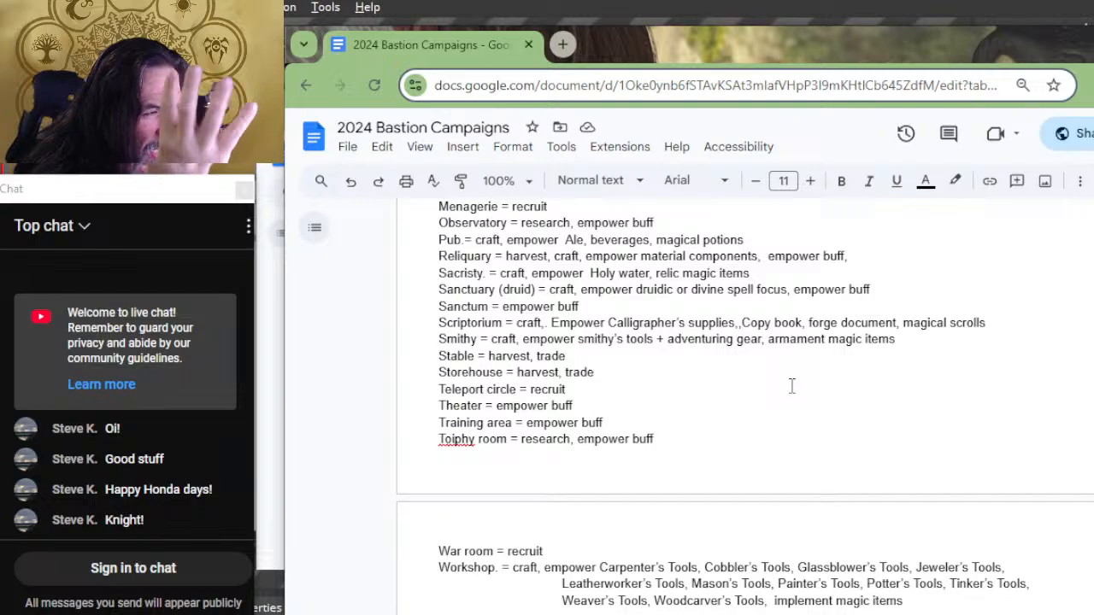
scroll(792, 386, "up", 2)
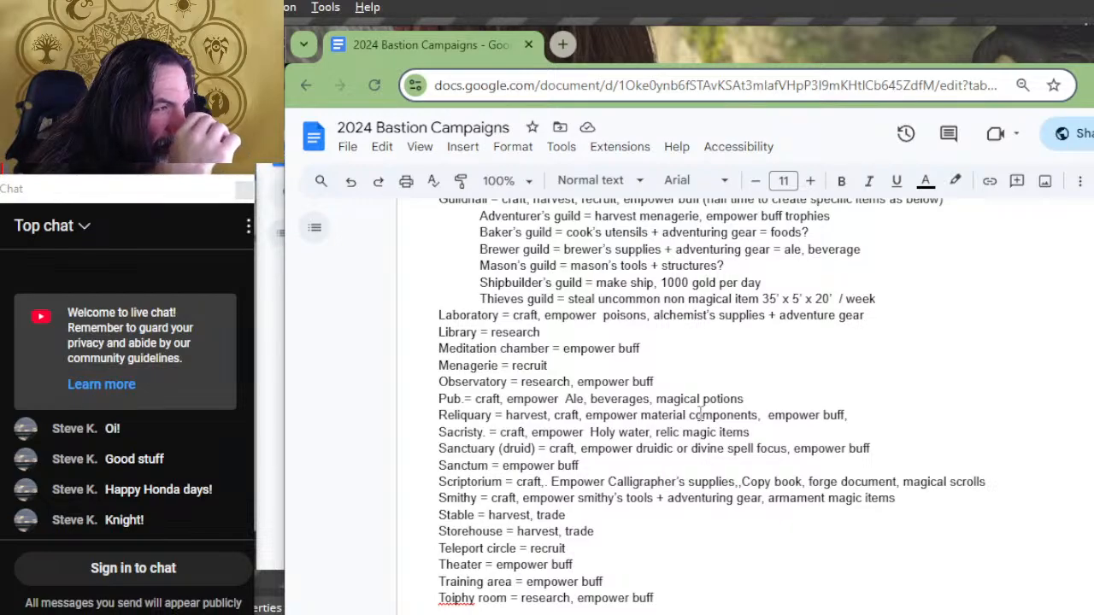
scroll(700, 414, "up", 2)
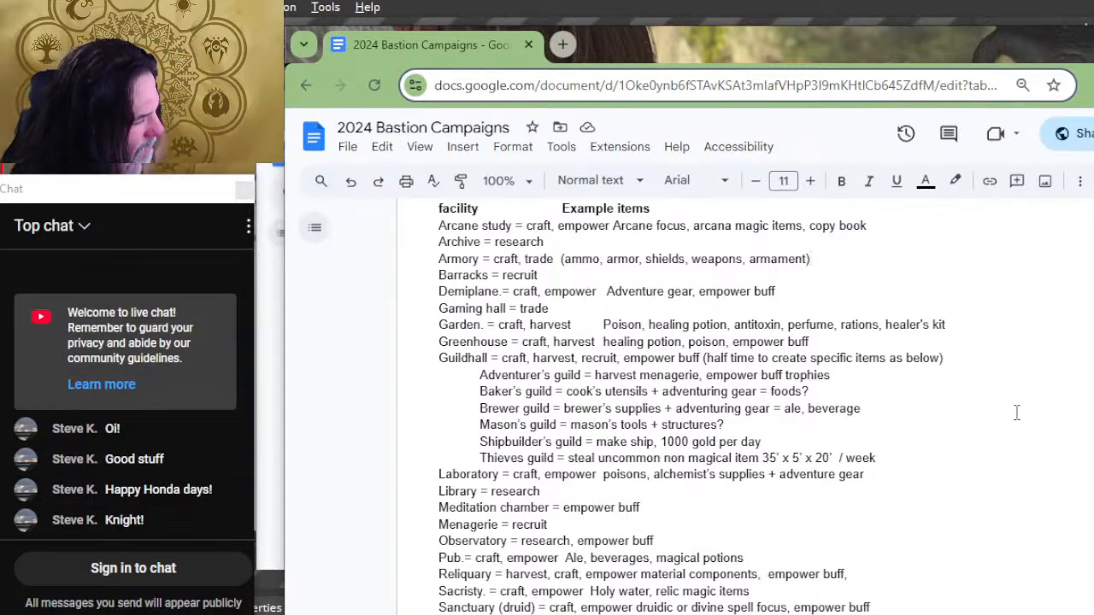
scroll(911, 435, "down", 2)
scroll(574, 470, "down", 2)
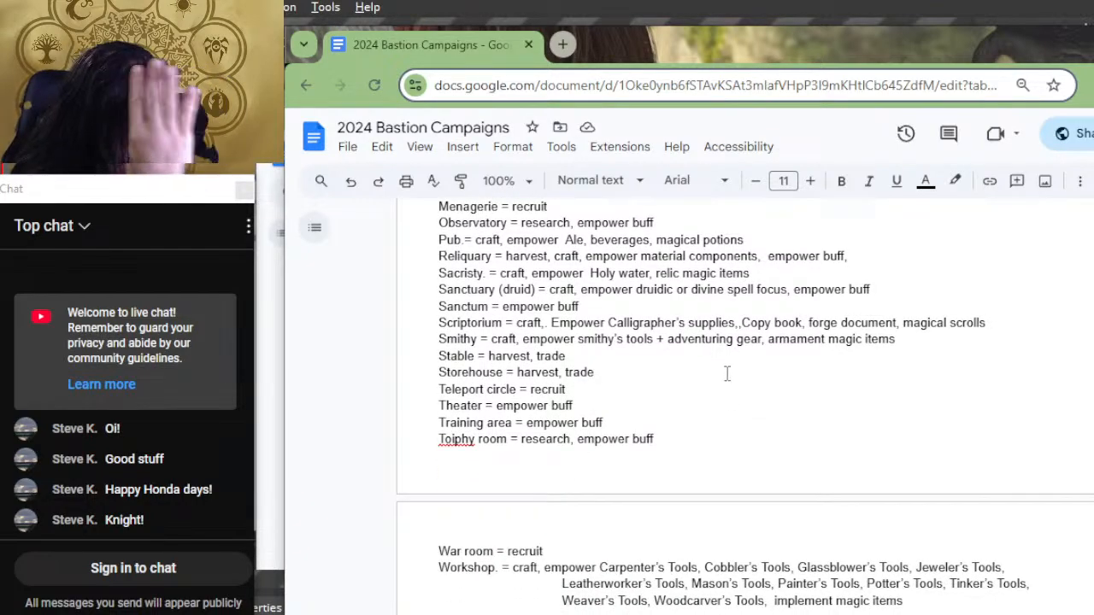
scroll(727, 374, "up", 2)
scroll(648, 419, "up", 2)
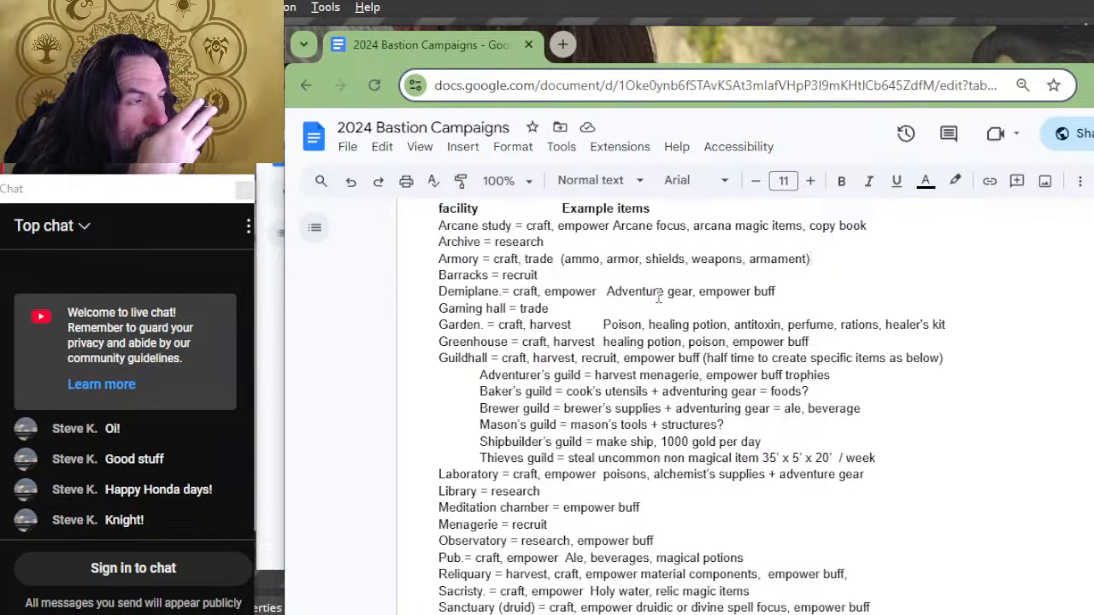
scroll(658, 296, "up", 2)
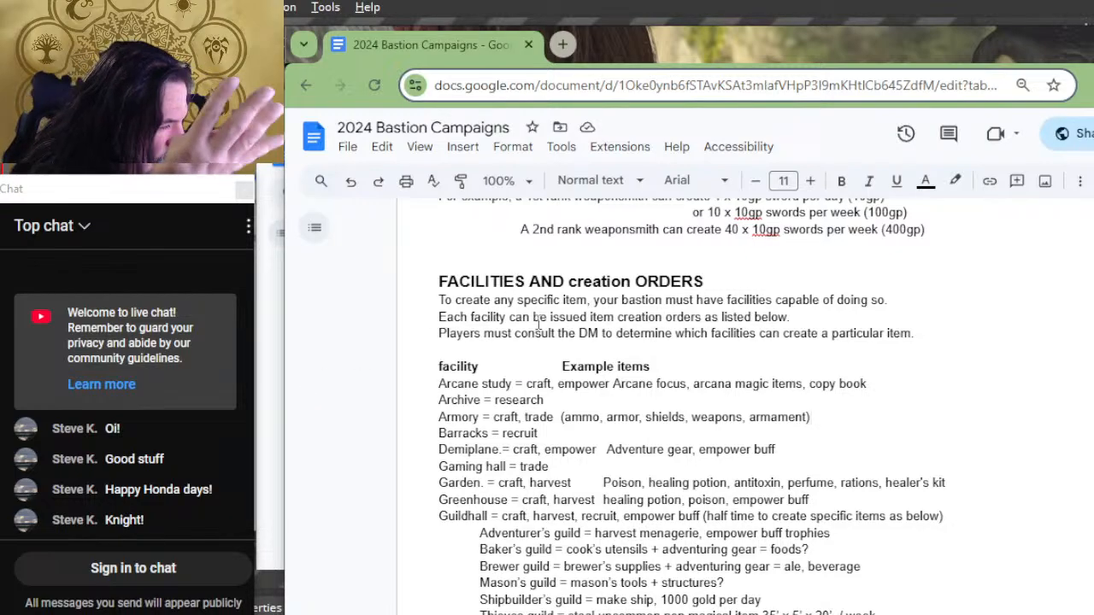
scroll(519, 219, "down", 2)
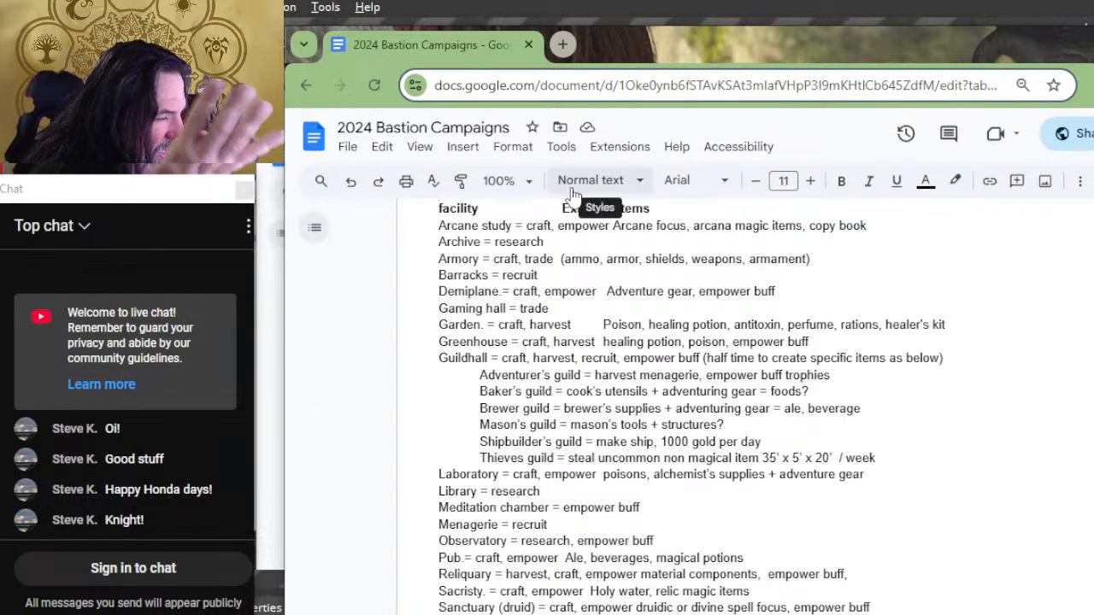
scroll(615, 247, "down", 2)
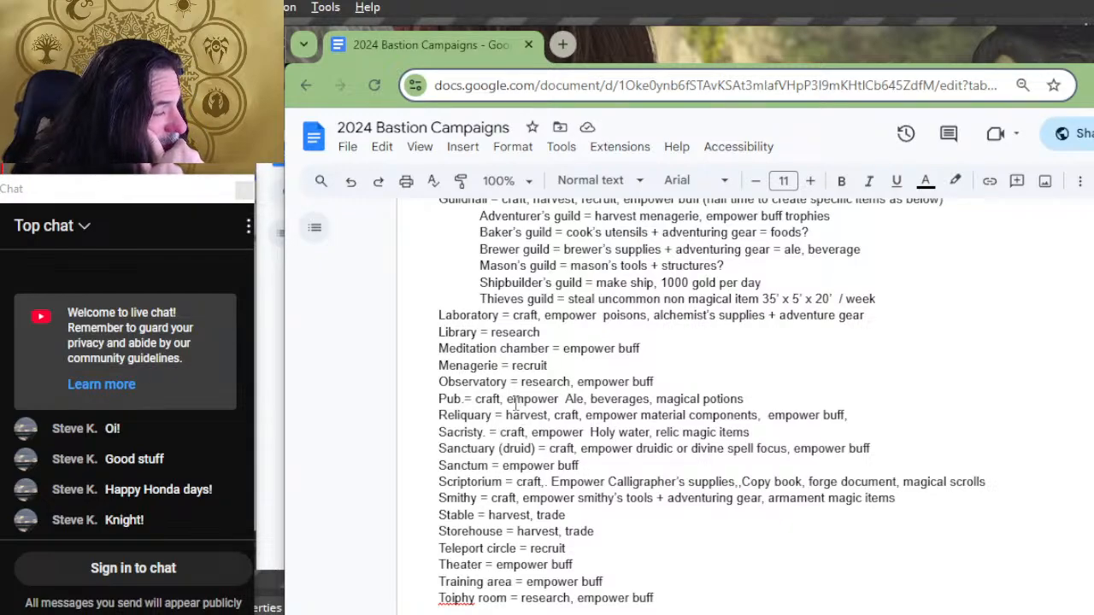
left_click_drag(503, 400, 491, 386)
left_click_drag(509, 410, 478, 406)
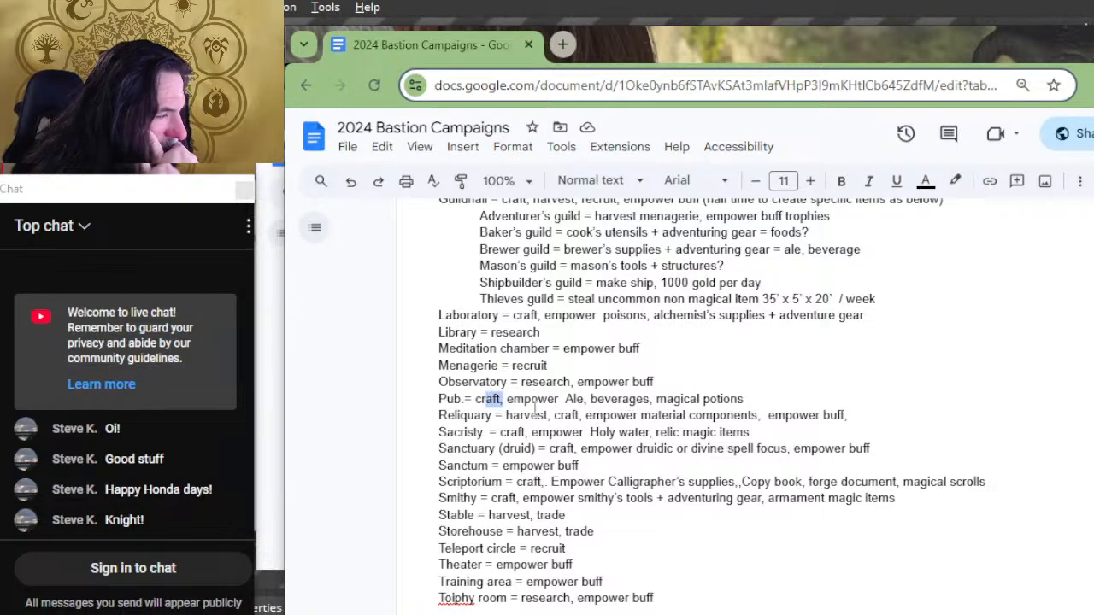
left_click(506, 398)
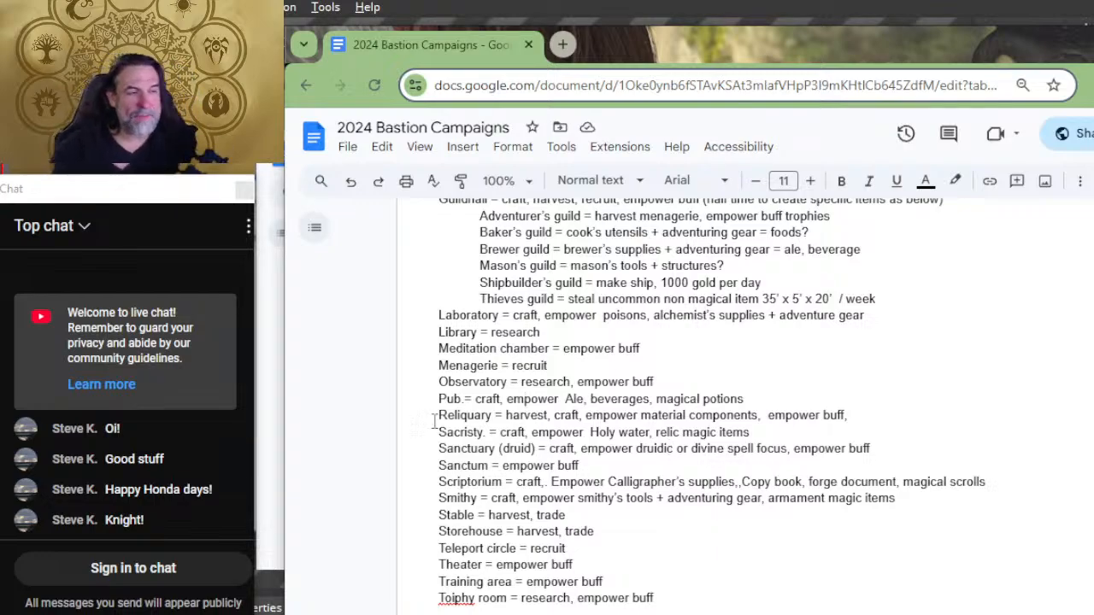
Step: Examine the facility list's orders and example items against the weapons in the Phb gear list
scroll(434, 420, "up", 6)
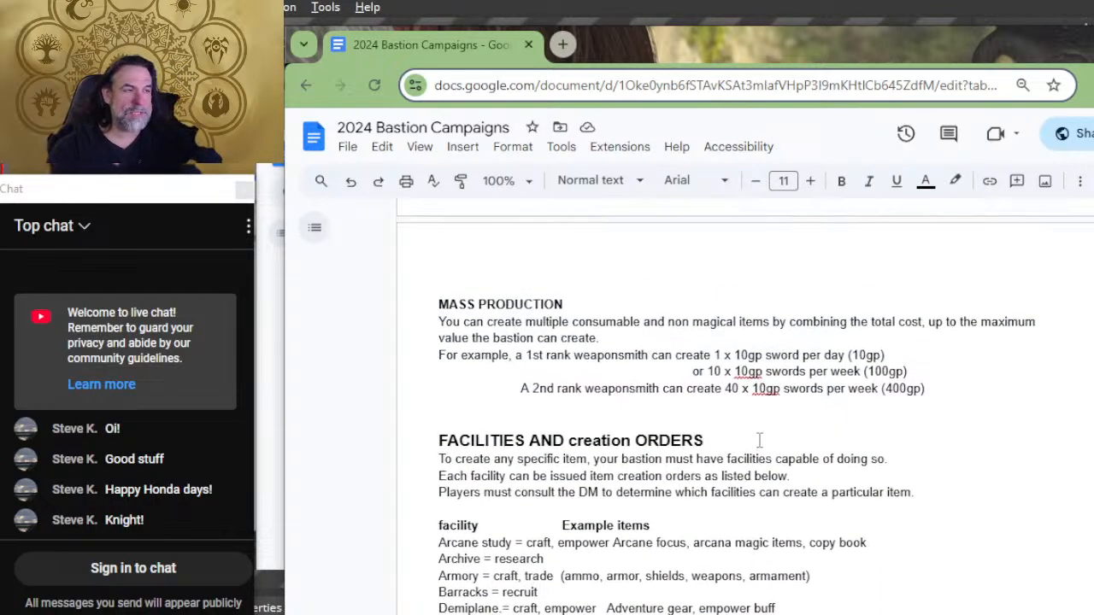
scroll(759, 439, "up", 6)
scroll(759, 439, "down", 16)
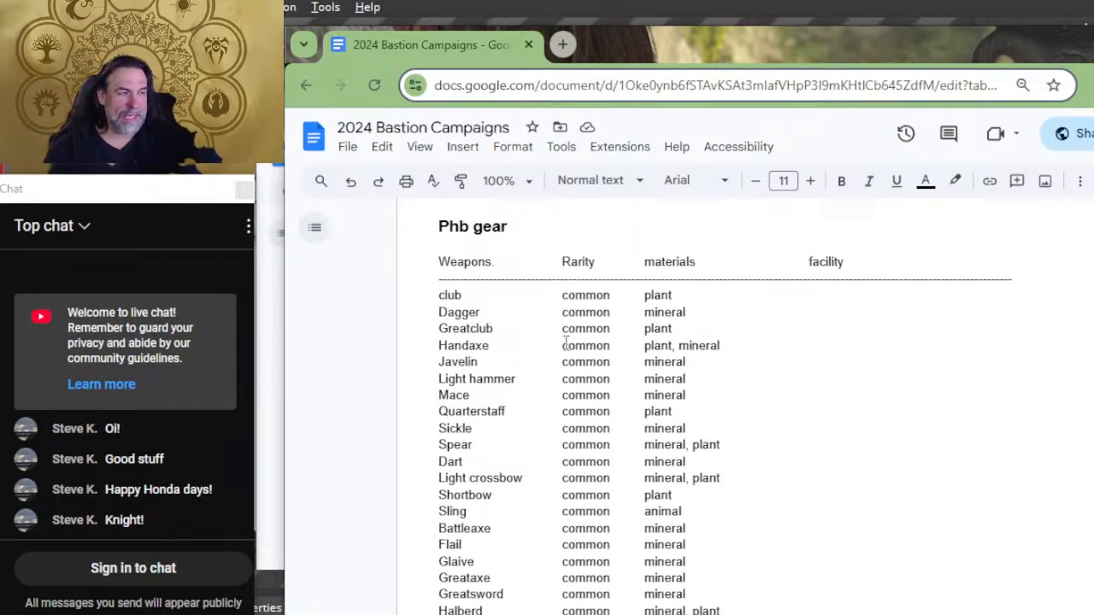
scroll(846, 307, "up", 7)
scroll(875, 314, "up", 10)
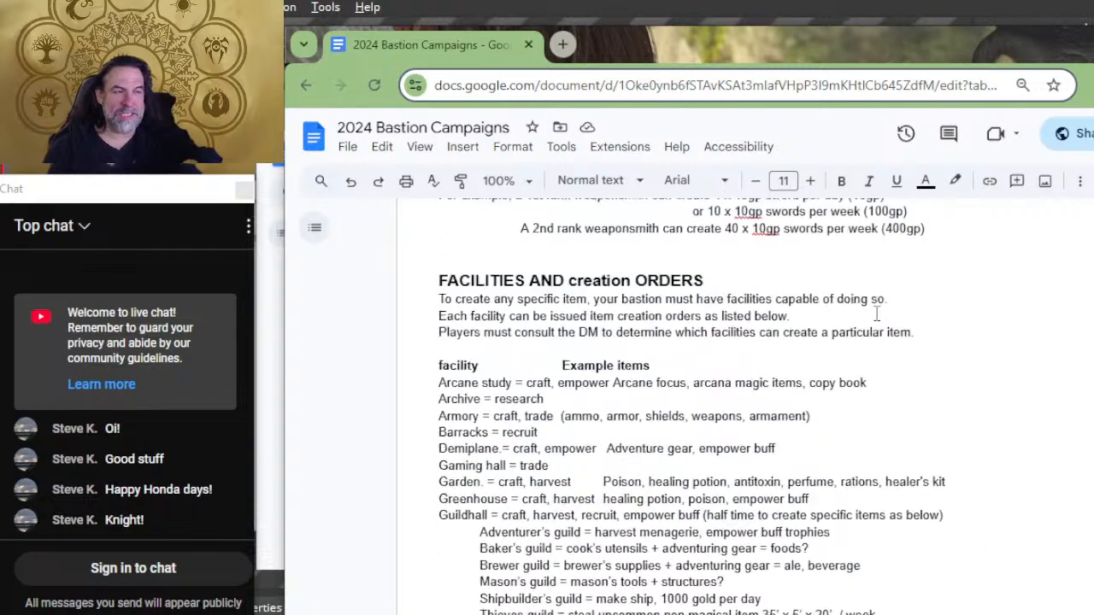
scroll(482, 363, "down", 4)
scroll(481, 369, "down", 10)
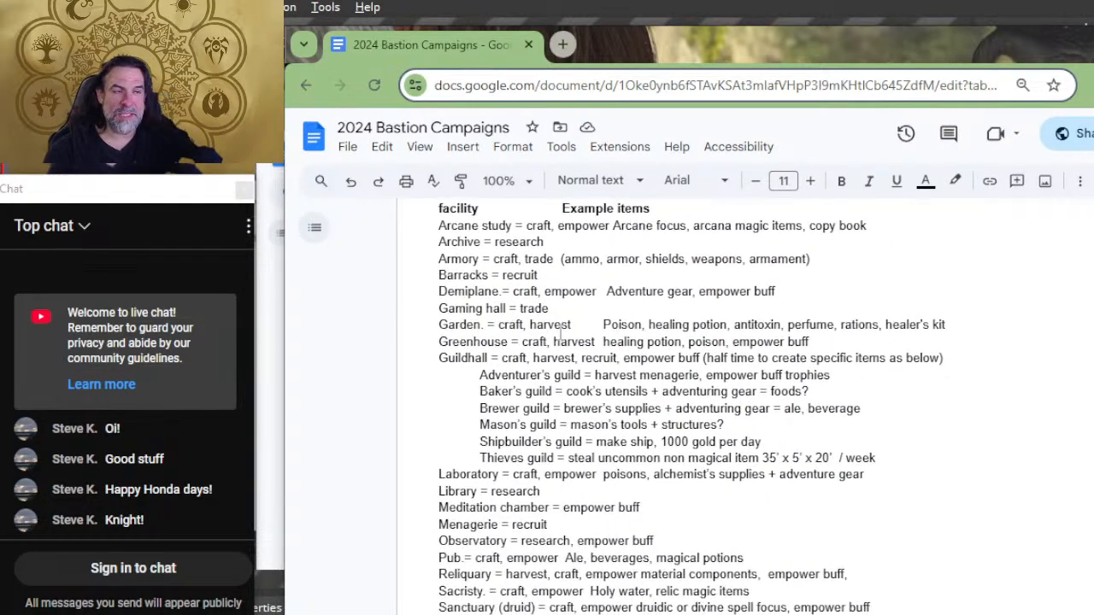
scroll(769, 299, "down", 3)
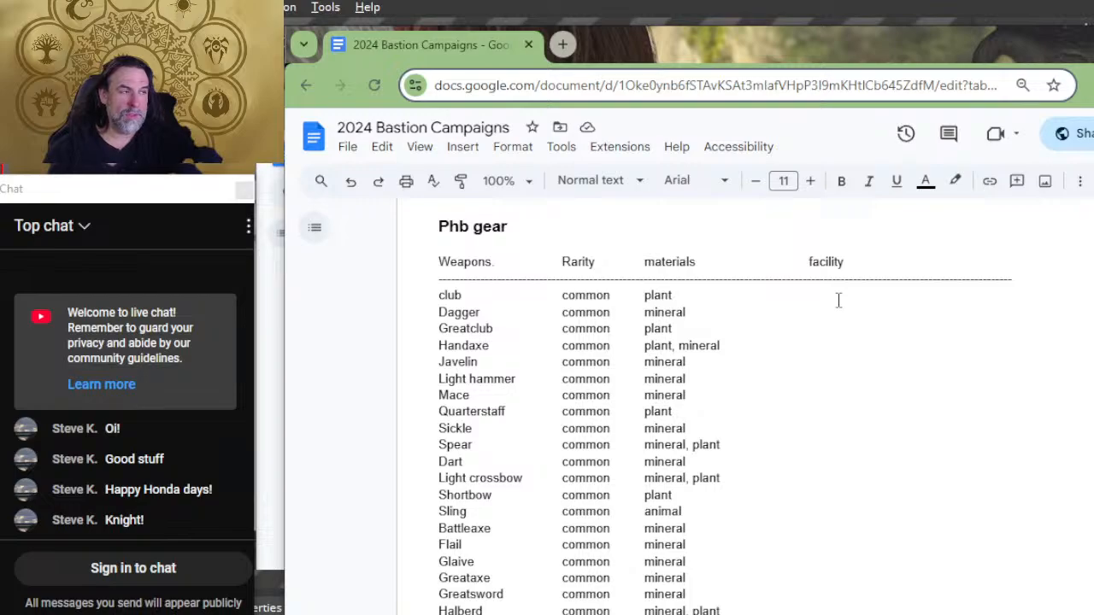
Step: Add two tabs after the club's material and remove one tab before the Weapons list's facility heading so they line up
left_click(830, 300)
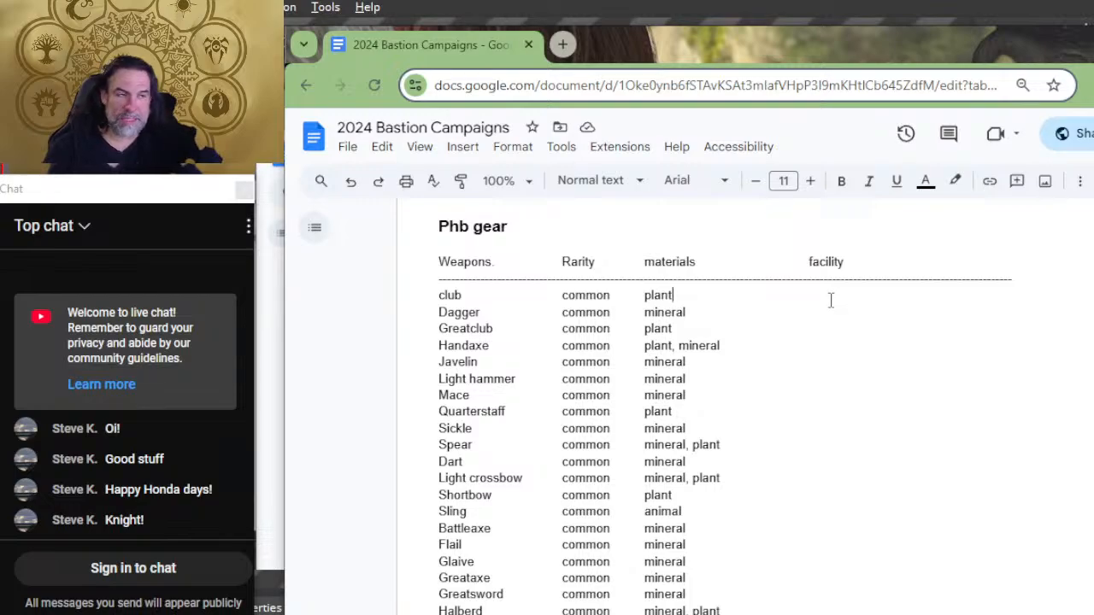
double_click(827, 301)
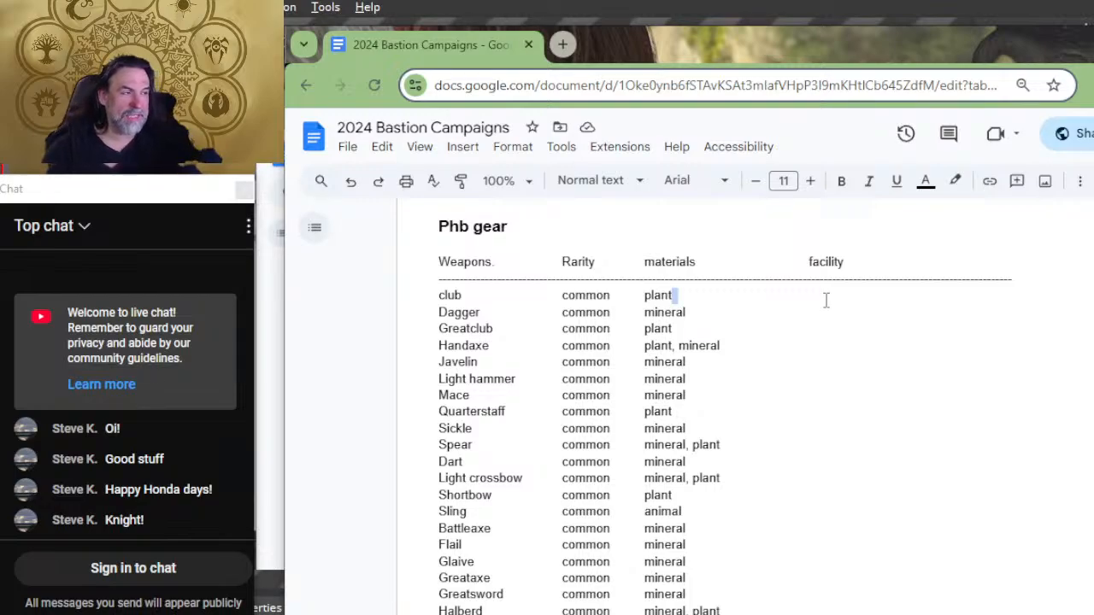
left_click(827, 293)
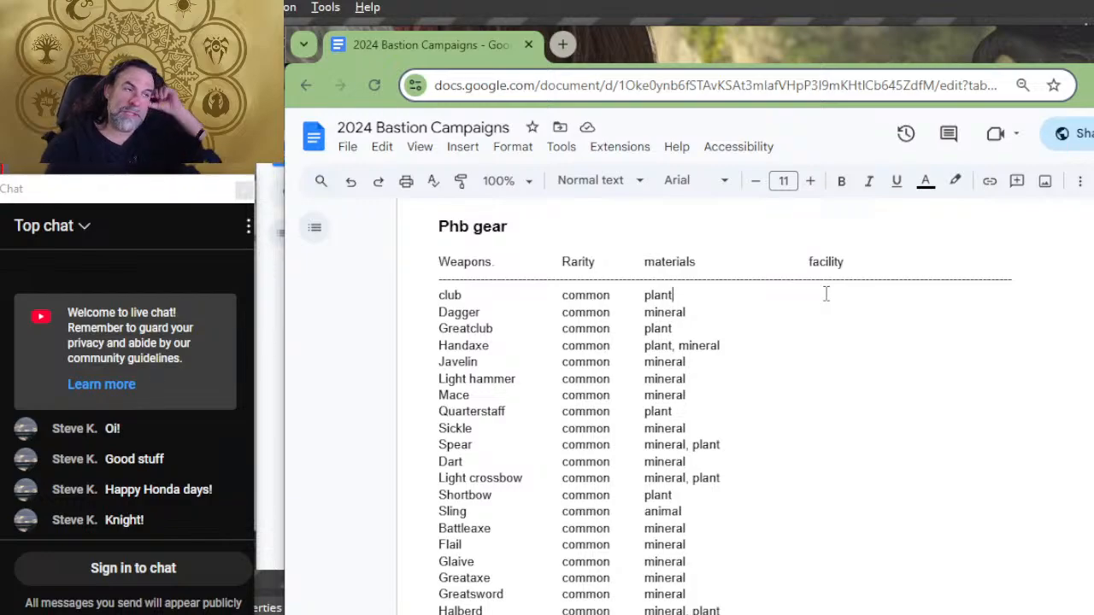
left_click(826, 293)
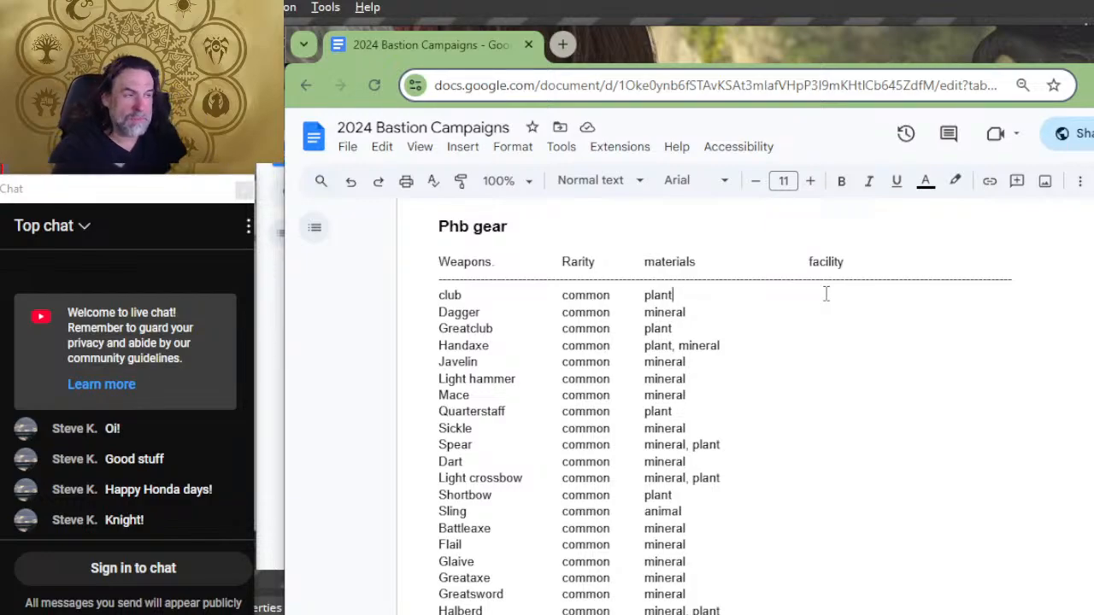
key("Tab")
key("Tab")
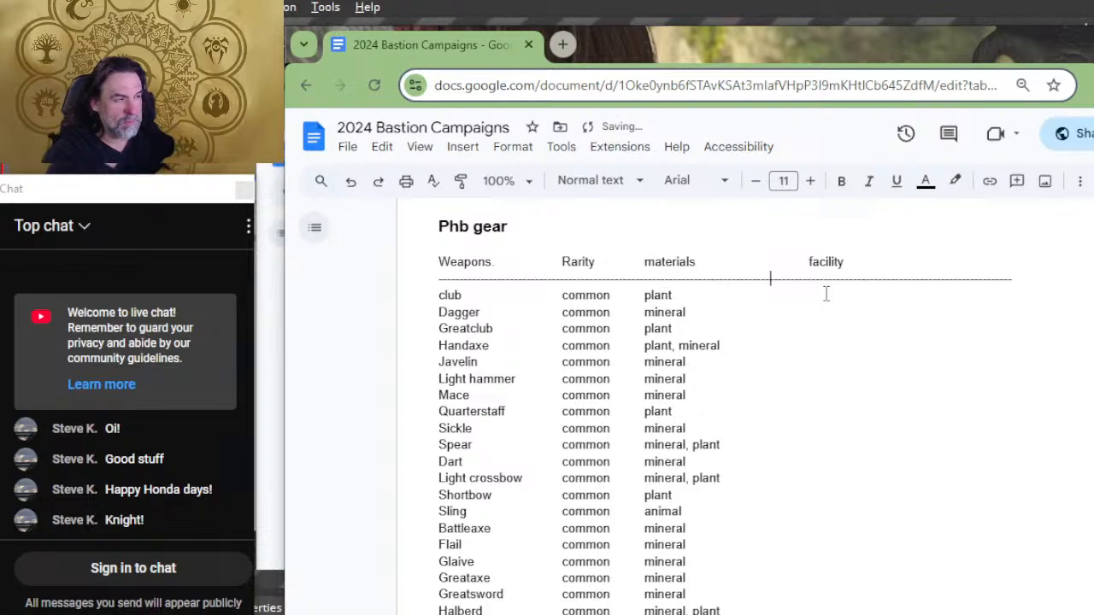
key("Up")
key("BackSpace")
Step: Add tabs after the materials of the weapons from Dagger to Dart so each row reaches the facility column
key("Down")
key("Down")
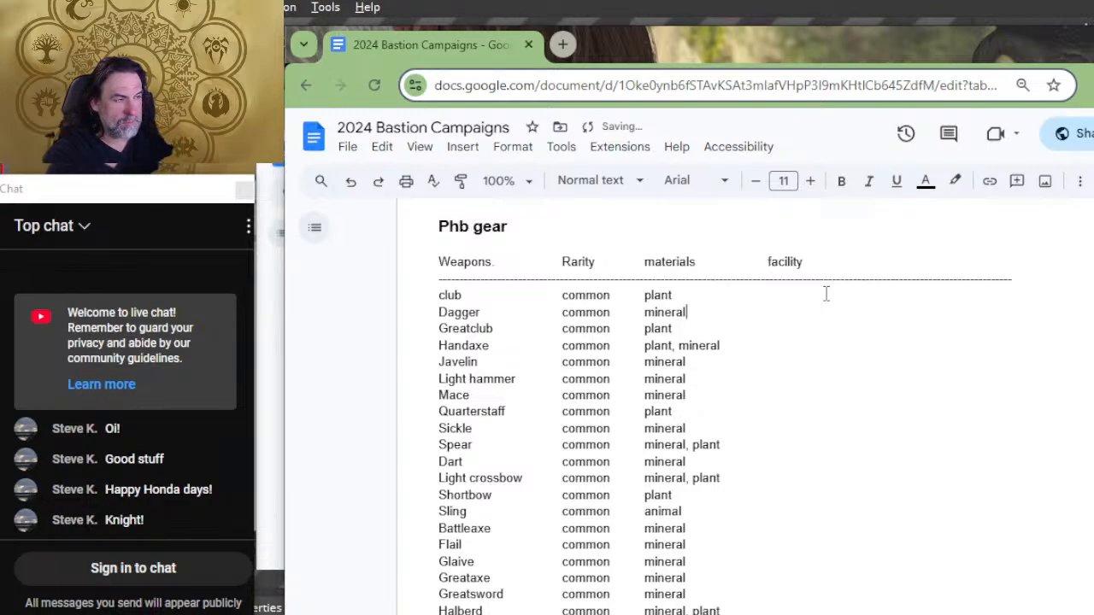
key("Tab")
key("Down")
key("Tab")
key("Tab")
key("Tab")
key("Down")
key("Tab")
key("Tab")
key("Down")
key("Tab")
key("Tab")
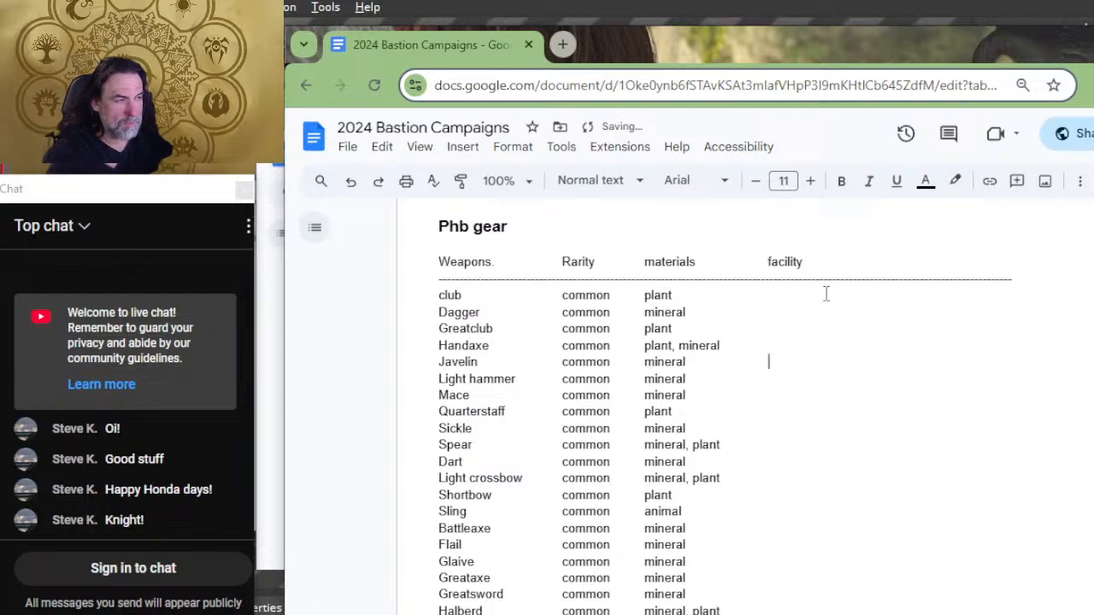
key("Down")
key("Tab")
key("Tab")
key("Down")
key("Tab")
key("Tab")
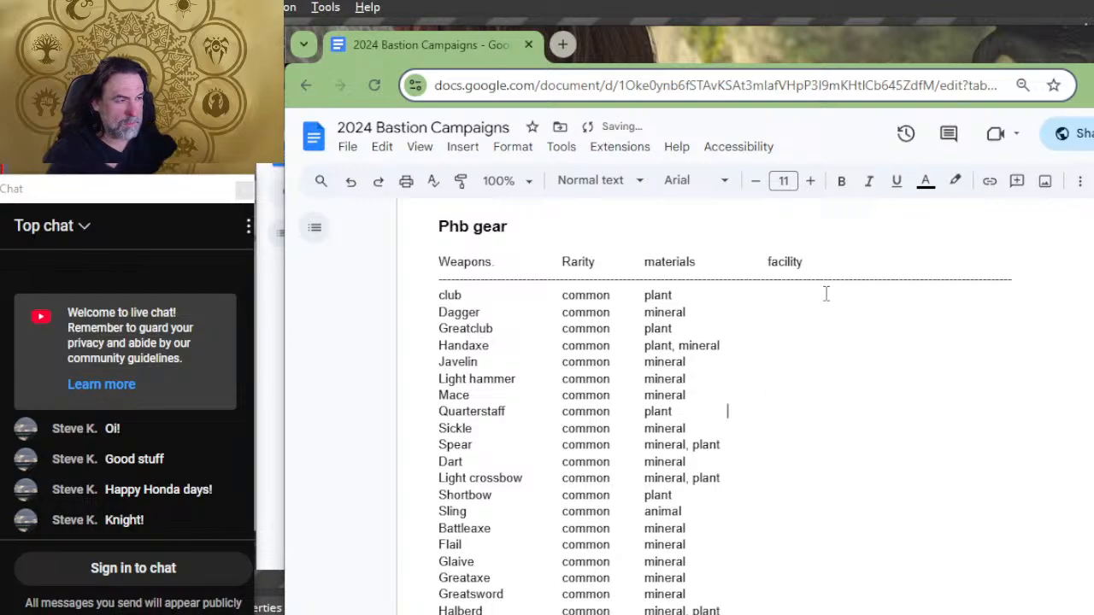
key("Tab")
key("Down")
key("Tab")
key("Tab")
key("Down")
key("Tab")
key("Down")
key("Tab")
key("Tab")
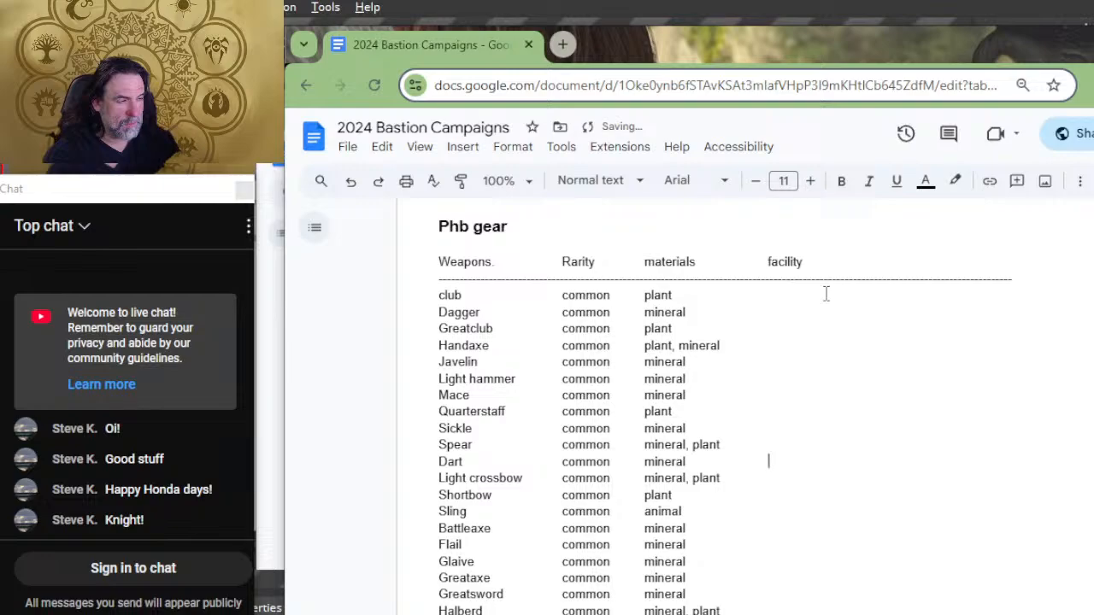
Step: Add tabs after the materials of the weapons from Light crossbow to Halberd, extending their rows to the facility column
key("Down")
key("Down")
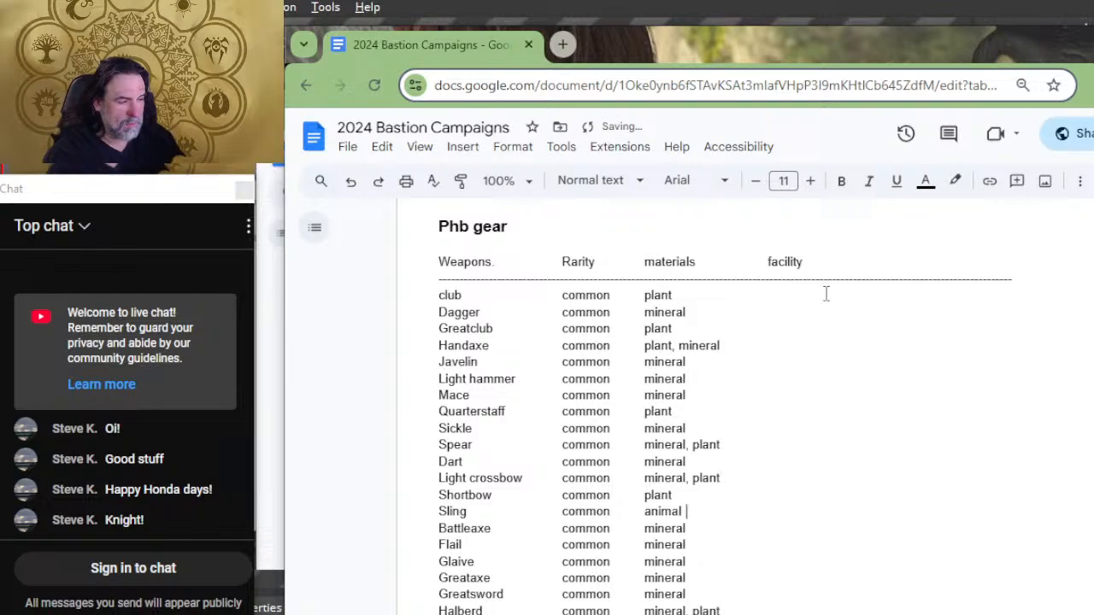
key("Tab")
key("Down")
key("Tab")
key("Tab")
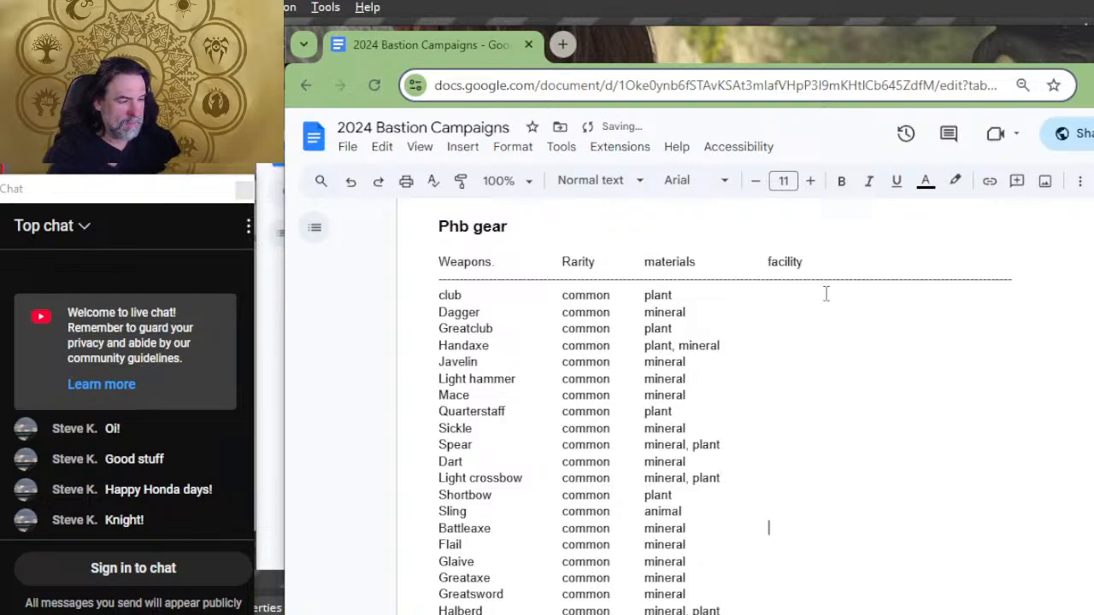
key("Tab")
key("BackSpace")
key("Down")
key("Tab")
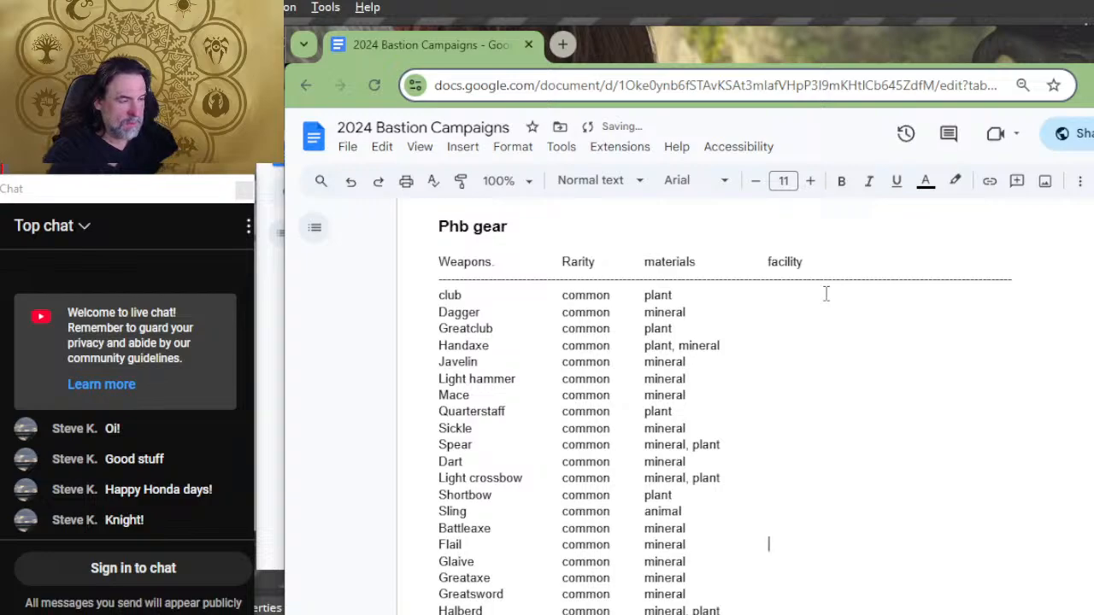
key("Down")
key("Tab")
key("Down")
key("Tab")
key("Down")
key("Tab")
key("Tab")
key("Down")
key("Tab")
key("Tab")
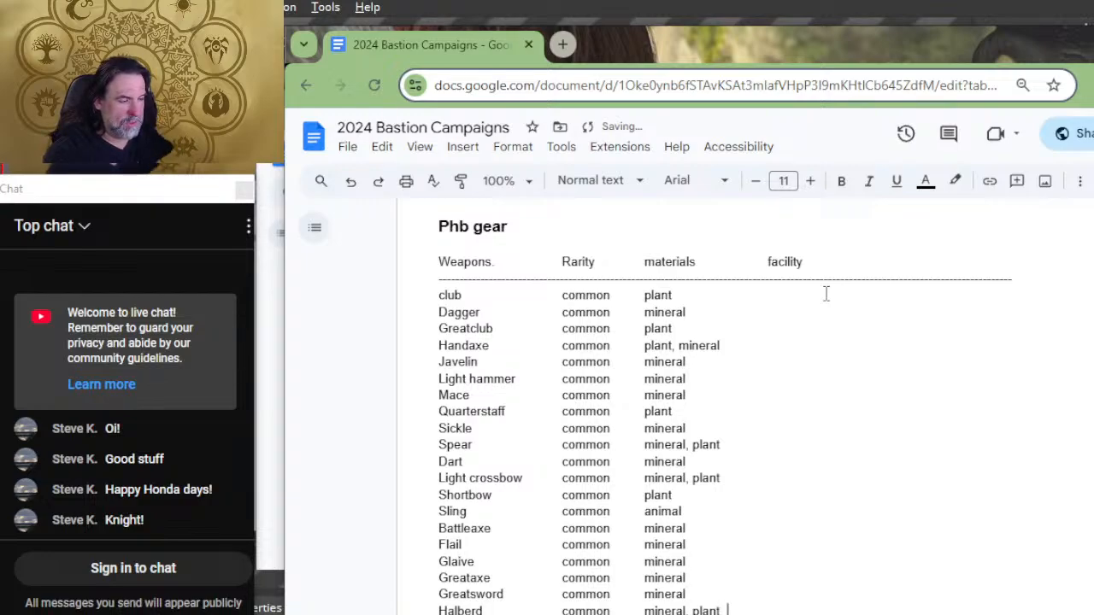
Step: Add tabs after the materials of the weapons from Lance to Whip to extend their rows to the facility column
key("Down")
key("Tab")
key("Tab")
key("Down")
key("Tab")
key("Down")
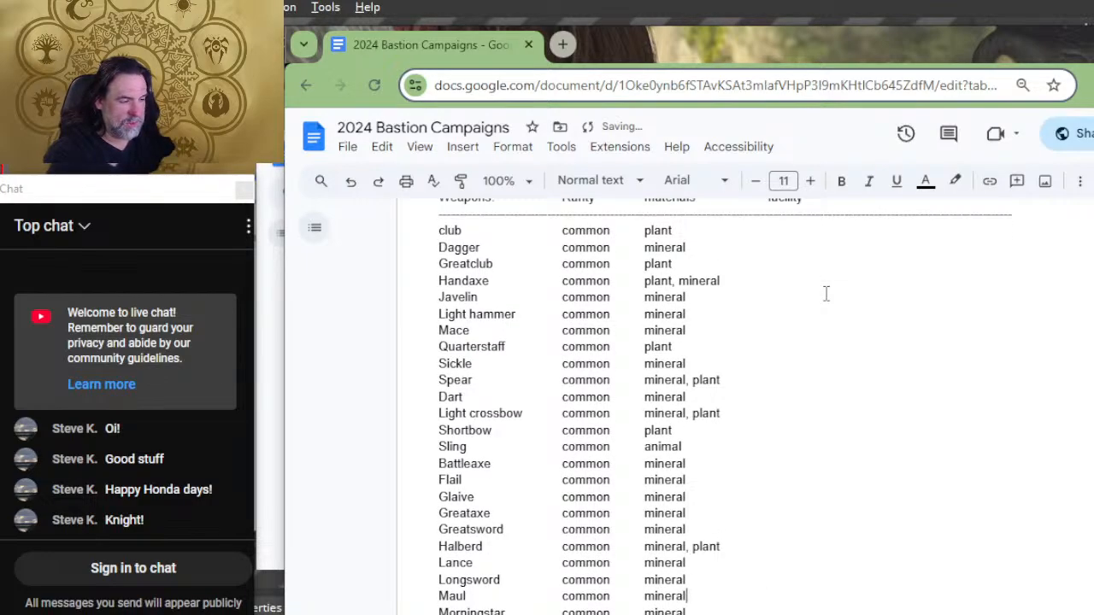
key("Tab")
key("Down")
key("Tab")
key("Down")
key("Down")
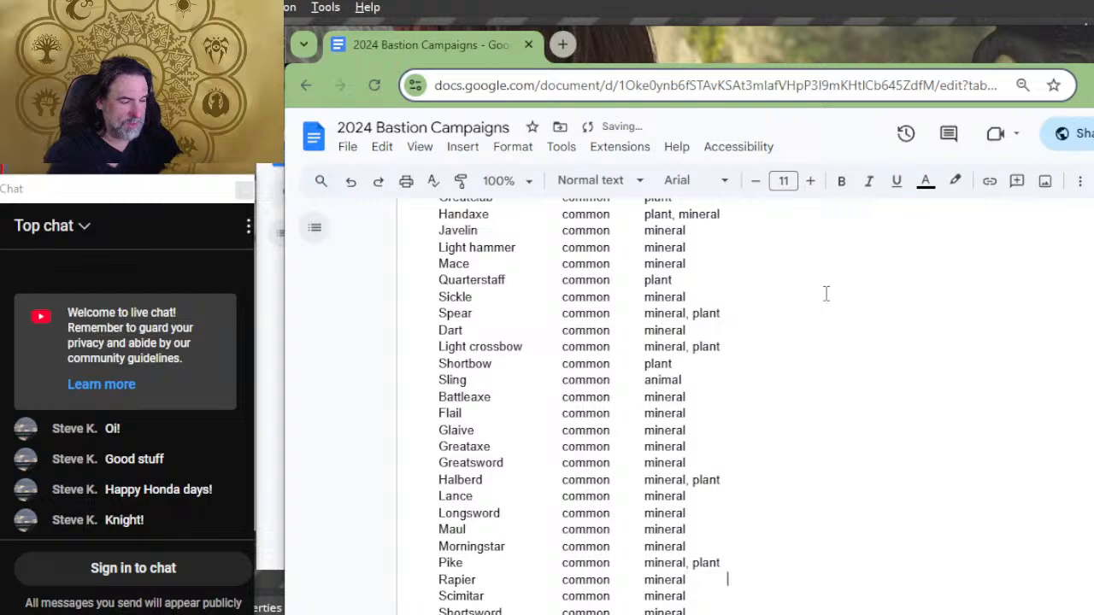
key("Tab")
key("Down")
key("Down")
key("Tab")
key("Down")
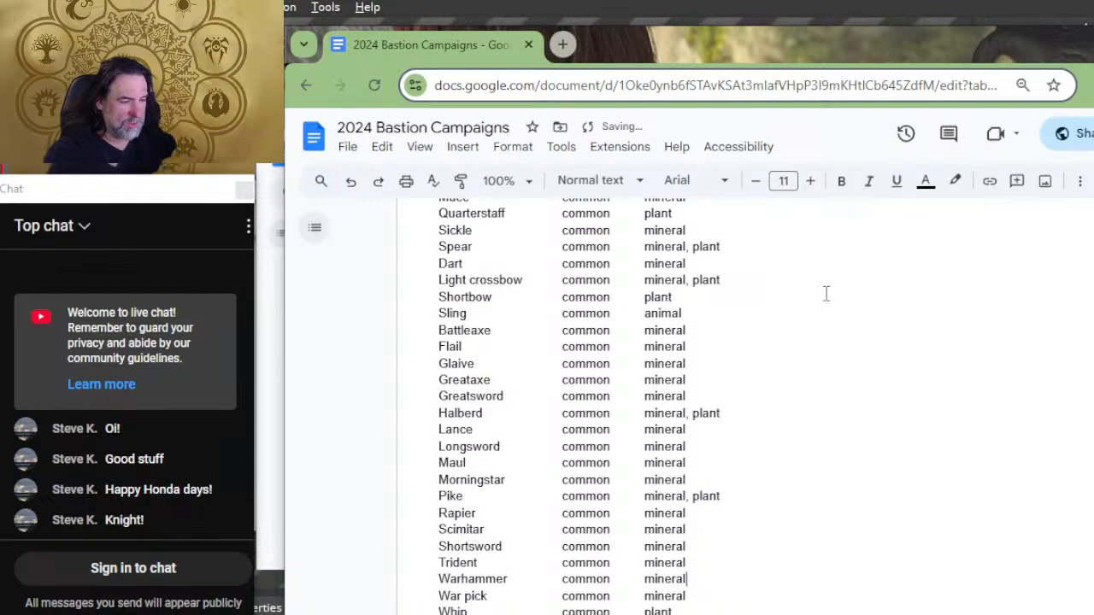
key("Down")
key("Up")
key("Tab")
key("Tab")
key("Down")
key("Tab")
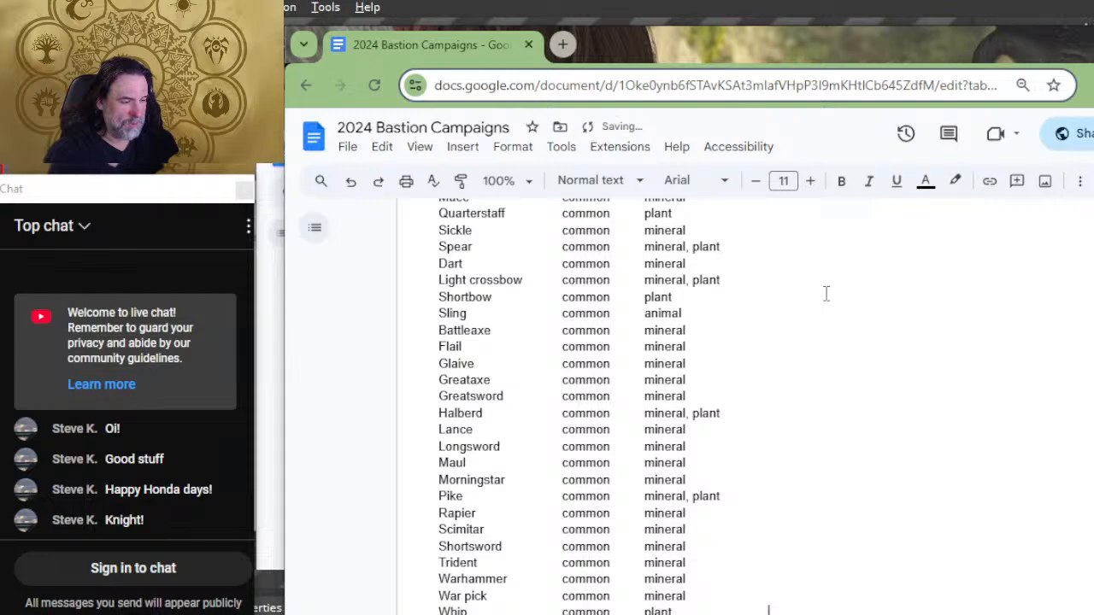
Step: Add tabs after the materials of the remaining weapons, Blowgun to Musket, up to the facility column
key("Down")
key("Tab")
key("Tab")
key("Tab")
key("Down")
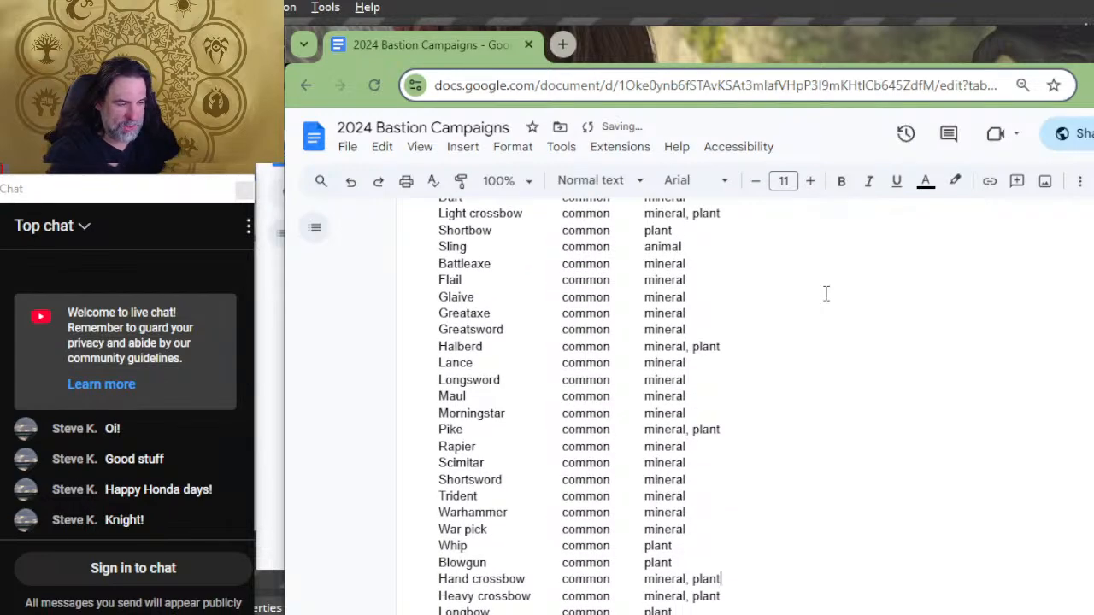
key("Tab")
key("Tab")
key("Down")
key("Tab")
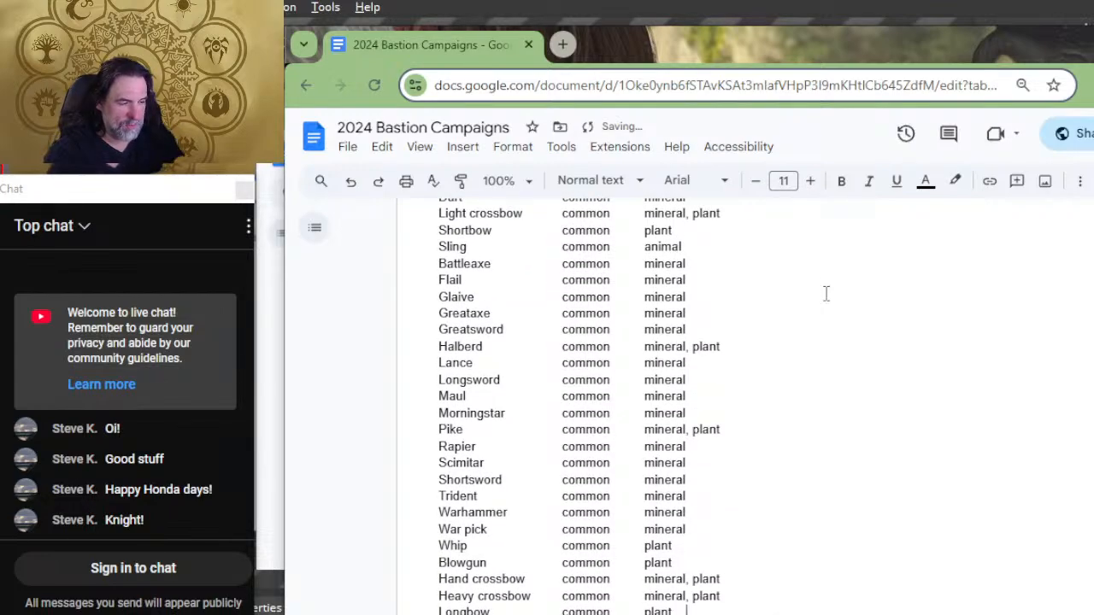
key("Tab")
key("Down")
key("Tab")
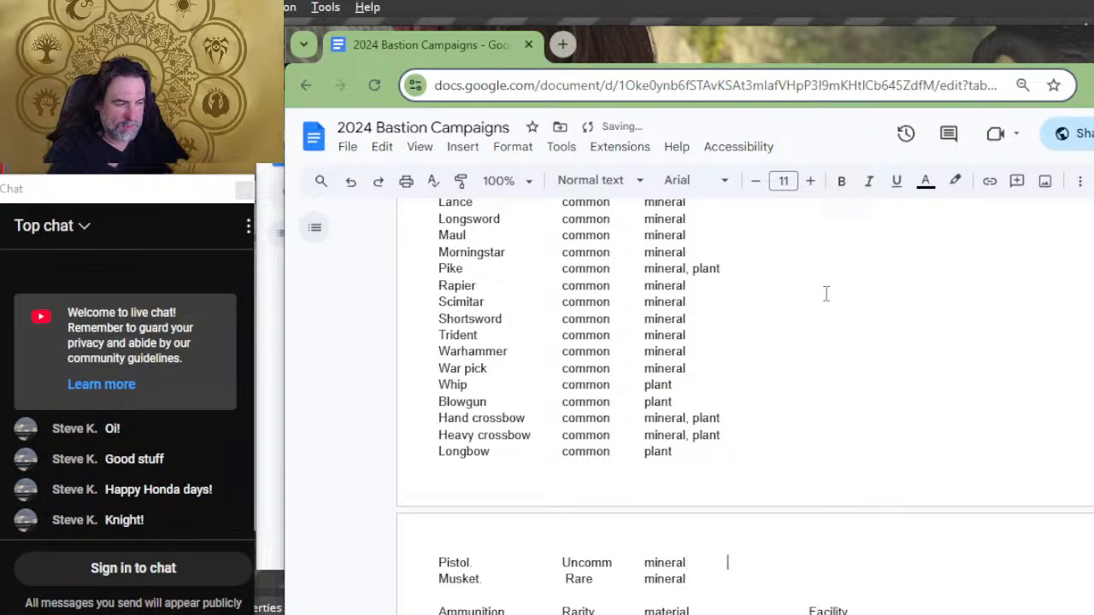
key("Down")
key("Tab")
key("Tab")
key("Down")
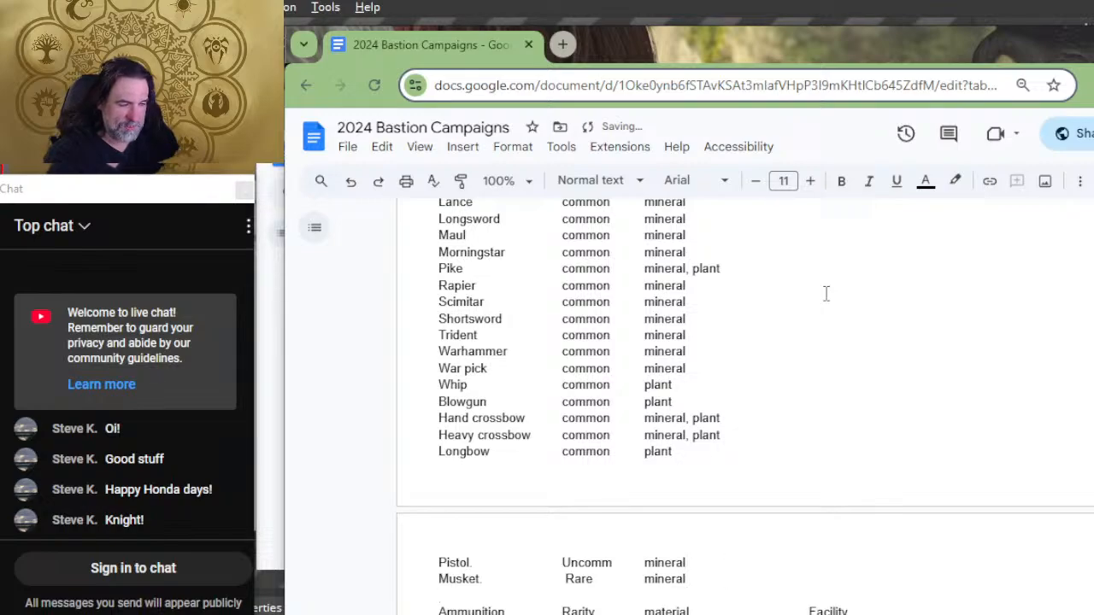
Step: Add a tab after the Arrow's material and remove one tab before the Ammunition list's Facility heading so they line up
key("Down")
key("Down")
key("Down")
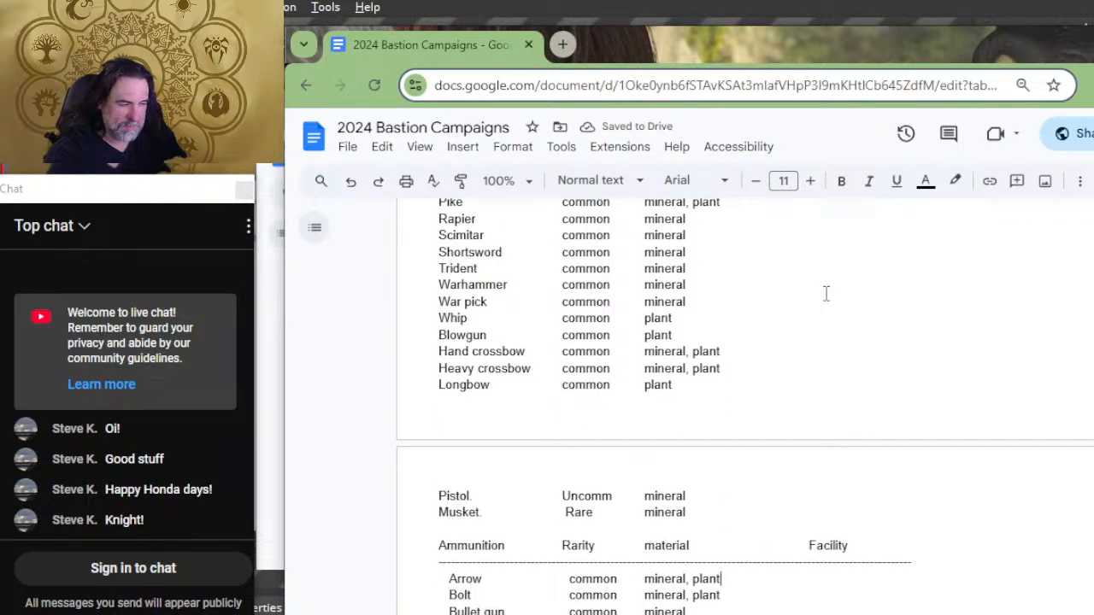
key("Tab")
key("Up")
key("Up")
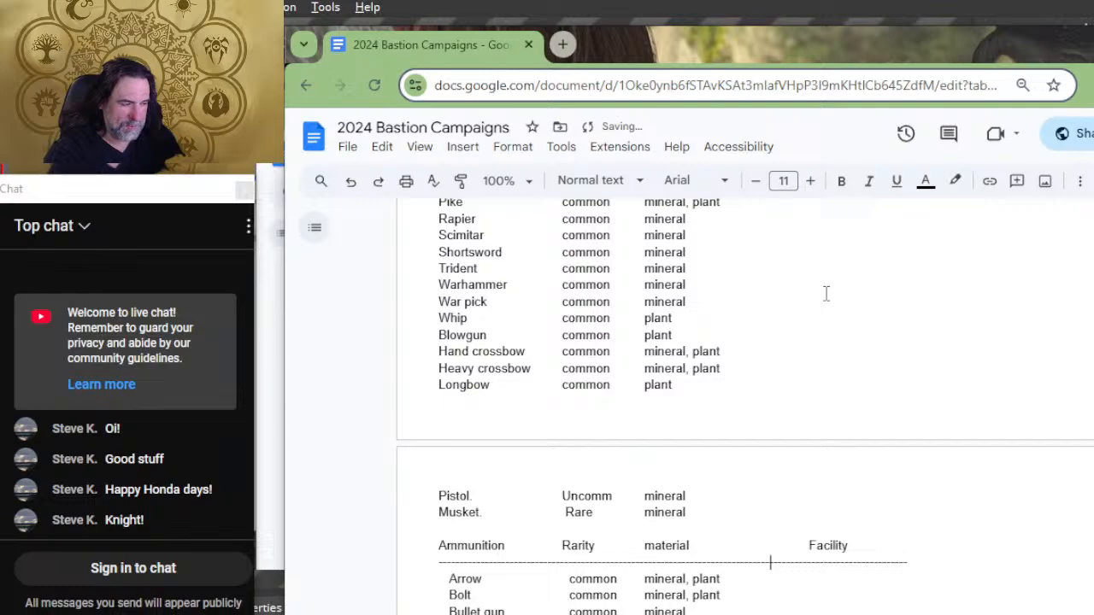
key("Up")
key("Delete")
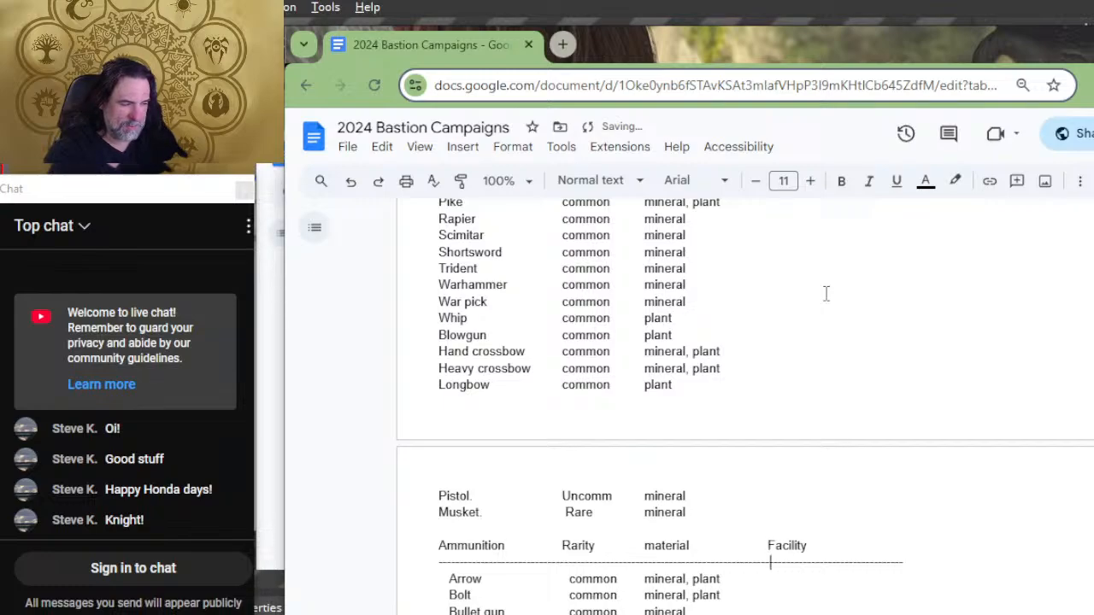
Step: Add tabs after the materials of the ammunition rows below Arrow so they reach the Facility column
key("Down")
key("Tab")
key("BackSpace")
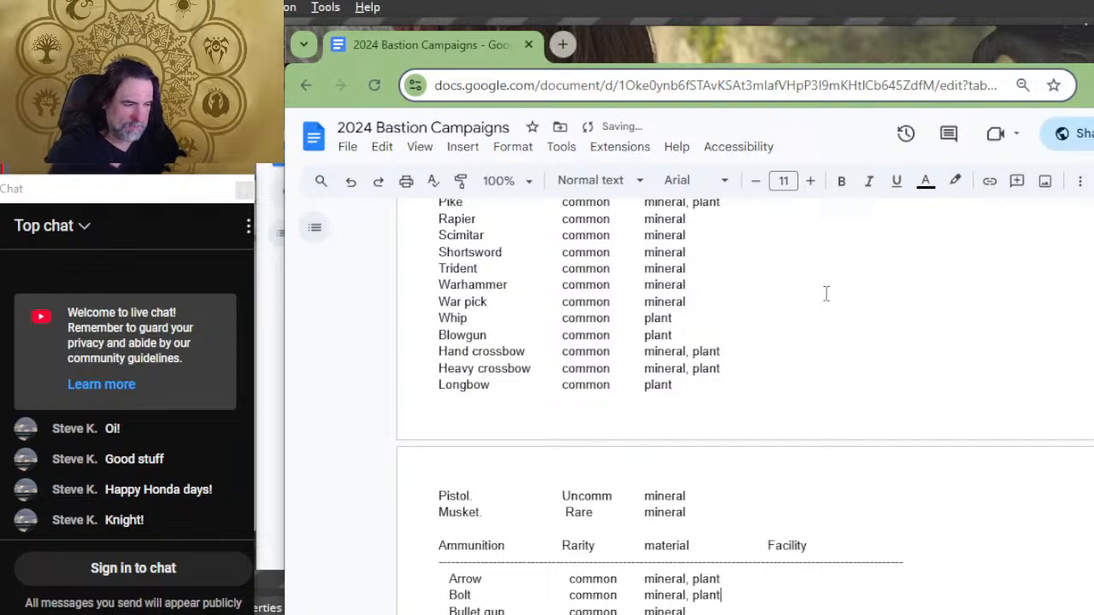
key("Tab")
key("Tab")
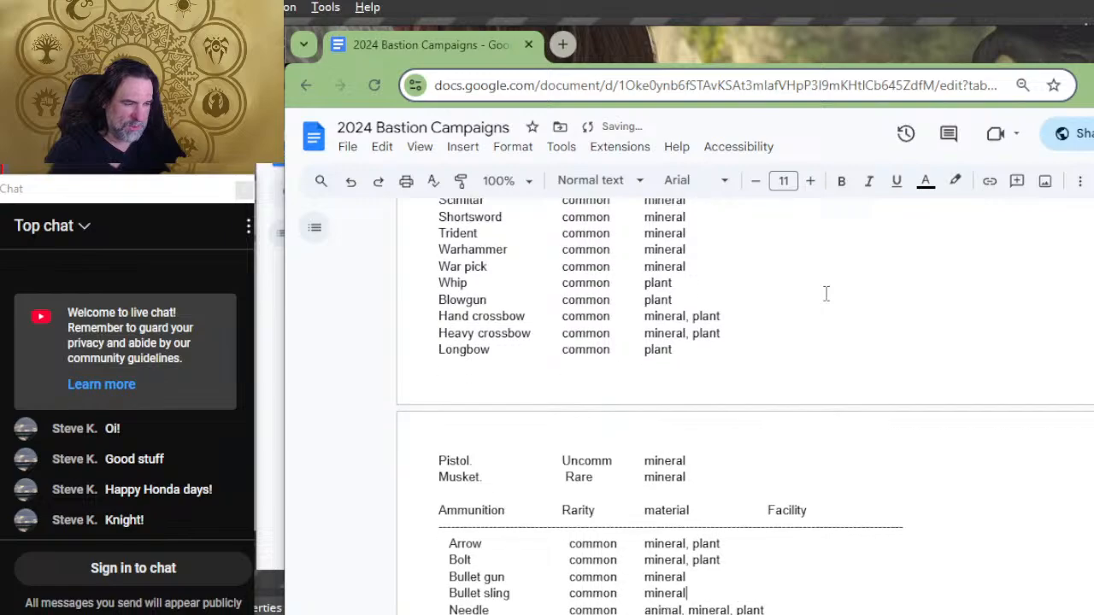
key("Down")
key("Tab")
key("Tab")
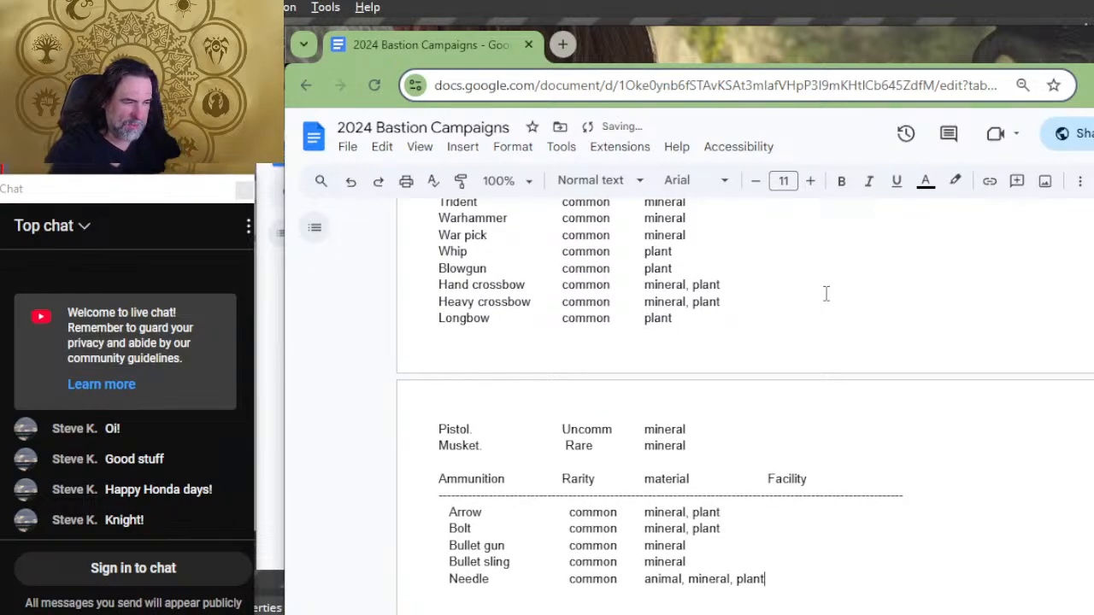
Step: Remove one tab before the Armor list's Facility heading to bring it closer to the material column
key("Down")
key("Down")
key("Down")
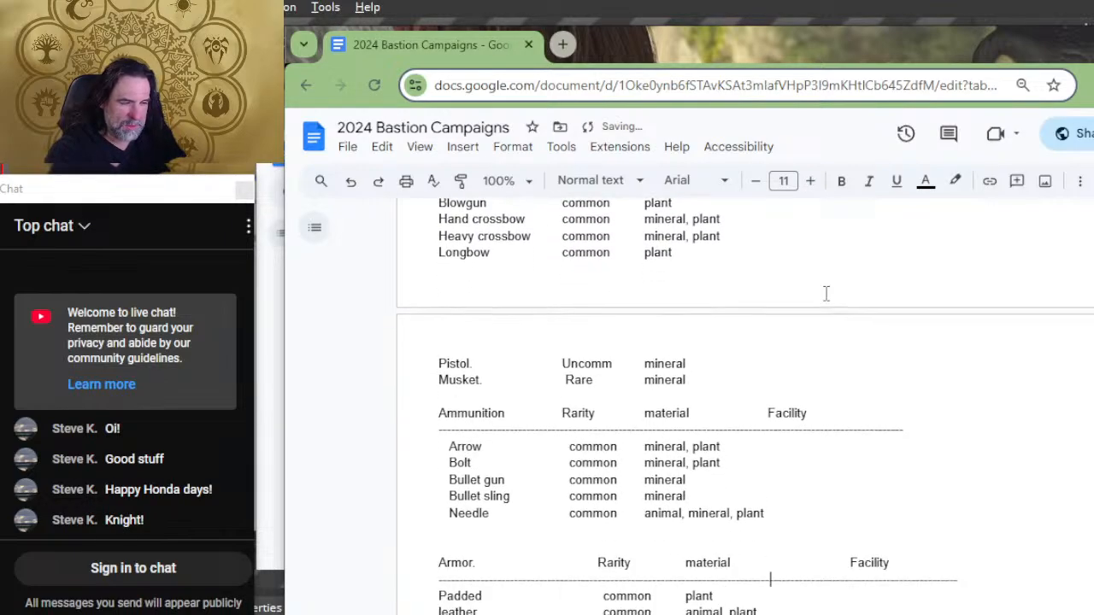
key("Down")
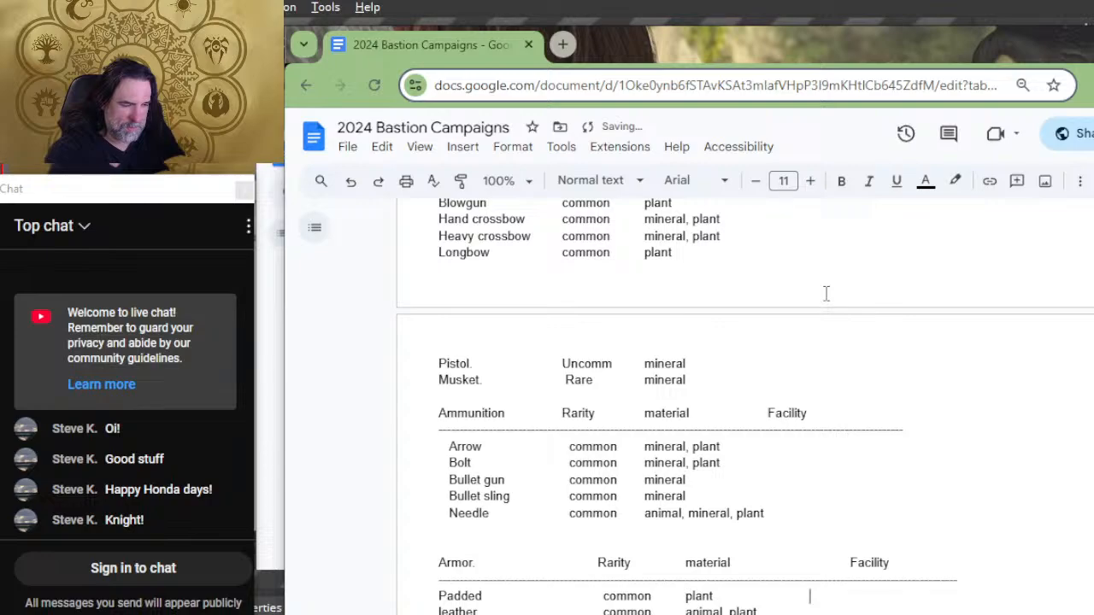
key("Up")
key("Up")
key("Delete")
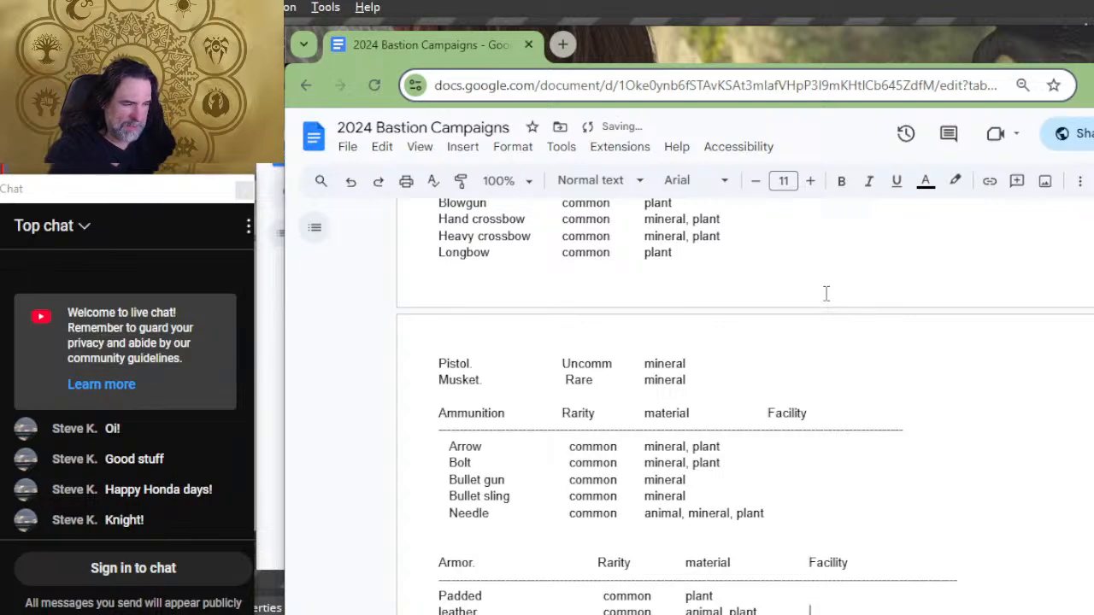
Step: Add a tab after the Studded armor's material and one before the Armor list's Facility heading to move that column outward
key("Down")
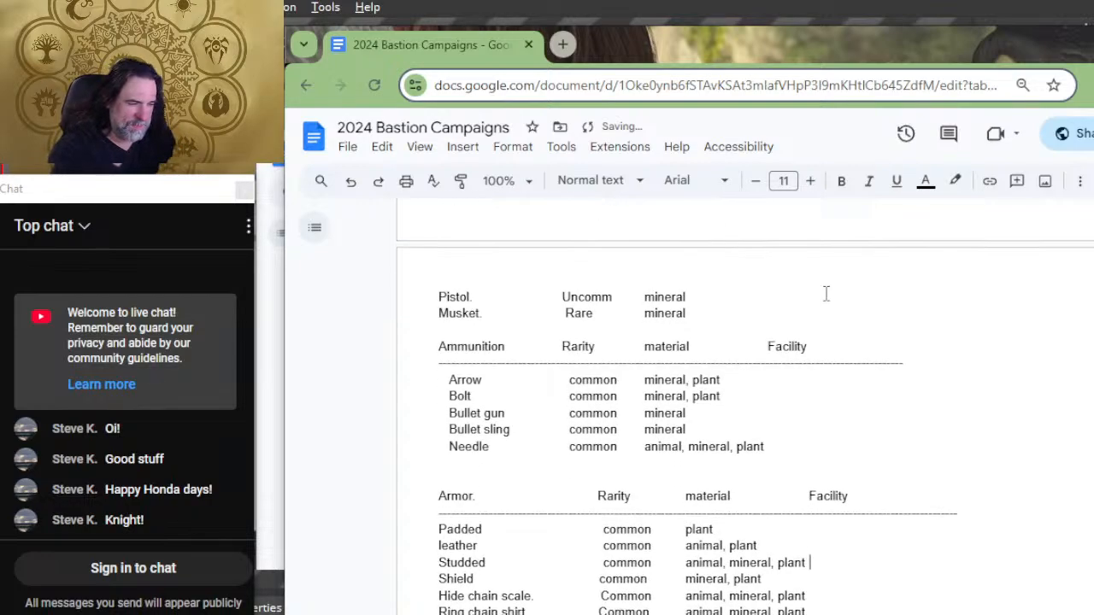
key("Tab")
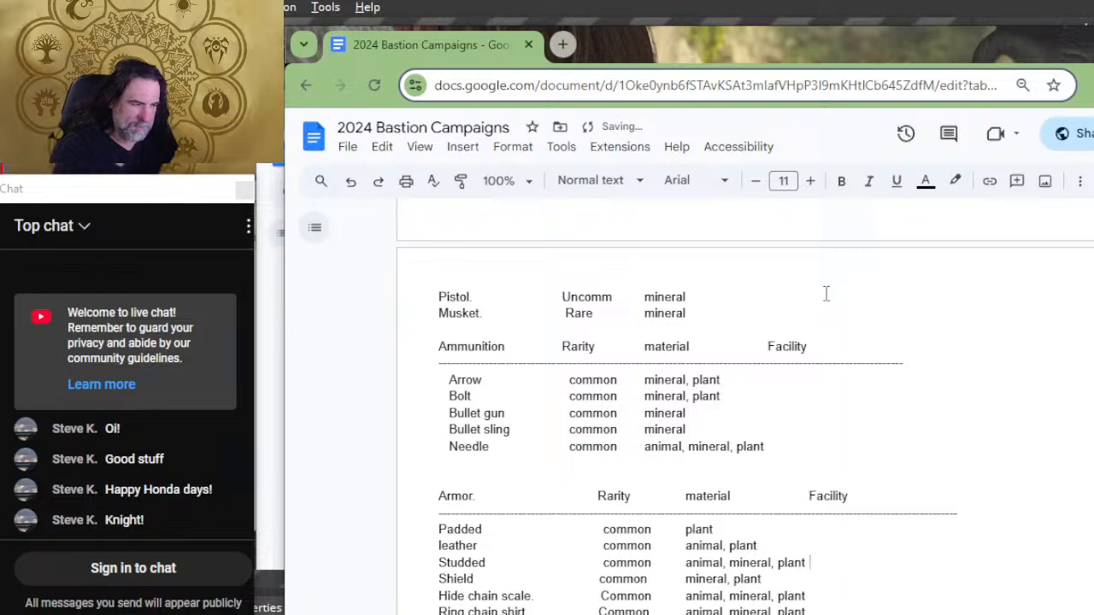
key("Up")
key("Up")
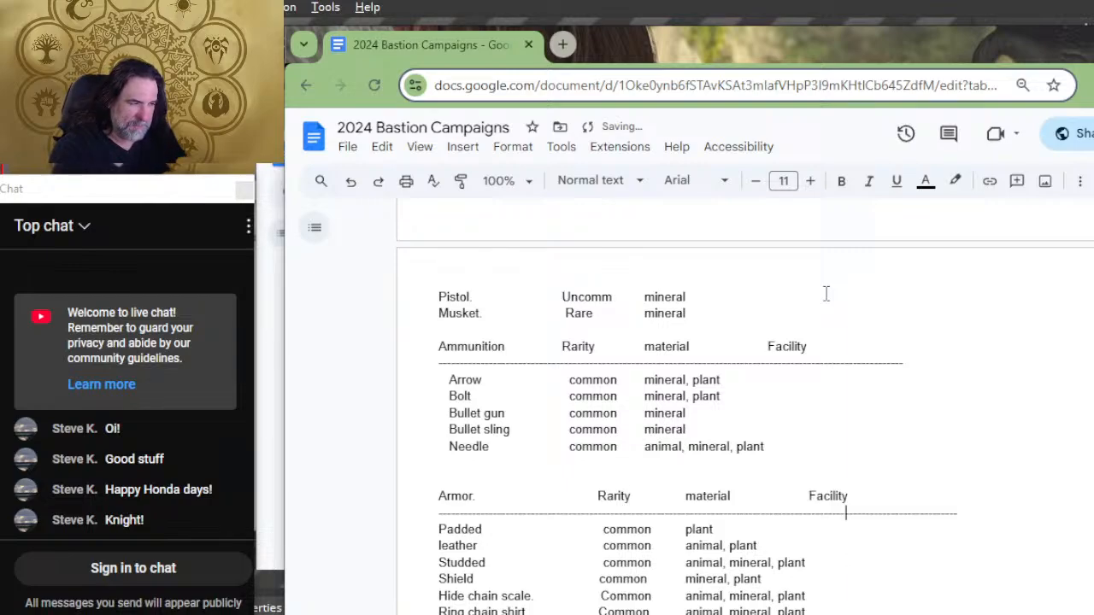
key("Left")
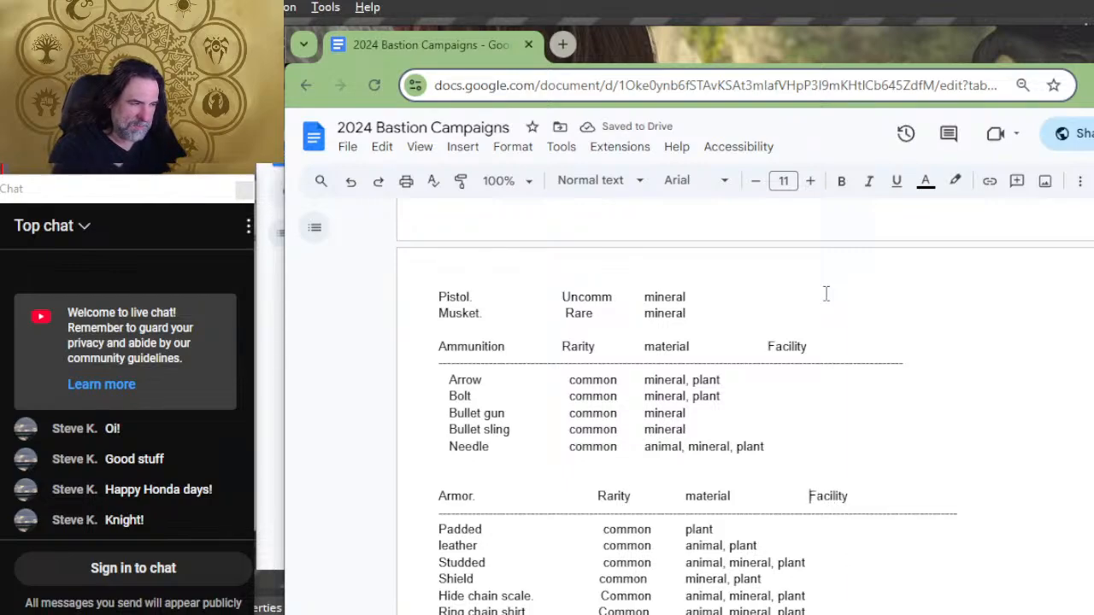
key("Tab")
Step: Add tabs after the materials of the armor rows down the list so they reach the Facility column
key("Down")
key("Down")
key("Down")
key("Down")
key("Down")
key("Down")
key("Down")
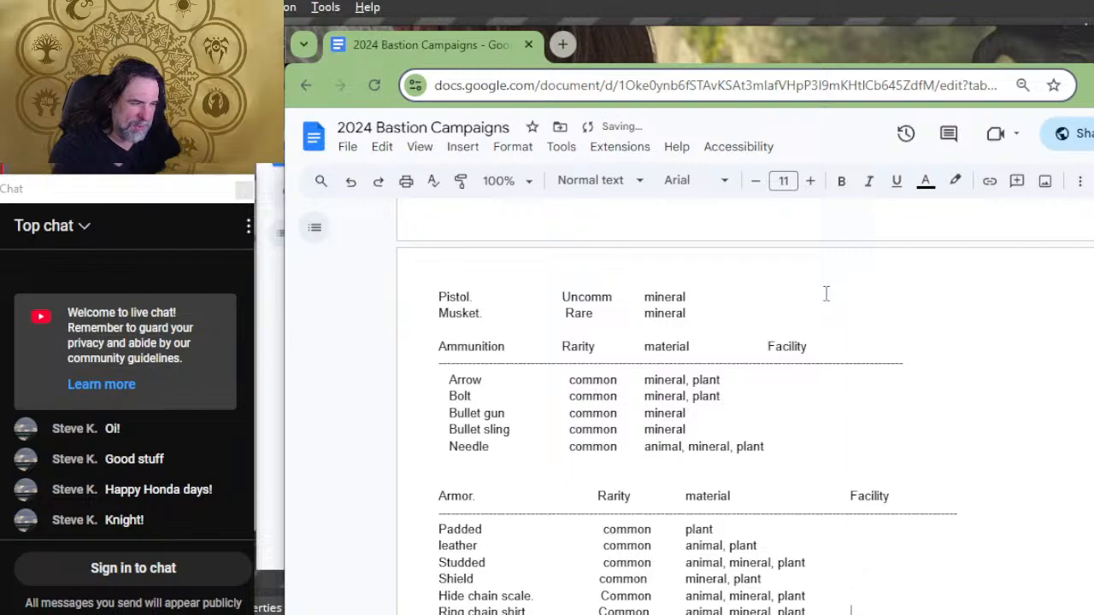
scroll(825, 294, "down", 1)
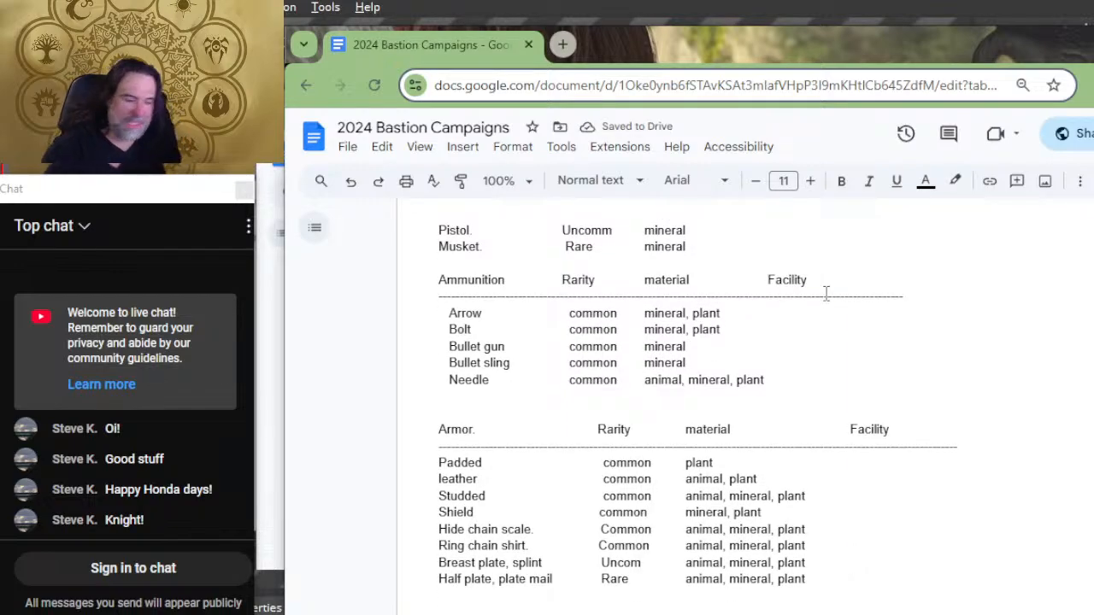
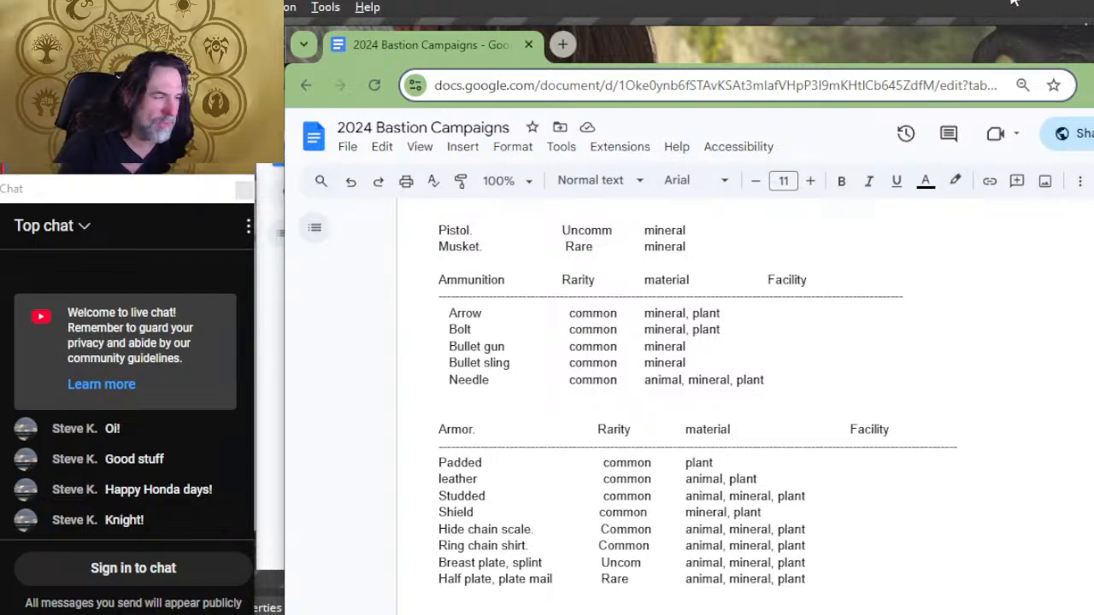
Step: Add tabs after the Alchemist supplies' material and remove one tab before the Artisan Tools list's Facility heading to bring that column inward
scroll(736, 341, "down", 2)
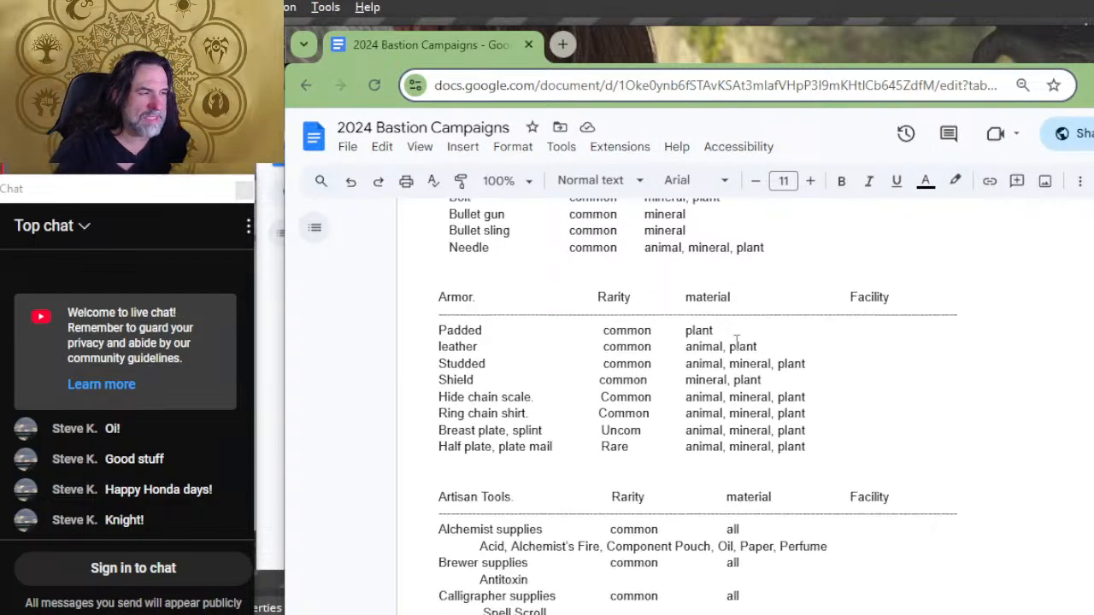
scroll(736, 341, "down", 4)
scroll(844, 361, "up", 4)
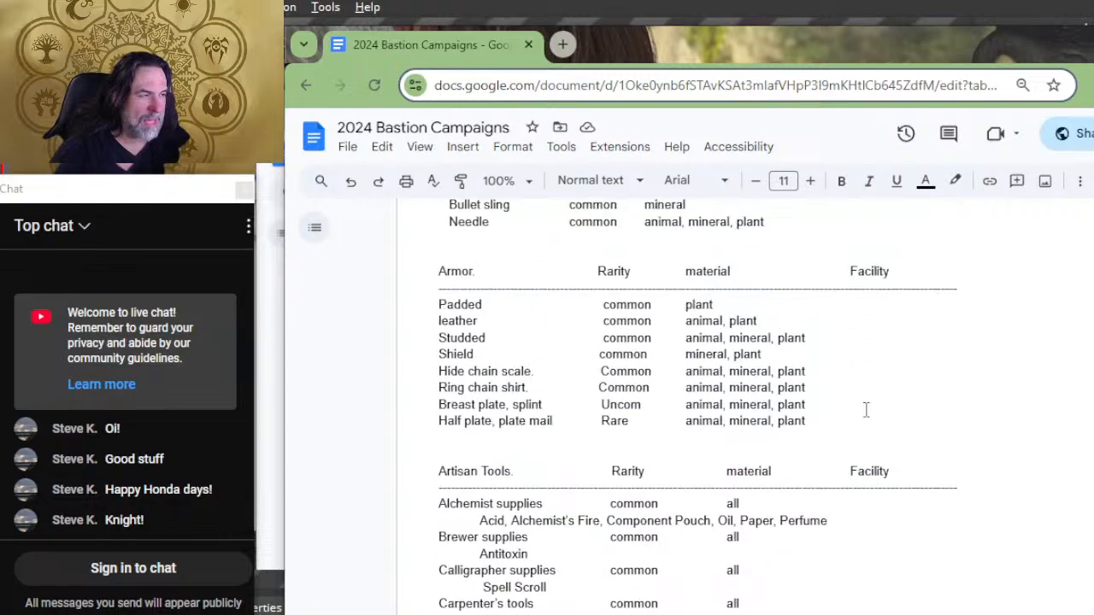
left_click(854, 499)
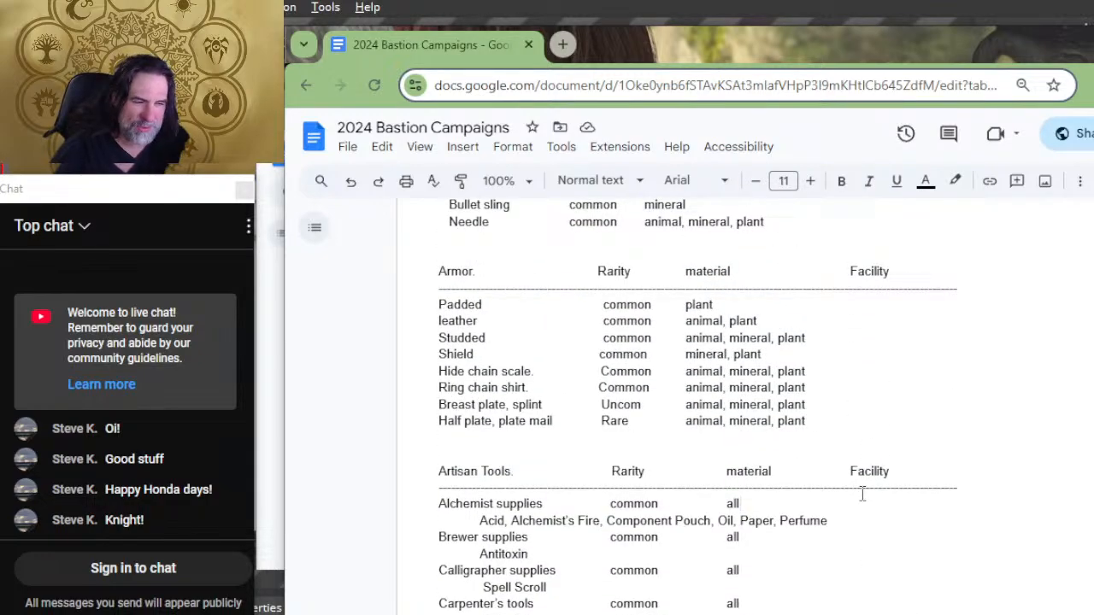
key("Tab")
key("Tab")
key("Tab")
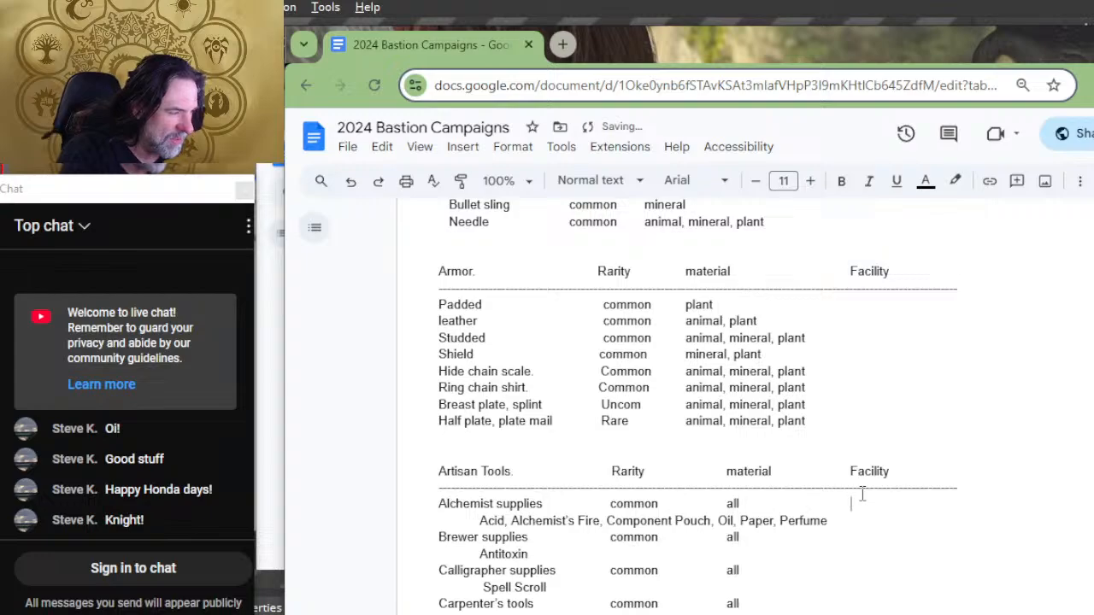
key("Down")
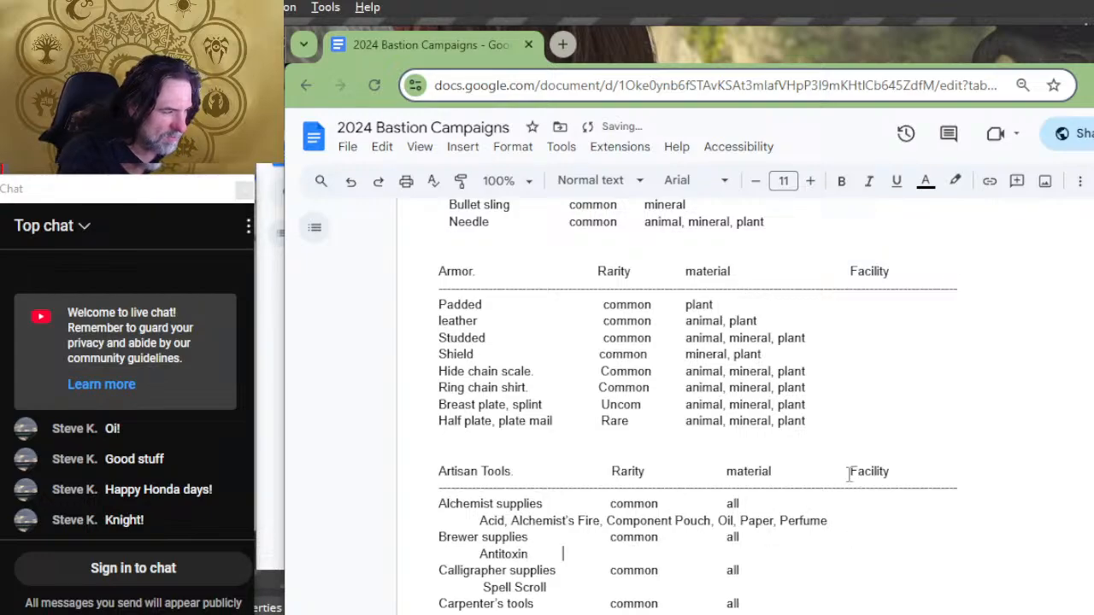
left_click(814, 478)
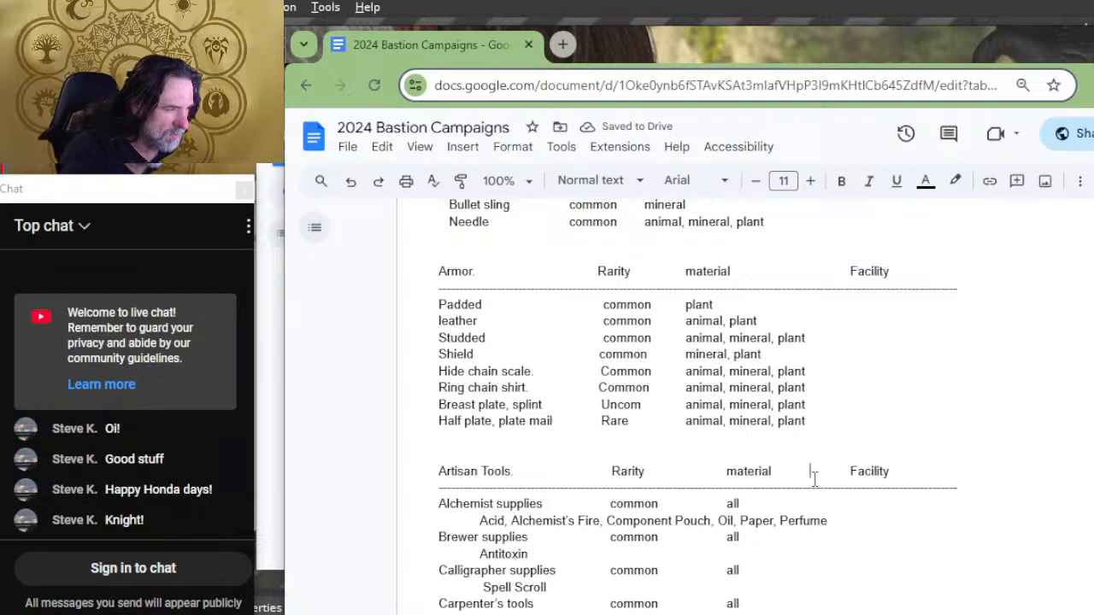
key("Delete")
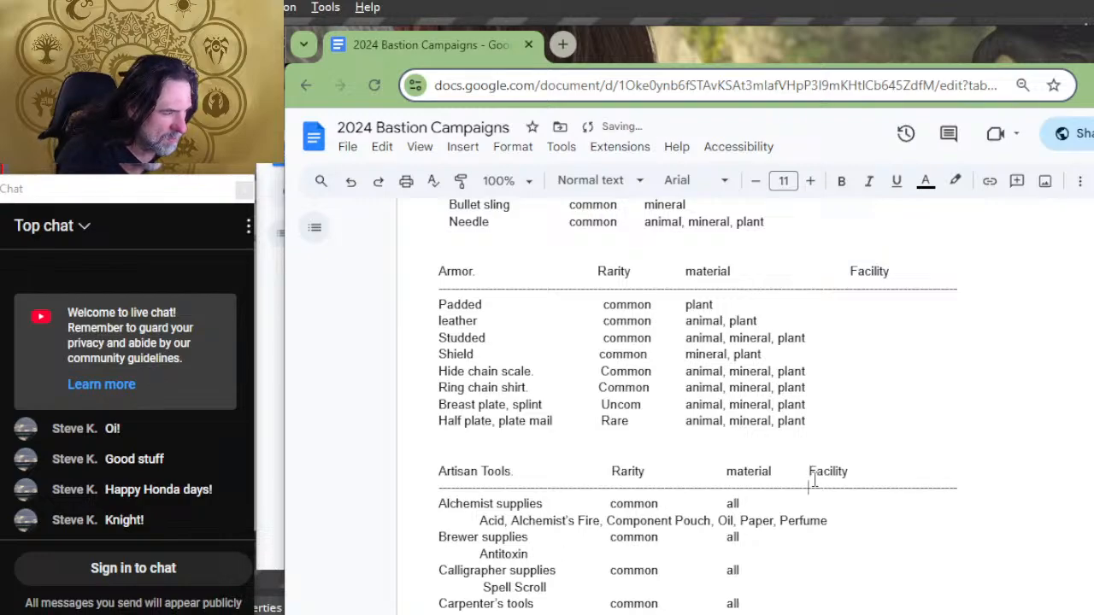
Step: Add tabs after the materials from Brewer supplies to Cartographer's tools to reach the Facility column, removing the stray tabs inside the Carpenter's row
key("Down")
key("Down")
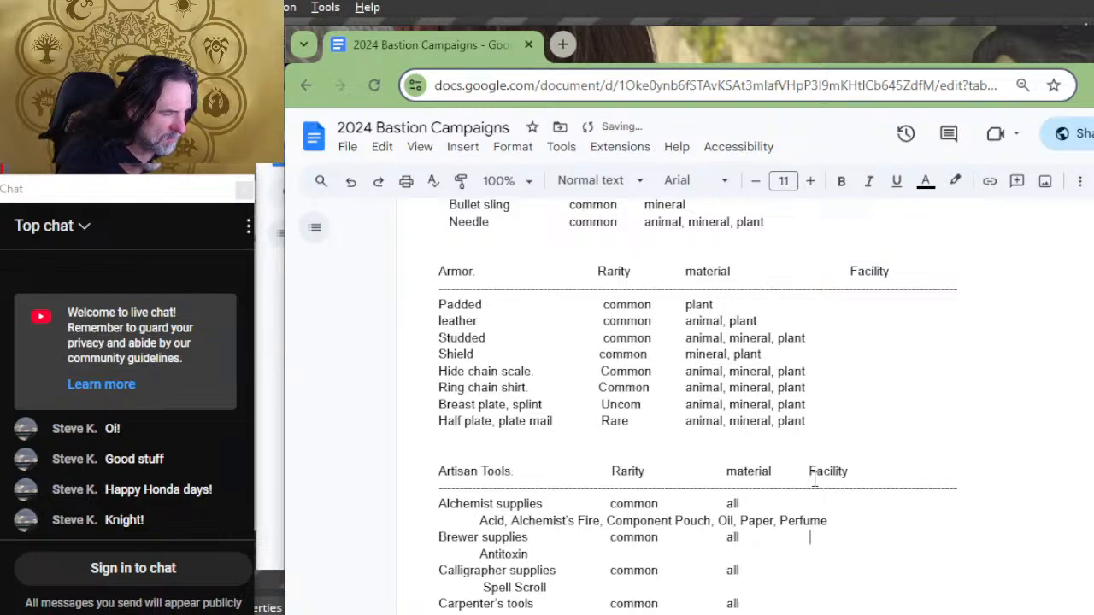
key("Down")
key("Down")
key("Tab")
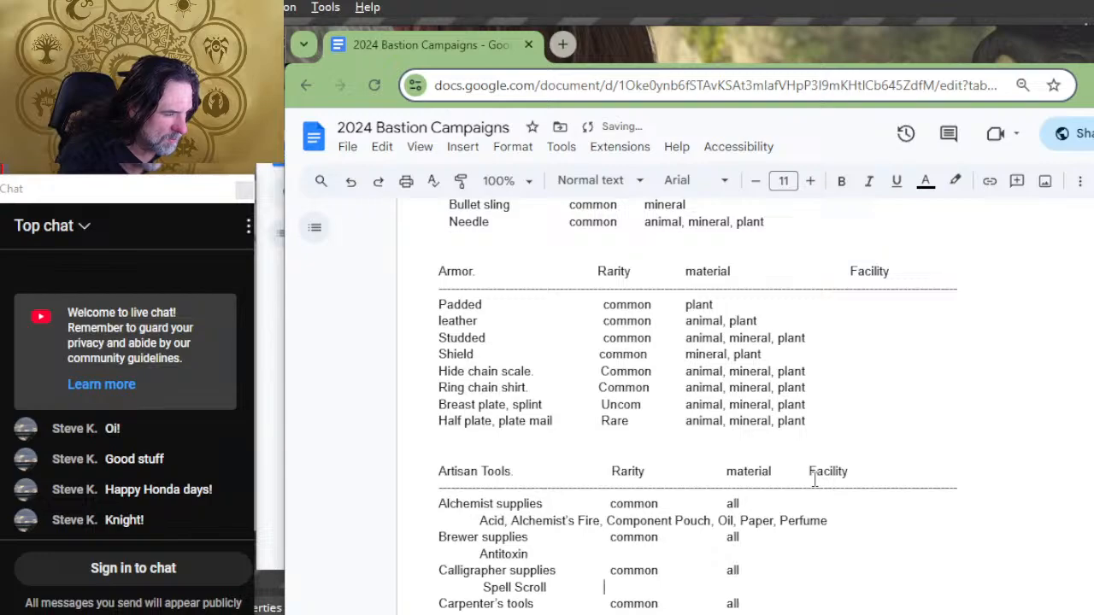
key("Tab")
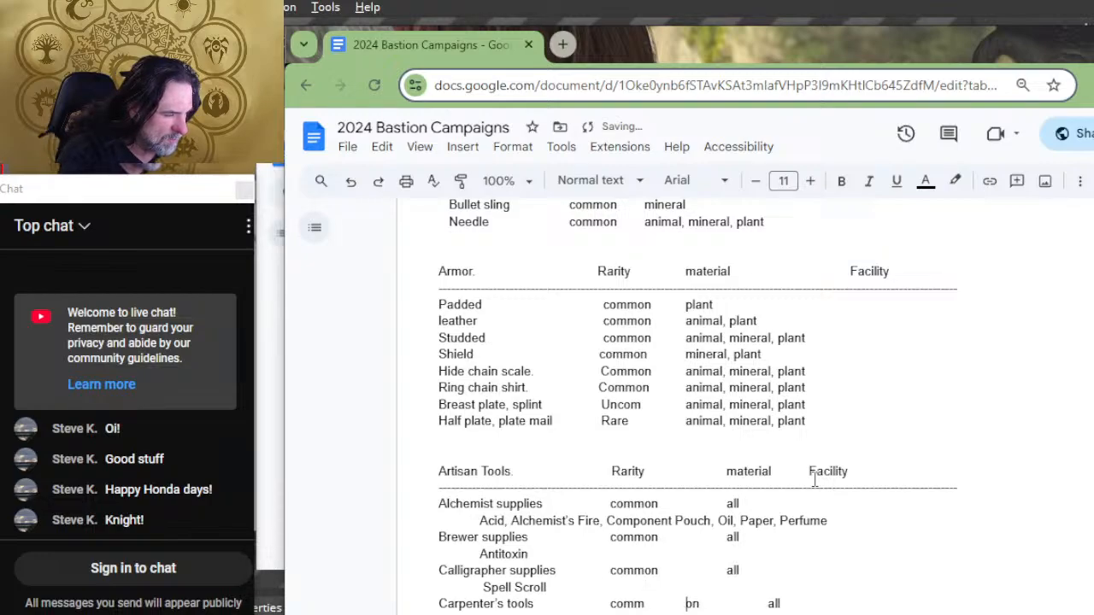
key("BackSpace")
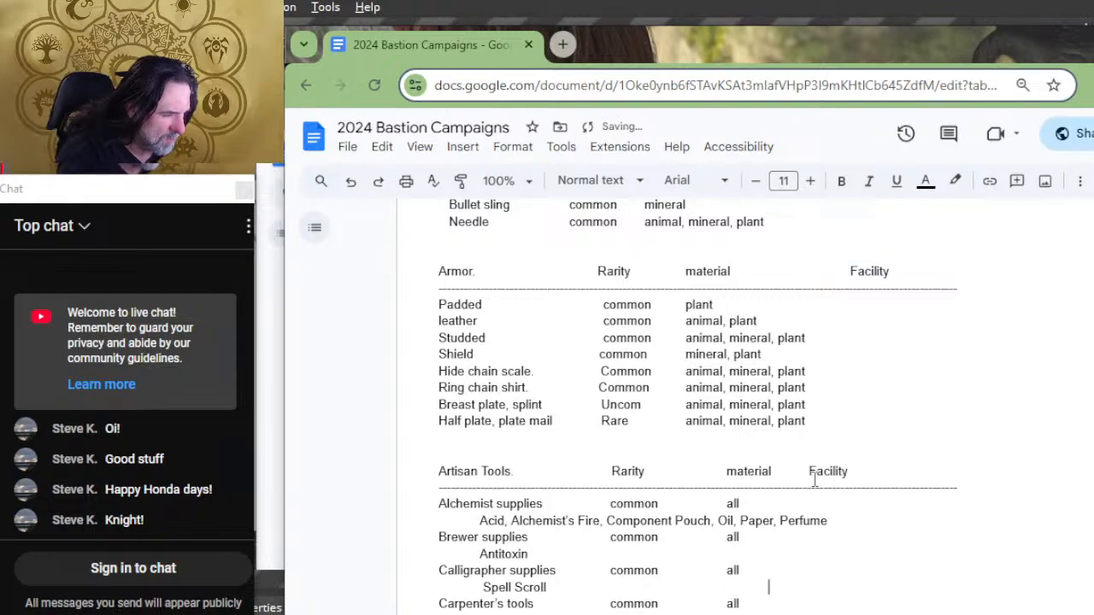
key("Down")
key("Down")
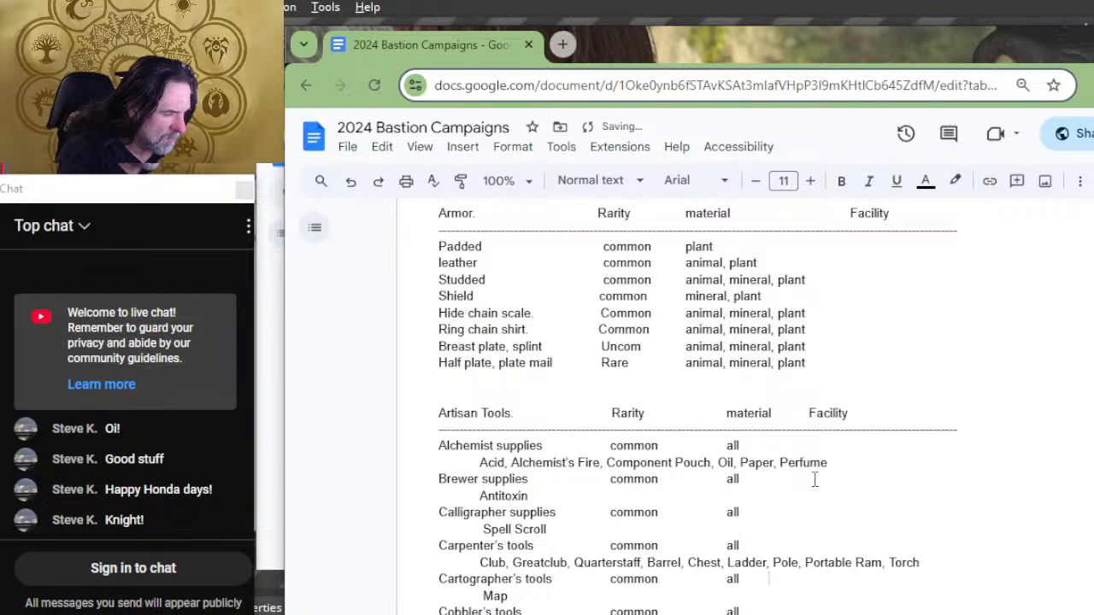
Step: Add tabs after the materials of the rows from Cobbler's tools to Mason's tools so they reach the Facility column
key("Down")
key("Down")
key("Down")
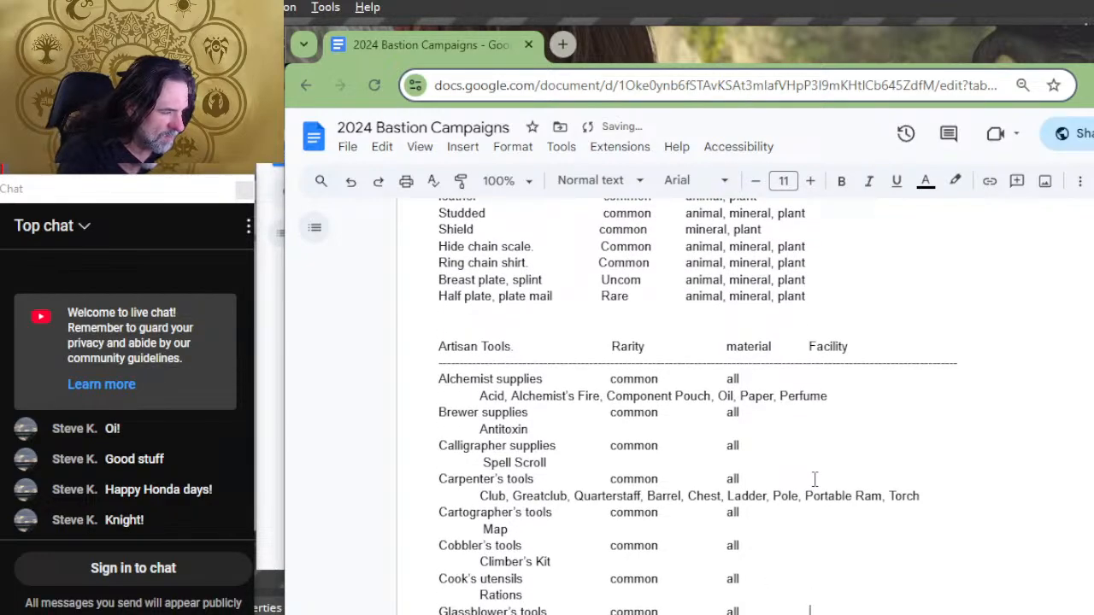
key("Down")
key("Down")
key("Down")
key("Down")
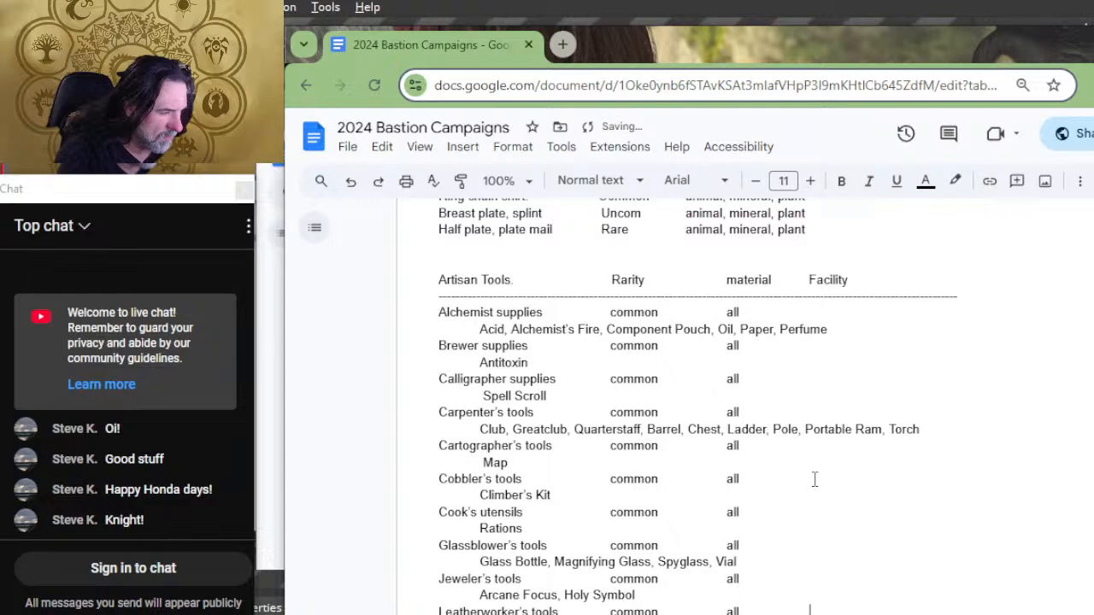
key("Down")
key("Down")
key("Down")
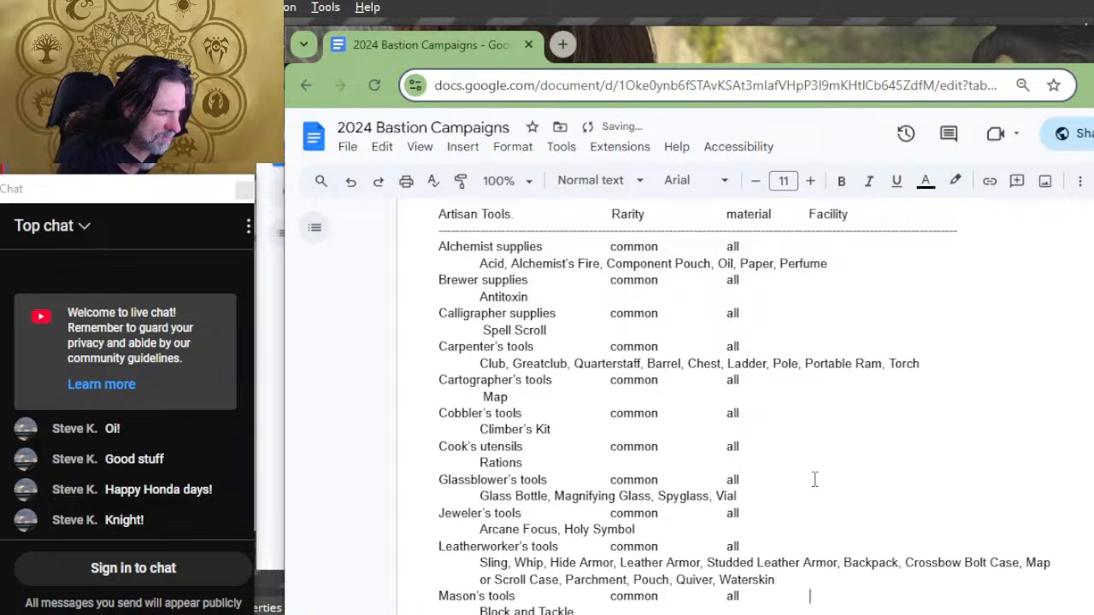
Step: Add tabs after the materials of the rows from Painter's supplies to Woodcarver's tools so they reach the Facility column
key("Down")
key("Down")
key("Down")
key("Down")
key("Down")
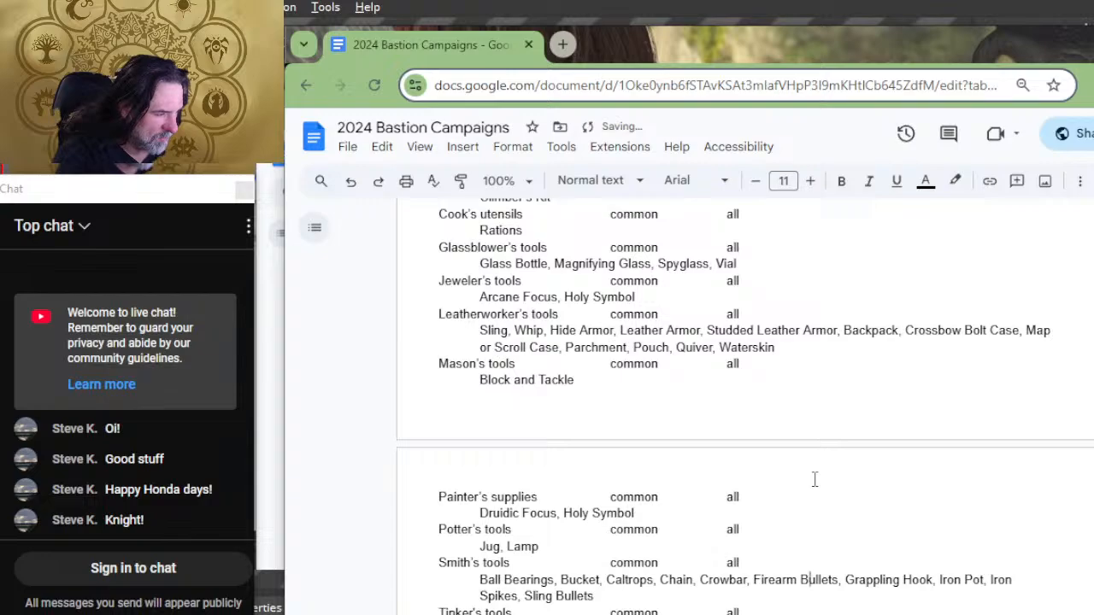
key("Down")
key("Down")
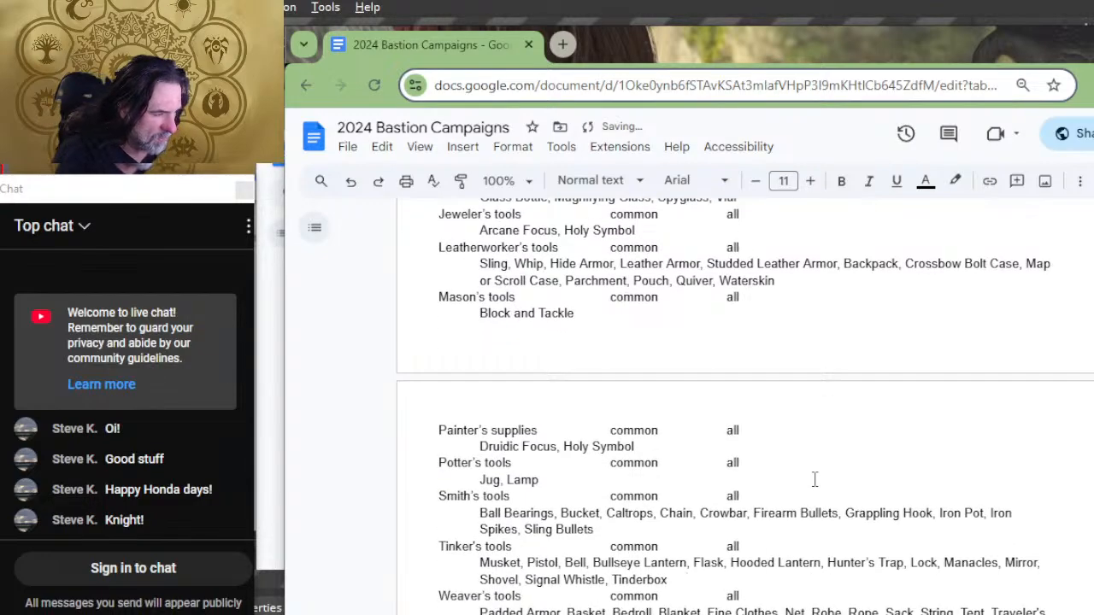
key("Up")
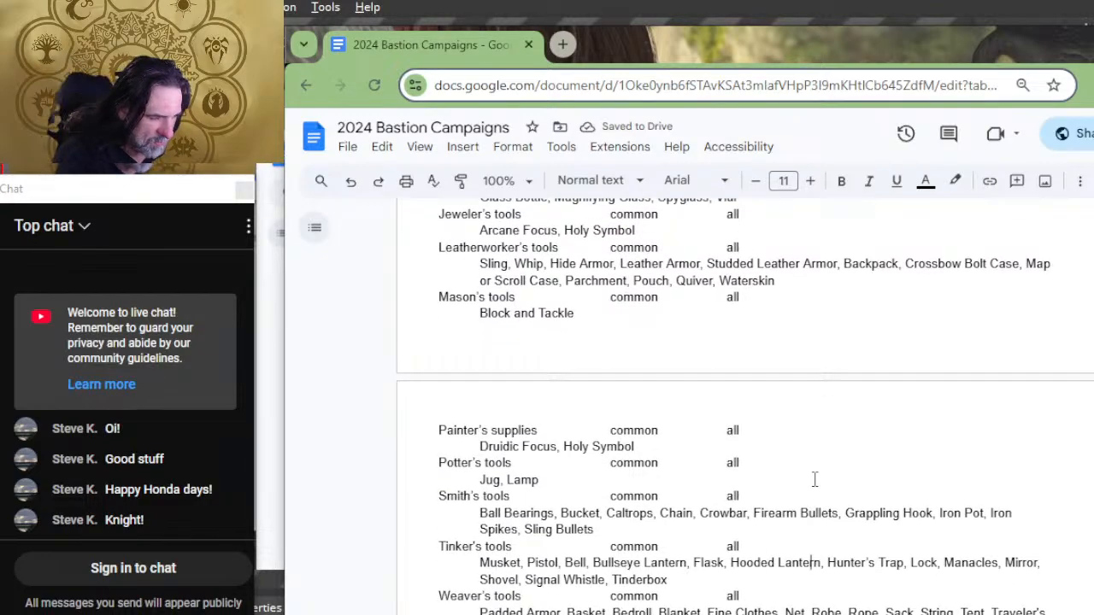
key("Down")
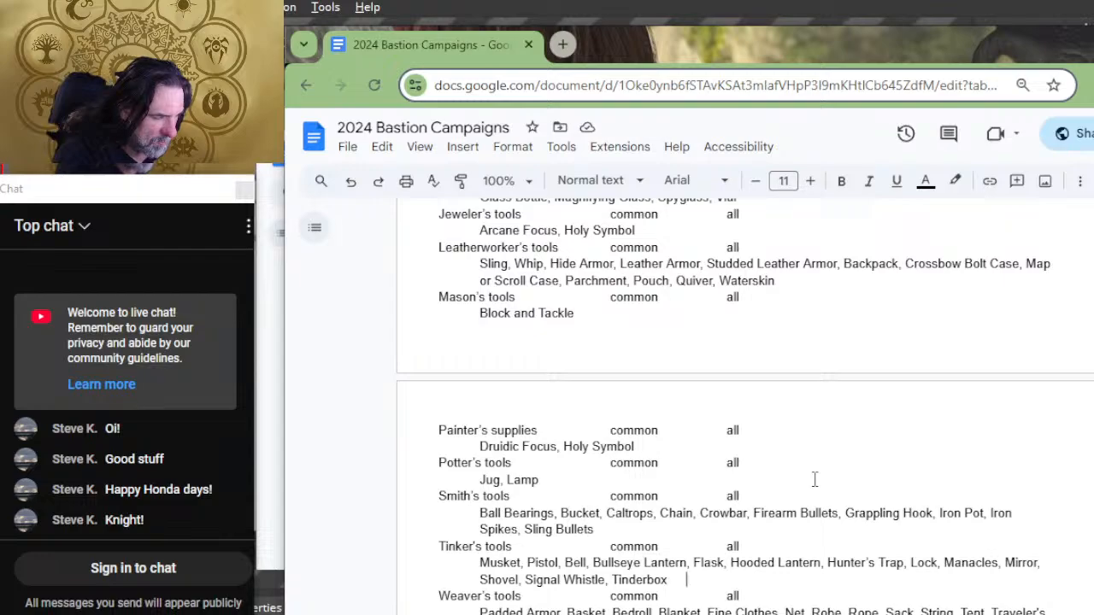
key("Tab")
key("Tab")
key("Down")
key("Down")
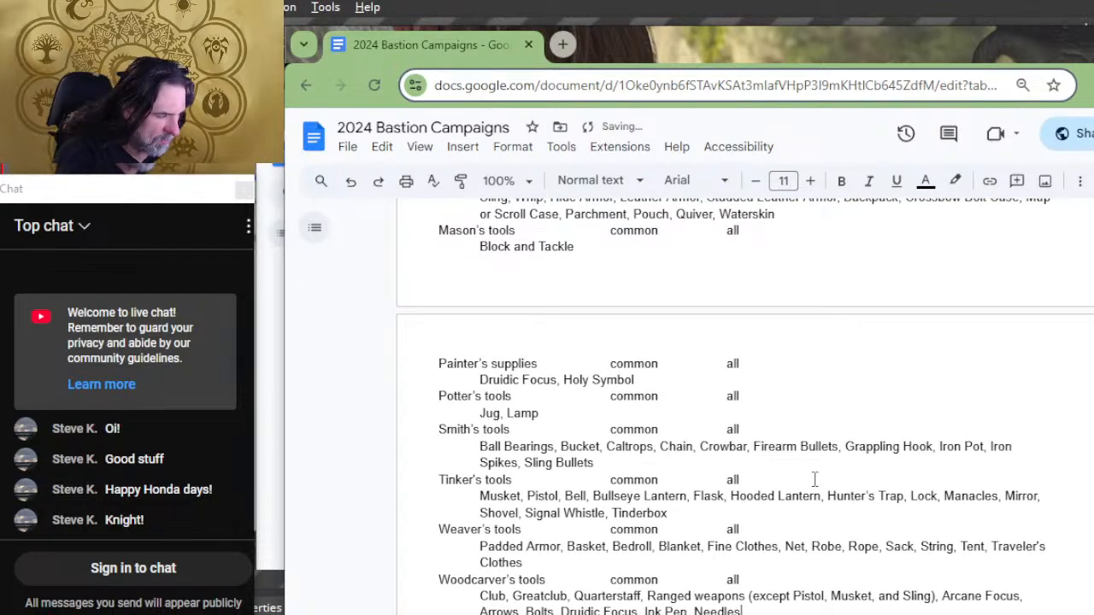
key("Down")
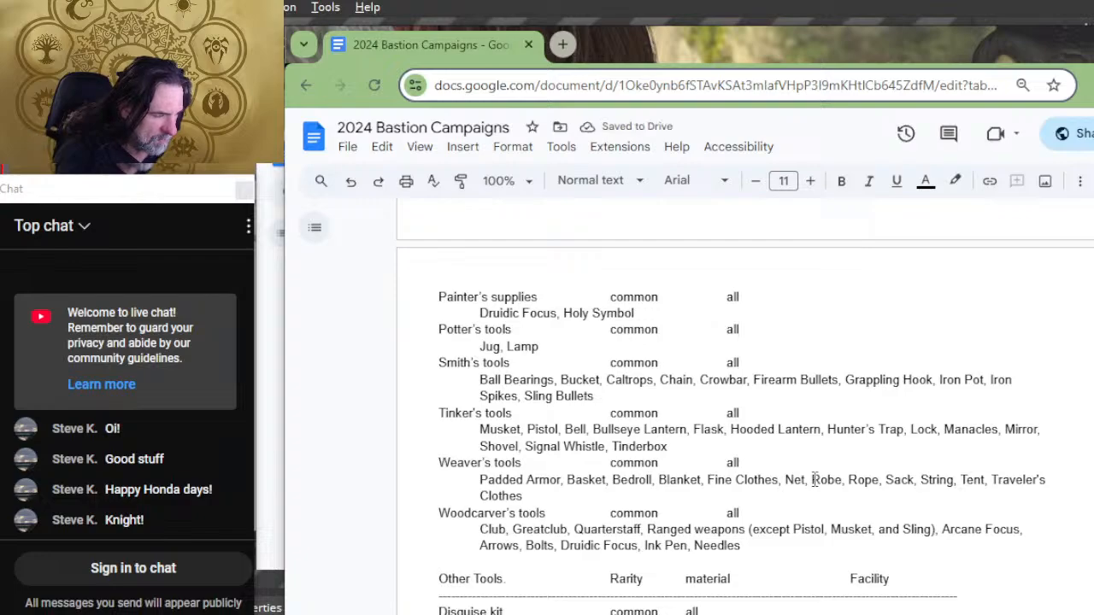
Step: Remove two tabs before the Other Tools list's Facility heading to bring it closer to the material column
scroll(889, 487, "down", 2)
left_click(804, 415, "shift")
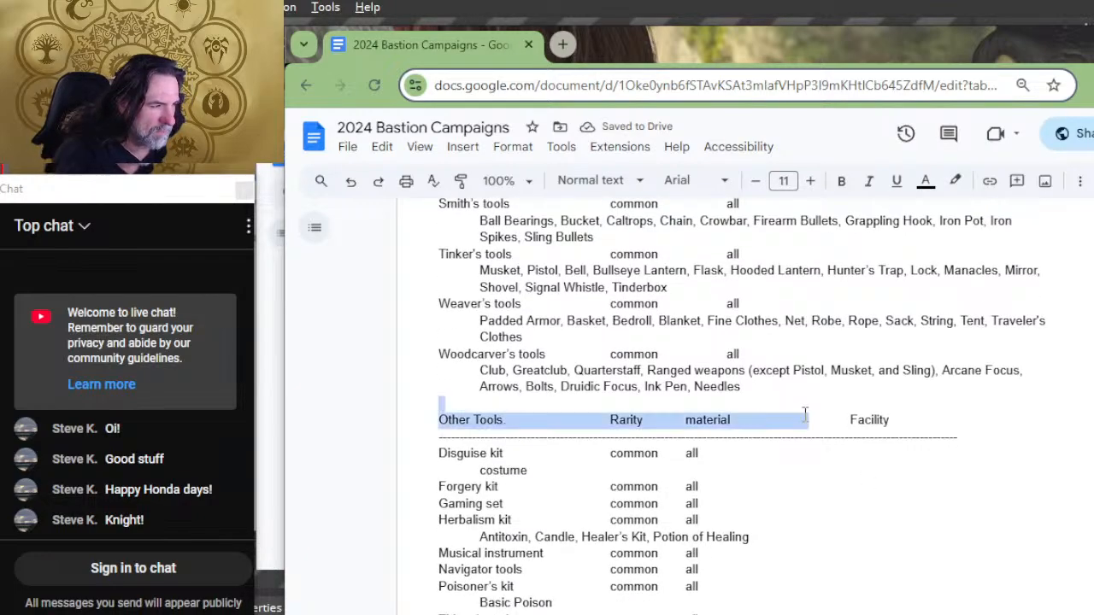
key("Left")
key("Down")
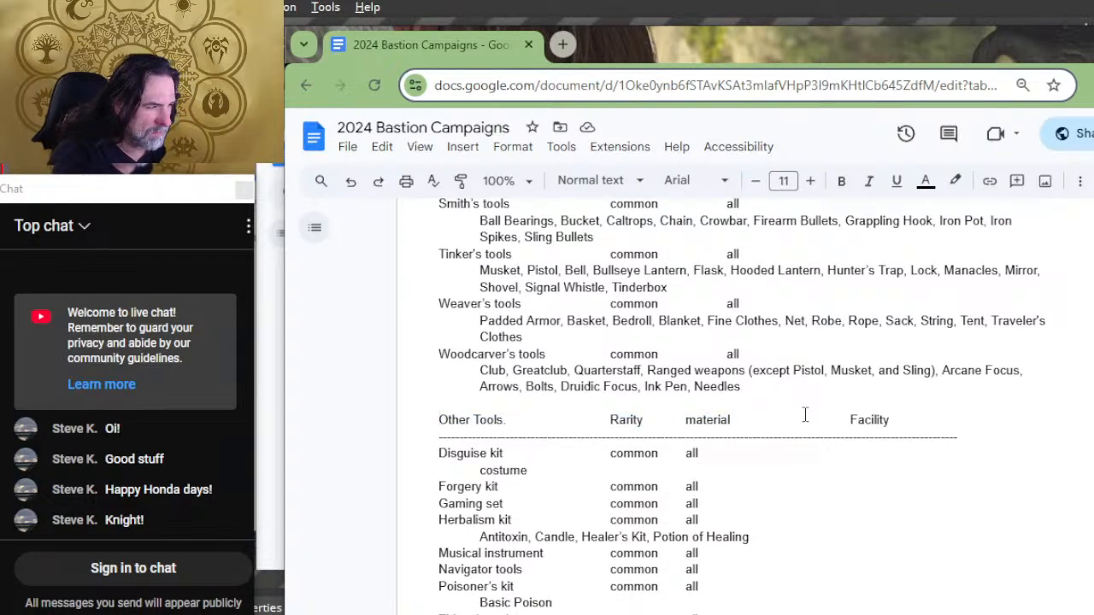
key("Delete")
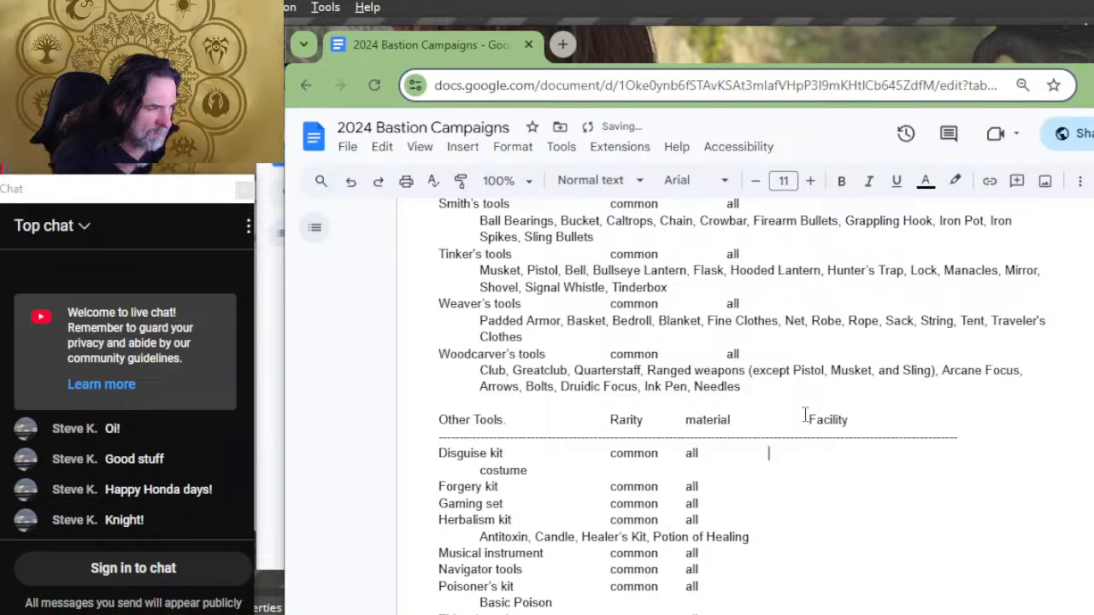
key("Up")
key("Delete")
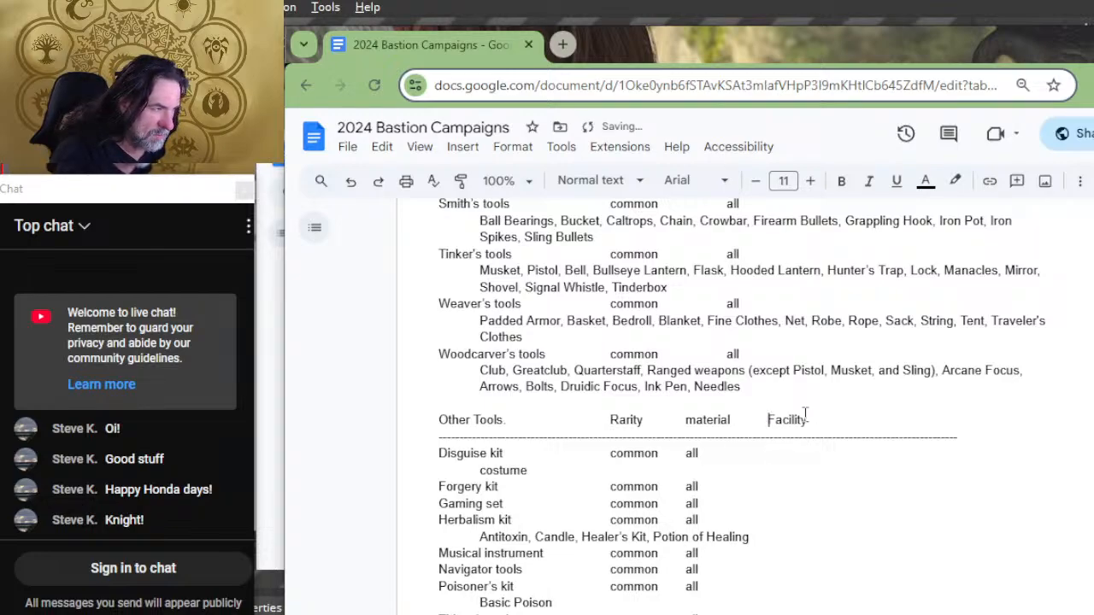
Step: Add tabs after the materials of the Forgery kit, Gaming set and Herbalism kit rows so they reach the Facility column
scroll(714, 410, "down", 4)
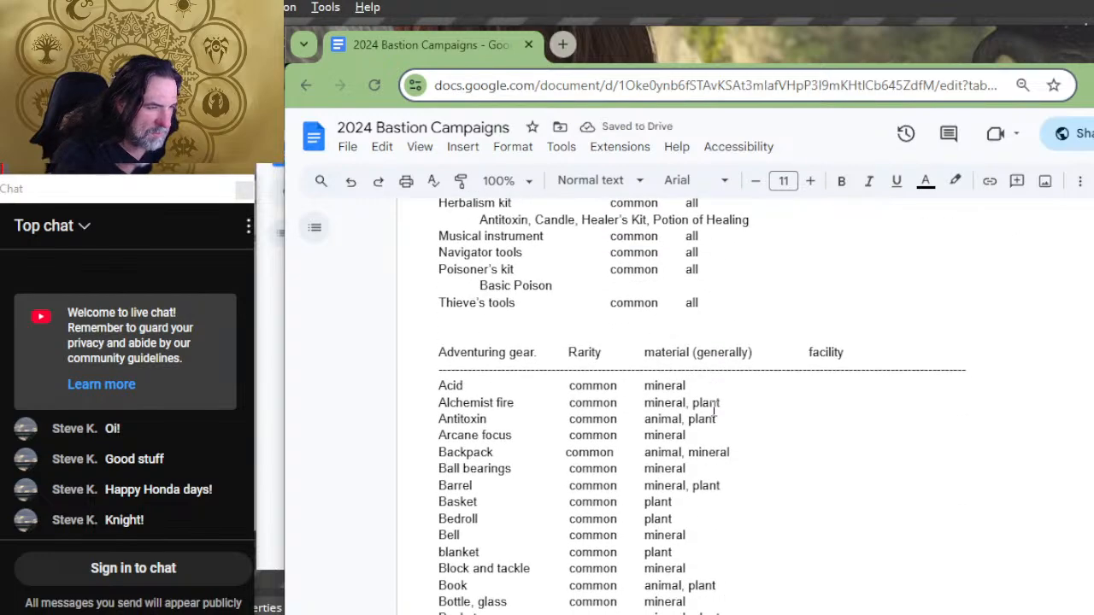
scroll(714, 410, "up", 2)
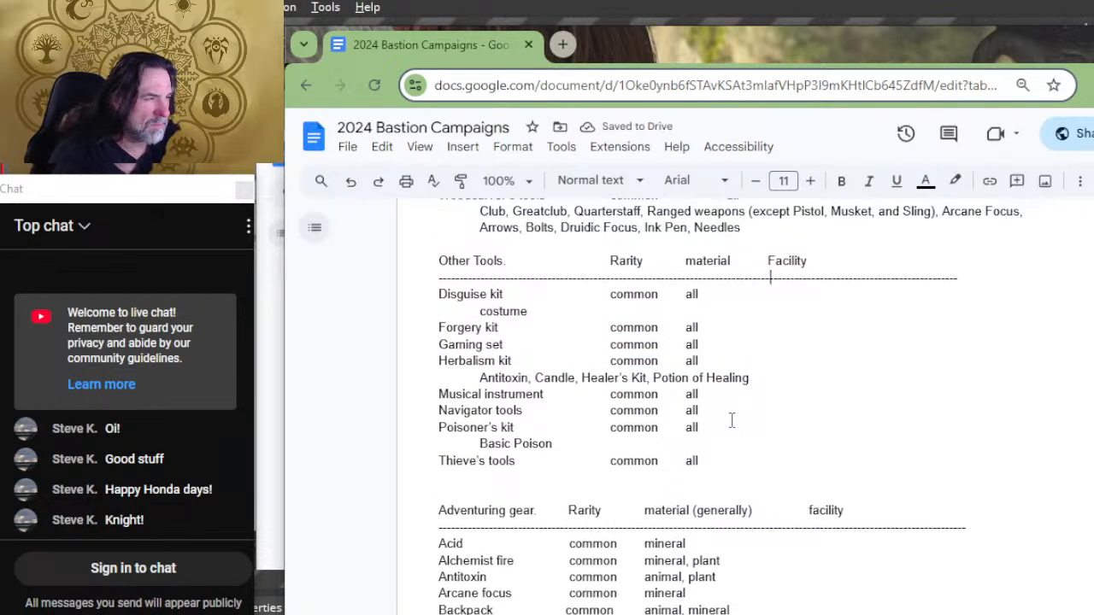
key("Down")
key("Down")
key("Tab")
key("Tab")
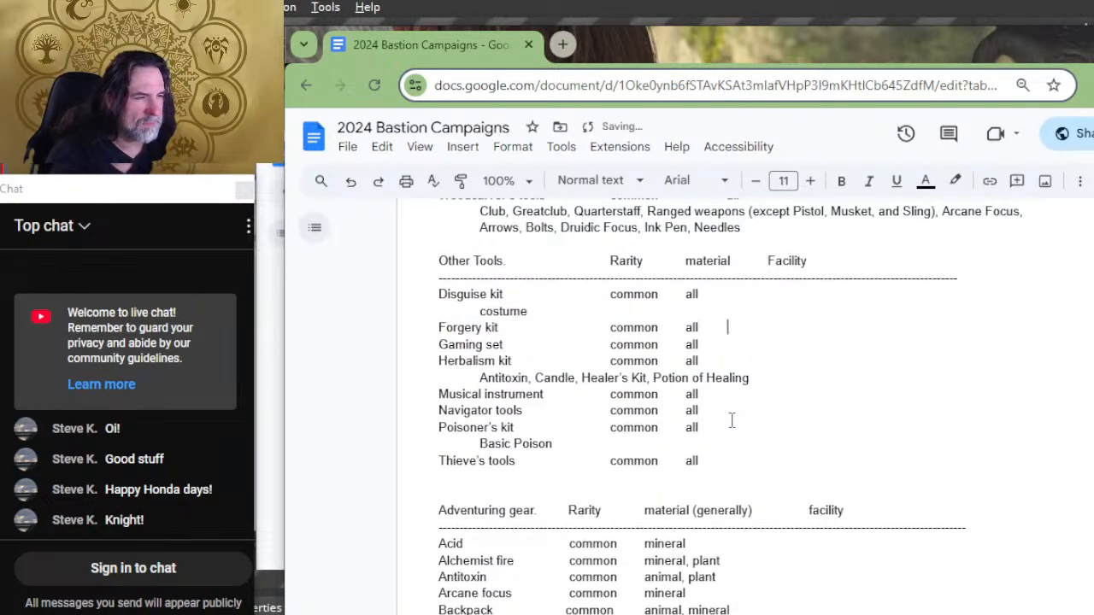
key("Down")
key("Tab")
key("Tab")
key("Down")
key("Tab")
key("Tab")
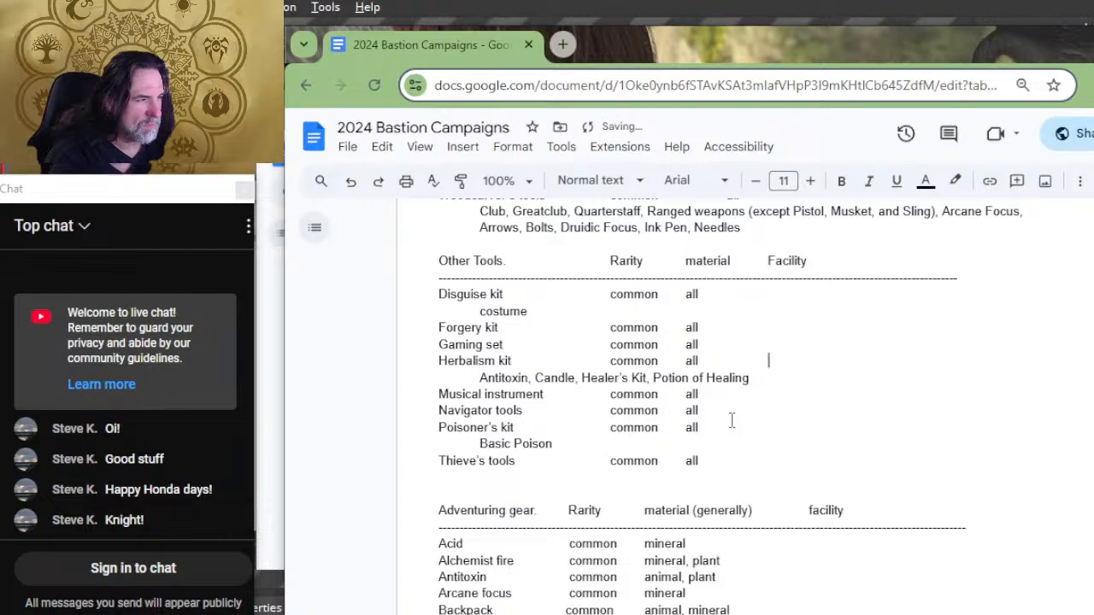
Step: Add tabs after the materials of the Musical instrument, Navigator tools, Poisoner's kit and Thieve's tools rows to reach the Facility column
key("Down")
key("Down")
key("Tab")
key("Tab")
key("Down")
key("Tab")
key("Tab")
key("Down")
key("Tab")
key("Tab")
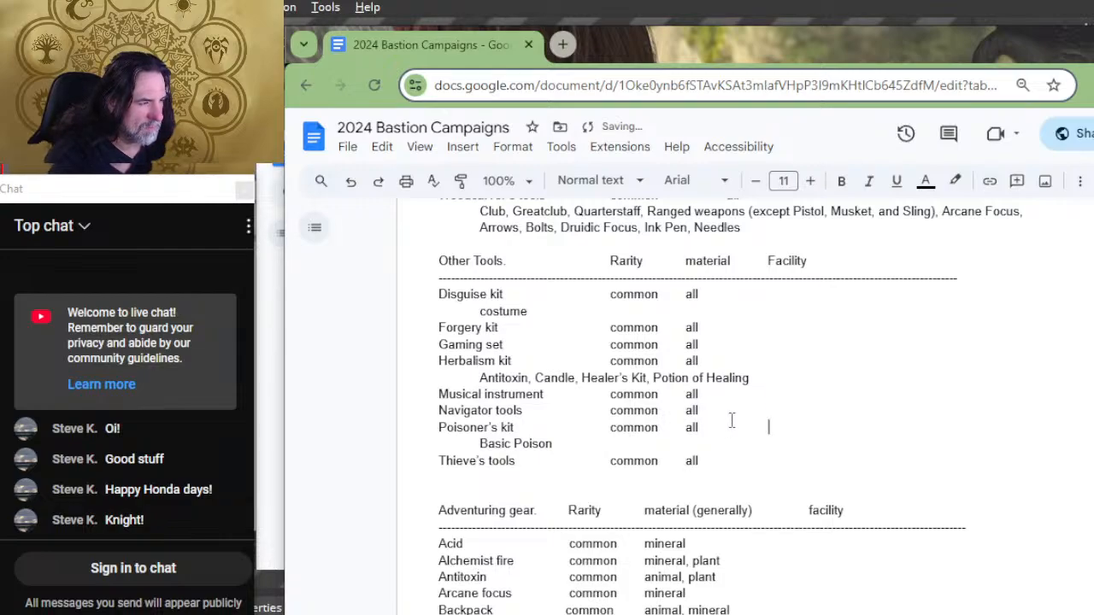
key("Down")
key("Down")
key("Tab")
key("Tab")
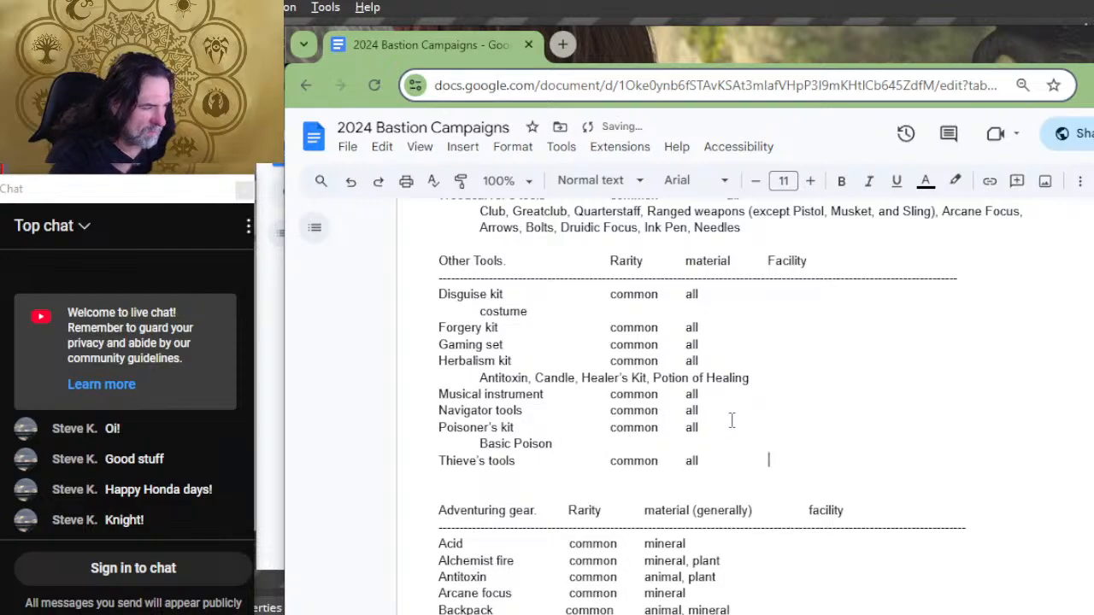
Step: Remove one tab before the Adventuring gear list's facility heading to bring it closer to the material column
scroll(731, 419, "down", 2)
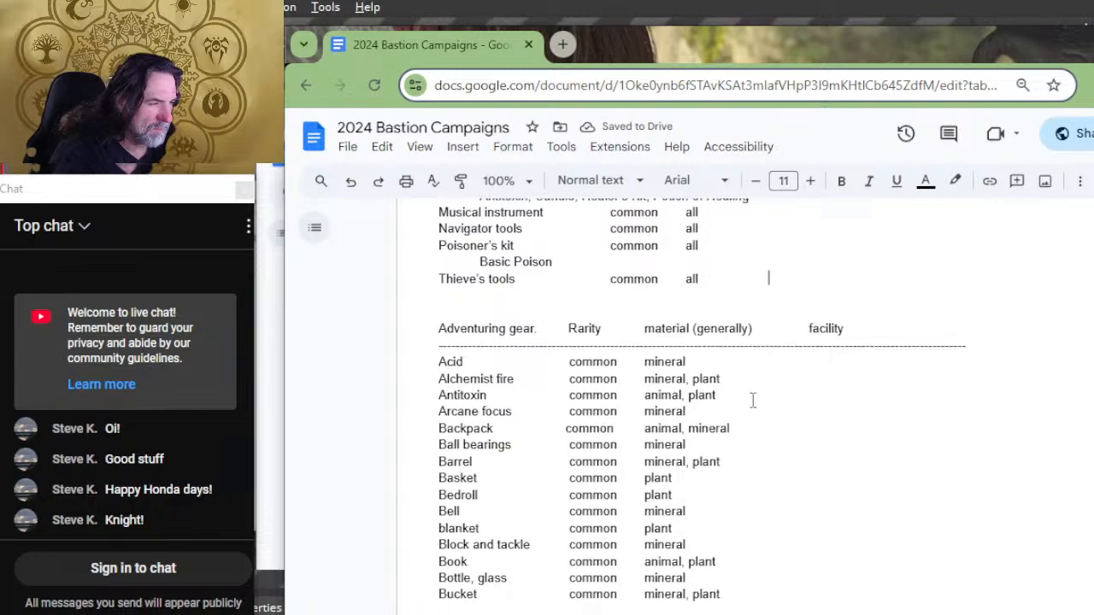
scroll(752, 400, "down", 2)
scroll(752, 398, "up", 2)
left_click(763, 352)
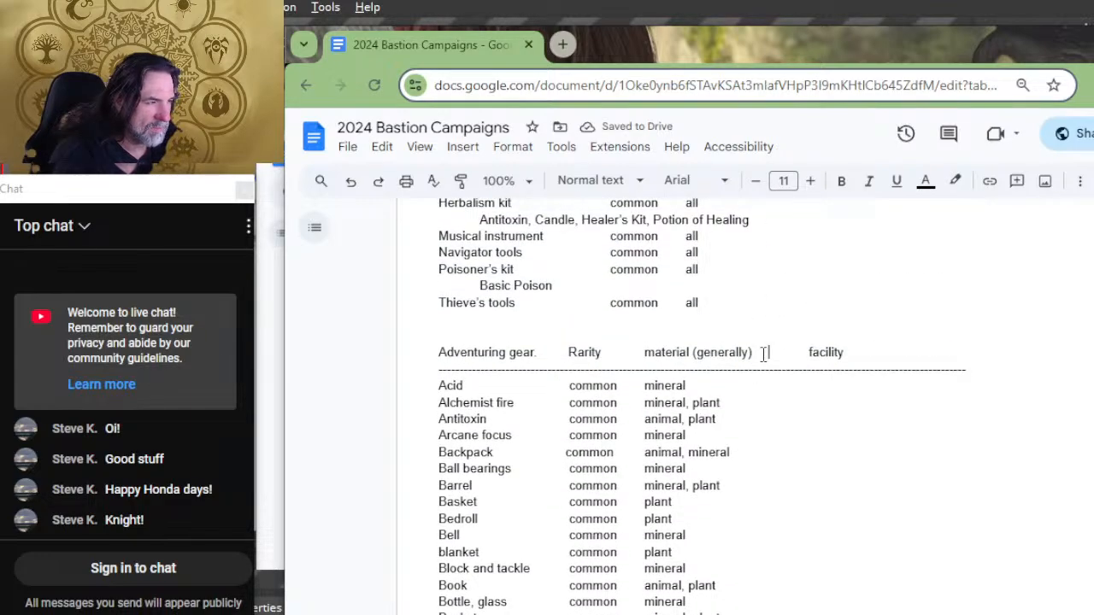
key("Delete")
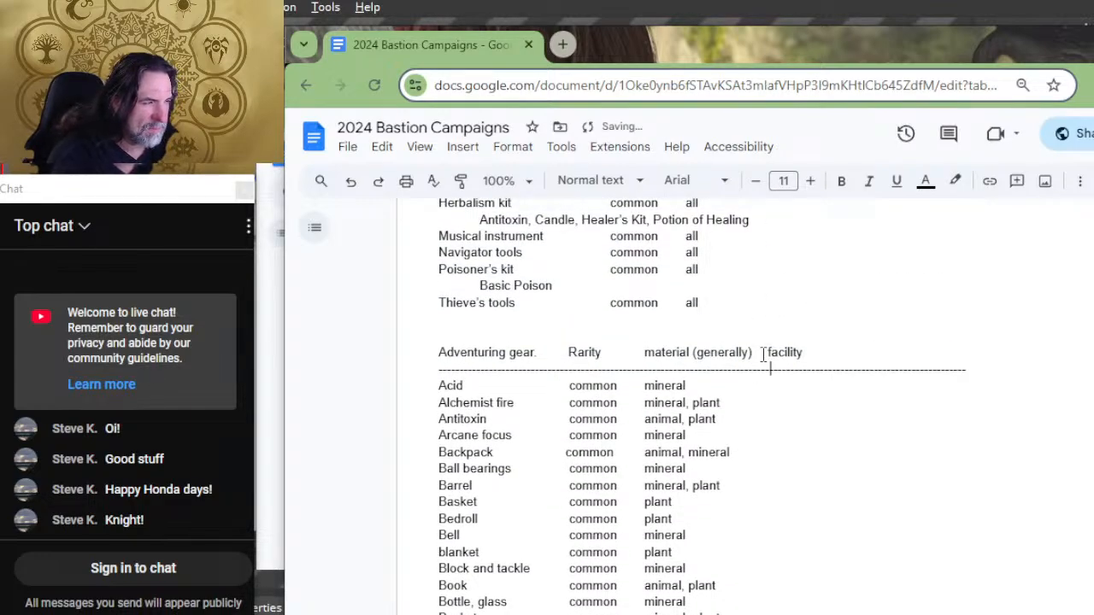
Step: Add tabs after the materials of the Acid and Alchemist fire rows so they reach the facility column
key("Down")
key("Tab")
key("Tab")
key("Down")
Step: Add tabs after the materials of the Antitoxin, Arcane focus and Backpack rows to reach the facility column
key("Tab")
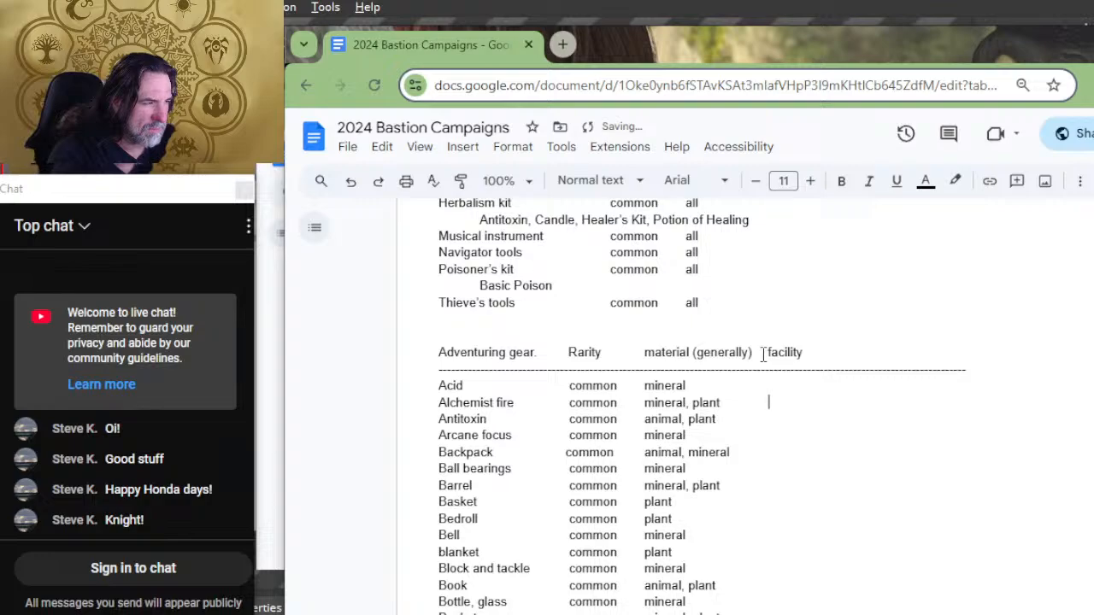
key("Down")
key("Tab")
key("Tab")
key("Down")
key("Tab")
key("Tab")
key("Down")
key("Tab")
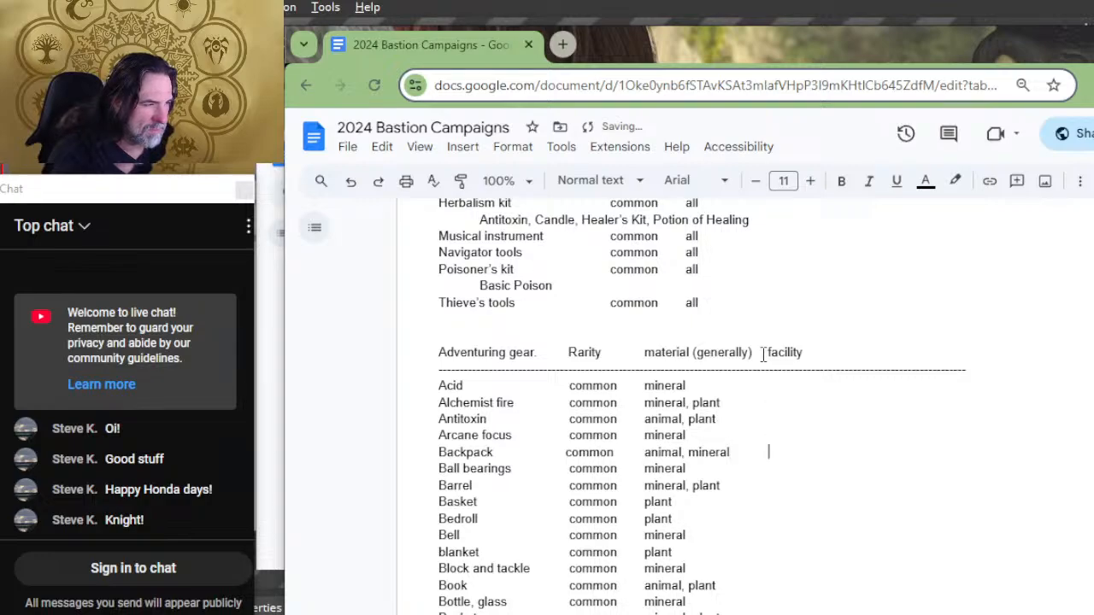
key("F11")
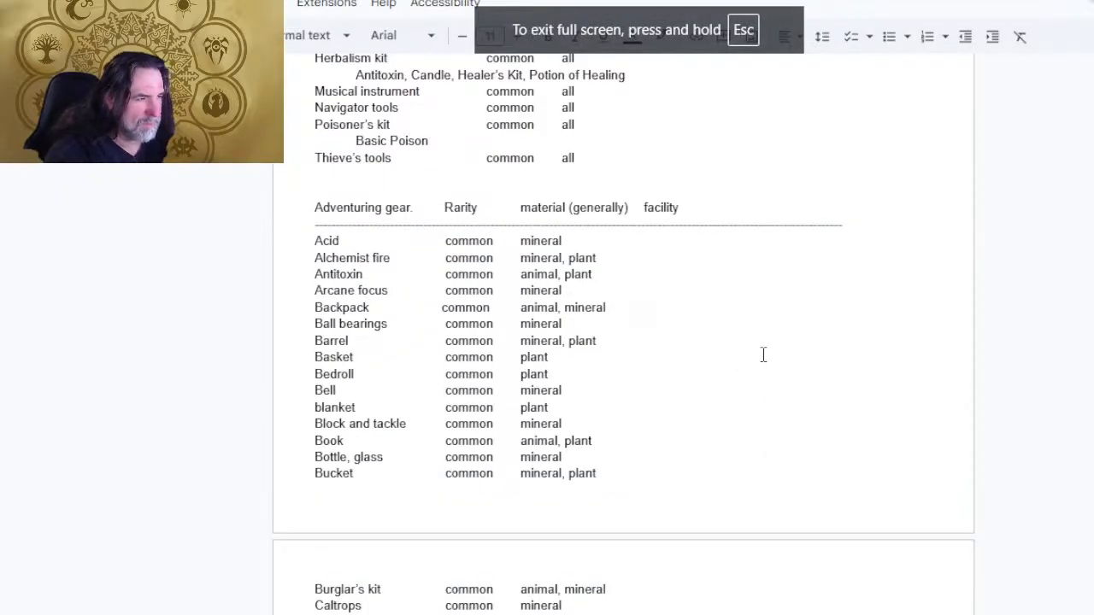
key("F11")
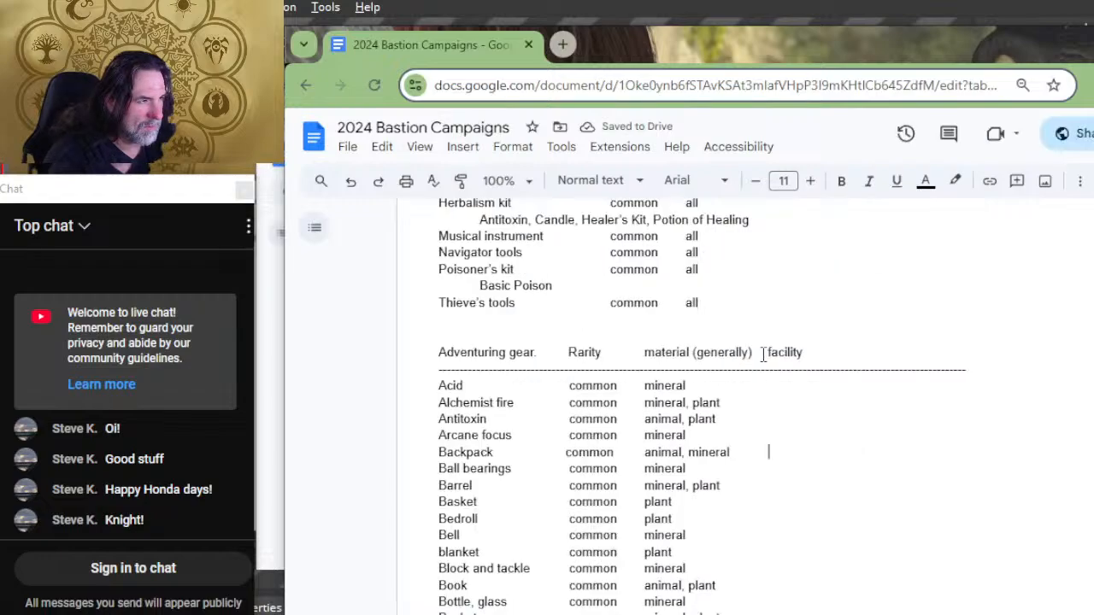
Step: Add tabs after the materials of the Ball bearings, Barrel, Basket and Bedroll rows to reach the facility column
key("Down")
key("Tab")
key("Tab")
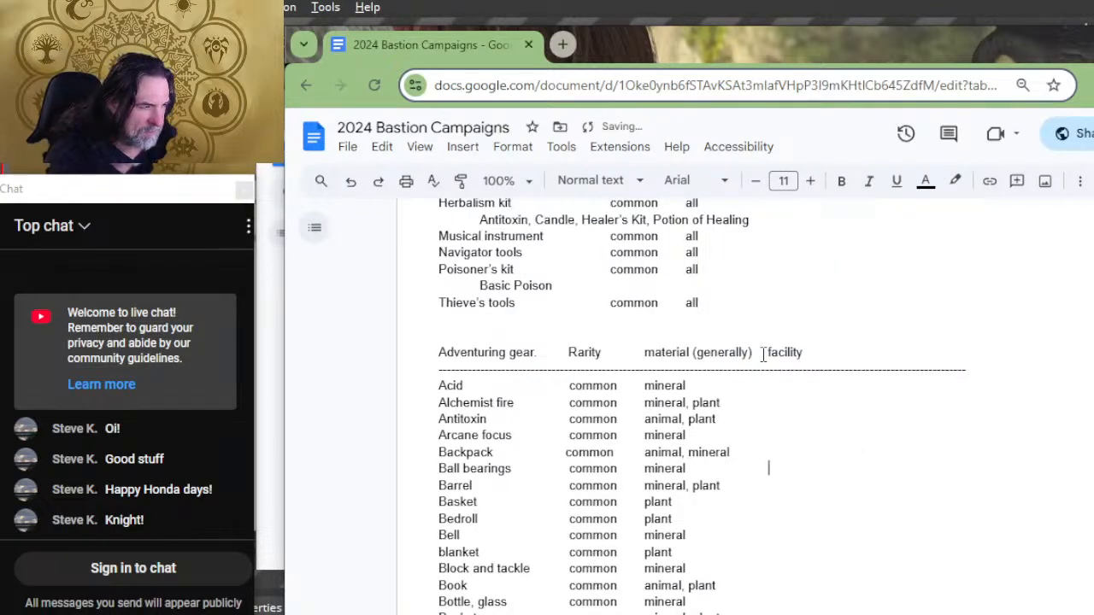
key("Down")
key("Tab")
key("Down")
key("Down")
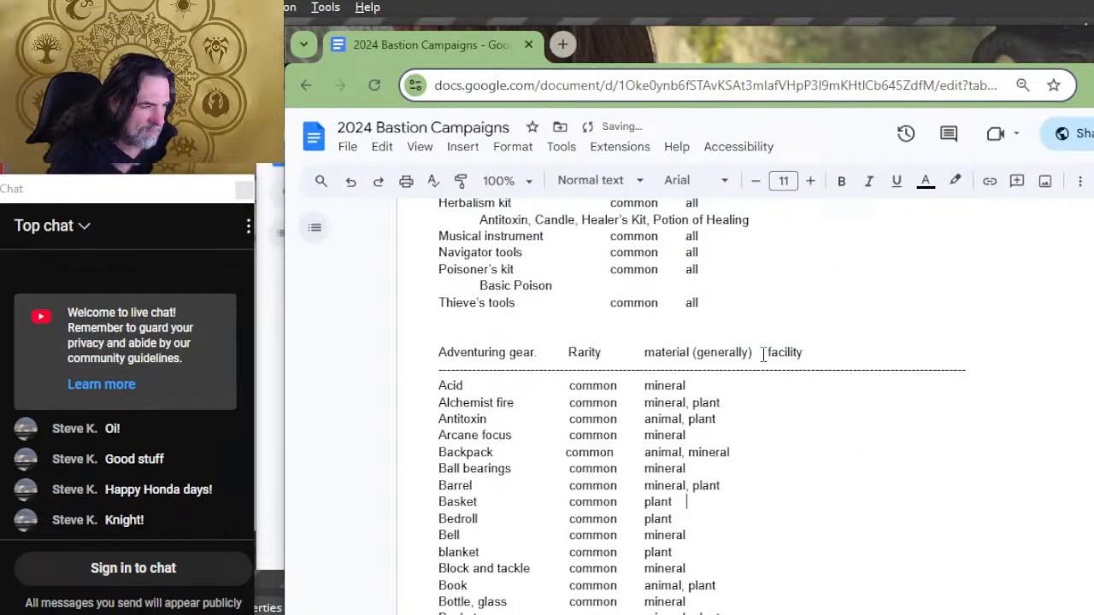
key("Tab")
key("Tab")
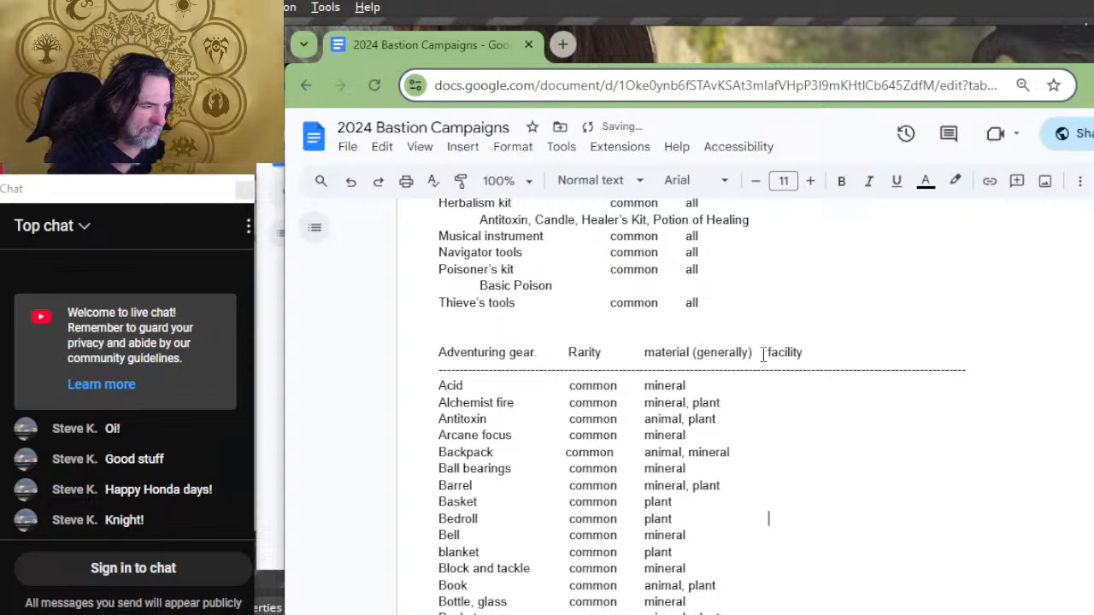
Step: Add tabs after the materials of the Bell, blanket and Block and tackle rows toward the facility column
key("Down")
key("Tab")
key("Tab")
key("Down")
key("Tab")
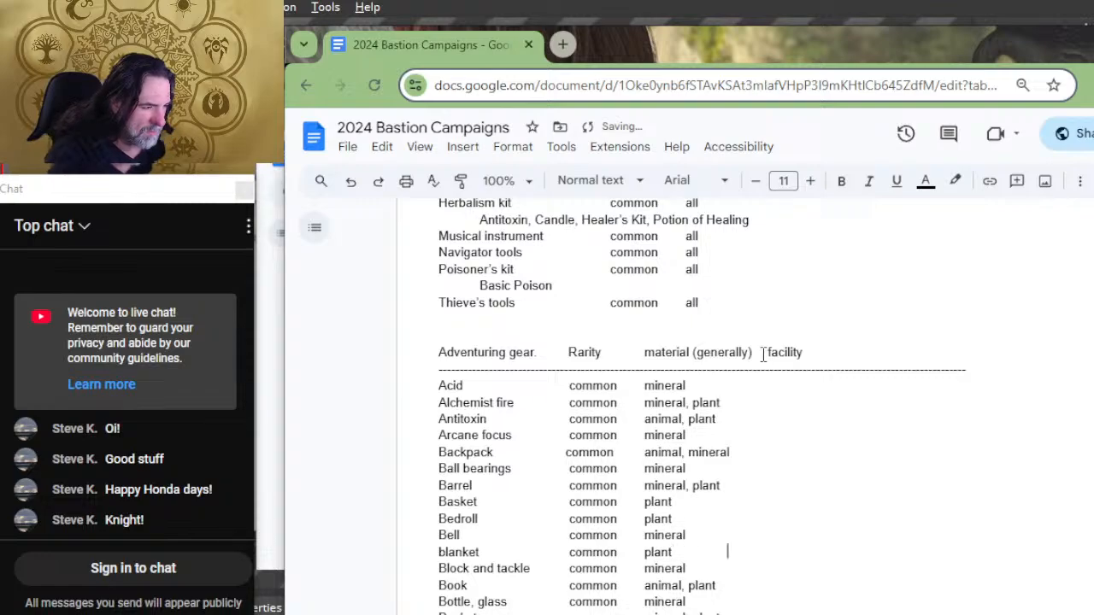
key("Down")
key("Tab")
Step: Add tabs after the materials of the Book, Bottle, glass and Bucket rows to reach the facility column
key("Tab")
key("Down")
key("Tab")
key("Tab")
key("Down")
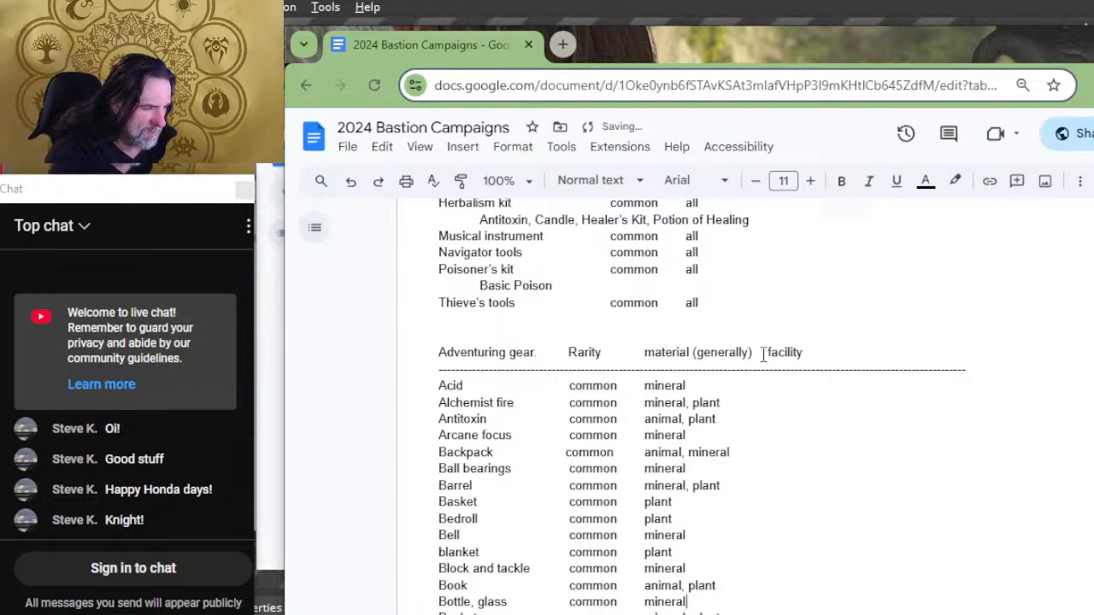
key("Tab")
key("Tab")
key("Down")
Step: Add tabs after the materials of the rows from Burglar's kit through Clothes, traveler toward the facility column
key("Tab")
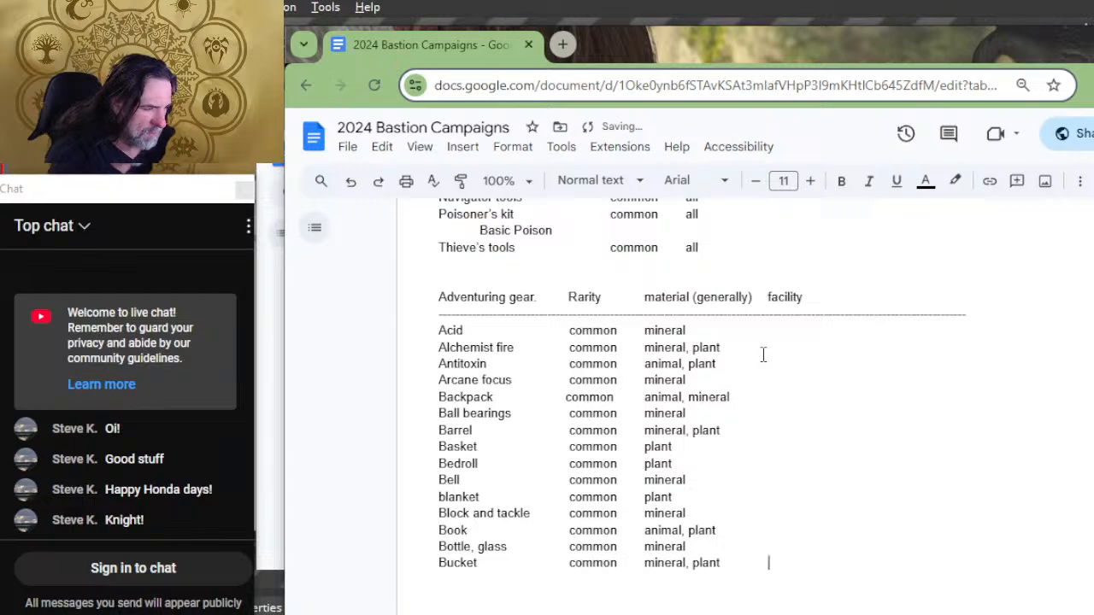
key("Down")
key("Tab")
key("Down")
key("Tab")
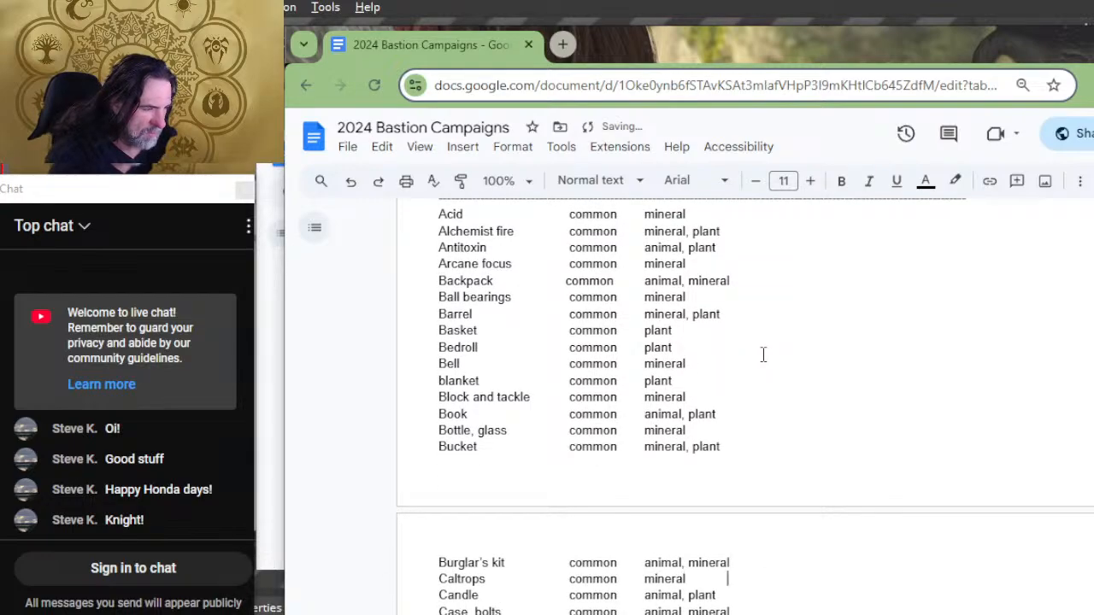
key("Tab")
key("Down")
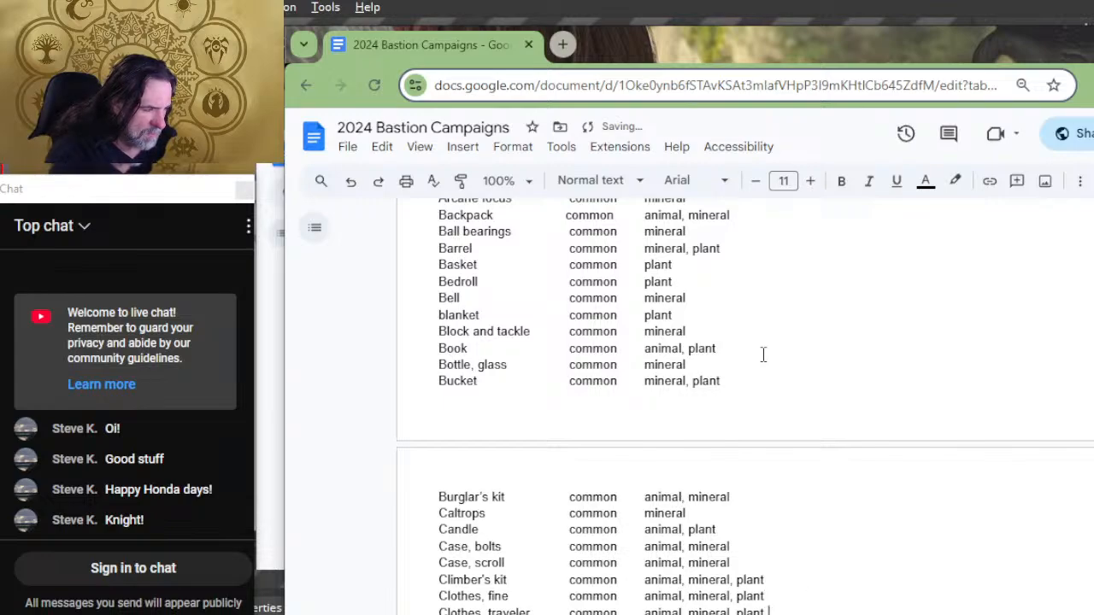
Step: Add tabs after the materials of the Component pouch, Costume, Crowbar and Diplomat's pack rows toward the facility column
key("Tab")
key("Down")
key("Tab")
key("Down")
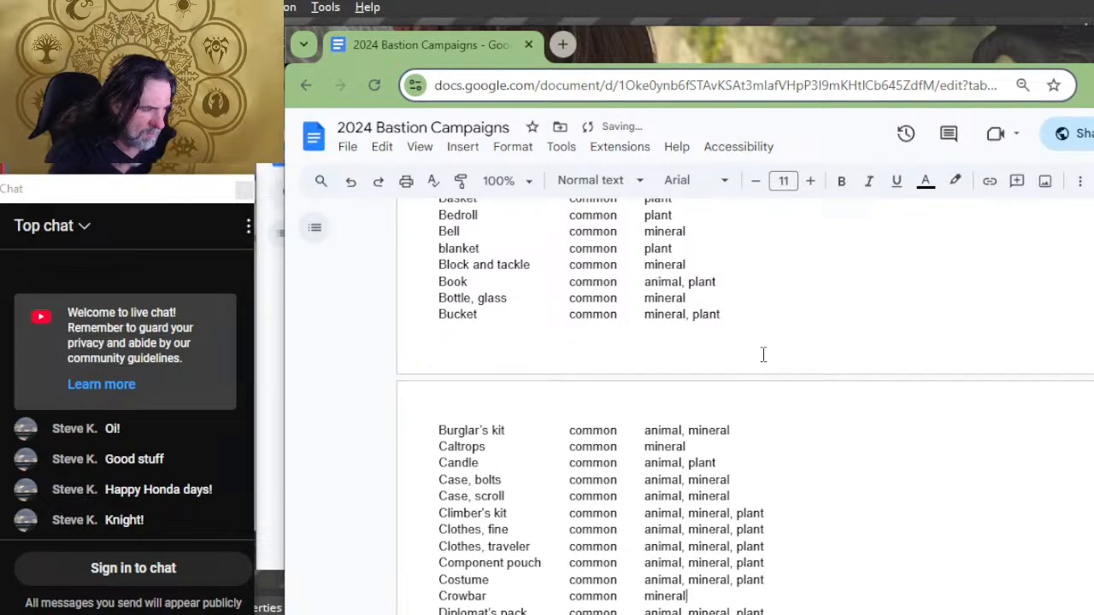
key("Tab")
key("Tab")
key("Down")
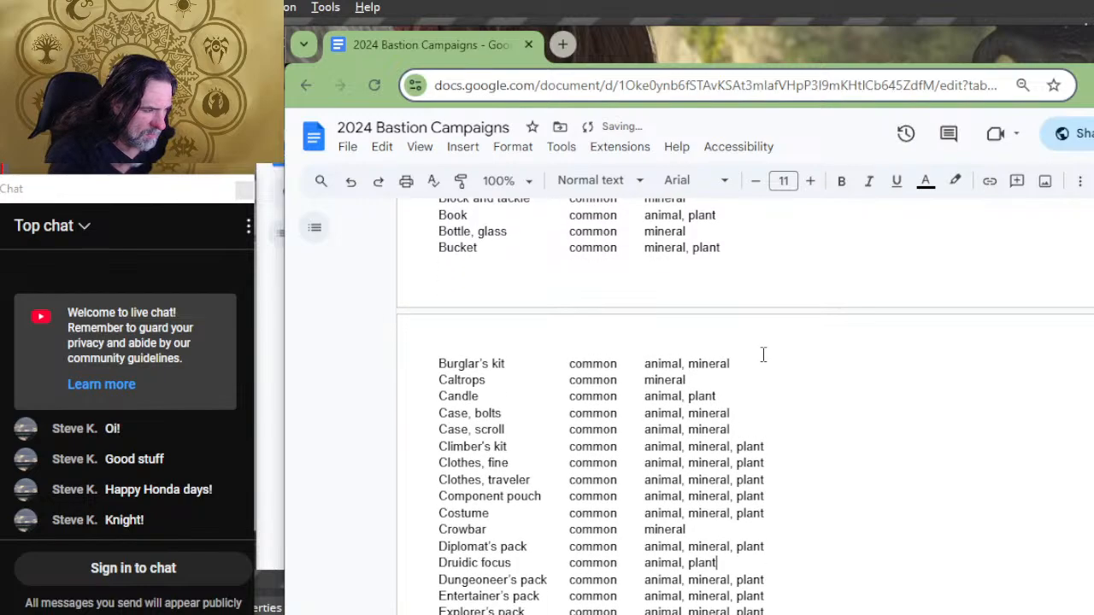
Step: Add tabs after the materials of the Druidic focus, Dungeoneer's, Entertainer's and Explorer's pack rows toward the facility column
key("Tab")
key("Tab")
key("Down")
key("Tab")
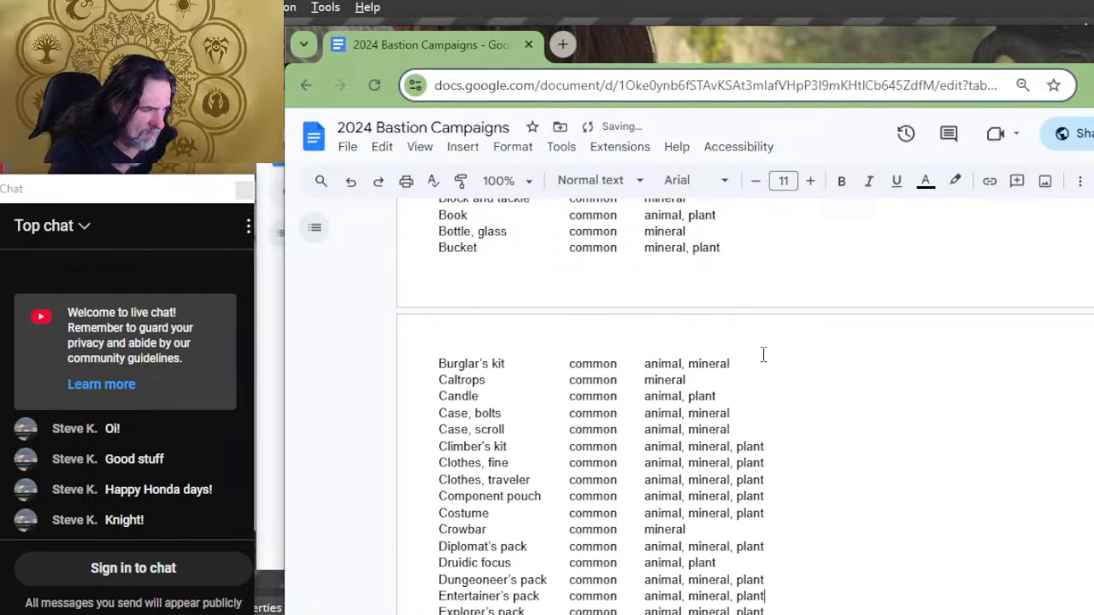
key("Down")
Step: Add tabs after the materials of the Flask and Grappling hook rows to make room for their facility entries
key("Tab")
key("Down")
key("Tab")
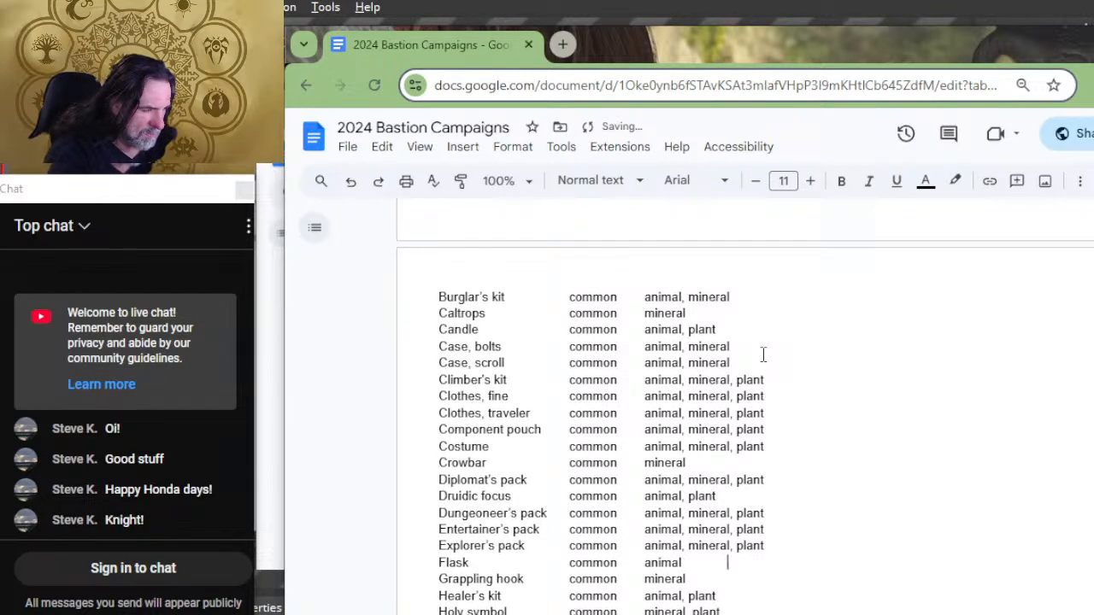
key("Tab")
key("Tab")
key("Down")
Step: Add tabs after the materials of the rows from Healer's kit through Jug toward the facility column
key("Tab")
key("Tab")
key("Tab")
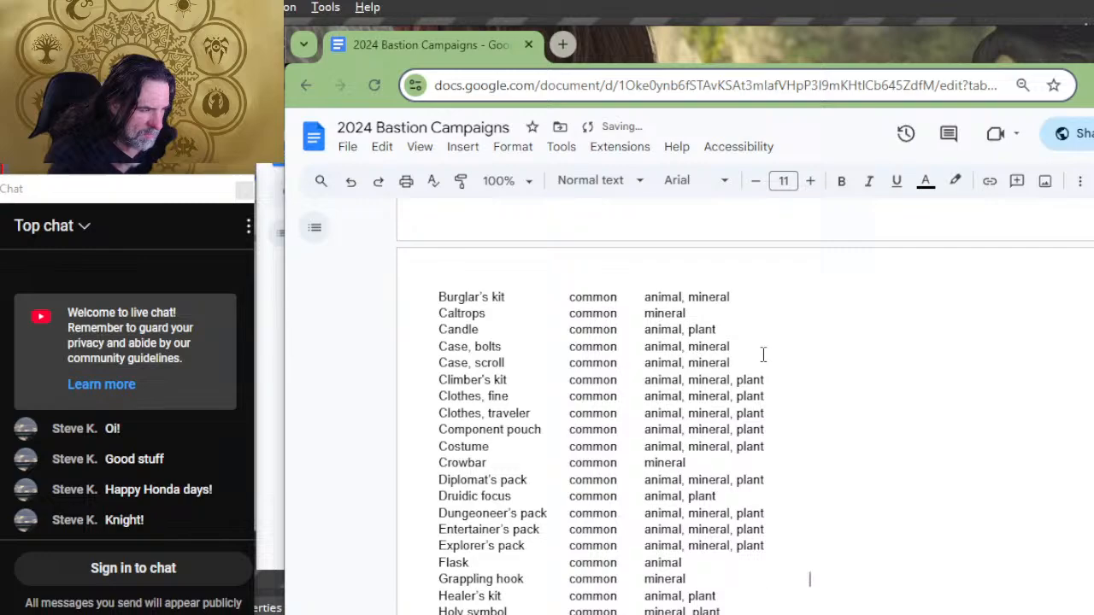
key("Down")
key("Tab")
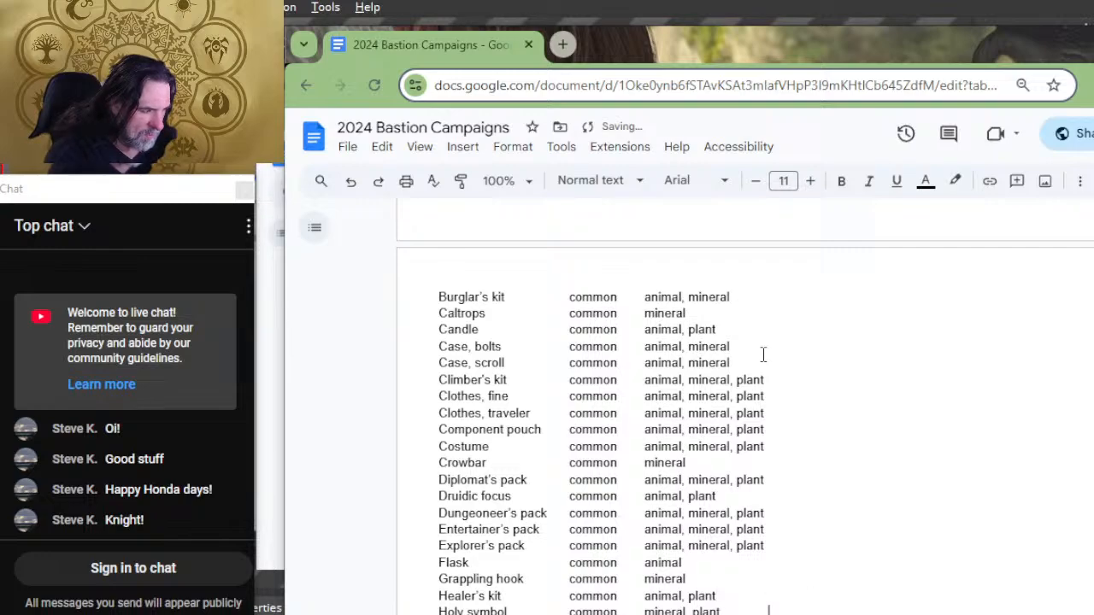
key("Tab")
key("Down")
key("Down")
key("Tab")
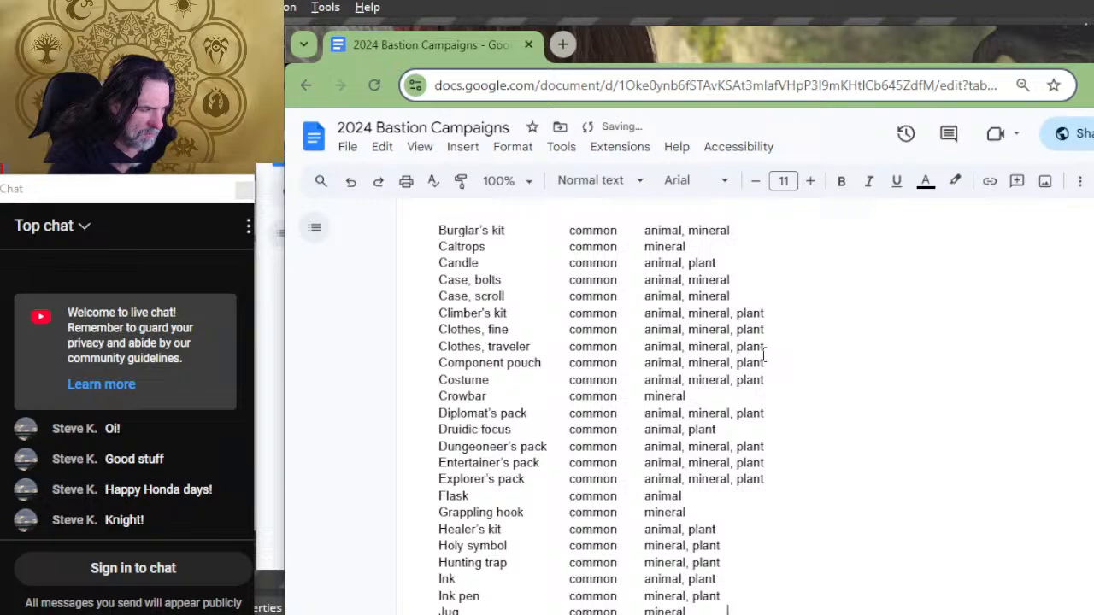
Step: Add tabs after the materials of the Ladder and Lamp rows to make room for their facility entries
key("Down")
key("Tab")
key("Tab")
key("Tab")
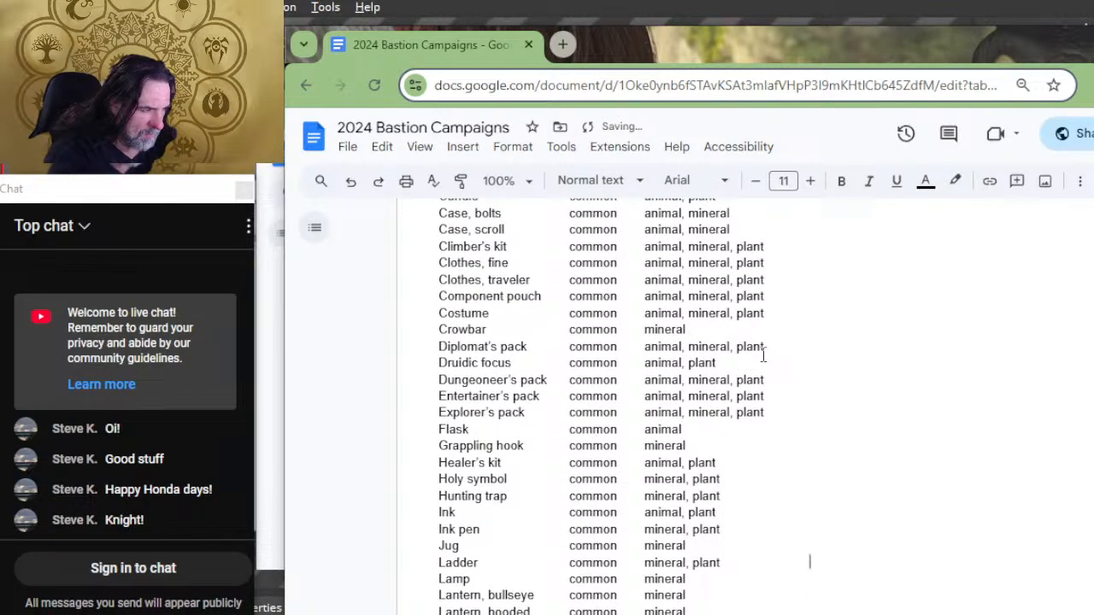
key("Down")
key("Tab")
Step: Add tabs after the materials of both Lantern rows, Lock and Magnifying glass toward the facility column
key("Tab")
key("Tab")
key("Down")
key("Tab")
key("Down")
key("Tab")
key("Down")
Step: Add tabs after the materials of the Manacles, Map, Mirror and Net rows toward the facility column
key("Tab")
key("Tab")
key("Tab")
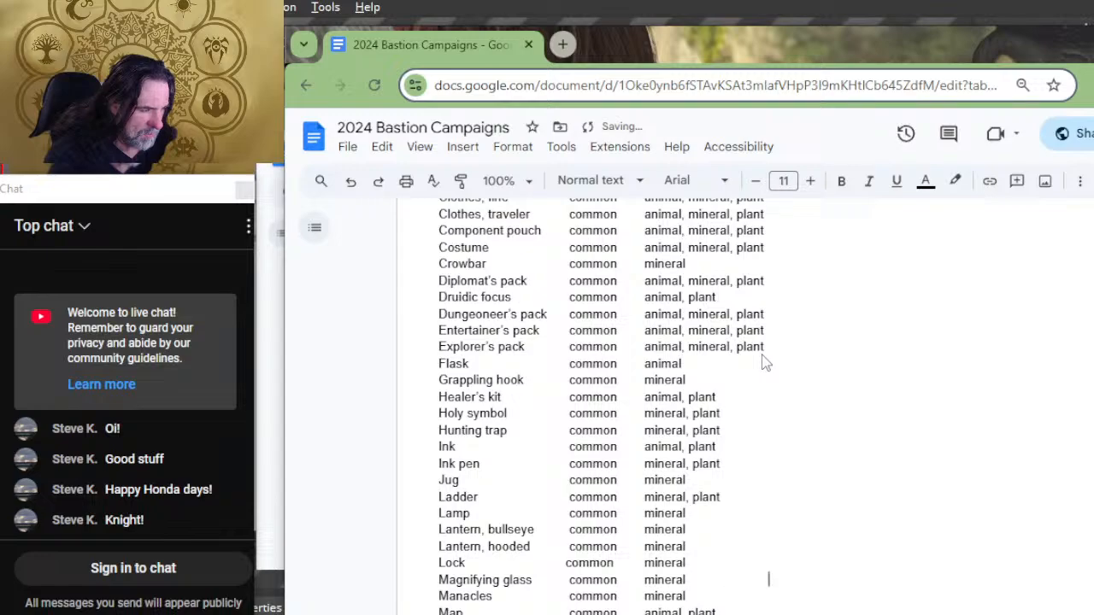
key("Down")
key("Tab")
key("Tab")
key("Tab")
key("Down")
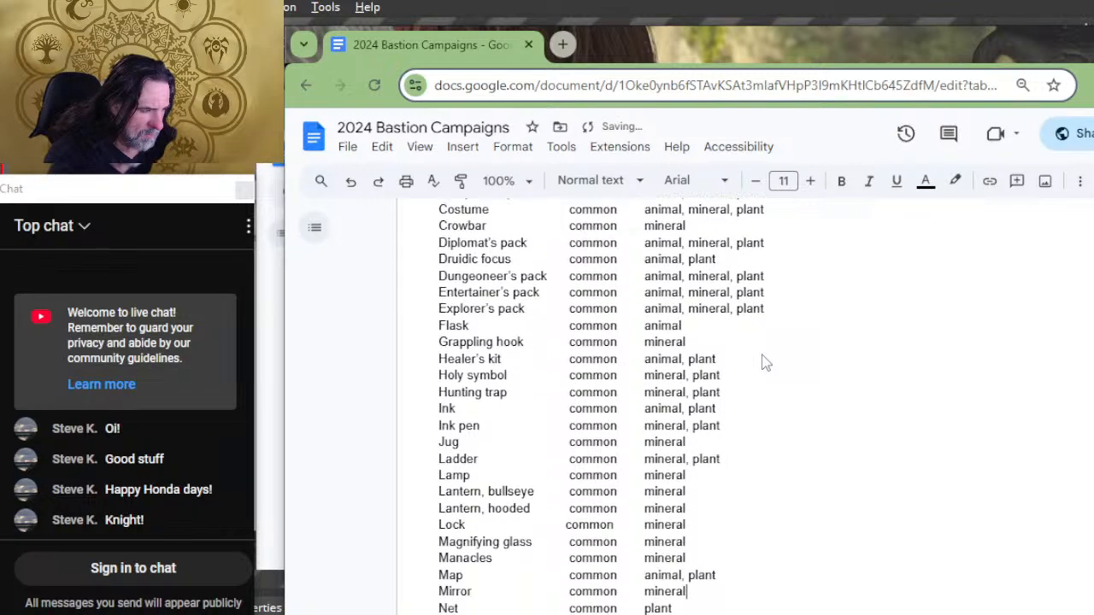
key("Tab")
key("Tab")
key("Tab")
Step: Add tabs after the materials of the Oil, Paper and Parchment rows toward the facility column
key("Tab")
key("Tab")
key("Tab")
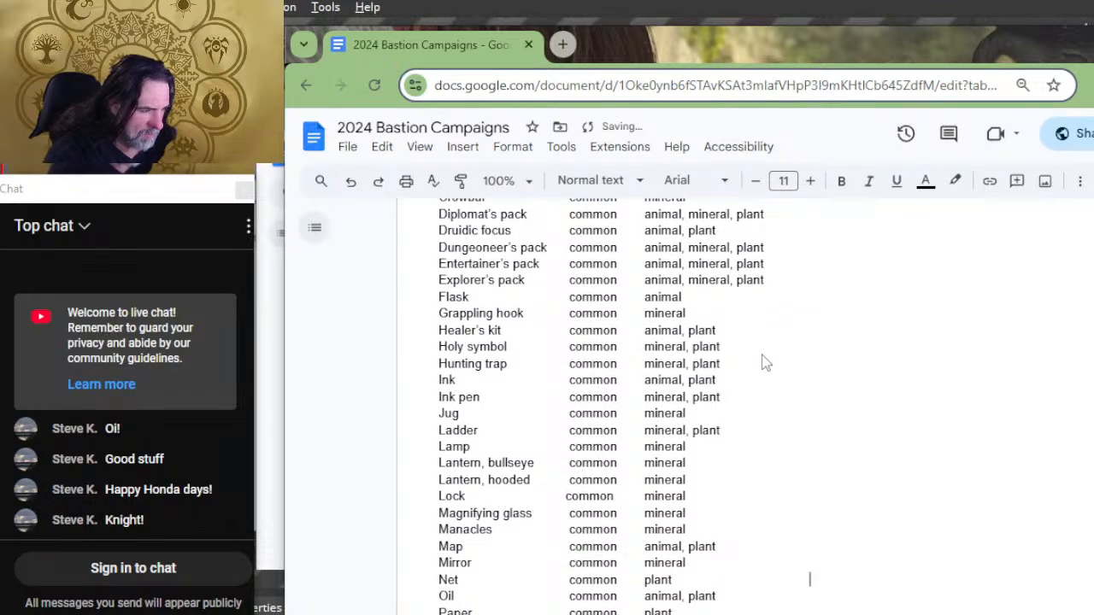
key("Down")
key("Tab")
key("Down")
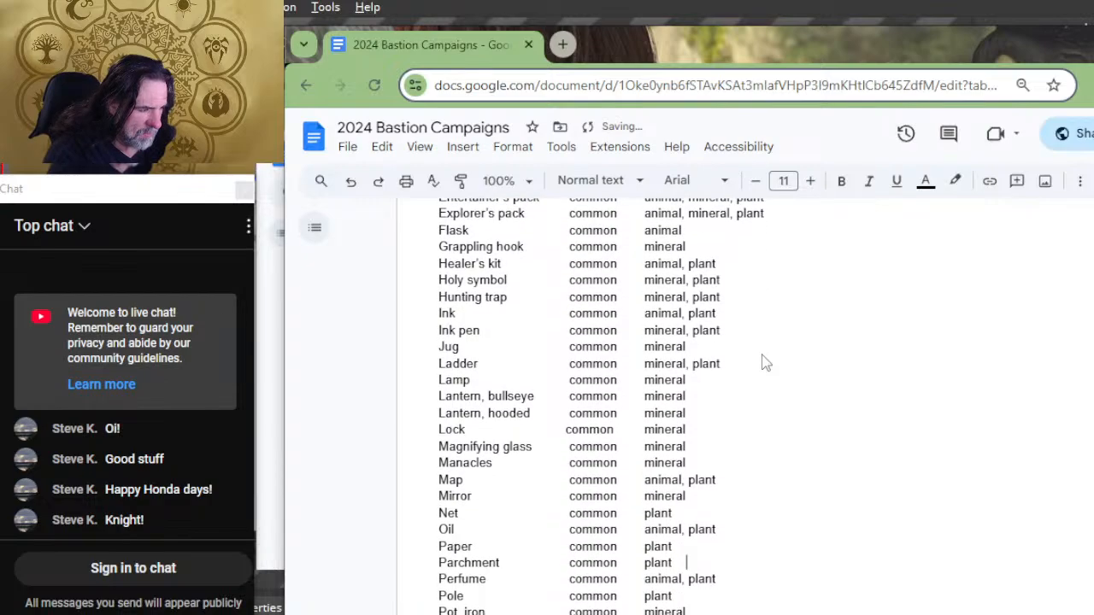
key("Tab")
key("Tab")
Step: Add tabs after the materials of the Perfume, Pole, Pot, iron and Pouch rows toward the facility column
key("Down")
key("Tab")
key("Tab")
key("Tab")
key("Down")
key("Tab")
key("Tab")
key("Down")
Step: Add tabs after the materials of the Priest's pack and Quiver rows to make room for their facility entries
key("Tab")
key("Tab")
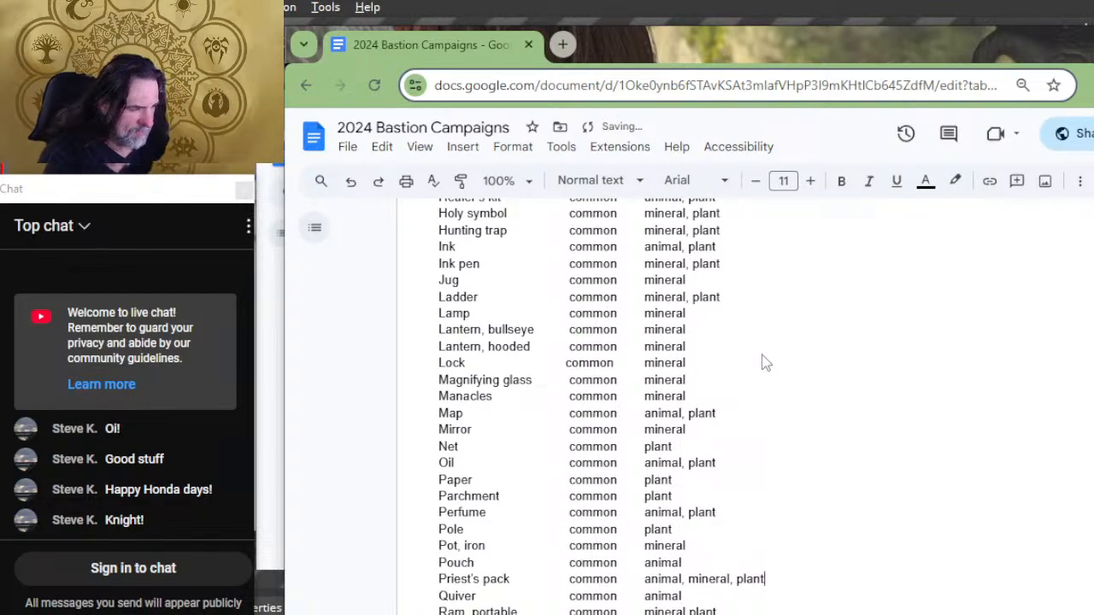
key("Down")
key("Tab")
key("Down")
key("Tab")
key("Tab")
key("Down")
key("Tab")
key("Tab")
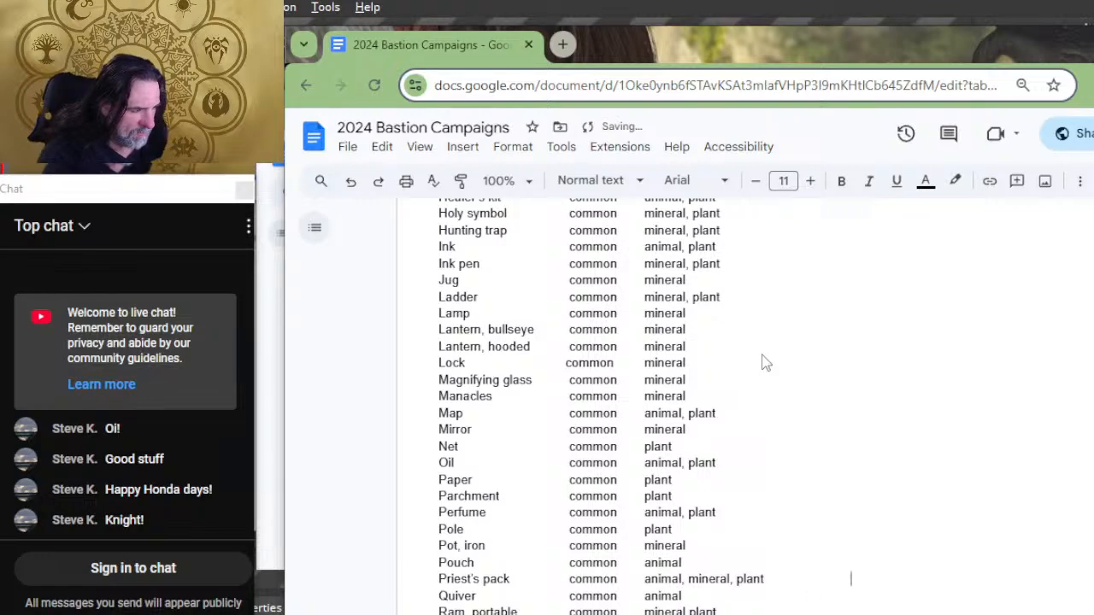
key("Down")
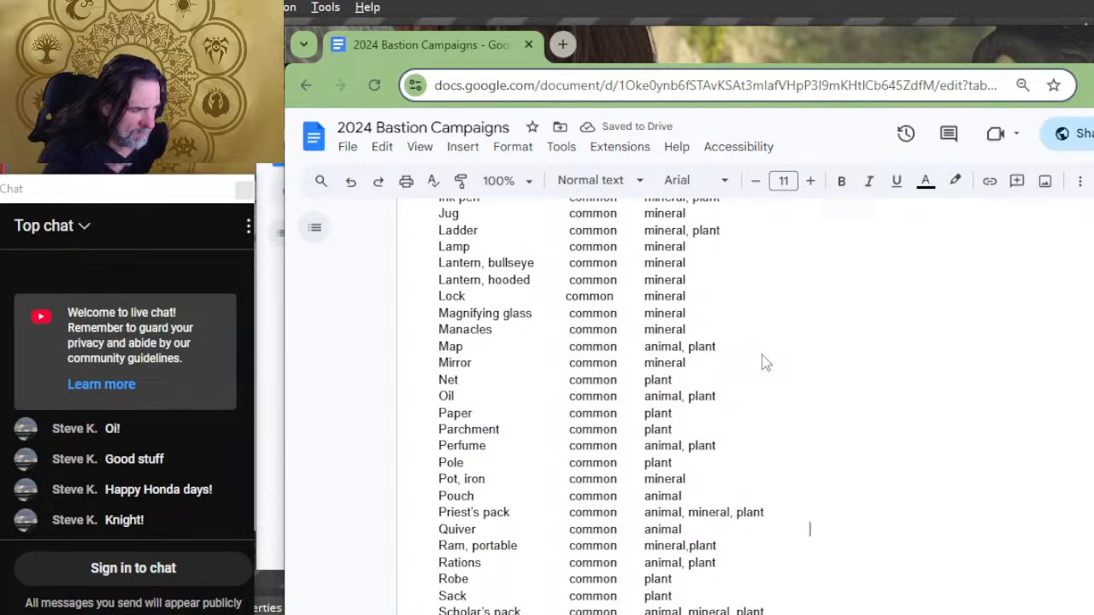
Step: Add tabs after the materials of the Ram, portable, Rations, Robe and Sack rows toward the facility column
key("Down")
key("Tab")
key("Tab")
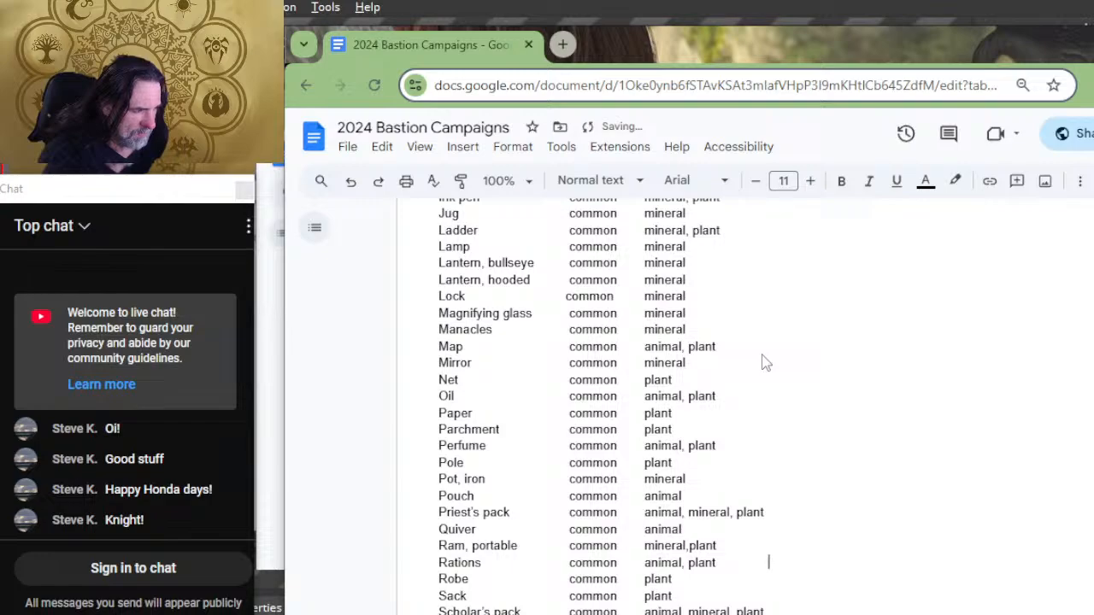
key("Tab")
key("Tab")
key("Down")
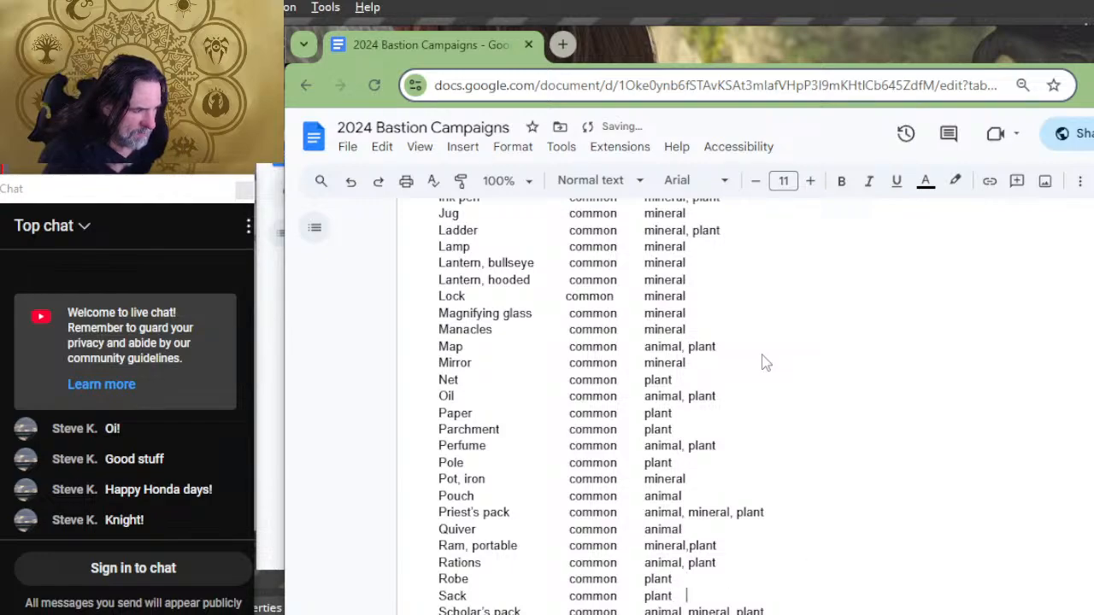
key("Tab")
key("Tab")
Step: Add tabs after the materials of the Scholar's pack and Shovel rows toward the facility column
key("Tab")
key("Down")
key("Tab")
key("Down")
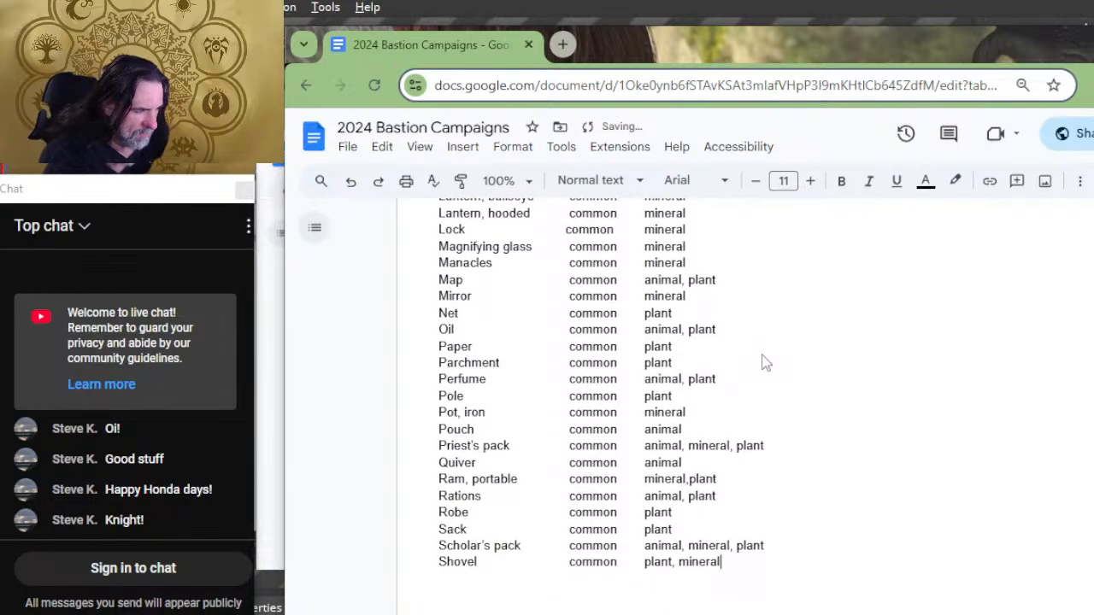
key("Tab")
key("Tab")
Step: Add tabs after the materials of the Signal whistle and Spikes, iron rows toward the facility column
key("Down")
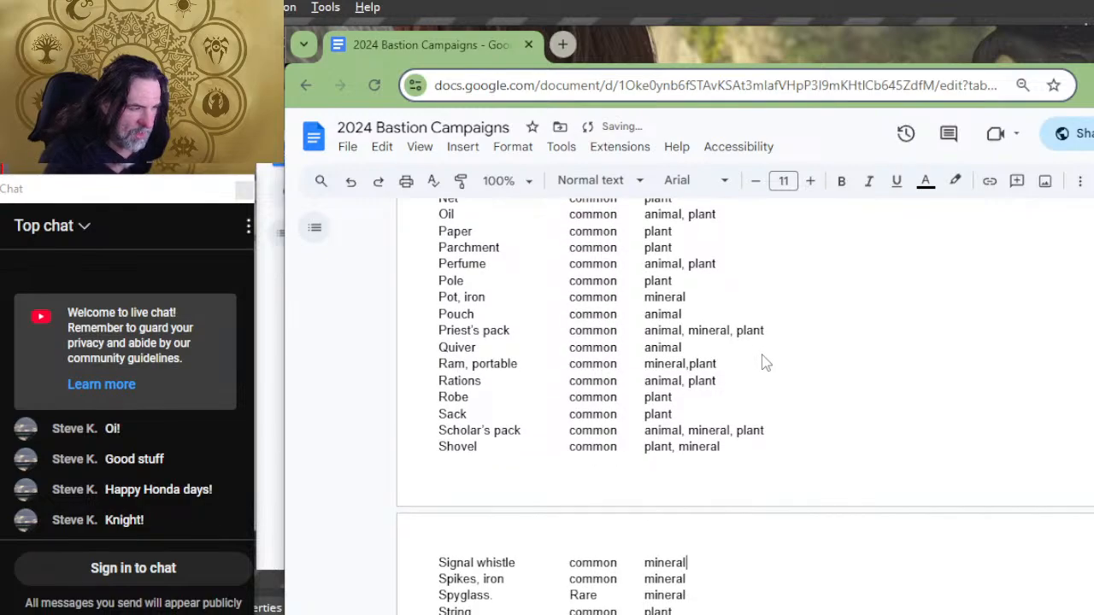
key("Tab")
key("Tab")
key("Tab")
key("Down")
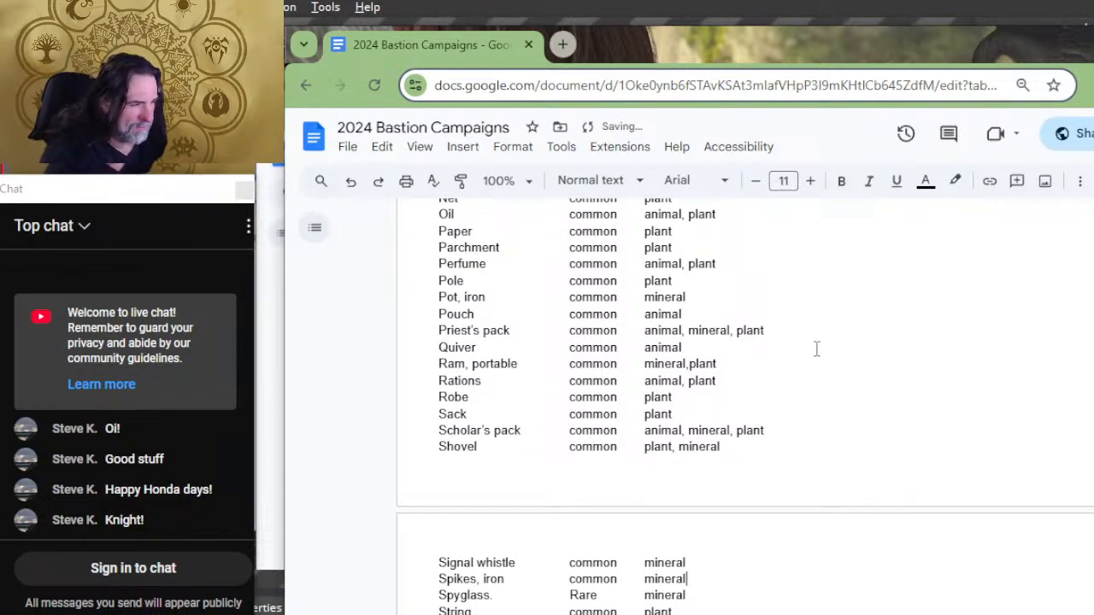
Step: Add tabs after the materials of the Spyglass and String rows toward the facility column
key("Tab")
key("Tab")
key("Tab")
key("Down")
Step: Add tabs after the materials of the Riding Tack, Tent and Tinderbox rows toward the facility column
key("Tab")
key("Tab")
key("Down")
key("Tab")
key("Tab")
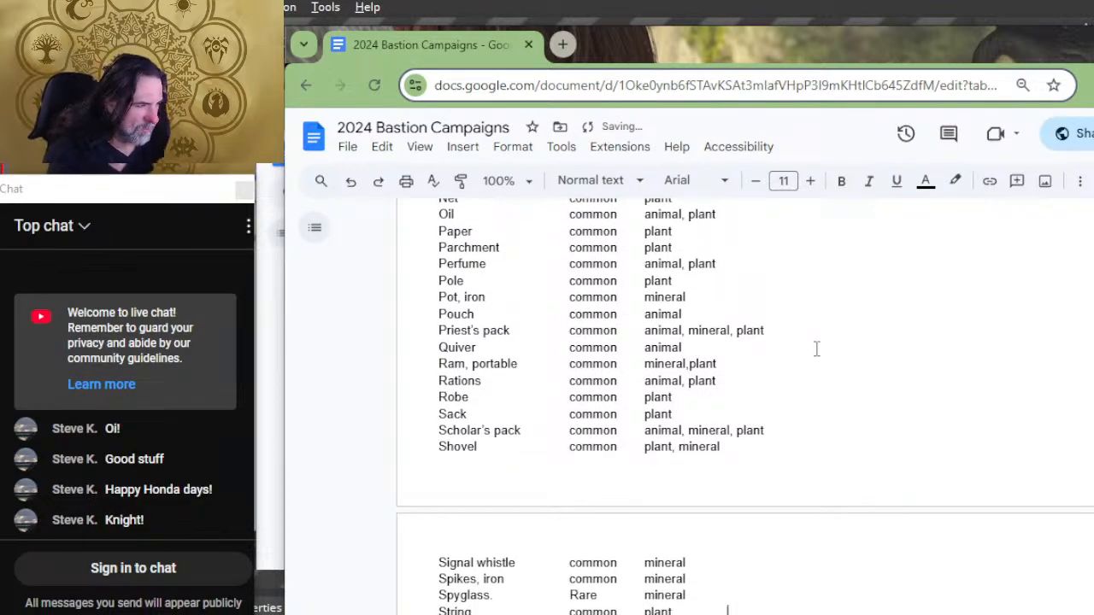
key("Down")
key("Tab")
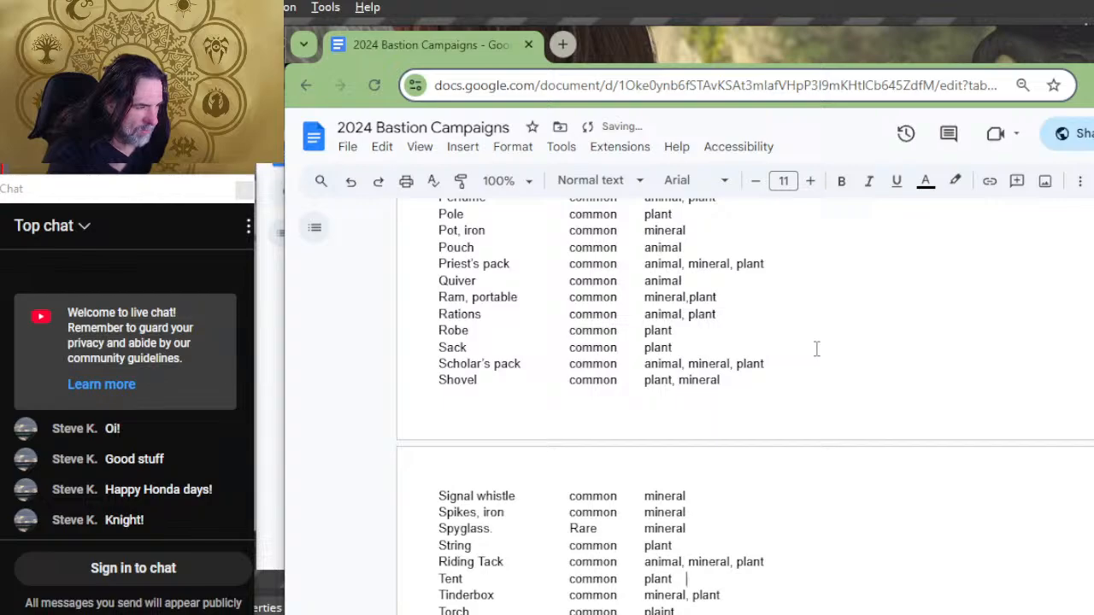
key("Tab")
key("Tab")
key("Tab")
key("Down")
Step: Add tabs after the materials of the Torch, Vial and Waterskin rows toward the facility column
key("Tab")
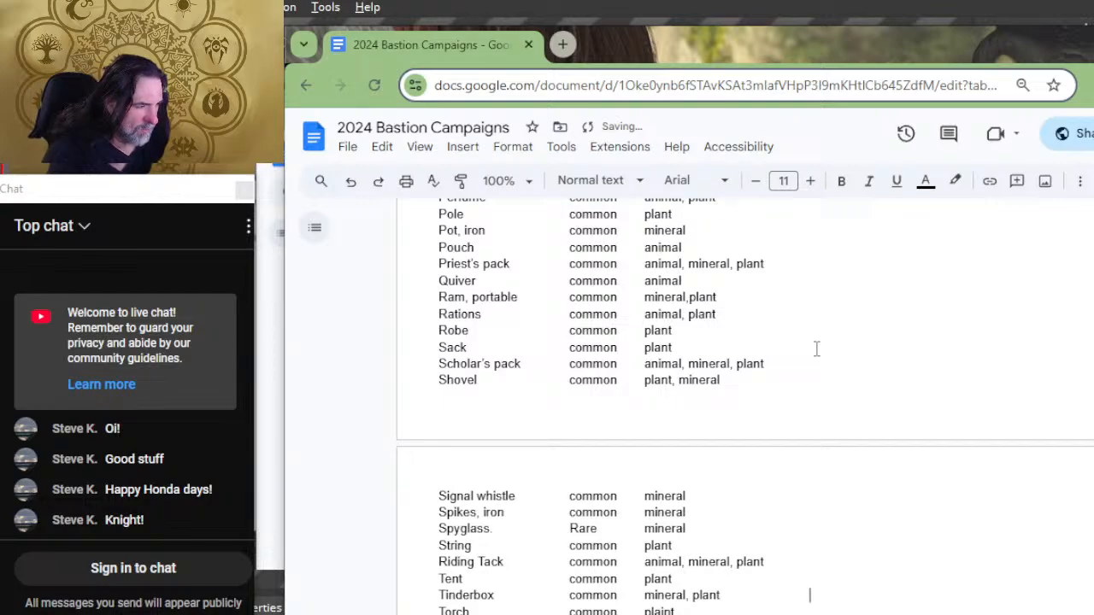
key("Tab")
key("Down")
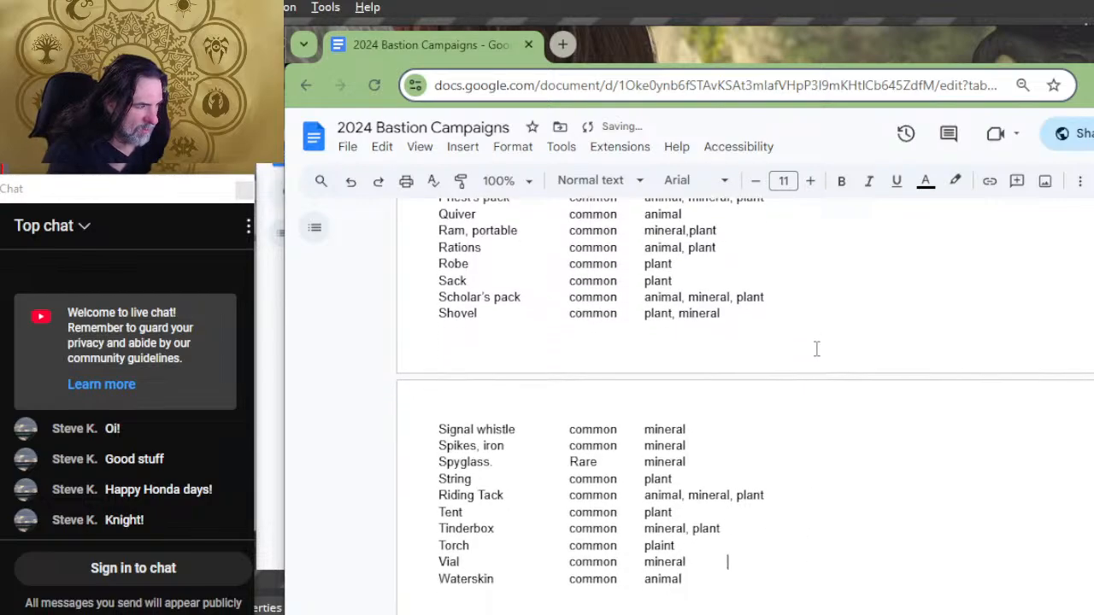
key("Tab")
key("Tab")
key("Tab")
key("Down")
key("Tab")
key("Tab")
key("Tab")
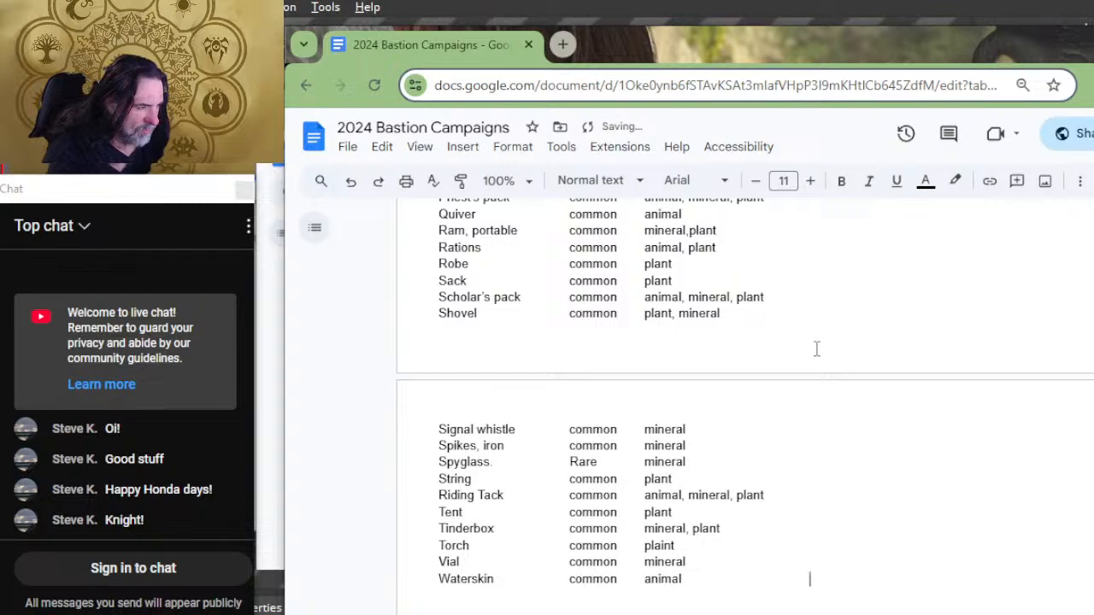
key("Return")
Step: Check how the Vehicles, Siege equipment and Food n drink rows line up with their facility columns
scroll(816, 349, "down", 4)
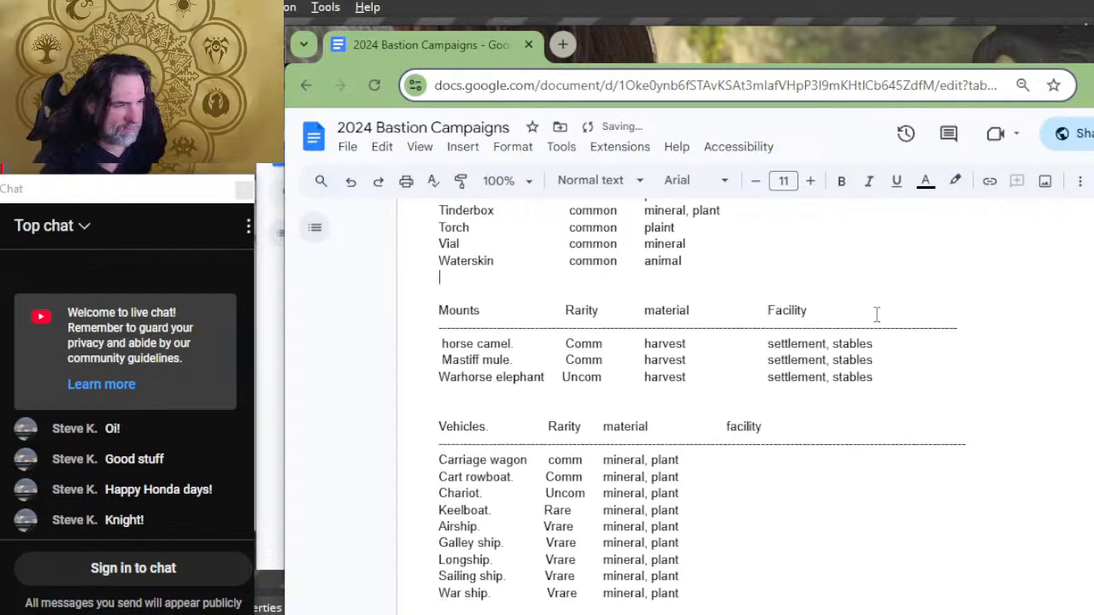
left_click(818, 460)
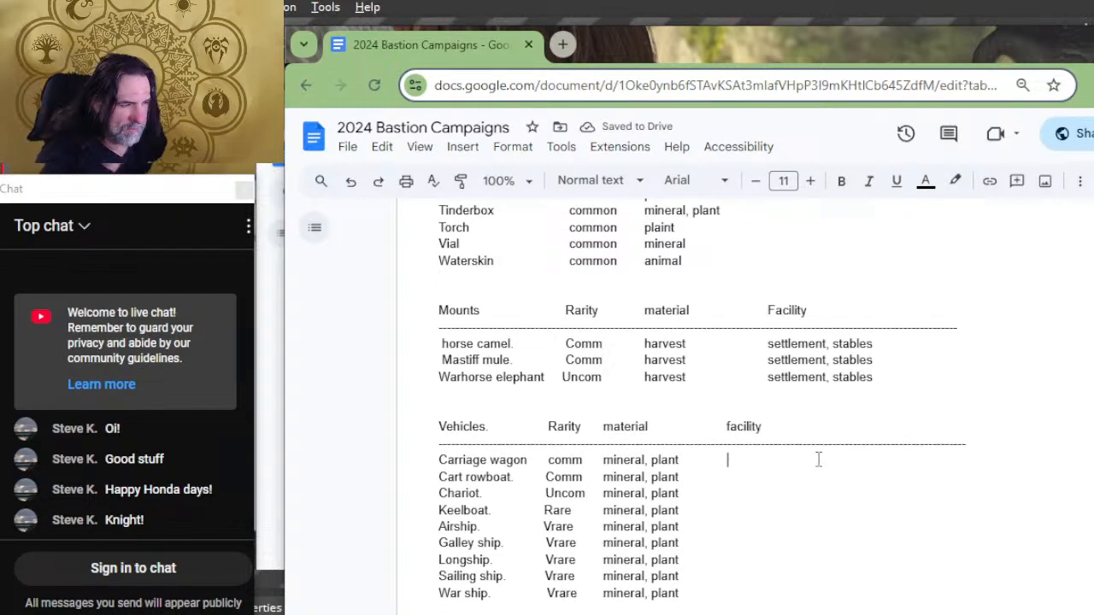
key("Down")
key("Down")
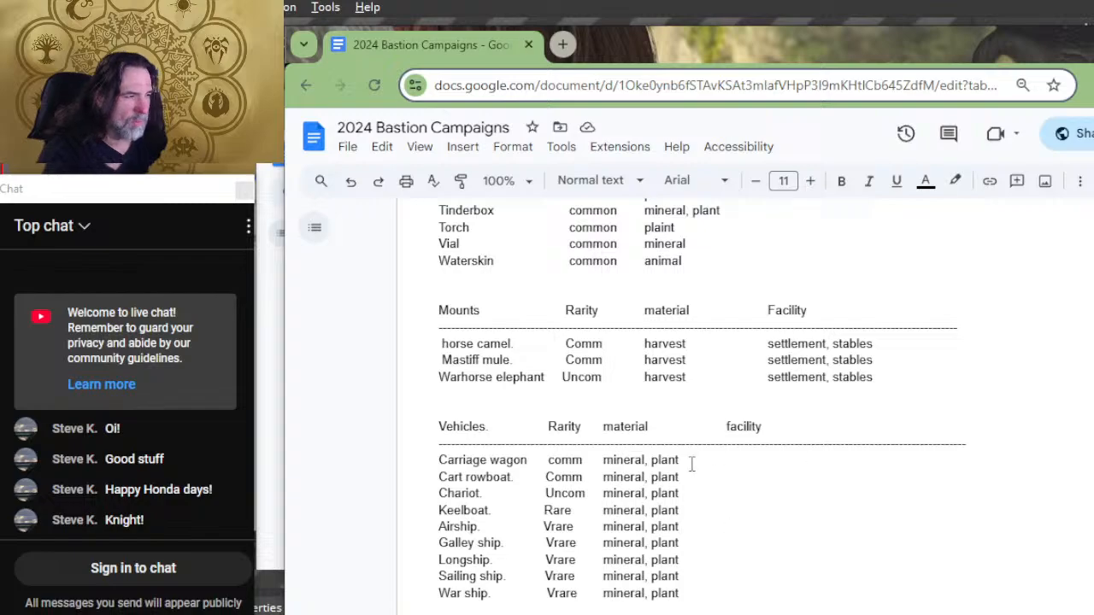
scroll(695, 459, "down", 4)
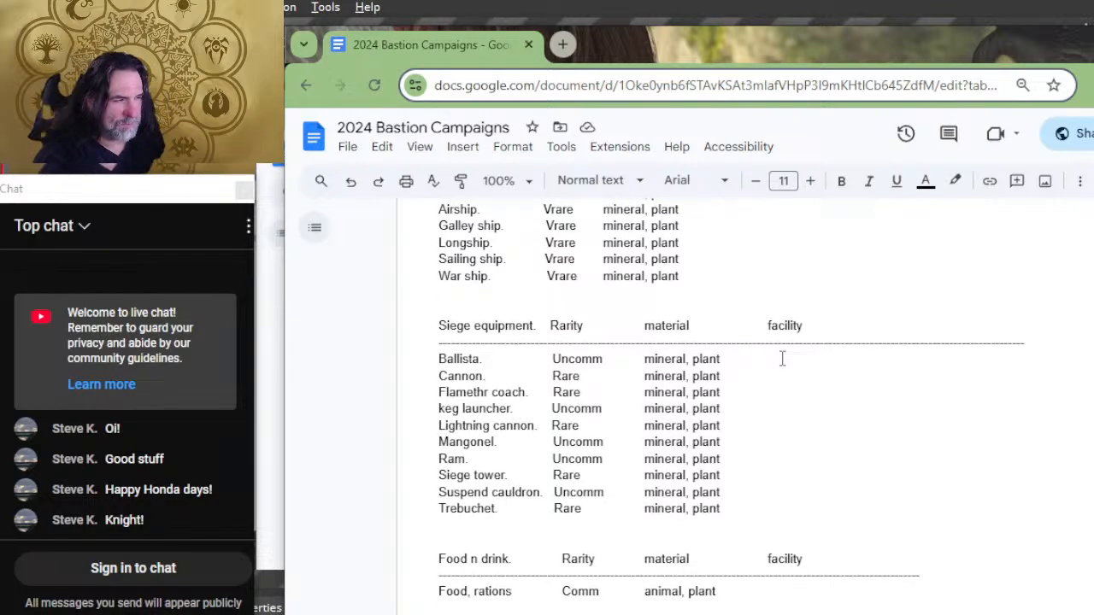
left_click_drag(782, 395, 781, 460)
scroll(776, 545, "down", 2)
left_click(784, 434)
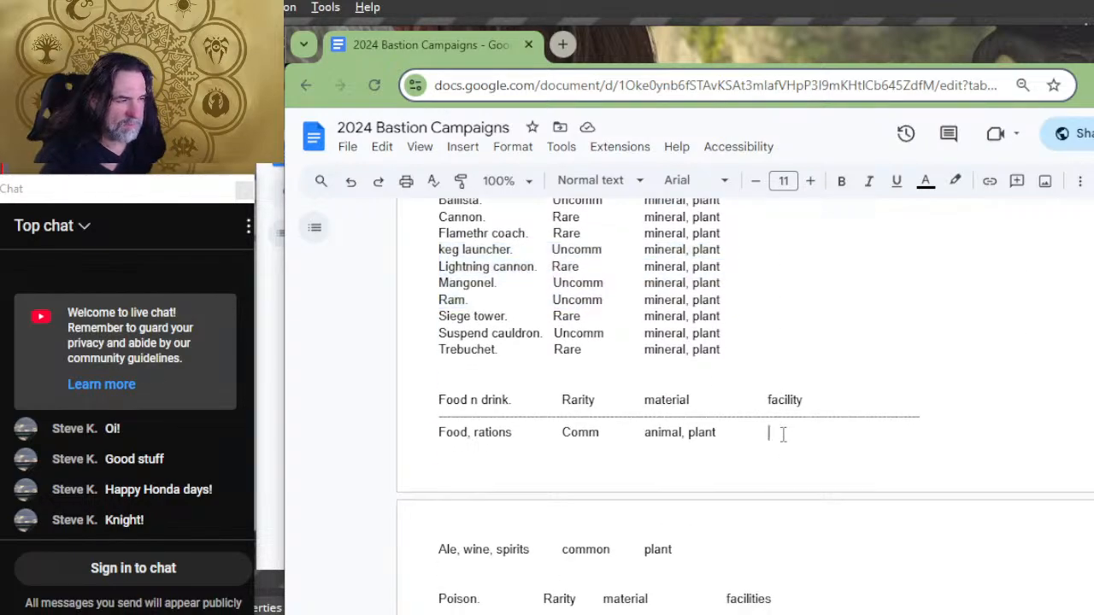
scroll(784, 434, "down", 1)
scroll(782, 435, "down", 1)
Step: Add tabs after the materials of the Basic and Assassin blood poison rows toward the facilities column
left_click(775, 489)
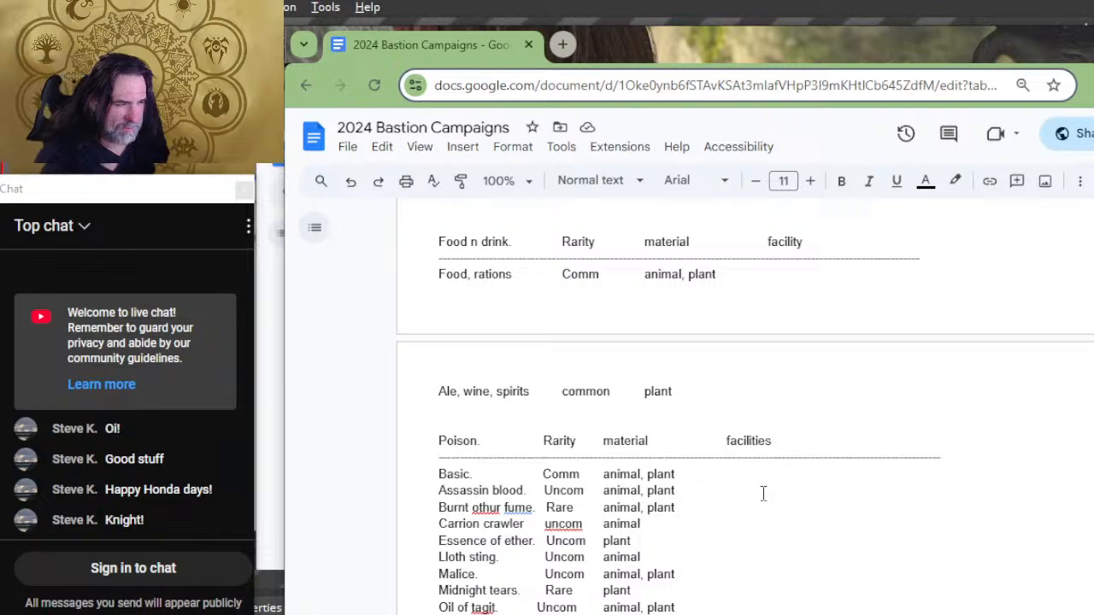
key("Tab")
key("Tab")
key("BackSpace")
key("Down")
key("Tab")
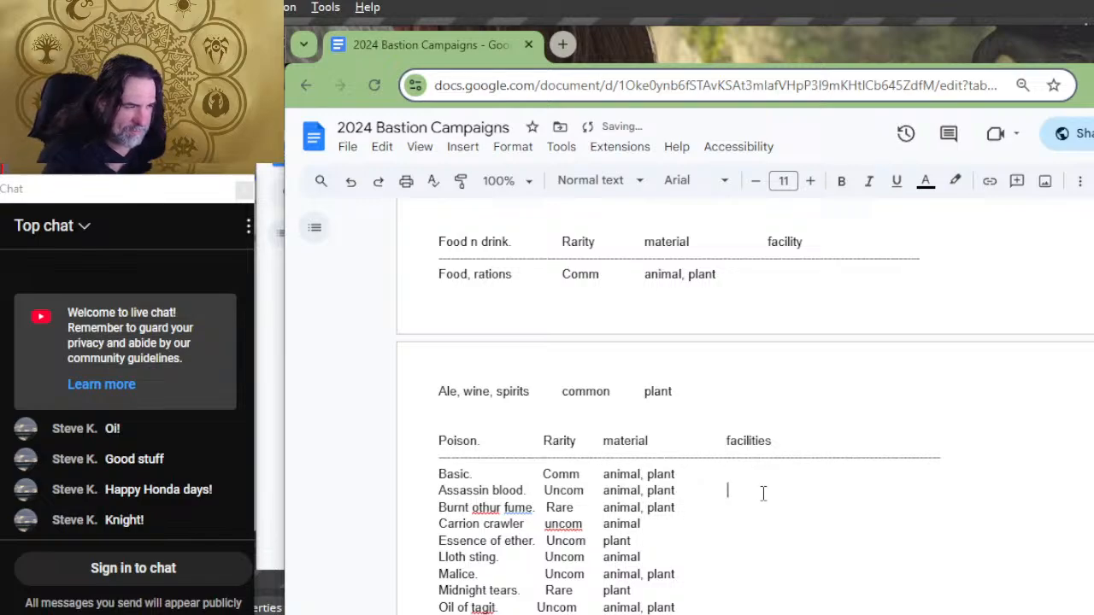
Step: Add tabs after the materials of the Burnt othur fume and Carrion crawler rows toward the facilities column
key("Tab")
key("Down")
key("Tab")
key("Down")
Step: Add tabs after the materials of the remaining poison rows, from Essence of ether to Wyvern poison
key("Tab")
key("Tab")
key("Down")
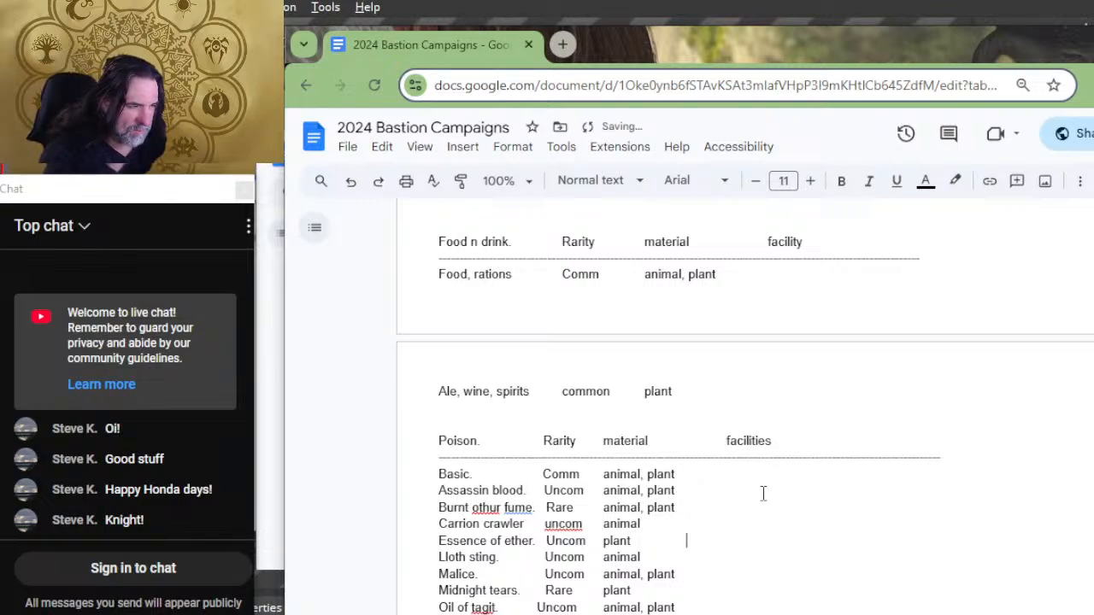
key("Tab")
key("Down")
key("Tab")
key("Down")
key("Tab")
key("Down")
key("Down")
key("Down")
key("Down")
key("Down")
key("Down")
key("Down")
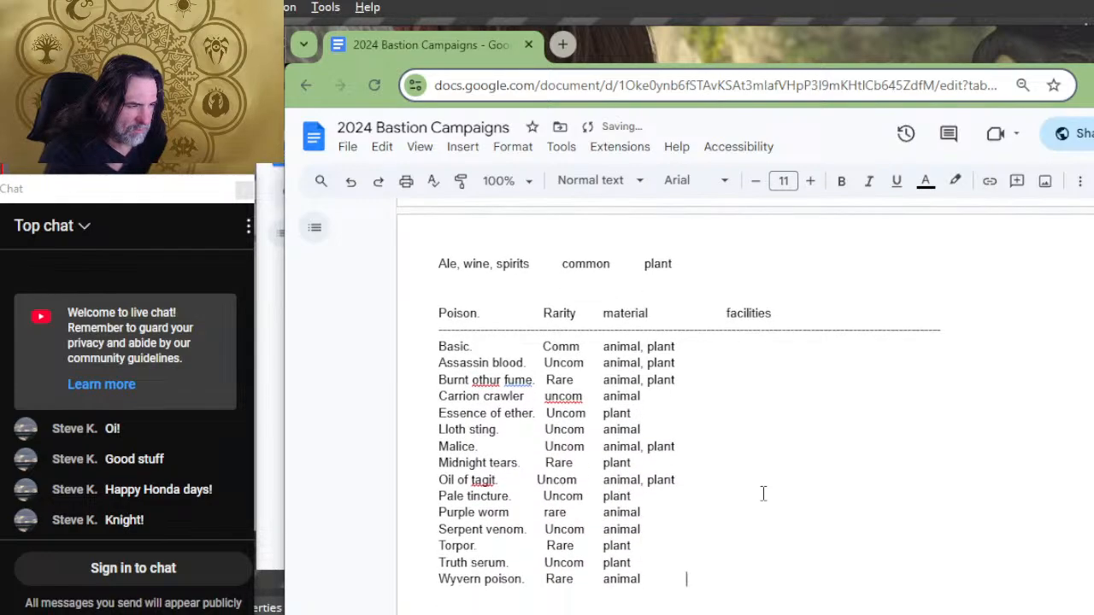
Step: Add tabs after the rarity of the Armor and Potion rows in the Magic Items list
key("Down")
key("Down")
key("Down")
key("Down")
key("Down")
key("Down")
key("Down")
key("Down")
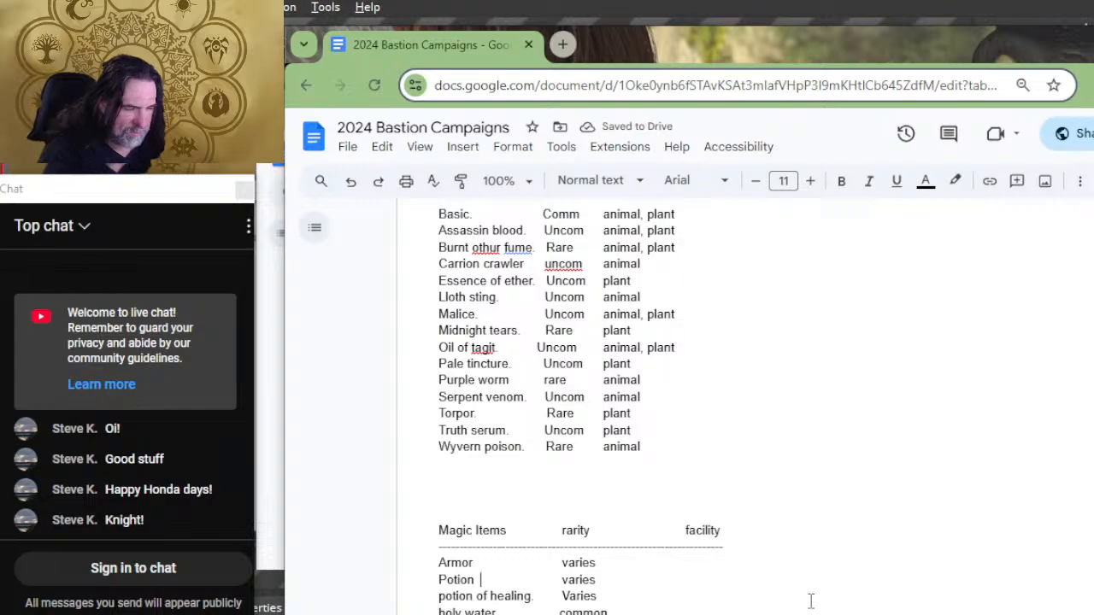
left_click(795, 566)
key("Tab")
key("Tab")
key("Tab")
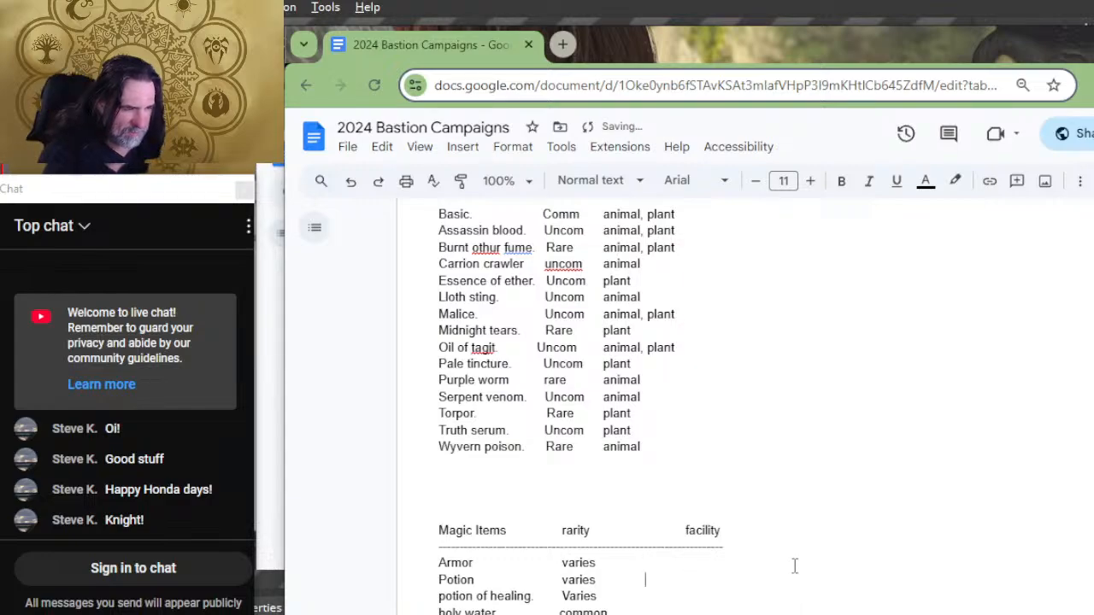
Step: Remove one tab before the facility heading of the Magic Items list to bring it closer to the rarity column
key("Up")
key("Up")
key("BackSpace")
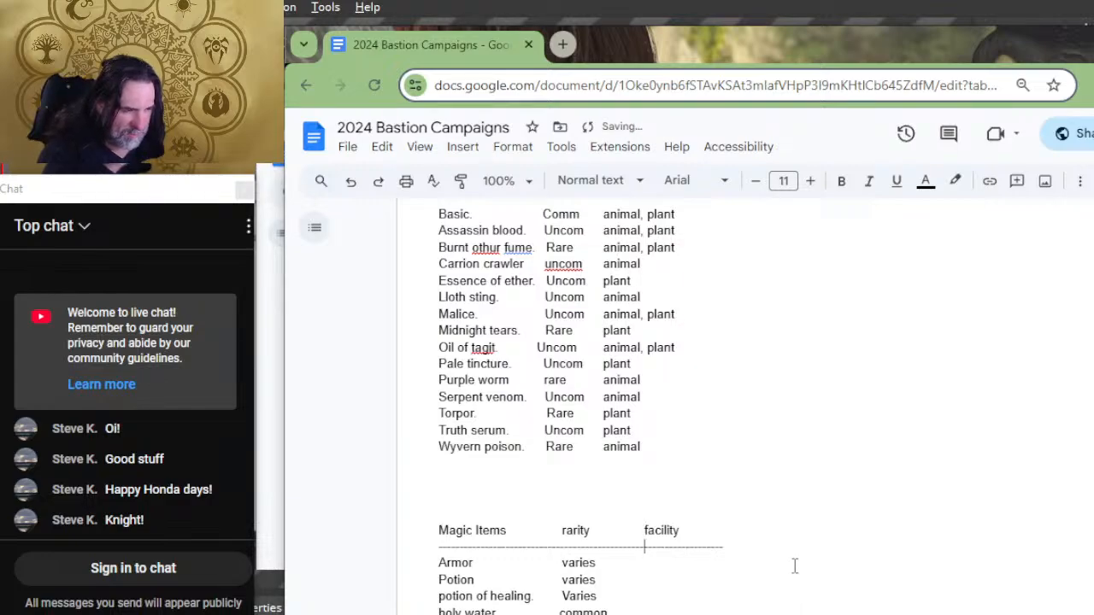
Step: Add tabs after the rarity of the remaining Magic Items rows down to Wondrous, reaching the facility column
key("Down")
key("Down")
key("Down")
key("Down")
key("Down")
key("Down")
key("Down")
key("Down")
key("Down")
key("Down")
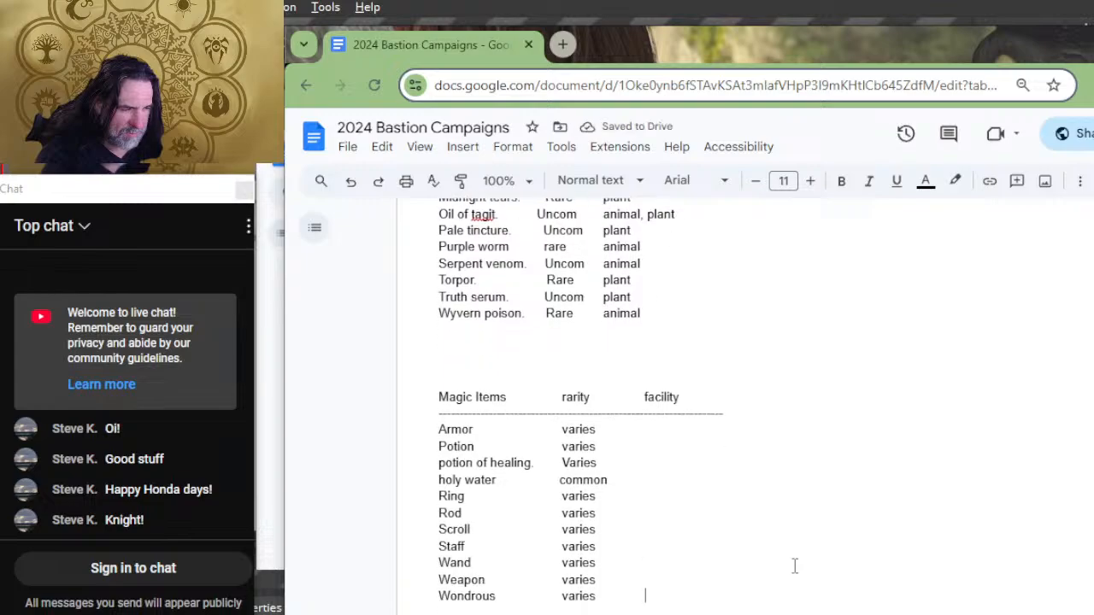
scroll(794, 566, "down", 5)
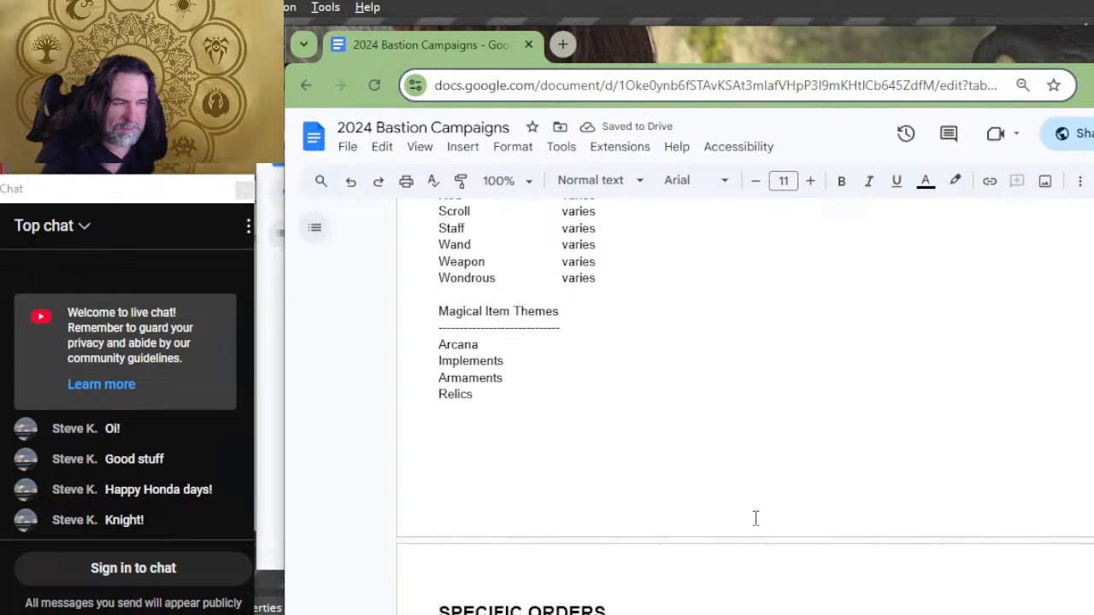
scroll(754, 517, "up", 10)
scroll(823, 448, "up", 4)
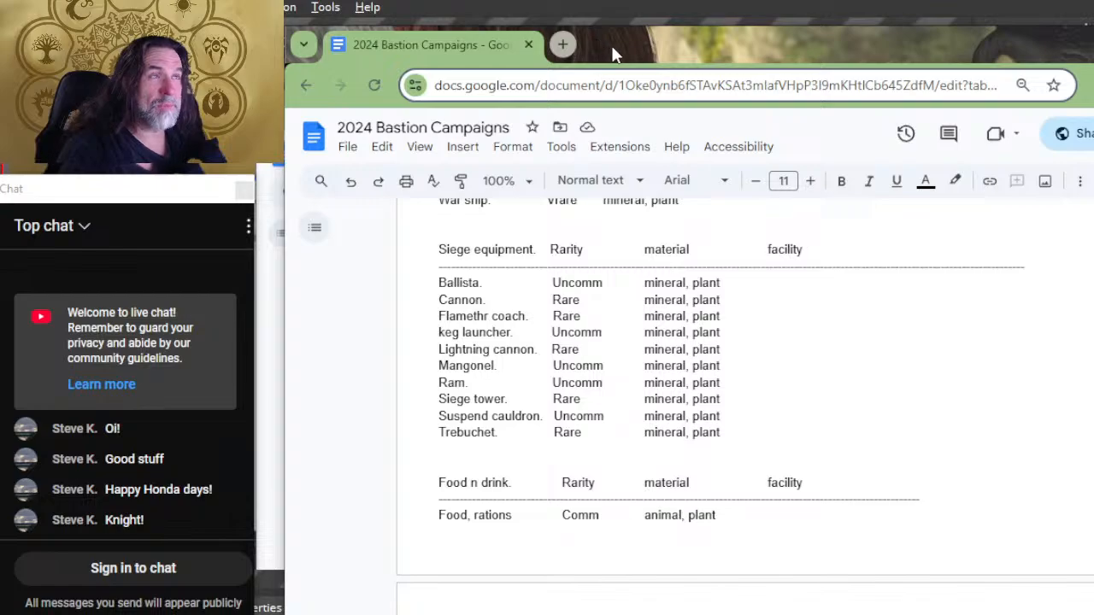
left_click_drag(612, 49, 586, 38)
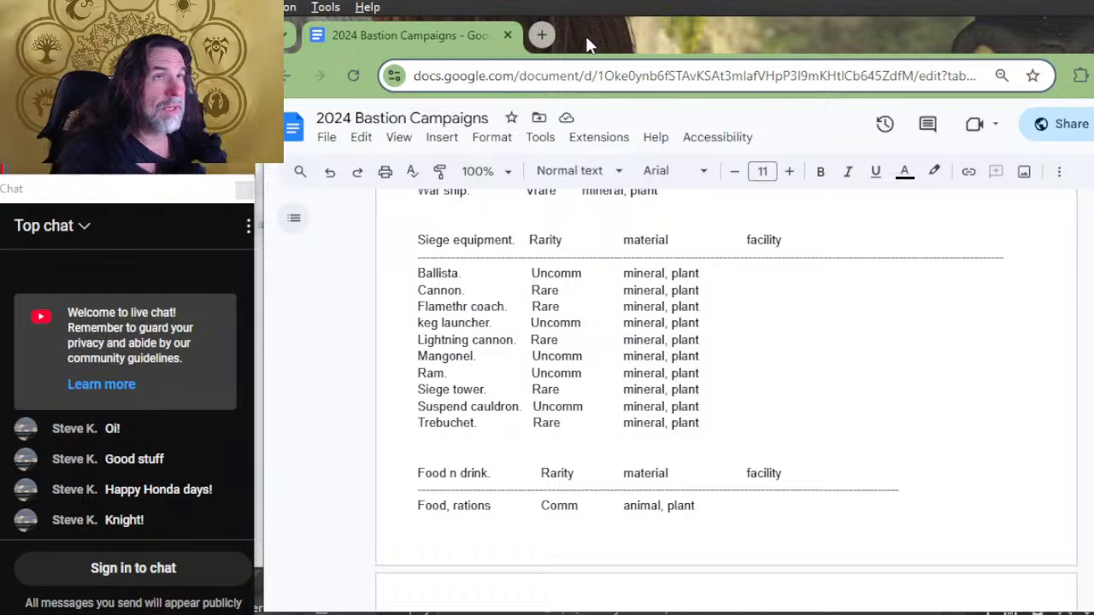
left_click_drag(586, 40, 579, 38)
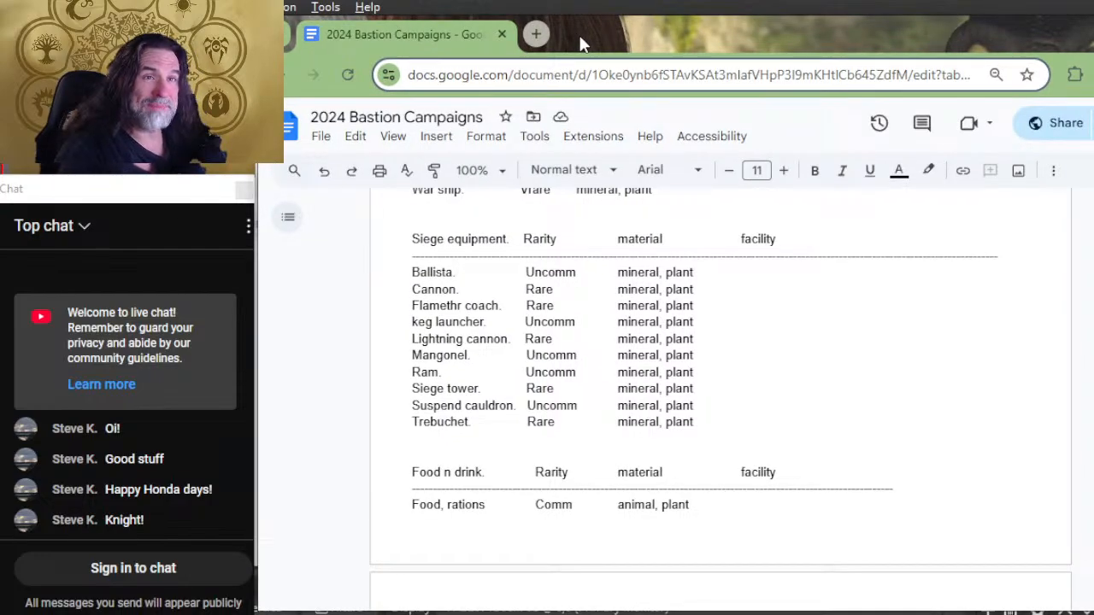